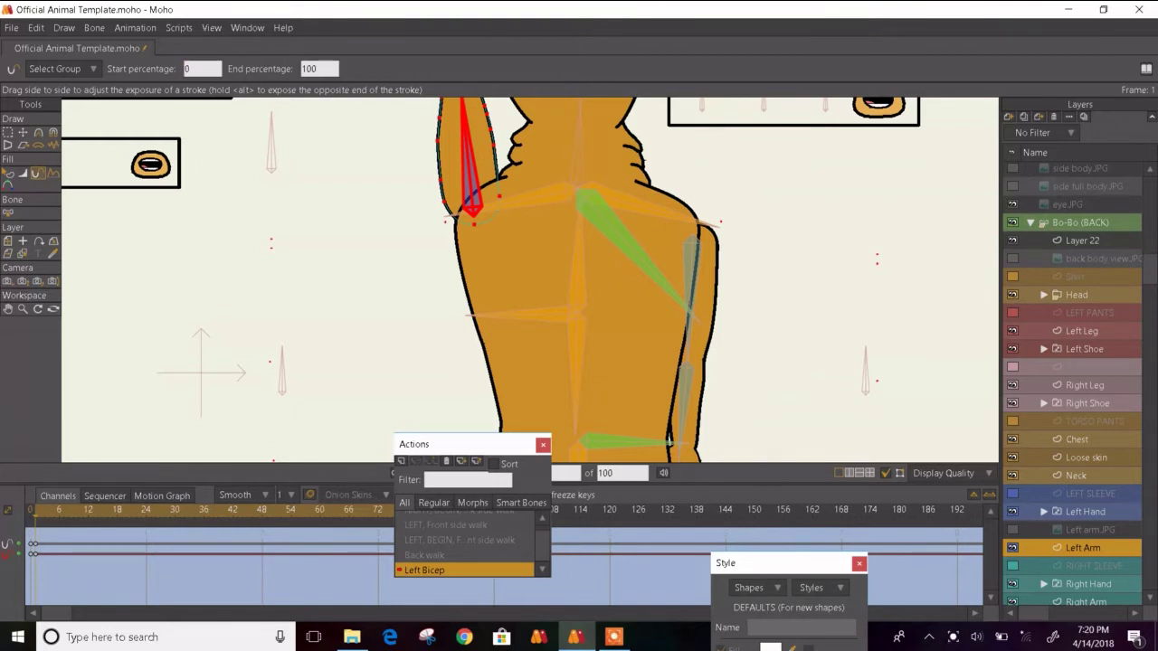
drag(315, 169, 258, 241)
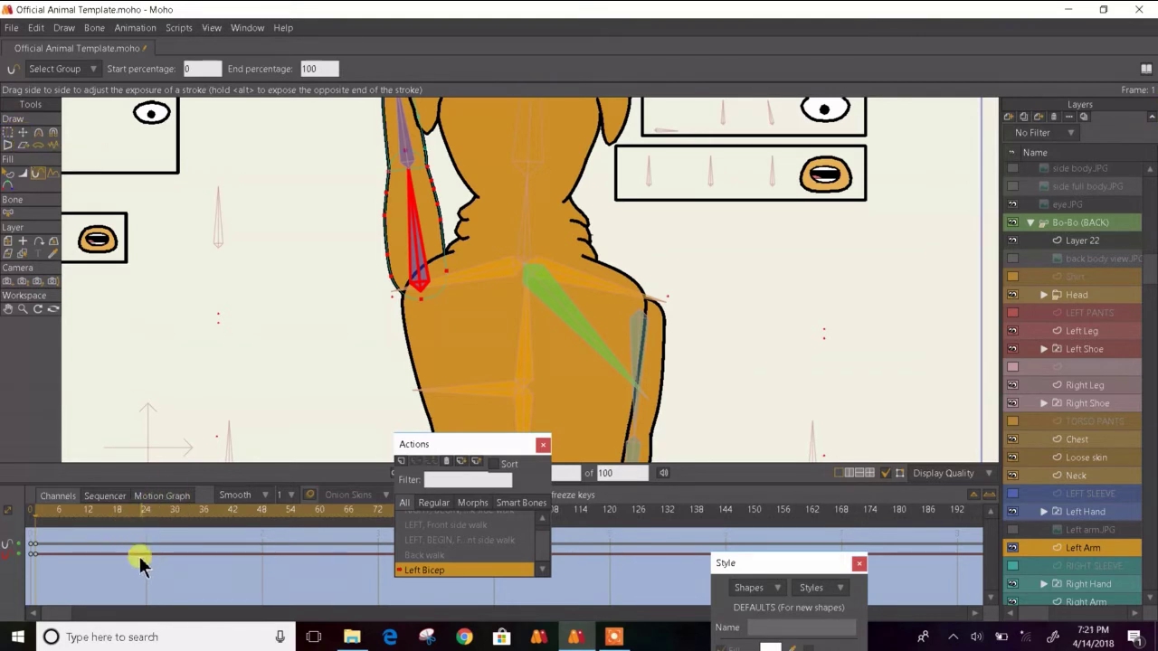
drag(137, 560, 1, 534)
key(Delete)
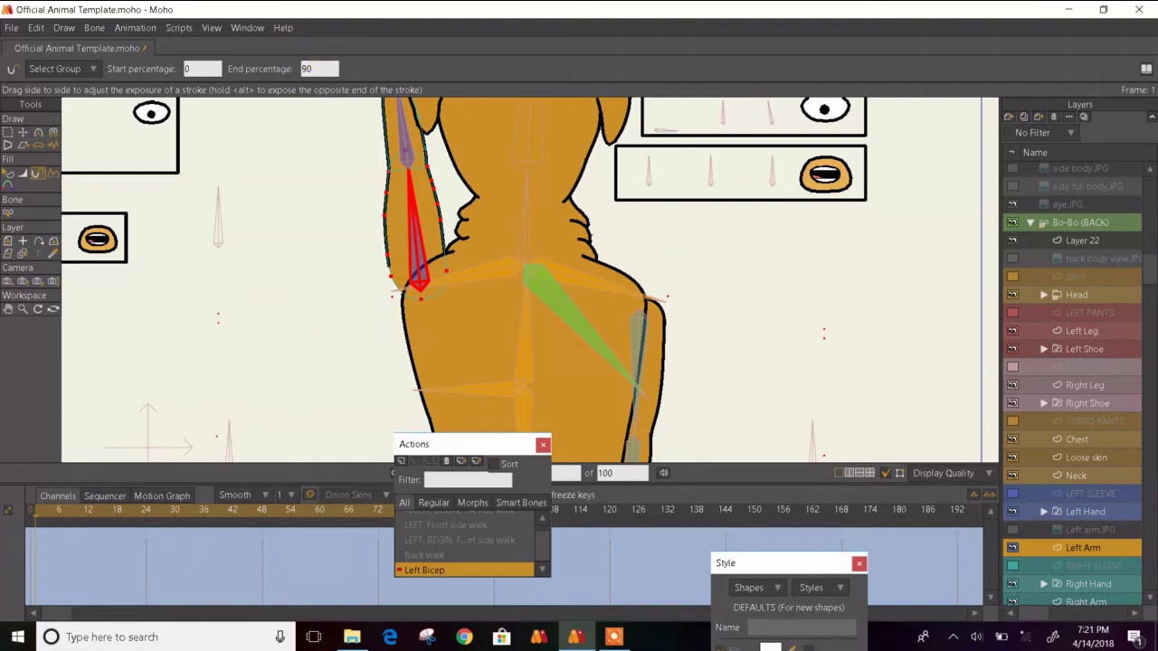
key(ctrl+z)
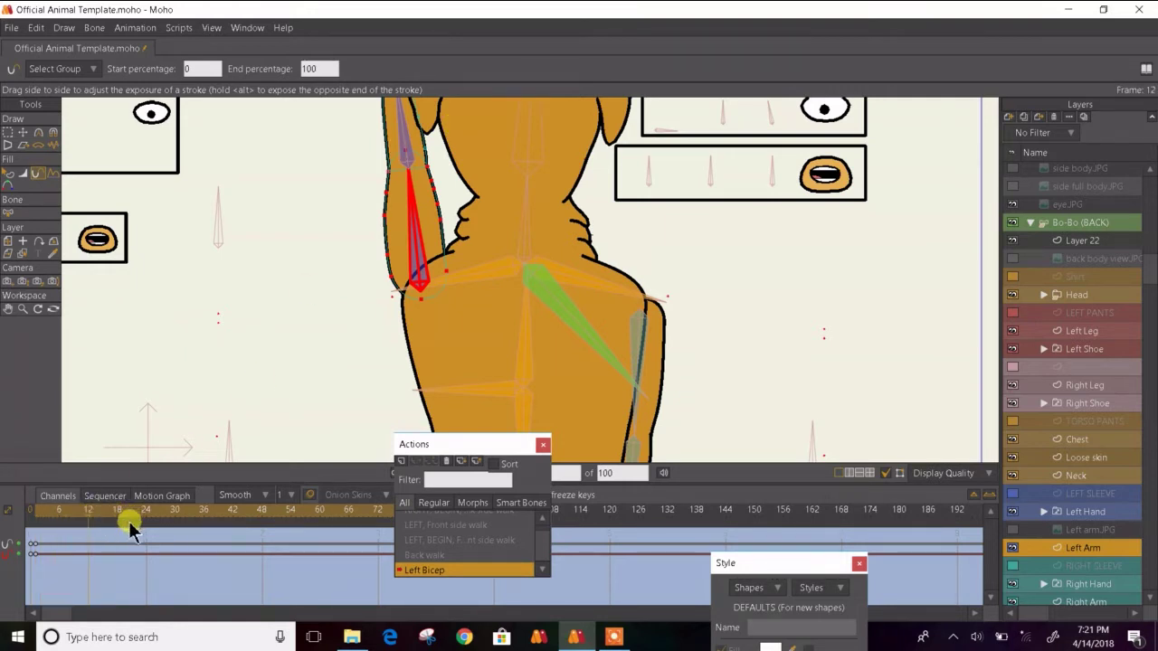
- Paste the starting keyframes of the Bo-Bo (BACK) bone layer at frame 12 of the Left Bicep action
click(1069, 224)
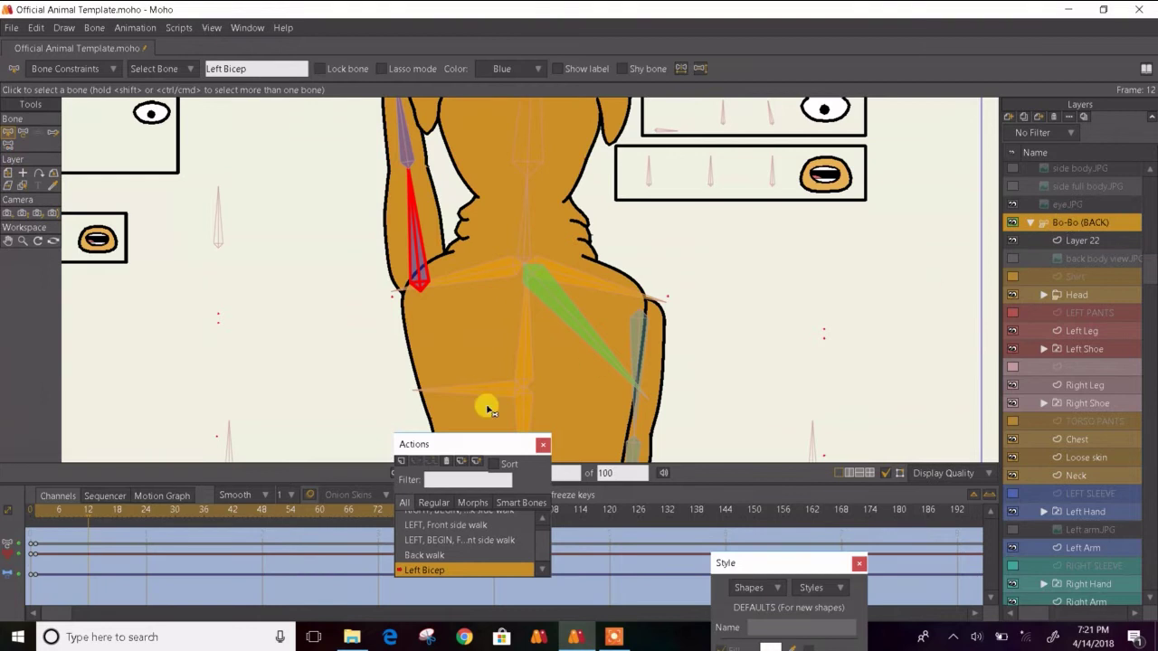
drag(32, 530, 1, 612)
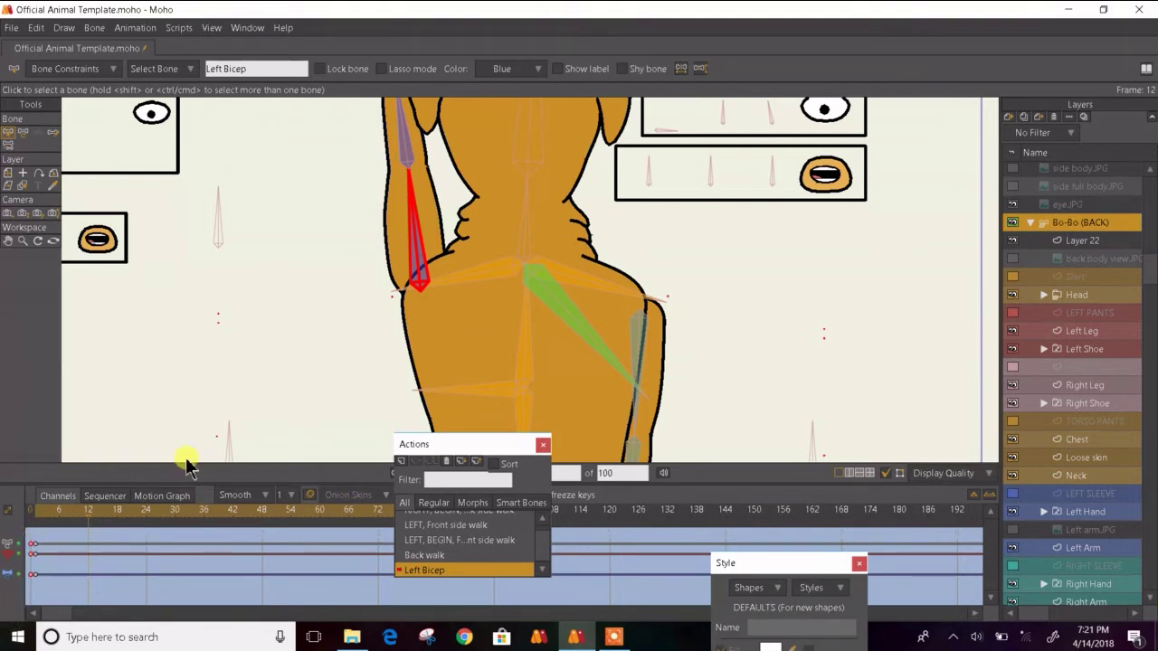
key(ctrl+v)
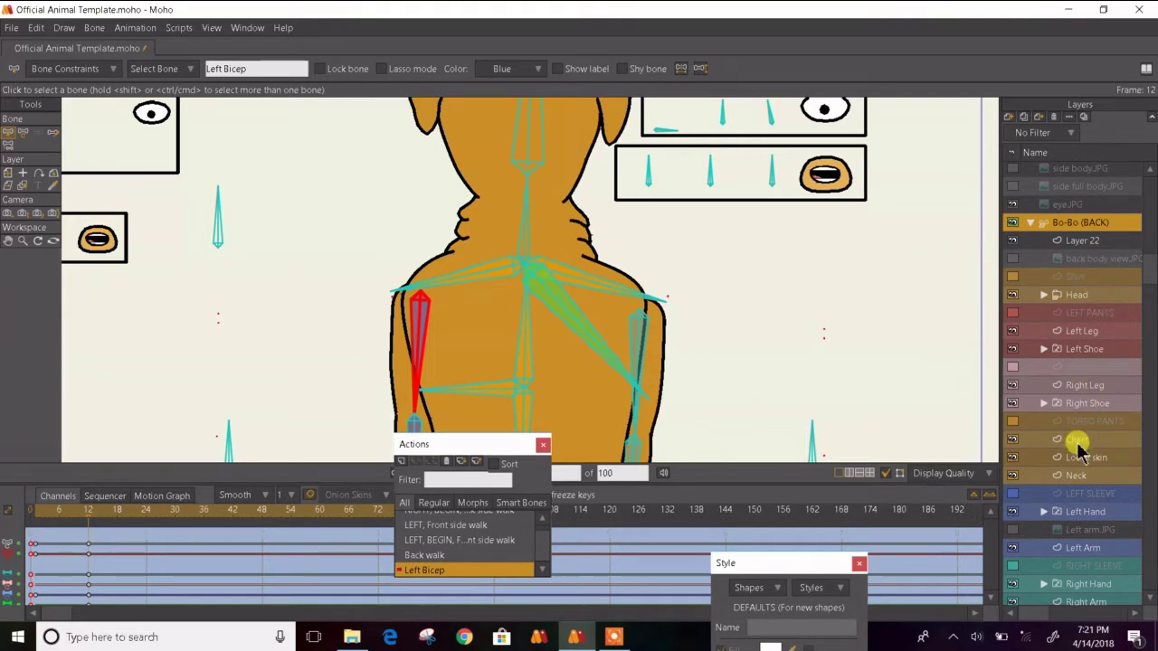
click(1066, 549)
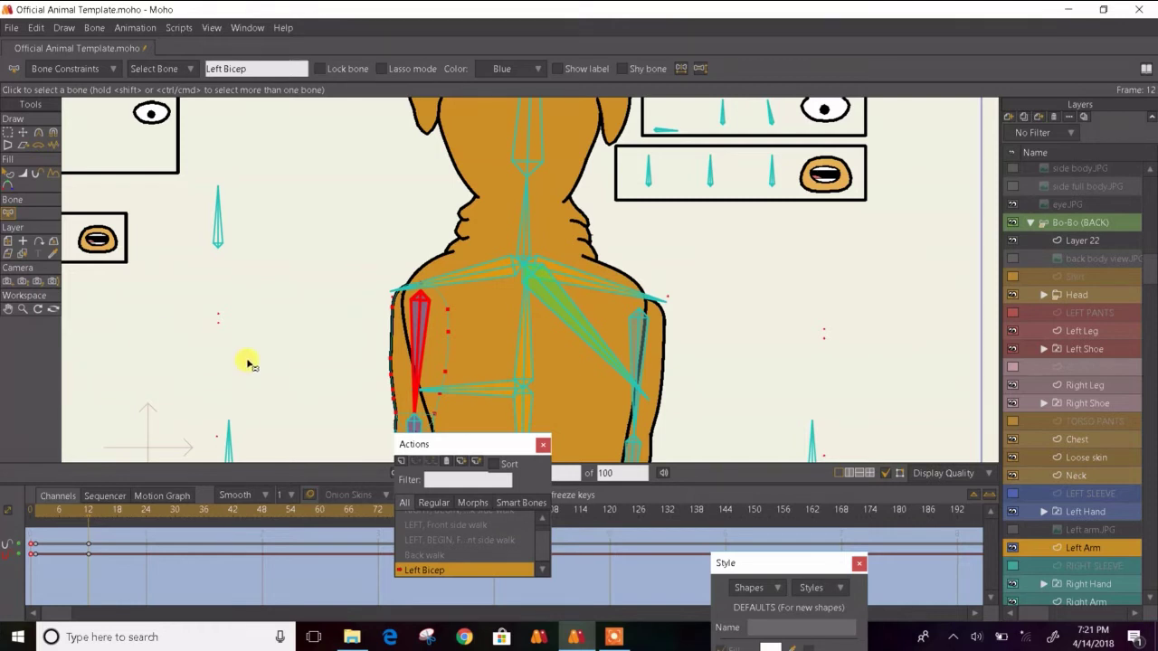
drag(249, 362, 220, 259)
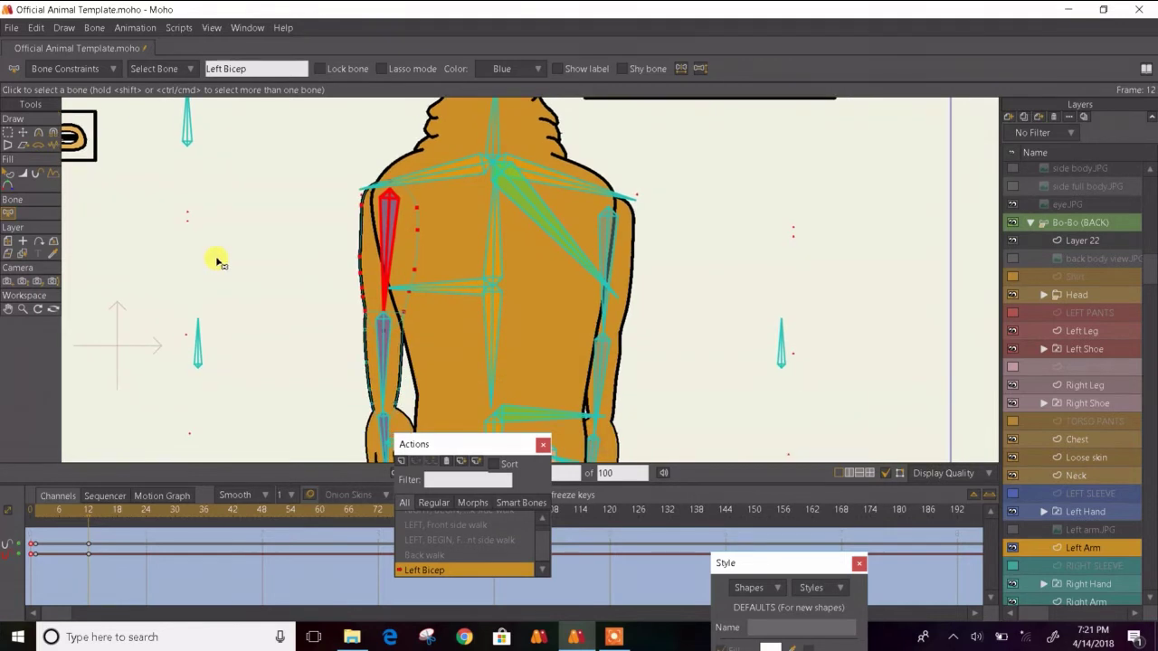
click(9, 136)
click(7, 173)
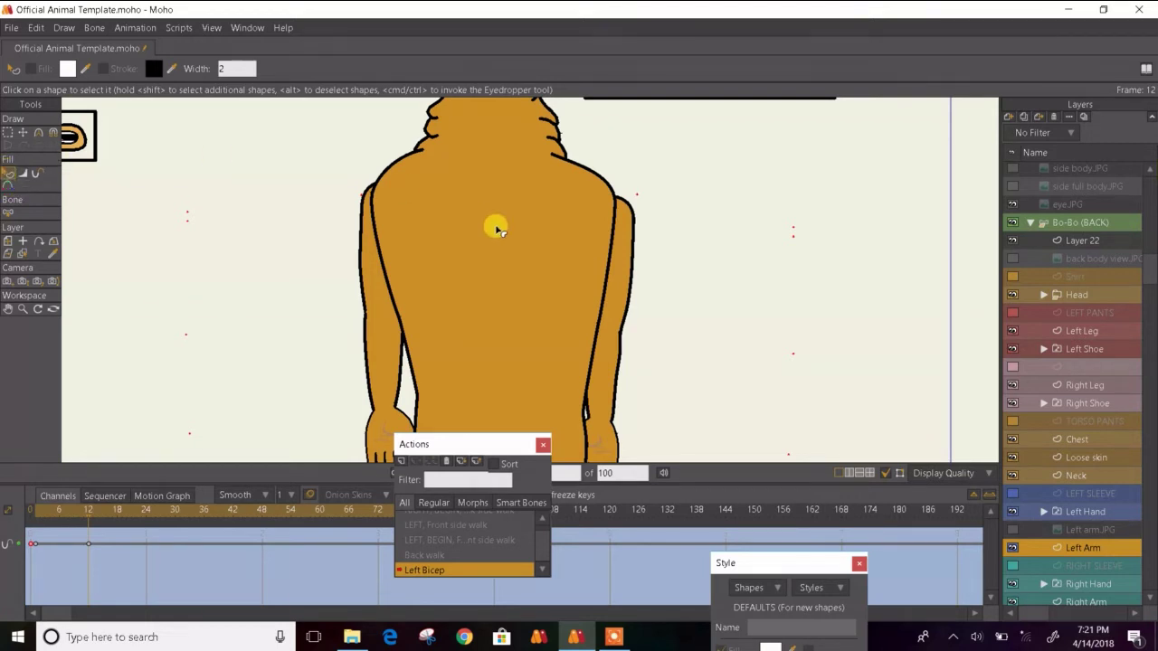
- Step through frames 4 to 12 of the Left Bicep action to examine how the left arm rotates at the shoulder
click(1148, 223)
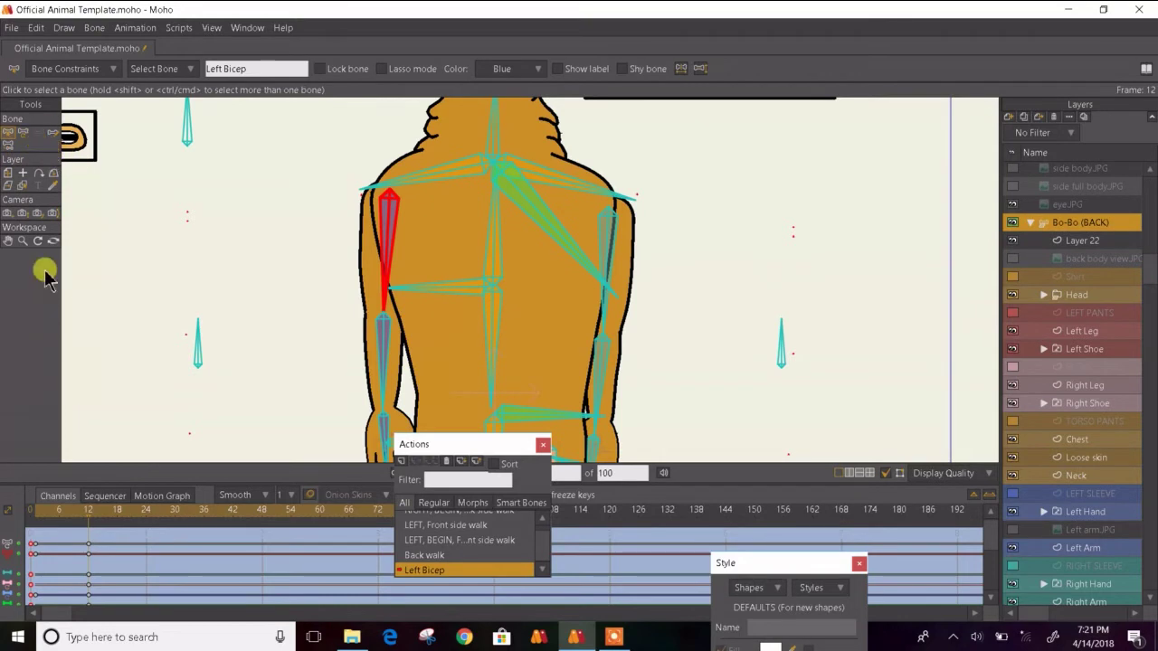
key(ctrl+z)
key(ctrl+z)
key(ctrl+z)
key(ctrl+z)
key(ctrl+z)
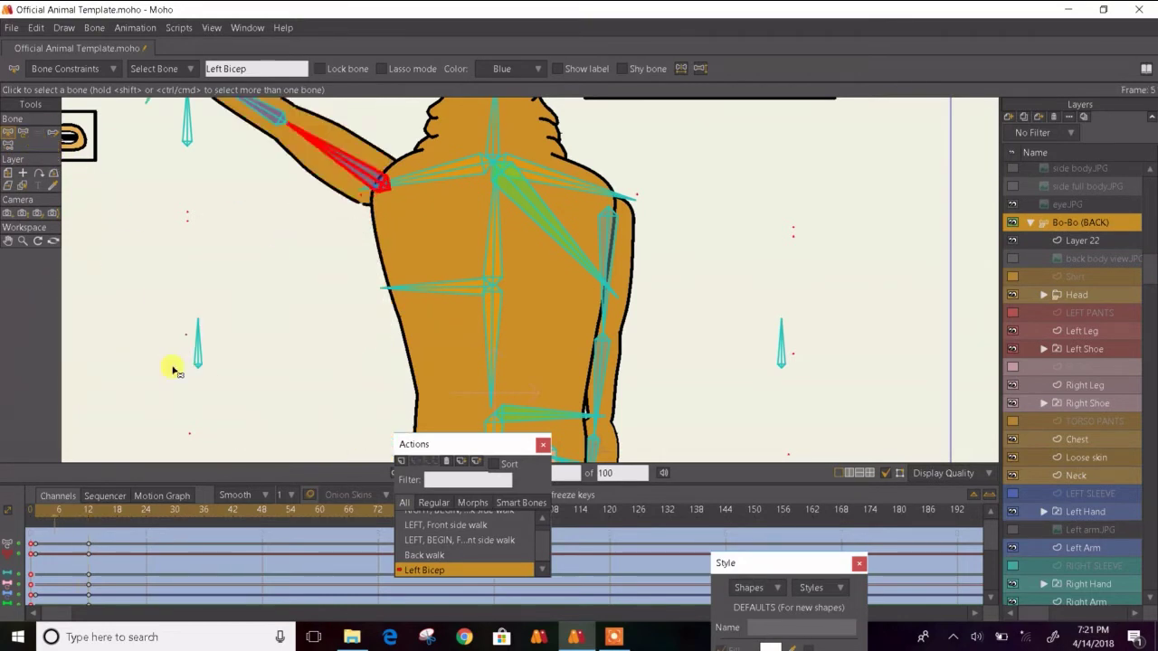
key(Right)
key(Left)
key(Left)
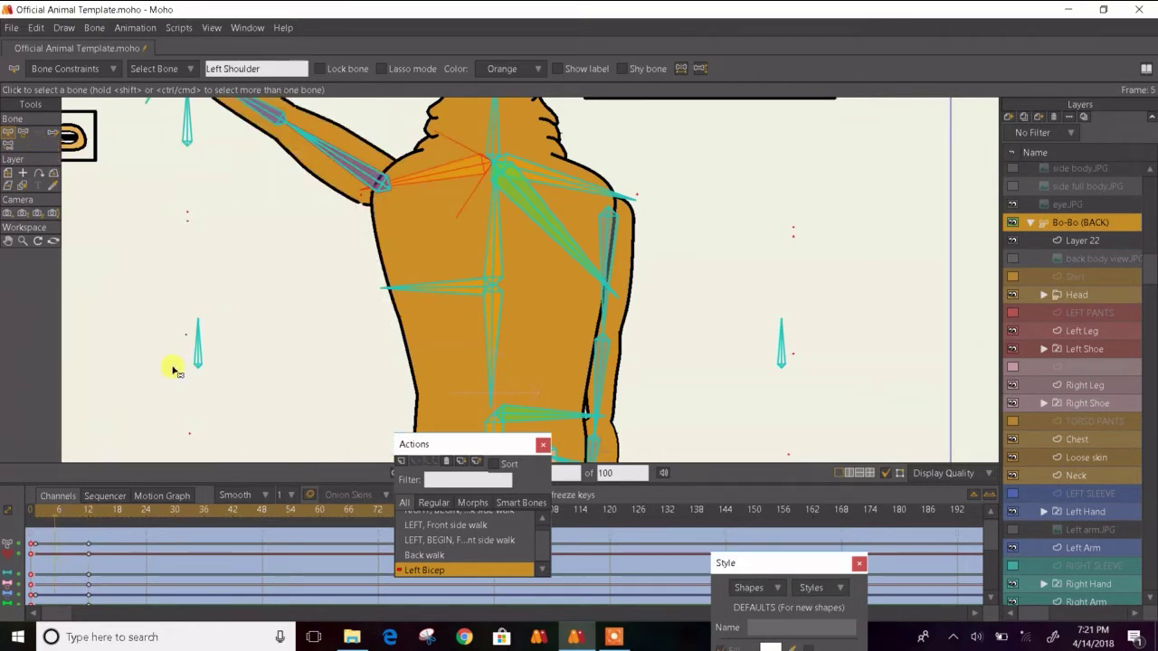
key(ctrl+Left)
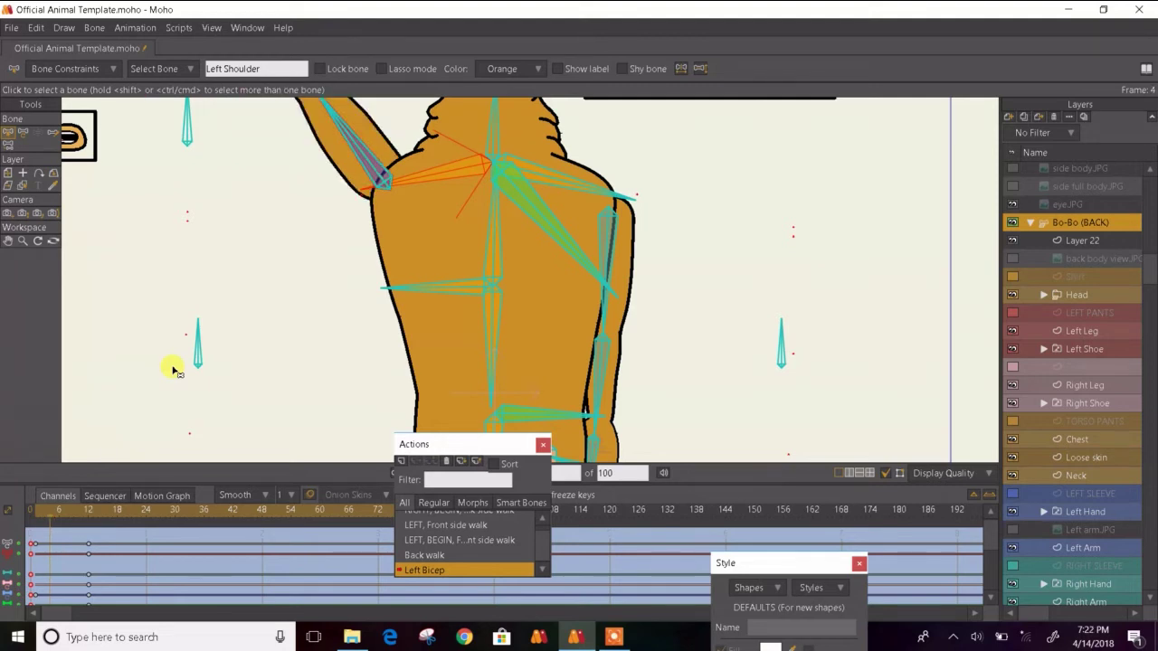
key(ctrl+Right)
key(ctrl+Right)
key(ctrl+Right)
key(ctrl+Left)
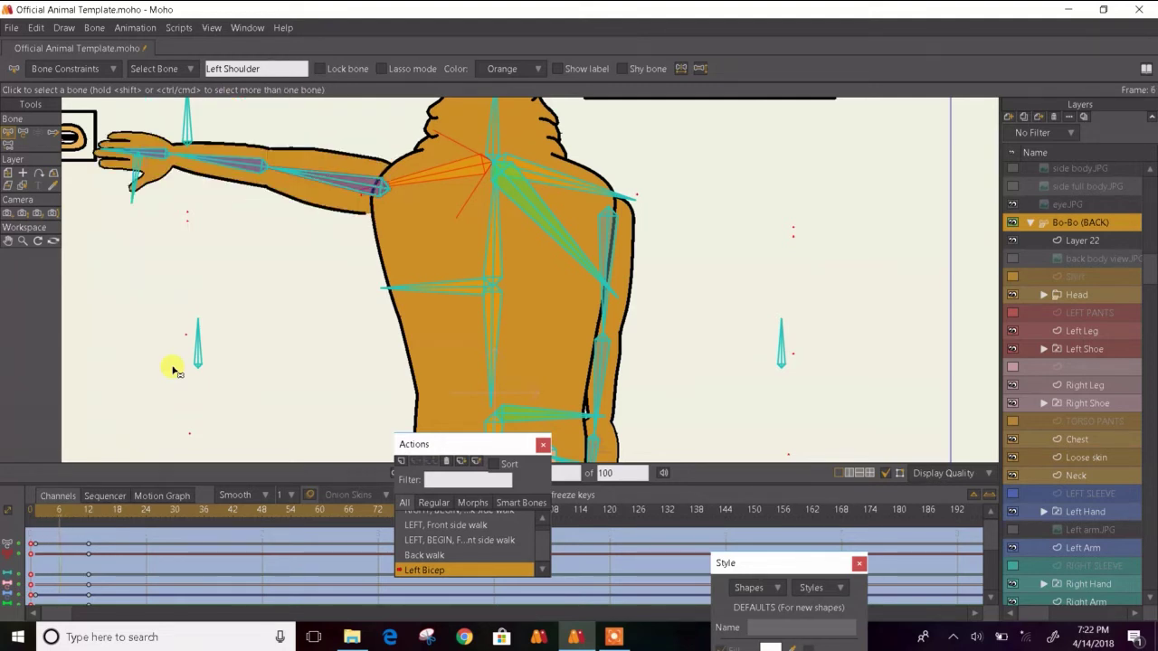
key(ctrl+Left)
key(ctrl+Right)
key(ctrl+Right)
key(ctrl+Right)
key(ctrl+Right)
key(ctrl+Right)
key(ctrl+Right)
key(ctrl+Right)
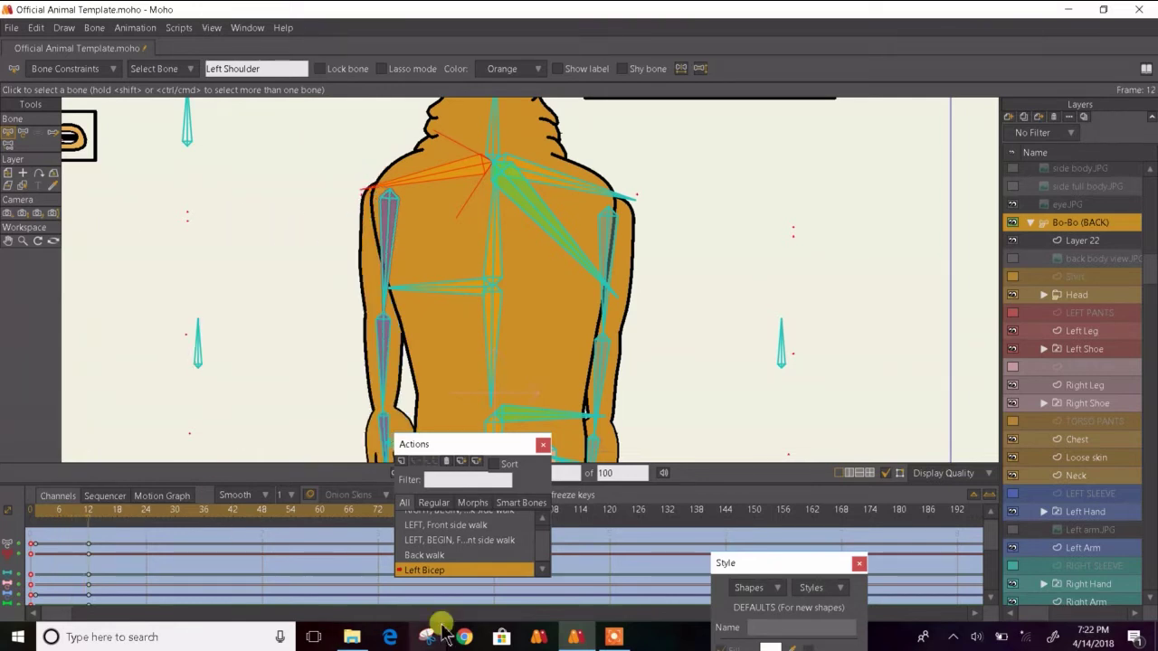
- Return to the Mainline and delete the Left Bicep action
scroll(543, 542, up, 5)
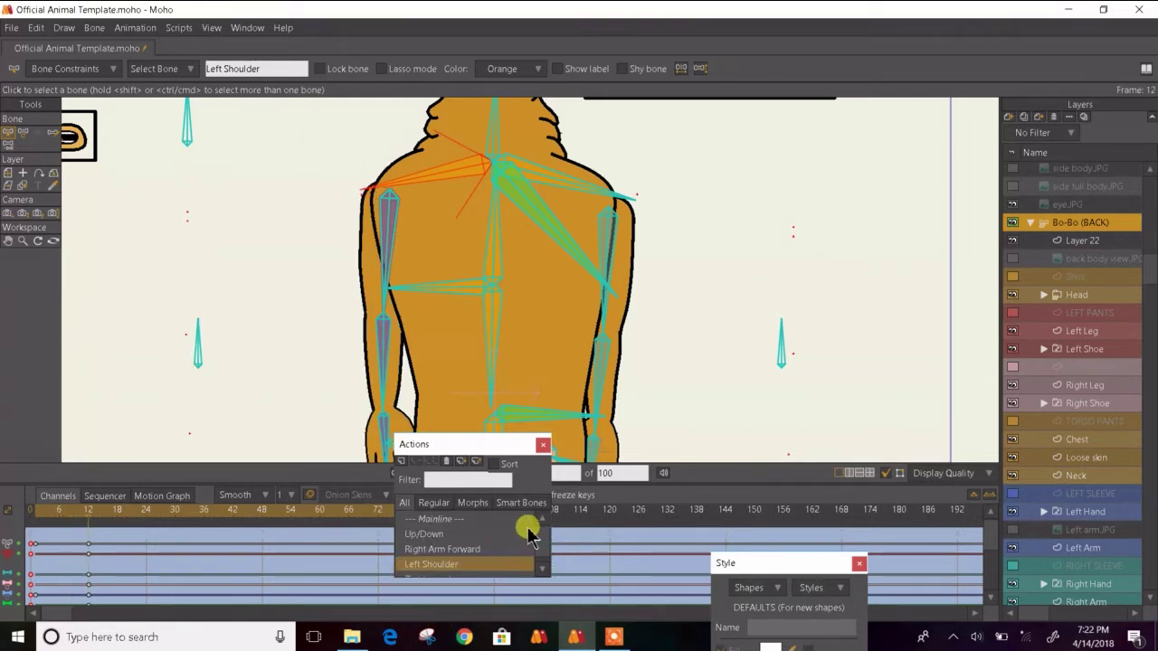
double_click(512, 521)
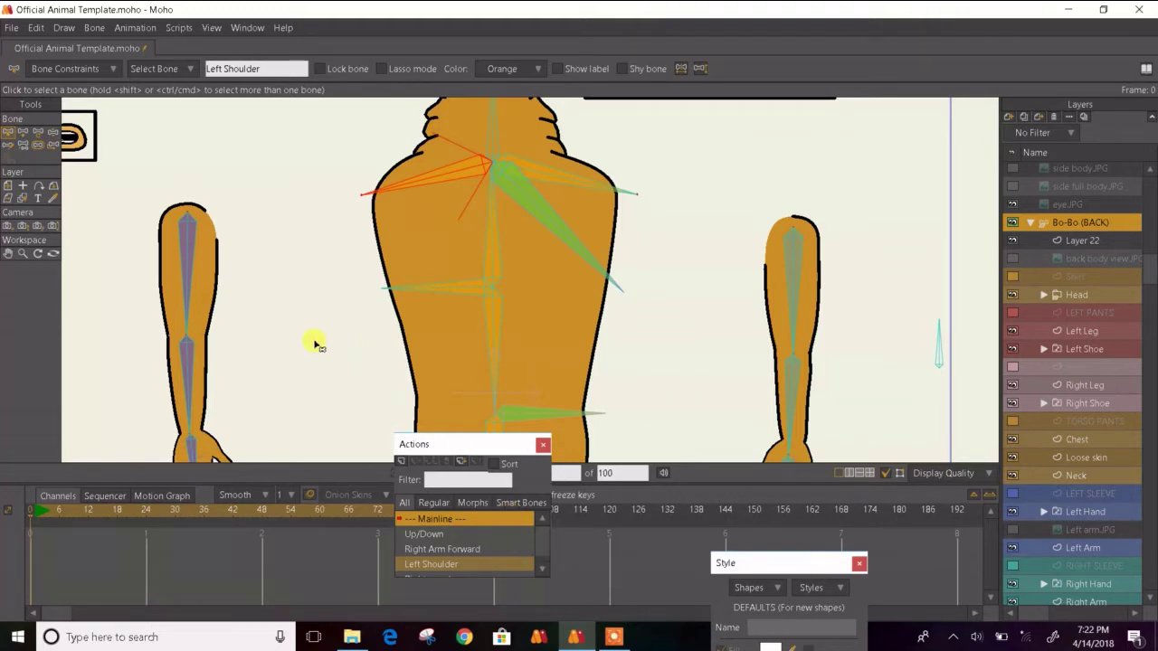
click(186, 290)
click(543, 568)
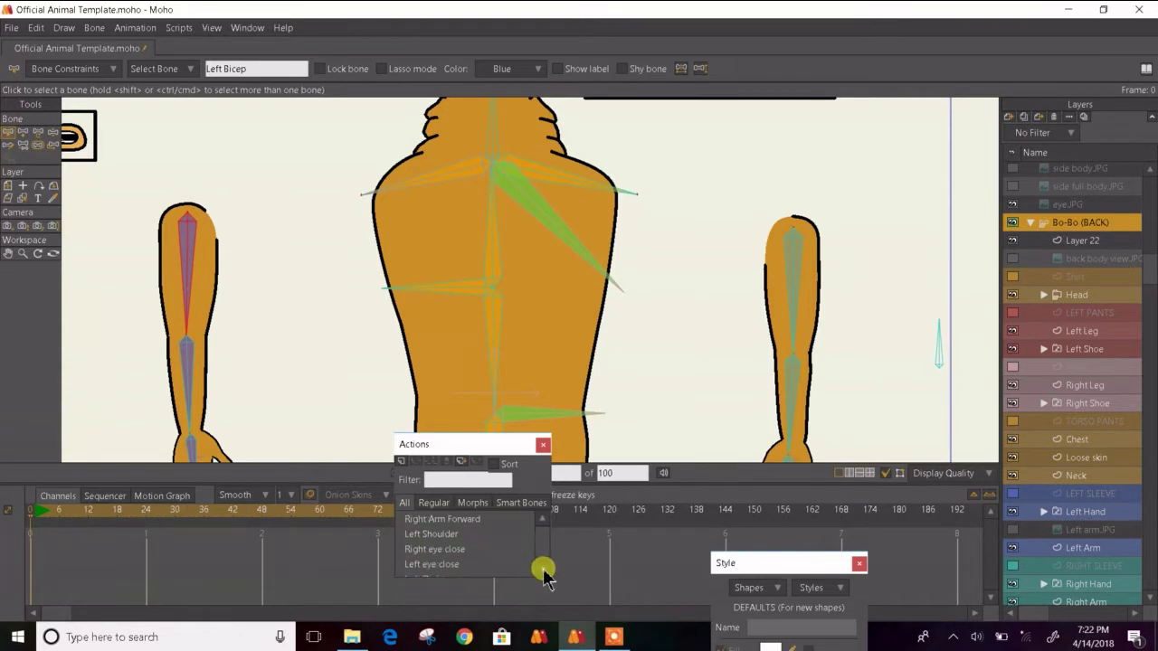
drag(543, 568, 543, 568)
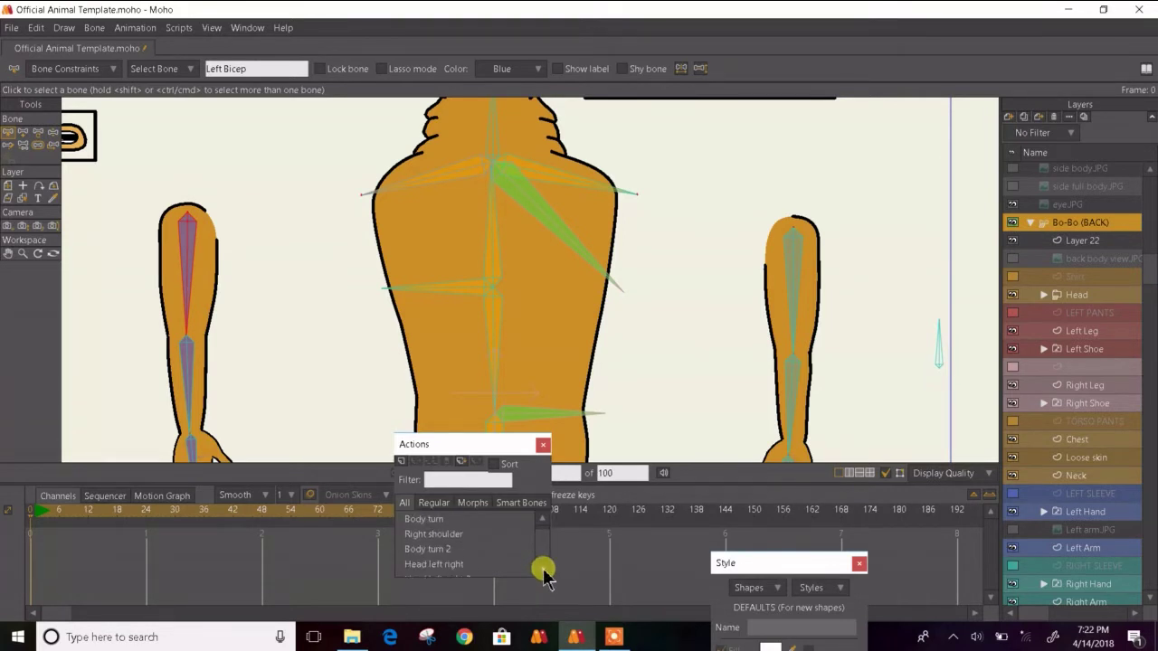
click(543, 568)
click(543, 569)
click(508, 570)
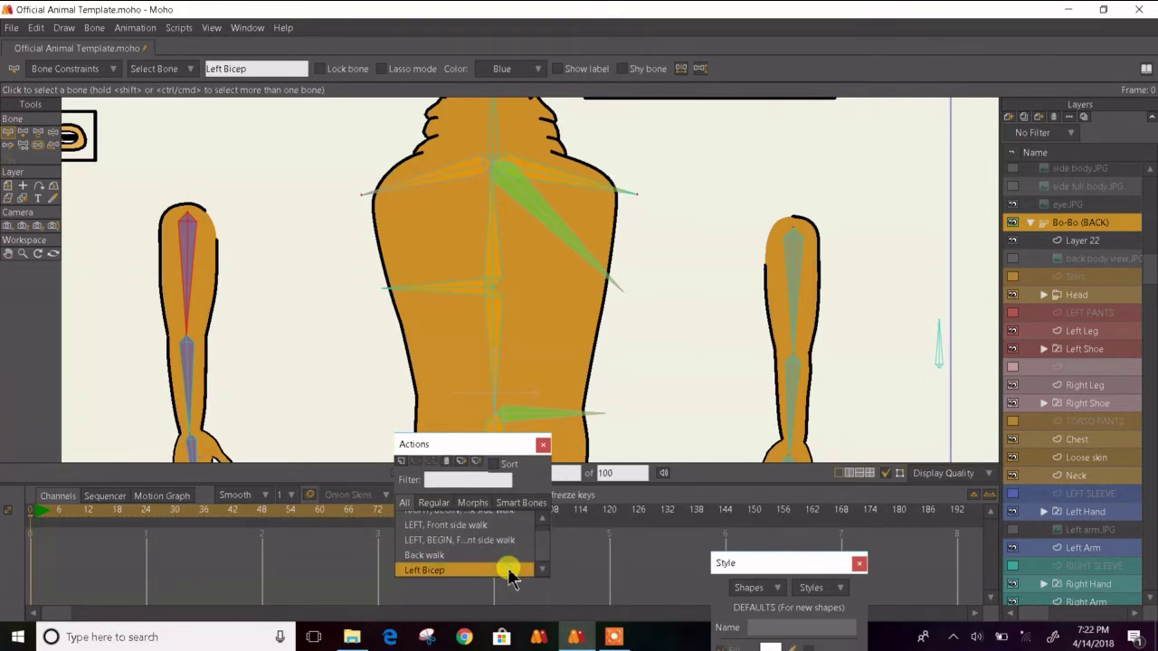
click(444, 462)
- Examine the stroke exposure of the upper-arm points on the Left Arm and Right Arm layers
click(1057, 546)
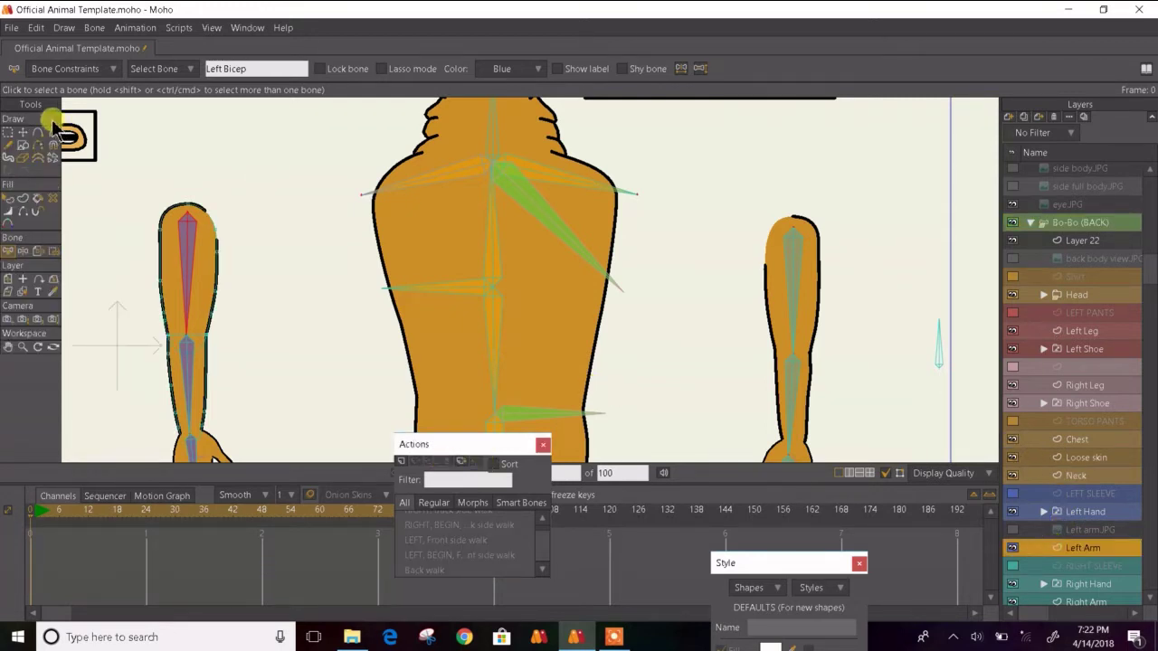
click(23, 132)
double_click(175, 246)
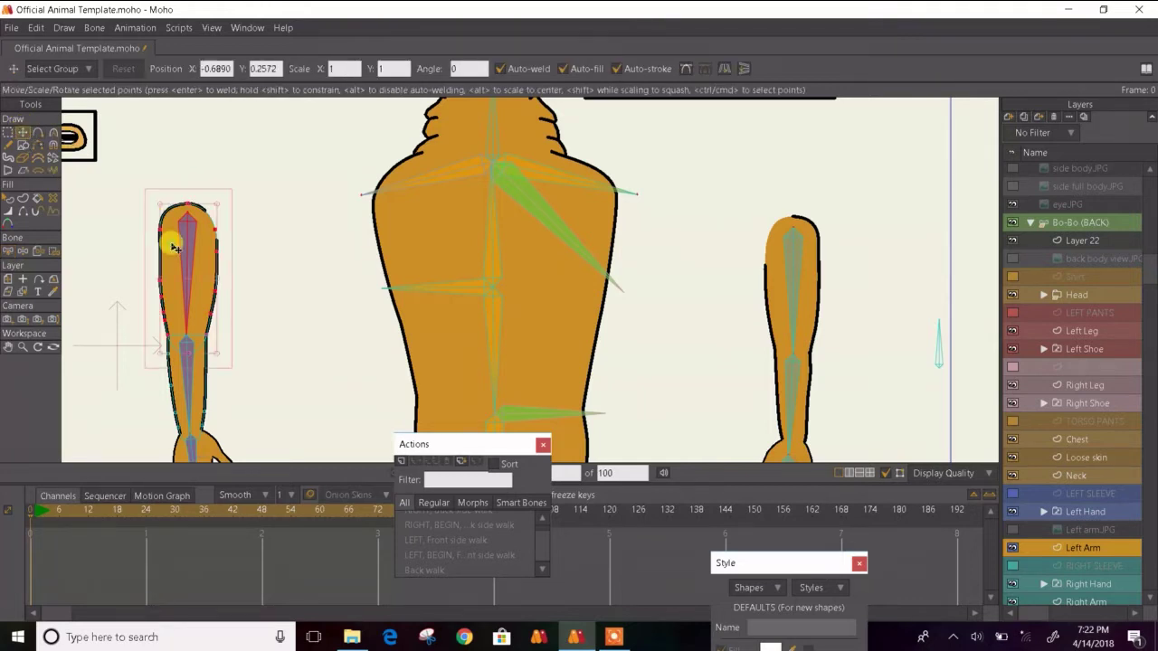
click(35, 211)
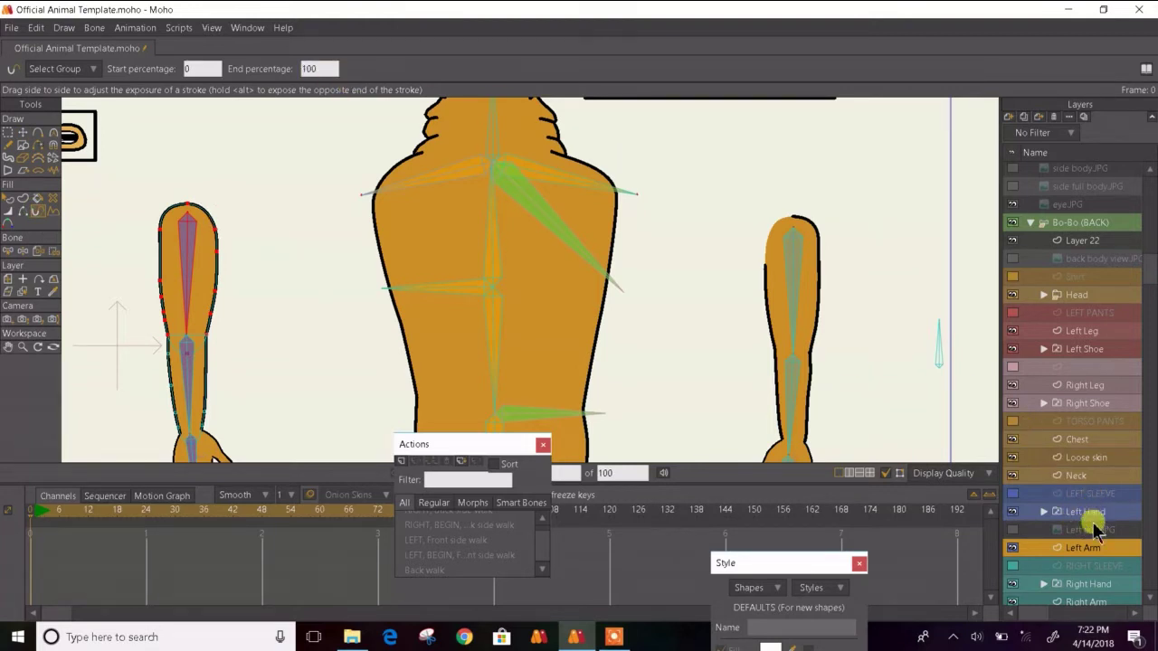
click(1079, 602)
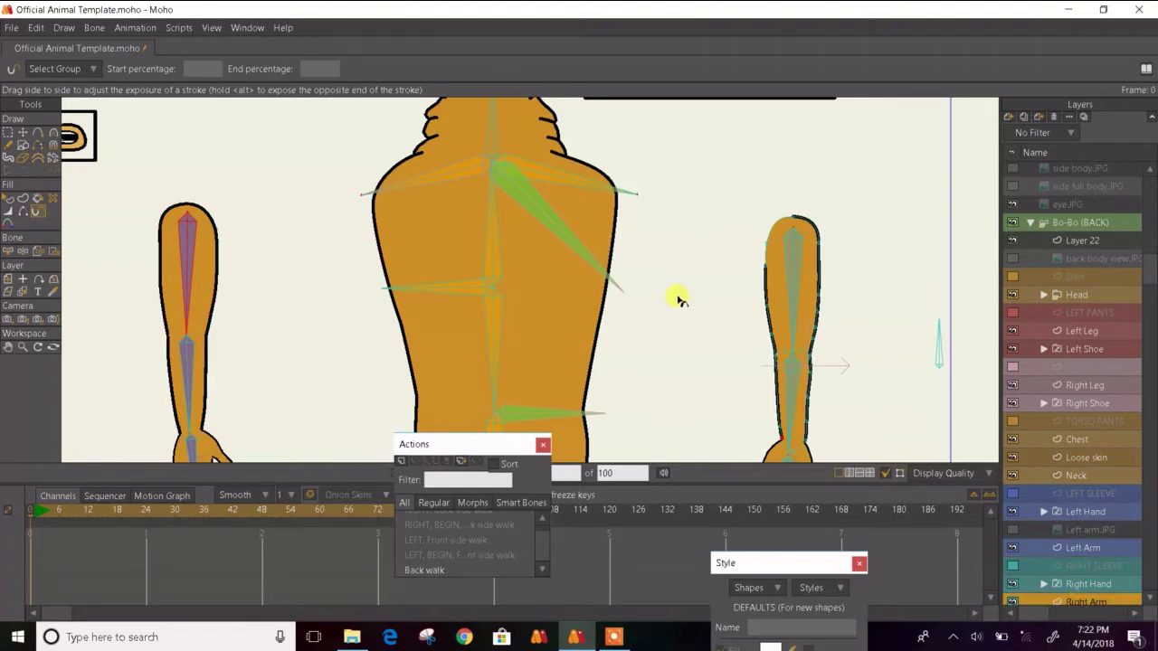
click(22, 133)
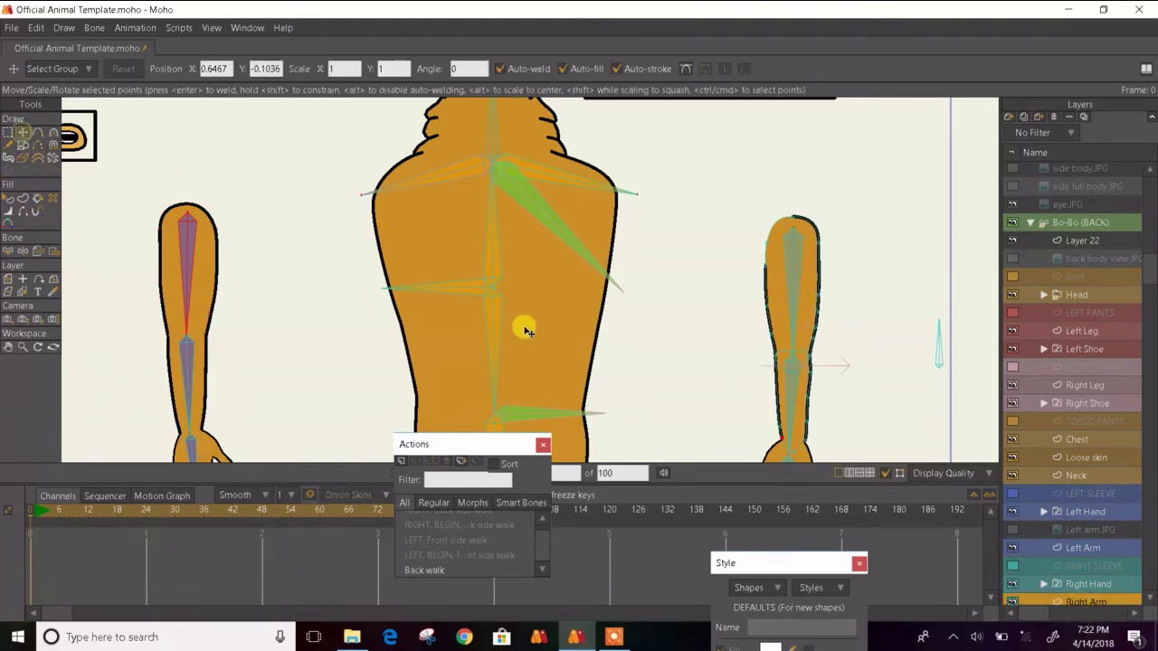
double_click(777, 300)
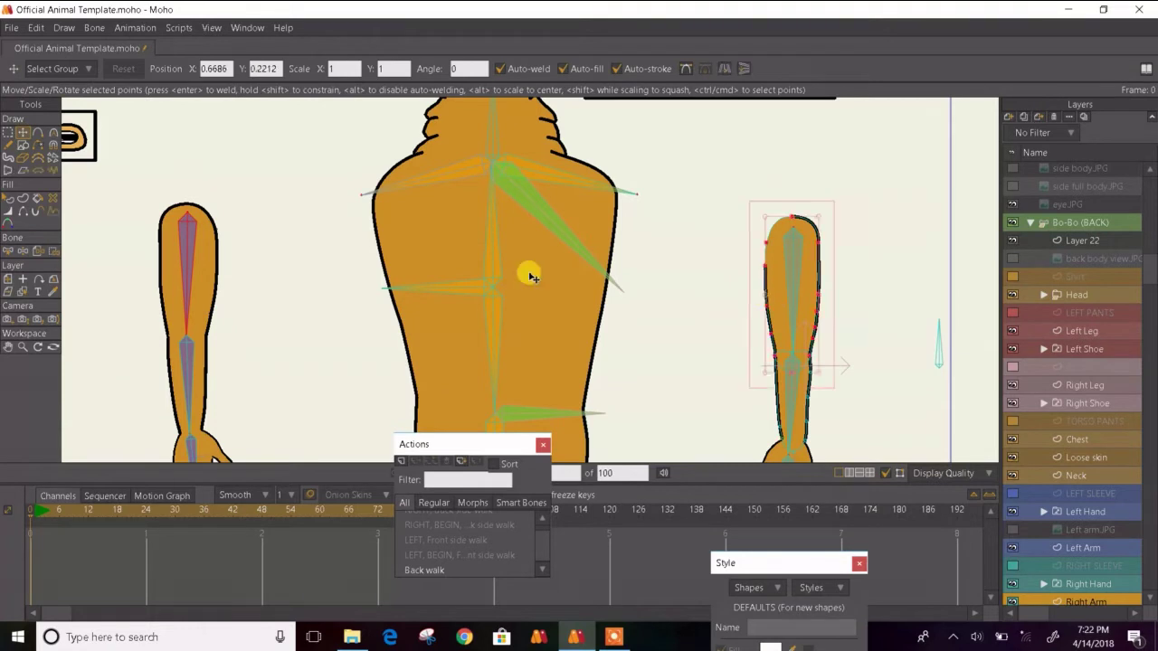
click(38, 214)
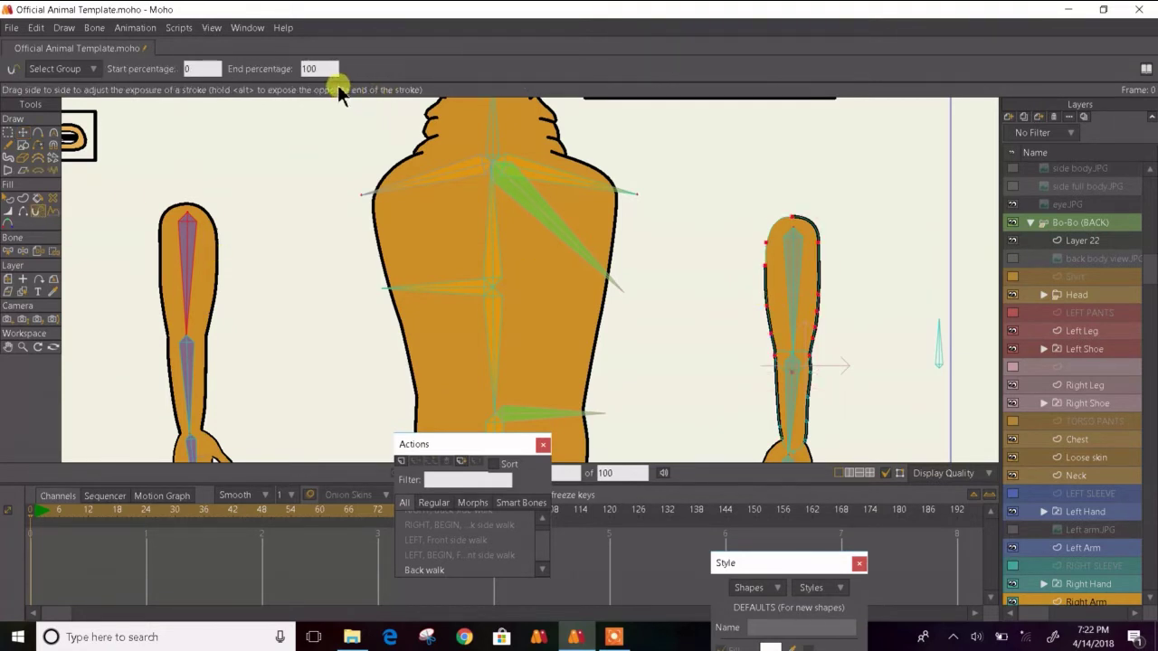
- Deselect the Right Arm points and show the hidden outline edge at the top of that arm with the Hide Edge tool
click(11, 134)
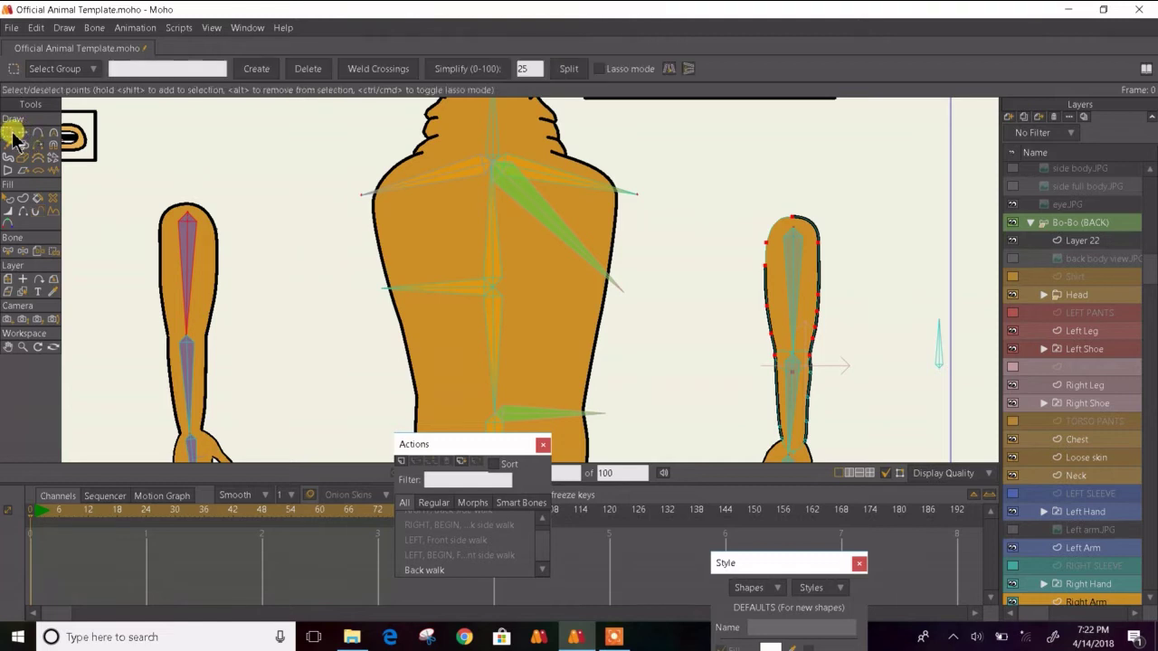
click(112, 151)
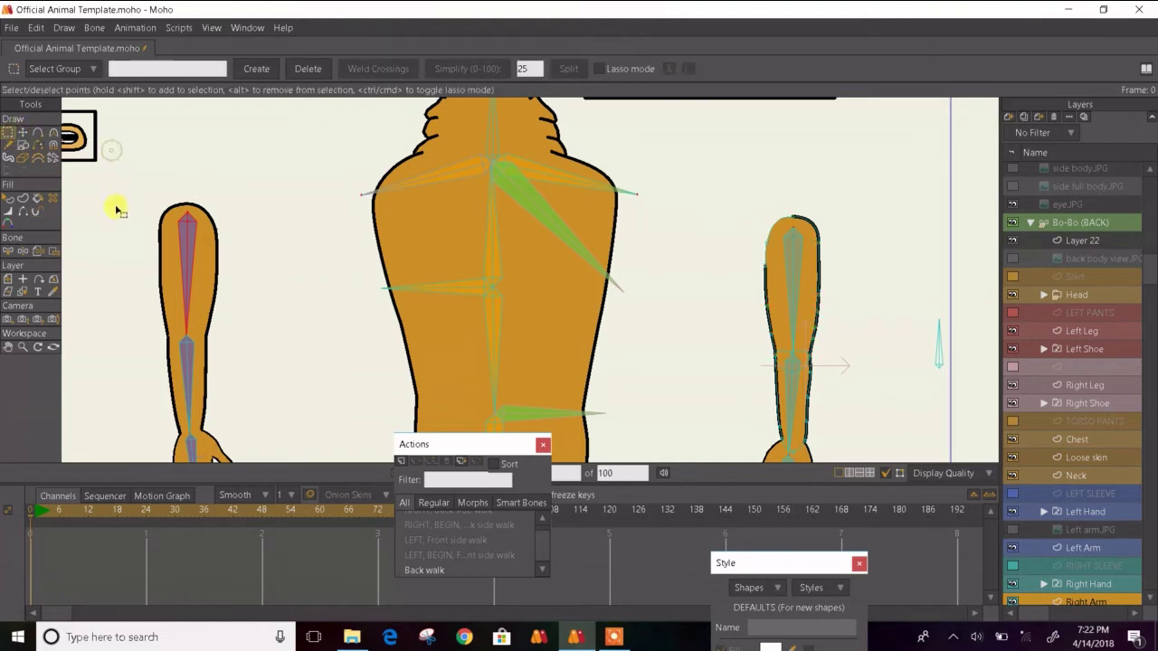
click(25, 212)
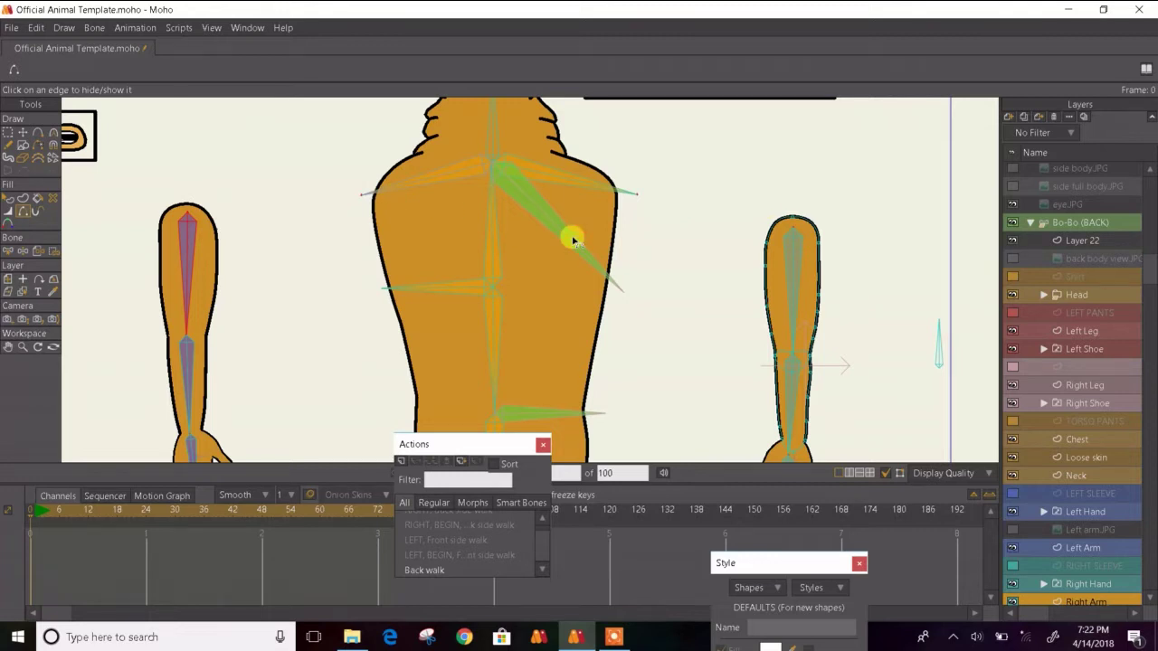
- Test both arms of the Bo-Bo (BACK) rig by bending them with the Manipulate Bones tool
click(1076, 225)
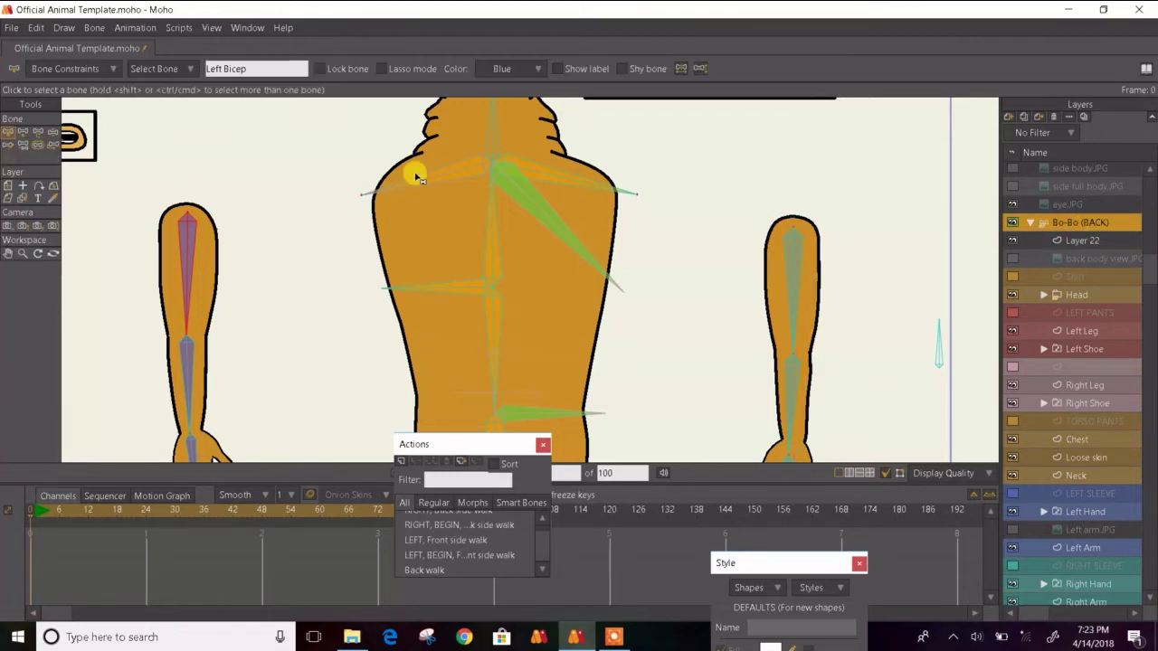
click(52, 132)
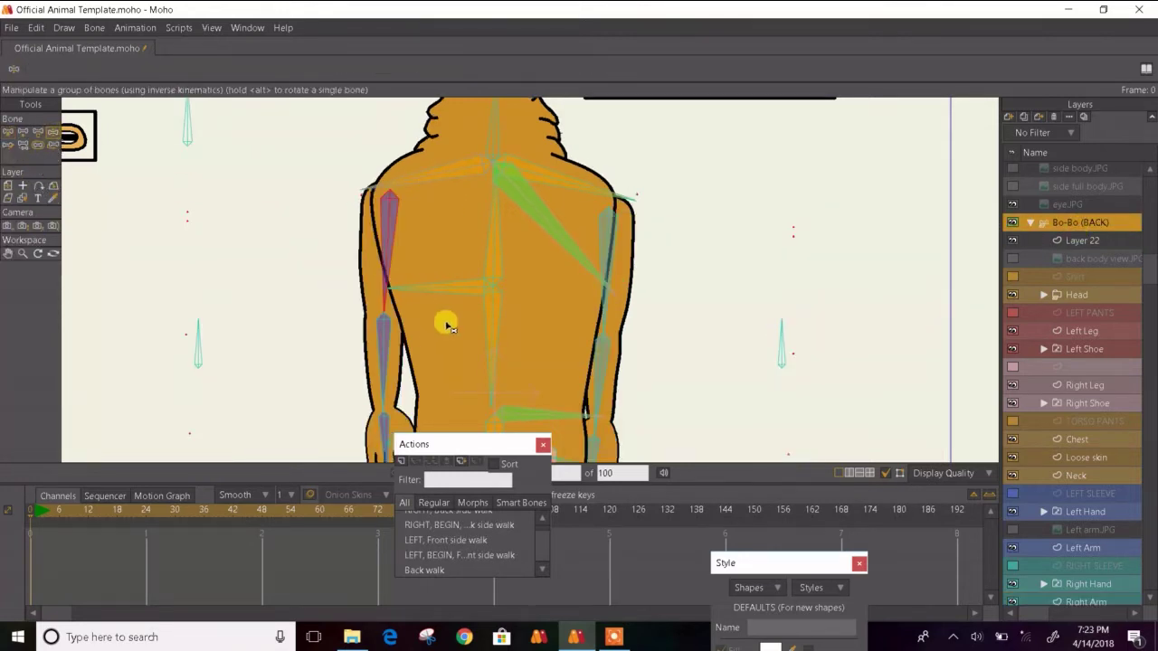
drag(389, 352, 389, 191)
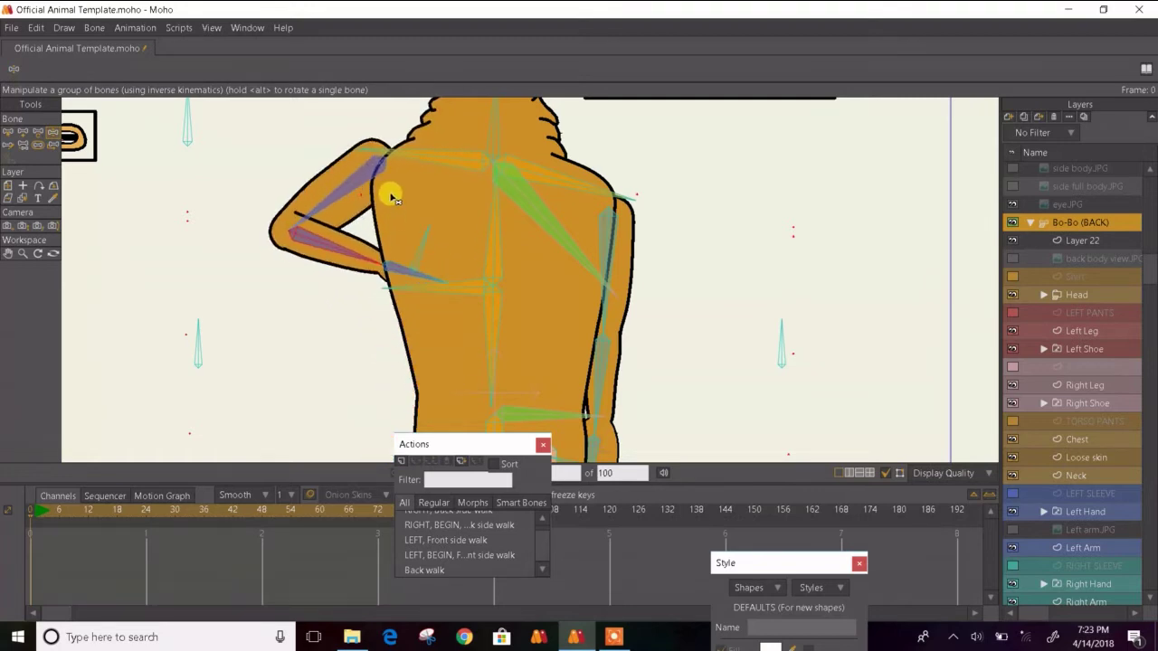
drag(599, 358, 669, 190)
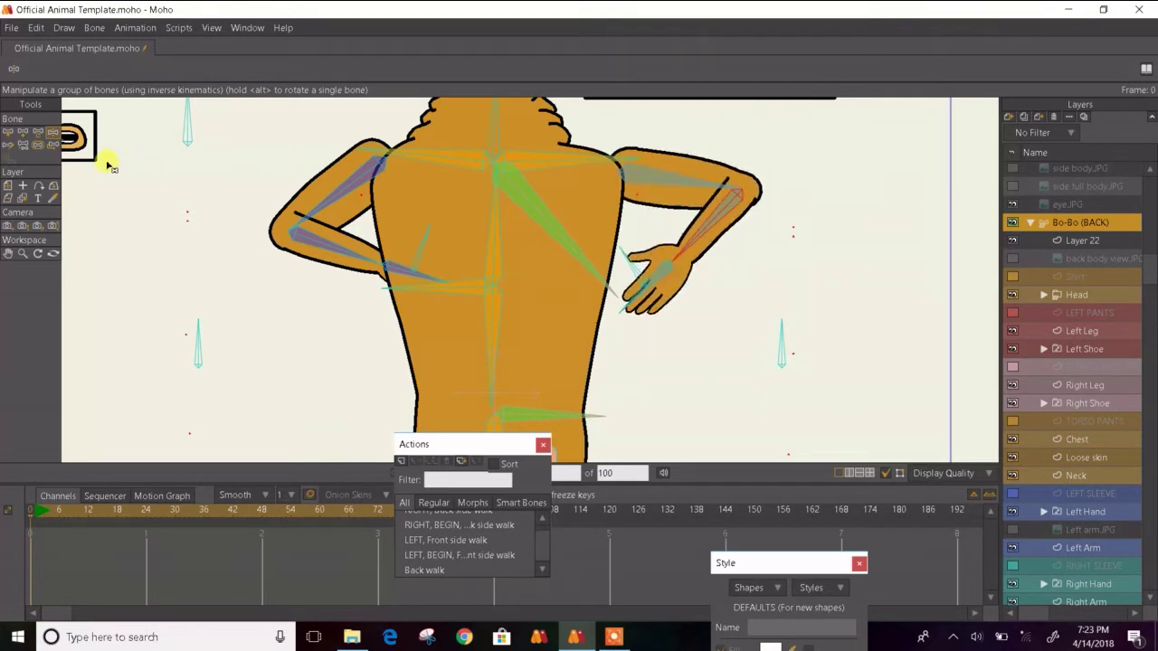
click(11, 134)
click(38, 133)
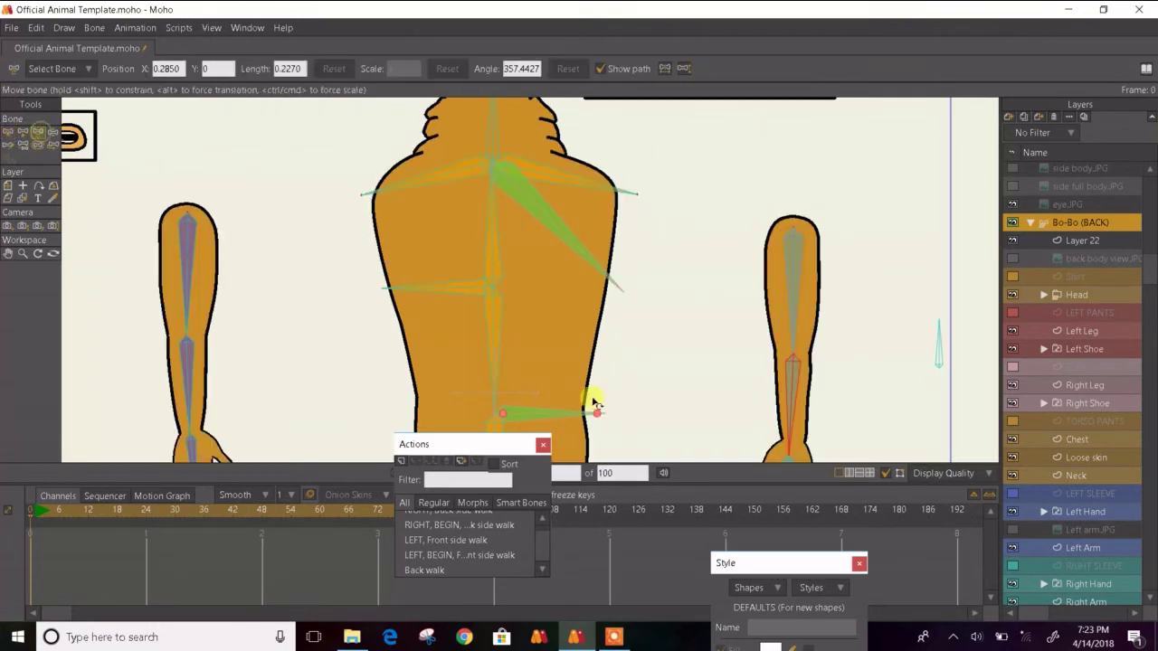
- Adjust the right upper-arm bone's tip to the middle of the elbow and nudge the right forearm bone down with Transform Bone
click(795, 339)
click(793, 342)
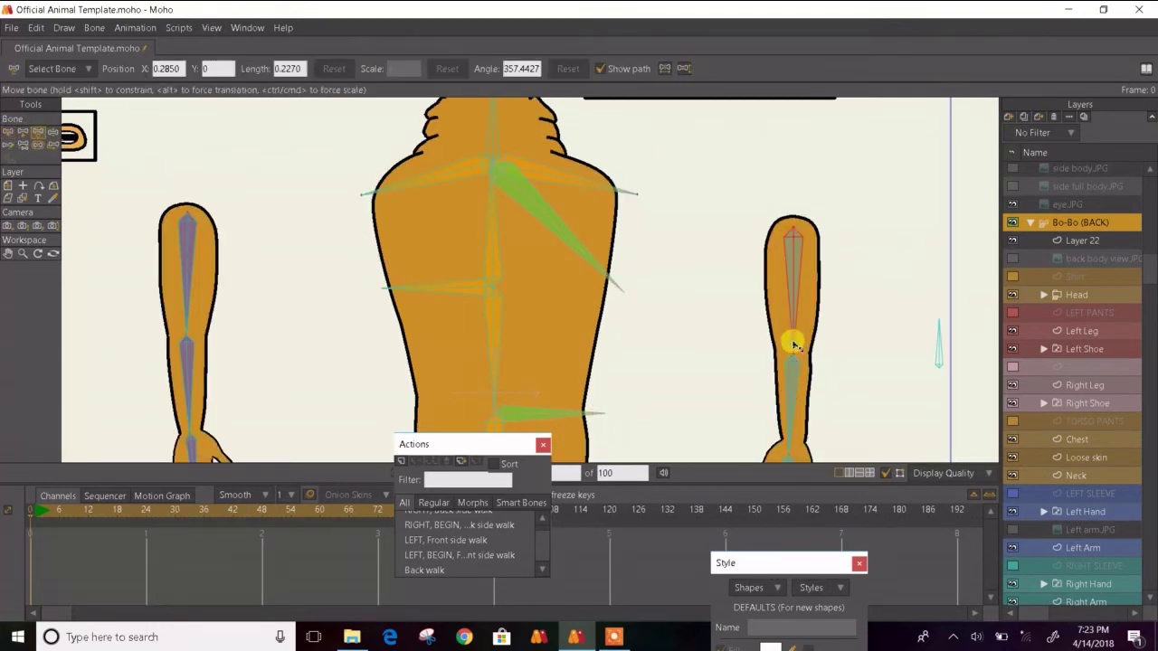
drag(794, 342, 798, 372)
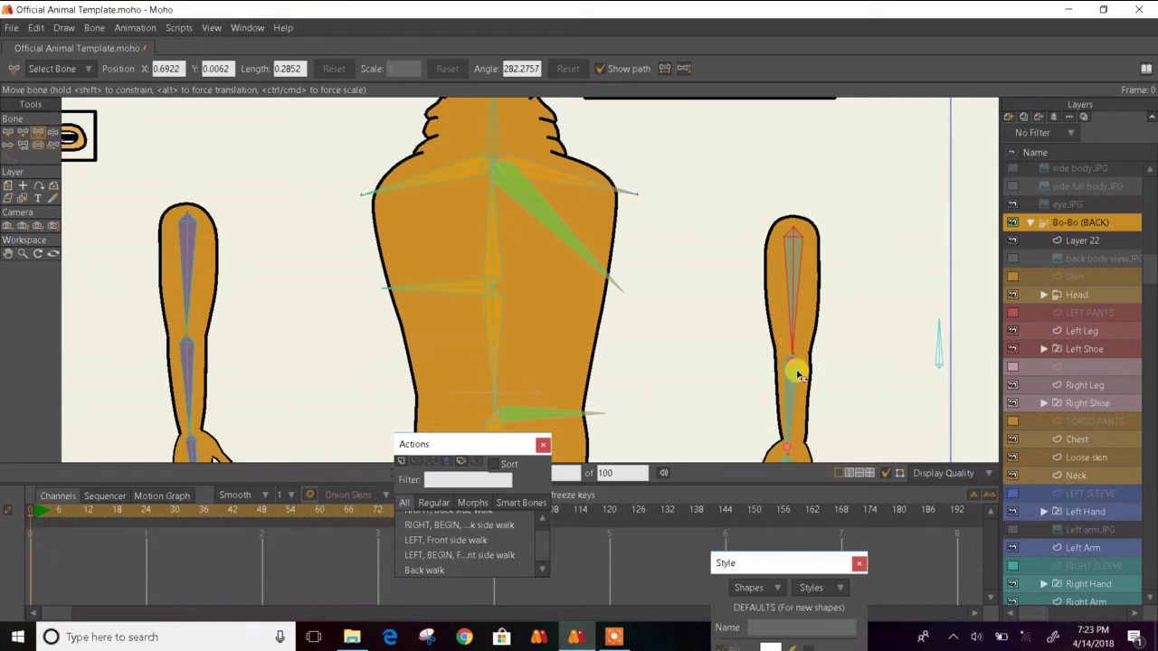
scroll(796, 373, up, 5)
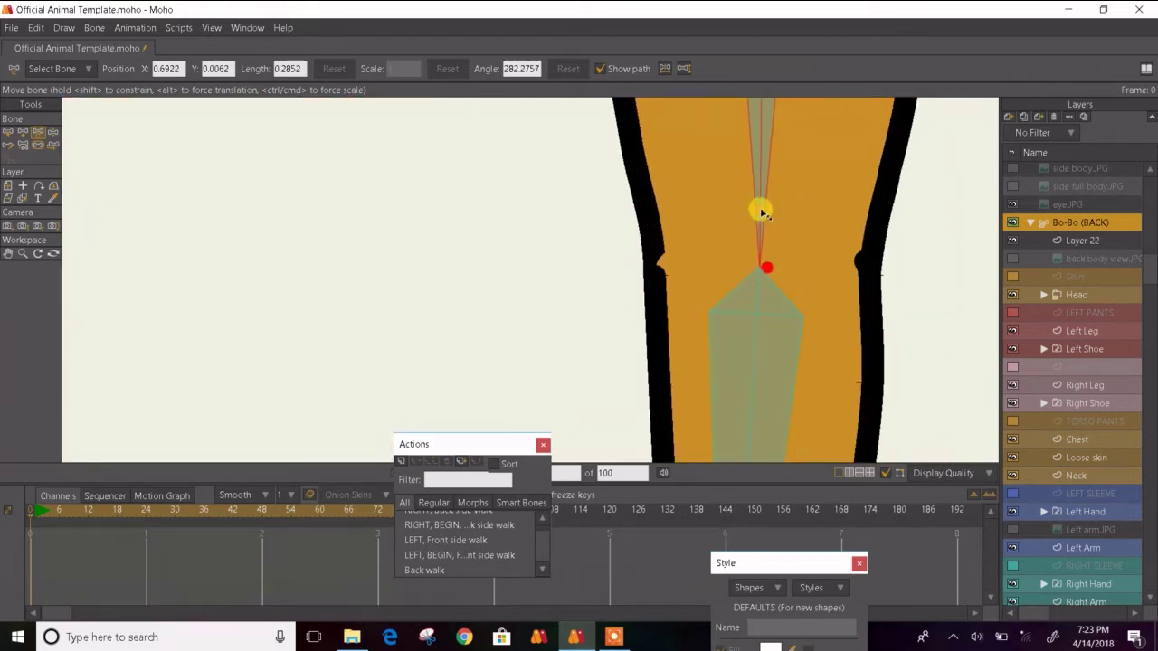
drag(761, 212, 769, 212)
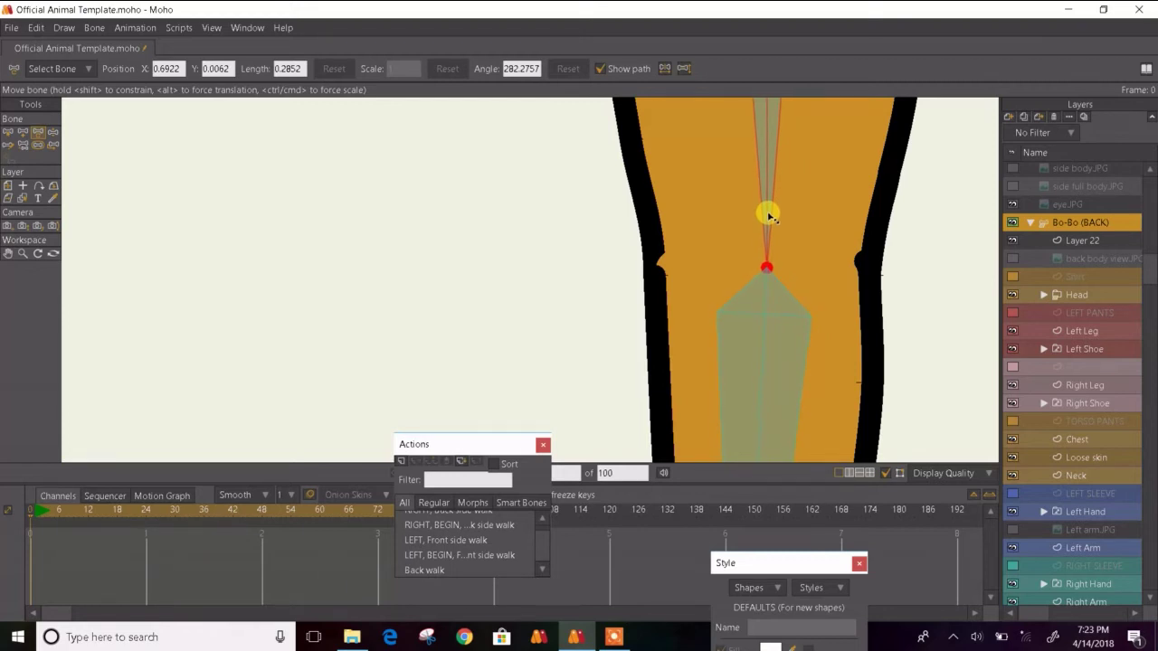
drag(768, 216, 766, 212)
click(765, 319)
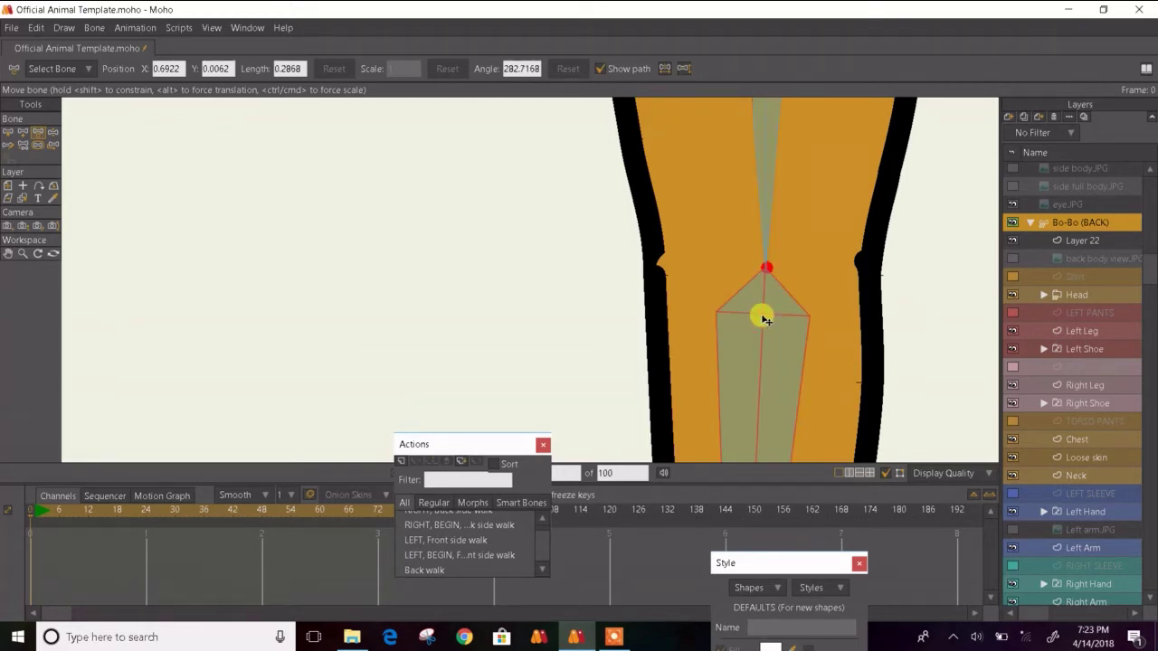
drag(765, 319, 764, 323)
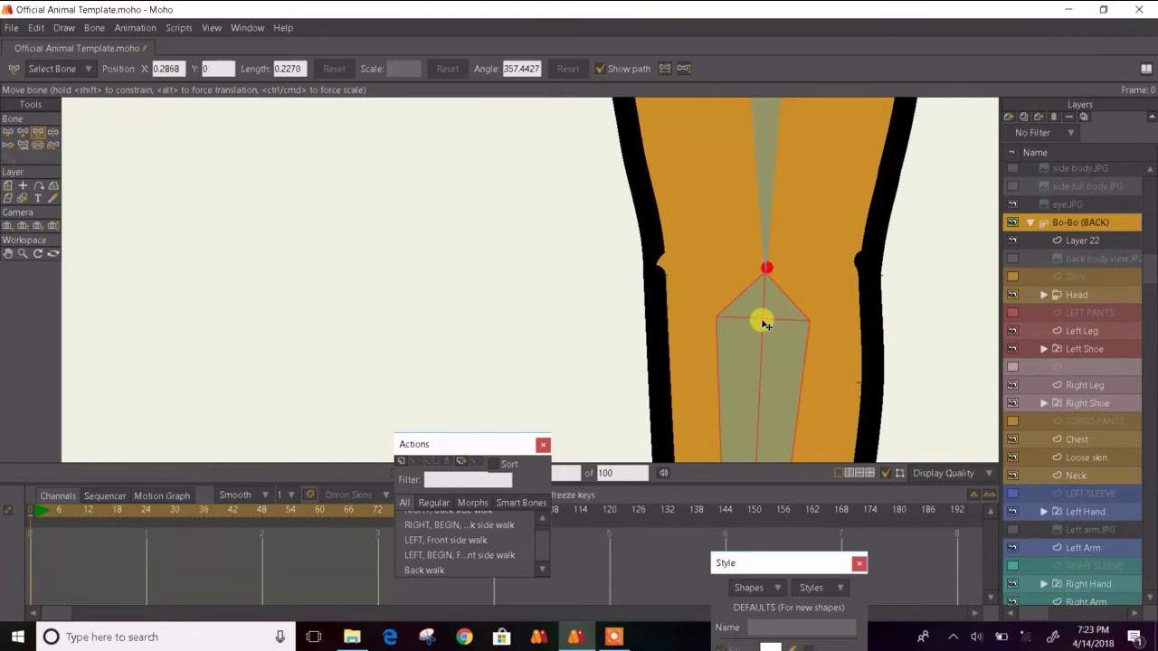
- Test the right arm of the back-view rig by bending it at the elbow and stretching it out sideways with Manipulate Bones
click(242, 180)
click(53, 132)
scroll(441, 227, down, 6)
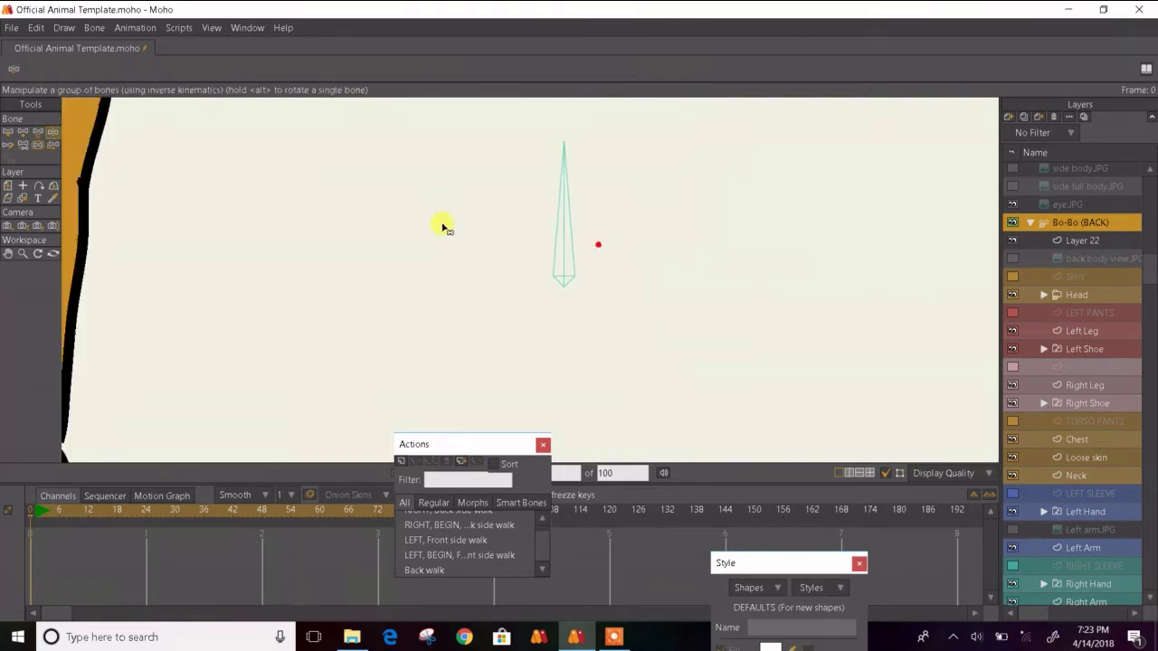
drag(341, 283, 347, 114)
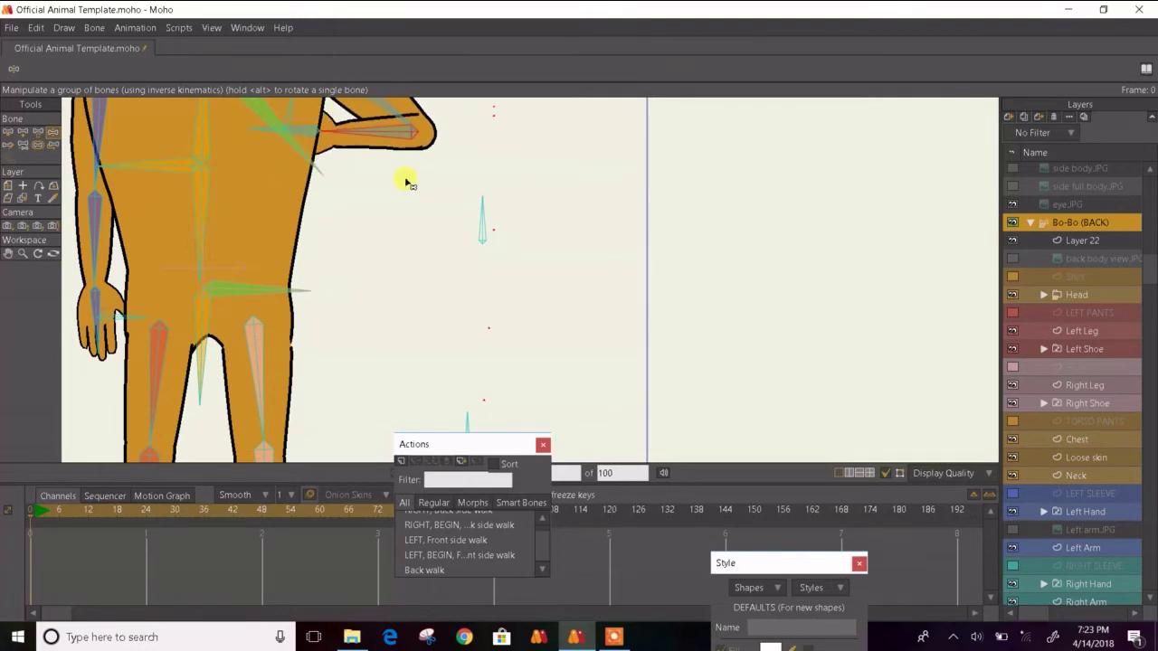
drag(406, 182, 542, 313)
drag(513, 268, 770, 207)
- Test the left arm and both shoulders by raising and lowering them with Manipulate Bones
click(258, 261)
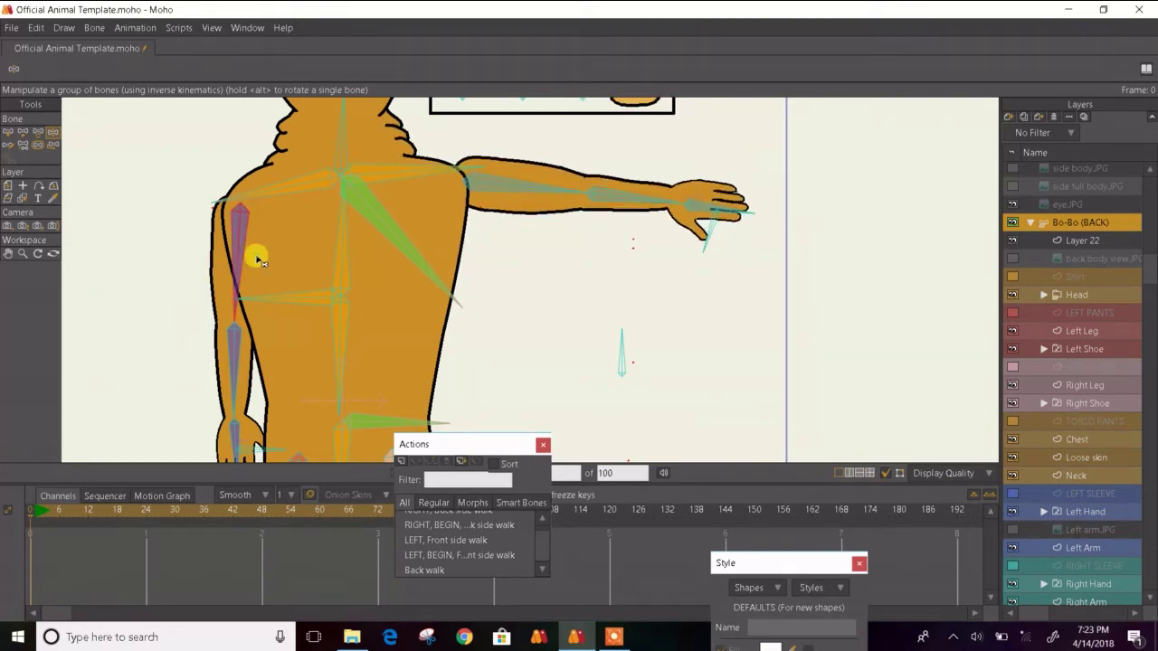
drag(258, 261, 122, 110)
scroll(212, 188, down, 2)
drag(211, 188, 431, 233)
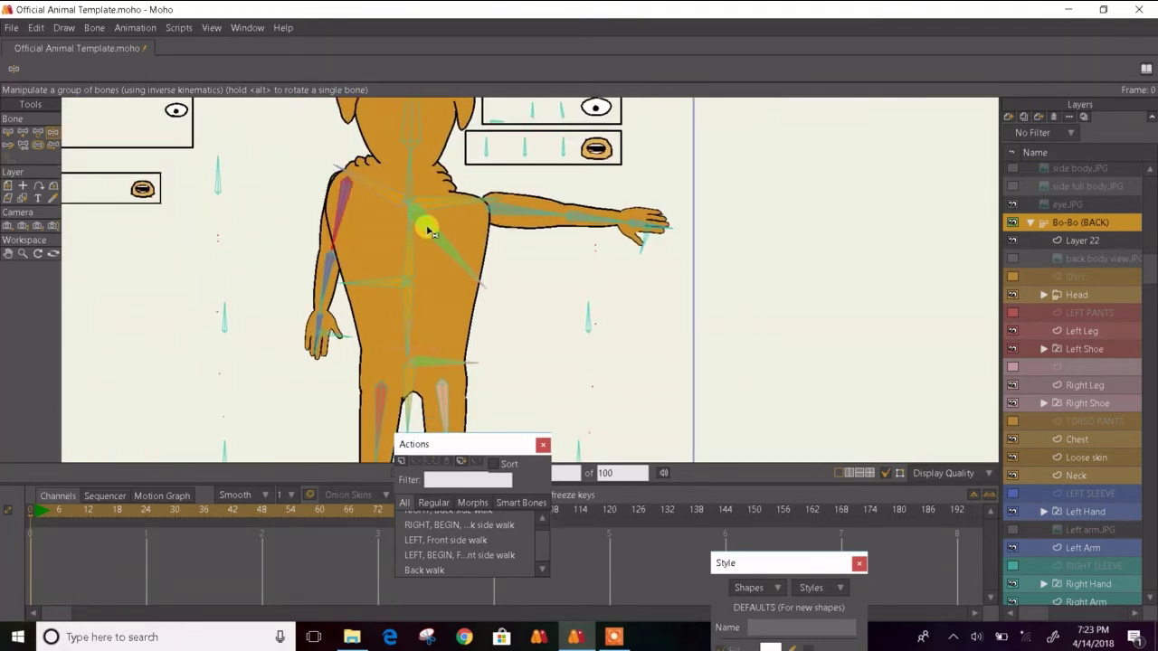
drag(534, 206, 378, 331)
click(458, 215)
drag(271, 240, 310, 364)
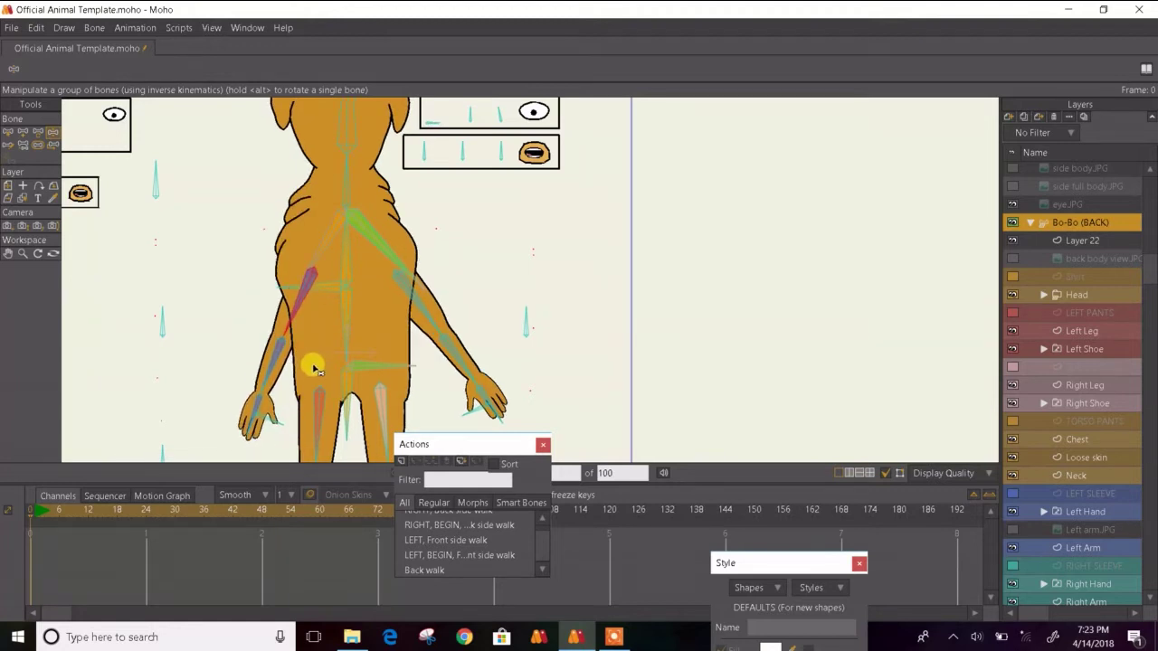
- Check the Left Shoulder bone's angle constraints and set the Right shoulder bone's minimum angle to -25 degrees
click(7, 133)
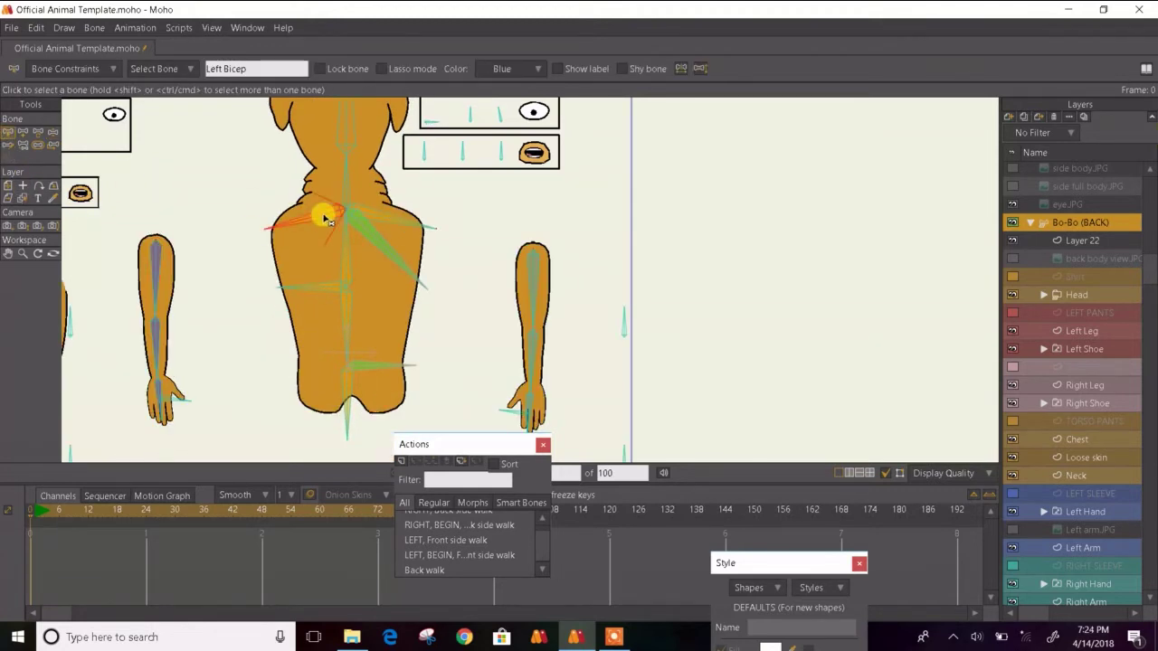
click(322, 214)
click(80, 71)
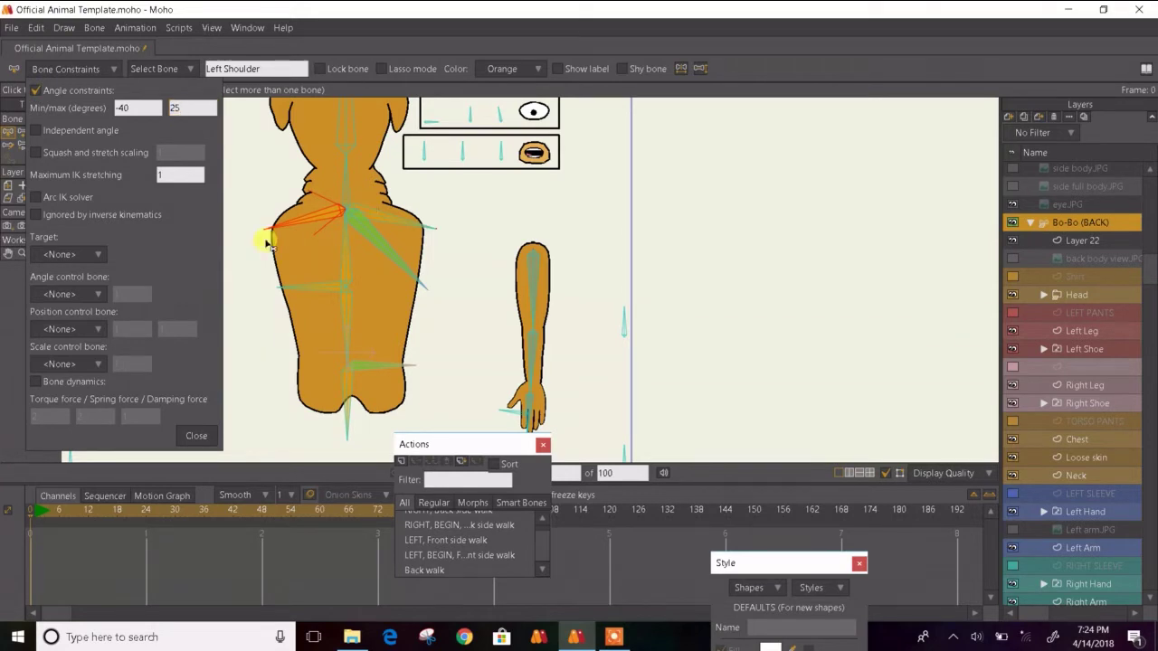
click(375, 220)
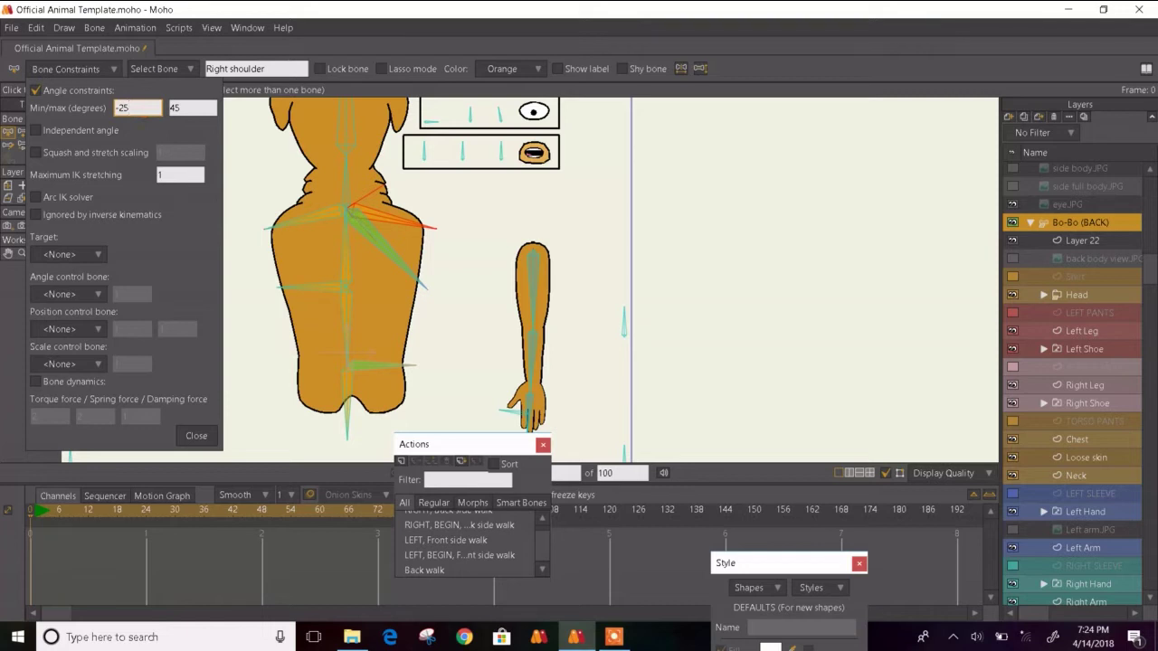
click(200, 436)
- Test the shoulder angle limits by swinging both arms across the back with Manipulate Bones
click(53, 145)
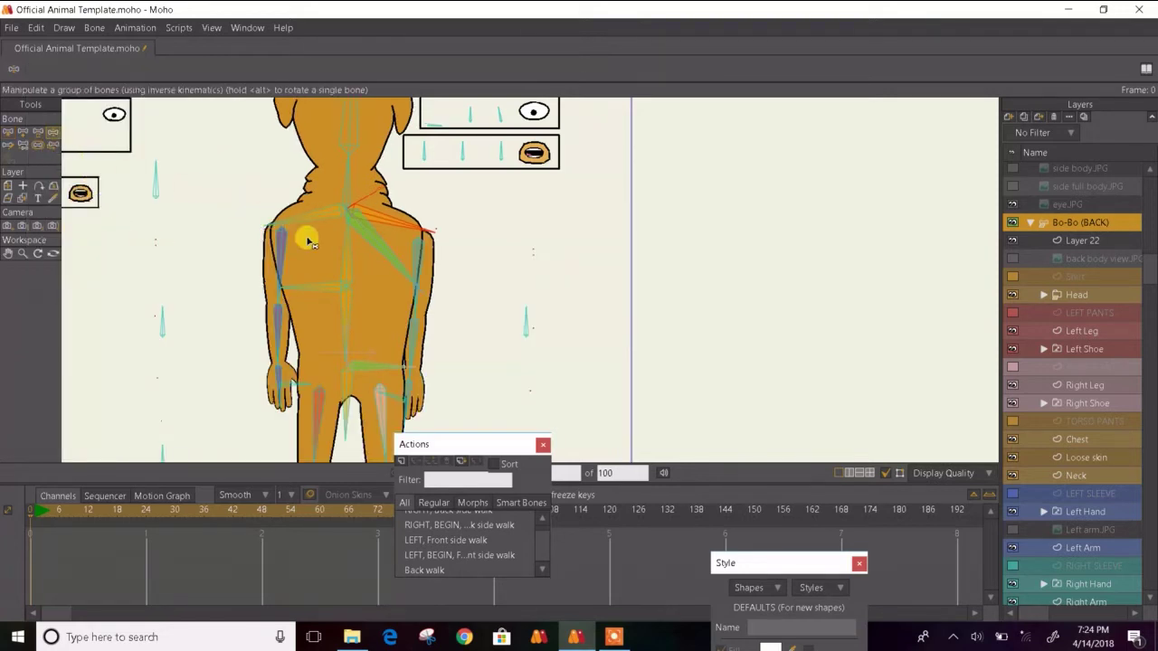
drag(291, 288, 396, 380)
drag(408, 331, 210, 391)
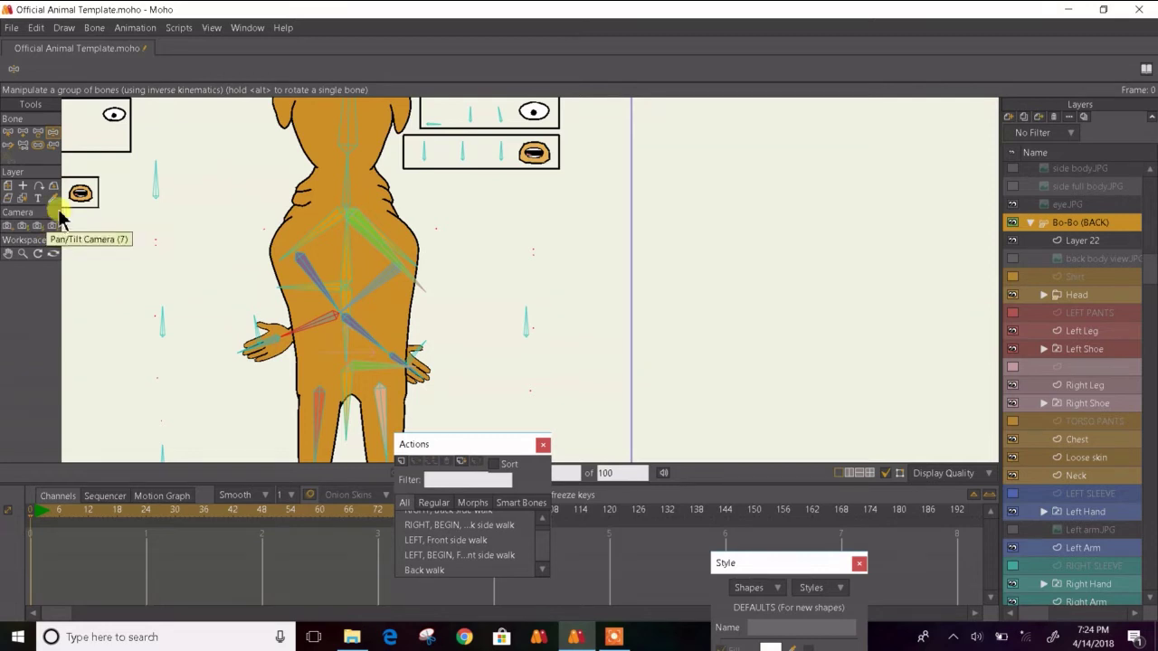
- Select the right shoulder bone, open its Right shoulder action for editing, and make the Loose skin layer active
click(8, 132)
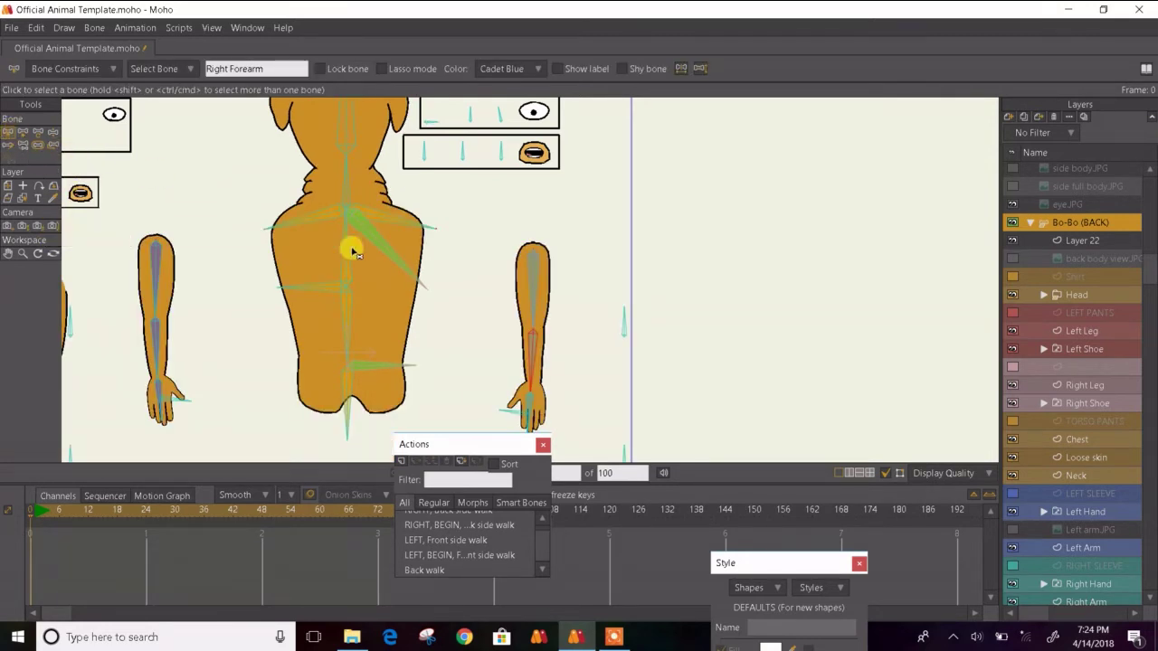
click(403, 223)
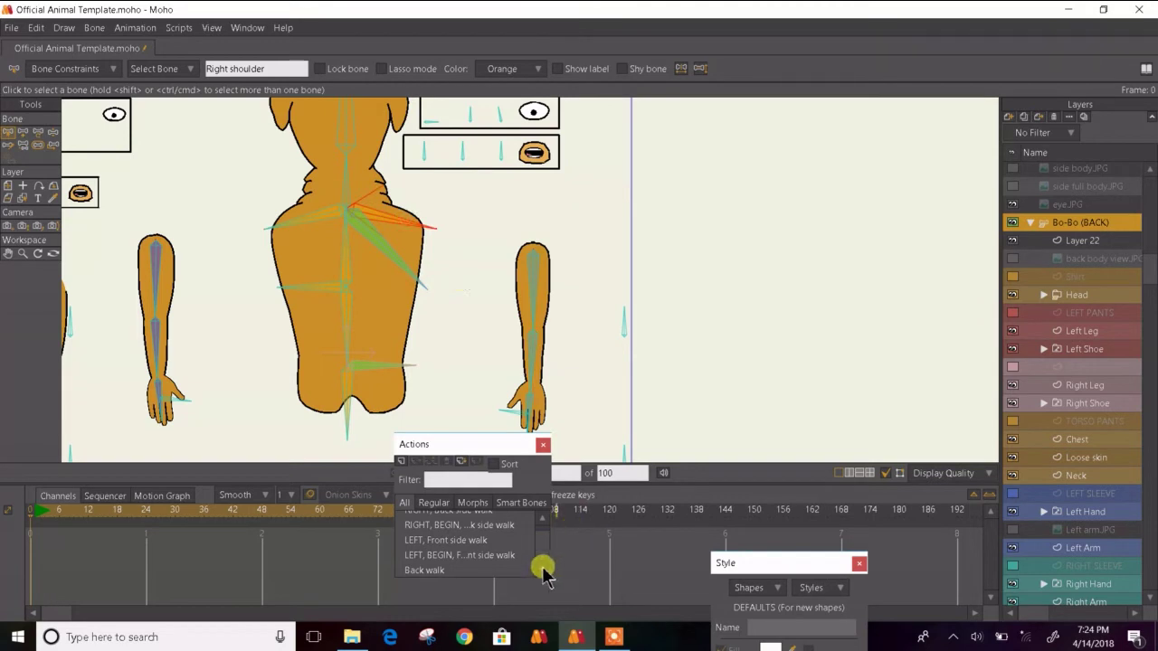
click(543, 518)
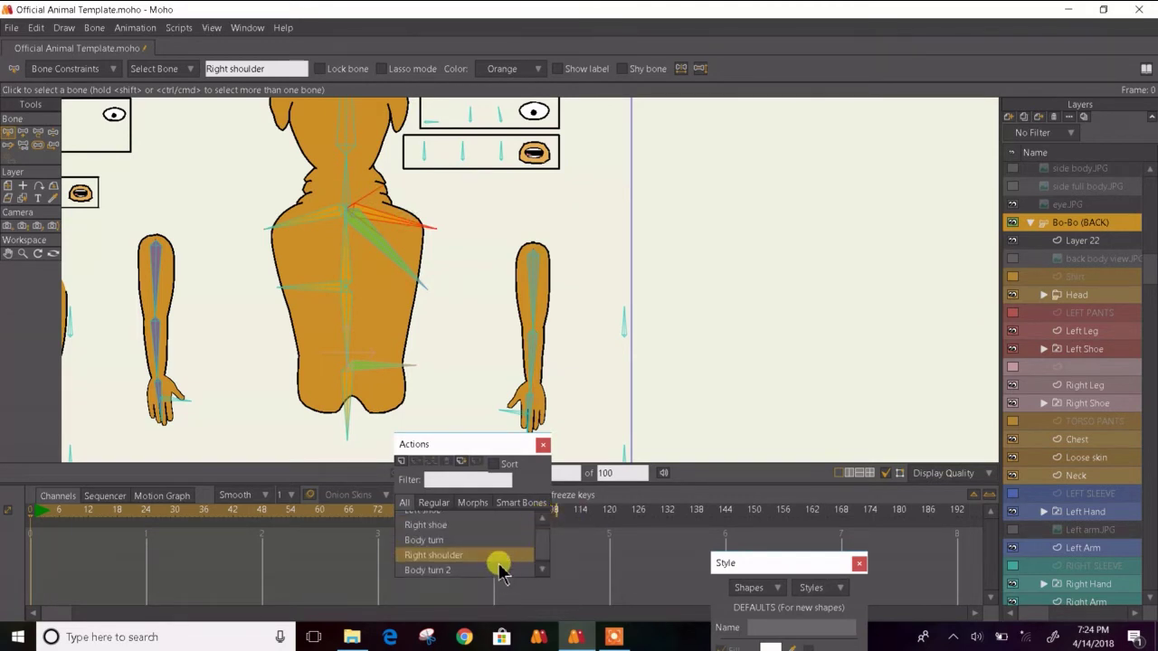
double_click(498, 557)
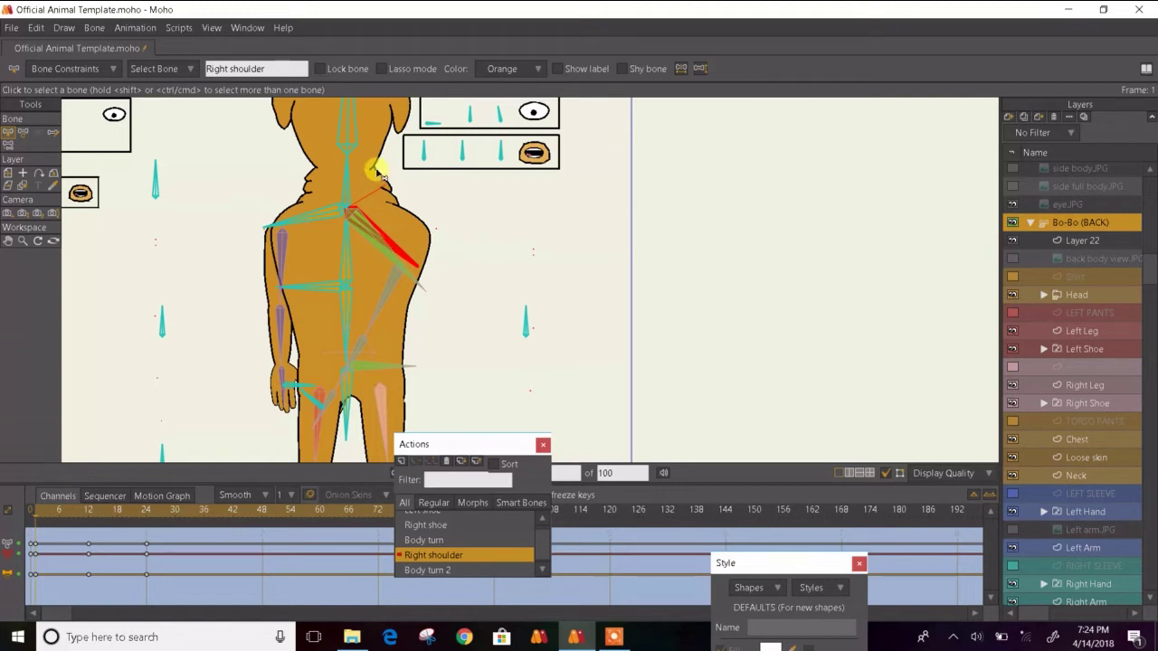
scroll(375, 164, up, 3)
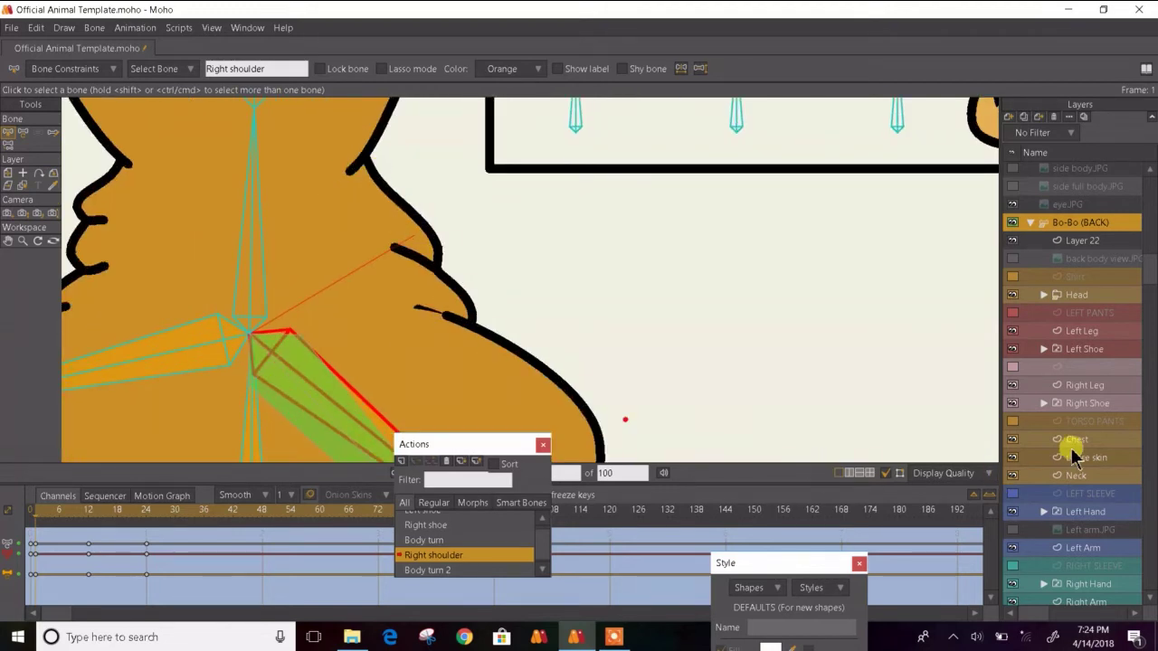
click(1100, 462)
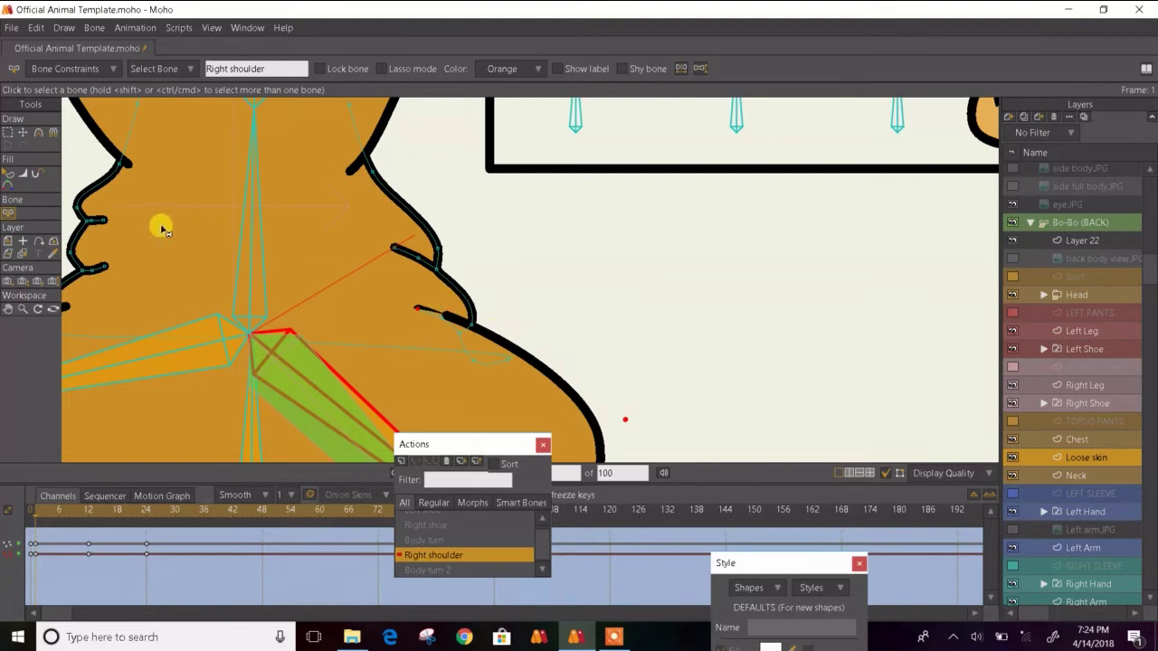
- Try to reshape the neck folds beside the right shoulder at frame 1 by moving their points on the Loose skin layer
click(23, 133)
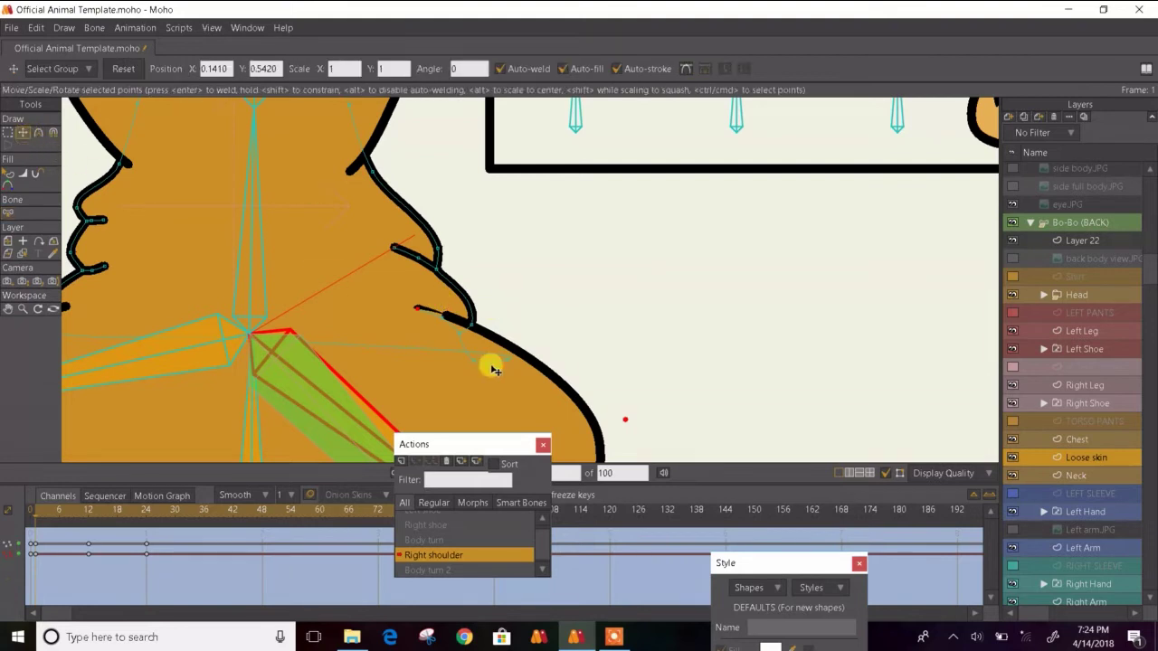
mouse_move(478, 358)
mouse_down()
mouse_move(458, 317)
mouse_move(483, 295)
mouse_move(504, 362)
mouse_move(476, 335)
mouse_move(473, 287)
mouse_move(457, 317)
mouse_move(427, 305)
mouse_move(448, 304)
mouse_move(434, 297)
mouse_move(413, 303)
mouse_move(444, 298)
mouse_move(453, 269)
mouse_up()
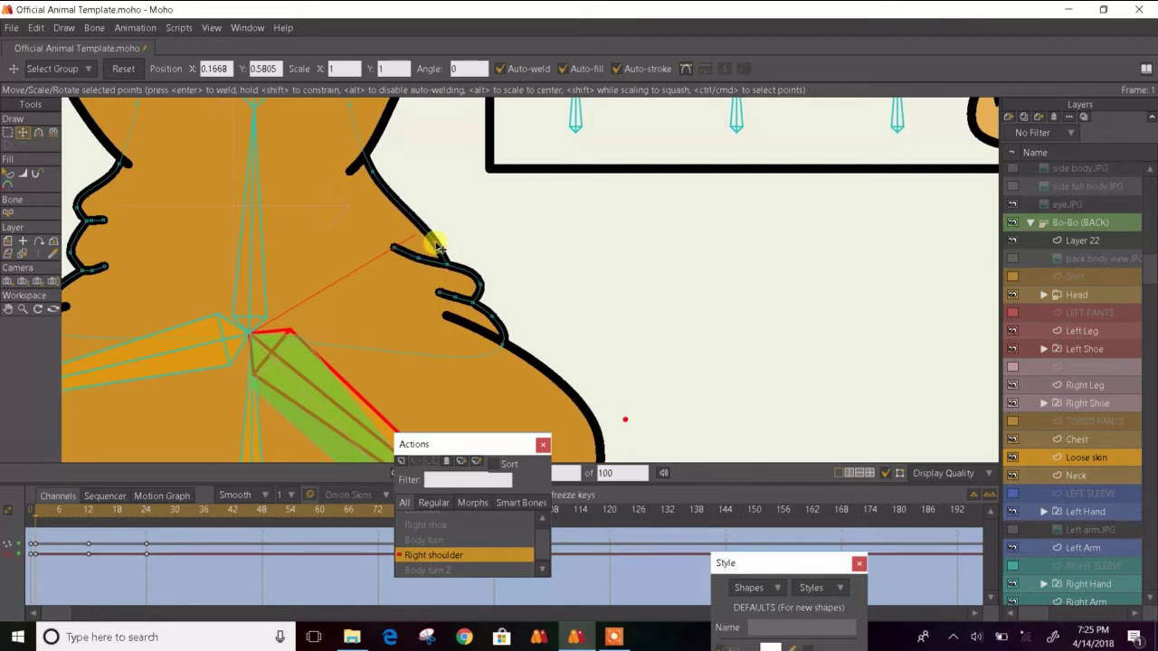
mouse_move(437, 246)
mouse_down()
mouse_move(409, 261)
mouse_move(418, 266)
mouse_up()
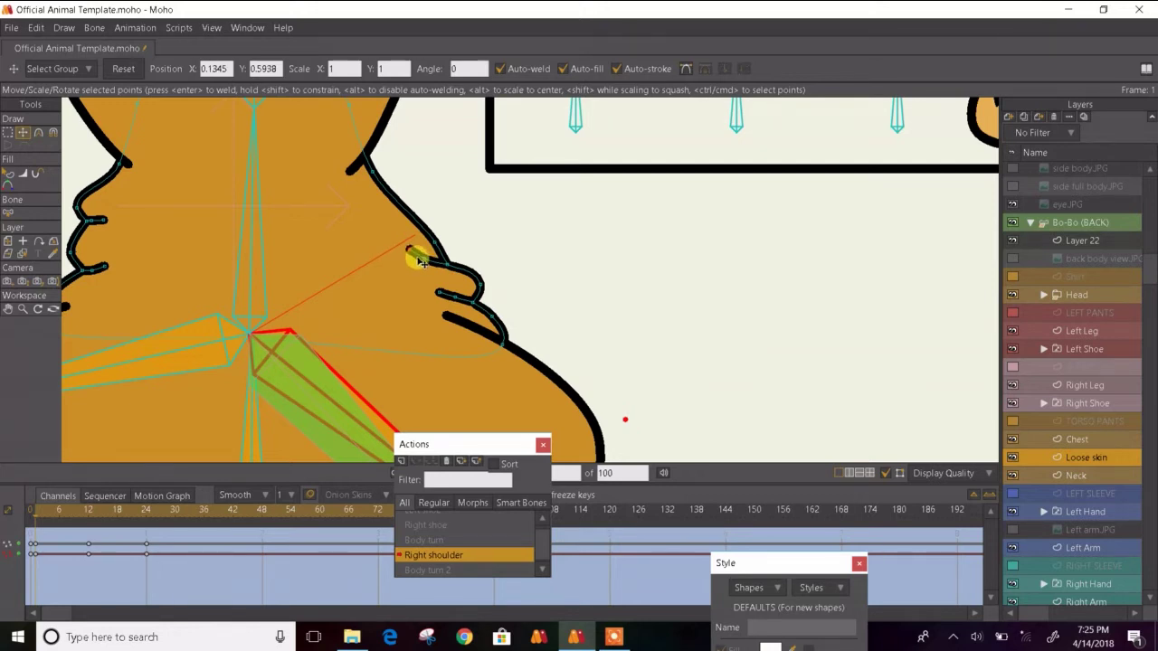
- Step through the Right shoulder action between frames 1 and 12 and back to check how the neck folds move
scroll(418, 259, down, 2)
key(Right)
key(Right)
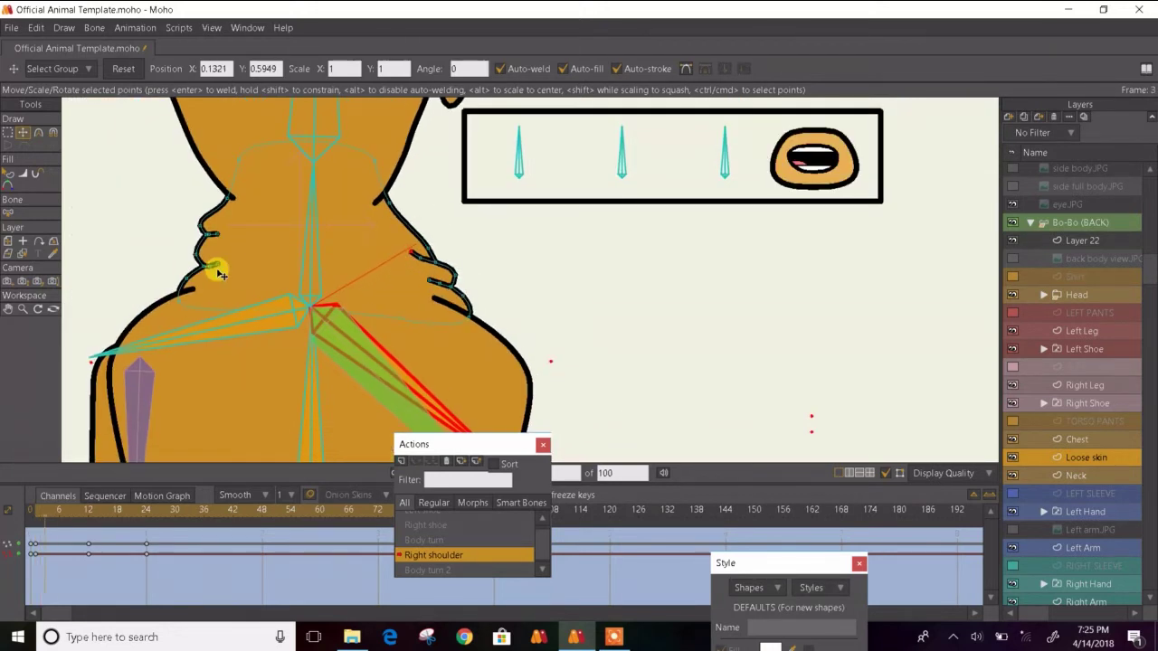
key(Right)
key(Right)
key(Right)
key(Right)
key(Right)
key(Right)
key(Right)
key(Right)
key(Right)
key(Left)
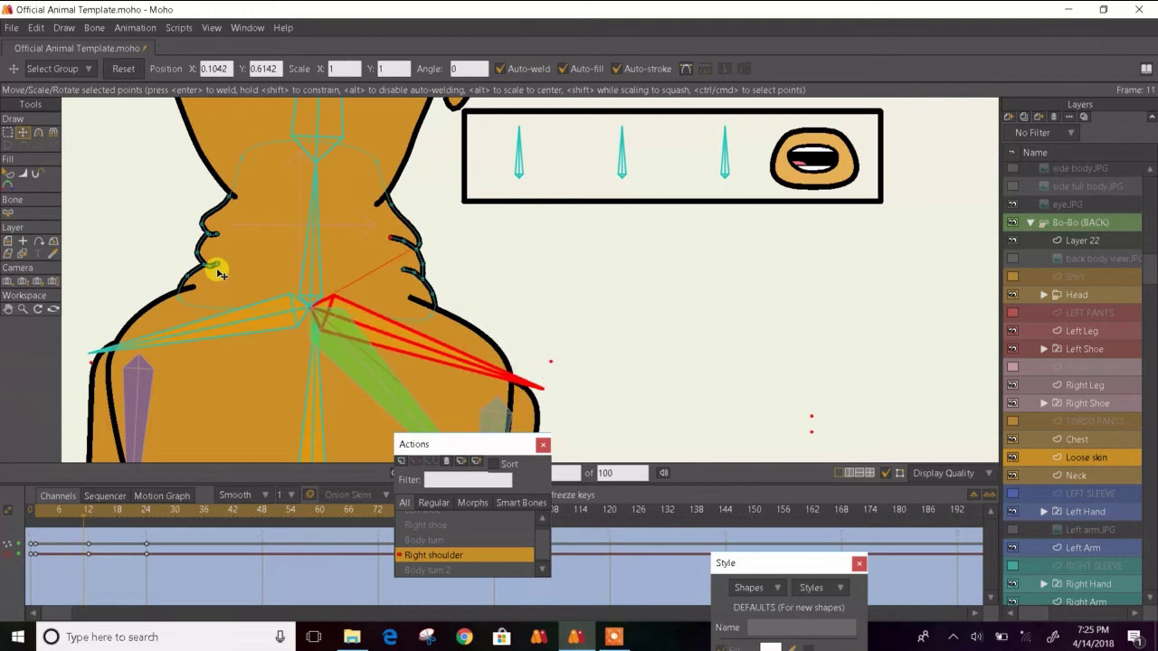
key(ctrl+Left)
key(ctrl+Left)
key(ctrl+Left)
key(ctrl+Left)
key(ctrl+Left)
key(ctrl+Left)
key(ctrl+Left)
key(ctrl+Left)
key(ctrl+Left)
key(Left)
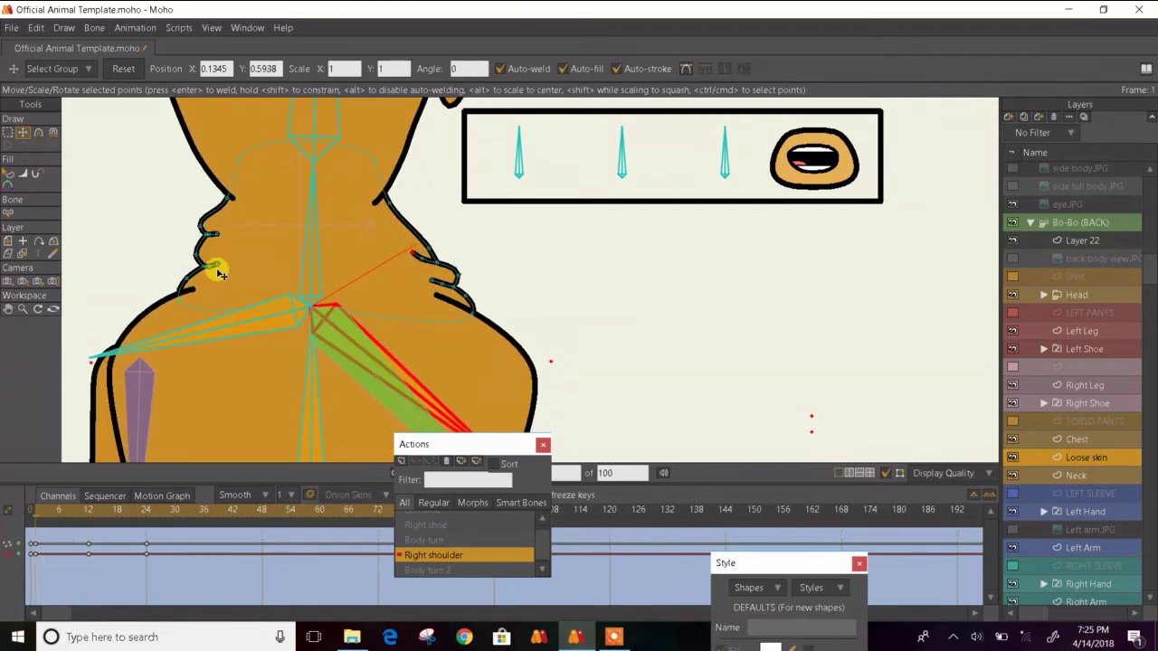
key(Right)
key(Left)
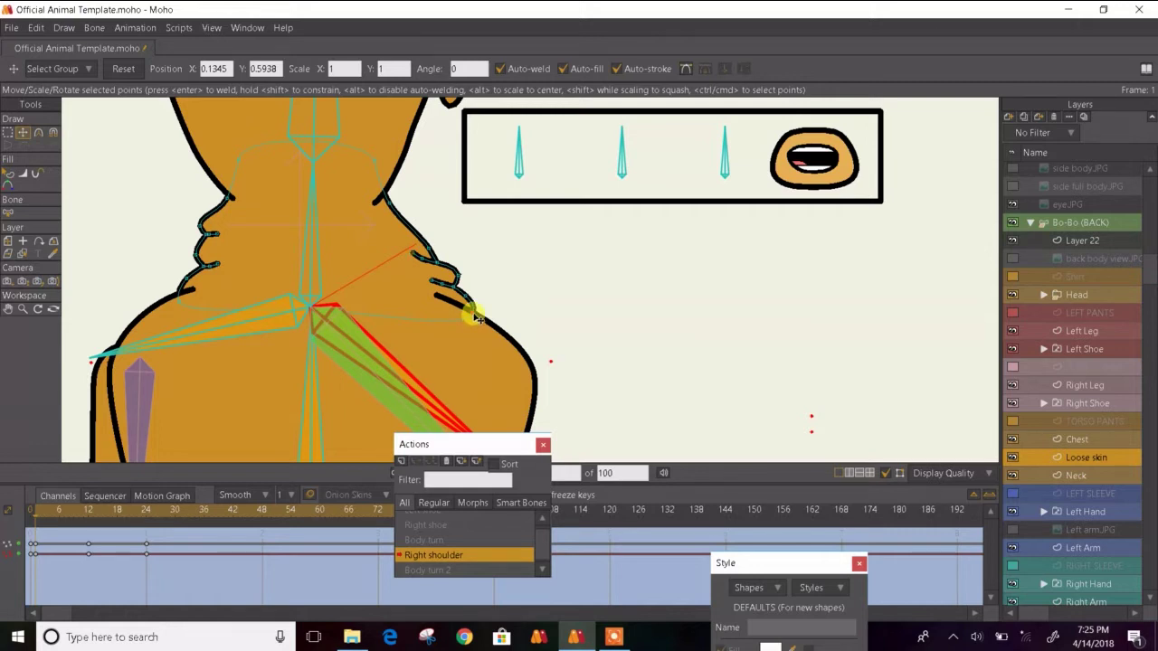
- Advance the Right shoulder action from frame 1 to frame 12 to check the lowest neck fold against the shoulder outline
key(Right)
key(Right)
key(Right)
key(Right)
key(Right)
key(Right)
key(Right)
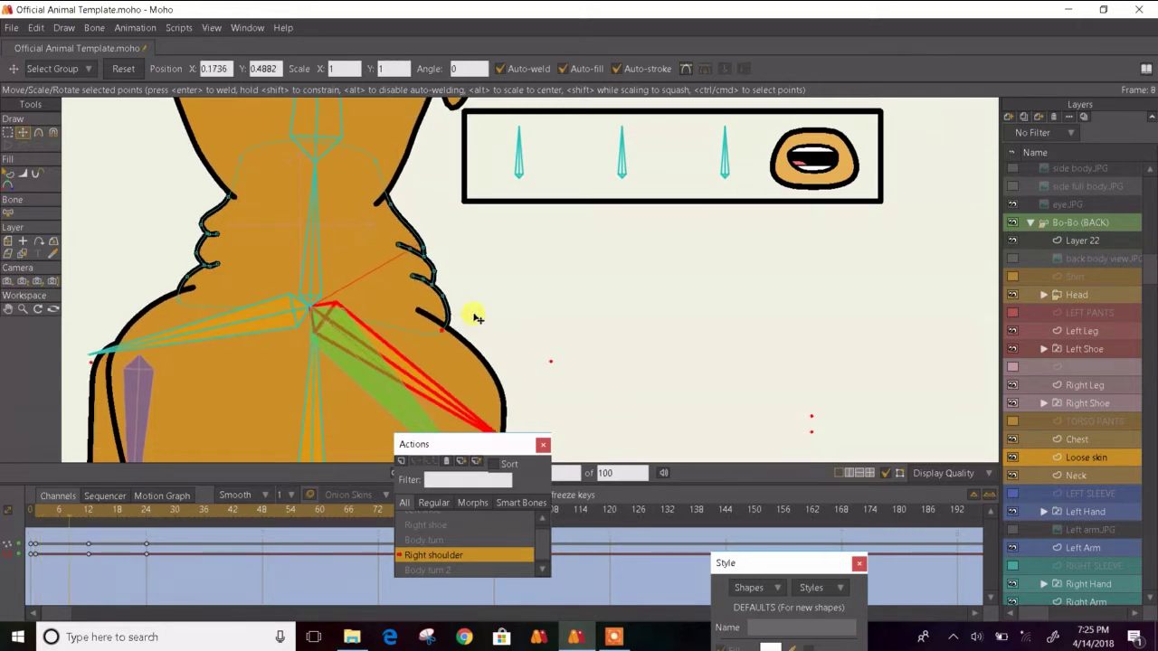
key(ctrl+Right)
key(ctrl+Right)
key(ctrl+Right)
key(ctrl+Right)
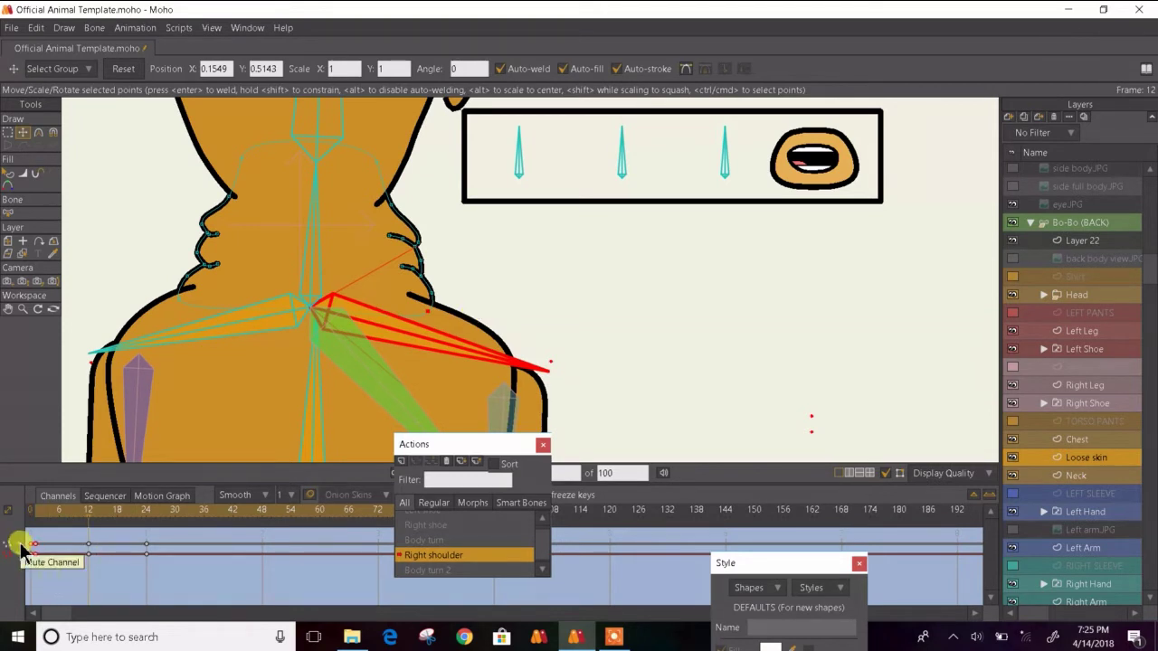
- Delete the Loose skin layer's keyframes at frame 1 of the Right shoulder action and recheck the neck motion through frame 13
key(ctrl+Left)
key(ctrl+Left)
key(ctrl+Left)
key(ctrl+Left)
key(ctrl+Left)
key(ctrl+Left)
key(ctrl+Left)
key(ctrl+Left)
key(ctrl+Left)
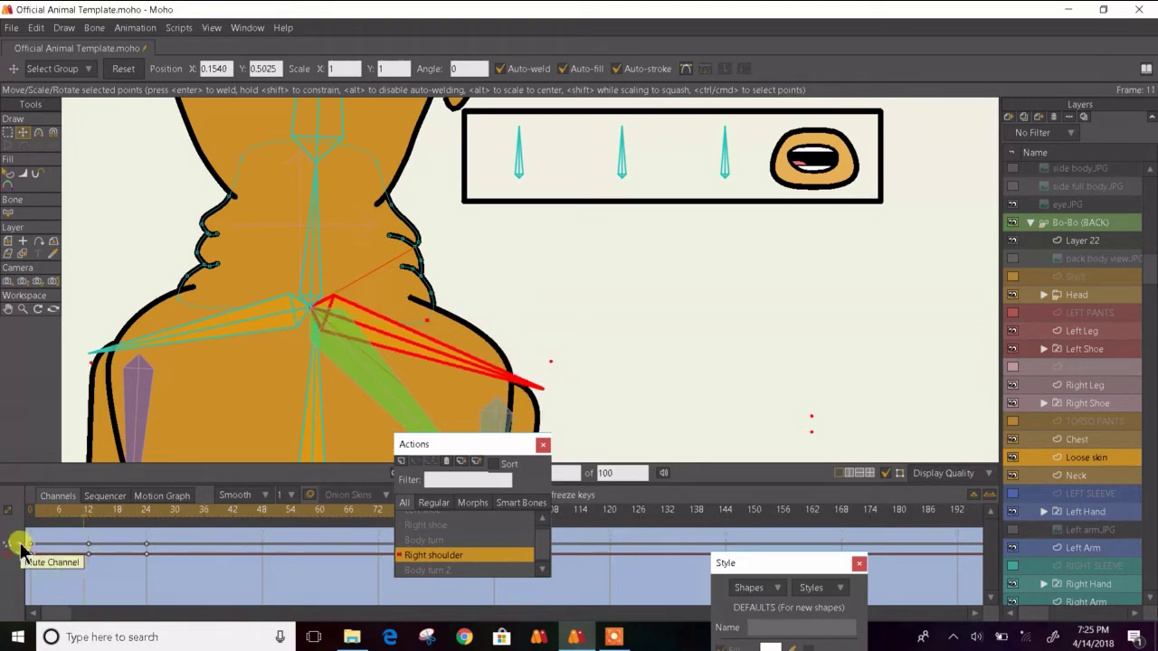
key(ctrl+Right)
key(ctrl+Right)
key(ctrl+Right)
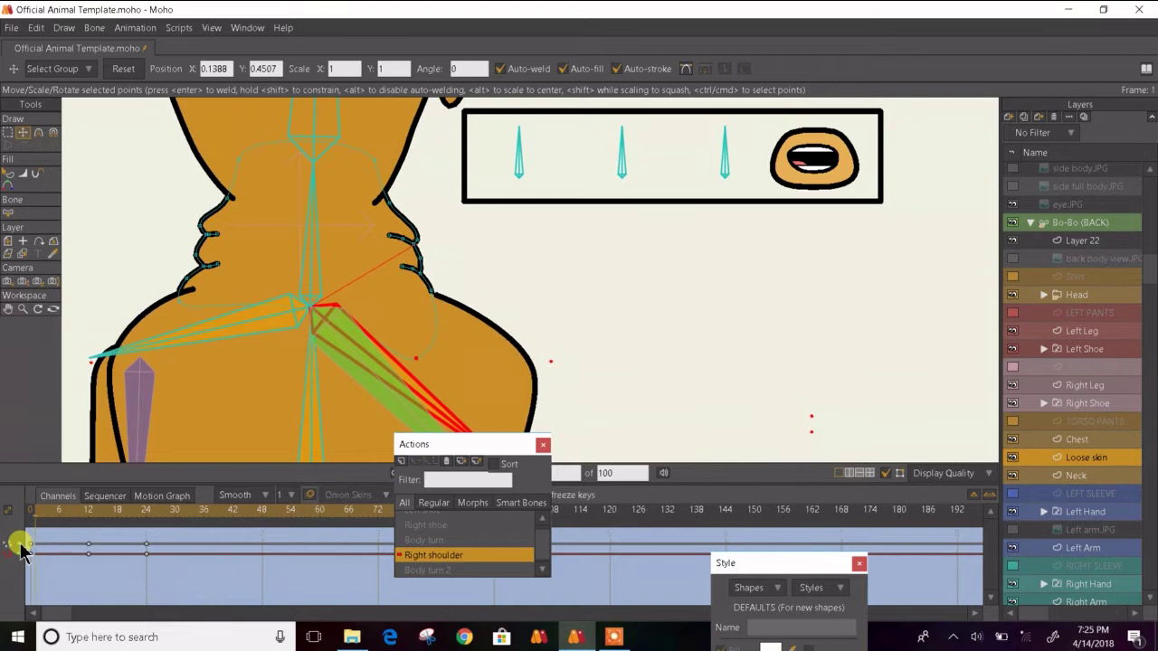
key(ctrl+Right)
key(ctrl+Right)
key(ctrl+Right)
key(ctrl+Right)
key(ctrl+Right)
key(ctrl+Right)
key(ctrl+Right)
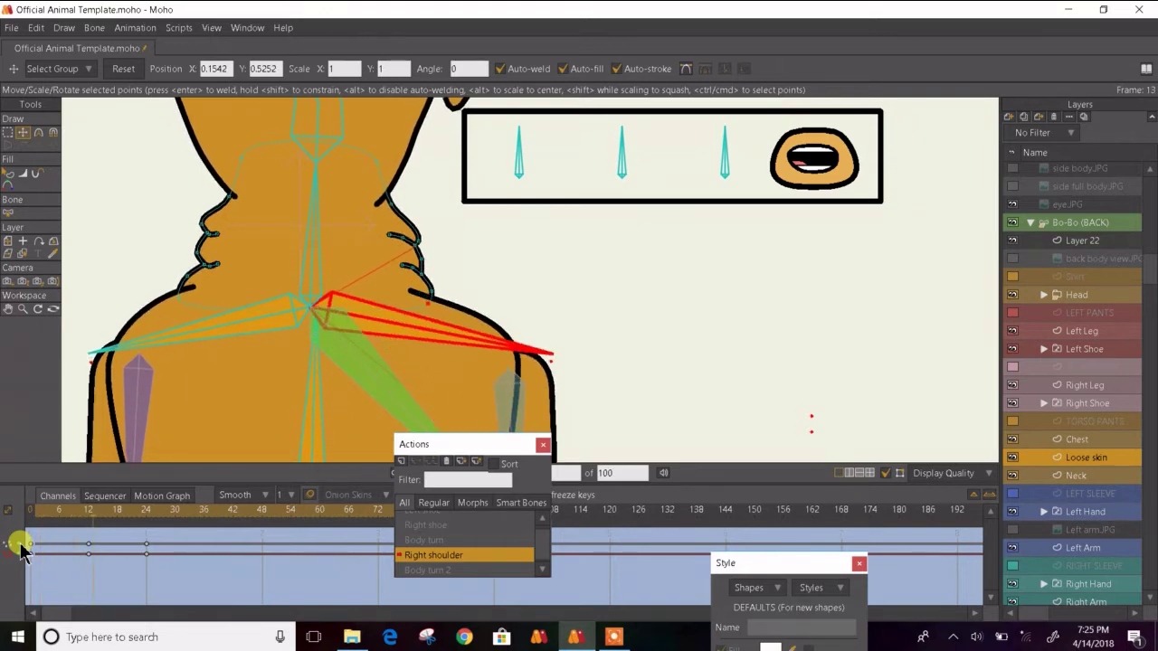
scroll(302, 419, down, 3)
drag(307, 425, 313, 310)
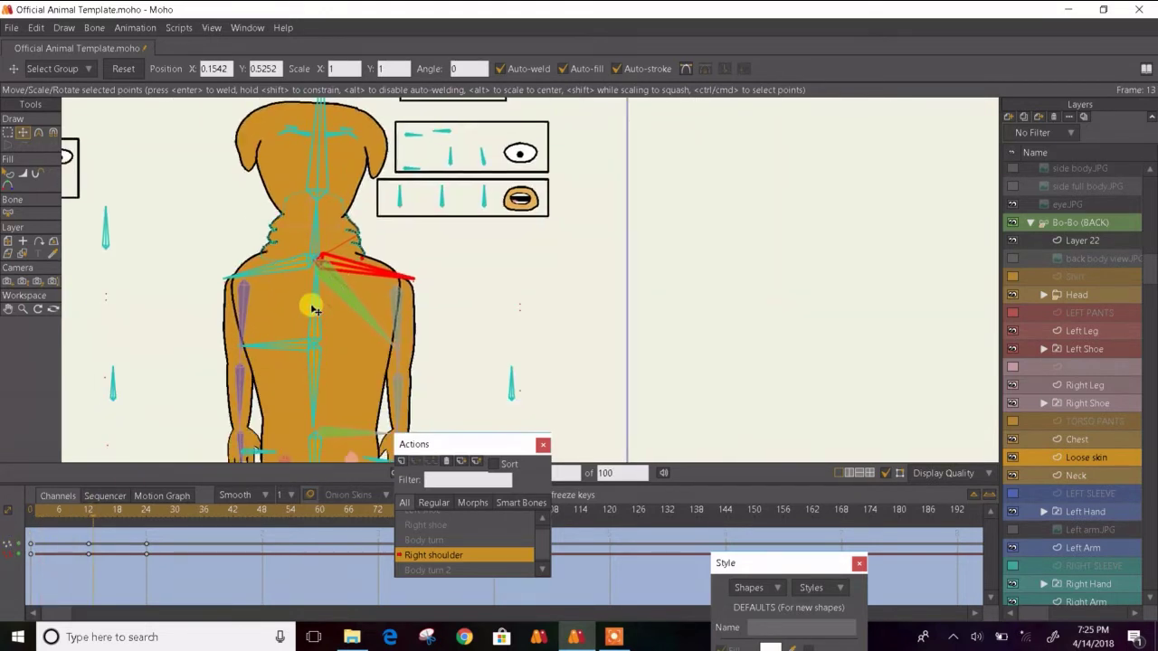
- Step the Right shoulder action back to frame 5 and forward to frame 16 to check how the neck folds move
key(ctrl+Left)
key(ctrl+Left)
key(ctrl+Left)
key(ctrl+Left)
key(ctrl+Left)
key(ctrl+Left)
key(ctrl+Left)
key(ctrl+Left)
key(ctrl+Left)
key(ctrl+Left)
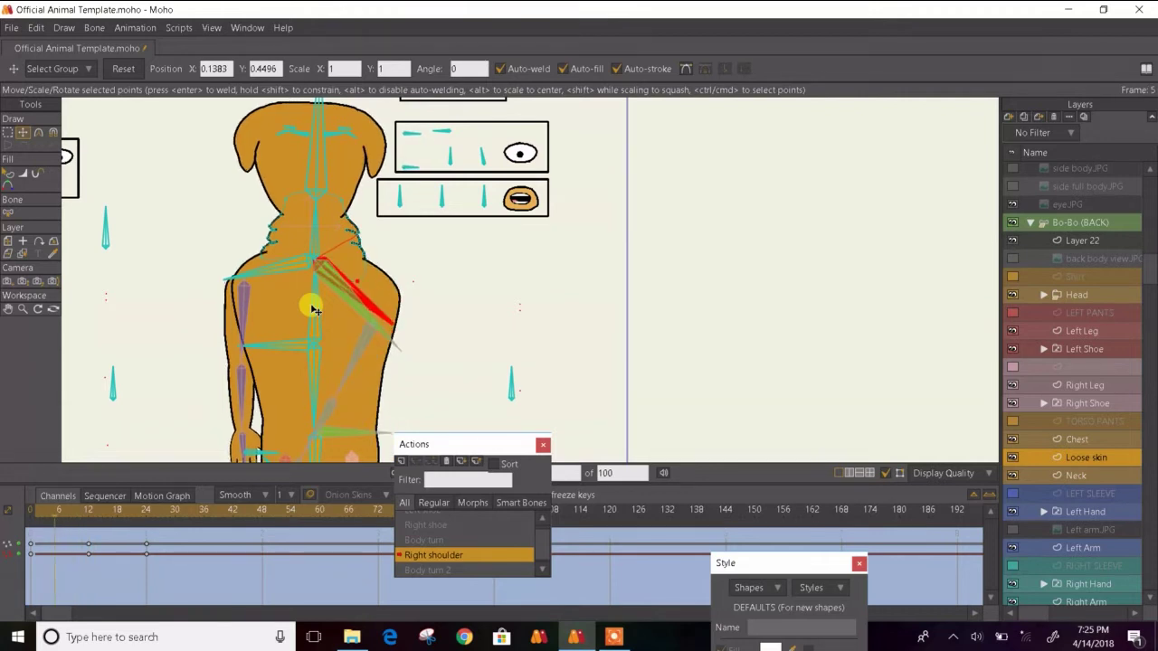
key(ctrl+Right)
key(ctrl+Right)
key(ctrl+Right)
key(ctrl+Right)
key(ctrl+Right)
key(ctrl+Right)
key(ctrl+Right)
key(ctrl+Right)
key(ctrl+Right)
key(ctrl+Right)
key(ctrl+Right)
key(ctrl+Right)
key(ctrl+Right)
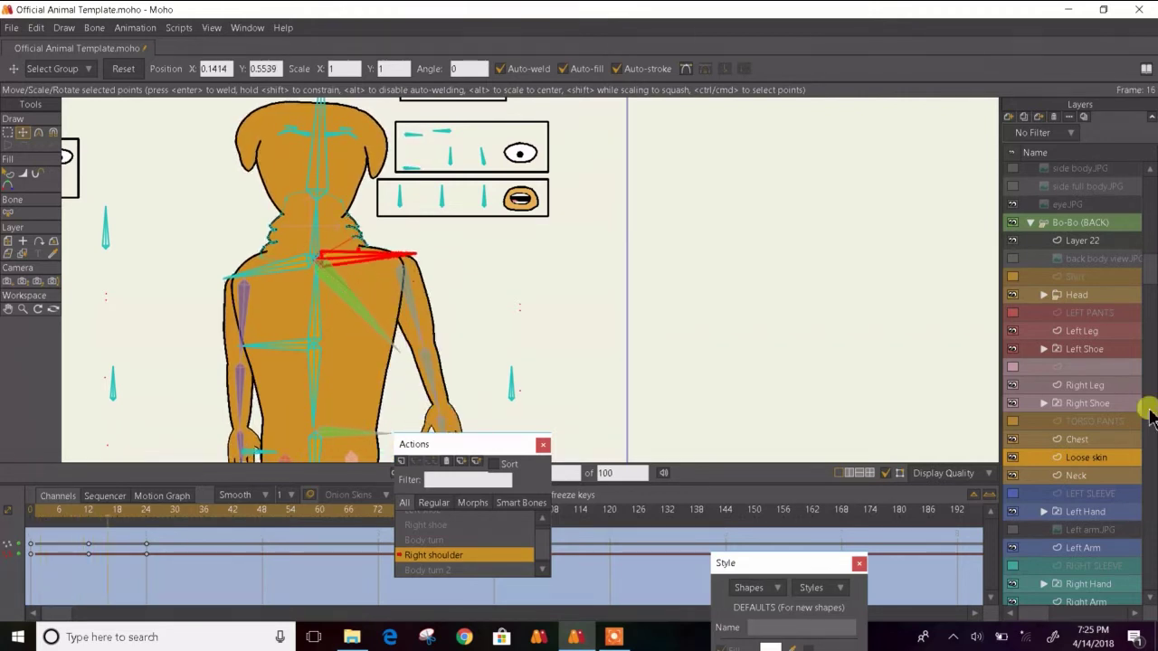
- Select the Chest layer and step the Right shoulder action back to frame 6 to examine the torso outline
click(1105, 441)
key(ctrl+Left)
key(ctrl+Left)
key(ctrl+Left)
key(ctrl+Left)
key(ctrl+Left)
key(ctrl+Left)
key(ctrl+Left)
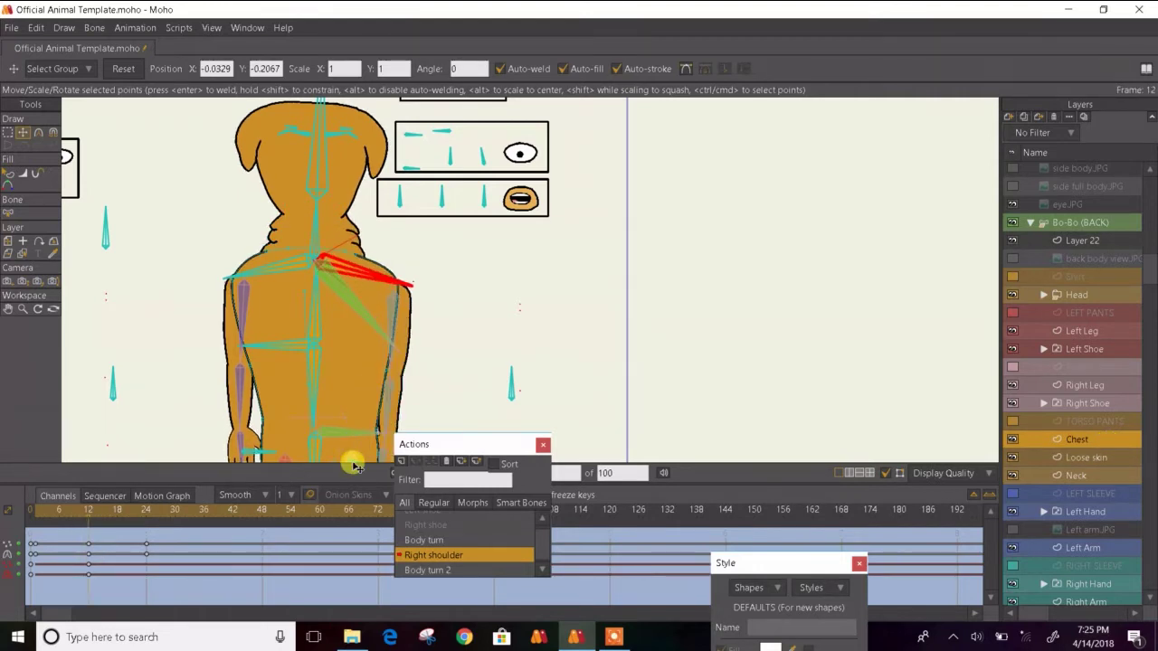
key(ctrl+Left)
key(ctrl+Left)
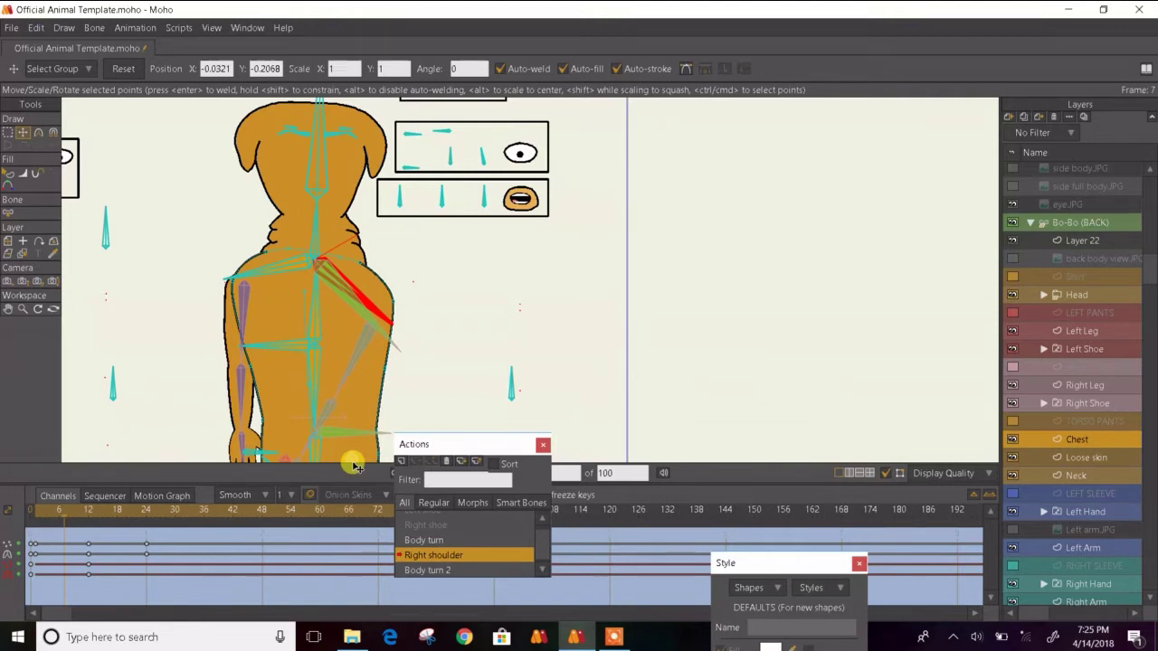
key(ctrl+Left)
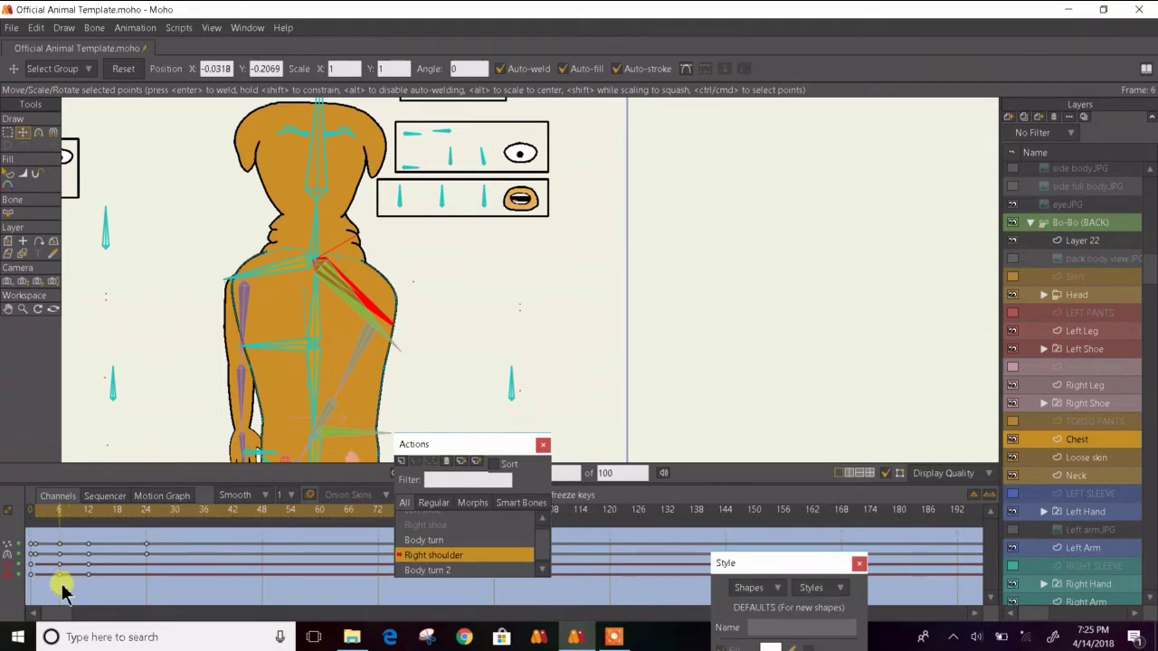
- Move the Chest layer's frame 6 keyframes to frame 1 and check the shoulder motion through frame 12
drag(65, 585, 36, 547)
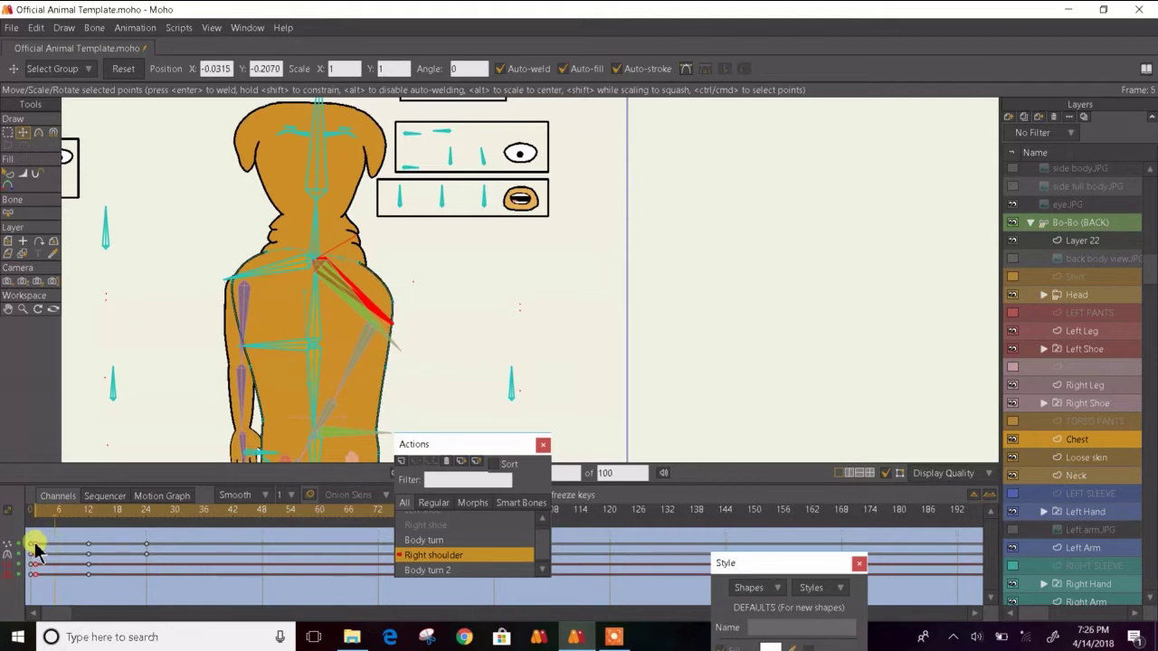
key(Left)
key(Left)
key(Left)
key(Left)
key(Right)
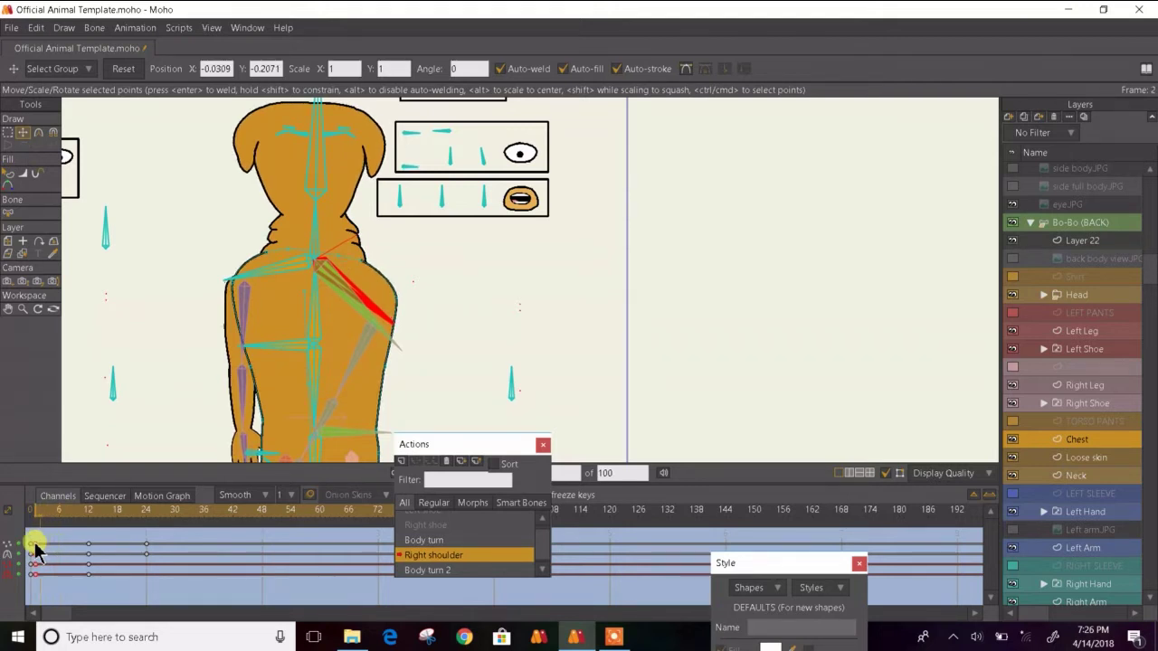
key(Left)
key(Left)
key(Left)
key(Left)
key(Left)
key(Left)
key(Left)
key(Left)
key(Left)
key(Left)
key(Left)
key(Left)
key(Left)
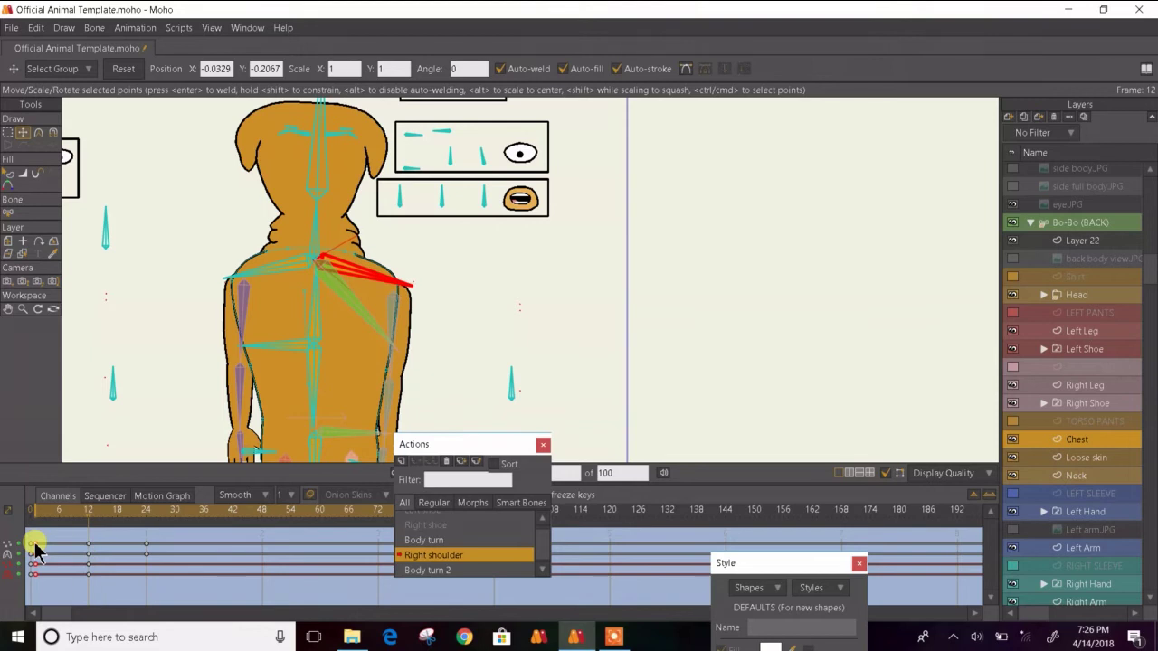
key(space)
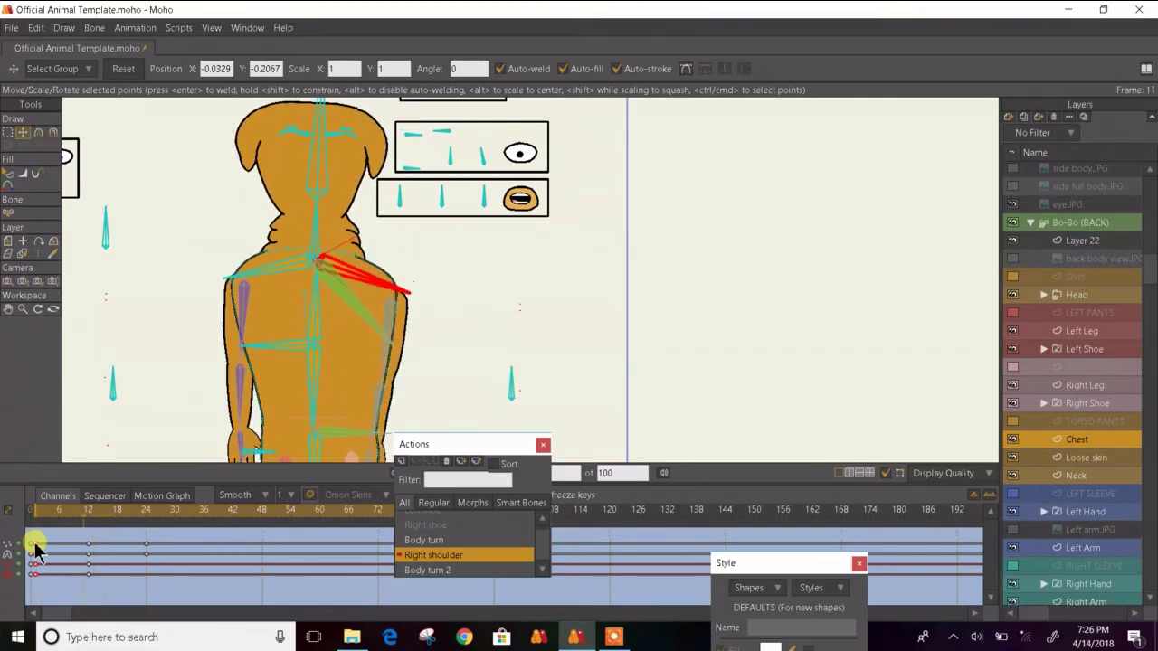
- Undo the last keyframe change on the Chest layer and step through to frame 13 to recheck the shoulder
key(ctrl+z)
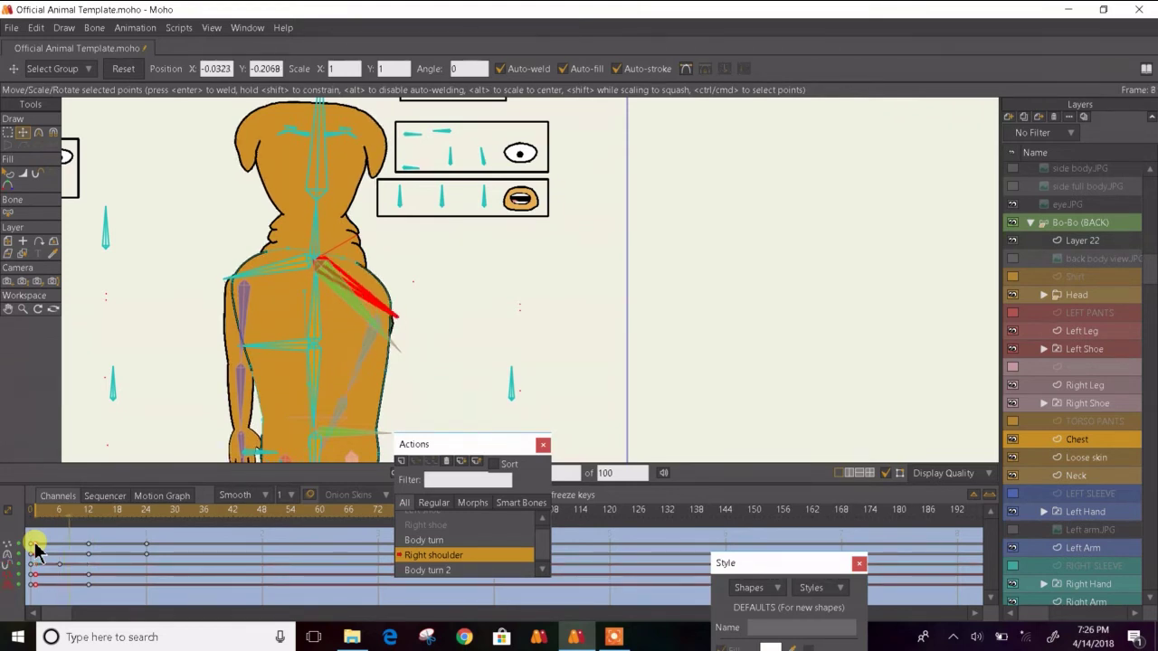
key(Left)
key(Left)
key(Left)
key(Left)
key(Left)
key(Left)
key(Left)
key(Left)
key(Left)
key(Left)
key(Left)
key(Left)
key(Left)
key(Left)
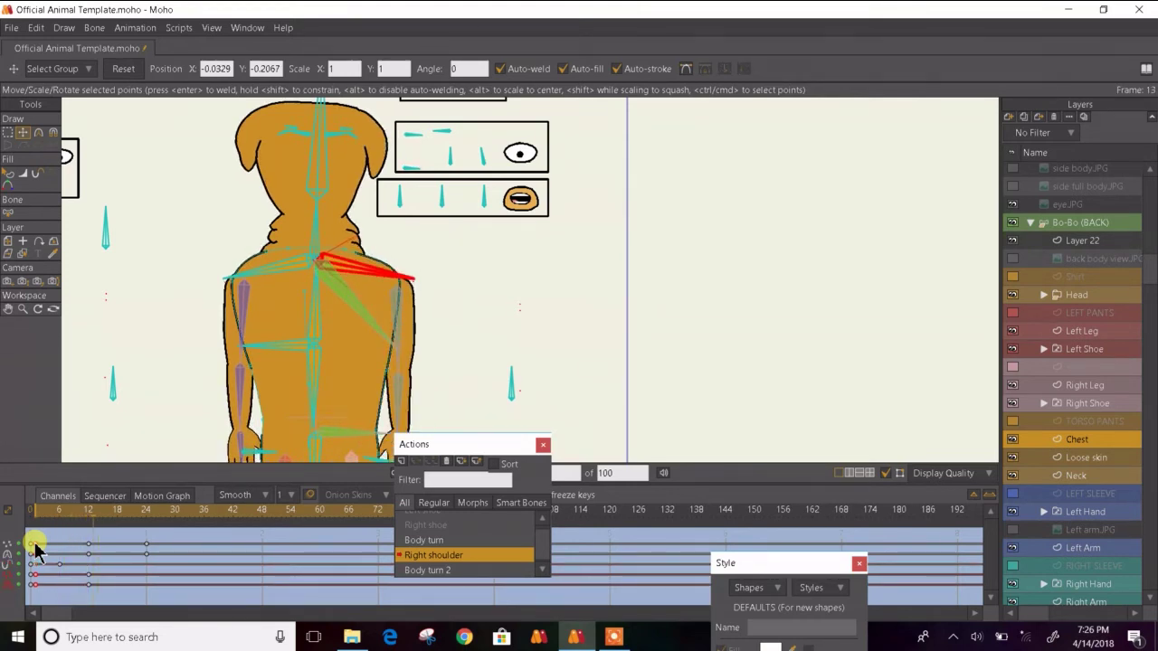
- Delete the Chest layer's remaining keyframe at frame 6 of the Right shoulder action
key(Right)
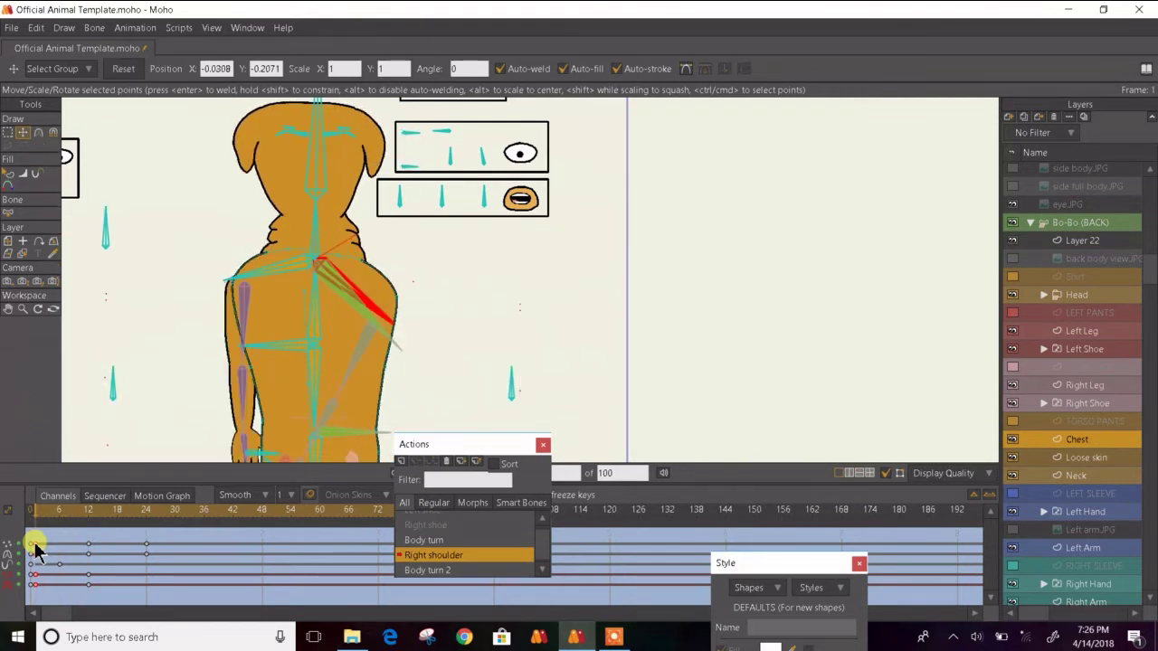
click(59, 564)
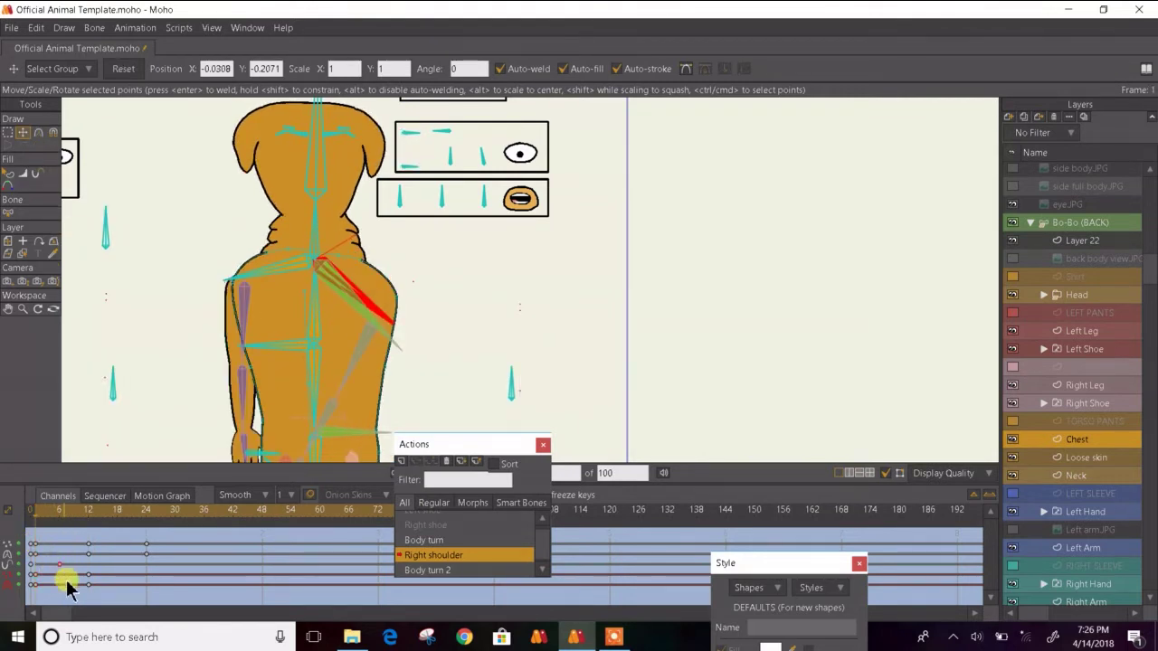
key(Delete)
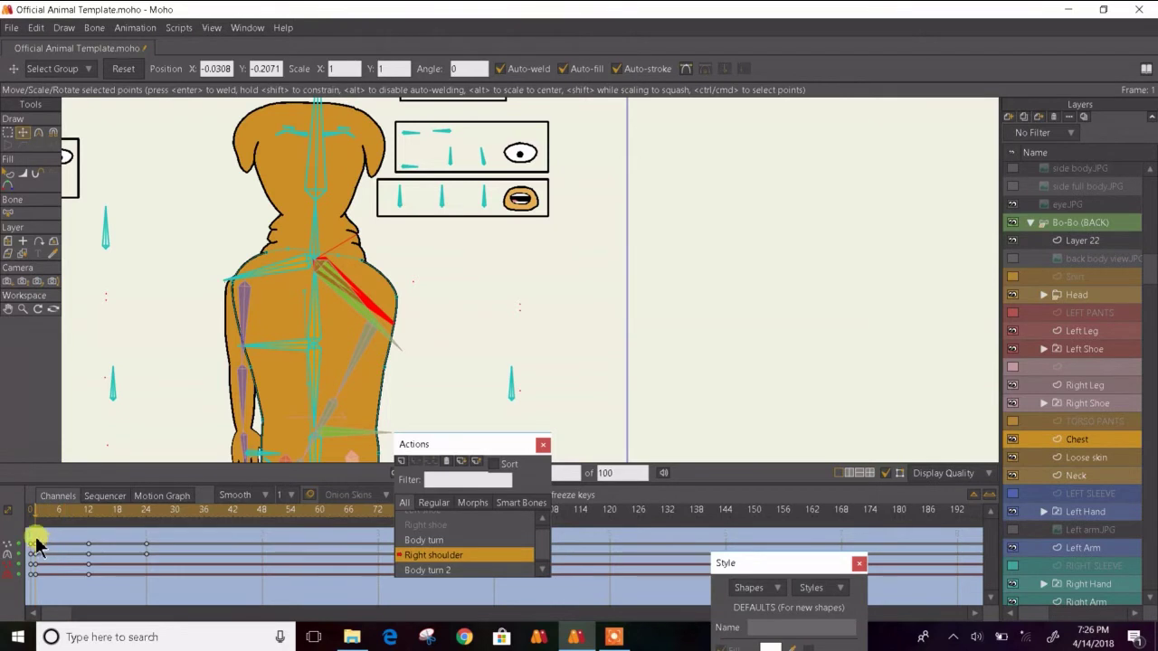
- Try copying the Chest layer's frame 1 keyframes to frame 6 of the Right shoulder action
drag(34, 534, 38, 593)
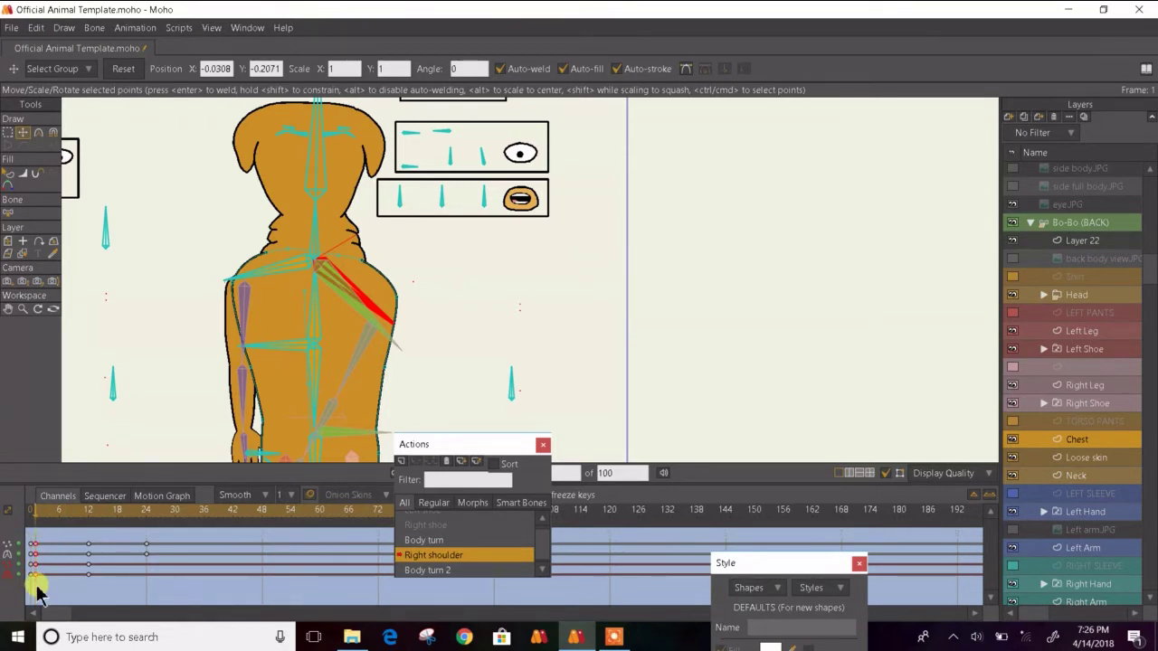
key(Right)
key(Right)
key(Right)
key(Right)
key(Right)
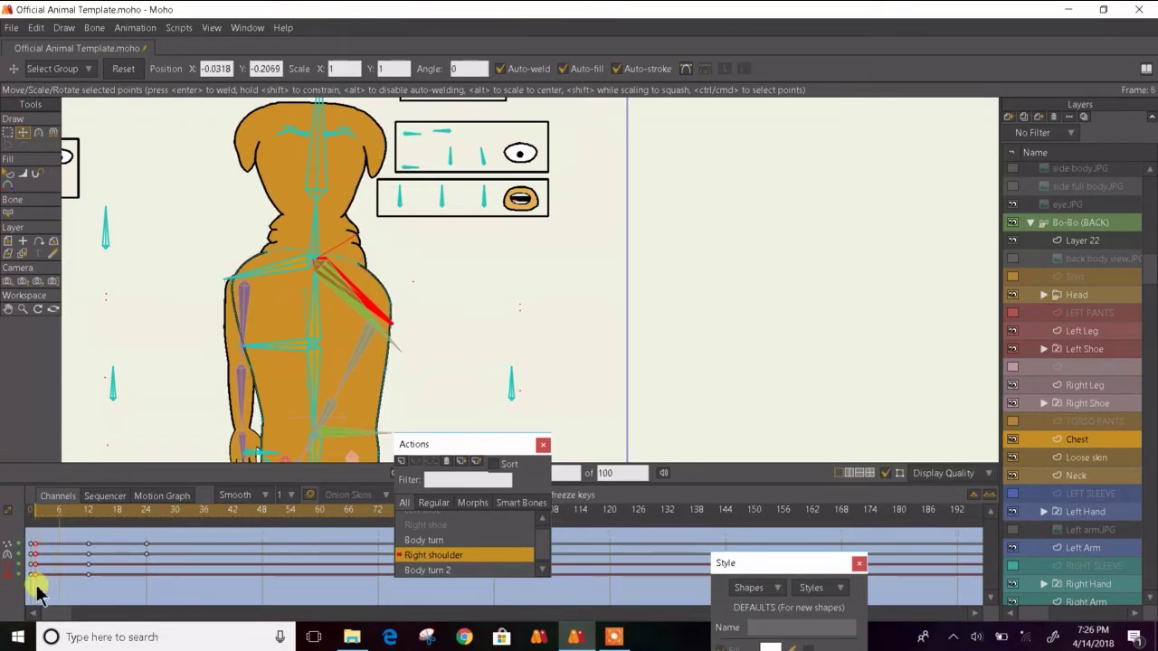
key(ctrl+v)
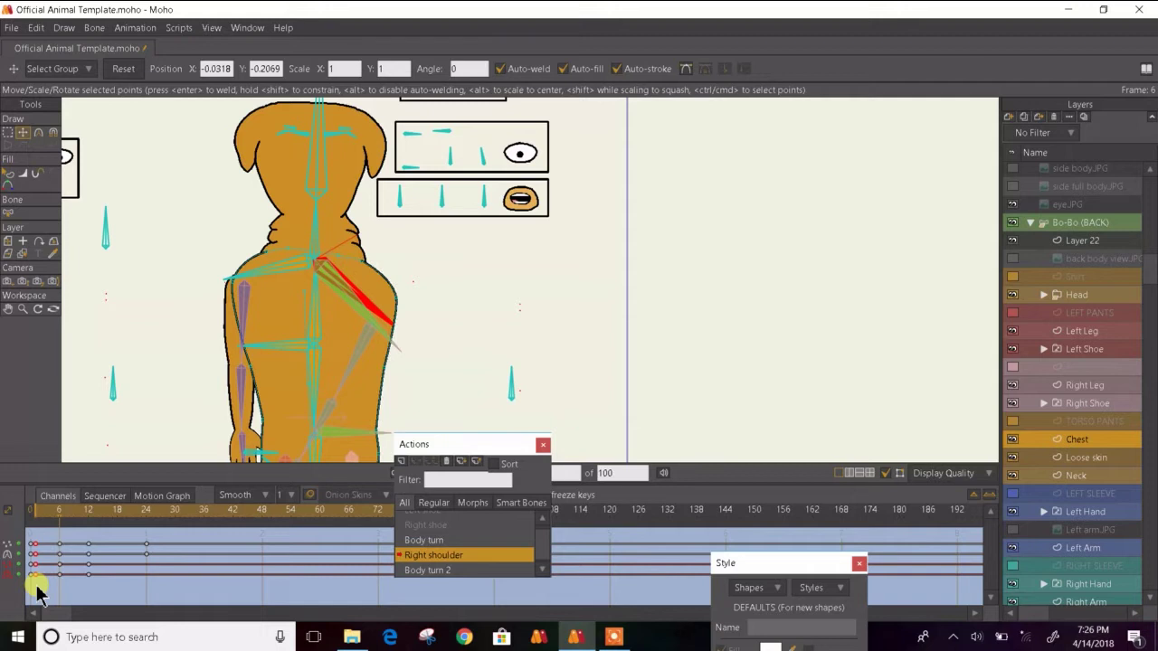
key(ctrl+z)
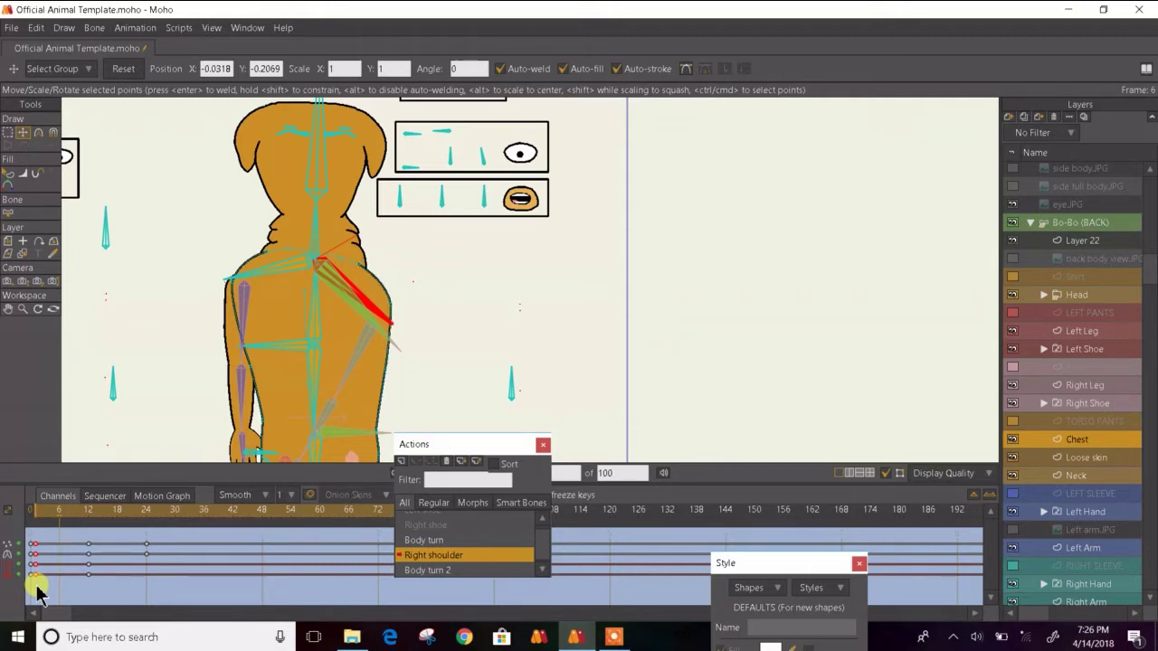
- Shift the Chest layer's keyframes from frame 6 back to frame 1 and return the Right shoulder action to frame 1
key(space)
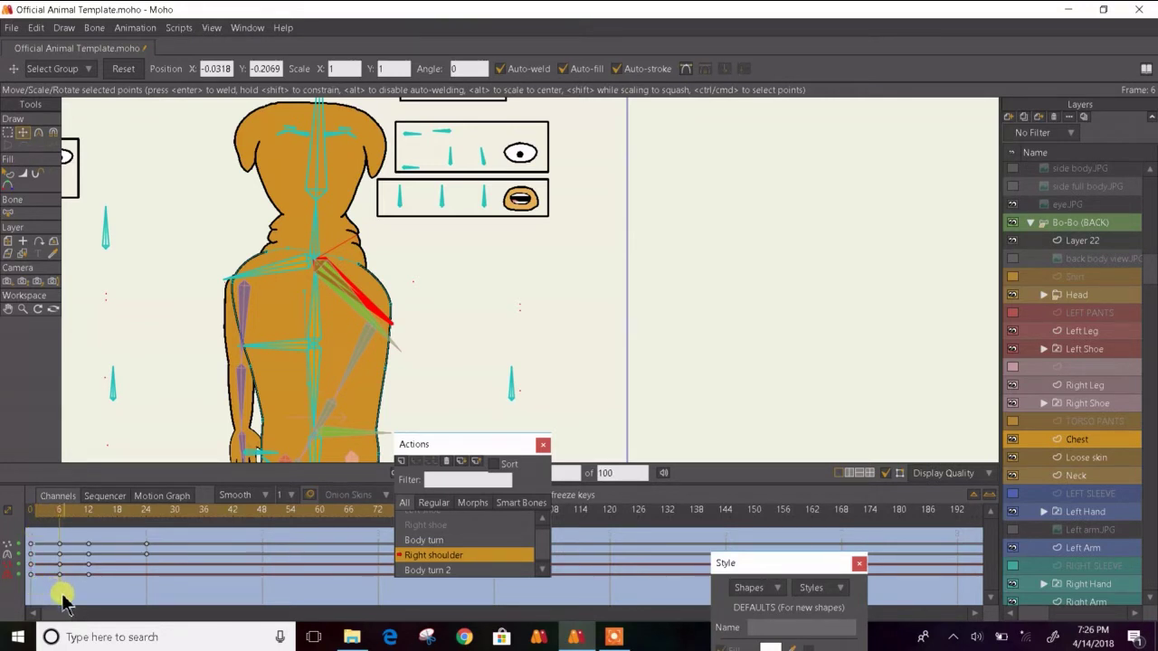
drag(62, 595, 37, 550)
key(Left)
key(Left)
key(Left)
key(Left)
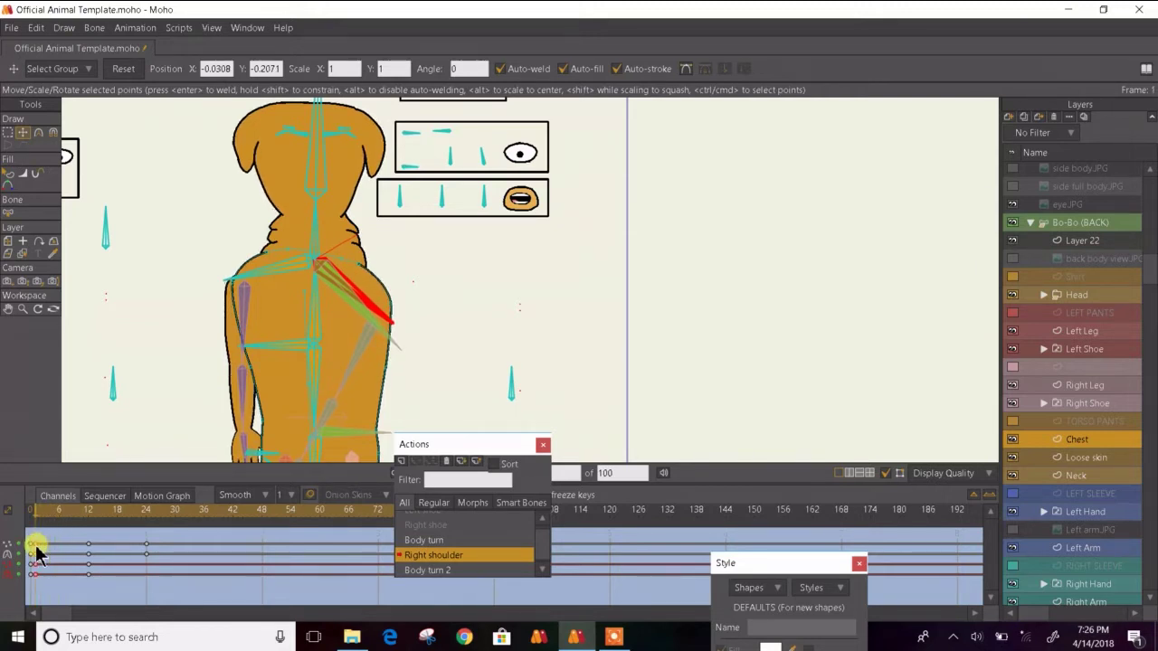
- Step the Right shoulder action forward to frame 12 and back to frame 1 to check the chest outline's motion
key(Right)
key(Right)
key(Right)
key(Right)
key(Right)
key(Right)
key(Right)
key(Right)
key(Right)
key(Right)
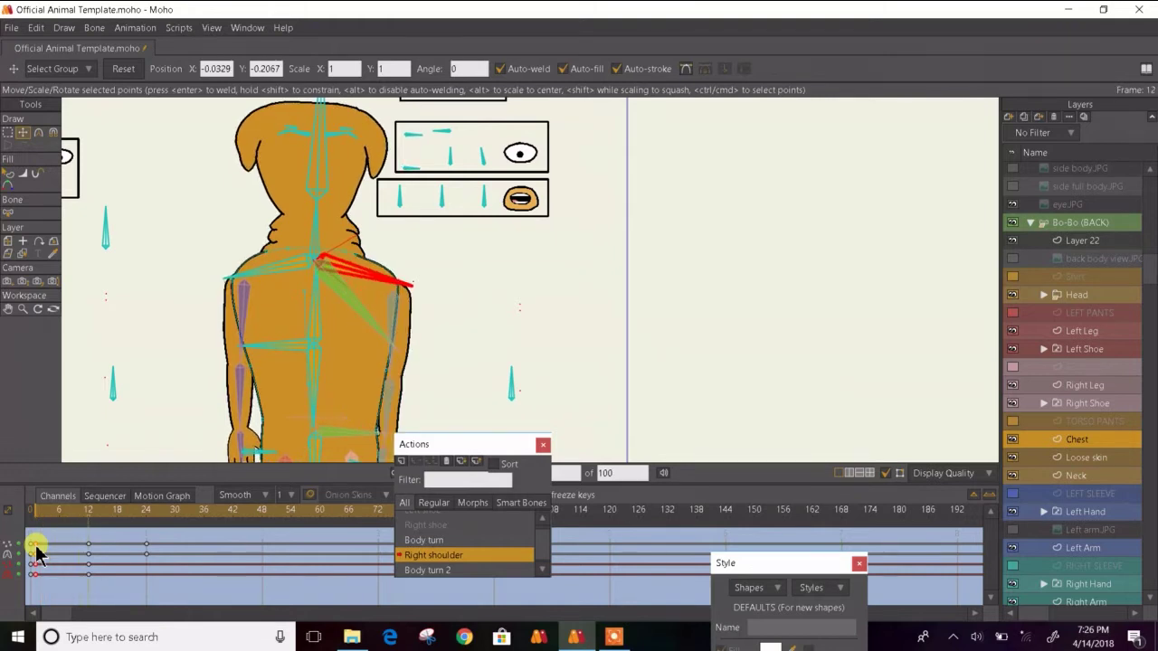
key(Left)
key(Left)
key(Left)
key(Left)
key(Left)
key(Left)
key(Left)
key(Left)
key(Left)
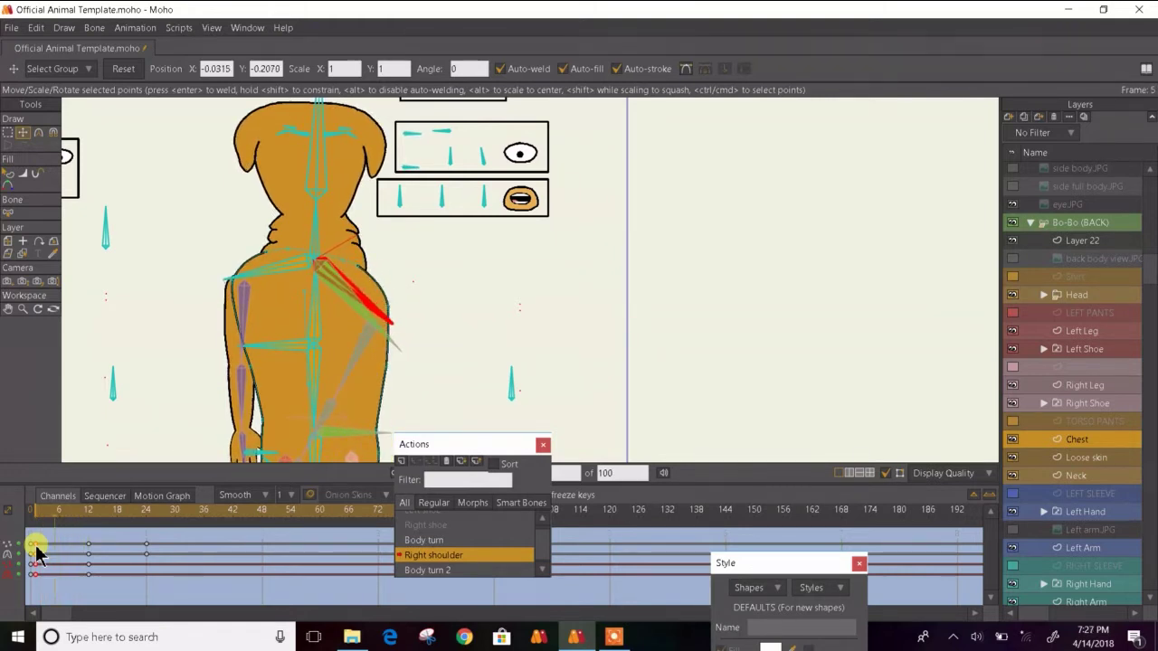
key(Left)
key(Left)
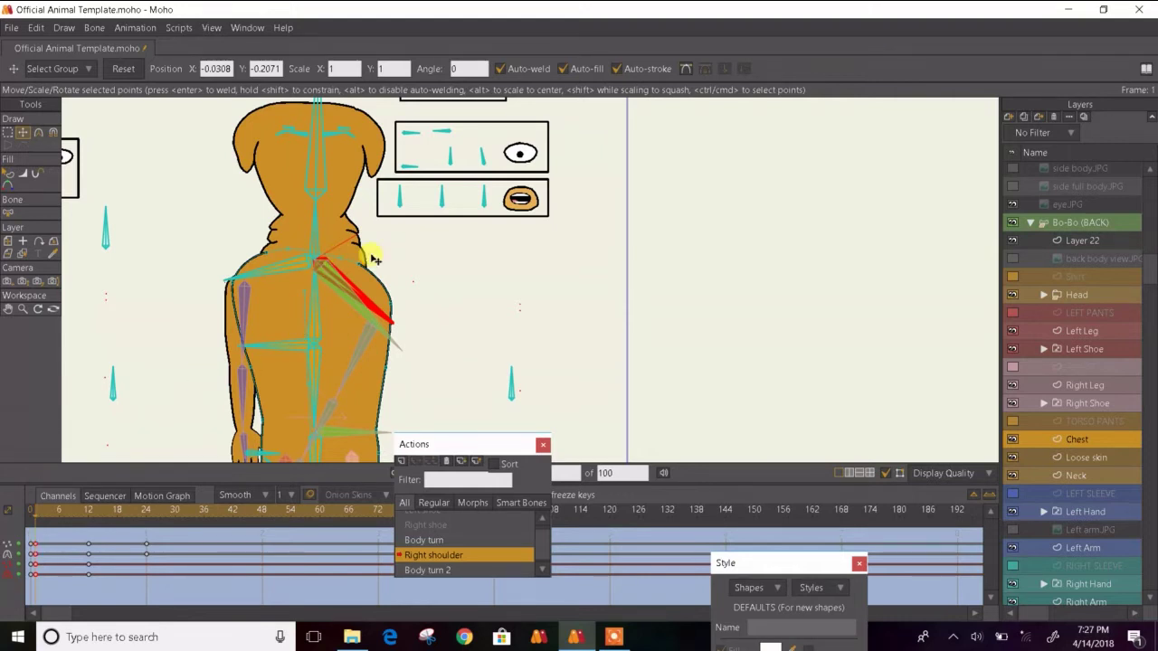
- Examine the junction of the chest outline and lowest neck fold up close between frames 2 and 10
scroll(370, 256, up, 3)
key(Right)
key(Right)
key(Right)
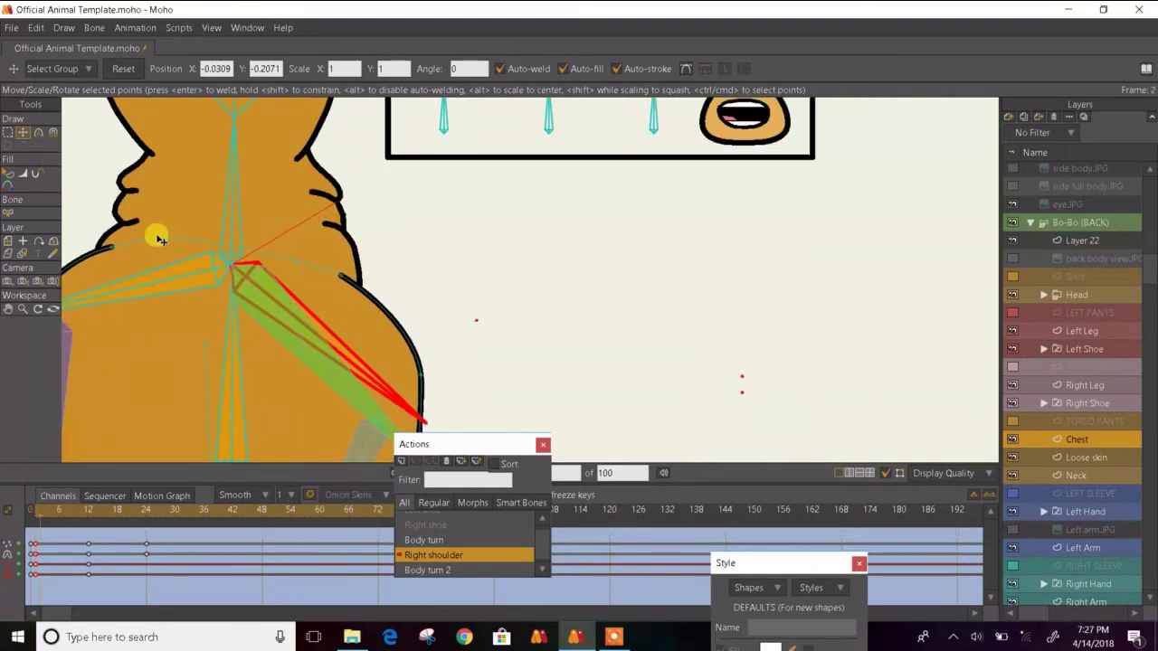
key(ctrl+Right)
key(ctrl+Right)
key(ctrl+Right)
key(ctrl+Right)
key(ctrl+Right)
key(ctrl+Right)
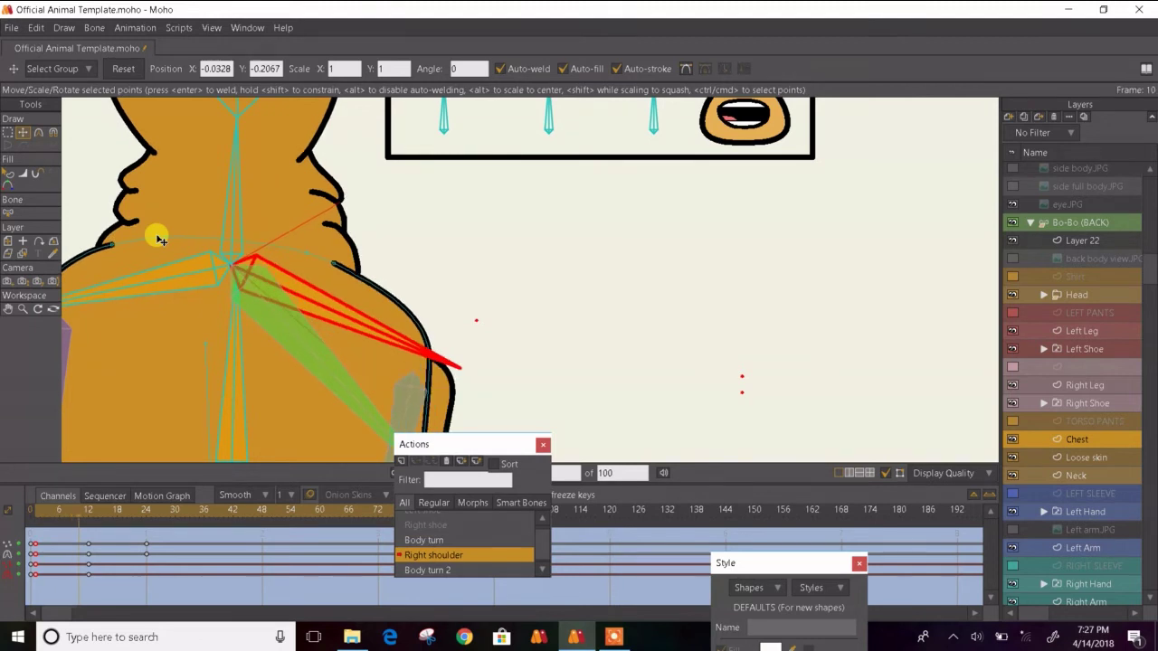
key(ctrl+Left)
key(ctrl+Left)
key(ctrl+Left)
key(ctrl+Left)
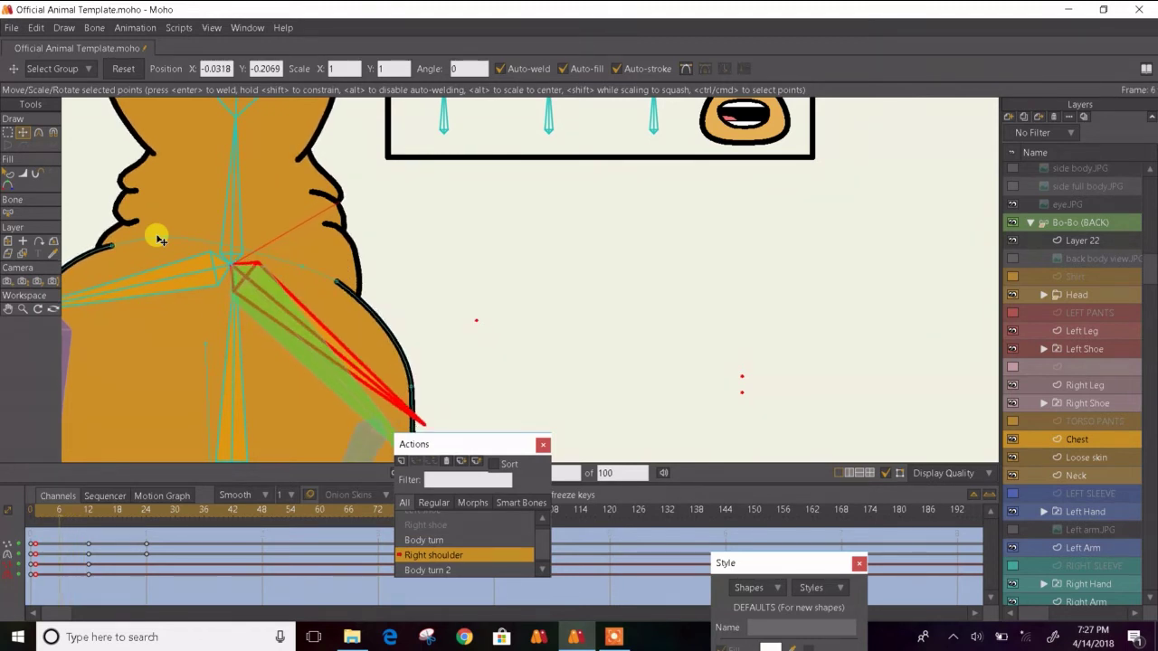
- At frame 6, nudge the chest outline's end point beside the lowest right neck fold slightly downward
key(ctrl+Right)
key(ctrl+Left)
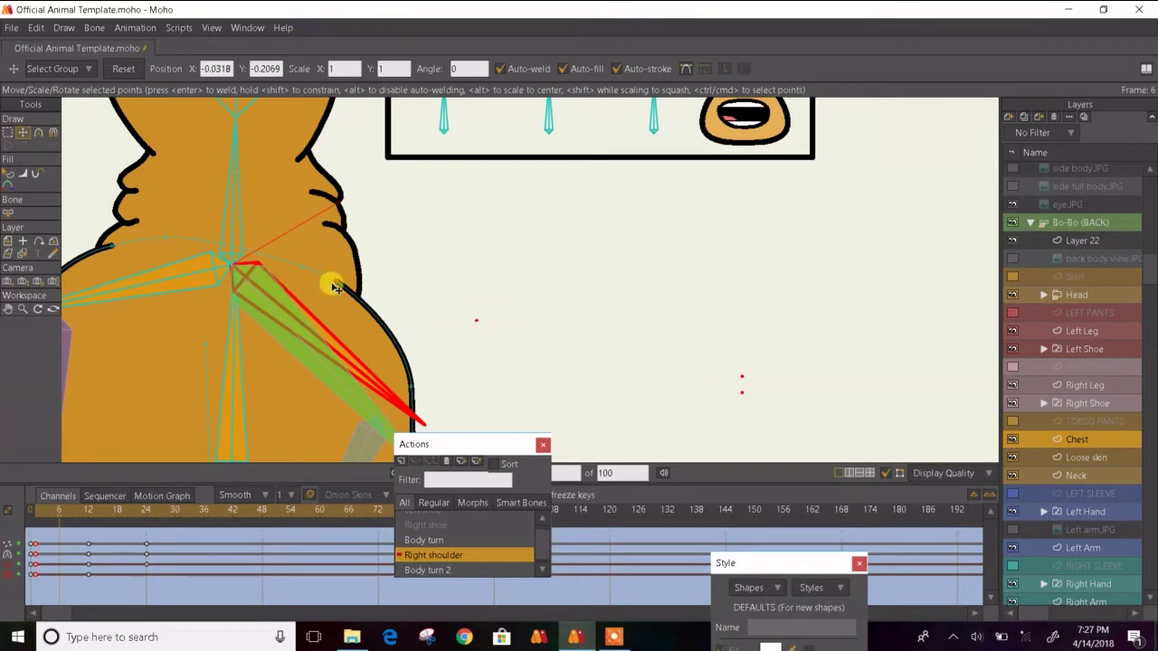
drag(335, 288, 335, 292)
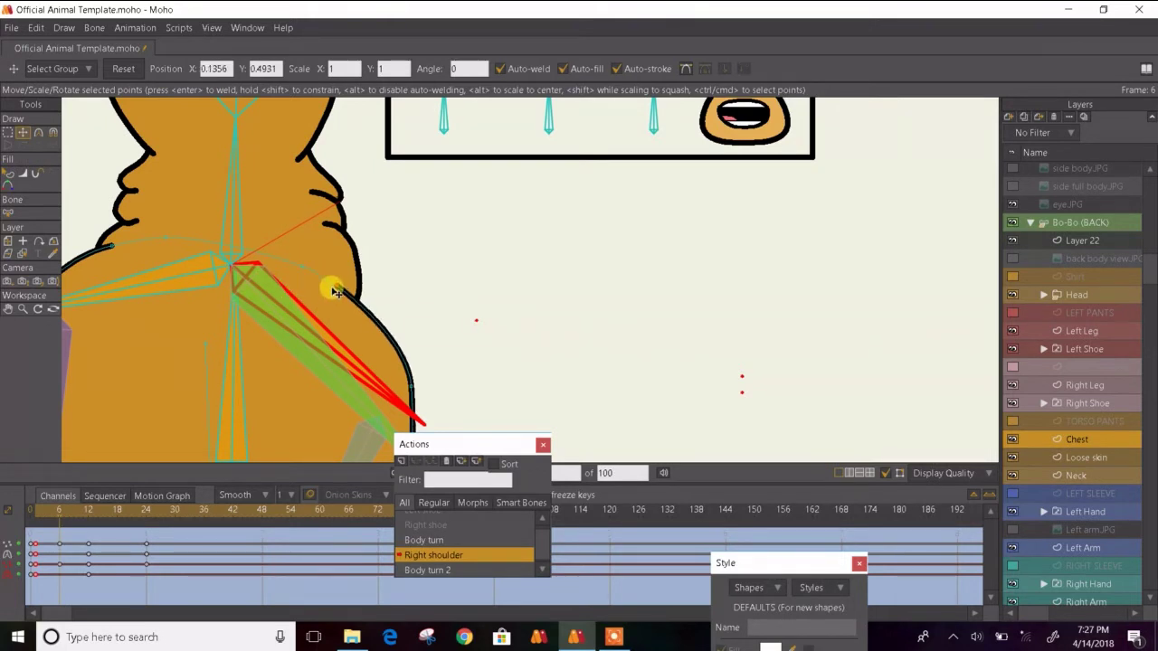
- At frame 1, lower the chest outline's end point to meet the bottom of the right neck fold
key(ctrl+Left)
key(ctrl+Left)
key(ctrl+Left)
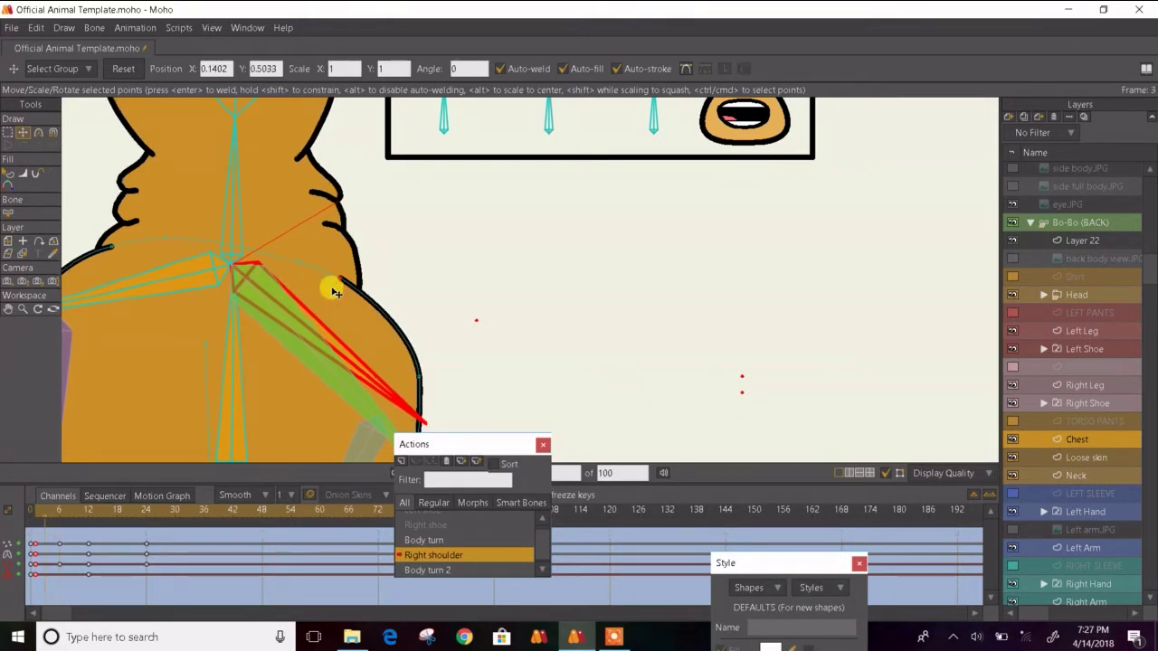
key(ctrl+Left)
key(ctrl+Left)
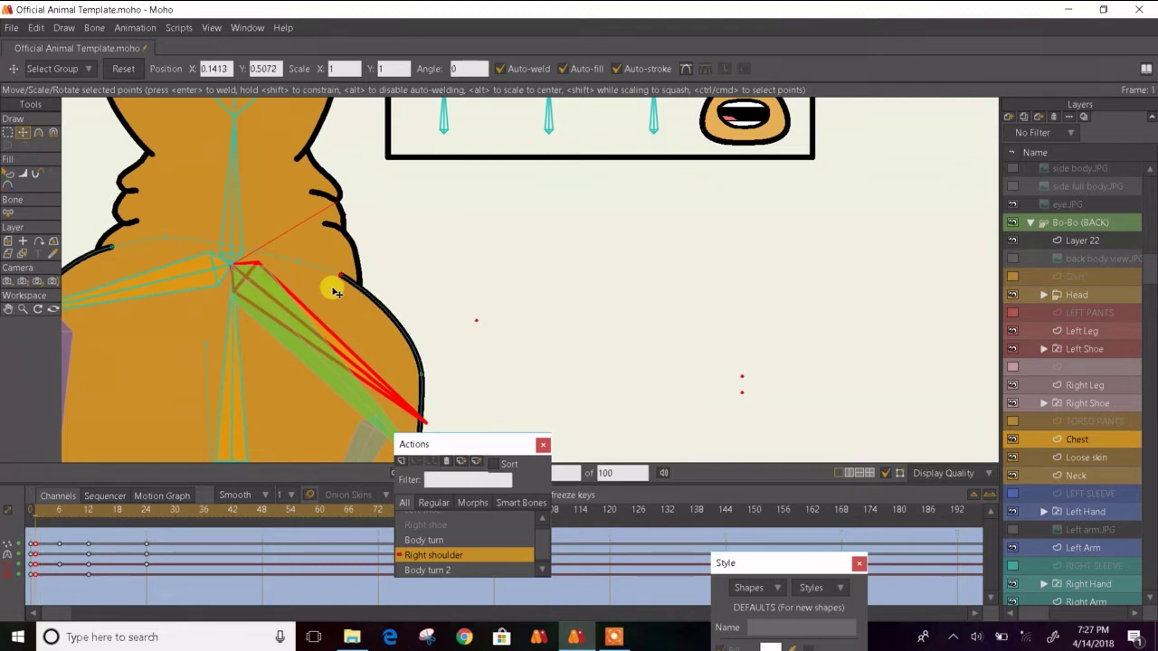
drag(342, 285, 344, 294)
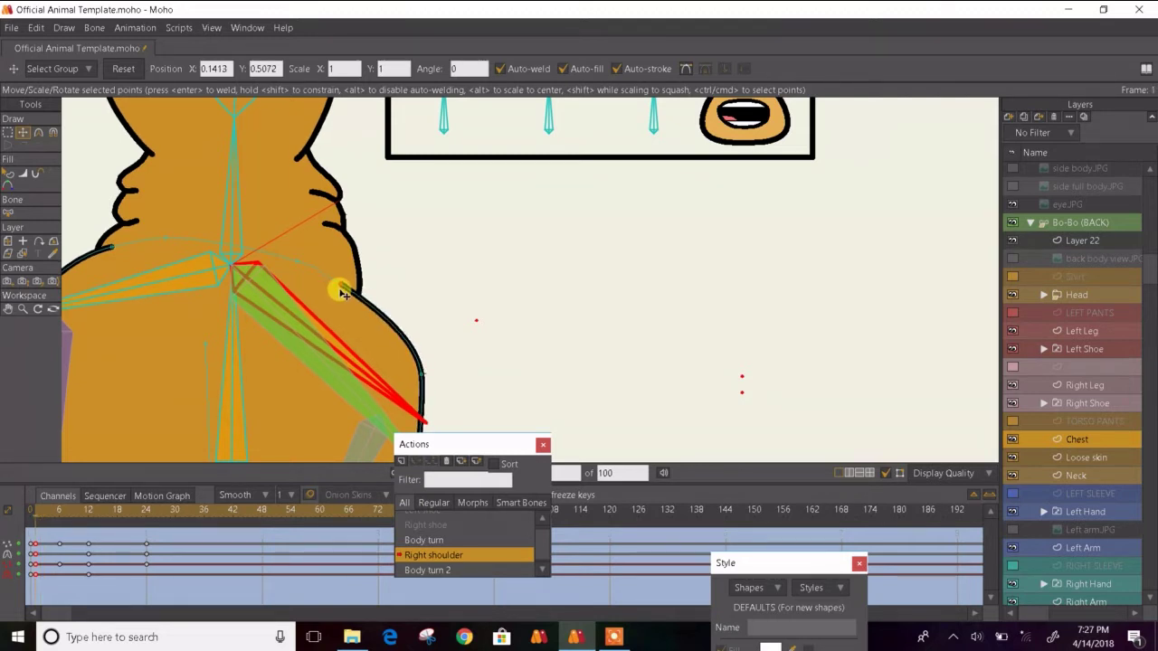
- Step back and forth around frame 5 to check how the adjusted chest outline meets the neck fold
key(ctrl+Right)
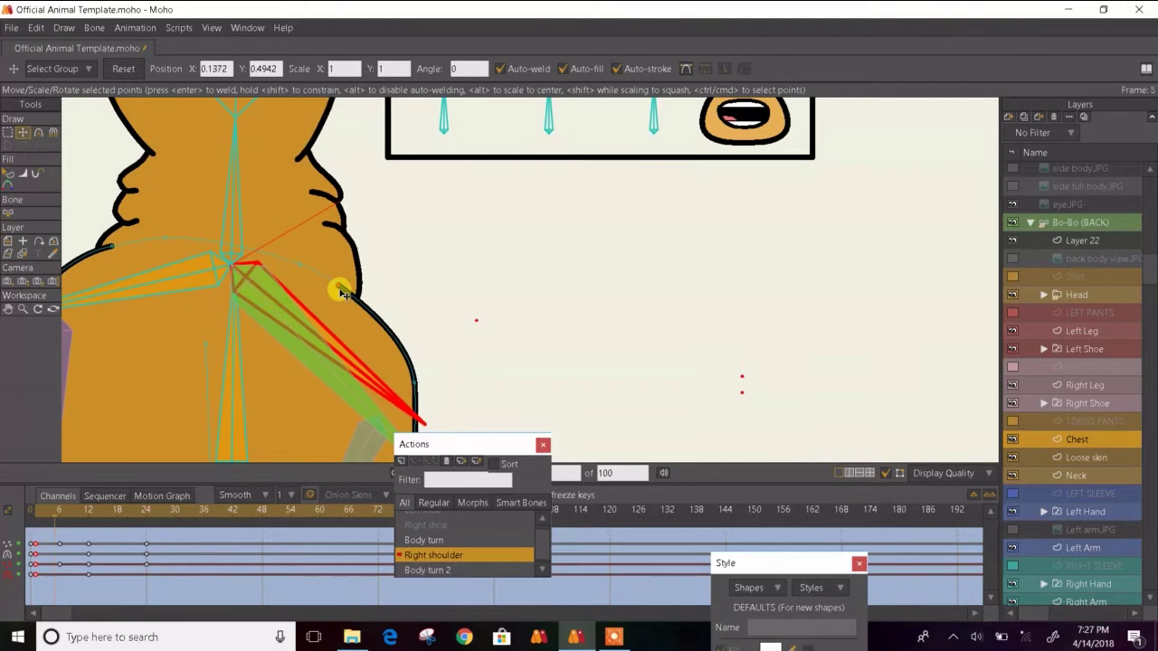
key(Right)
key(Right)
key(Right)
key(Right)
key(Right)
key(Left)
key(Left)
key(Left)
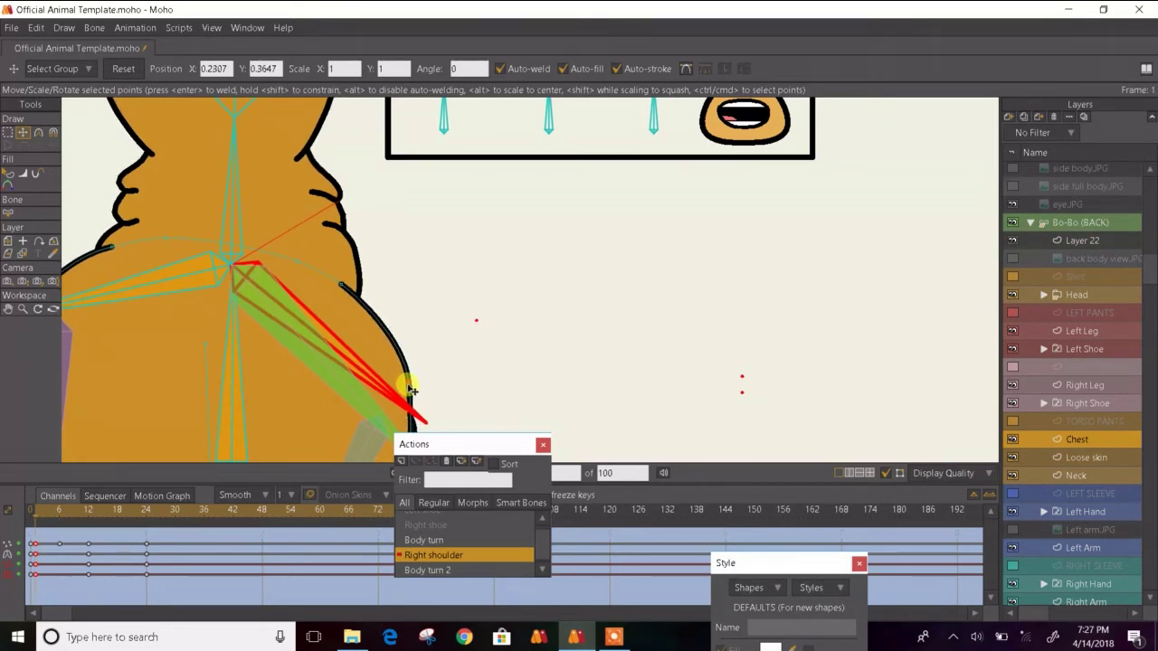
- Play the Right shoulder action frame by frame from frame 1 and back to frame 10 to check the whole shoulder outline
scroll(353, 381, down, 3)
drag(352, 379, 314, 293)
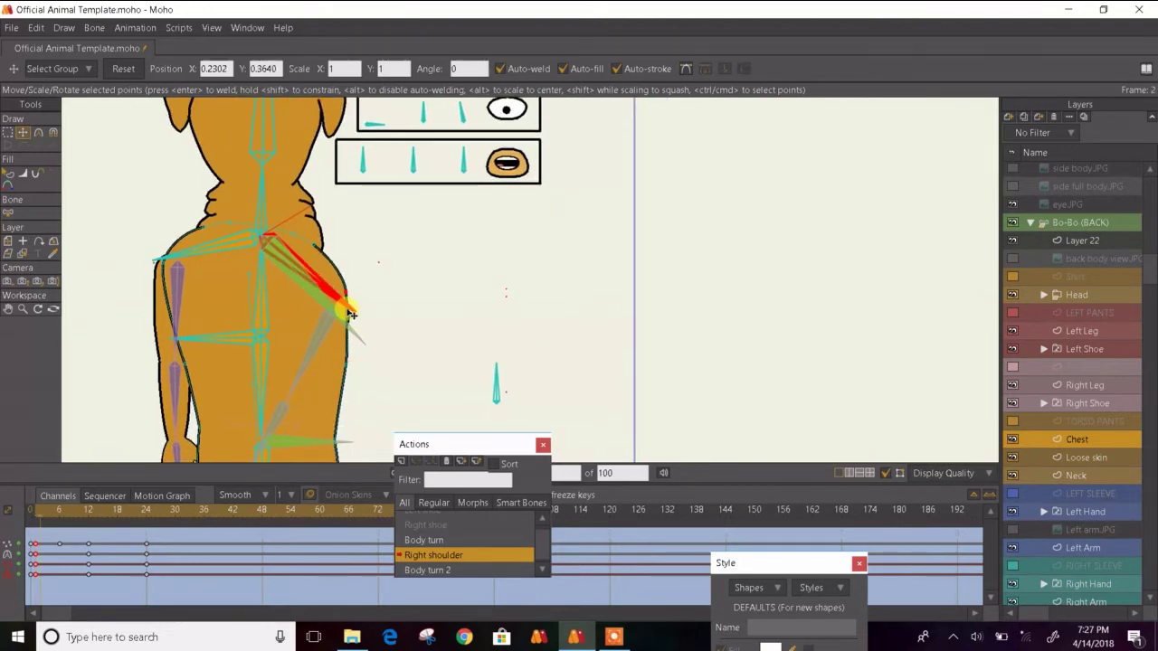
key(Right)
key(Right)
key(Right)
key(Right)
key(Right)
key(Right)
key(Right)
key(Right)
key(Right)
key(Right)
key(Right)
key(Right)
key(Left)
key(Left)
key(Left)
key(Left)
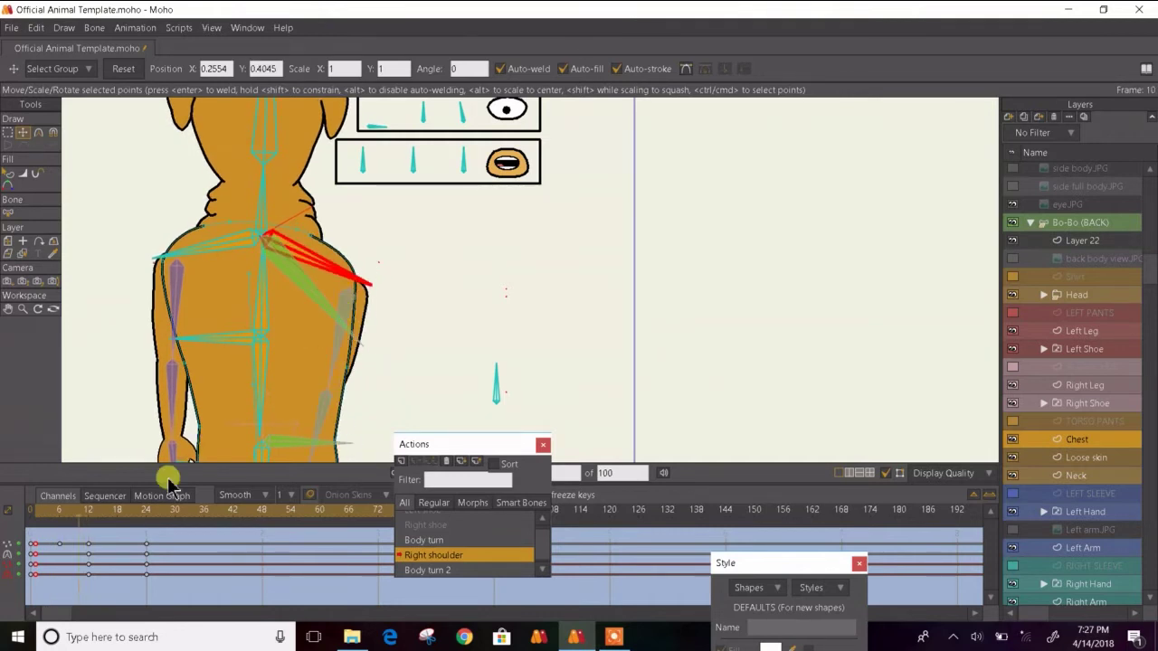
- Try the chest outline without its point keyframe at frame 6, stepping through the surrounding frames to compare the shoulder
click(59, 543)
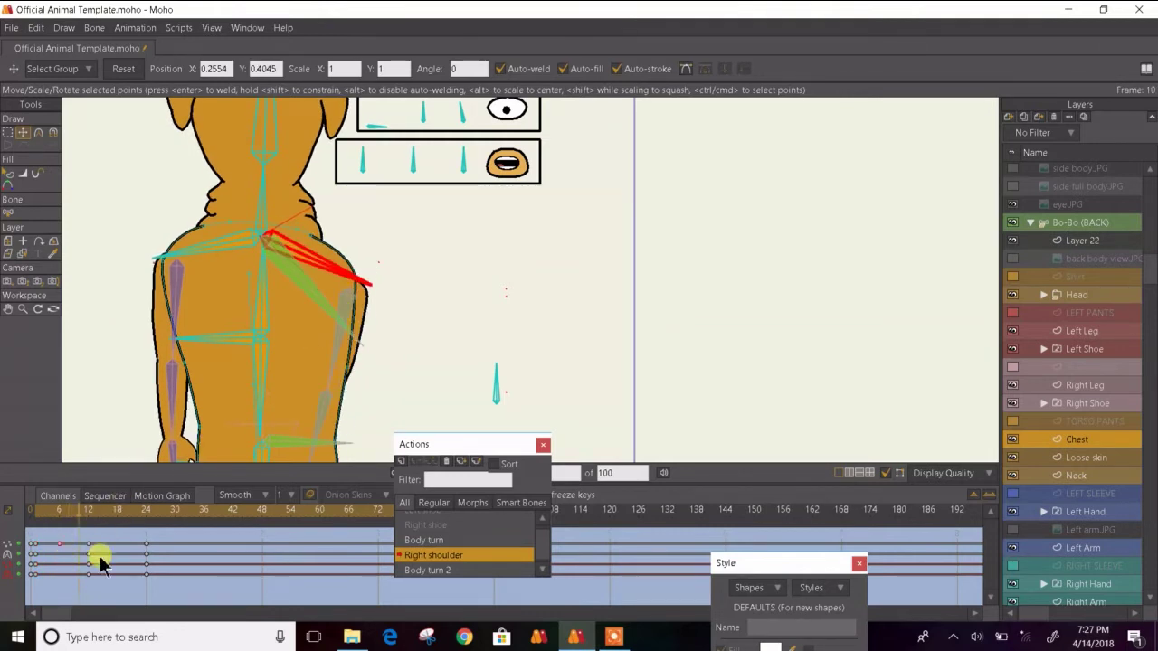
key(ctrl+Left)
key(ctrl+Left)
key(ctrl+Left)
key(ctrl+Left)
key(ctrl+Left)
key(ctrl+Left)
key(ctrl+Left)
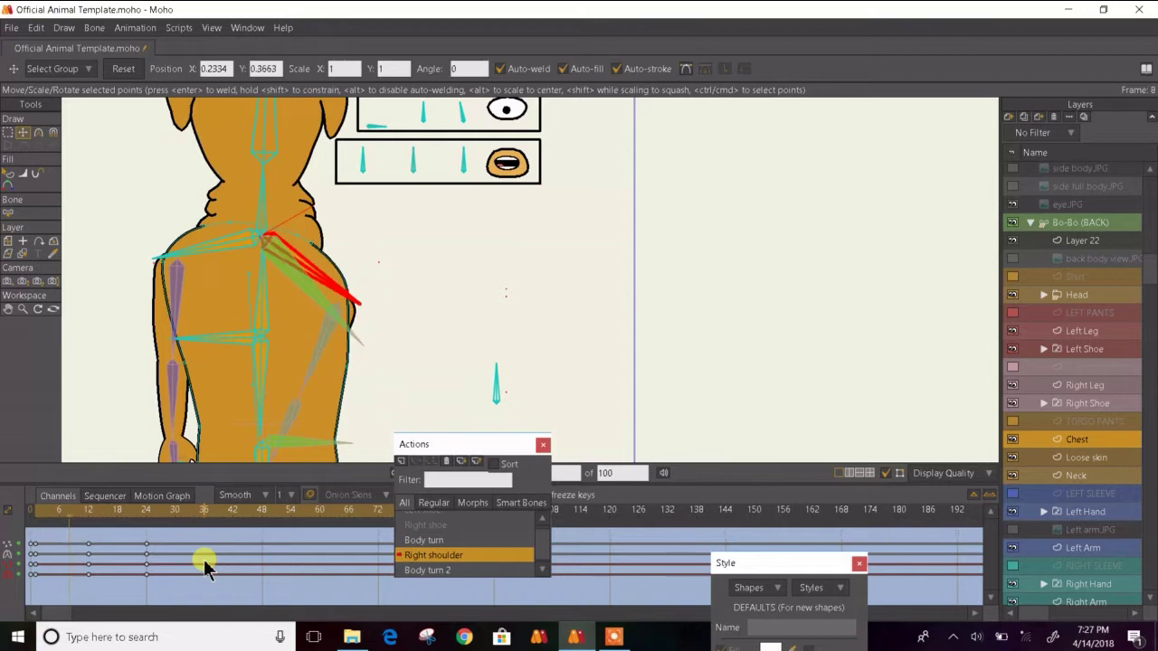
key(ctrl+Right)
key(ctrl+Right)
key(ctrl+Right)
key(ctrl+Right)
key(ctrl+Right)
key(ctrl+Right)
key(ctrl+Right)
key(ctrl+Right)
key(ctrl+Right)
key(ctrl+Right)
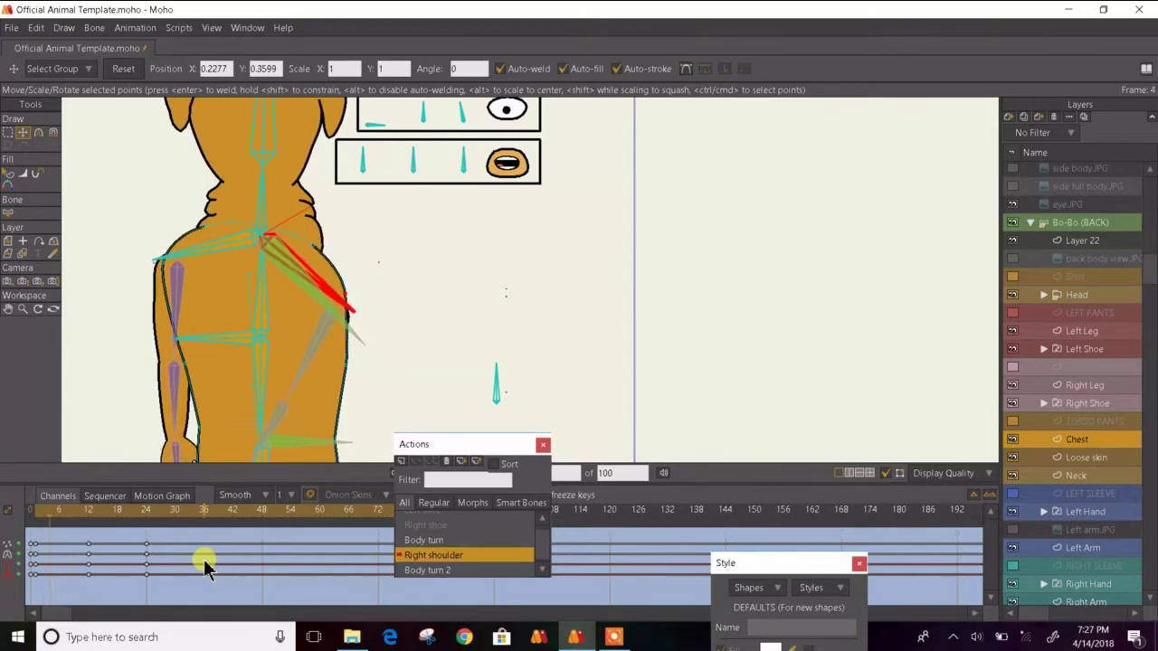
- Restore the chest's removed point keyframe at frame 6 and step back to the start of the Right shoulder action
key(ctrl+Left)
key(ctrl+Left)
key(ctrl+Left)
key(ctrl+Left)
key(ctrl+Left)
key(ctrl+Left)
key(ctrl+Left)
key(ctrl+Left)
key(ctrl+Left)
key(ctrl+Left)
key(ctrl+Left)
key(ctrl+Left)
key(ctrl+Left)
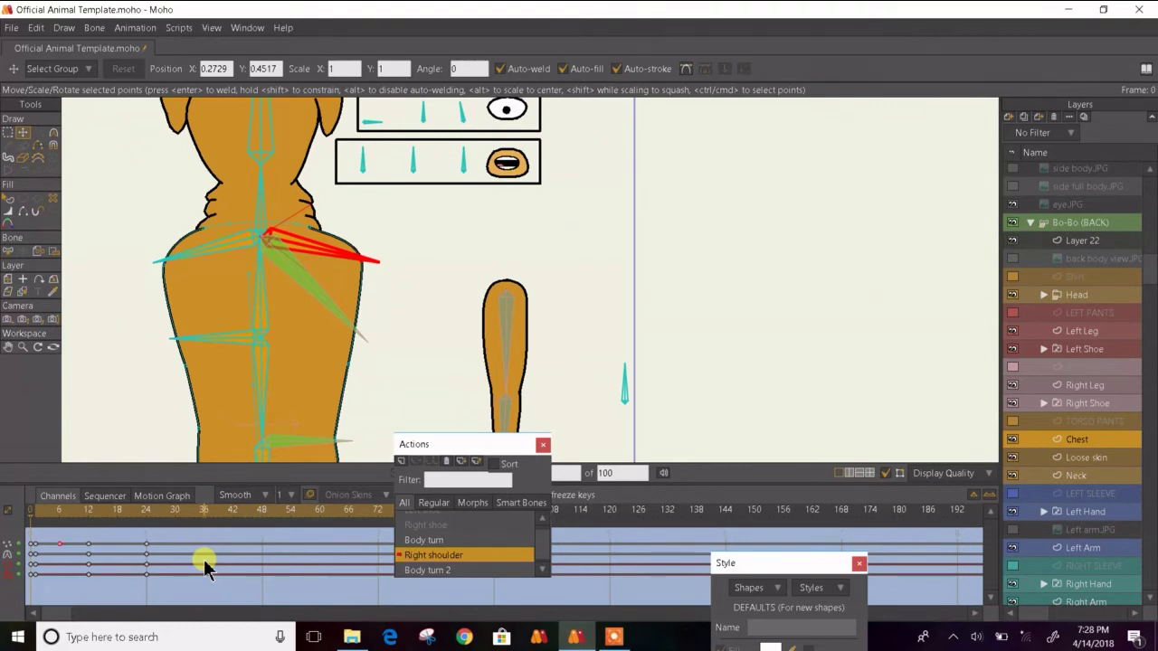
- Step through the Right shoulder action up to frame 15 and back to frame 1 to check the chest and neck outlines
key(ctrl+Right)
key(ctrl+Right)
key(ctrl+Right)
key(ctrl+Right)
key(ctrl+Right)
key(ctrl+Right)
key(ctrl+Right)
key(ctrl+Right)
key(ctrl+Right)
key(ctrl+Right)
key(ctrl+Right)
key(ctrl+Right)
key(ctrl+Right)
key(ctrl+Right)
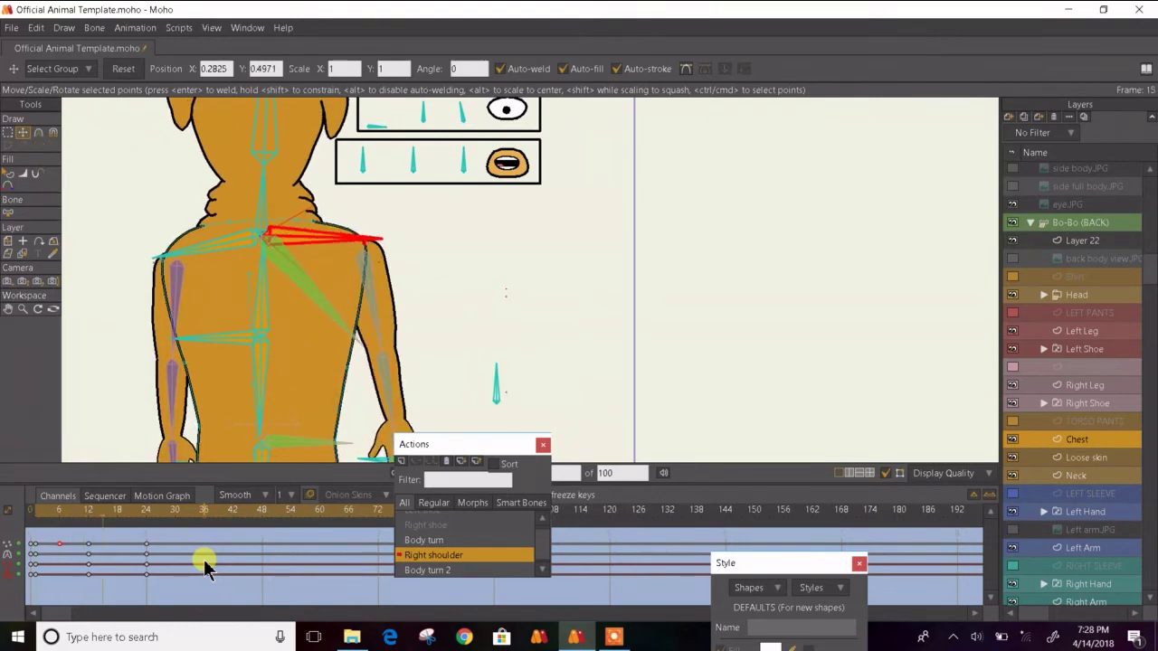
key(ctrl+Left)
key(ctrl+Left)
key(ctrl+Left)
key(ctrl+Left)
key(ctrl+Left)
key(ctrl+Left)
key(ctrl+Left)
key(ctrl+Left)
key(ctrl+Left)
key(ctrl+Left)
key(ctrl+Left)
key(ctrl+Left)
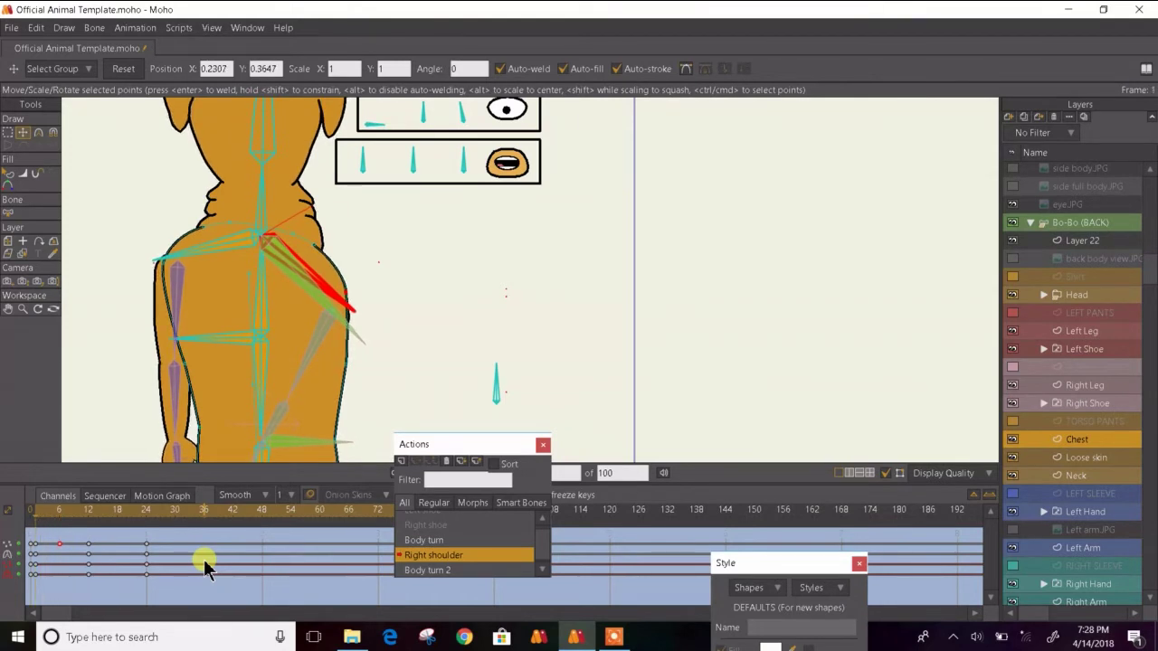
- On the Loose skin layer at frame 1, pull the lowest point of the right neck outline down onto the chest outline
click(1090, 458)
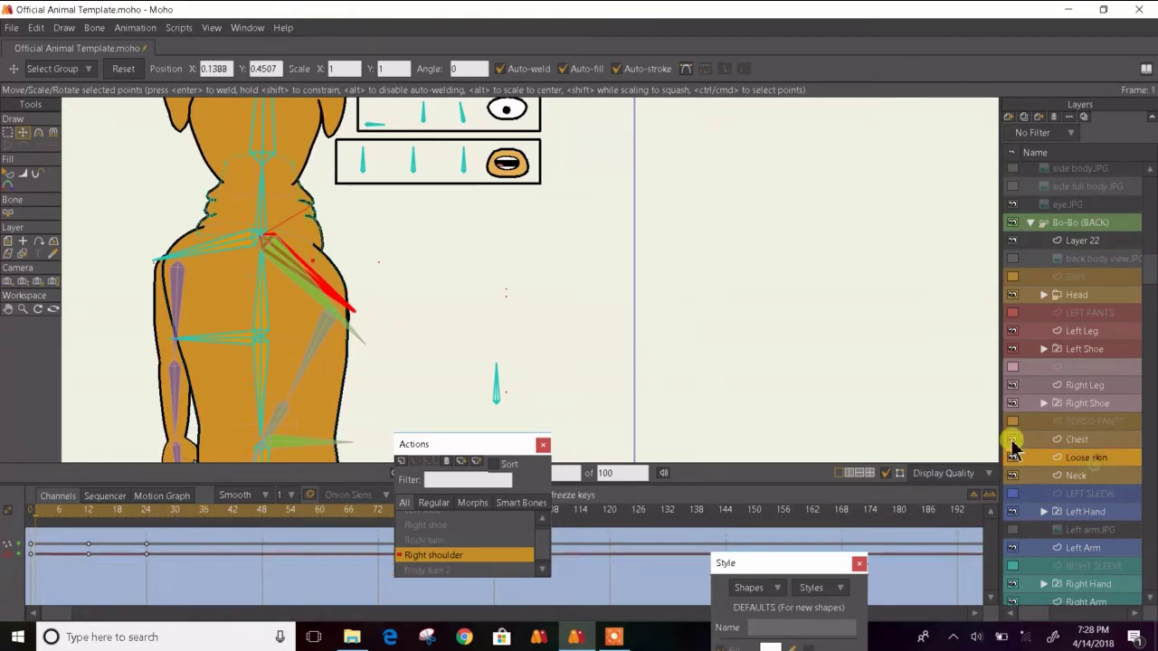
scroll(308, 261, up, 4)
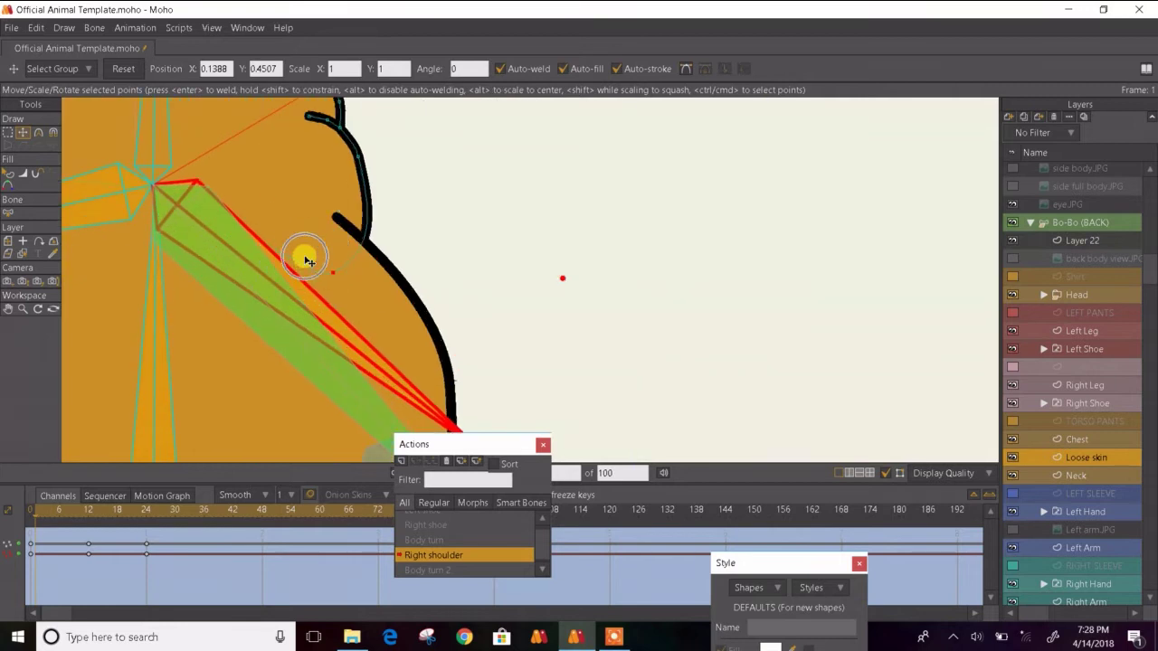
drag(401, 297, 383, 319)
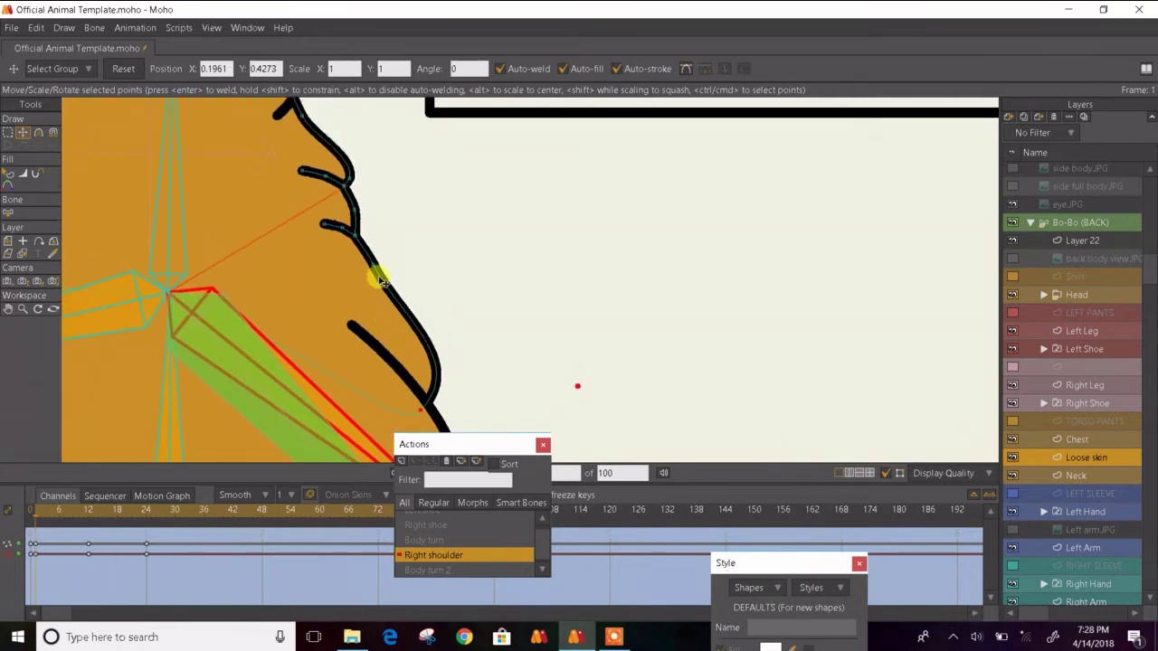
- At frame 1, shift the two lower right neck folds down and outward, and fine-tune the outline point just beneath them
mouse_move(374, 267)
mouse_down()
mouse_move(408, 313)
mouse_move(369, 262)
mouse_move(347, 251)
mouse_move(361, 277)
mouse_move(313, 235)
mouse_move(334, 263)
mouse_move(349, 222)
mouse_move(382, 253)
mouse_move(390, 246)
mouse_up()
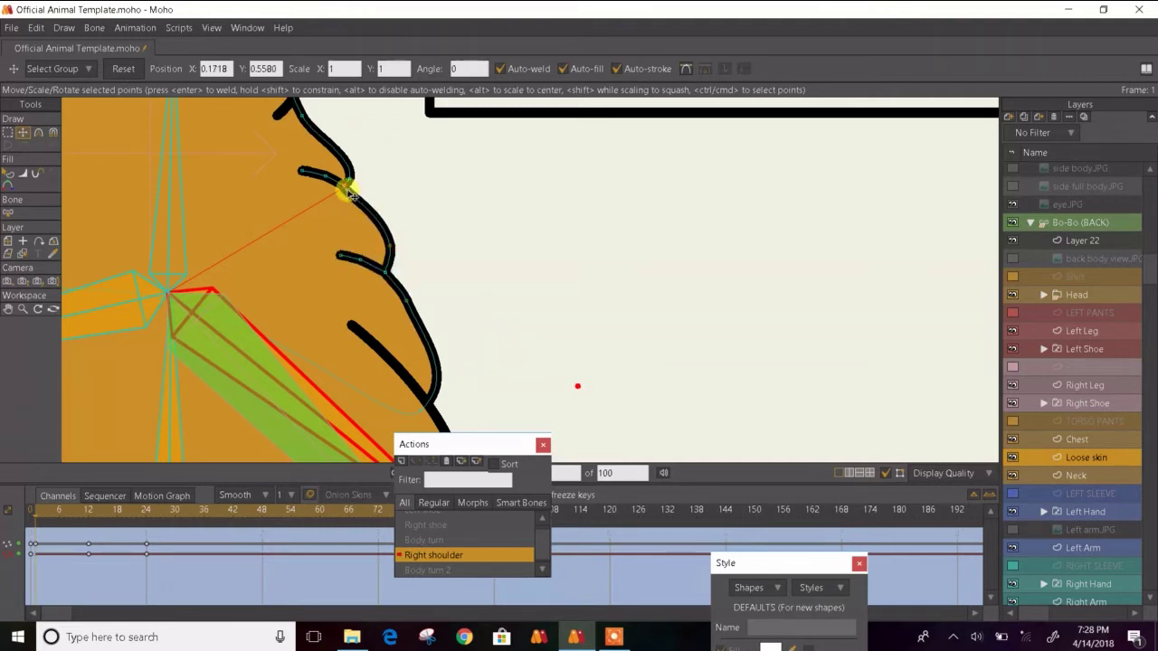
drag(344, 188, 320, 200)
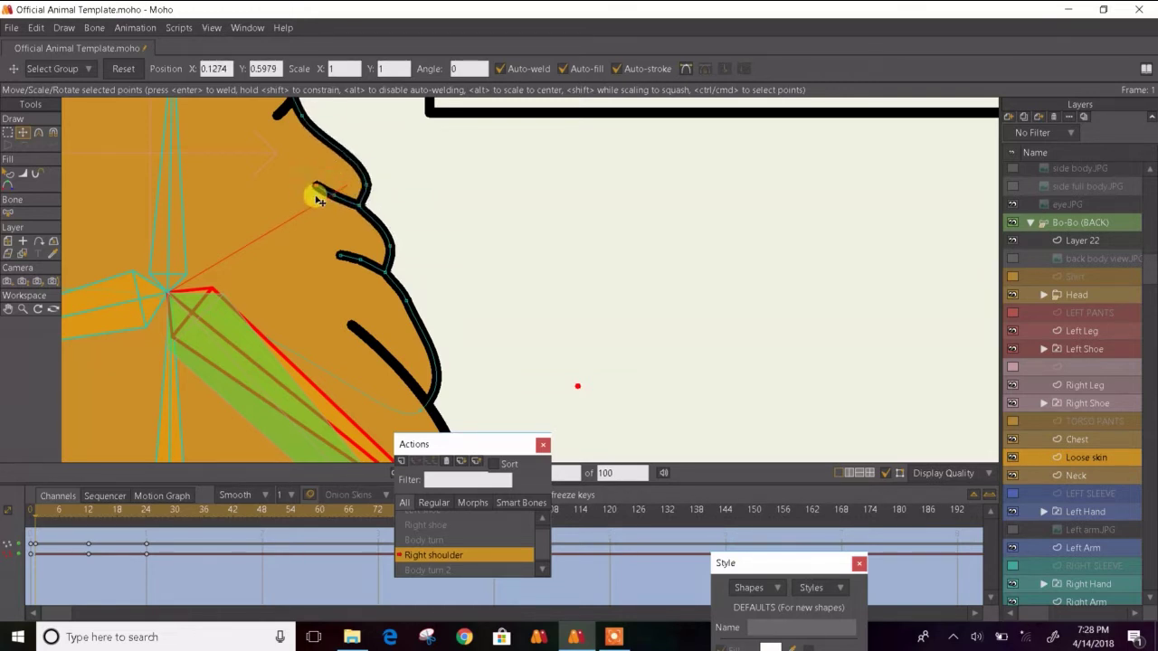
scroll(317, 195, down, 1)
click(397, 295)
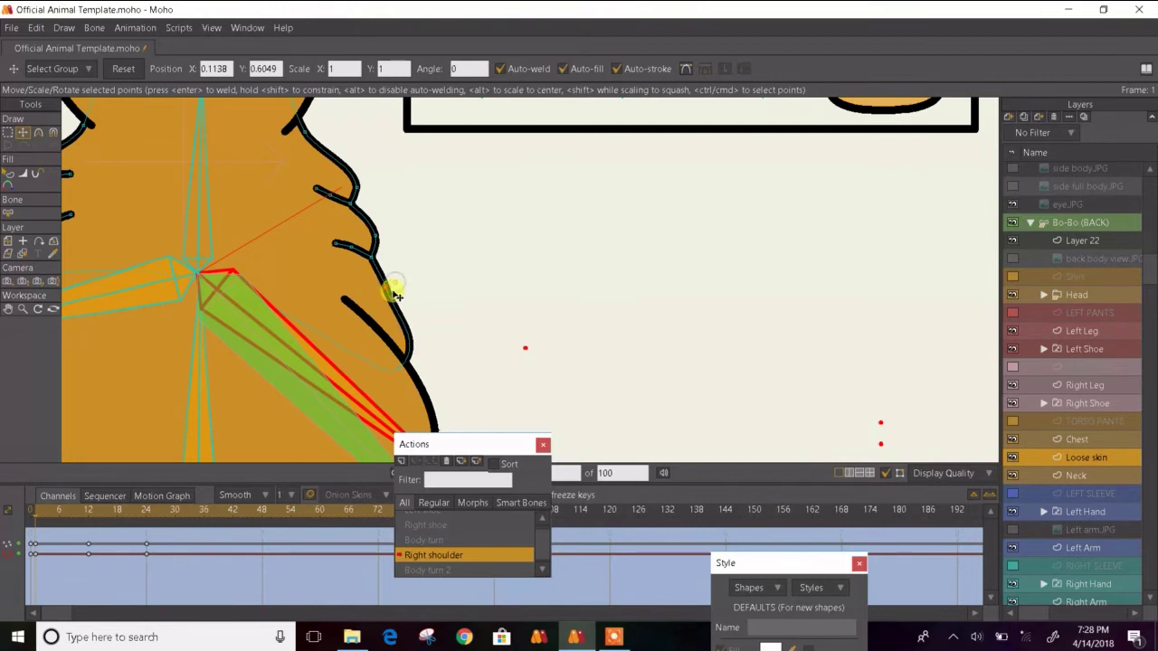
drag(374, 263, 372, 266)
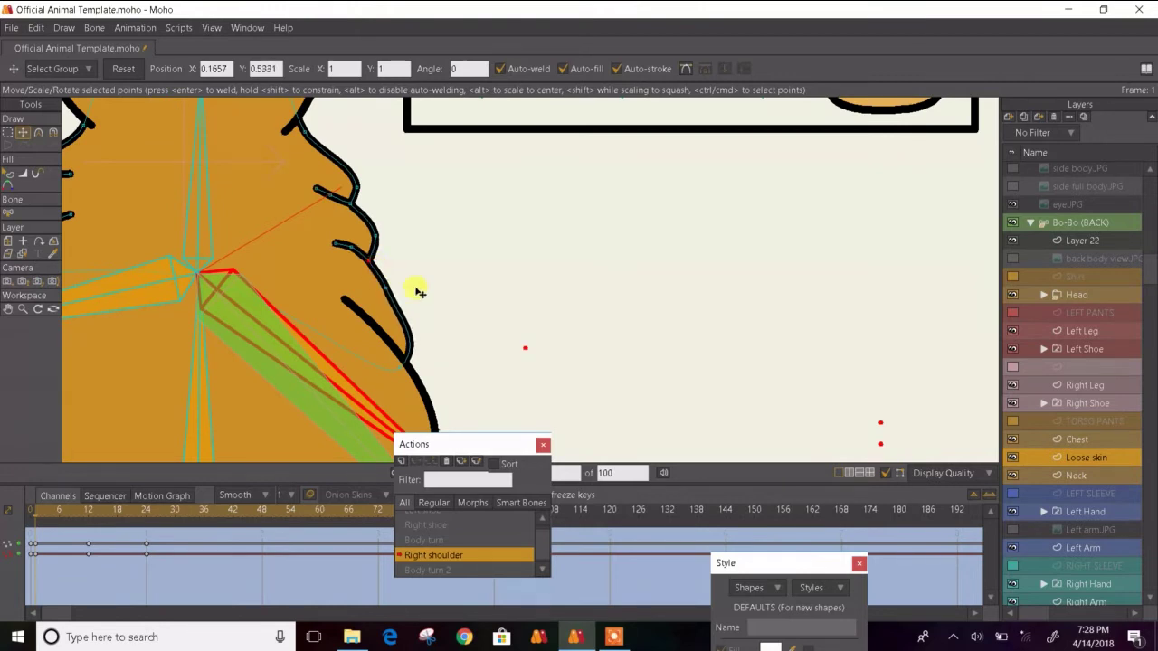
scroll(418, 292, down, 1)
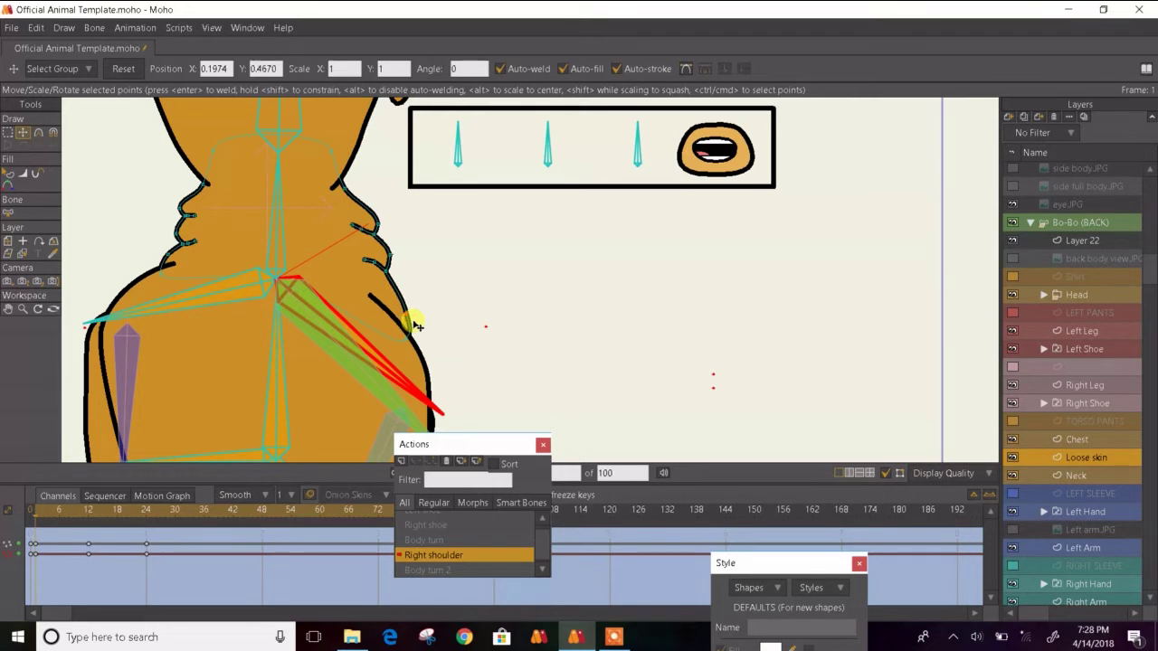
- Step the Right shoulder action forward to frame 12 and back to check how the loose skin folds follow the shoulder
key(Right)
key(Right)
key(Right)
key(Right)
key(Right)
key(Right)
key(Right)
key(Right)
key(Right)
key(Right)
key(Right)
key(Right)
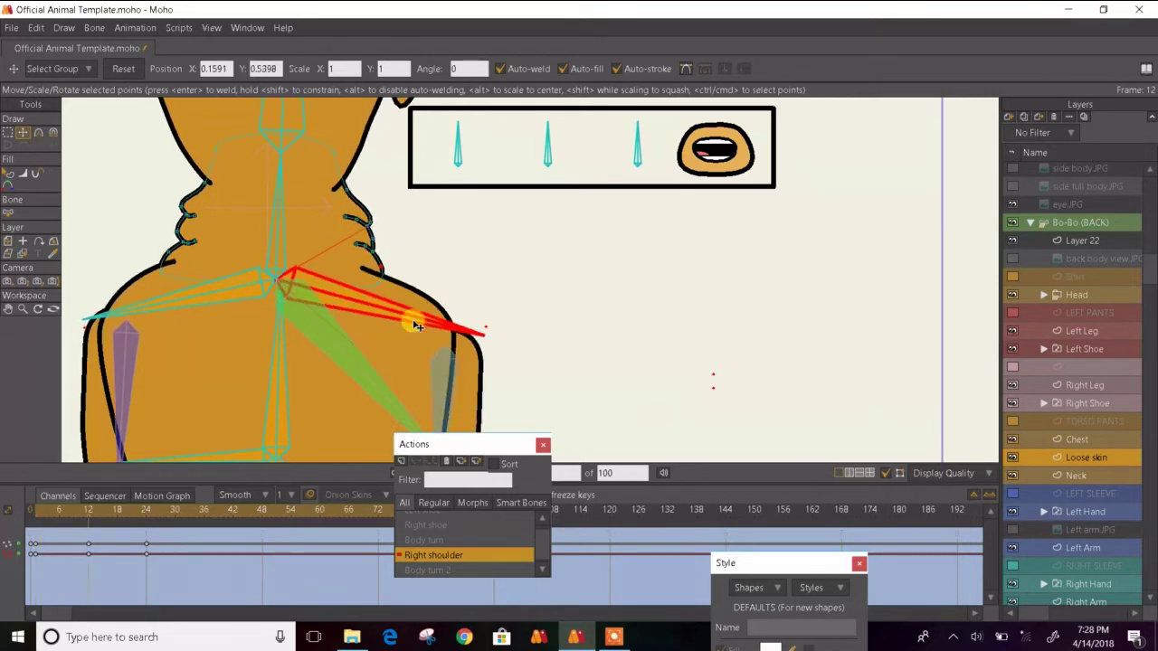
key(Left)
key(Left)
key(Left)
key(Left)
key(Left)
key(Left)
key(Left)
key(Left)
key(Left)
key(Left)
key(Left)
key(Left)
key(Left)
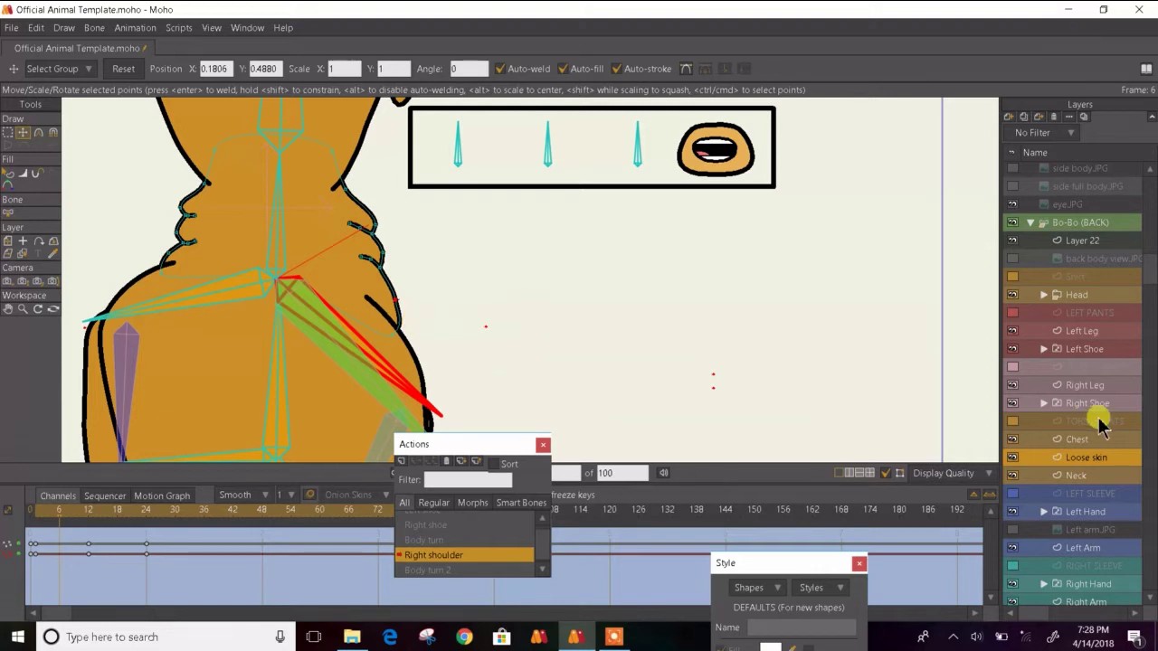
- Delete the Chest layer's point keyframe at frame 6, and recheck the Loose skin folds across the Right shoulder action
click(1100, 438)
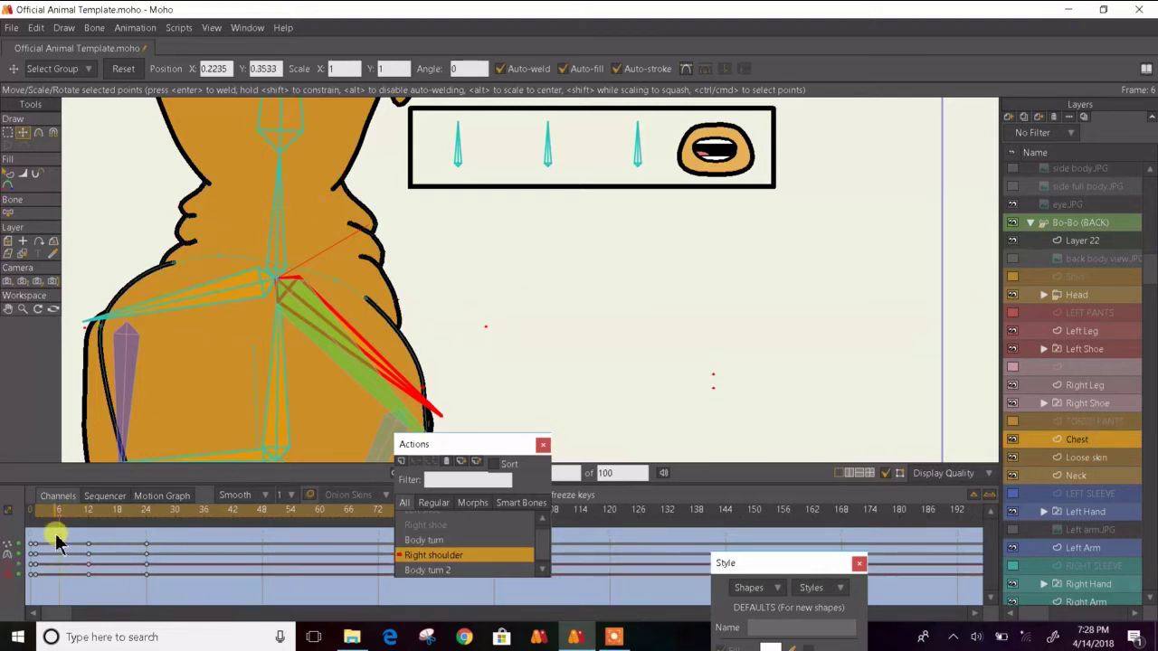
click(1090, 458)
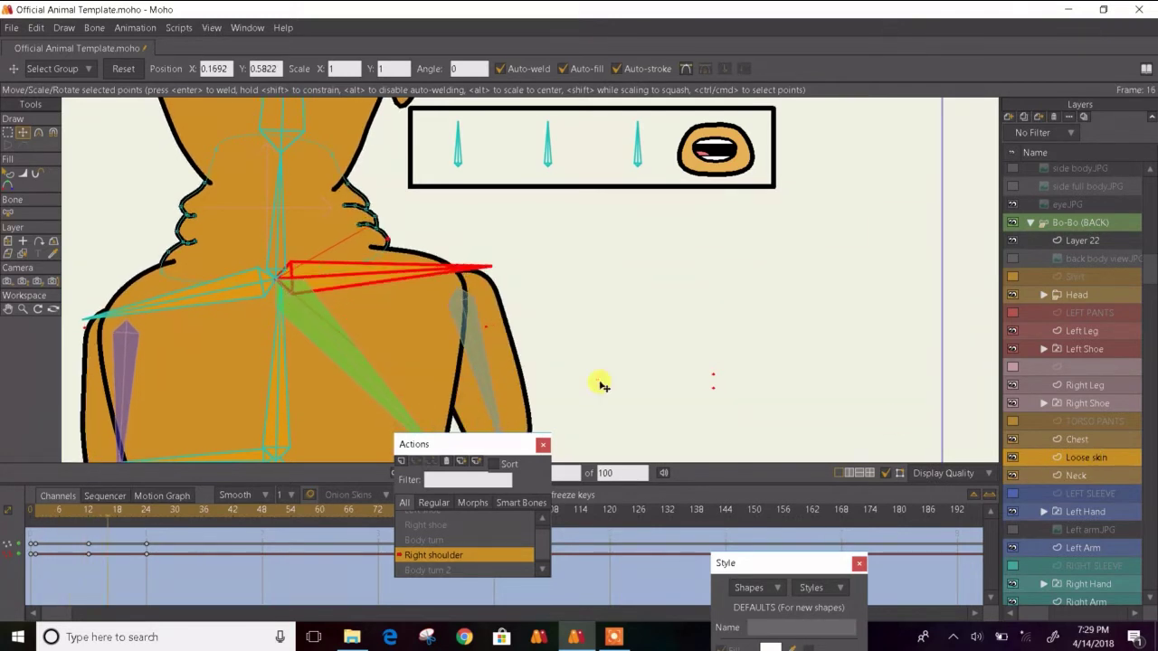
scroll(602, 387, down, 4)
scroll(465, 258, up, 5)
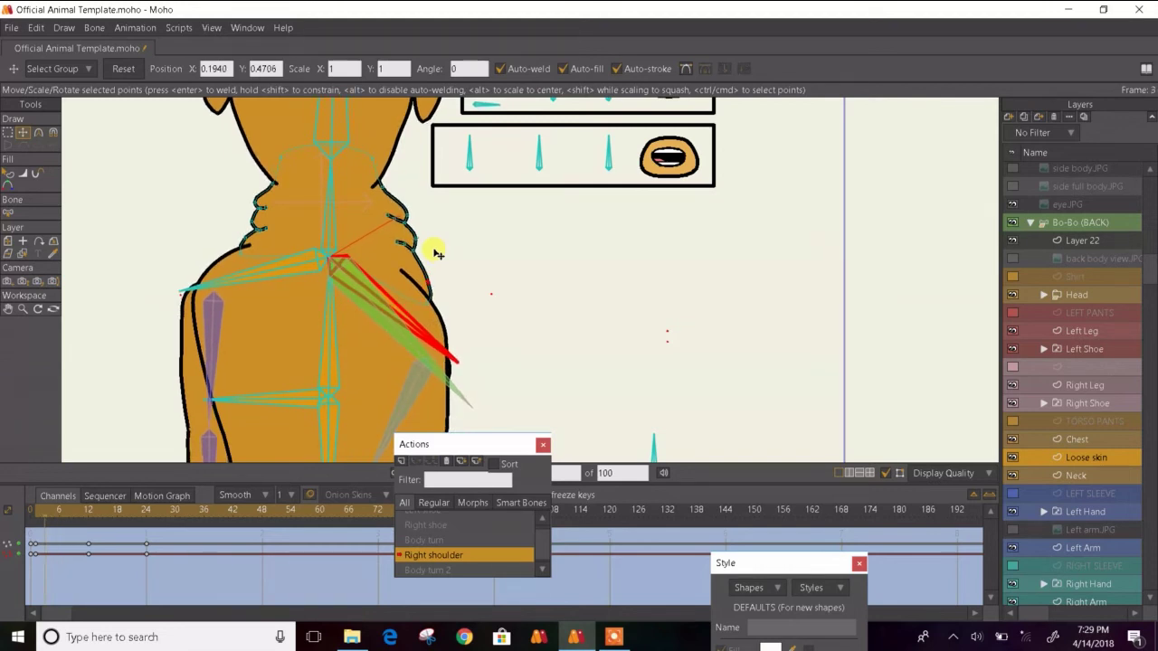
scroll(543, 537, up, 3)
- Return to the Mainline and test the Bo-Bo (BACK) bones by swinging the right arm outward with Manipulate Bones
click(497, 520)
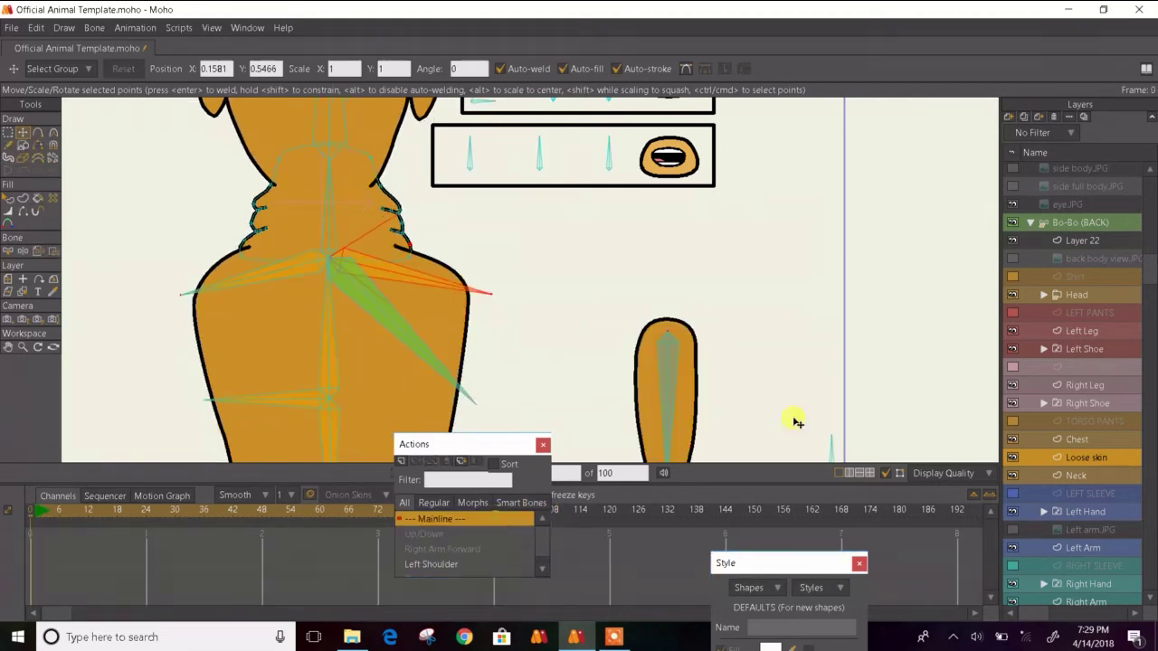
click(1073, 226)
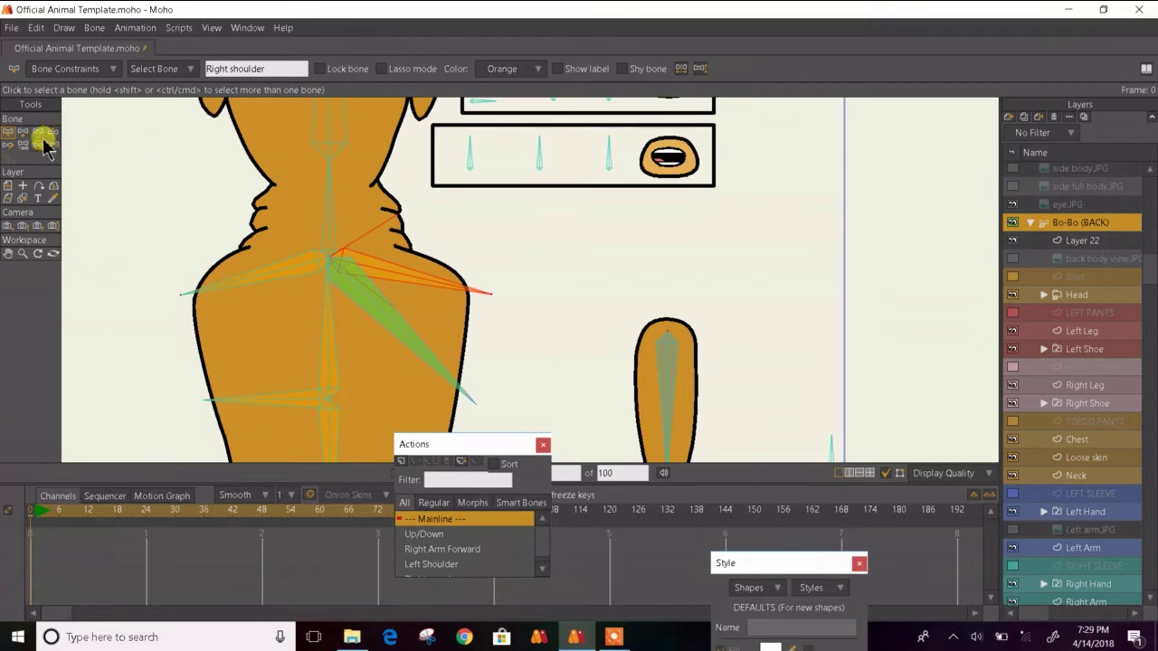
click(52, 135)
scroll(335, 205, down, 2)
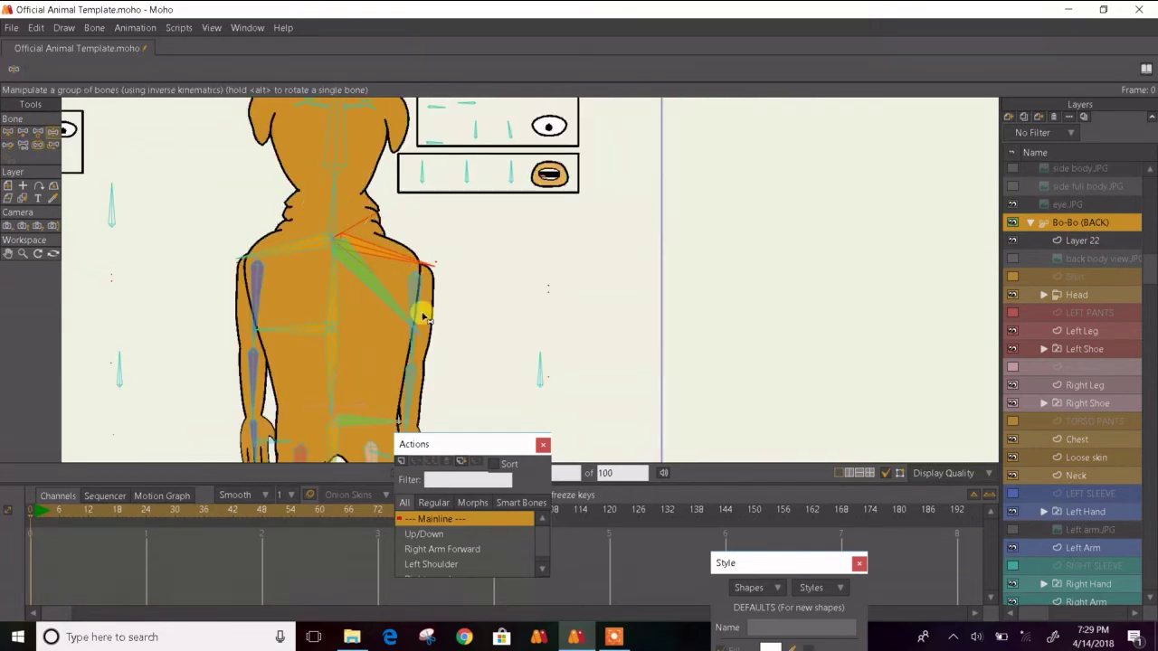
drag(424, 317, 476, 252)
- Reset the pose and swing the right and left arms inward across the torso to test both shoulders
click(9, 134)
click(51, 133)
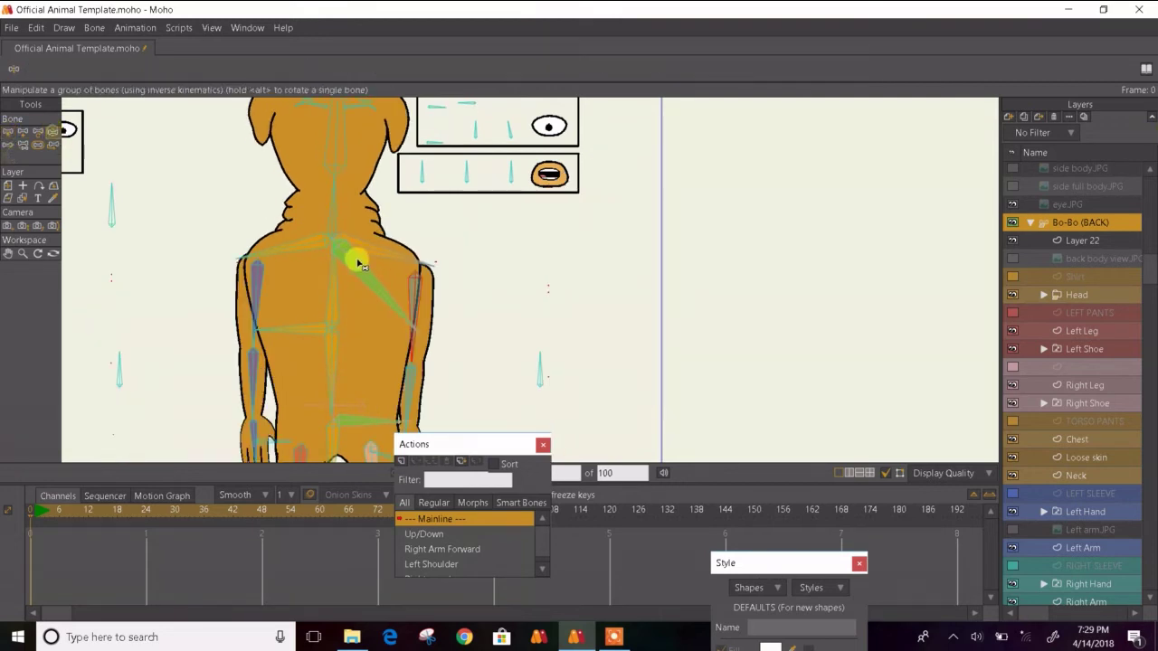
drag(409, 308, 328, 388)
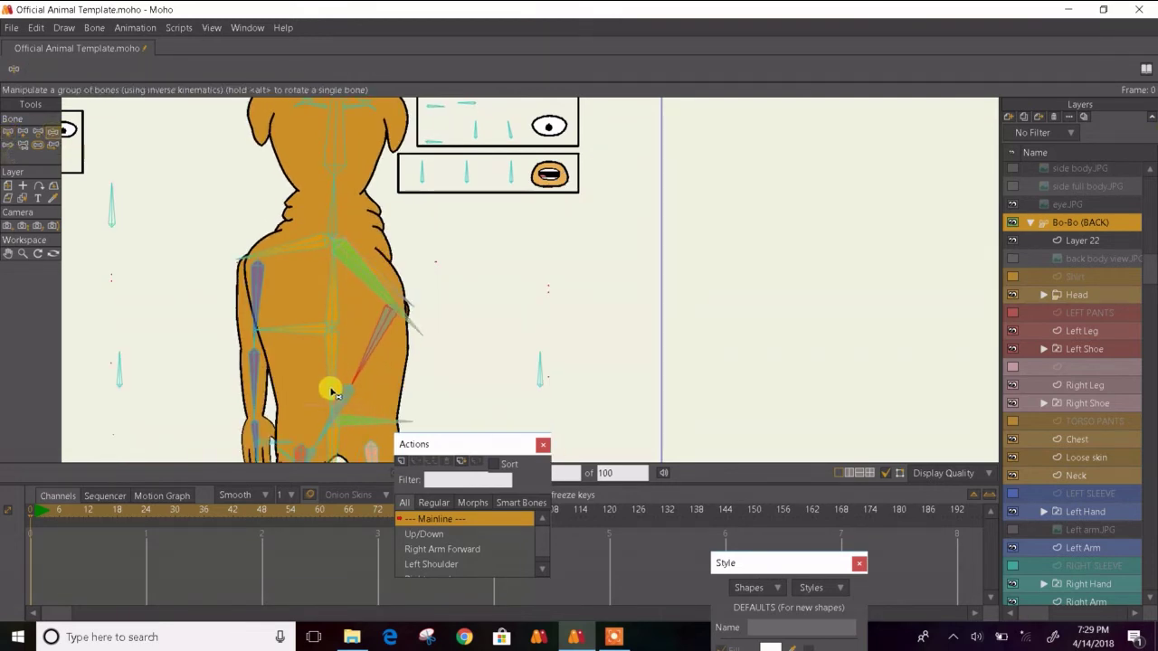
drag(259, 308, 400, 413)
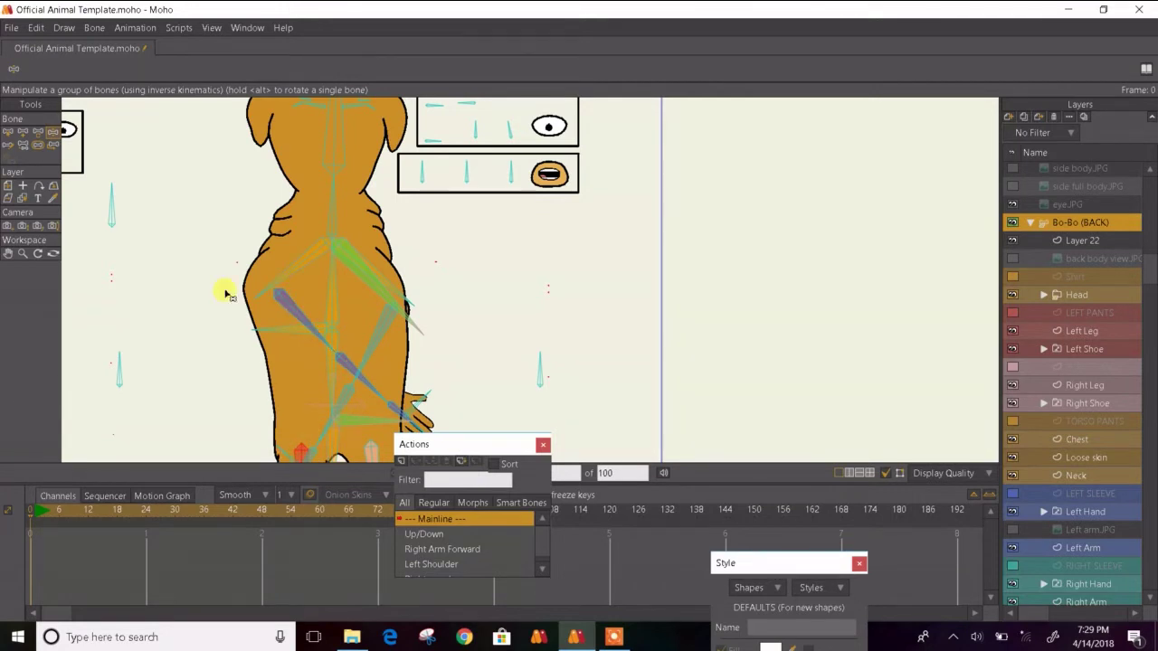
- Reset the pose, bend the right arm with its hand at the waist, and fold the left forearm across the back
click(9, 133)
click(52, 134)
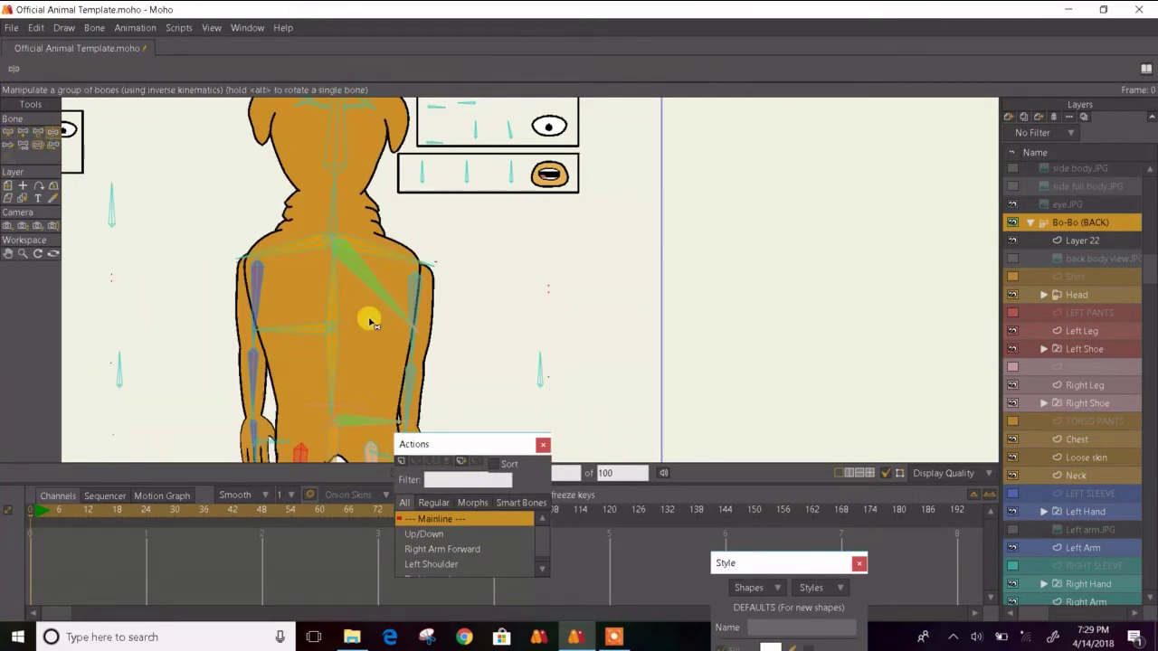
drag(421, 404, 429, 305)
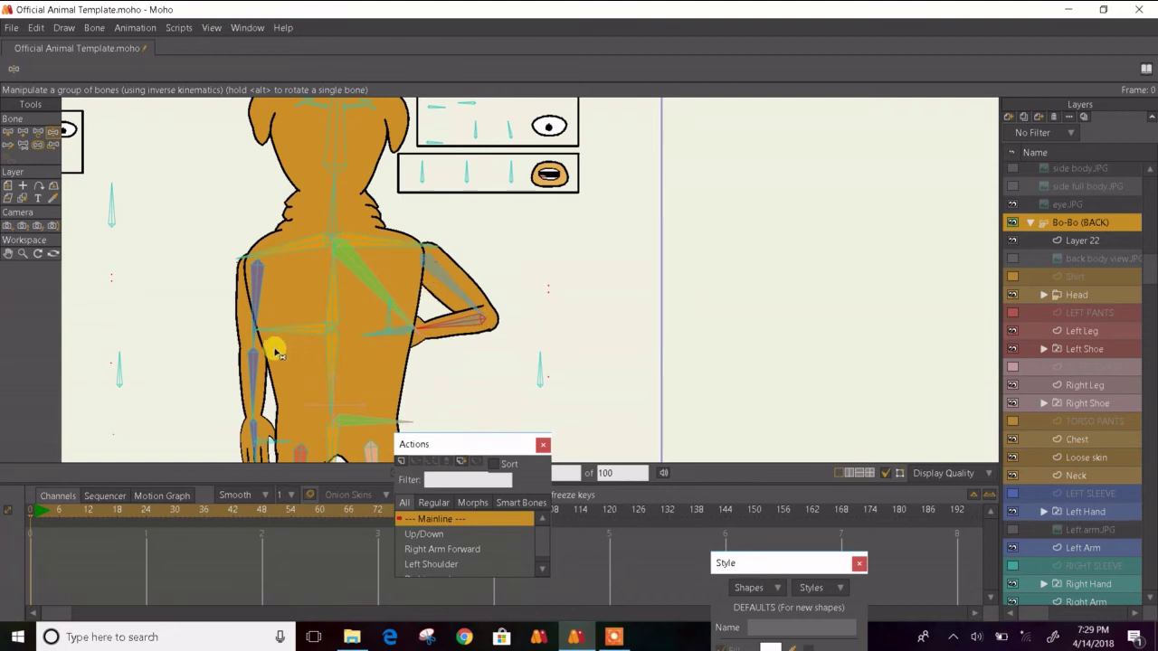
drag(274, 344, 277, 151)
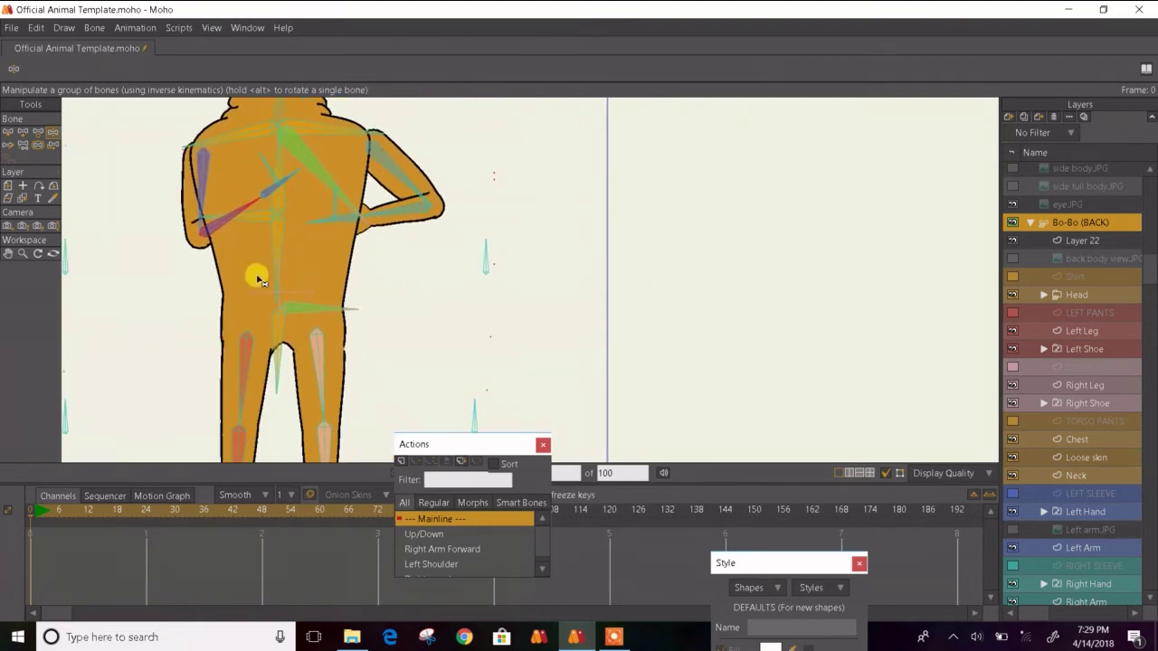
- Cross both arms over the torso, and swing the left and right arms back out to their own sides
drag(214, 241, 186, 331)
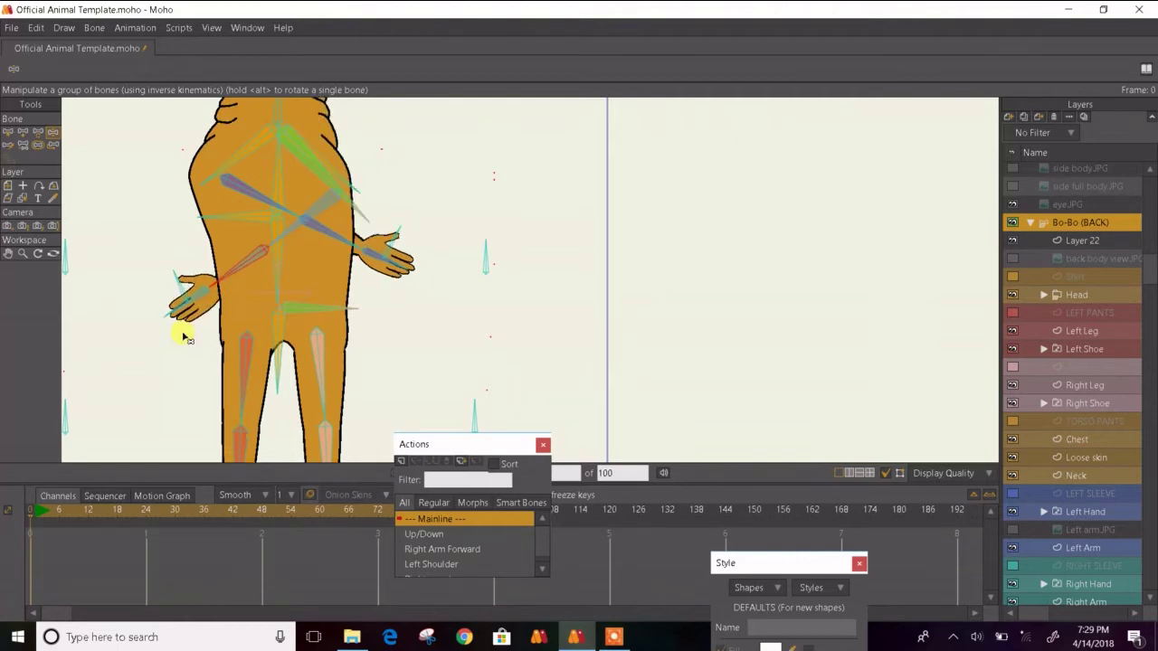
drag(256, 193, 252, 235)
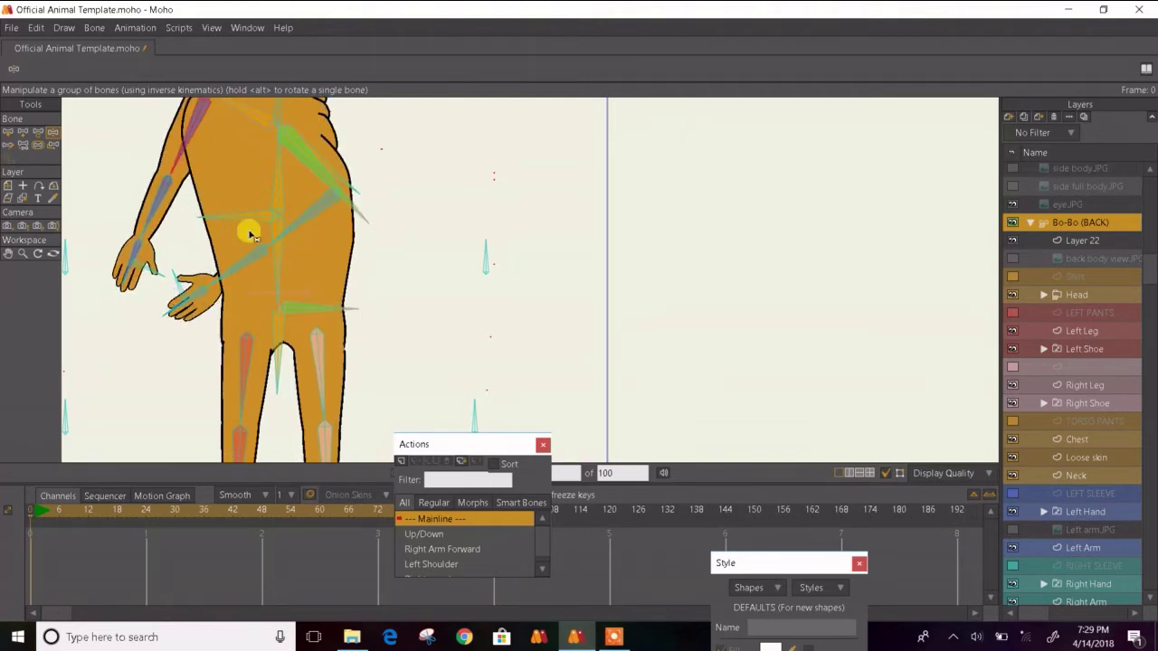
scroll(318, 316, down, 4)
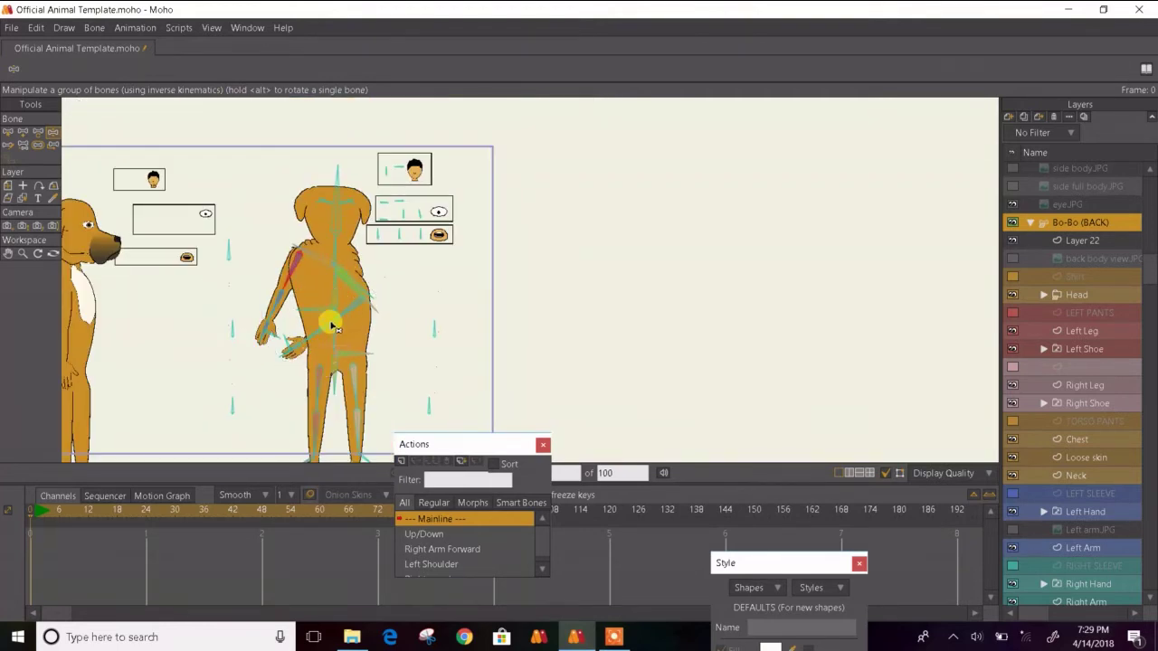
drag(333, 325, 409, 253)
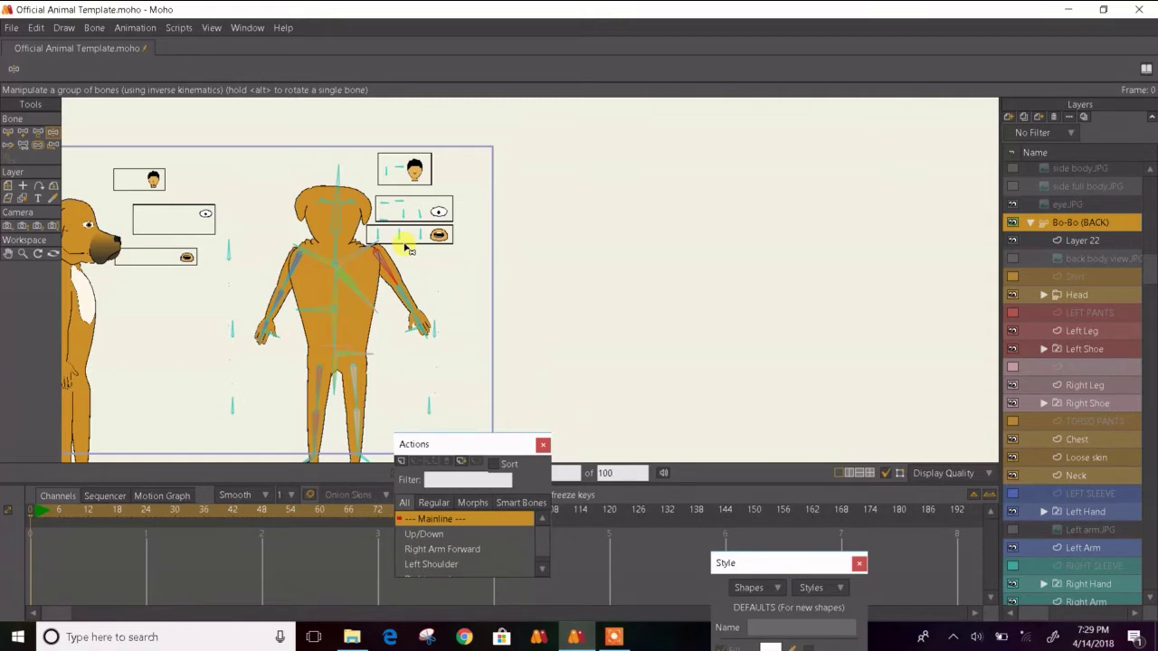
- Clear the arm test pose by leaving bone manipulation, and return to bone selection on the Bo-Bo (BACK) rig
click(9, 133)
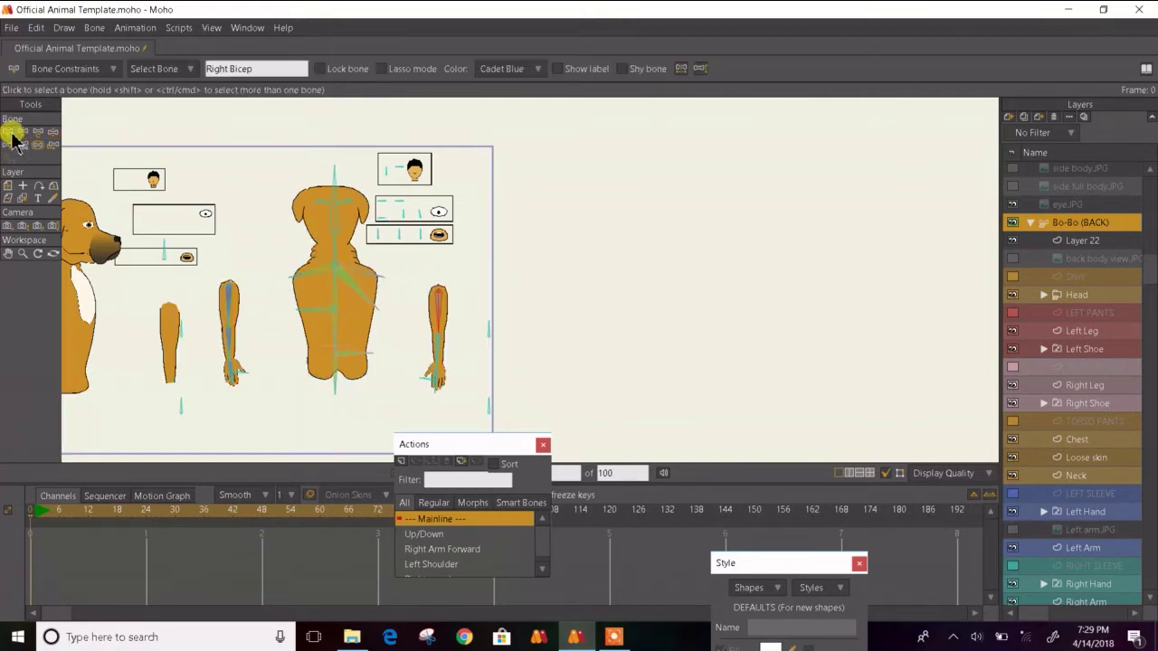
click(54, 134)
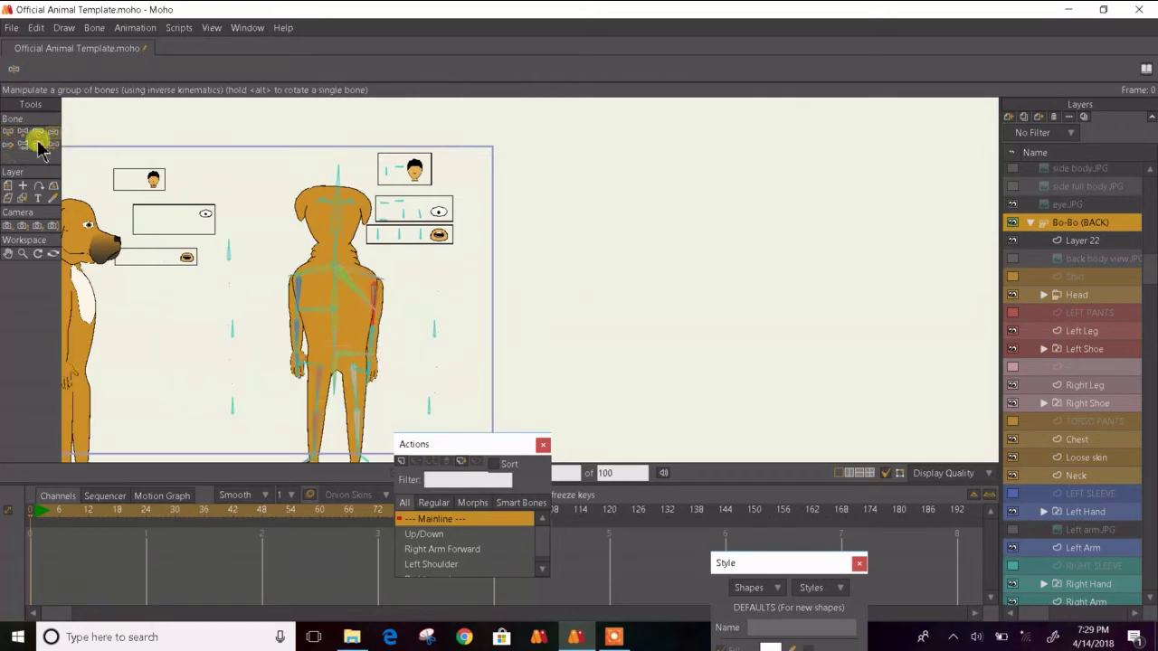
click(9, 133)
drag(302, 265, 298, 260)
scroll(302, 263, down, 5)
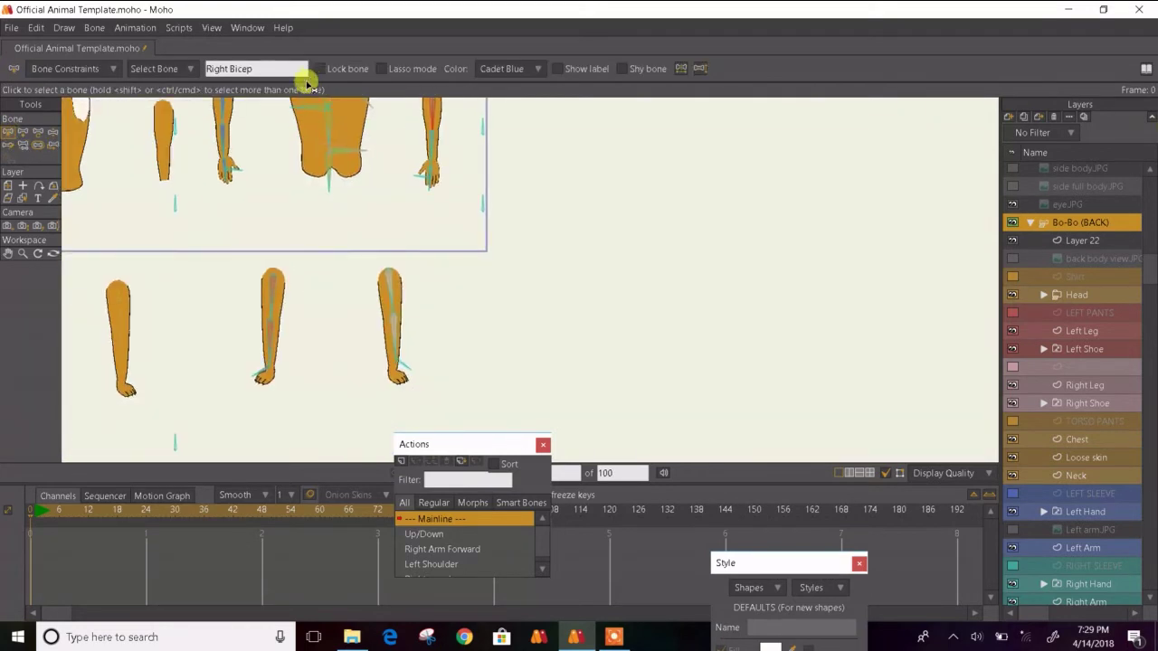
- Fold both legs inward across each other to test the knees, and reset the pose
click(53, 133)
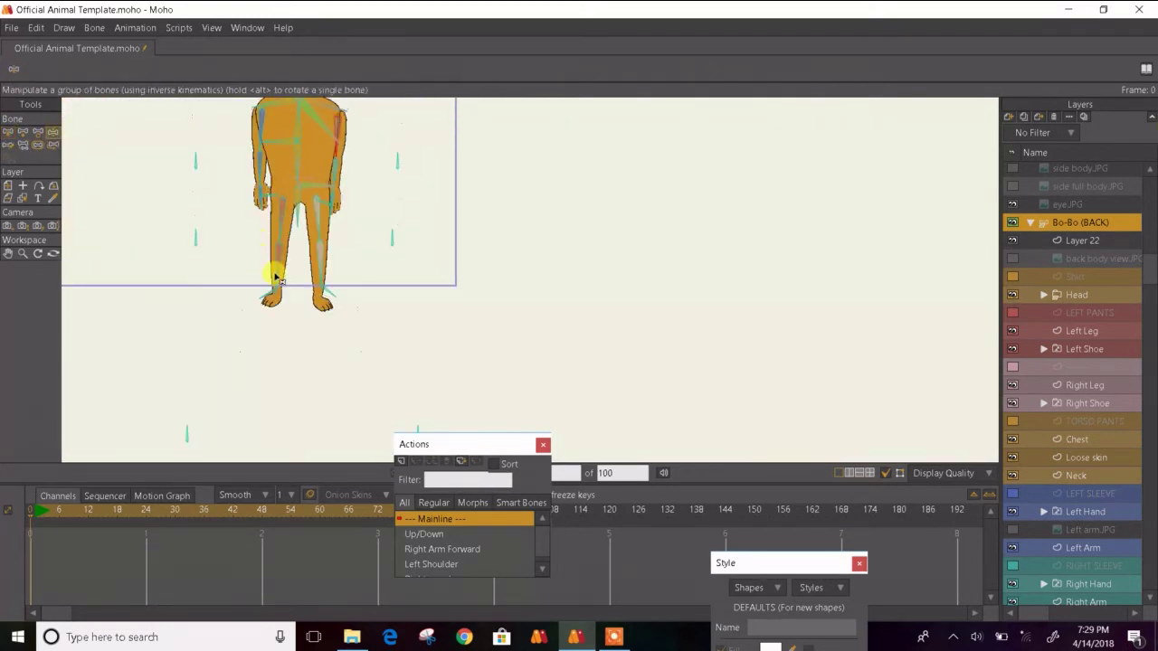
drag(276, 278, 289, 238)
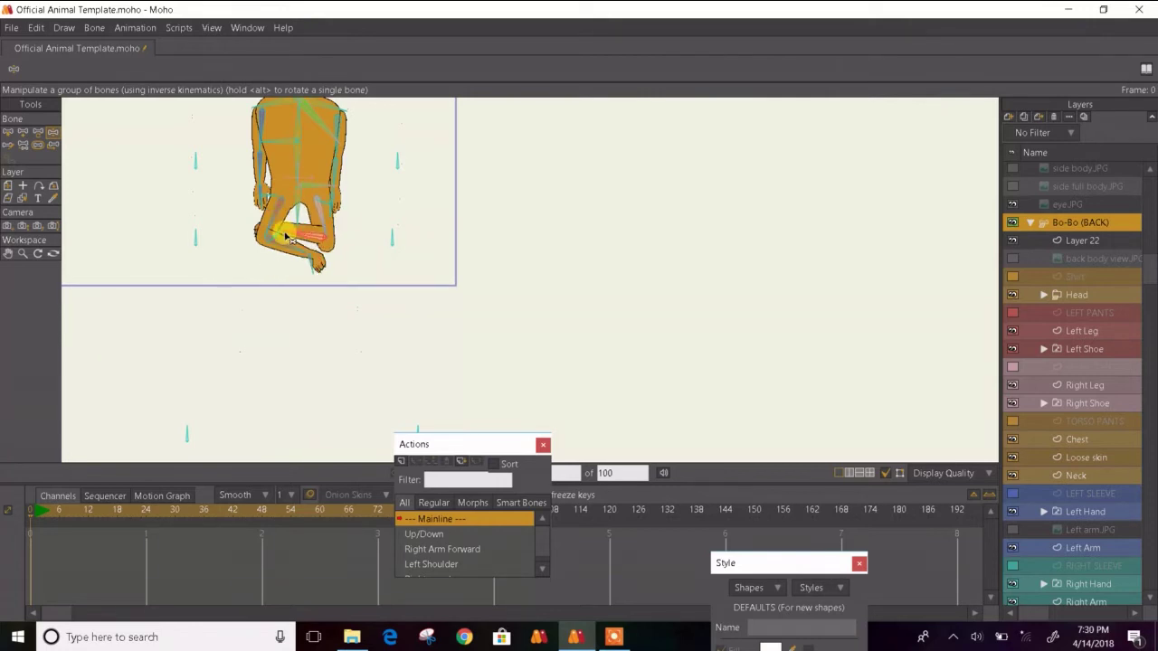
click(9, 131)
- Swing the left lower leg outward and fold the right lower leg inward as a test, and clear the pose
click(53, 133)
drag(310, 270, 233, 205)
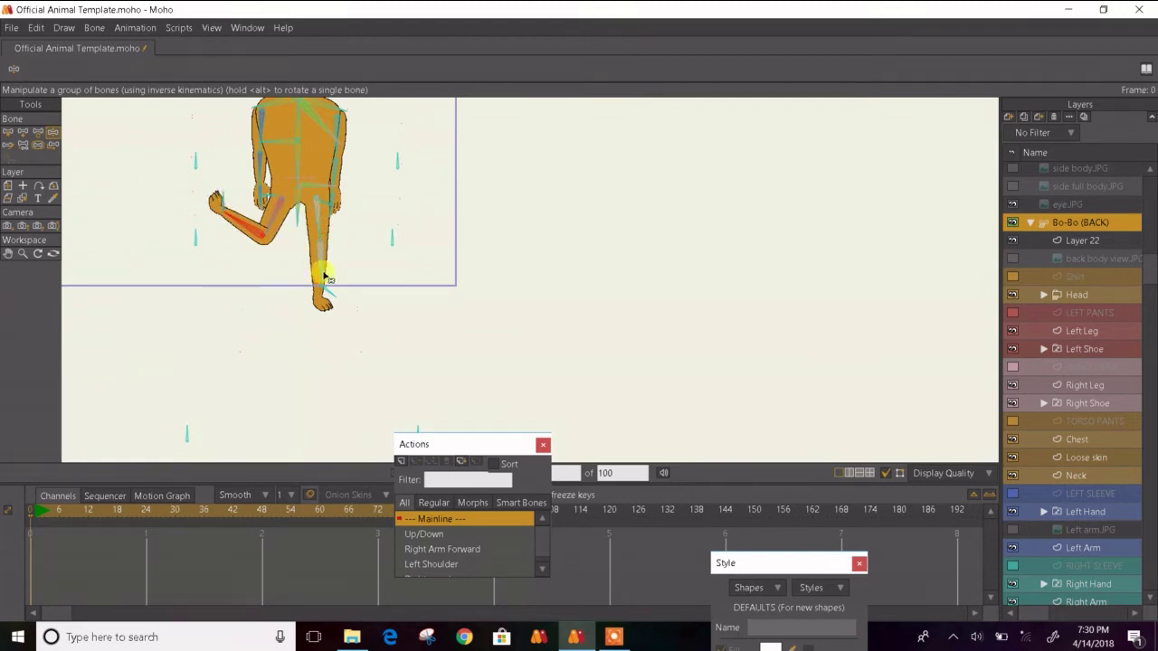
drag(326, 275, 301, 226)
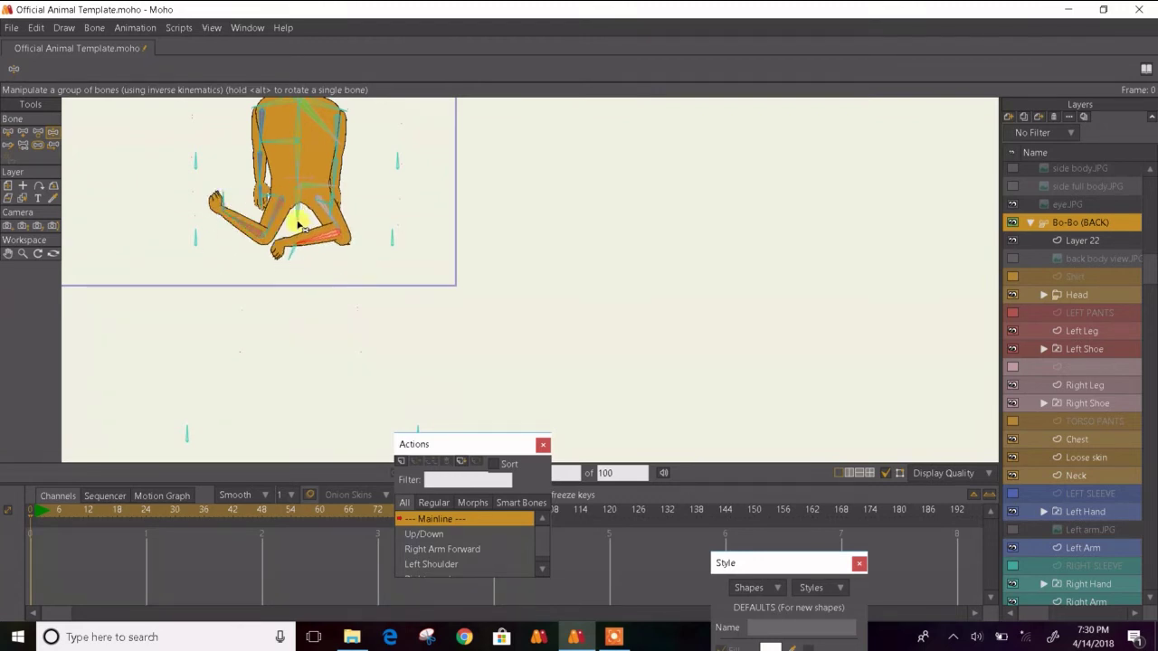
click(8, 132)
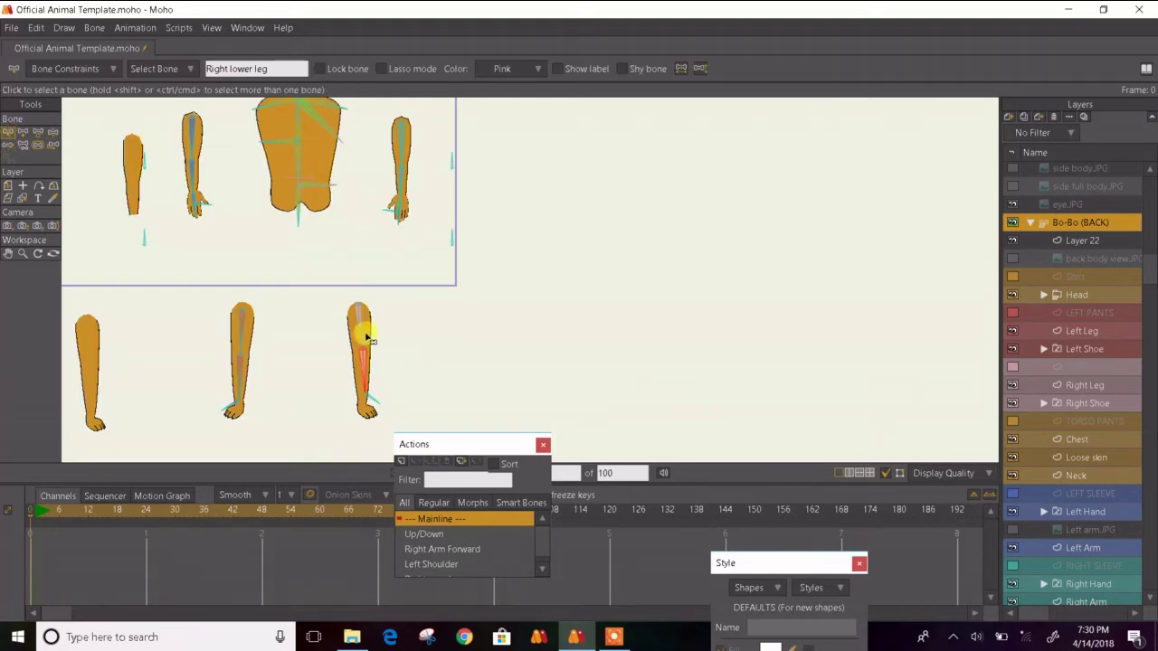
- Look through the list of actions from Mainline down past the side walk actions, and return to its start
click(542, 569)
click(542, 568)
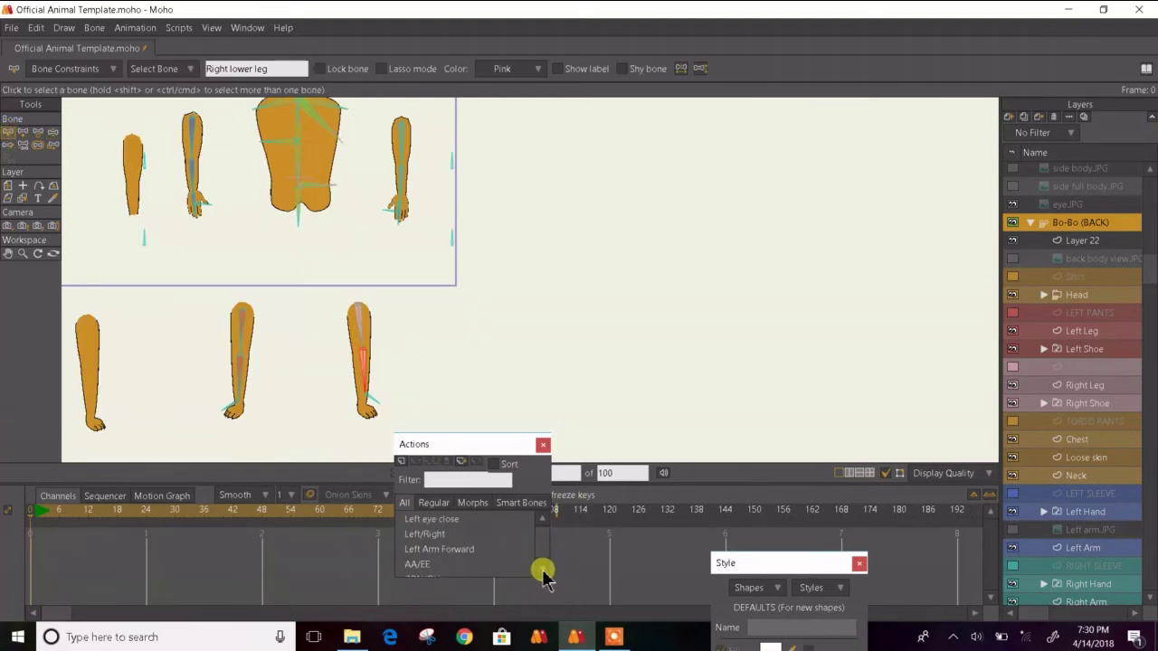
click(542, 568)
click(542, 568)
click(542, 568)
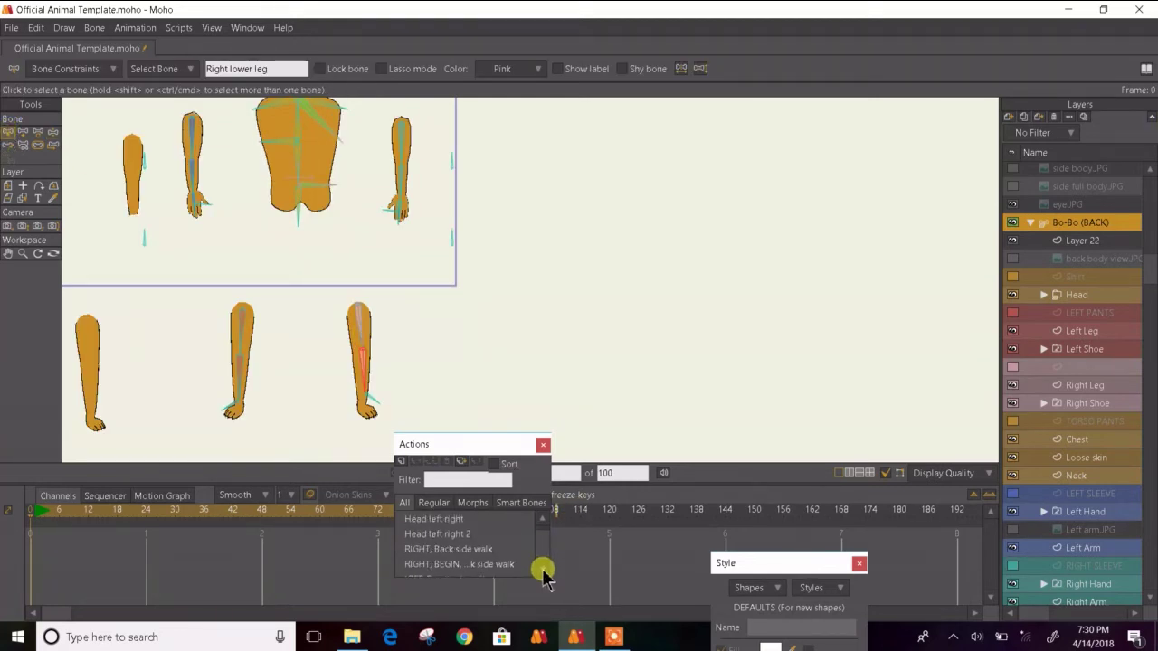
click(542, 568)
drag(543, 547, 539, 517)
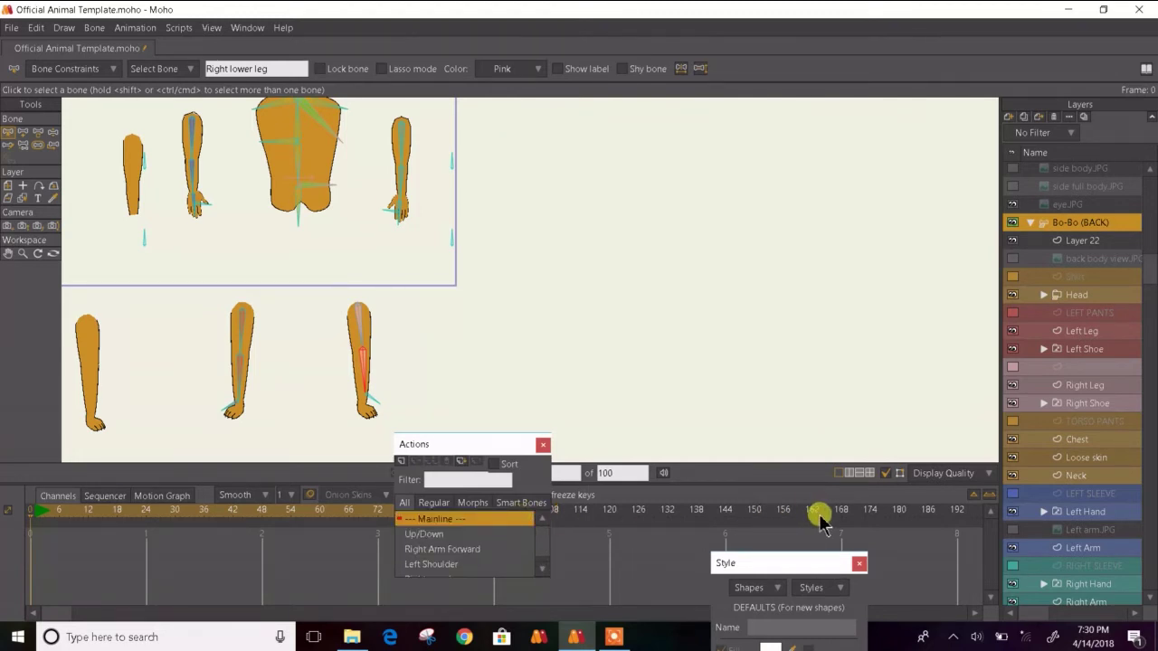
- Reposition the base of the right upper leg bone within the thigh, at about X 0.80, Y 0.3835
scroll(355, 373, up, 5)
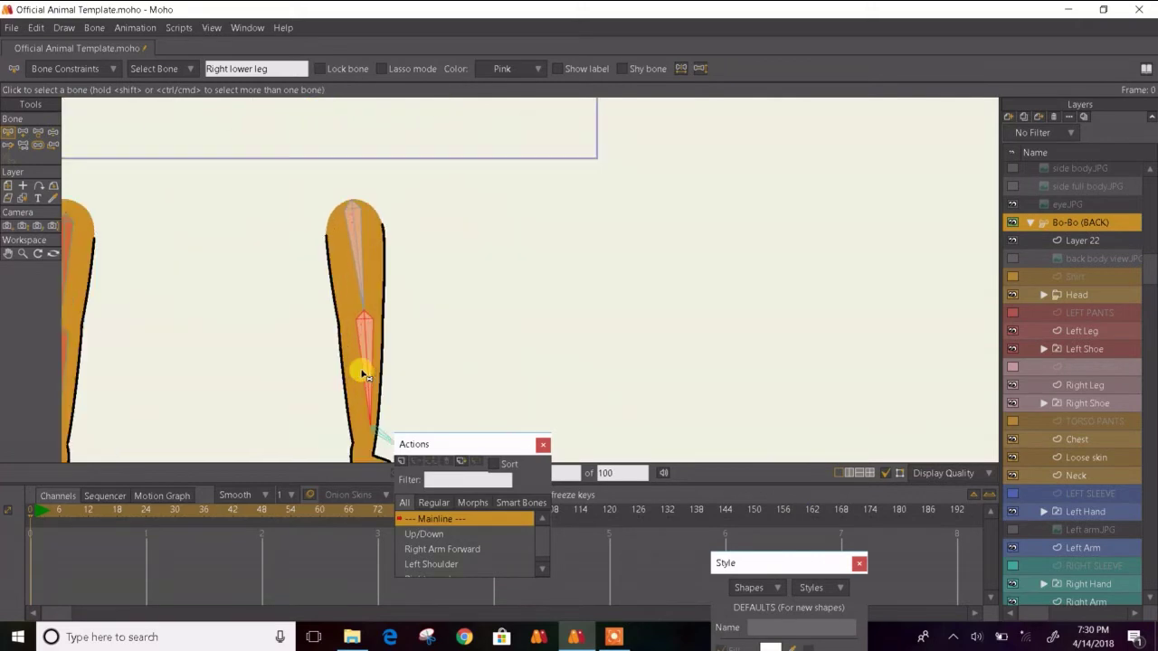
click(38, 132)
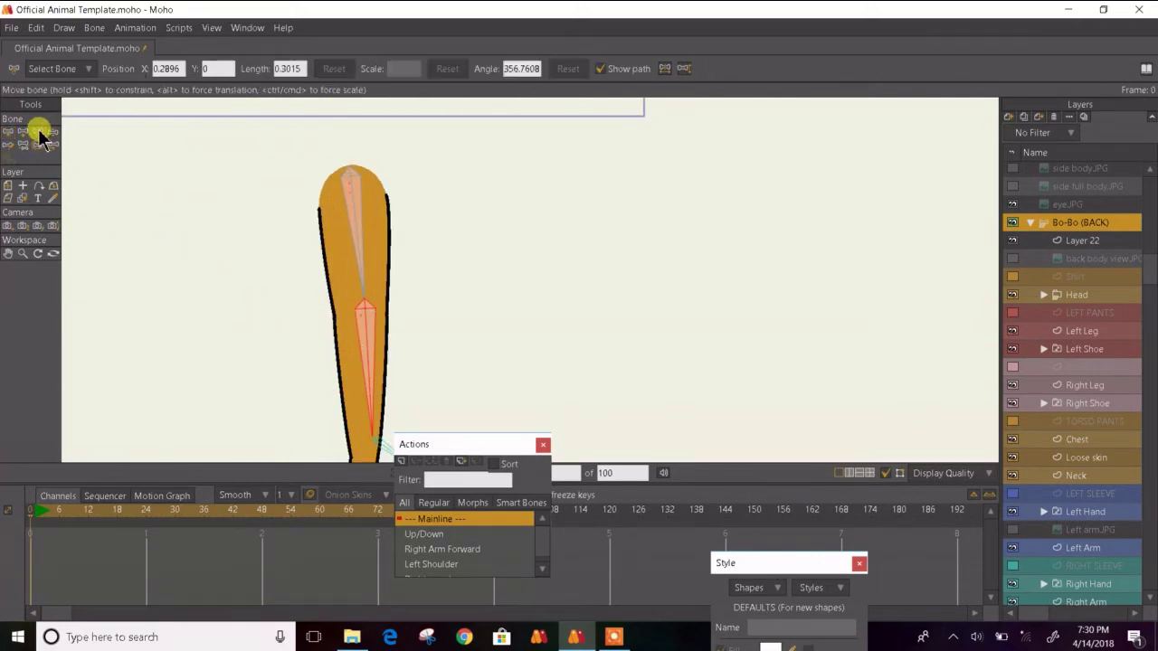
scroll(353, 181, up, 3)
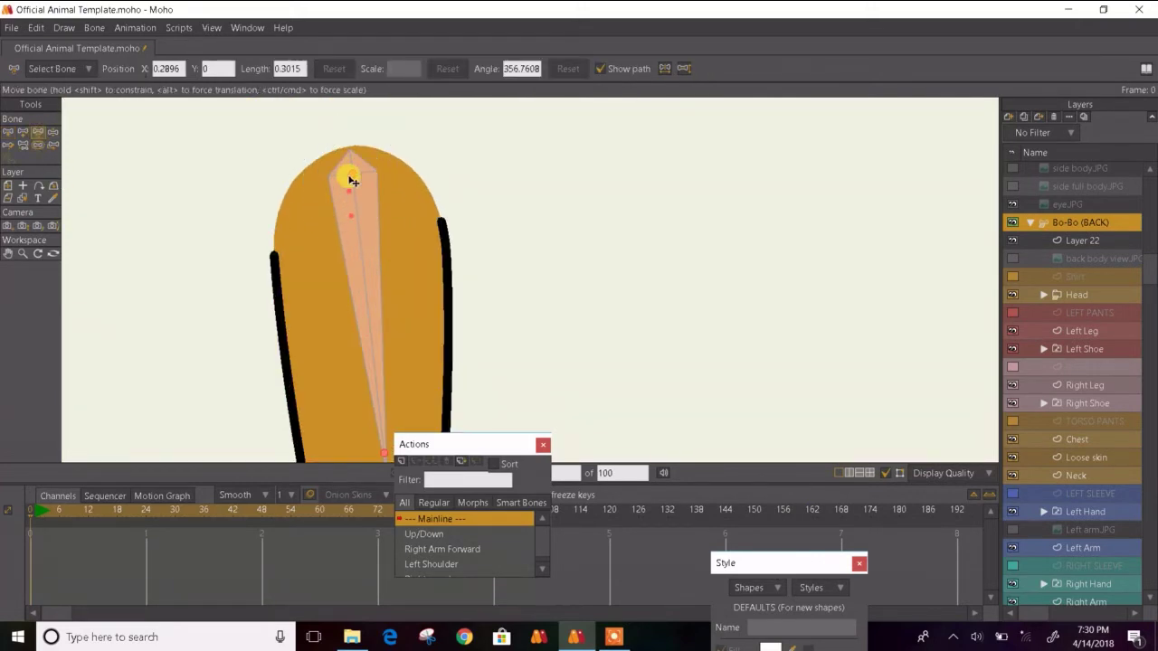
drag(356, 179, 352, 201)
scroll(352, 207, up, 4)
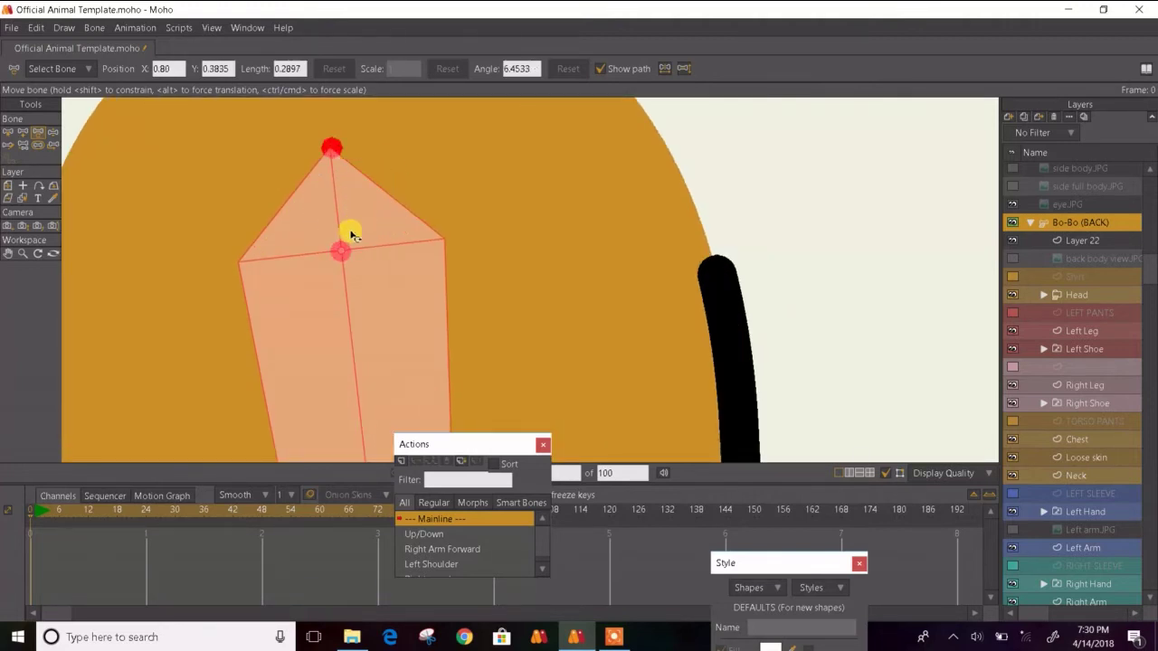
- Align the tip of the right upper leg bone with the red marker at the knee, at an angle of about 4.94
scroll(368, 208, down, 5)
scroll(398, 337, down, 3)
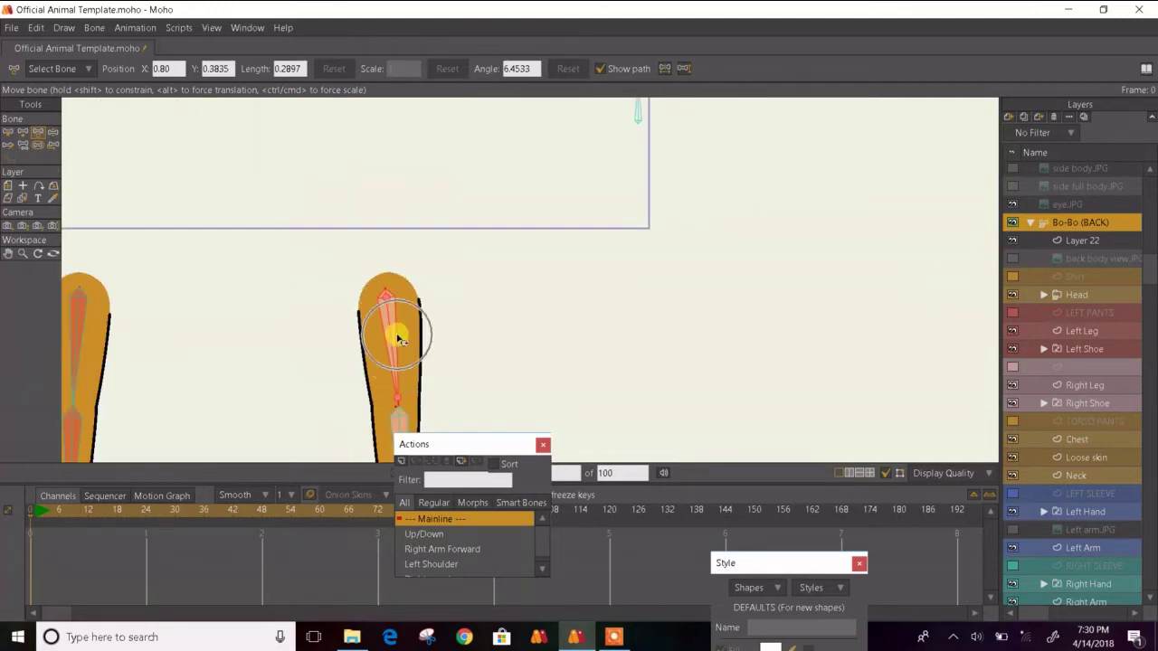
scroll(396, 419, up, 5)
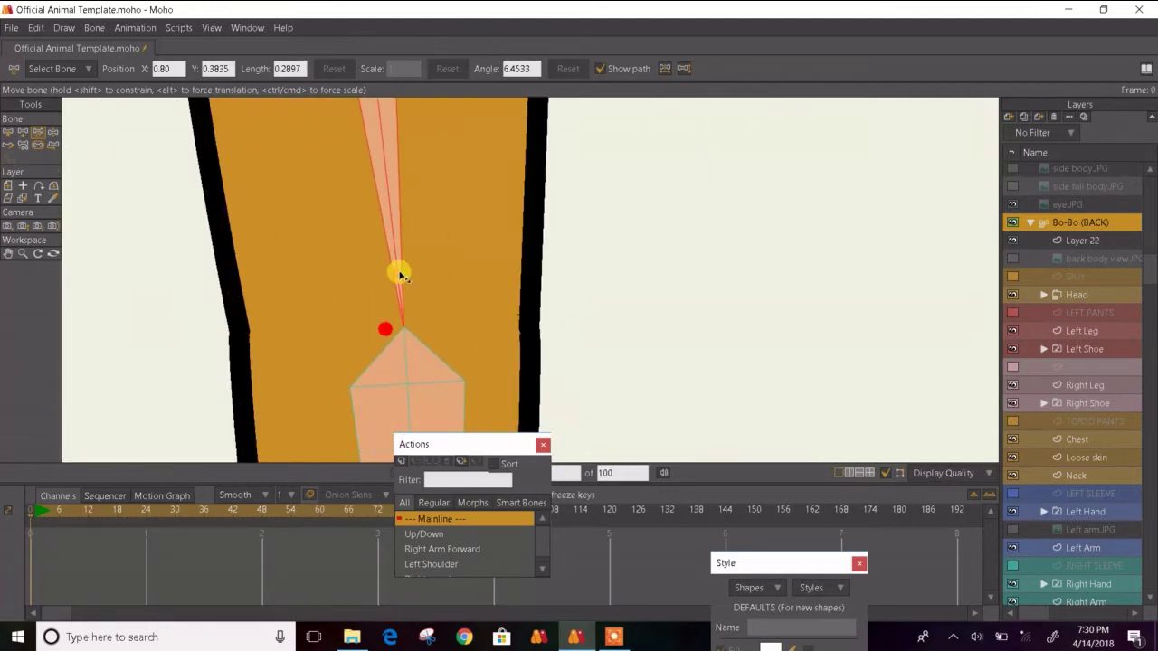
drag(401, 274, 382, 277)
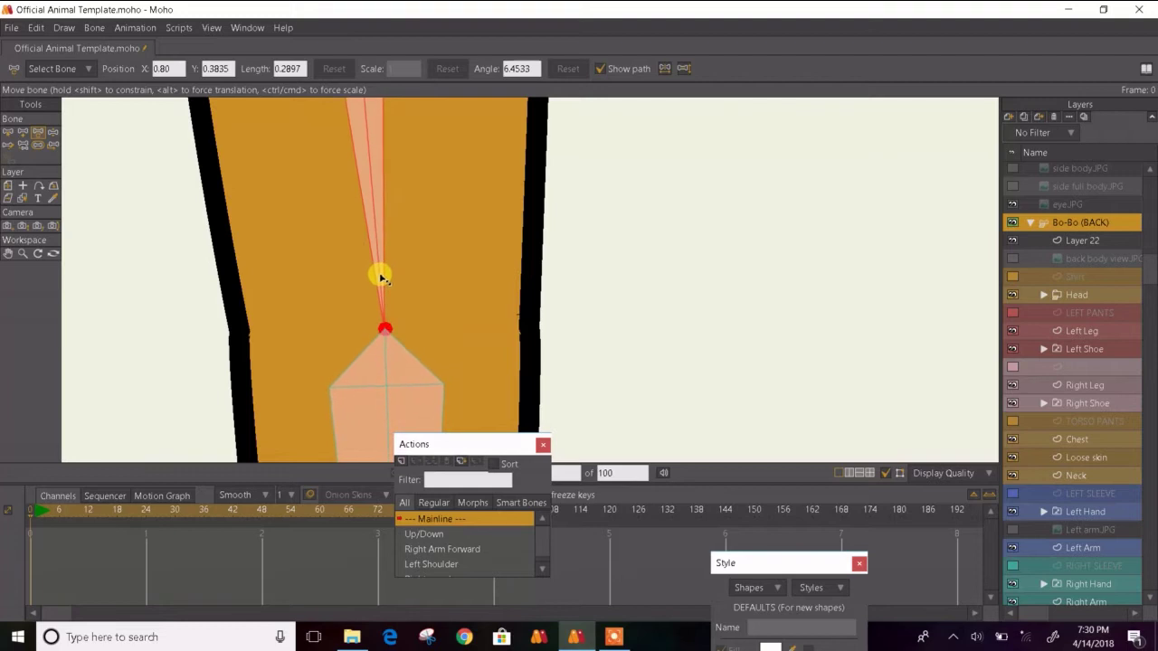
- Nudge the base of the right upper leg bone at the hip to about Y 0.3838
scroll(382, 248, down, 3)
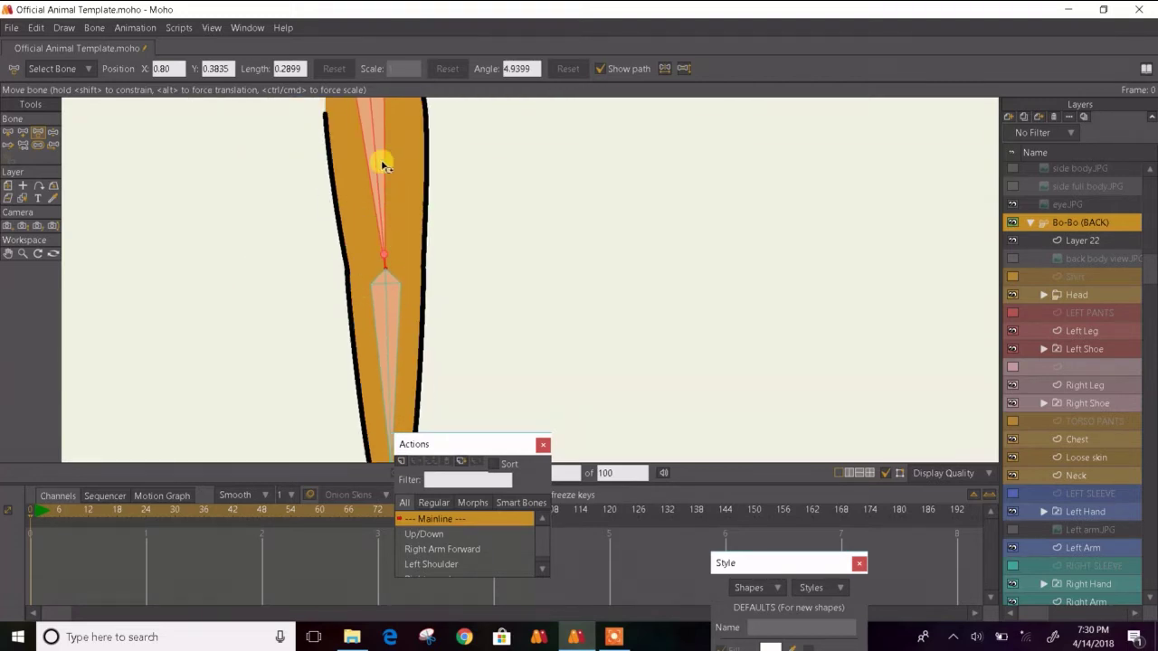
scroll(329, 171, up, 5)
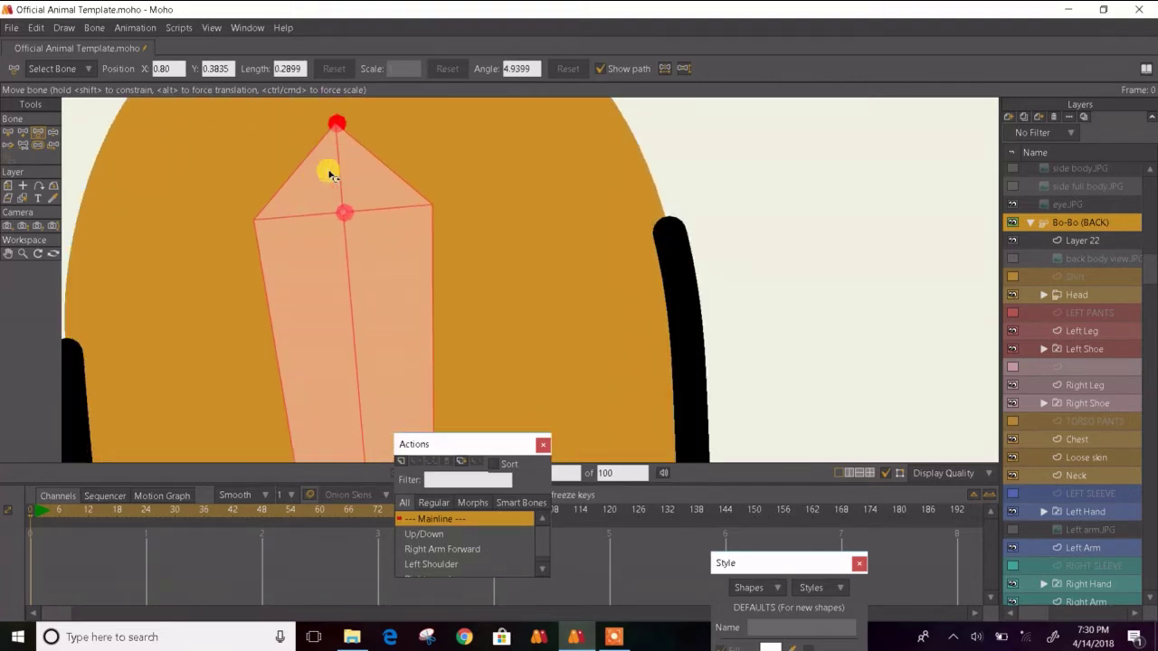
drag(347, 217, 350, 217)
scroll(356, 169, down, 3)
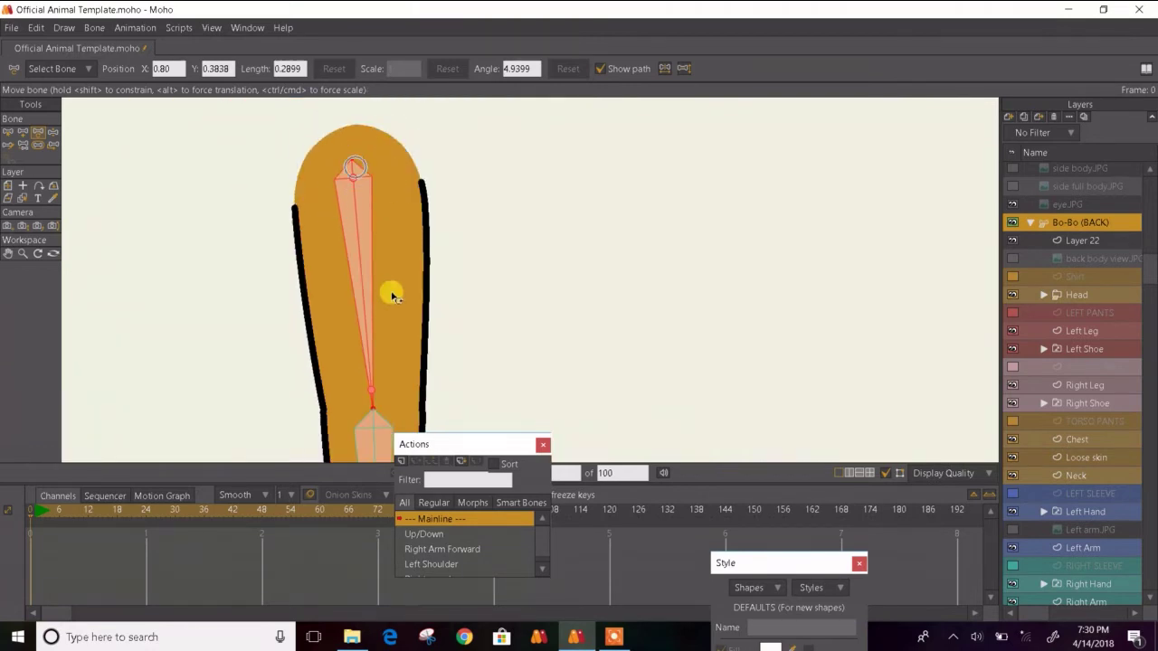
- Inspect the right knee joint and reposition the base of the right foot bone at the ankle
scroll(370, 402, up, 3)
drag(370, 402, 316, 166)
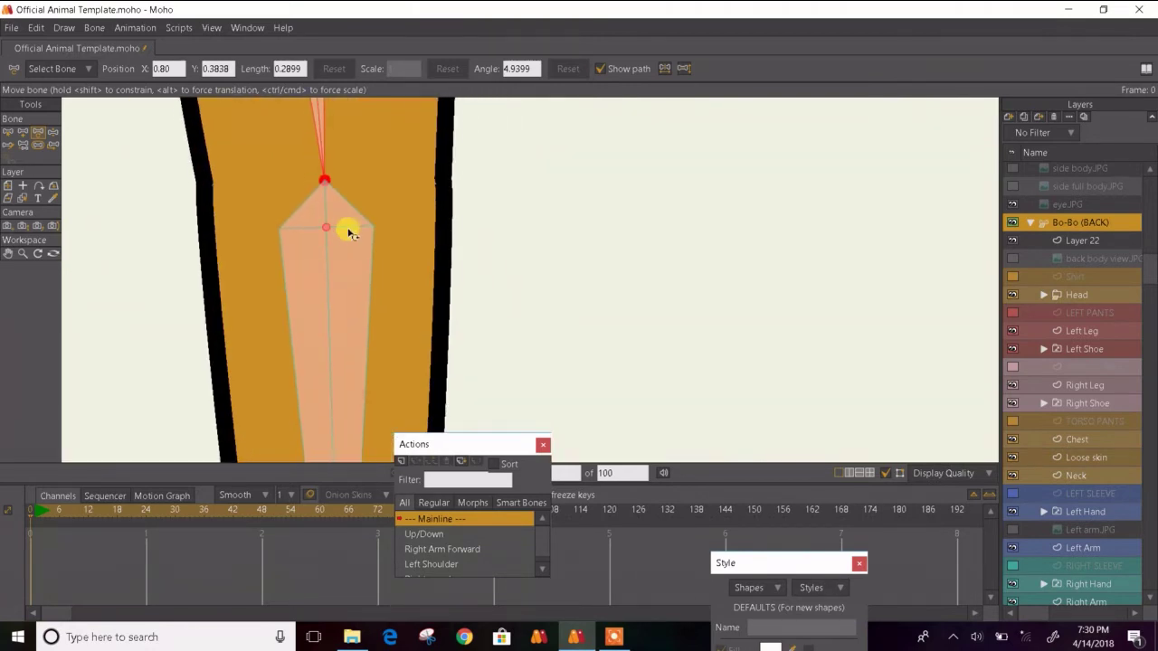
scroll(344, 227, down, 4)
scroll(344, 227, up, 2)
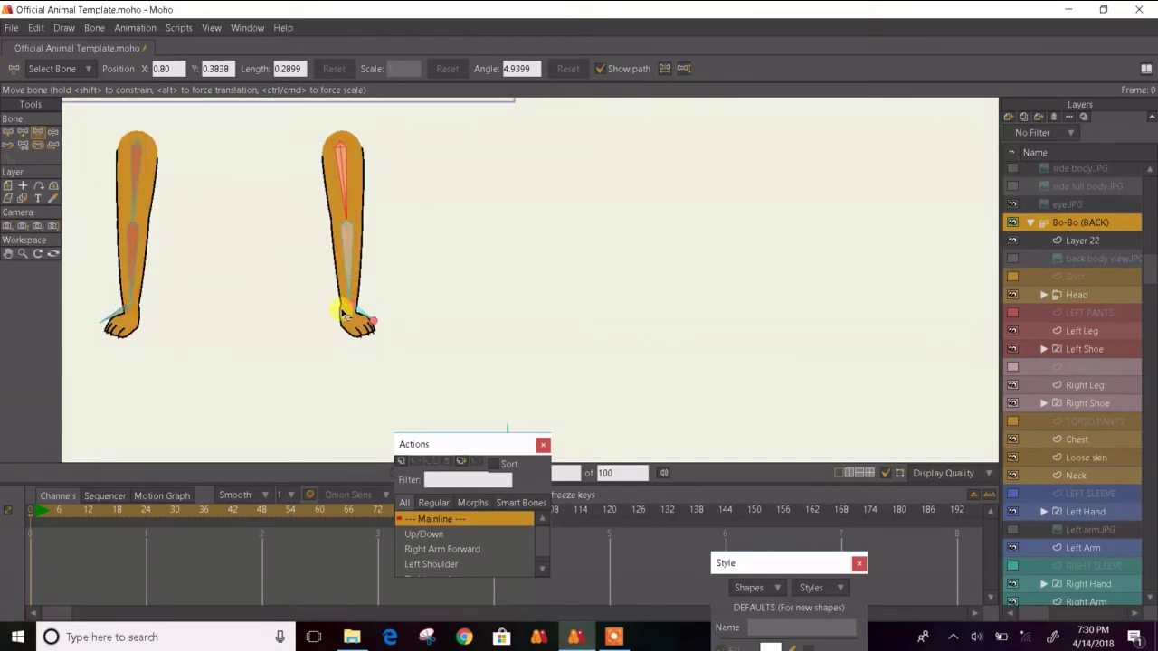
scroll(344, 314, up, 4)
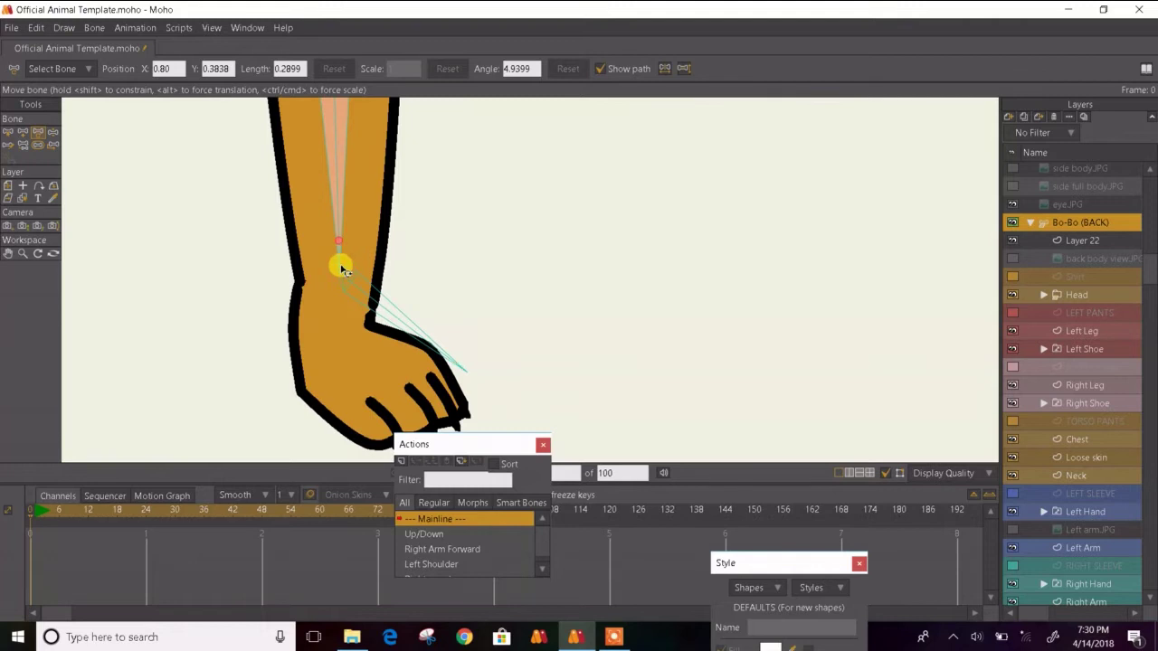
drag(338, 241, 353, 298)
scroll(354, 299, down, 5)
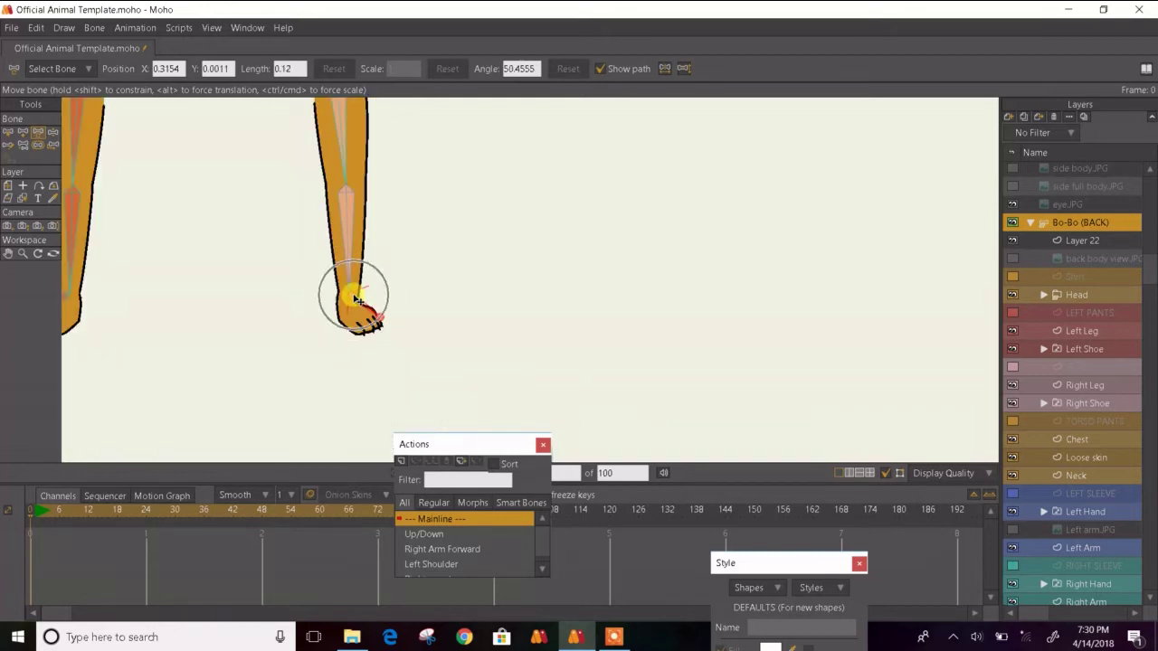
- Test the adjusted right leg by manipulating its lower leg bone, and clear the test pose
click(52, 132)
scroll(194, 190, down, 2)
drag(193, 188, 368, 354)
drag(407, 249, 375, 189)
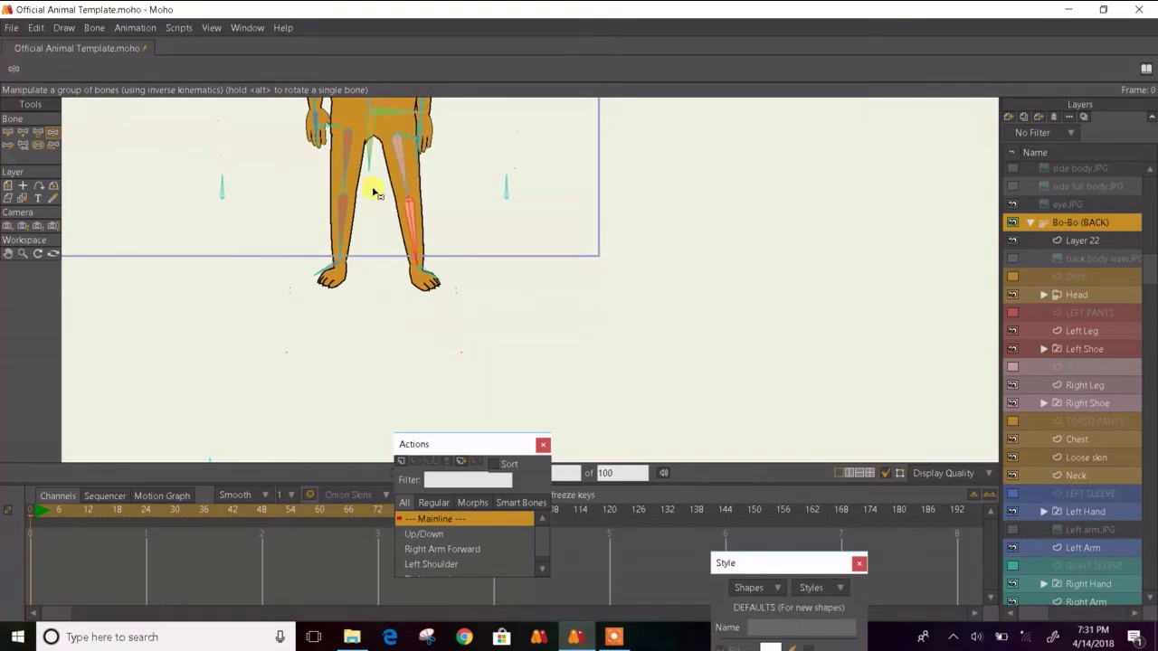
click(7, 132)
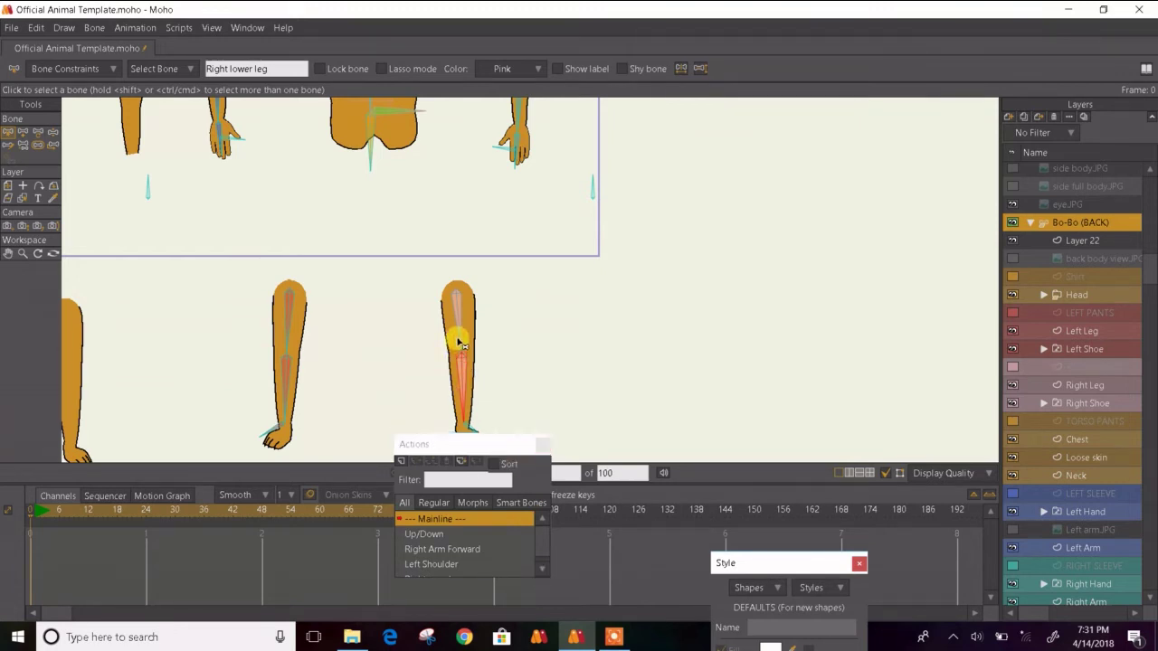
- Open the Right upper leg action for the right upper leg bone, and paste the copied keys at frame 12
click(458, 333)
scroll(543, 564, down, 6)
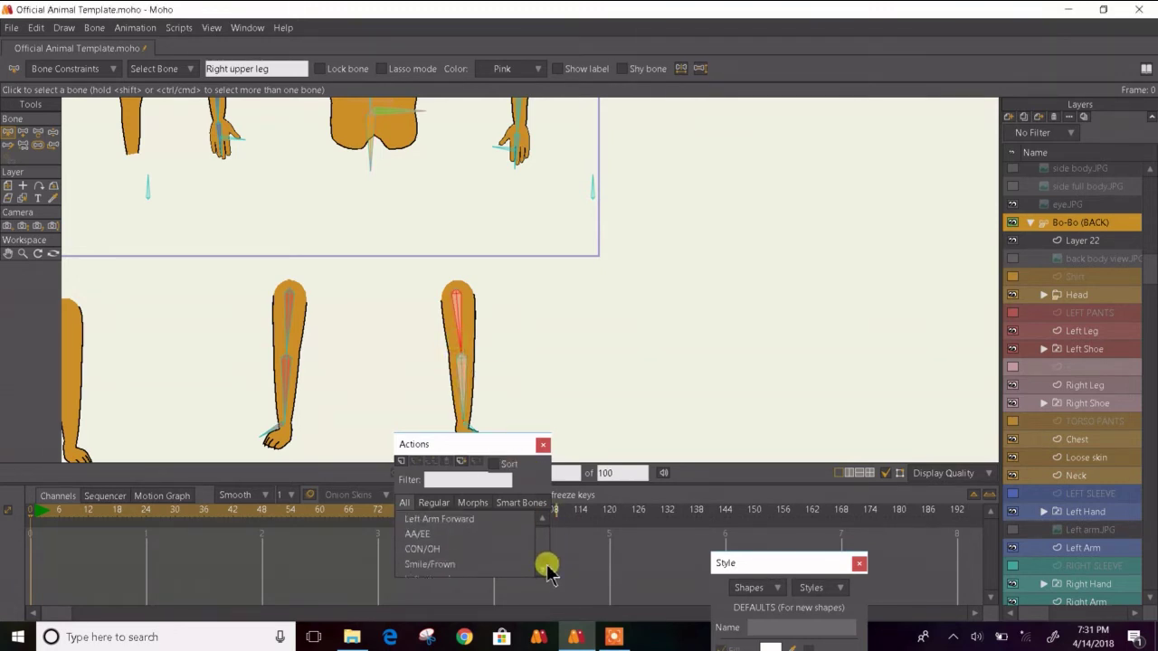
double_click(499, 523)
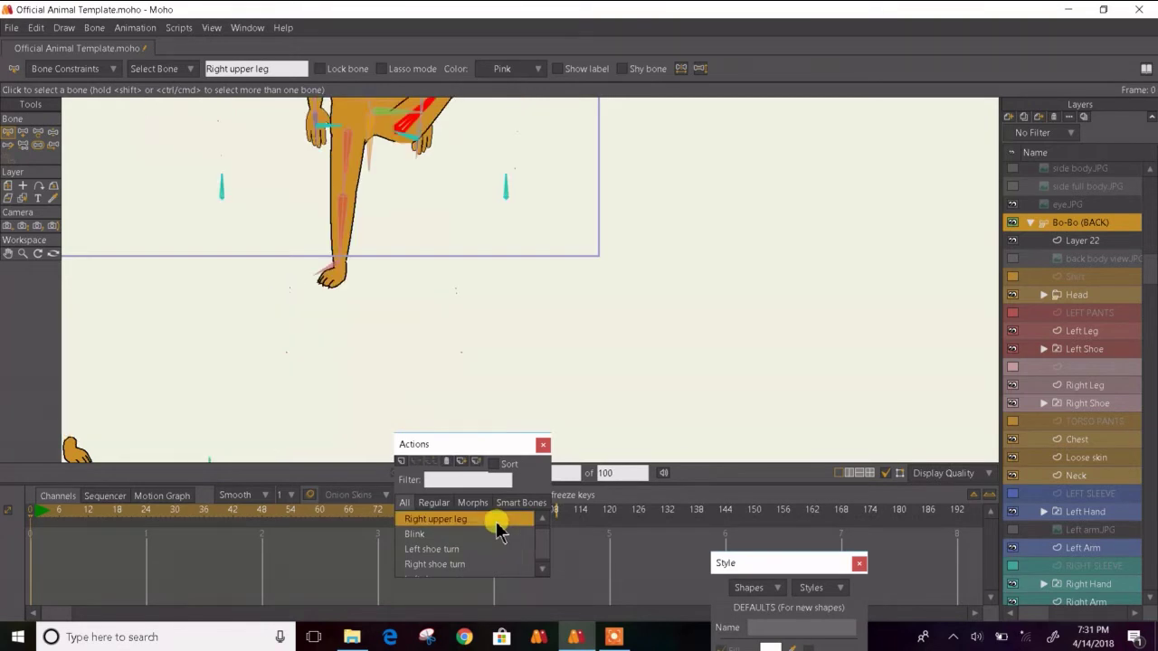
click(87, 512)
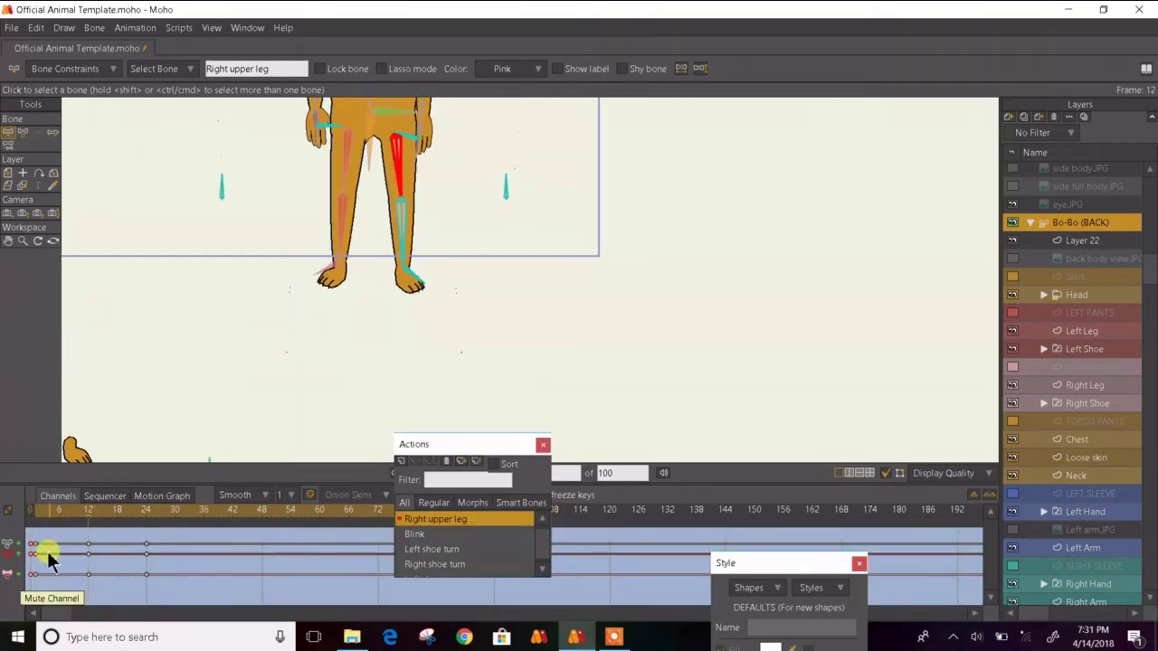
key(ctrl+v)
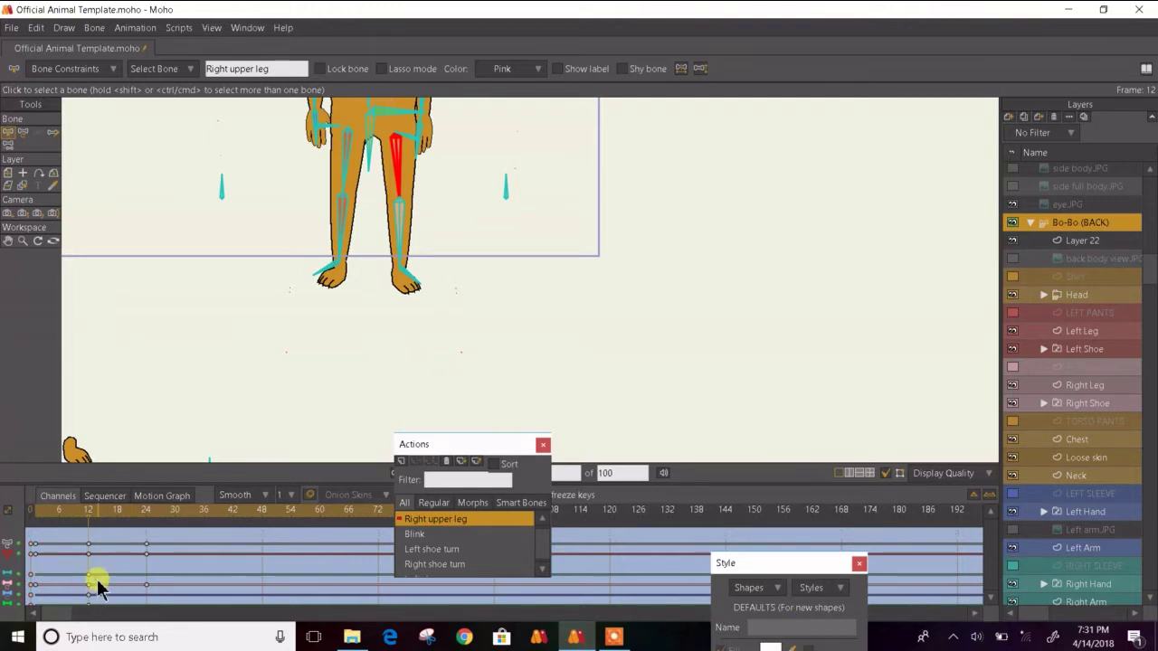
- Try deleting the selected keys up to frame 12 in the Right upper leg action, and undo the deletion
drag(98, 586, 12, 568)
key(Delete)
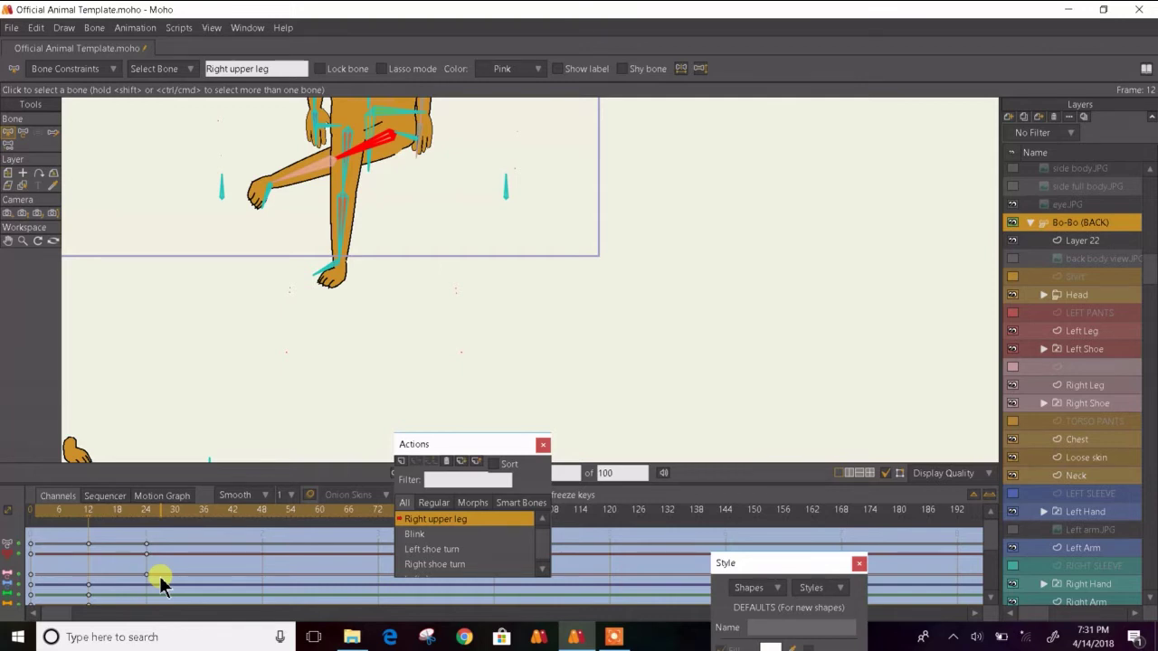
key(ctrl+z)
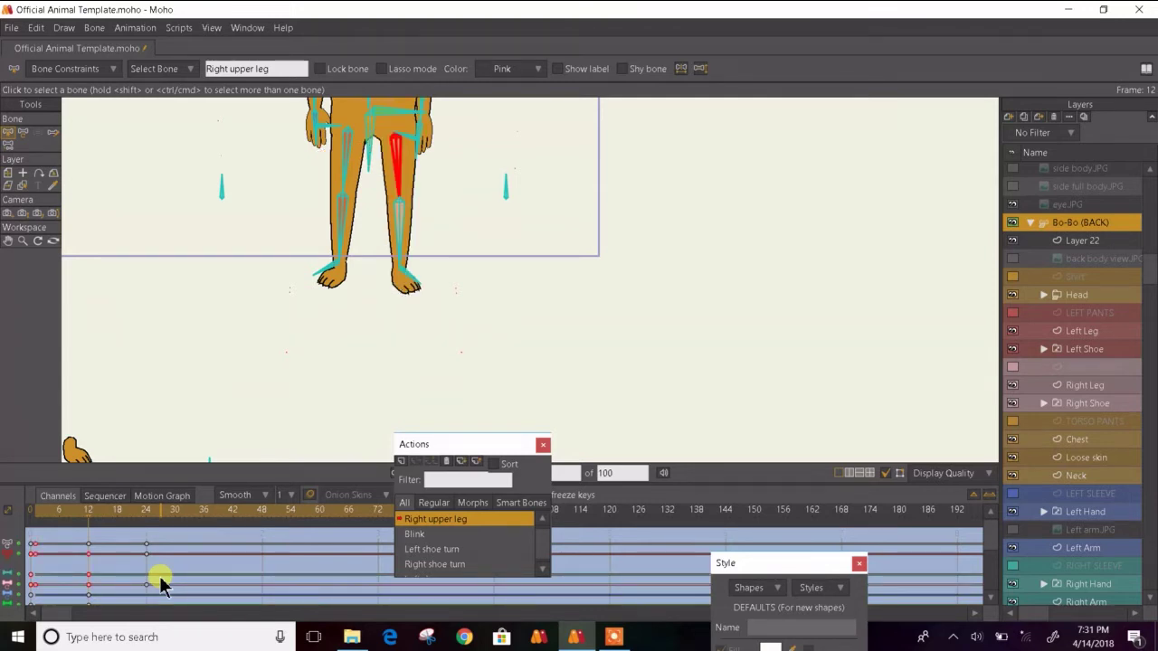
- Delete the keys of only the teal channel above the pink one in the Right upper leg action
click(142, 550)
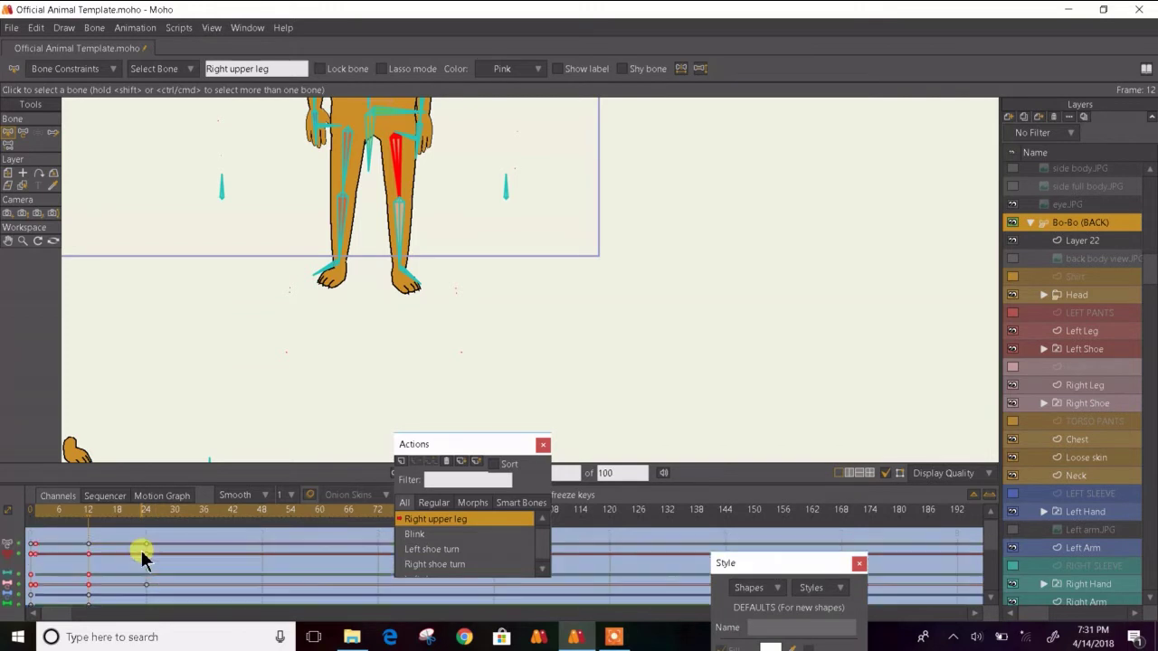
click(116, 574)
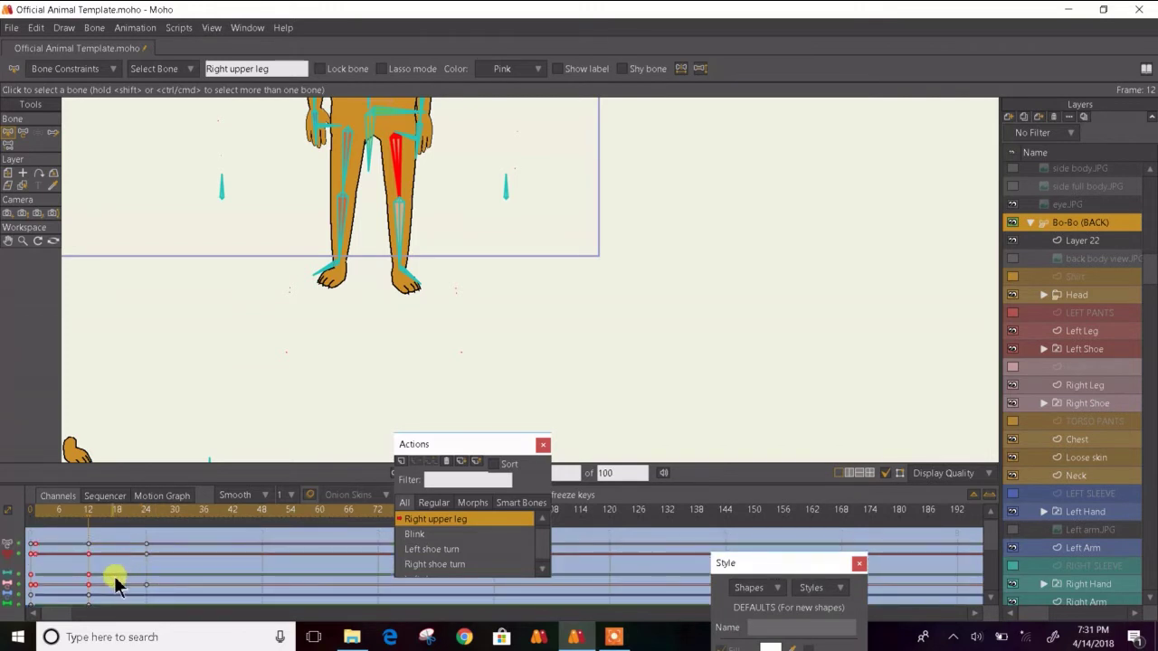
click(4, 574)
key(Delete)
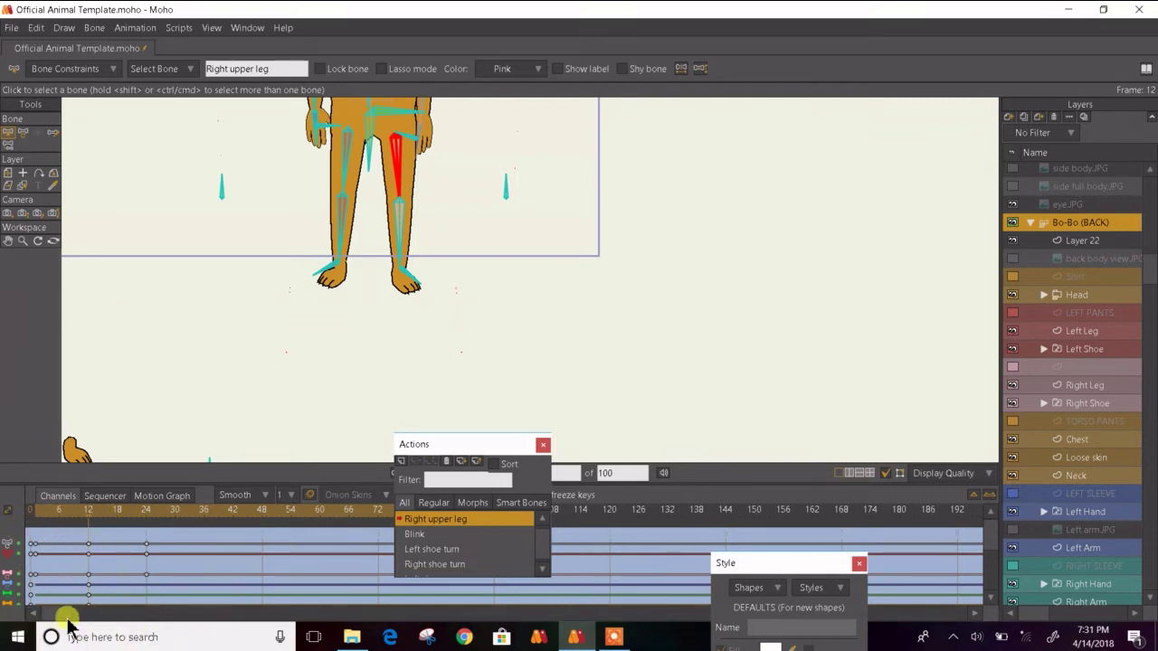
- Delete the frame 12 keys of the blue, green, orange and red channels below the pink one in the Right upper leg action
scroll(106, 593, down, 2)
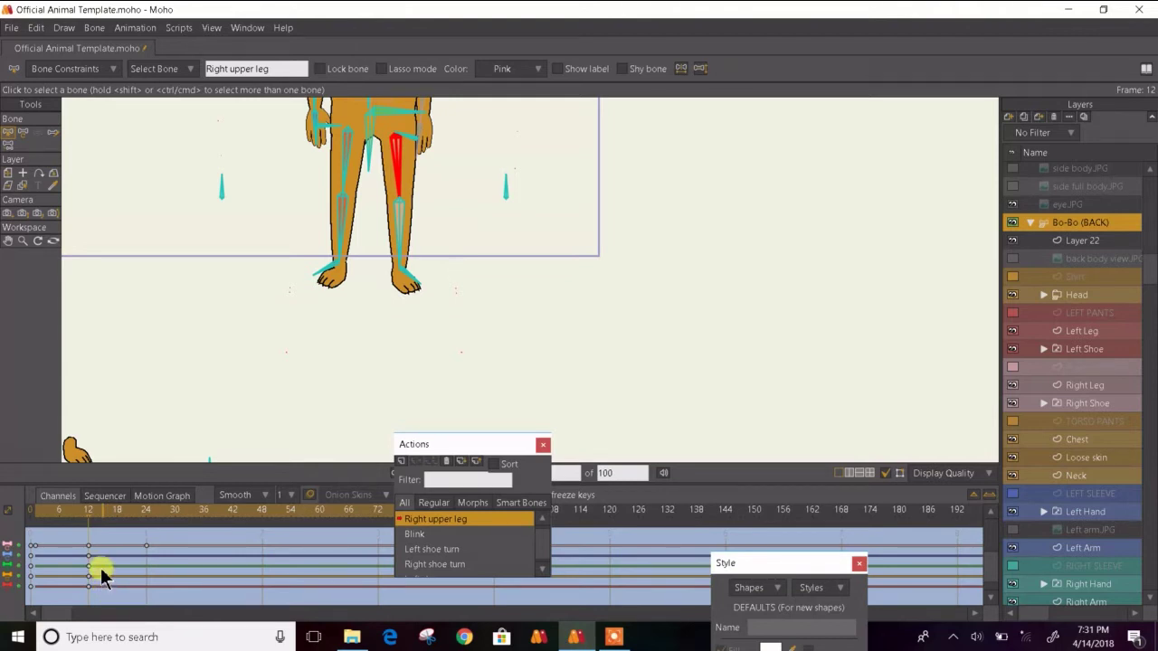
drag(75, 563, 147, 570)
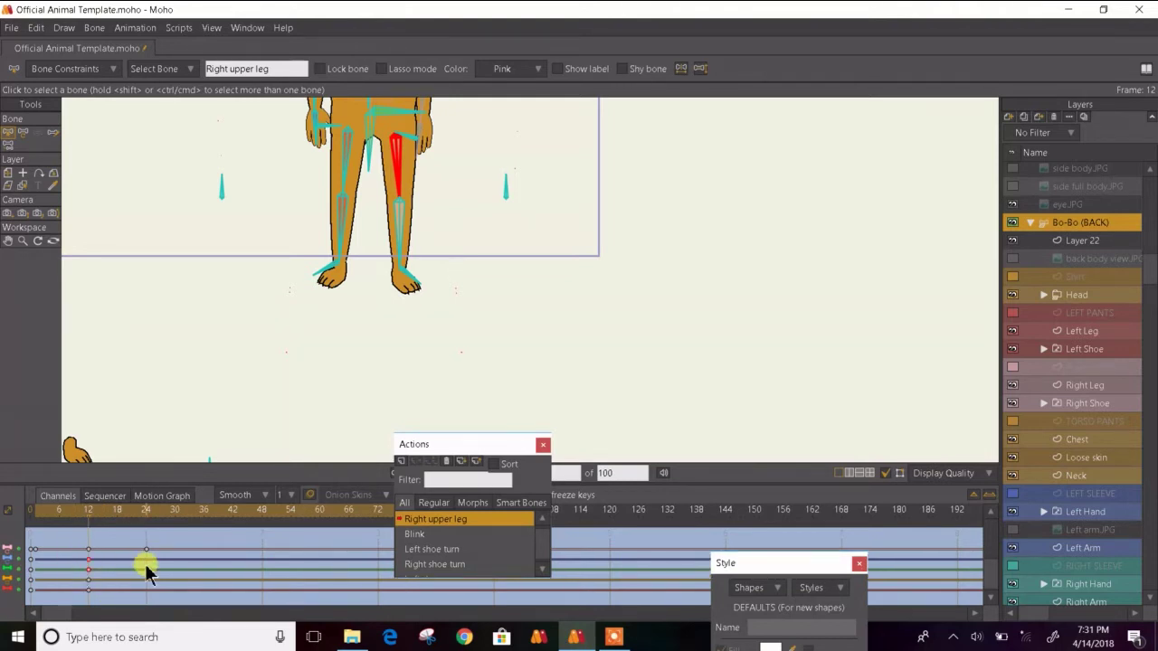
key(Delete)
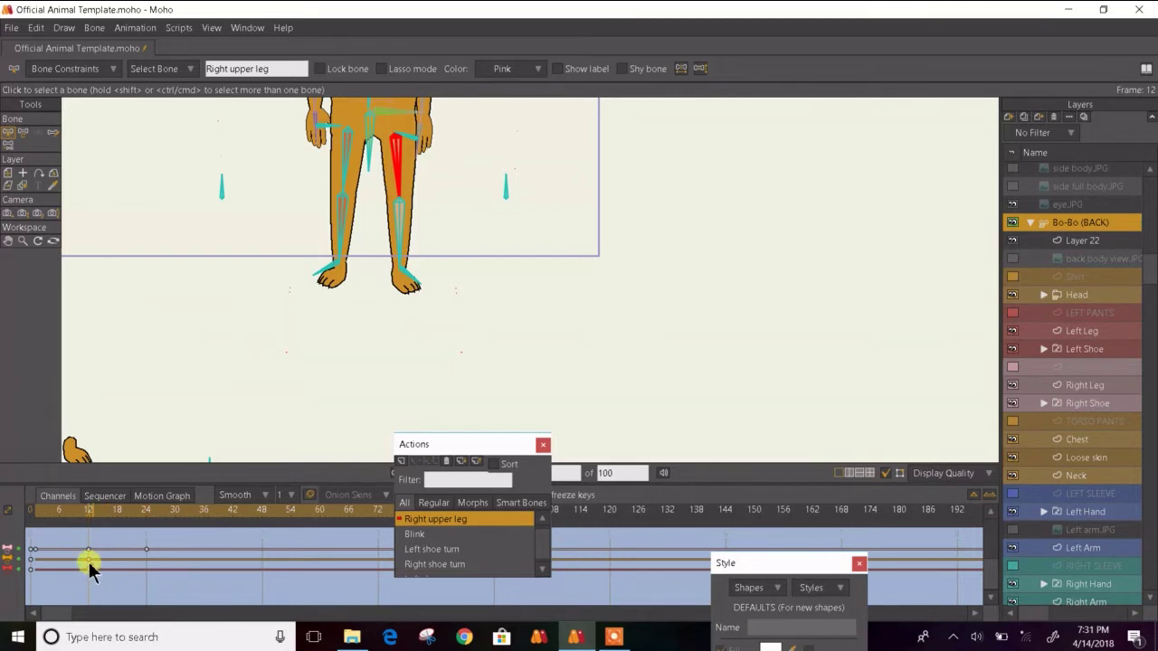
scroll(89, 561, up, 1)
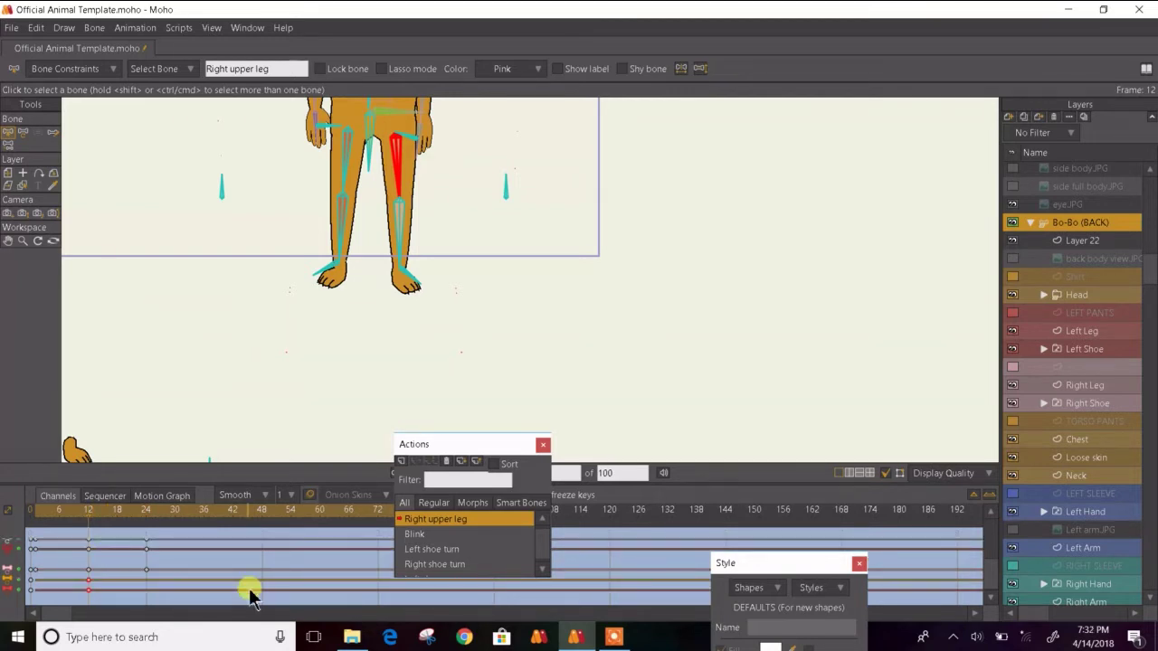
key(Delete)
scroll(174, 561, up, 1)
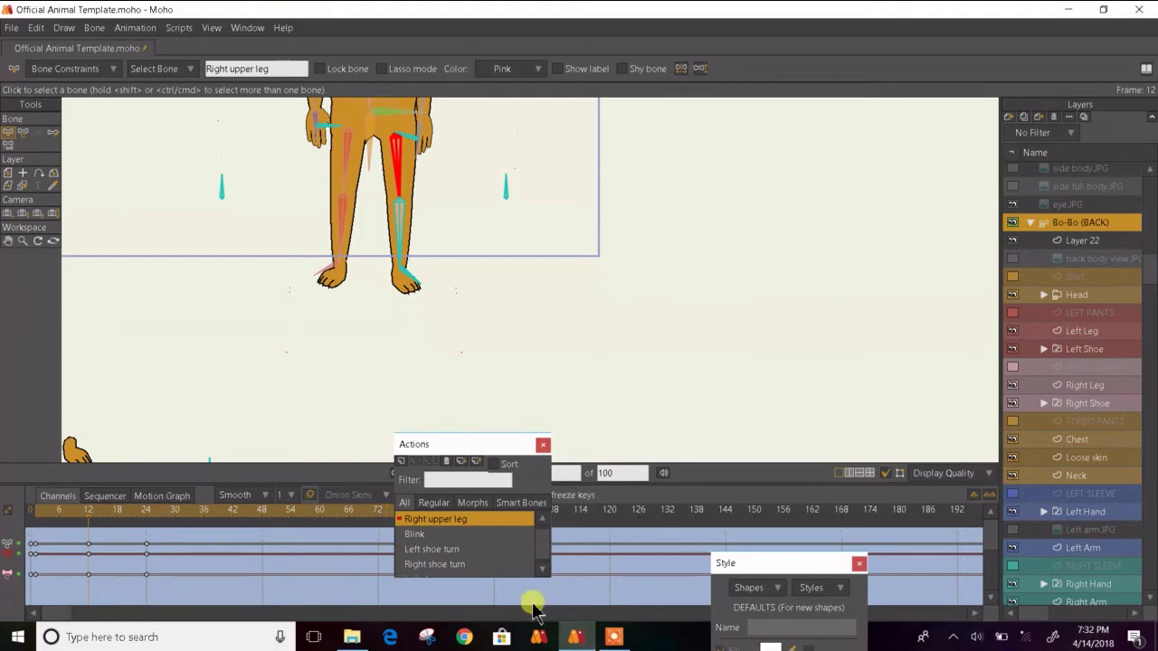
- Return to the Mainline and test the right leg's bending by manipulating its bones
scroll(533, 543, up, 3)
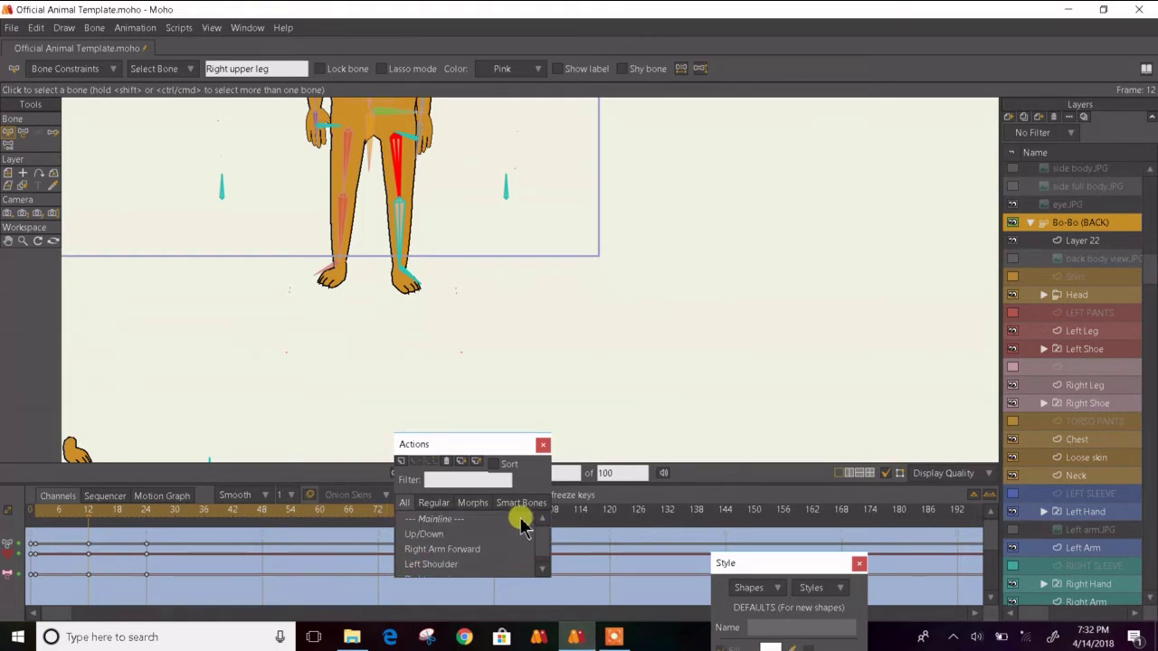
click(522, 520)
double_click(520, 519)
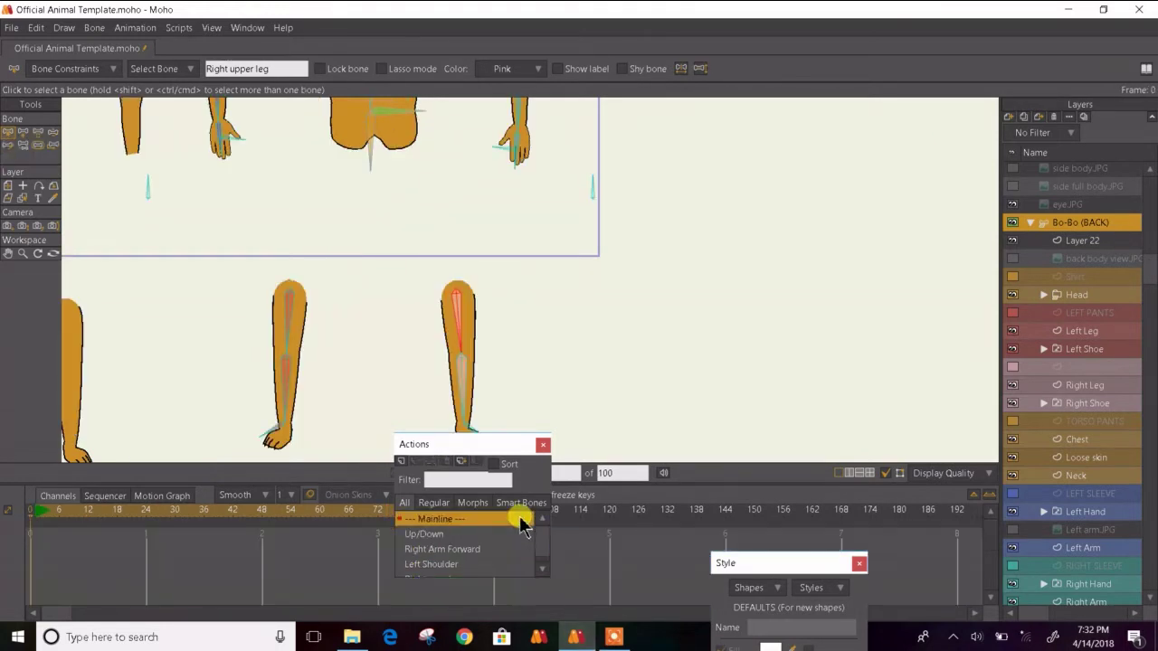
click(51, 133)
drag(408, 238, 553, 57)
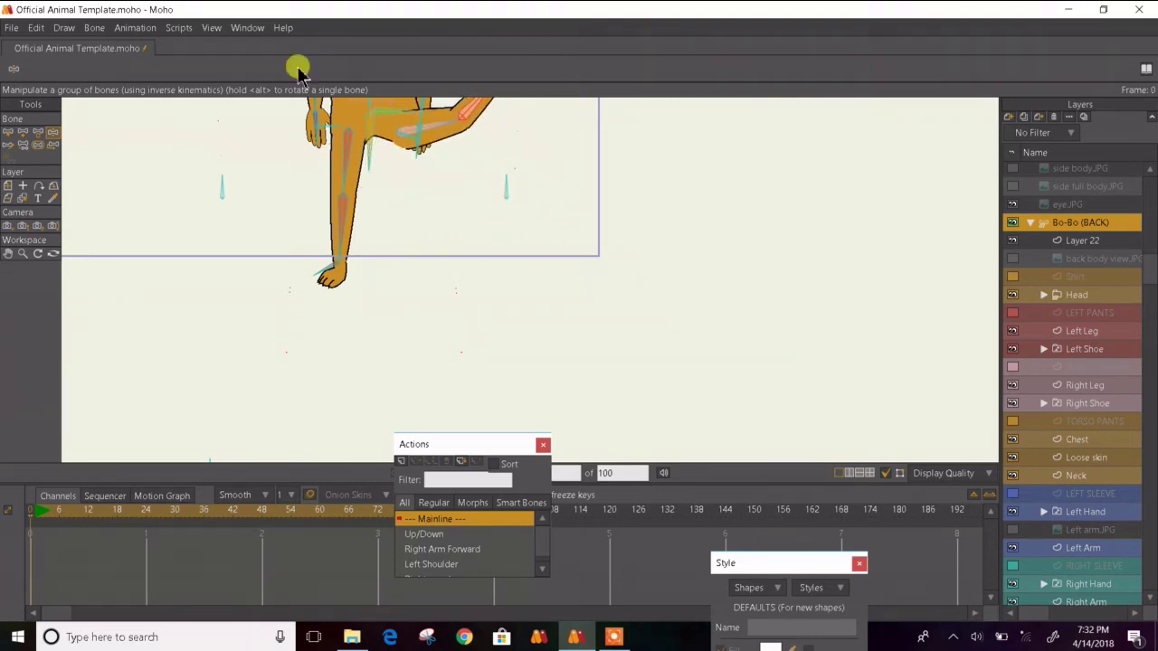
- Select the right upper leg bone and reopen its Right upper leg action
click(11, 149)
click(456, 316)
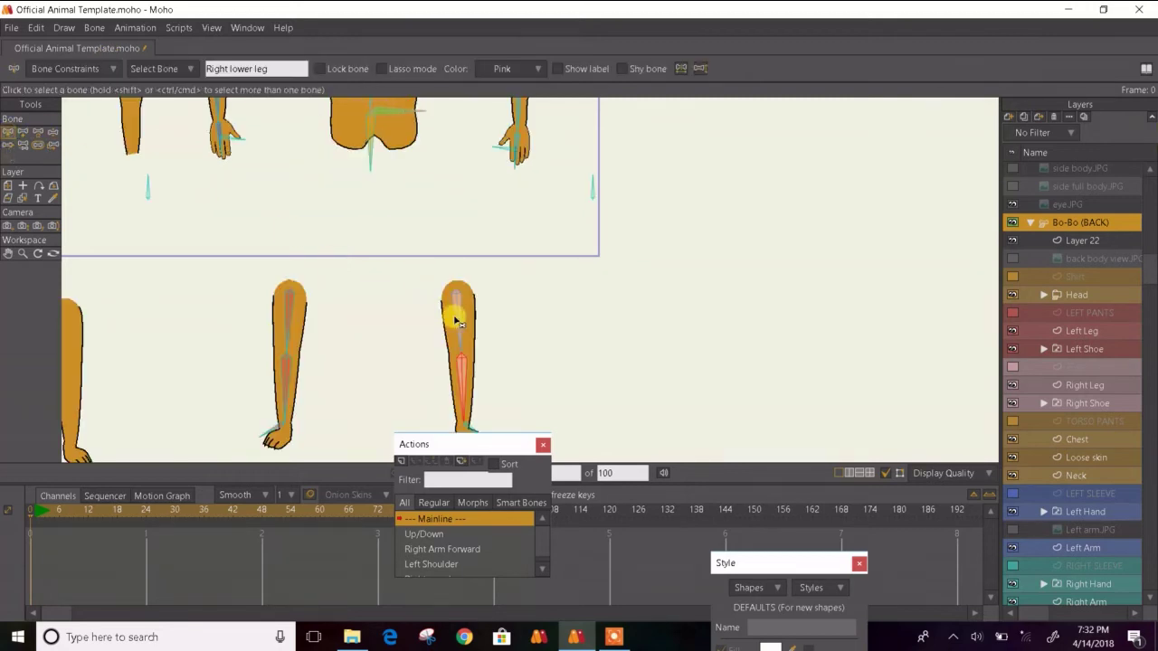
scroll(539, 564, down, 5)
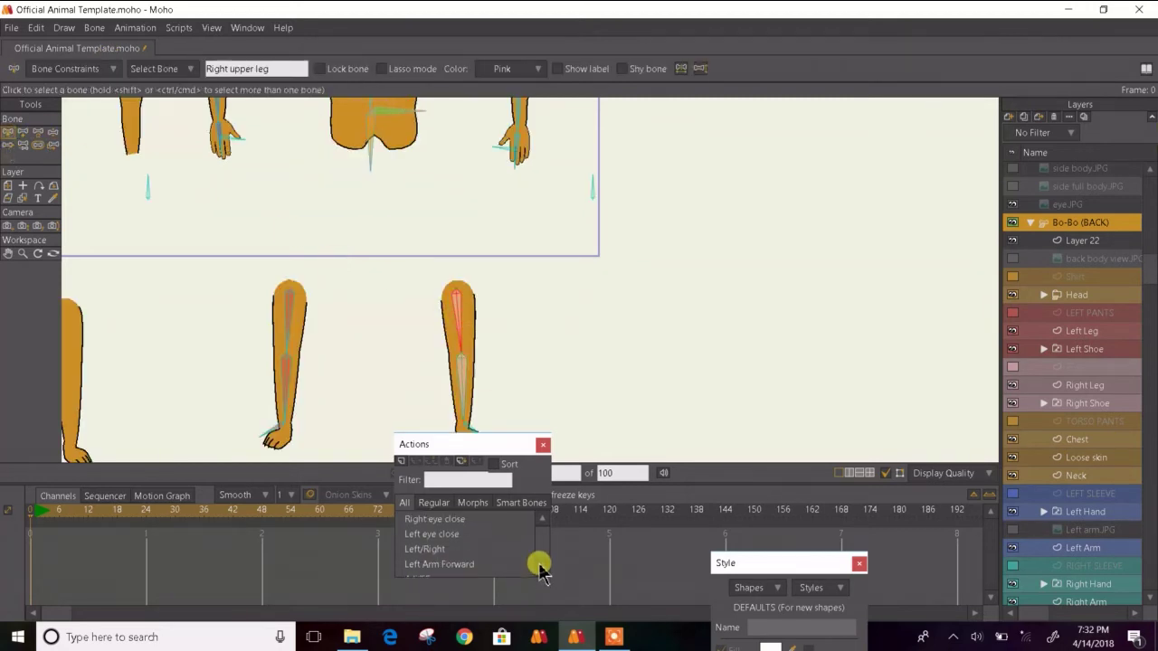
scroll(538, 563, down, 1)
double_click(494, 523)
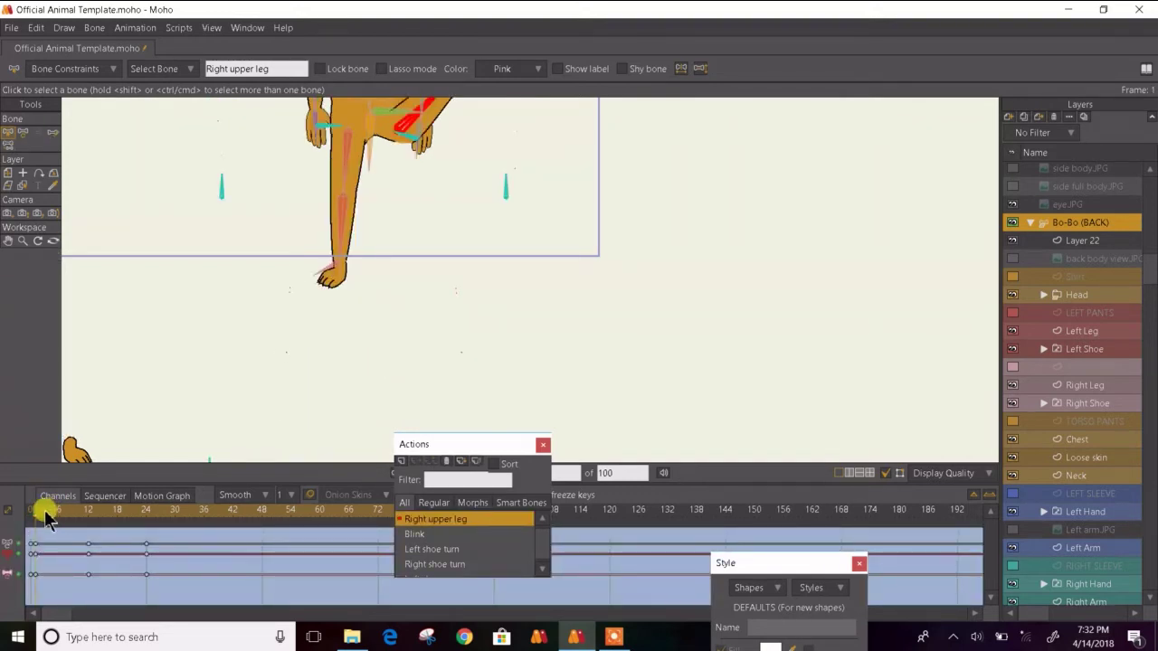
- Inspect the raised leg's hip joint at frame 6 of the action, and make Chest the active layer
drag(40, 515, 38, 514)
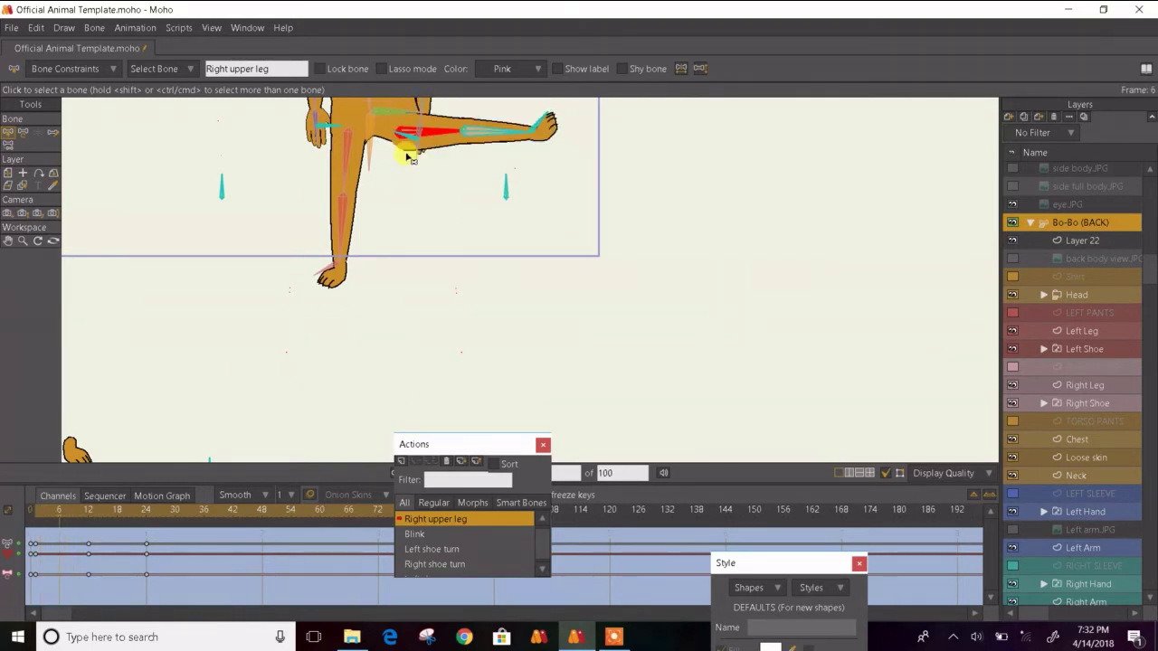
scroll(406, 158, up, 3)
drag(406, 157, 398, 309)
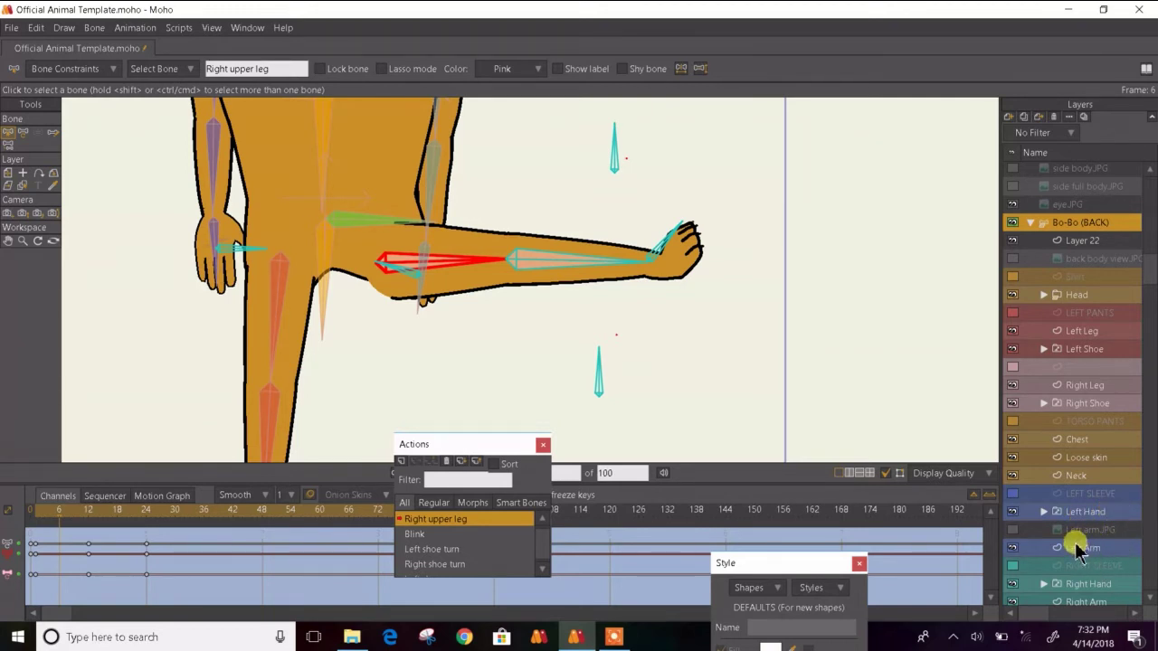
click(1057, 387)
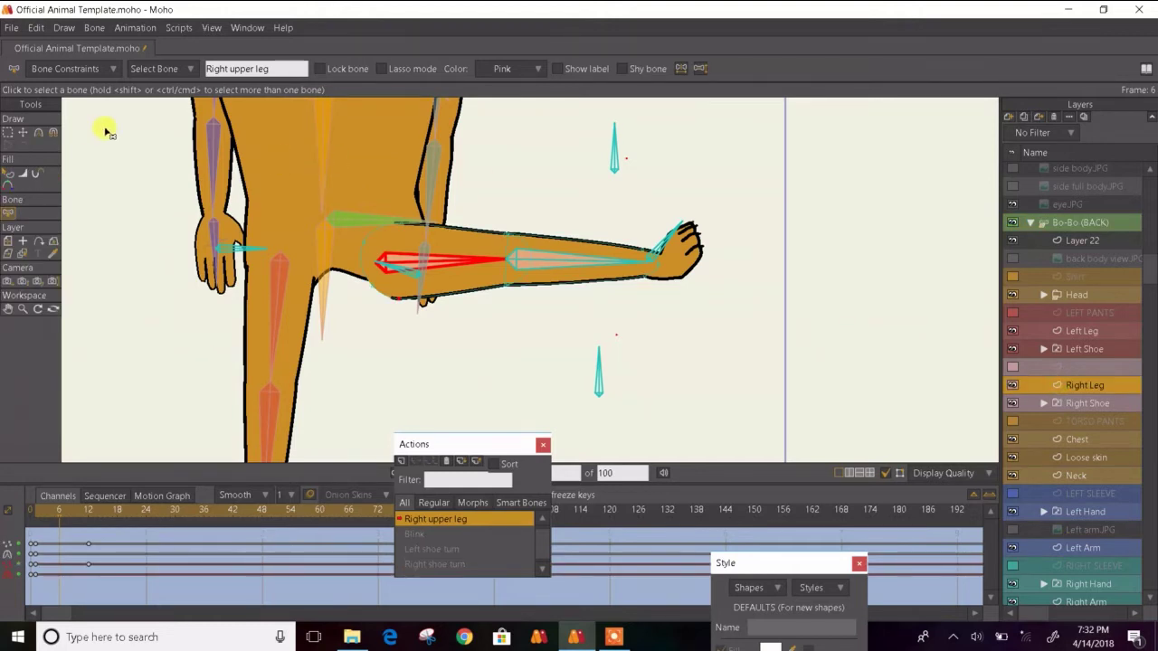
click(1078, 444)
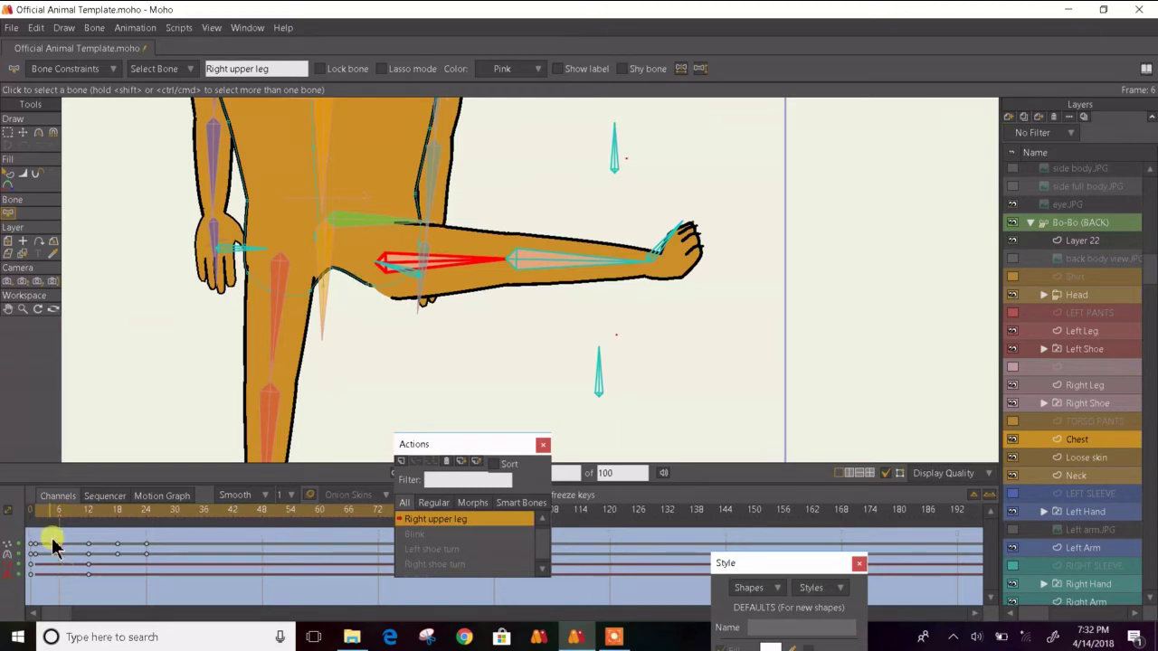
- Try deleting the Chest layer's keys at frame 1 of the Right upper leg action
key(Left)
key(Left)
key(Left)
key(Left)
key(Left)
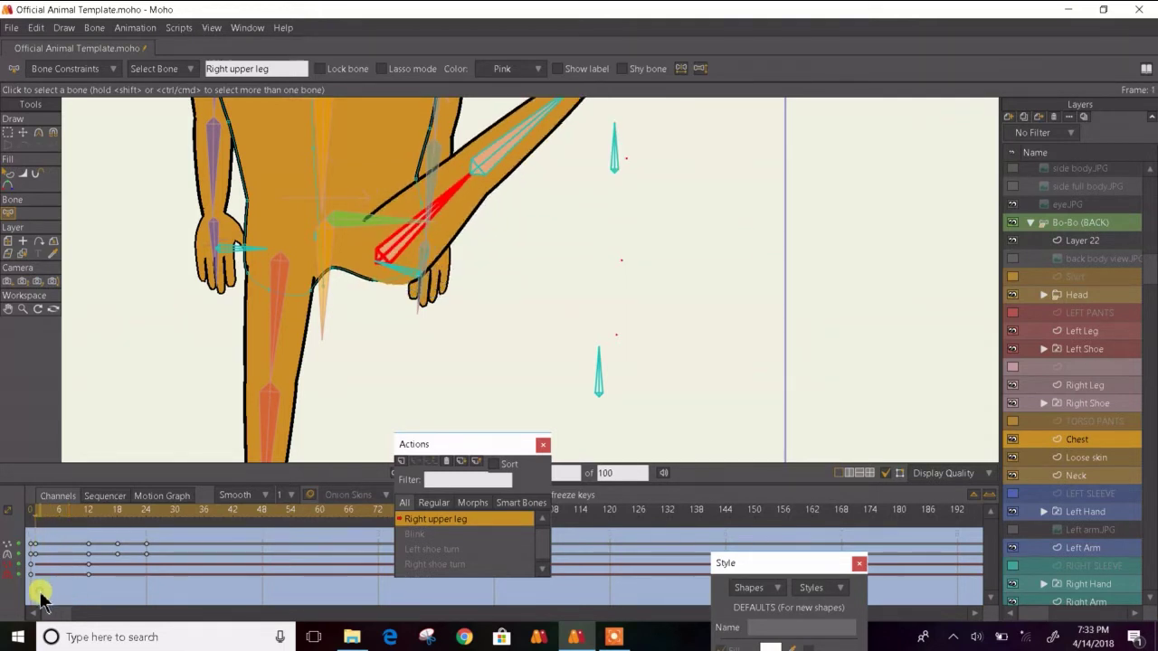
drag(36, 599, 7, 538)
key(Delete)
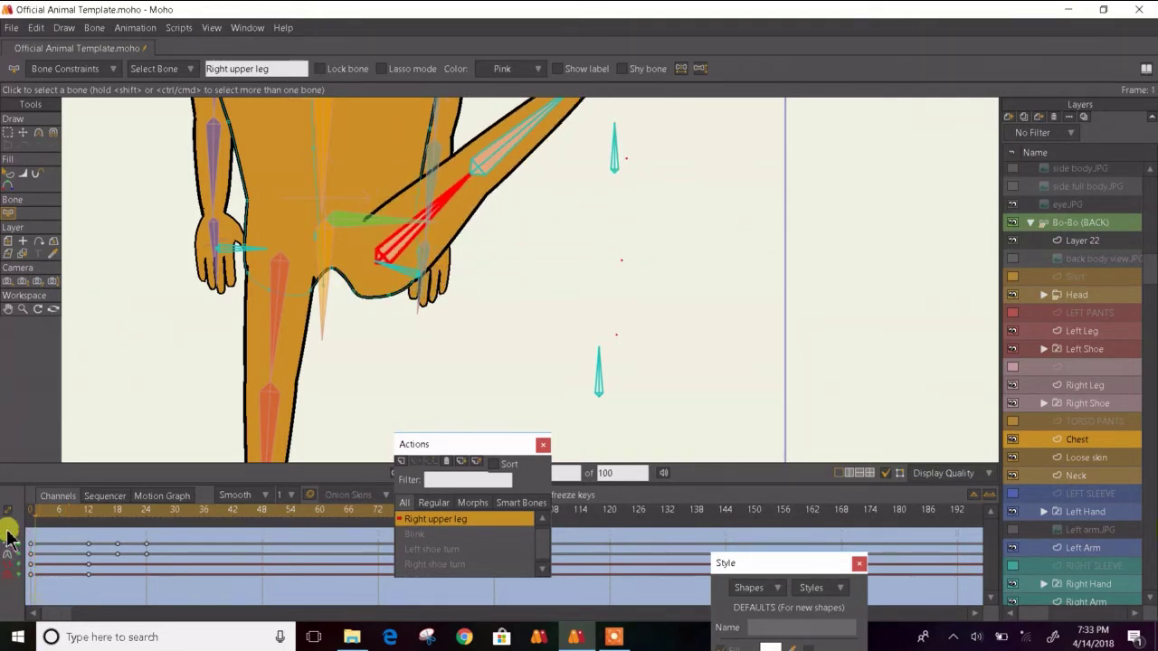
- Adjust the Chest points along the lower edge of the right hip at frame 1 with Transform Points
click(22, 134)
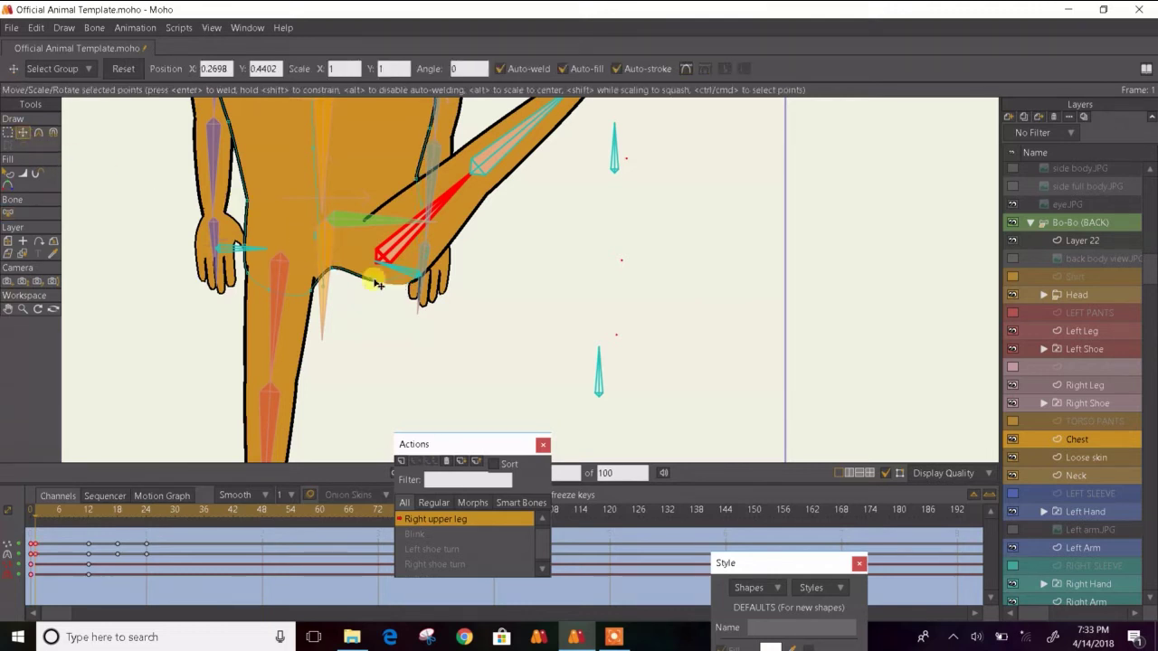
scroll(385, 290, up, 2)
drag(366, 287, 436, 269)
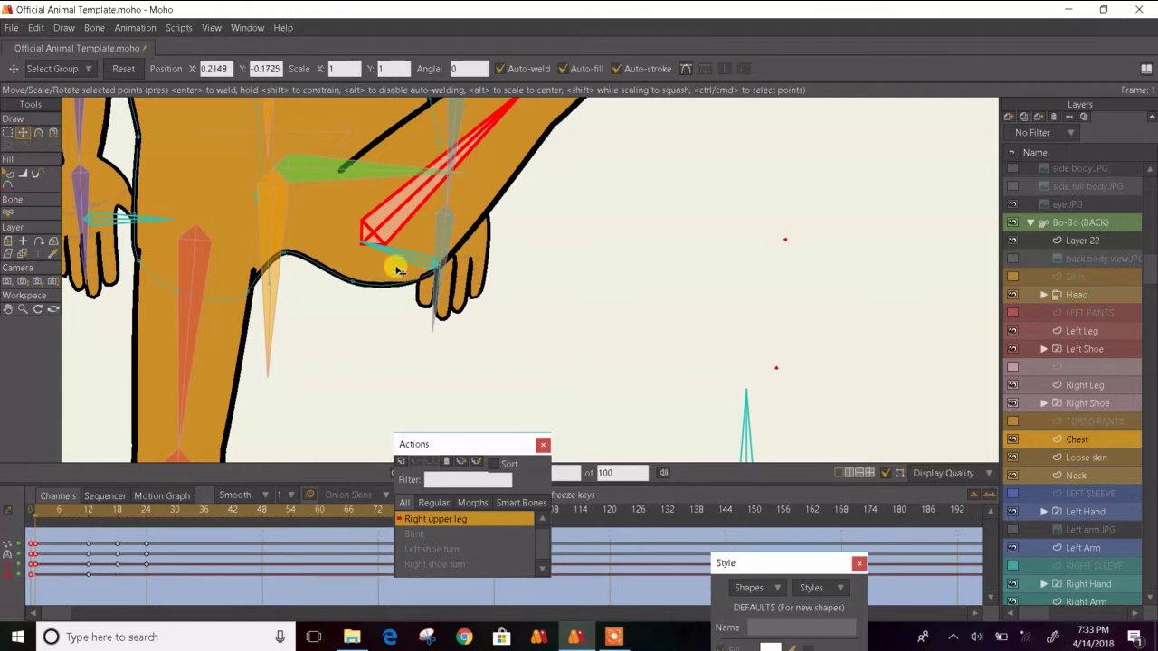
drag(352, 295, 348, 296)
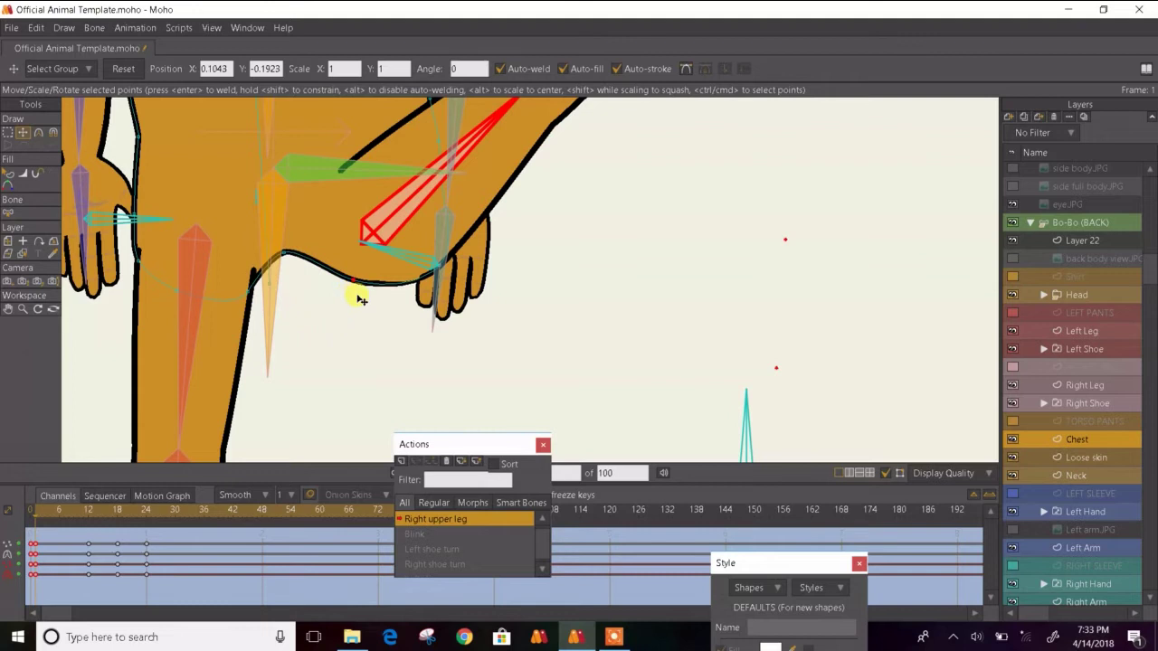
- At frame 6, move the lower right Chest points to meet the underside of the raised right thigh
key(Right)
key(Right)
key(Right)
key(Right)
key(Right)
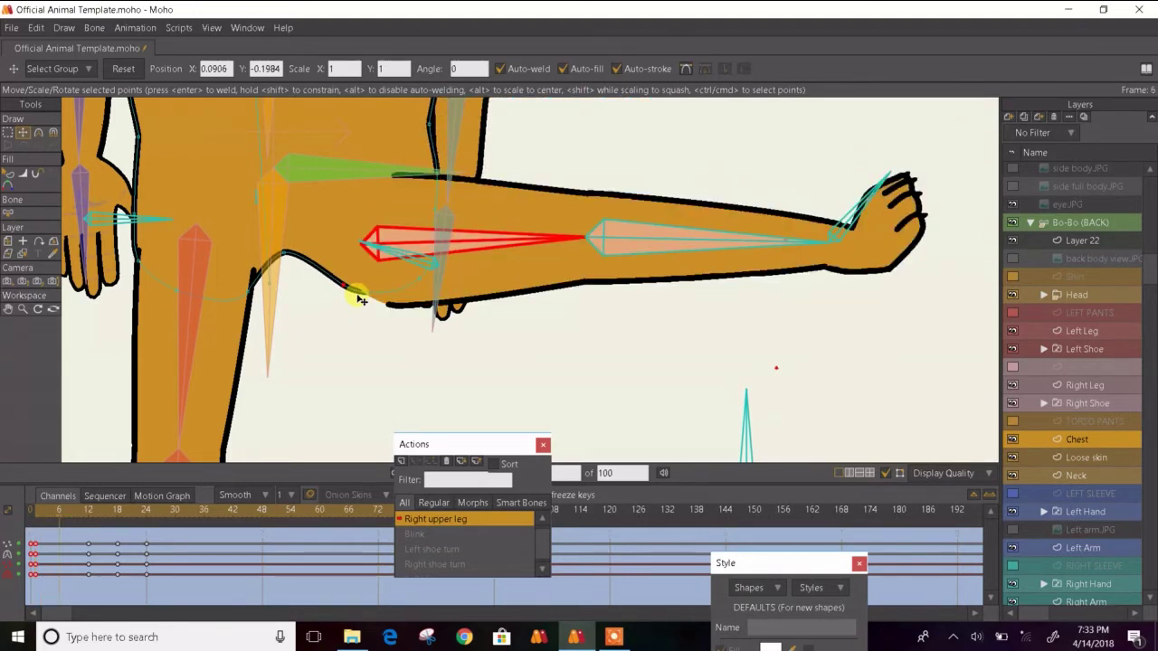
drag(359, 298, 410, 306)
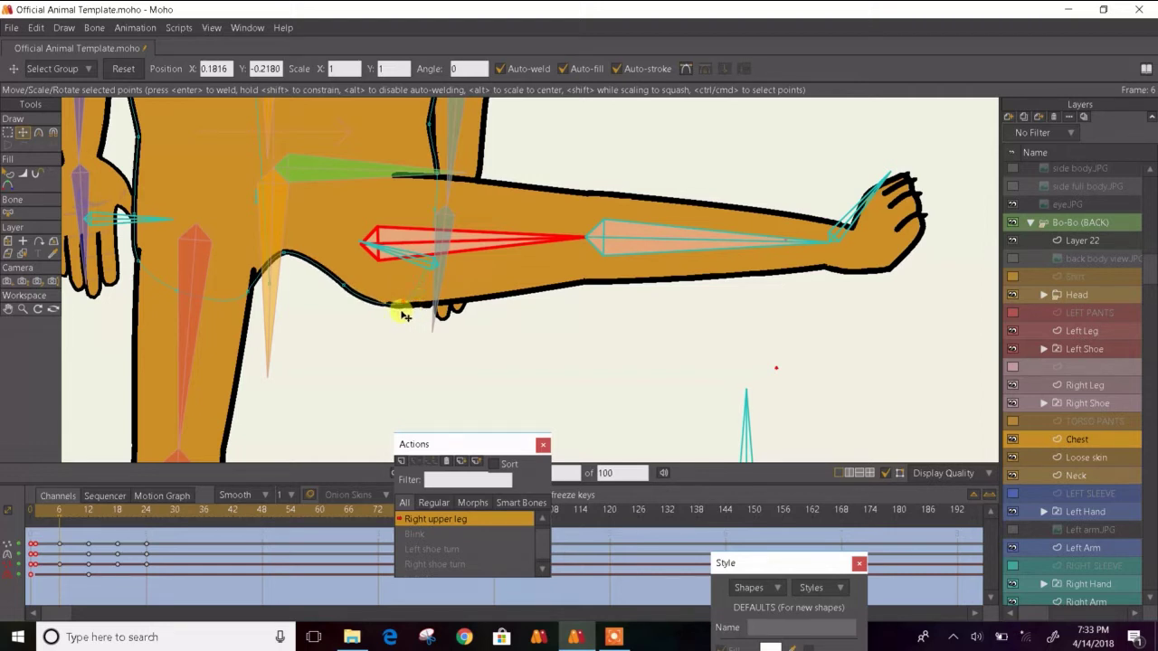
click(400, 313)
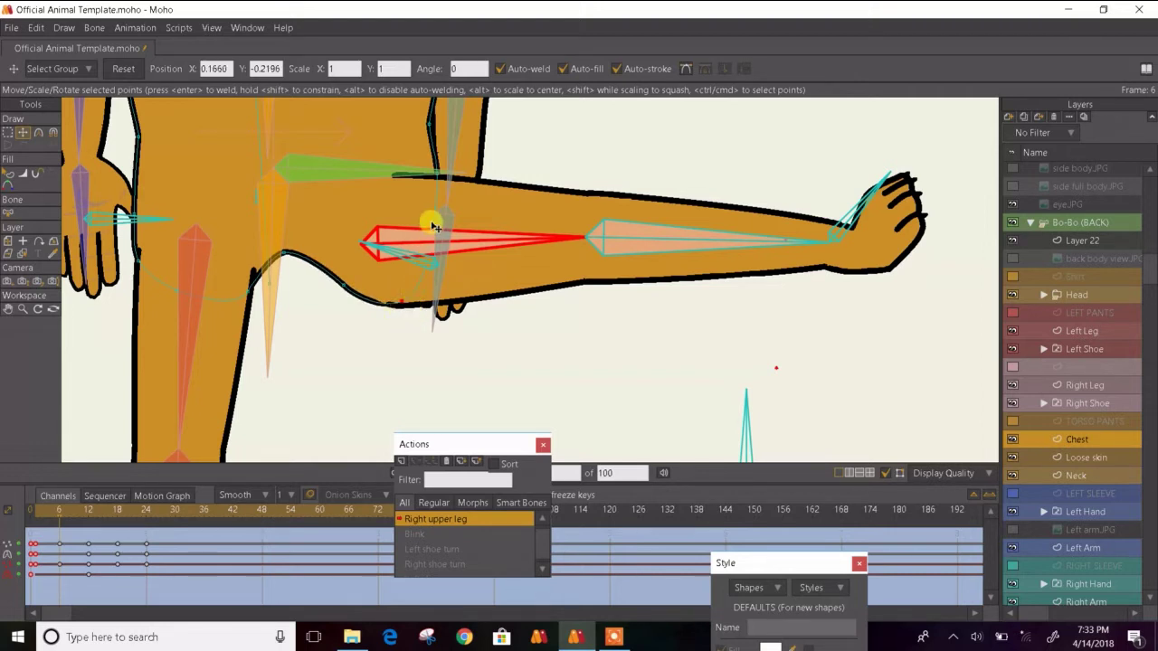
- Examine how the Chest outline meets the right leg from frame 6 through frame 13, ending at frame 12
key(Right)
key(Right)
key(Right)
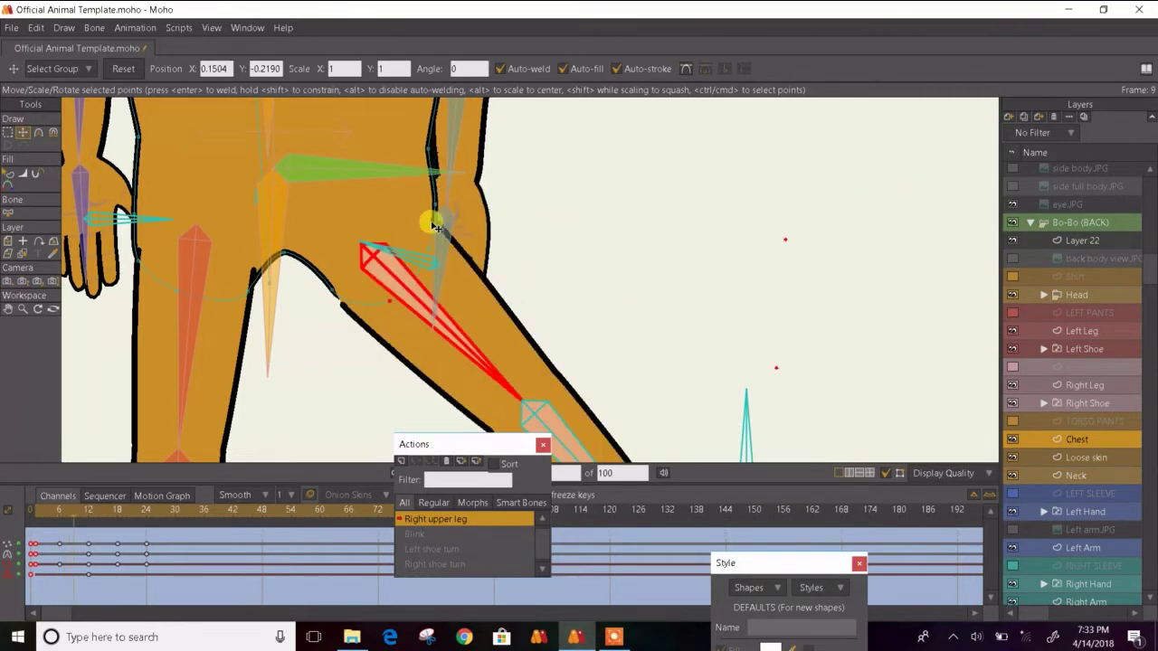
key(ctrl+Right)
key(ctrl+Right)
key(ctrl+Right)
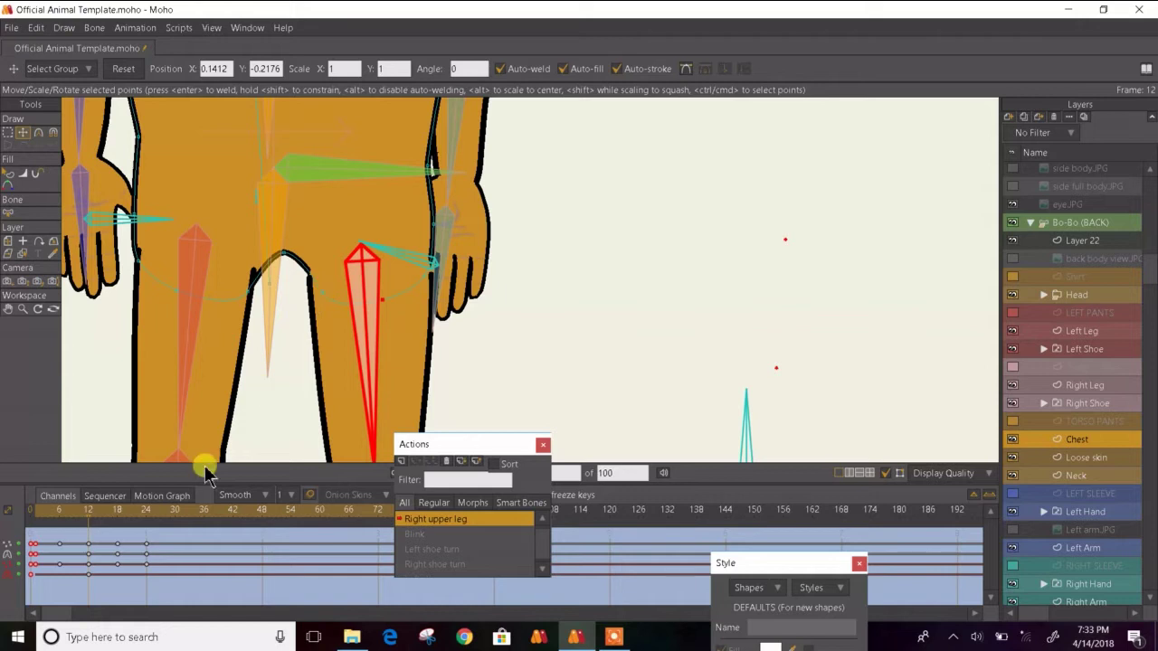
drag(20, 559, 4, 605)
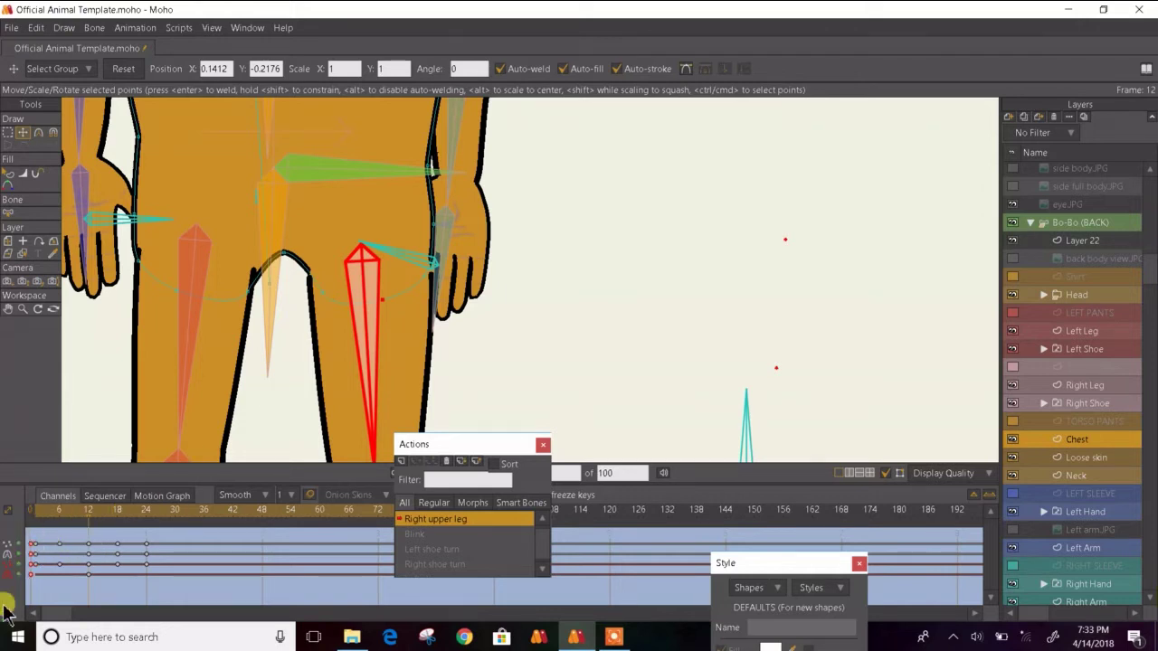
key(Right)
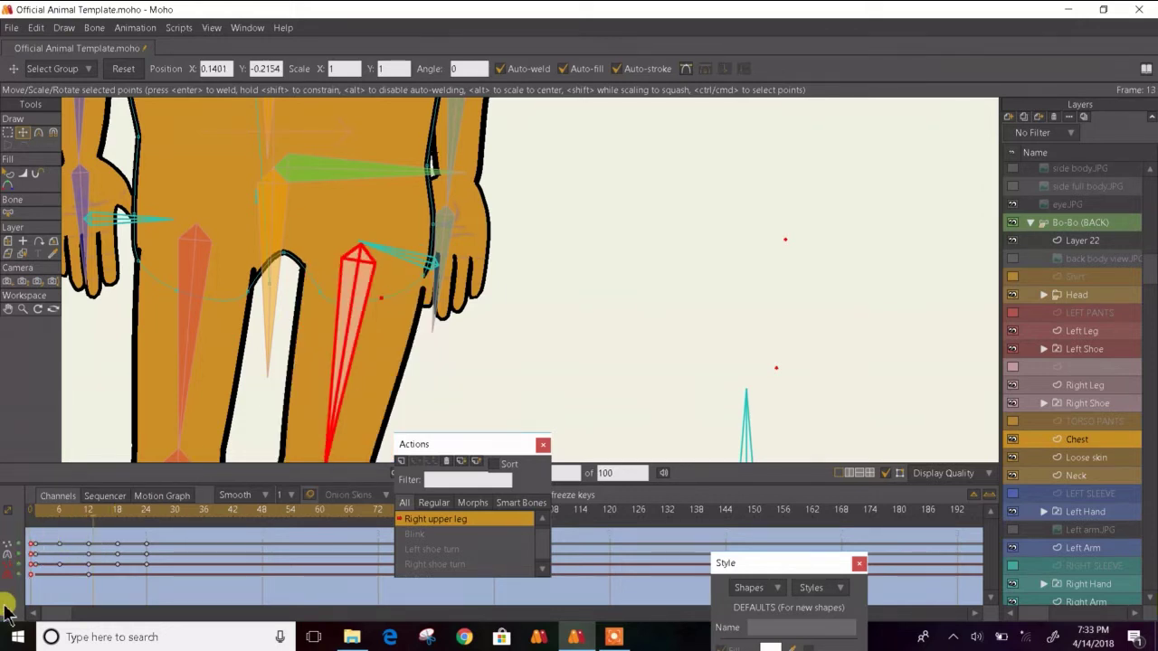
key(Left)
key(Left)
key(Left)
key(Right)
key(ctrl+Right)
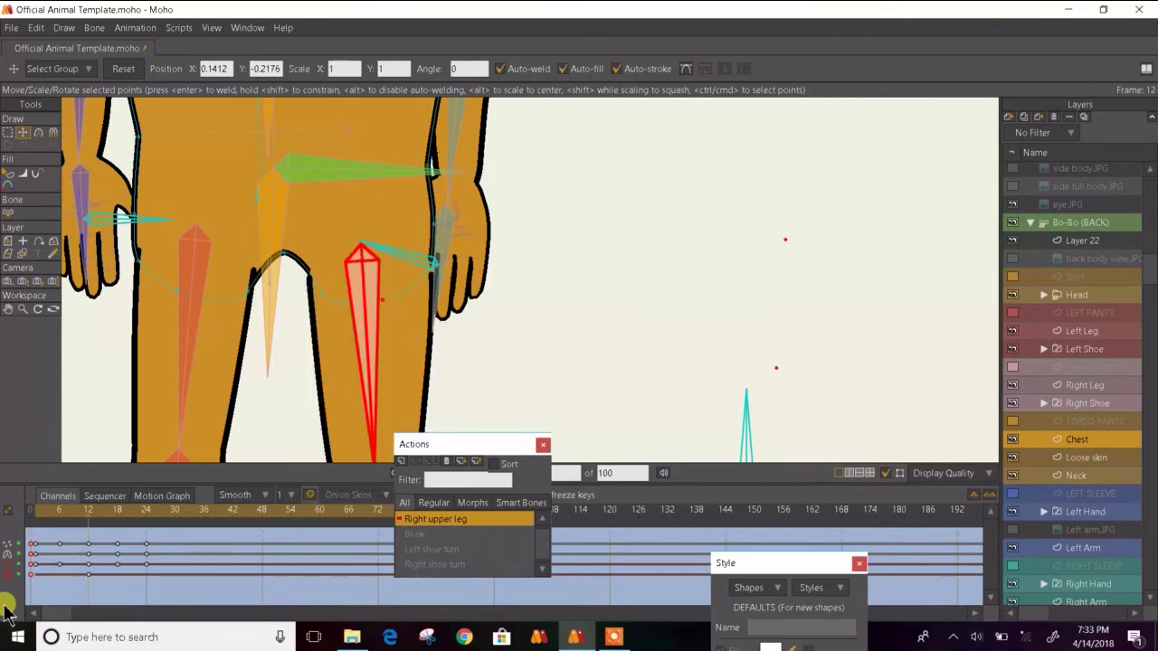
- Check the hip outline without bones displayed while advancing the action from frame 12 to frame 18
click(9, 175)
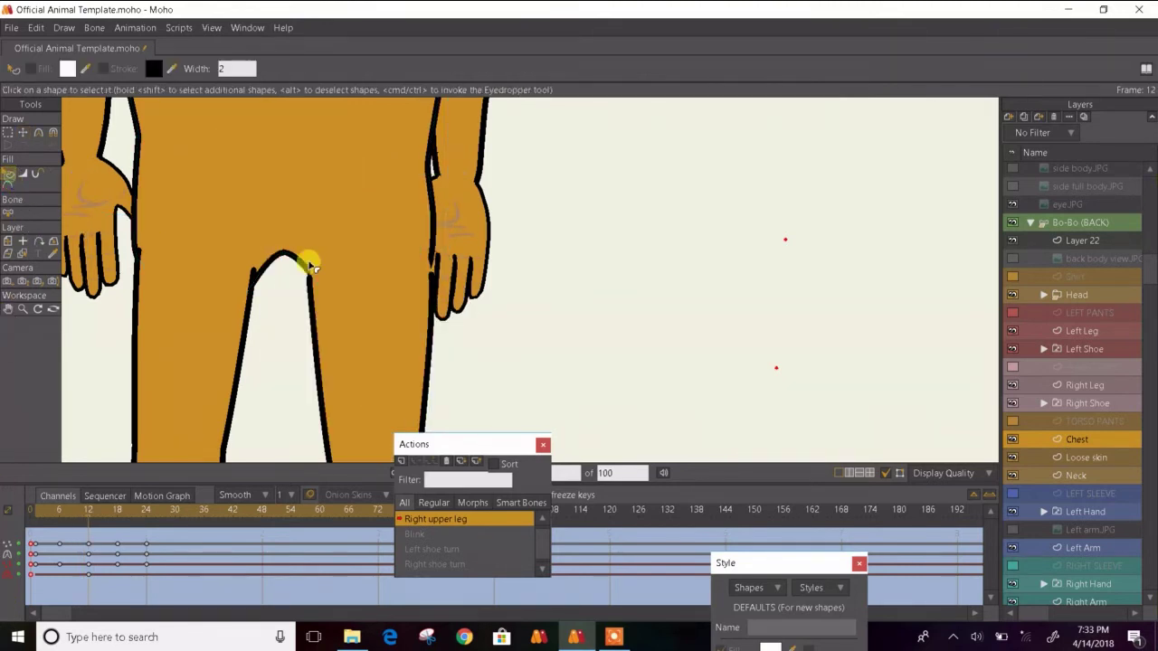
scroll(308, 264, down, 3)
key(ctrl+Right)
key(ctrl+Right)
key(ctrl+Right)
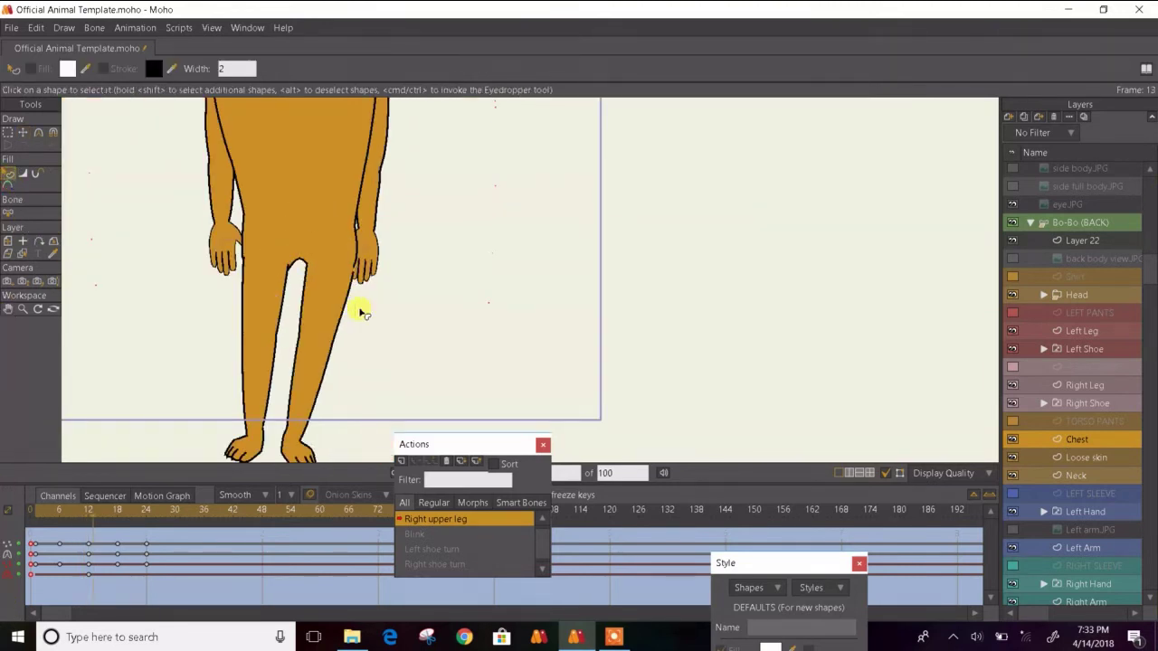
key(ctrl+Right)
key(ctrl+Right)
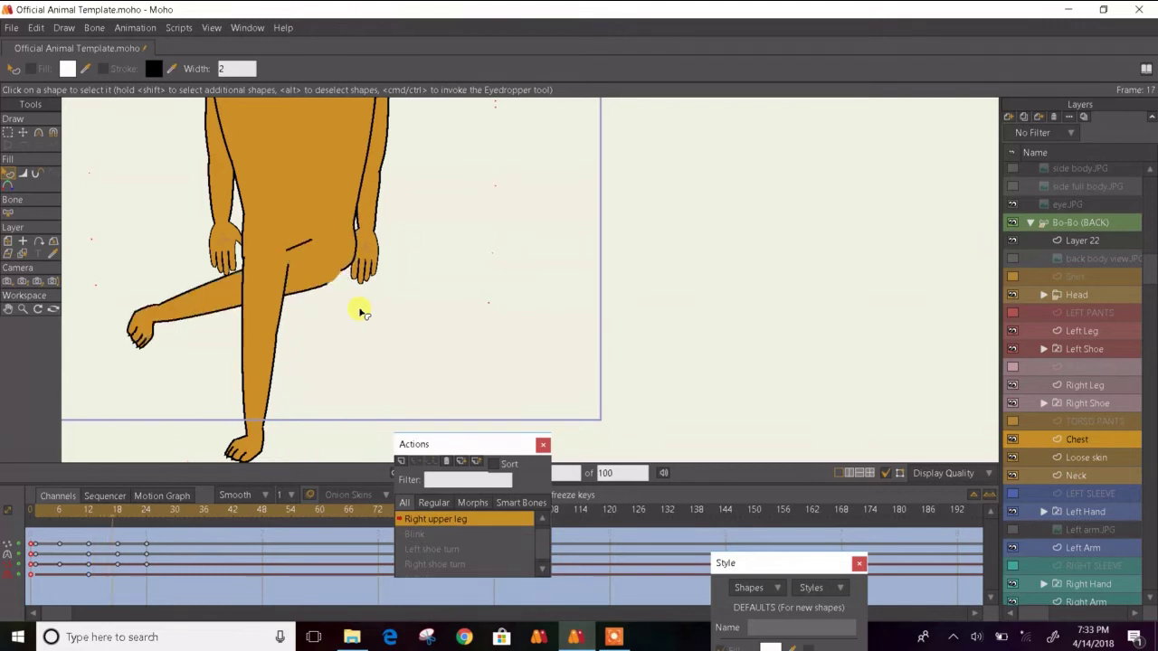
key(ctrl+Right)
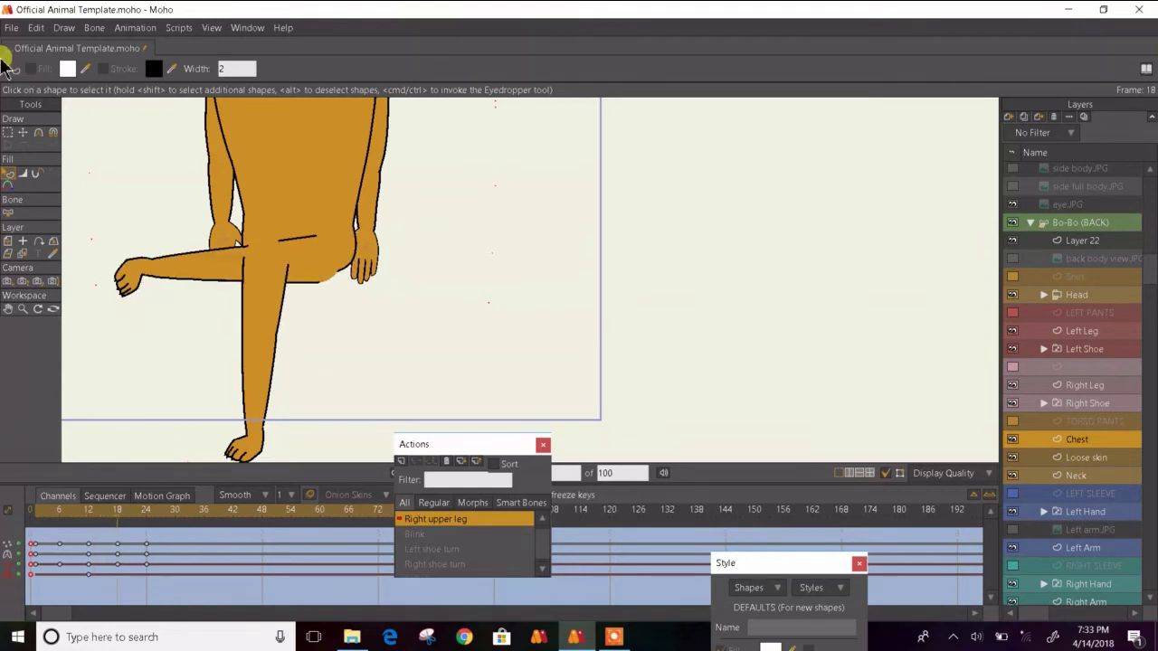
- Delete the Chest layer's keys at frame 18 of the Right upper leg action
click(22, 132)
scroll(332, 278, up, 5)
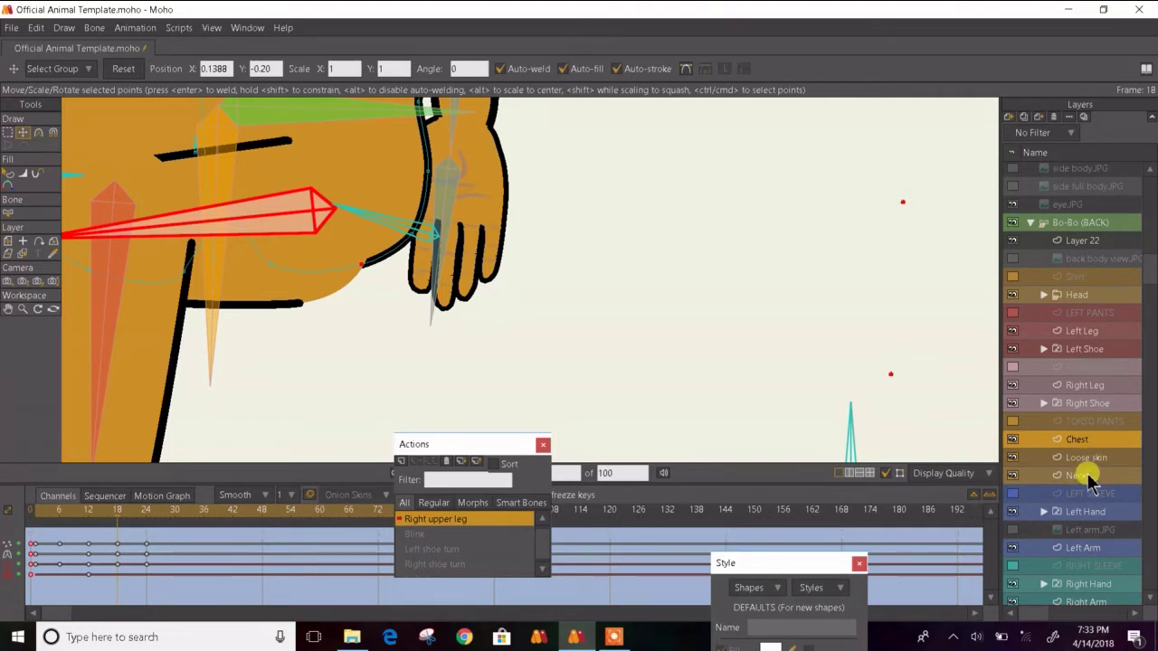
drag(124, 584, 107, 544)
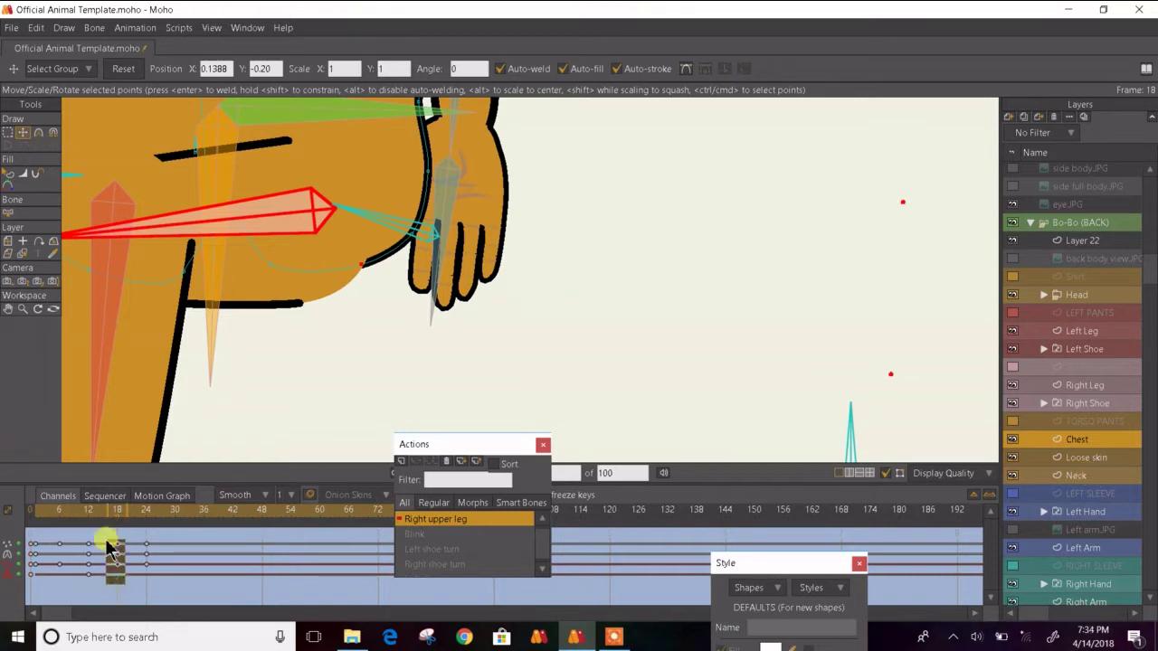
key(Delete)
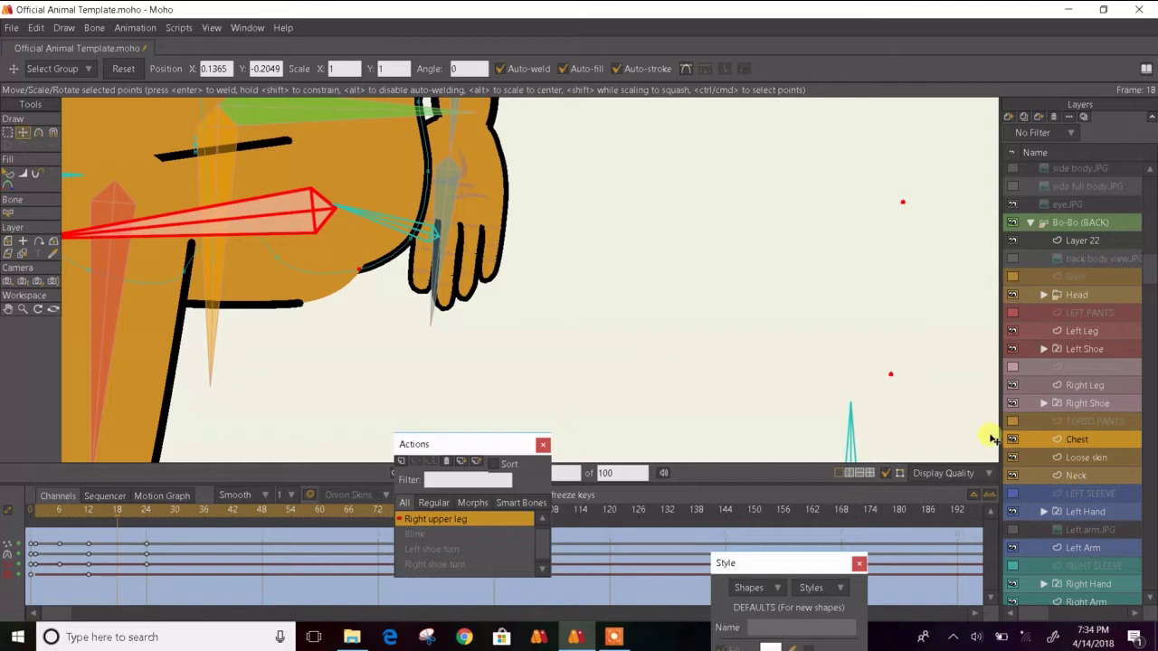
- At frame 18, move the Chest's lower right points down onto the underside of the raised right thigh
click(1088, 387)
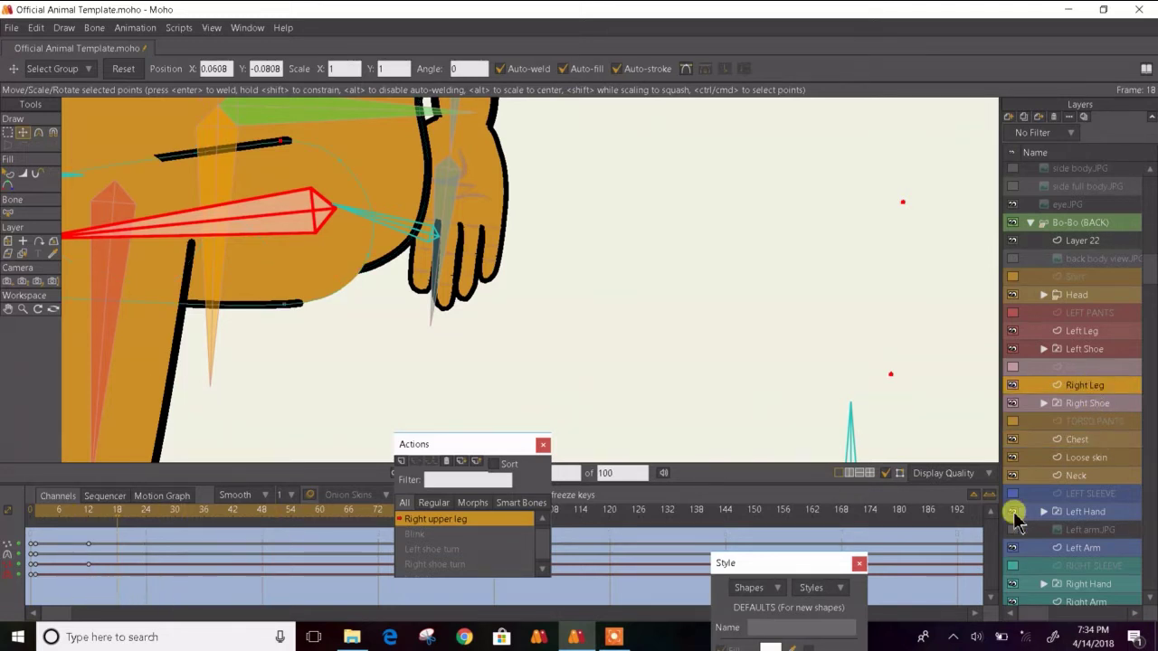
click(1070, 441)
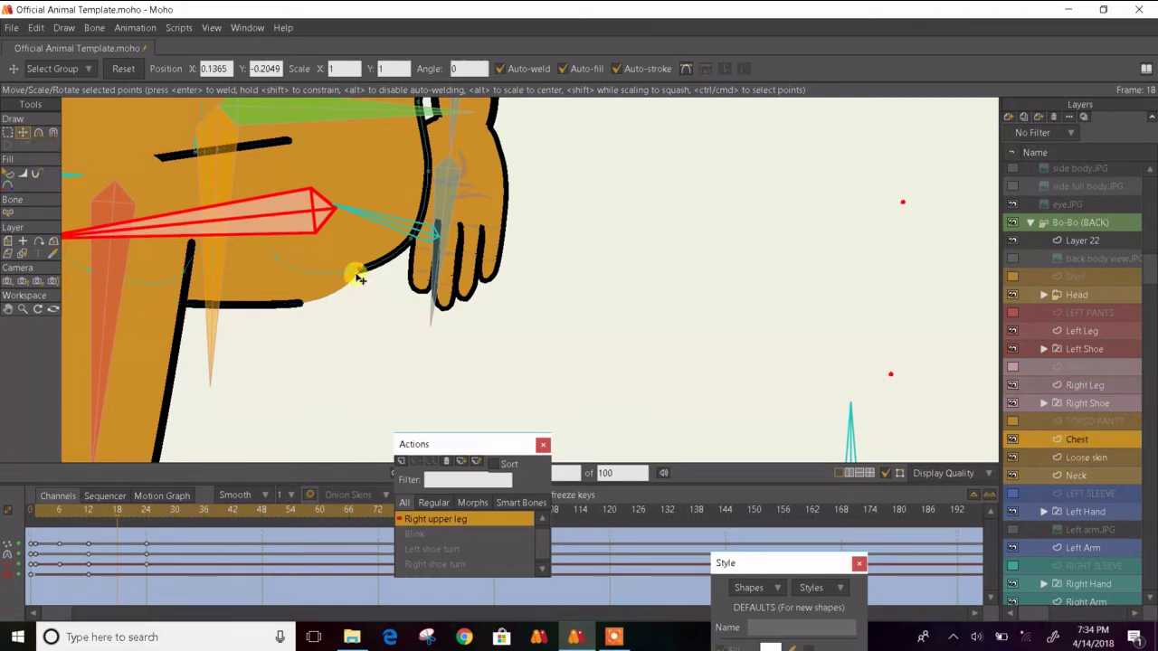
drag(359, 279, 356, 293)
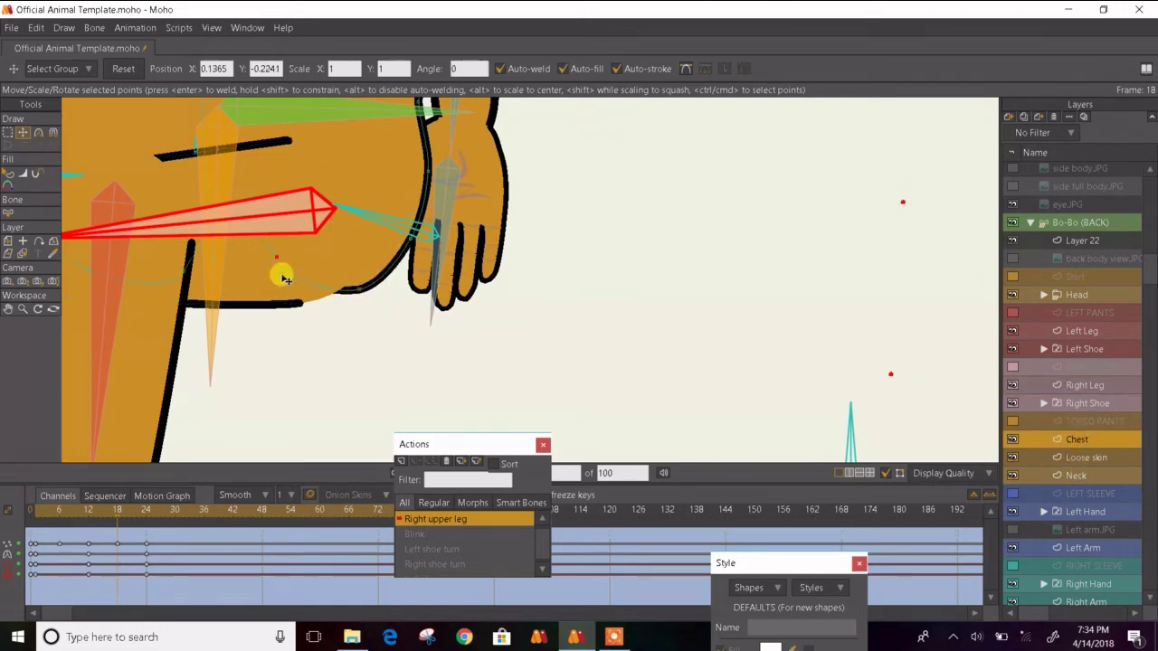
drag(284, 278, 288, 303)
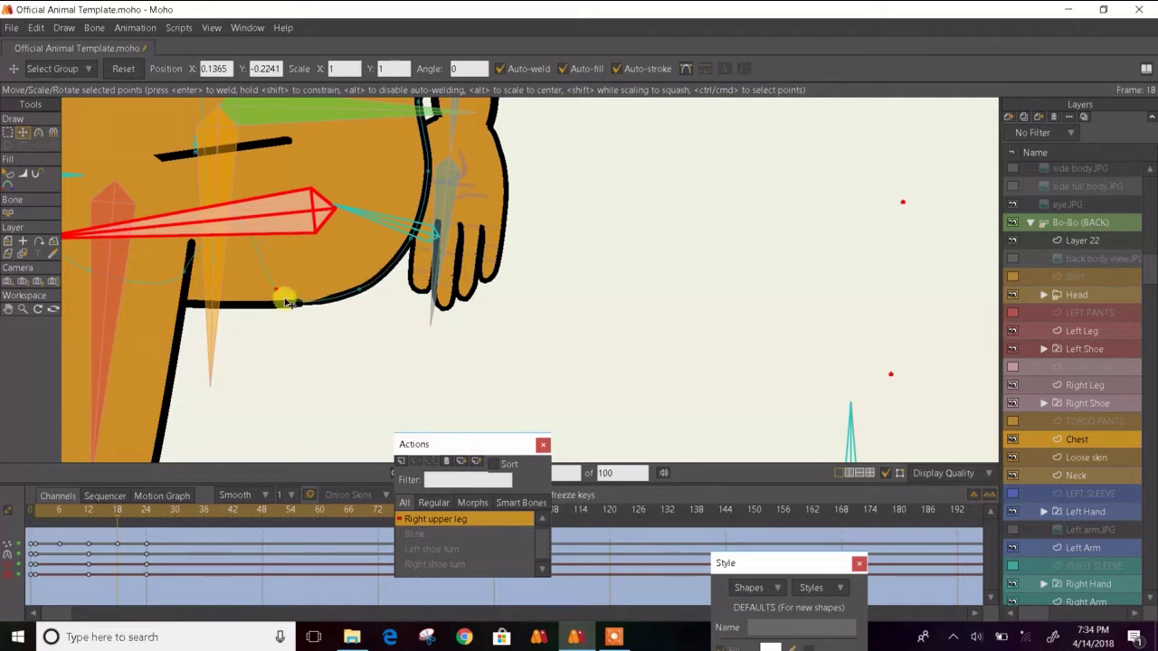
drag(414, 238, 416, 243)
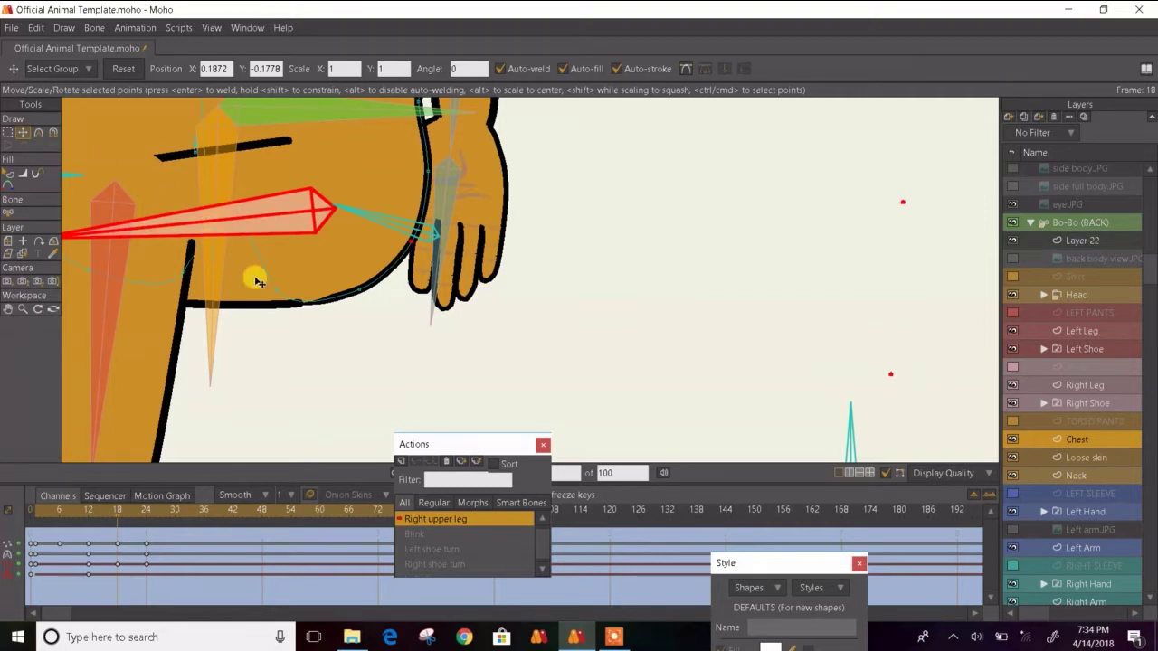
- At frame 24, reposition the Chest's lower crotch and hip points to close the outline under the crossed right thigh
click(9, 174)
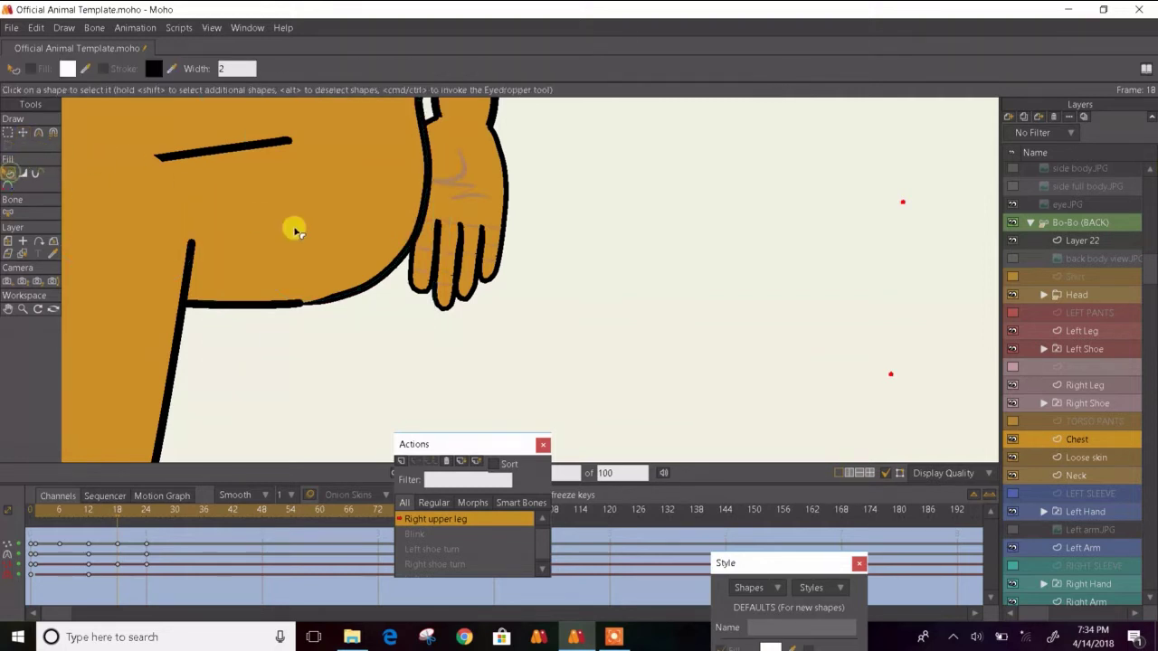
scroll(294, 231, down, 3)
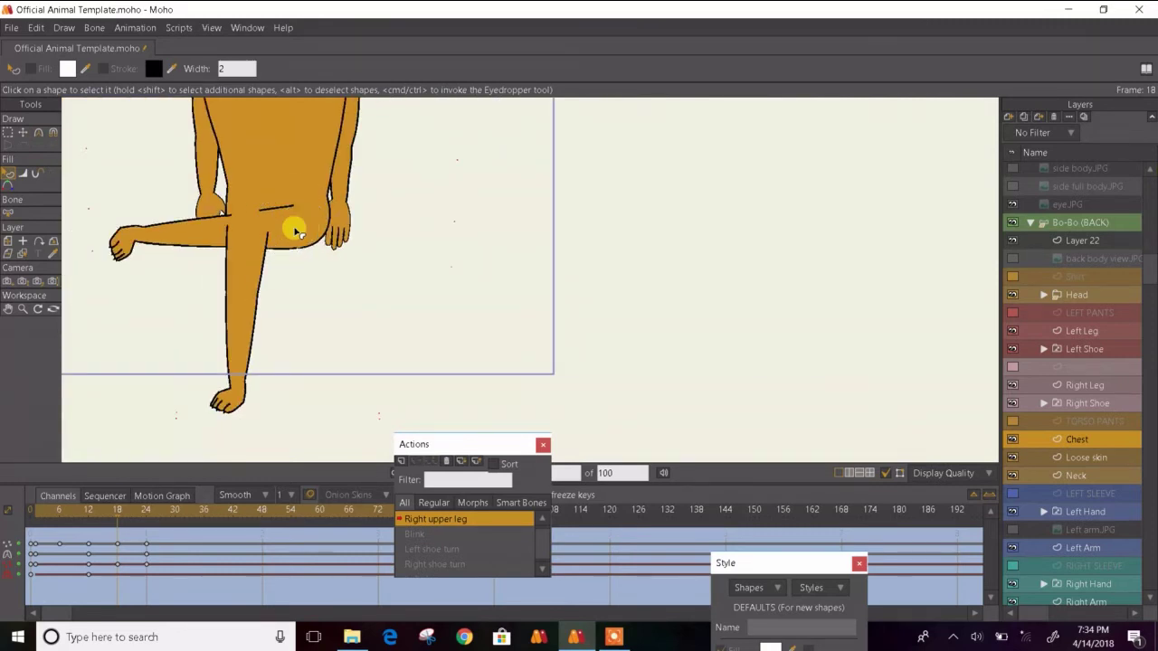
key(Right)
key(Right)
key(Right)
key(Right)
key(Right)
key(Right)
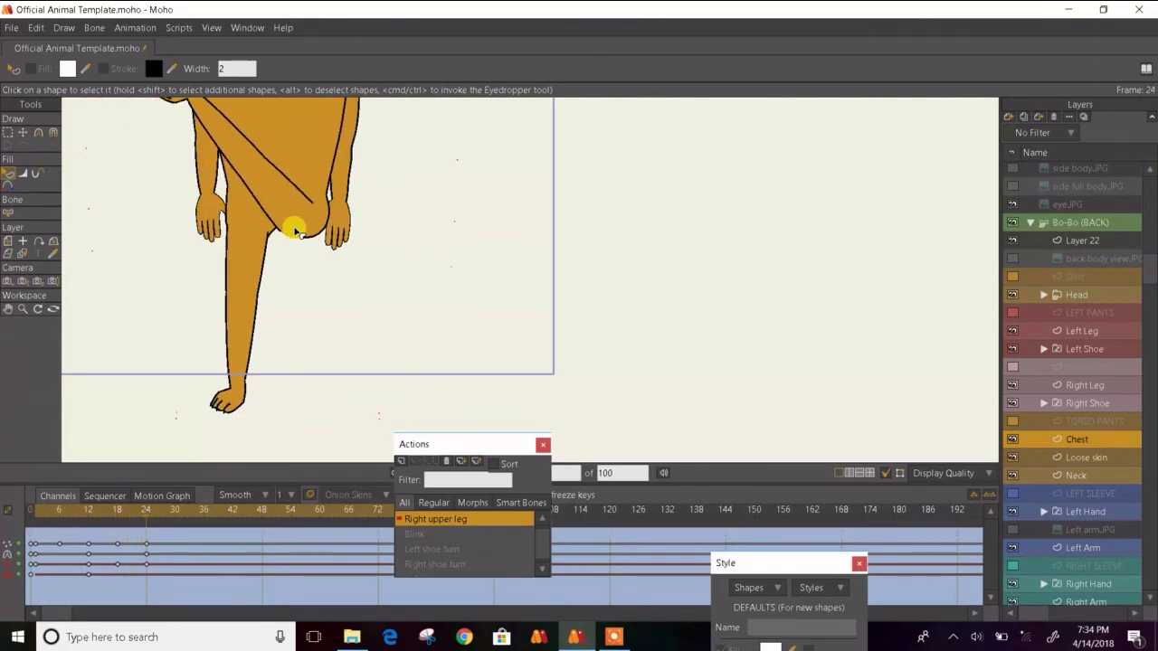
click(24, 133)
scroll(290, 225, up, 2)
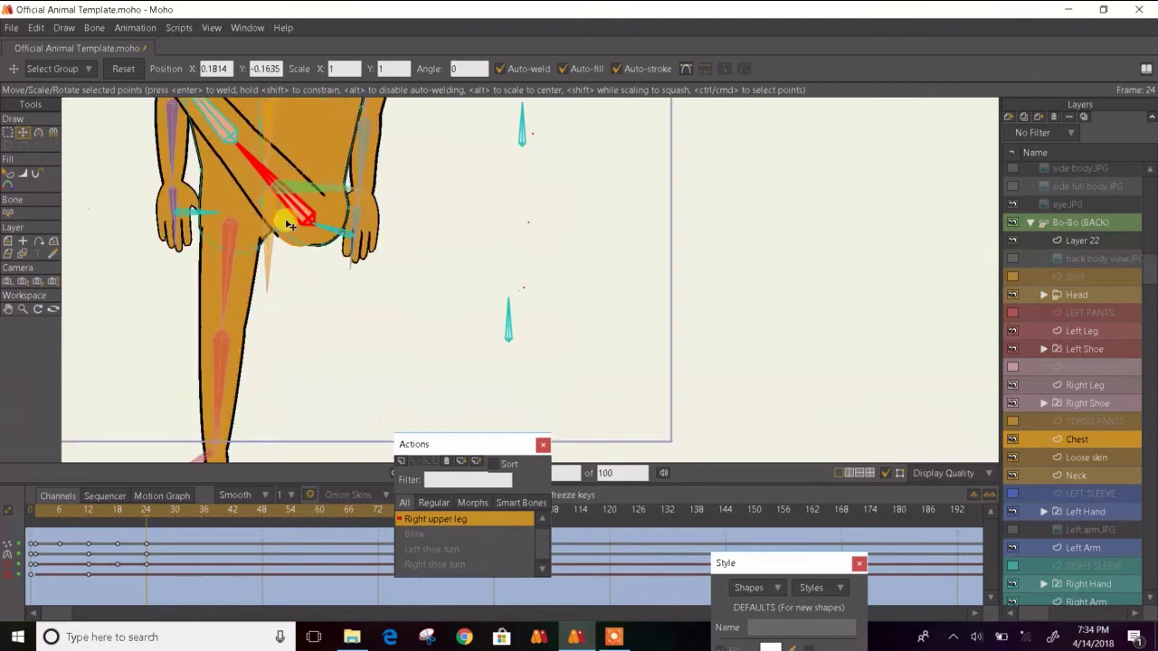
scroll(288, 224, up, 3)
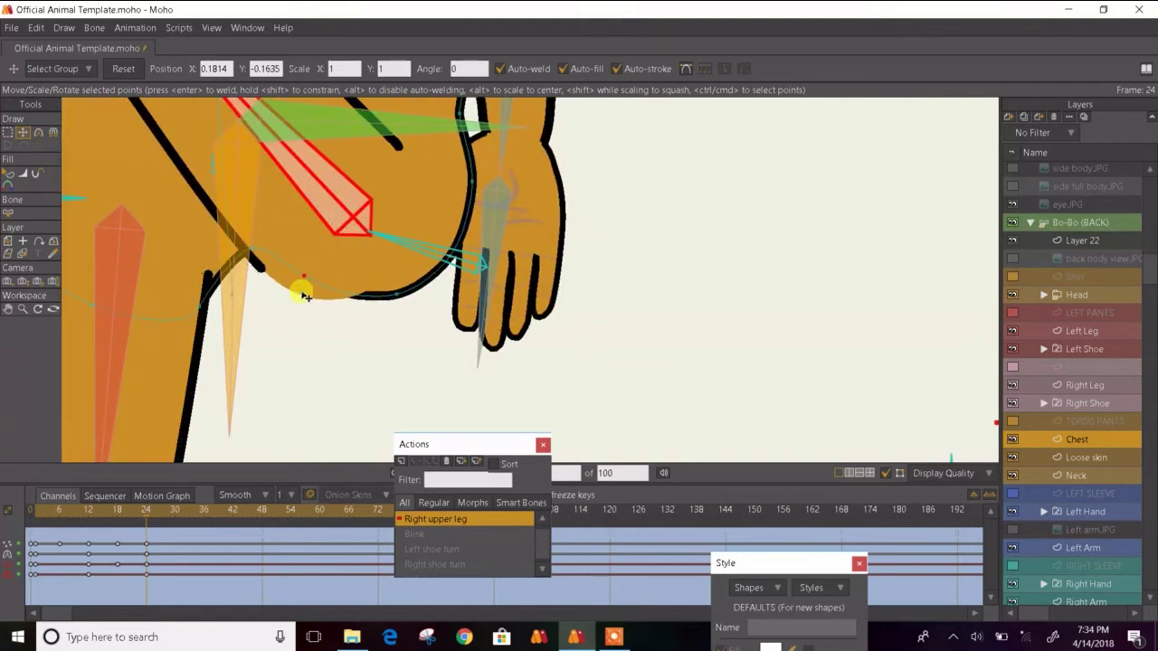
drag(306, 297, 304, 311)
drag(253, 251, 260, 271)
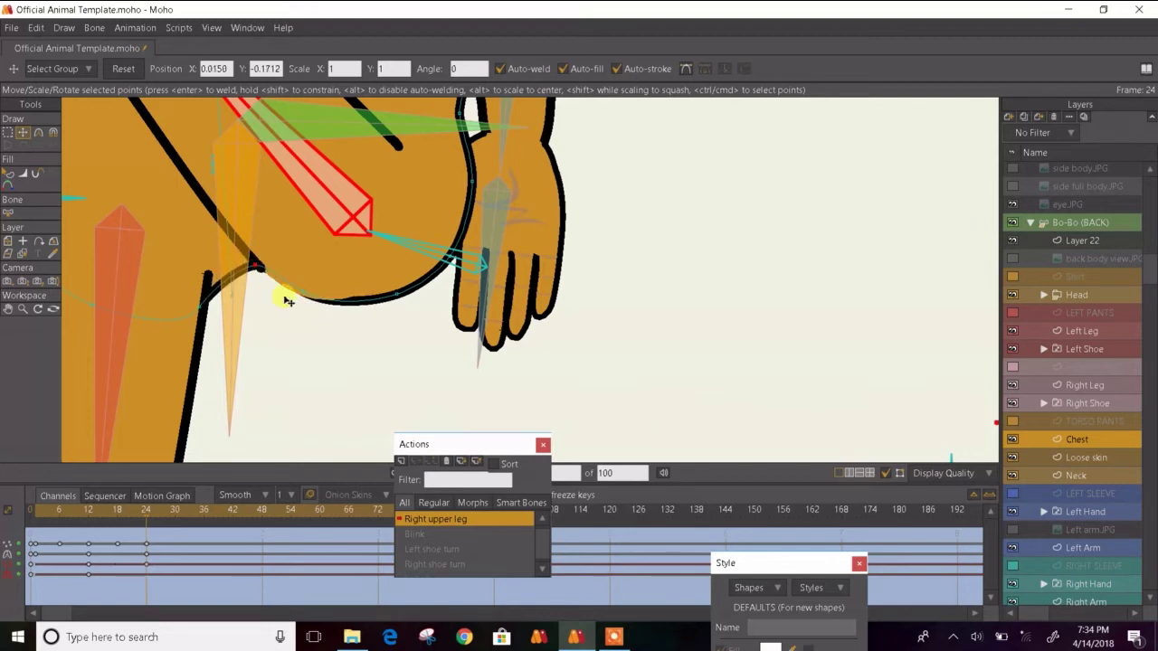
drag(304, 307, 303, 297)
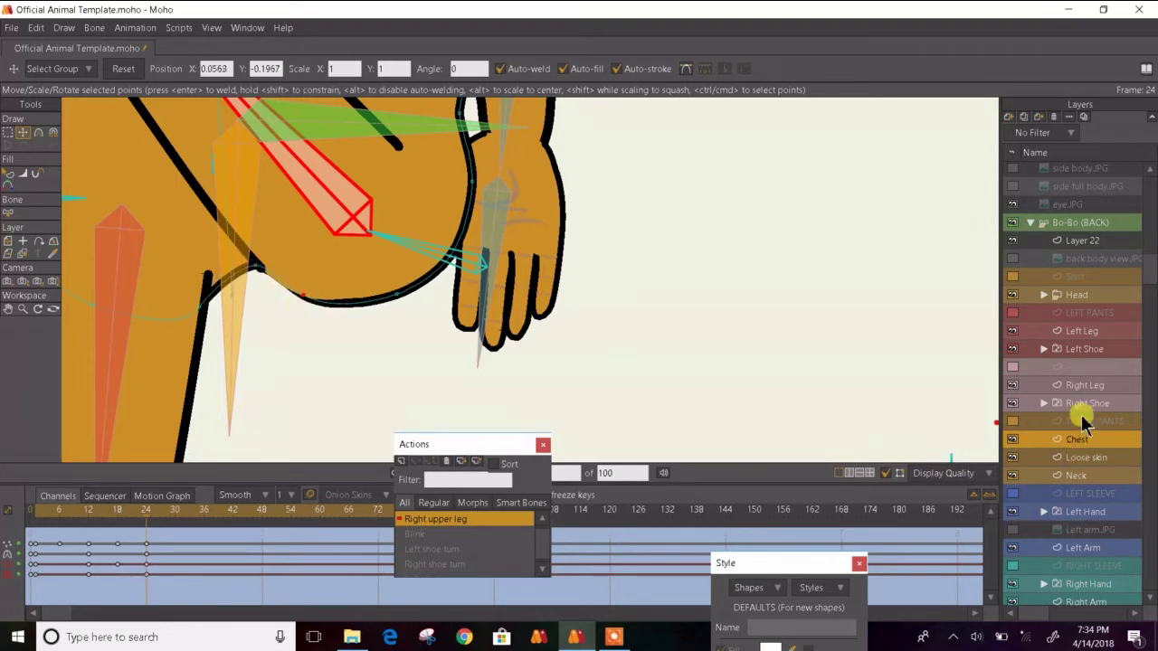
- At frame 24, nudge the Right Leg's upper thigh point inward from the hip outline, and view the result without bones
click(1076, 387)
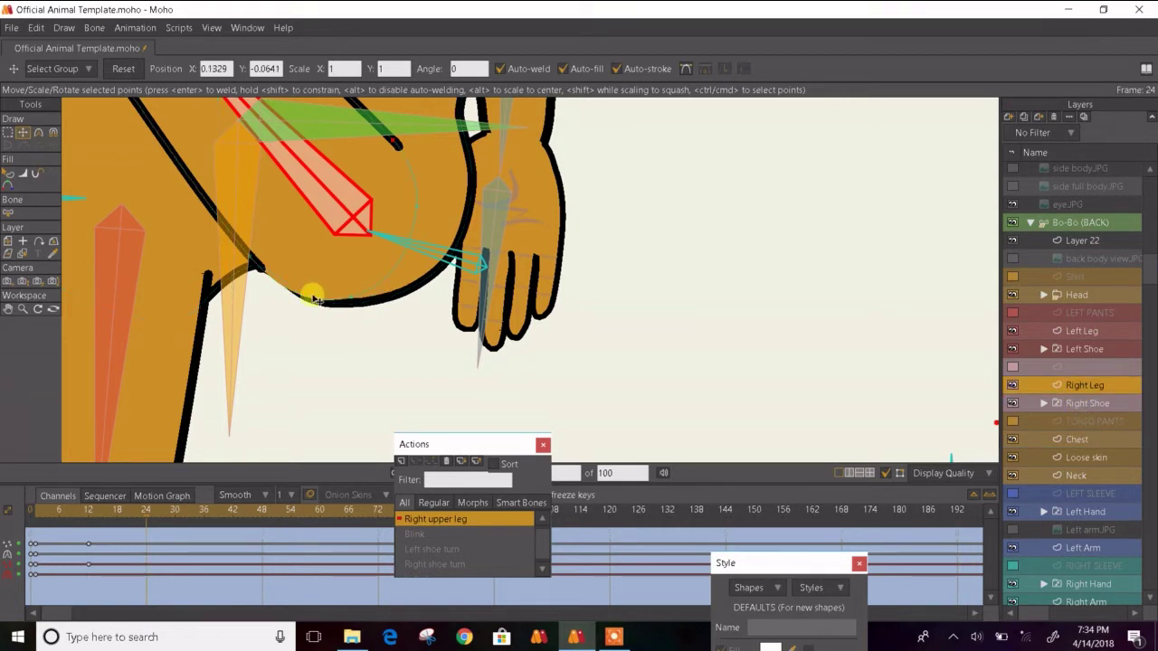
drag(356, 300, 359, 288)
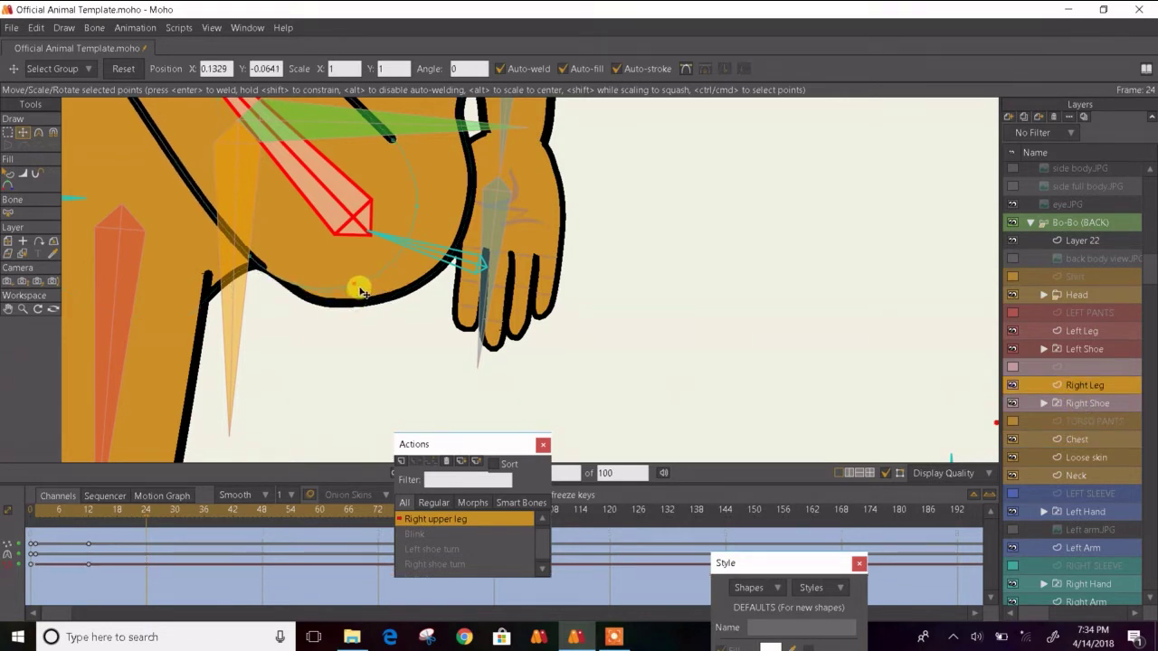
click(8, 173)
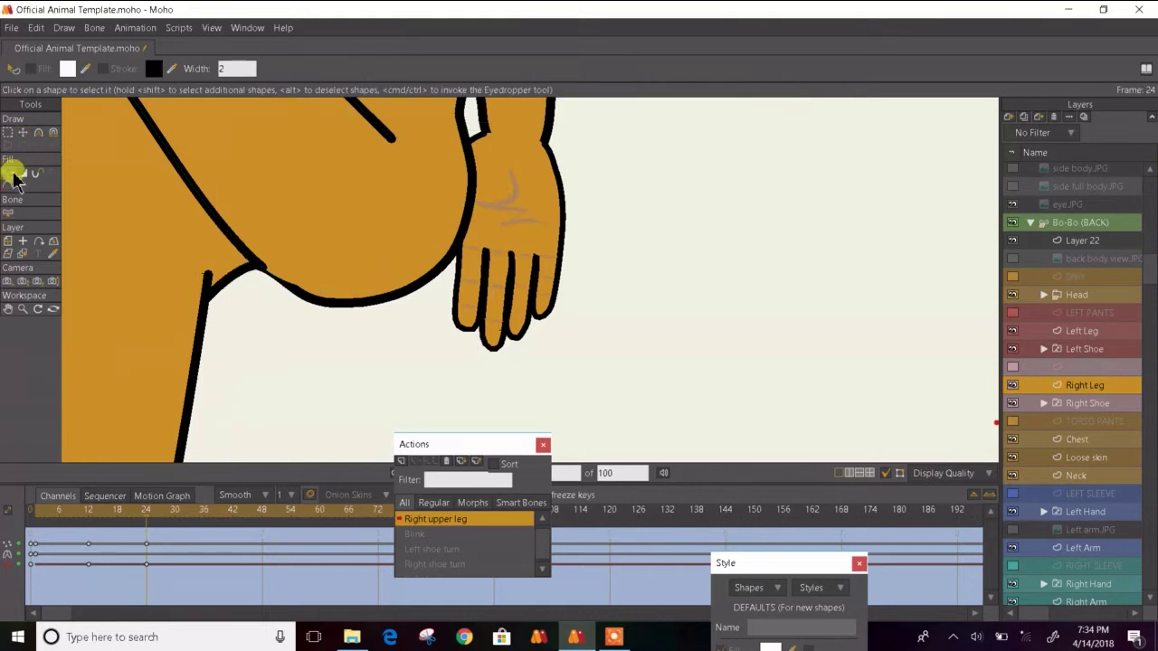
- Review the whole leg swing backward through the Right upper leg action from frame 24 to frame 6
scroll(308, 253, down, 4)
key(Left)
key(Left)
key(Left)
key(Left)
key(Left)
key(Left)
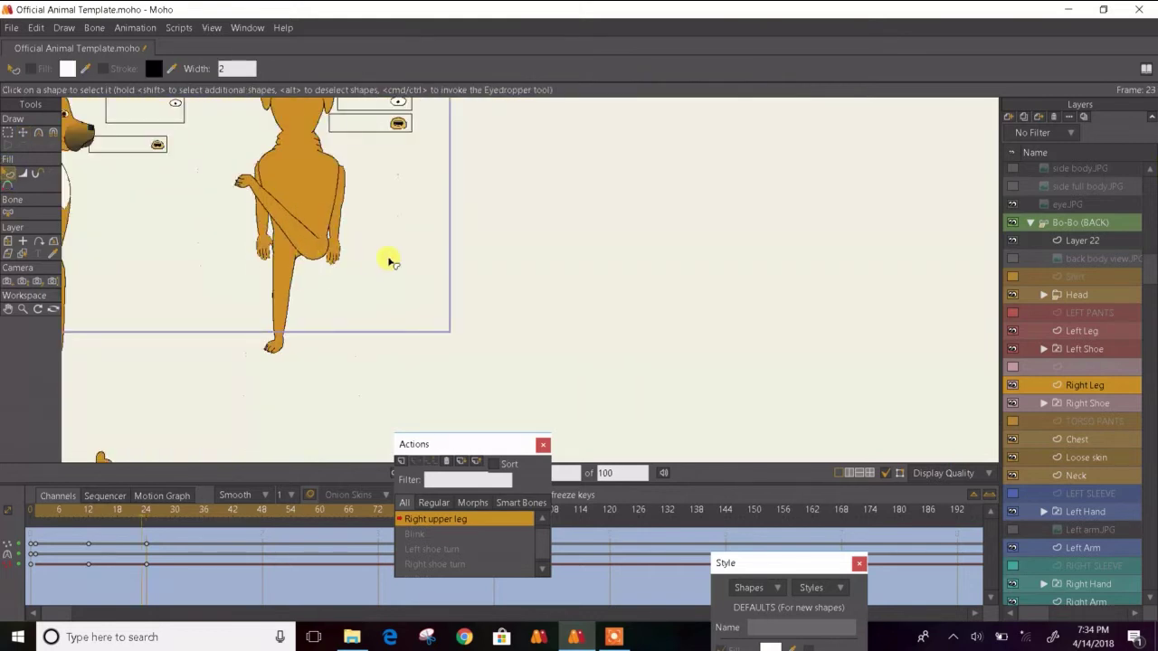
key(Left)
key(Left)
key(Left)
key(Left)
key(Left)
key(Left)
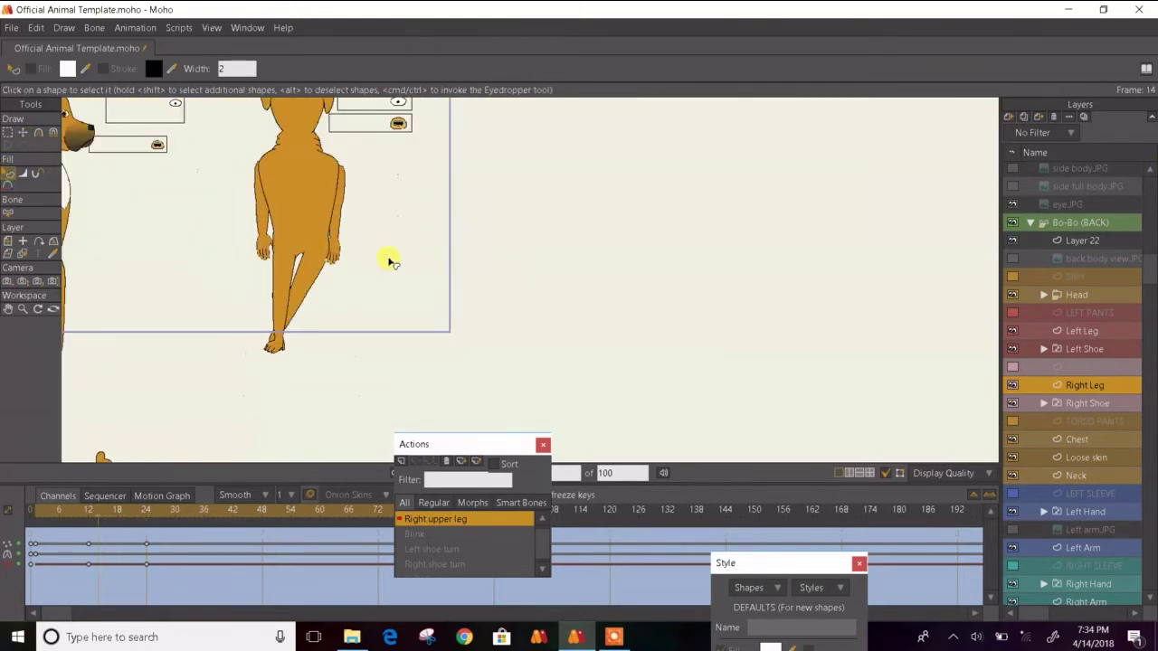
key(Left)
key(Left)
key(Left)
key(Left)
key(Left)
key(Left)
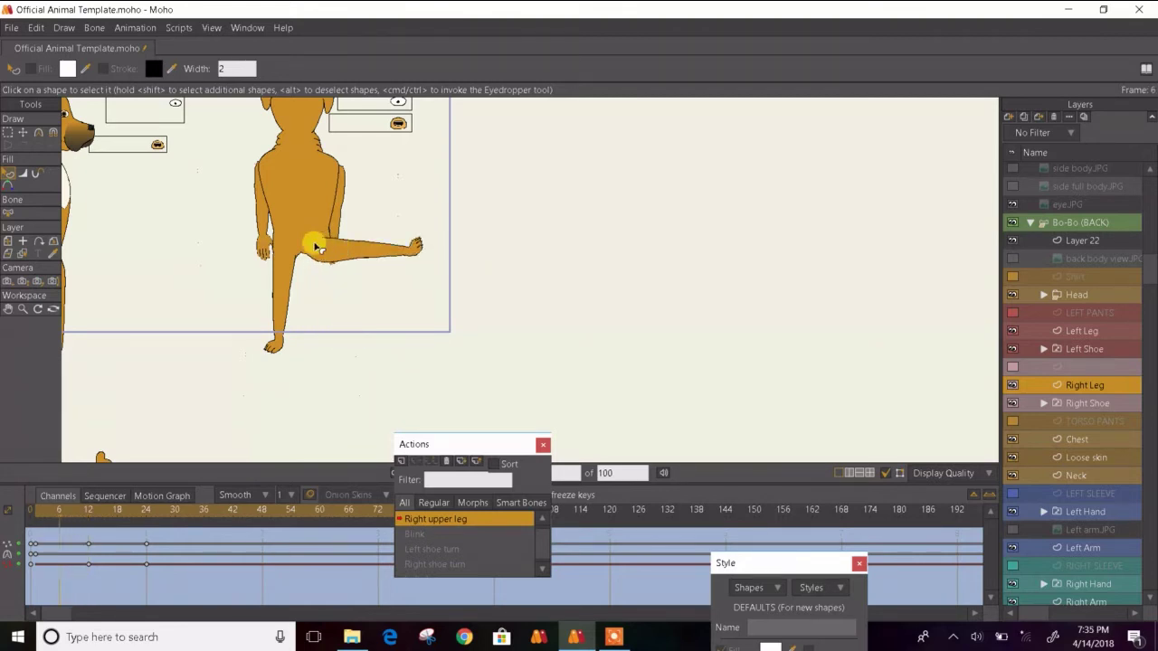
- Examine the hip and crotch outline up close between frames 6 and 12, going back to frame 1
scroll(313, 240, up, 3)
key(Right)
key(Right)
key(Right)
key(Right)
key(Right)
key(Right)
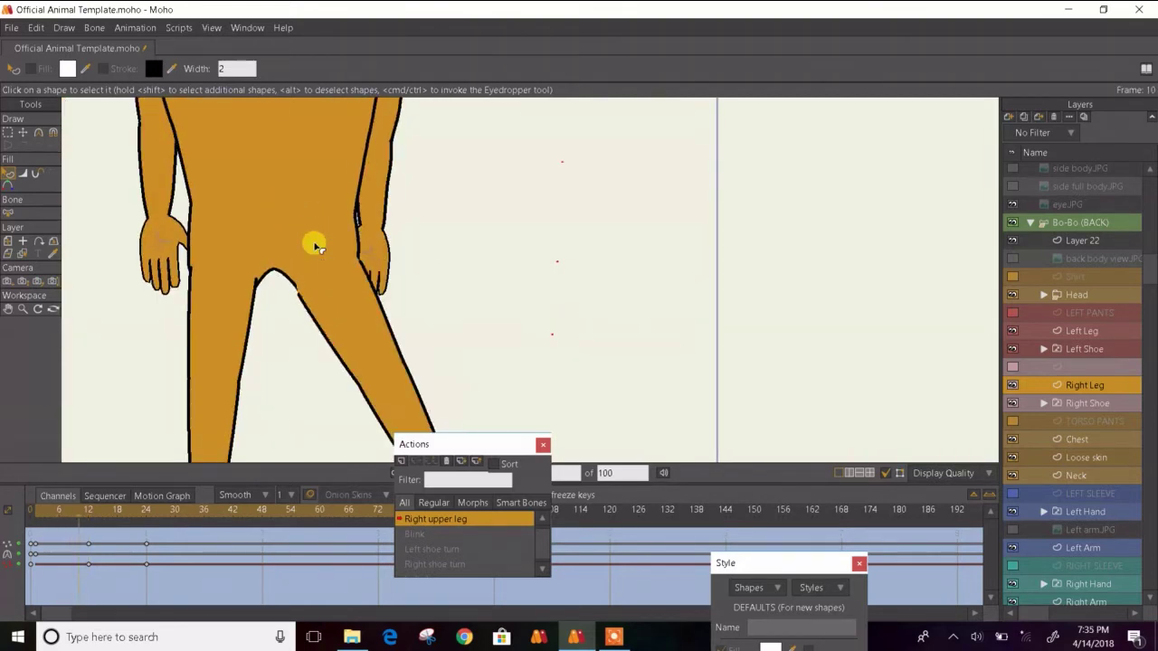
key(Left)
key(Left)
key(Left)
key(Left)
key(Left)
key(Left)
key(Left)
key(Left)
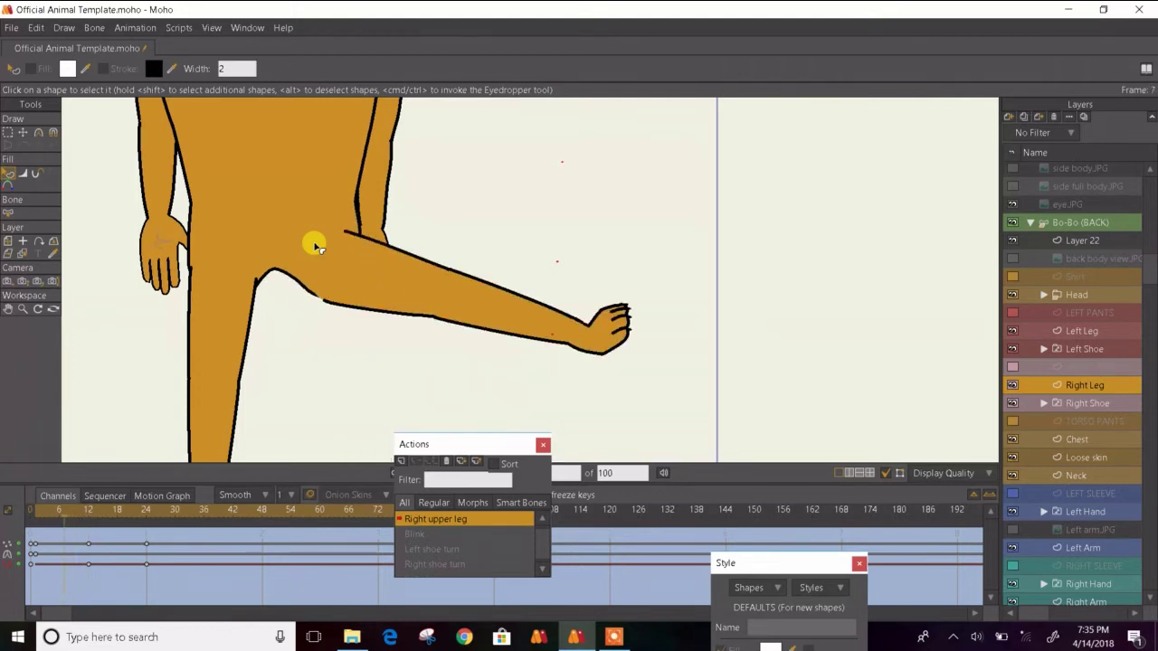
key(Left)
key(Left)
key(Left)
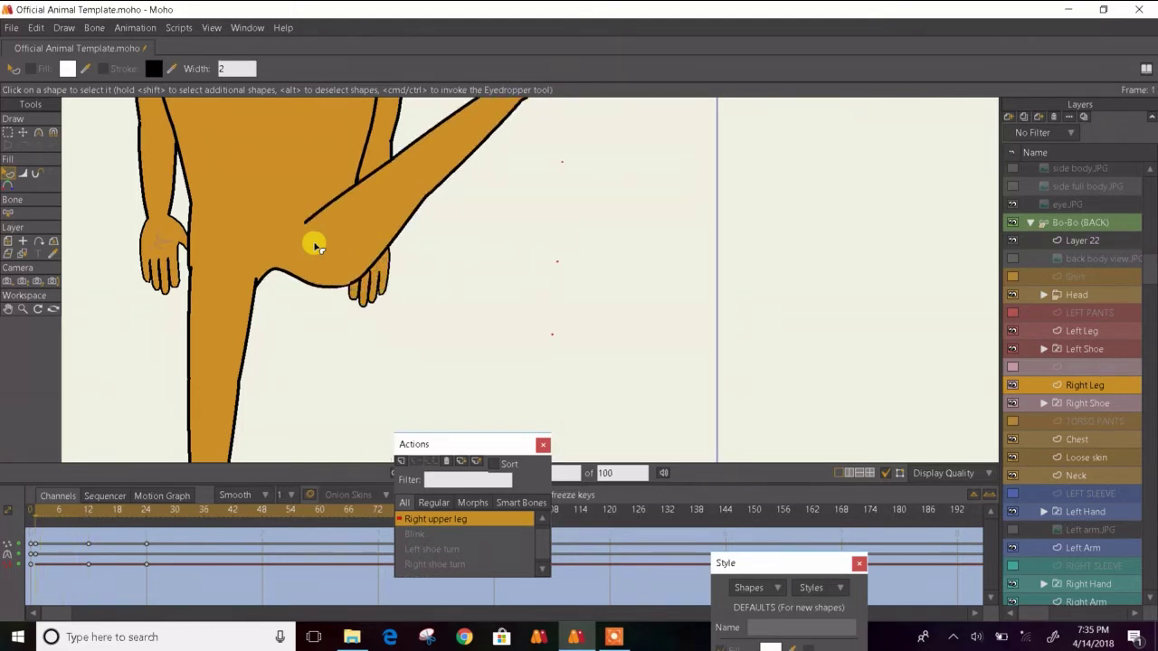
- Review the hip outline forward through the Right upper leg action from frame 1 to frame 29
key(Right)
key(Right)
key(Right)
key(Right)
key(Right)
key(Right)
key(Right)
key(Right)
key(Right)
key(Right)
key(Right)
key(Right)
key(Right)
key(Right)
key(Right)
key(Right)
key(Right)
key(Right)
key(Right)
key(Right)
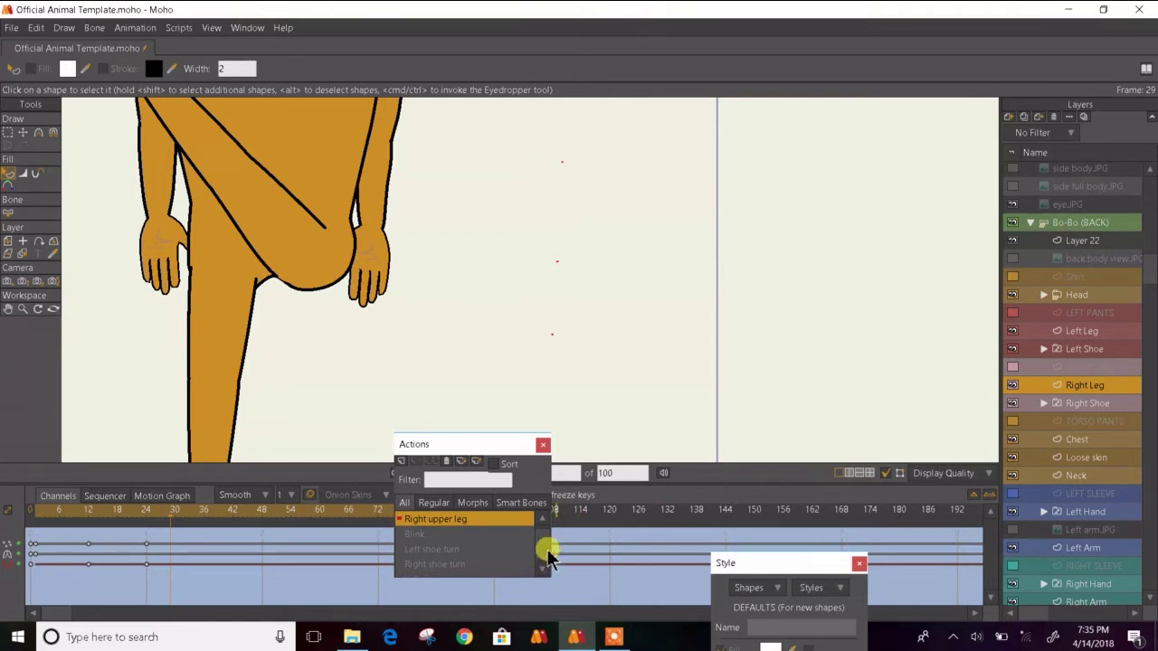
- Return from the Right upper leg action to the Mainline and select the Bo-Bo (BACK) bone layer
scroll(543, 543, up, 3)
click(513, 521)
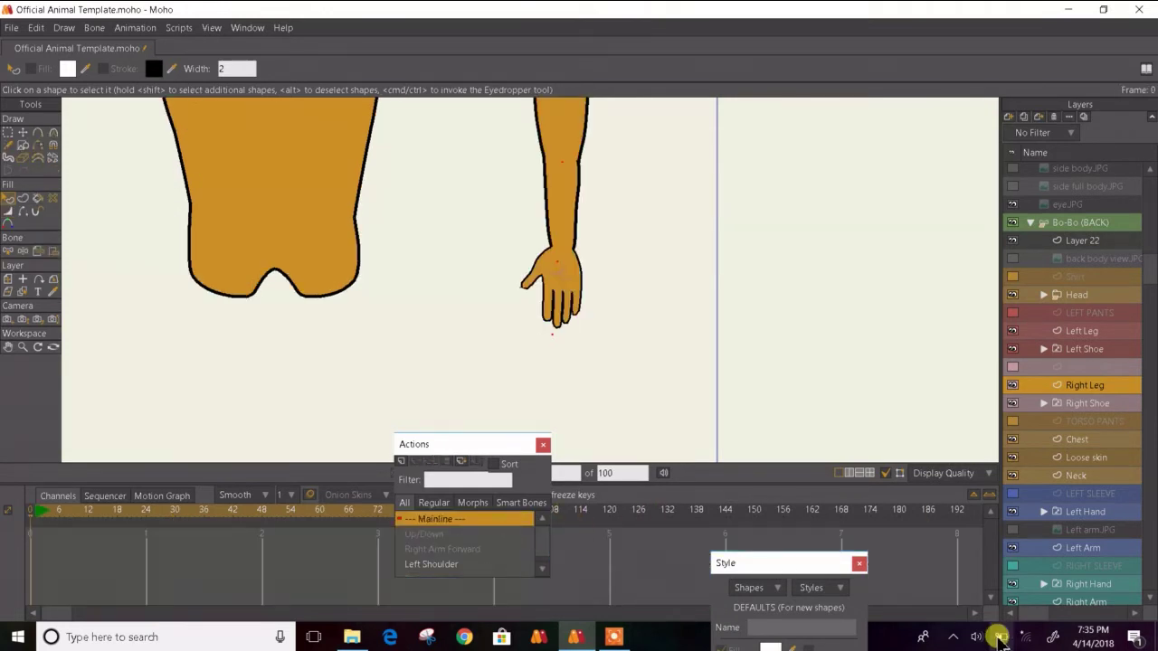
click(1075, 225)
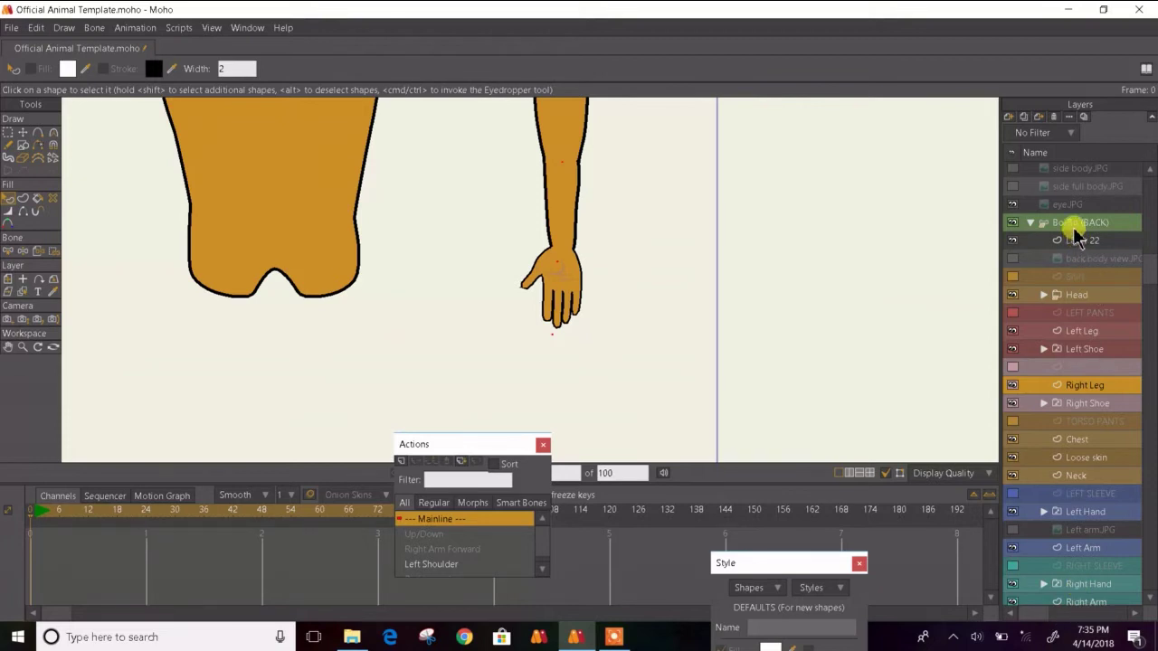
- Test both legs with Manipulate Bones by swinging them out sideways, and reset them to the rest pose
click(52, 131)
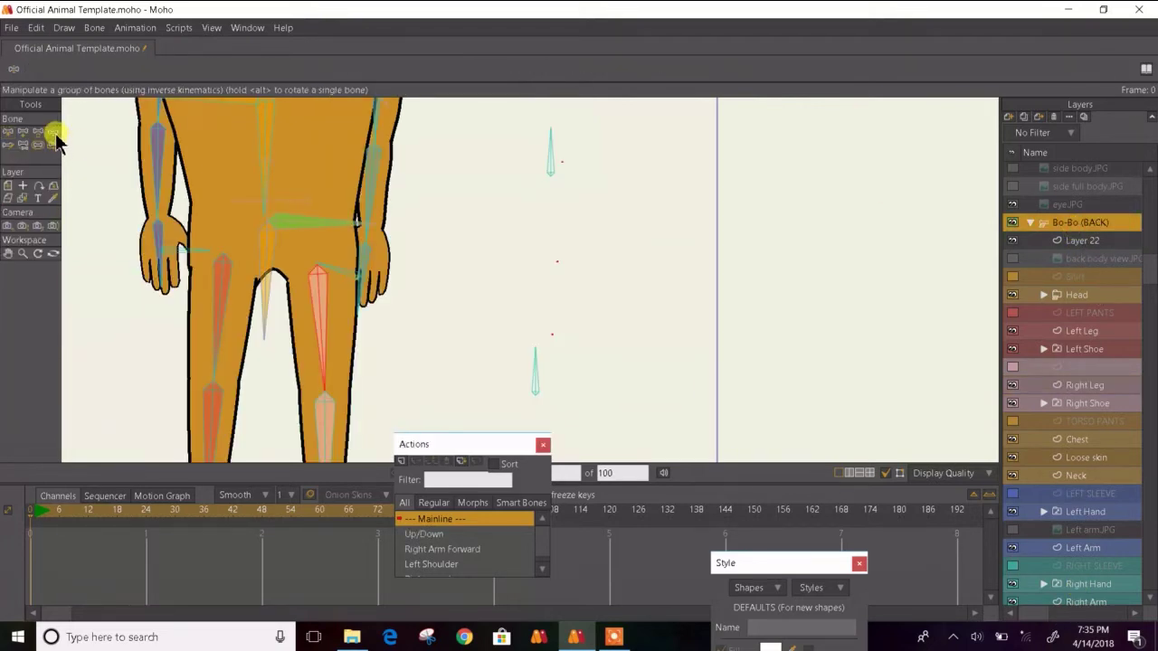
drag(215, 313, 391, 174)
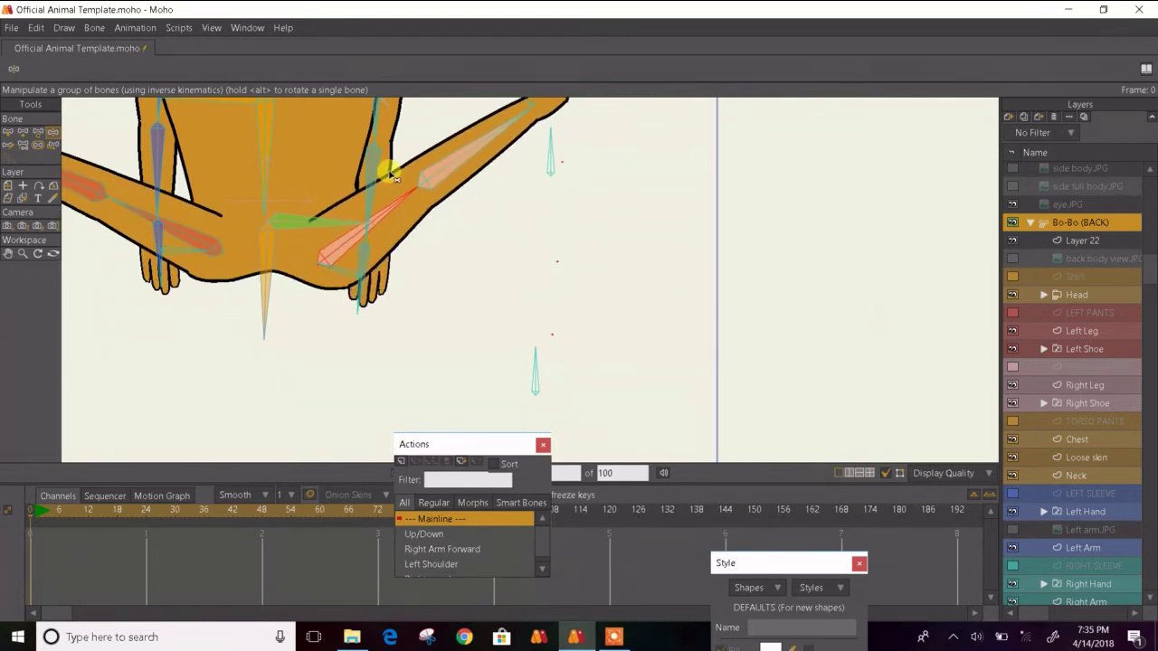
scroll(389, 173, down, 5)
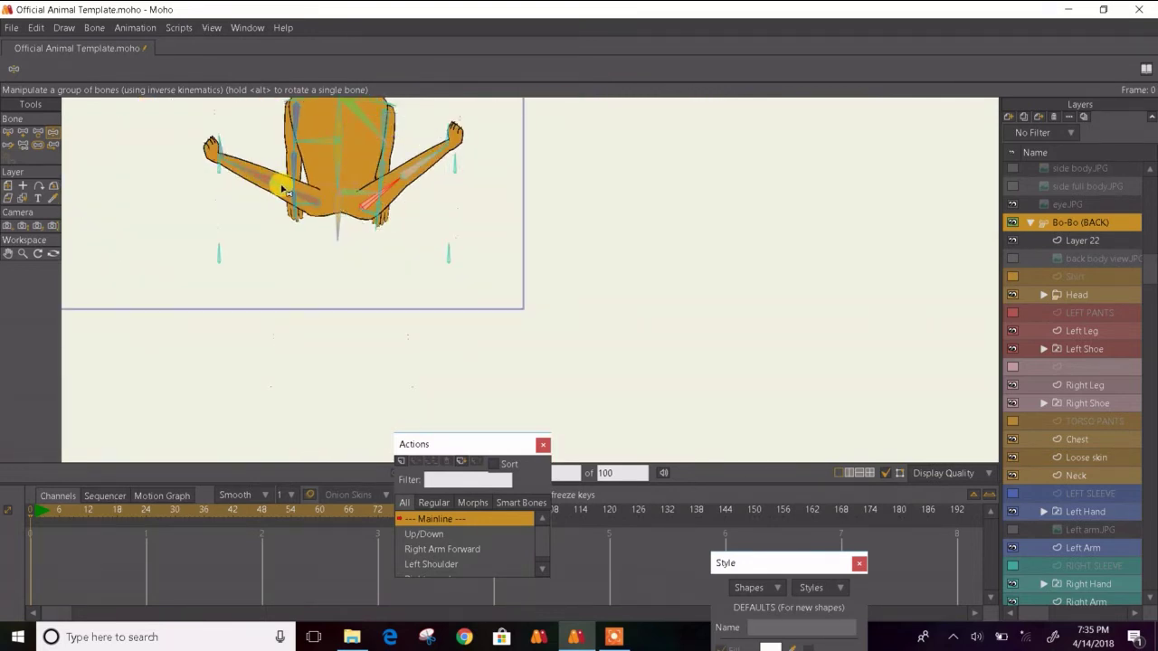
mouse_move(281, 189)
mouse_down()
mouse_move(277, 257)
mouse_move(371, 250)
mouse_move(404, 183)
mouse_move(375, 160)
mouse_move(401, 207)
mouse_move(362, 226)
mouse_move(253, 212)
mouse_move(259, 175)
mouse_move(294, 178)
mouse_up()
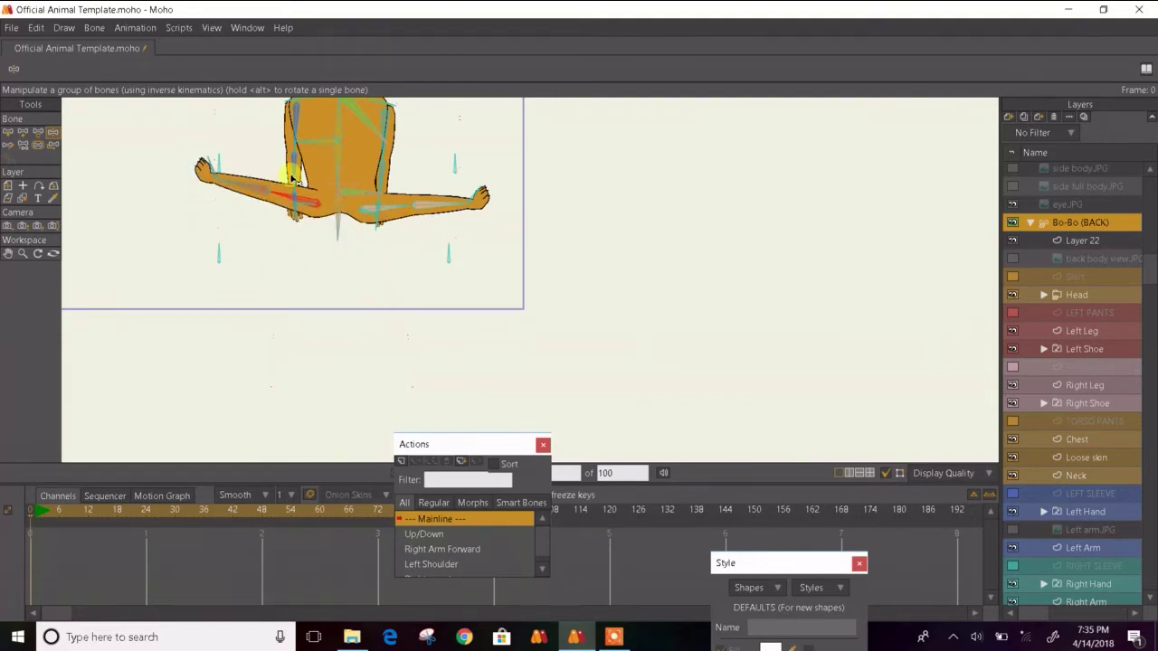
click(8, 132)
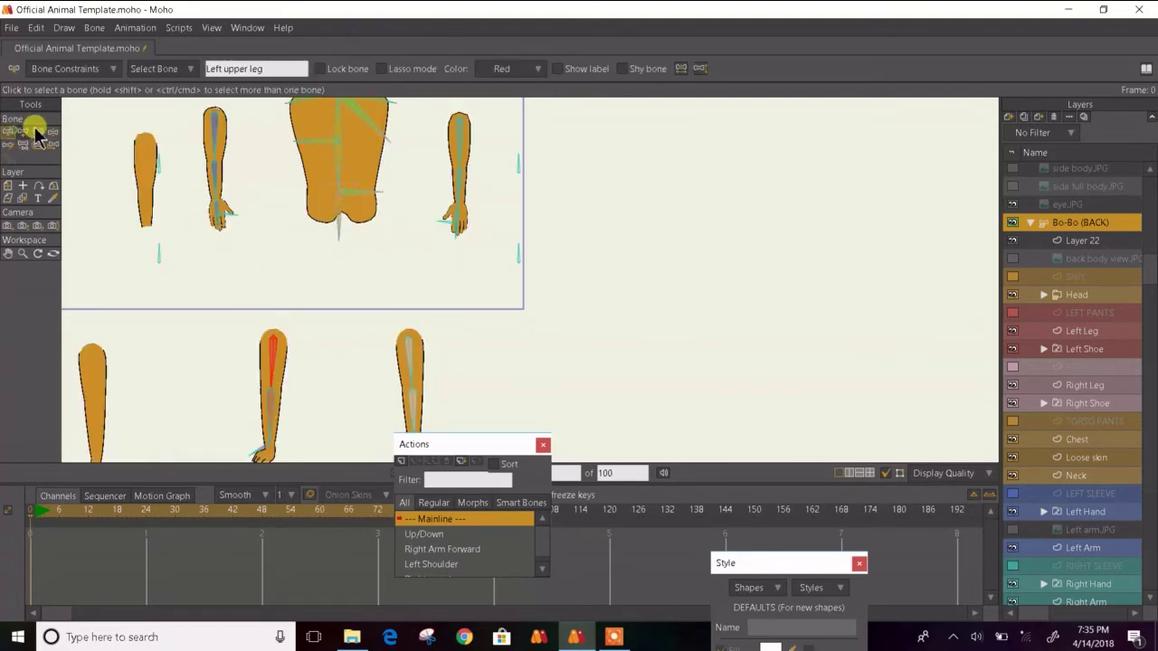
scroll(259, 212, down, 2)
click(54, 132)
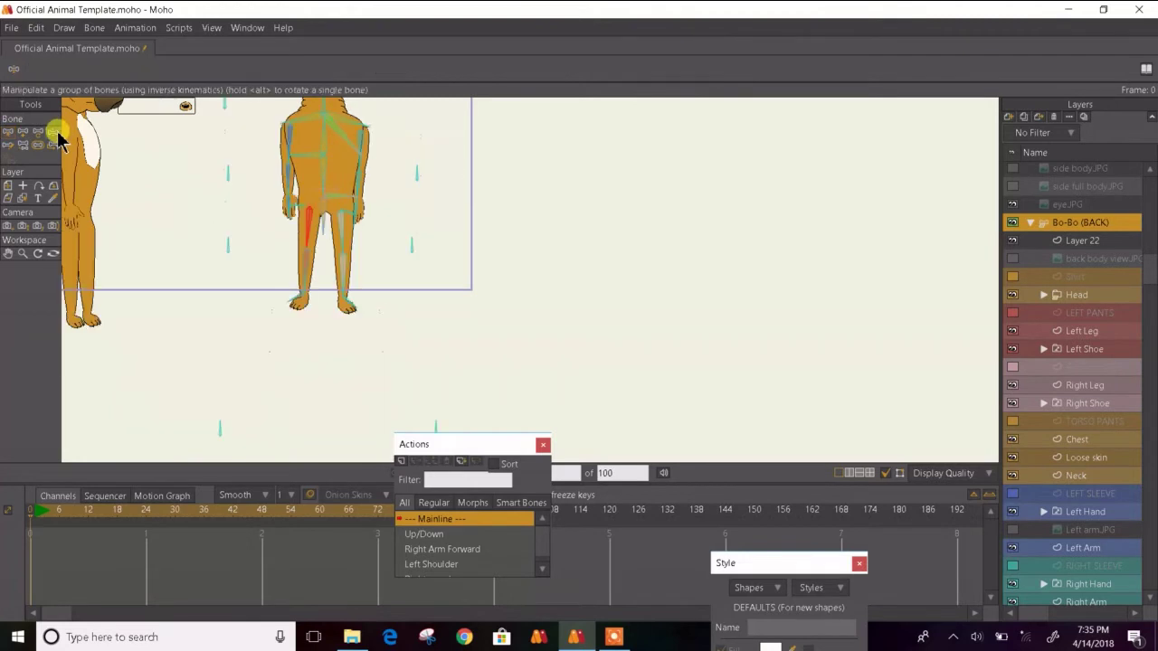
- Temporarily show back body view.JPG to compare the legs' stance against it while posing them, then hide it and reset the pose
scroll(262, 290, up, 2)
scroll(309, 262, up, 1)
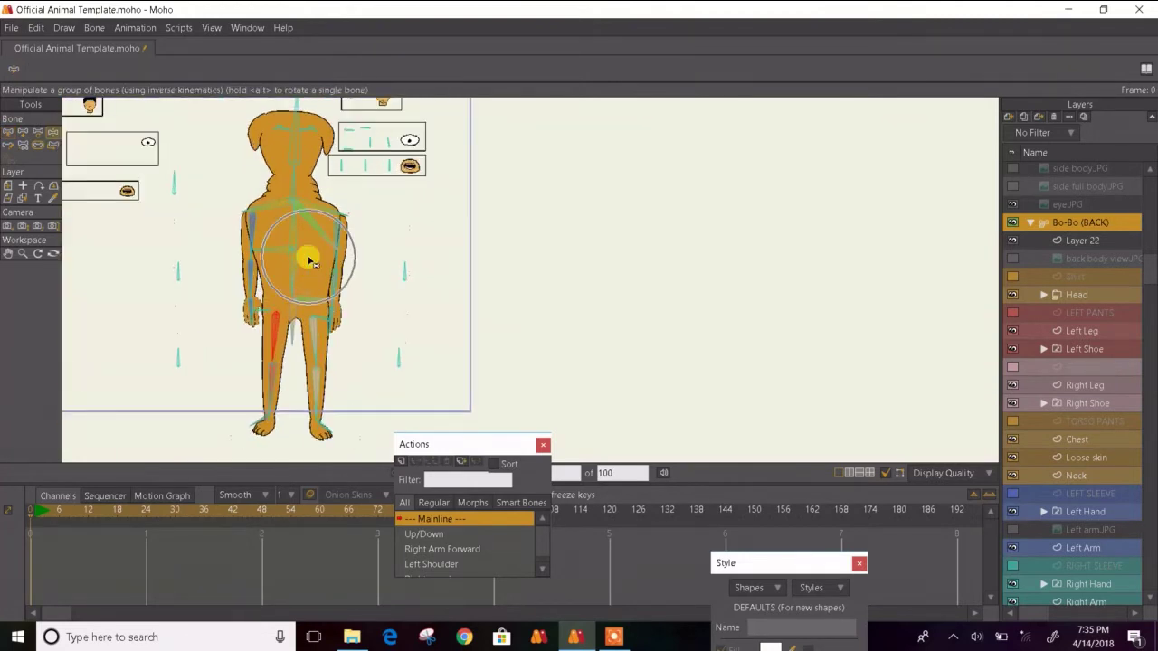
click(1013, 259)
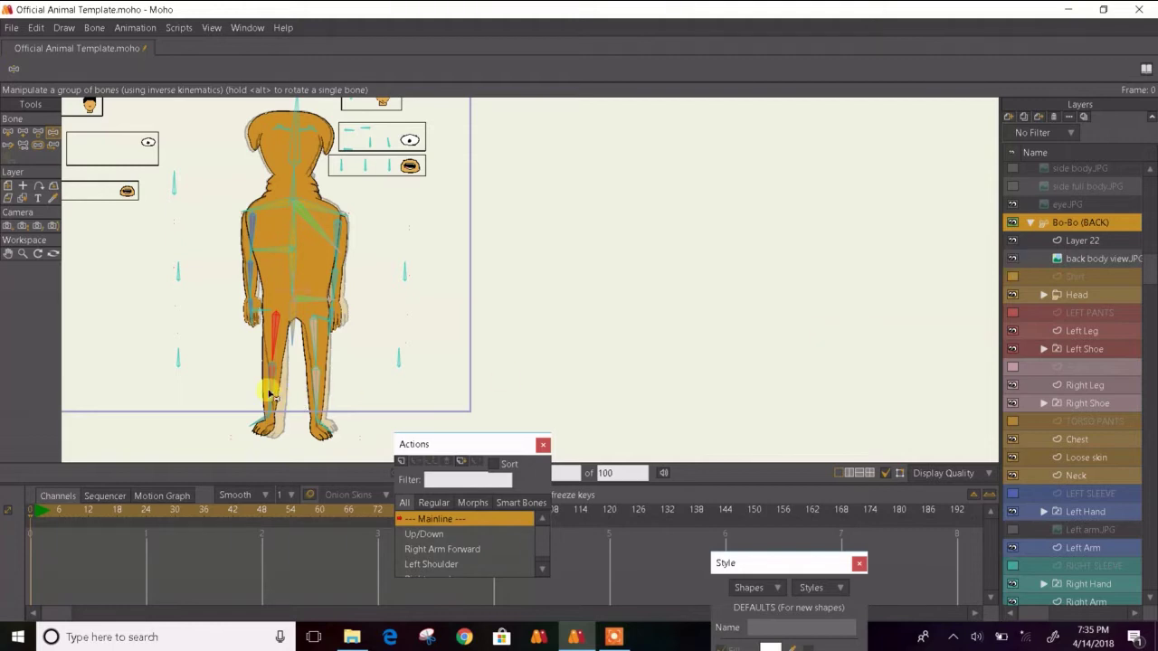
drag(271, 395, 326, 409)
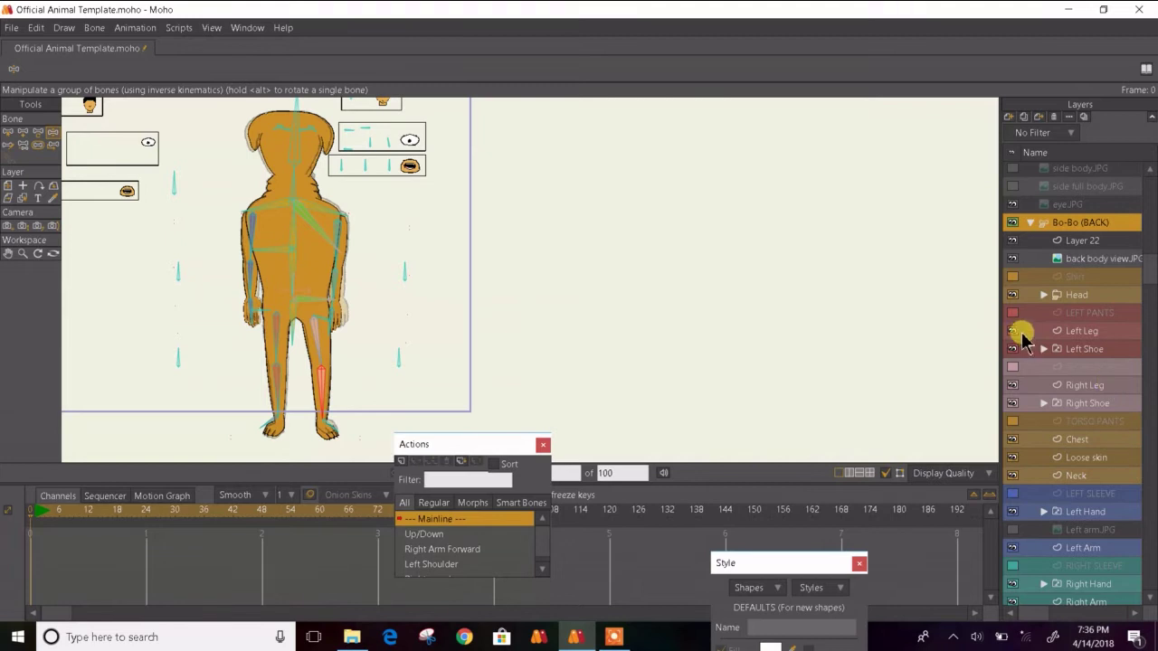
click(1012, 258)
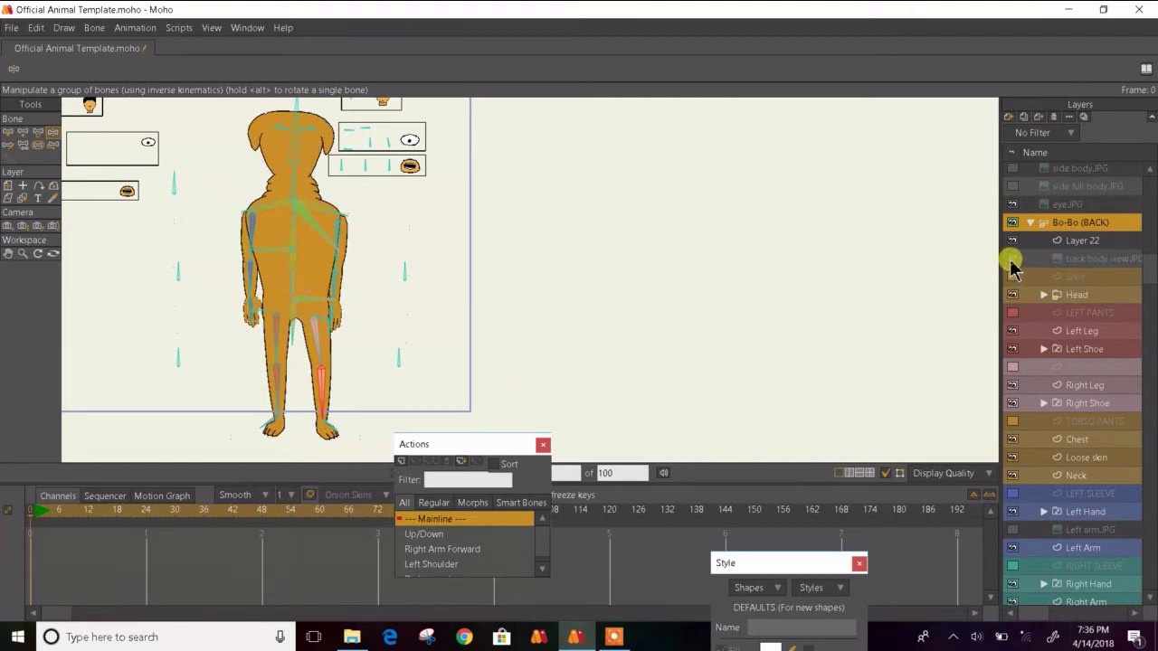
click(8, 131)
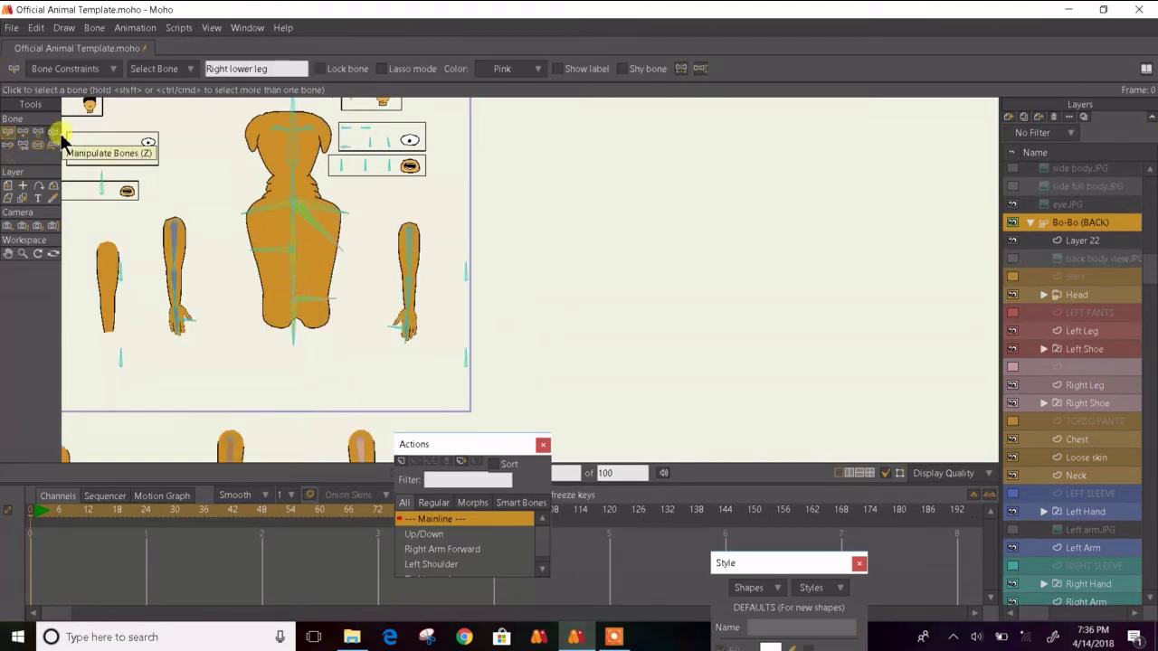
- View the assembled back-view character in its Manipulate Bones pose with the bone overlay hidden
click(54, 133)
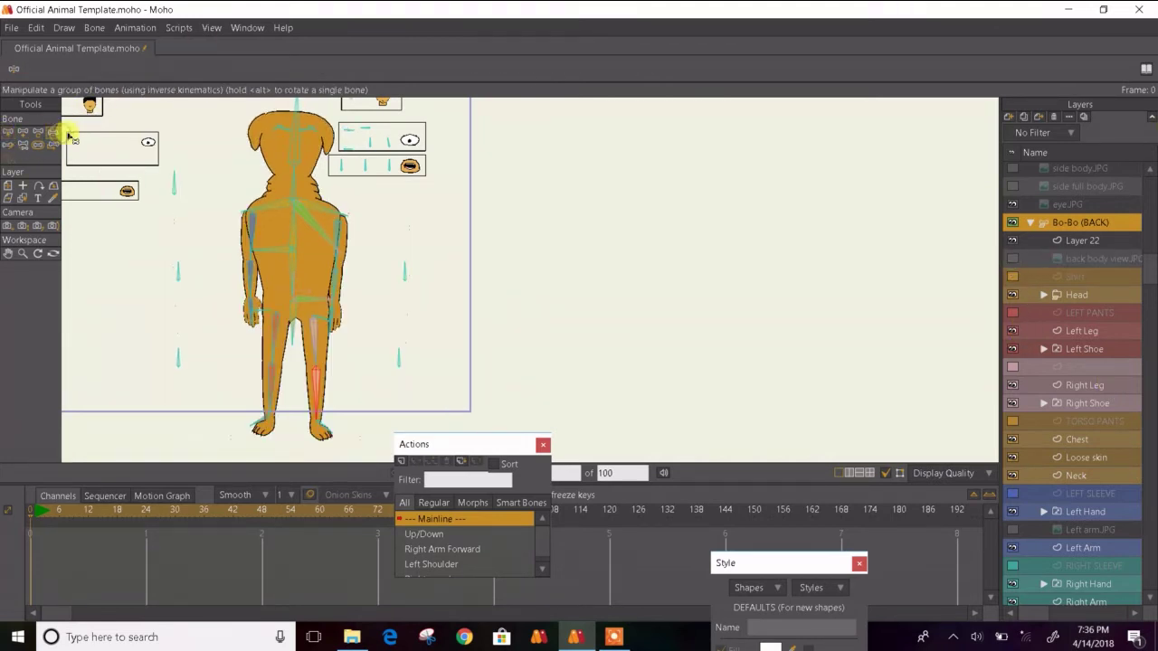
click(885, 474)
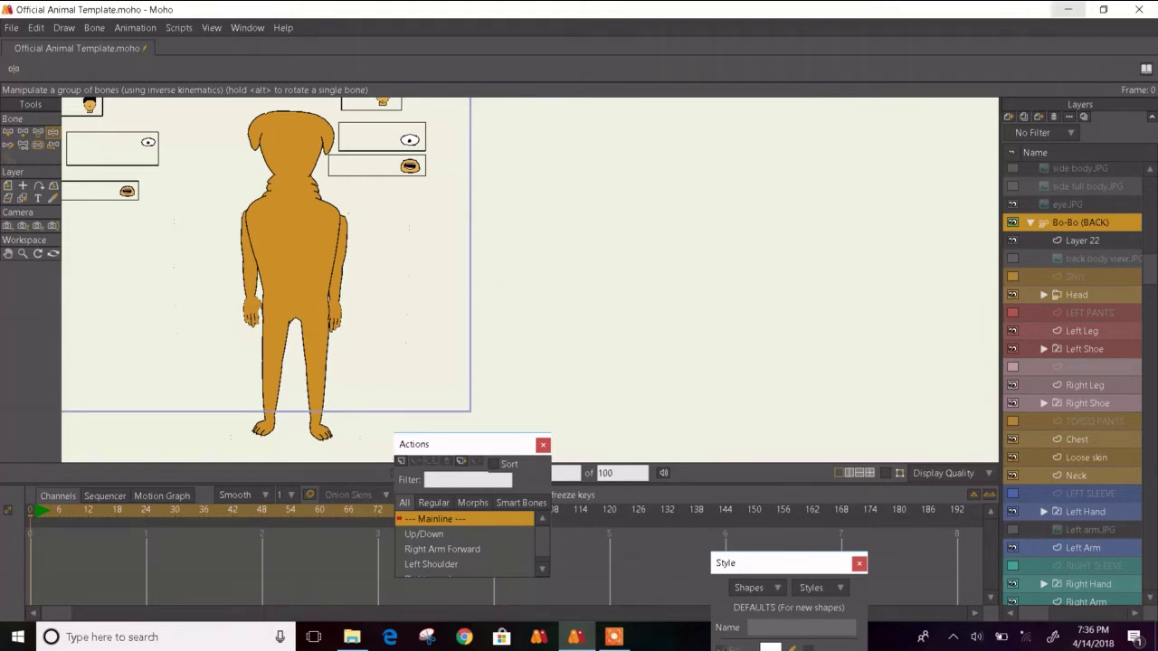
click(1072, 10)
click(629, 638)
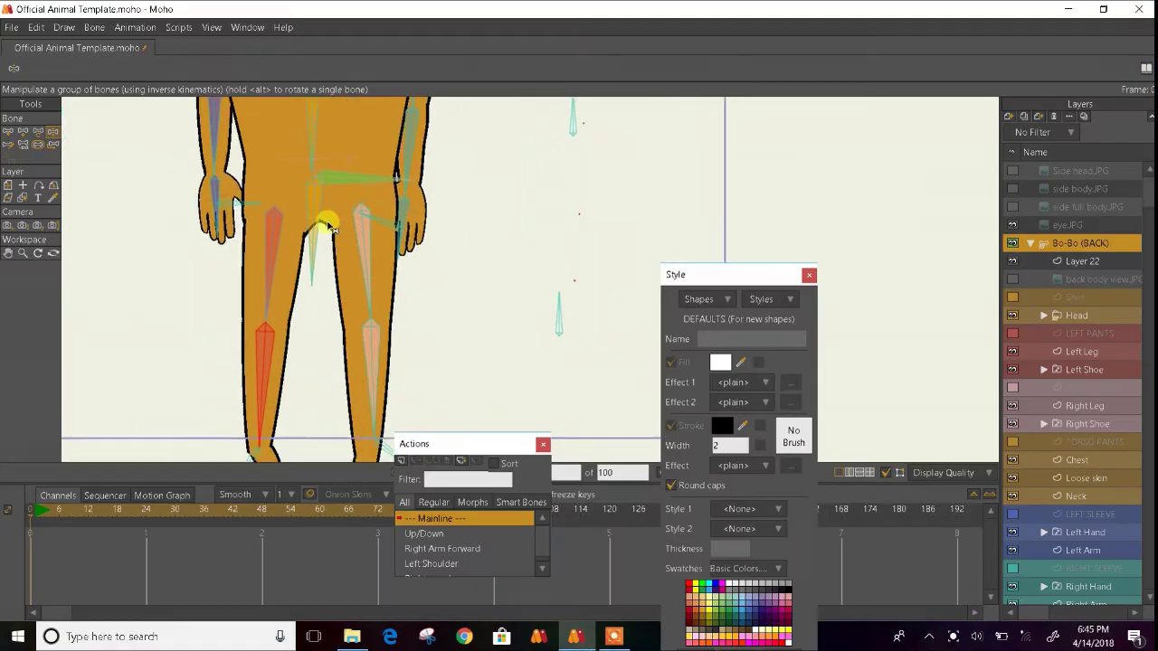
- Move the Style window clear of the canvas, then expand and select the Left Shoe group of Bo-Bo (BACK)
drag(331, 228, 445, 277)
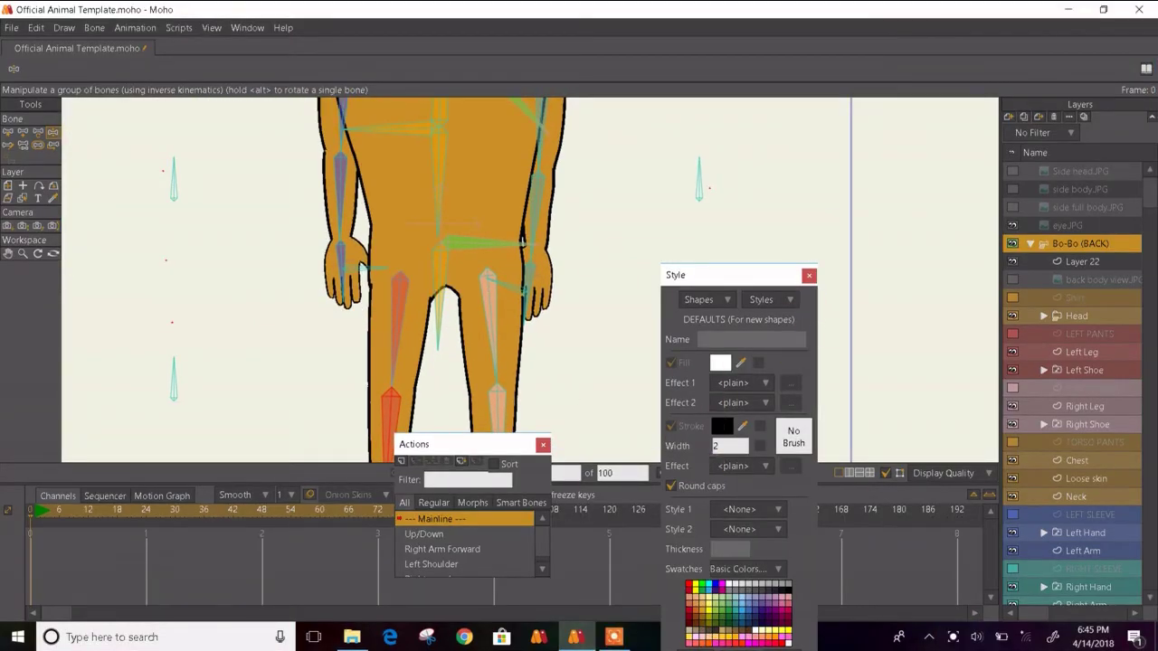
drag(771, 275, 821, 565)
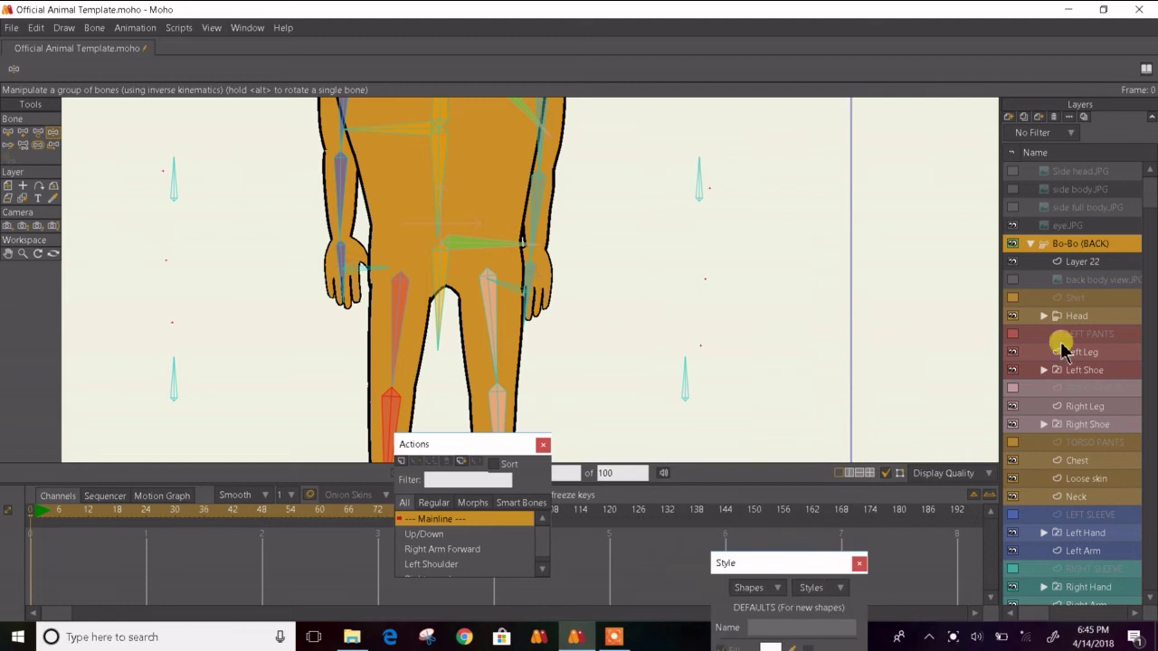
drag(613, 228, 543, 51)
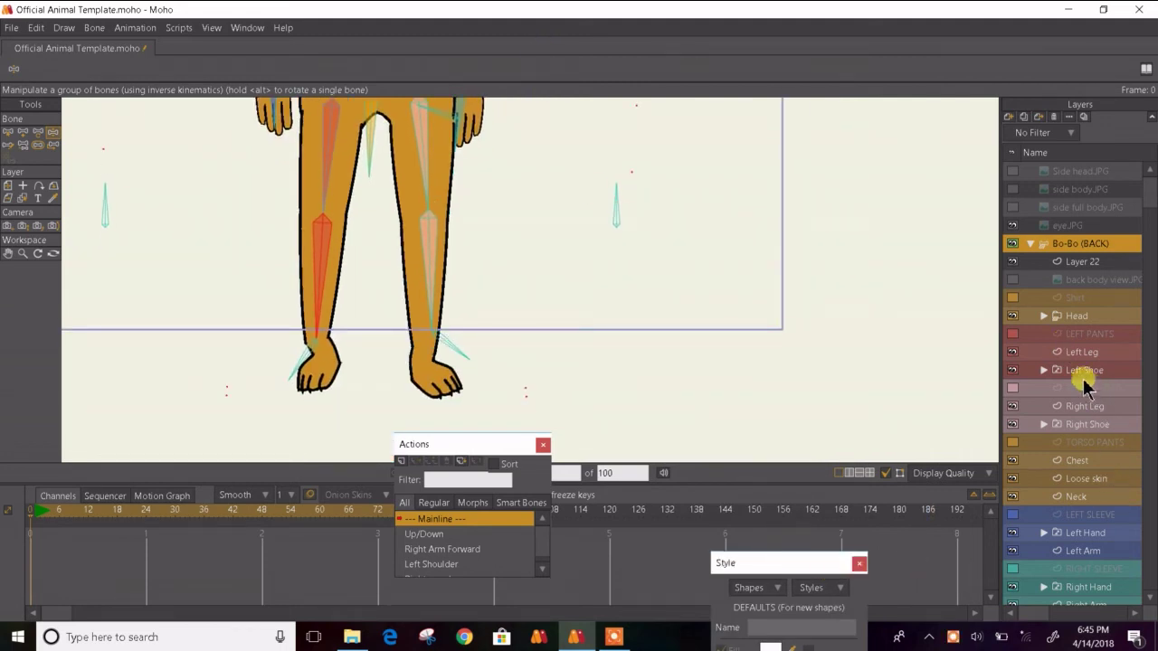
click(1044, 370)
click(1085, 373)
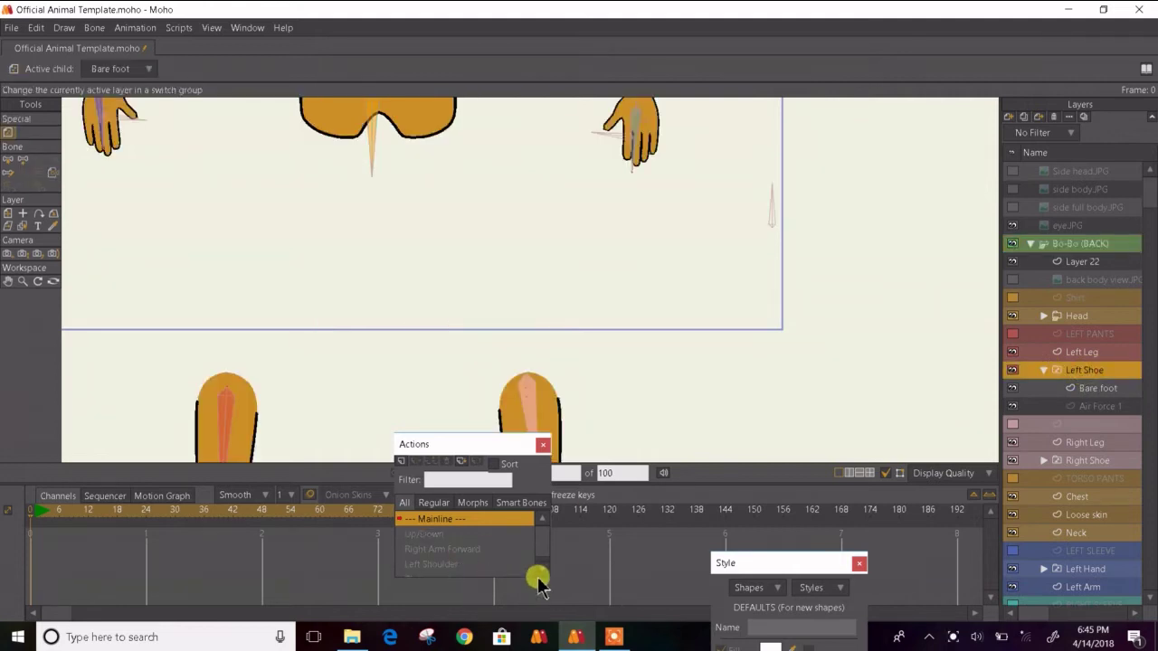
- Find the Left shoe turn action and activate it for the Left Shoe layer
drag(446, 360, 440, 94)
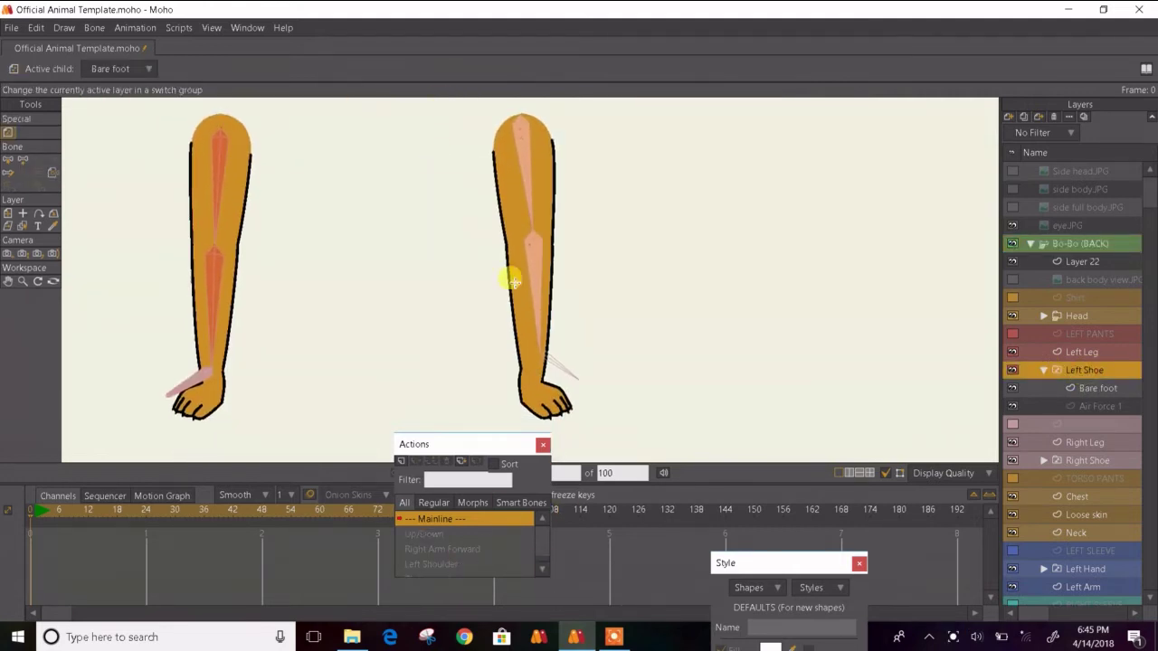
scroll(545, 568, down, 6)
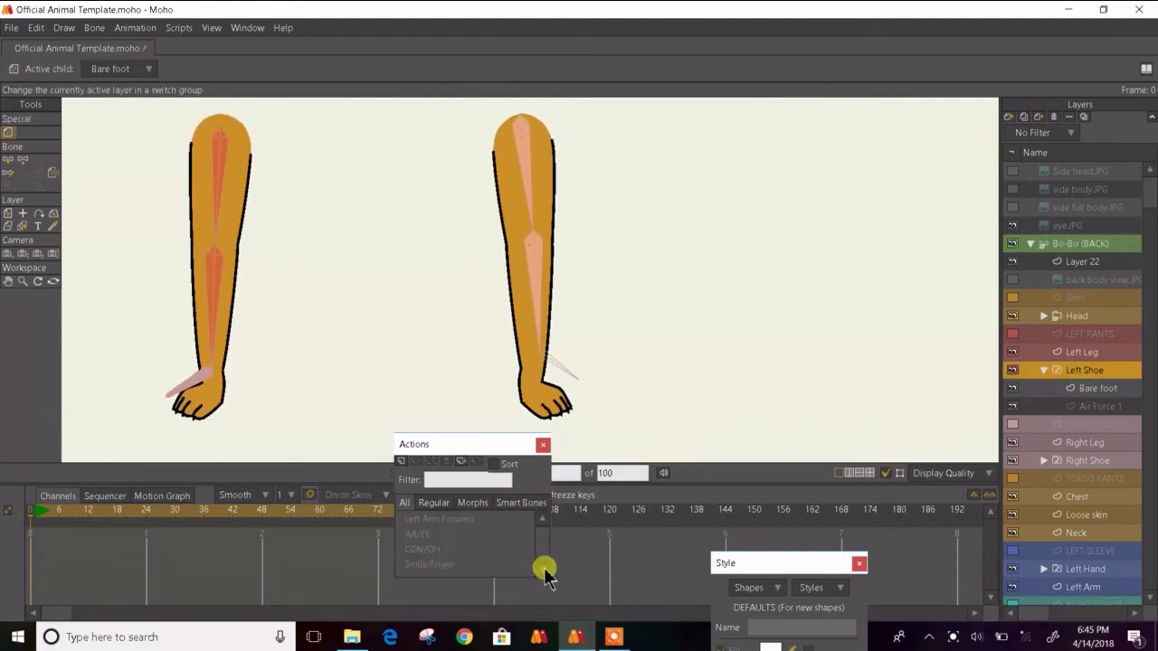
click(545, 568)
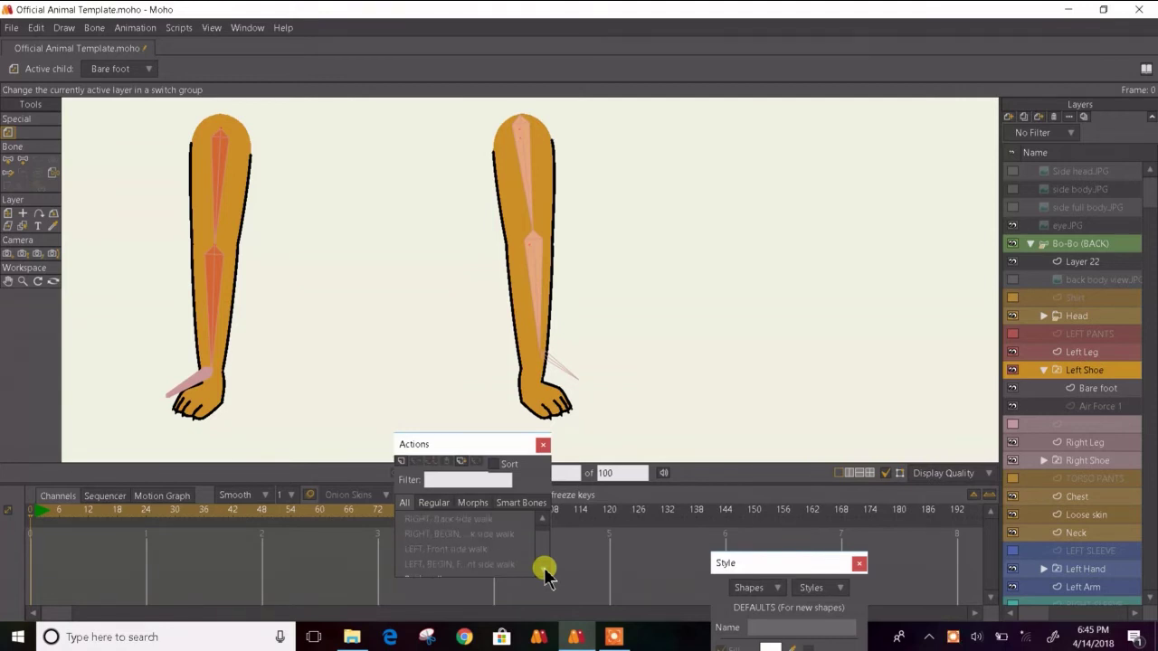
click(541, 519)
scroll(539, 523, up, 3)
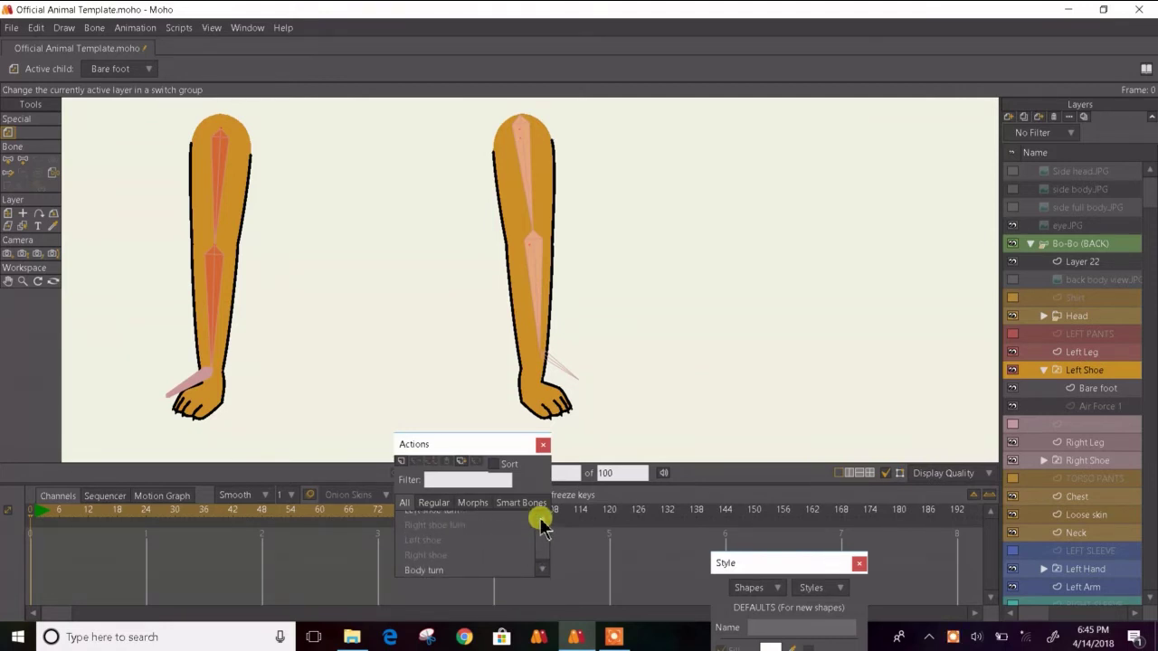
click(475, 556)
double_click(475, 556)
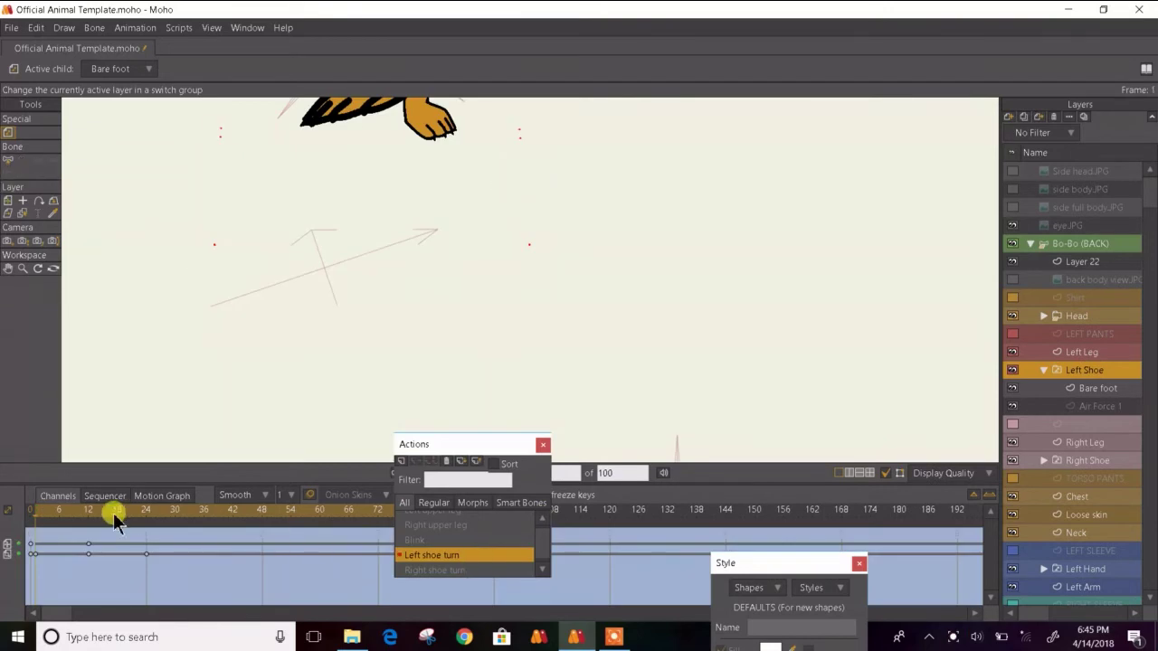
- Inspect the feet at frame 12 of the Left shoe turn action and select the Left Shoe's starting keyframes at frame 0
click(91, 517)
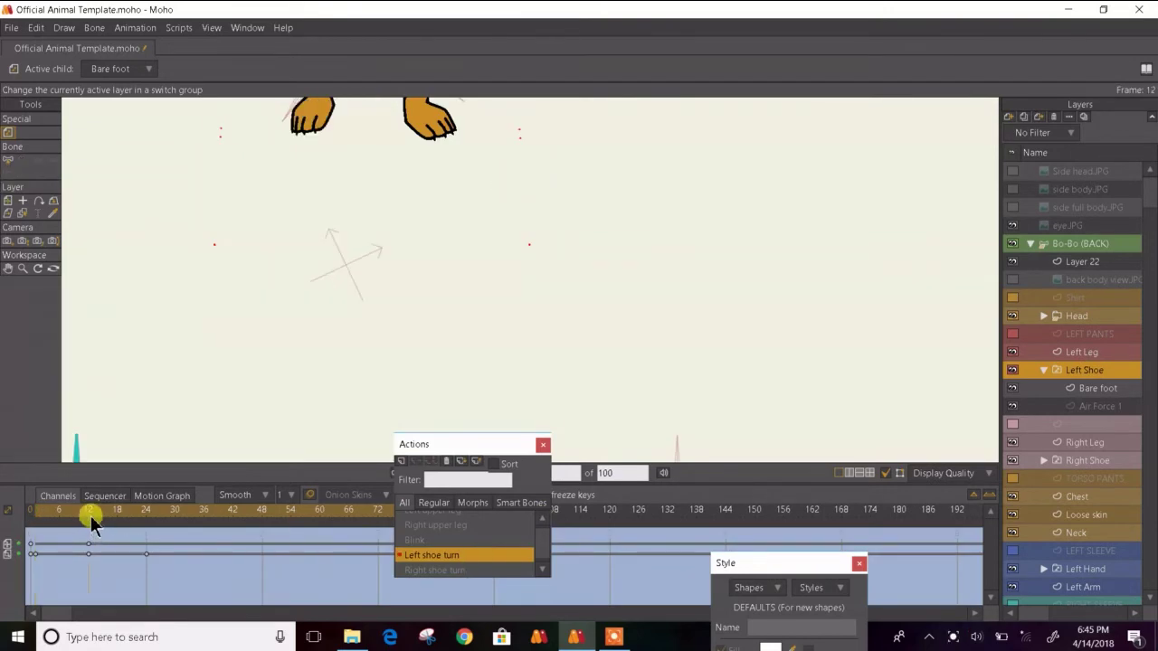
click(30, 546)
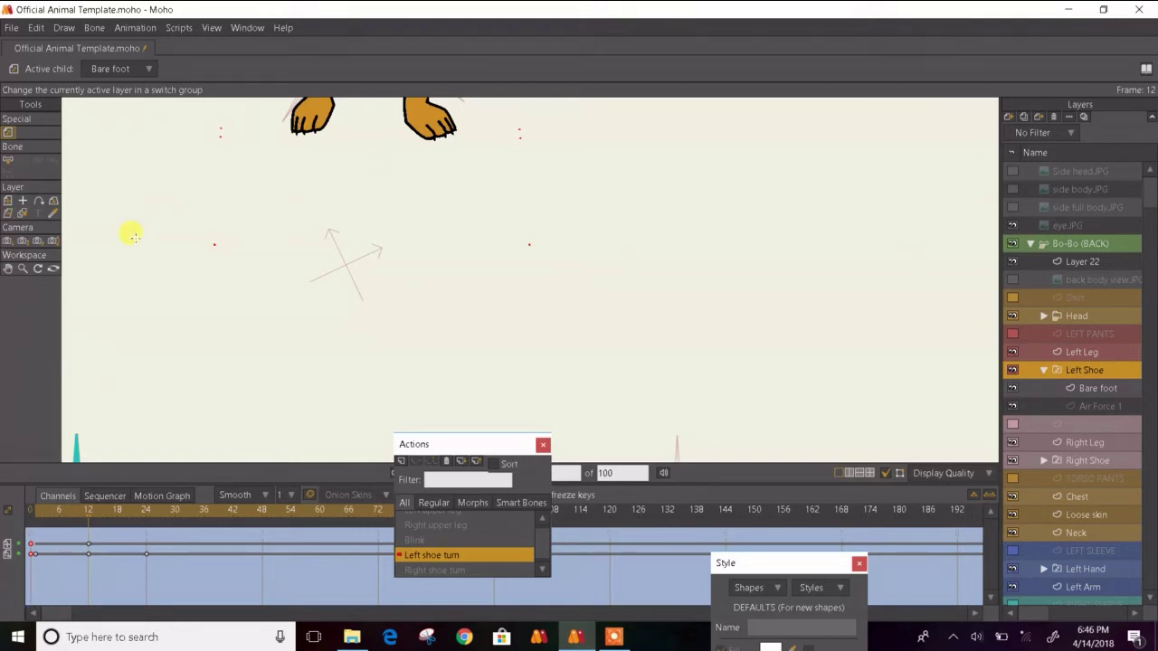
drag(299, 265, 280, 356)
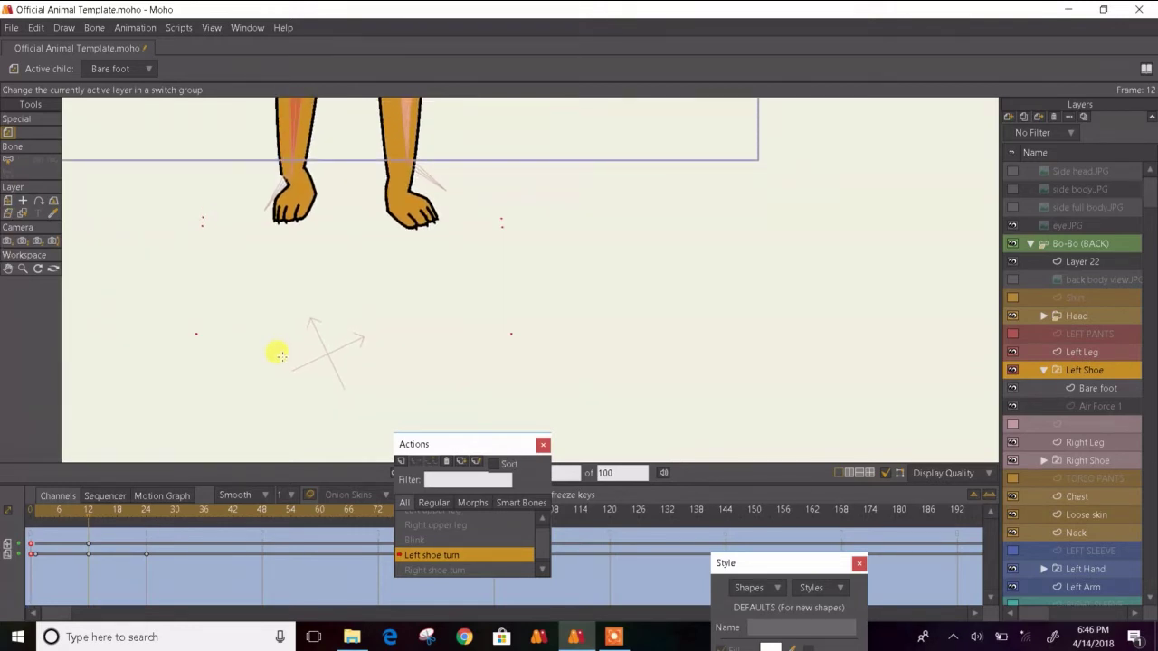
scroll(530, 328, down, 2)
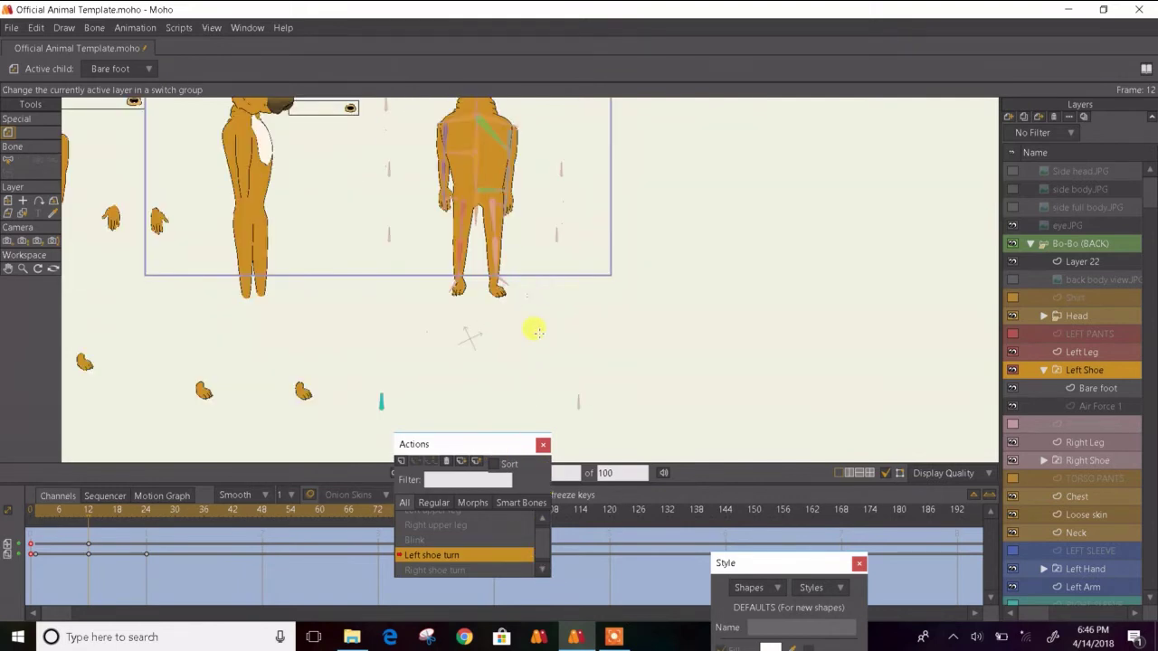
drag(531, 329, 423, 276)
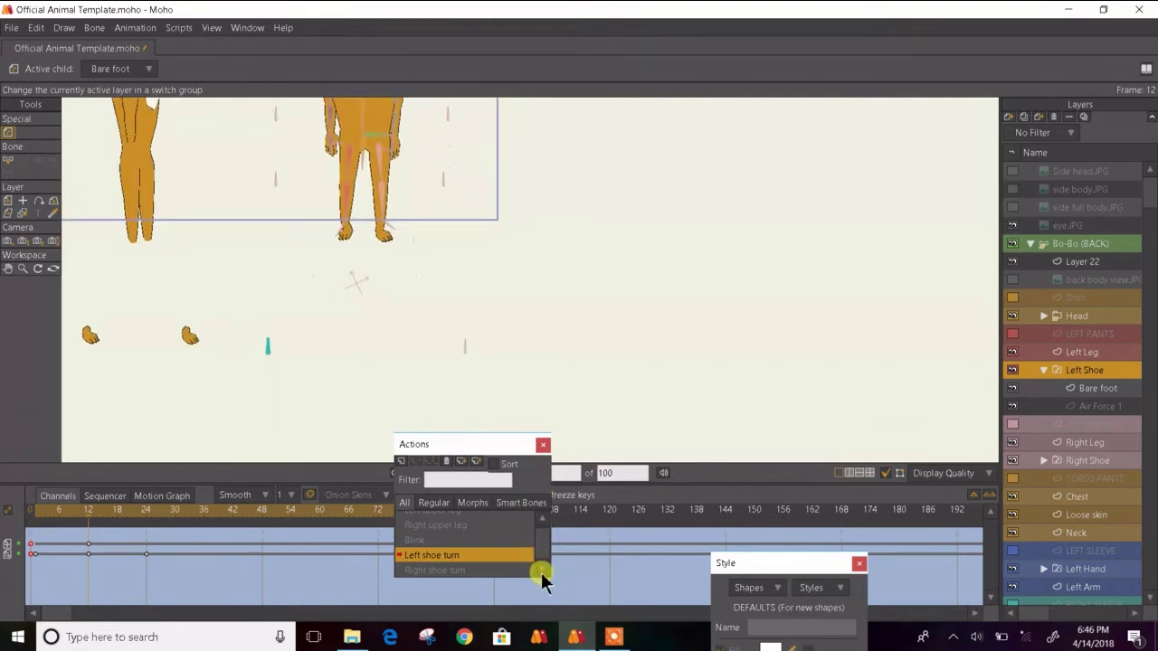
- Activate the Body turn action, review the character's pose from frame 1 to frame 12, and select the Left Shoe's starting keyframes
scroll(546, 574, down, 3)
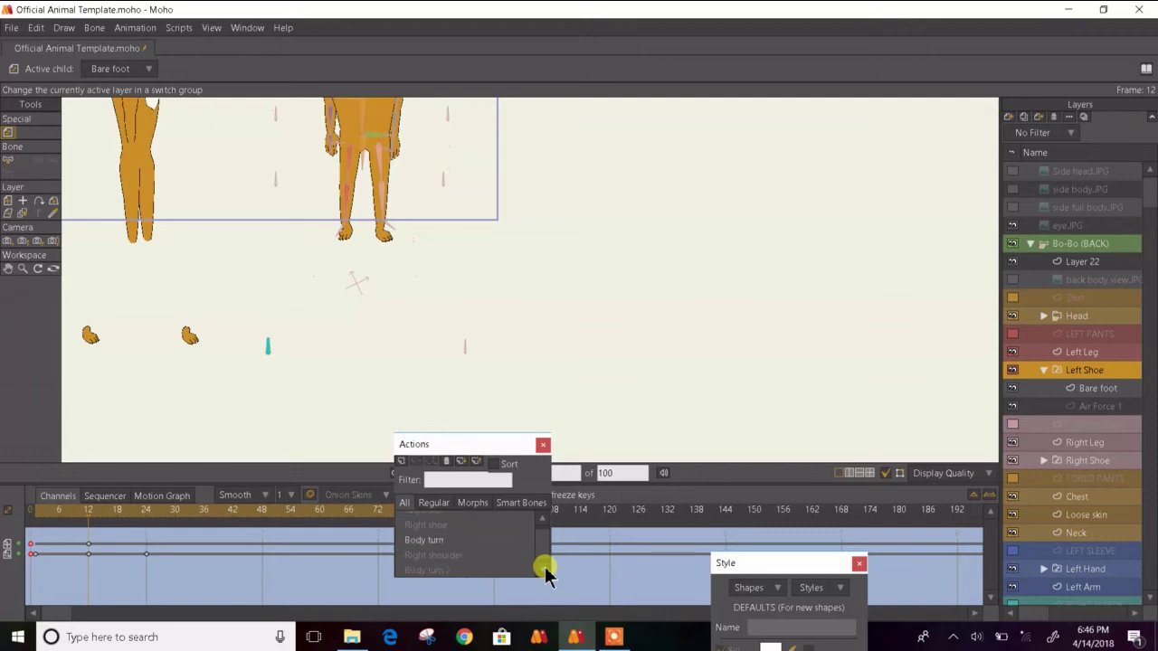
click(489, 528)
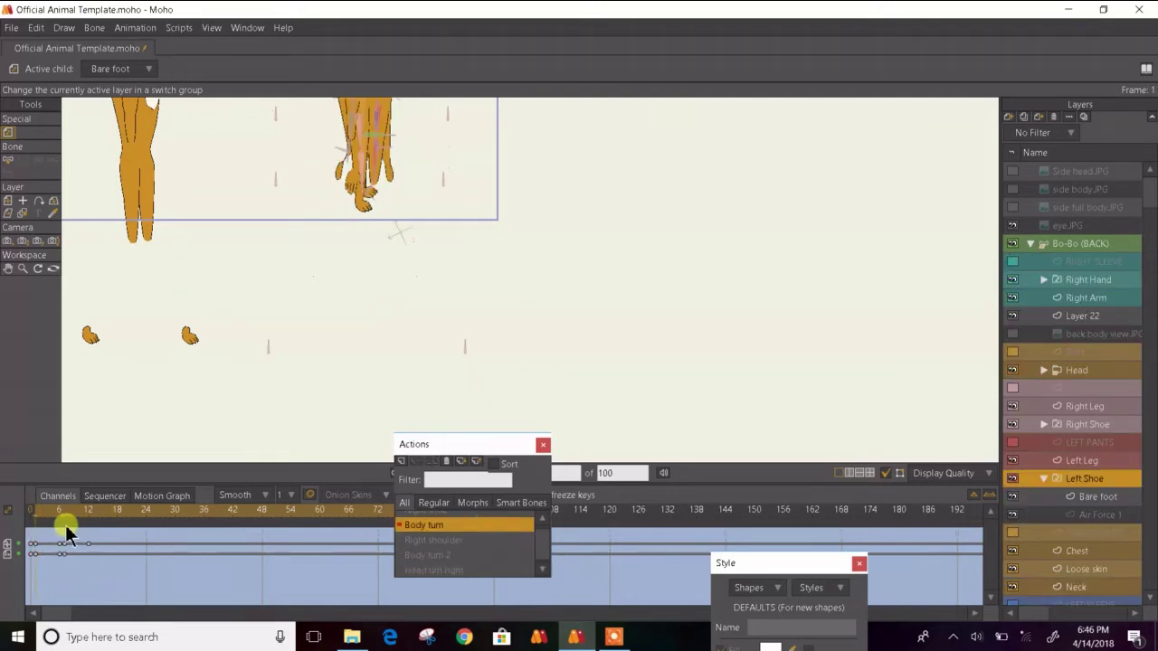
drag(90, 520, 88, 516)
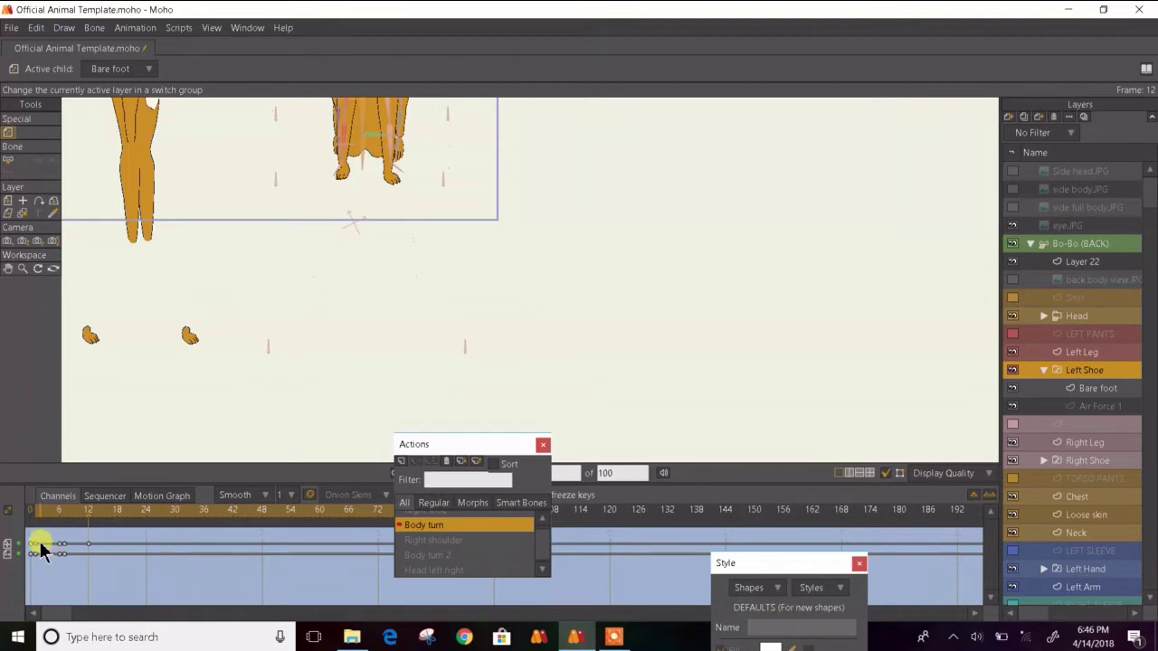
drag(314, 320, 157, 443)
drag(136, 462, 195, 402)
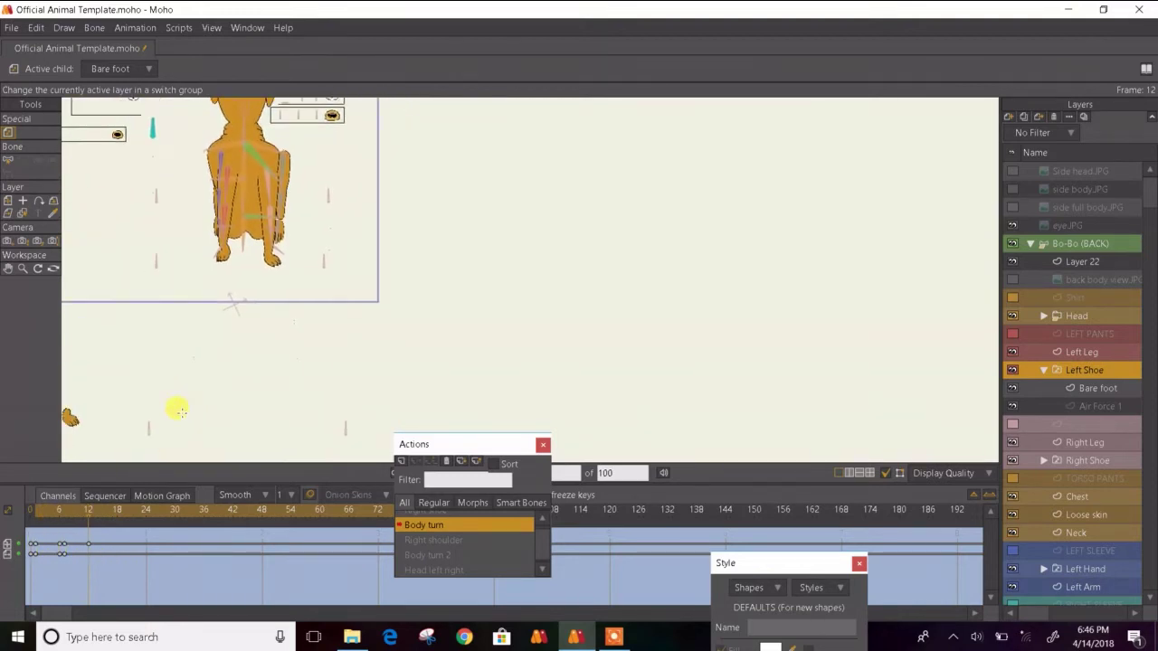
click(37, 516)
drag(38, 521, 91, 522)
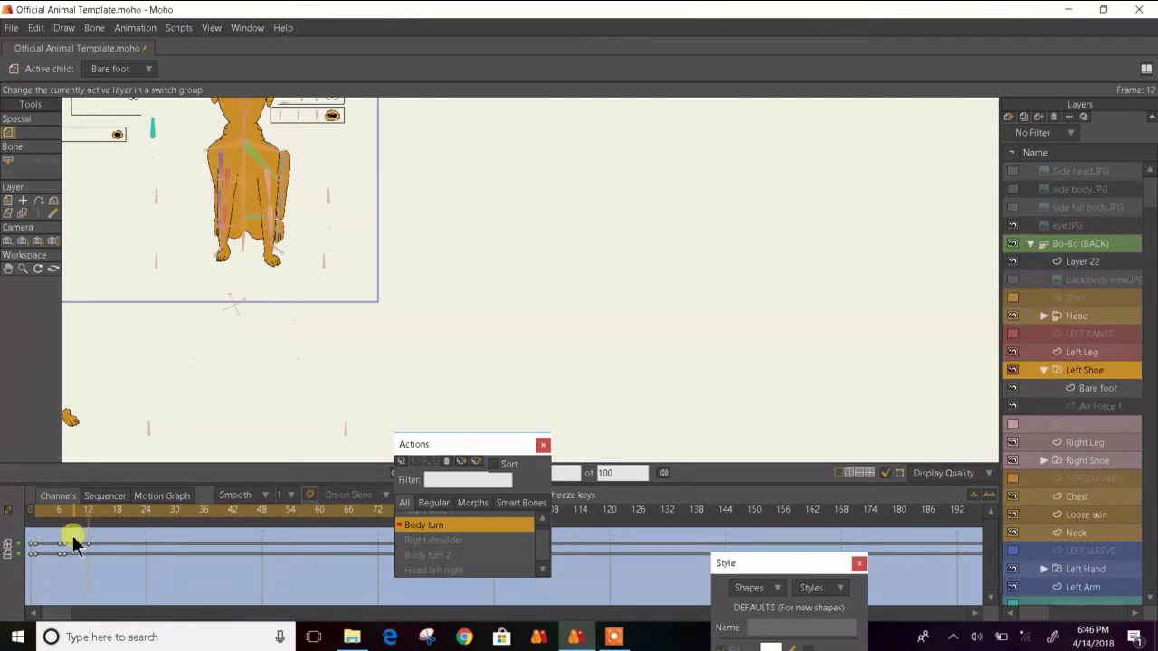
drag(30, 541, 13, 586)
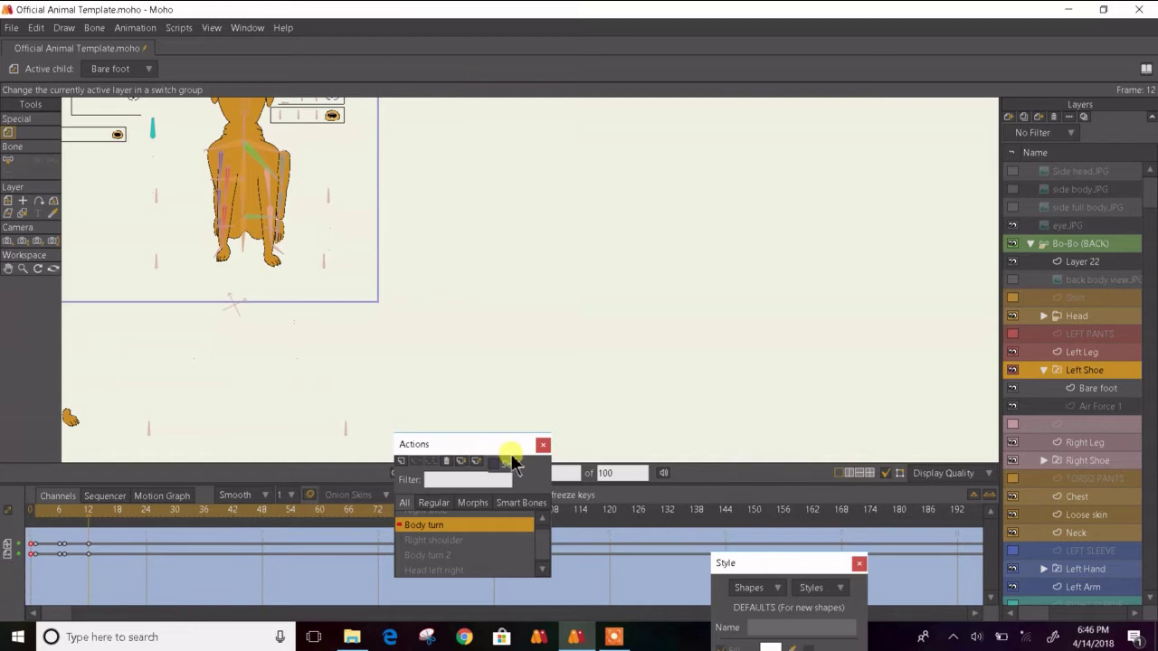
- Return to the Mainline, select the Left Shoe's Bare foot layer, and look through its action list
scroll(543, 575, down, 5)
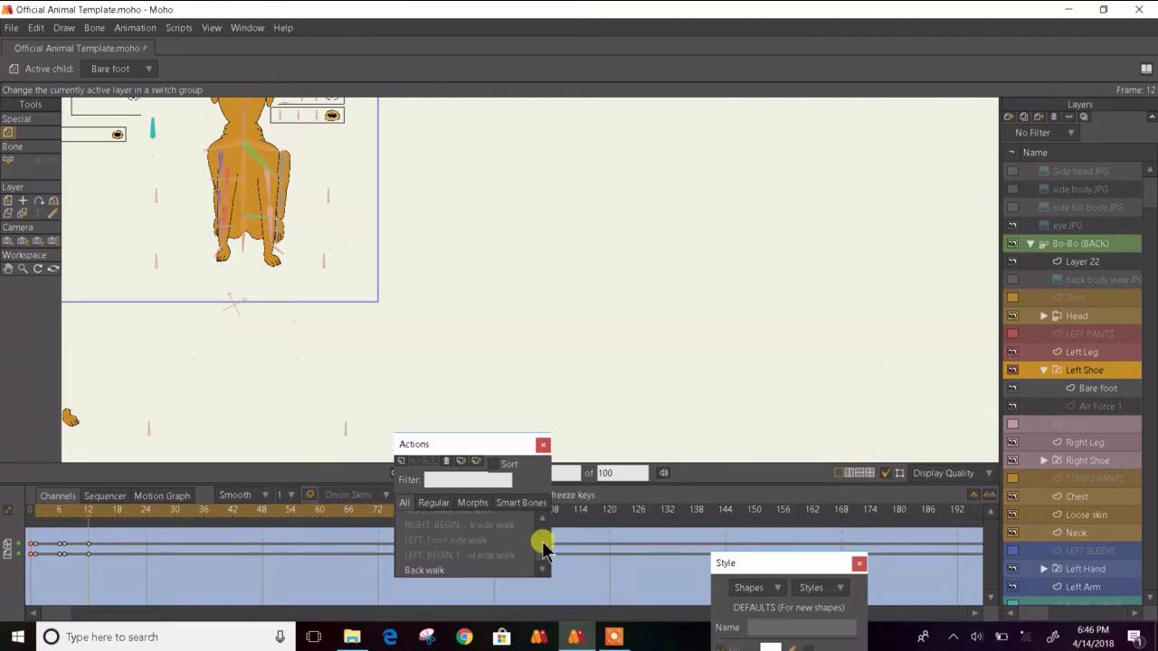
scroll(534, 529, up, 5)
click(514, 521)
double_click(514, 522)
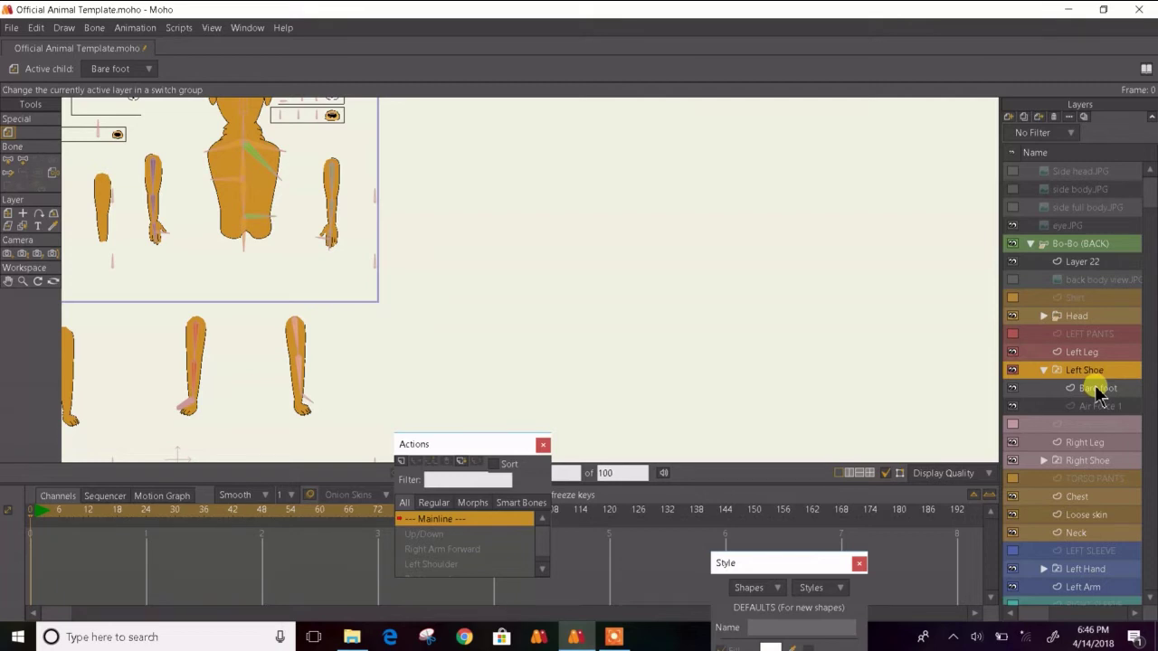
click(1097, 389)
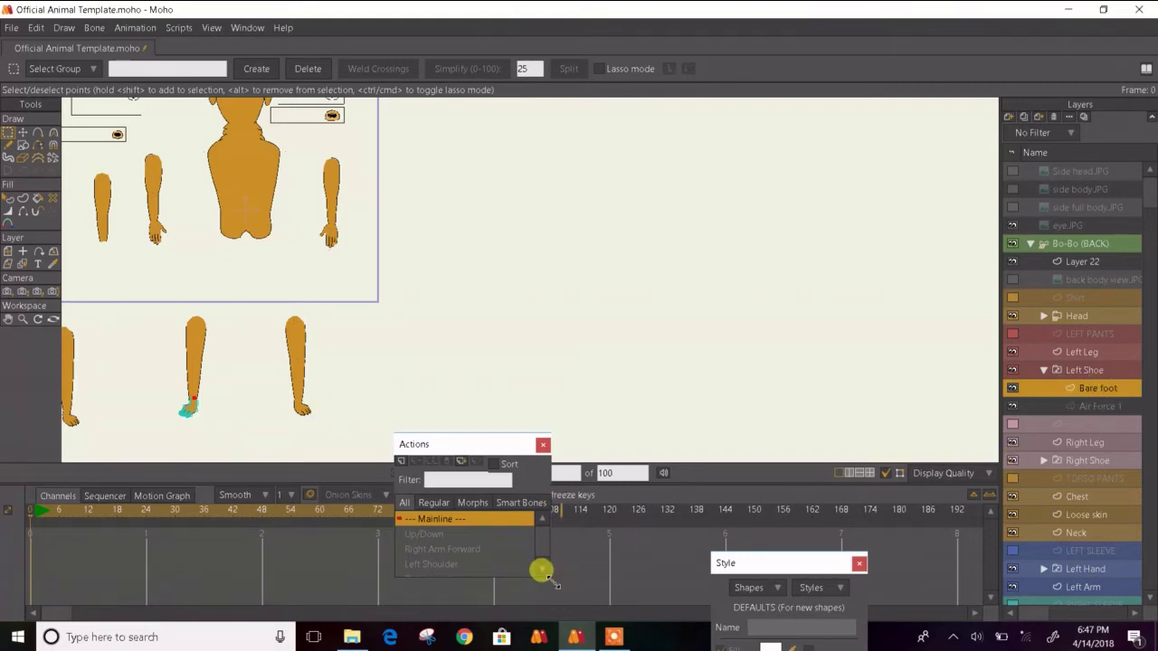
scroll(545, 574, down, 2)
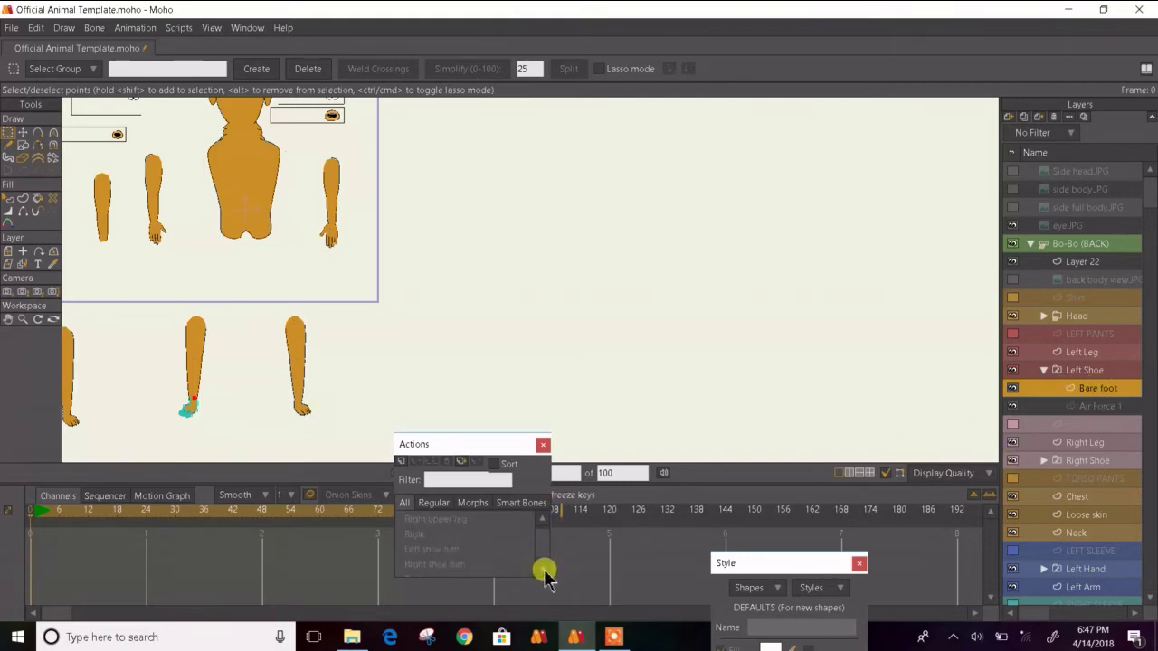
scroll(546, 573, down, 2)
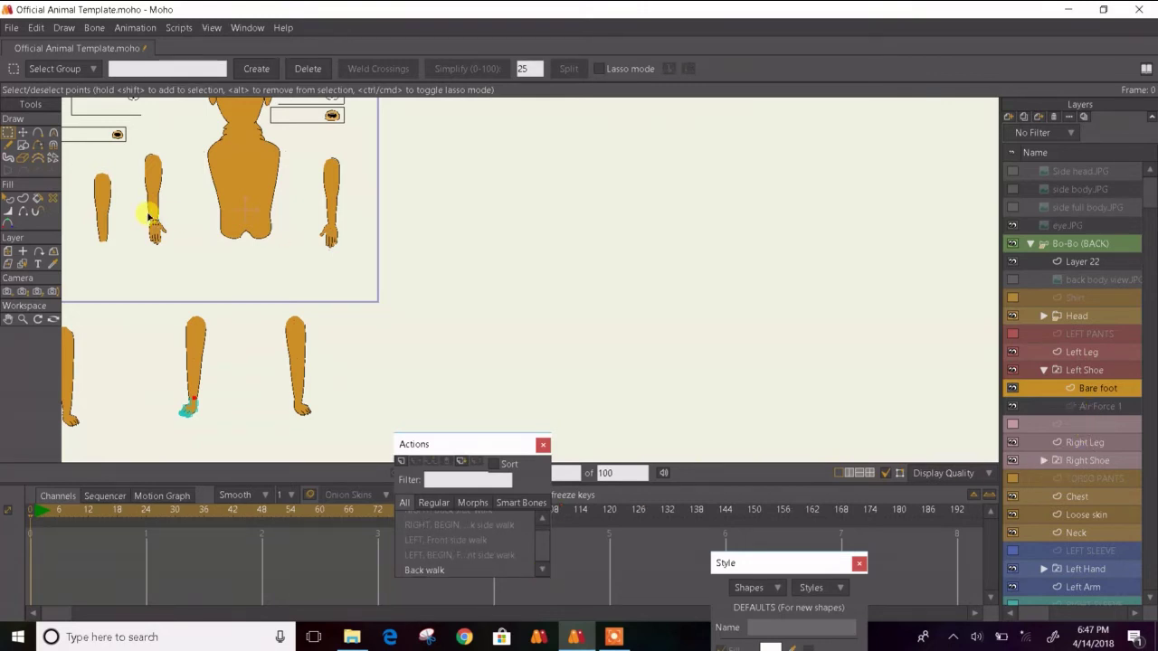
- Select the Bo-Bo (BACK) bone layer and compare the left foot's fit at the ankle between the separated layout and the Manipulate Bones pose
click(1068, 244)
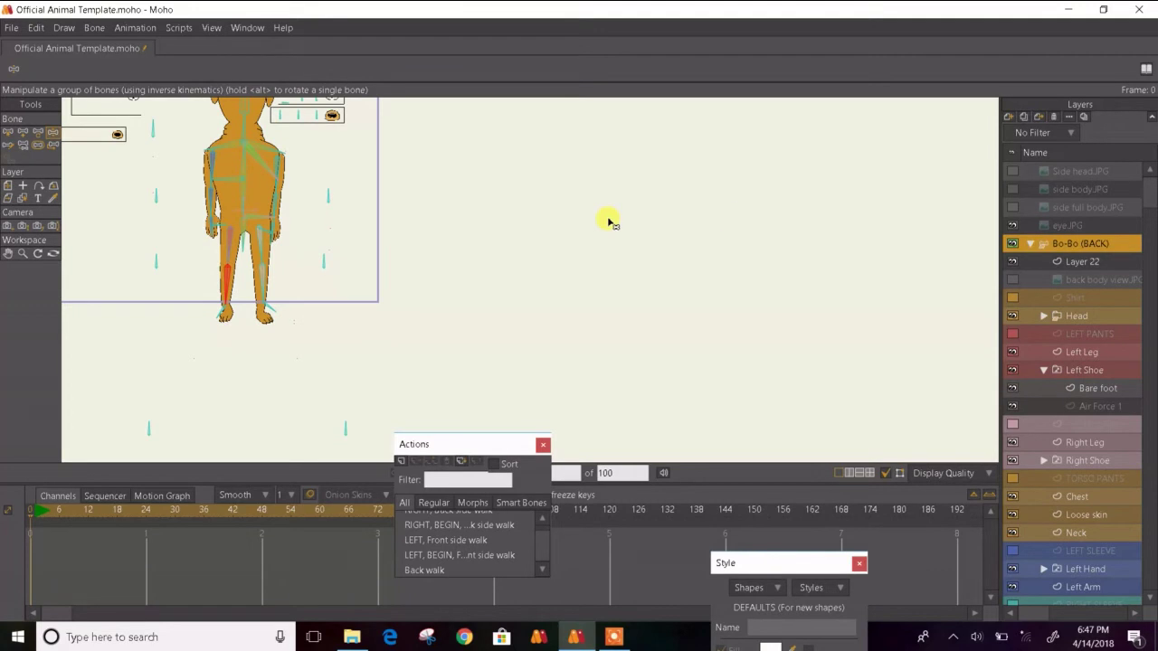
click(7, 132)
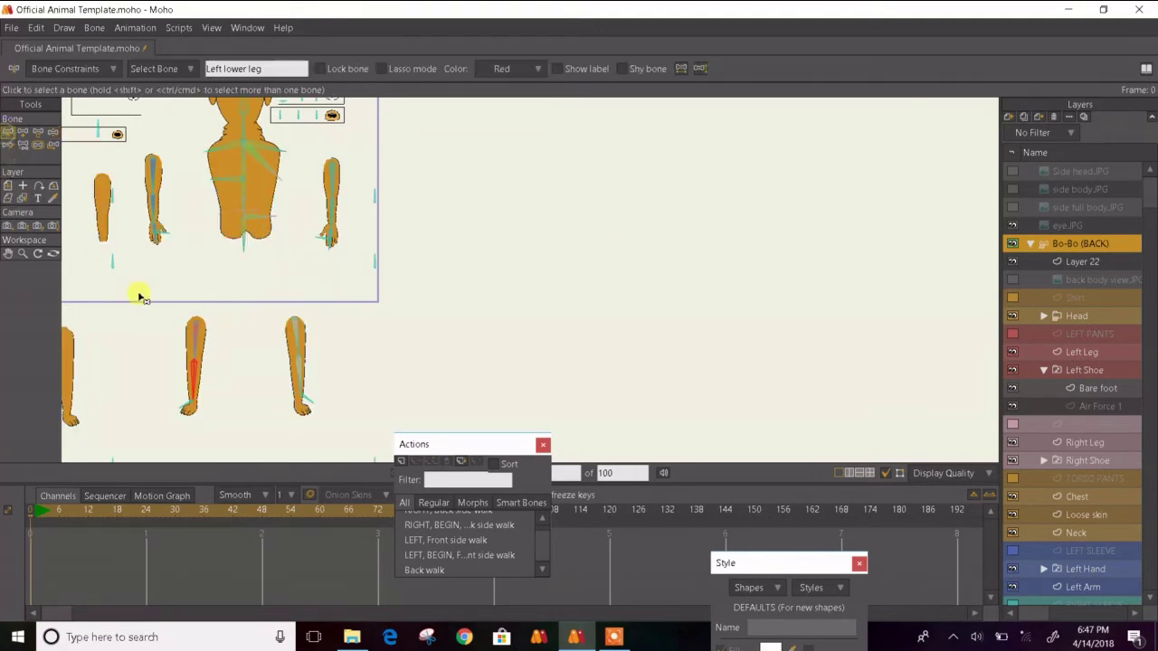
scroll(159, 422, up, 8)
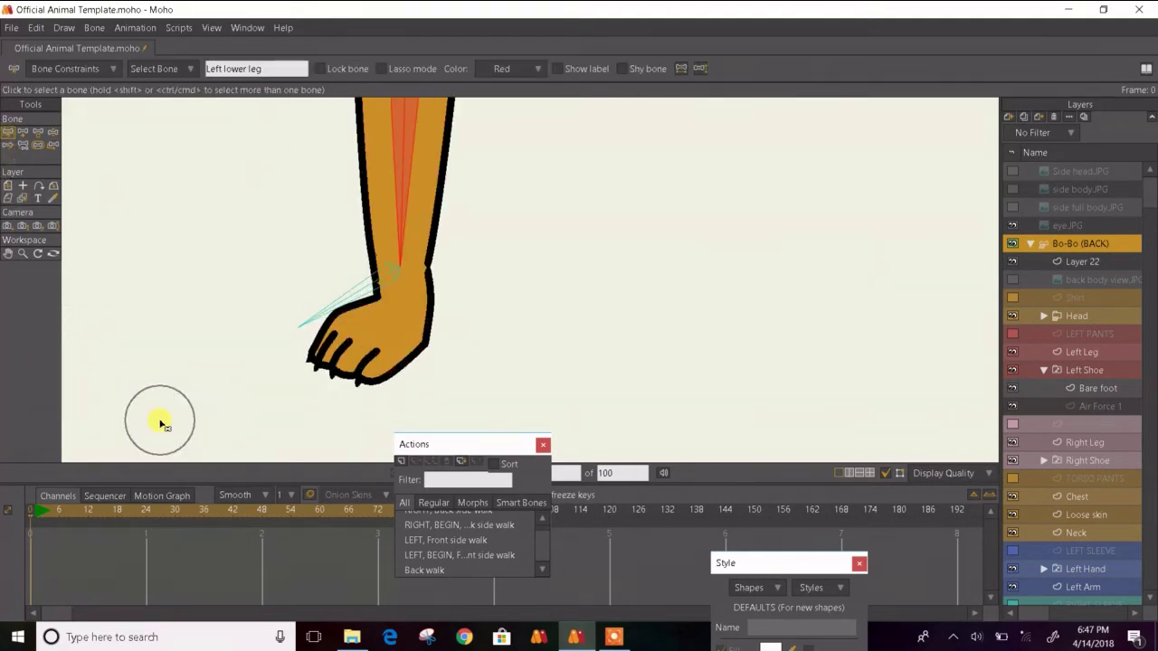
scroll(486, 276, down, 3)
scroll(483, 271, up, 2)
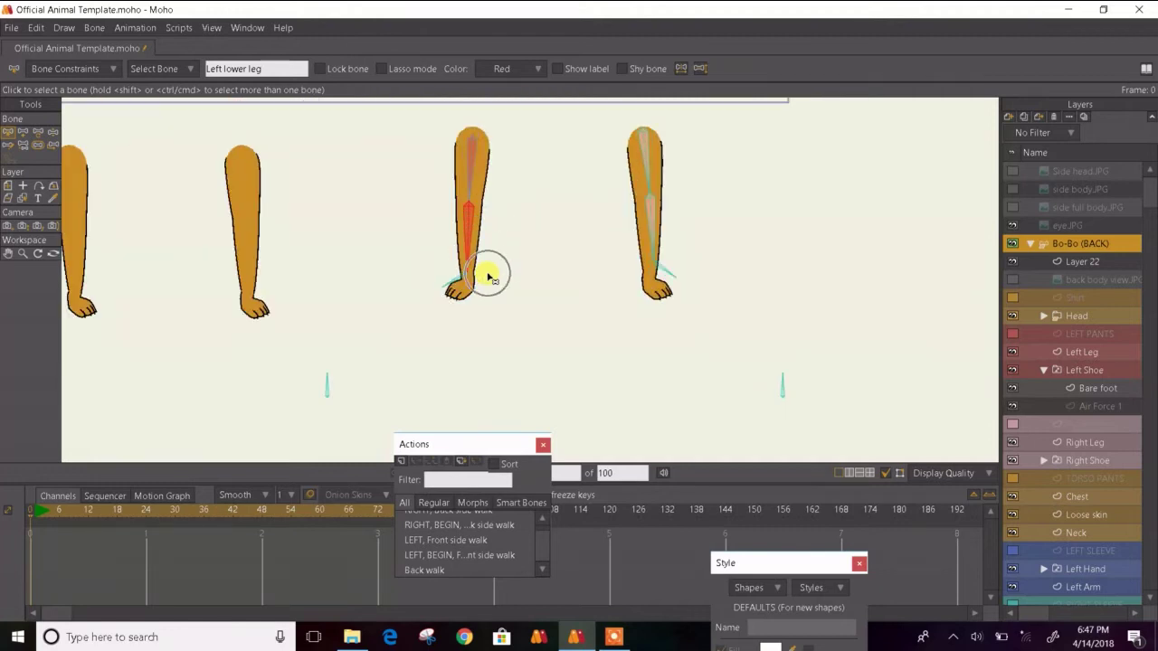
drag(357, 316, 324, 359)
click(68, 139)
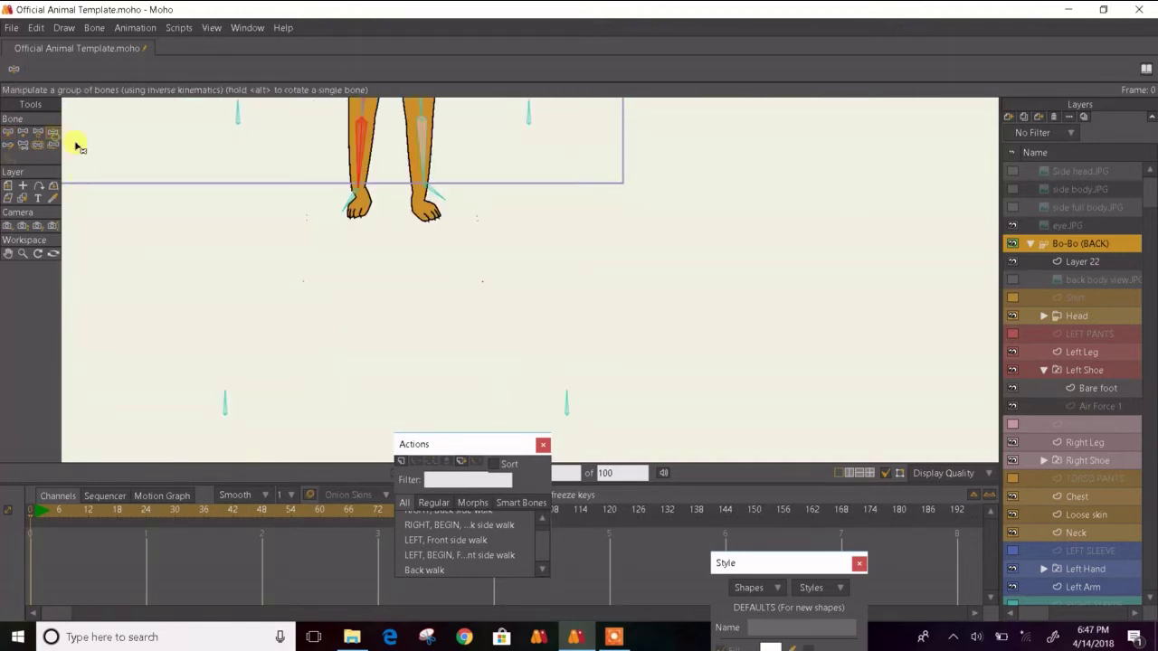
scroll(356, 204, up, 2)
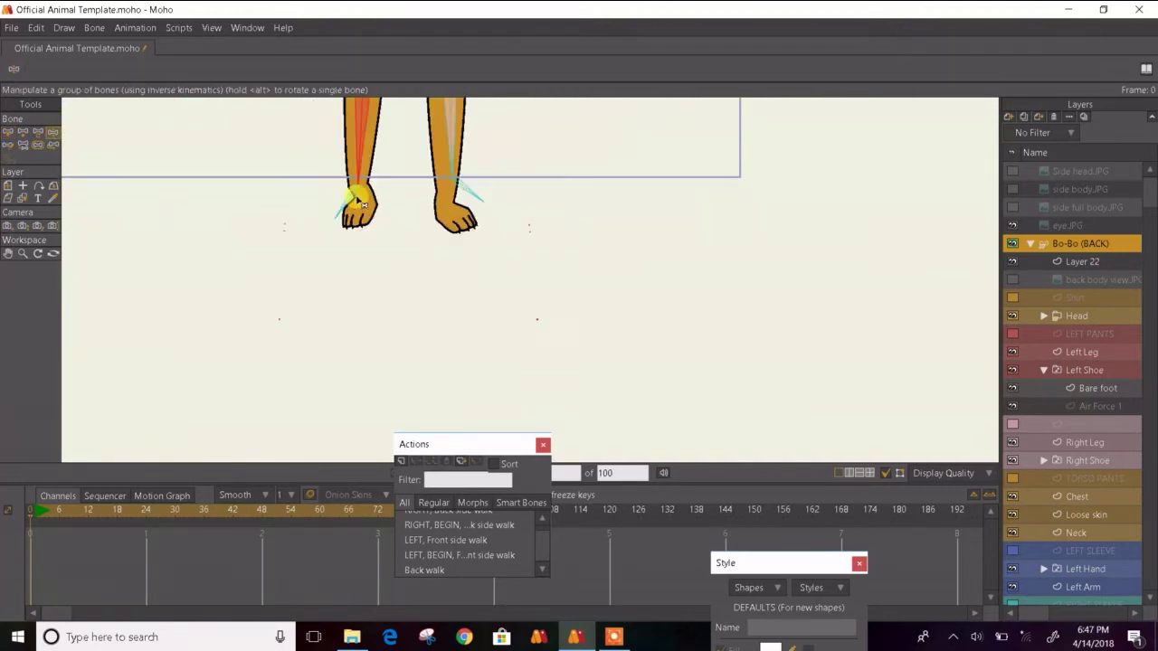
click(9, 131)
drag(265, 301, 241, 155)
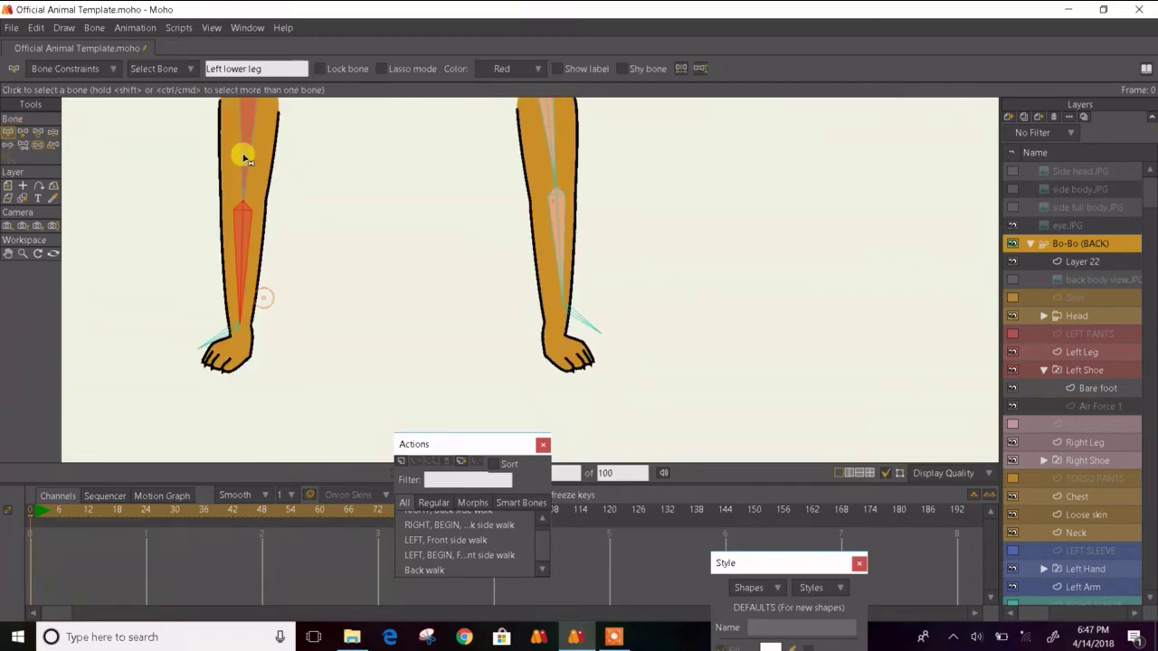
- Delete the existing left foot bone and check the assembled legs in the Manipulate Bones pose
click(219, 336)
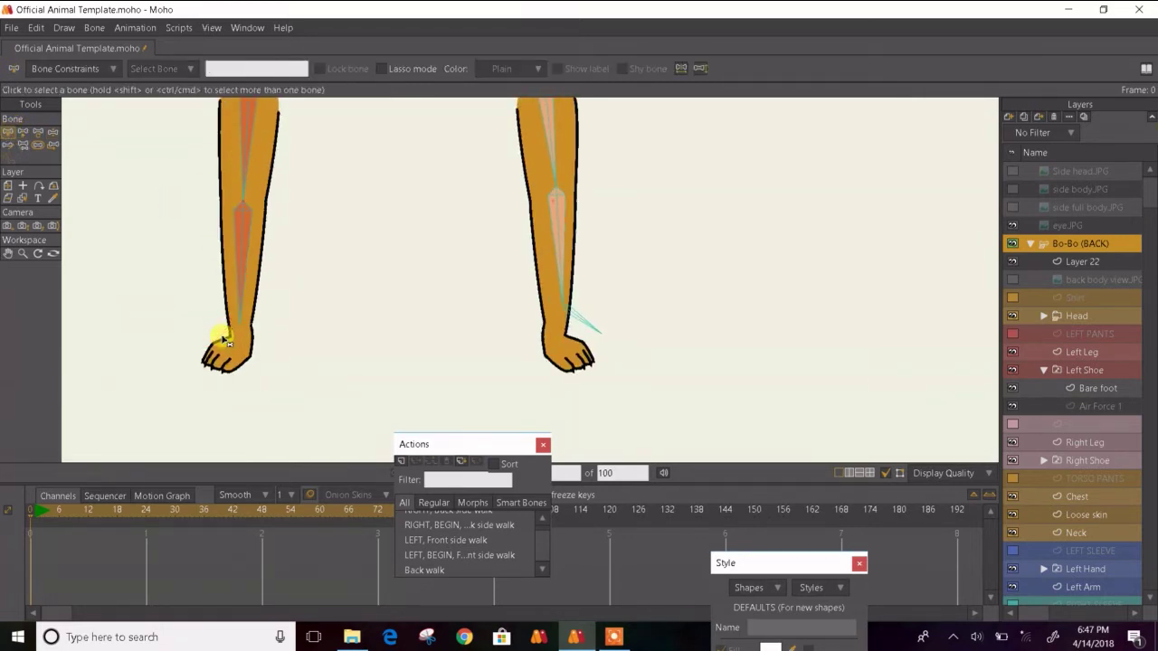
click(52, 132)
scroll(473, 235, down, 3)
drag(473, 235, 370, 314)
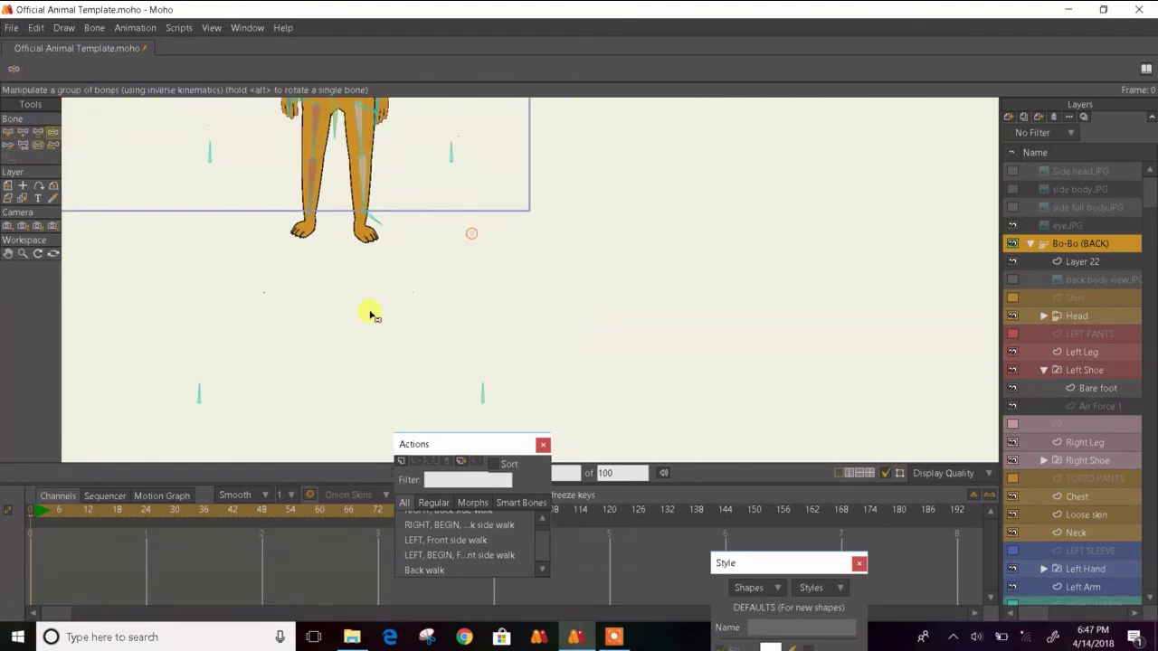
- Add a new child bone to the left lower leg bone, running from the ankle outward over the left foot
click(11, 134)
click(28, 135)
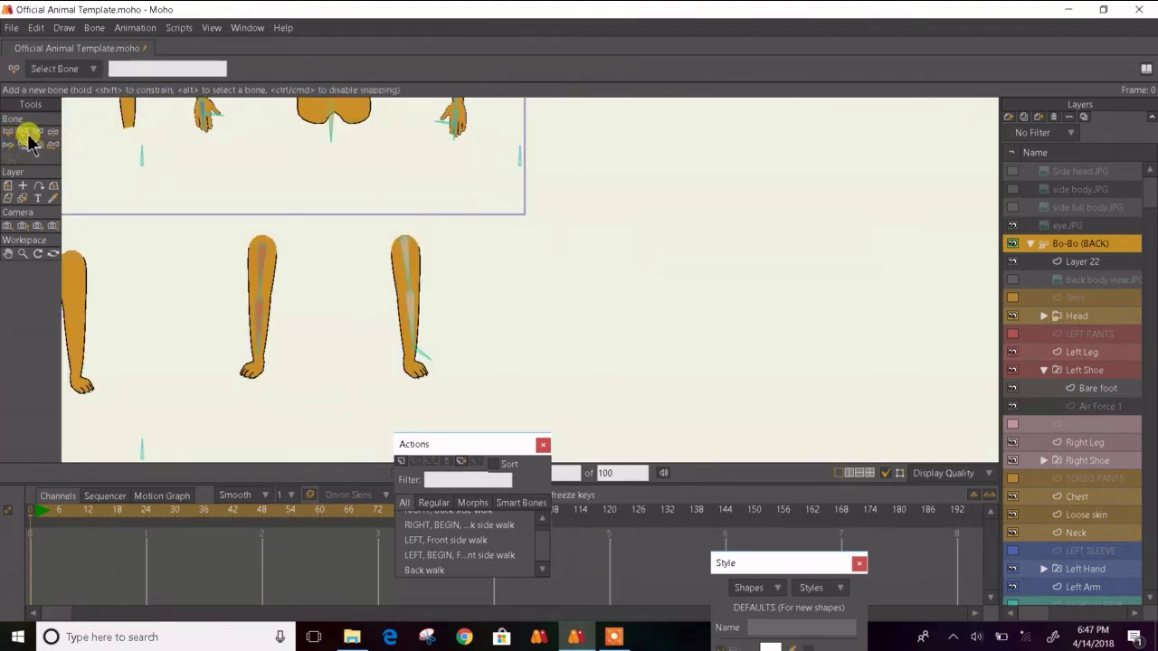
scroll(246, 406, up, 3)
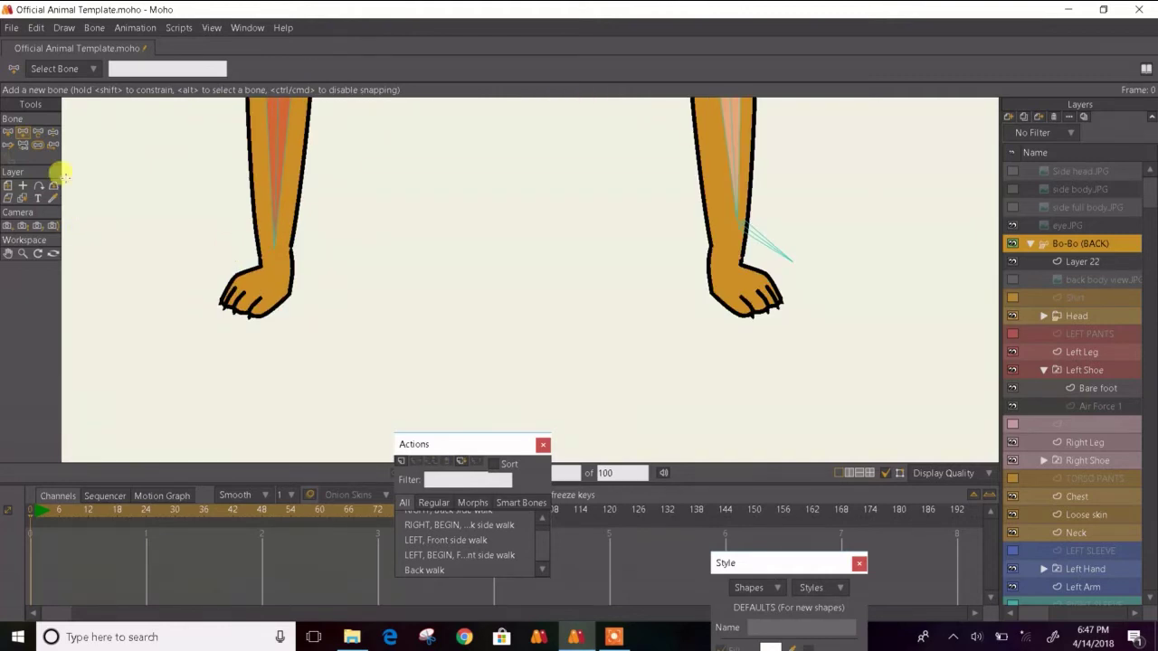
alt+click(277, 239)
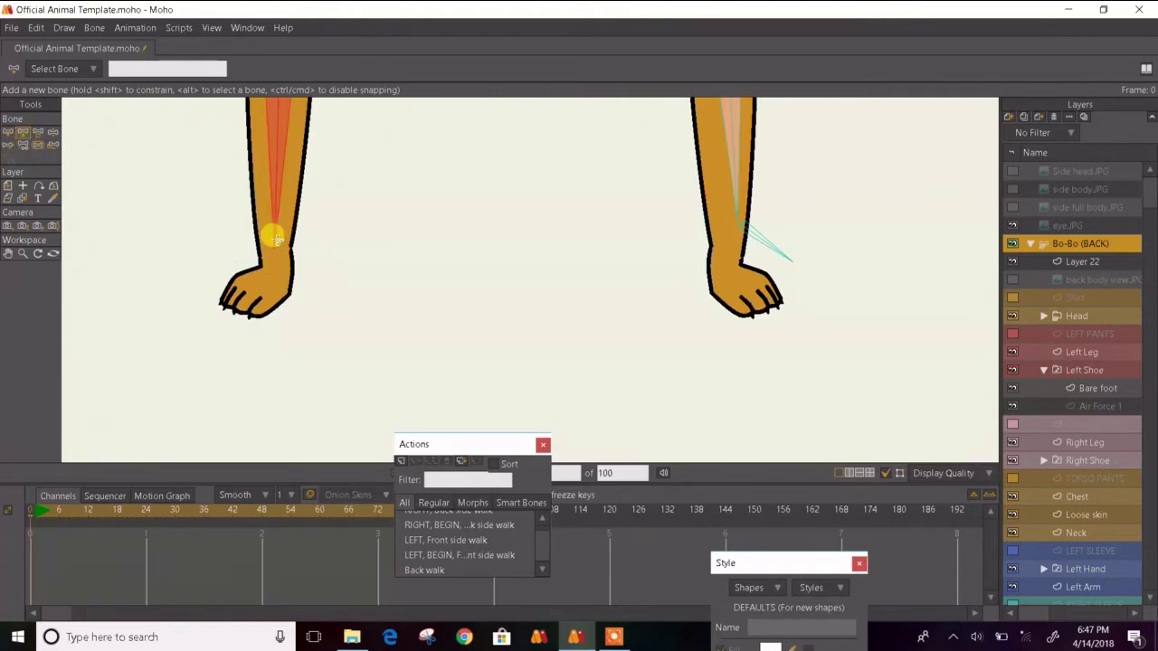
drag(270, 250, 223, 281)
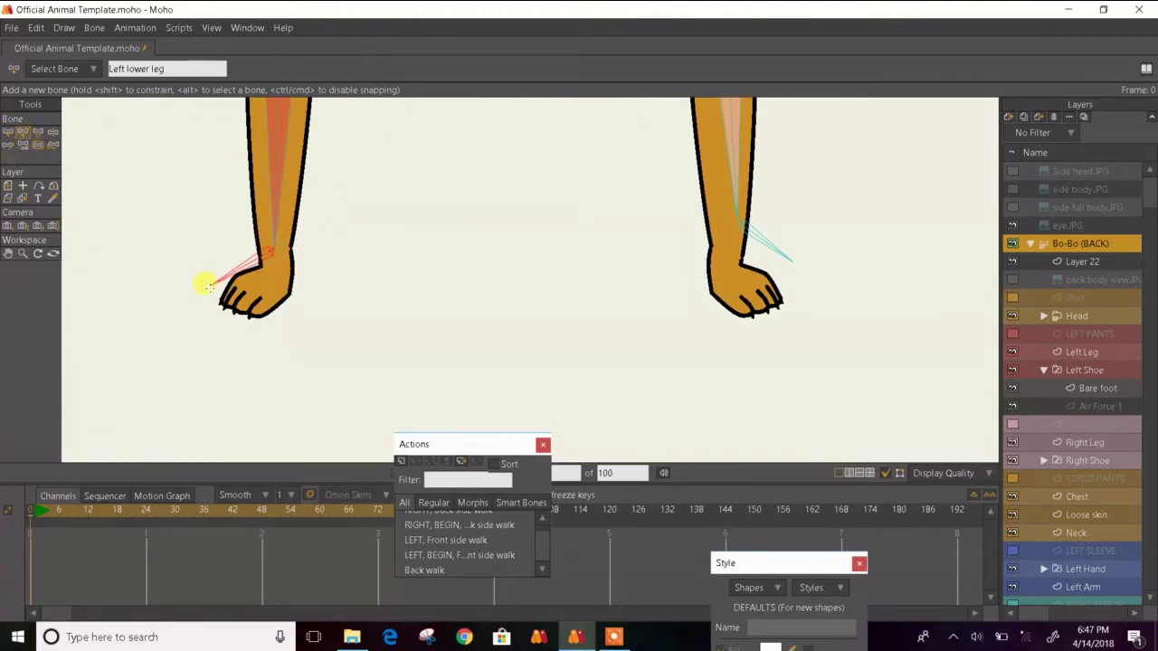
- Set the new left foot bone's strength to 0
click(38, 145)
scroll(399, 250, down, 3)
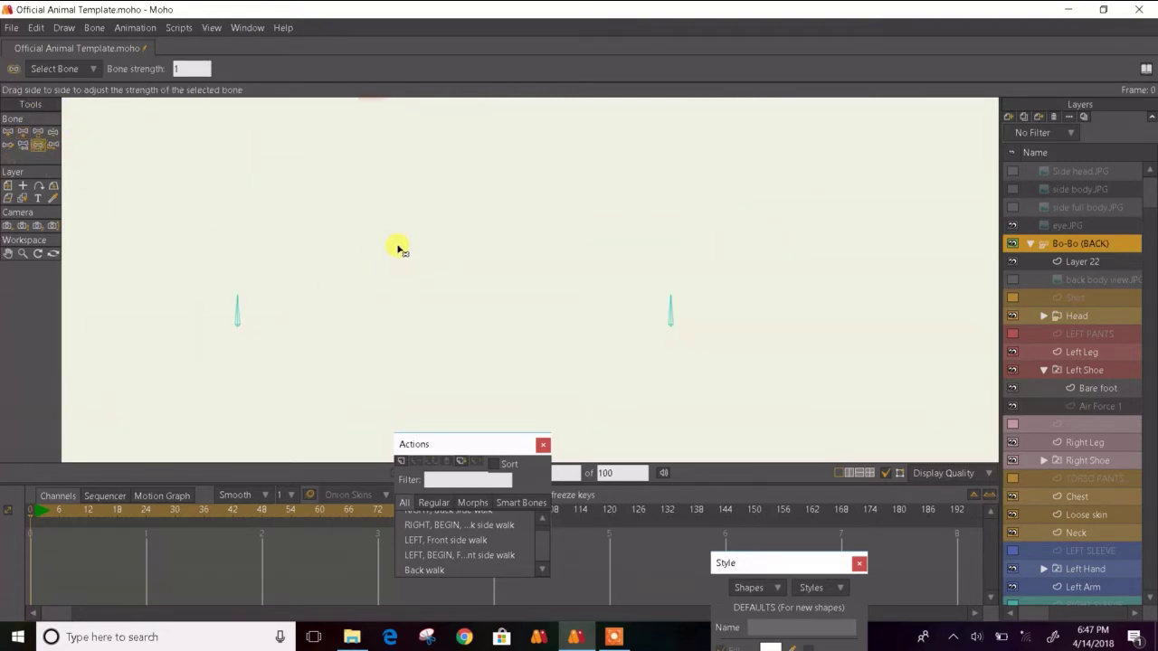
drag(399, 249, 292, 377)
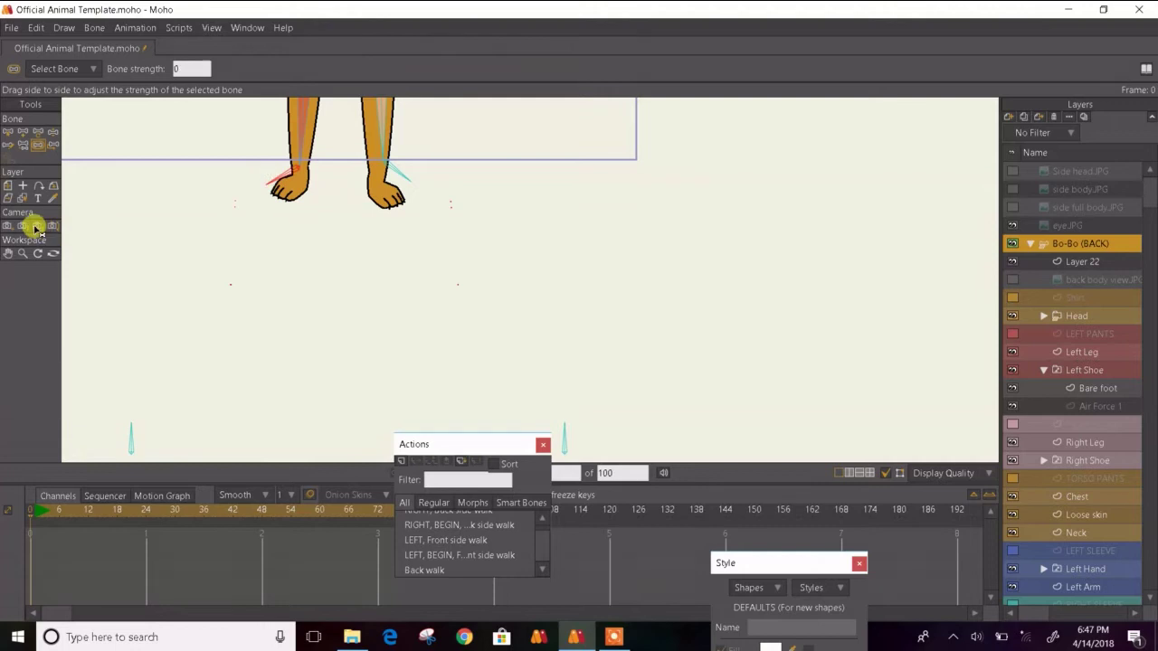
- Color the new foot bone Red and name it Left foot
click(7, 133)
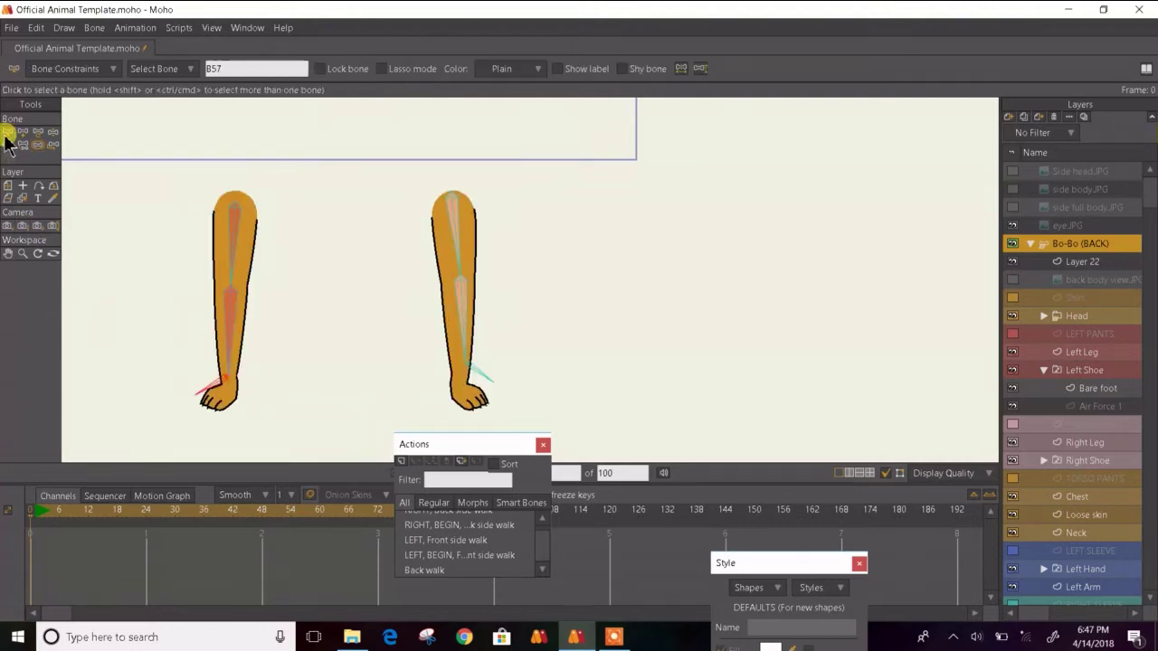
click(517, 70)
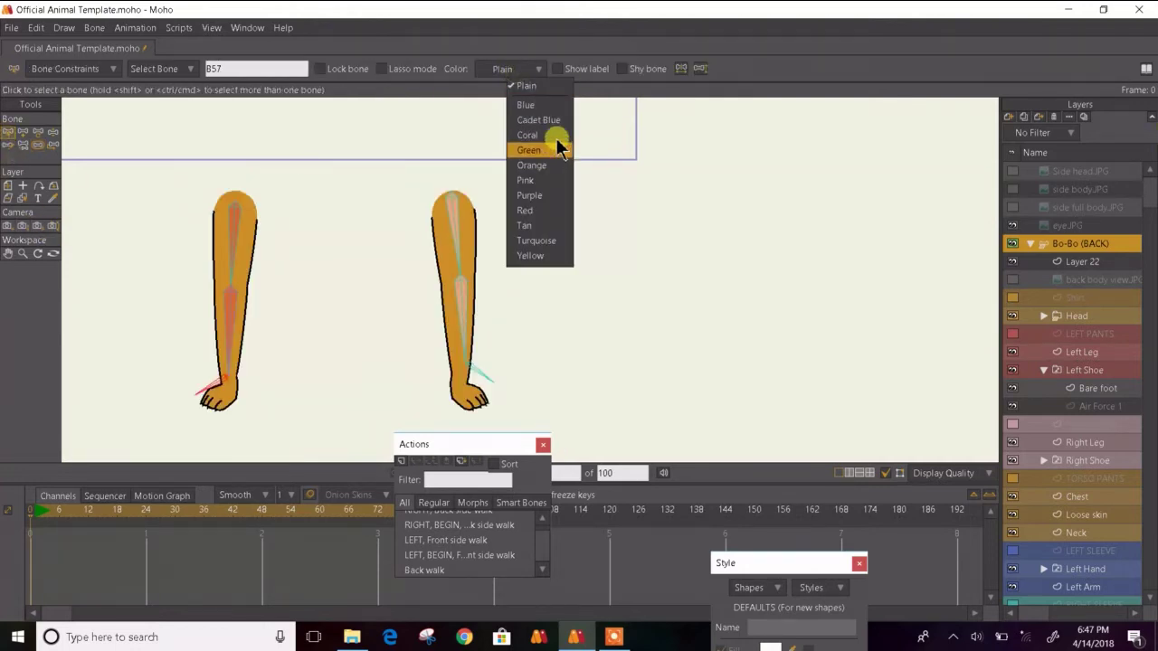
click(532, 210)
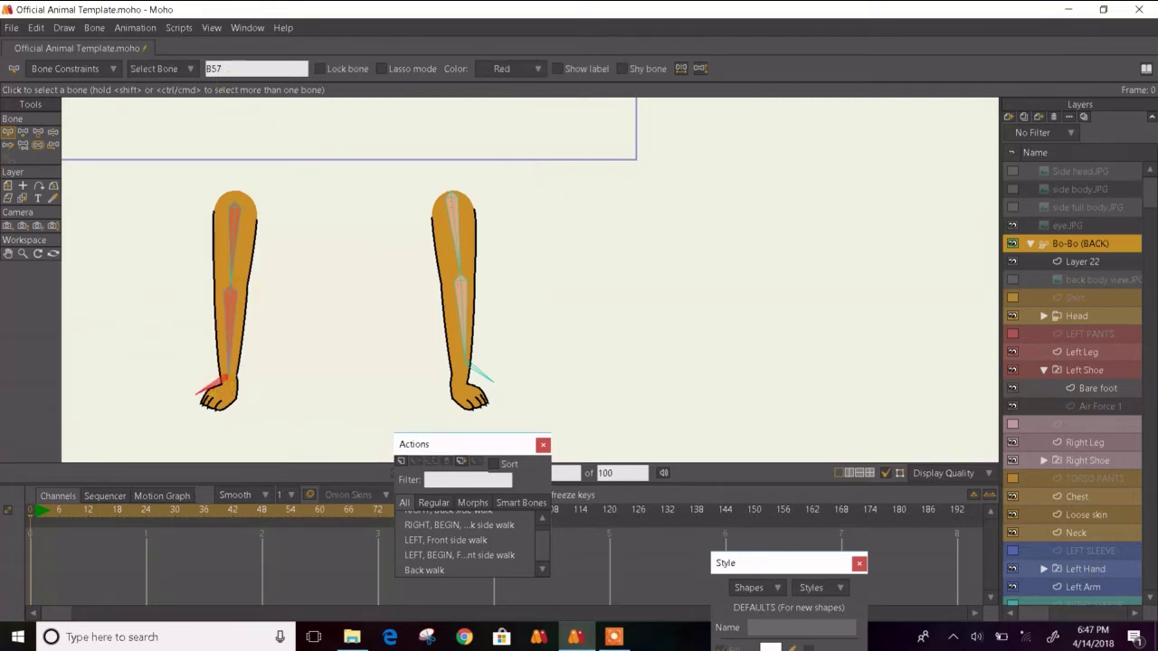
double_click(213, 68)
key(Return)
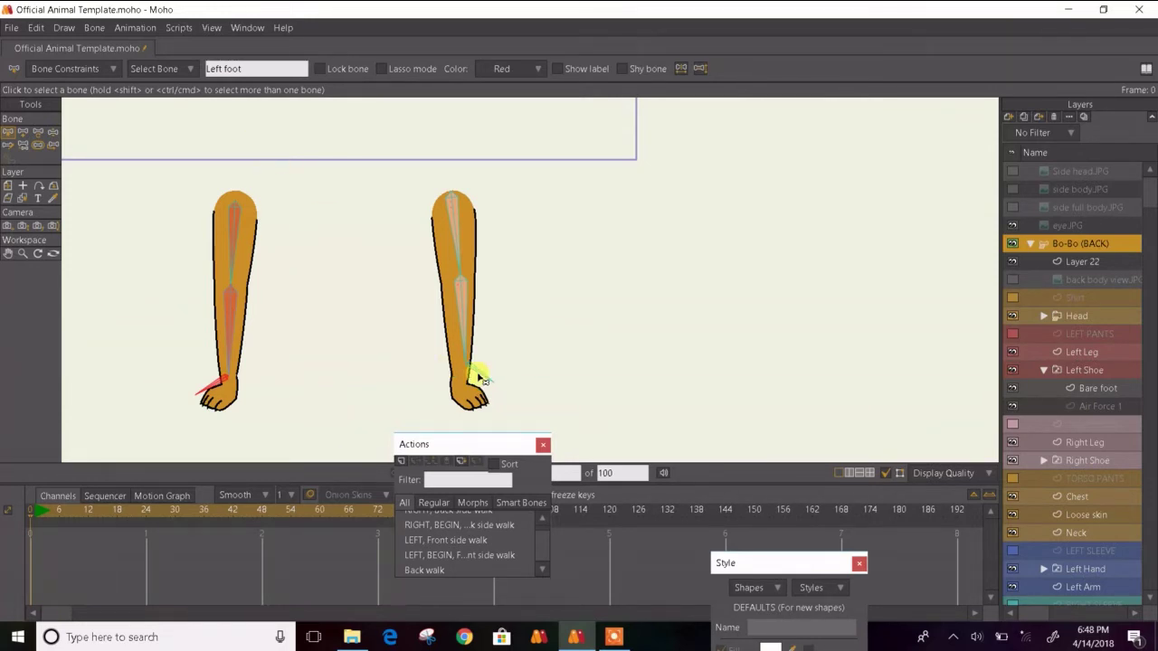
- Test the leg rig with Manipulate Bones by bending the legs, and inspect the knees, feet and hips up close
scroll(410, 313, down, 3)
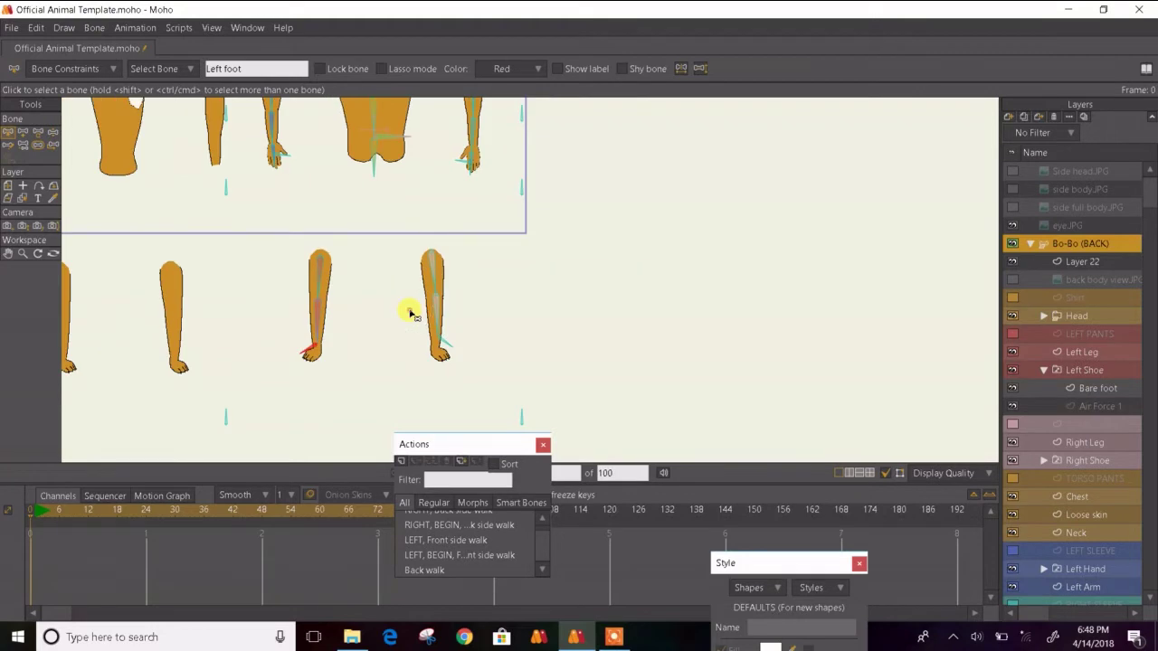
drag(410, 312, 325, 331)
click(51, 137)
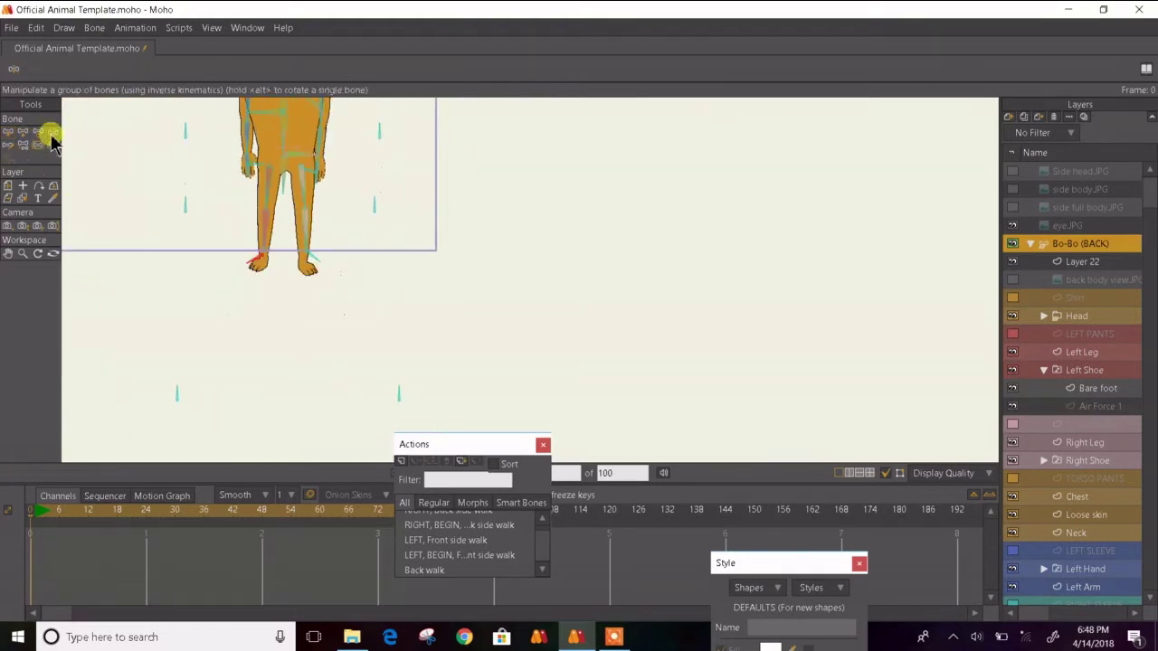
drag(264, 228, 281, 166)
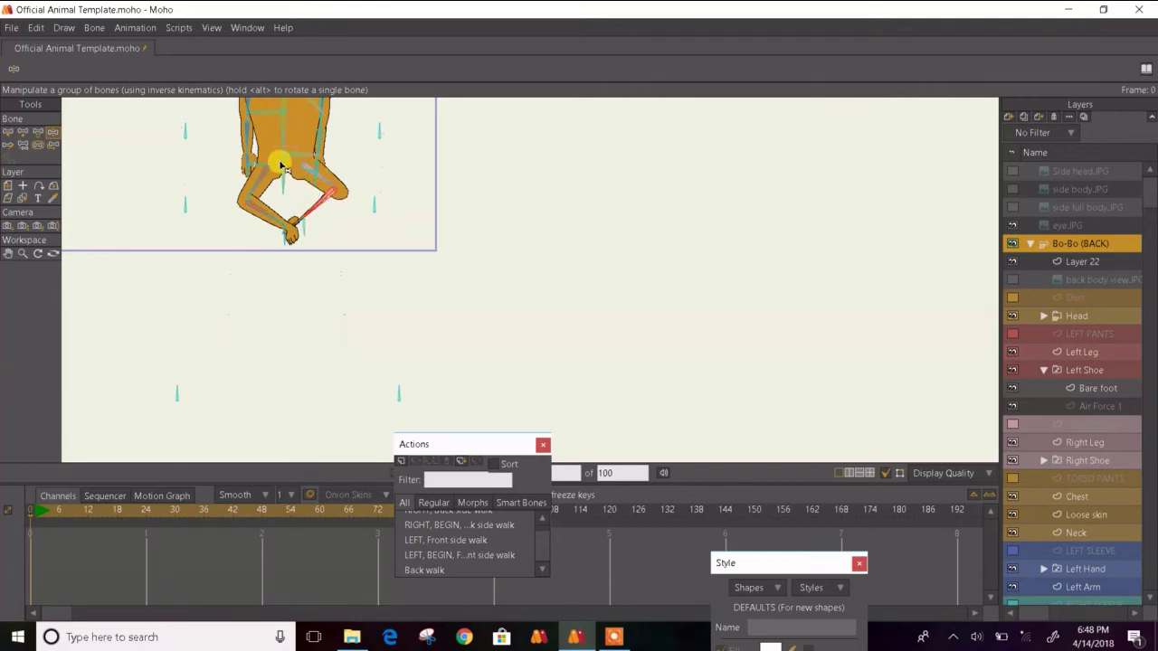
scroll(280, 166, up, 5)
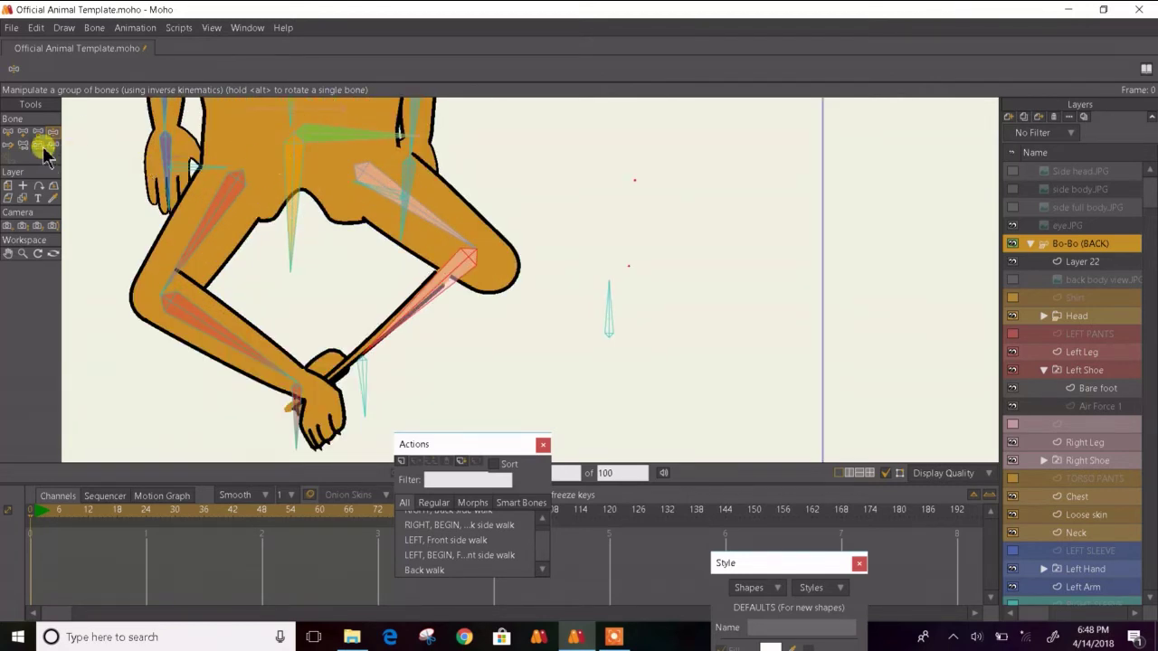
- Select the Left upper leg bone and activate its Left upper leg action for editing
click(8, 132)
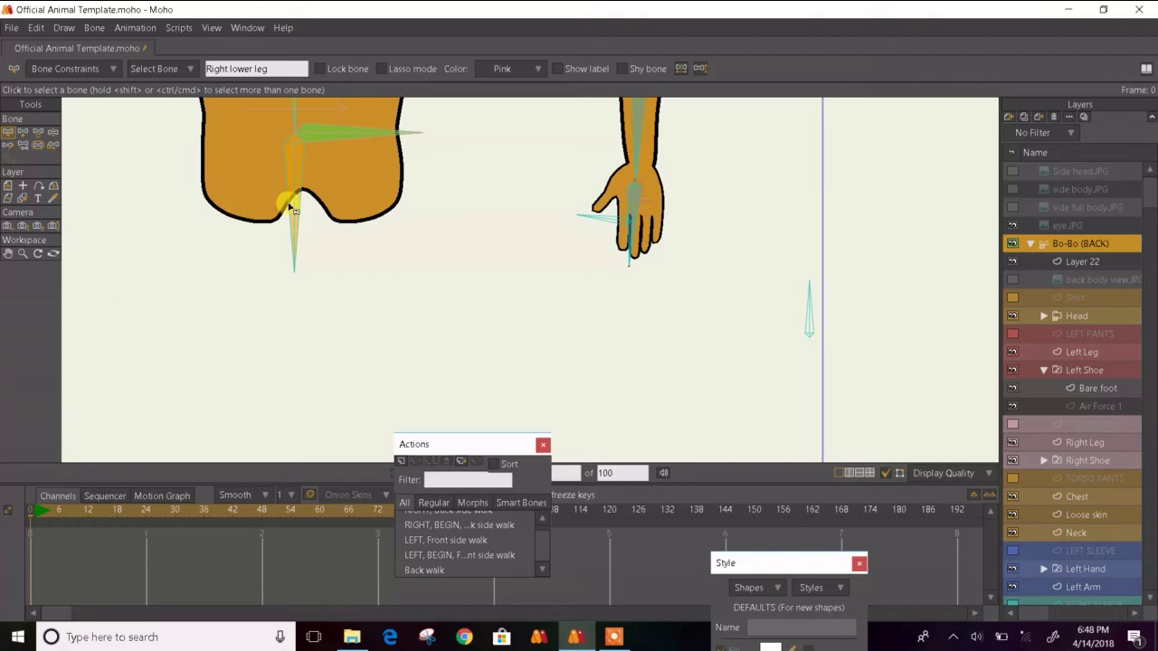
scroll(365, 202, down, 5)
click(261, 367)
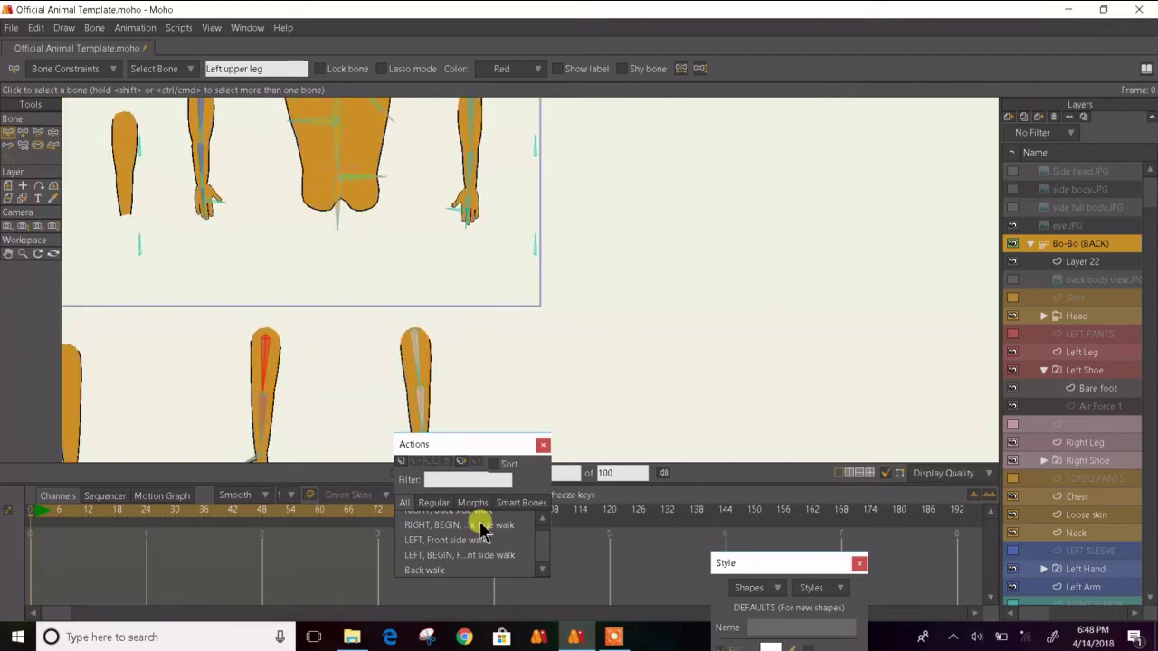
scroll(534, 534, up, 10)
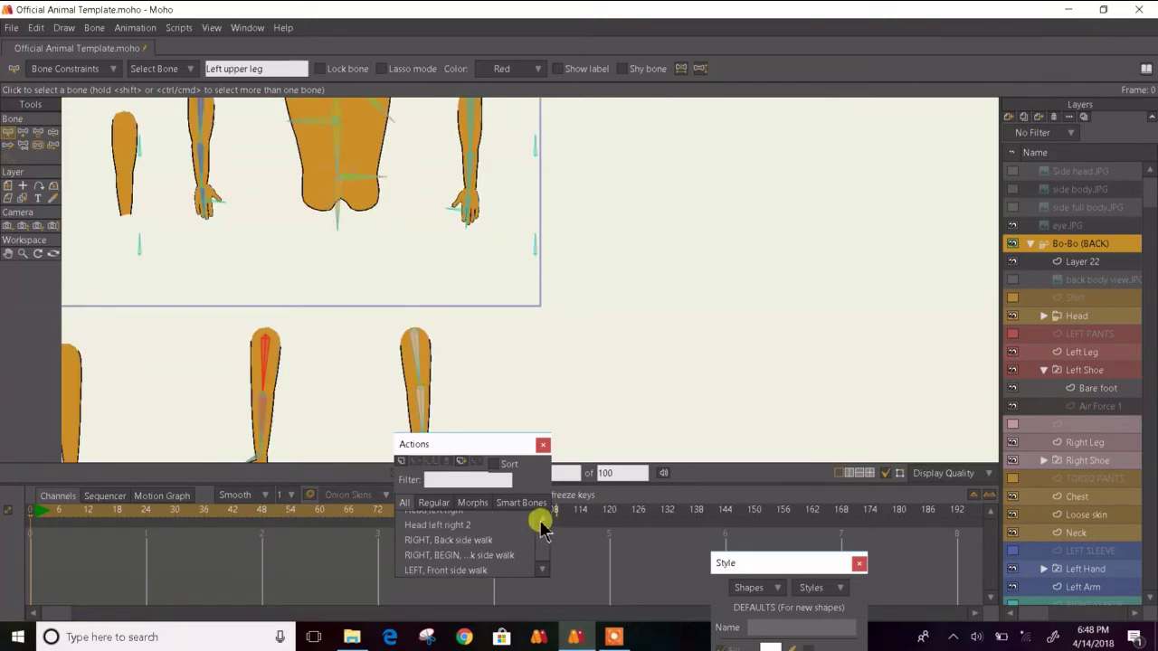
click(541, 521)
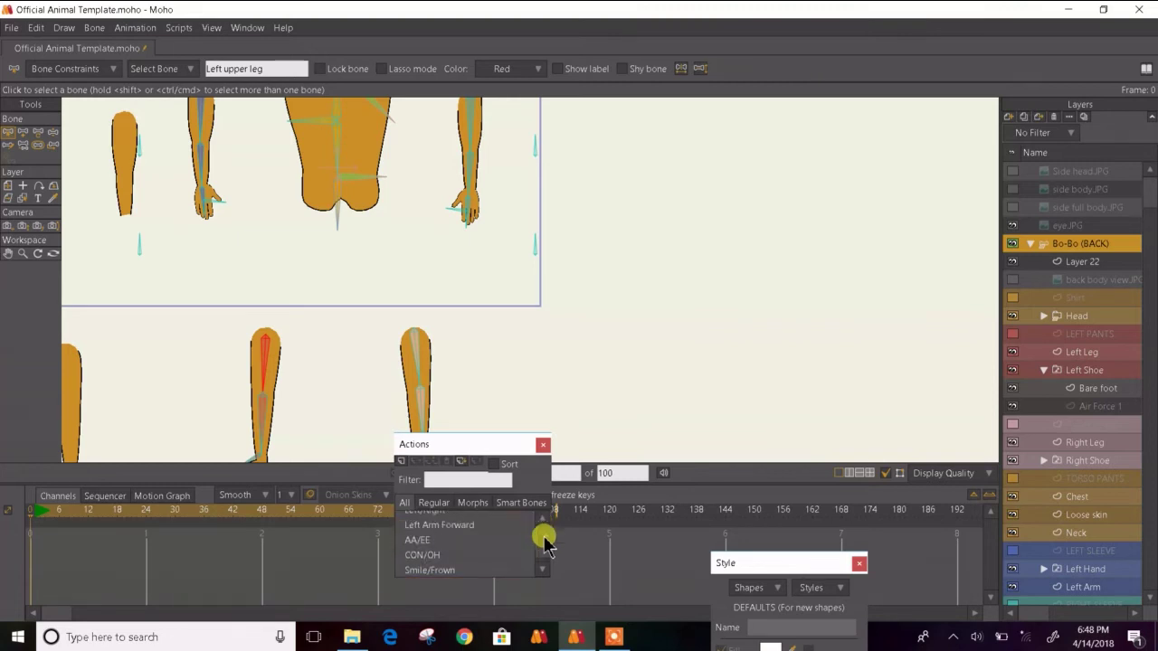
click(543, 569)
click(507, 540)
double_click(507, 540)
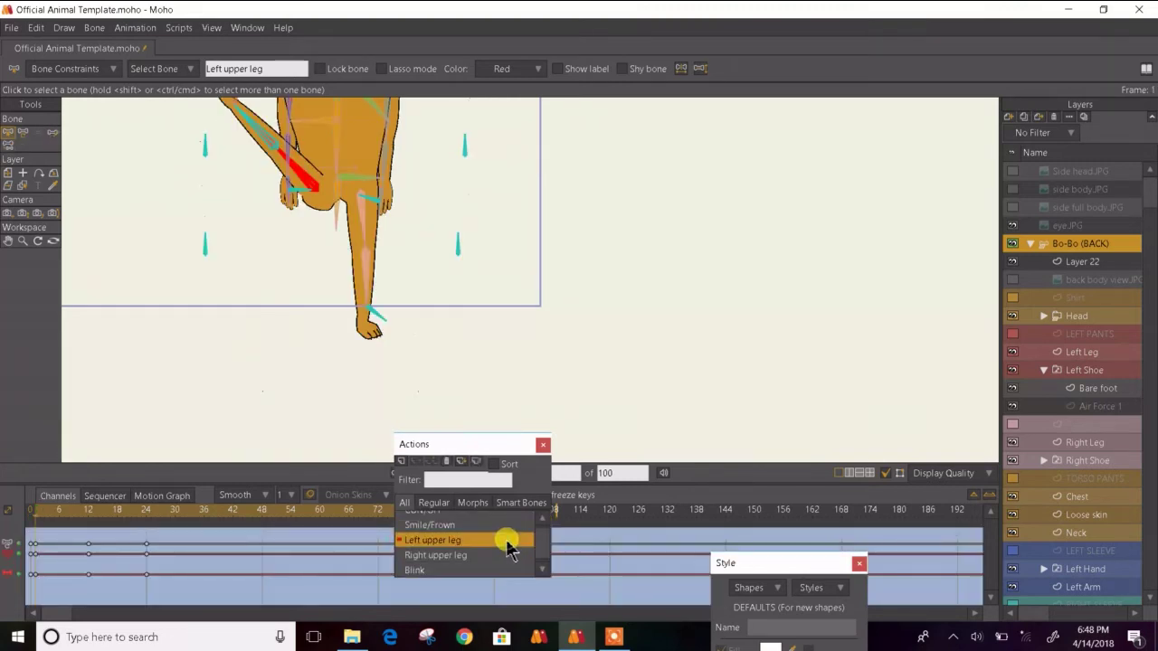
- On the Chest layer at frame 1, move the outline points at the left hip outward to meet the raised leg's outline
scroll(325, 198, up, 5)
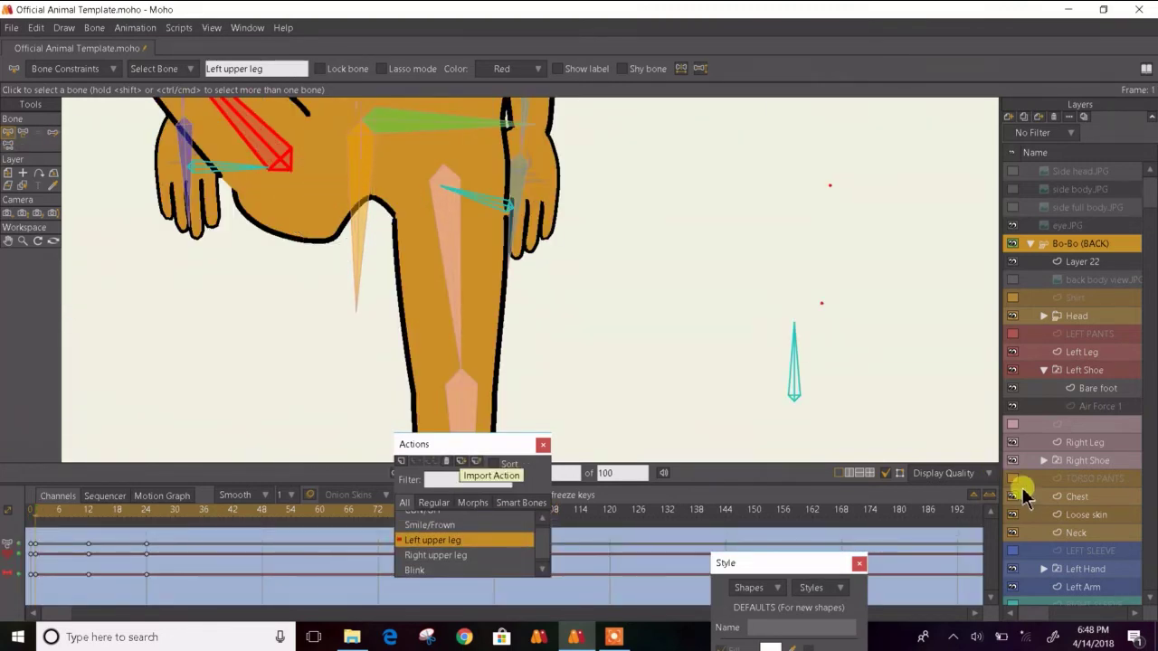
click(1079, 498)
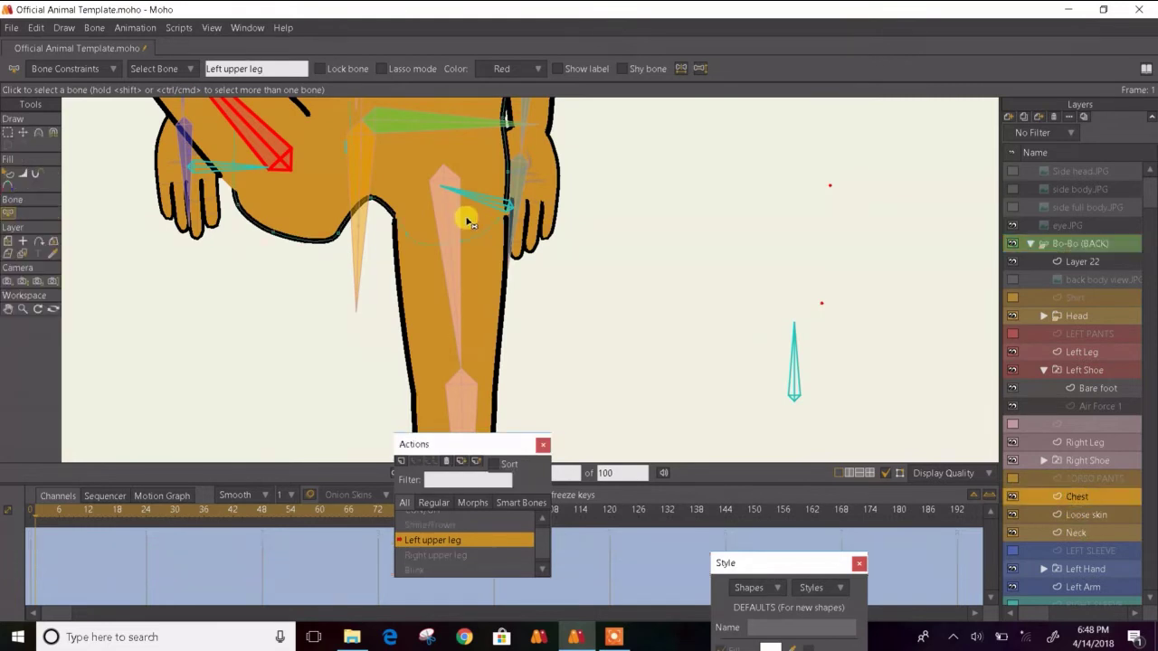
click(23, 132)
scroll(392, 229, down, 2)
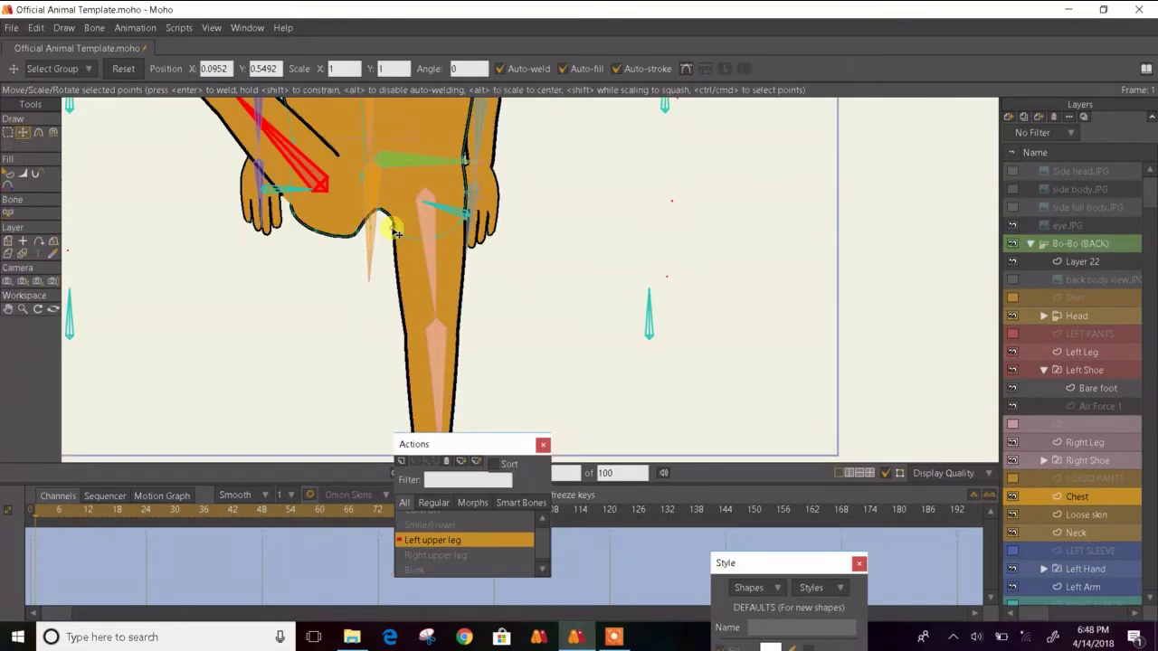
drag(392, 229, 354, 356)
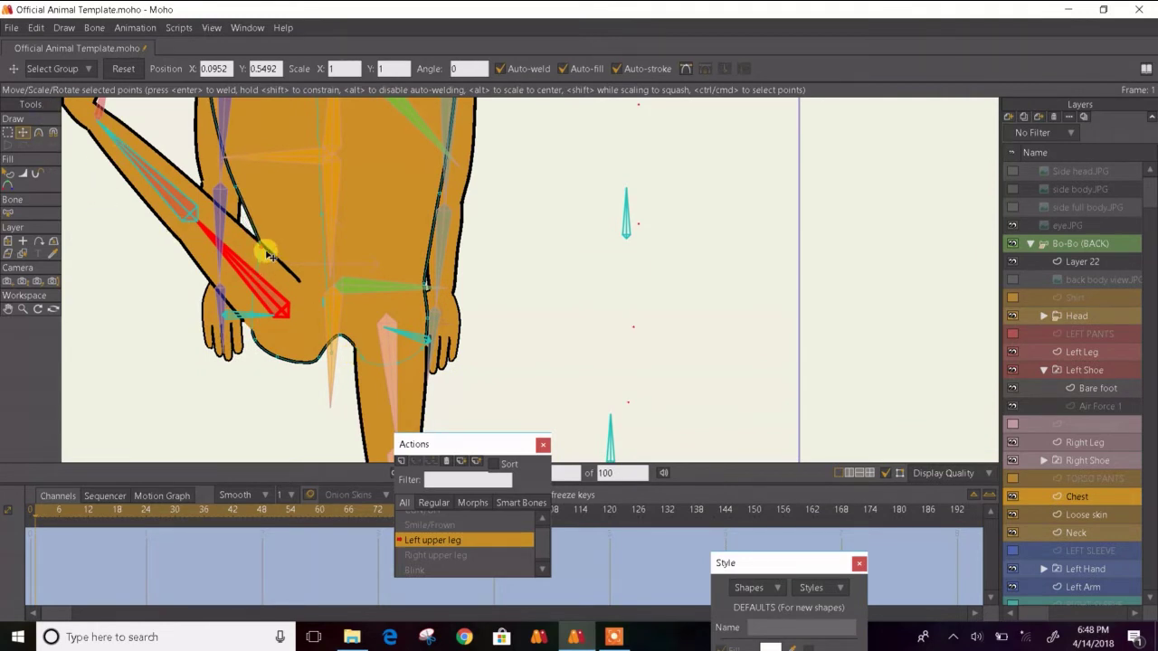
click(266, 253)
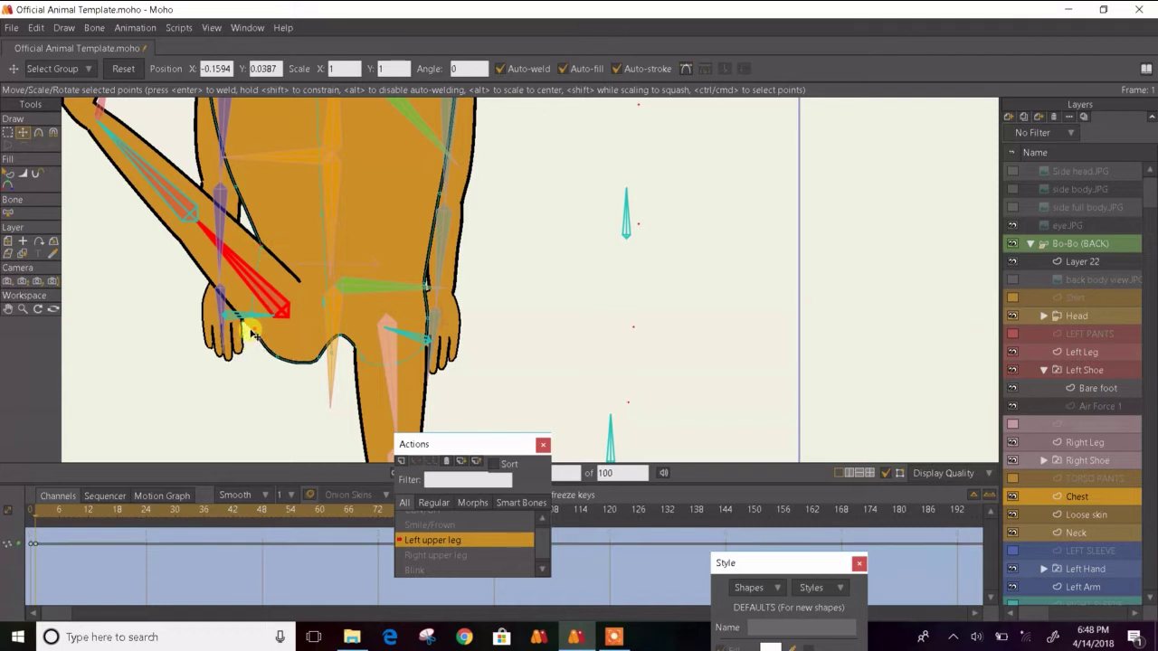
scroll(254, 336, up, 3)
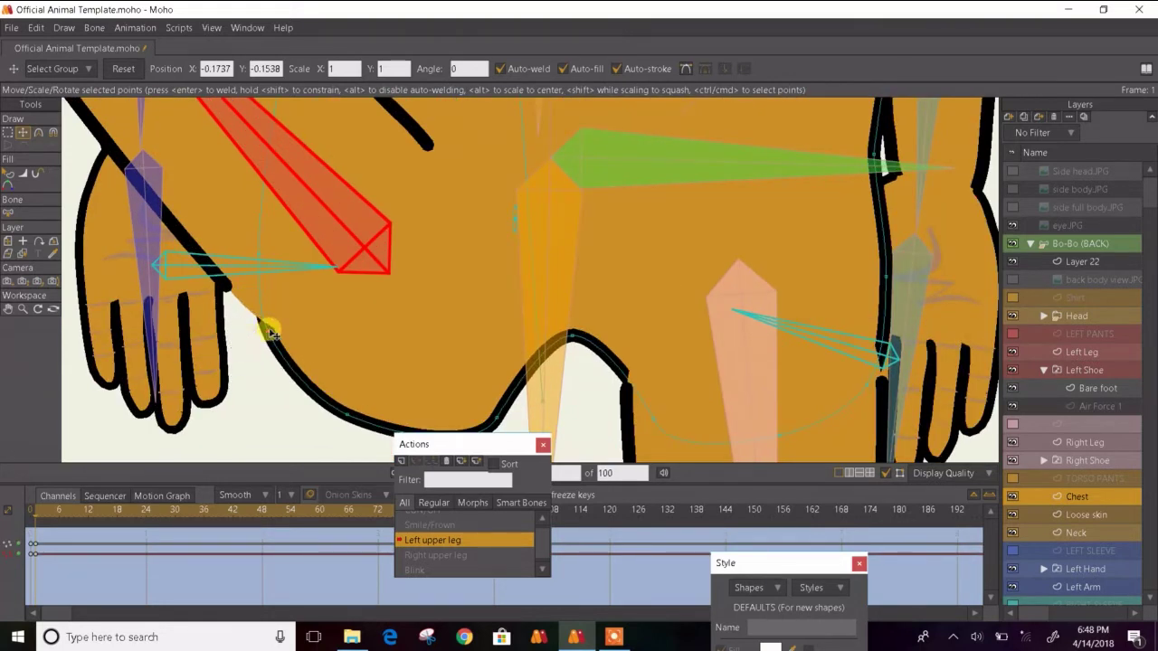
mouse_move(259, 323)
mouse_down()
mouse_move(240, 338)
mouse_move(240, 320)
mouse_up()
drag(250, 265, 233, 293)
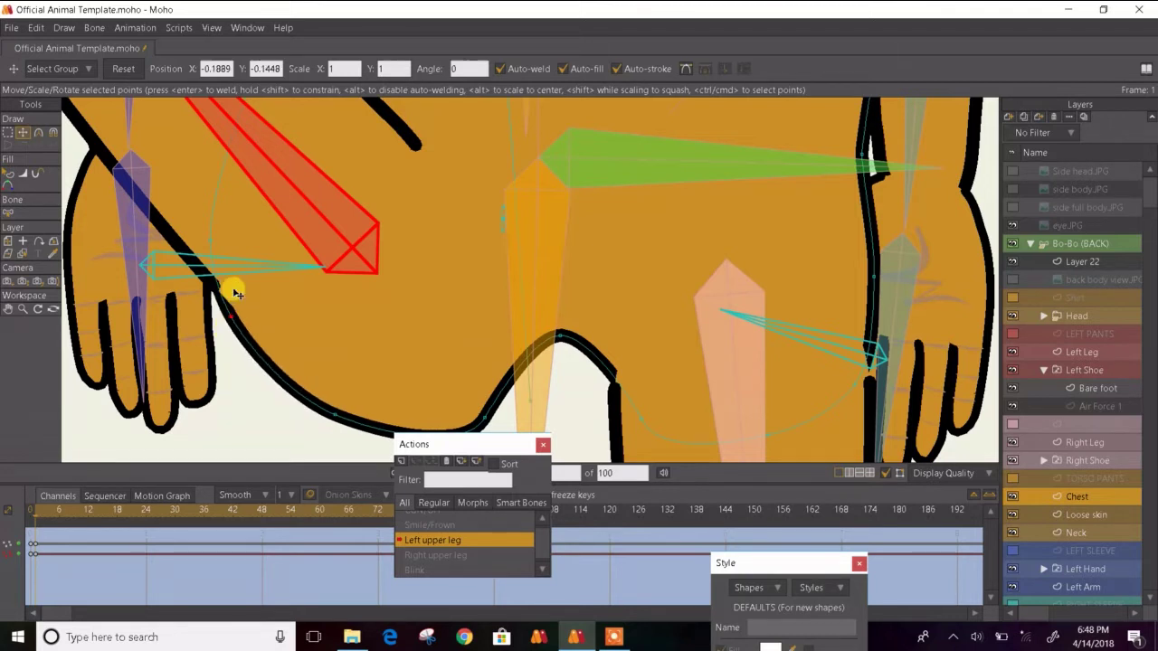
- Raise the Chest outline point at the inner left buttock slightly and lower the crotch point to flatten the gap between the legs
scroll(233, 292, down, 3)
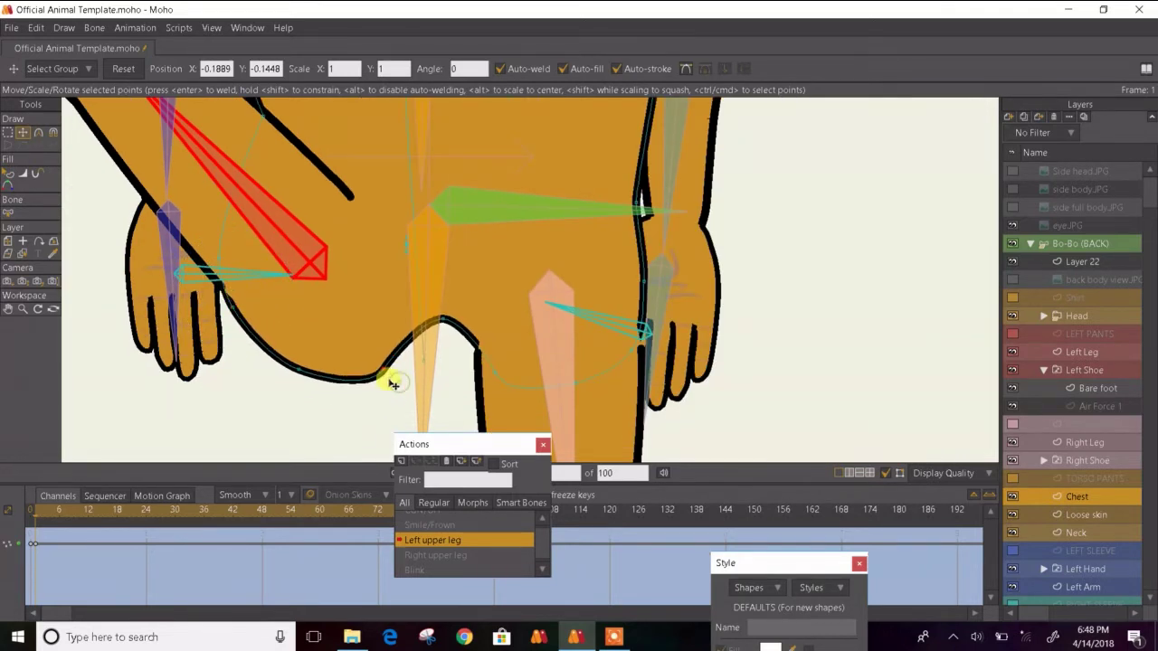
drag(403, 386, 408, 372)
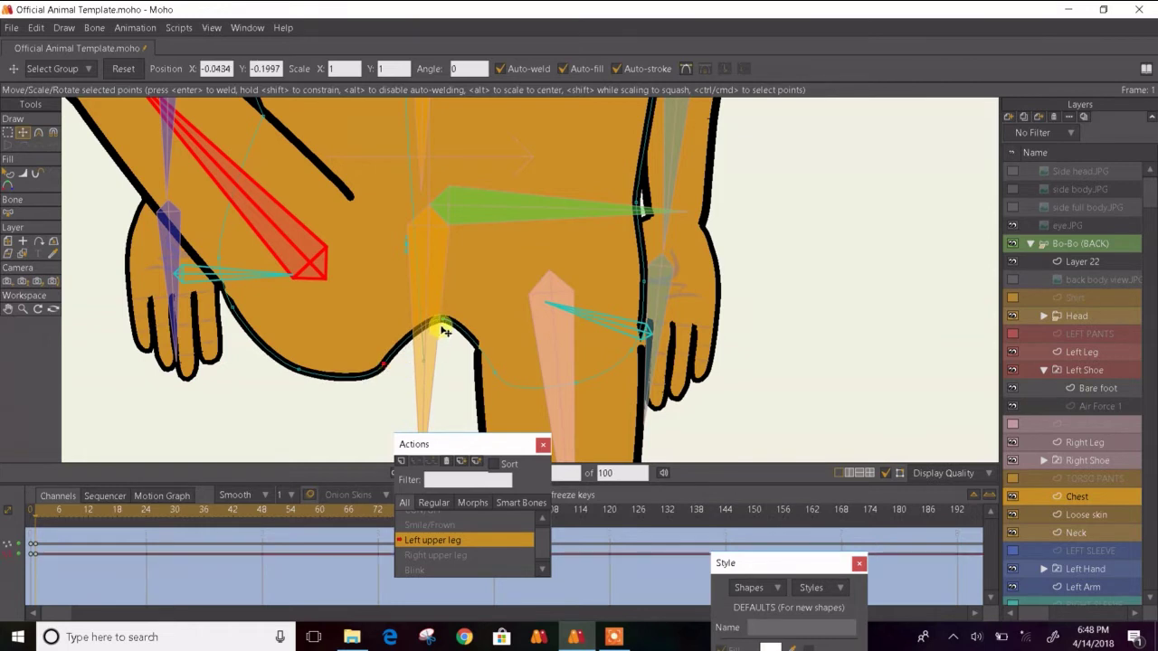
drag(441, 322, 449, 352)
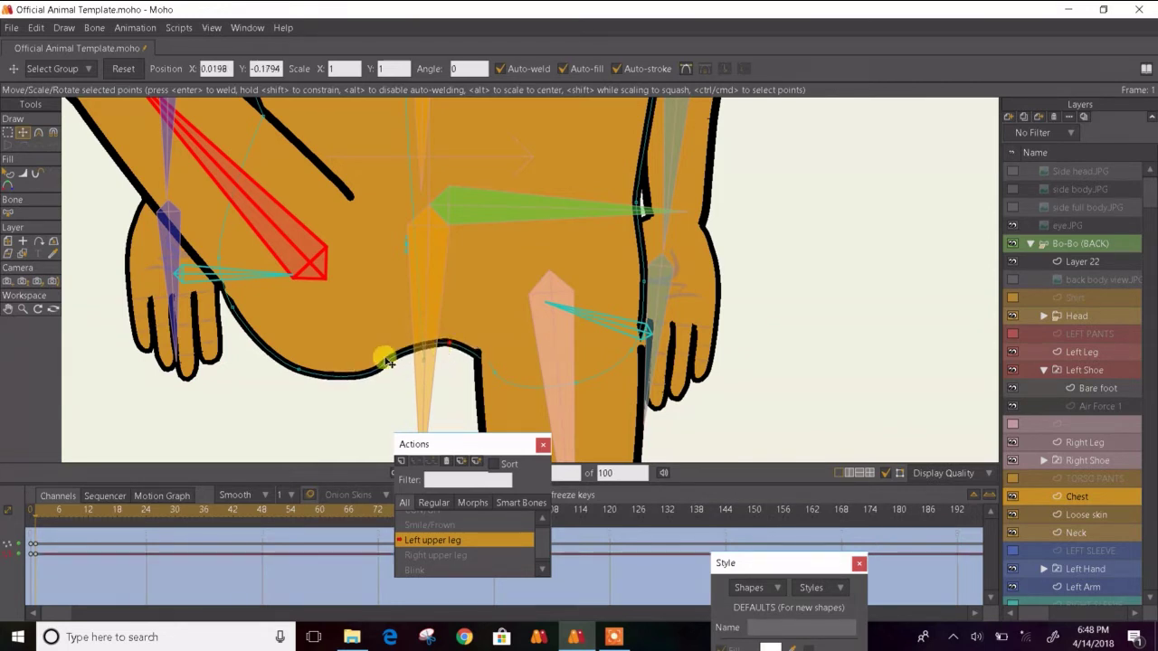
- Adjust the curve handles at the Chest outline's inner left buttock and crotch points at frame 1 to smooth the gap between the legs
key(c)
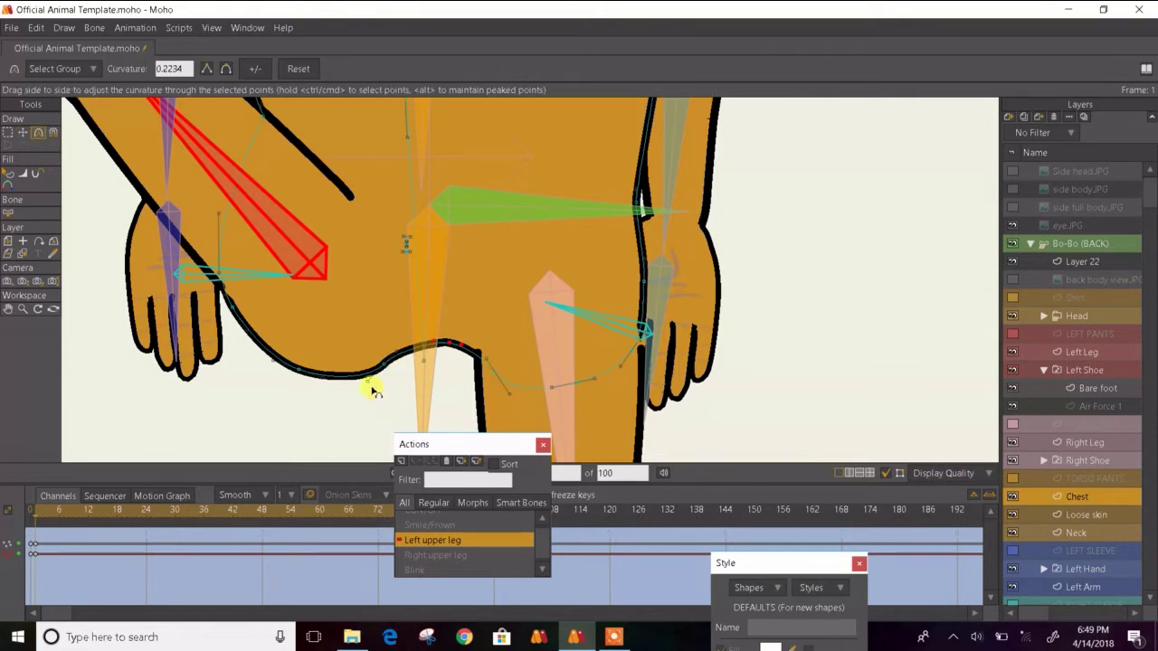
drag(374, 389, 370, 383)
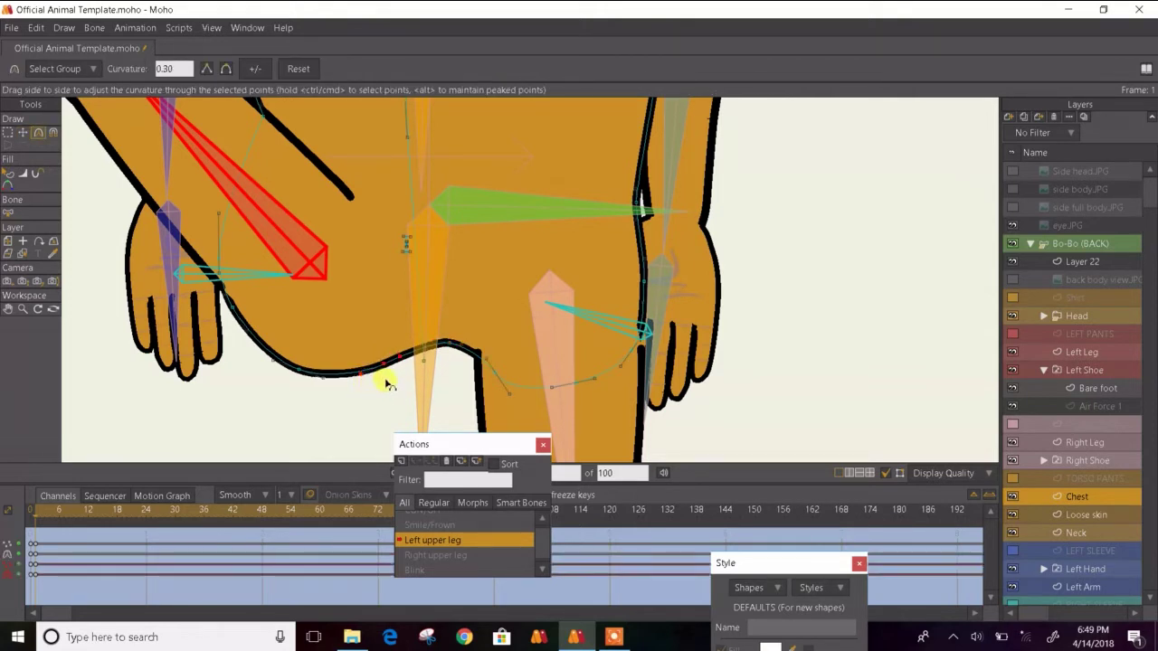
key(t)
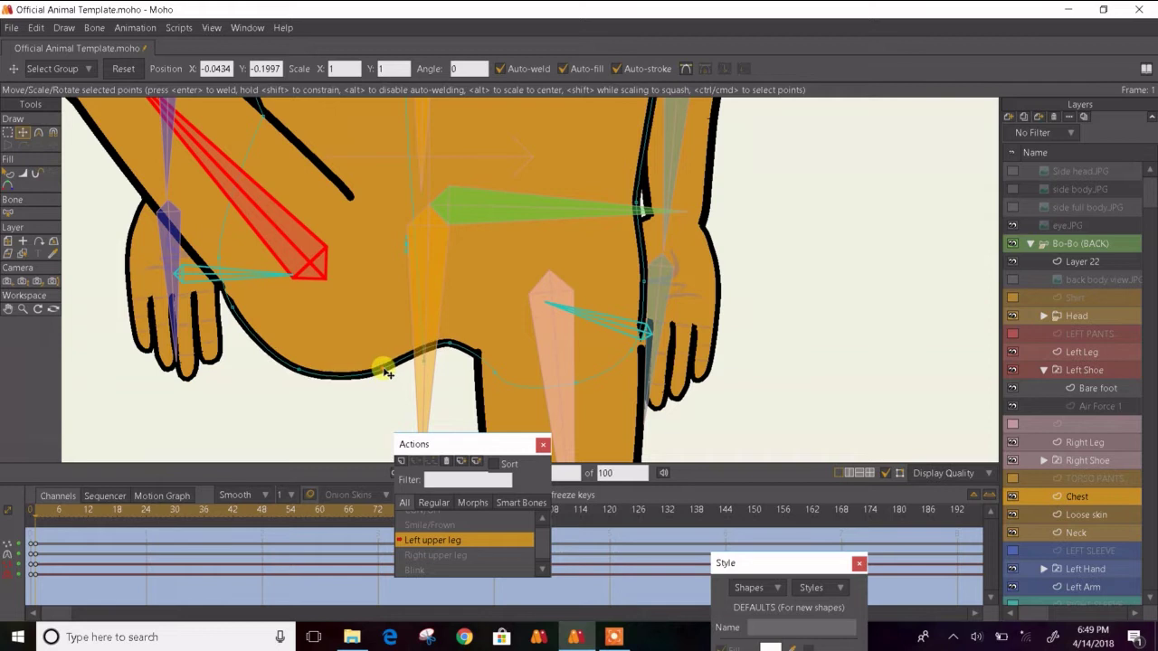
key(c)
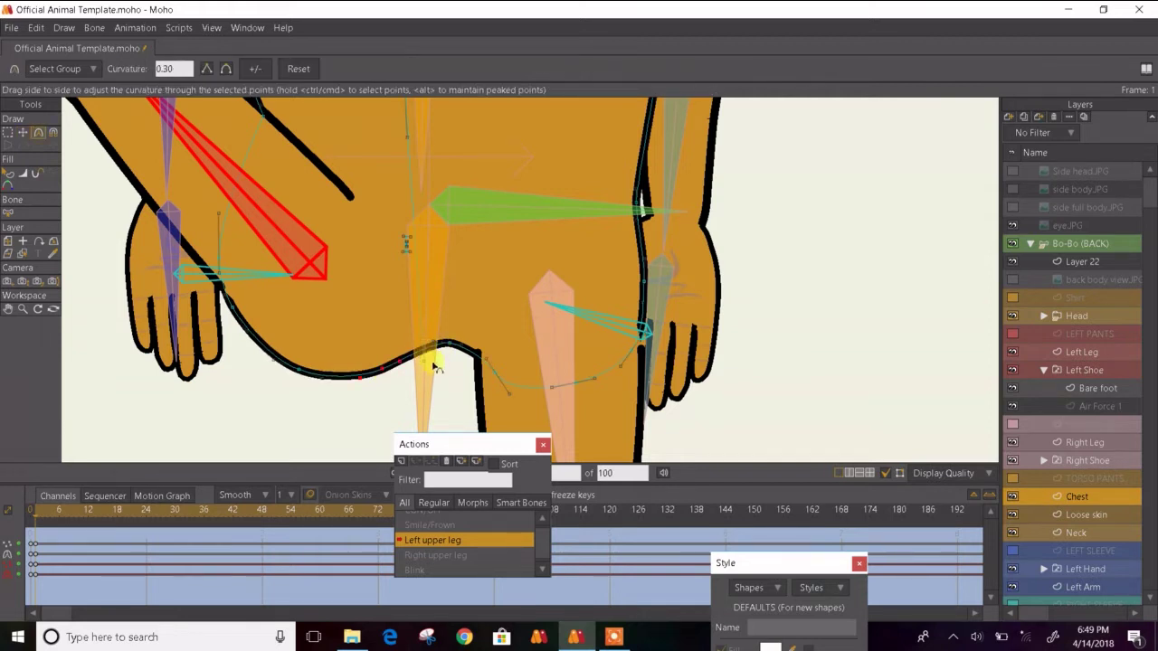
scroll(435, 364, up, 3)
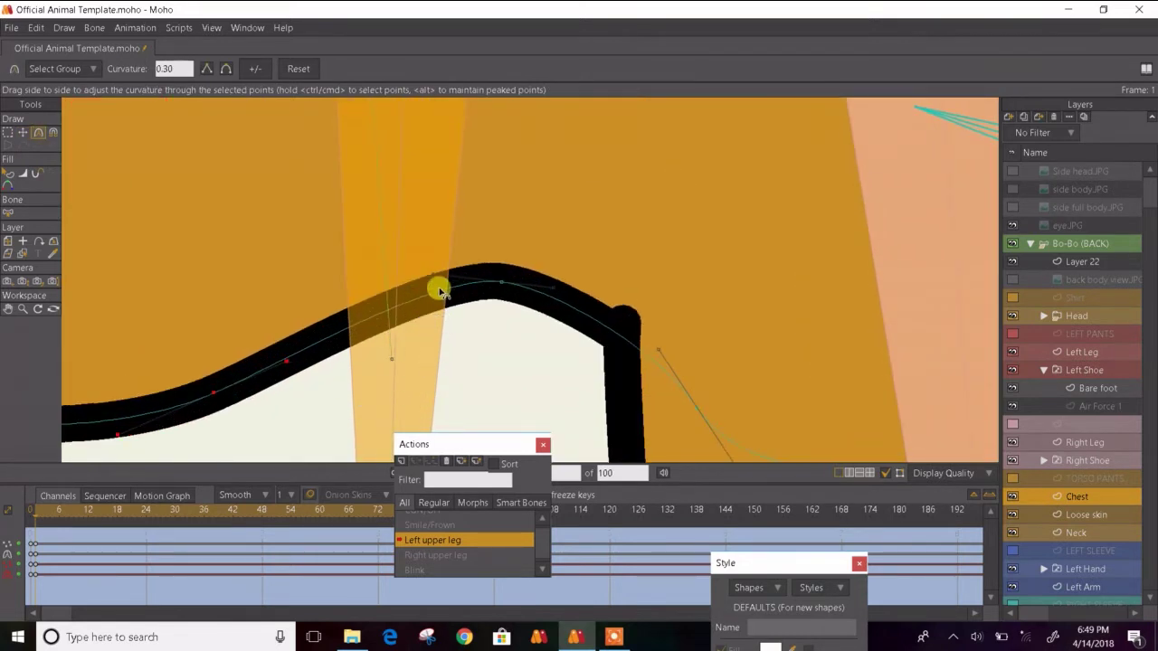
drag(440, 286, 447, 310)
scroll(447, 311, down, 2)
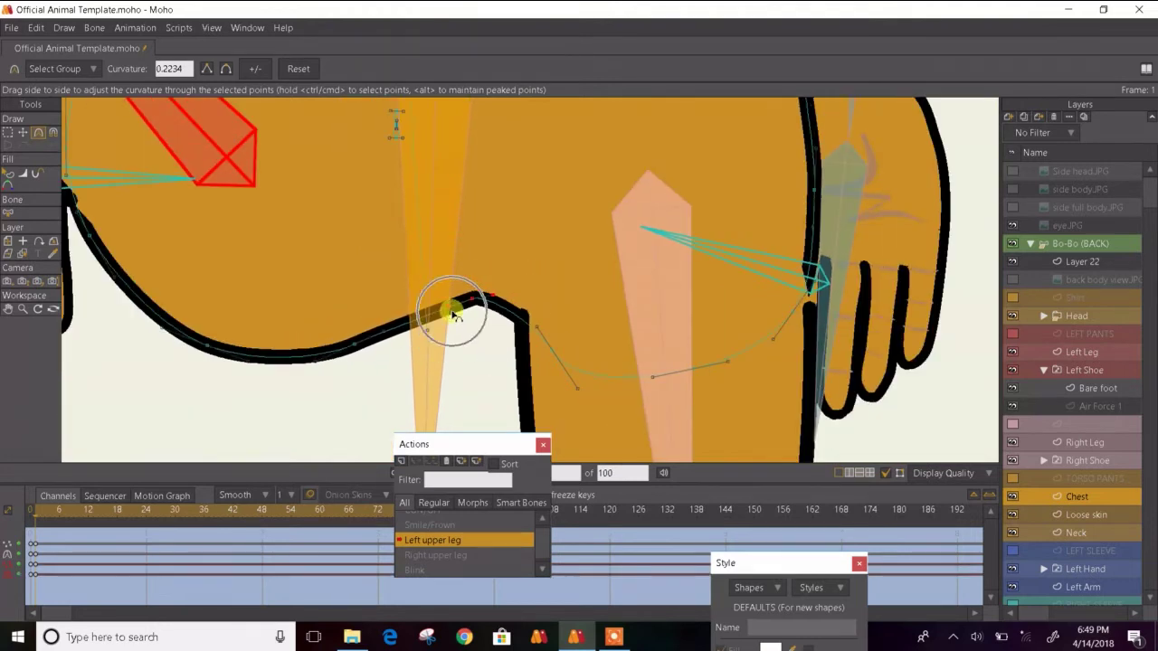
scroll(301, 309, down, 2)
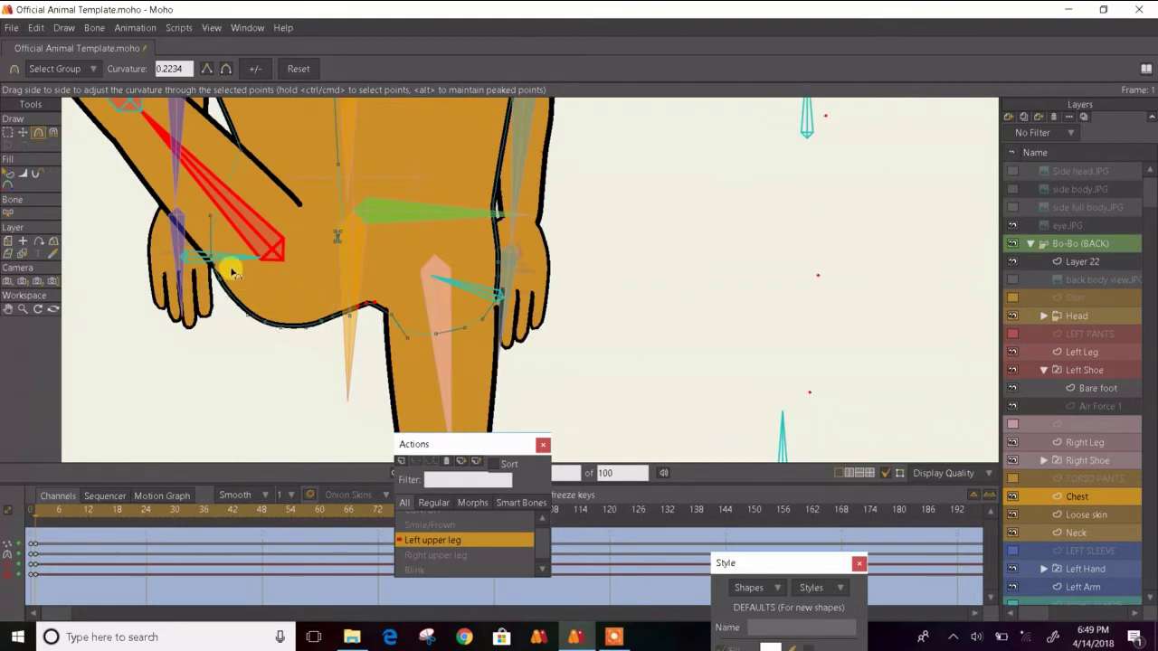
- Copy the Chest layer's frame 0 keyframes and paste them at frame 12 of the Left upper leg action
key(space)
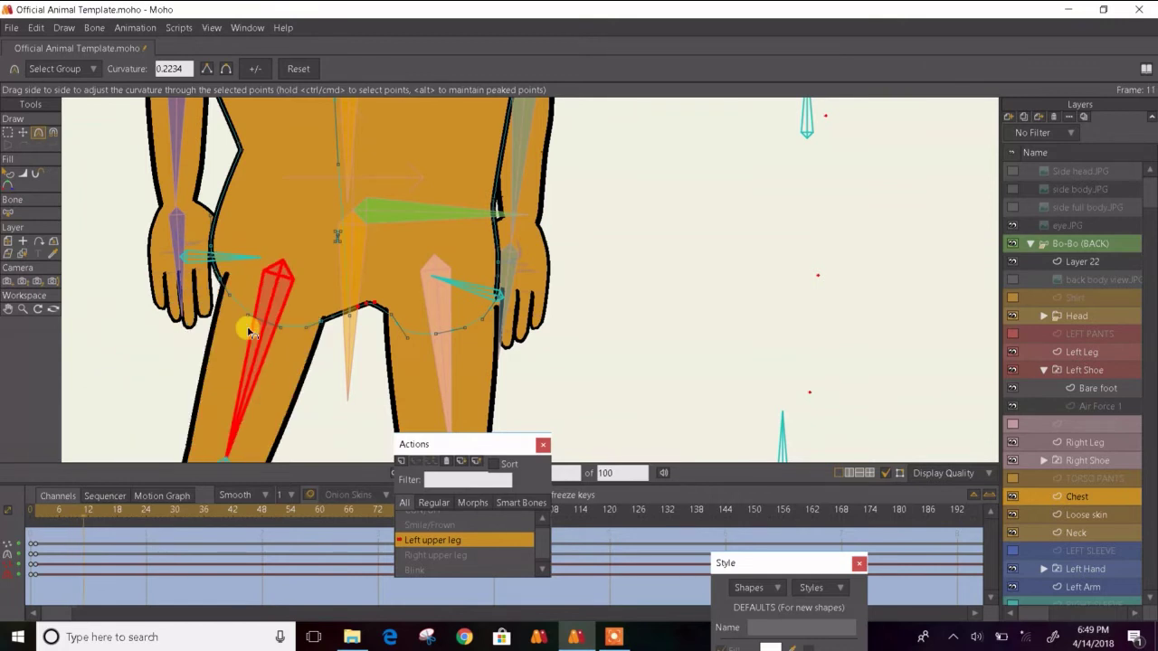
drag(34, 548, 7, 598)
key(ctrl+v)
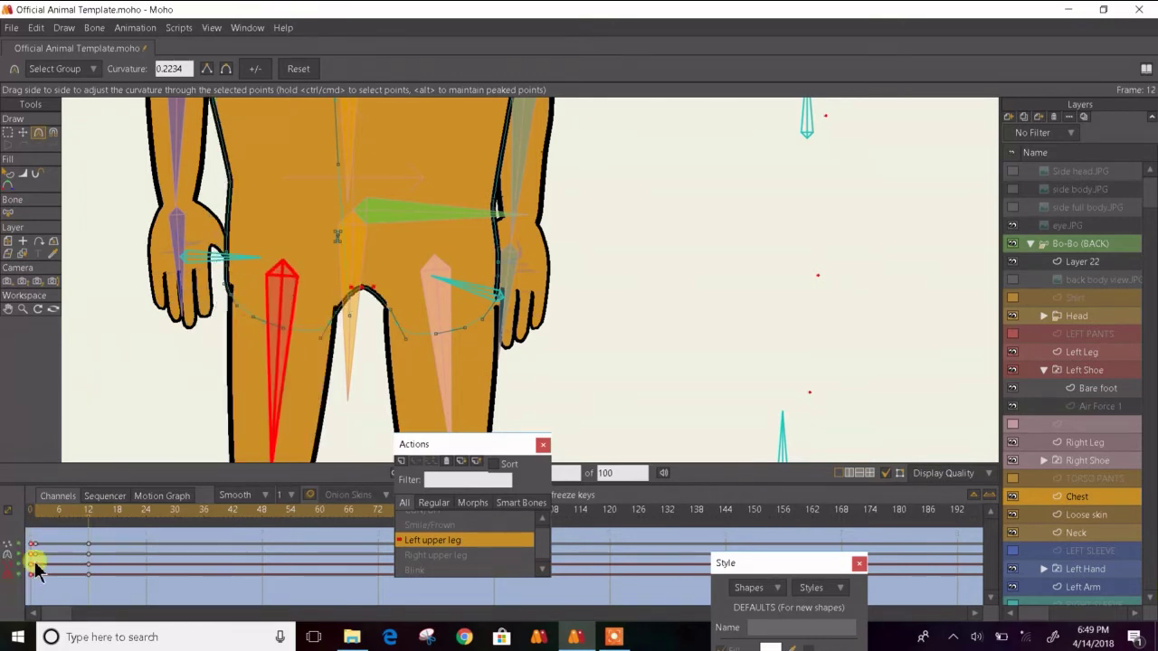
- At frame 6, move the Chest's left waist point outward and fit the lower hip and buttock points to the raised leg's underside
key(Left)
key(Left)
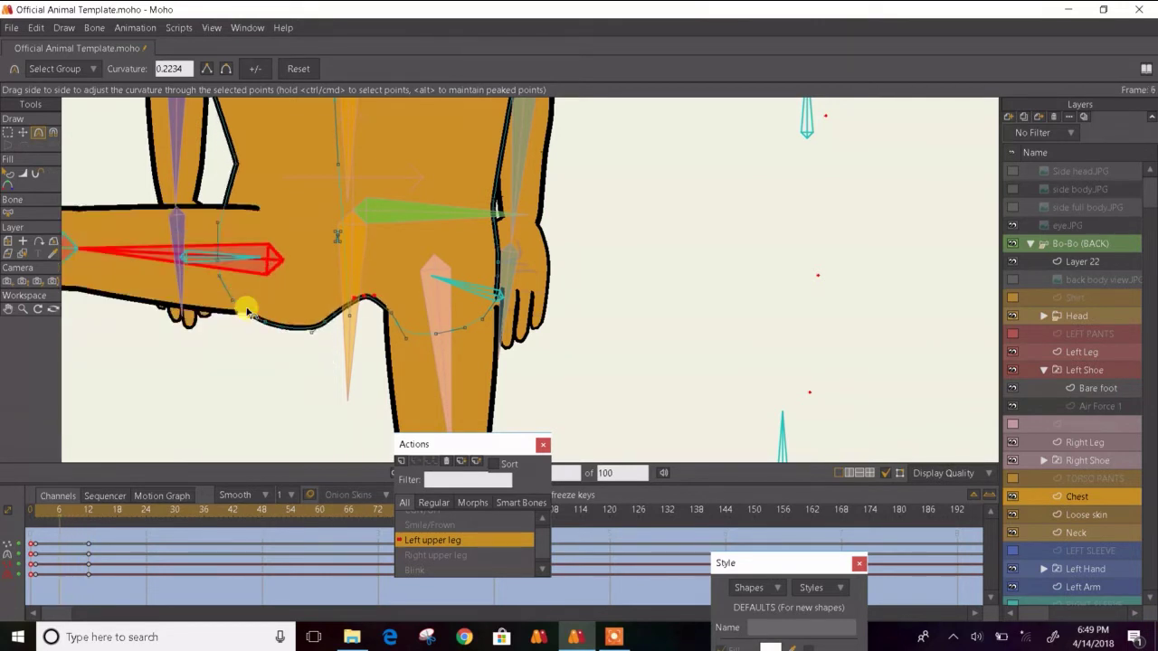
click(21, 134)
scroll(251, 237, up, 2)
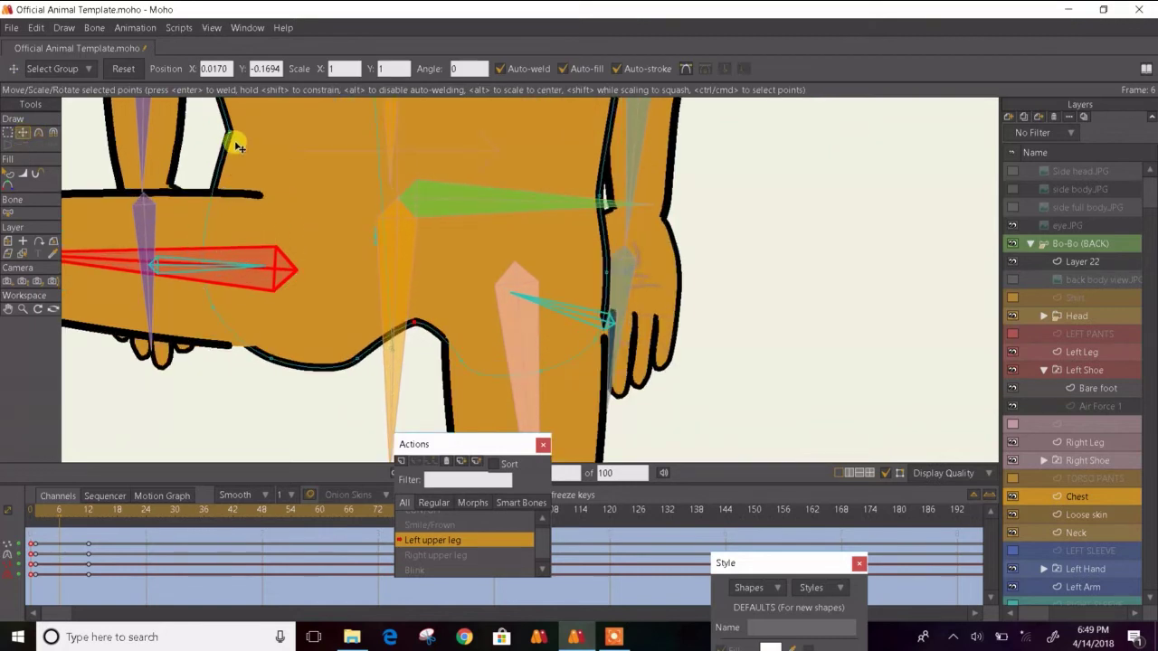
drag(234, 143, 222, 129)
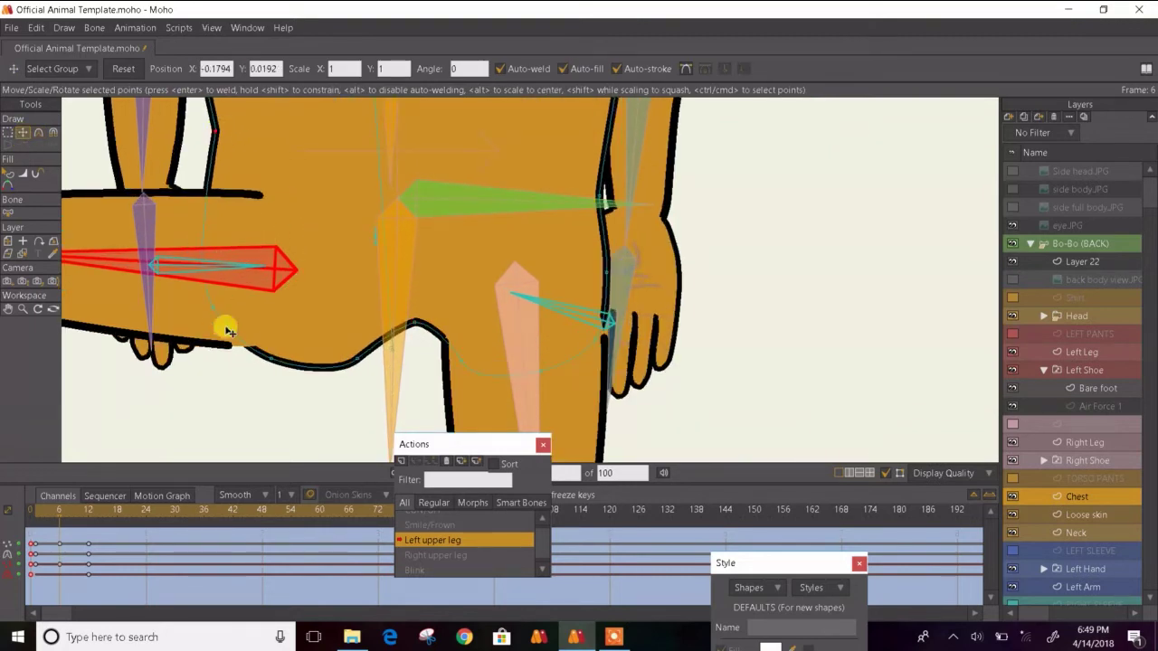
mouse_move(215, 313)
mouse_down()
mouse_move(202, 316)
mouse_move(216, 323)
mouse_up()
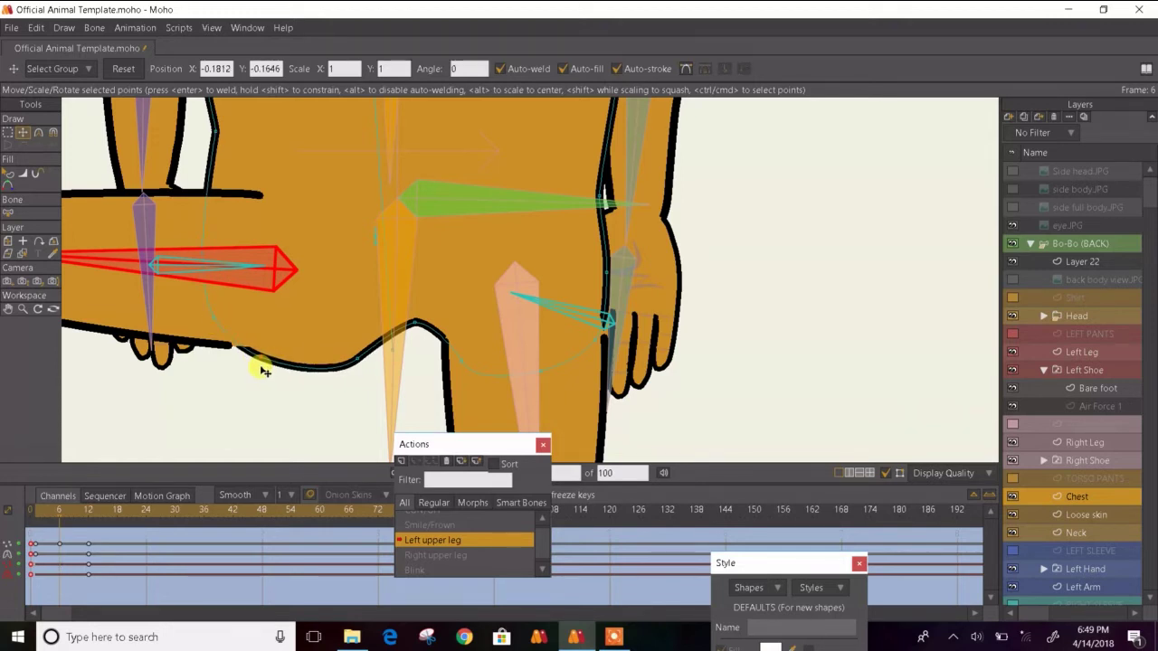
click(260, 367)
drag(359, 363, 349, 369)
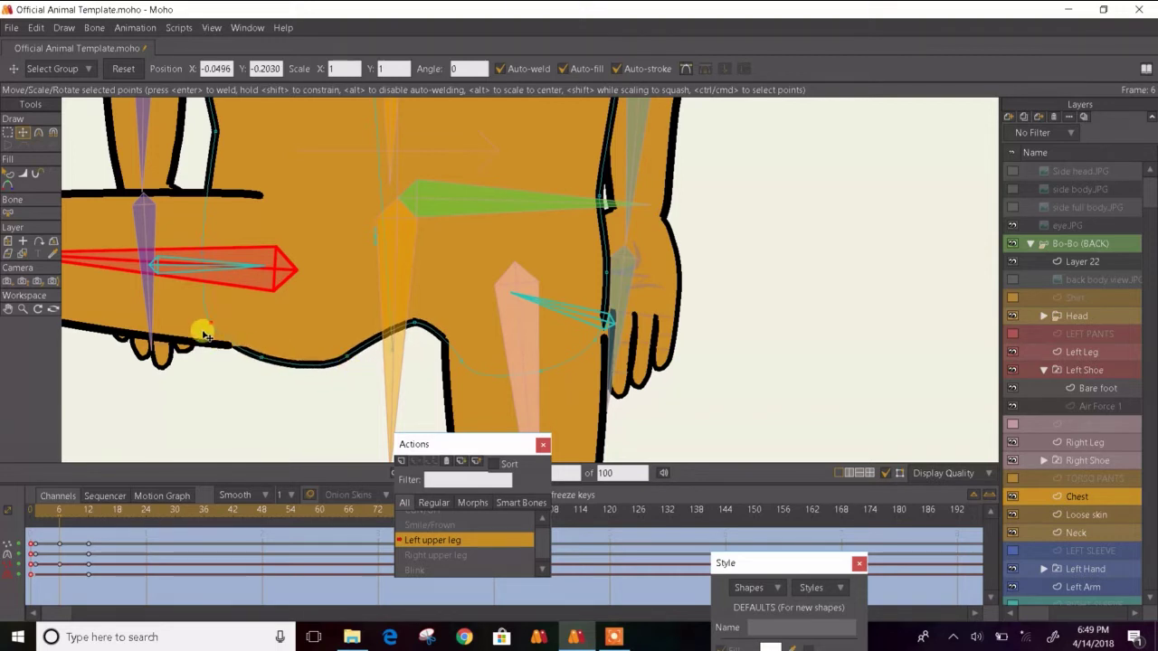
- Adjust the curvature handle of the inner left buttock point at frame 6 and check the outline with the bones hidden
key(c)
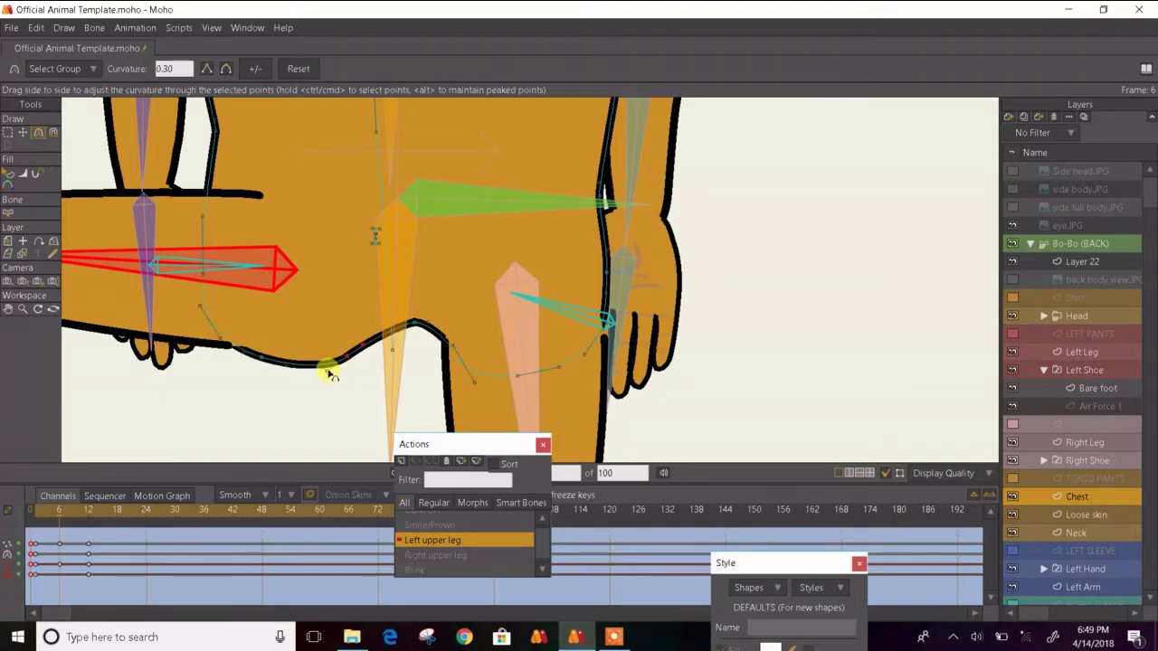
drag(330, 372, 331, 370)
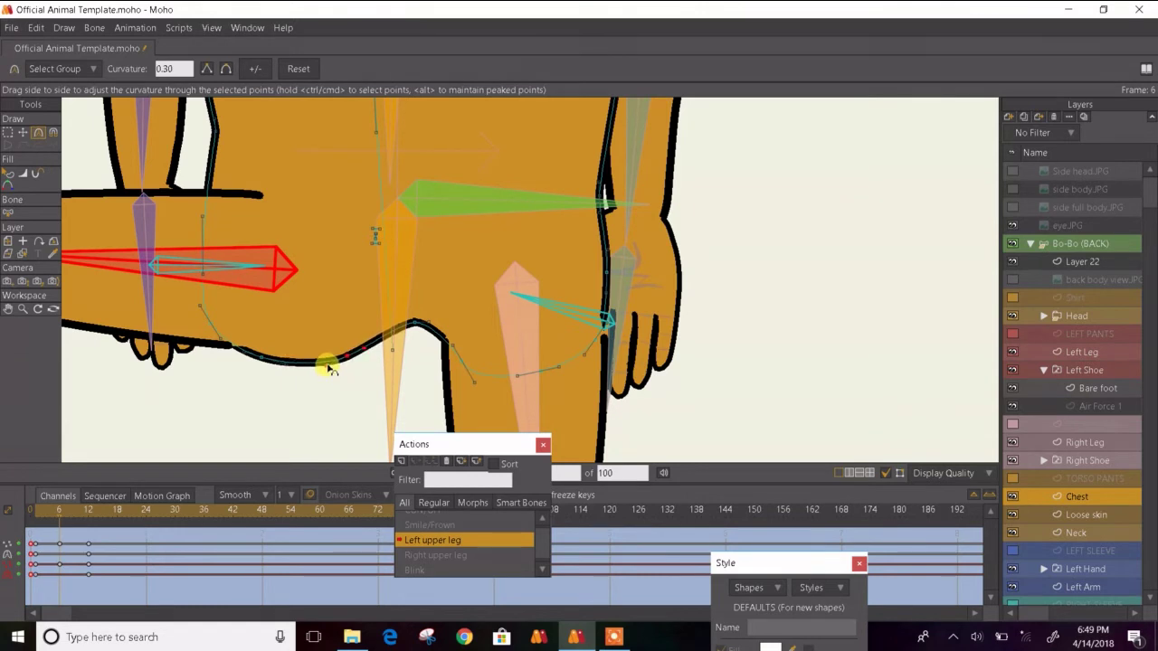
click(7, 173)
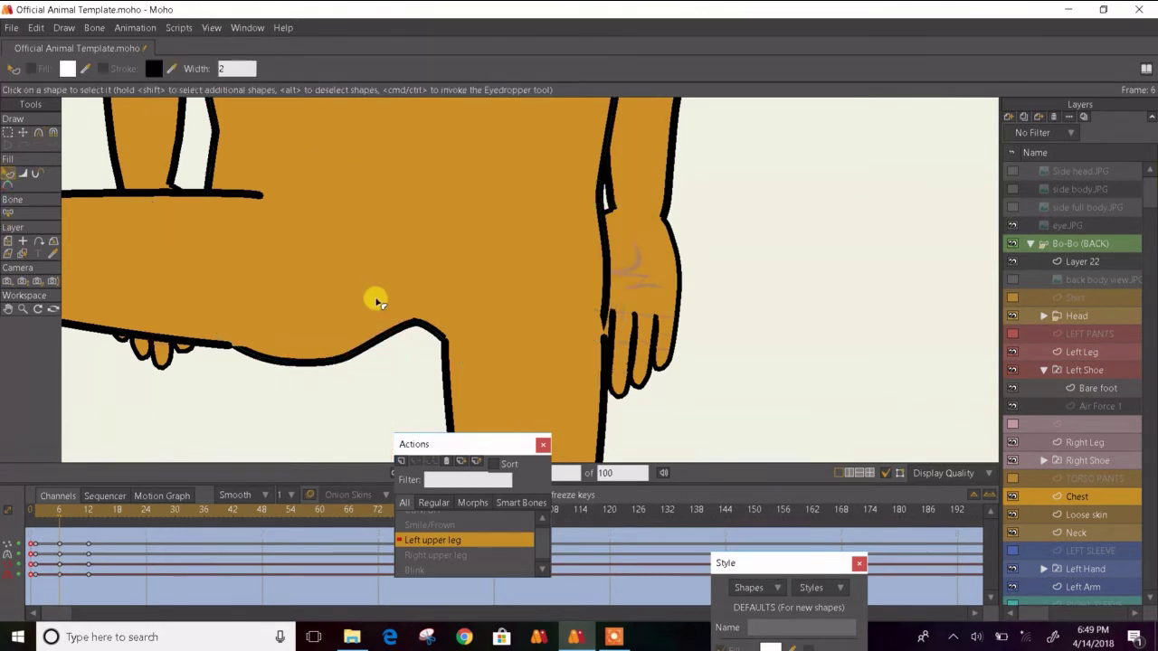
scroll(377, 301, down, 5)
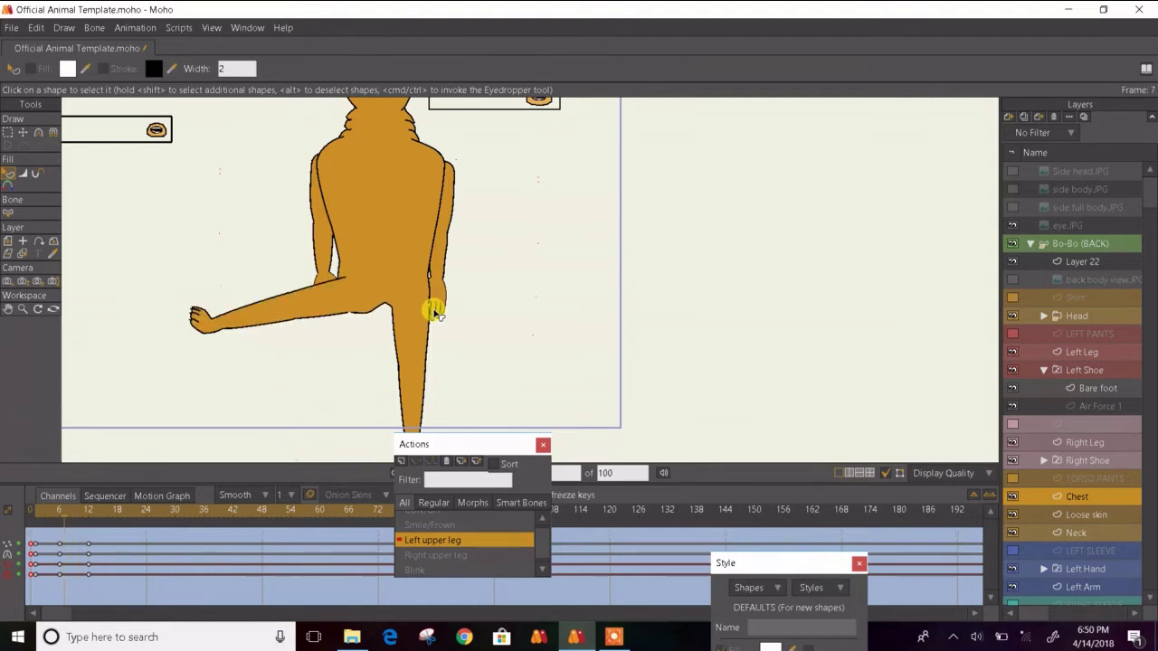
- Raise the left buttock's lower outline slightly at frame 6 and refine its curve handle for a flatter transition into the leg
key(t)
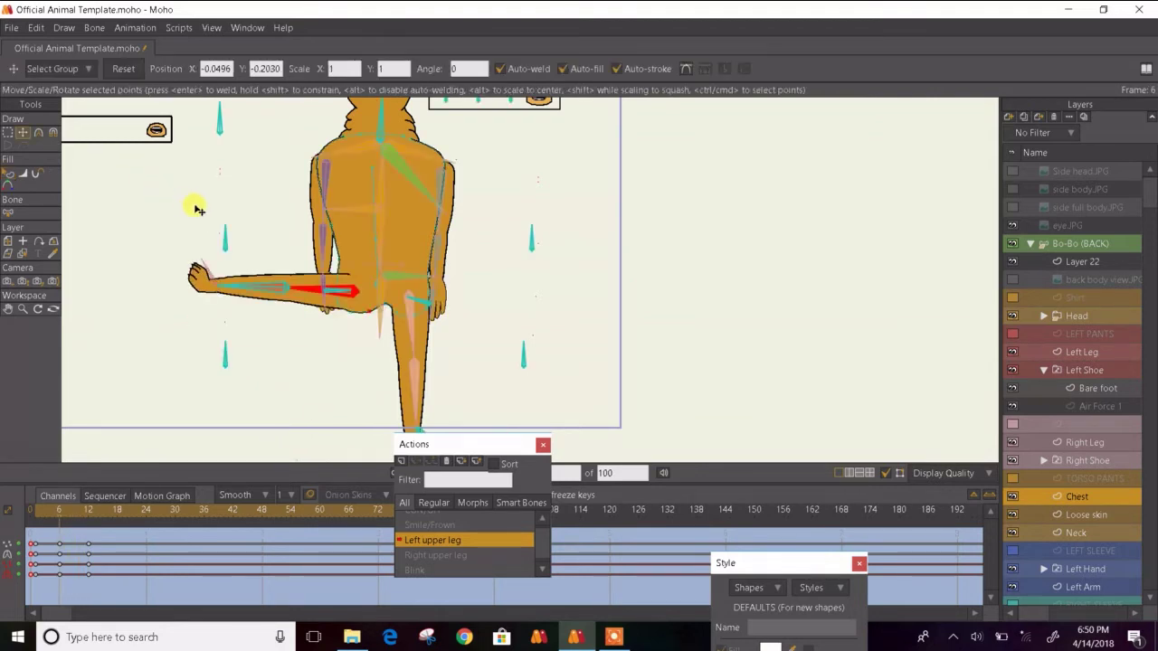
scroll(371, 346, up, 3)
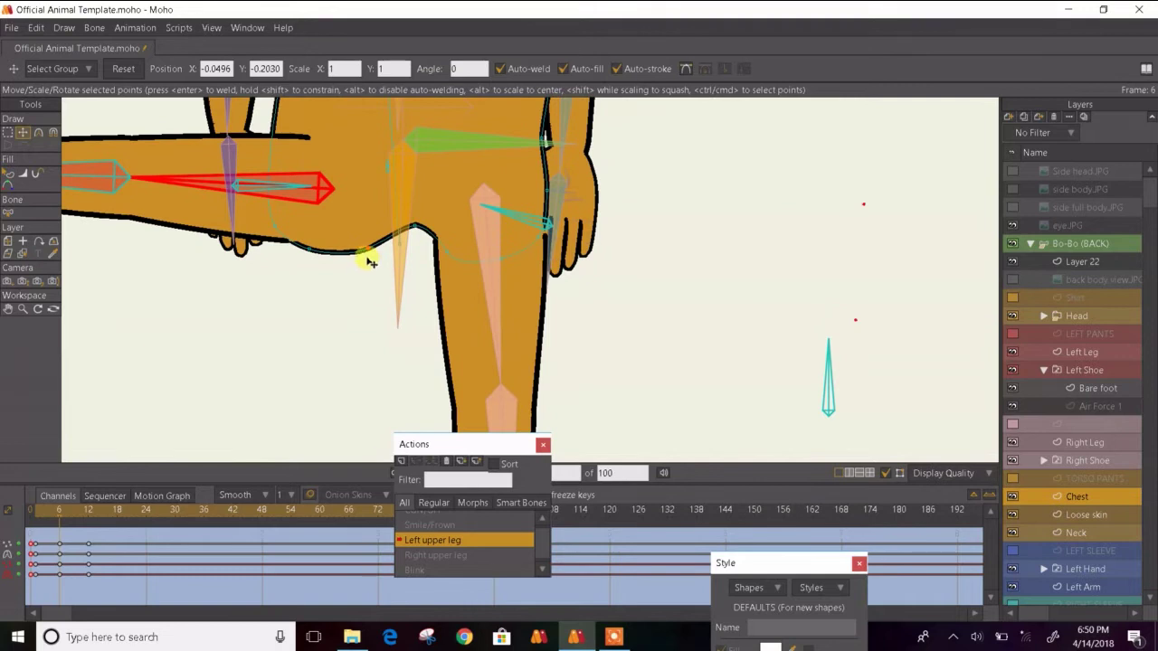
drag(369, 263, 319, 261)
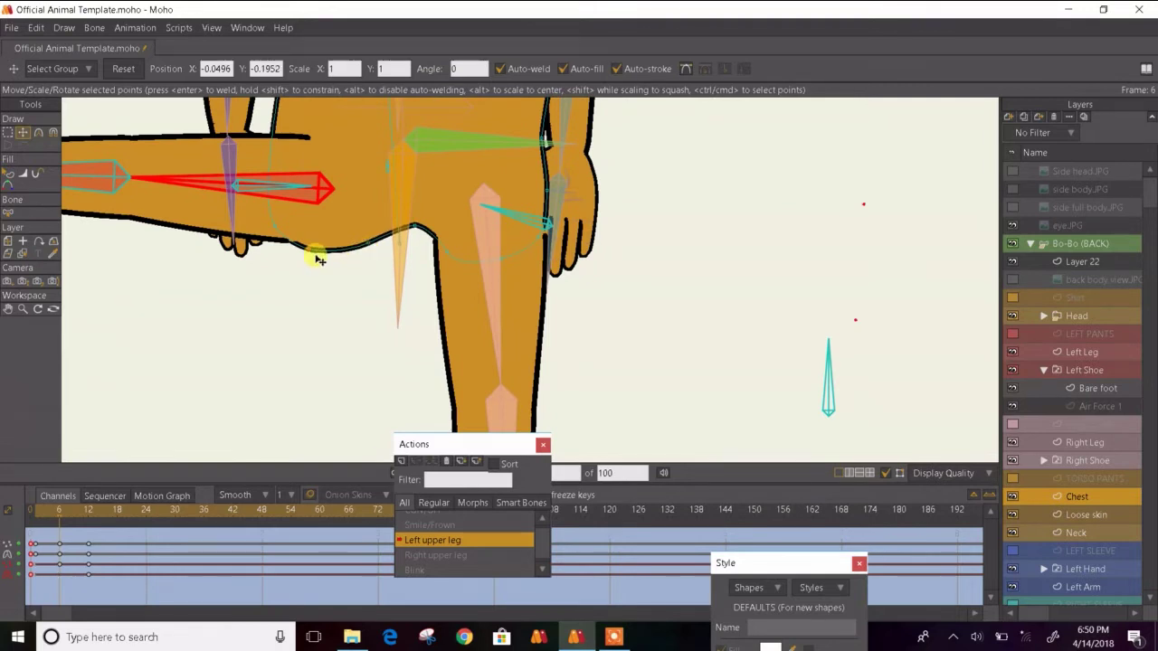
key(c)
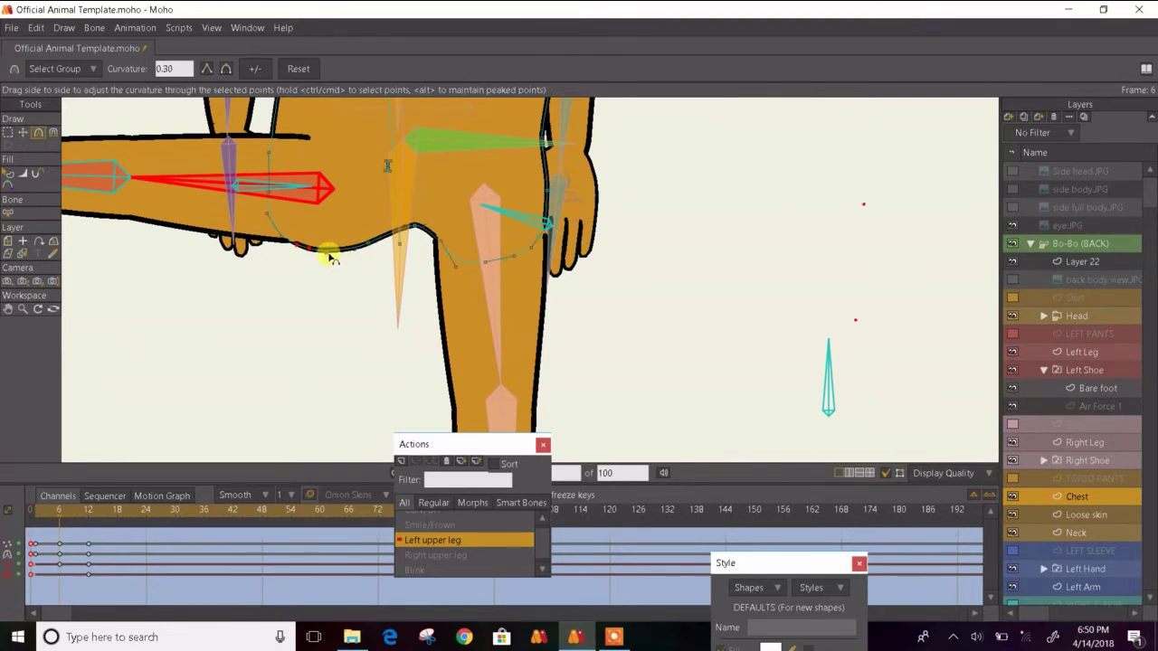
scroll(330, 260, up, 2)
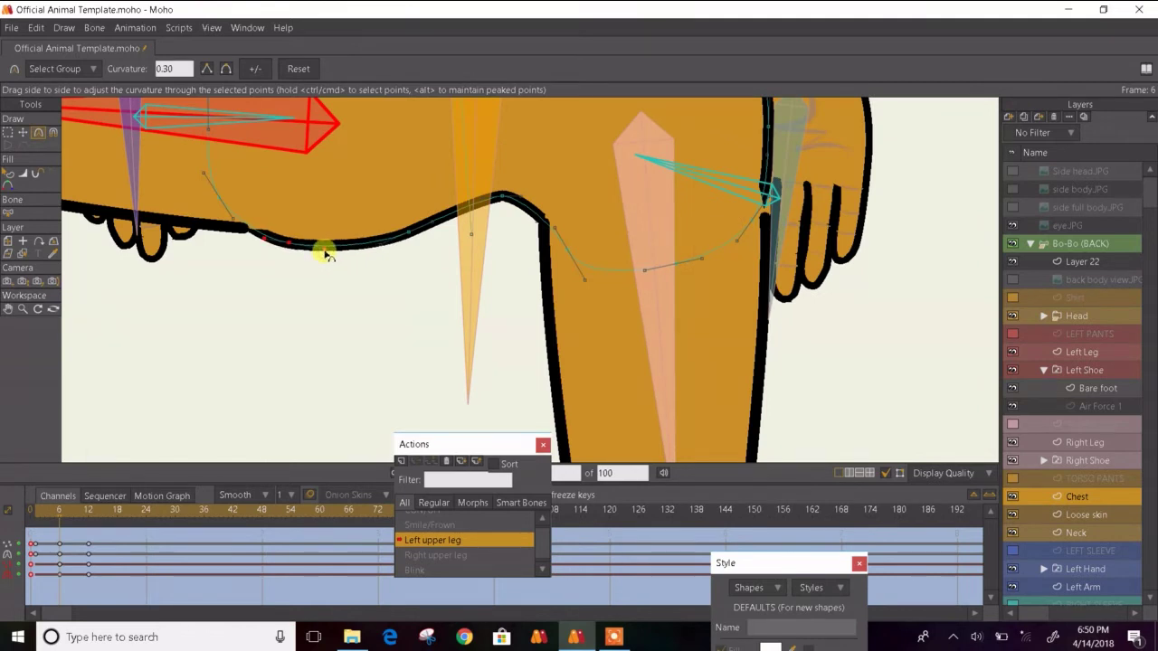
drag(381, 250, 382, 247)
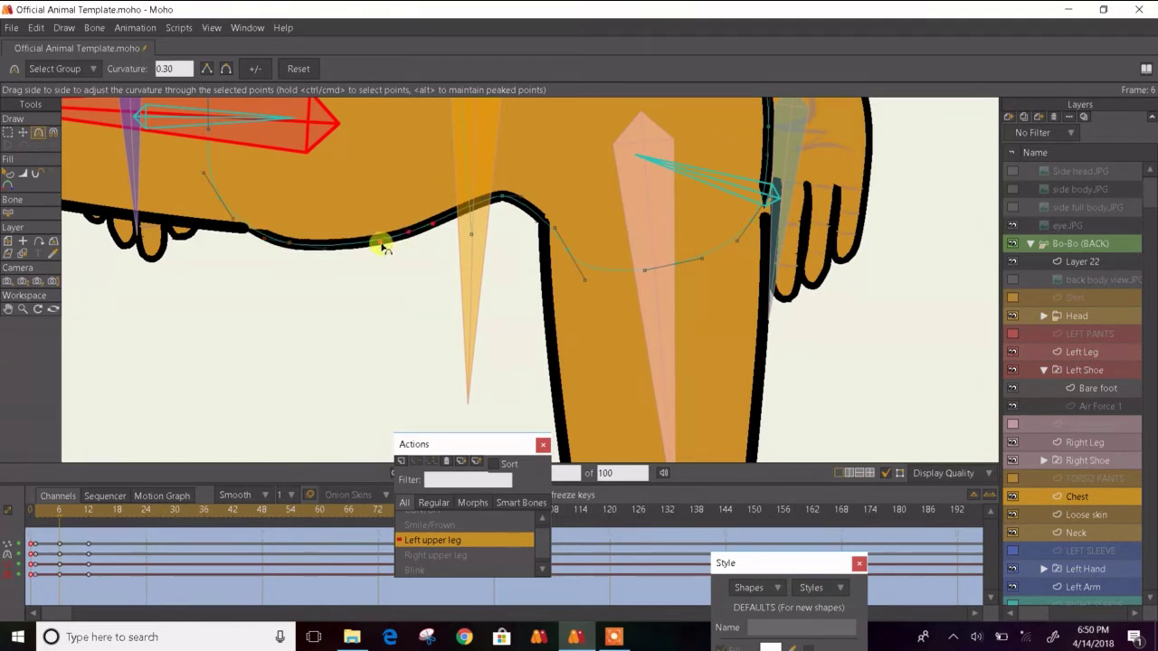
- Examine the Chest outline without bone overlays while stepping through the Left upper leg action from frame 0 to frame 24
click(8, 174)
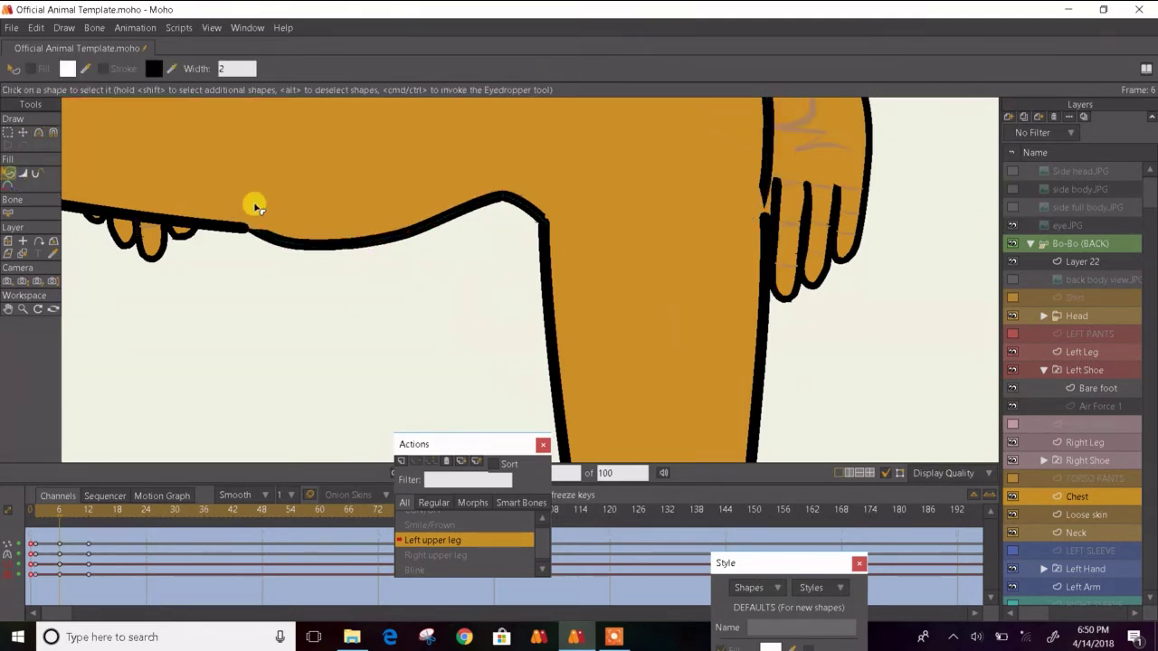
scroll(344, 231, down, 1)
scroll(344, 231, down, 3)
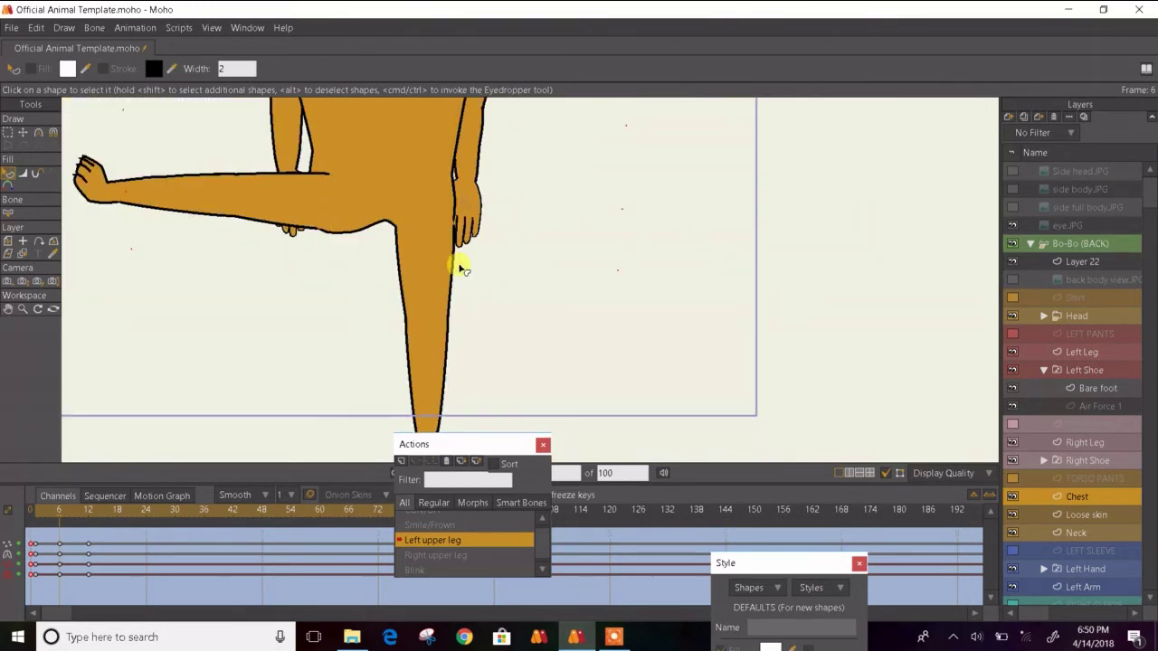
key(Left)
key(Left)
key(Left)
key(Left)
key(Left)
key(Left)
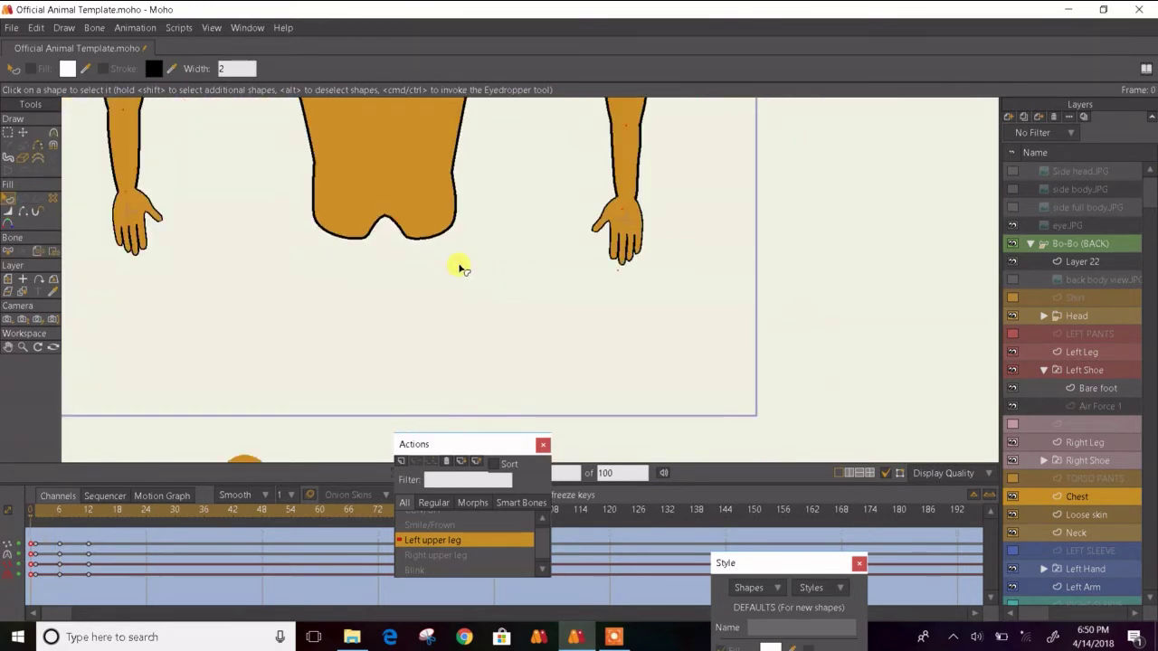
key(Right)
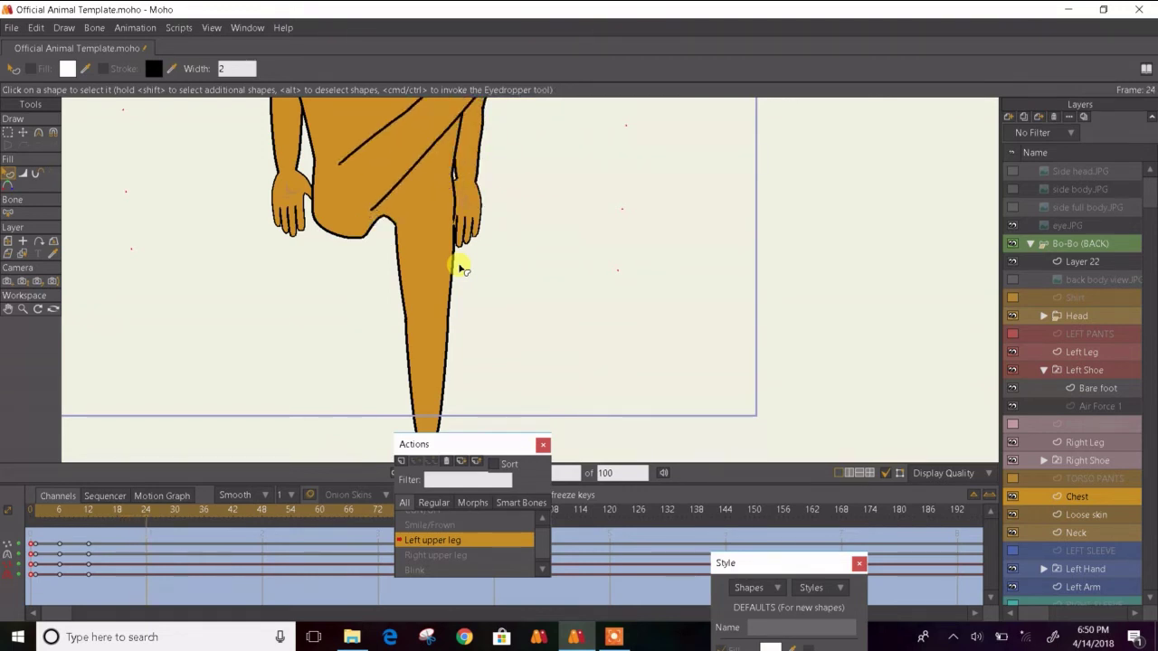
- At frame 24, reshape the Chest's crotch and inner left buttock points and move the left waist point inward for the crossed leg pose
click(22, 132)
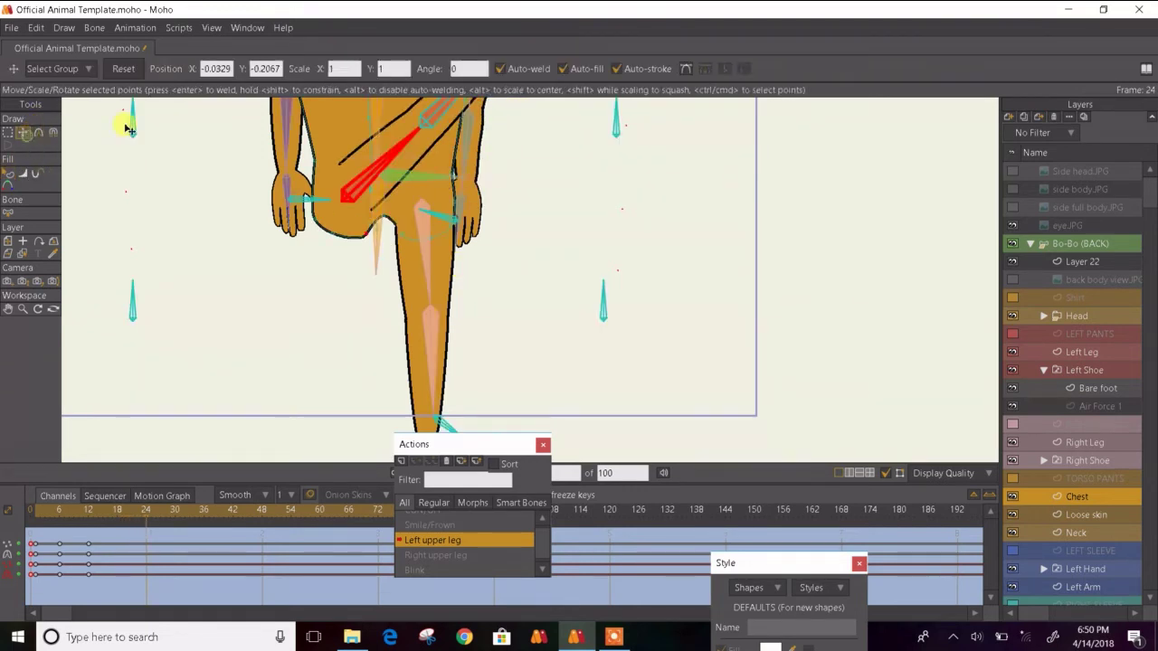
scroll(394, 185, up, 5)
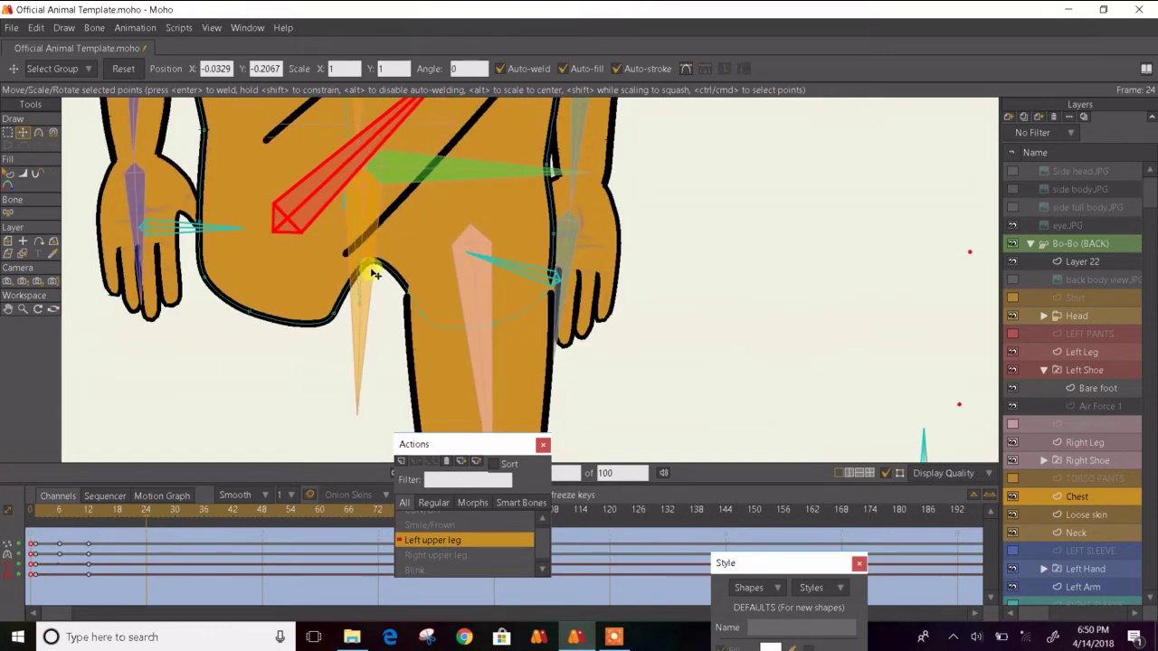
drag(375, 274, 338, 321)
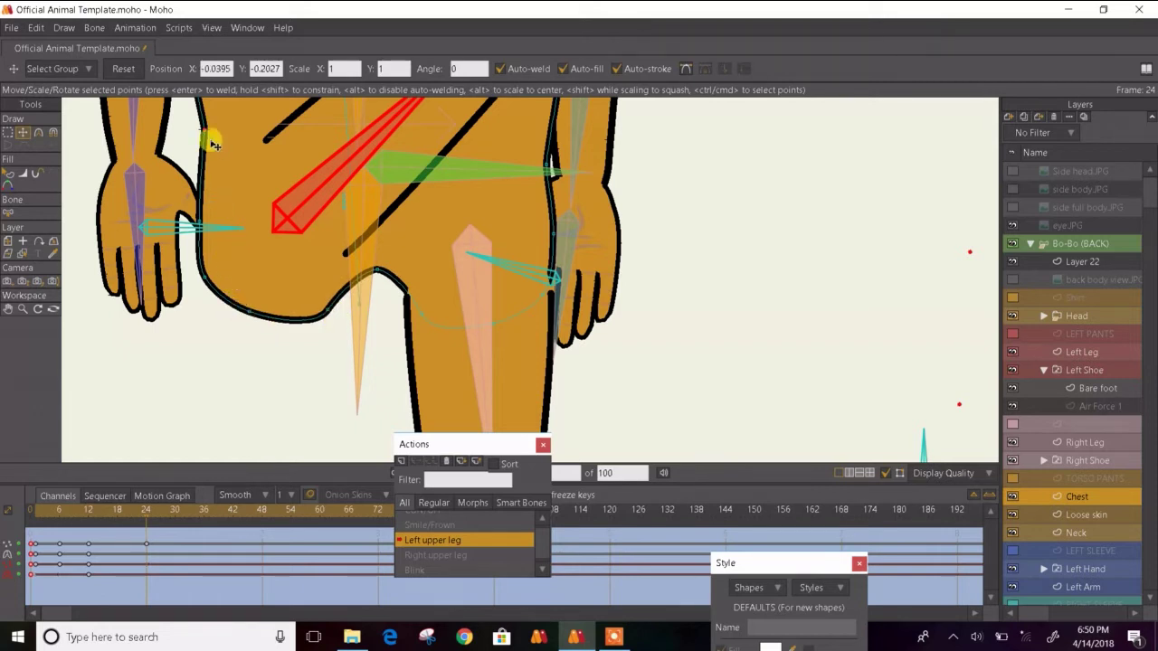
drag(215, 140, 231, 155)
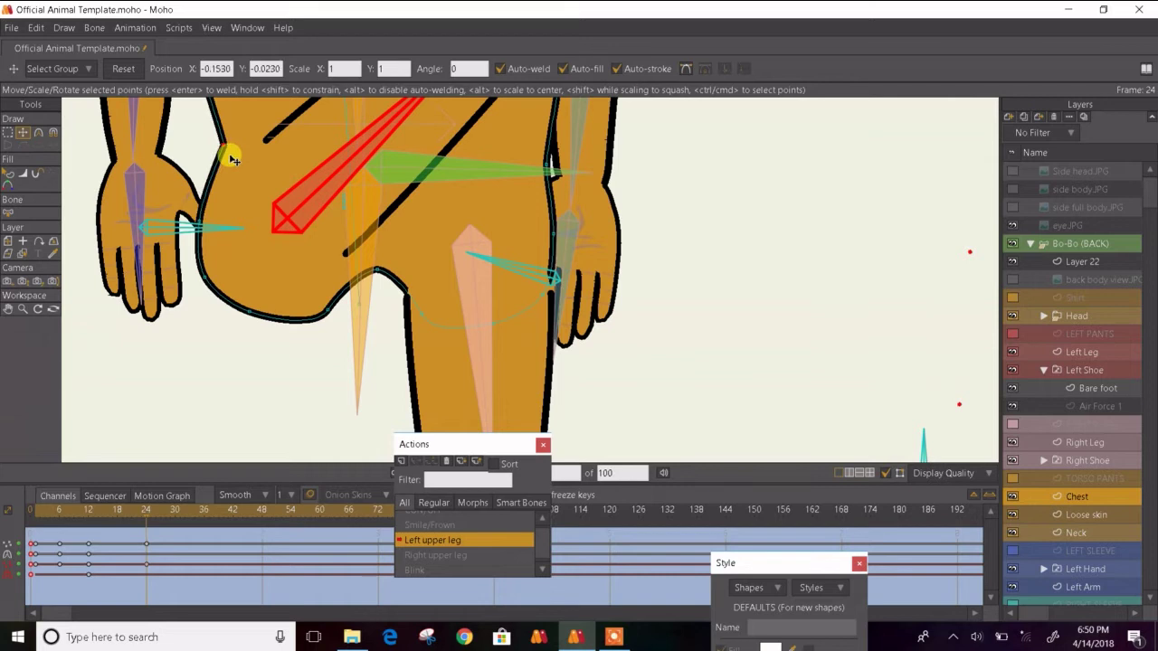
scroll(231, 159, down, 5)
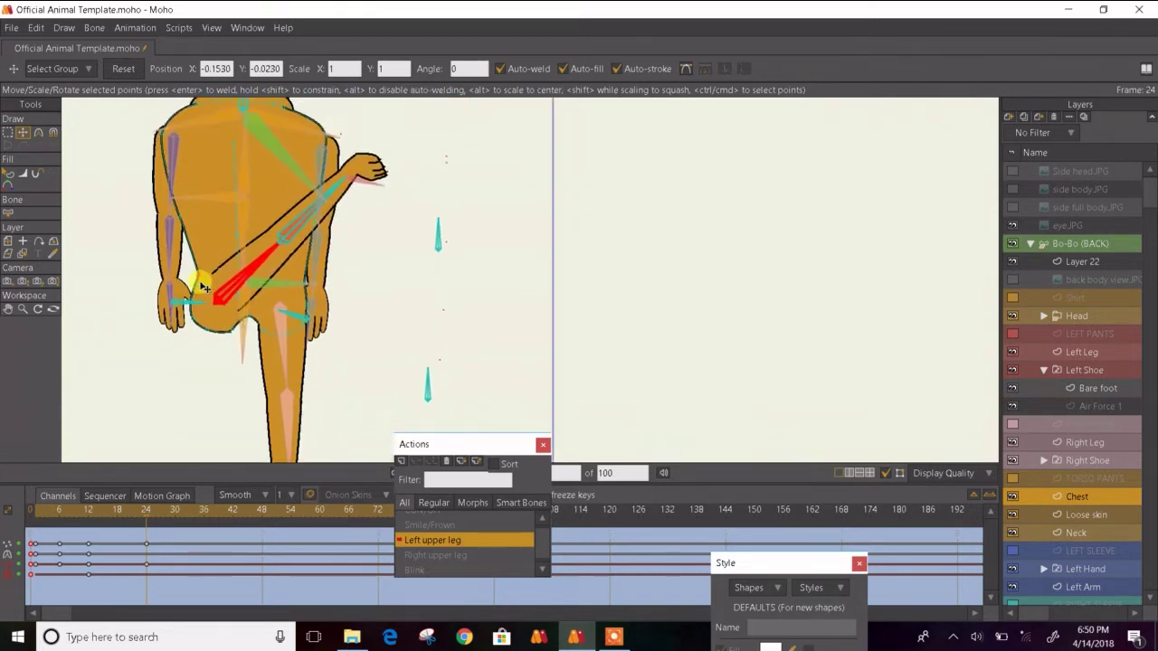
scroll(204, 287, up, 1)
scroll(217, 303, up, 1)
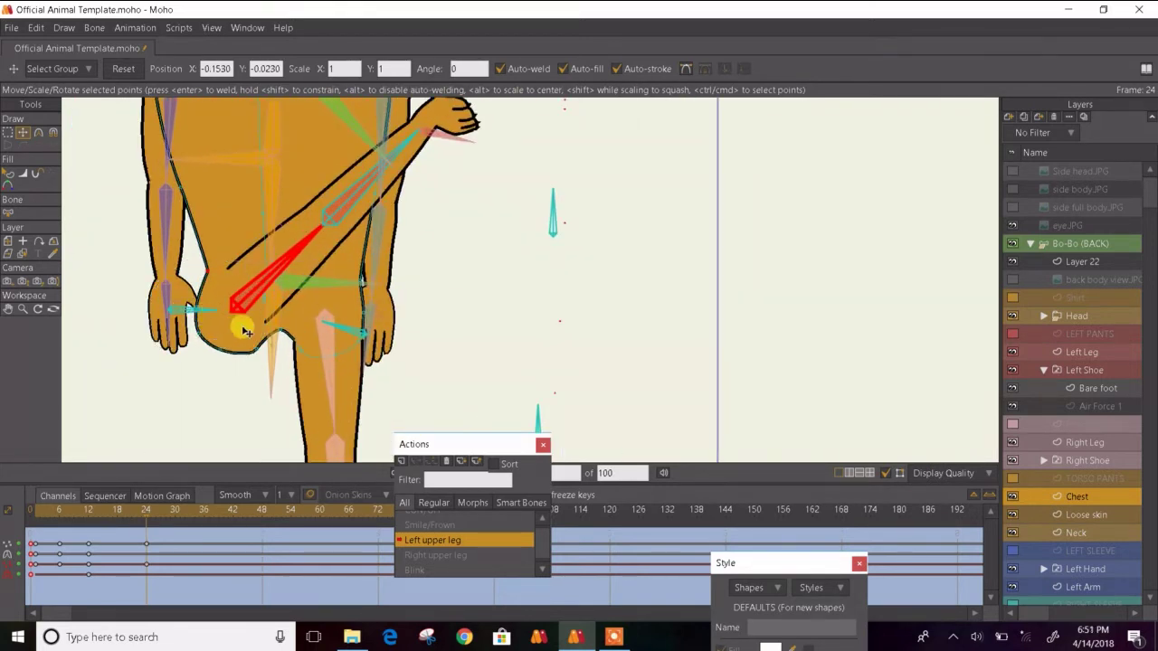
scroll(227, 310, up, 2)
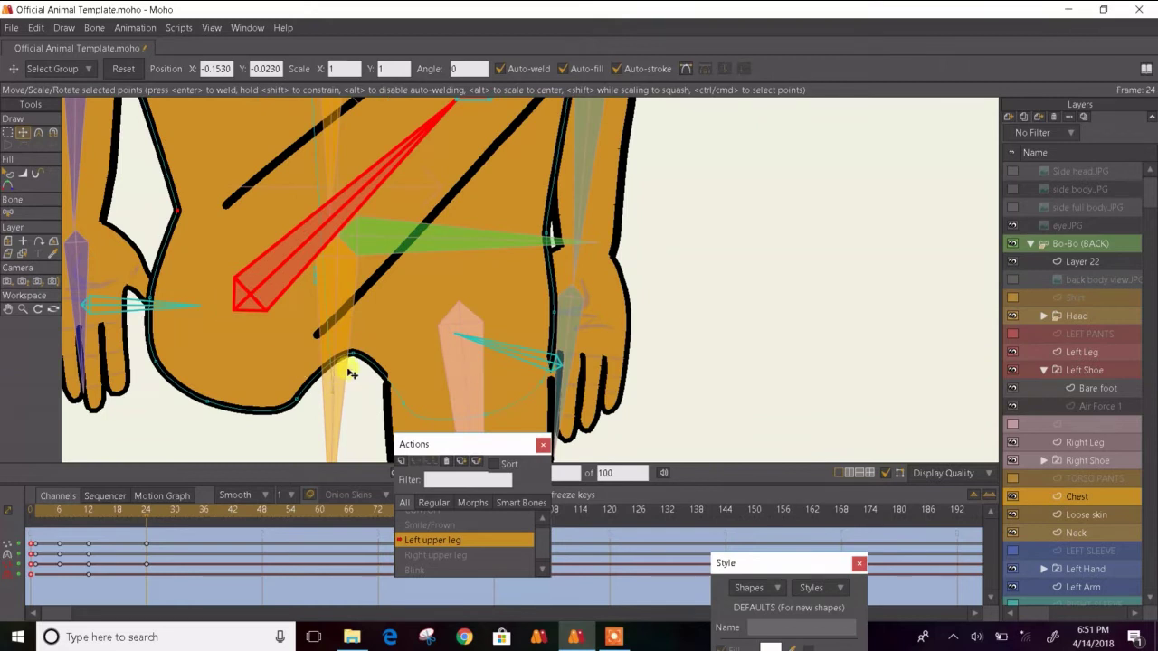
- Shift the Chest's inner left buttock point slightly inward at frame 24 and refine the curve through it
drag(297, 410, 291, 406)
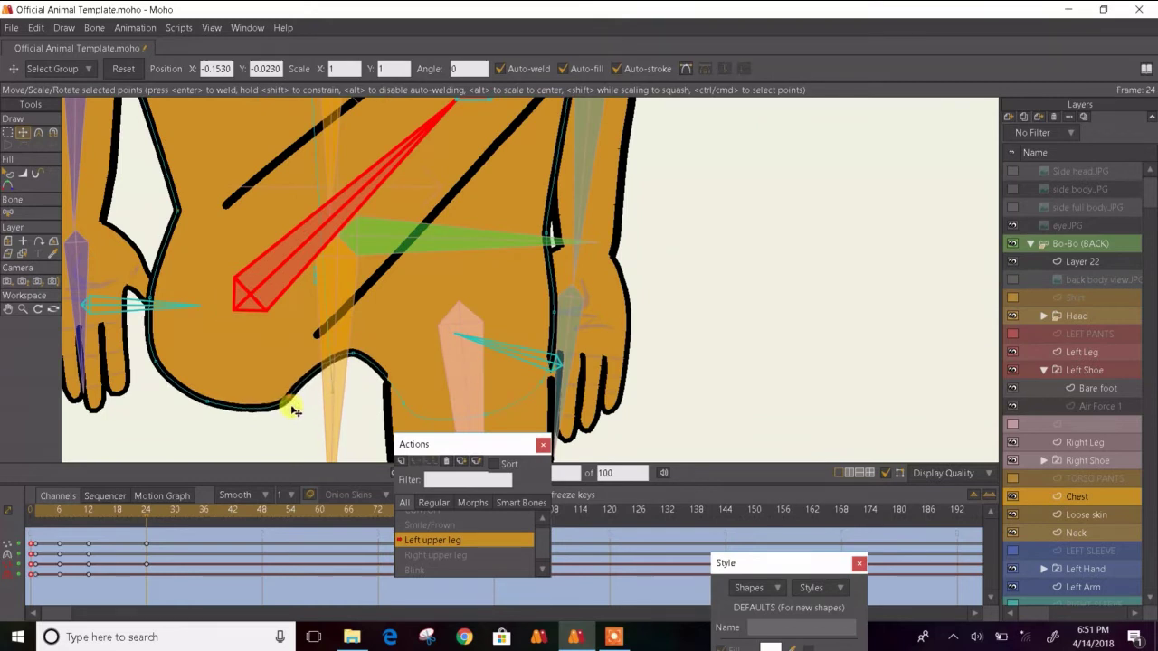
key(c)
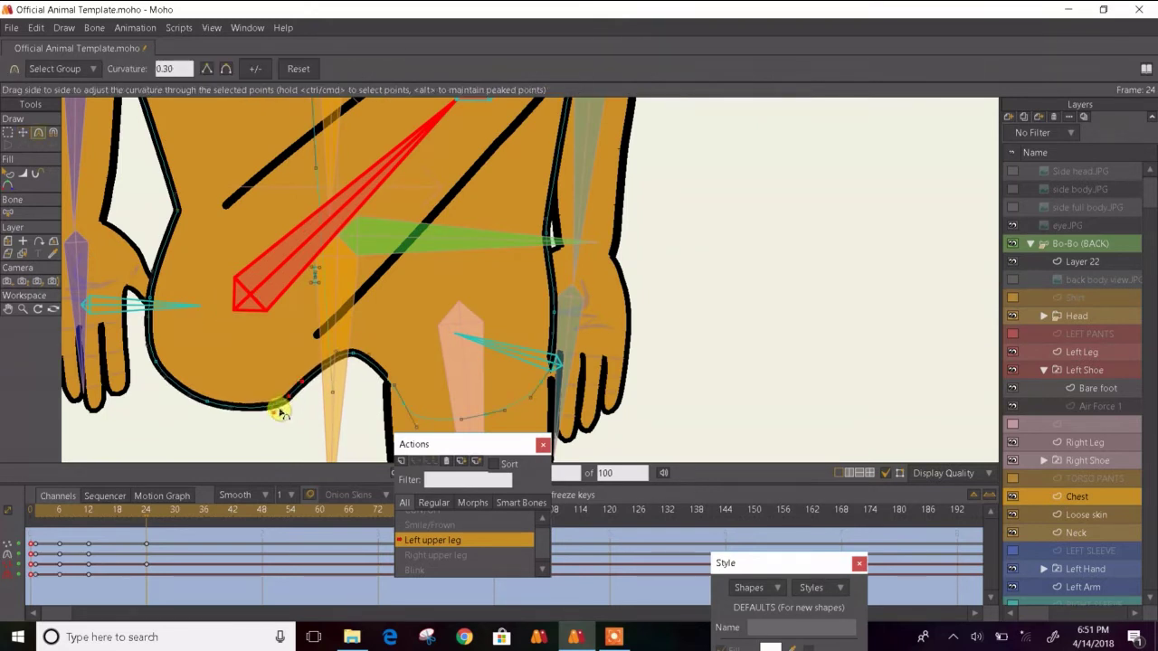
- Examine the hips and left leg without bone overlays while stepping the Left upper leg action back from frame 24 to frame 12
click(8, 174)
scroll(232, 238, down, 1)
scroll(232, 239, down, 3)
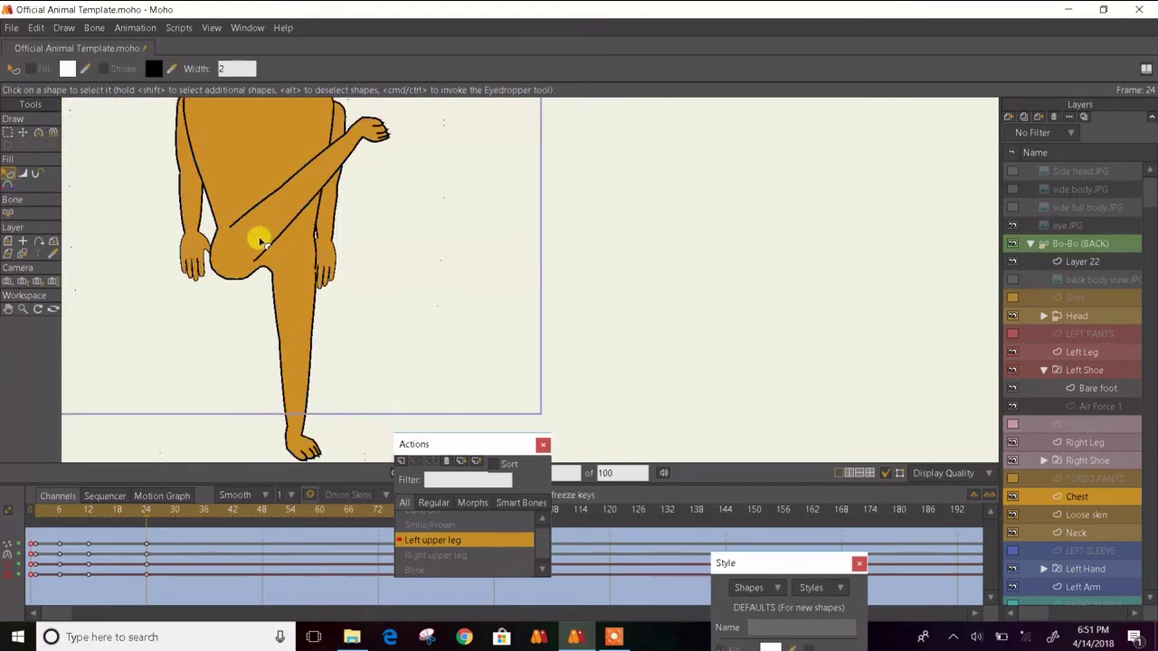
key(Left)
key(Left)
key(Left)
key(Left)
key(Left)
key(Left)
key(Left)
key(Left)
key(Left)
key(Left)
key(Left)
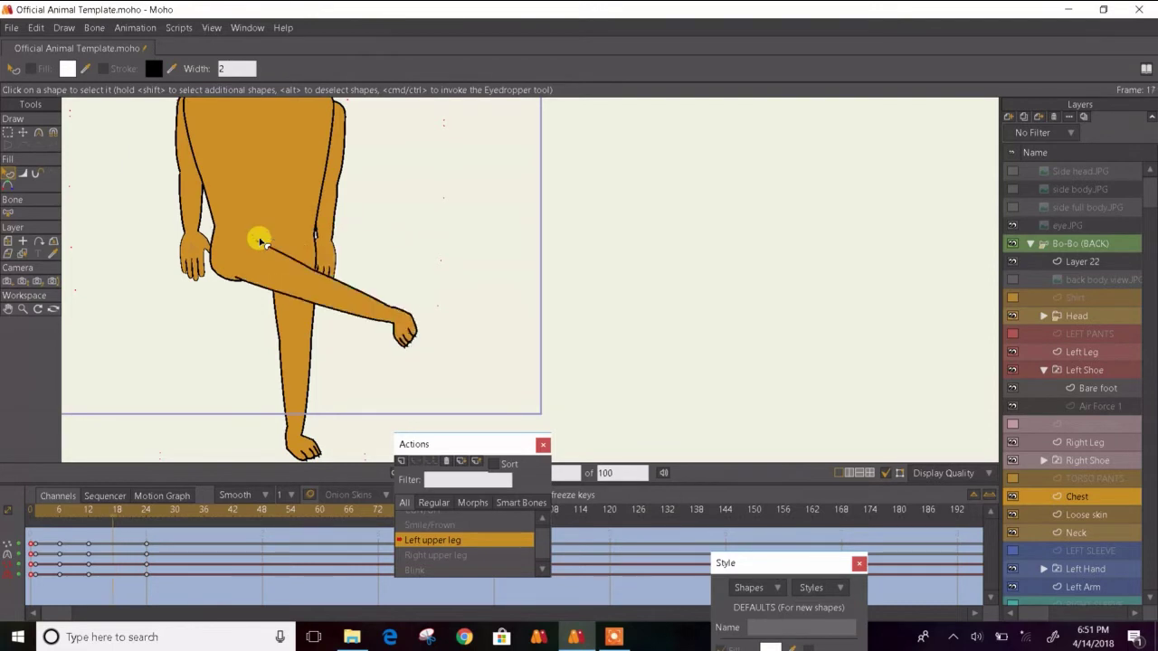
key(Left)
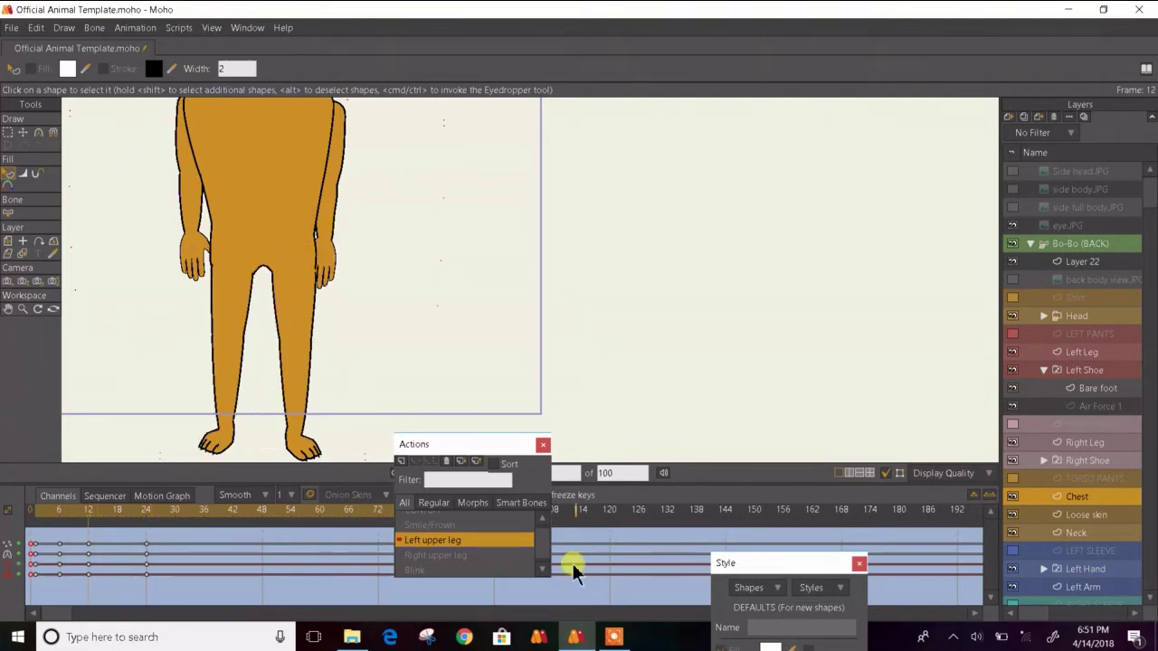
- Return to the Mainline action and select the right upper leg bone on the Bo-Bo (BACK) layer, ready for bone manipulation
scroll(546, 523, up, 3)
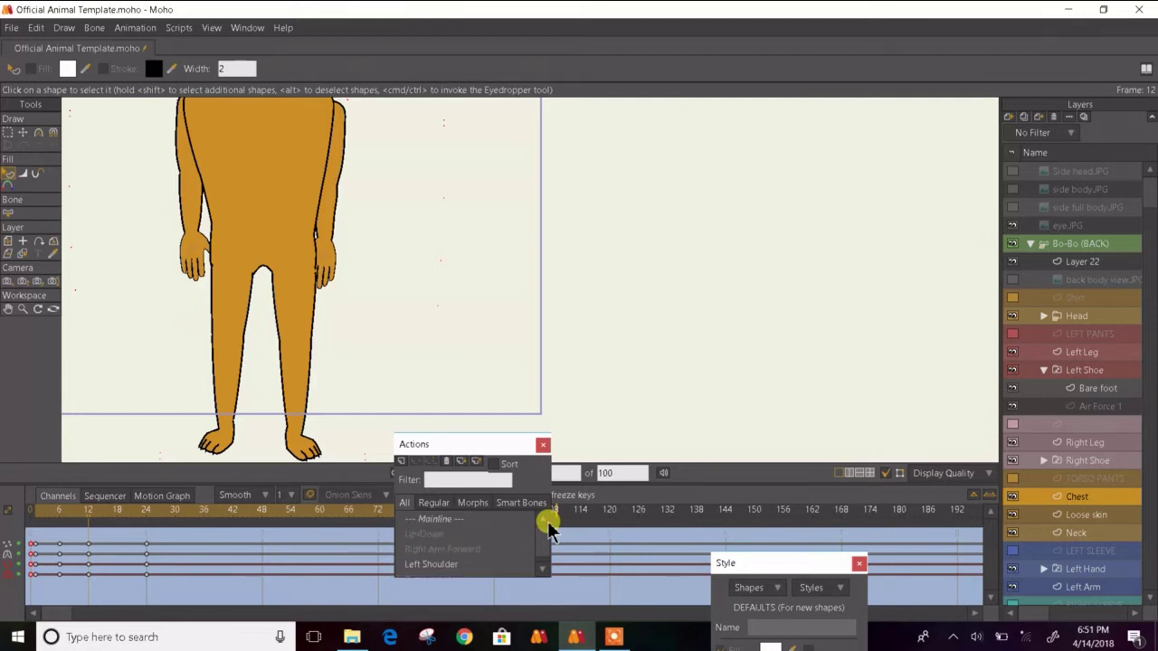
double_click(473, 520)
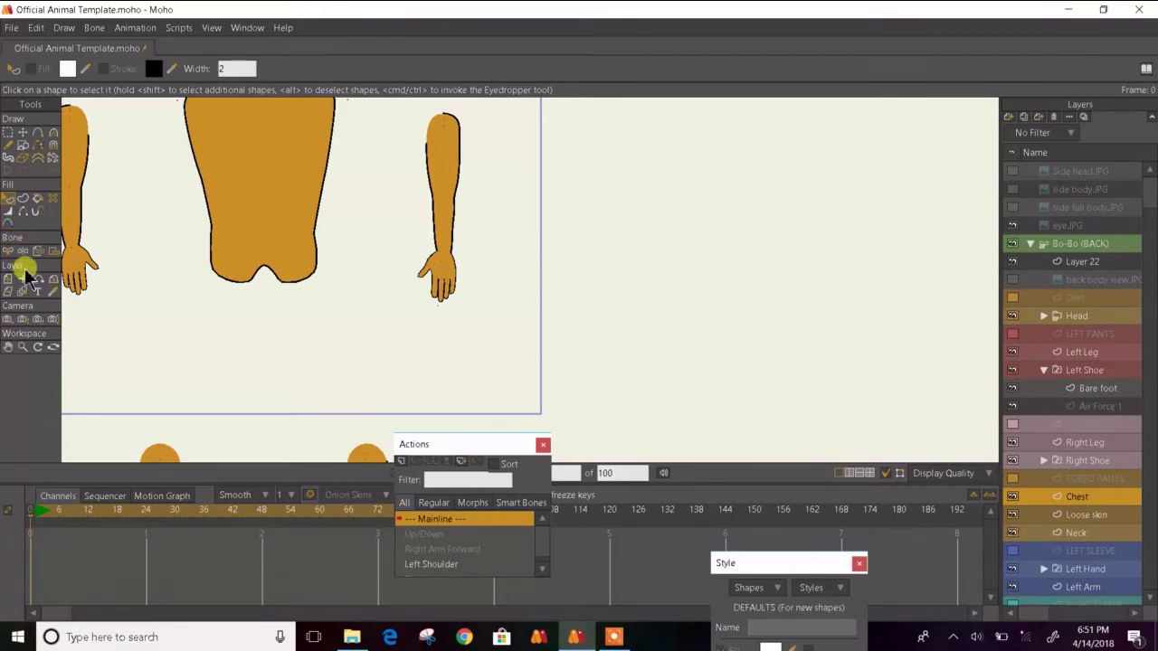
click(1066, 246)
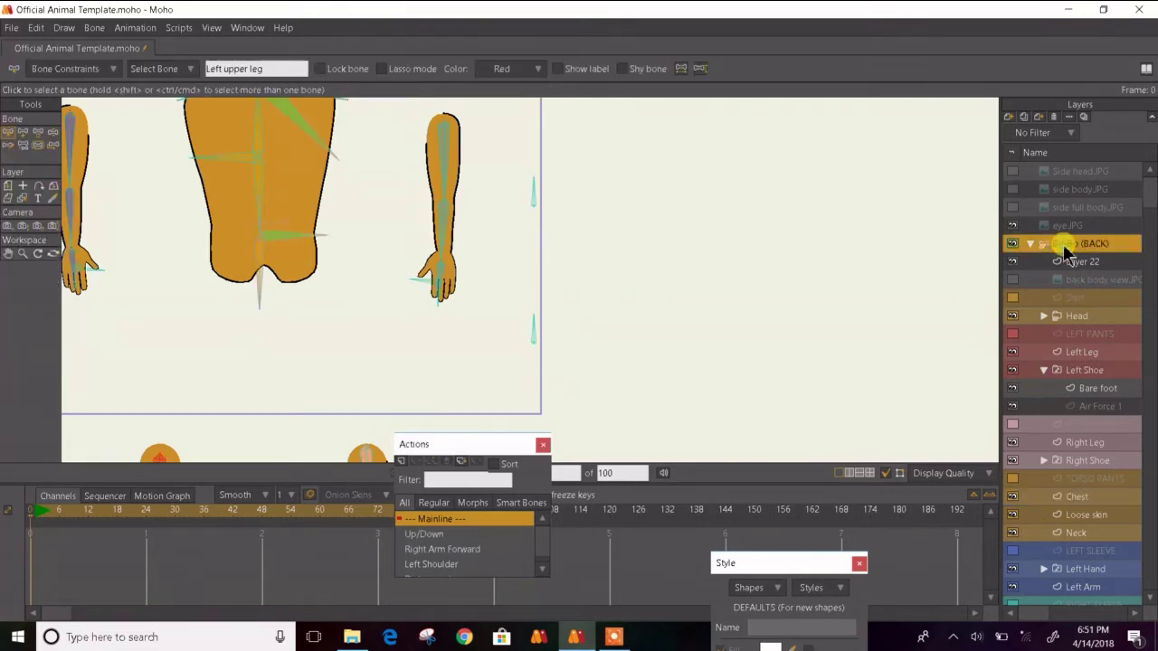
click(276, 349)
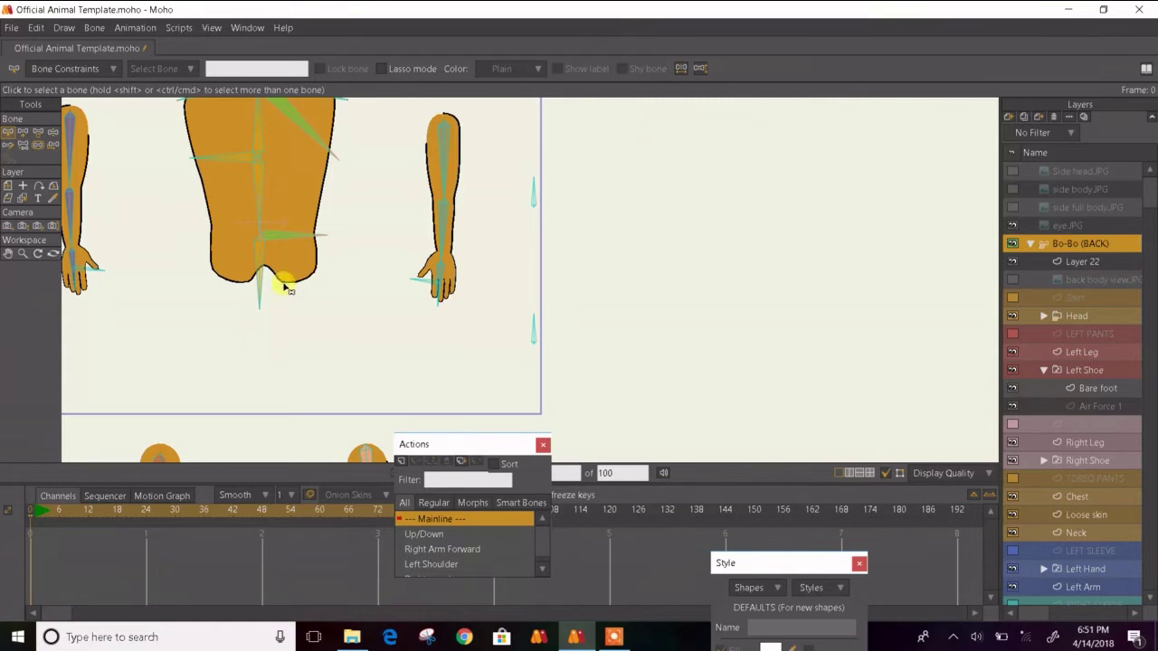
drag(286, 353, 274, 219)
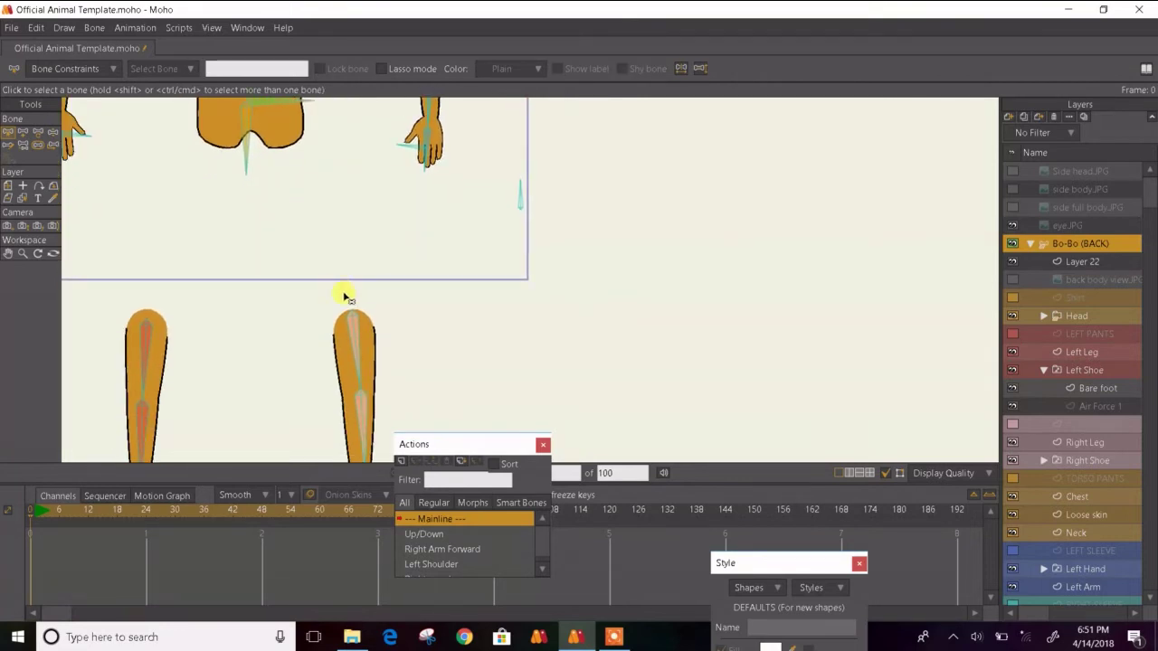
click(350, 332)
click(60, 134)
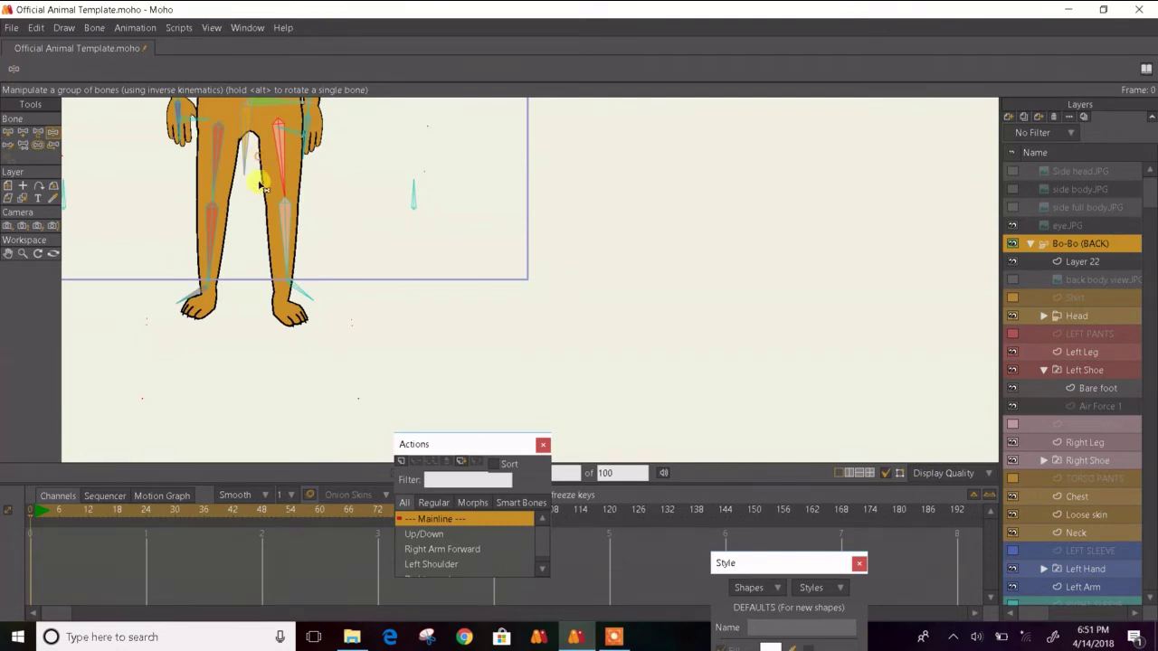
drag(259, 186, 261, 216)
- Open the Right upper leg action for editing with the character's hips in close view
click(543, 571)
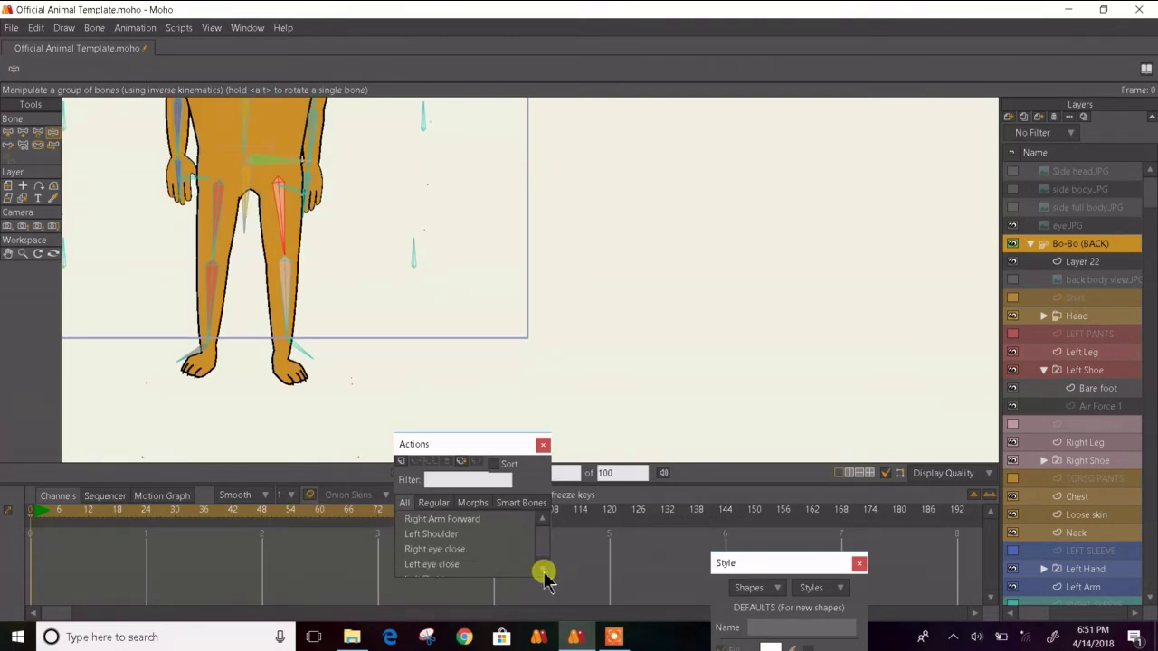
scroll(542, 572, down, 5)
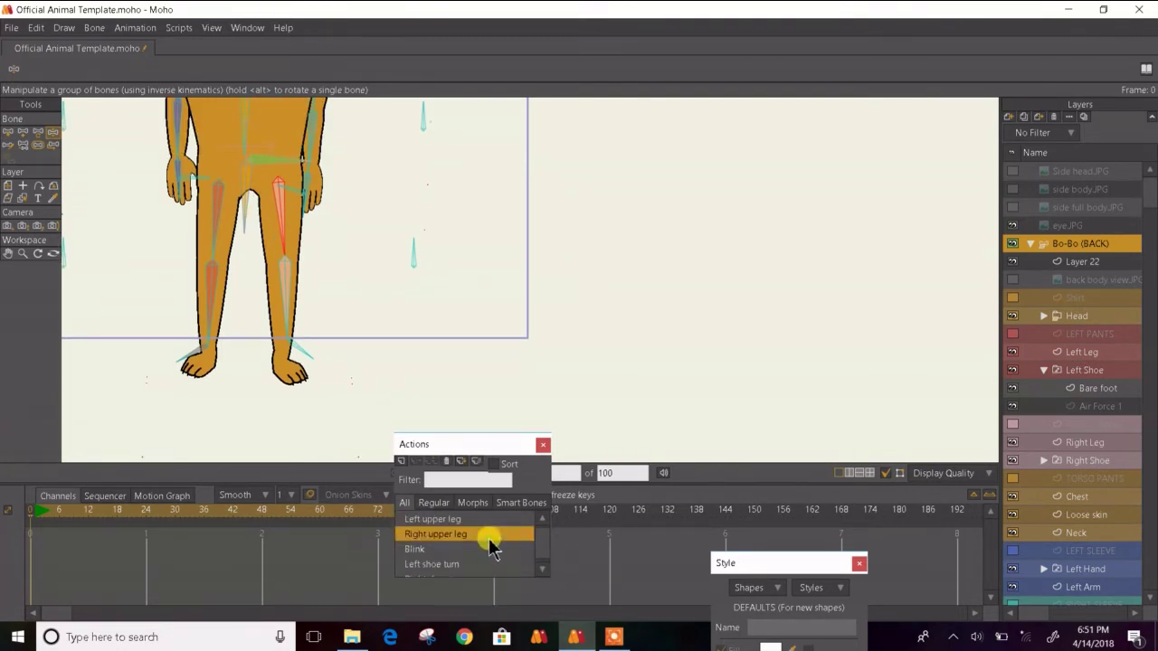
double_click(488, 539)
scroll(246, 189, up, 2)
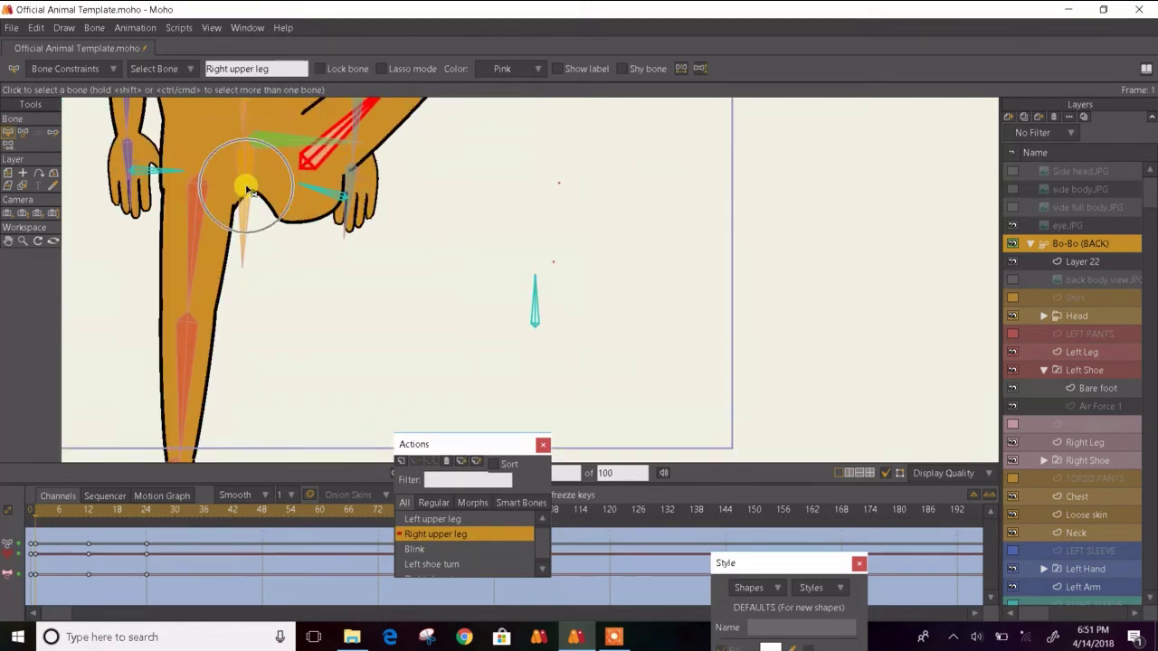
scroll(227, 305, up, 2)
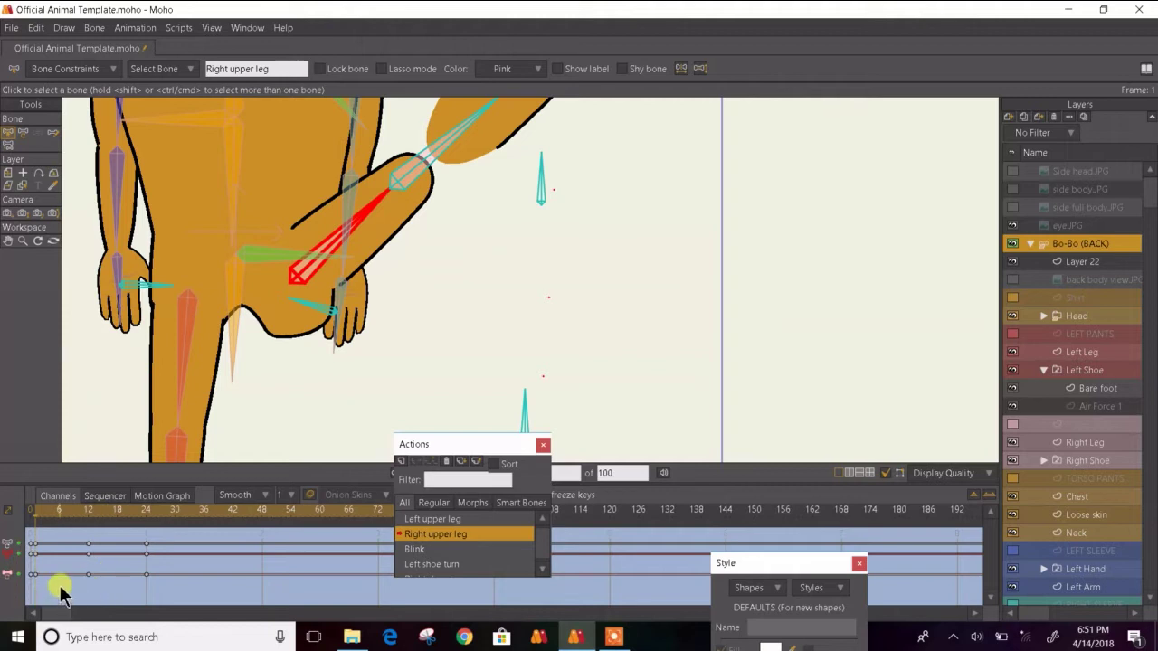
- Delete the Right Leg layer's point keyframes at frame 1 of the Right upper leg action
drag(58, 584, 47, 562)
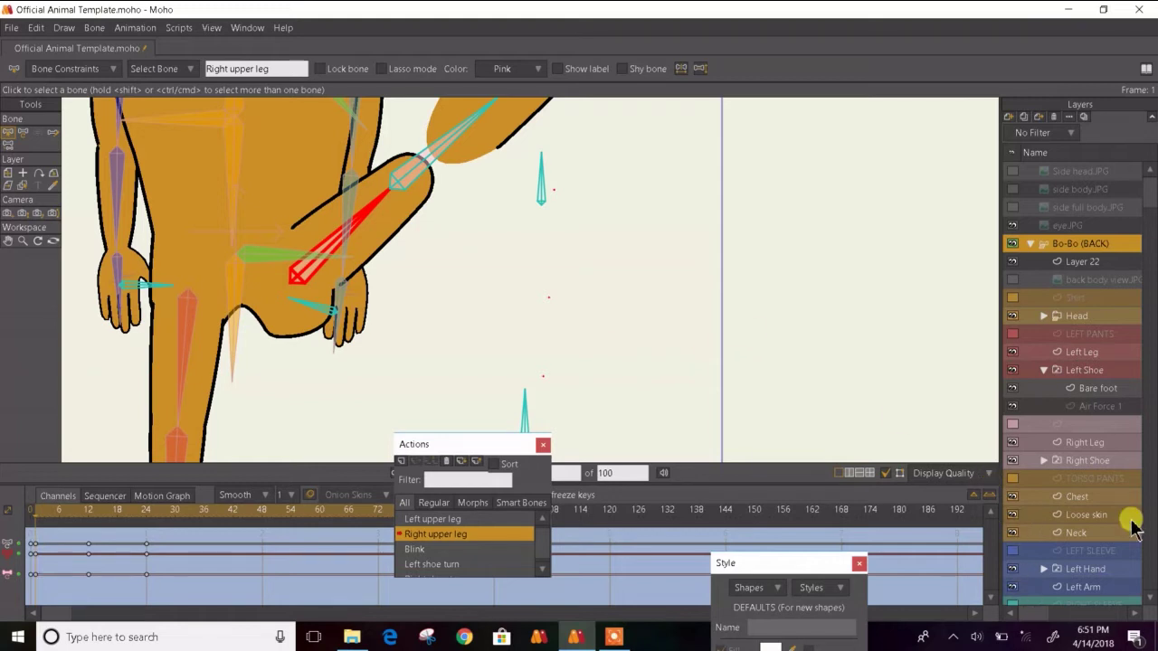
scroll(1136, 529, down, 3)
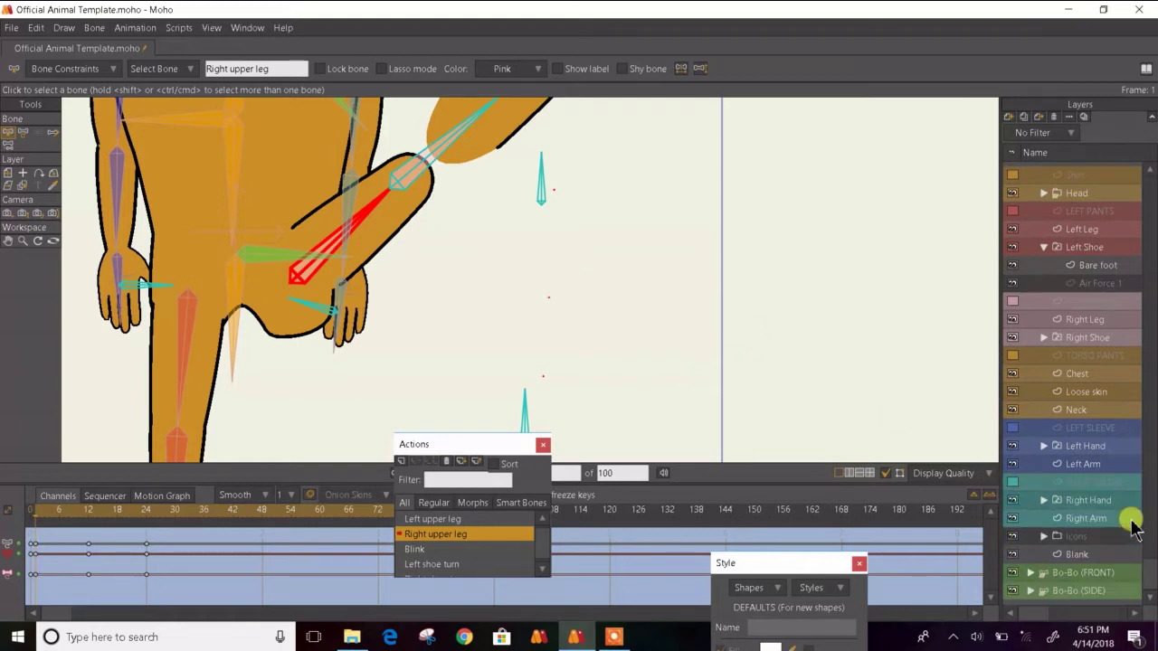
click(1068, 319)
drag(38, 573, 3, 534)
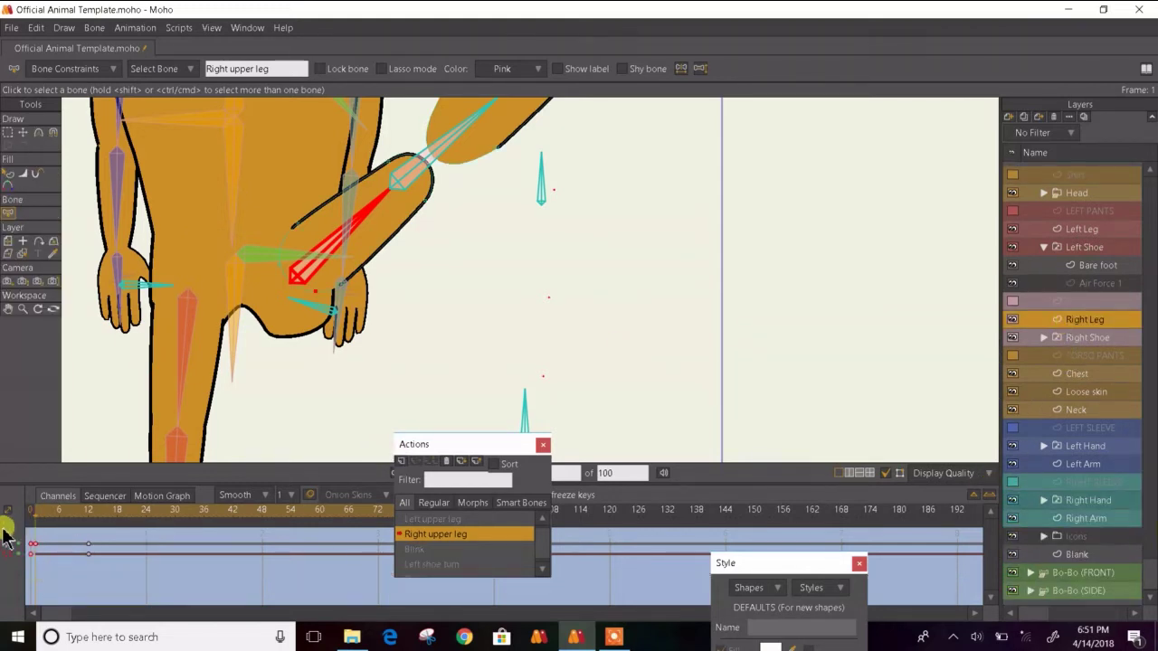
key(Delete)
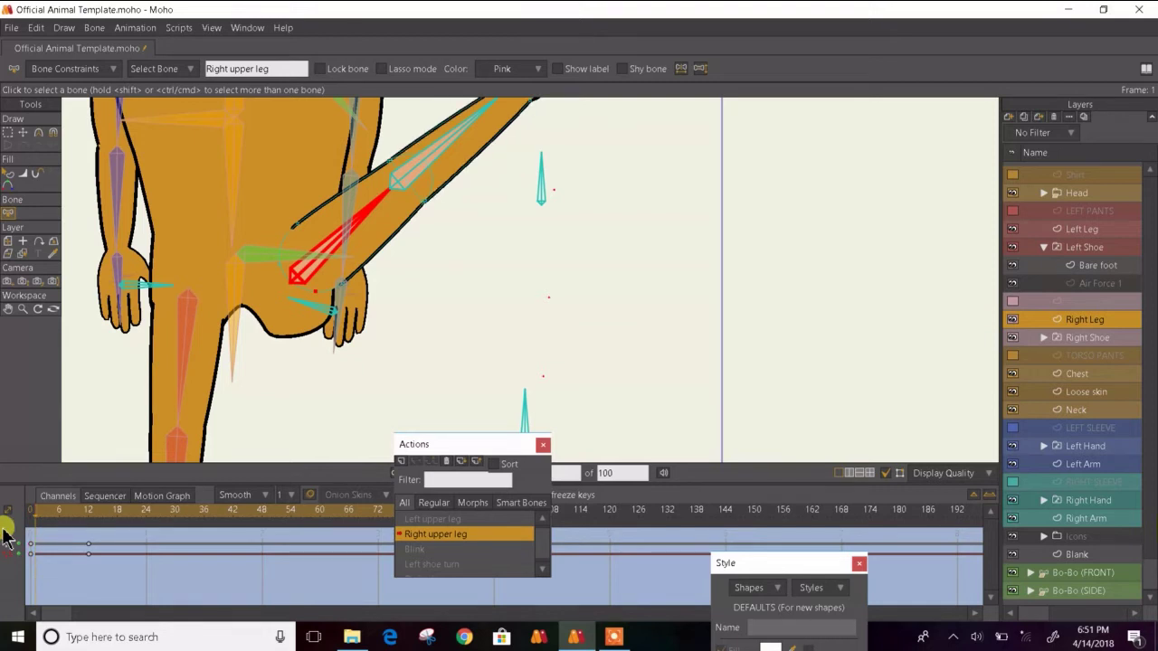
- Examine the right leg's deformation at the hip while stepping the Right upper leg action from frame 11 back to frame 1
click(176, 612)
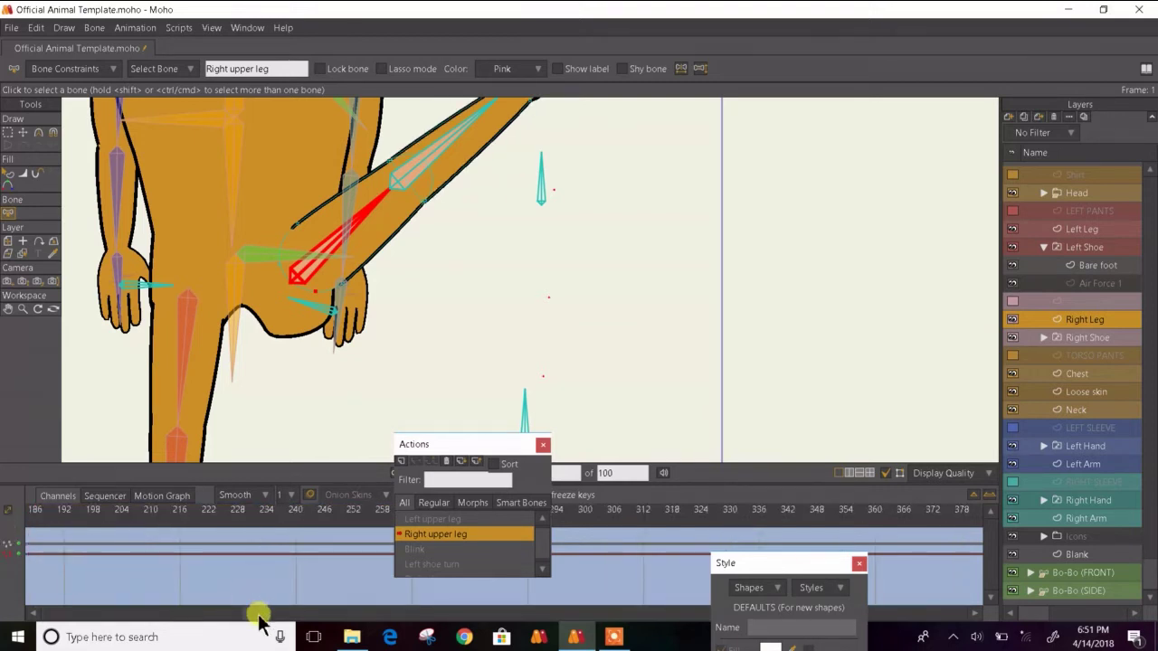
drag(260, 615, 64, 589)
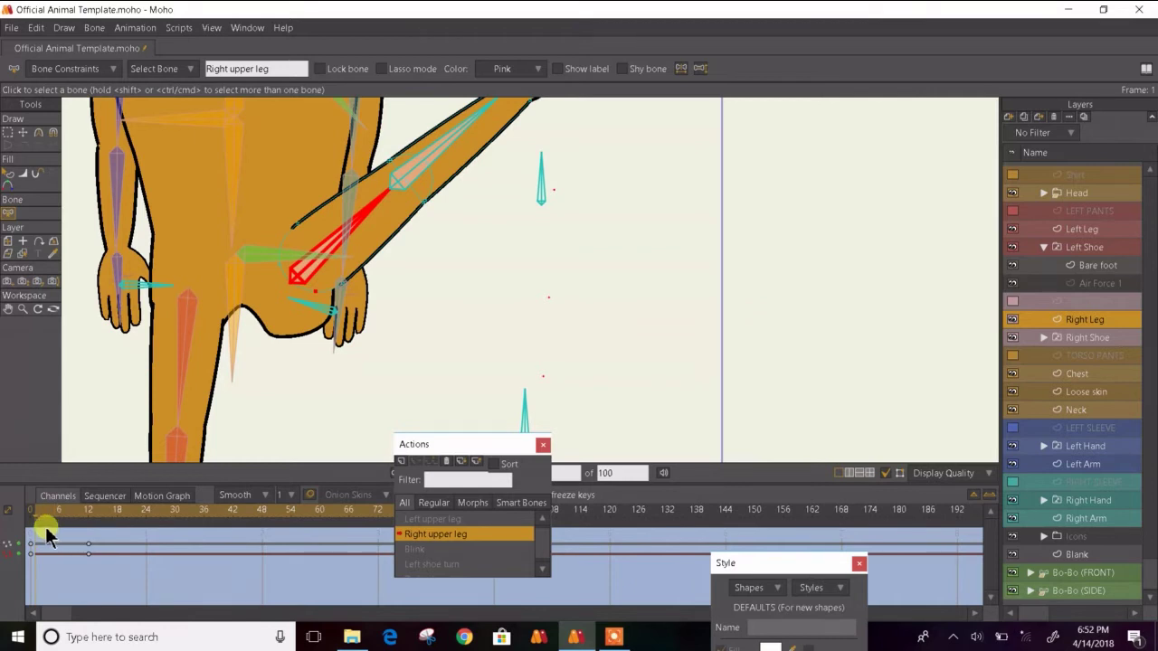
drag(321, 297, 326, 304)
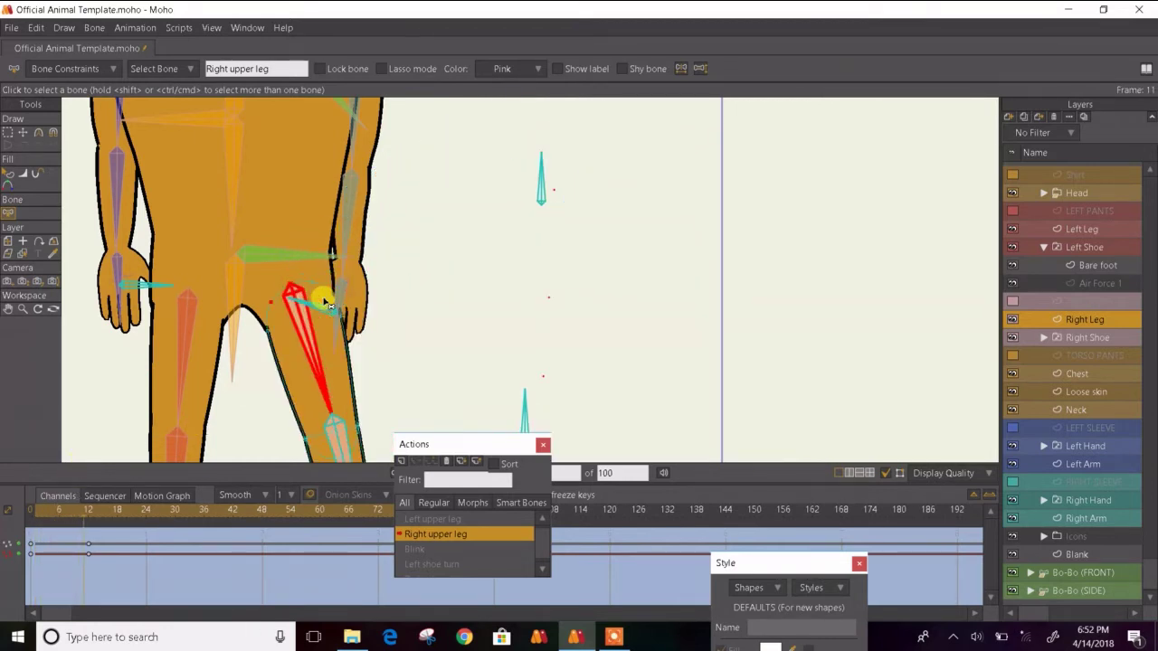
key(Left)
key(Left)
key(Left)
key(Left)
key(Left)
key(Left)
key(Left)
key(Left)
key(Left)
key(Left)
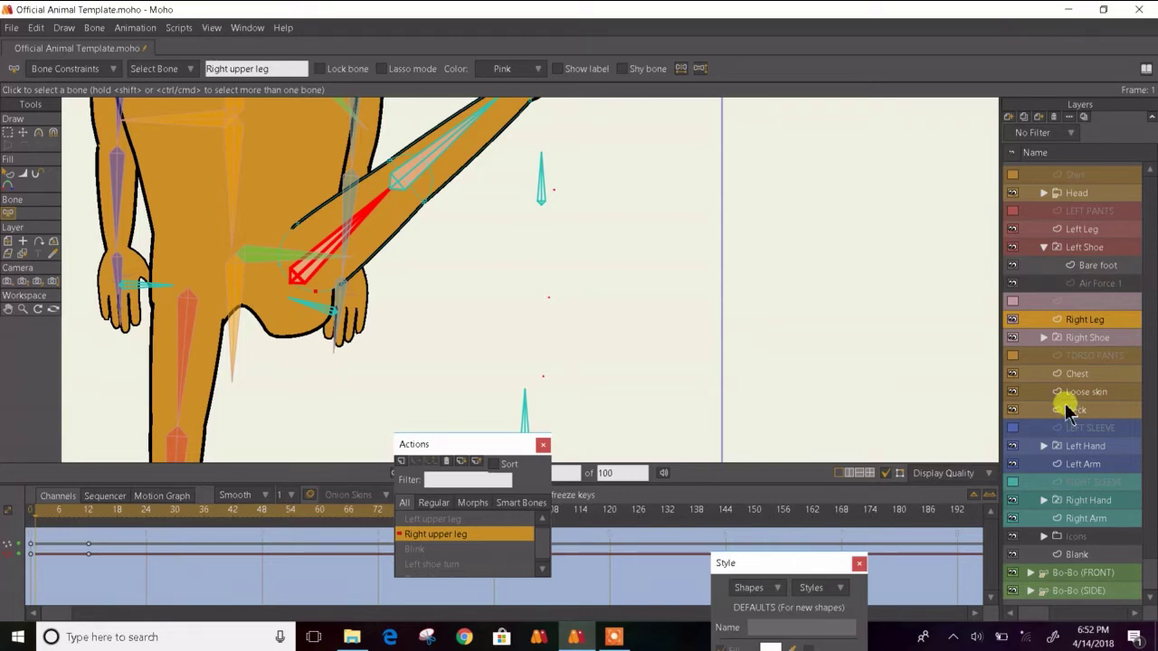
- In the Chest layer at frame 1, reposition the outline points beside the right hand to meet the raised right leg
click(1070, 373)
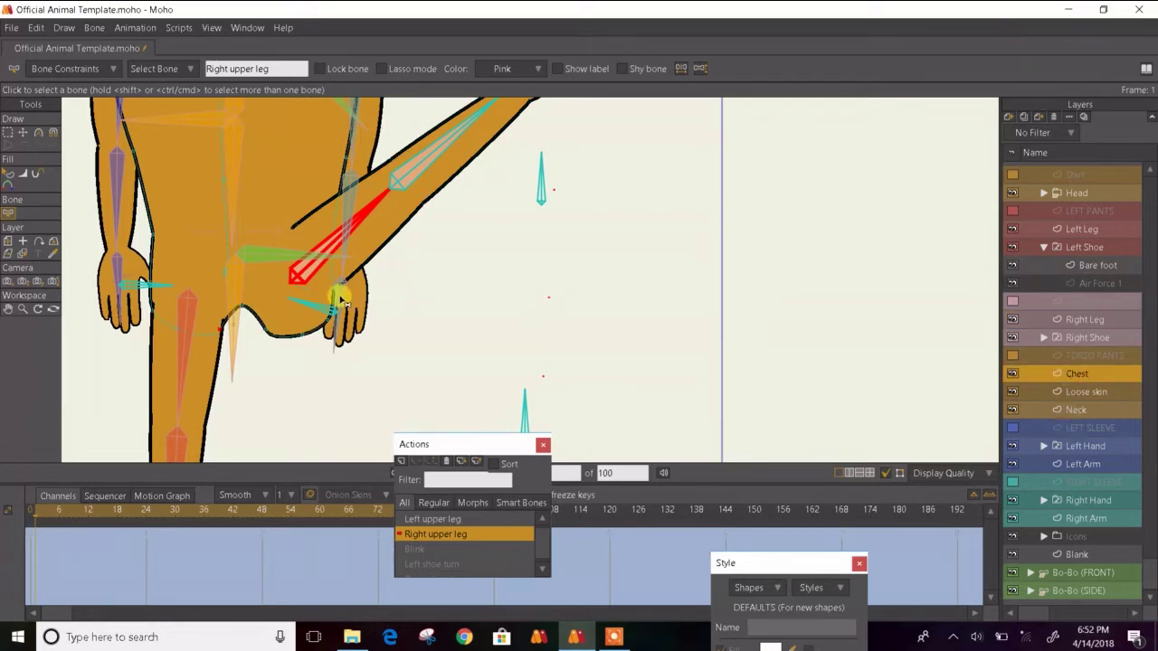
scroll(336, 298, up, 3)
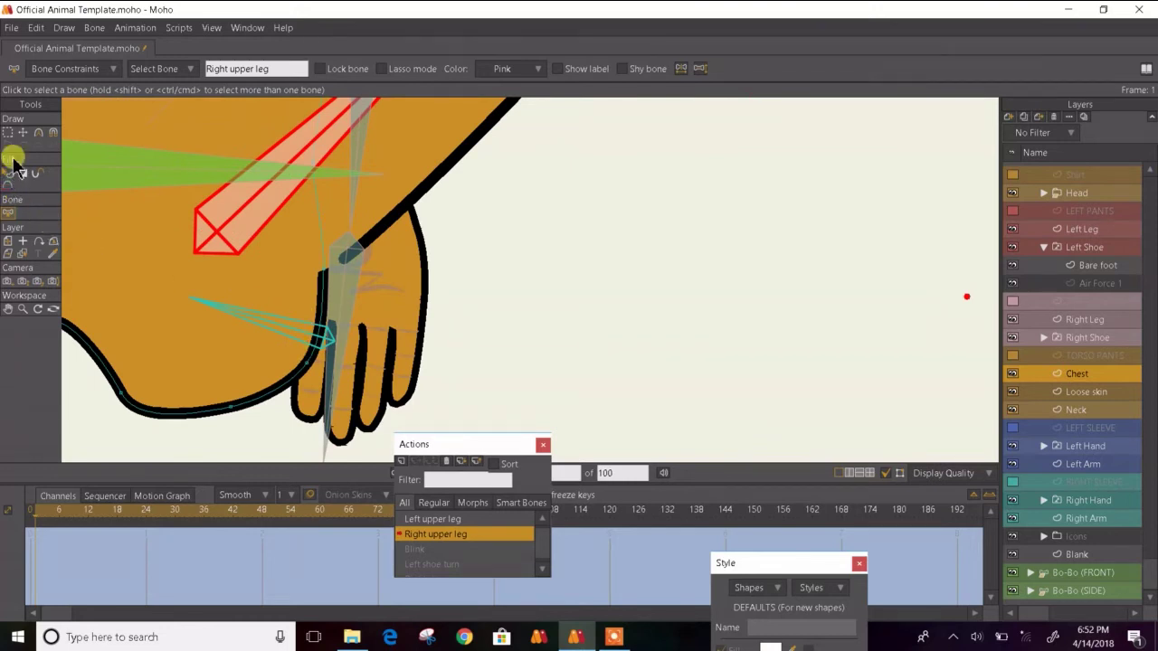
click(22, 132)
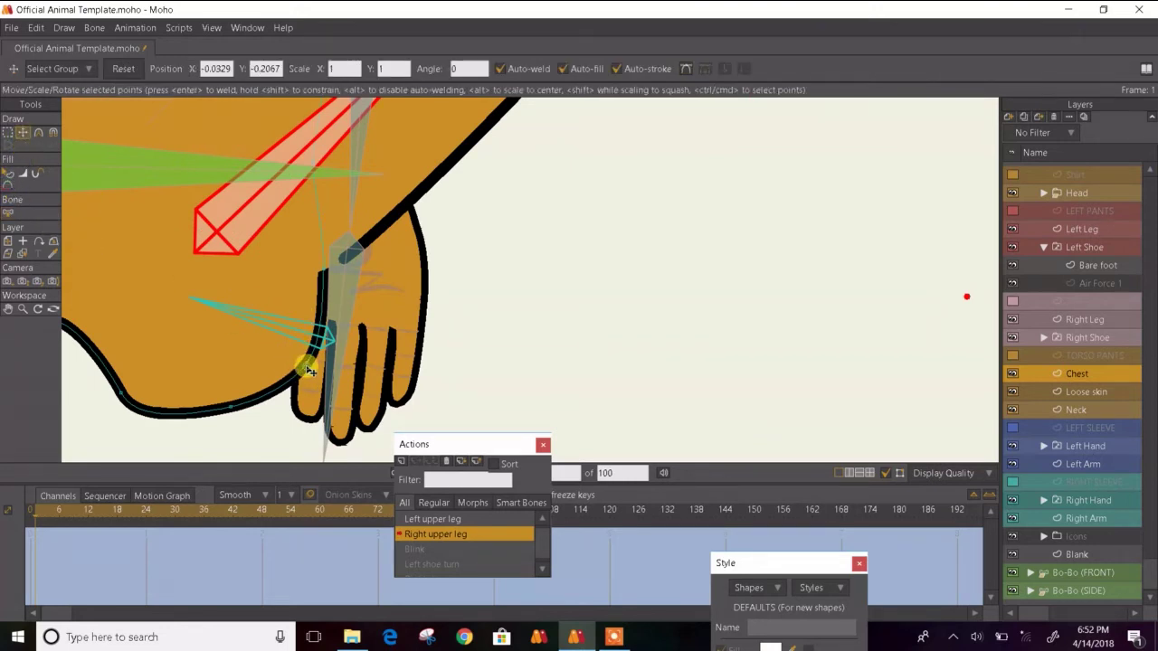
drag(308, 369, 300, 356)
drag(326, 271, 343, 274)
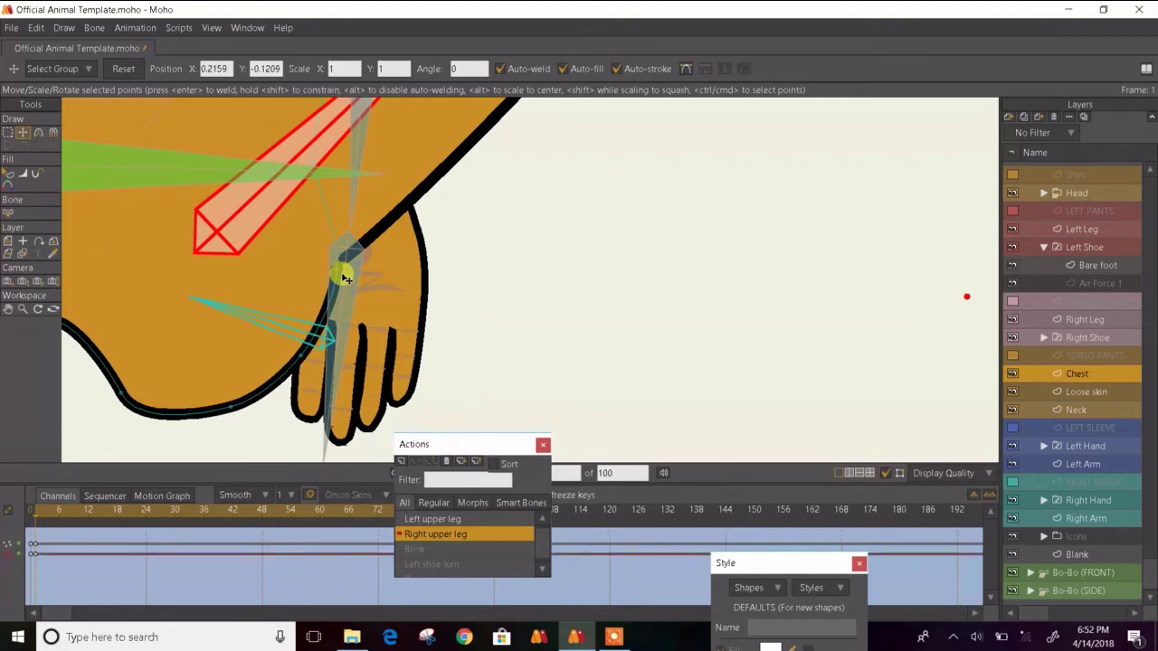
click(318, 176)
click(354, 166)
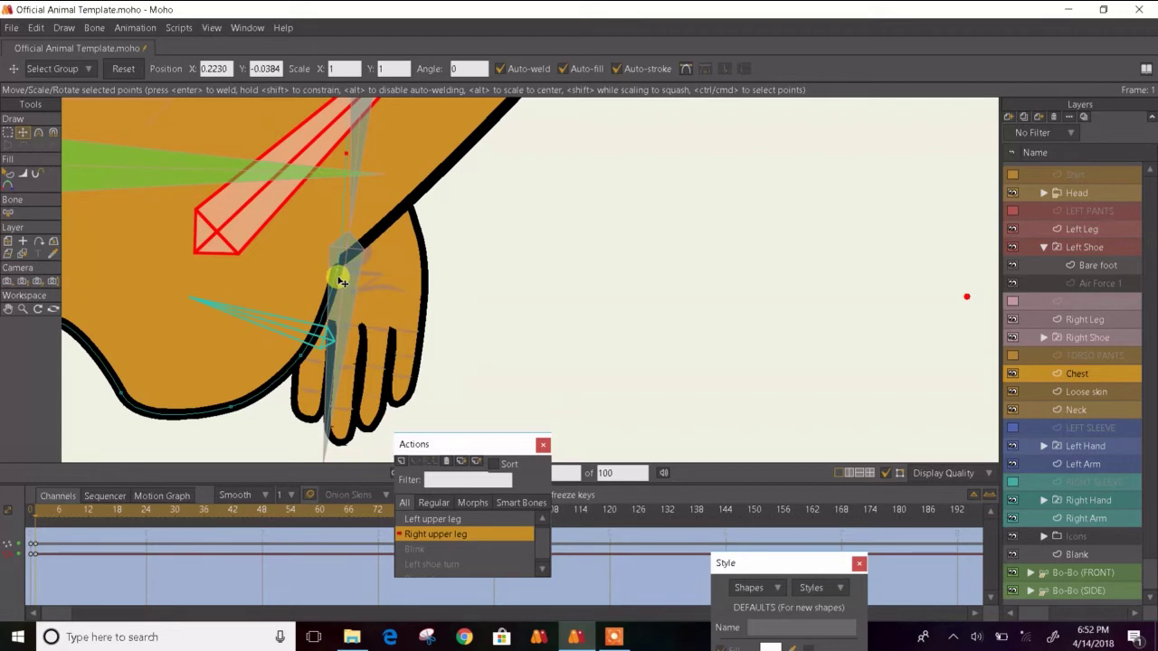
drag(341, 282, 341, 343)
scroll(339, 267, down, 4)
scroll(349, 362, up, 5)
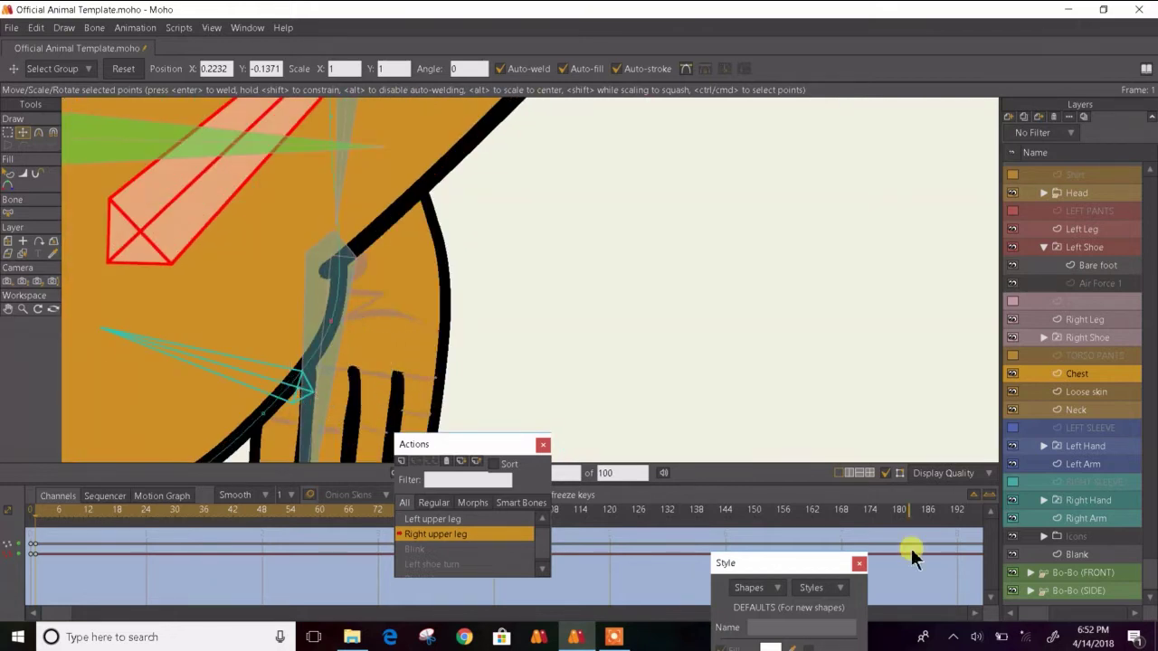
- In the Right Leg layer, move the underside's hip-end point to meet the chest outline and adjust its curvature
click(1086, 321)
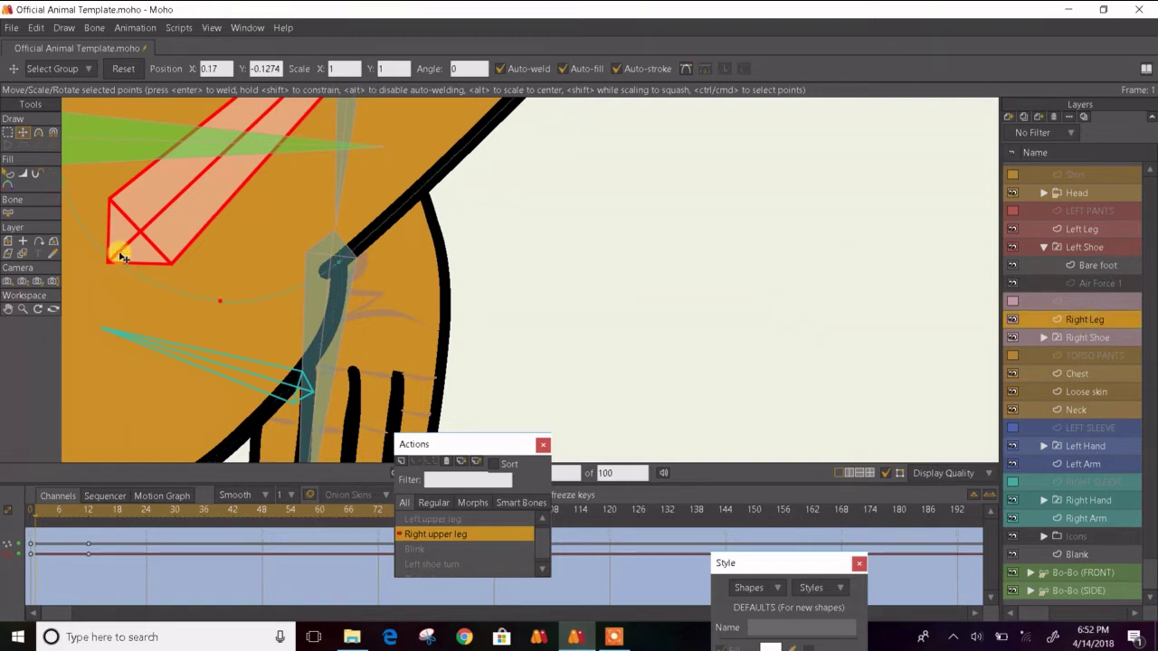
click(334, 354)
drag(336, 251, 378, 297)
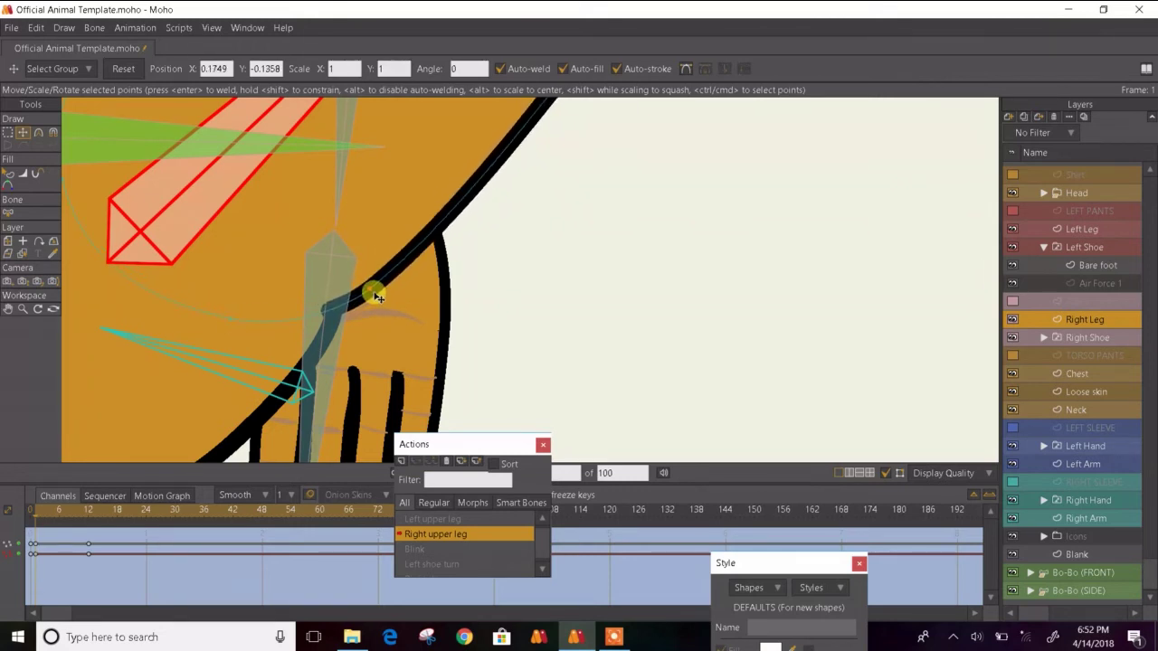
key(c)
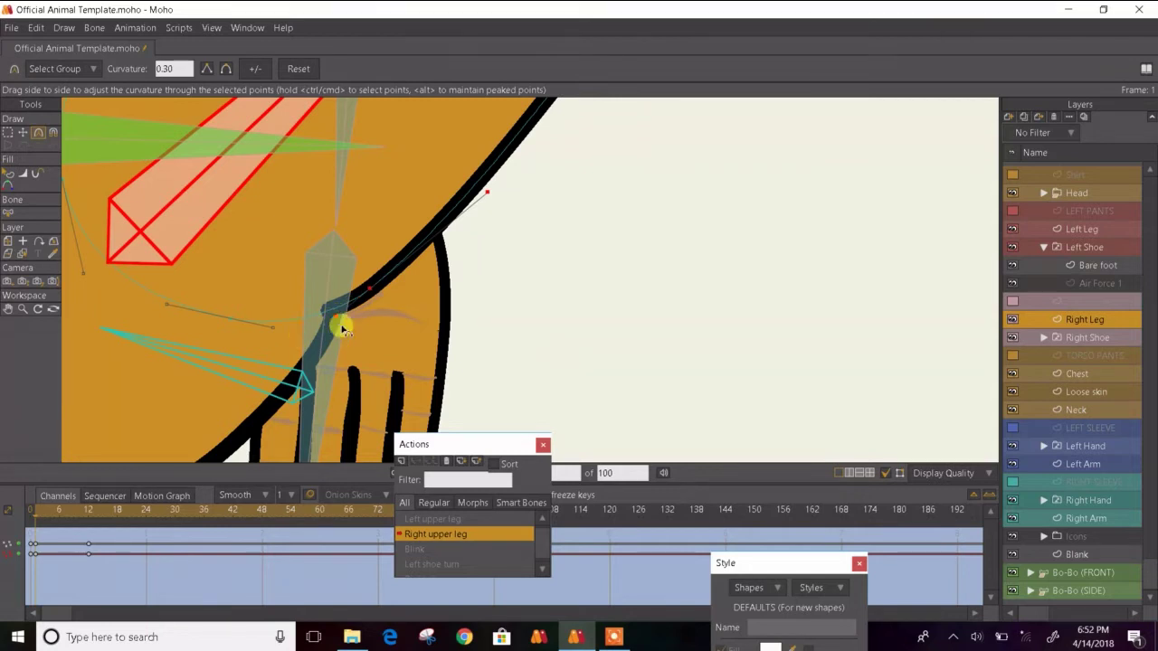
drag(337, 330, 343, 331)
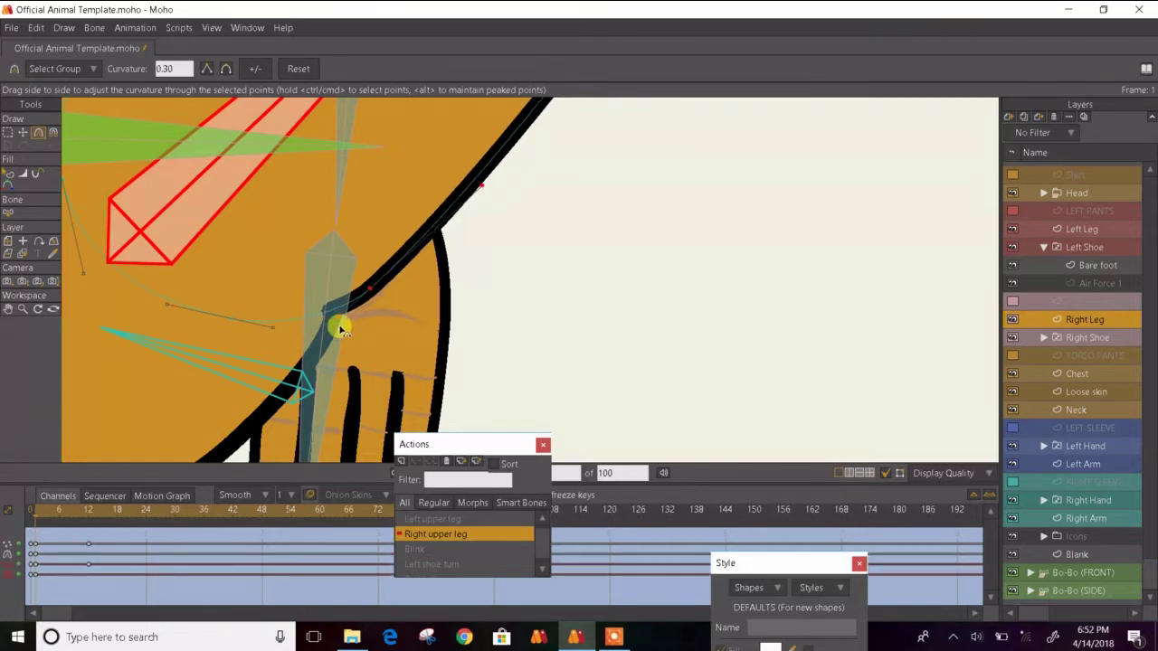
click(9, 174)
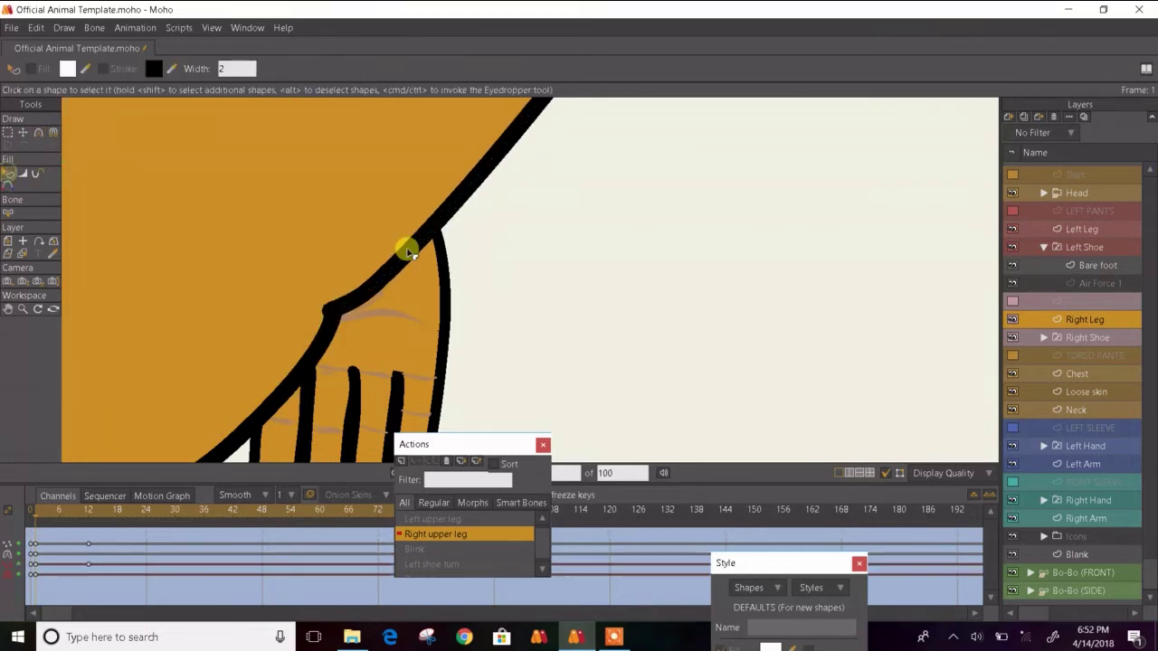
scroll(408, 252, down, 5)
scroll(354, 228, up, 5)
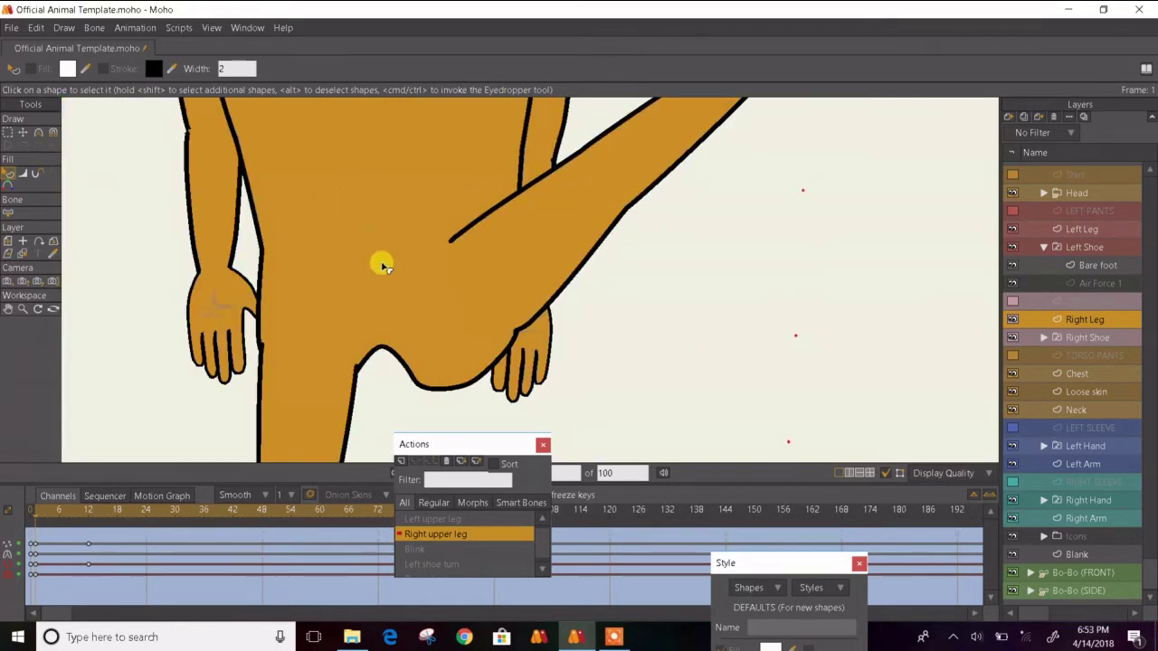
- Raise the two lower Chest outline points between the crotch and the right hand, and smooth the curvature there
click(23, 133)
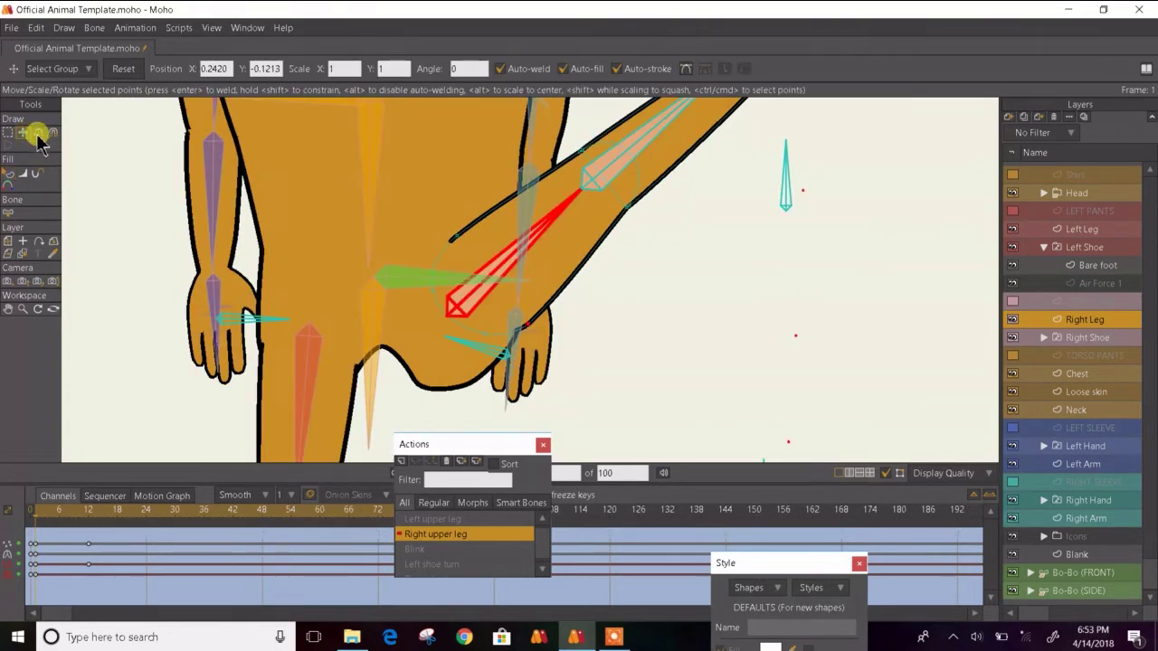
click(1059, 374)
scroll(451, 391, up, 3)
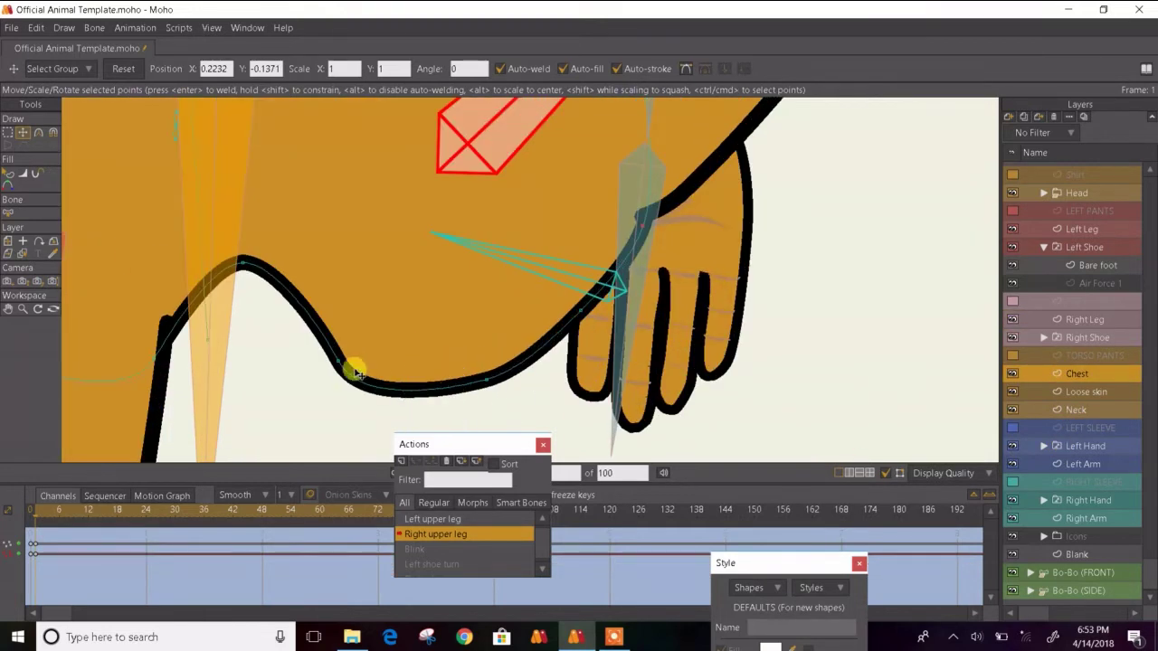
drag(347, 358, 351, 327)
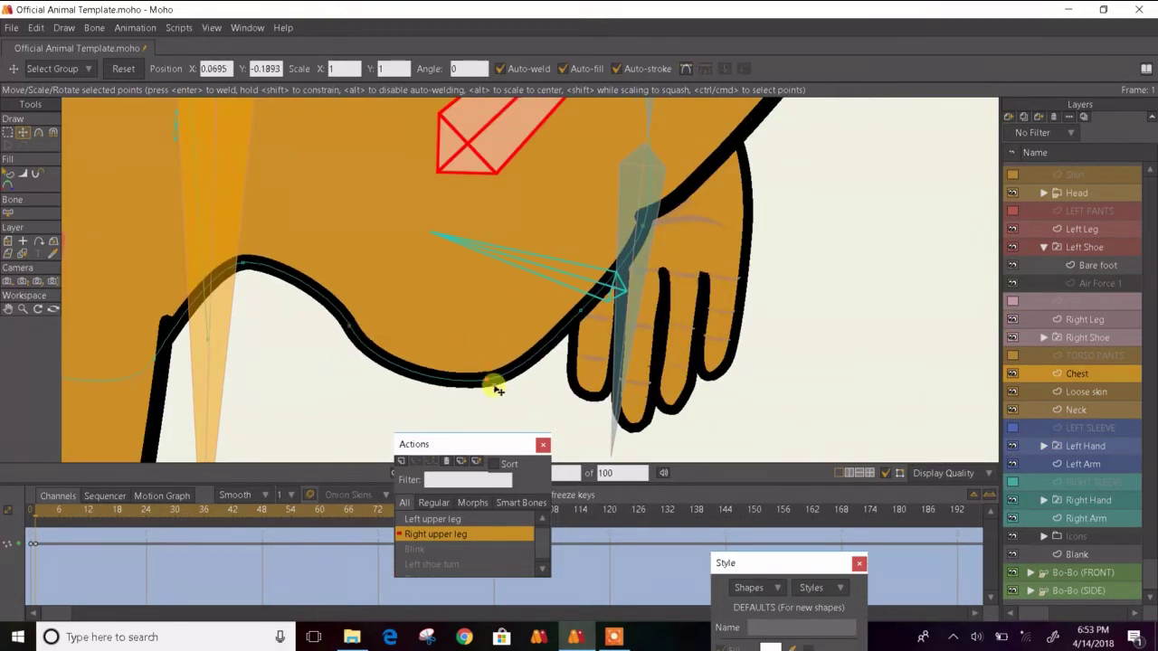
drag(490, 382, 480, 367)
key(c)
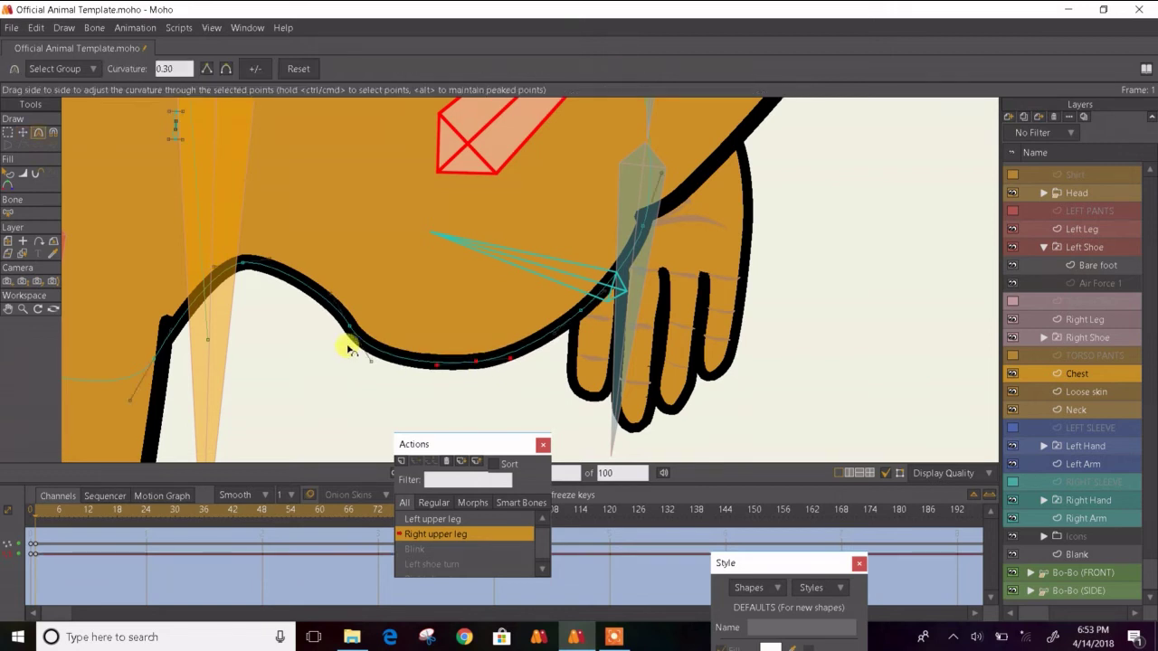
drag(333, 301, 318, 302)
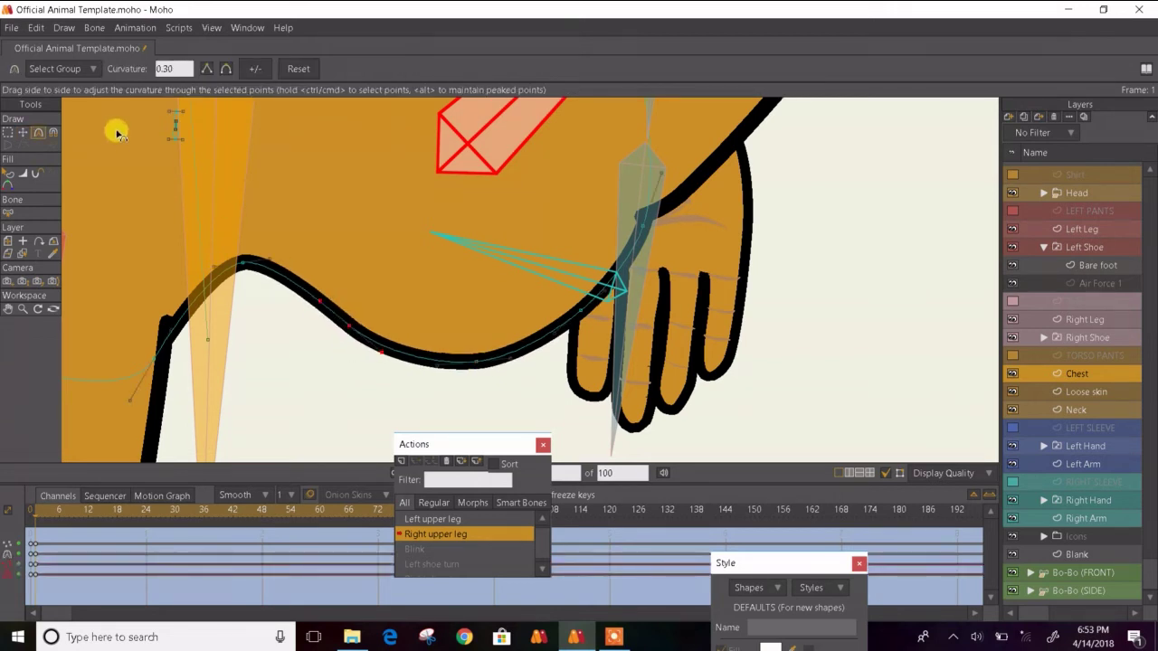
- Fine-tune the Chest outline points along the lower hip curve beside the right hand at frame 1
click(22, 132)
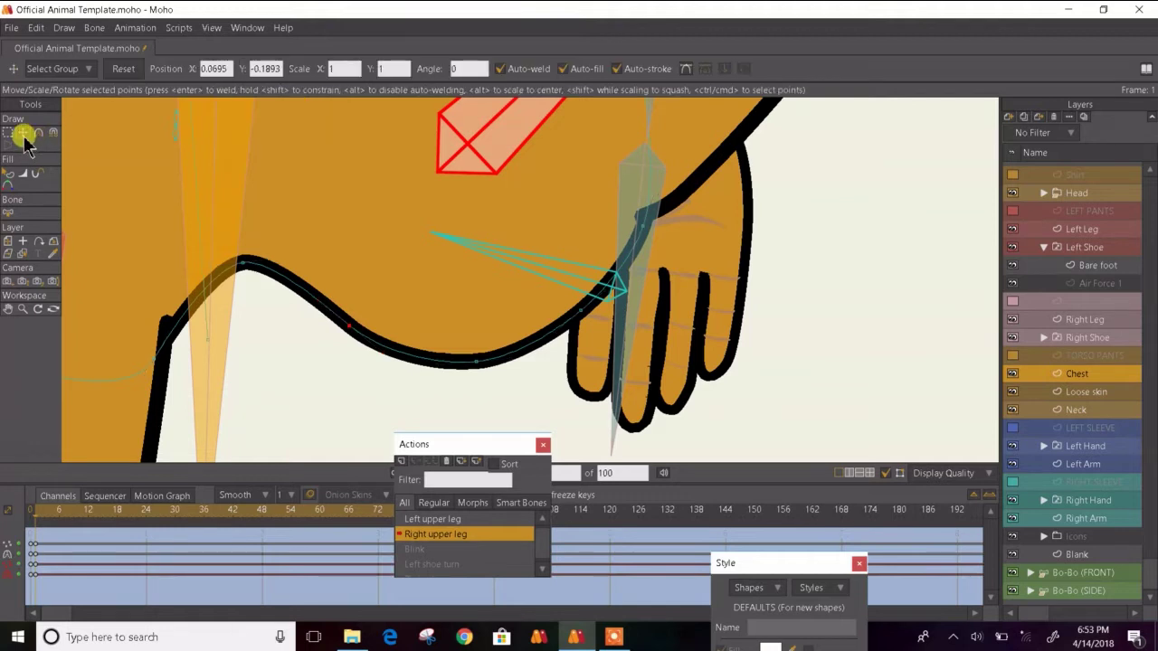
click(472, 352)
click(473, 351)
drag(599, 316, 599, 313)
scroll(561, 265, down, 5)
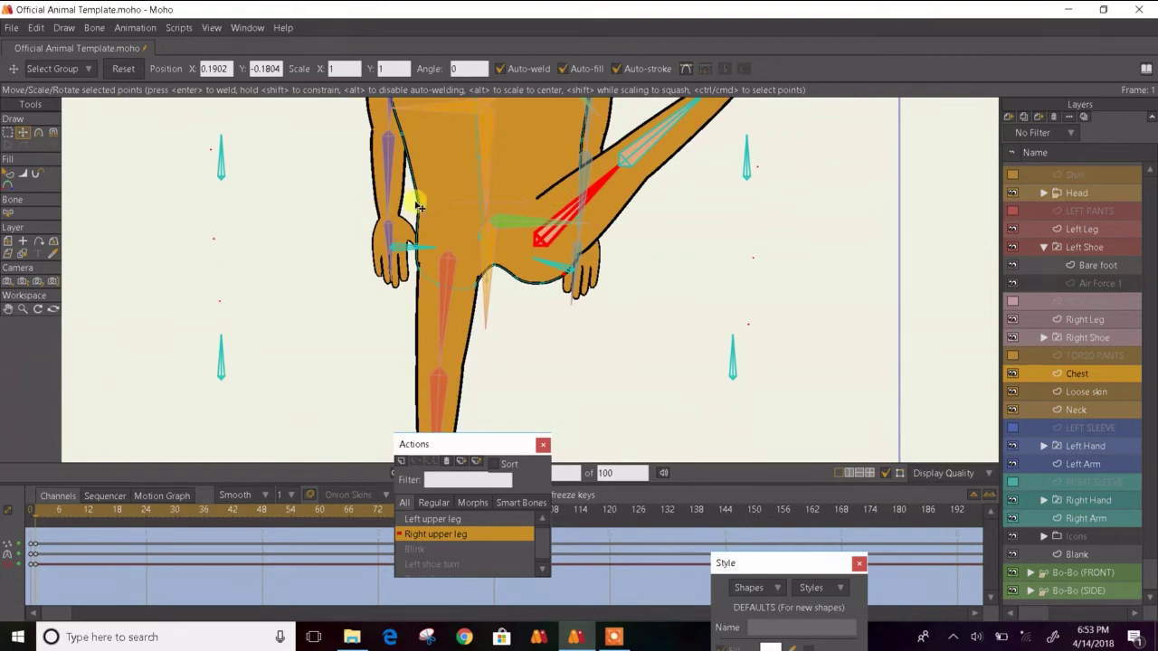
- Raise the Chest outline's side point above the top edge of the raised right leg at frame 1
scroll(577, 222, up, 3)
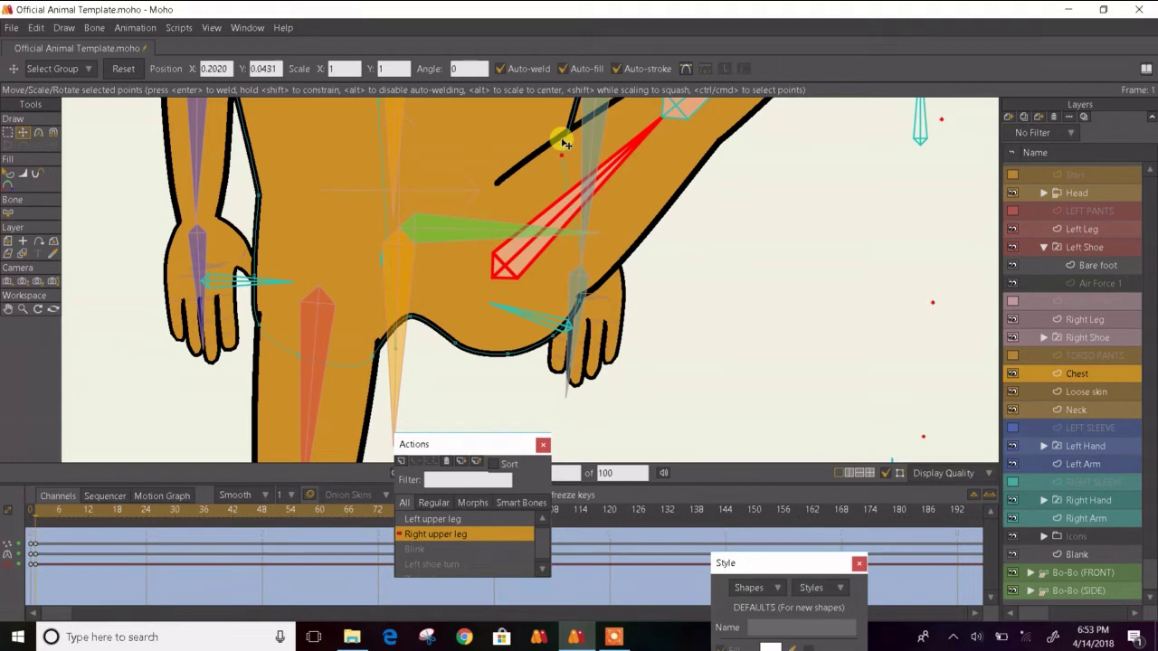
scroll(562, 143, down, 2)
drag(561, 143, 330, 249)
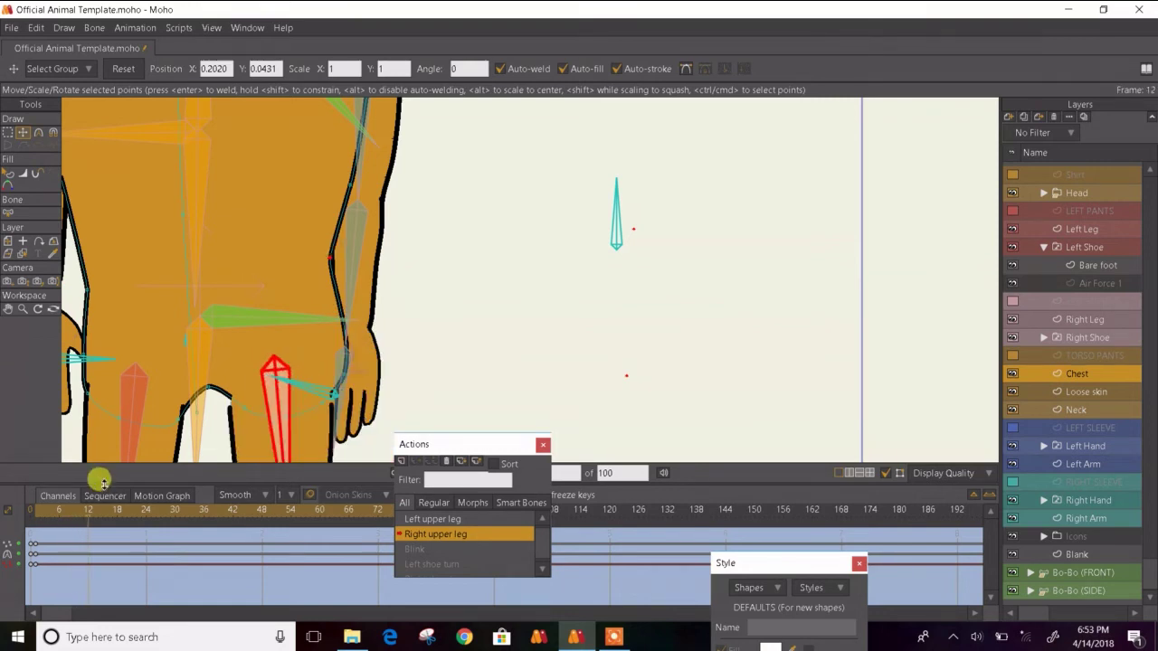
- Copy the Chest layer's frame 0 keyframes to frame 12 of the Right upper leg action
drag(32, 543, 4, 587)
key(ctrl+v)
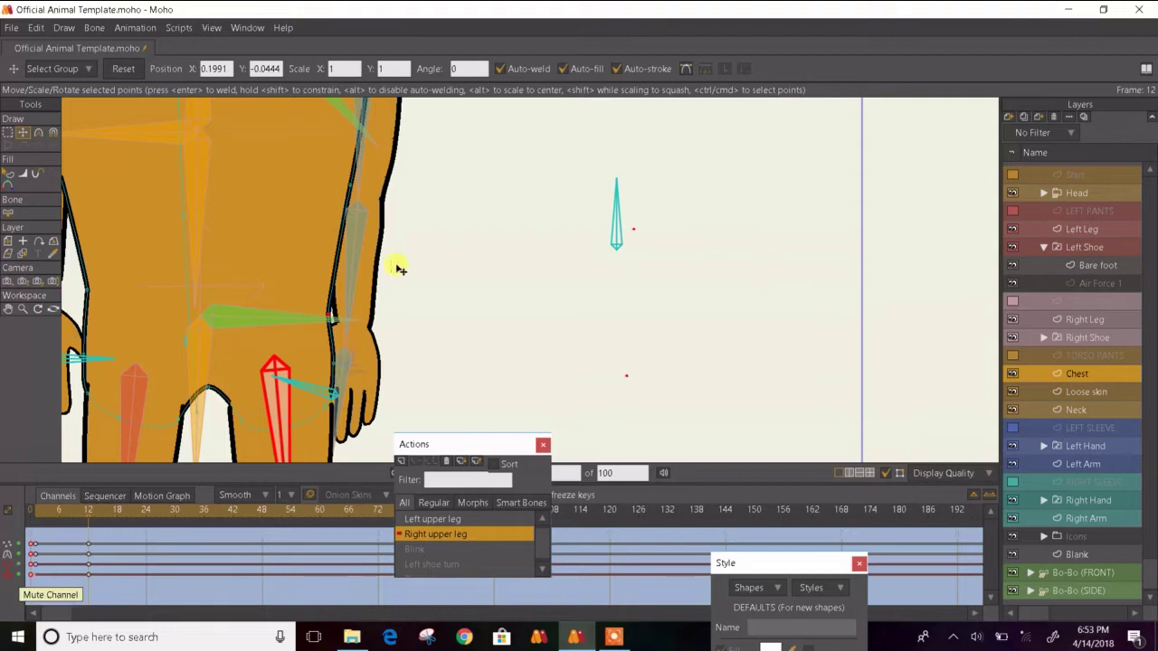
- At frame 6, reshape the Chest outline's lower hip curve to flow into the horizontal right leg
key(Left)
key(Left)
key(Left)
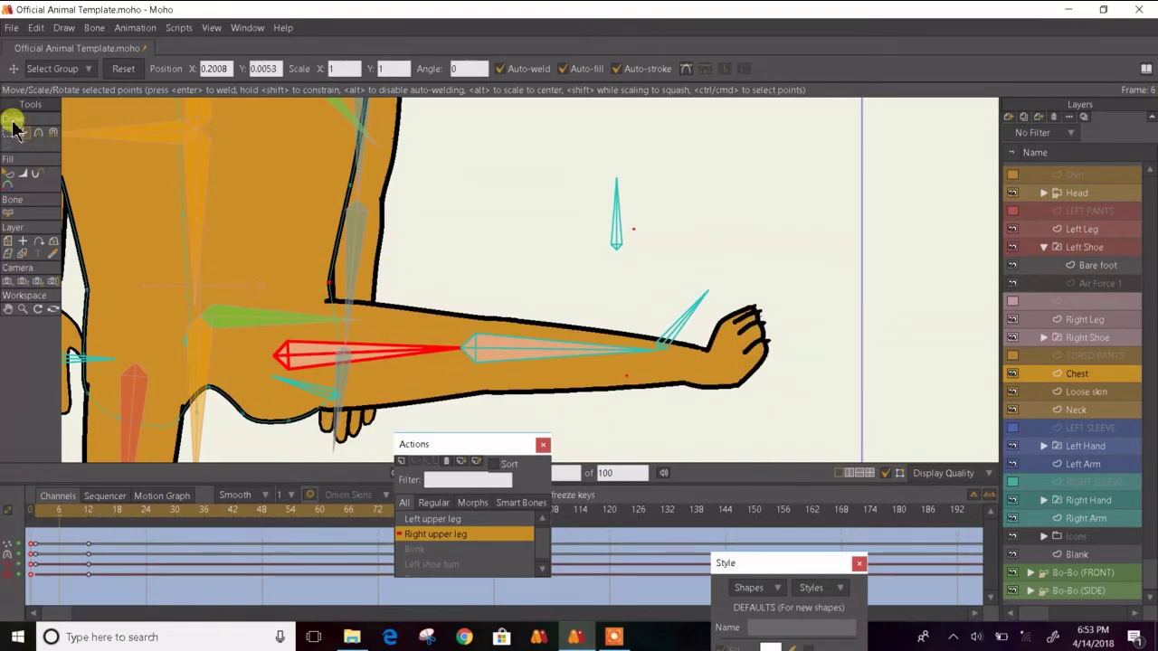
scroll(314, 439, up, 3)
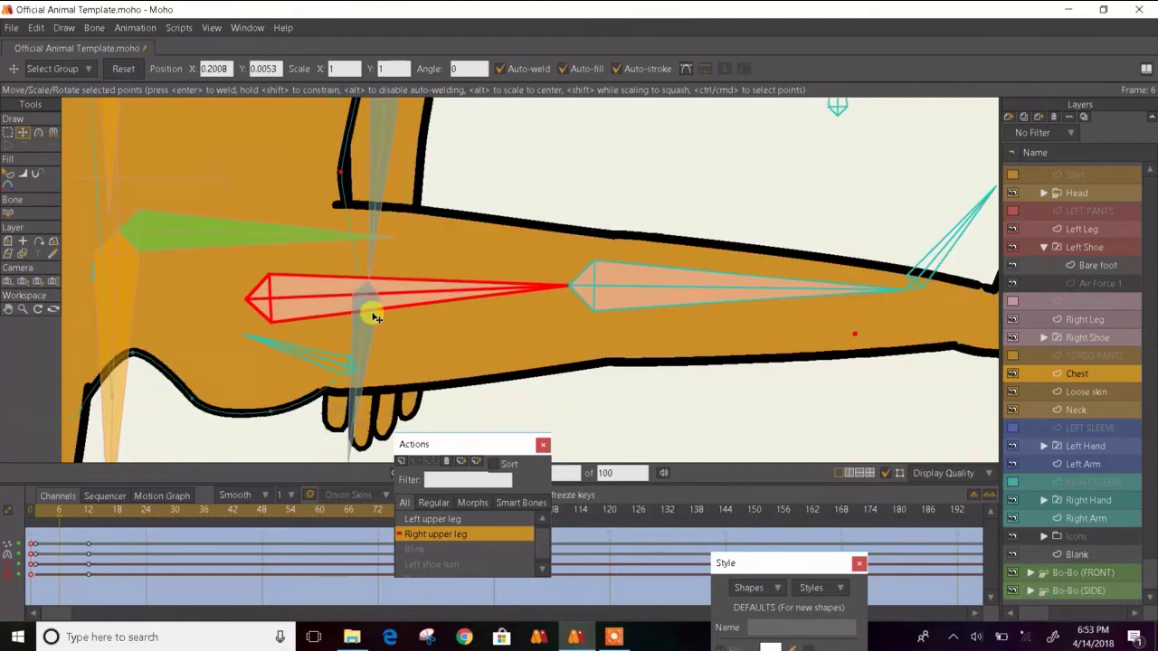
mouse_move(366, 330)
mouse_down()
mouse_move(374, 272)
mouse_move(344, 384)
mouse_move(362, 339)
mouse_move(290, 419)
mouse_move(344, 389)
mouse_move(207, 419)
mouse_move(356, 371)
mouse_move(258, 393)
mouse_up()
key(c)
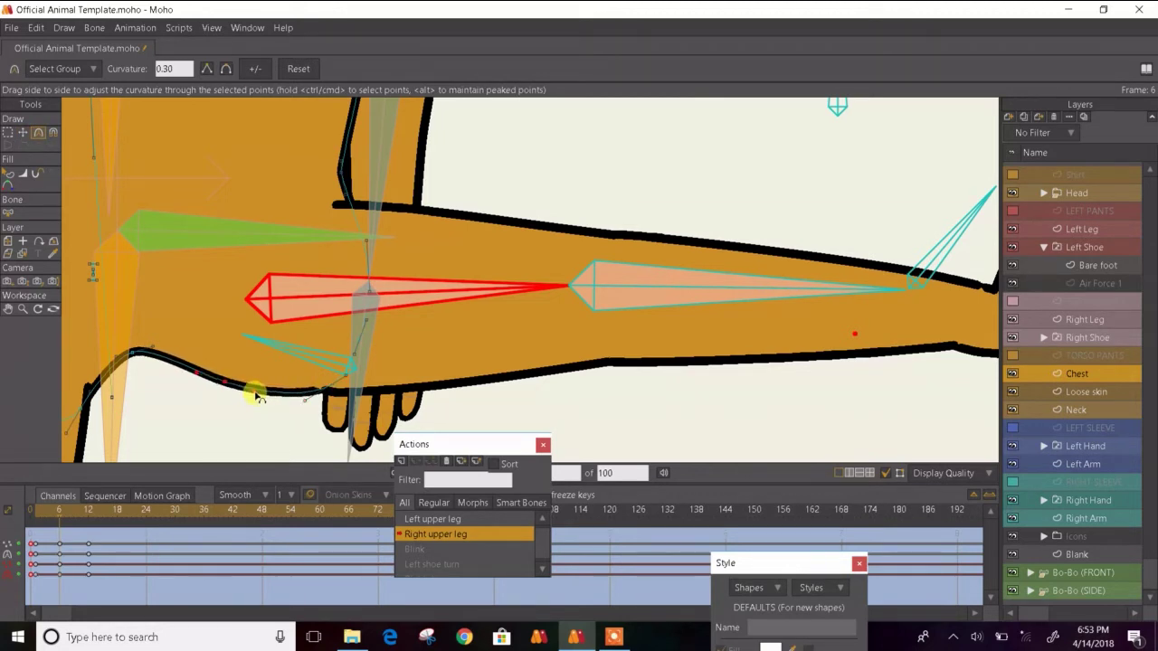
- Nudge the Chest outline's crotch point slightly down at frame 6
click(22, 134)
click(136, 358)
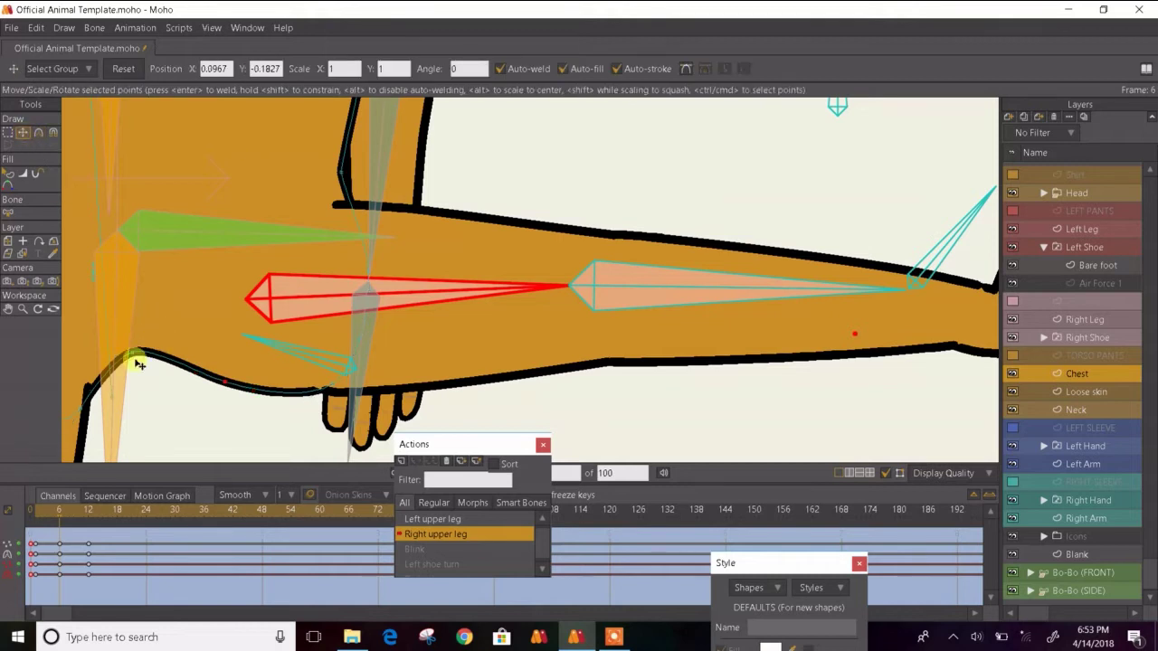
drag(136, 361, 133, 364)
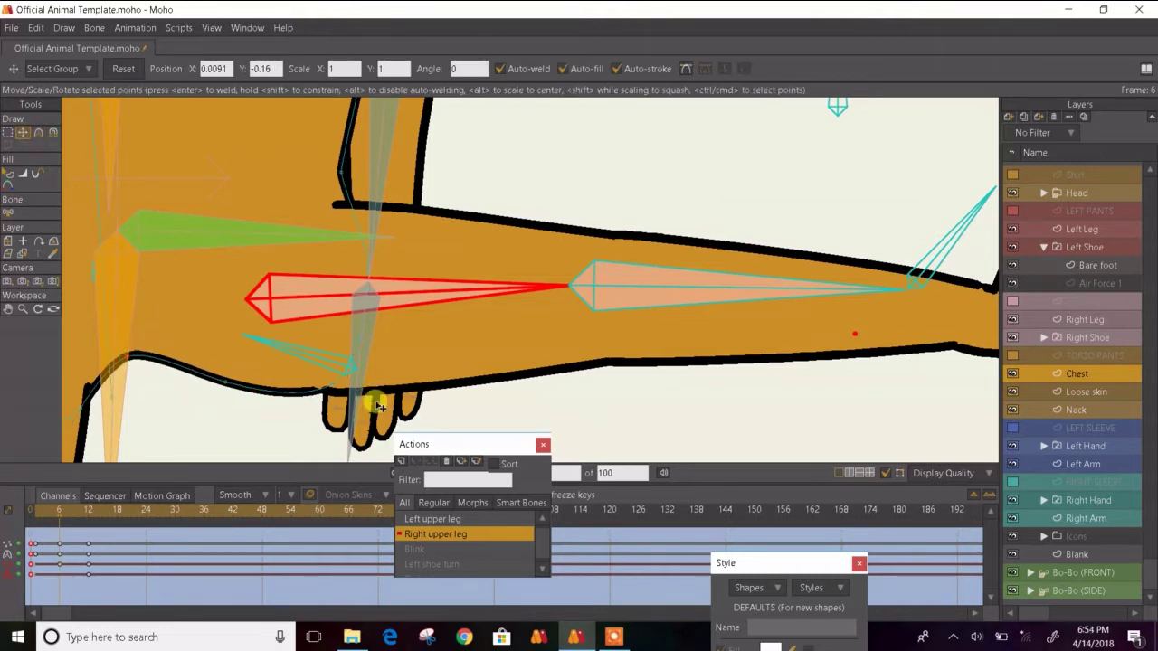
click(303, 406)
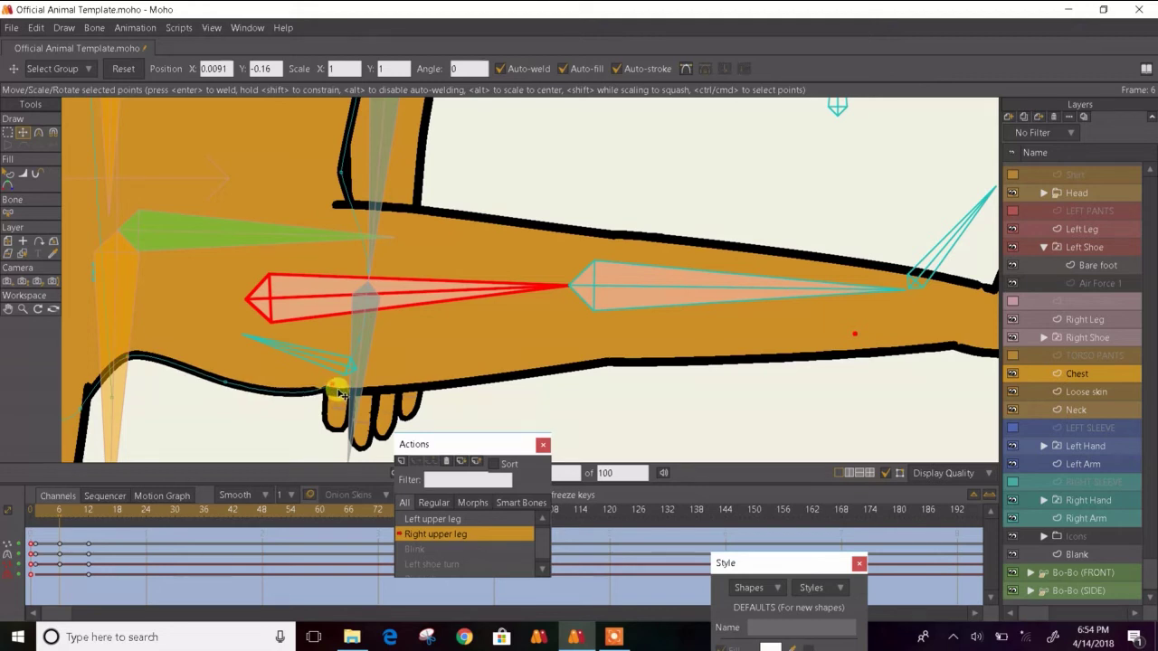
click(340, 394)
key(c)
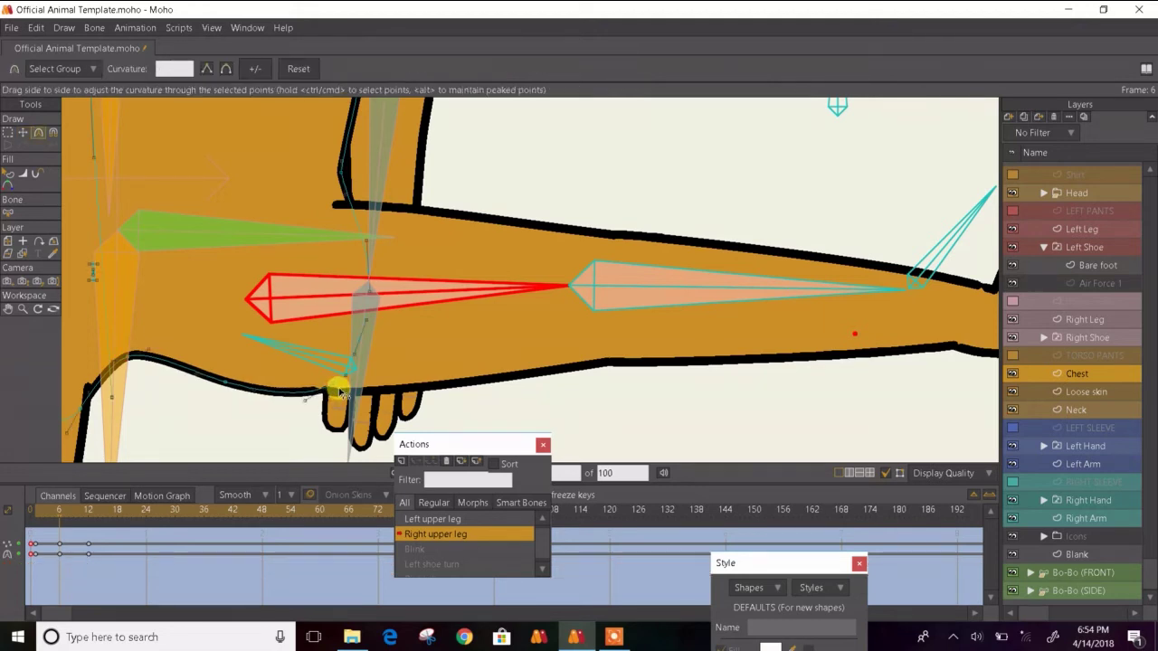
click(305, 406)
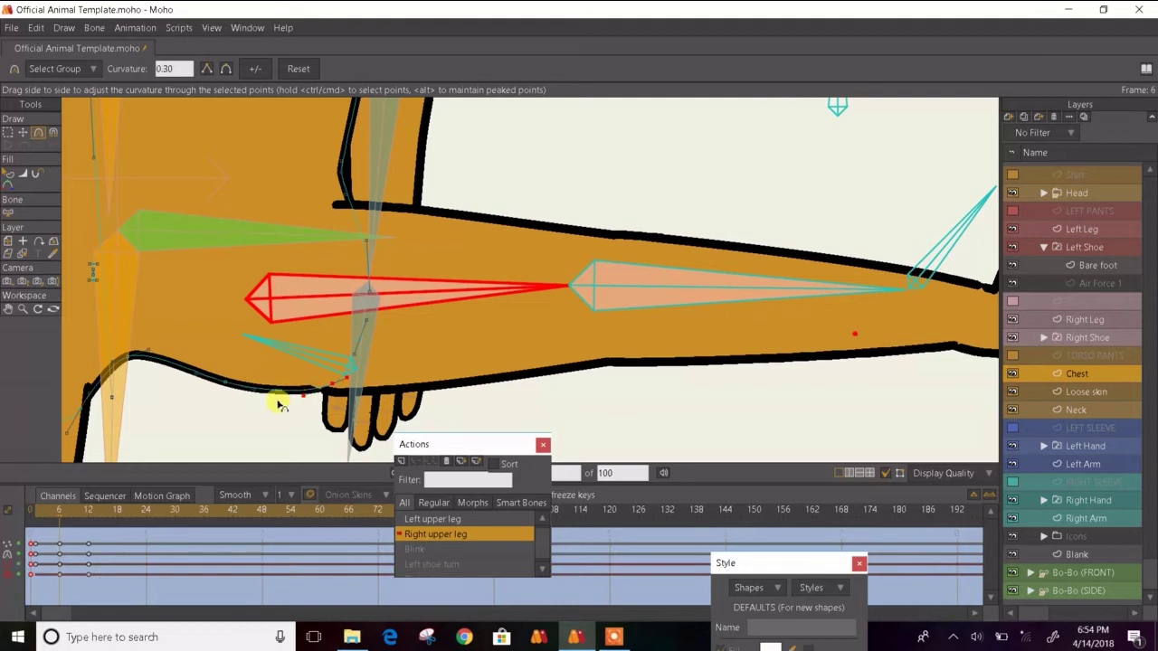
key(ctrl+z)
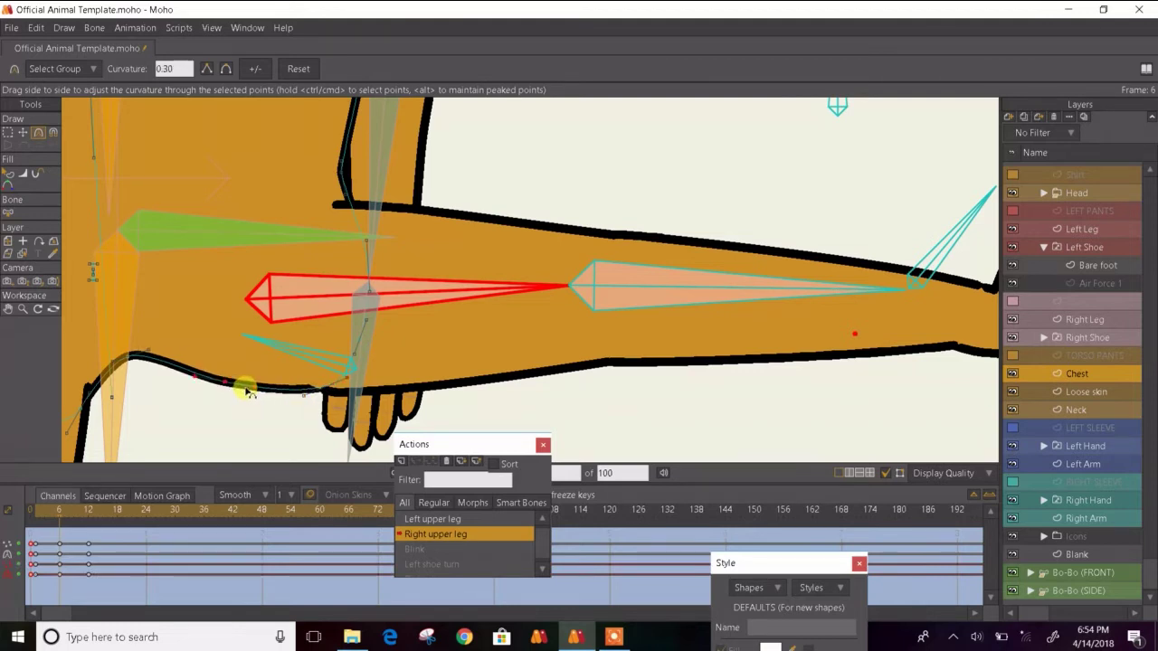
- Adjust the lower hip point's curvature and nudge the point above the right hand to meet the leg's underside
drag(249, 393, 250, 393)
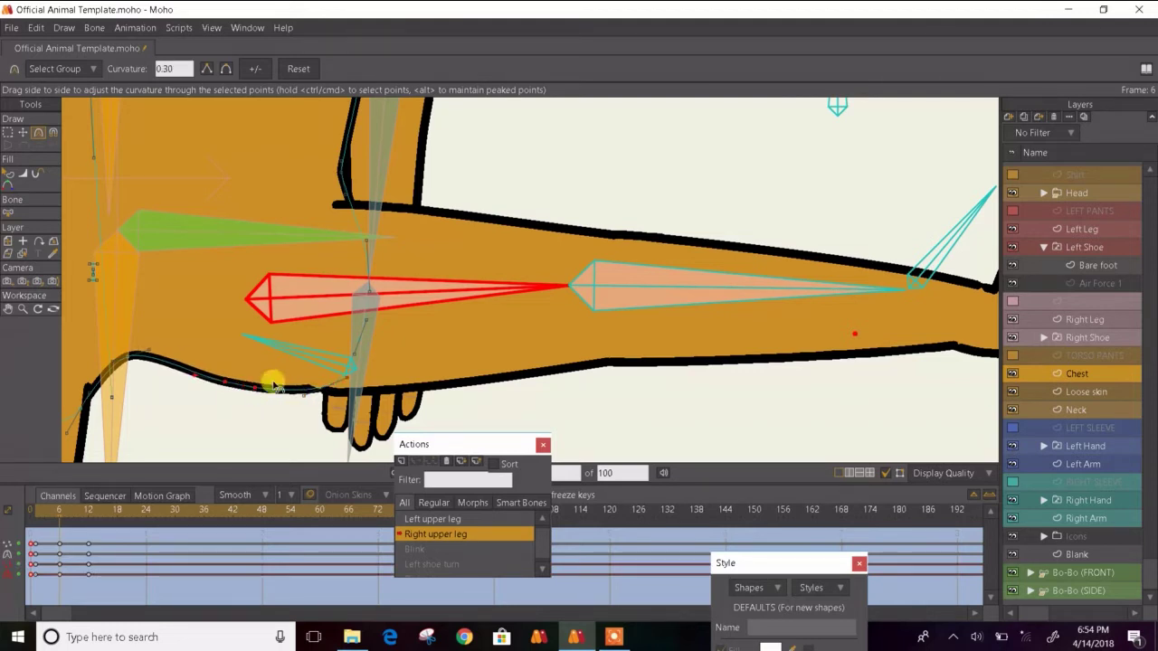
click(22, 133)
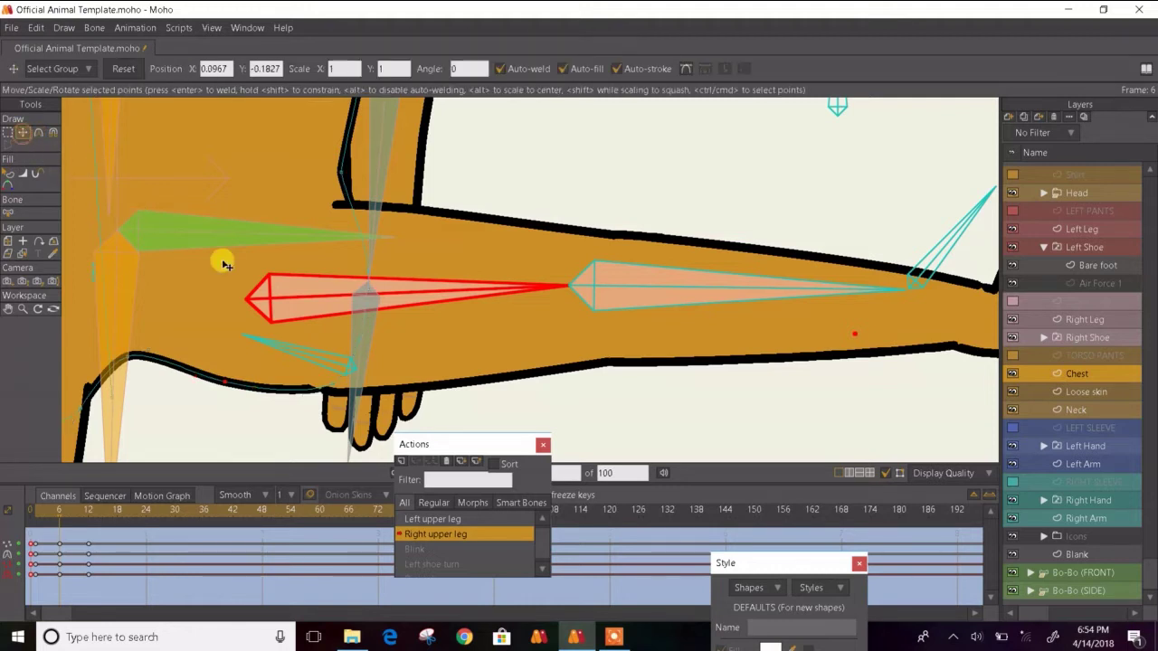
click(327, 399)
drag(328, 390, 328, 394)
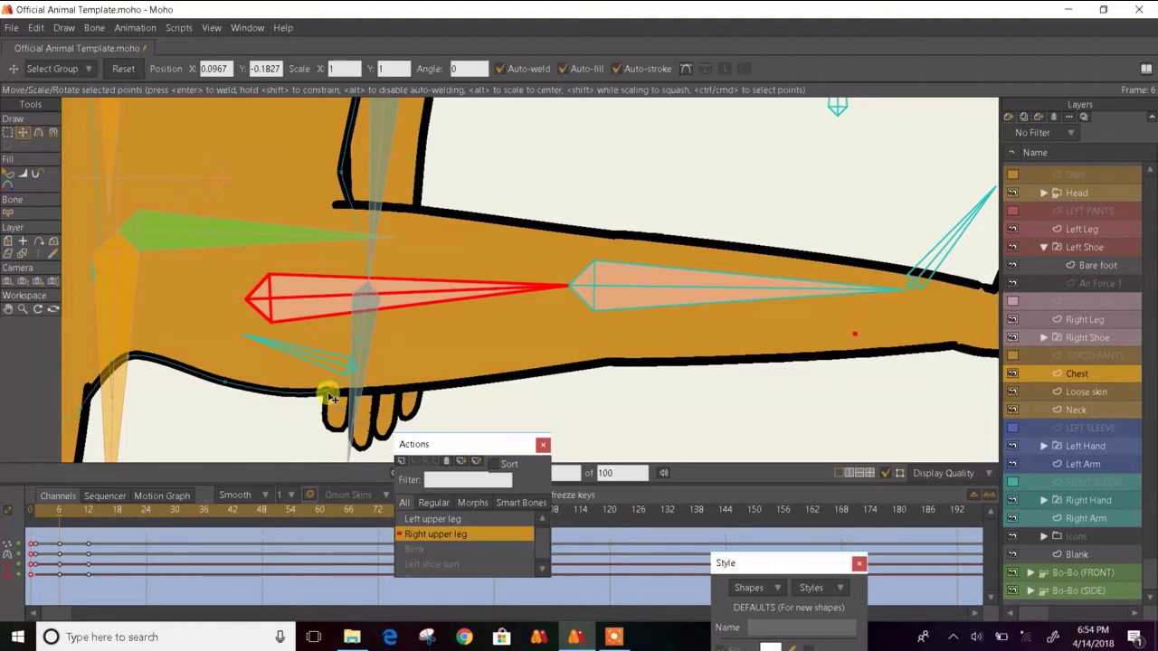
click(9, 173)
scroll(329, 318, down, 3)
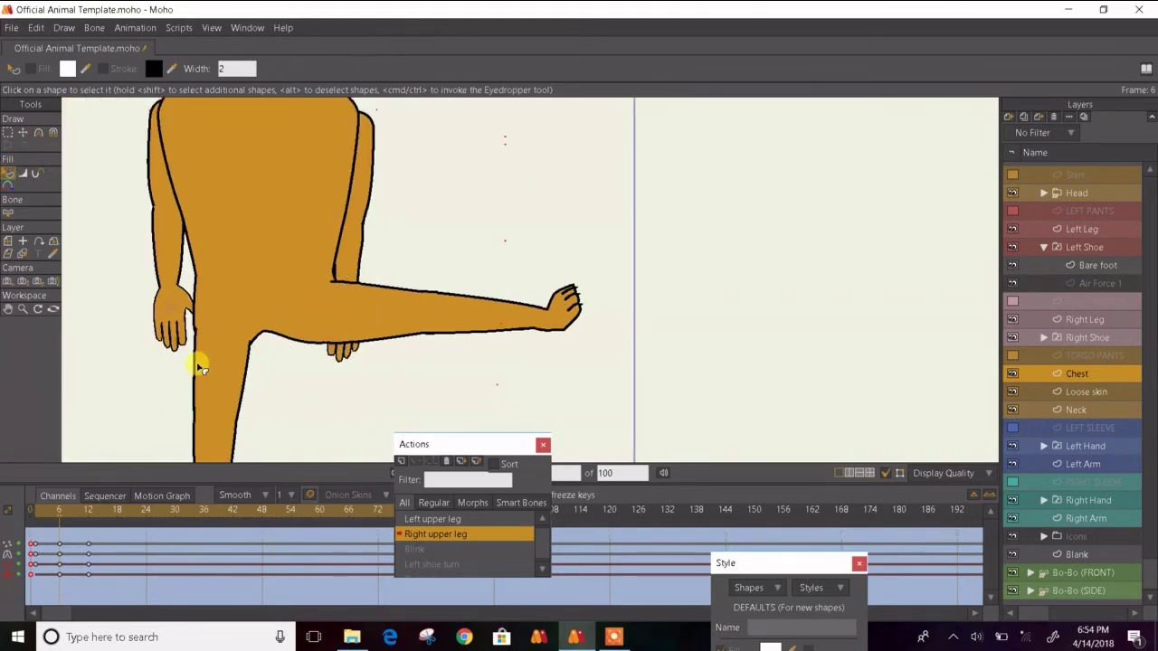
- At frame 1, move the Chest outline's hip points near the right hand to meet the raised leg's underside
scroll(192, 362, down, 4)
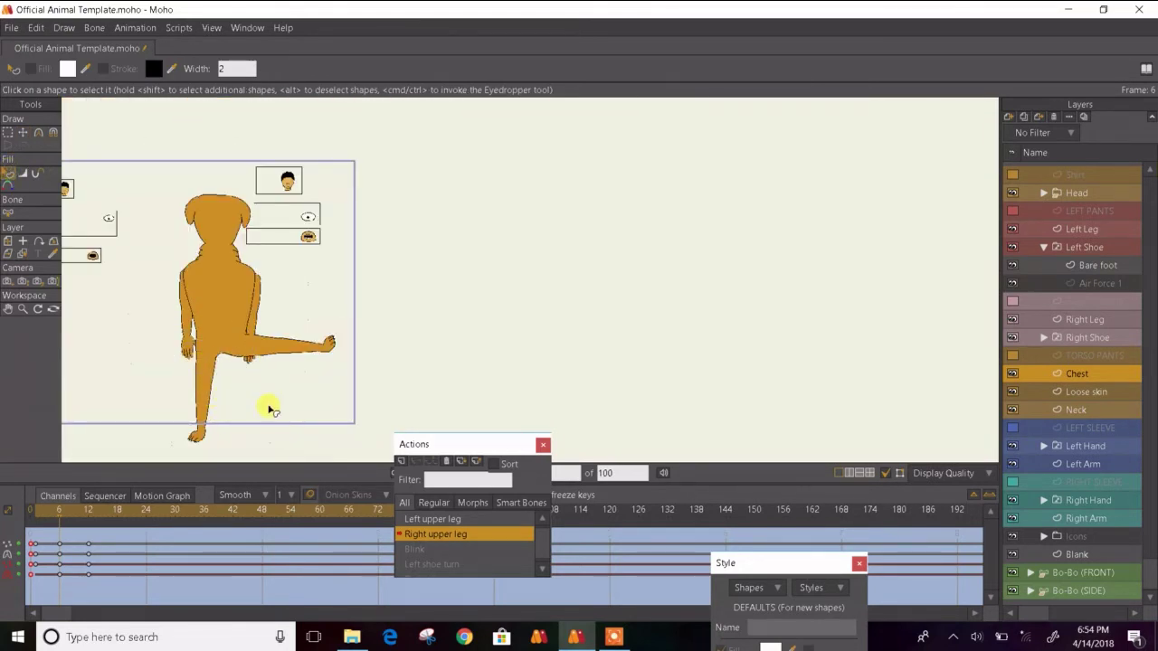
scroll(158, 393, up, 7)
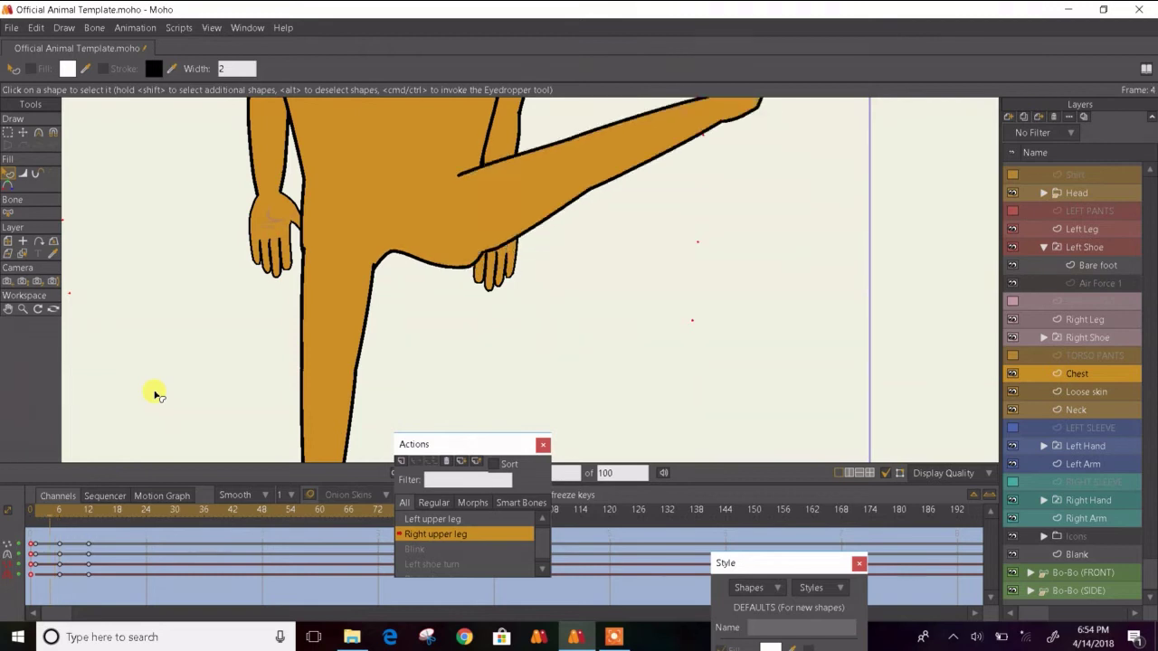
key(Left)
key(Right)
key(Right)
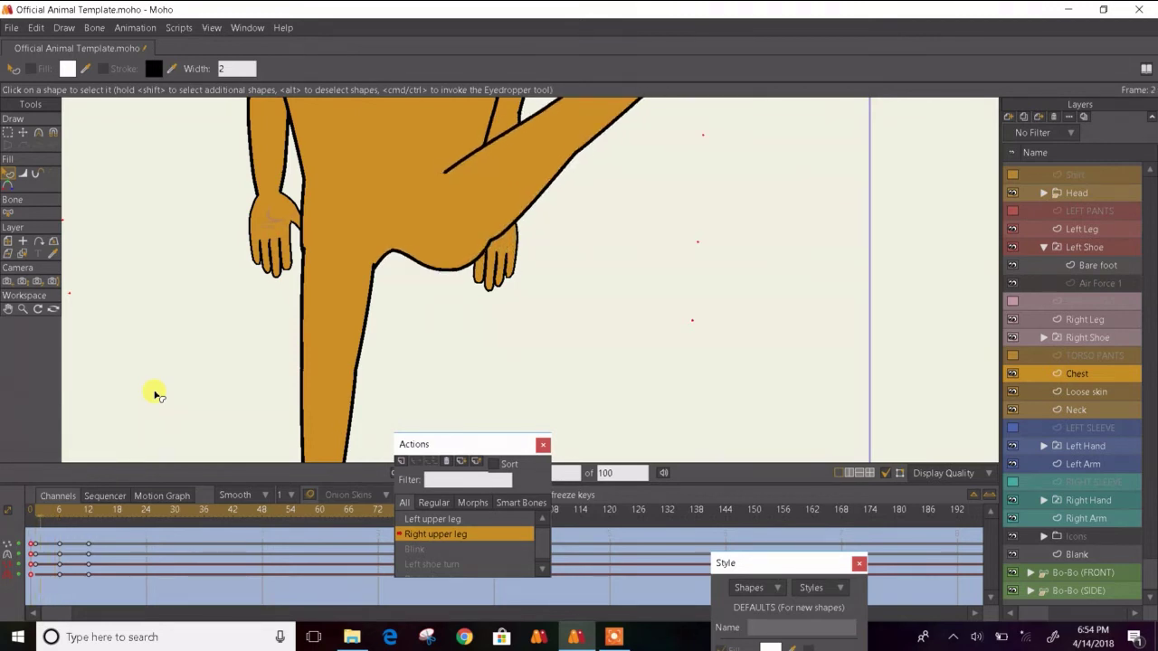
key(Left)
key(Left)
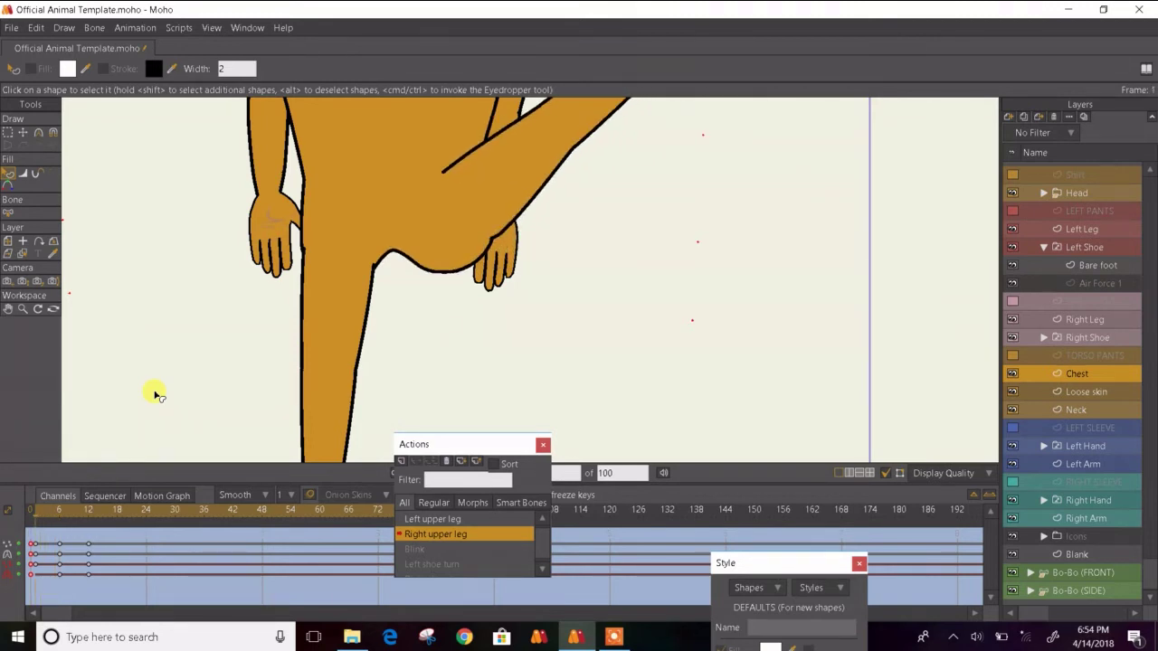
click(24, 133)
scroll(434, 231, up, 2)
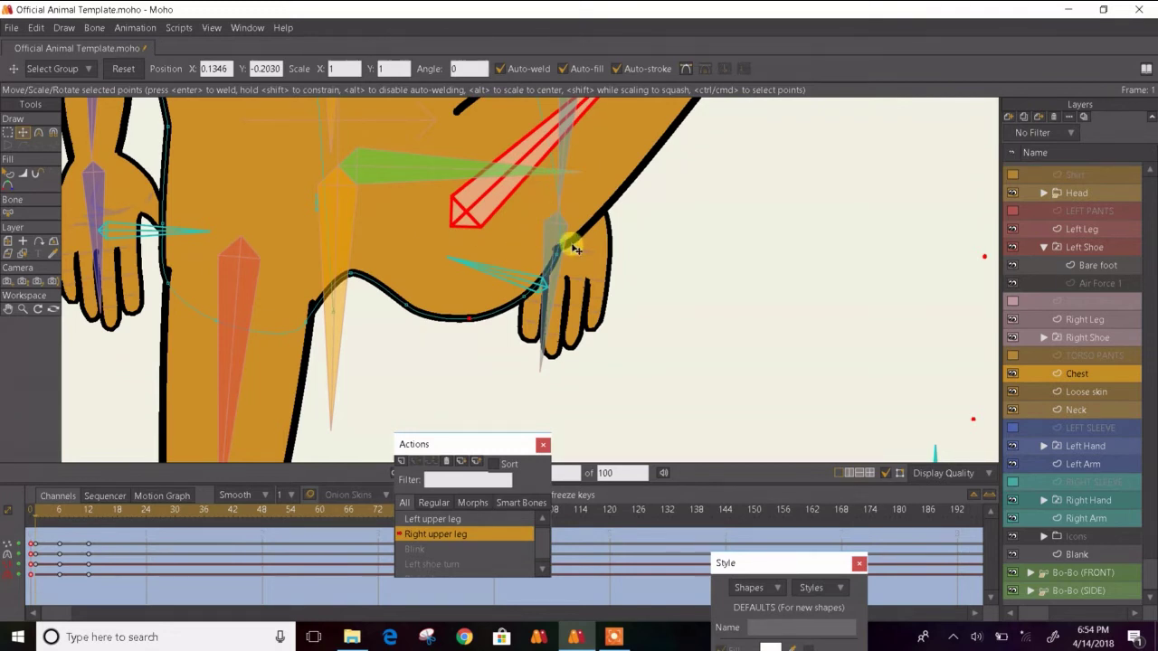
drag(574, 249, 422, 306)
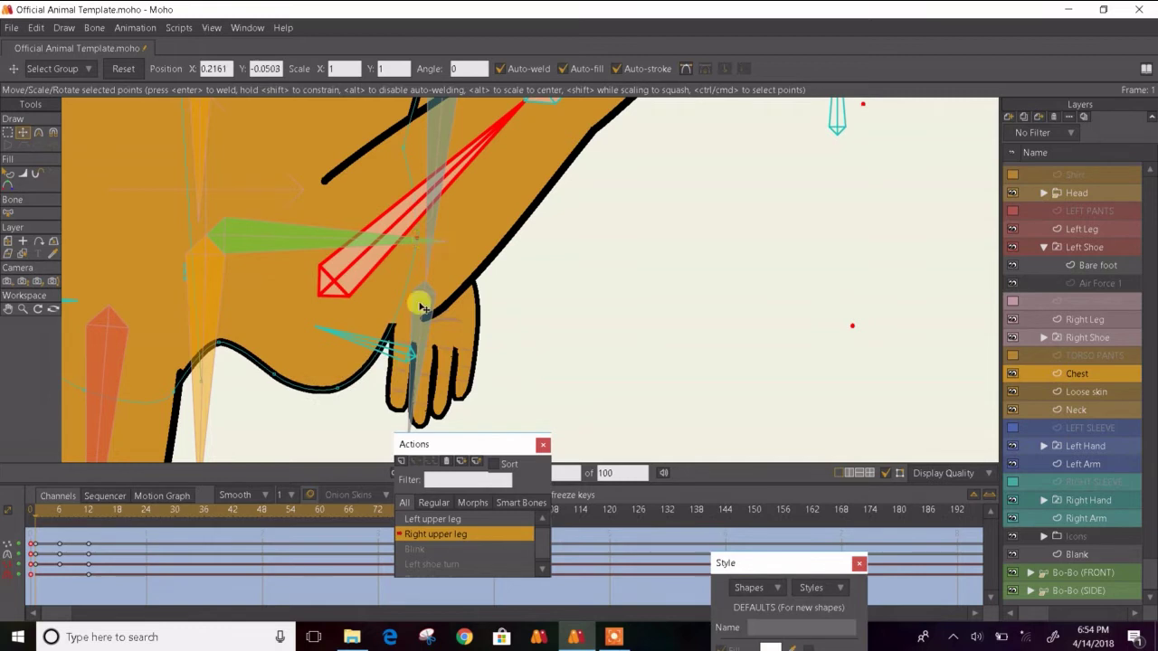
drag(352, 400, 438, 326)
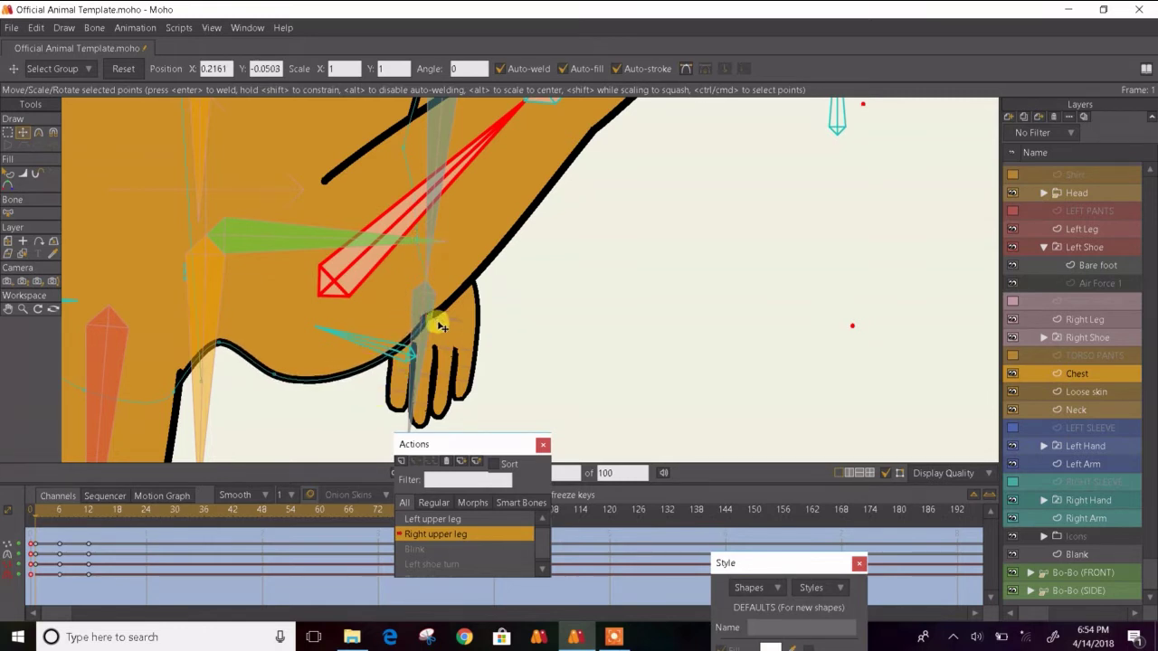
- Raise the lowest point of the Chest's hip curve at frame 1 and adjust its curvature
drag(283, 407, 322, 399)
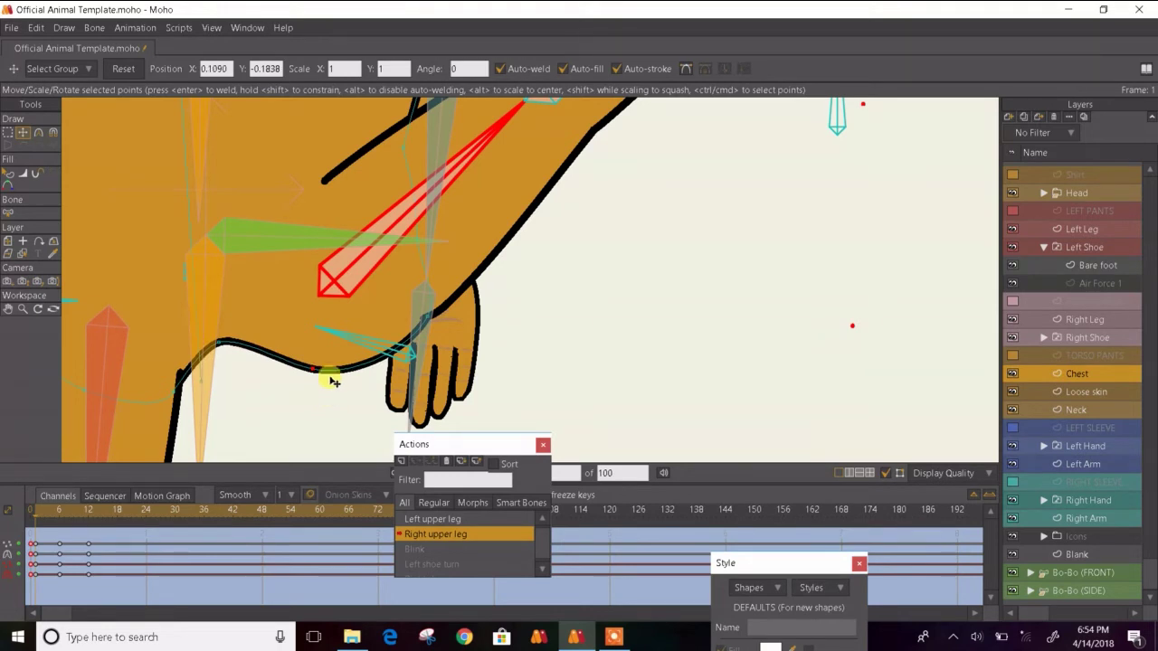
key(c)
drag(353, 383, 355, 380)
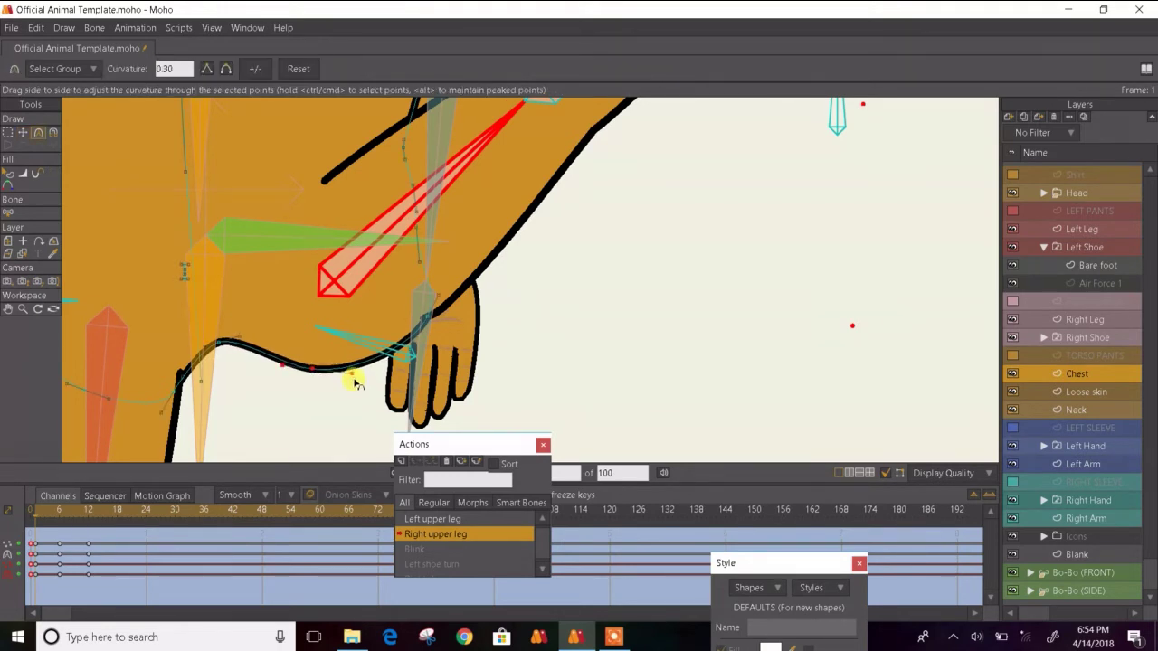
- Examine how the Chest outline joins the right leg over the frames after frame 1, with the bones hidden
key(Right)
key(Right)
key(Right)
key(Right)
key(Right)
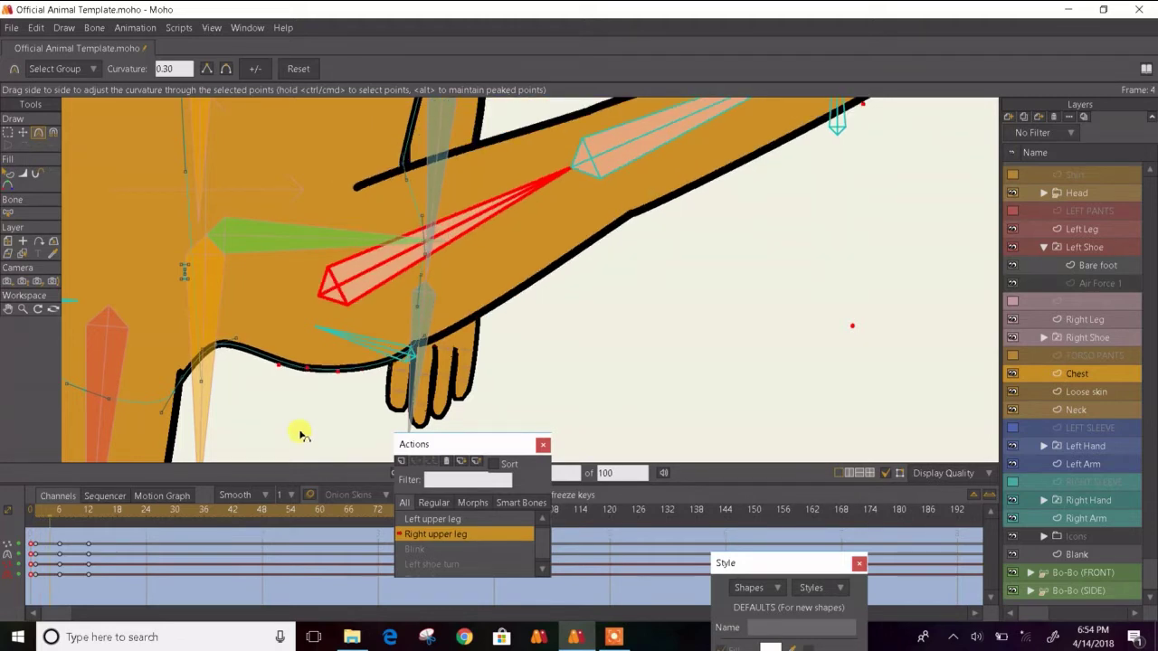
click(9, 174)
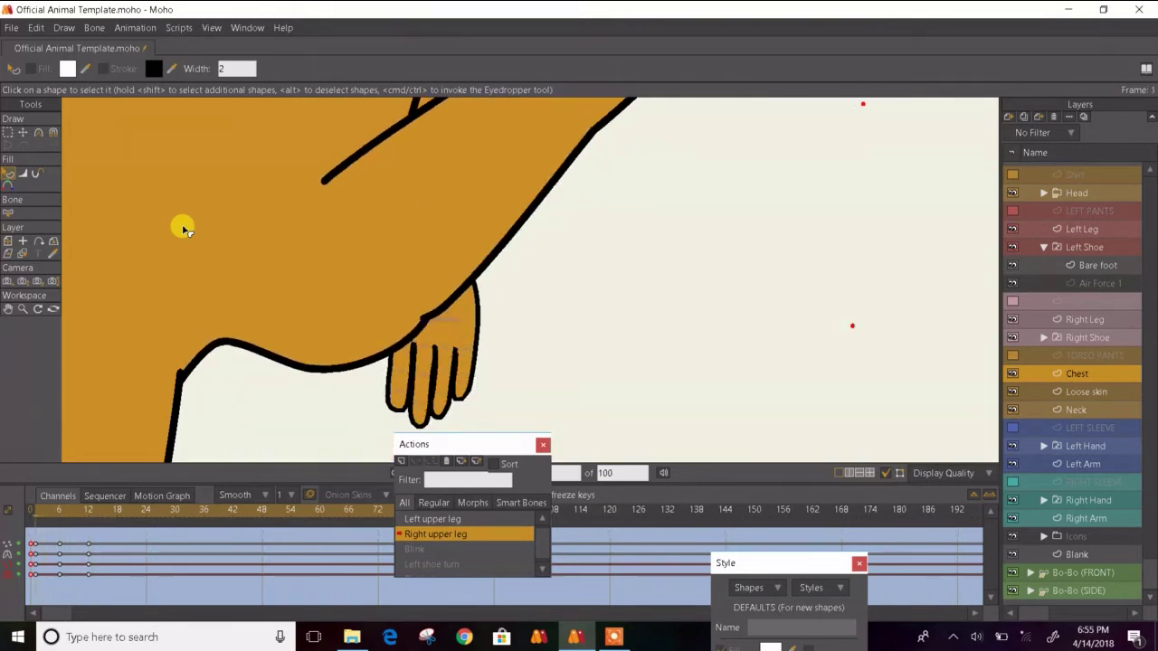
scroll(182, 229, down, 8)
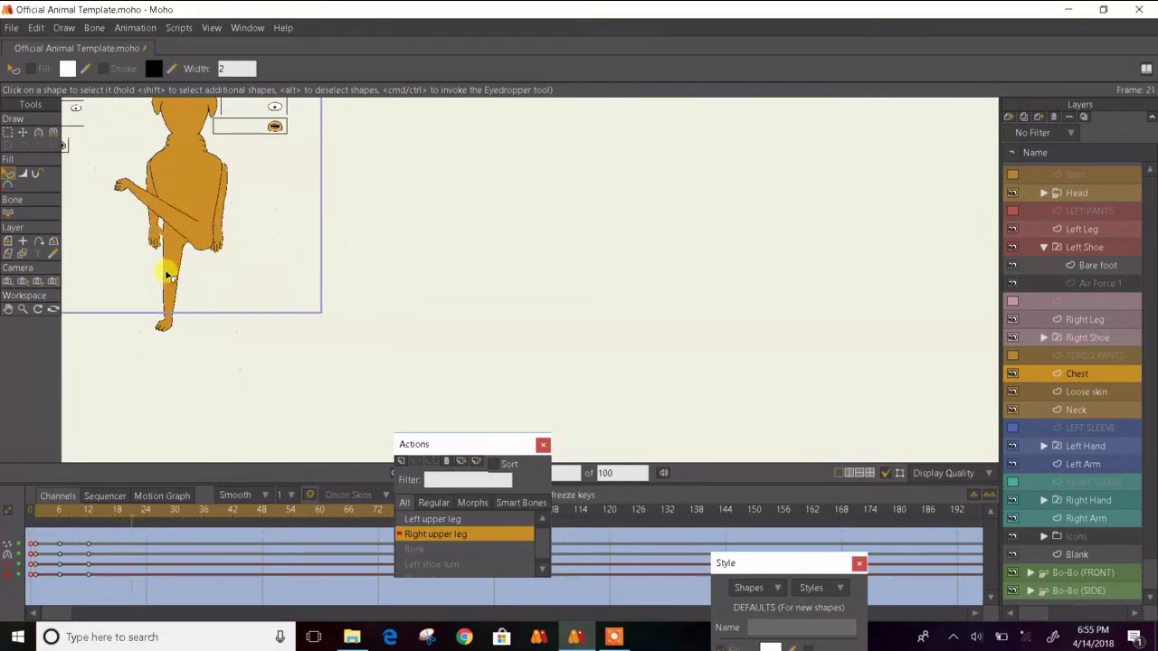
- At frame 24, pull the Chest outline's lower hip points up and inward to reshape the hip behind the crossed leg
scroll(169, 227, up, 5)
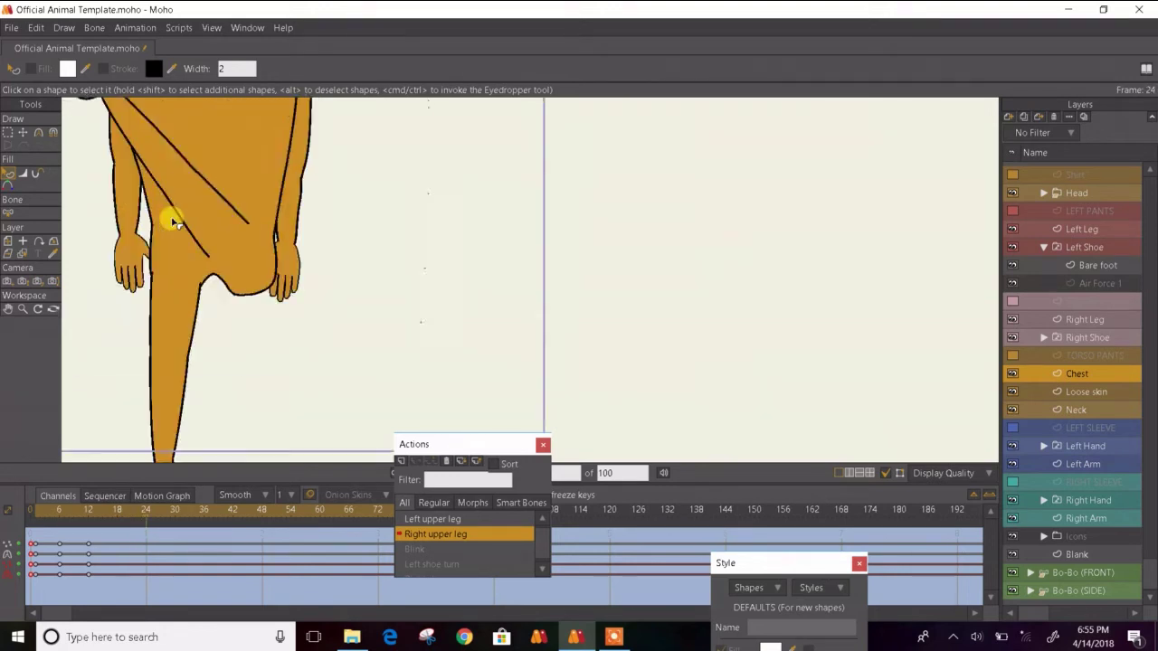
scroll(186, 259, up, 2)
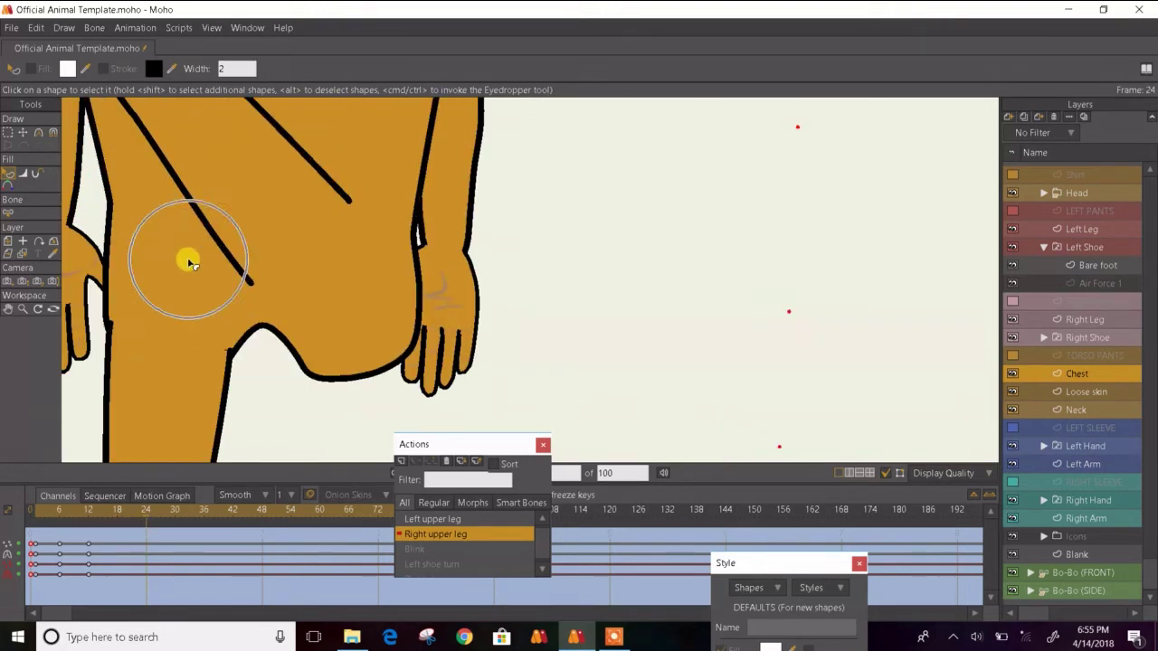
click(23, 132)
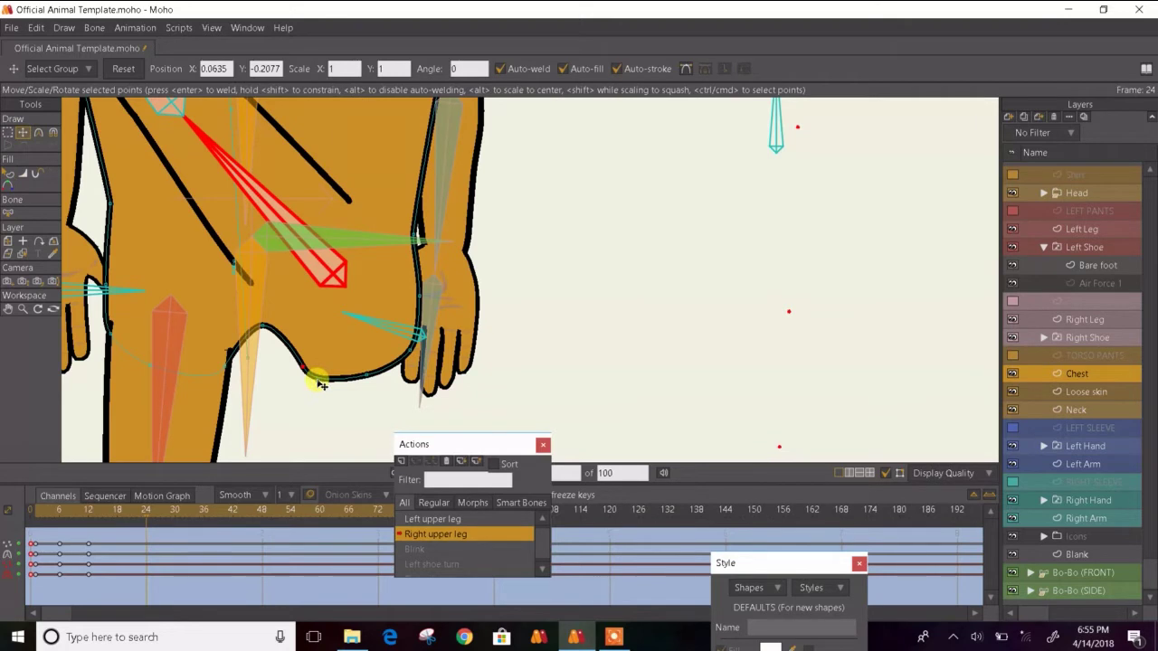
drag(319, 384, 310, 356)
drag(374, 381, 410, 280)
drag(403, 349, 399, 222)
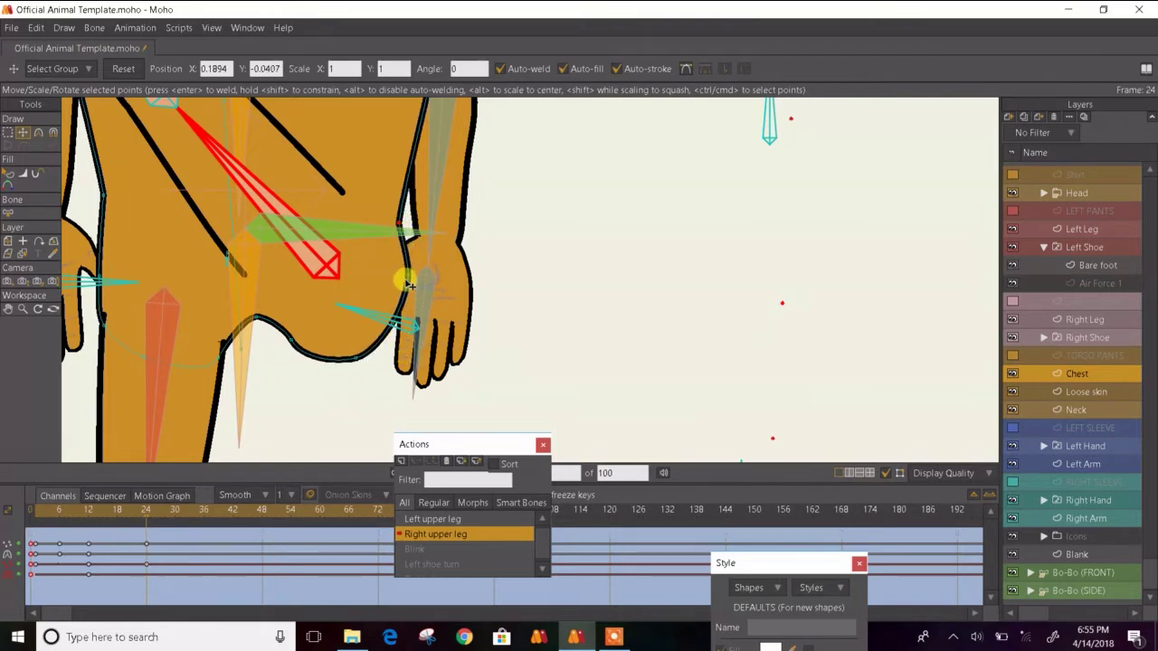
- Raise the bottom of the hip curve at frame 24 and smooth the curvature of the point beside the crotch
click(385, 339)
drag(361, 370, 361, 362)
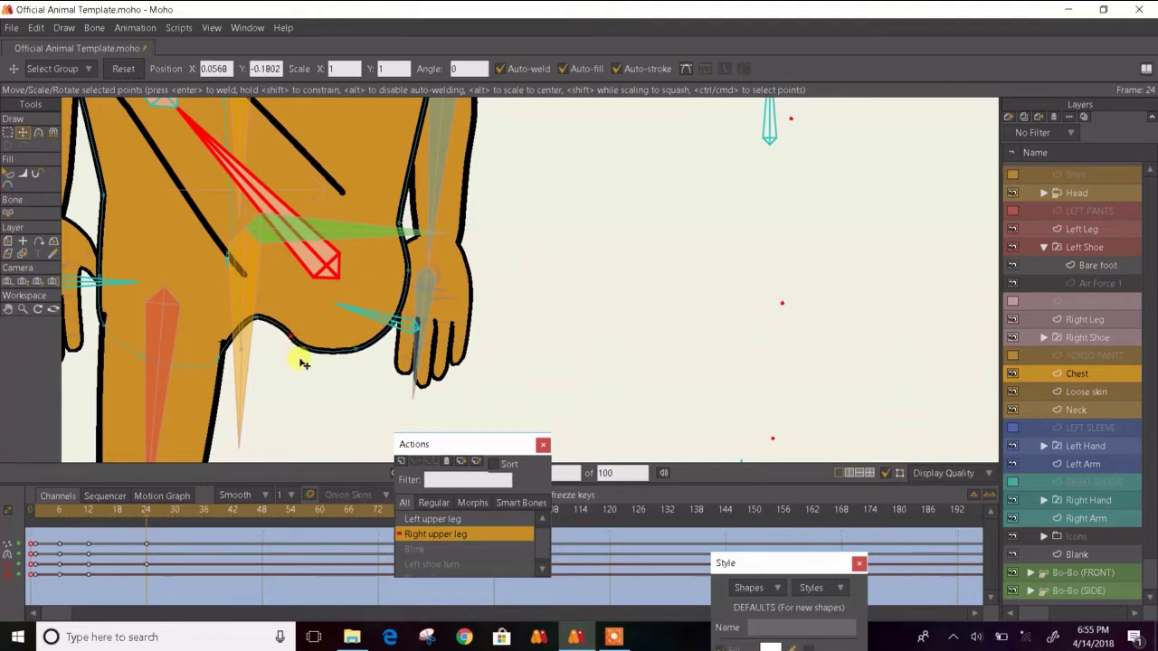
key(c)
drag(303, 361, 309, 356)
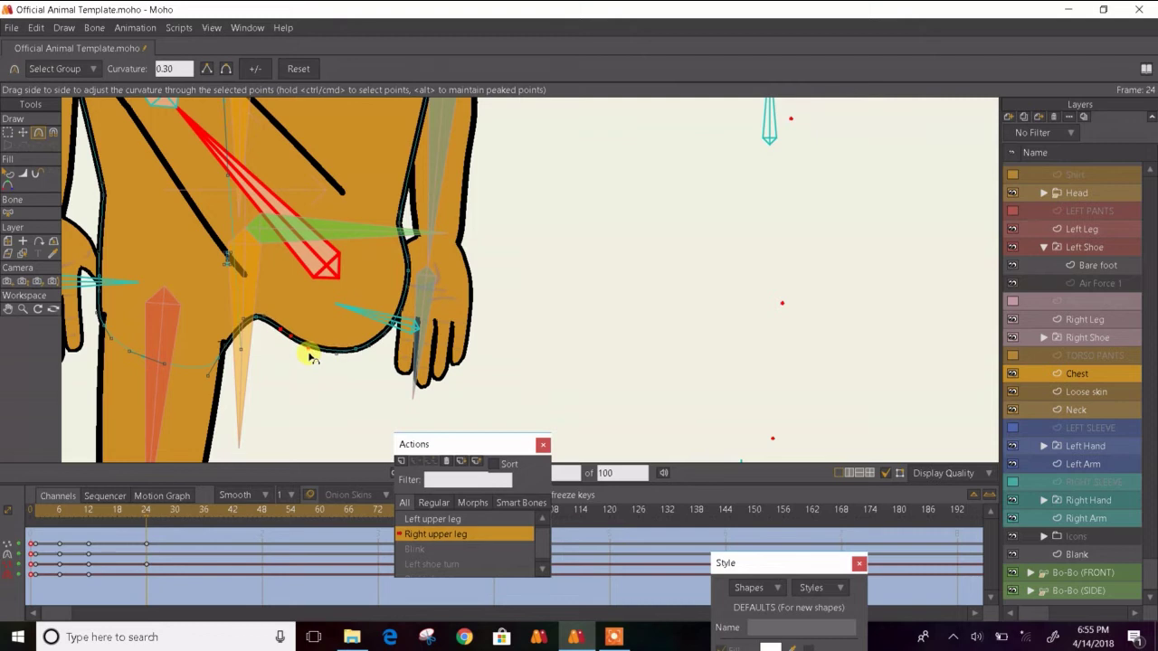
- Examine the hip and leg join frame by frame from frame 24 back to about frame 16, ending on frame 18
click(8, 173)
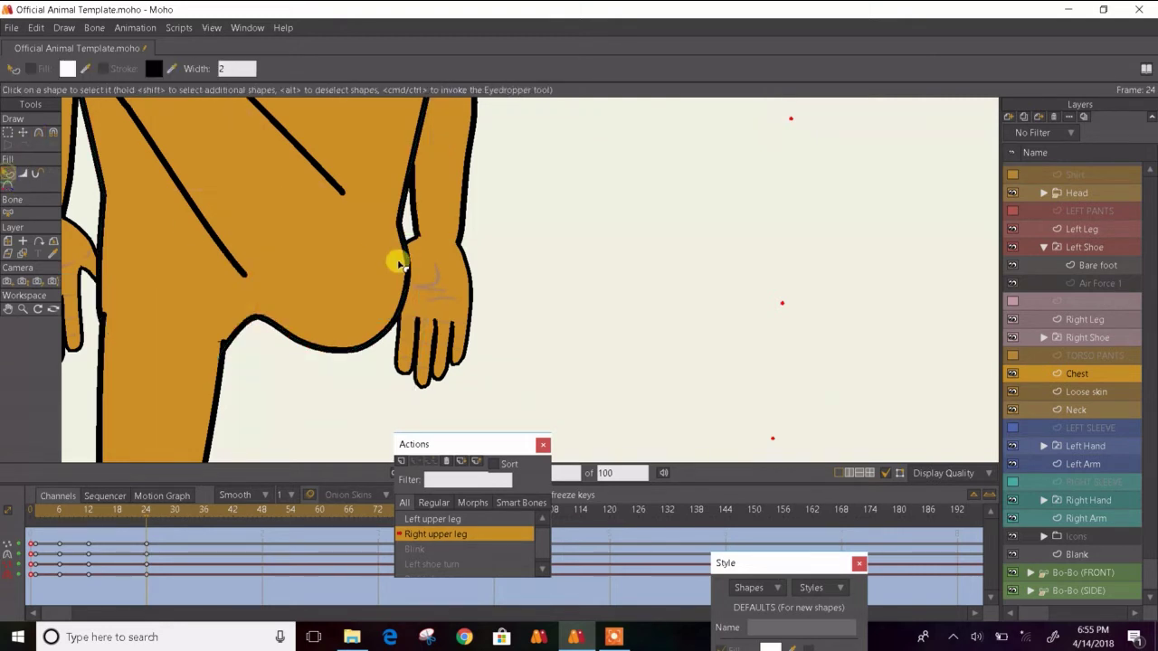
scroll(401, 260, down, 3)
key(Left)
key(Left)
key(Left)
key(Left)
key(Left)
key(Left)
key(Left)
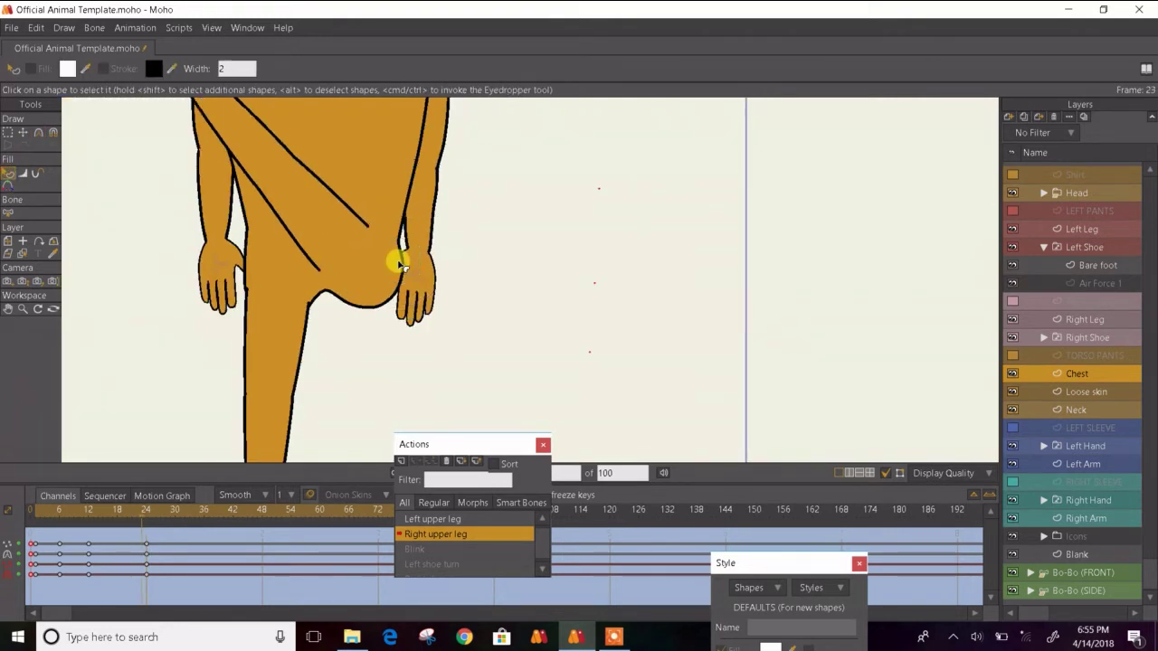
key(Left)
key(Left)
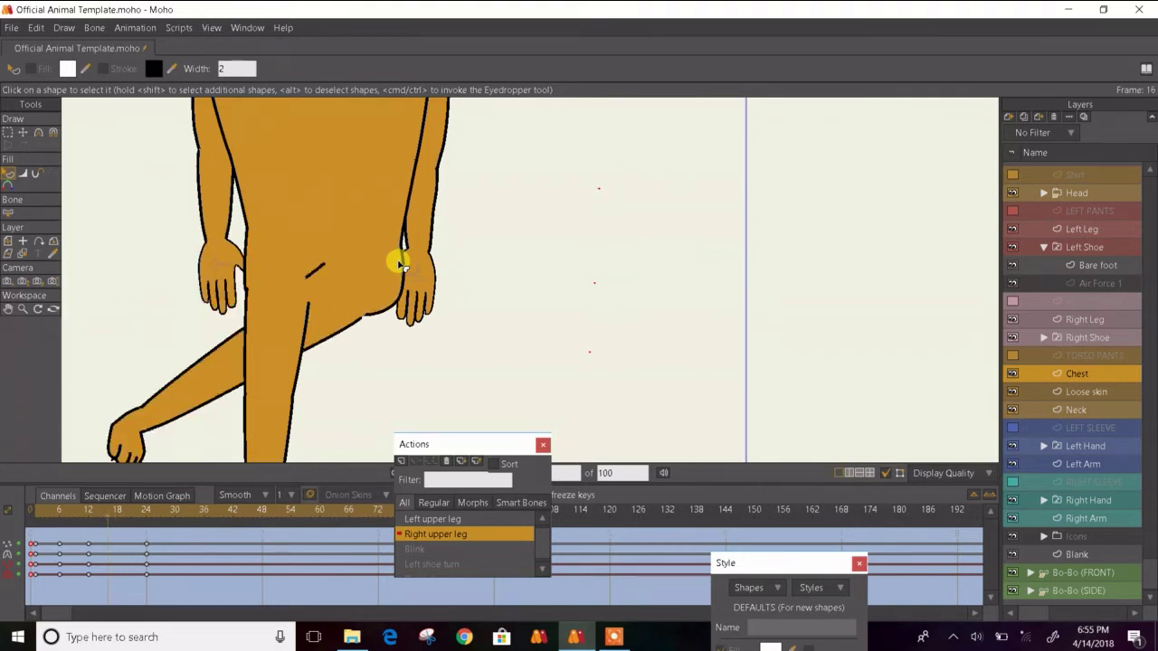
key(Left)
key(Left)
key(Right)
key(Right)
key(Right)
key(Right)
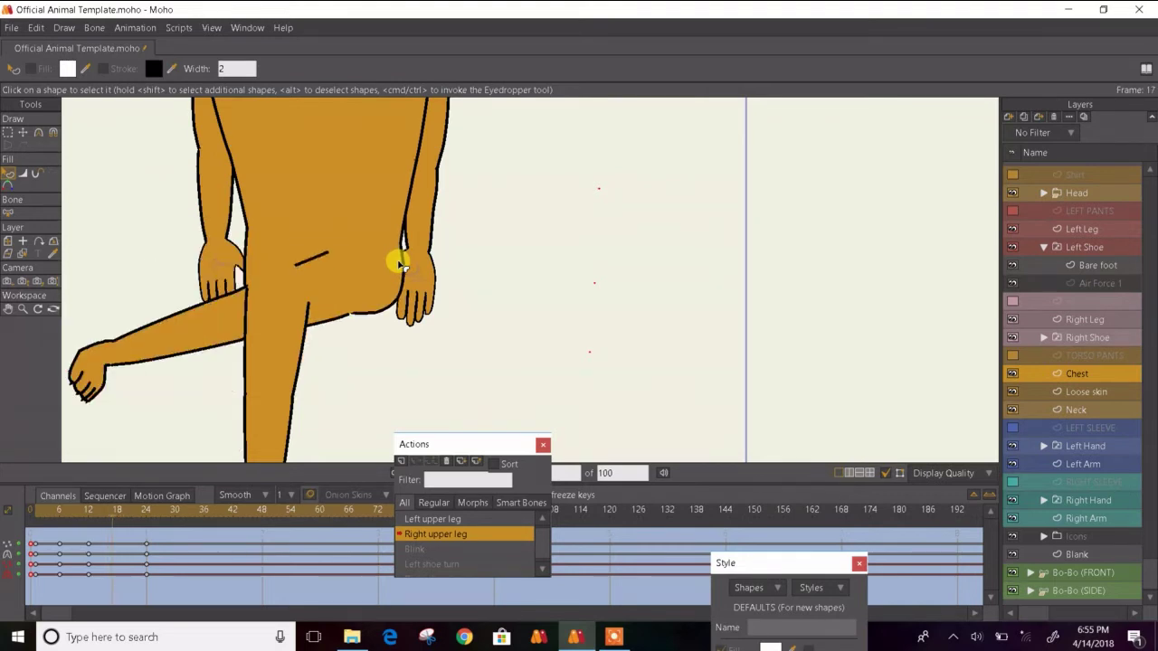
key(Right)
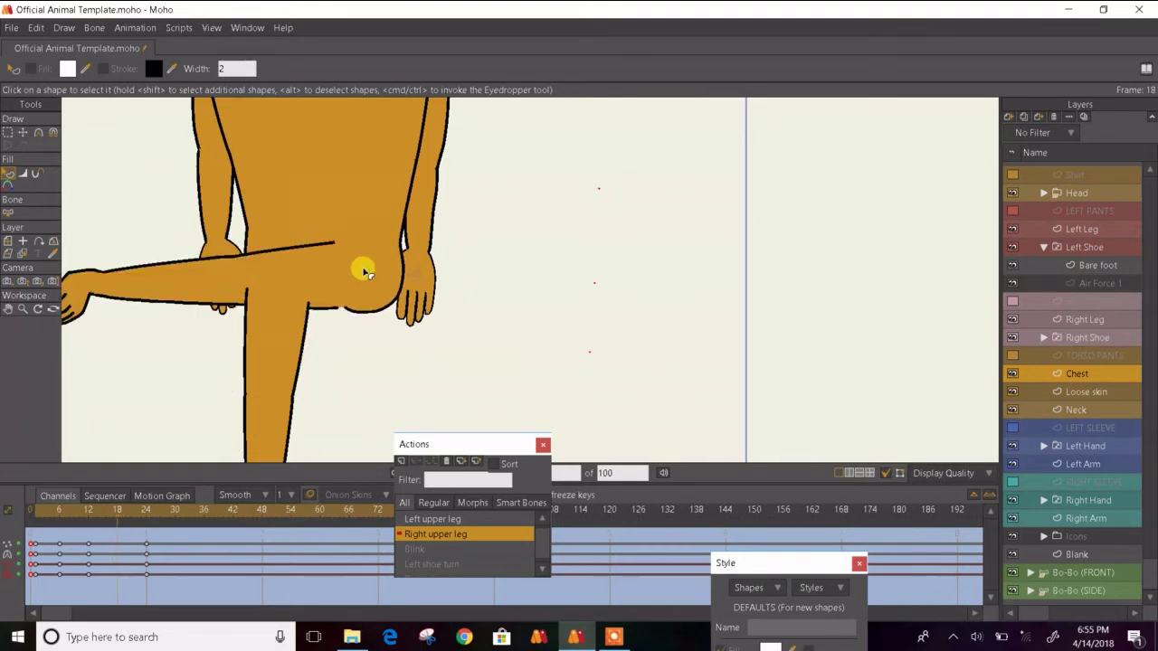
- At frame 18, reposition the Chest's lower hip points and angle the curve handle to follow the leg's underside
click(23, 131)
scroll(380, 287, up, 3)
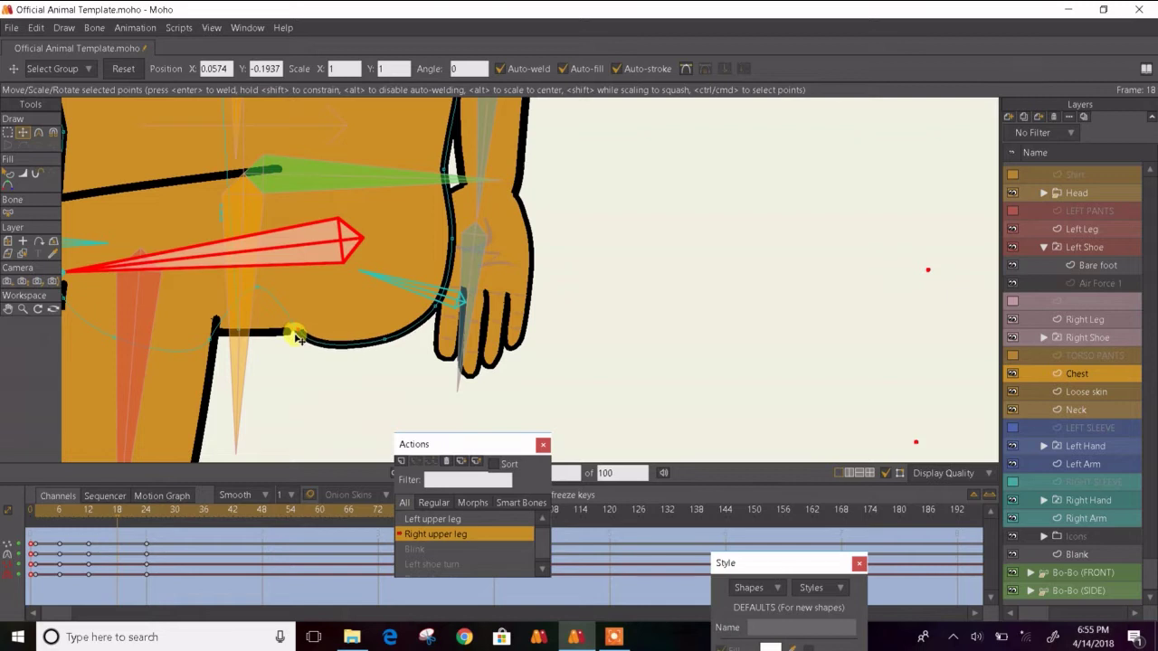
click(386, 336)
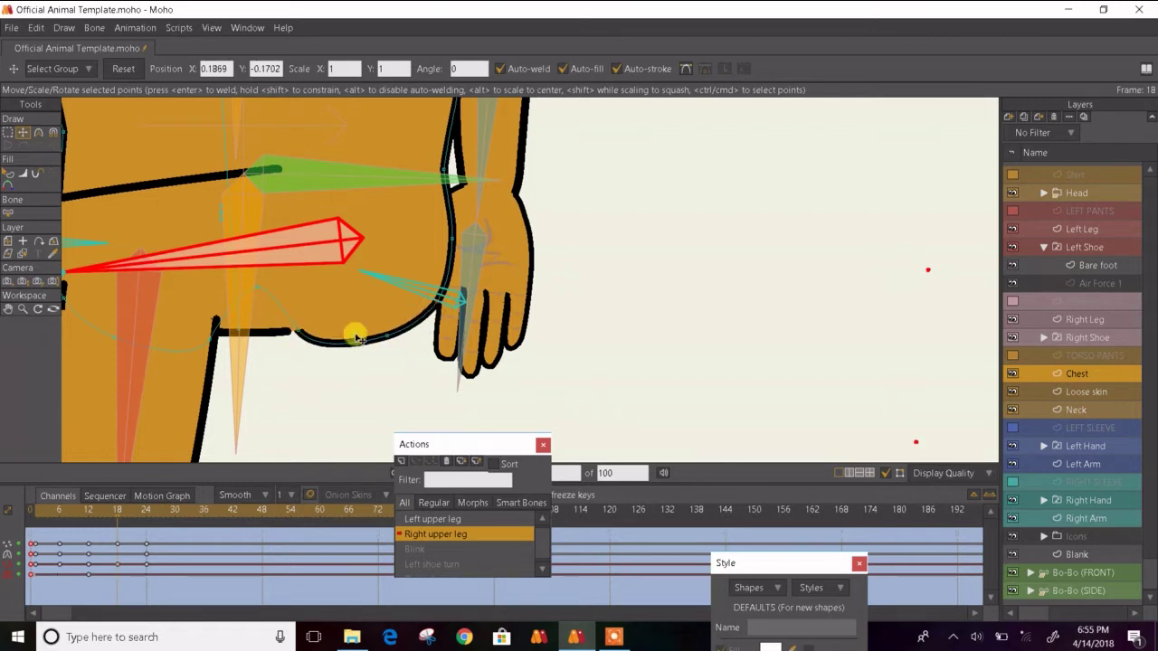
key(c)
scroll(305, 347, up, 5)
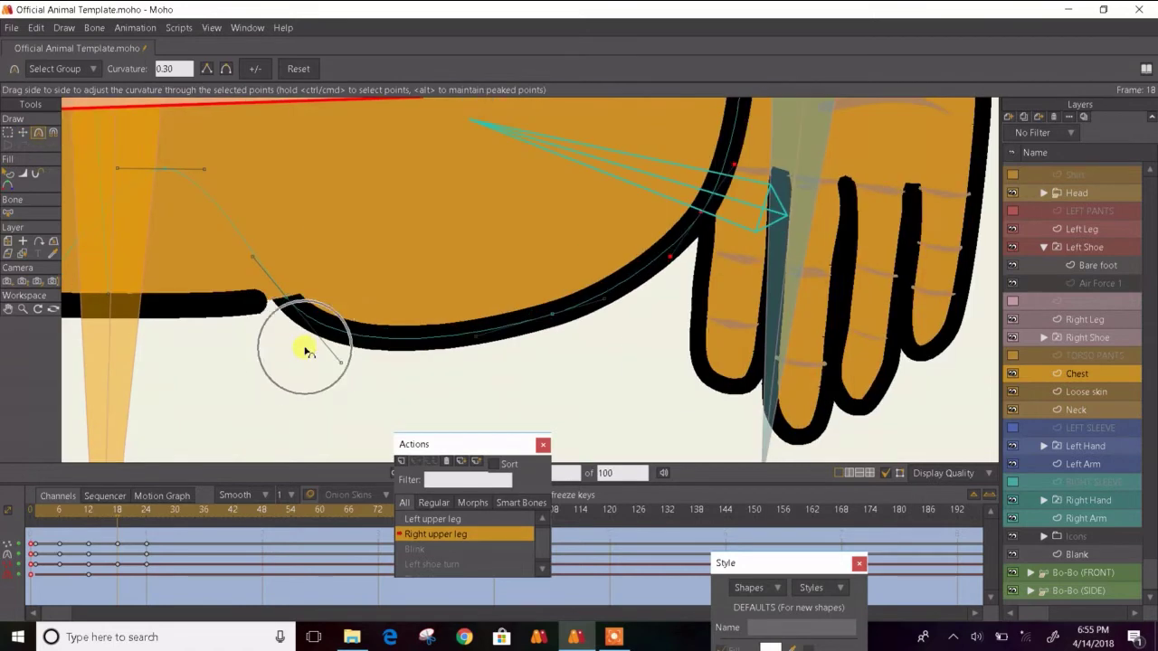
drag(331, 367, 344, 342)
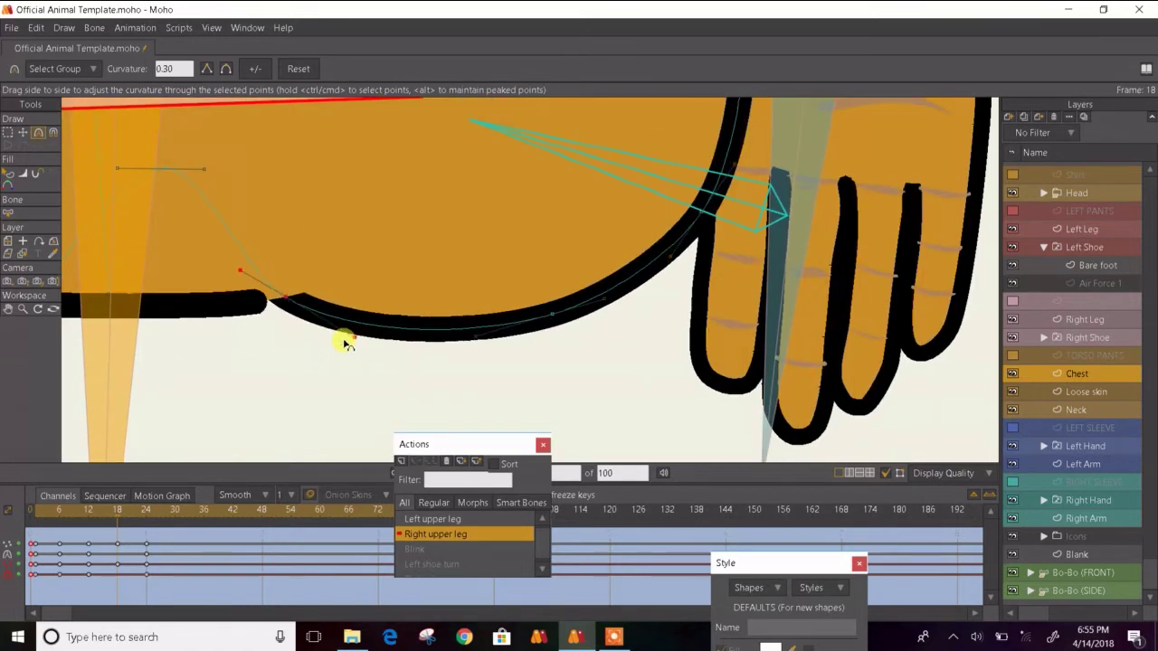
- Nudge the hip curve's end point slightly down at frame 18 to line up with the leg's underside, refining the neighbouring curve
key(t)
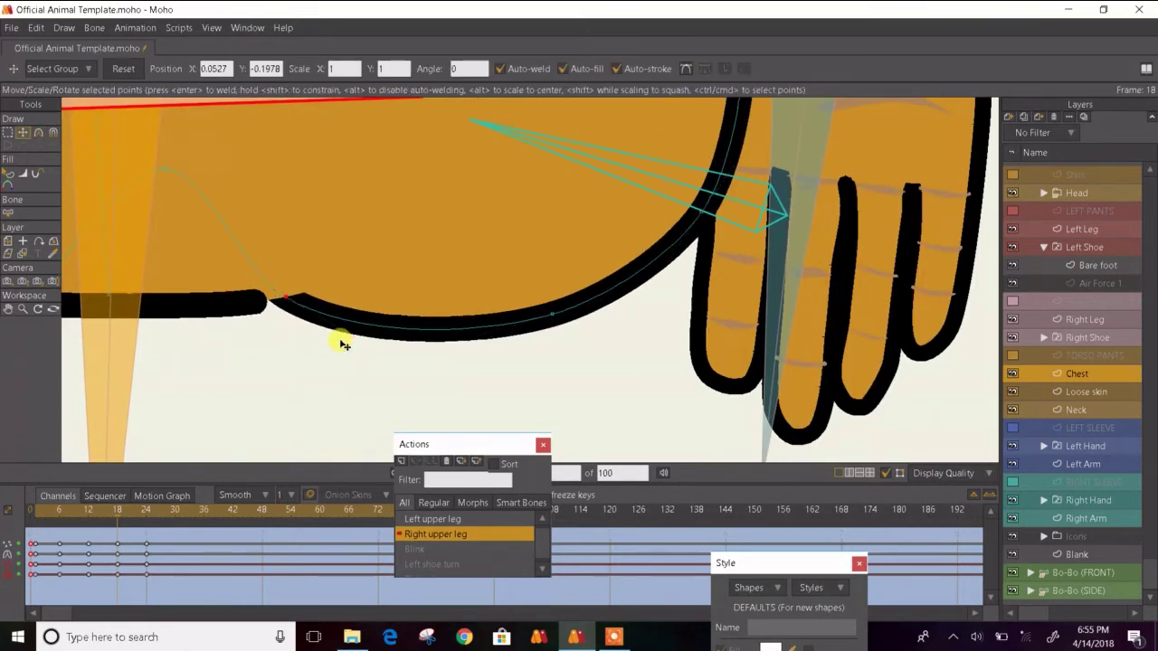
drag(289, 305, 290, 312)
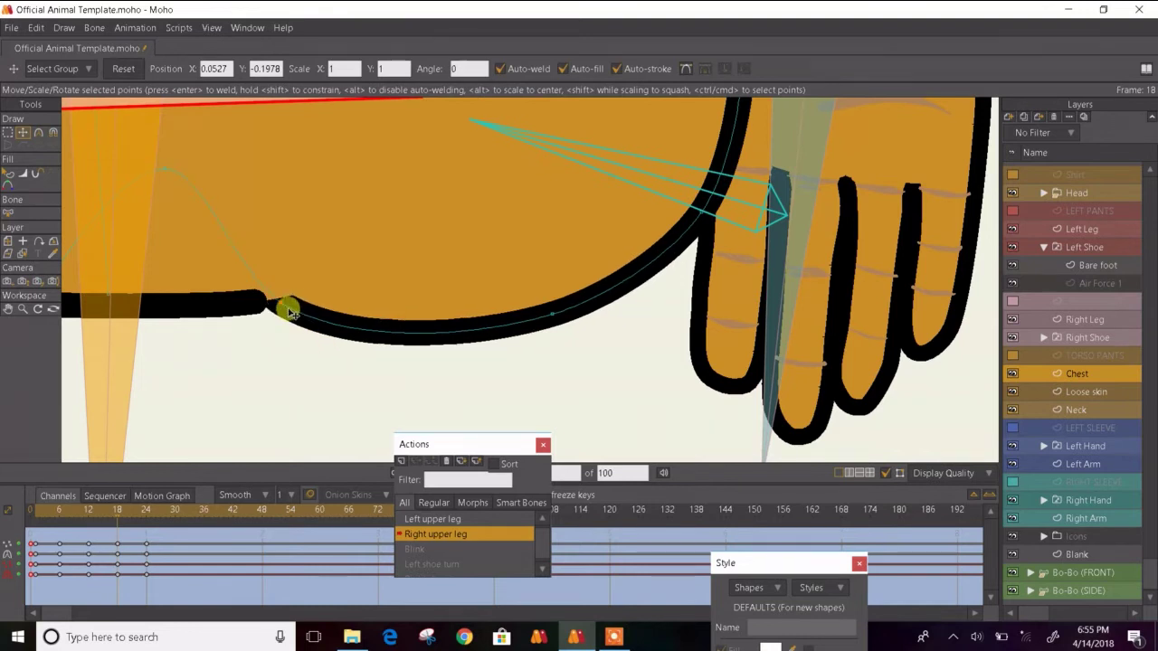
scroll(348, 271, down, 6)
scroll(383, 283, up, 3)
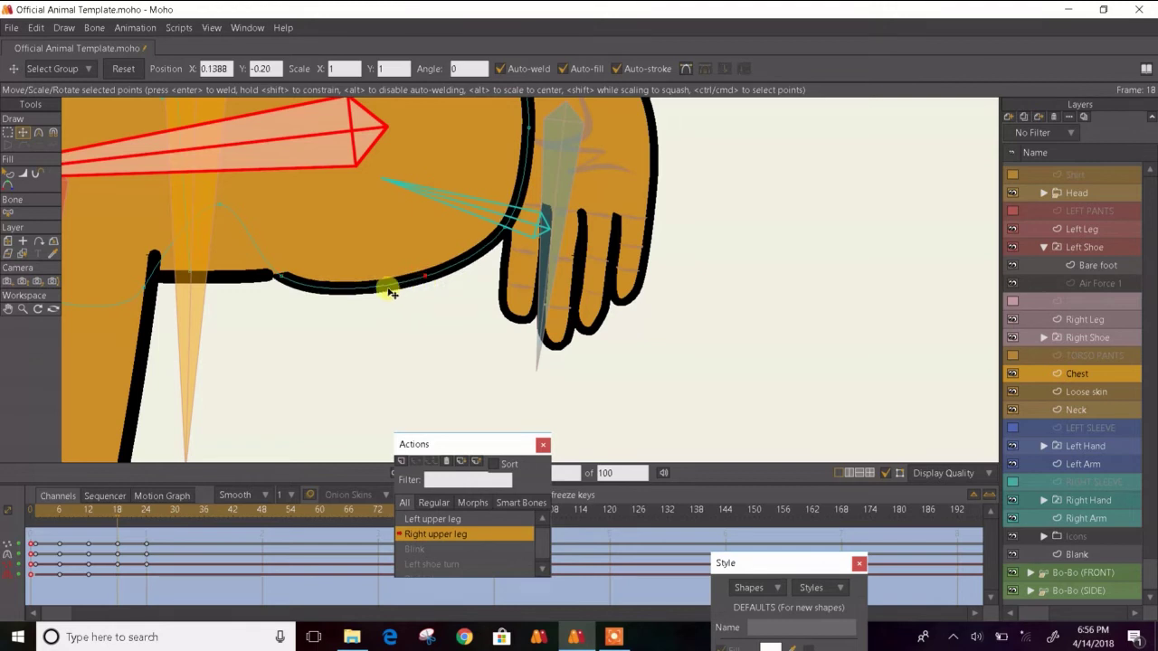
key(c)
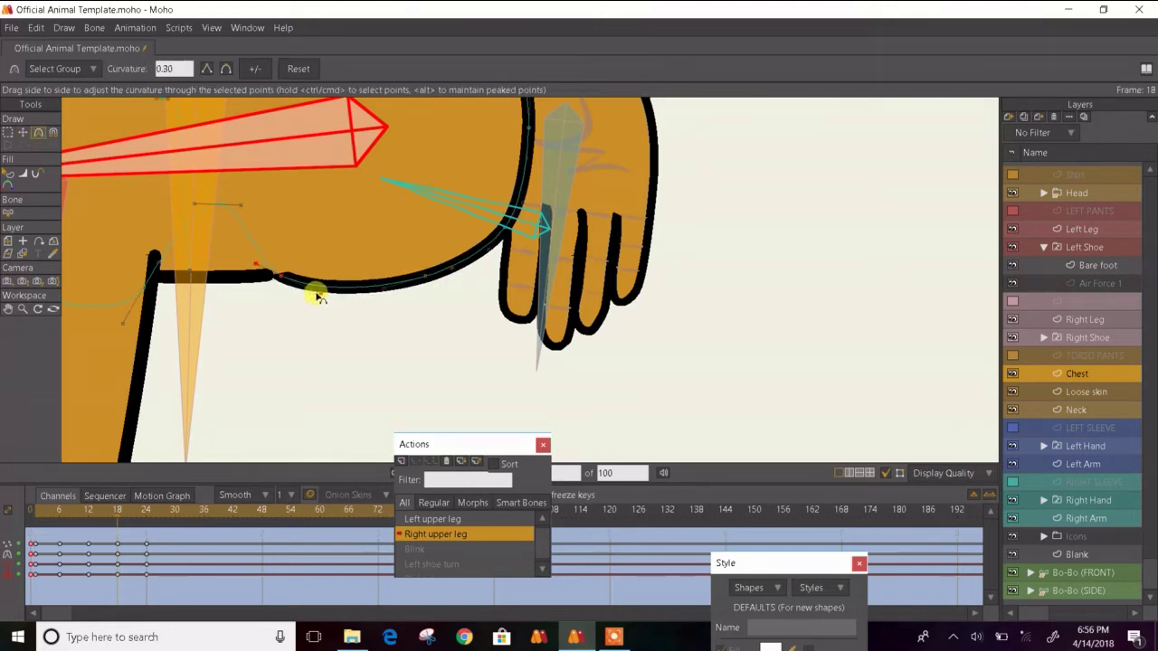
- Examine the hip and leg join from frame 18 back to frame 14 and forward again, with the bones hidden
click(10, 175)
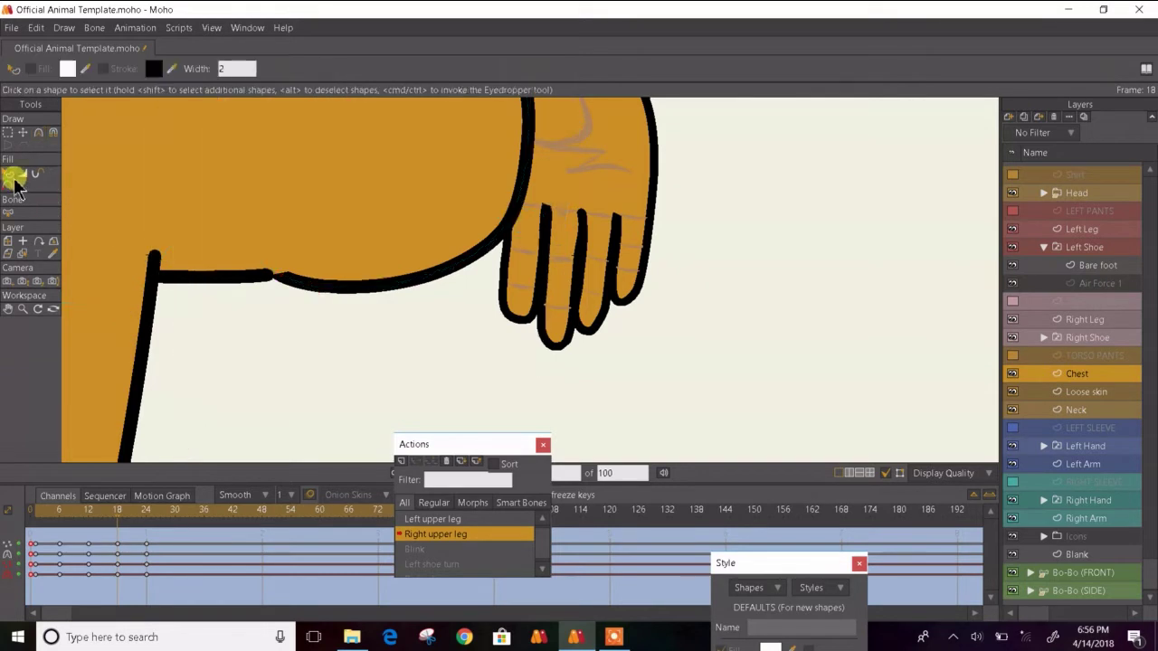
scroll(321, 232, down, 7)
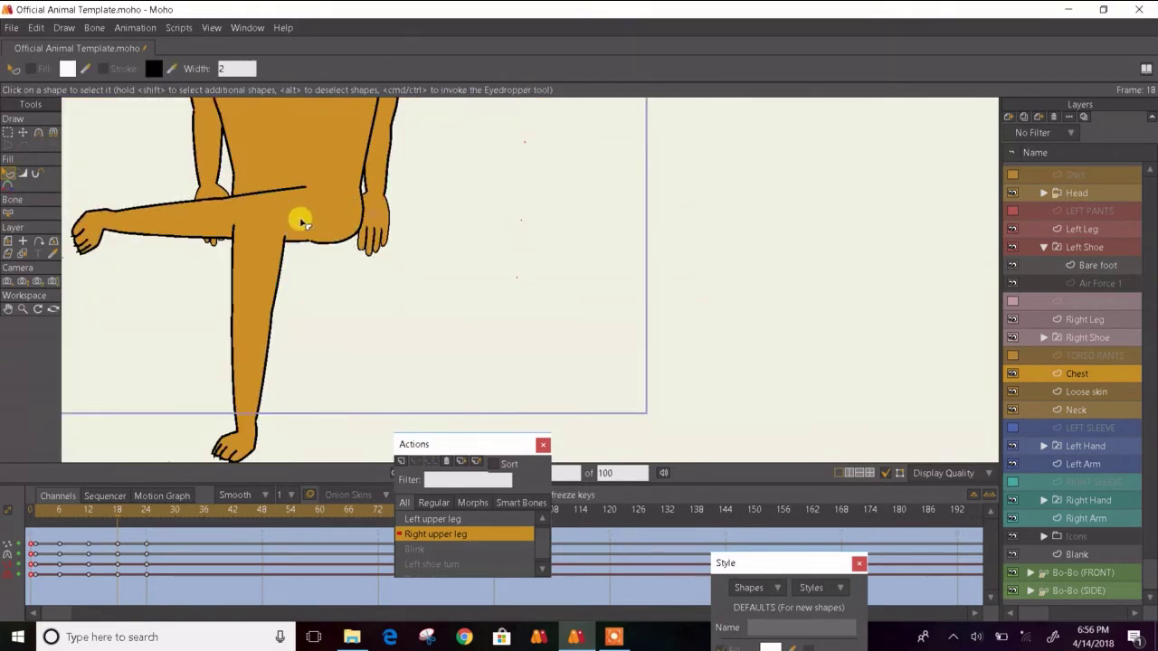
key(Left)
key(Left)
key(Left)
key(Left)
key(Left)
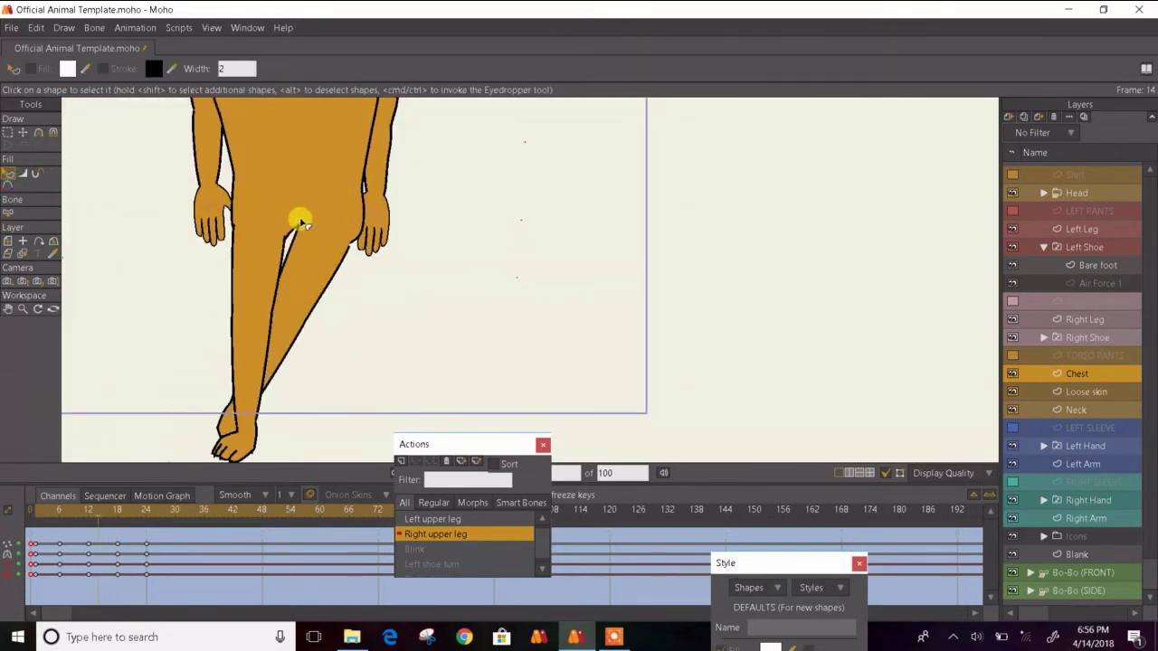
key(ctrl+Right)
key(ctrl+Right)
key(ctrl+Right)
key(ctrl+Right)
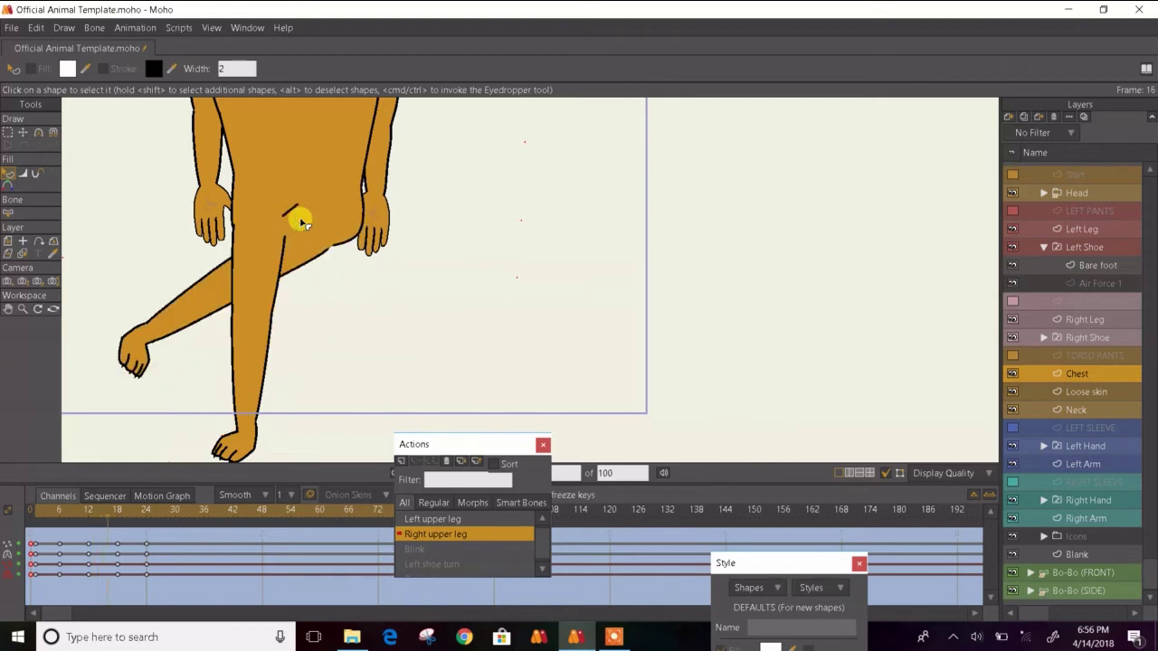
- Examine the hip and leg join through the right leg's swing once more, finishing at frame 1
key(ctrl+Right)
key(ctrl+Right)
key(ctrl+Right)
key(ctrl+Right)
key(ctrl+Right)
key(ctrl+Right)
key(ctrl+Right)
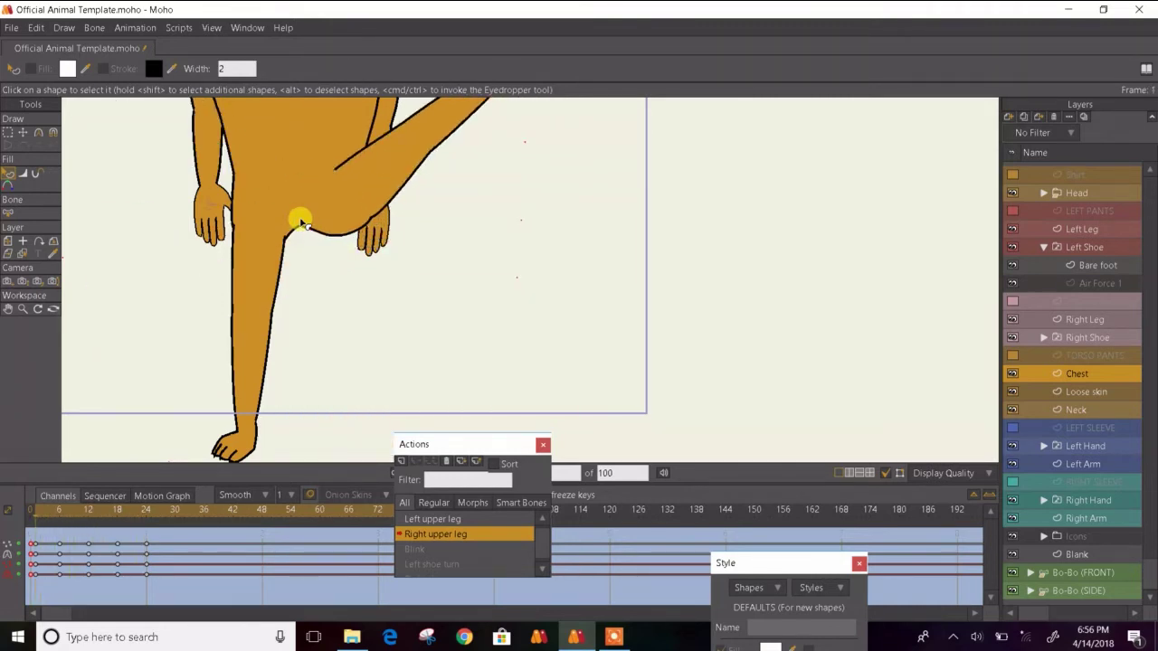
- Switch to the Left upper leg action and delete the Chest's keyframes at frames 1 and 6
click(441, 520)
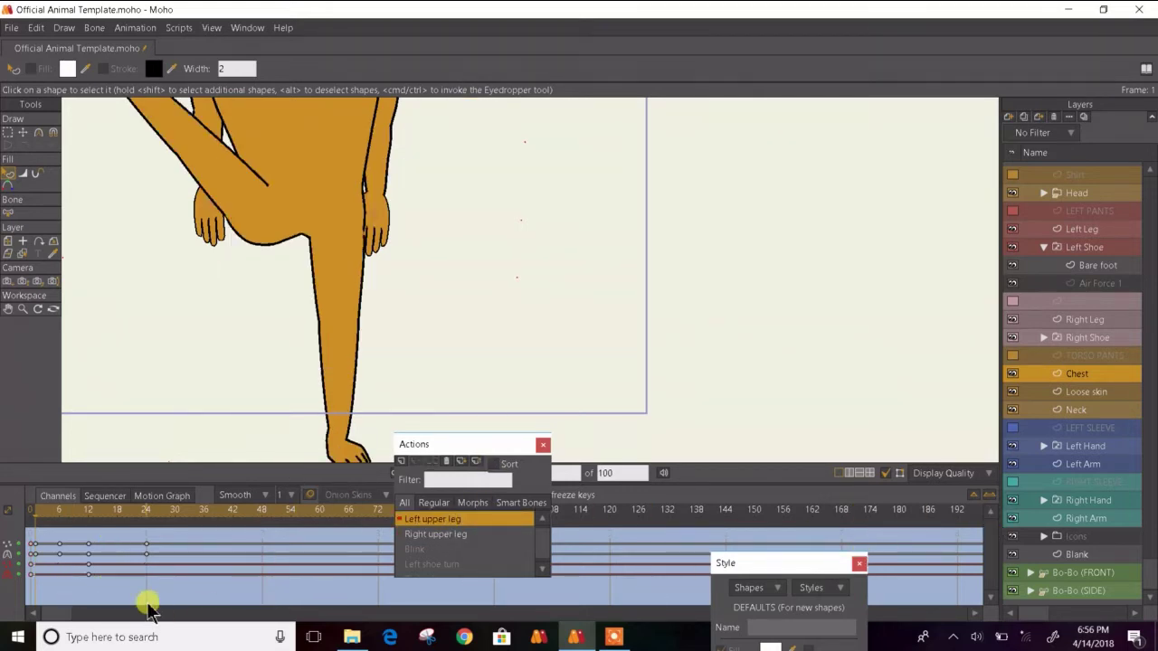
drag(63, 590, 5, 542)
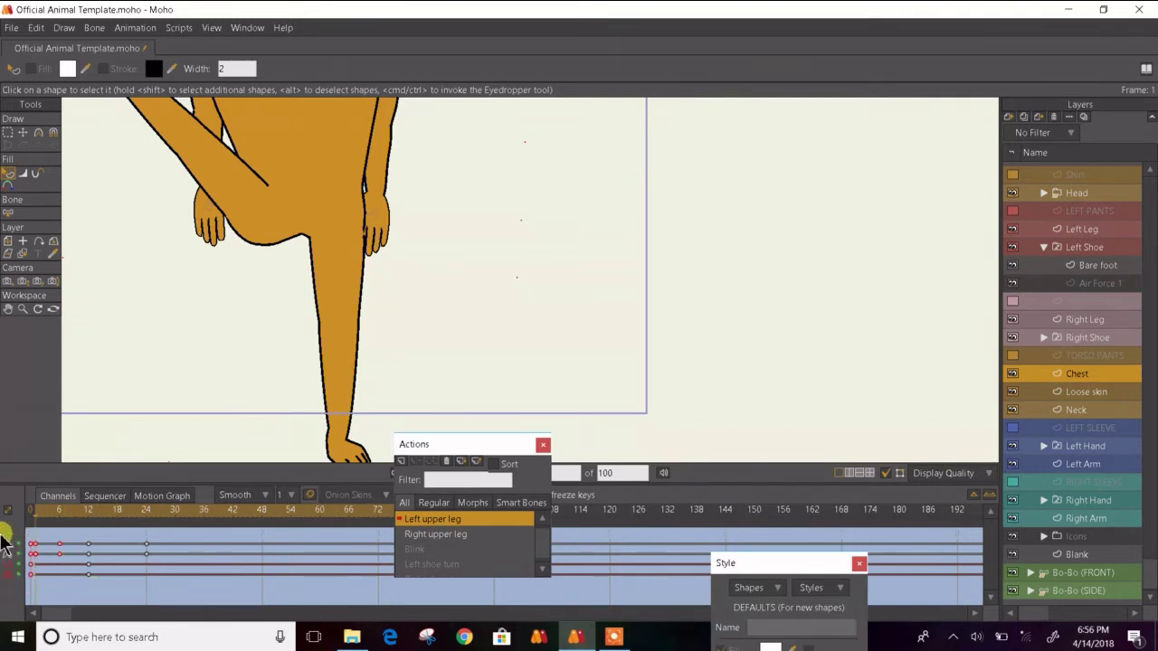
key(Delete)
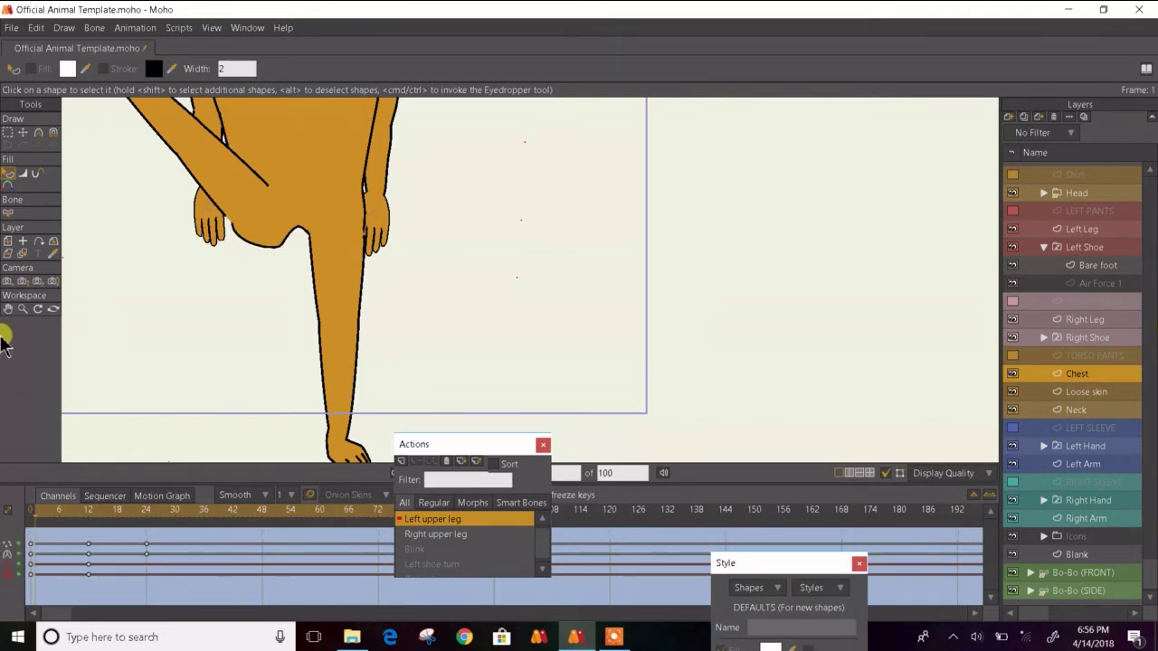
- At frame 1, move the Chest's outer hip points on the raised leg's side inward, keeping them inside the thigh
click(23, 132)
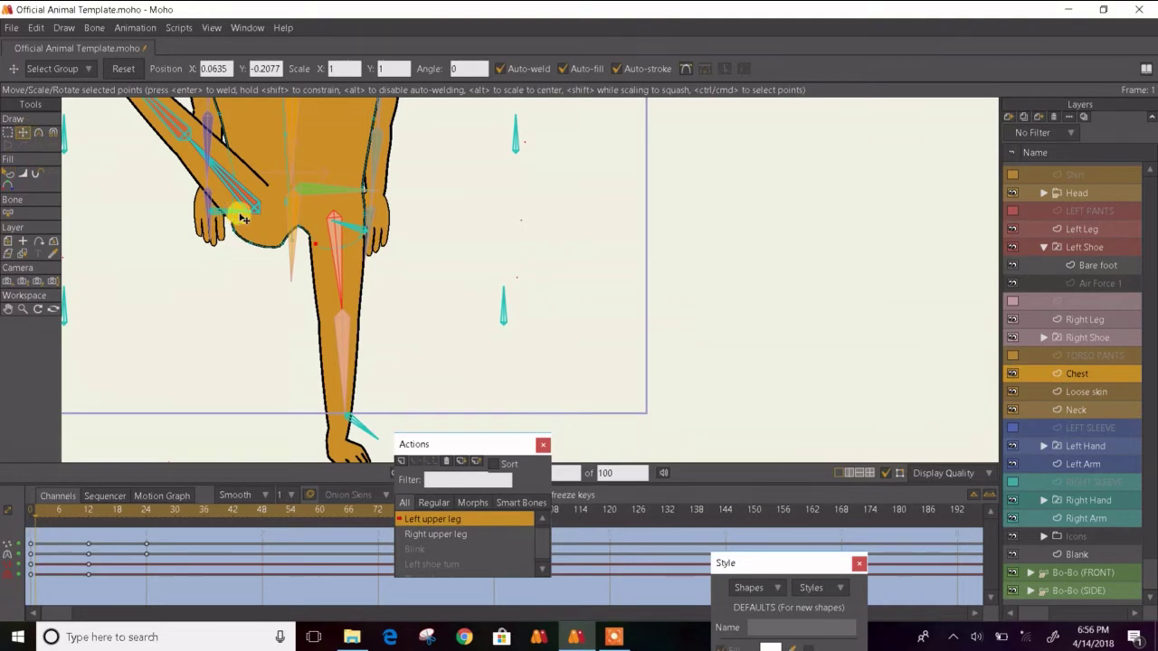
scroll(243, 219, up, 3)
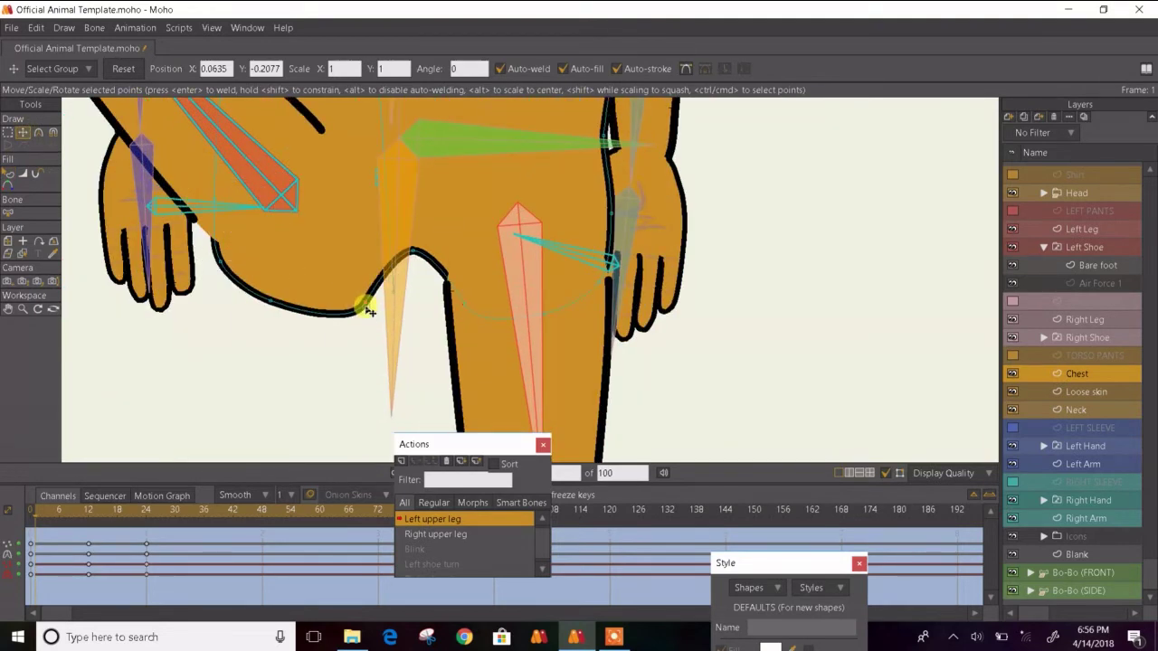
drag(369, 311, 200, 333)
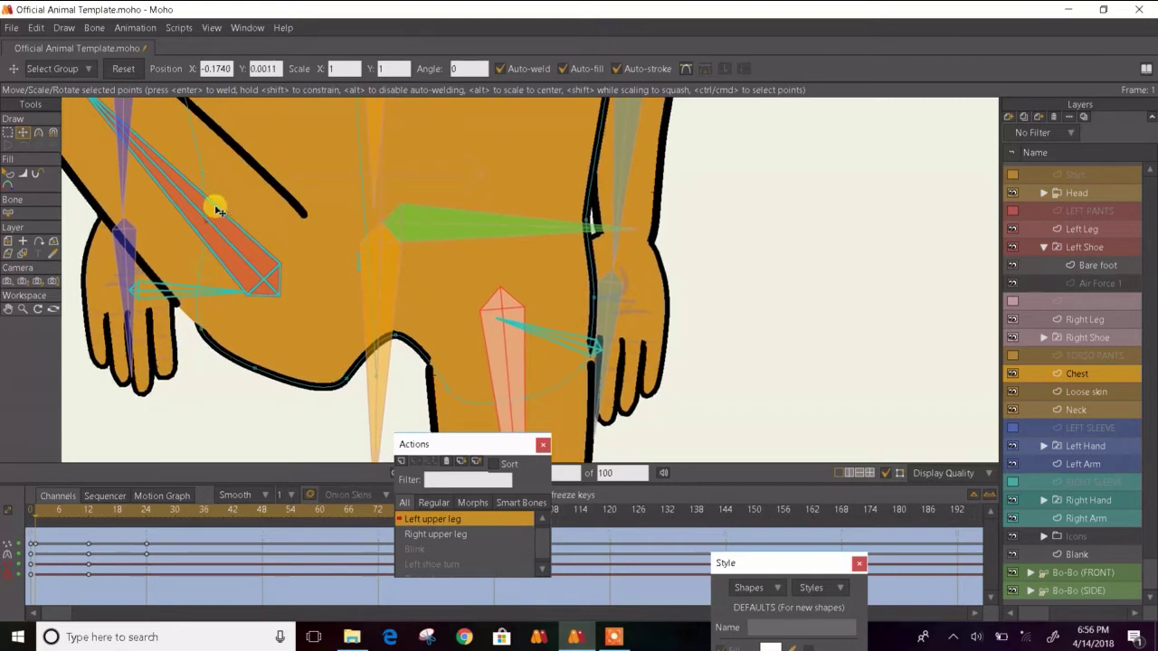
drag(199, 310, 211, 254)
drag(245, 371, 195, 325)
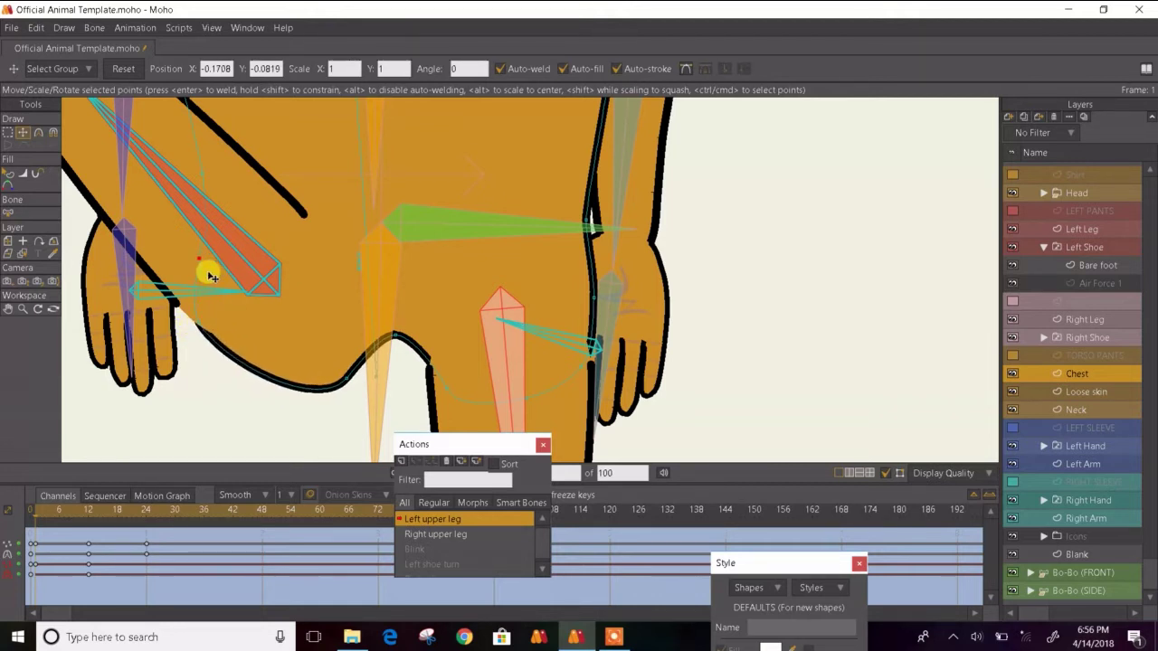
click(216, 180)
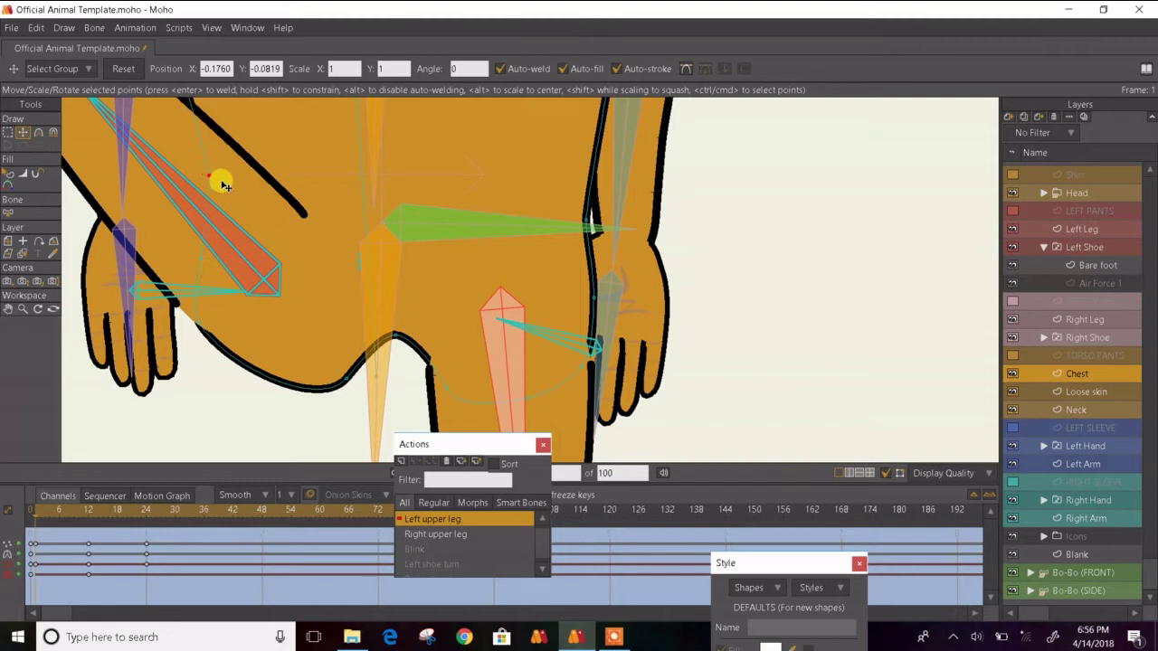
- Raise the Chest's lower hip point at frame 1 and flatten its curve handle into a shallow arc
drag(341, 378, 315, 362)
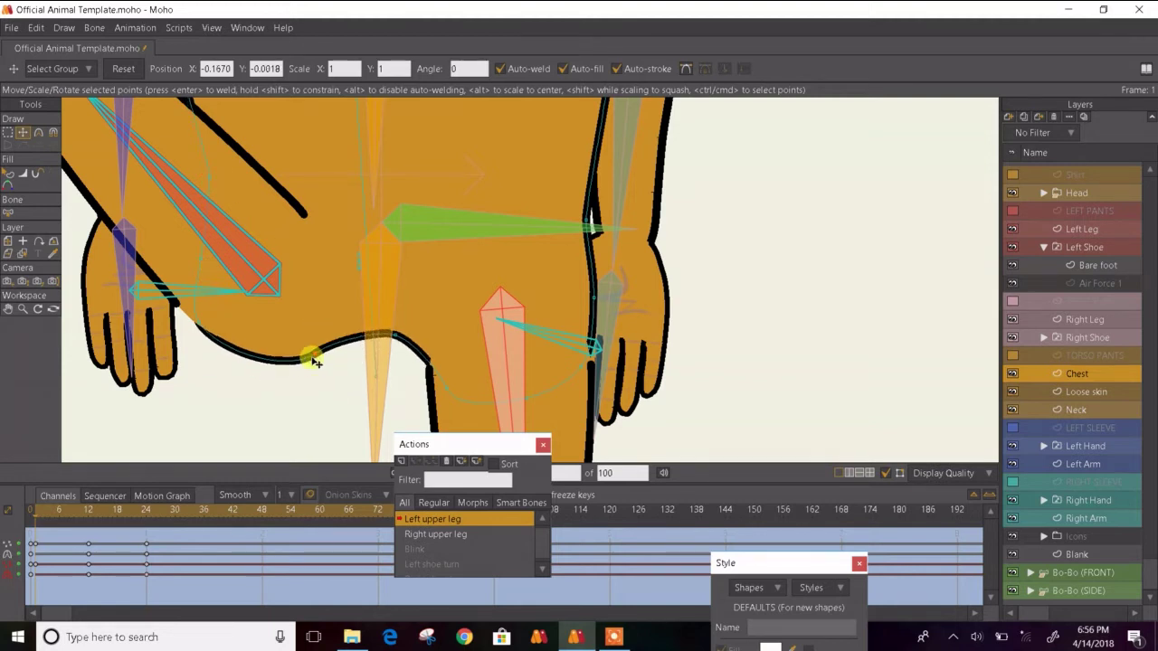
key(c)
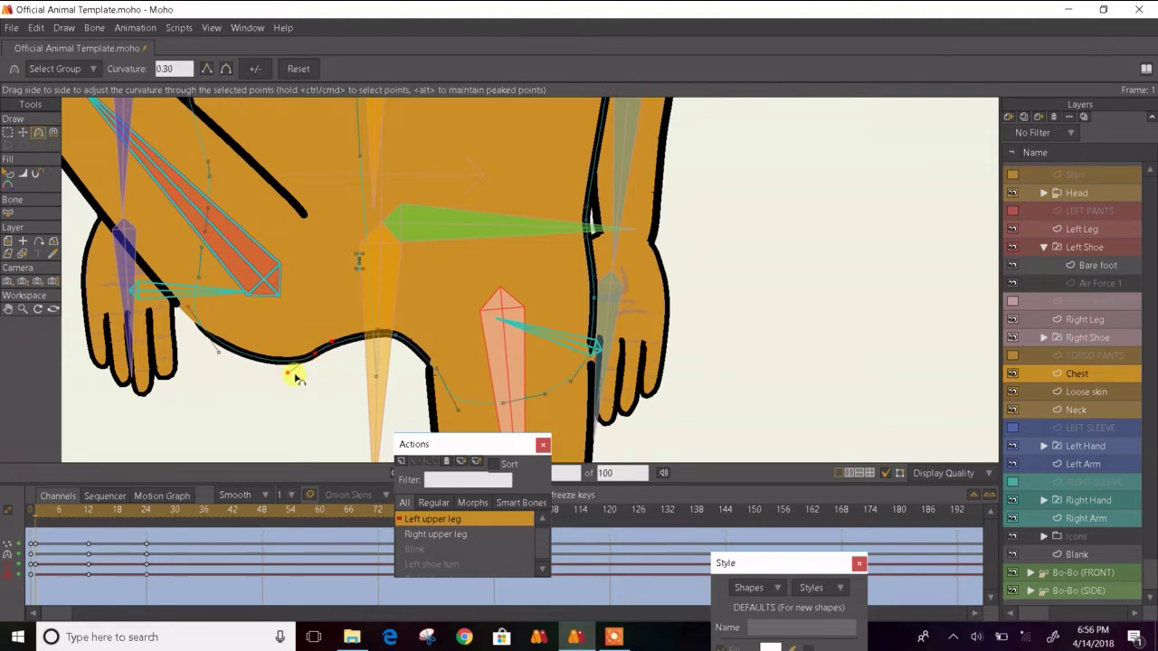
drag(285, 378, 283, 364)
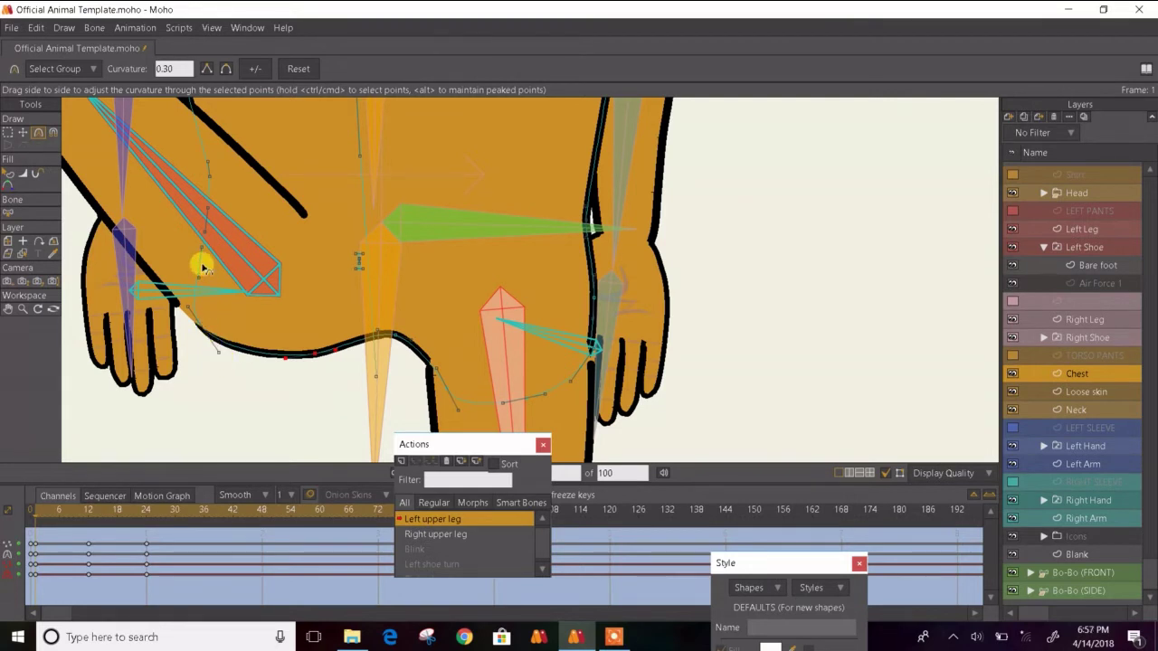
- Refine the Chest's outer hip and crotch points at frame 1 so the outline meets the raised leg's underside
click(23, 132)
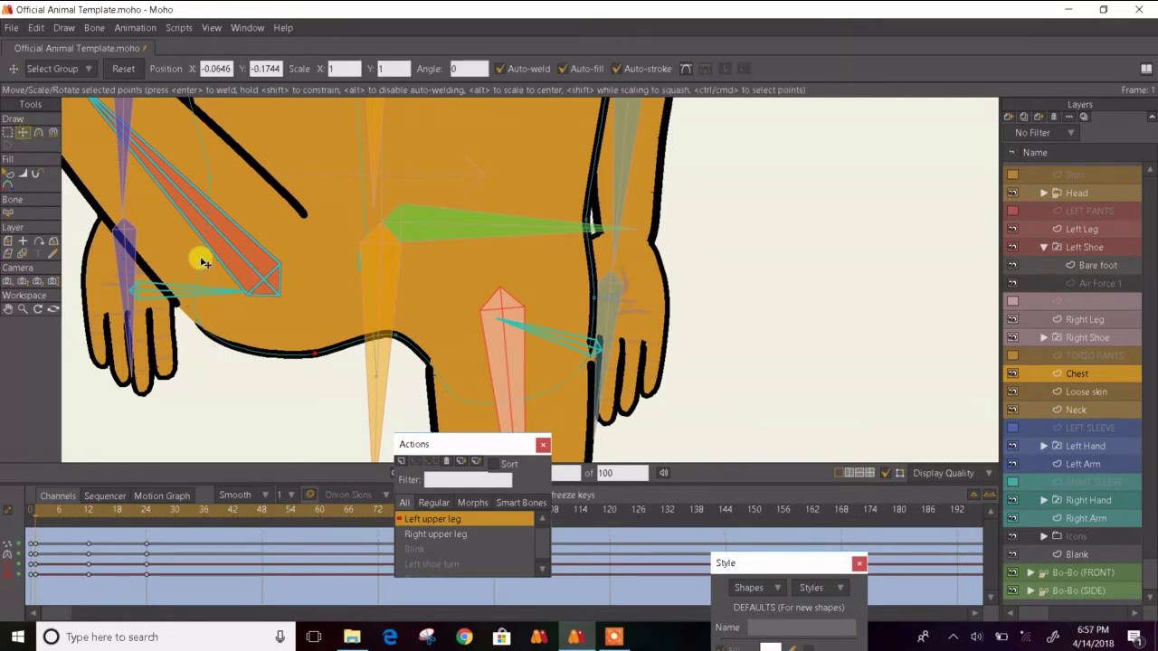
click(189, 331)
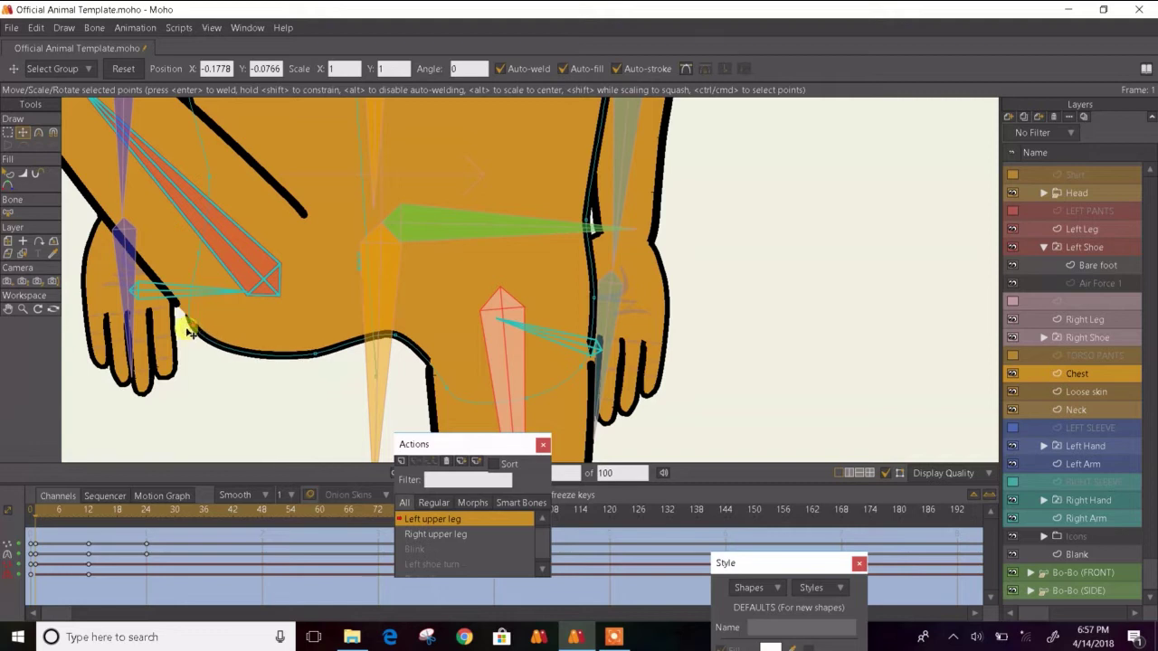
drag(310, 364, 403, 351)
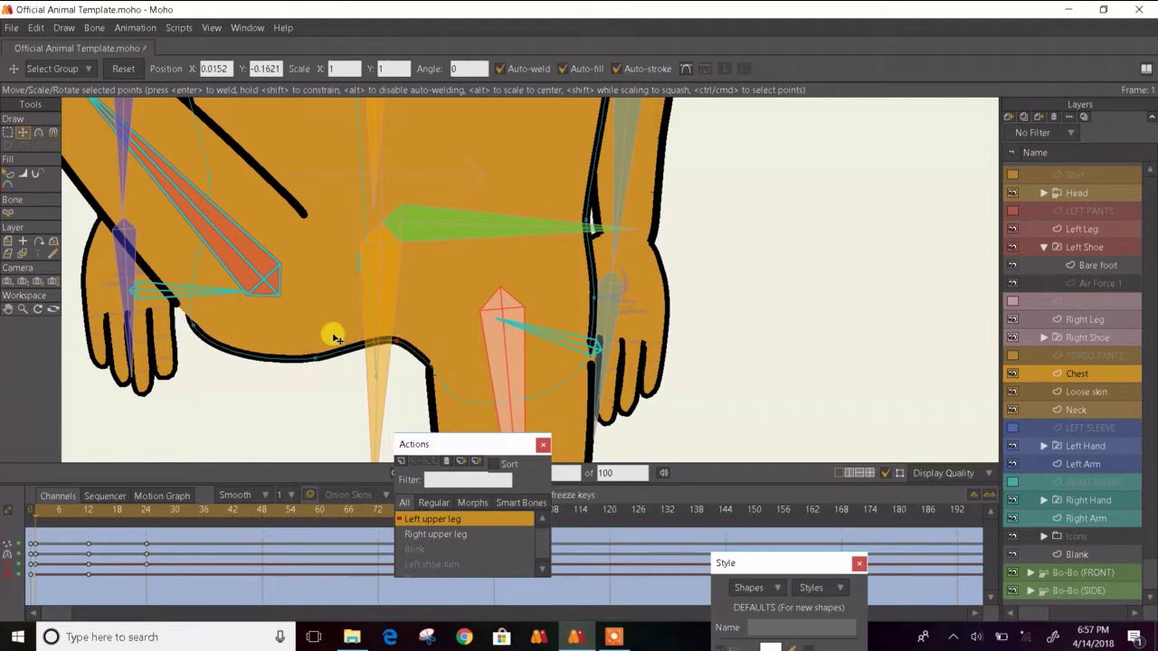
click(190, 256)
drag(208, 192, 199, 248)
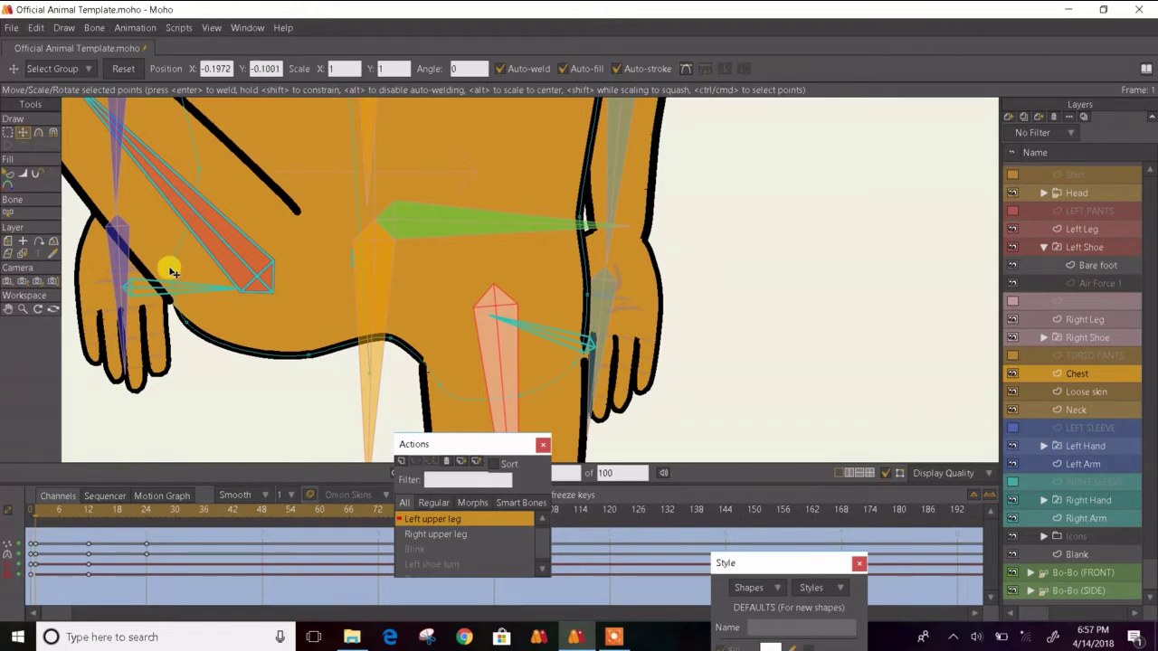
- Examine the left hip join from frame 1 to frame 7 with the bones hidden
click(9, 174)
scroll(319, 286, down, 5)
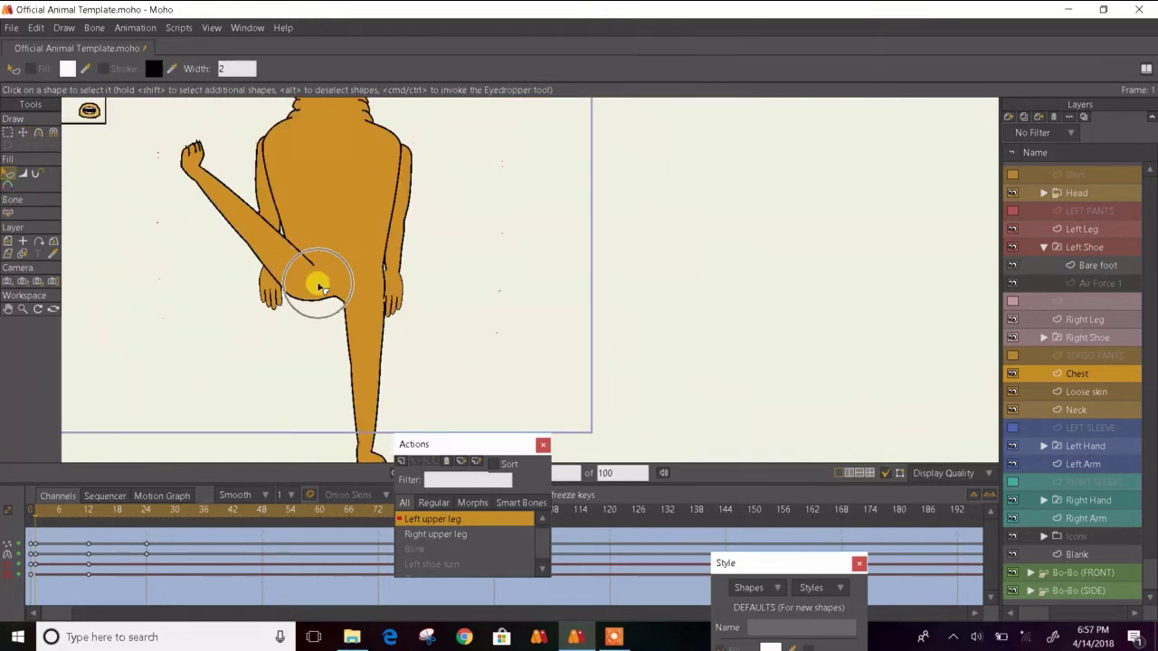
scroll(318, 286, down, 3)
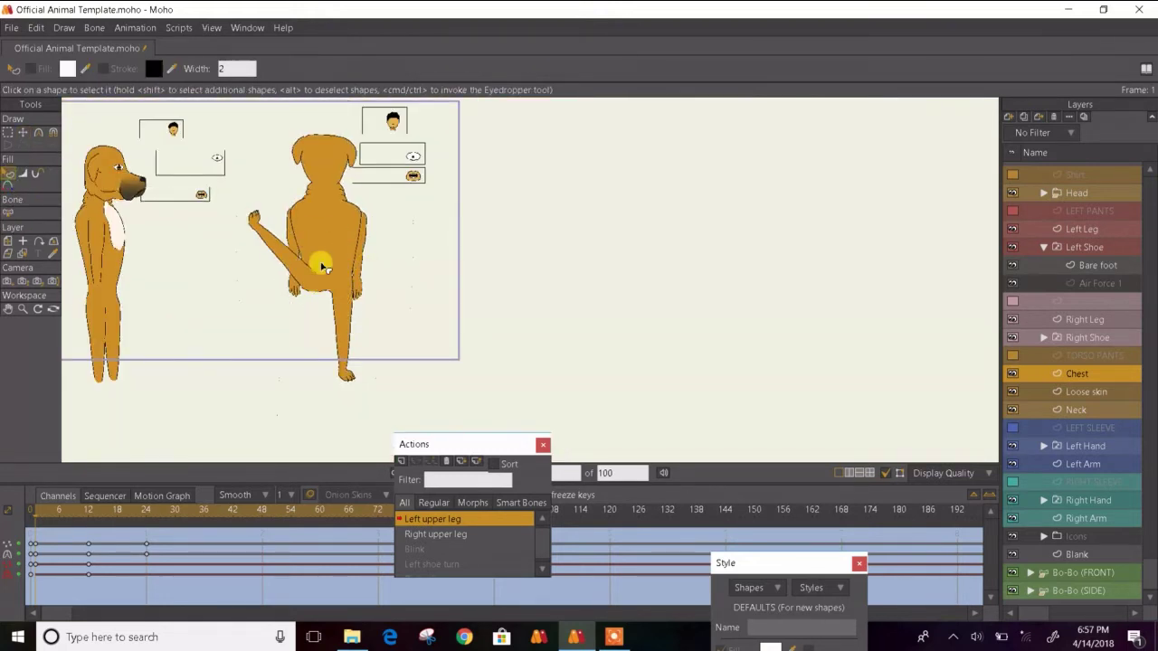
scroll(323, 266, up, 2)
scroll(323, 265, up, 2)
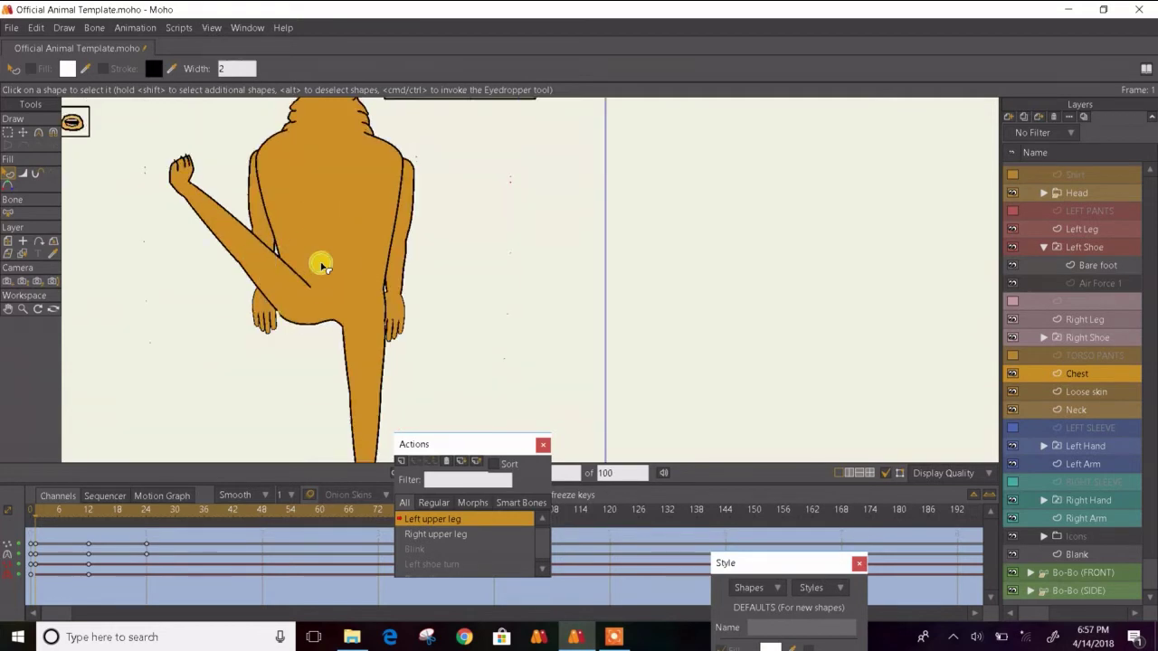
key(space)
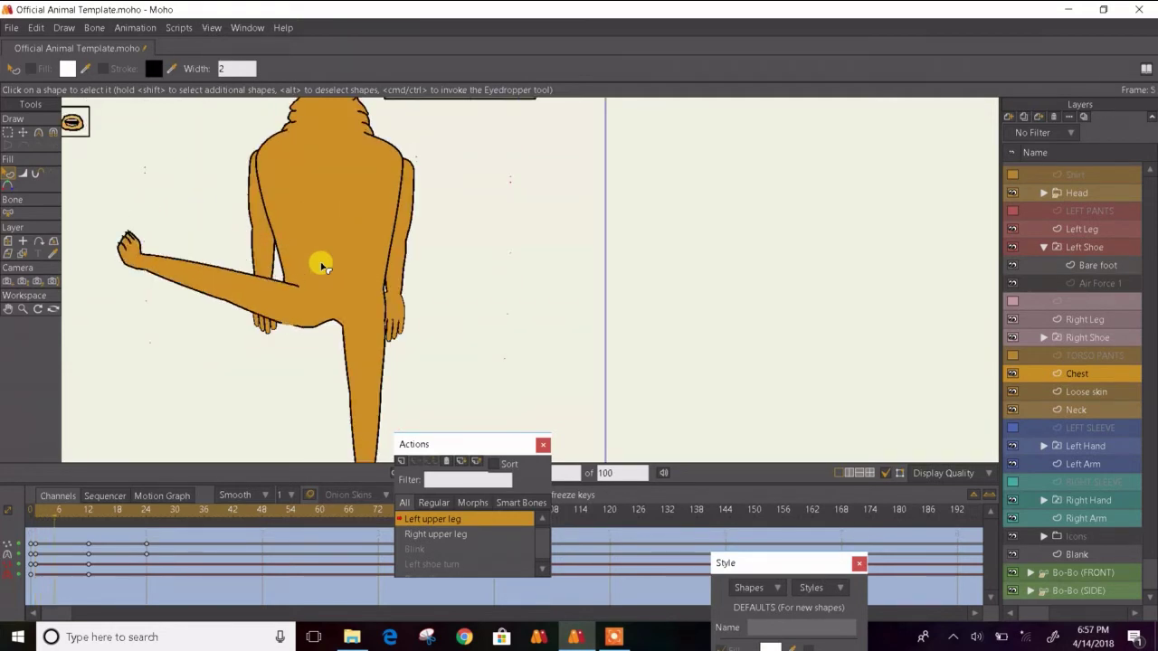
key(Left)
key(Left)
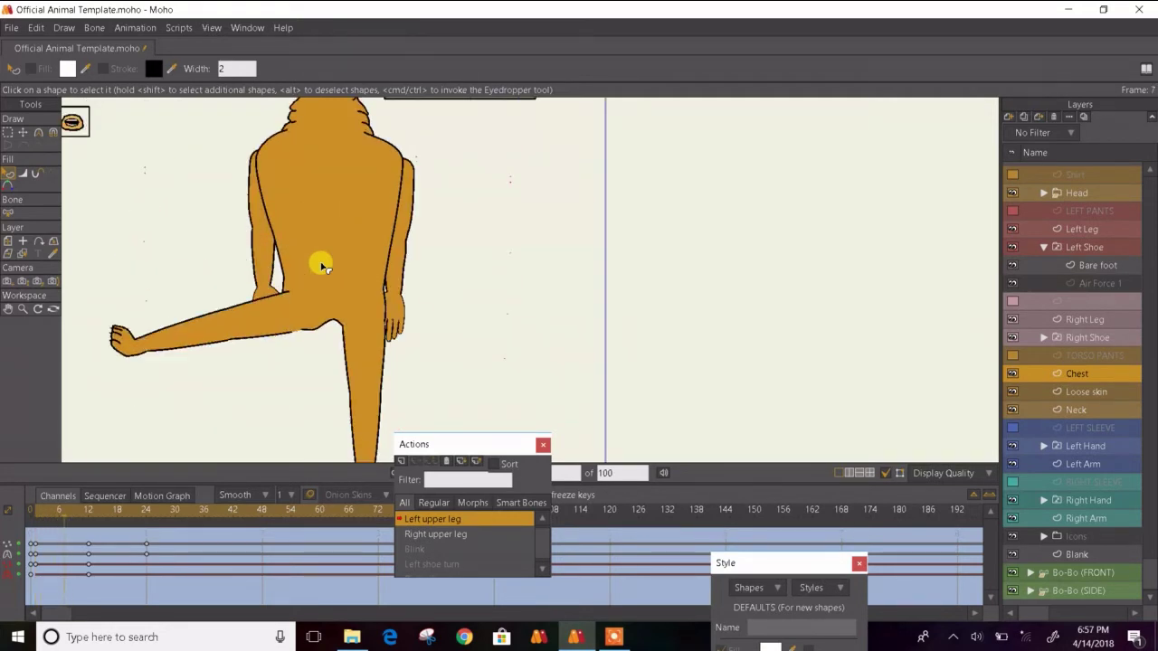
- At frame 6, reposition the Chest's lower hip points and angle the curve handle to follow the left leg's underside
click(18, 134)
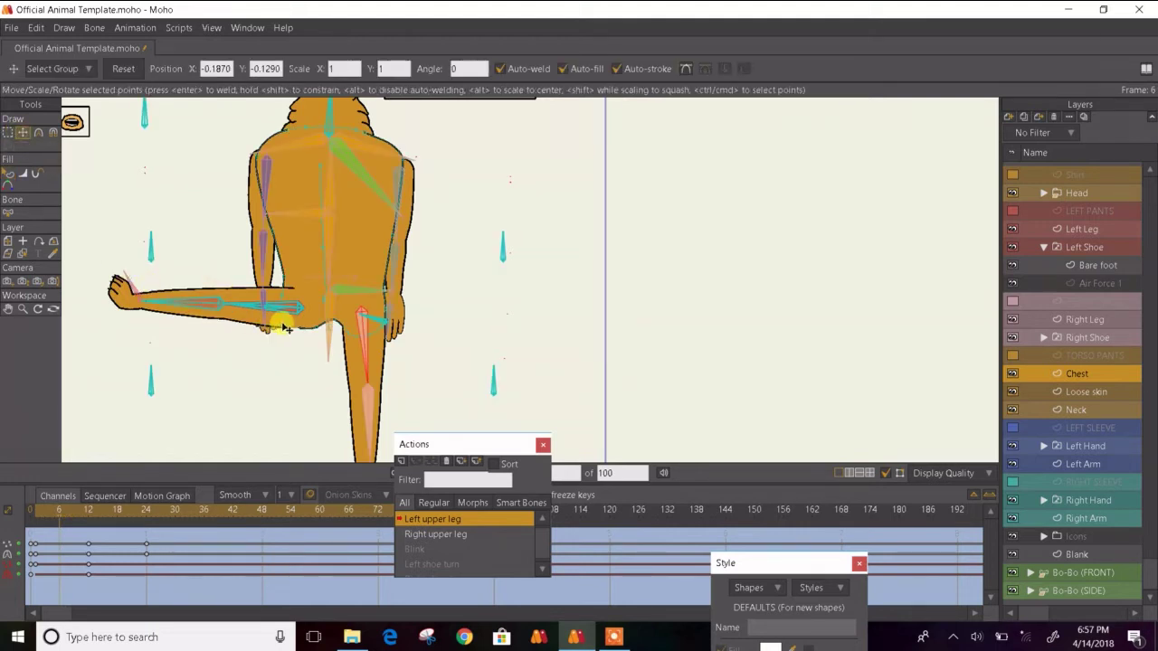
scroll(280, 318, up, 5)
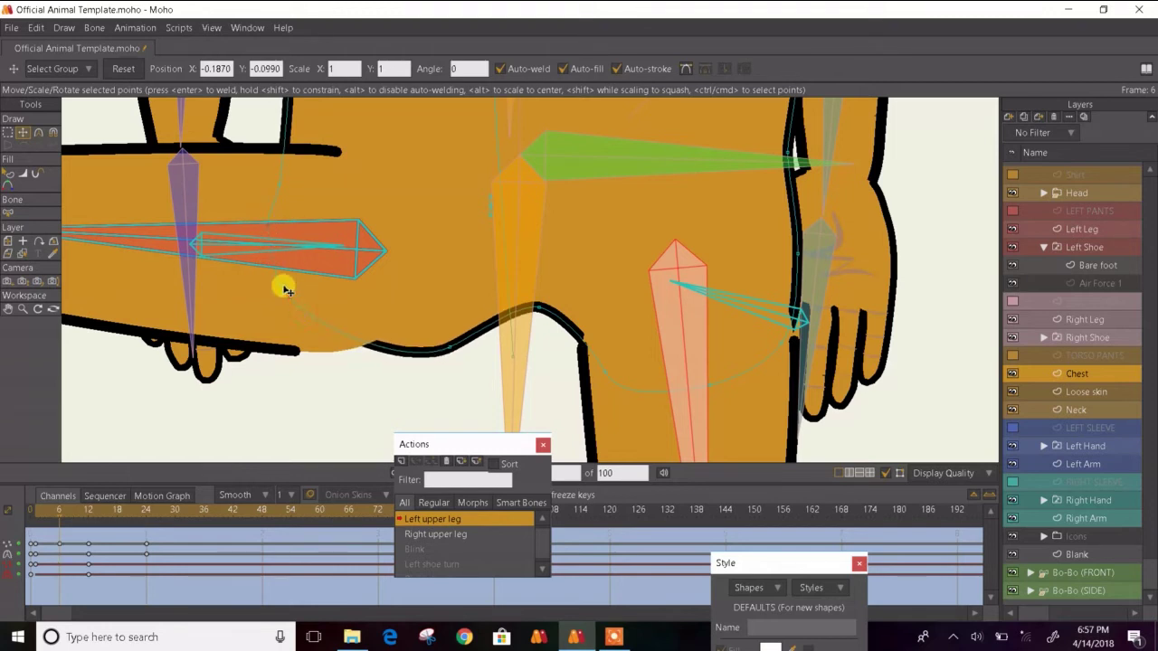
drag(440, 350, 391, 359)
key(c)
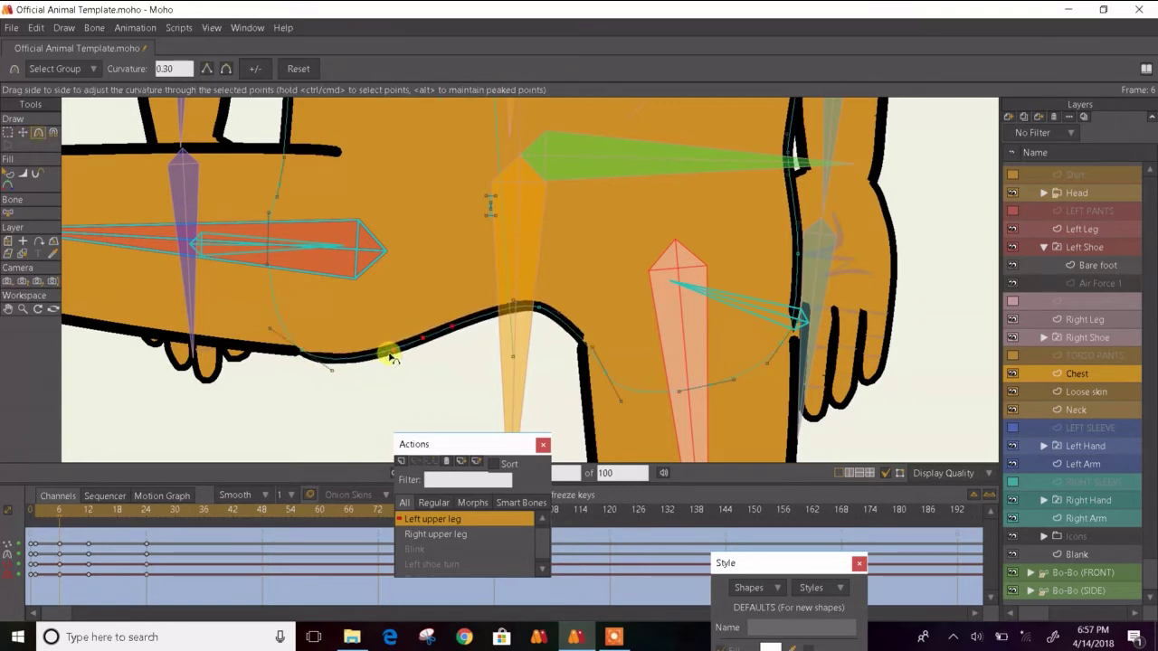
drag(331, 384, 335, 379)
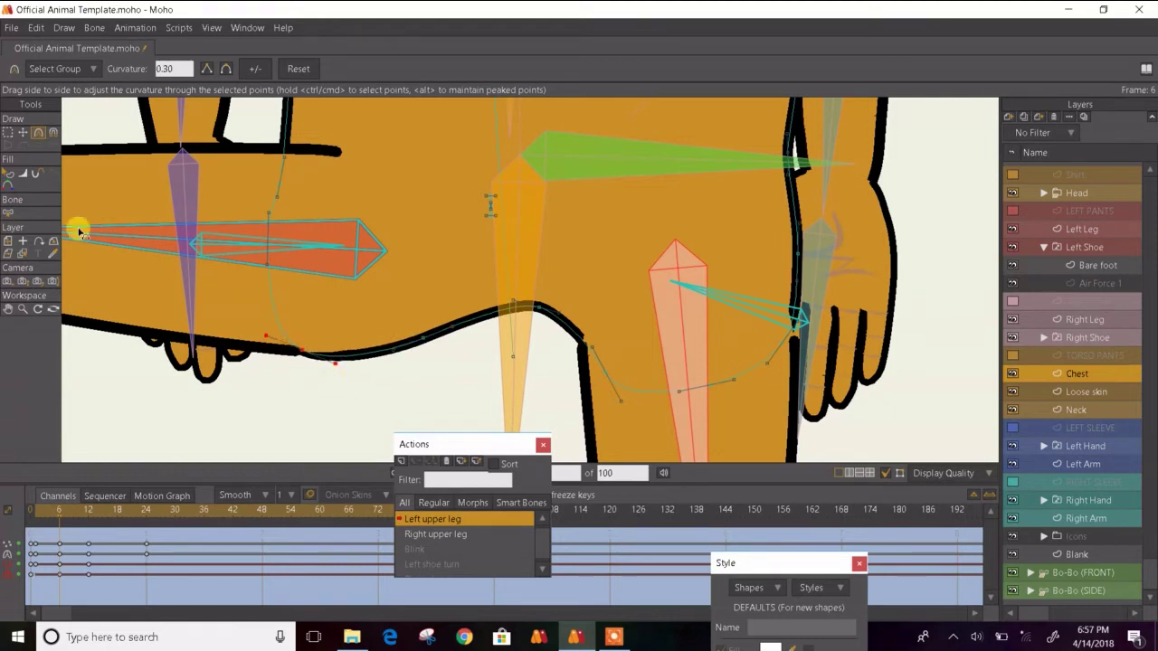
- Examine the left hip join frame by frame from frame 6 to frame 13 and back to about frame 3, with the bones hidden
click(8, 173)
scroll(401, 266, down, 5)
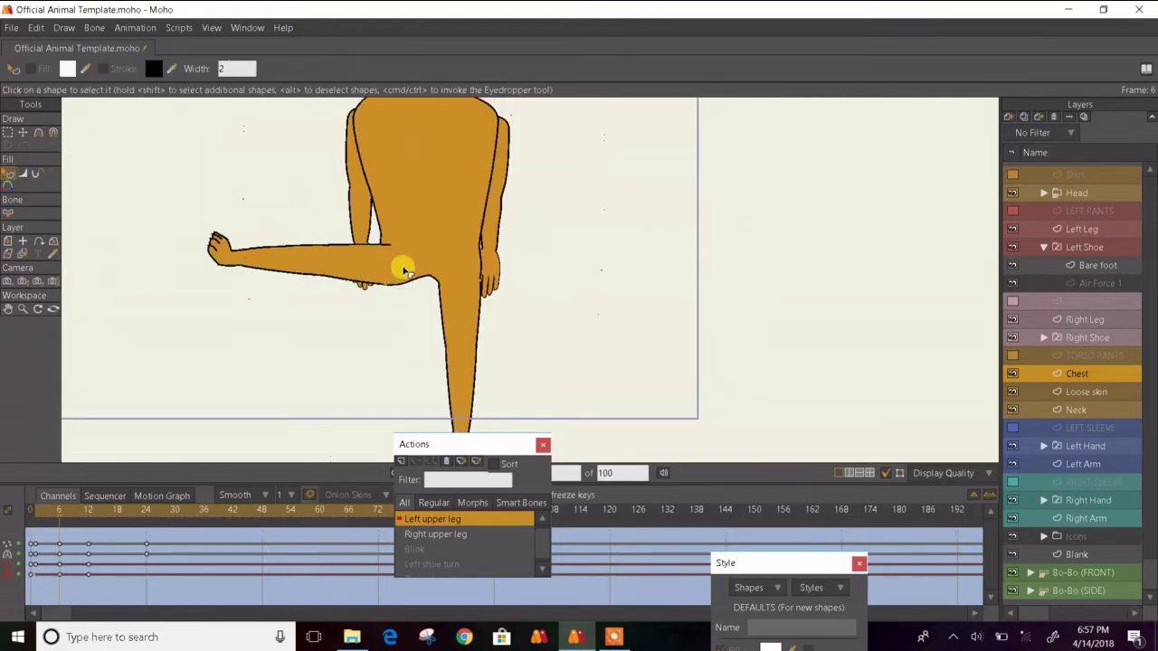
scroll(403, 269, up, 2)
key(Right)
key(Right)
key(Right)
key(Right)
key(Right)
key(Right)
key(Right)
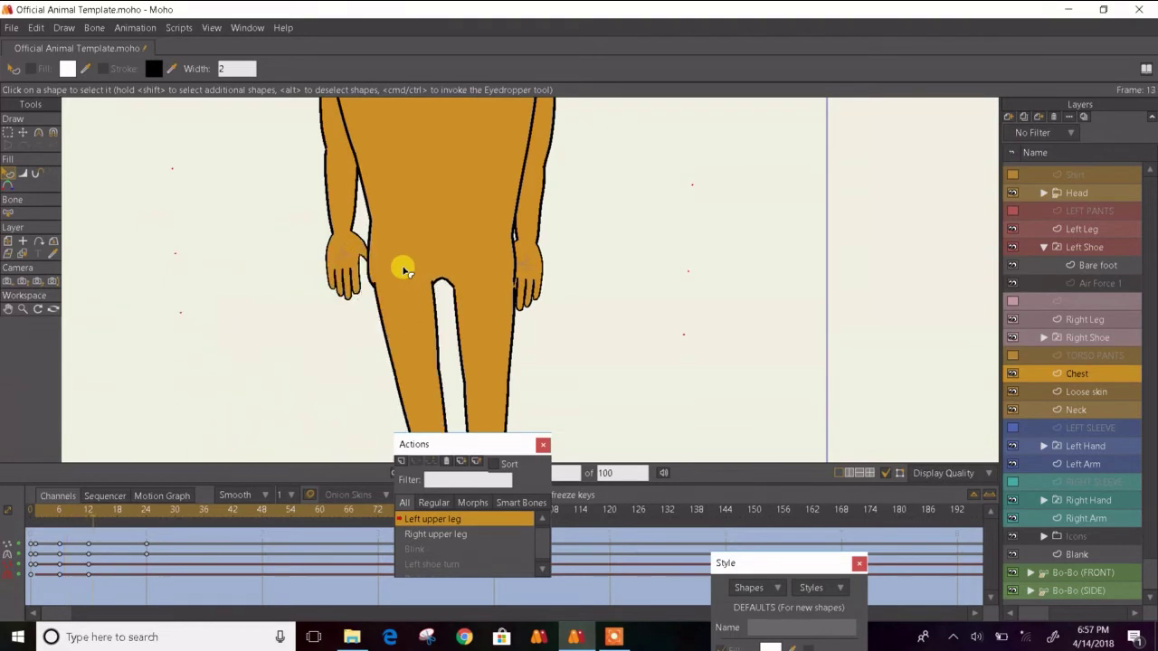
key(Left)
key(Left)
key(Left)
key(ctrl+Left)
key(ctrl+Left)
key(ctrl+Left)
key(ctrl+Left)
key(ctrl+Left)
key(ctrl+Left)
key(ctrl+Left)
key(ctrl+Left)
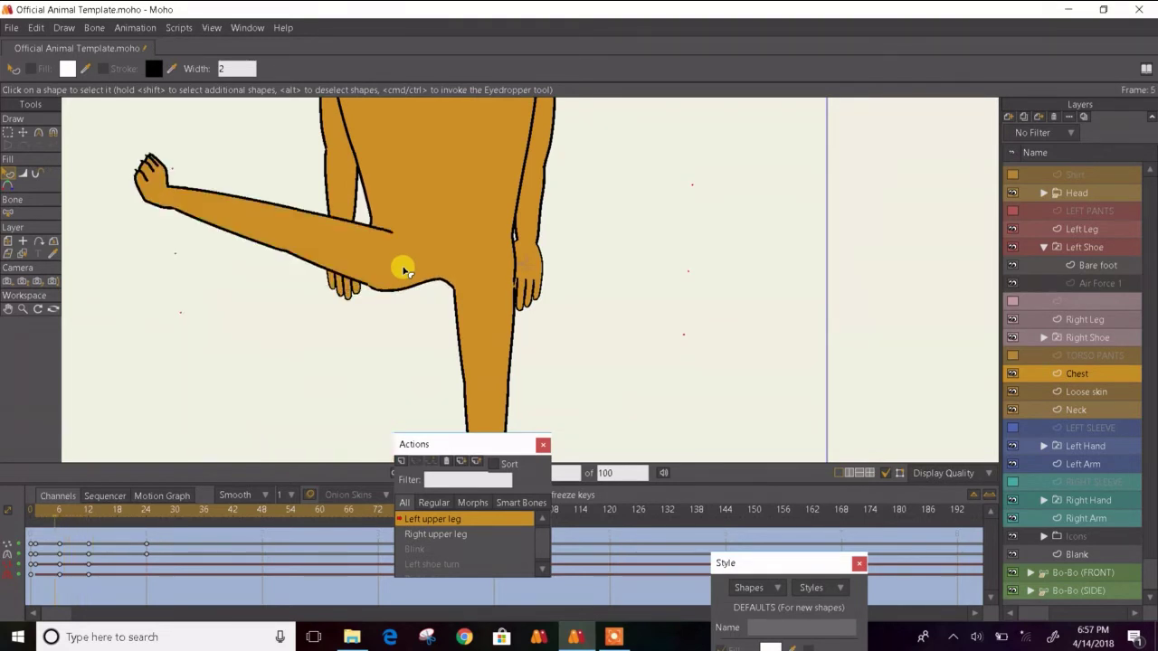
key(Left)
key(Right)
key(Right)
key(Right)
key(Right)
key(Right)
key(Right)
key(Right)
key(Right)
key(Right)
key(Right)
key(Right)
key(Right)
key(Right)
key(Right)
key(Right)
key(Right)
key(Right)
key(Right)
key(Right)
key(Right)
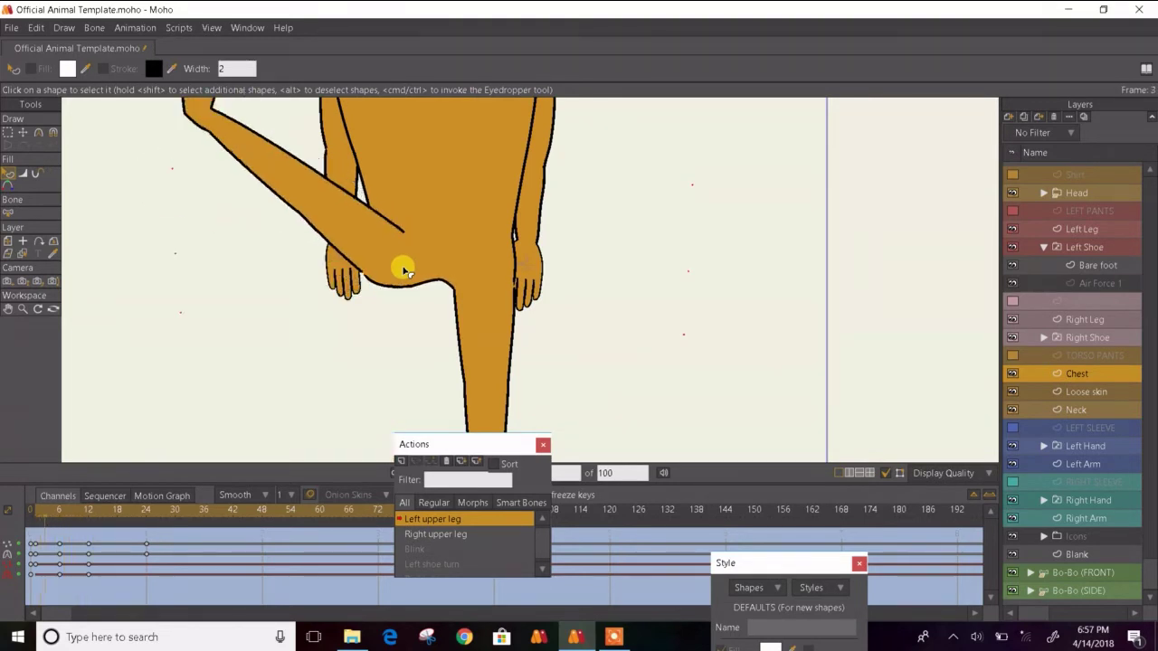
- Examine the left hip join as the leg crosses over, up to frame 25 and back to frame 18
key(ctrl+Right)
key(ctrl+Right)
key(ctrl+Right)
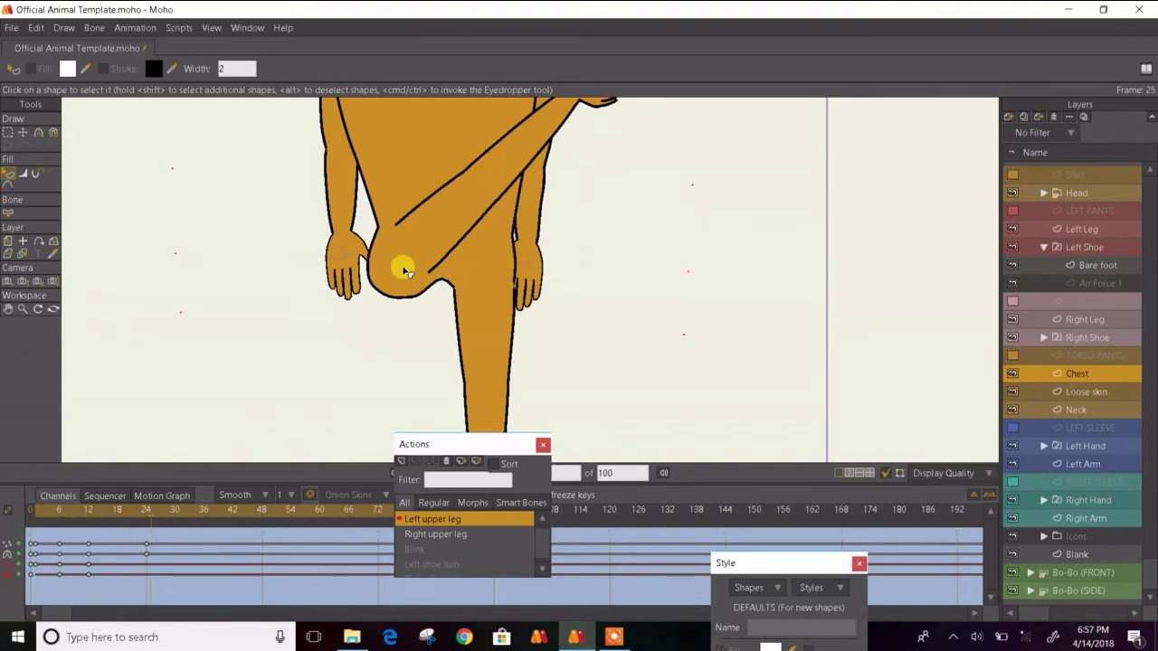
key(ctrl+Left)
key(ctrl+Left)
key(ctrl+Left)
key(ctrl+Left)
key(ctrl+Left)
key(ctrl+Left)
key(ctrl+Left)
key(ctrl+Left)
key(ctrl+Right)
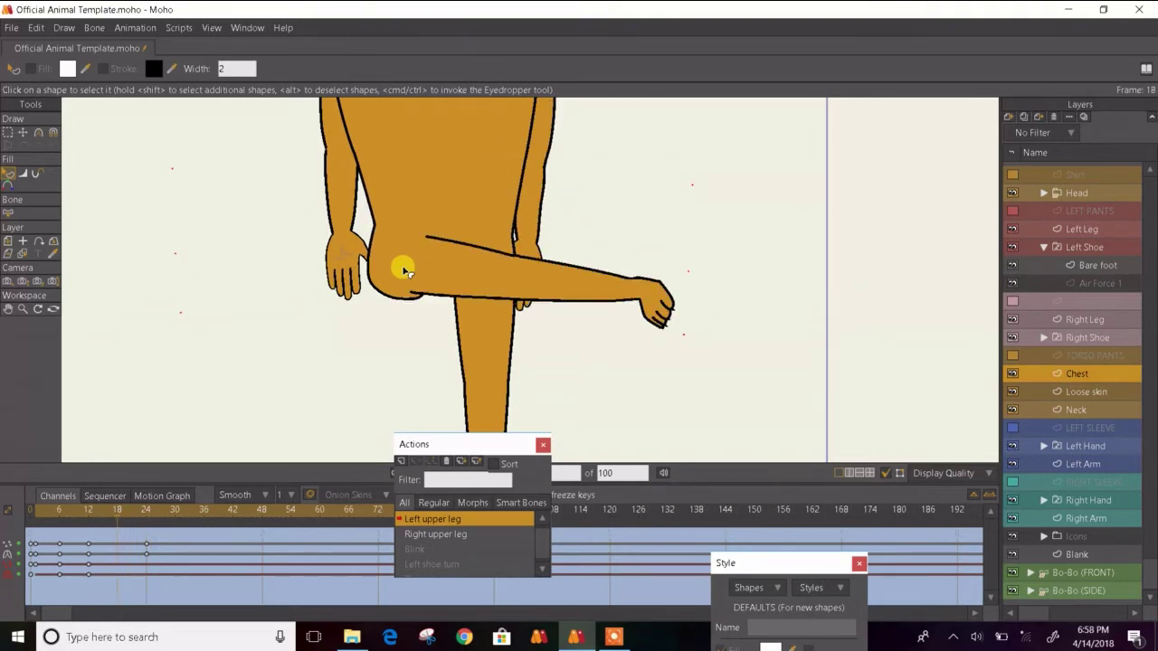
- At frame 18, lift the Chest's lower hip points onto the crossing leg's underside, and select the Left Arm layer
click(22, 132)
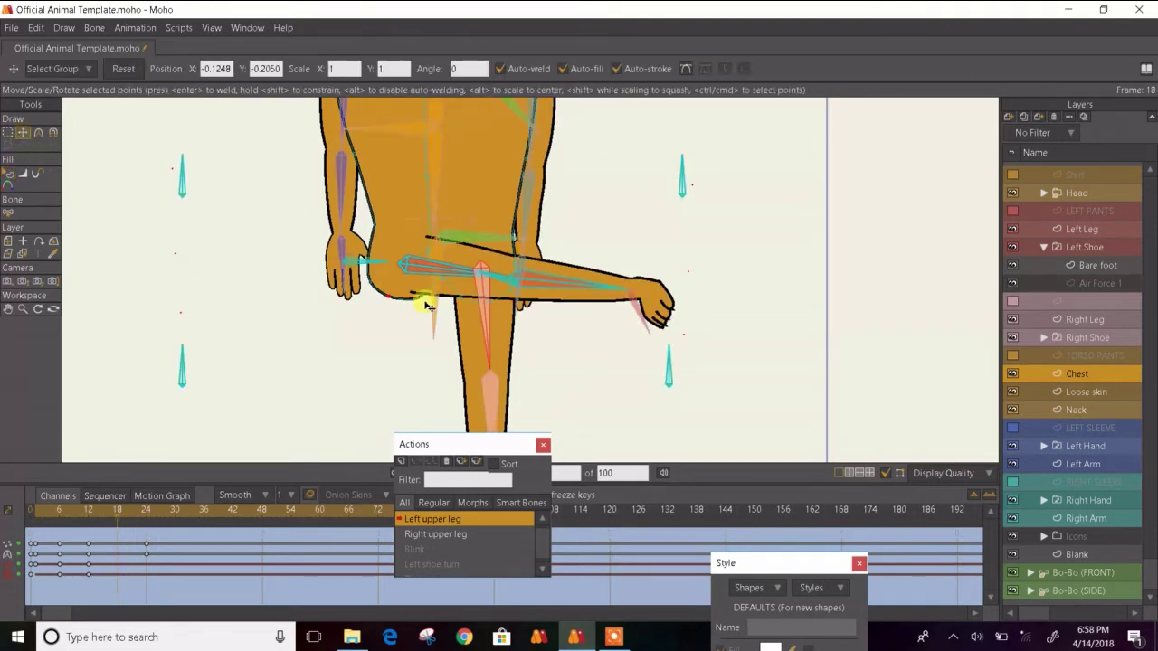
scroll(429, 307, up, 3)
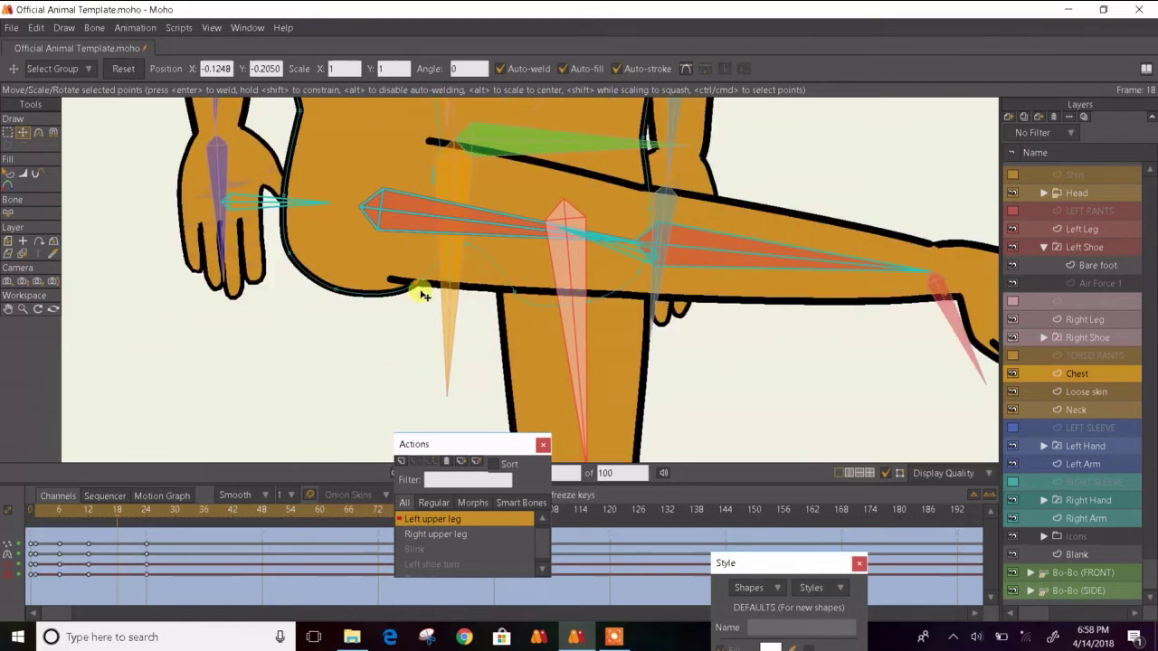
mouse_move(421, 294)
mouse_down()
mouse_move(354, 305)
mouse_move(422, 303)
mouse_up()
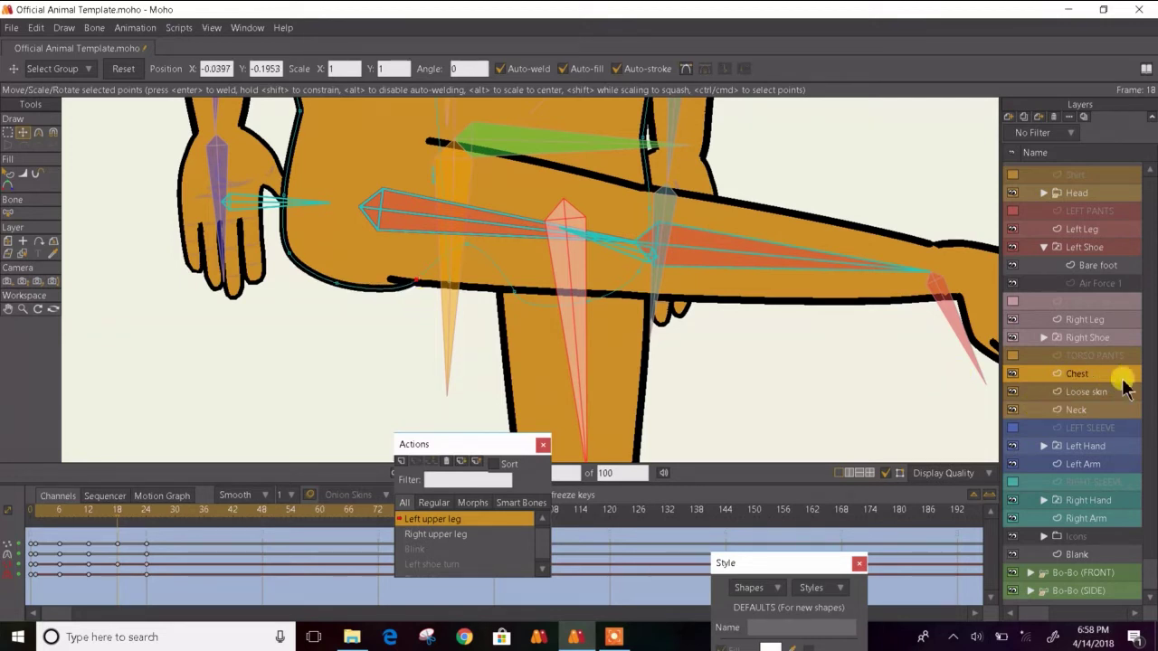
click(1062, 464)
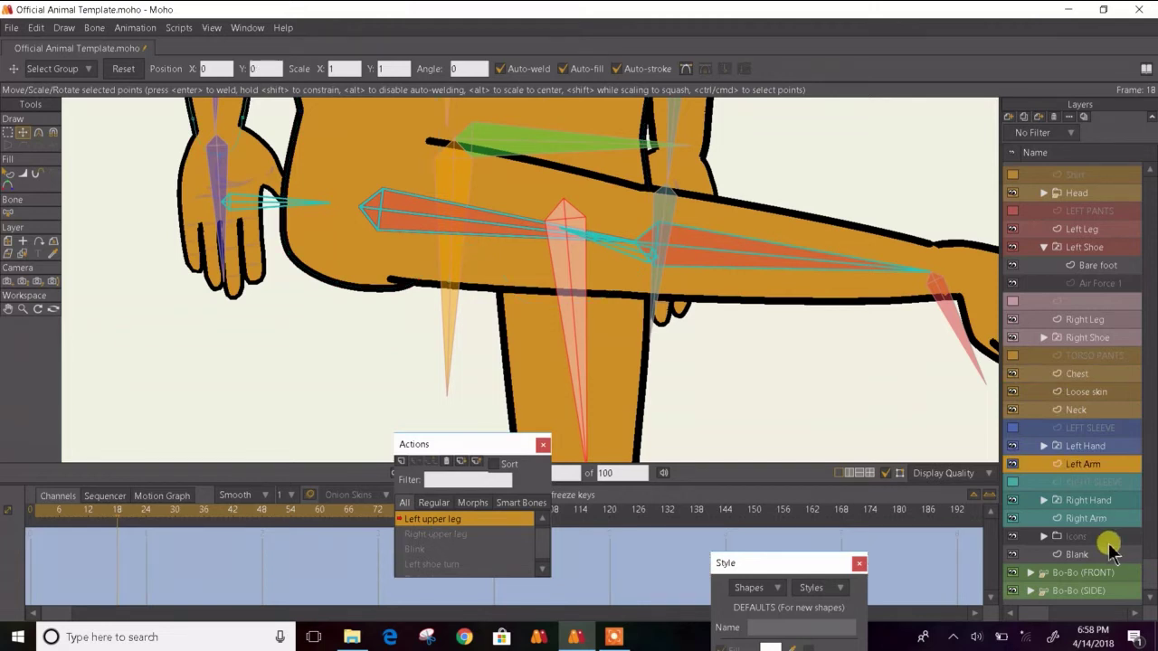
- At frame 18, lower the Left Leg layer's underside hip point to meet the chest outline, and adjust the inner hip point
click(1070, 229)
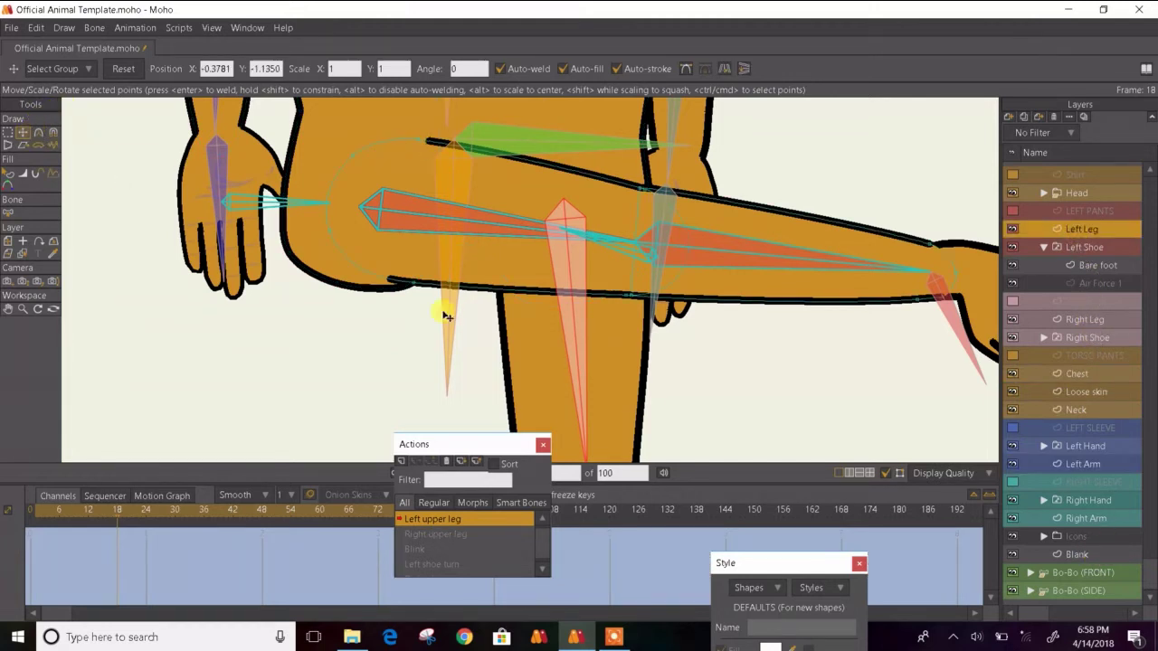
drag(411, 294, 413, 287)
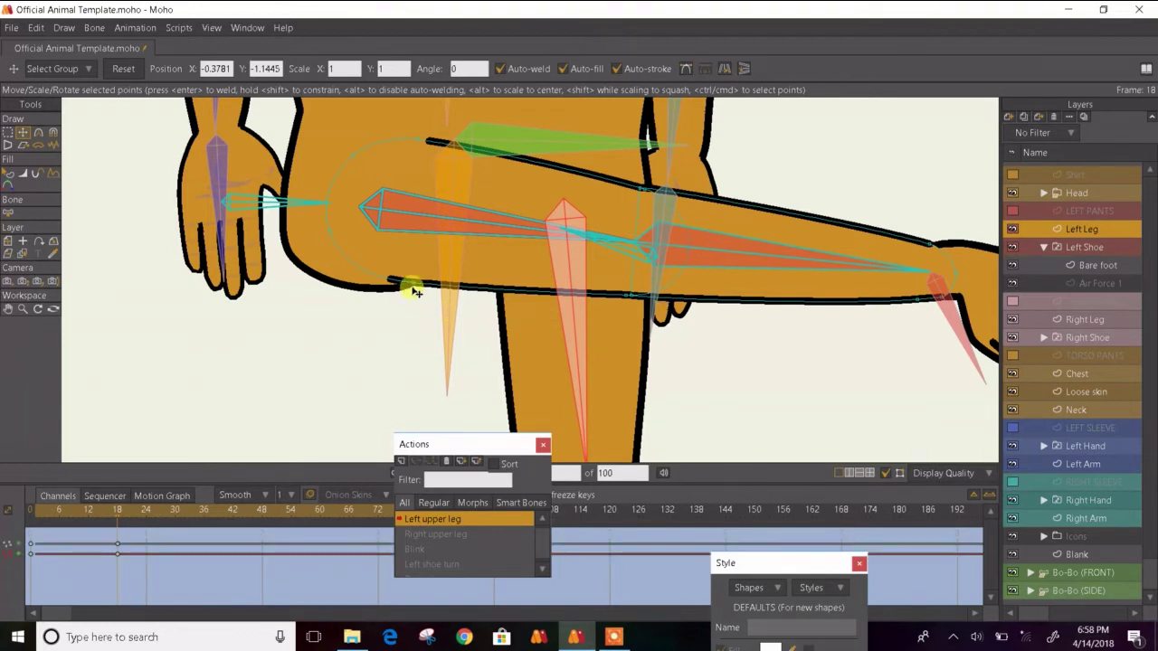
key(ctrl+z)
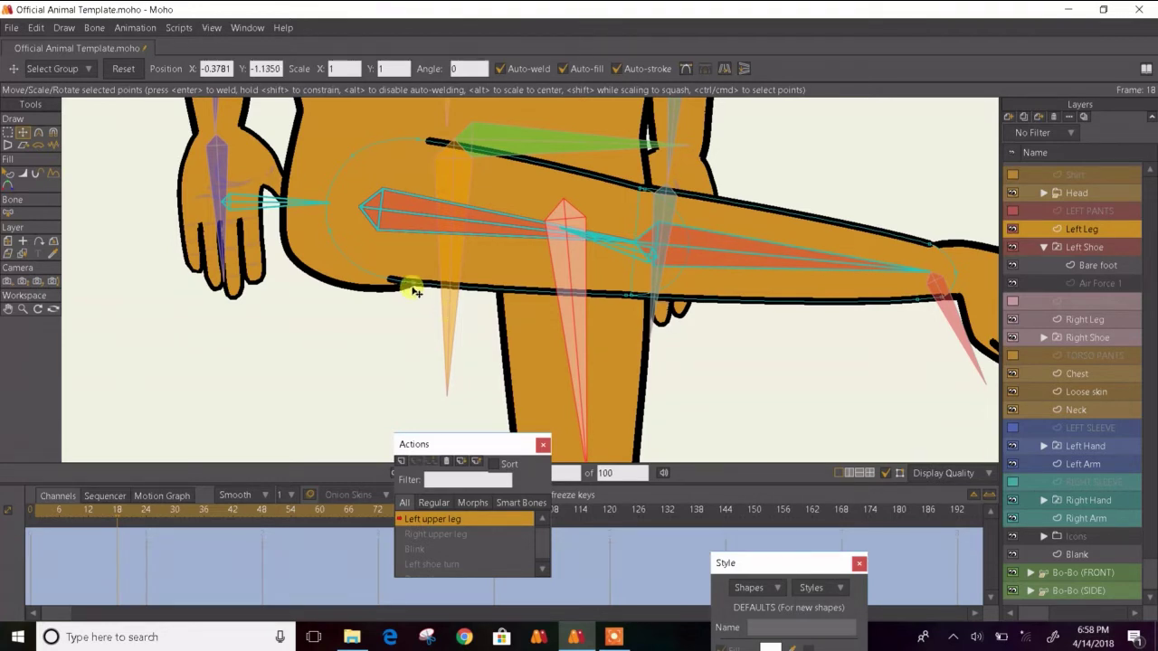
drag(416, 287, 416, 299)
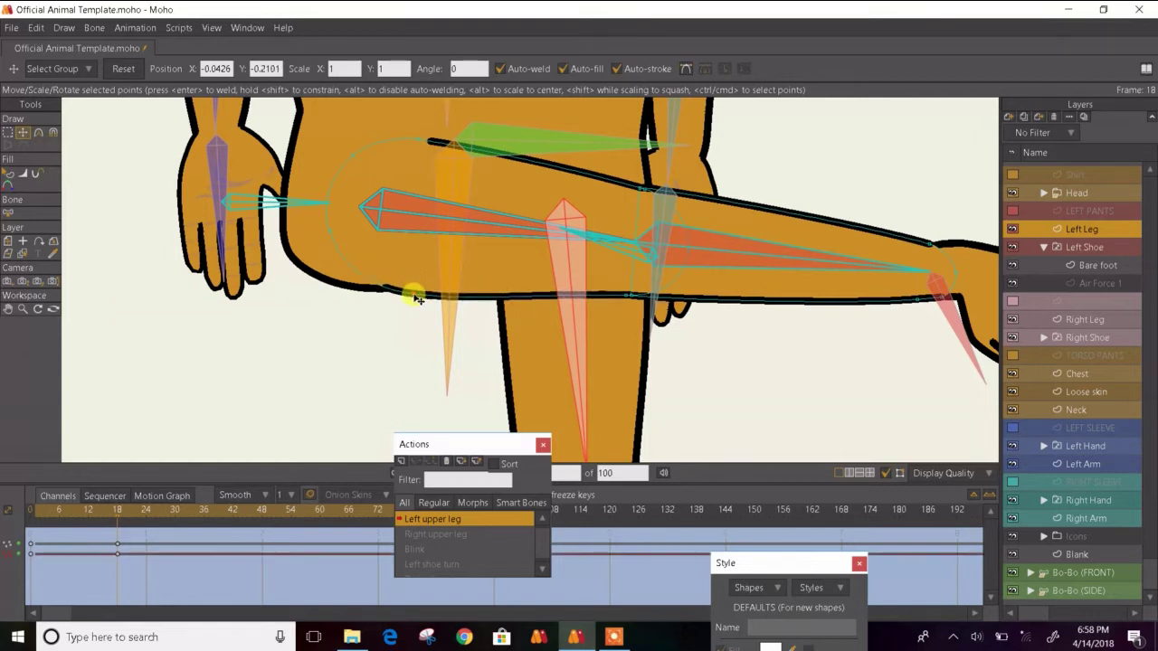
drag(338, 236, 342, 247)
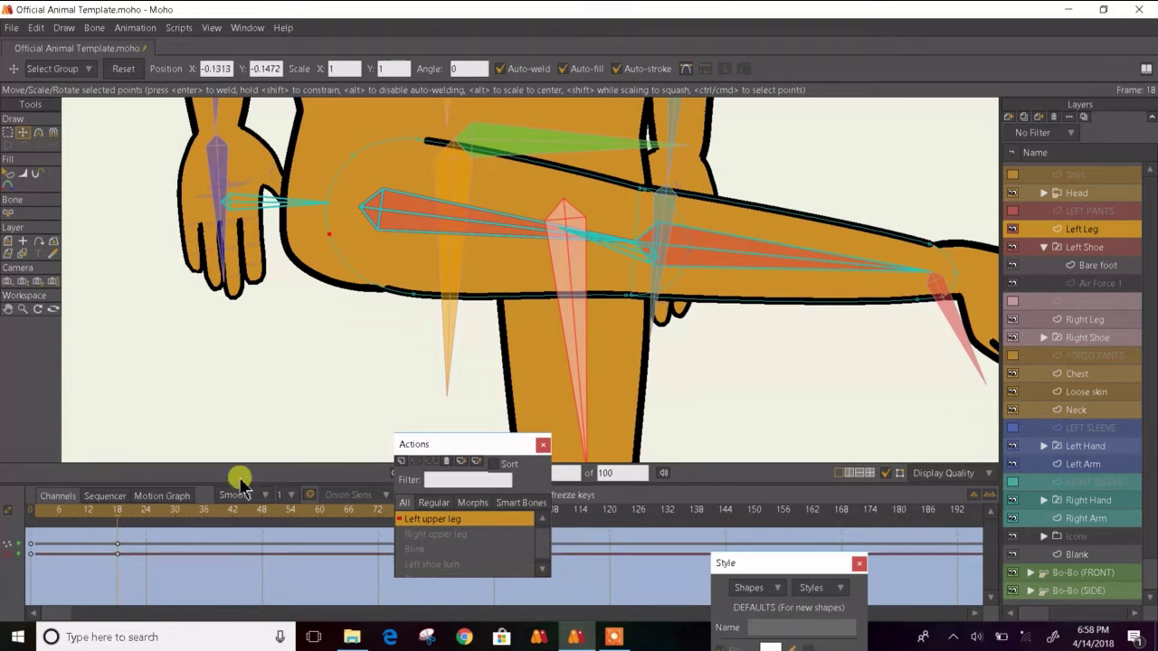
- Examine the Left Leg's hip join frame by frame from frame 18 to frame 24
key(Left)
key(Right)
key(Right)
key(Right)
key(Right)
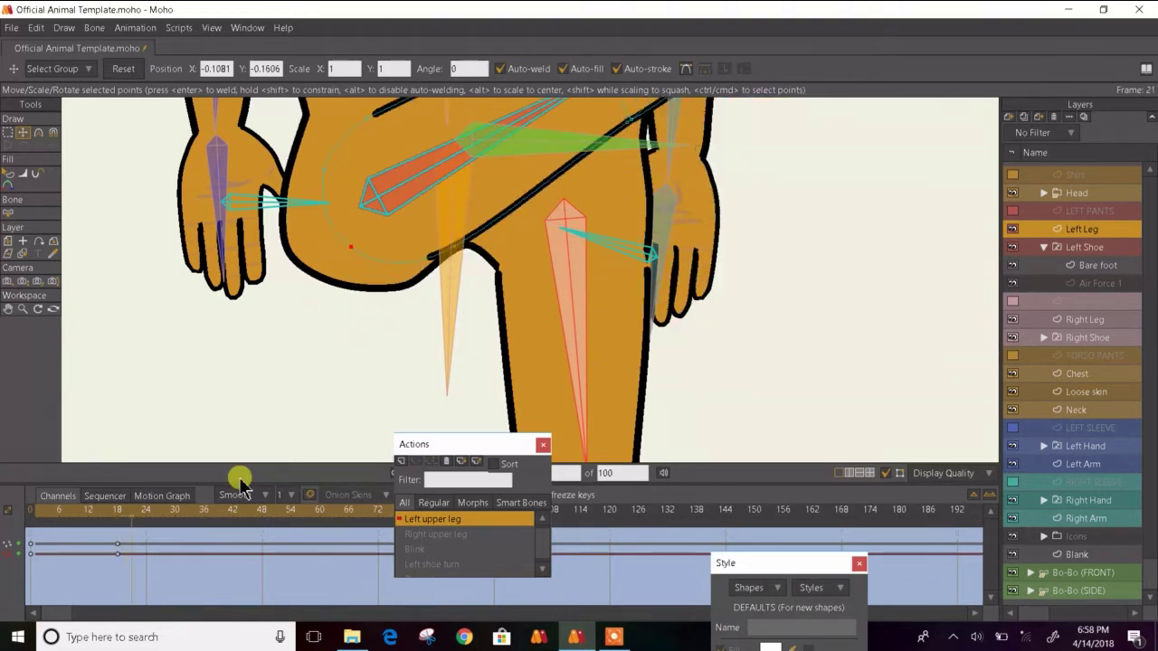
key(ctrl+Right)
key(ctrl+Right)
key(ctrl+Right)
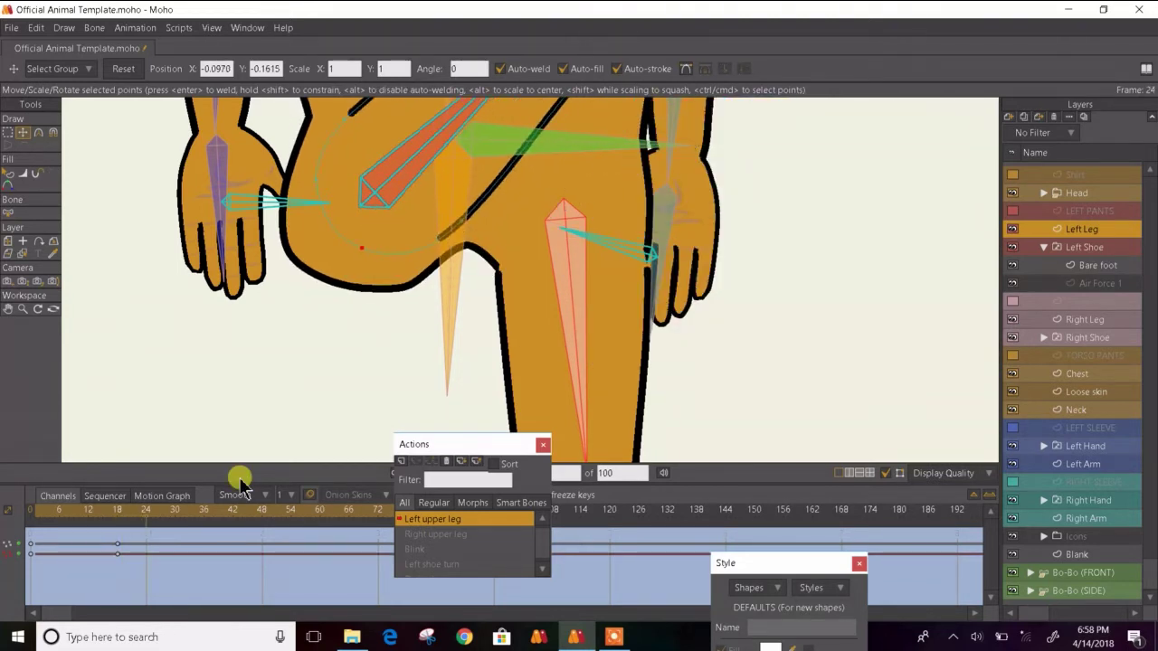
key(ctrl+Left)
key(ctrl+Left)
key(ctrl+Left)
key(ctrl+Left)
key(ctrl+Left)
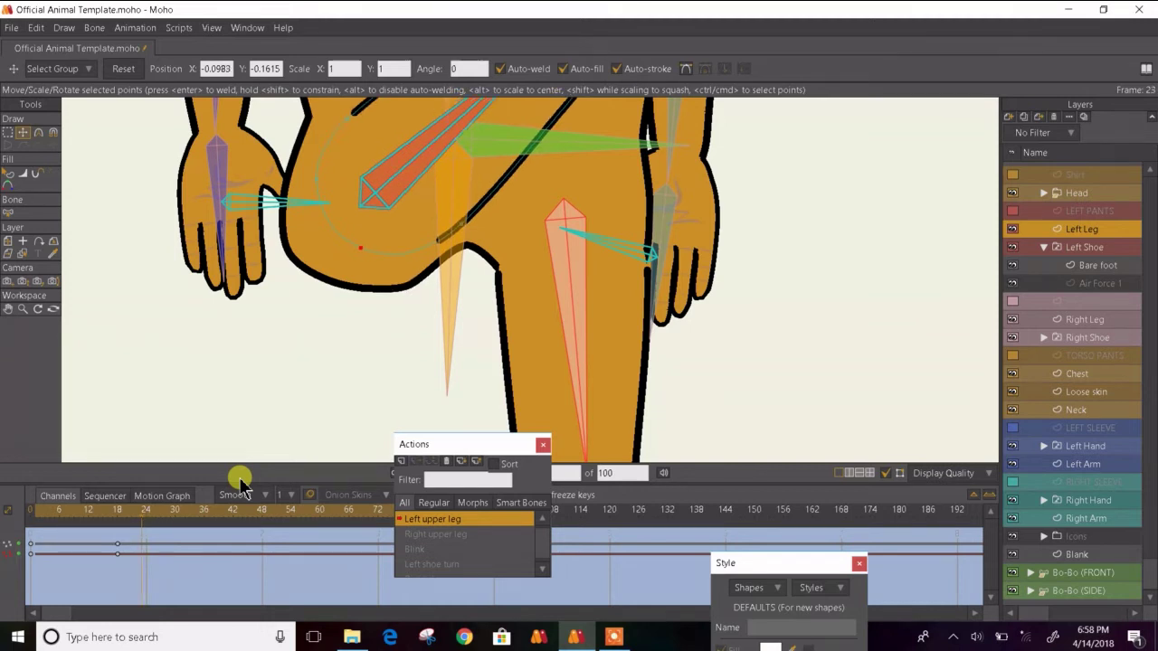
- Copy the Left Leg's starting keyframes from frame 0 to frame 12 of the Left upper leg action
key(ctrl+Left)
key(ctrl+Left)
key(ctrl+Left)
key(ctrl+Left)
key(ctrl+Left)
key(ctrl+Left)
key(ctrl+Left)
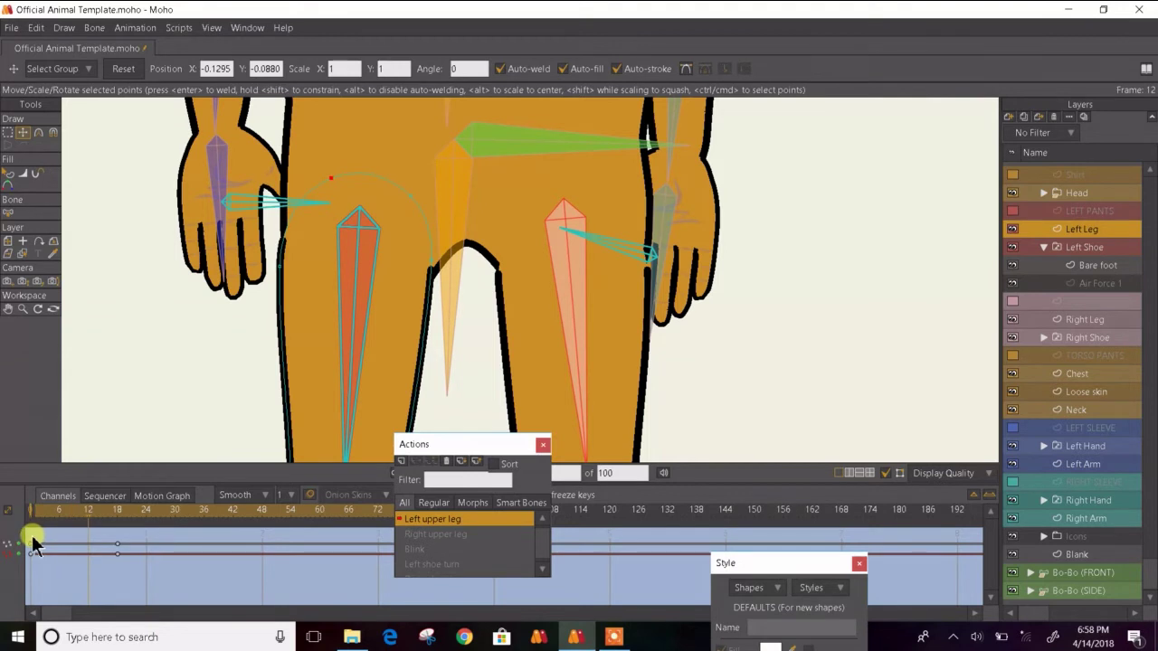
drag(32, 534, 21, 574)
key(ctrl+v)
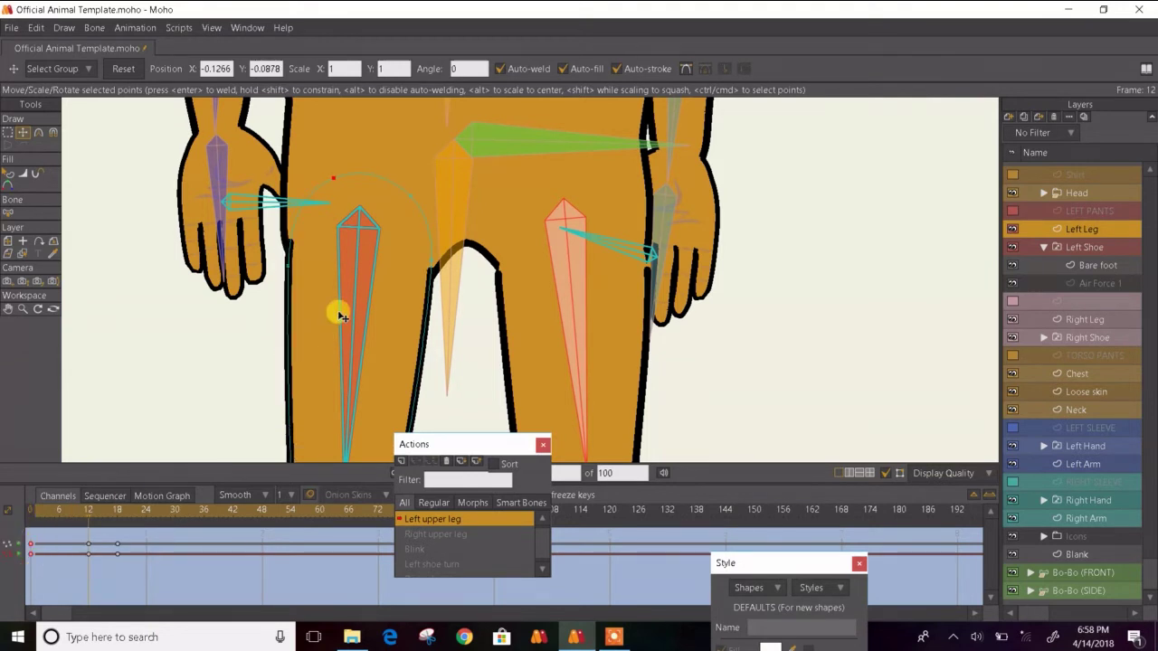
- Examine the whole left leg as it crosses over between frame 12 and frame 18
scroll(345, 309, down, 5)
drag(344, 310, 297, 270)
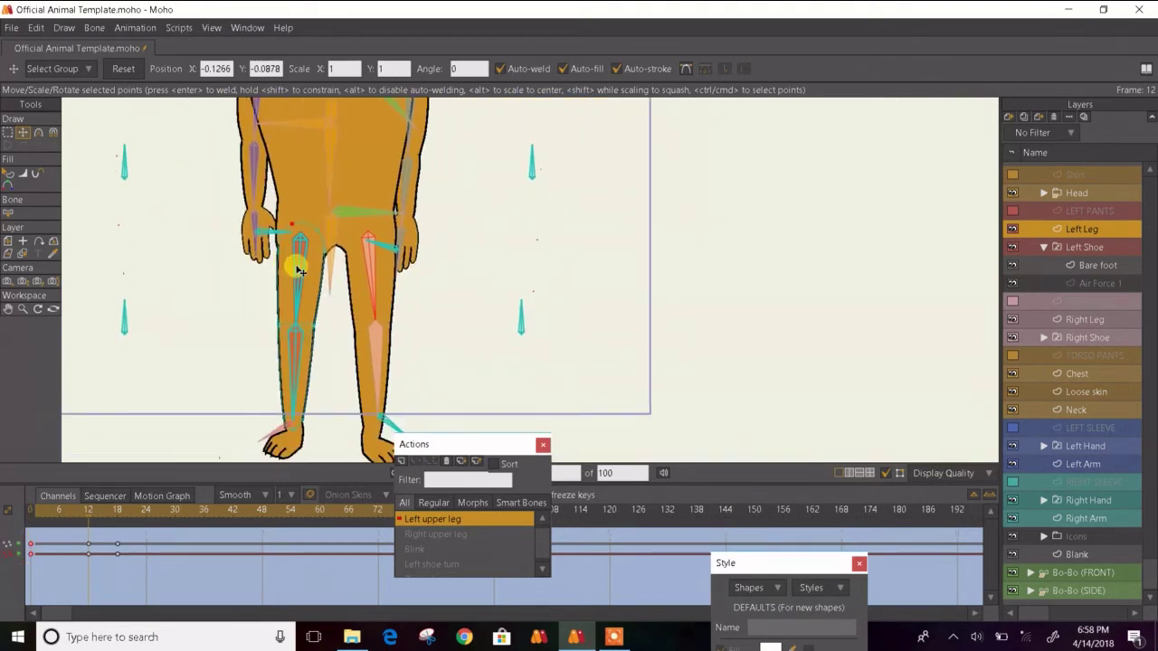
key(Right)
key(Right)
key(Right)
key(Right)
key(Right)
key(Right)
key(Left)
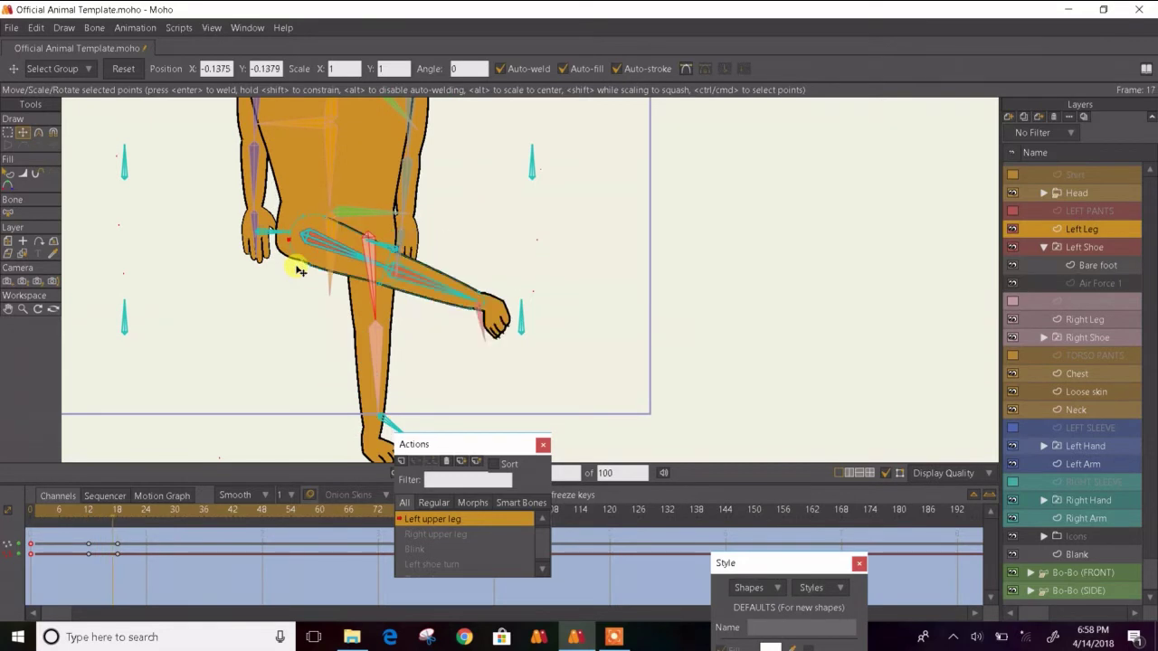
- Examine the left leg's swing backwards from frame 17 to frame 1 with the bones hidden
click(9, 174)
key(ctrl+Left)
key(ctrl+Left)
key(ctrl+Left)
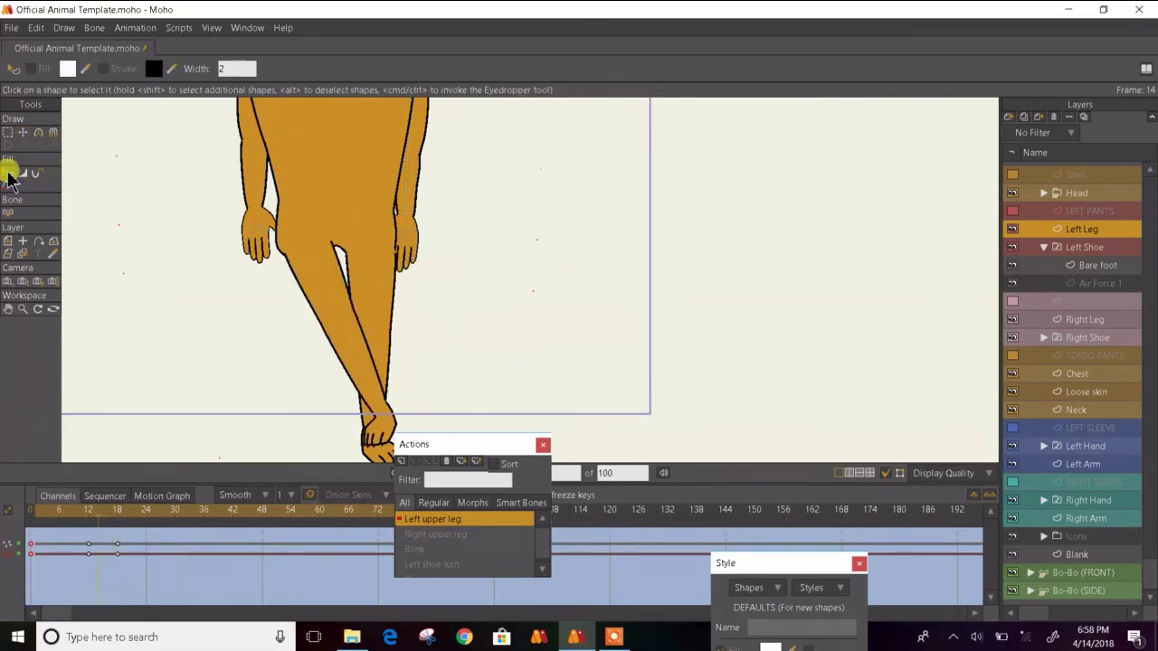
key(ctrl+Left)
key(ctrl+Left)
key(ctrl+Left)
key(ctrl+Left)
key(ctrl+Left)
key(ctrl+Left)
key(ctrl+Left)
key(ctrl+Left)
key(ctrl+Left)
key(ctrl+Left)
key(ctrl+Left)
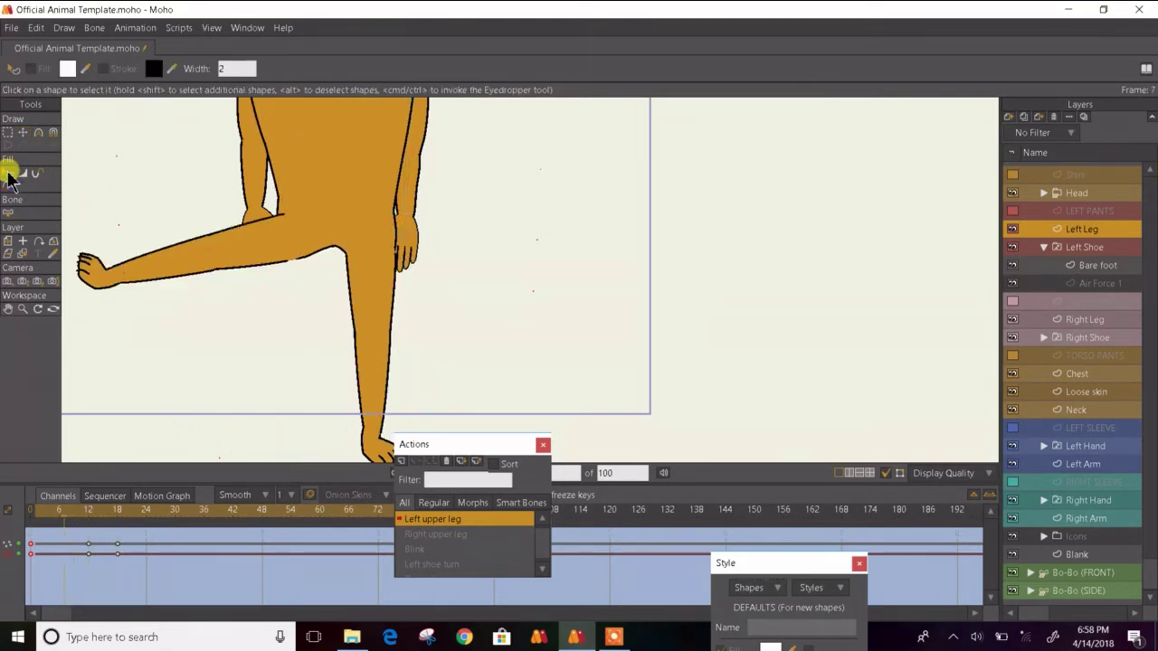
key(ctrl+Left)
key(ctrl+Left)
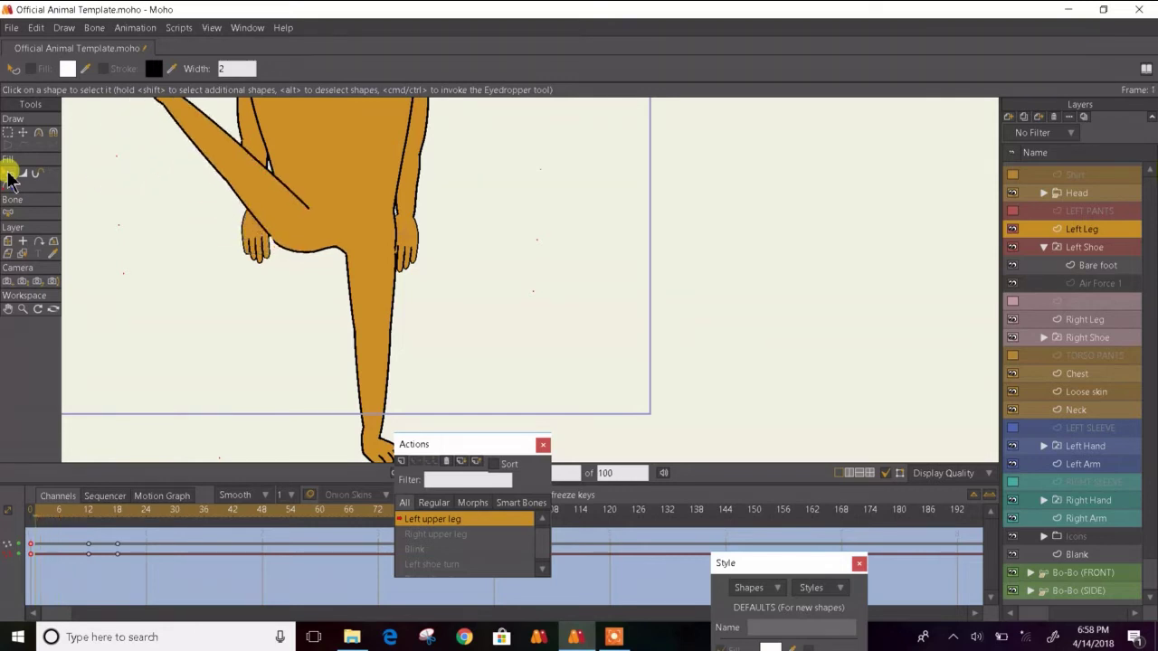
- At frame 1, nudge the Left Leg's lower hip point inward along the chest outline beside the hand
click(22, 132)
scroll(264, 246, up, 2)
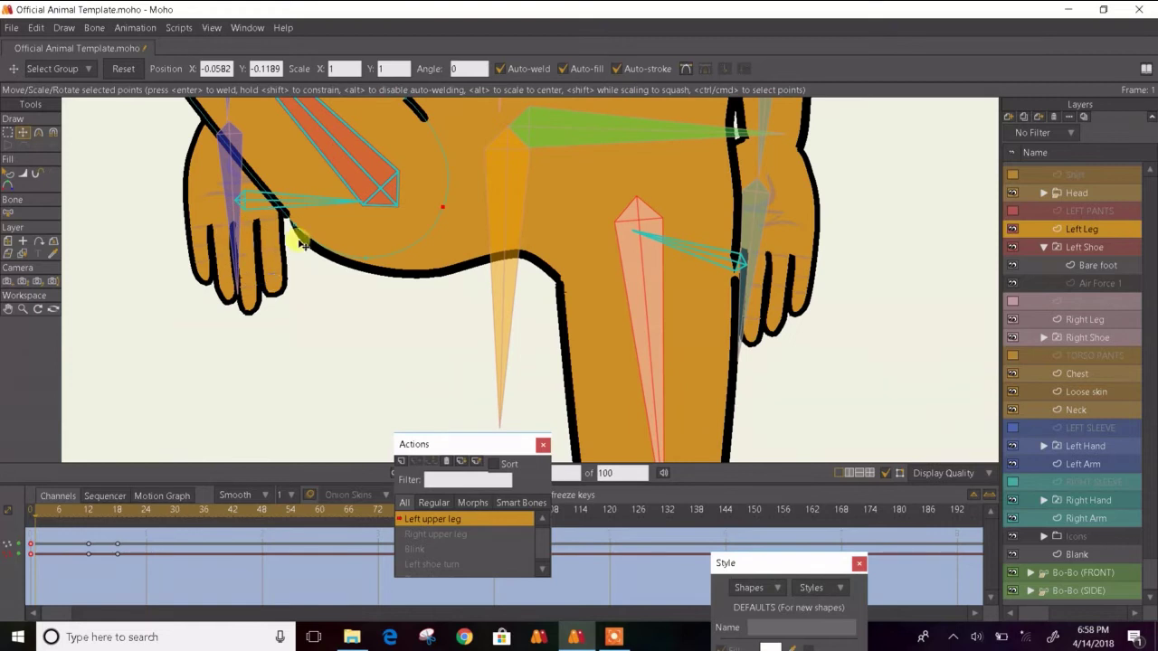
scroll(292, 234, up, 2)
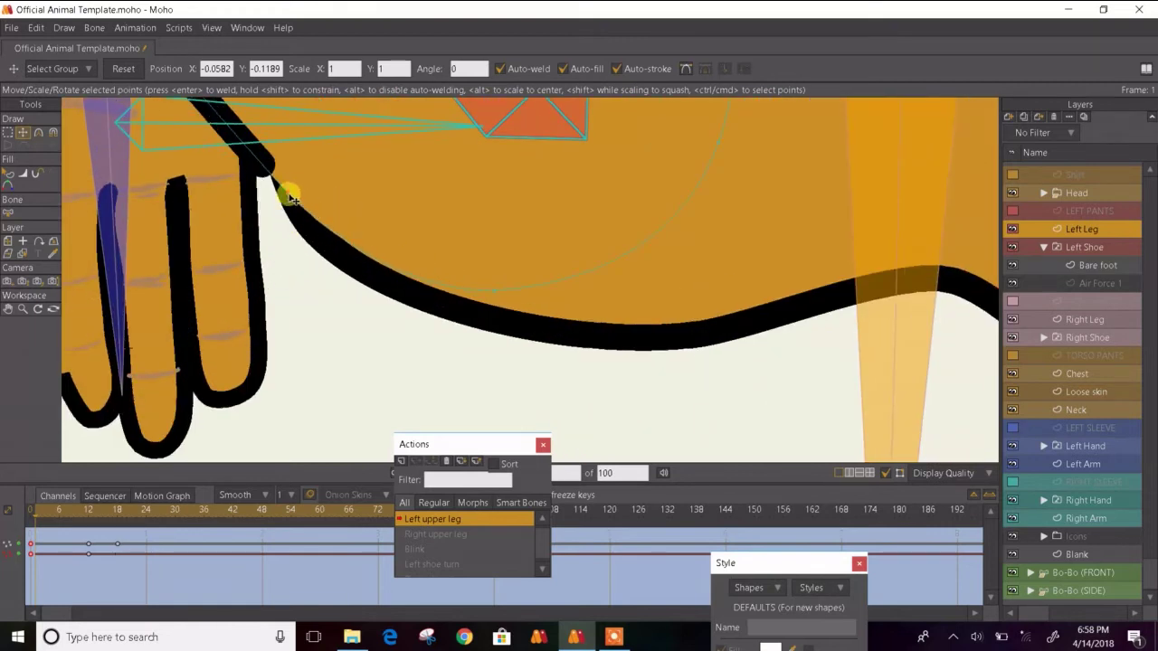
drag(288, 196, 297, 196)
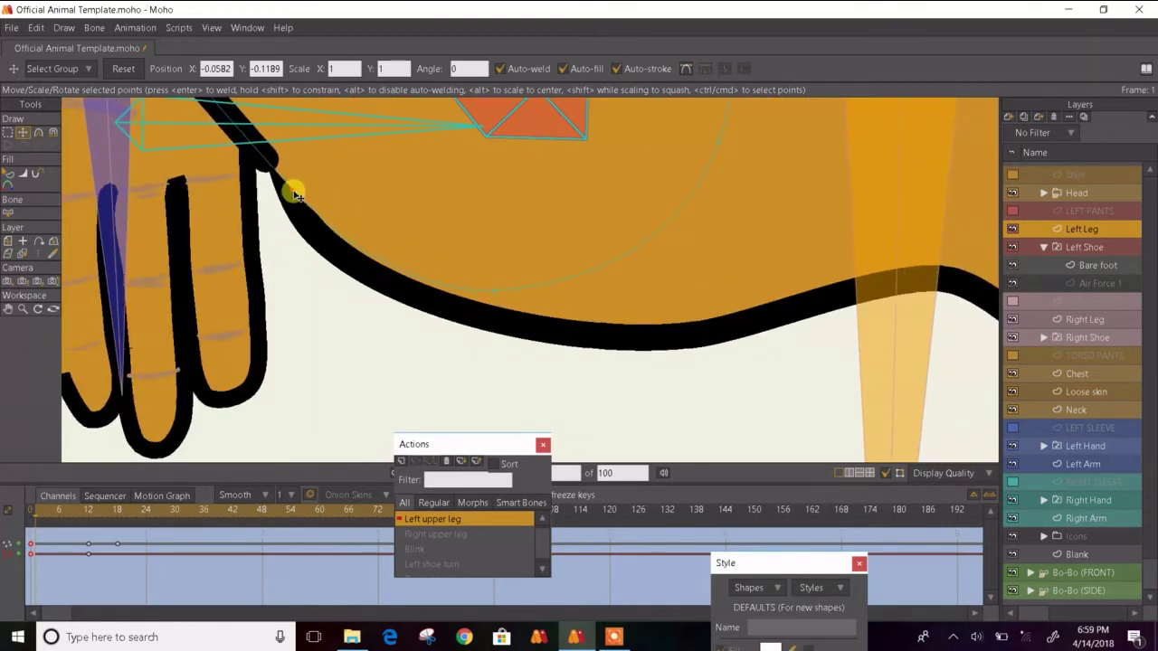
- Adjust the curve handle of the Left Leg's lower hip point at frame 1, with a curvature of about 0.298
key(c)
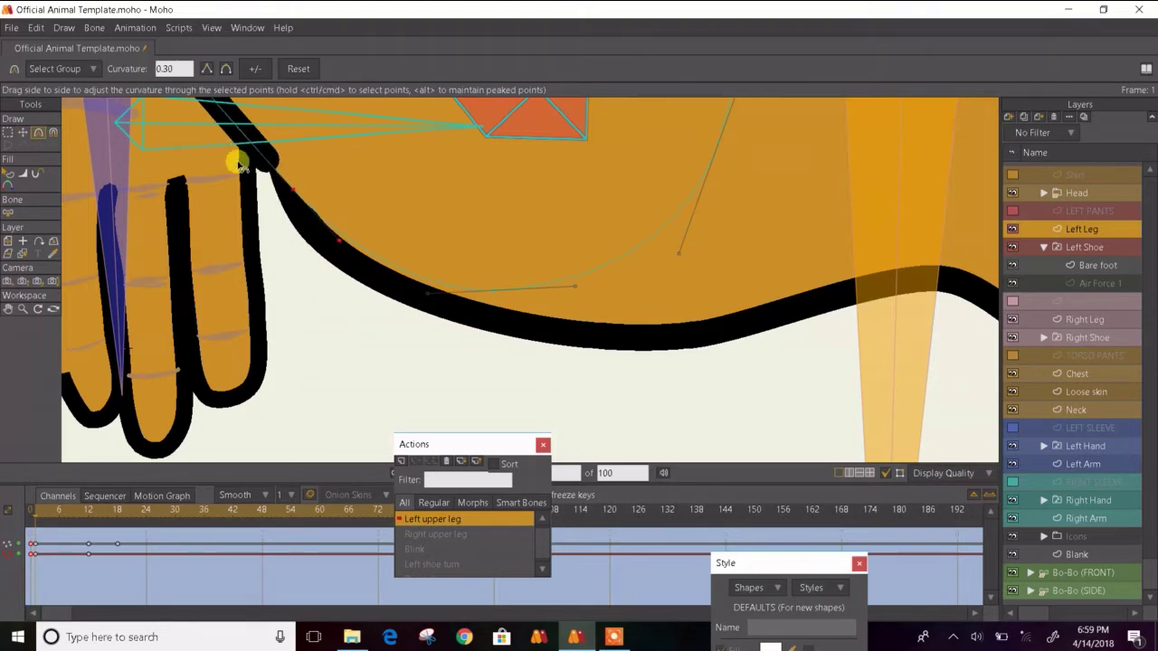
mouse_move(250, 231)
mouse_down()
mouse_move(273, 235)
mouse_move(242, 222)
mouse_up()
scroll(242, 224, up, 3)
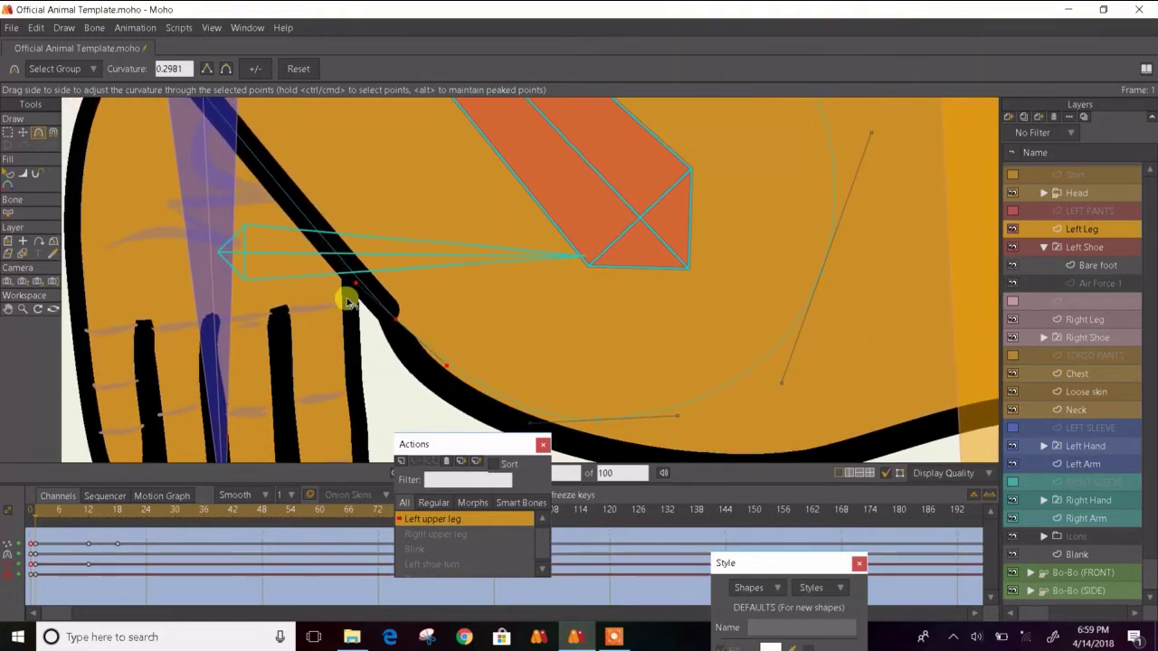
scroll(355, 306, down, 3)
scroll(357, 307, down, 2)
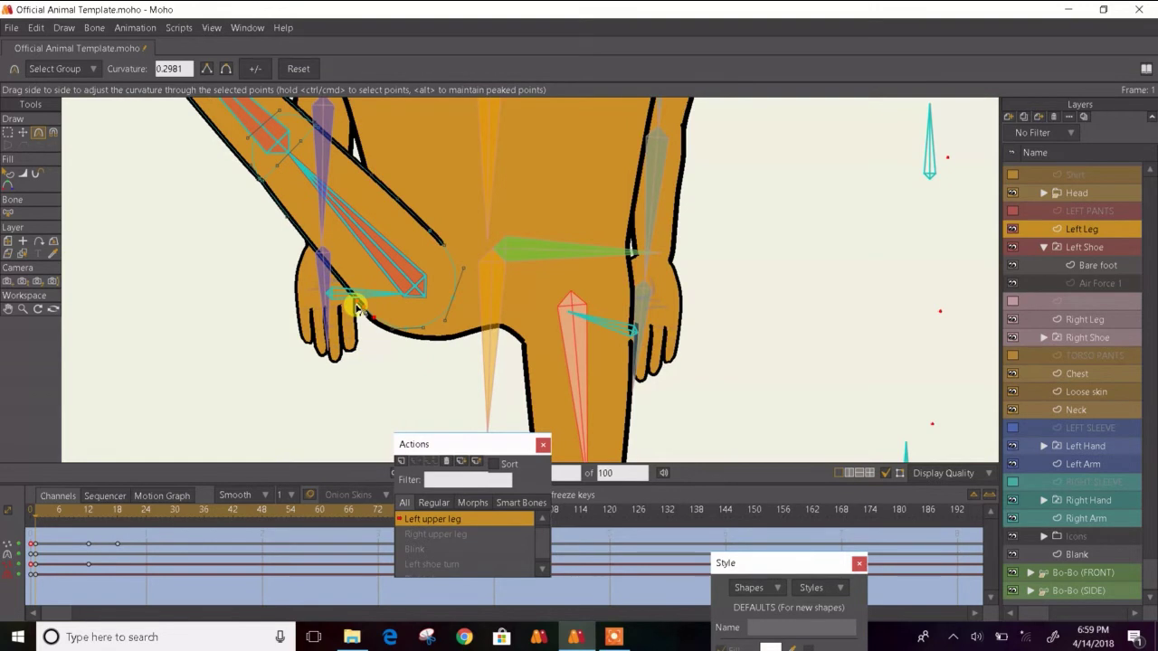
scroll(357, 308, up, 2)
scroll(358, 308, up, 2)
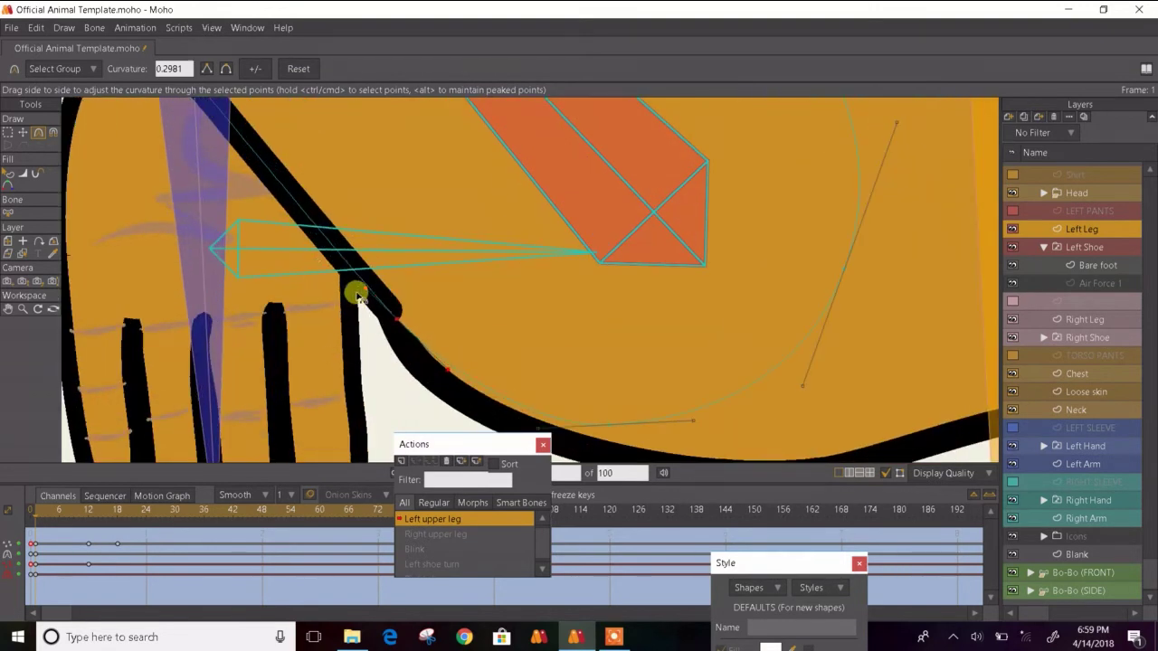
drag(357, 301, 359, 294)
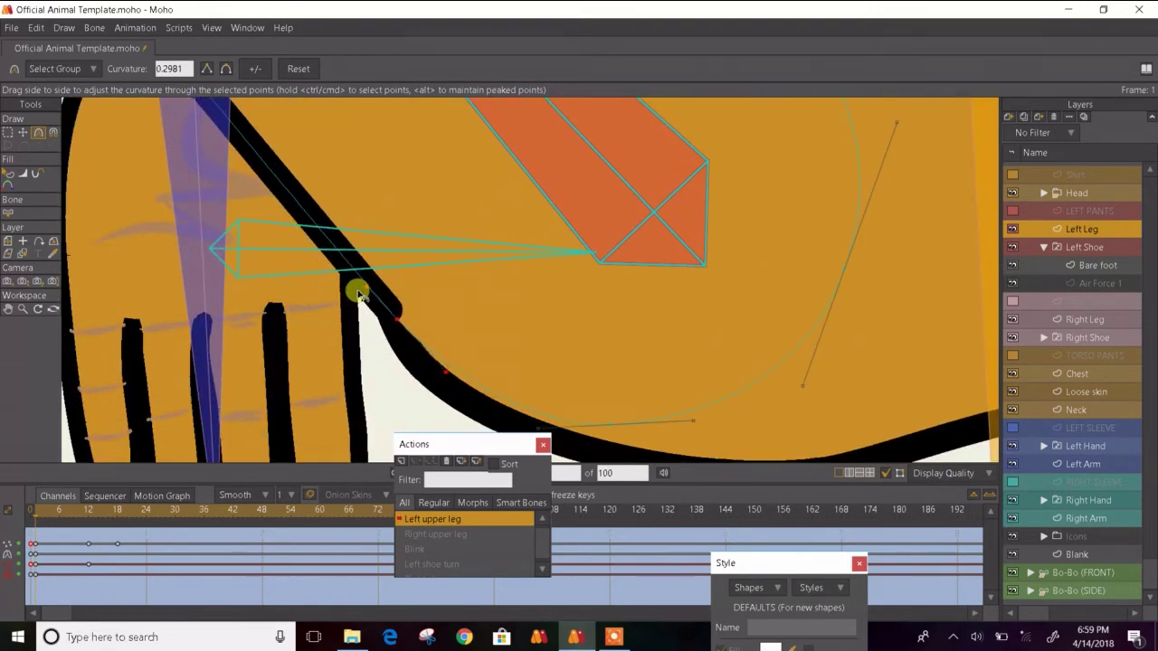
- Examine the left hip join with the bones hidden as the leg lowers from frame 1 to frame 13
click(8, 174)
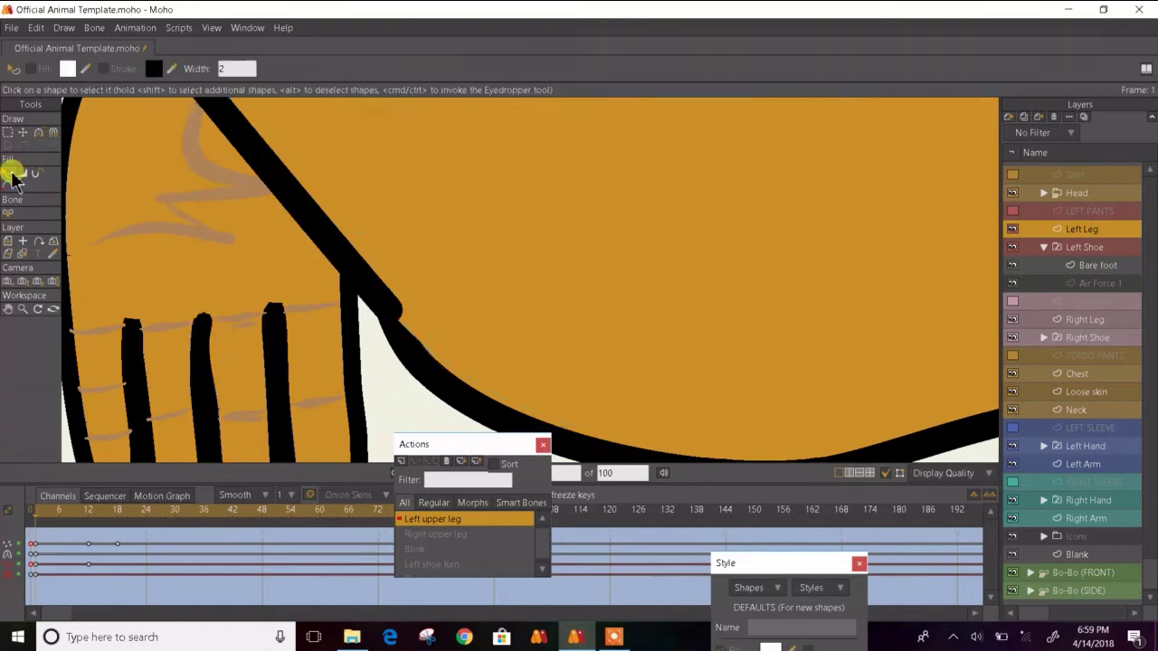
scroll(439, 292, down, 3)
scroll(438, 292, down, 2)
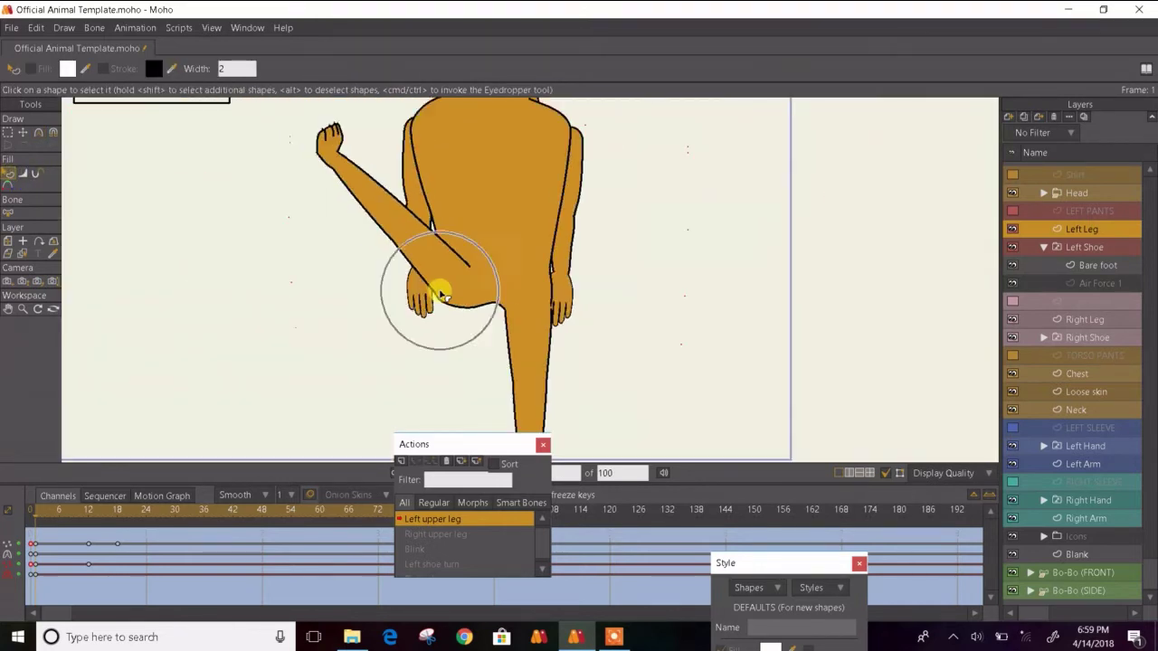
scroll(512, 317, up, 2)
key(Right)
key(Right)
key(Right)
key(Right)
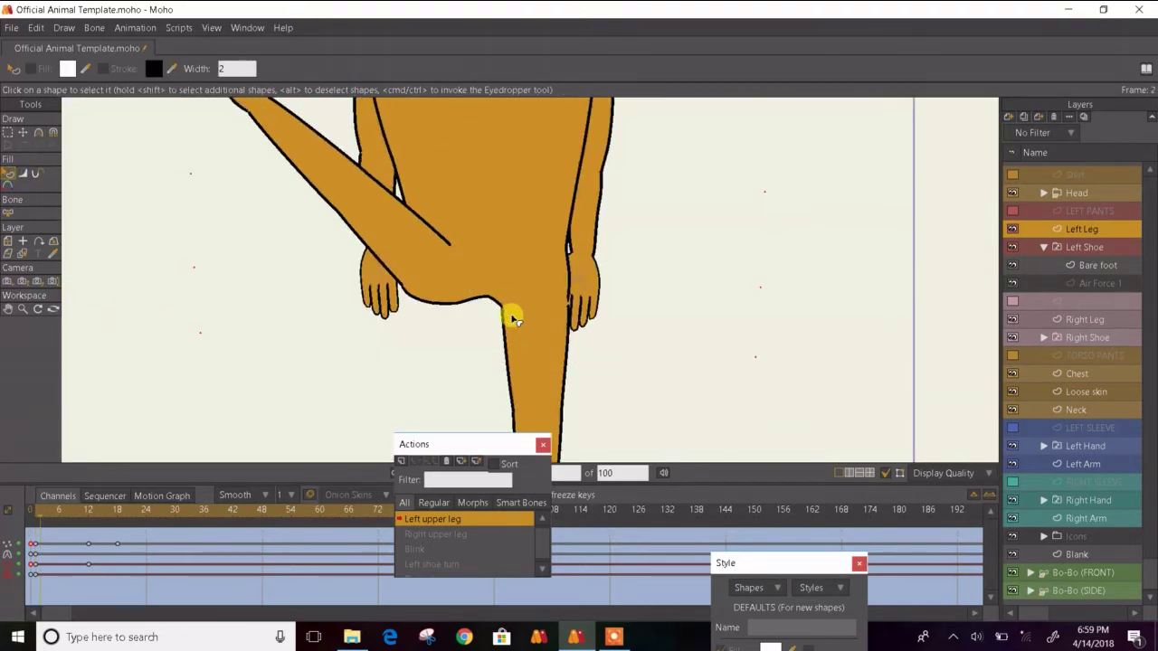
key(ctrl+Right)
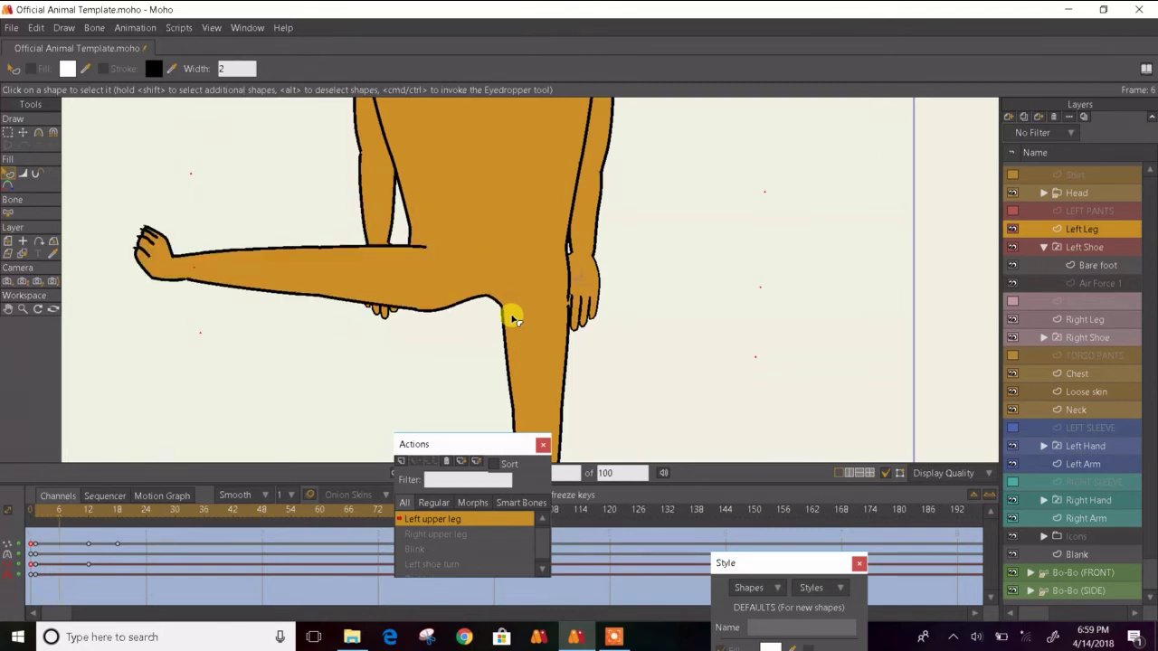
key(ctrl+Right)
key(ctrl+Right)
key(ctrl+Right)
key(ctrl+Right)
key(ctrl+Right)
key(ctrl+Right)
key(ctrl+Right)
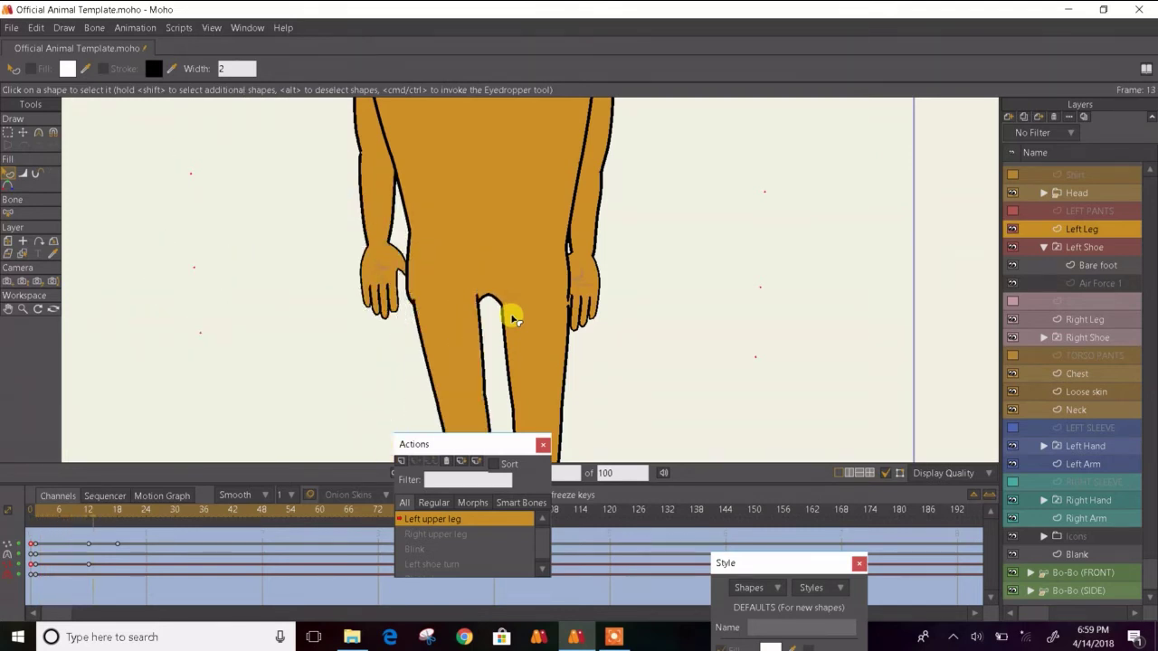
- Examine the left hip join as the leg crosses over and rises from frame 13 to frame 24
key(ctrl+Right)
key(ctrl+Right)
key(ctrl+Right)
key(ctrl+Right)
key(ctrl+Right)
key(ctrl+Right)
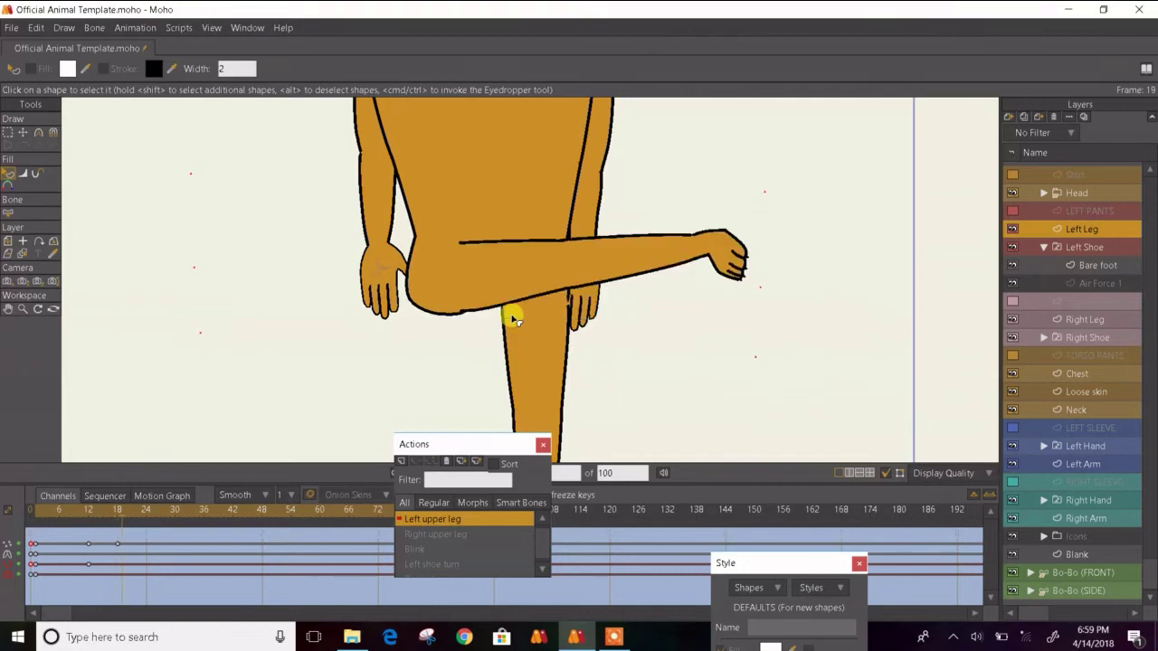
key(ctrl+Right)
key(ctrl+Right)
key(ctrl+Right)
key(ctrl+Right)
key(ctrl+Right)
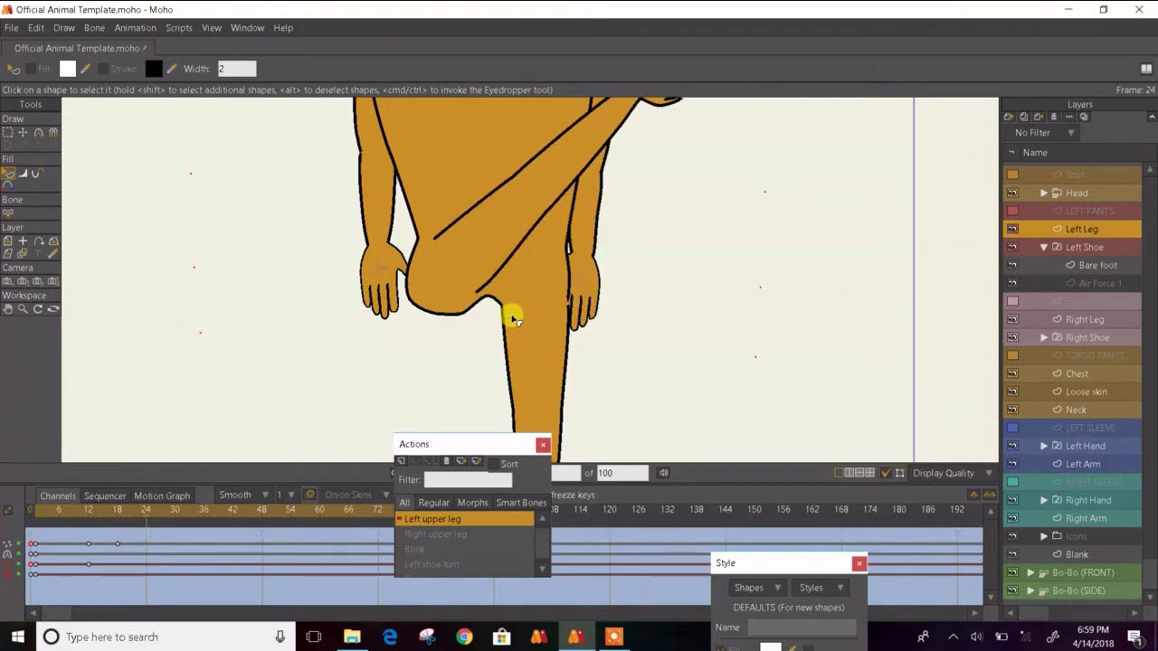
- Leave the Left upper leg action and return to the Mainline
scroll(547, 543, up, 3)
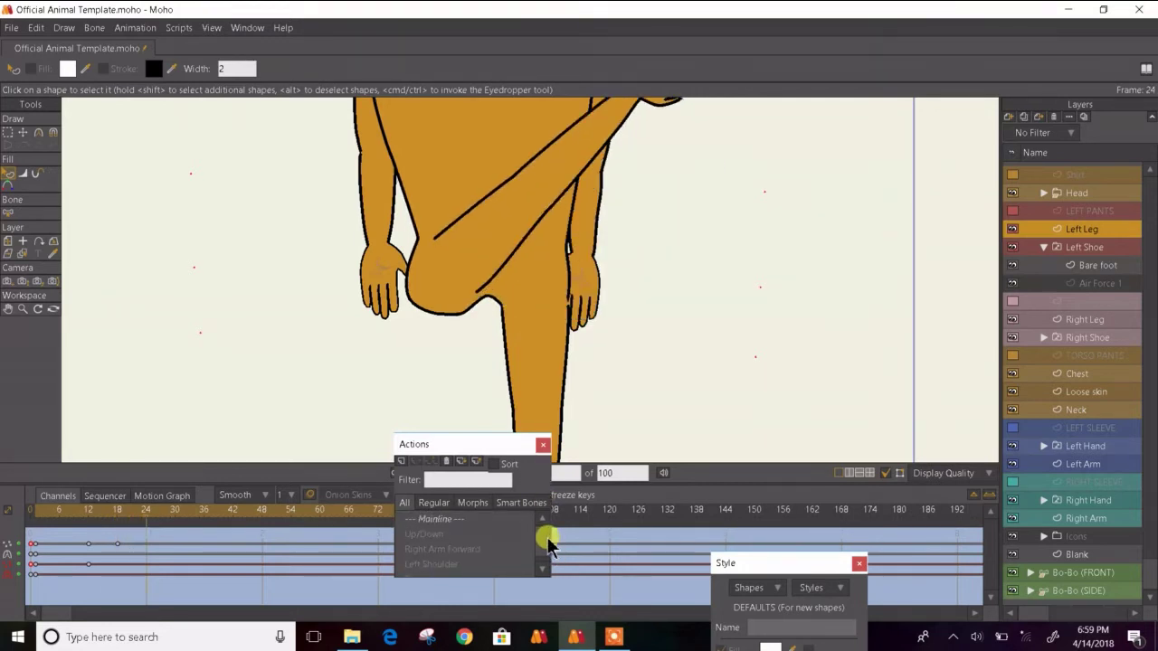
click(498, 521)
scroll(540, 297, down, 3)
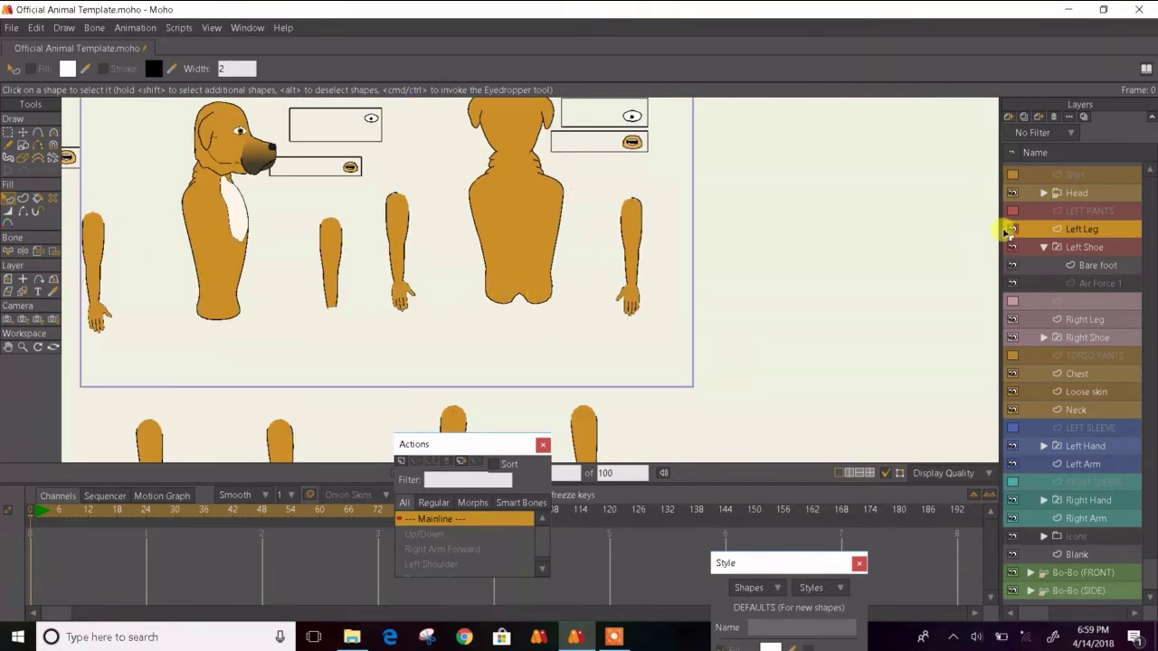
- Collapse the Left Shoe and Bo-Bo (BACK) groups, and activate Manipulate Bones on the Bo-Bo (BACK) rig
click(1044, 247)
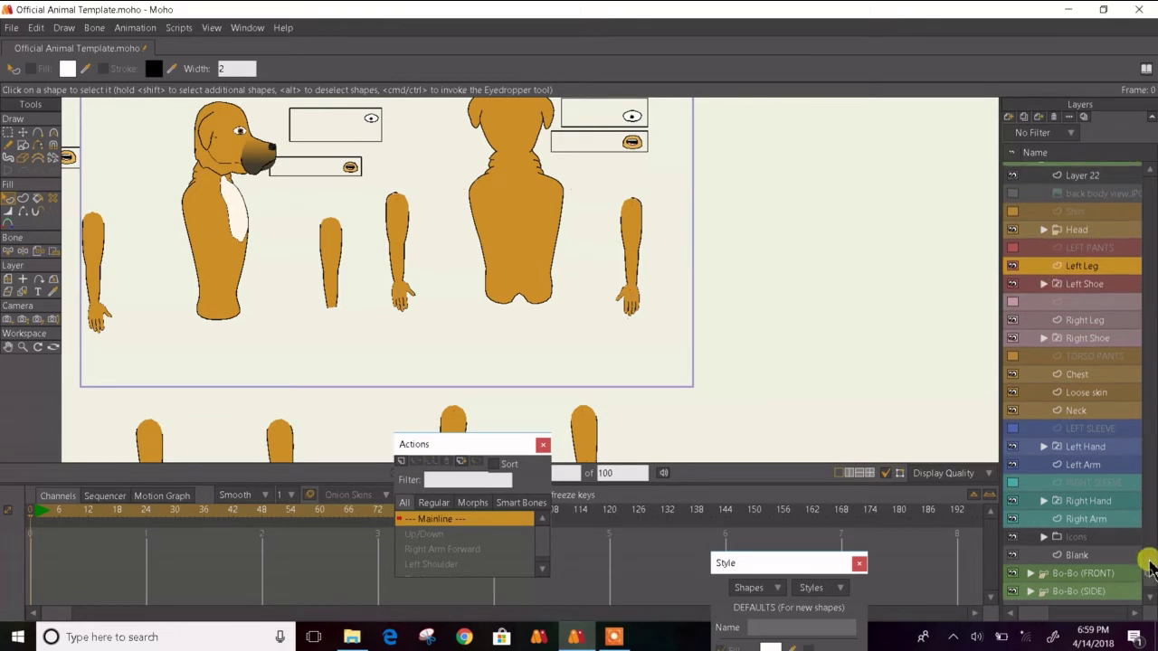
scroll(1132, 465, up, 5)
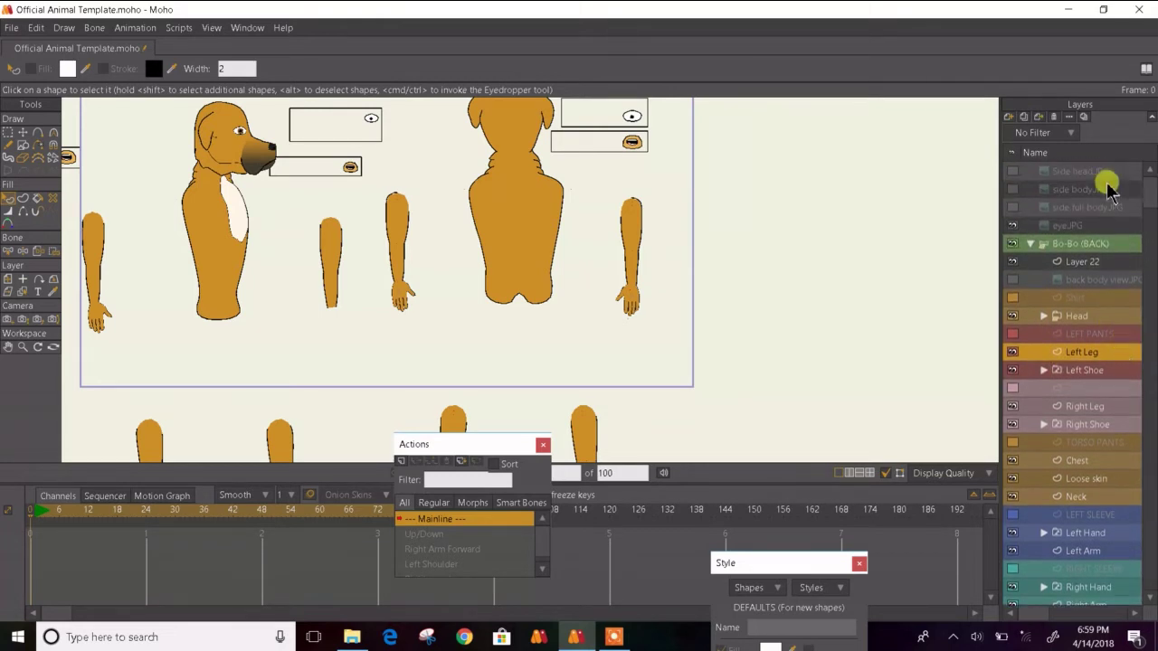
click(1030, 244)
click(50, 134)
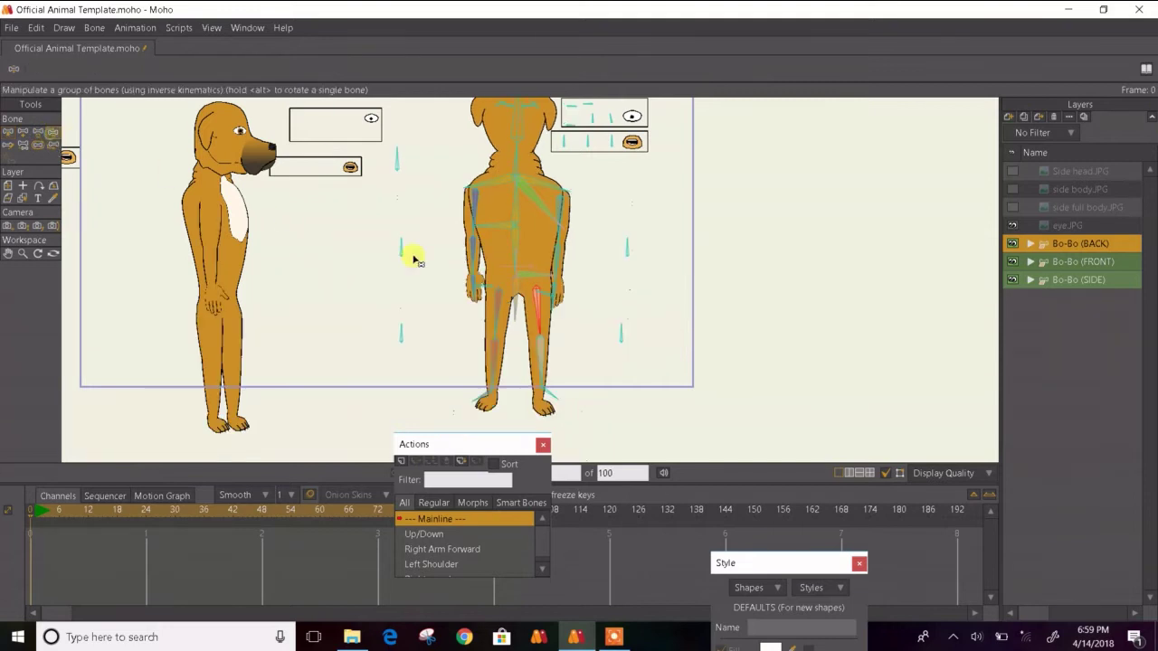
- Swing both legs and both arms out to the sides on the Bo-Bo (BACK) rig and examine the shoulder joins
drag(511, 344, 305, 250)
drag(583, 361, 685, 257)
drag(487, 222, 422, 161)
drag(567, 213, 630, 150)
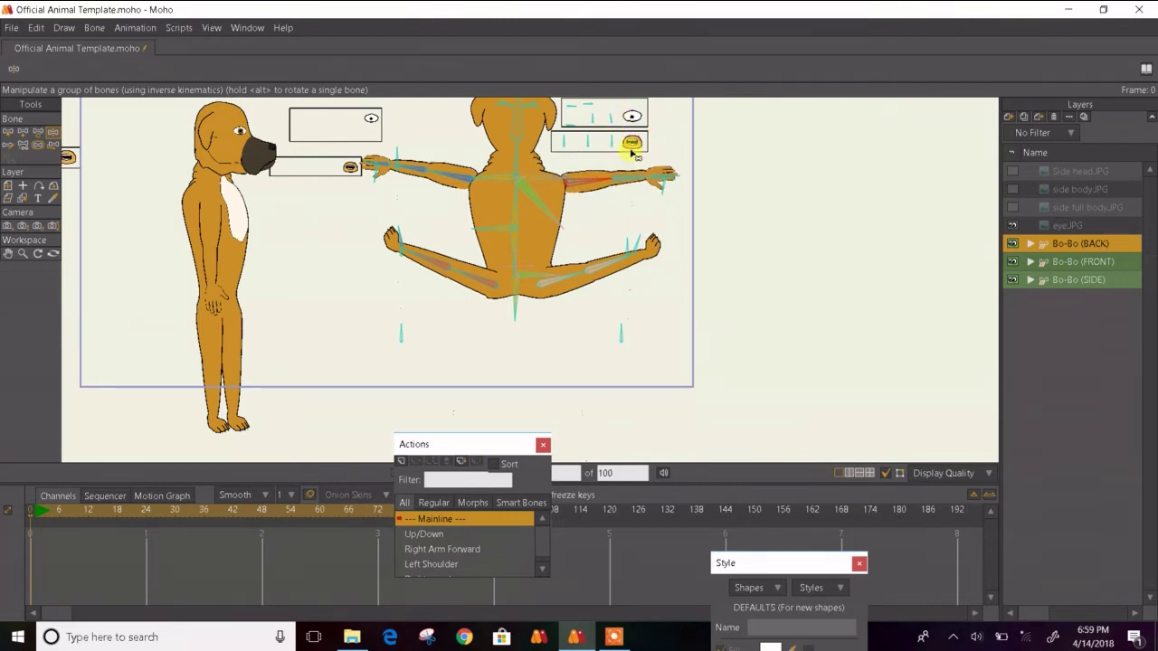
scroll(592, 156, up, 5)
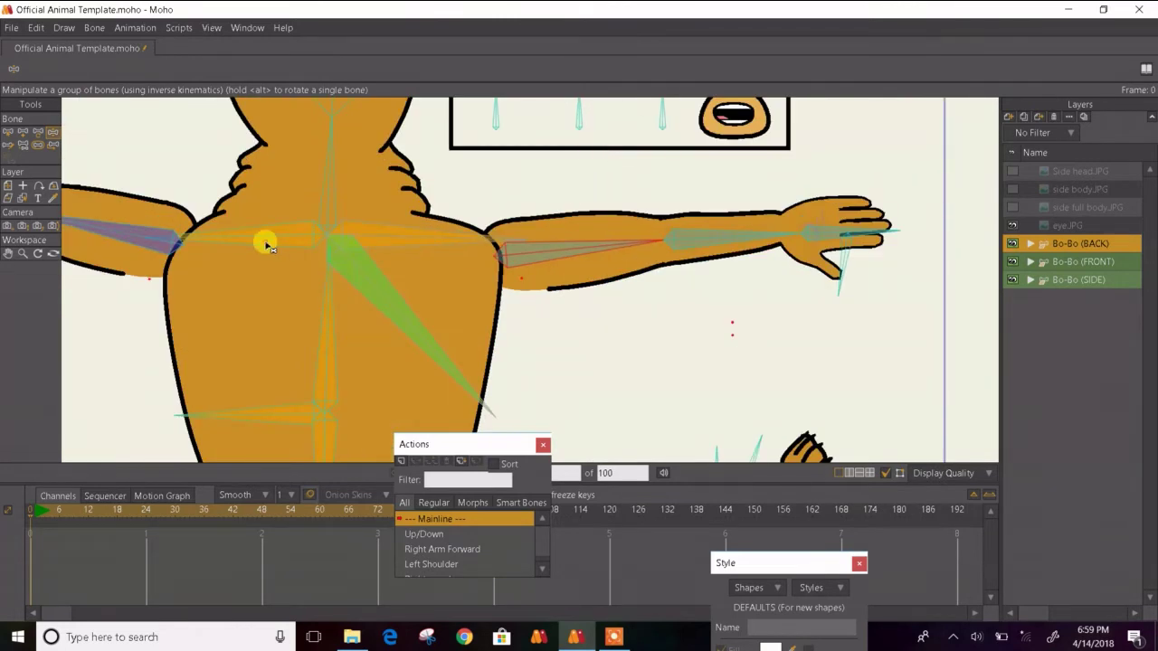
drag(232, 243, 386, 227)
drag(266, 209, 265, 224)
- Create a smart bone action named Left Bicep for the selected left upper arm bone
click(8, 131)
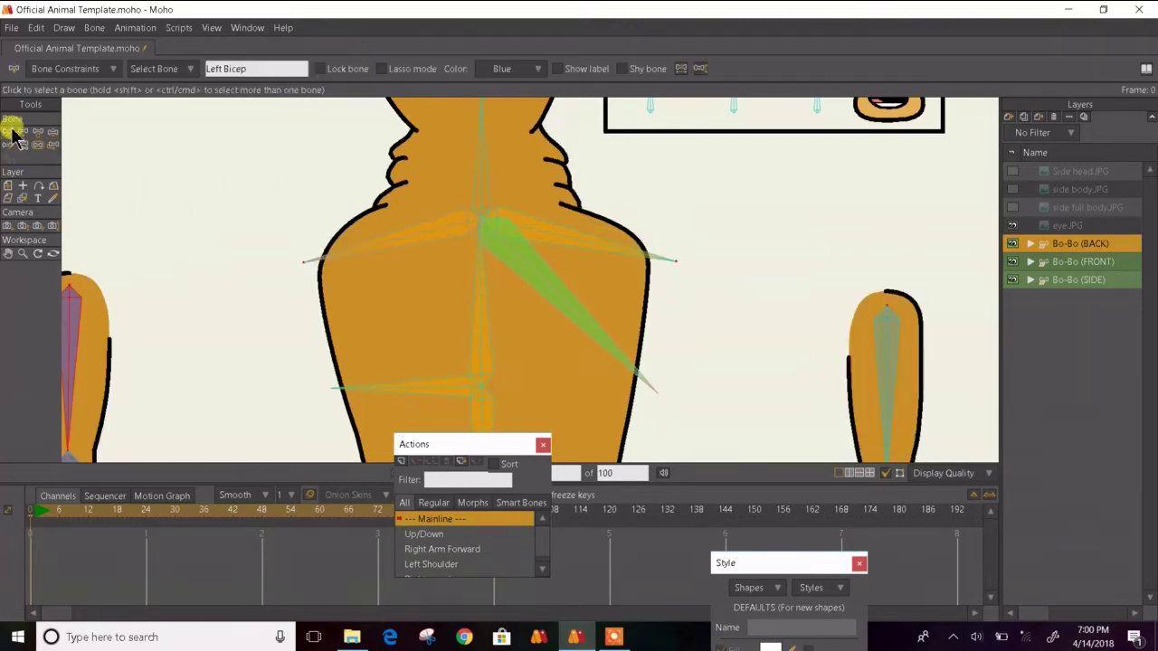
click(543, 568)
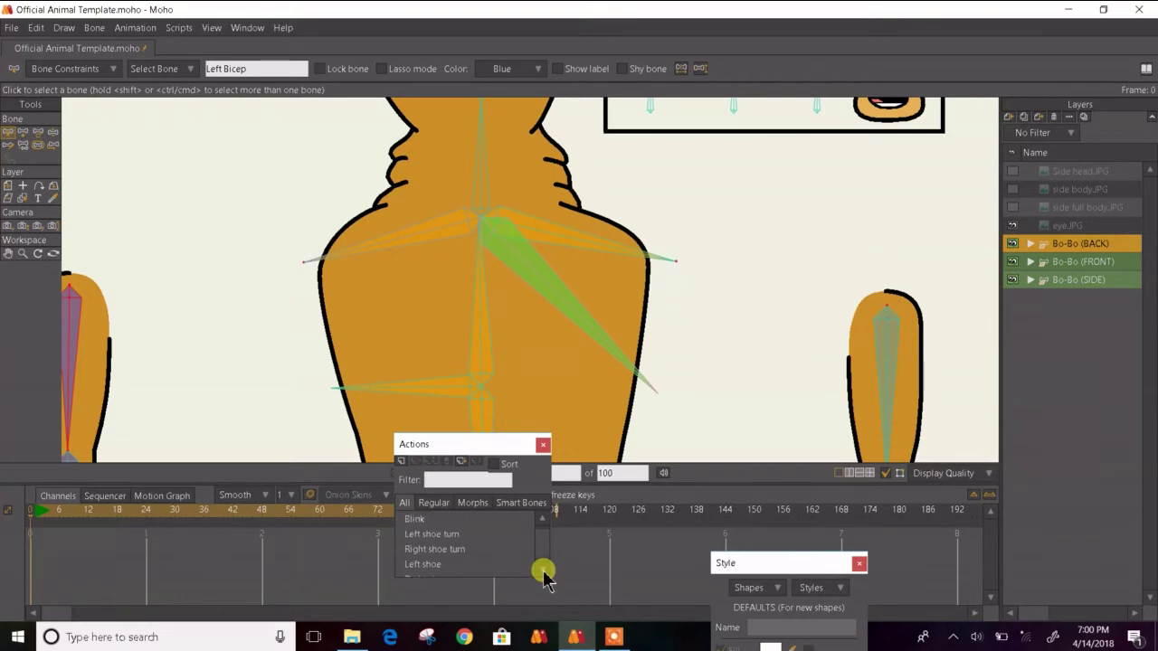
drag(543, 568, 543, 568)
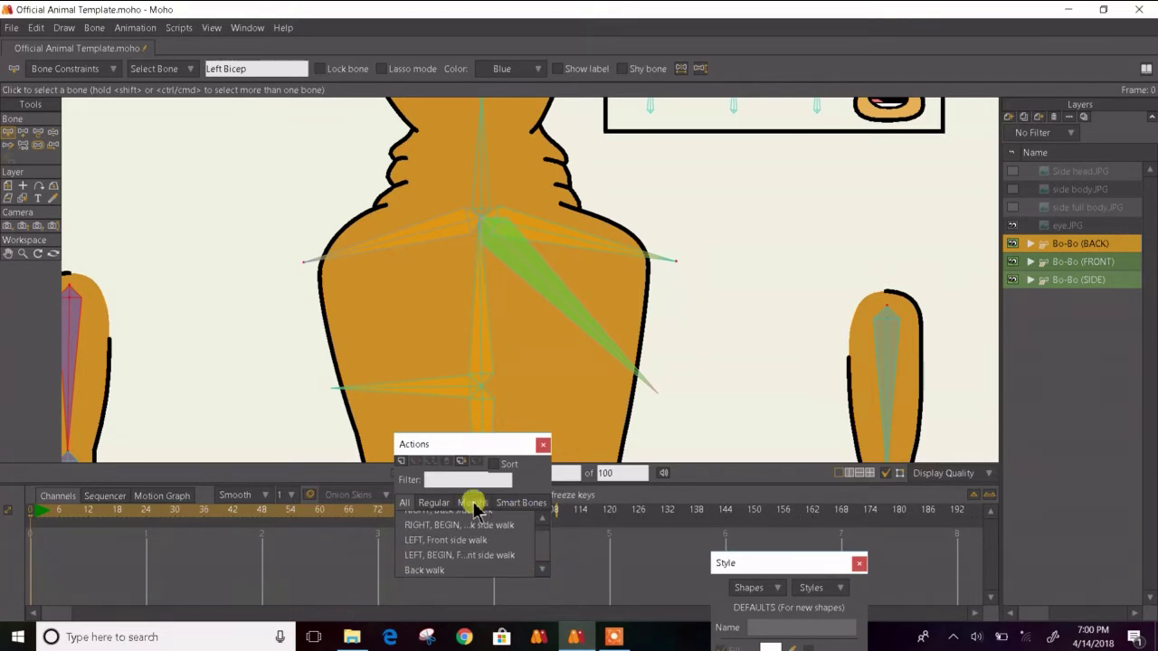
click(400, 460)
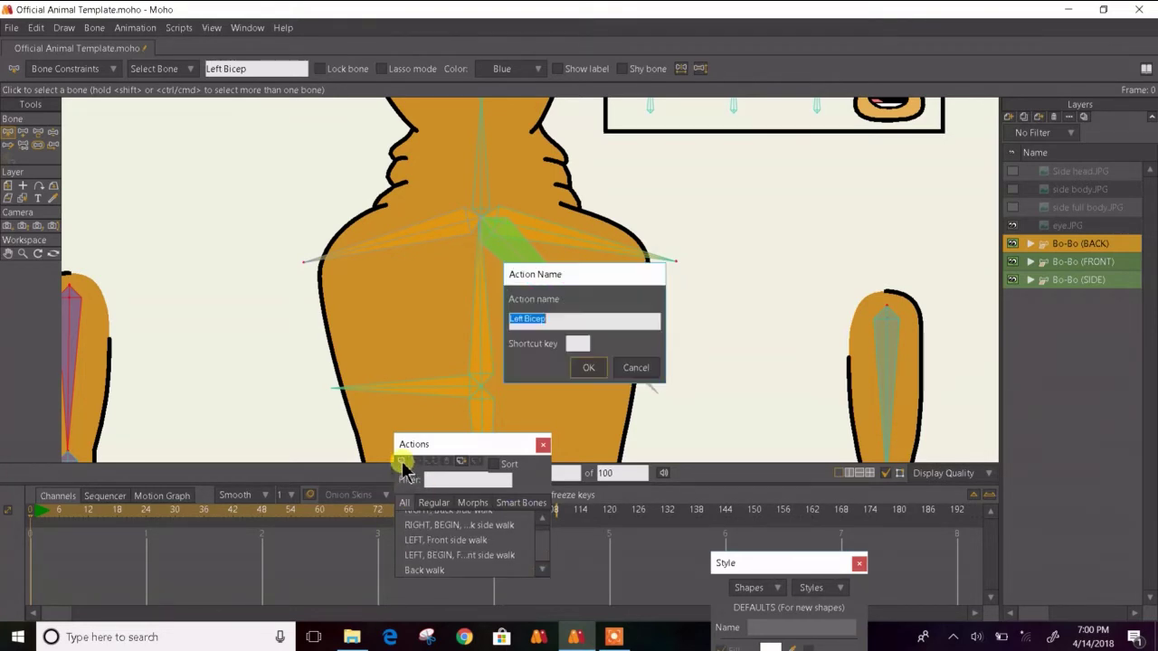
click(573, 369)
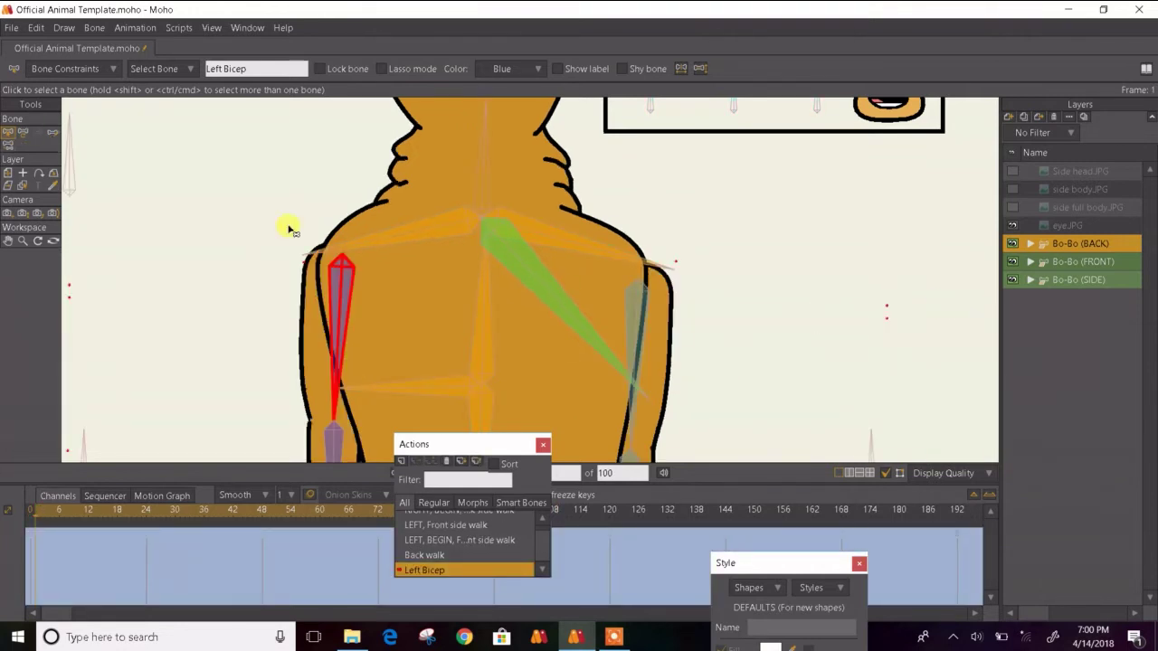
- Rotate the Left Bicep bone up beside the head to an angle of about -96 degrees at frame 1
click(23, 133)
click(334, 332)
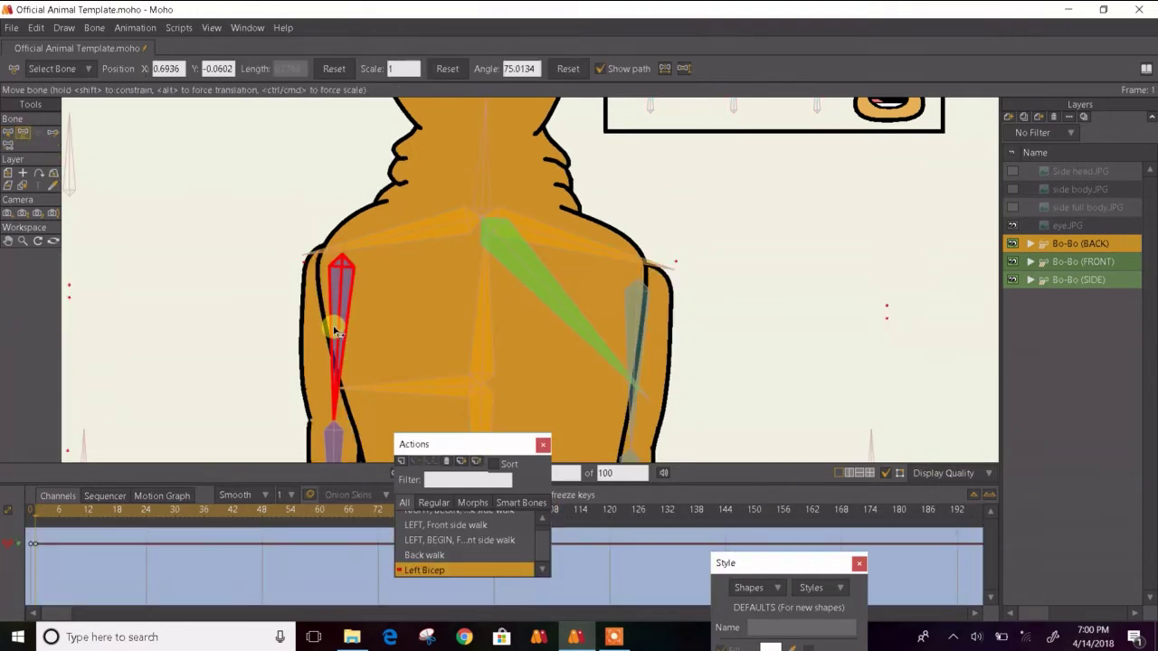
drag(335, 331, 342, 215)
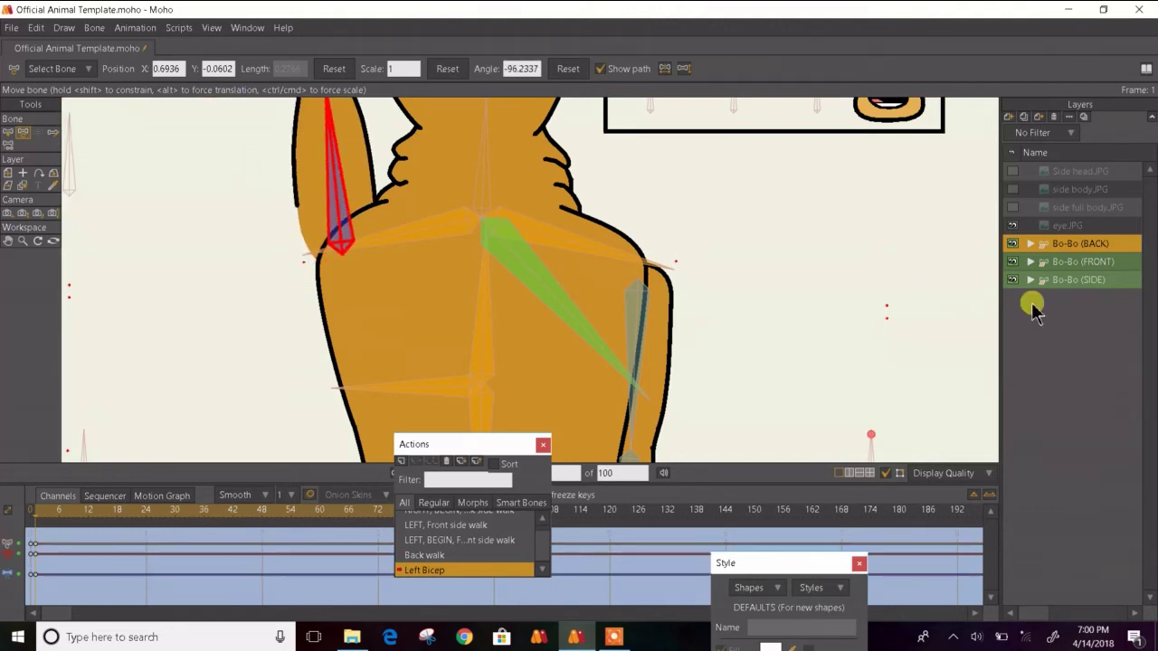
- Select the upper arm shape's points on the Left Arm layer inside the Bo-Bo (BACK) group
click(1030, 243)
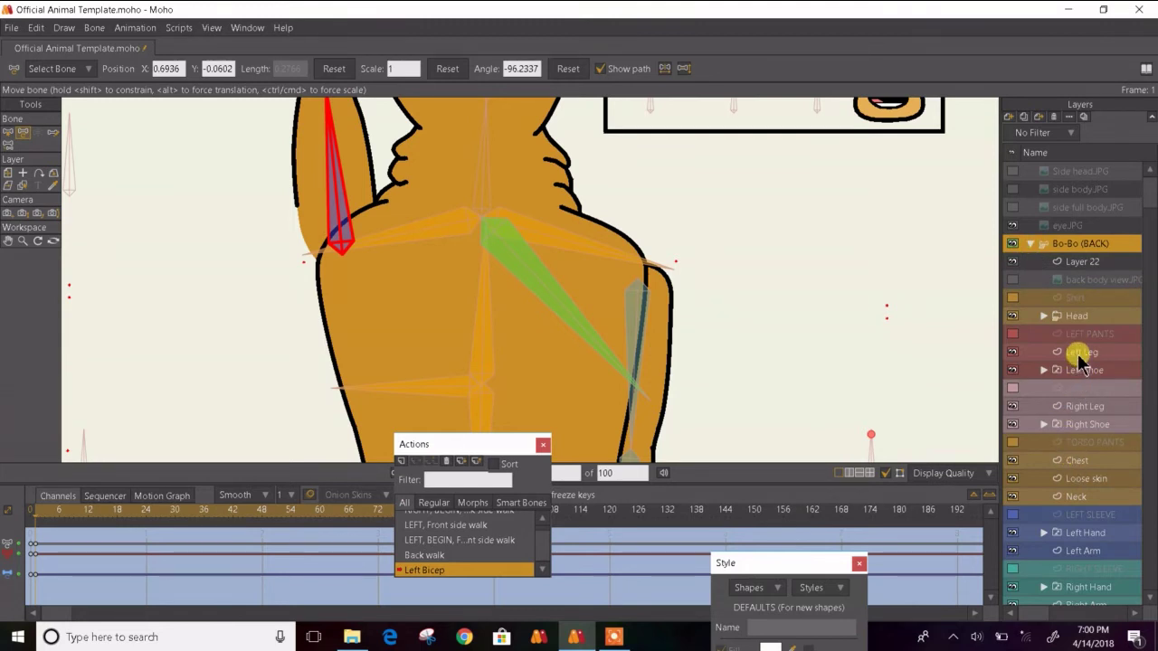
click(1077, 549)
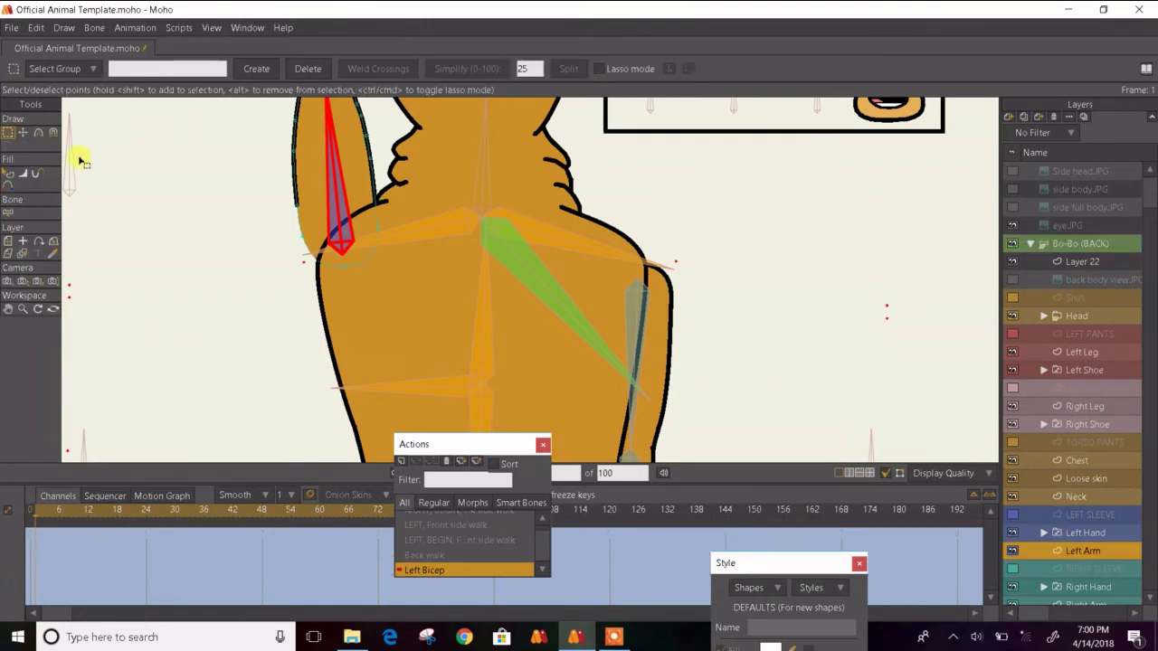
click(22, 132)
scroll(321, 243, up, 2)
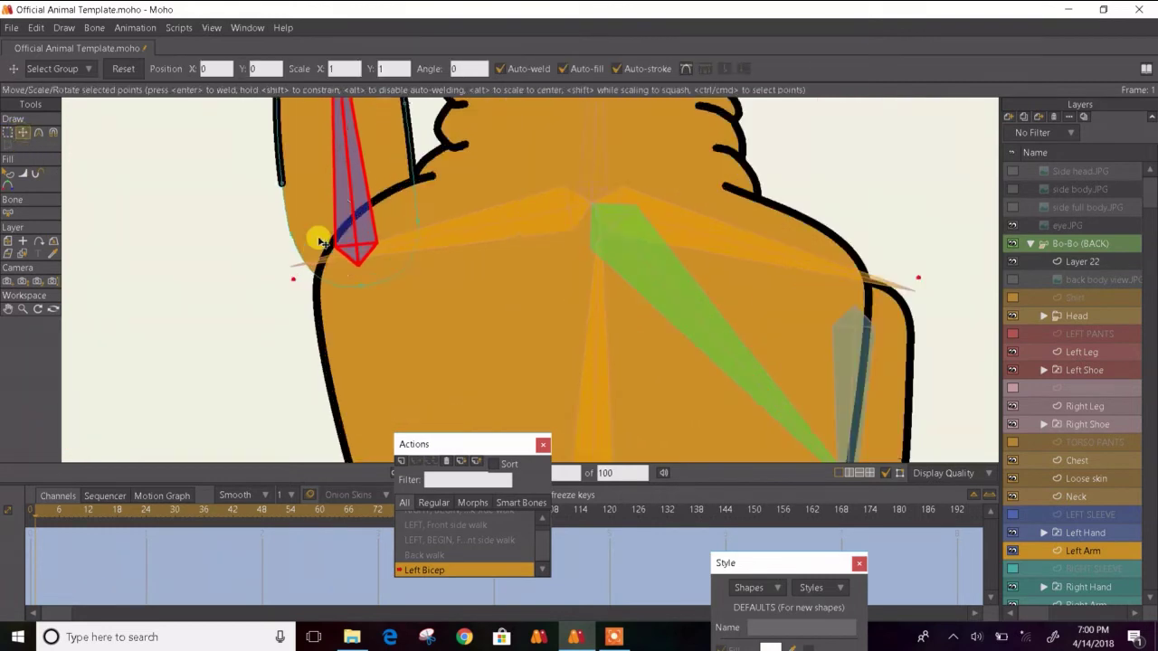
drag(291, 247, 334, 216)
key(ctrl+z)
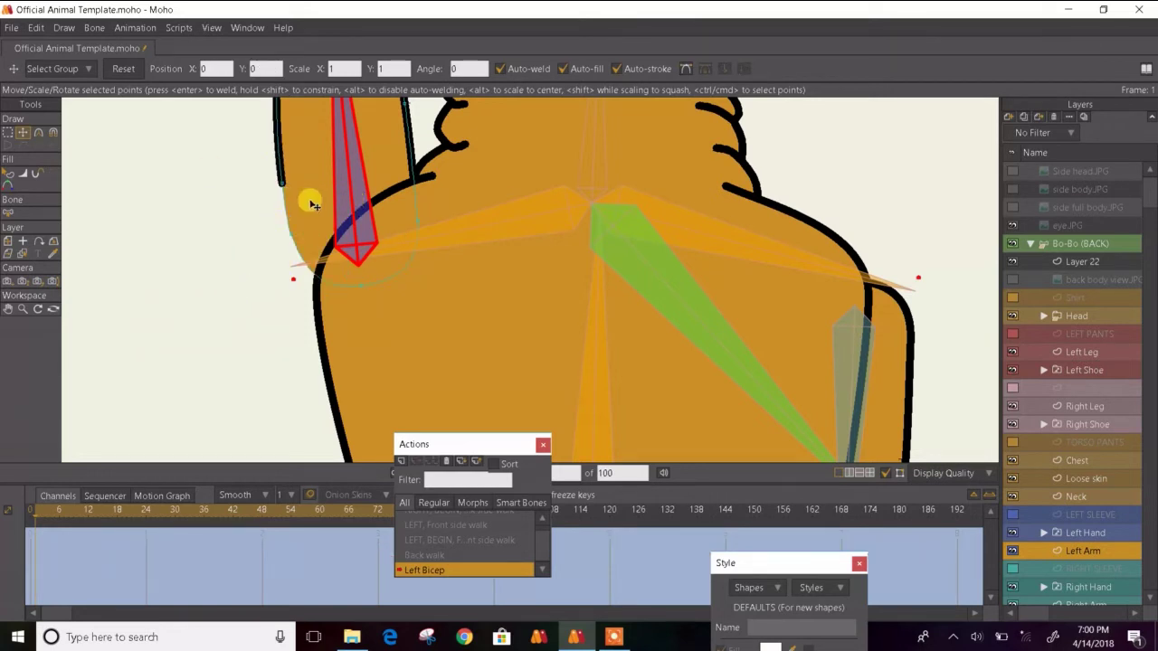
click(312, 205)
scroll(292, 351, down, 5)
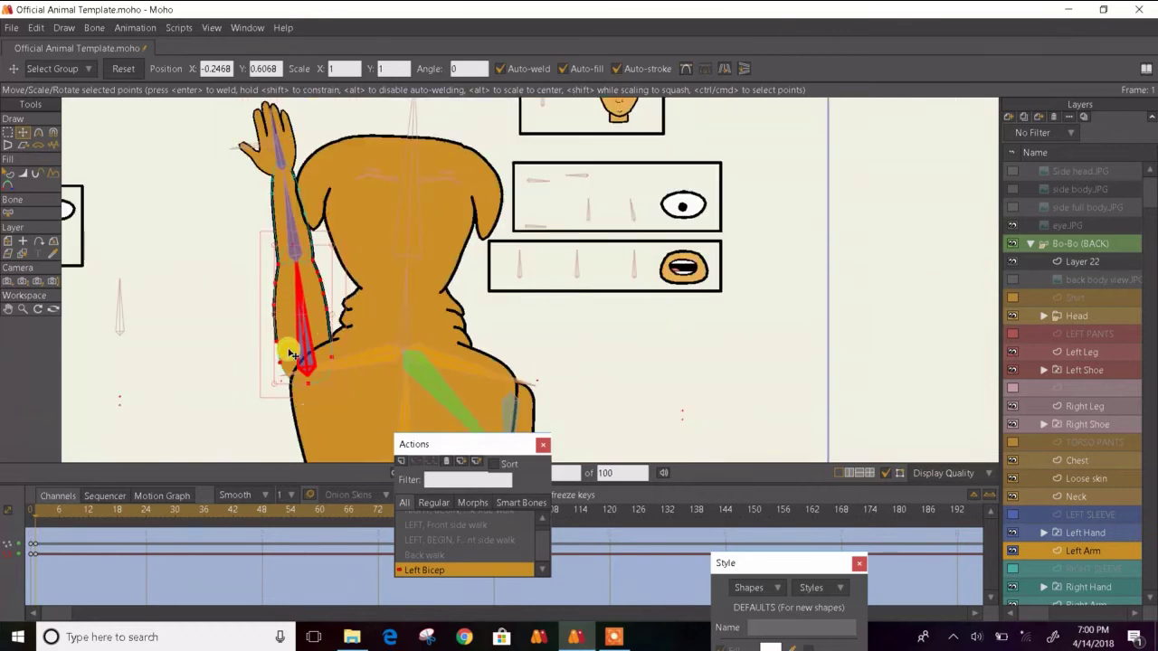
- Try stroke exposure start percentages of 16 and 8 on the left upper arm outline
click(37, 175)
scroll(277, 277, up, 4)
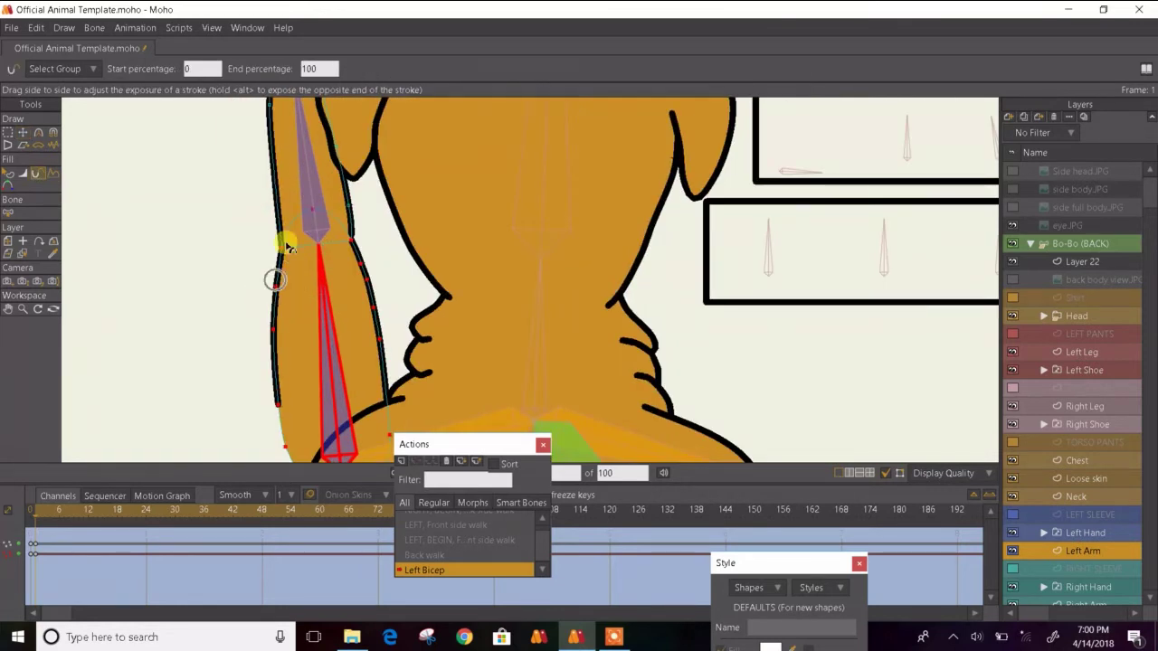
click(318, 68)
key(Return)
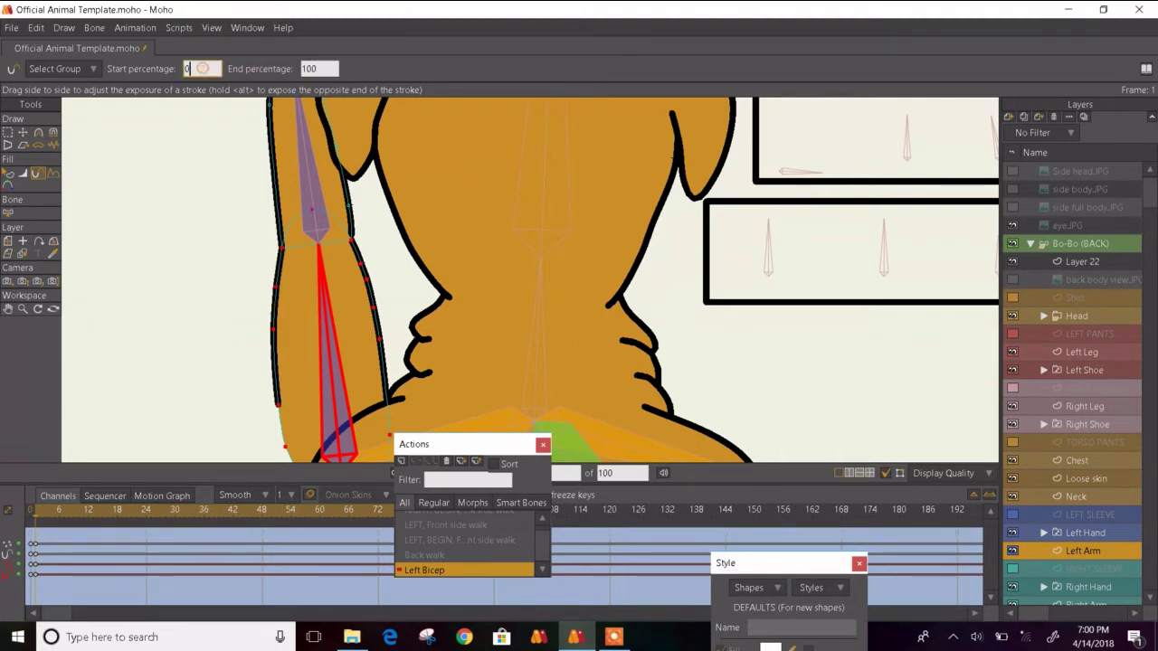
text(16)
key(Return)
text(8)
key(Return)
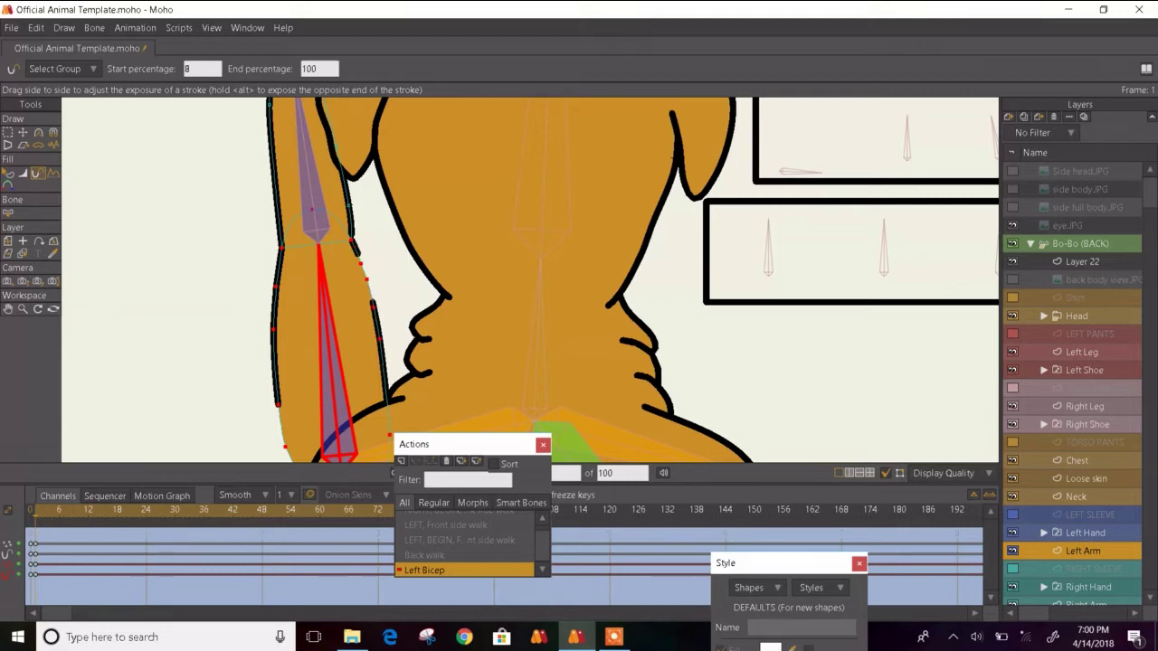
- Check the raised left arm's outline with the bones hidden, and return to the Mainline
click(8, 174)
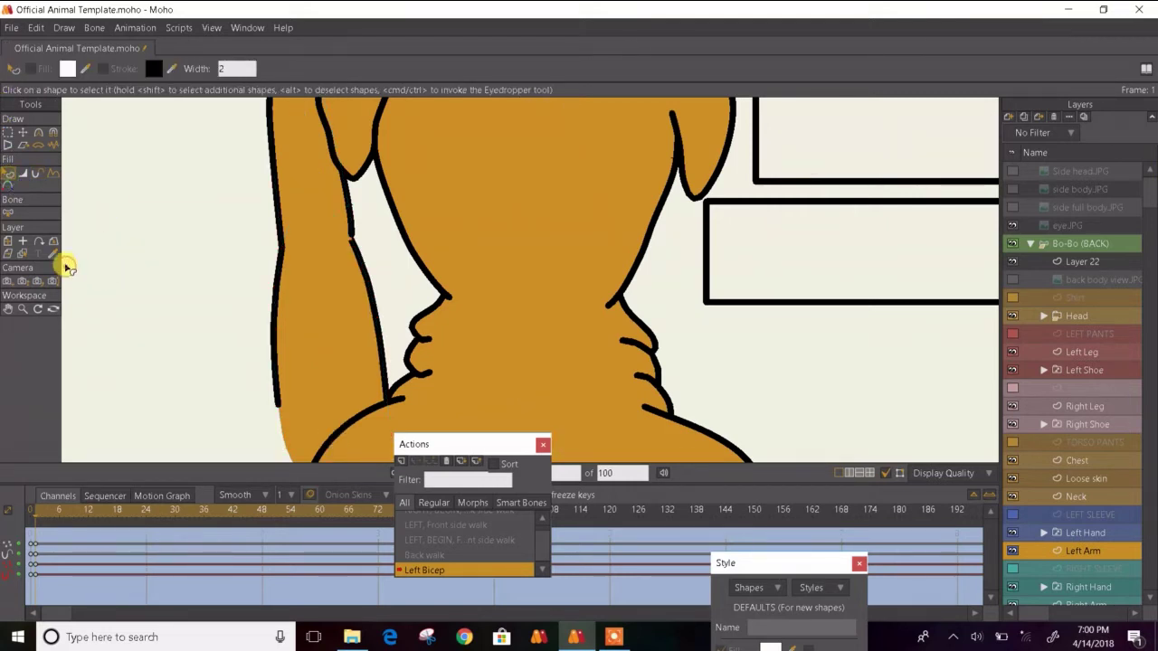
drag(65, 267, 27, 177)
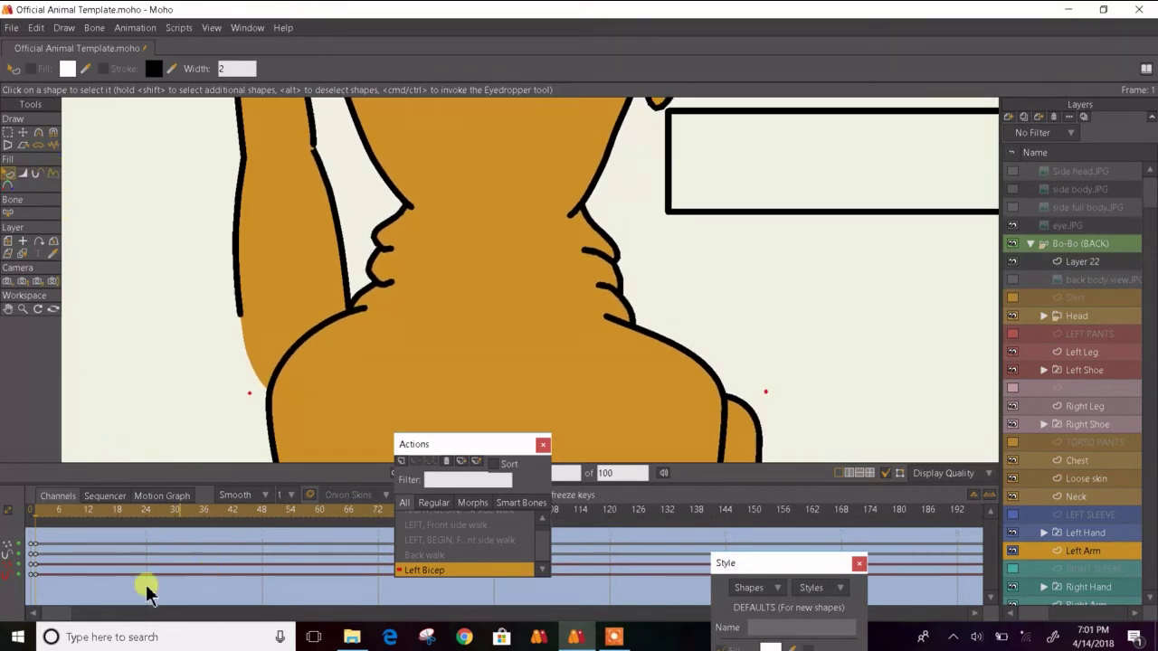
drag(543, 558, 517, 524)
click(517, 519)
scroll(392, 371, down, 2)
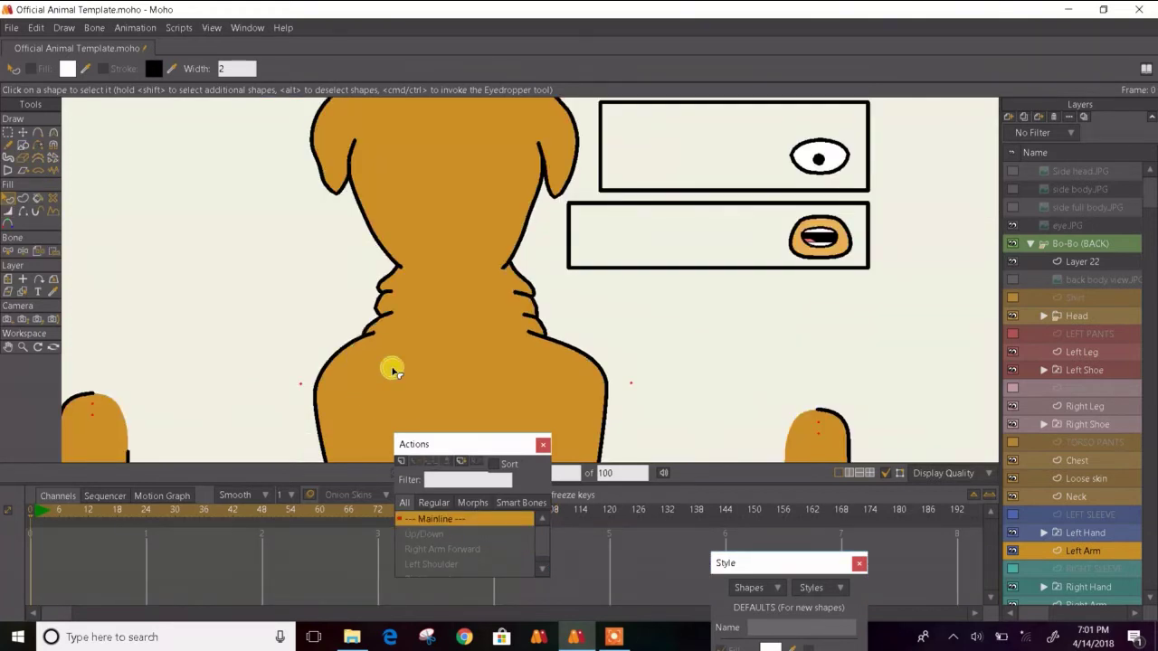
drag(392, 371, 517, 166)
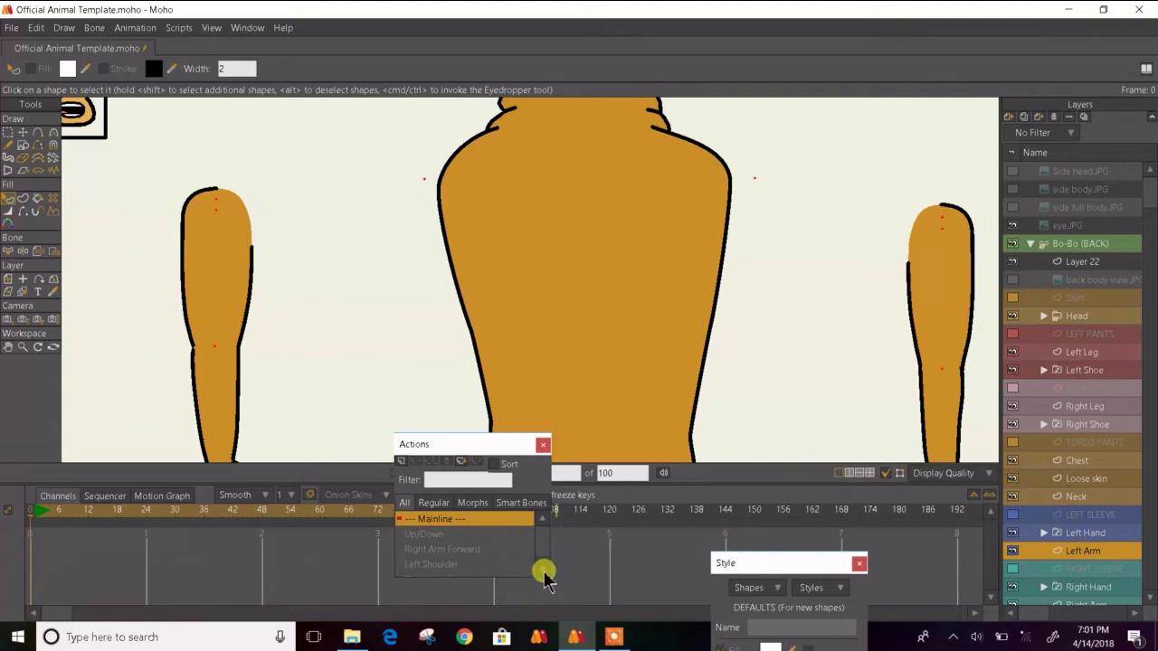
scroll(544, 571, down, 5)
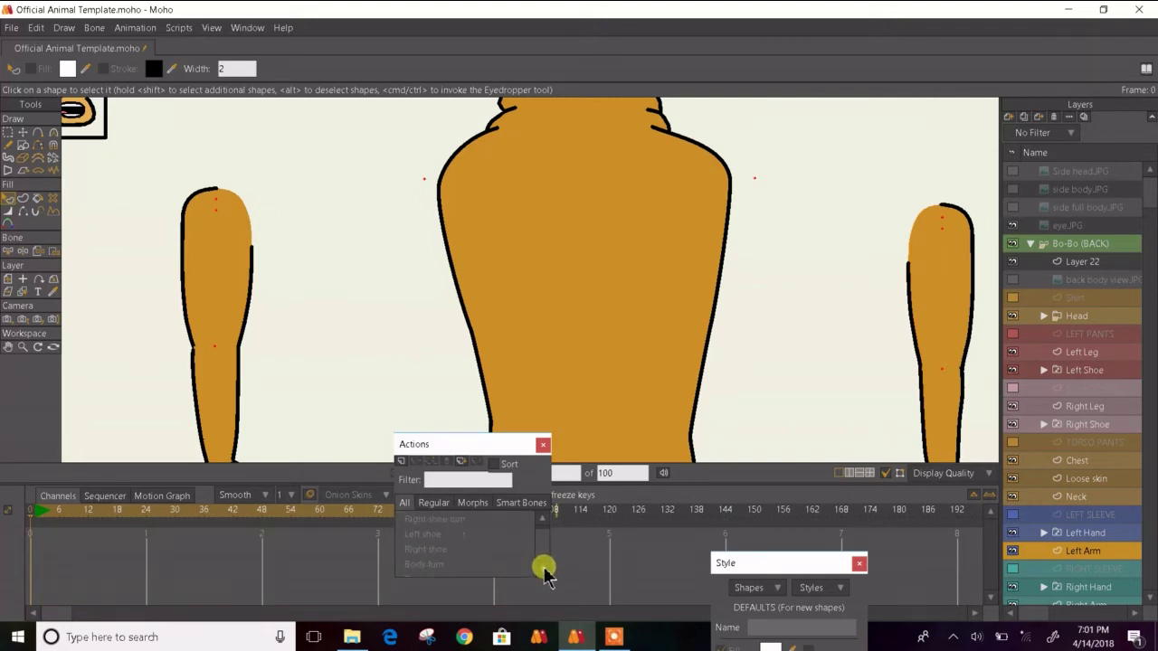
scroll(546, 572, down, 5)
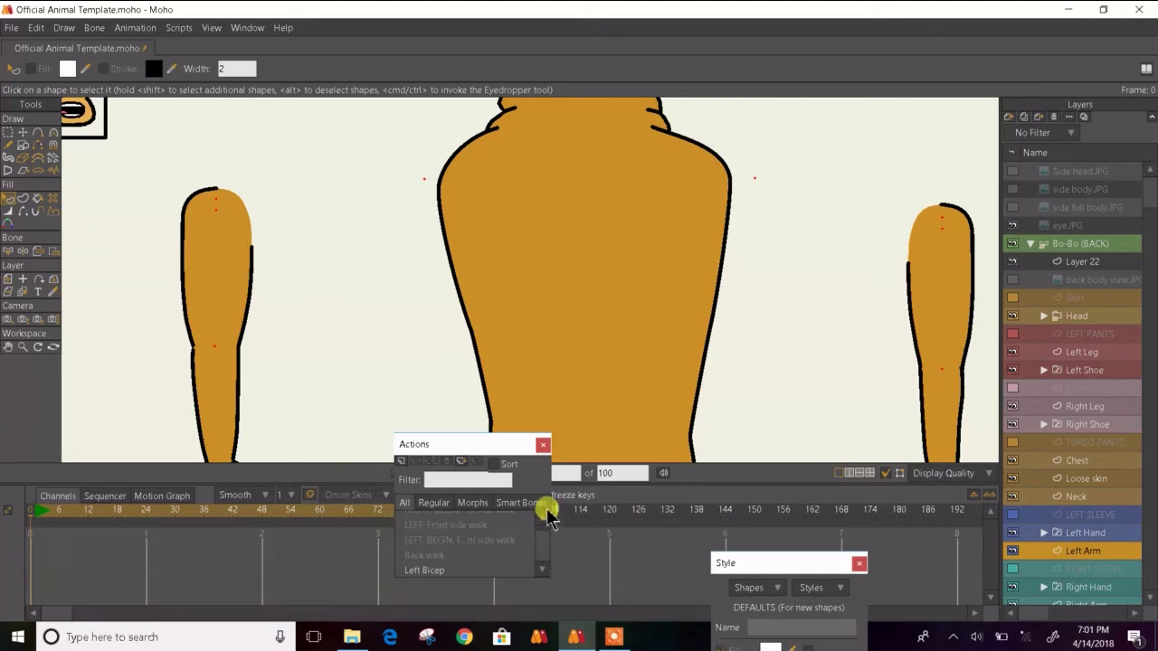
scroll(545, 523, down, 3)
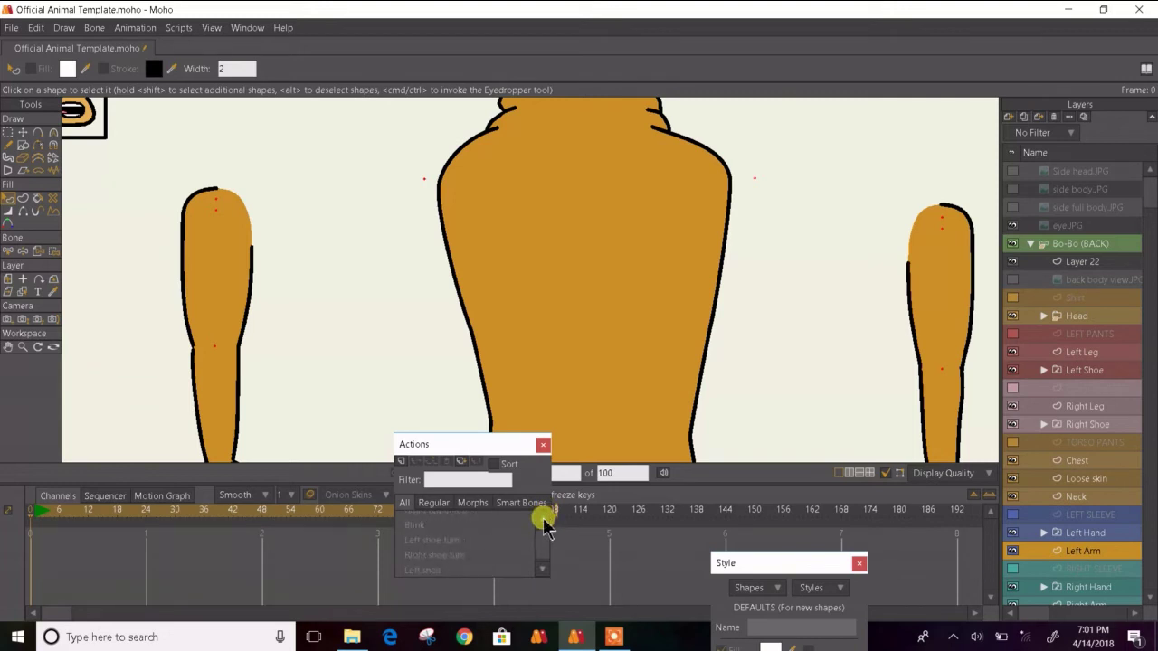
scroll(546, 523, up, 10)
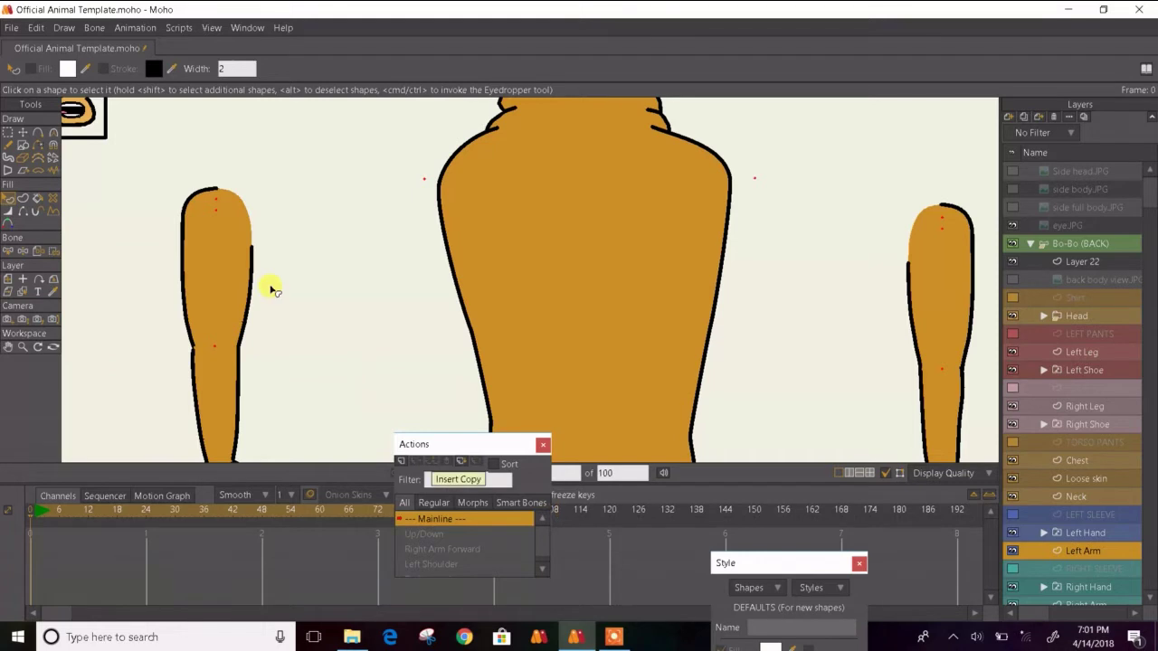
- Show the hidden edges at the shoulder end of the left upper arm outline with the Hide Edge tool
click(23, 132)
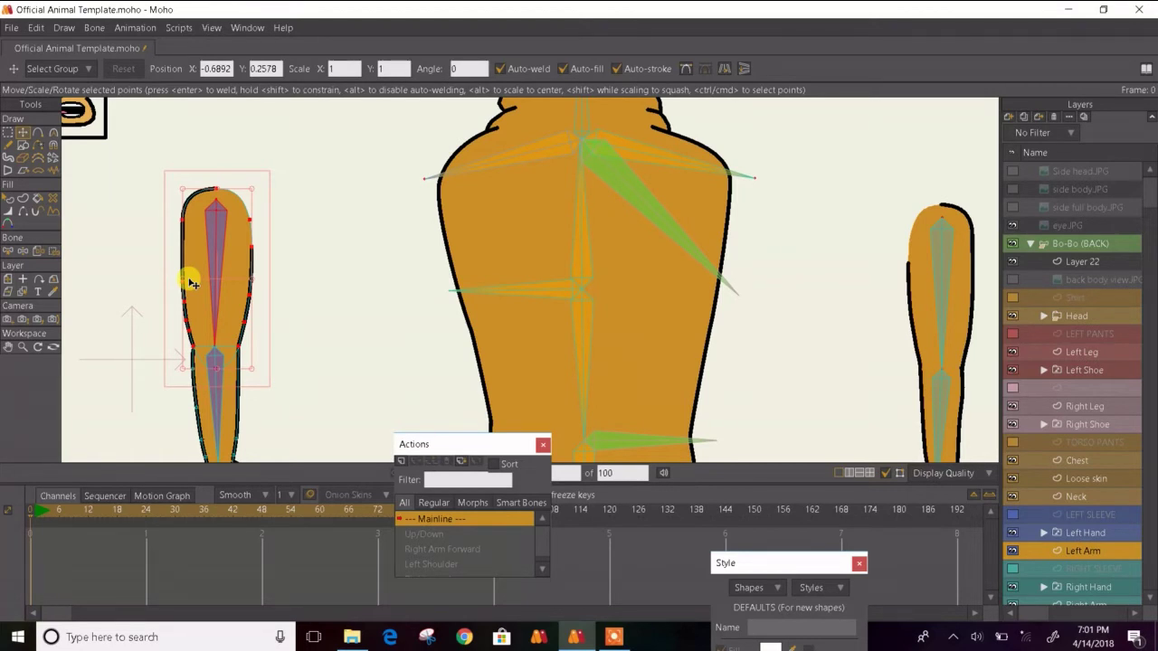
scroll(214, 227, up, 2)
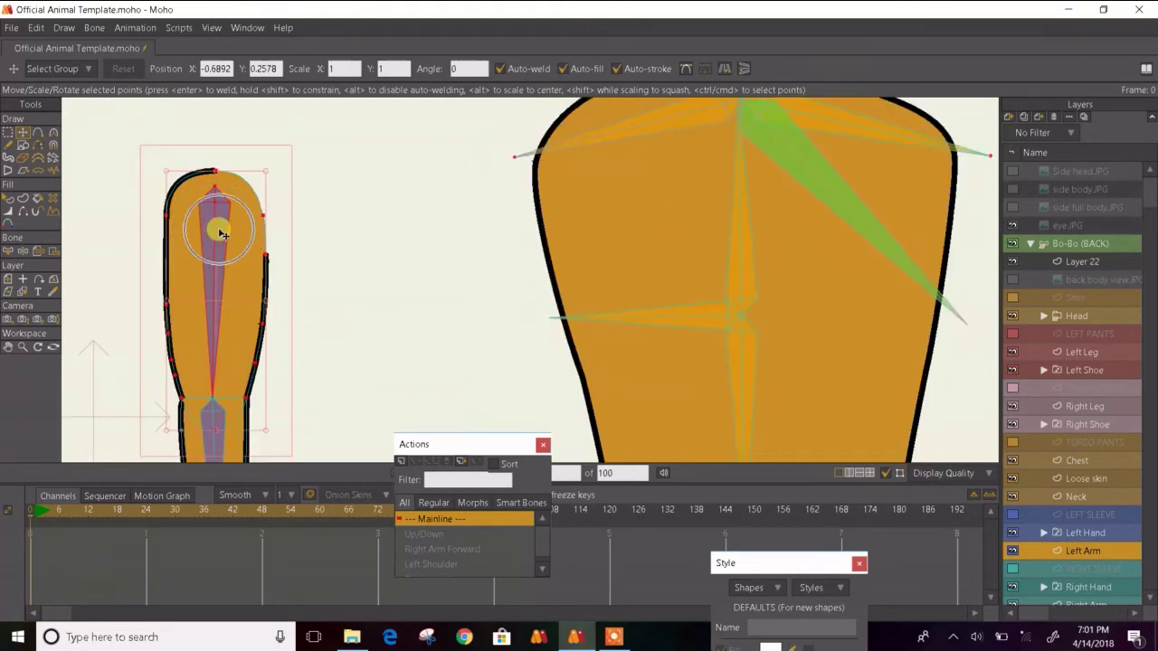
click(84, 224)
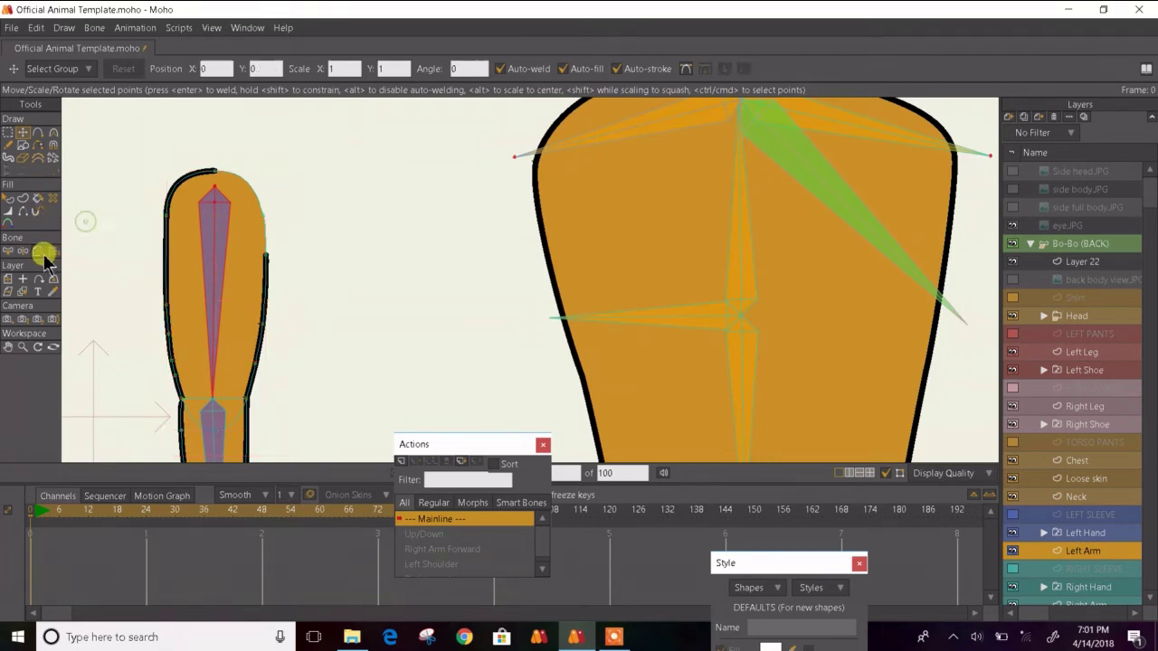
click(22, 215)
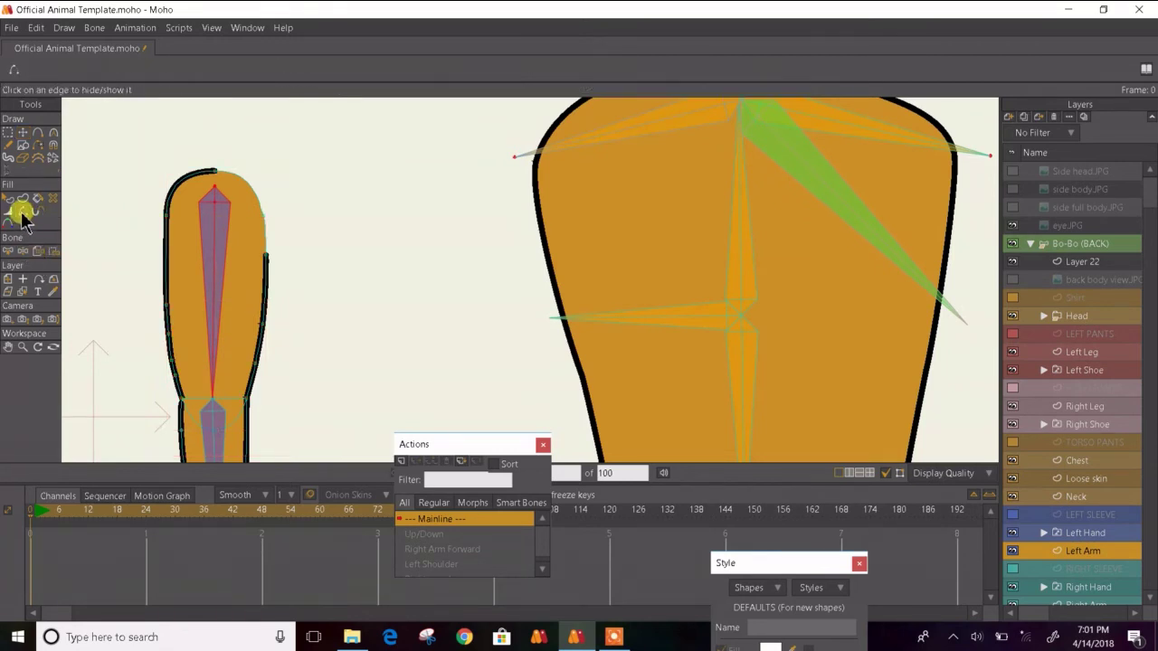
click(242, 180)
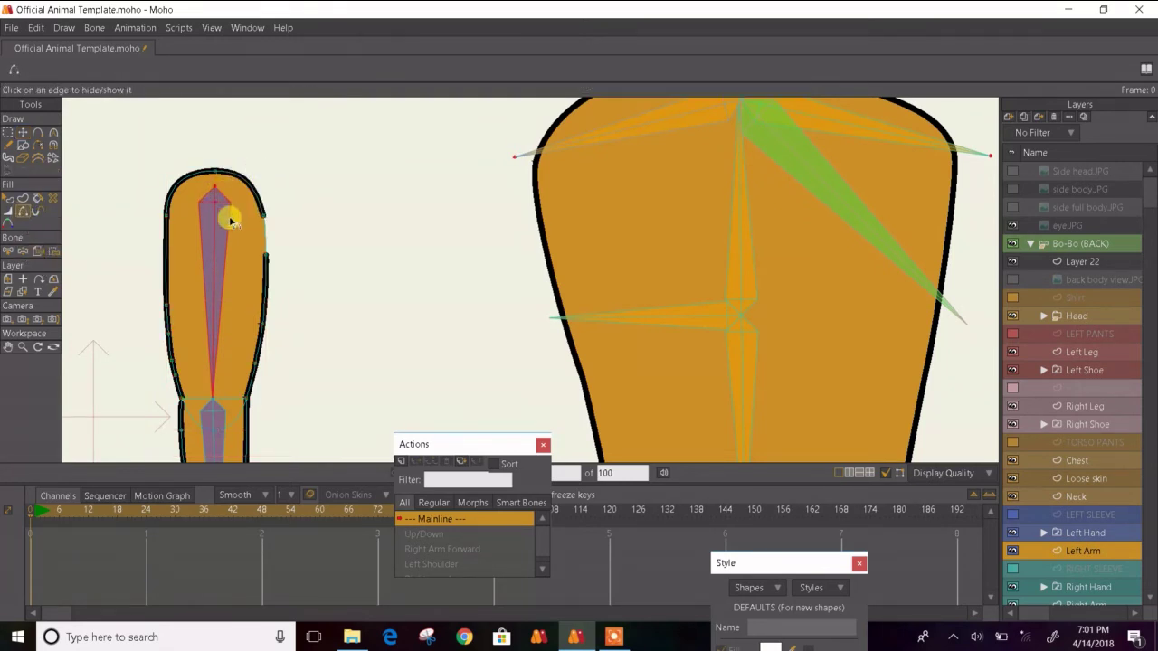
- Set the left upper arm outline's stroke exposure end percentage to 80, and deselect its points
click(22, 132)
double_click(171, 253)
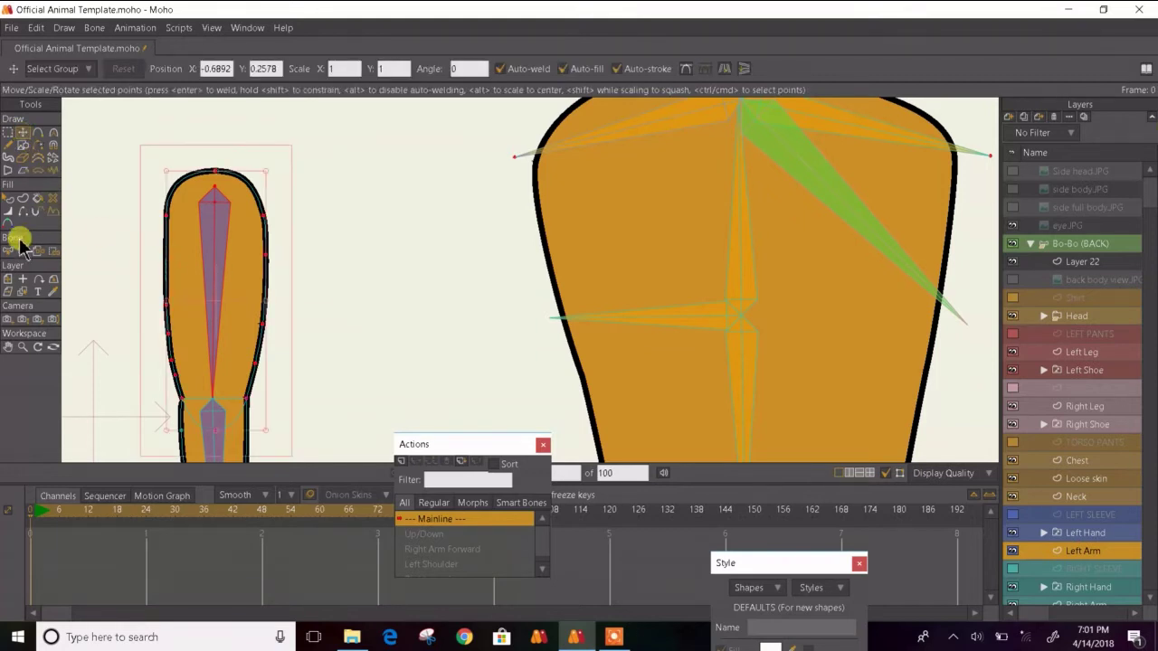
click(34, 211)
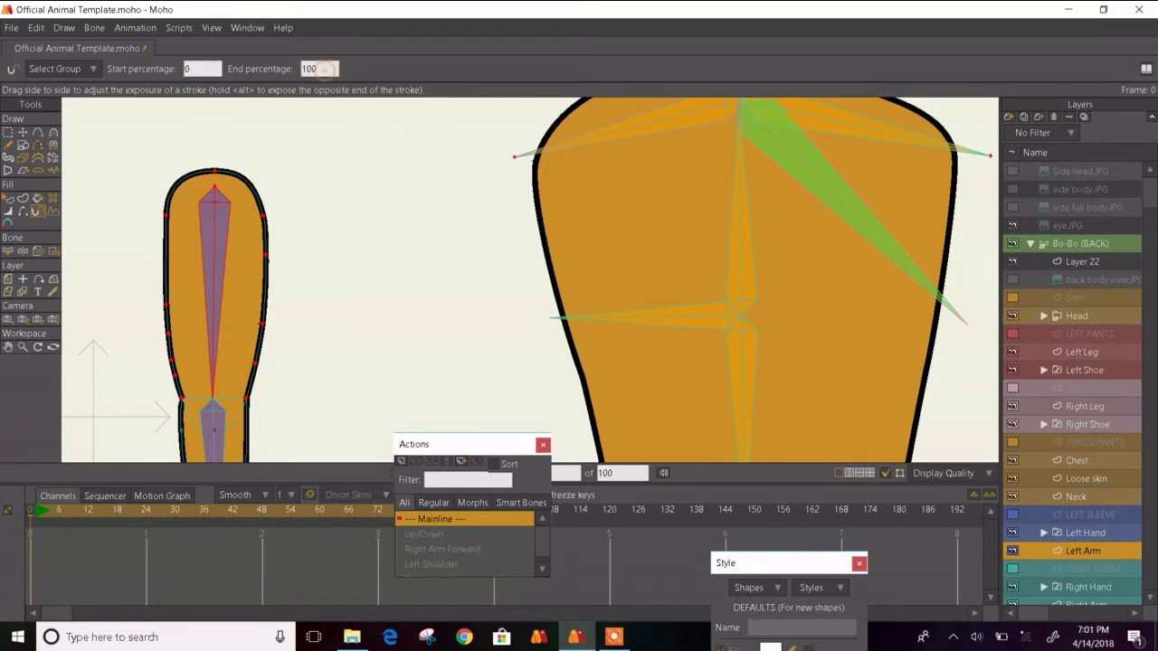
drag(263, 324, 230, 324)
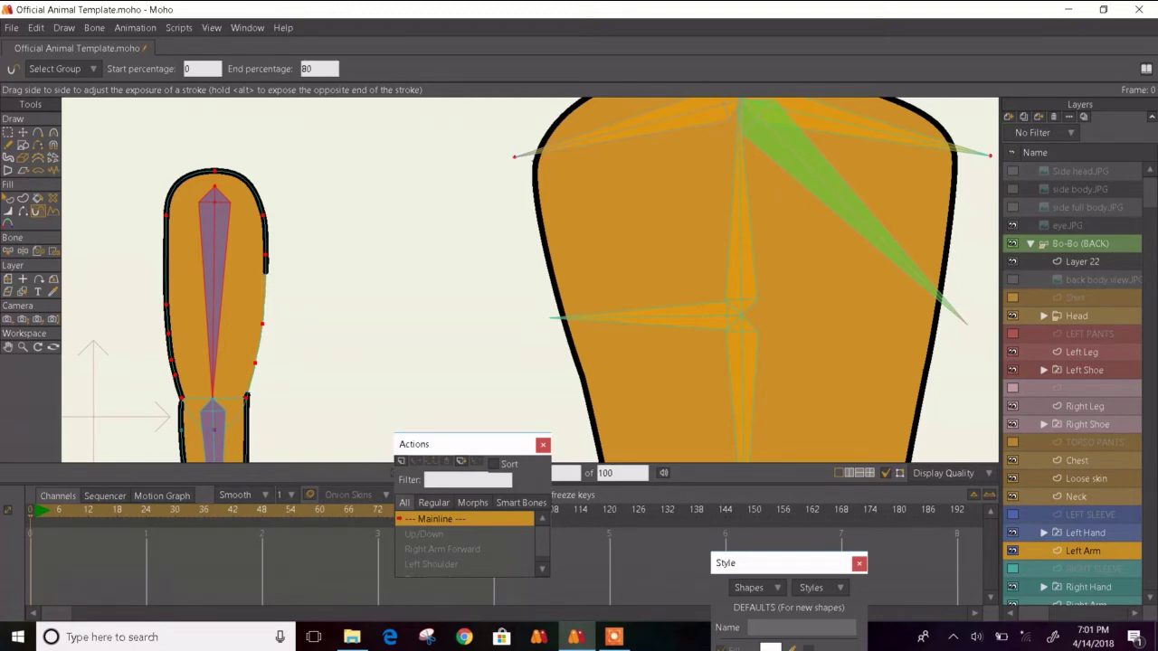
click(23, 132)
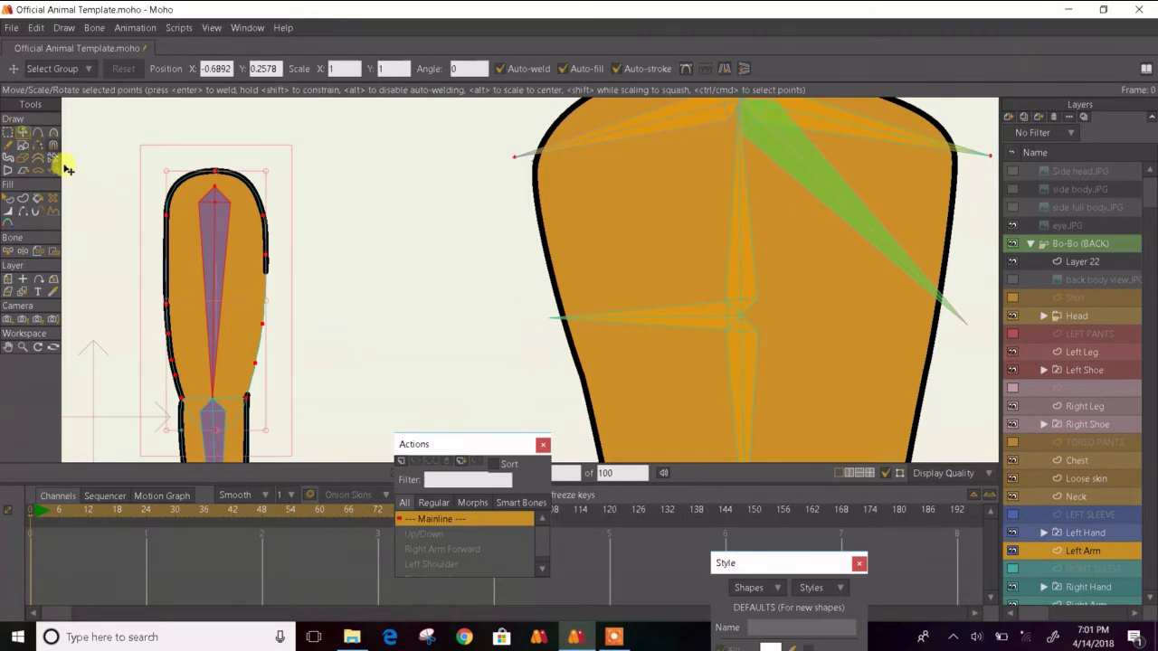
click(109, 249)
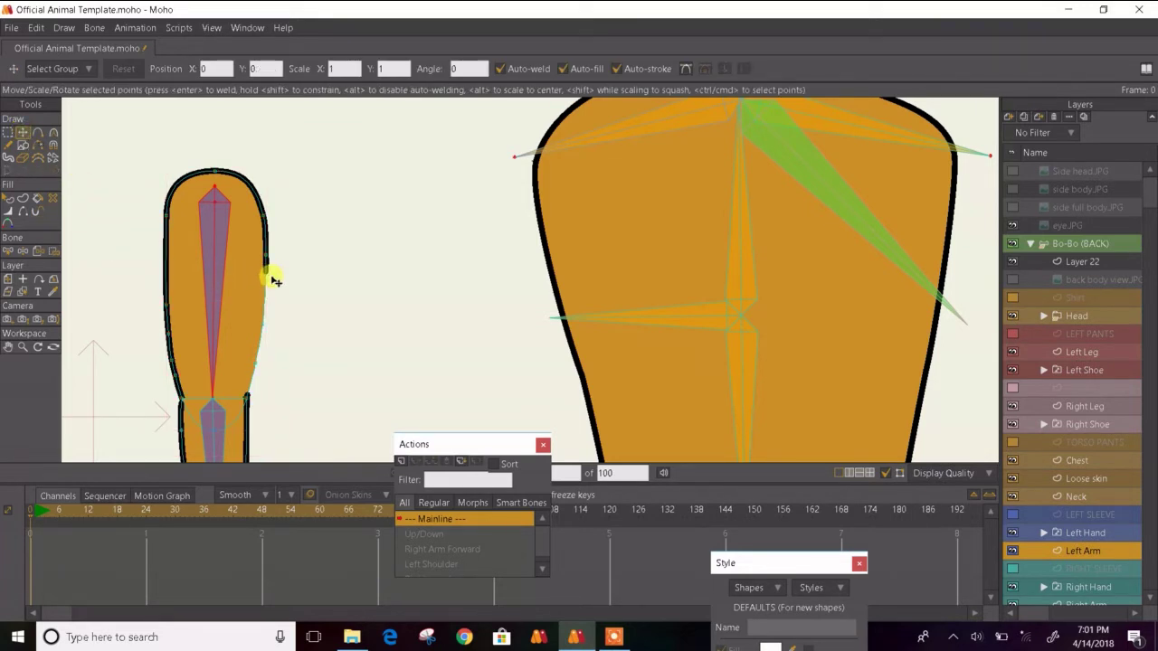
- Set the left upper arm outline's stroke exposure end percentage to 90, and deselect its points
double_click(223, 264)
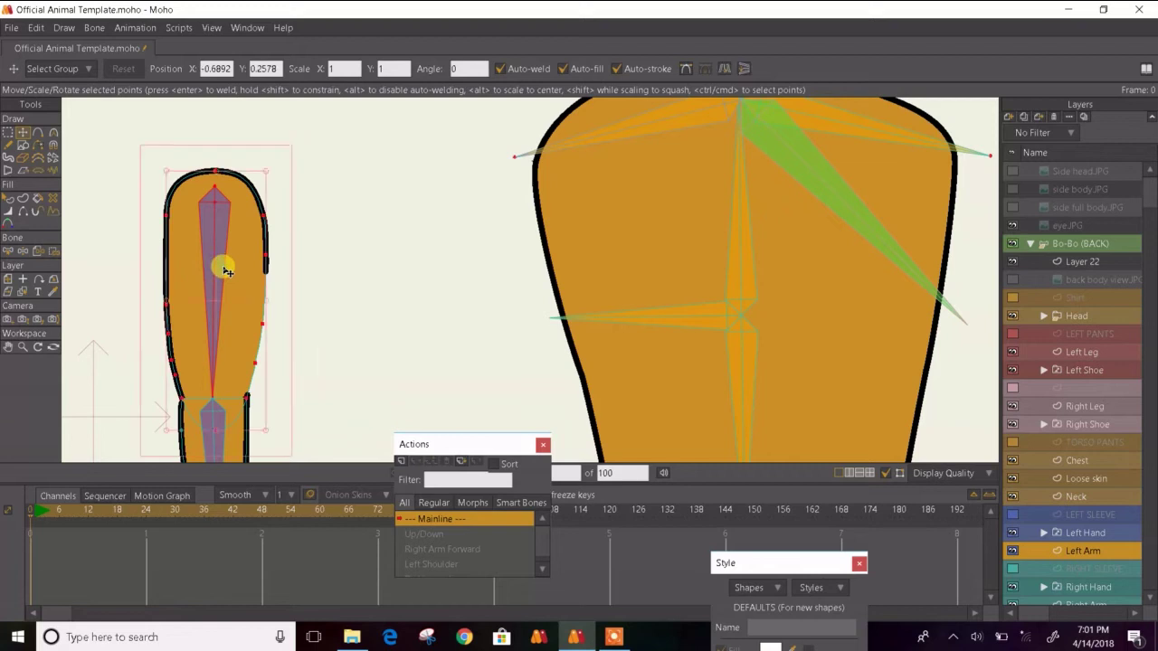
click(33, 211)
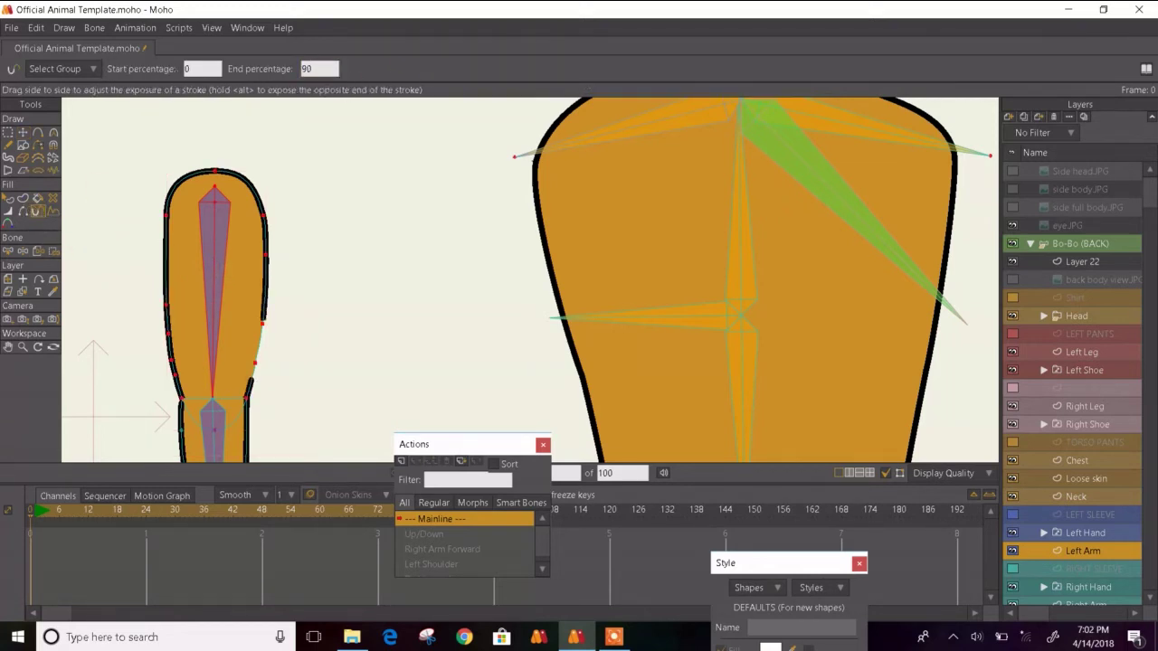
click(22, 132)
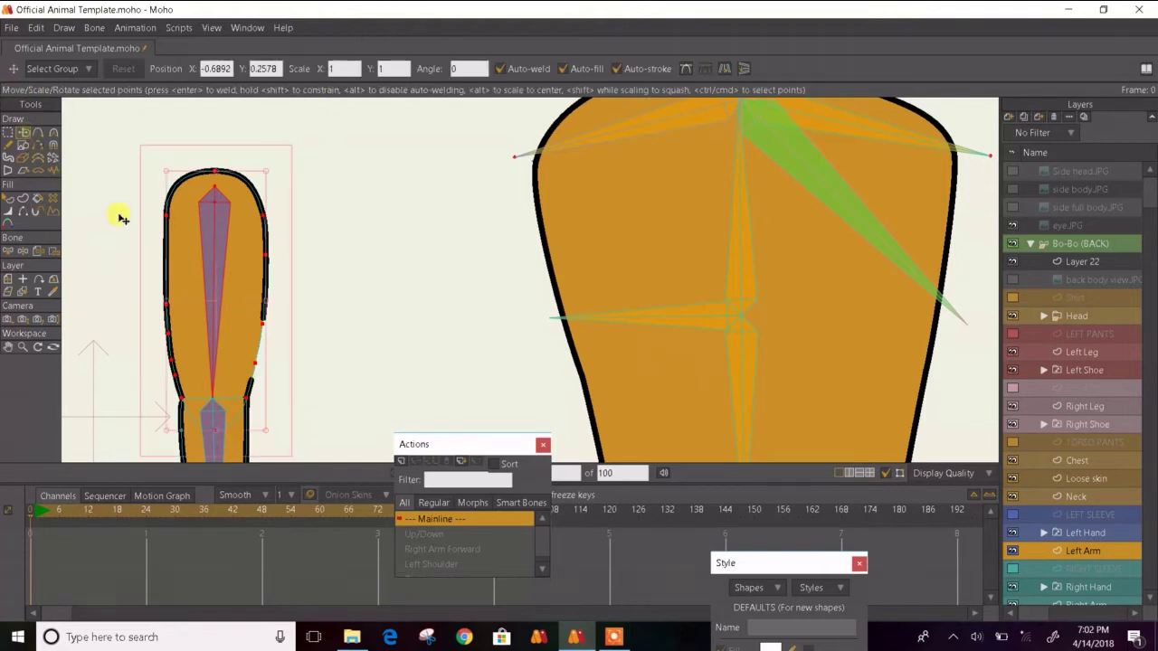
click(106, 237)
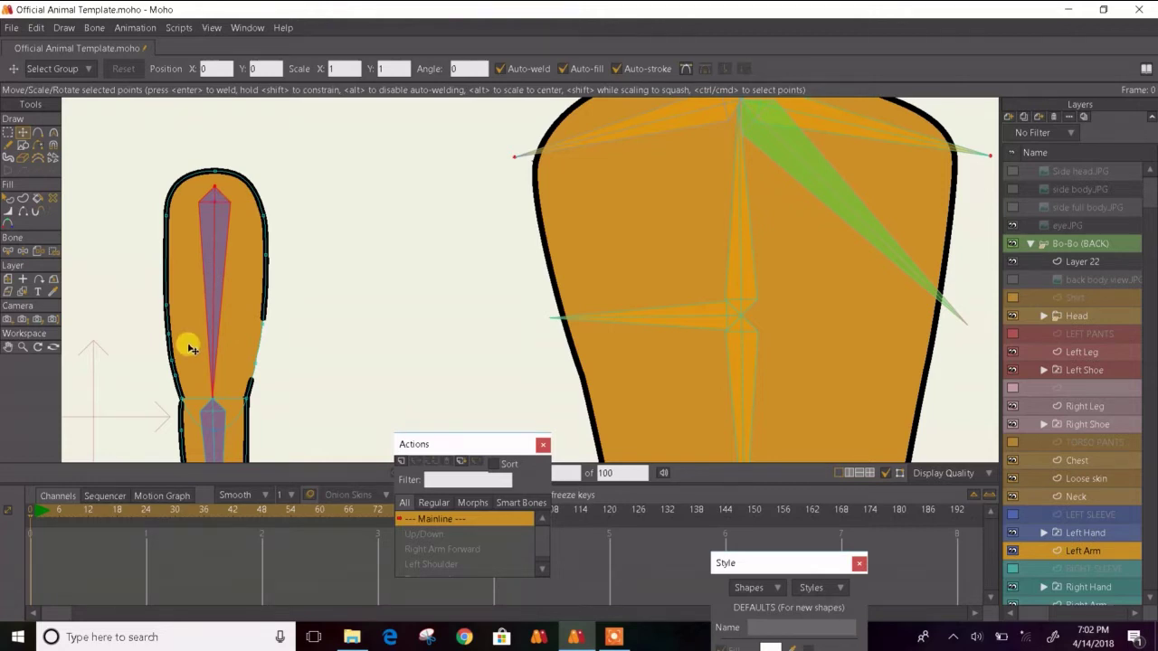
- Check the left arm's outline against the body at frame 1, and return to frame 0
drag(192, 349, 307, 326)
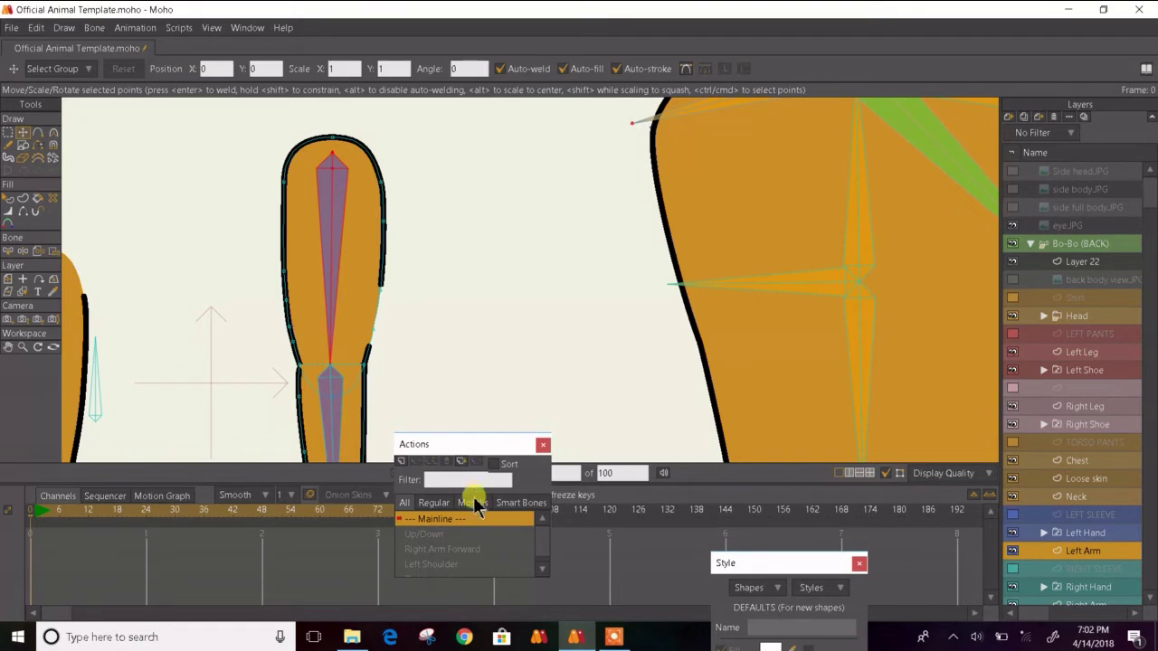
key(Right)
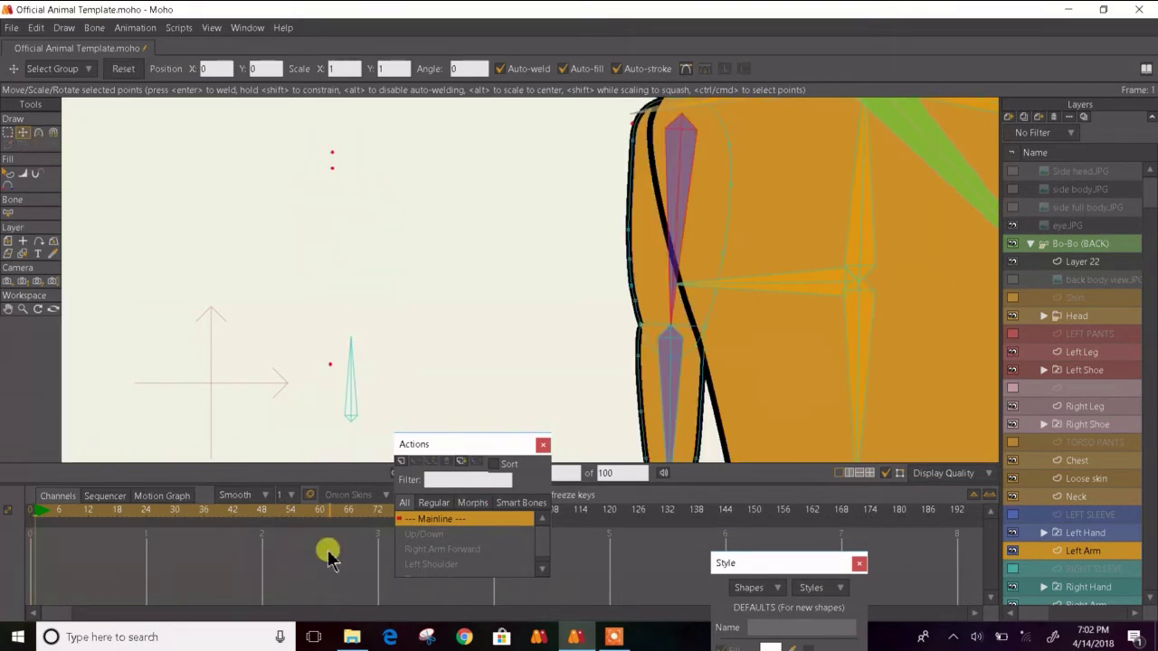
key(Left)
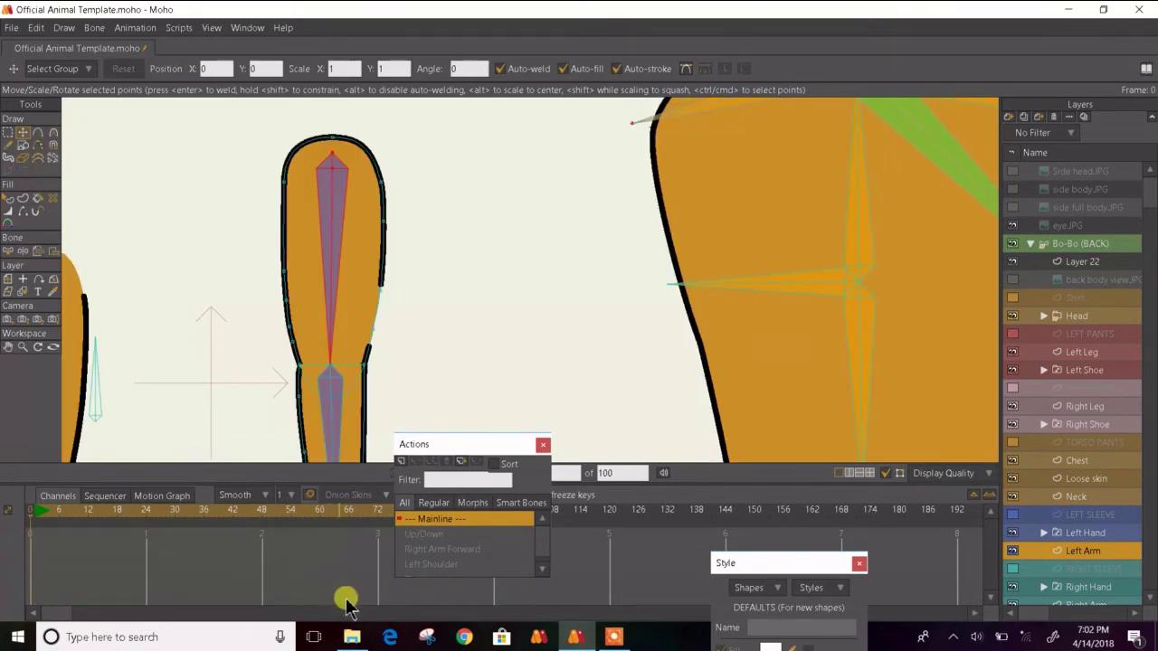
- Switch to Snipping Tool and capture a rectangular snip of the left upper arm with its bone
click(427, 637)
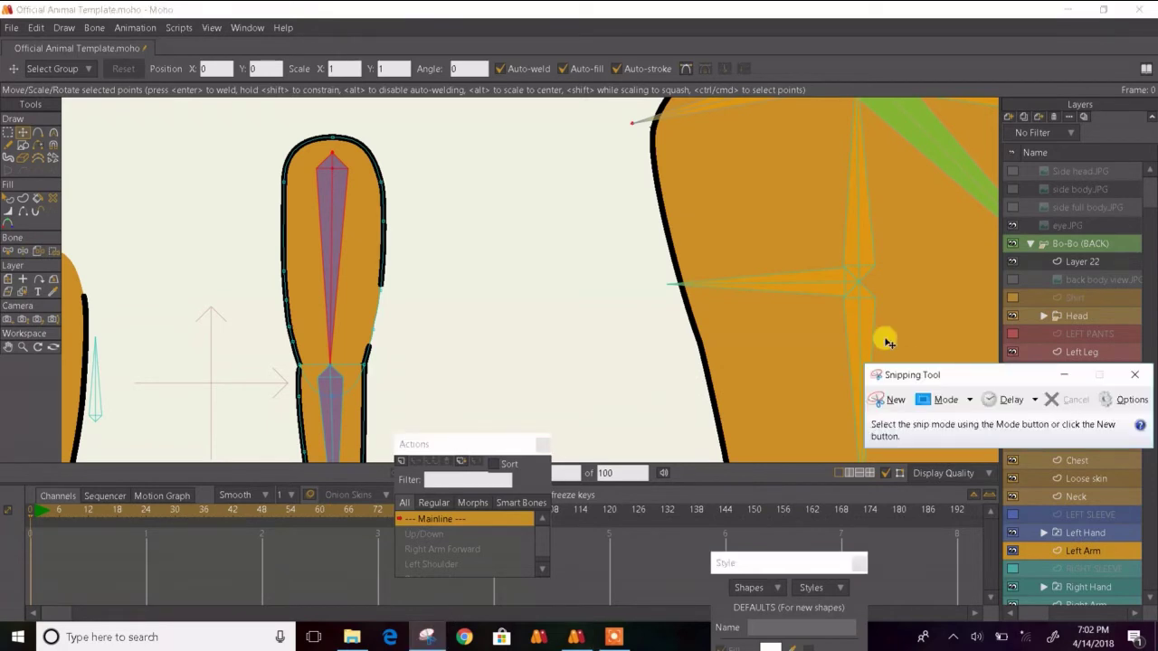
click(892, 400)
drag(260, 121, 410, 403)
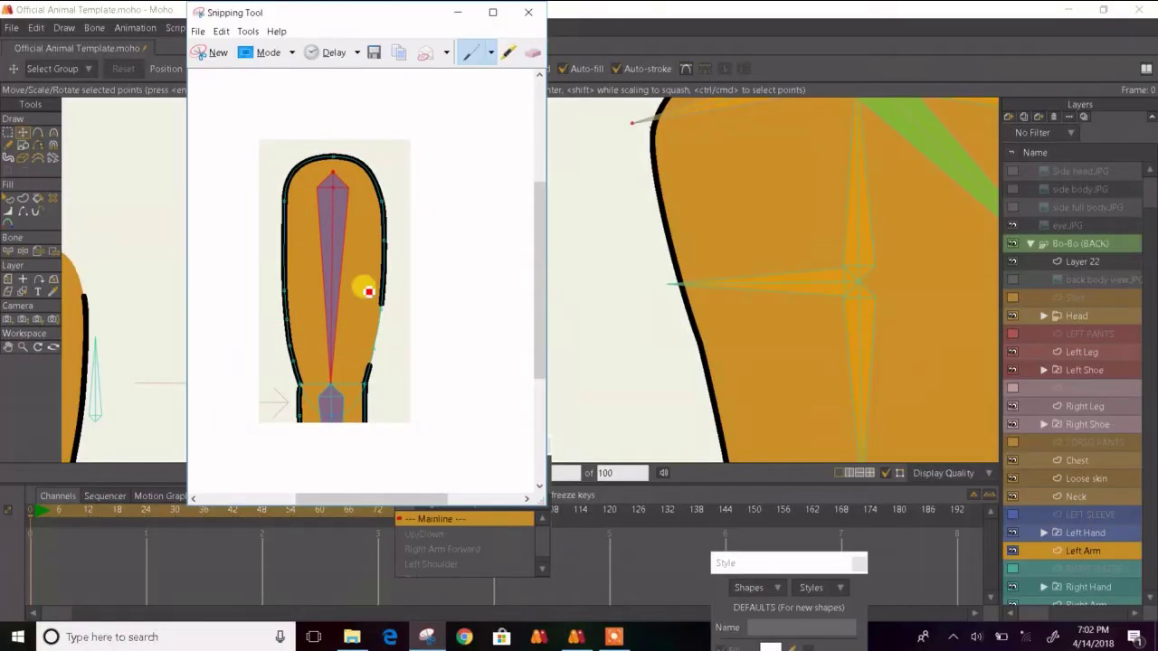
- Save the snip to the Desktop as a JPEG named "Left arm", and close Snipping Tool
click(197, 34)
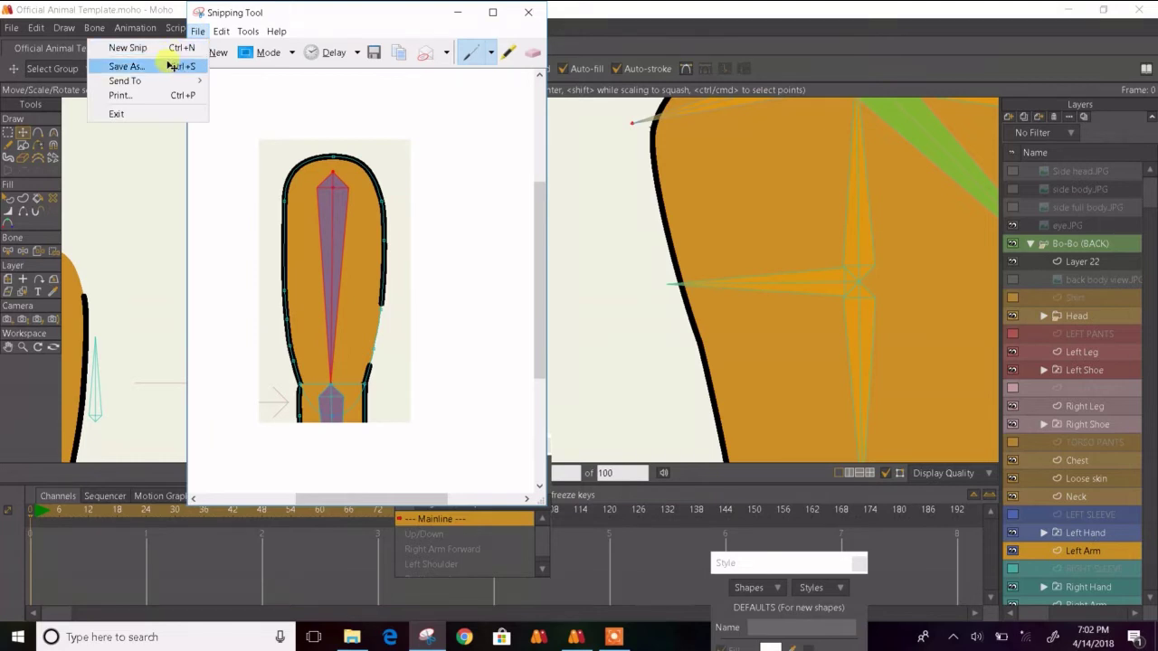
click(171, 66)
text(L)
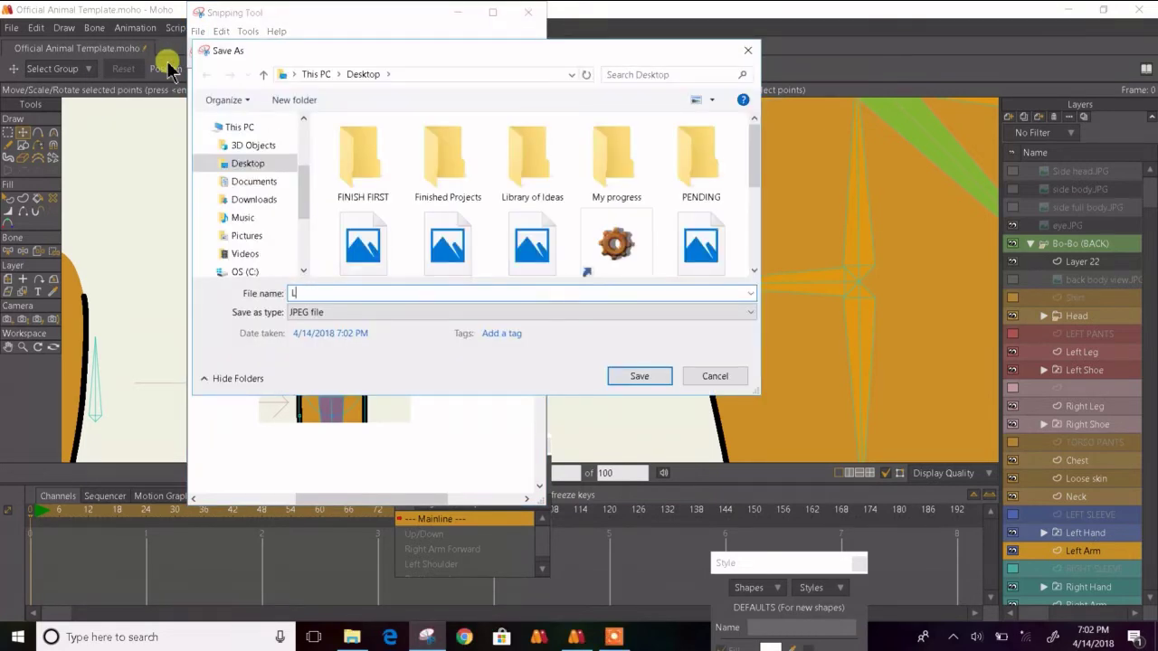
text(ef)
text( arm)
key(Return)
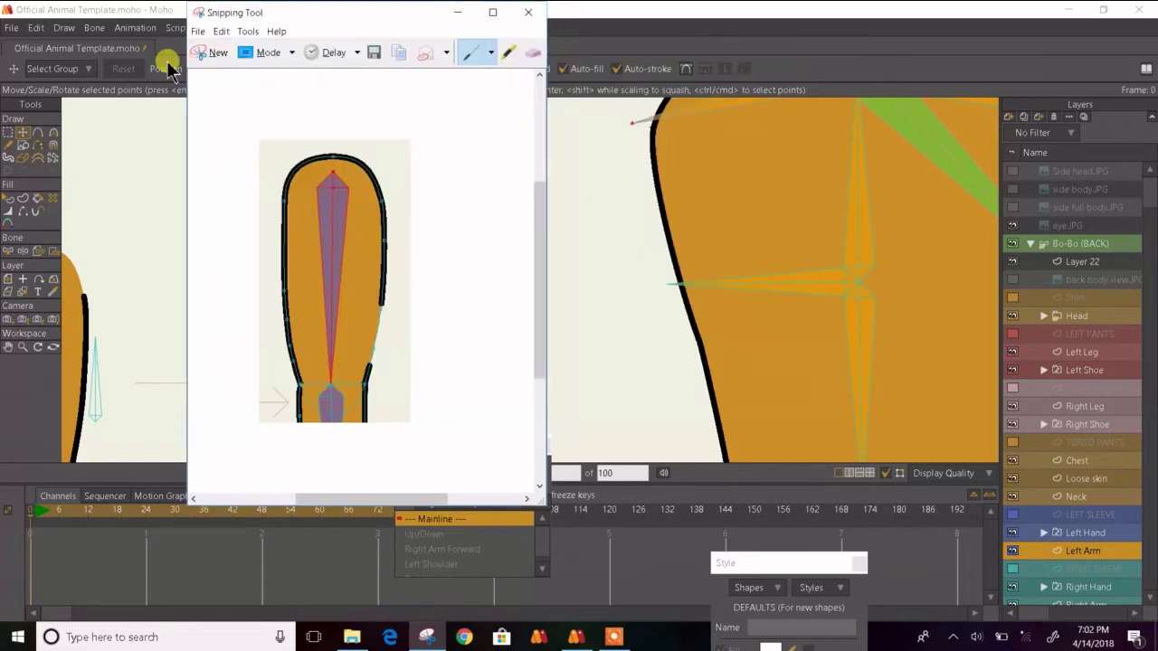
click(528, 12)
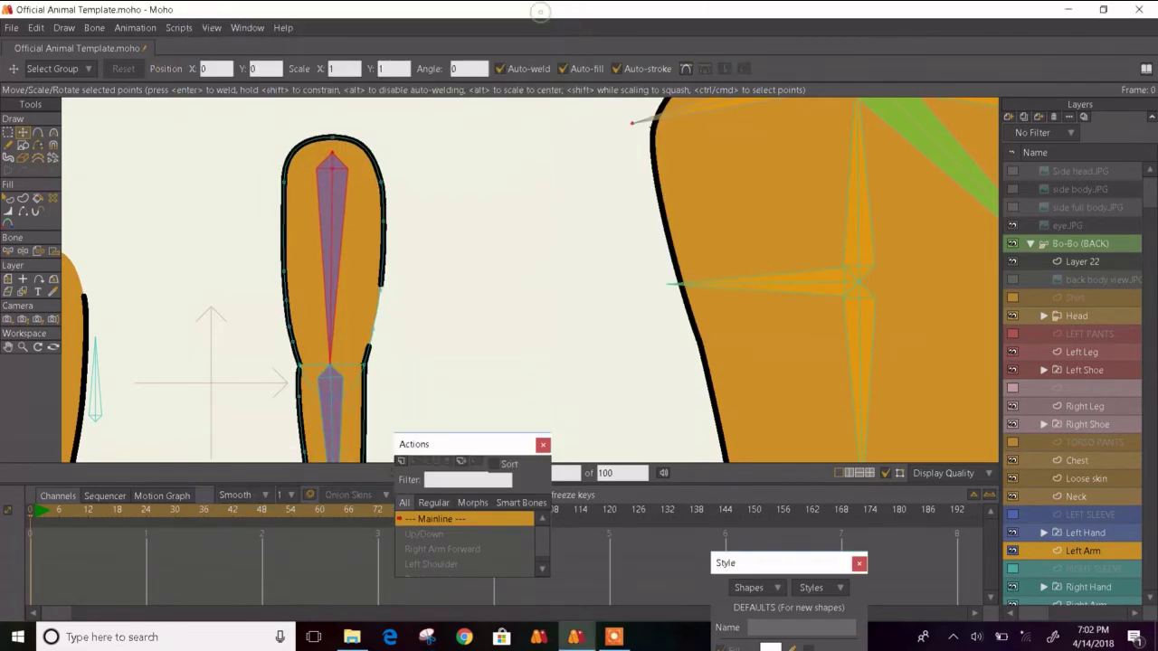
- Import the Left arm image from the desktop into the Moho project as a reference layer
click(1064, 11)
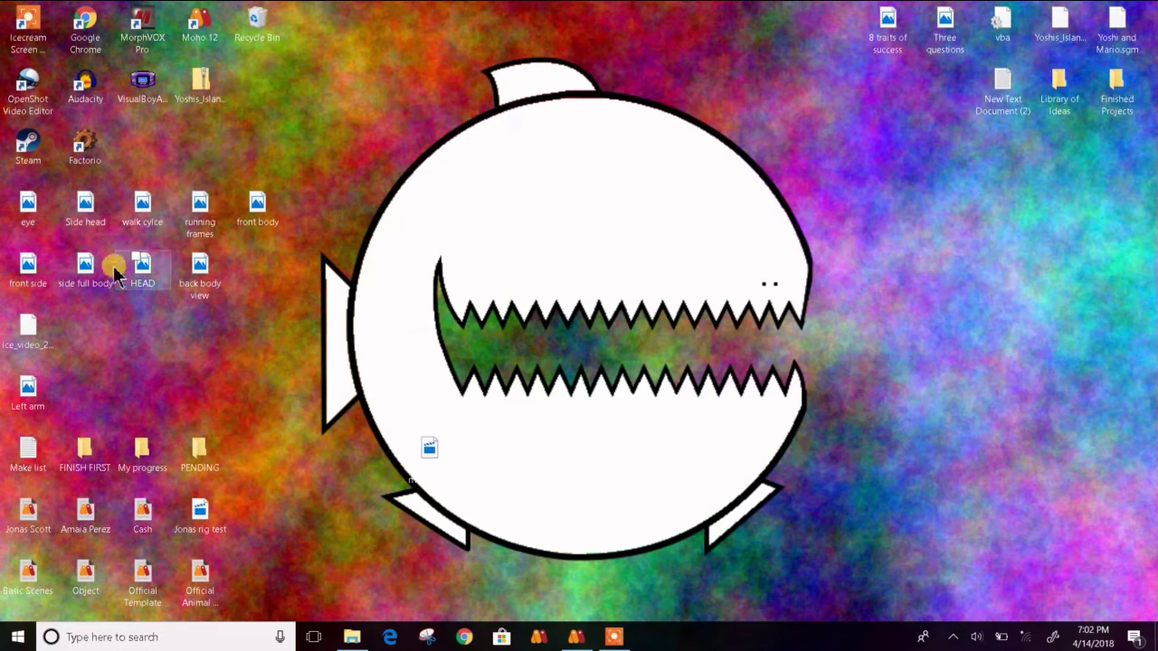
drag(42, 402, 455, 425)
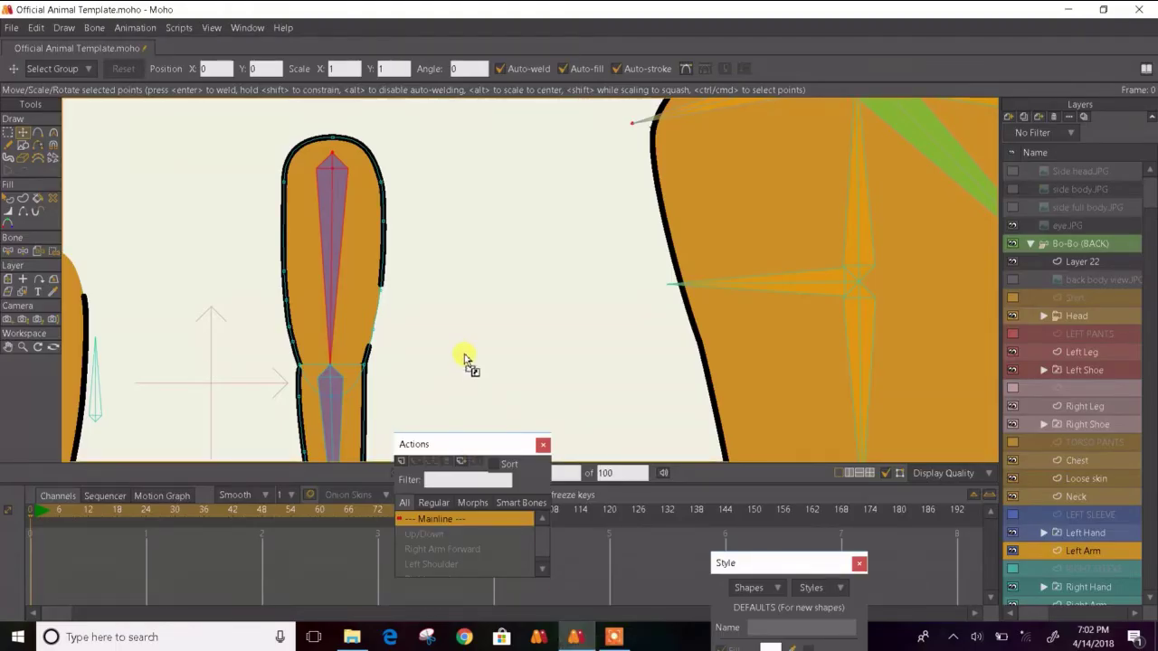
drag(465, 355, 462, 350)
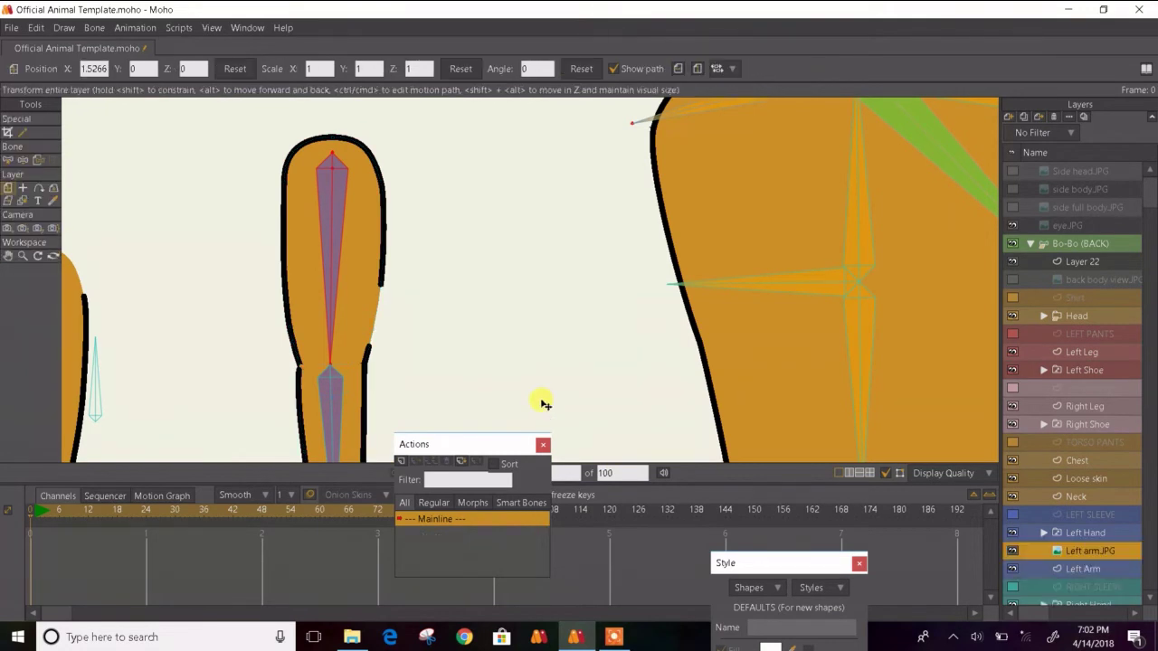
- Move the Left arm.JPG reference onto the back rig's left arm and scale it down to about 0.2492
scroll(346, 299, down, 8)
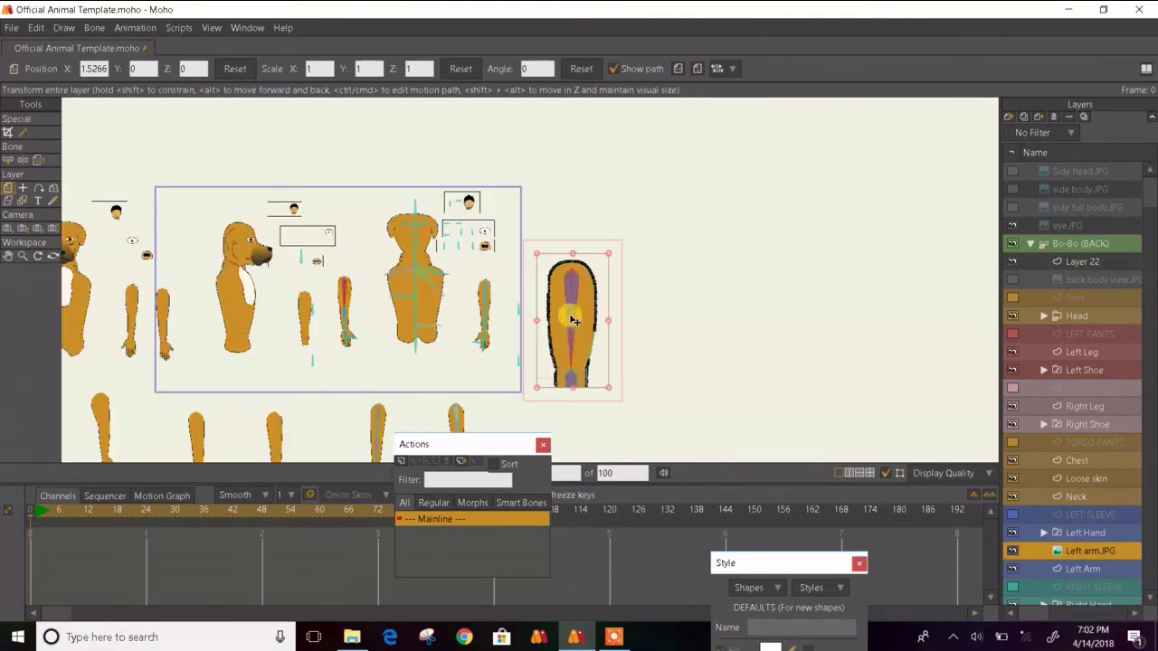
drag(575, 319, 341, 297)
scroll(342, 298, up, 8)
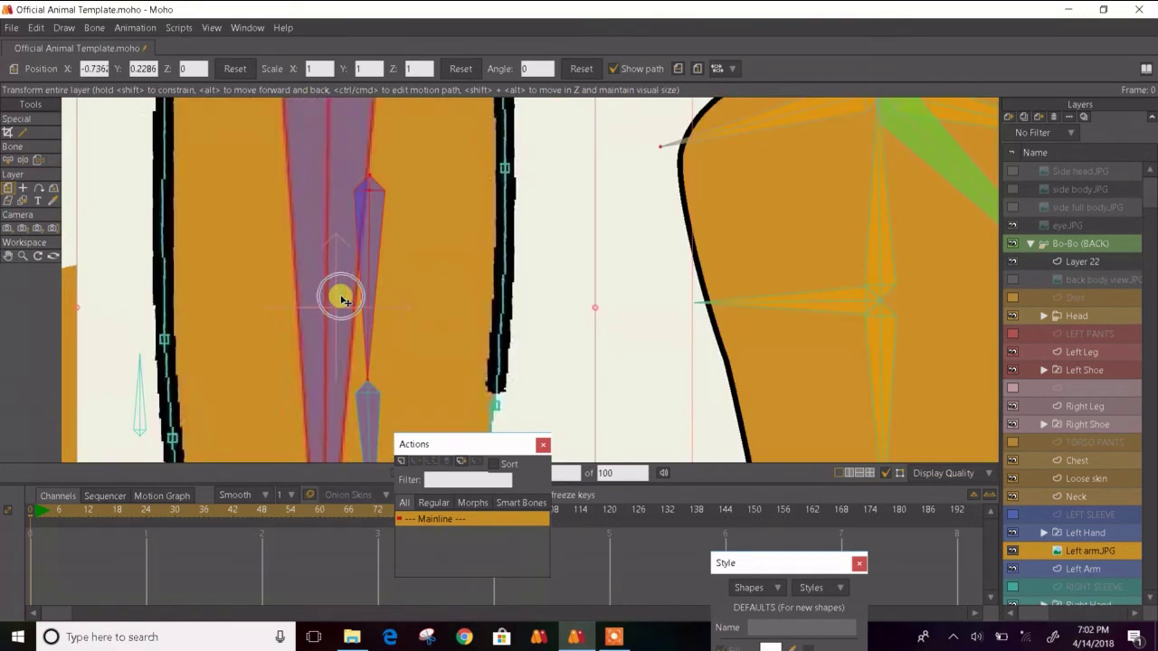
click(24, 133)
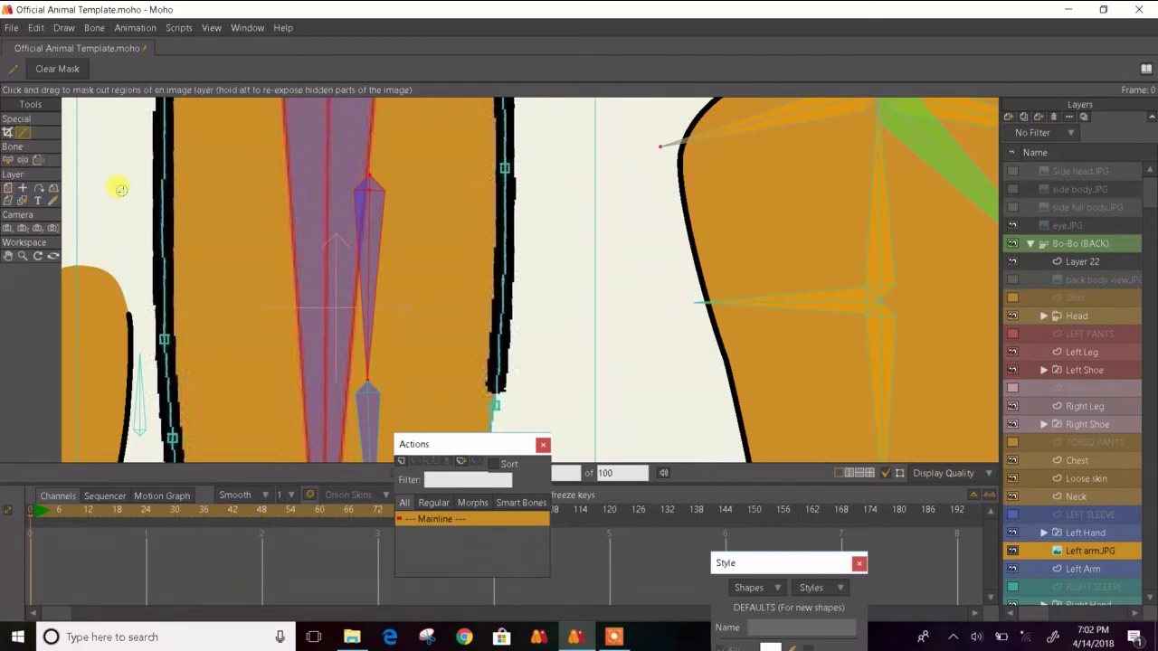
click(8, 187)
scroll(298, 207, down, 5)
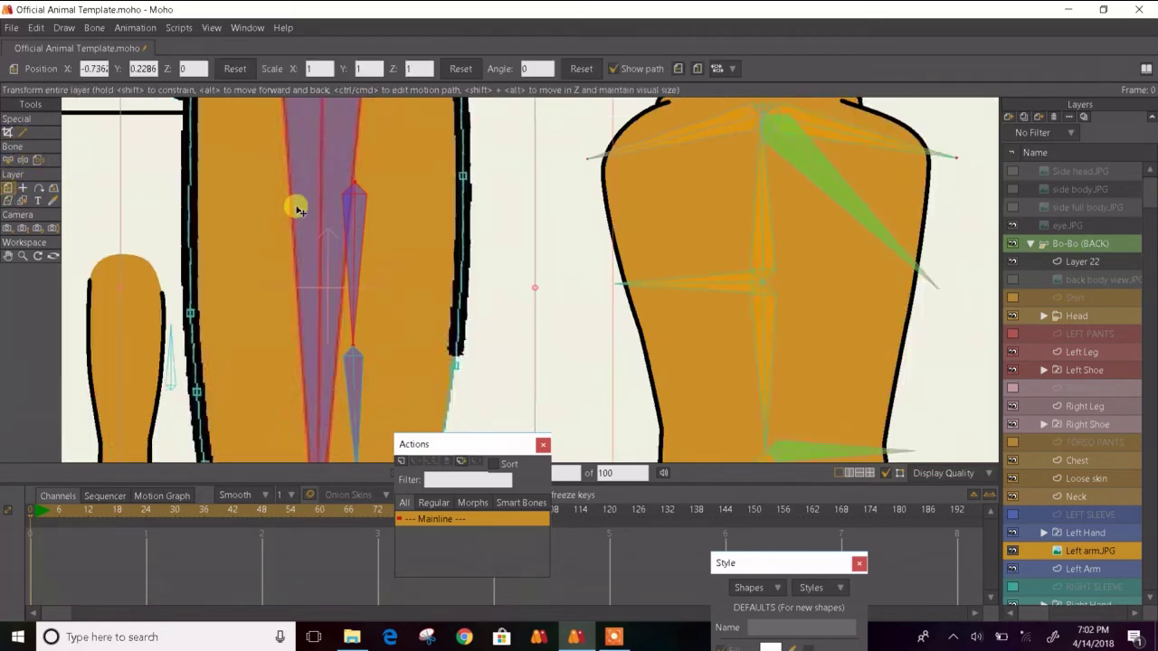
drag(392, 400, 315, 307)
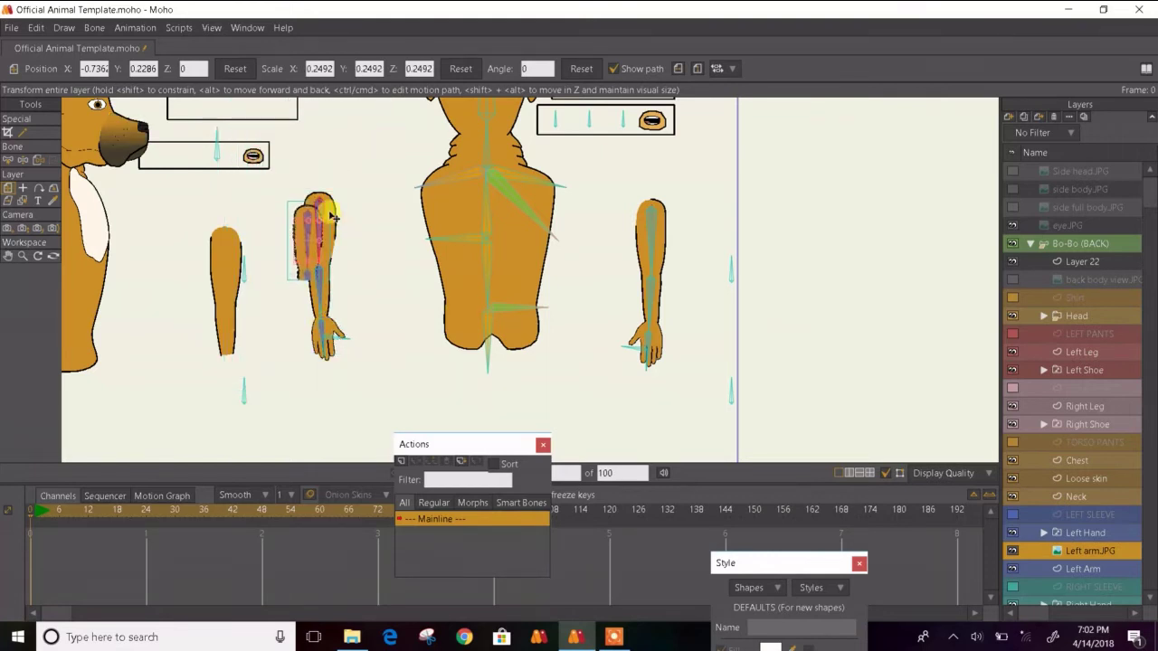
- Align the reference image with the left upper arm, setting its scale to about 0.2789 and position to about -0.688, 0.2655
scroll(330, 211, up, 3)
drag(311, 244, 305, 227)
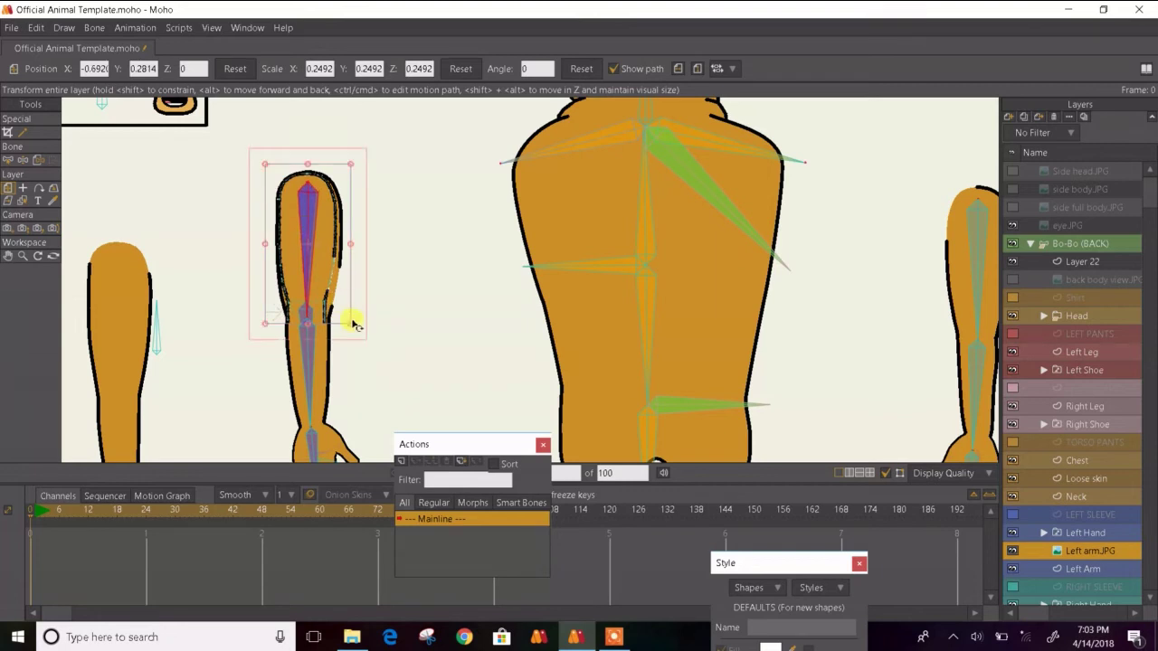
drag(353, 324, 360, 331)
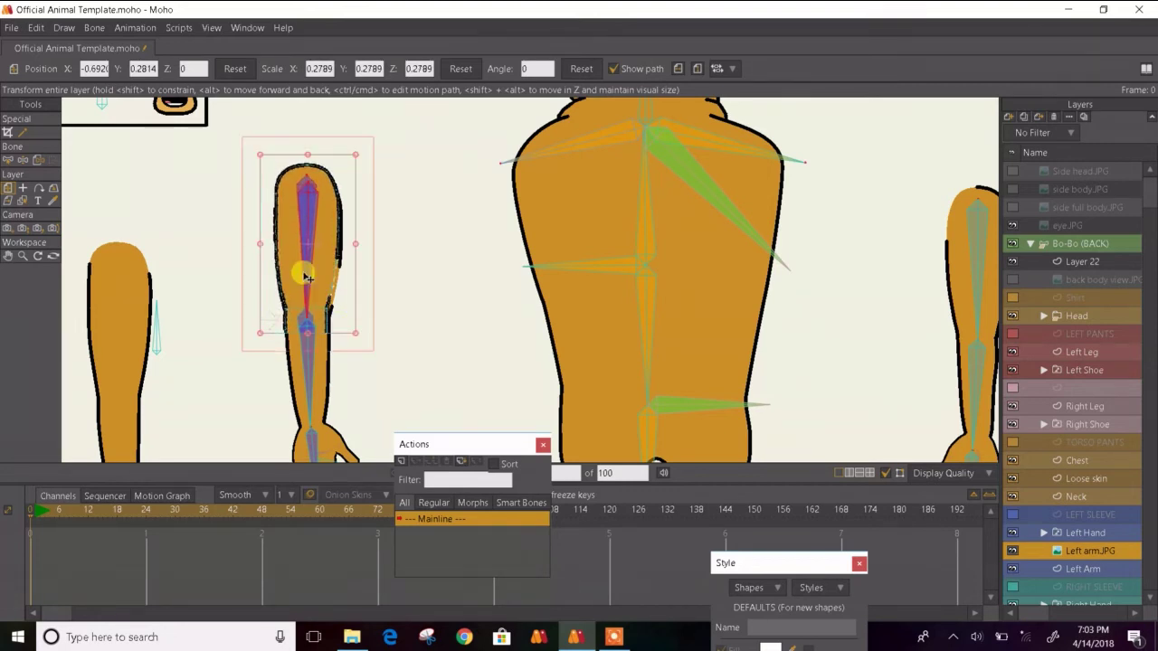
drag(299, 280, 300, 274)
scroll(301, 275, up, 3)
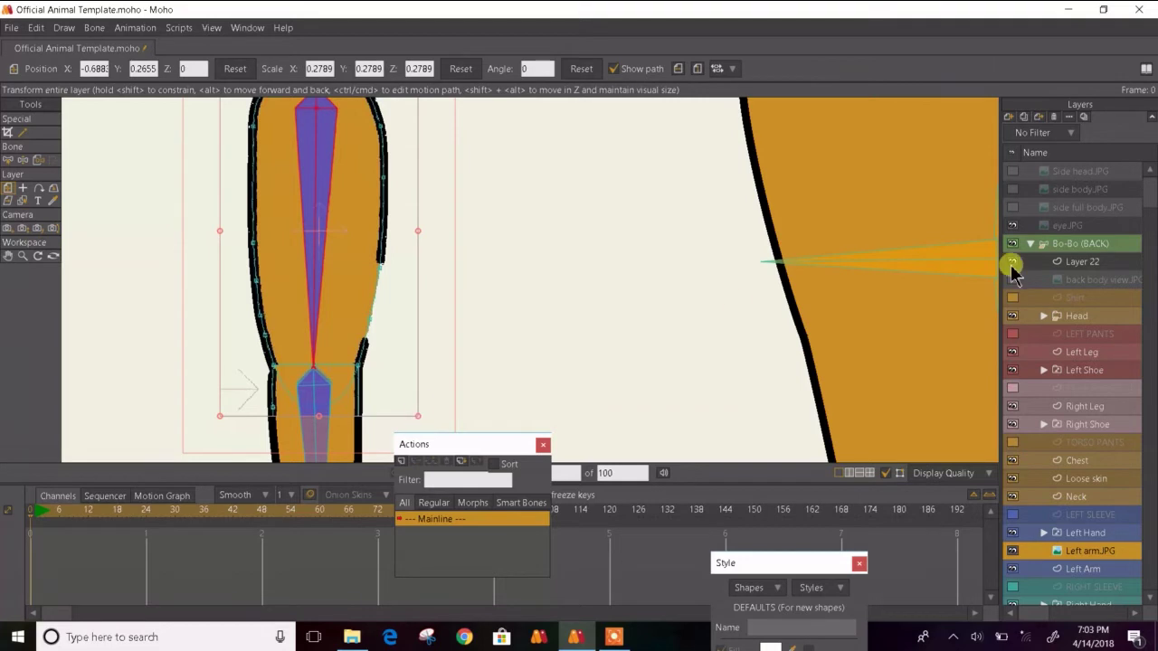
- Toggle the Left arm.JPG layer to compare it with the drawn arm, and leave it hidden
click(1013, 552)
click(1013, 552)
click(1014, 552)
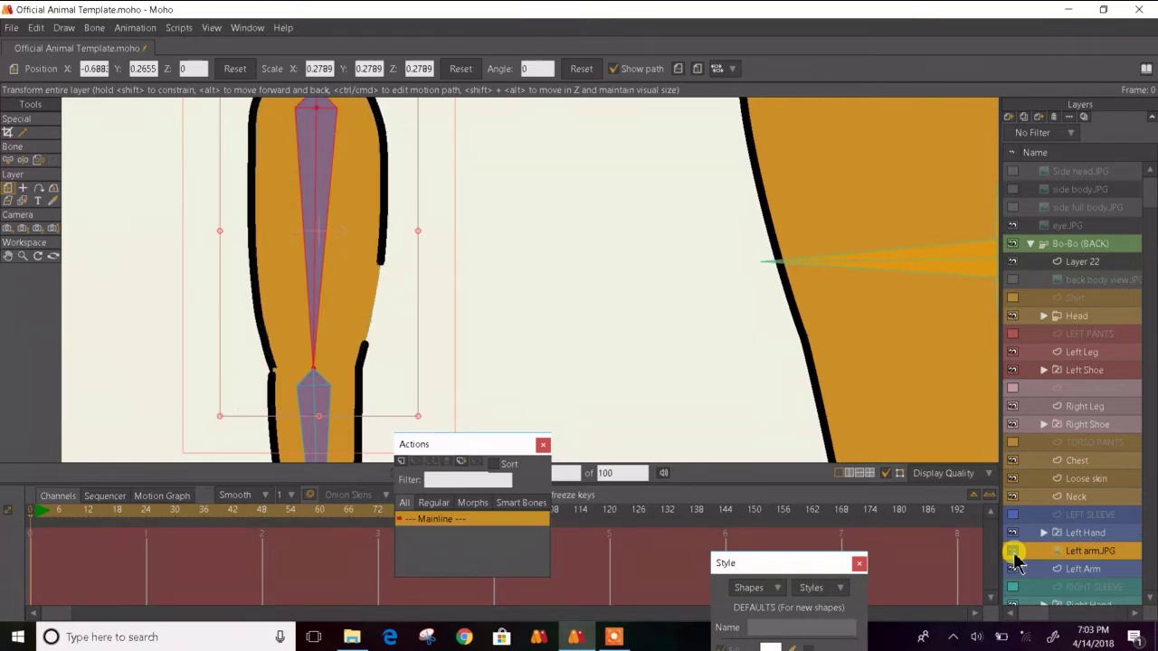
scroll(527, 287, down, 5)
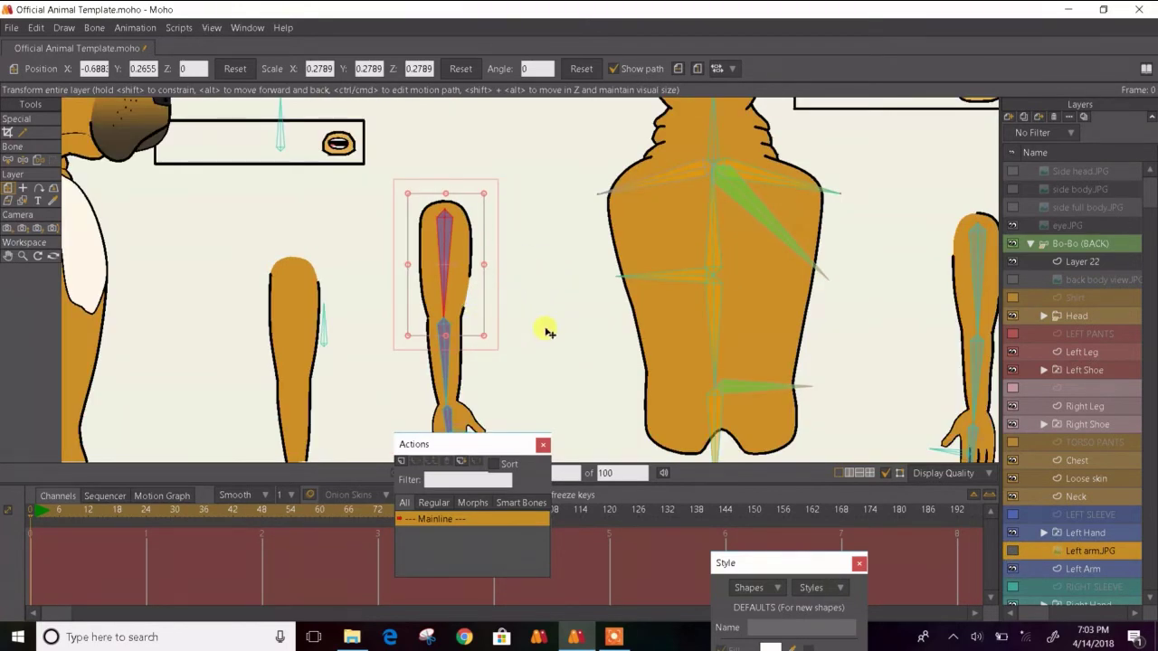
scroll(459, 240, up, 6)
scroll(661, 317, down, 3)
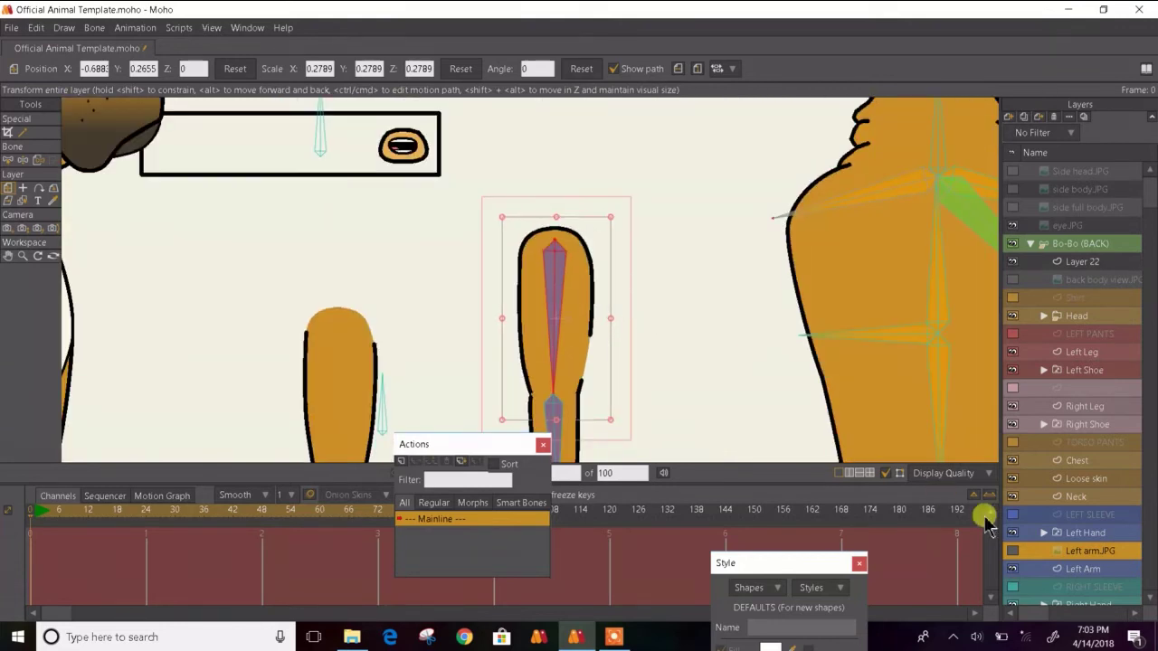
- Select the upper arm's points on the Left Arm layer and rotate the shape to a nearly horizontal position
click(1070, 567)
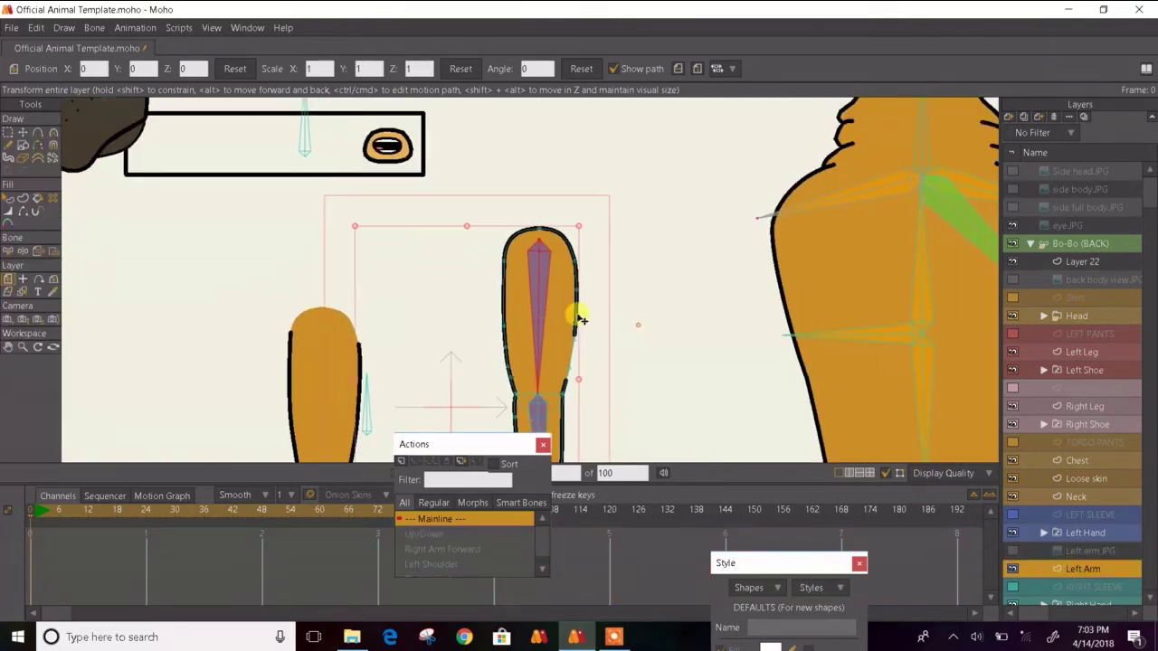
drag(577, 316, 459, 268)
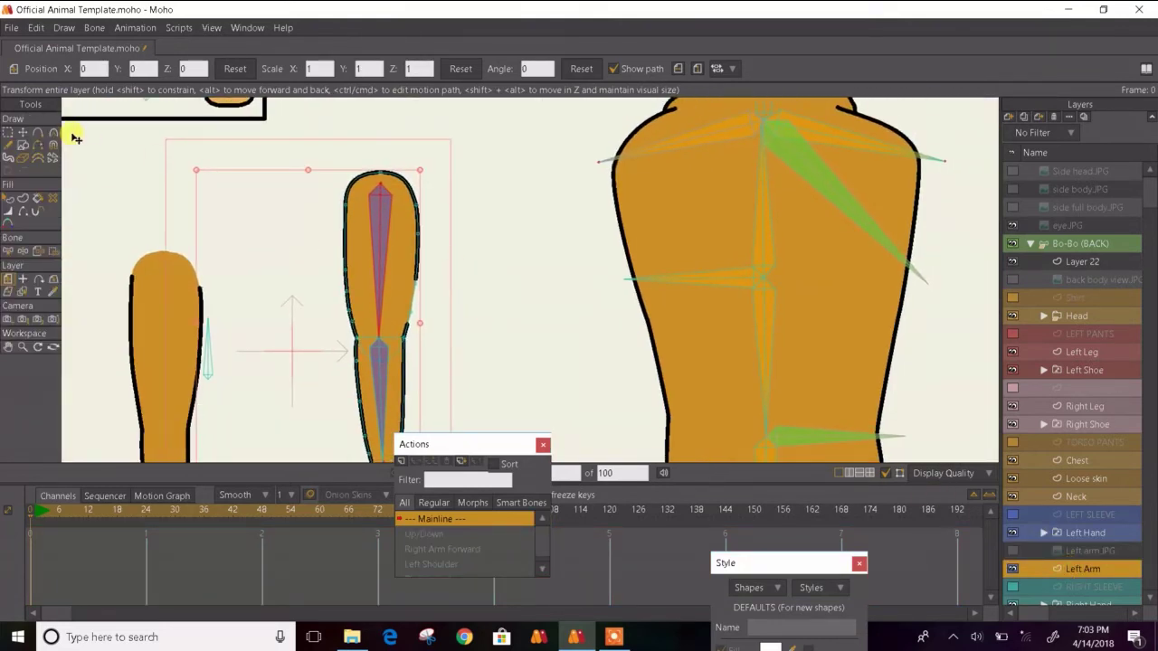
click(22, 134)
click(384, 207)
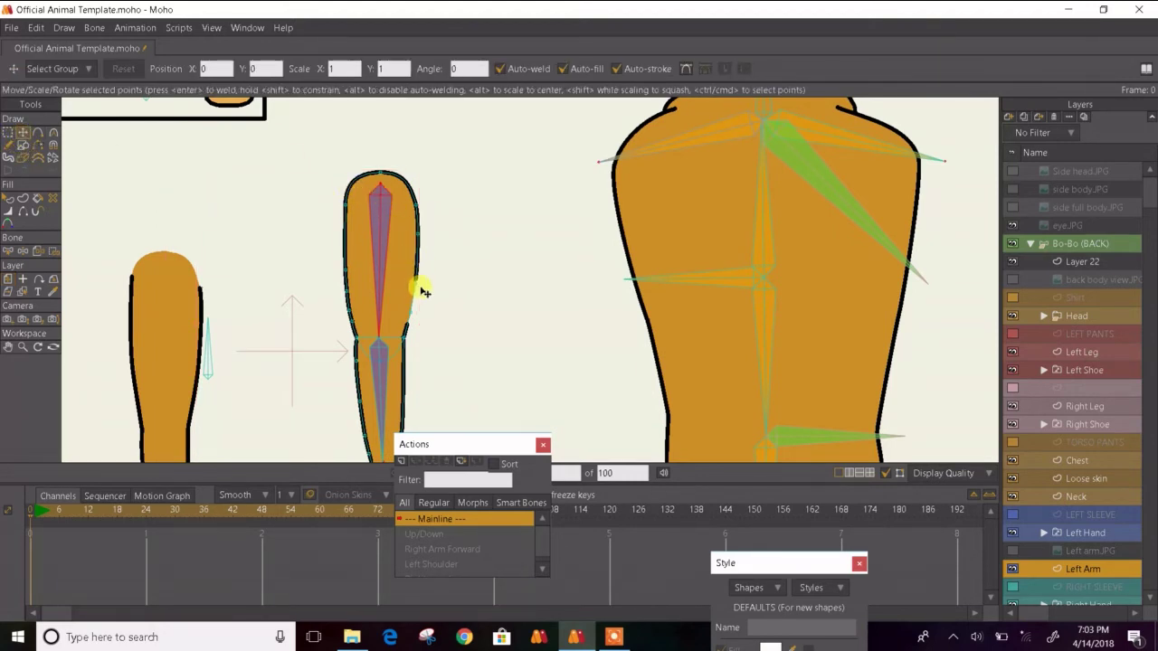
drag(419, 284, 406, 194)
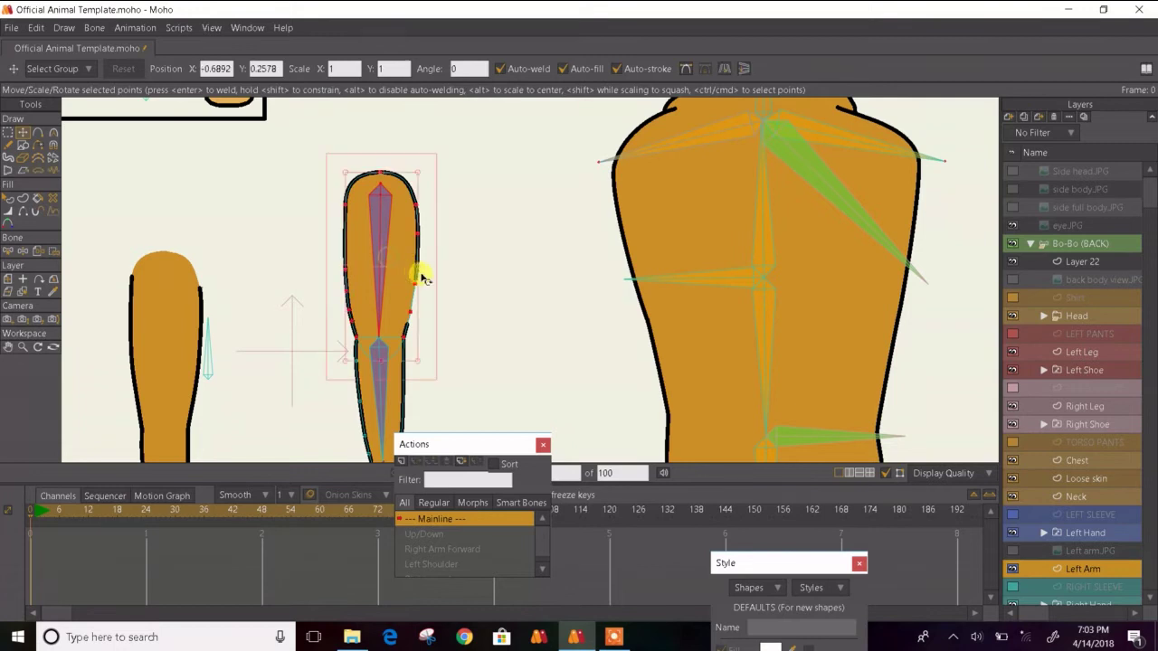
drag(422, 277, 380, 164)
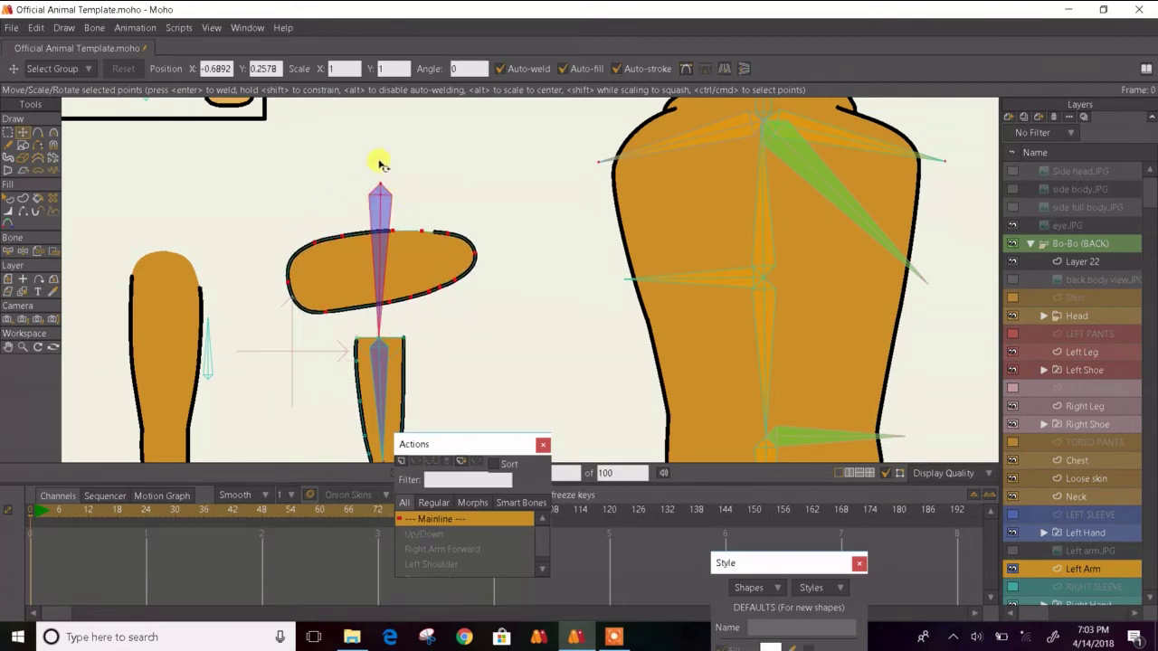
- Deselect the points and briefly show the Left arm.JPG reference to compare it with the rotated upper arm
click(318, 172)
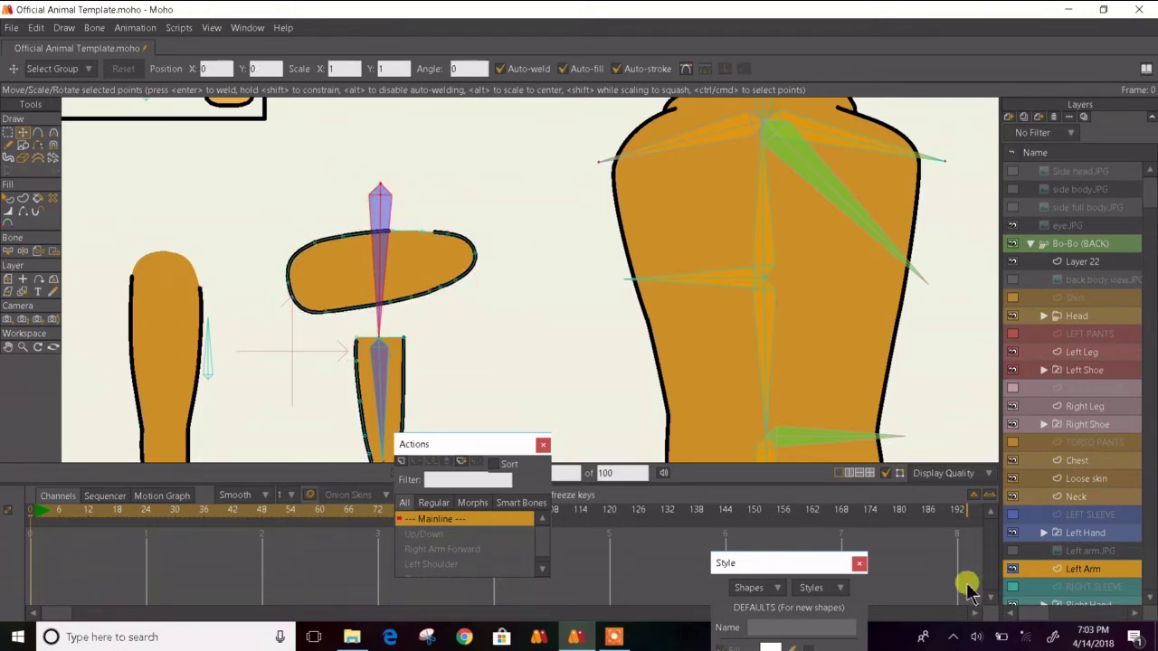
click(1013, 551)
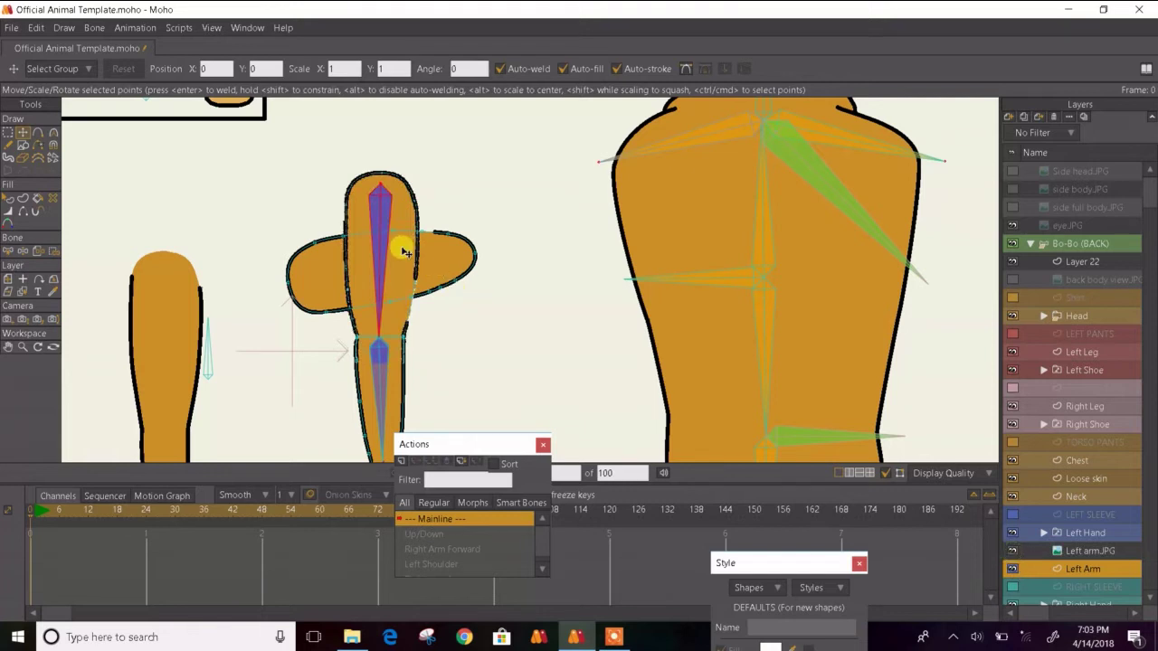
click(1012, 551)
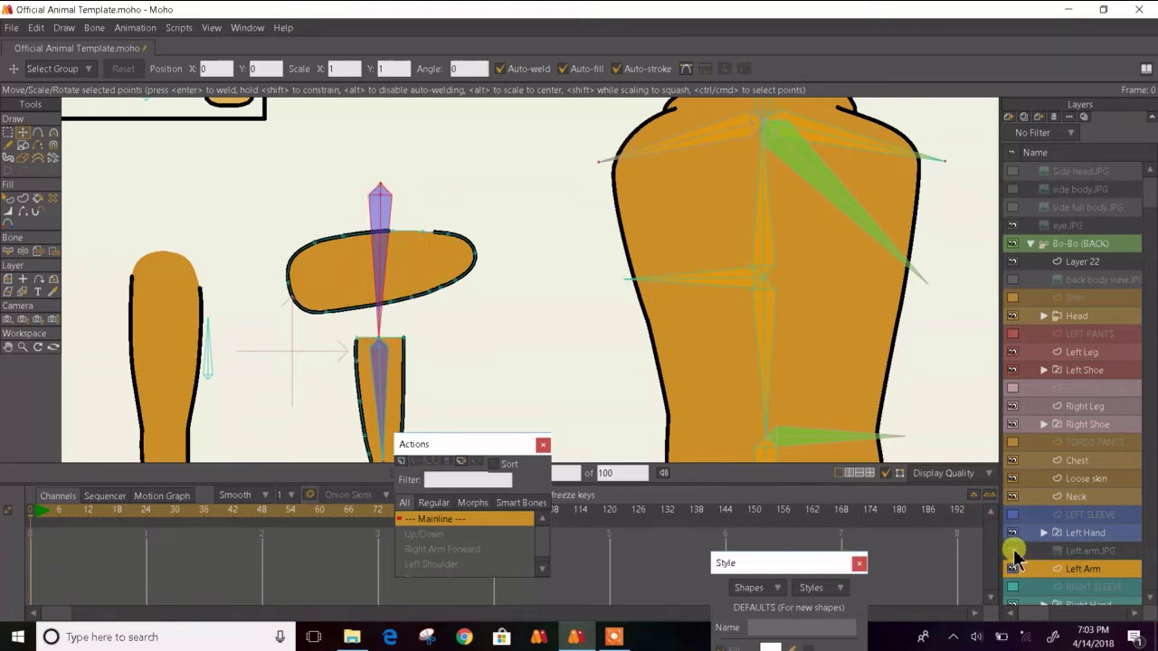
- Show the Left arm.JPG reference and move the rotated upper arm's upper points roughly onto its rounded top
click(1012, 551)
click(395, 235)
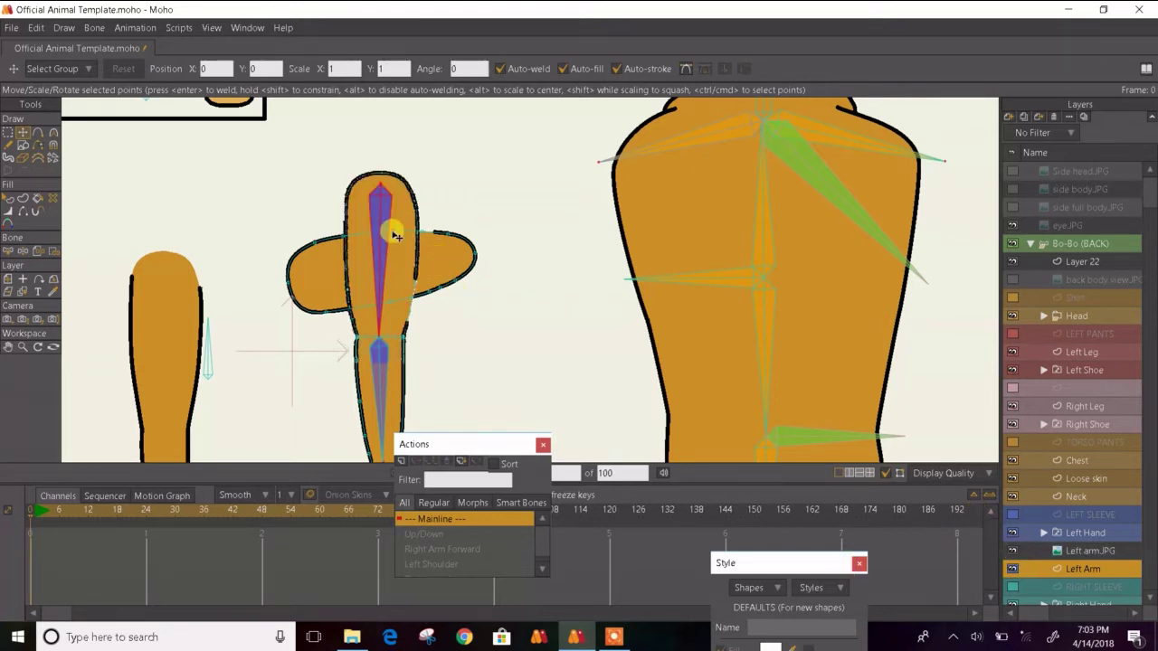
drag(393, 233, 349, 202)
click(423, 243)
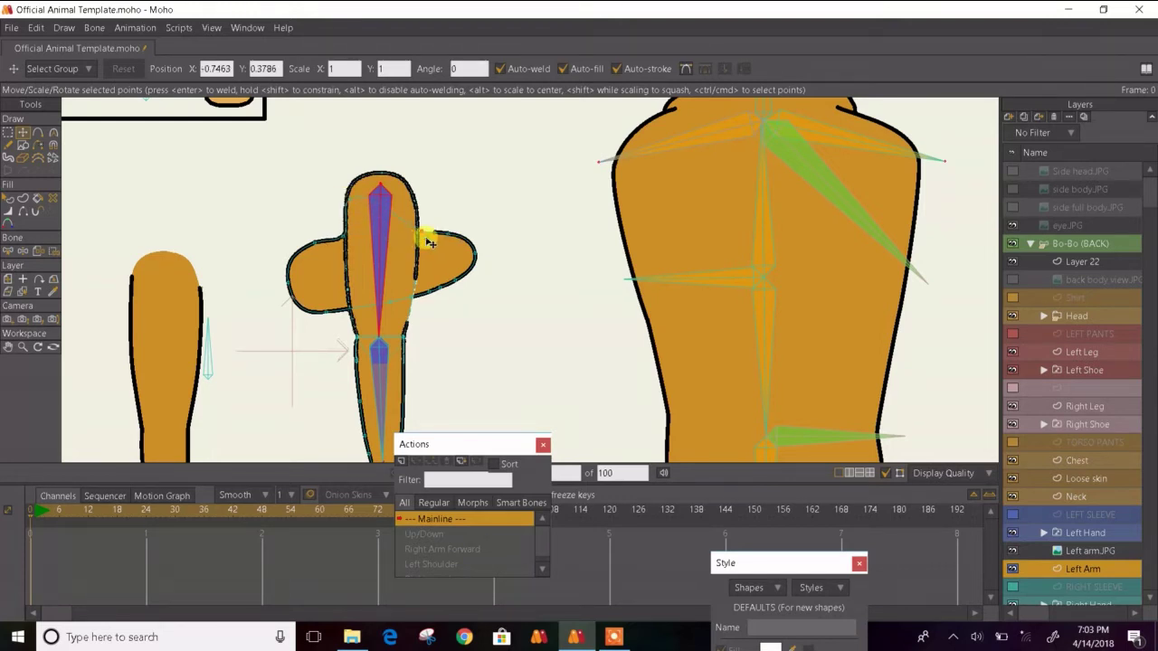
click(383, 182)
click(414, 214)
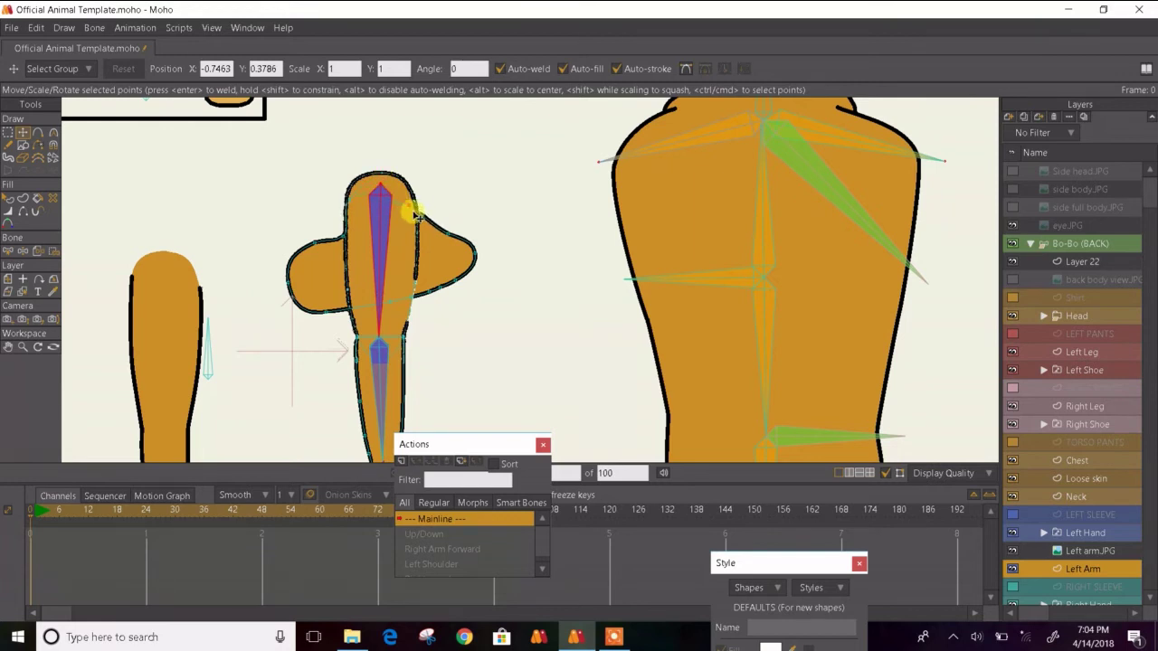
click(354, 204)
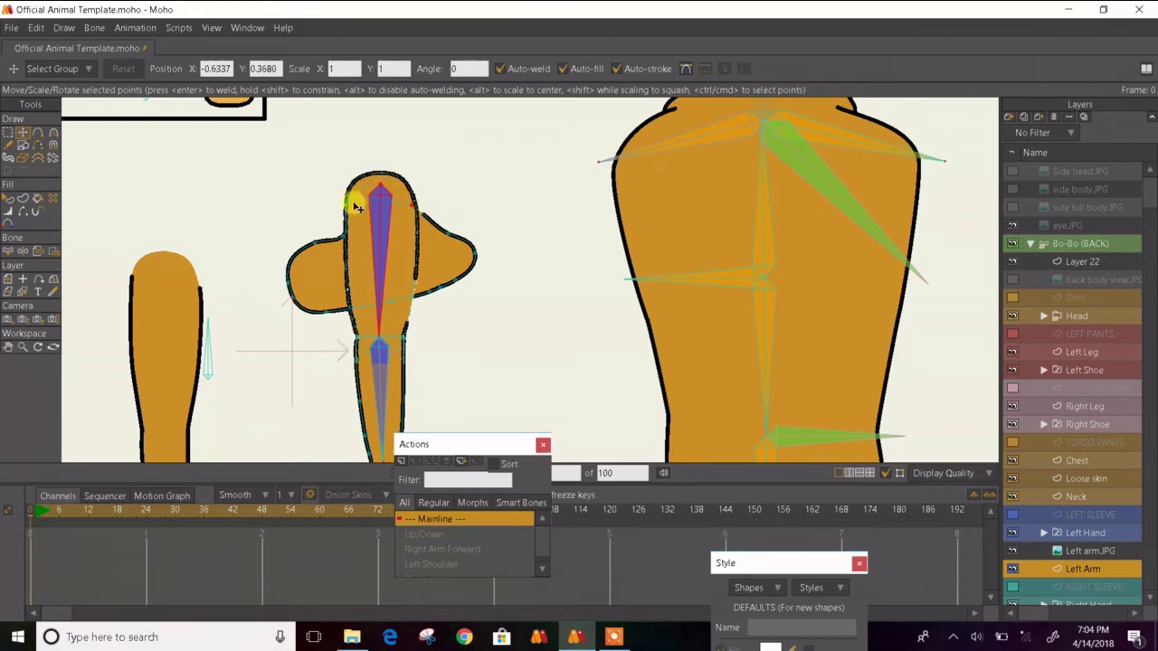
click(383, 185)
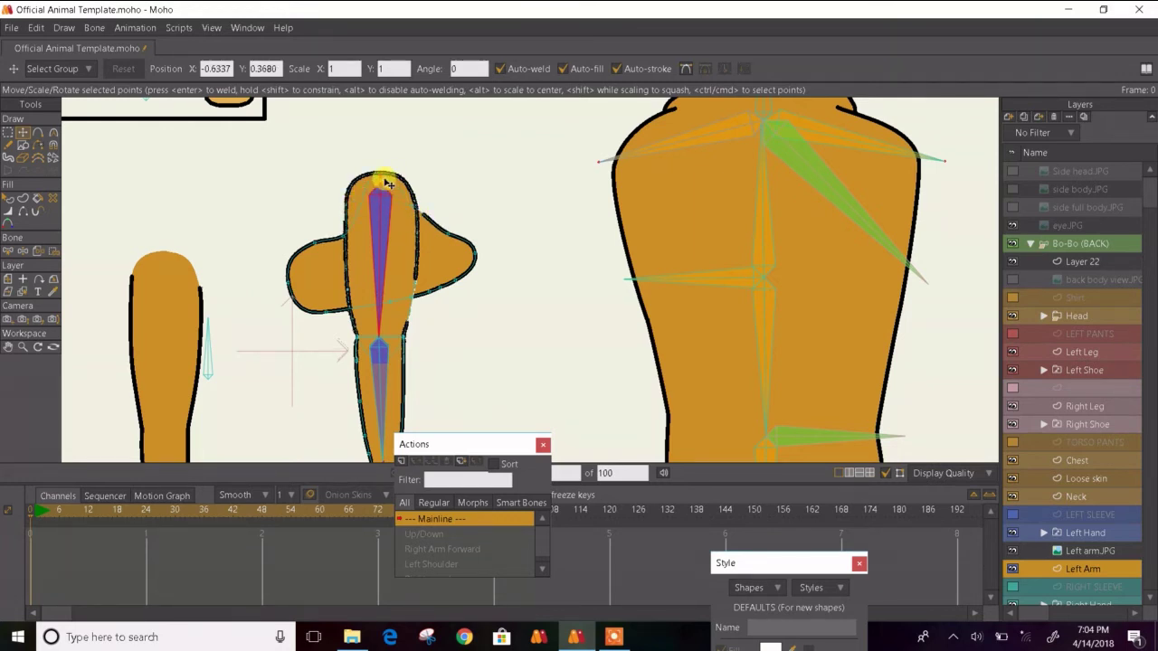
drag(350, 233, 364, 188)
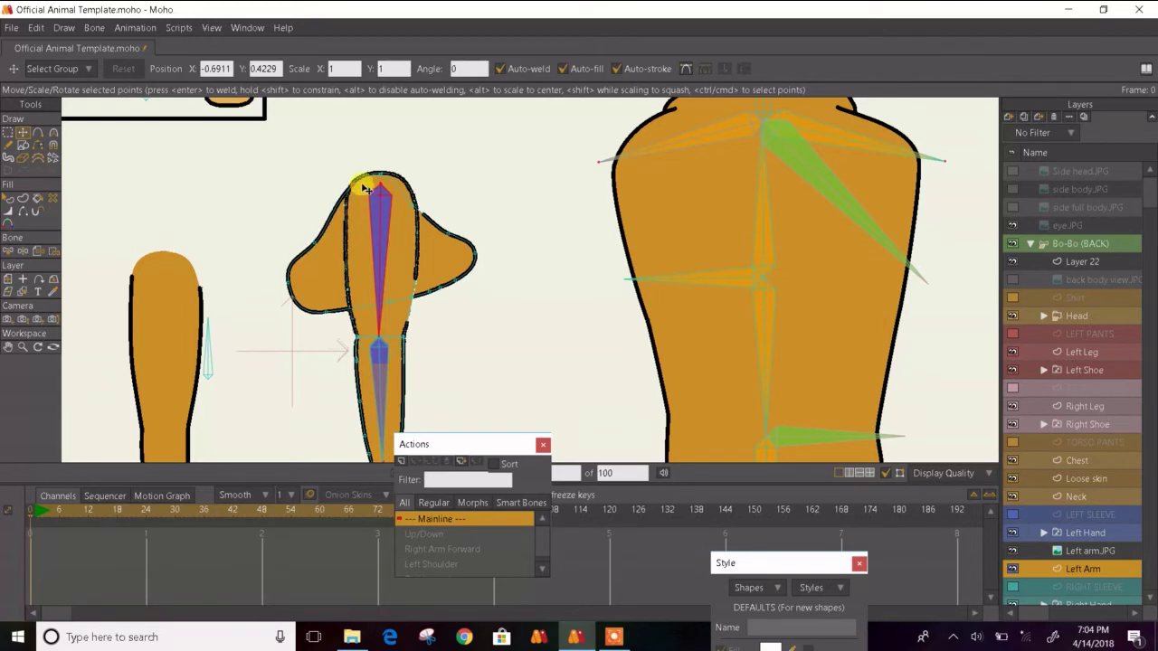
- Align the top centre point at about -0.6906, 0.4256 and the two shoulder points beside it with the reference outline
scroll(362, 188, up, 3)
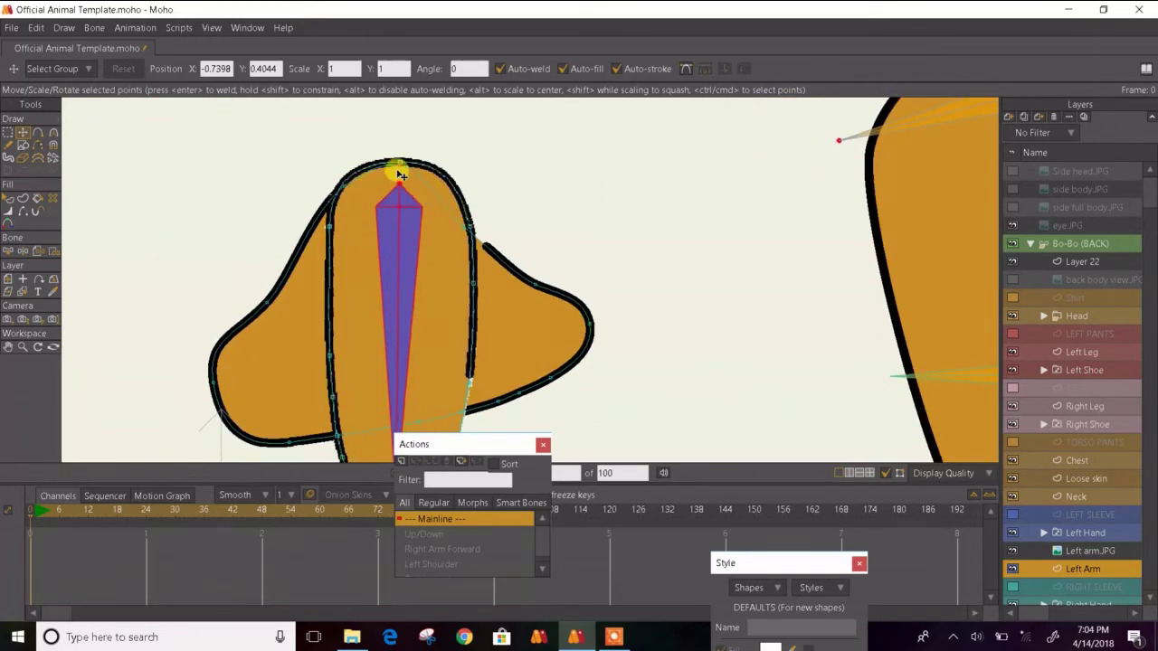
click(338, 187)
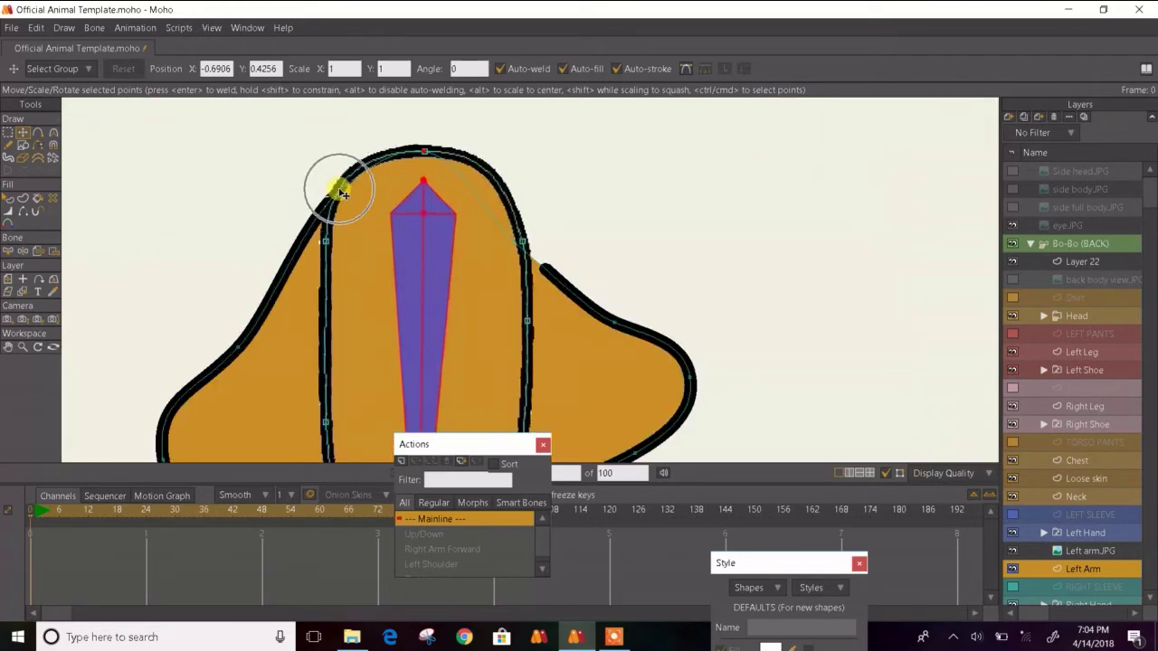
scroll(335, 186, up, 2)
drag(351, 202, 325, 258)
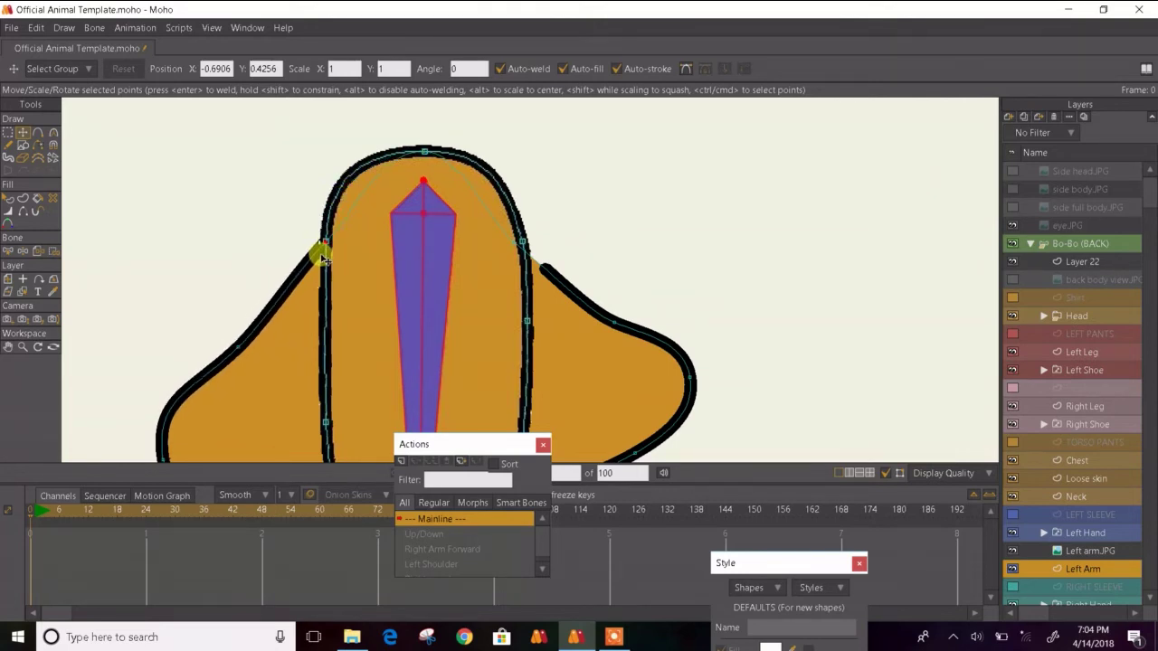
click(524, 244)
drag(522, 246, 533, 251)
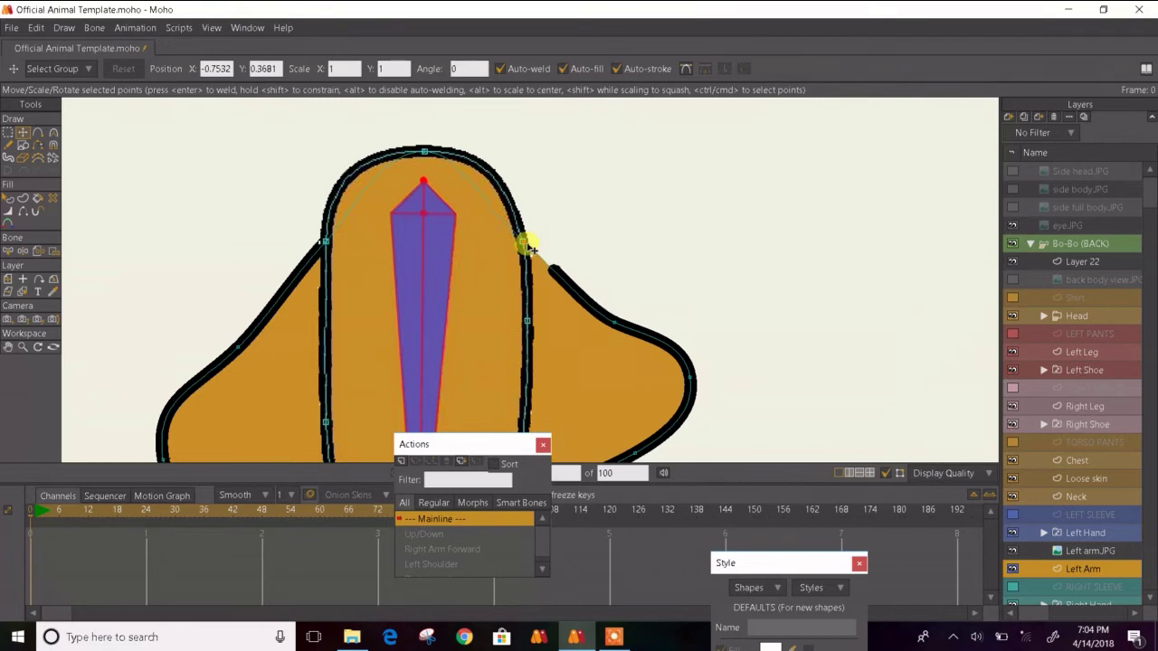
click(525, 245)
scroll(464, 230, down, 1)
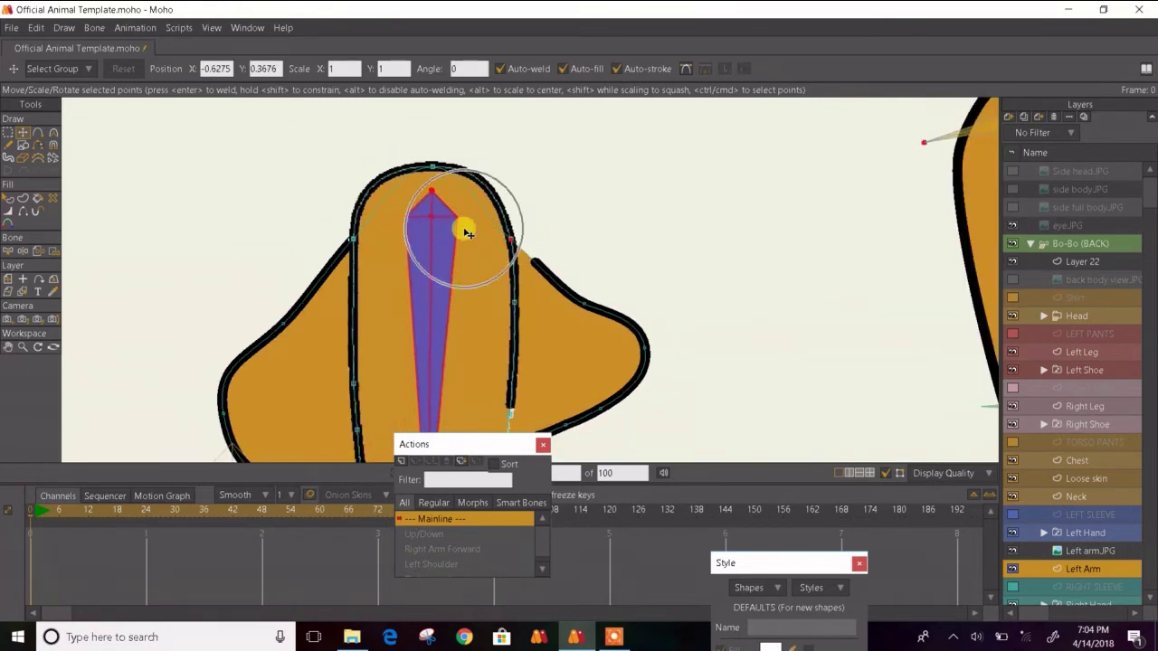
- Move the upper arm's left-edge points onto the reference outline, one after another from below the shoulder to just above the elbow
drag(454, 212, 411, 104)
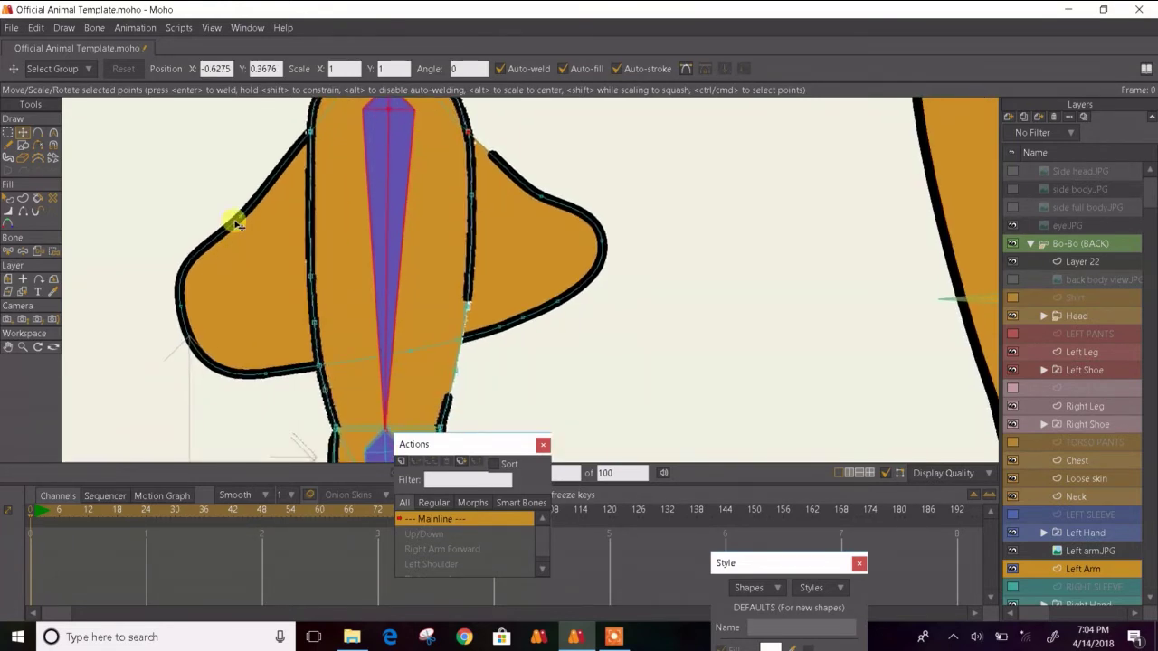
drag(233, 219, 306, 285)
drag(181, 310, 314, 334)
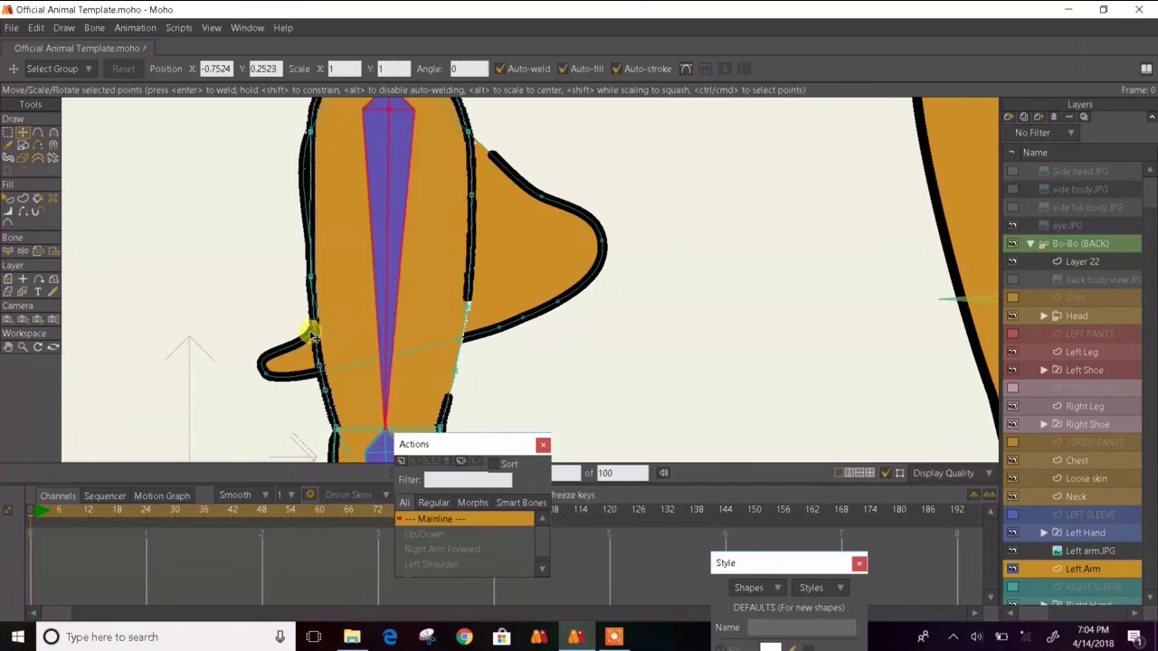
scroll(319, 339, up, 5)
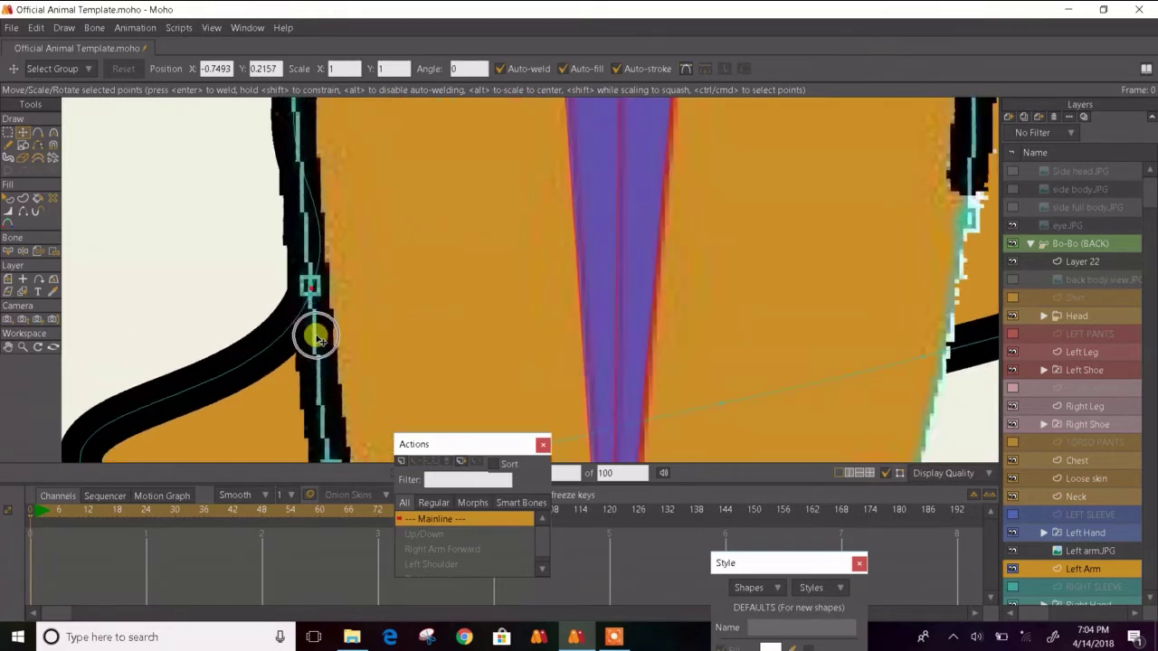
drag(309, 290, 308, 288)
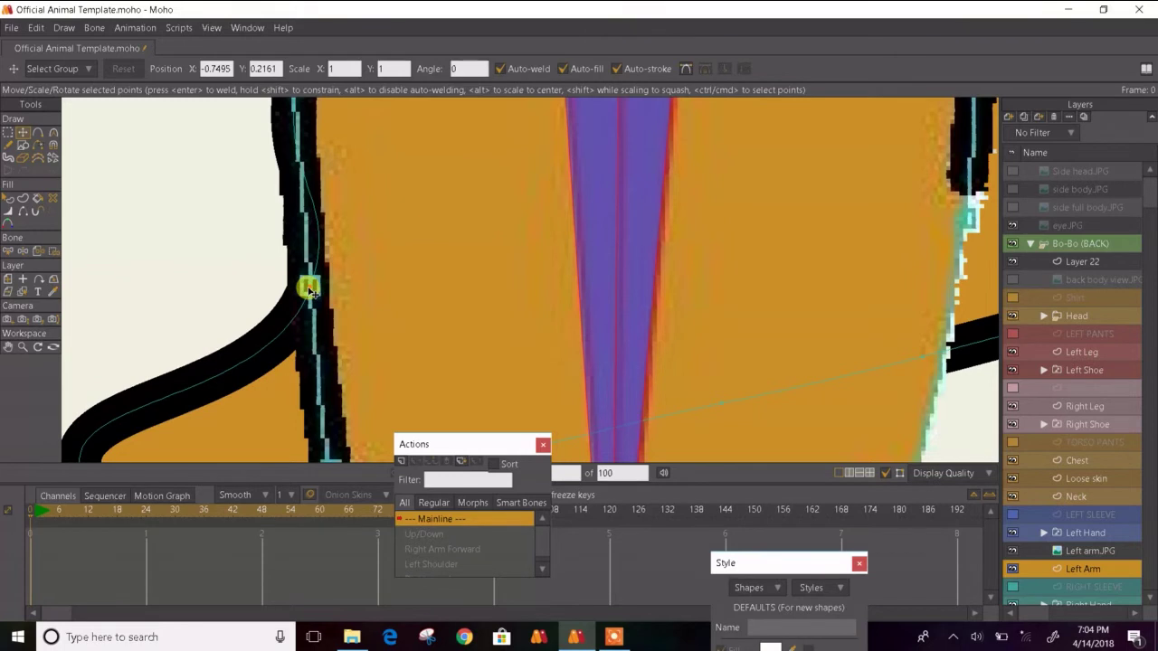
scroll(308, 286, down, 5)
scroll(298, 335, up, 3)
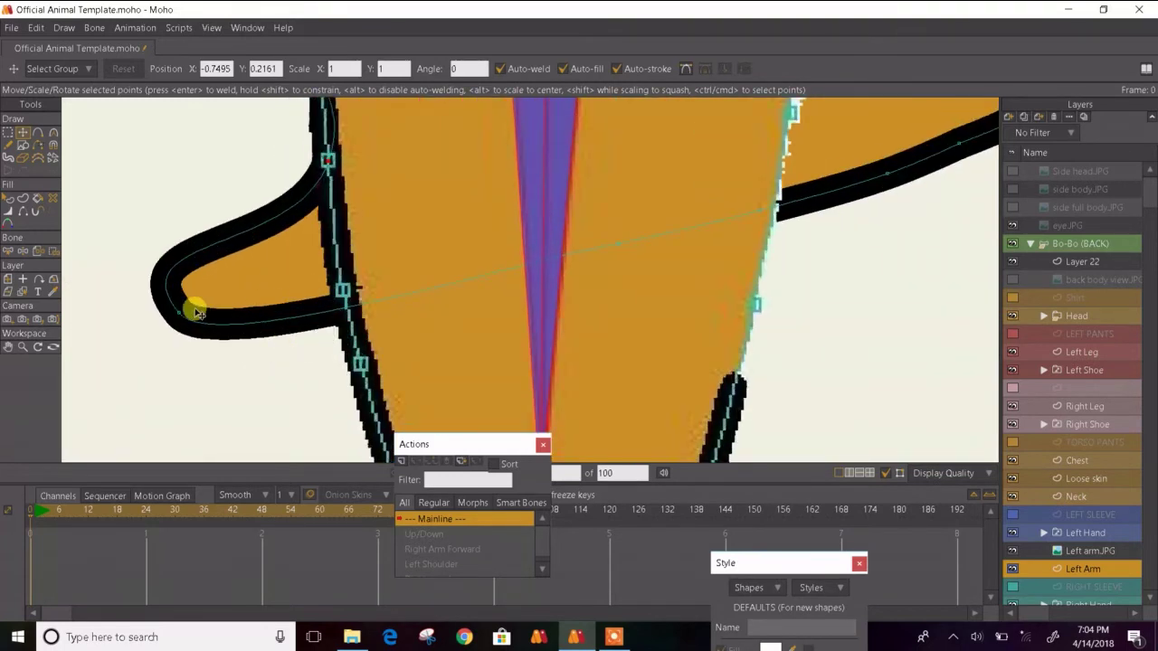
drag(196, 312, 359, 293)
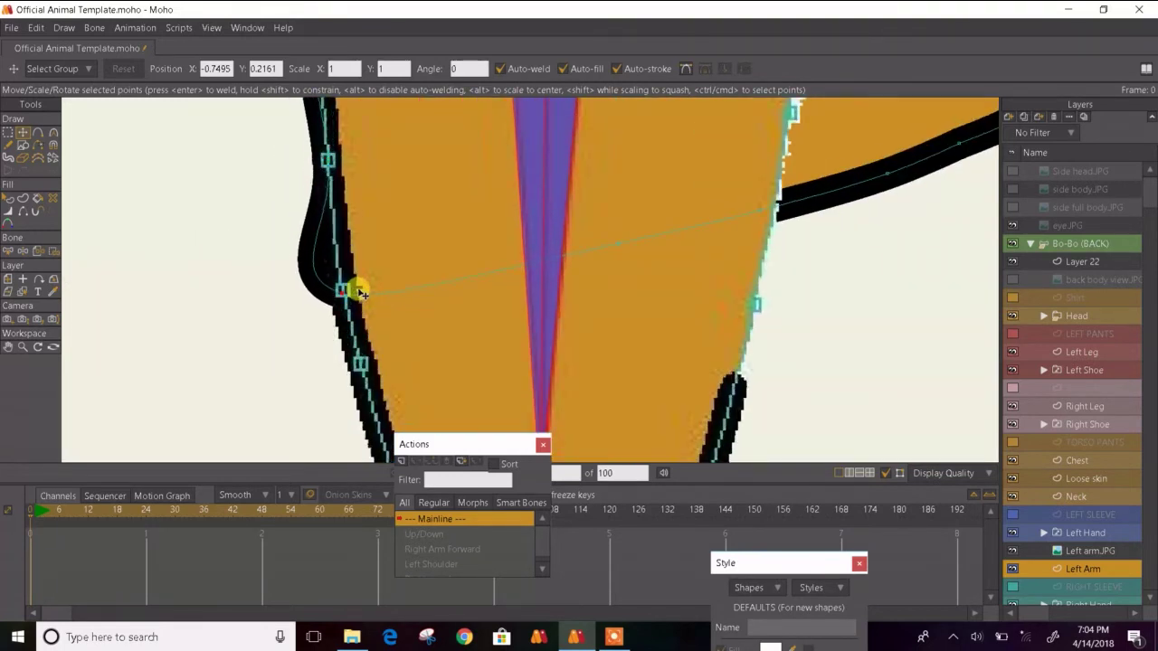
drag(613, 259, 353, 385)
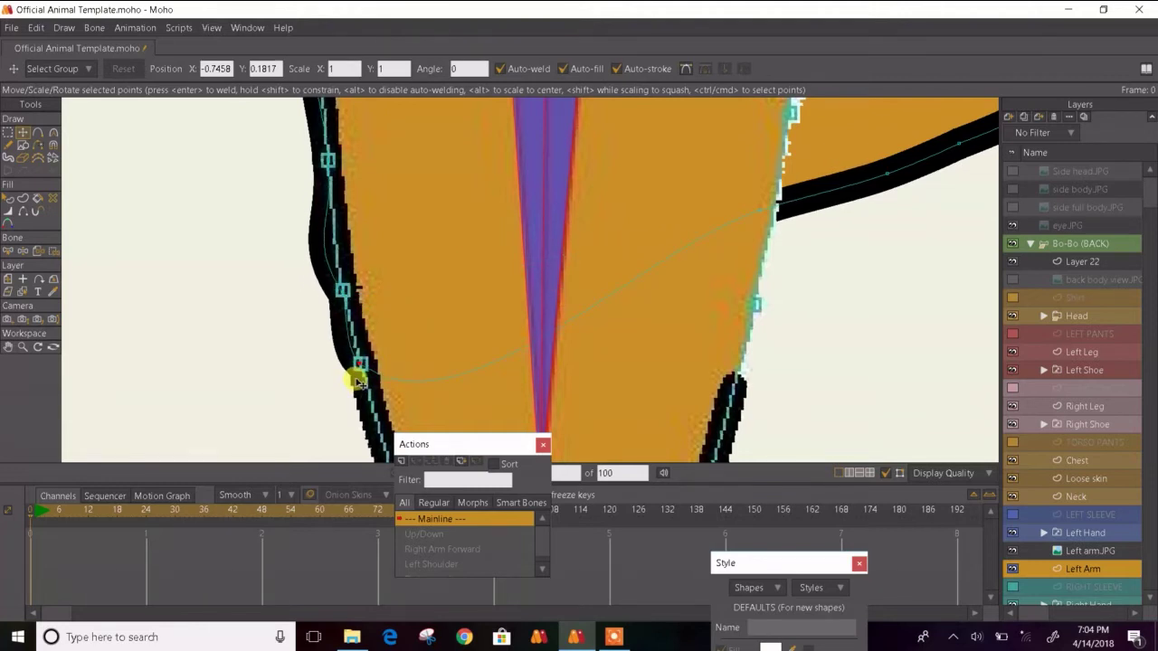
scroll(471, 315, down, 3)
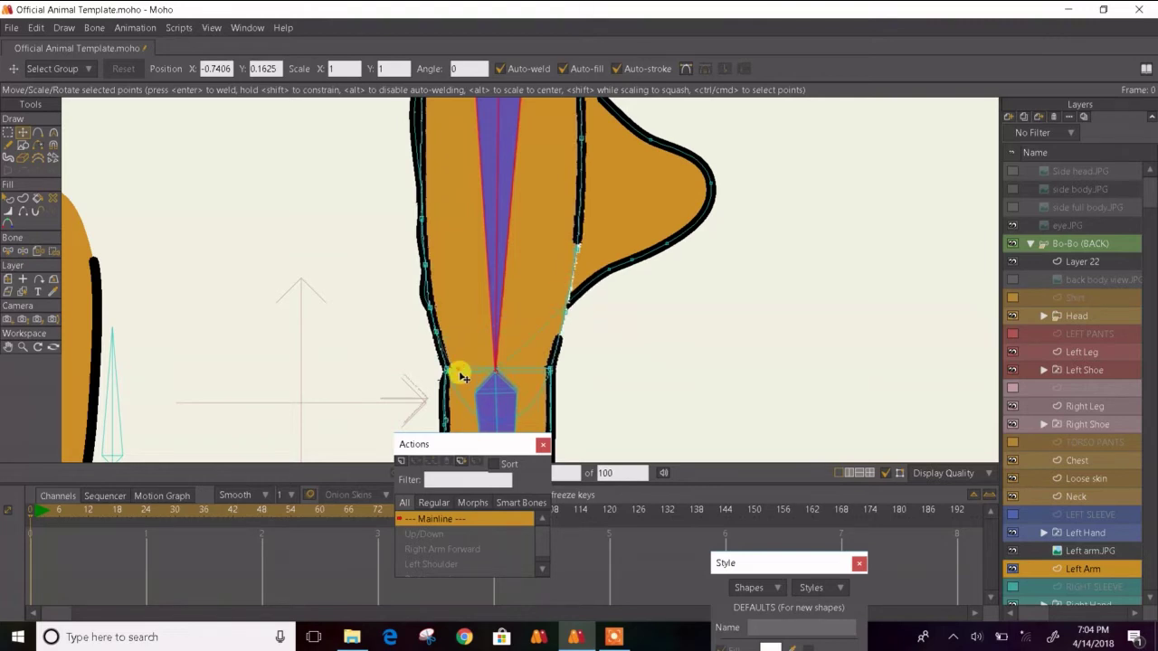
- Undo the last point move and place the left elbow corner on the reference, at about -0.7317, 0.1328
key(ctrl+z)
scroll(460, 375, up, 4)
scroll(452, 352, up, 2)
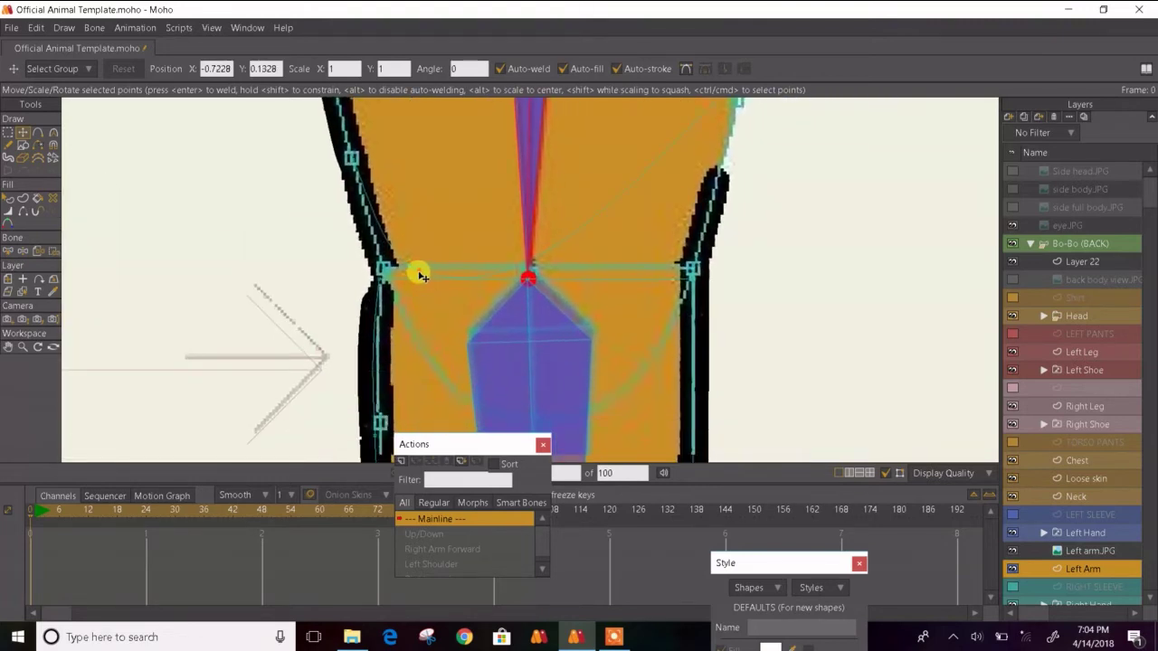
drag(419, 273, 384, 274)
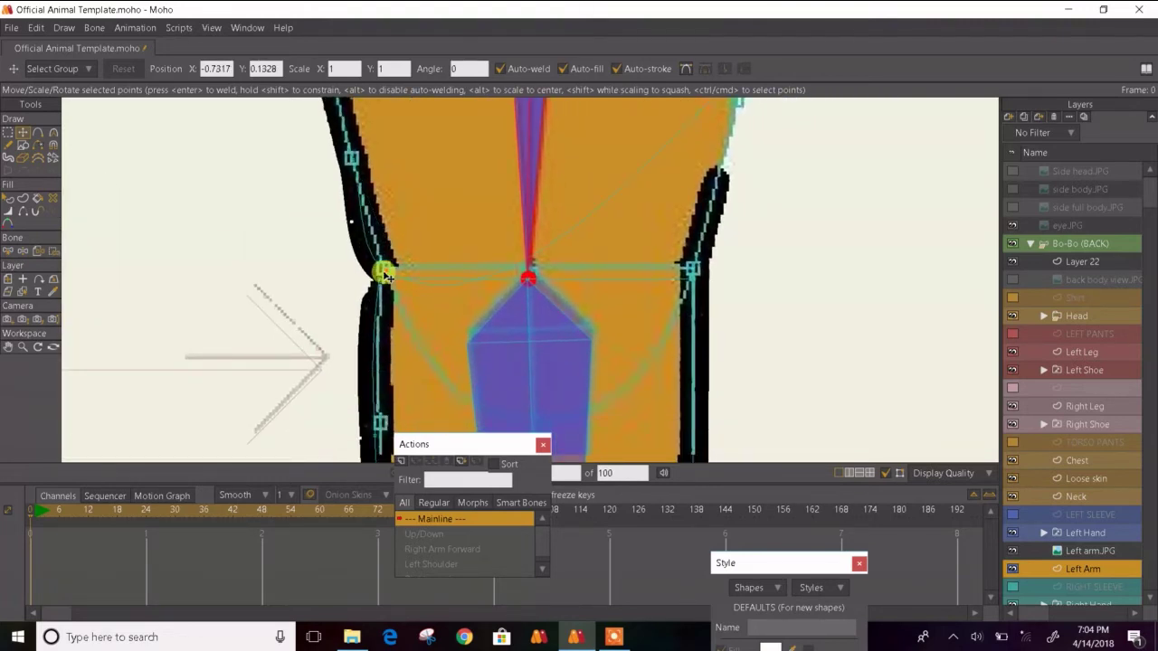
- Place the elbow's lower centre point at about -0.6906, 0.0923 and the right elbow corner at about -0.6496, 0.1331
scroll(384, 274, down, 3)
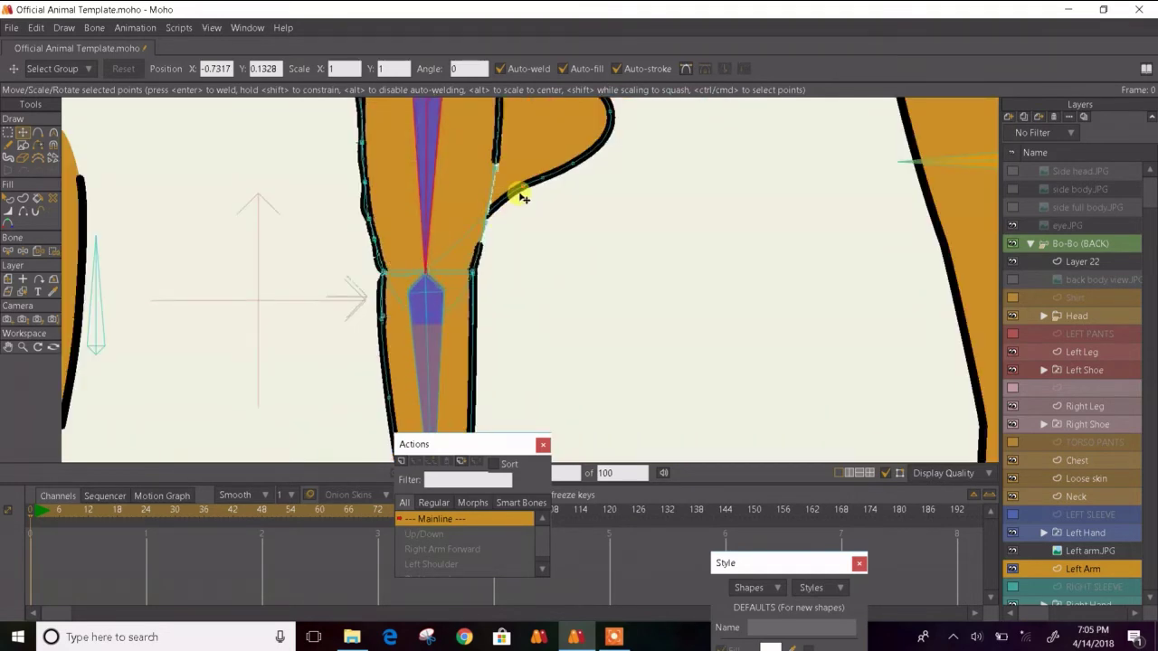
scroll(432, 326, up, 3)
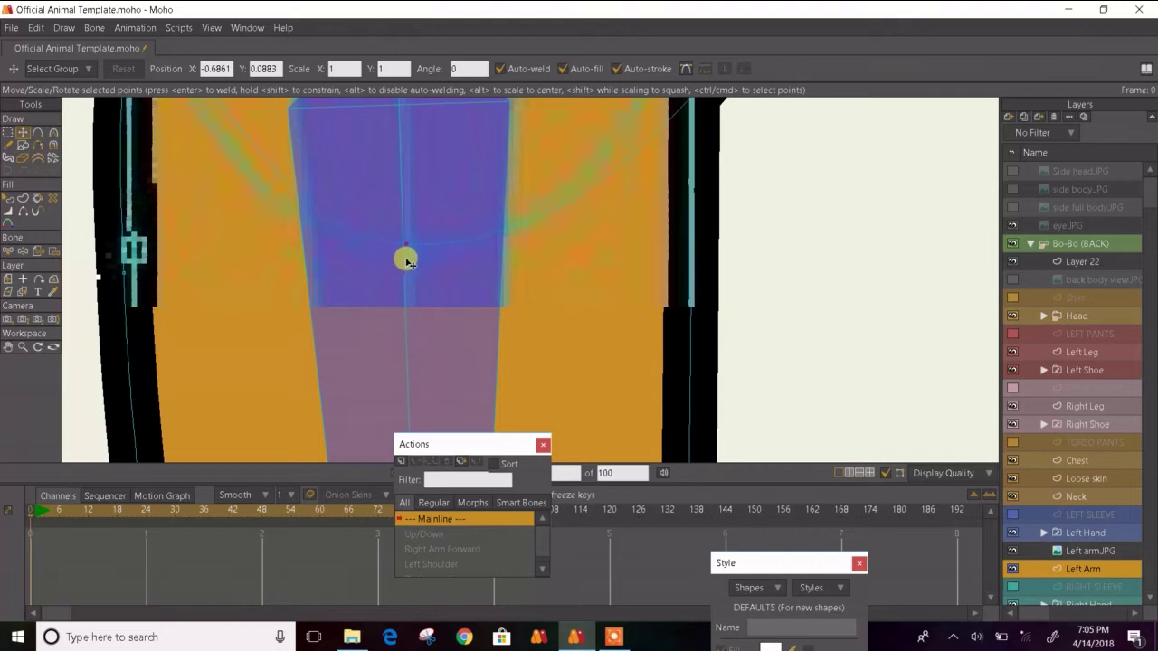
scroll(417, 264, down, 3)
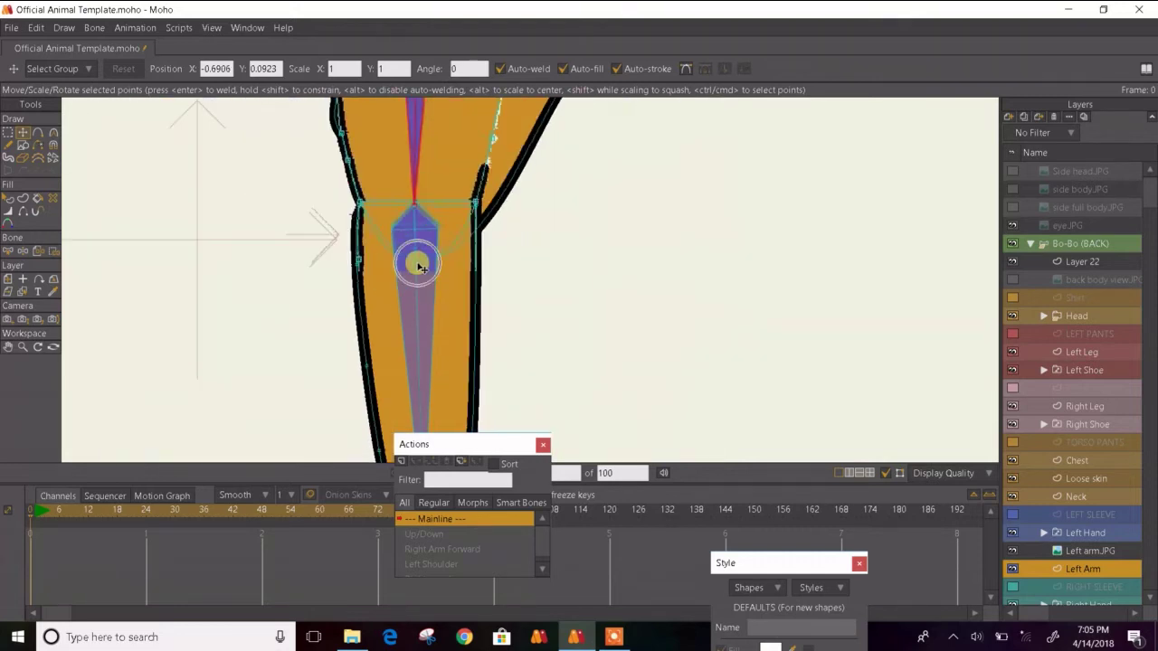
mouse_move(536, 159)
mouse_down()
mouse_move(459, 307)
mouse_move(461, 291)
mouse_move(385, 271)
mouse_move(386, 283)
mouse_move(384, 258)
mouse_move(310, 460)
mouse_up()
scroll(462, 290, up, 3)
scroll(387, 267, down, 3)
scroll(384, 264, down, 2)
scroll(395, 423, up, 1)
drag(394, 395, 380, 329)
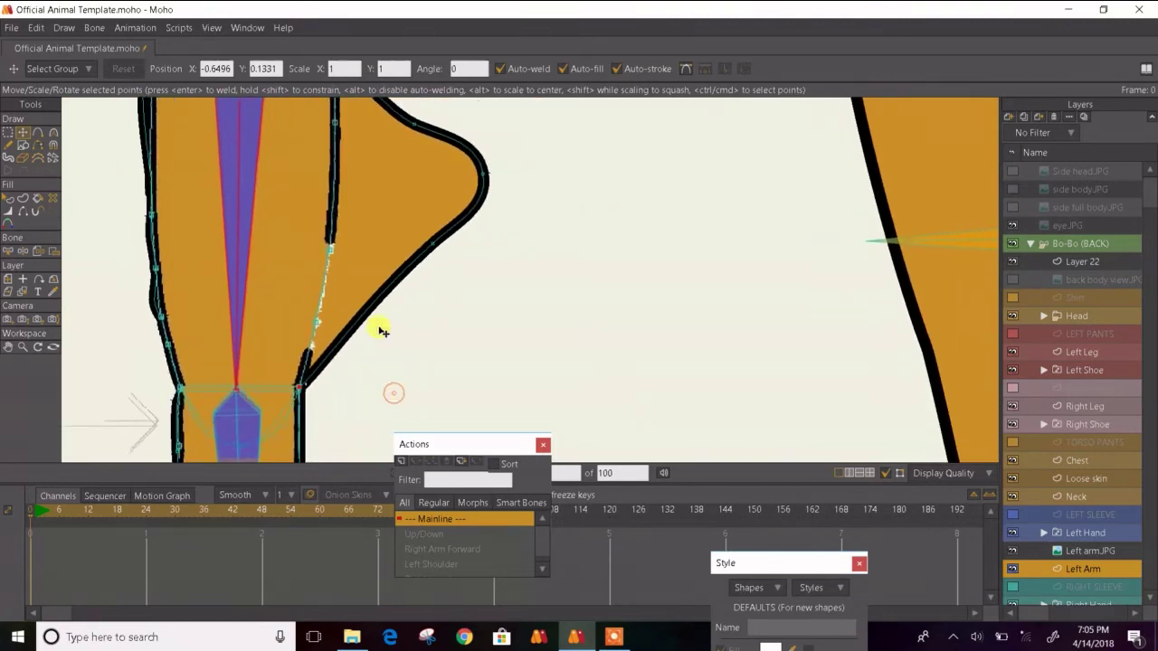
- Align the two lower right-edge points with the reference, at about -0.6383, 0.1781 and -0.6286, 0.2287
drag(431, 247, 314, 333)
scroll(314, 333, up, 4)
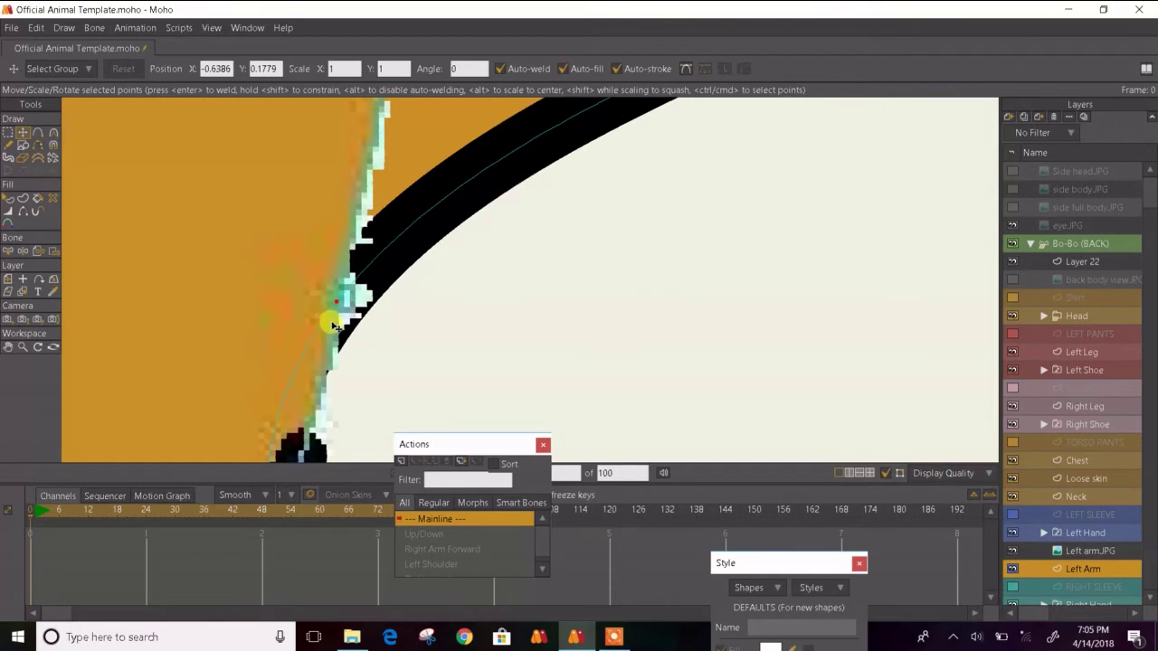
scroll(346, 298, down, 5)
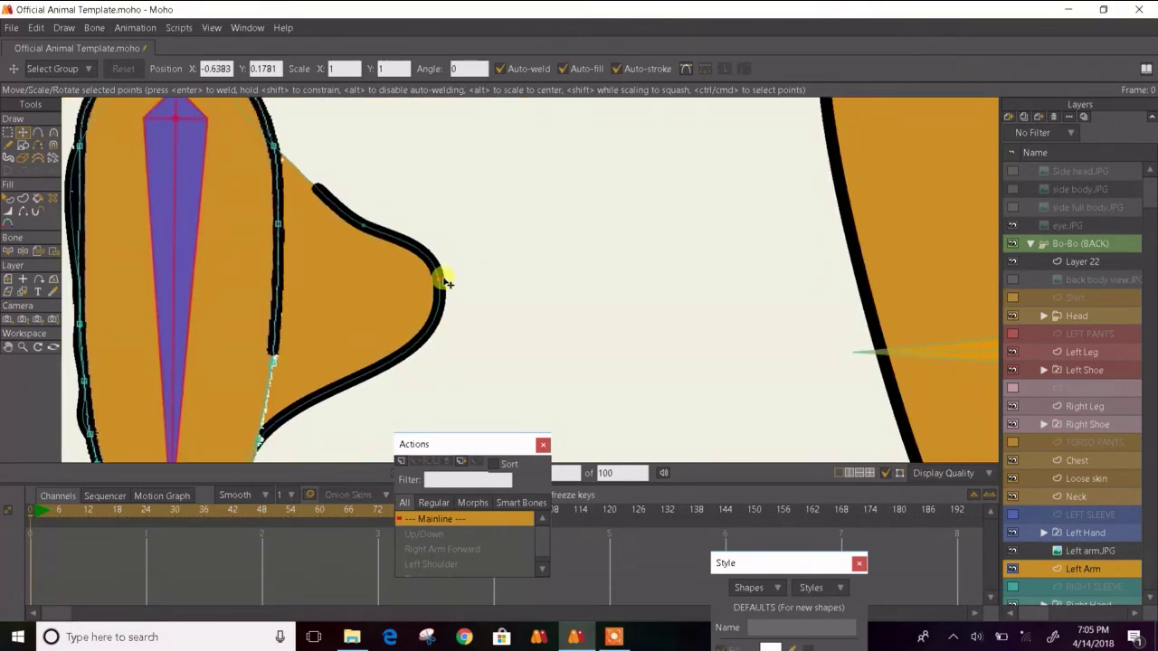
drag(444, 281, 286, 367)
scroll(272, 371, up, 5)
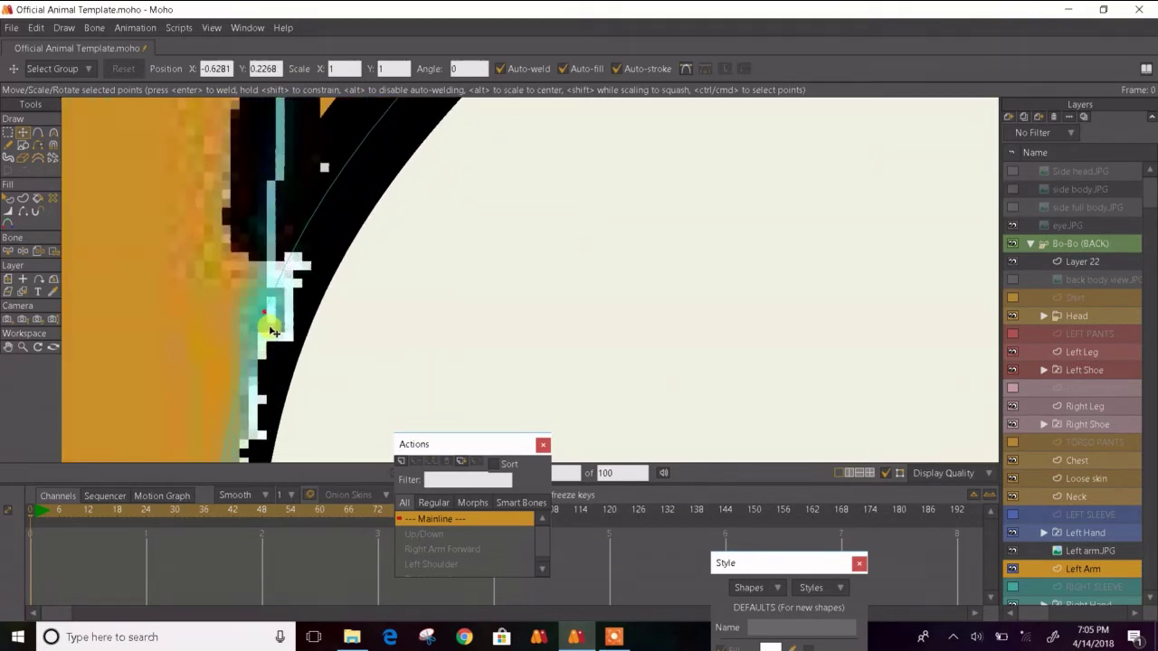
drag(274, 331, 264, 317)
scroll(263, 317, down, 6)
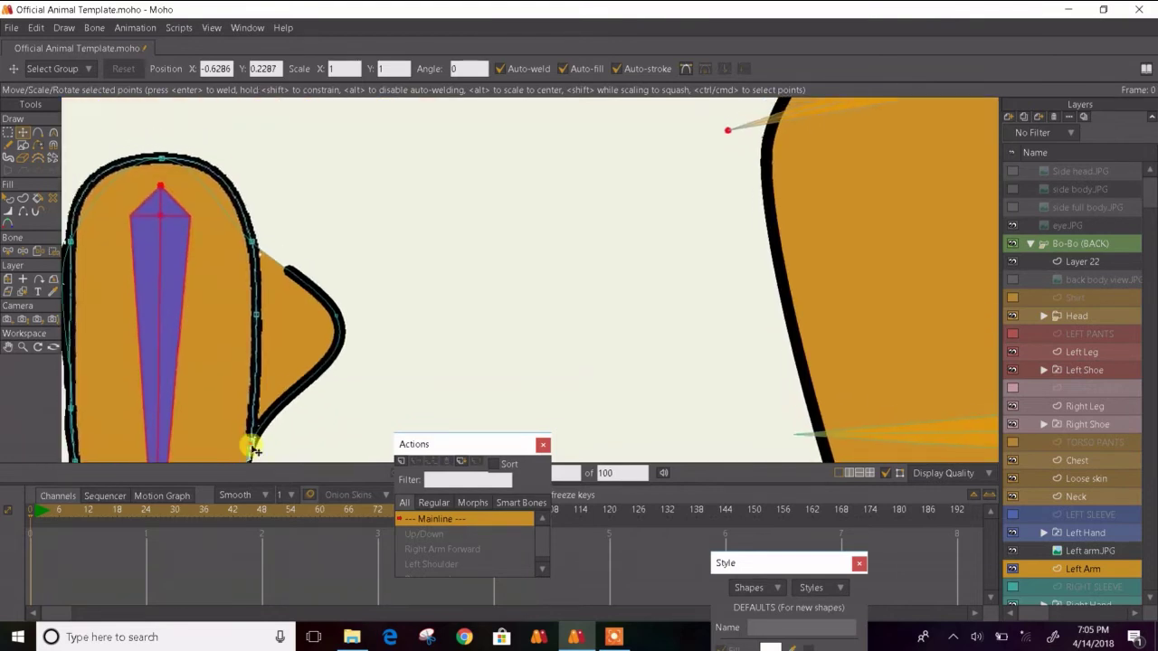
- Move the remaining right-edge point below the shoulder onto the reference outline, at about -0.6248, 0.3174
drag(348, 327, 267, 333)
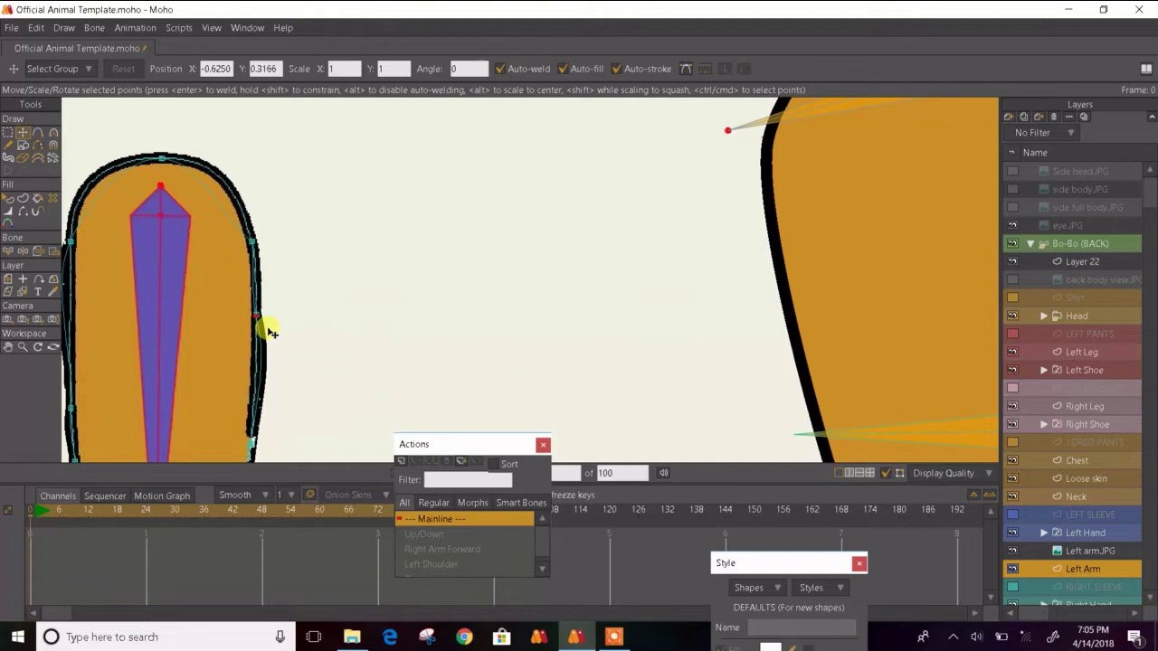
scroll(268, 331, up, 6)
drag(259, 317, 257, 306)
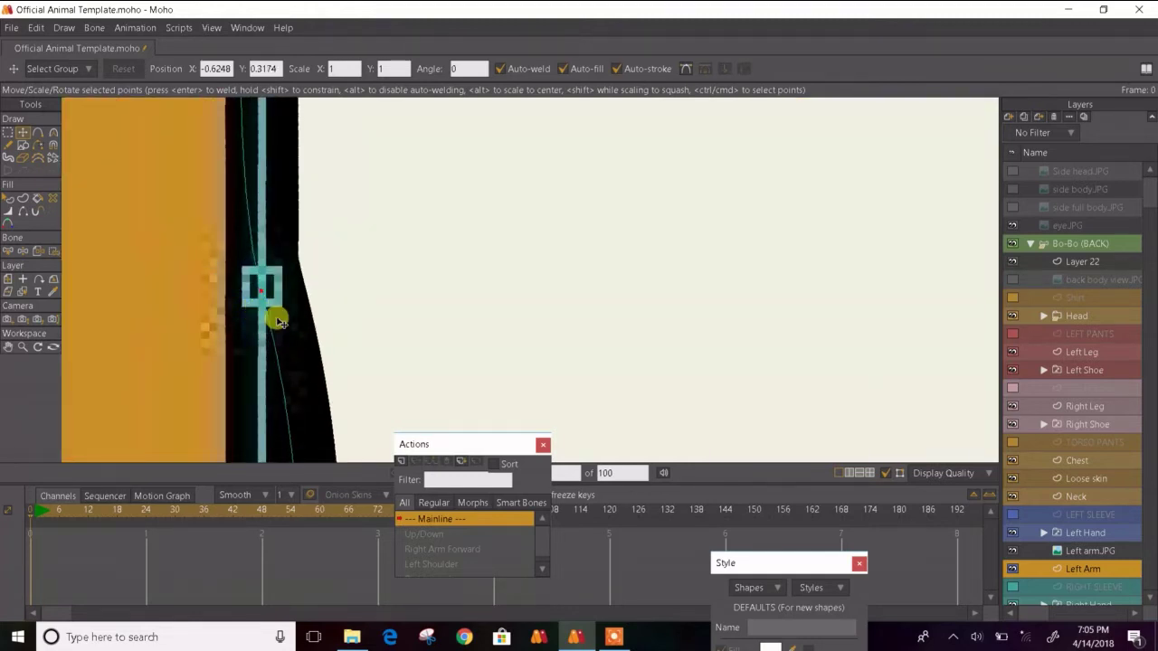
scroll(701, 291, down, 3)
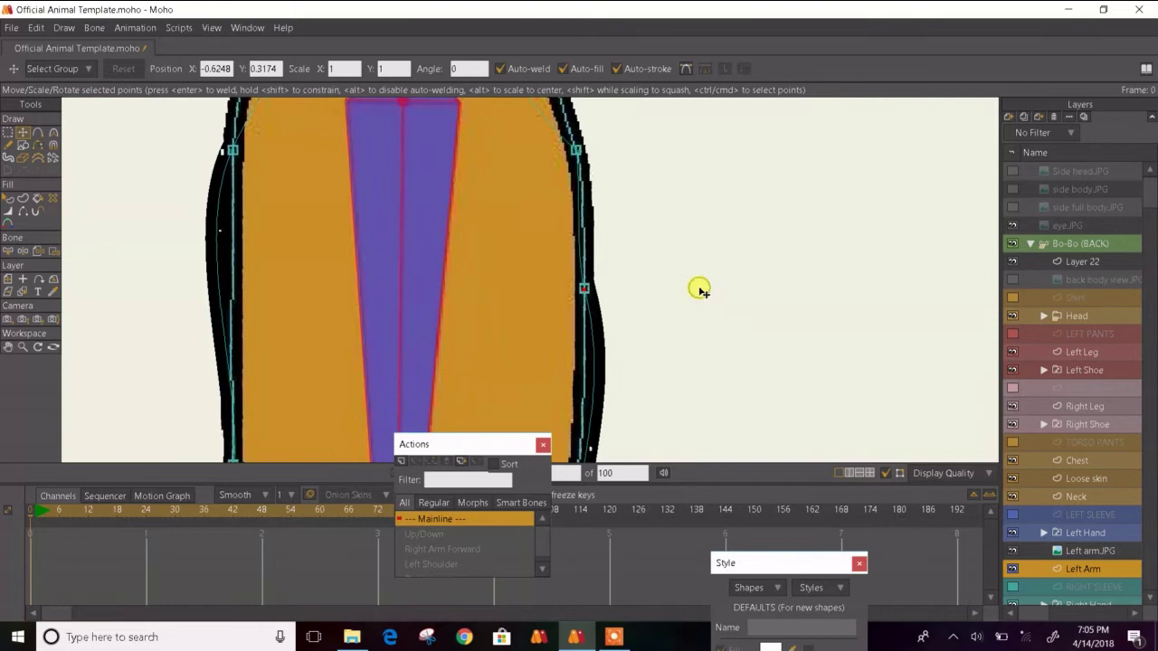
- Hide the Left arm.JPG reference to inspect the reshaped upper arm, and show the reference again
click(1013, 550)
scroll(677, 276, down, 4)
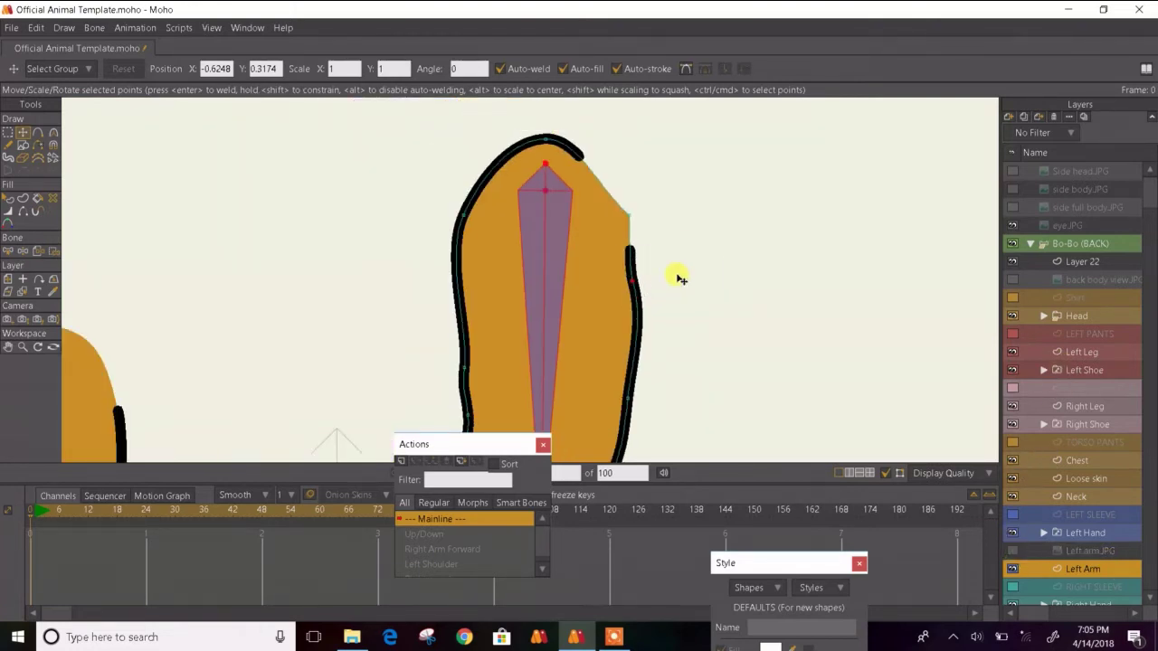
scroll(674, 275, up, 5)
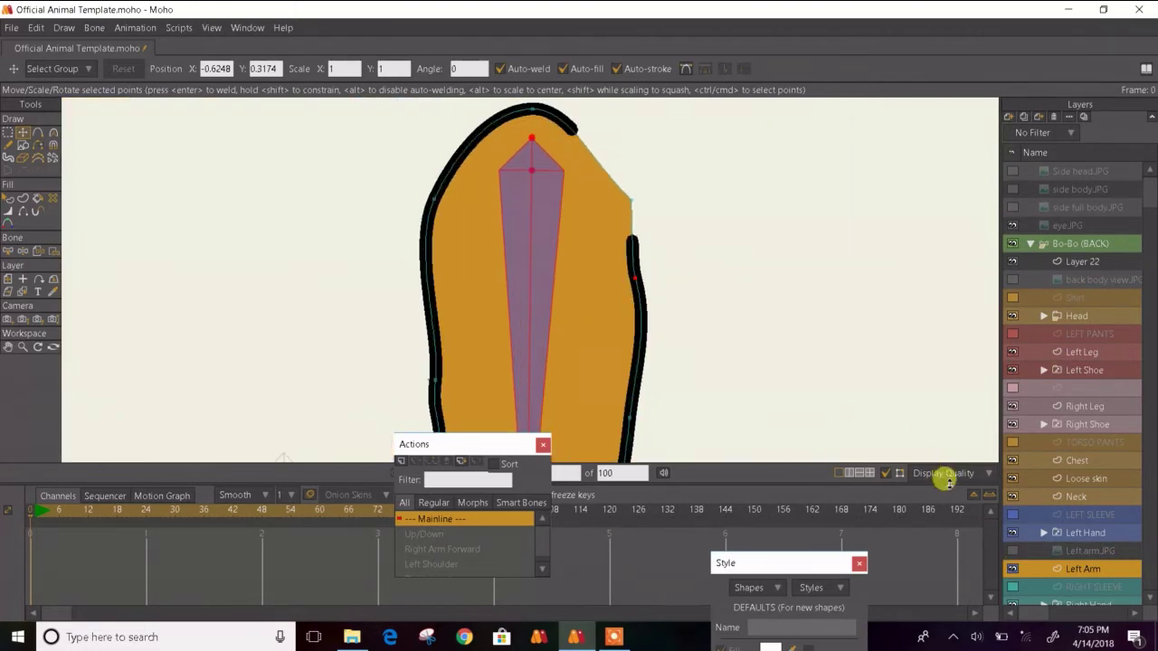
click(1012, 550)
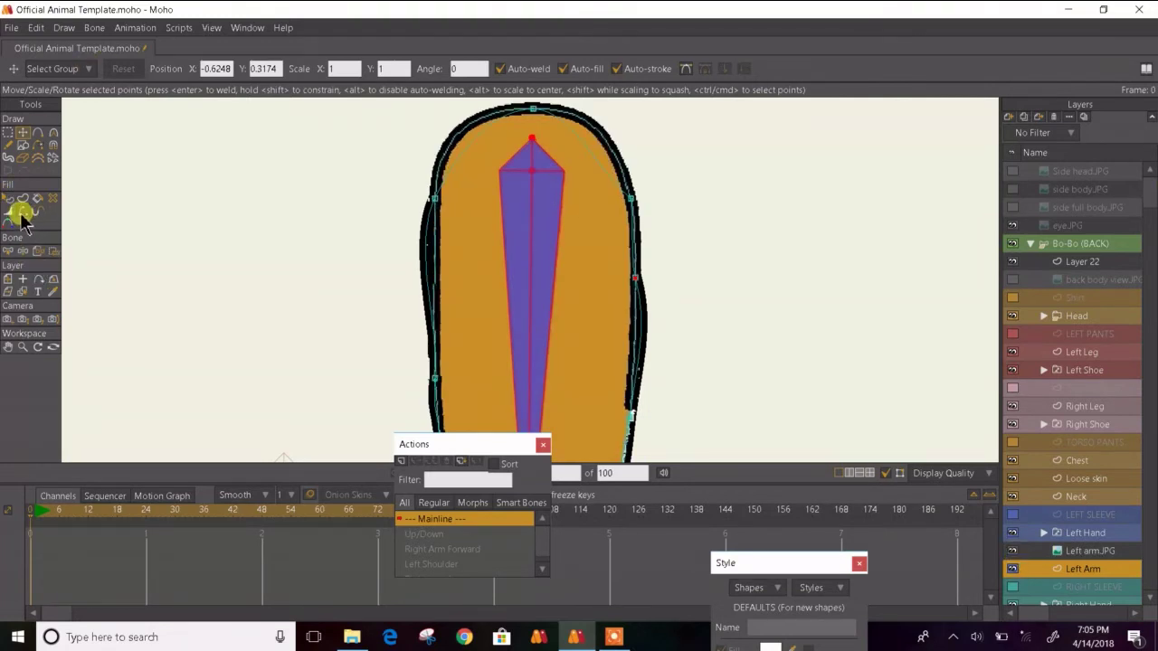
- Bend the curve handles of the left and right shoulder points outward onto the reference outline with the Curvature tool
click(53, 142)
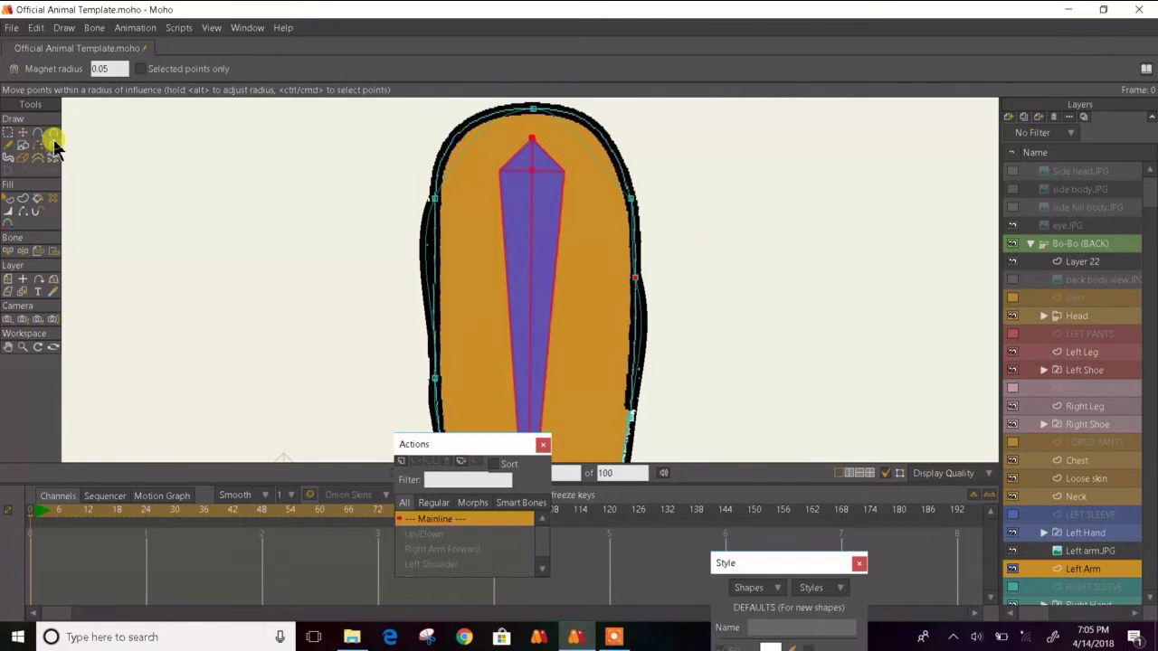
click(53, 133)
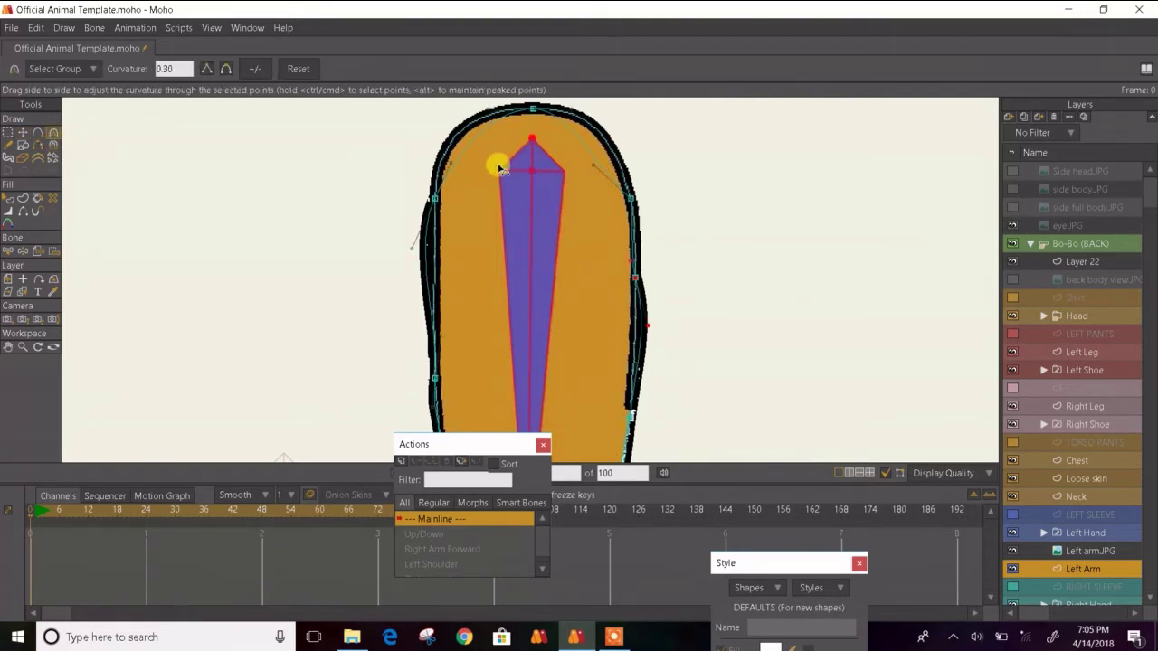
drag(454, 166, 437, 156)
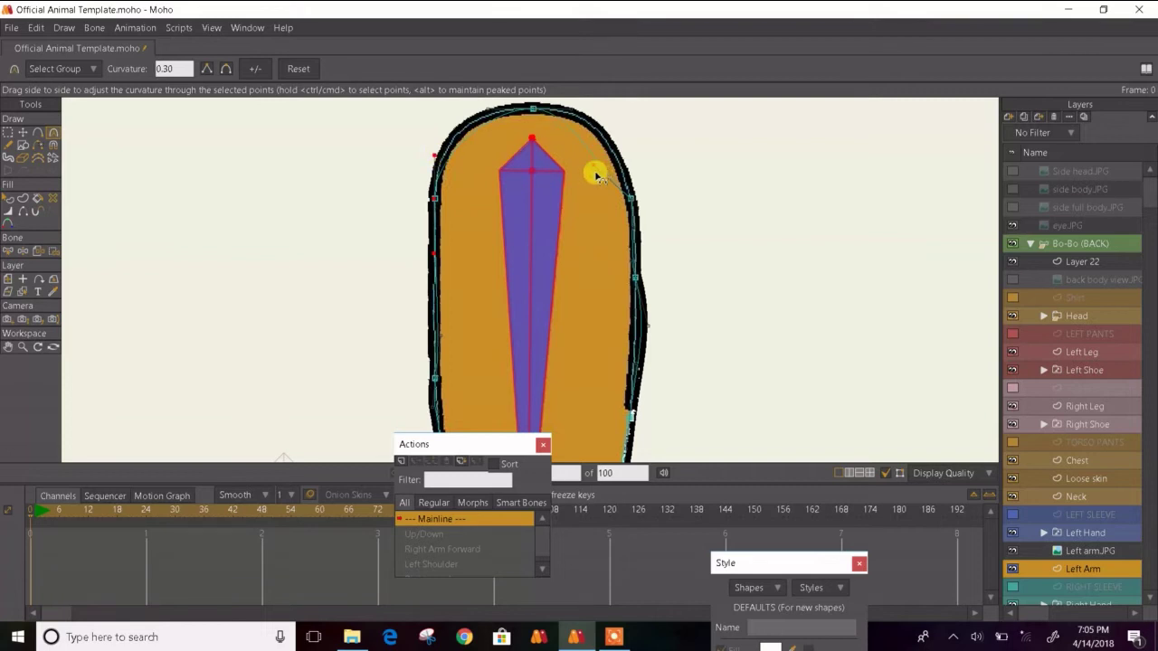
drag(600, 171, 644, 172)
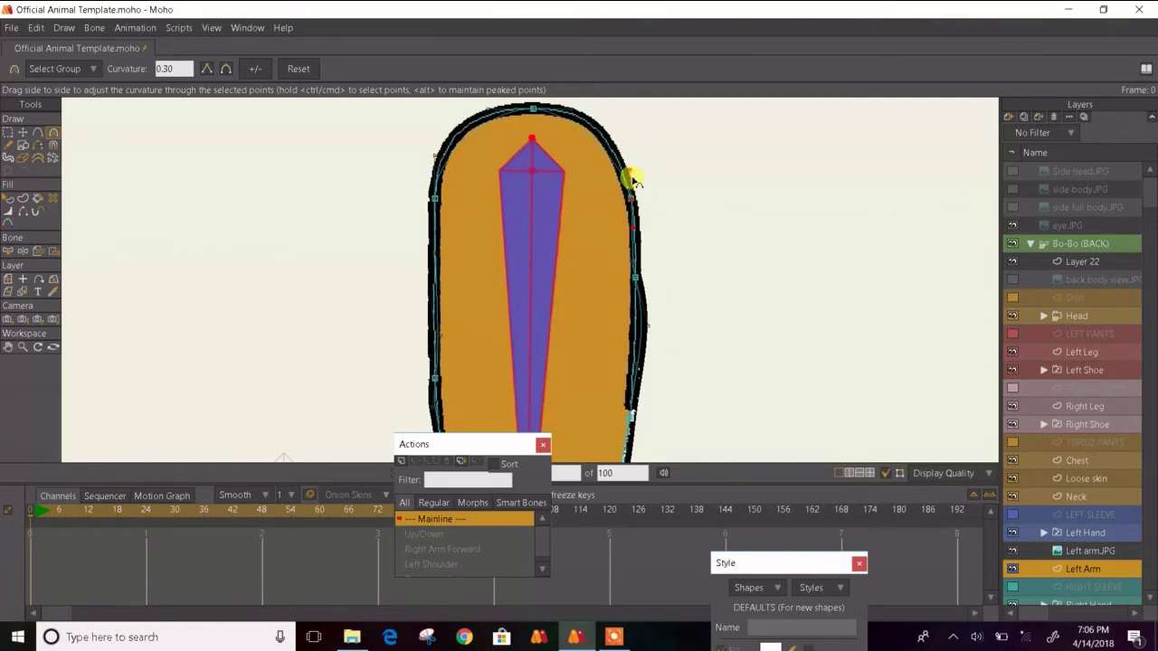
- Set the top shoulder point's curvature to about 0.52 and align the handles of the right-edge point below the shoulder with the reference
click(533, 111)
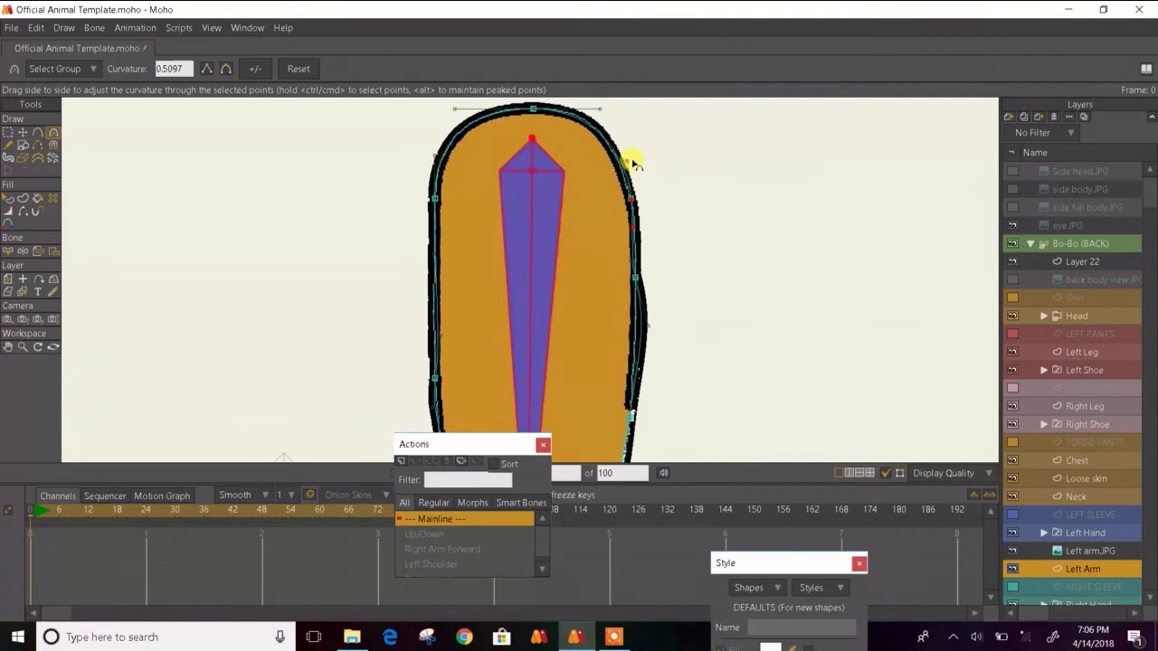
drag(530, 114, 538, 118)
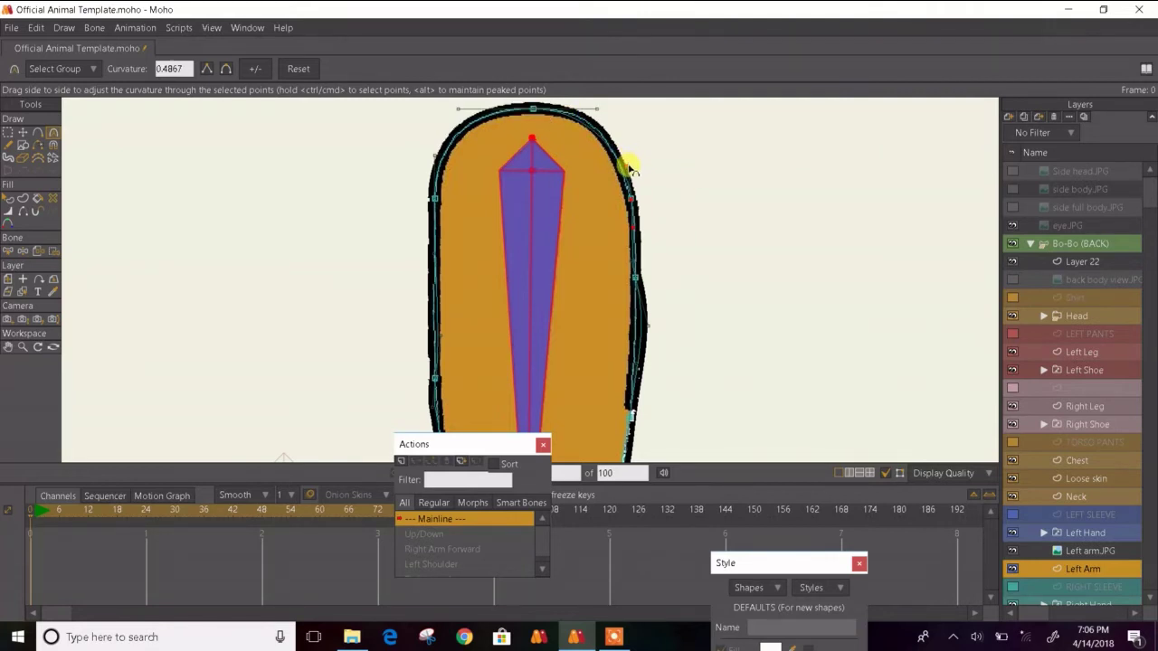
drag(550, 115, 564, 123)
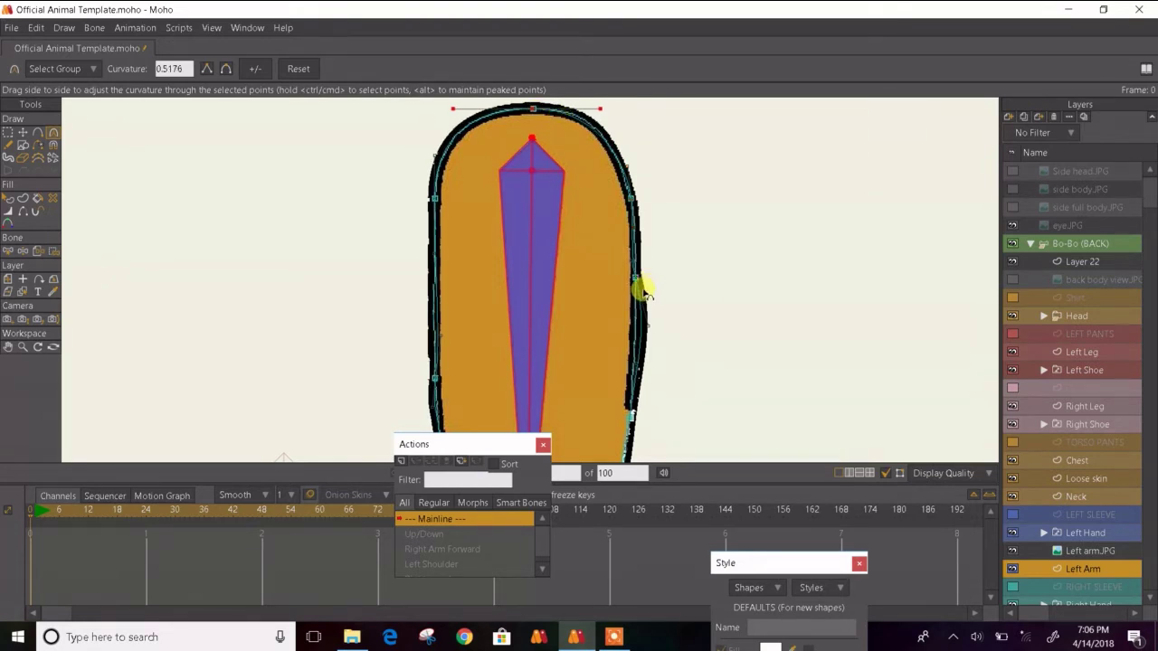
drag(661, 335, 604, 254)
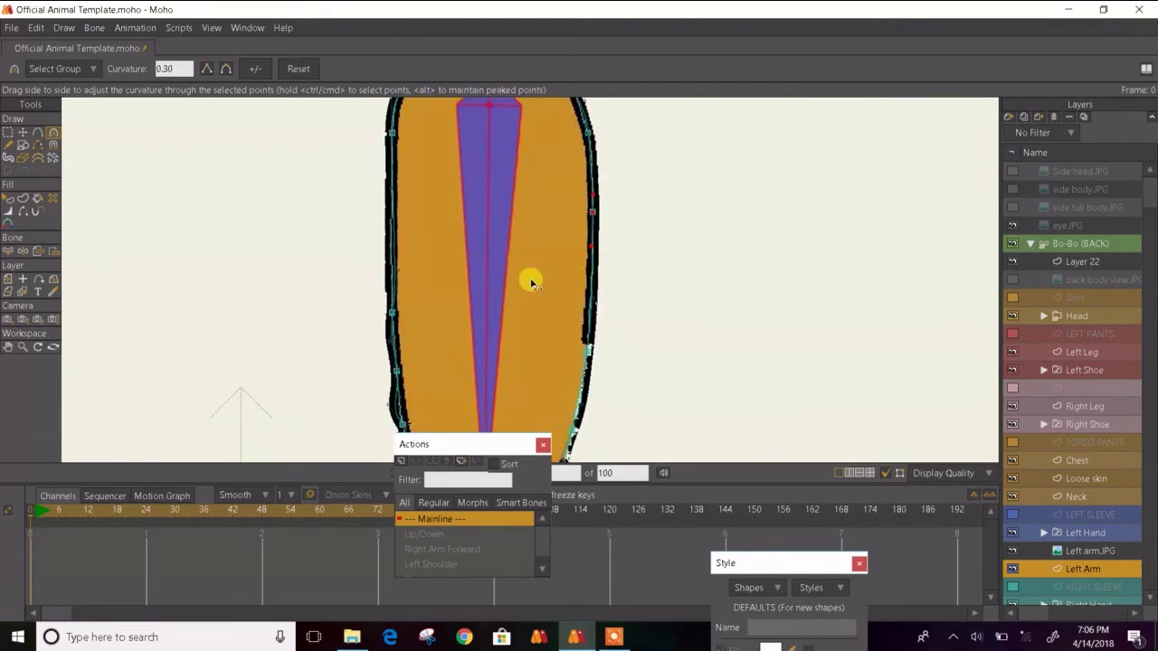
- Align the left-edge points' curve handles with the reference and place the lower left-edge point at about -0.7448, 0.1823
drag(399, 278, 396, 216)
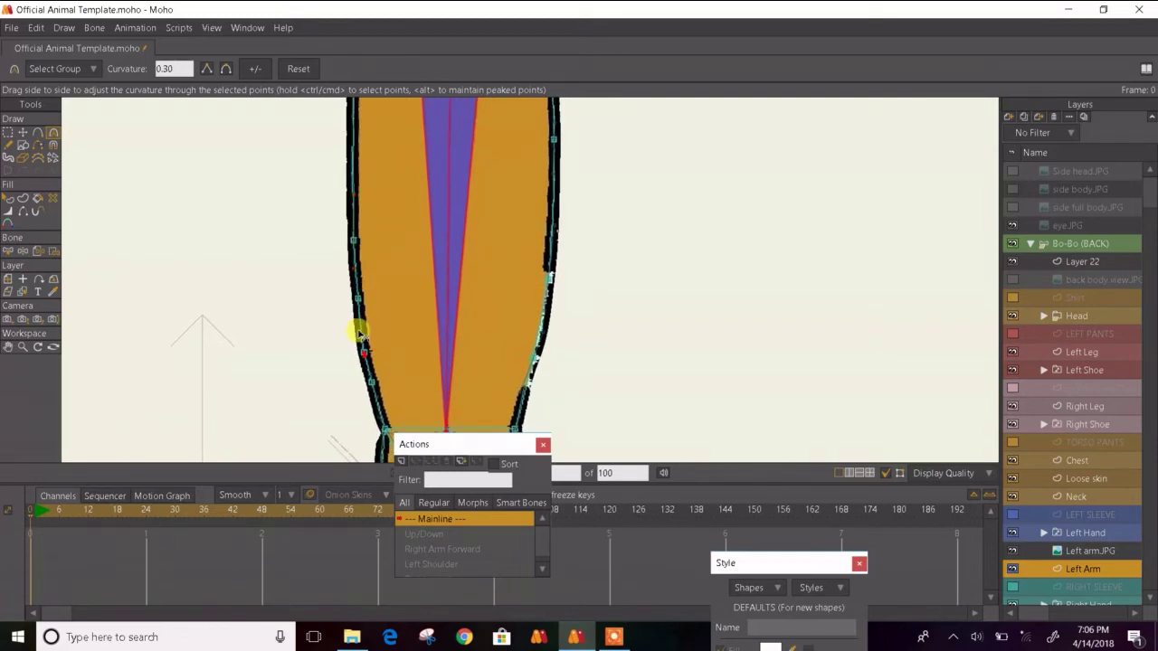
scroll(359, 335, up, 5)
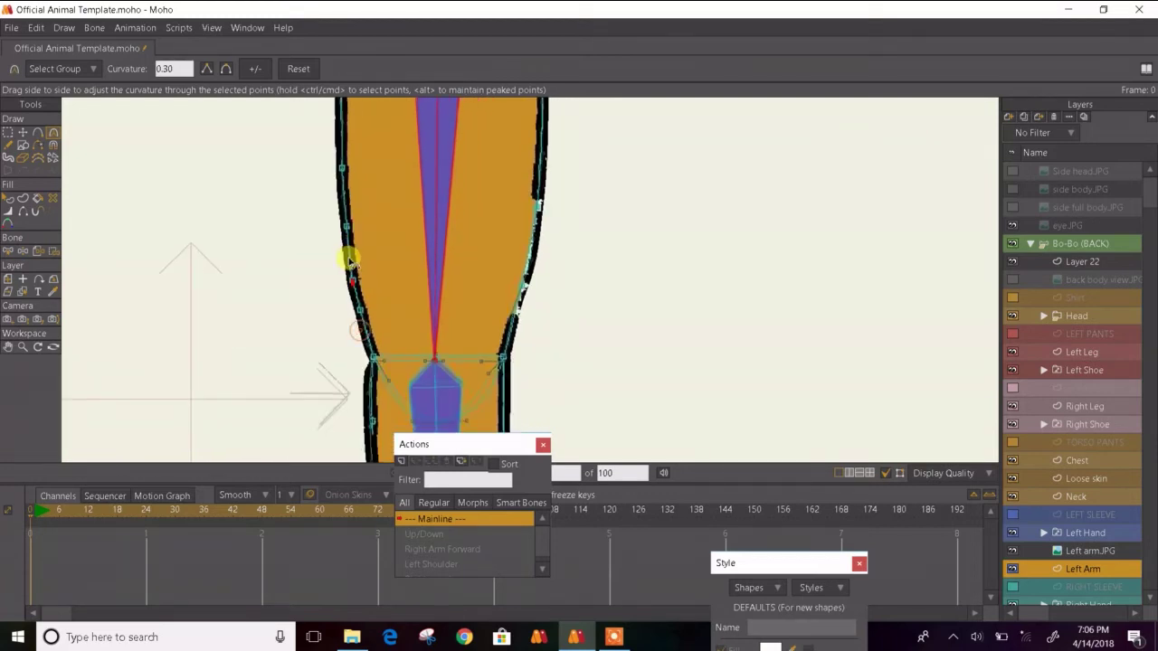
drag(358, 264, 362, 295)
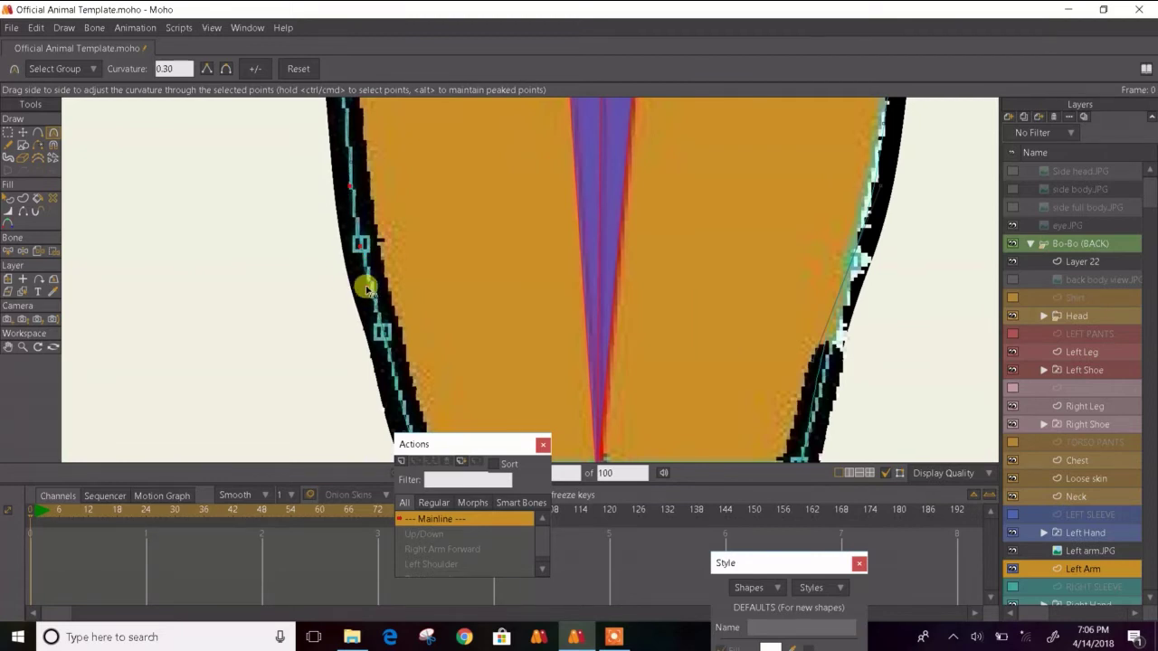
key(t)
drag(361, 249, 365, 246)
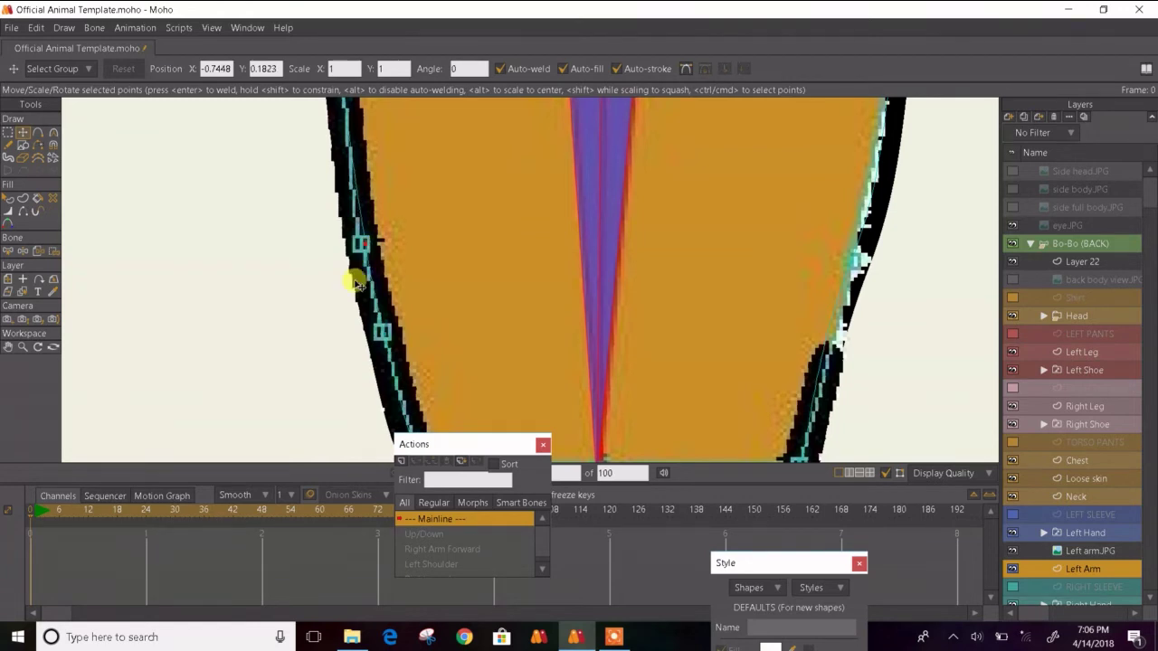
- Widen the curve at the elbow's lower centre point to a curvature of about 0.36
scroll(355, 280, down, 3)
drag(411, 402, 343, 290)
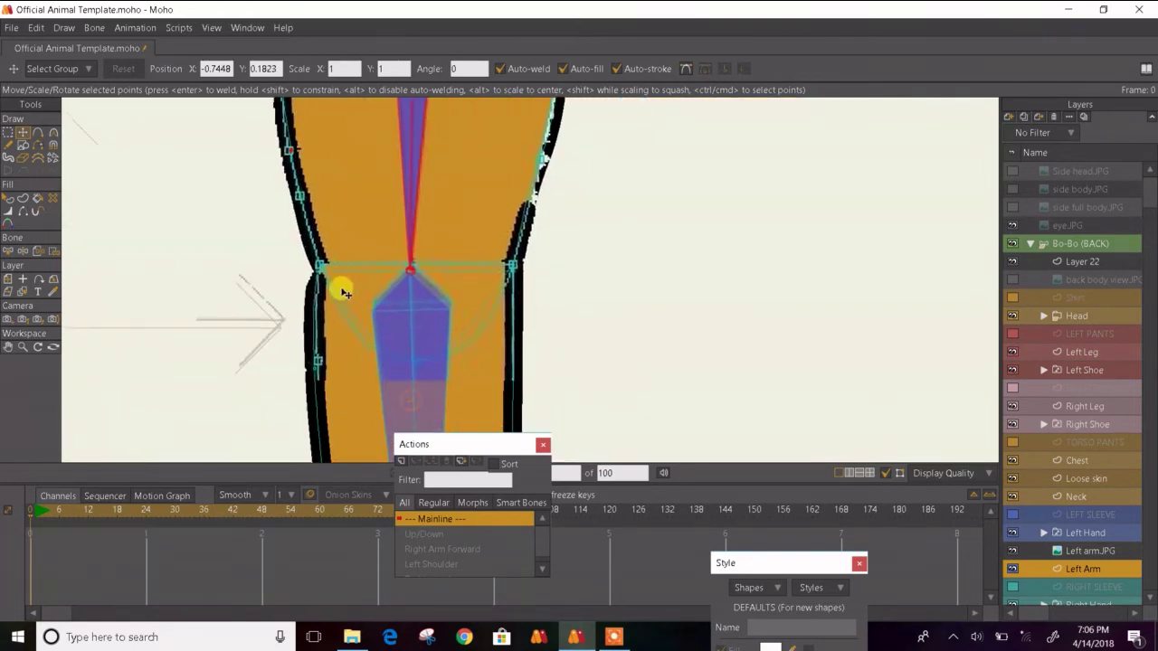
scroll(422, 388, up, 3)
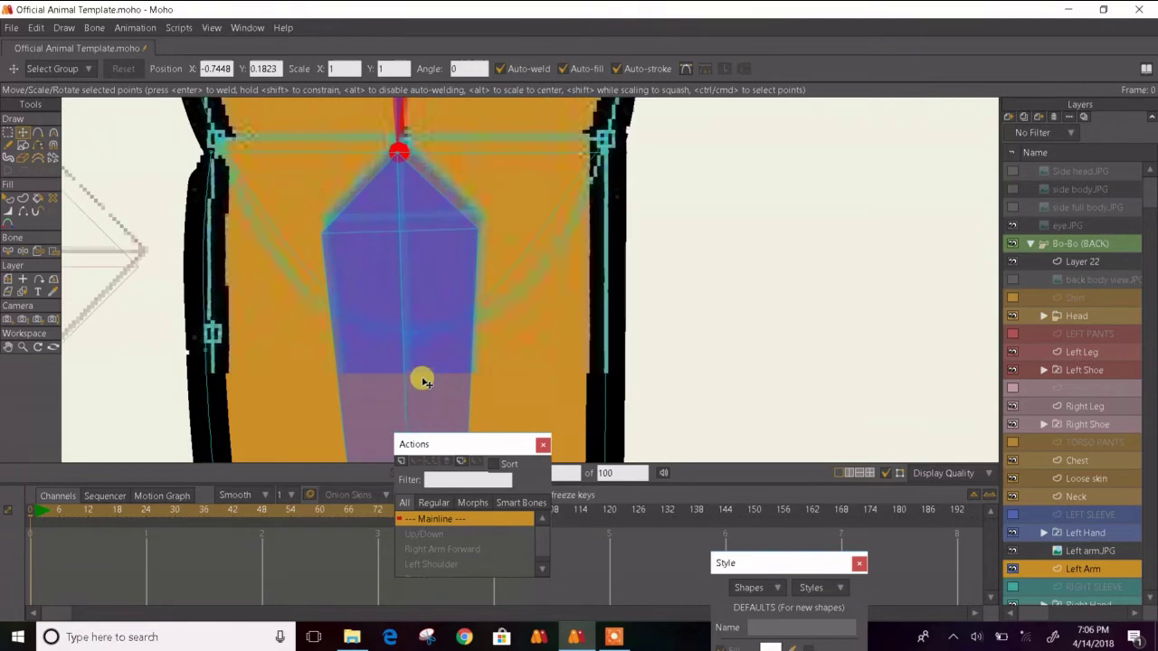
key(c)
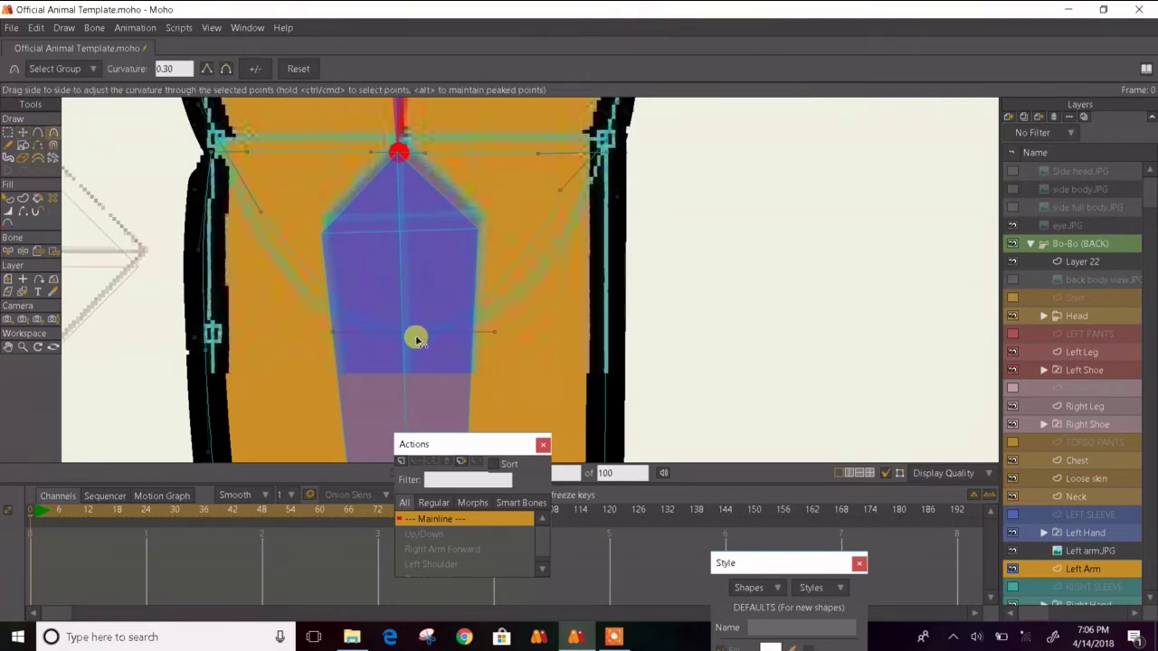
drag(416, 340, 474, 352)
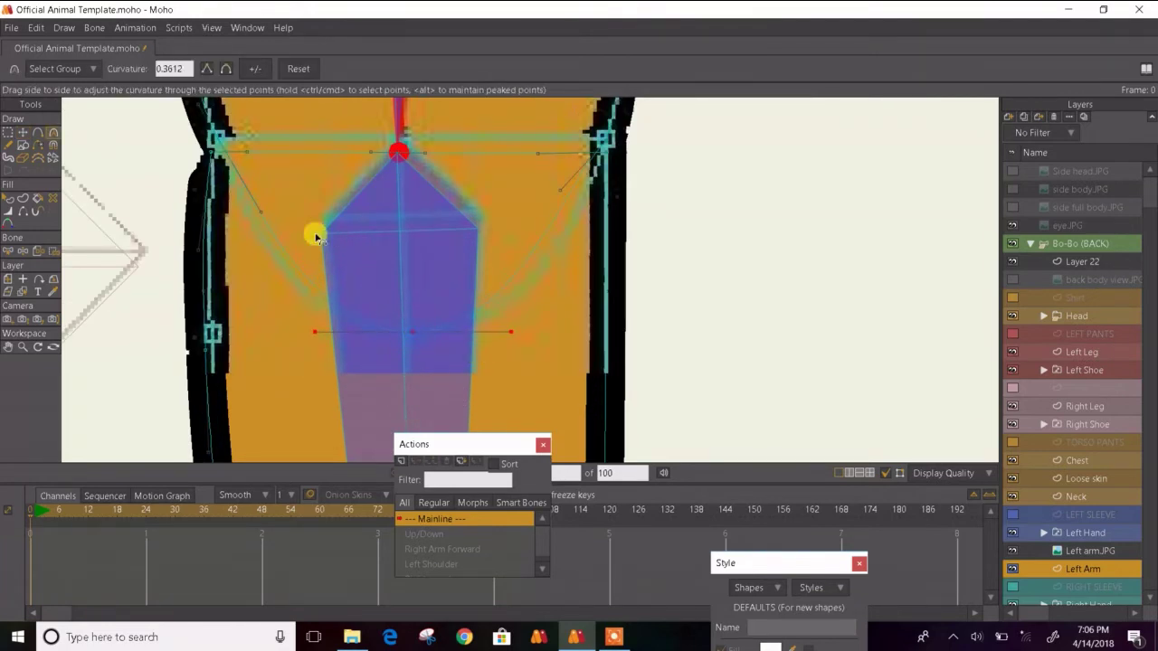
- Adjust the elbow corners' curve handles, and widen the lower centre point's curve to about 0.40, placing the point at about -0.6896, 0.0909
drag(266, 220, 248, 306)
drag(564, 278, 568, 283)
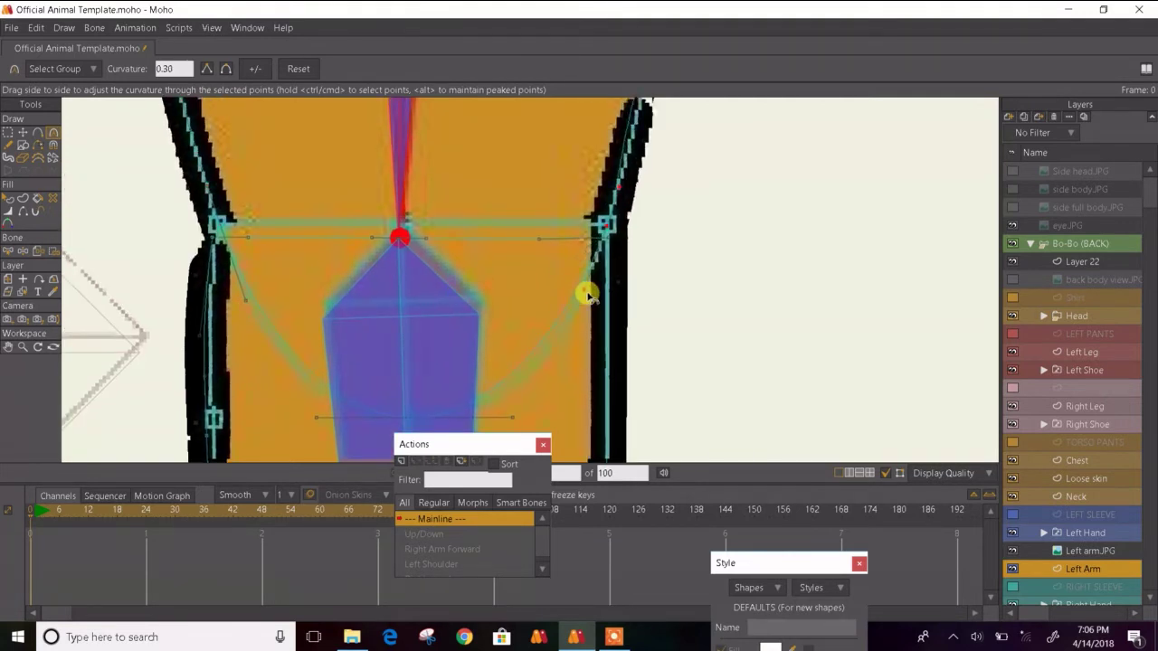
drag(416, 414, 457, 420)
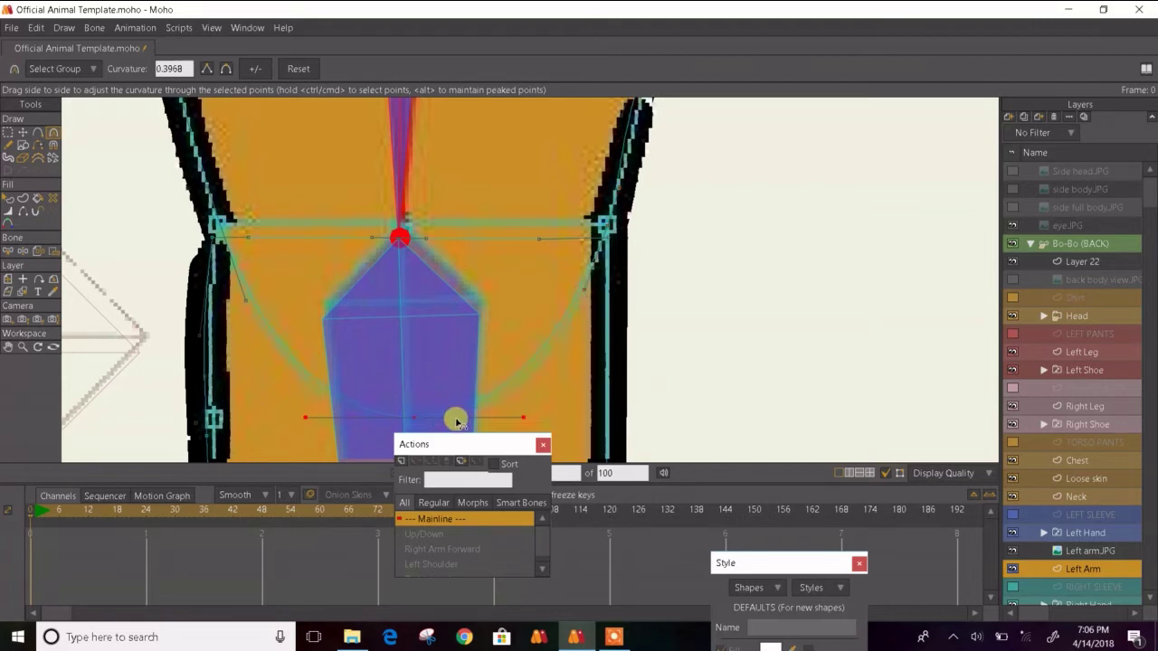
key(t)
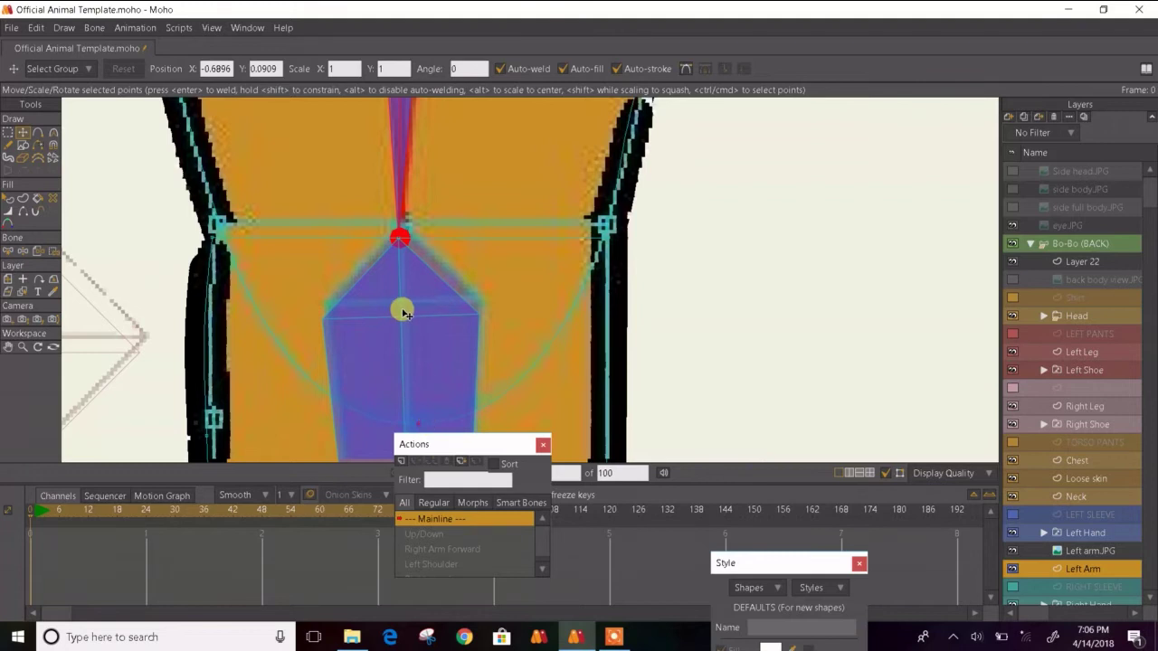
- Straighten the curve handles of the lower right-edge point above the elbow to follow the reference outline
scroll(403, 310, down, 5)
drag(404, 313, 261, 369)
scroll(334, 330, up, 3)
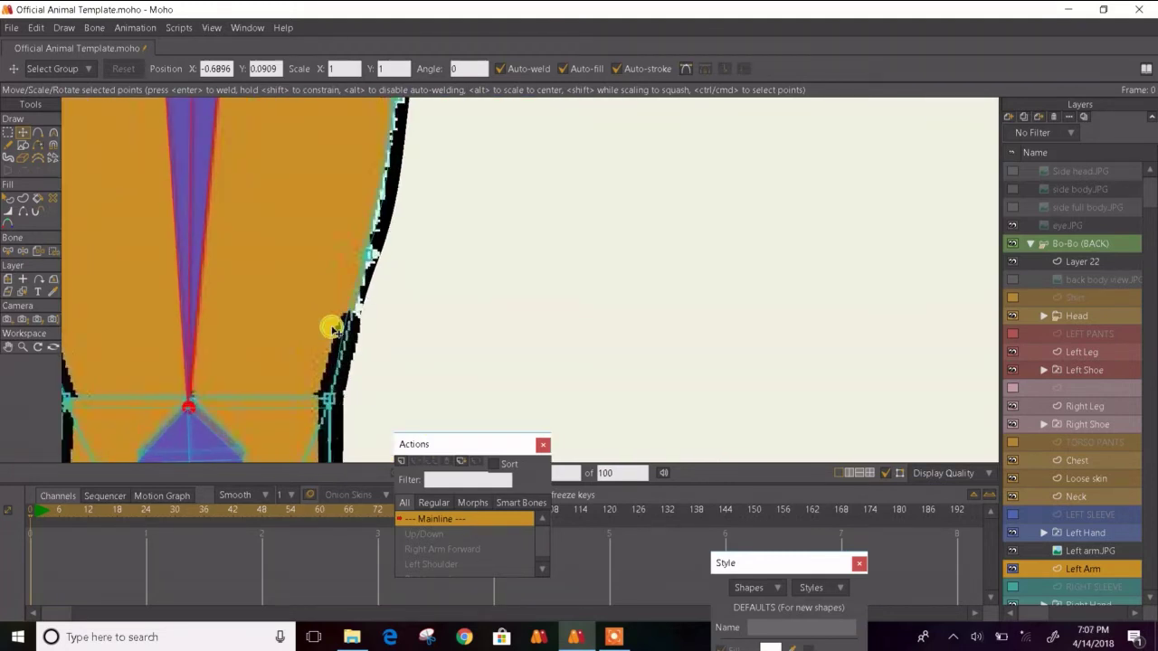
key(c)
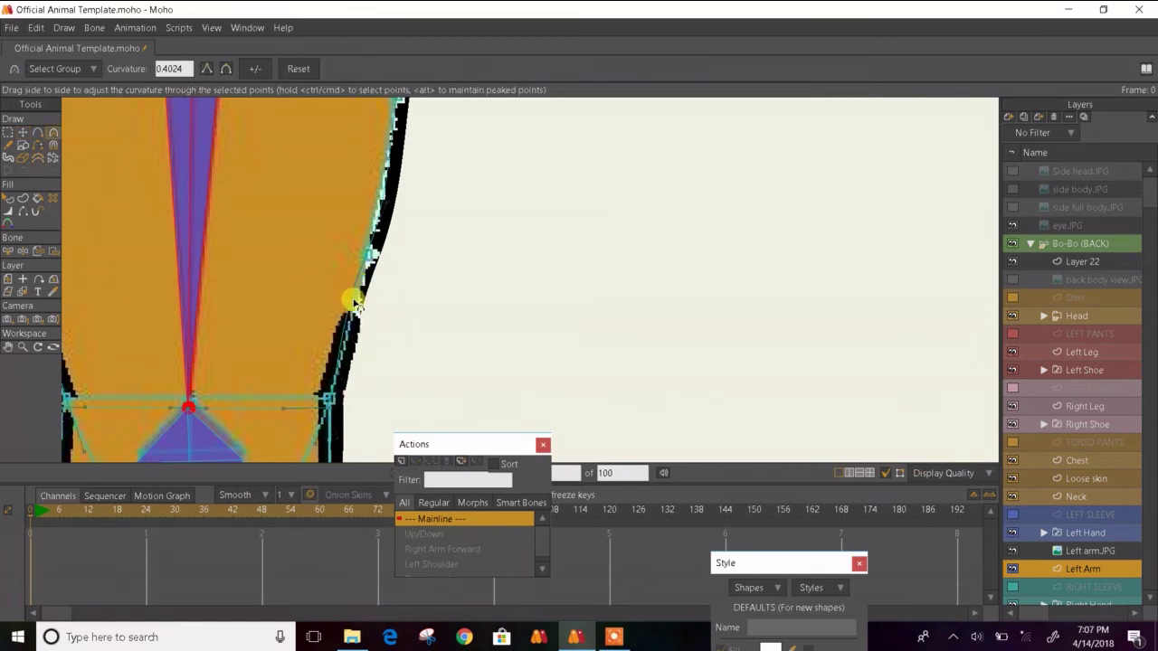
drag(347, 323, 362, 318)
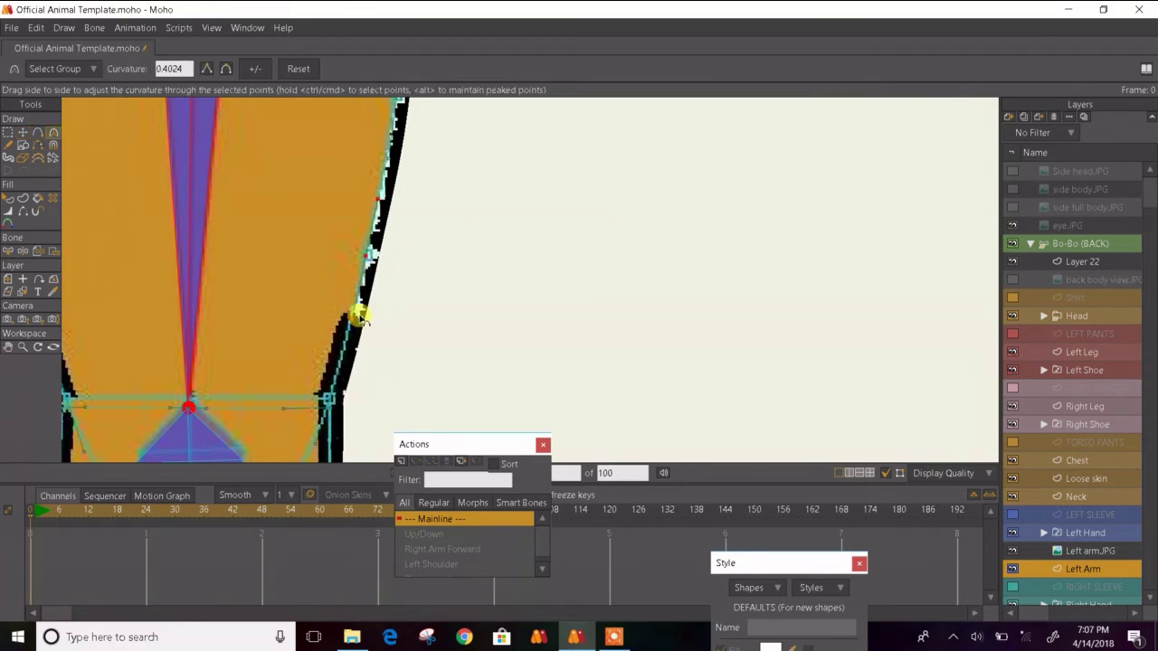
- Refine the curve handles of the right-edge point below the shoulder along the reference line
scroll(409, 191, down, 5)
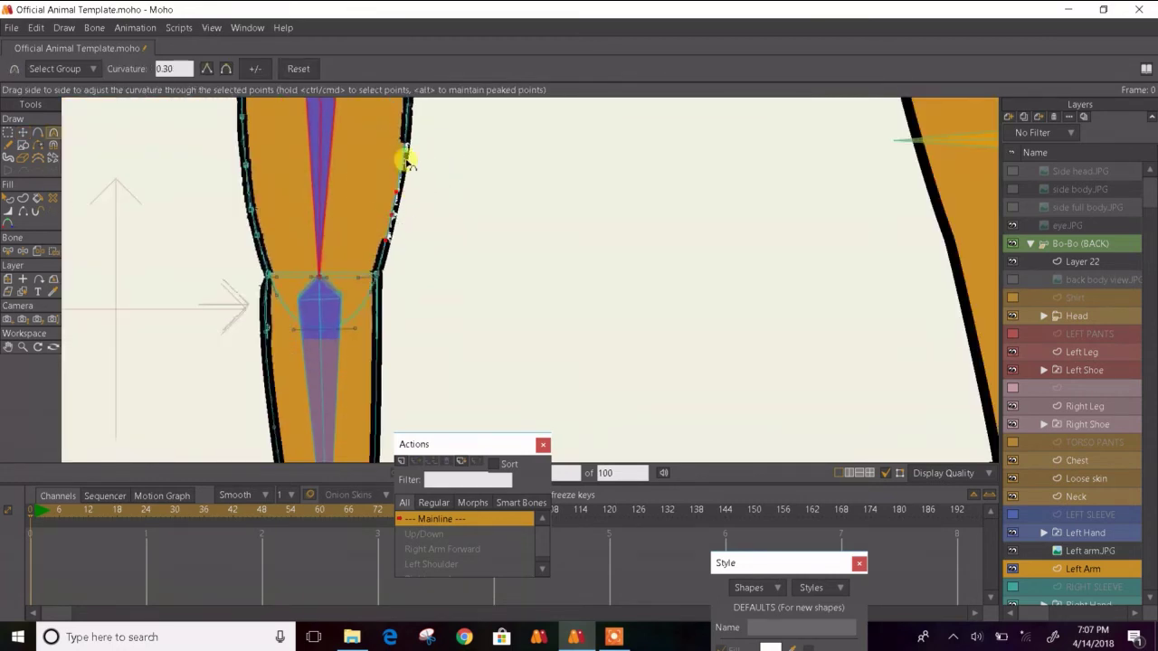
scroll(370, 220, up, 2)
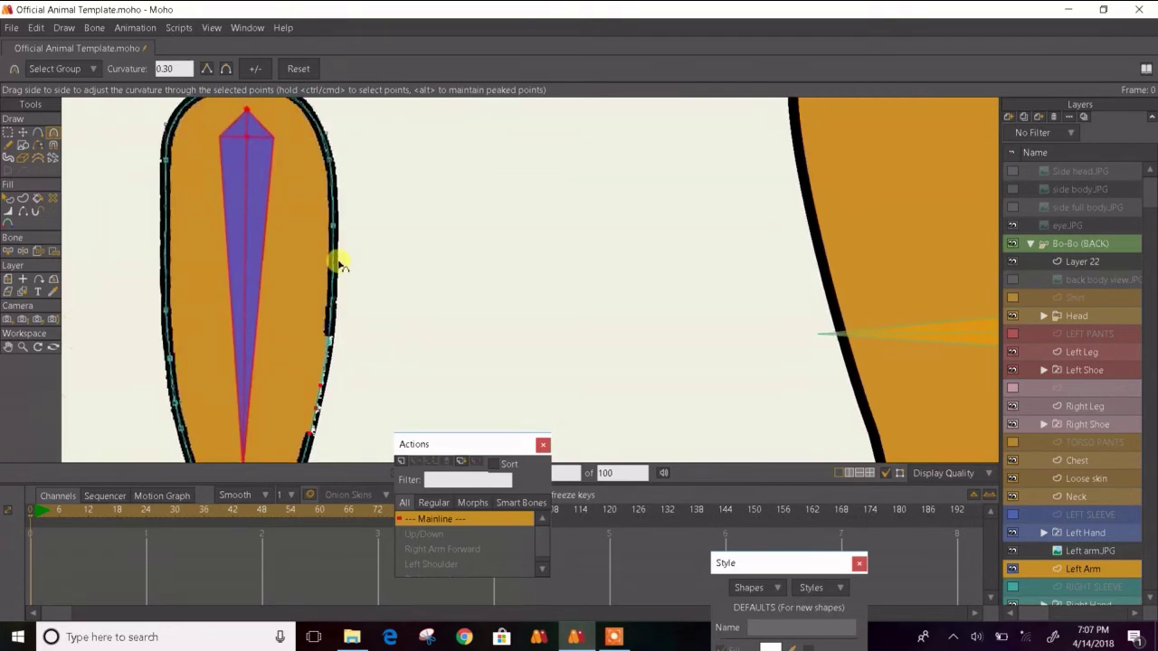
scroll(344, 240, up, 3)
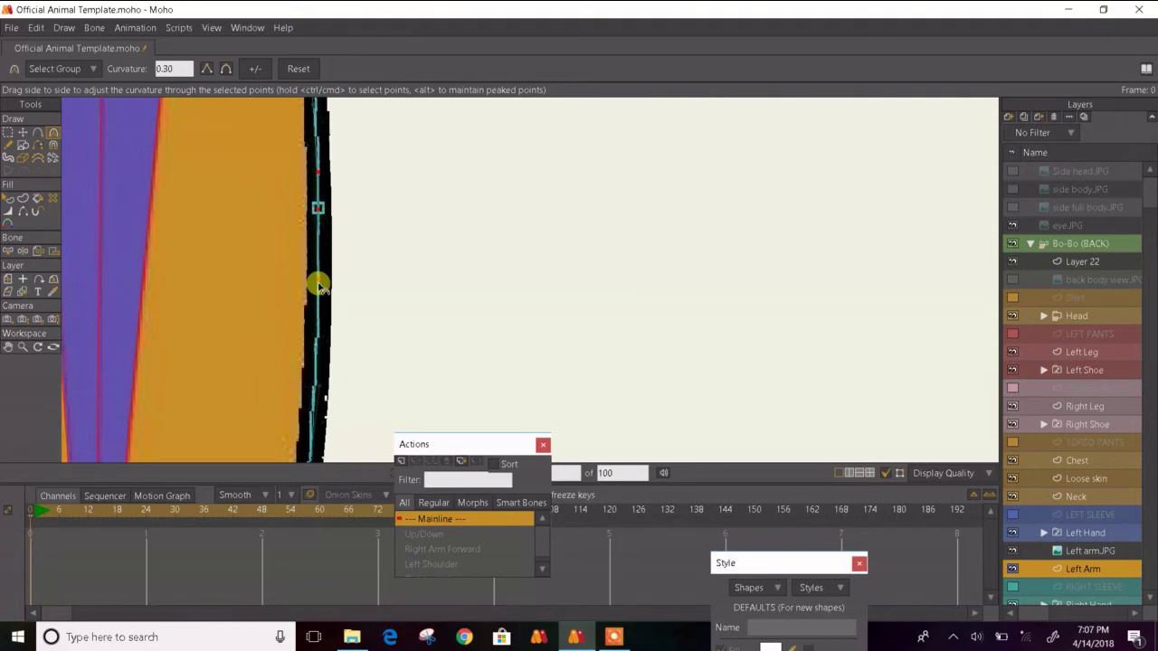
scroll(317, 271, down, 3)
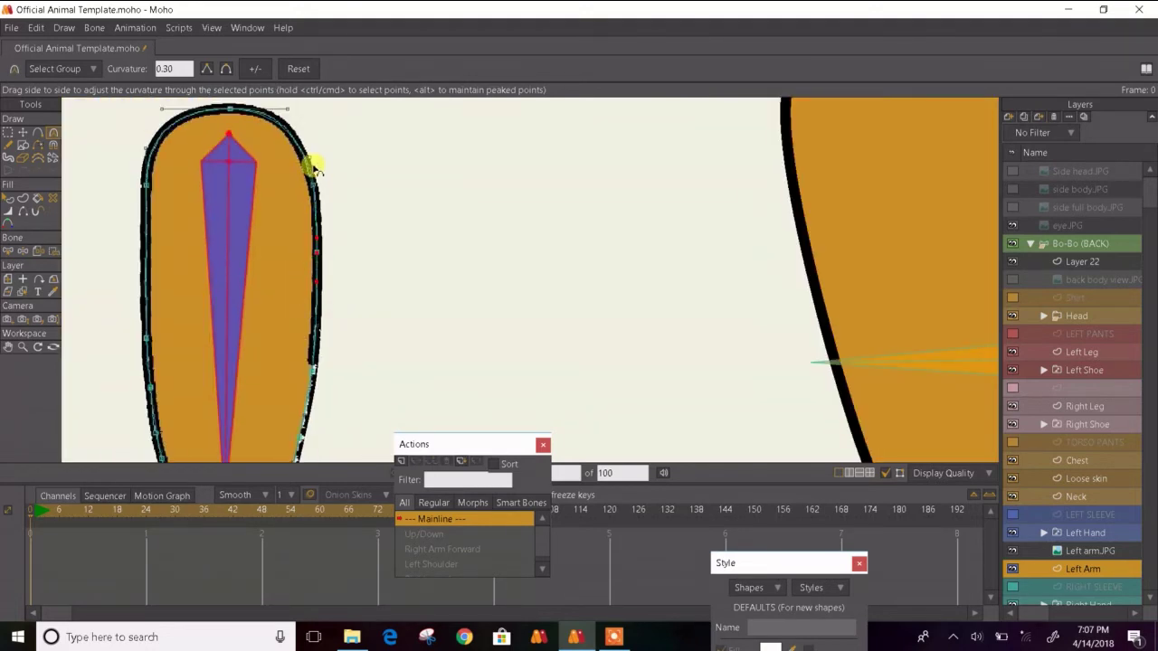
- Nudge the right shoulder point onto the reference line and bend both of its curve handles along the outline
scroll(312, 165, up, 3)
key(t)
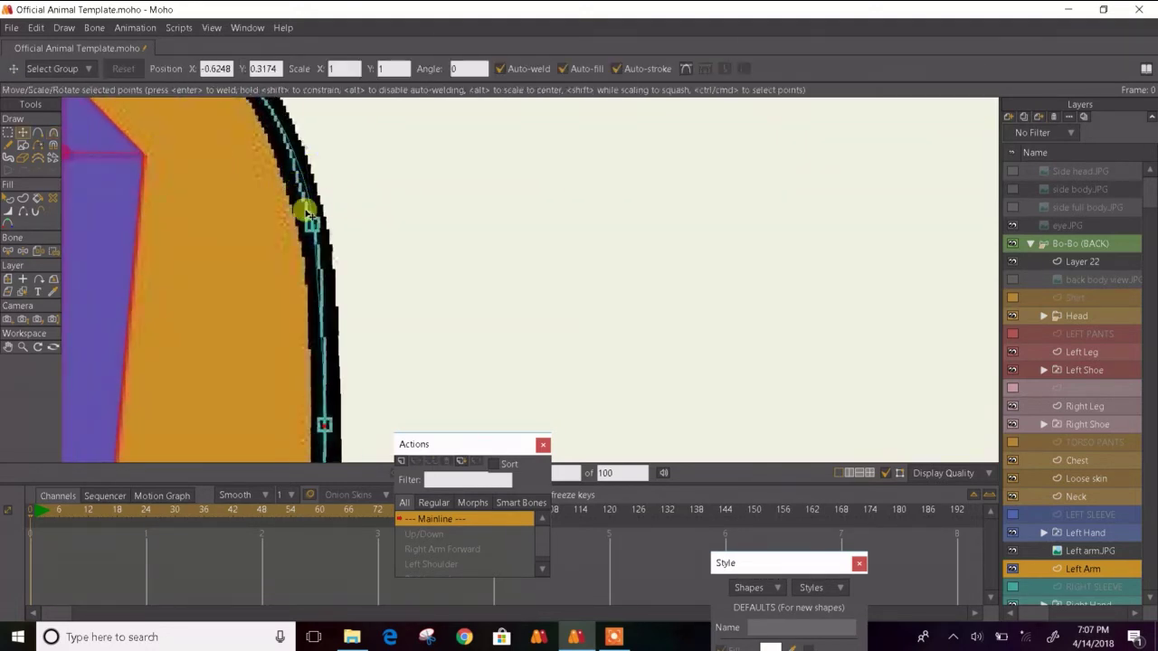
click(314, 226)
drag(321, 228, 319, 228)
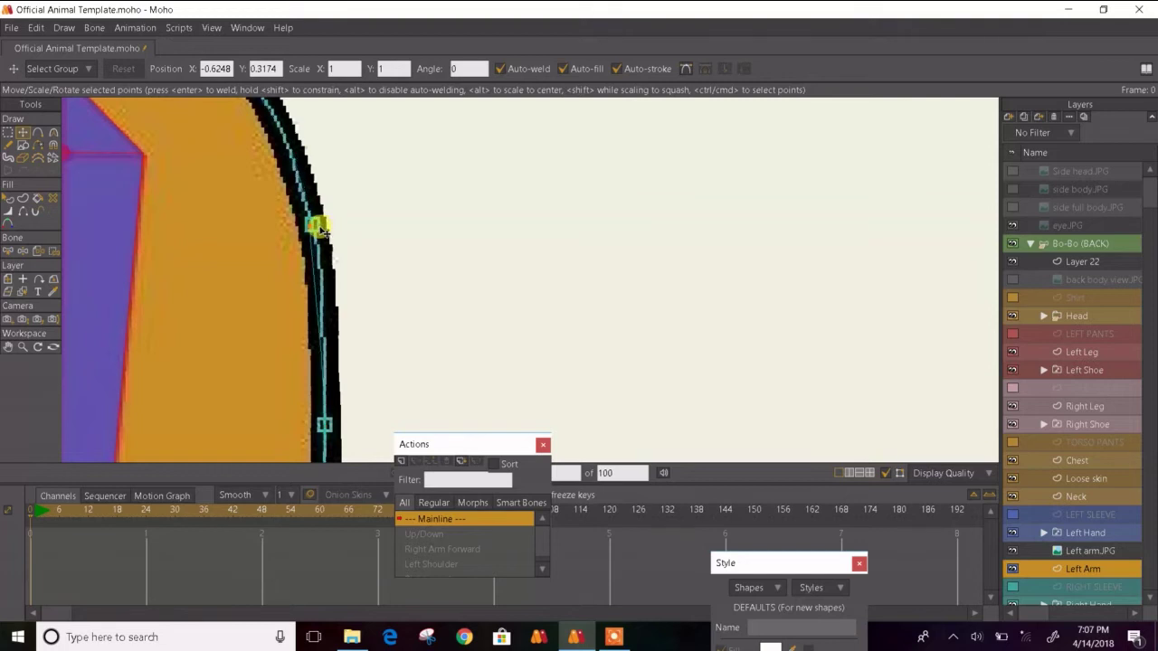
key(c)
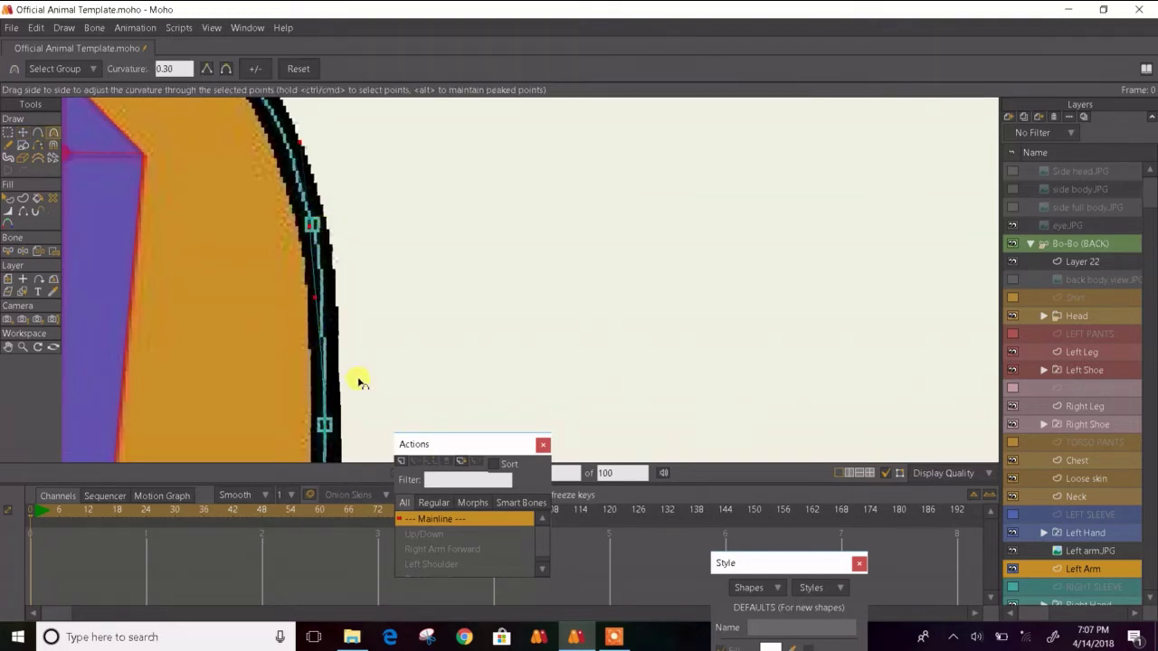
drag(318, 306, 326, 307)
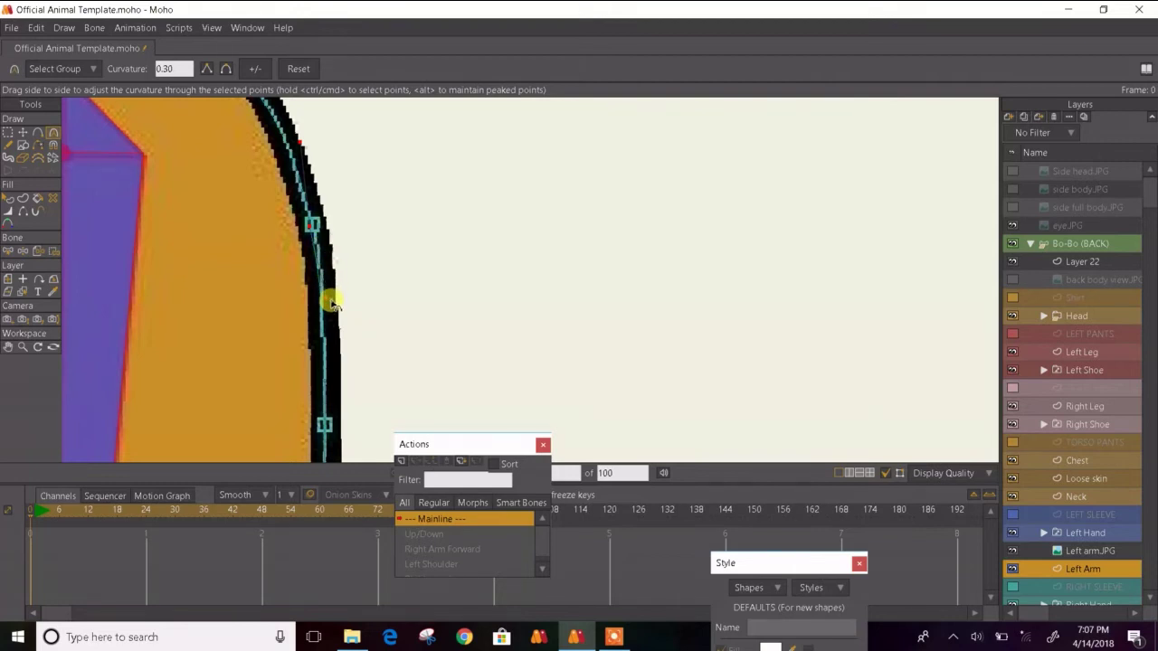
mouse_move(332, 300)
mouse_down()
mouse_move(344, 301)
mouse_move(305, 300)
mouse_move(327, 299)
mouse_up()
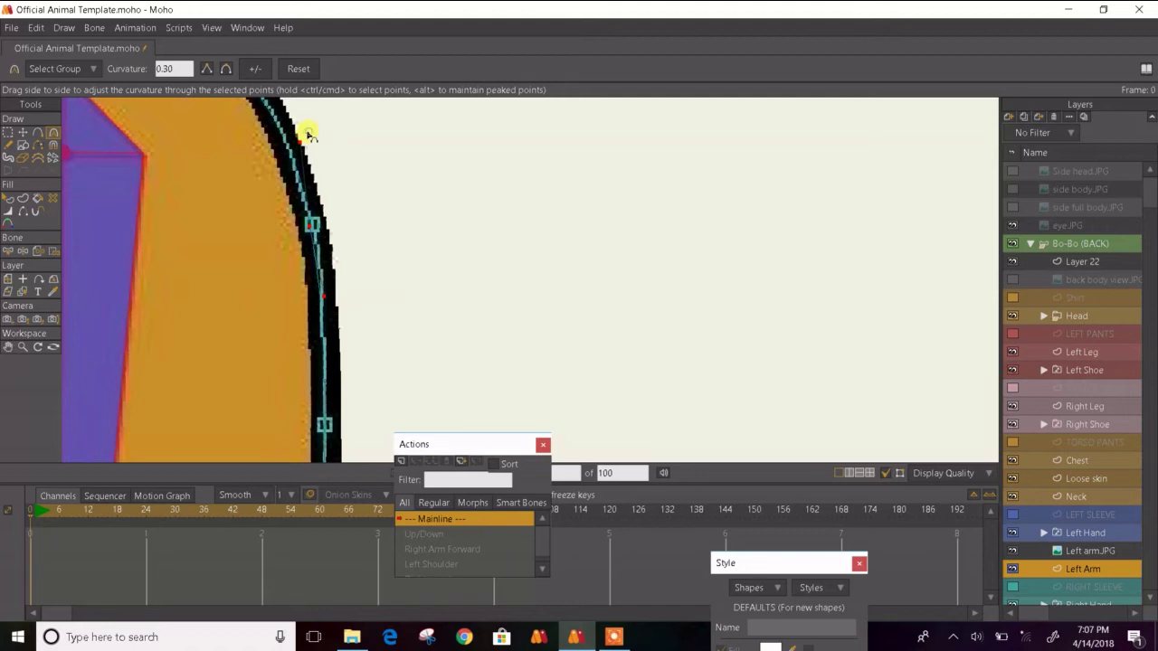
drag(307, 133, 301, 132)
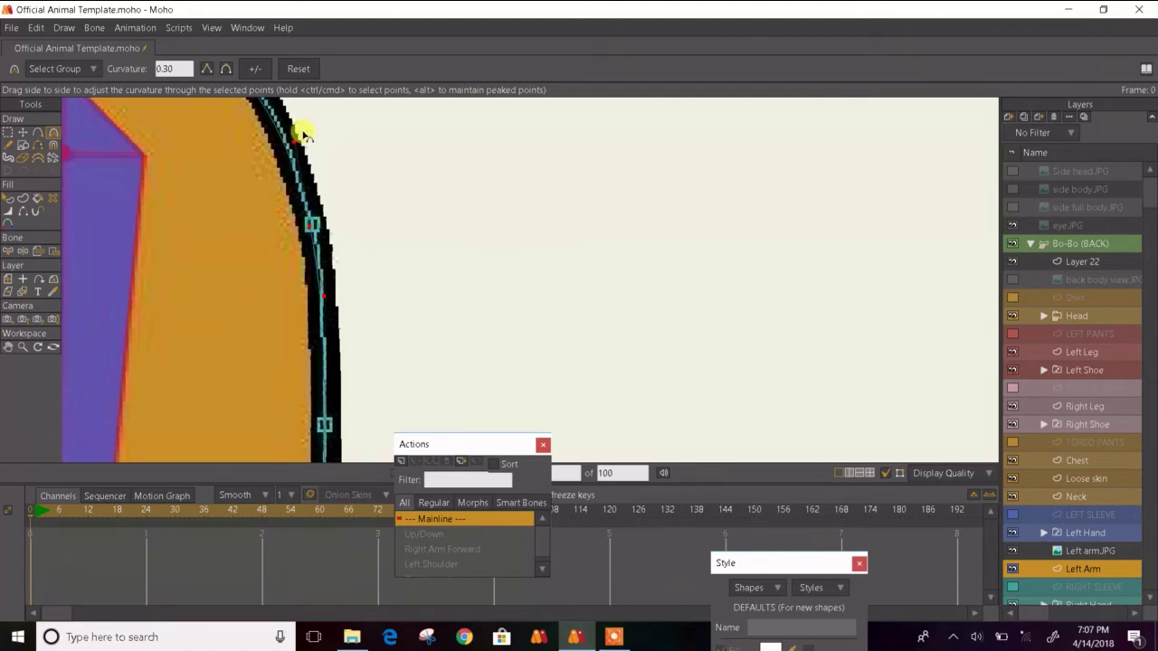
- Hide the Left arm.JPG reference and reset the right shoulder point to a smooth curve with curvature 0.30
click(1014, 550)
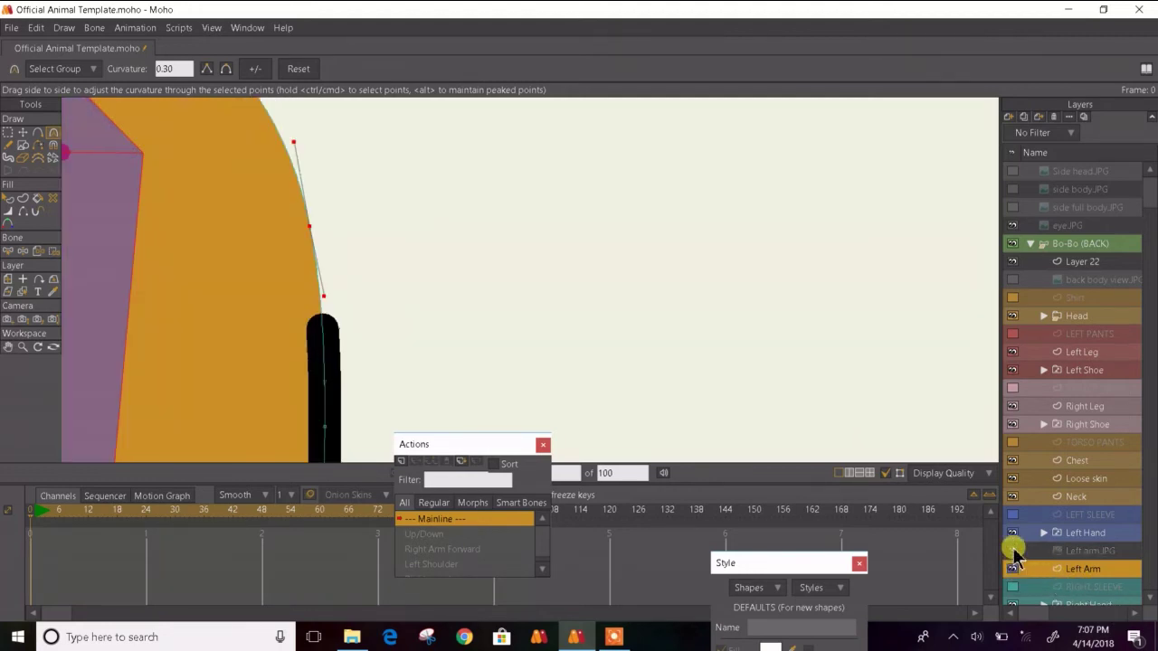
click(225, 70)
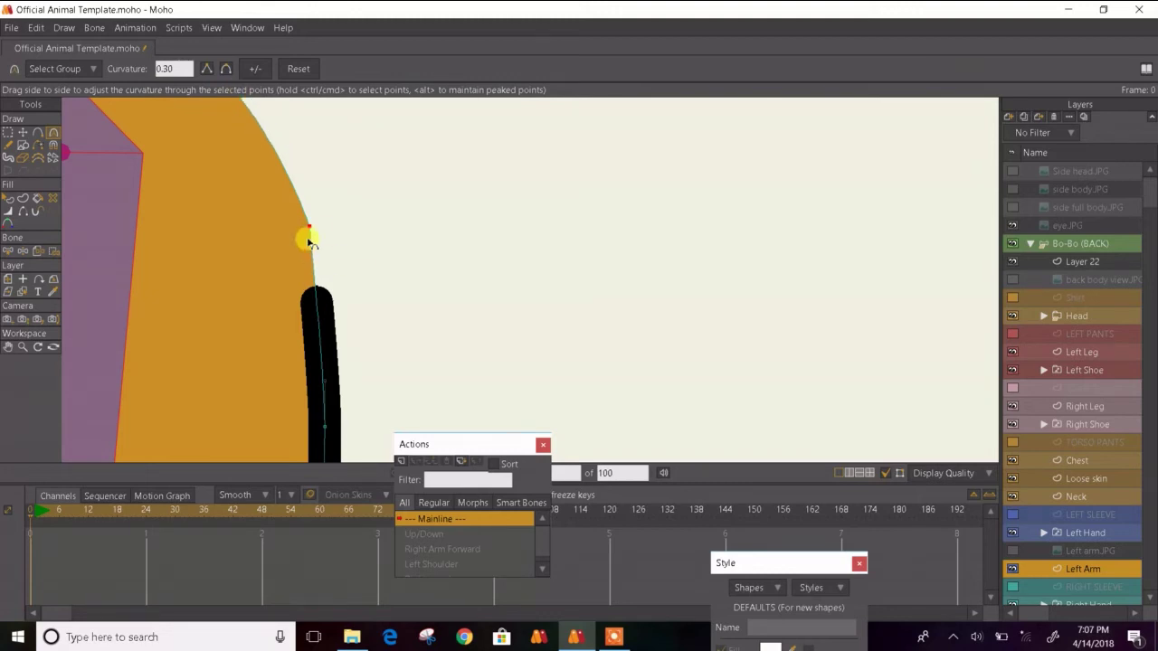
drag(308, 237, 317, 270)
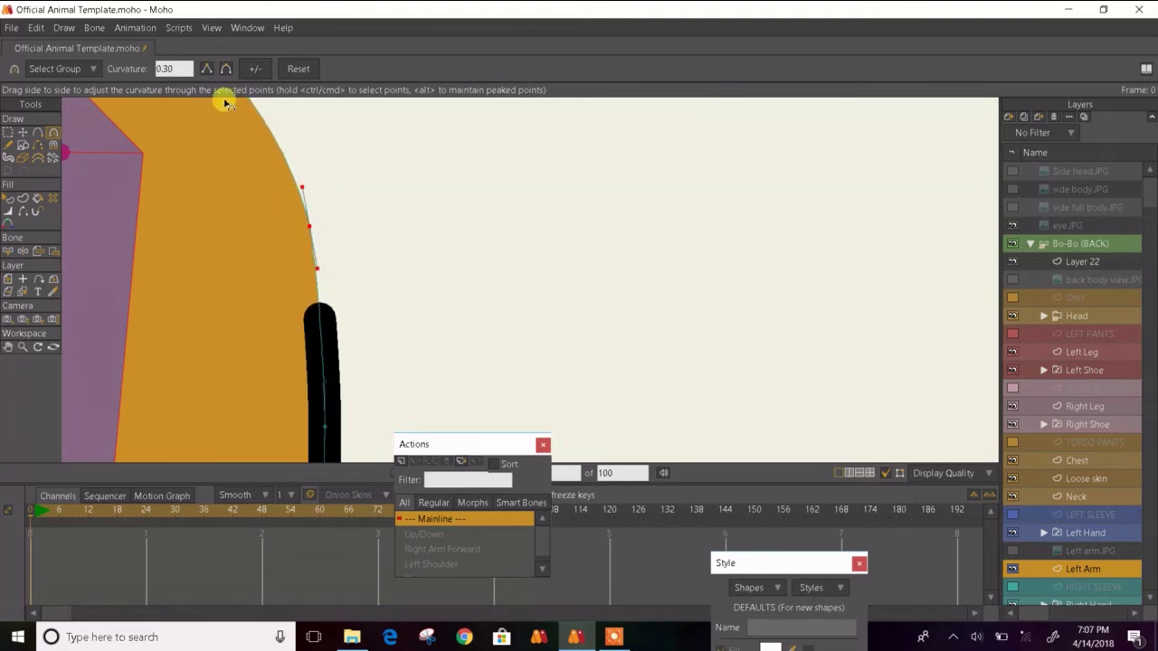
- Rework the right shoulder point's curvature, trying a peaked corner before giving it a smooth curve with curvature 0.40
click(209, 69)
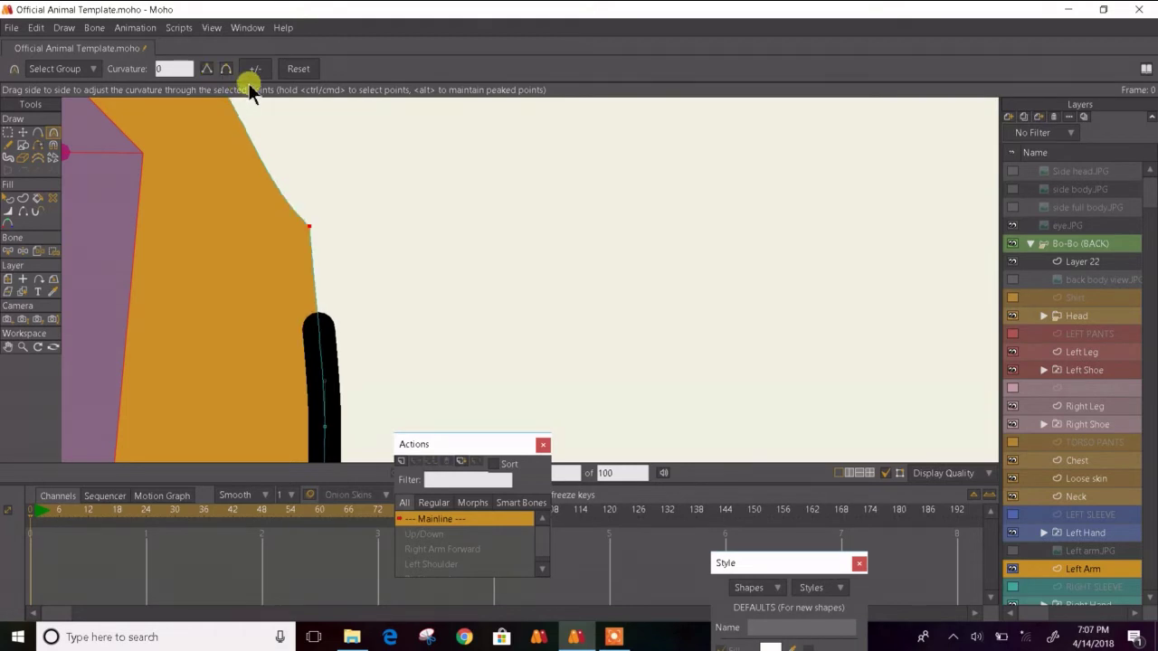
click(226, 68)
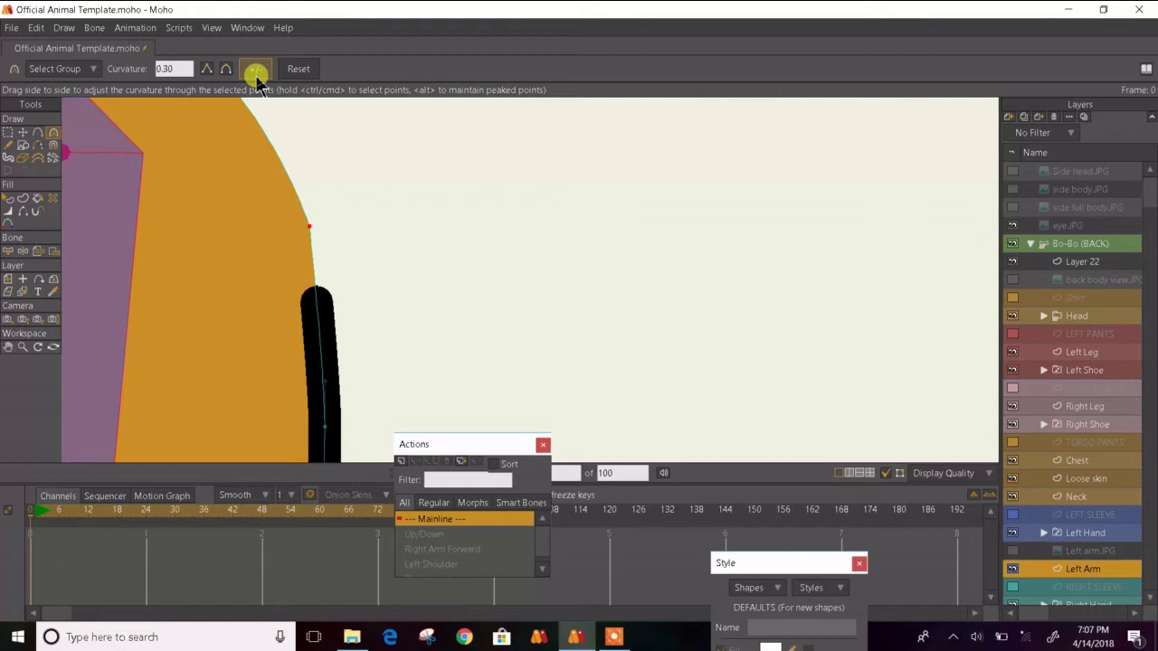
click(255, 75)
click(255, 75)
click(255, 75)
click(253, 74)
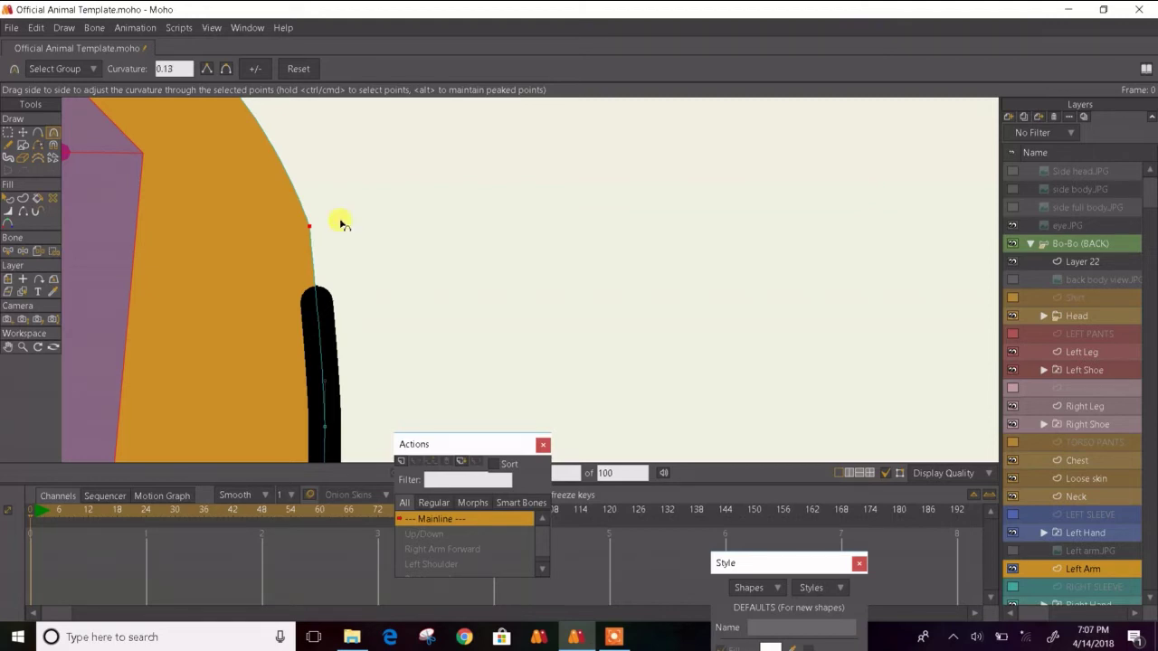
mouse_move(321, 228)
mouse_down()
mouse_move(337, 227)
mouse_move(318, 211)
mouse_move(320, 240)
mouse_up()
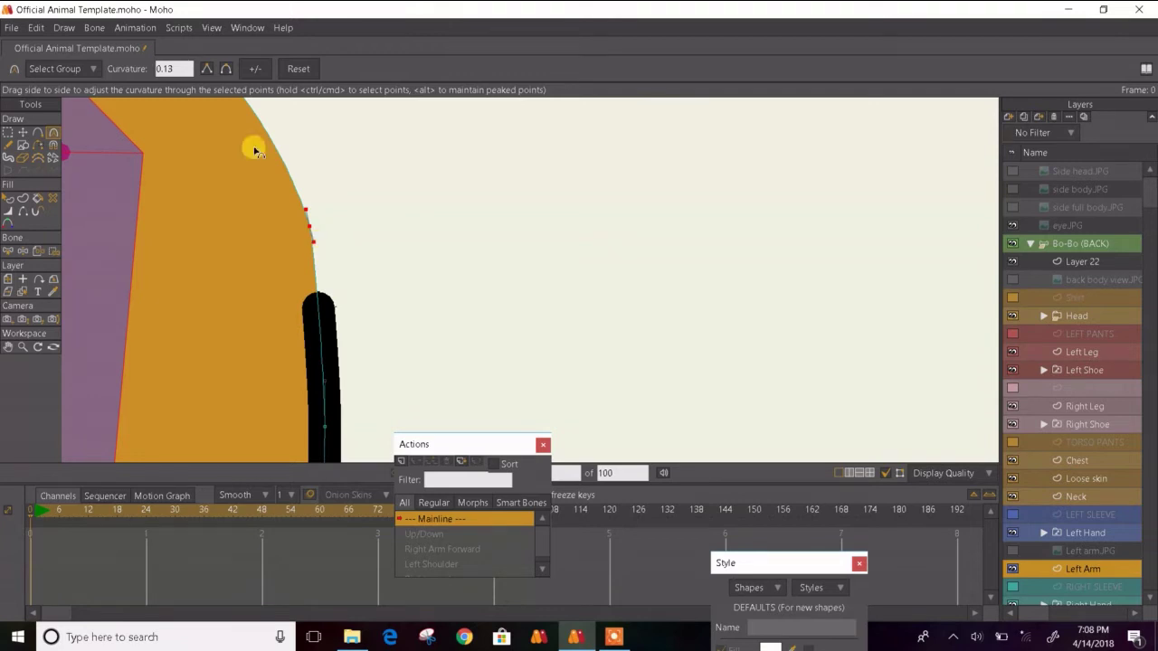
drag(319, 322, 335, 324)
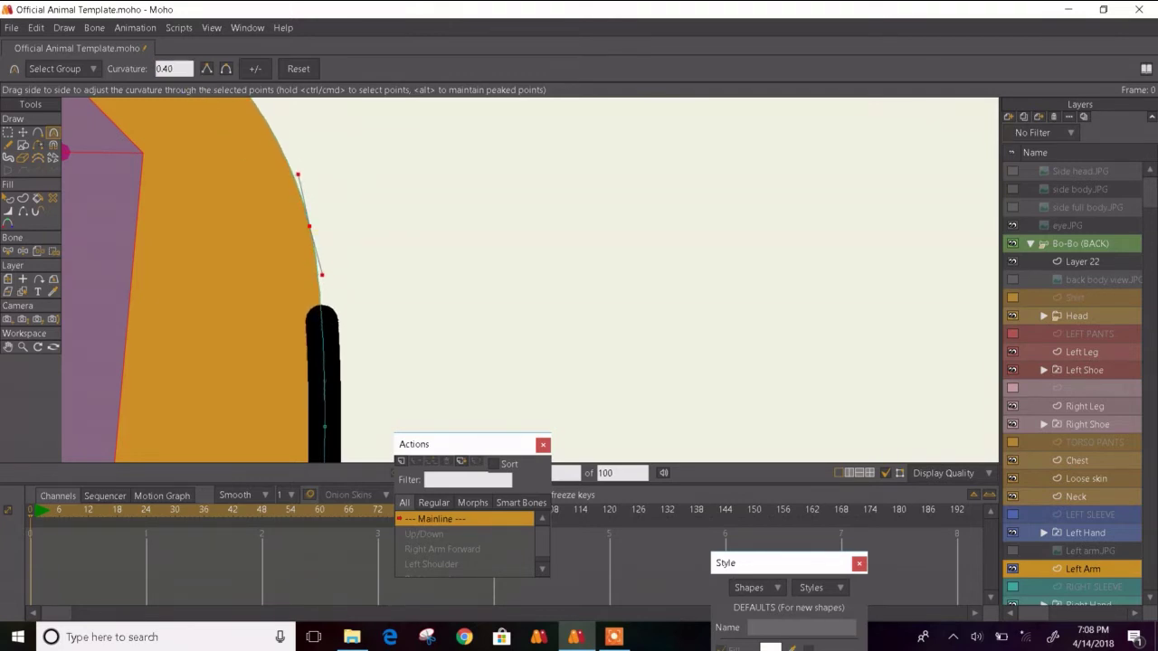
- Compare the left arm's elbow with the Left arm.JPG reference, showing the image briefly and hiding it again
scroll(325, 157, down, 6)
click(9, 199)
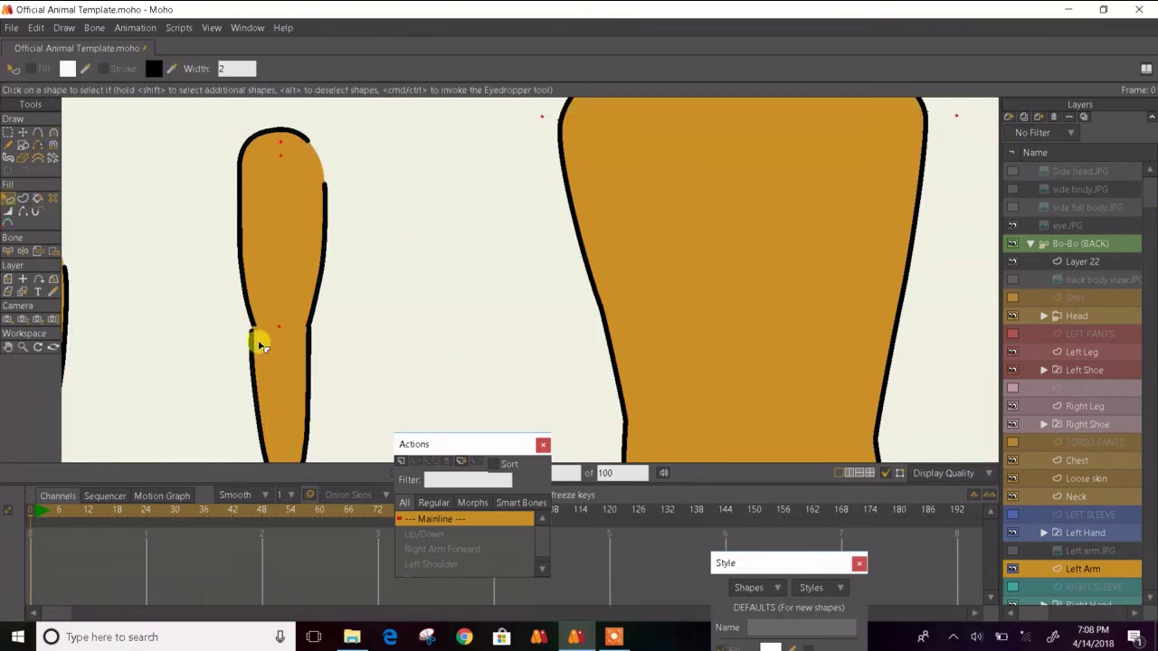
scroll(259, 341, up, 2)
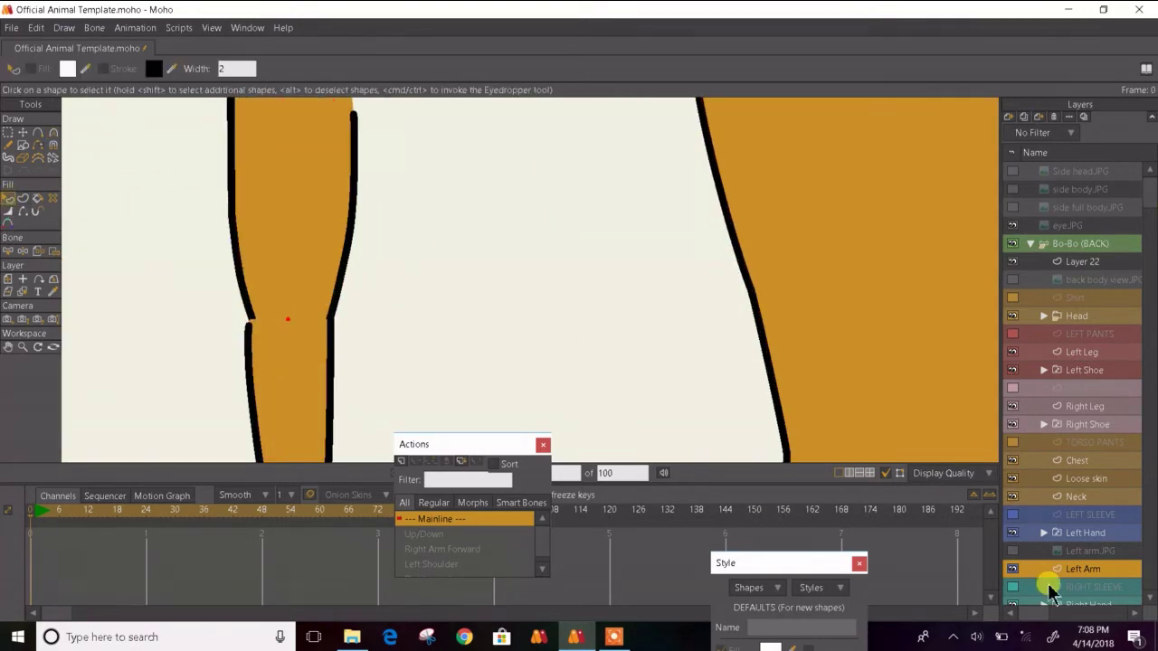
click(1013, 552)
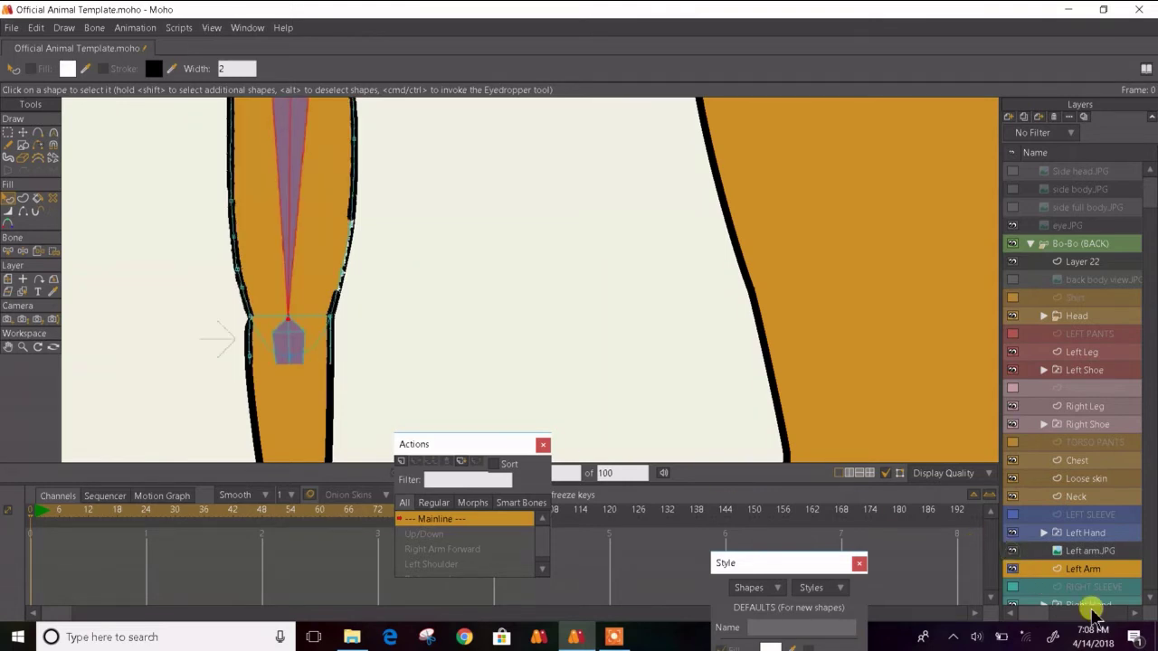
click(1013, 551)
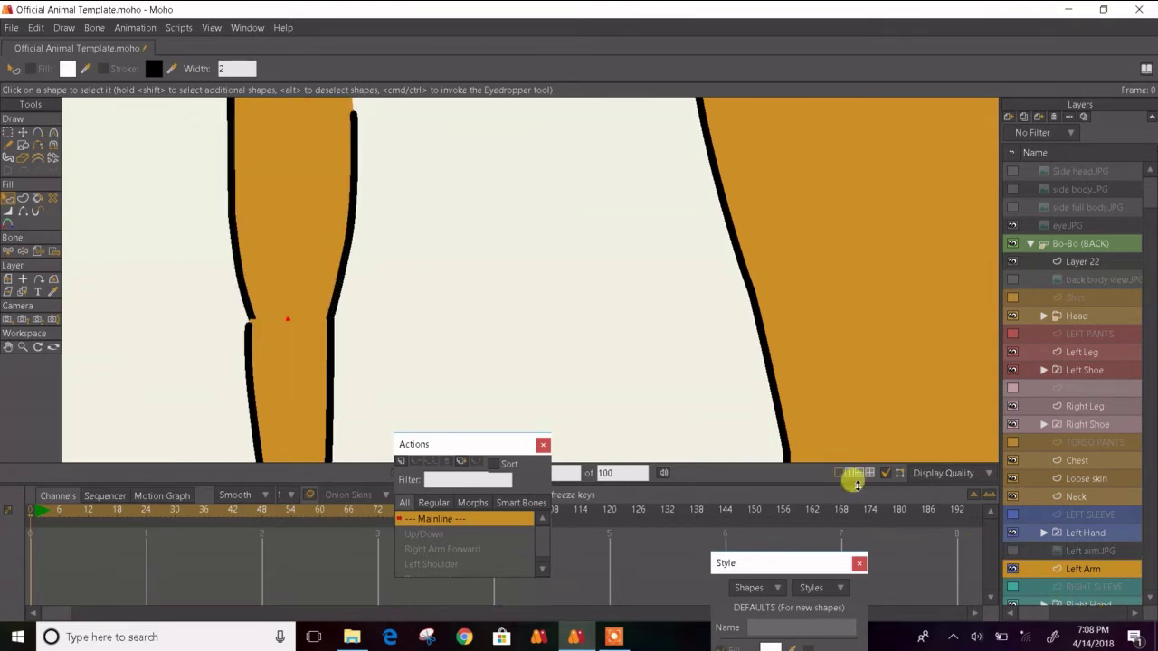
scroll(552, 362, down, 2)
scroll(434, 348, up, 3)
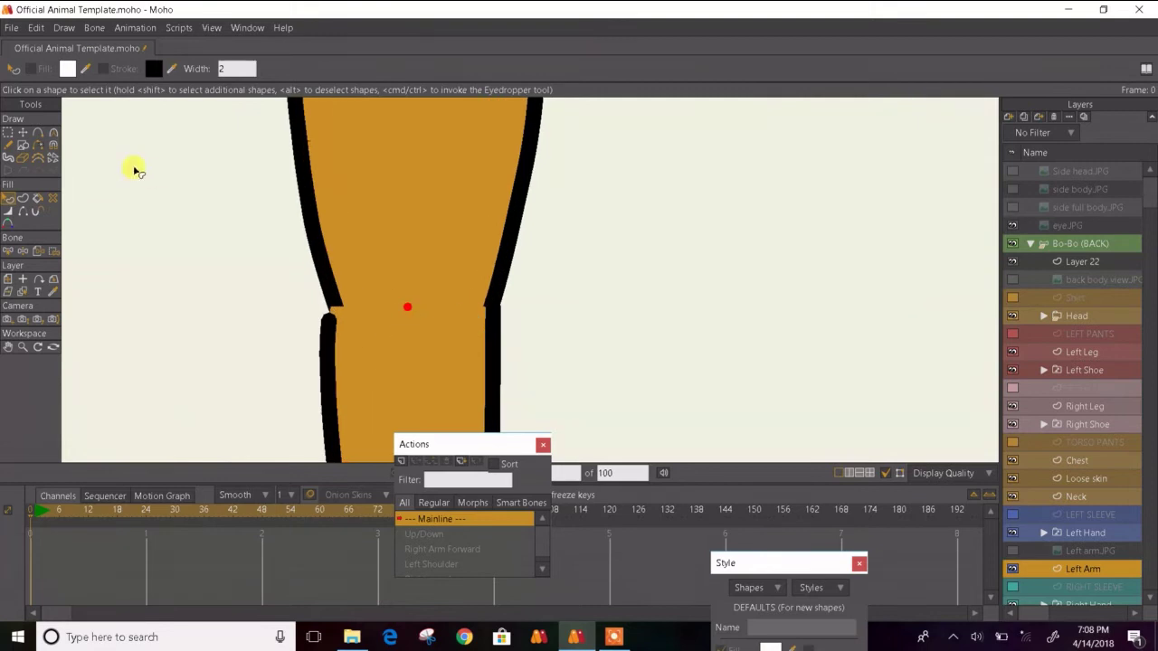
- Move the upper arm's two elbow corner points onto the forearm outline and shift the left-edge point above the elbow slightly outward
click(24, 133)
scroll(328, 305, up, 2)
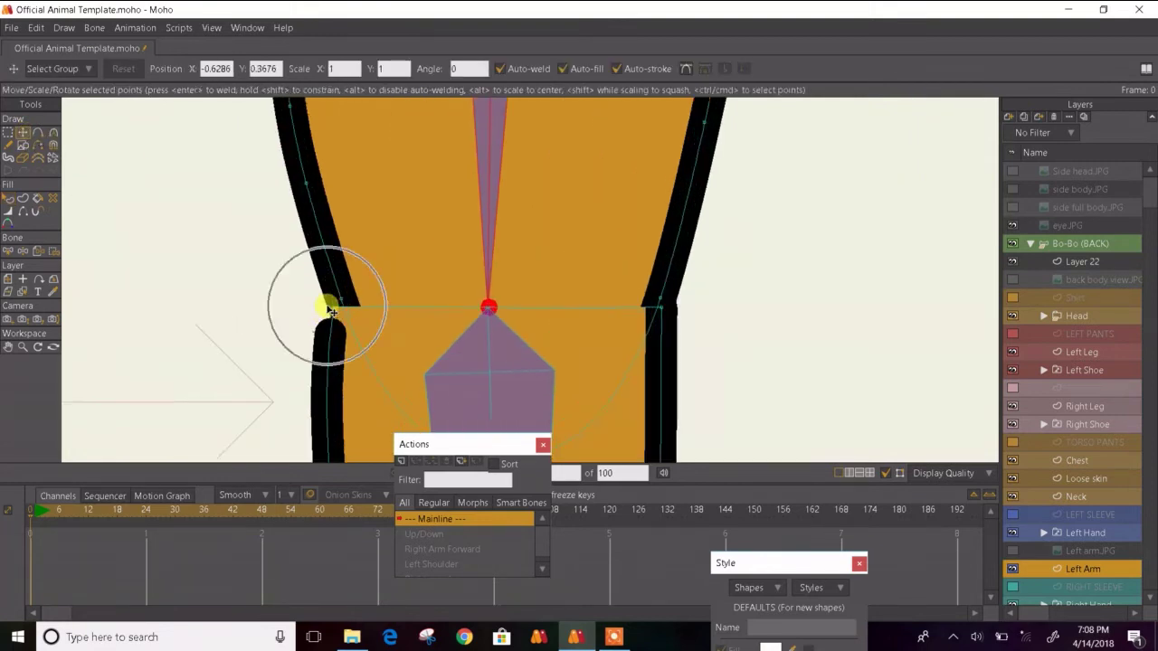
drag(335, 308, 332, 315)
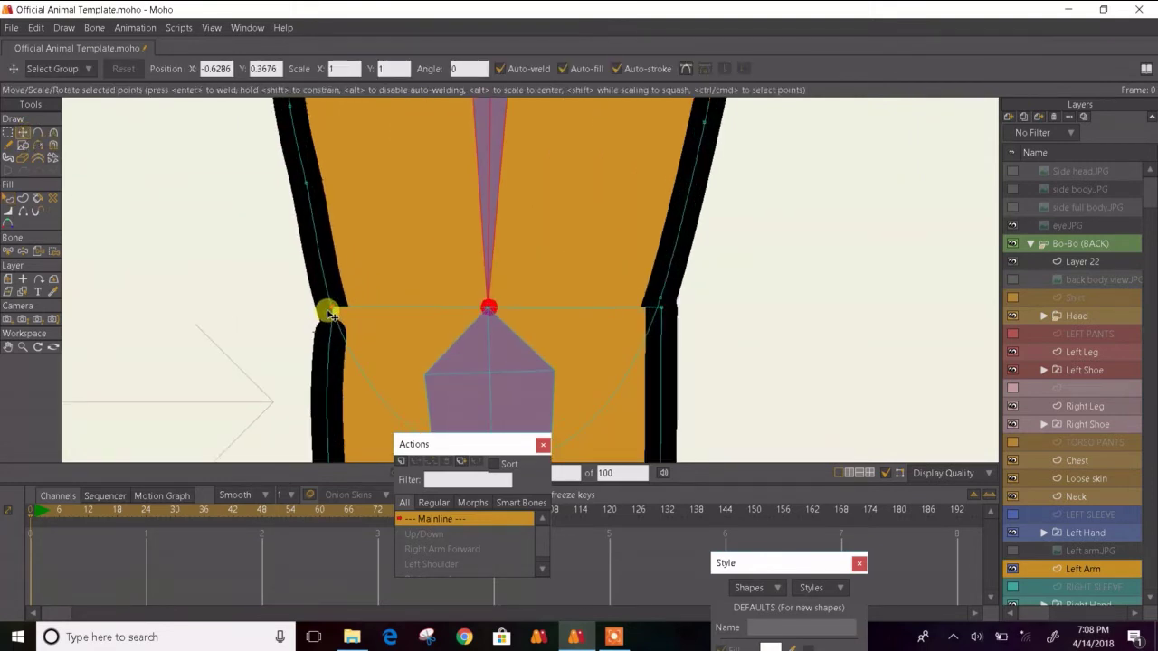
drag(304, 200, 299, 198)
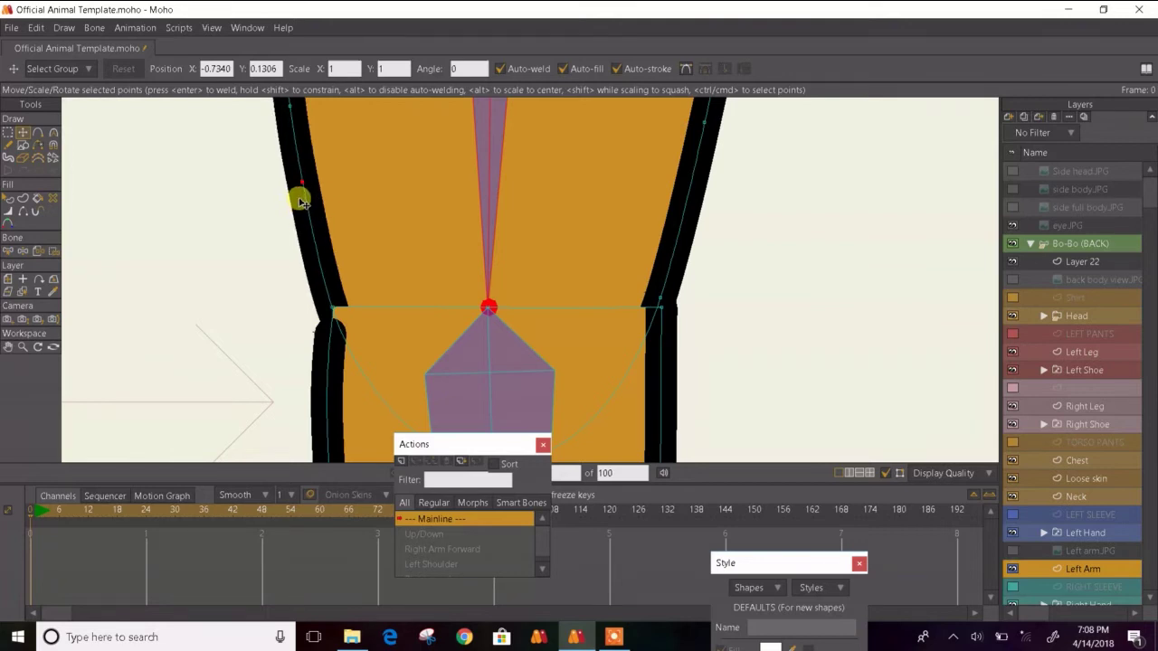
click(664, 302)
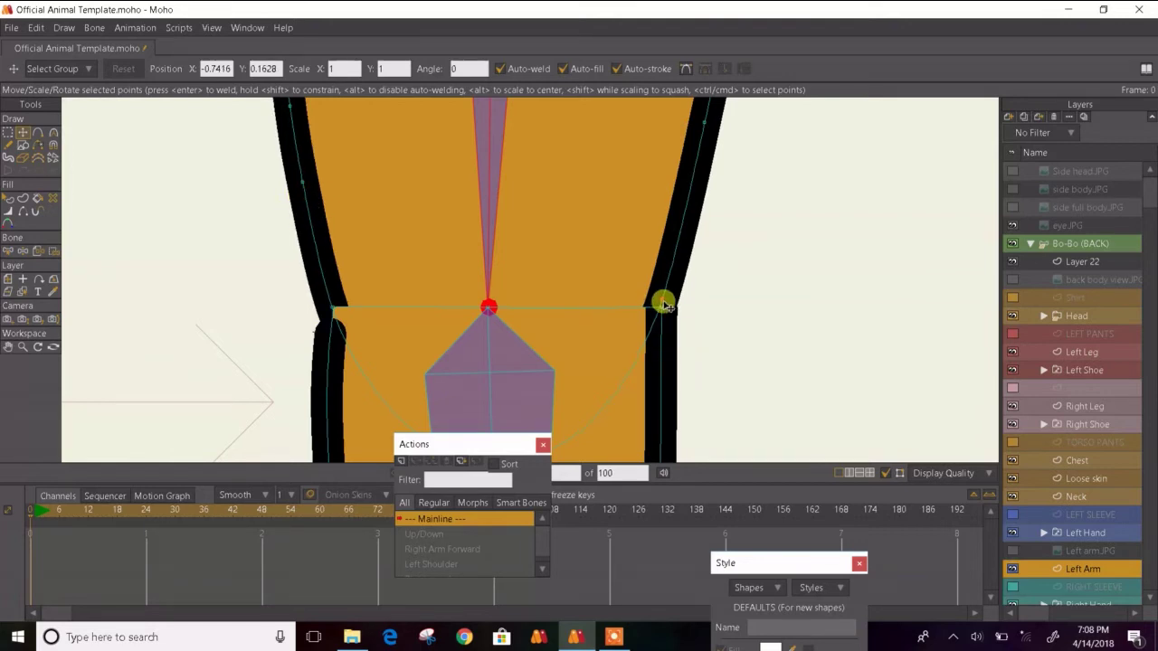
drag(665, 306, 668, 308)
scroll(665, 305, down, 3)
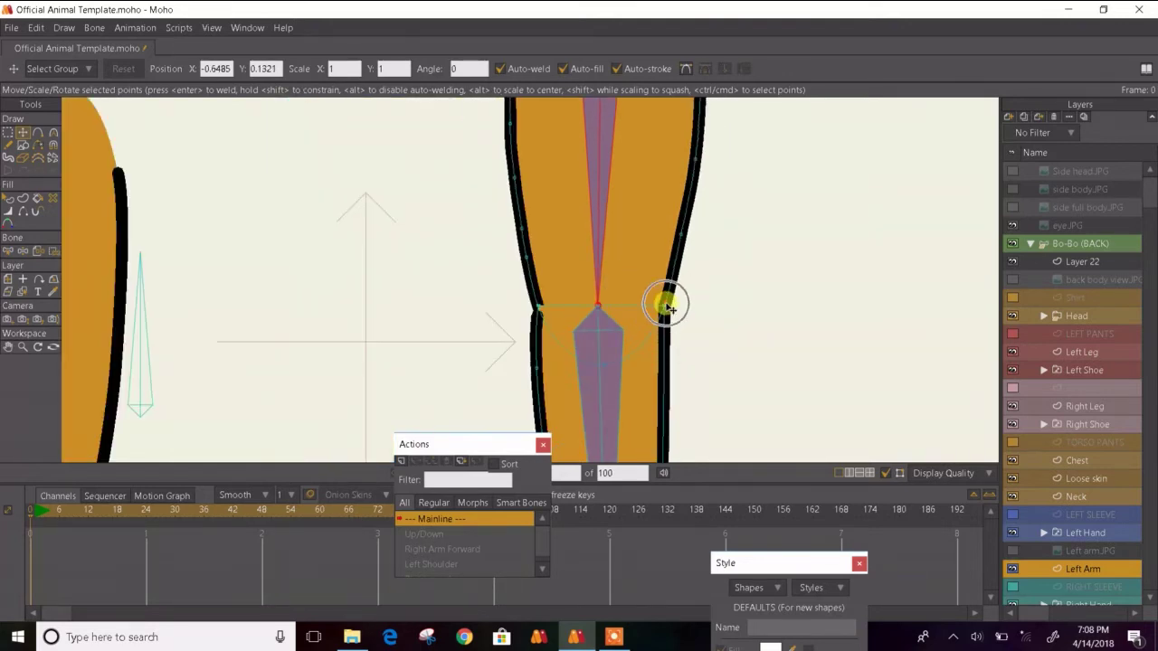
scroll(719, 241, down, 2)
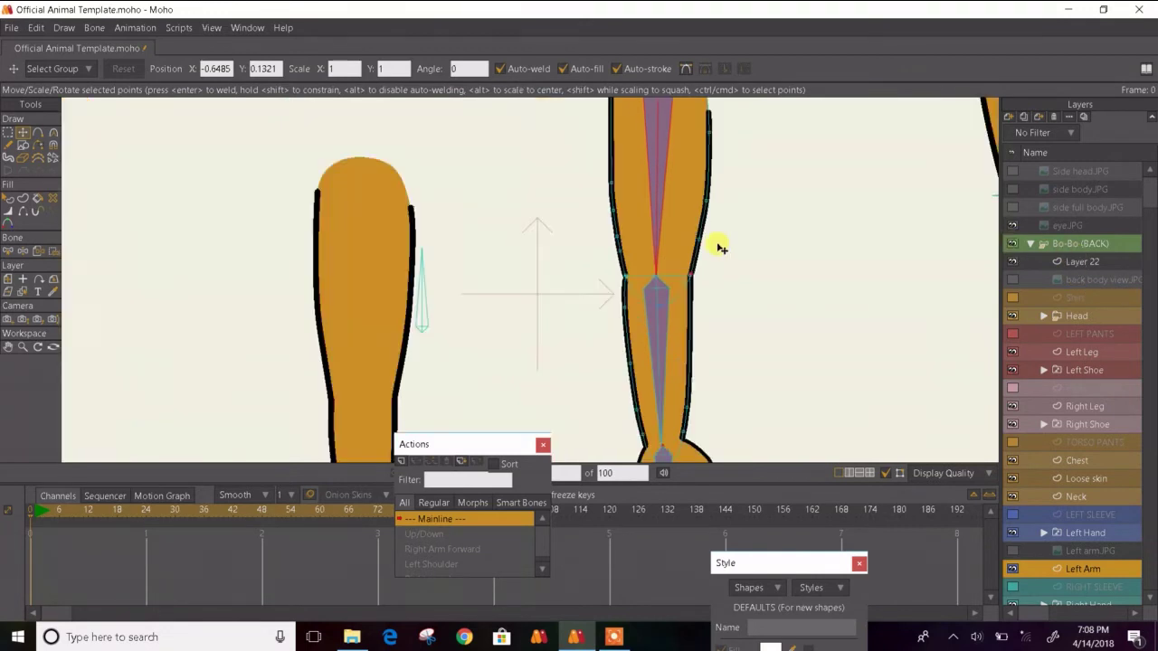
- Test the left arm's bend on the Bo-Bo (BACK) rig by manipulating its bicep and forearm bones
drag(719, 240, 527, 316)
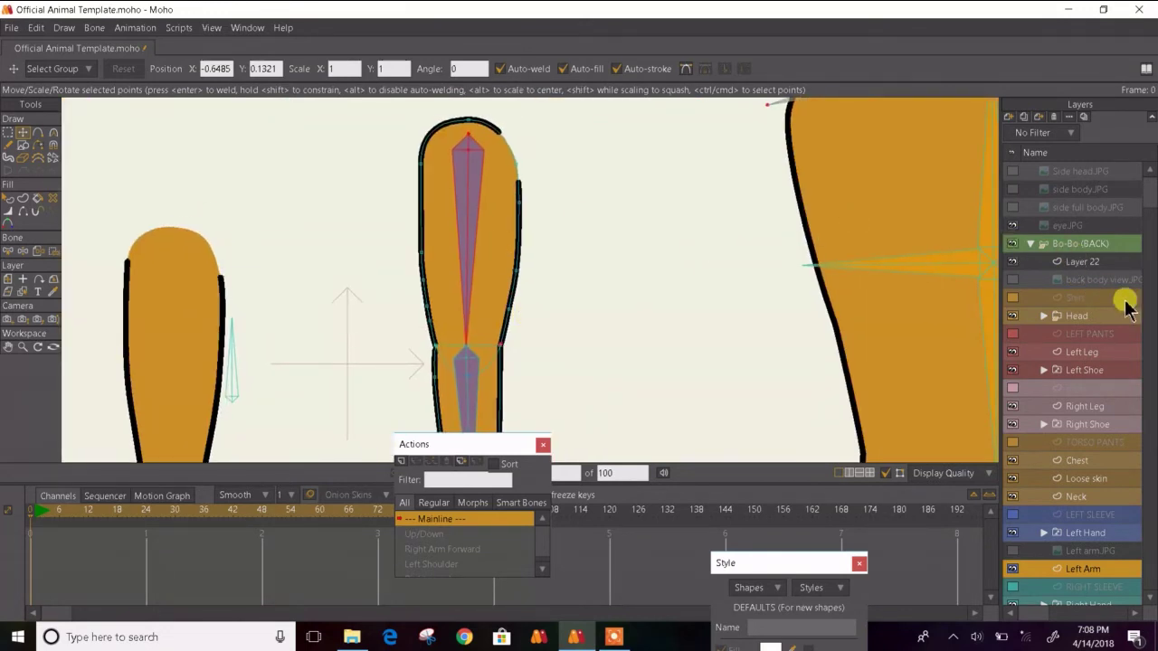
click(1091, 247)
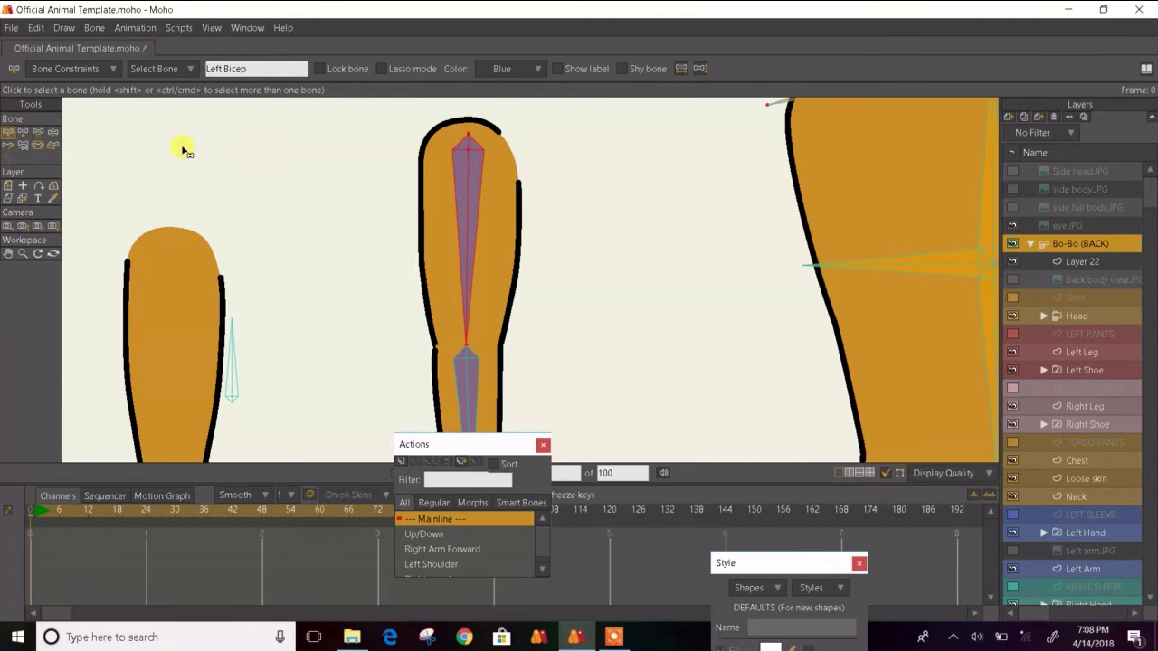
click(46, 135)
scroll(375, 199, down, 2)
scroll(458, 232, down, 2)
drag(458, 232, 307, 226)
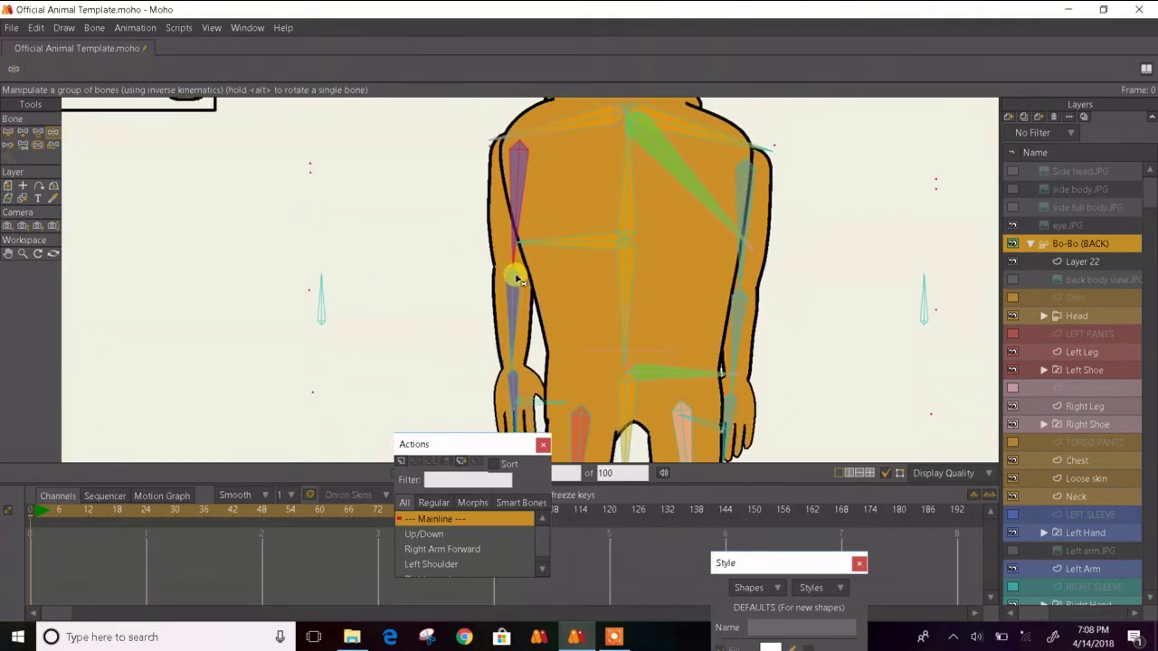
drag(507, 302, 282, 170)
click(9, 134)
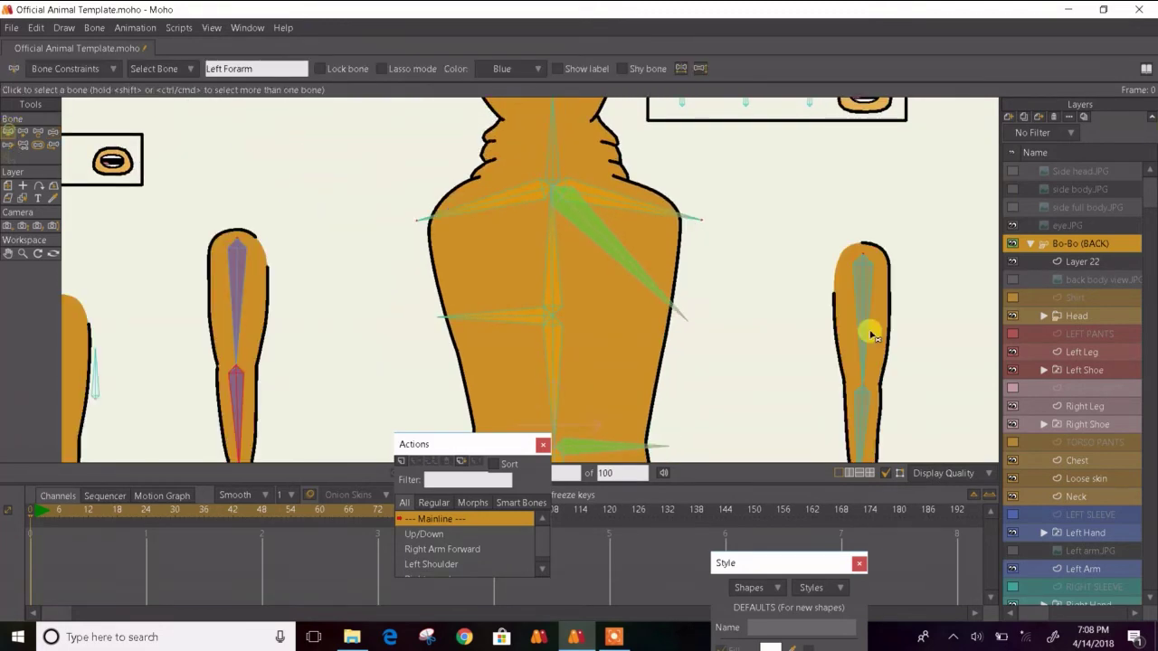
- Draw a circle on the Left Arm layer centred on the elbow joint and spanning roughly the arm's width
click(1082, 568)
drag(275, 409, 347, 347)
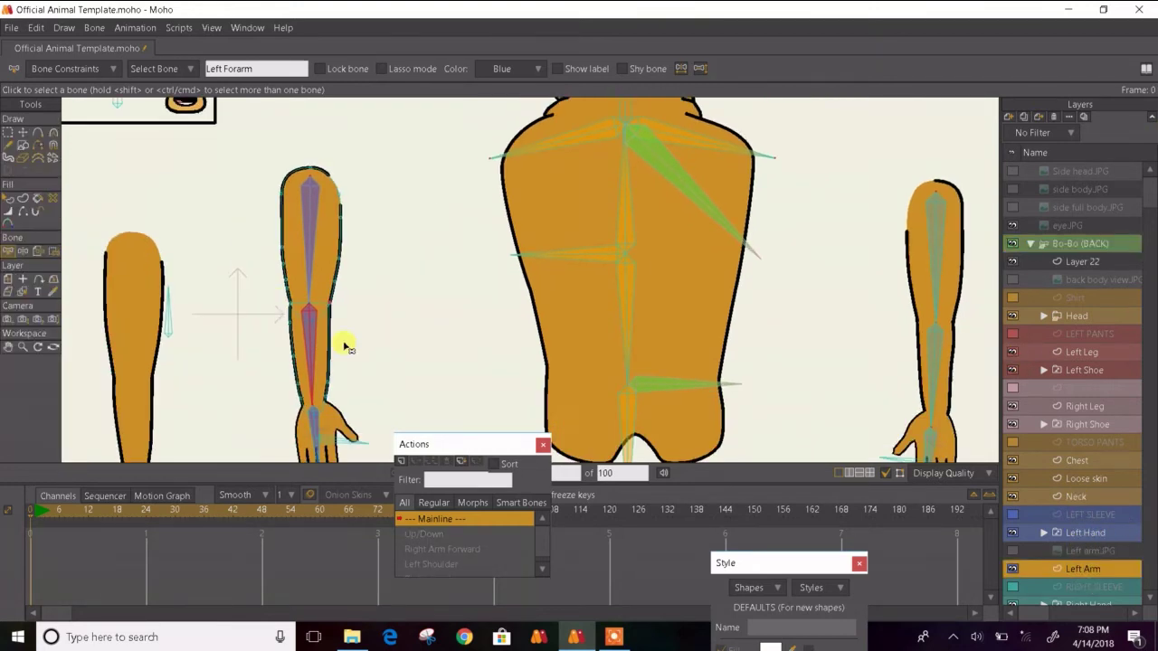
scroll(281, 305, up, 3)
scroll(344, 316, up, 3)
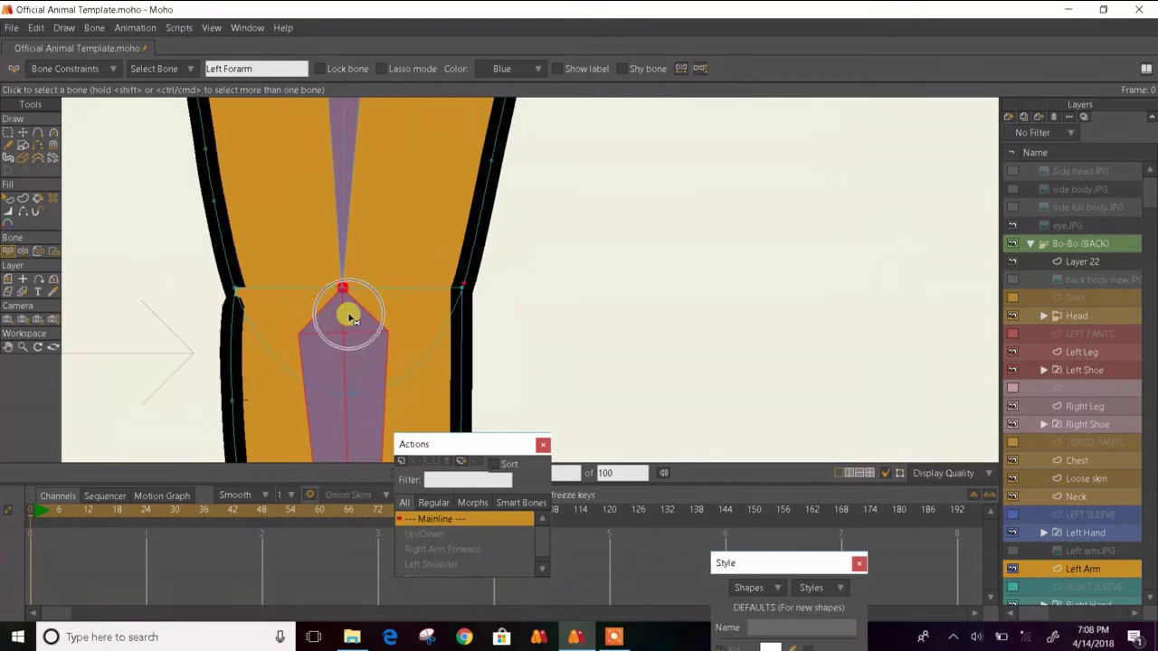
click(22, 133)
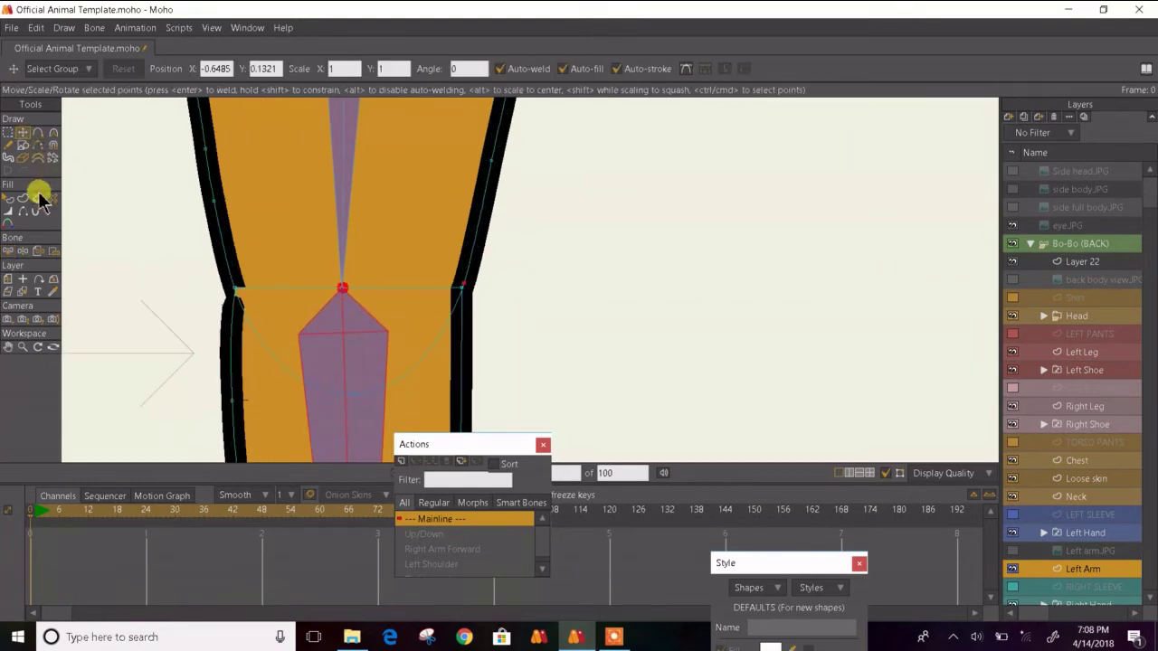
click(24, 146)
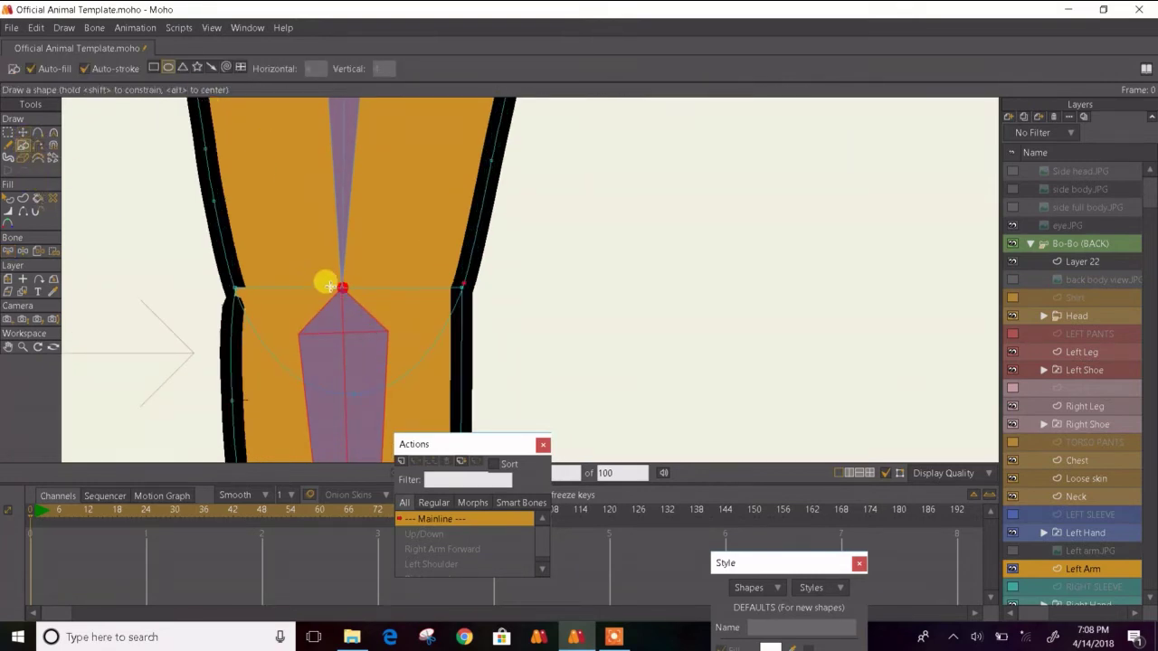
scroll(340, 294, up, 2)
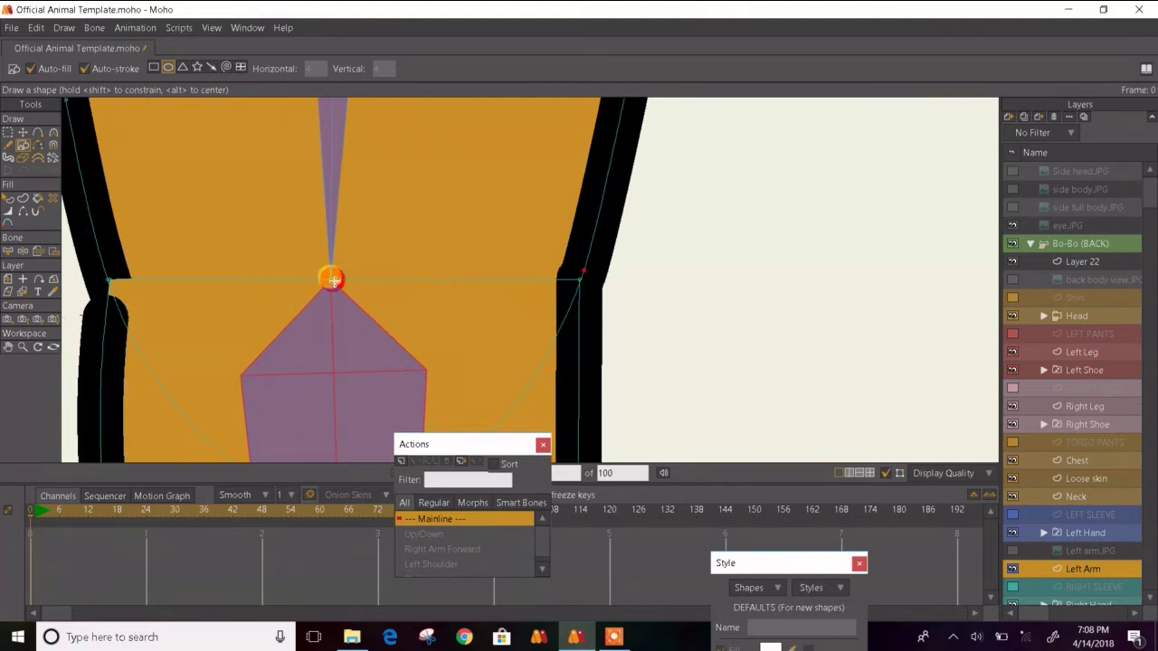
scroll(332, 280, down, 2)
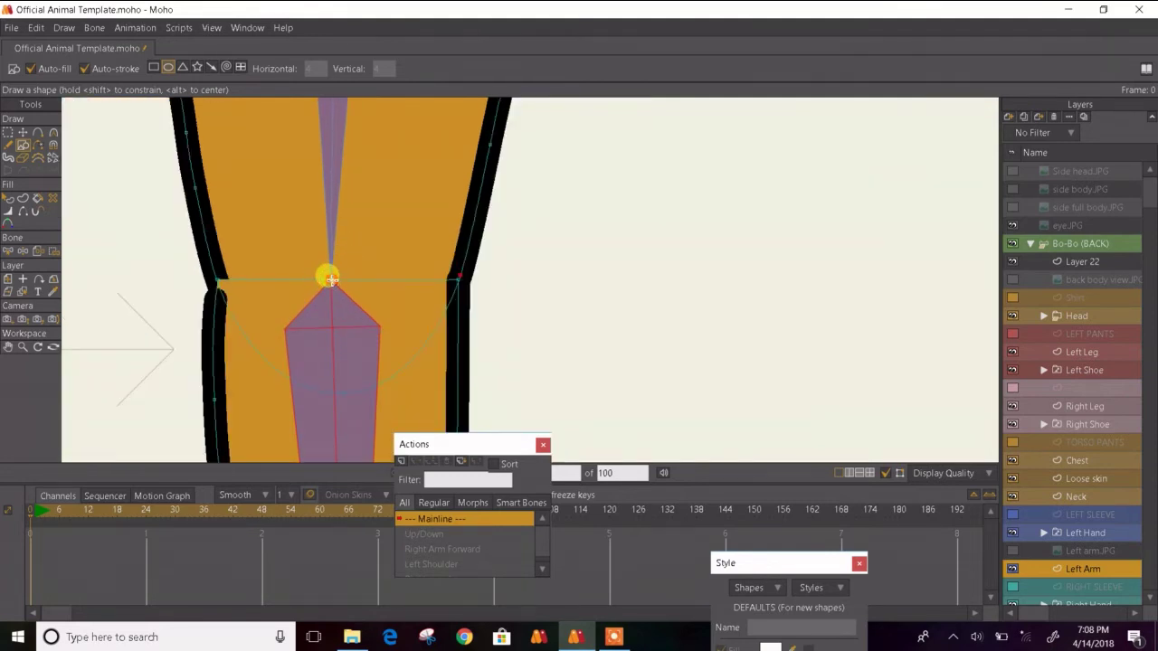
key(ctrl)
drag(332, 280, 450, 342)
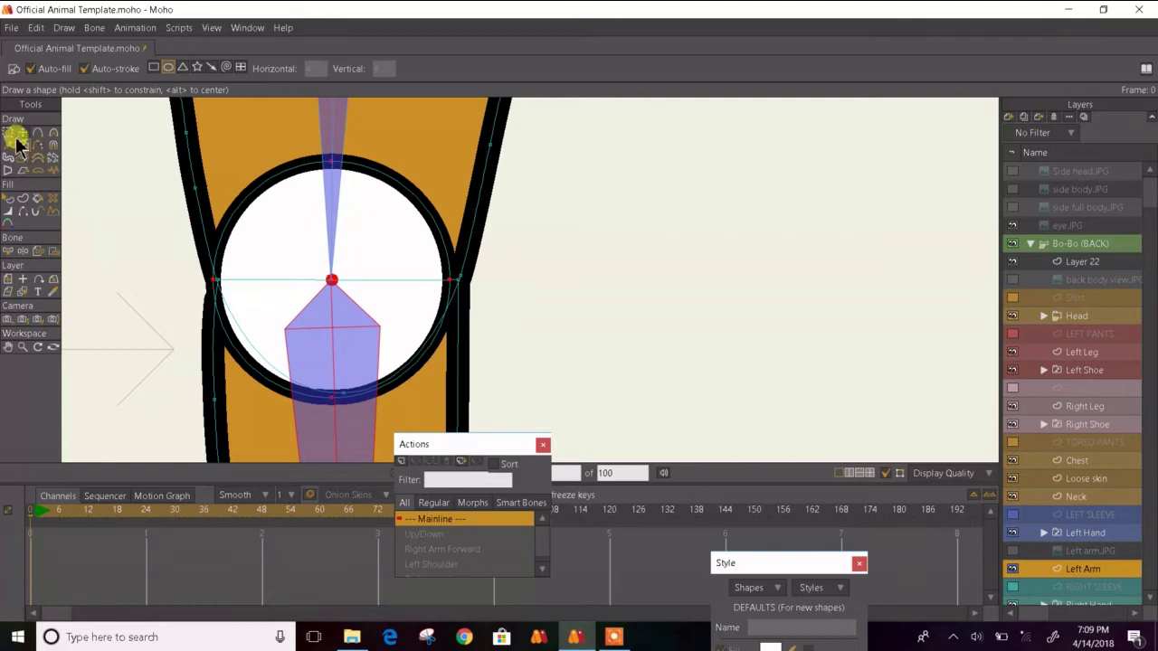
- Shift and slightly enlarge the elbow circle so its side points line up with the arm's edges at the joint
click(22, 134)
click(296, 239)
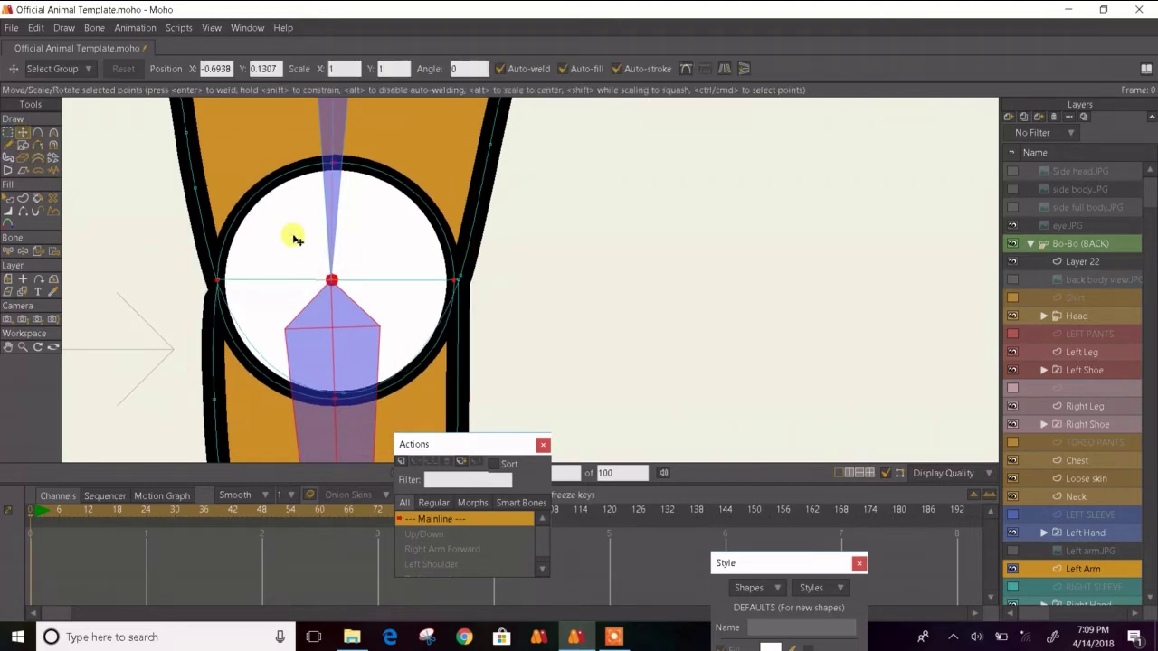
drag(296, 239, 292, 236)
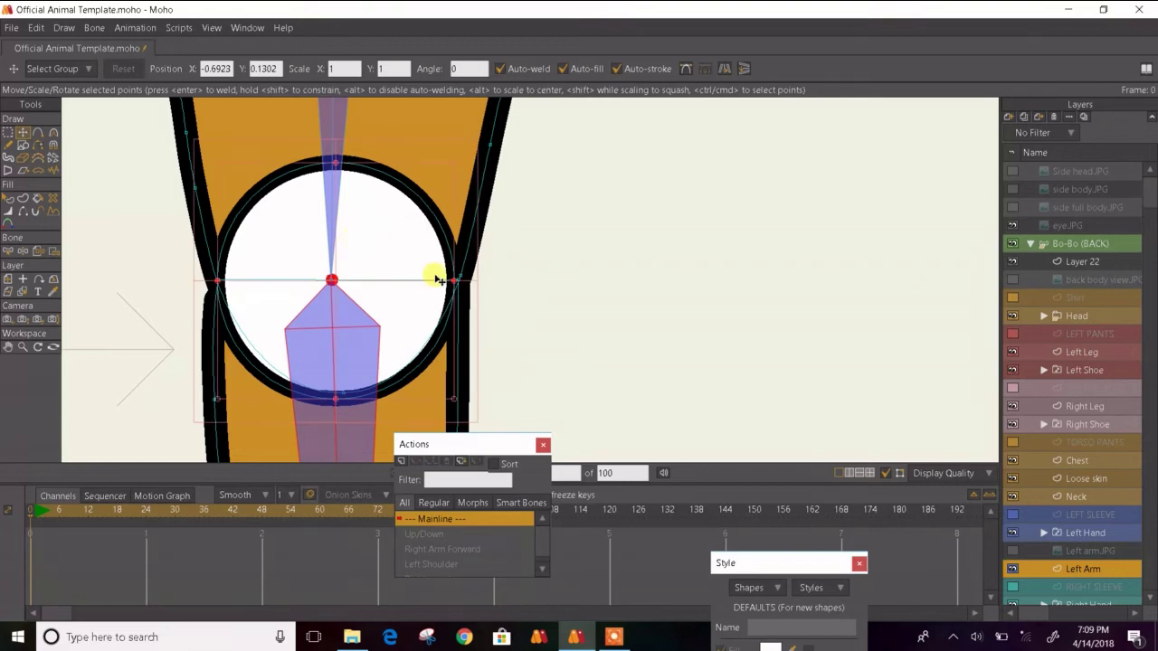
scroll(434, 277, up, 3)
scroll(504, 264, down, 3)
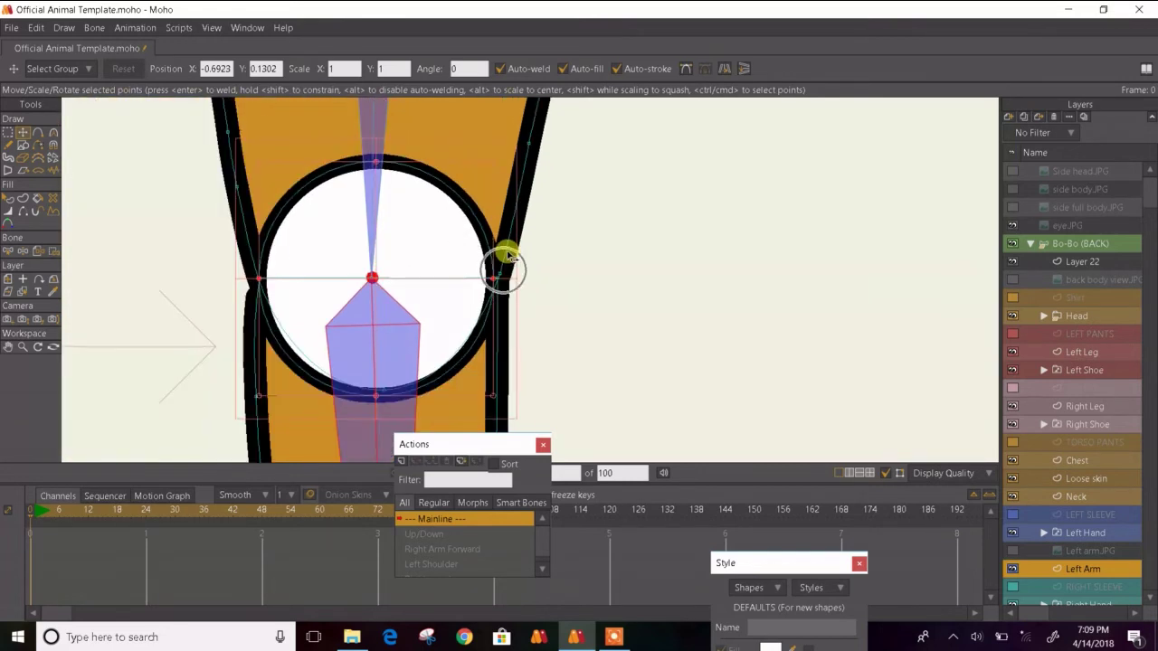
click(496, 163)
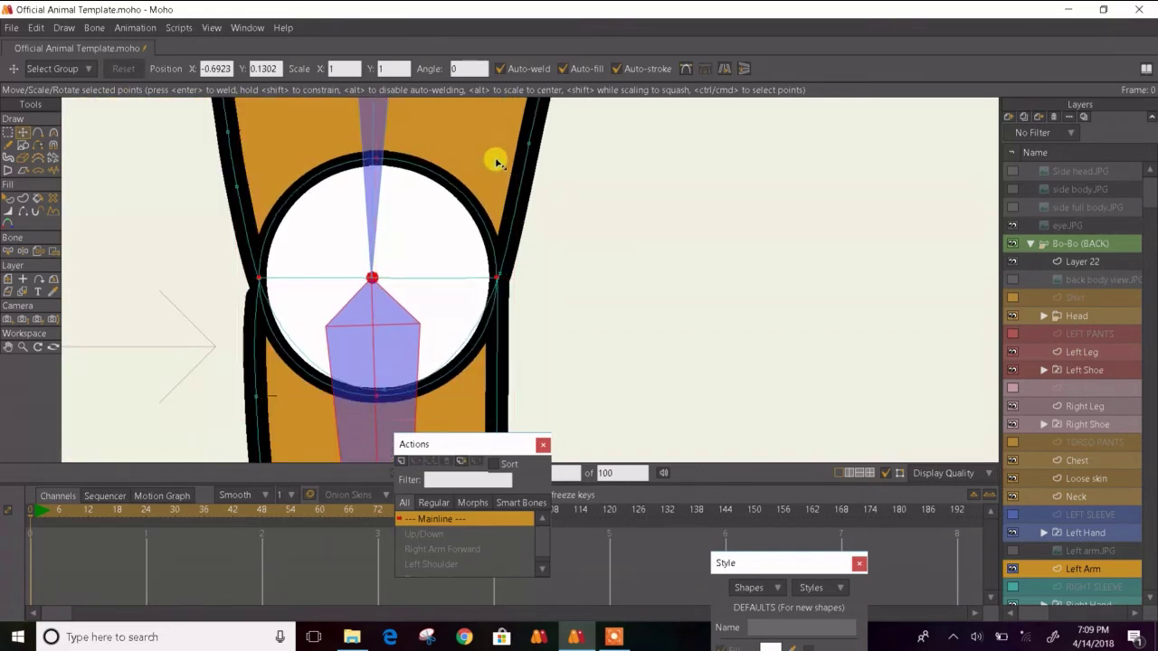
drag(441, 234, 439, 232)
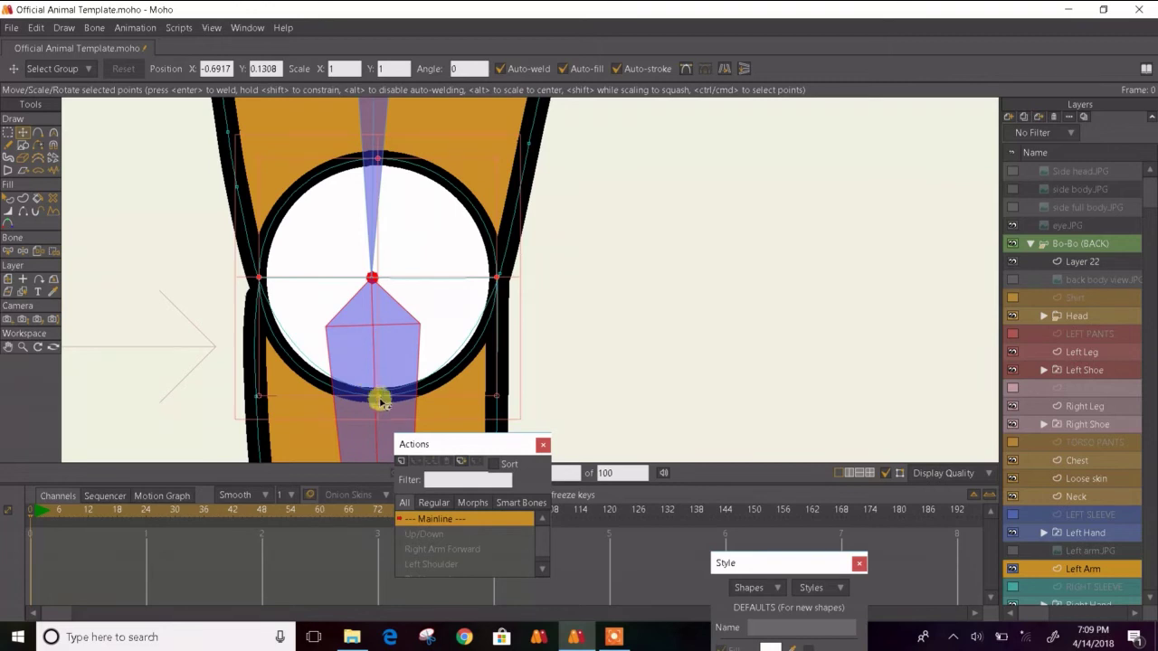
- Raise the curvature of the upper arm's bottom elbow point to 0.5202 so its edge follows the guide circle
click(573, 389)
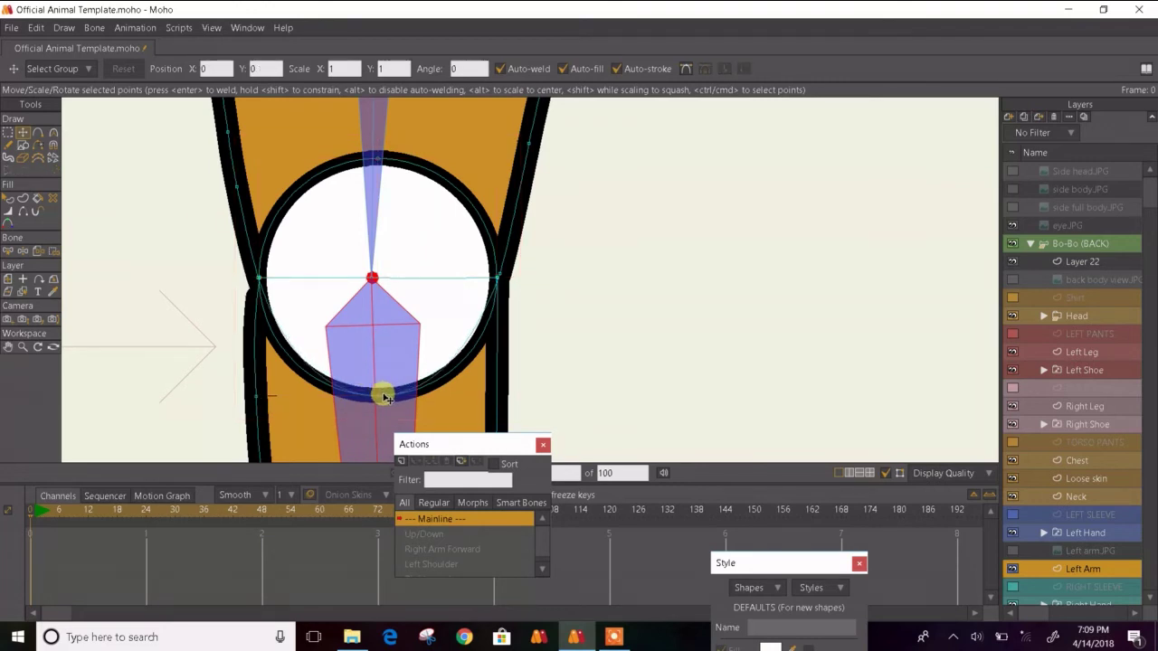
key(c)
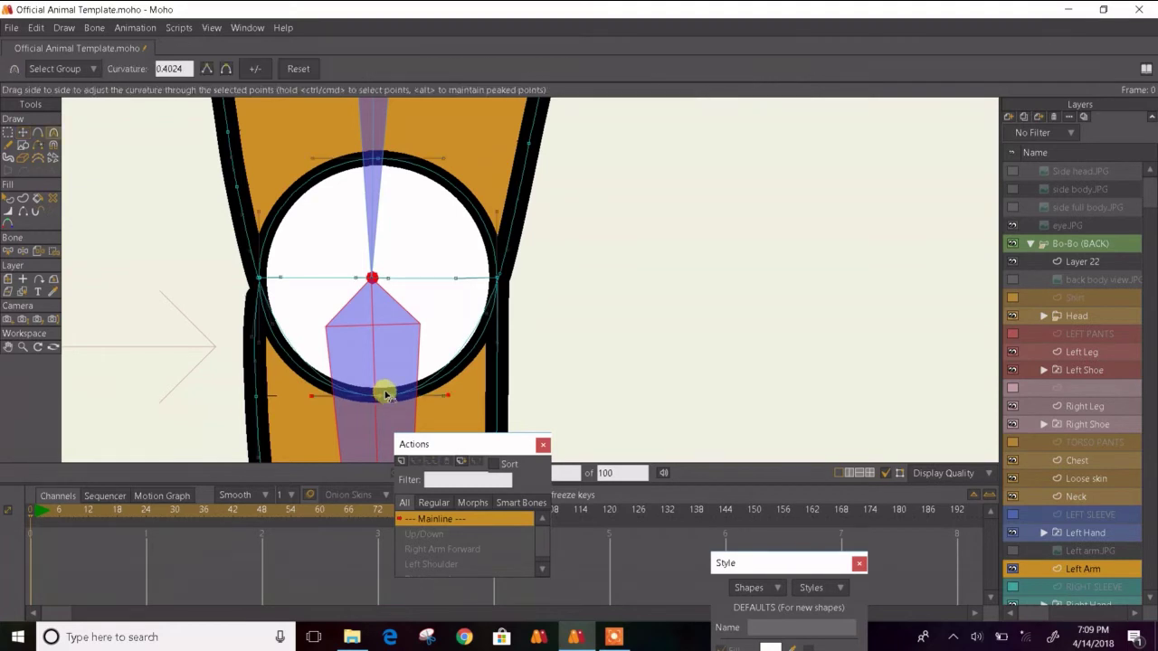
drag(391, 391, 546, 254)
scroll(513, 286, up, 5)
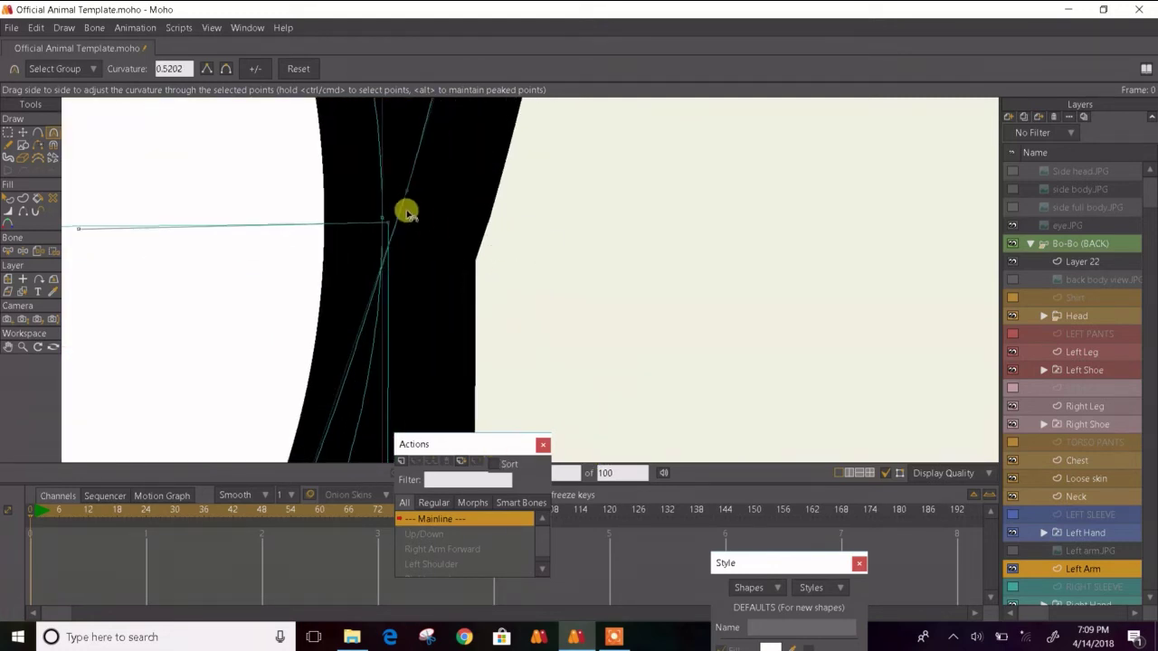
drag(384, 210, 470, 238)
drag(495, 263, 388, 316)
scroll(179, 187, down, 5)
scroll(401, 266, up, 3)
scroll(389, 318, down, 2)
scroll(389, 319, down, 3)
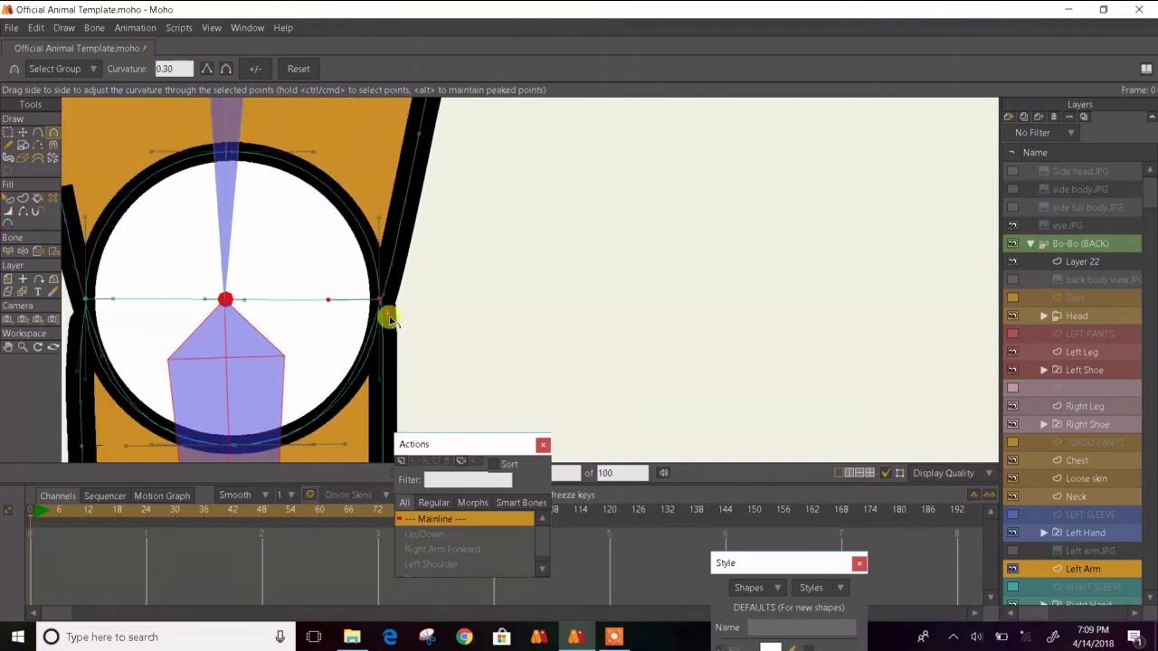
key(ctrl+z)
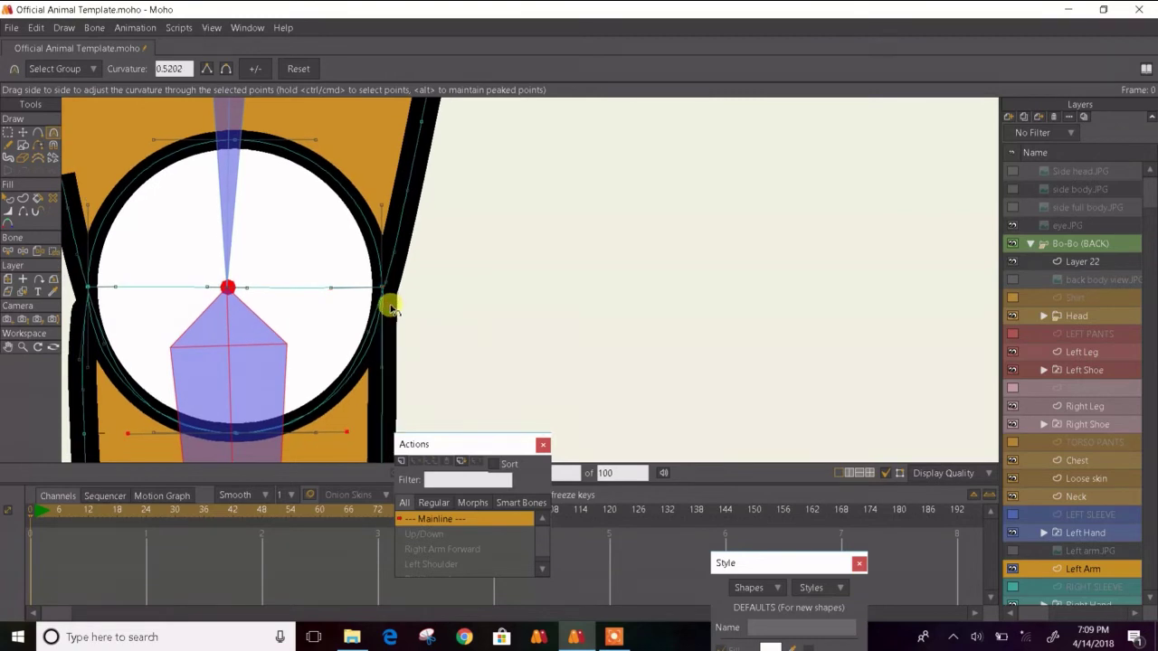
- Rotate the lower curve handle of the upper arm's right elbow corner outward so the outline follows the guide circle
scroll(390, 308, up, 3)
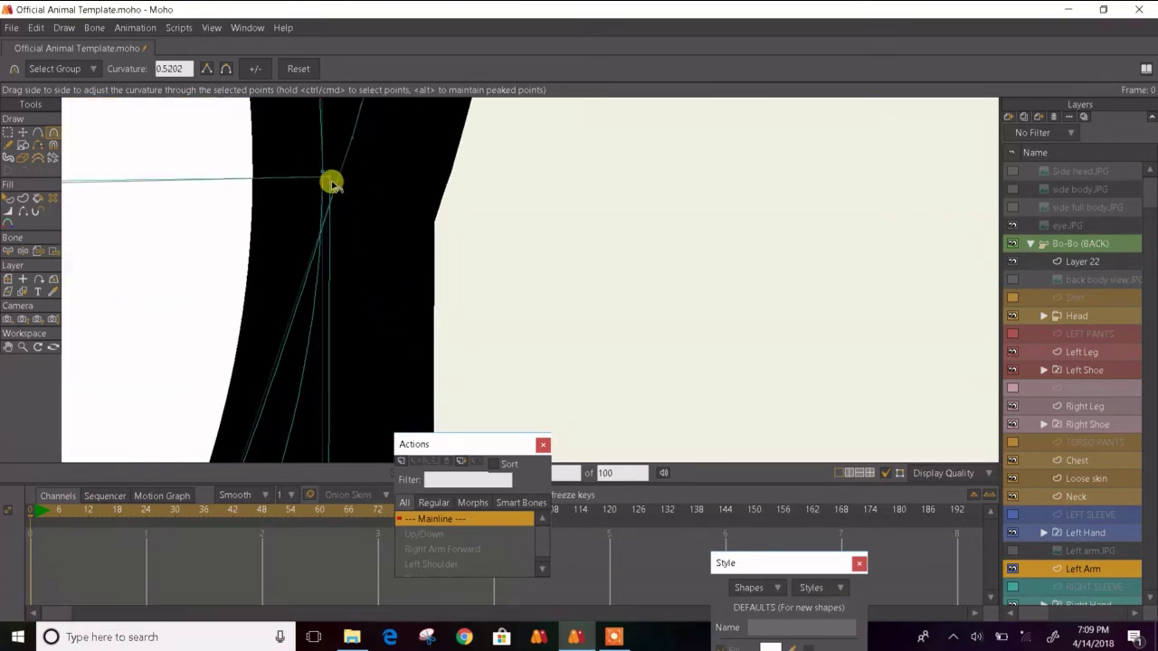
scroll(351, 142, down, 2)
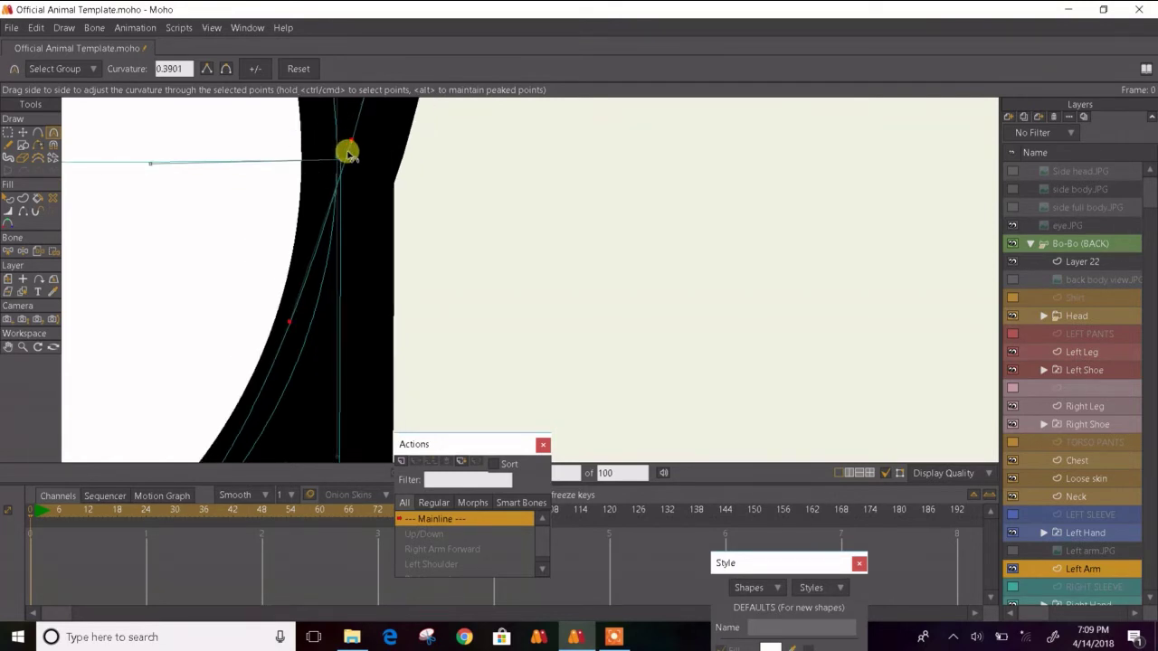
drag(284, 320, 333, 331)
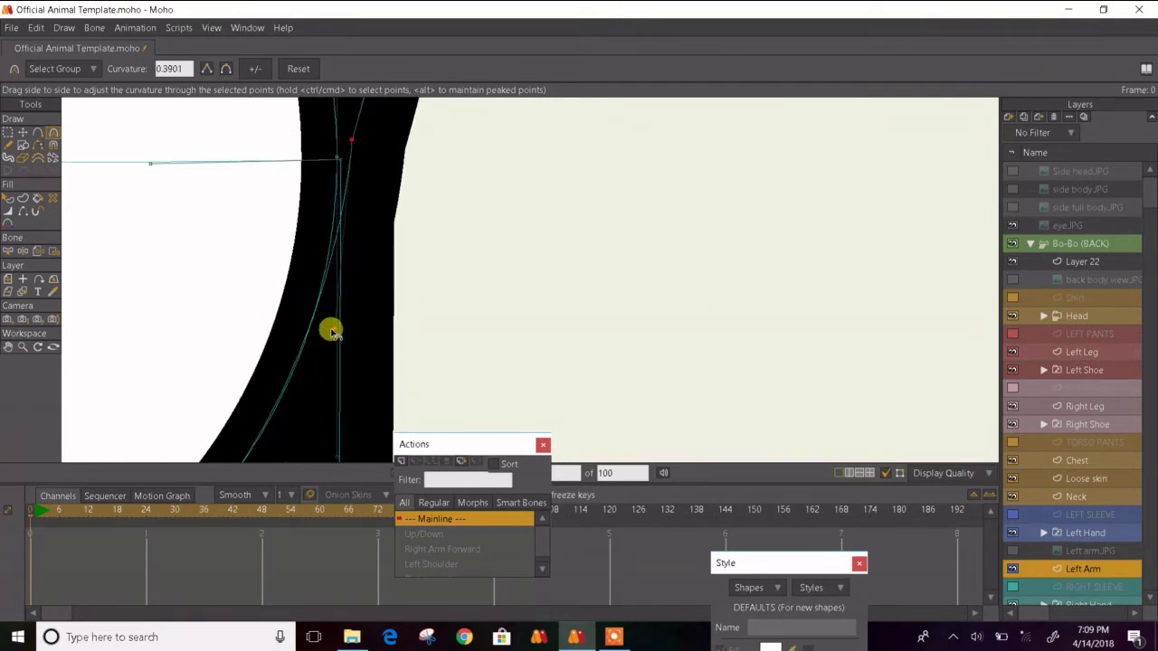
scroll(331, 330, down, 3)
- Align the left elbow corner's lower curve handle with the guide circle and shift that corner point slightly outward
drag(245, 411, 395, 273)
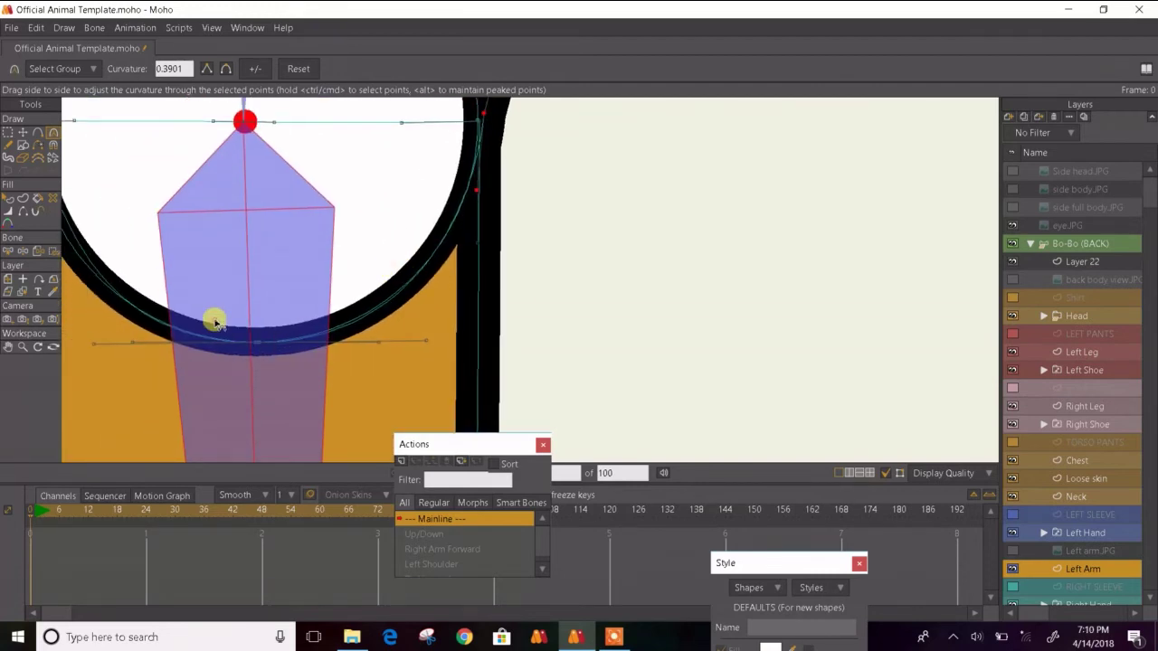
drag(214, 321, 396, 422)
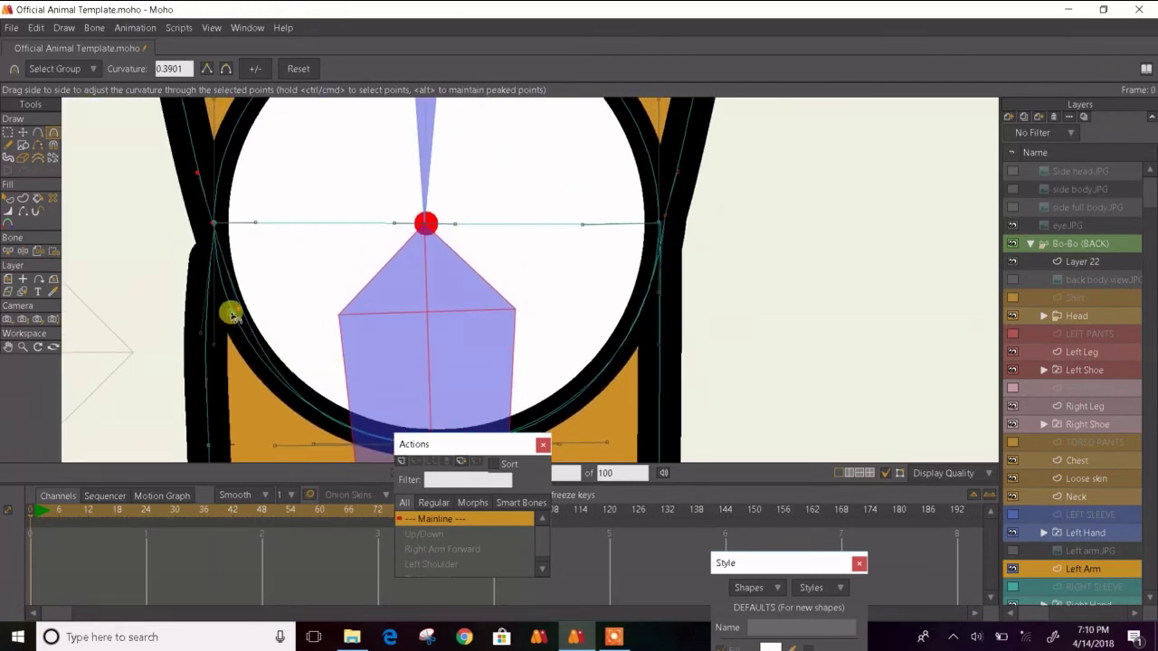
drag(230, 314, 211, 313)
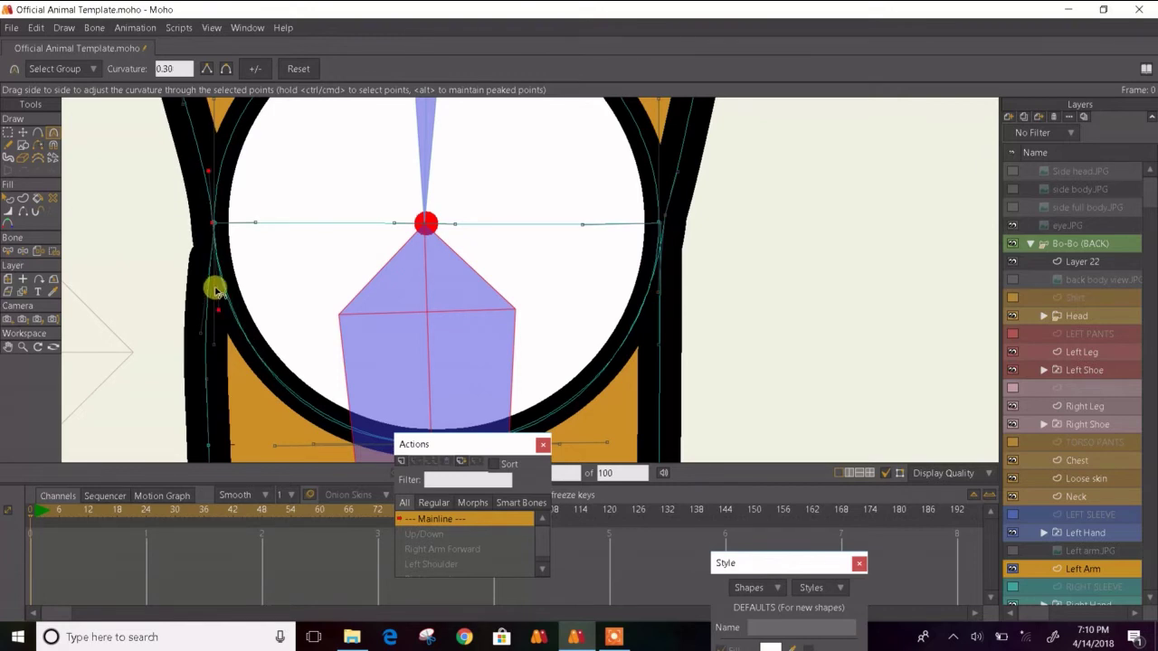
mouse_move(206, 215)
mouse_down()
mouse_move(263, 239)
mouse_move(243, 249)
mouse_up()
key(t)
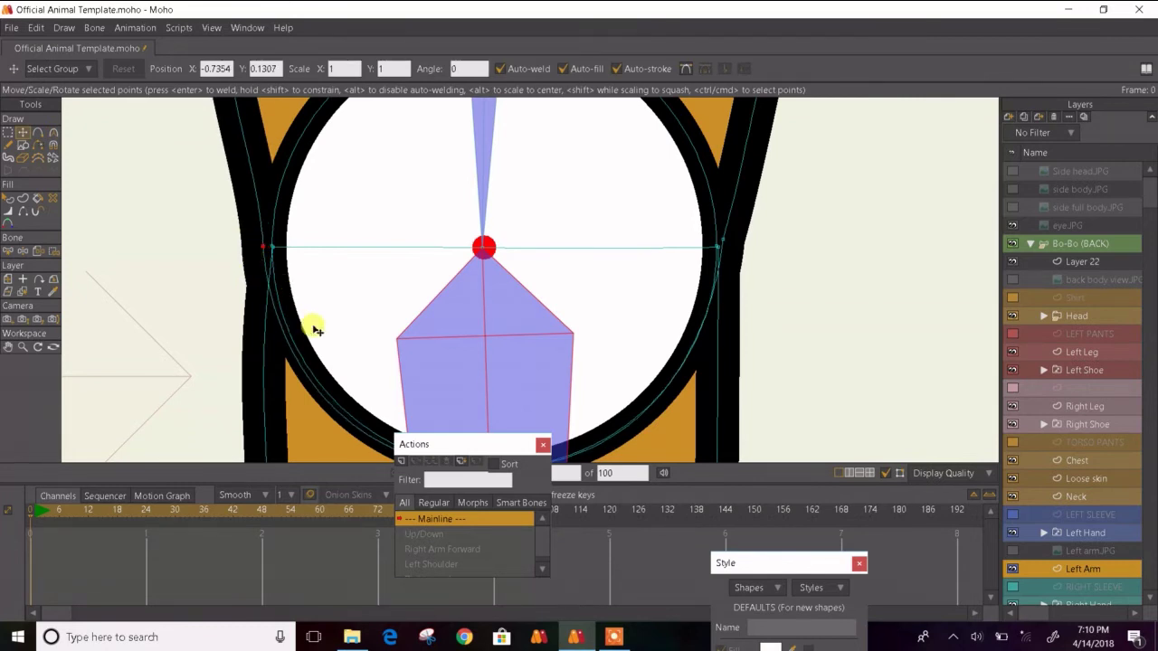
key(c)
drag(266, 338, 180, 271)
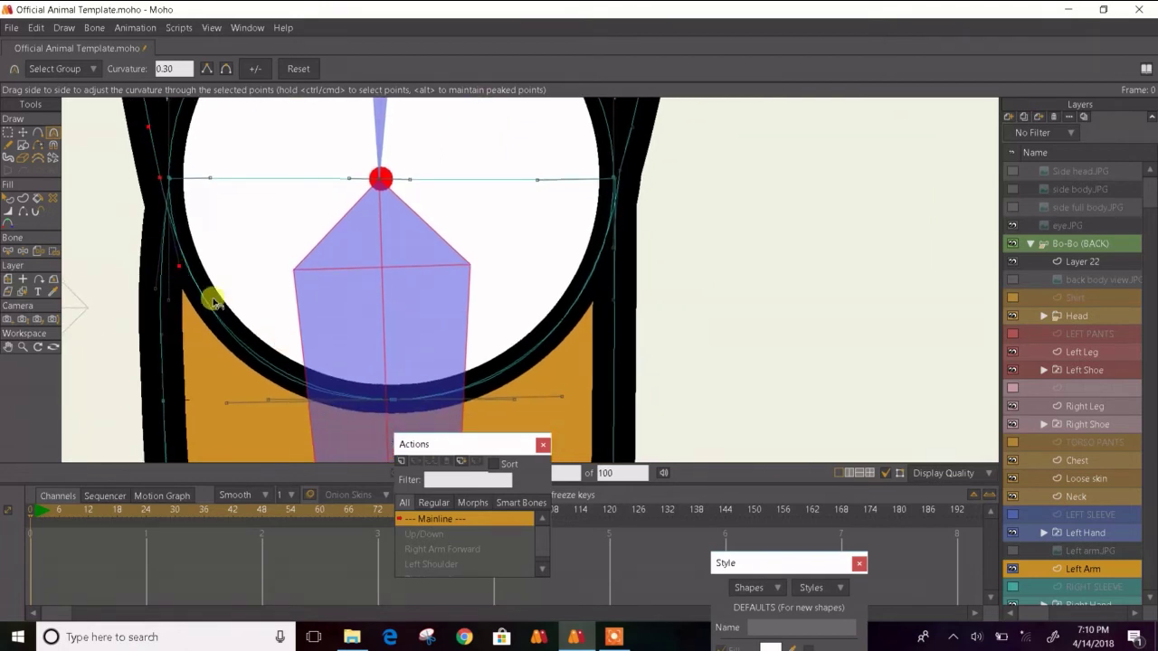
- Fine-tune the upper arm's bottom elbow point against the guide circle, with a curvature of 0.4912
scroll(393, 430, up, 2)
key(t)
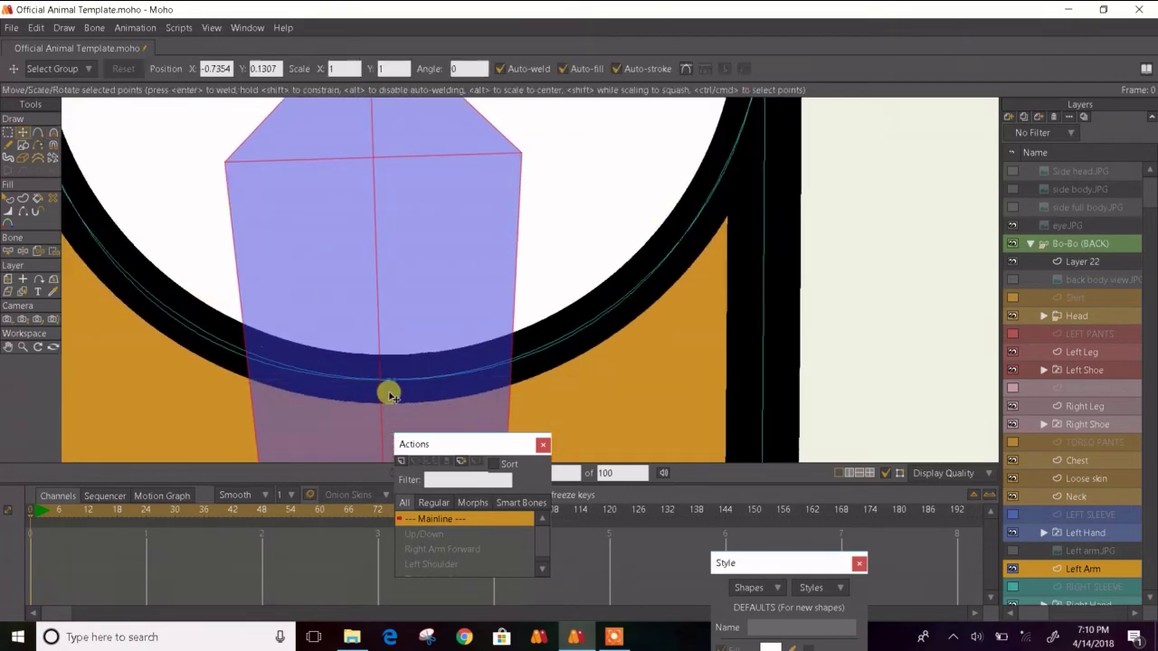
mouse_move(388, 393)
mouse_down()
mouse_move(389, 364)
mouse_move(404, 384)
mouse_move(398, 317)
mouse_move(402, 385)
mouse_move(336, 374)
mouse_move(369, 389)
mouse_up()
key(c)
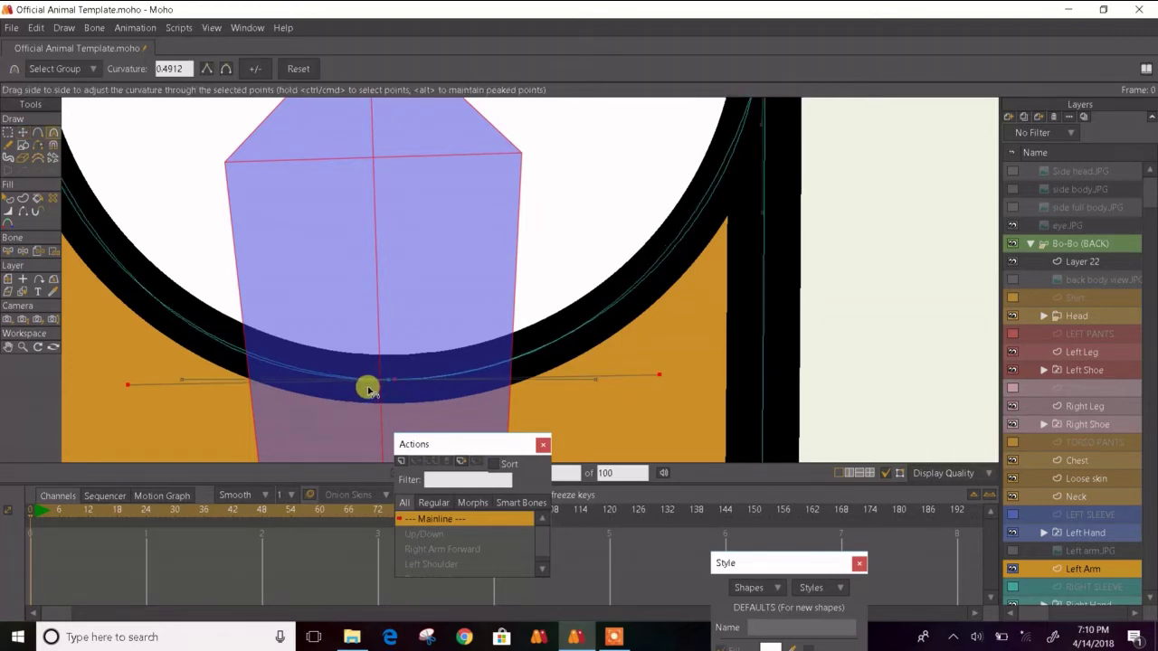
scroll(310, 360, down, 3)
drag(311, 362, 380, 390)
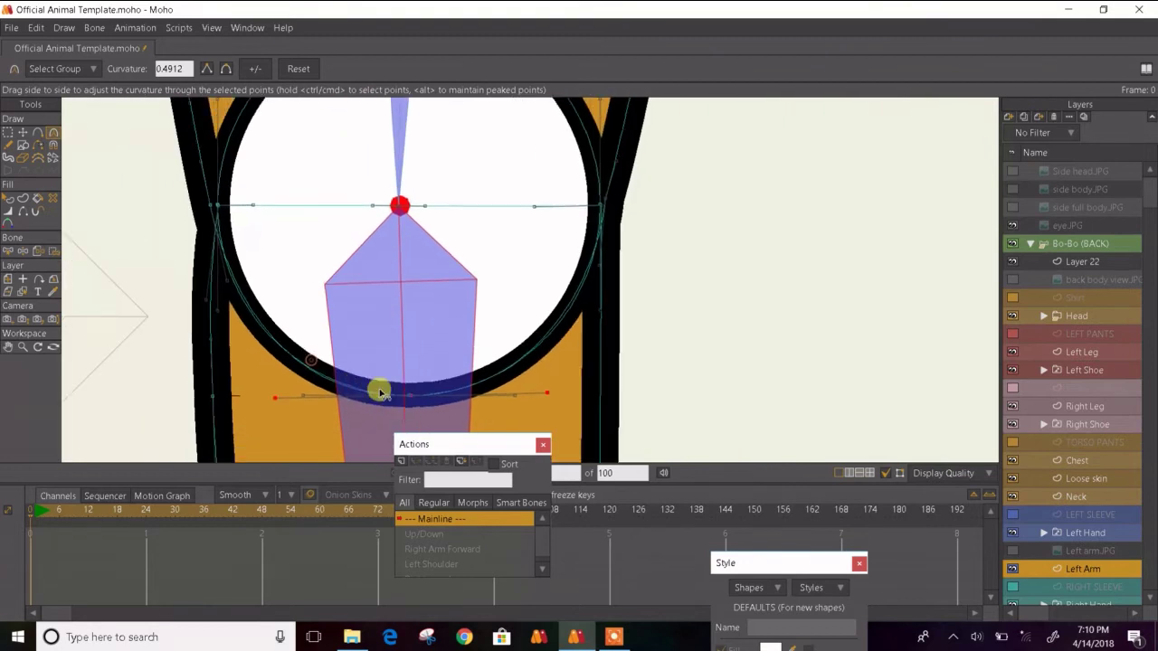
- Fine-tune the lower curve handles of the left and right elbow corners along the guide circle
click(235, 292)
drag(235, 292, 239, 293)
scroll(609, 294, up, 3)
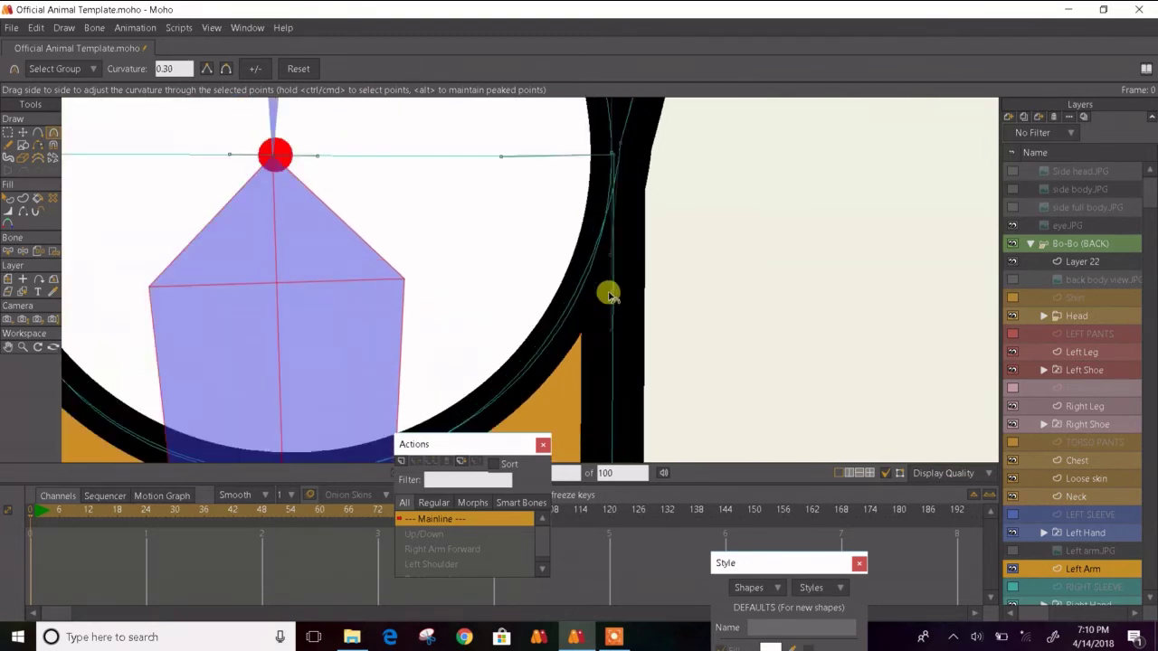
click(609, 258)
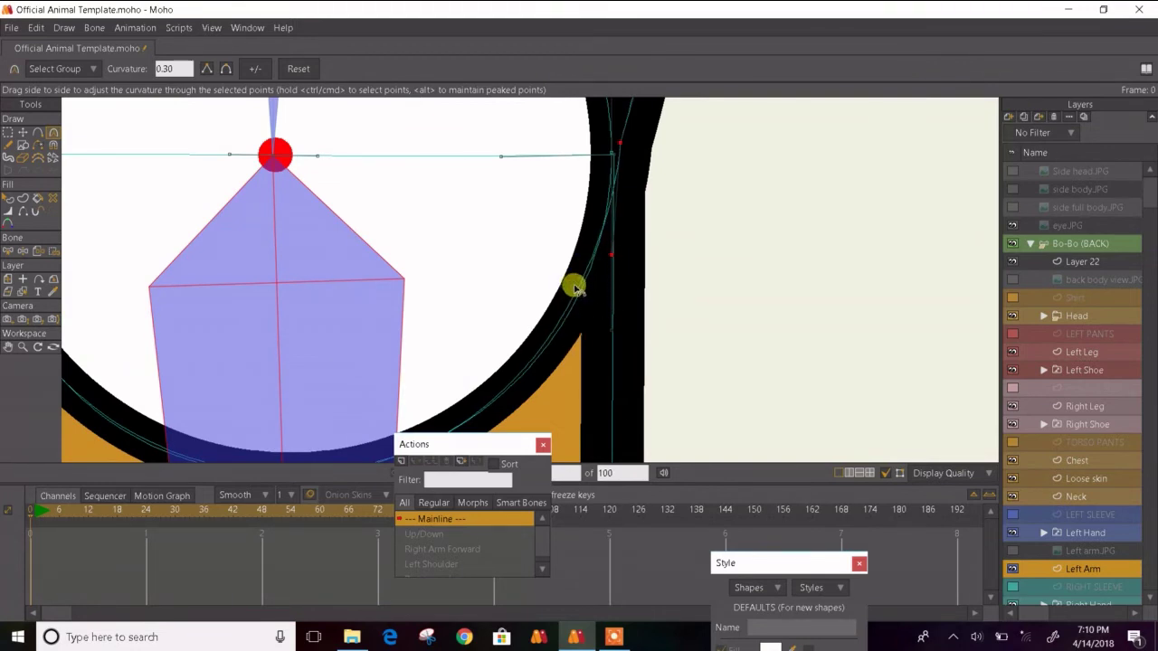
drag(573, 284, 510, 259)
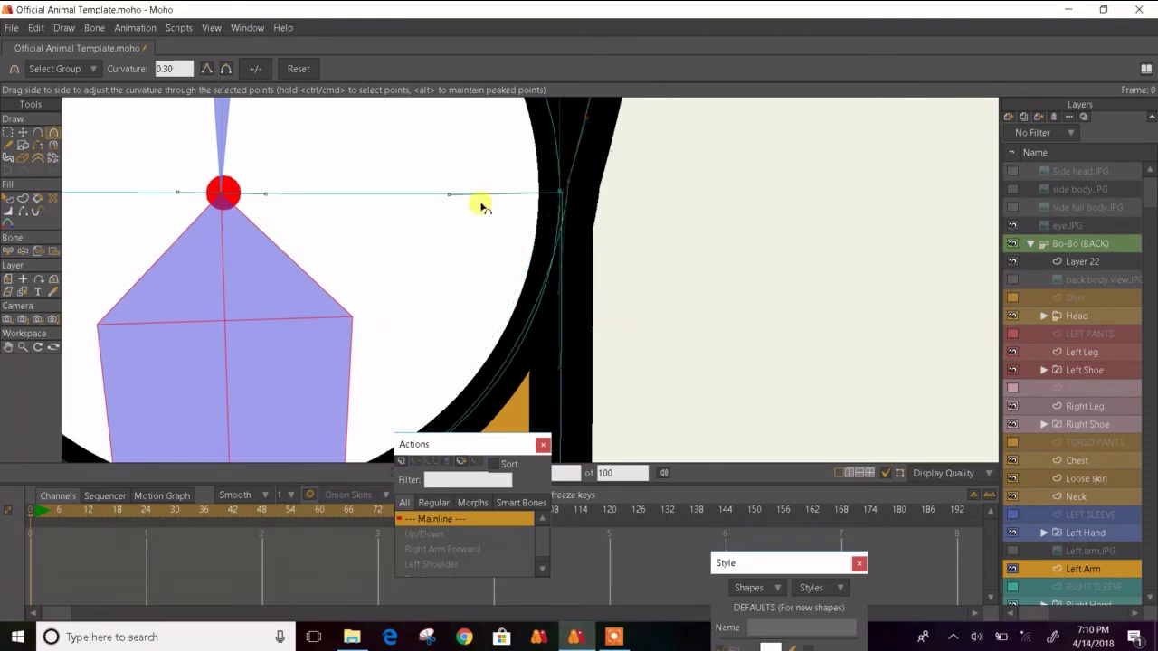
click(24, 133)
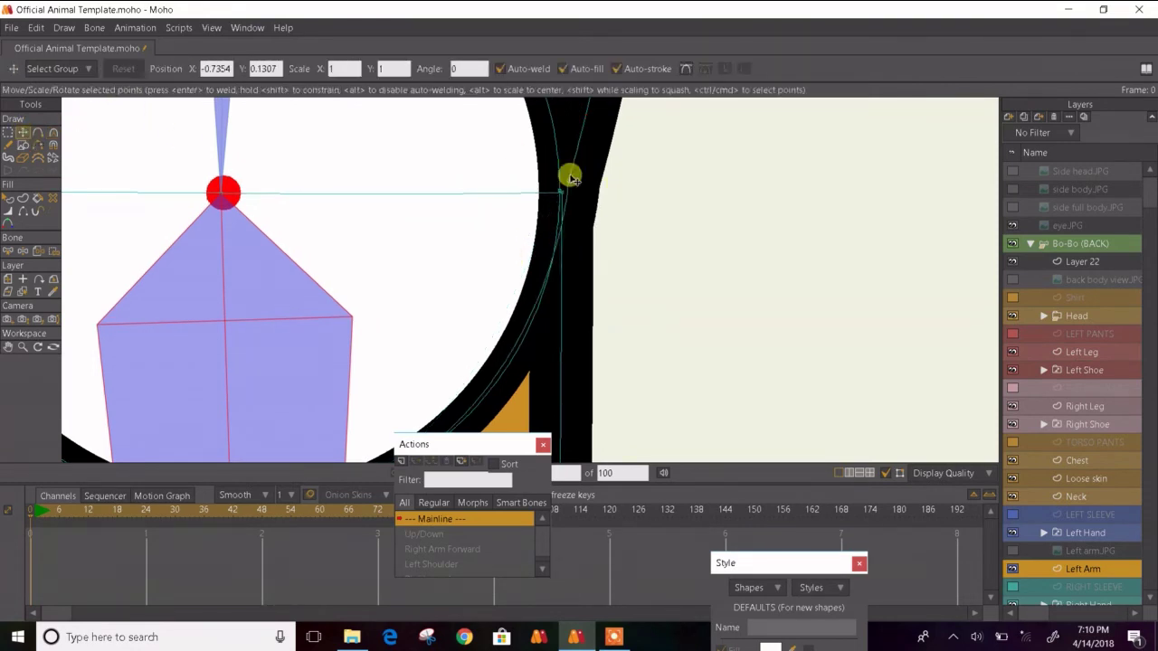
drag(571, 175, 634, 196)
scroll(636, 197, down, 5)
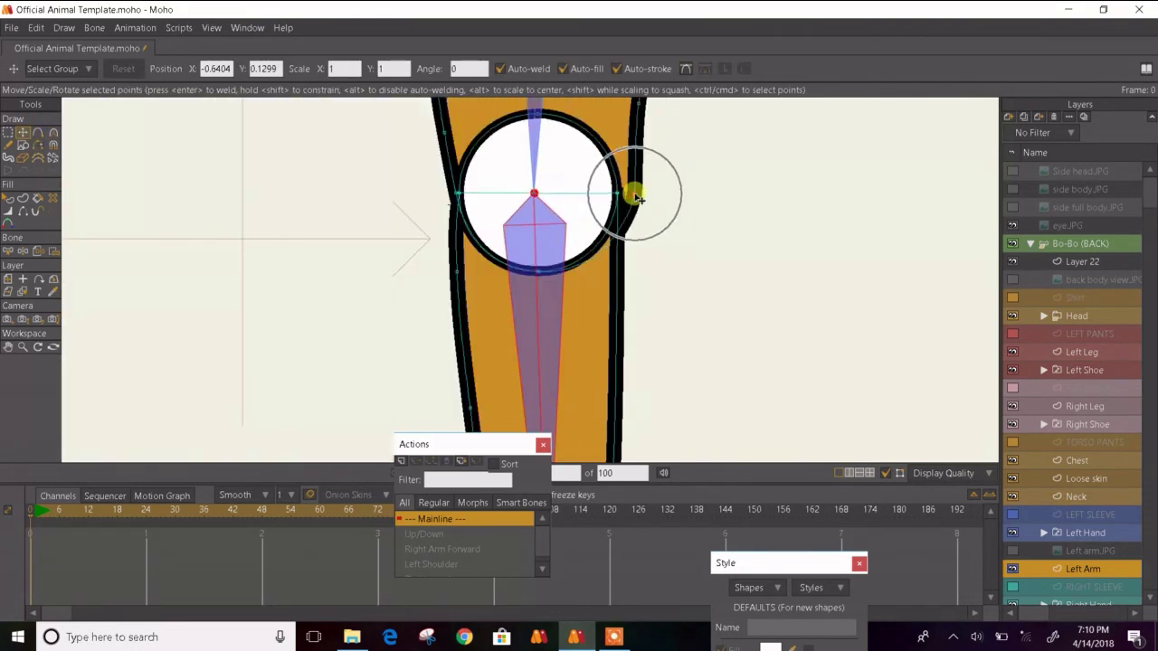
key(ctrl+z)
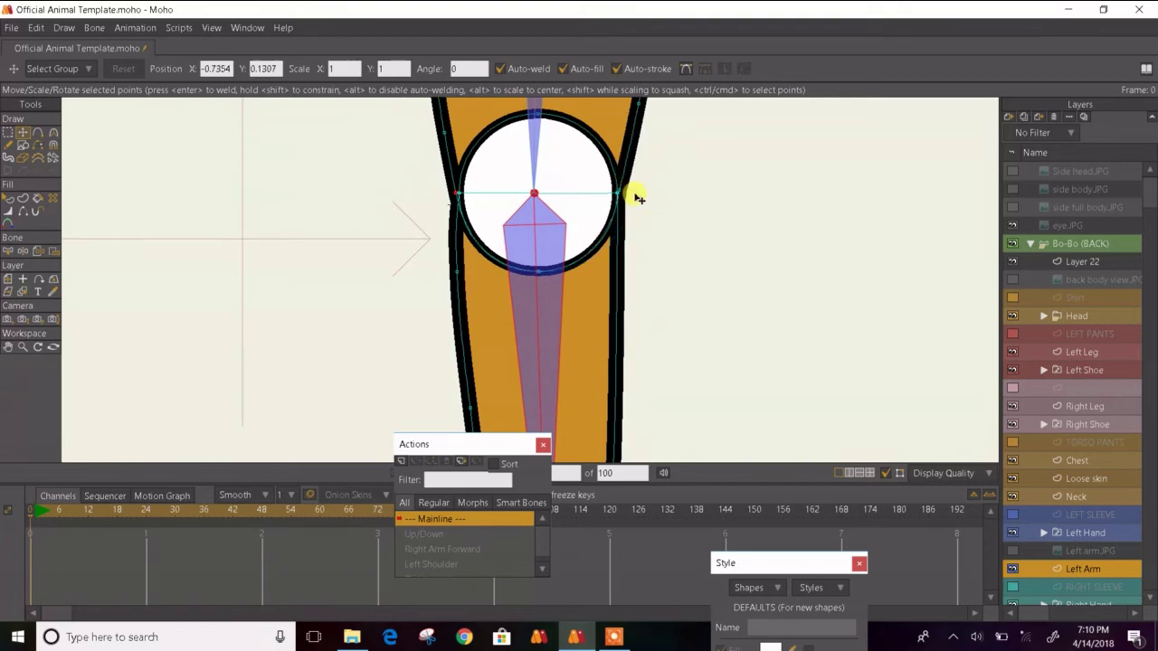
- Delete the white guide circle from the elbow on the Left Arm layer
scroll(636, 197, up, 5)
click(10, 201)
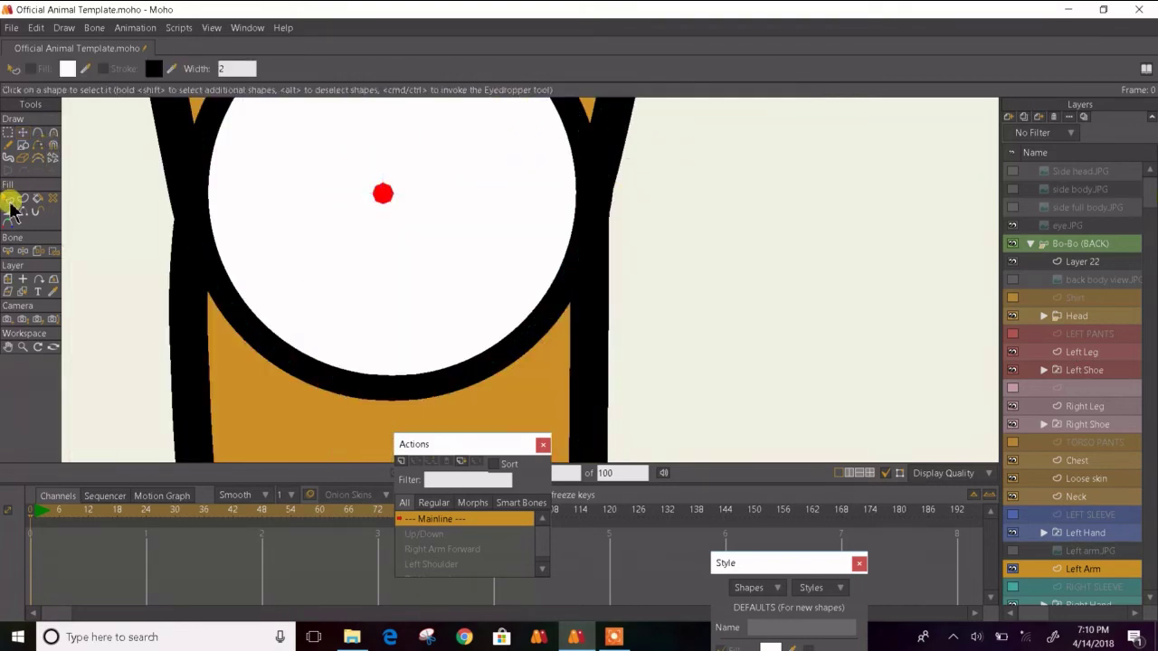
scroll(362, 245, down, 4)
click(23, 132)
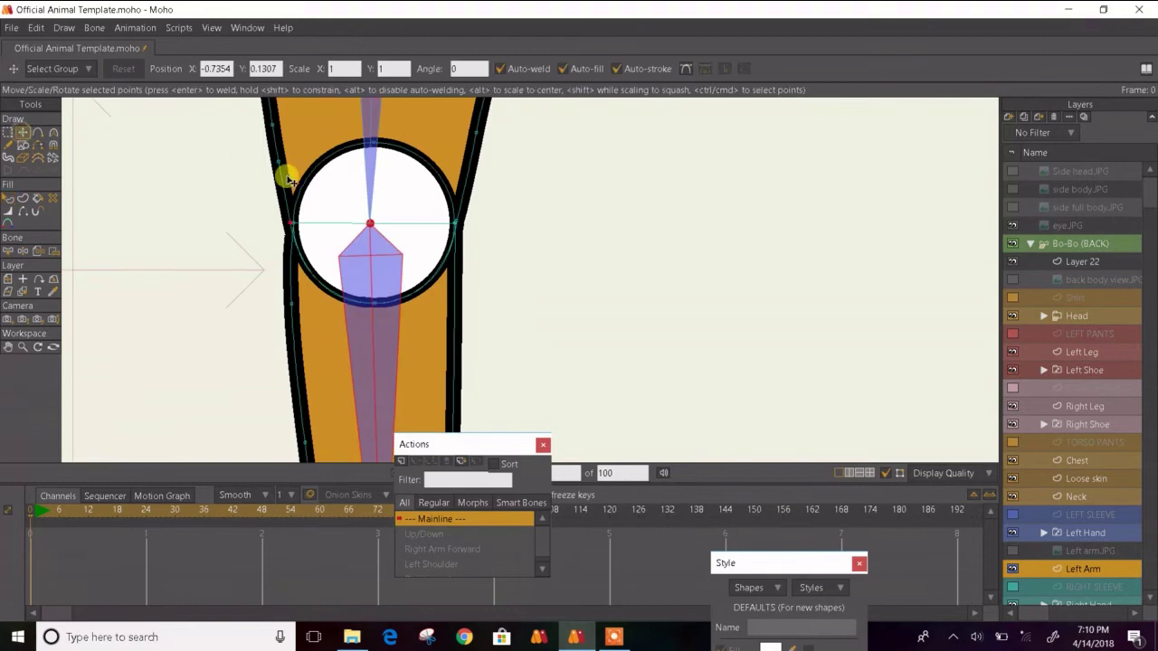
drag(311, 176, 318, 182)
key(Delete)
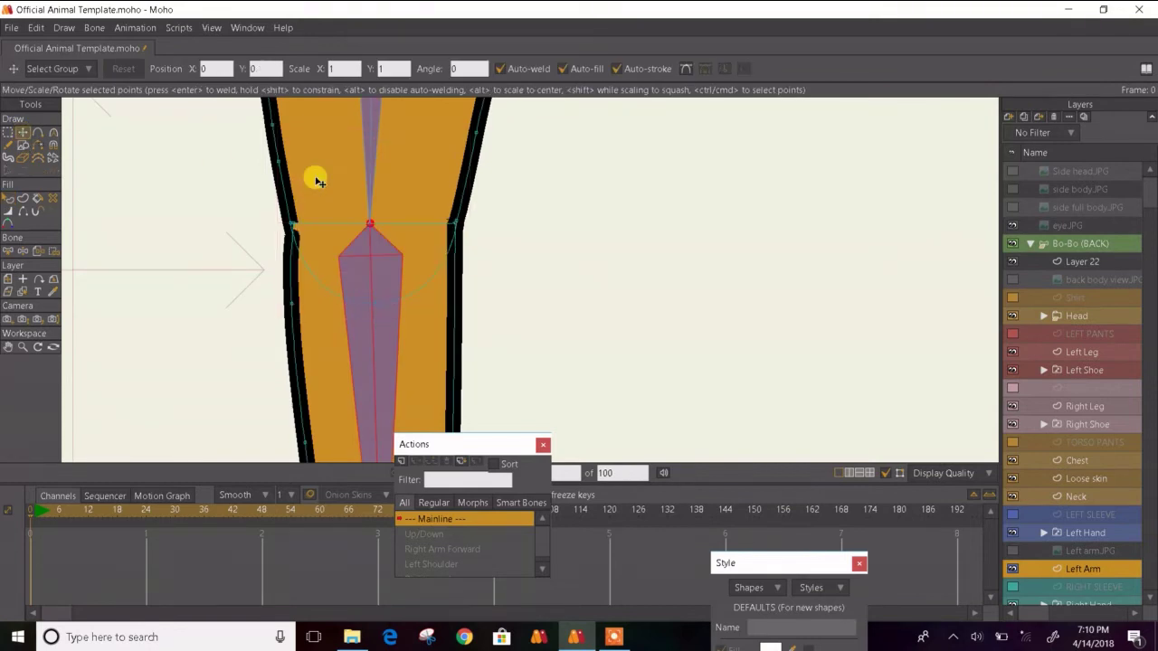
- Examine the red elbow marker on Layer 22 against the bone joint and the arm outlines
scroll(323, 200, up, 6)
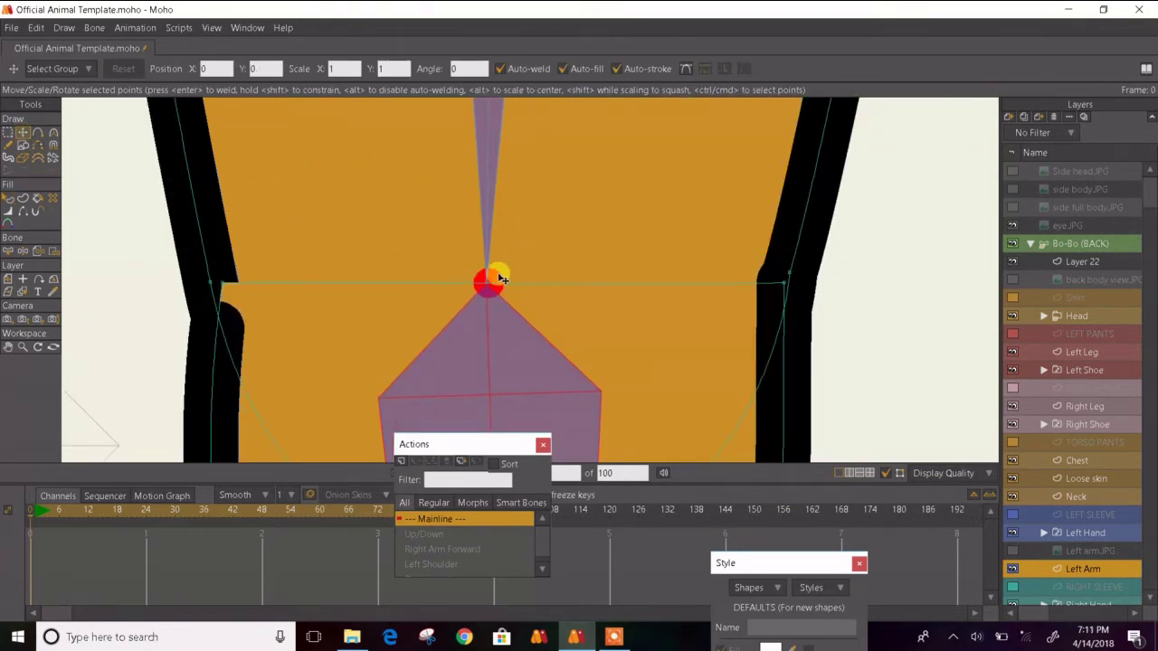
scroll(531, 281, up, 4)
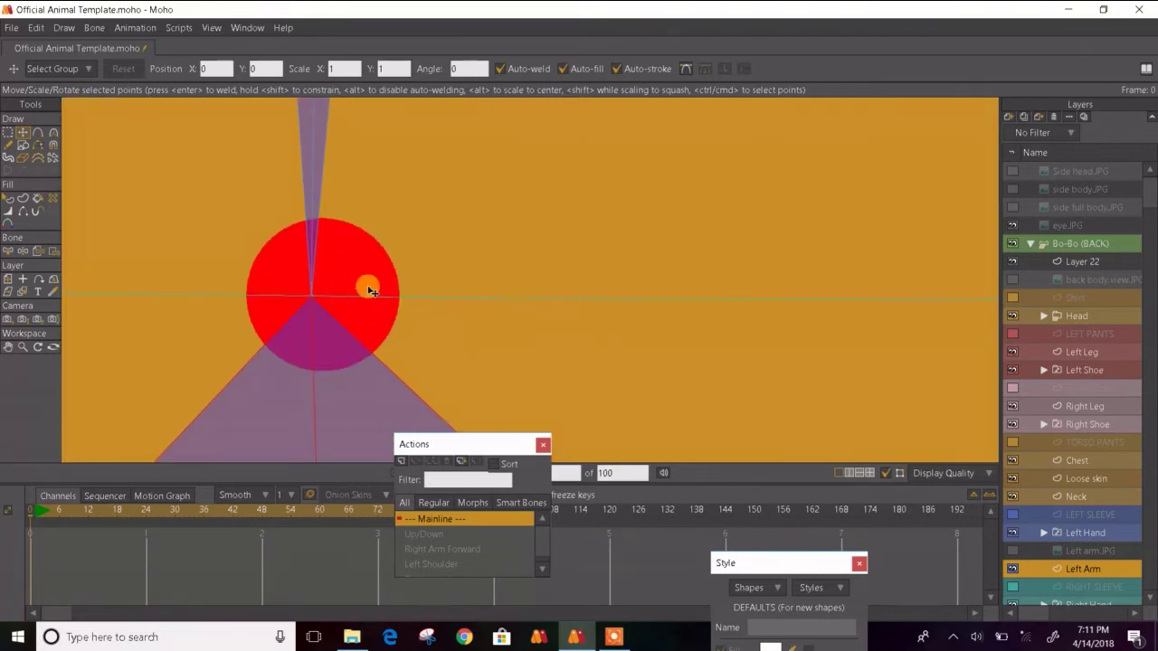
click(1079, 268)
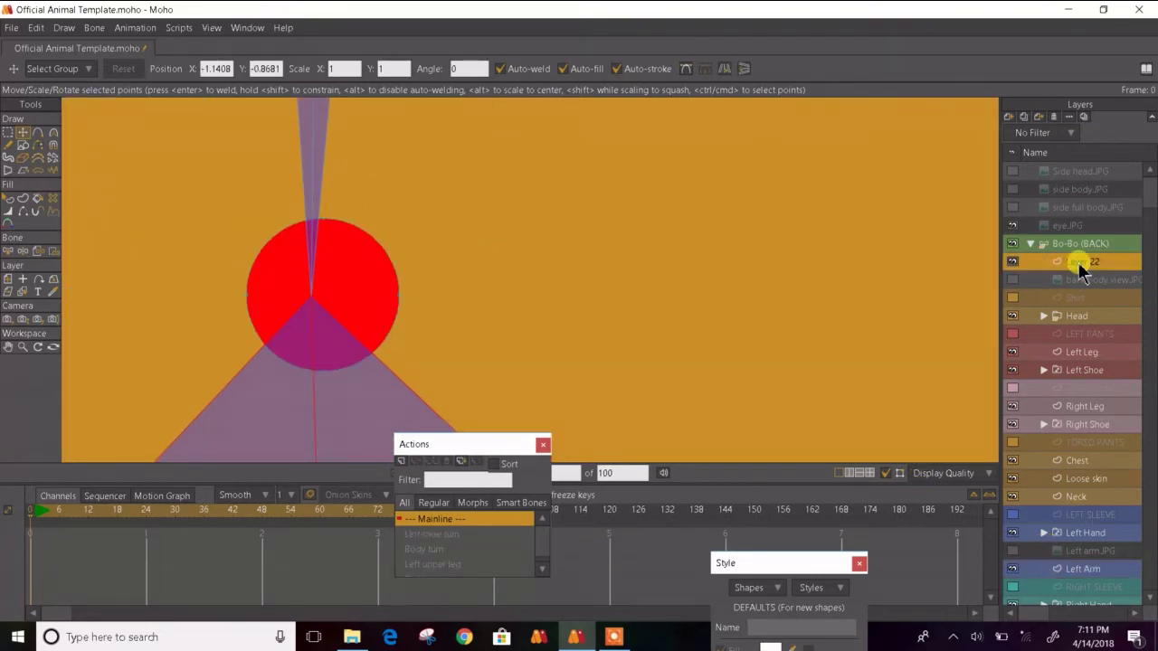
scroll(396, 195, down, 3)
click(7, 201)
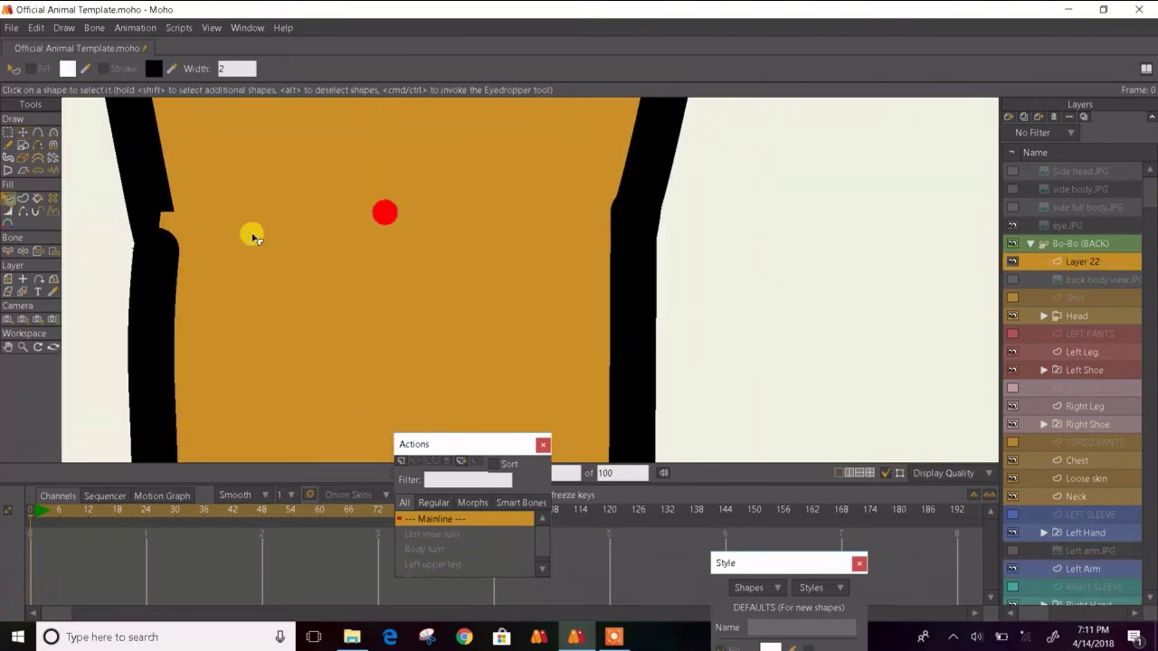
scroll(404, 246, down, 4)
- Test the left arm's bend on the Bo-Bo (BACK) rig by raising the bicep and folding the forearm, then inspect the elbow
click(1112, 248)
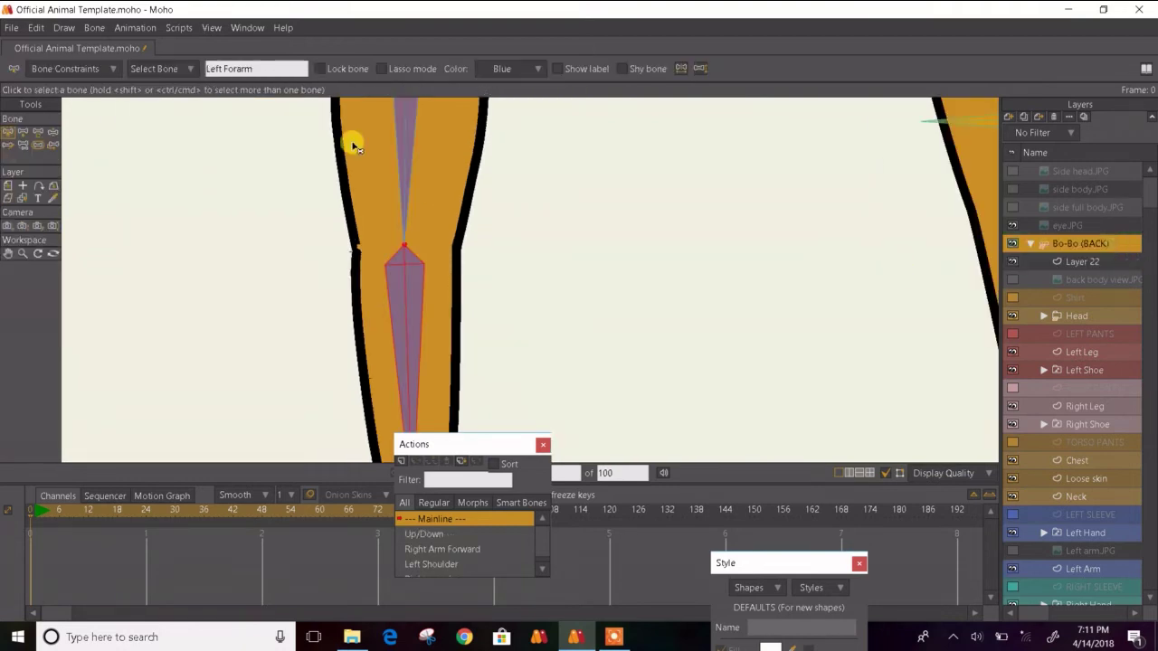
click(53, 133)
scroll(649, 316, down, 2)
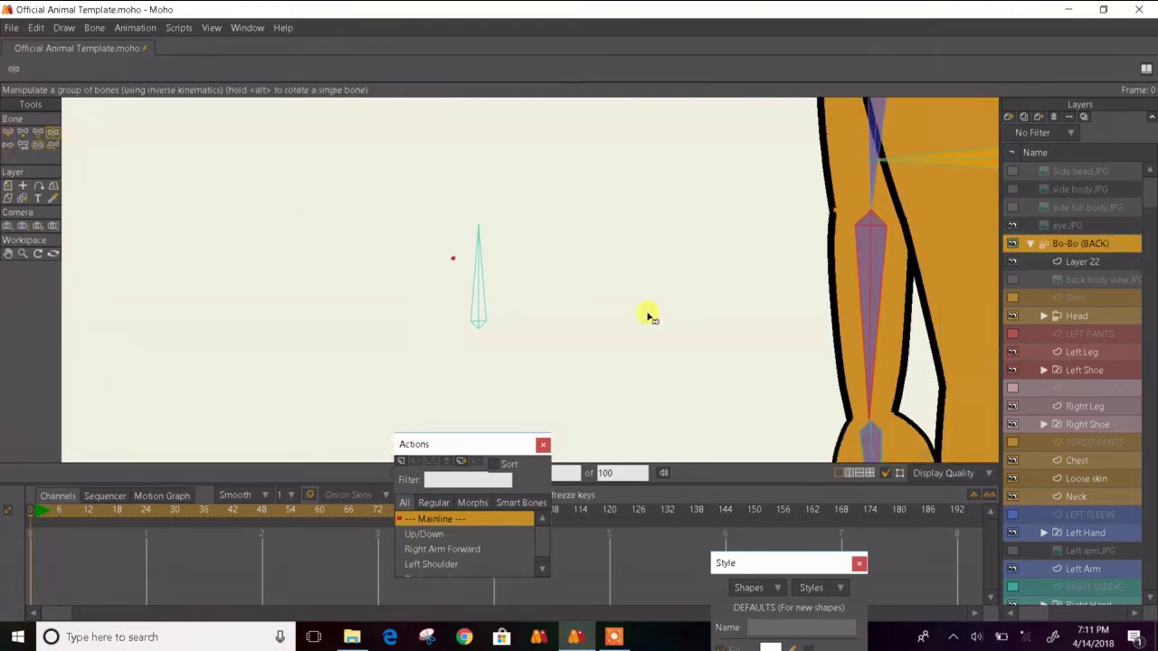
drag(650, 316, 247, 285)
scroll(404, 231, down, 3)
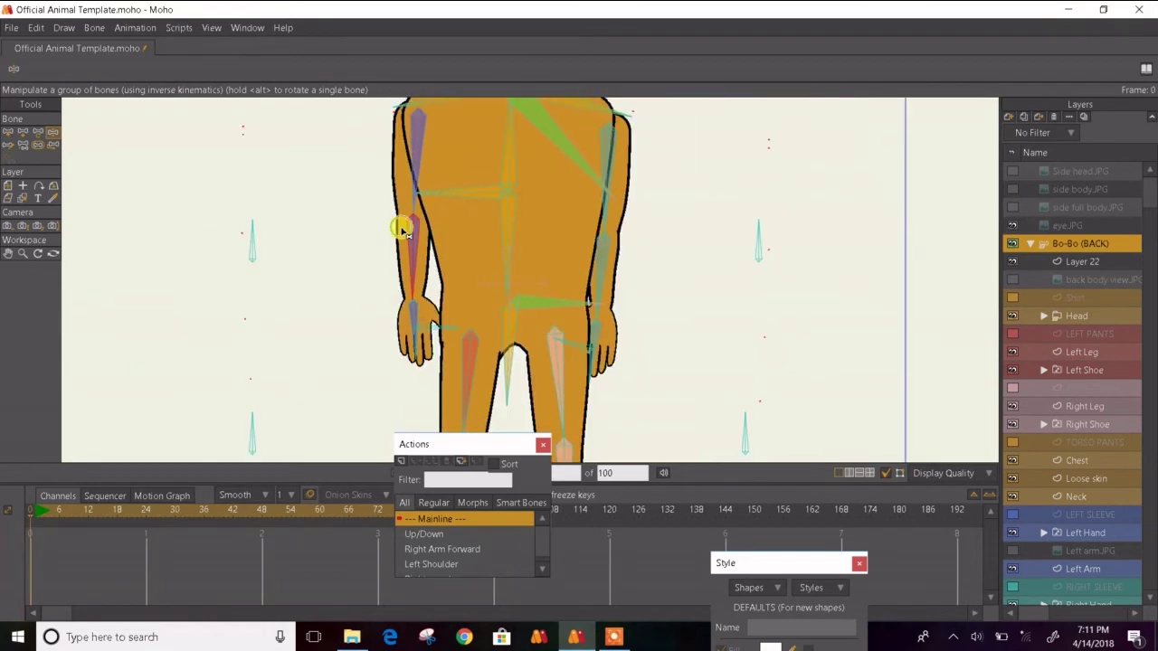
drag(401, 227, 357, 48)
drag(299, 234, 181, 277)
scroll(248, 292, down, 3)
click(221, 271)
scroll(185, 282, up, 5)
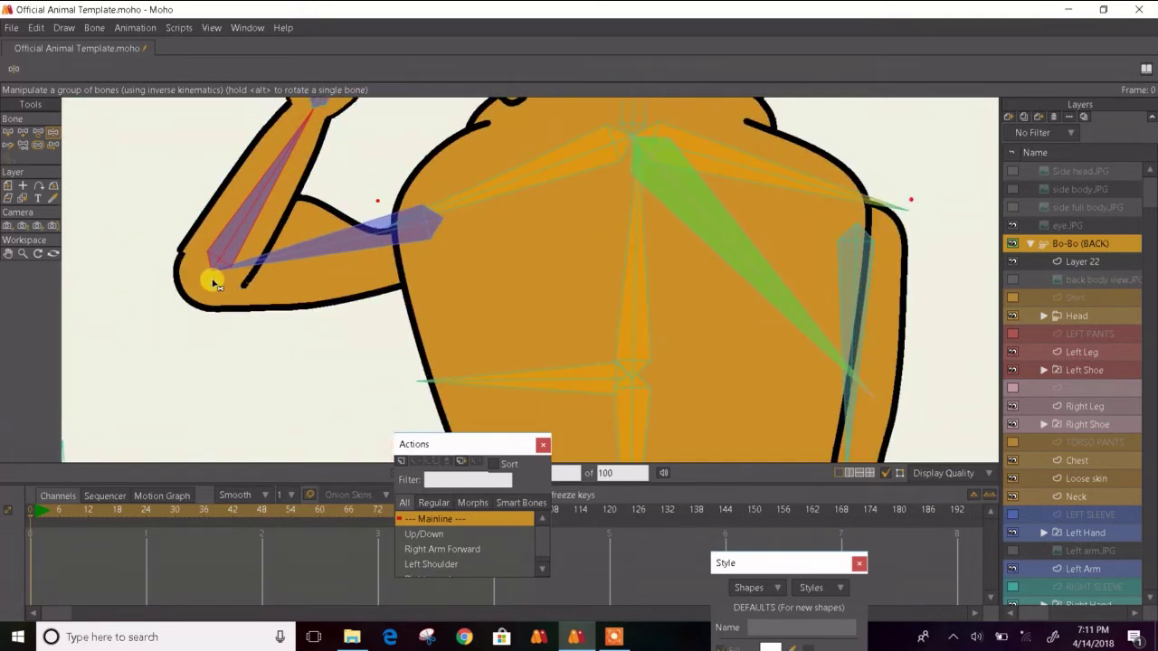
- Realign the tip of the left bicep bone with the red elbow marker, setting the bone's angle to about 75.11
click(7, 131)
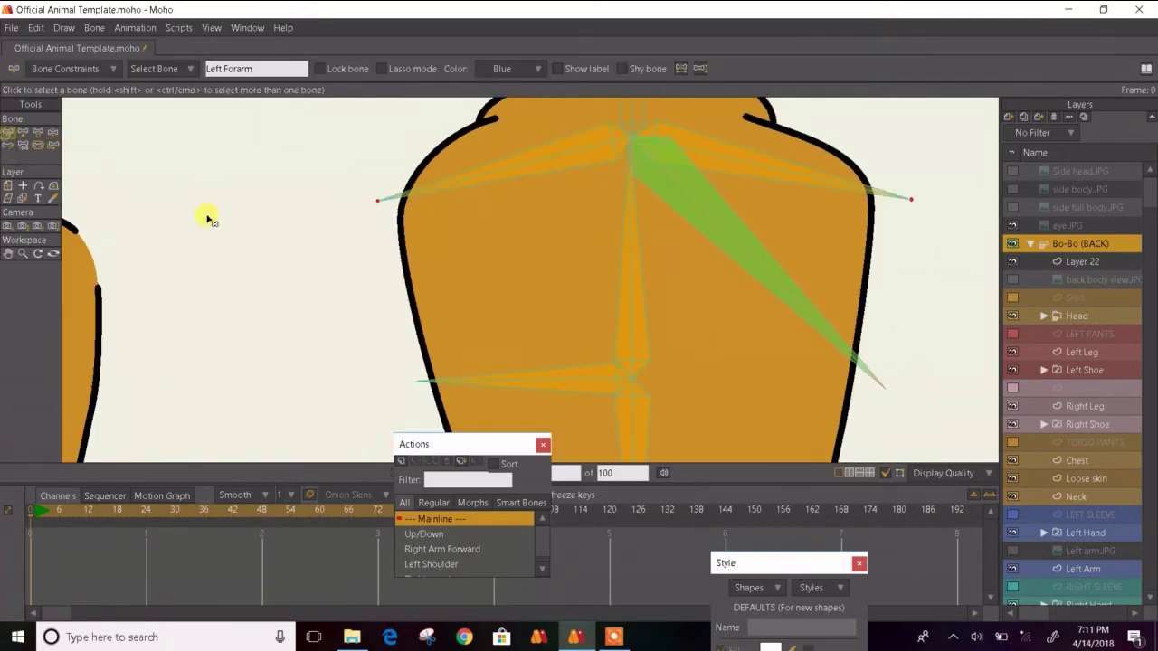
click(38, 131)
drag(322, 256, 584, 96)
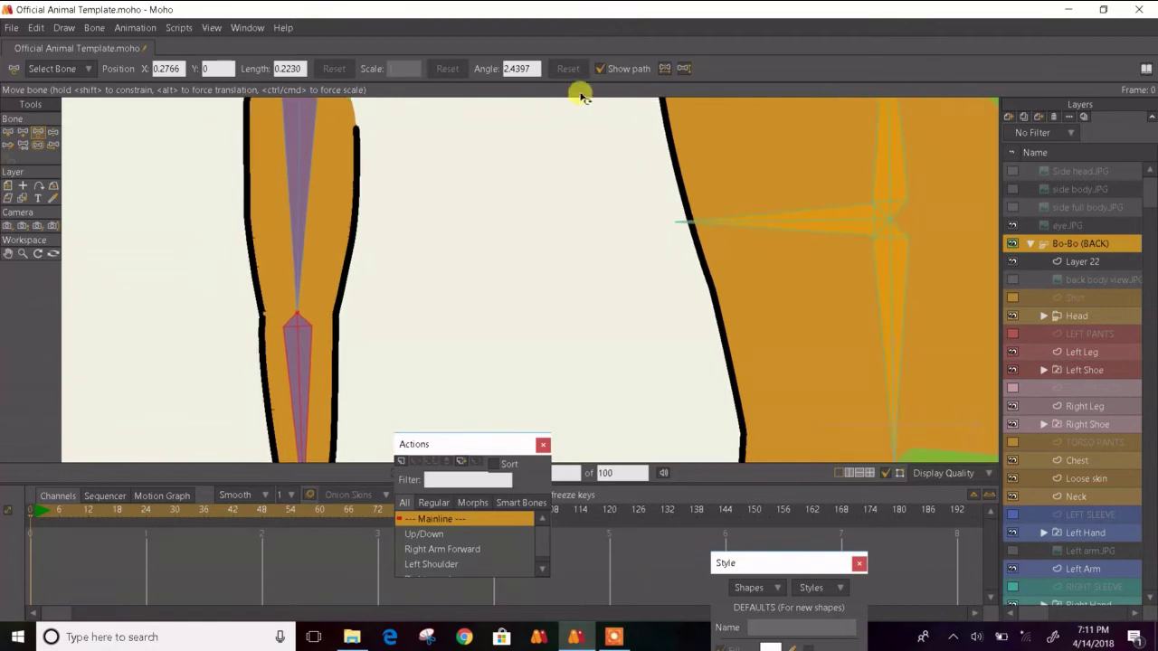
scroll(328, 292, up, 4)
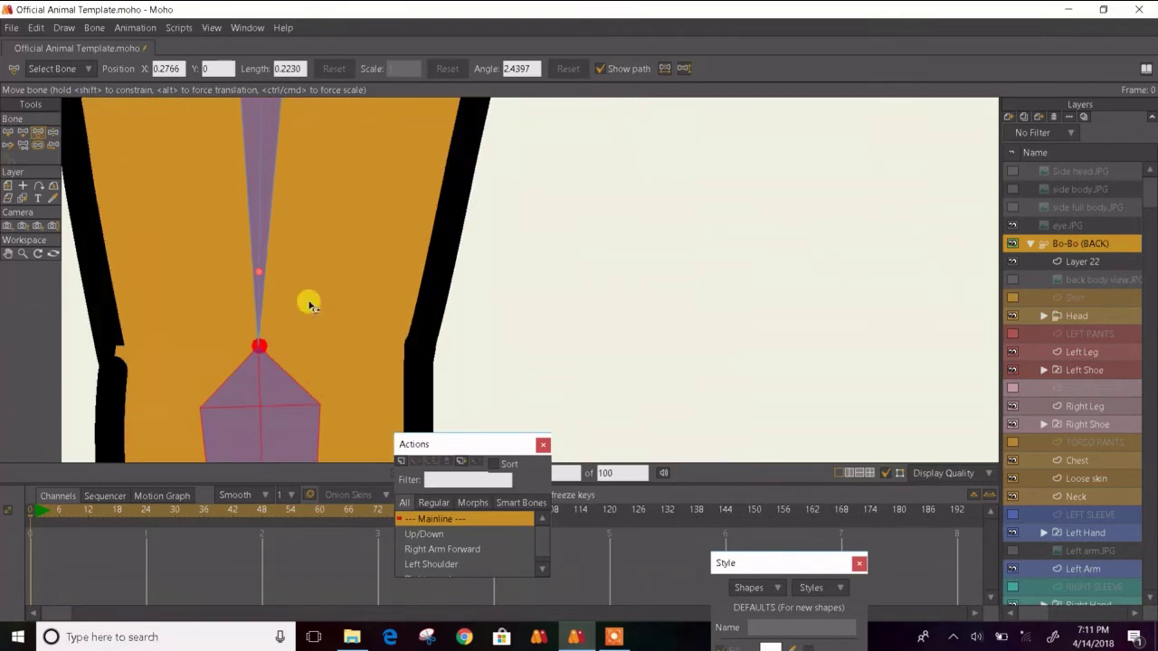
click(261, 274)
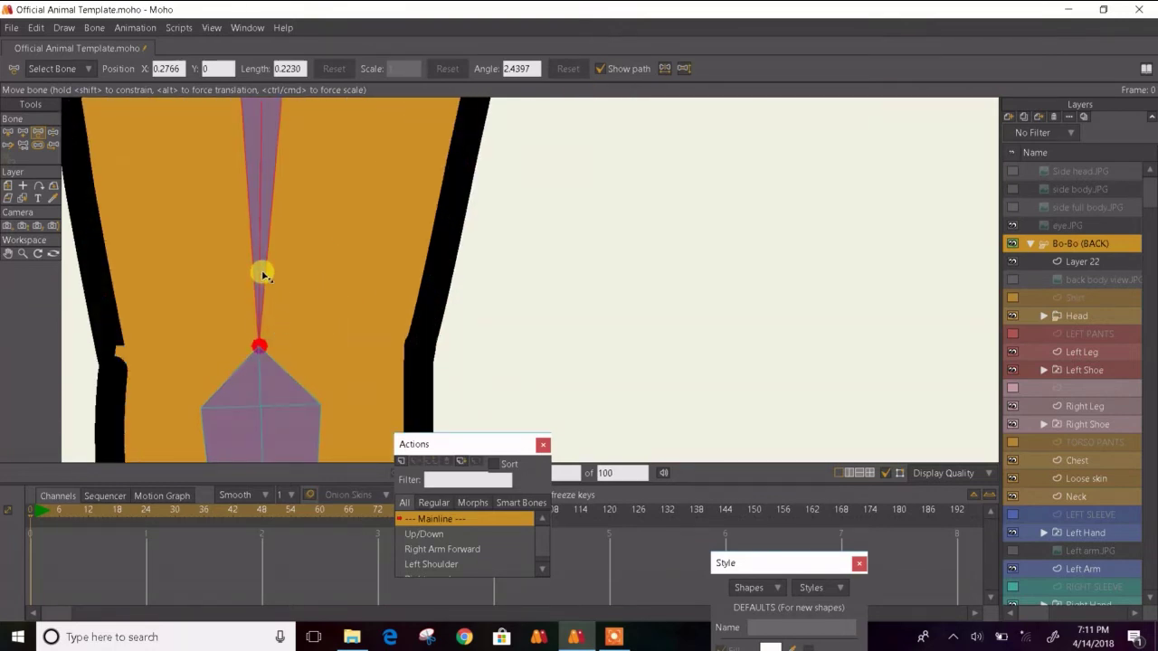
scroll(272, 276, up, 3)
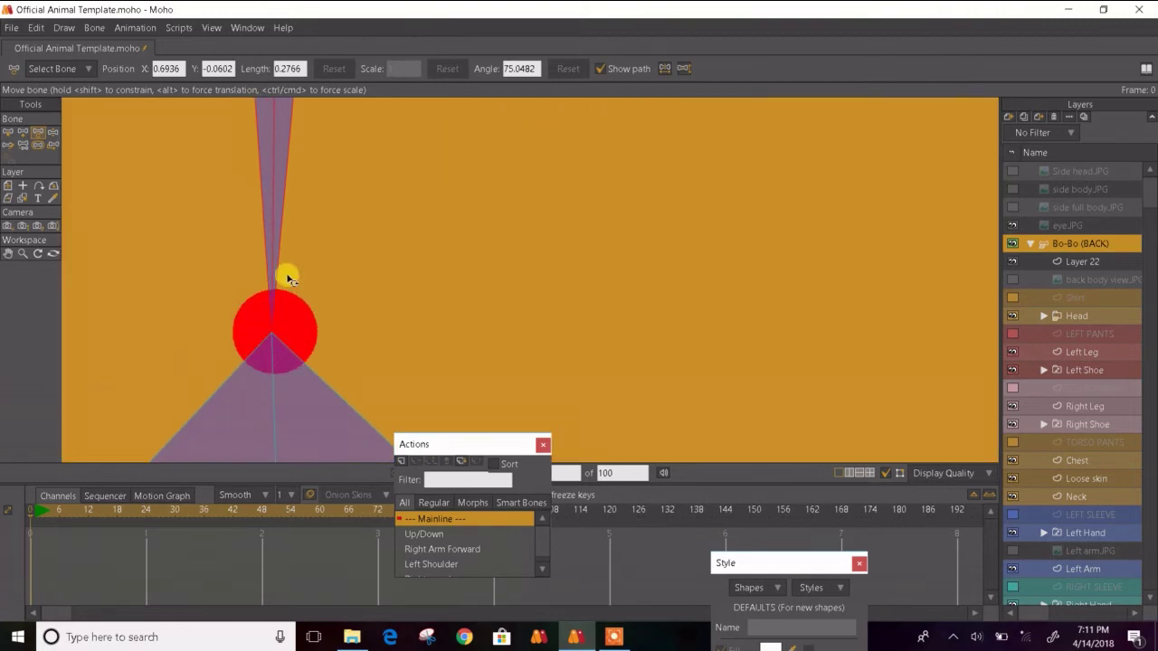
scroll(282, 280, down, 3)
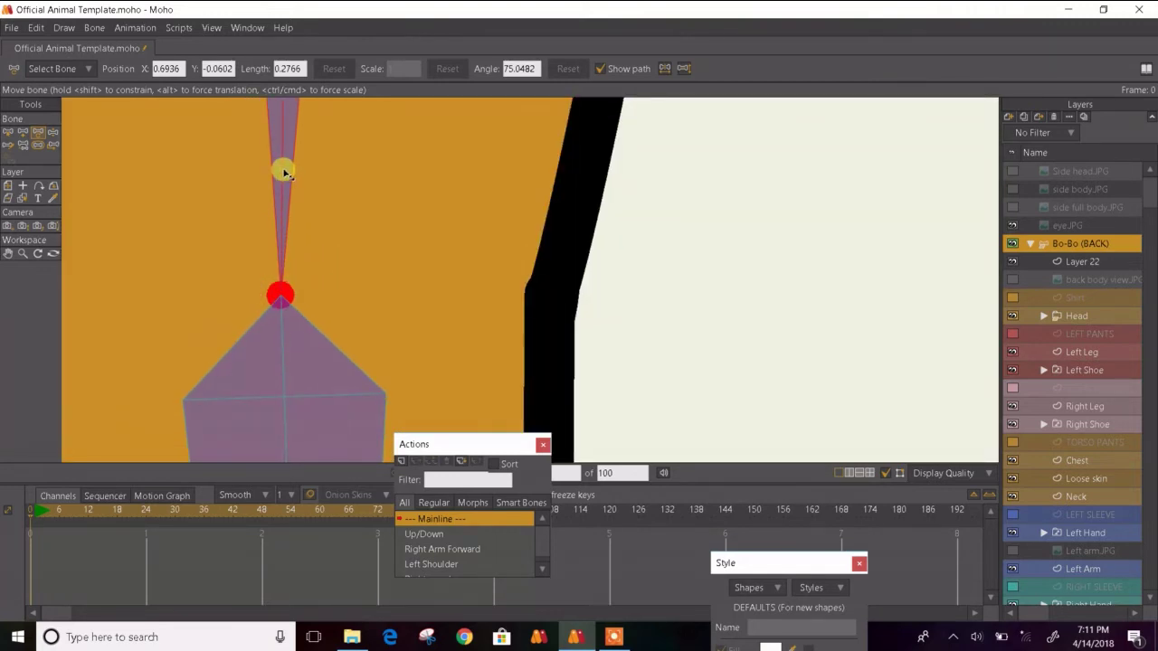
scroll(261, 367, down, 4)
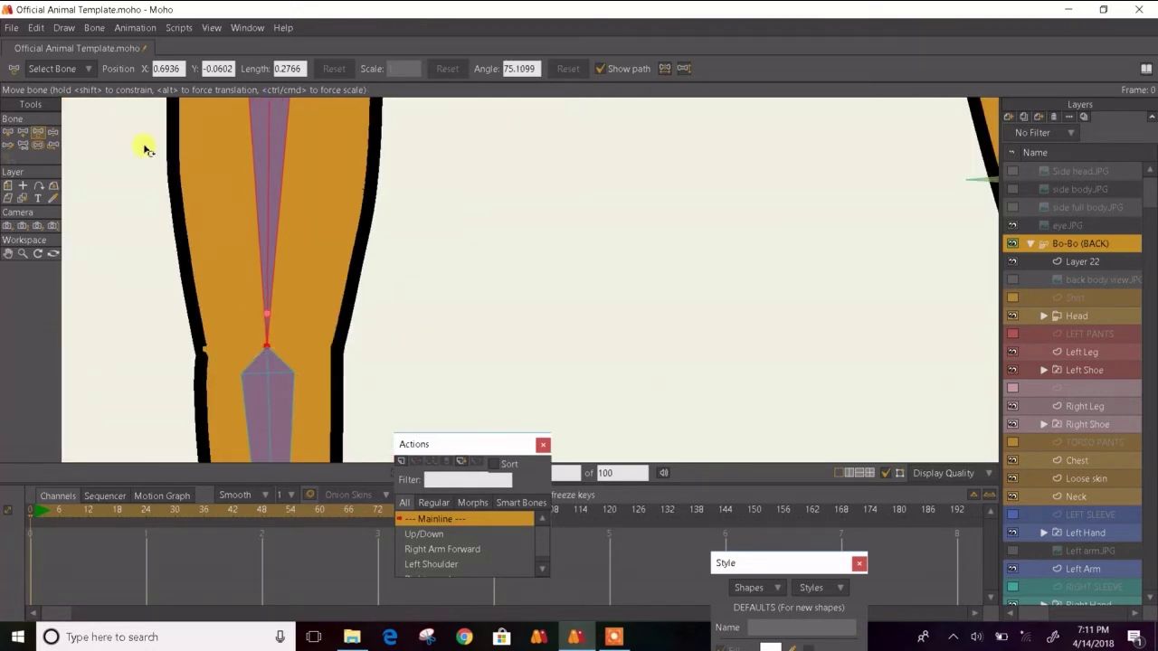
- Test the left elbow's bend by folding the forearm inward across the back and up toward the head
click(55, 131)
scroll(504, 246, down, 3)
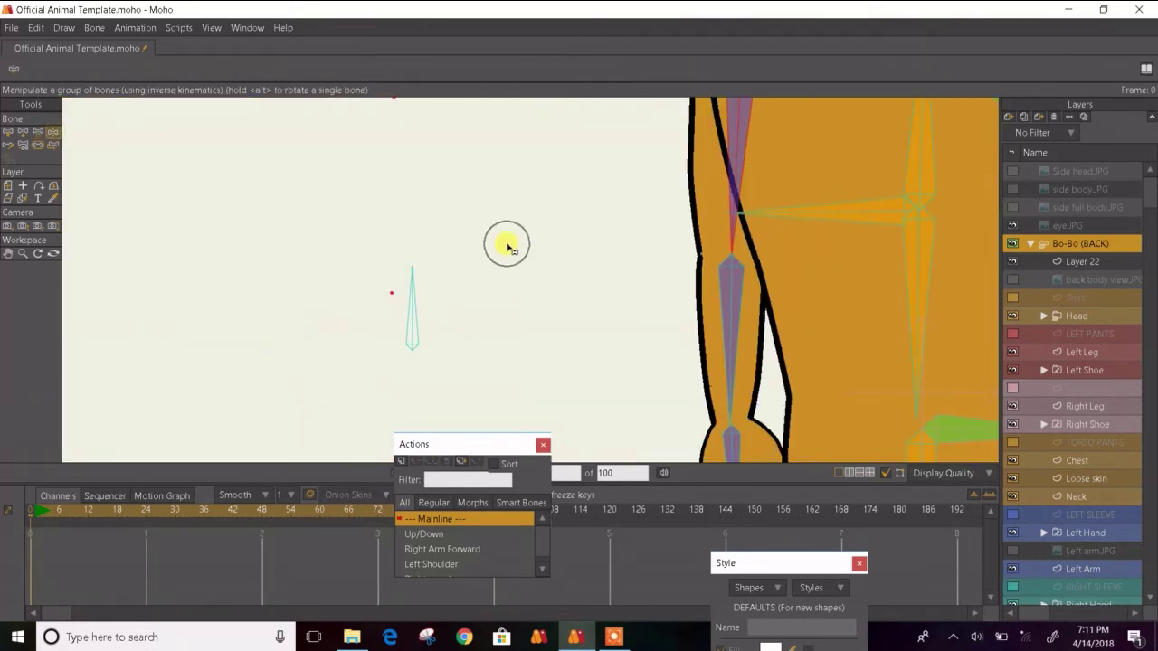
drag(730, 340, 667, 187)
scroll(530, 240, down, 2)
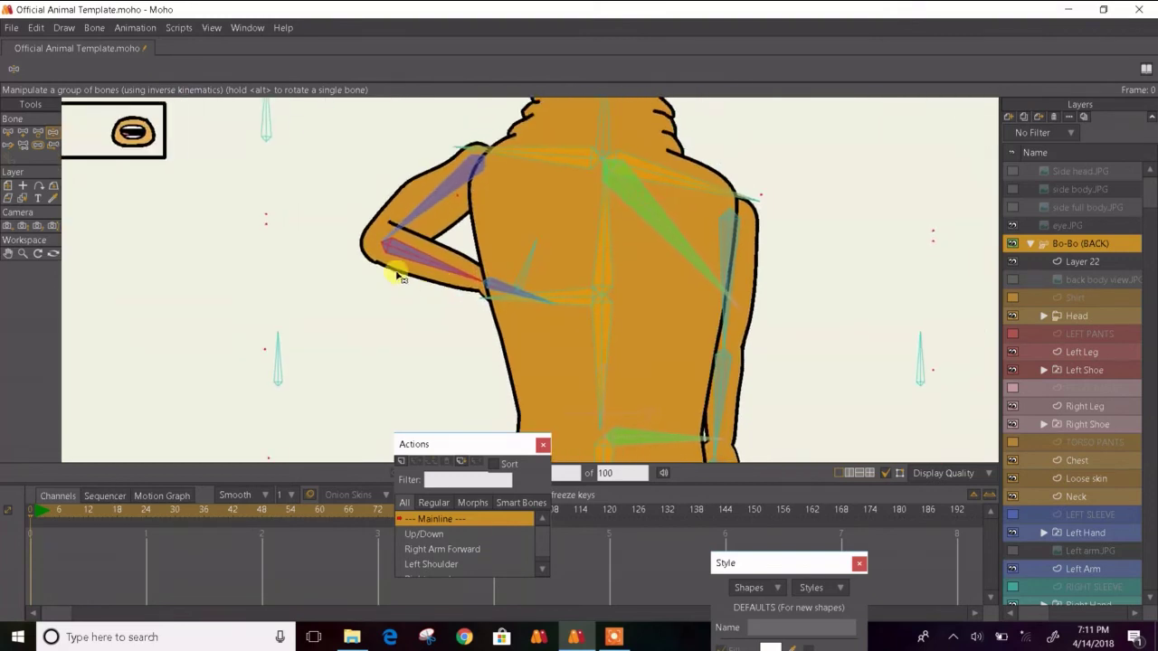
drag(283, 303, 346, 121)
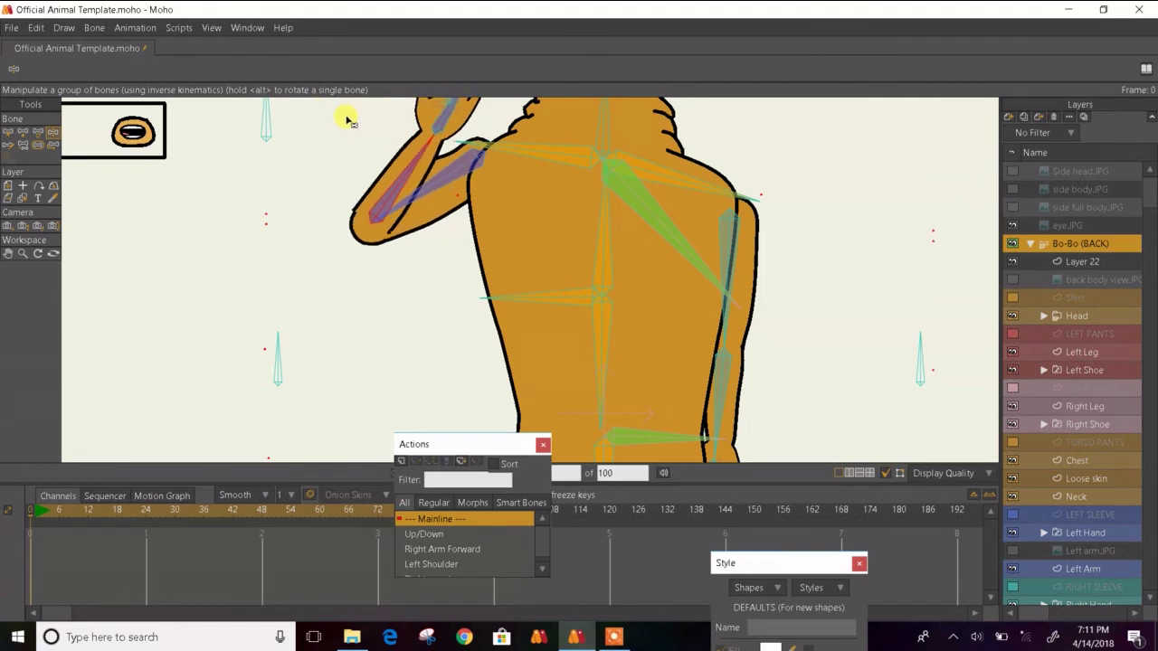
click(8, 131)
scroll(447, 199, down, 3)
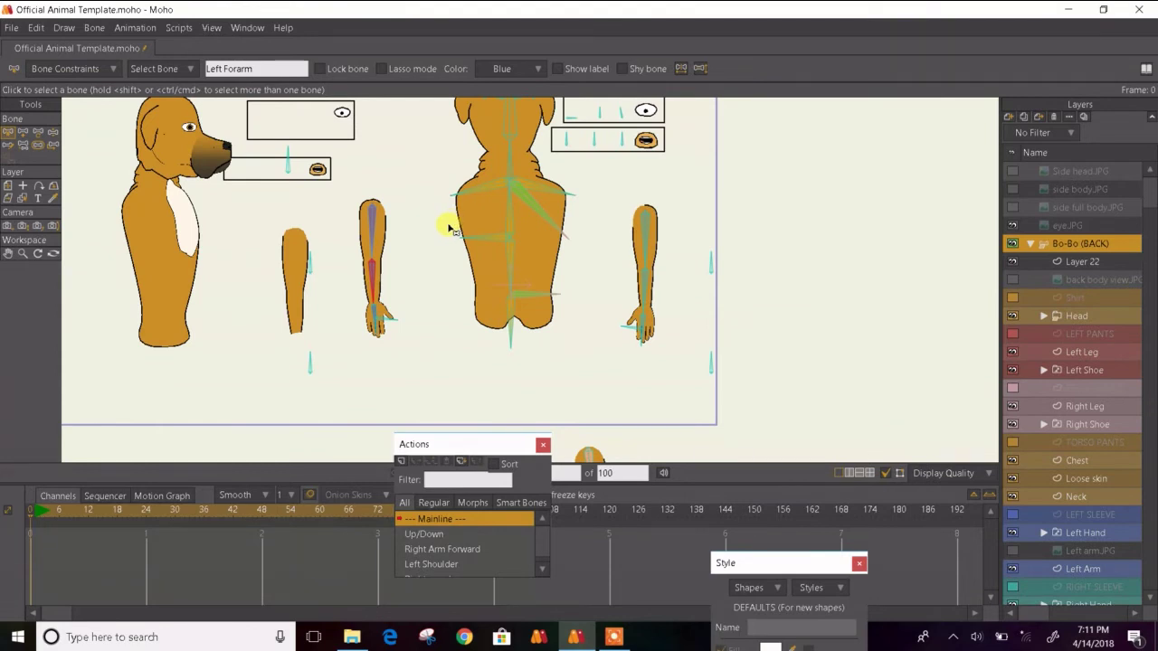
- Test the right arm's bend by raising the bicep to shoulder height and folding the forearm down
click(639, 295)
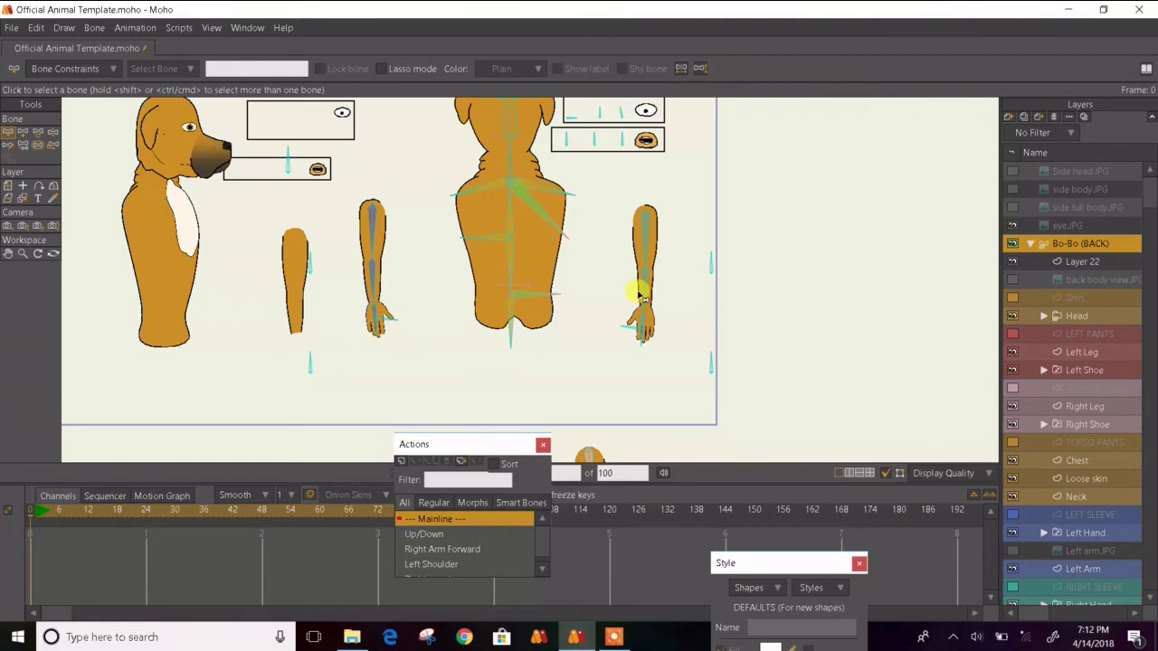
key(z)
drag(569, 289, 627, 219)
scroll(627, 219, up, 4)
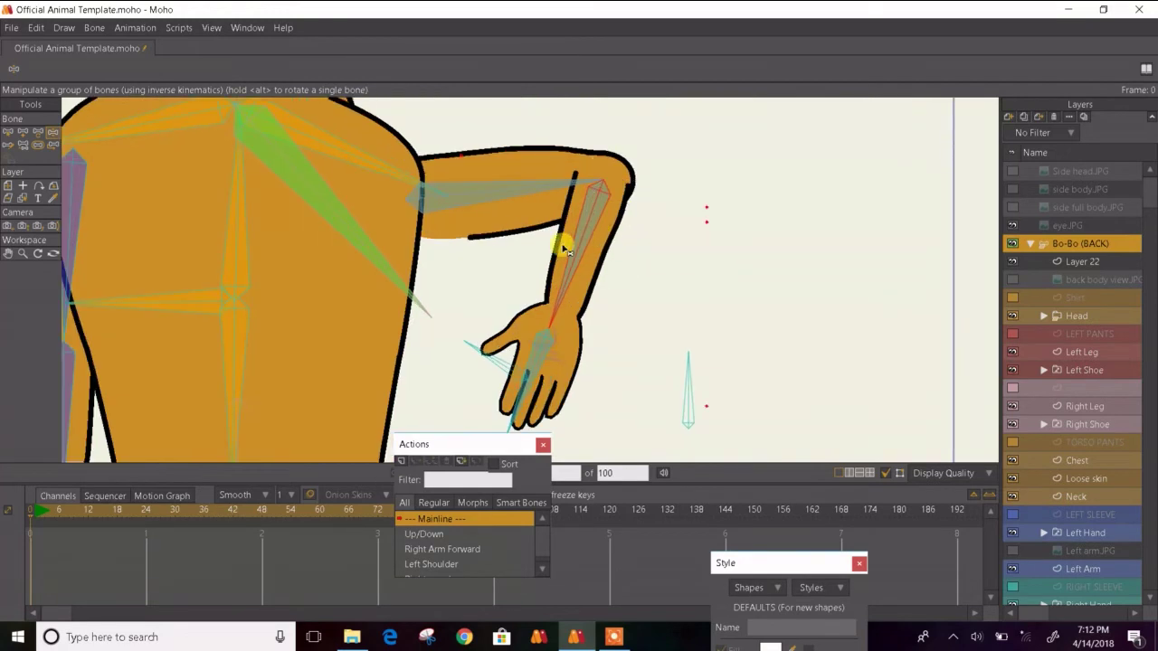
click(8, 132)
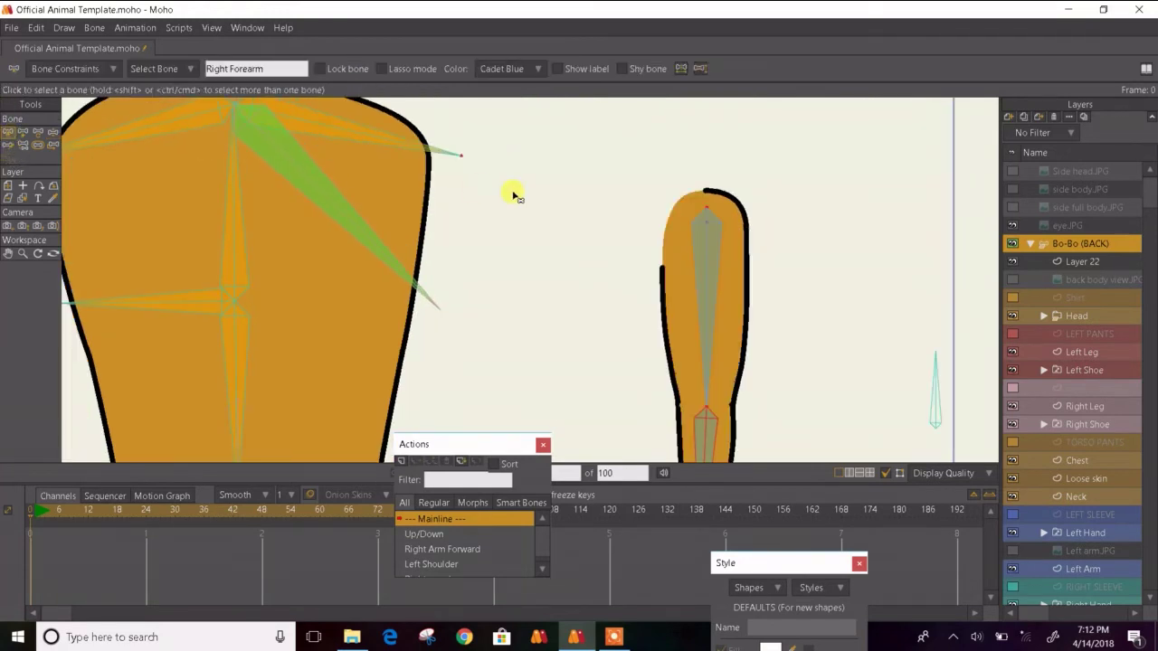
- Examine the right elbow's bone joint against its red marker and the arm outlines
scroll(612, 323, up, 3)
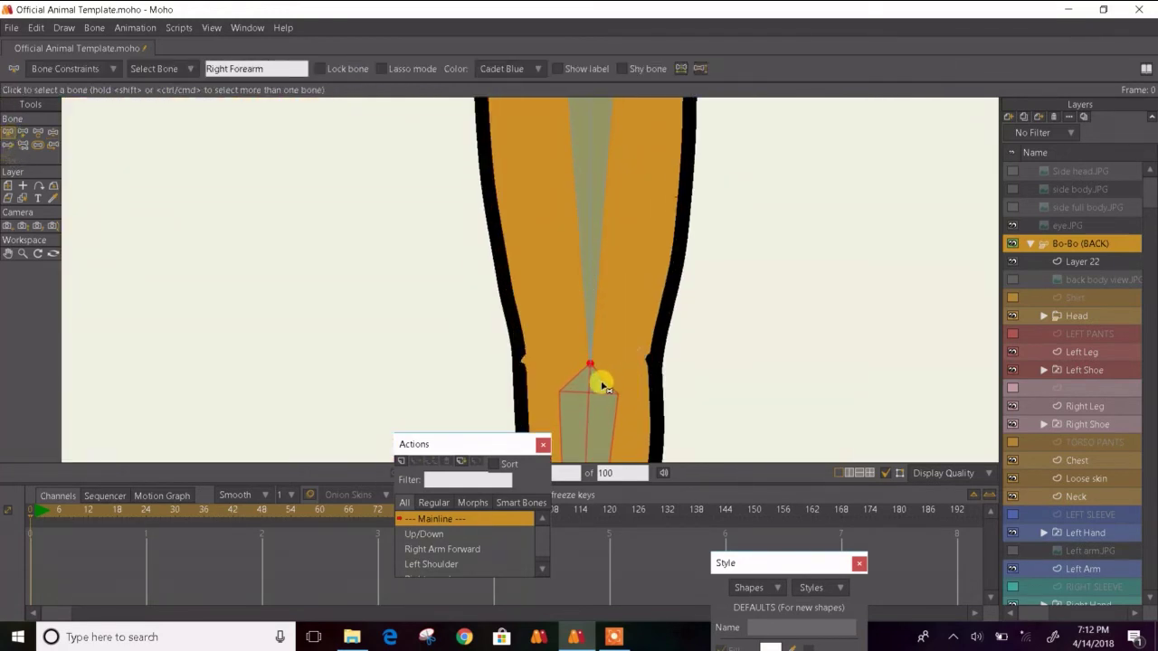
scroll(603, 385, up, 3)
scroll(602, 385, down, 4)
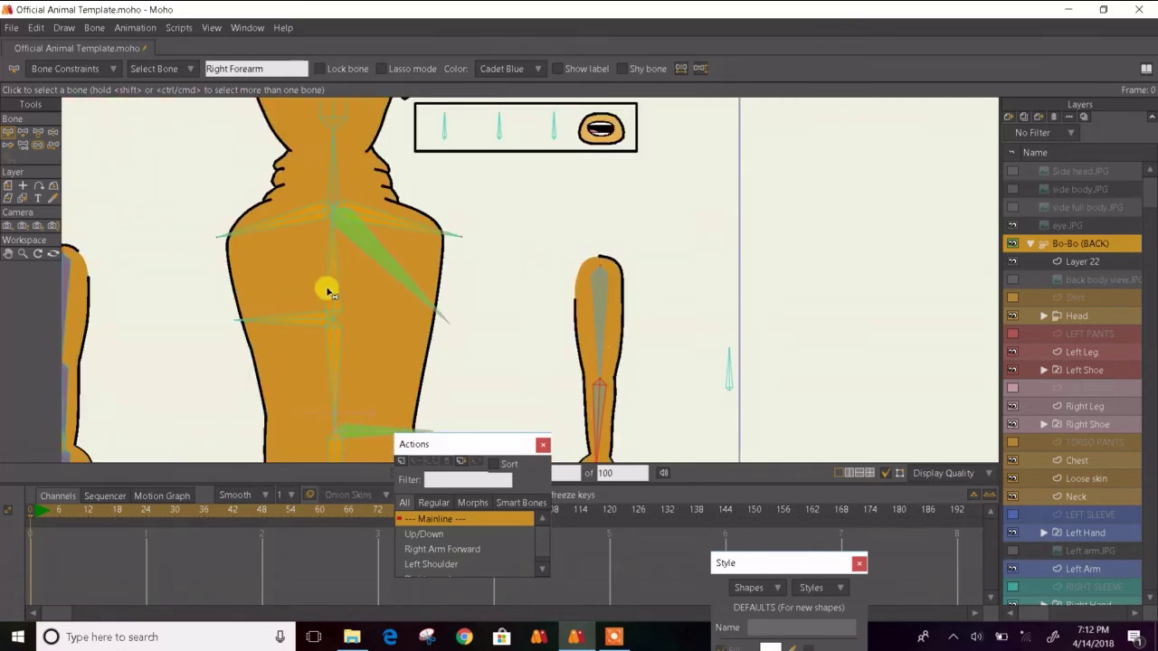
scroll(340, 292, down, 1)
scroll(339, 292, down, 1)
drag(336, 290, 310, 227)
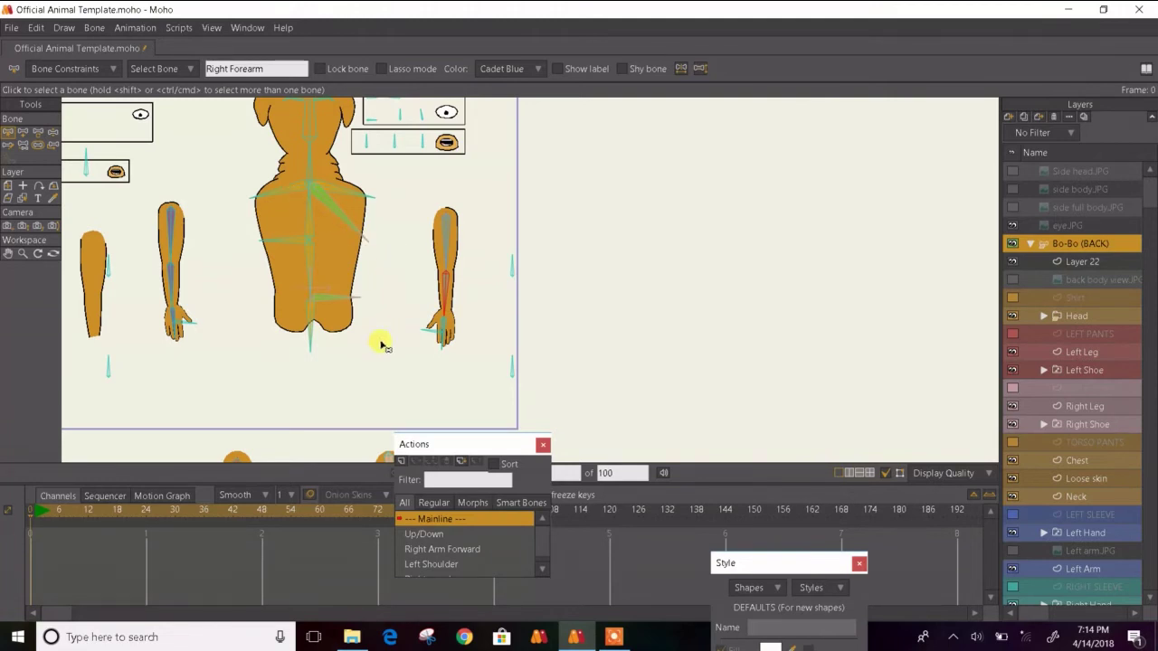
click(628, 637)
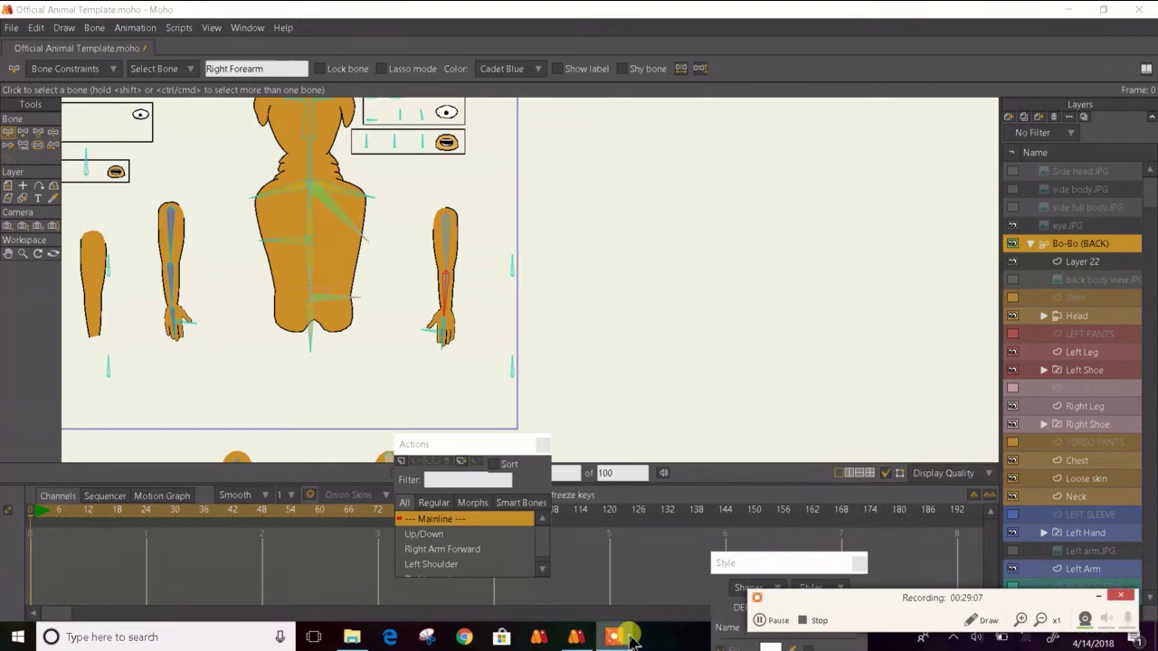
click(807, 621)
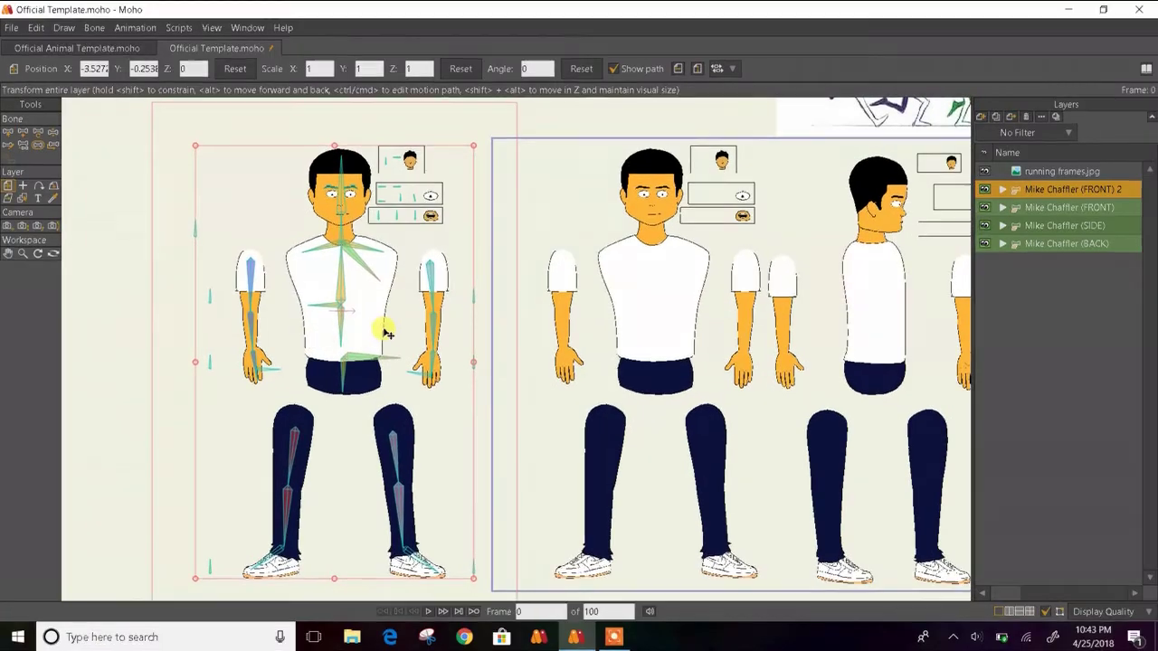
- In Official Template.moho, move the Mike Chaffler (FRONT) 2 layer beside the original front character and compare both on frame 1
drag(388, 333, 504, 311)
key(Right)
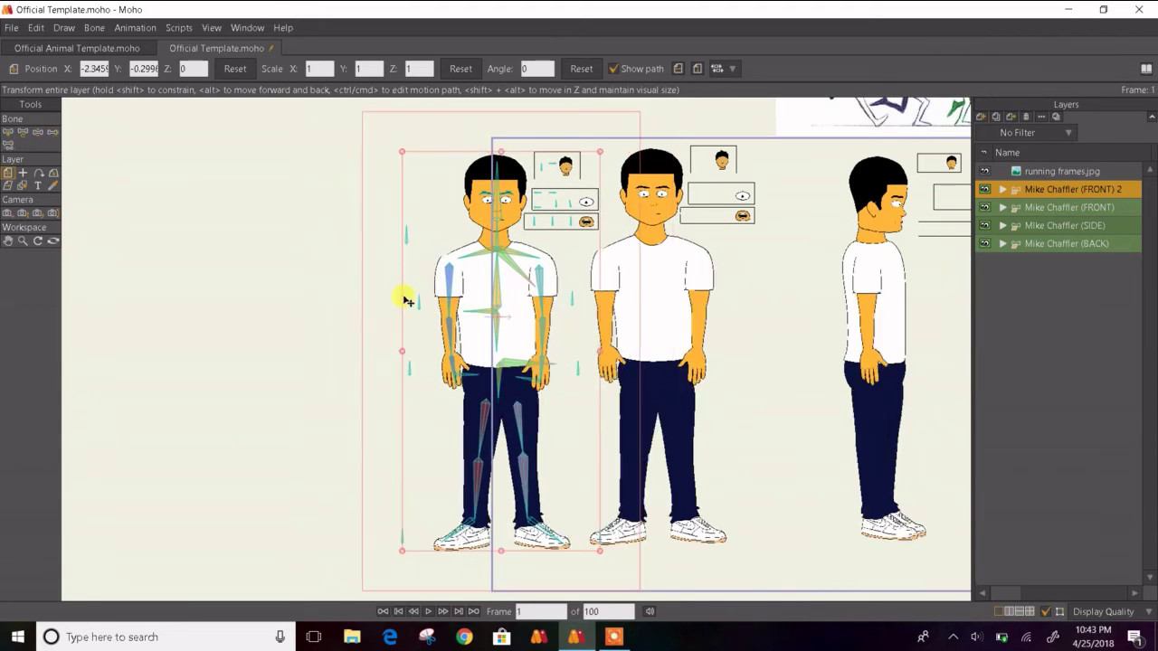
scroll(660, 212, up, 2)
scroll(660, 210, up, 2)
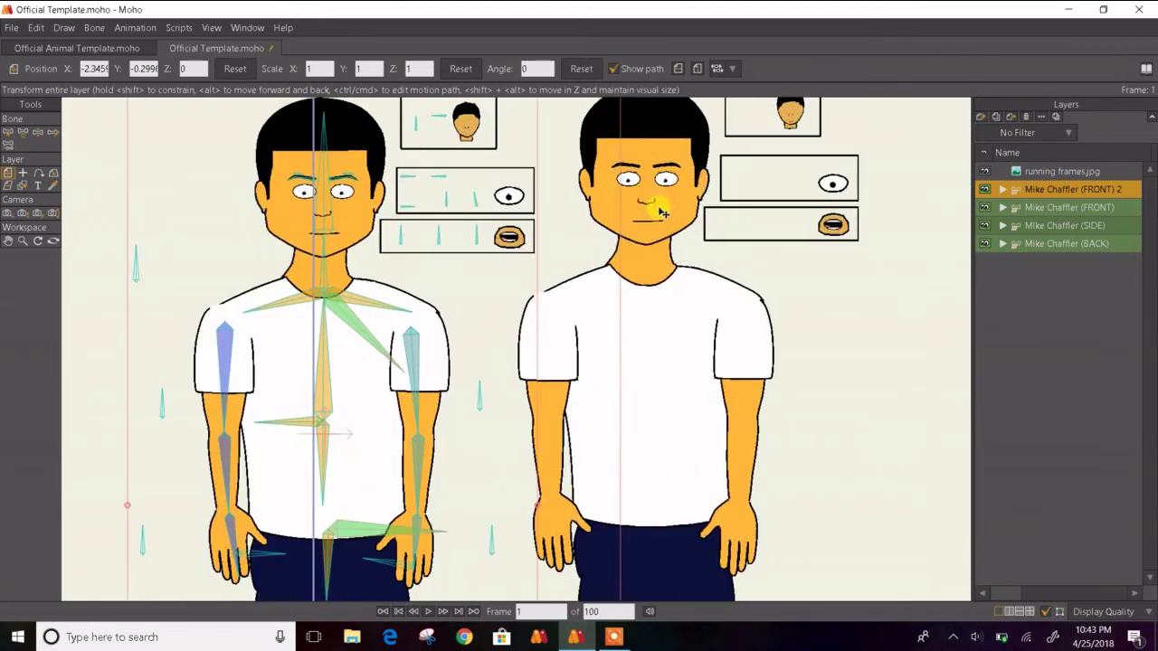
- Move the (FRONT) 2 character layer closer to the original (FRONT) character so their shoulders overlap
drag(315, 328, 369, 316)
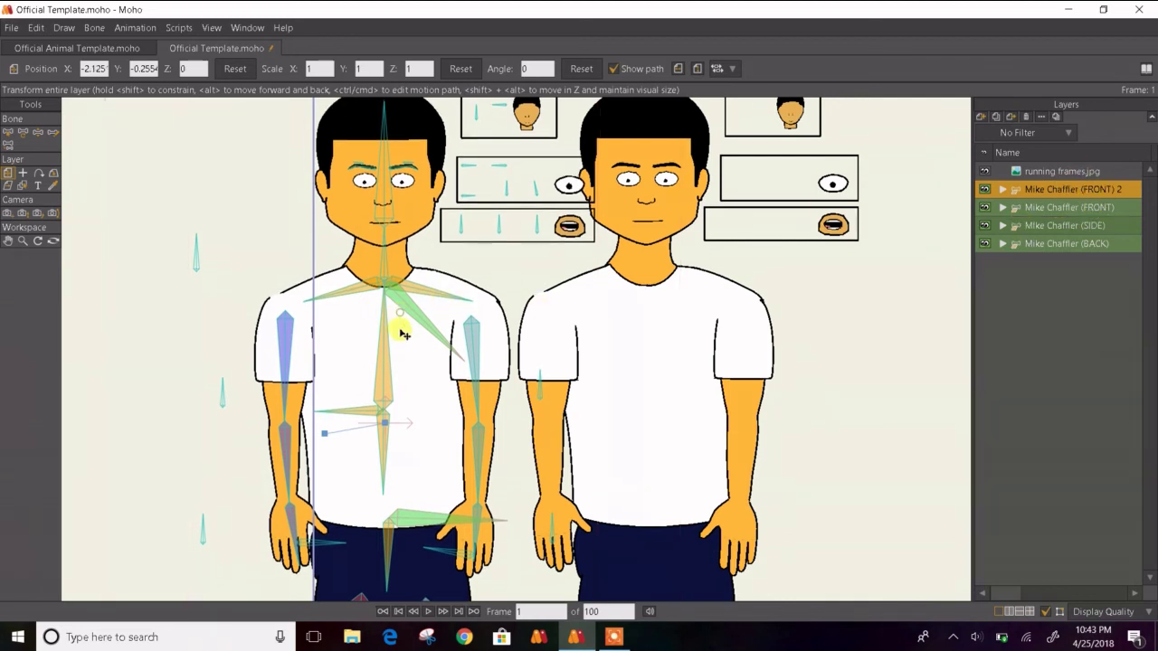
drag(401, 331, 455, 339)
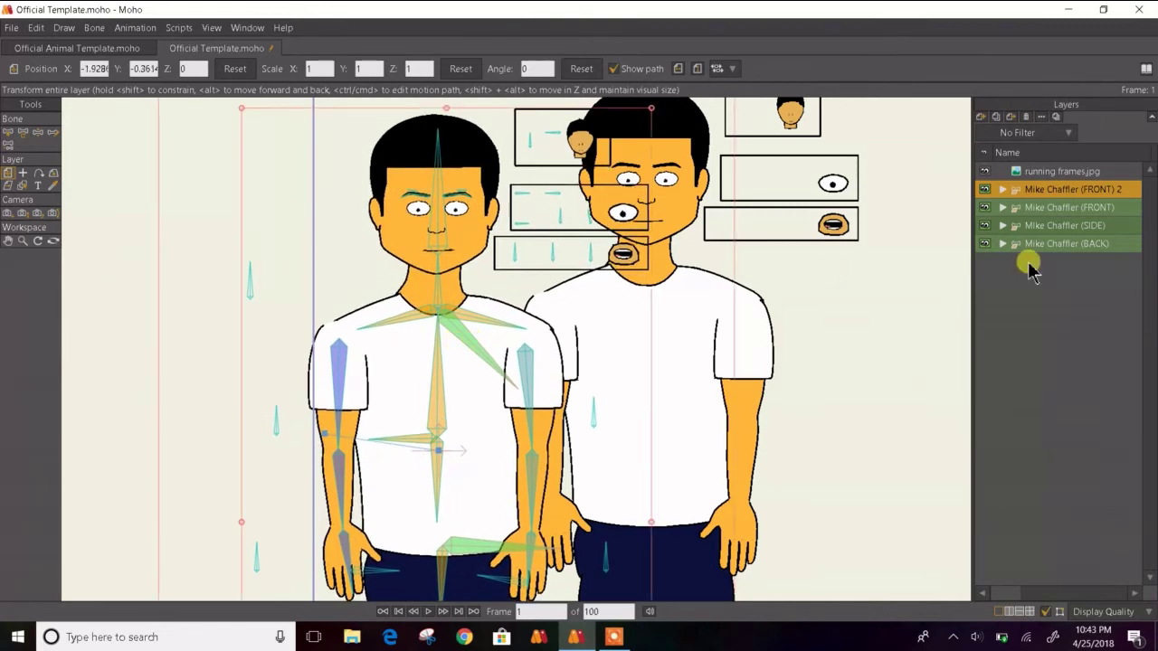
click(1064, 208)
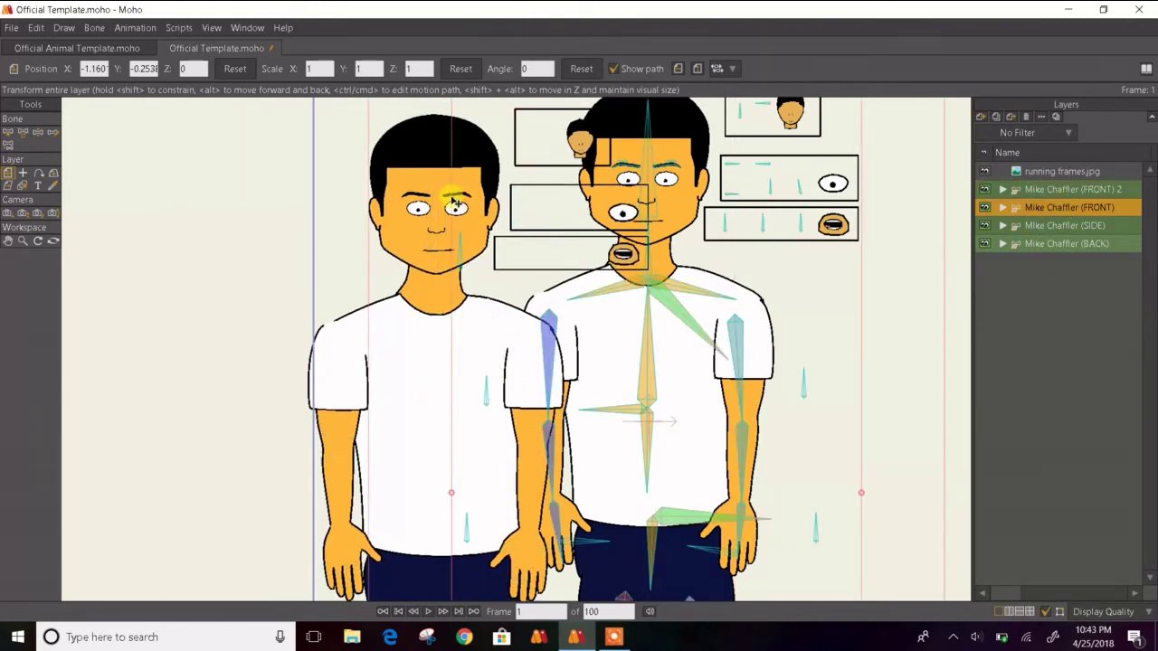
- Hide the Rectangles layer inside the Icons group of the (FRONT) 2 character, leaving the layer groups collapsed
click(1002, 189)
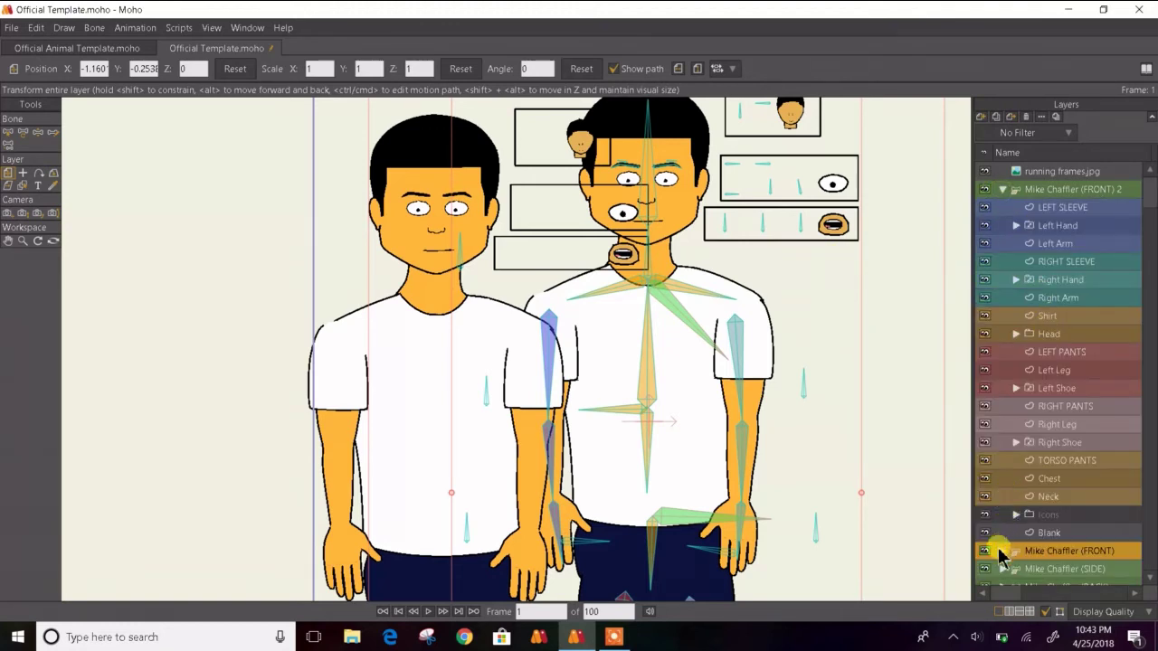
scroll(1060, 461, down, 1)
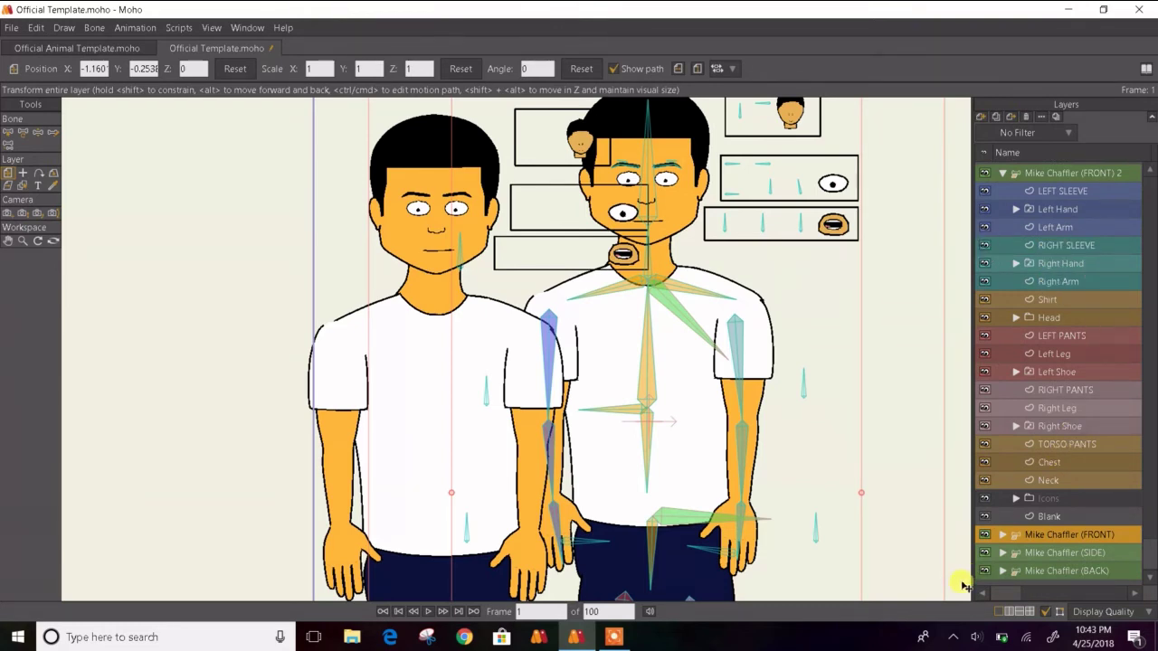
click(986, 500)
click(986, 500)
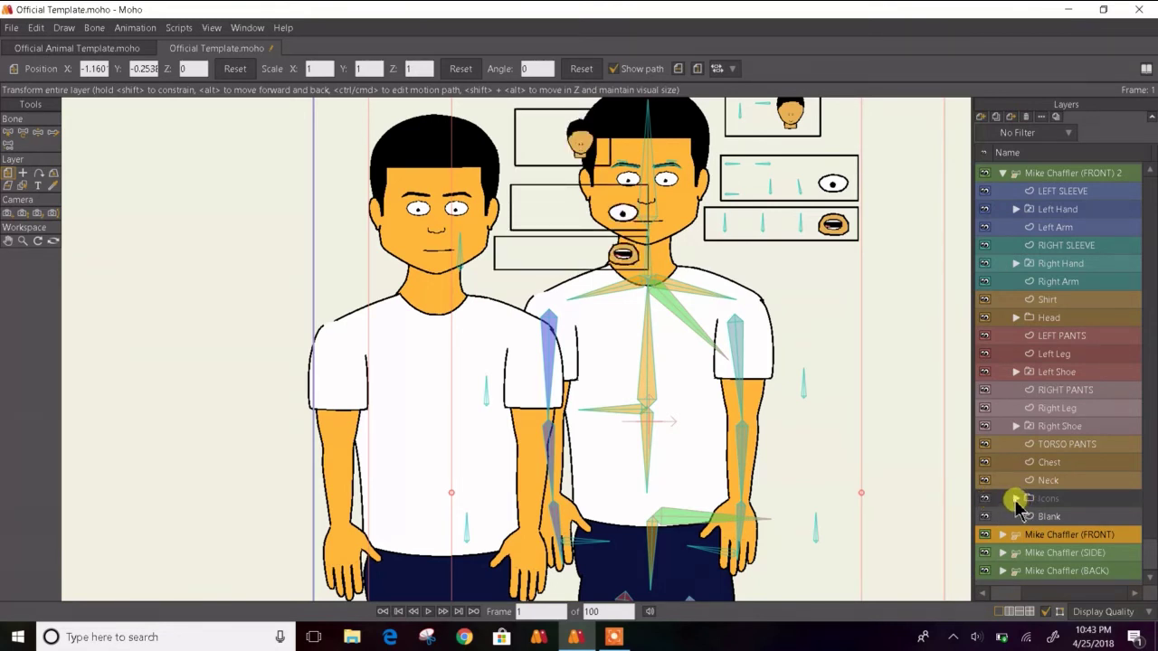
click(1016, 499)
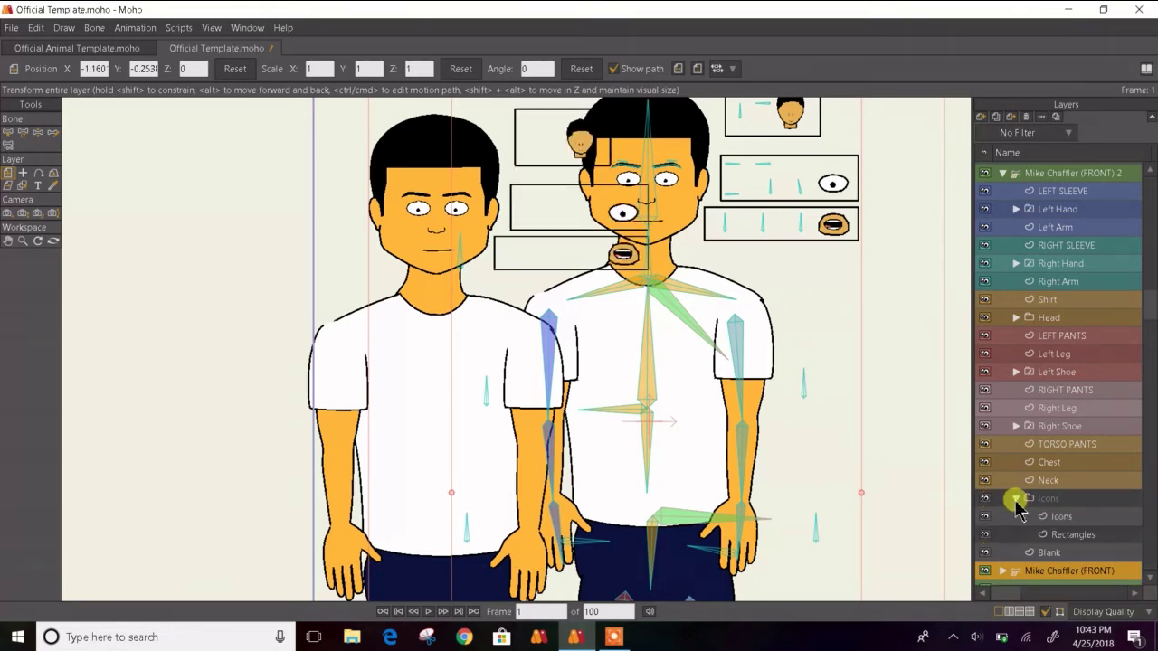
click(985, 534)
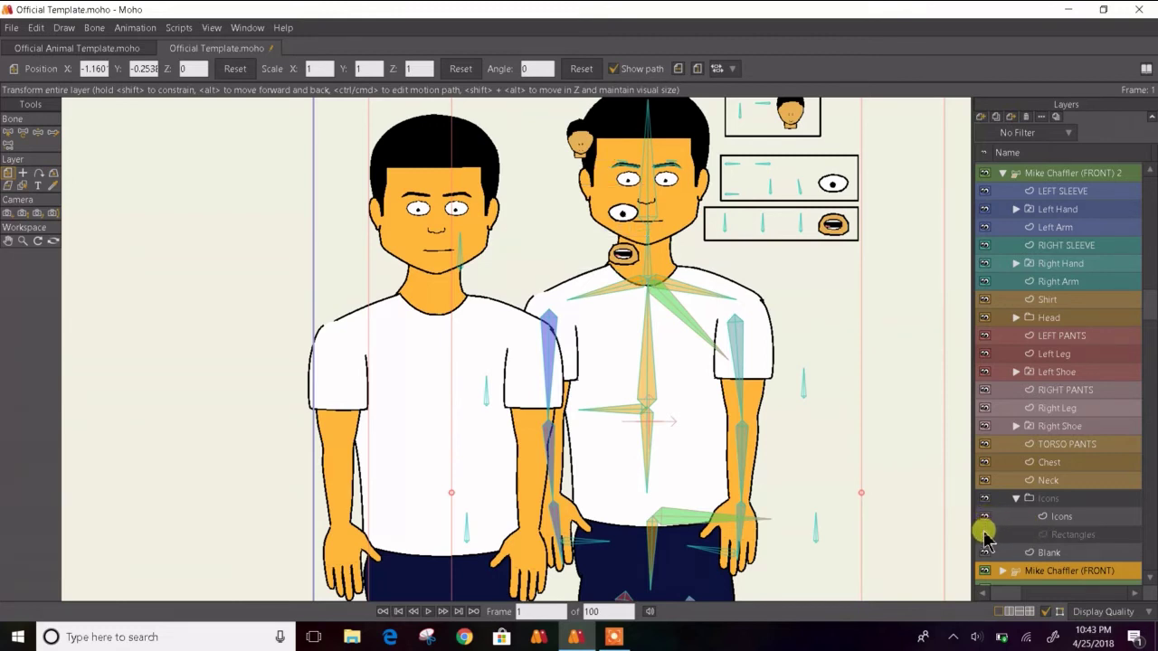
click(1016, 498)
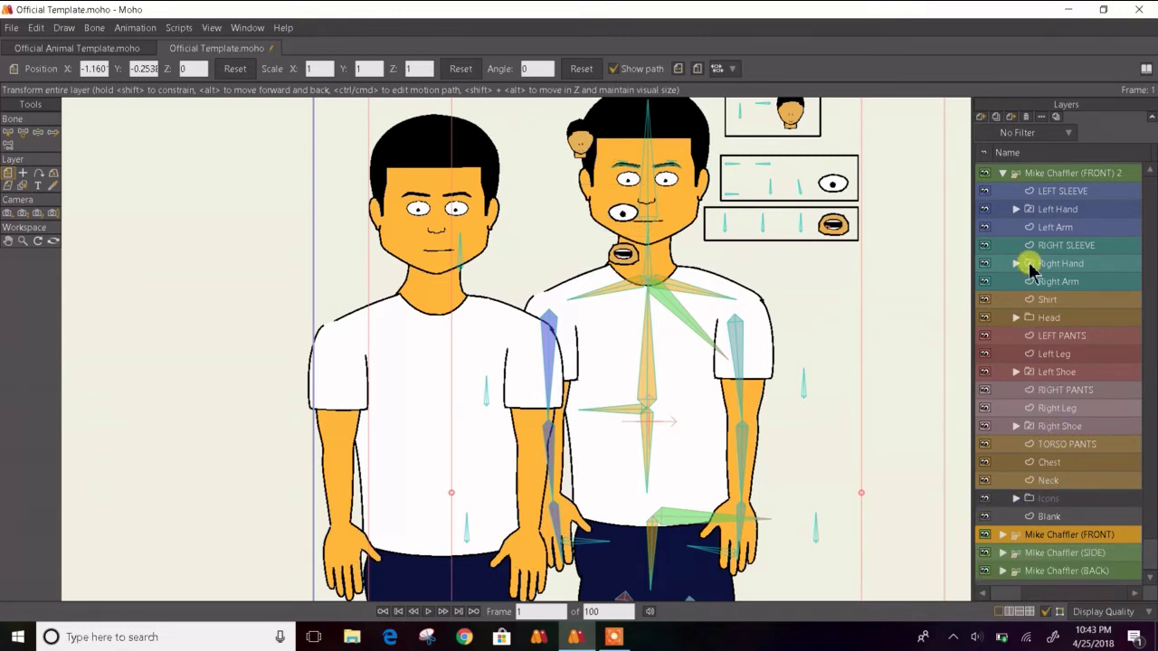
click(1012, 173)
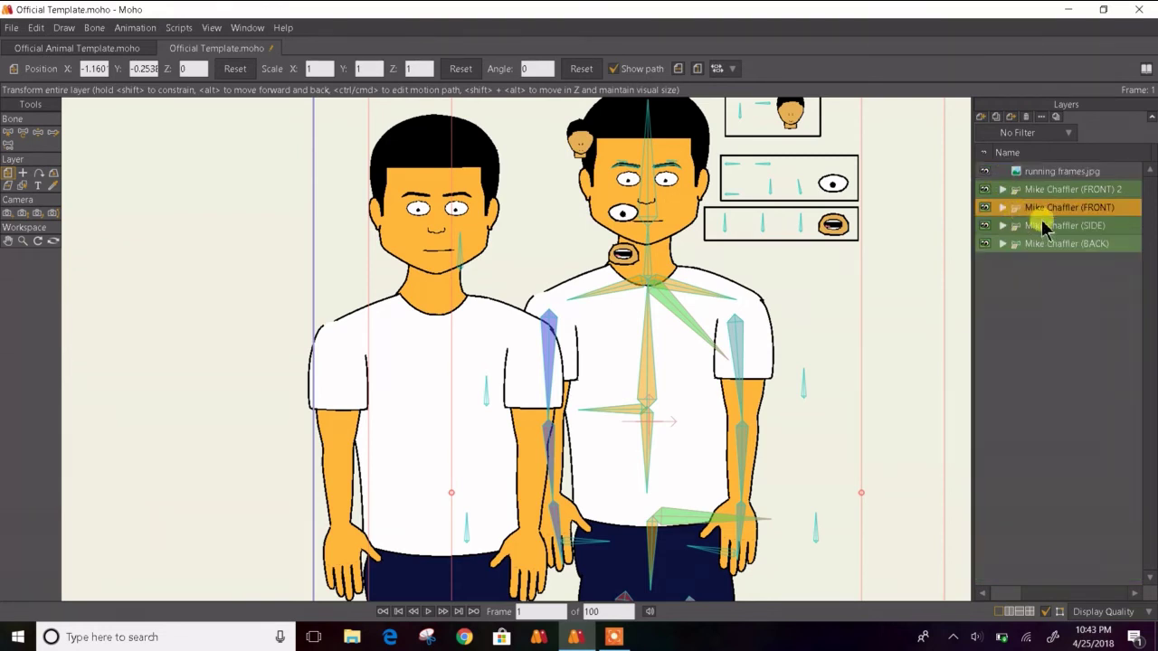
- Manipulate the mouth control bones of the (FRONT) character to shape its mouth into a one-sided smile
scroll(701, 175, up, 3)
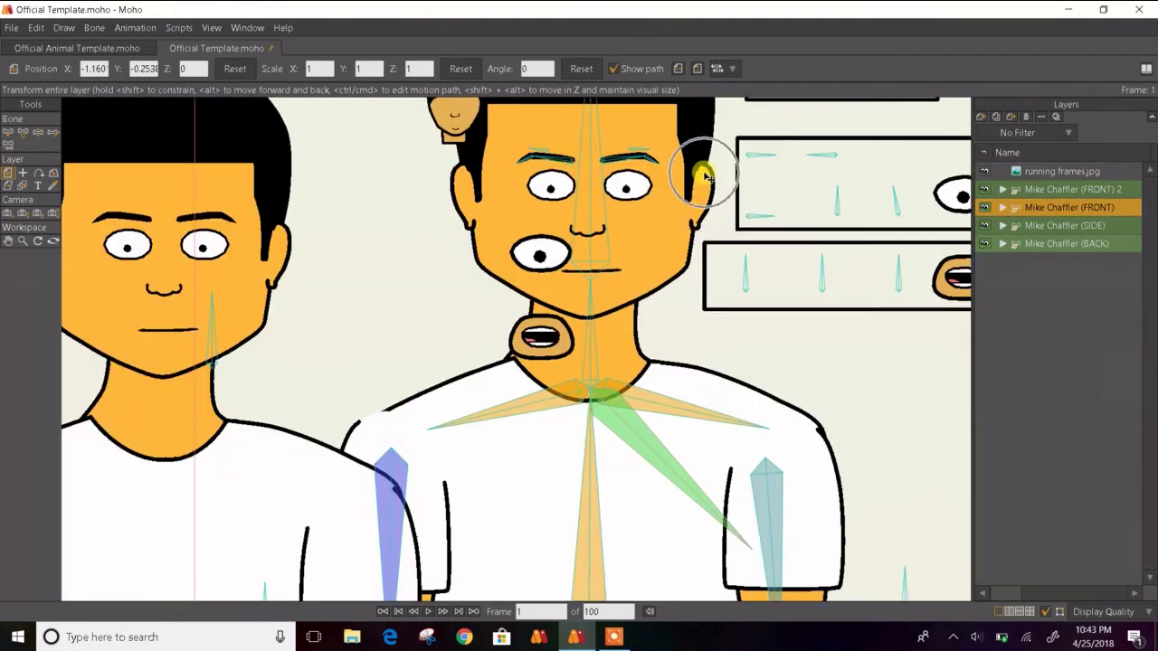
drag(704, 175, 582, 240)
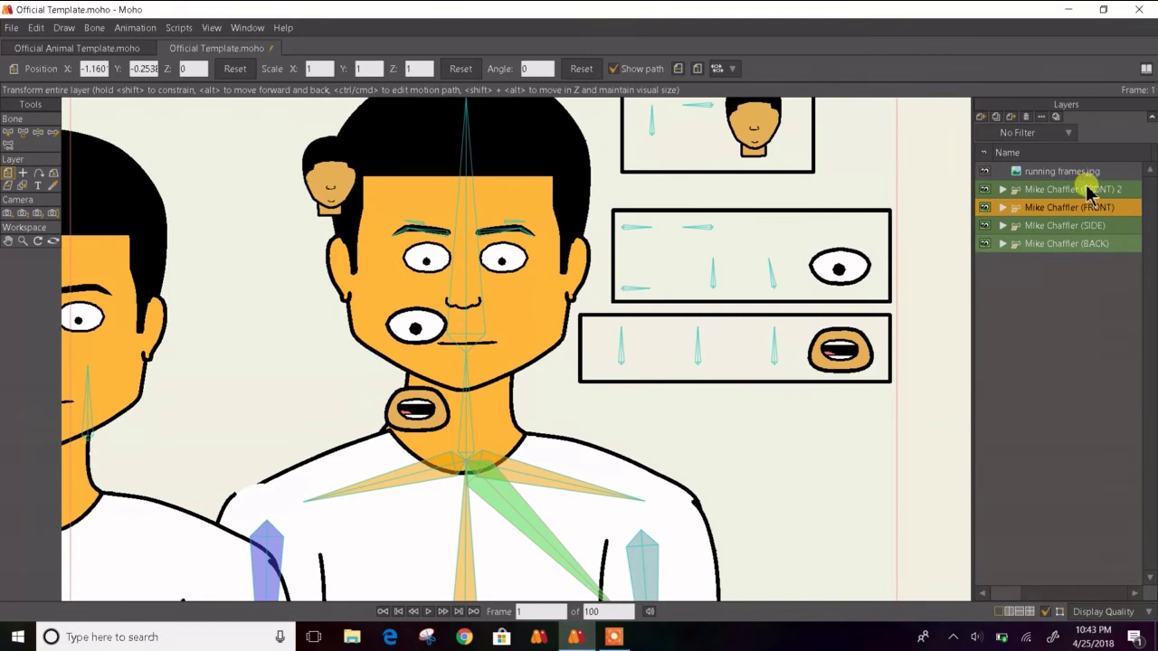
click(37, 132)
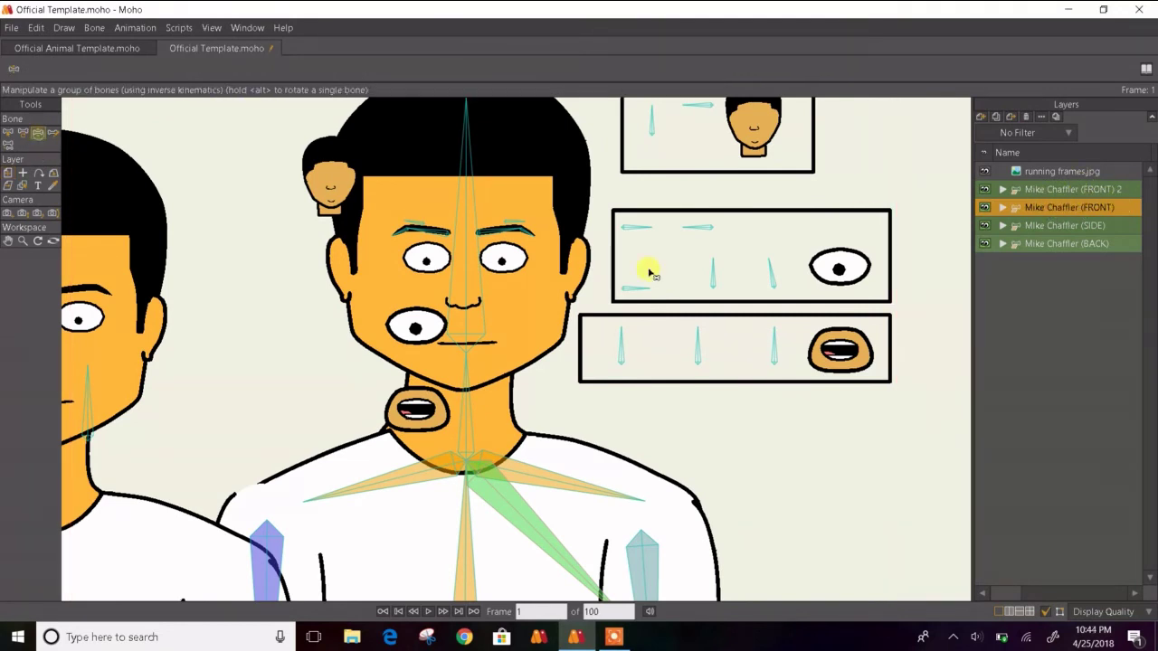
click(695, 344)
mouse_move(695, 342)
mouse_down()
mouse_move(685, 335)
mouse_move(694, 344)
mouse_up()
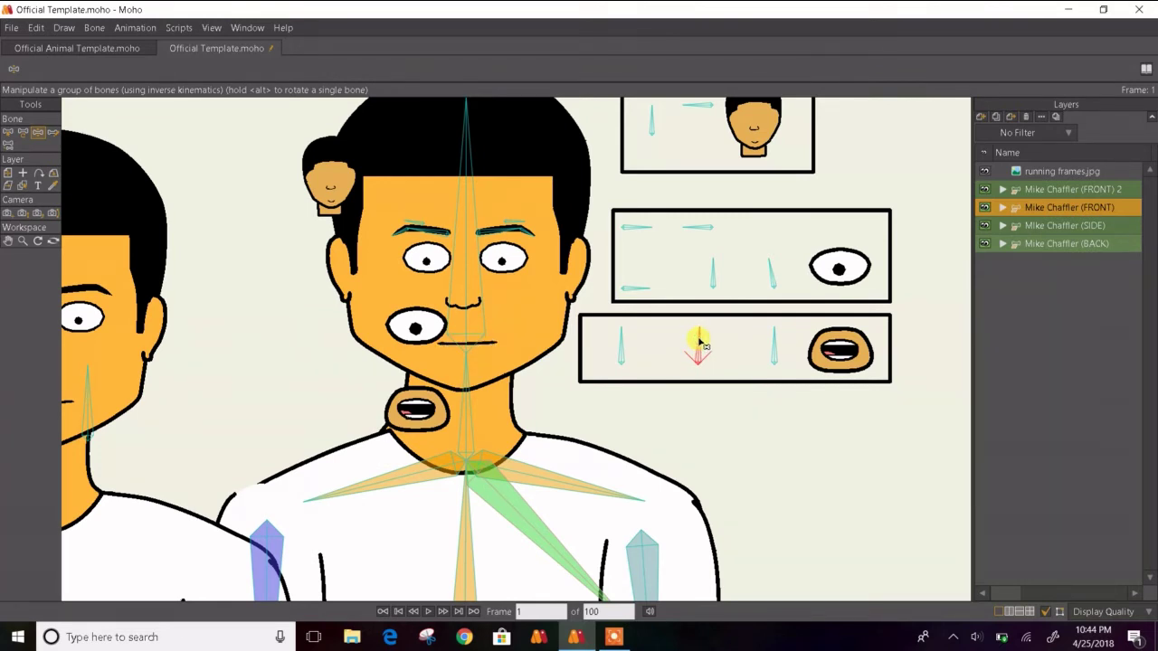
click(621, 342)
drag(620, 342, 635, 337)
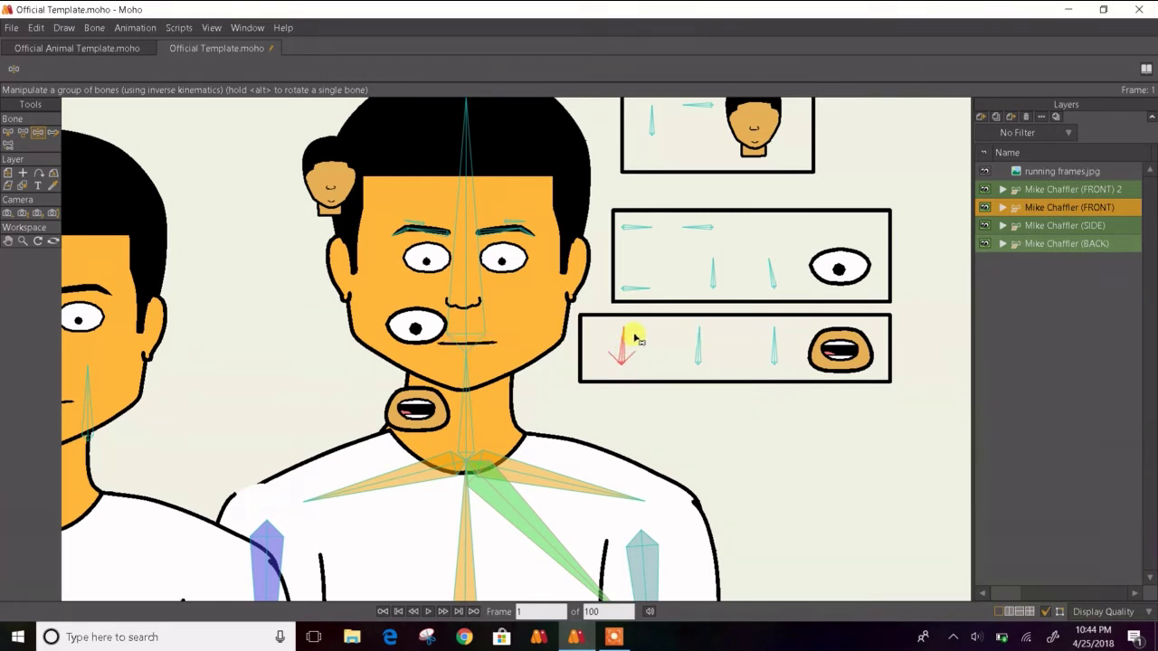
click(770, 348)
drag(771, 349, 750, 342)
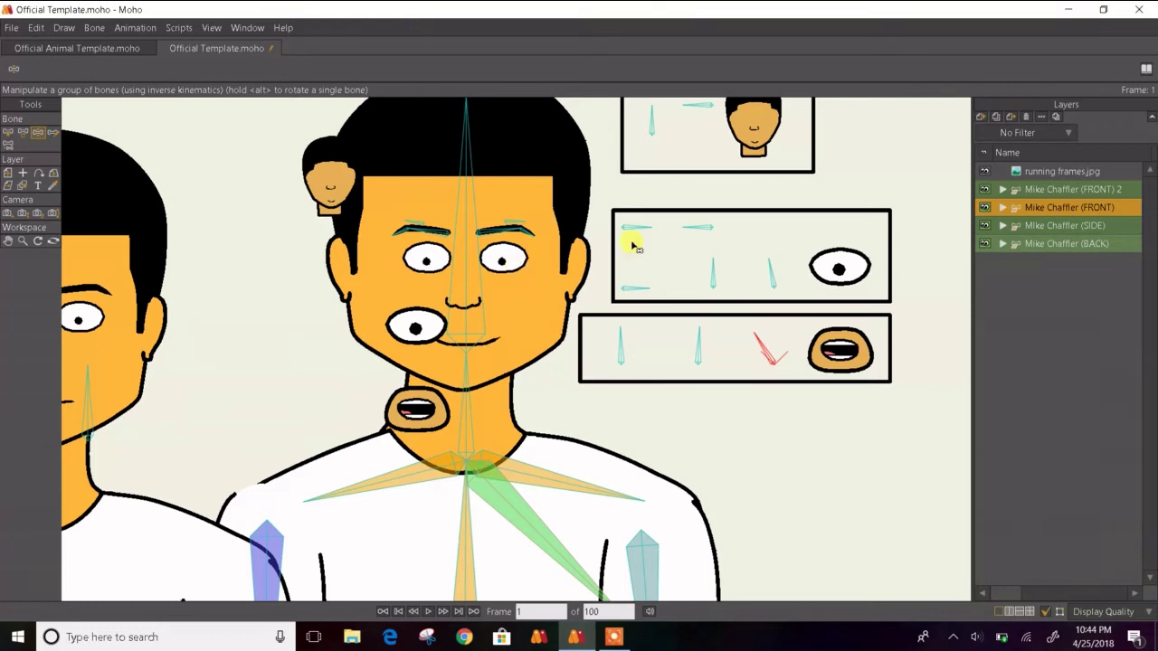
- Shift the (FRONT) character's pupils toward the second character and turn its head slightly using the eye and head control bones
drag(713, 261, 711, 266)
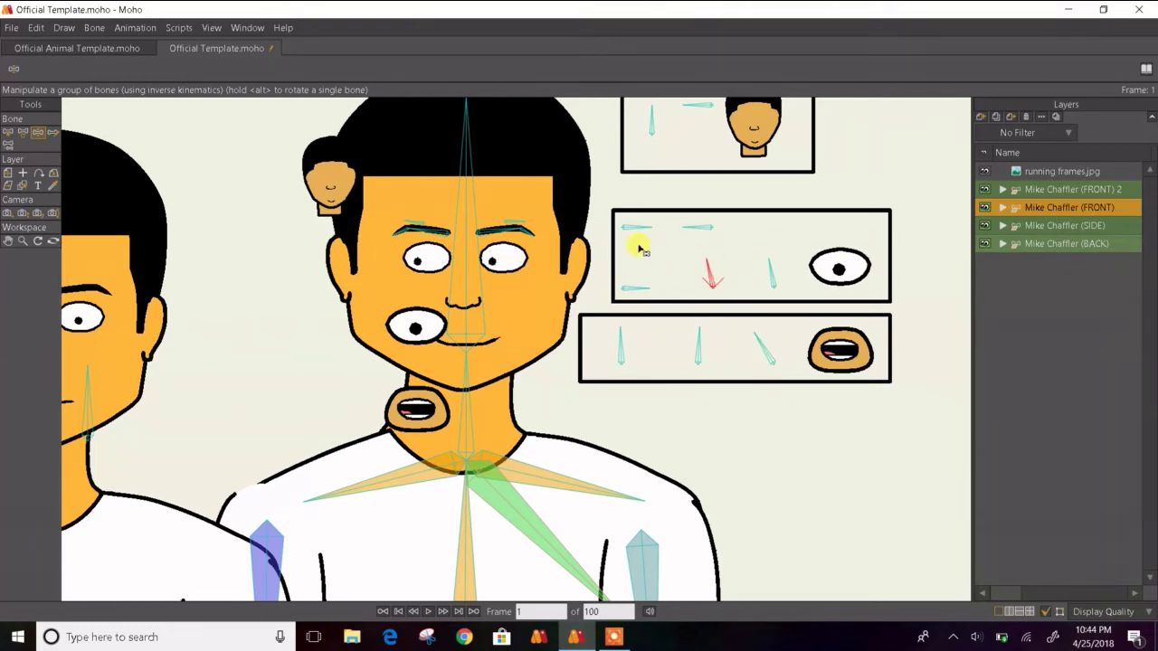
click(651, 122)
drag(651, 124, 649, 126)
- Move the (FRONT) 2 character layer still closer so it stands directly against the (FRONT) character's shoulder
scroll(463, 199, down, 4)
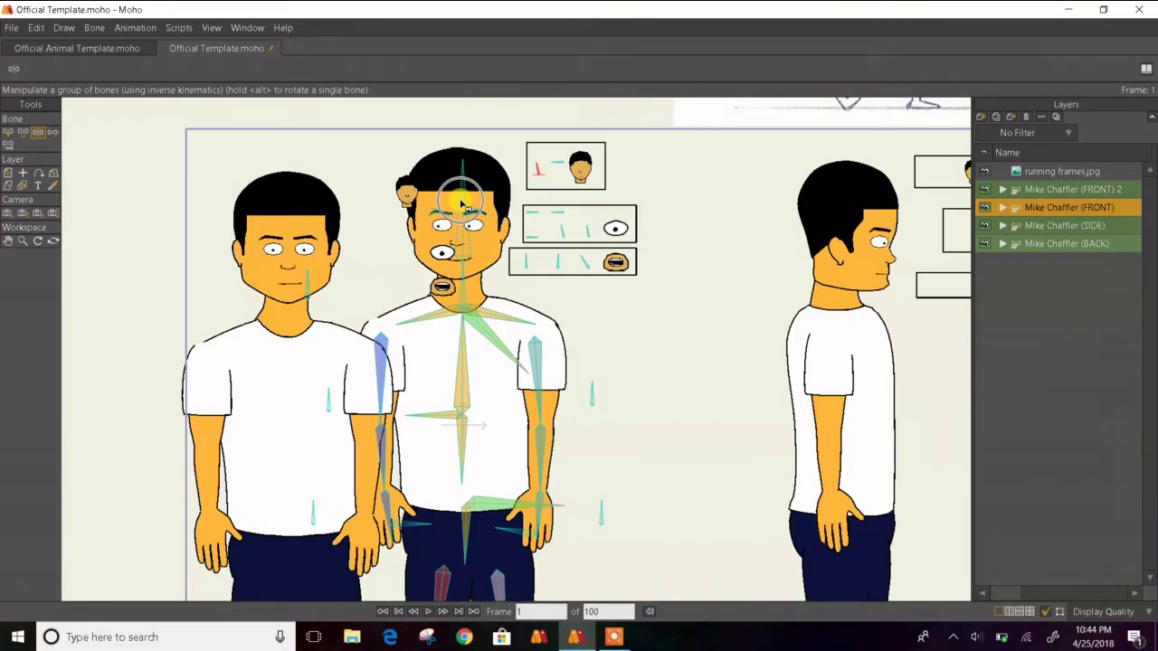
scroll(226, 318, up, 2)
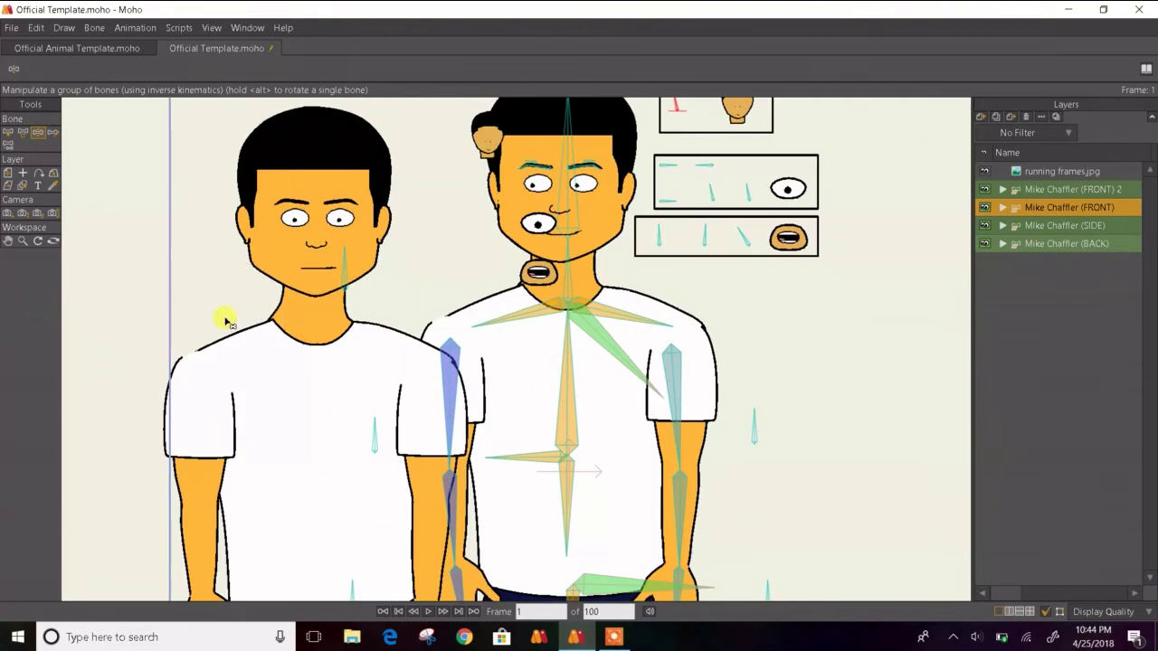
scroll(271, 319, up, 2)
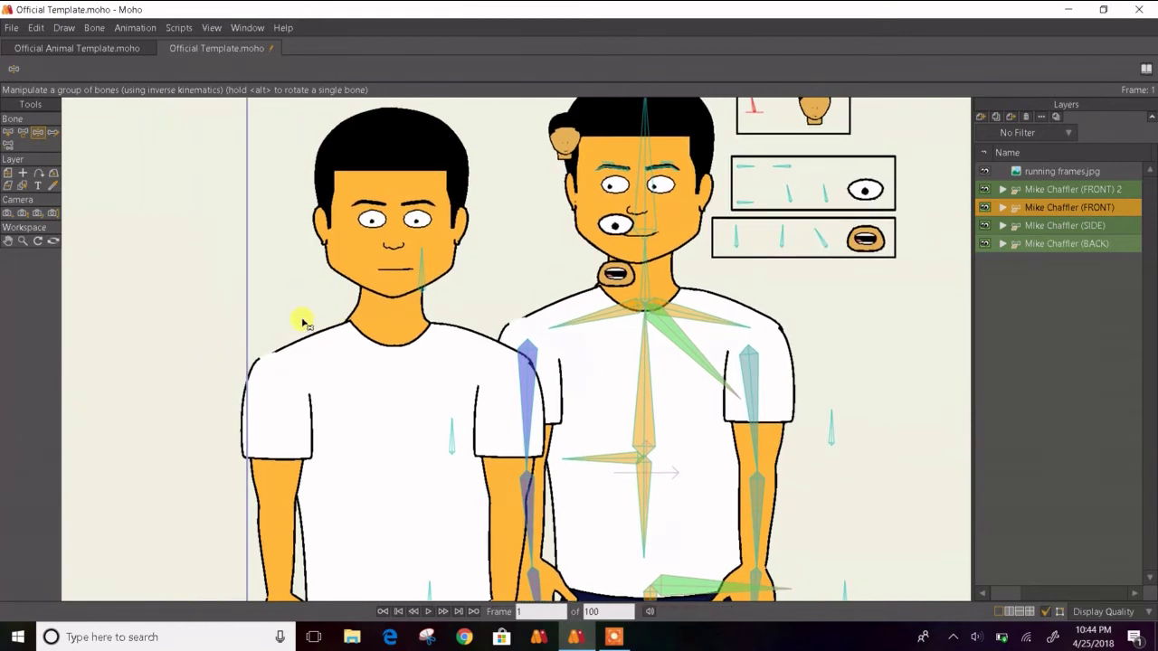
click(1043, 232)
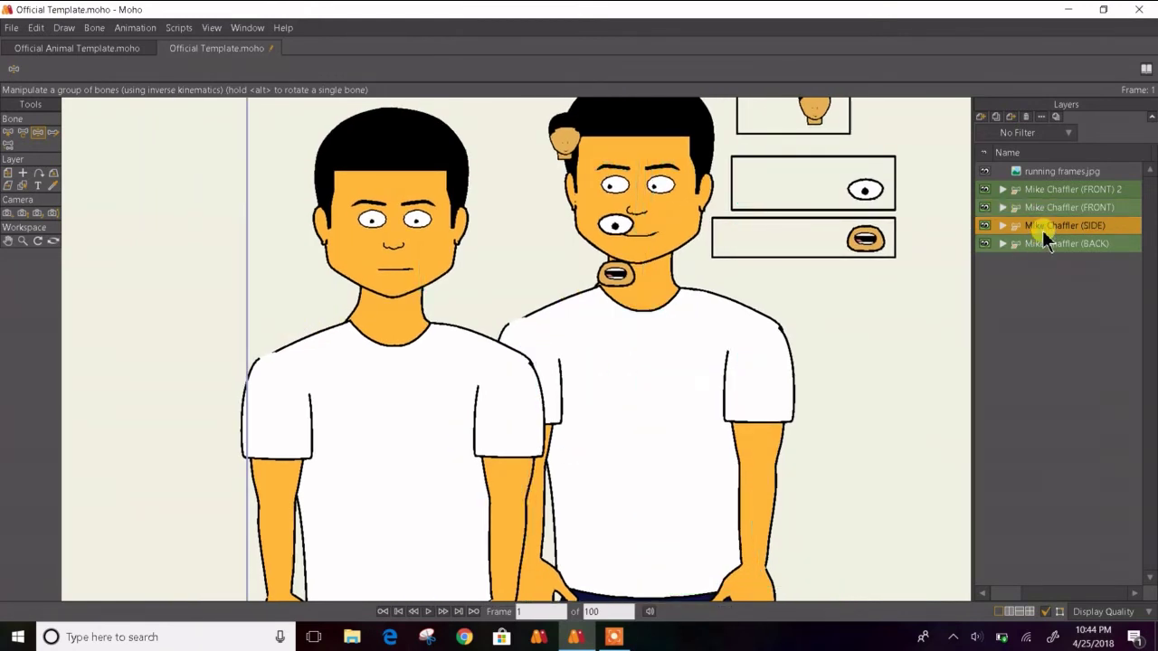
click(1069, 191)
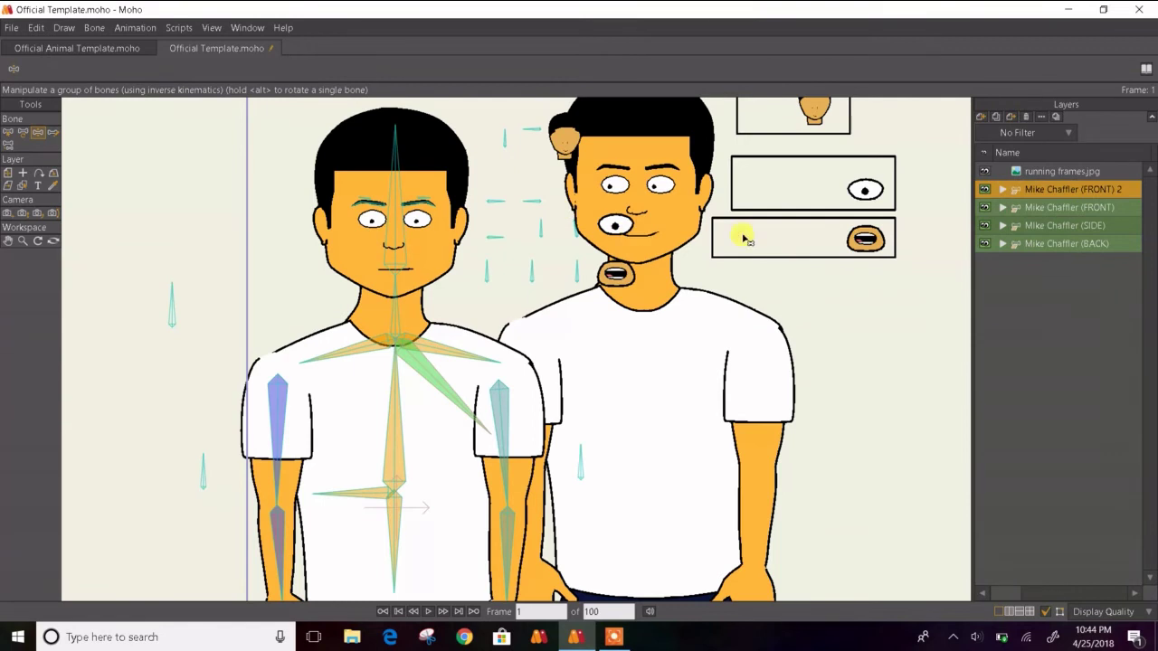
key(m)
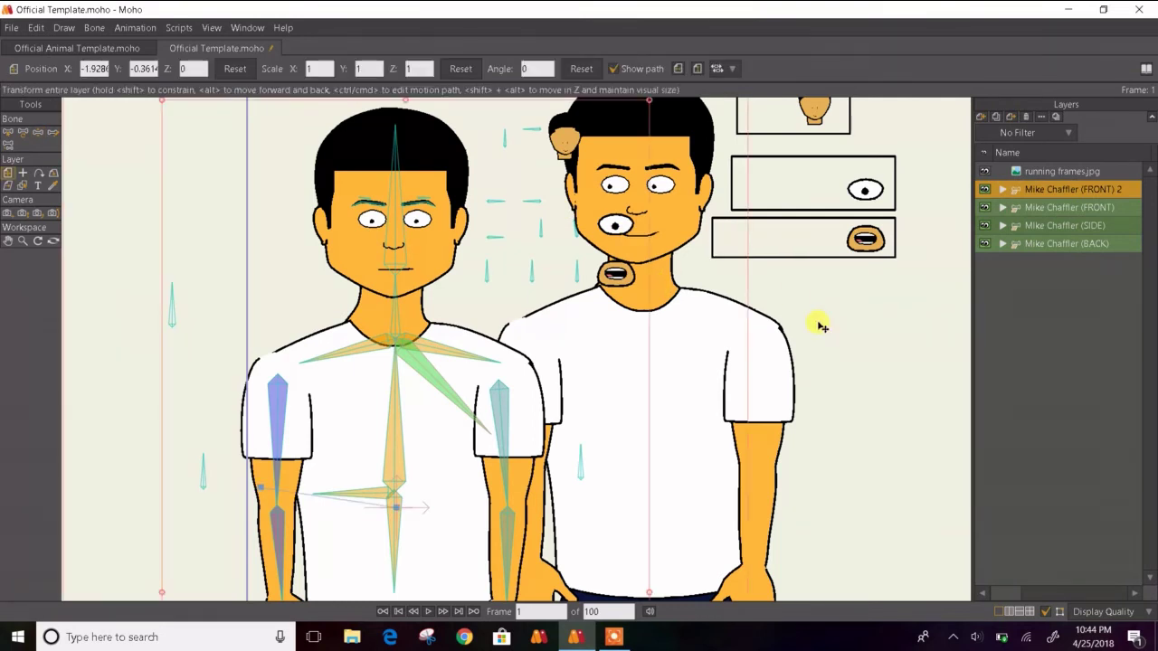
drag(510, 408, 567, 388)
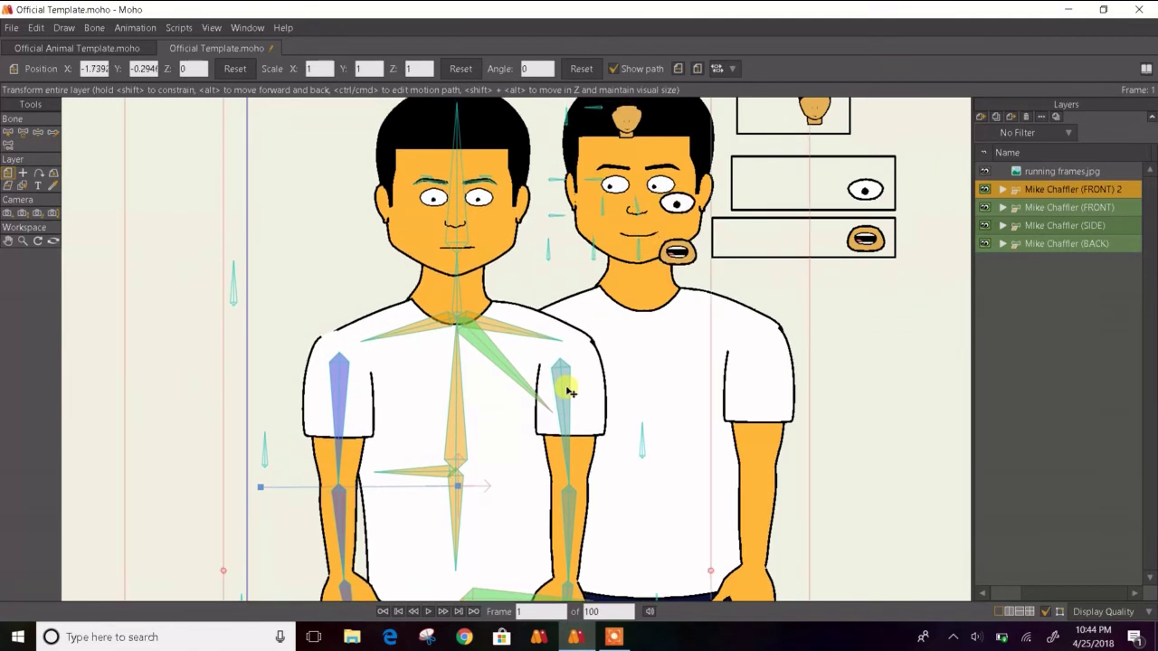
- Raise the (FRONT) character's left arm behind the (FRONT) 2 character and bend the forearm down over its far shoulder
click(1097, 215)
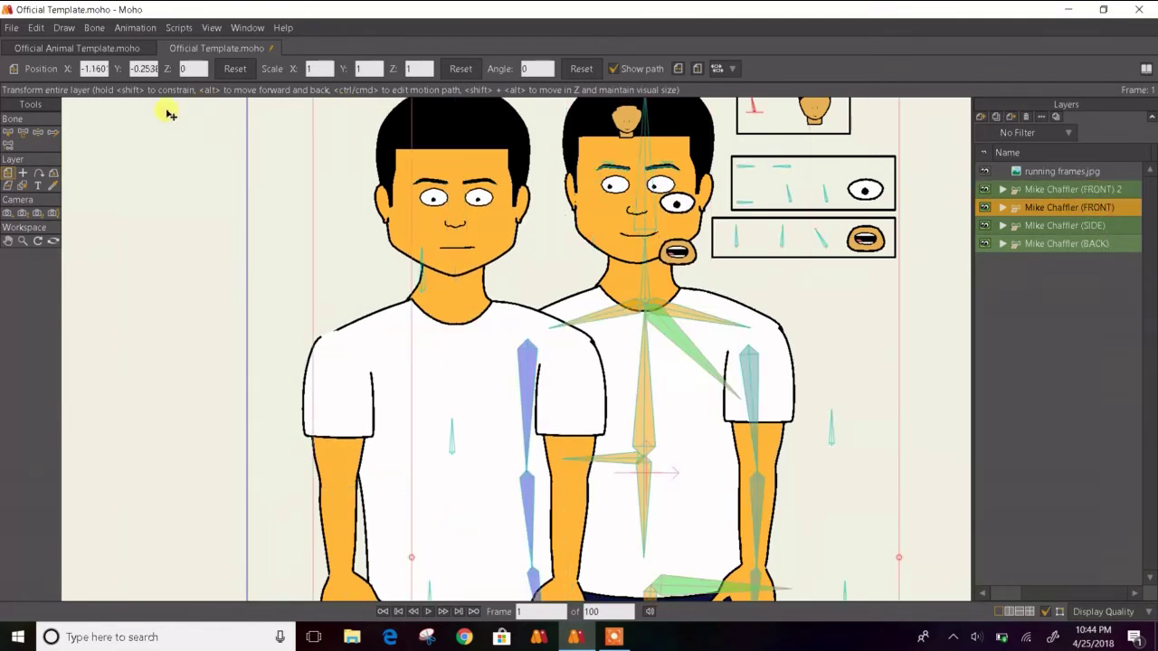
click(37, 132)
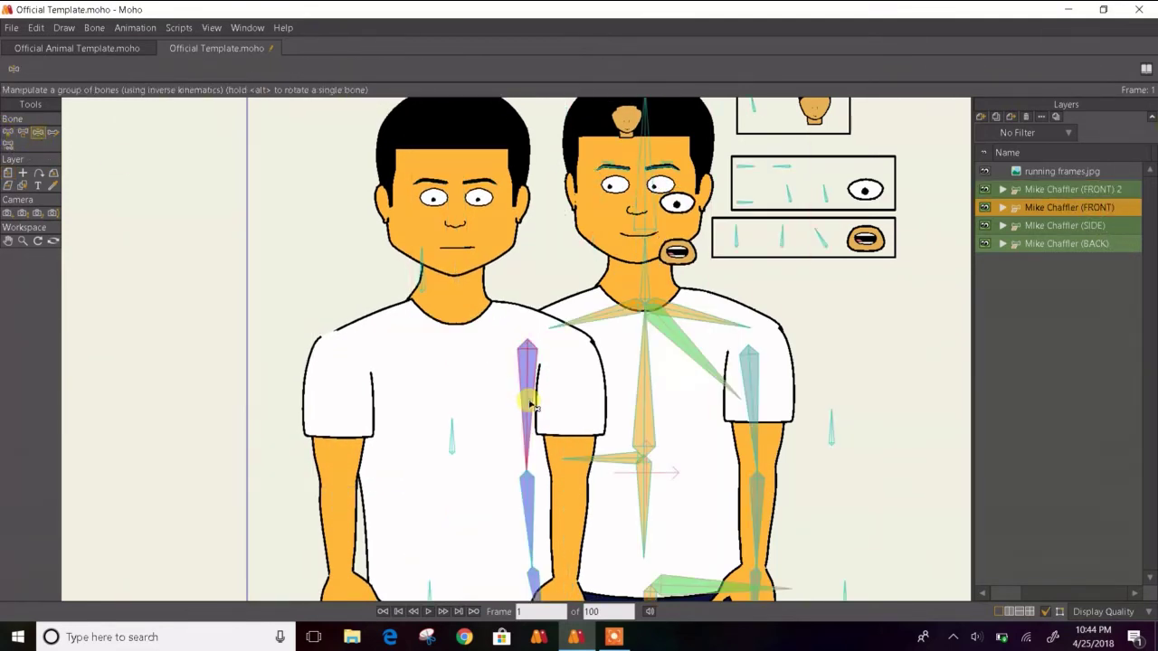
drag(528, 401, 341, 114)
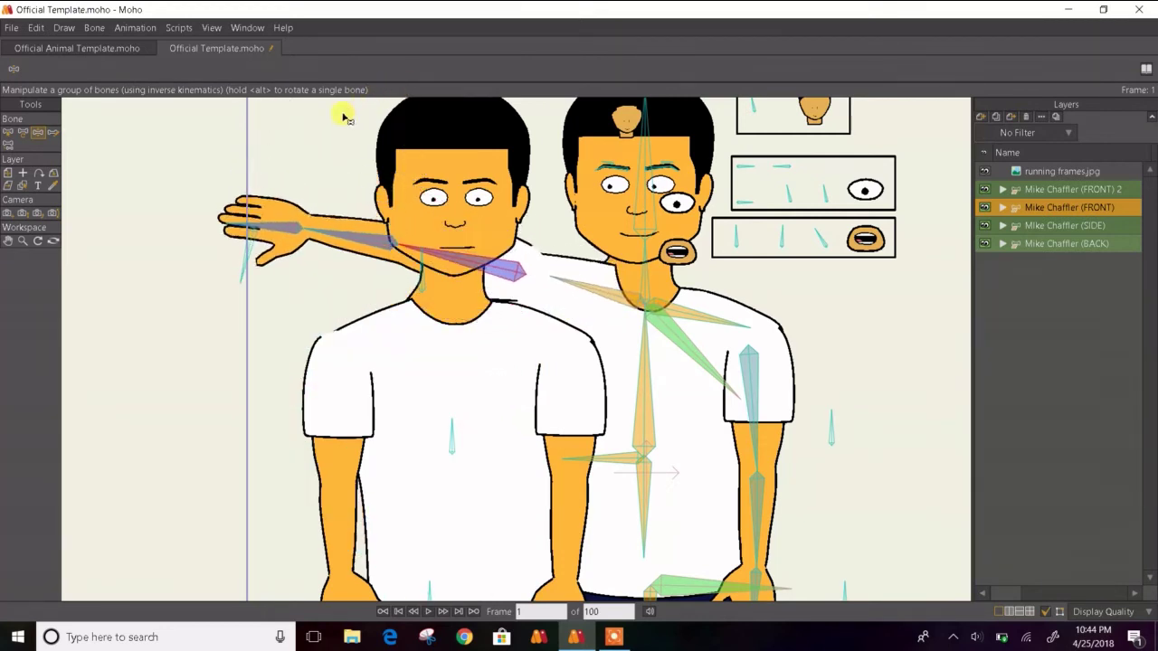
drag(335, 241, 341, 265)
drag(353, 312, 448, 211)
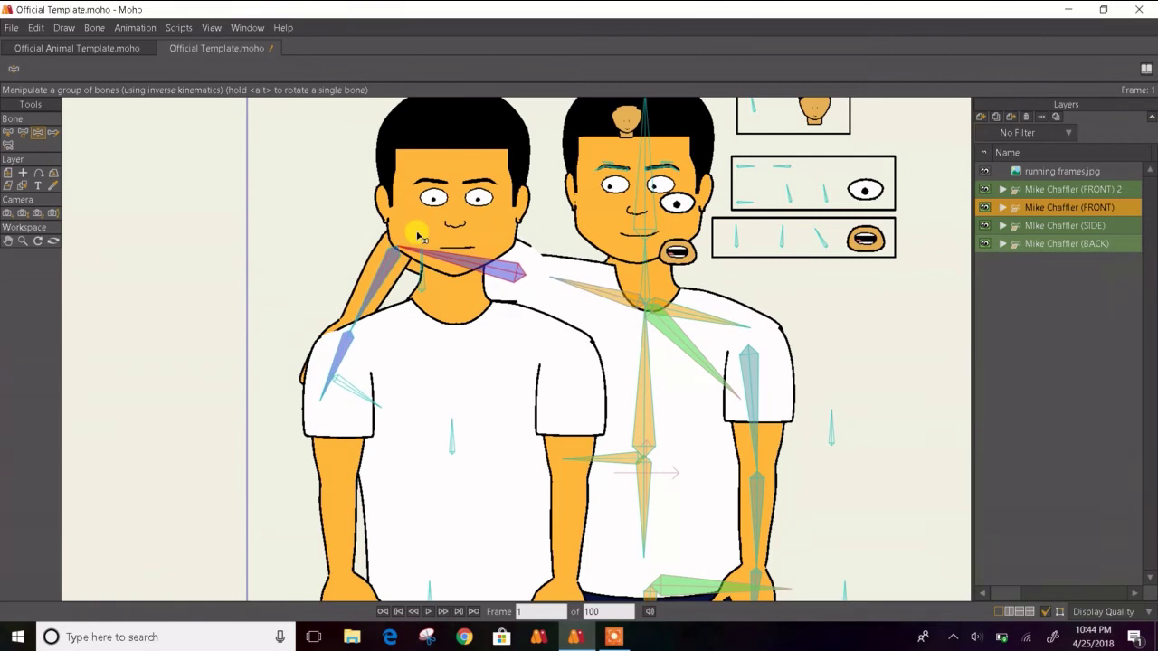
- Refine the upper arm and forearm bone angles so the (FRONT) character's arm rests around the other character's shoulders
drag(415, 249, 340, 168)
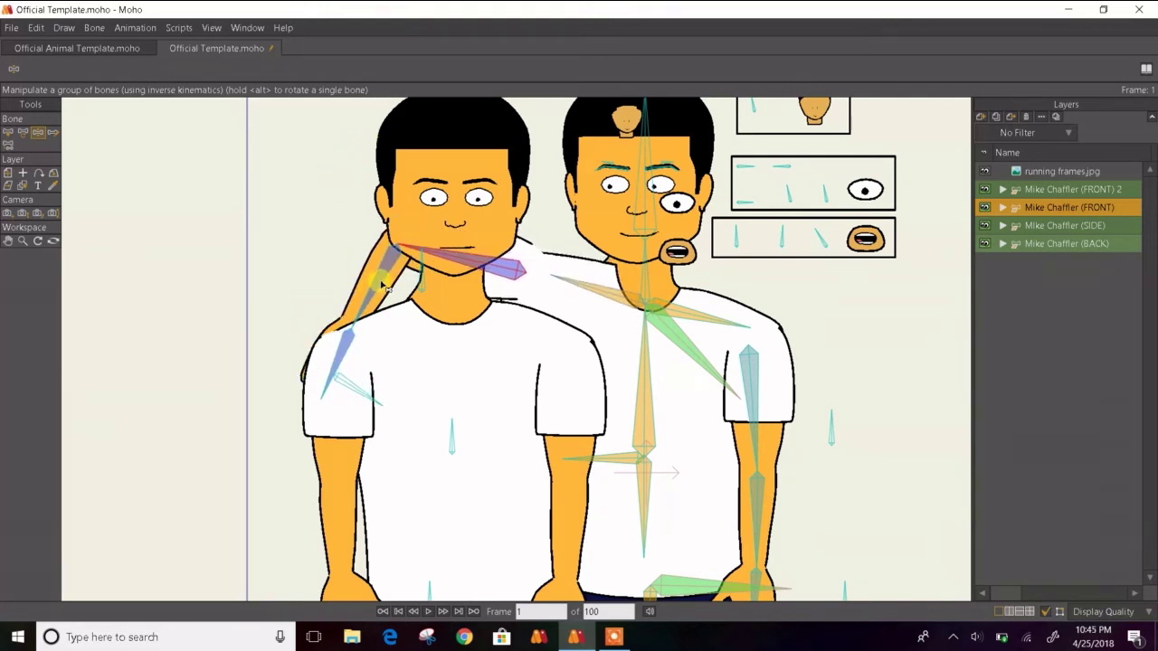
drag(382, 269, 376, 276)
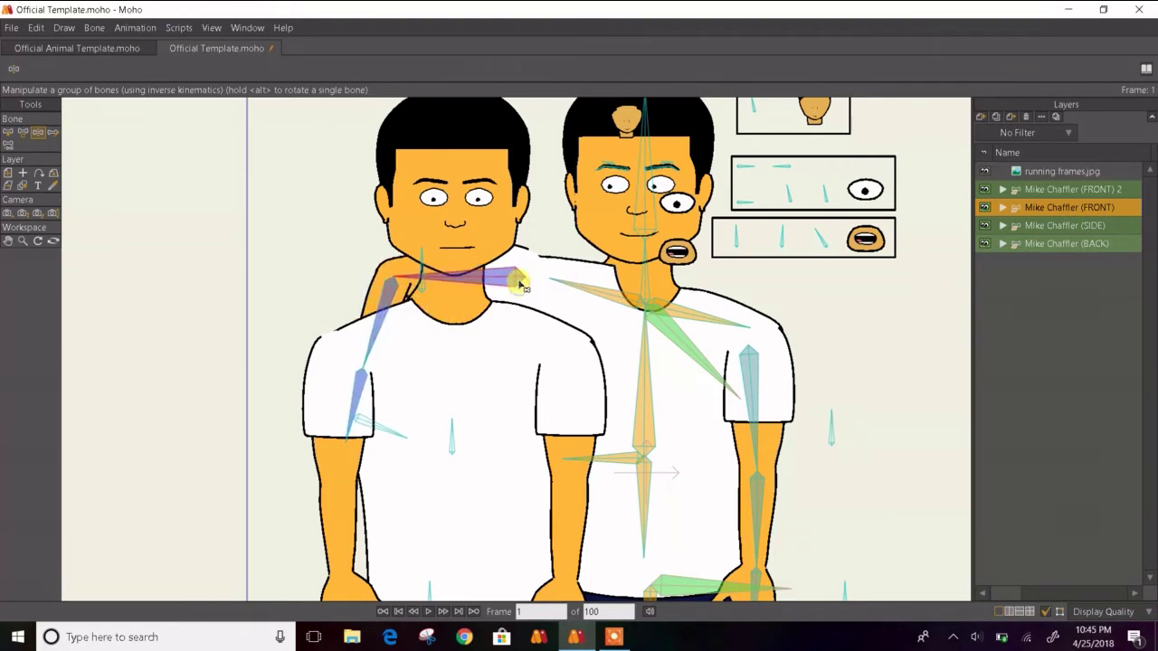
drag(523, 256, 447, 263)
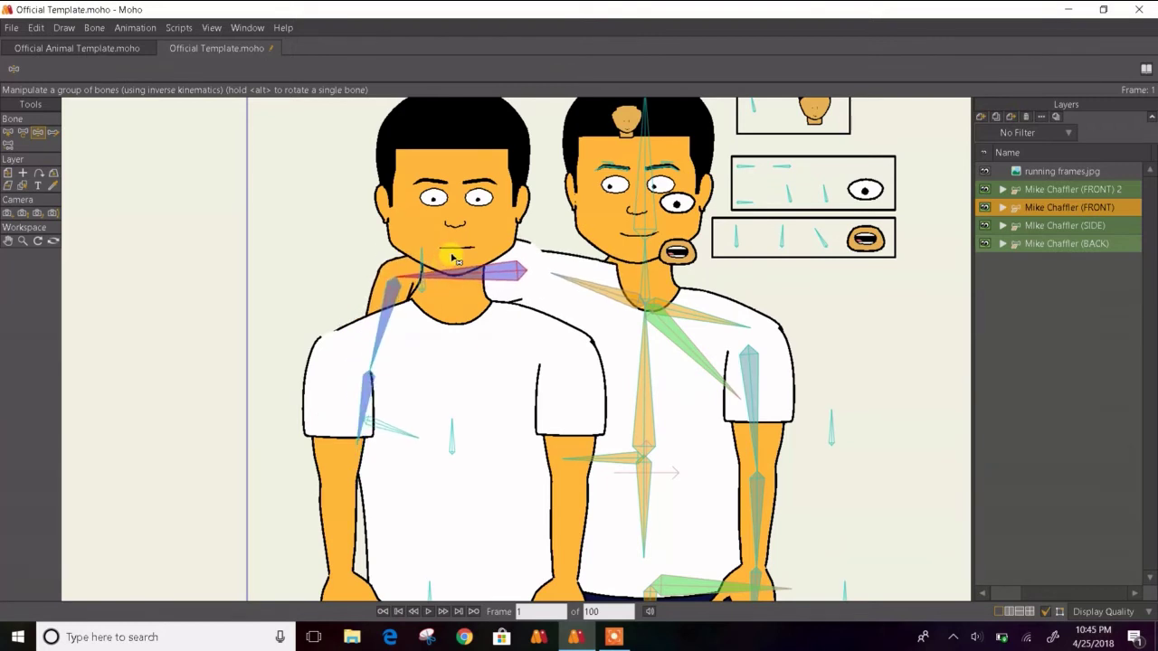
drag(388, 312, 373, 318)
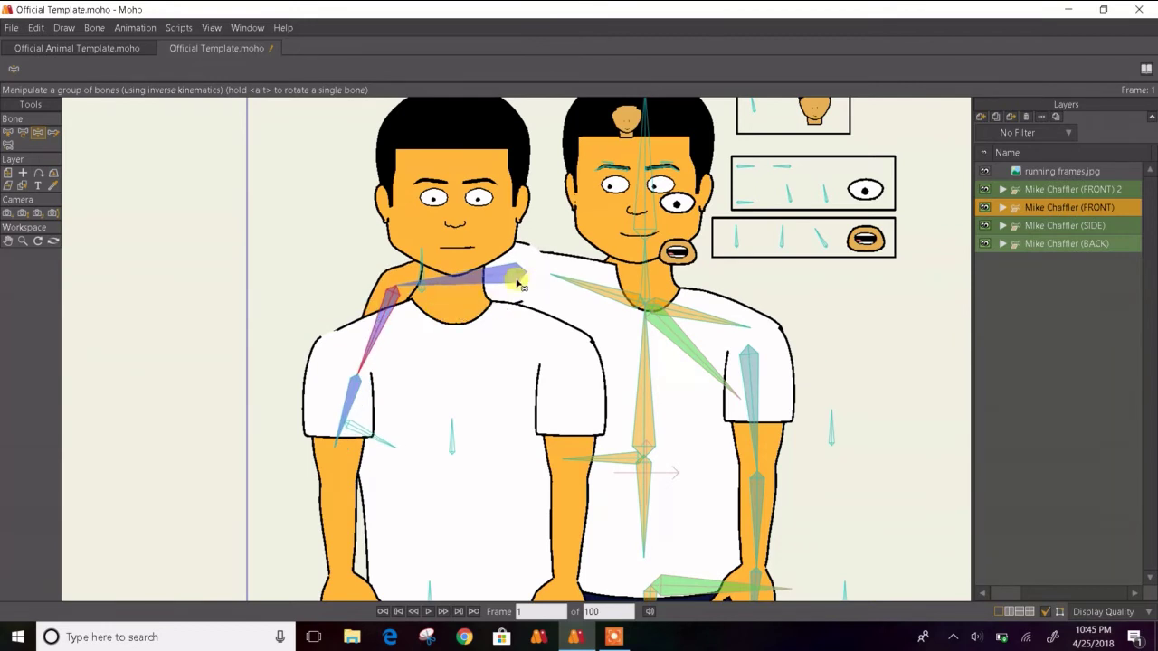
drag(522, 286, 497, 260)
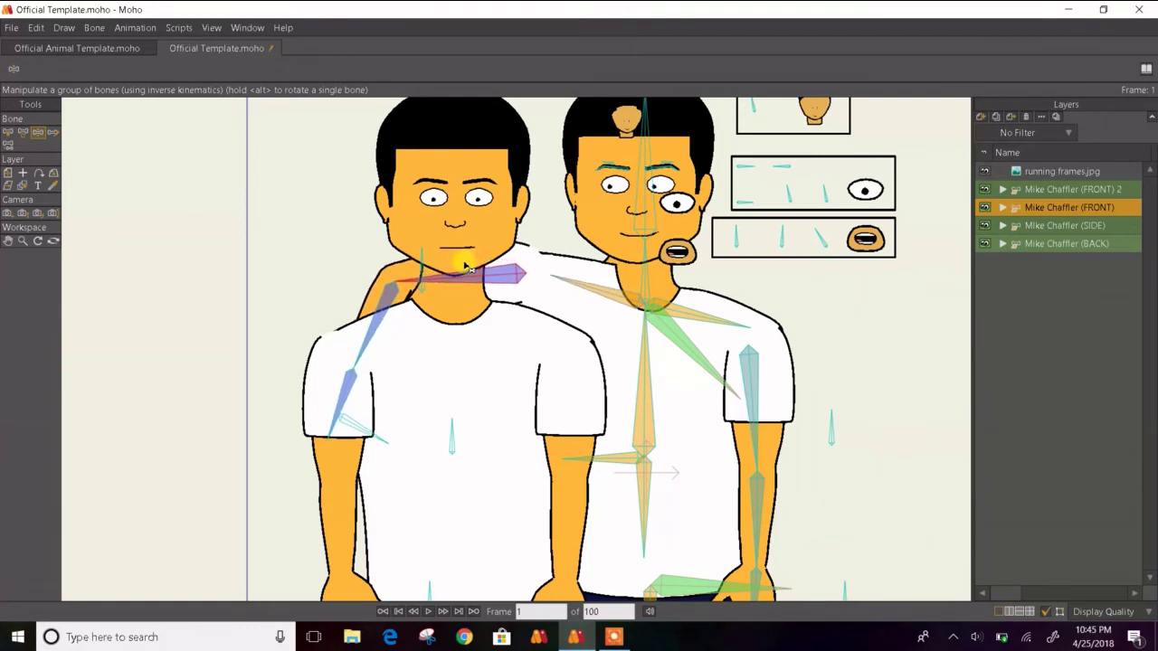
drag(464, 264, 406, 250)
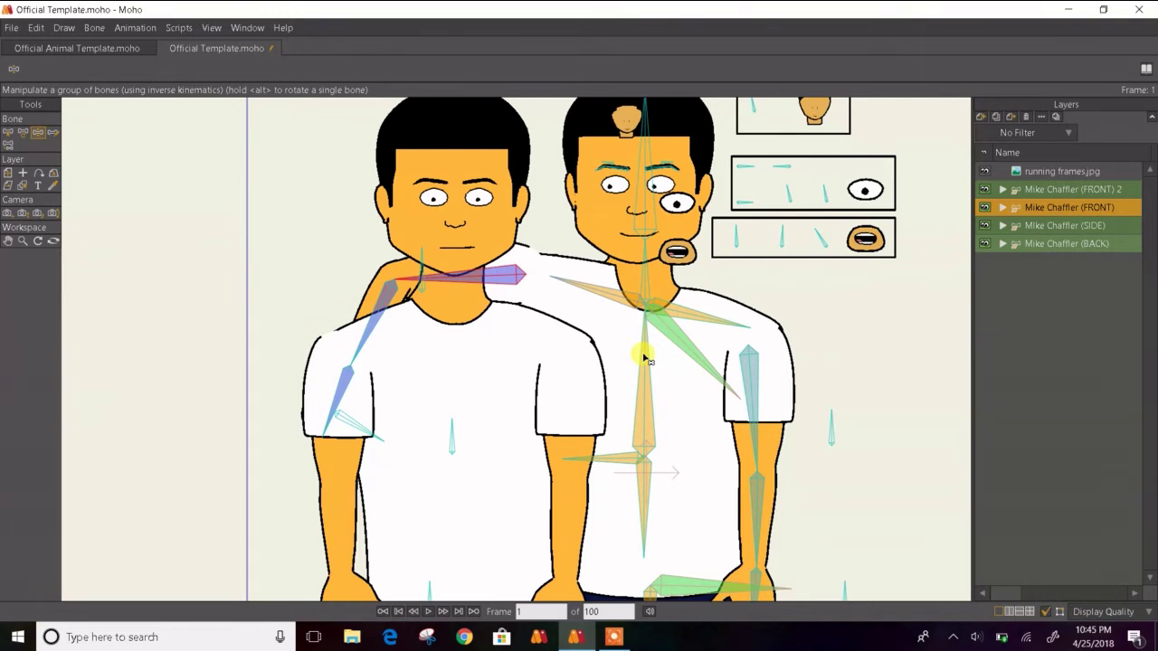
- Duplicate the Head group layer inside the (FRONT) character rig
click(1003, 207)
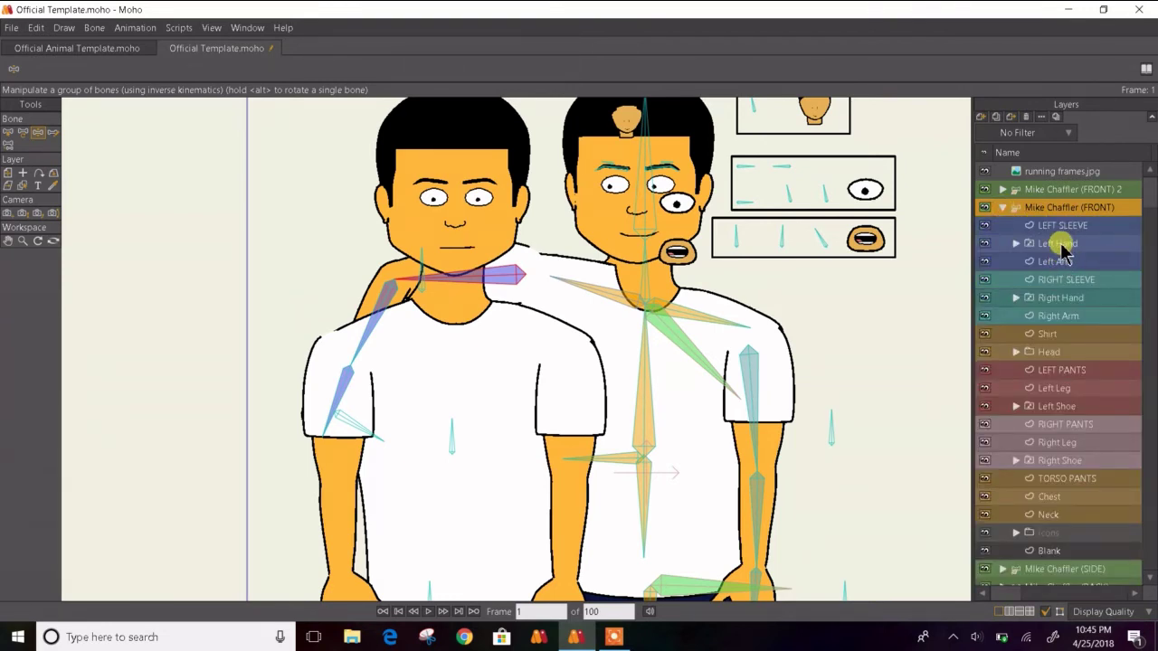
click(986, 118)
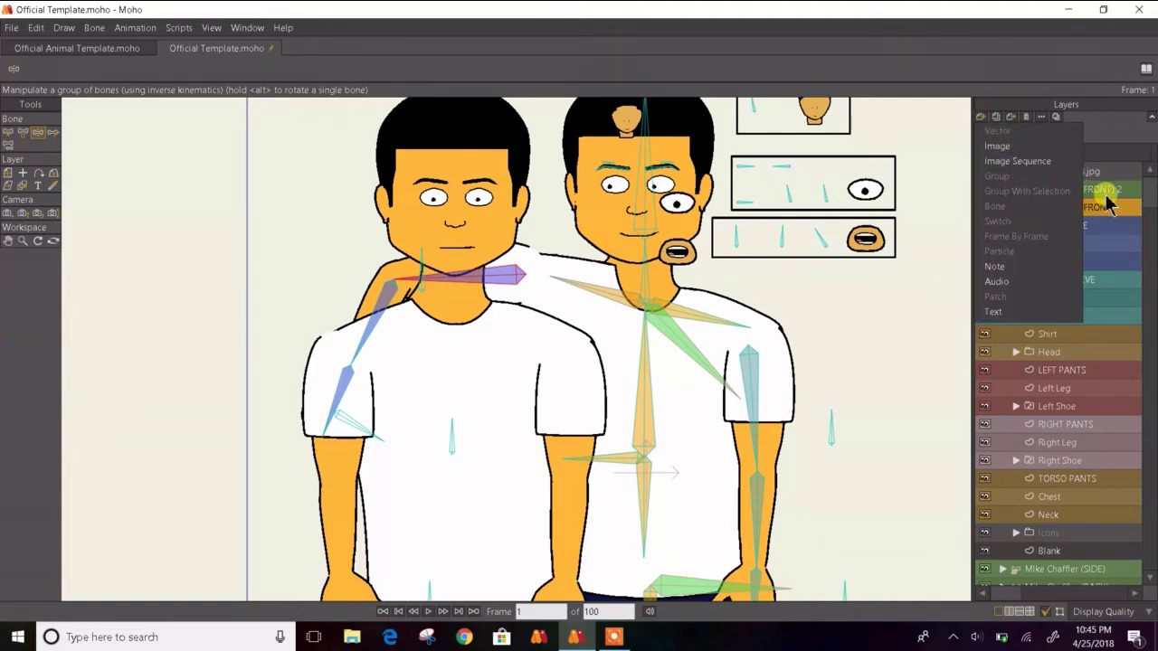
click(1106, 189)
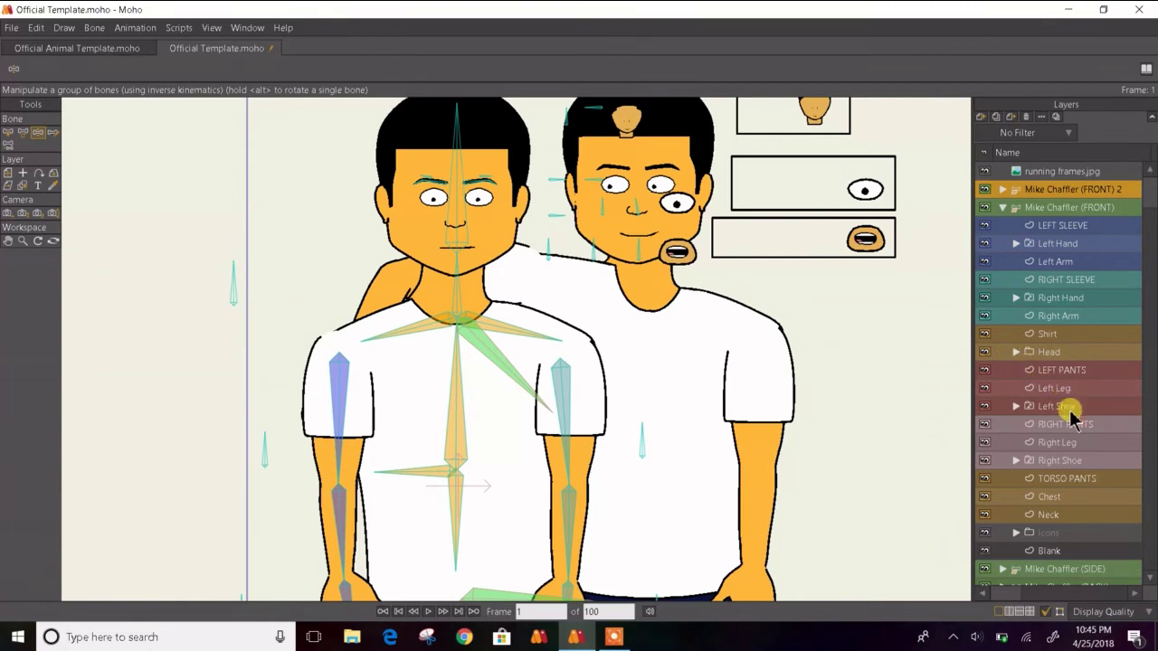
click(1050, 353)
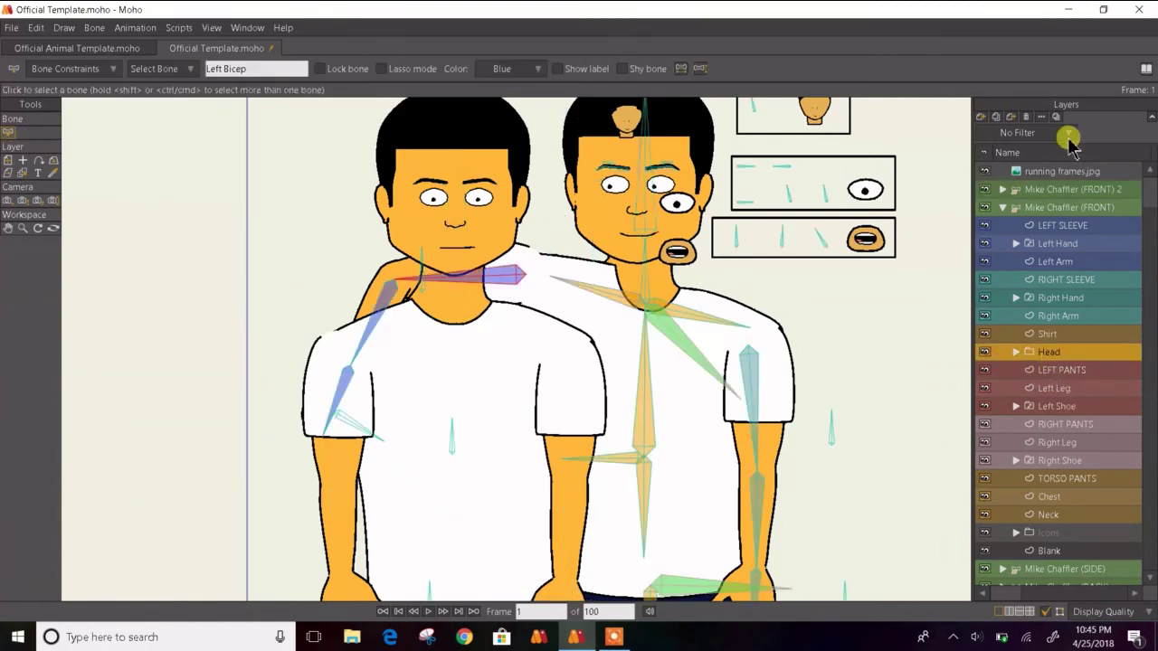
click(998, 117)
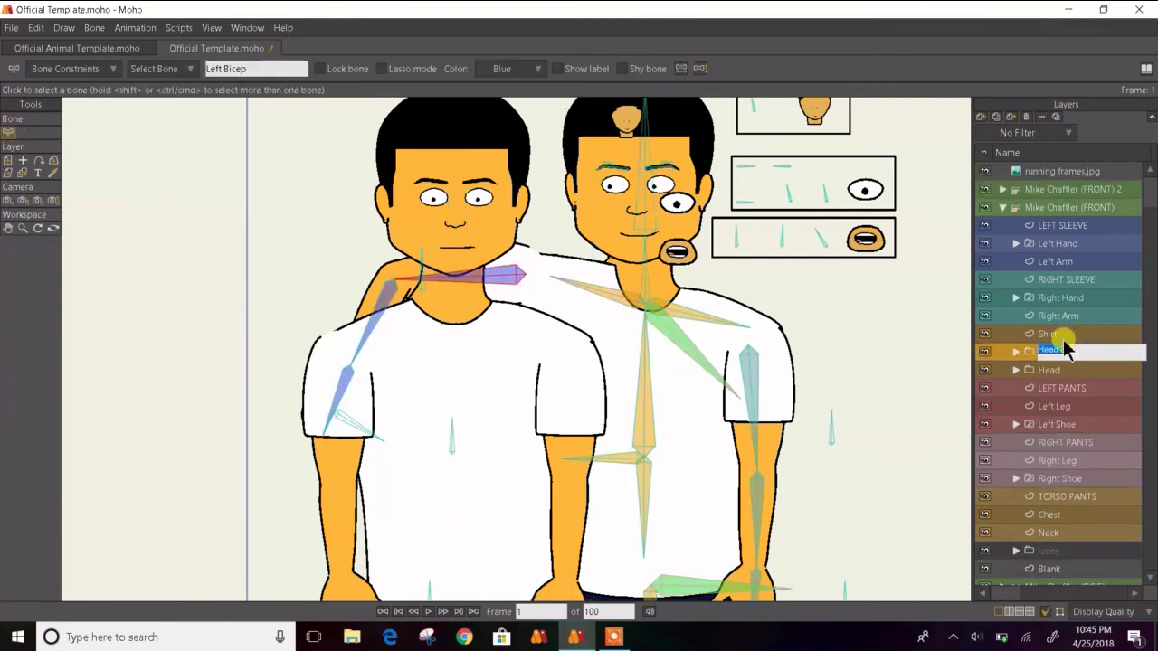
click(1013, 355)
click(1014, 352)
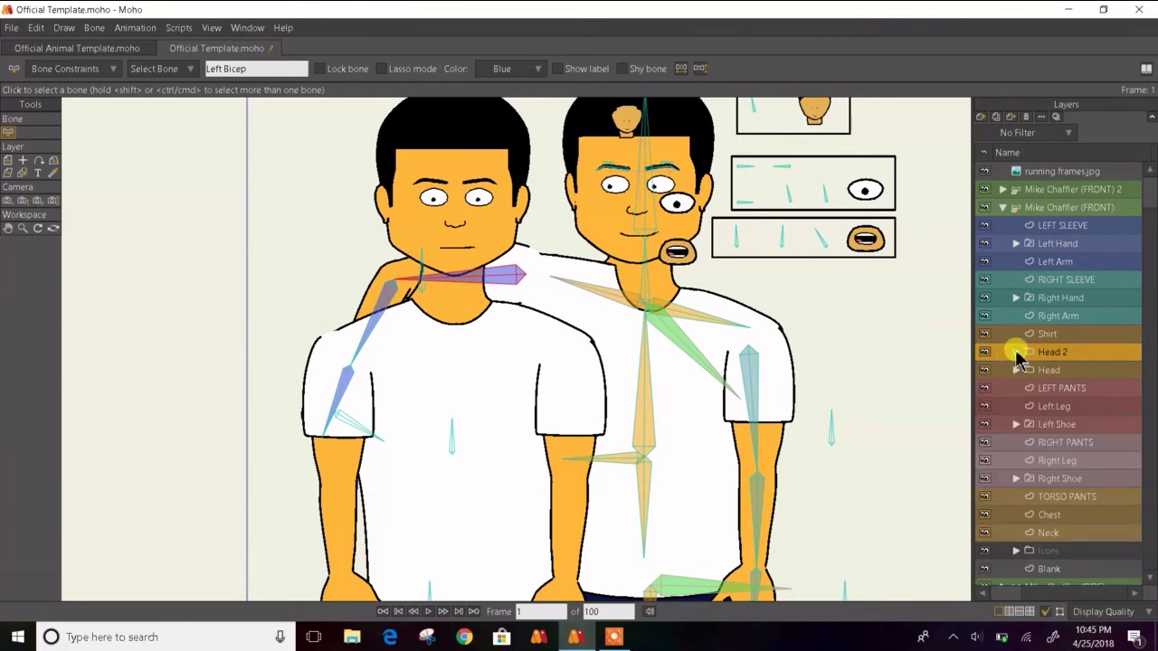
- Move the Head 2 group out of the (FRONT) rig to the top of the layer stack at frame 0
drag(1060, 222, 1016, 178)
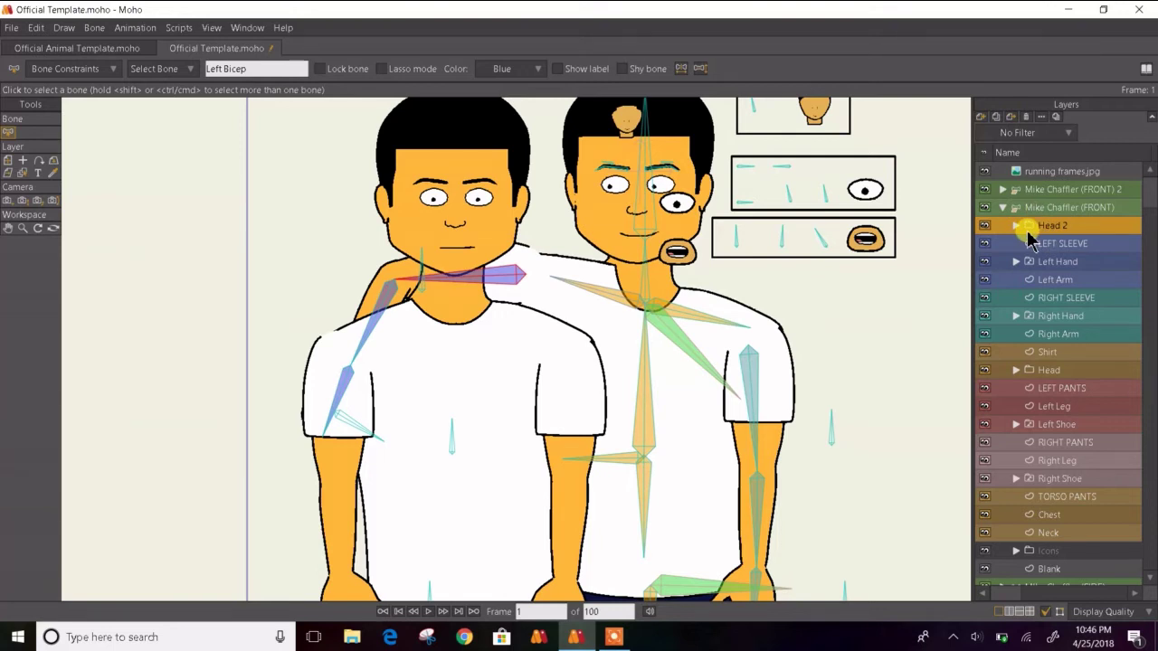
drag(1029, 237, 1052, 337)
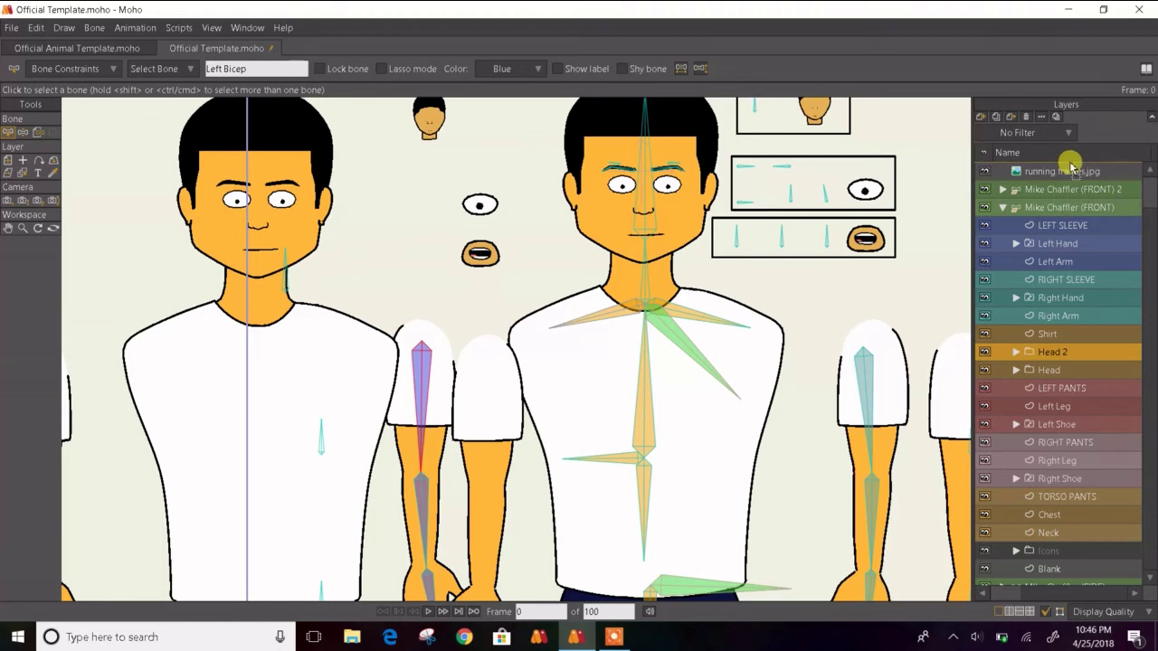
drag(1072, 167, 1069, 170)
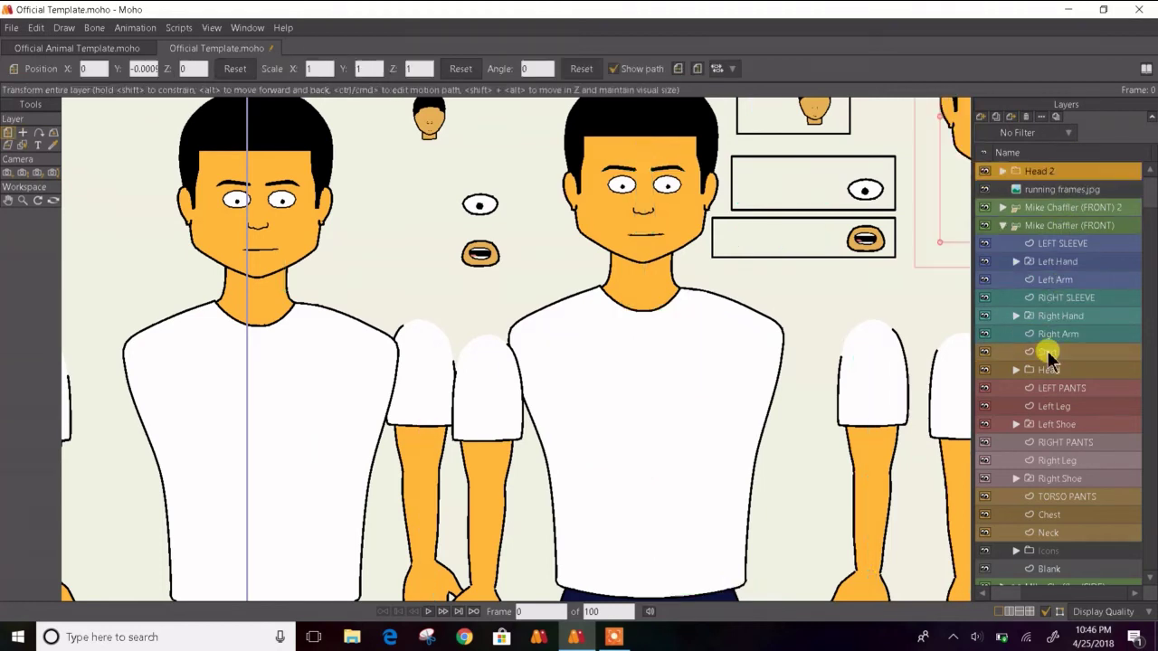
- Delete all the layers inside the Head 2 group, from Face Extras through Head, keeping only the group itself
click(1003, 171)
click(1043, 188)
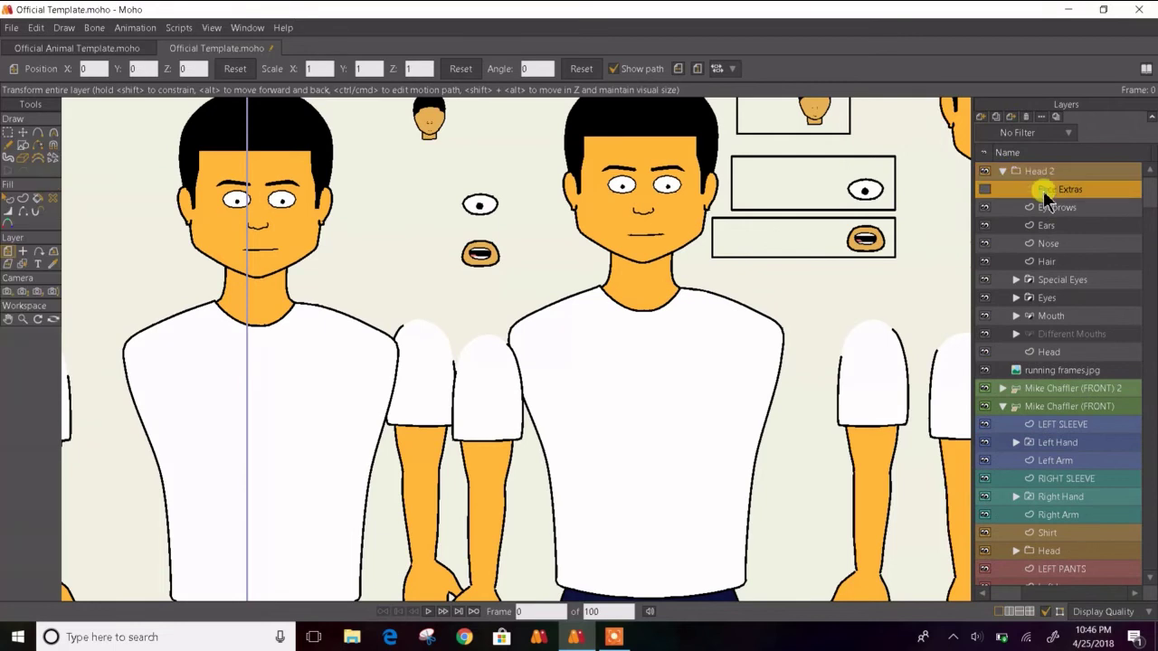
click(1052, 353)
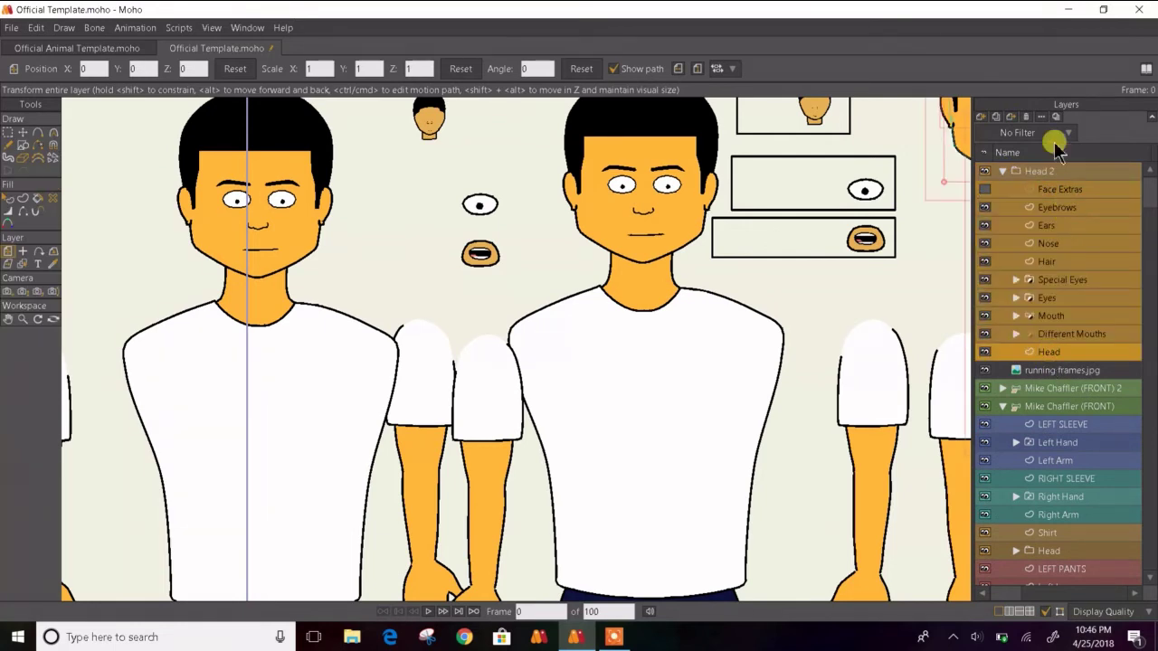
click(1028, 119)
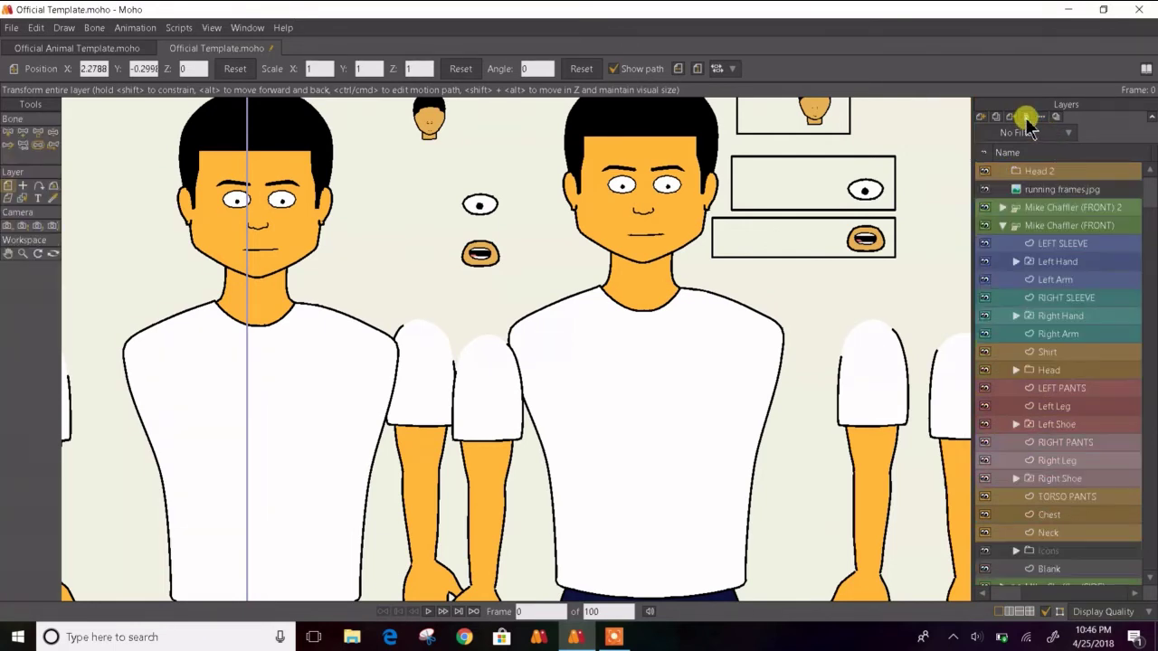
- Clear the name of the empty Head 2 group layer in its layer settings
click(1051, 174)
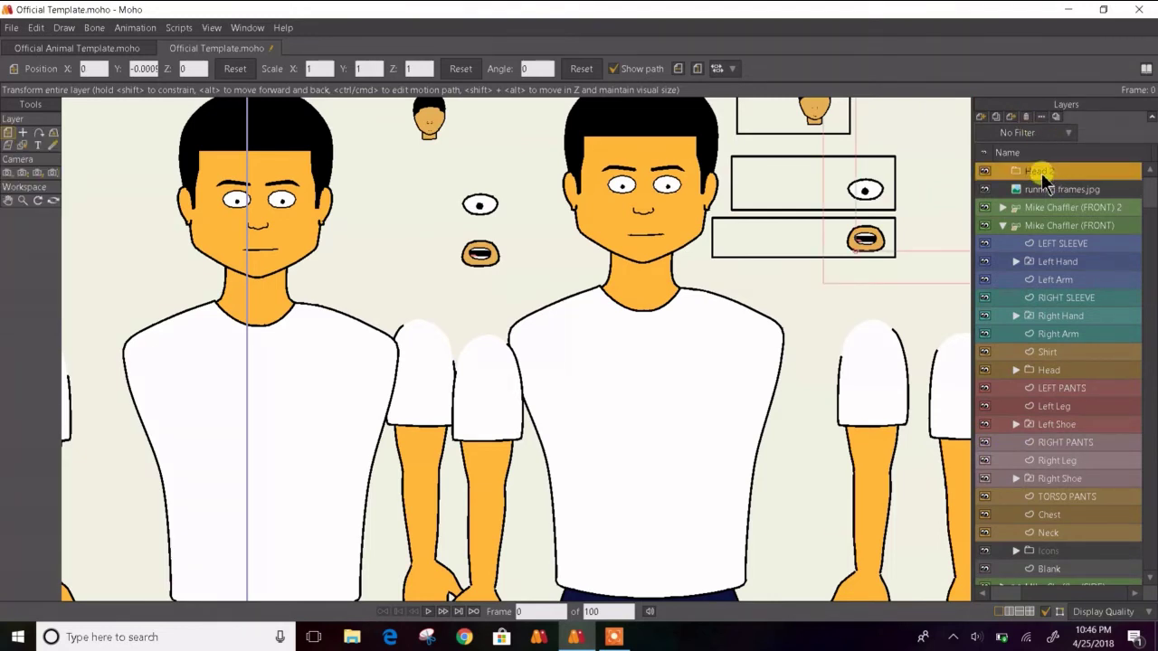
double_click(1040, 173)
click(672, 87)
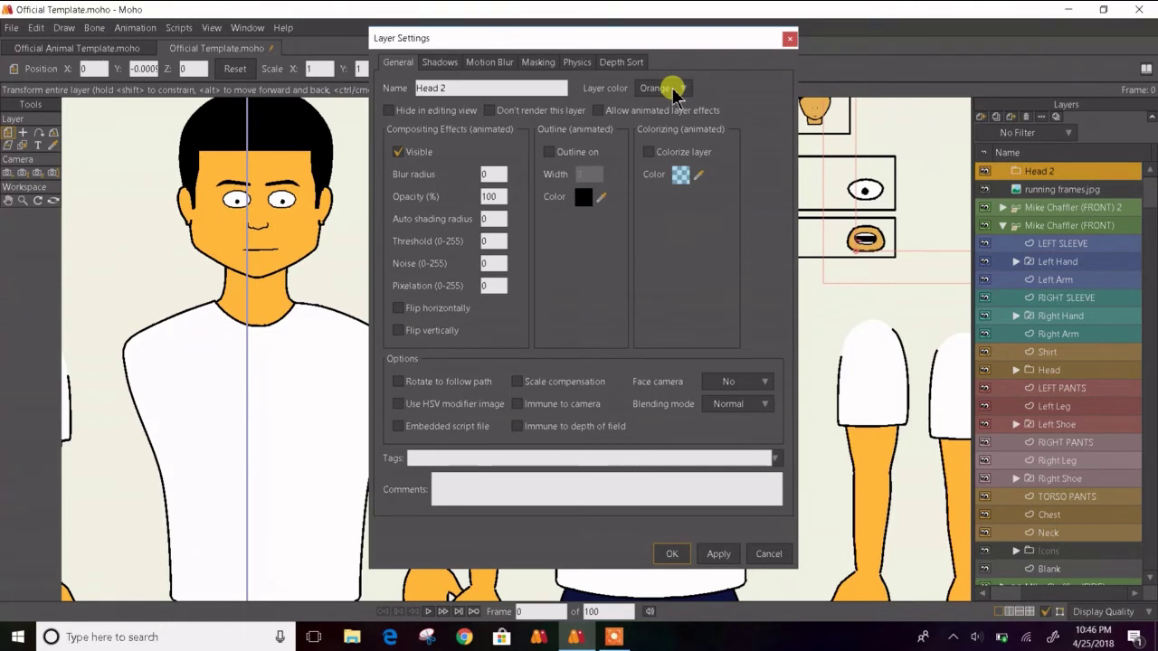
double_click(503, 87)
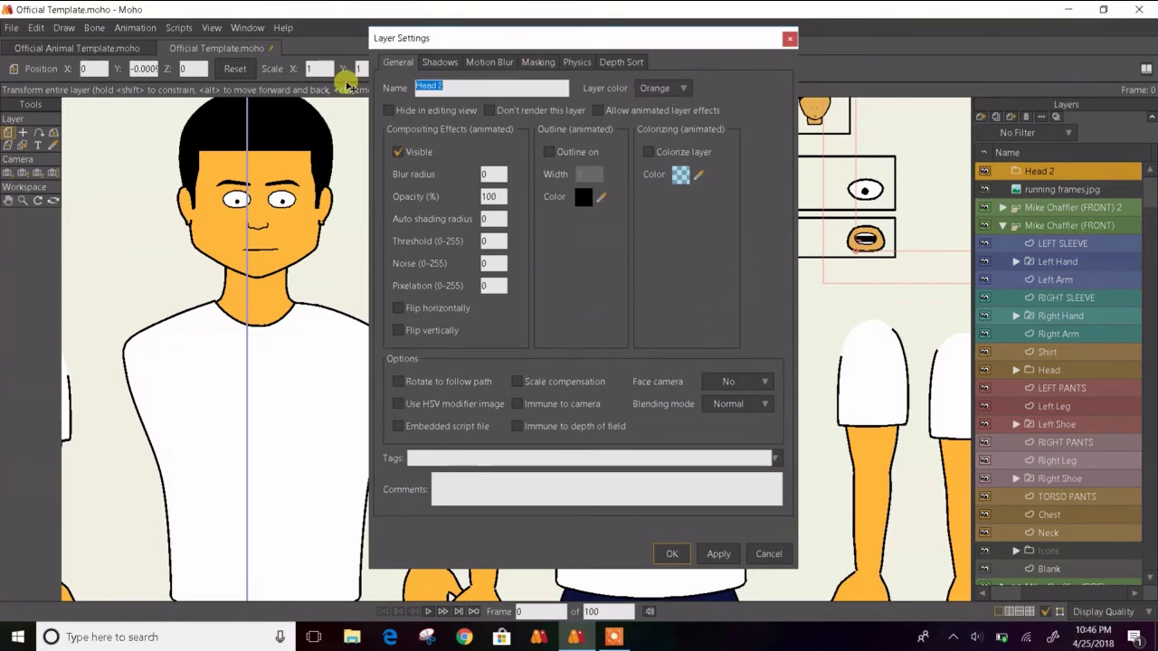
key(BackSpace)
key(Return)
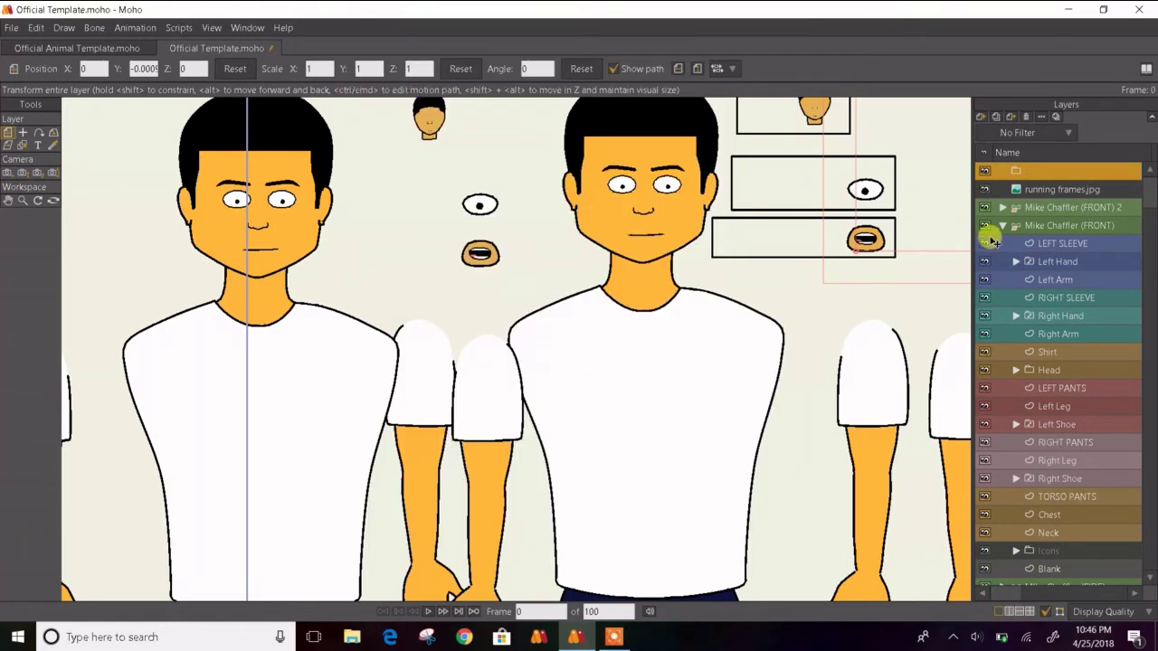
- Duplicate the (FRONT) character's LEFT SLEEVE, Left Hand and Left Arm layers and move the copies into the unnamed group
click(1044, 243)
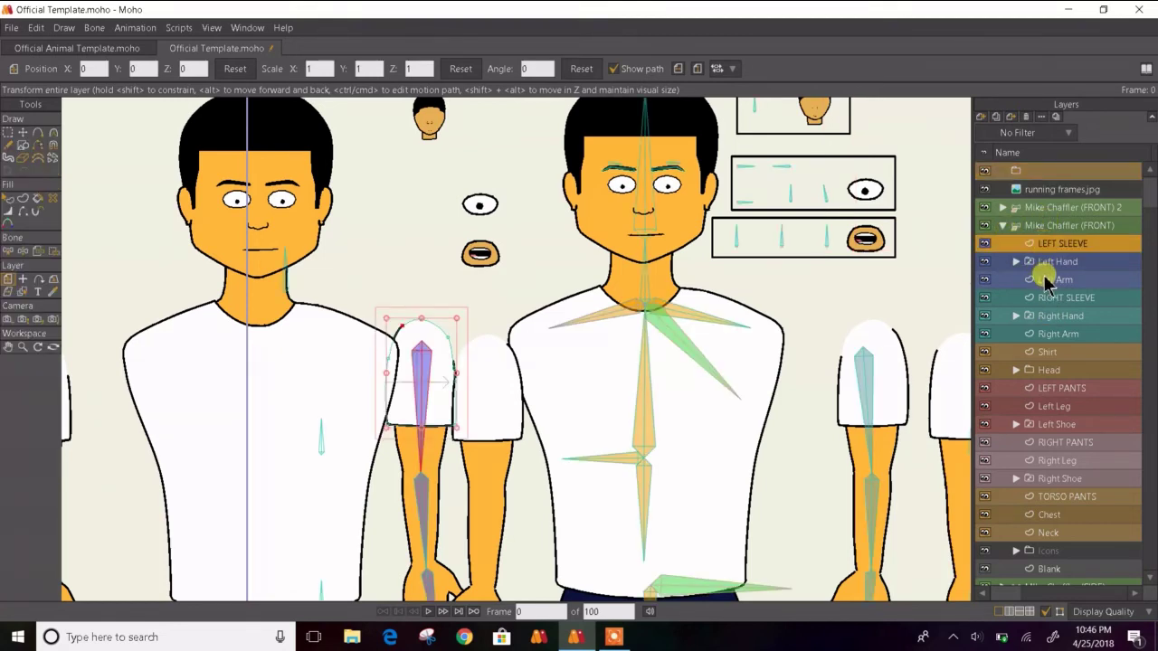
ctrl+click(1047, 281)
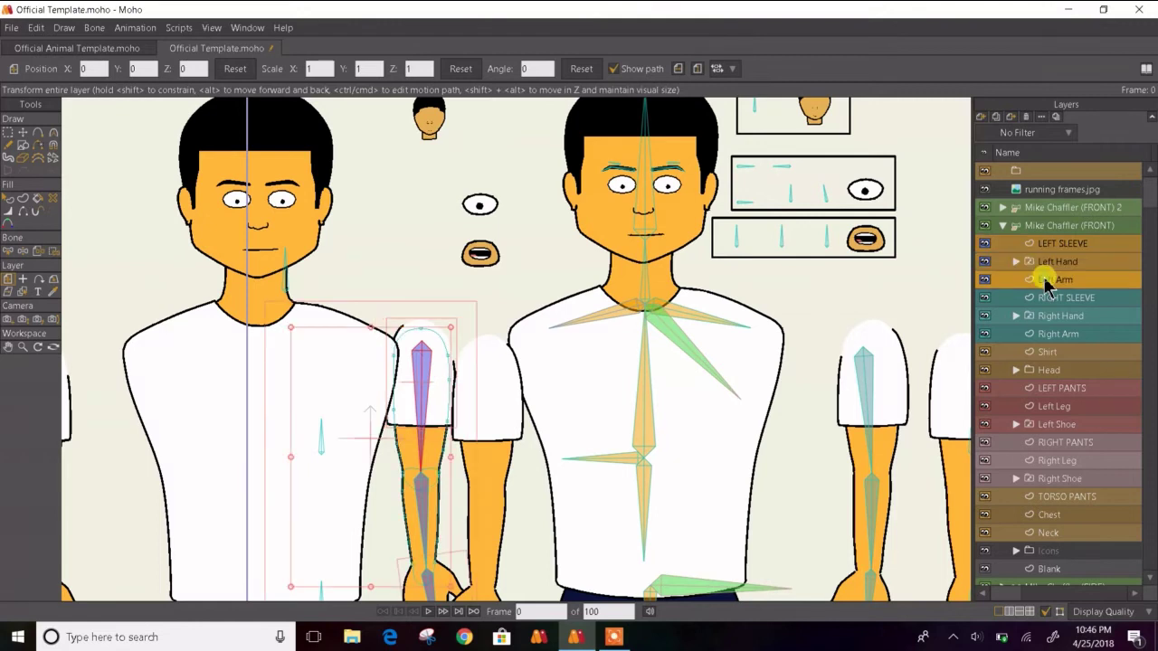
click(997, 118)
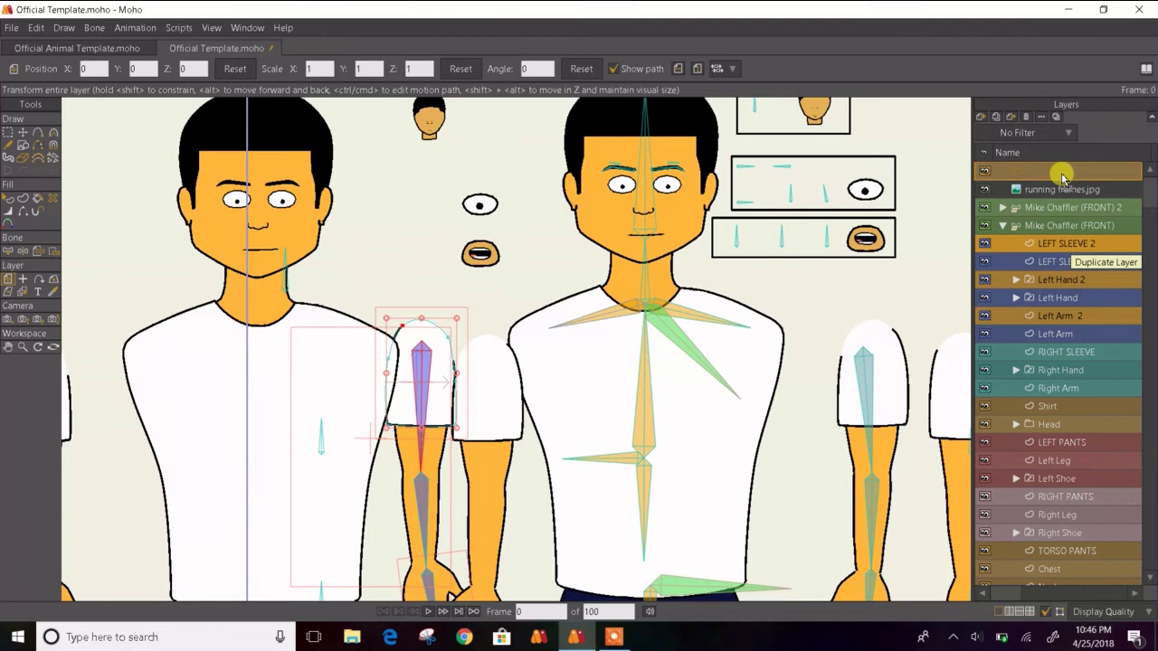
drag(1062, 178, 1060, 177)
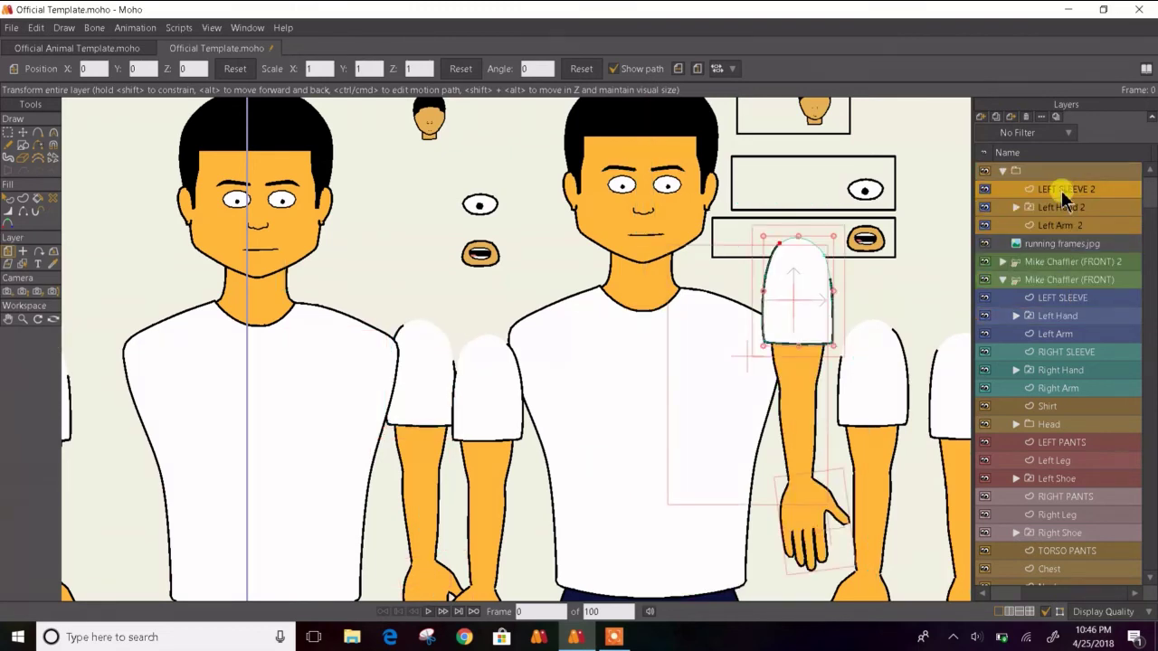
- Move the unnamed arm group beside the (FRONT) 2 character's torso and set its origin at the middle of the forearm
click(1059, 174)
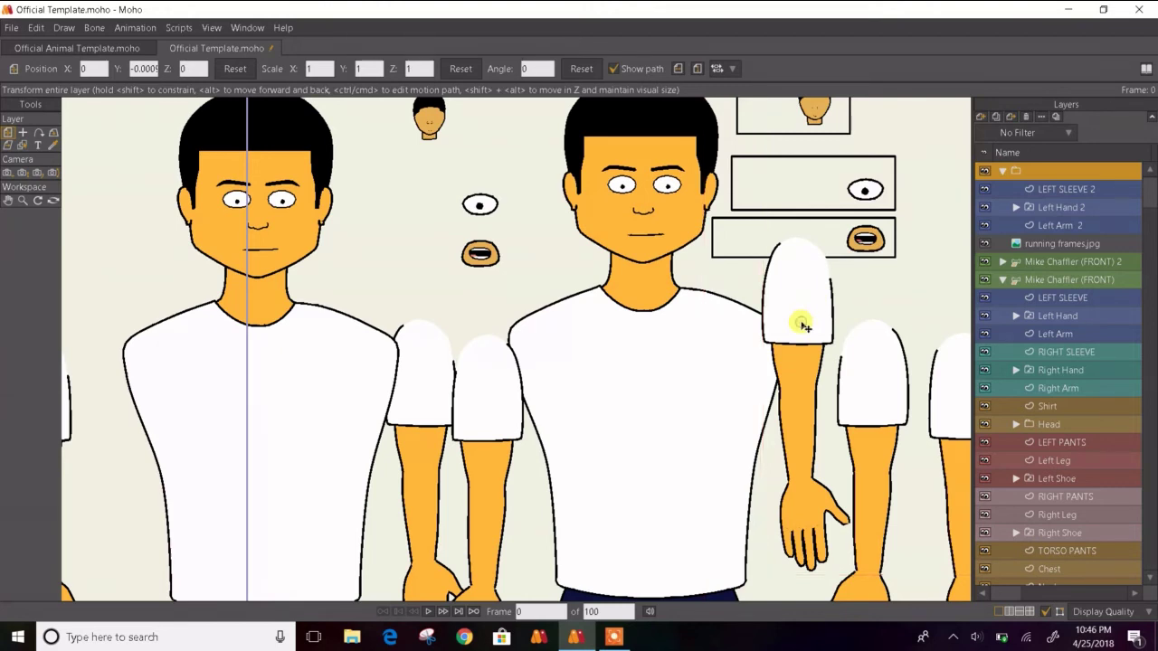
drag(805, 325, 160, 338)
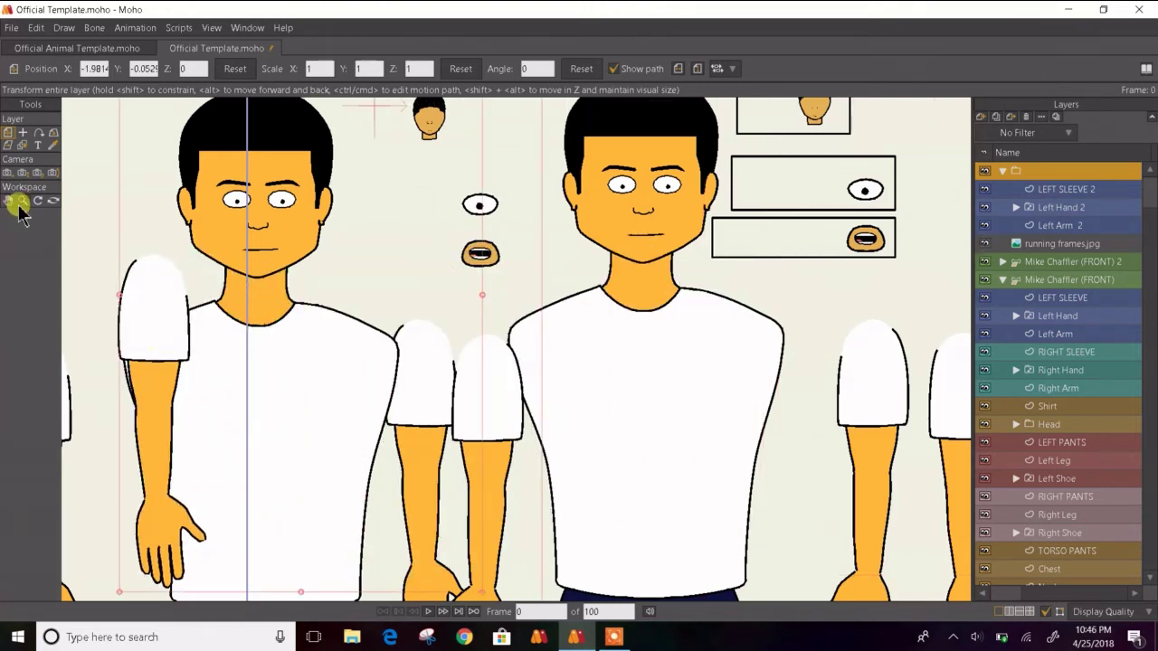
click(22, 132)
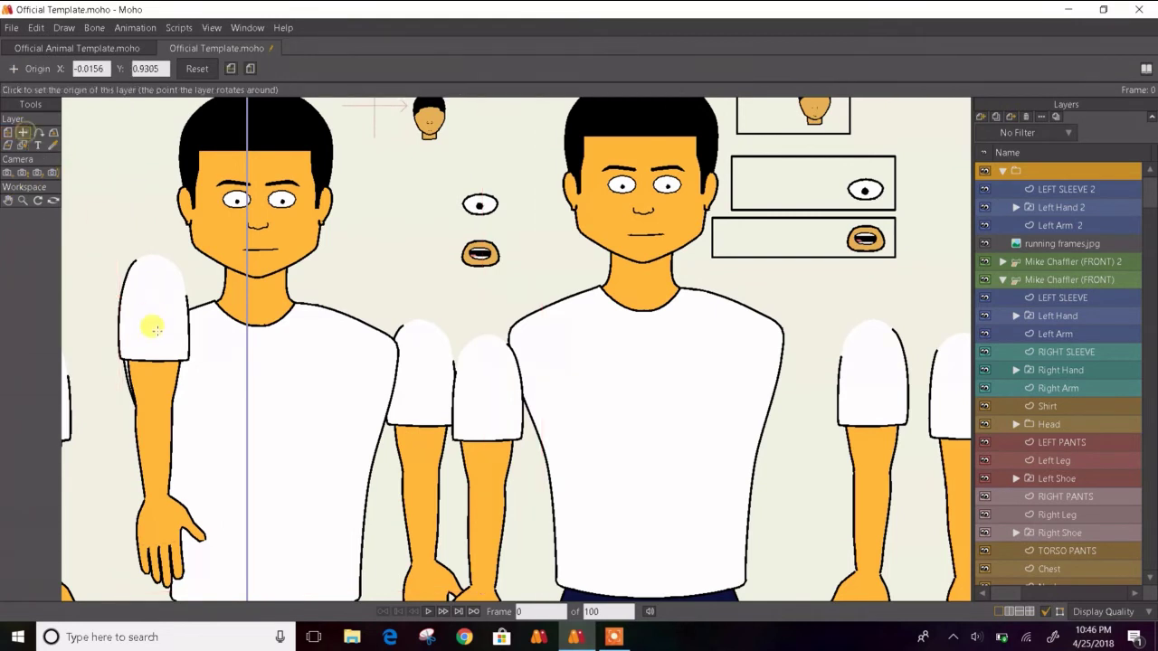
click(152, 403)
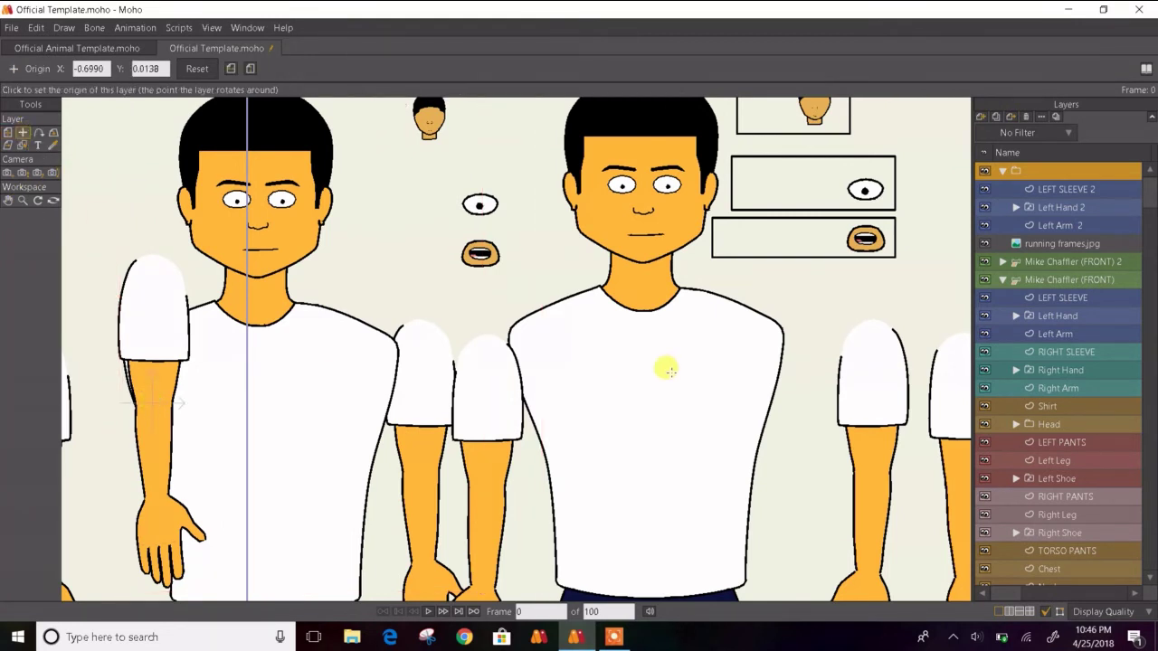
key(0)
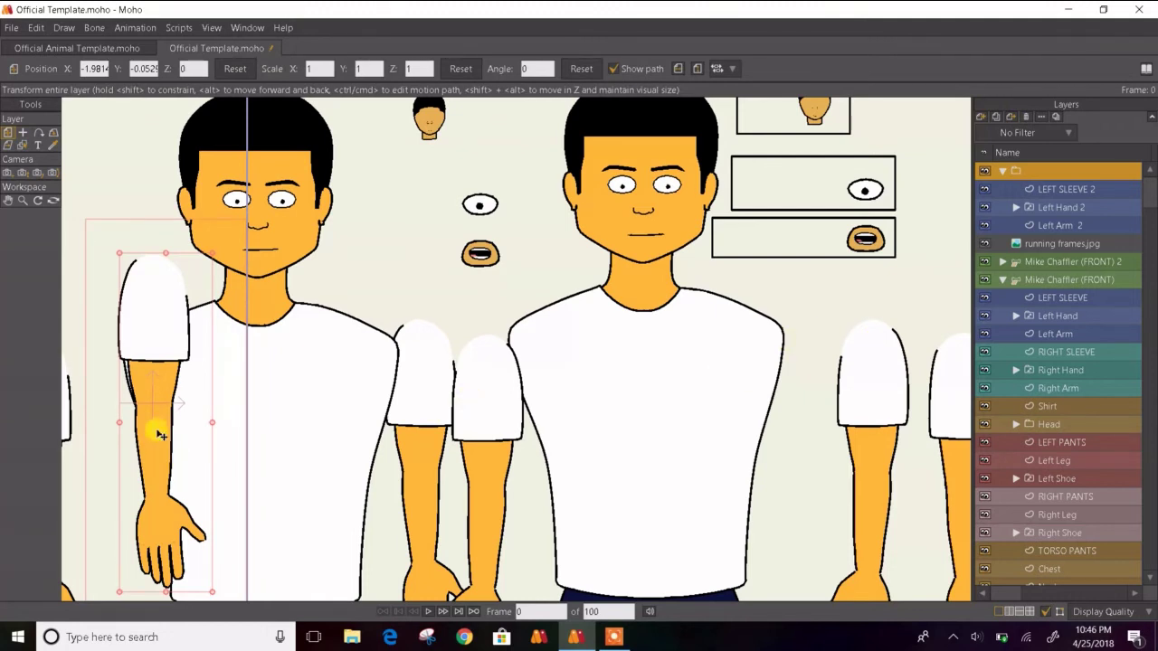
drag(158, 435, 309, 371)
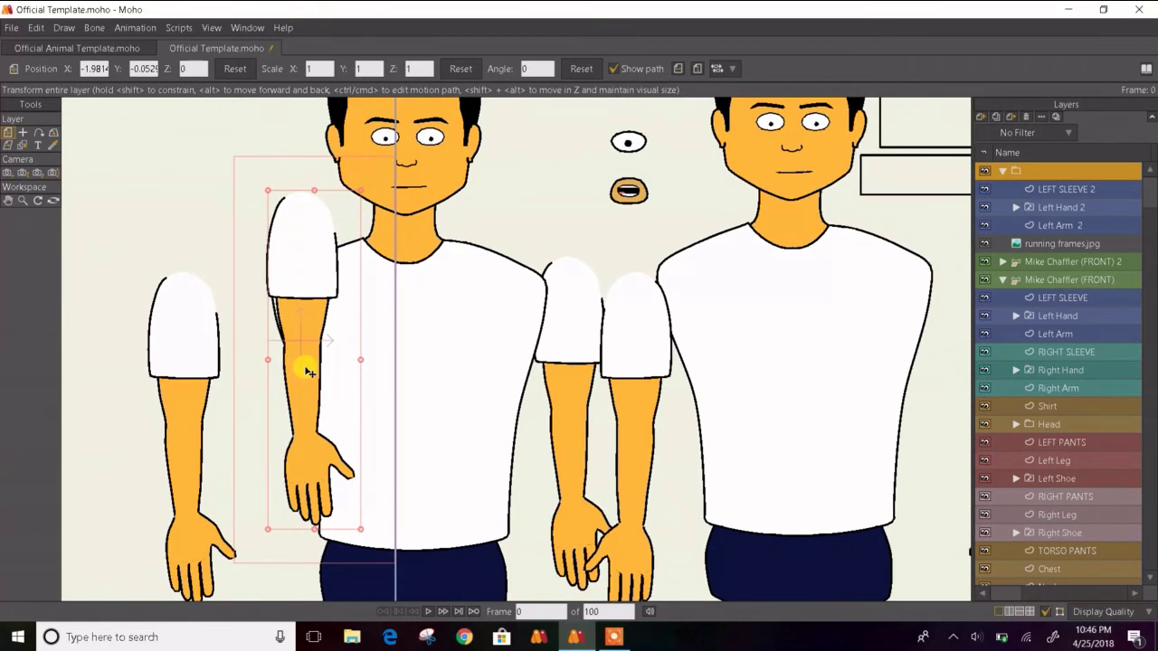
key(0)
click(306, 368)
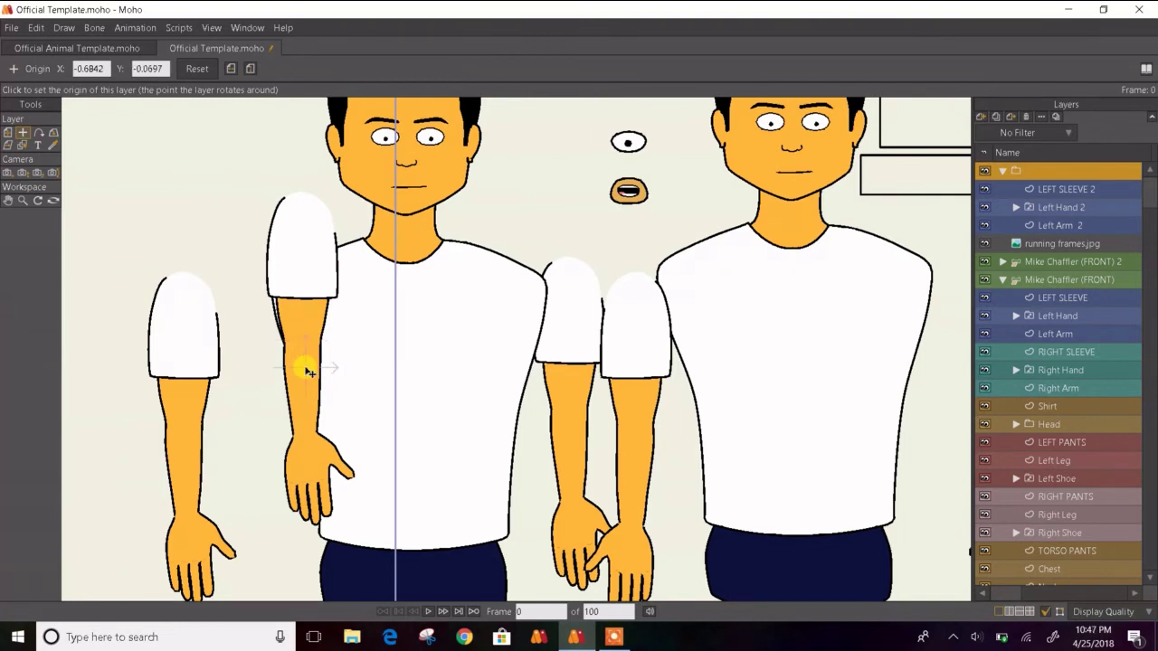
key(m)
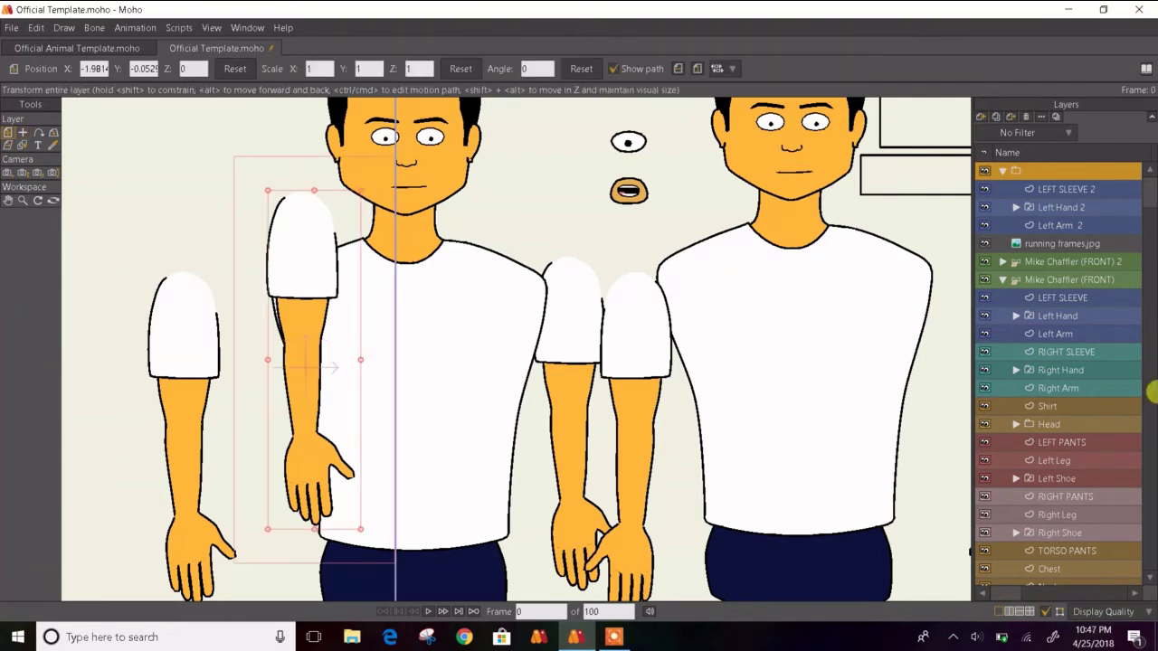
- Set the origin of the Left Arm 2 layer just below the elbow of the copied arm
click(1064, 194)
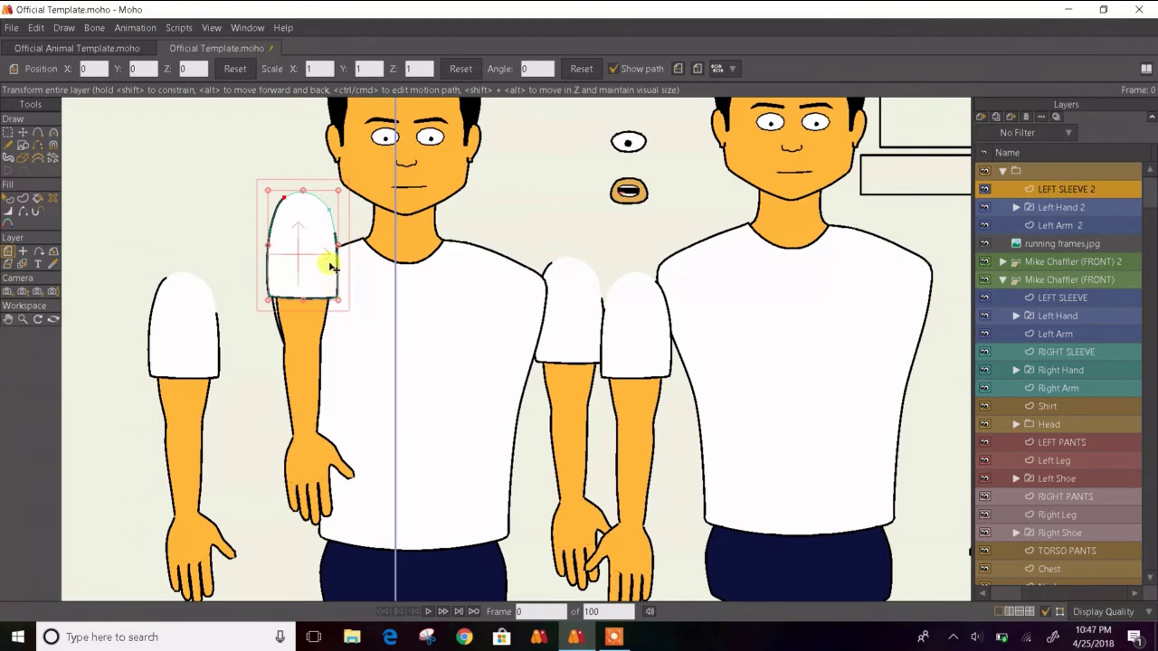
click(1083, 208)
click(1090, 229)
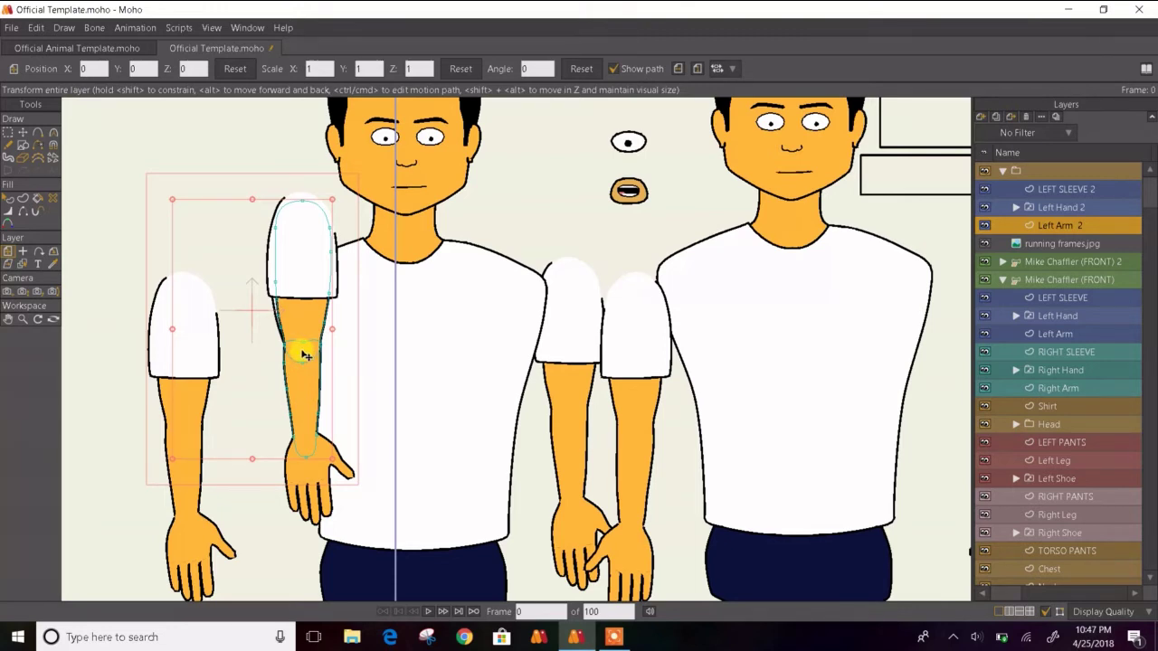
key(0)
click(302, 353)
key(m)
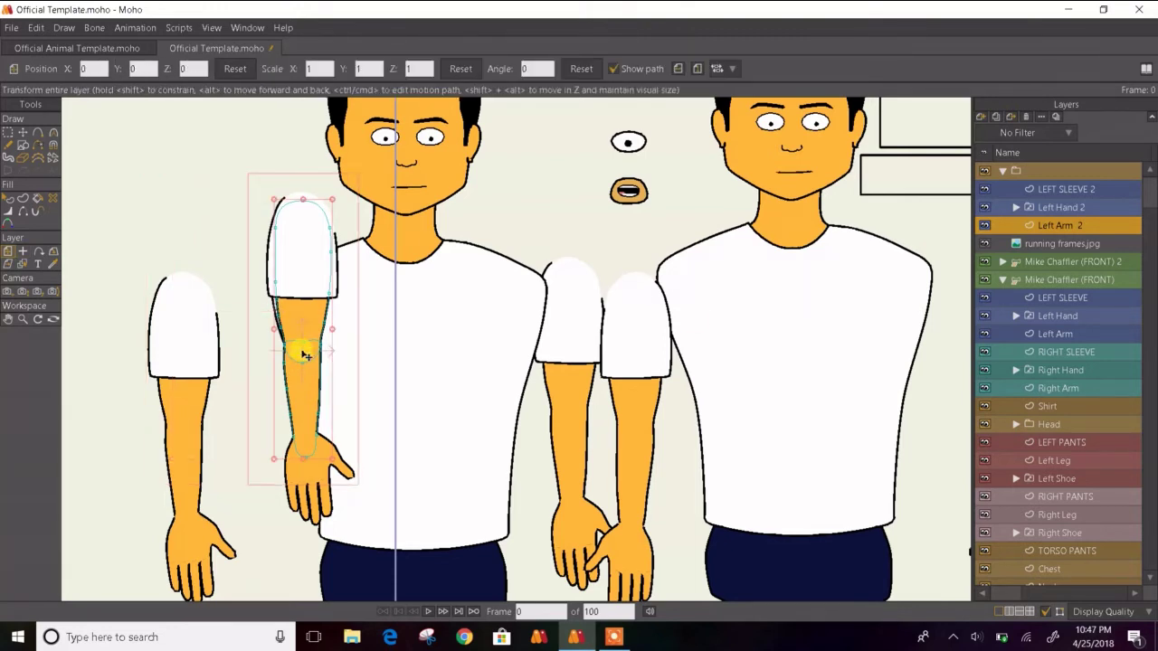
- Rename the LEFT SLEEVE 2 layer in the unnamed arm group as SLEEVE
click(1108, 188)
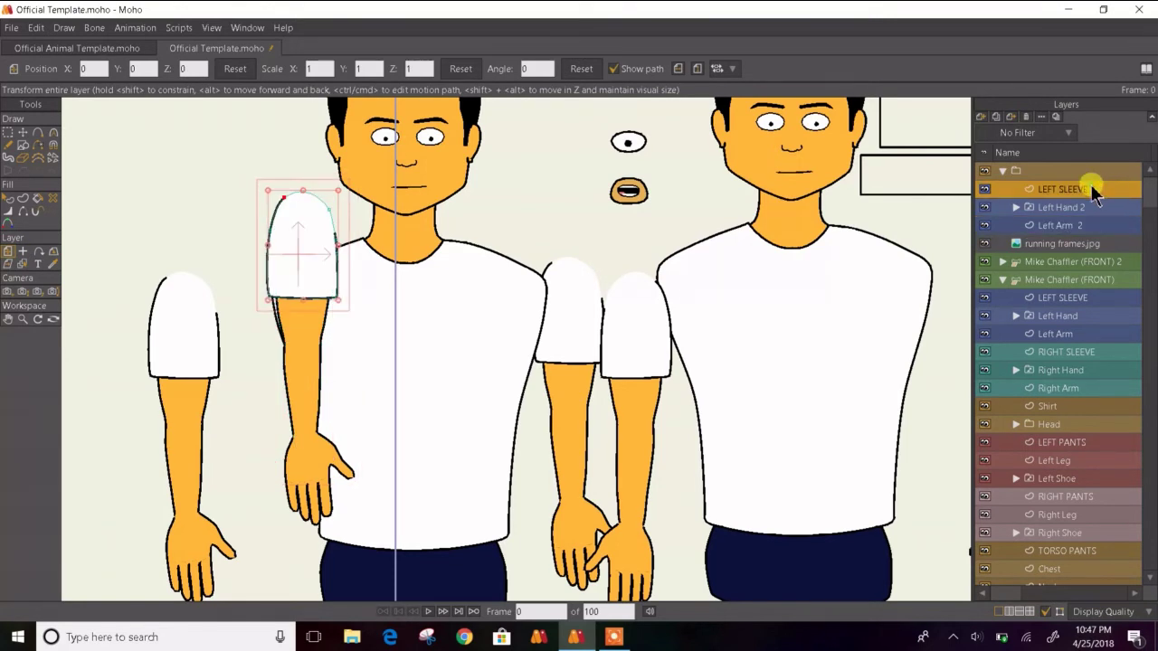
double_click(1091, 188)
click(486, 86)
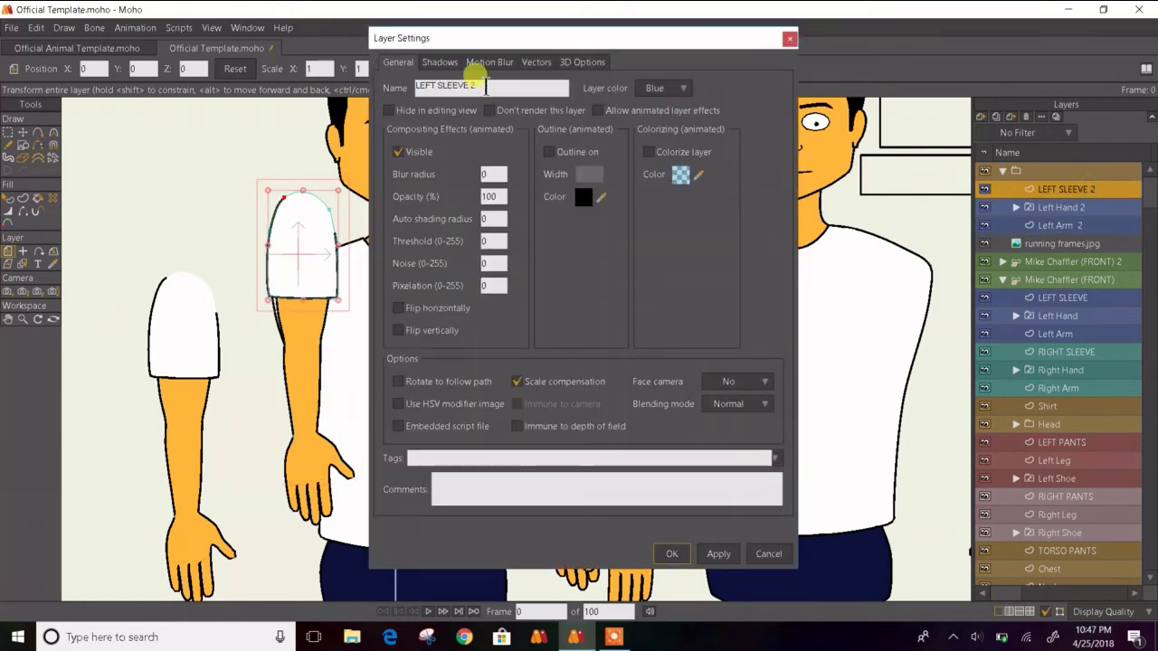
key(BackSpace)
key(Return)
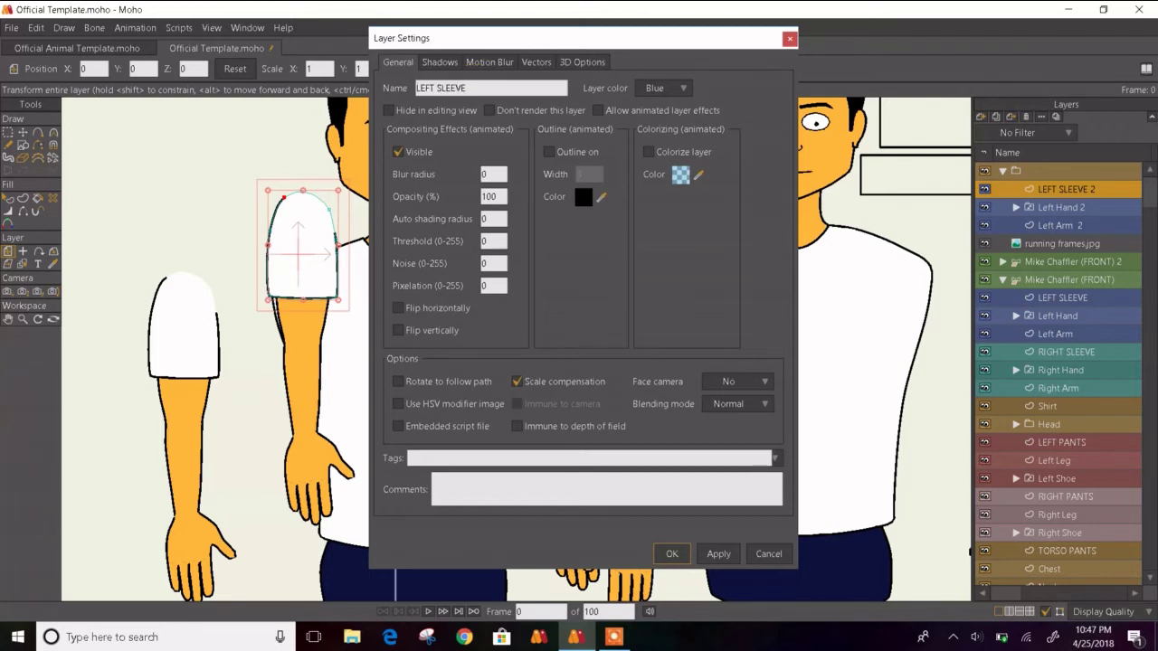
click(486, 86)
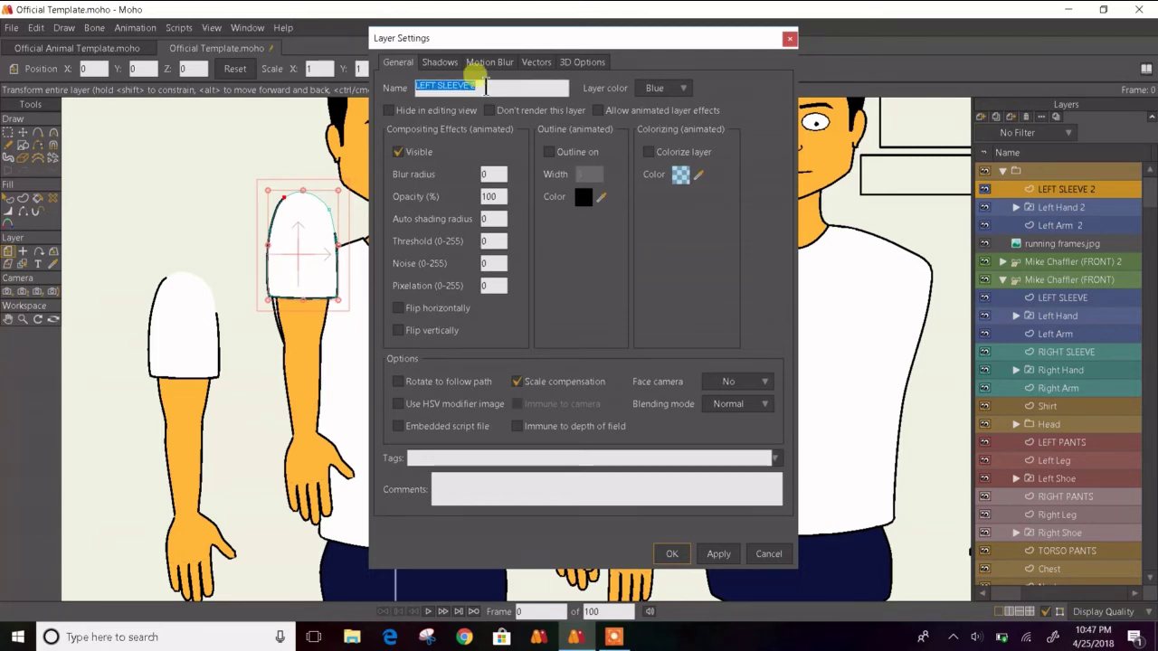
click(486, 86)
key(BackSpace)
key(BackSpace)
key(BackSpace)
key(BackSpace)
key(BackSpace)
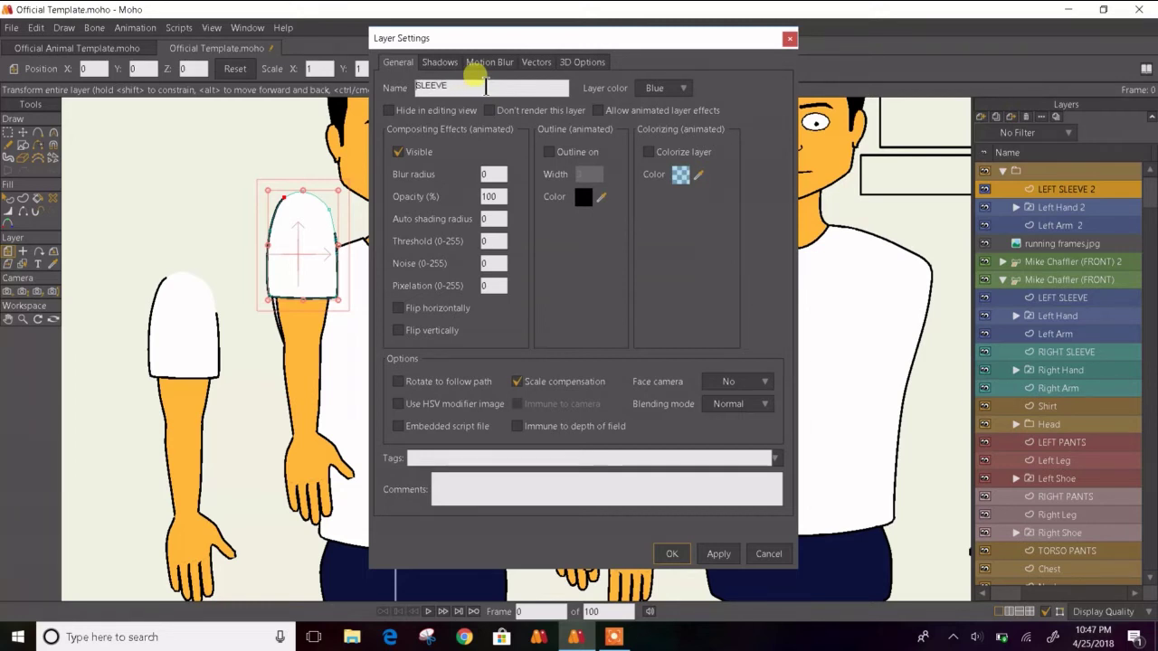
click(716, 559)
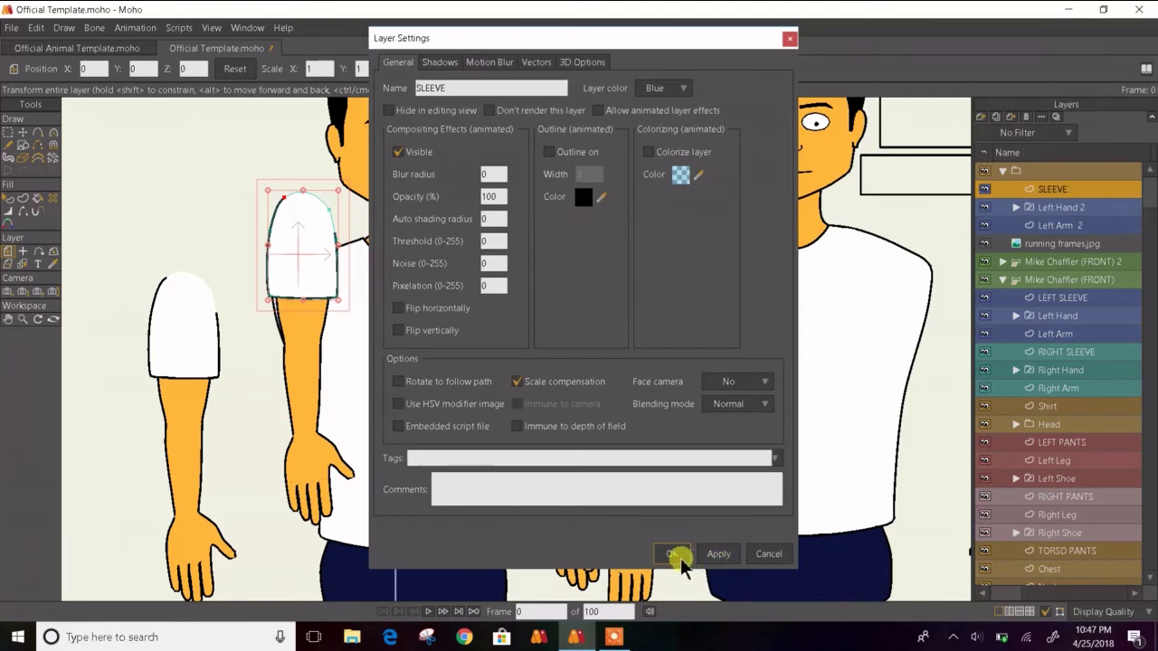
click(678, 556)
- Rename the Left Hand 2 layer in the unnamed arm group as Hand
double_click(1061, 207)
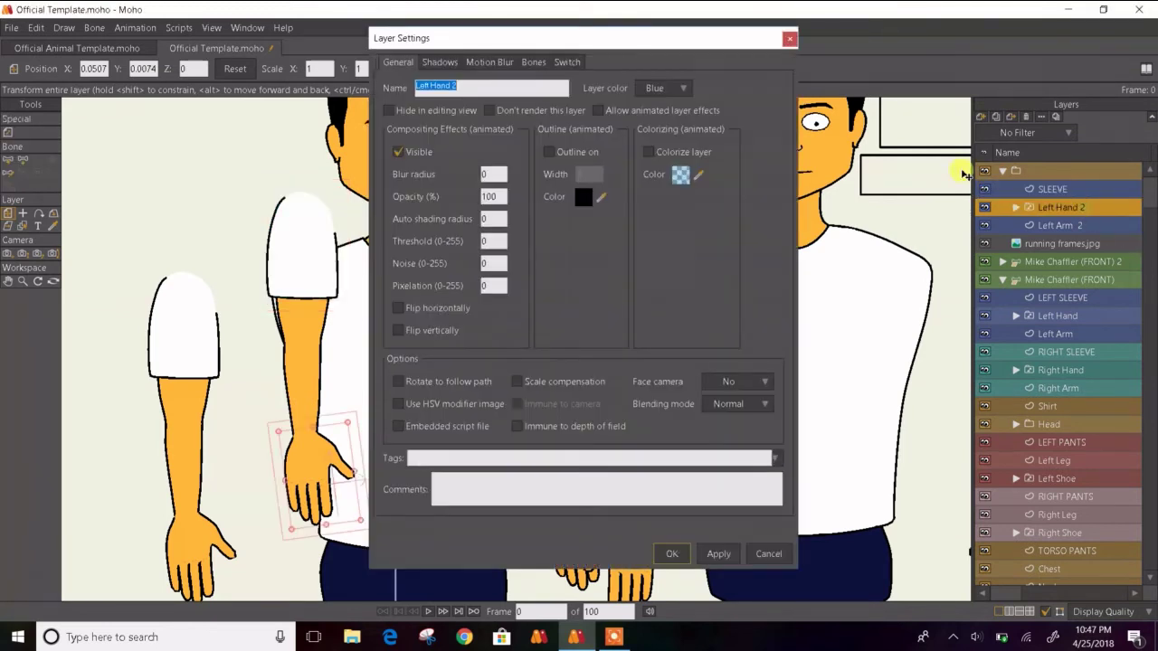
click(473, 85)
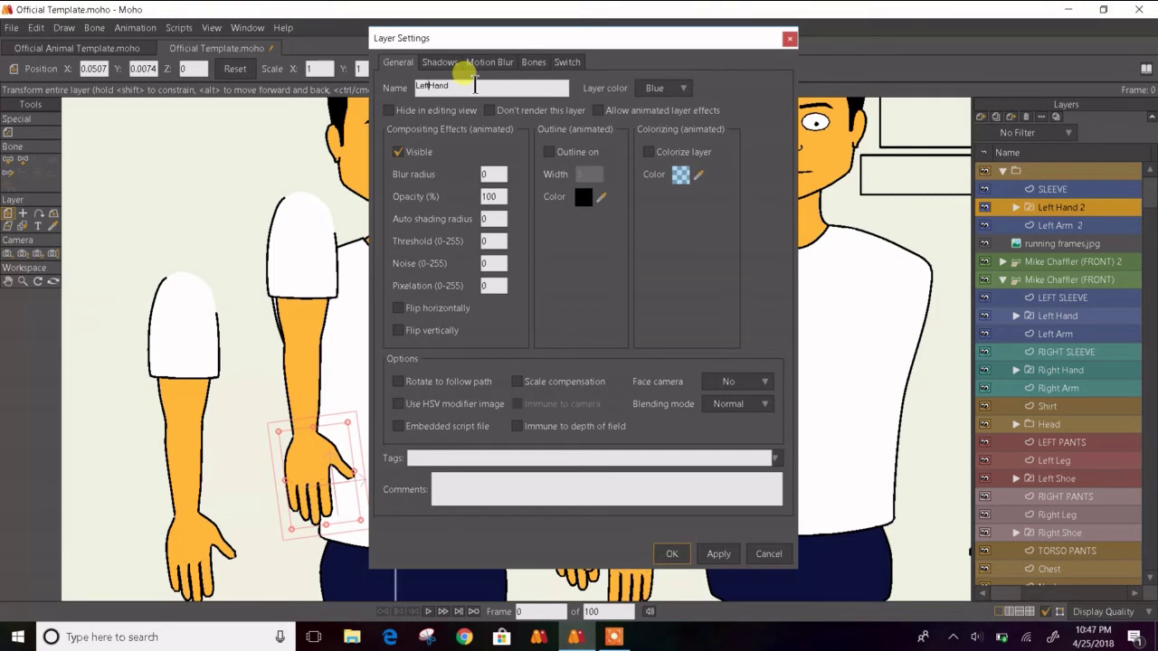
key(BackSpace)
key(BackSpace)
key(BackSpace)
key(BackSpace)
key(Return)
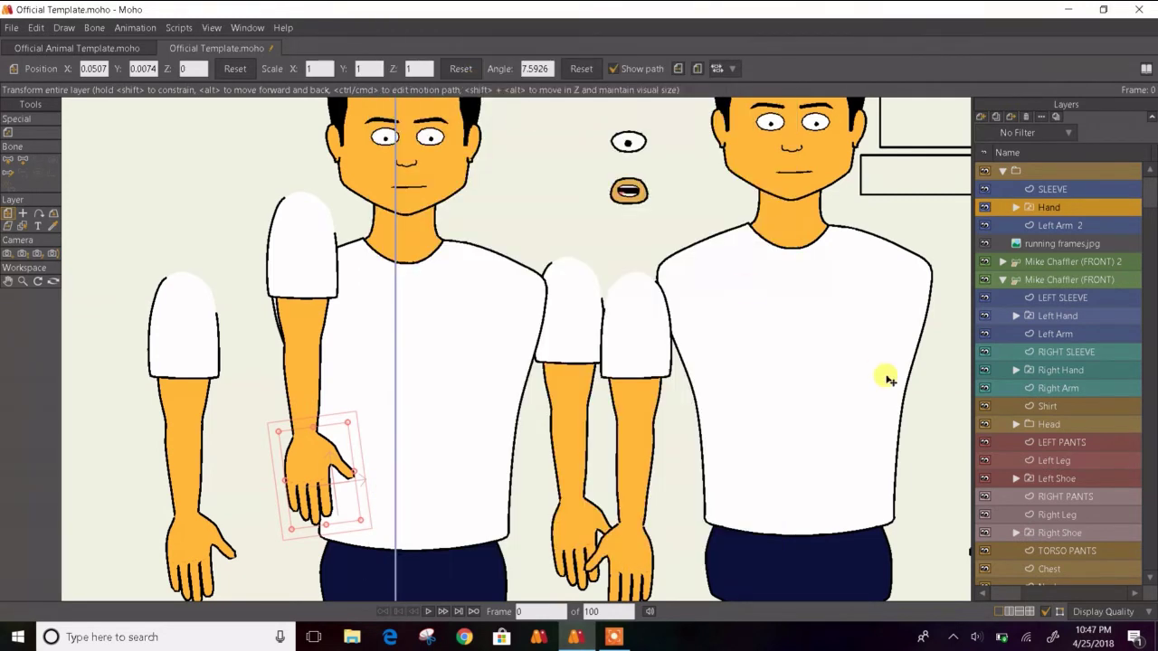
- Rename the Left Arm 2 layer in the unnamed arm group as Arm
double_click(1094, 222)
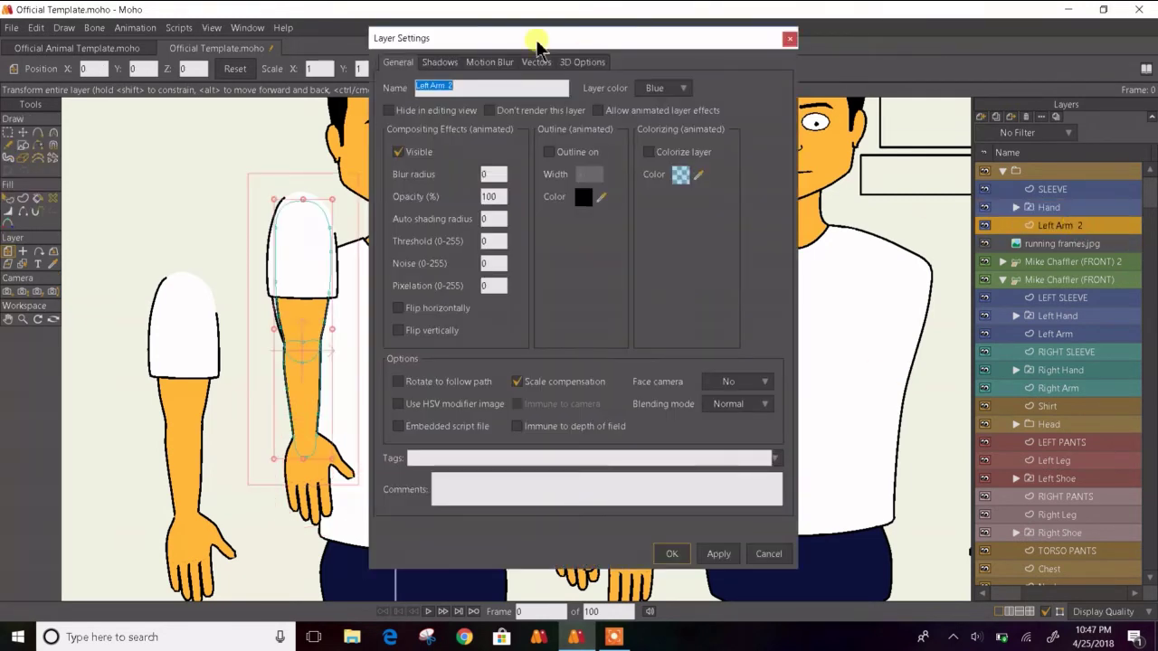
click(488, 88)
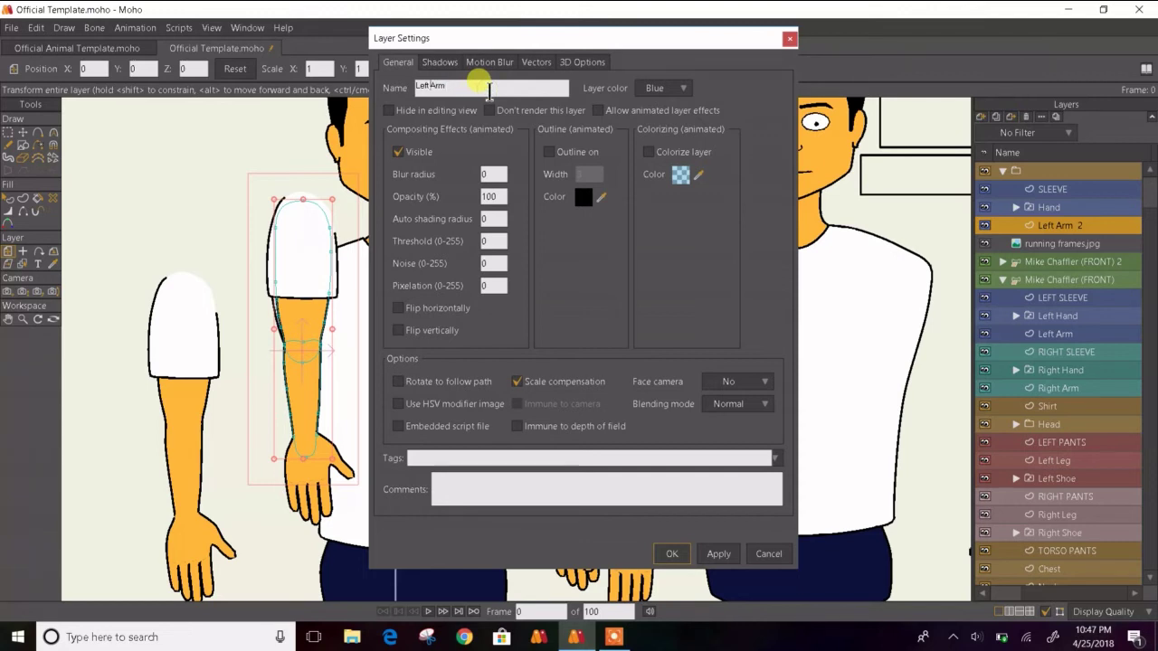
key(BackSpace)
key(BackSpace)
key(BackSpace)
key(BackSpace)
key(Return)
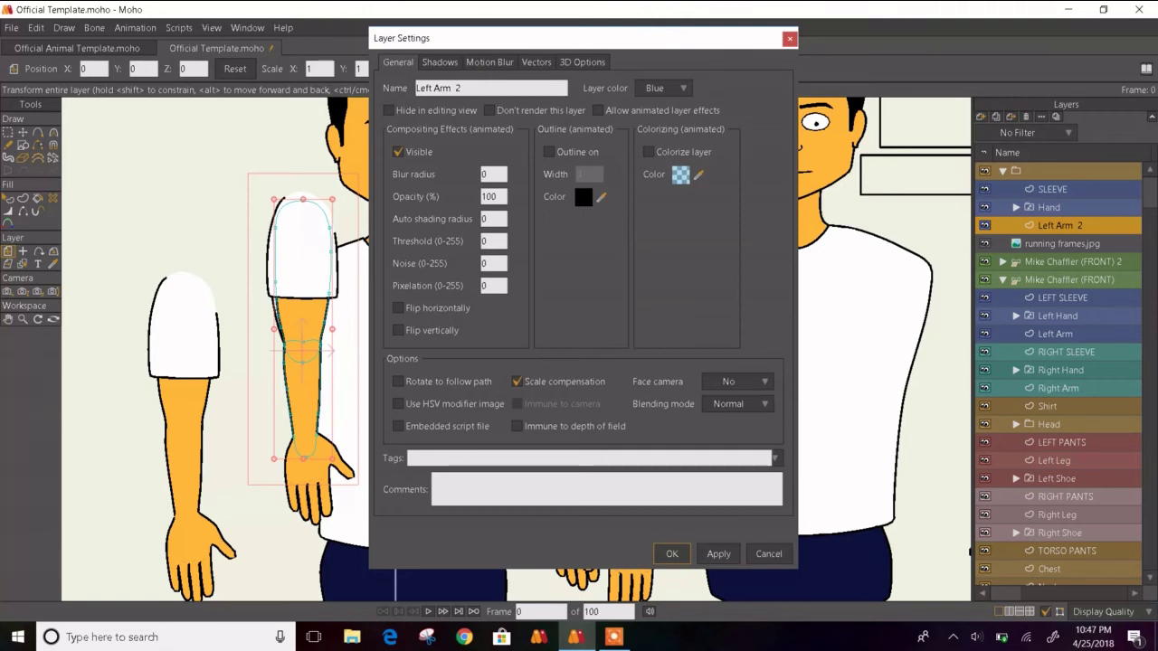
click(488, 88)
click(489, 88)
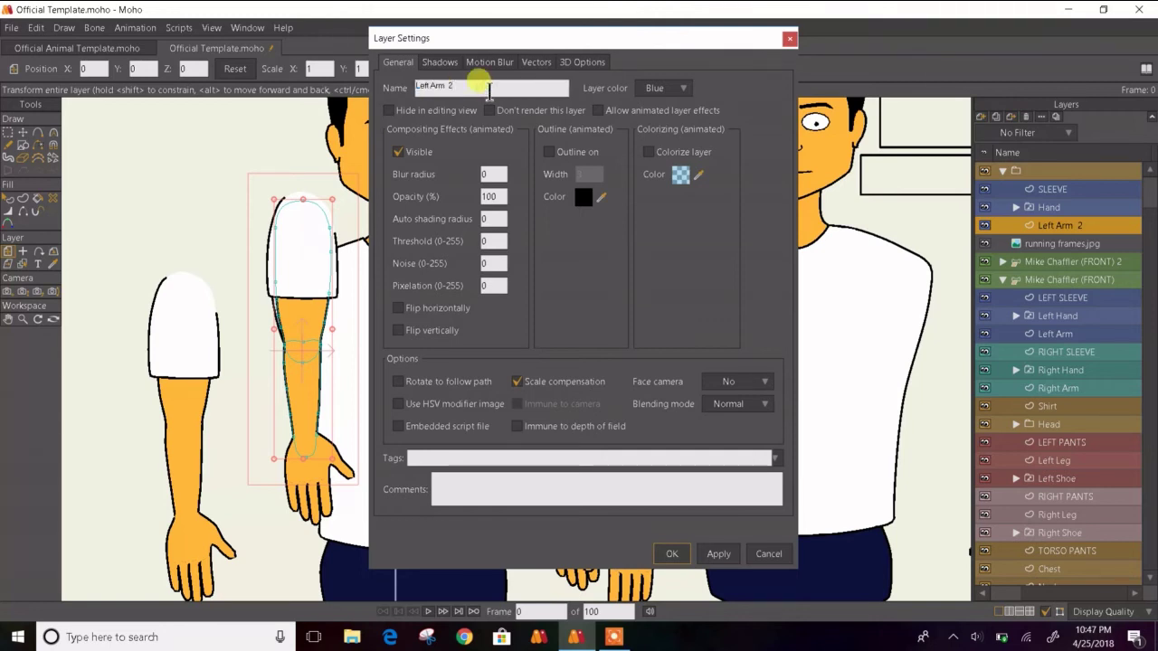
key(BackSpace)
click(720, 554)
click(671, 554)
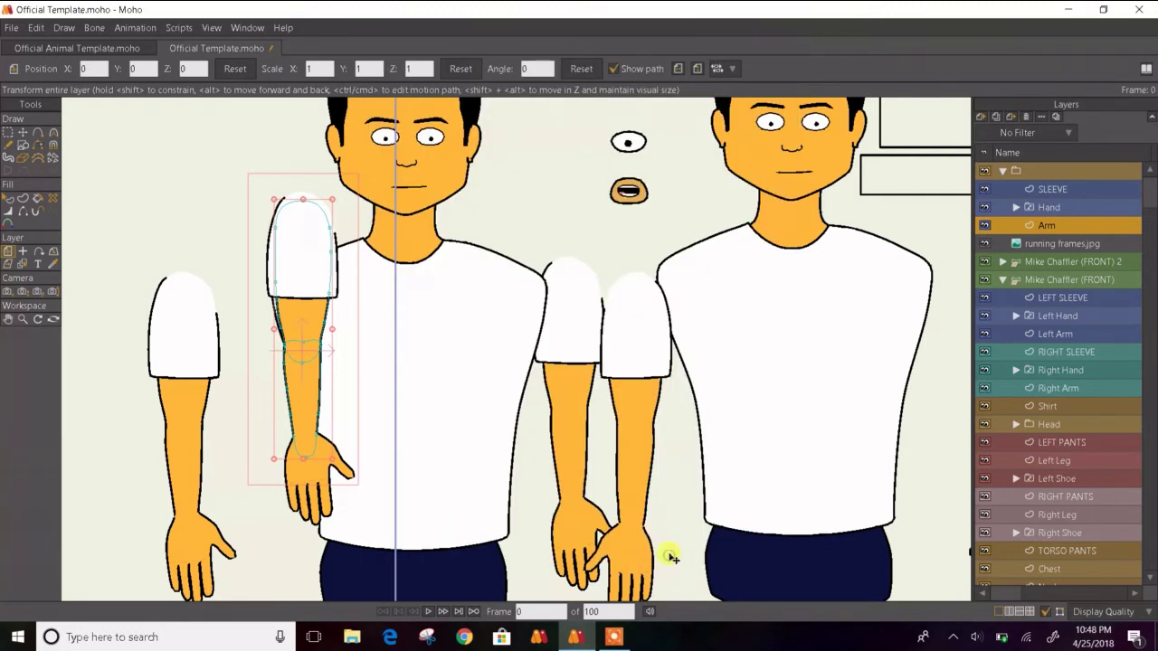
- Name the unnamed group layer that holds the copied arm parts "Other arm"
double_click(1015, 174)
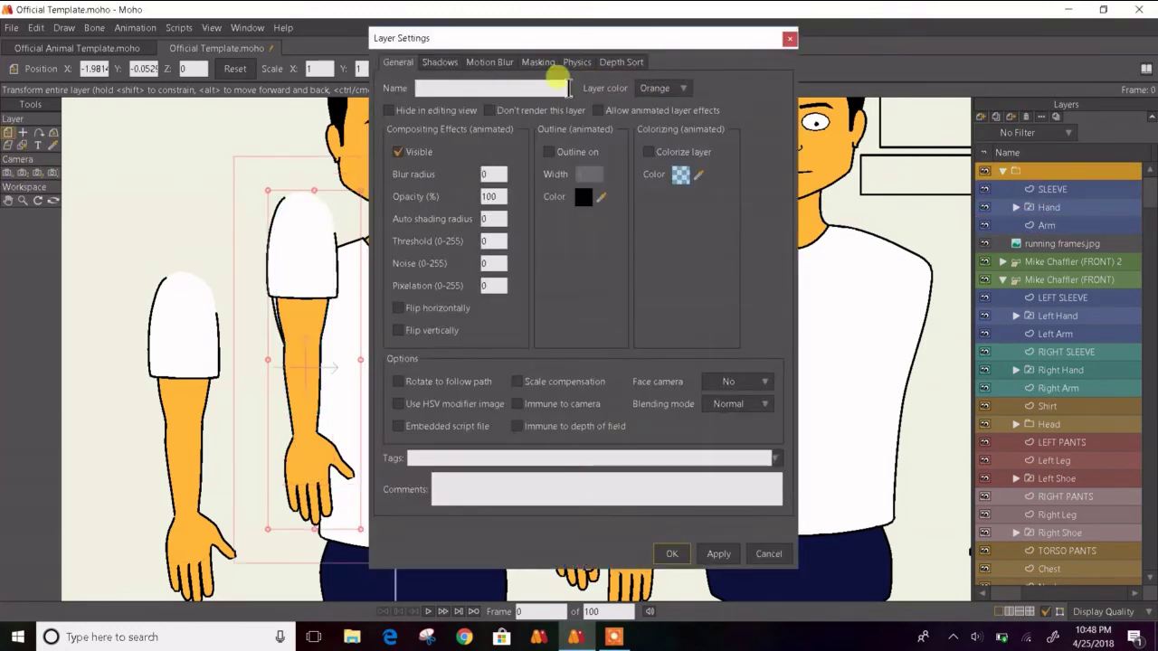
click(566, 87)
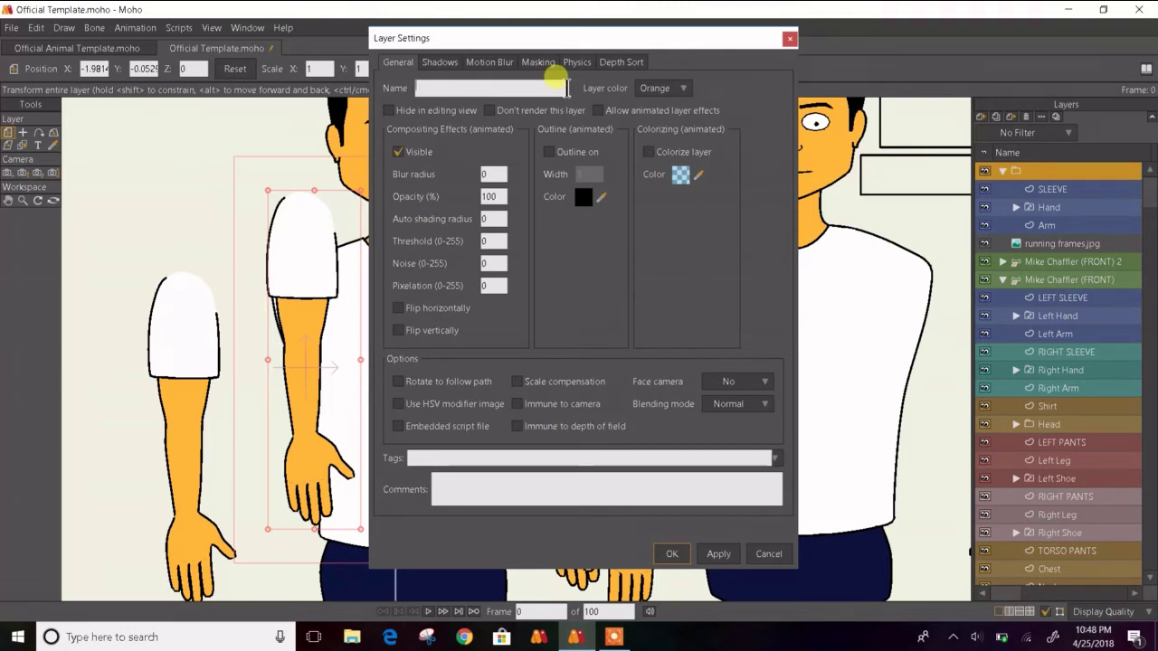
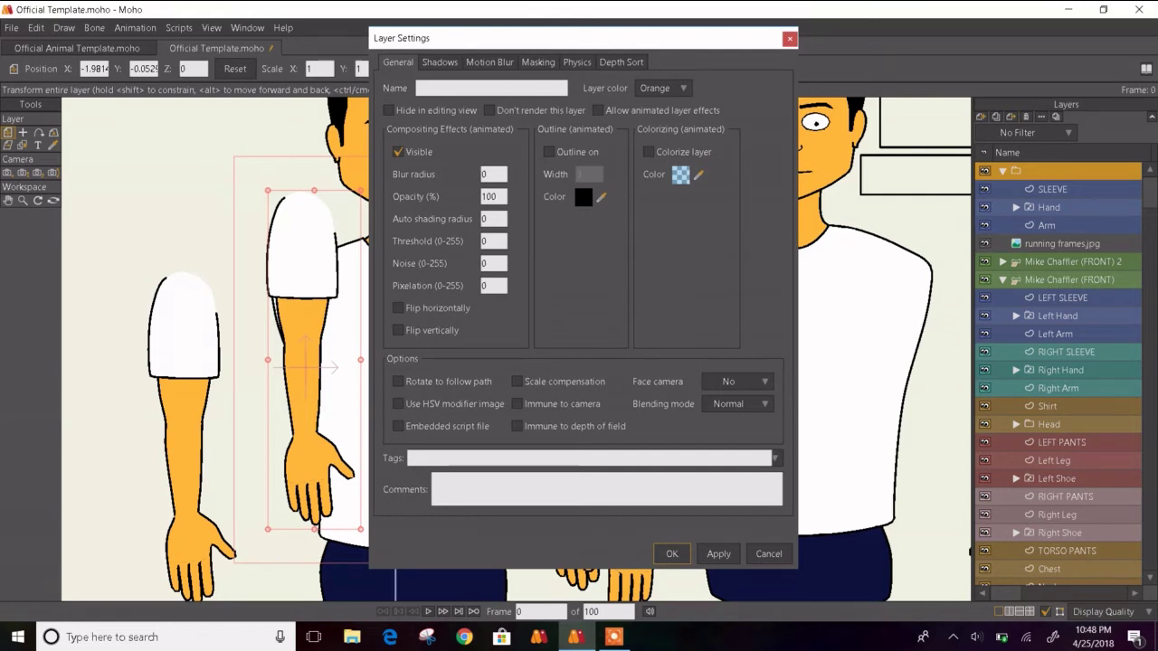
click(456, 84)
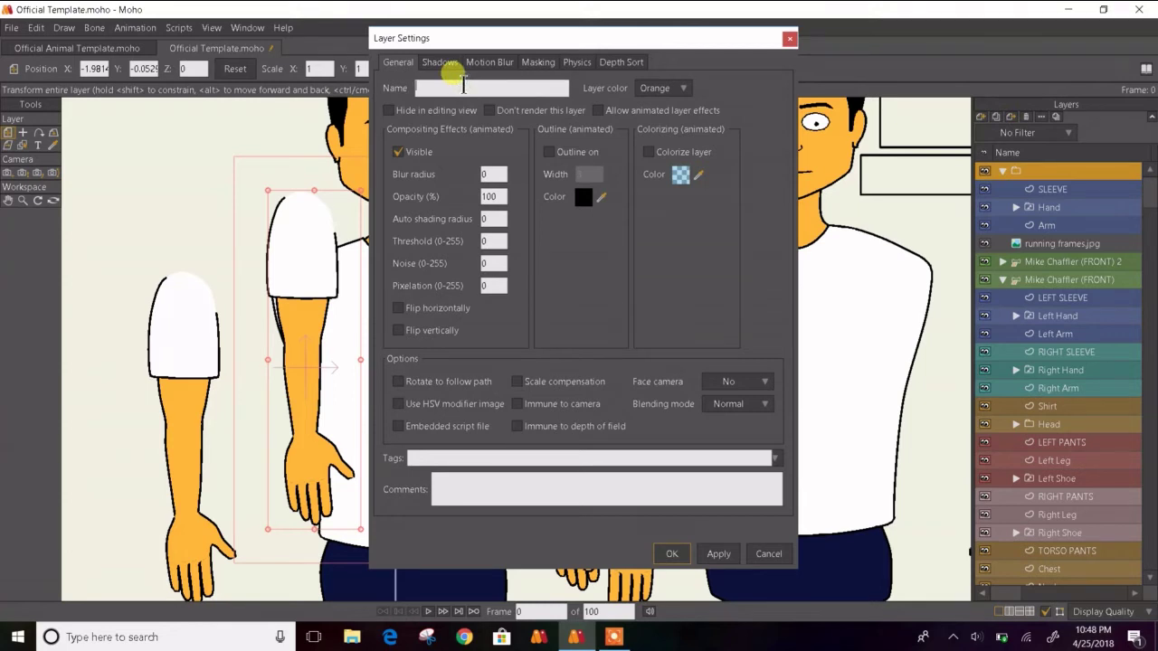
text(Other arm)
key(Return)
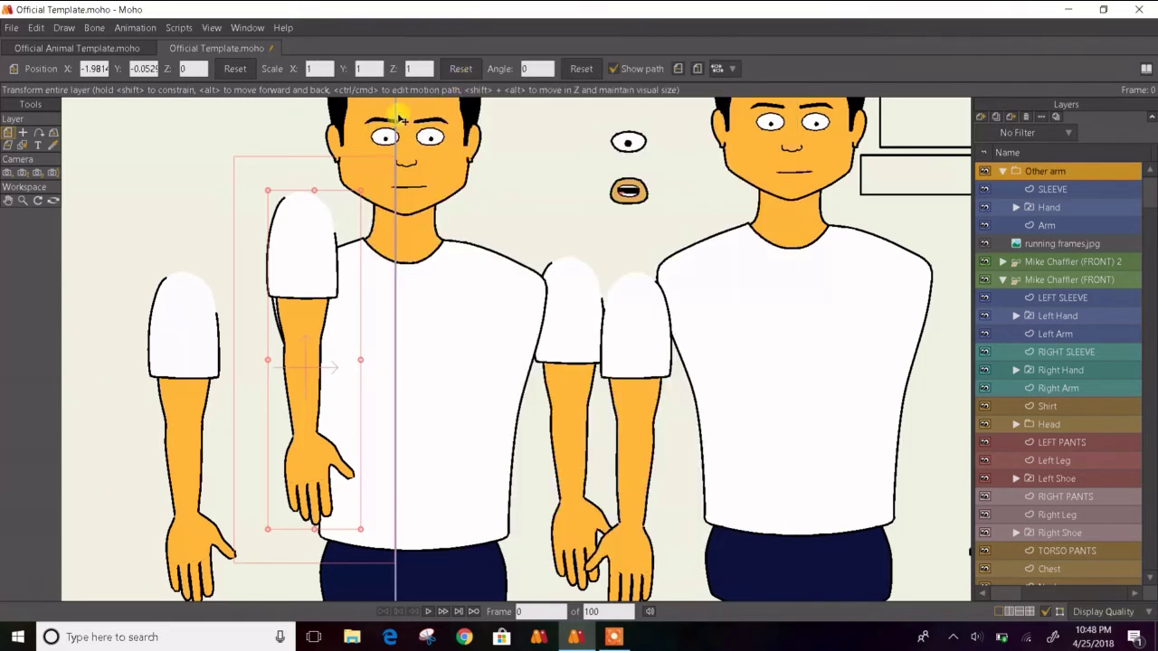
- Delete the SLEEVE layer from the Other arm group
click(40, 134)
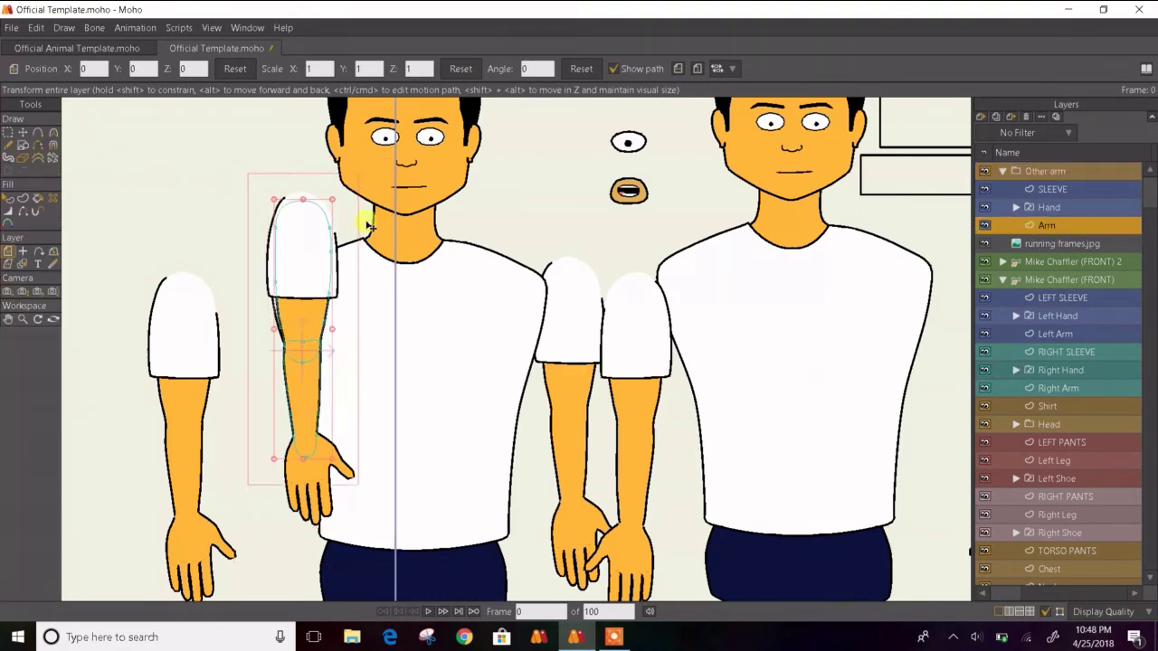
click(283, 337)
scroll(293, 338, up, 2)
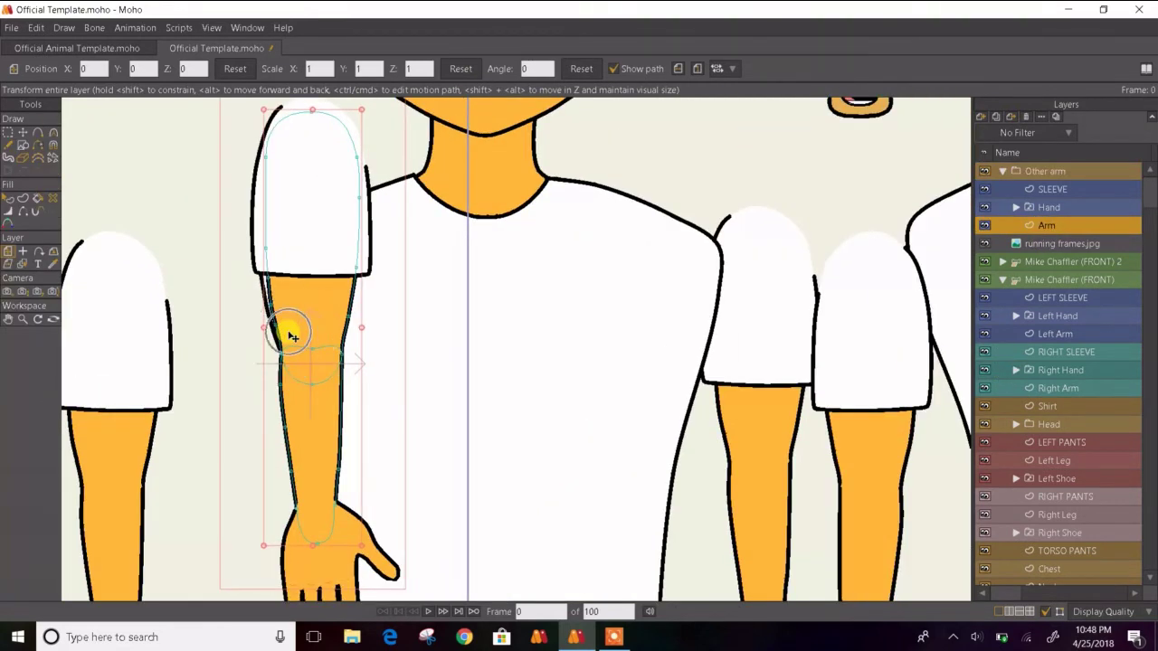
click(1047, 191)
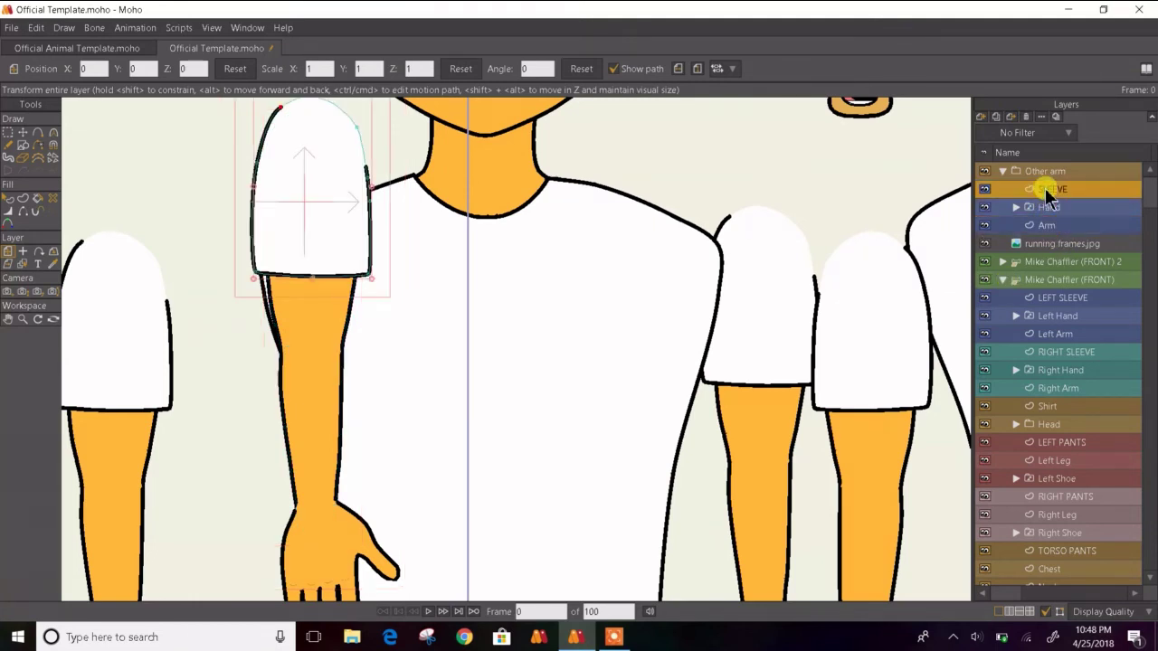
click(1025, 116)
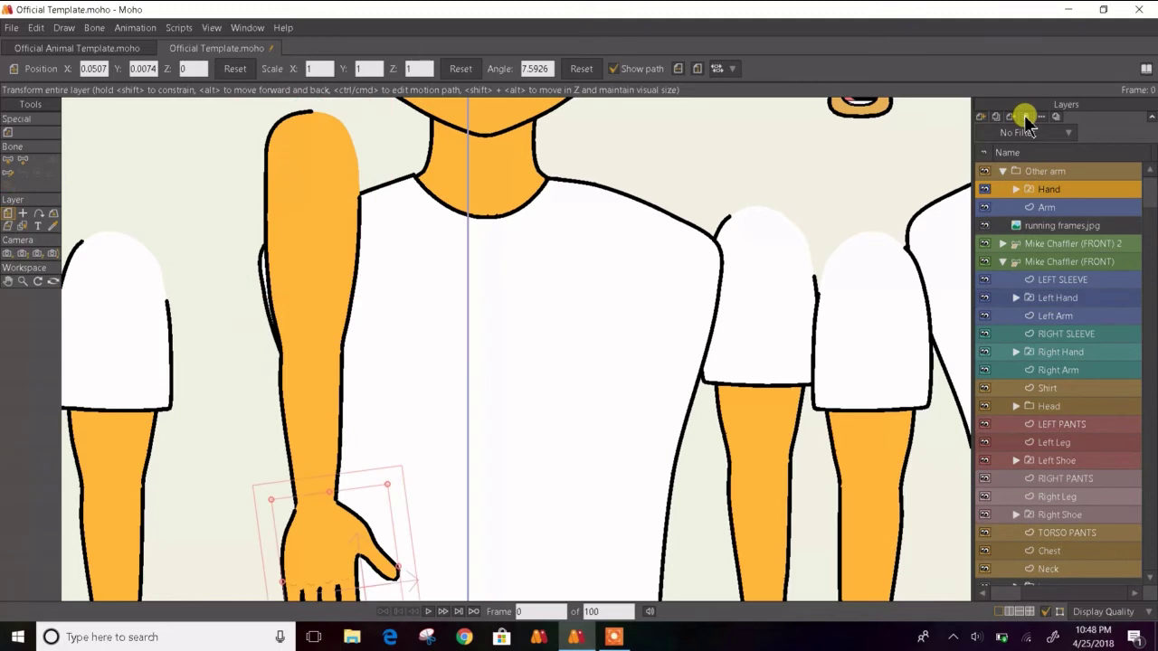
- Select the upper arm shape in the Arm layer and squash it vertically down to a short piece at the elbow
click(1050, 207)
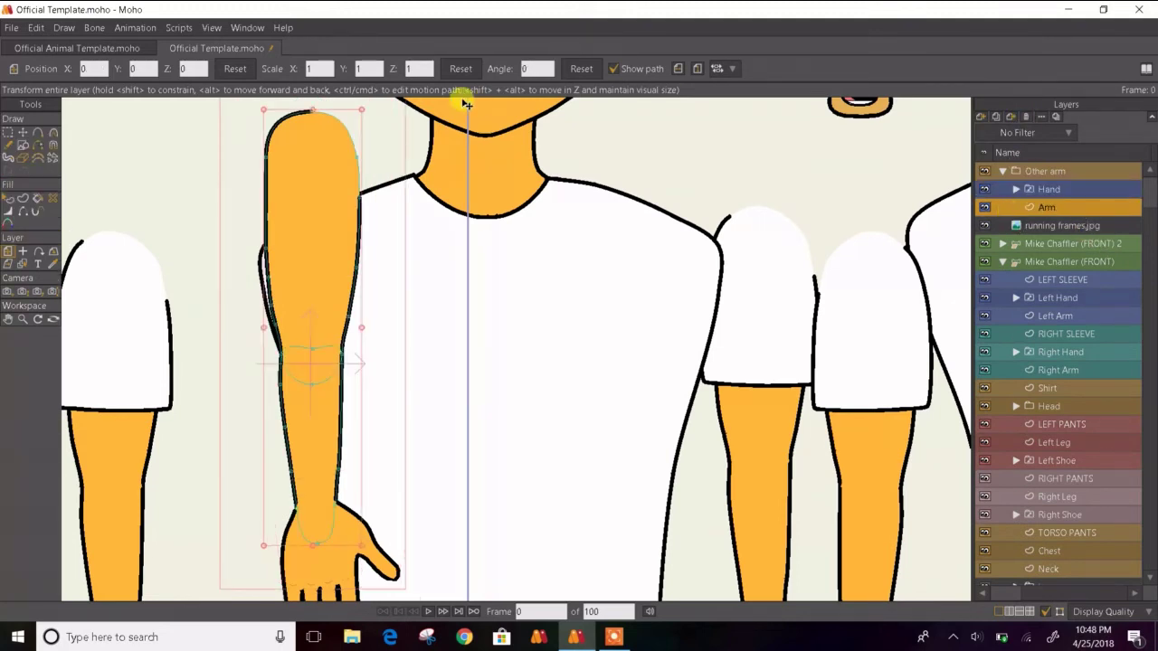
click(23, 132)
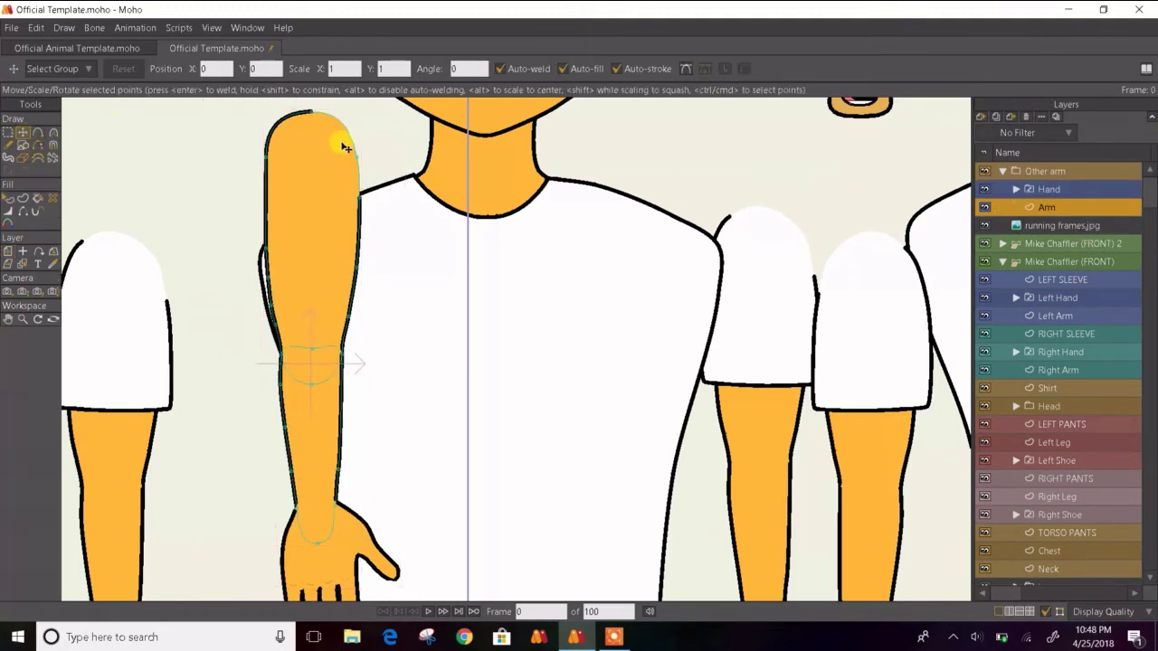
click(323, 148)
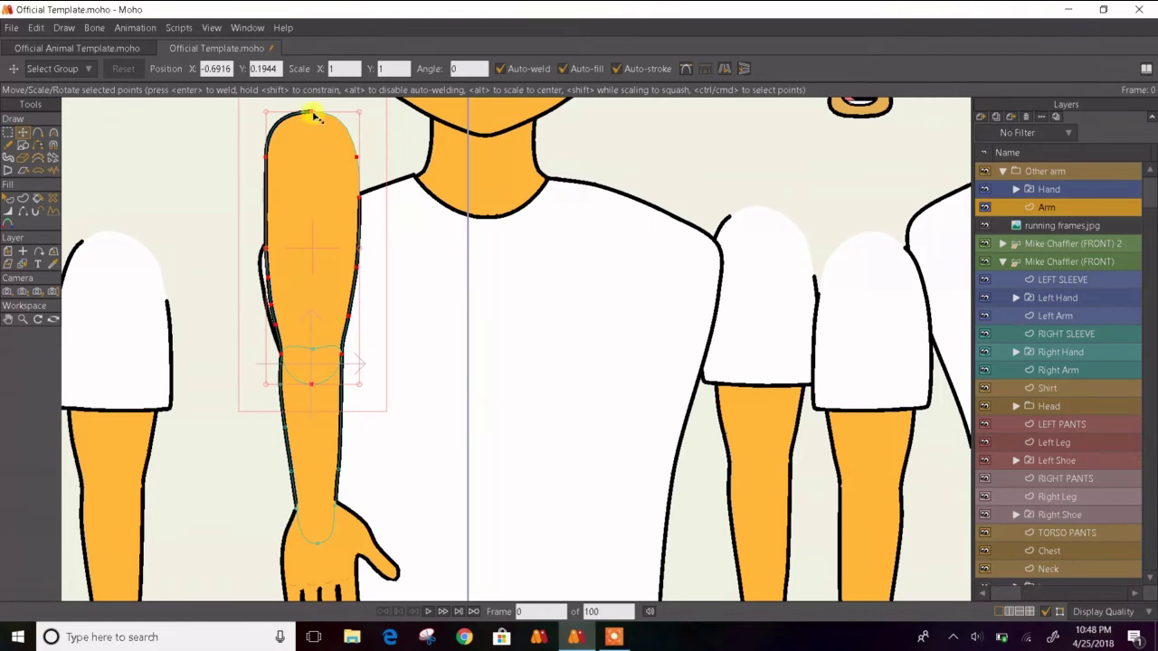
drag(313, 115, 292, 305)
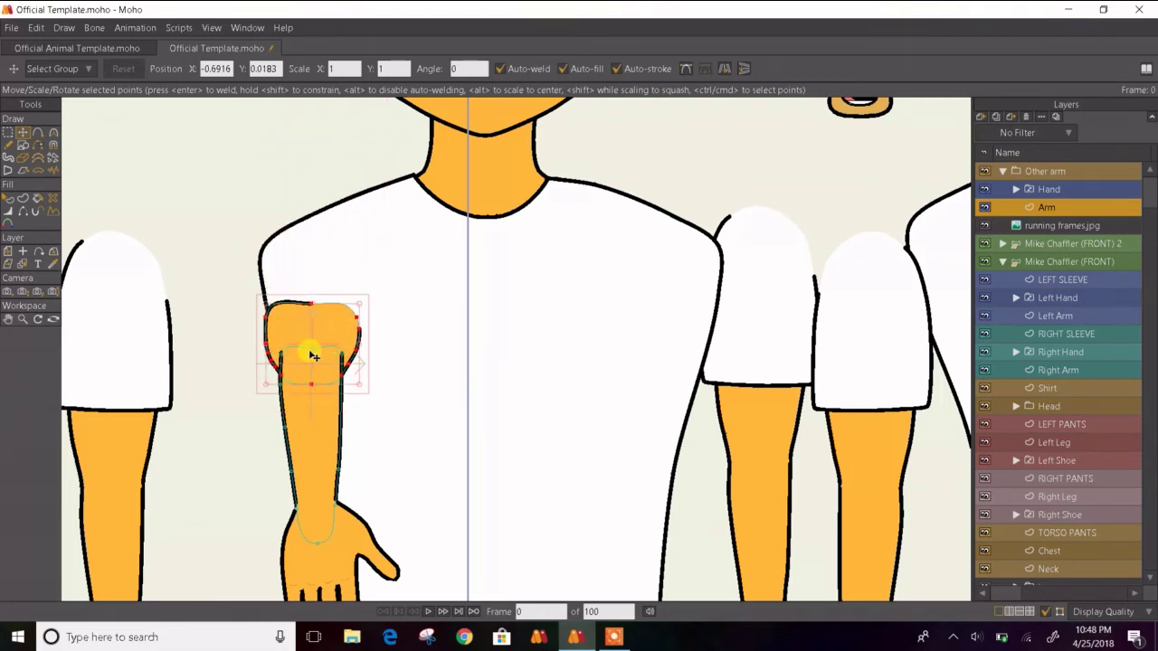
- Narrow the squashed upper arm shape from both sides until its edges line up with the forearm outline, and deselect its points
scroll(309, 353, up, 5)
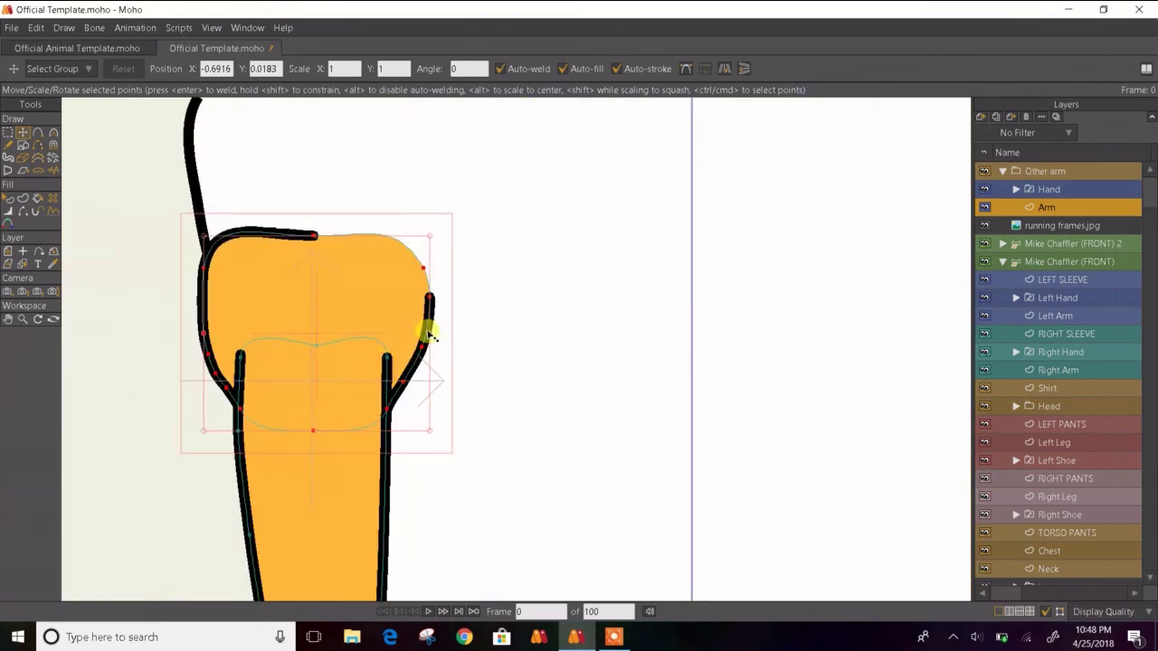
drag(433, 335, 396, 330)
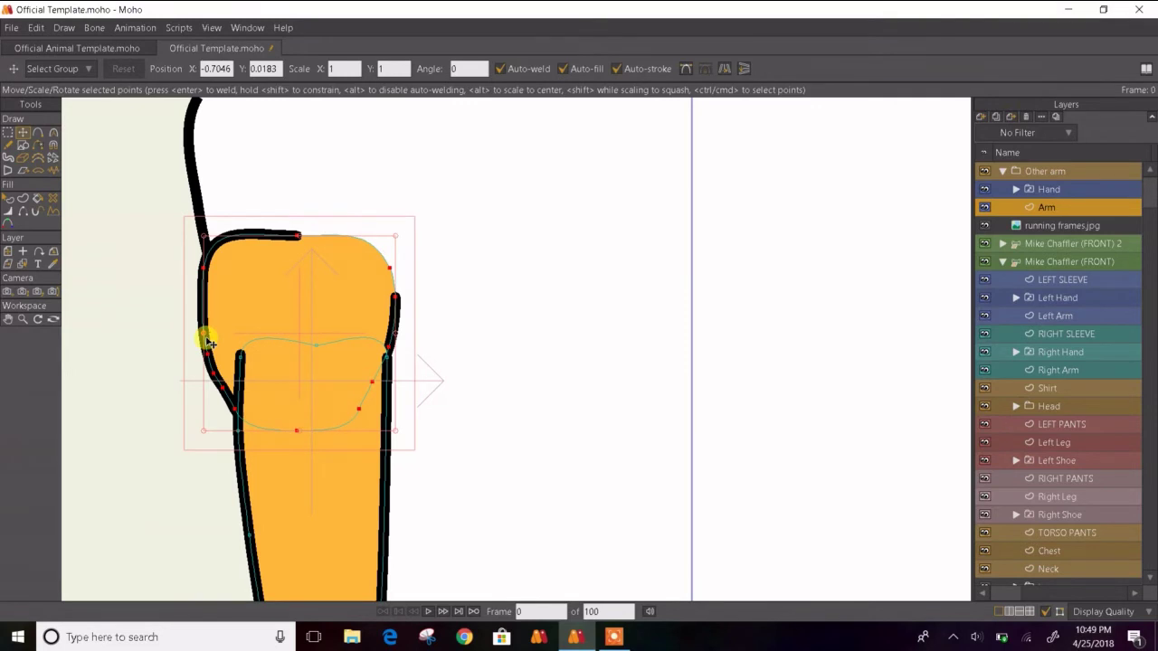
scroll(209, 342, up, 3)
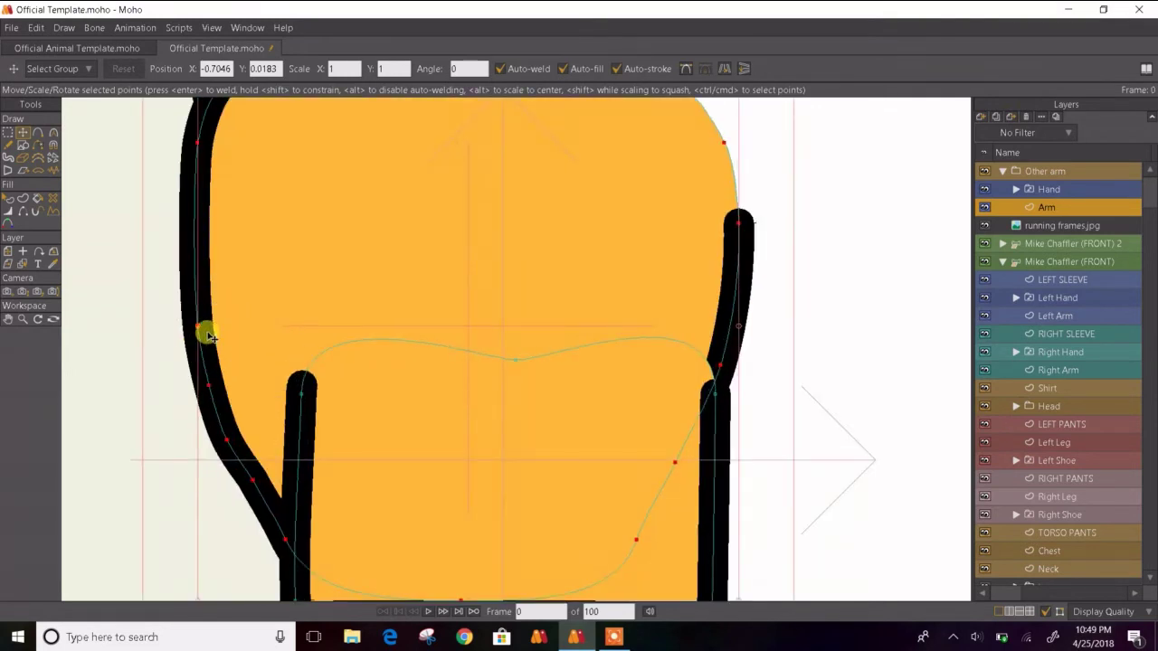
drag(201, 331, 287, 332)
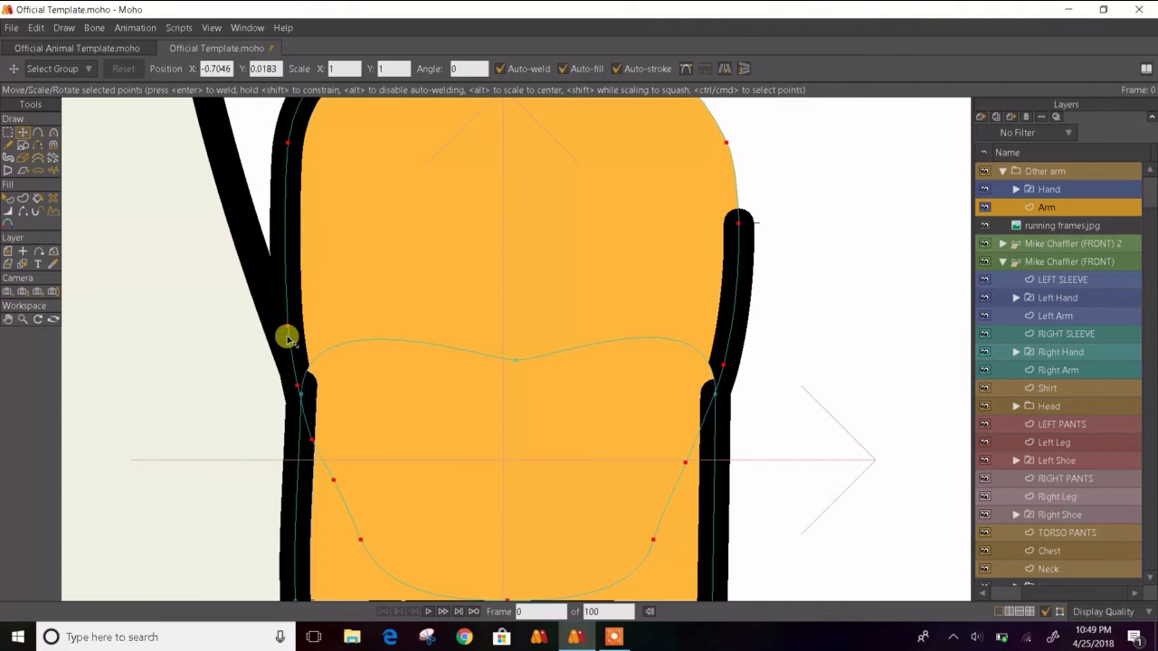
click(145, 344)
- Draw a circle in the Arm layer centred on the forearm's top middle point, about as wide as the forearm
scroll(240, 347, down, 4)
scroll(328, 431, up, 3)
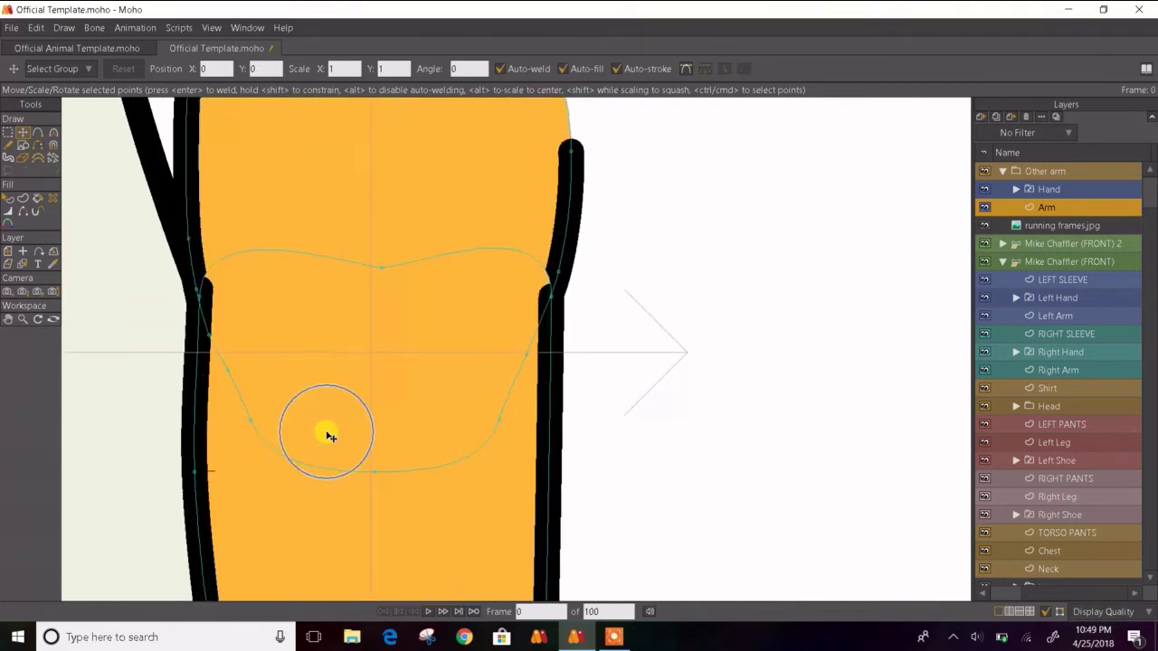
click(23, 145)
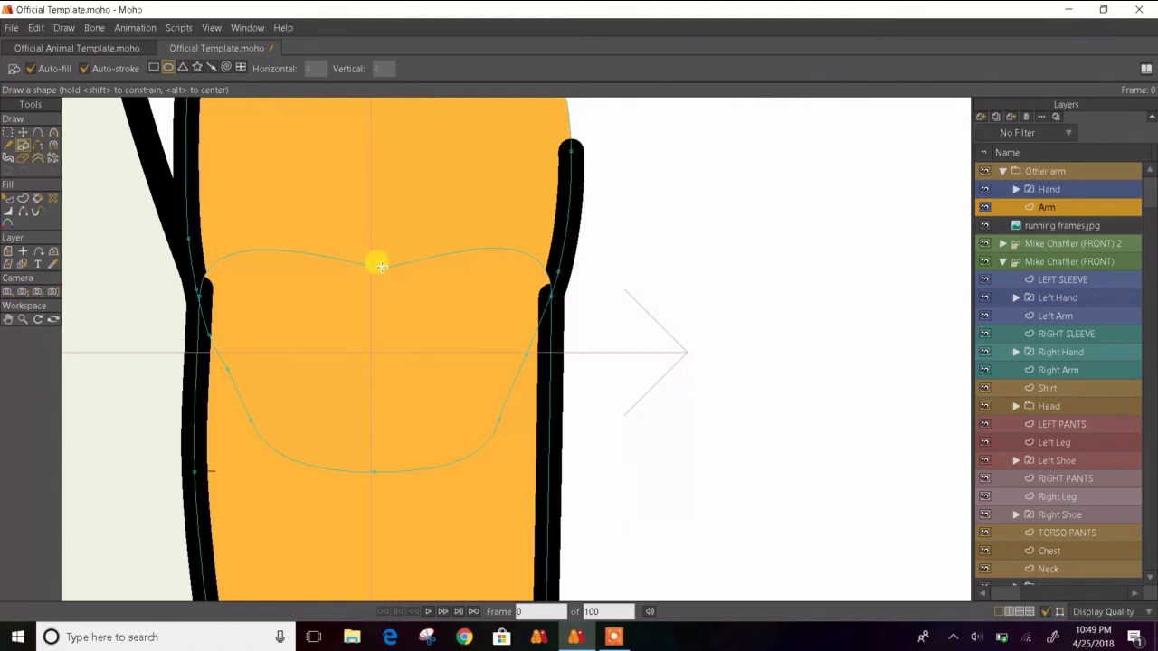
drag(381, 266, 569, 429)
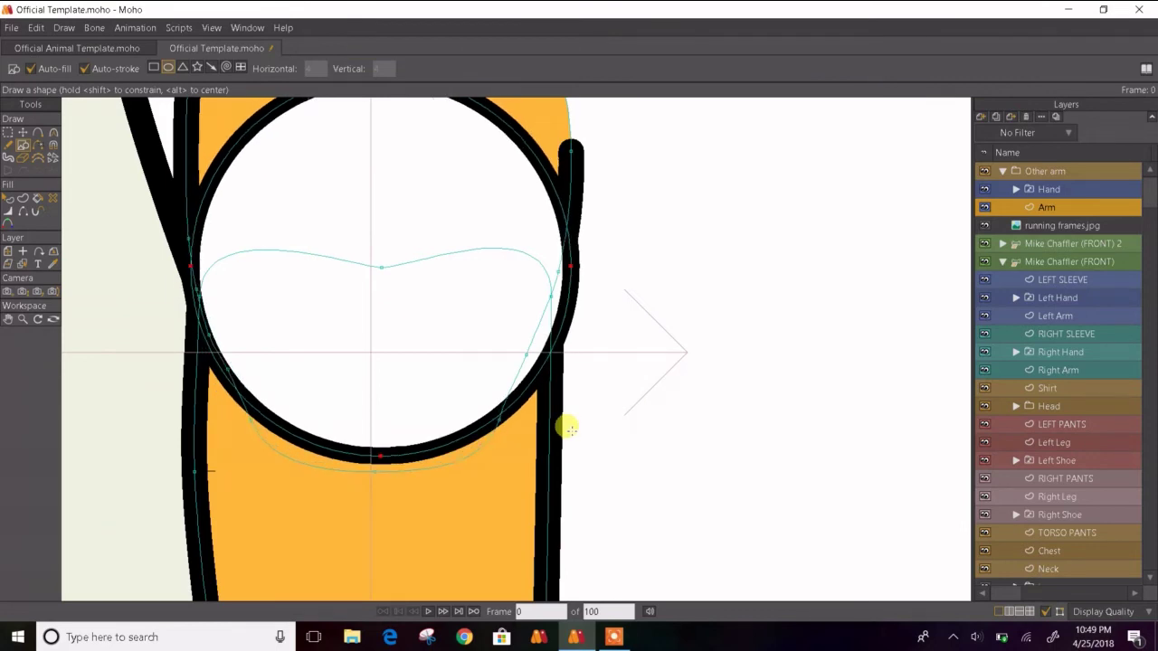
drag(569, 429, 563, 427)
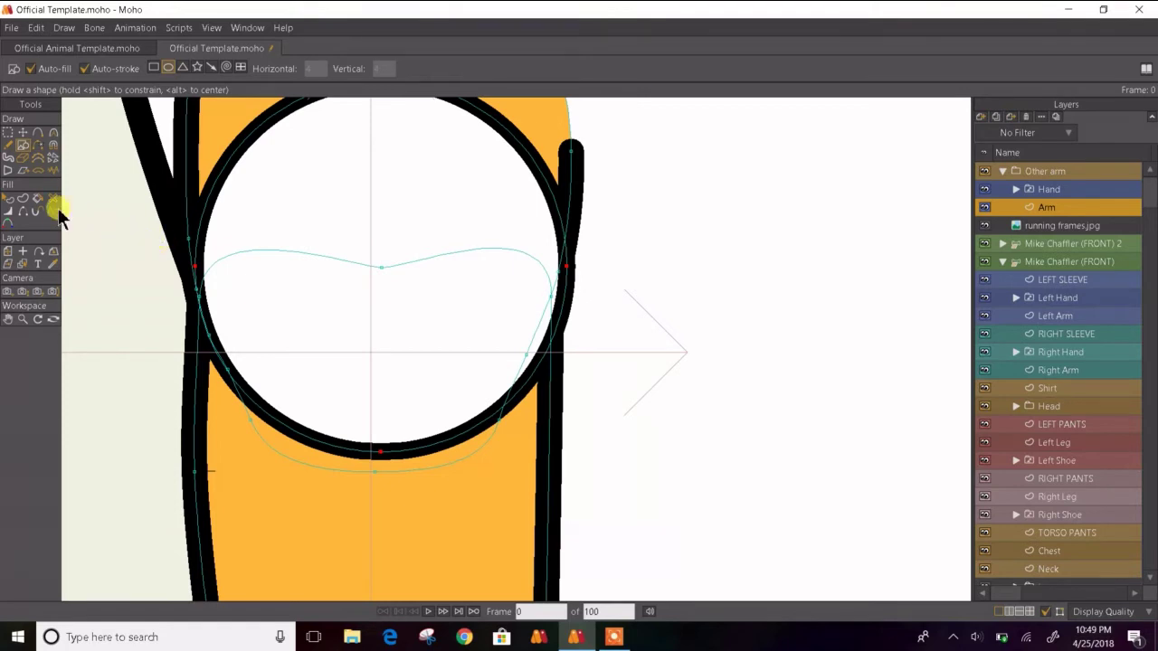
- Shift the drawn circle slightly left and scale it down a little so both sides meet the arm outlines, then deselect it
click(23, 132)
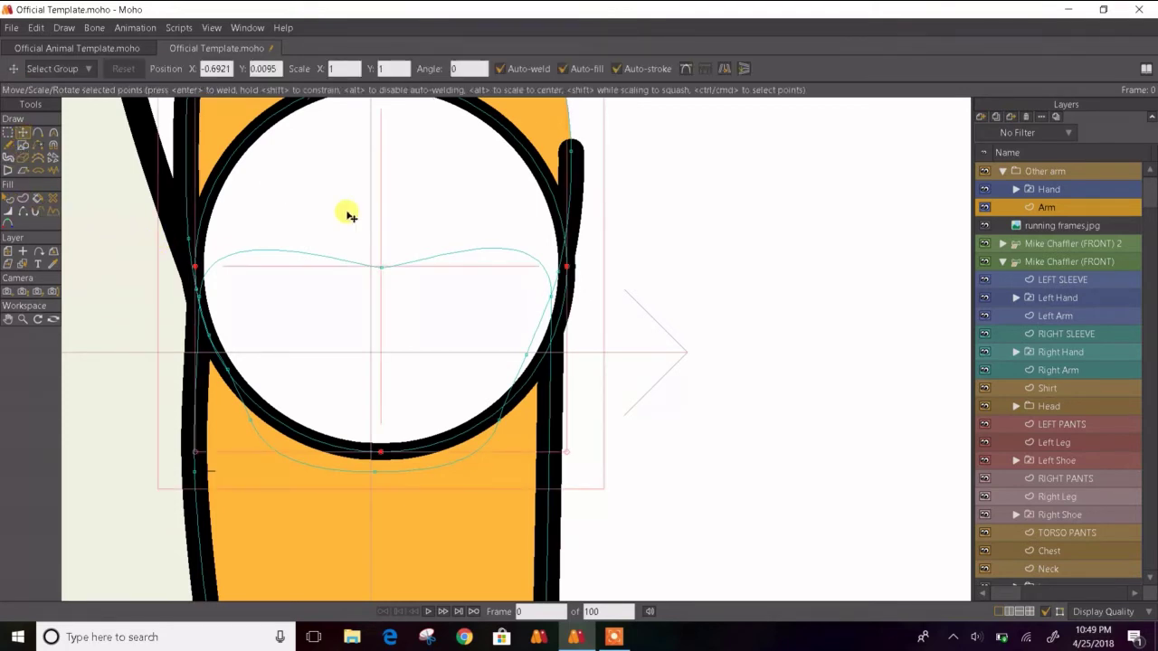
drag(351, 216, 343, 214)
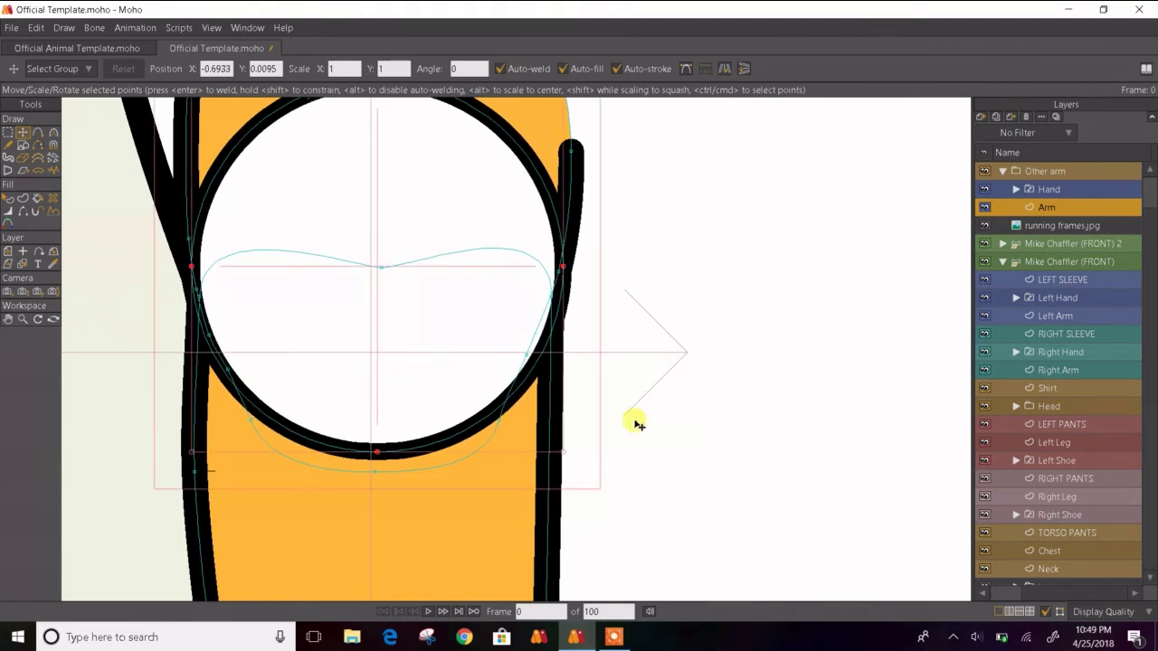
drag(561, 455, 555, 447)
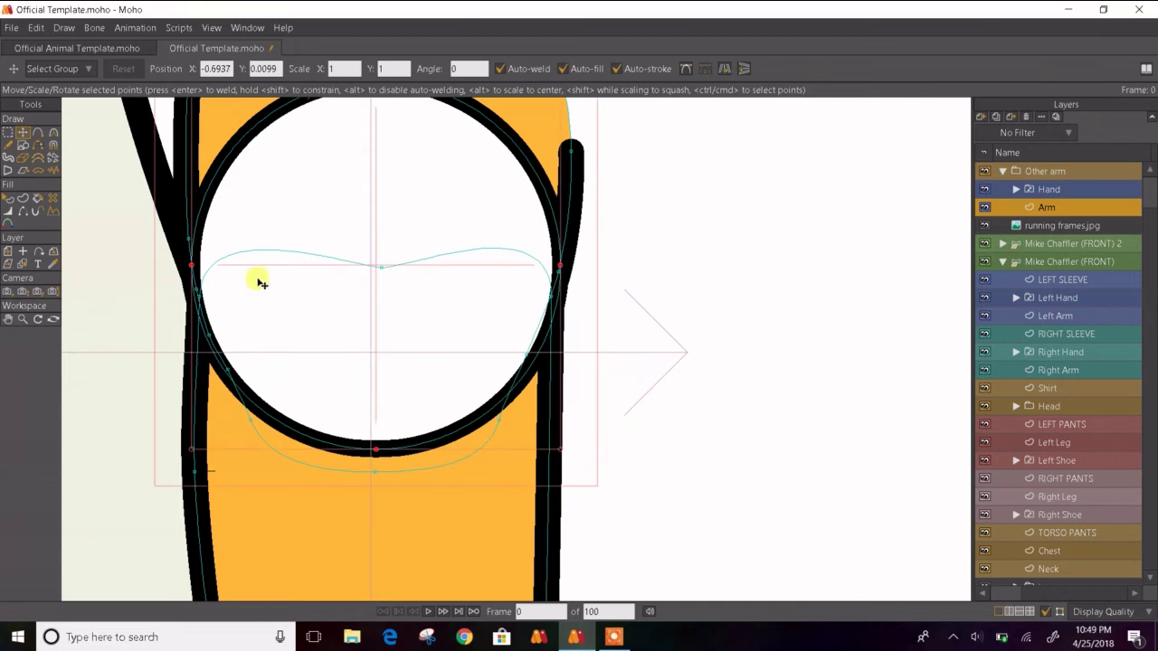
click(125, 314)
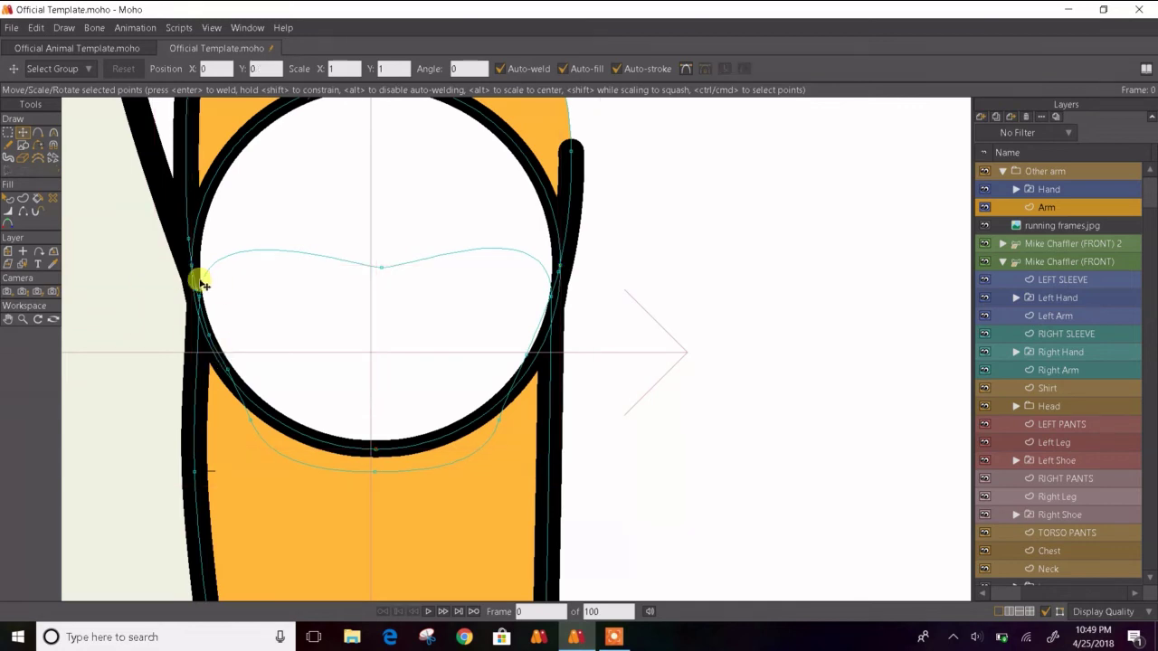
- Move the squashed upper arm shape's four lower-left points inward one by one onto the circle's outline
scroll(176, 266, up, 5)
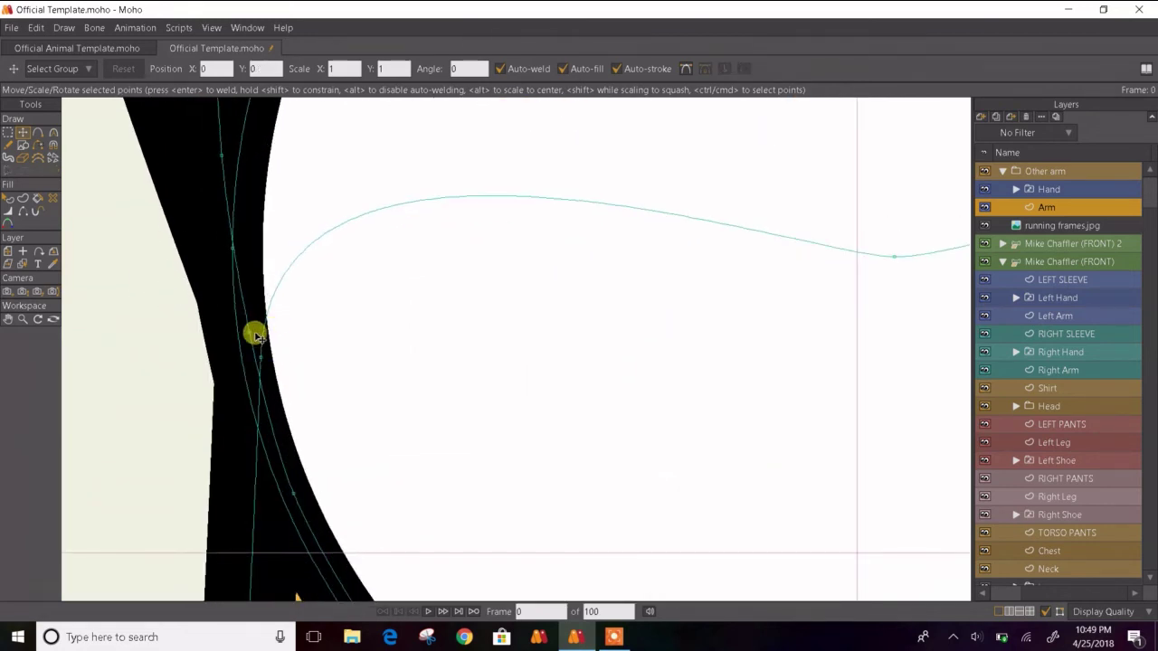
mouse_move(257, 336)
mouse_down()
mouse_move(230, 354)
mouse_move(247, 353)
mouse_up()
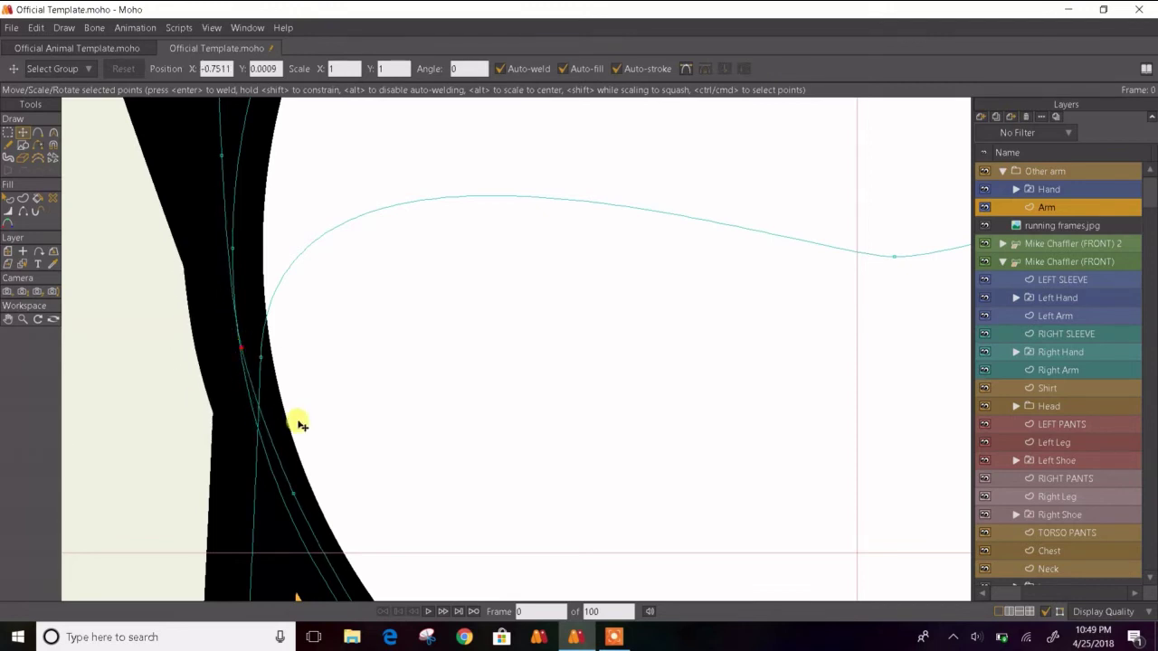
mouse_move(298, 499)
mouse_down()
mouse_move(292, 513)
mouse_move(292, 494)
mouse_up()
scroll(302, 449, down, 2)
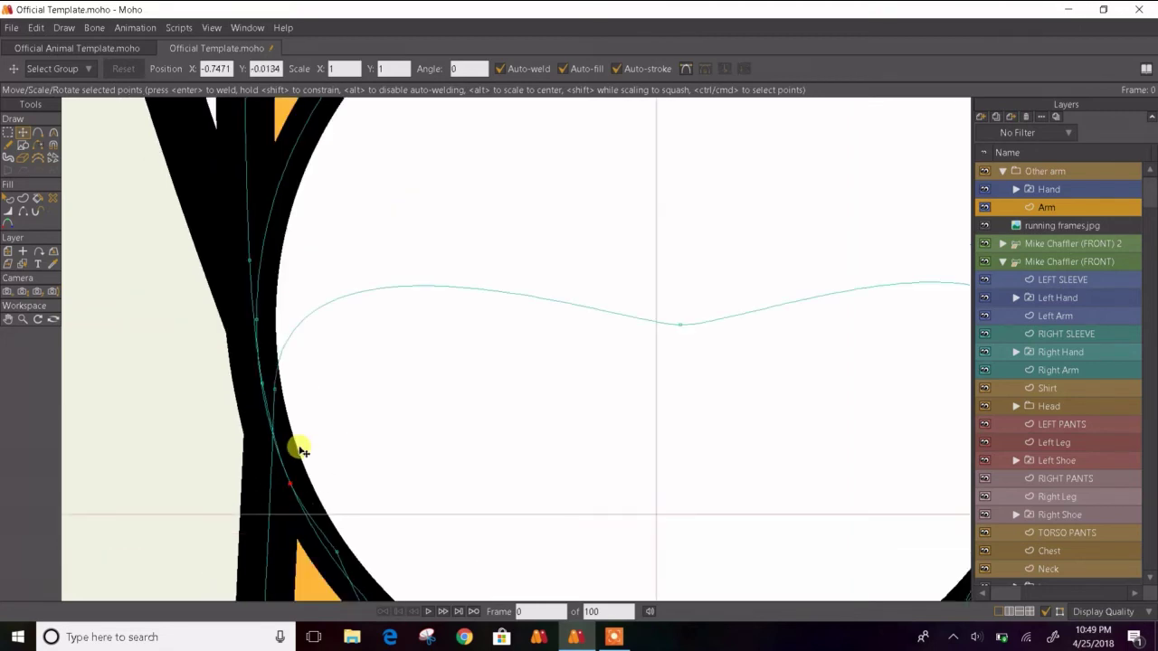
drag(301, 450, 240, 265)
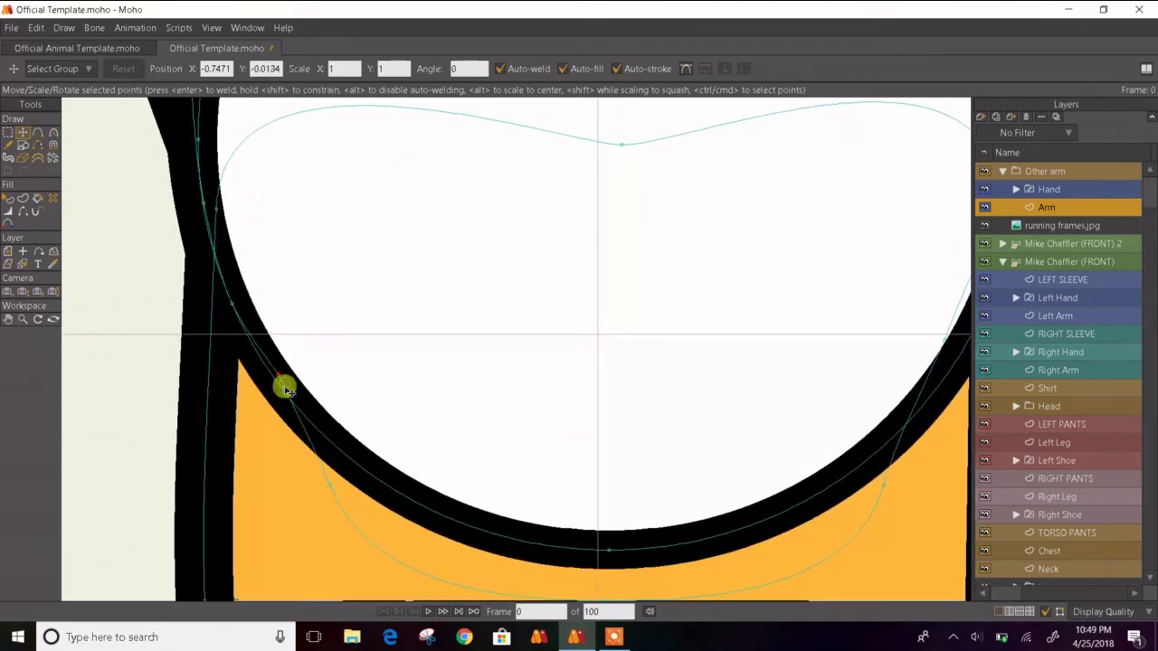
drag(362, 421, 337, 414)
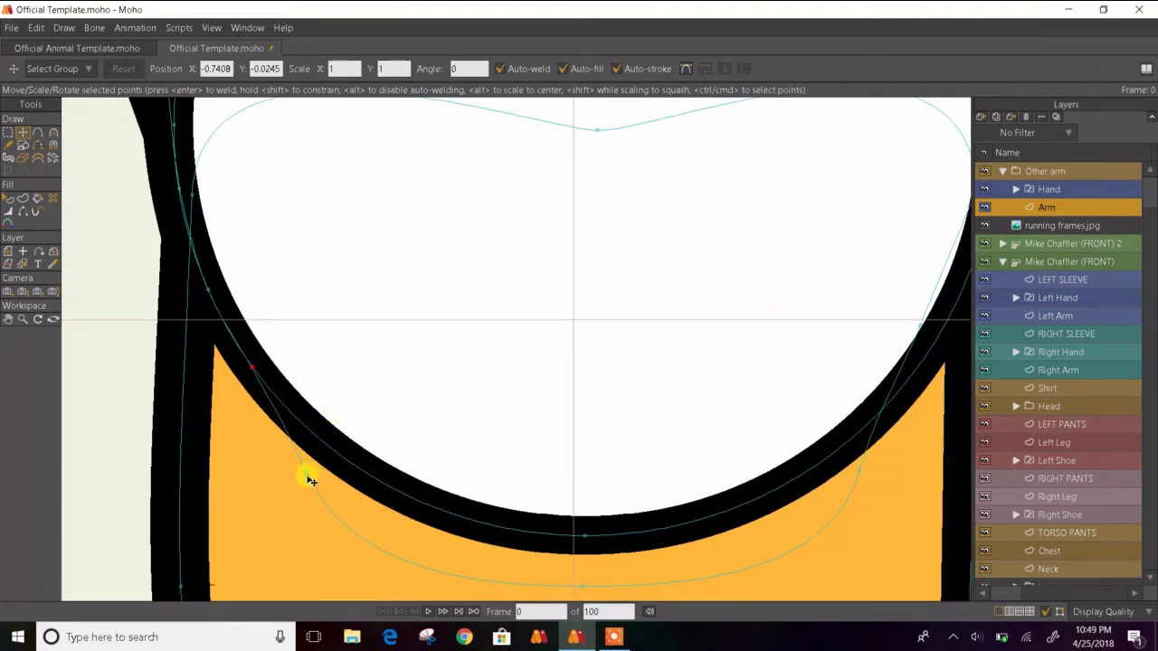
drag(308, 472, 332, 459)
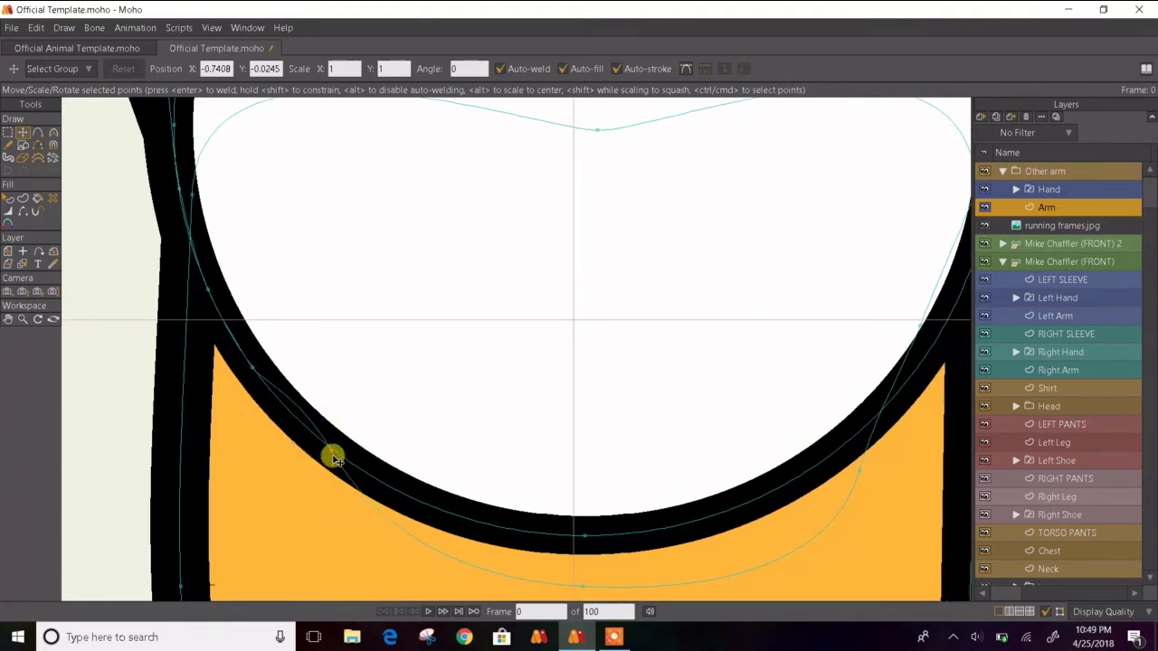
- Raise the upper arm shape's bottom middle point onto the circle's lowest edge and adjust its curvature handle
drag(586, 588, 587, 543)
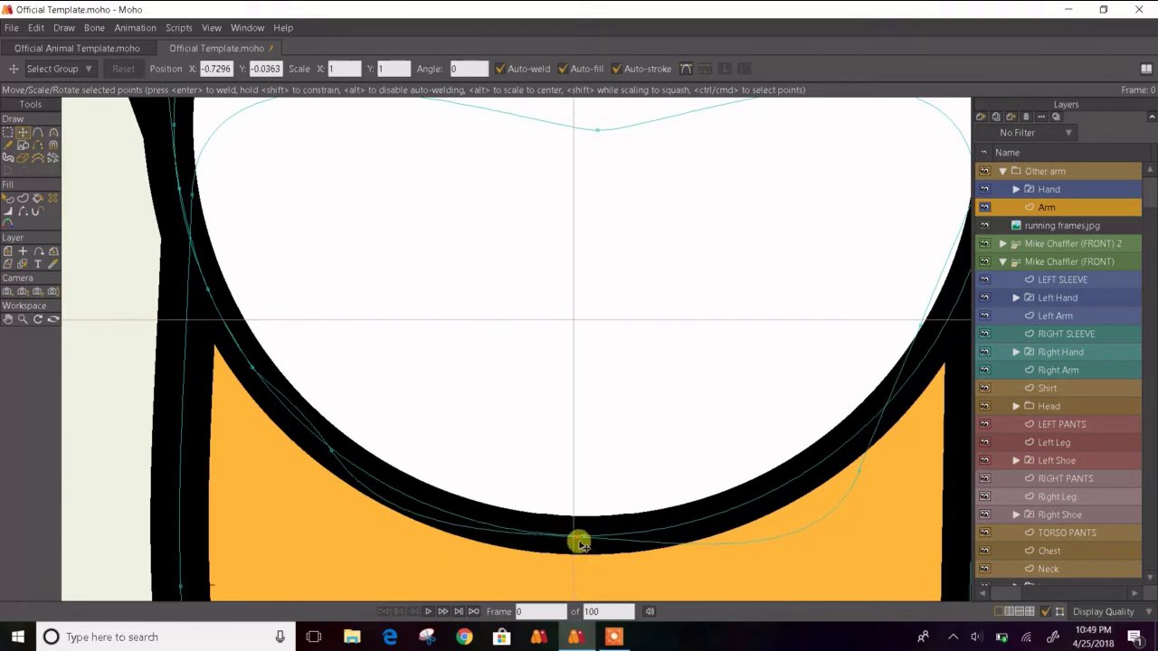
click(578, 542)
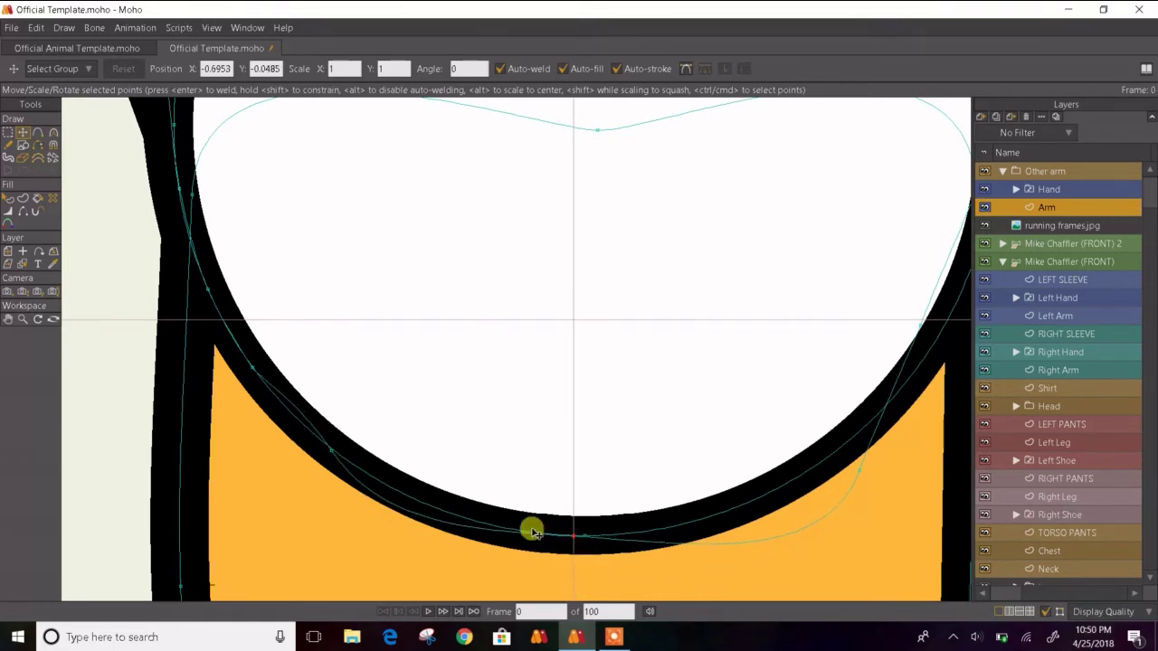
key(c)
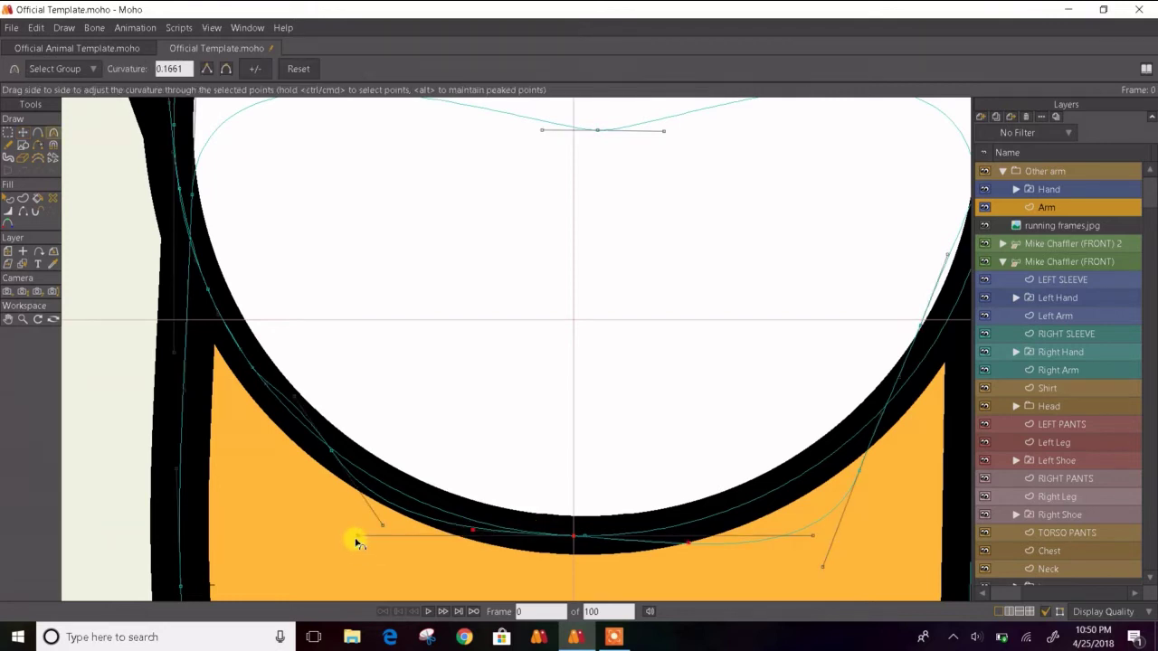
drag(353, 543, 409, 547)
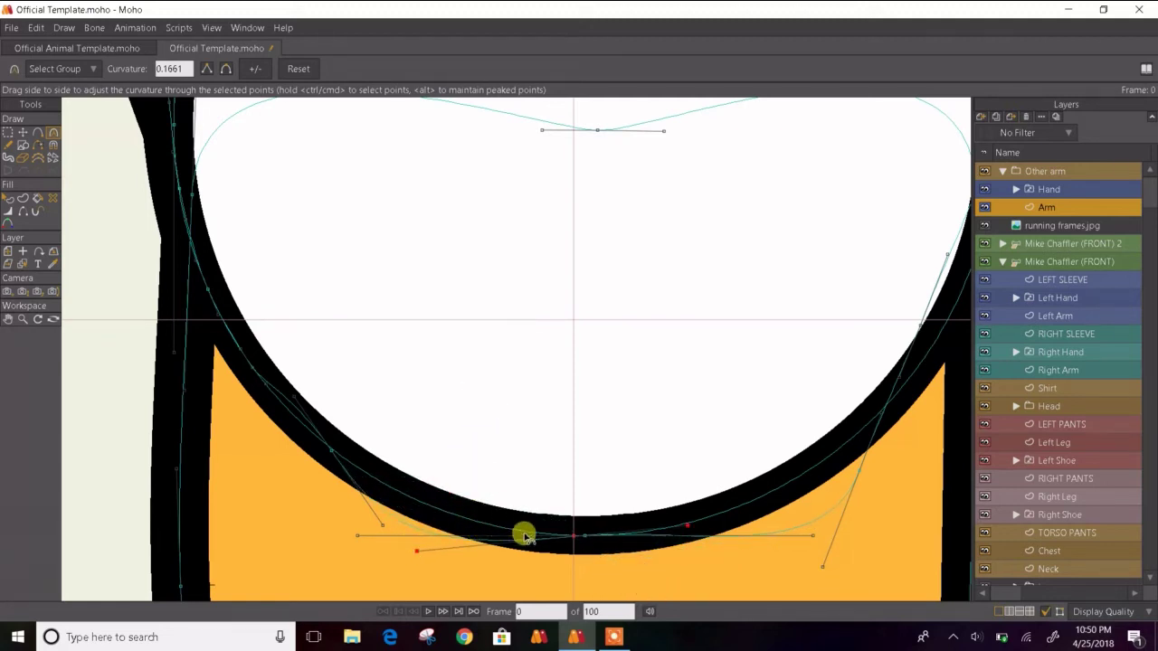
key(t)
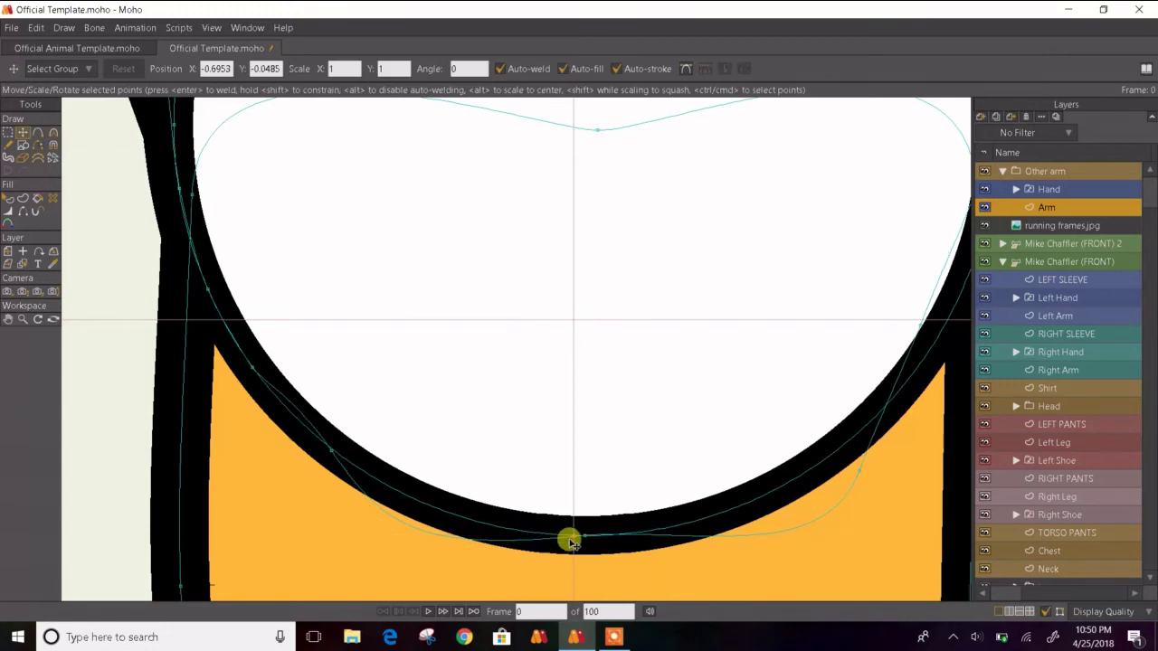
- Slide the bottom point leftward along the circle and adjust its and its left neighbour's curvature handles to follow the circle's curve
drag(569, 540, 484, 528)
key(c)
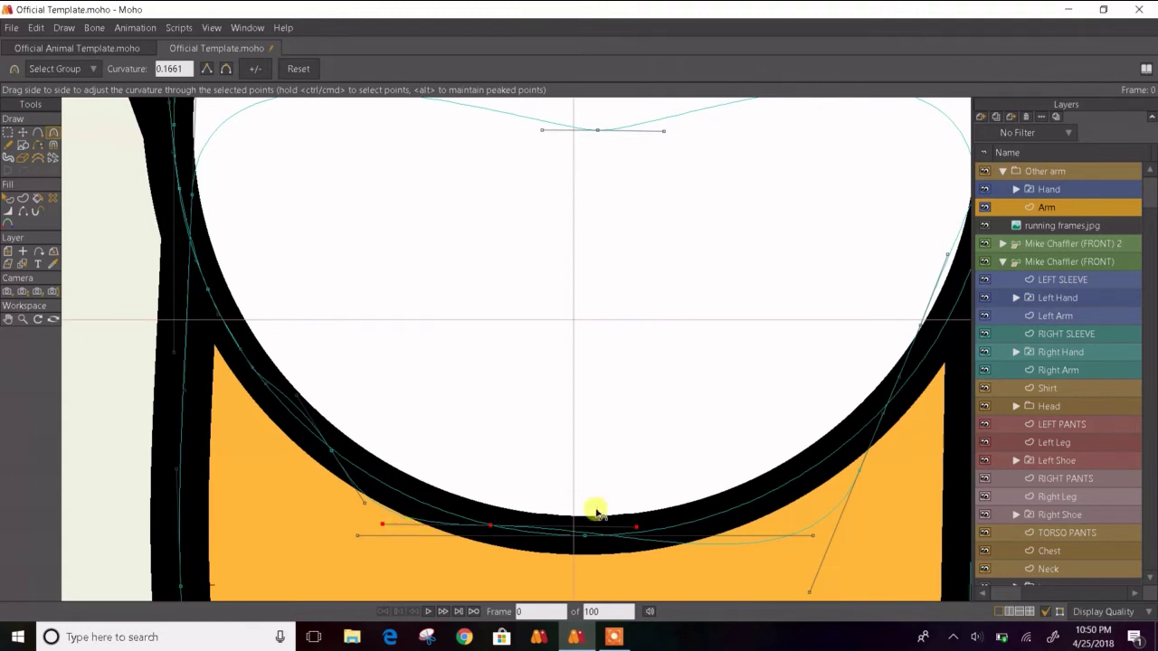
drag(383, 525, 281, 519)
click(495, 523)
drag(362, 506, 376, 490)
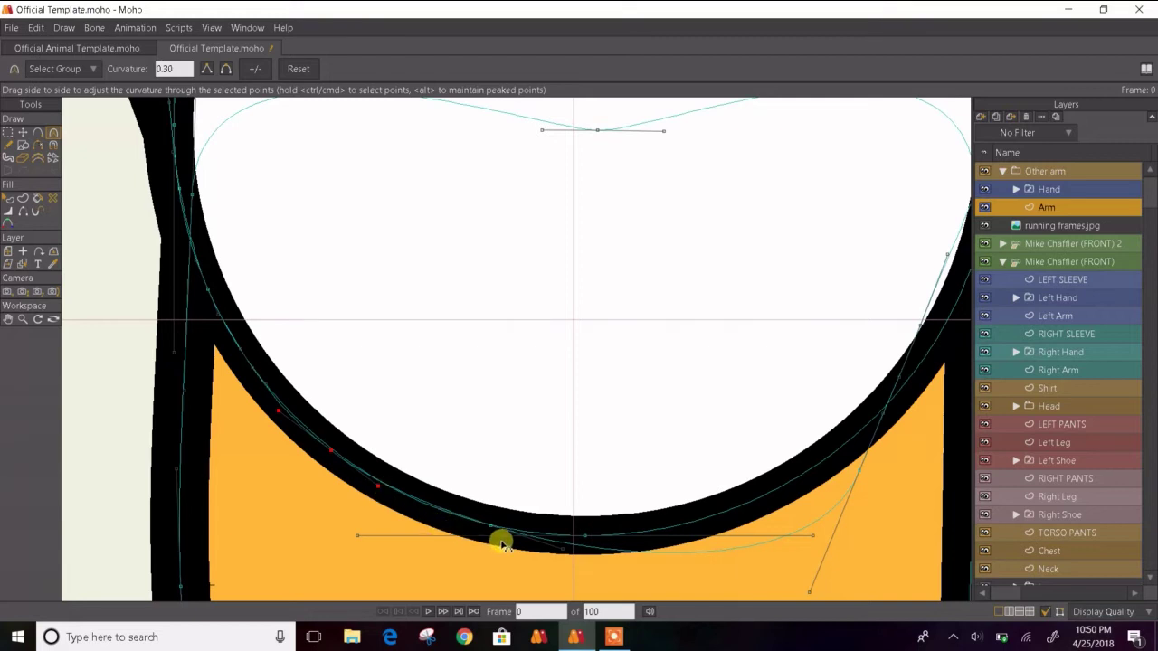
drag(491, 526, 468, 526)
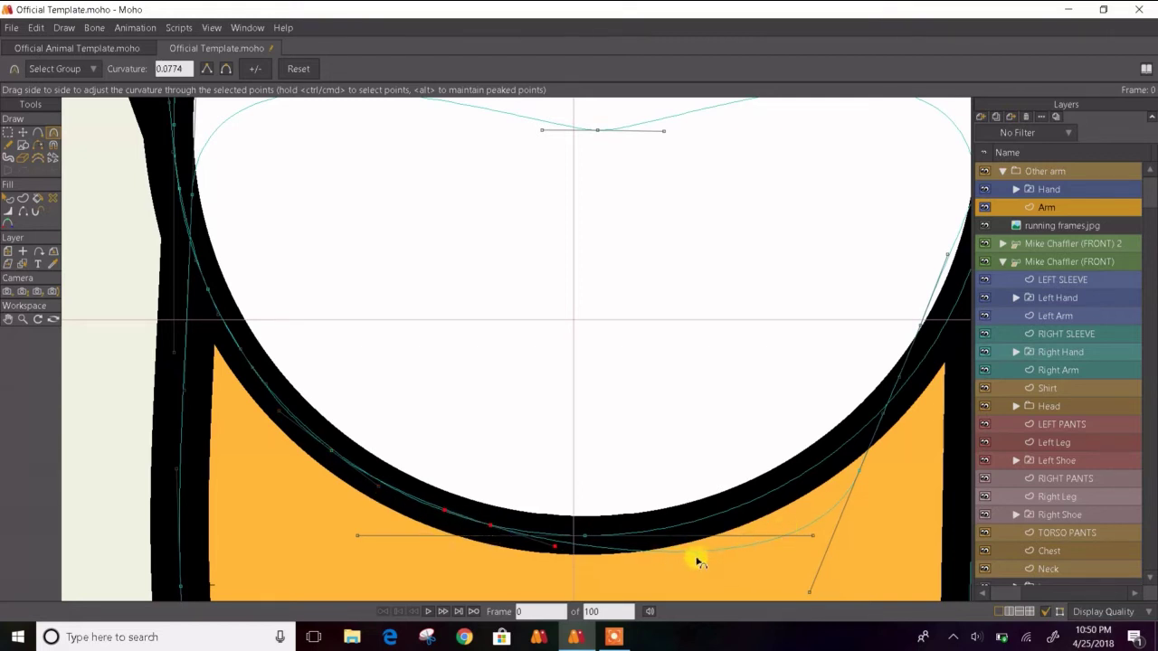
key(t)
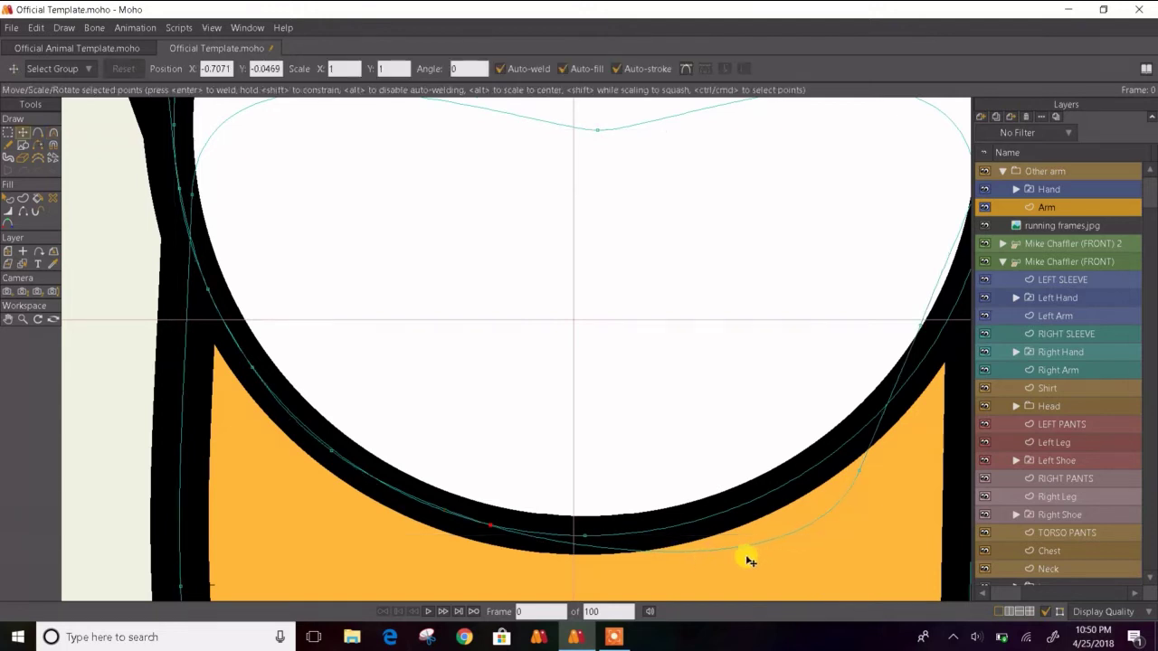
click(648, 562)
click(836, 530)
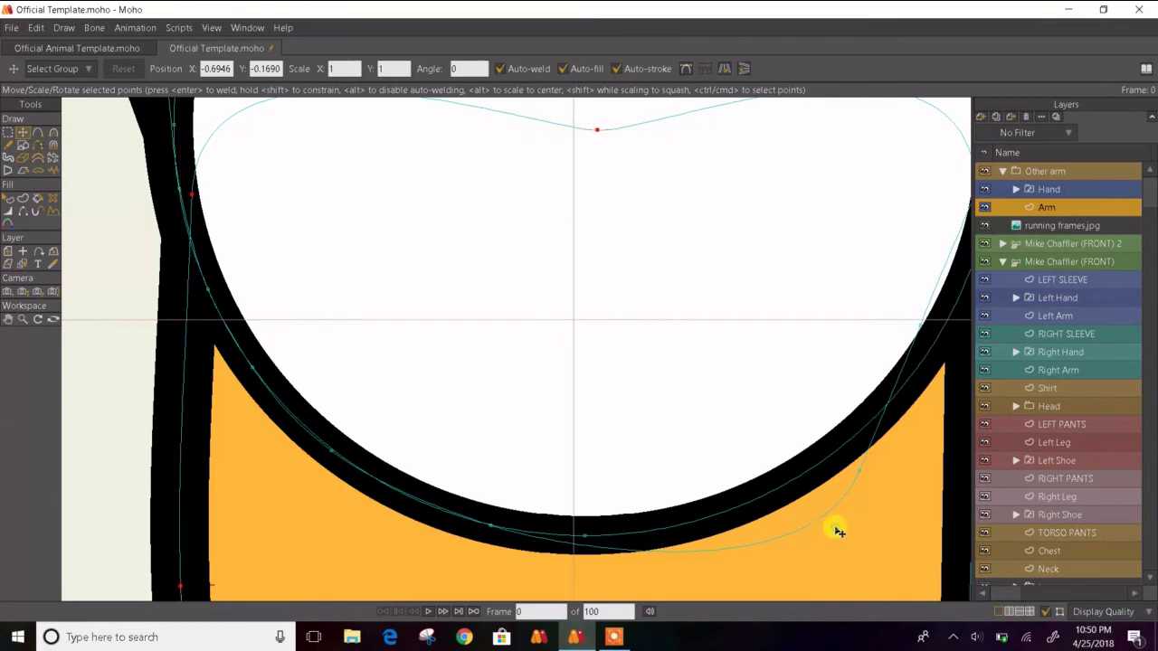
drag(853, 473, 846, 470)
key(Up)
key(Left)
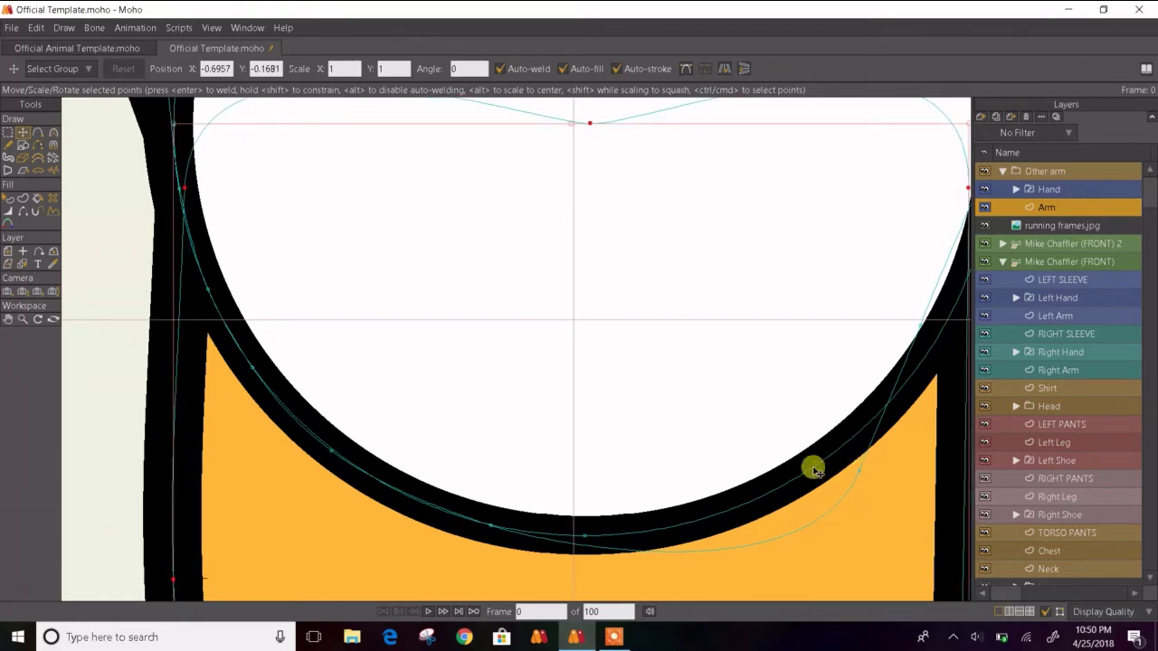
key(ctrl+z)
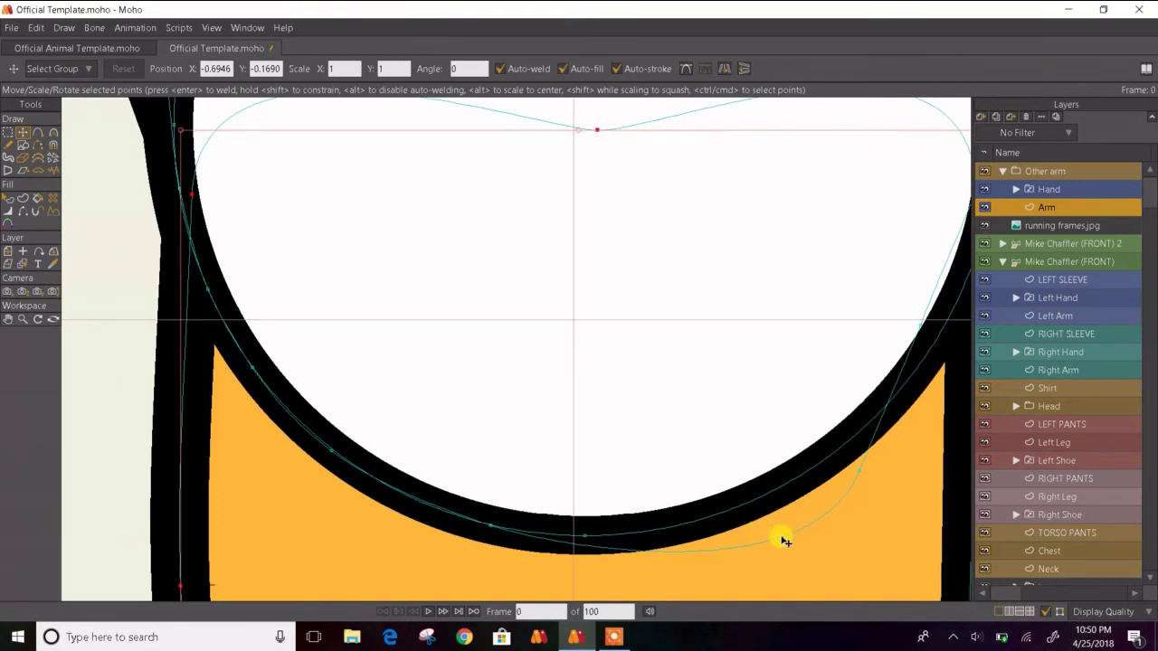
- Move the upper arm shape's lower-right point onto the circle's outline and angle its curvature handles along the circle
drag(784, 541, 528, 369)
key(c)
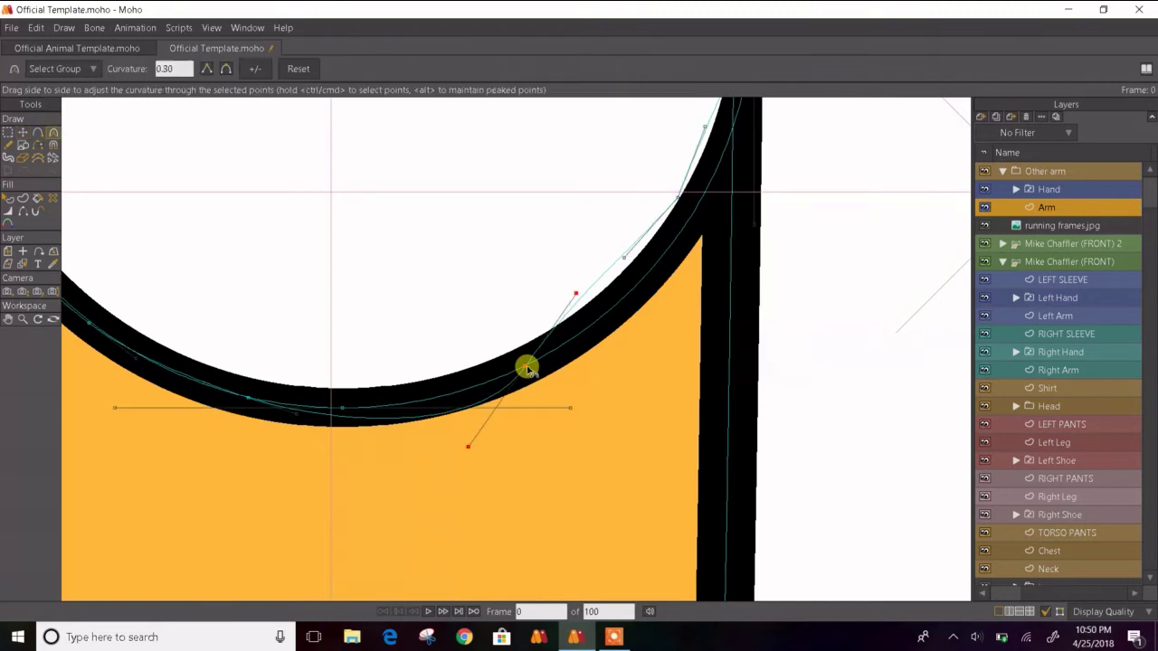
drag(455, 452, 392, 410)
- Move the next point up the upper arm shape's right side onto the circle and align its curvature handles with the circle's curve
key(t)
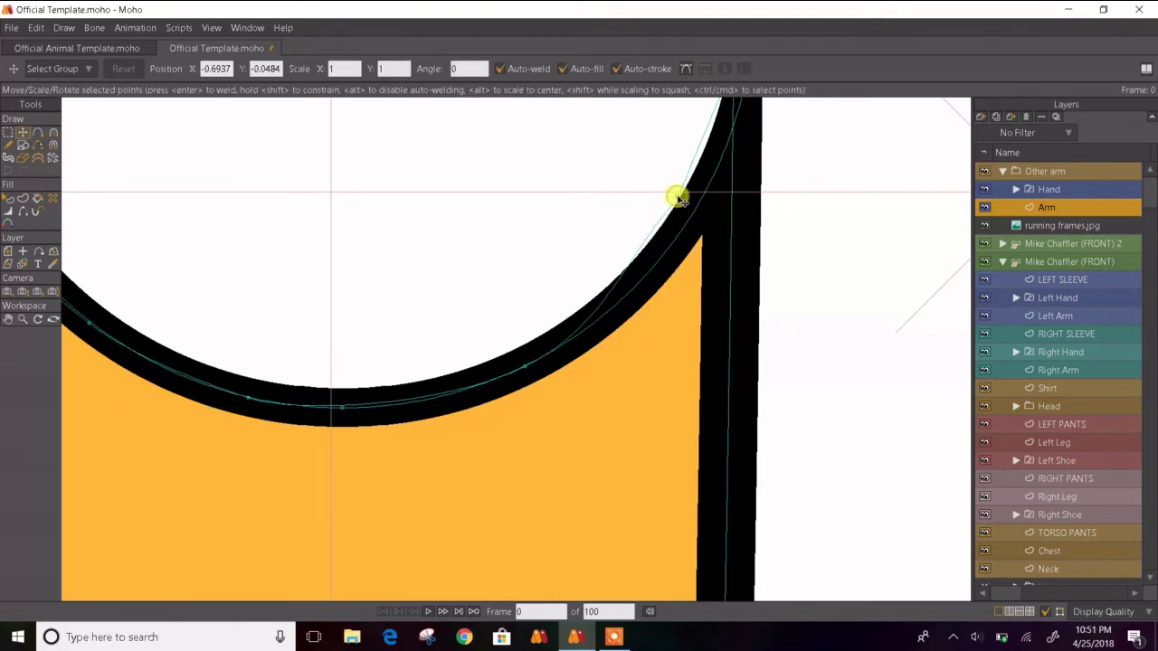
mouse_move(679, 199)
mouse_down()
mouse_move(699, 208)
mouse_move(621, 251)
mouse_move(630, 266)
mouse_move(686, 269)
mouse_move(665, 260)
mouse_move(566, 307)
mouse_move(458, 418)
mouse_up()
key(c)
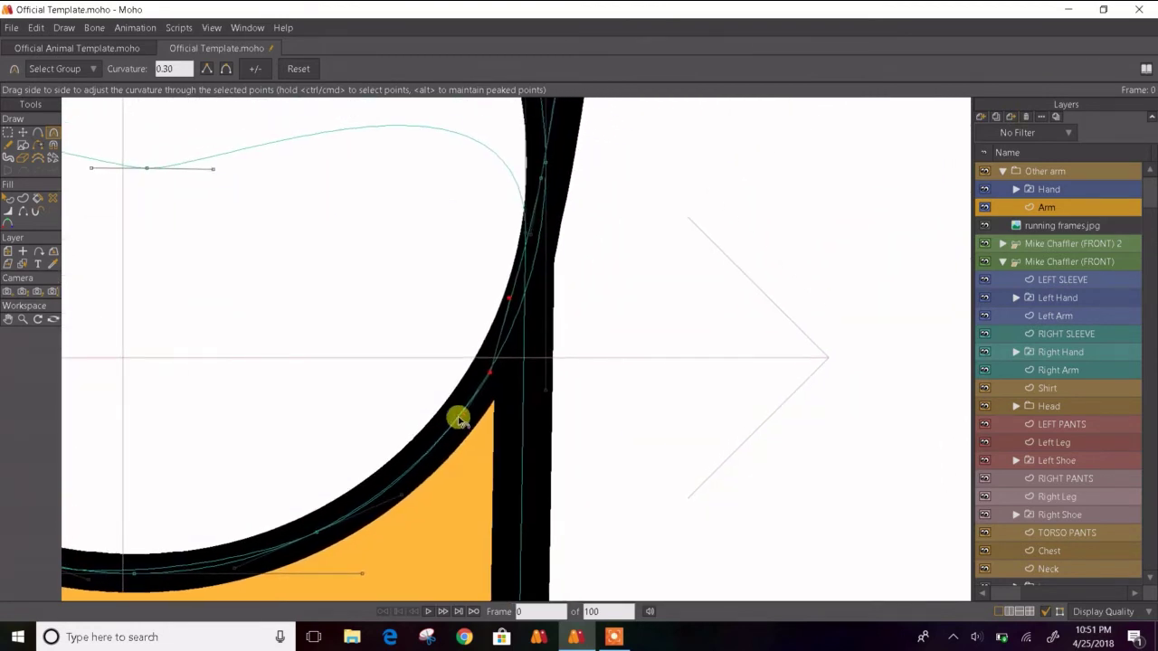
drag(512, 309, 527, 333)
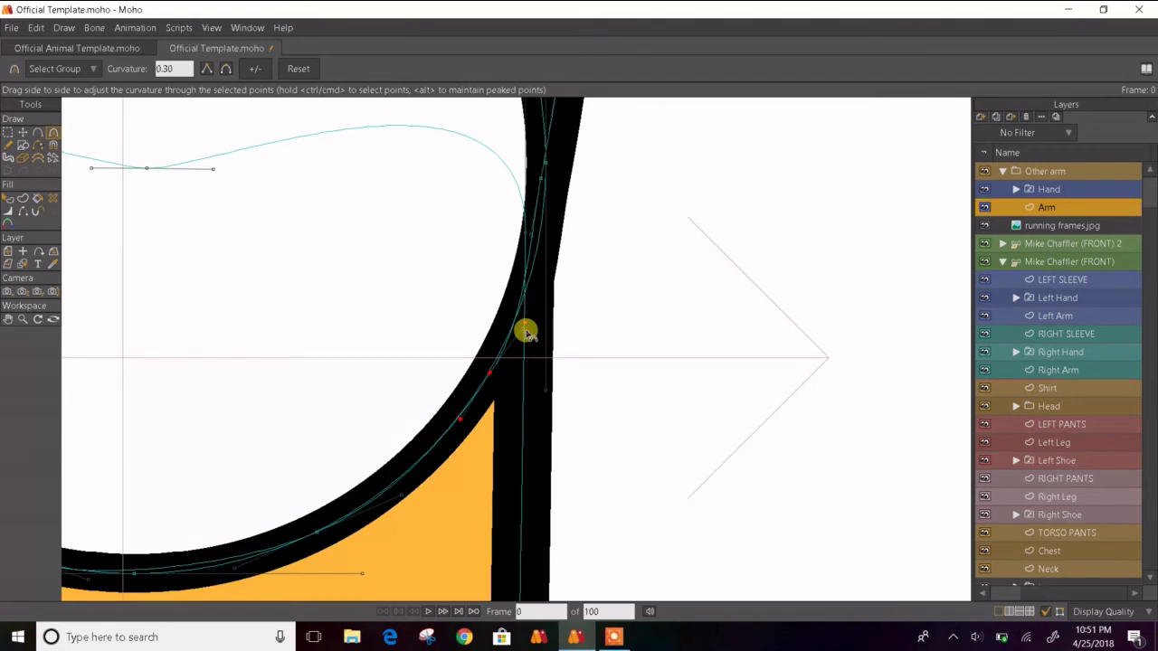
drag(528, 333, 437, 450)
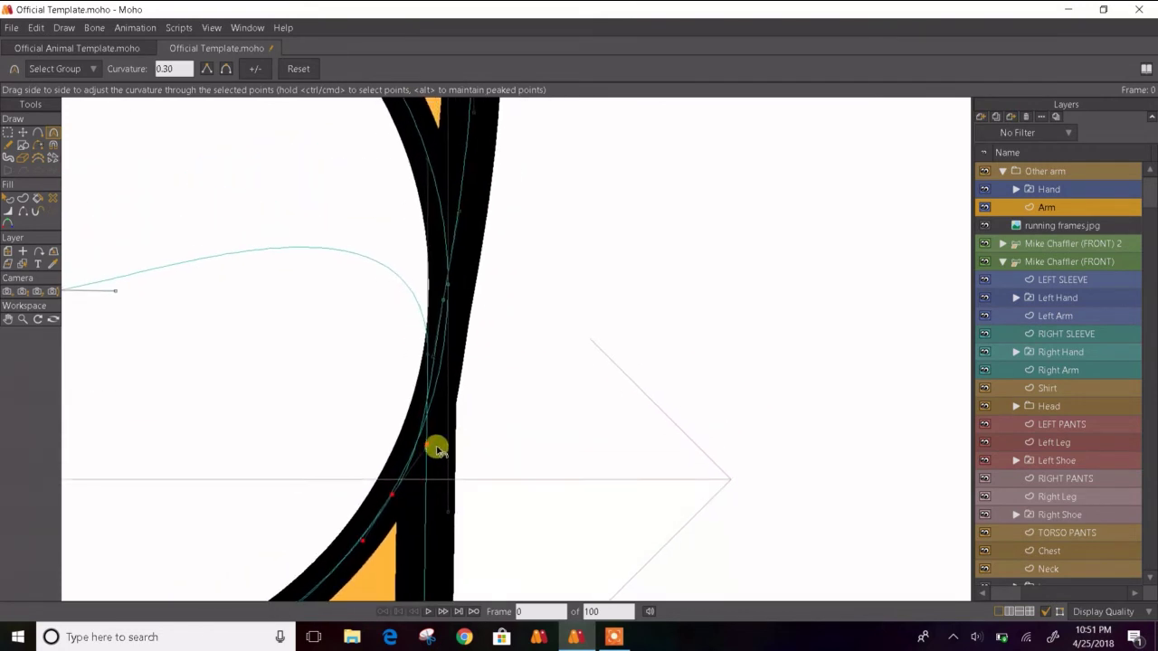
- Move the forearm's upper-left point onto the upper arm shape's left edge point where the outlines meet the circle
scroll(434, 374, down, 5)
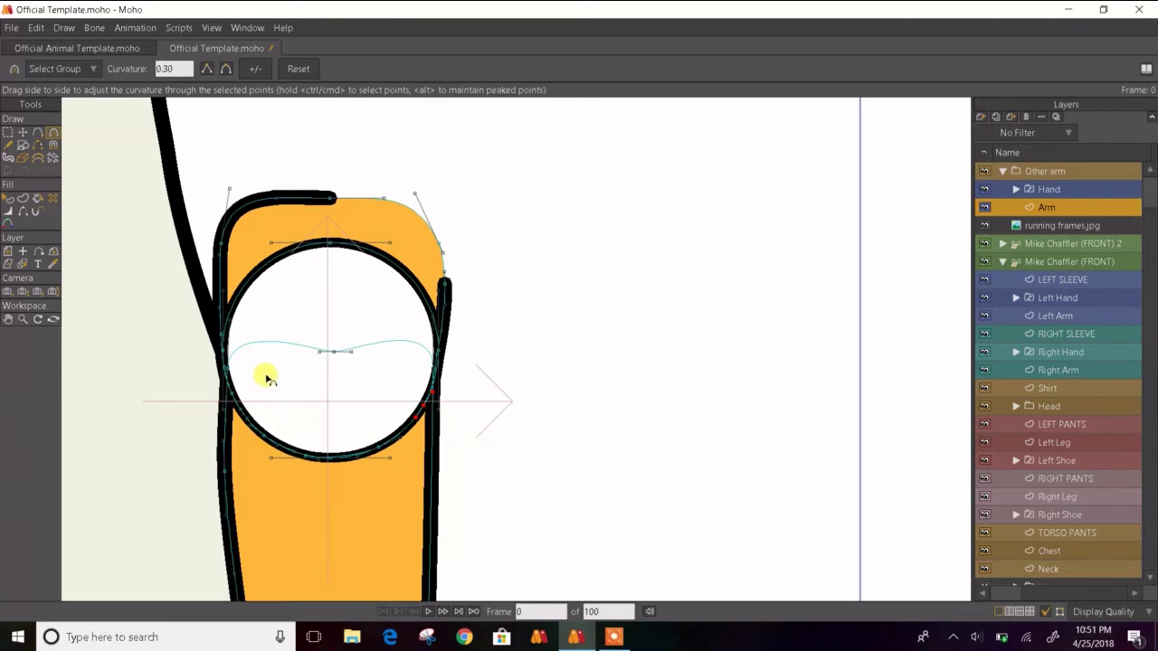
scroll(271, 378, up, 2)
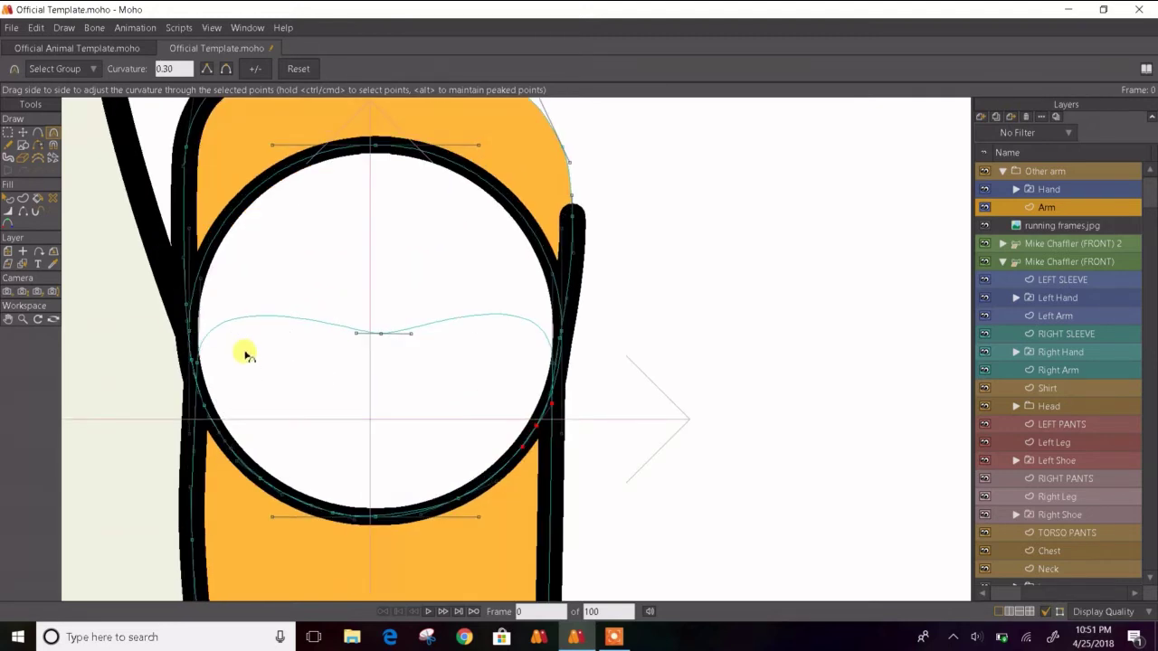
scroll(174, 395, up, 3)
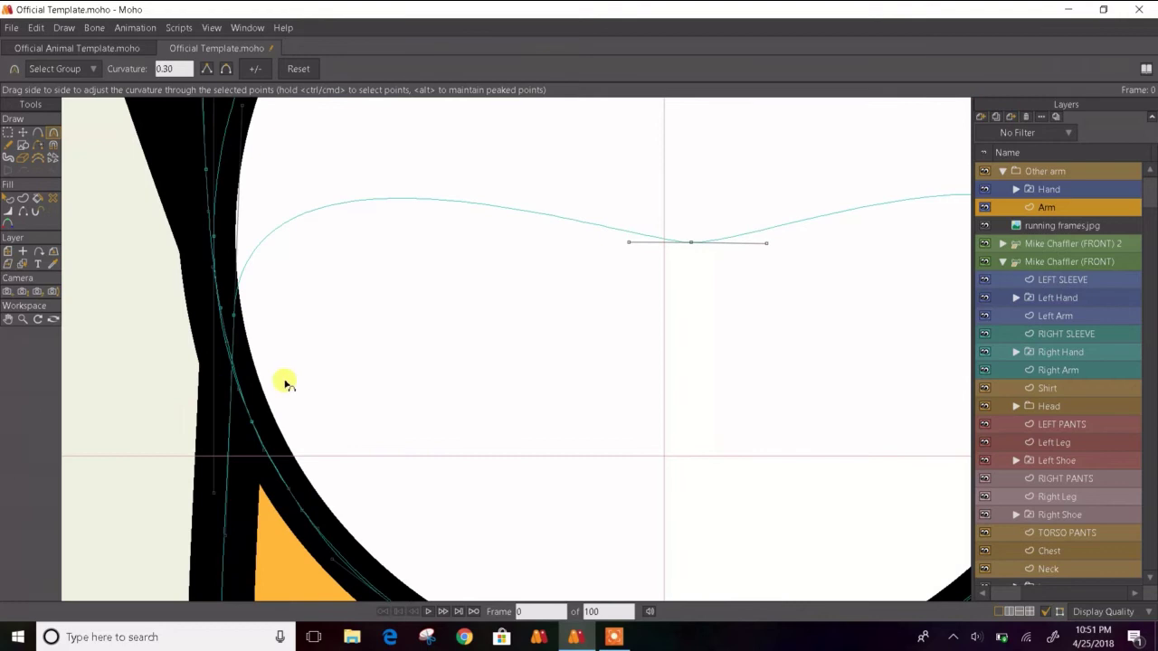
key(t)
drag(241, 320, 229, 312)
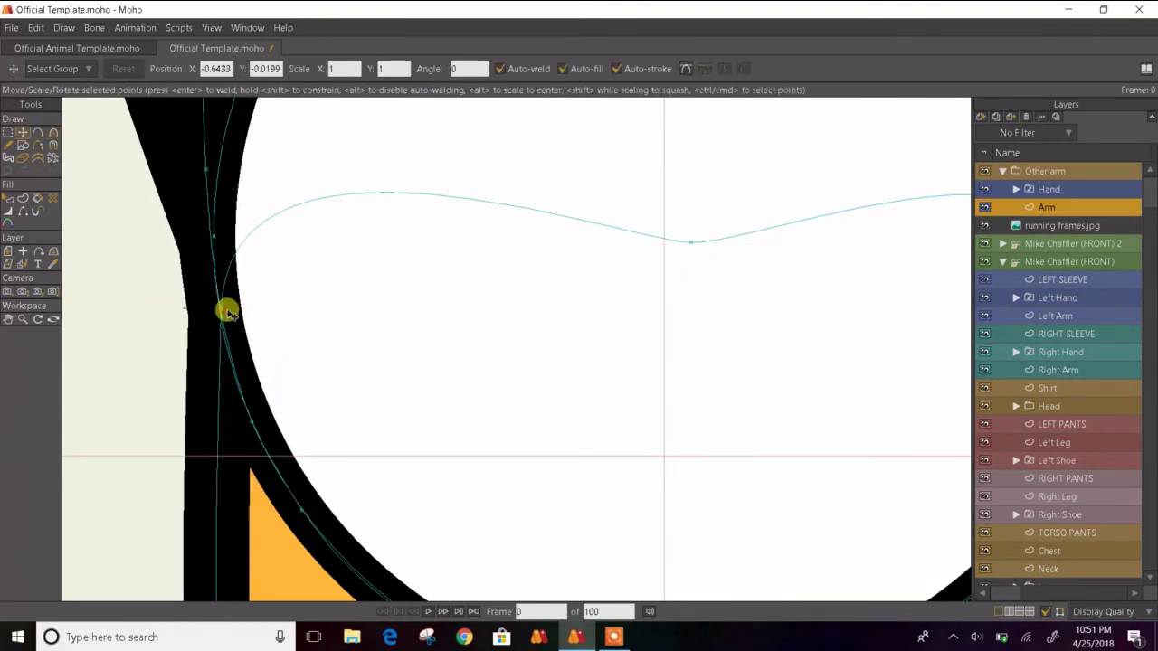
- Move the forearm's upper-right point onto the upper arm shape's right edge point beside the circle
scroll(338, 295, down, 8)
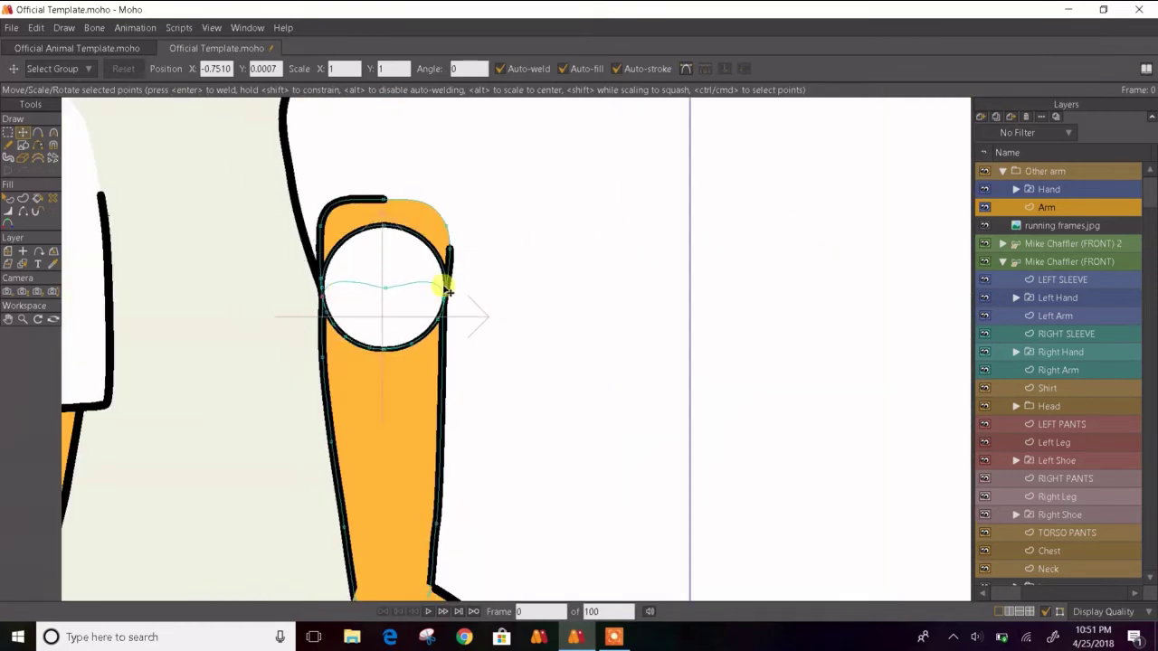
scroll(450, 290, up, 5)
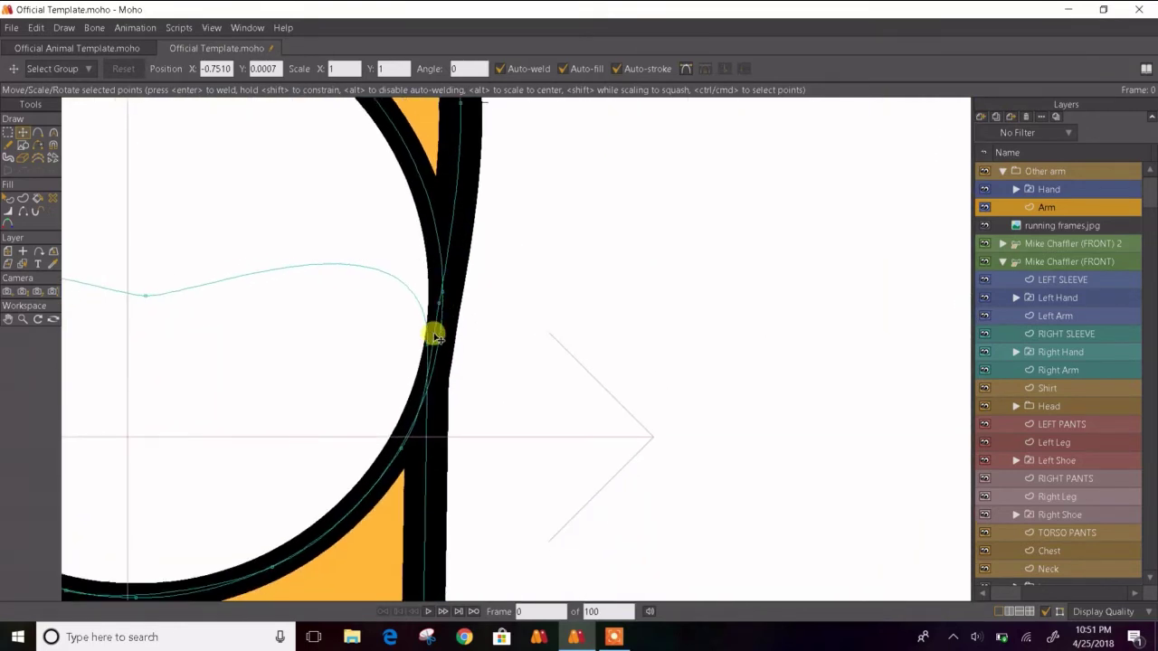
drag(421, 347, 450, 274)
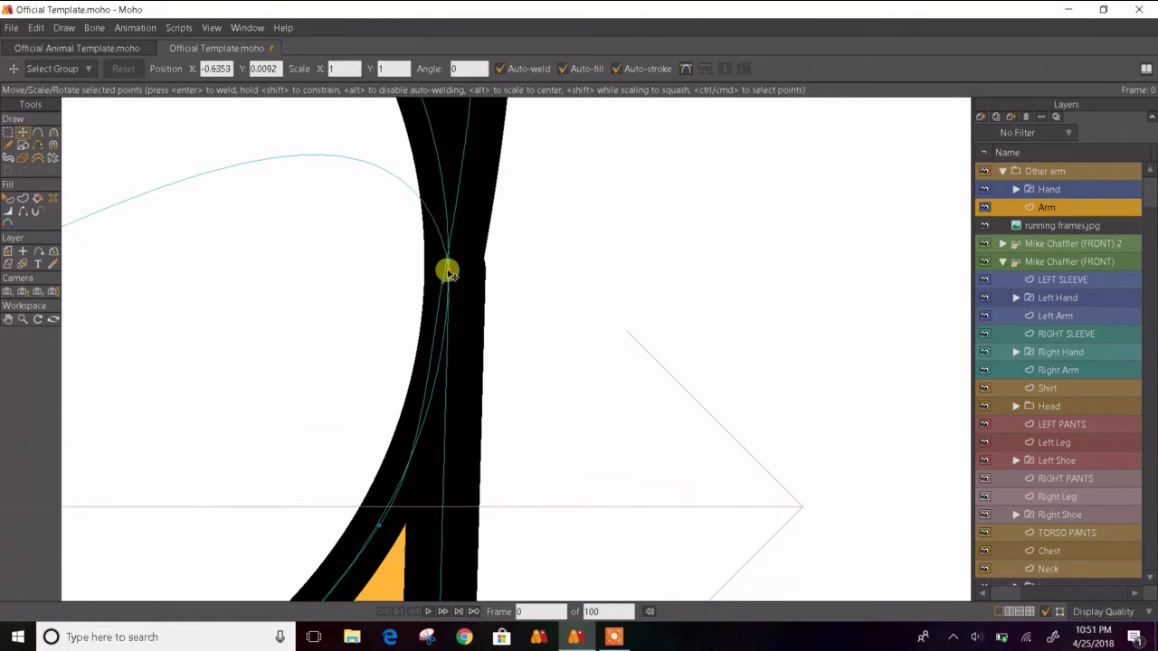
scroll(449, 275, down, 5)
scroll(242, 295, up, 4)
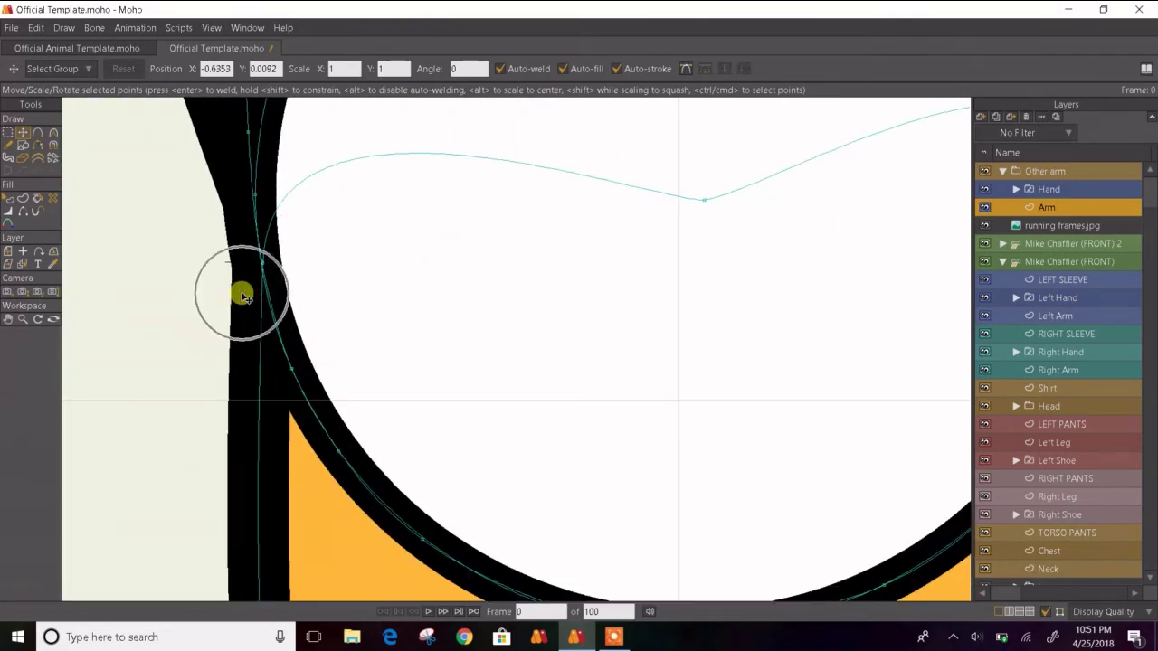
- Flatten the forearm's top edge inside the elbow circle by angling its upper-left and upper-right points' curvature handles inward along the edge
key(c)
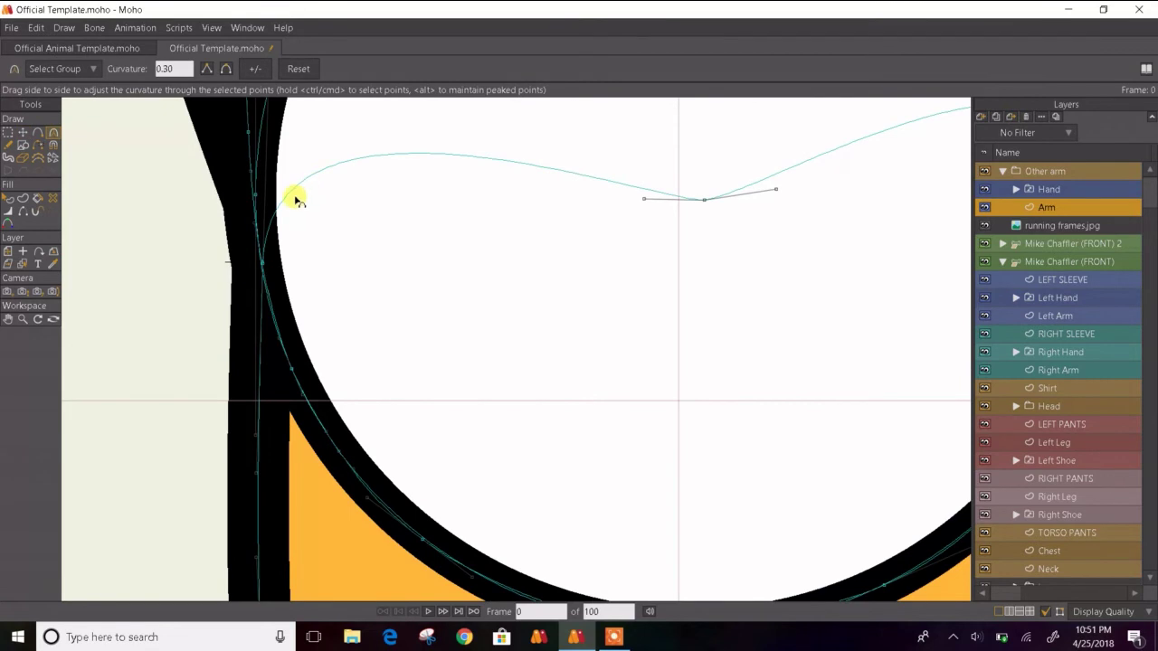
scroll(297, 193, down, 2)
scroll(194, 262, up, 2)
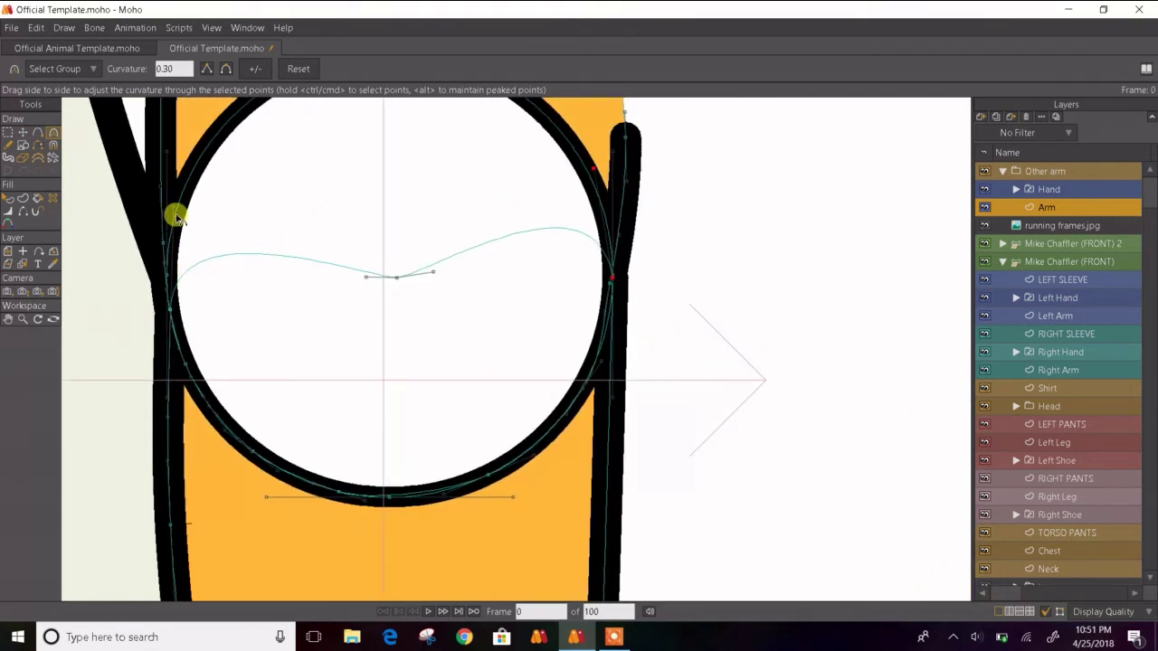
drag(177, 217, 217, 233)
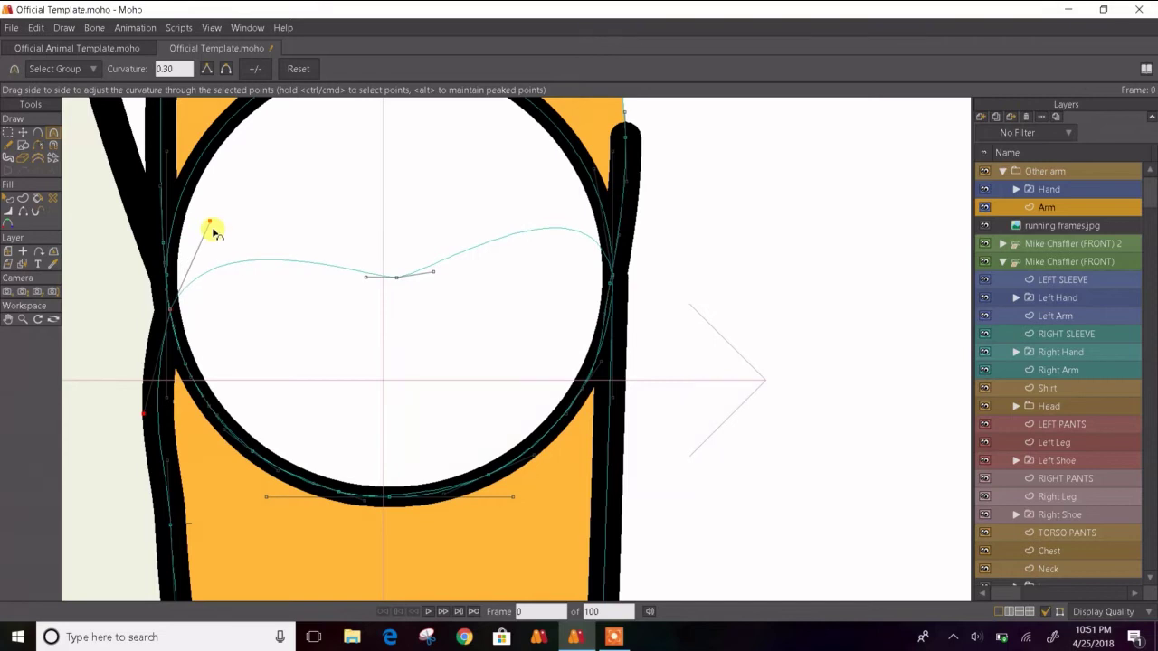
key(ctrl+z)
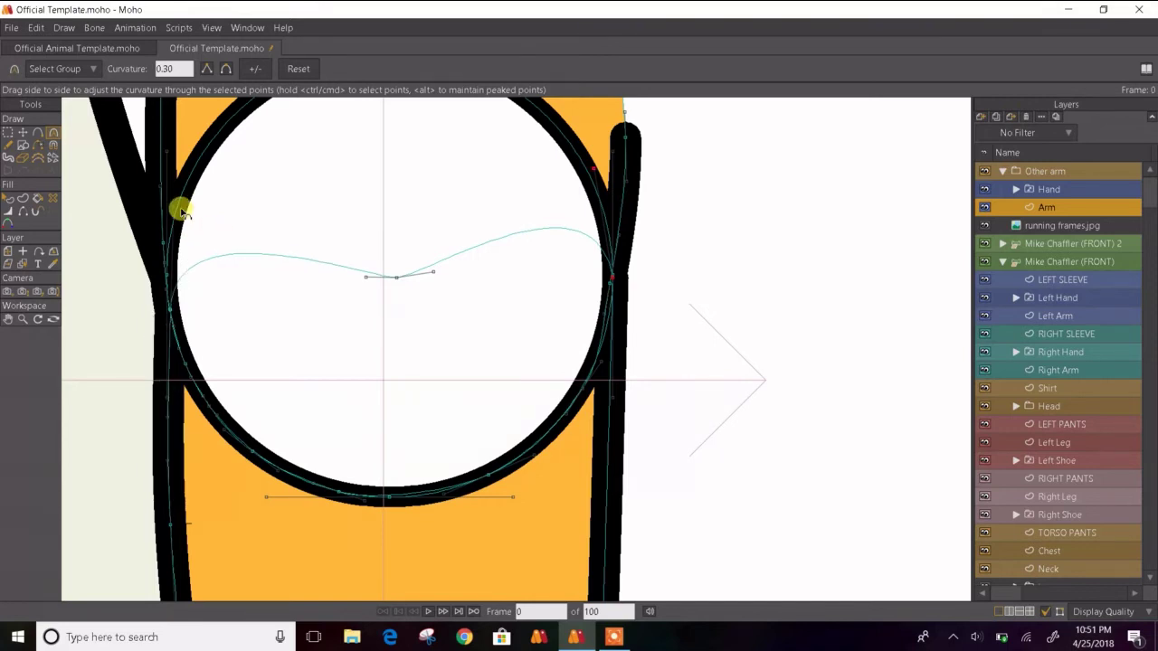
drag(178, 208, 214, 302)
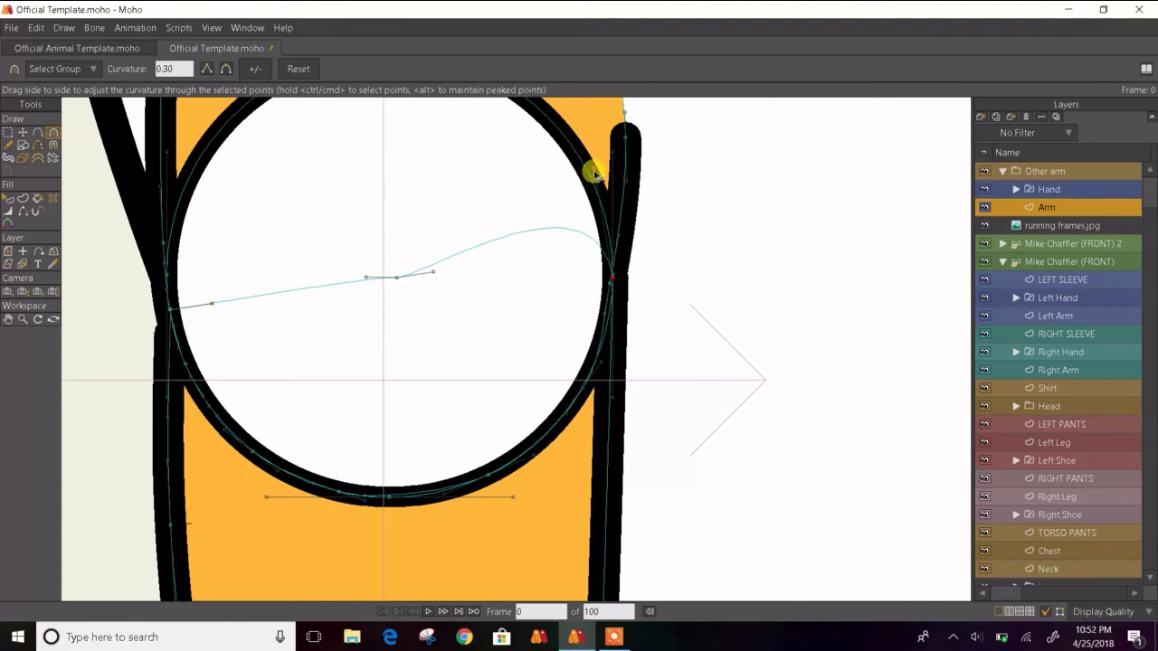
drag(595, 172, 539, 275)
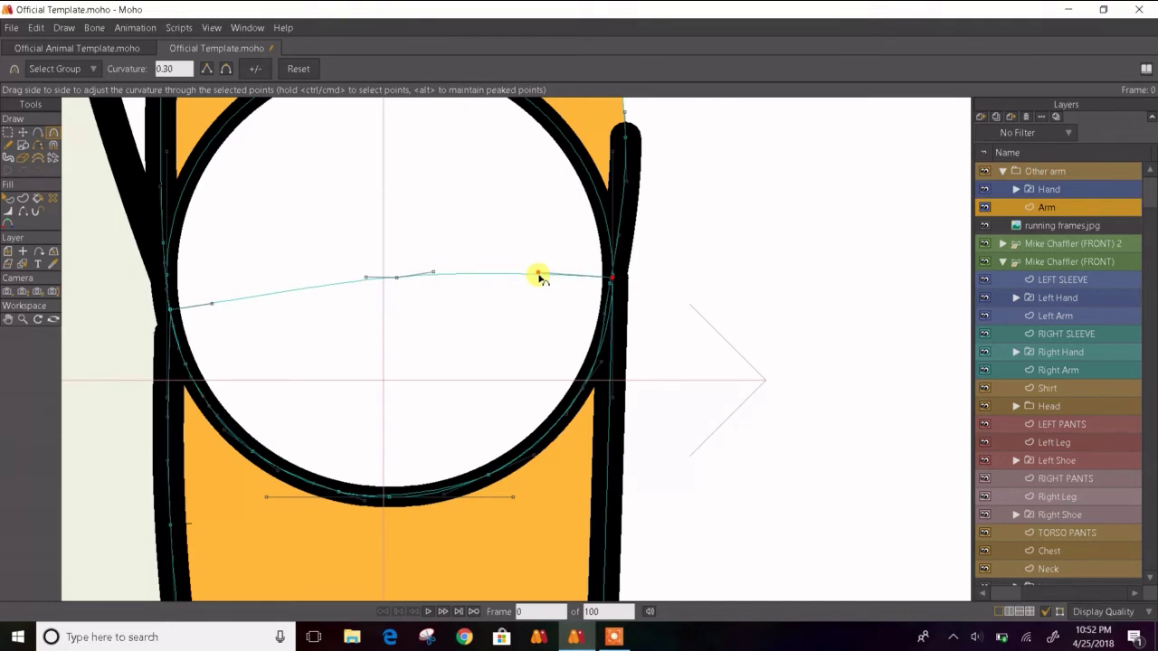
- Level the curvature handles of the forearm top edge's middle point and move that point slightly down within the circle
drag(436, 274, 433, 280)
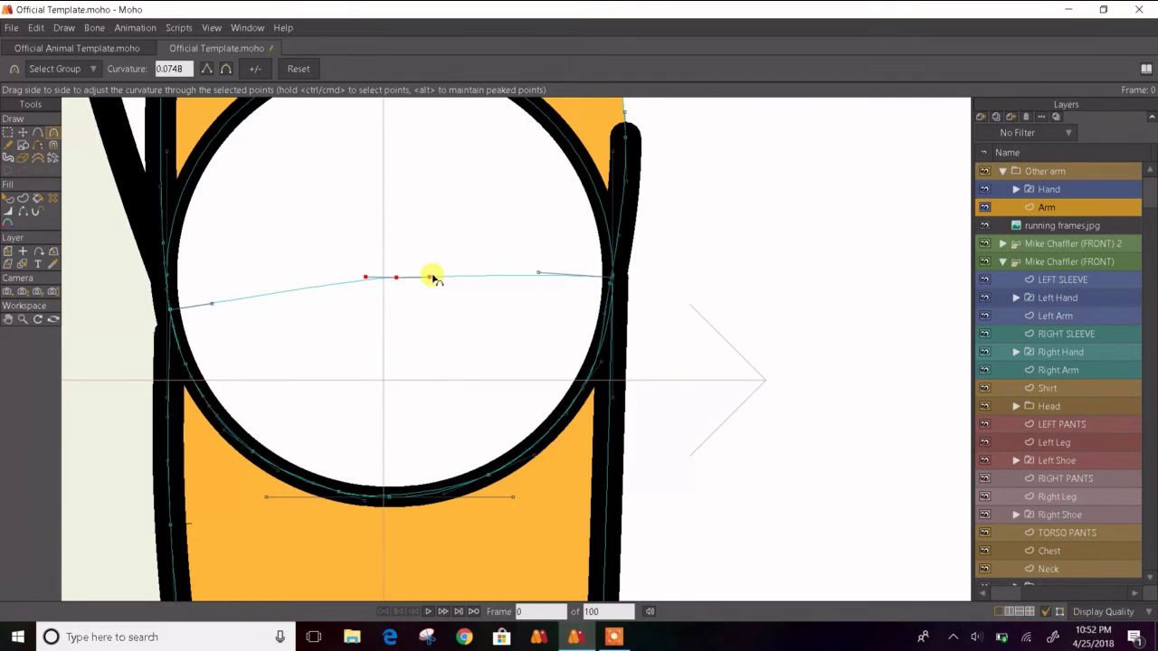
click(28, 137)
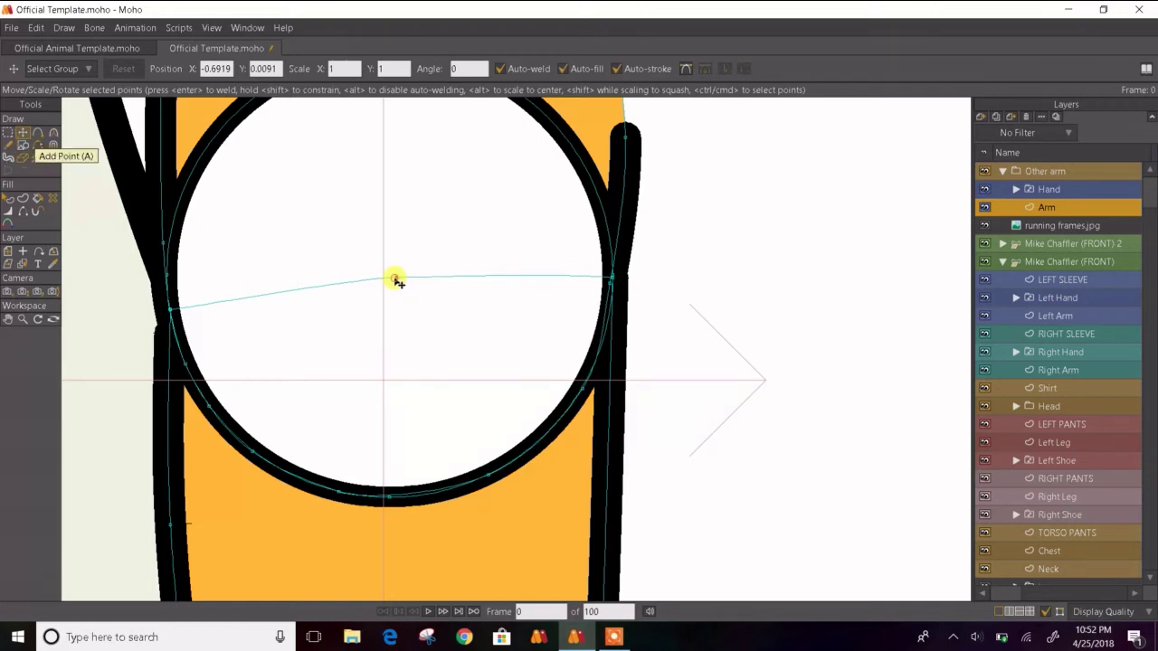
drag(394, 279, 379, 281)
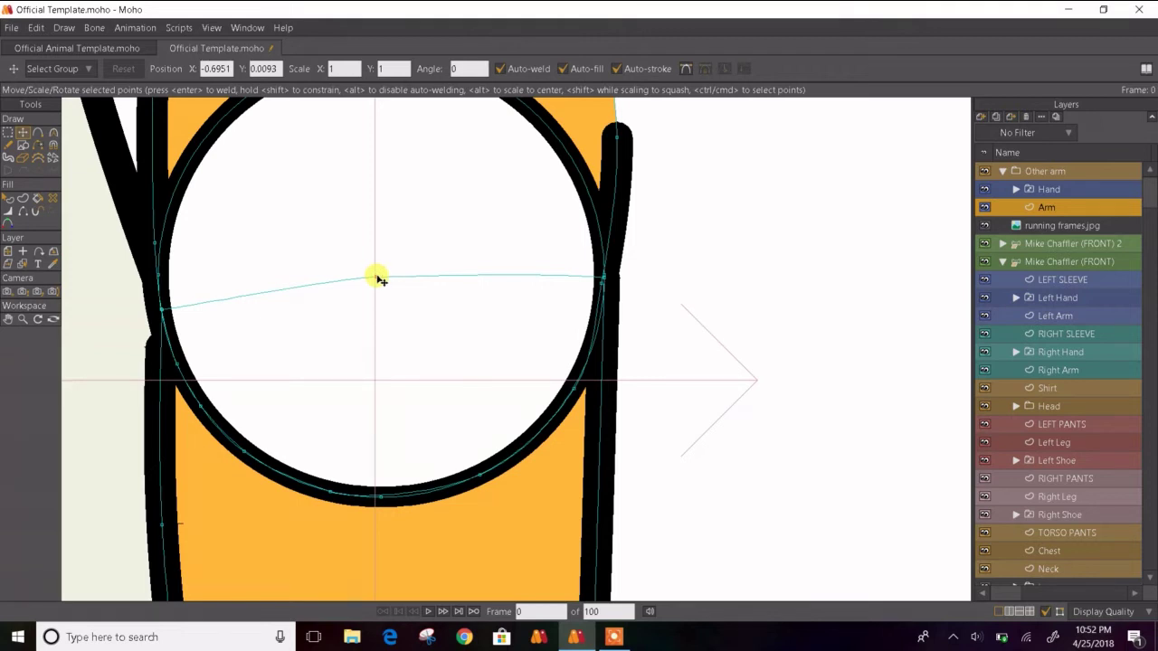
drag(384, 278, 386, 288)
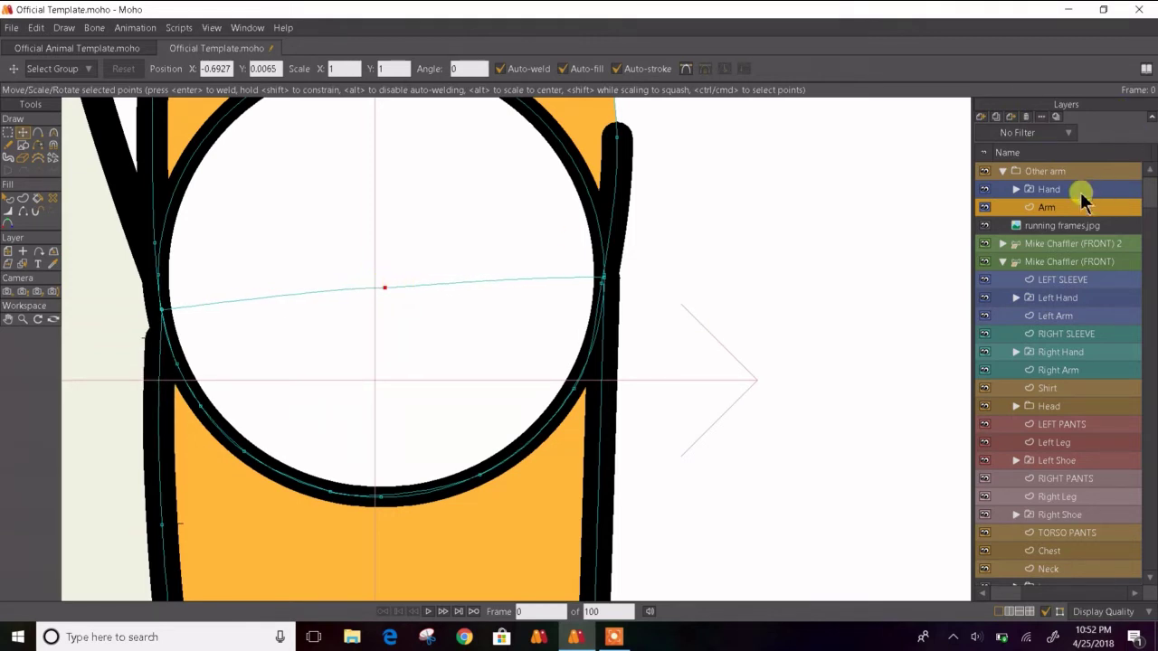
- Convert the Other arm group layer to a bone layer
click(1081, 172)
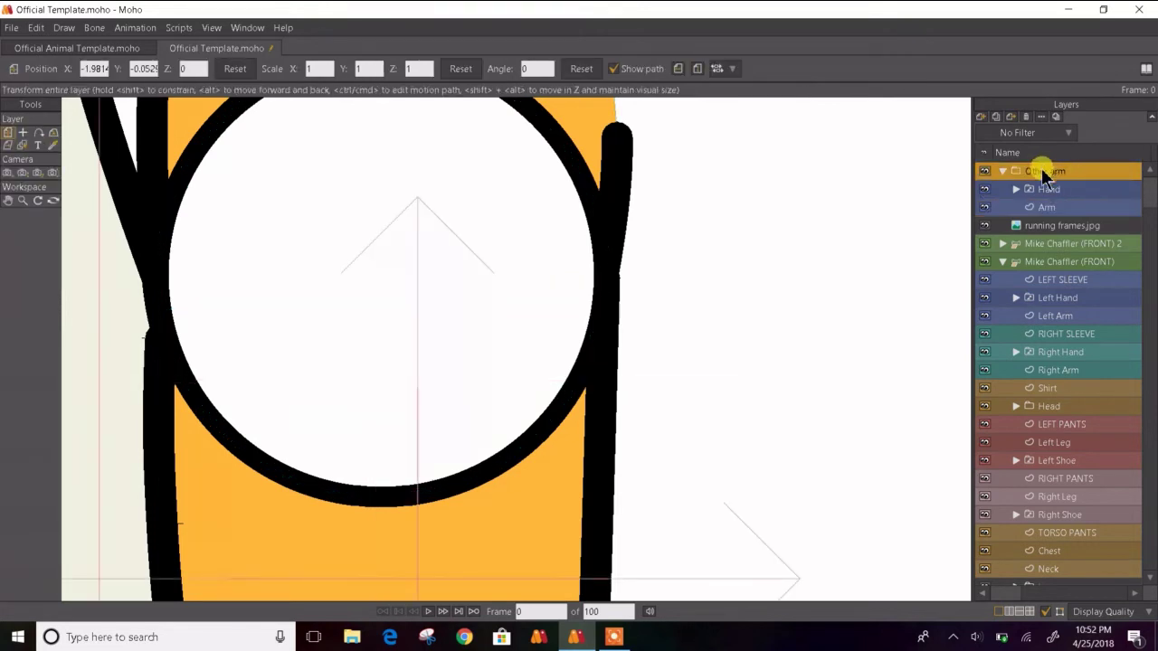
right_click(1043, 183)
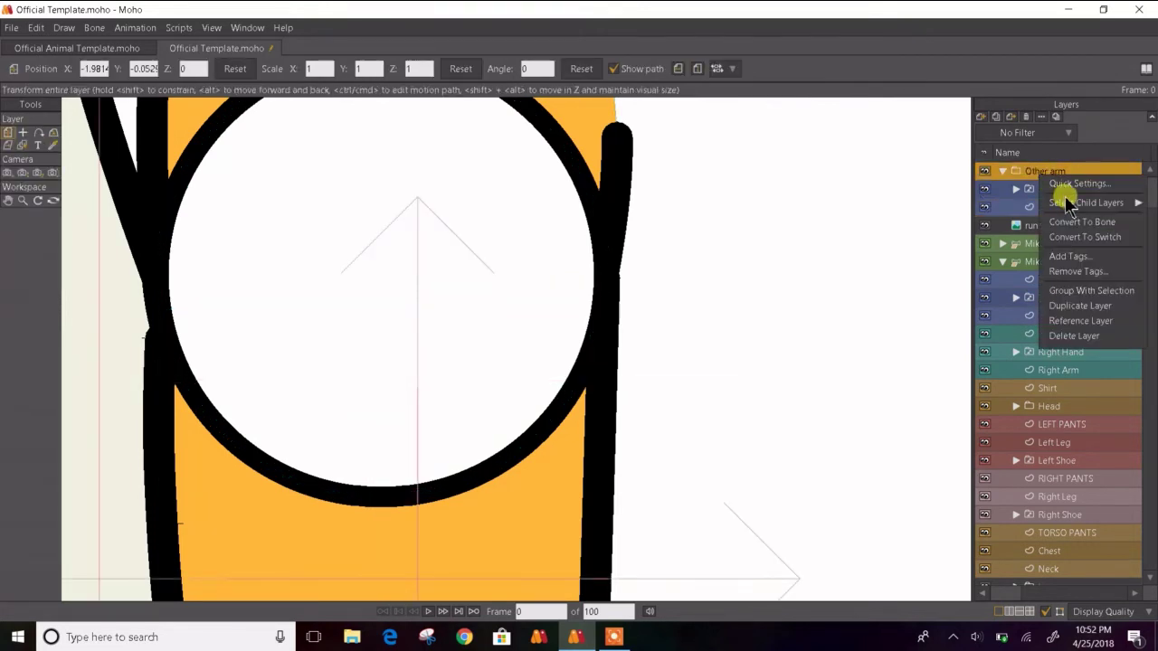
click(1082, 225)
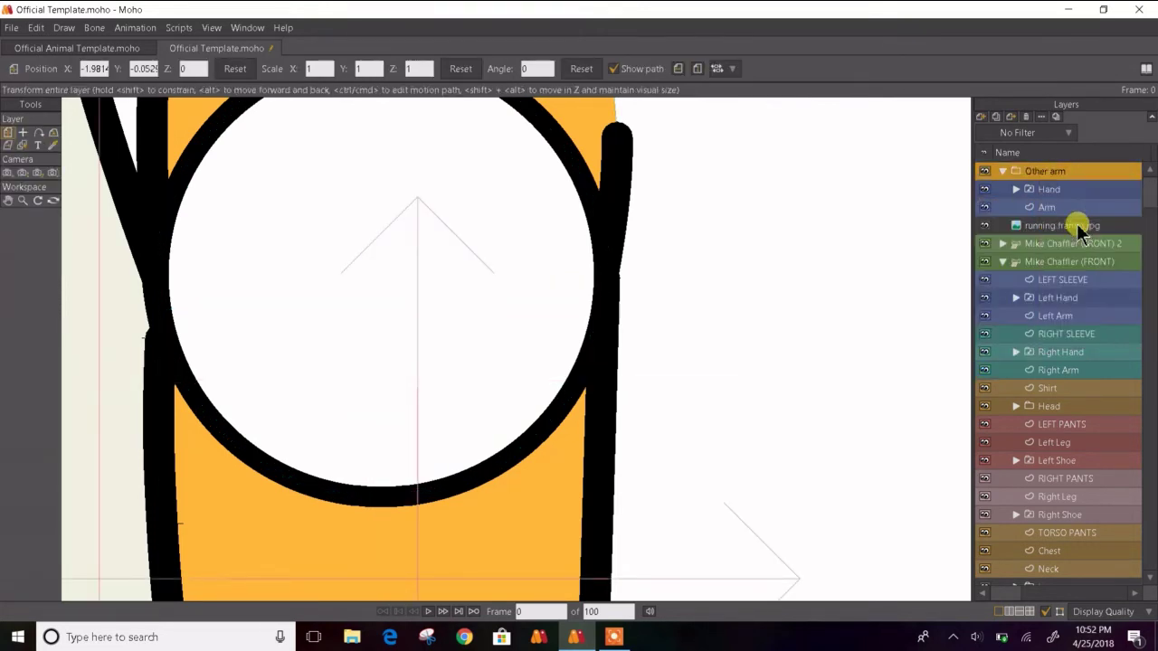
- Draw a small circle on the Arm layer at the exact centre of the elbow circle as a joint marker
click(1046, 194)
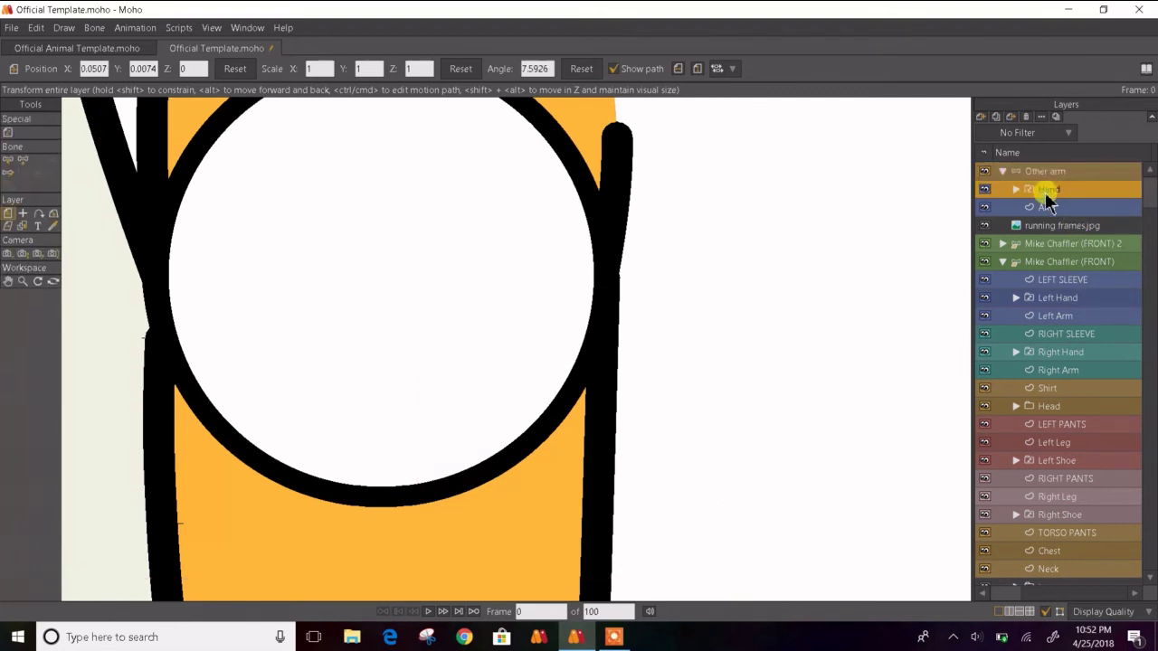
click(1047, 209)
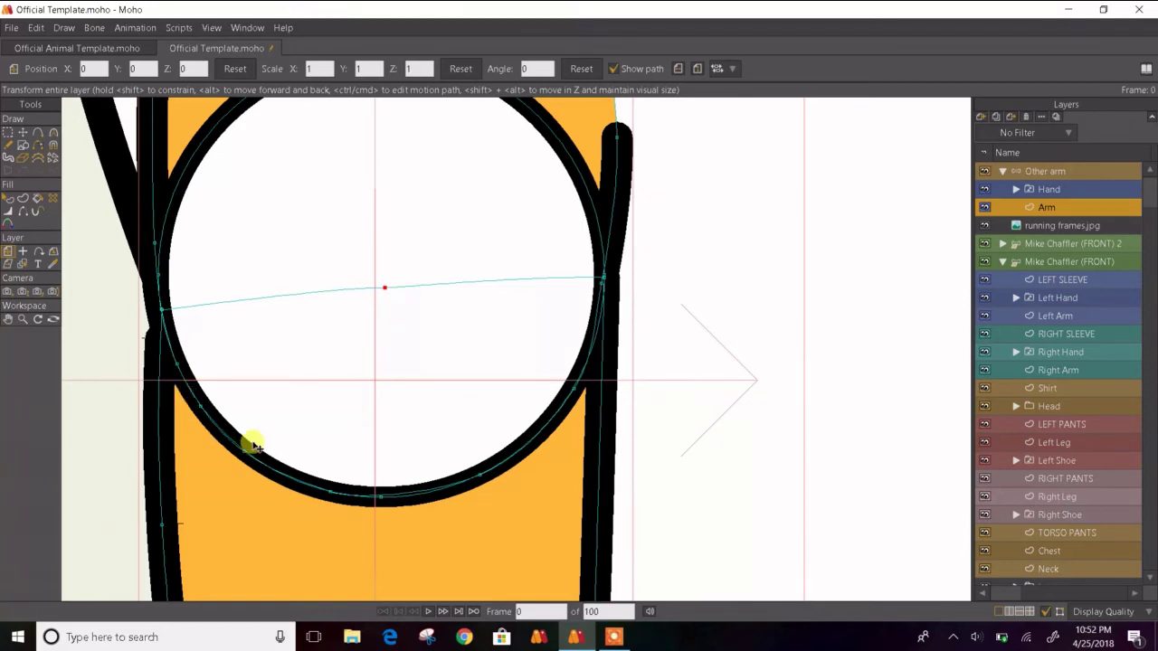
click(23, 132)
key(ctrl+a)
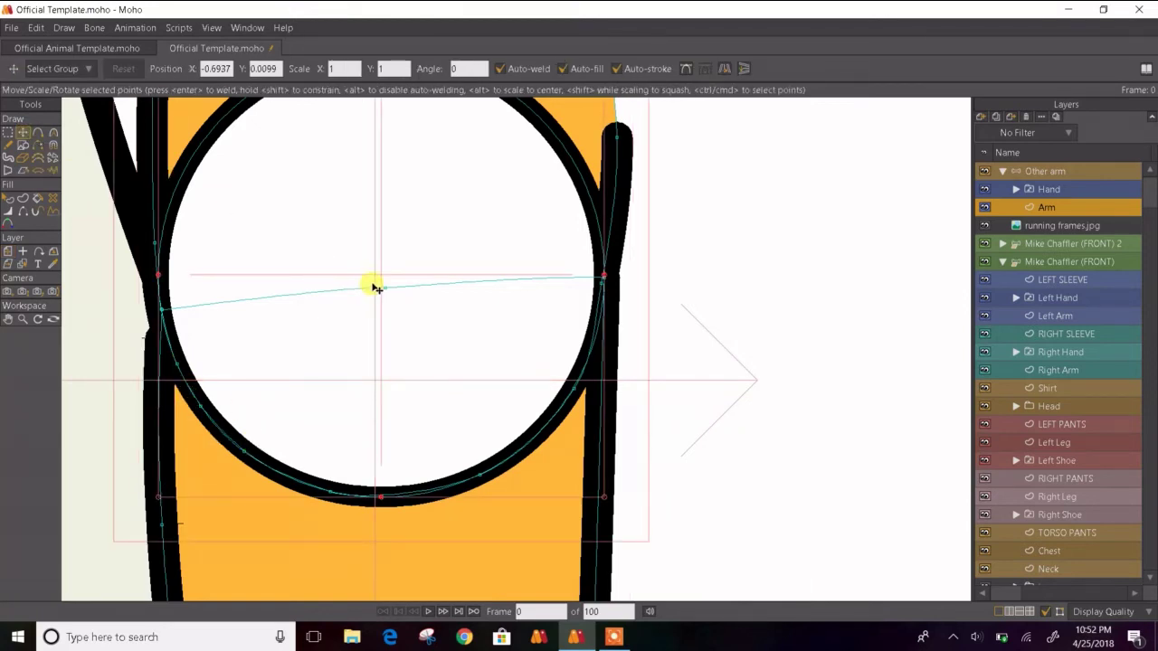
scroll(377, 282, up, 5)
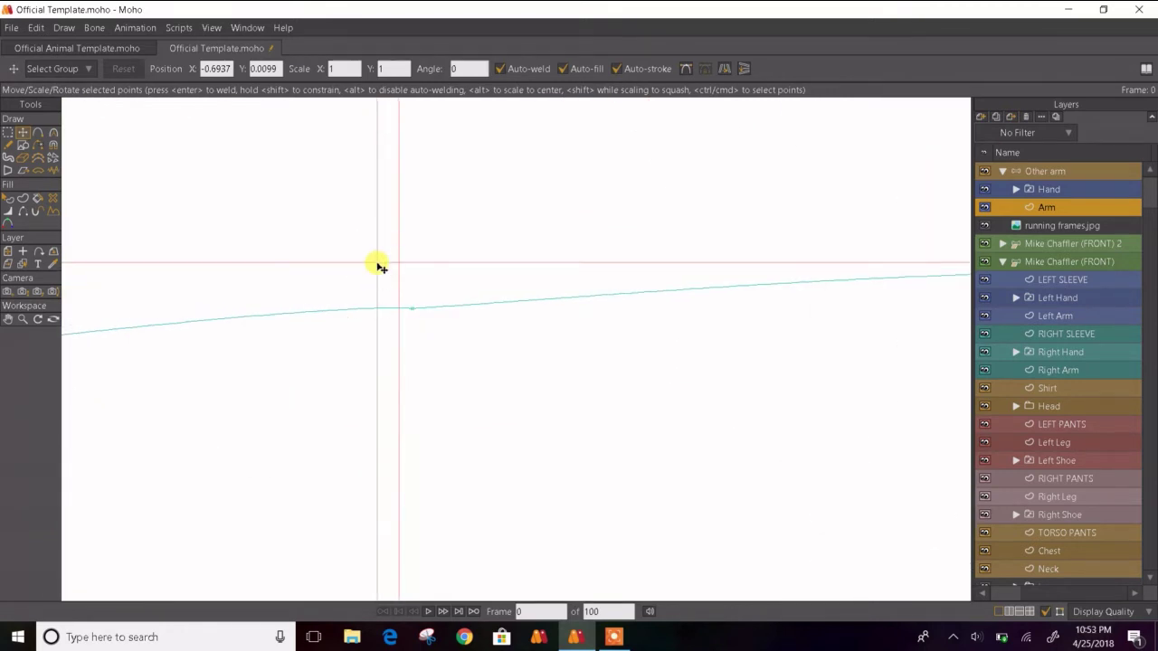
key(d)
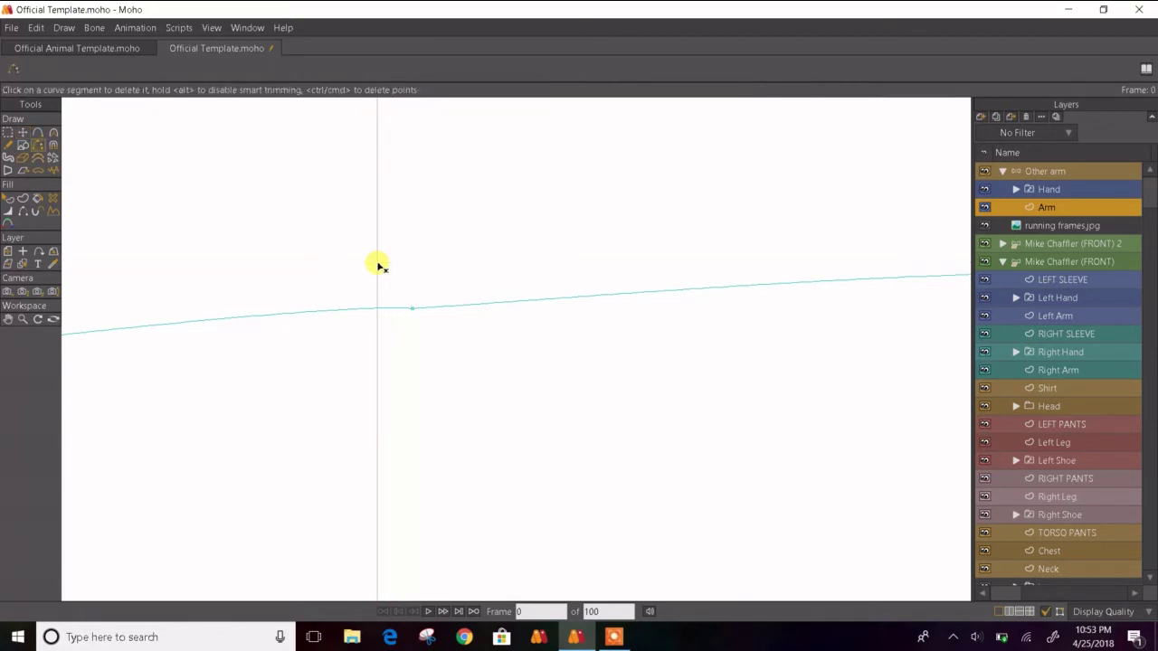
key(r)
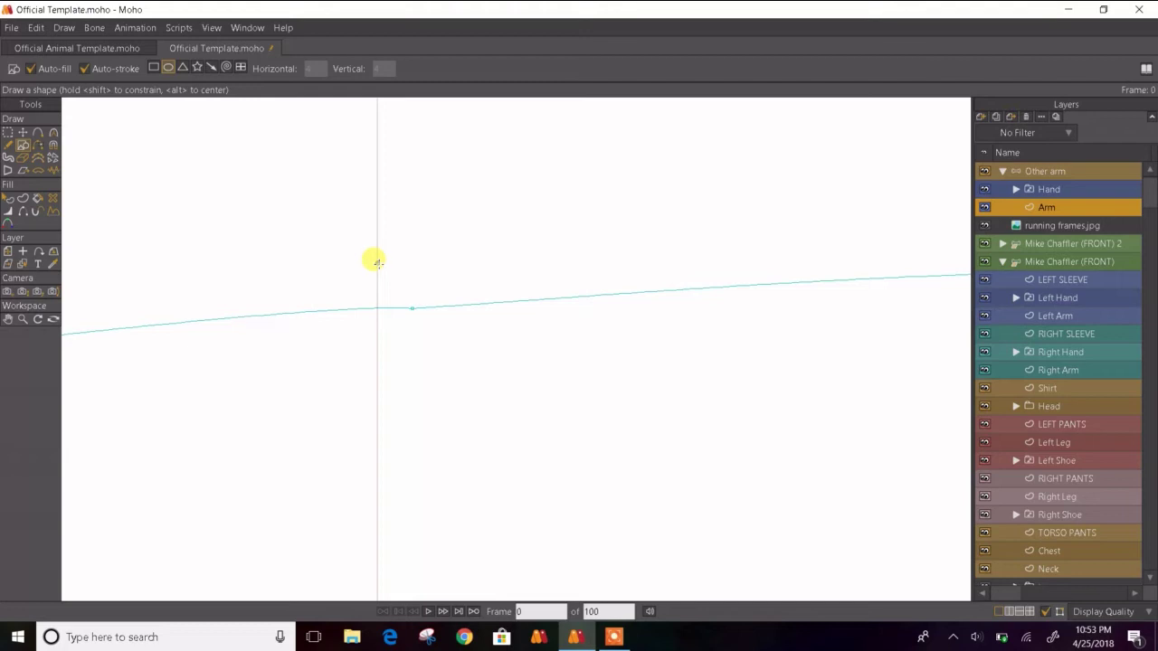
drag(376, 261, 421, 305)
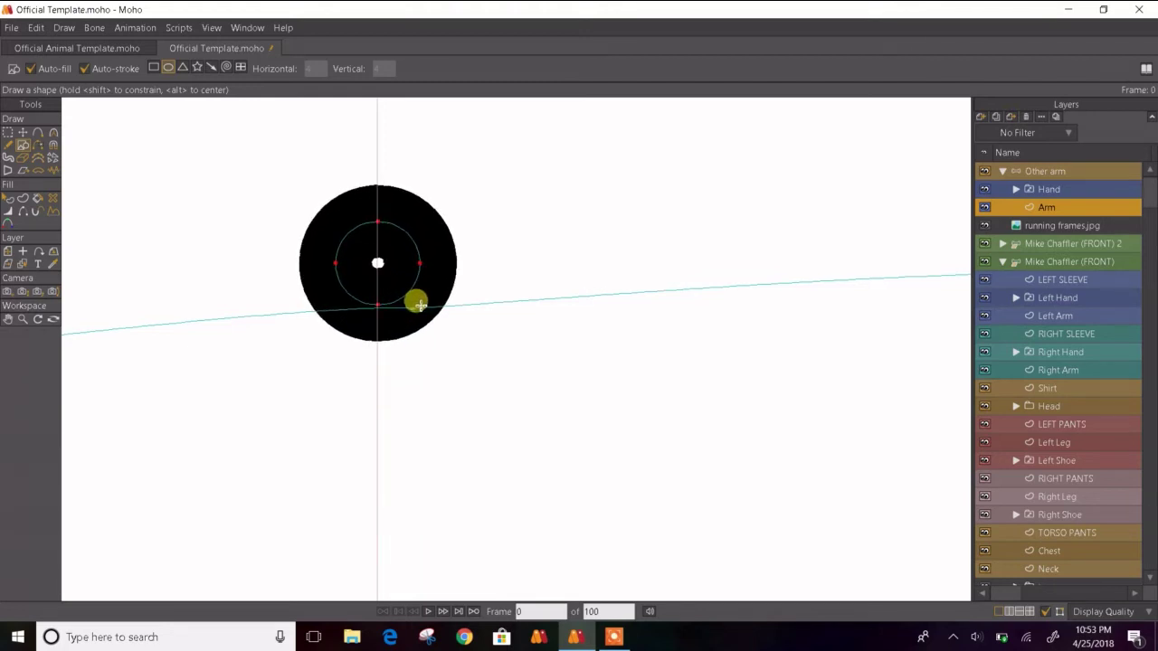
- Turn off the small marker circle's stroke and set its fill to red FF0000
click(10, 197)
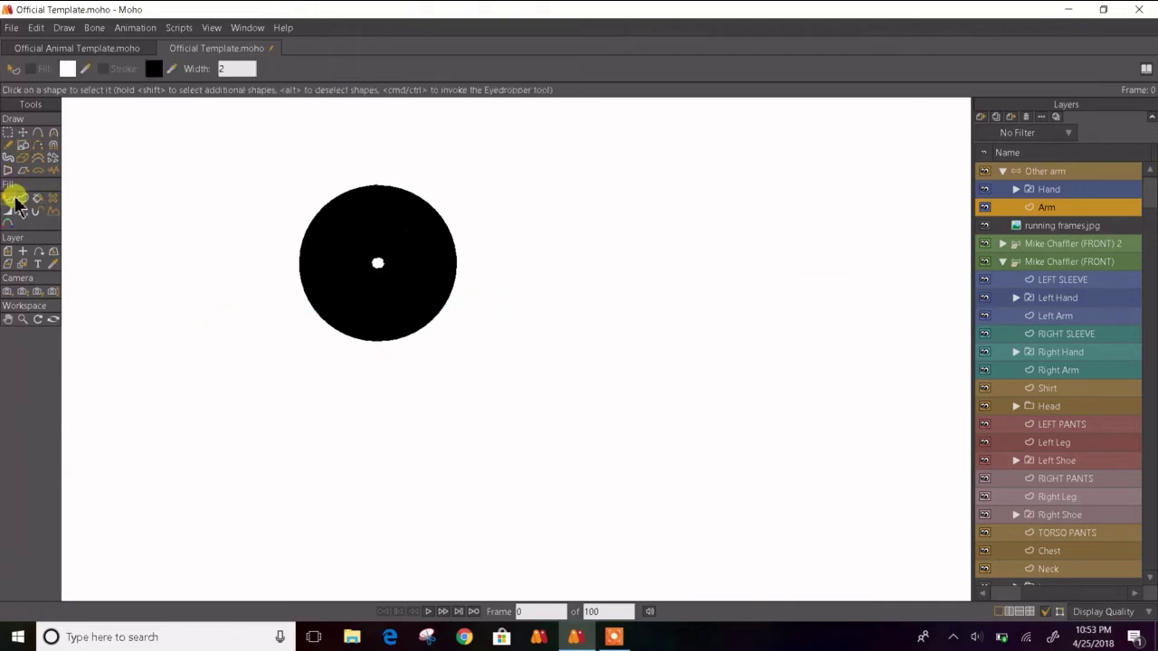
click(384, 266)
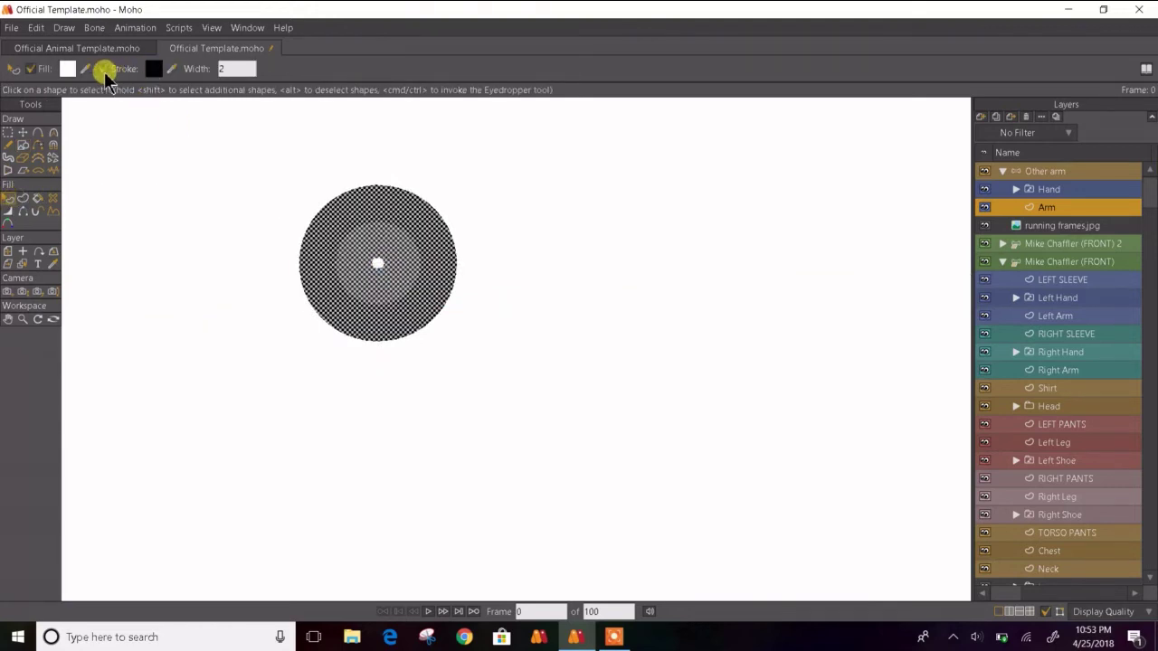
click(103, 70)
click(68, 69)
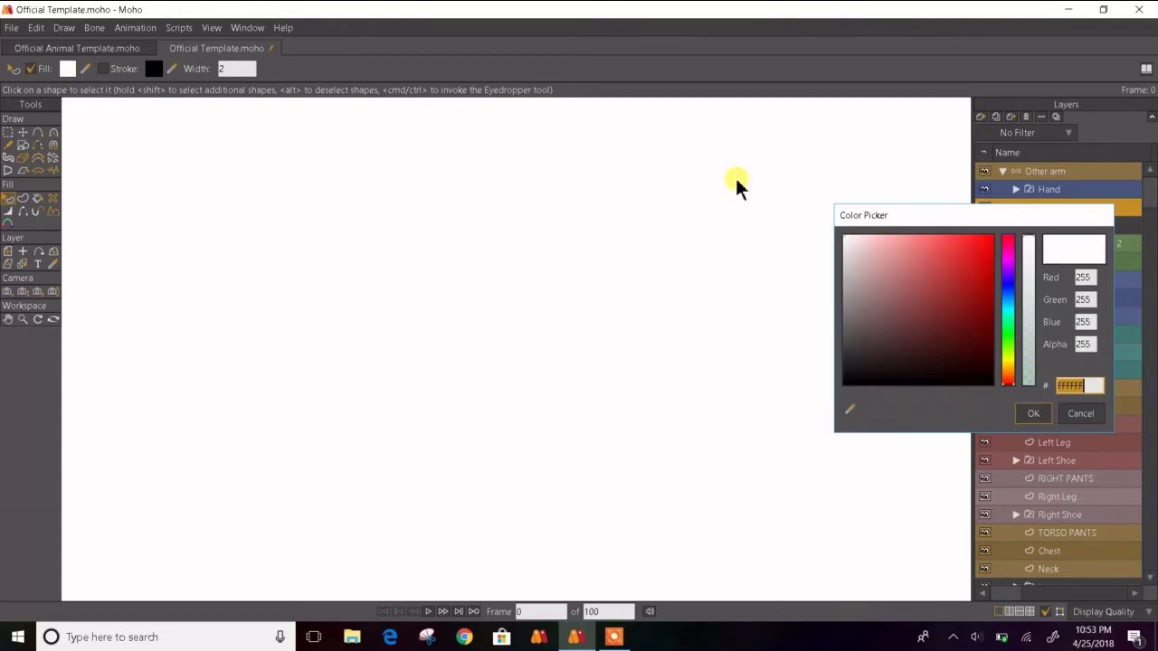
drag(923, 306, 1055, 232)
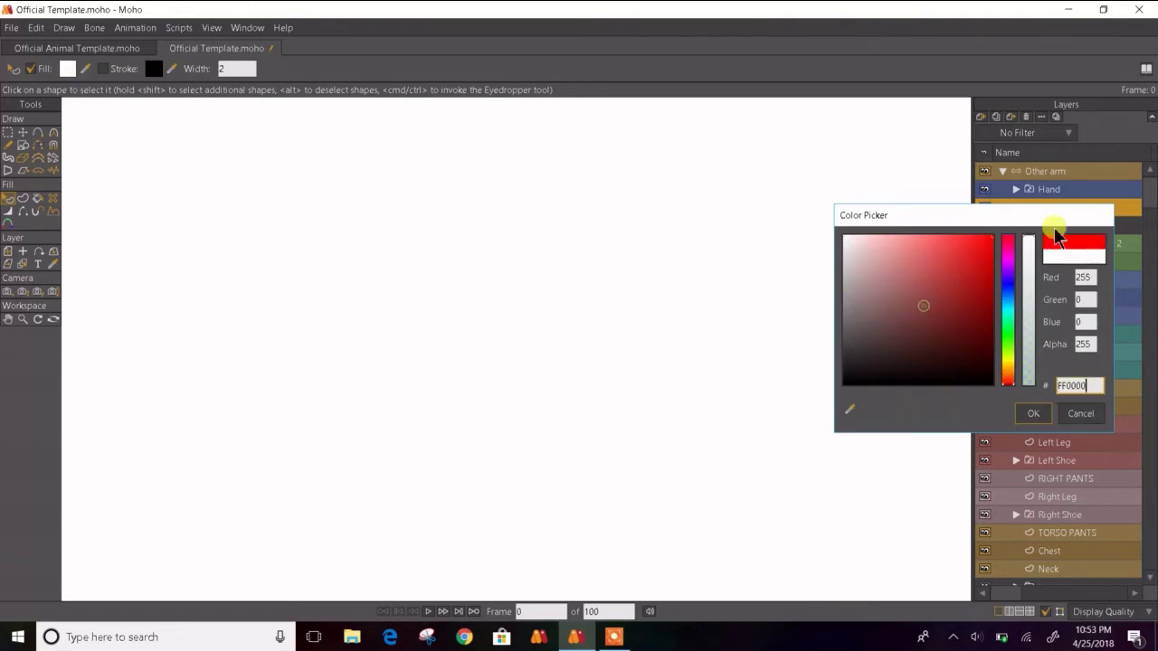
click(1035, 412)
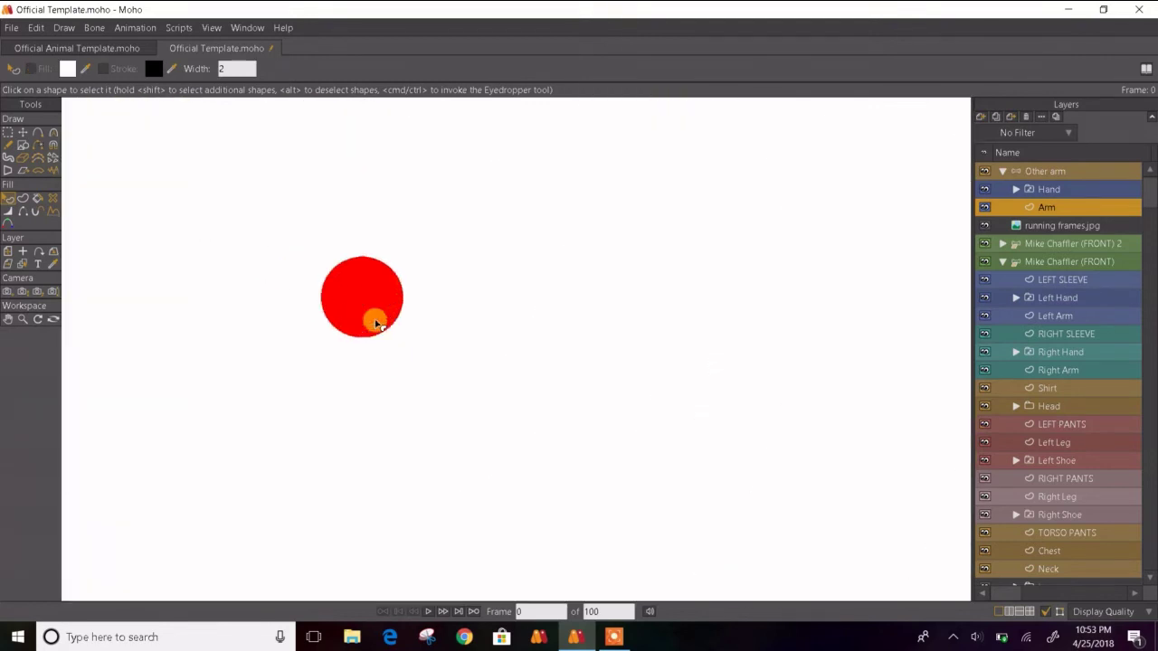
- Shrink the red marker to a tiny dot at the centre of the elbow circle and deselect it
click(23, 132)
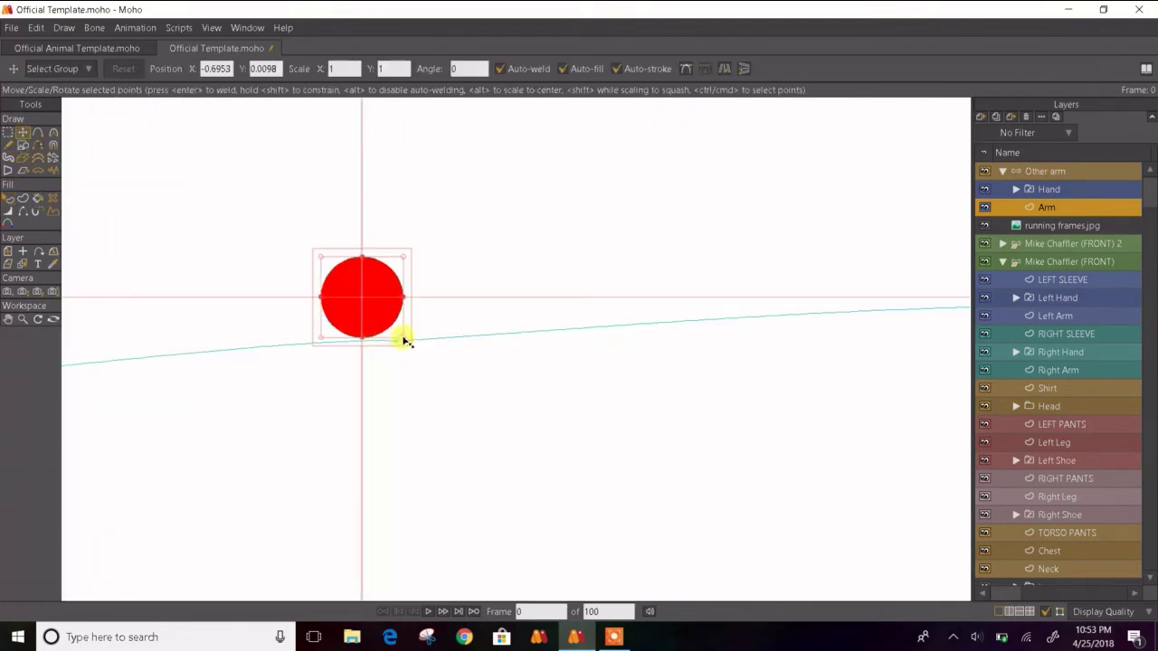
drag(404, 340, 372, 313)
scroll(372, 313, down, 7)
click(212, 338)
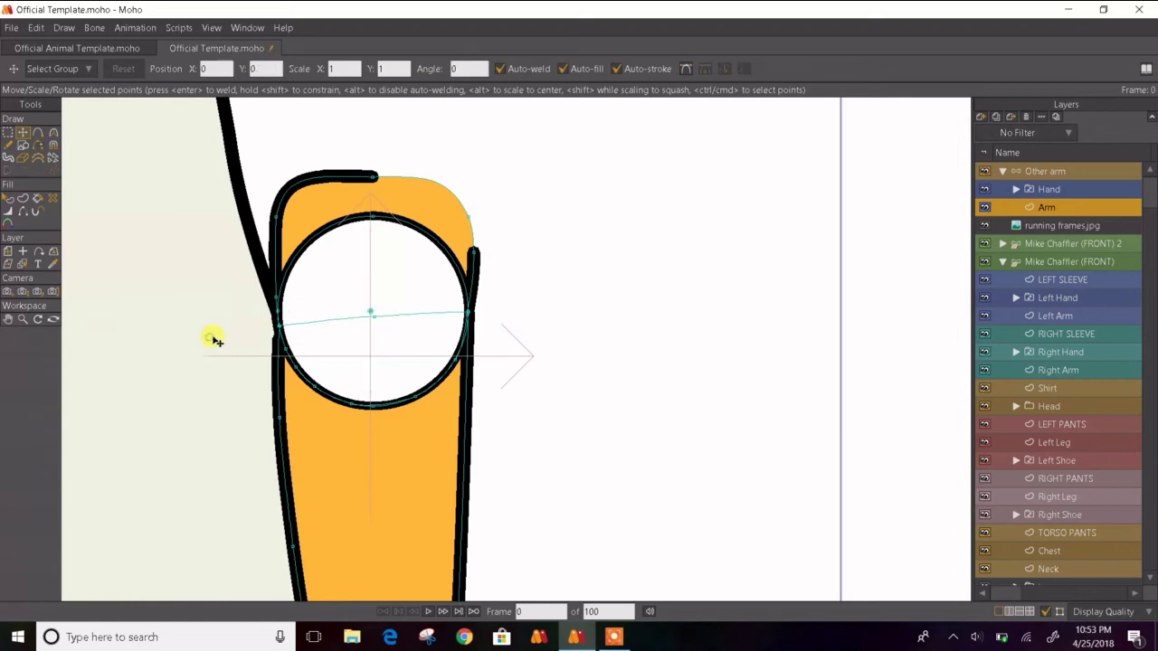
click(11, 199)
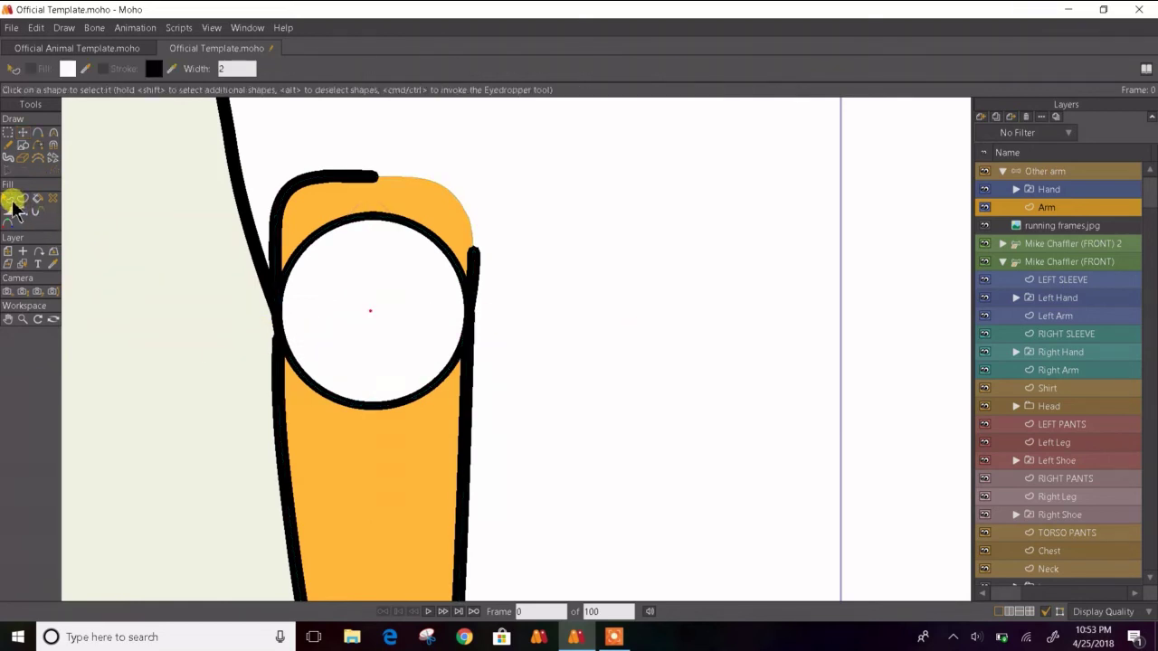
- Add a bone to the Other arm layer from the top of the arm down to the red elbow dot
click(1046, 172)
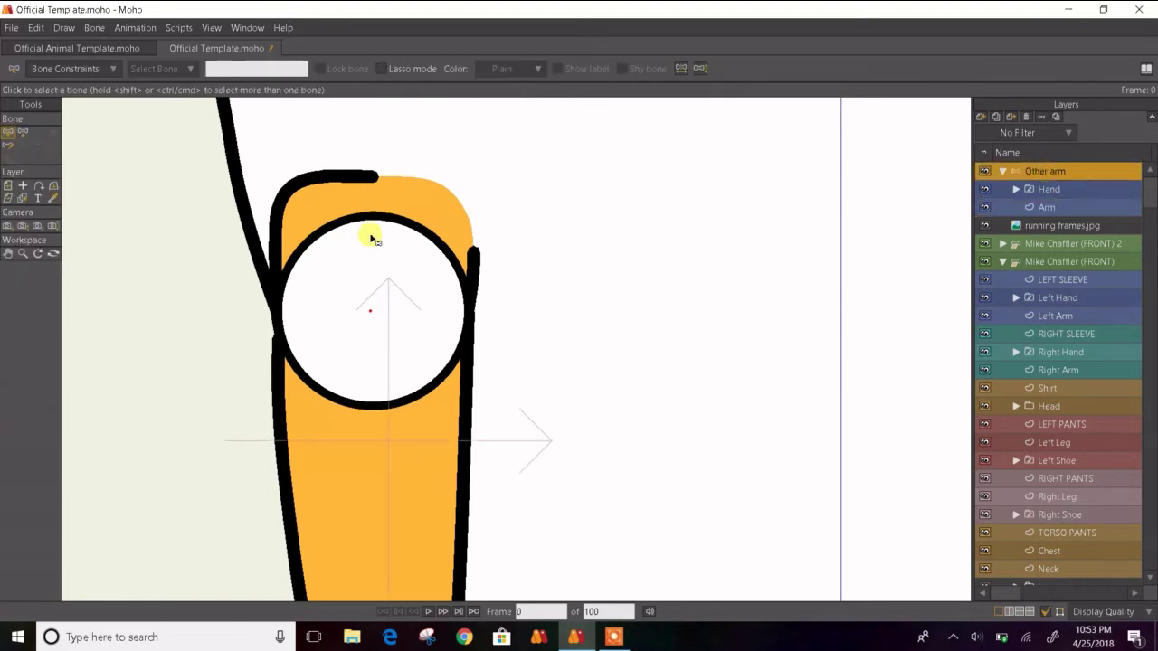
scroll(374, 238, down, 4)
scroll(373, 245, up, 4)
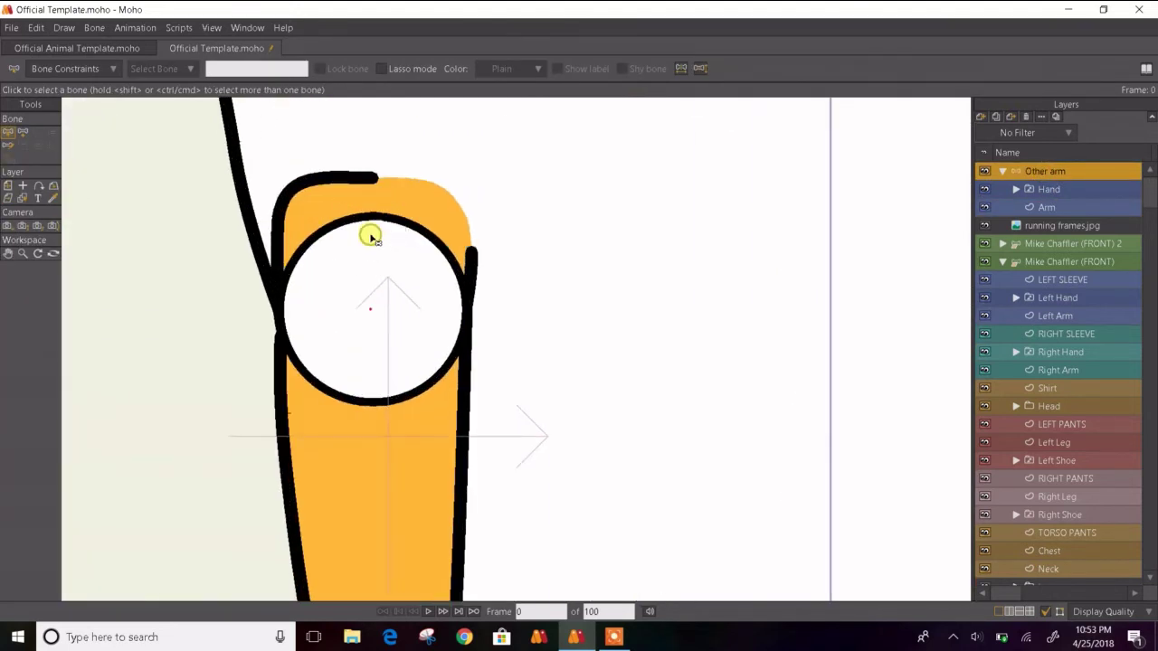
click(21, 133)
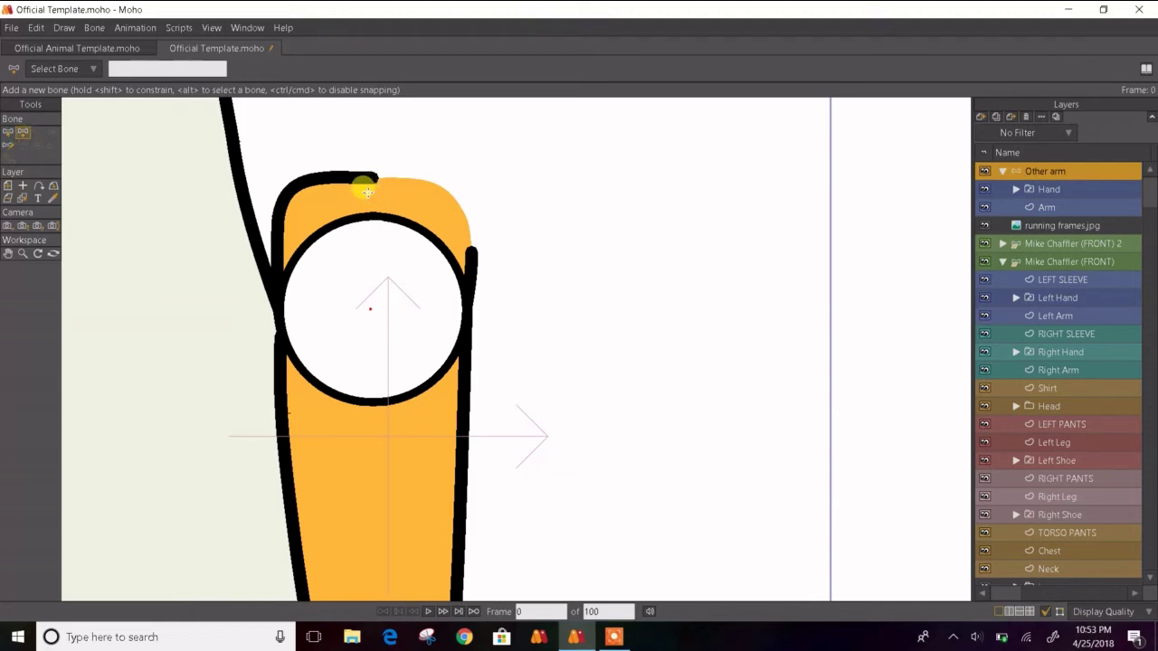
drag(367, 191, 367, 309)
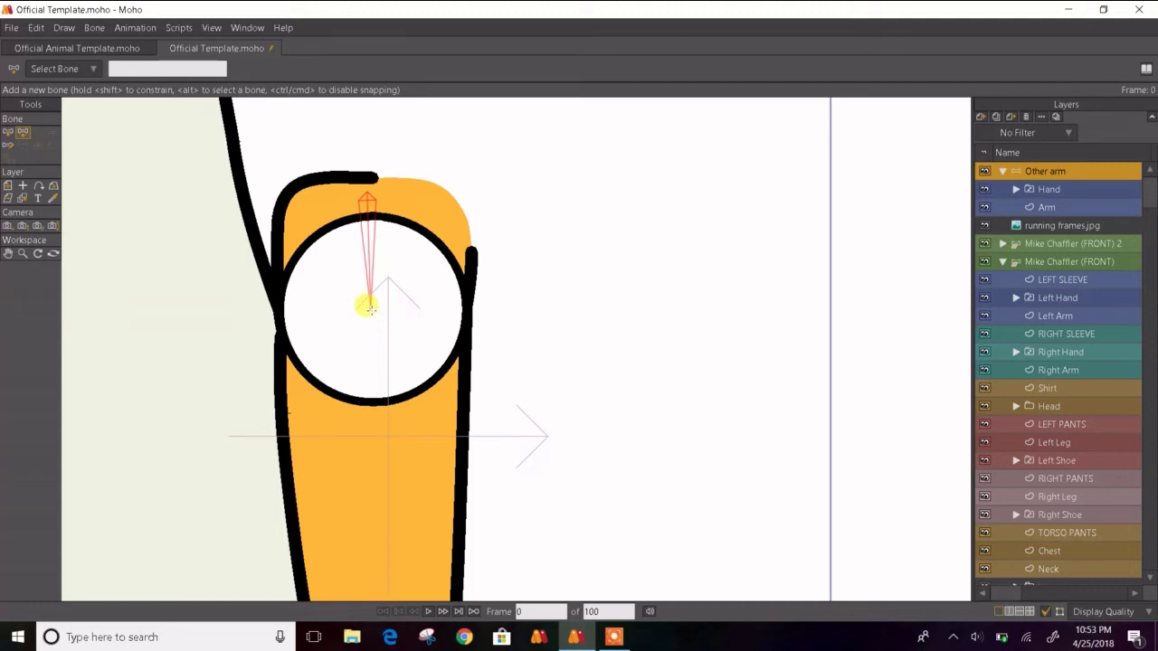
- Add a second bone chained to the first, running from the red elbow dot down the middle of the forearm
click(370, 308)
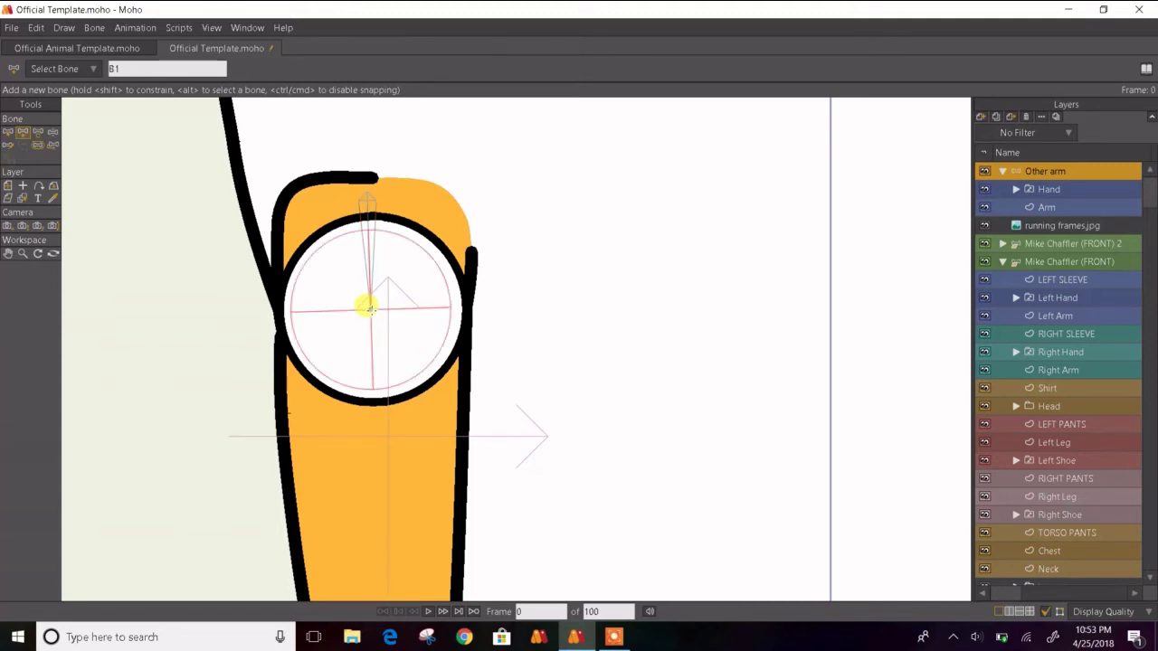
drag(370, 308, 389, 646)
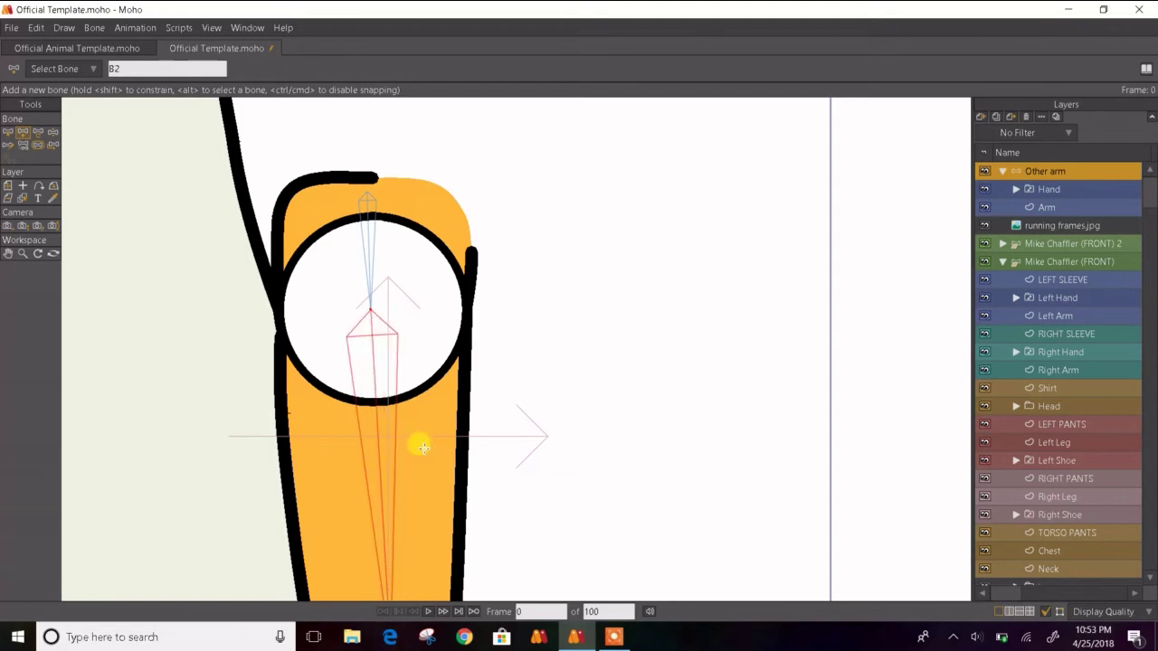
scroll(423, 448, down, 3)
drag(423, 448, 377, 286)
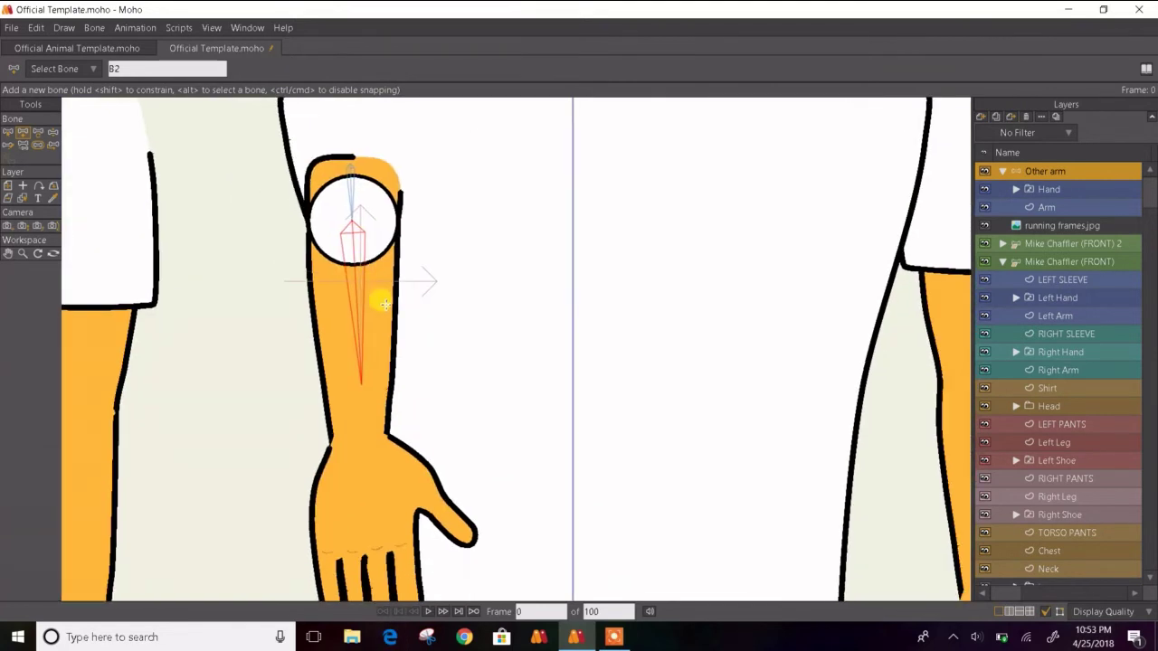
- Lengthen the forearm bone of the Other arm so that its tip reaches the wrist
key(t)
drag(359, 375, 360, 428)
key(b)
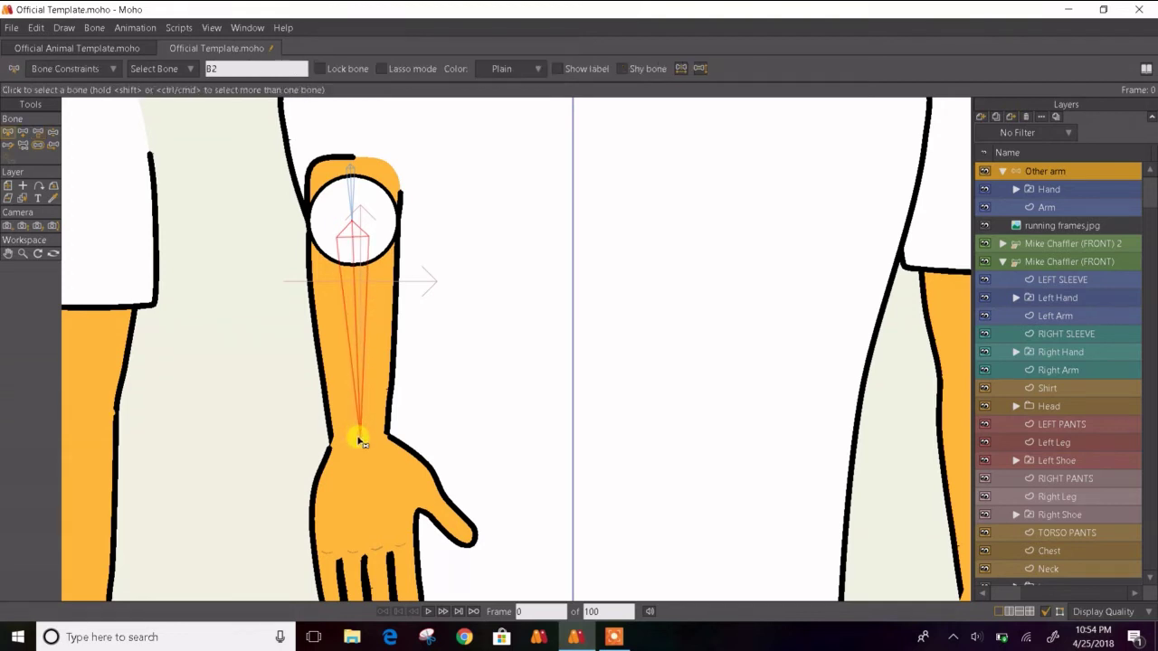
- Add a third bone chained to the forearm bone, running from the wrist through the palm into the middle finger
key(a)
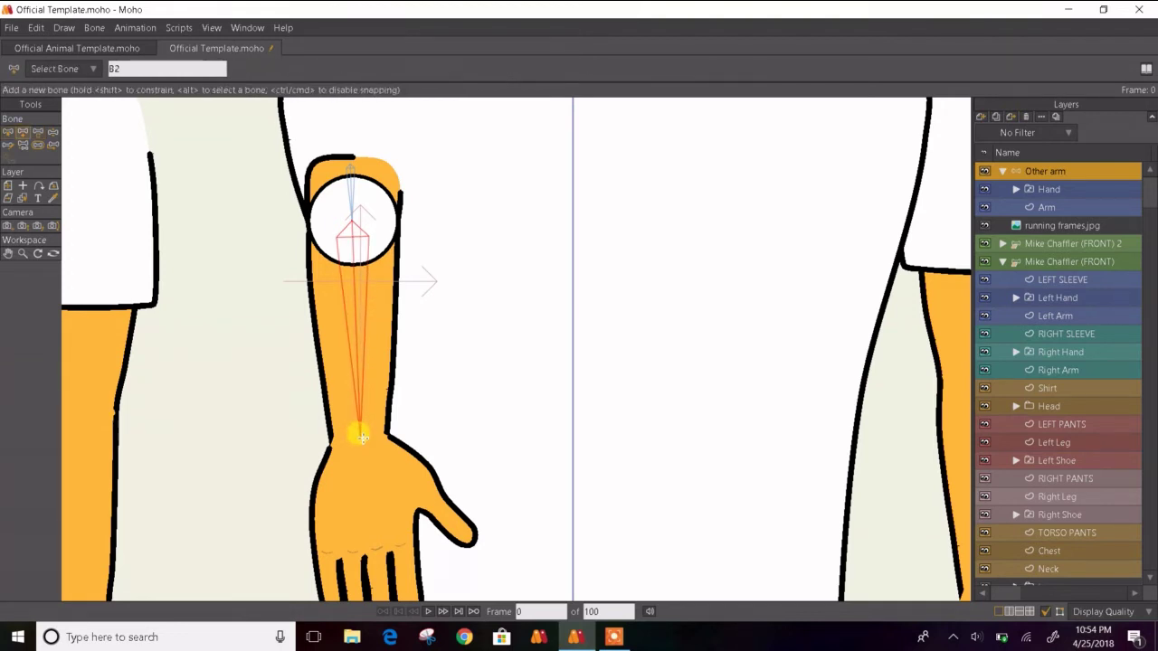
drag(360, 438, 383, 597)
drag(382, 489, 352, 401)
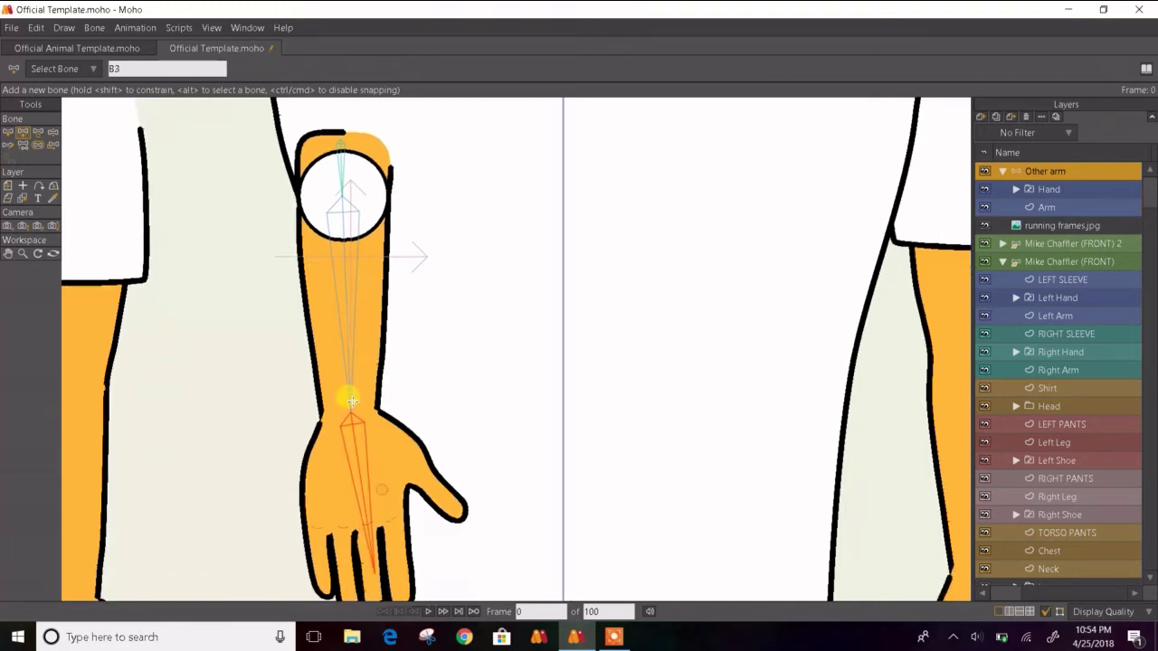
scroll(351, 401, down, 4)
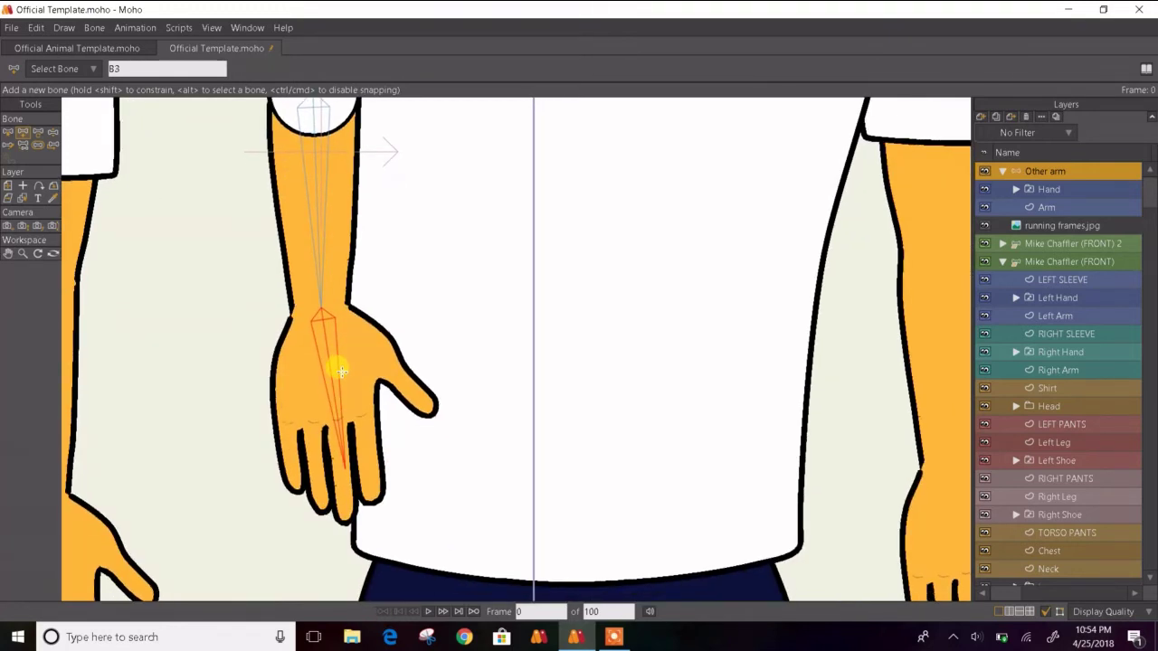
key(t)
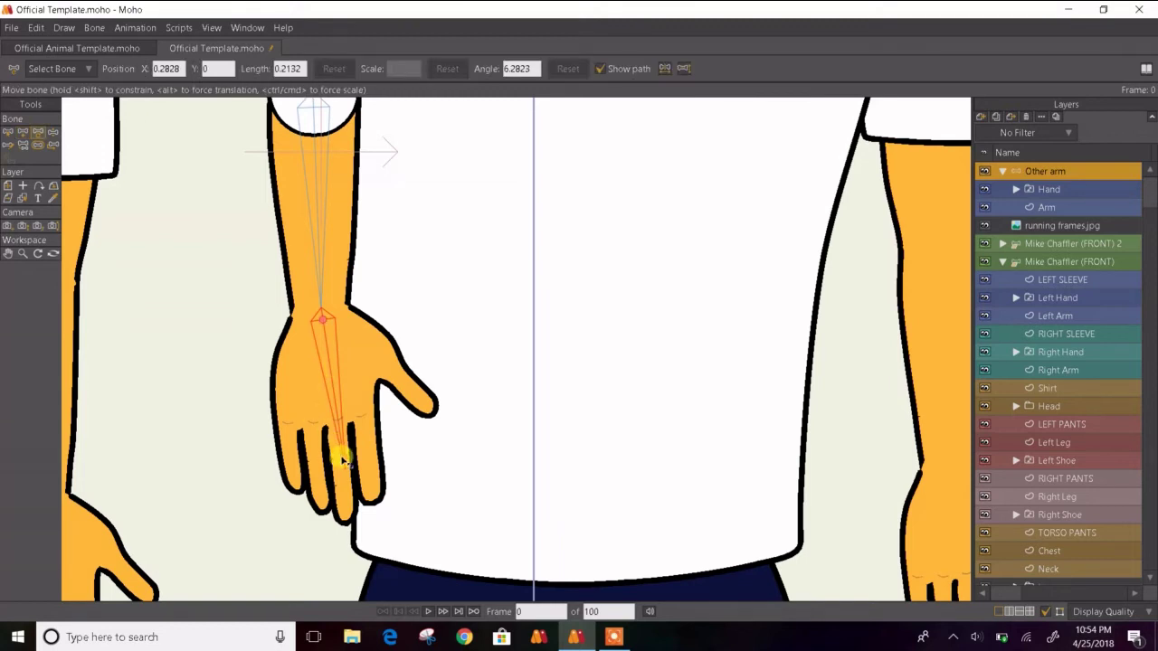
drag(347, 462, 340, 484)
scroll(373, 220, down, 5)
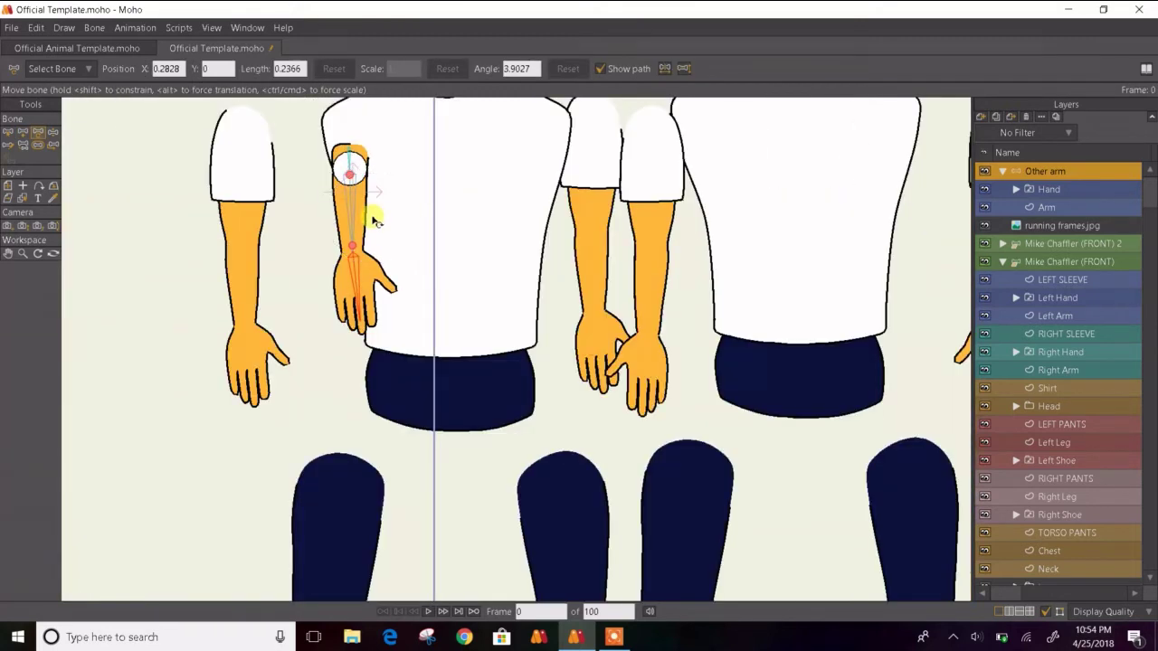
- Delete the white elbow circle from the Arm layer inside Other arm
scroll(228, 292, up, 8)
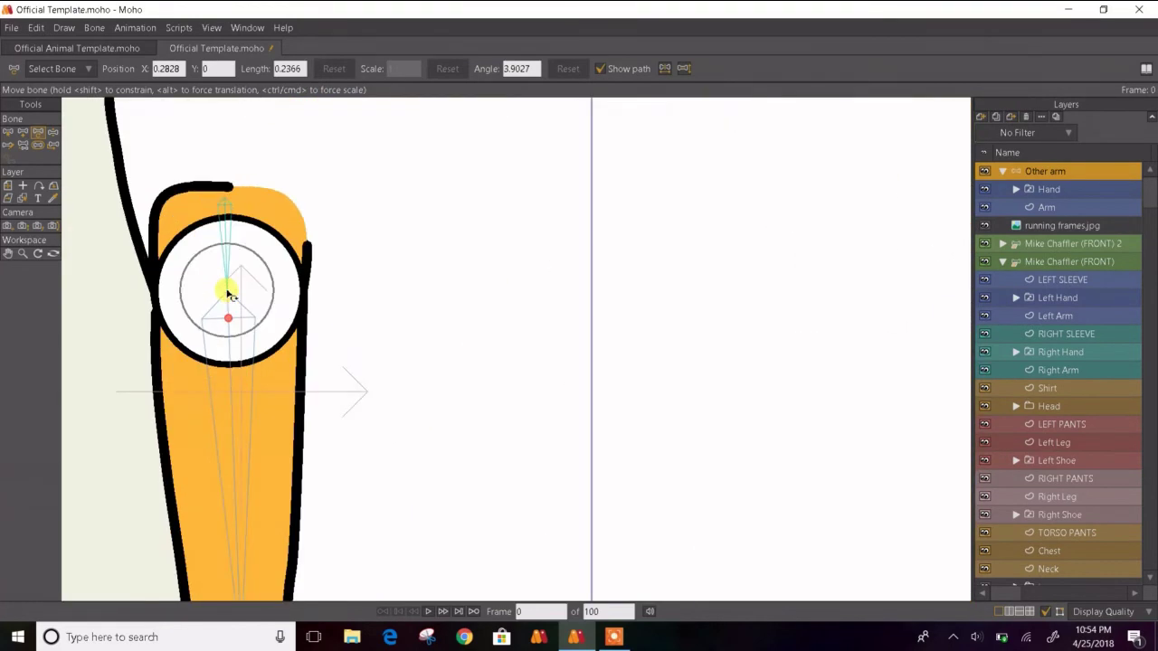
click(1006, 211)
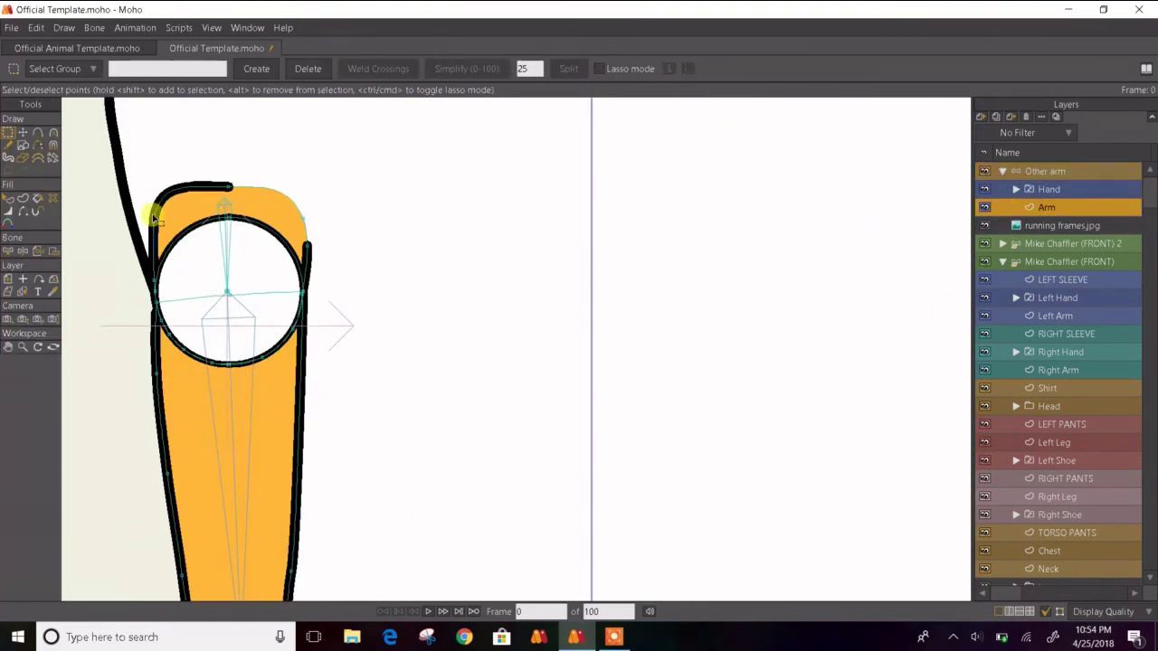
click(23, 134)
click(186, 255)
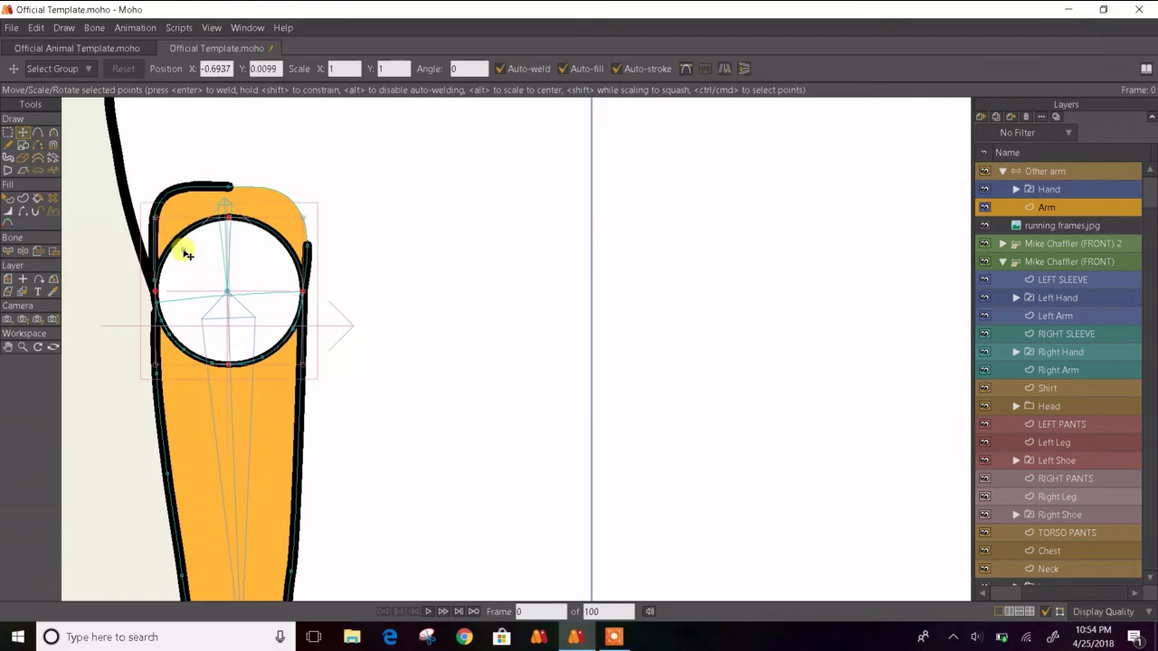
key(Delete)
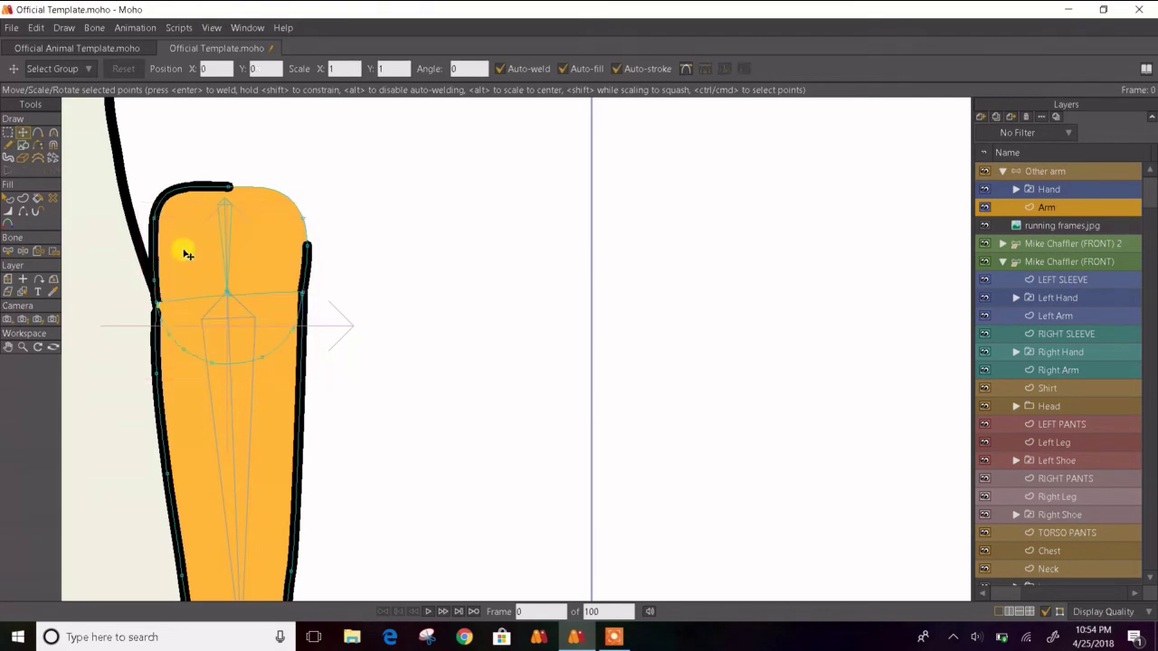
- Move the whole Other arm layer up beside the character's shoulder at frame 0, and check its placement at frame 1
click(1031, 173)
click(10, 188)
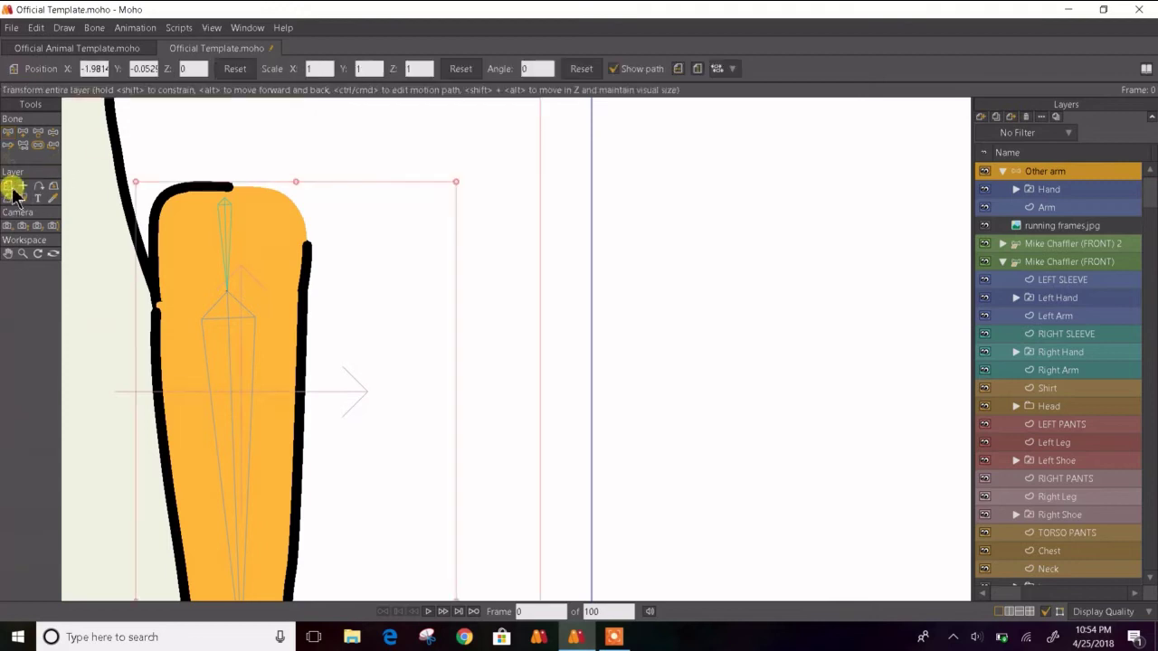
scroll(189, 215, down, 3)
drag(189, 214, 233, 256)
key(Right)
scroll(209, 251, down, 5)
scroll(234, 256, up, 5)
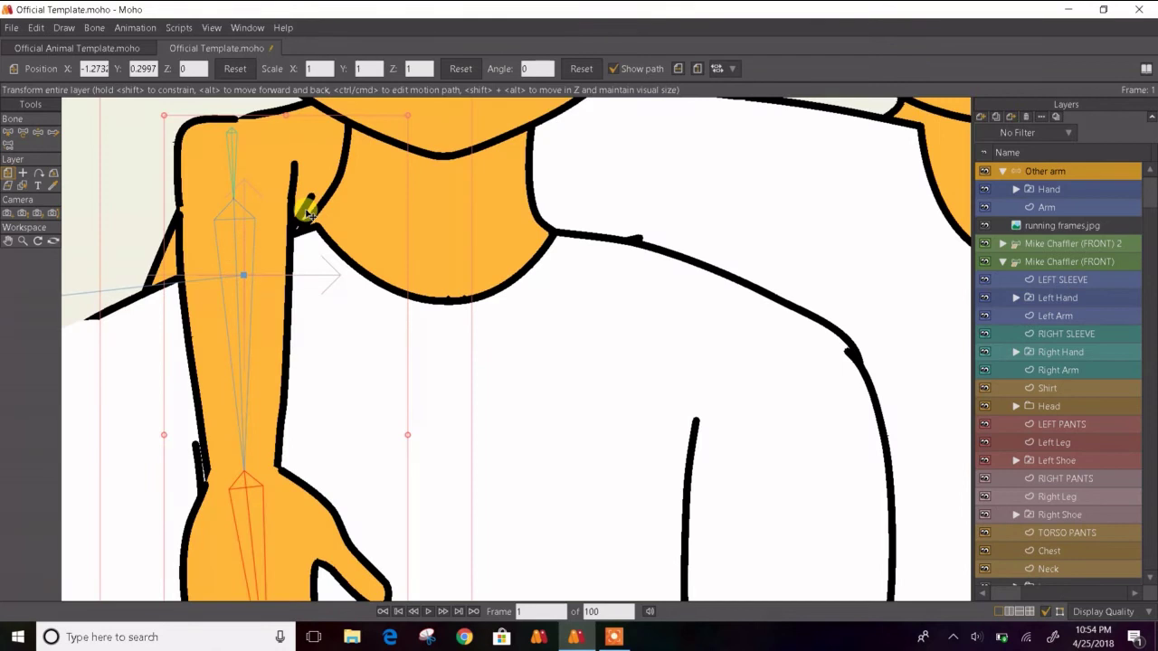
scroll(272, 277, down, 3)
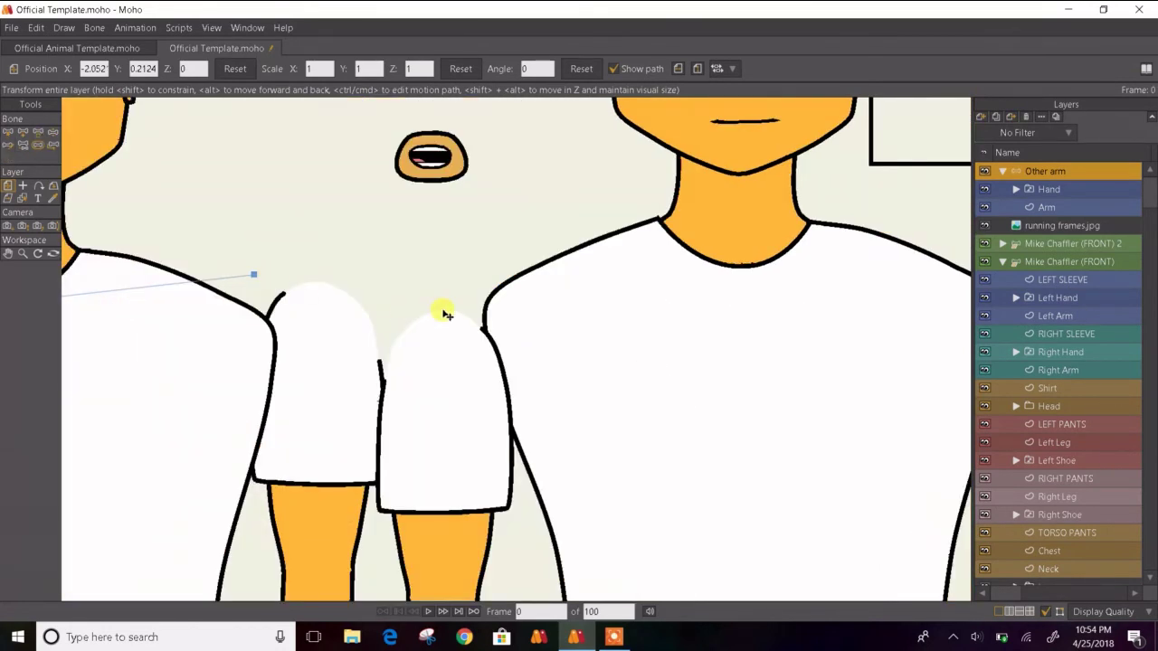
scroll(440, 310, down, 3)
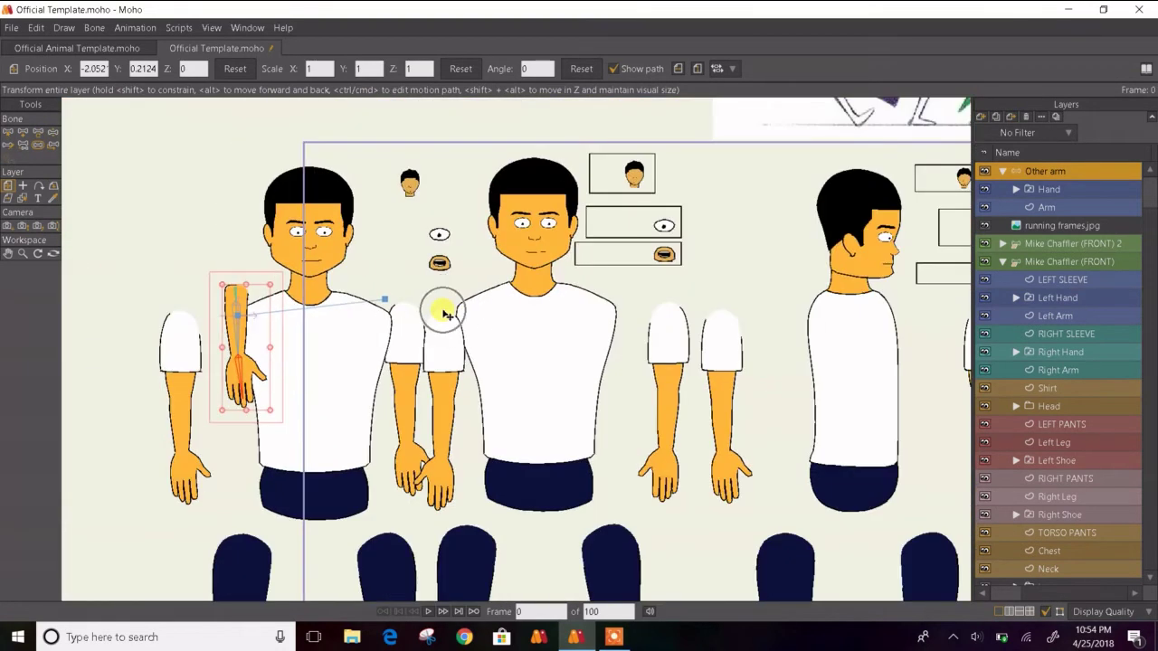
scroll(416, 291, up, 5)
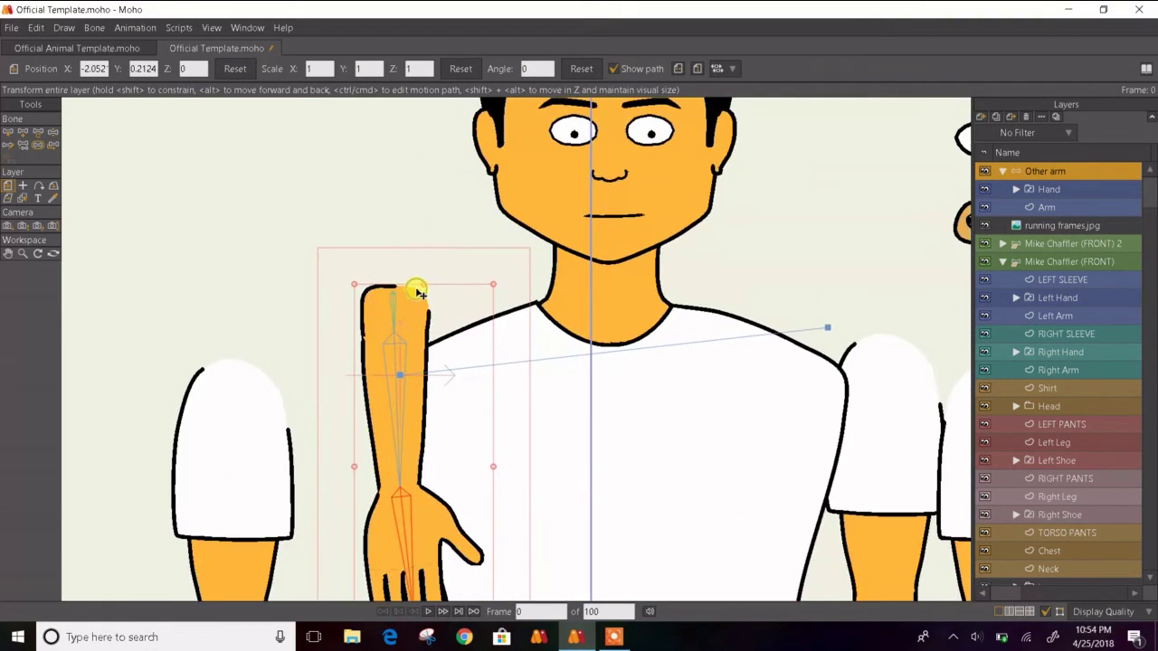
- Try a stroke end percentage of 95 on the upper arm outline in the Arm layer, and delete the upper arm shape
click(1001, 194)
click(1001, 207)
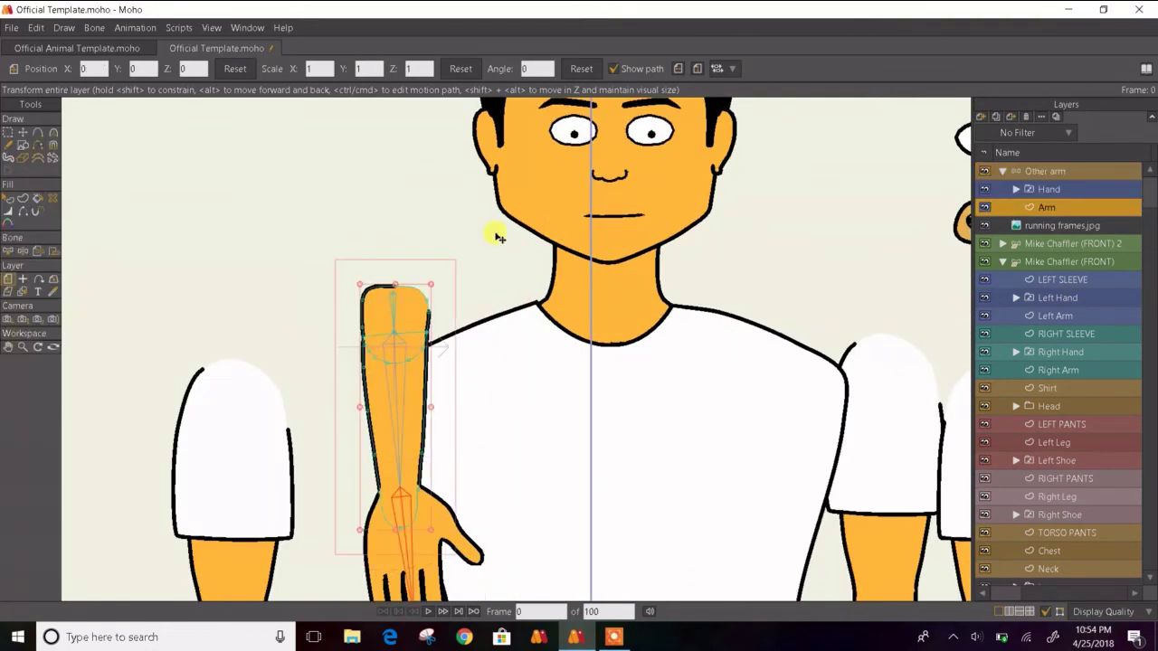
scroll(385, 319, up, 5)
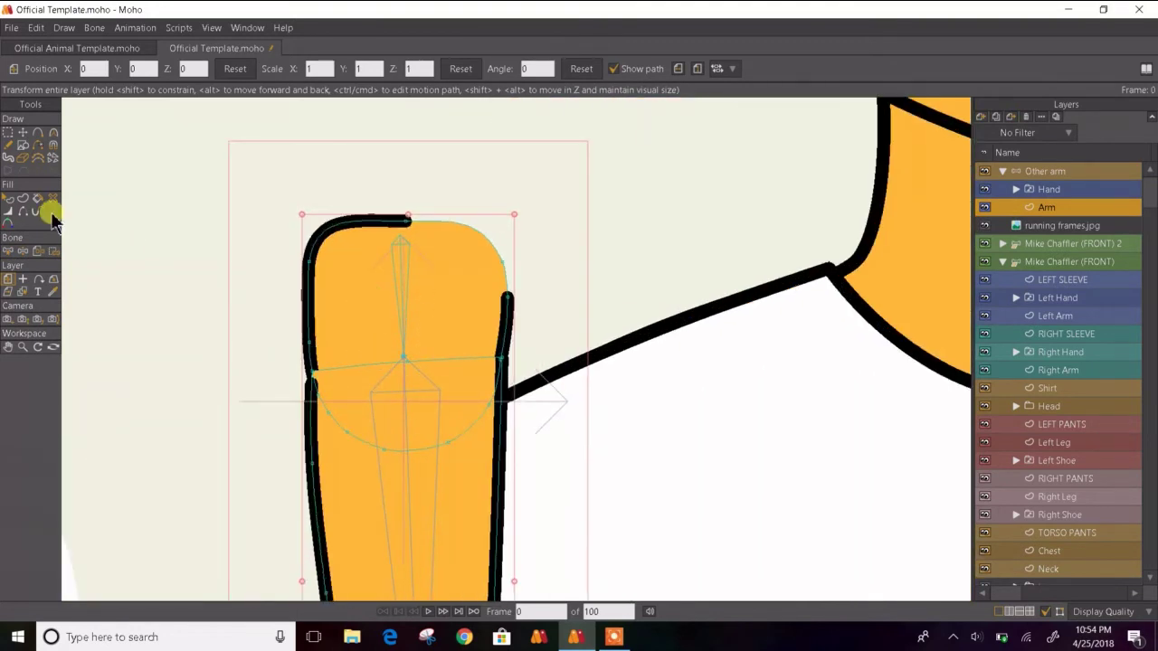
click(23, 132)
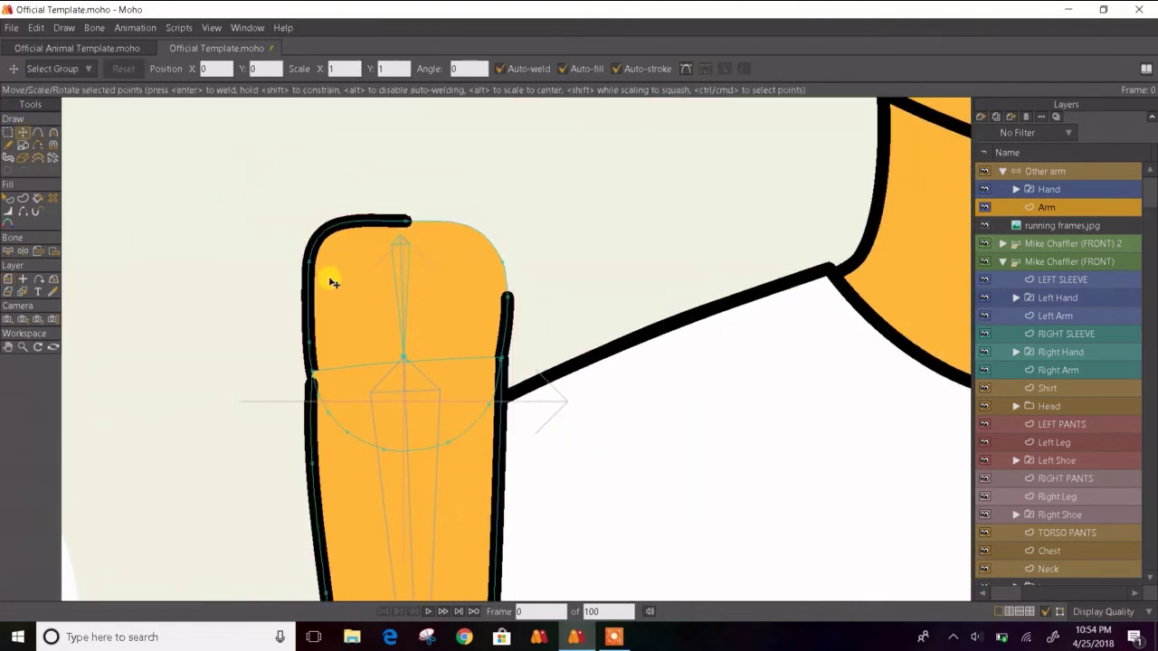
key(ctrl+a)
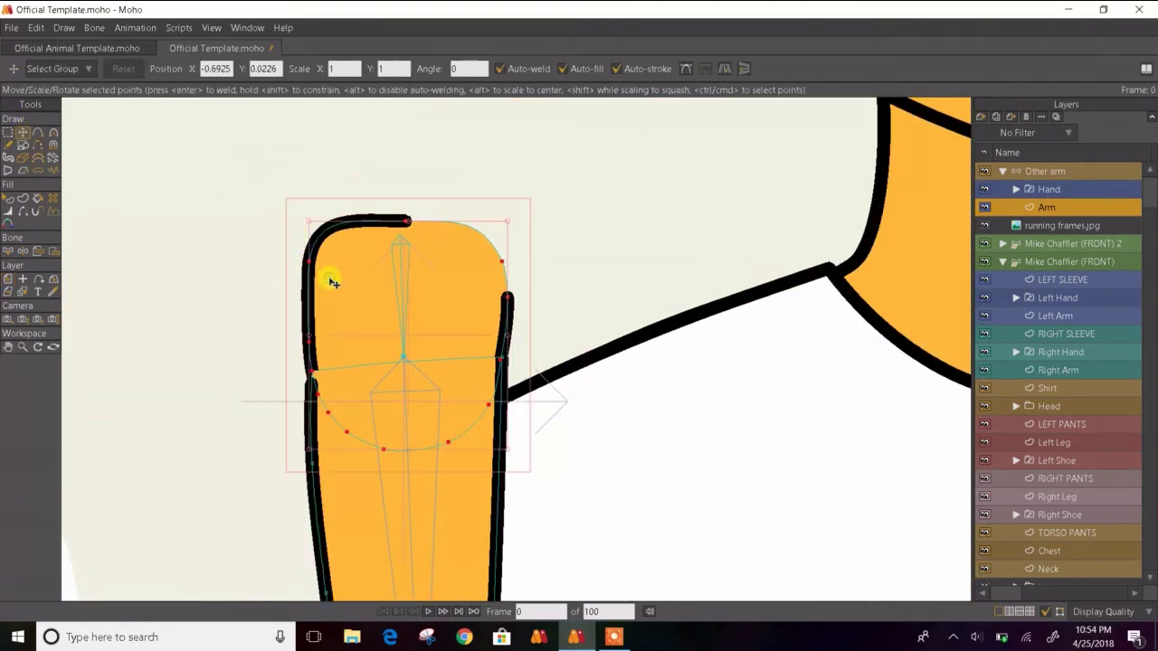
click(34, 216)
click(36, 216)
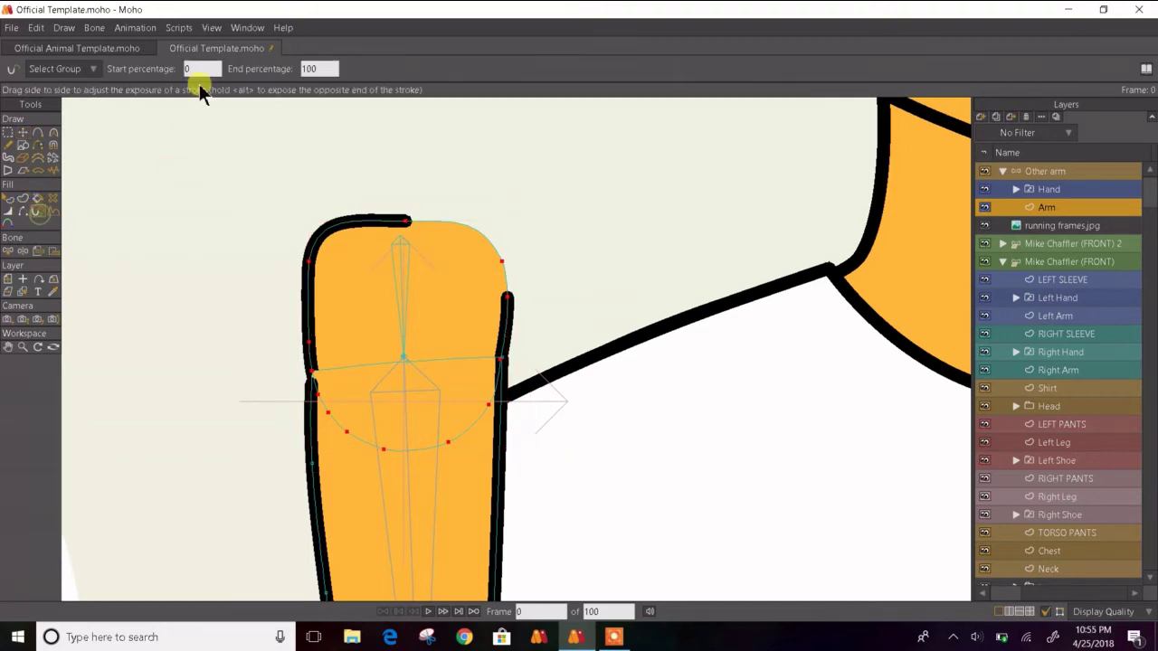
text(93)
key(Return)
mouse_move(679, 353)
mouse_down()
mouse_move(606, 353)
mouse_move(697, 352)
mouse_up()
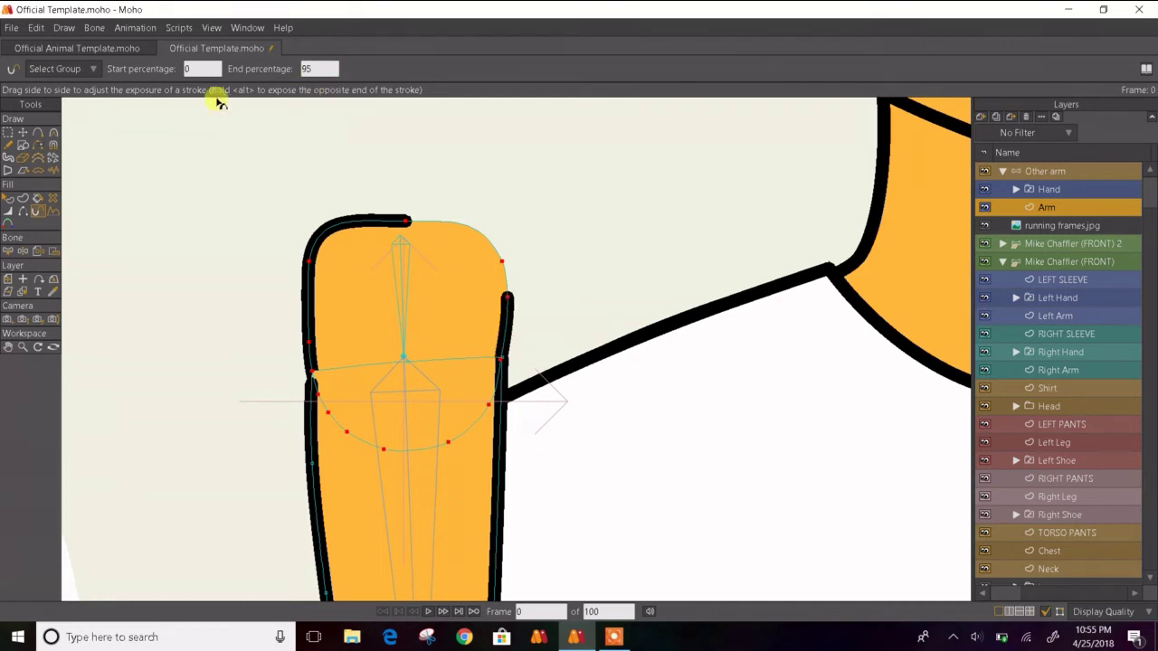
click(23, 133)
key(Delete)
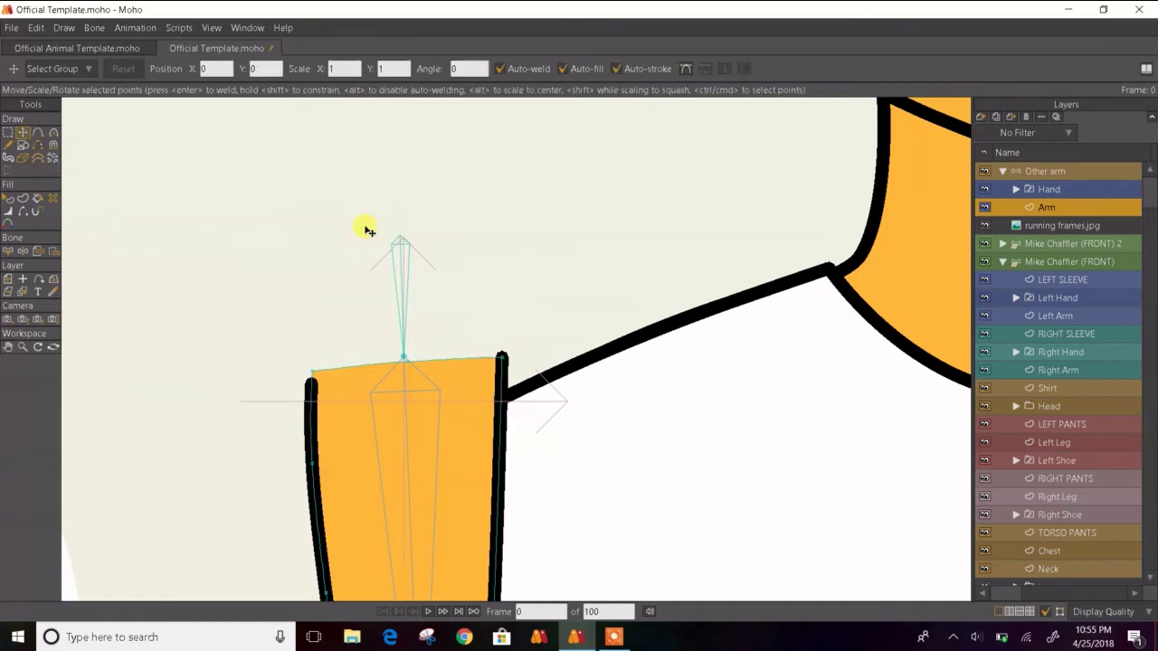
- Draw a closed rounded upper arm shape point by point around the upper bone, overlapping the top of the forearm, and deselect it
click(38, 133)
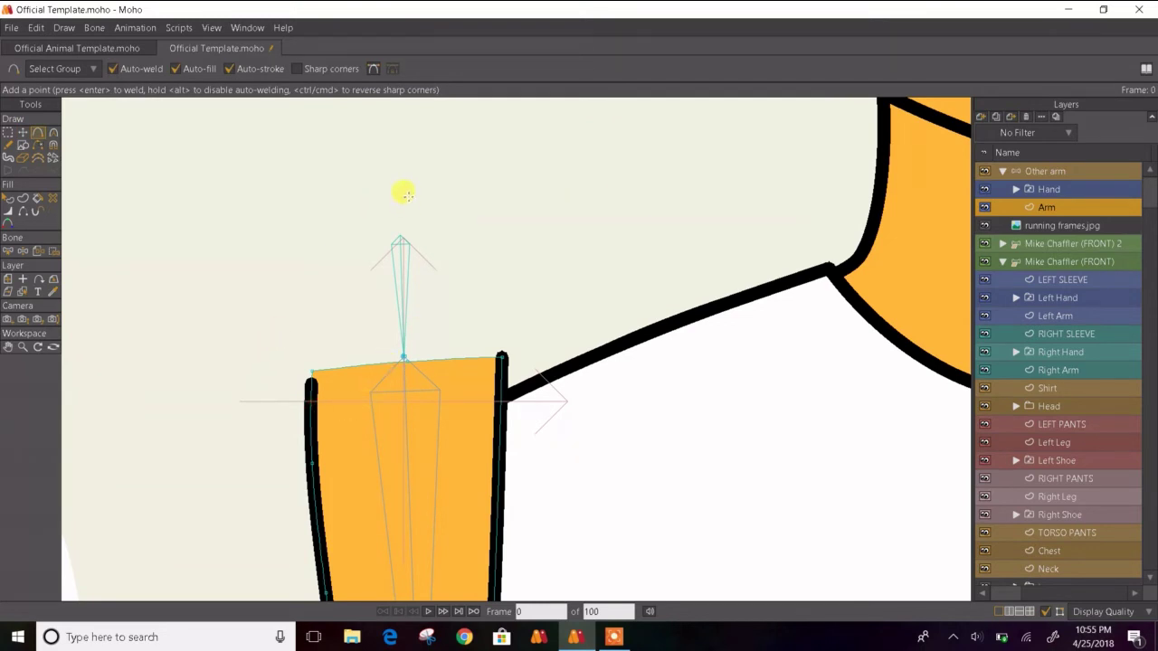
drag(396, 188, 310, 374)
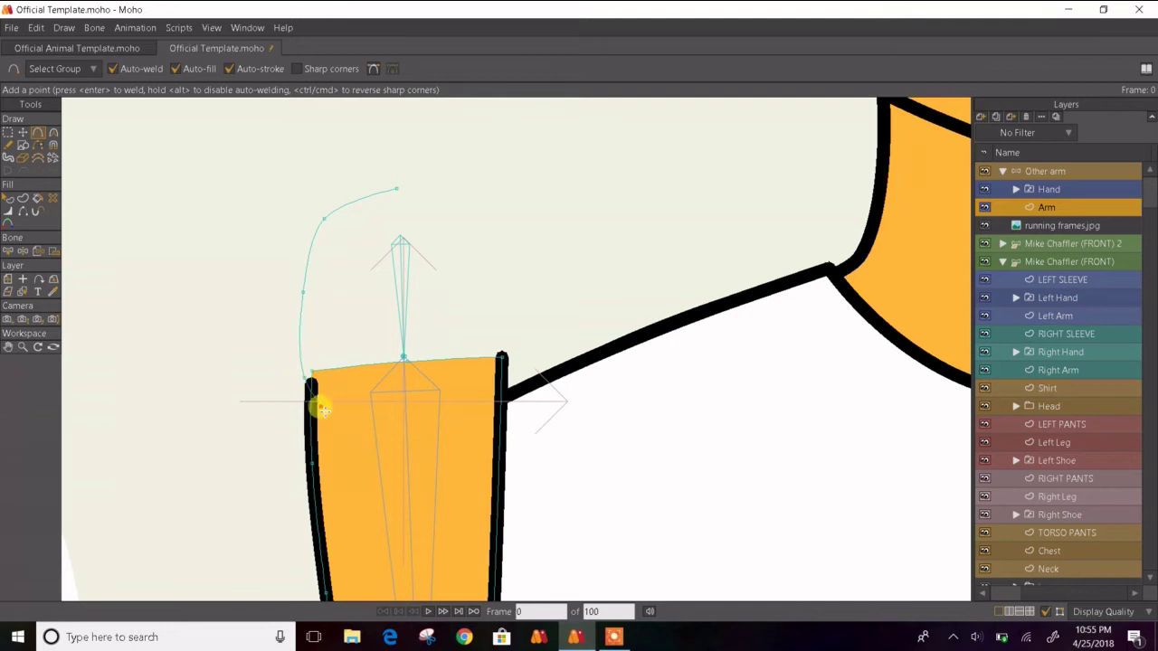
drag(333, 419, 493, 405)
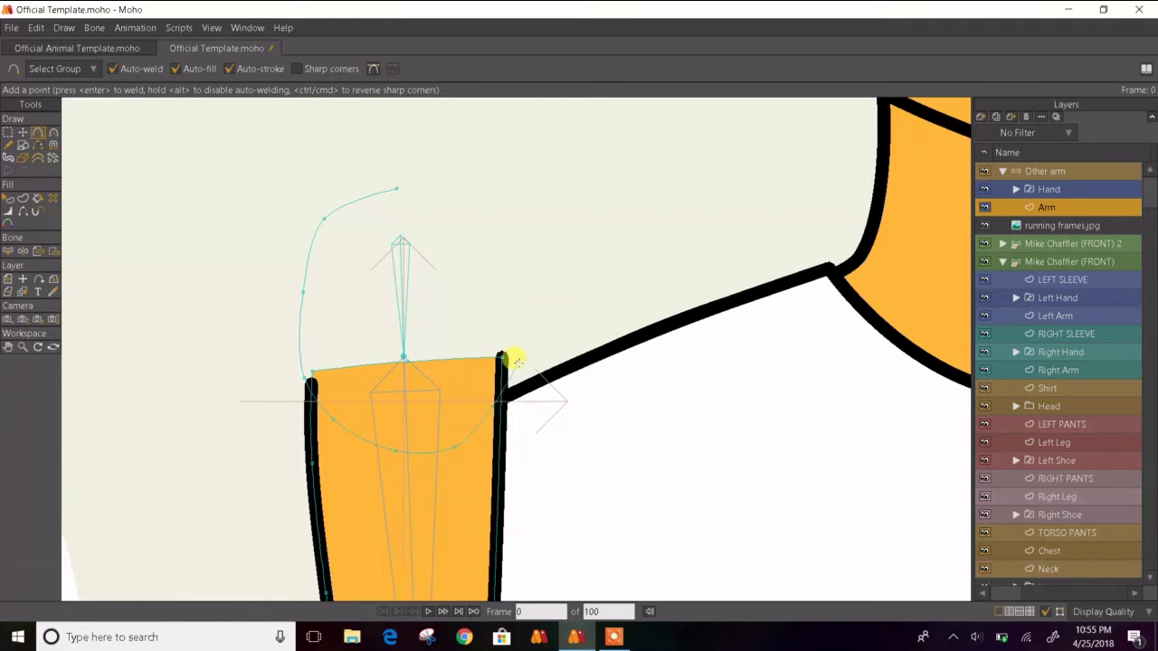
mouse_move(516, 361)
mouse_down()
mouse_move(447, 175)
mouse_move(451, 199)
mouse_move(383, 191)
mouse_move(397, 189)
mouse_up()
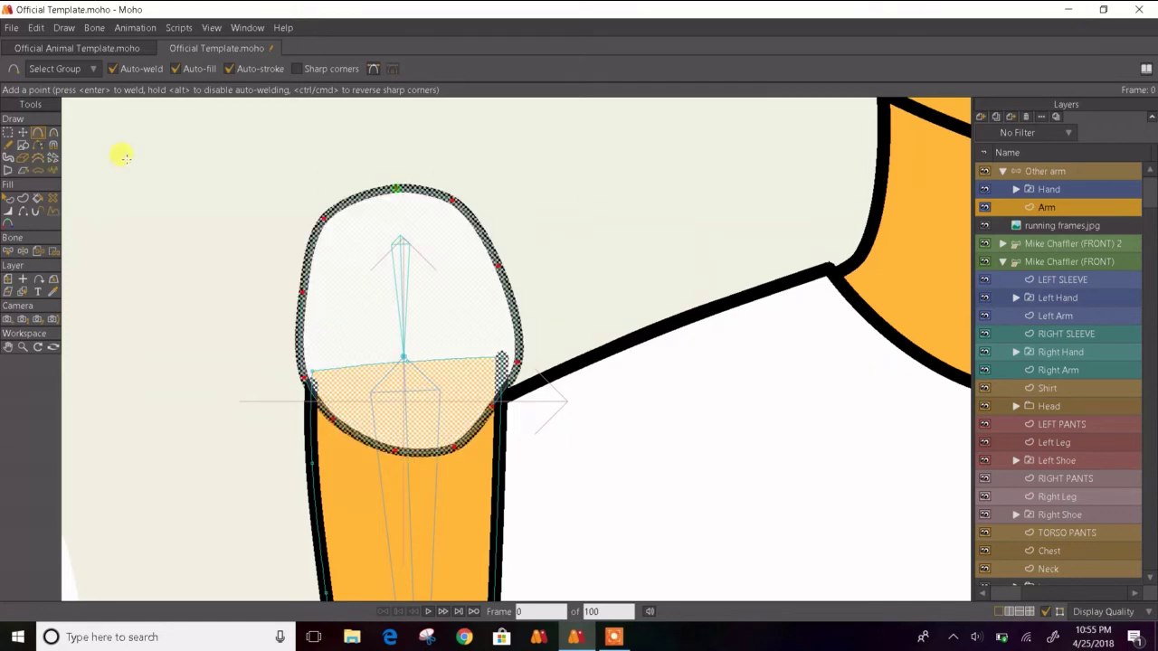
click(9, 132)
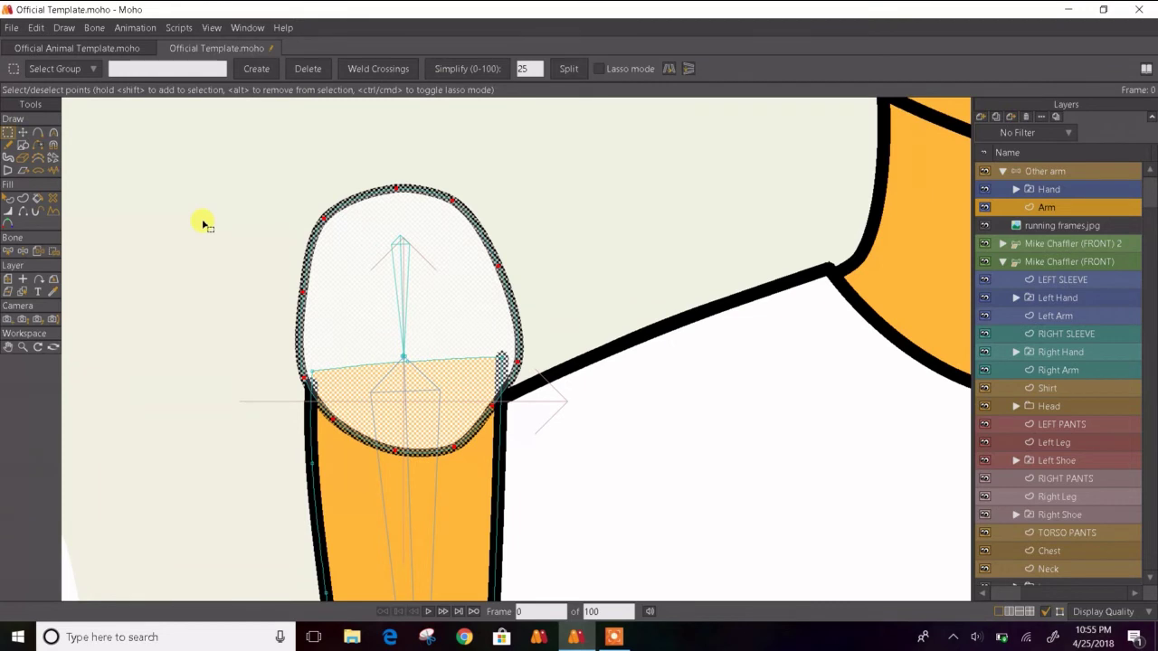
click(204, 224)
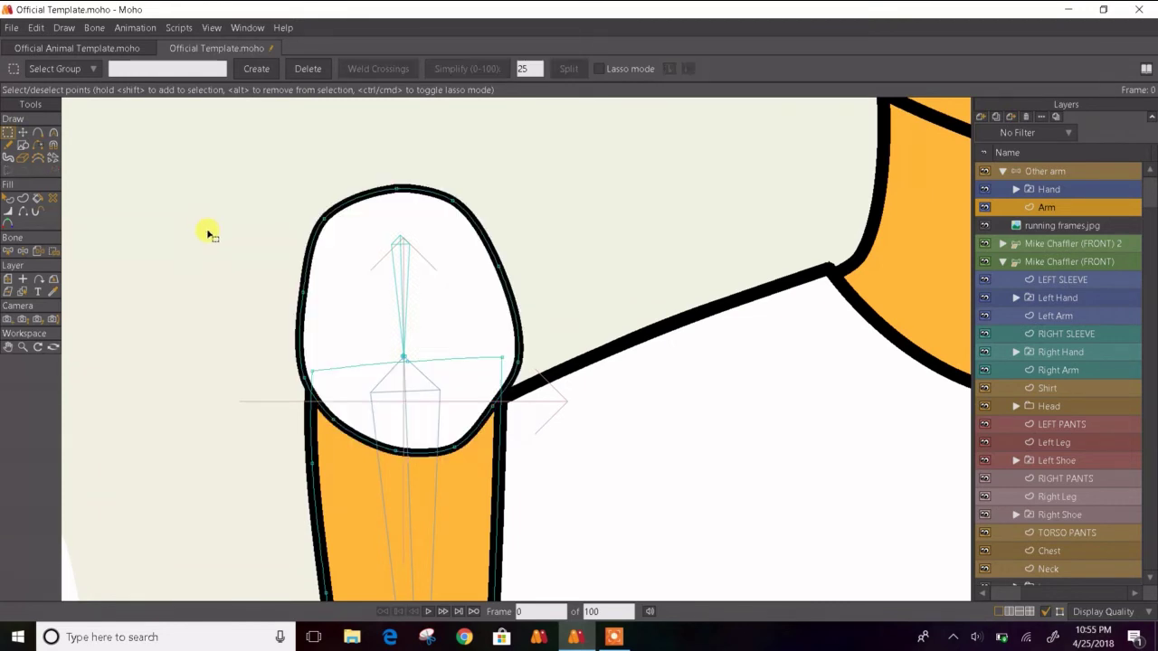
- Apply the Skin style as Style 1 to the new upper arm shape and deselect it
click(20, 199)
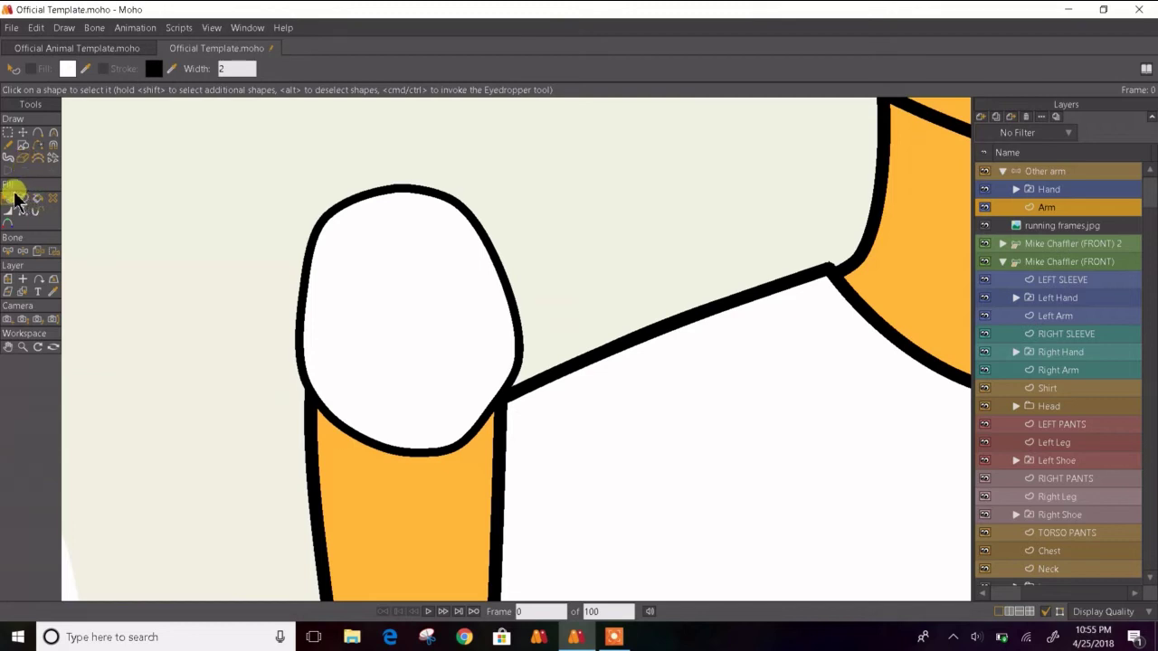
click(440, 303)
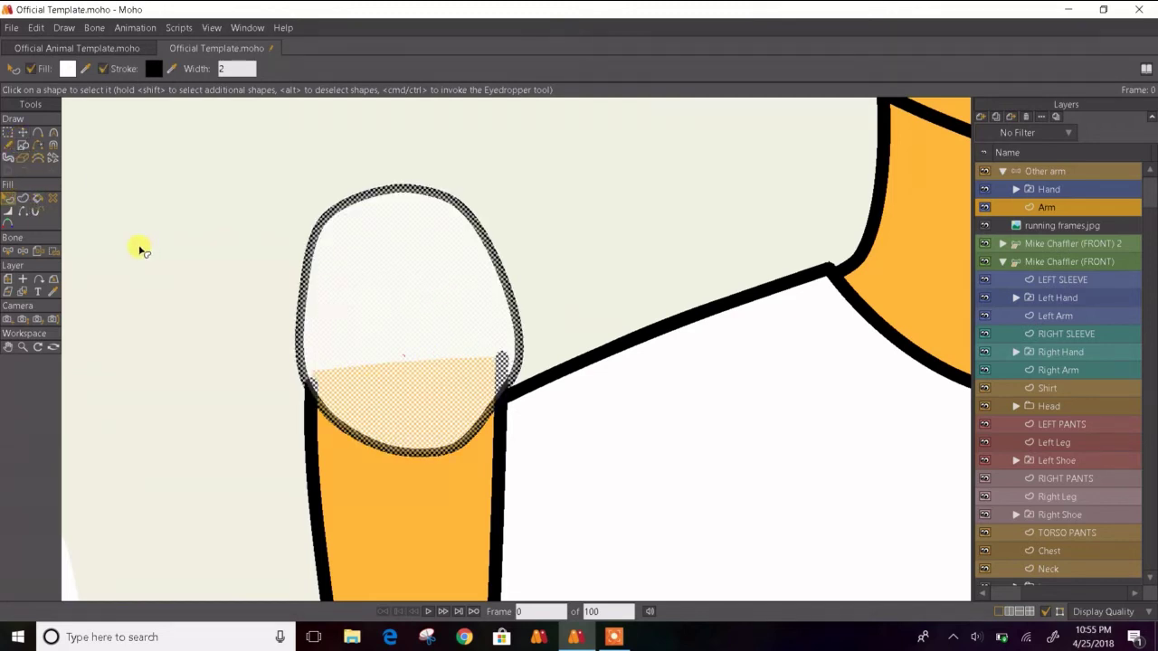
key(ctrl+[)
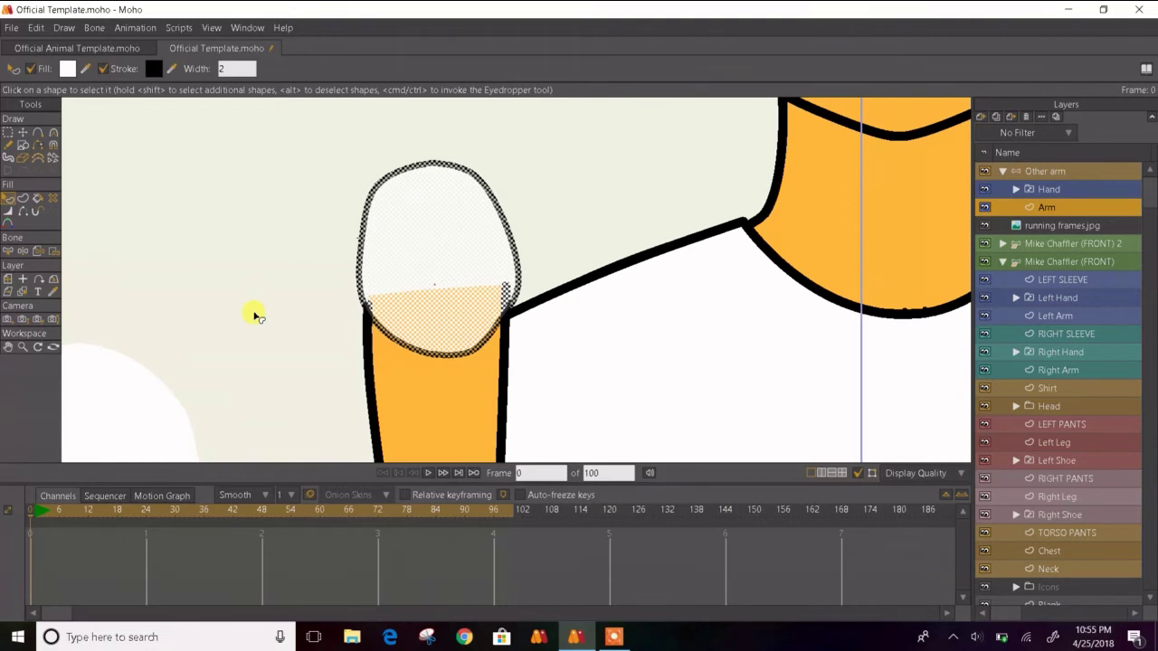
key(ctrl+[)
key(ctrl+])
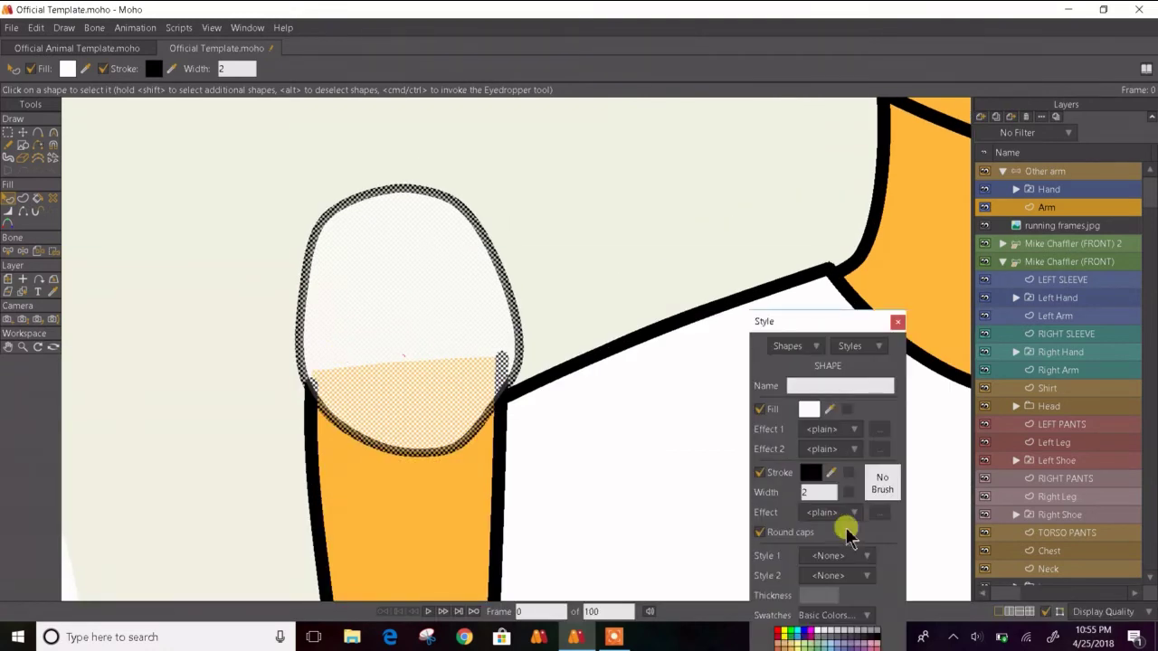
click(824, 436)
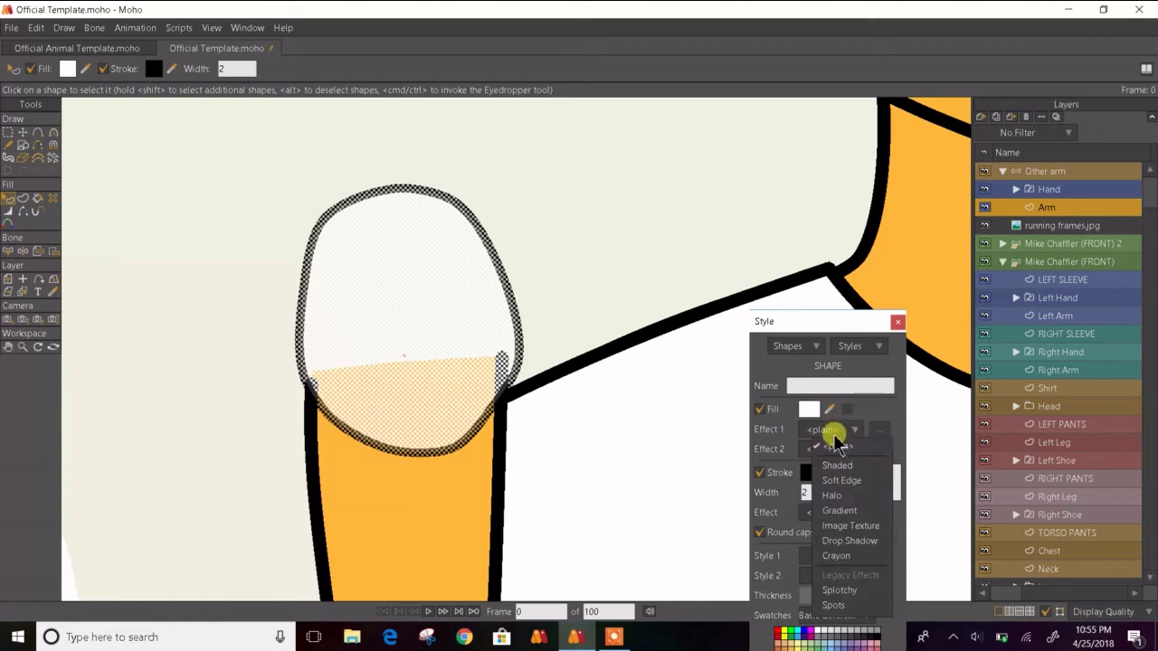
click(832, 434)
click(831, 552)
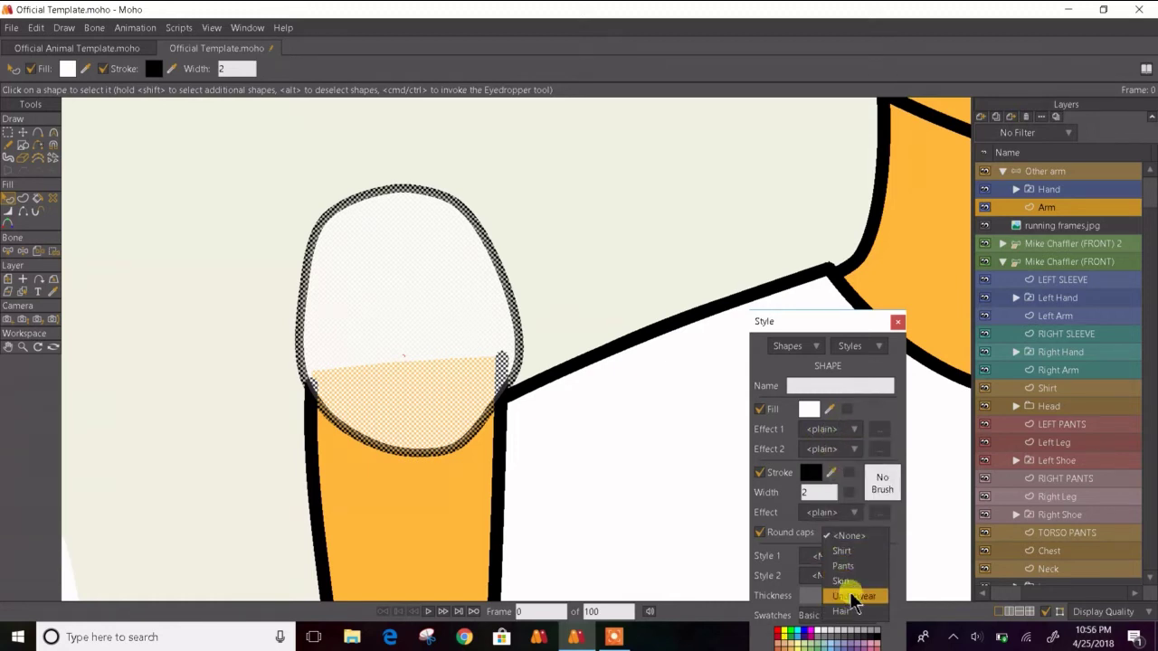
click(851, 582)
click(573, 276)
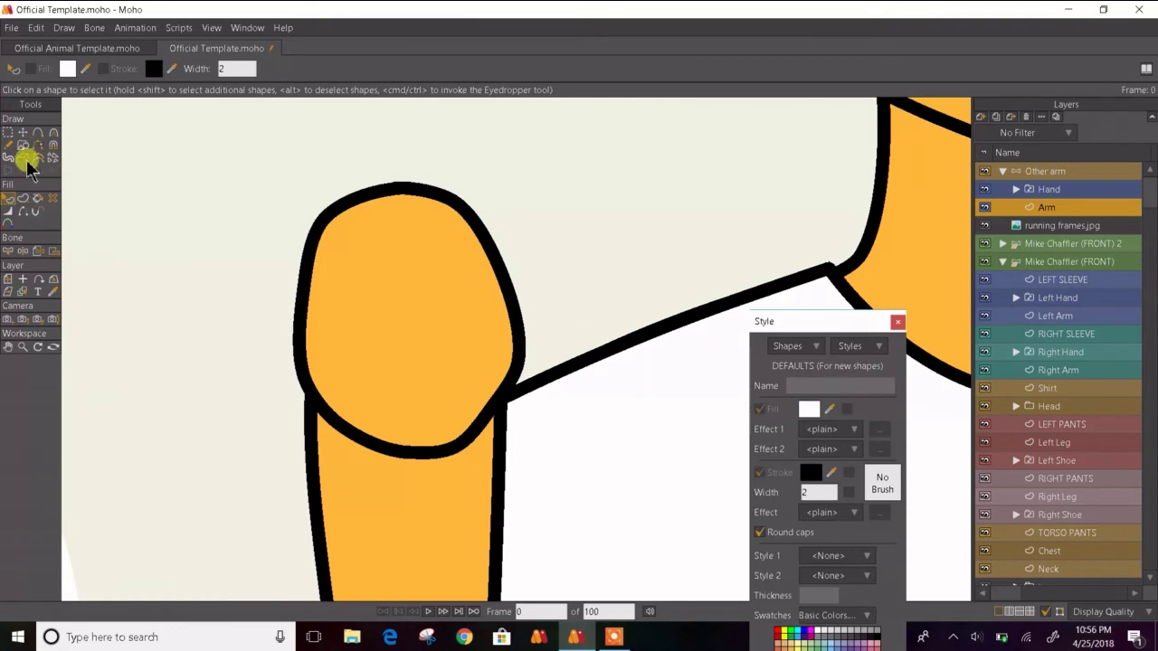
- Examine the small circle at the elbow joint of the Arm layer, where the upper arm meets the forearm
click(22, 133)
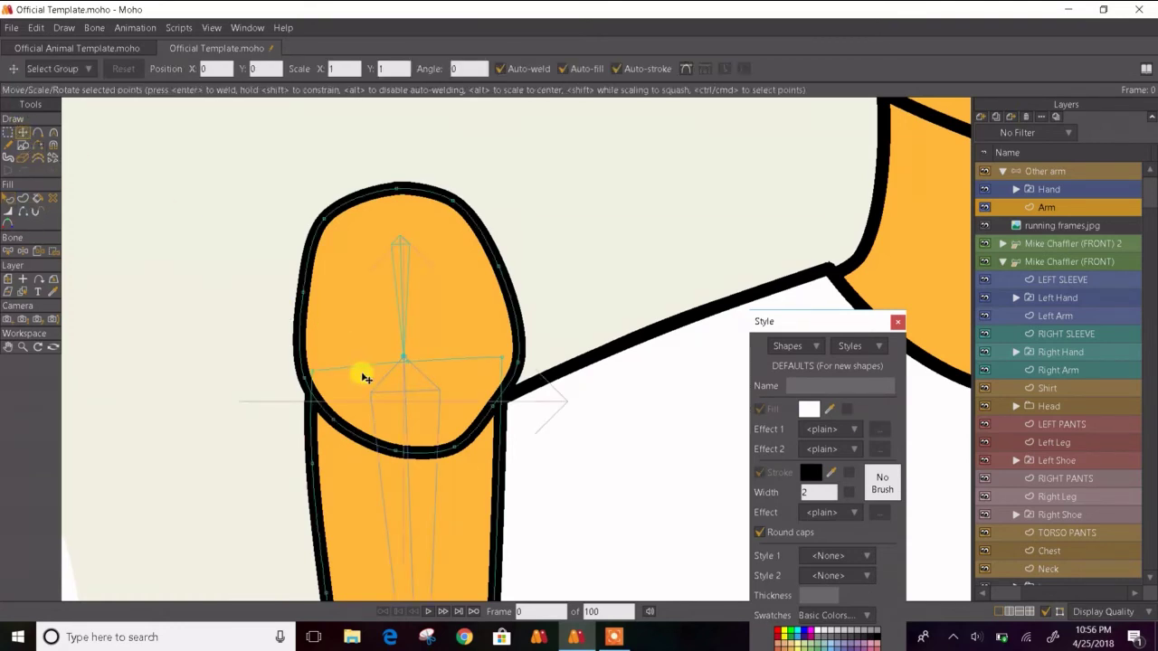
click(23, 211)
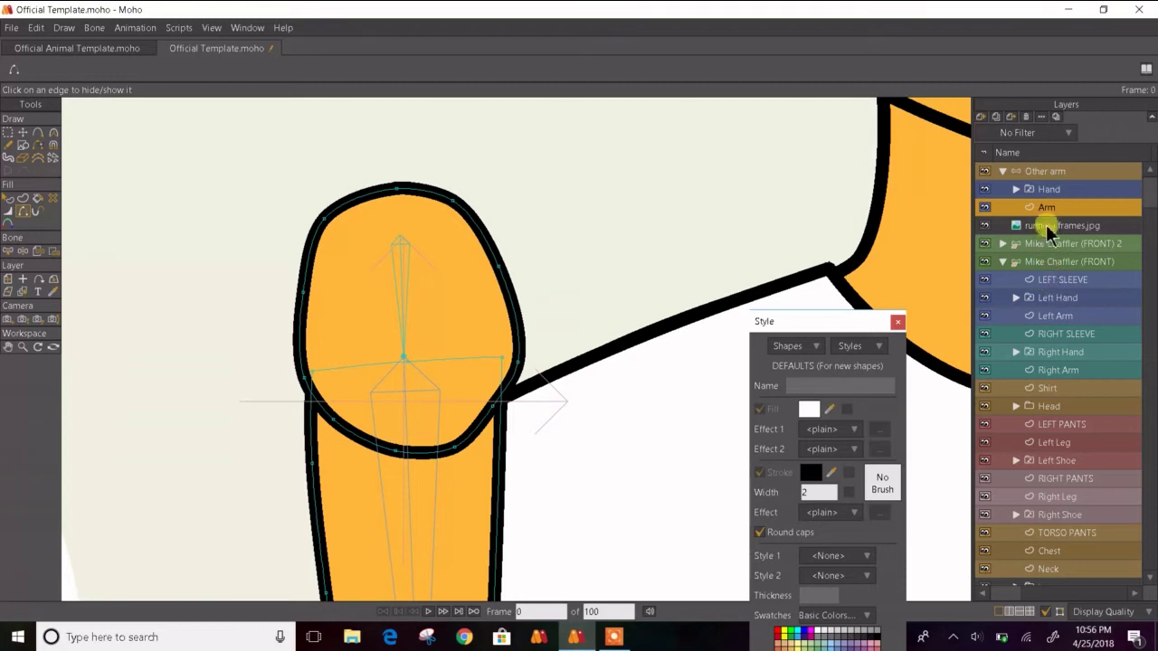
scroll(396, 344, up, 5)
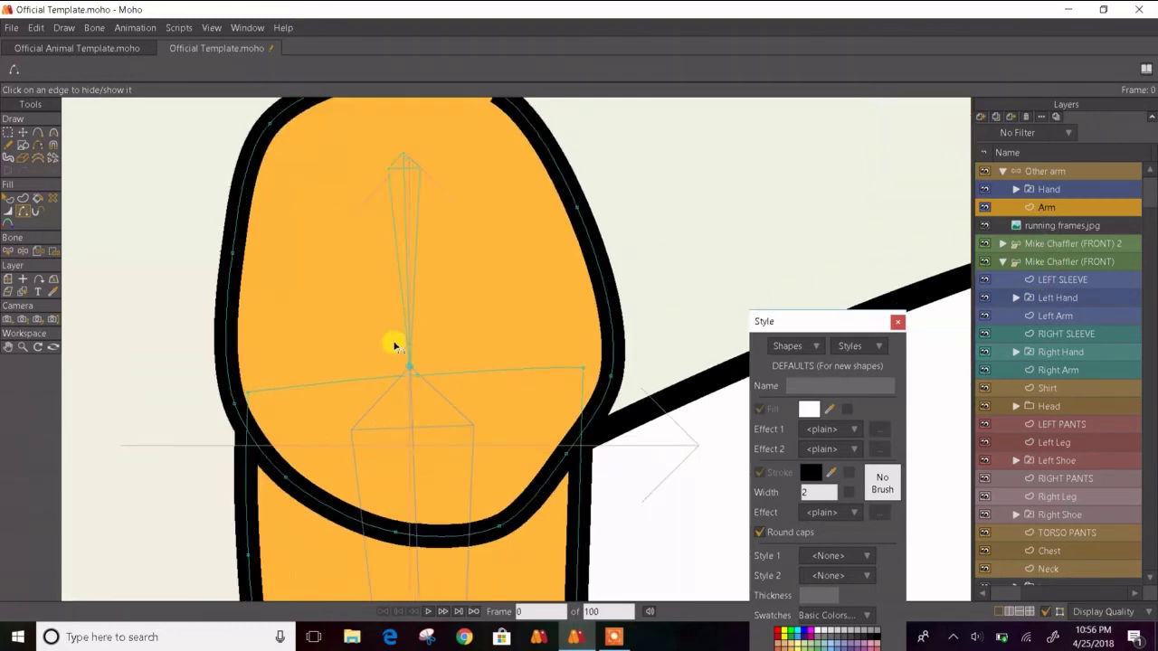
drag(483, 477, 407, 400)
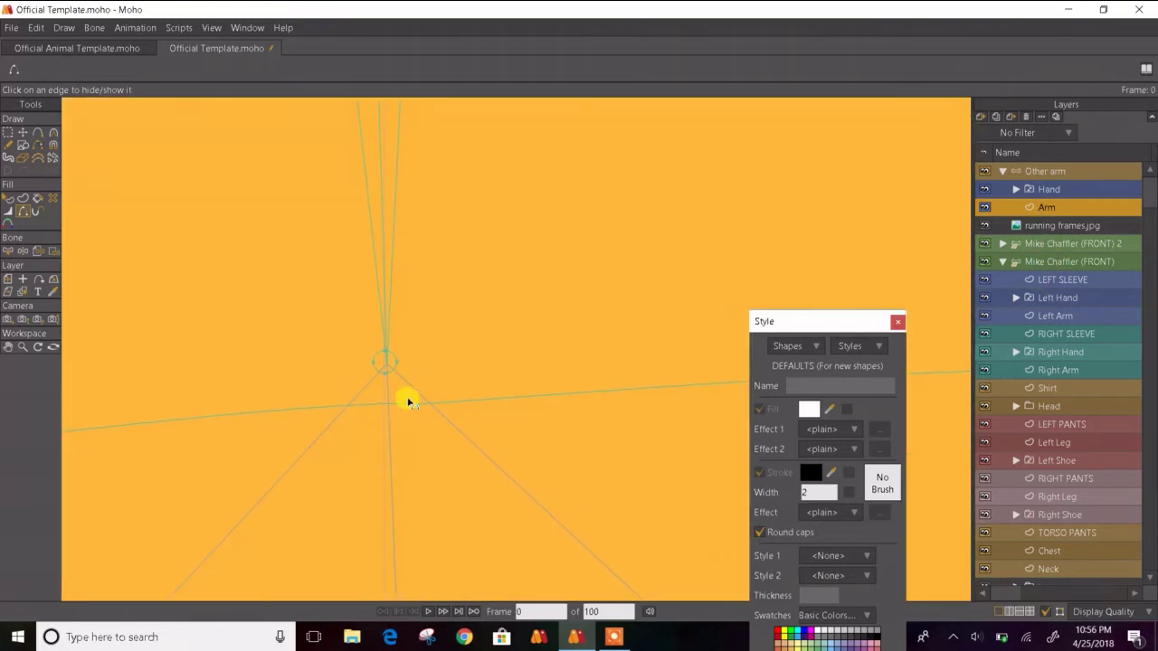
scroll(387, 371, up, 8)
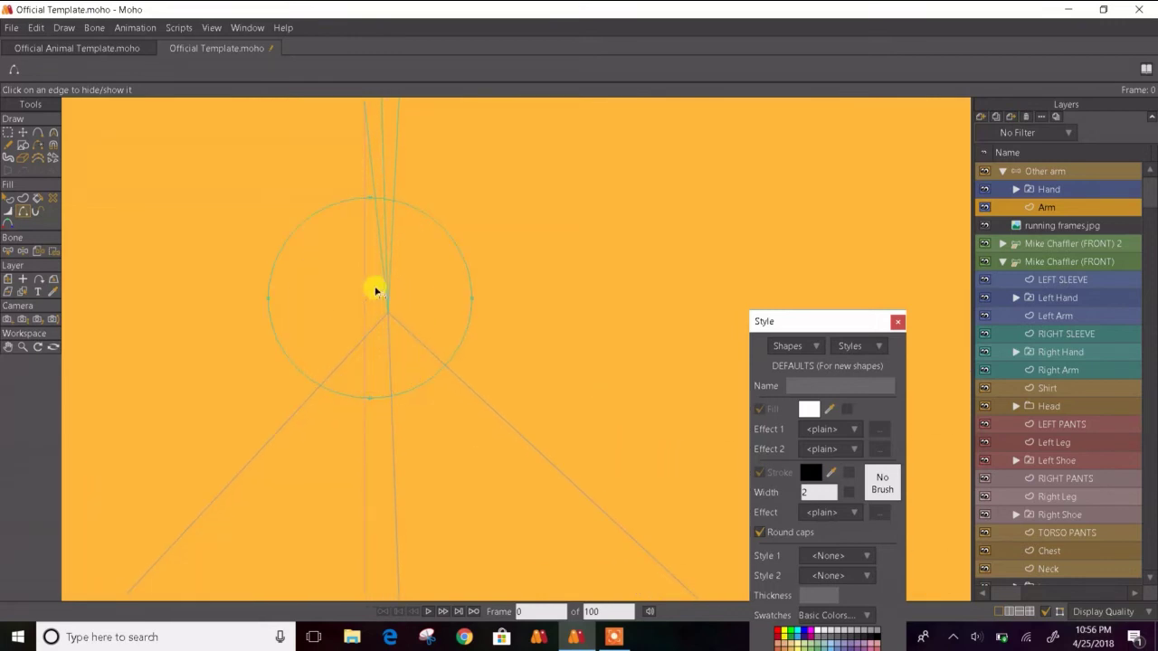
scroll(374, 302, down, 1)
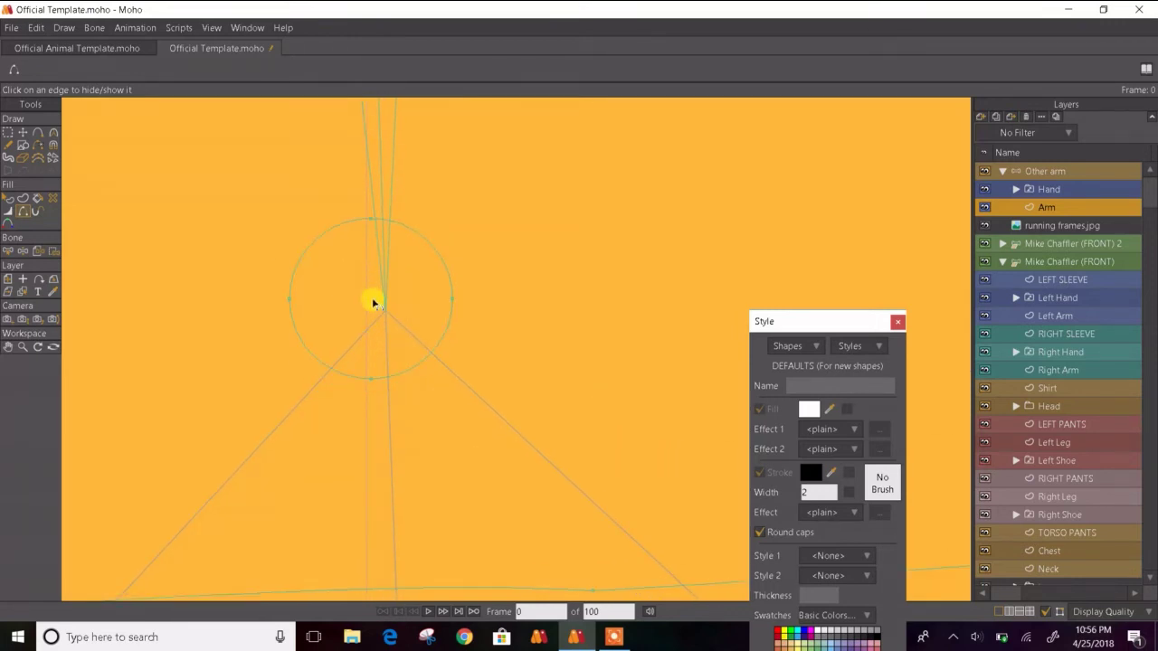
key(d)
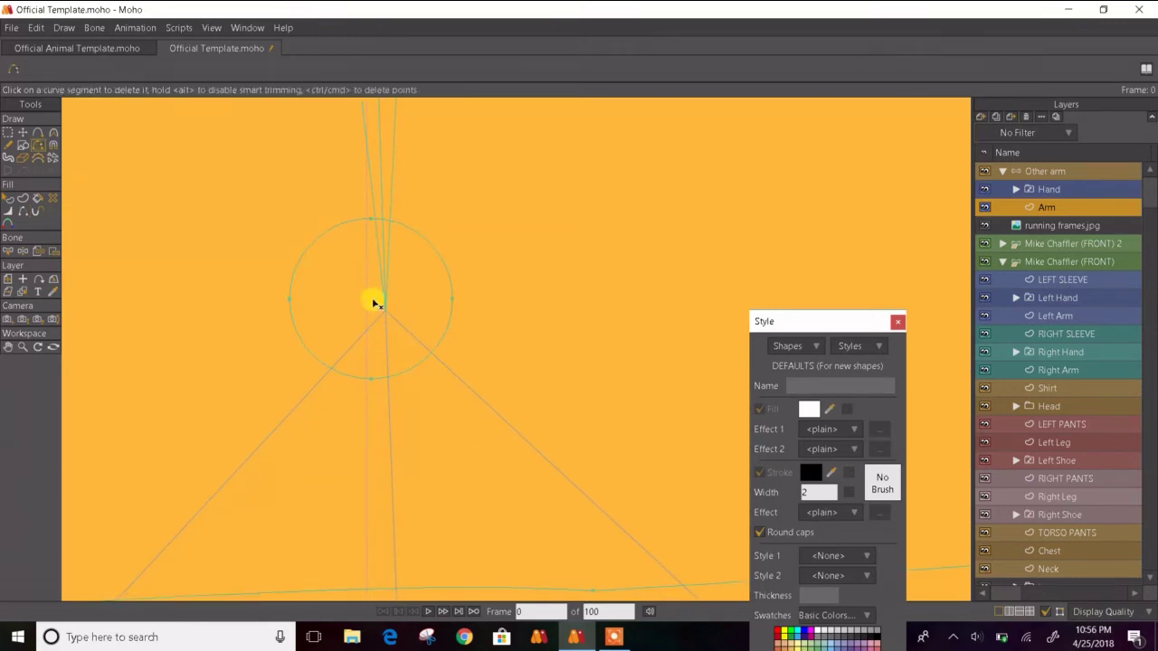
- Draw a guide circle centred on the elbow joint, scale it to the forearm's width, place it over the joint, and deselect it
key(r)
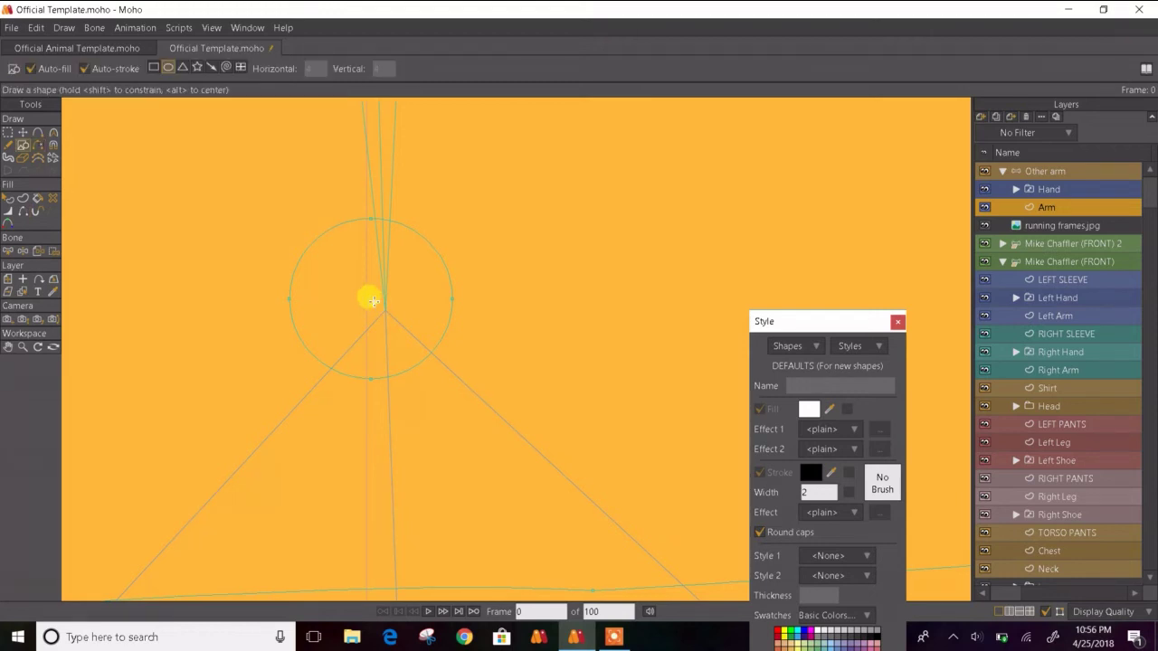
scroll(373, 301, down, 5)
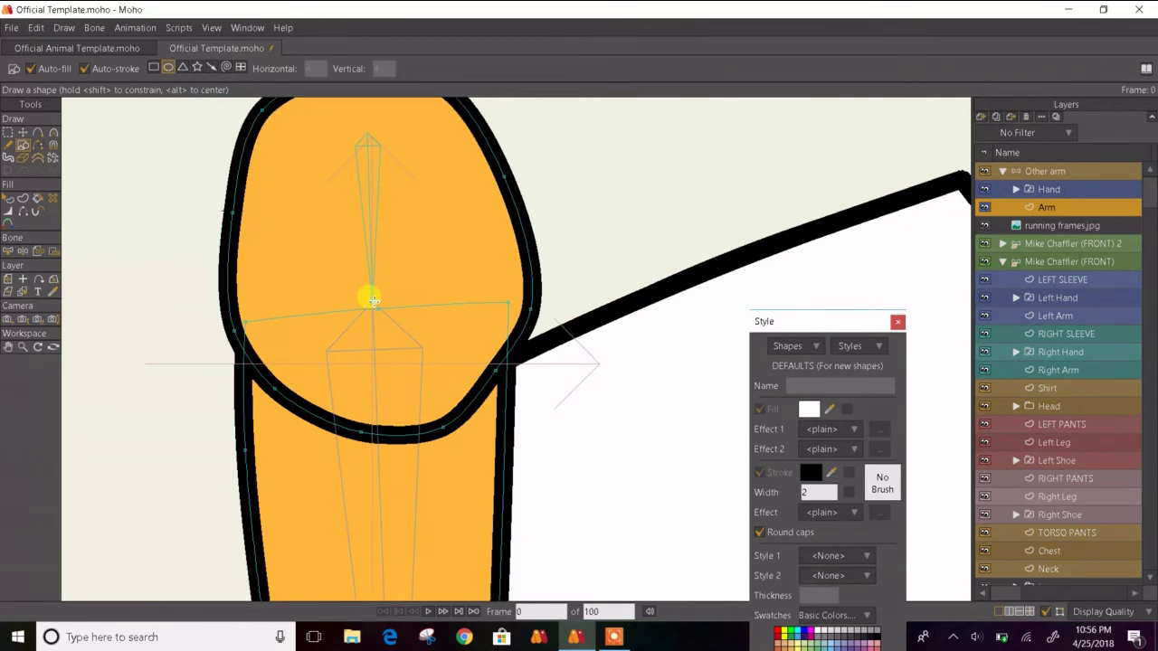
drag(374, 301, 524, 412)
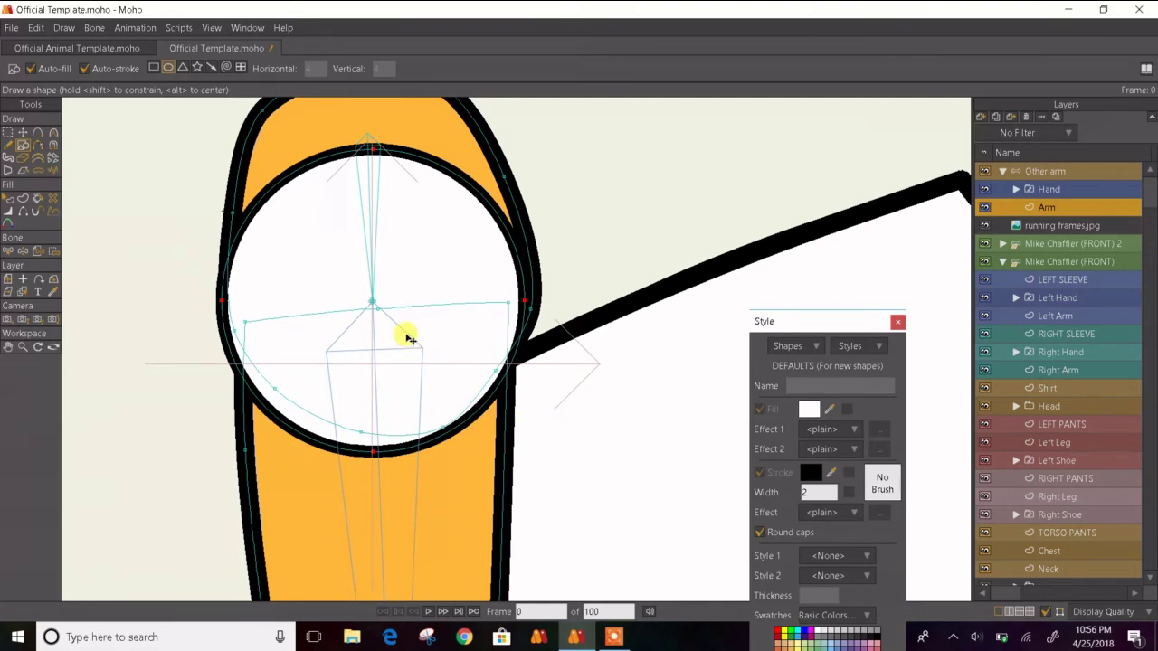
key(t)
drag(399, 326, 418, 343)
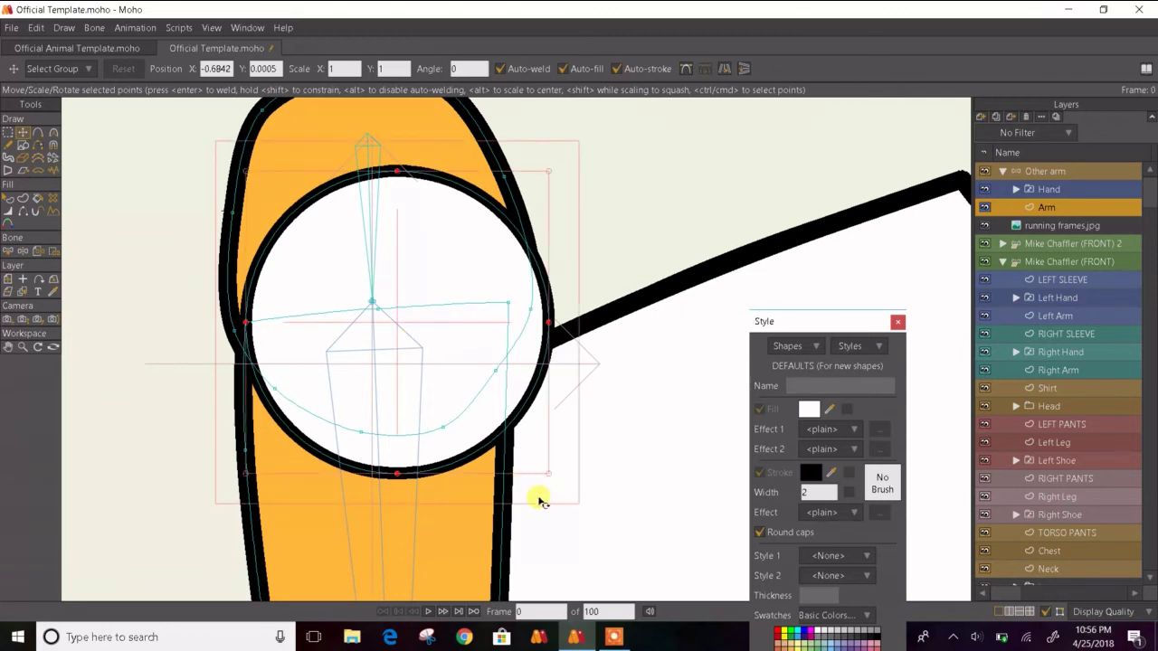
drag(548, 476, 501, 444)
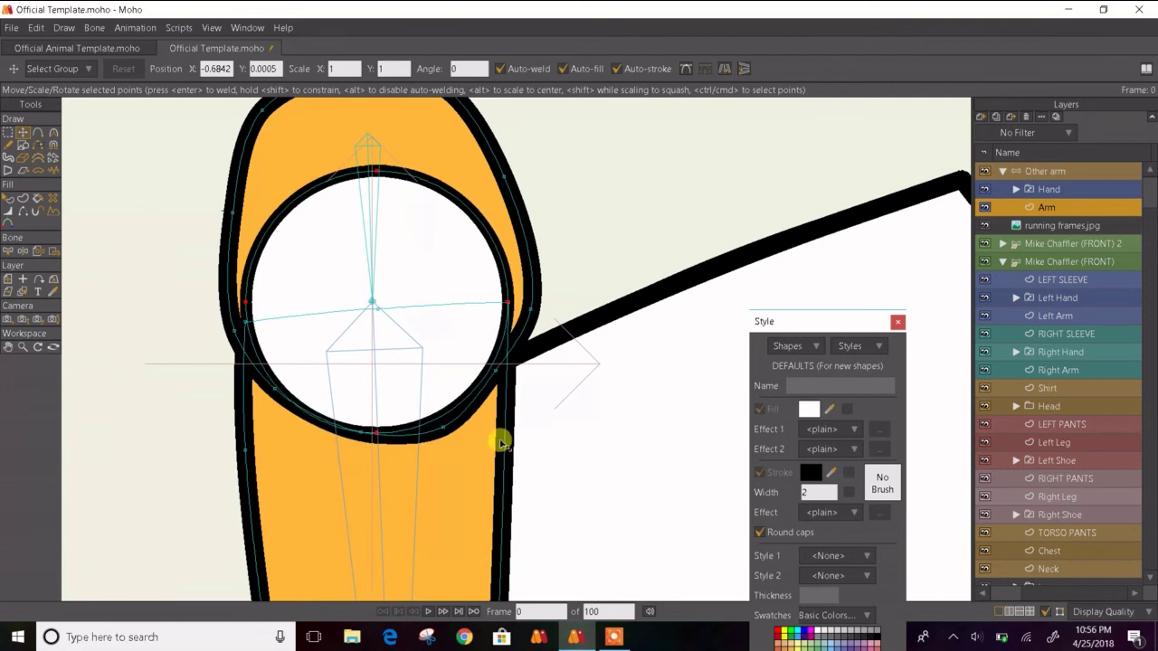
drag(390, 320, 393, 346)
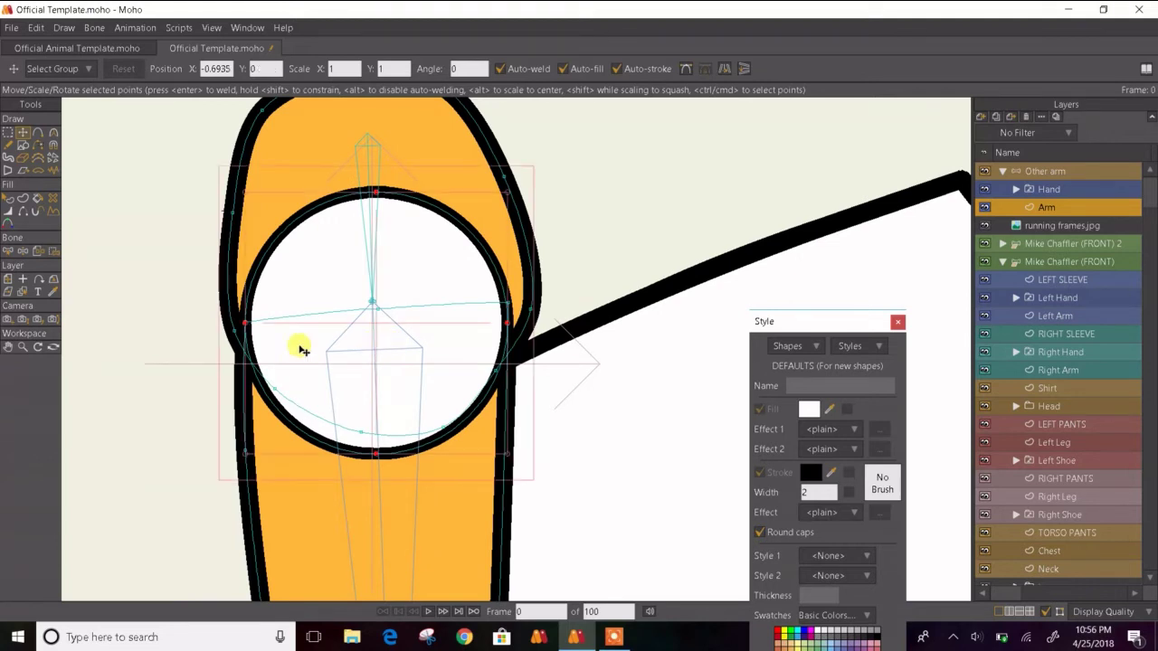
click(148, 336)
- Move the side and lower points of the upper arm shape onto the guide circle's outline
scroll(246, 346, up, 4)
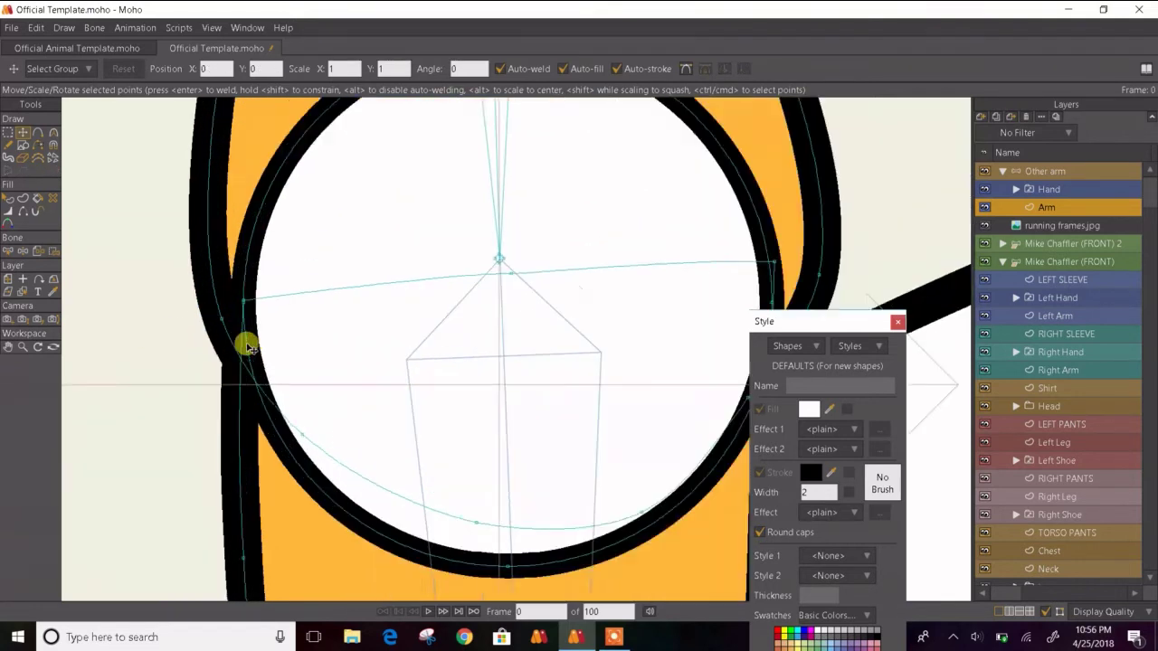
drag(210, 318, 236, 298)
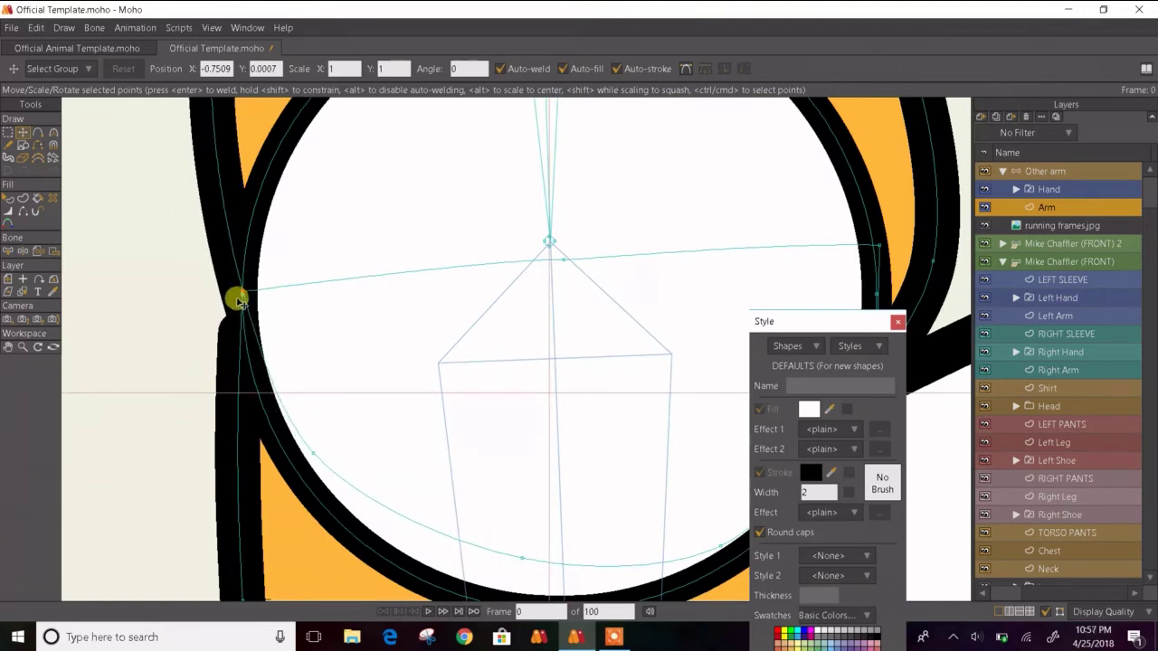
scroll(257, 340, down, 4)
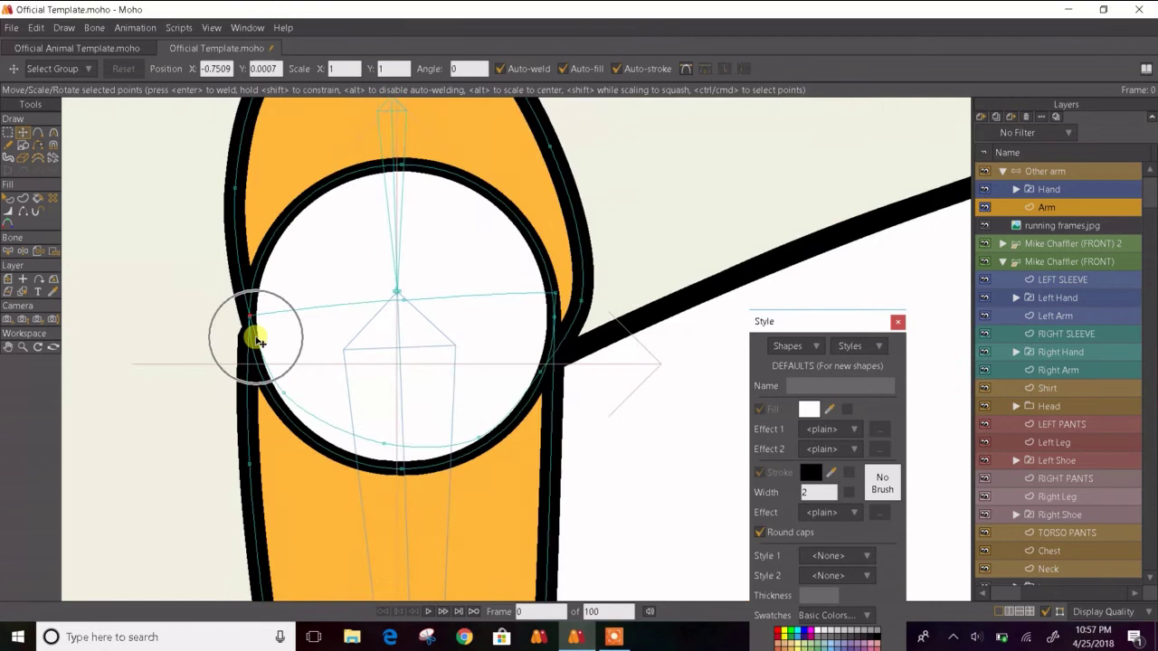
click(269, 406)
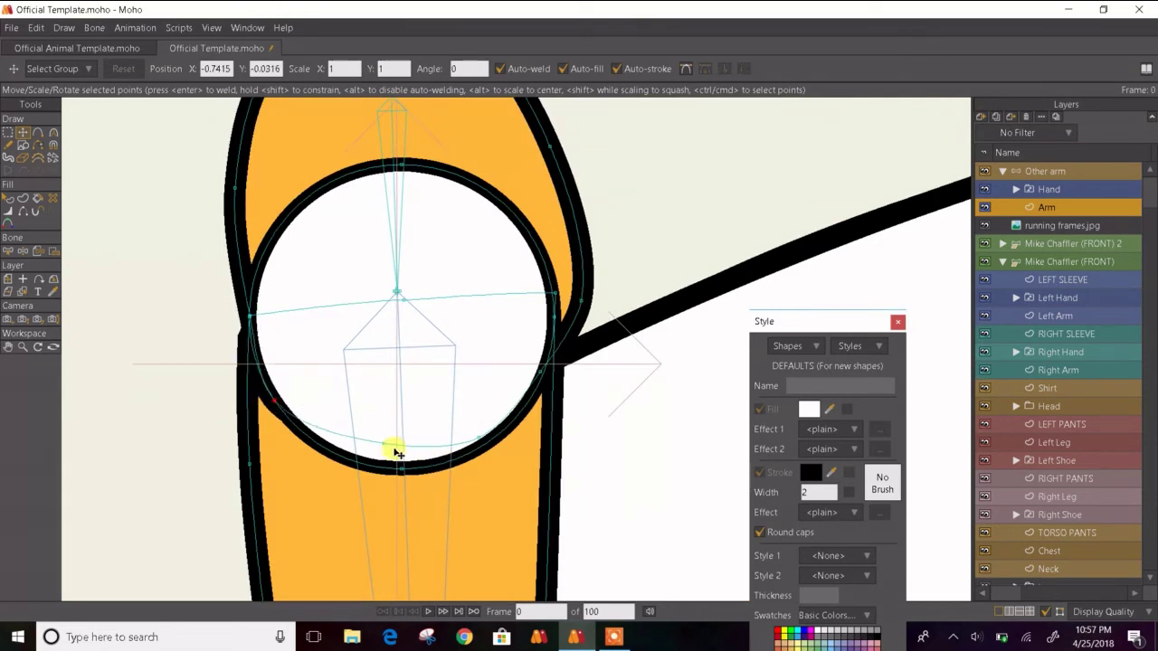
drag(387, 446, 479, 462)
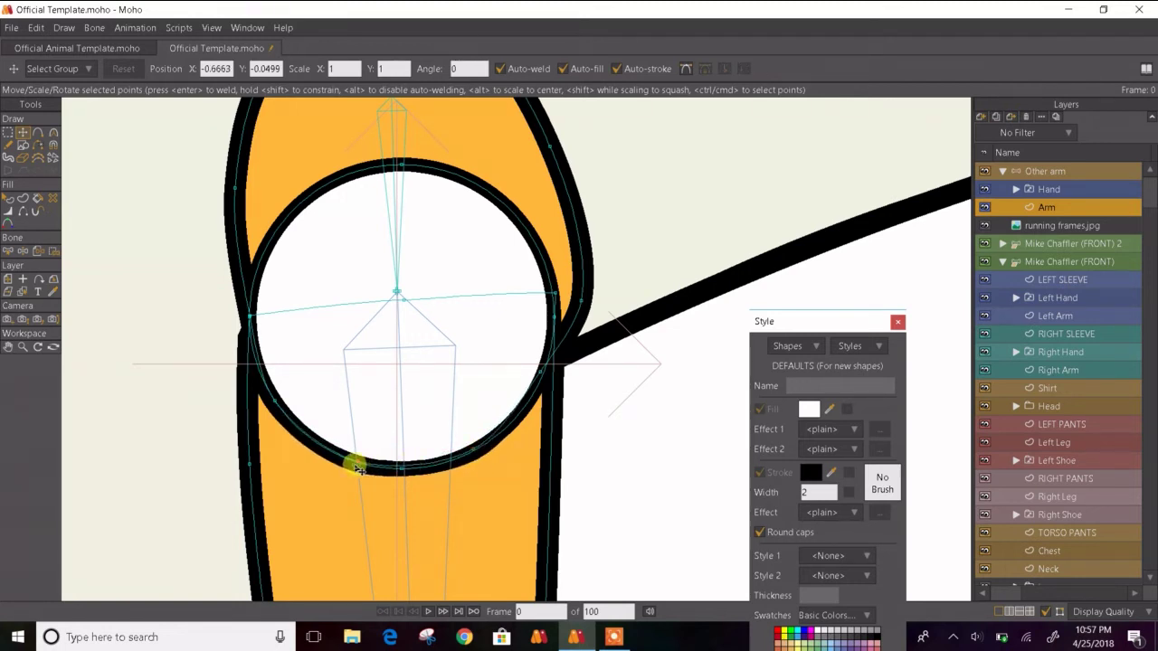
drag(357, 464, 539, 382)
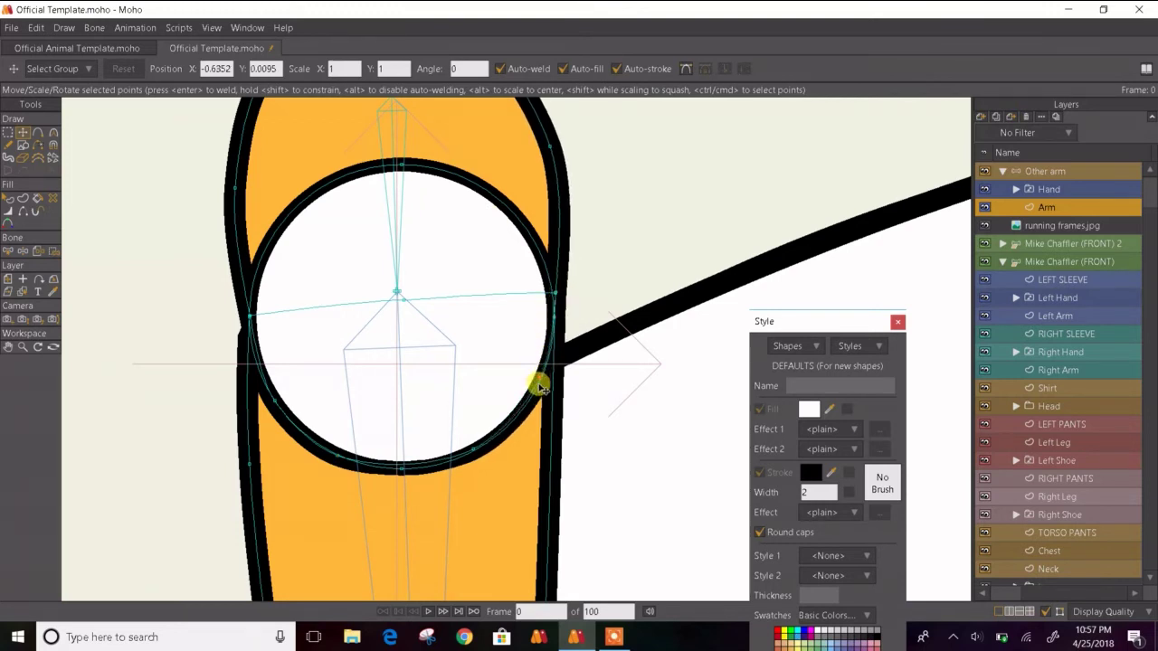
click(538, 380)
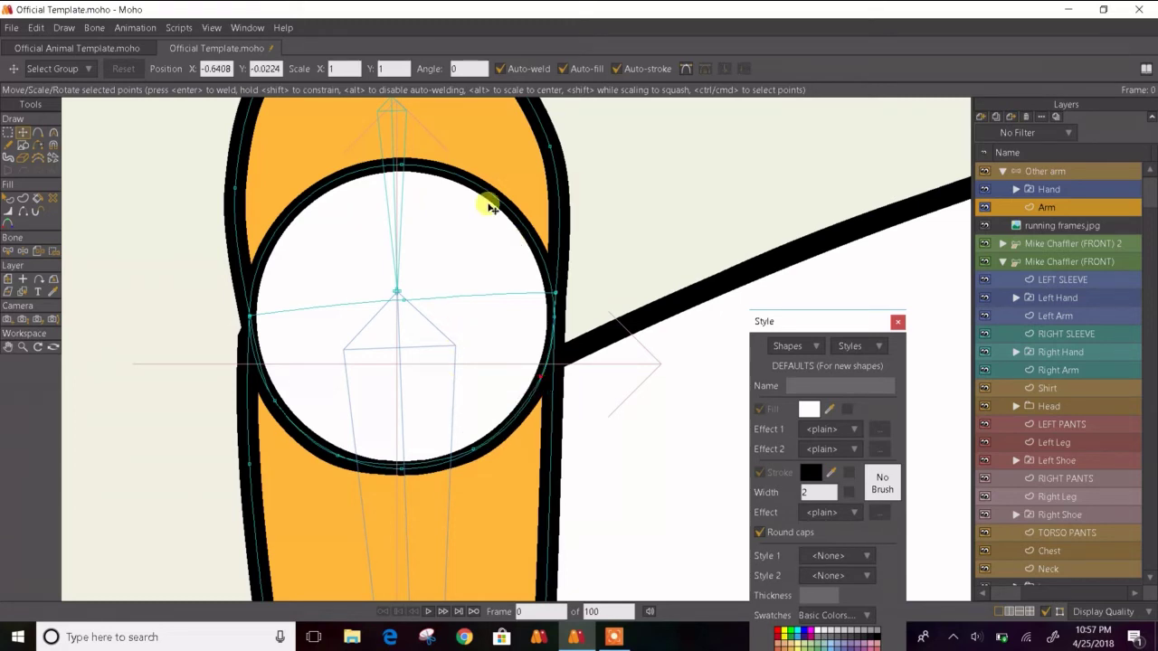
- Refine the curve handles and points along the upper arm's rounded lower end to follow the guide circle, and delete the circle
key(c)
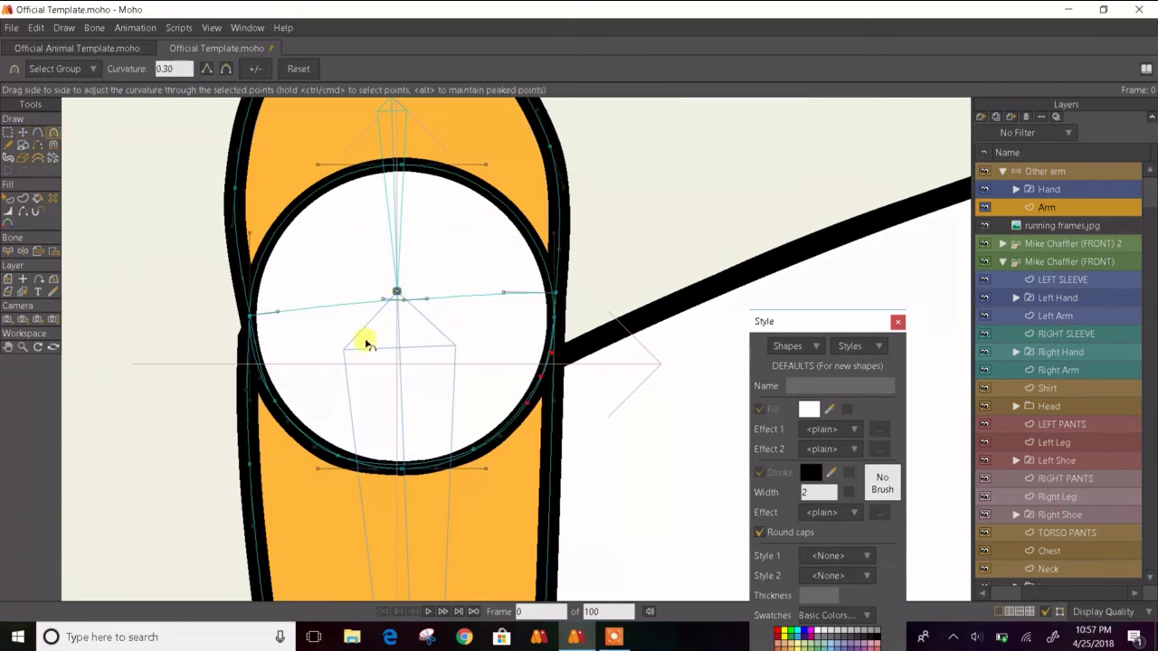
drag(314, 455, 315, 451)
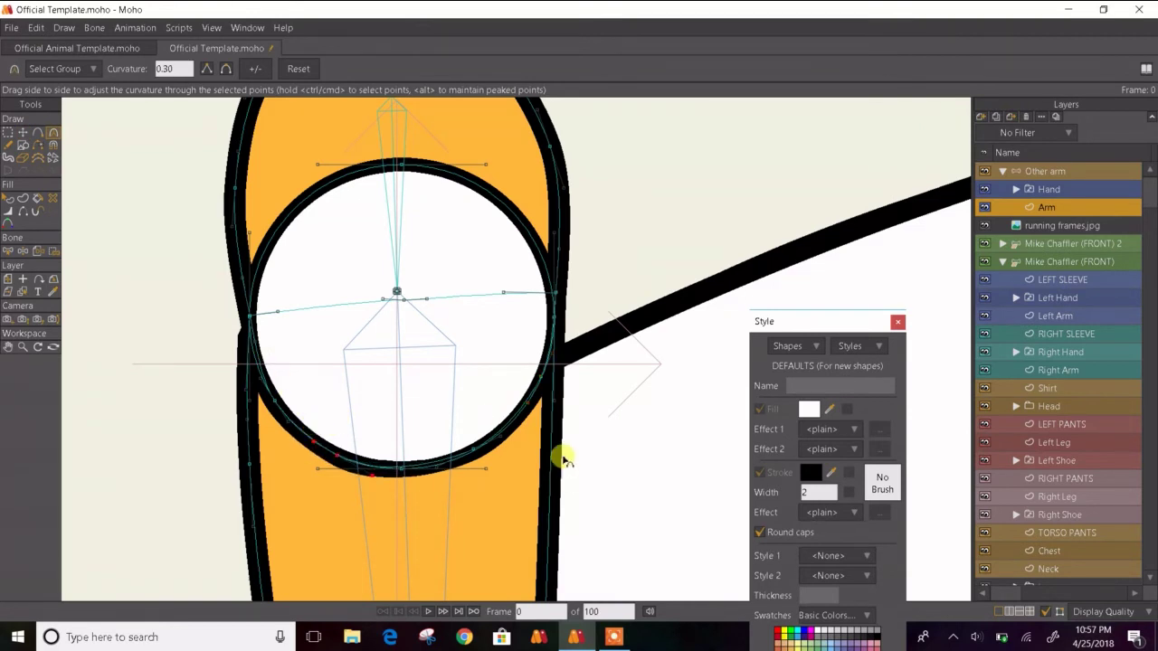
drag(501, 437, 509, 437)
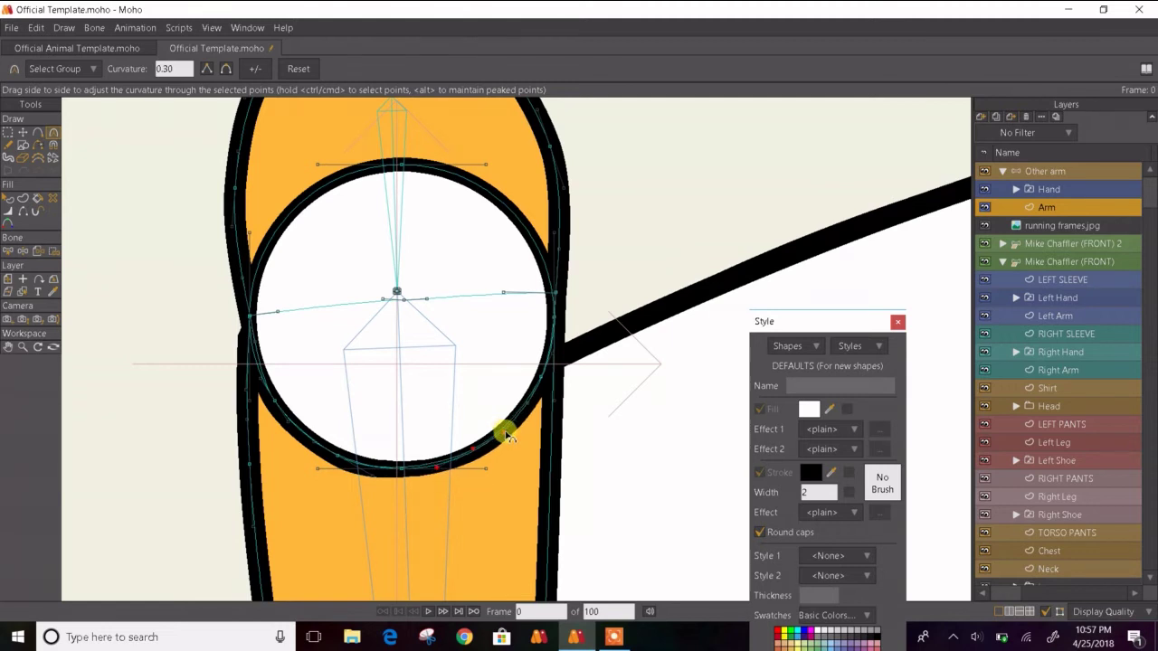
key(t)
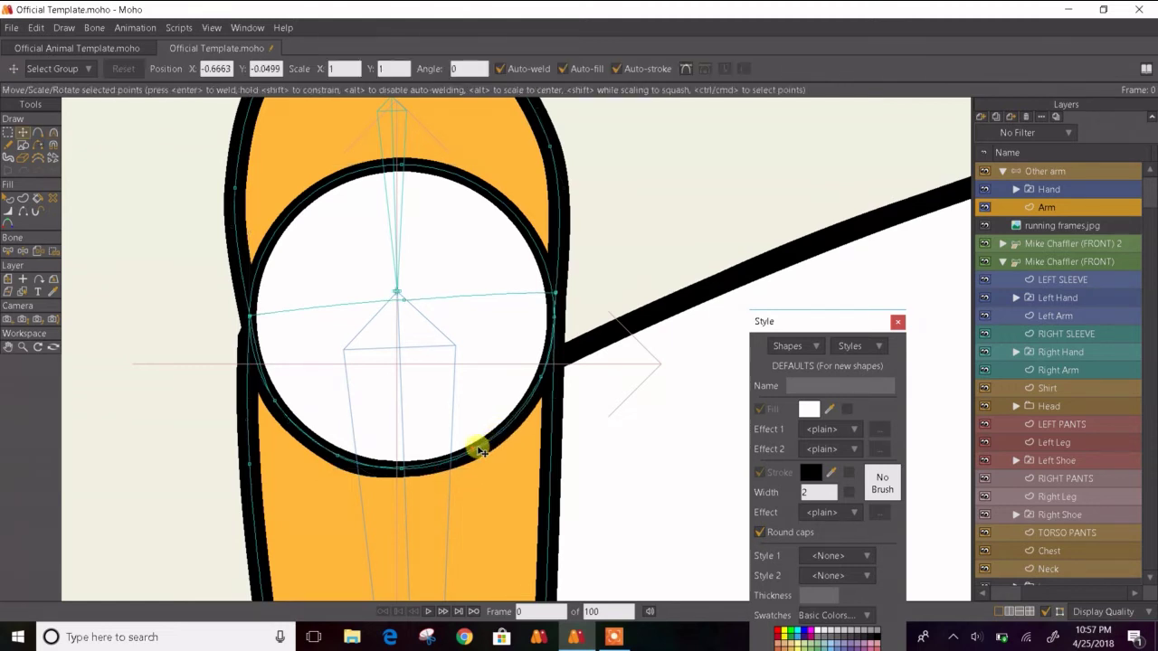
drag(478, 448, 479, 449)
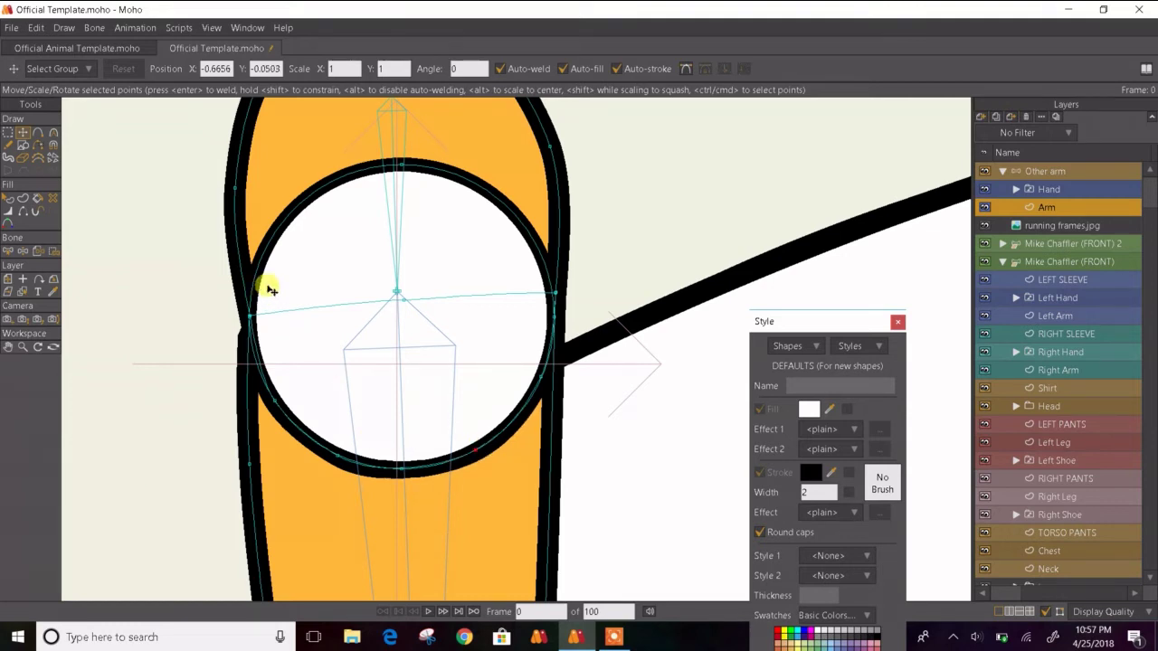
key(ctrl+a)
key(Delete)
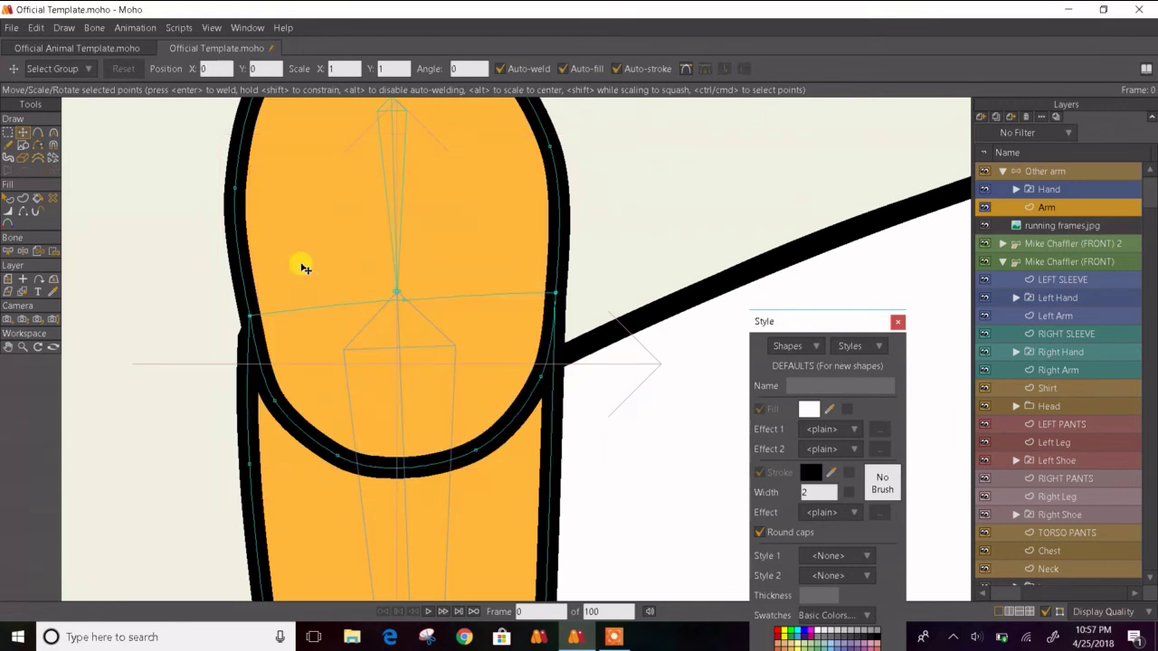
- Bind all points of the new upper arm shape to the upper bone, and deselect them
scroll(305, 269, down, 2)
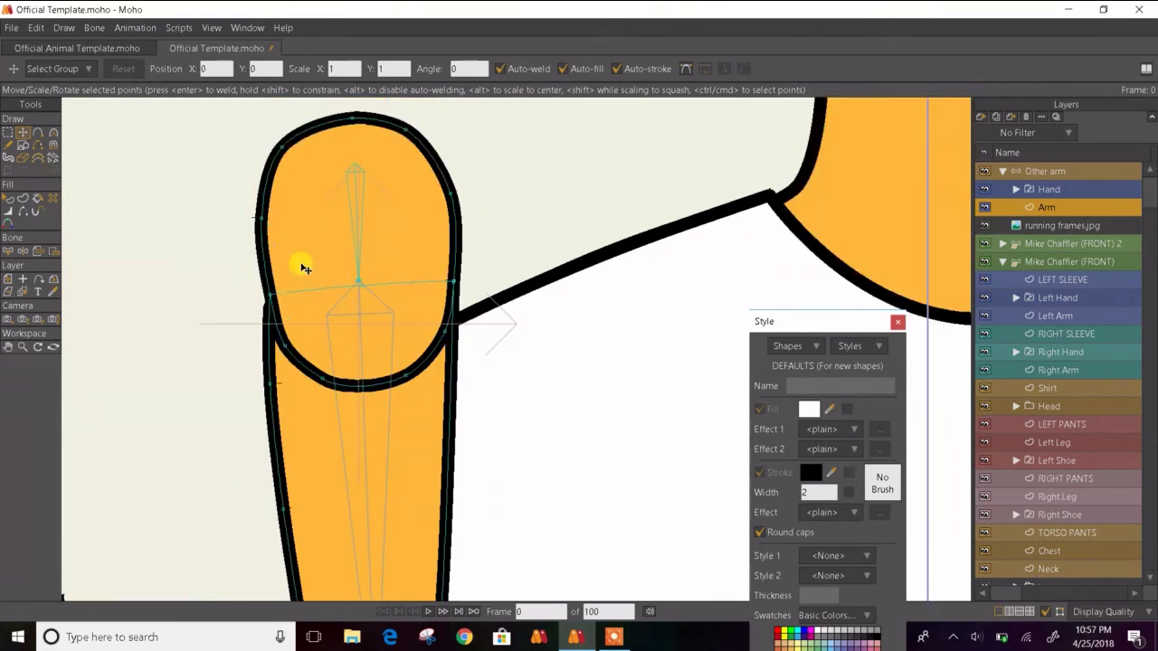
scroll(305, 266, down, 3)
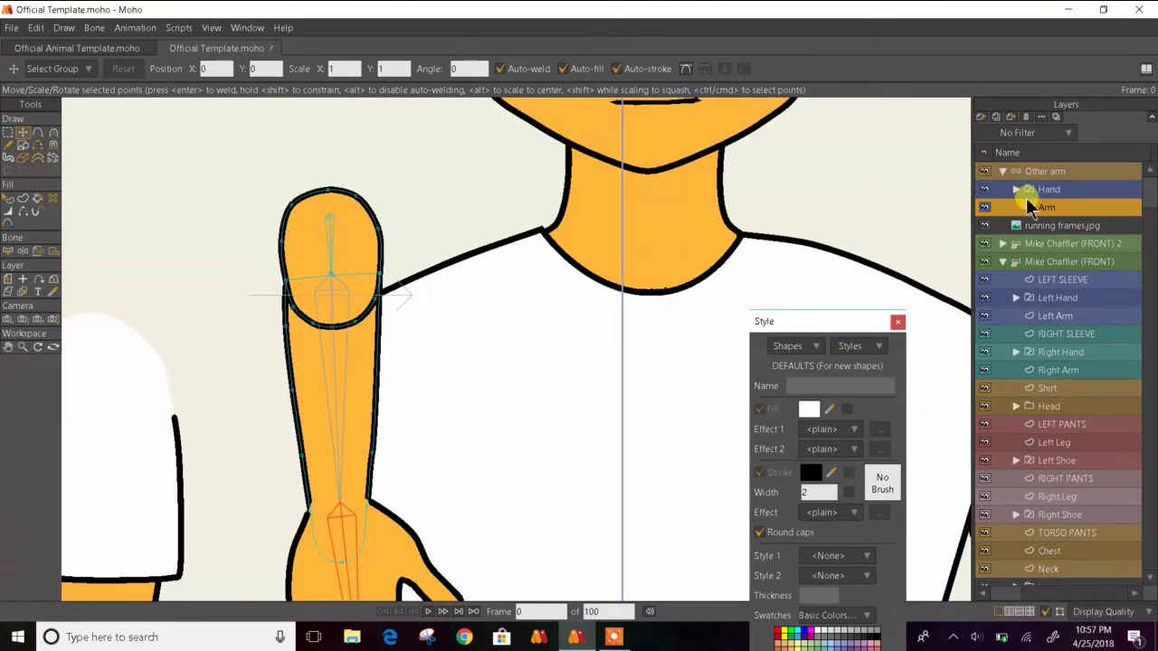
click(52, 250)
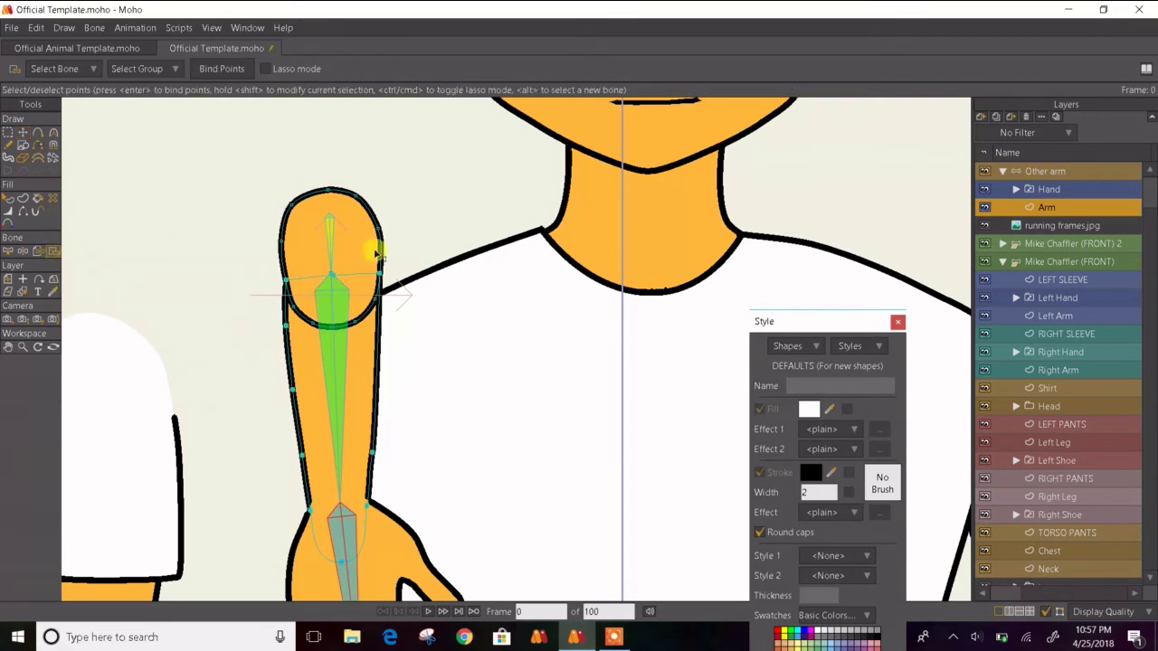
alt+click(332, 241)
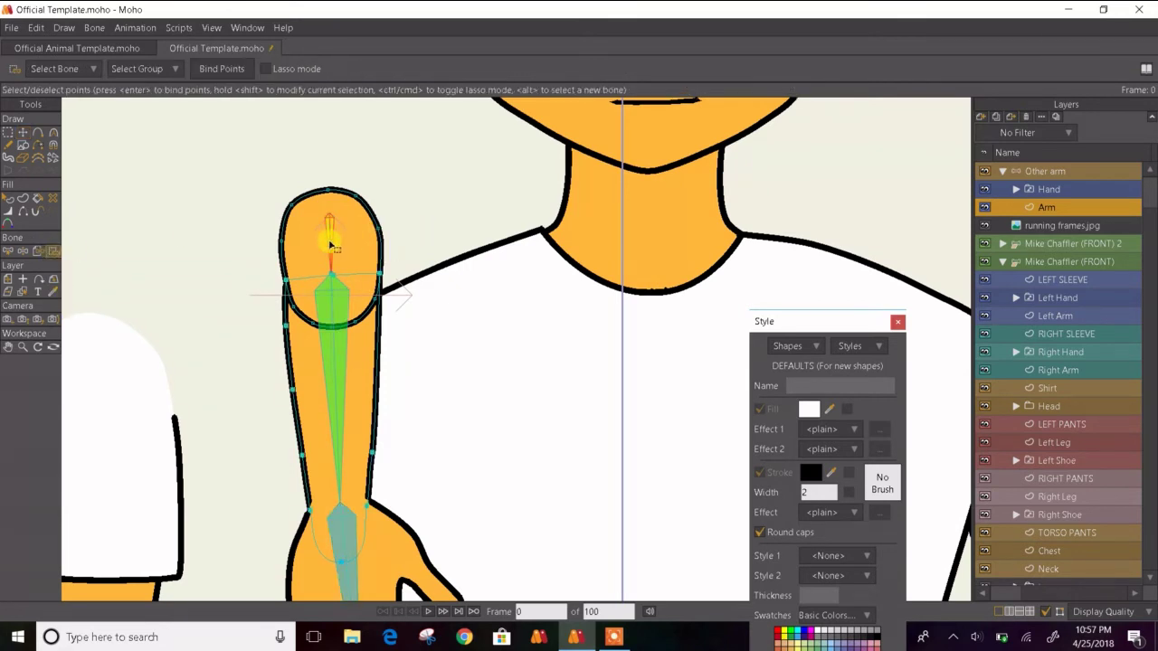
click(218, 69)
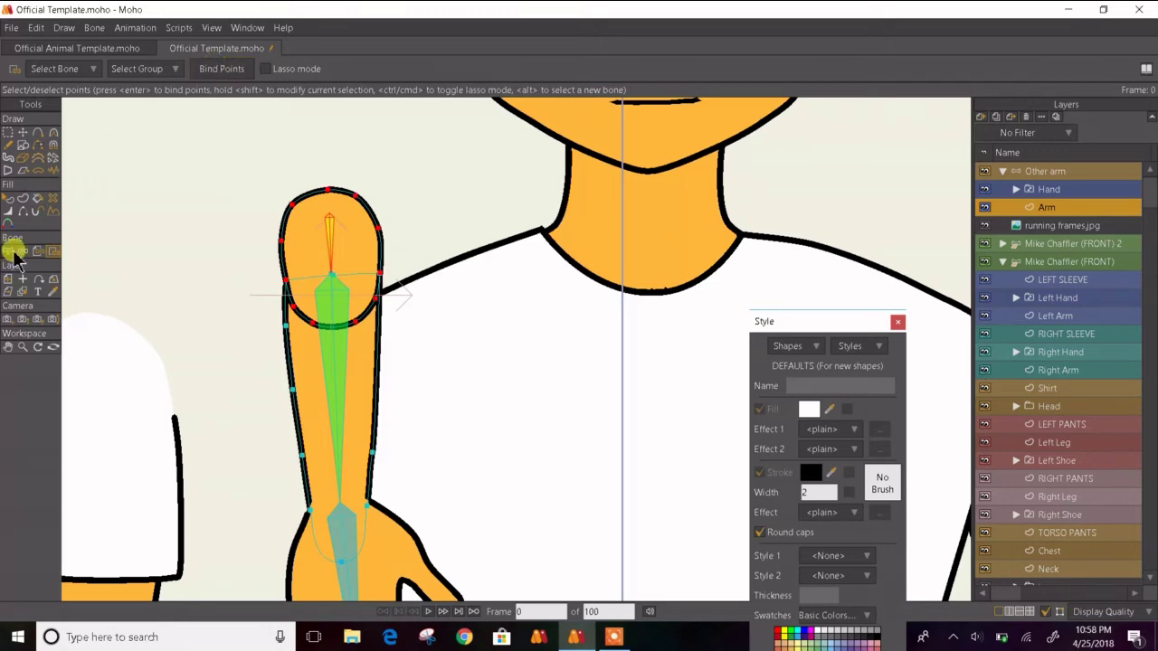
click(7, 133)
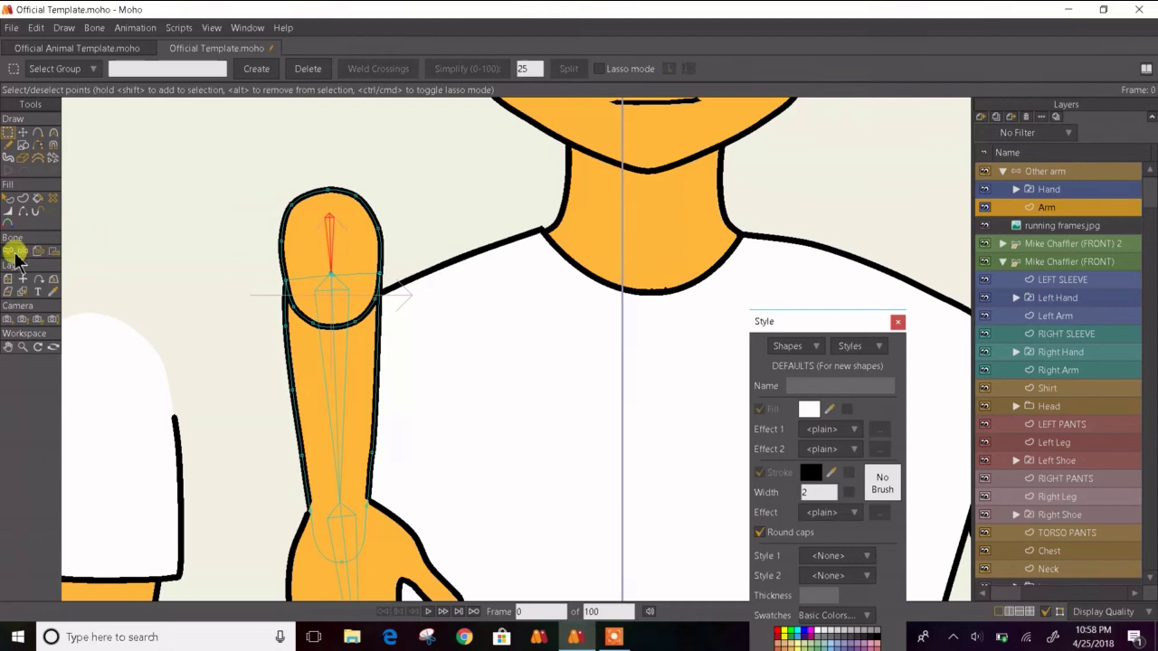
- Set the bone strength to 0 for the upper arm, forearm and hand bones of the Other arm layer
click(31, 253)
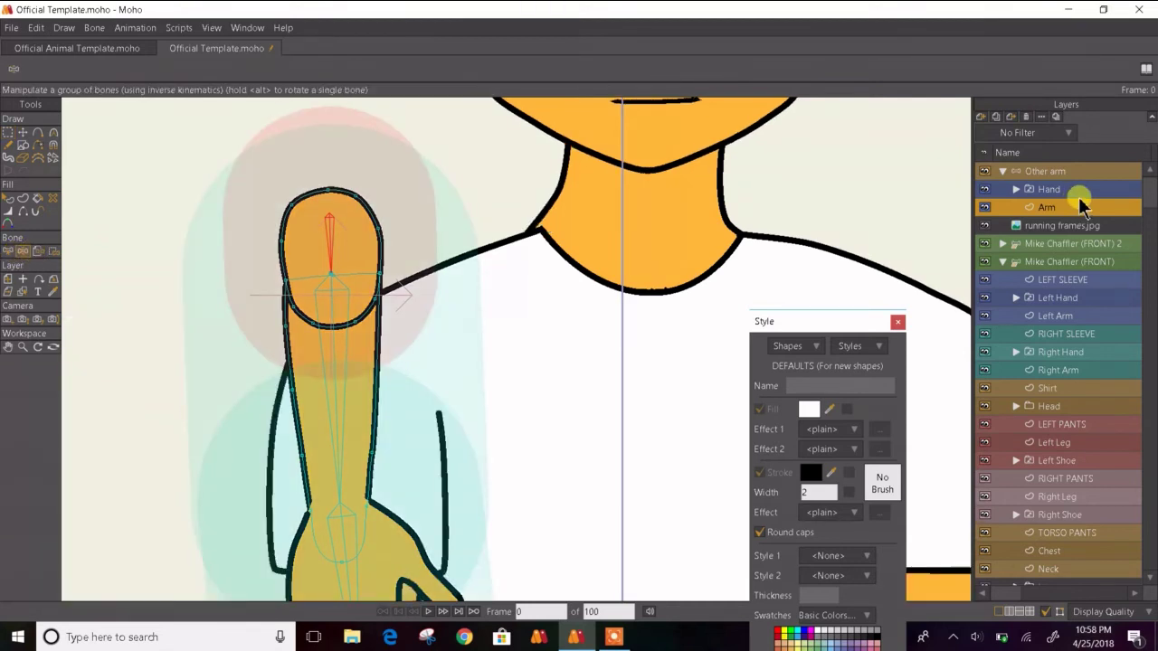
click(1067, 172)
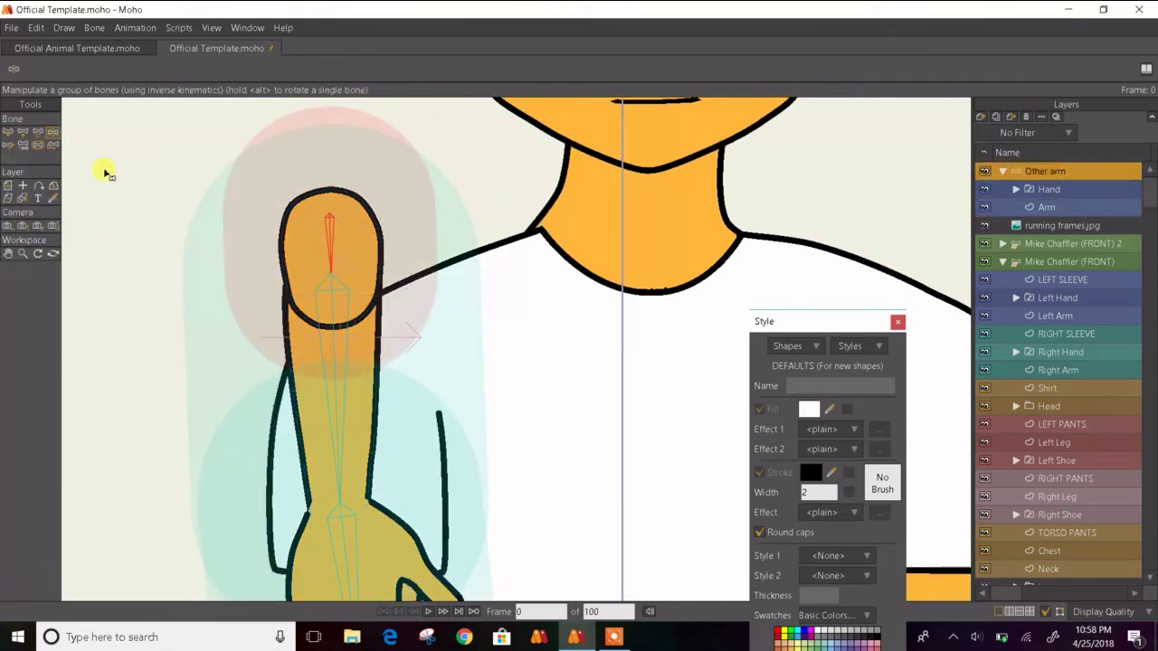
click(37, 145)
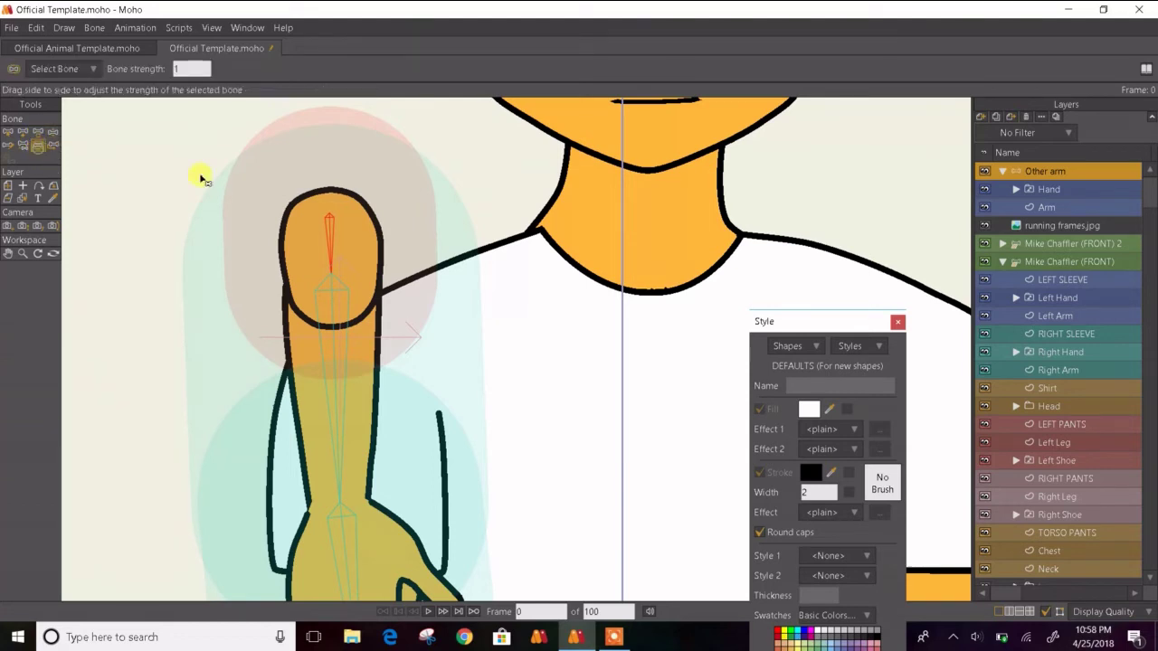
drag(336, 261, 90, 220)
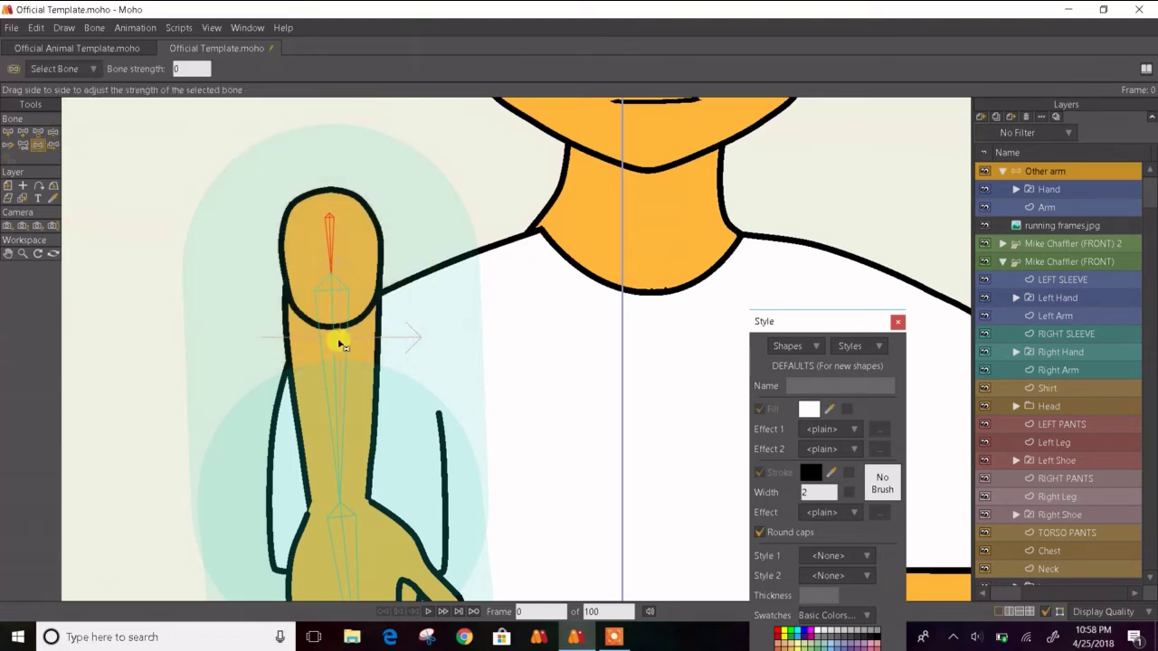
drag(336, 339, 116, 335)
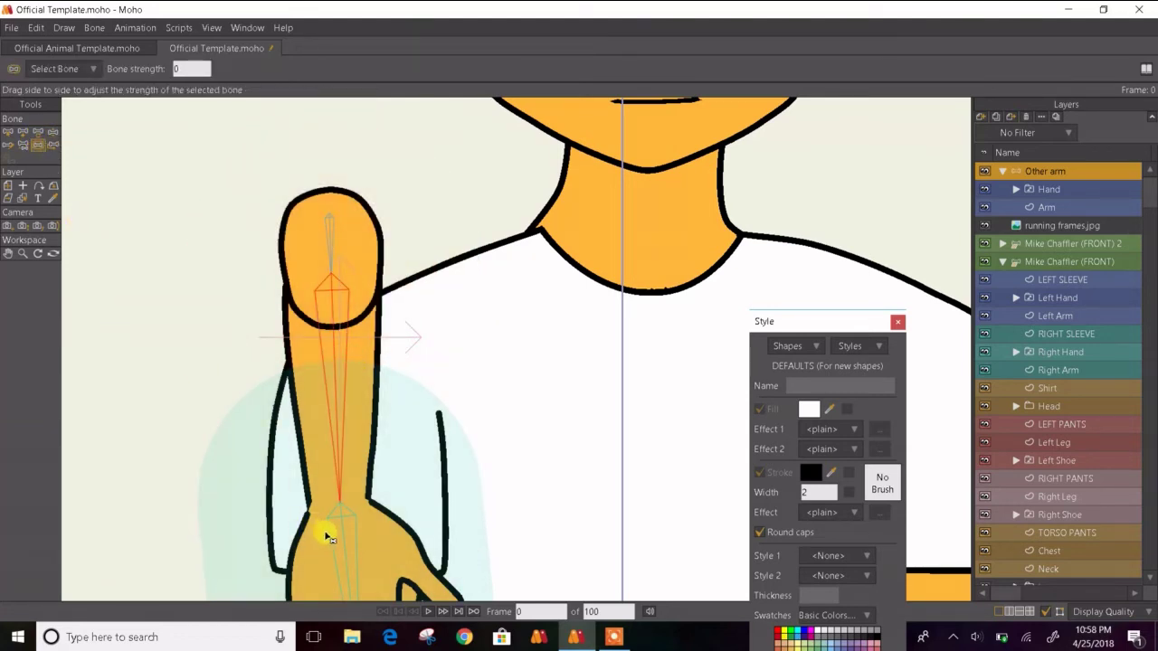
drag(328, 535, 118, 529)
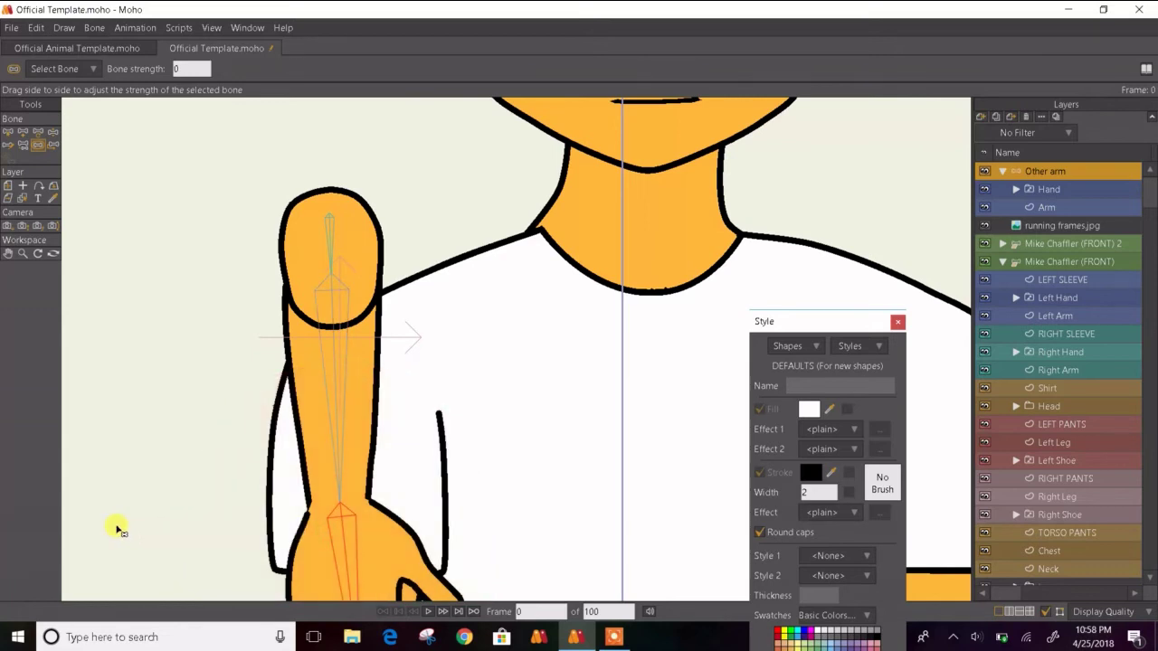
- Test the arm's bend, and bind the forearm shape's points on the Arm layer to the forearm bone
click(52, 132)
drag(333, 389, 370, 266)
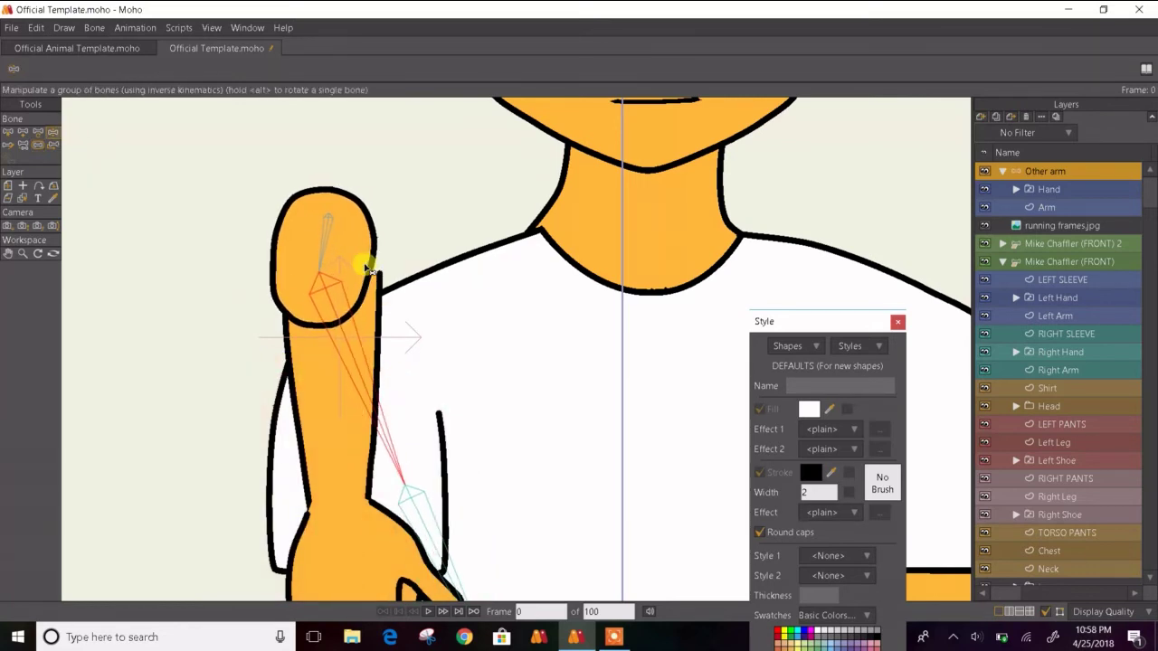
click(1066, 207)
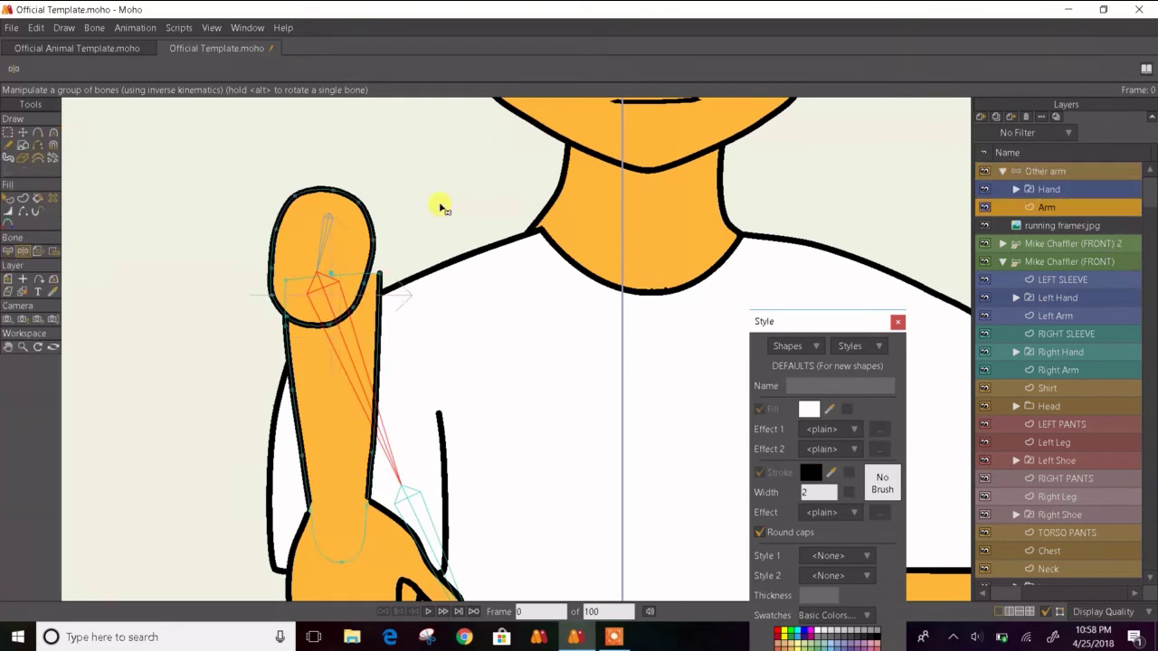
click(53, 250)
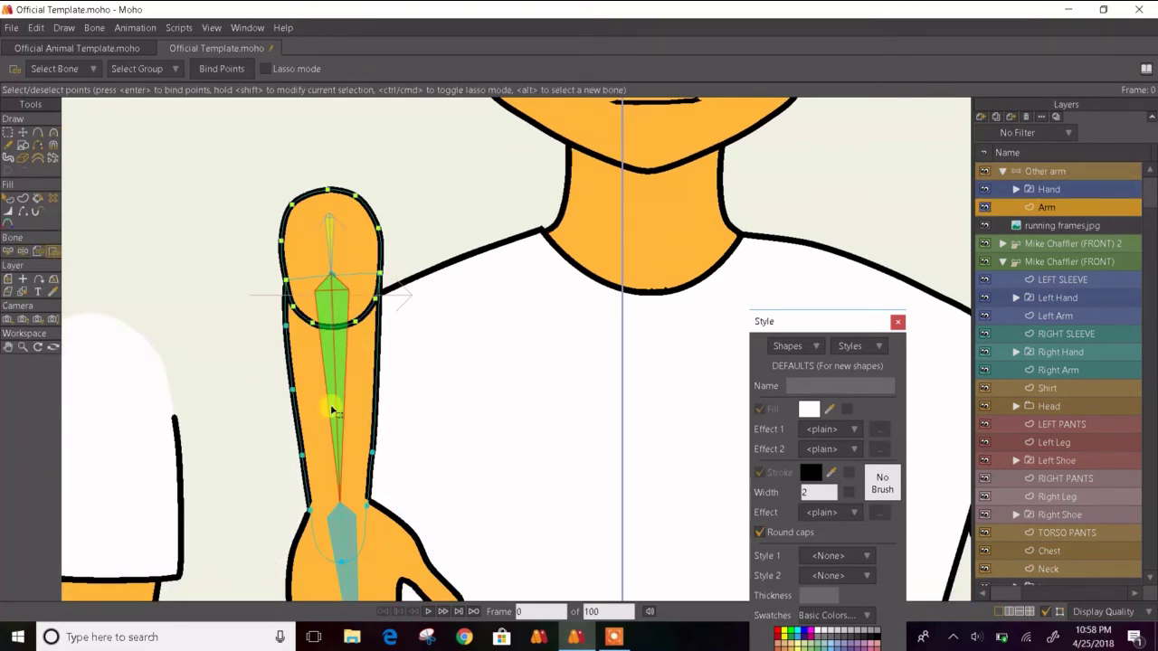
click(301, 392)
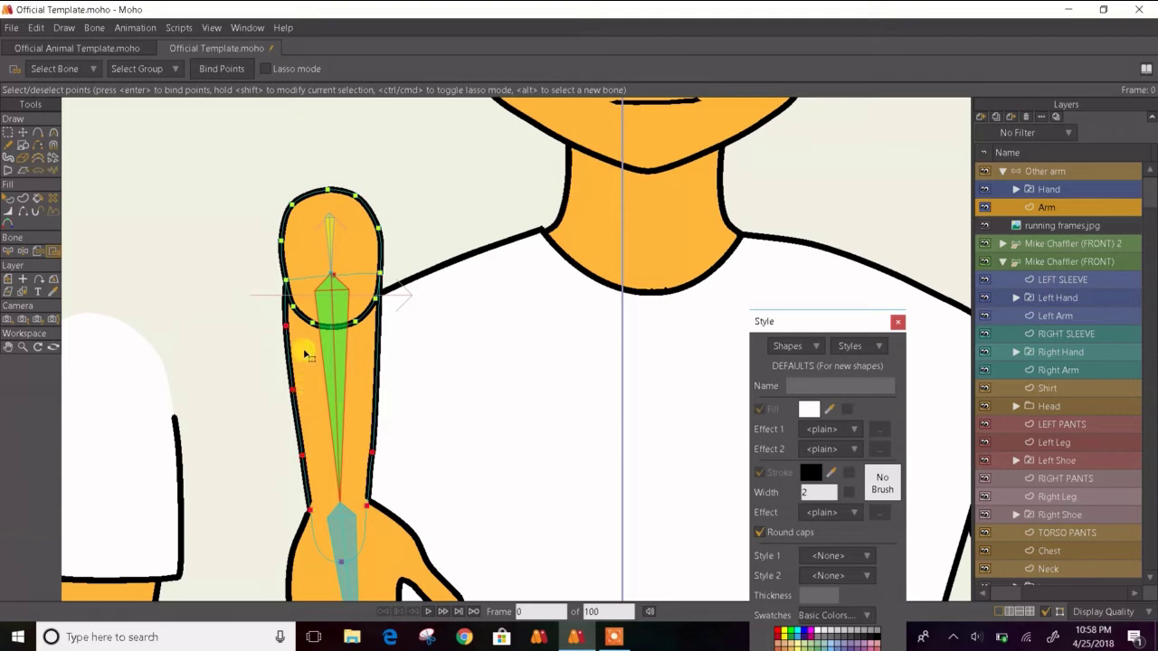
click(217, 72)
- Swing the Other arm's forearm bone to check how the elbow joint deforms
click(1018, 172)
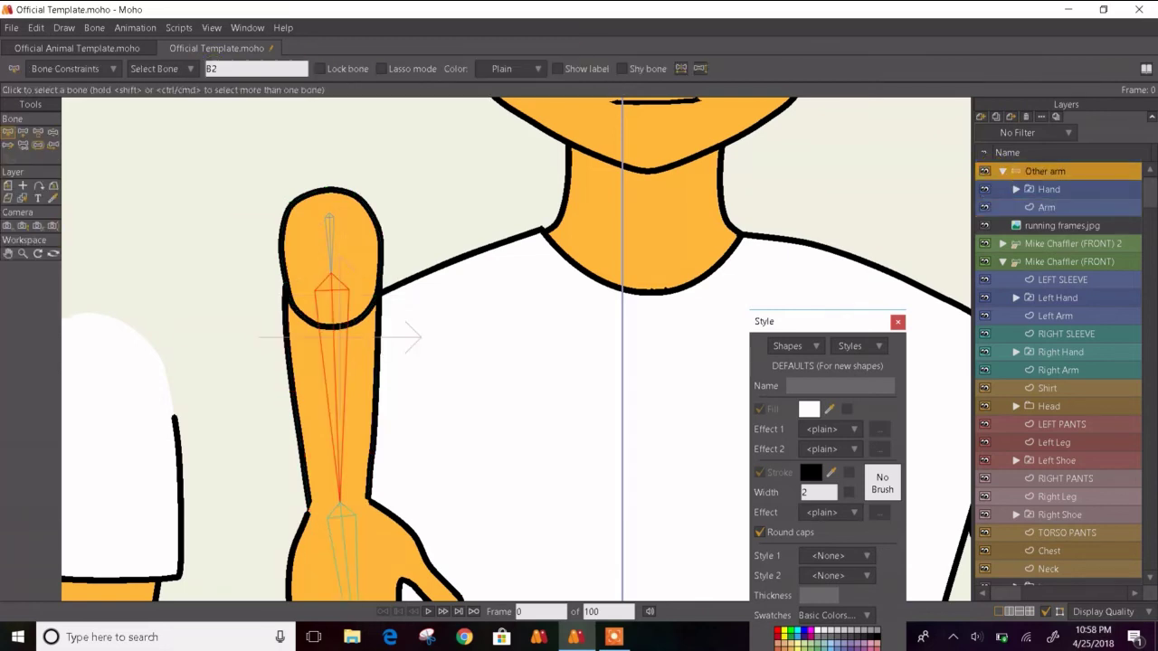
click(54, 131)
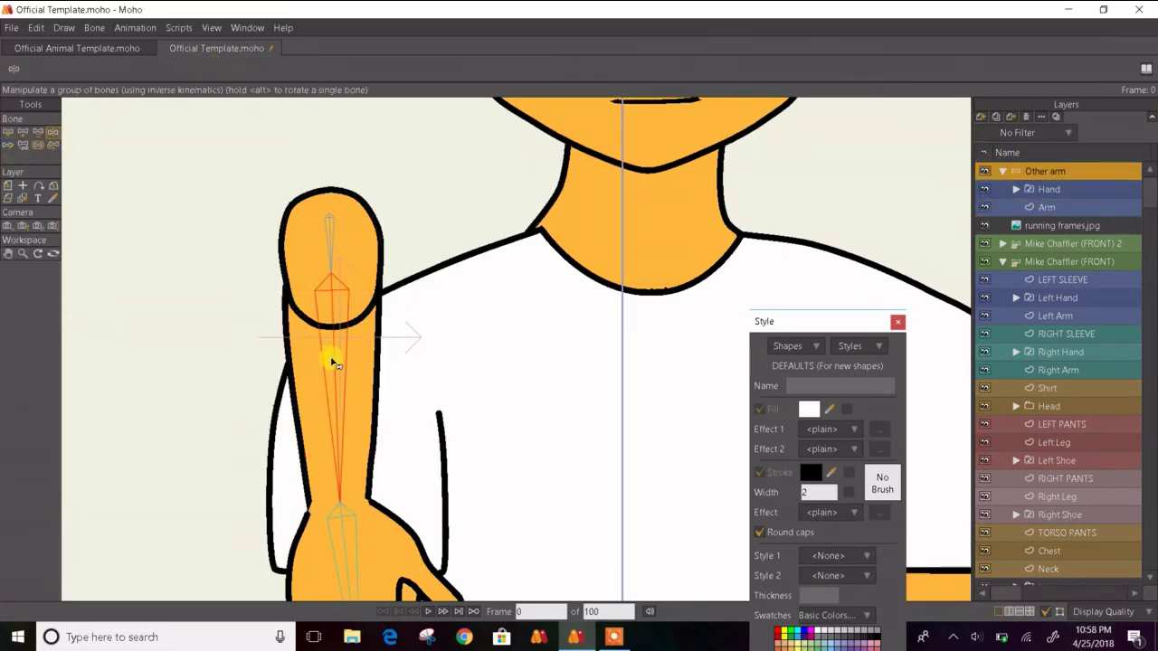
drag(385, 402, 408, 57)
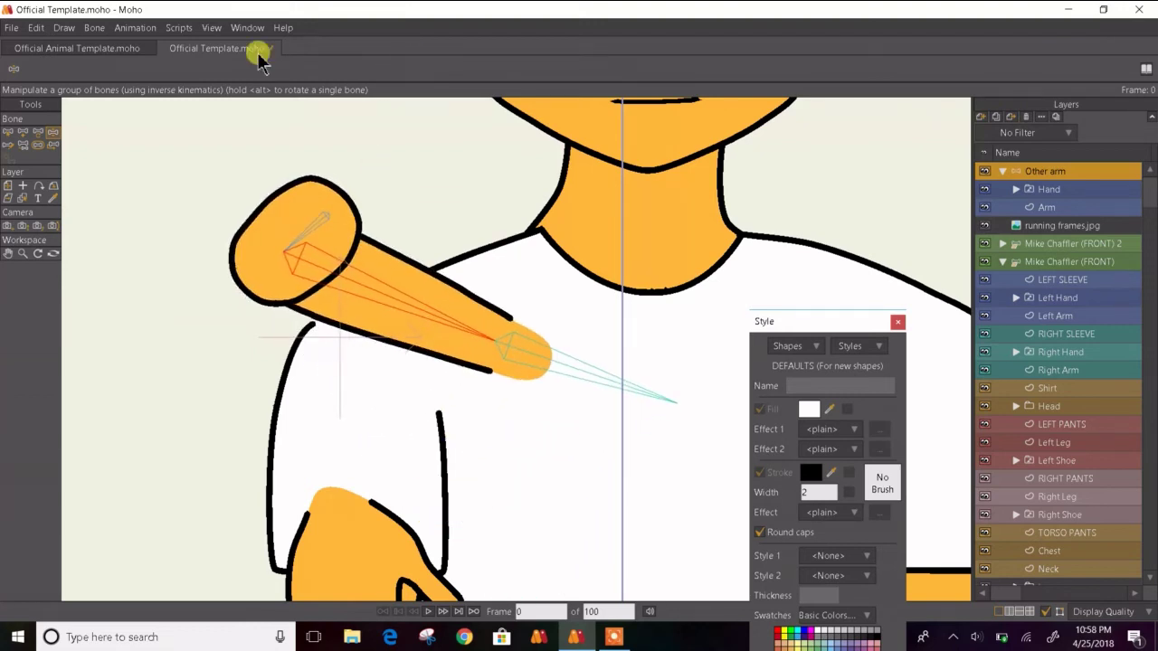
click(8, 133)
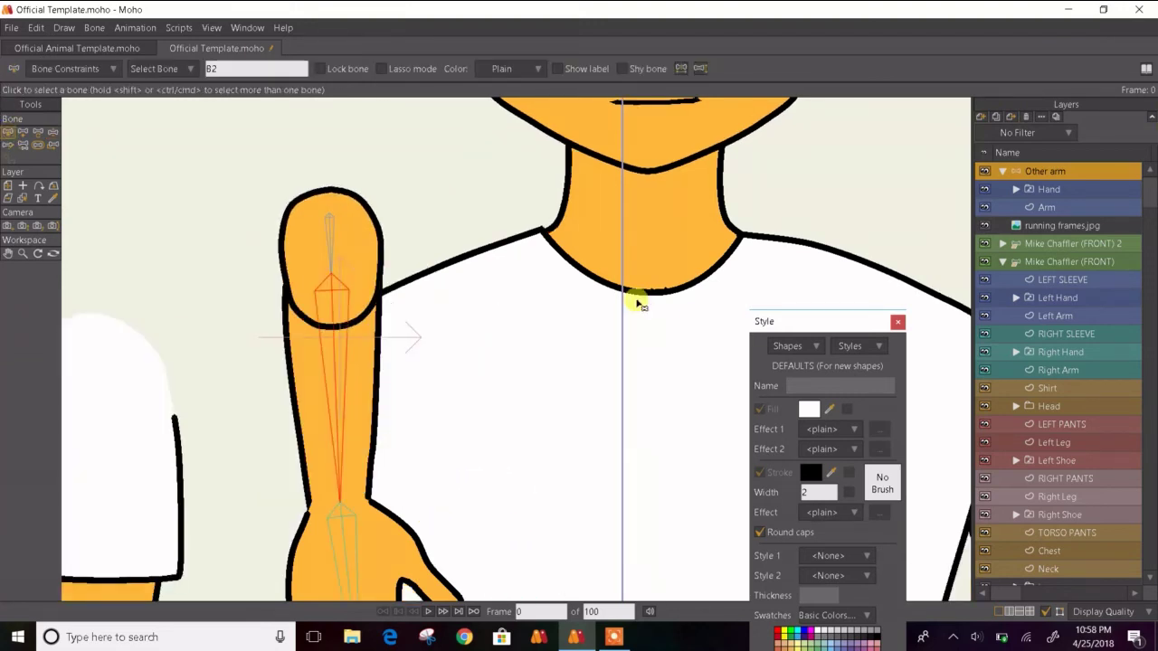
- Dismiss the crash report that follows selecting the Arm layer, relaunch Moho and recover the unsaved files
scroll(318, 273, up, 3)
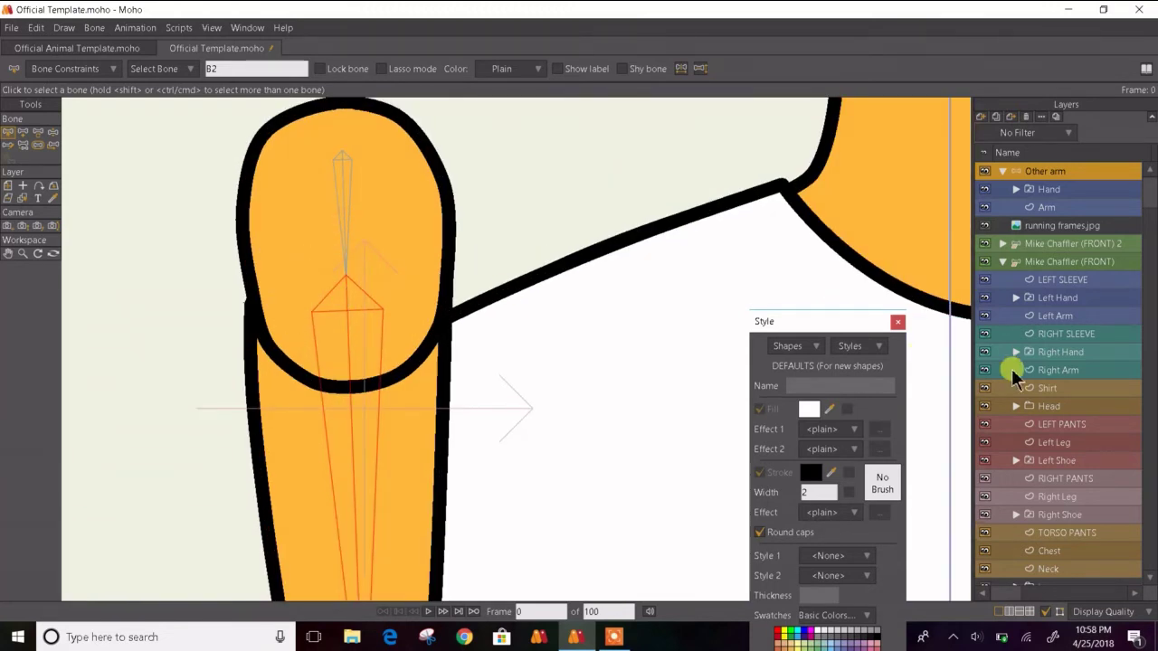
click(1046, 207)
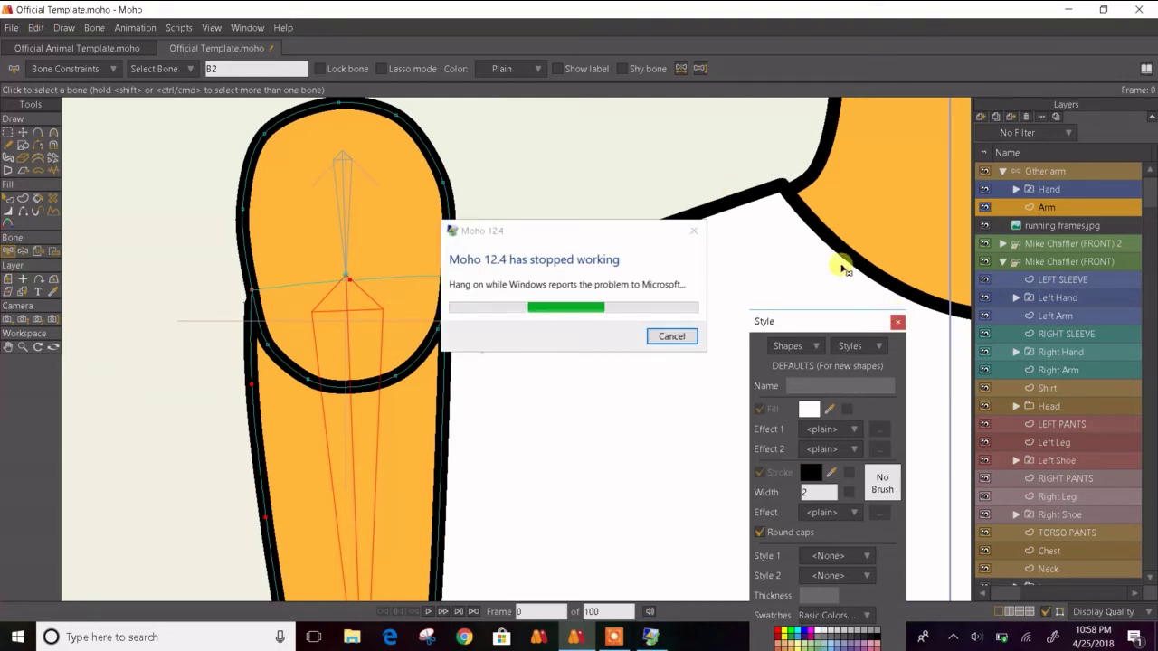
click(682, 340)
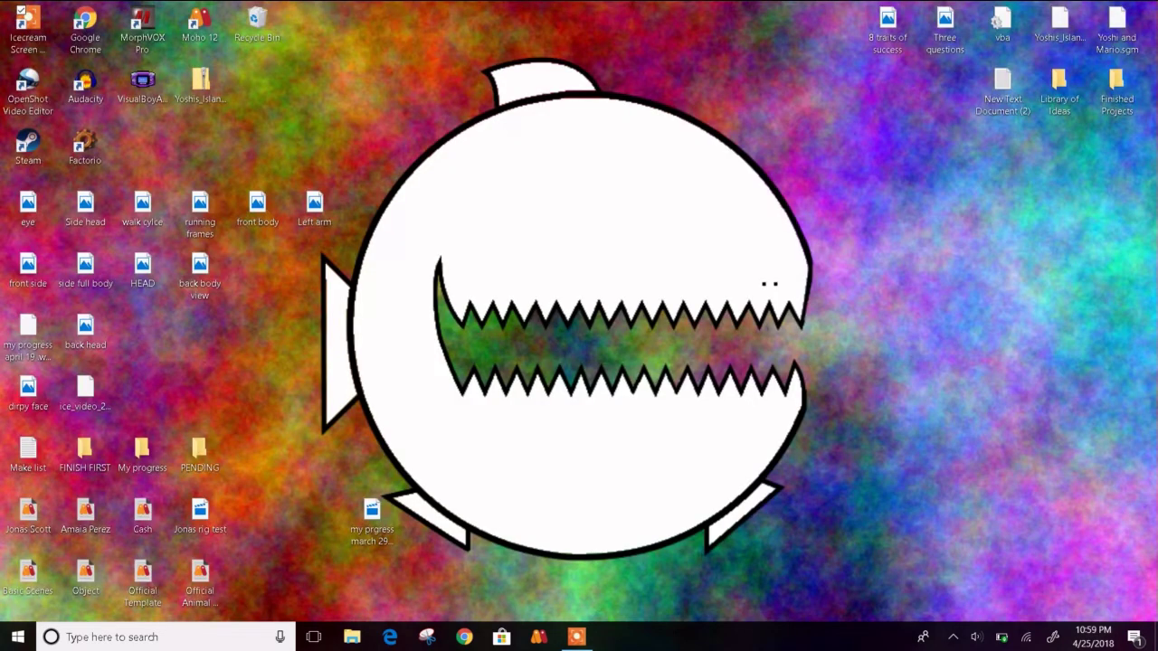
click(538, 638)
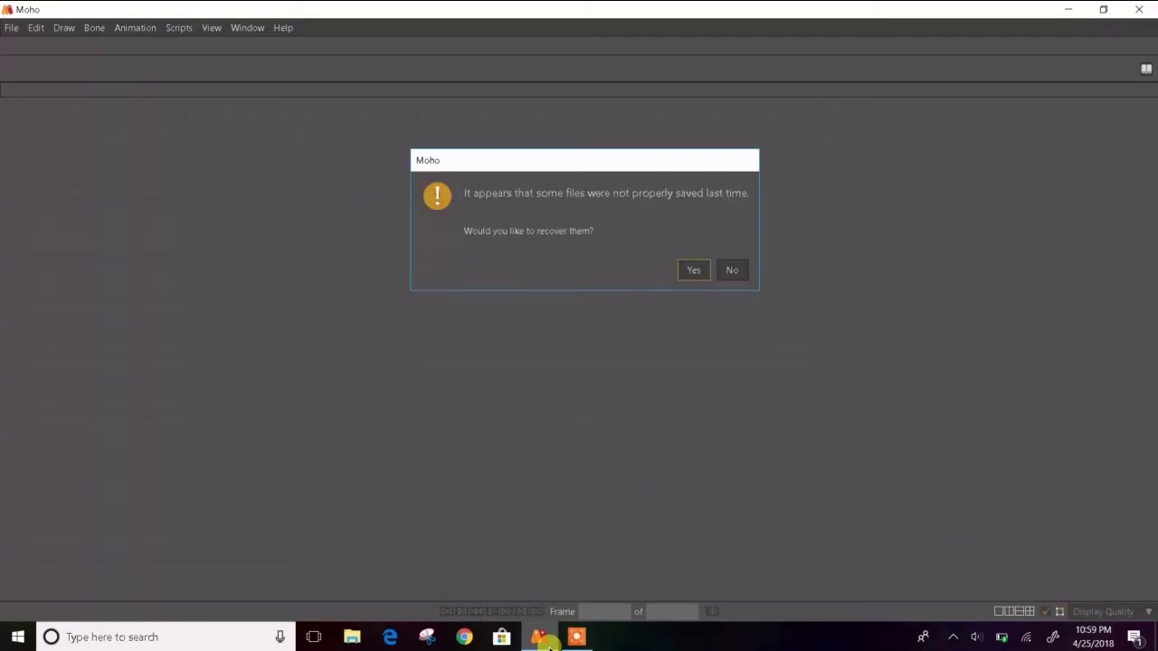
click(699, 271)
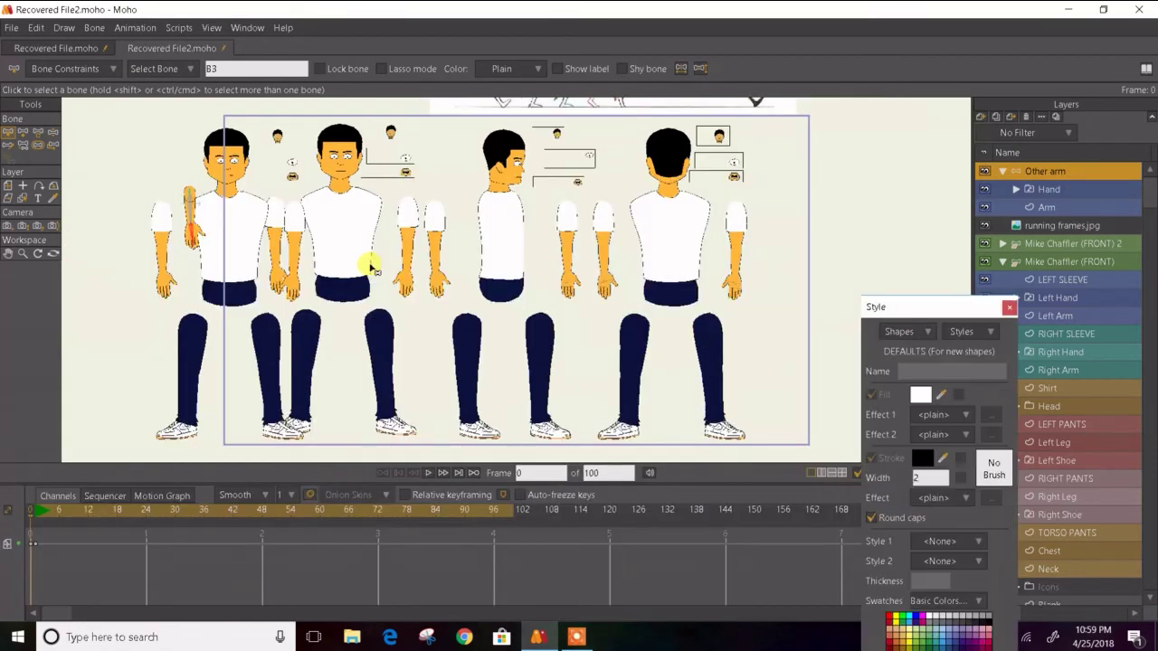
- Draw a guide circle centred on the elbow joint in the recovered file's Arm layer, matching the forearm's width
scroll(189, 194, up, 5)
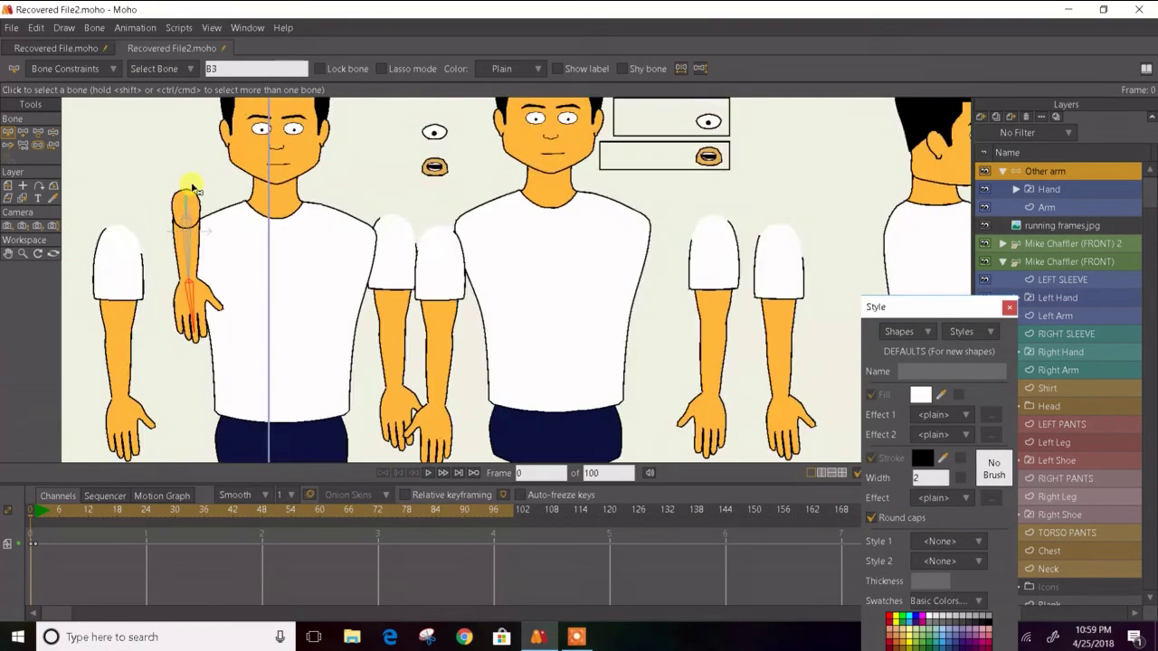
scroll(176, 259, up, 4)
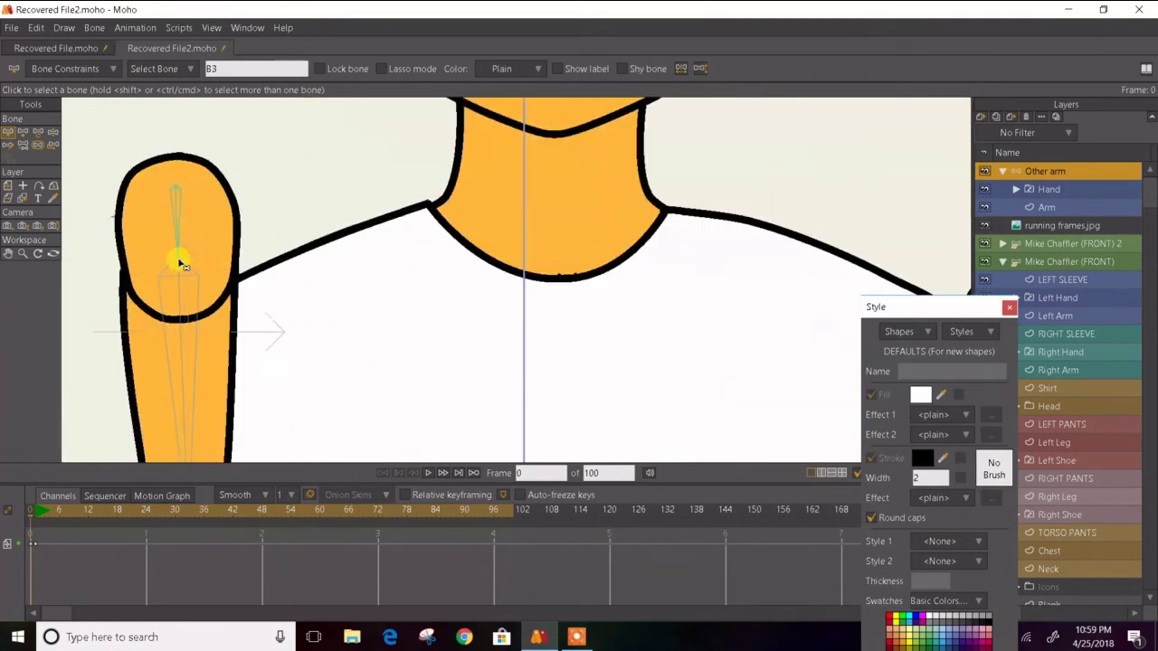
click(1031, 208)
click(35, 27)
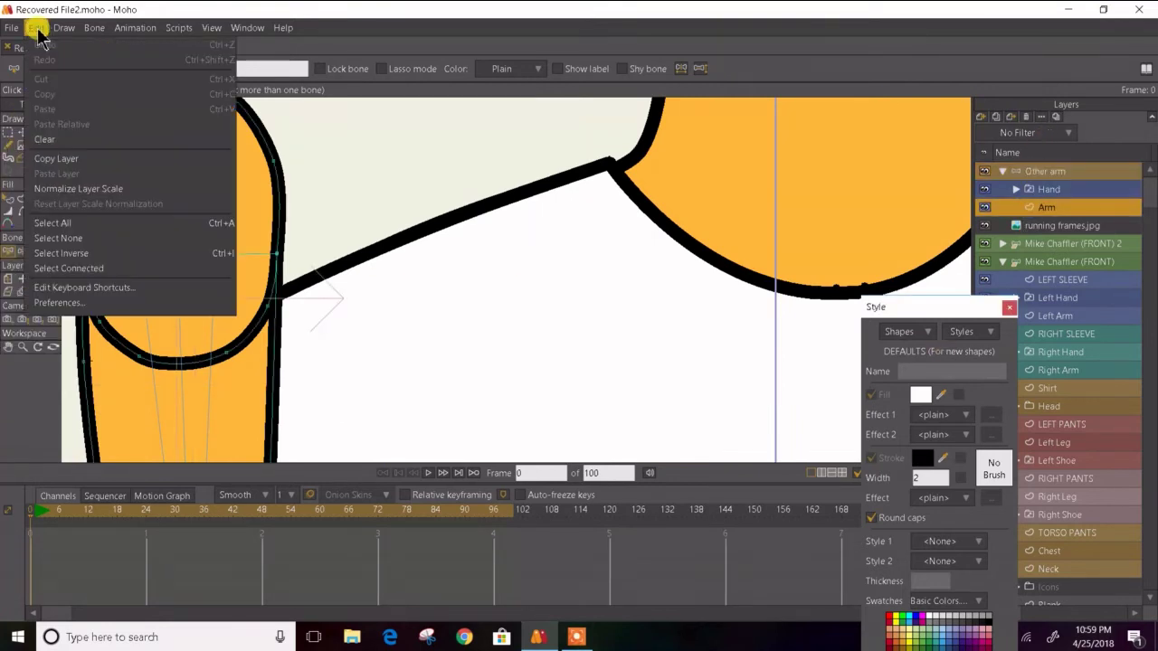
click(35, 27)
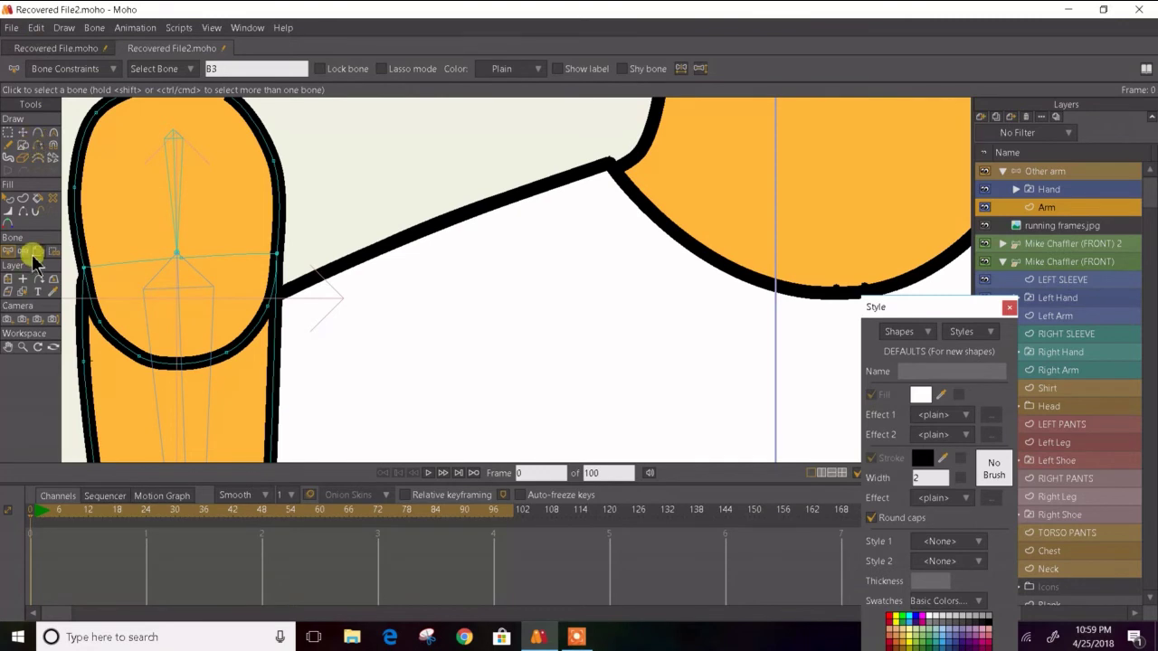
click(34, 206)
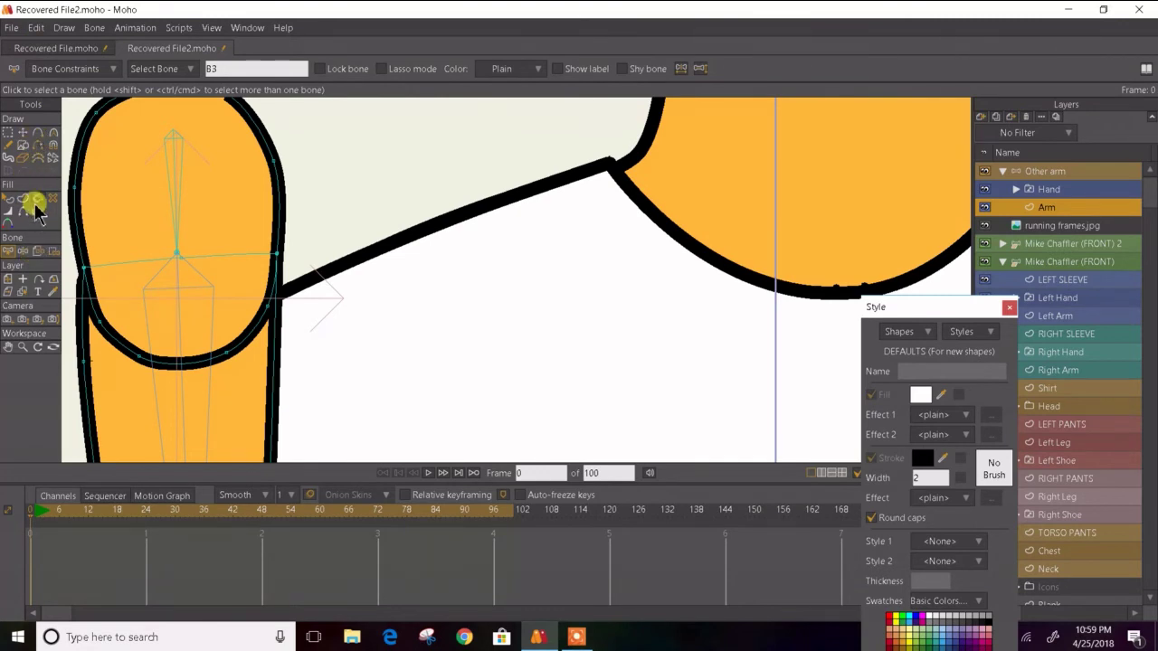
click(25, 208)
click(23, 145)
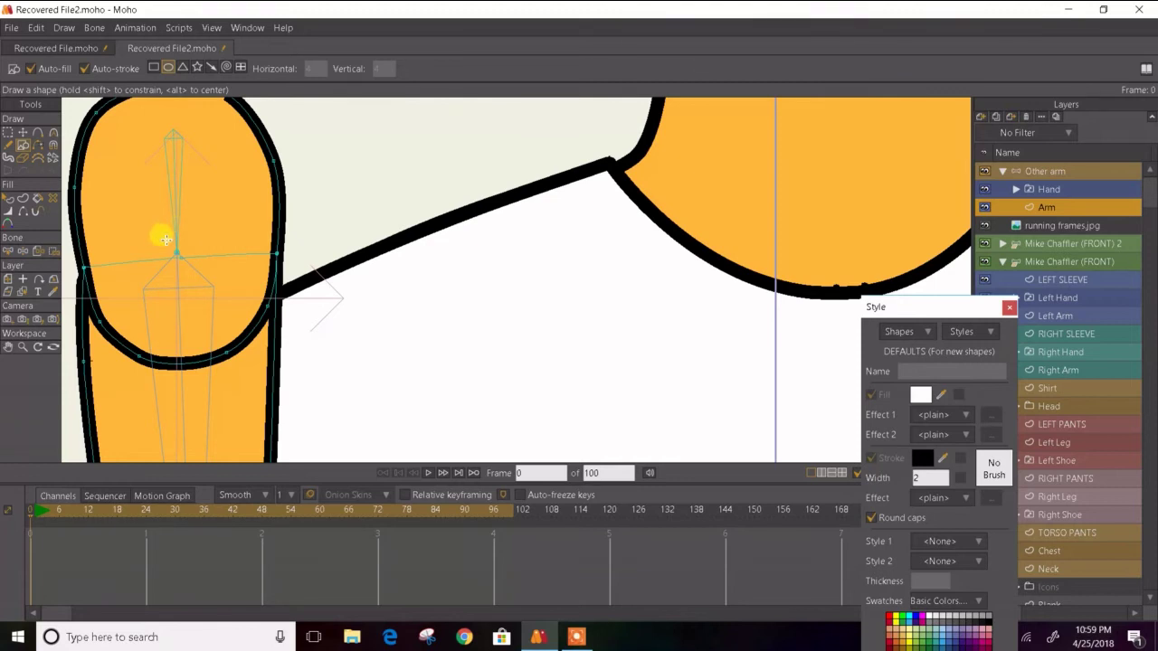
scroll(175, 254, up, 5)
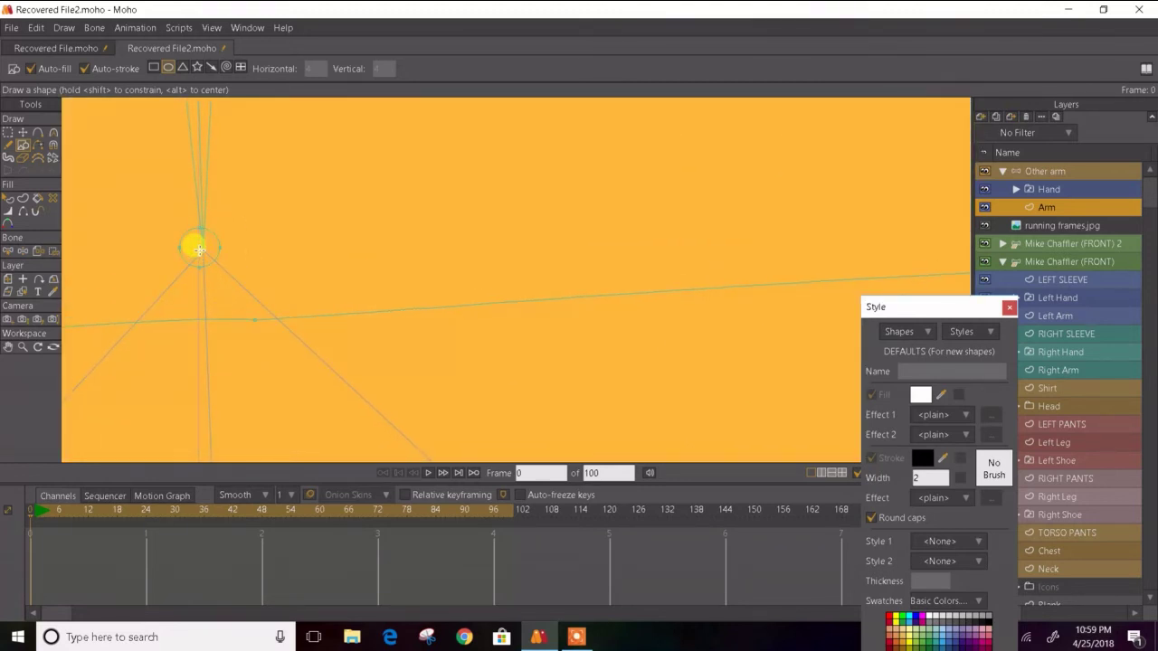
scroll(200, 246, down, 3)
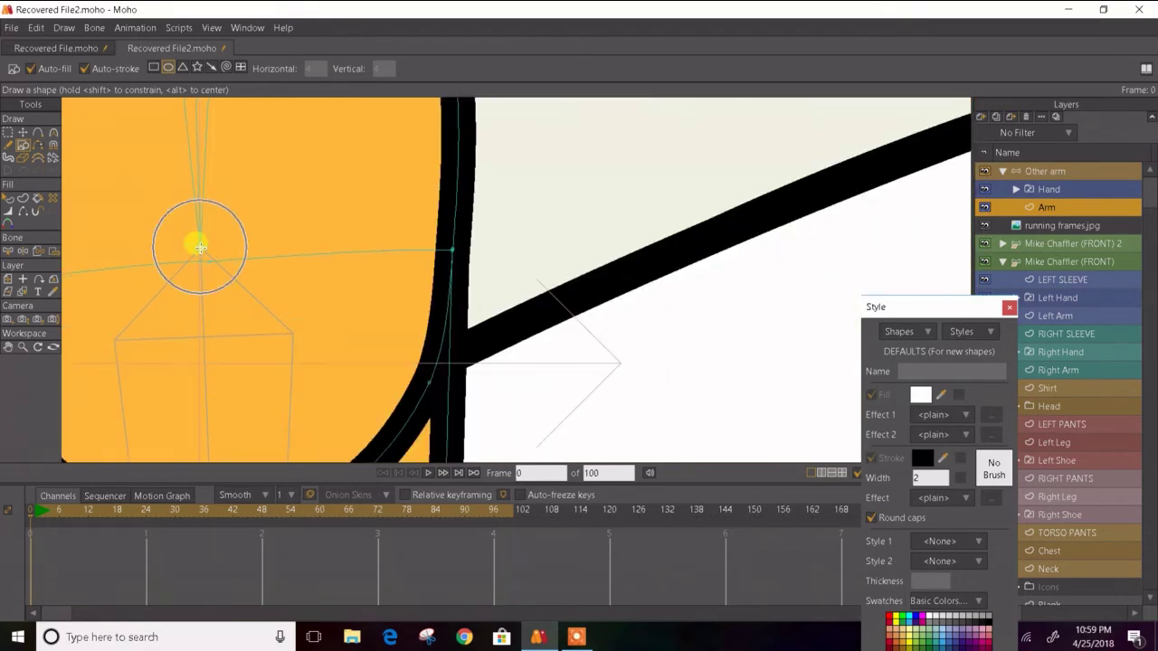
scroll(200, 246, down, 3)
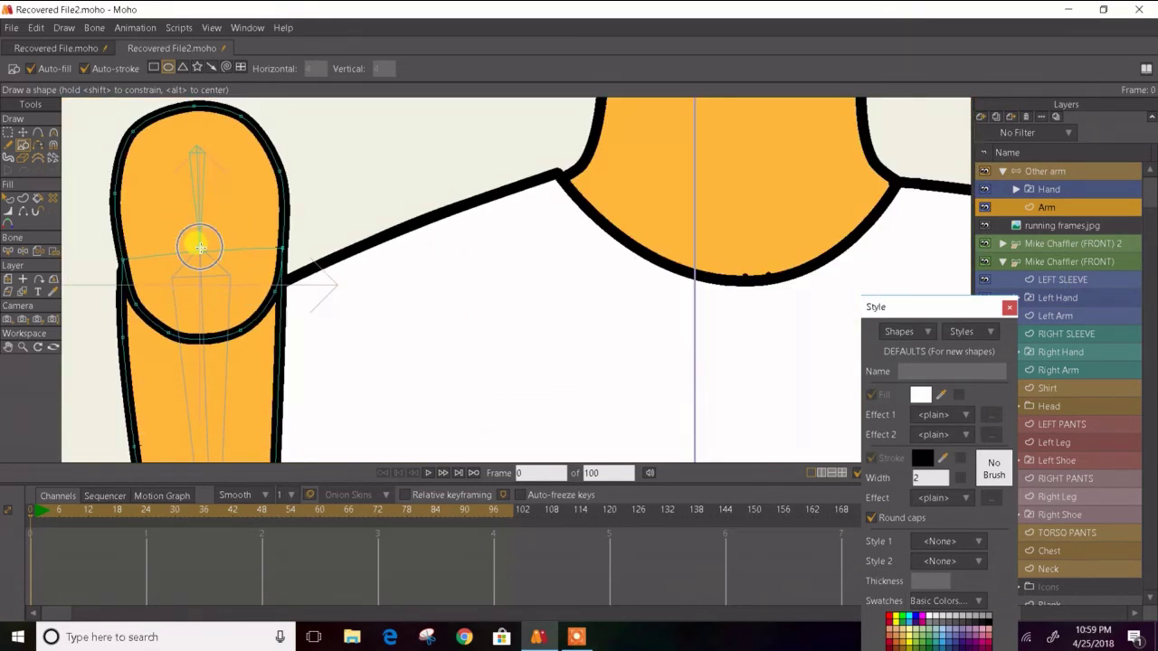
drag(200, 246, 278, 308)
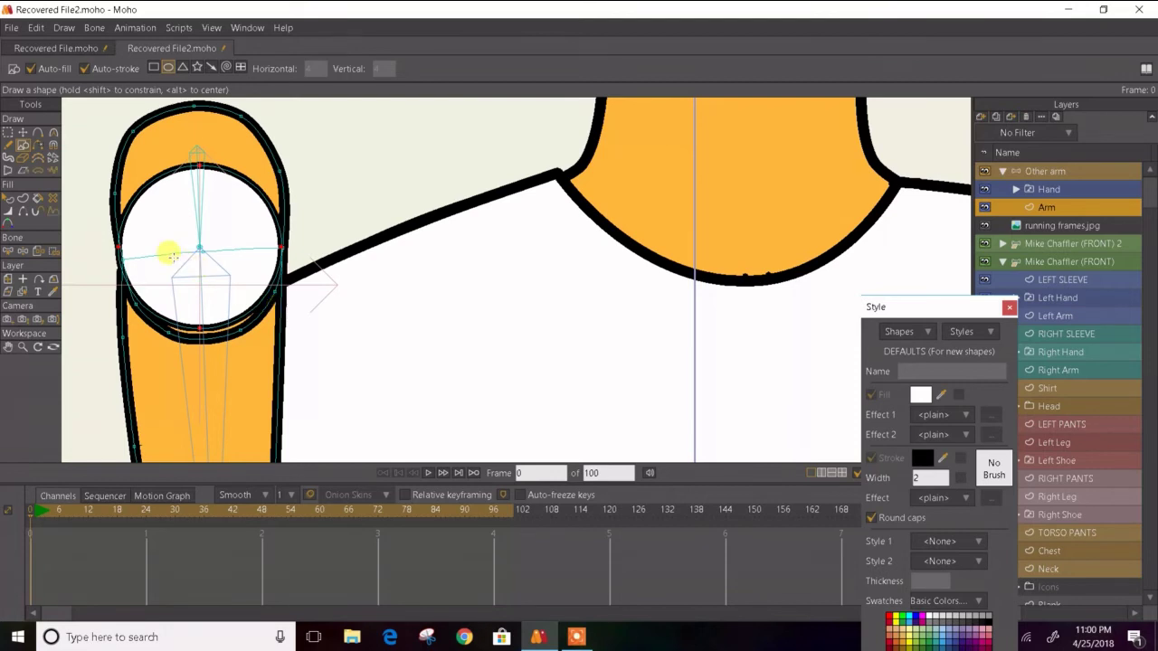
scroll(147, 250, up, 3)
drag(147, 249, 272, 283)
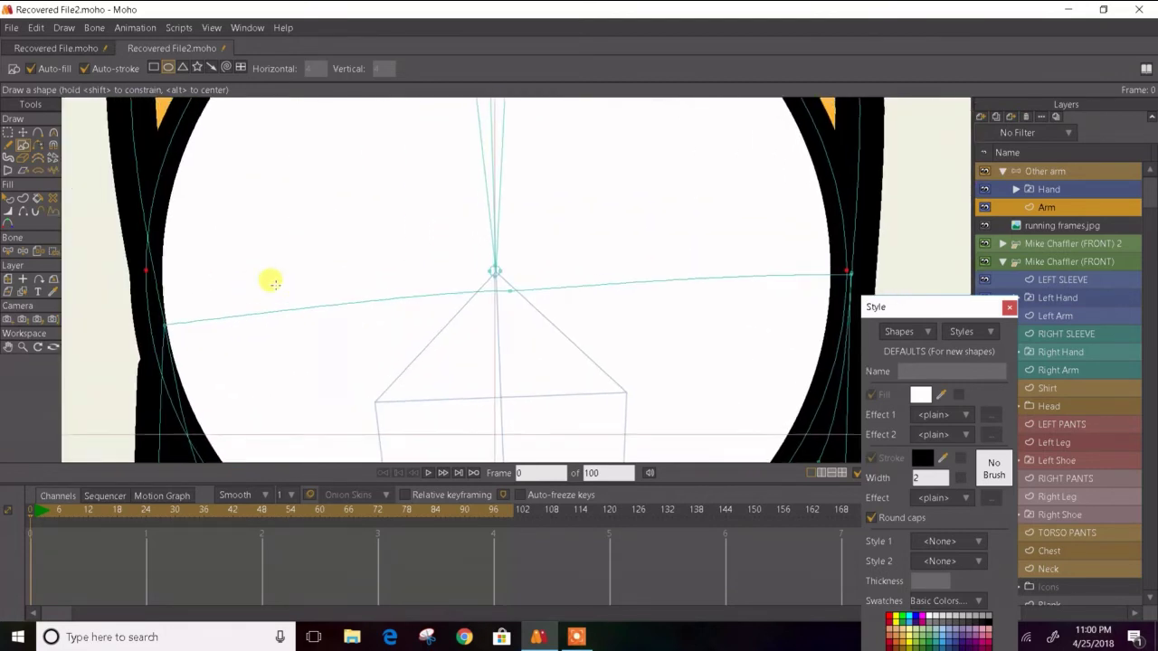
scroll(272, 283, down, 3)
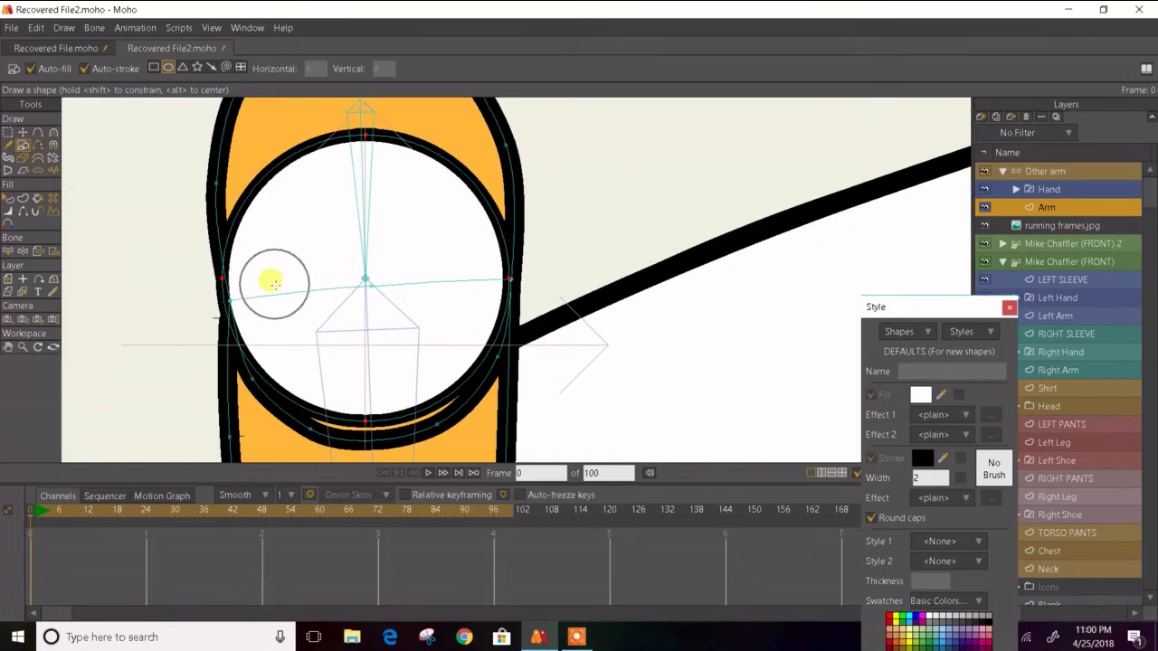
- Move the upper arm shape's lower points onto the guide circle's outline so the elbow end becomes round
click(22, 132)
click(150, 288)
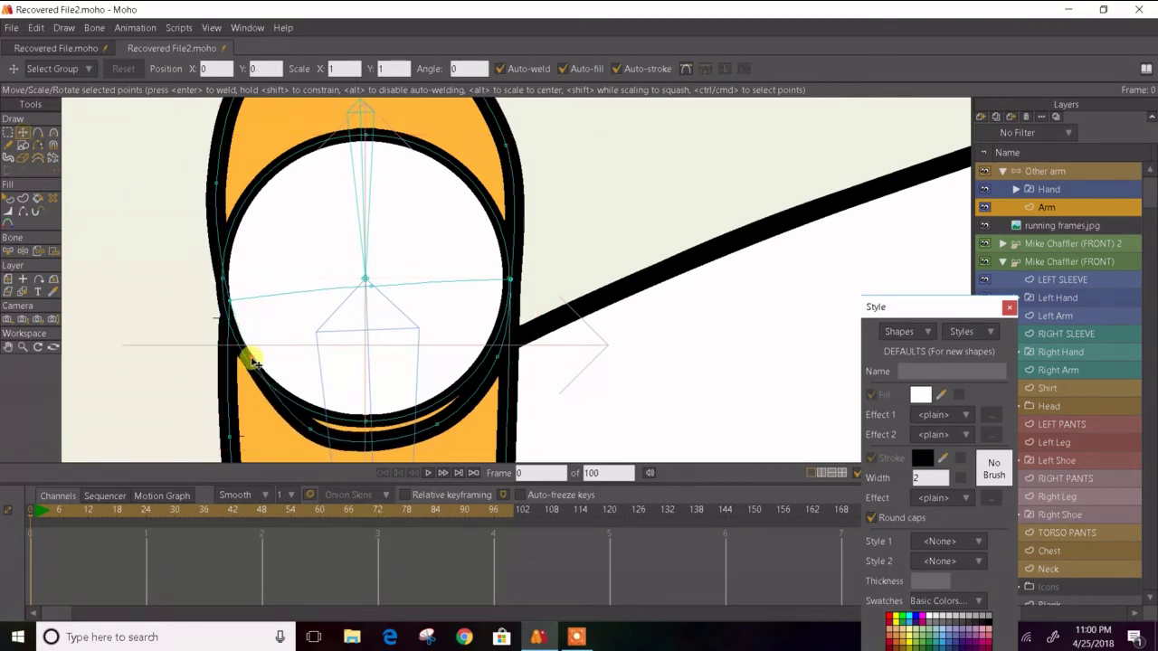
drag(251, 310, 229, 283)
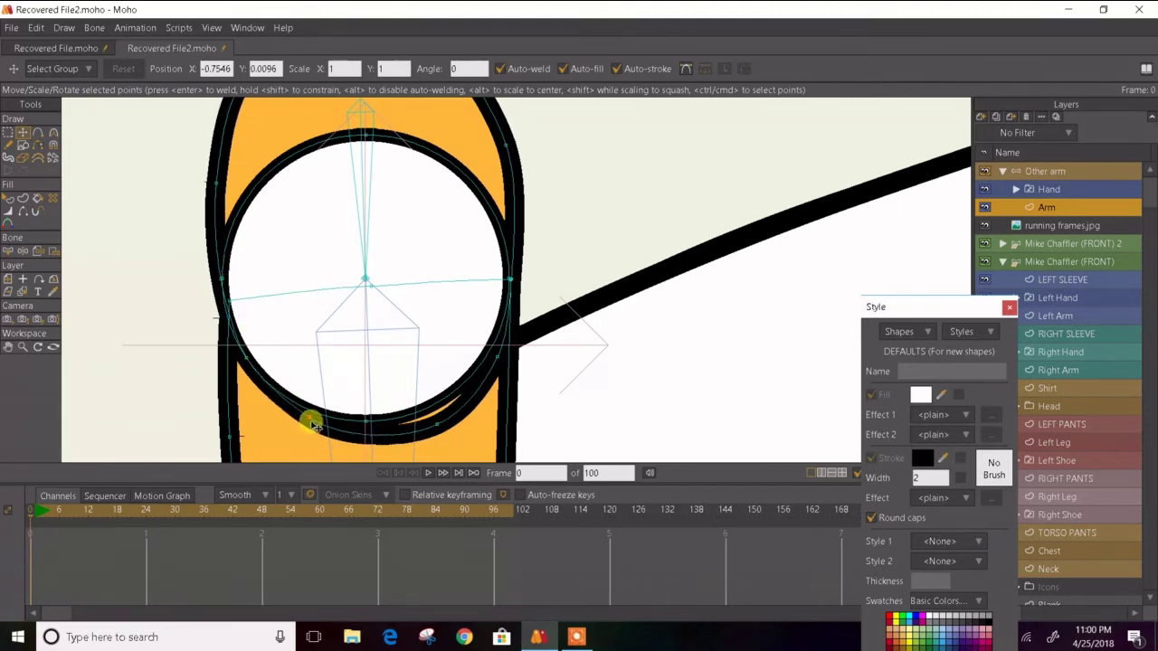
click(306, 423)
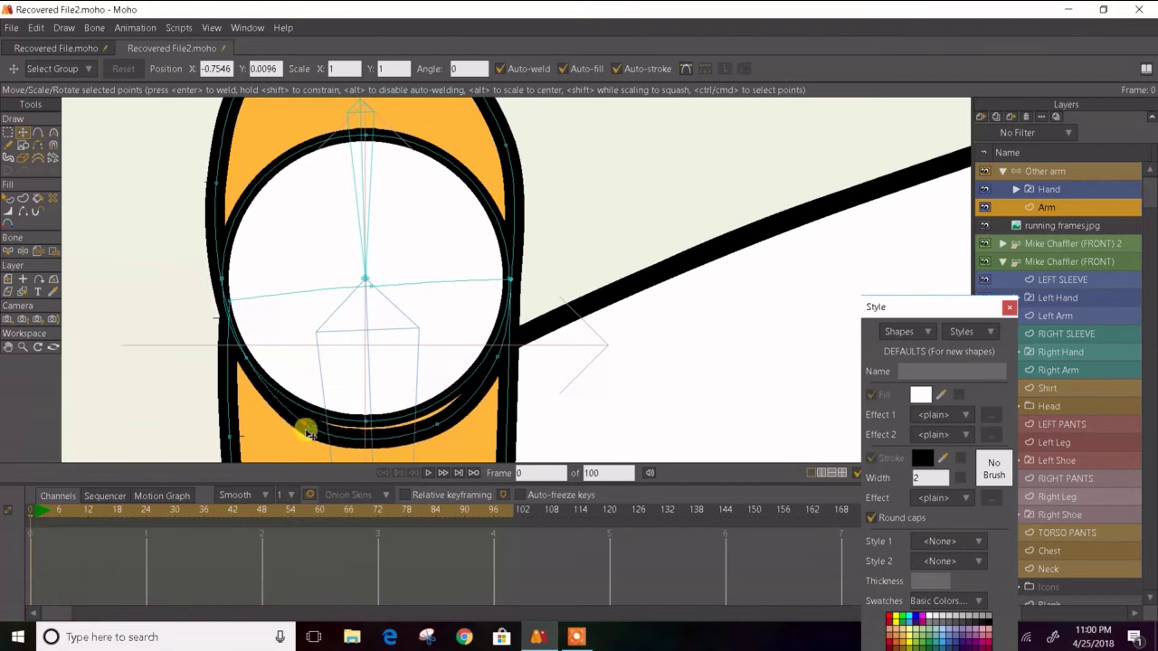
click(248, 375)
drag(253, 386, 348, 424)
click(154, 396)
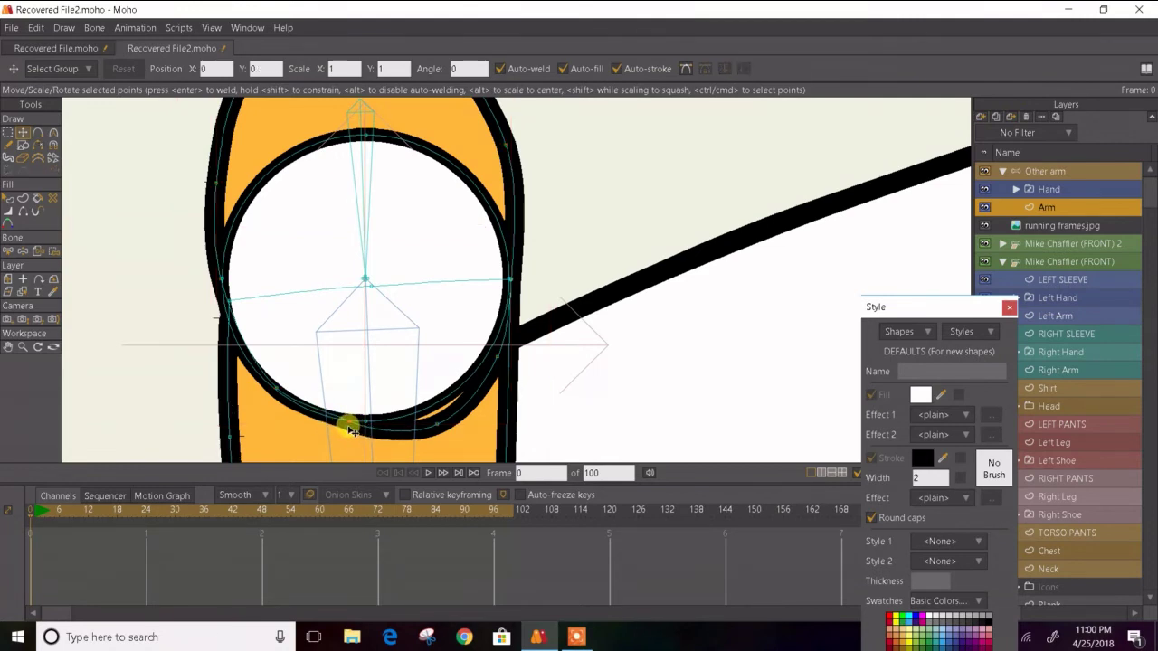
drag(438, 427, 494, 344)
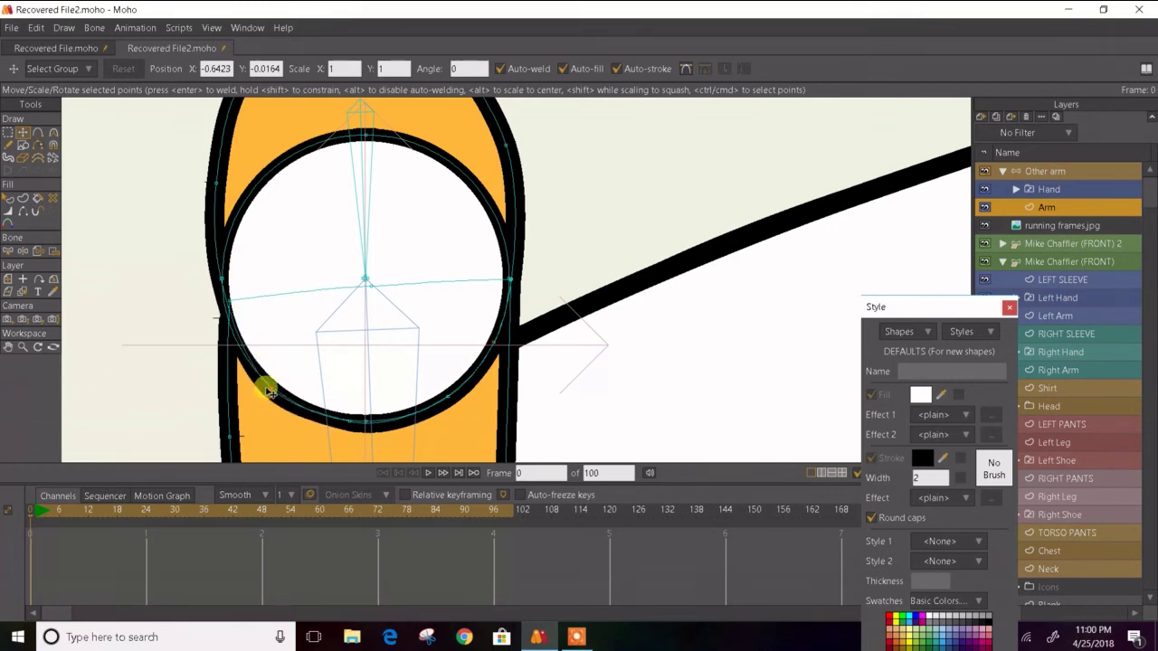
- Fine-tune the position and curvature of the upper arm's left and lower points to match the guide circle
mouse_move(209, 263)
mouse_down()
mouse_move(200, 274)
mouse_move(211, 265)
mouse_up()
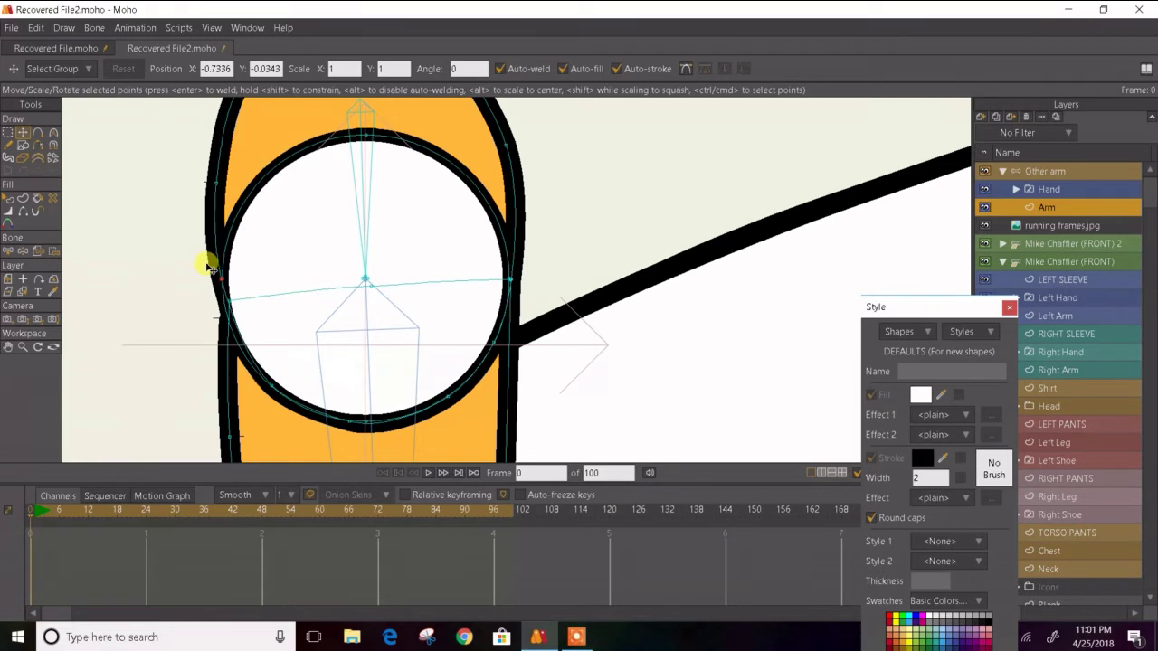
key(c)
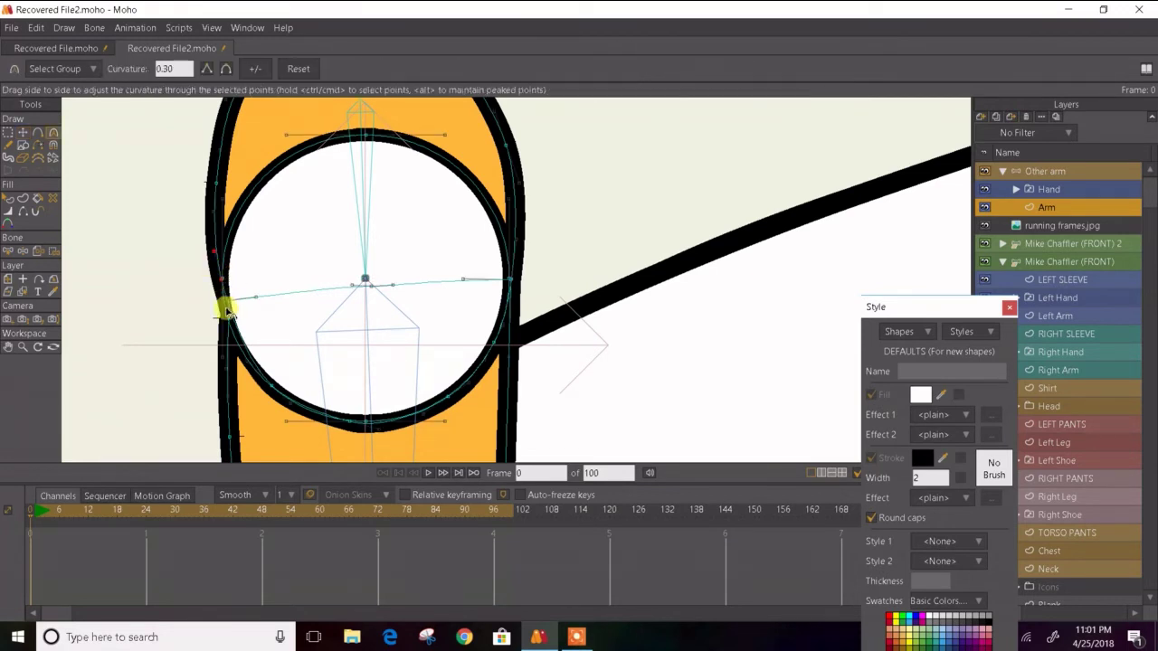
drag(227, 318, 219, 317)
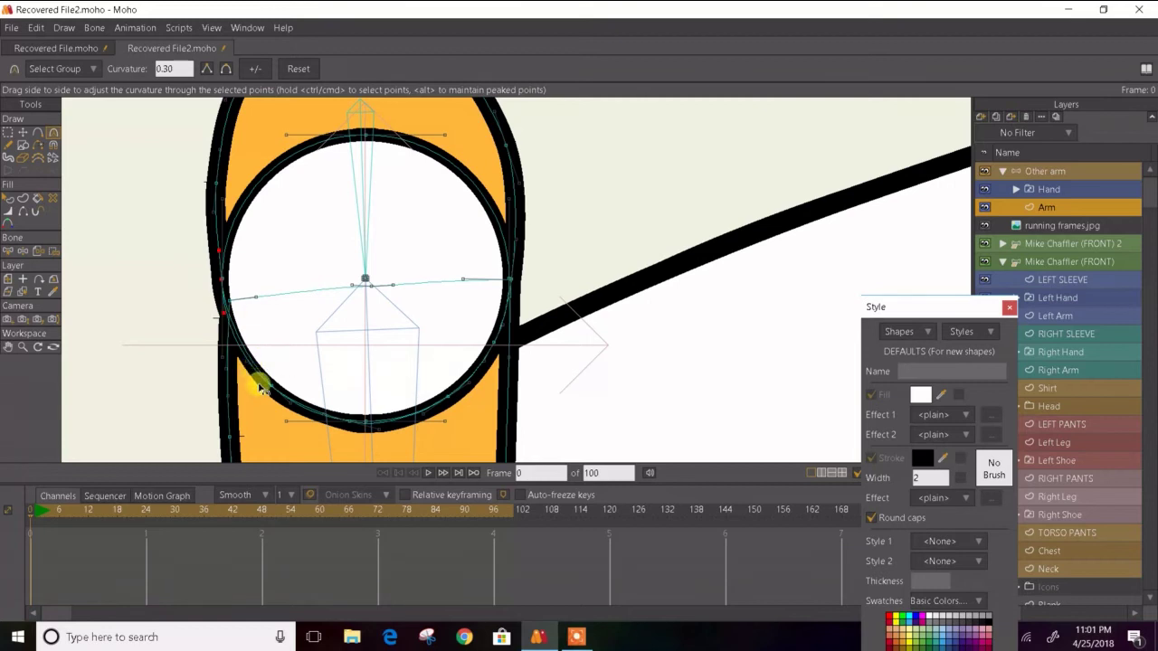
drag(263, 387, 281, 391)
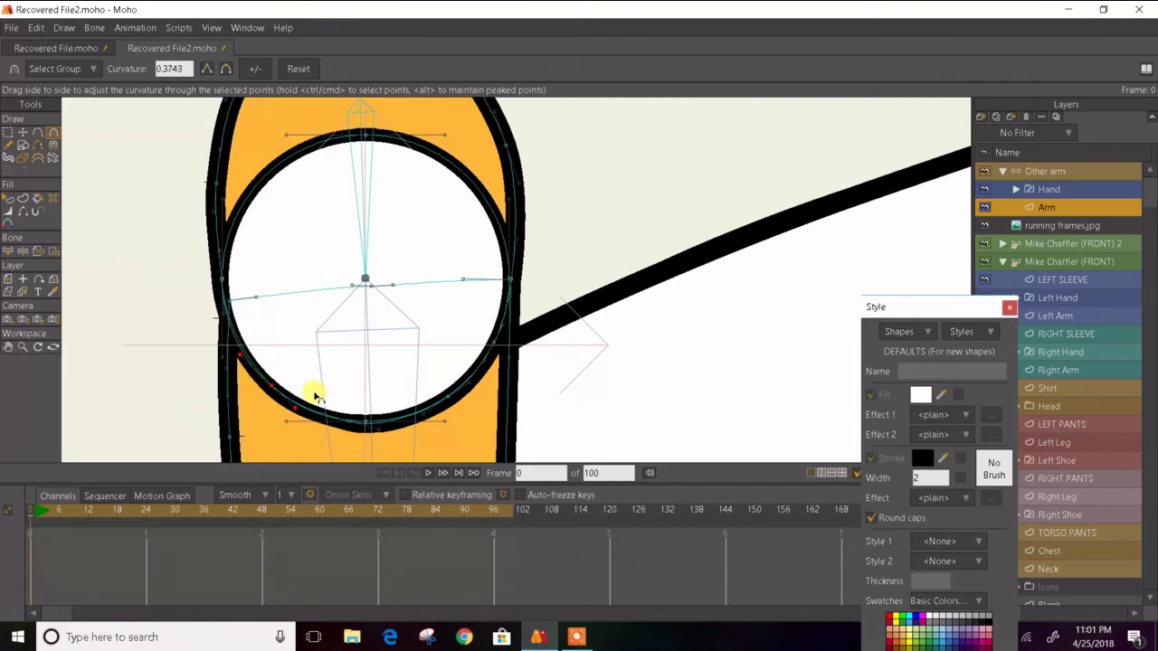
key(t)
drag(269, 389, 272, 387)
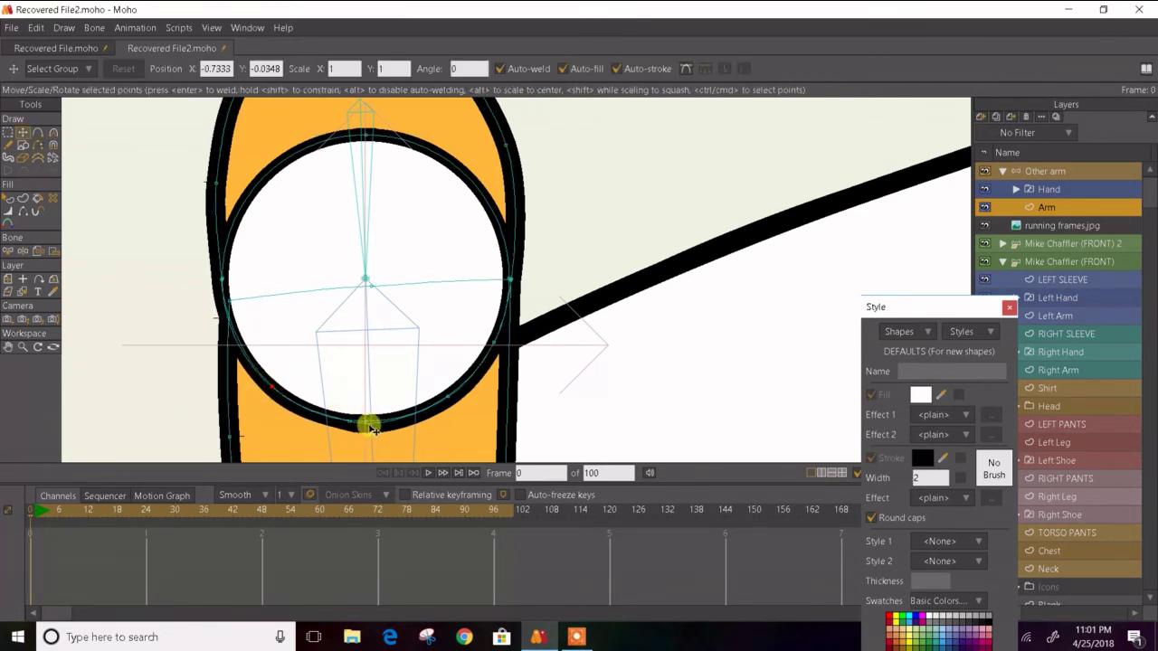
key(c)
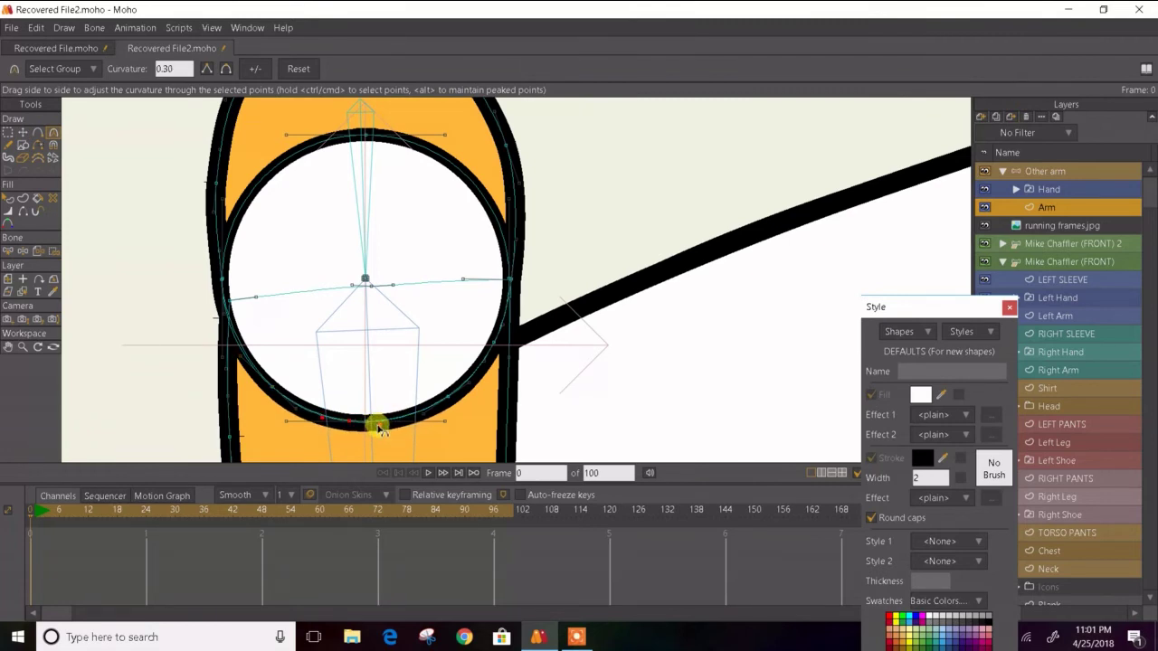
key(t)
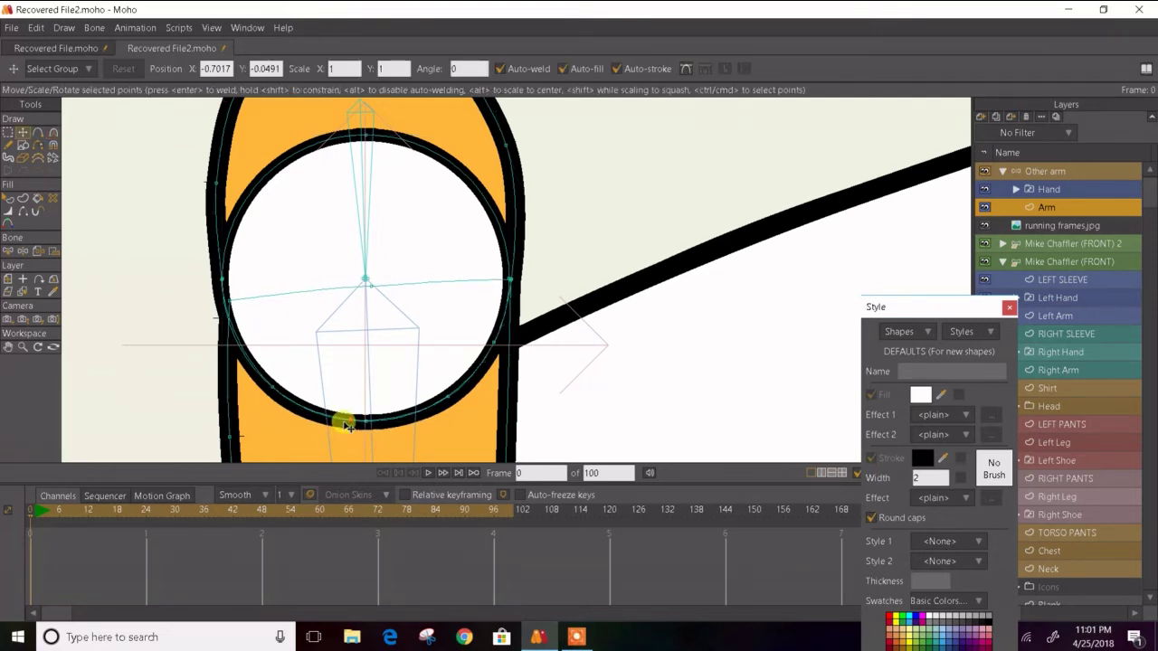
click(348, 421)
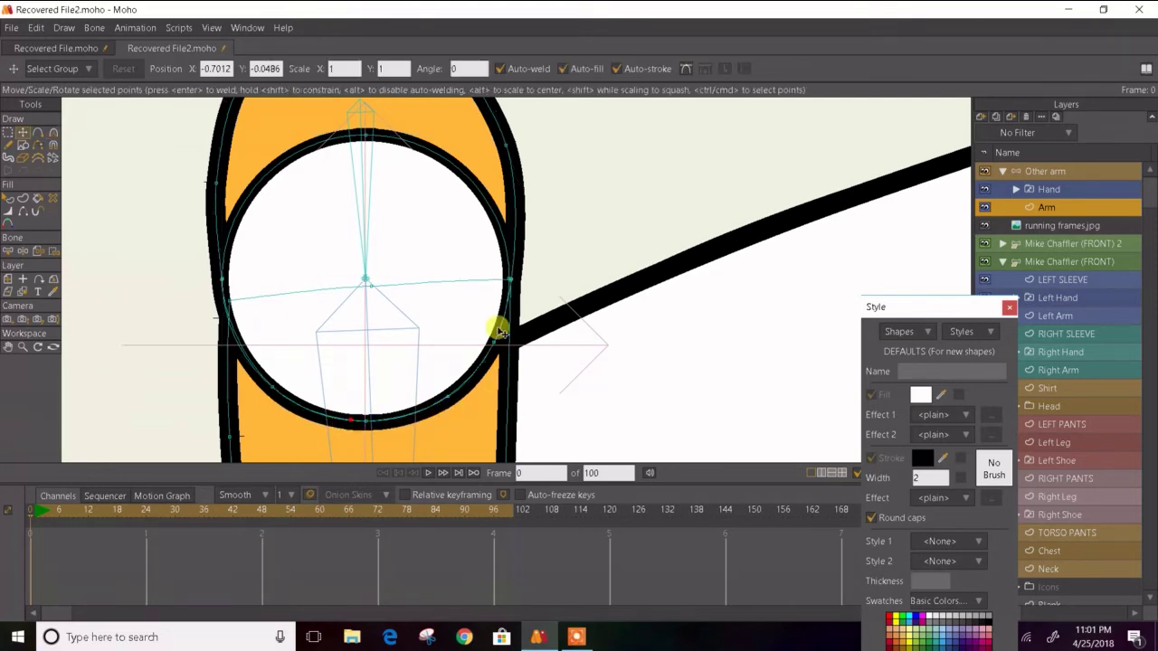
- Delete the guide circle and move the forearm shape's upper-left point slightly outward to meet the upper arm's outline
click(310, 159)
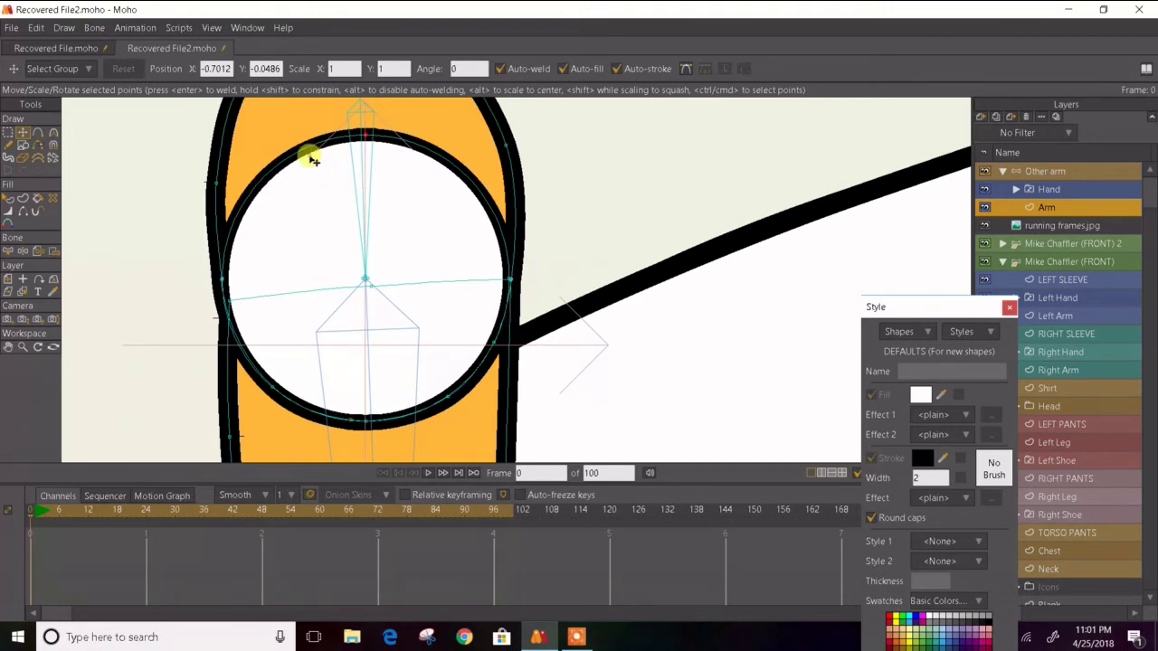
key(ctrl+a)
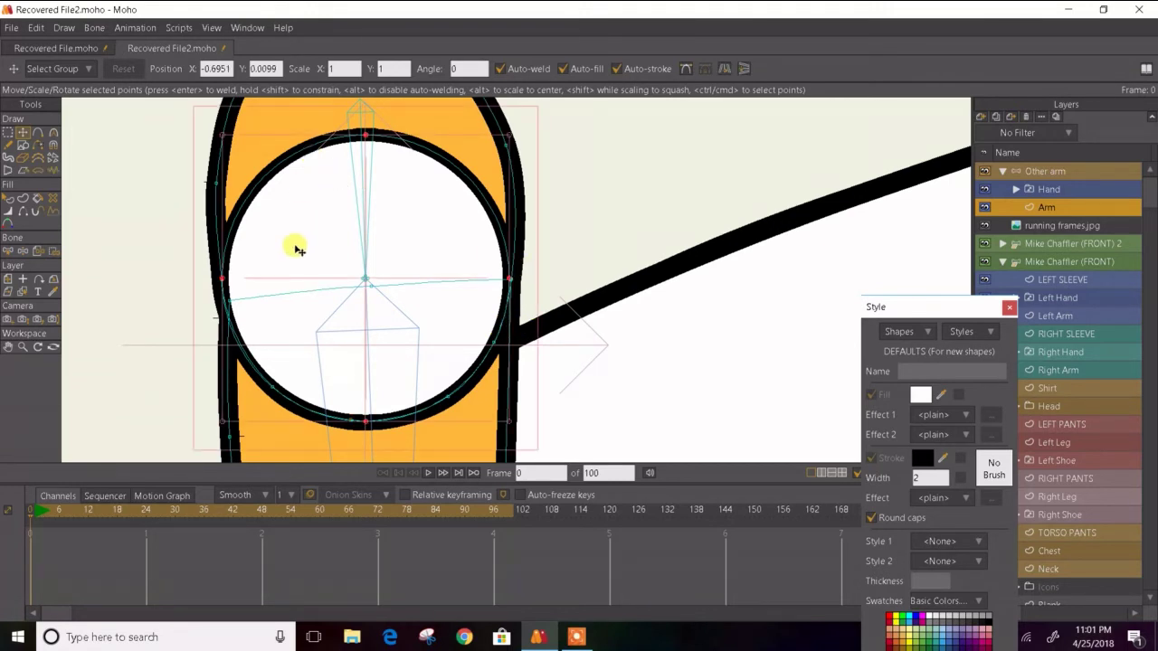
key(Delete)
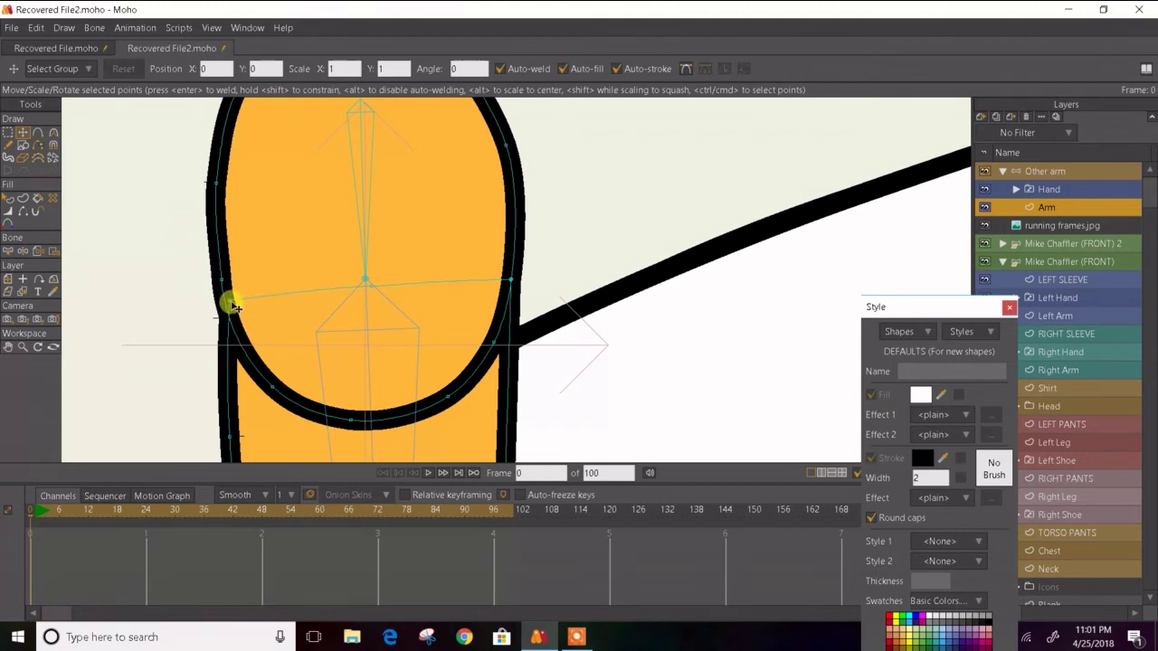
drag(231, 303, 225, 302)
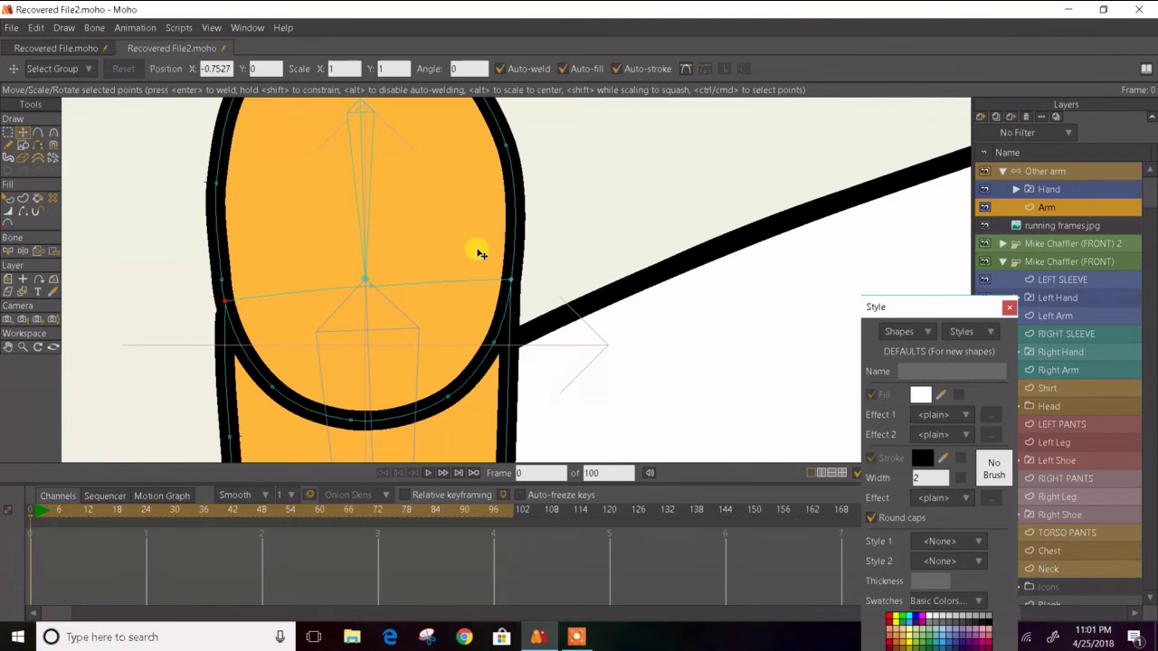
- Swing the forearm bone to check how the rounded elbow deforms
scroll(402, 246, down, 3)
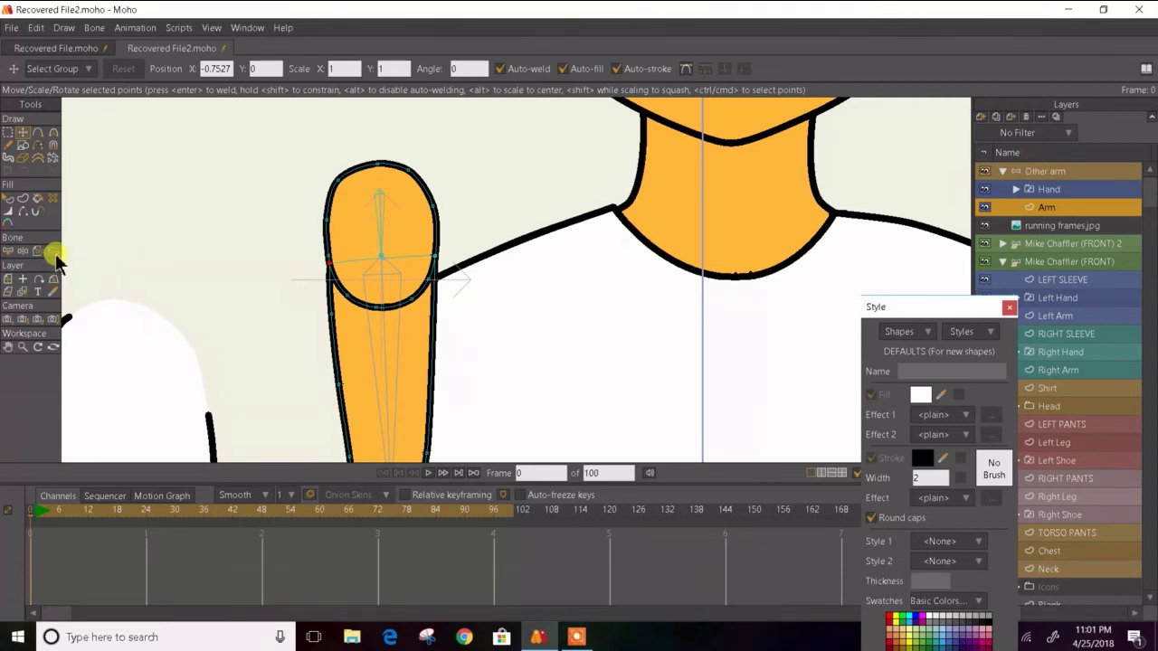
click(24, 251)
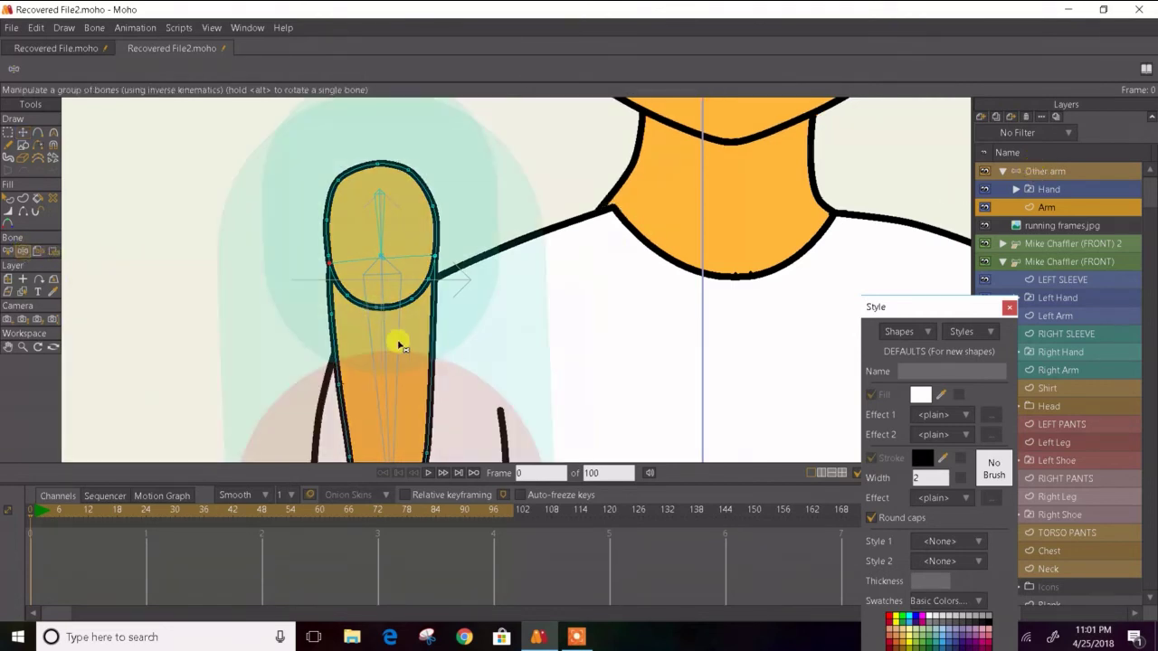
drag(401, 339, 478, 241)
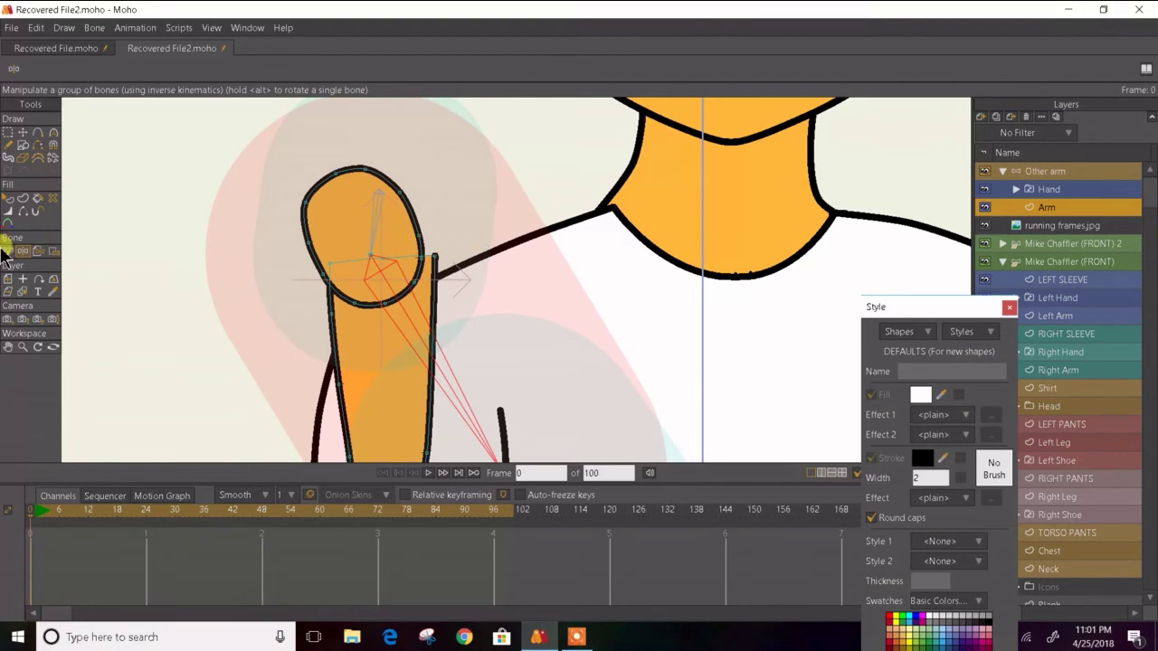
- Bind the upper arm's points to the upper arm bone and the forearm's points to the forearm bone, and test the bend
click(9, 251)
click(53, 251)
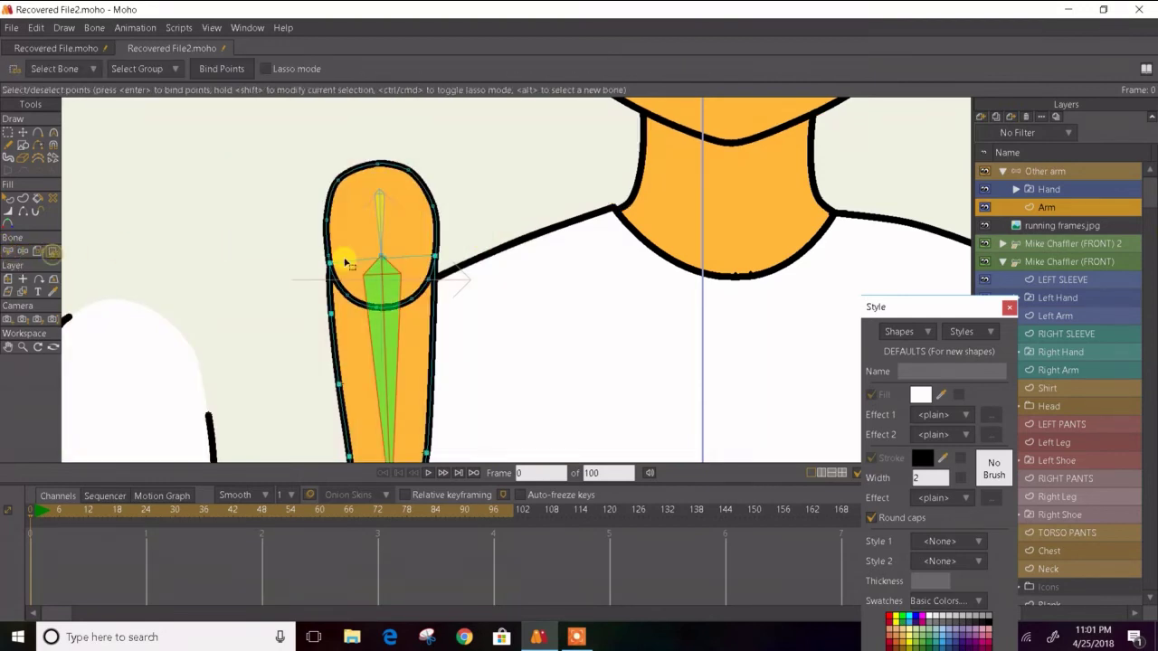
alt+click(380, 226)
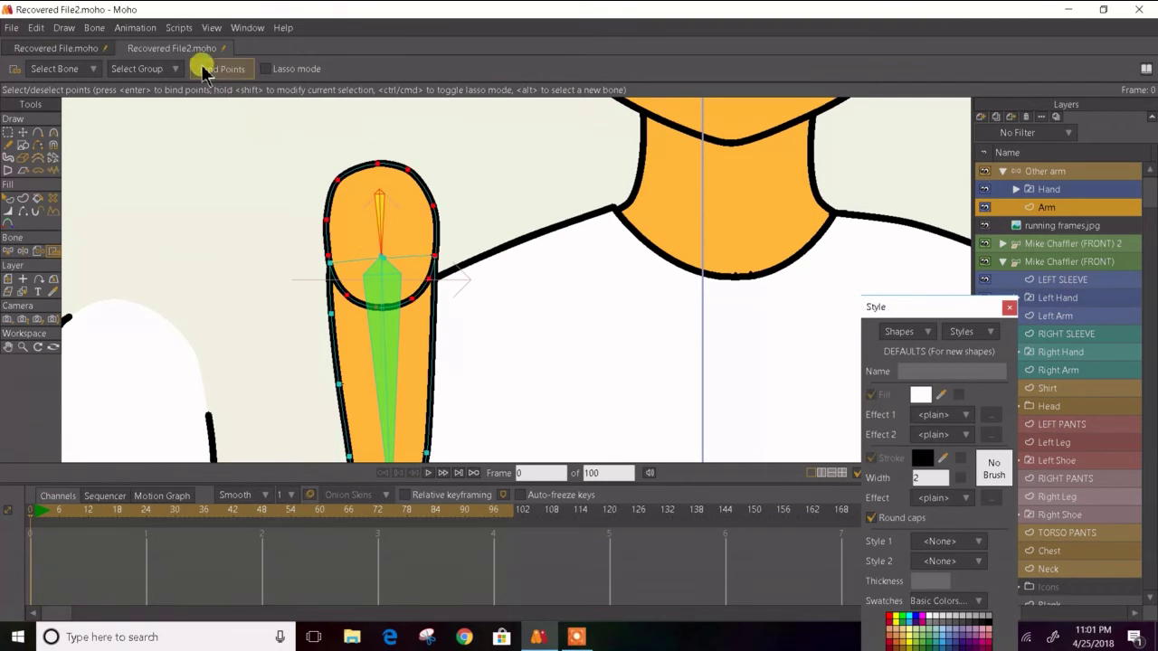
alt+click(382, 369)
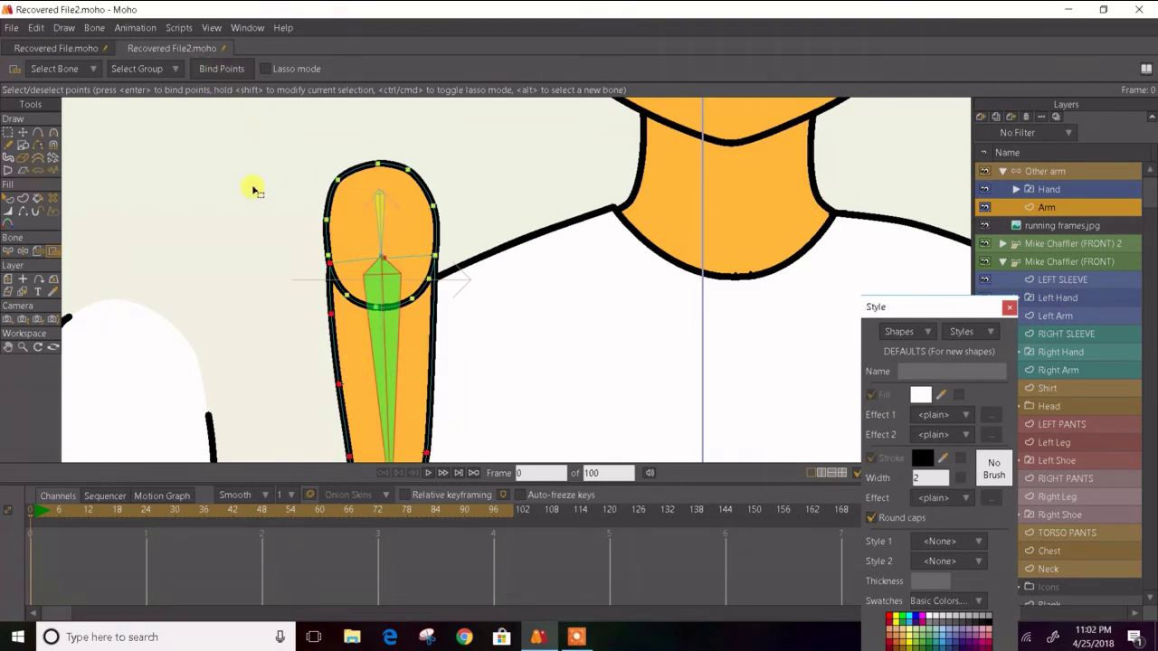
click(23, 251)
drag(414, 410, 547, 76)
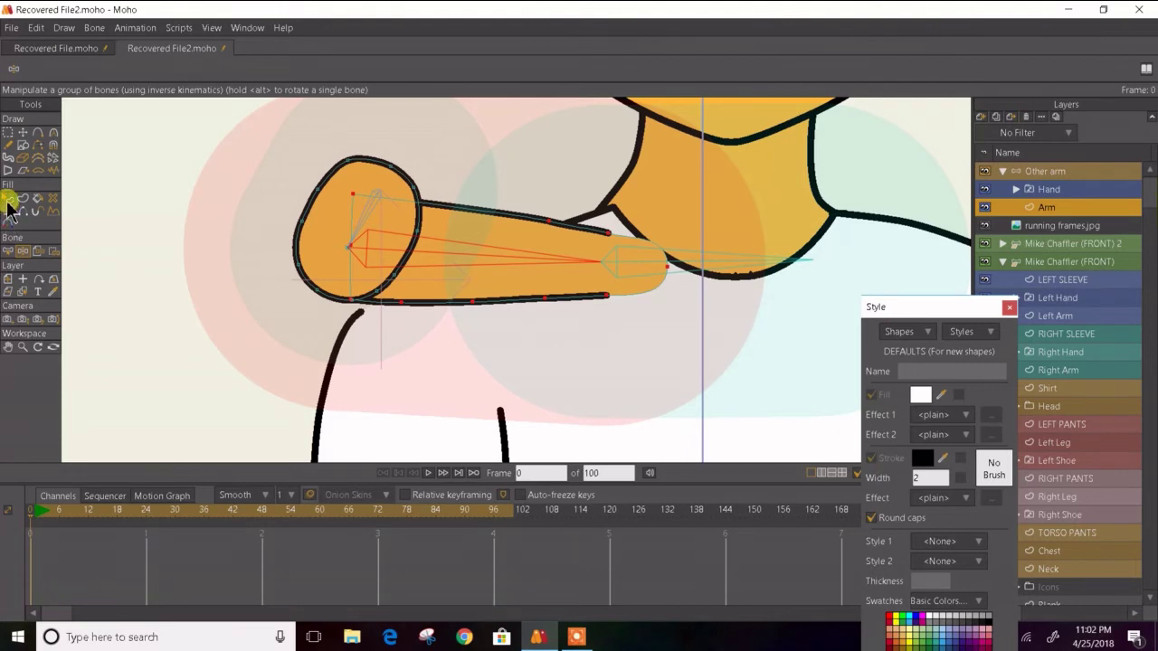
- Set the bone strength to 0 for the upper arm, forearm and hand bones of the Other arm layer
click(1079, 171)
click(7, 131)
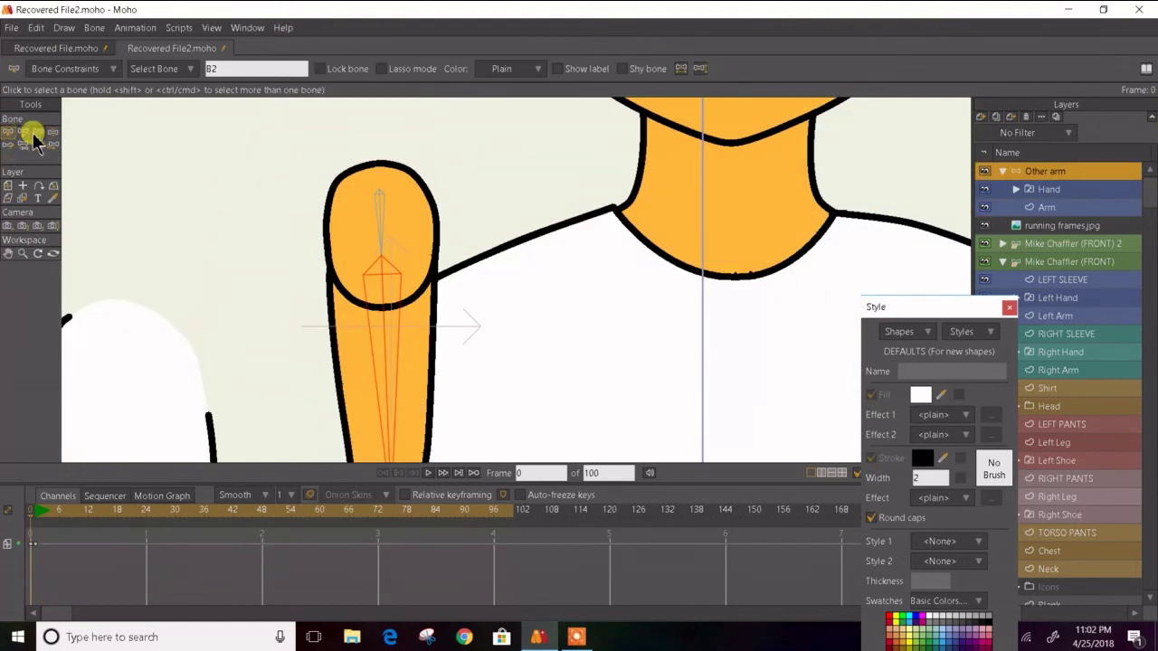
click(37, 144)
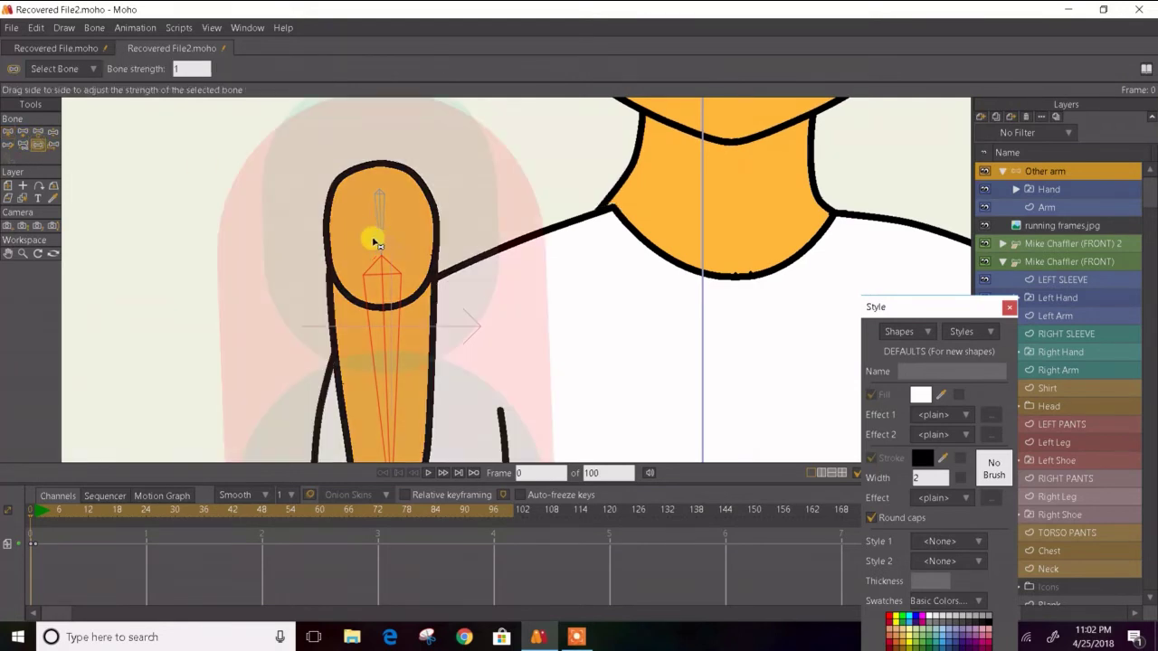
drag(375, 242, 161, 245)
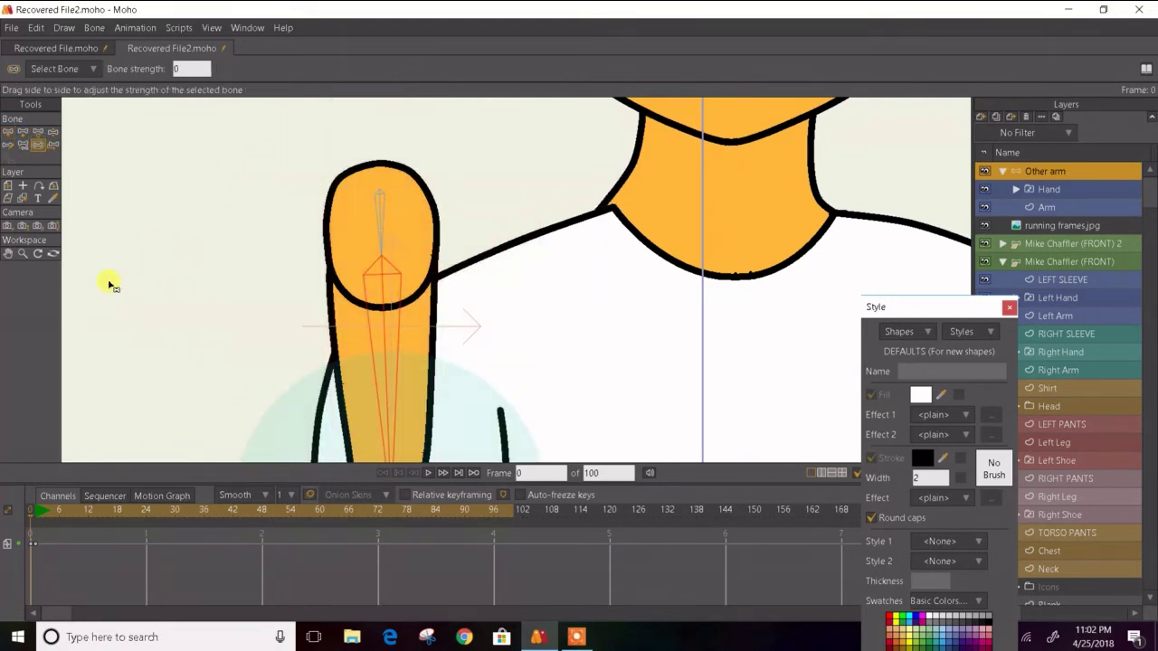
drag(377, 332, 396, 199)
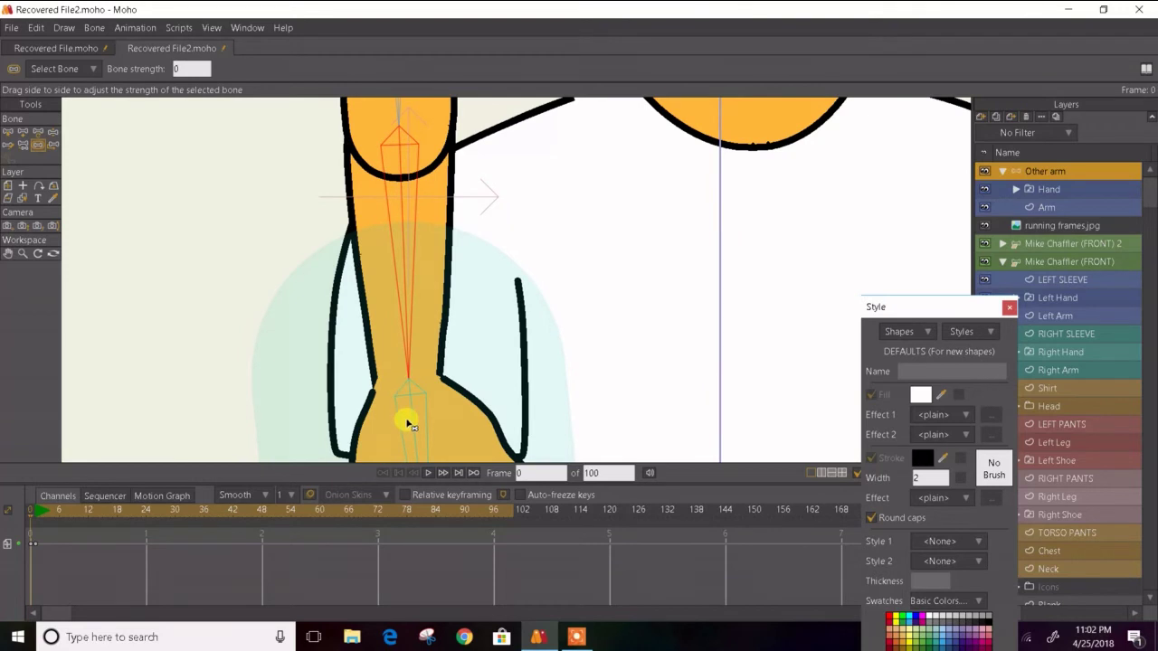
drag(407, 422, 174, 327)
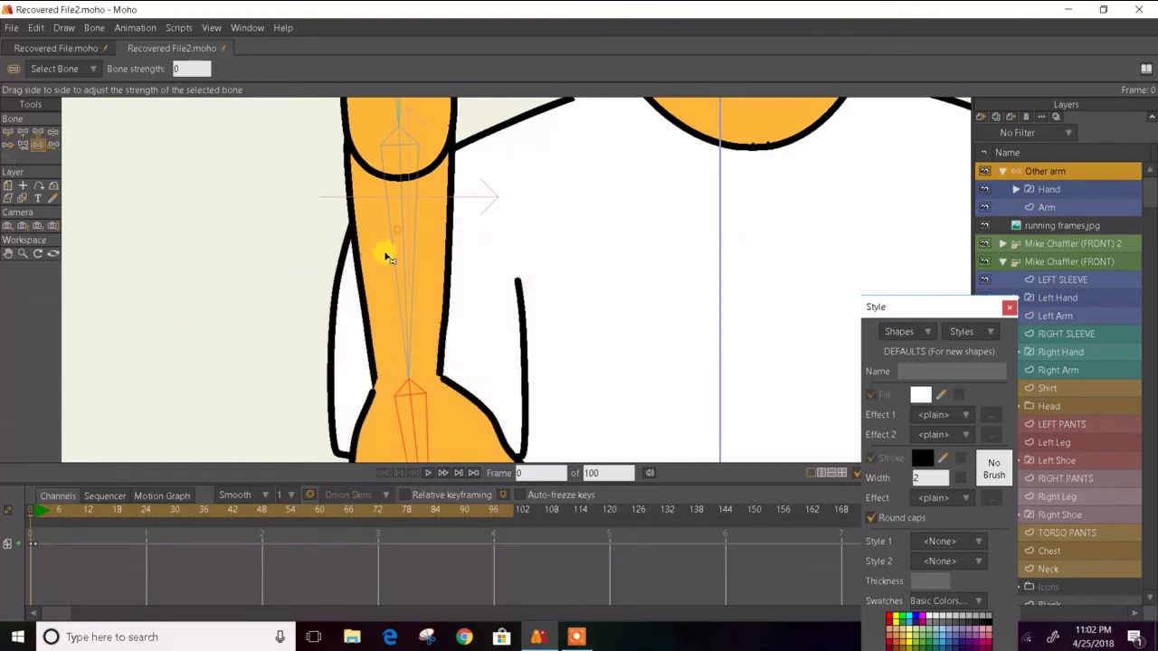
- Hide the stroke edges of the upper arm's rounded lower end where it overlaps the forearm on the Arm layer
drag(383, 250, 354, 335)
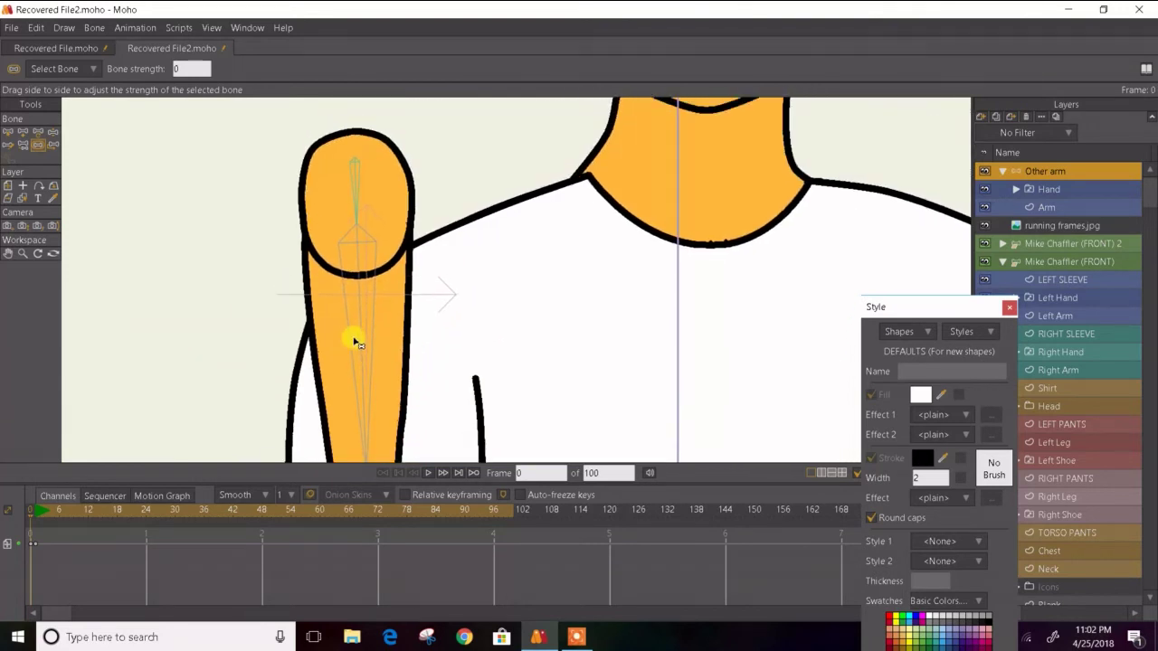
click(1032, 205)
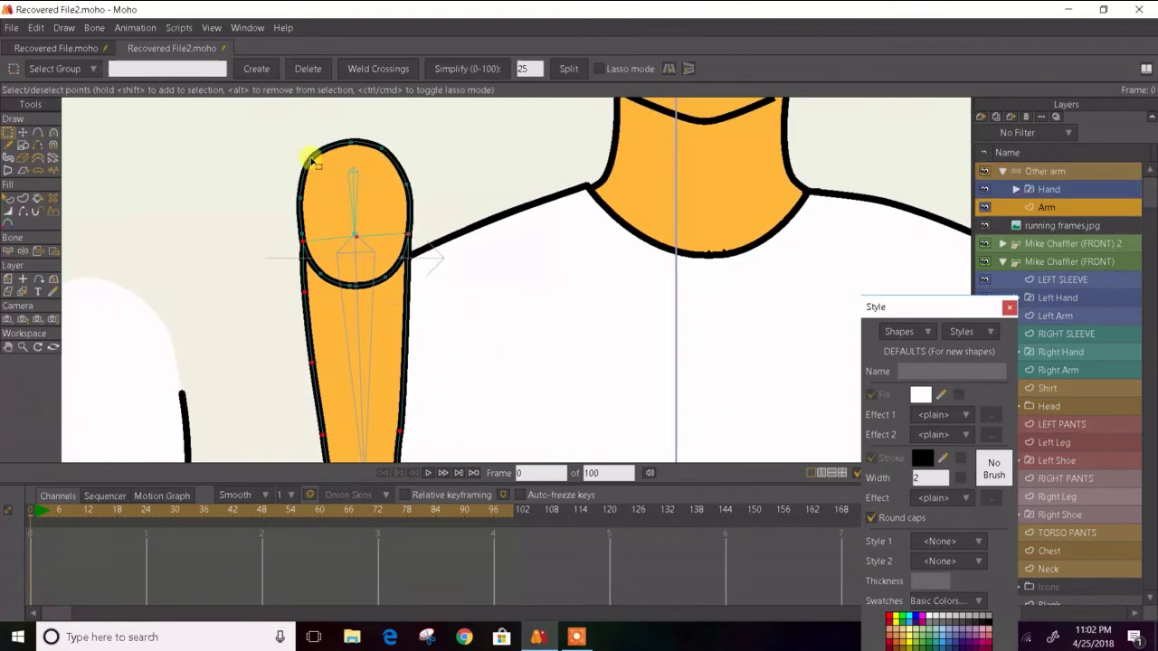
click(23, 210)
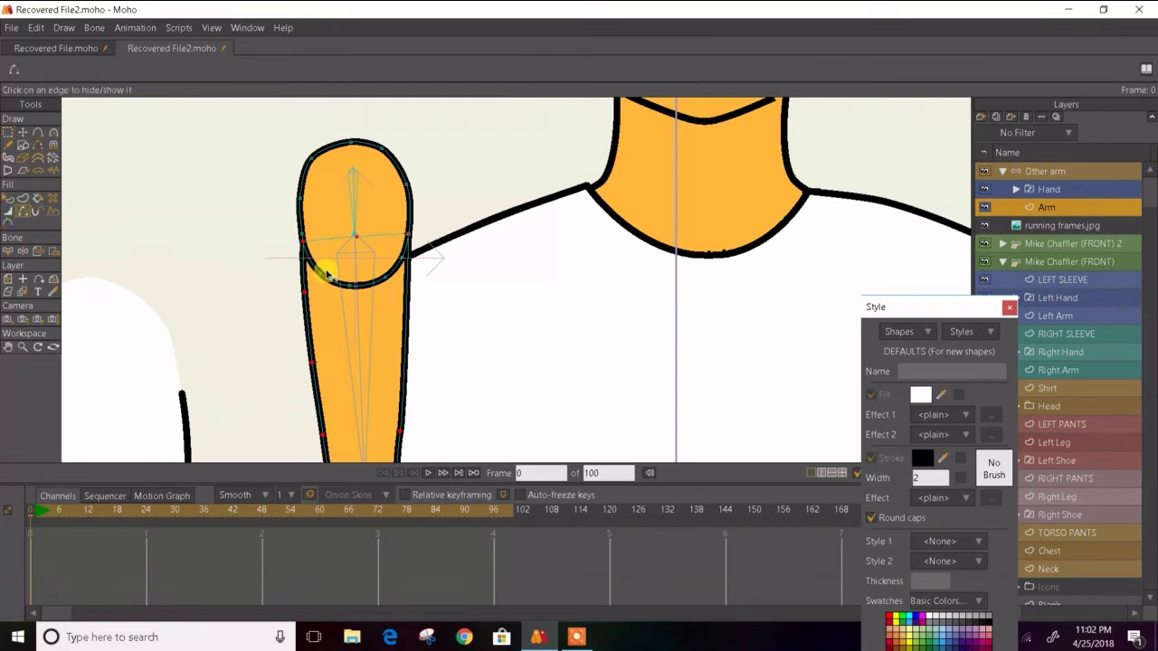
click(356, 288)
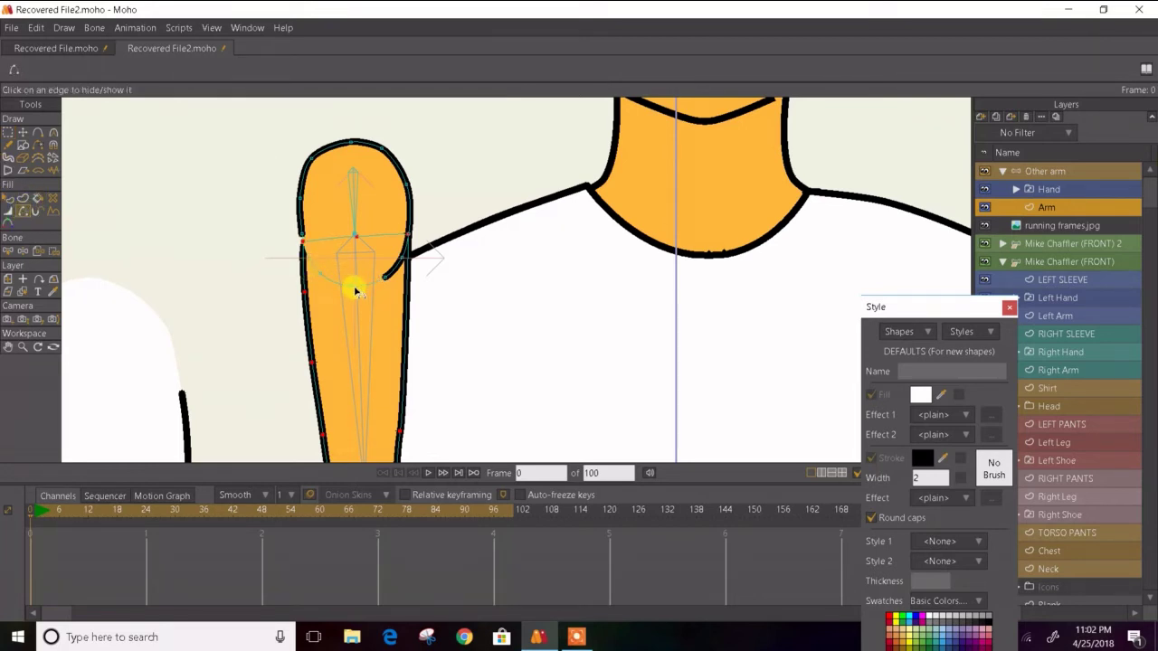
click(385, 276)
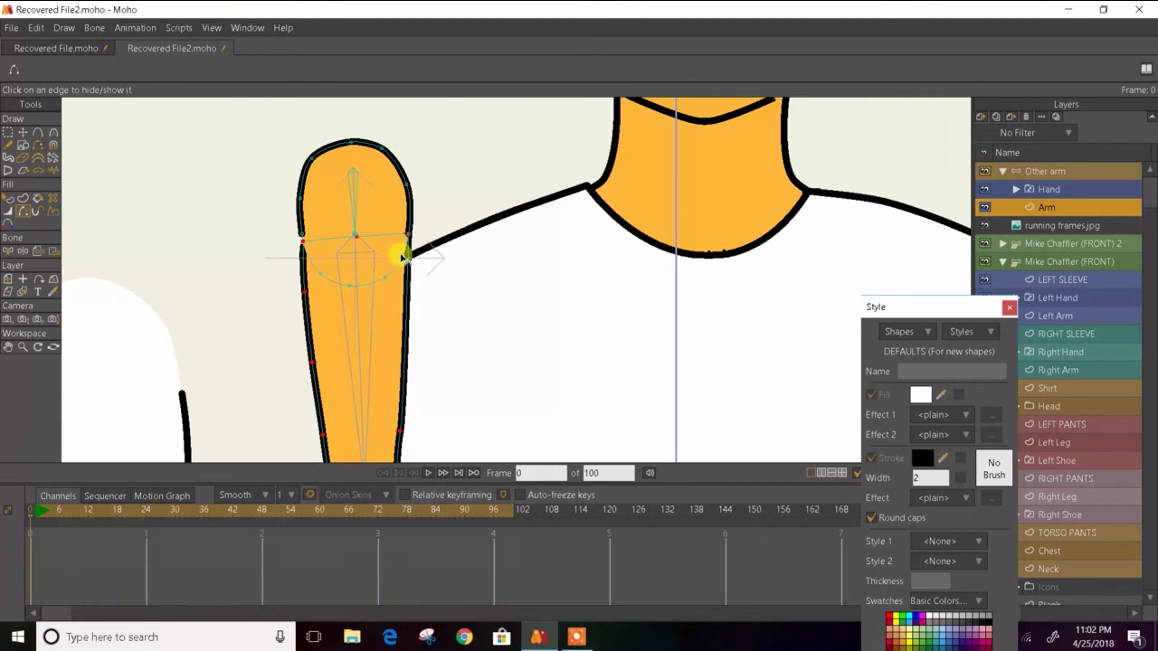
click(23, 132)
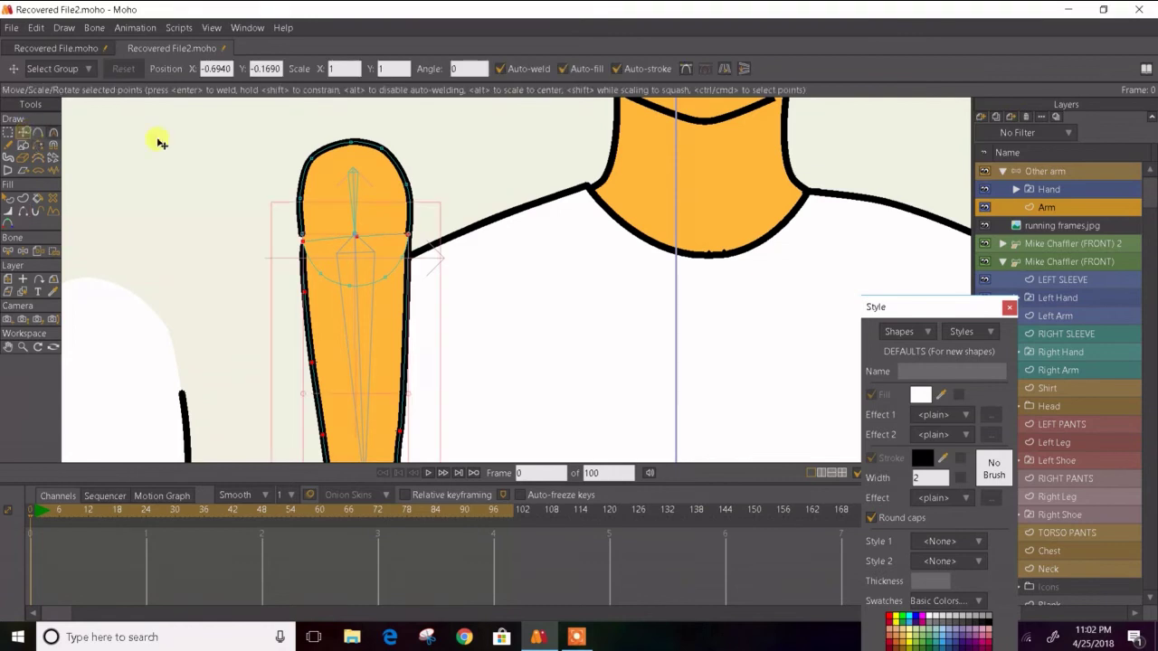
- Reposition the upper arm's outer elbow point on the Arm layer so its stroke end meets the forearm outline
click(227, 220)
scroll(291, 224, up, 3)
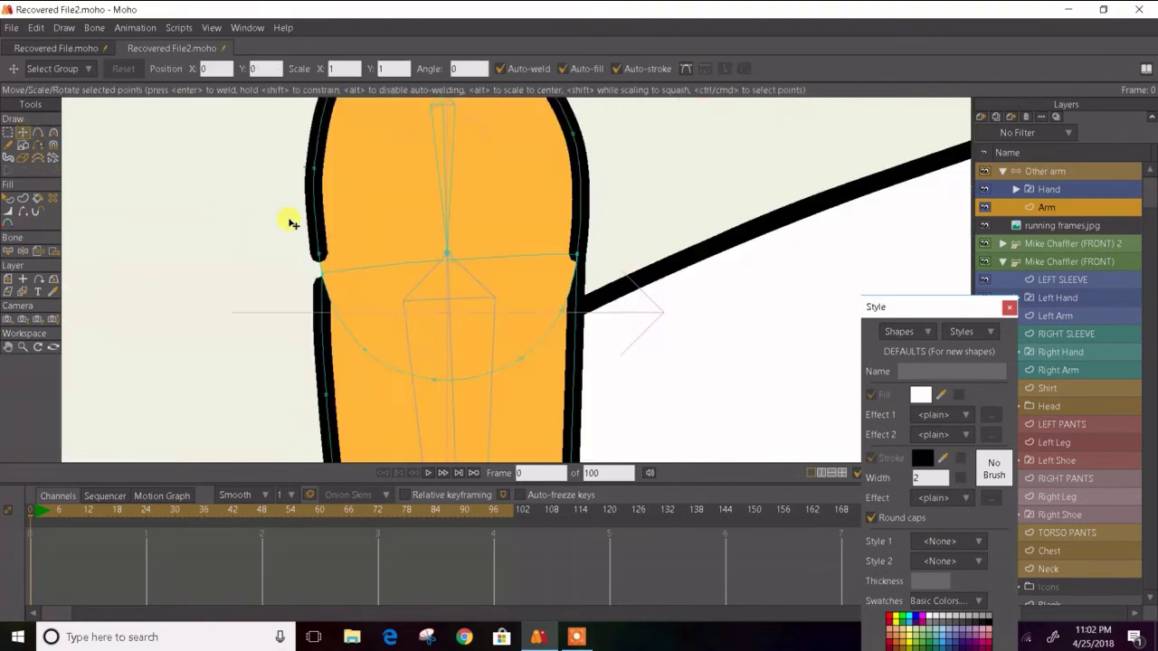
scroll(291, 221, up, 3)
drag(338, 287, 351, 331)
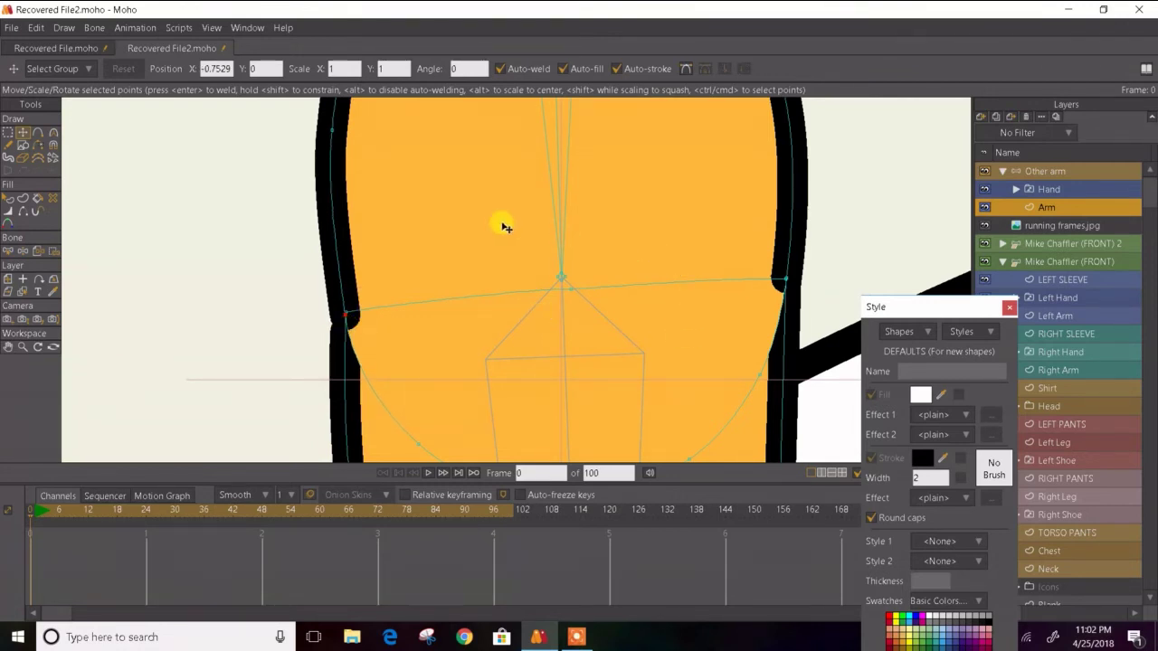
scroll(425, 206, down, 4)
drag(411, 220, 327, 303)
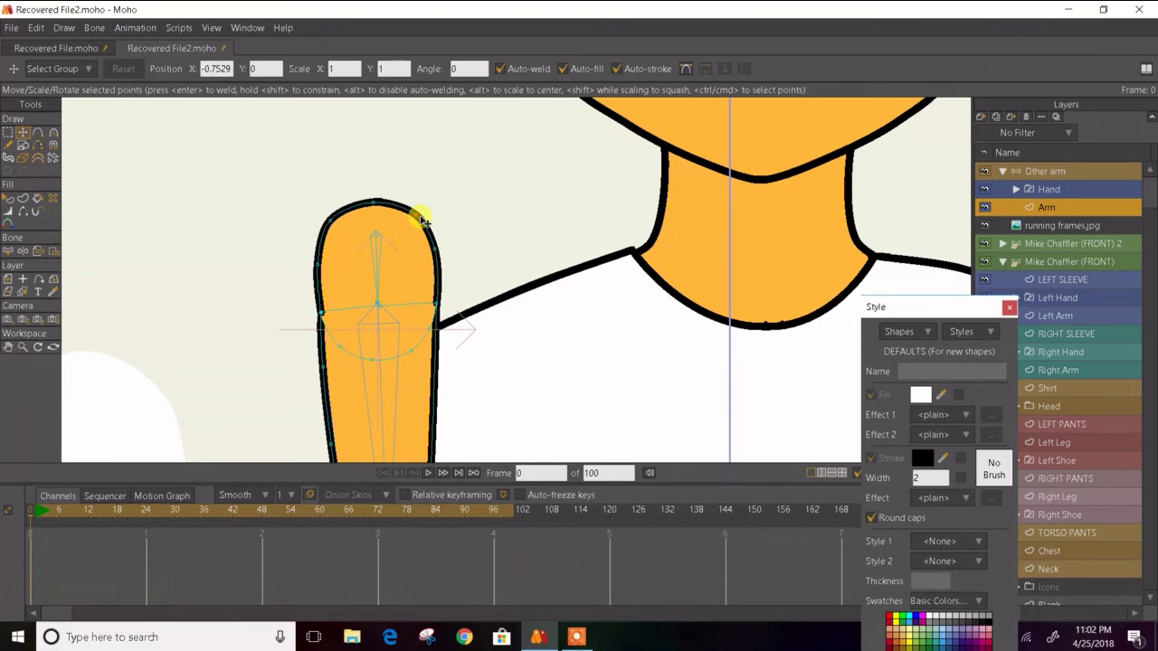
drag(423, 220, 380, 207)
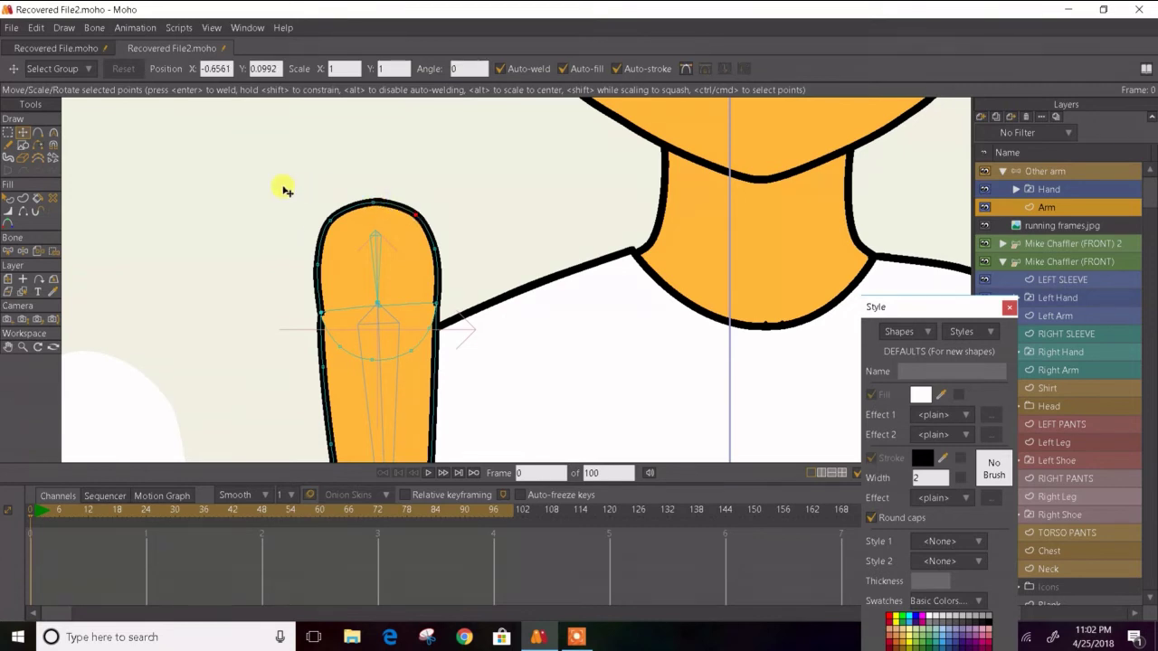
- Inspect the Other arm's outline against the two posed characters on frame 1
scroll(380, 259, down, 5)
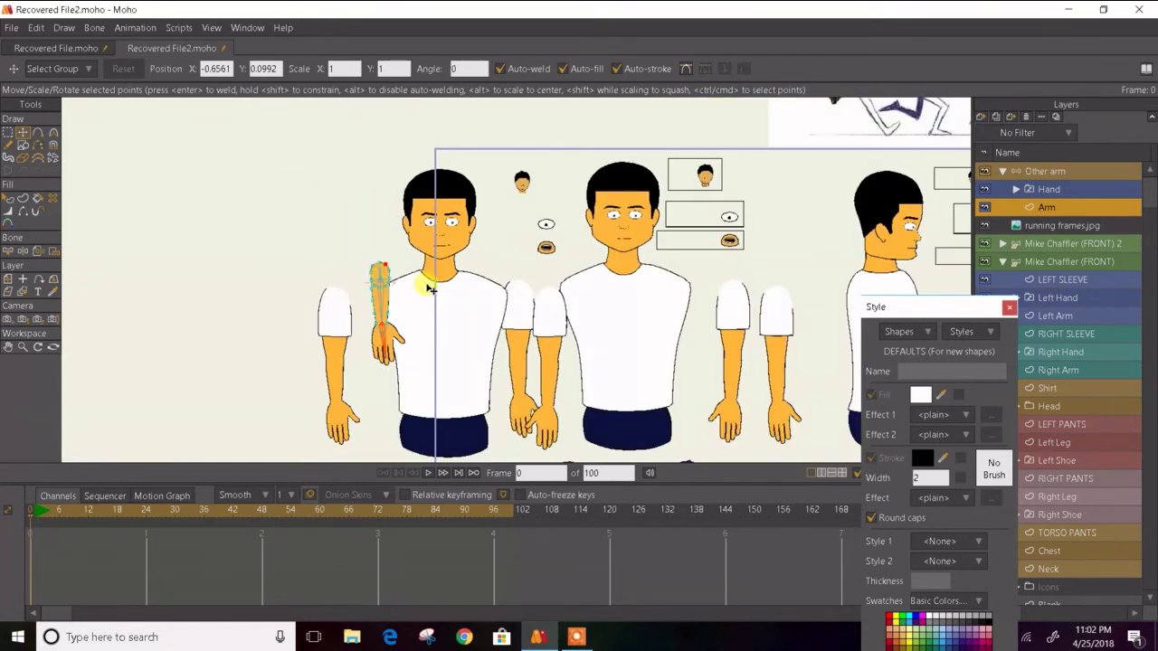
key(ctrl+Right)
scroll(522, 277, up, 5)
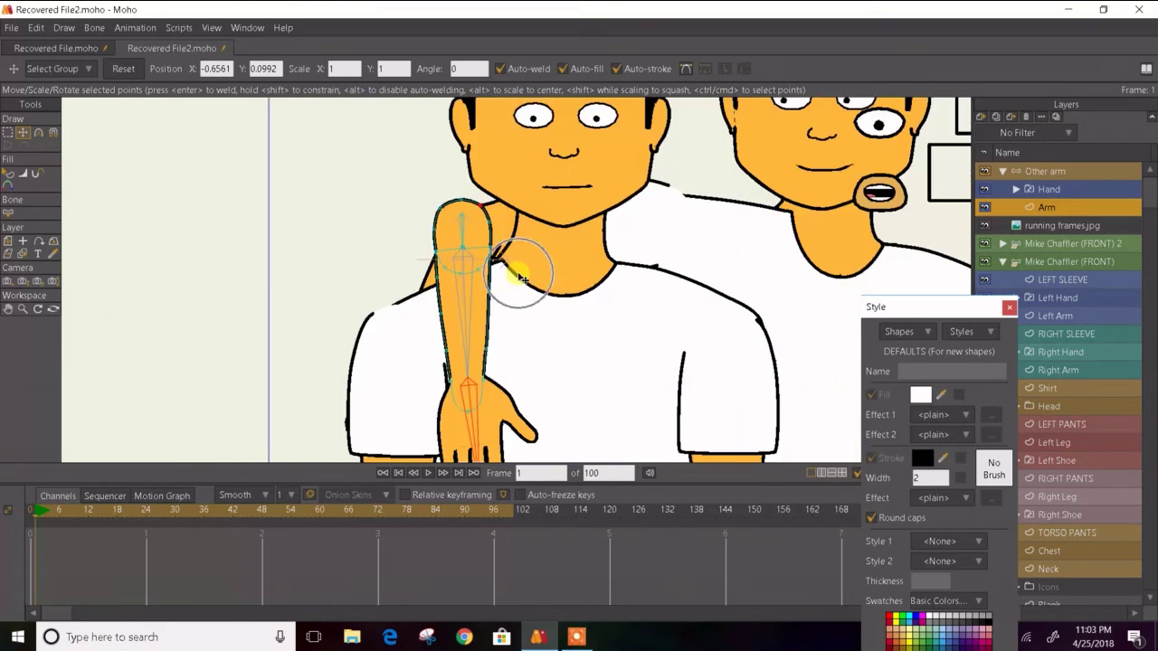
click(1035, 173)
click(1003, 171)
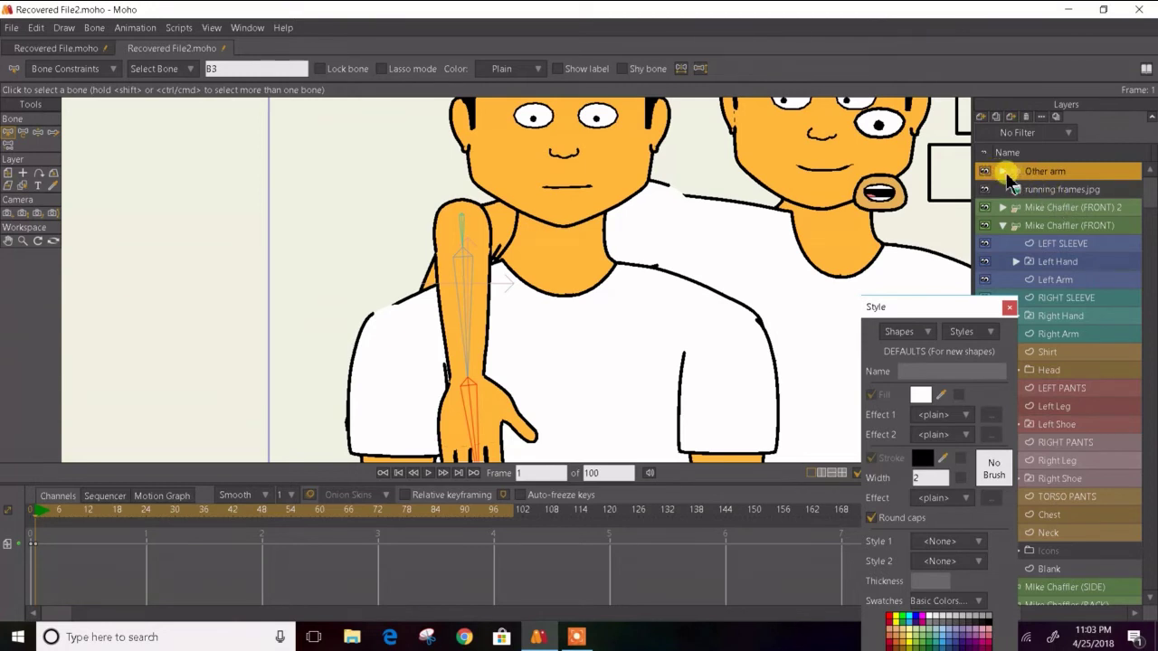
click(1005, 172)
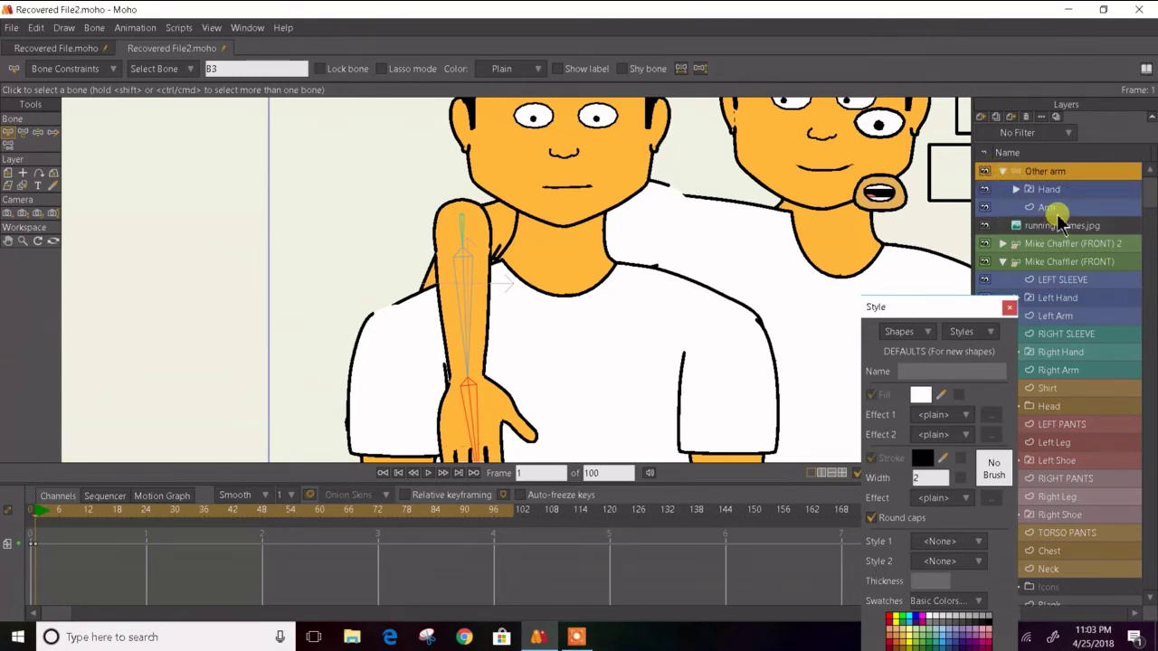
- Set the upper arm's stroke exposure on the Arm layer to start at 15 and end at 84 percent, opening its rounded top
click(1050, 207)
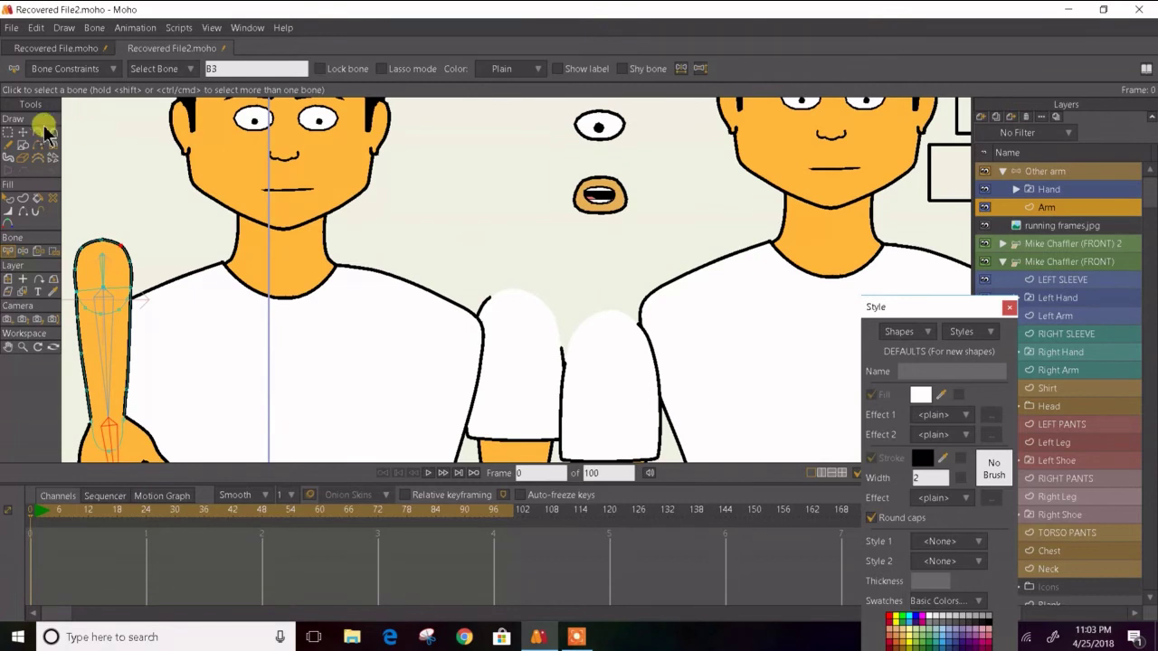
click(23, 132)
drag(136, 312, 74, 231)
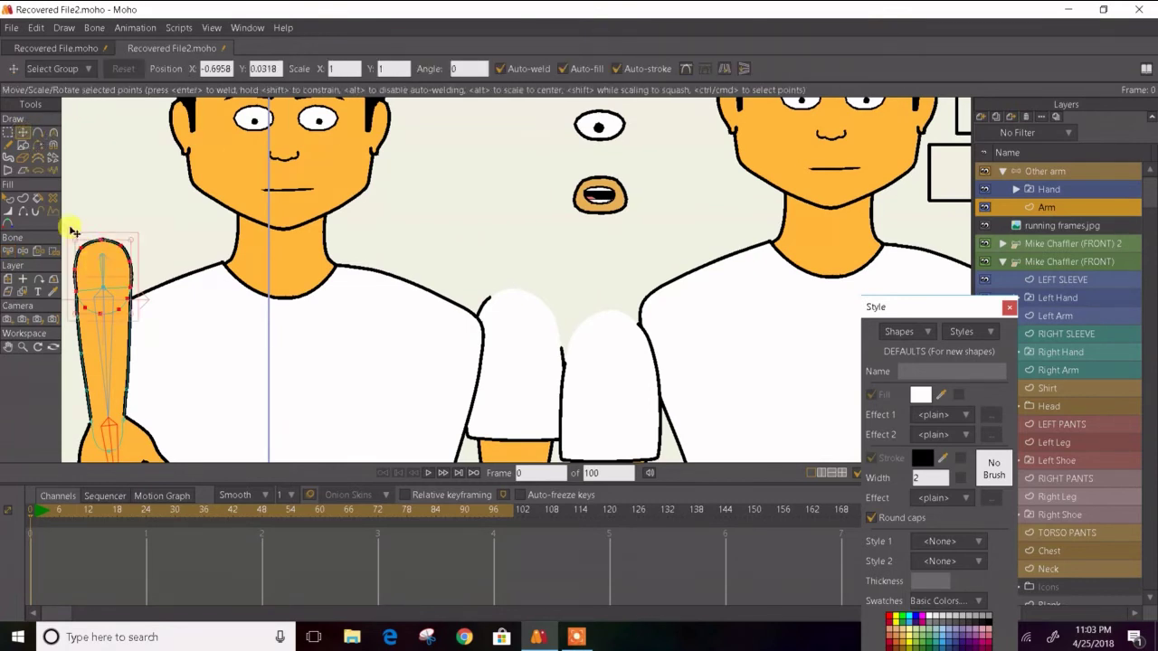
scroll(91, 268, up, 5)
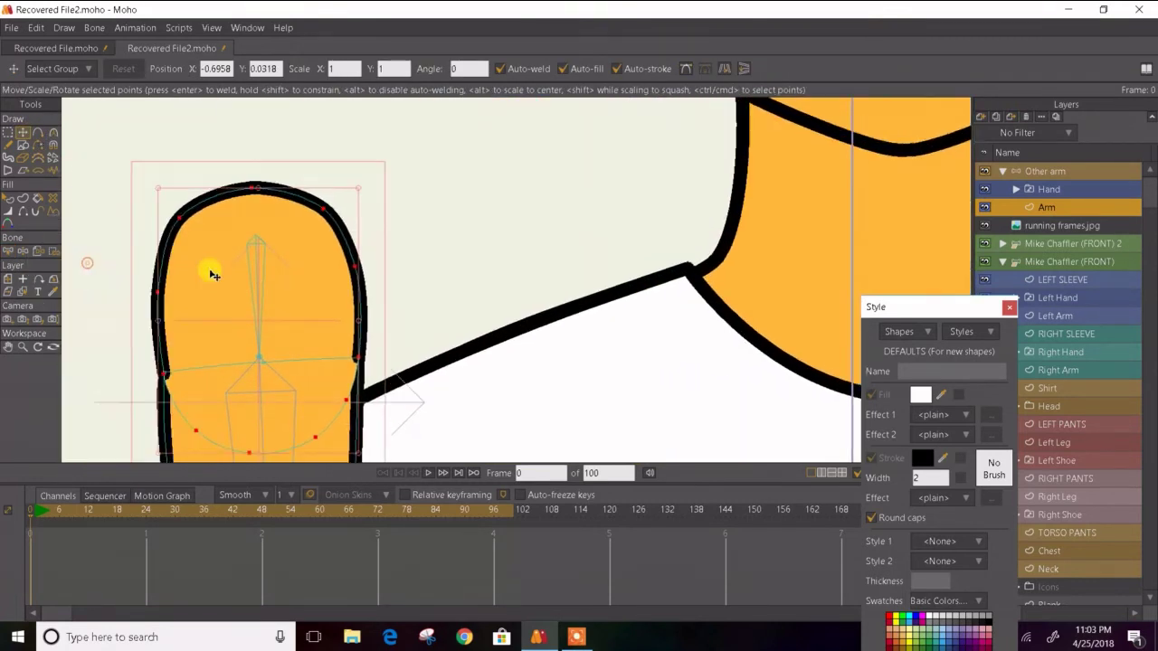
click(35, 214)
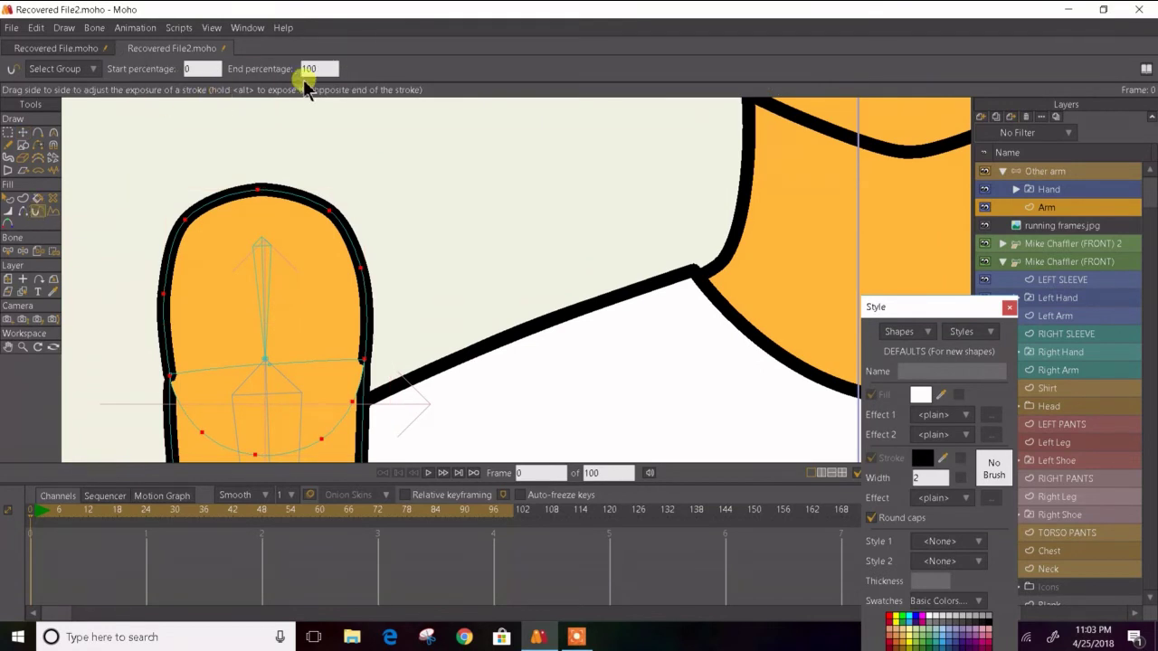
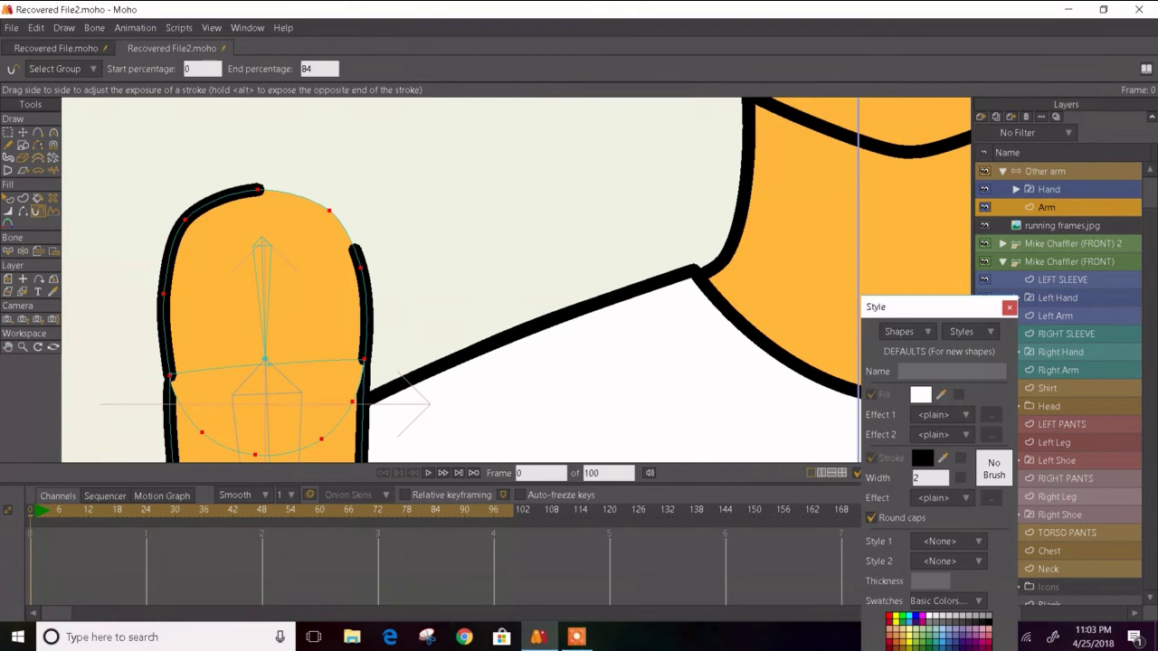
scroll(208, 67, up, 5)
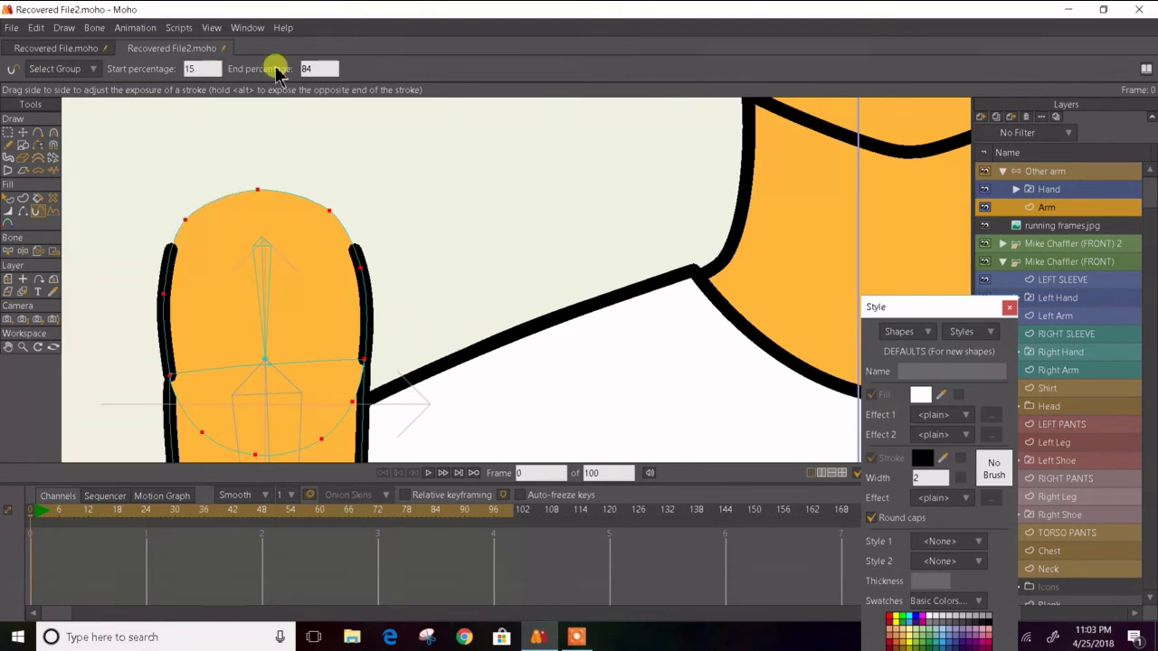
- On frame 1, swing the Other arm's forearm bone outward so the forearm slants over the front character's shoulder
key(Right)
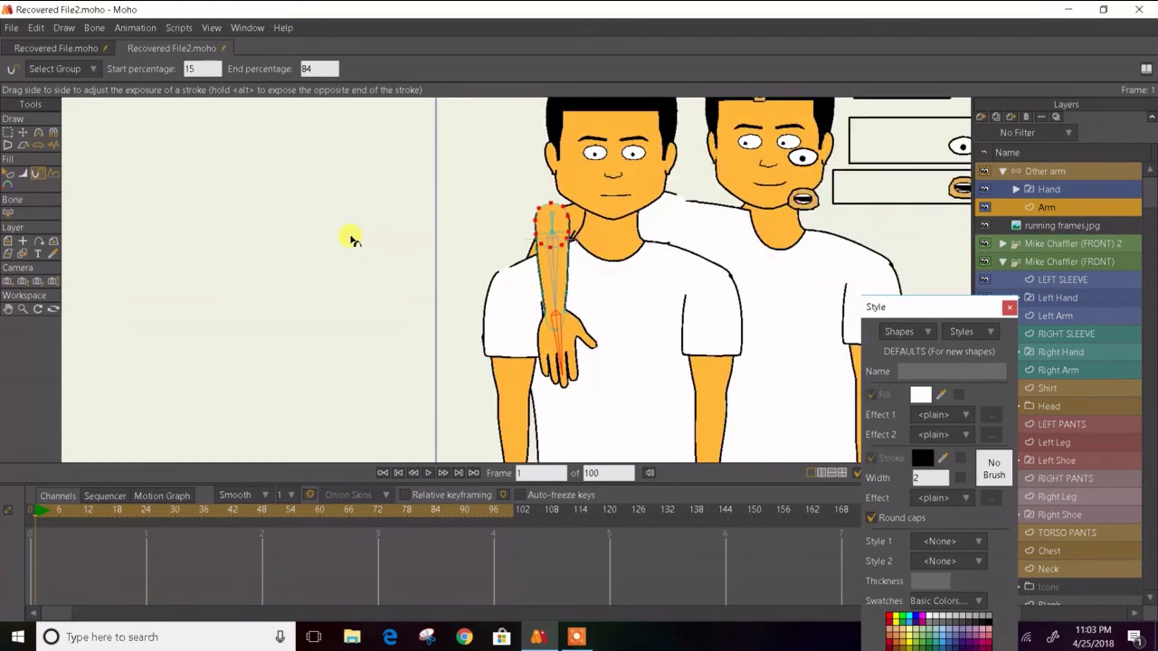
scroll(600, 250, up, 3)
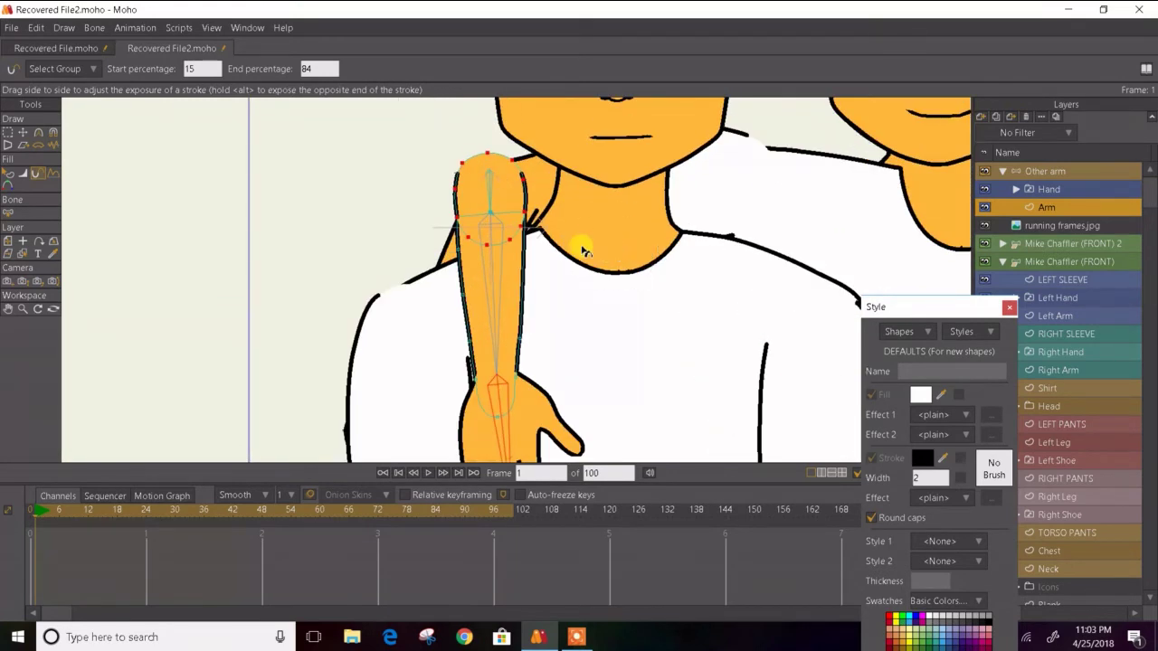
click(1055, 171)
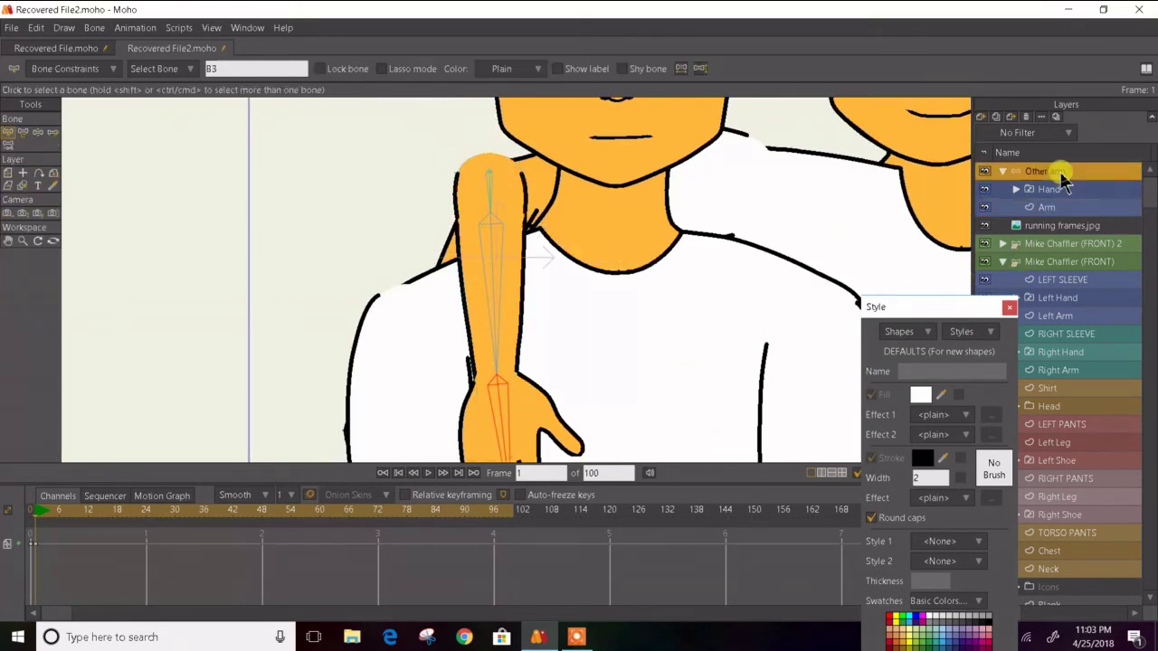
click(38, 132)
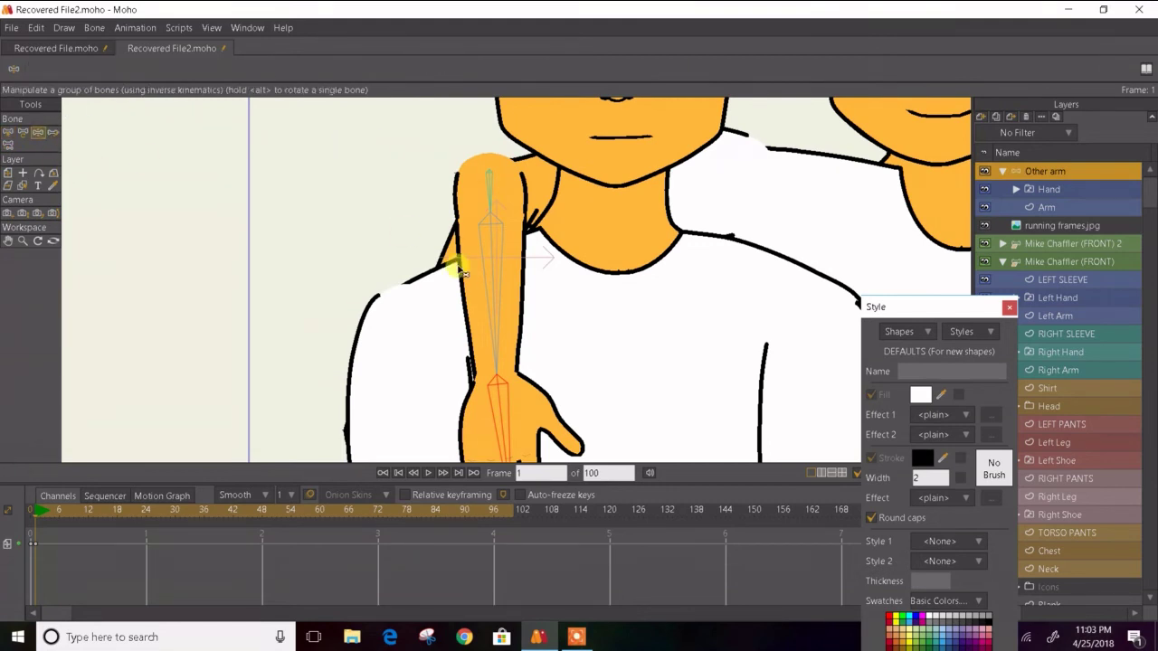
drag(487, 285, 387, 302)
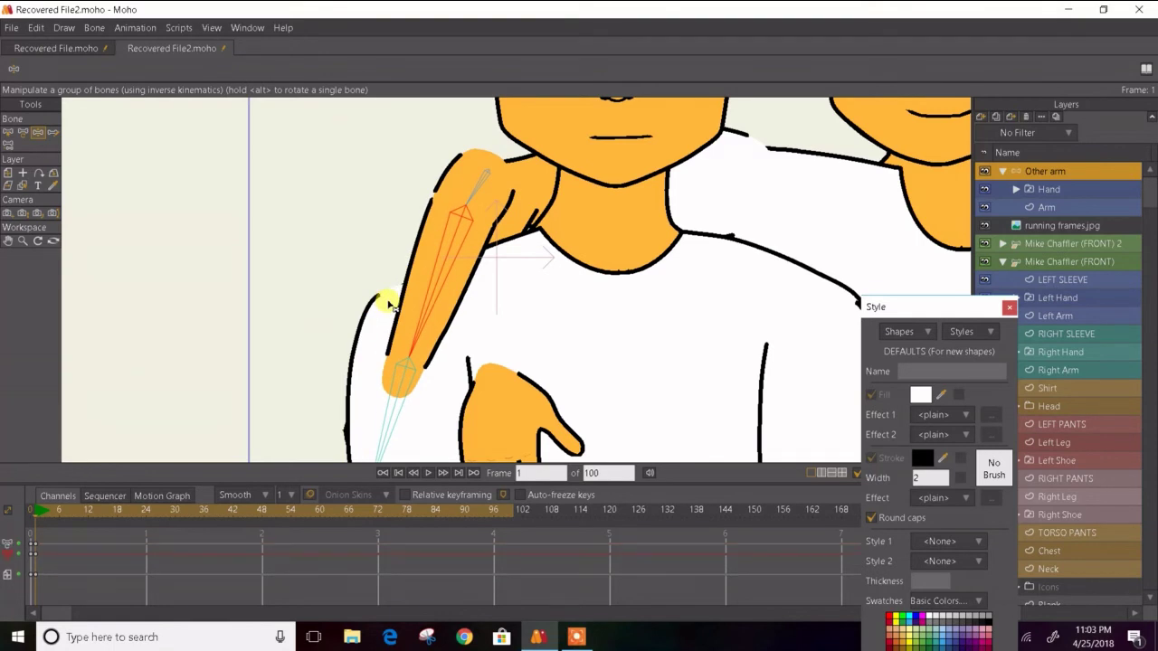
- Move the Other arm layer on frame 1 to about X -1.24, Y 0.24, resting it over the front character's shoulder
click(7, 172)
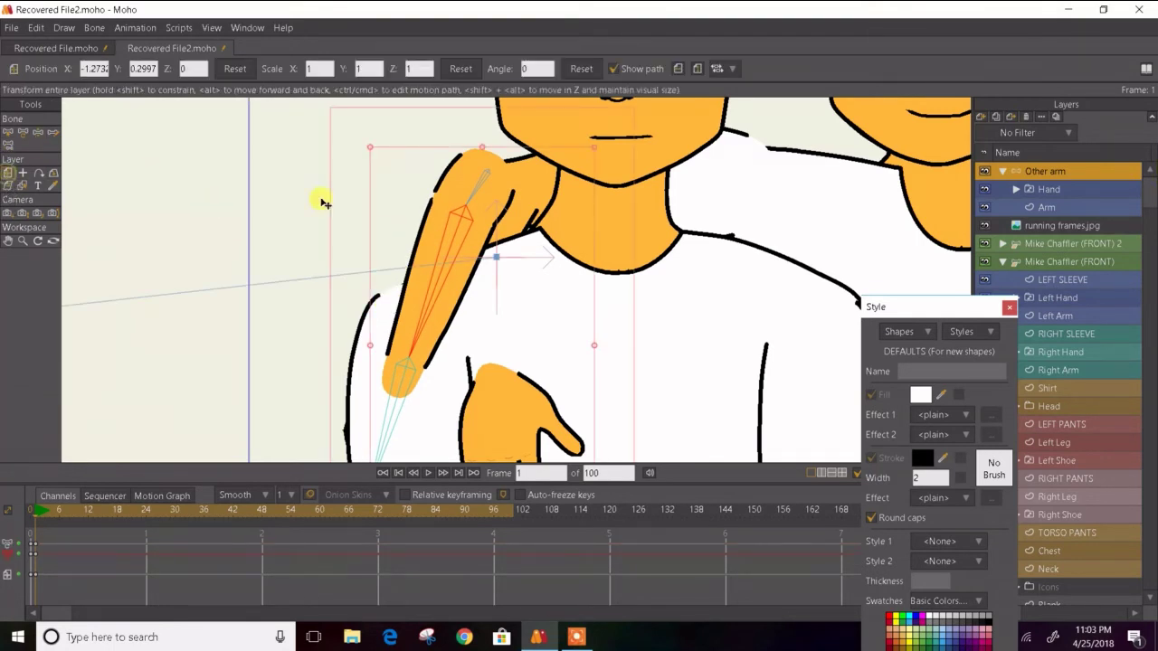
drag(478, 212, 333, 211)
scroll(495, 235, down, 3)
scroll(495, 235, down, 2)
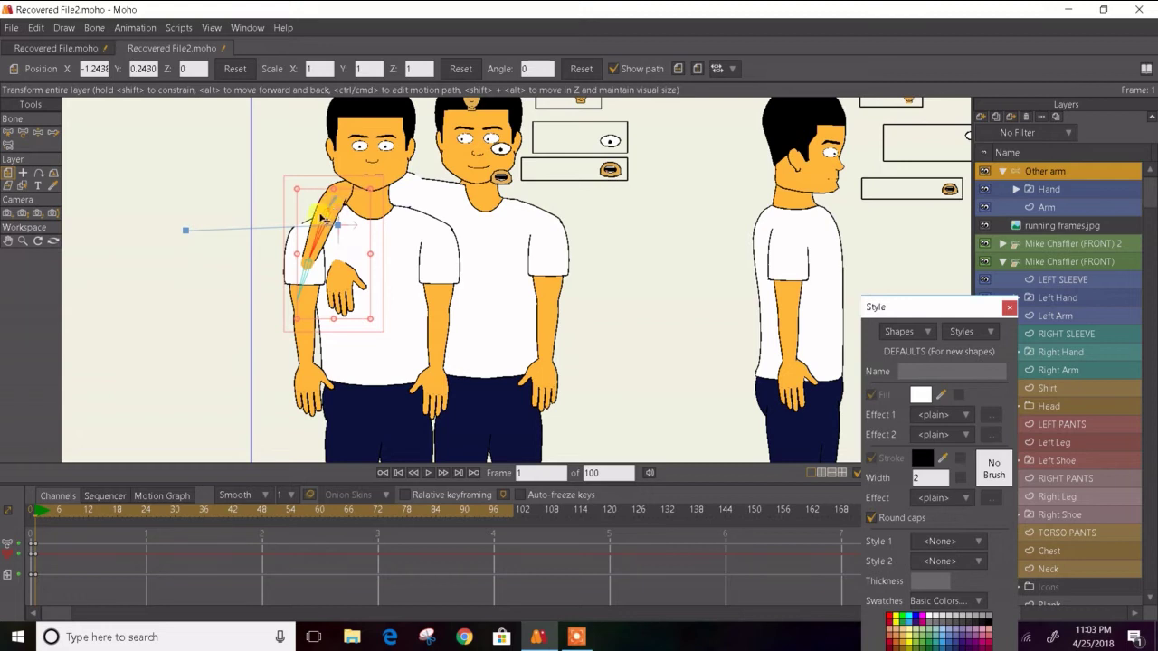
scroll(312, 226, up, 3)
scroll(312, 226, down, 2)
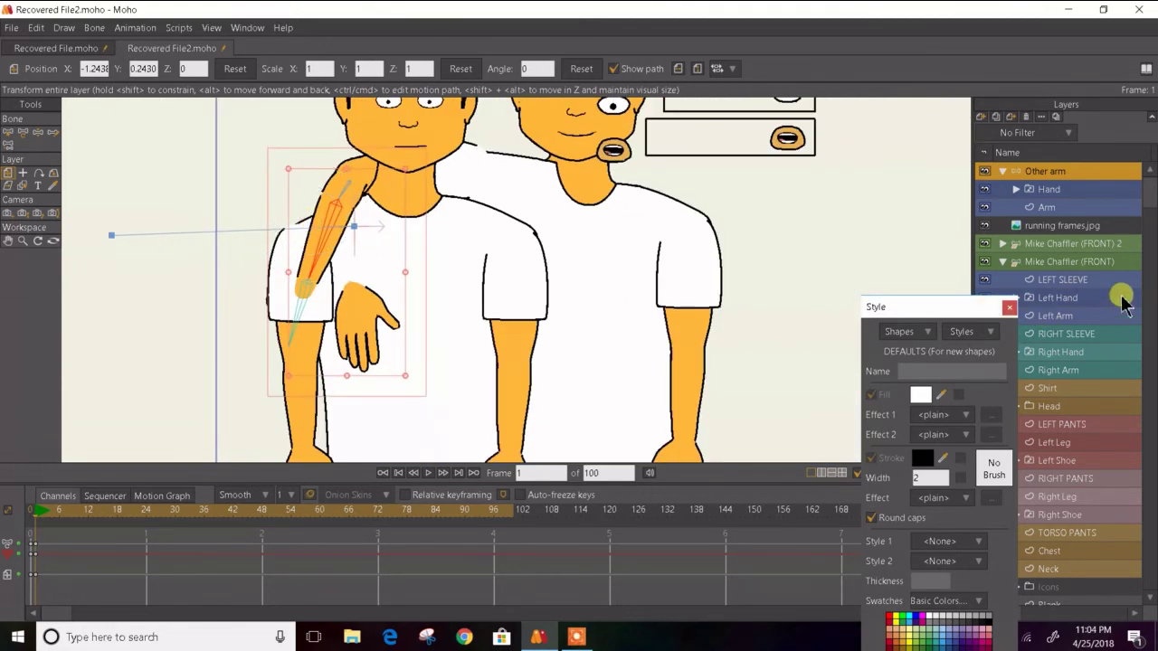
- Bind the Hand layer to the Other arm's hand bone on frame 0 and check its attachment on frame 1
click(1064, 212)
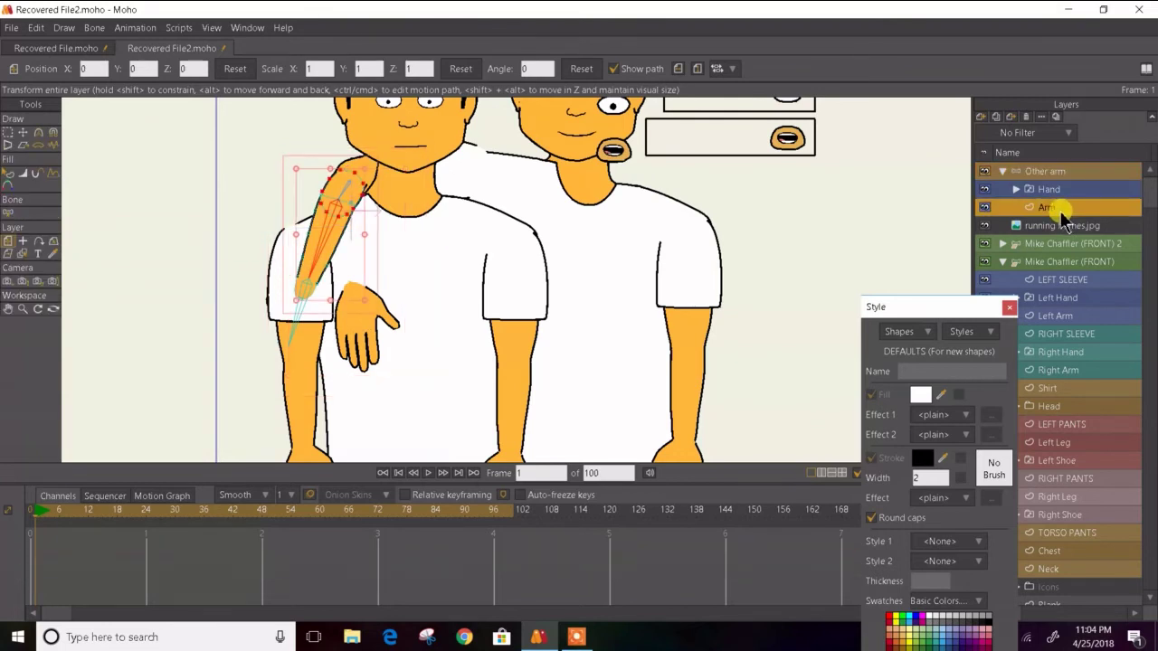
click(1076, 186)
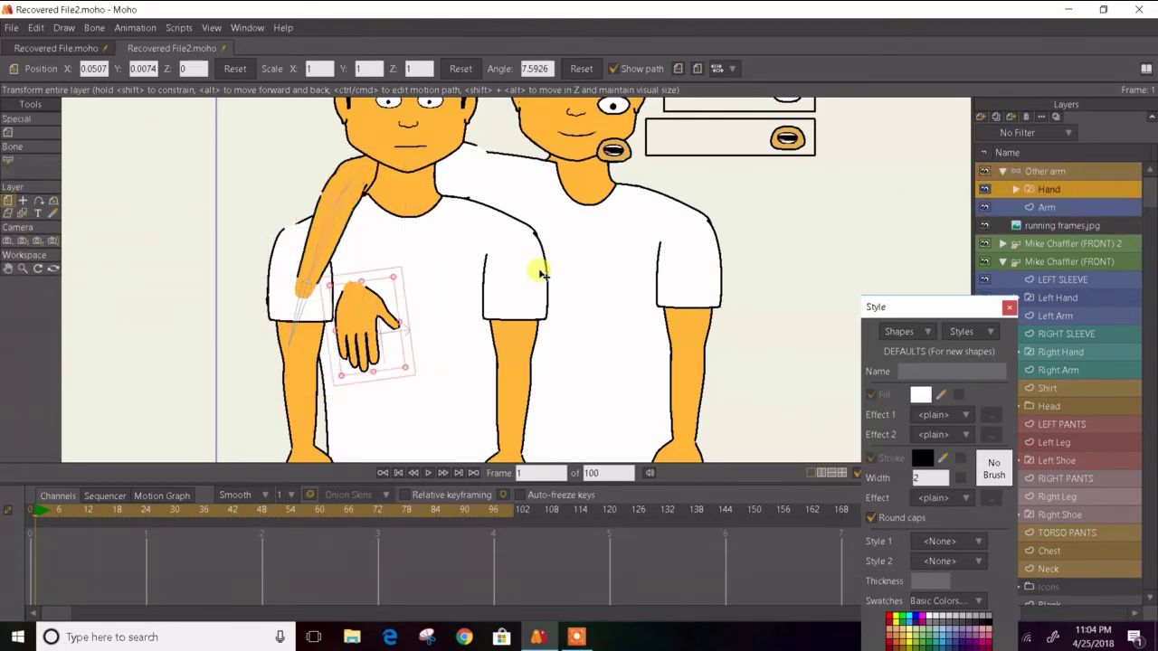
key(Left)
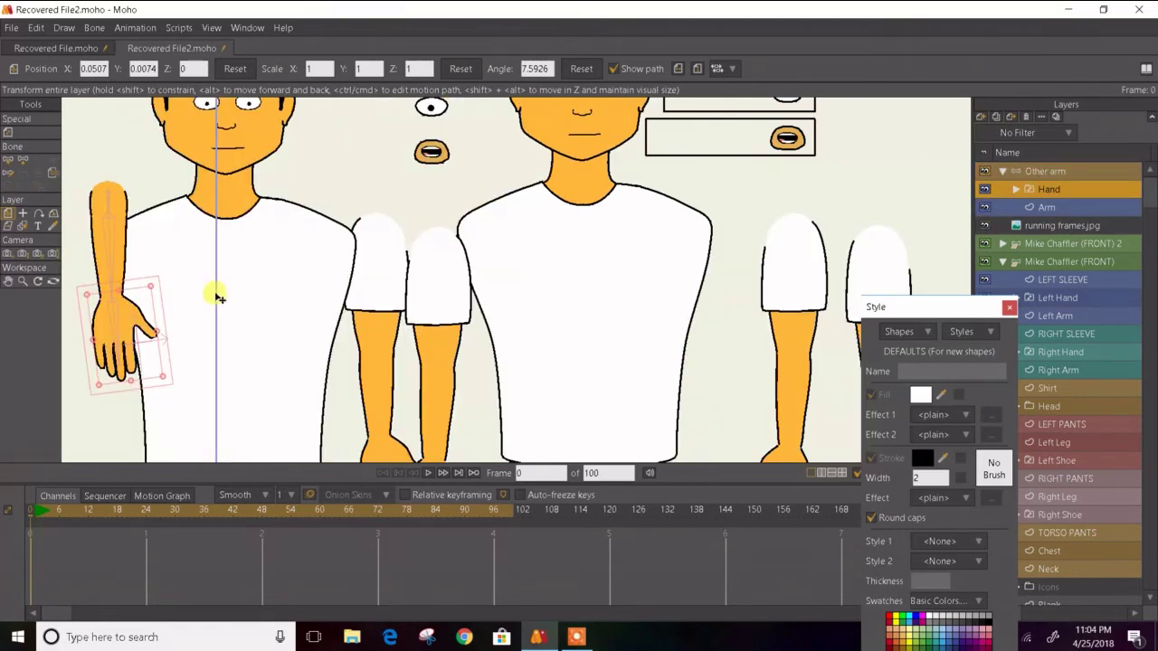
key(ctrl+Right)
key(ctrl+Left)
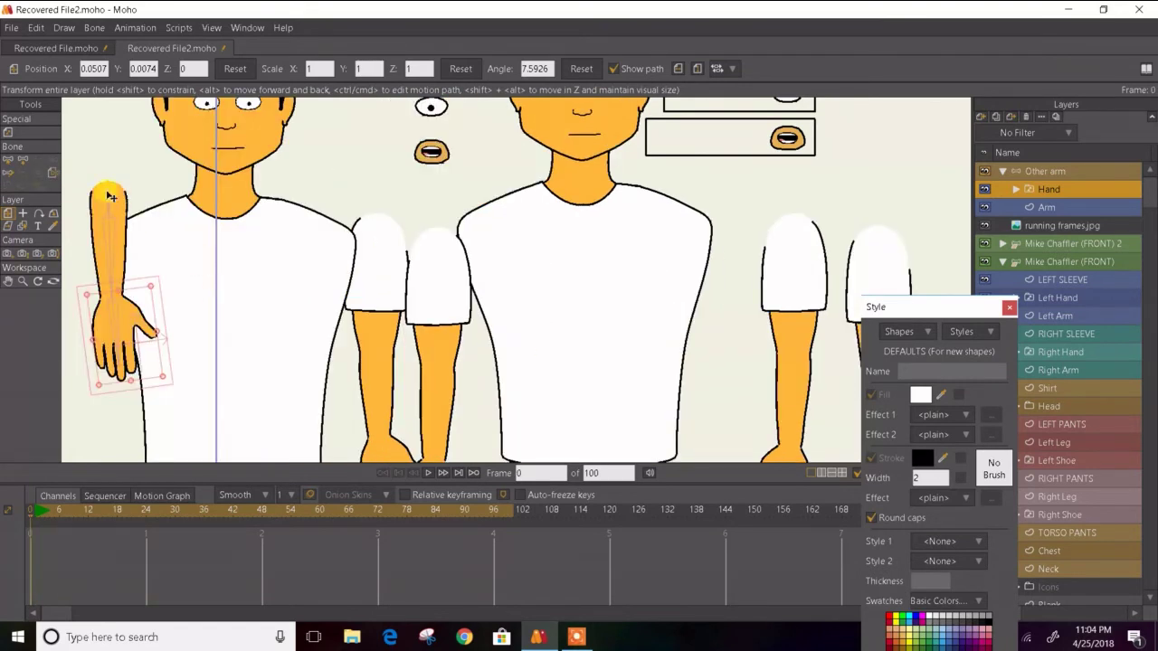
click(53, 172)
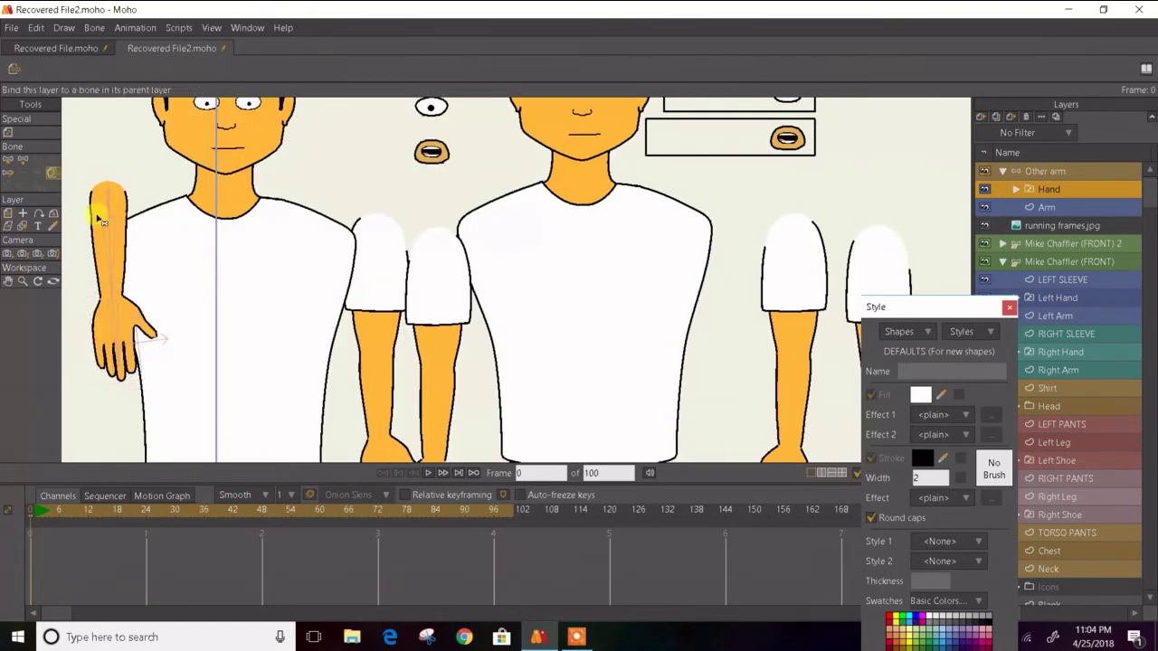
click(120, 331)
key(ctrl+Right)
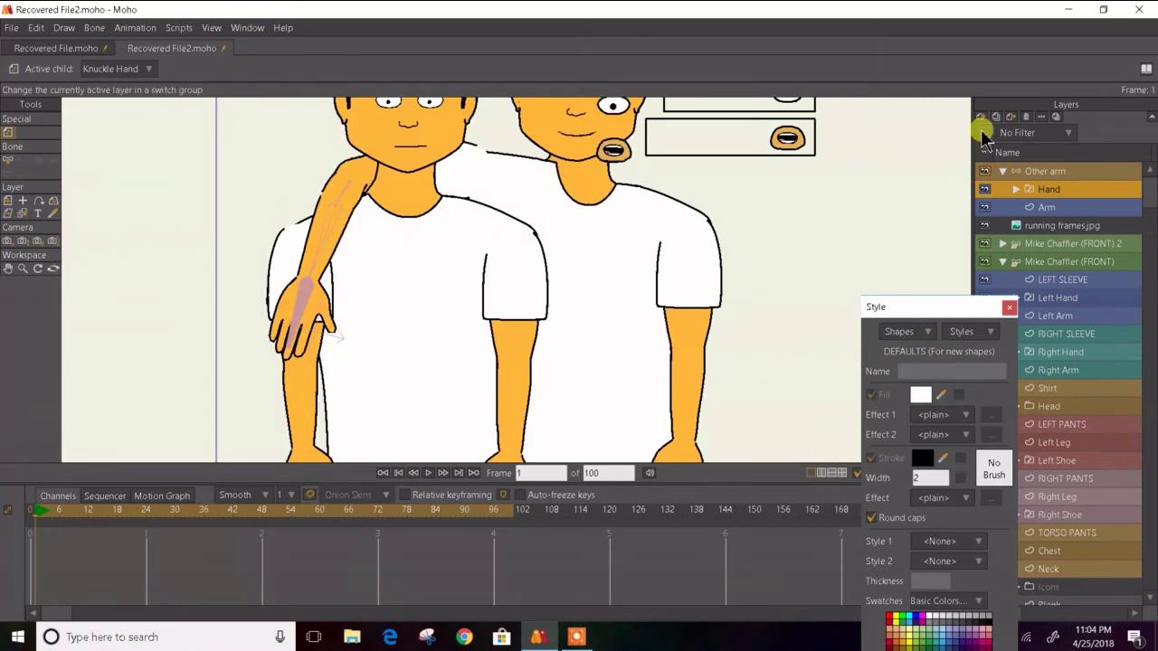
- Review the Other arm's pose around the front character from close up and from a full-scene view
click(1080, 172)
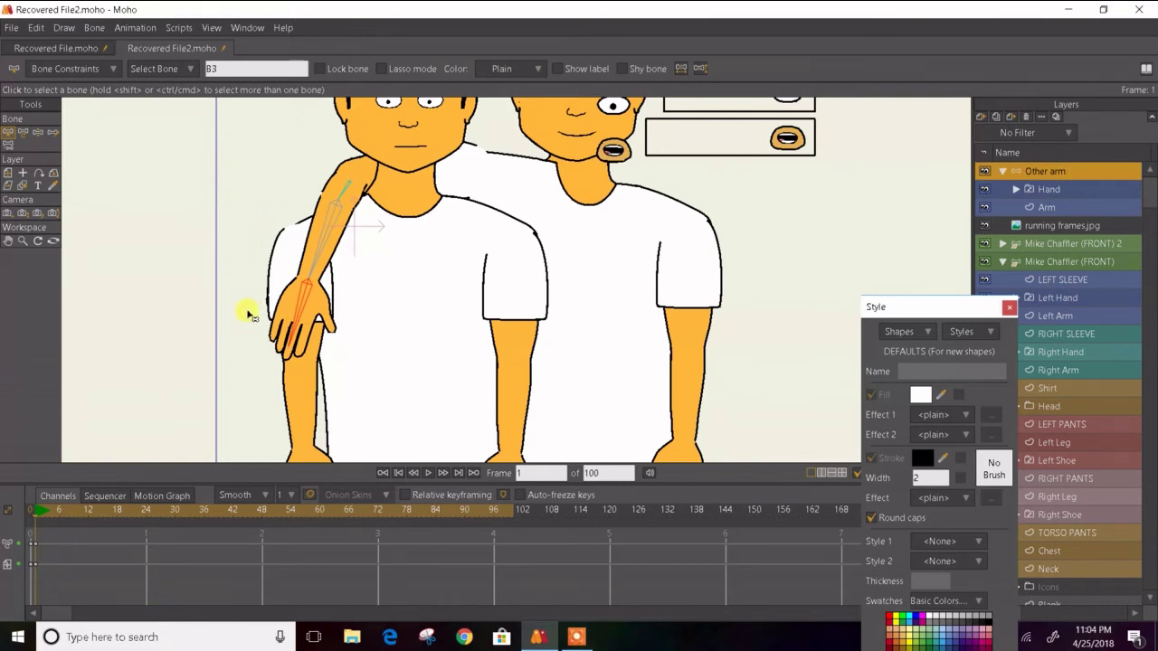
scroll(239, 232, down, 3)
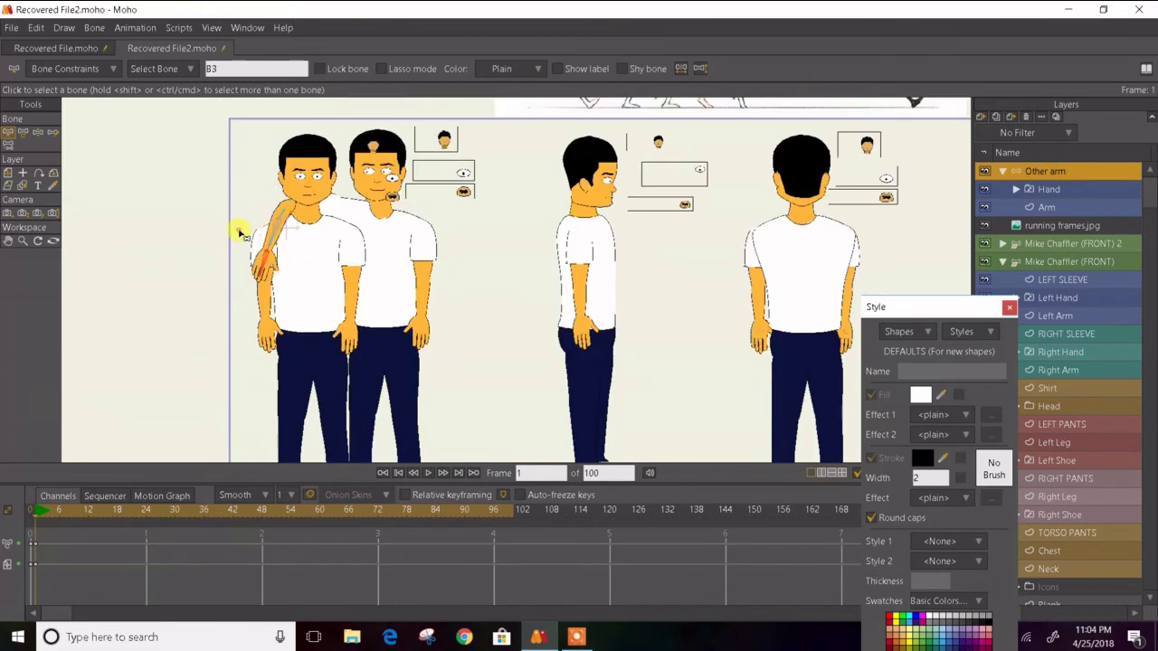
scroll(241, 231, down, 2)
scroll(178, 220, down, 2)
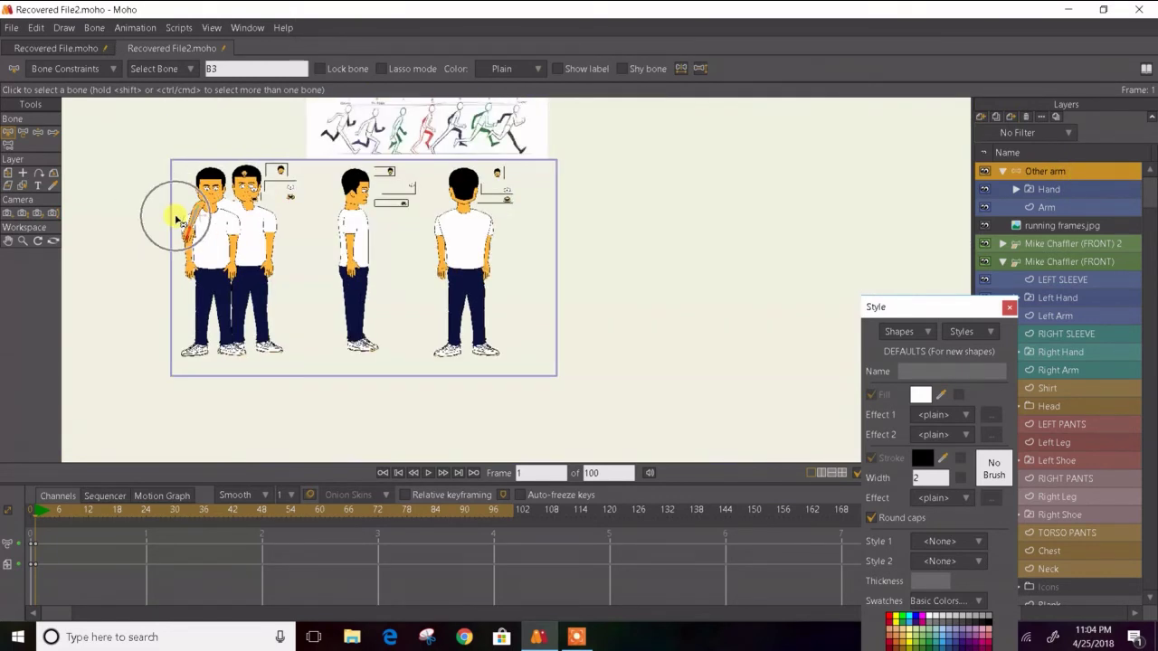
scroll(228, 159, up, 4)
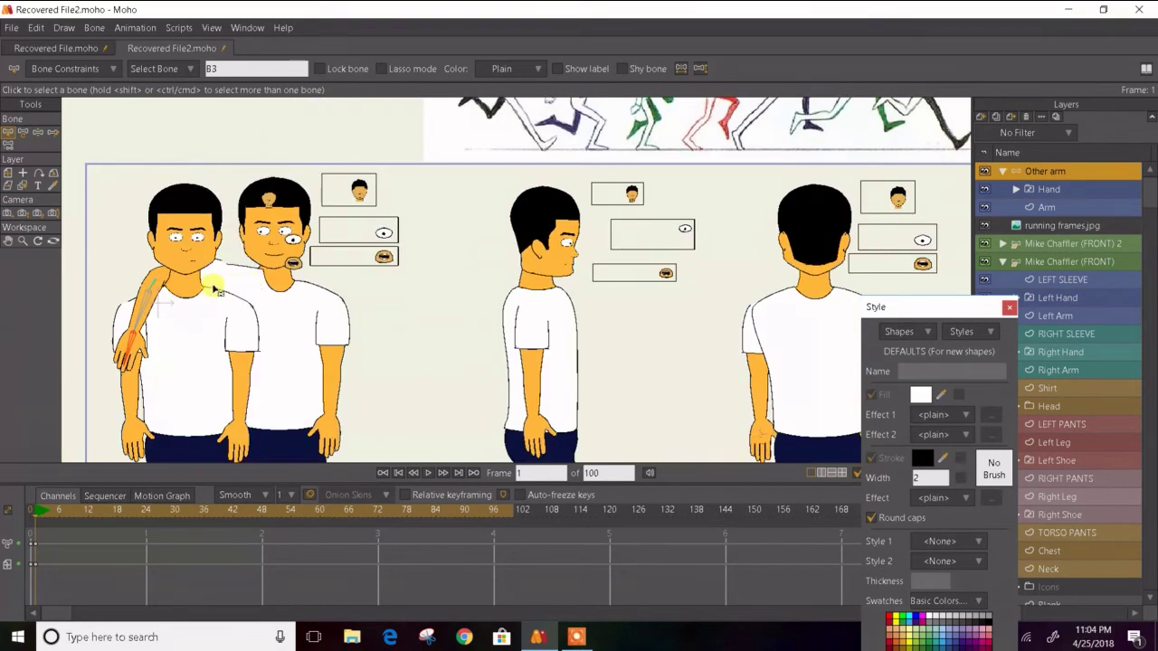
- Collapse the Other arm and front-view character groups, clear the Style window off the layer list, and select the (FRONT) 2 character layer
click(1002, 172)
drag(961, 306, 849, 369)
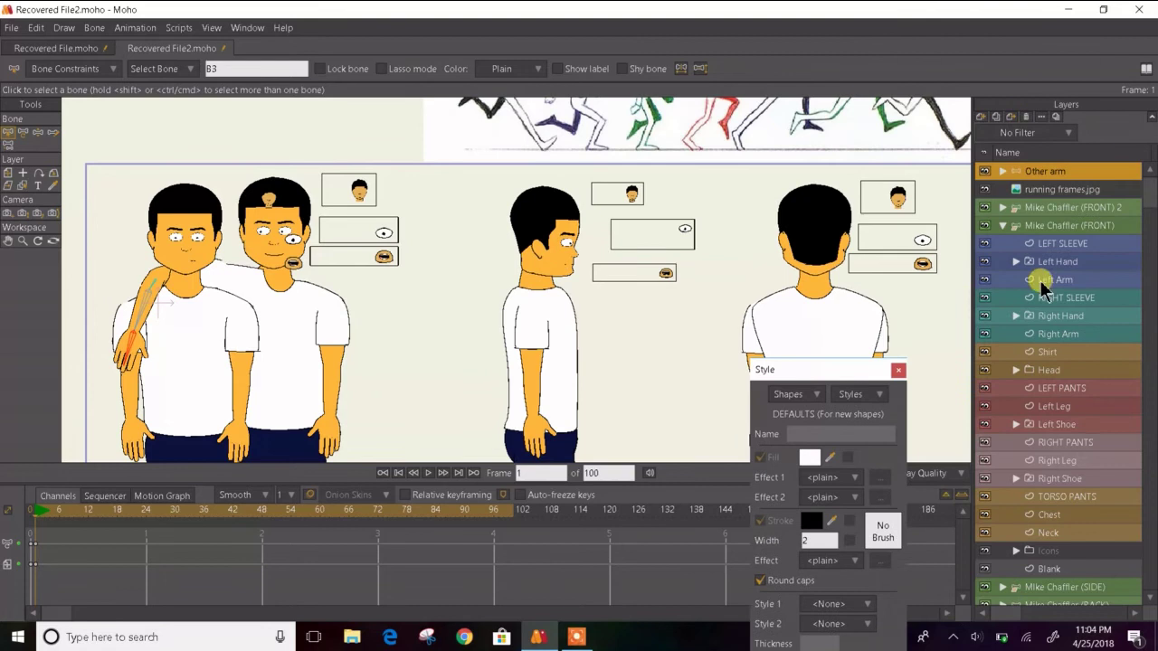
click(1002, 225)
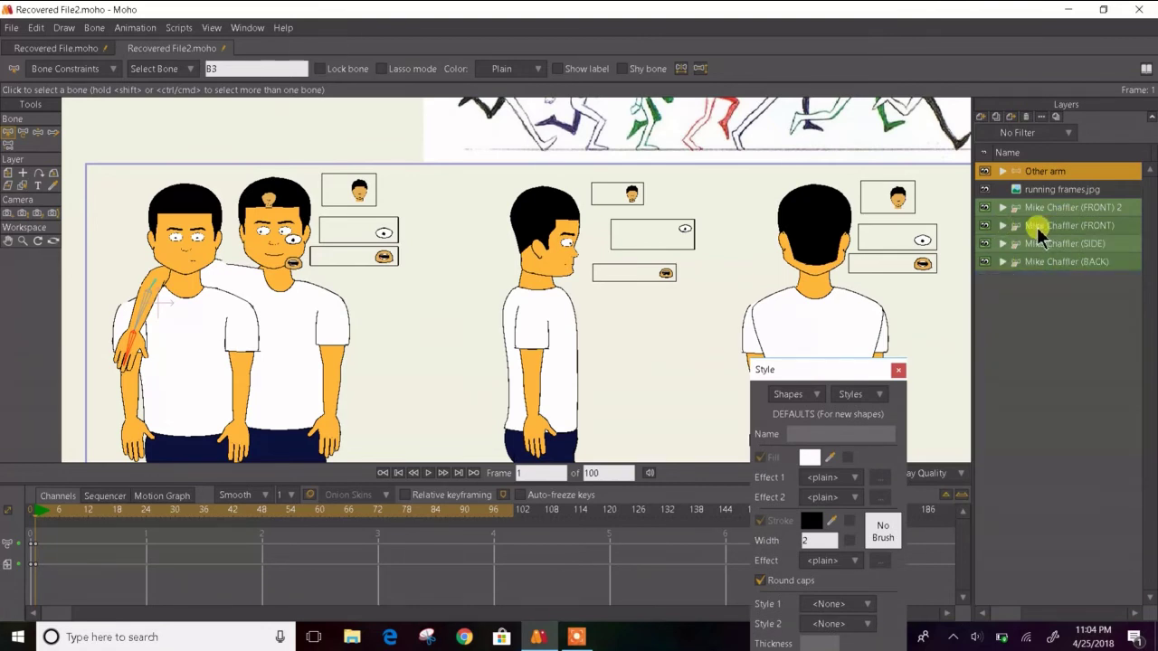
click(1036, 208)
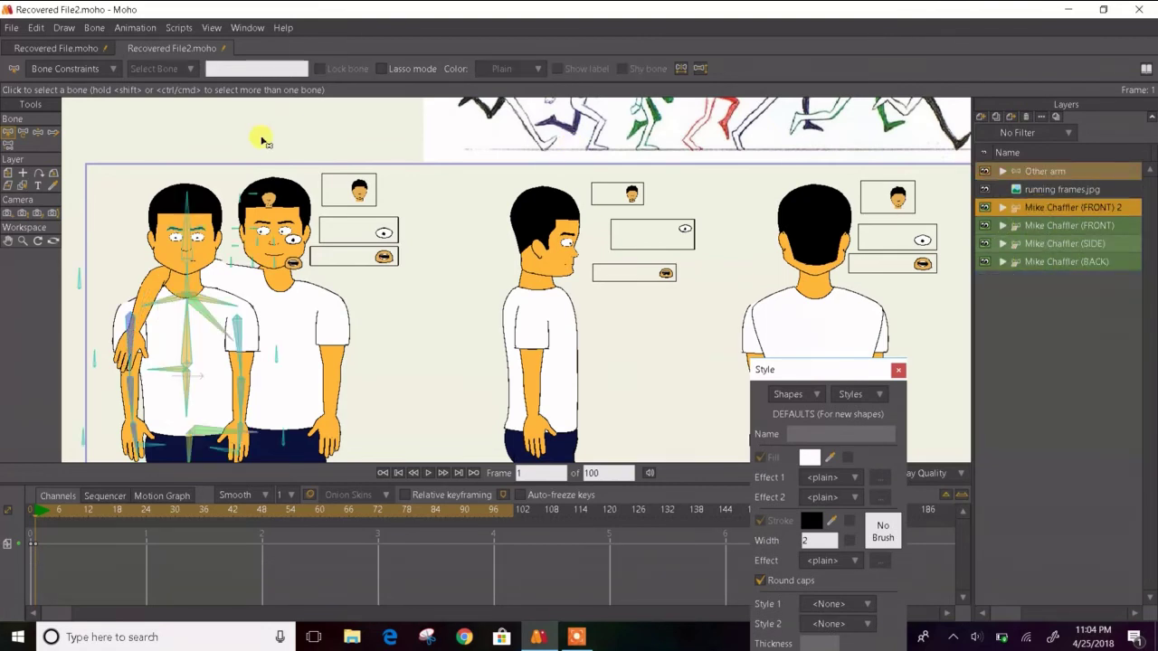
- Delete the (FRONT) 2 character layer, leaving the original front-view character
click(1025, 117)
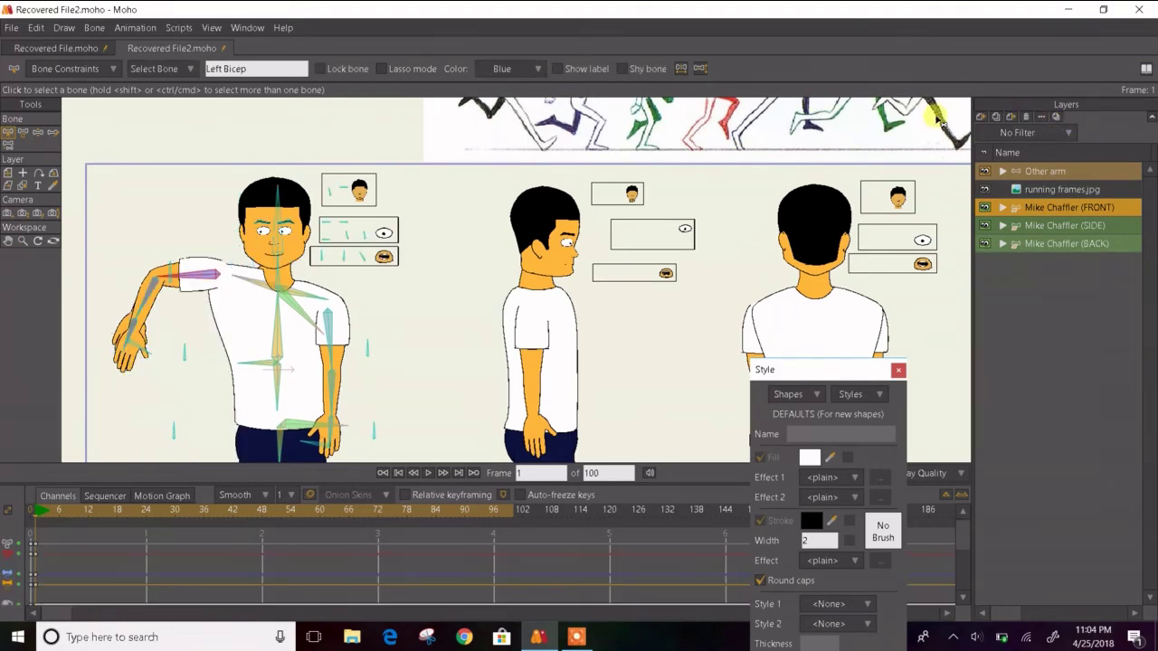
scroll(165, 290, up, 5)
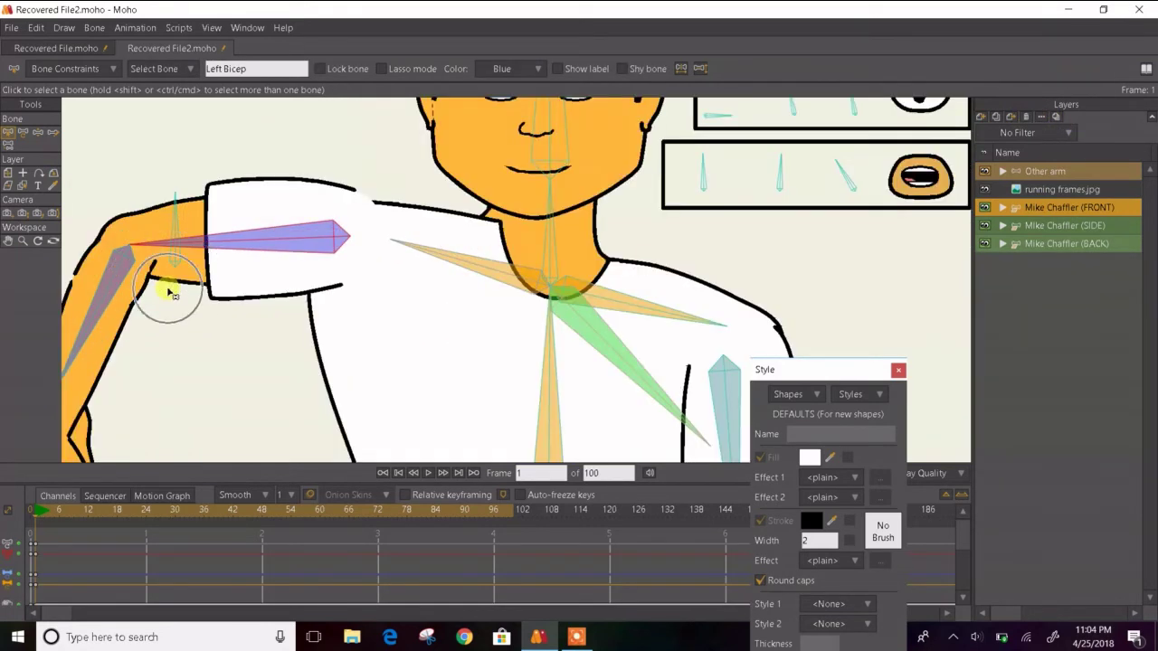
scroll(172, 294, down, 2)
scroll(169, 289, down, 1)
drag(168, 290, 324, 299)
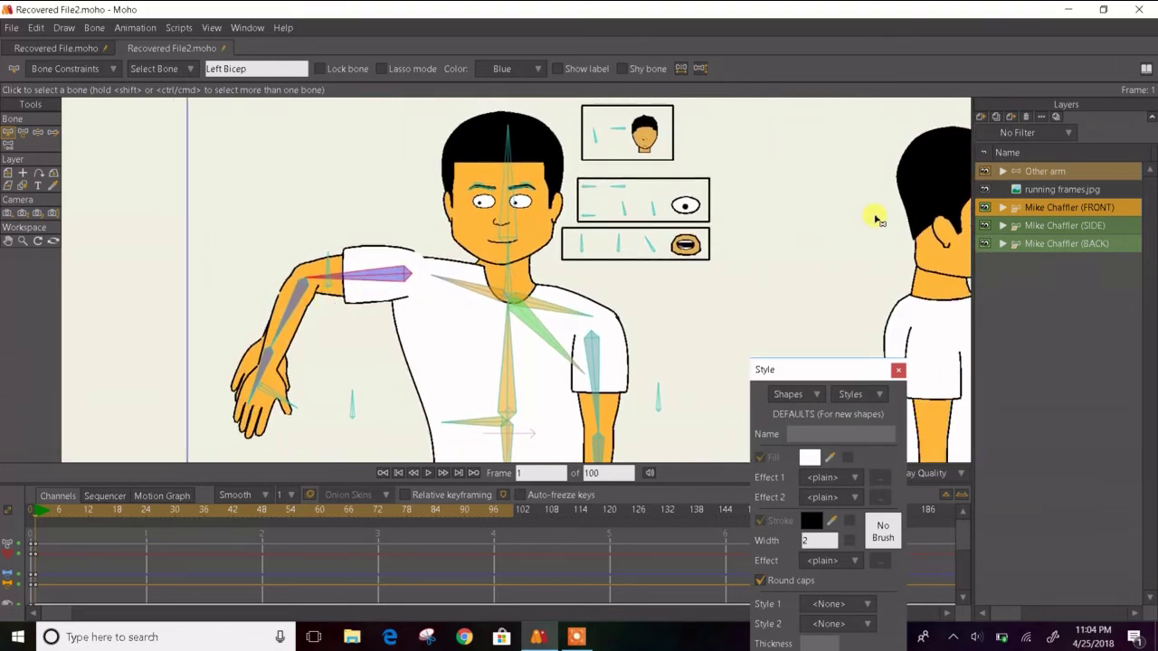
- Hide and reshow the Other arm layer to compare it with the front character's bent arm, examining the elbow up close
click(984, 173)
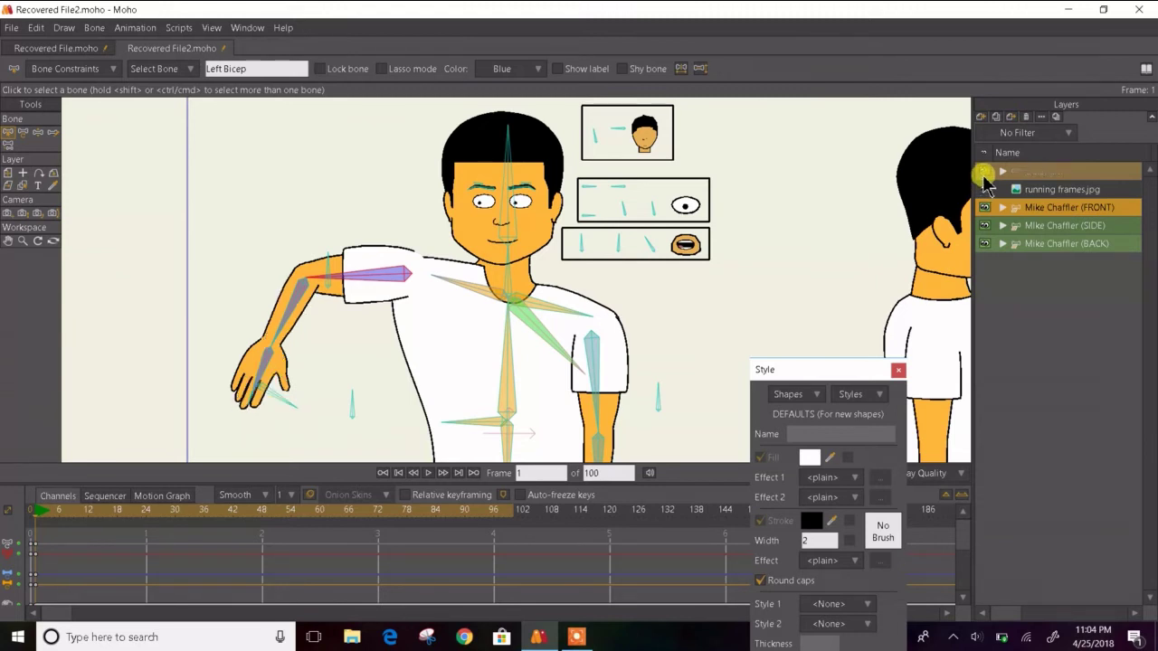
click(985, 174)
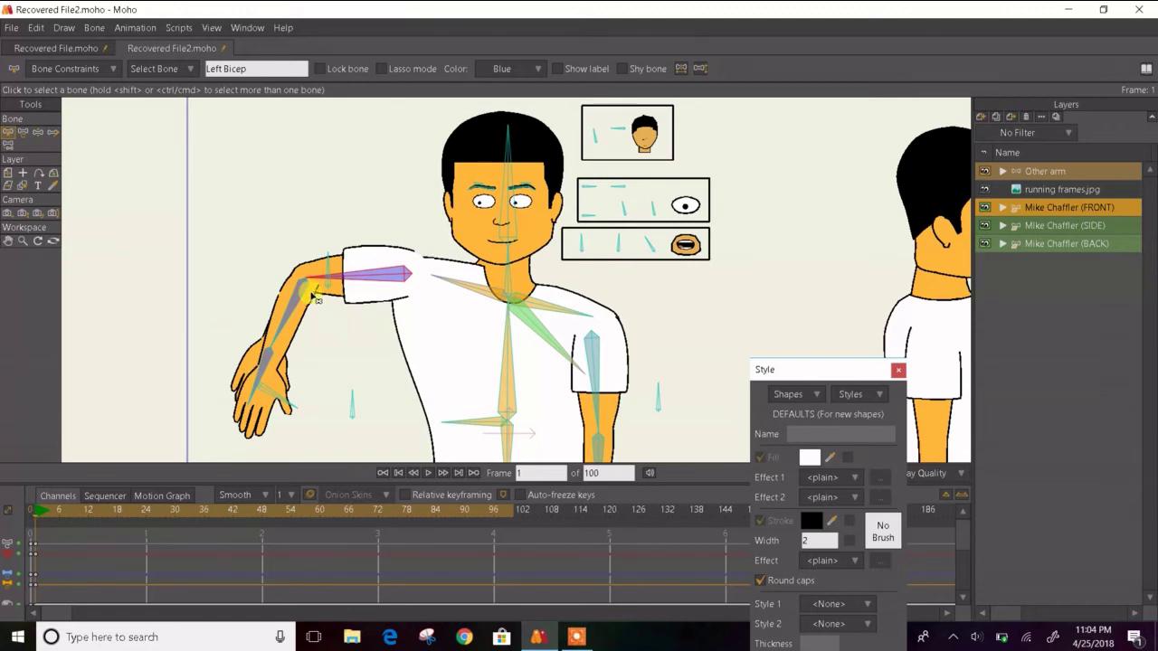
scroll(315, 298, up, 5)
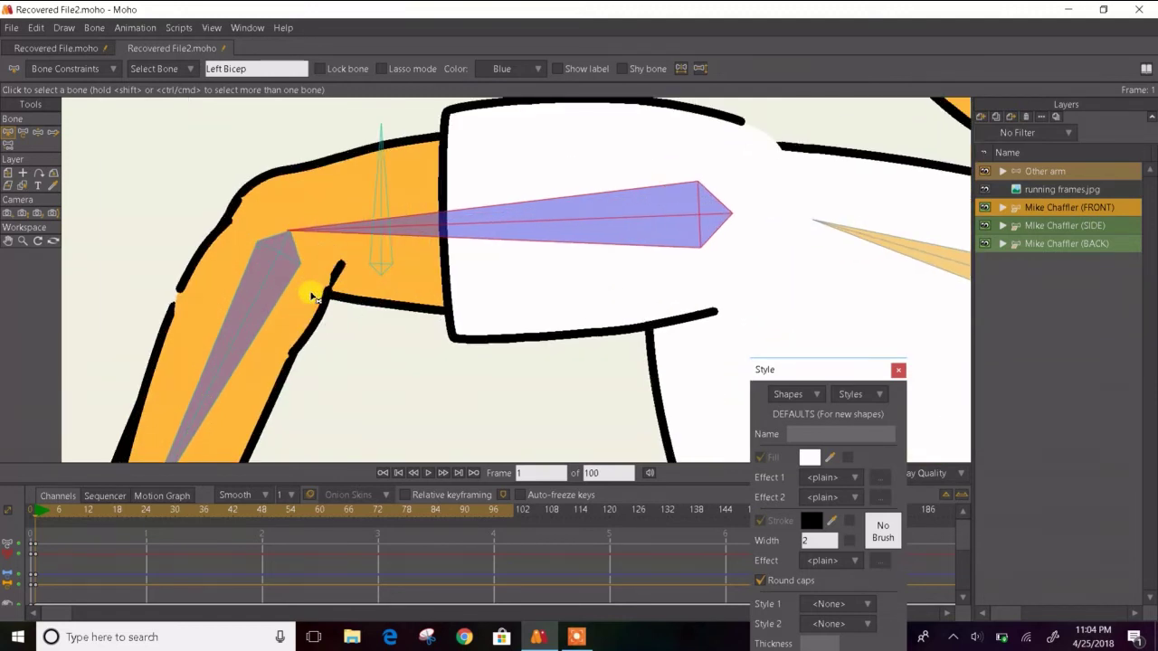
scroll(193, 277, down, 5)
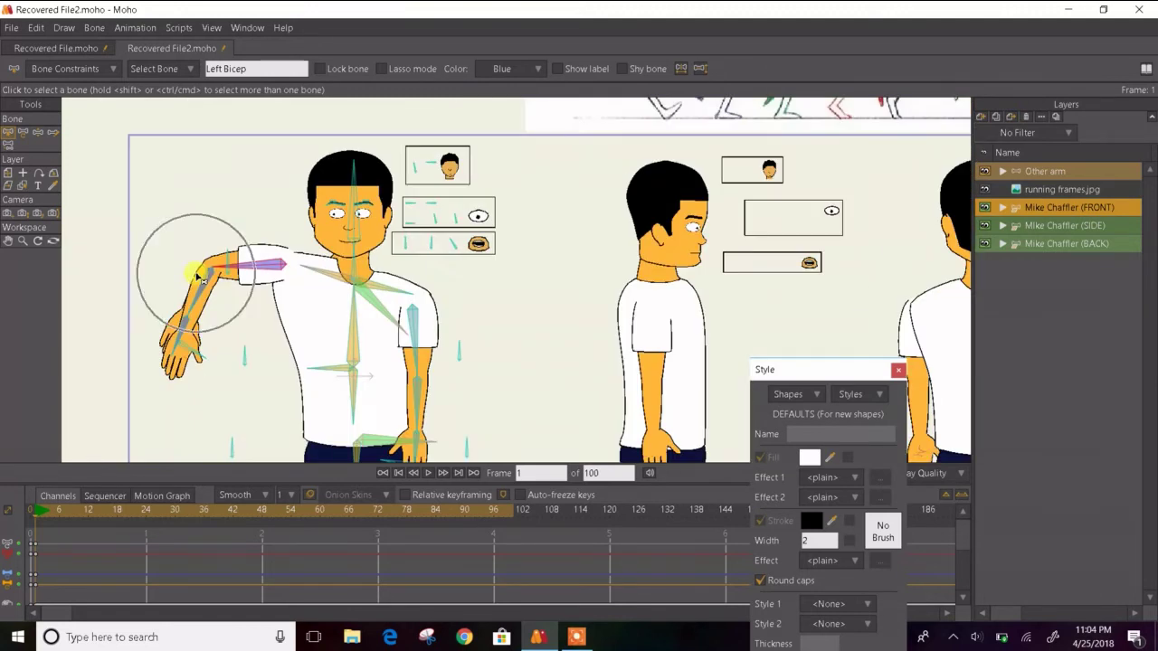
scroll(186, 309, up, 5)
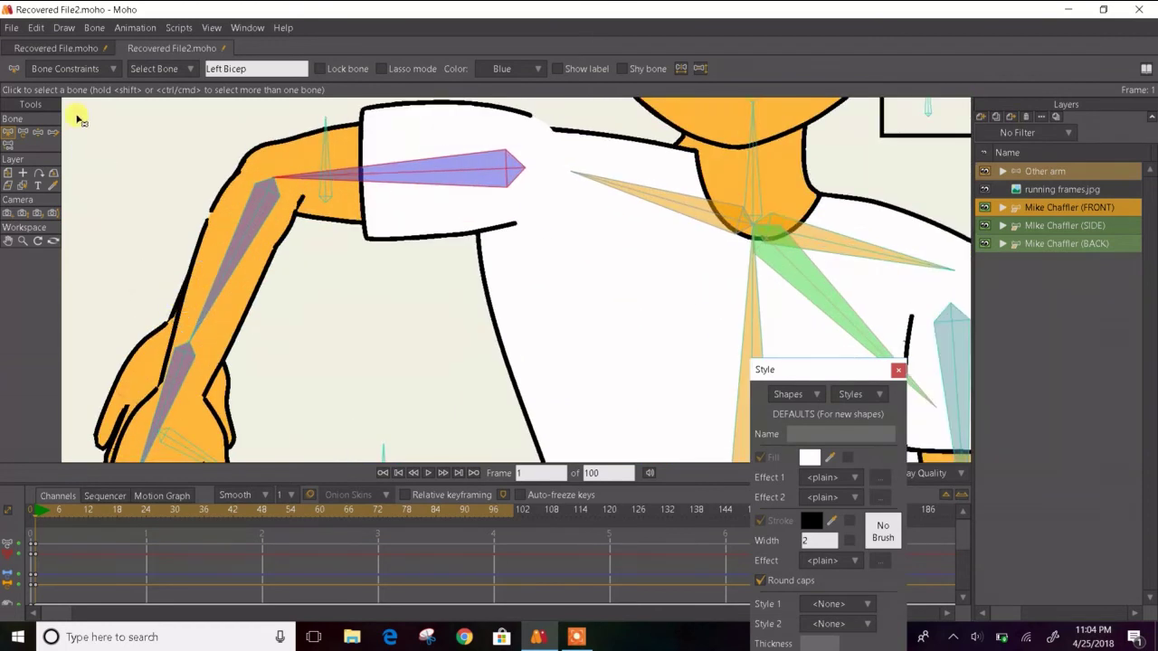
- Swing the front character's left forearm bone slightly inward toward the torso with Manipulate Bones
click(40, 134)
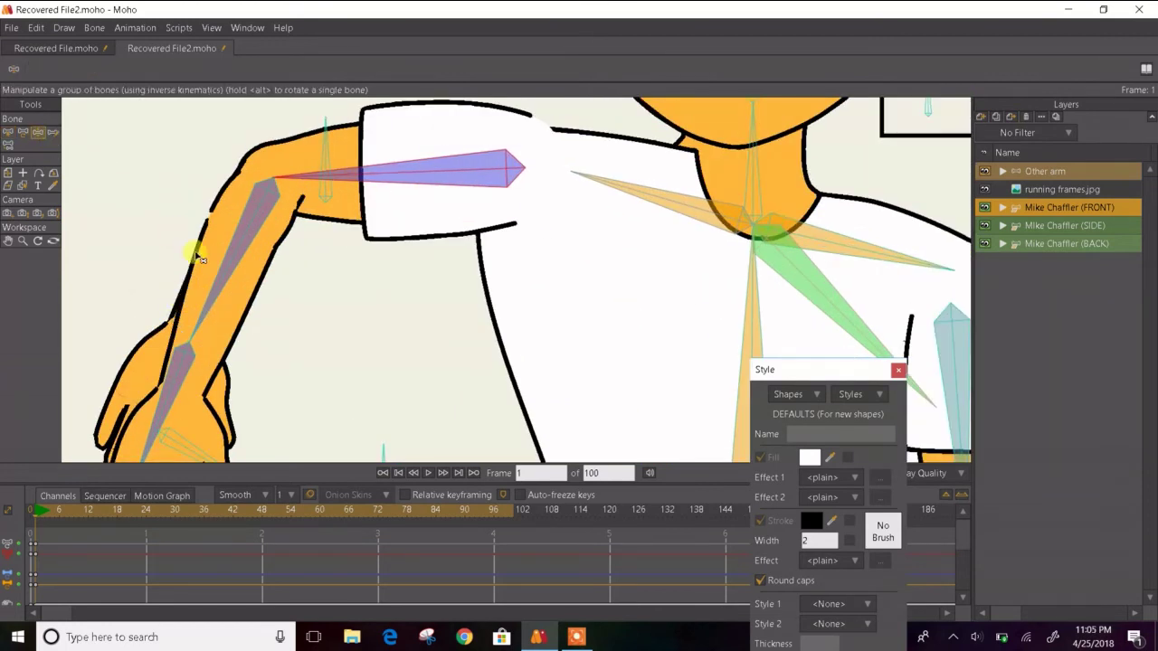
drag(215, 272, 245, 278)
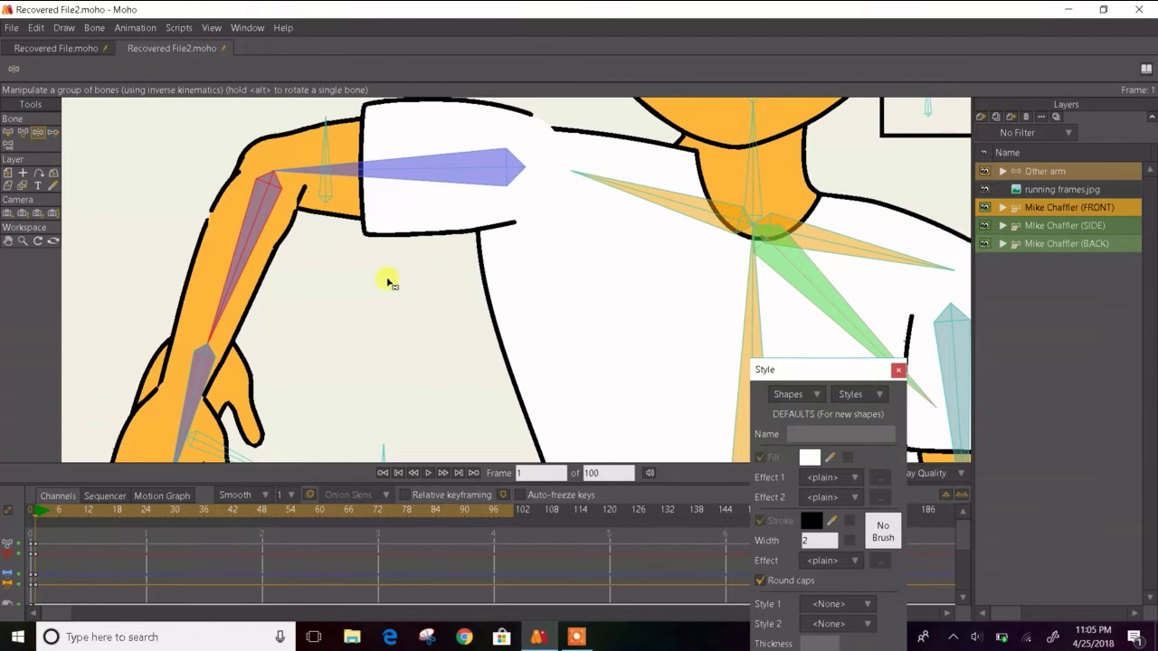
scroll(387, 283, down, 3)
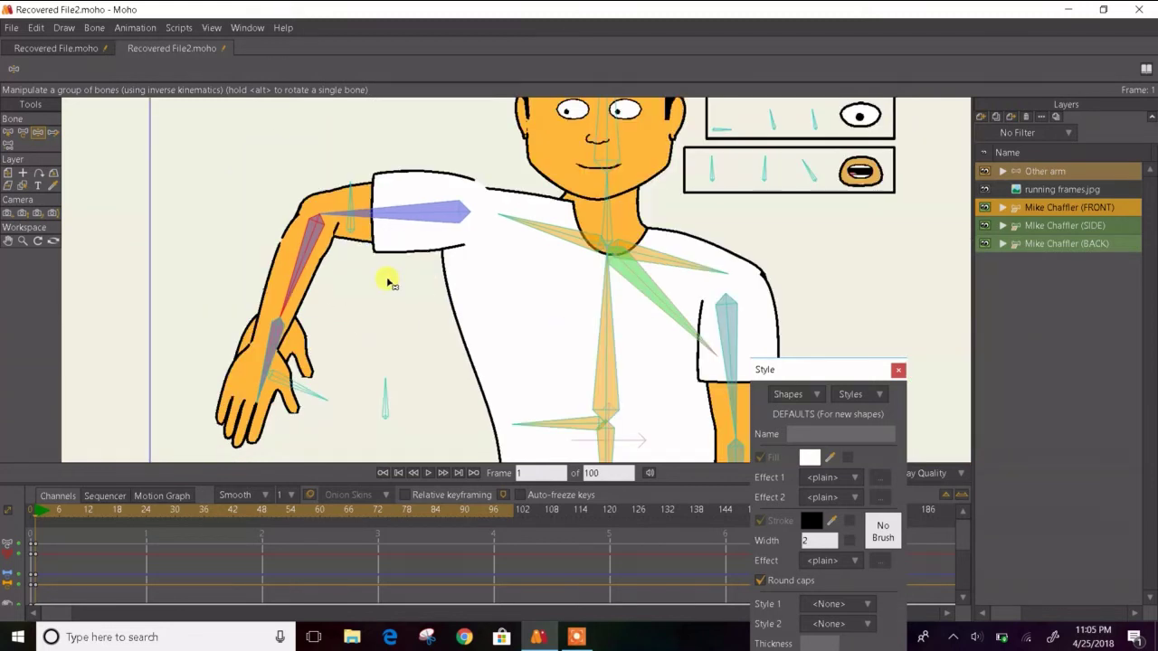
- Expand the front character's layers, check the Left Arm layer by hiding and reshowing it, and hide the Left Hand layer
click(1003, 208)
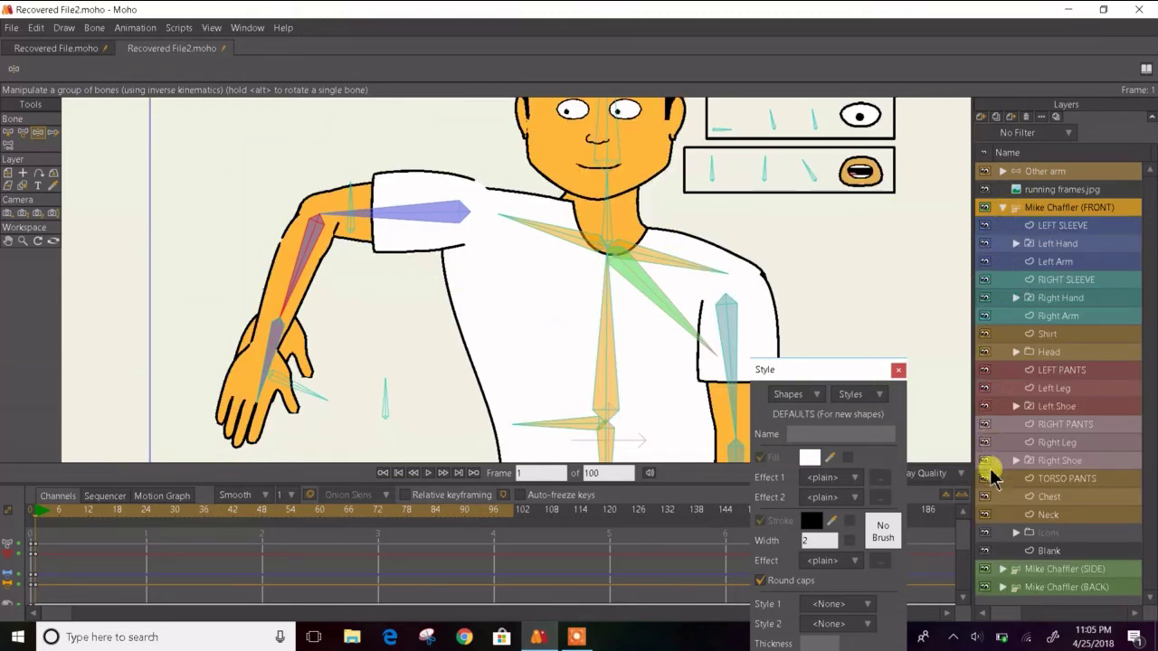
click(984, 261)
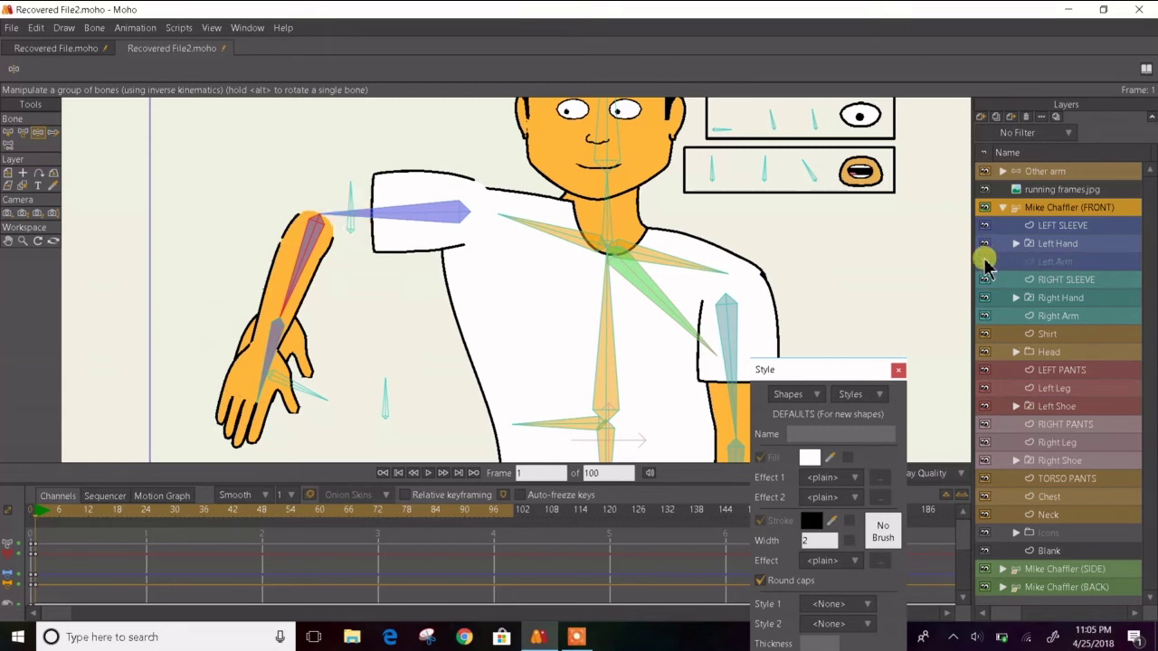
click(985, 262)
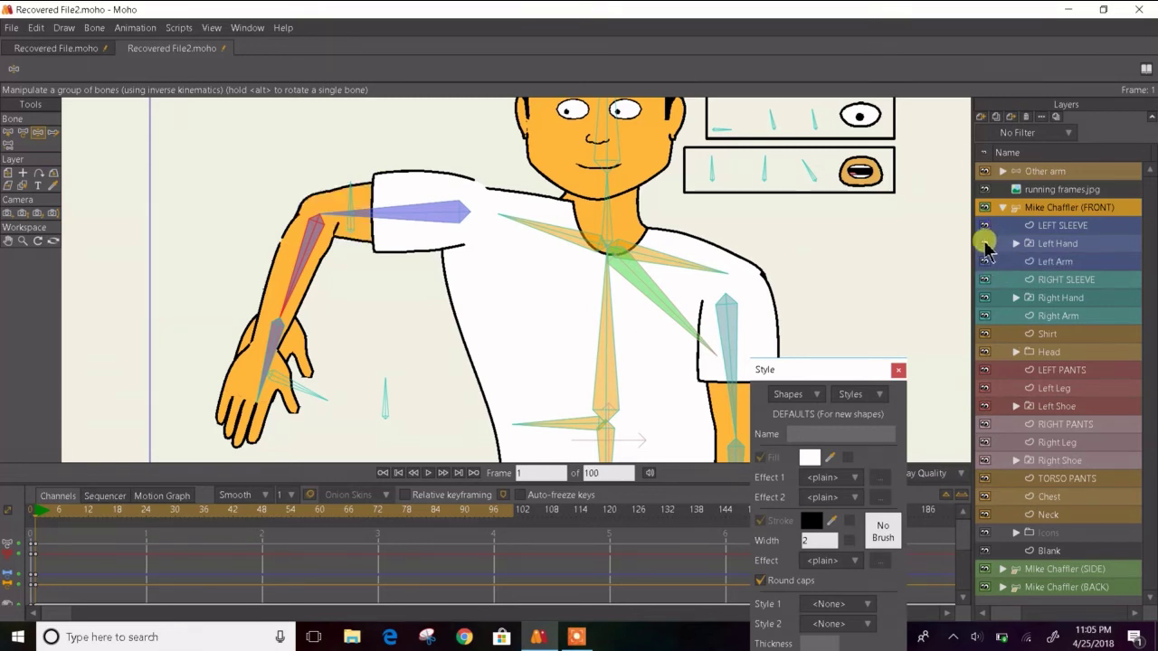
click(984, 244)
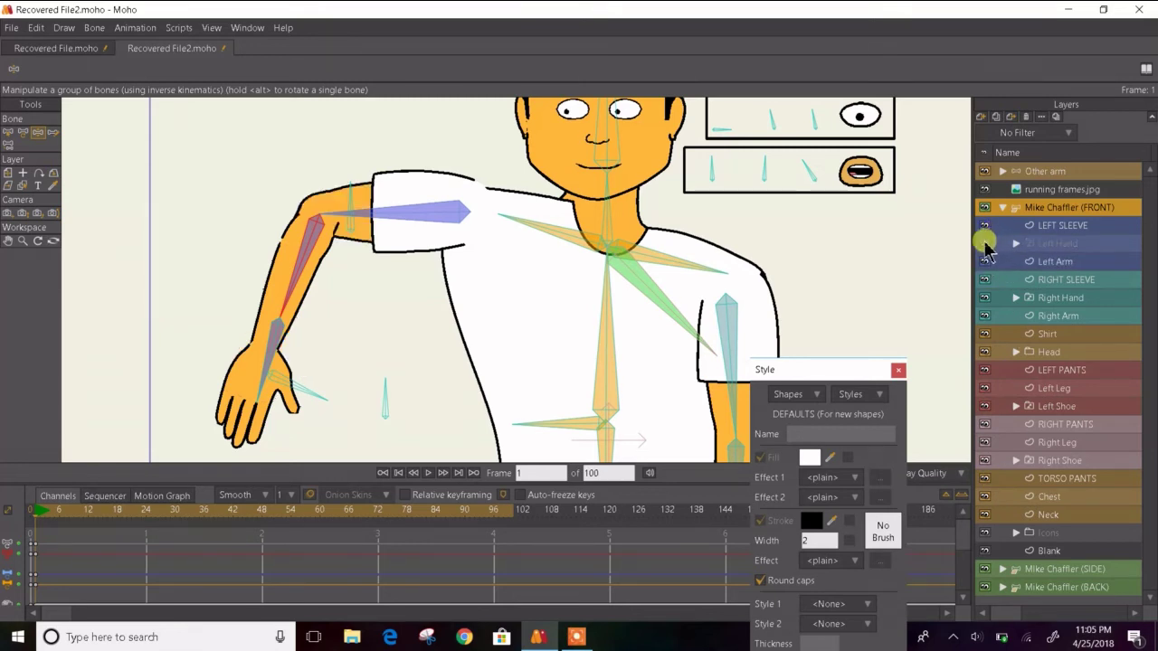
- Swing the Other arm's forearm bone inward on frame 1 so it hangs almost straight down from the elbow, checking it against the Left Arm layer
click(1018, 171)
click(287, 301)
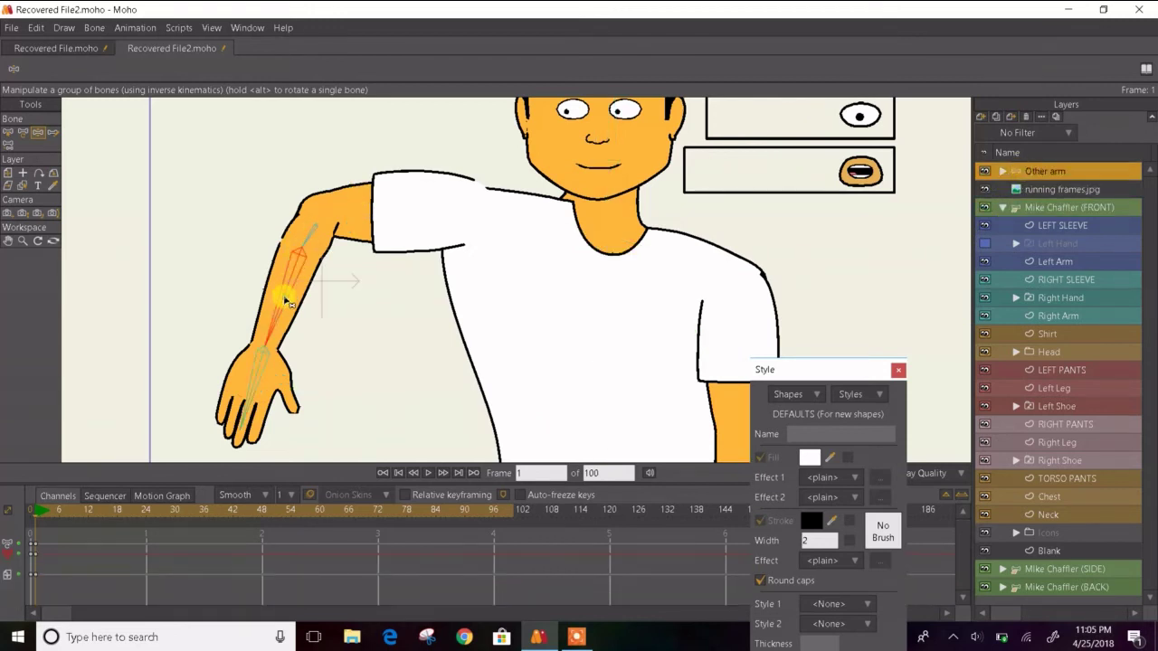
drag(287, 302, 366, 299)
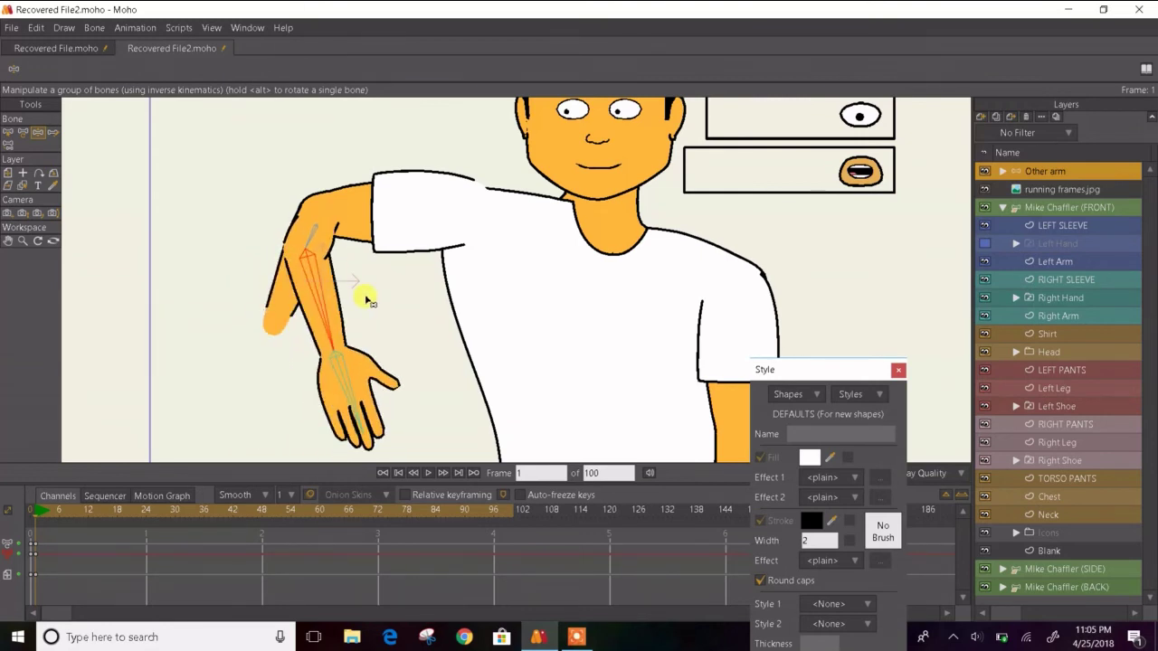
scroll(373, 262, down, 4)
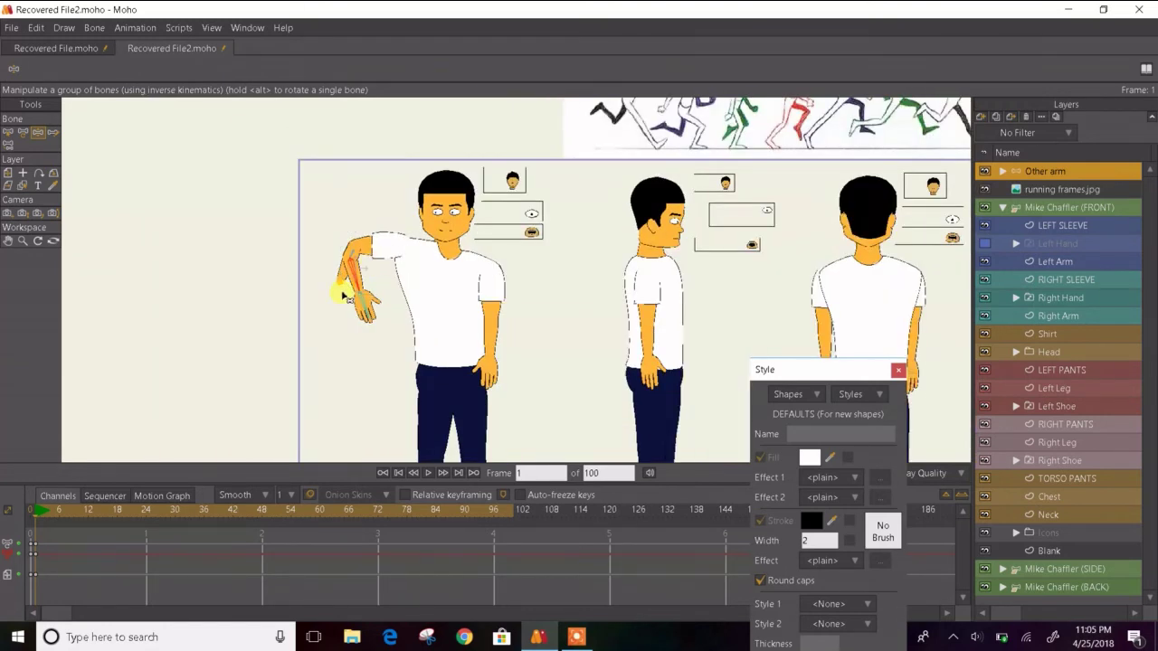
scroll(376, 290, up, 4)
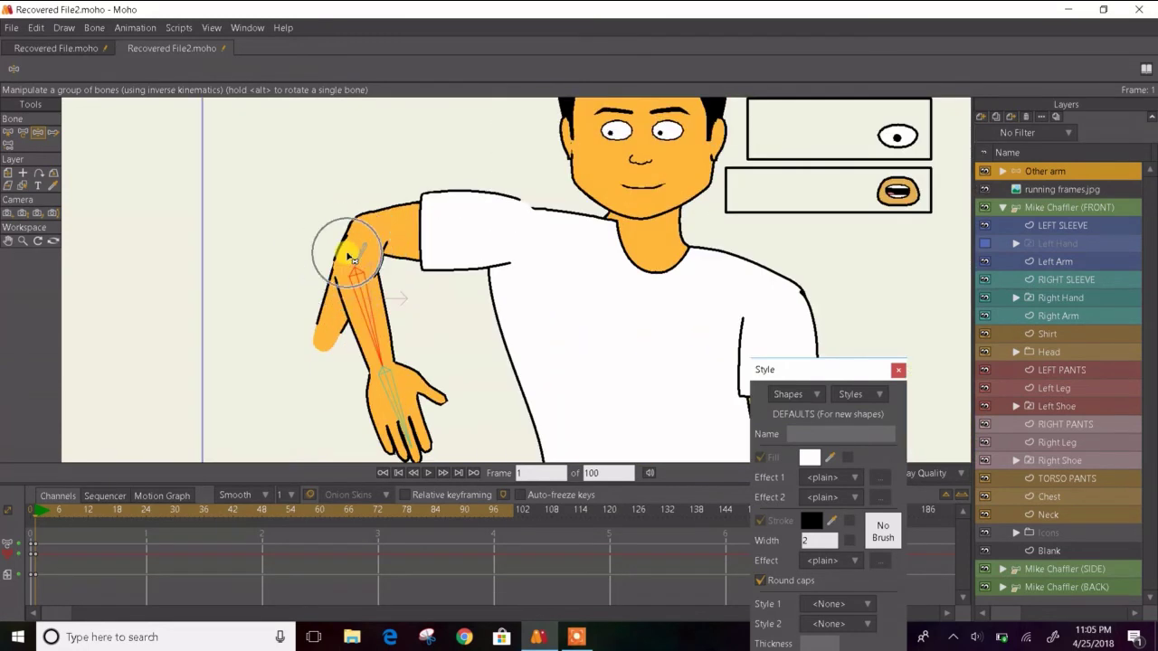
click(984, 261)
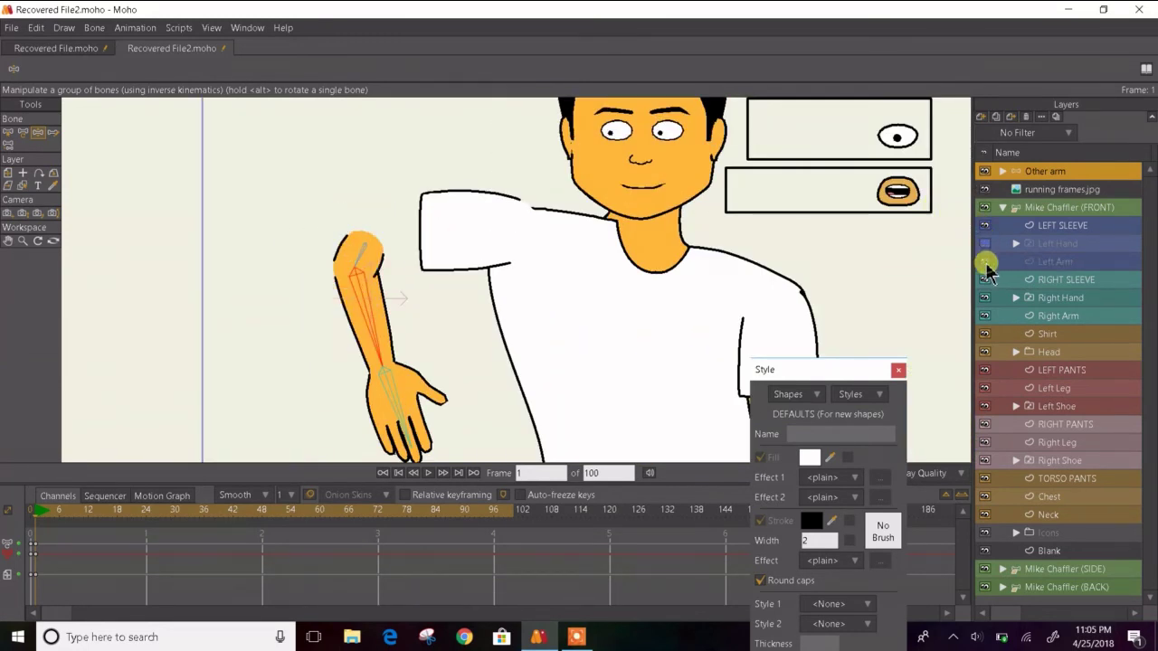
click(984, 261)
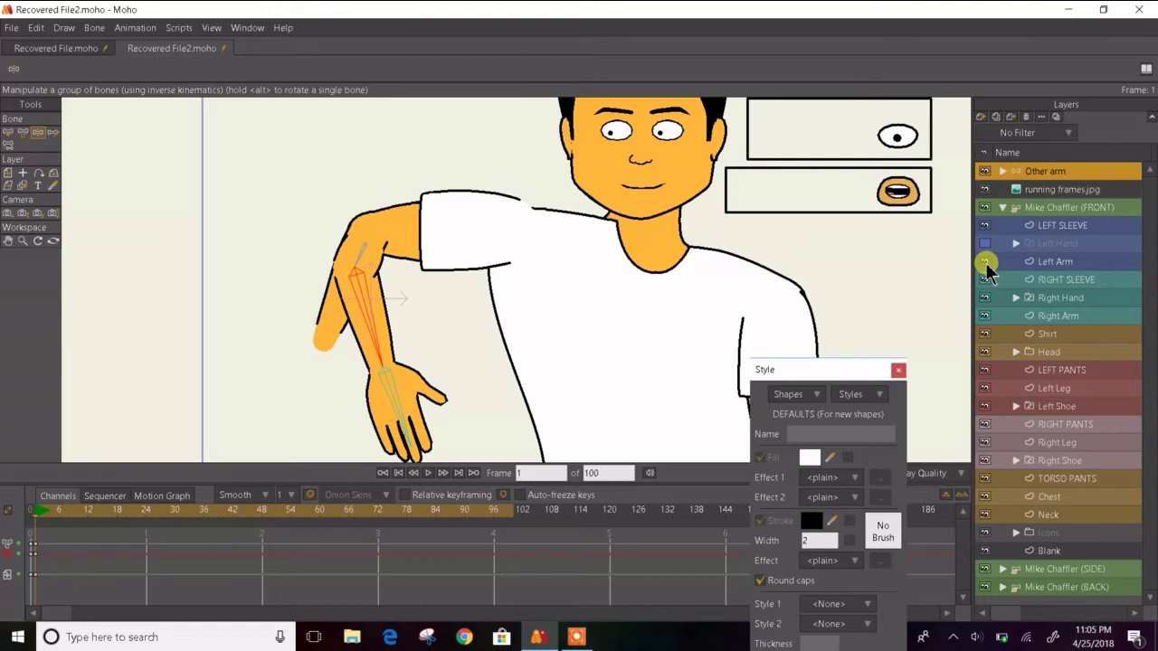
mouse_move(378, 332)
mouse_down()
mouse_move(310, 316)
mouse_move(271, 261)
mouse_move(303, 297)
mouse_move(399, 321)
mouse_move(400, 259)
mouse_move(426, 280)
mouse_move(486, 171)
mouse_move(469, 226)
mouse_move(494, 286)
mouse_move(423, 314)
mouse_move(385, 246)
mouse_move(326, 237)
mouse_move(375, 317)
mouse_up()
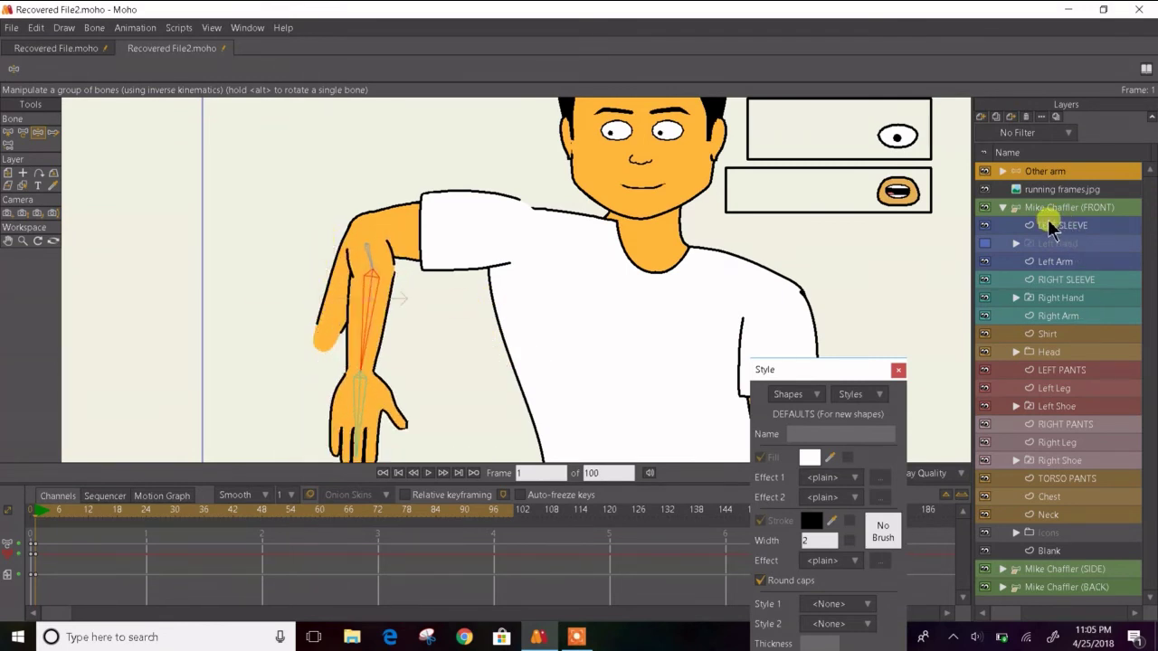
- Set the layer color of the Arm layer inside the Other arm group to Plain
click(1041, 225)
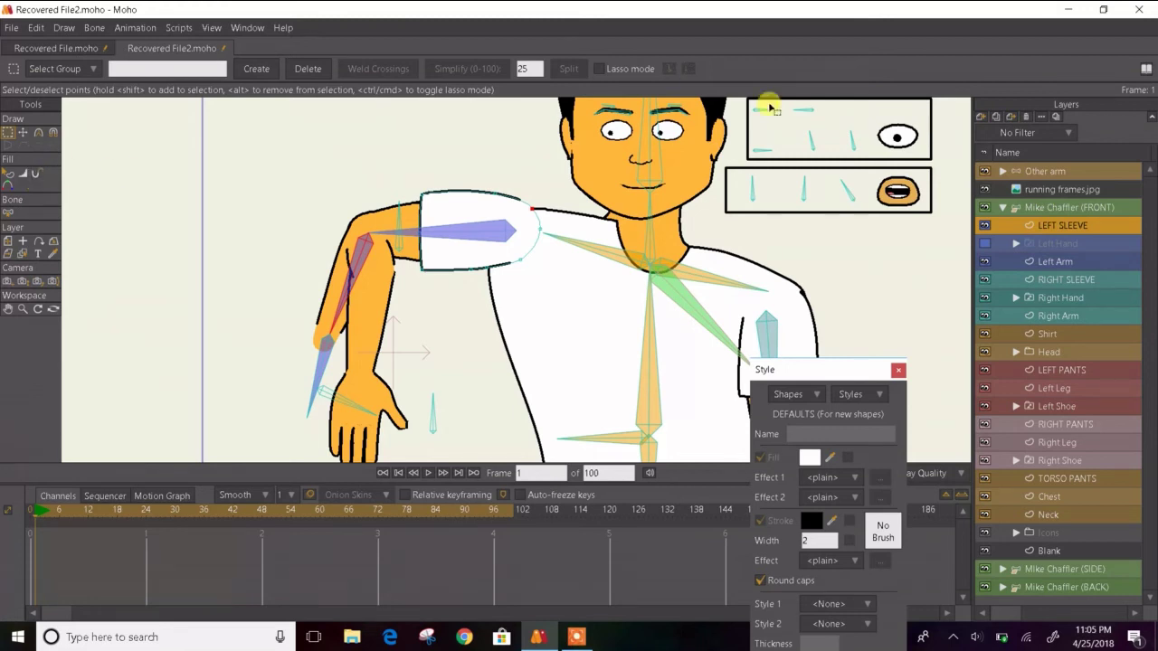
click(1003, 171)
click(1059, 209)
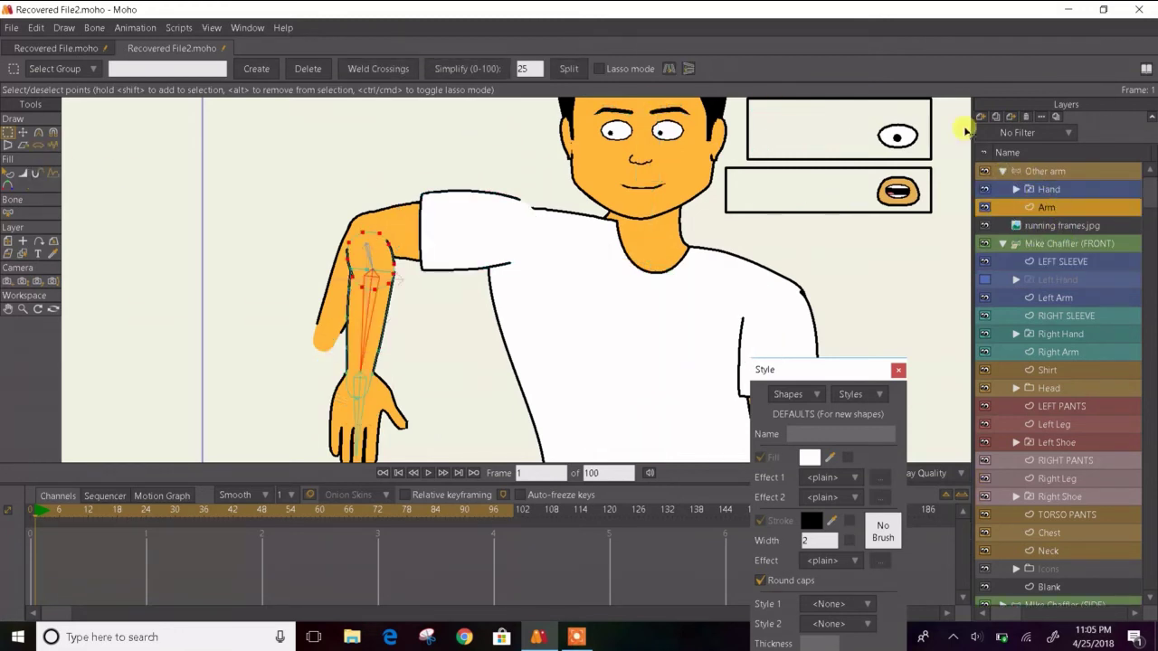
click(1003, 171)
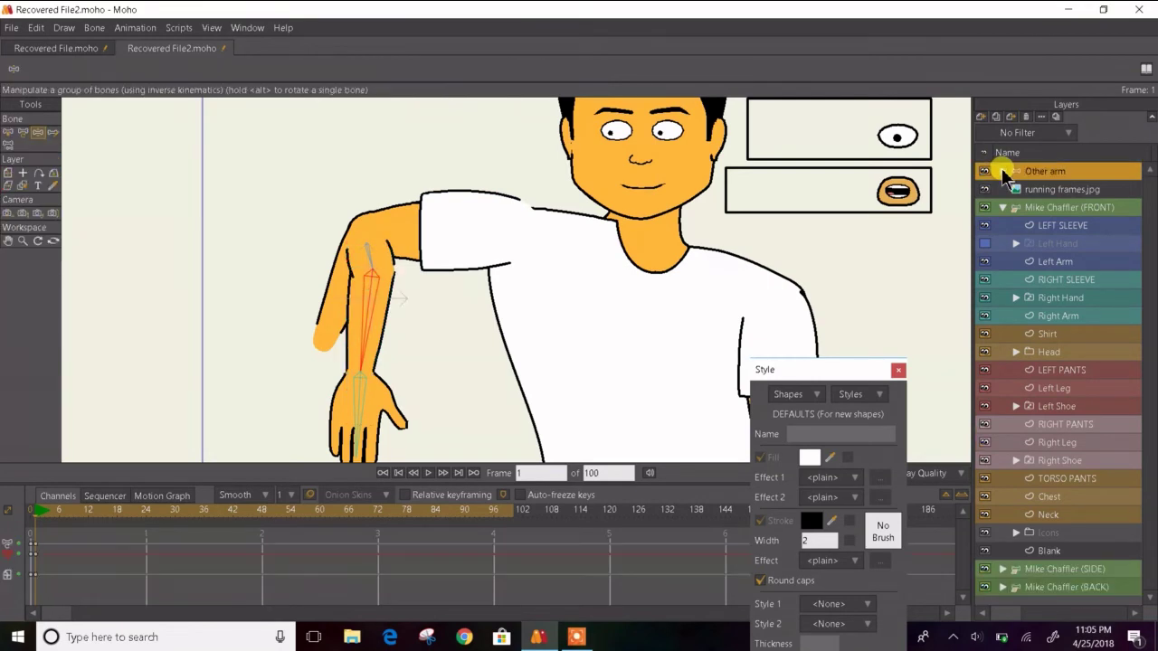
click(1002, 171)
double_click(1034, 207)
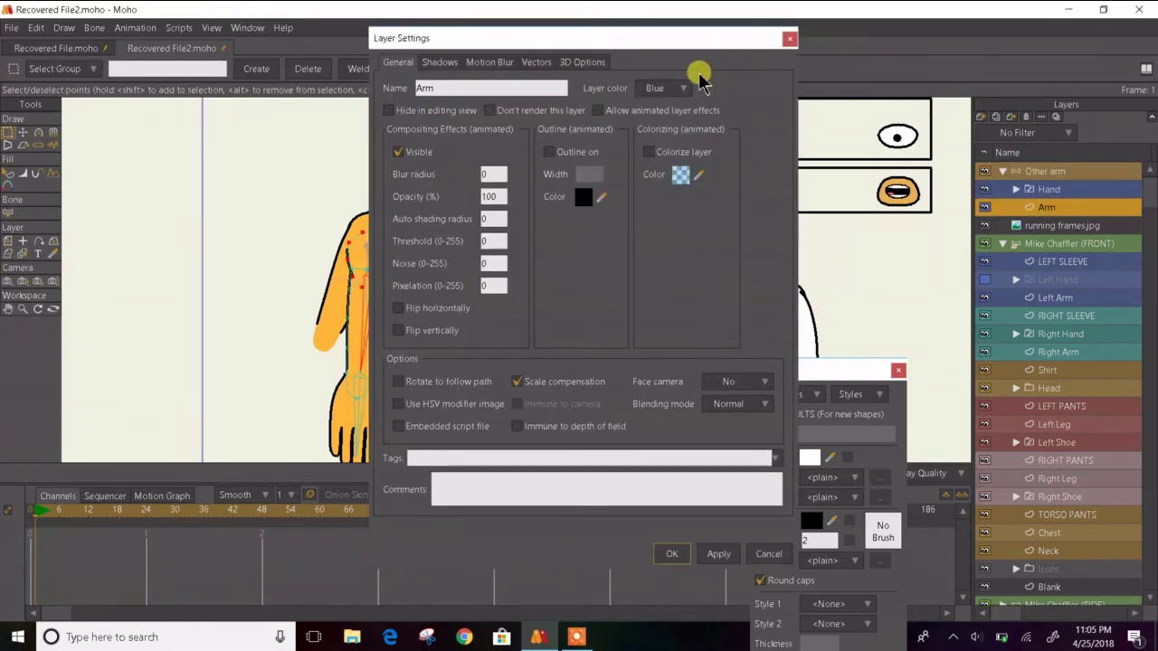
click(674, 89)
click(675, 103)
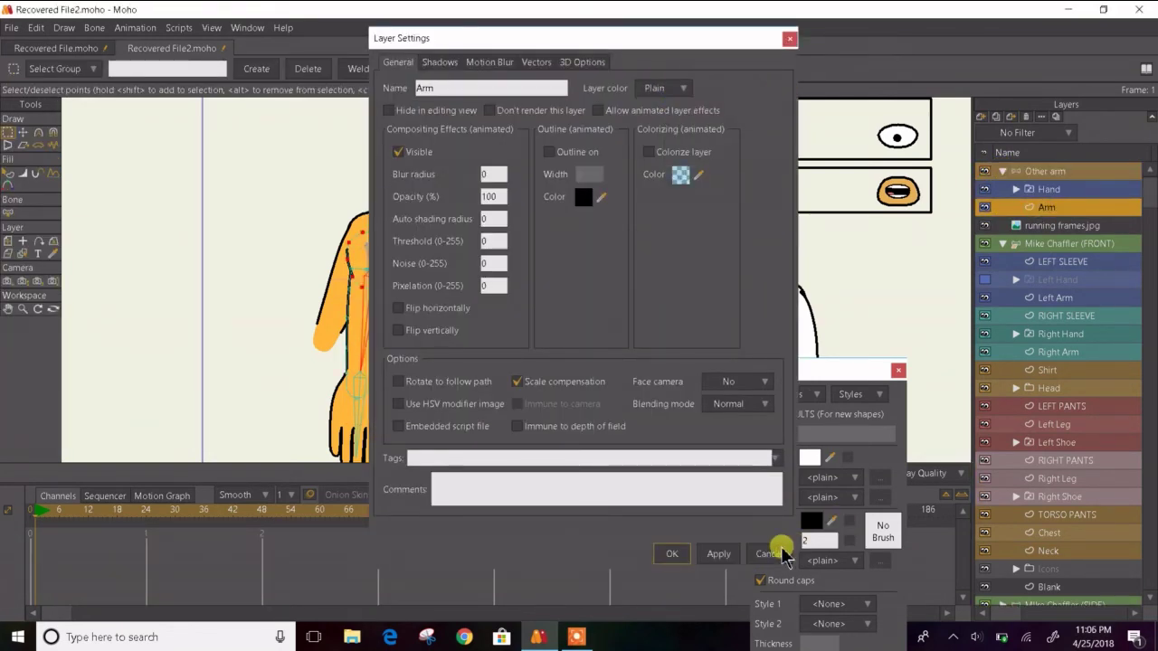
click(672, 553)
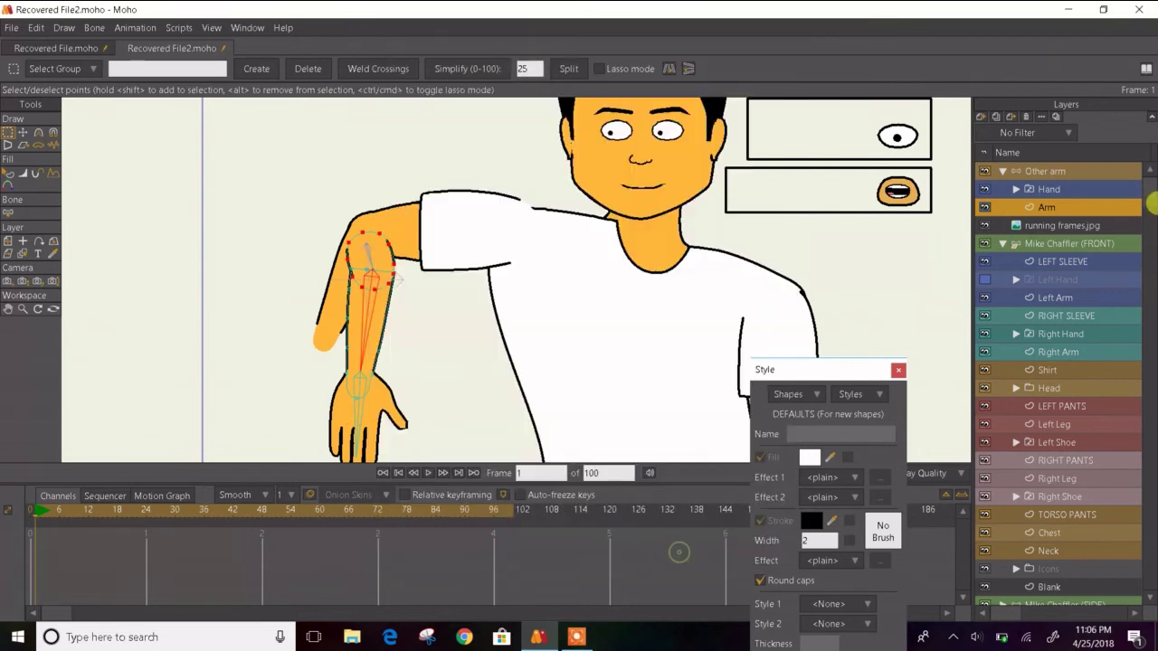
- Open the layer settings of the Hand layer inside the Other arm group
double_click(1073, 188)
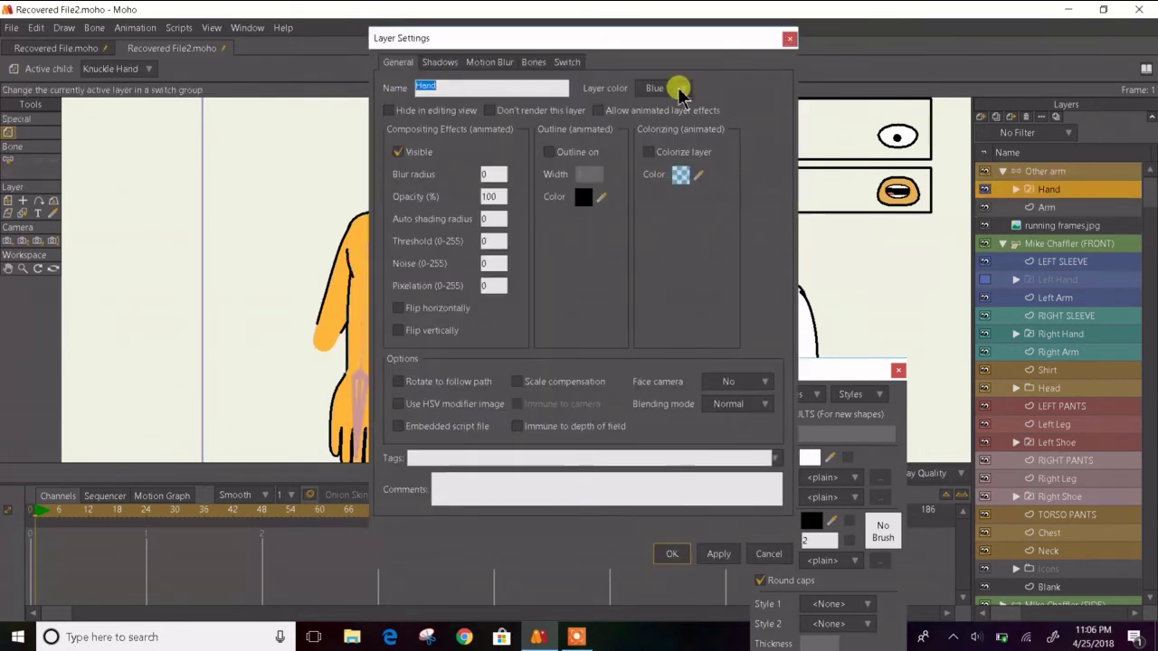
- Set the Hand layer's color to Plain in its layer settings
click(678, 89)
click(683, 104)
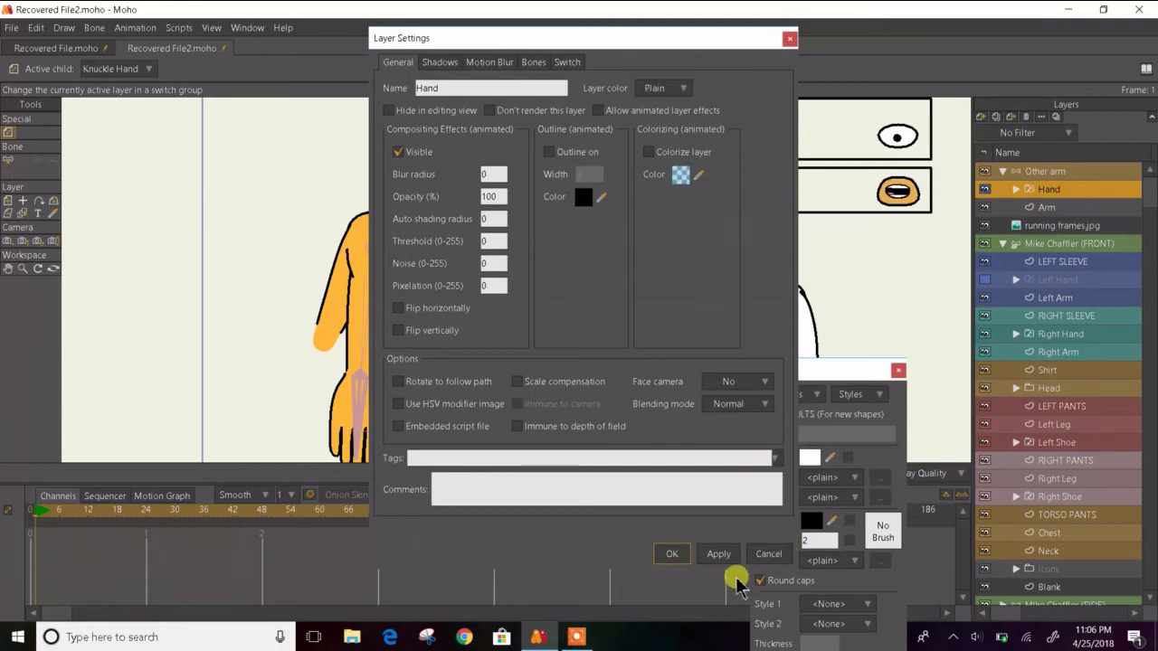
click(678, 552)
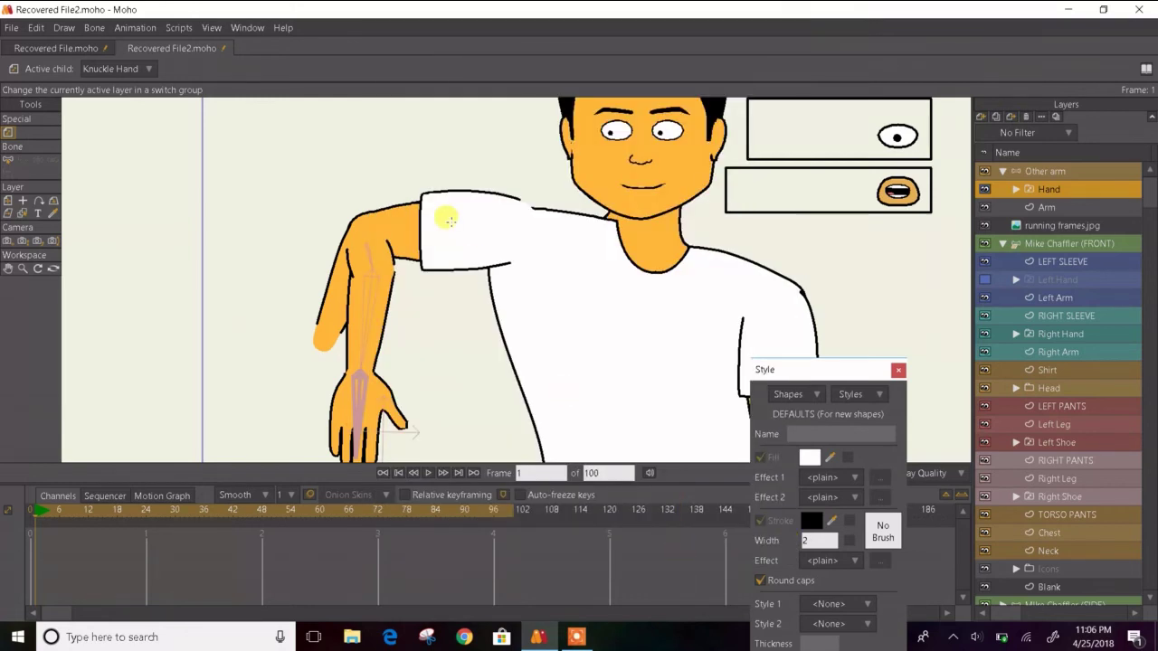
- Examine the elbow and forearm shapes of the Arm layer at frame 0, selecting each shape in turn
click(1047, 207)
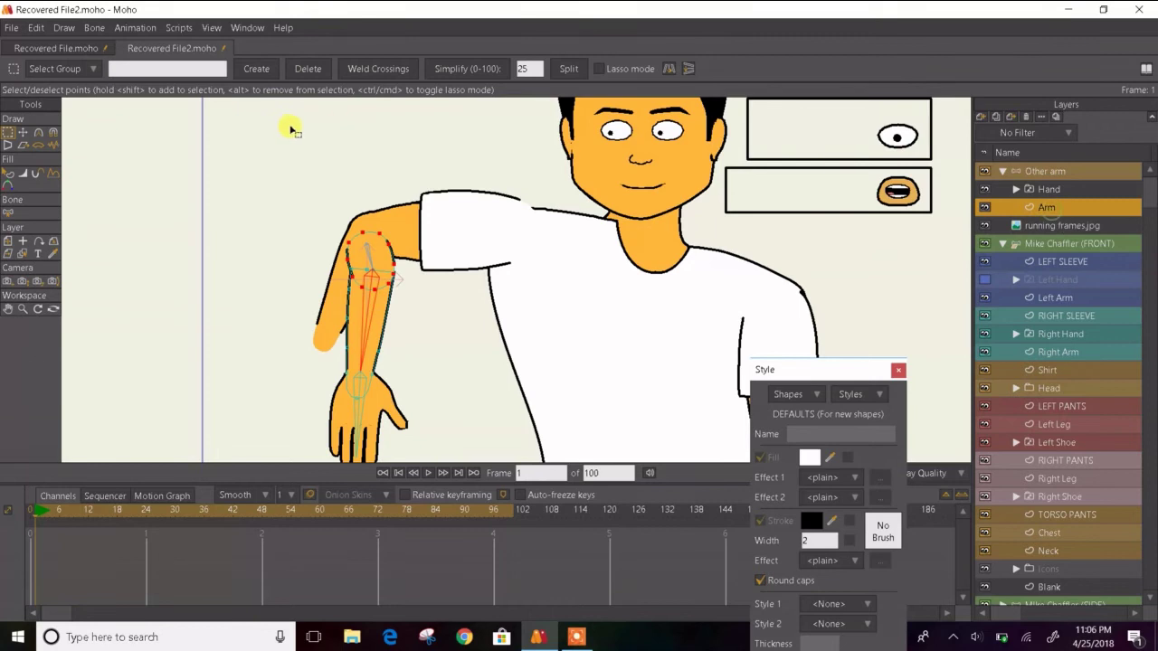
click(8, 174)
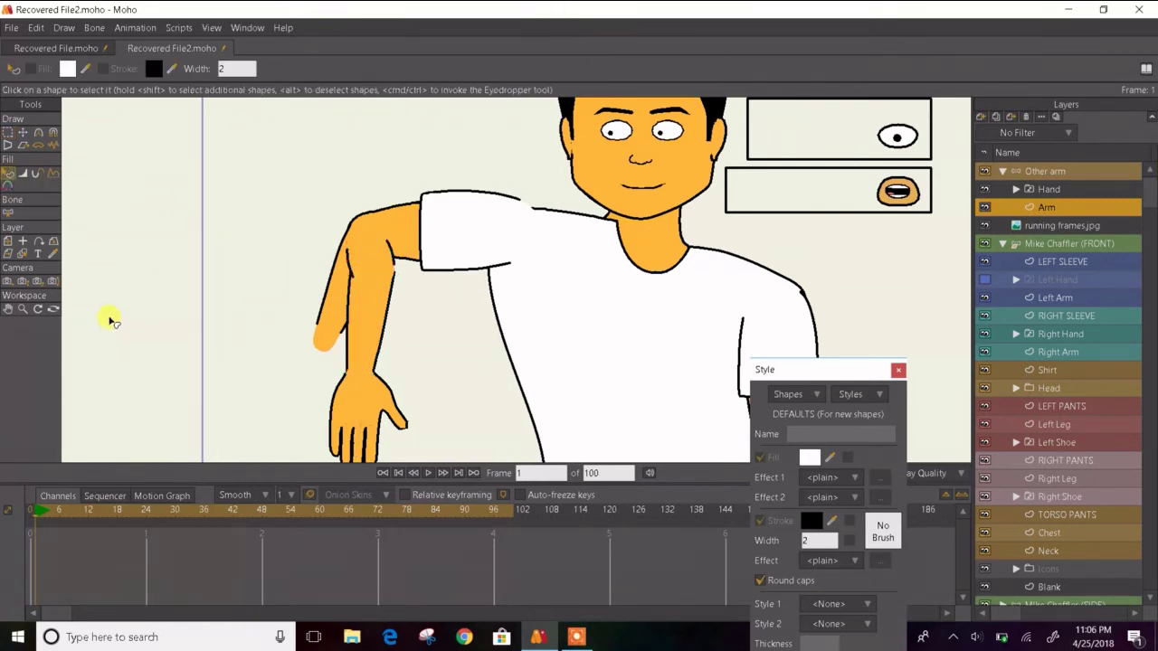
key(Left)
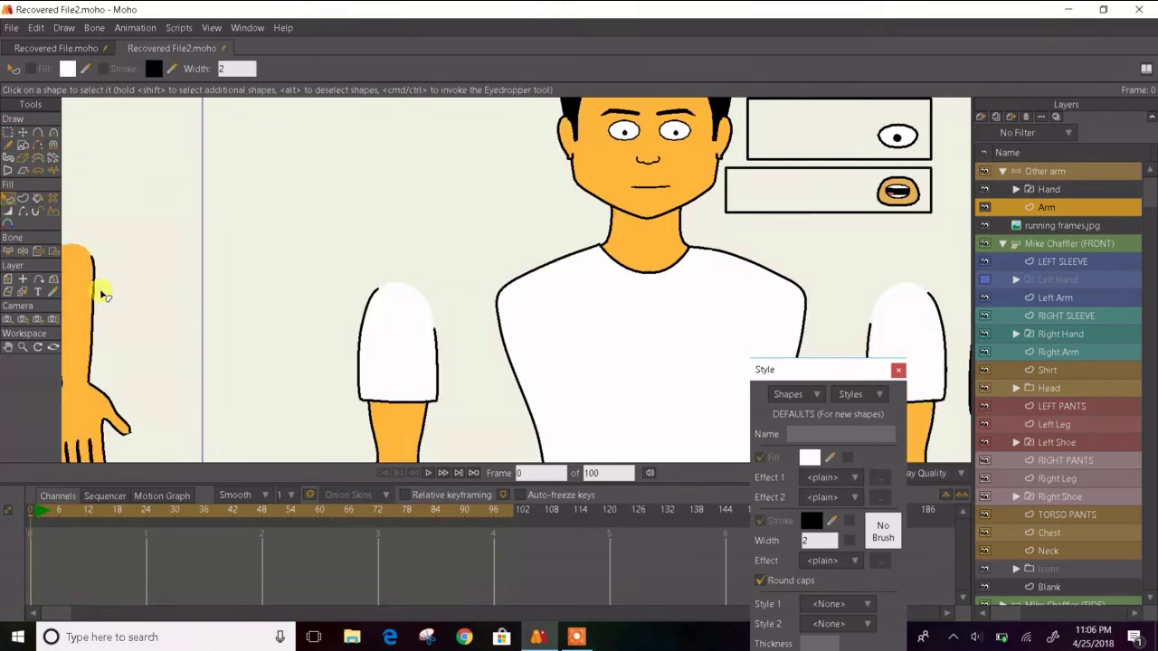
drag(104, 294, 248, 276)
scroll(207, 241, up, 5)
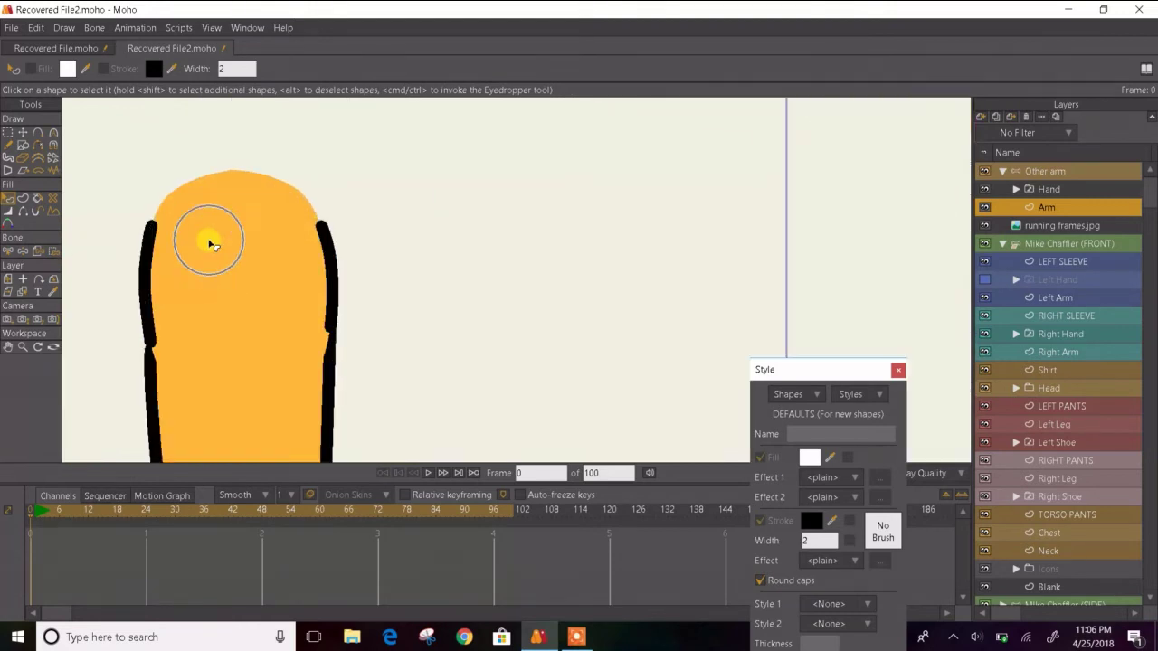
click(175, 261)
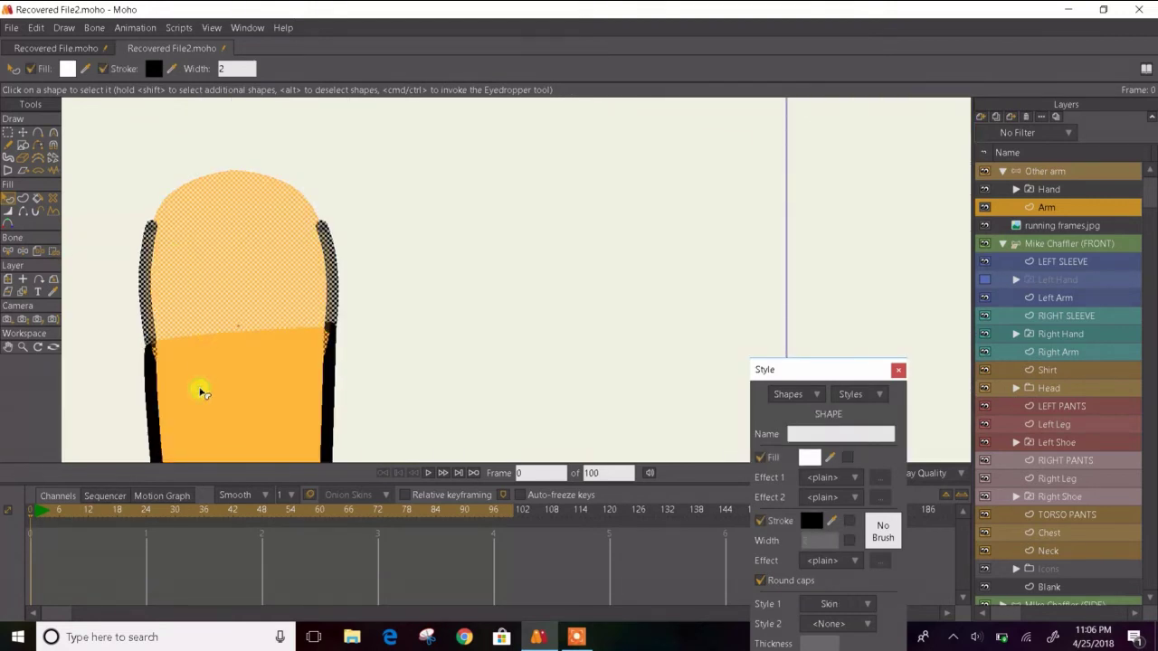
click(175, 433)
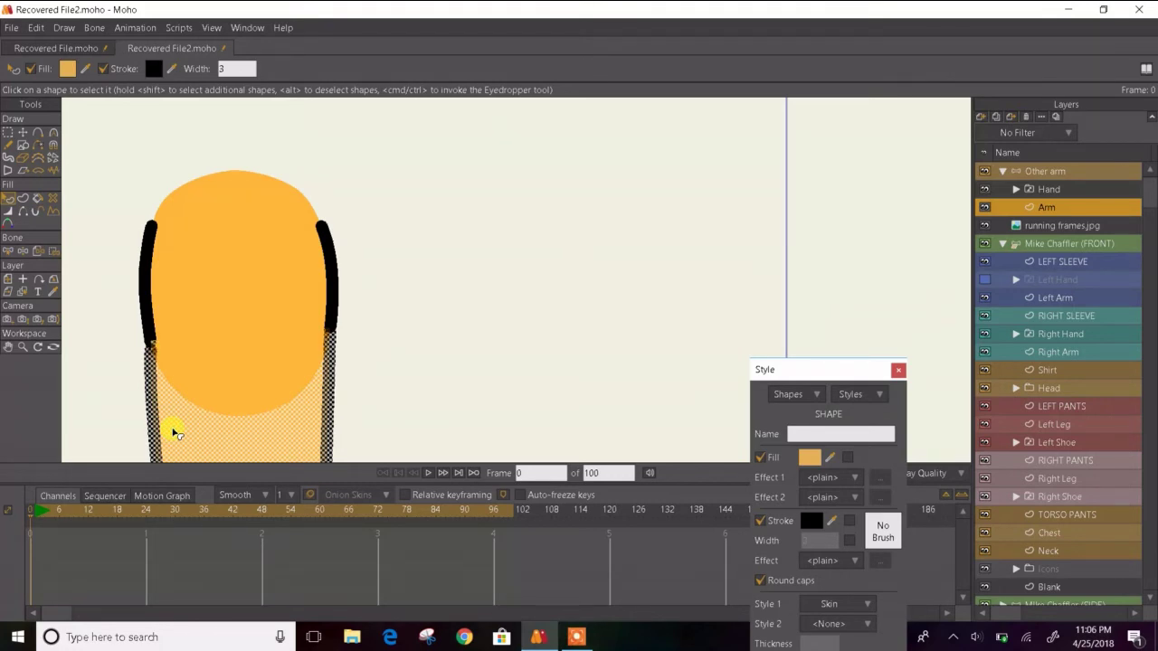
click(108, 356)
scroll(277, 341, down, 5)
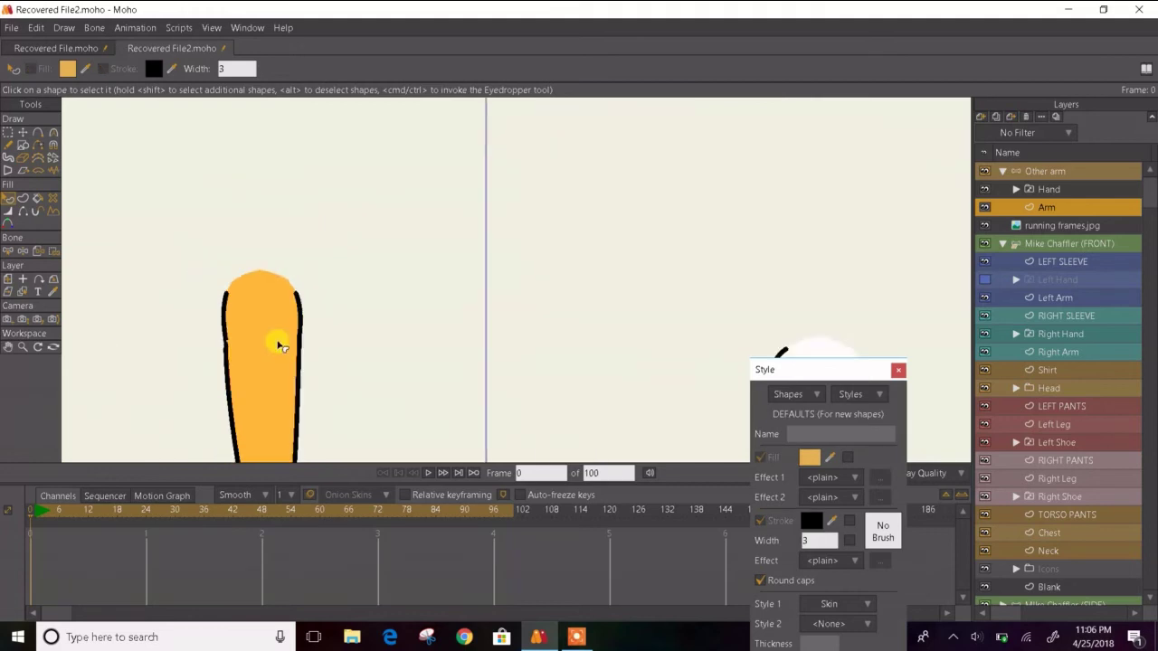
- Test how the Other arm rig bends at the elbow with Manipulate Bones at frame 0
click(1019, 170)
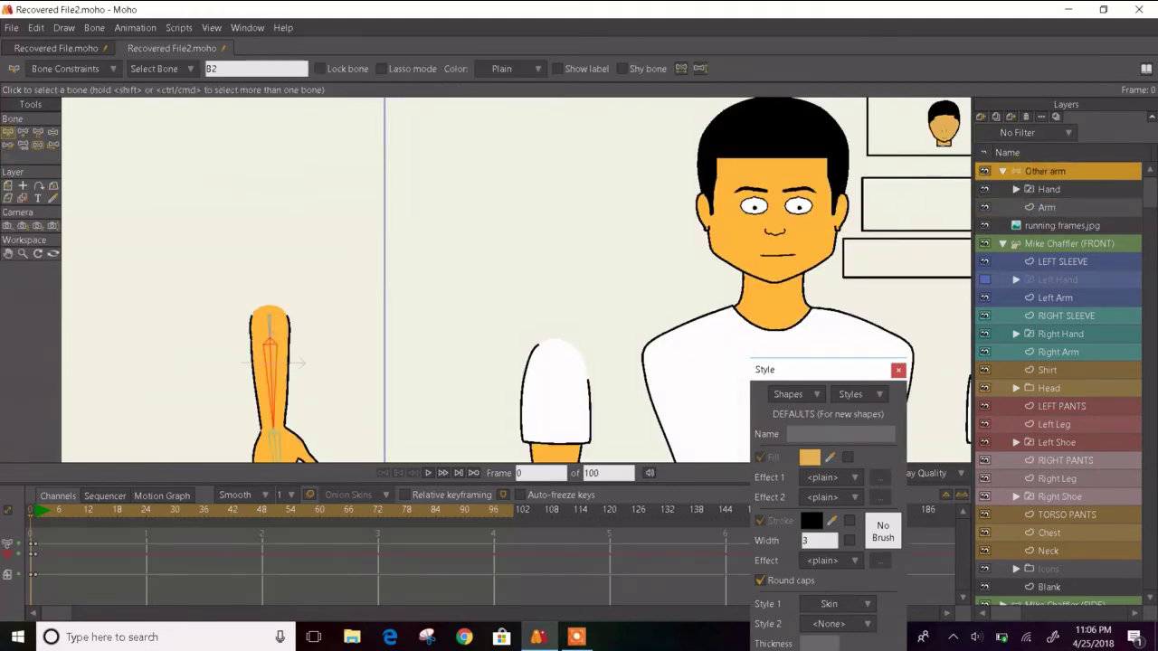
click(46, 130)
scroll(357, 231, down, 2)
drag(357, 228, 258, 196)
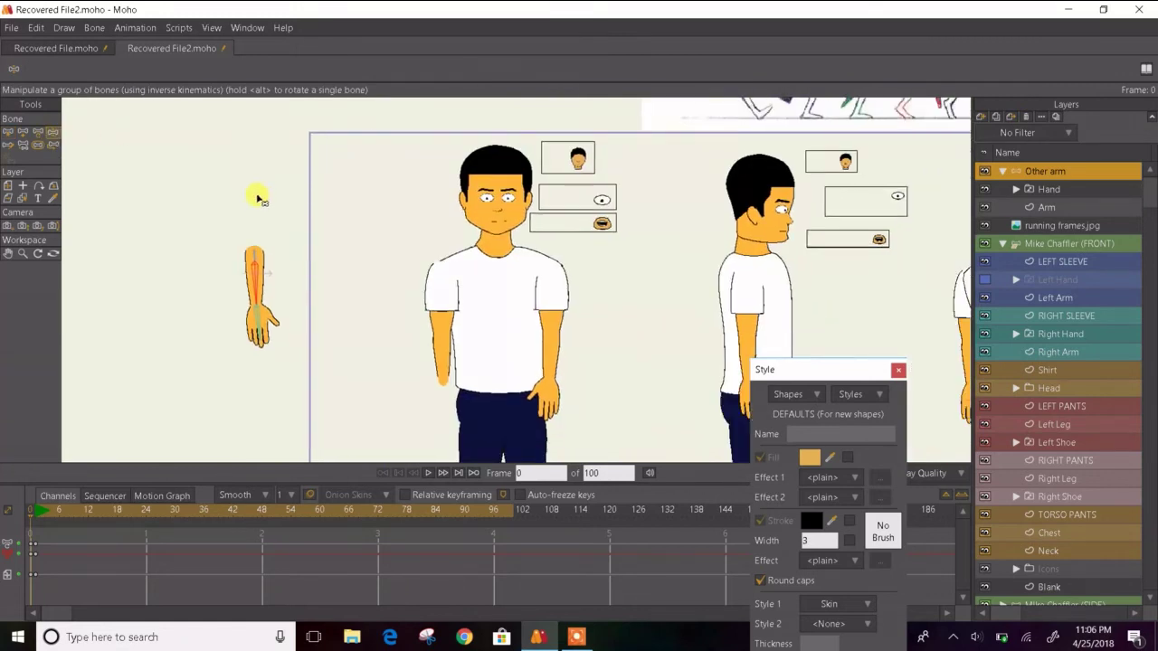
scroll(249, 276, up, 1)
drag(207, 272, 241, 239)
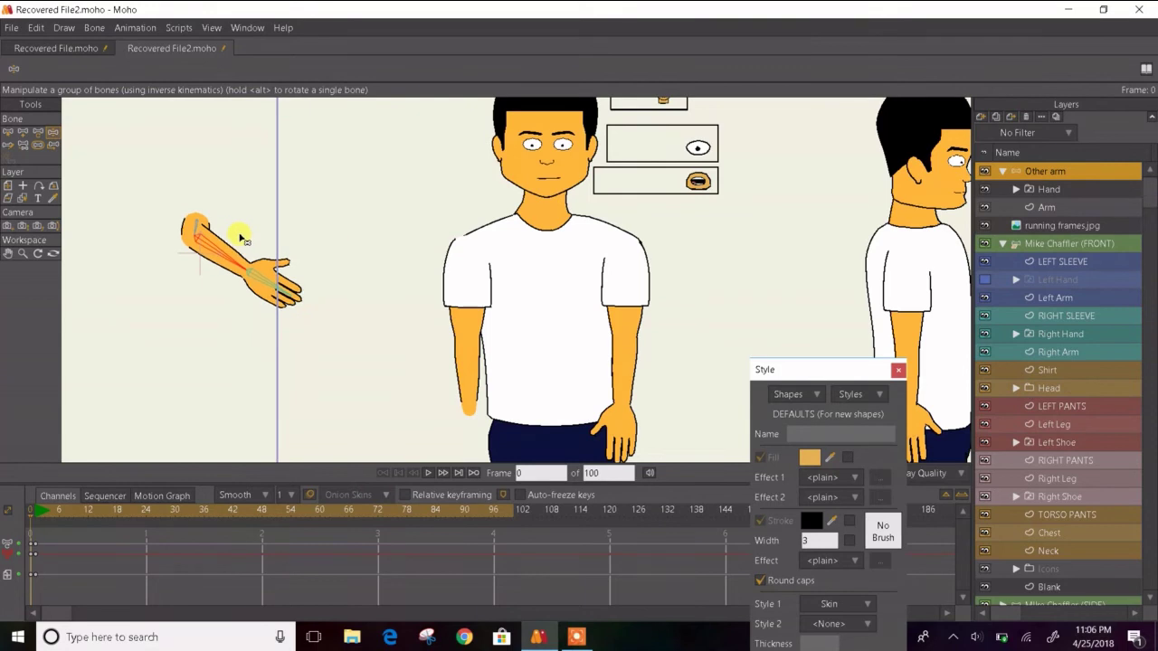
scroll(199, 229, up, 3)
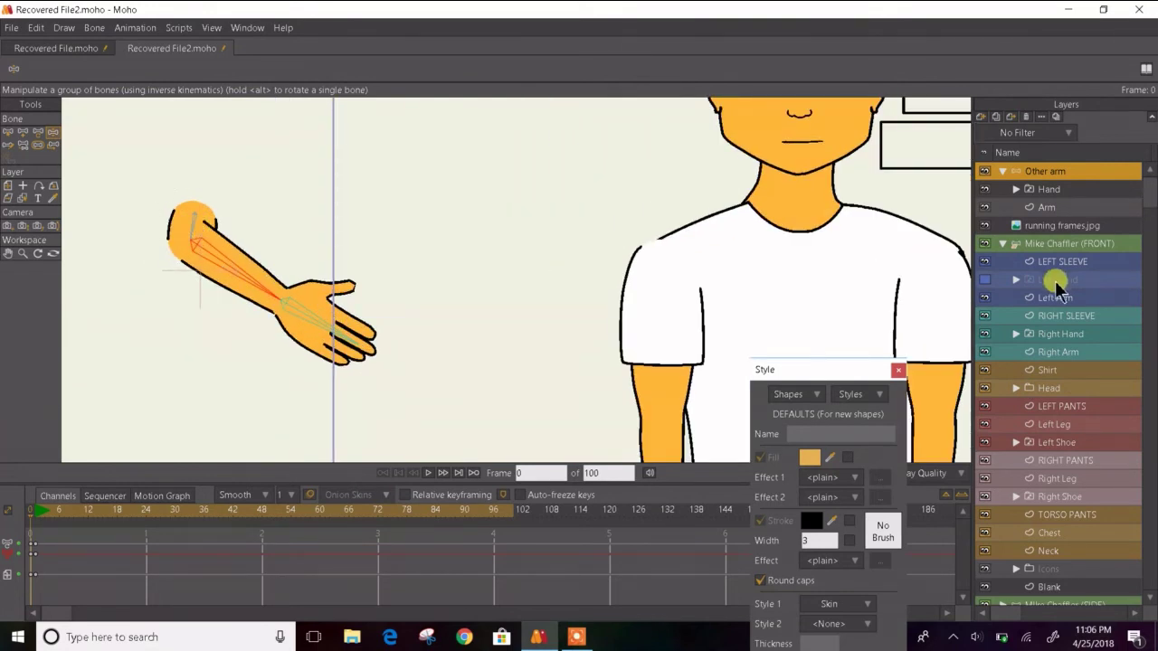
- Try hiding the forearm's outer outline edge just below the elbow on the Arm layer, on the thumb side
click(1036, 208)
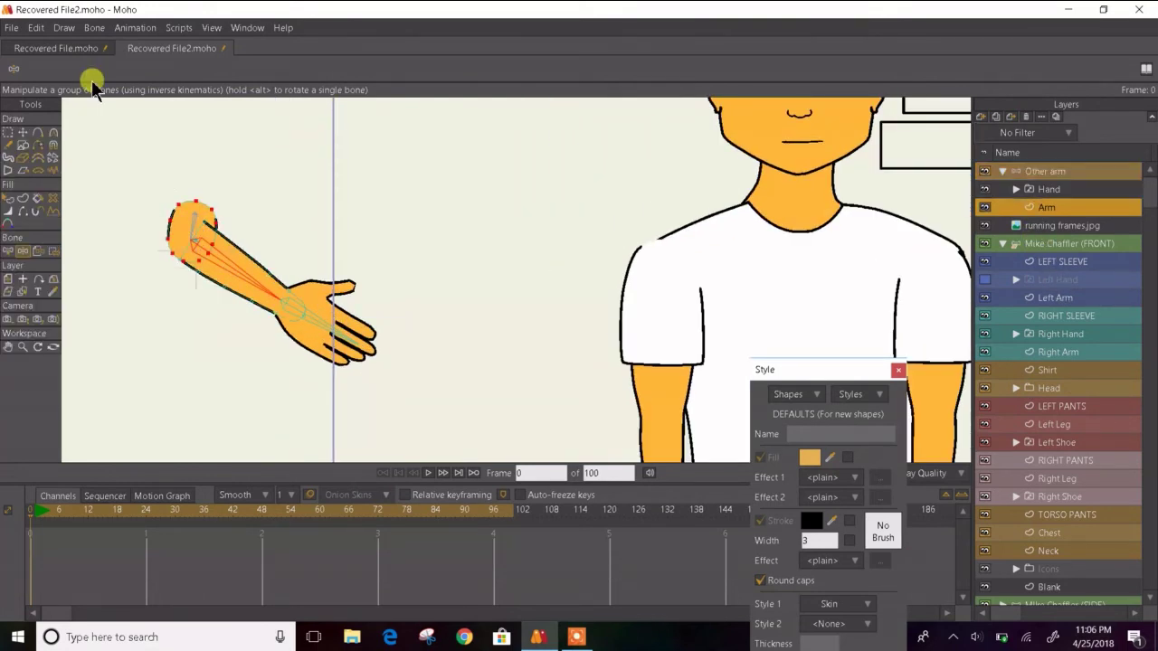
click(14, 204)
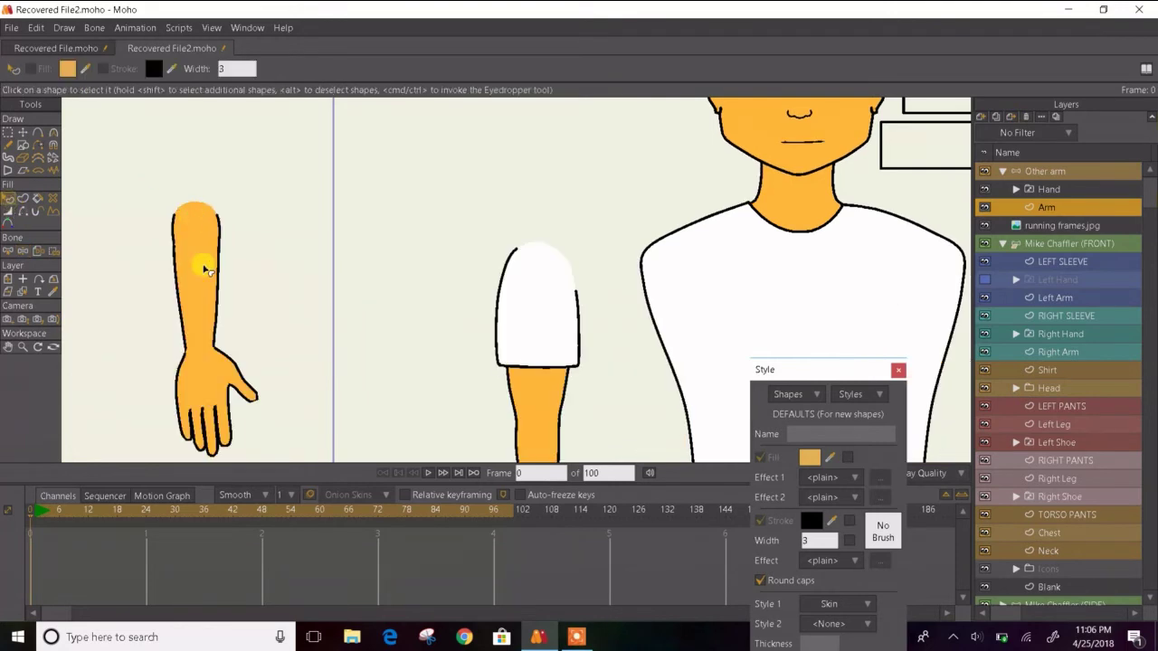
scroll(202, 260, up, 5)
click(23, 209)
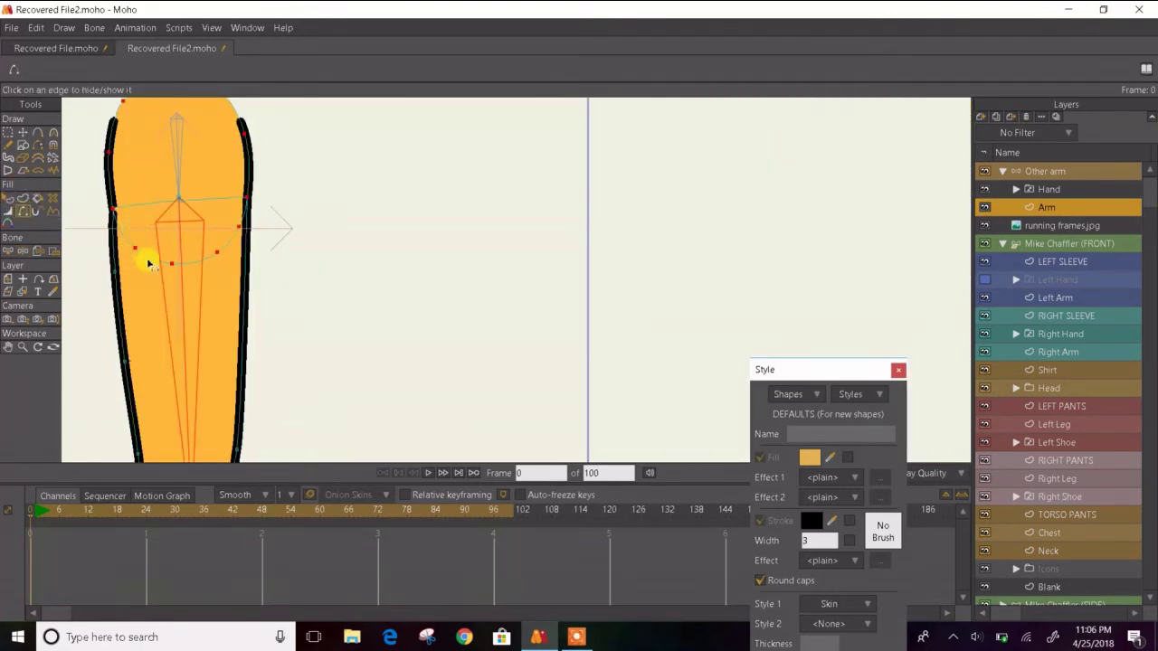
click(245, 229)
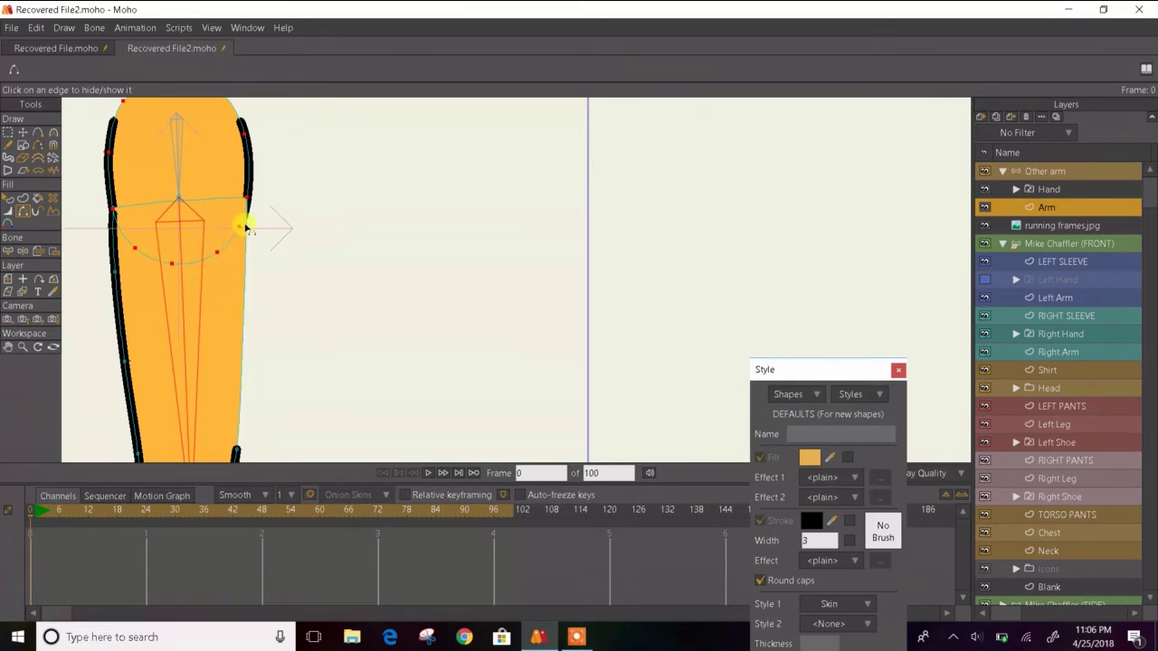
click(252, 284)
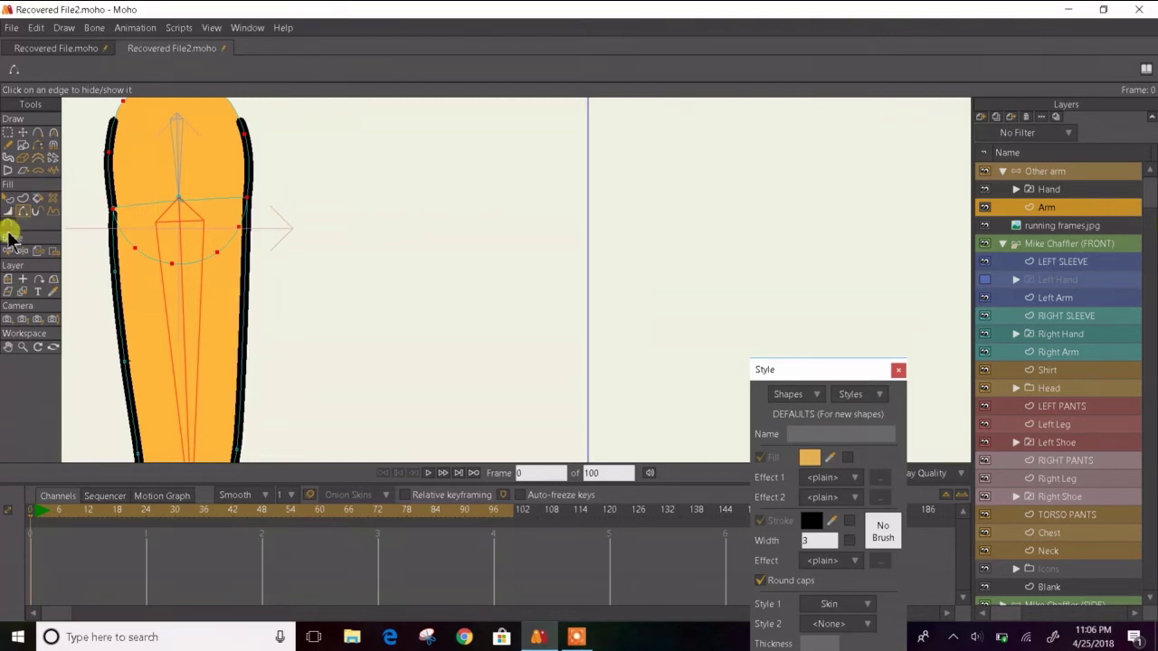
- Toggle the forearm shape's fill off and back on, and deselect the shape
click(8, 198)
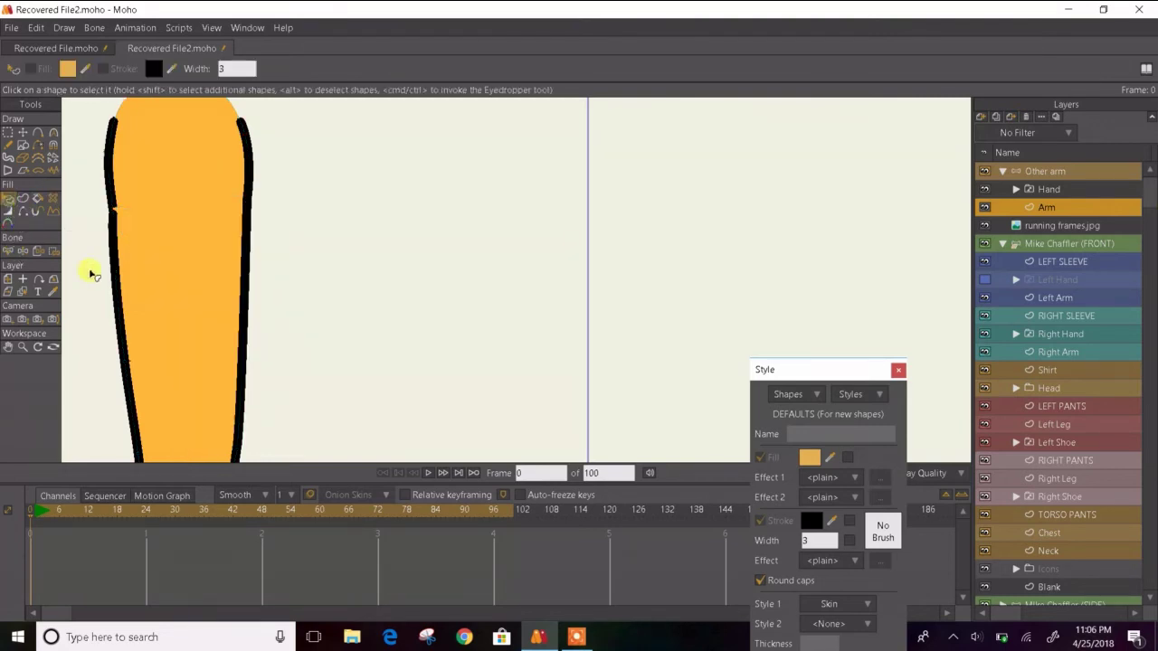
click(140, 329)
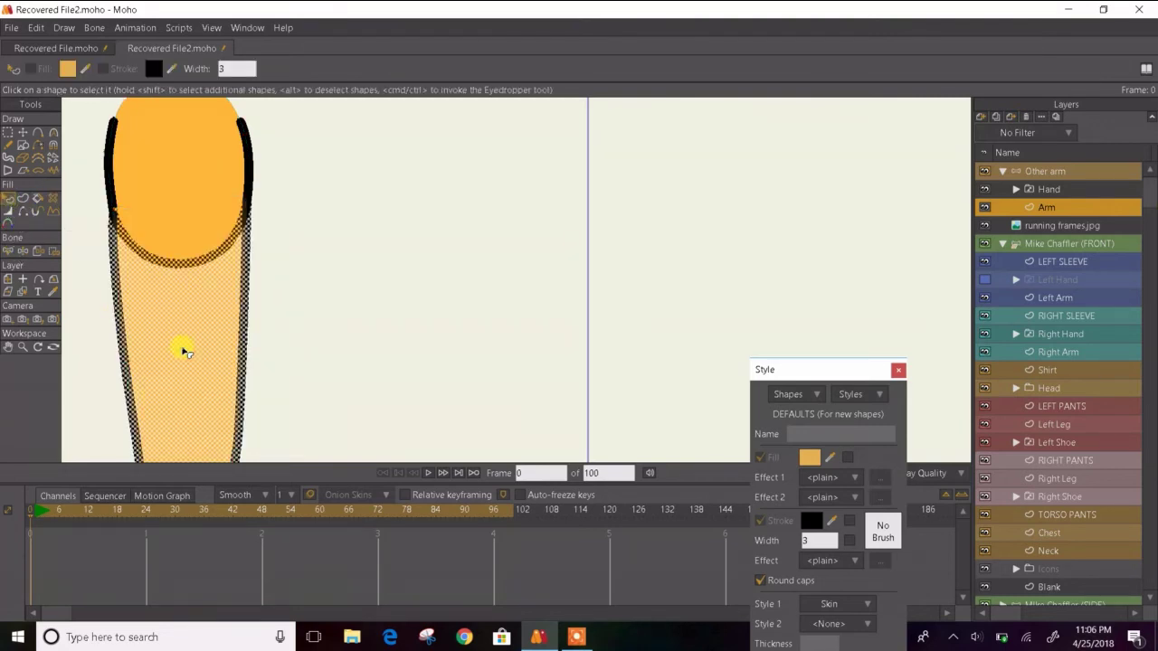
click(32, 69)
click(32, 68)
click(362, 238)
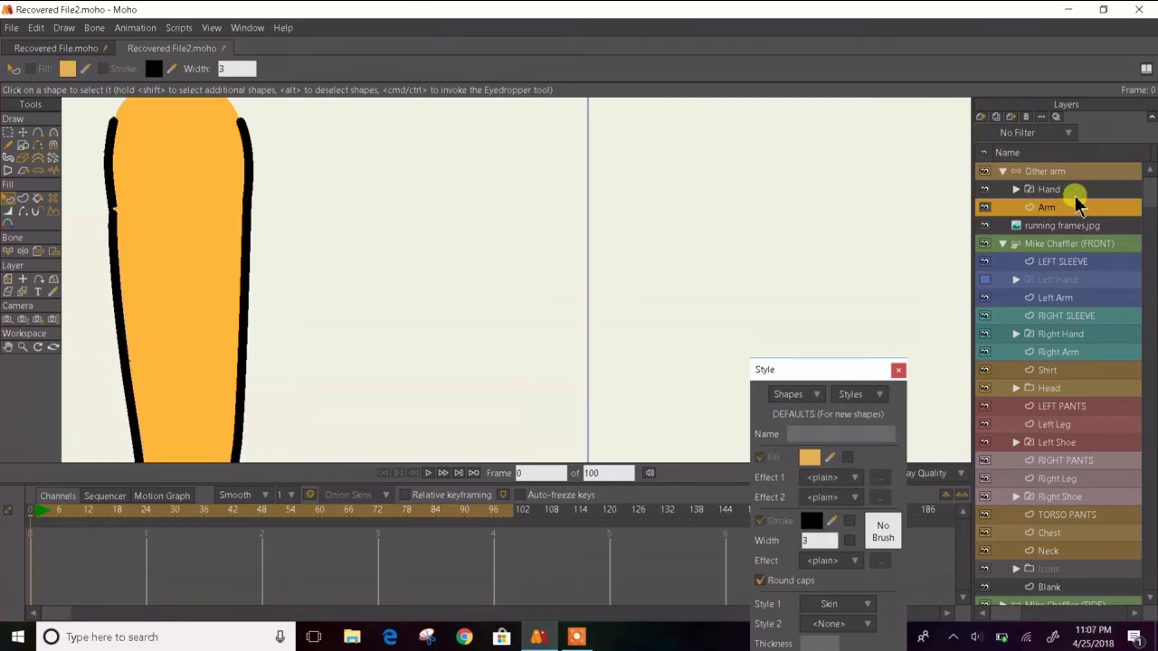
- Swing the Other arm's forearm up with Manipulate Bones to recheck the elbow joint
click(1059, 172)
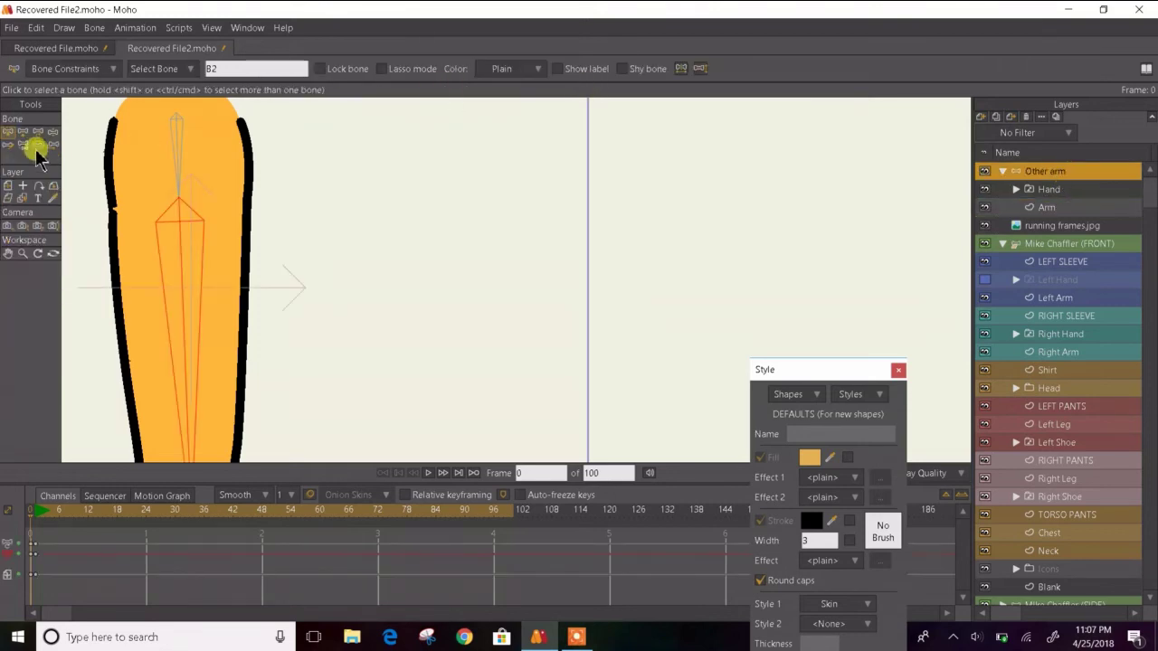
click(53, 131)
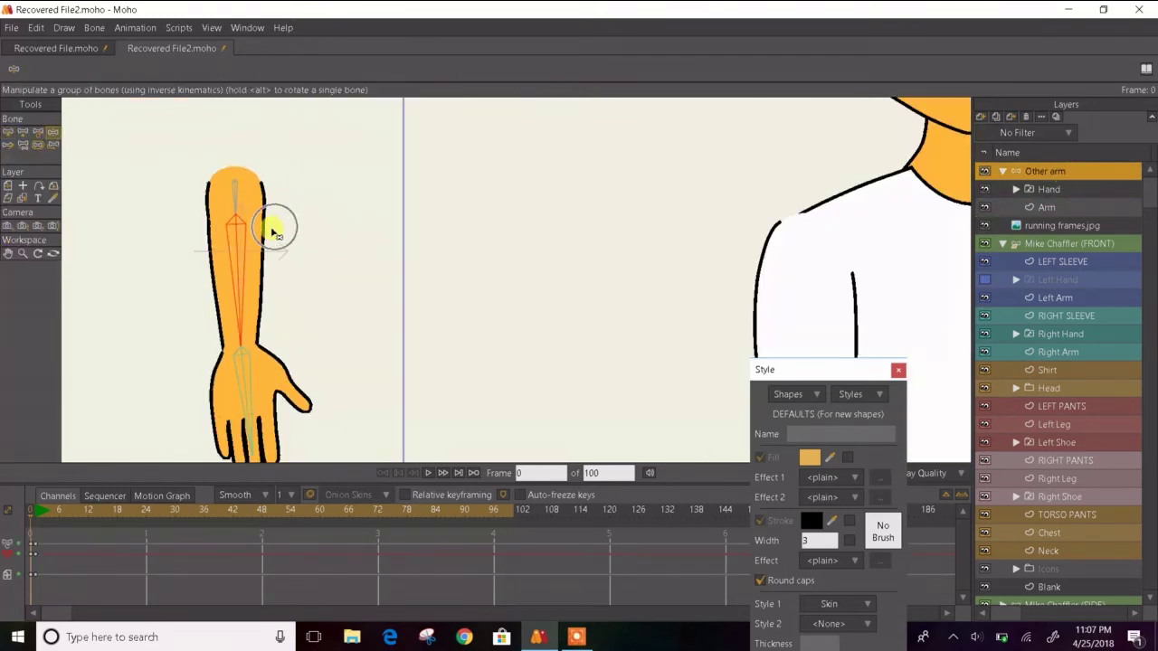
drag(220, 266, 447, 134)
scroll(448, 137, down, 3)
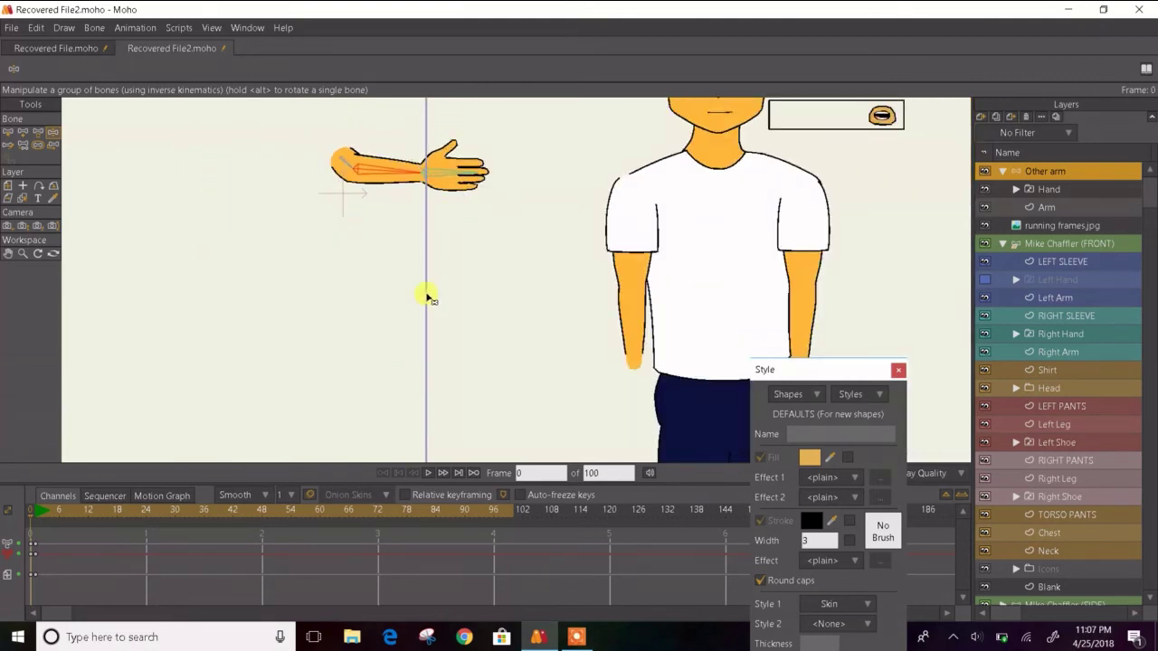
click(12, 133)
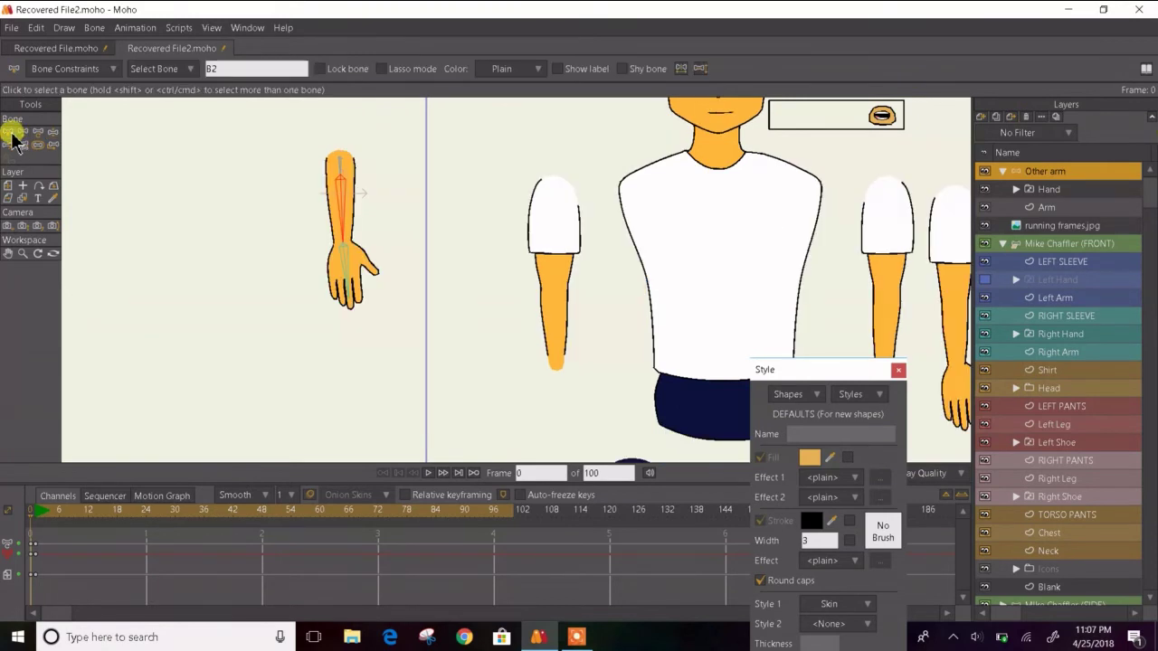
- Rotate the Other arm's forearm outward at frame 1 so it covers the character's bare forearm
key(ctrl+Right)
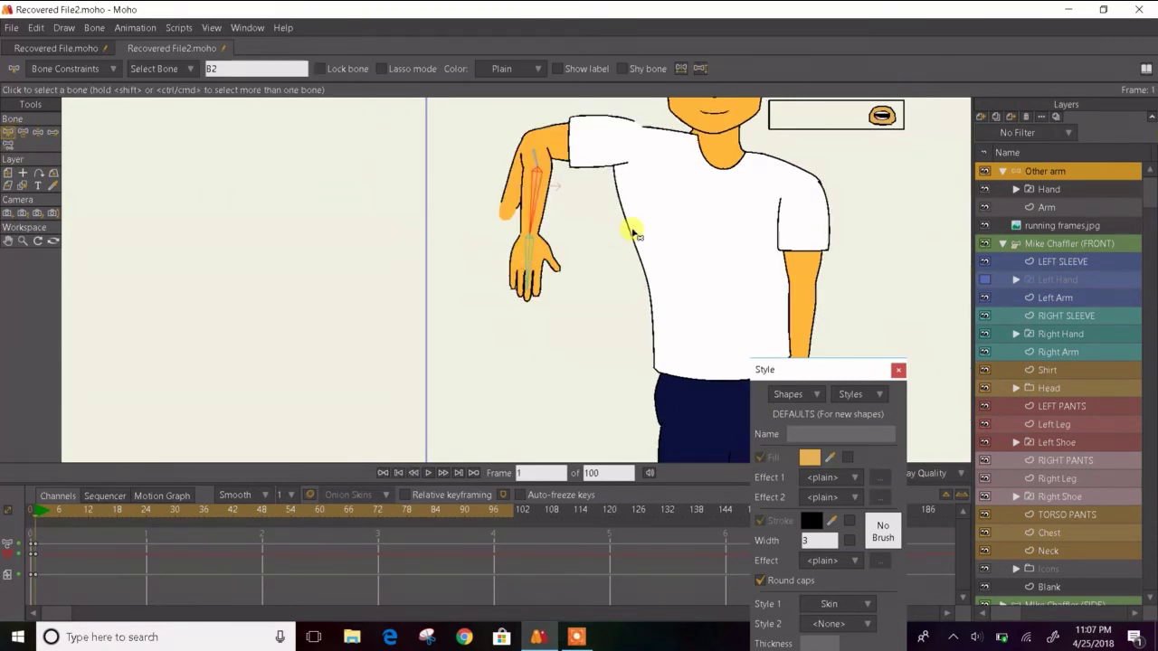
drag(630, 227, 500, 258)
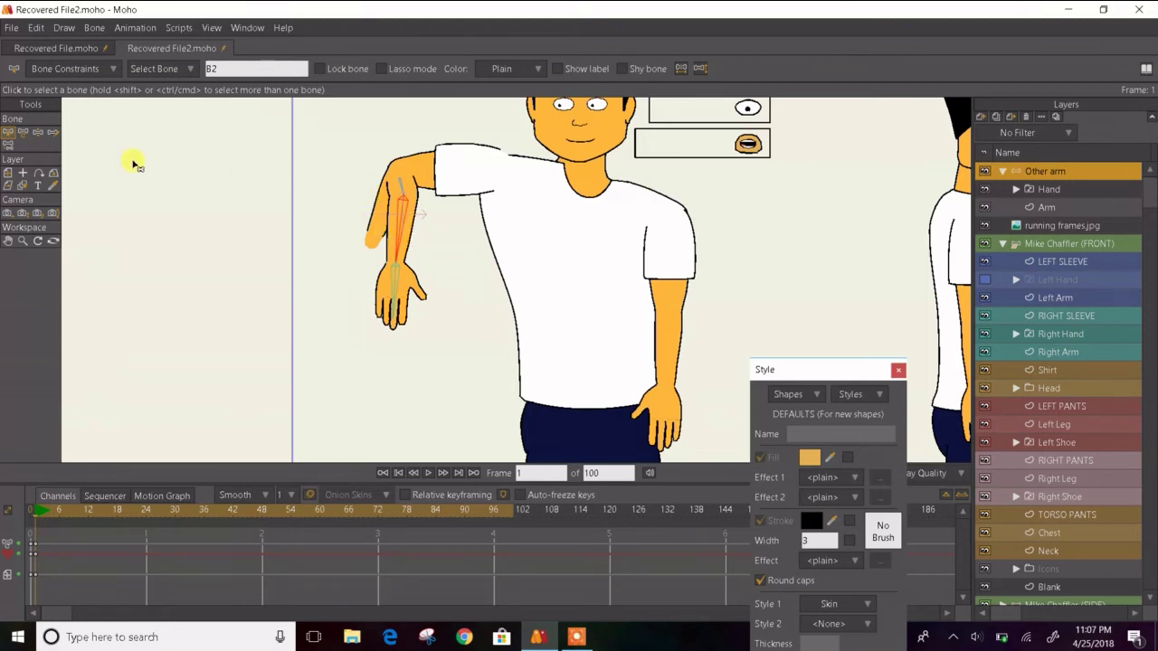
click(38, 132)
drag(412, 246, 387, 270)
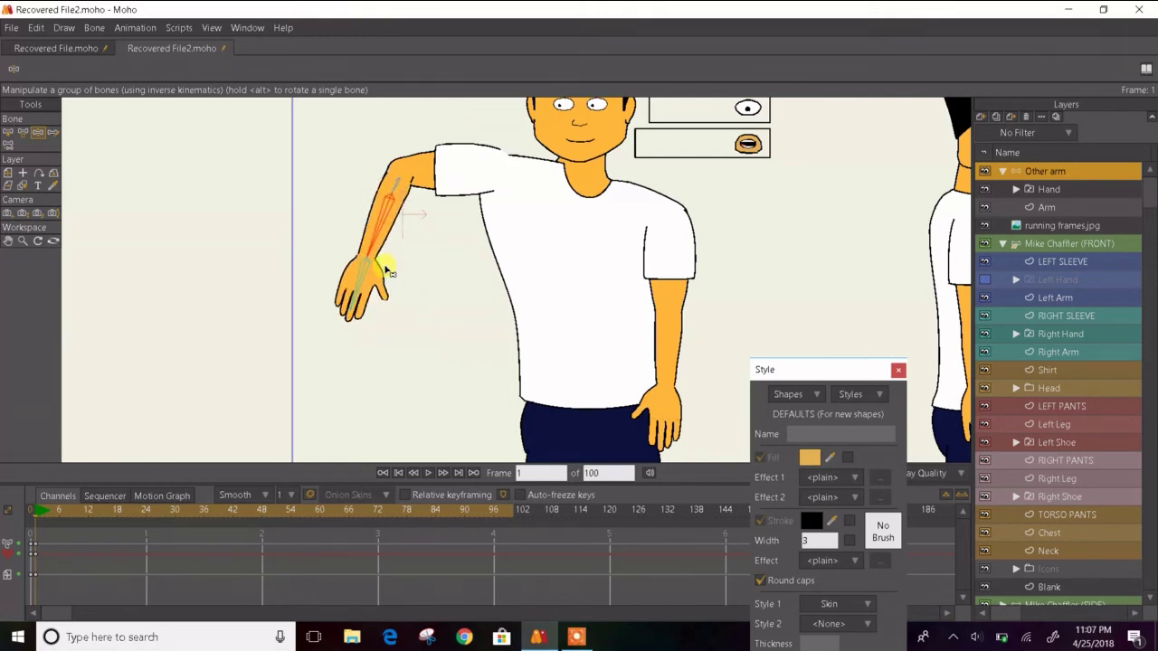
- Import the woman character's object without the Back suffix as a Moho object at frame 0, declining to locate the missing image
click(11, 27)
click(81, 175)
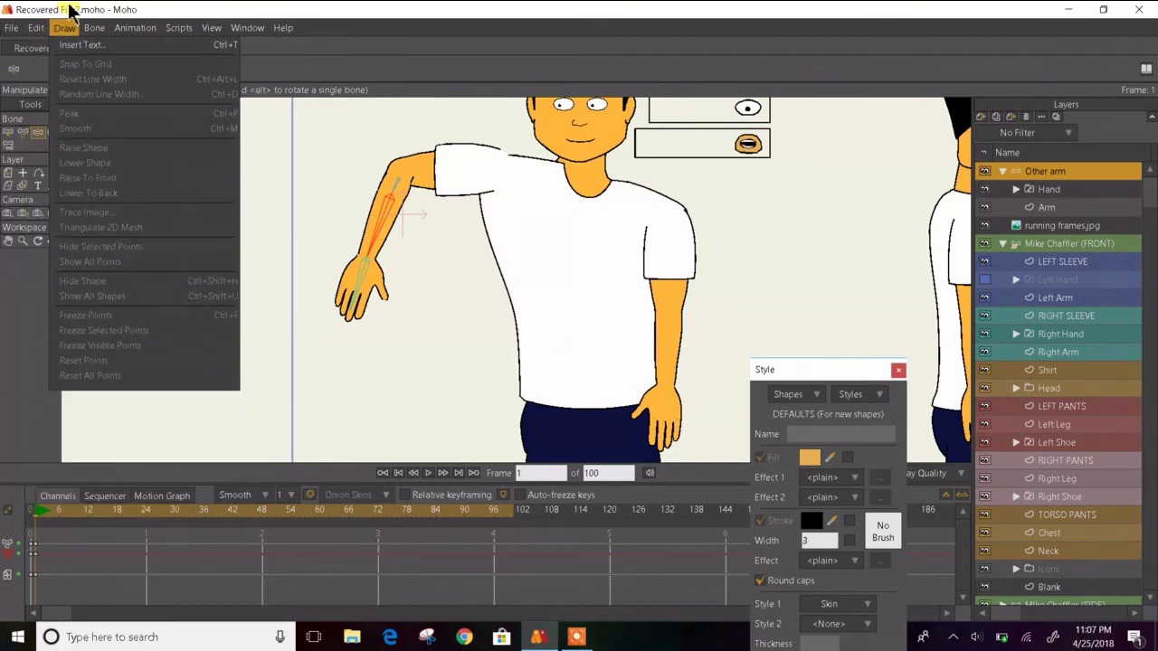
key(ctrl+Left)
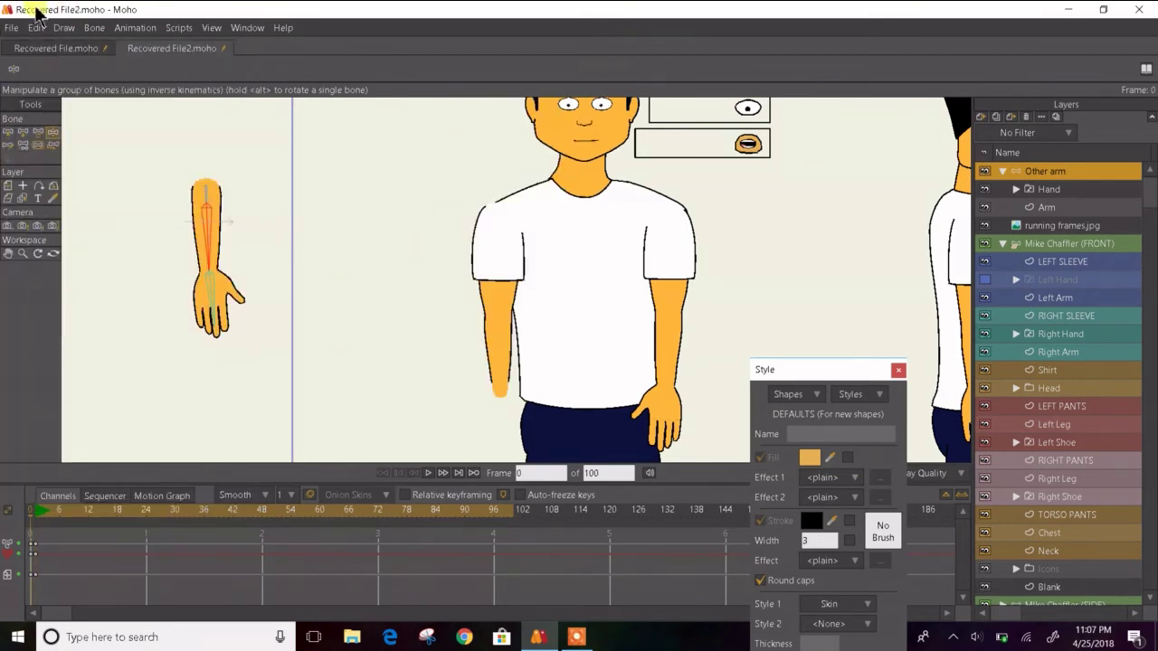
click(11, 27)
click(87, 312)
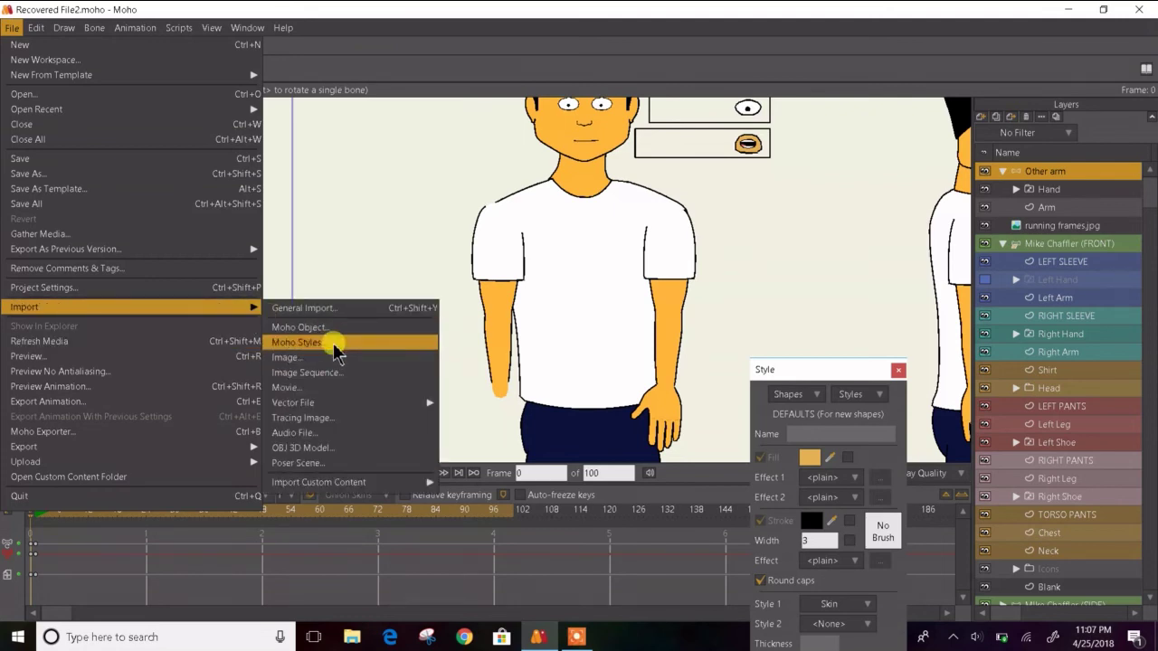
click(333, 331)
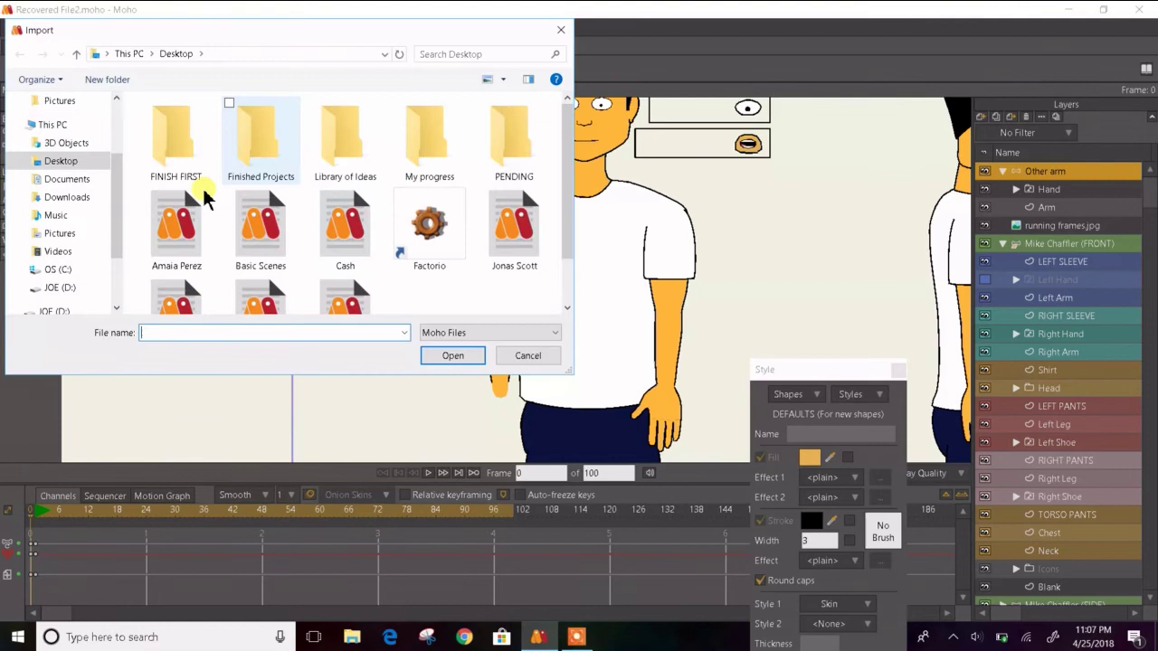
double_click(165, 237)
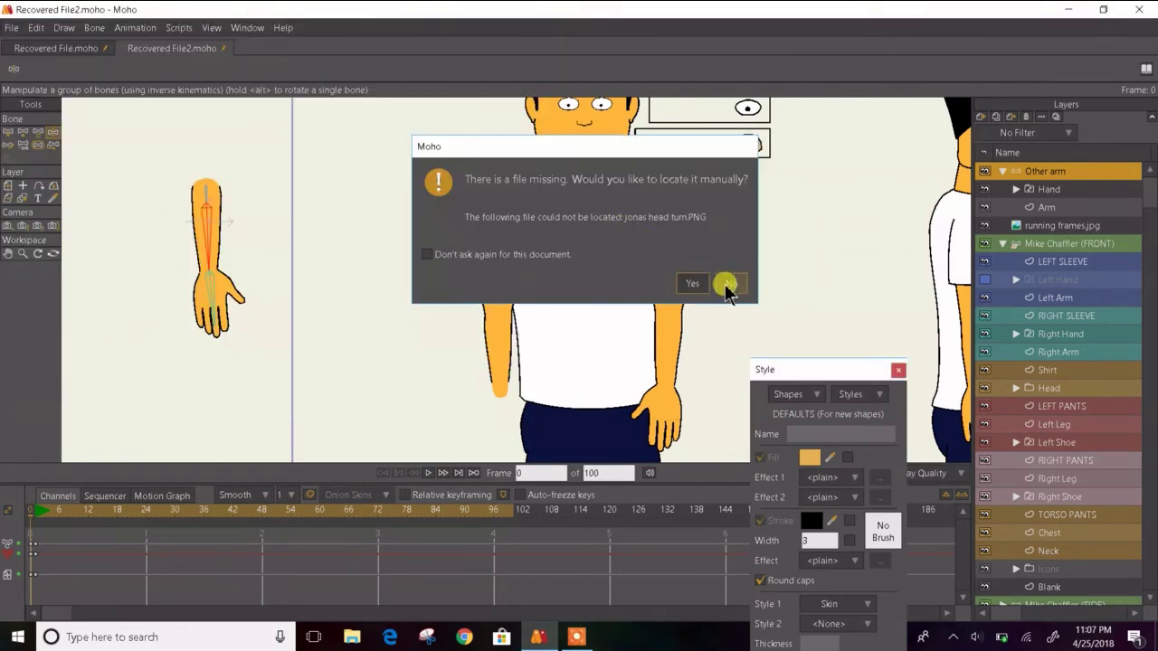
click(730, 284)
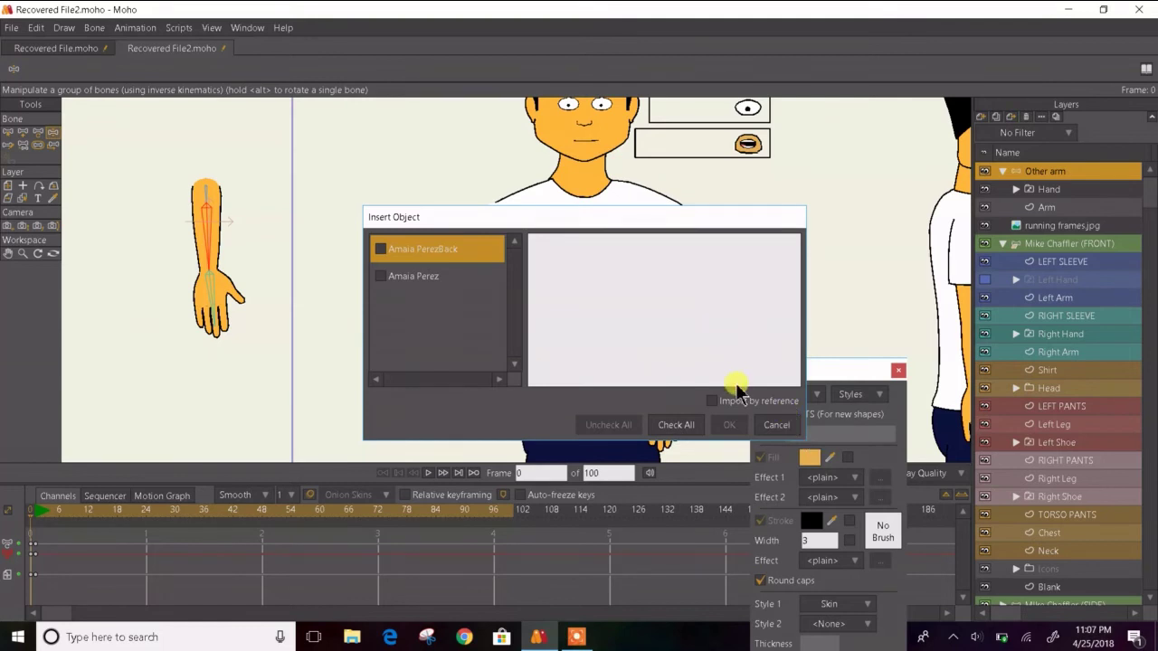
click(426, 277)
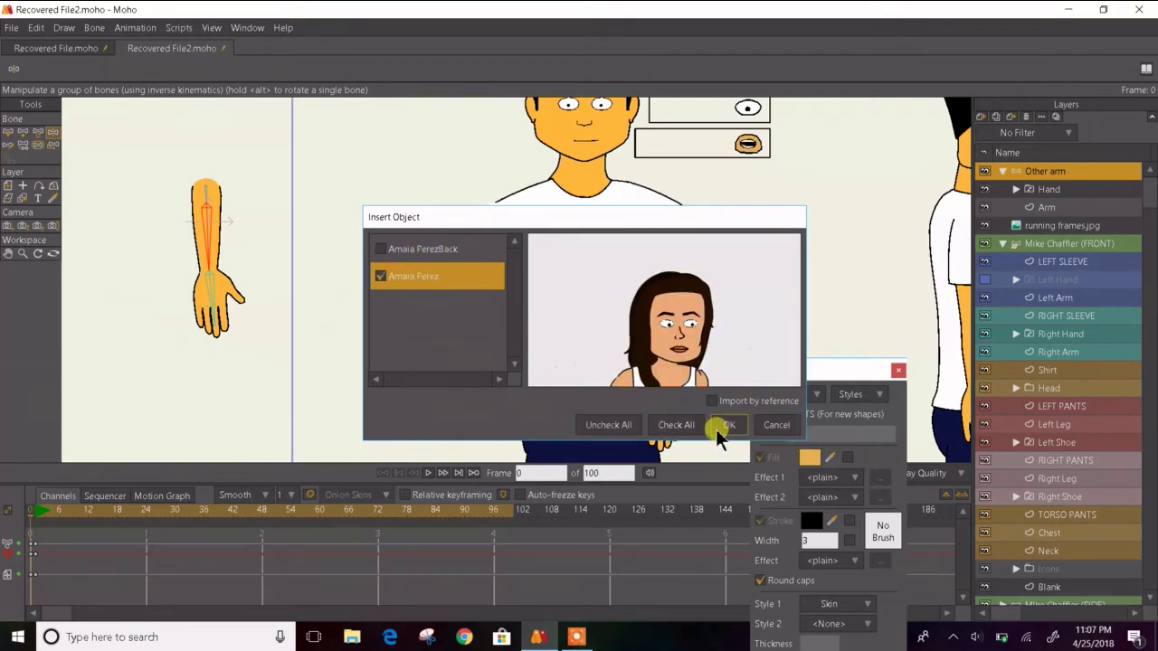
click(728, 426)
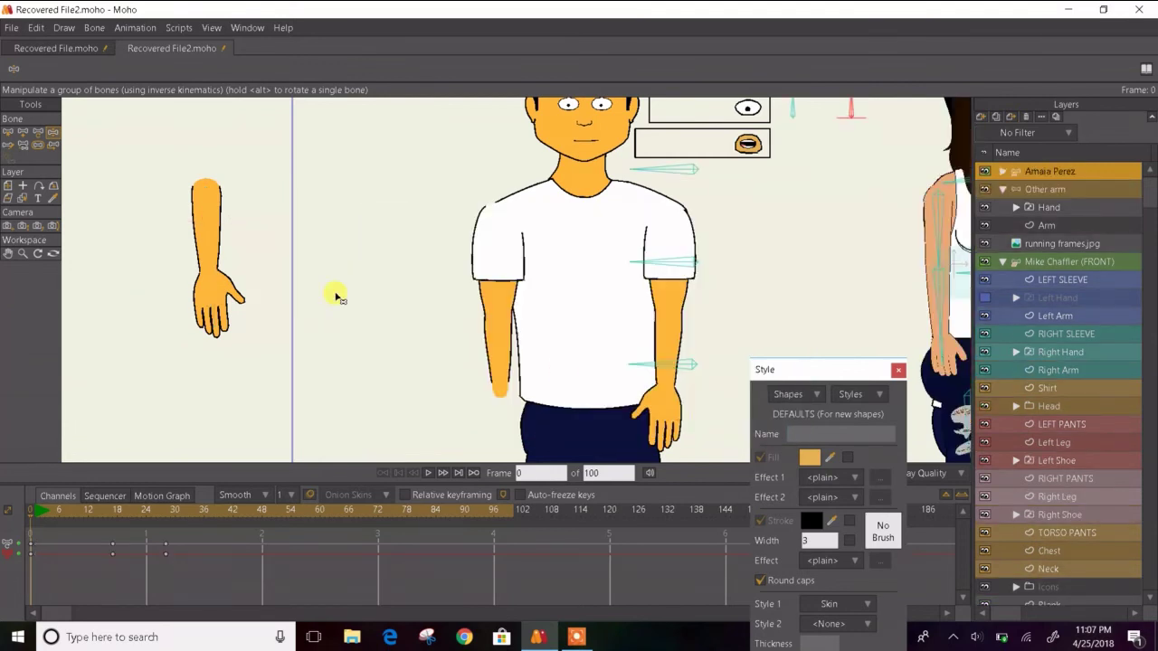
- Move the imported woman character beside the front-view man with Transform Layer, flip her horizontally, and reposition her lower down
click(8, 186)
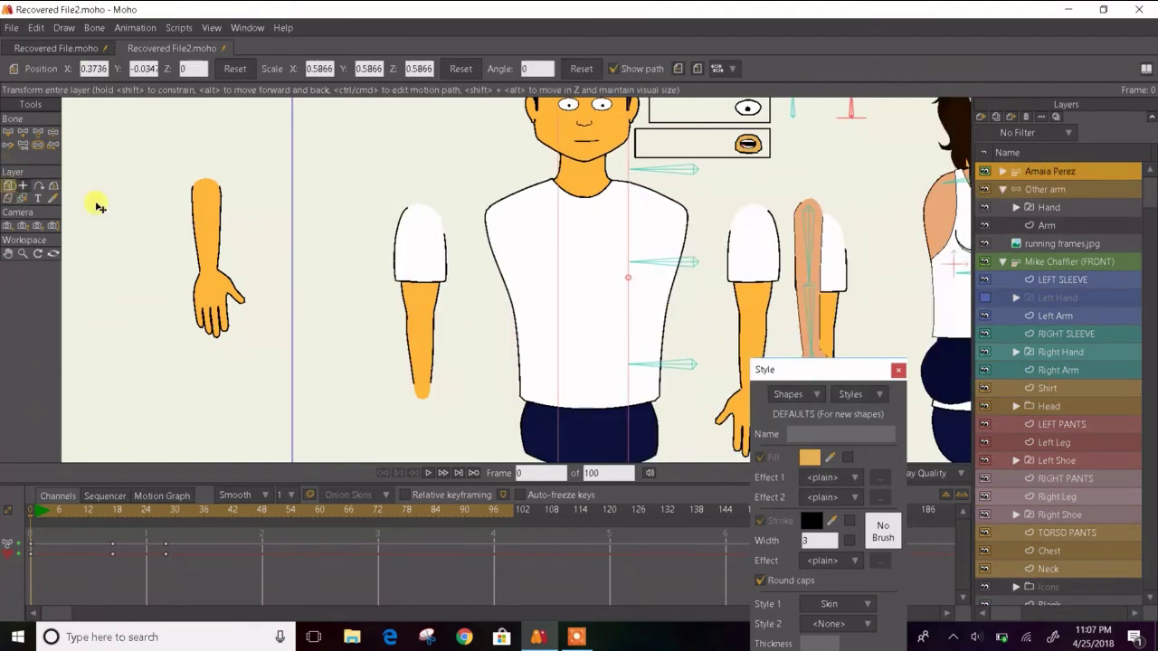
drag(876, 298, 242, 415)
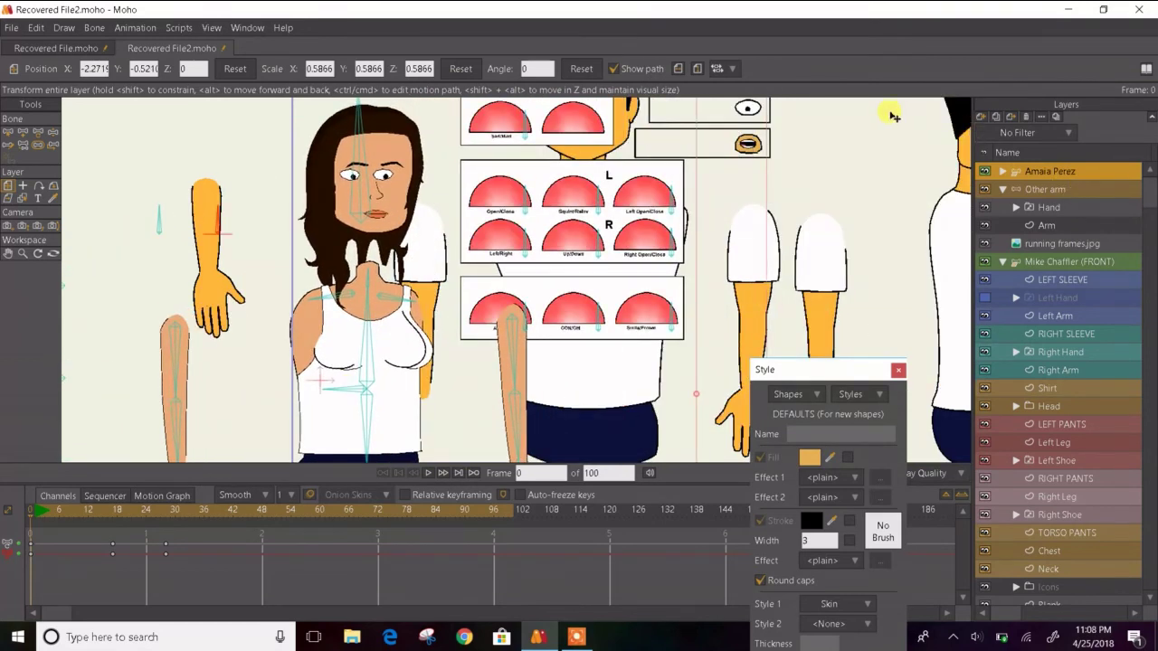
click(678, 70)
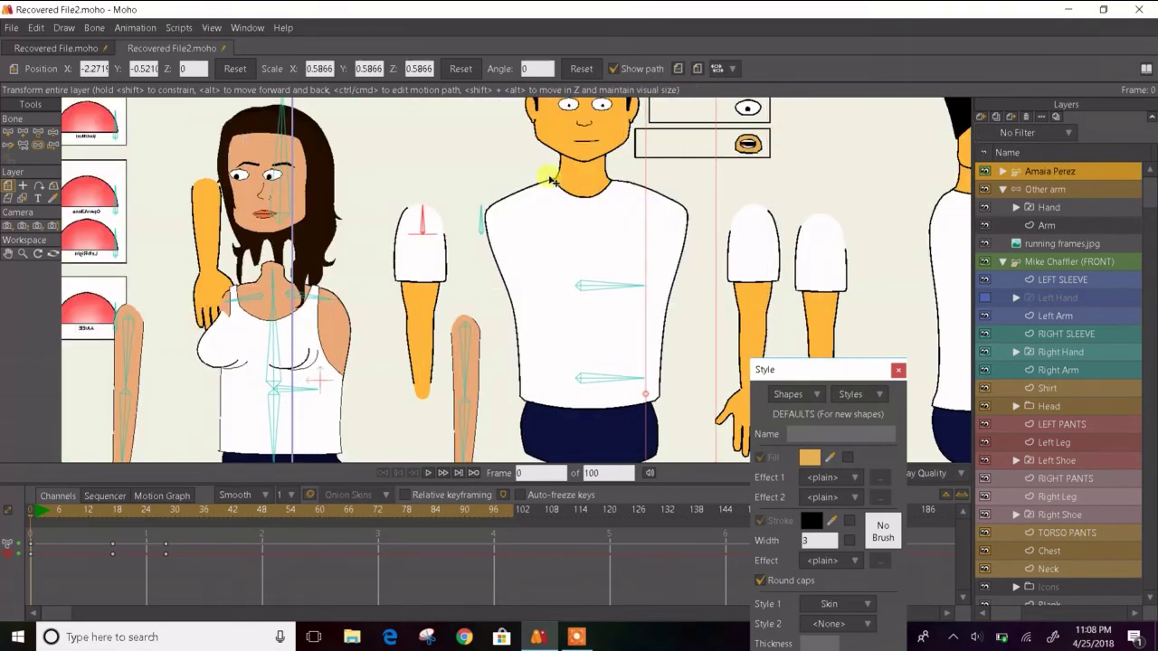
drag(266, 241, 347, 210)
drag(271, 228, 608, 528)
click(1031, 213)
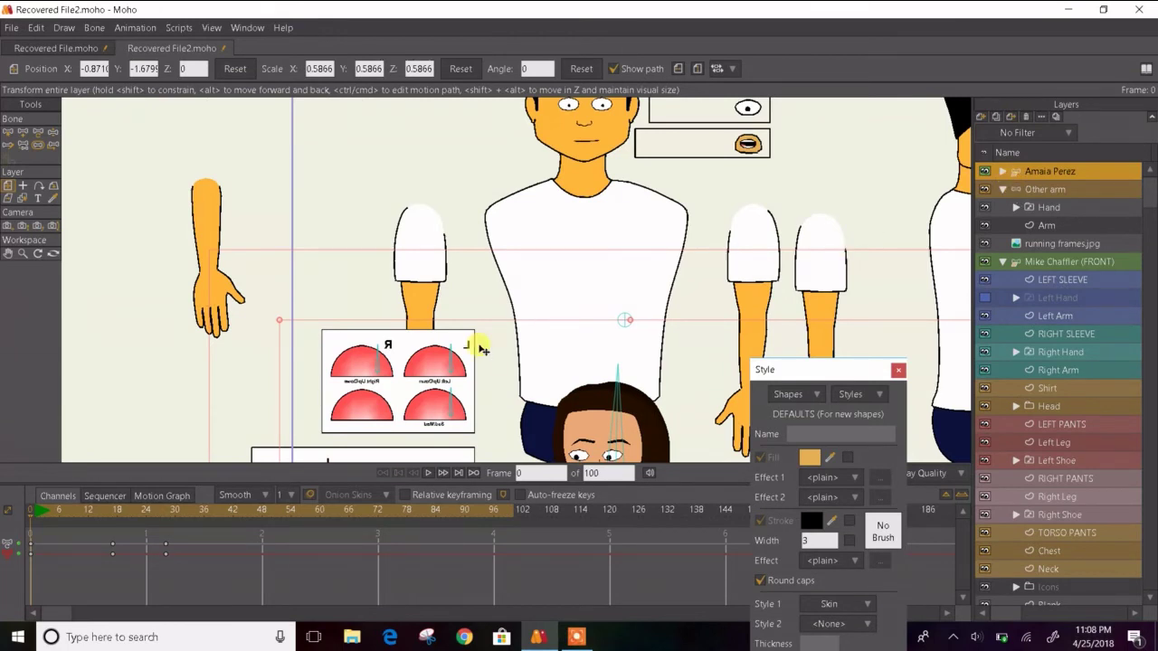
- Undo the woman character's repositioning and flip, and undo her import as well
key(ctrl+z)
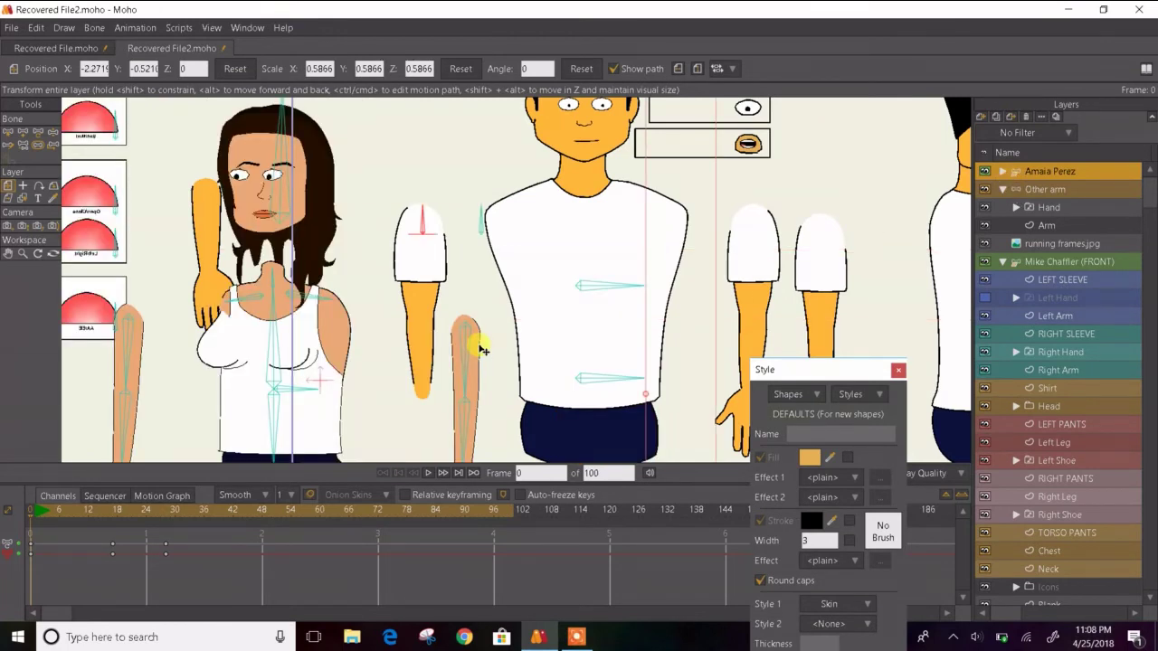
key(ctrl+shift+z)
key(ctrl+z)
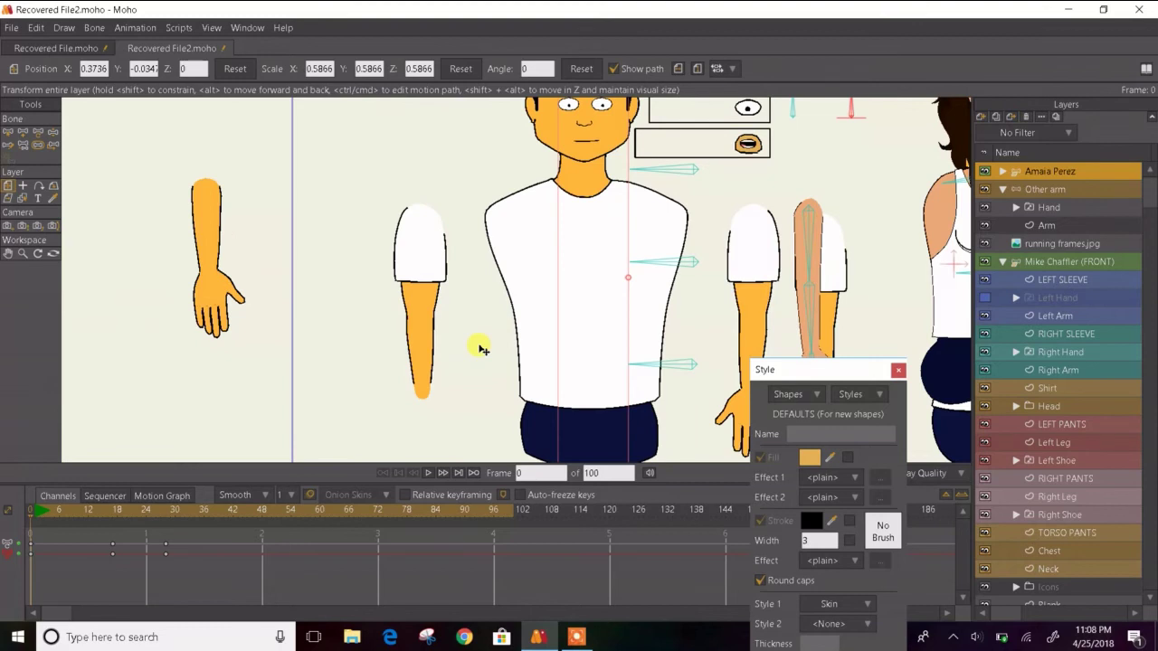
key(ctrl+z)
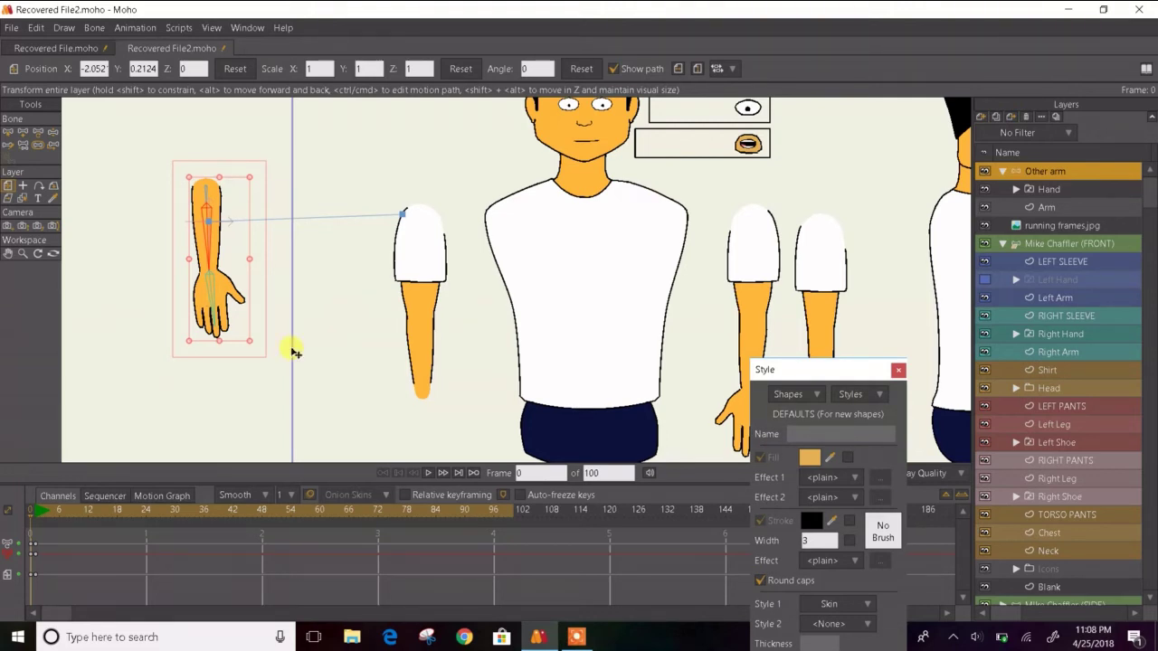
click(13, 27)
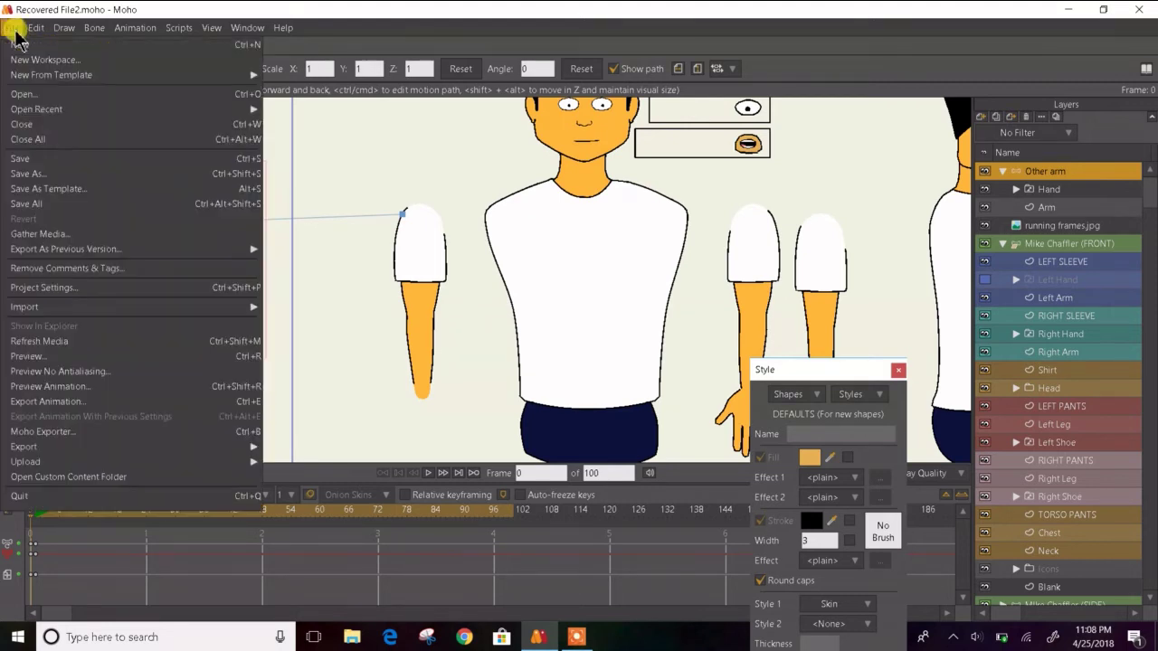
mouse_move(88, 254)
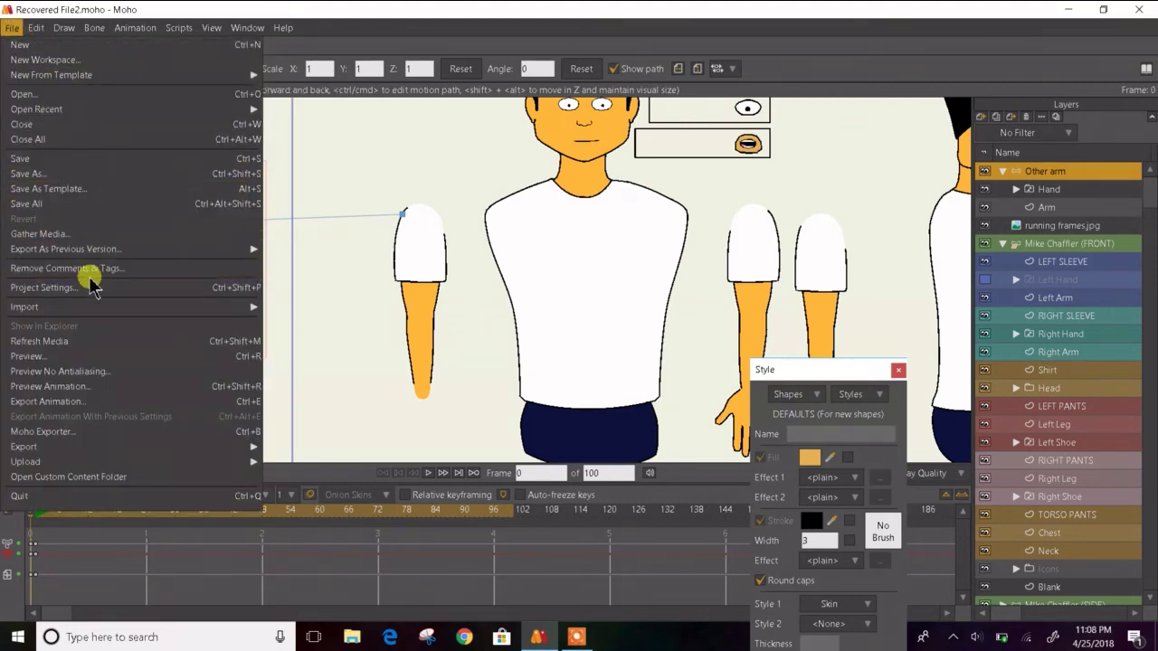
mouse_move(90, 309)
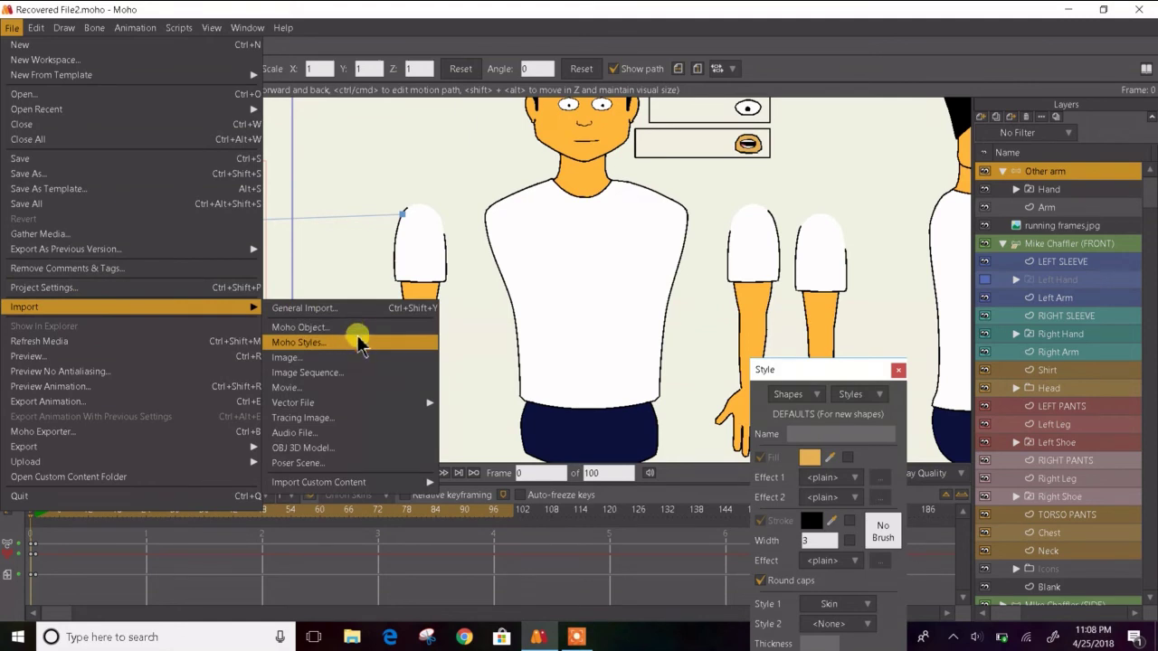
- Duplicate the front-view character's bone layer at frame 0, and move the copy beside the original toward the separate arm
click(1029, 244)
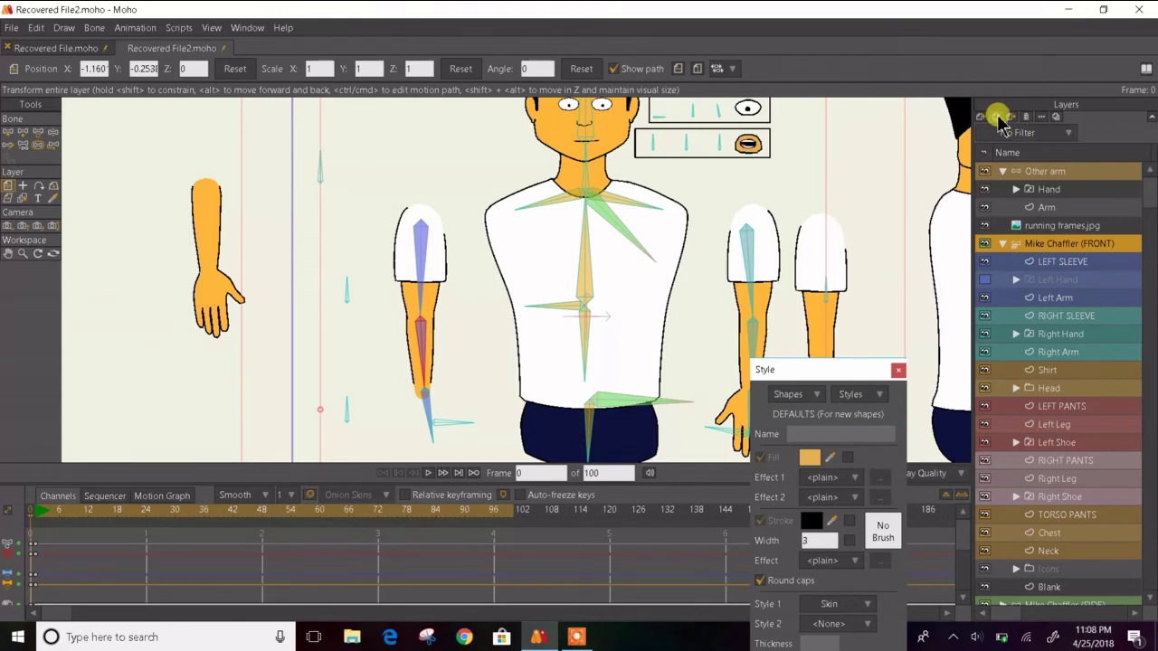
click(998, 118)
double_click(1050, 242)
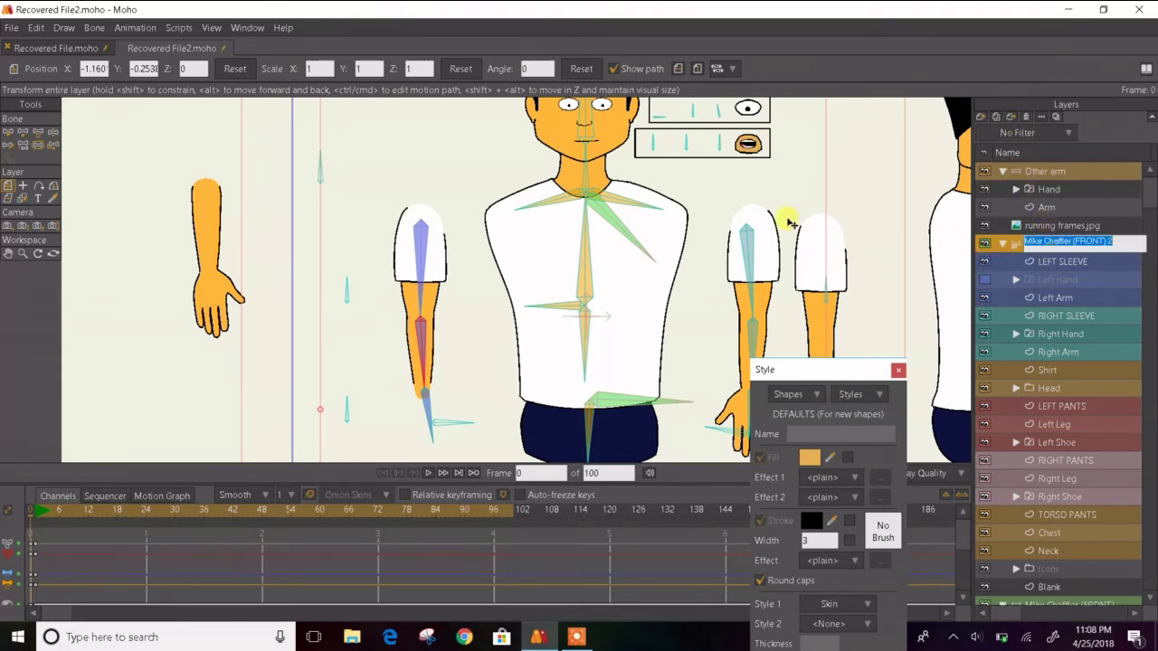
drag(597, 294, 401, 333)
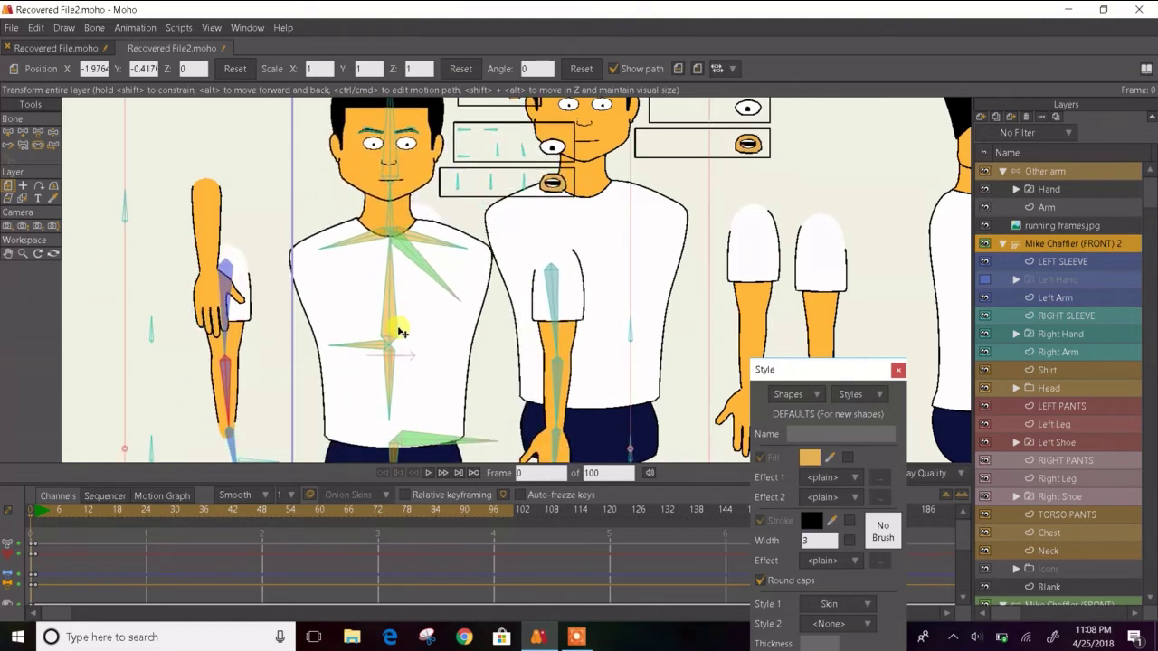
- Delete all of the duplicate character's keyframes, and move the duplicate up and closer to the original at frame 1
key(ctrl+Right)
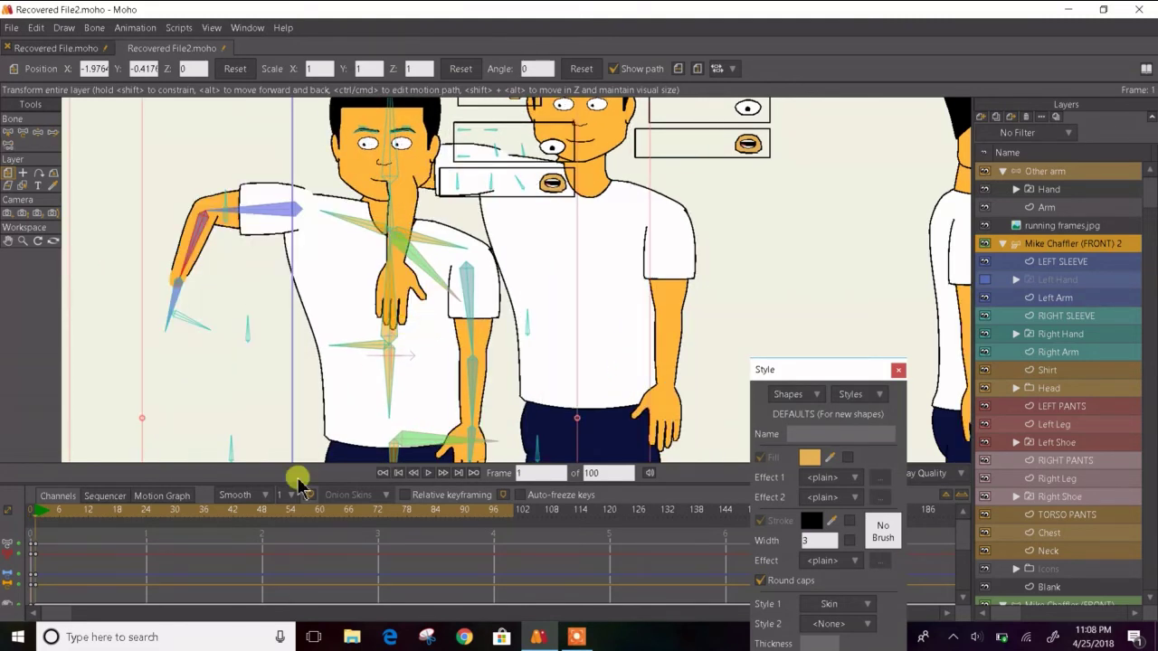
drag(64, 535, 4, 635)
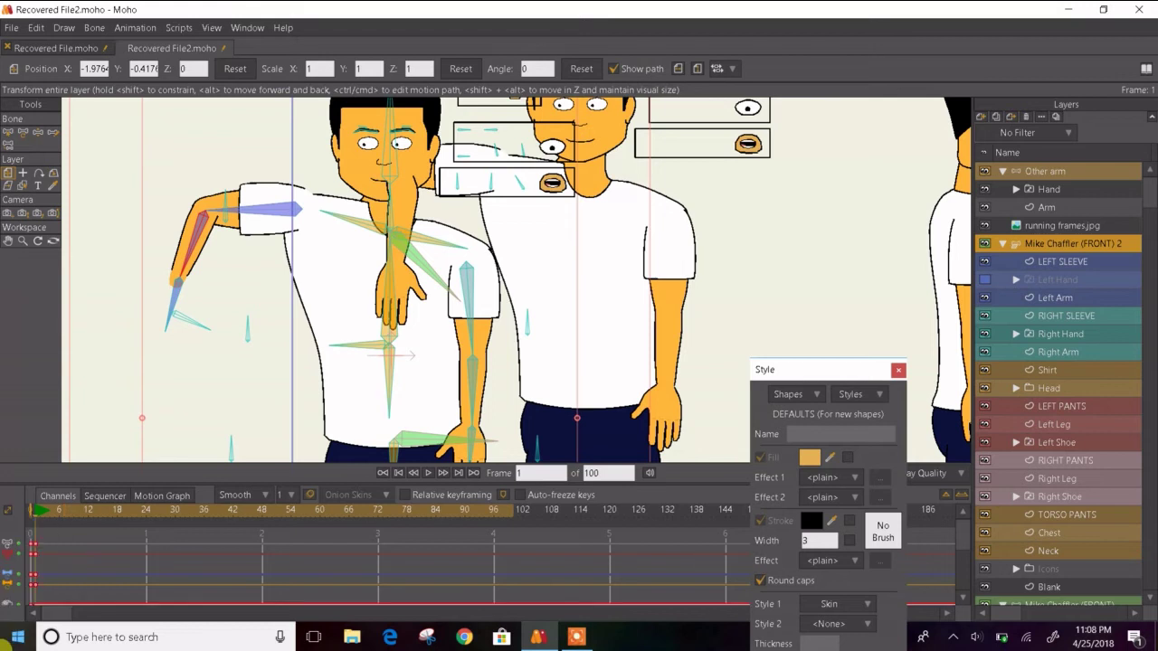
key(Delete)
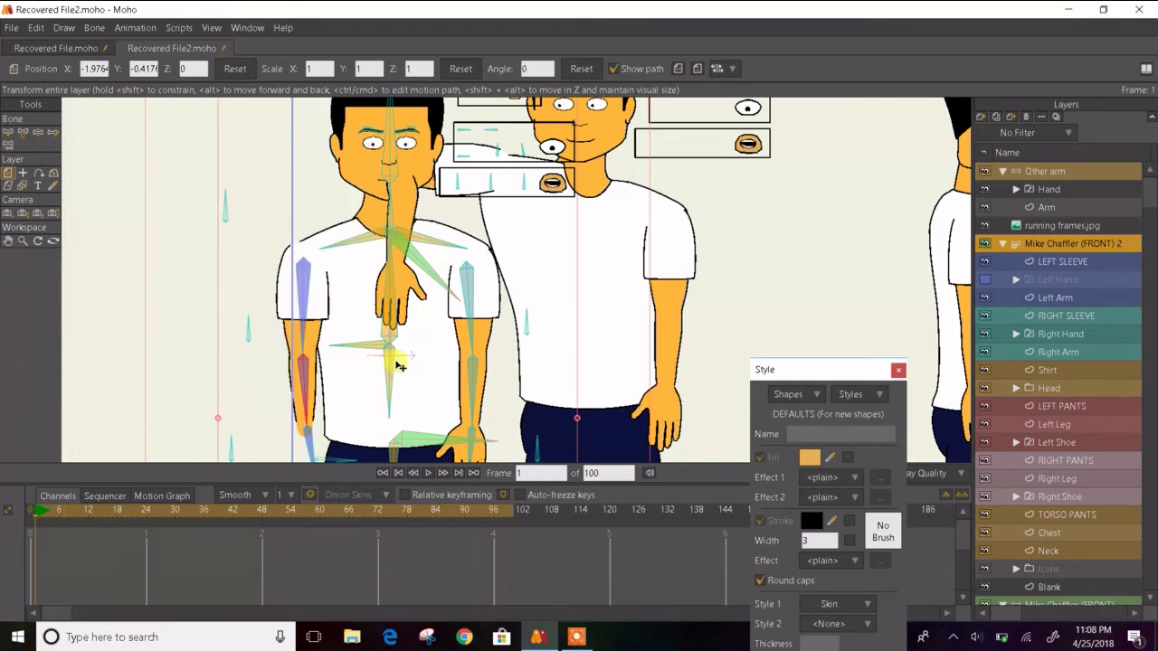
drag(398, 365, 460, 328)
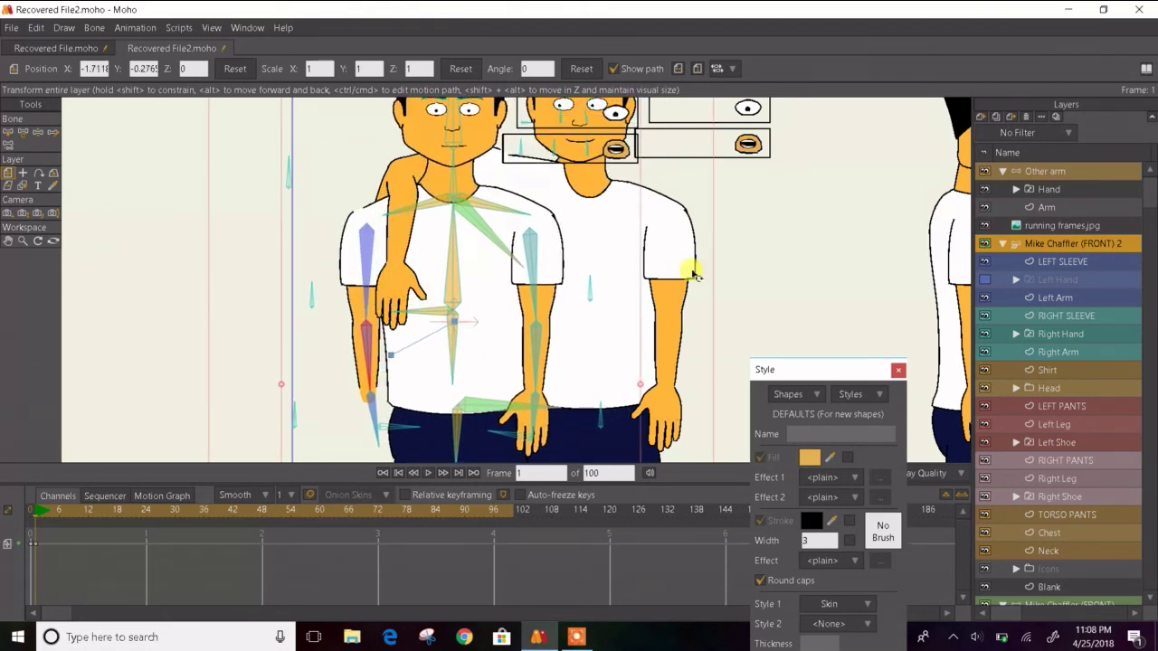
- Rotate the Other arm's forearm bone slightly outward at frame 1 with Manipulate Bones, over the duplicate's shoulder
click(1050, 171)
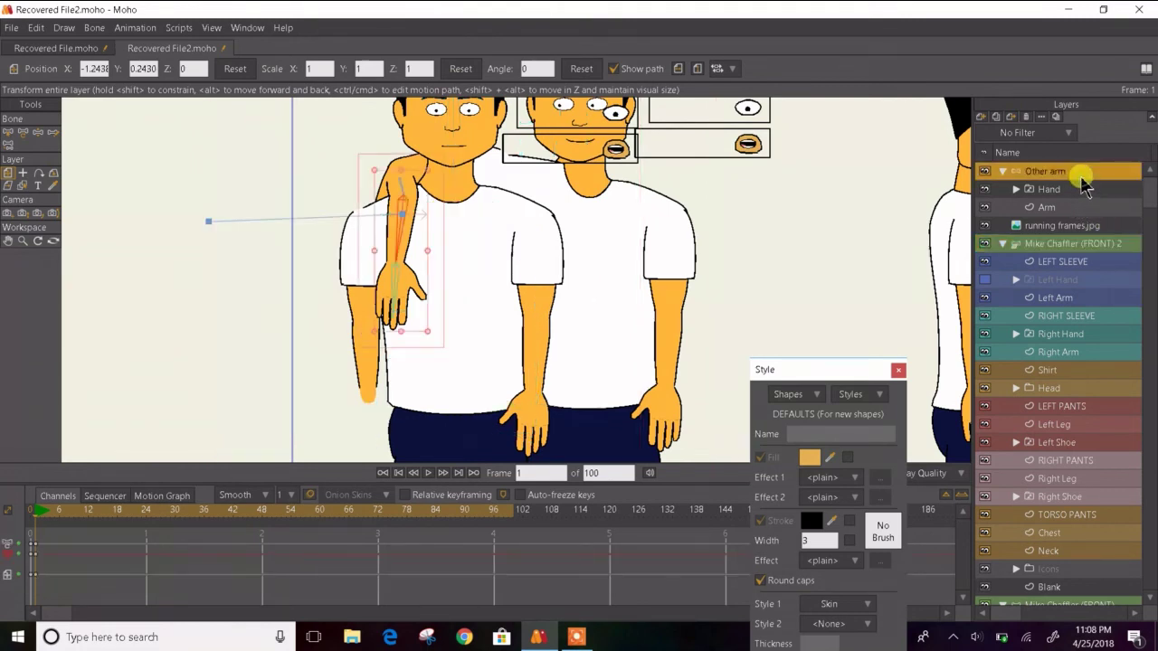
click(37, 132)
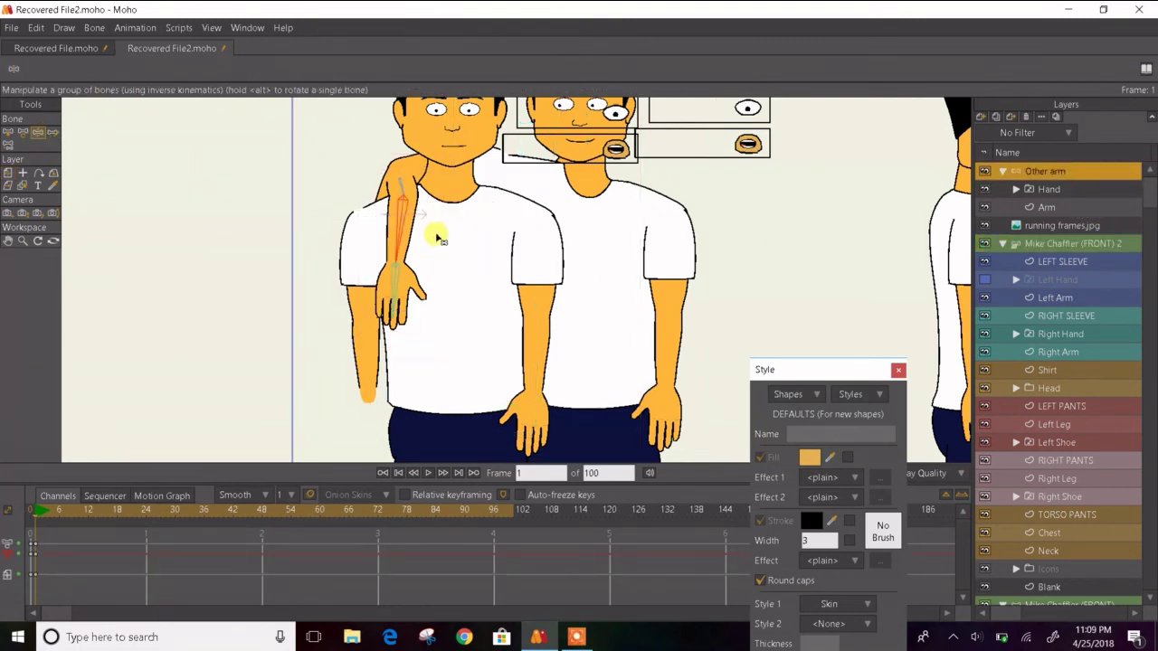
drag(406, 228, 372, 201)
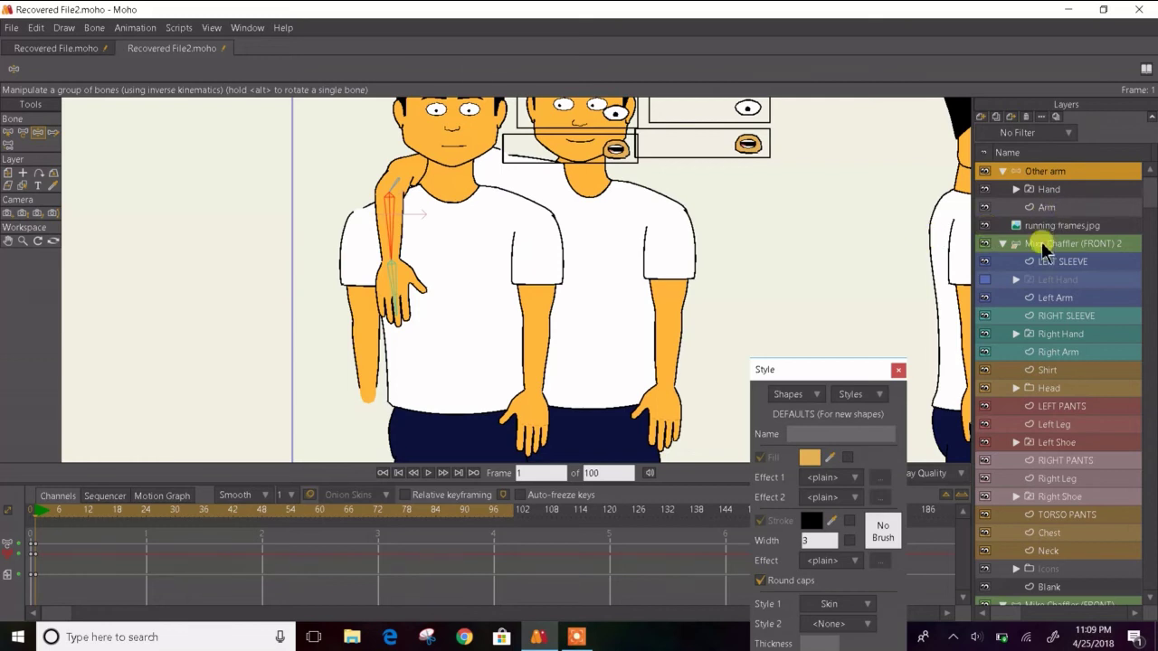
- Collapse the duplicate's layer group, and adjust the original FRONT character's raised forearm bone slightly at frame 1 behind the Other arm
click(1004, 243)
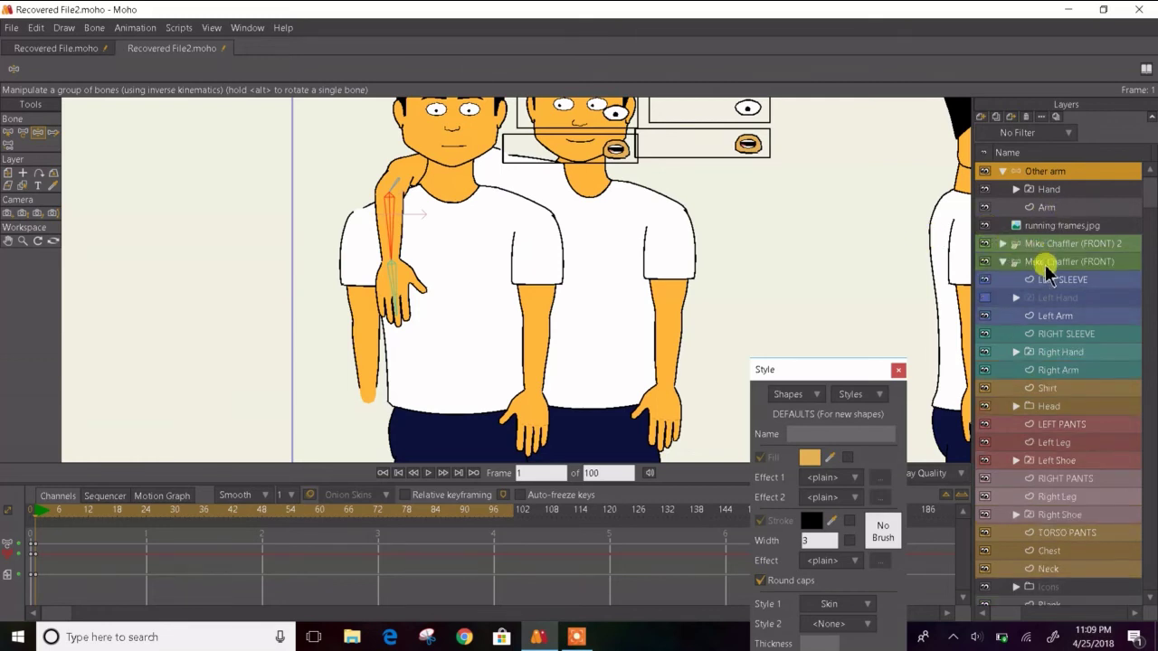
click(1045, 261)
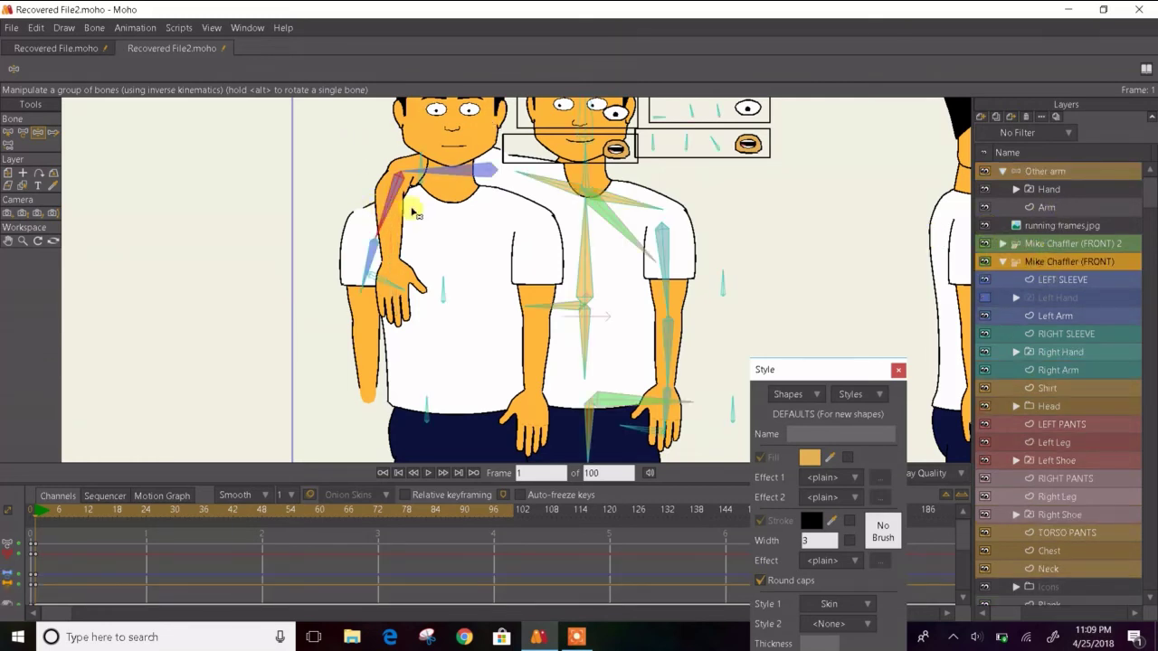
scroll(412, 212, up, 4)
mouse_move(366, 199)
mouse_down()
mouse_move(342, 187)
mouse_move(362, 190)
mouse_move(361, 206)
mouse_up()
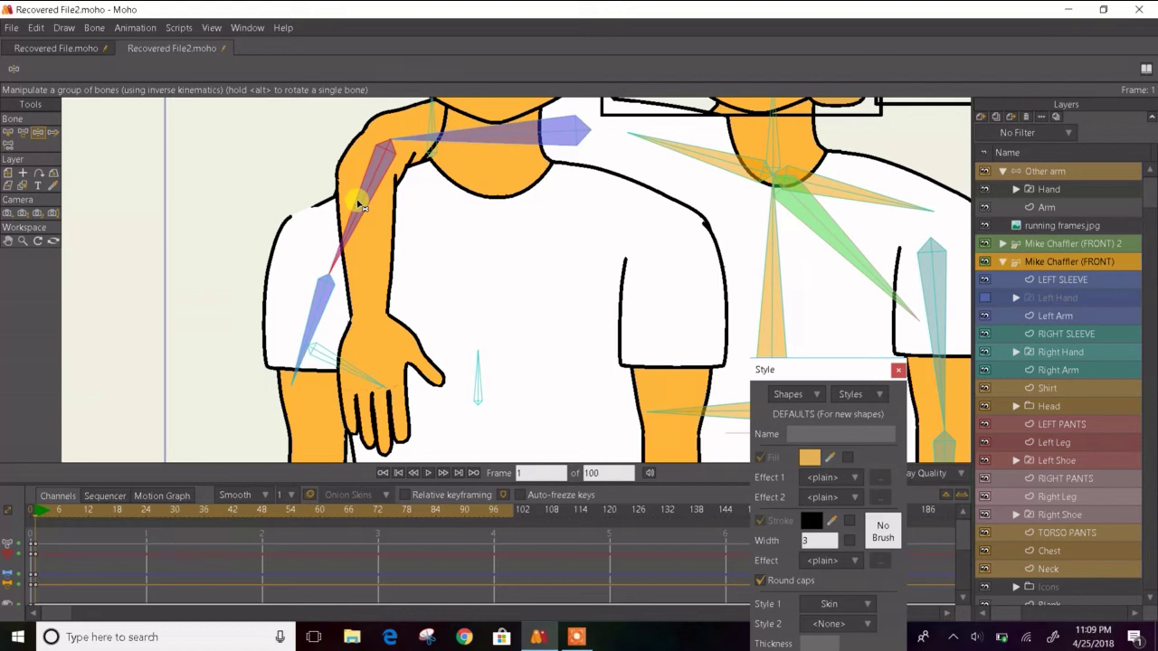
scroll(361, 206, down, 4)
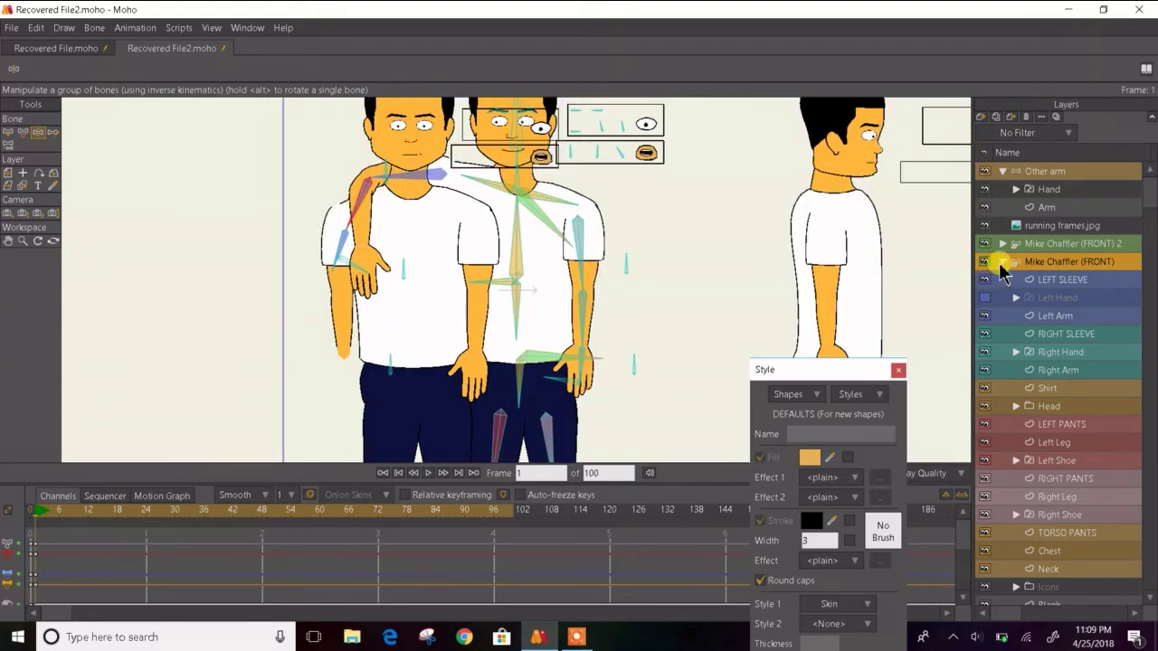
- Collapse the original FRONT layer group, expand the duplicate's group, and unhide its Left Hand layer
click(1002, 265)
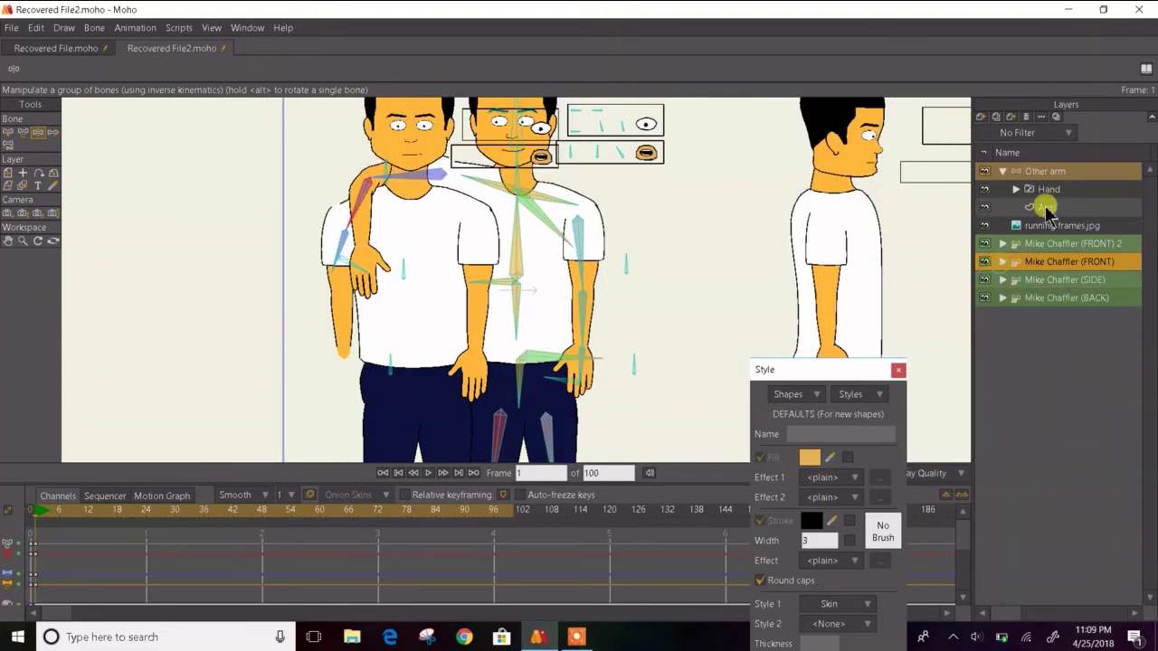
click(1003, 243)
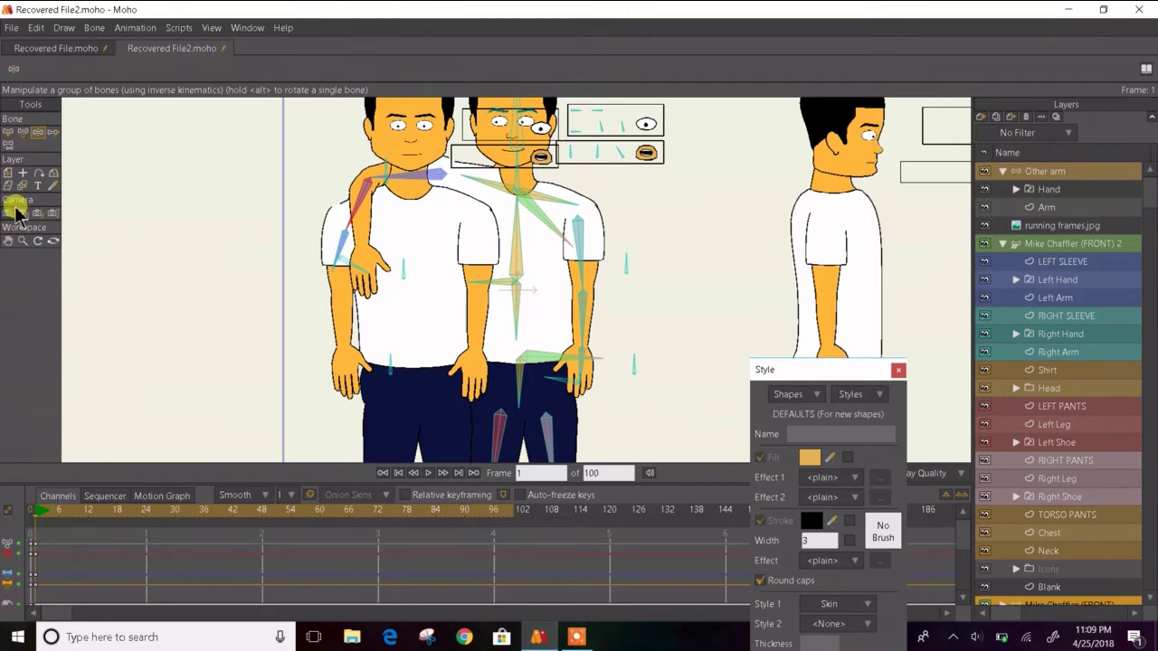
- Zoom the camera in to a vertical field of view of about 22.65 degrees at frame 1
click(22, 213)
drag(239, 237, 517, 414)
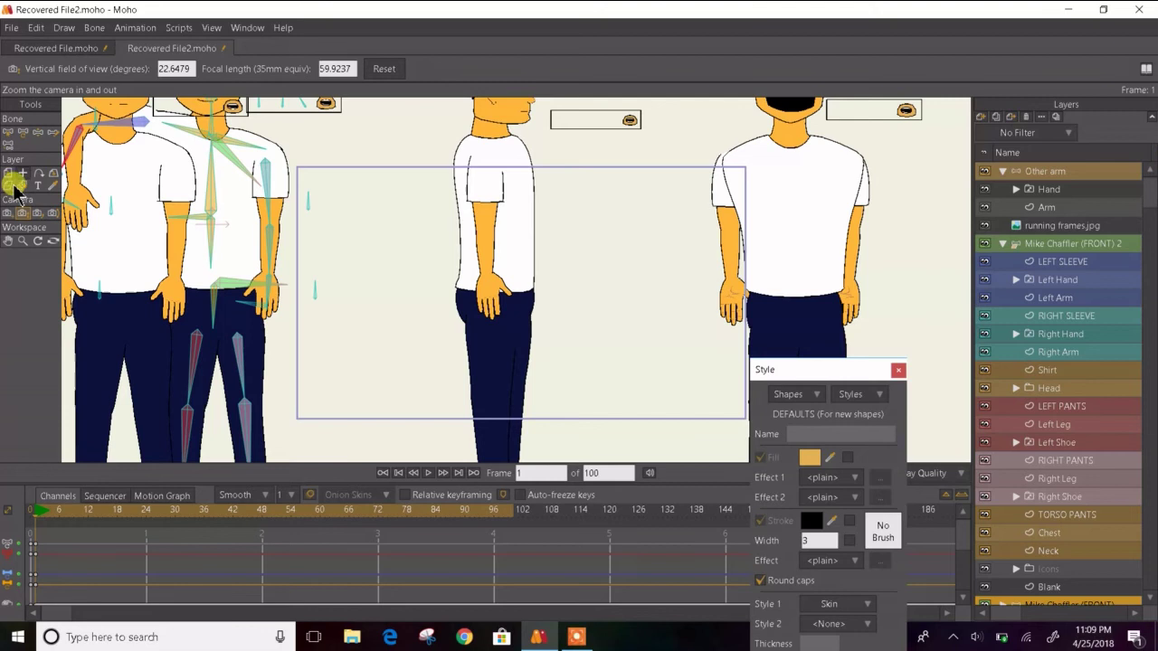
- Track the camera at frame 1 to about X -1.41, Y 0.29 to frame both characters' upper bodies, and render the frame
click(7, 213)
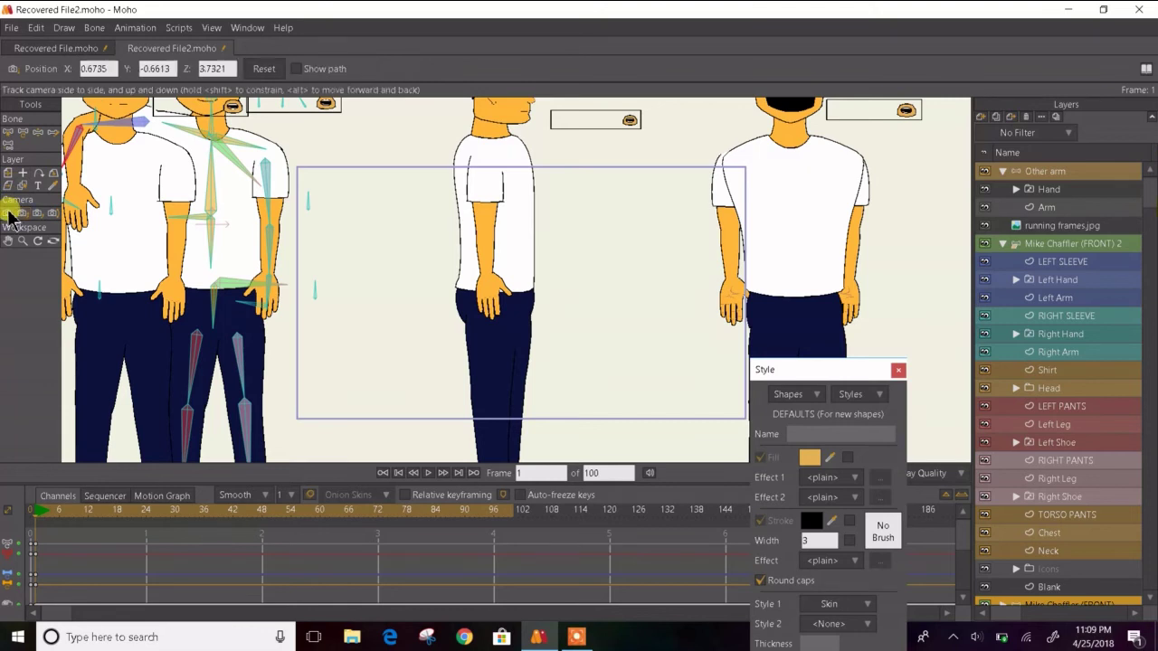
drag(329, 261, 584, 373)
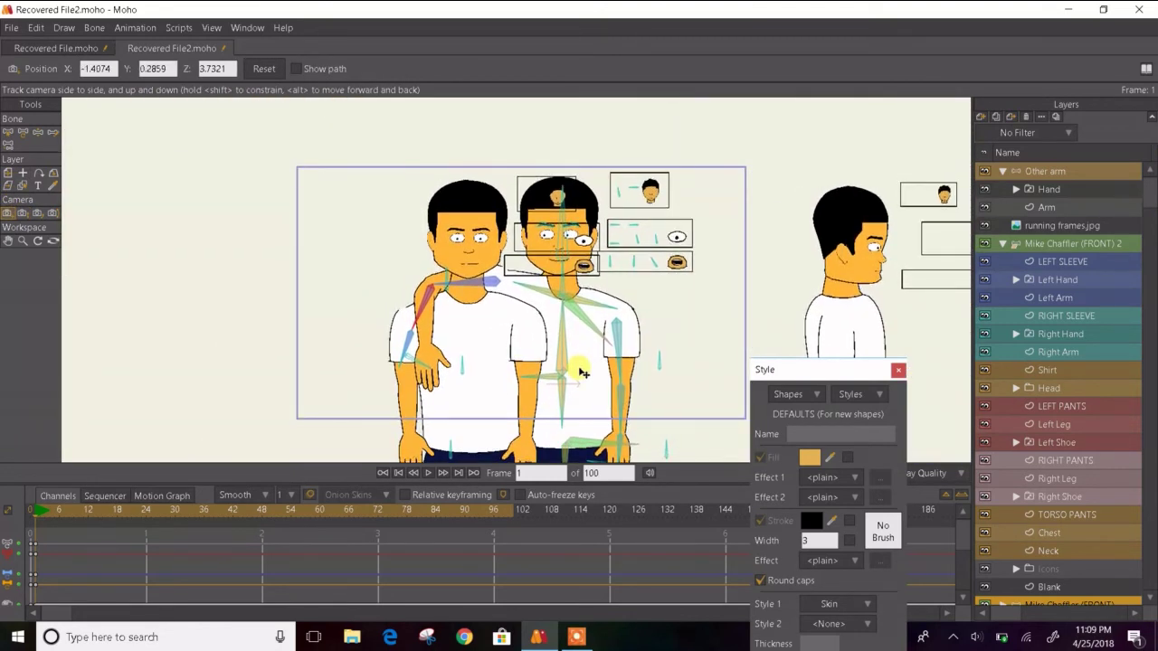
key(ctrl+r)
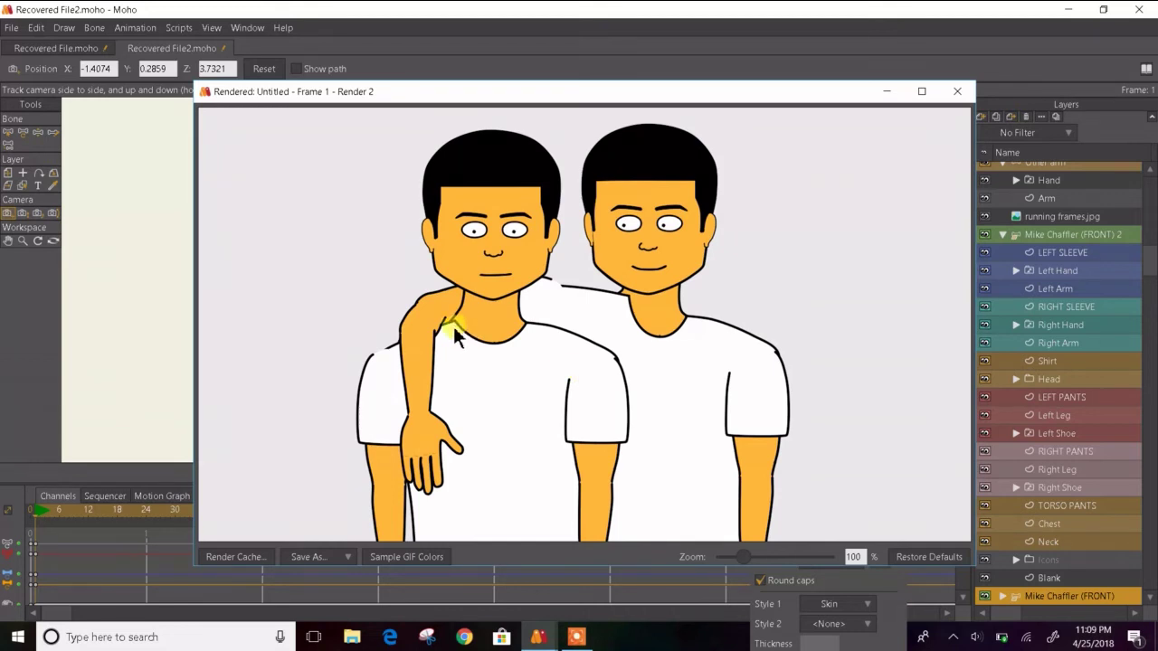
- Examine the arm around the duplicate's shoulder up close in the render and as a whole, and close the render
scroll(435, 326, up, 5)
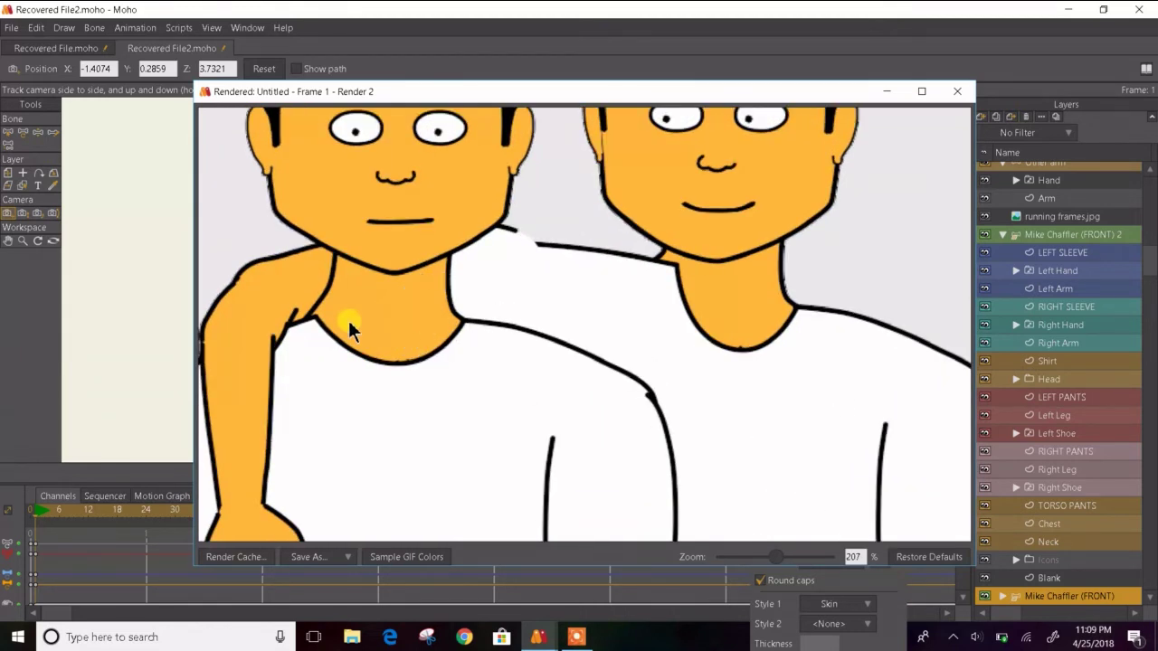
drag(347, 318, 541, 316)
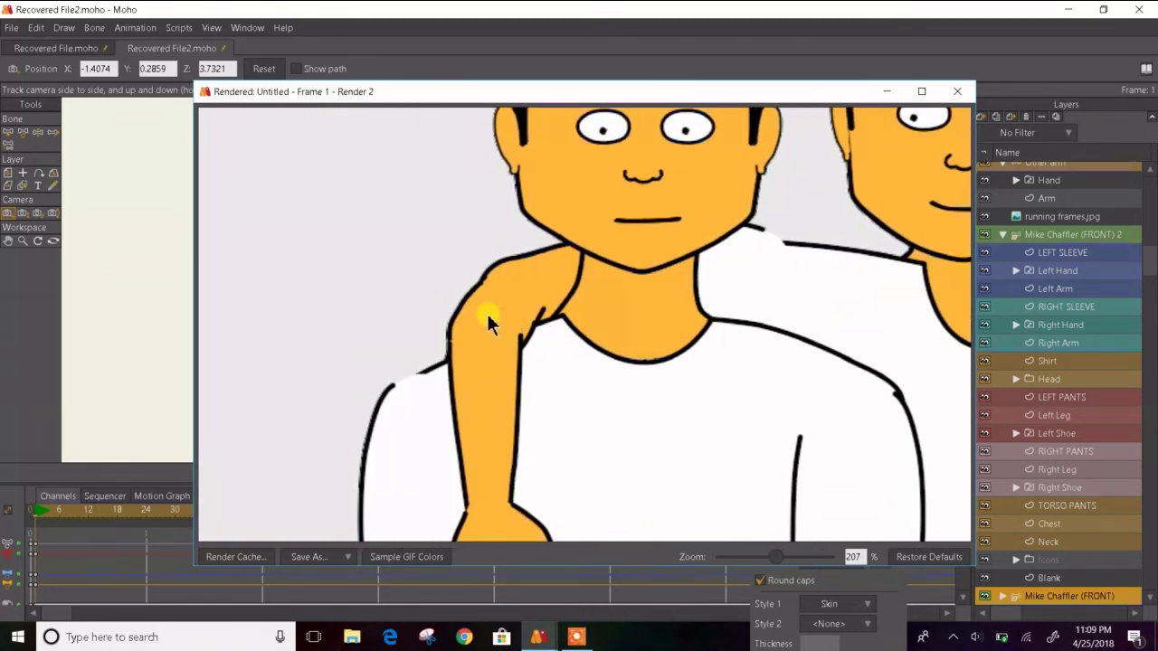
scroll(487, 317, up, 4)
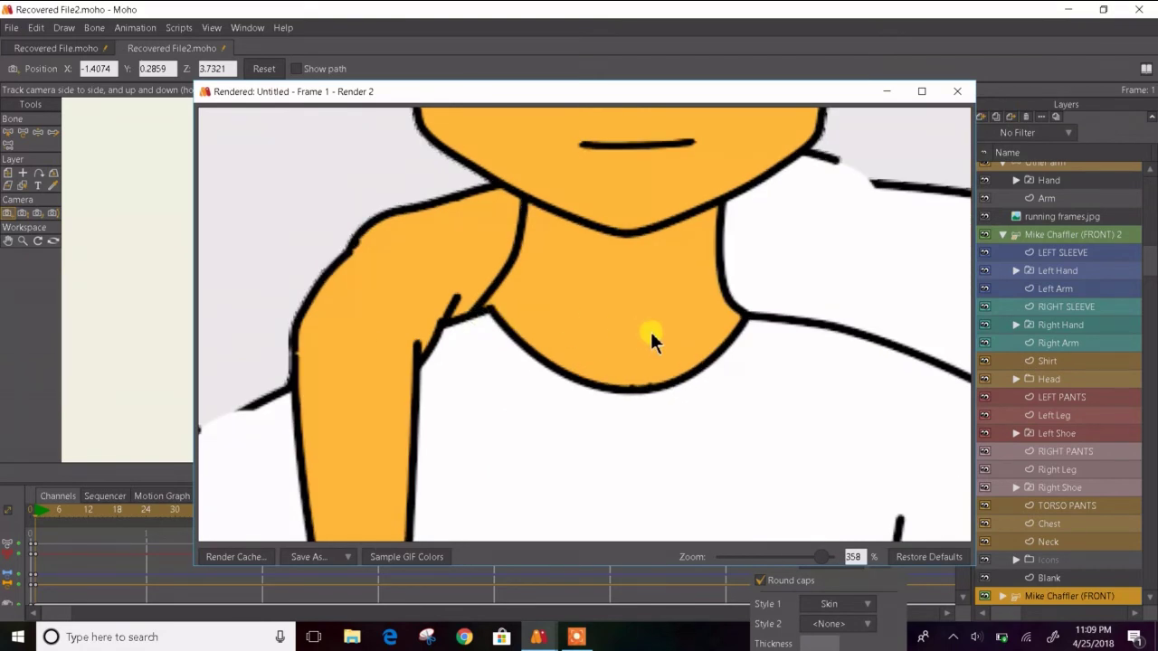
drag(651, 333, 652, 334)
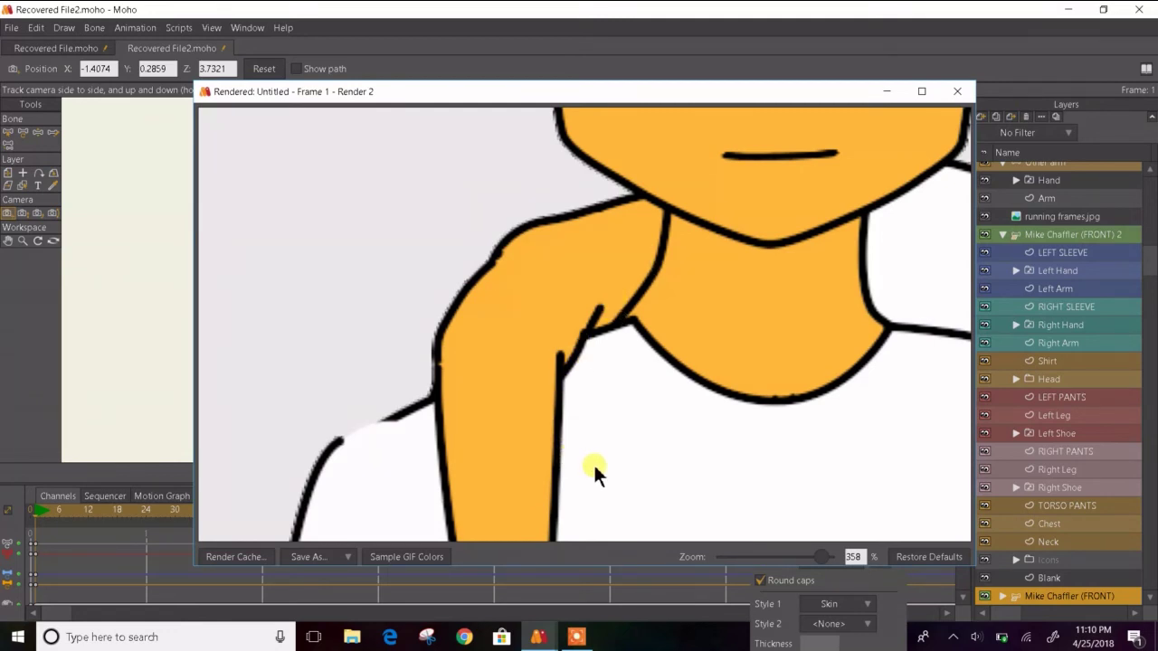
scroll(594, 463, down, 8)
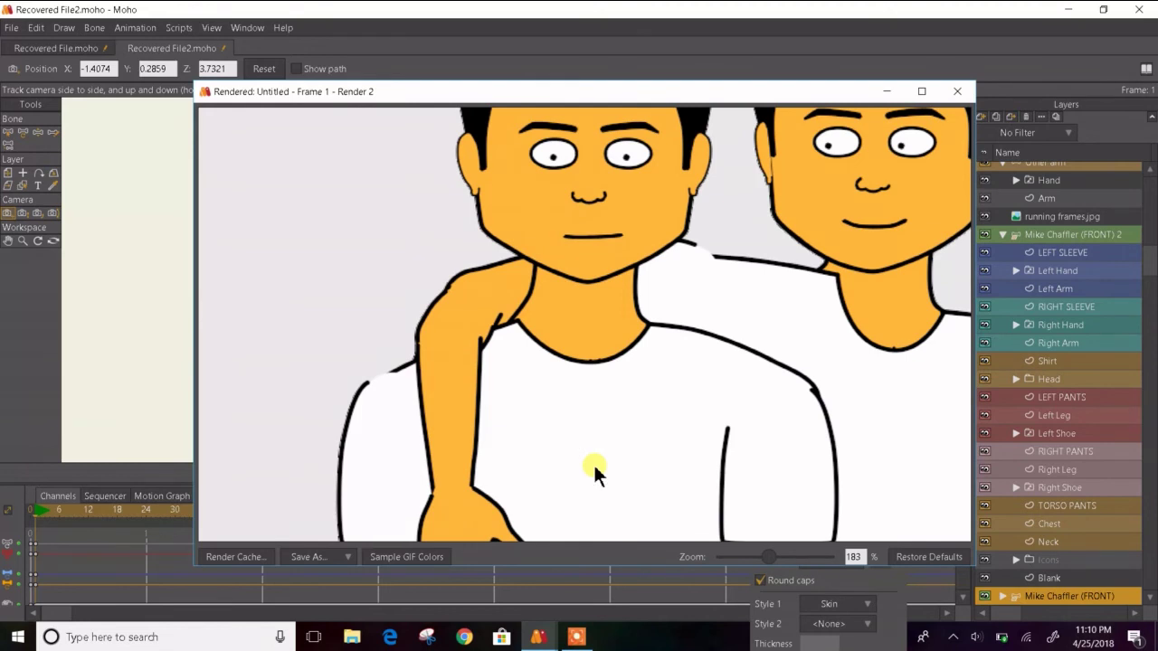
scroll(594, 465, down, 1)
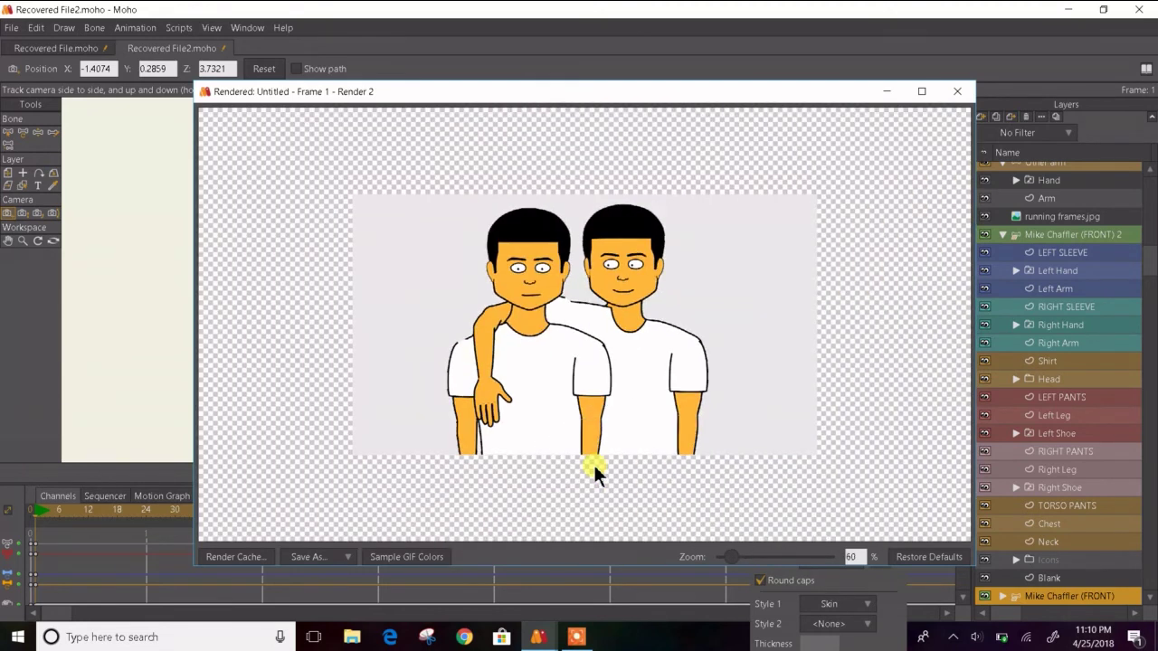
click(918, 556)
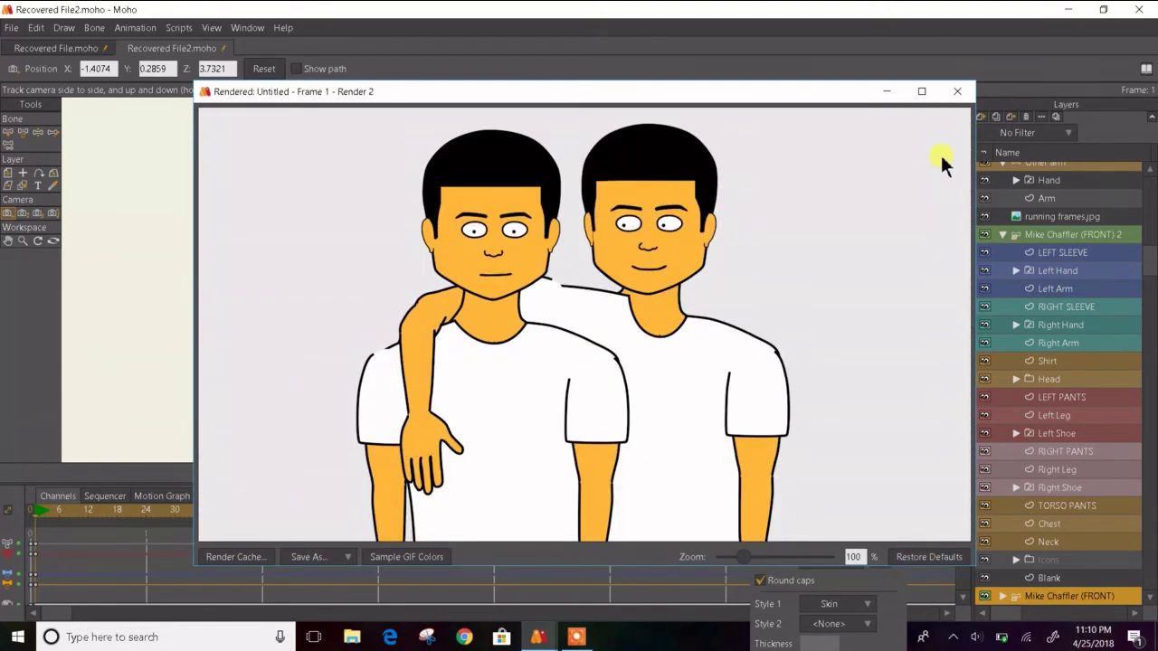
click(957, 94)
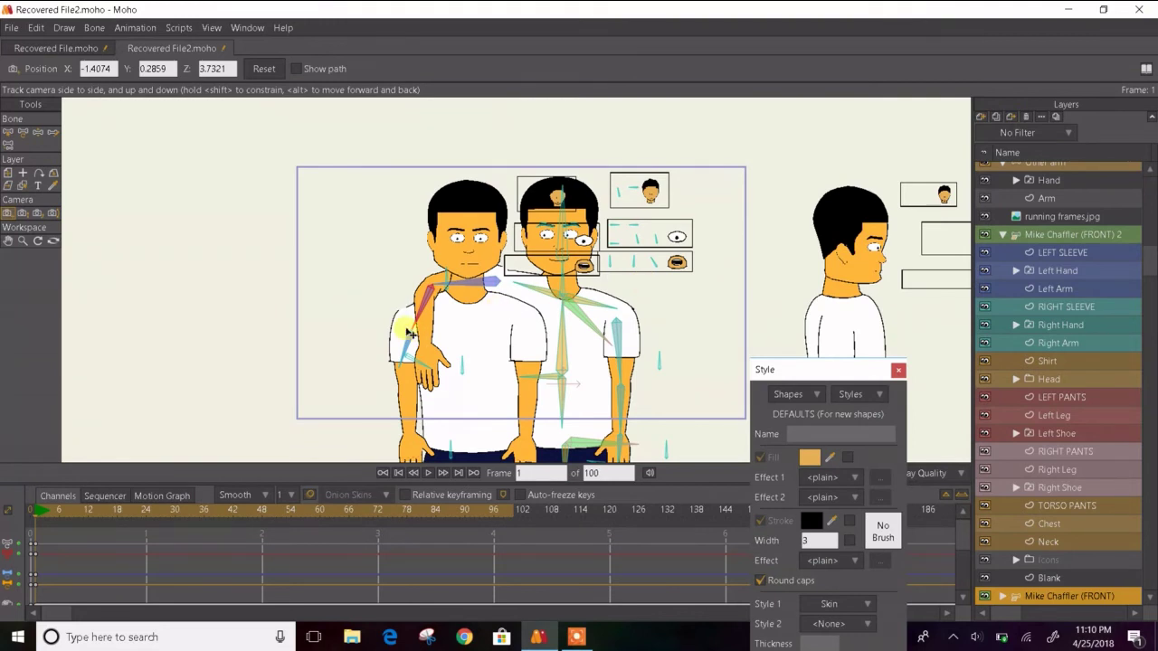
- Collapse the duplicate FRONT character's layer group, and select and collapse the Other arm group
drag(406, 334, 281, 269)
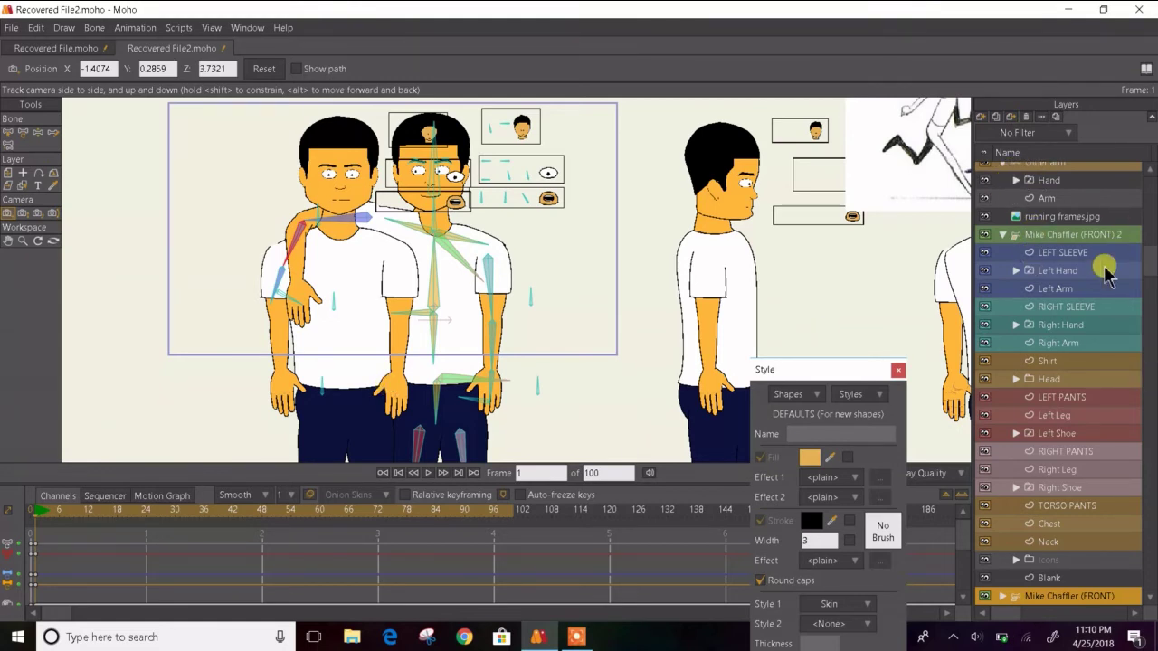
click(1002, 234)
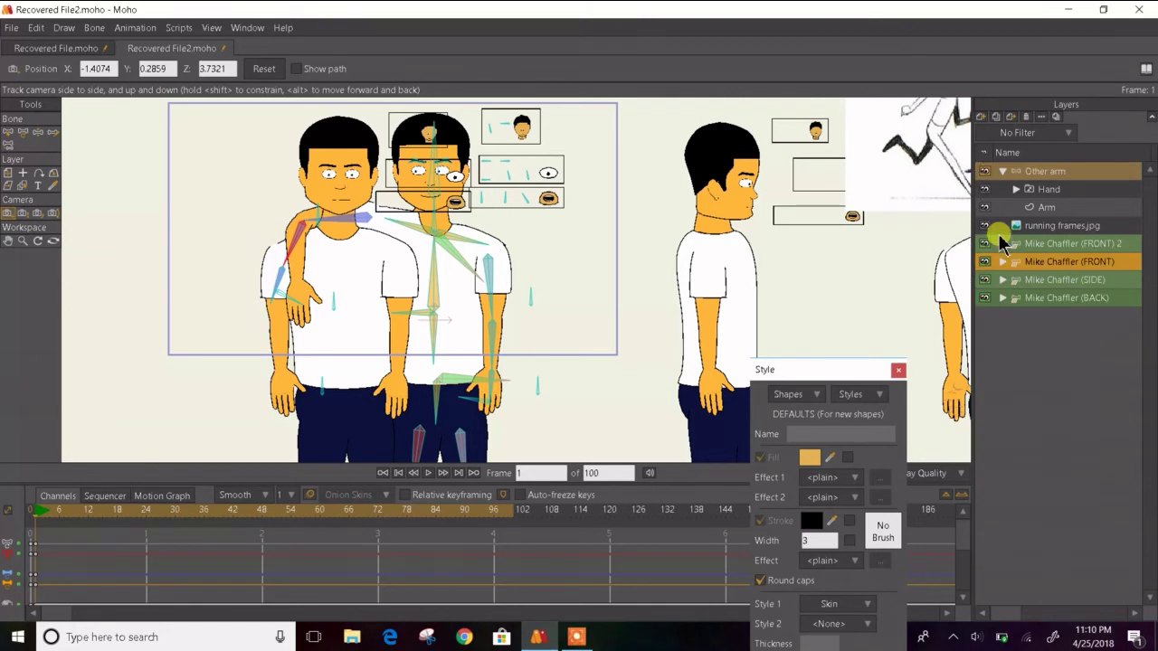
click(1011, 171)
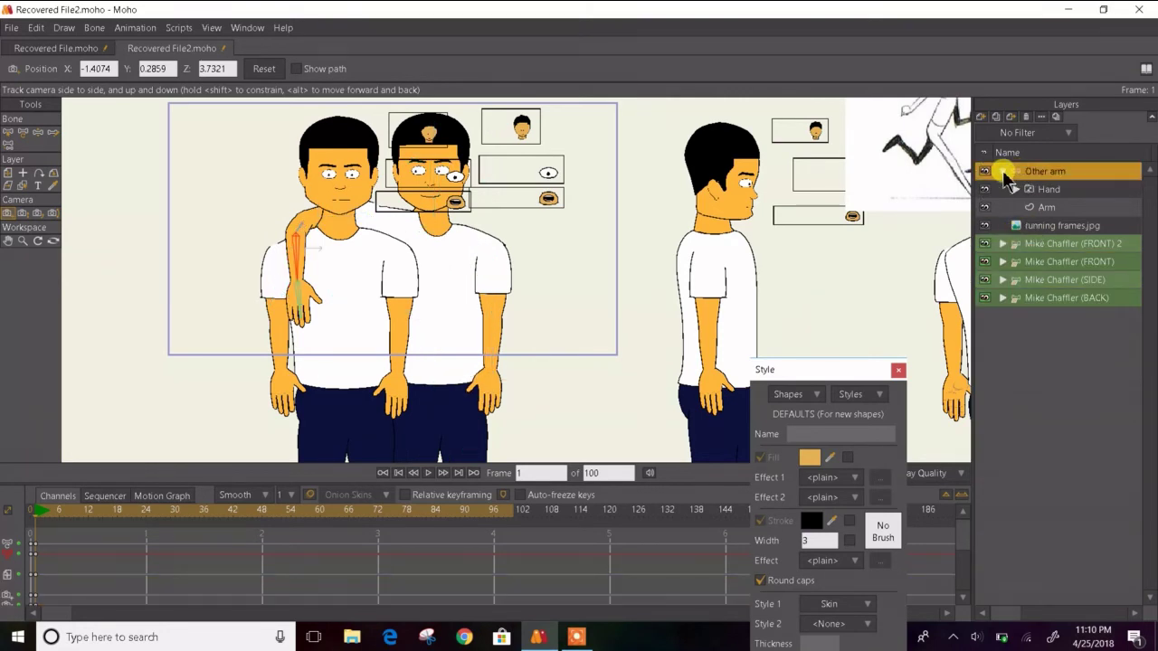
click(1003, 172)
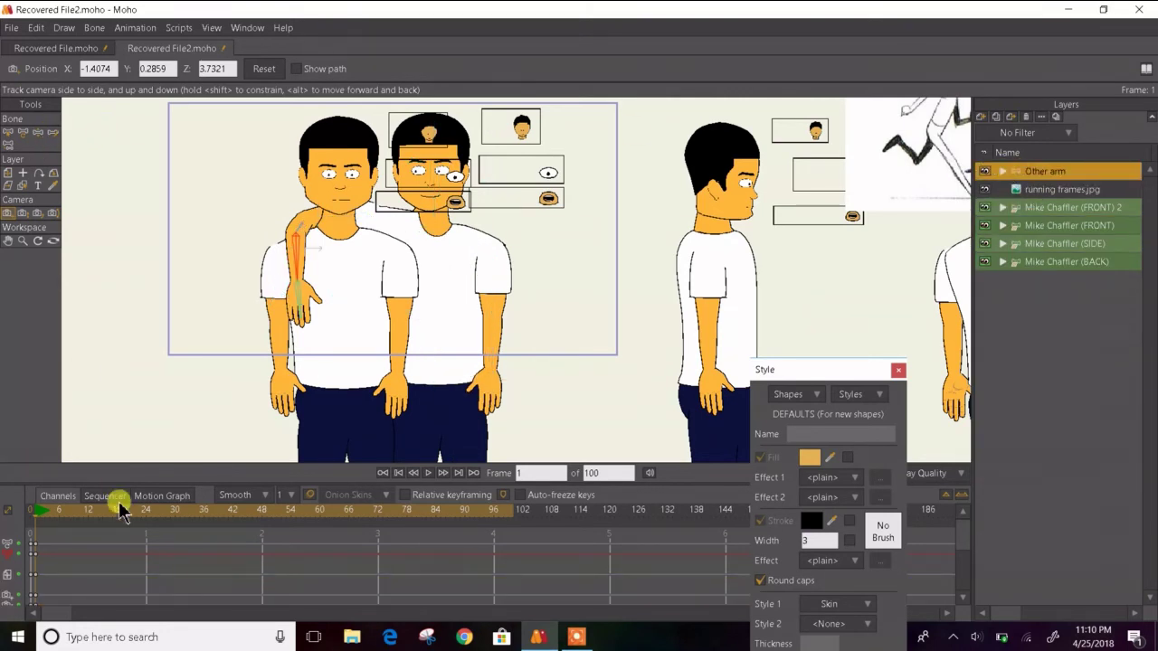
- Delete all of the Other arm's keyframes at the start of the timeline, and delete the duplicate FRONT 2 character layer
drag(50, 541, 4, 646)
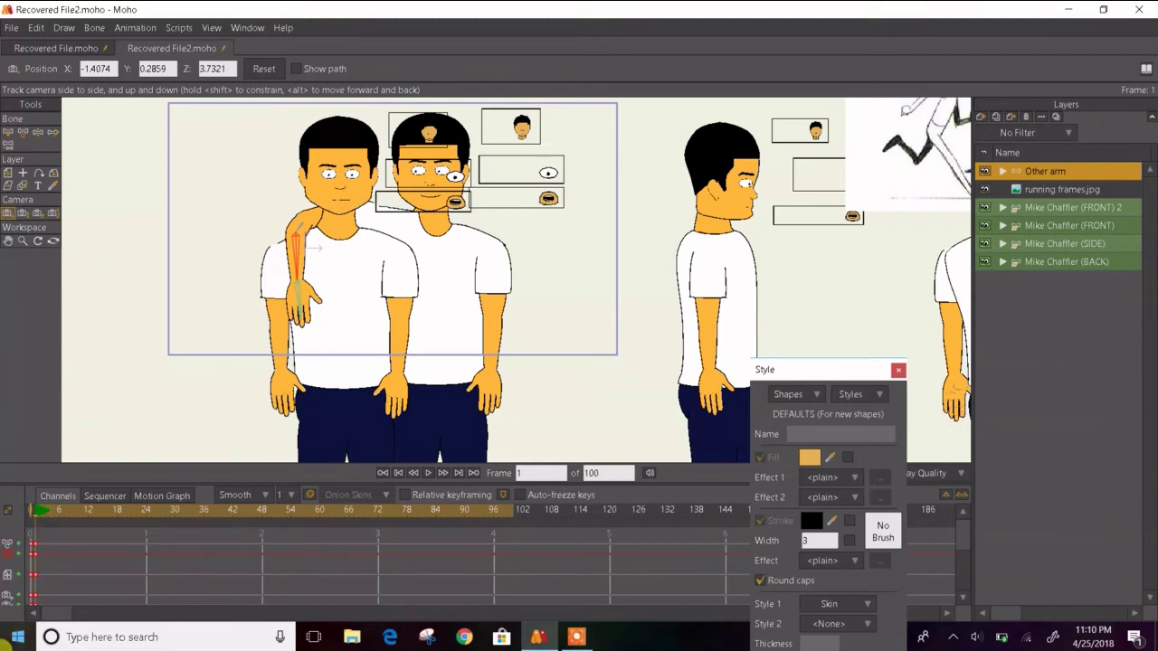
key(Delete)
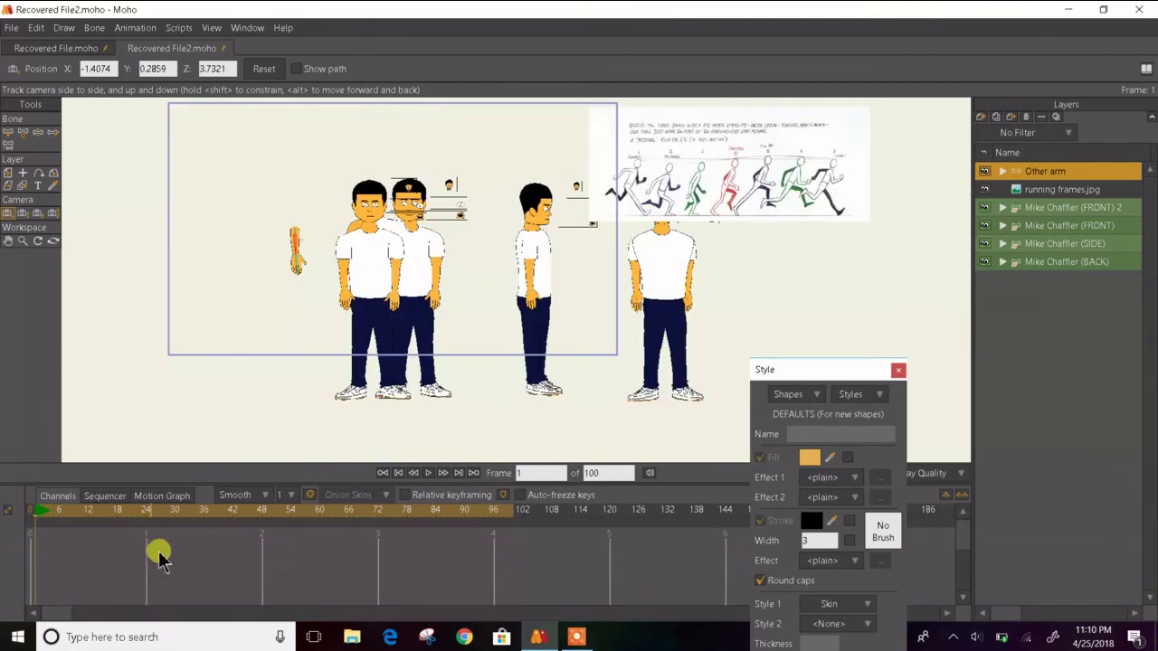
click(1104, 211)
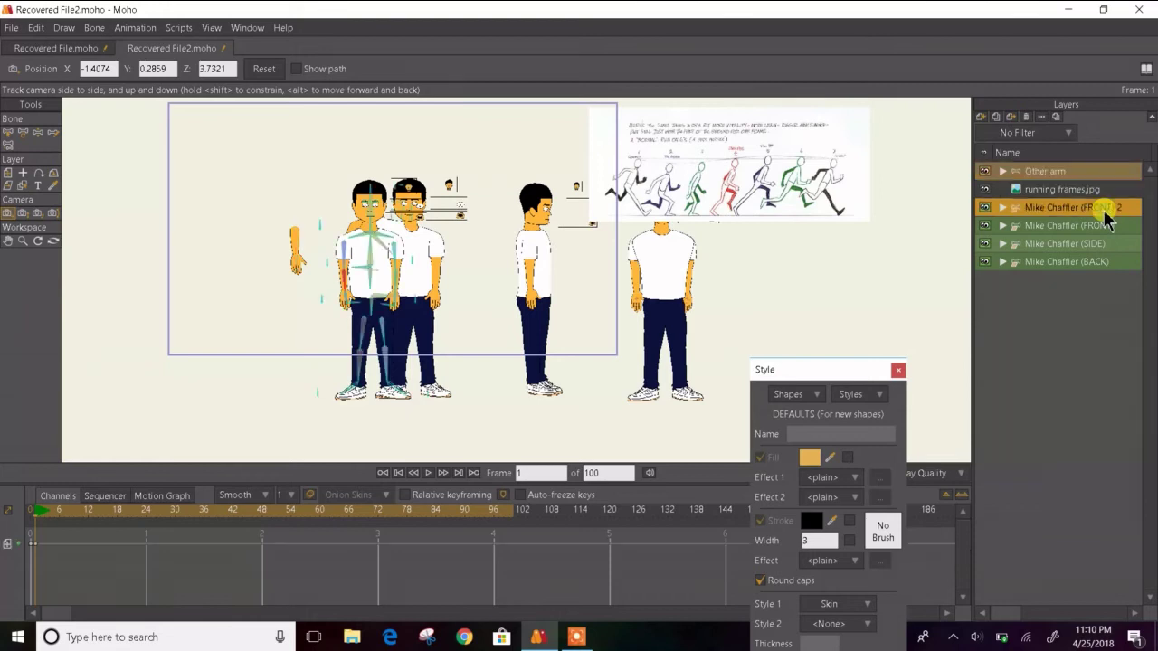
click(1030, 119)
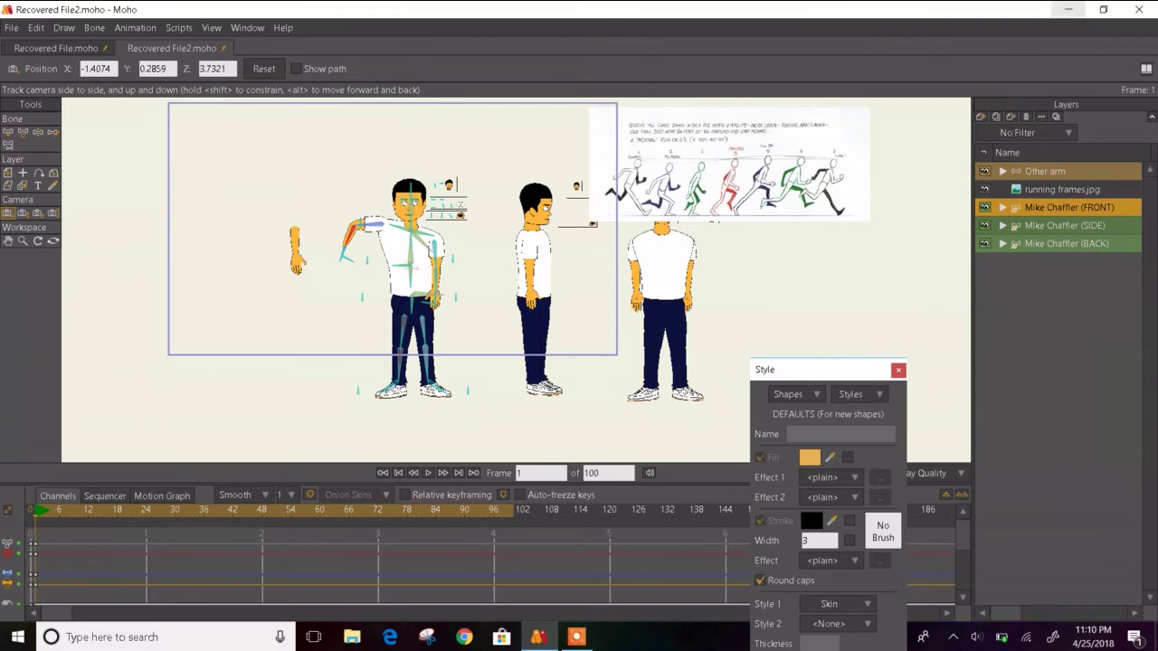
click(579, 638)
click(760, 615)
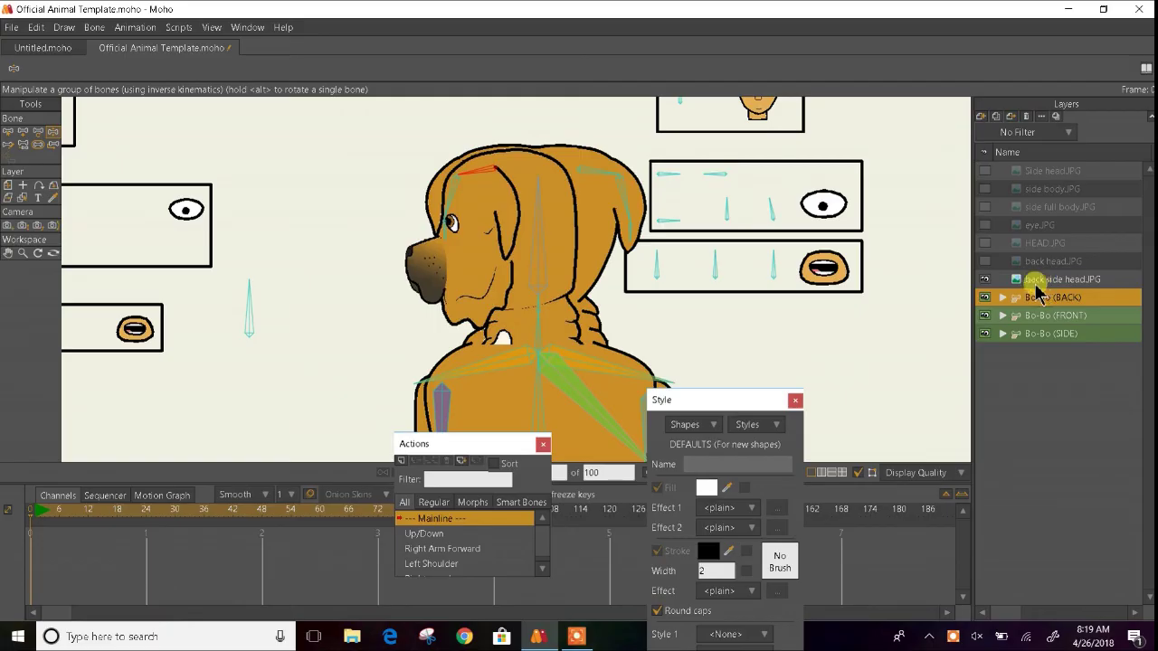
- Expand the Bo-Bo (BACK) layer group and hide the back side head.JPG reference layer
click(1002, 299)
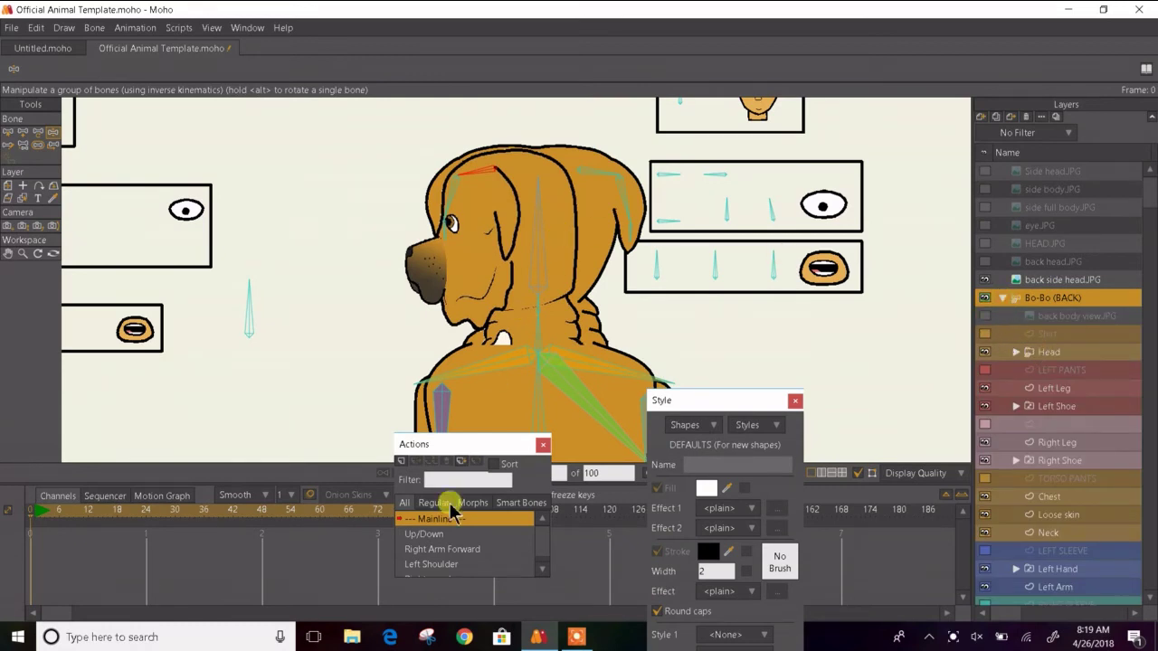
click(985, 279)
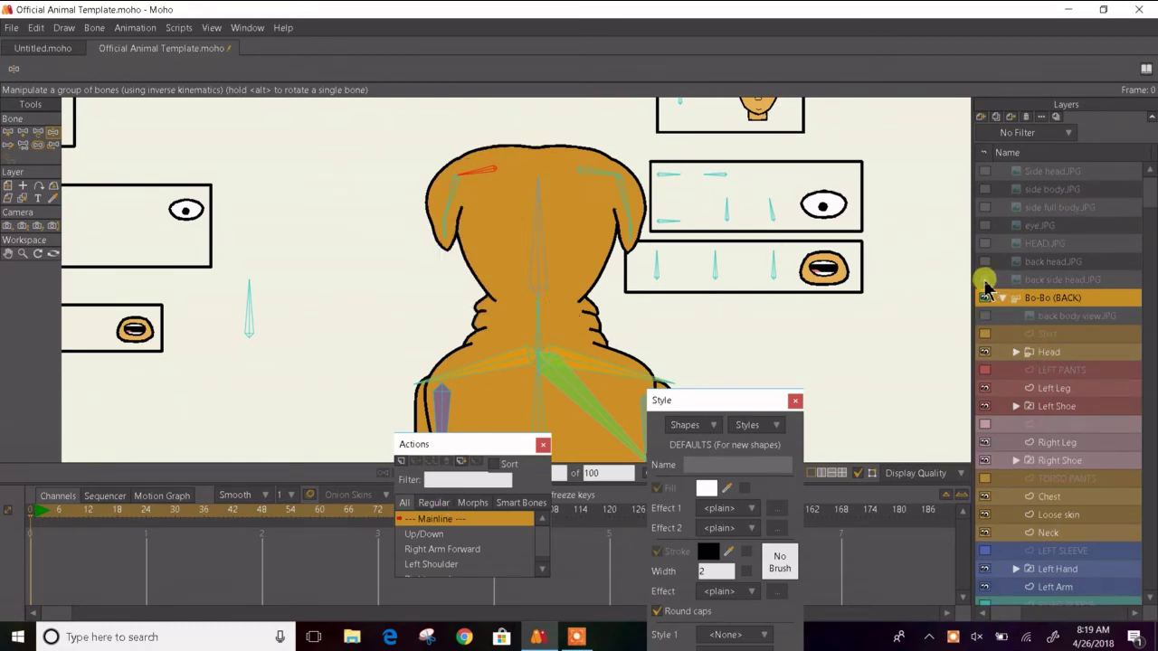
- Find the Head left right action of the Bo-Bo (BACK) rig and activate it for editing
scroll(541, 570, down, 4)
scroll(541, 570, down, 5)
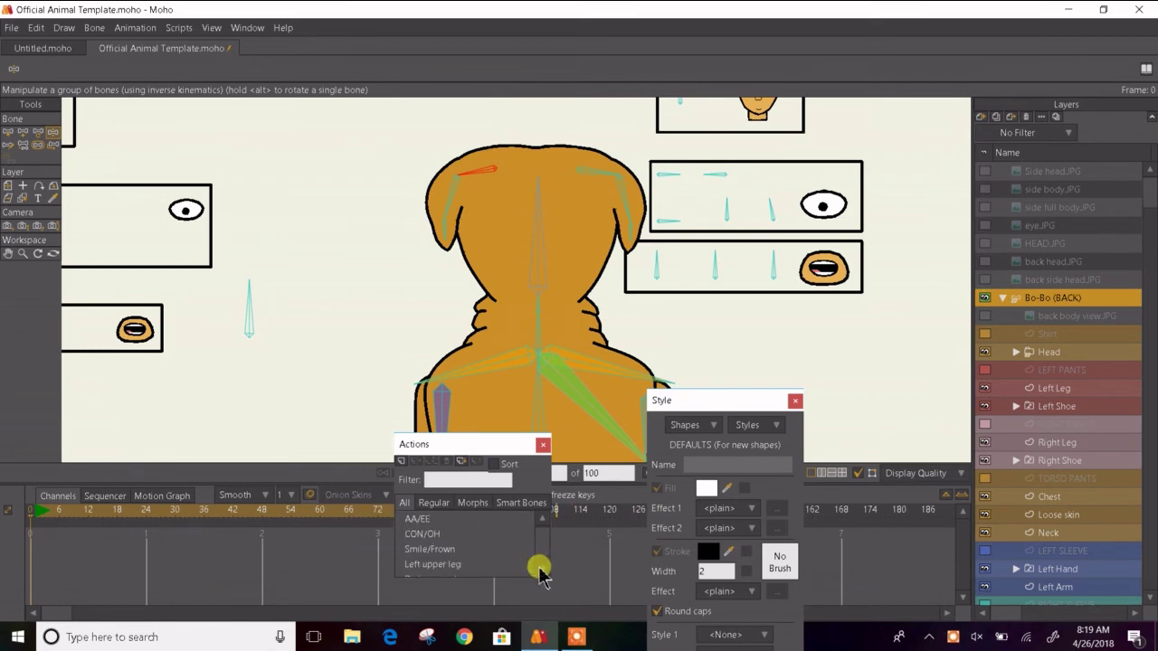
scroll(540, 570, down, 3)
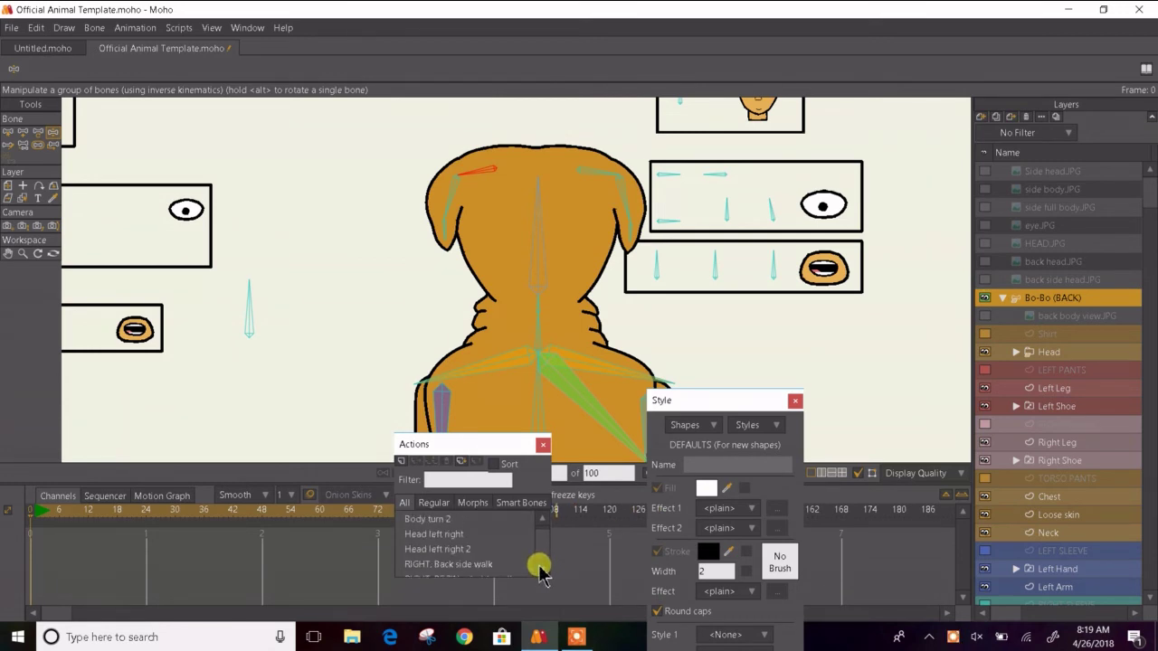
scroll(500, 328, down, 3)
click(9, 132)
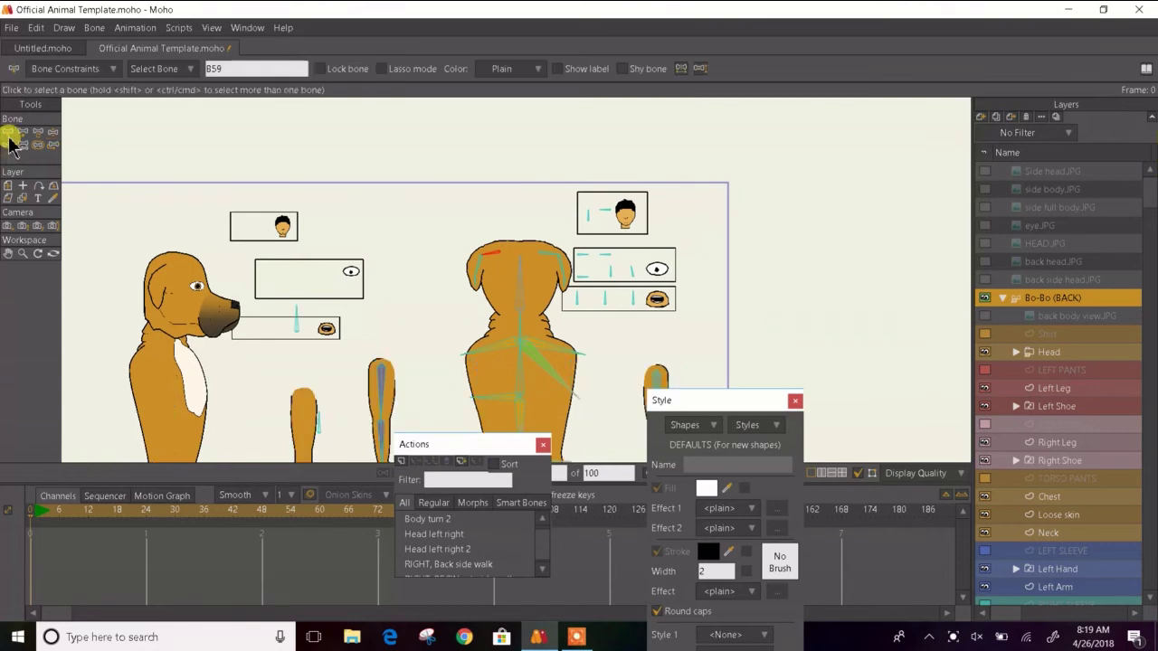
click(529, 534)
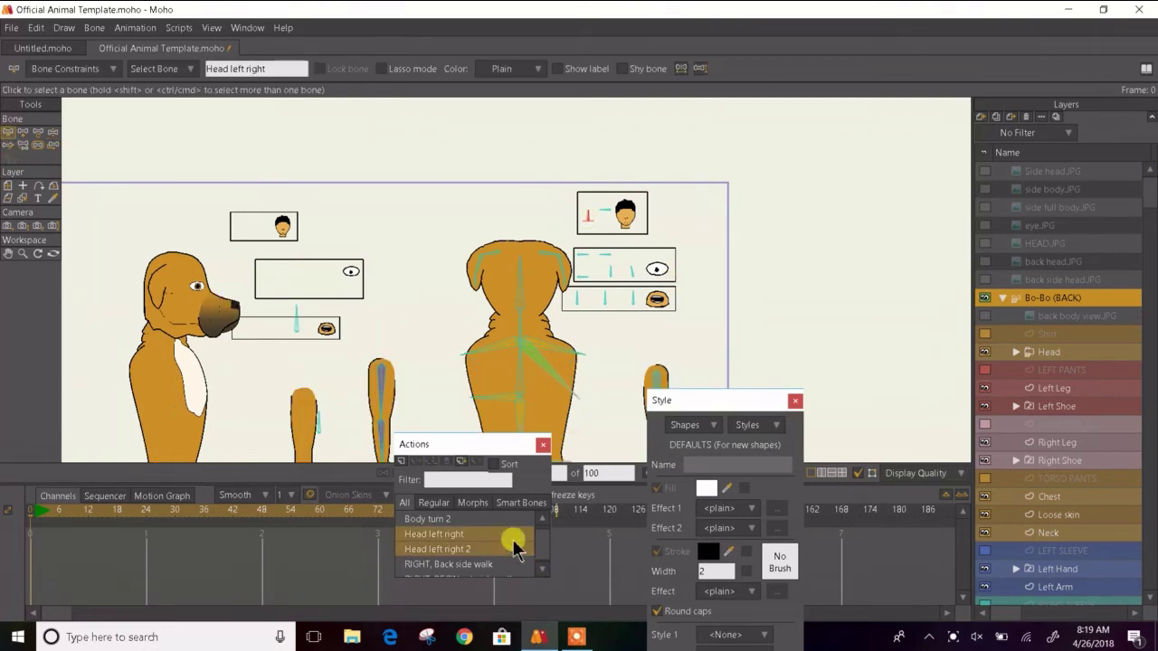
double_click(512, 535)
- Go to frame 6 of the Head left right action and show the back side head.JPG reference layer over the turned head
scroll(510, 267, up, 3)
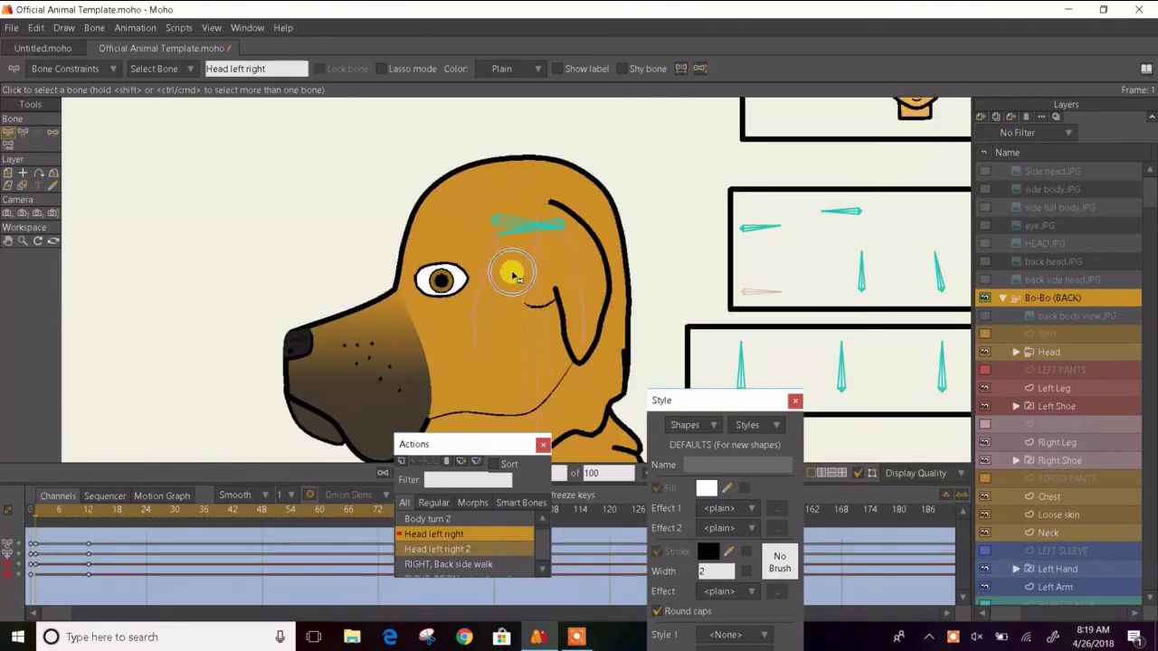
click(101, 512)
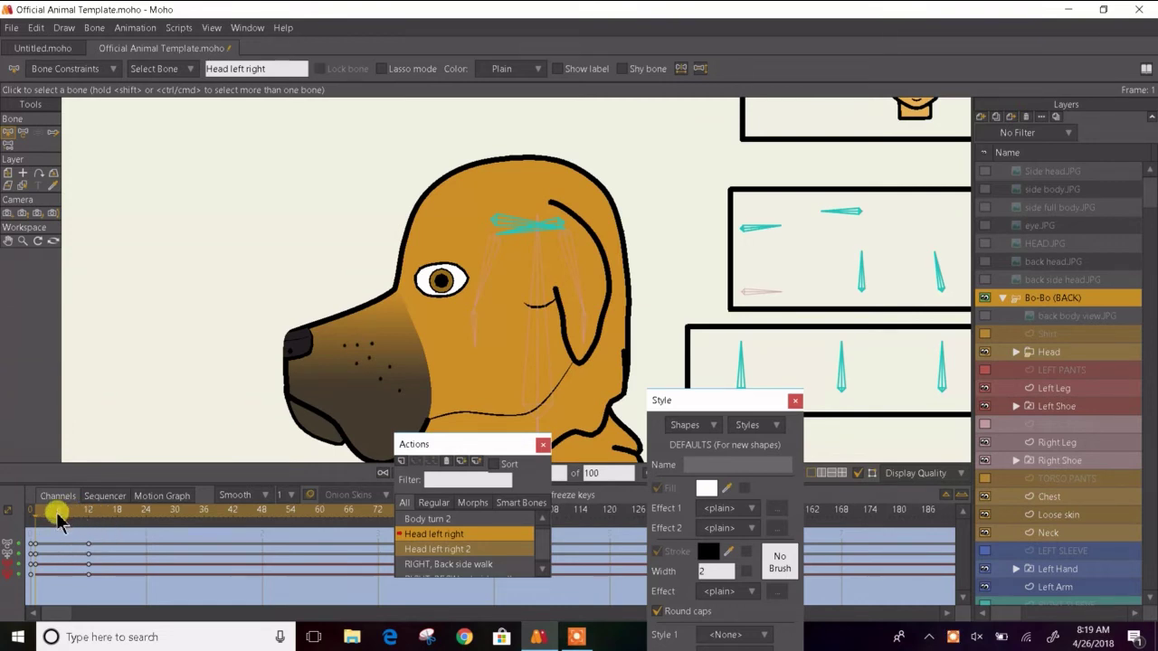
click(59, 514)
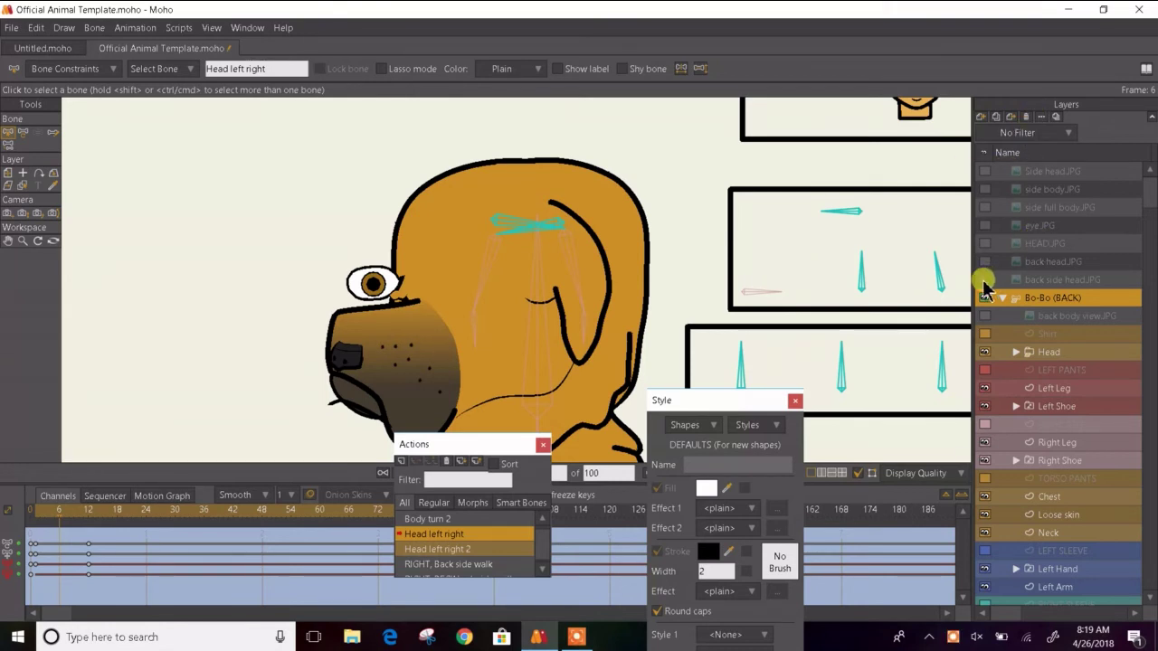
click(984, 280)
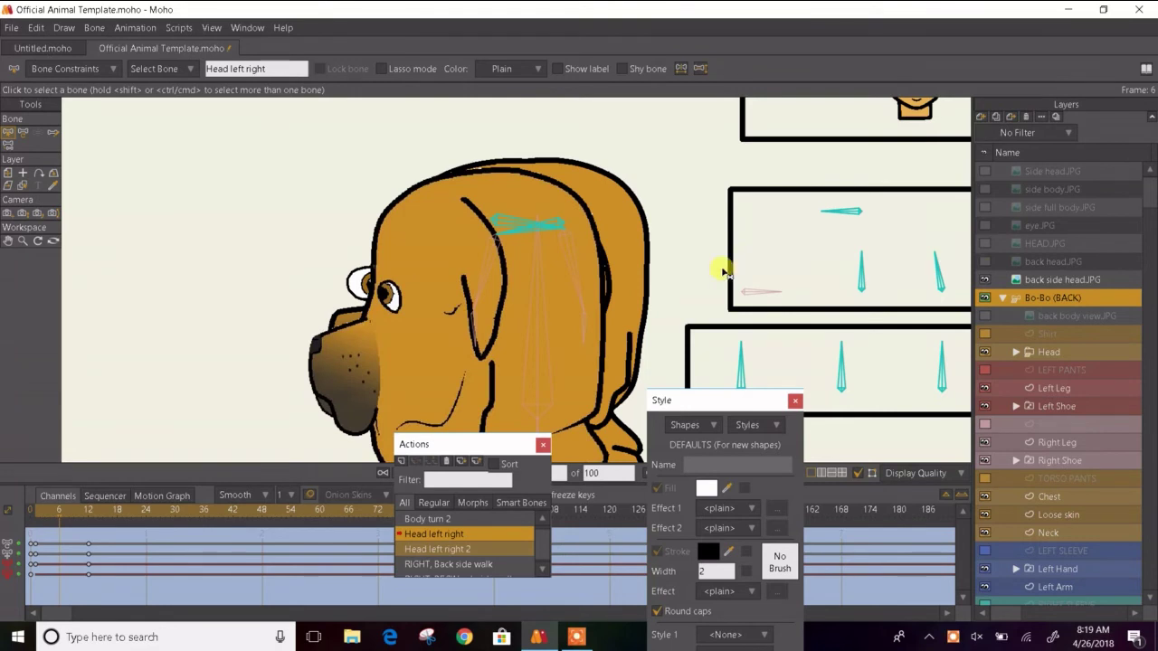
scroll(508, 287, down, 2)
drag(509, 288, 418, 243)
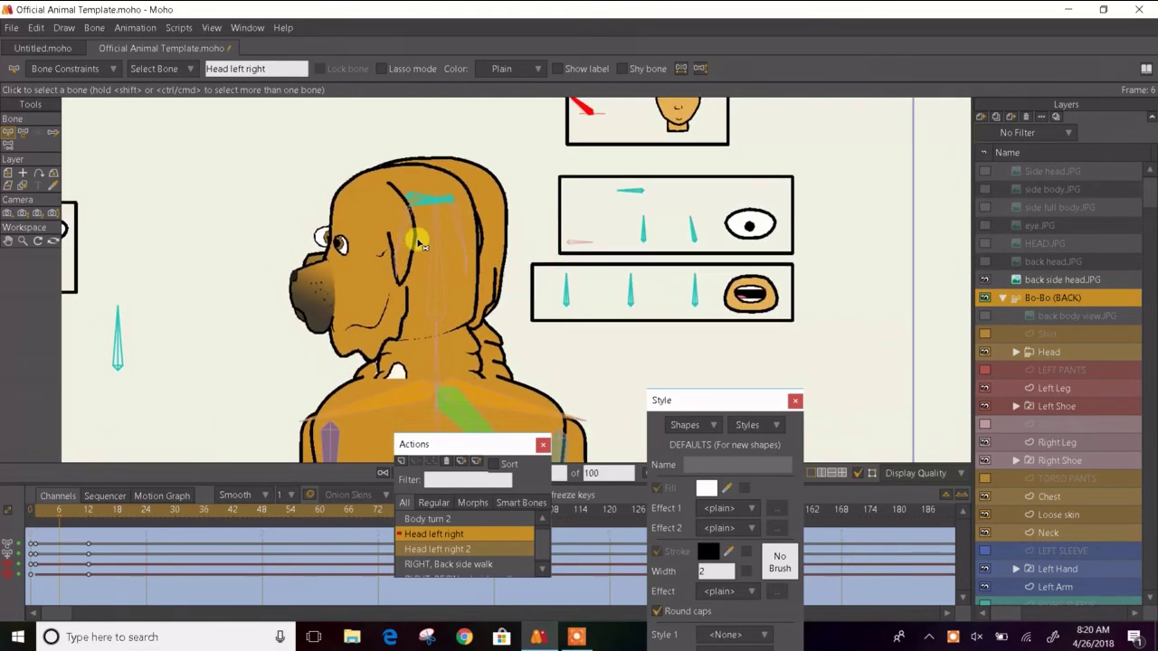
scroll(338, 300, up, 3)
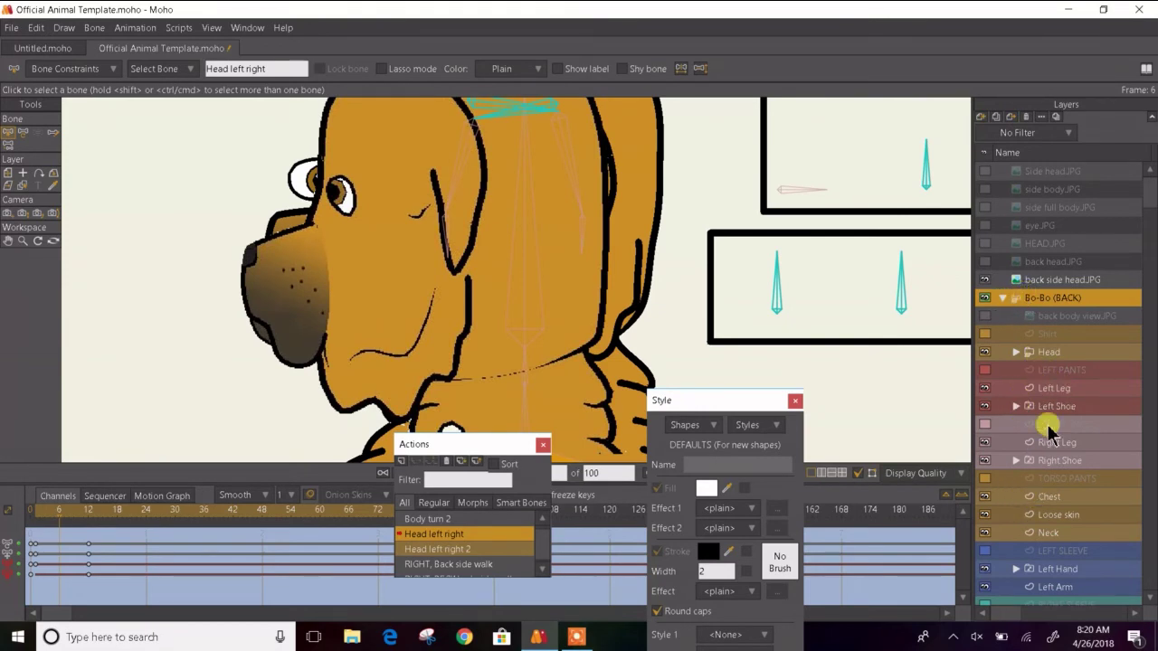
- Expand the Head group and fit the whole Snout layer outline over the reference muzzle by transforming all its points
click(1016, 352)
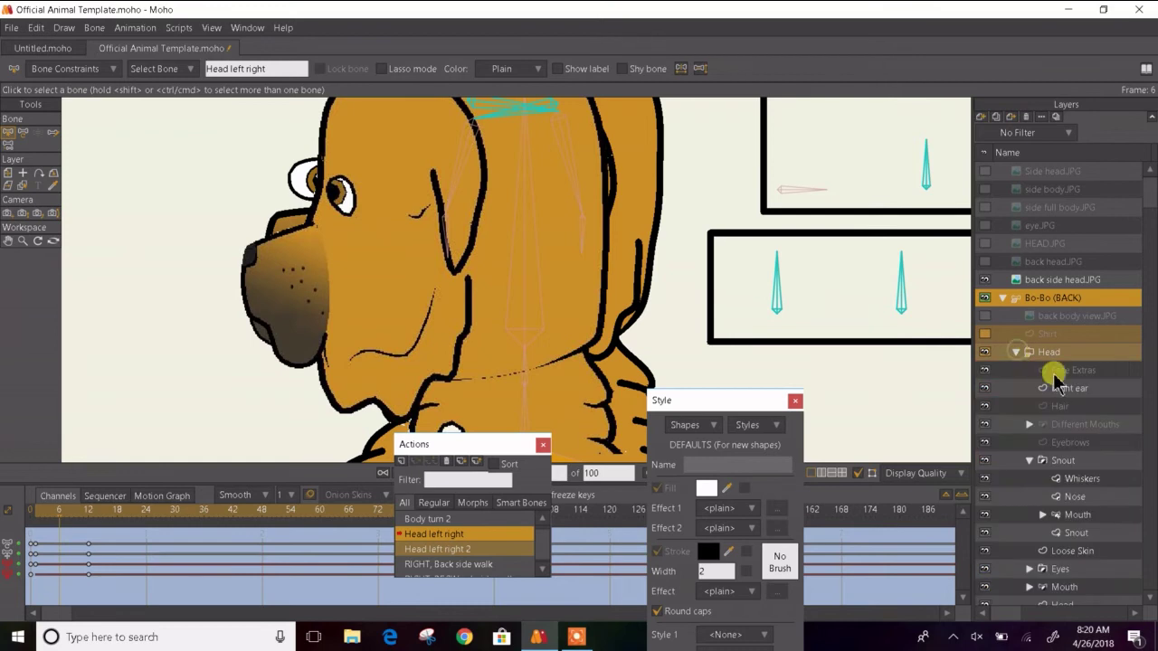
click(1058, 535)
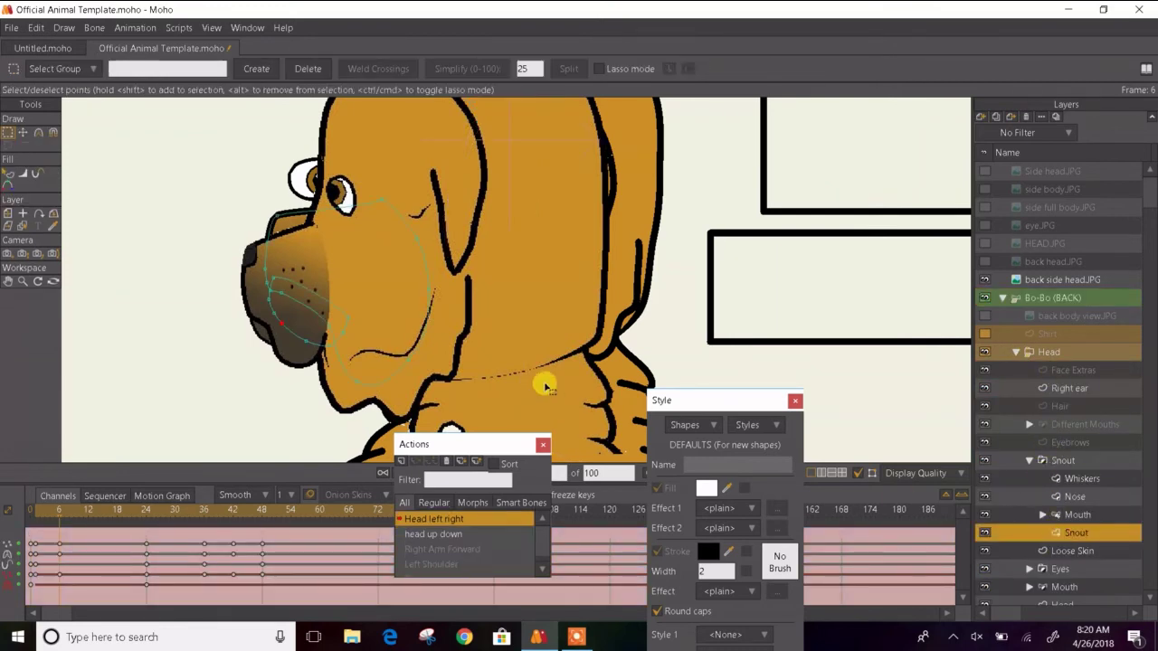
click(22, 133)
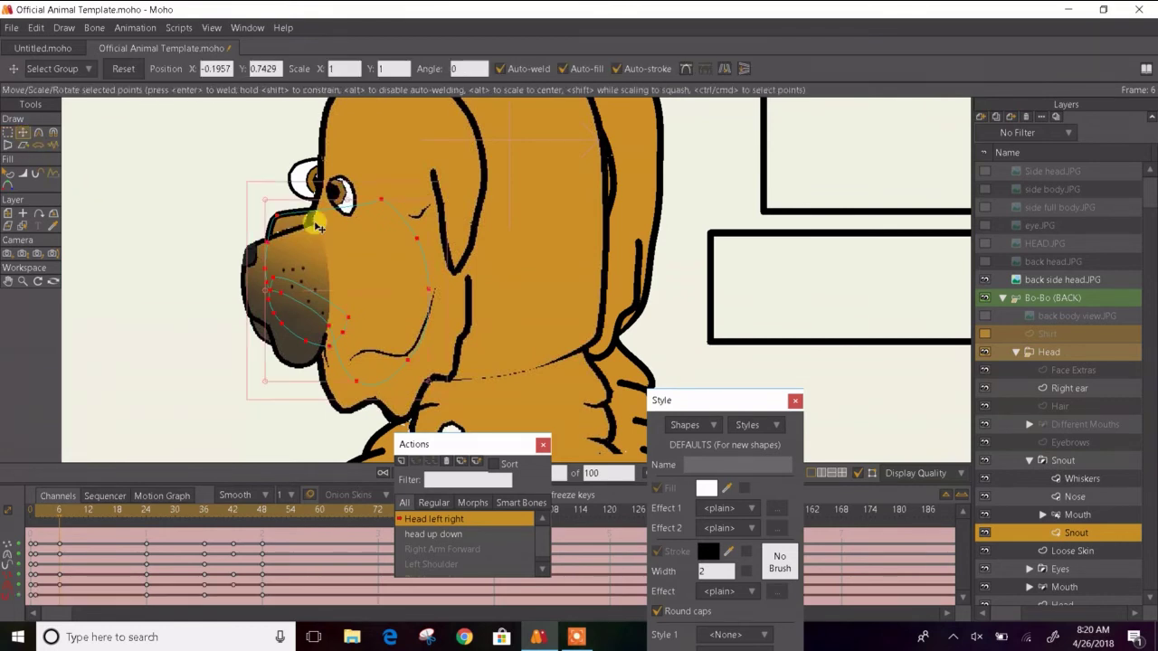
drag(314, 192, 320, 295)
scroll(244, 298, up, 2)
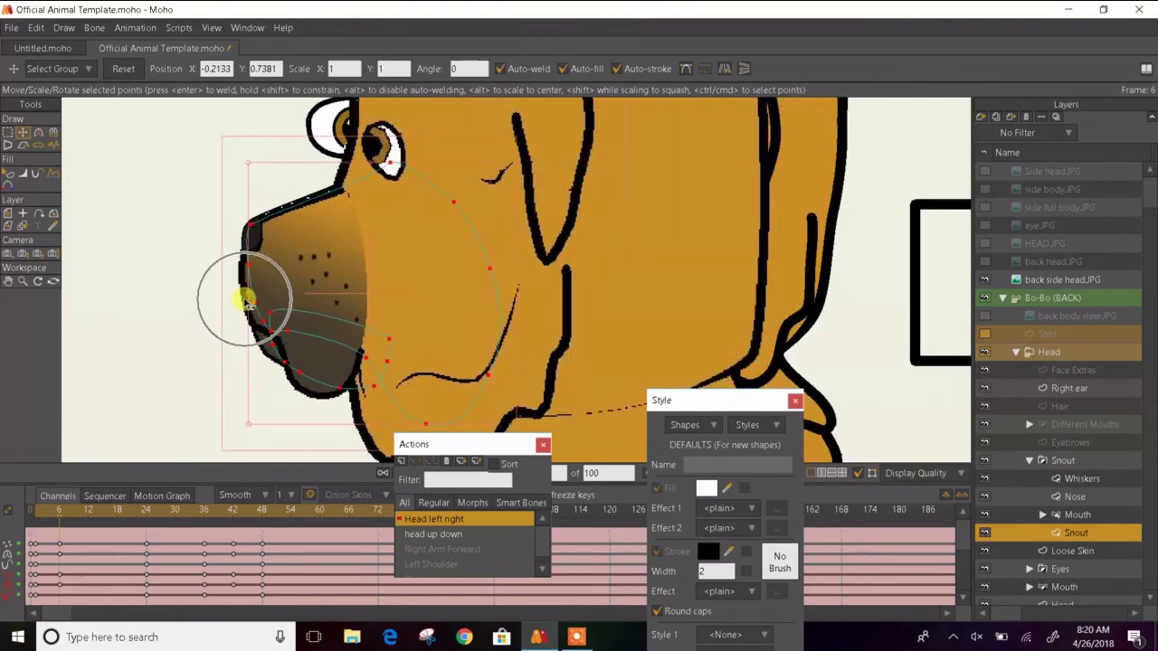
drag(262, 158, 291, 168)
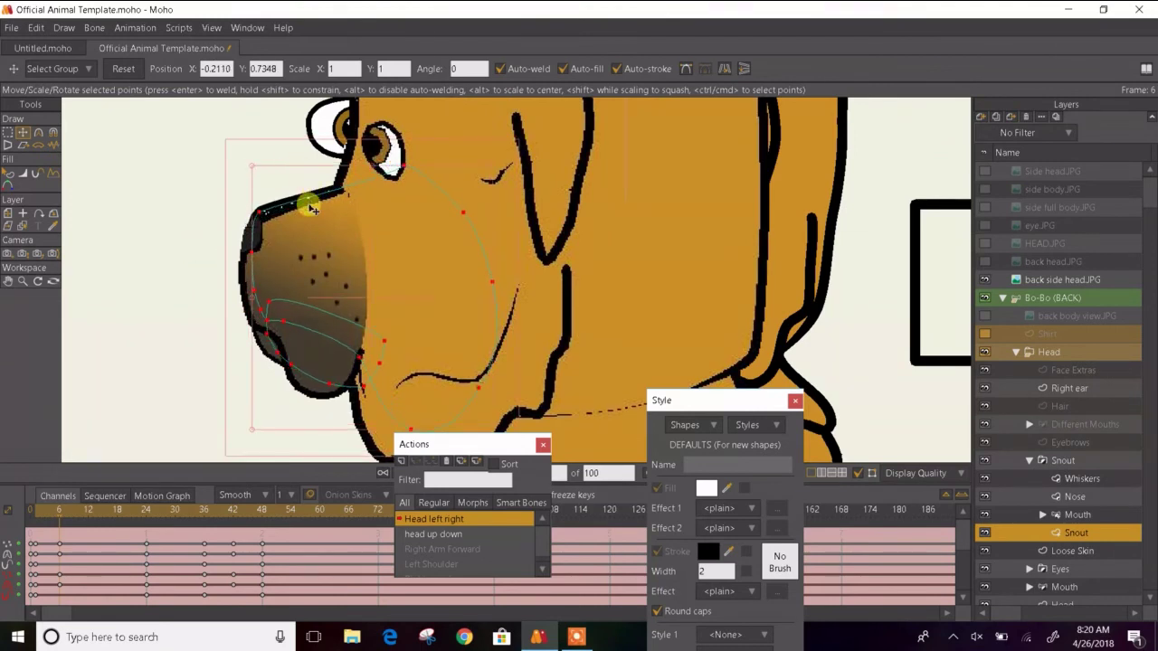
drag(307, 236, 303, 250)
click(180, 300)
- Align the Snout outline's lower front points with the reference's front lip edge and adjust the curvature there
scroll(273, 347, up, 4)
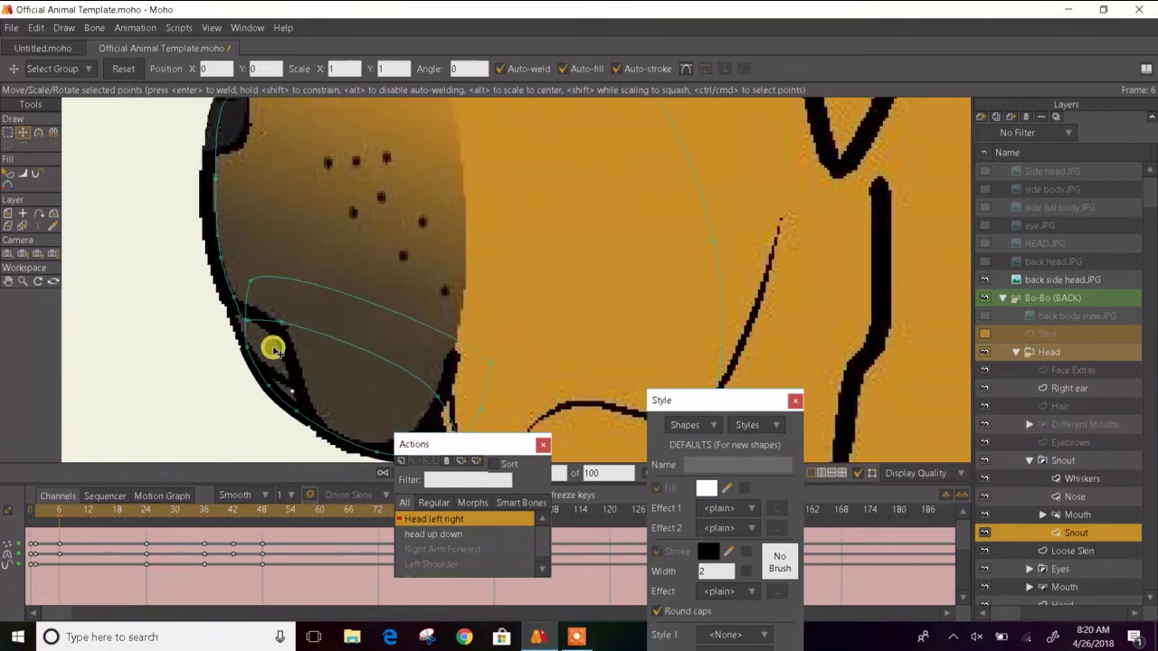
drag(253, 286, 247, 284)
drag(252, 355, 248, 343)
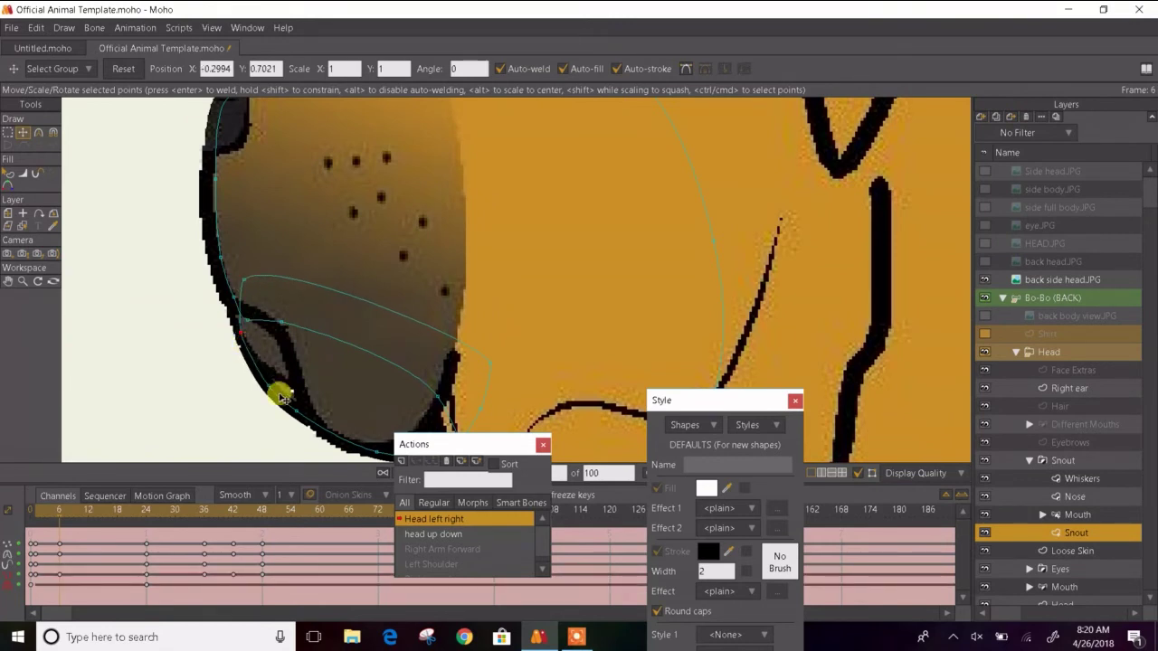
drag(283, 399, 237, 289)
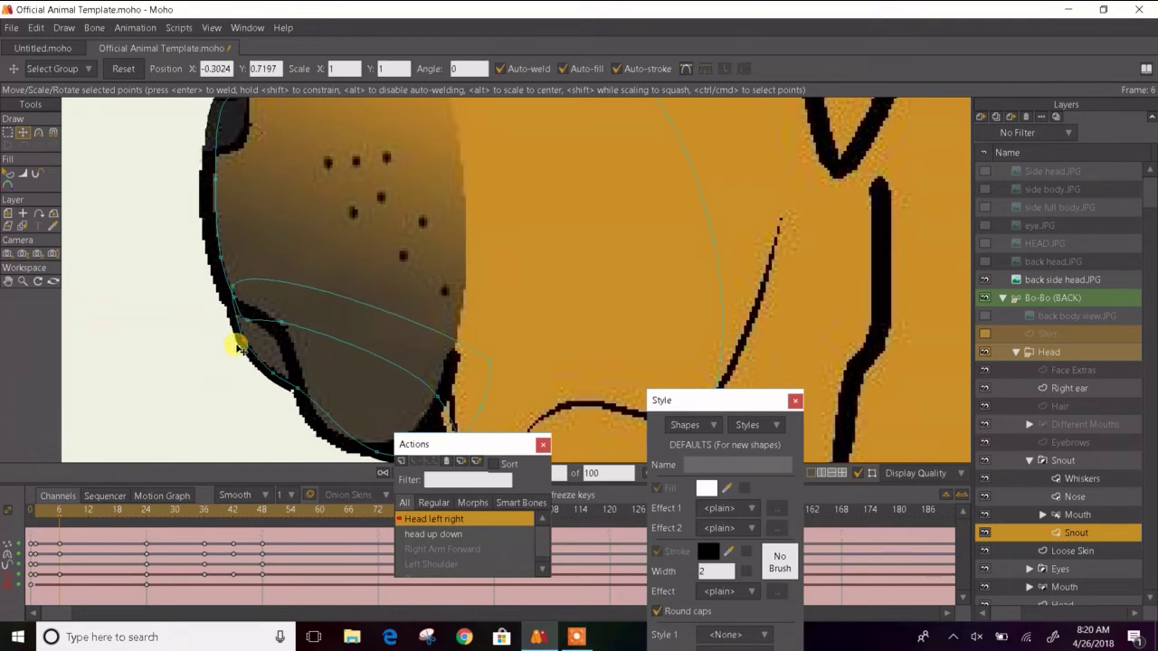
key(c)
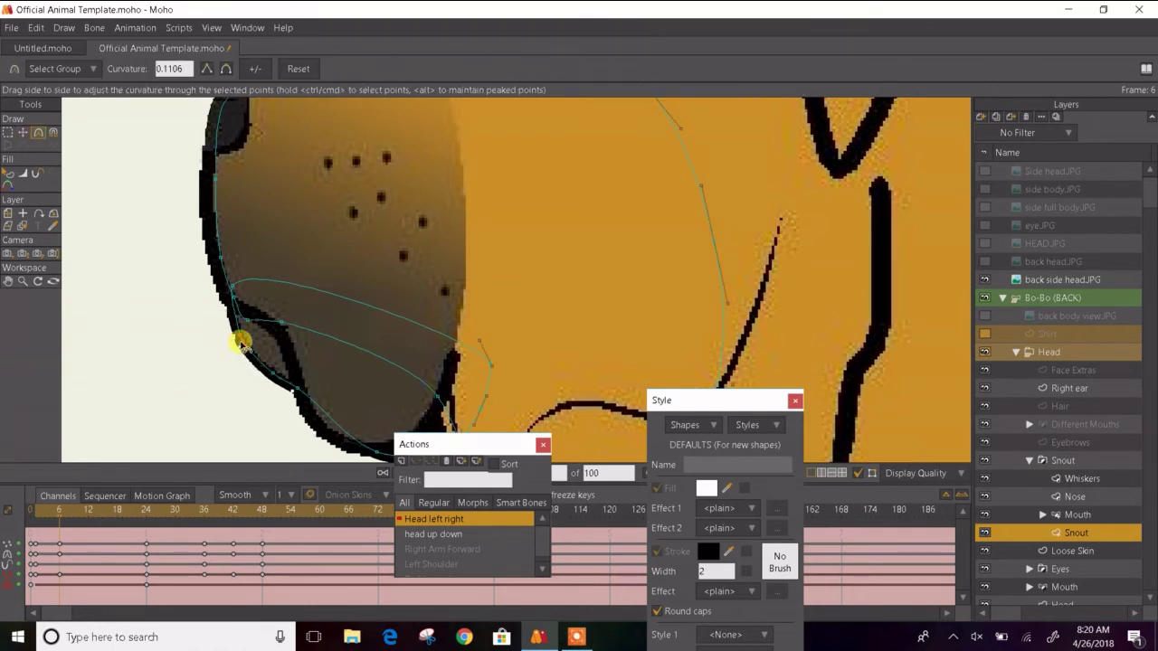
click(243, 341)
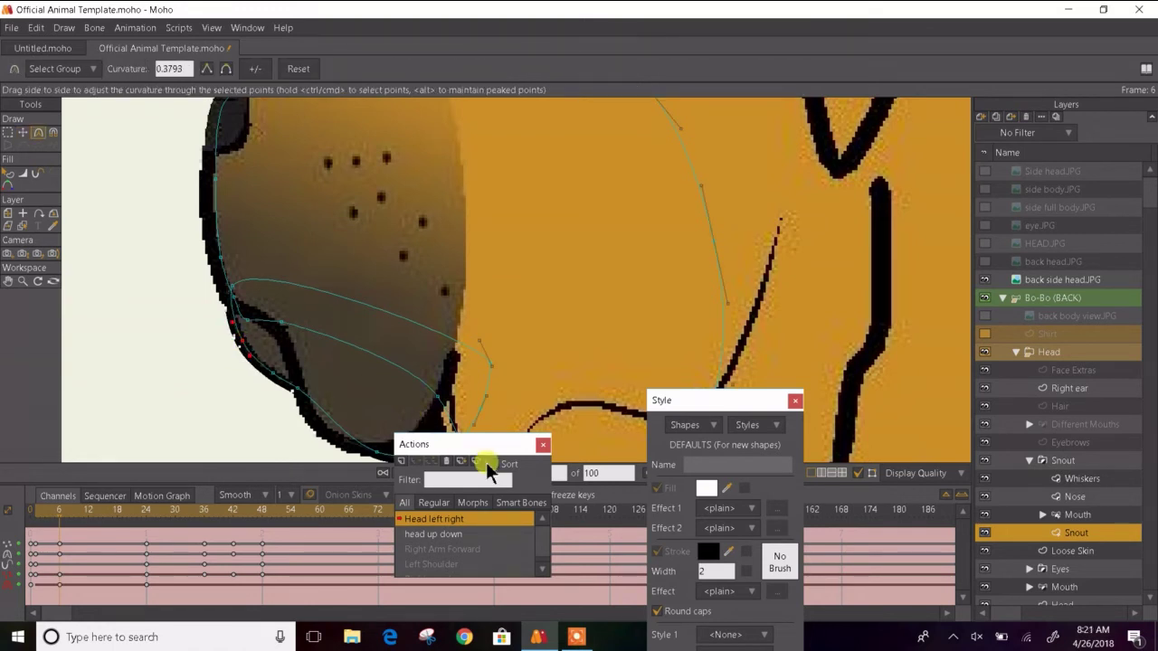
- Move the inner mouth curve's lower point up inside the reference lip and adjust its curvature
scroll(207, 272, down, 2)
click(285, 369)
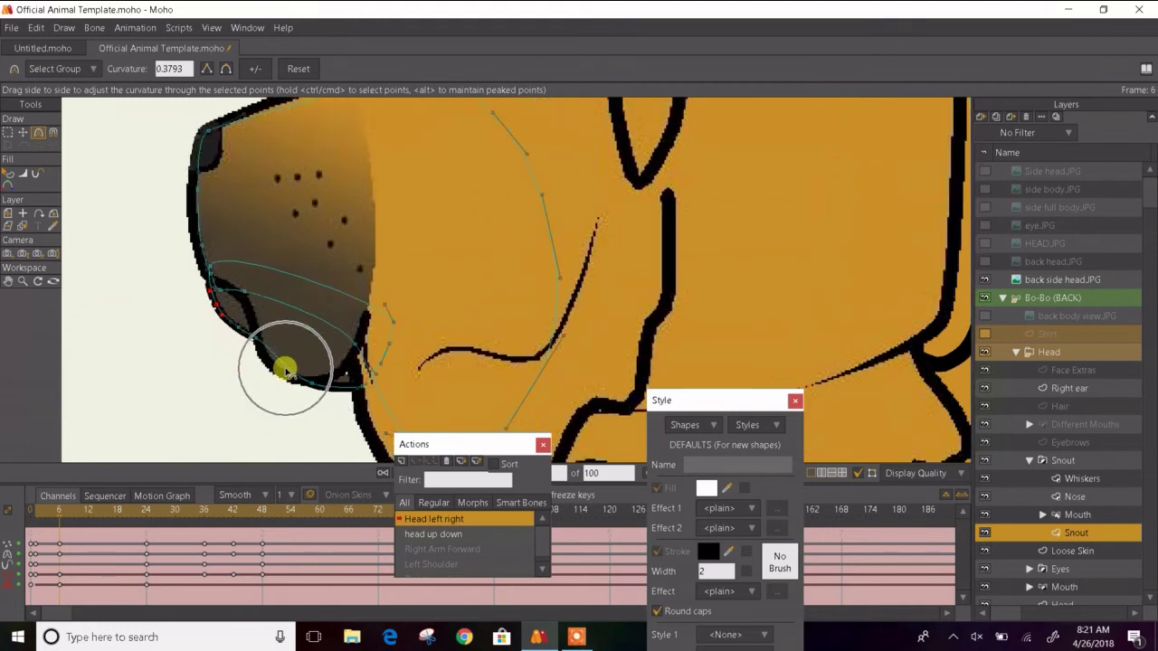
key(t)
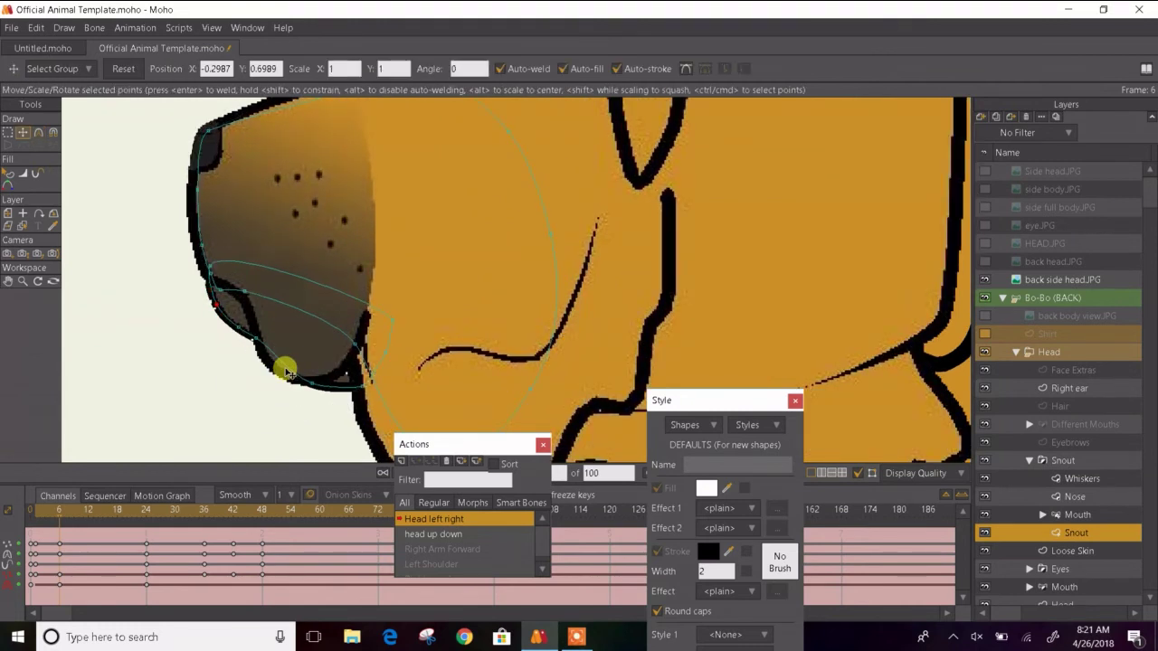
drag(313, 384, 331, 367)
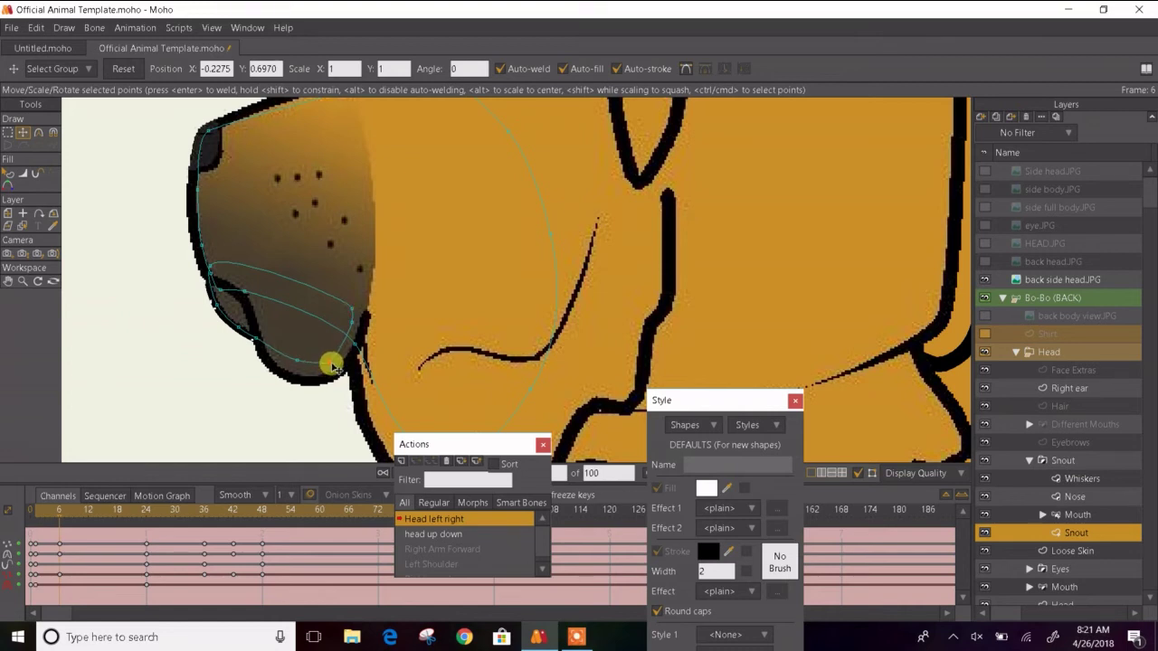
key(c)
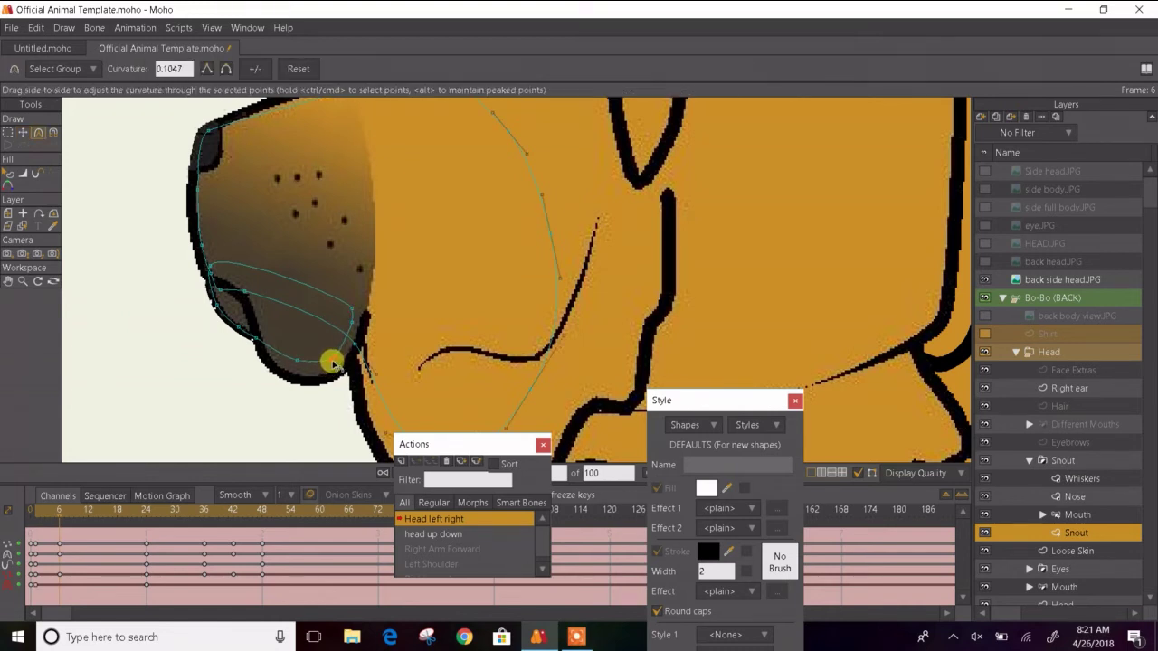
click(333, 363)
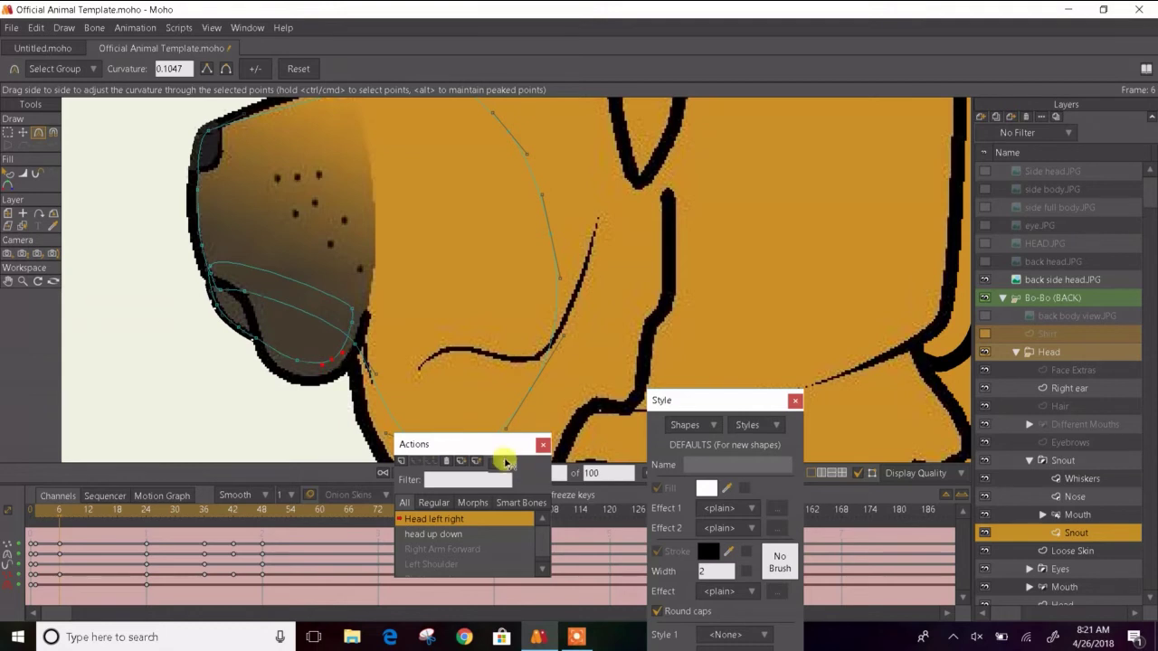
- Reposition the Snout points along the front edge of the muzzle, from below the nose down to the lip
key(t)
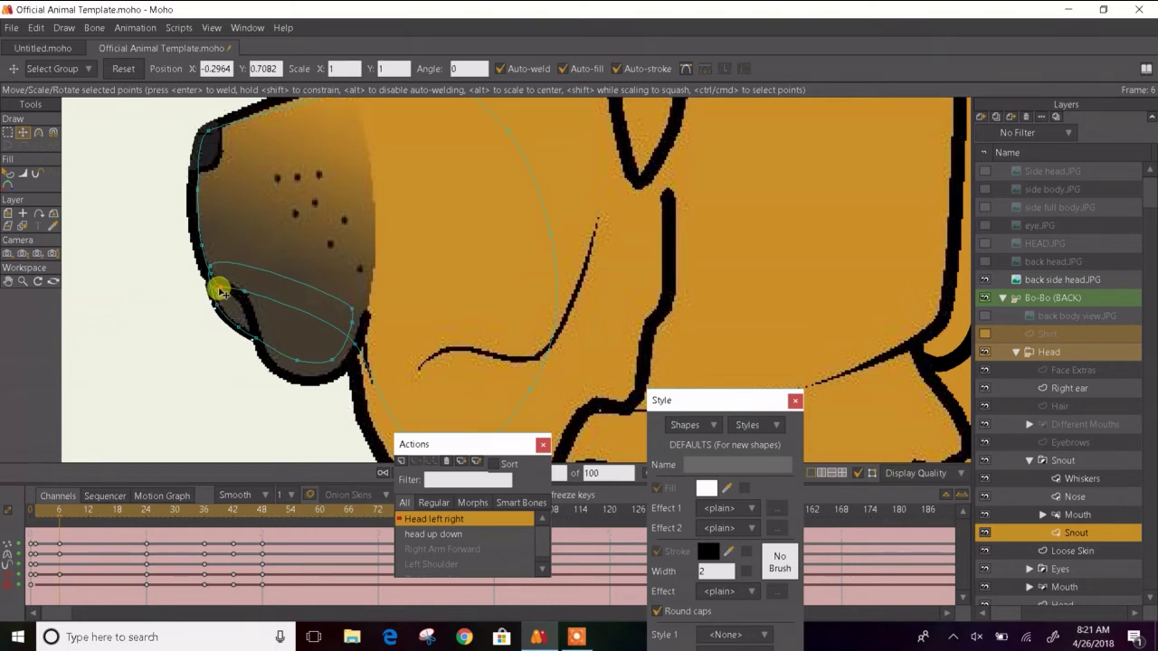
drag(202, 268, 199, 195)
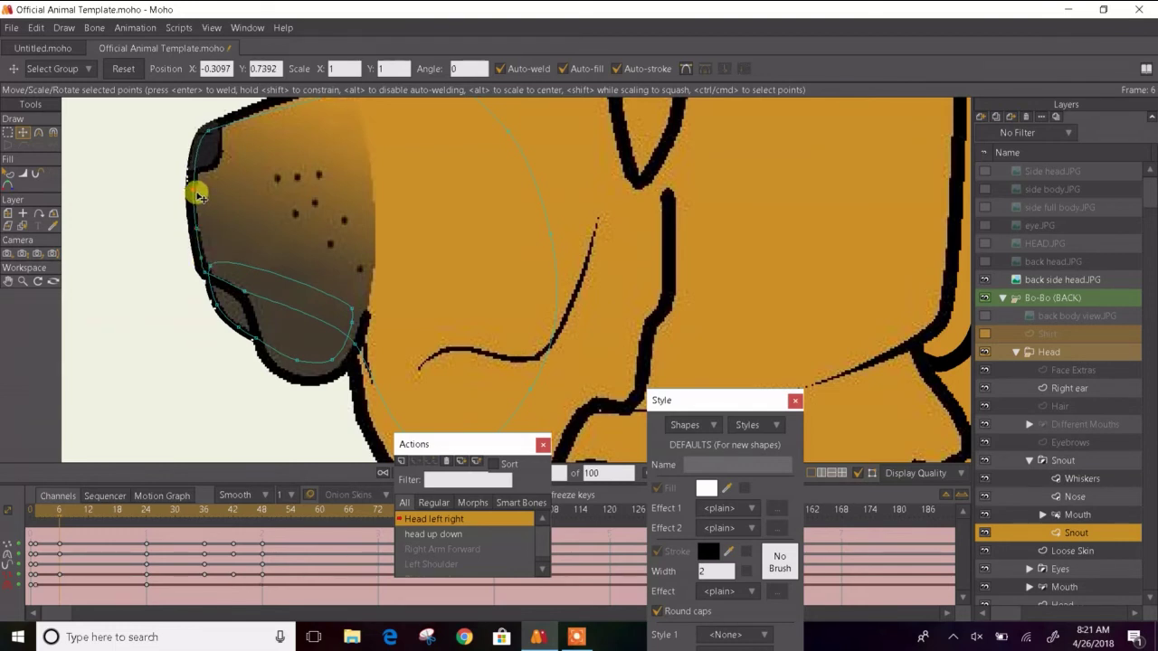
click(198, 193)
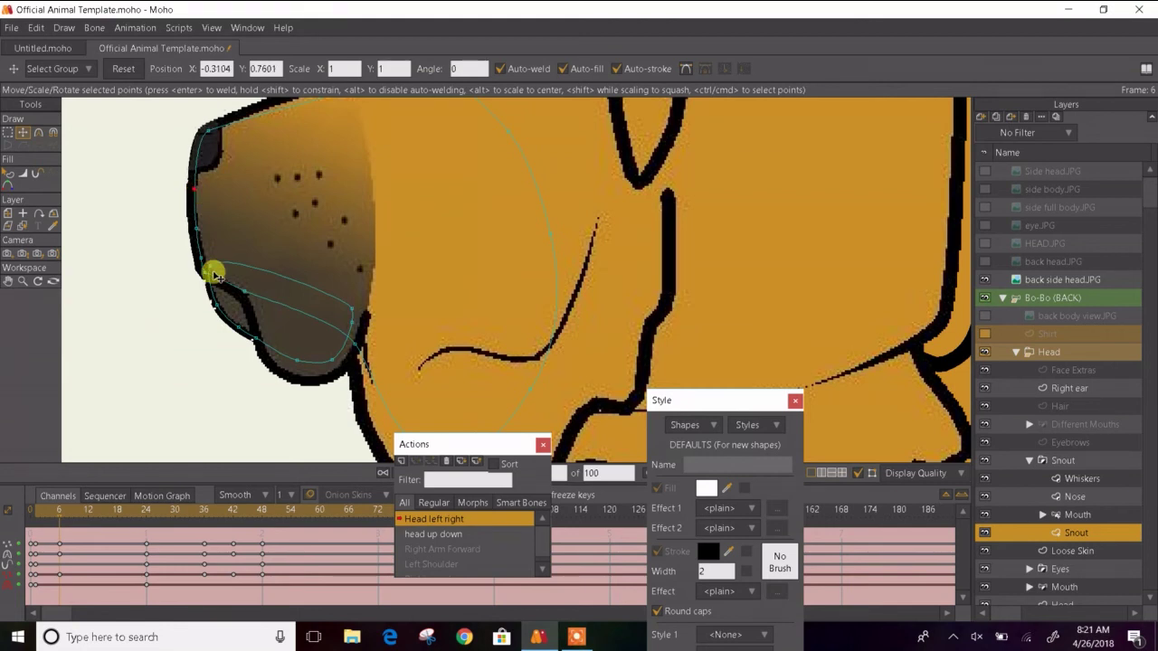
drag(208, 278, 203, 262)
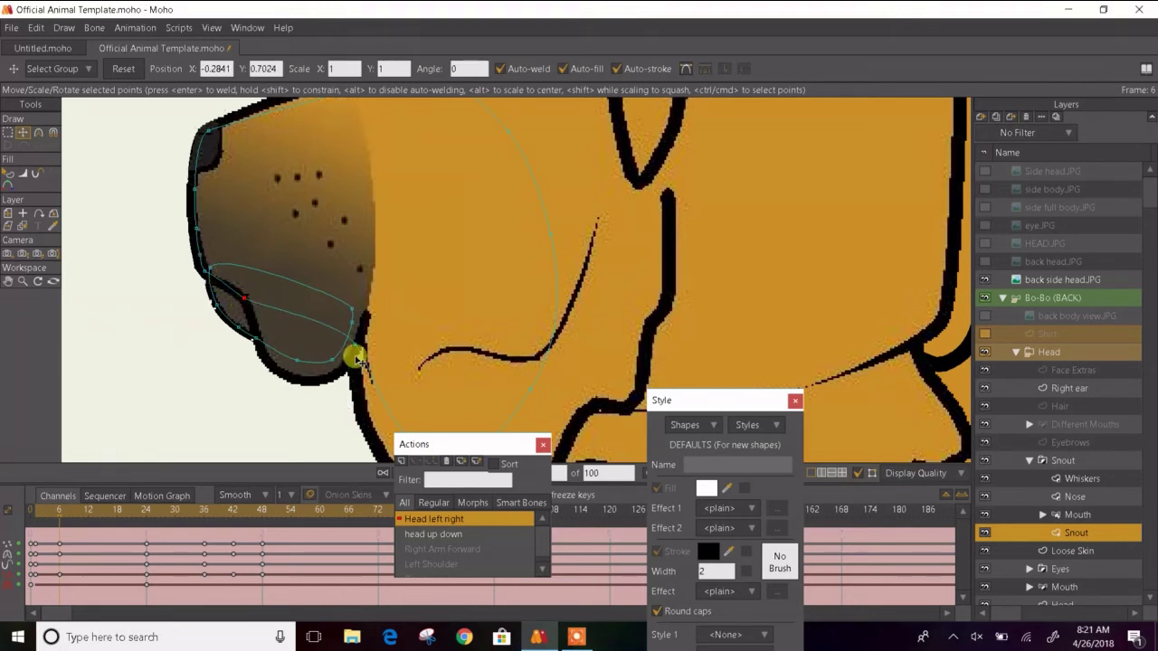
- Pull the Snout's cheek-side points in to the underside of the reference lip and adjust their curvature
drag(357, 359, 288, 331)
drag(401, 404, 271, 334)
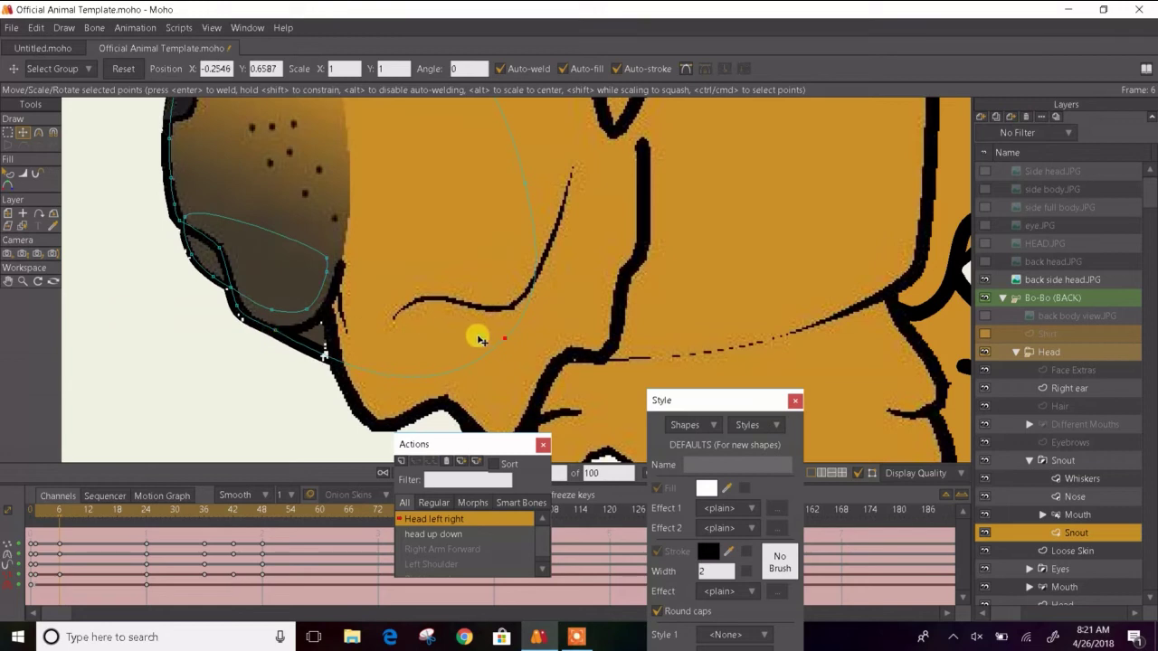
drag(480, 338, 291, 340)
key(c)
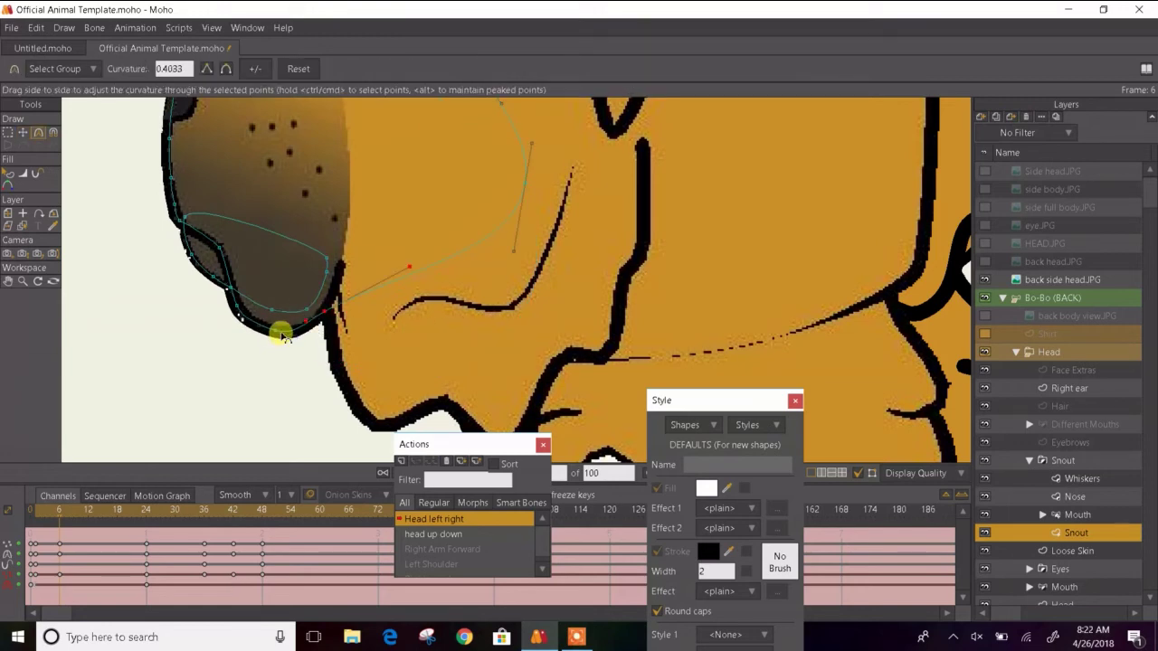
scroll(280, 335, up, 3)
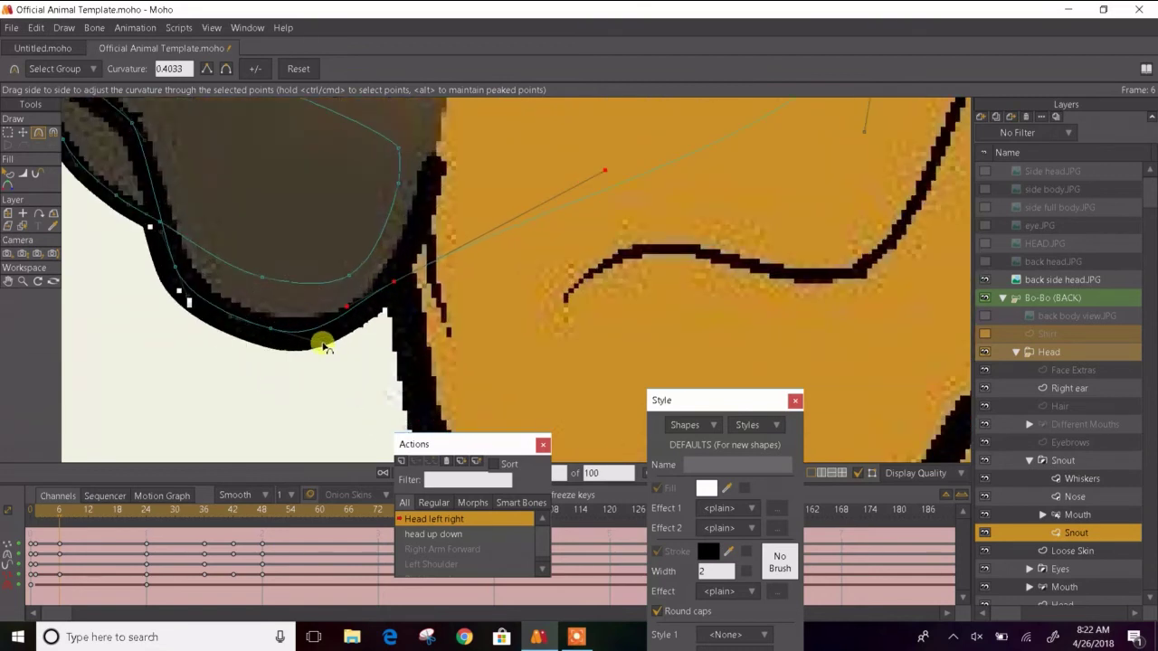
drag(323, 344, 325, 342)
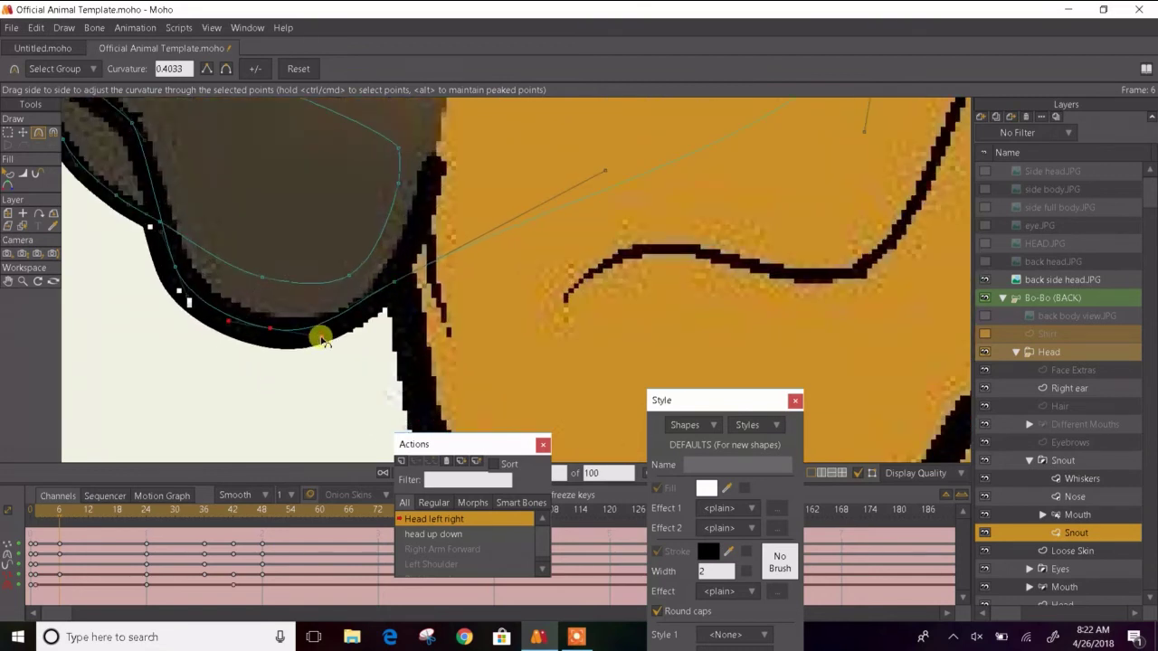
- Fine-tune the two Snout points at the bottom of the hanging lip so they follow the reference outline
key(t)
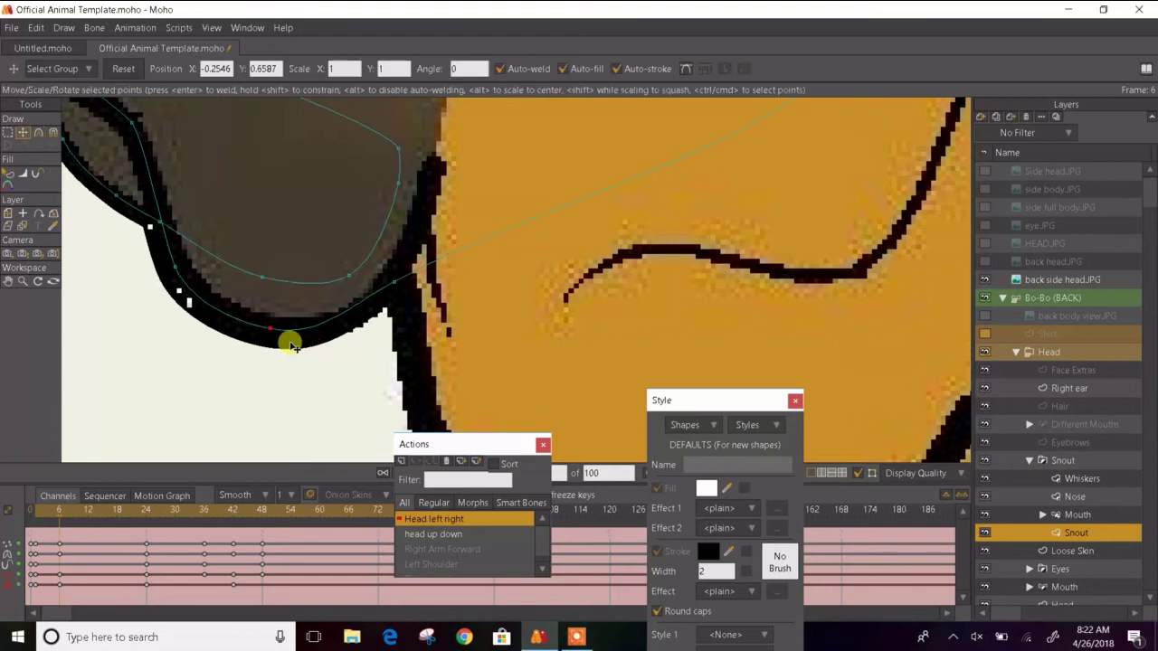
mouse_move(271, 333)
mouse_down()
mouse_move(271, 321)
mouse_move(287, 322)
mouse_up()
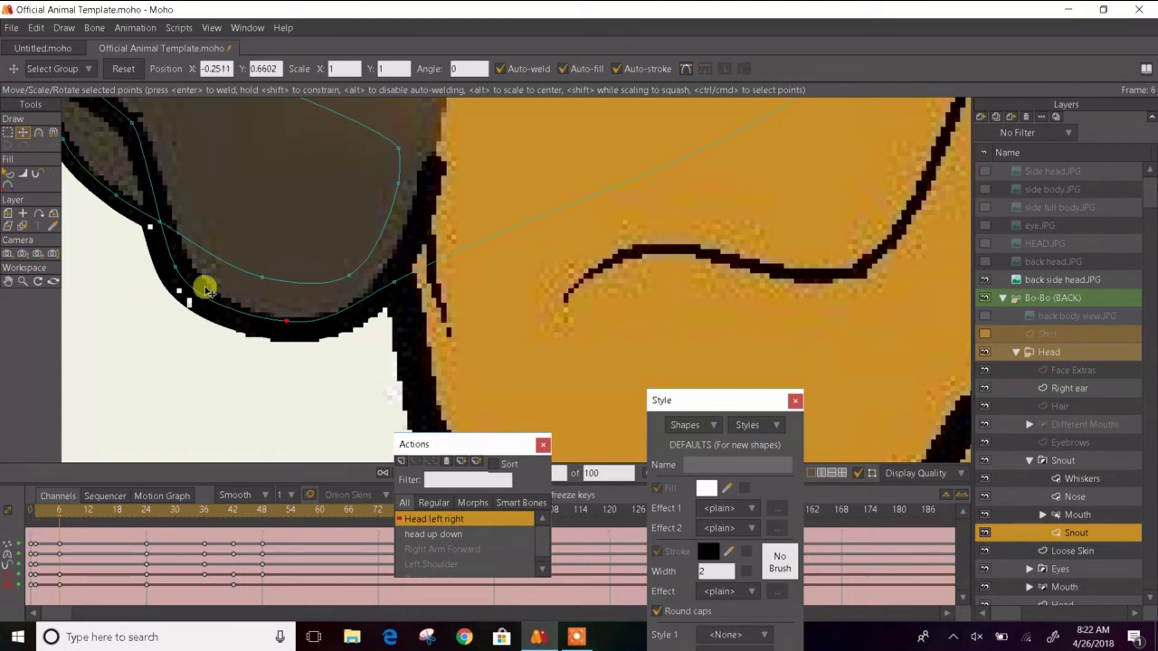
drag(183, 273, 190, 275)
scroll(308, 275, down, 4)
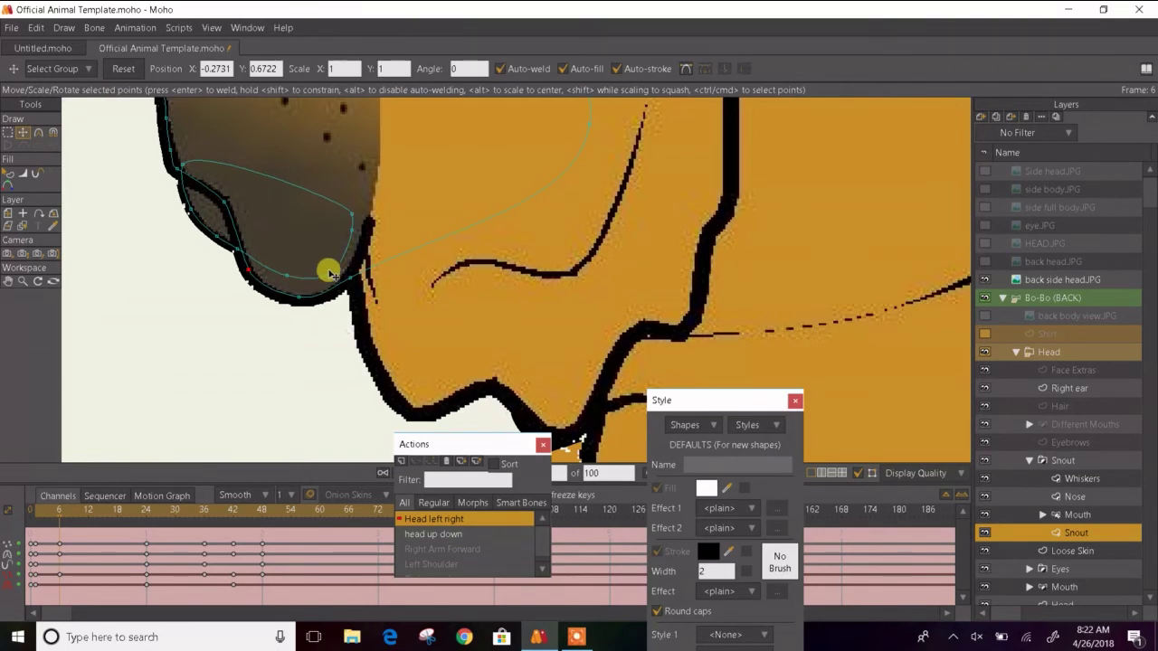
- Bring the Snout's rear cheek point in to the muzzle's back edge and nudge the point at the lip's rear corner
drag(390, 261, 388, 315)
scroll(389, 316, up, 5)
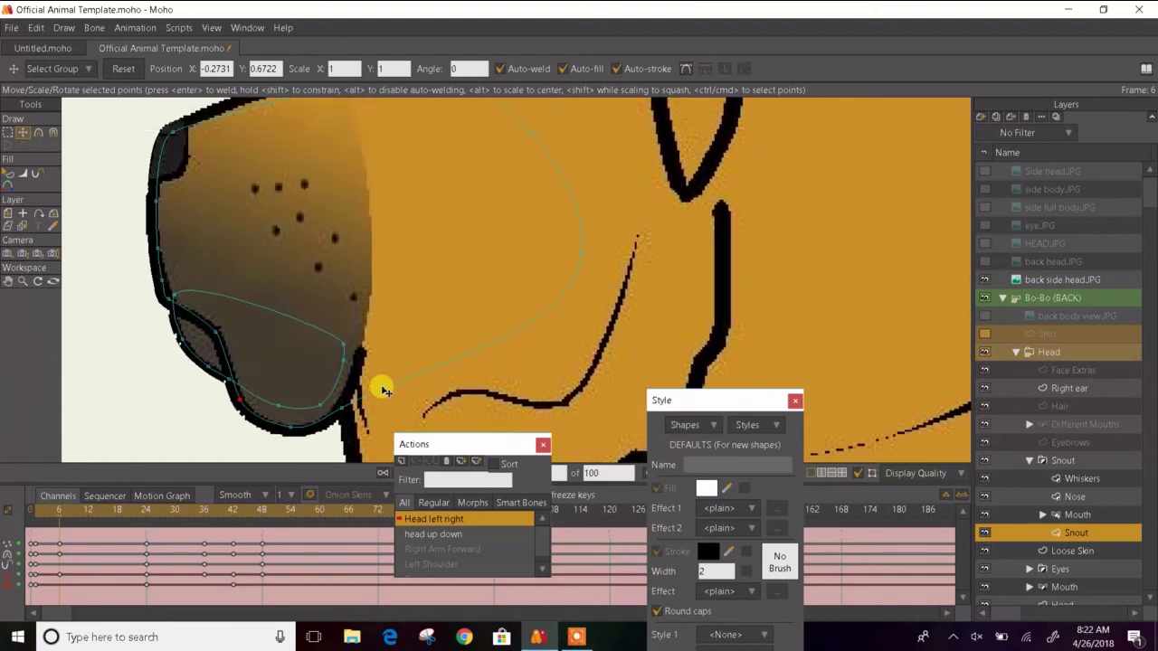
drag(592, 262, 369, 297)
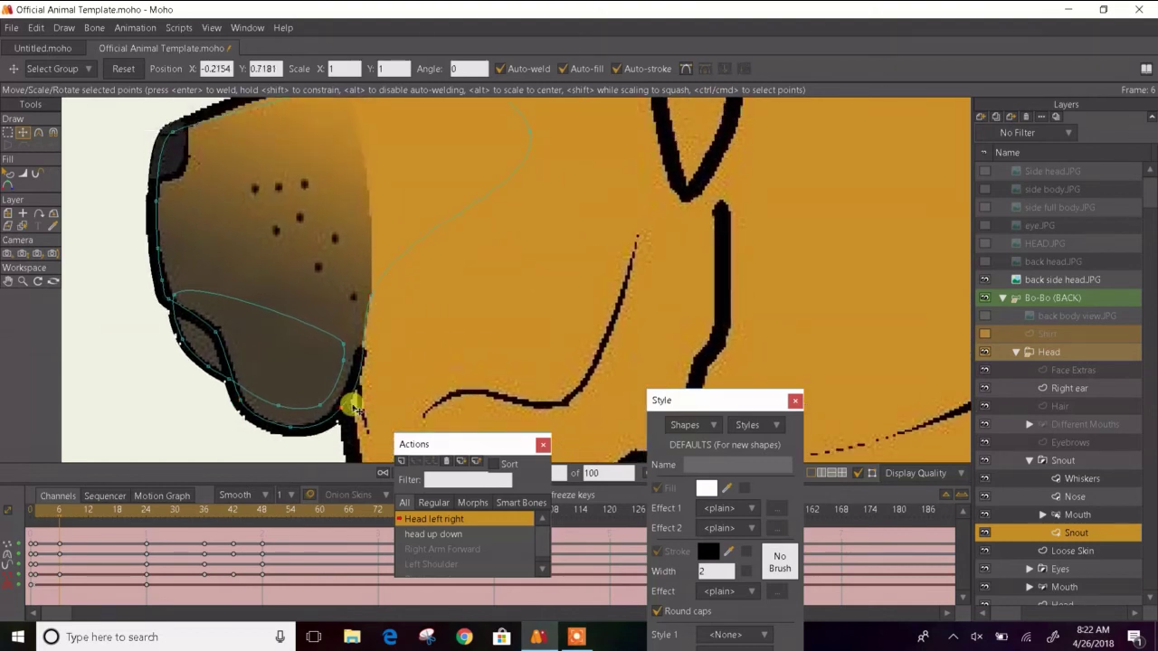
click(333, 416)
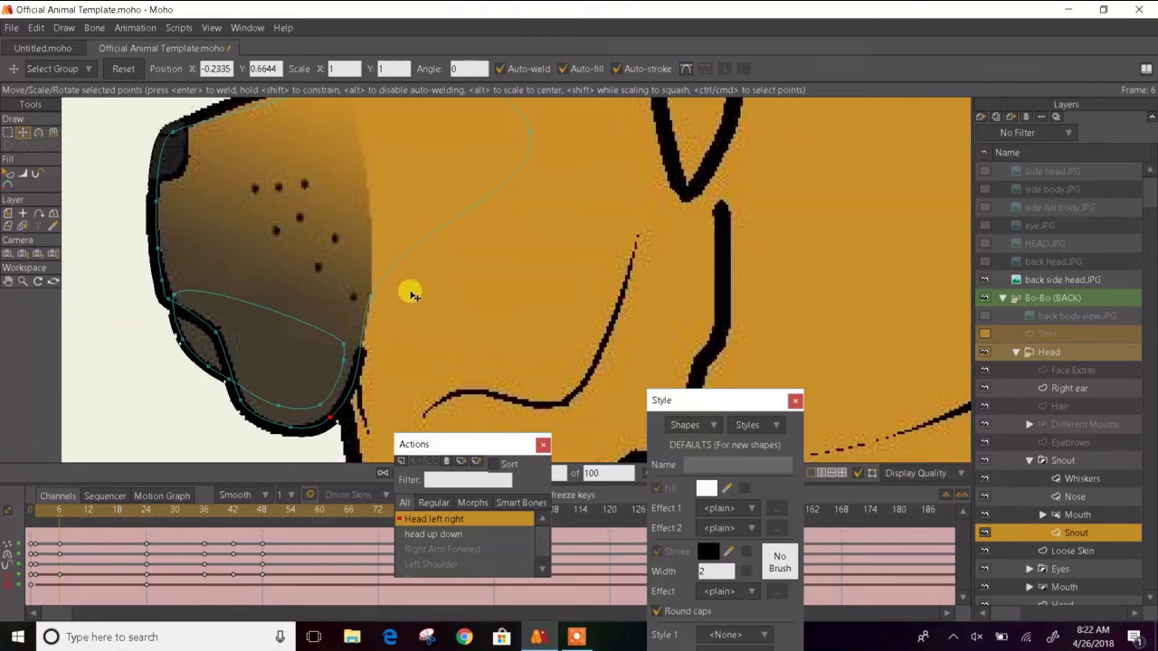
- Move the Snout's upper points onto the top edge of the muzzle below the eye and adjust the curvature at the nose
drag(411, 294, 385, 444)
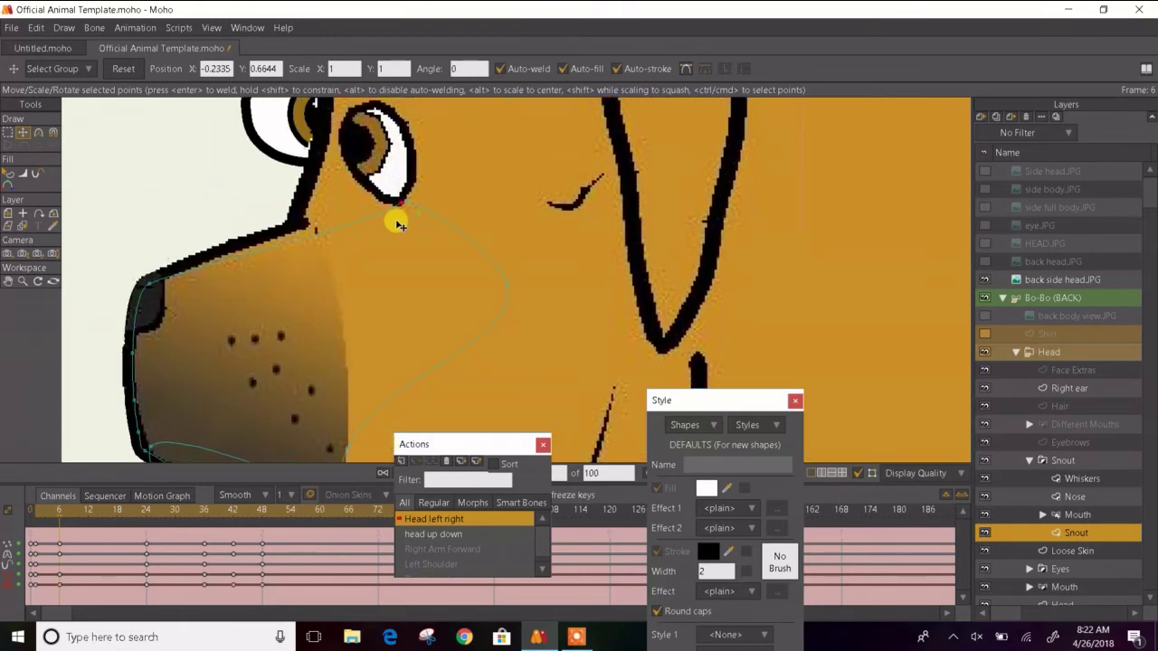
drag(398, 224, 313, 249)
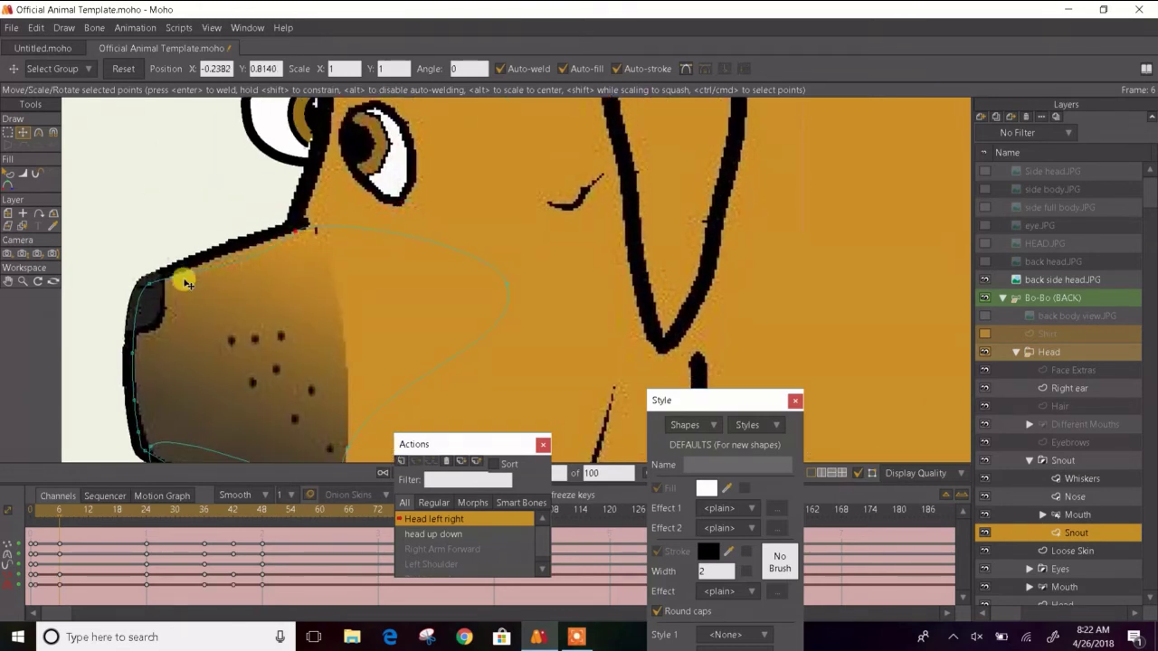
drag(499, 289, 310, 227)
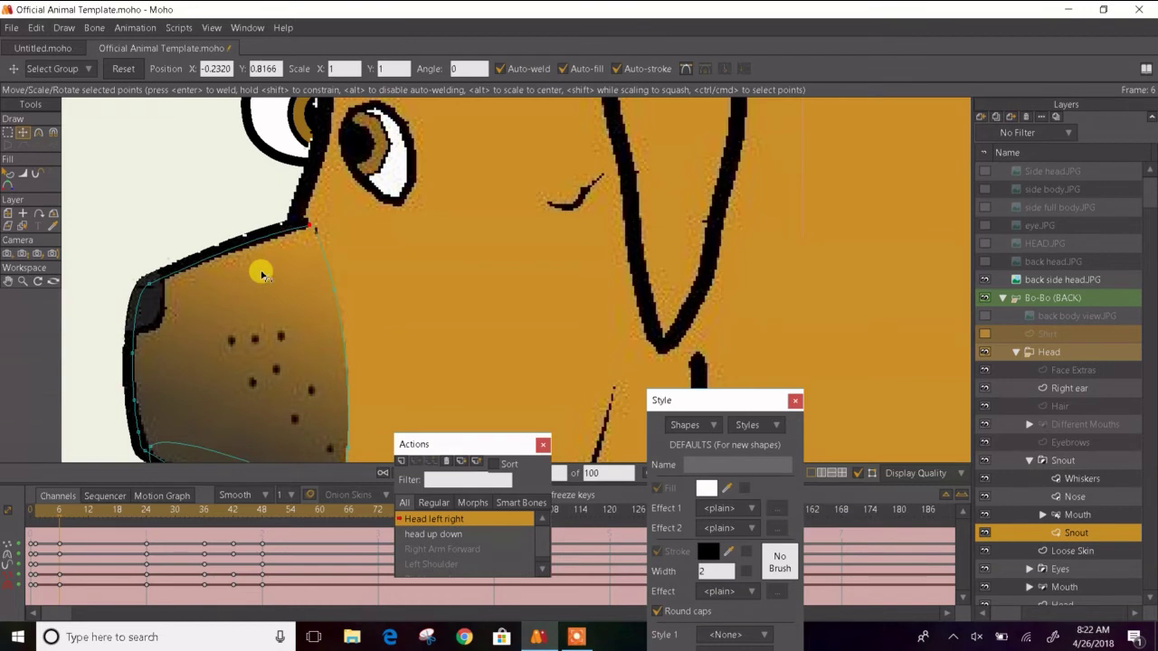
key(c)
drag(177, 273, 175, 269)
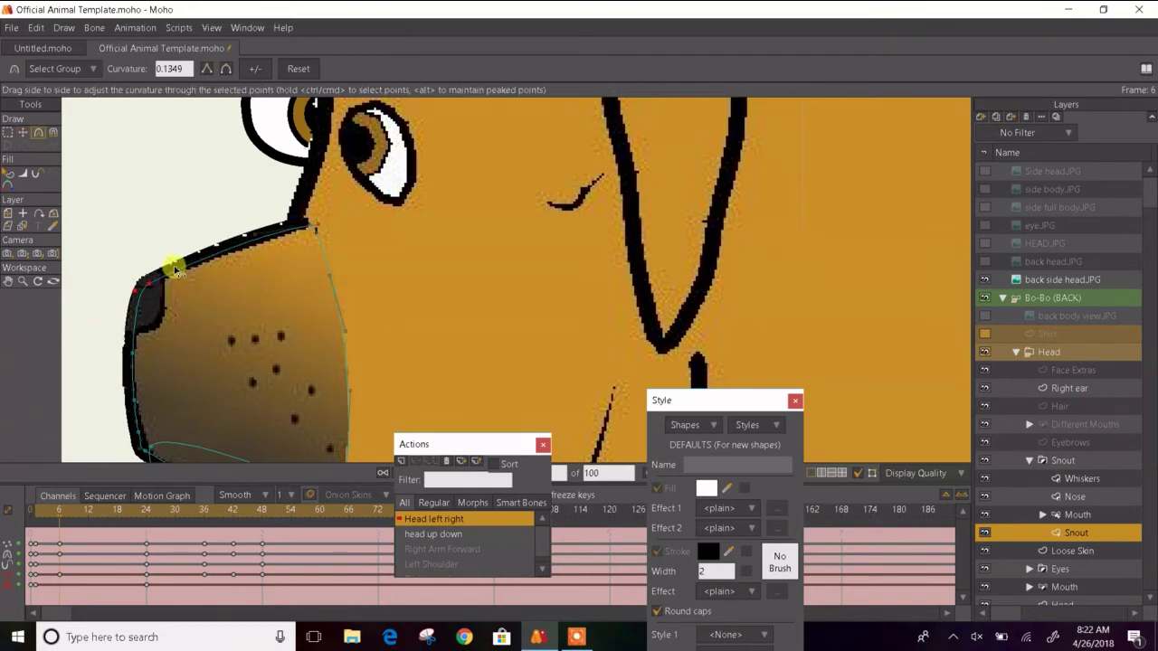
click(9, 173)
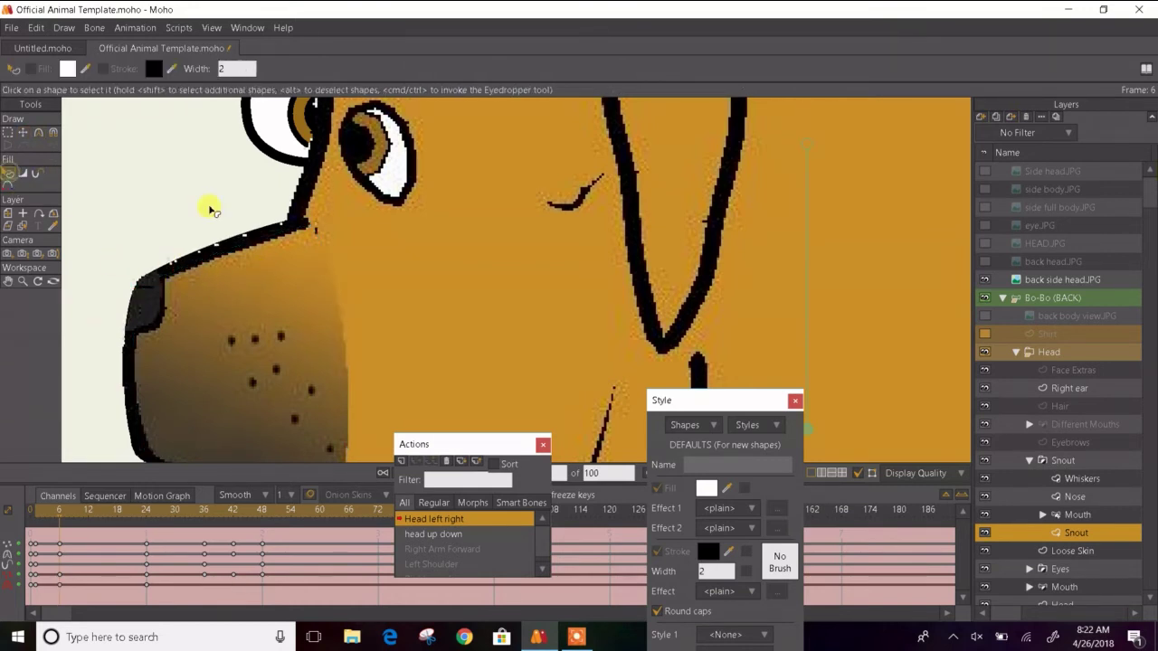
scroll(209, 210, down, 5)
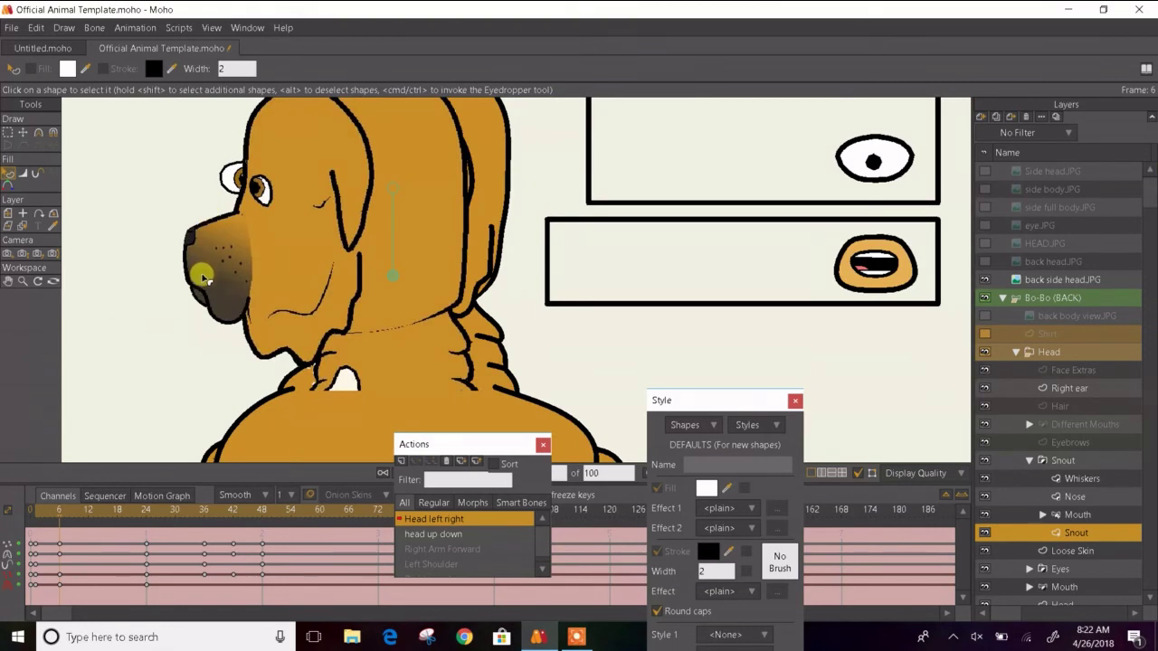
- Move the near-side whisker curves of the Whiskers layer onto the whisker dots on the reference muzzle
click(1029, 464)
click(1028, 463)
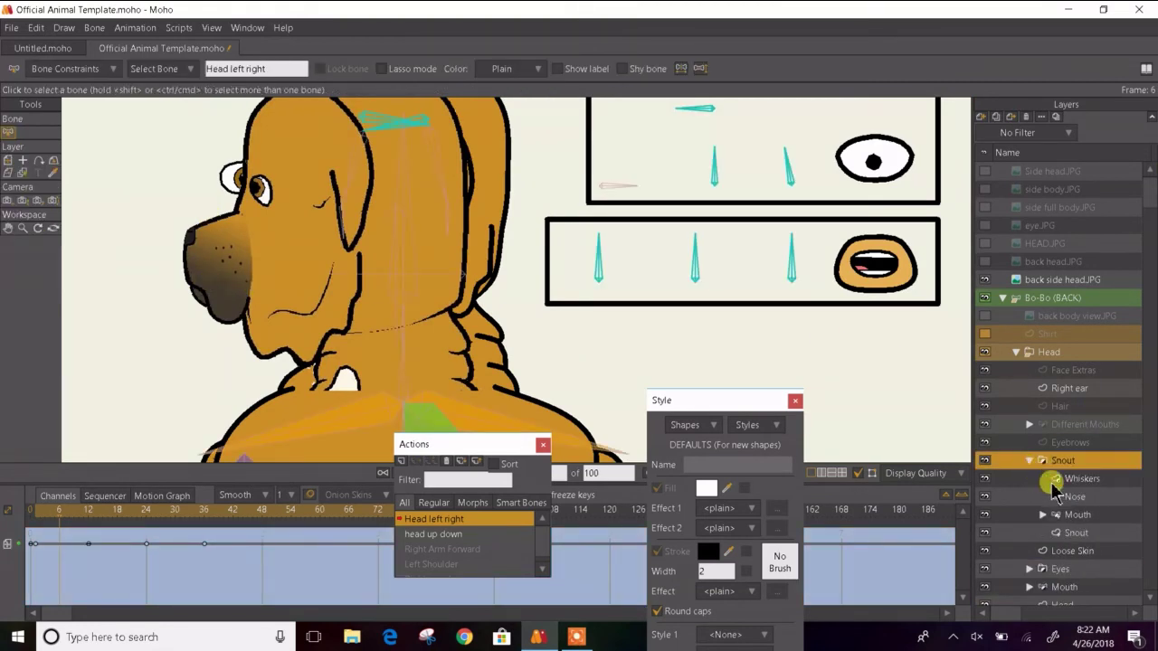
click(1063, 483)
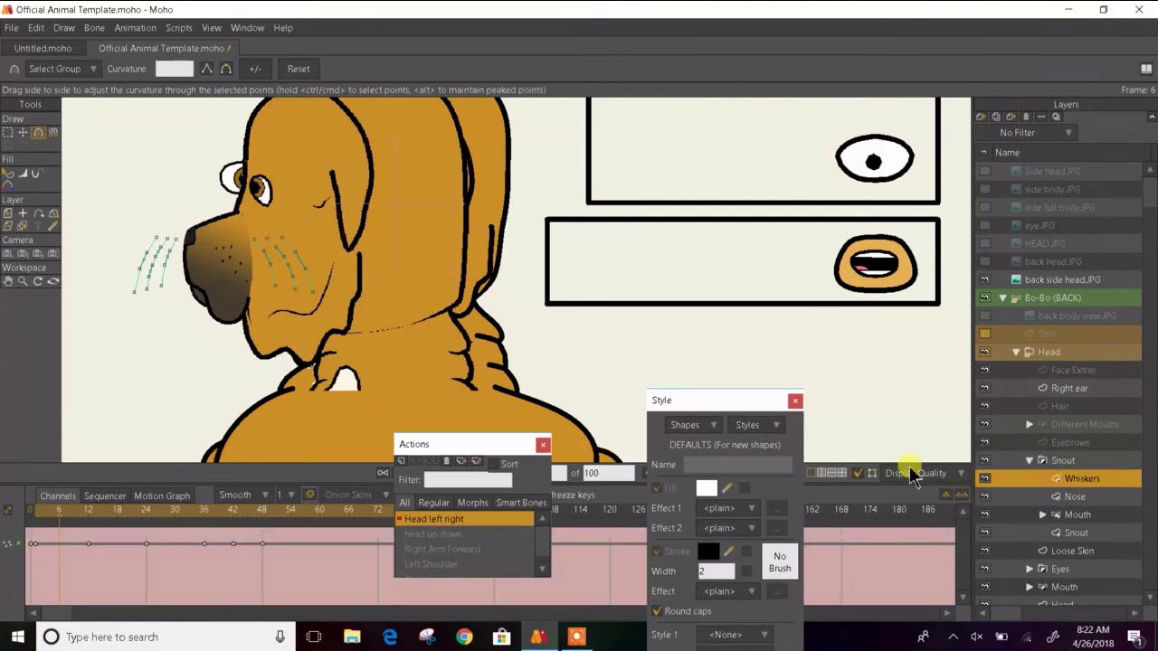
scroll(207, 228, up, 3)
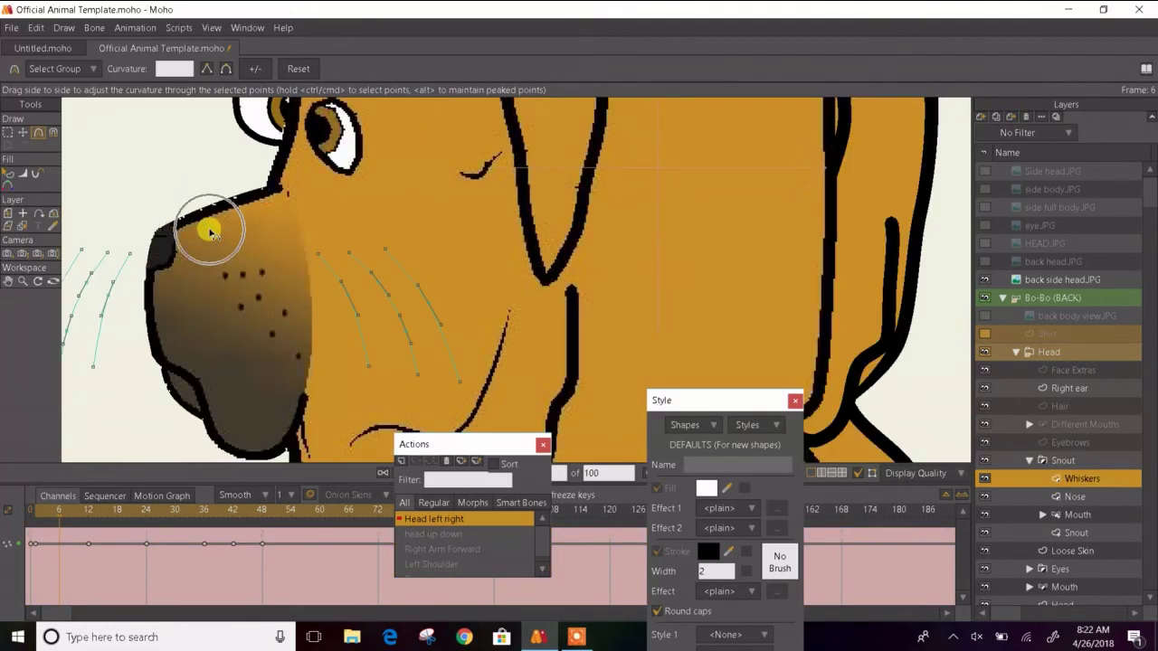
click(8, 132)
drag(295, 226, 473, 414)
key(t)
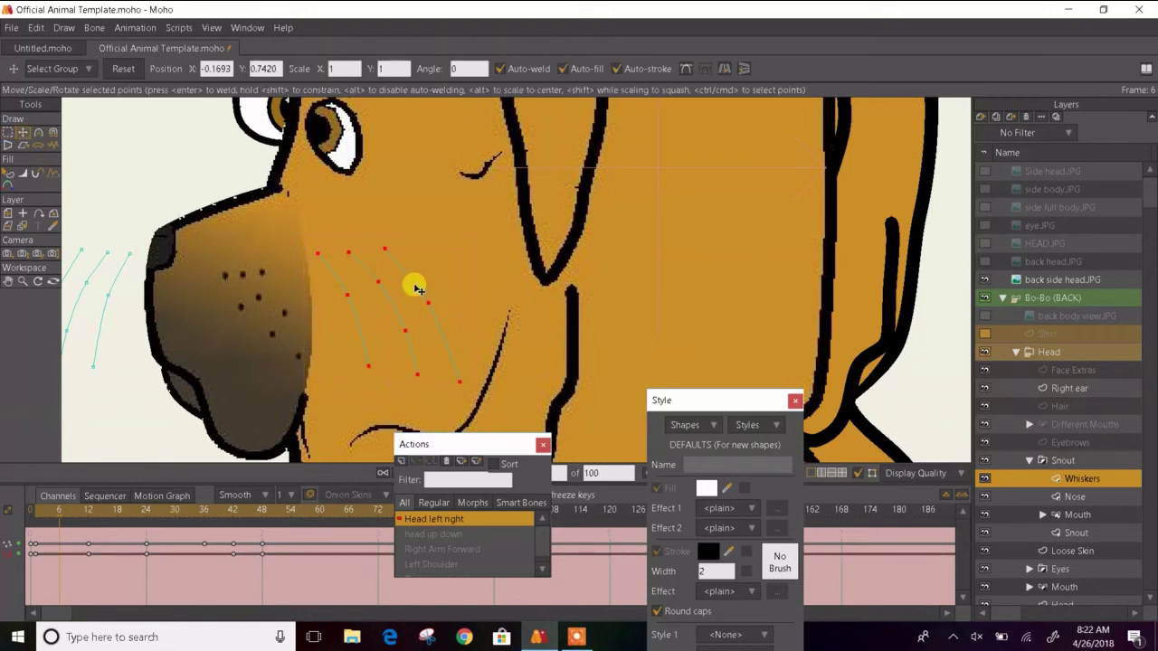
drag(414, 284, 305, 344)
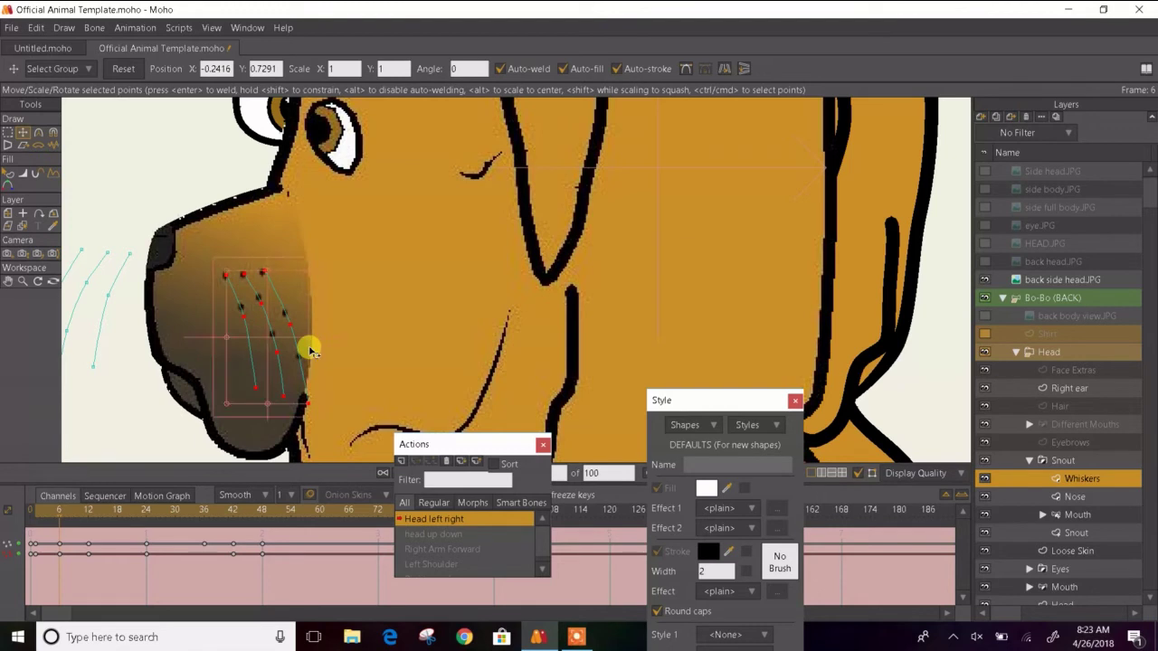
- Align the middle points of the near-side whiskers with the reference dots and compare the artwork with the back side head reference hidden
click(302, 336)
click(249, 325)
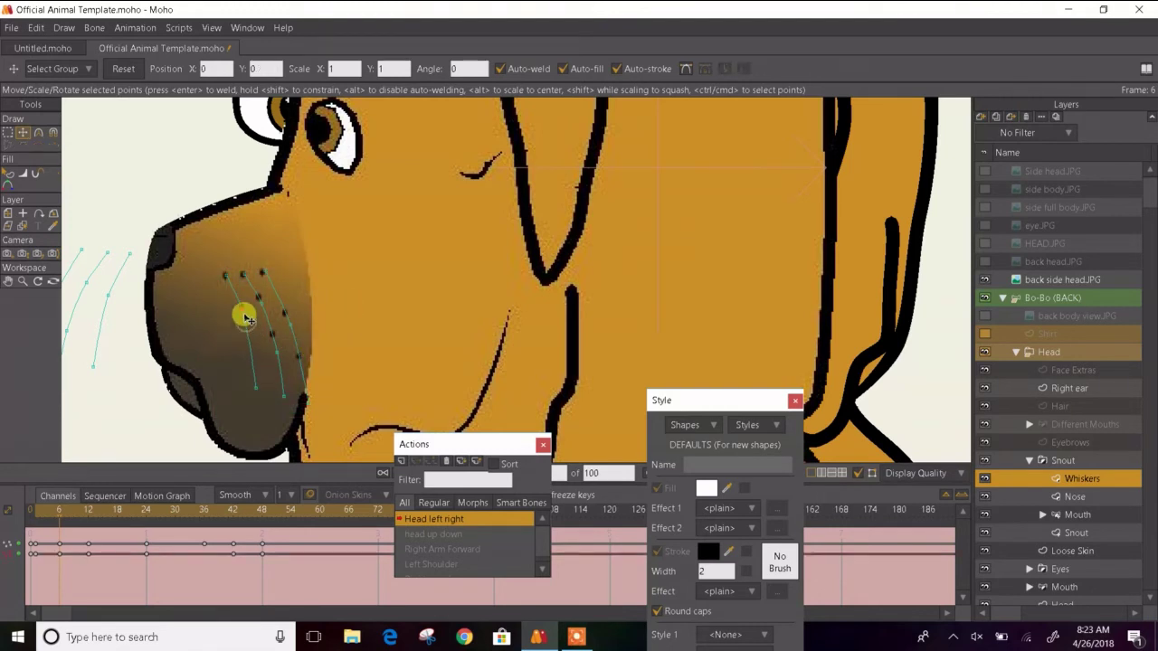
drag(246, 317, 261, 315)
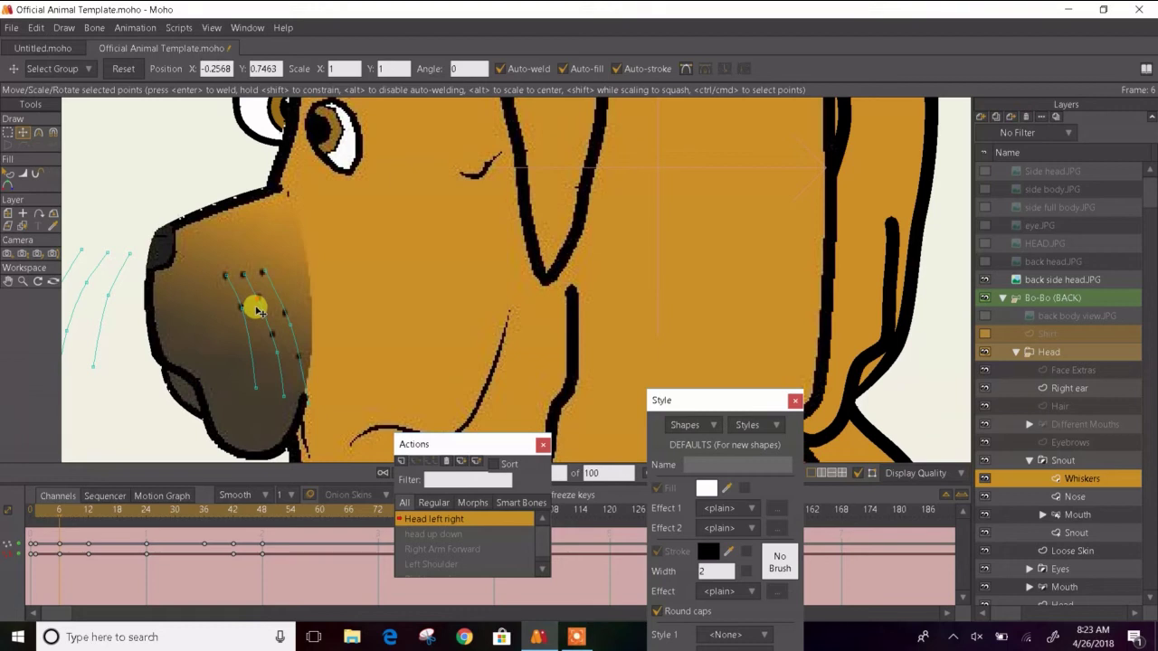
drag(257, 311, 240, 311)
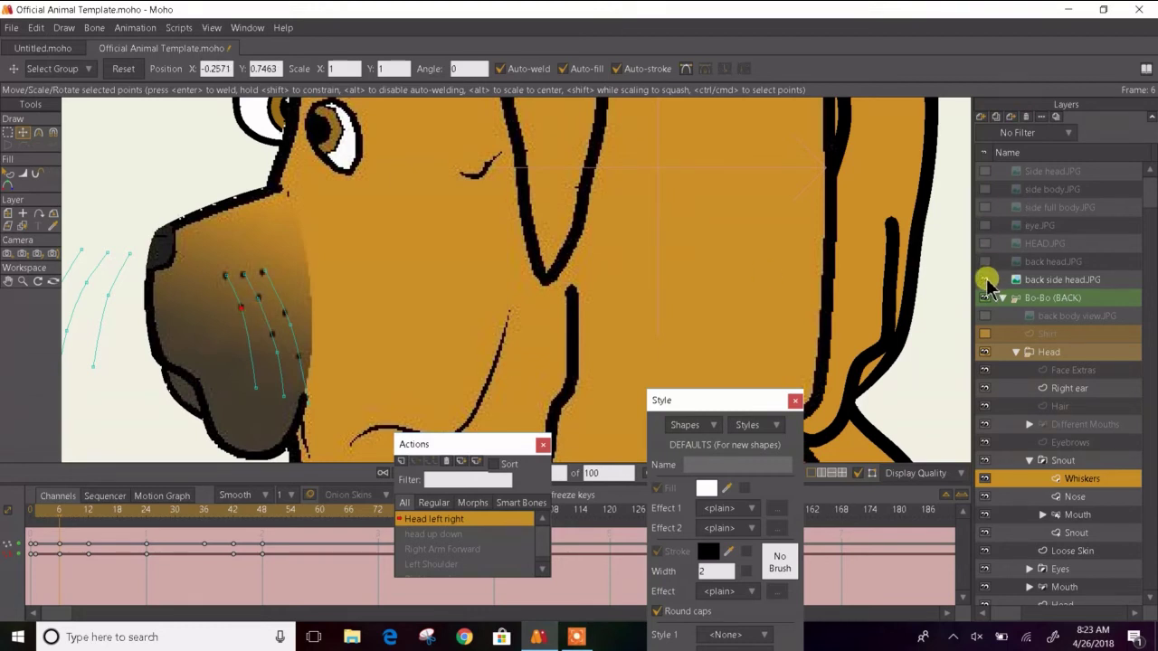
click(986, 281)
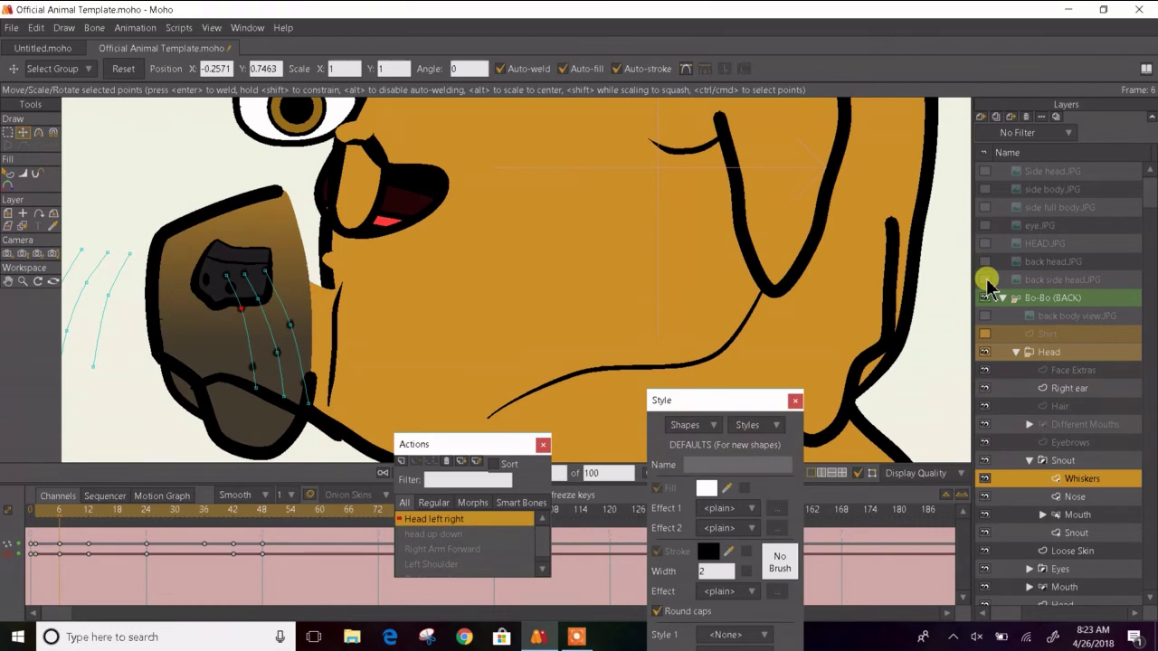
click(986, 280)
scroll(262, 232, down, 4)
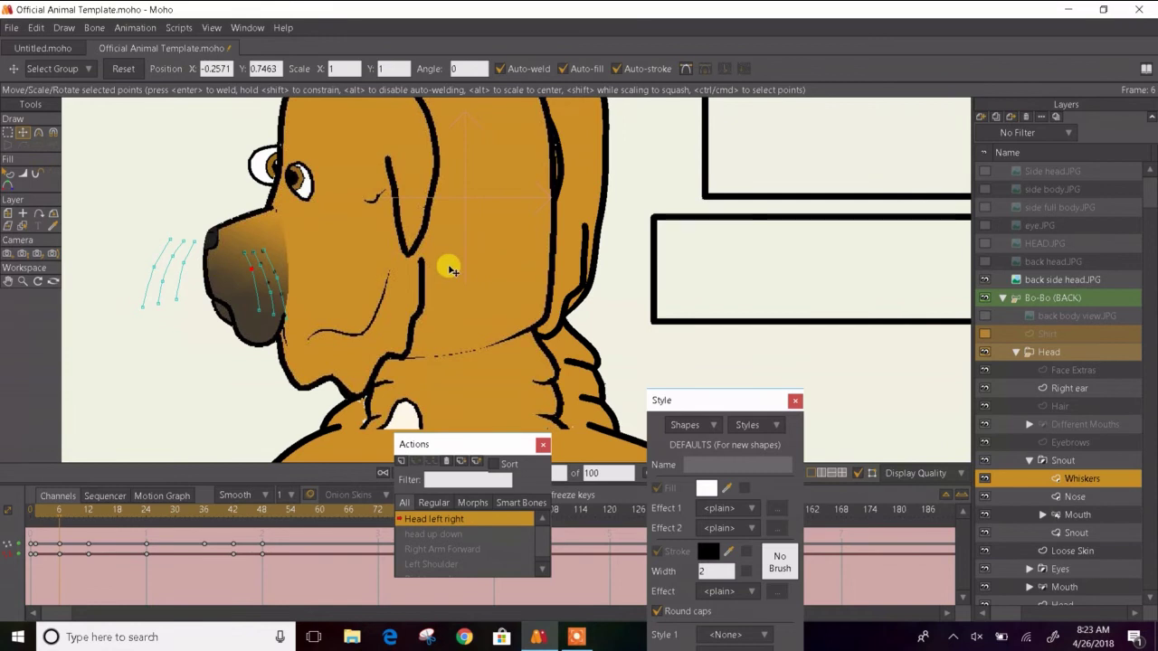
- Shift the rear points of the Loose Skin layer forward towards the reference jaw, including the upper end point
click(1030, 461)
click(1057, 480)
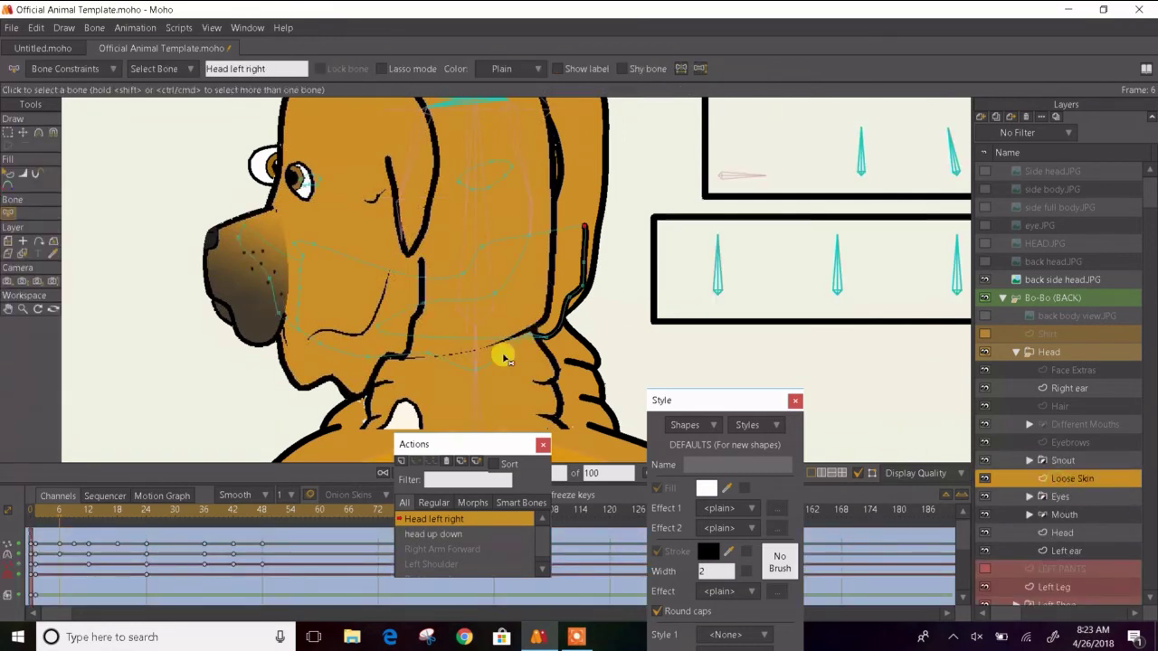
scroll(274, 302, up, 1)
scroll(274, 301, up, 1)
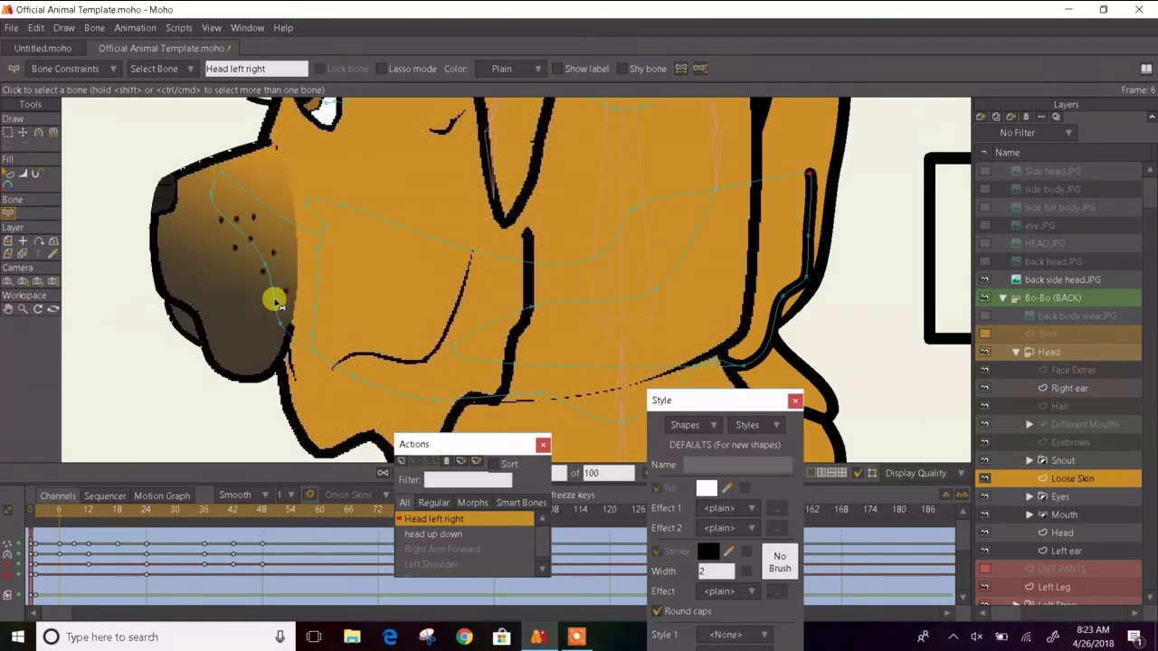
scroll(274, 301, down, 2)
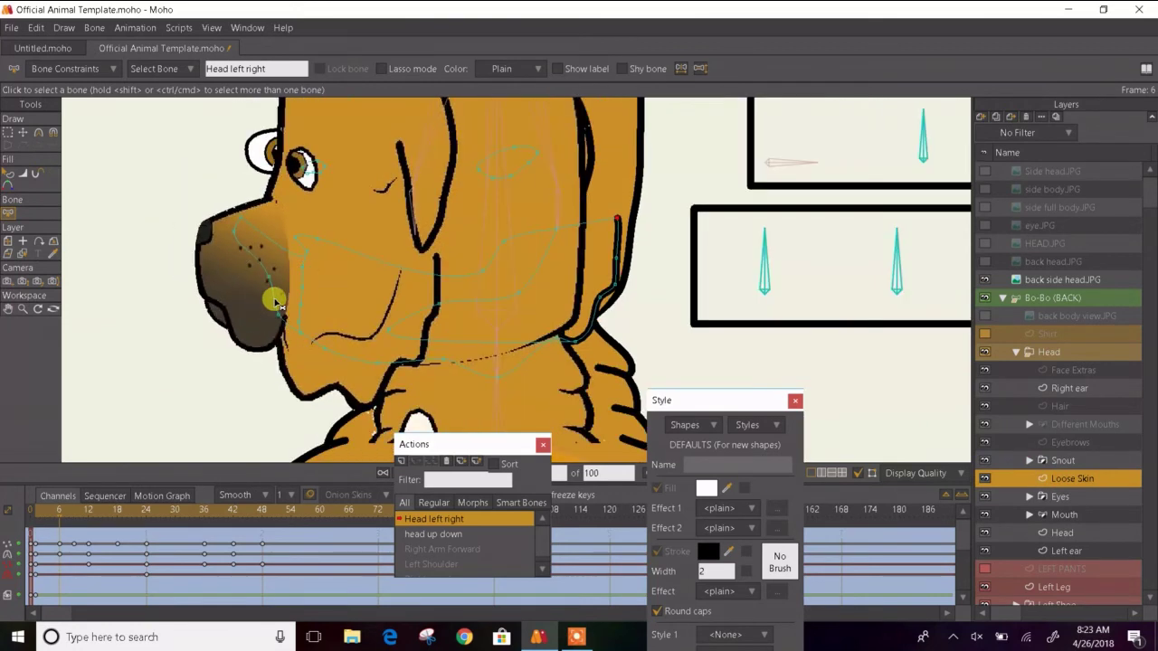
click(8, 132)
drag(649, 381, 349, 225)
key(t)
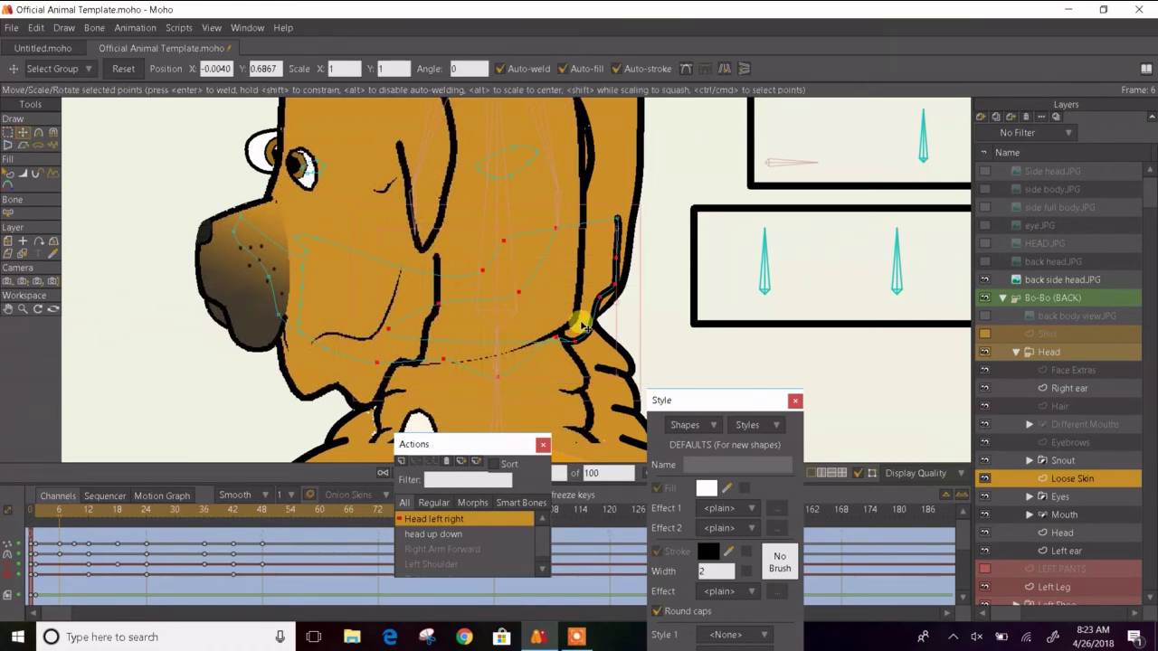
drag(540, 313, 571, 283)
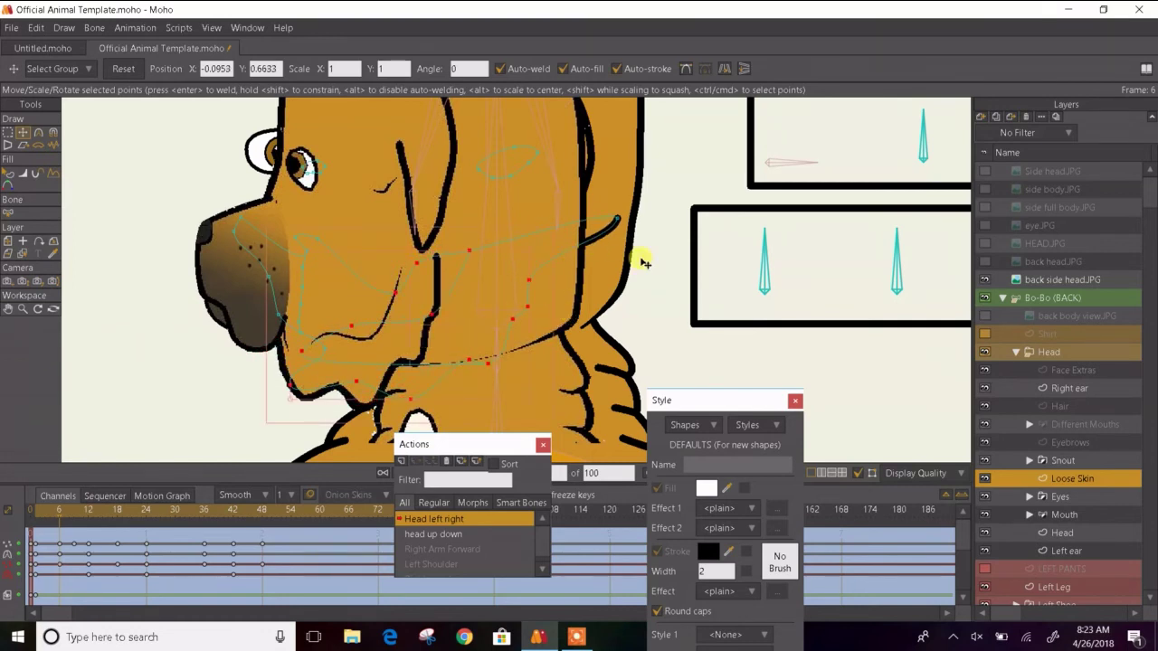
click(624, 233)
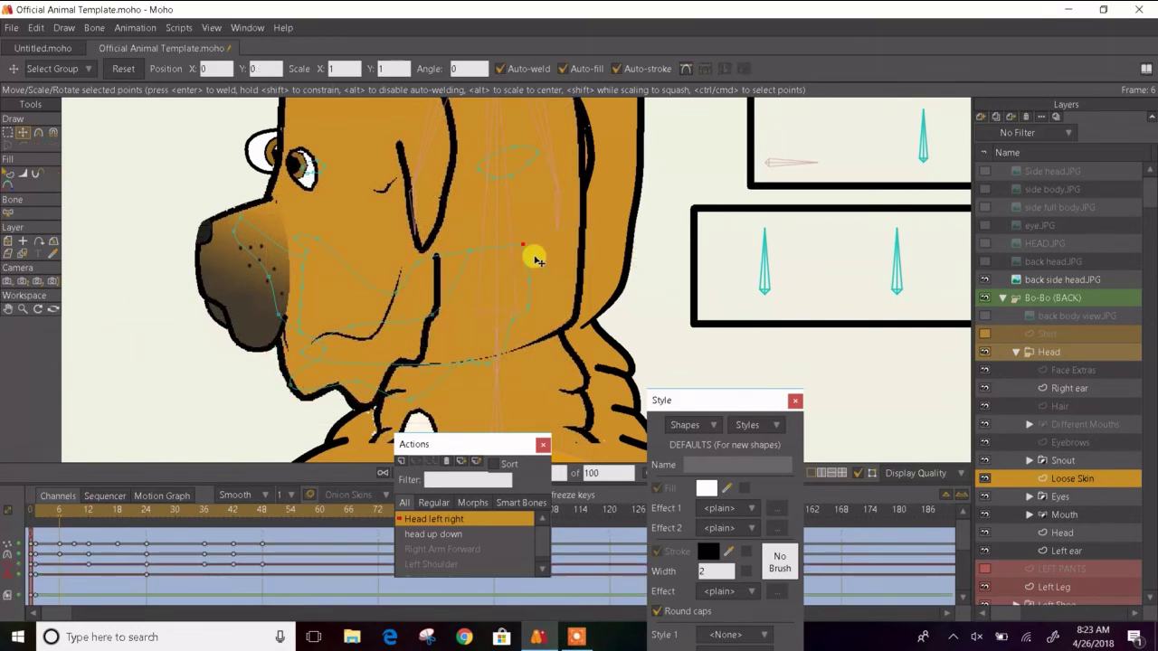
- Nudge the whole Loose Skin shape slightly up and move its lower inner point onto the reference mouth crease
double_click(263, 247)
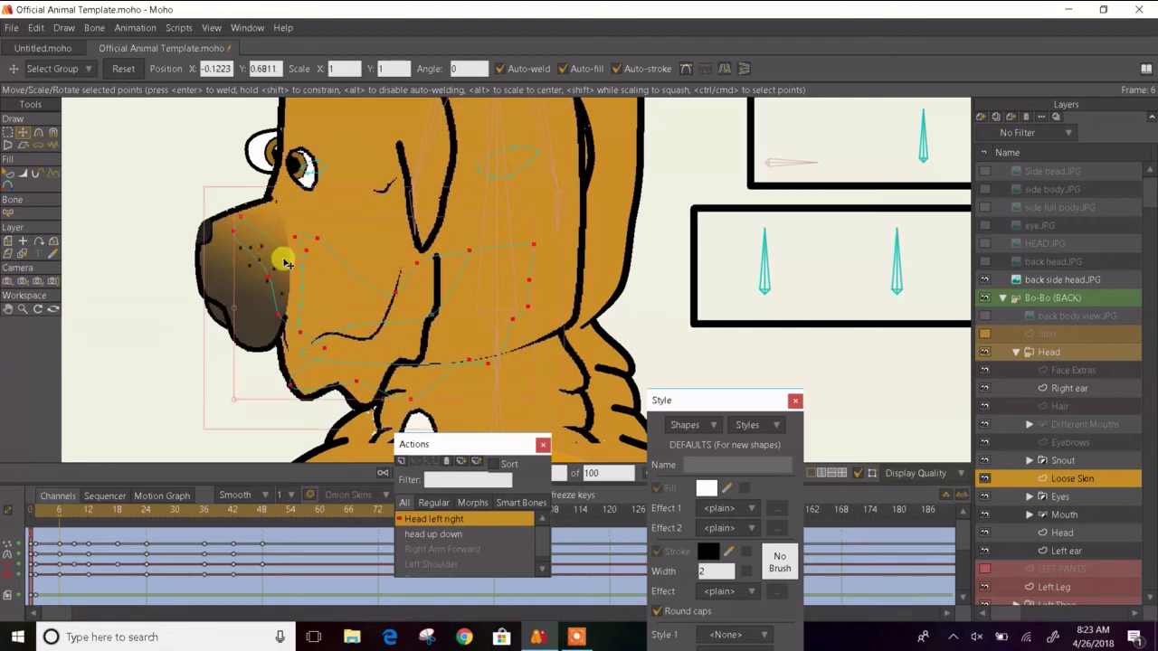
mouse_move(284, 267)
mouse_down()
mouse_move(220, 280)
mouse_move(207, 266)
mouse_move(266, 266)
mouse_move(284, 272)
mouse_move(282, 285)
mouse_move(291, 274)
mouse_up()
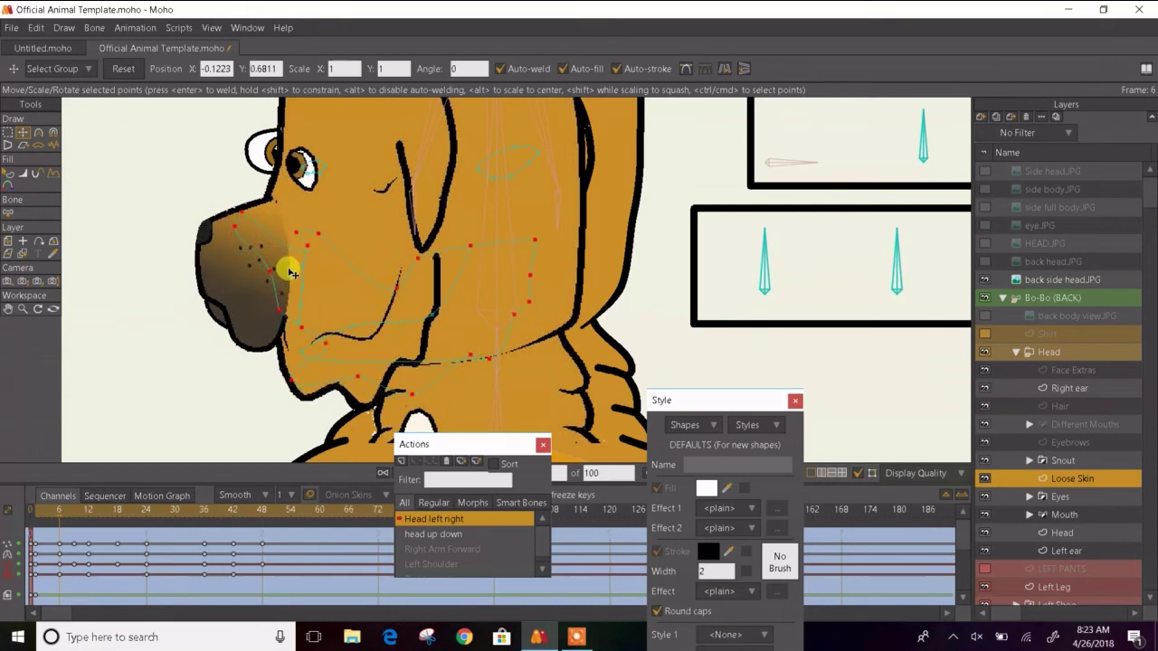
click(166, 371)
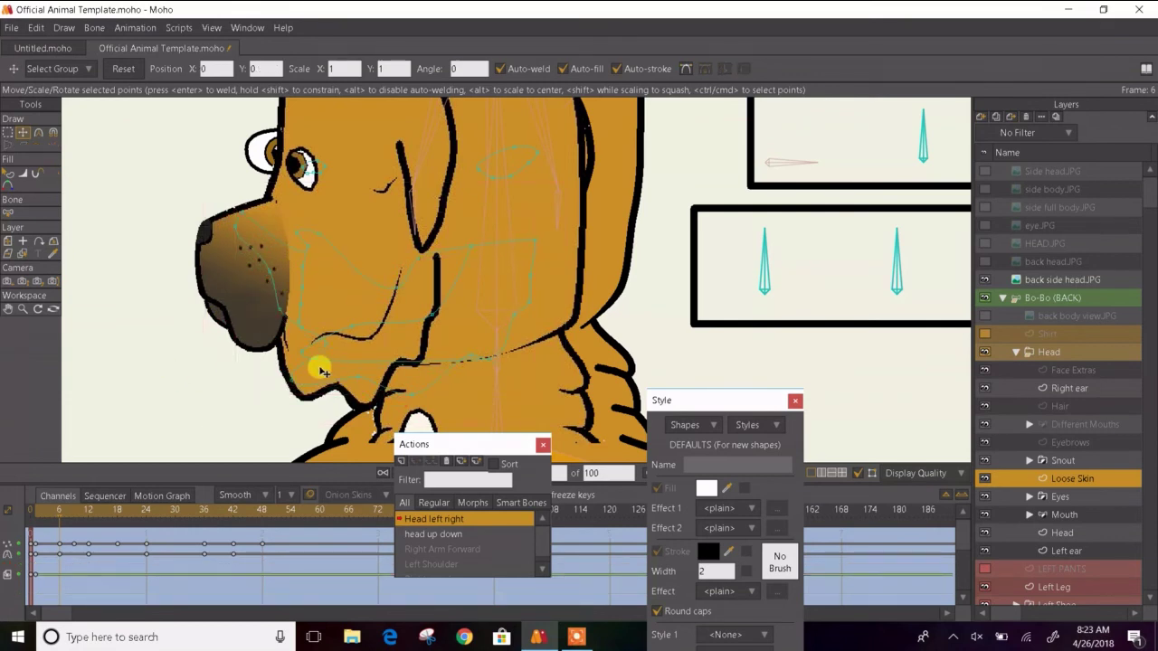
click(309, 359)
drag(314, 363, 487, 368)
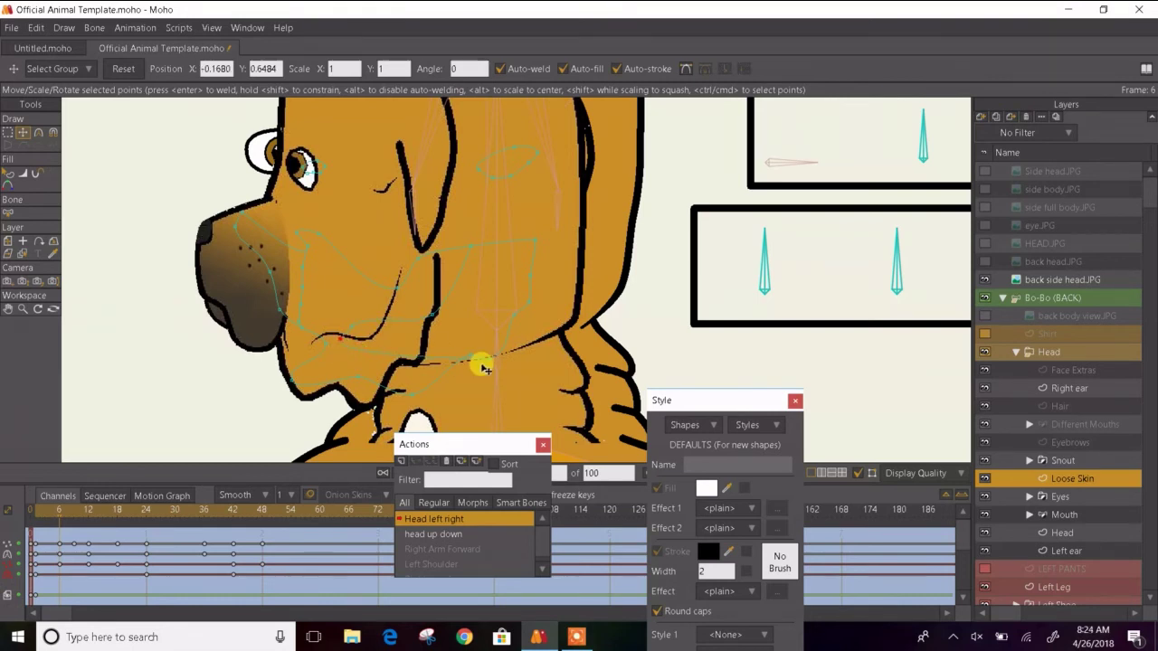
- Shift the complete Loose Skin shape towards the muzzle and narrow it so its rear edge meets the reference cheek fold
key(ctrl+a)
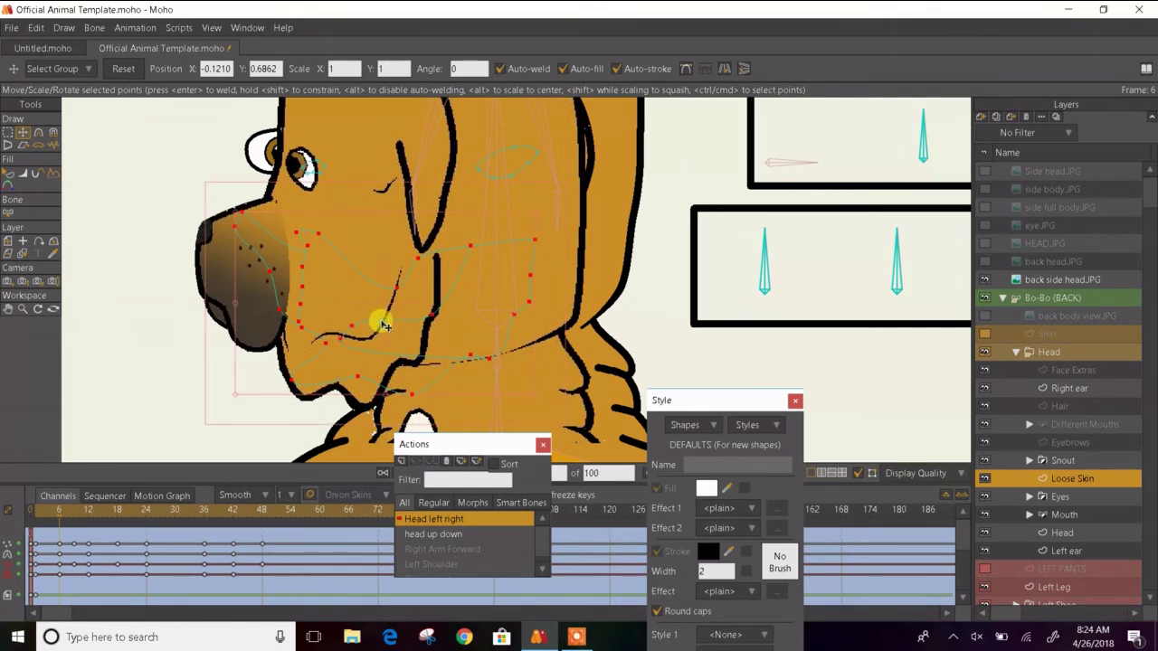
mouse_move(384, 325)
mouse_down()
mouse_move(326, 334)
mouse_move(369, 337)
mouse_up()
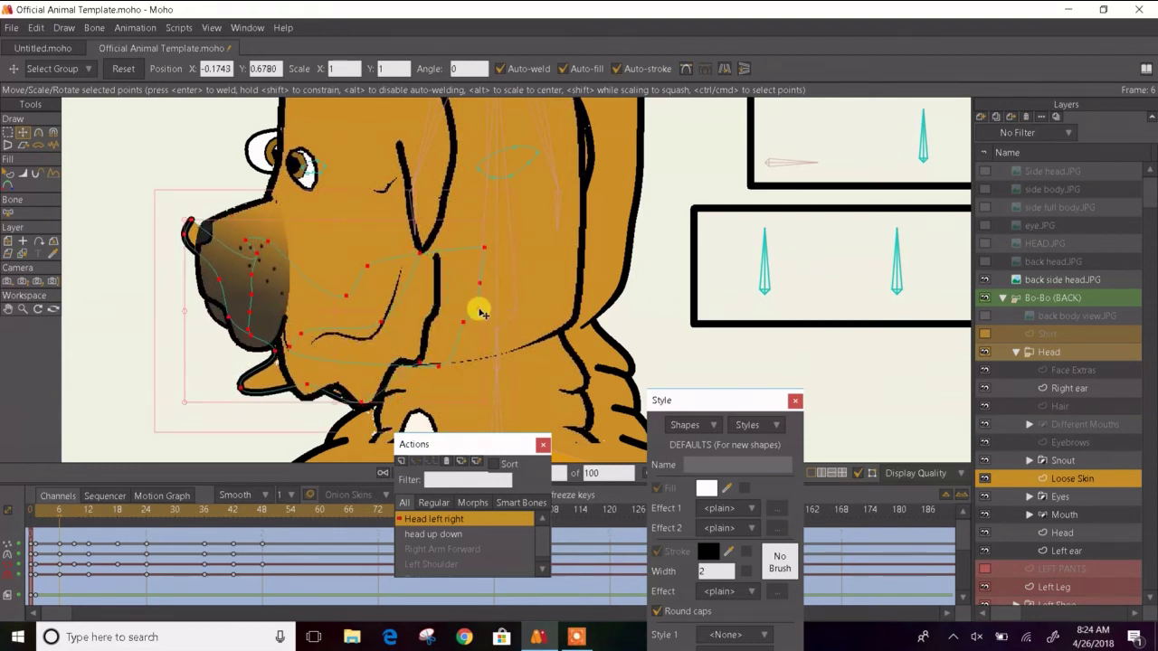
drag(485, 315, 447, 315)
key(ctrl+z)
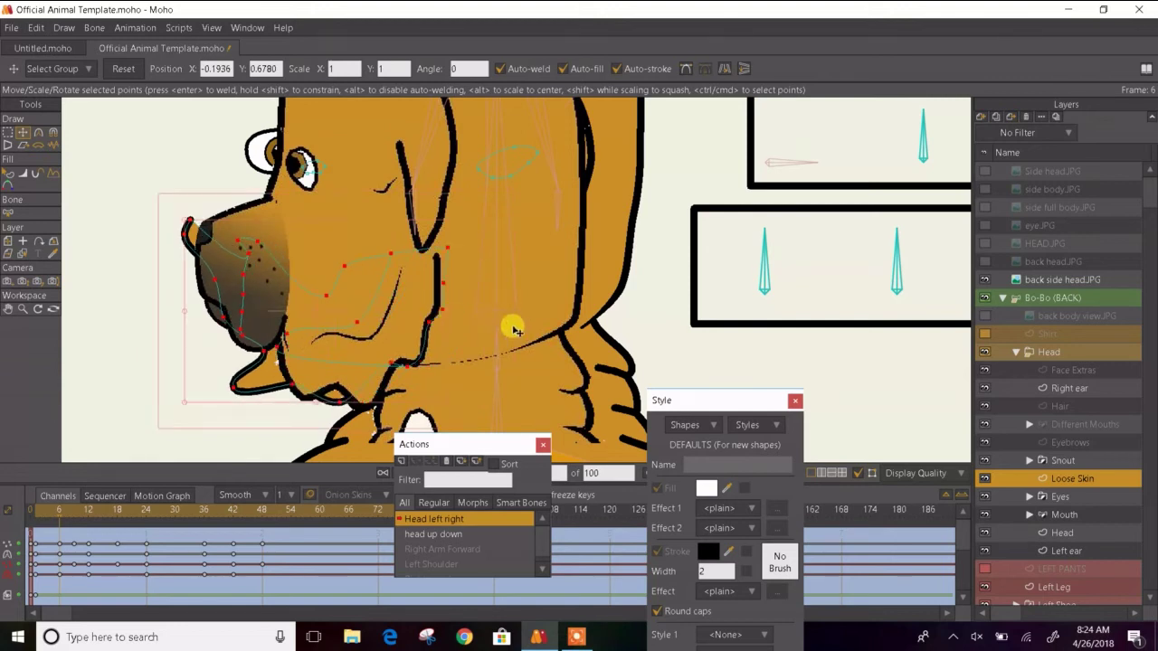
key(ctrl+z)
- Fit the Loose Skin's lower and rear points to the reference's hanging jaw outline and the vertical fold below the ear
key(g)
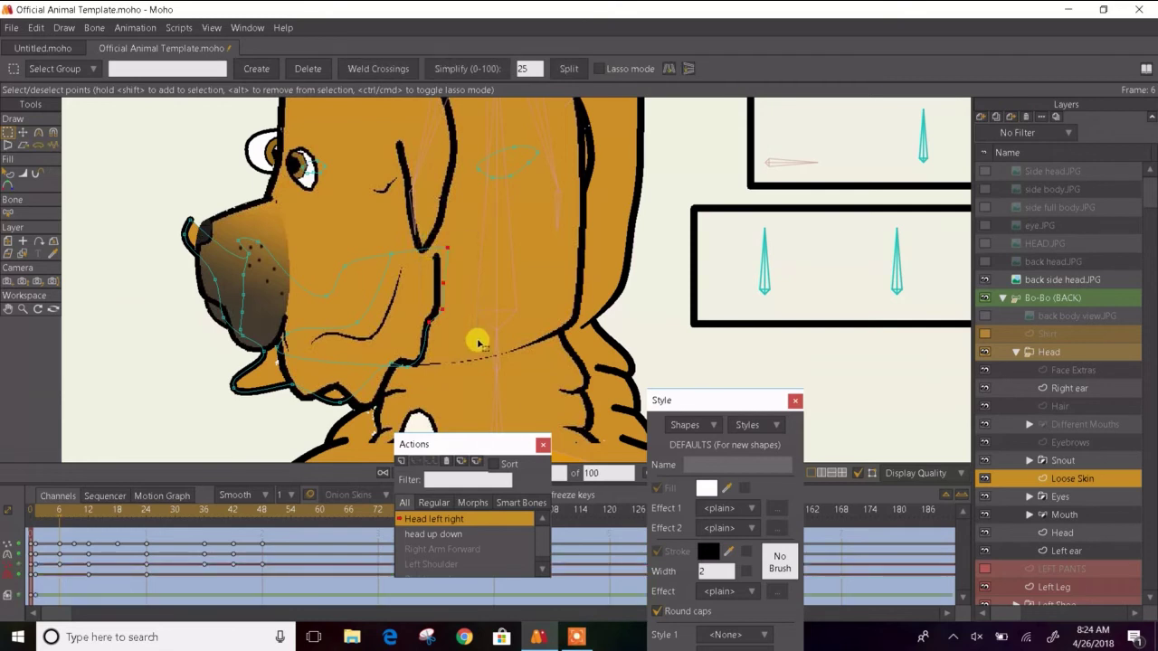
key(t)
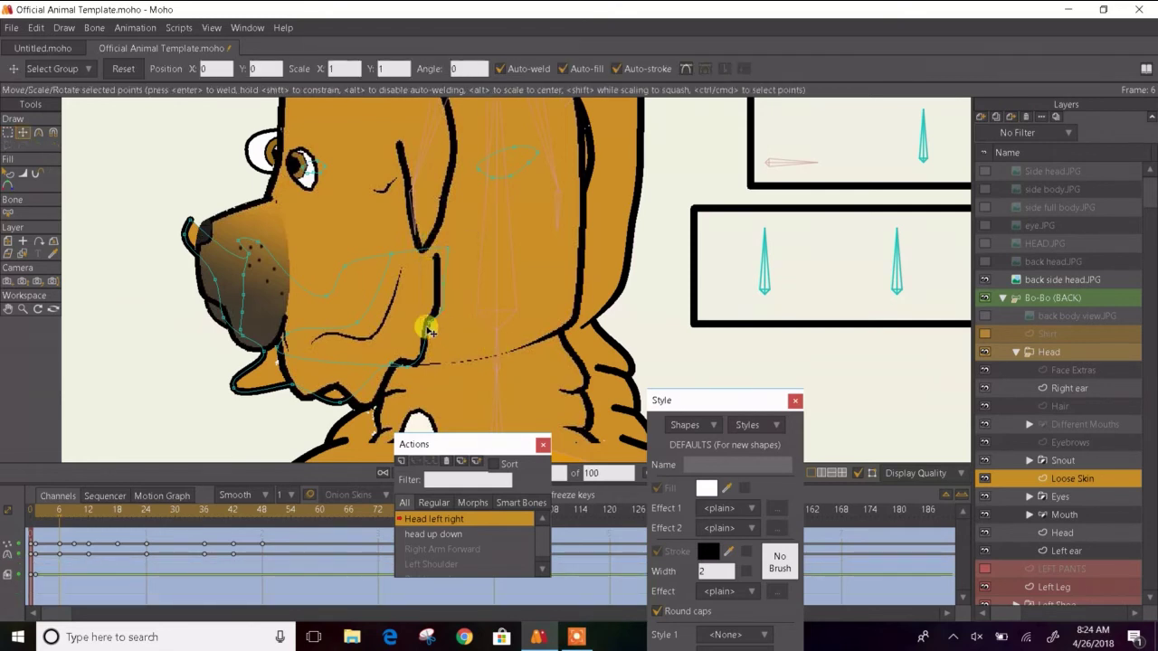
scroll(428, 329, up, 4)
mouse_move(395, 410)
mouse_down()
mouse_move(408, 400)
mouse_move(387, 391)
mouse_up()
scroll(323, 401, down, 3)
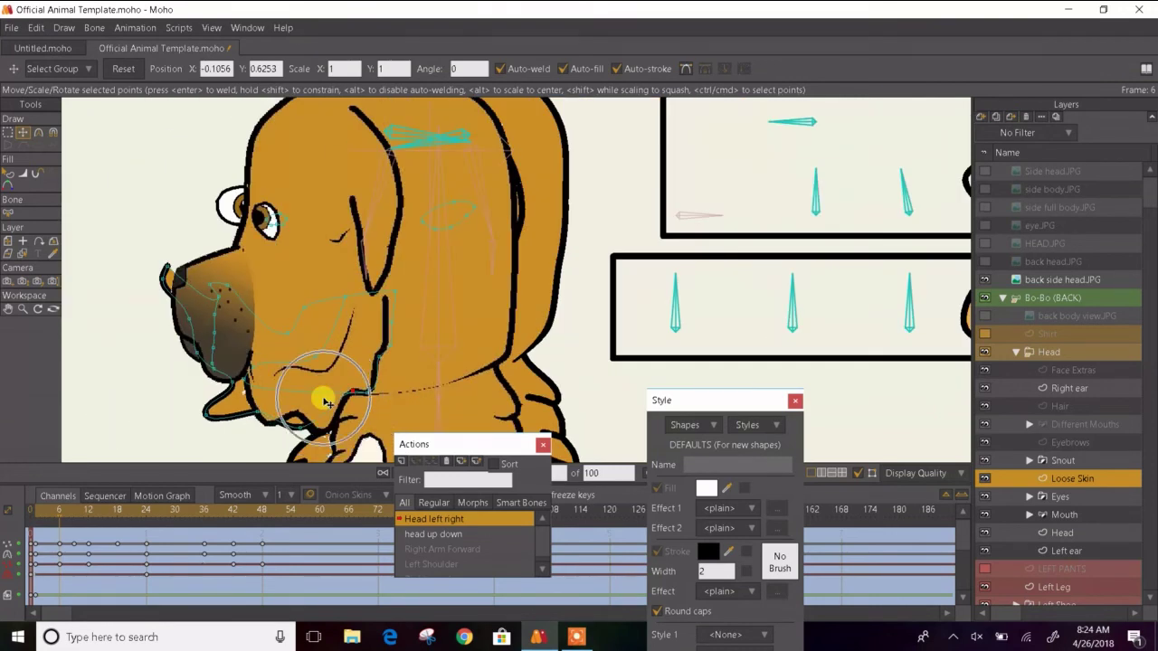
scroll(309, 440, up, 3)
mouse_move(308, 442)
mouse_down()
mouse_move(302, 426)
mouse_move(356, 421)
mouse_move(348, 437)
mouse_up()
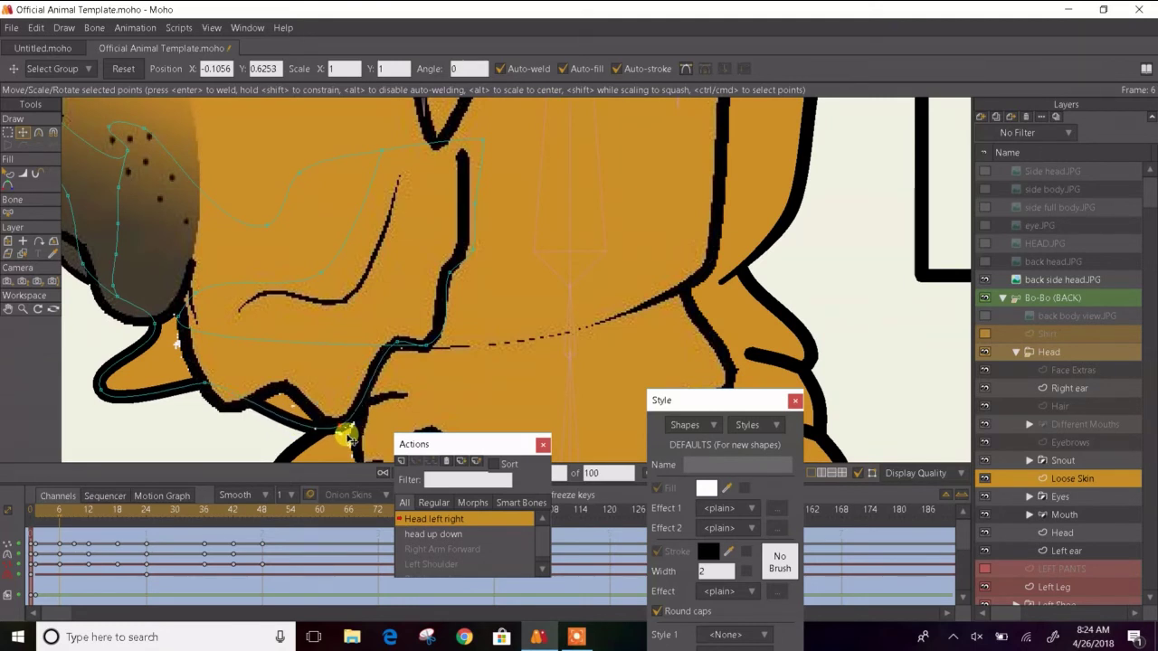
drag(241, 388, 186, 353)
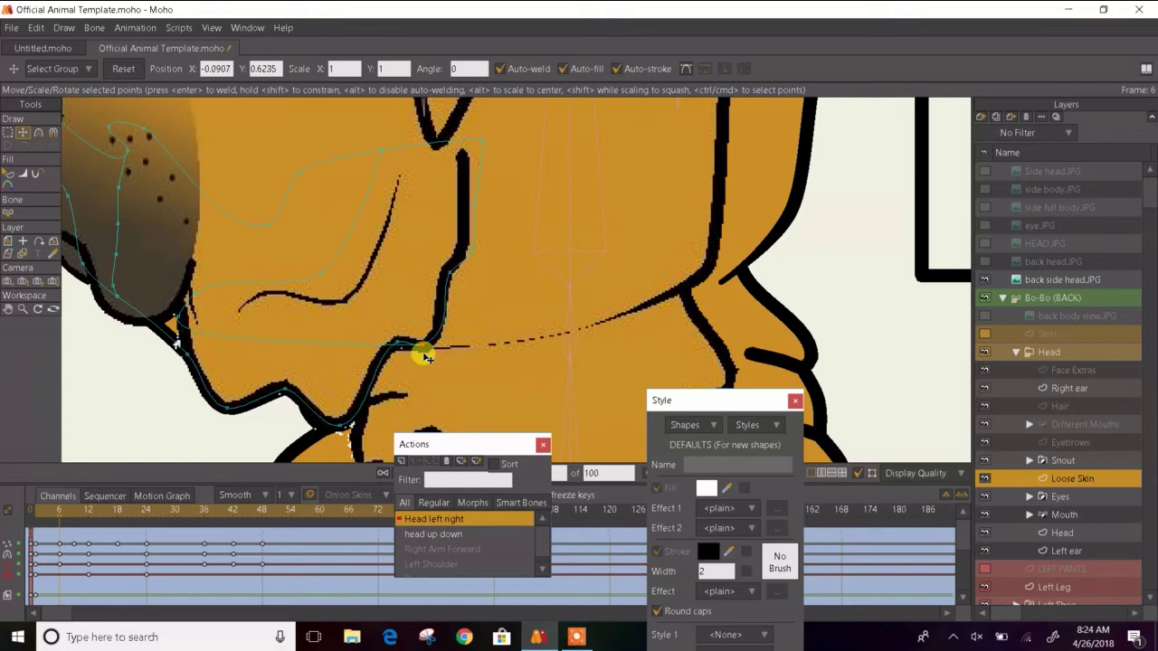
drag(338, 433, 335, 425)
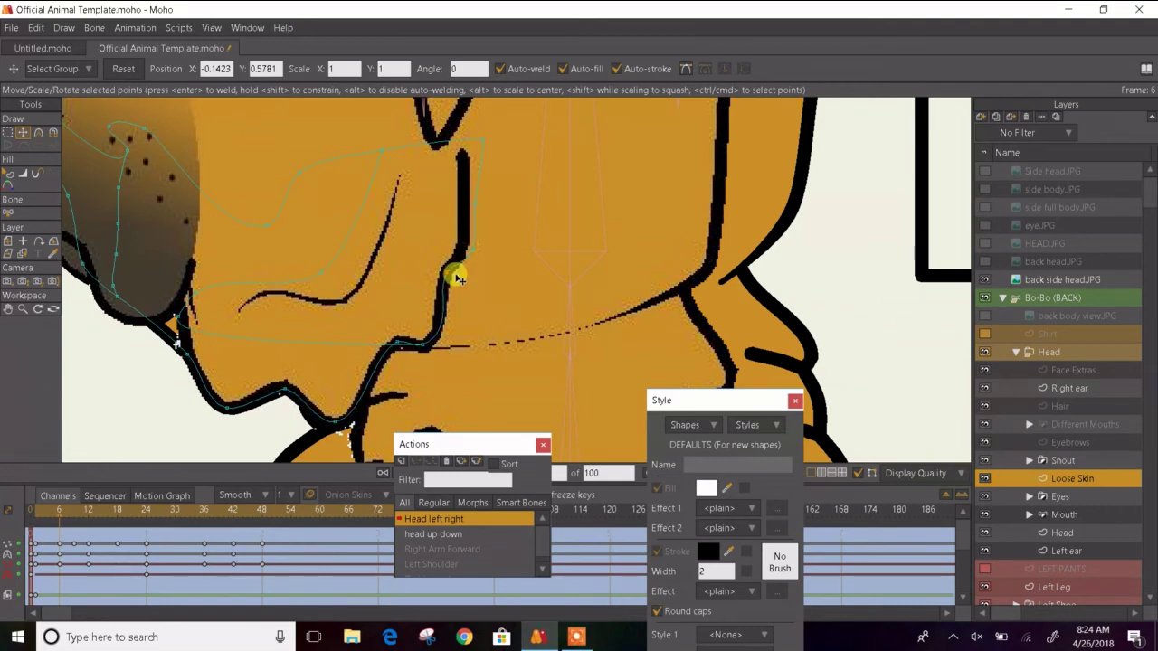
mouse_move(460, 280)
mouse_down()
mouse_move(472, 258)
mouse_move(461, 247)
mouse_up()
mouse_move(474, 200)
mouse_down()
mouse_move(461, 194)
mouse_move(480, 148)
mouse_move(463, 159)
mouse_up()
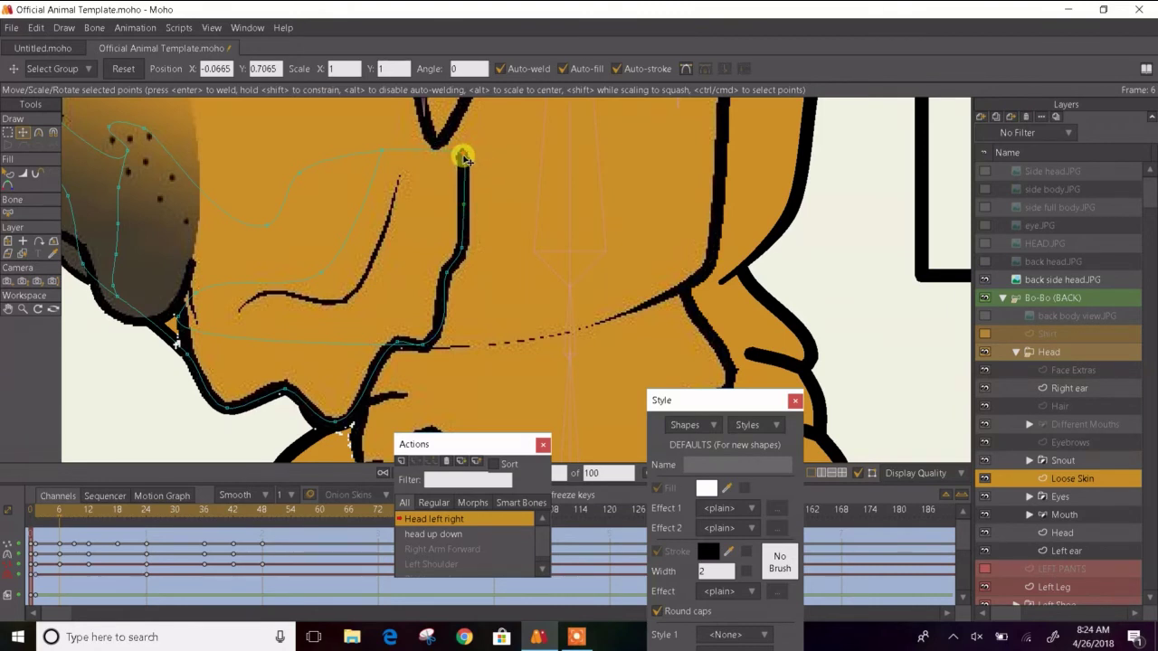
- Place the Loose Skin's inner points along the reference cheek crease and smooth its upper edge between muzzle and ear
scroll(346, 183, down, 3)
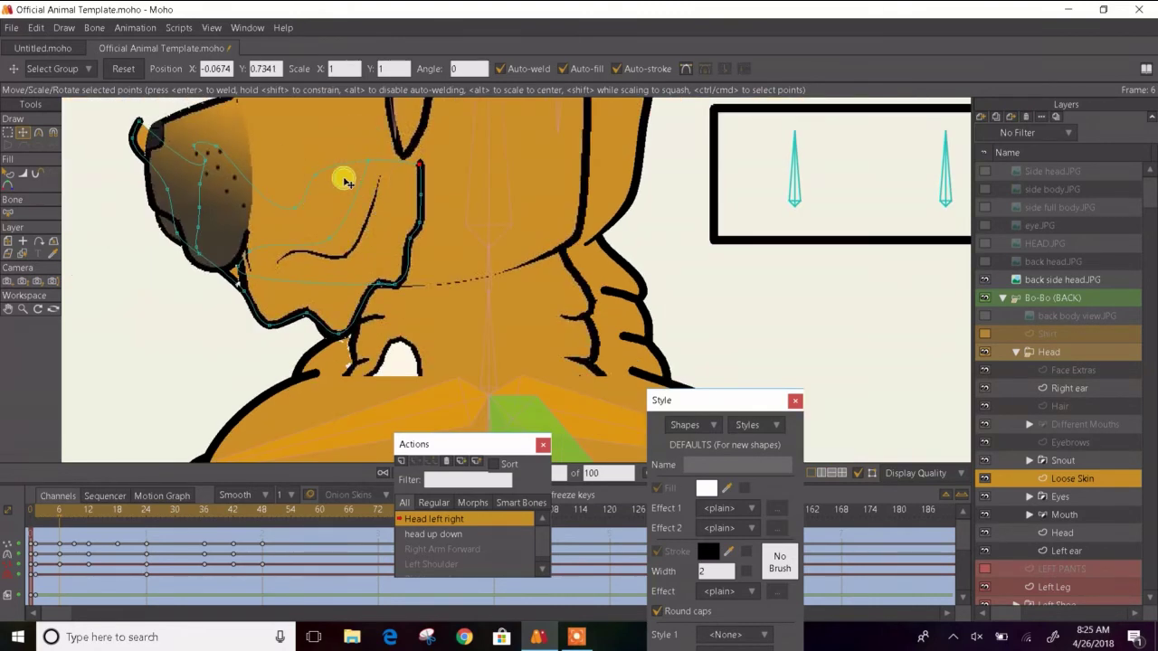
scroll(338, 175, up, 6)
drag(431, 137, 470, 195)
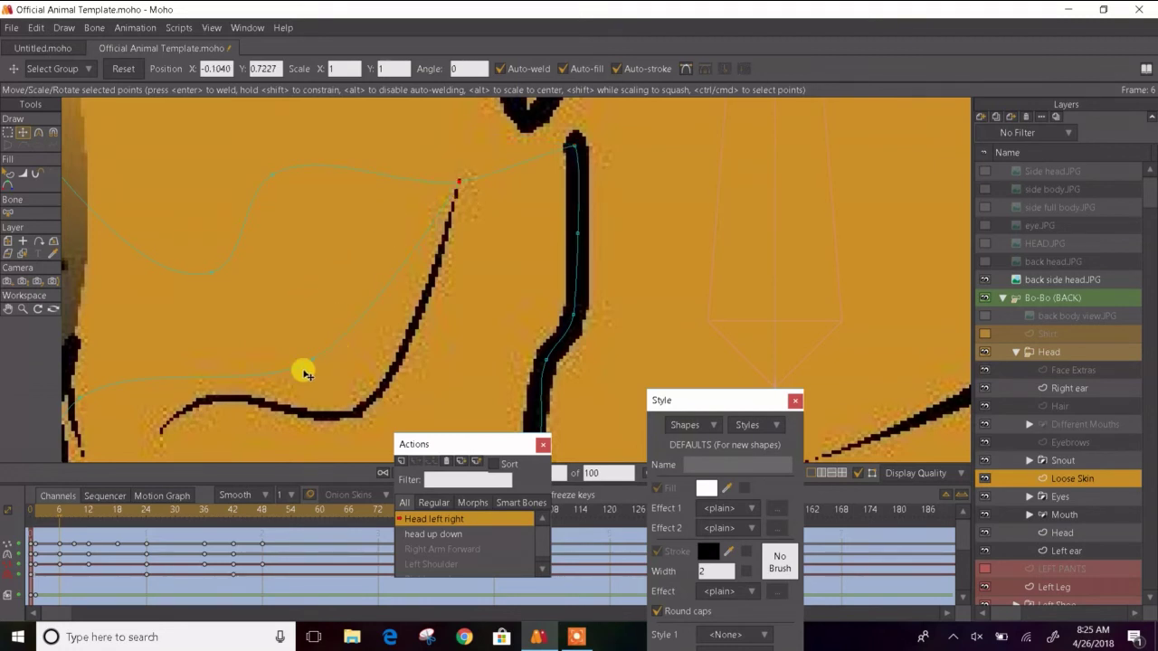
mouse_move(305, 370)
mouse_down()
mouse_move(352, 425)
mouse_move(349, 408)
mouse_move(543, 295)
mouse_move(575, 292)
mouse_up()
mouse_move(283, 333)
mouse_down()
mouse_move(399, 331)
mouse_move(395, 316)
mouse_up()
mouse_move(308, 282)
mouse_down()
mouse_move(385, 274)
mouse_move(455, 287)
mouse_move(440, 289)
mouse_up()
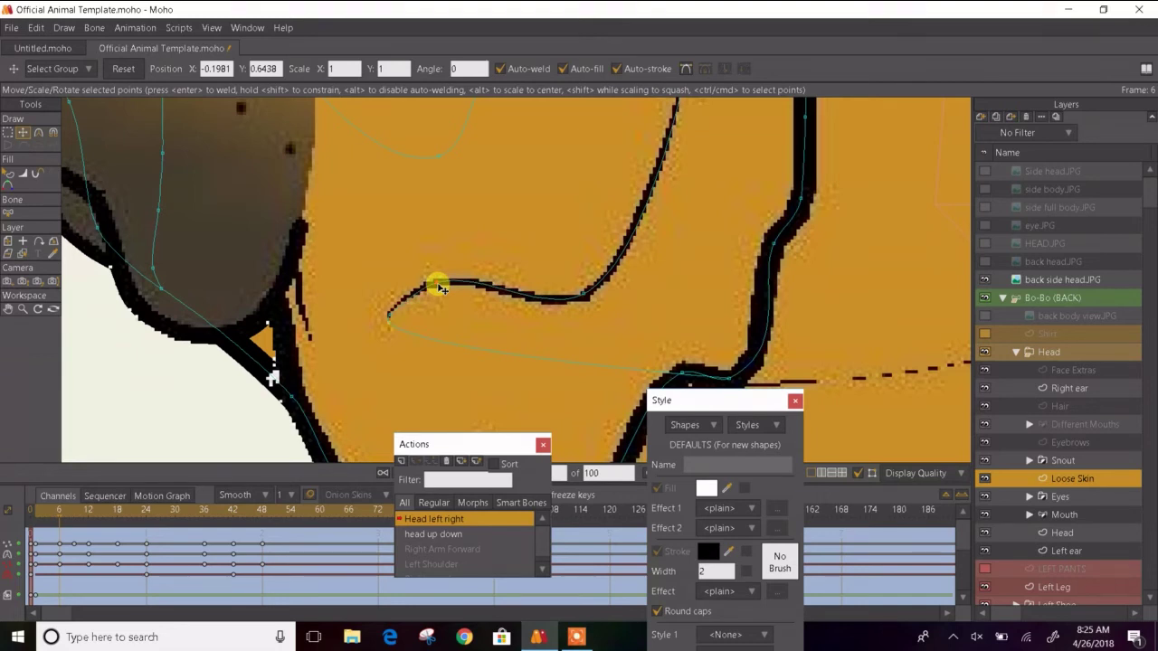
scroll(446, 288, down, 3)
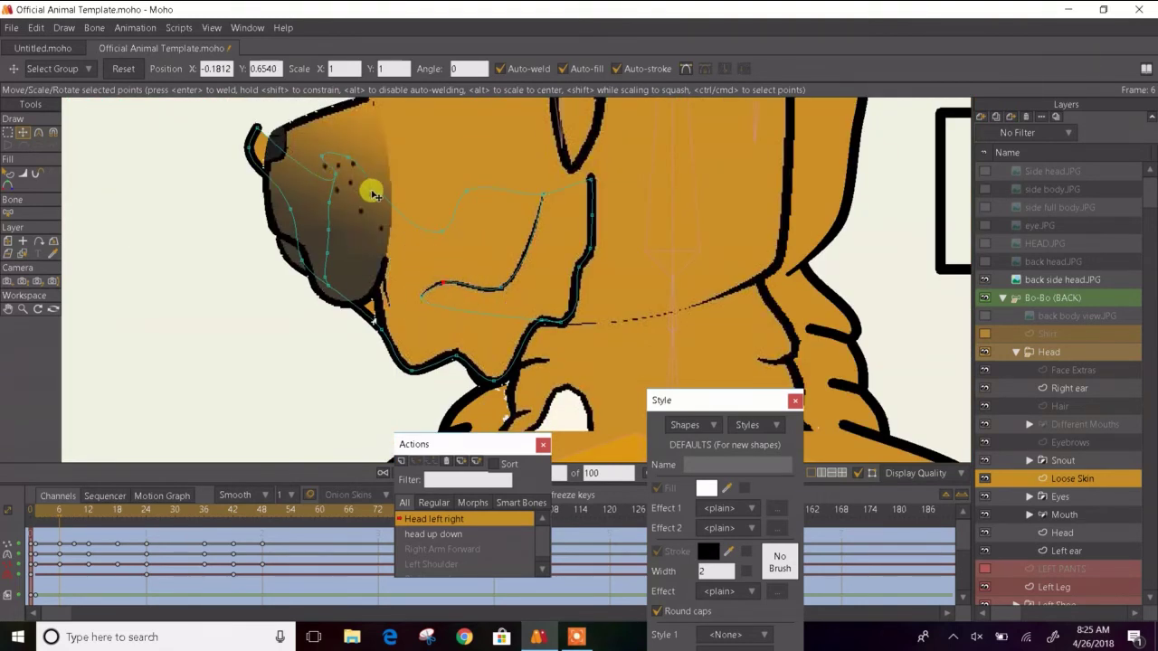
mouse_move(451, 227)
mouse_down()
mouse_move(444, 194)
mouse_move(526, 208)
mouse_move(440, 207)
mouse_move(522, 207)
mouse_move(305, 142)
mouse_move(445, 168)
mouse_move(496, 211)
mouse_up()
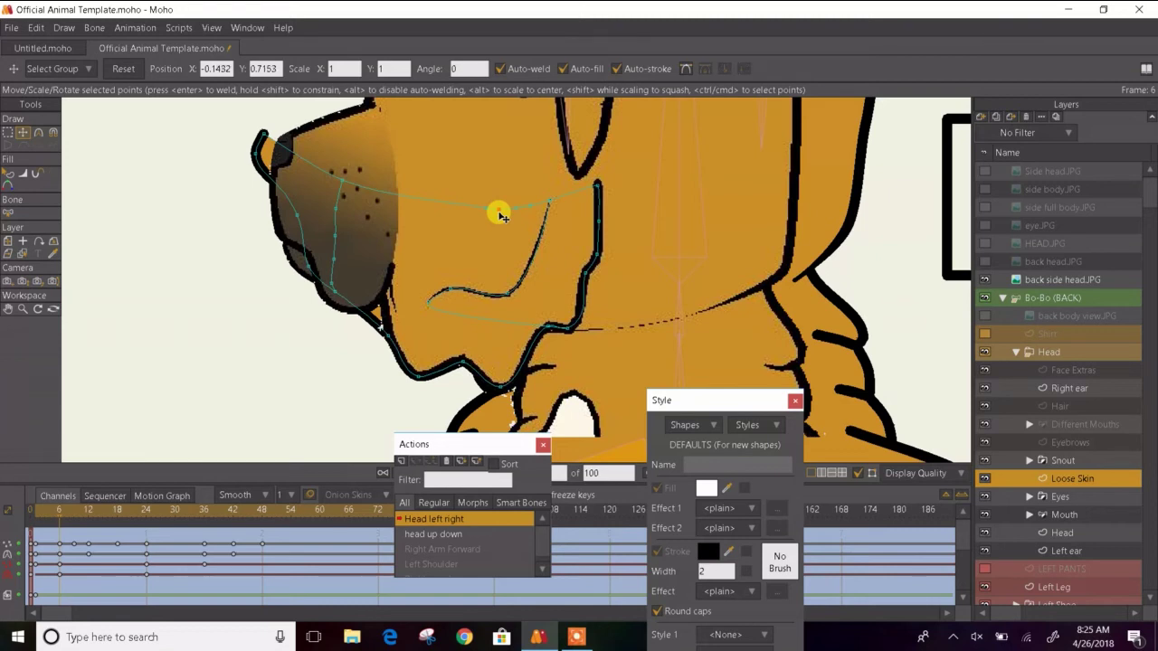
- Tuck the Loose Skin's front points behind the muzzle and place its lower front point on the reference jaw outline
click(15, 138)
drag(202, 121, 354, 326)
key(t)
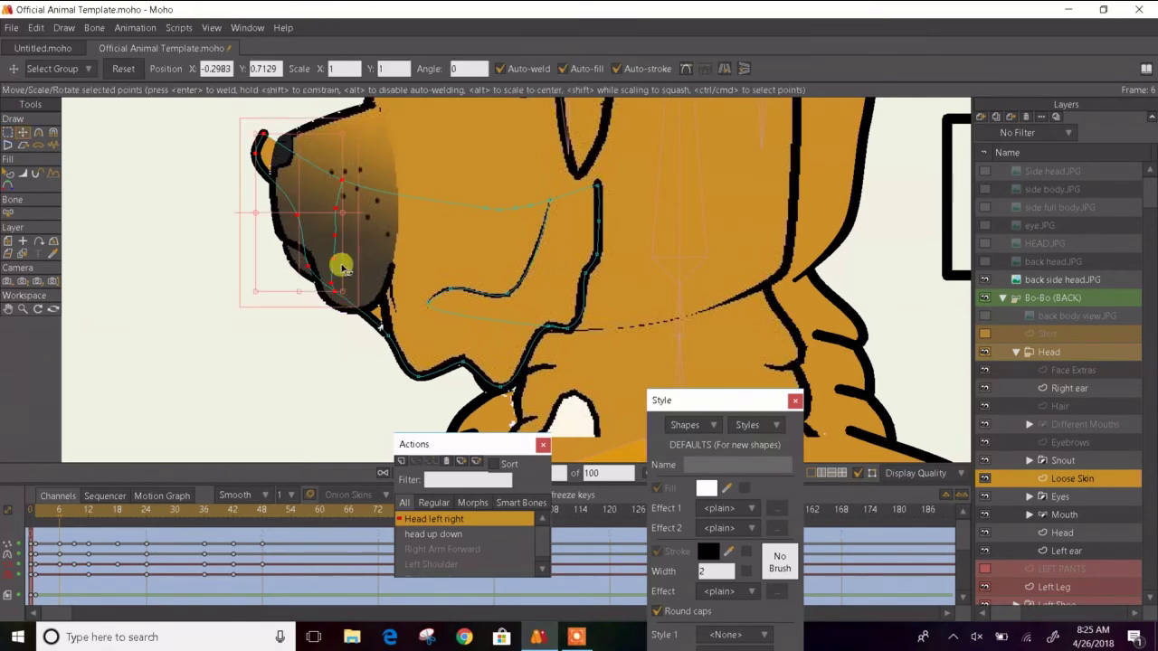
drag(315, 230, 365, 245)
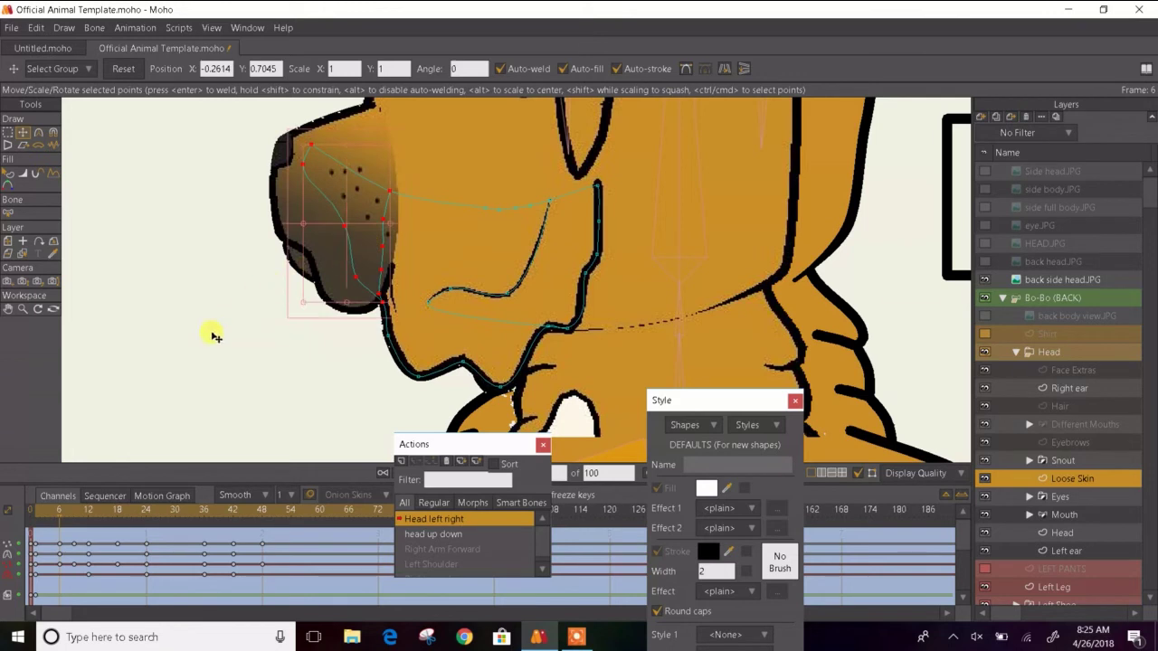
click(213, 336)
click(380, 309)
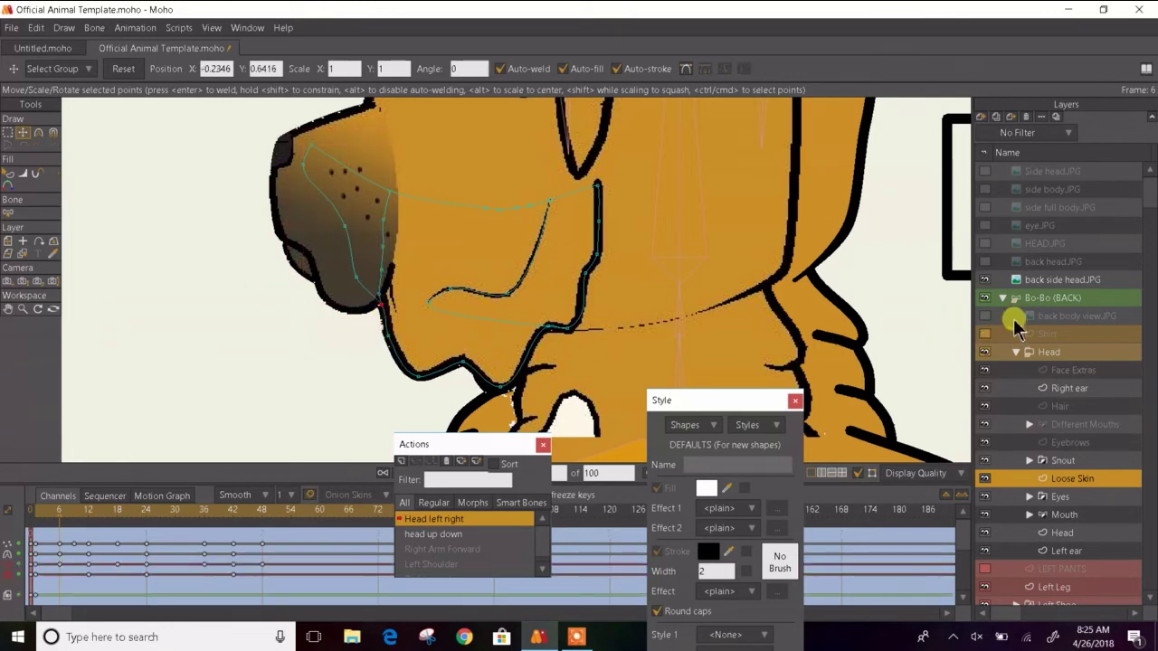
- Check the reshaped Loose Skin with the back side head.JPG reference hidden, and show the reference again
click(985, 280)
scroll(548, 223, down, 3)
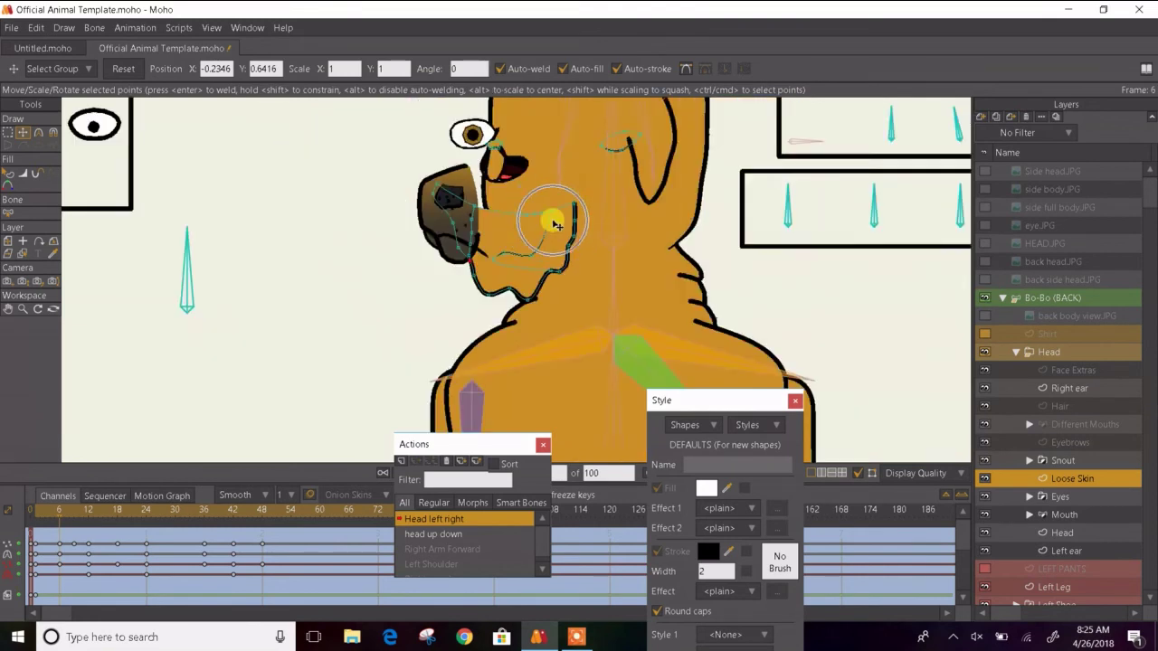
drag(536, 232, 460, 283)
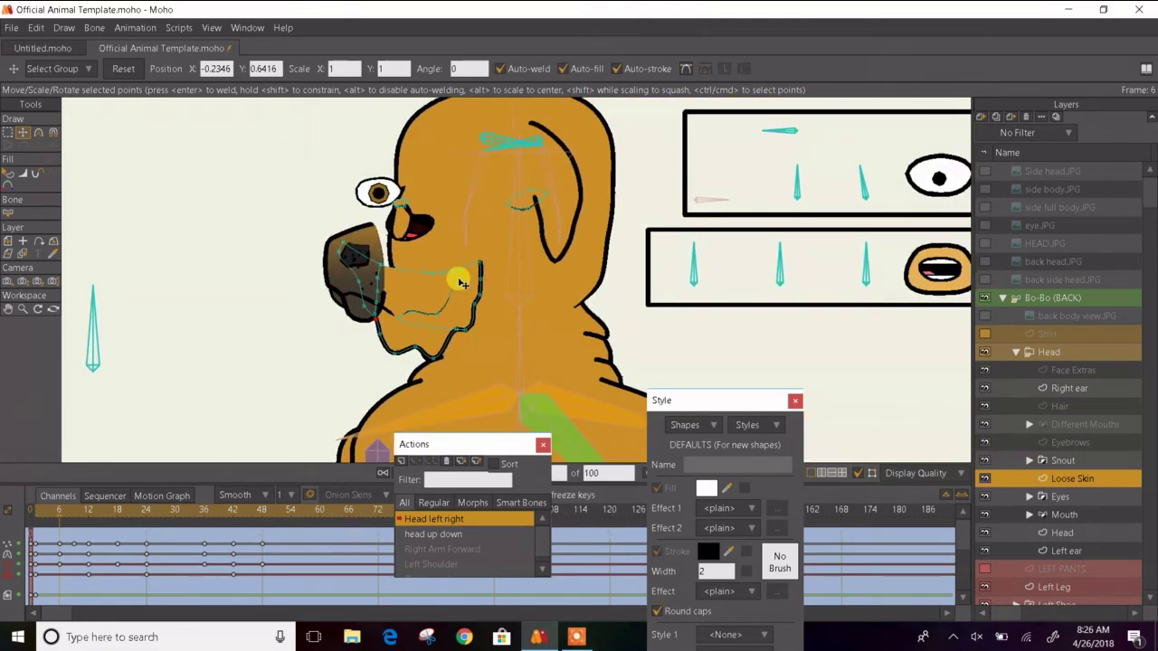
click(984, 280)
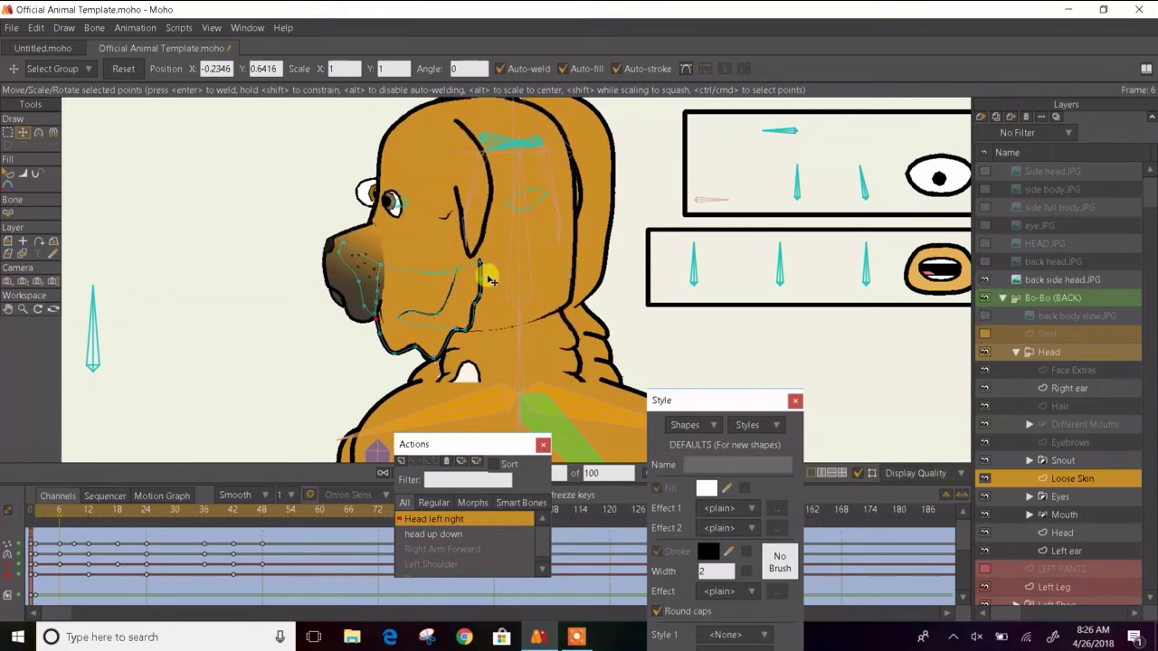
- Select the Head layer and compare it with the back side head.JPG reference by hiding and showing the image
click(1061, 533)
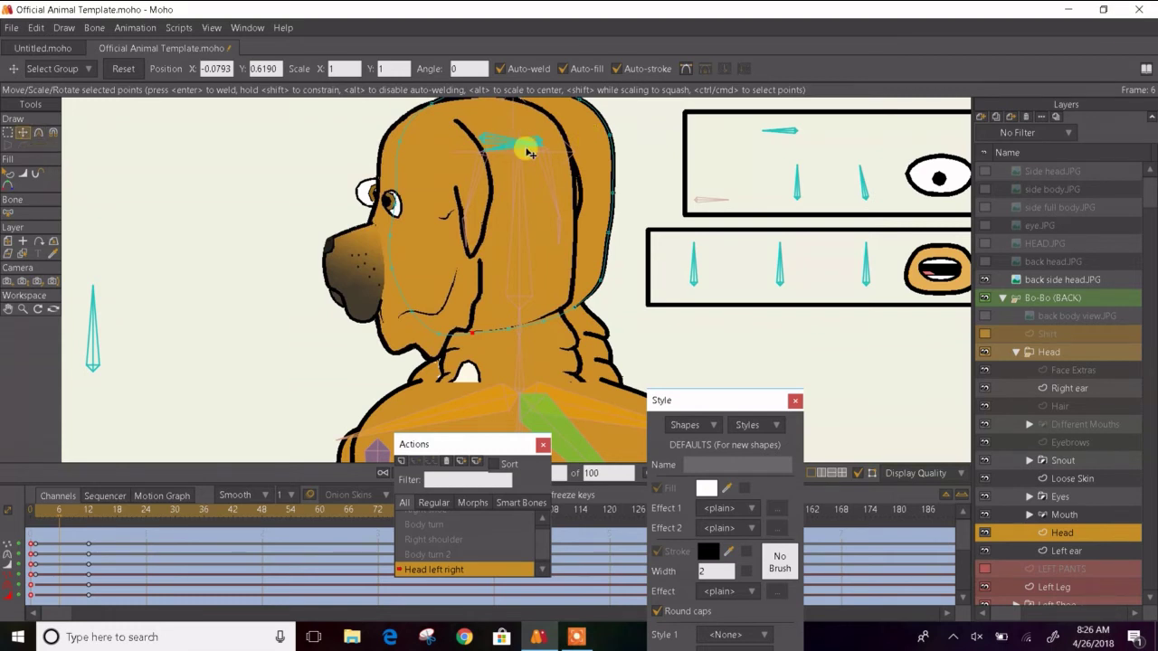
scroll(530, 152, down, 3)
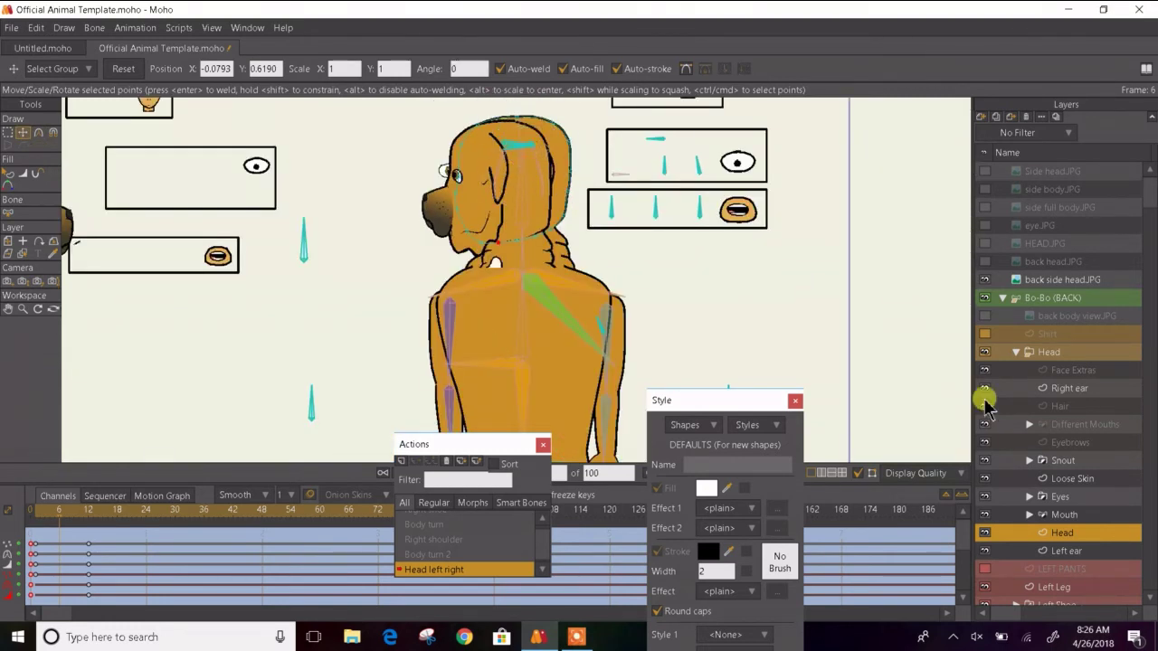
click(986, 281)
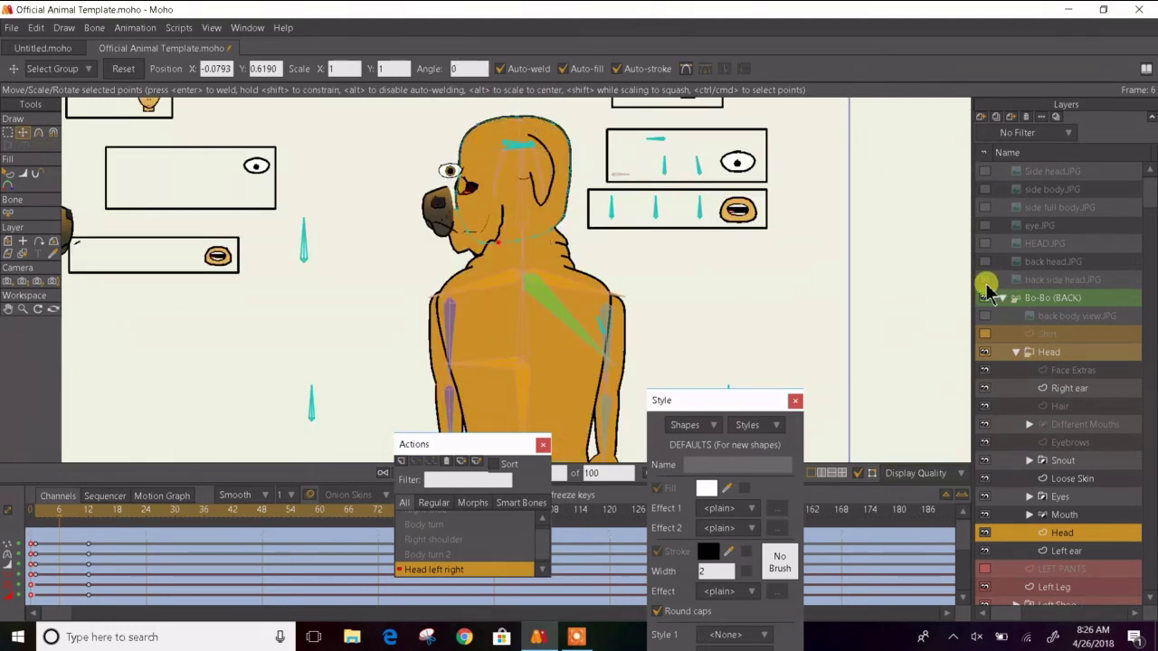
click(985, 281)
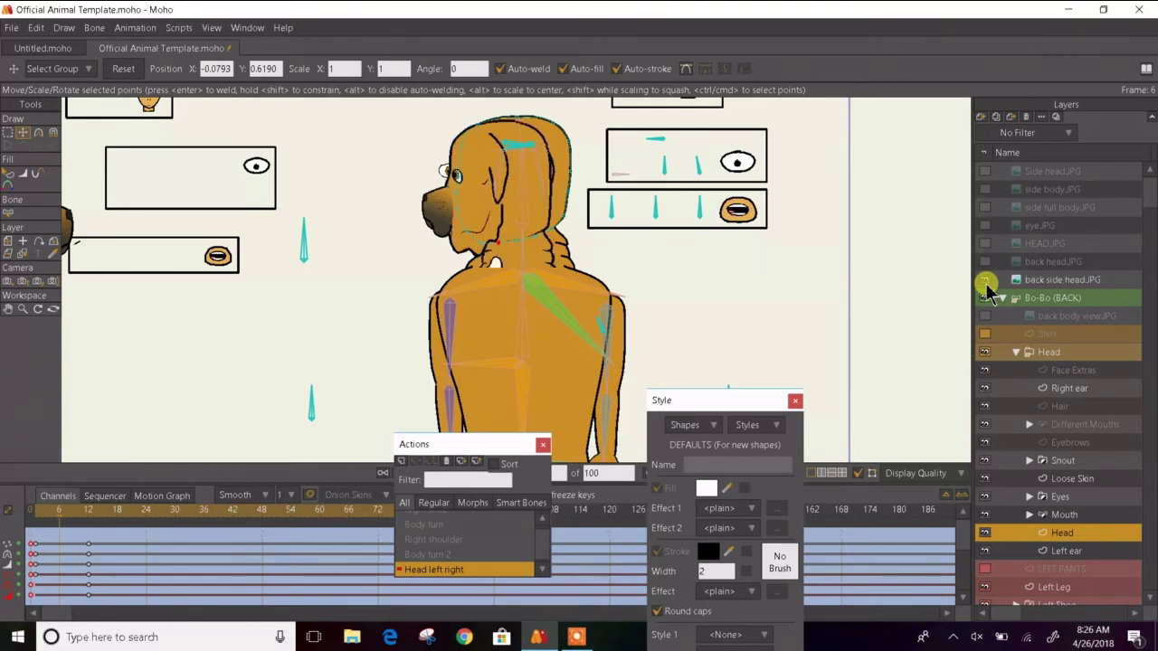
click(985, 280)
click(986, 280)
click(488, 152)
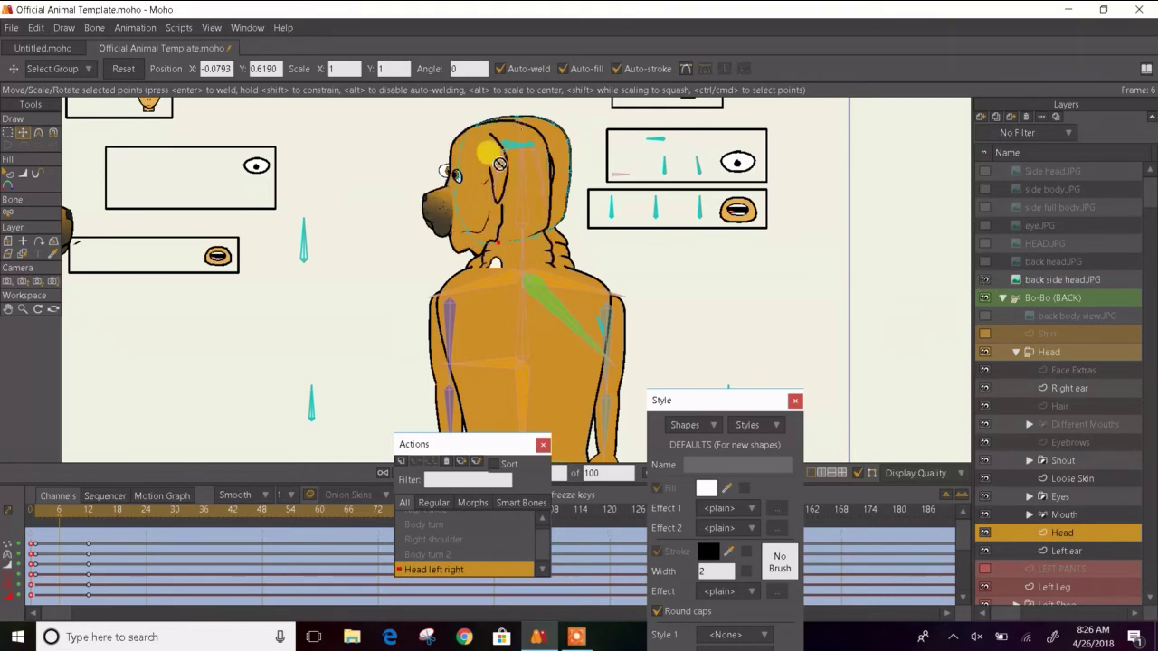
- Shift the whole Head shape slightly towards the muzzle to align its crown with the reference head
scroll(501, 166, up, 3)
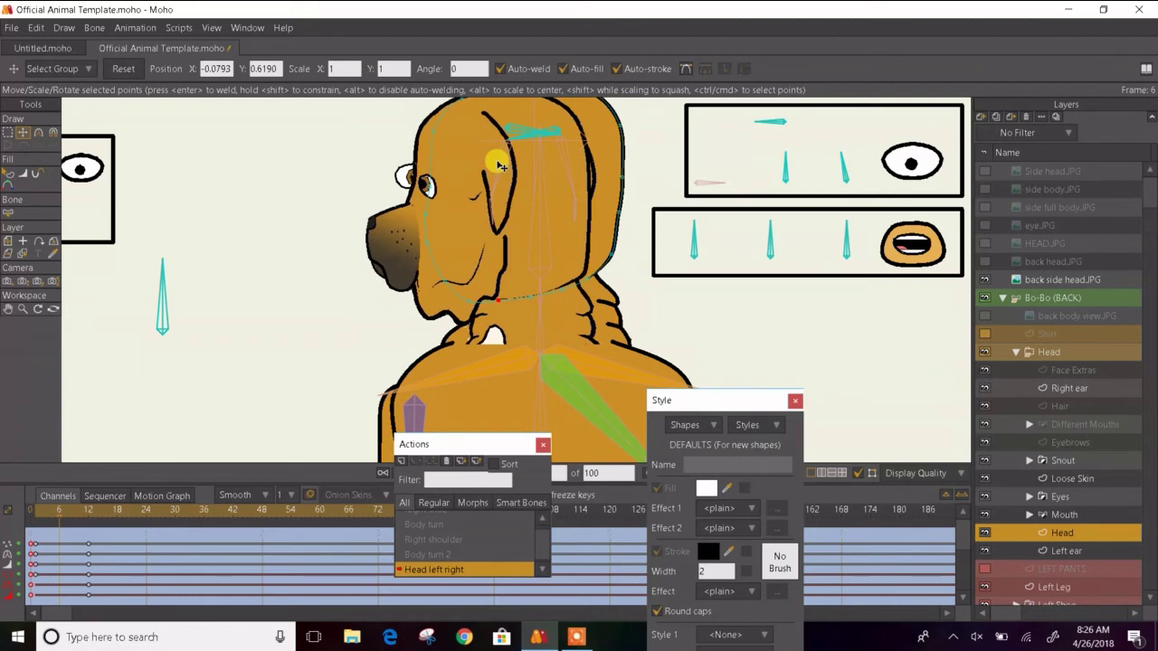
drag(501, 166, 413, 237)
key(ctrl+a)
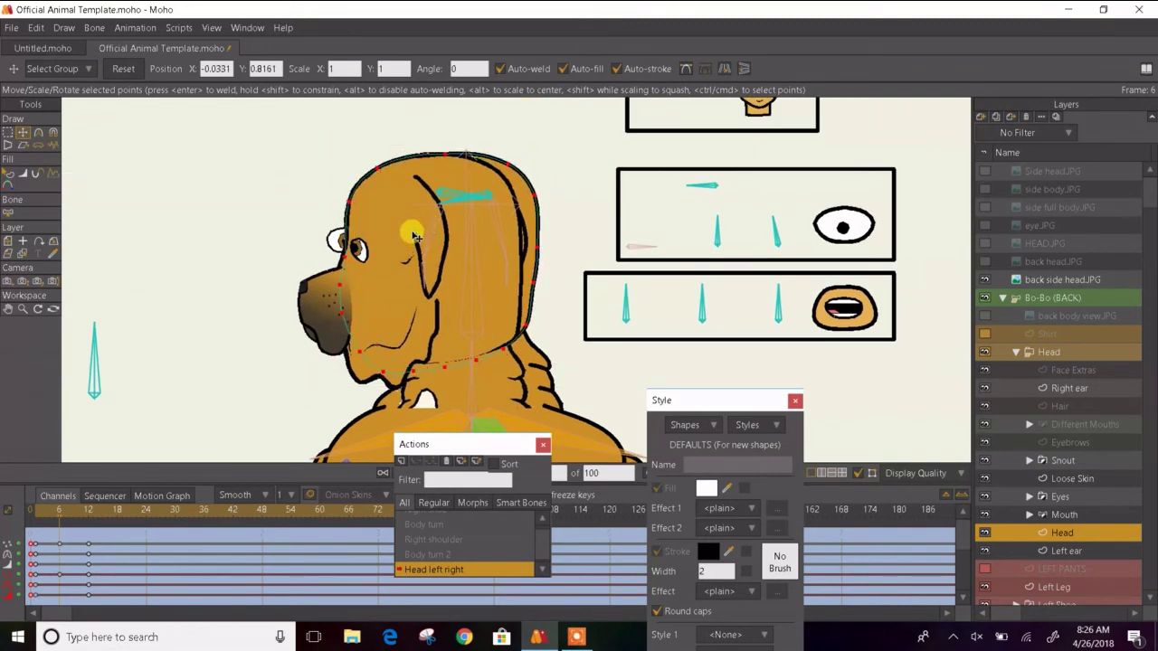
click(645, 150)
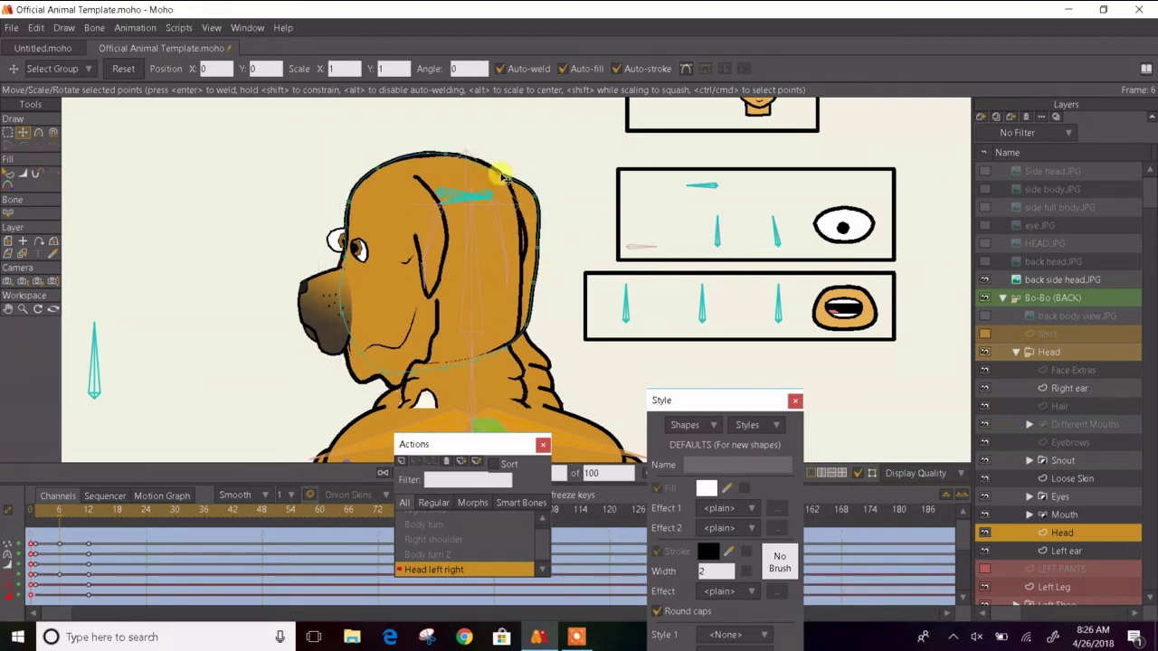
- Fit the Head shape's rear edge to the reference skull outline and its lower edge to the line between neck and cheek
drag(530, 195, 511, 349)
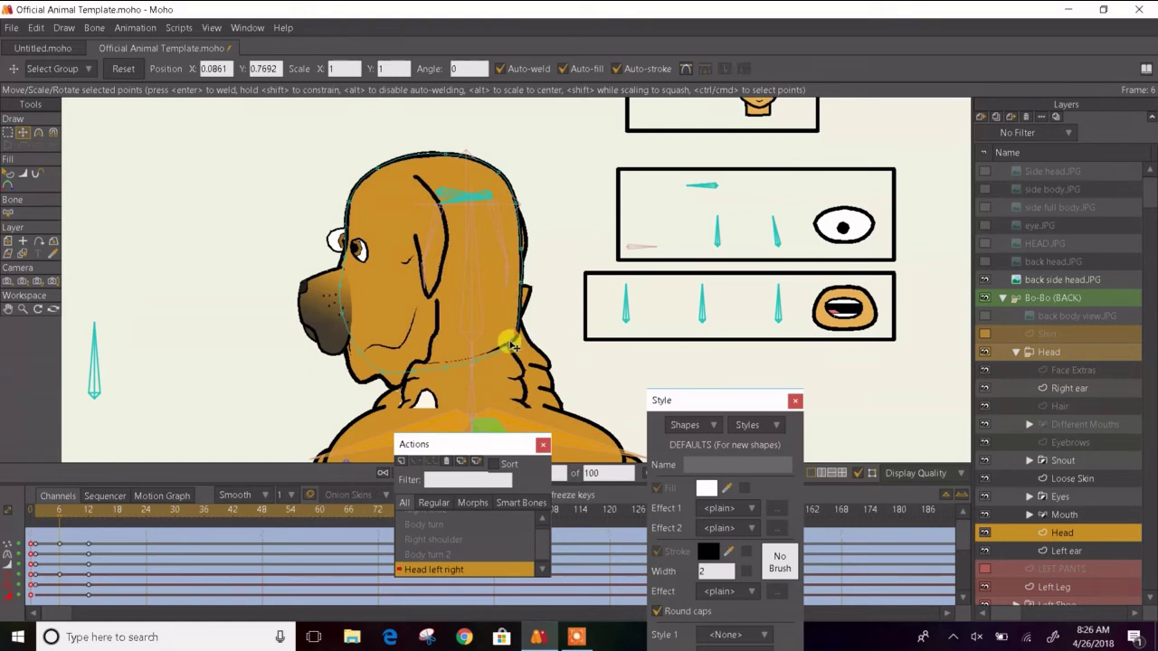
scroll(512, 345, up, 3)
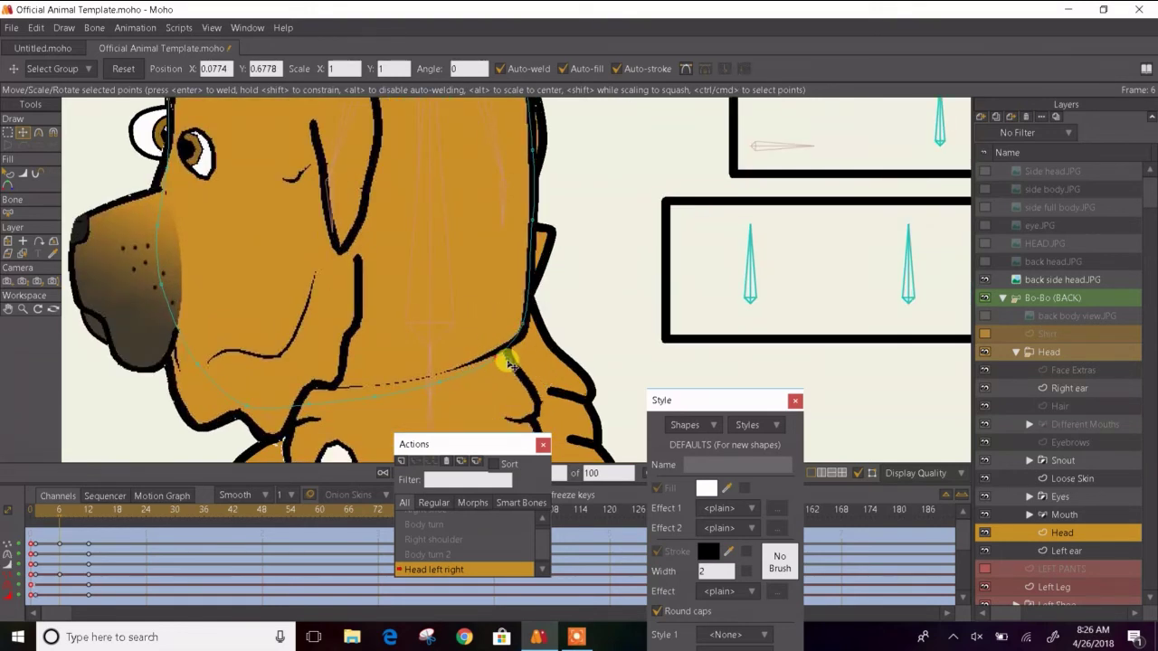
drag(505, 352, 259, 380)
drag(267, 373, 268, 380)
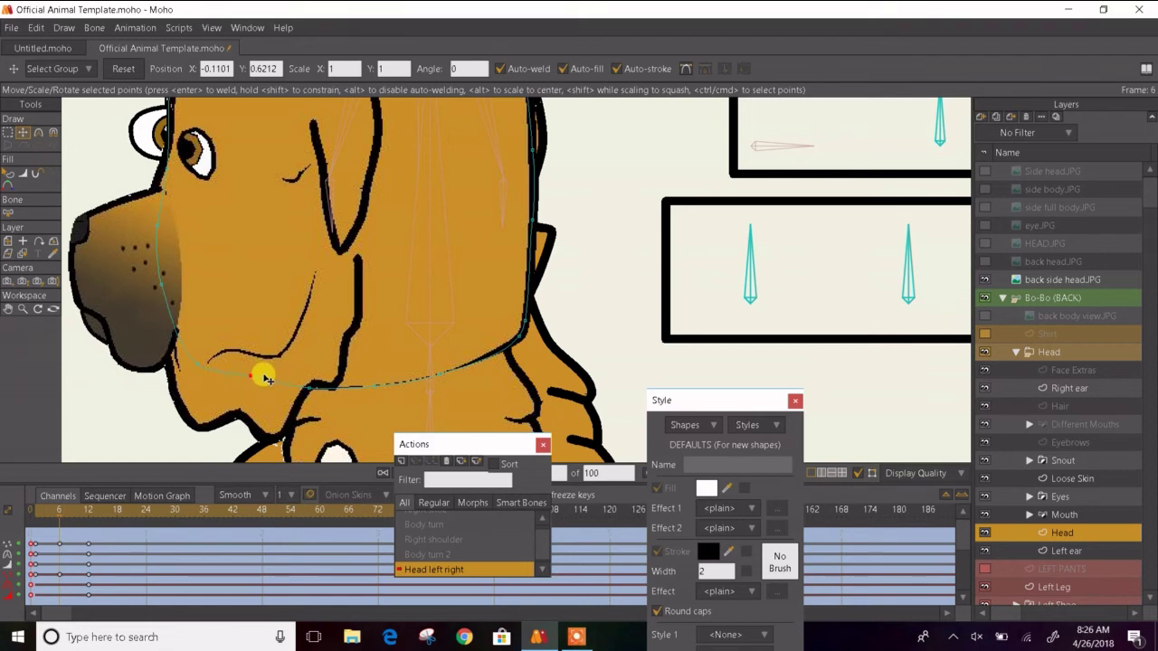
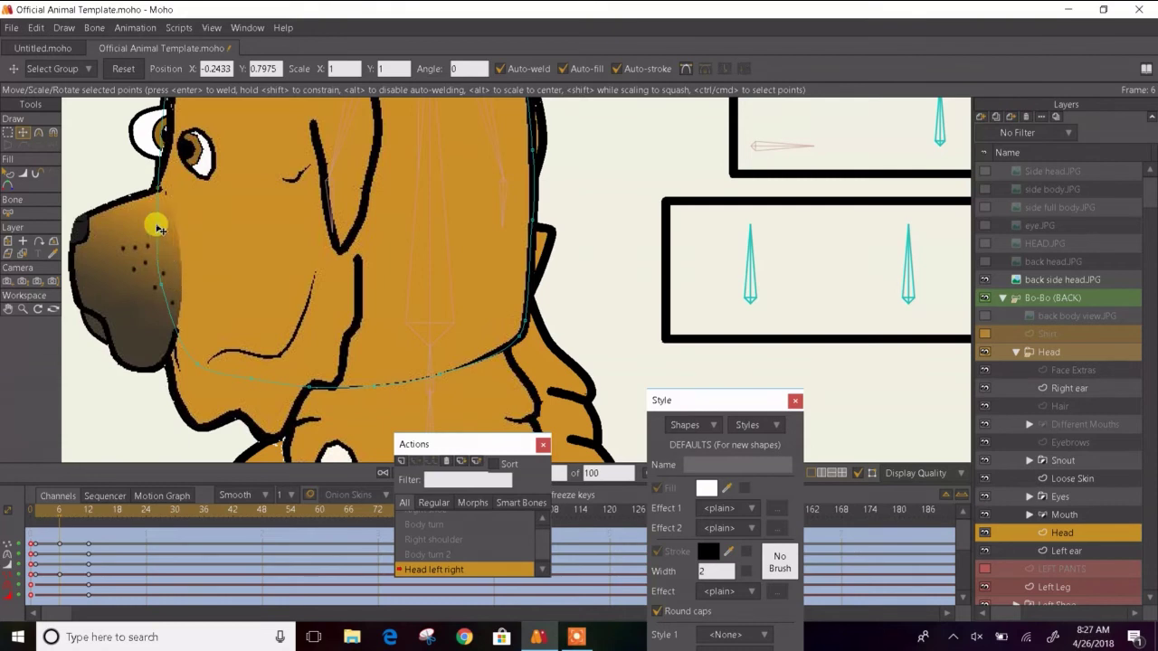
- Move the Head shape's front points behind the muzzle and fit its forehead and brow edge to the reference outline
drag(149, 231, 163, 356)
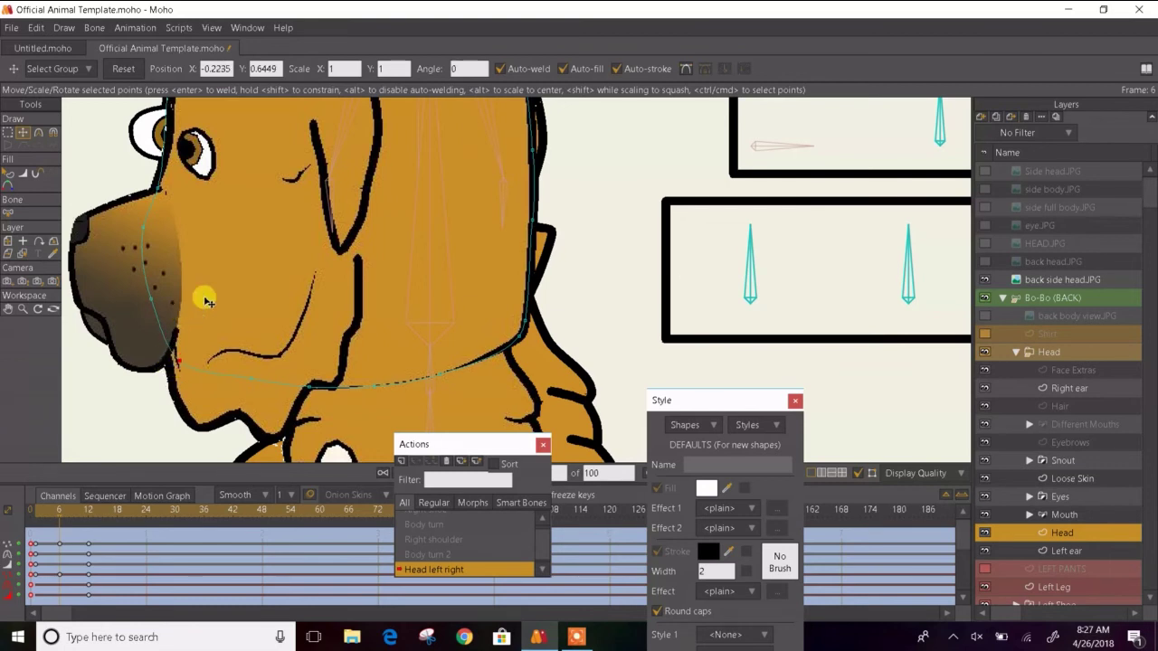
drag(204, 298, 209, 425)
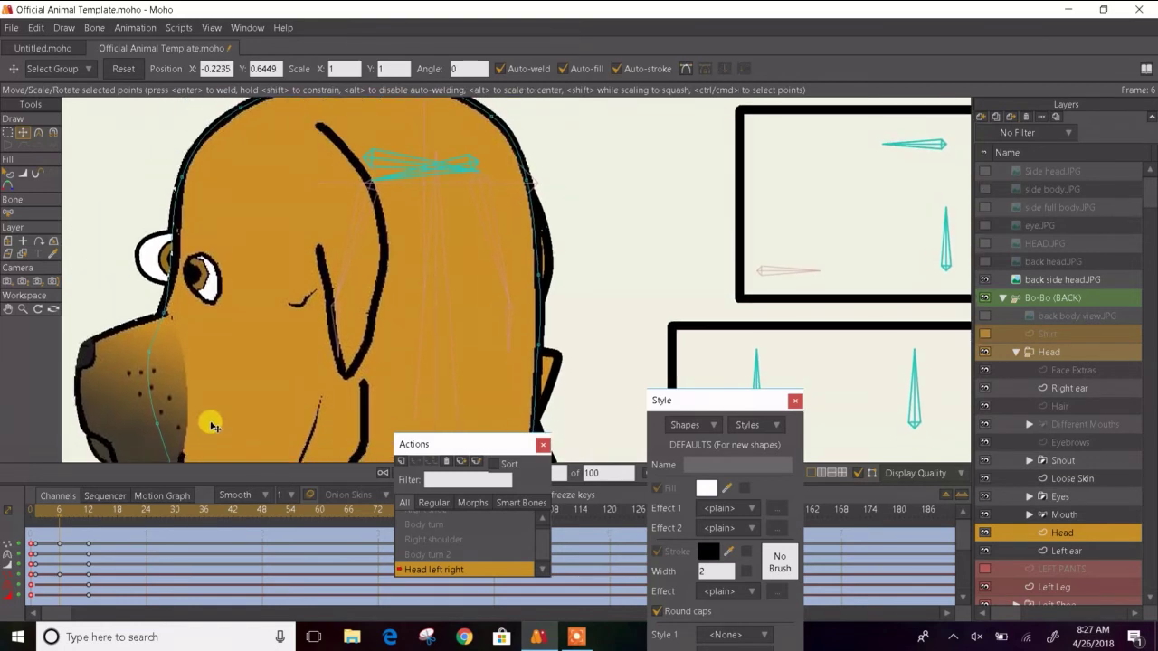
key(c)
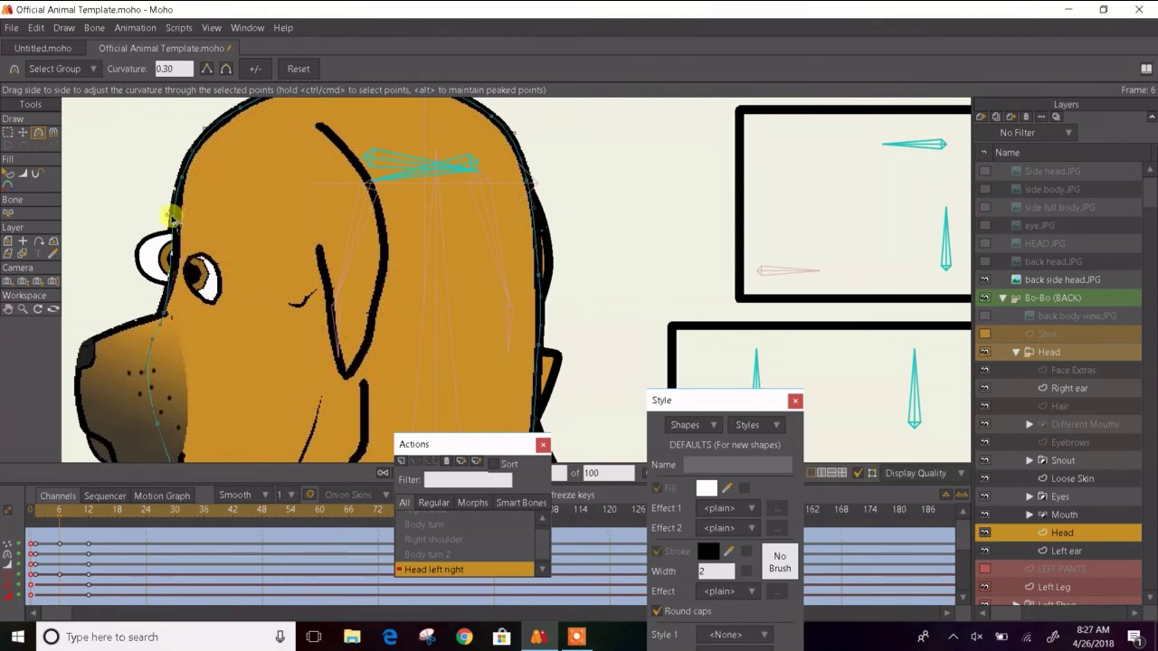
drag(172, 217, 186, 221)
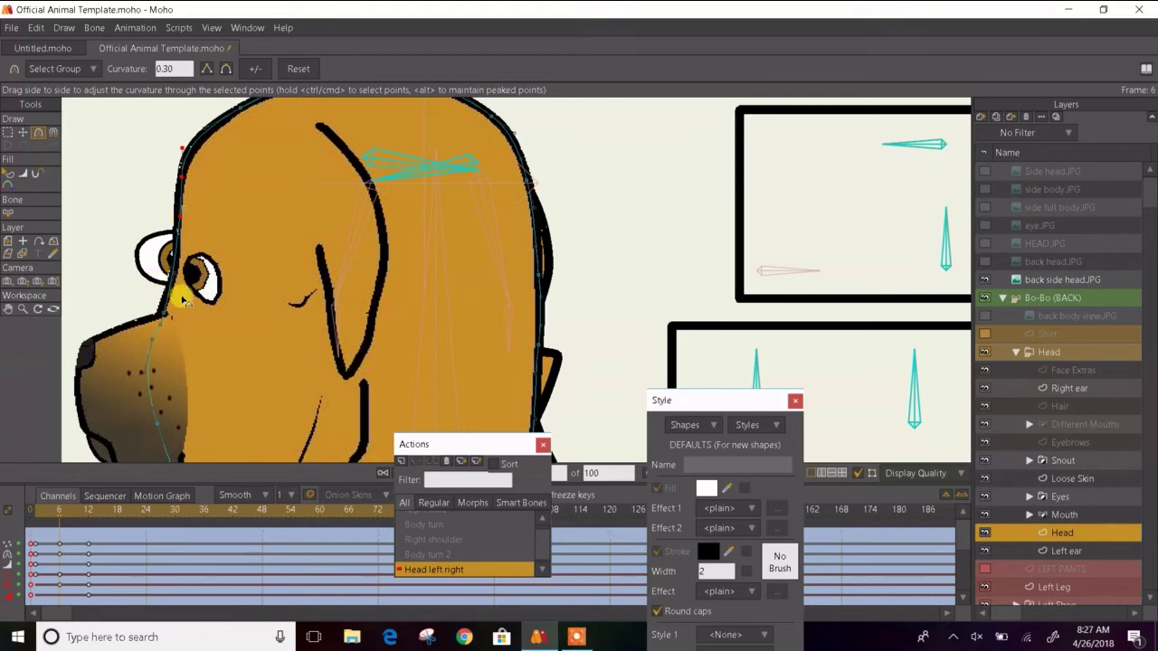
key(t)
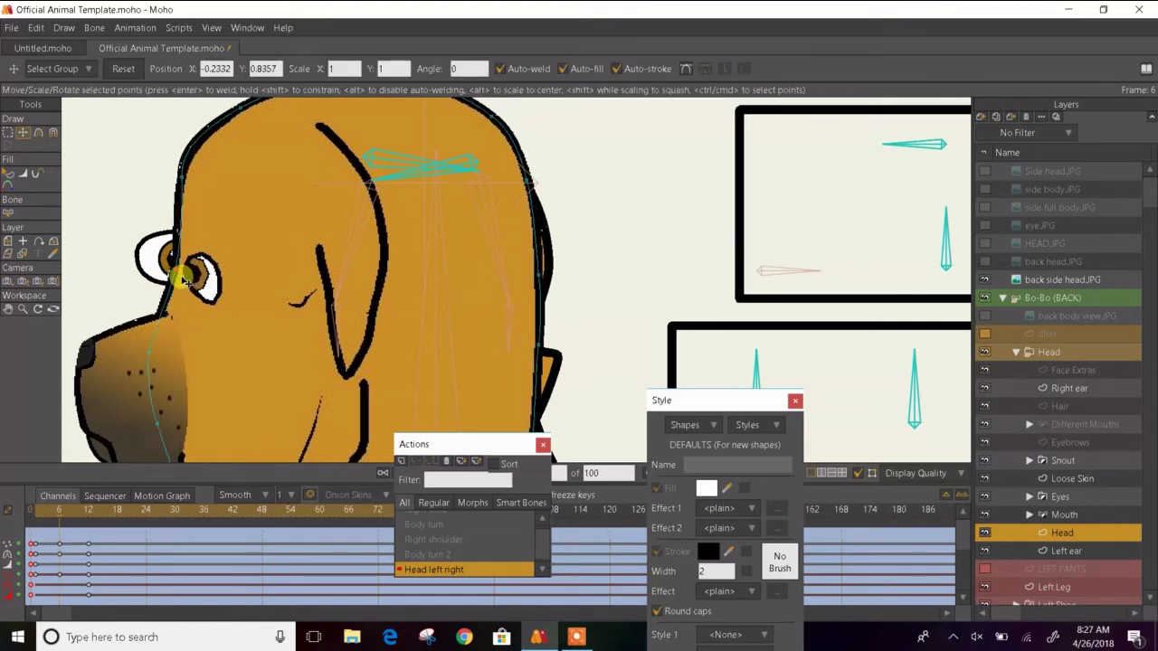
key(c)
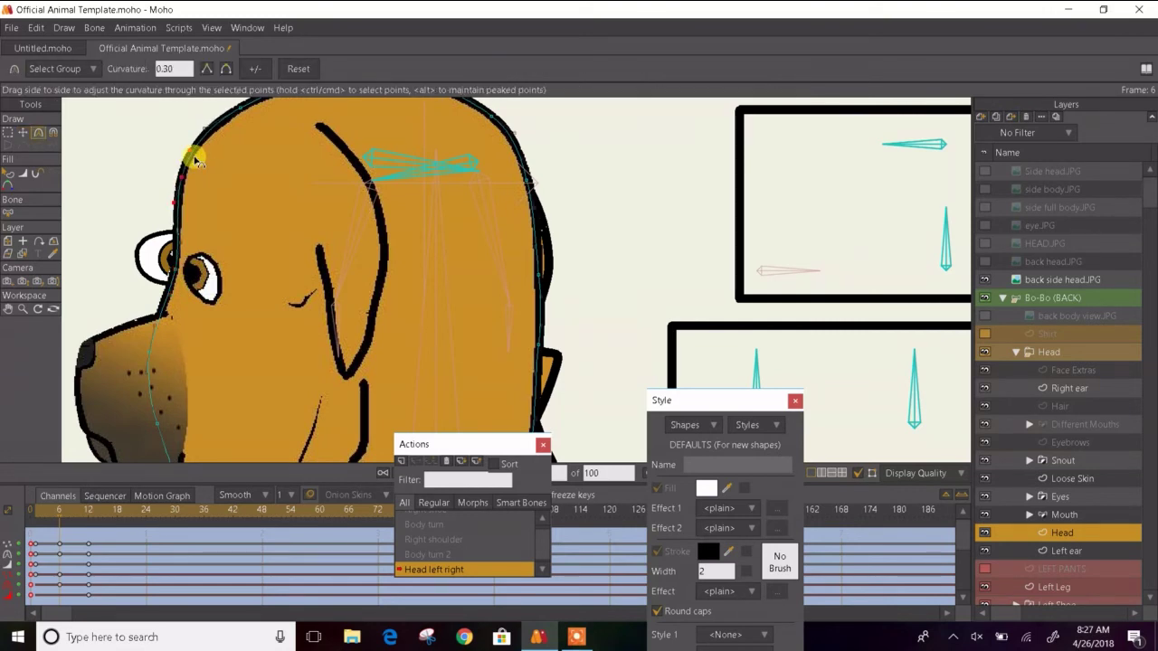
key(t)
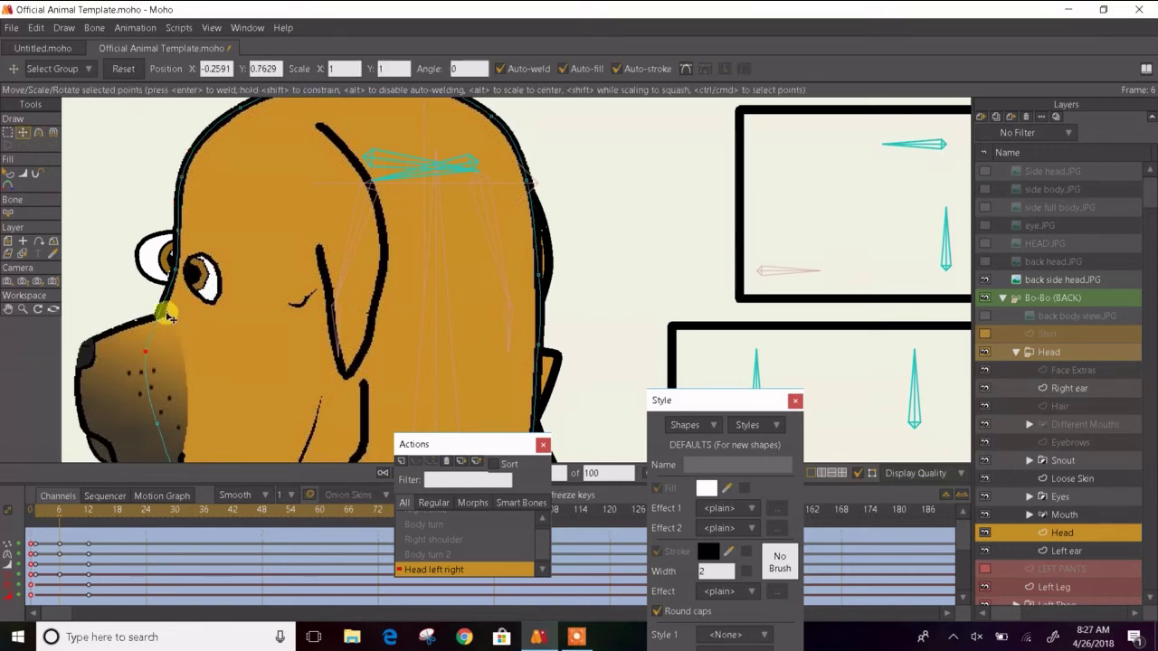
- Nudge the middle point of the Head shape's rear edge onto the reference's back-of-head line
scroll(181, 306, down, 3)
scroll(183, 307, up, 5)
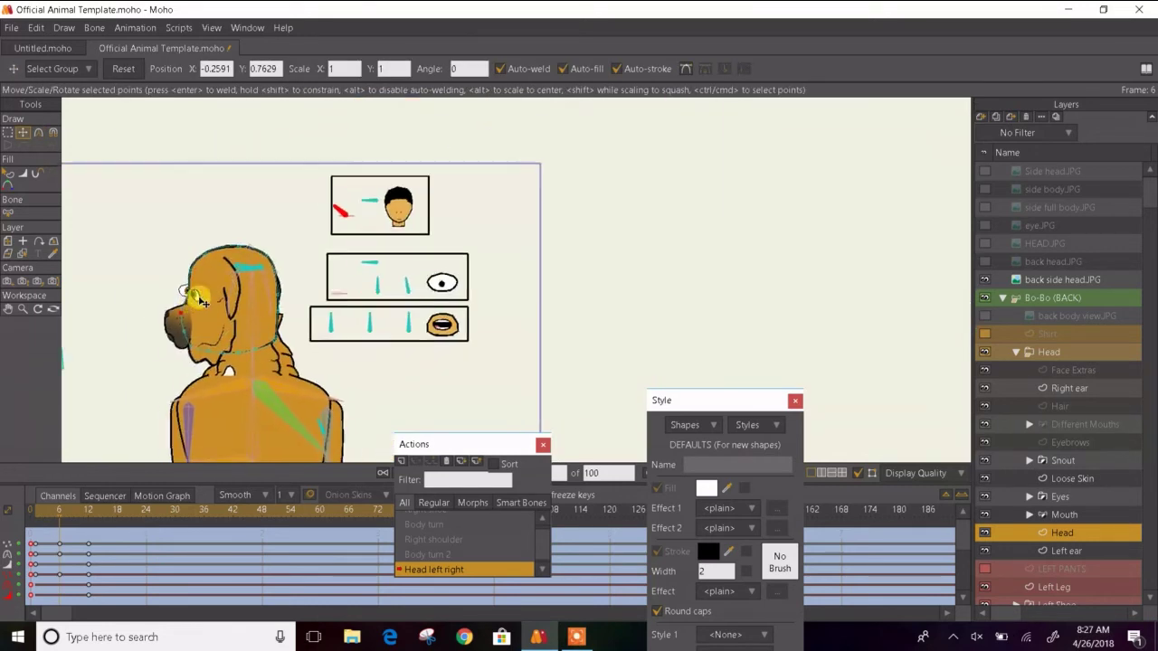
scroll(324, 268, down, 4)
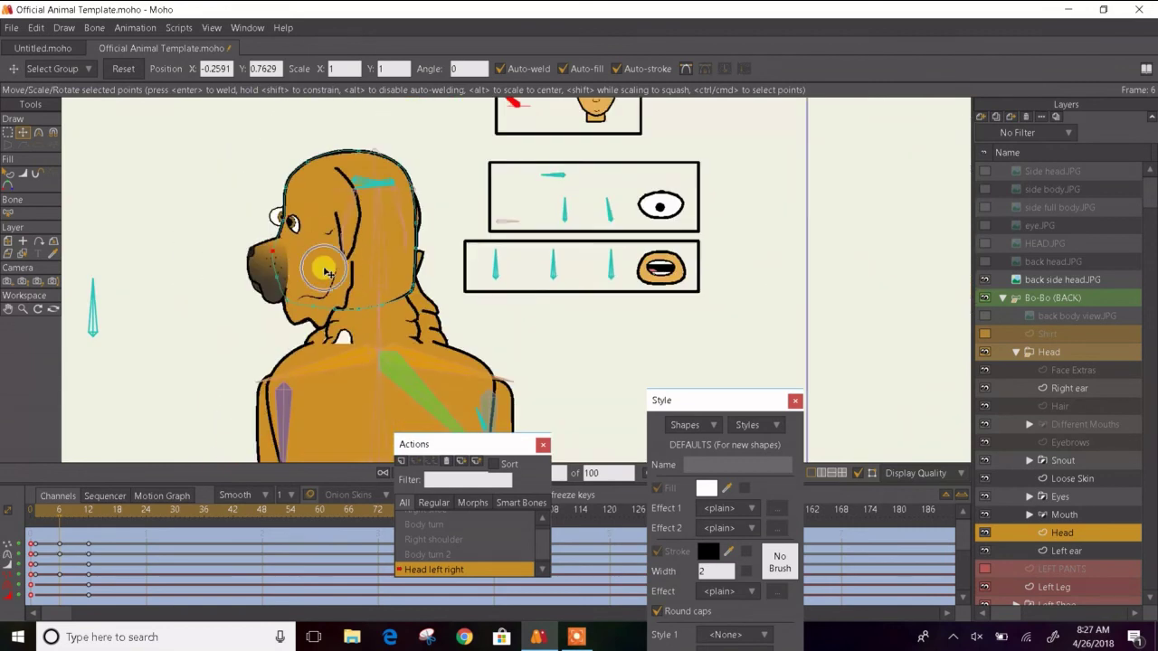
scroll(439, 238, up, 5)
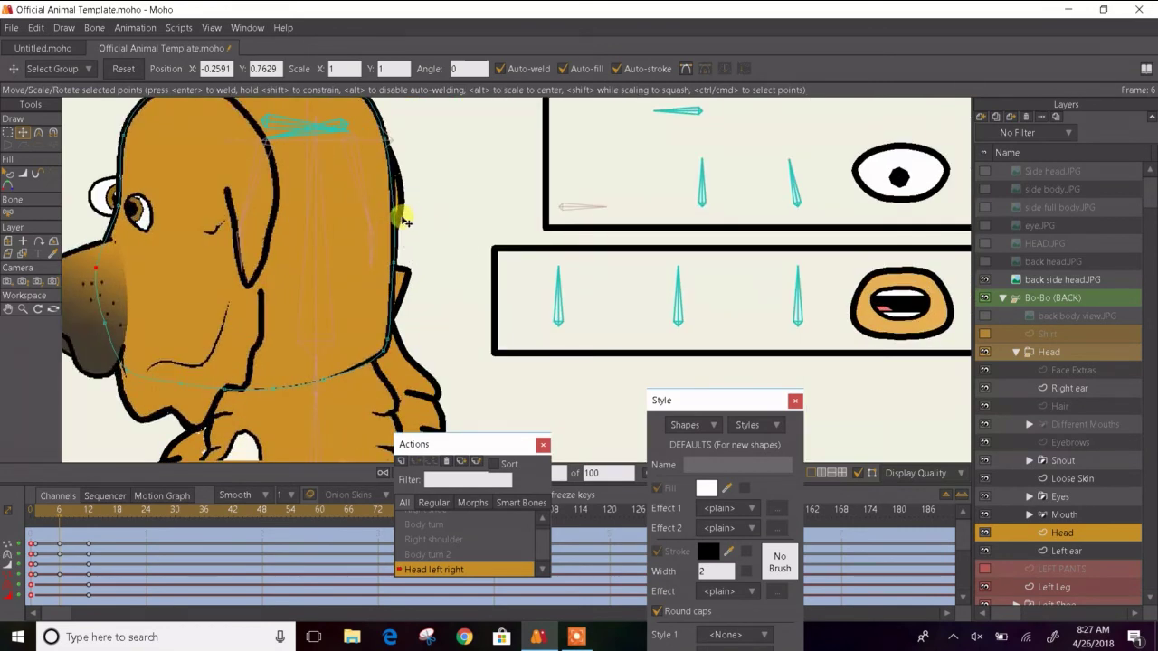
mouse_move(396, 211)
mouse_down()
mouse_move(424, 221)
mouse_move(404, 219)
mouse_up()
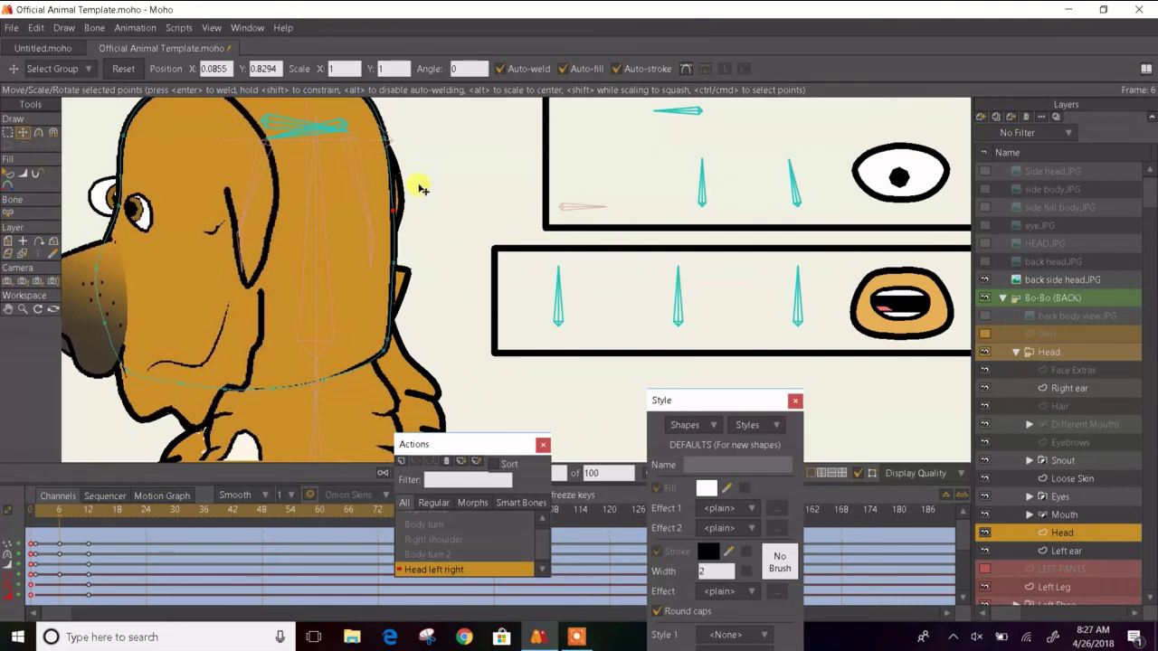
- Select the Right ear layer and compare the ear with the reference by hiding and showing back side head.JPG
click(24, 248)
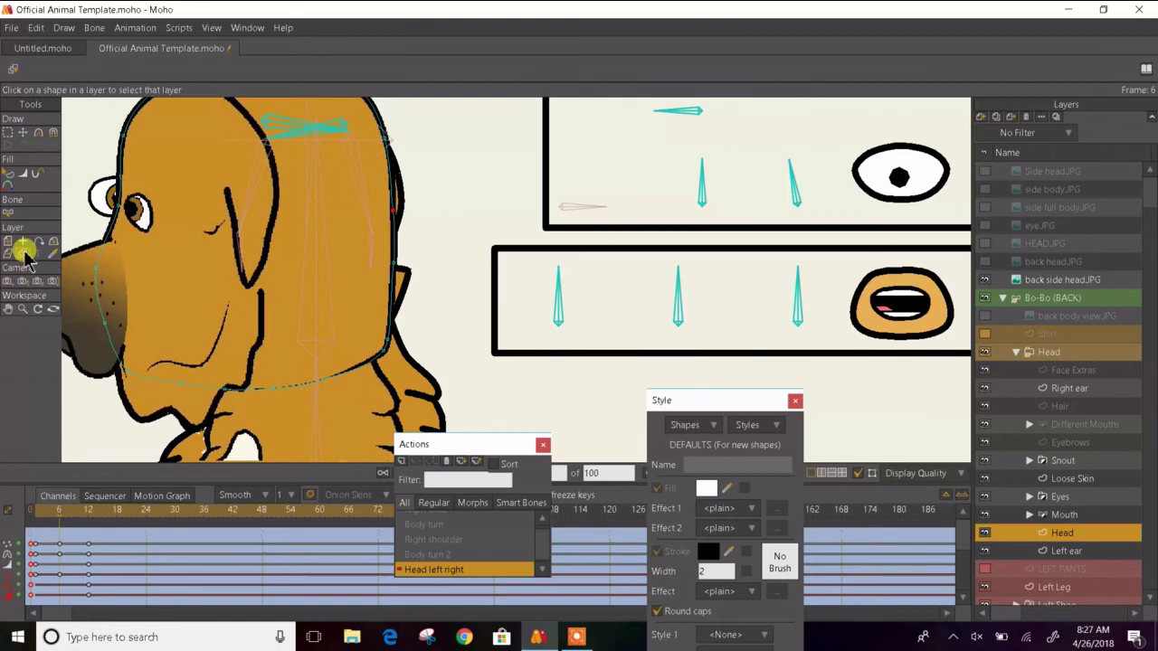
click(398, 197)
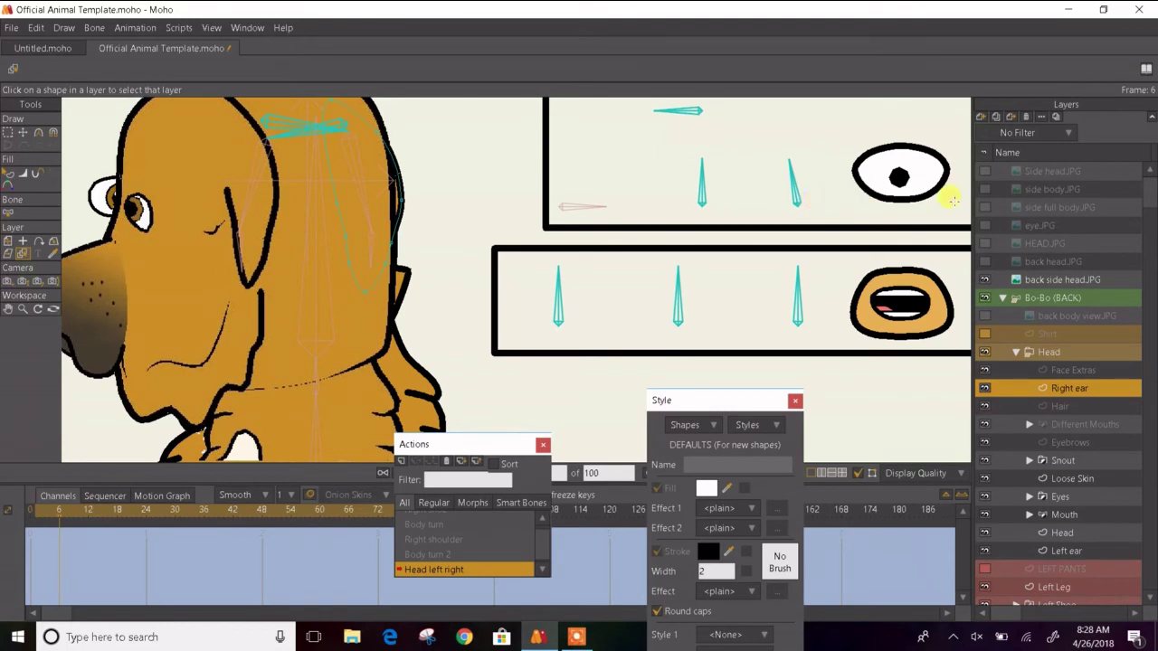
click(984, 280)
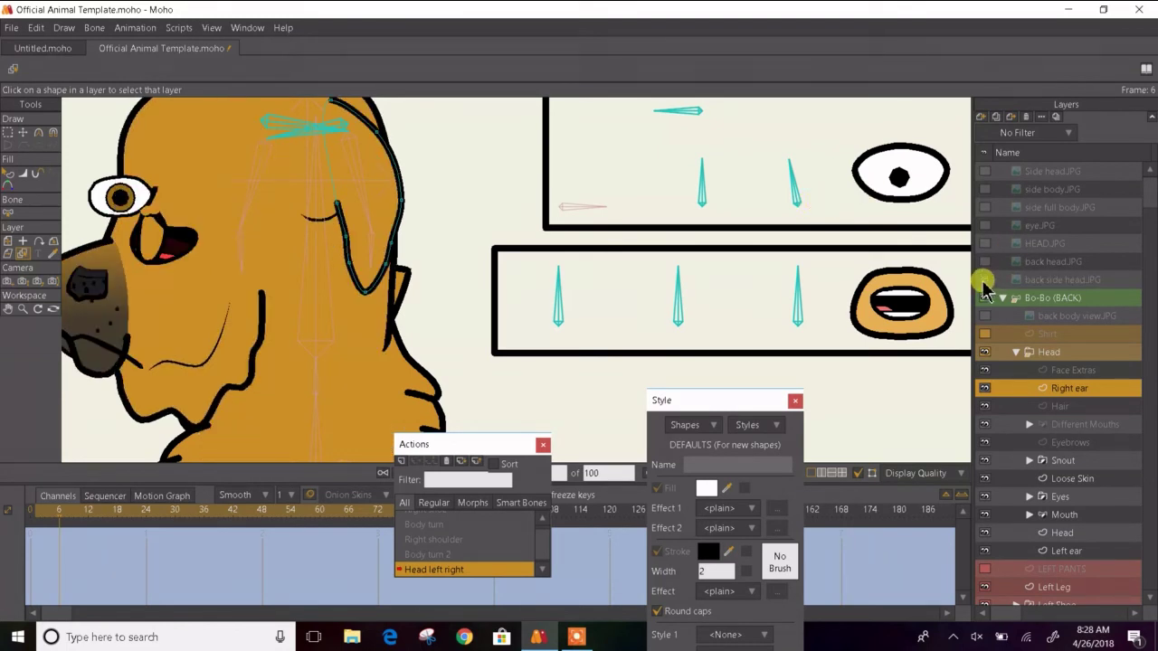
click(984, 280)
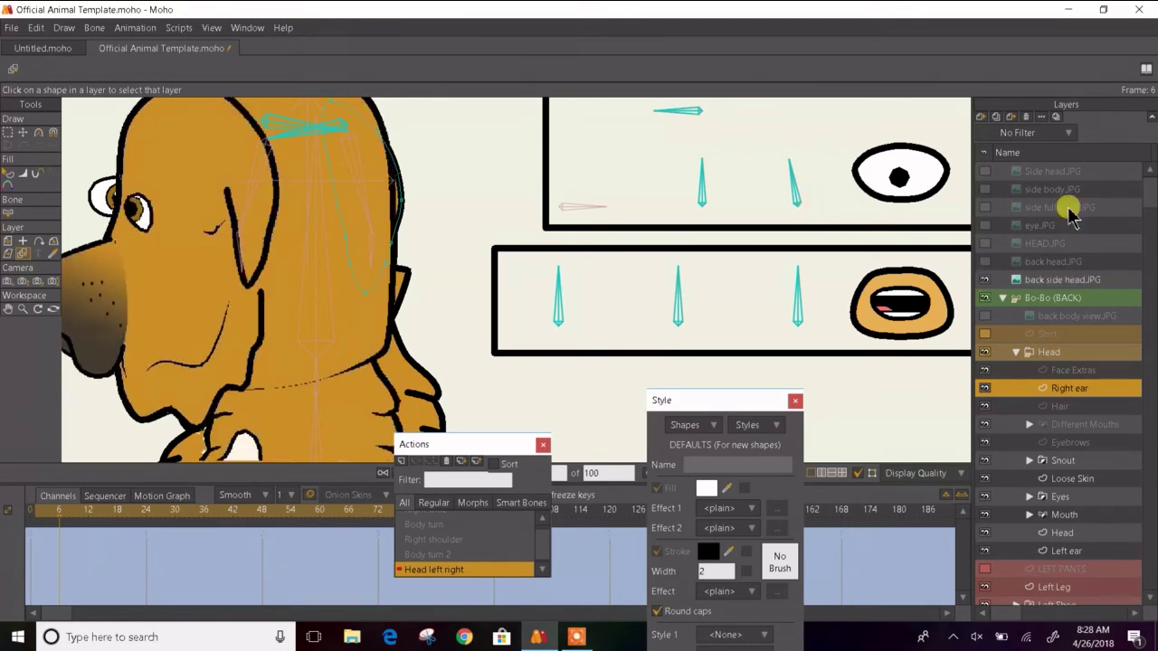
- Move the Right ear's bone in the Bo-Bo (BACK) rig toward the forehead so the ear sits near the reference ear
click(1047, 308)
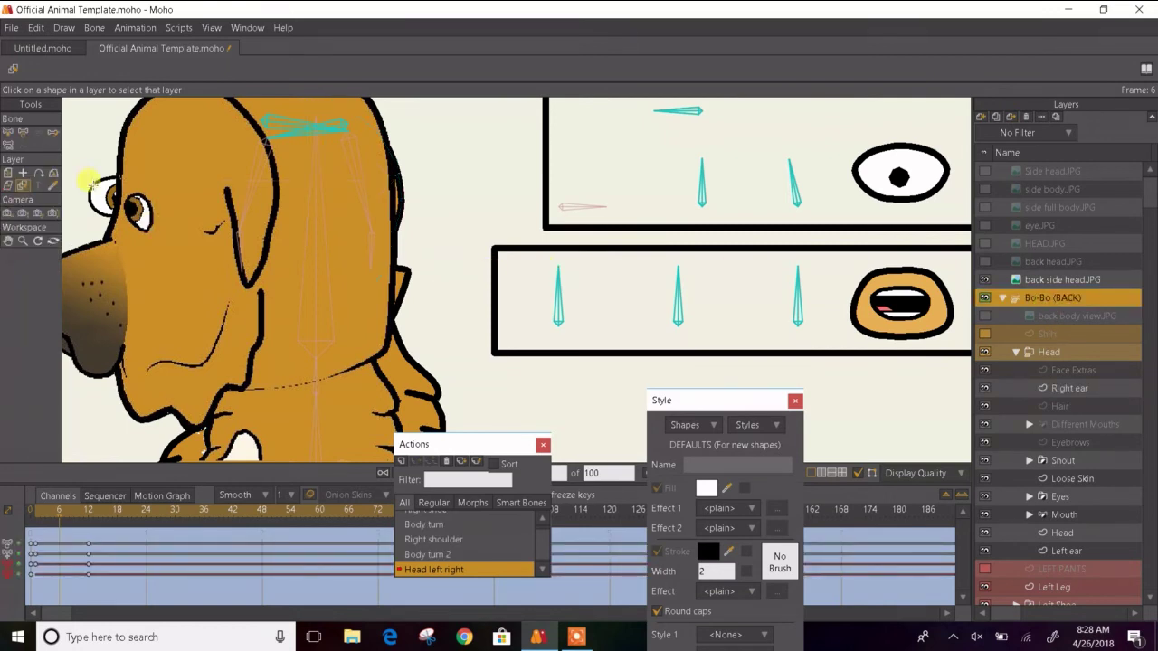
click(24, 132)
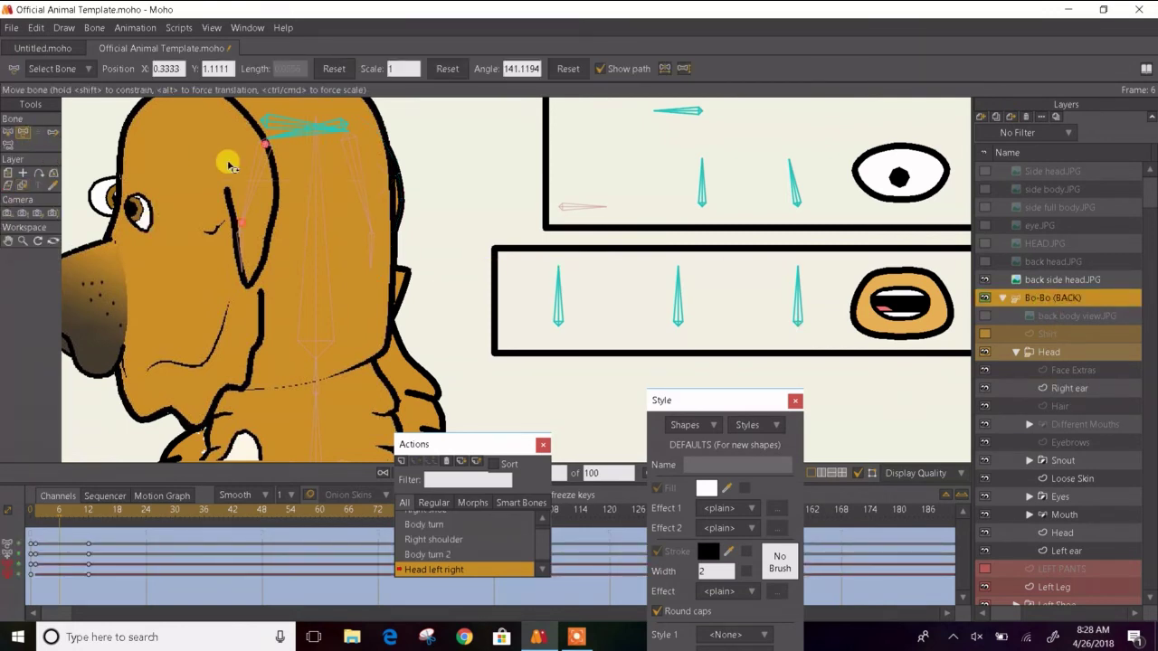
drag(228, 165, 362, 207)
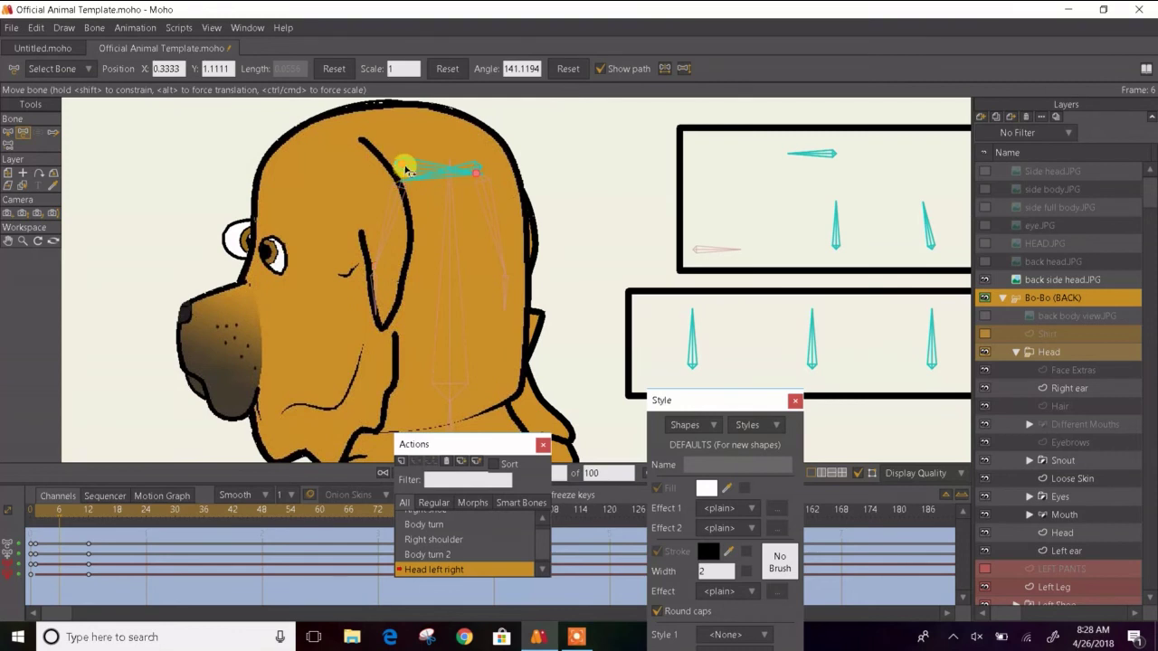
drag(404, 169, 282, 163)
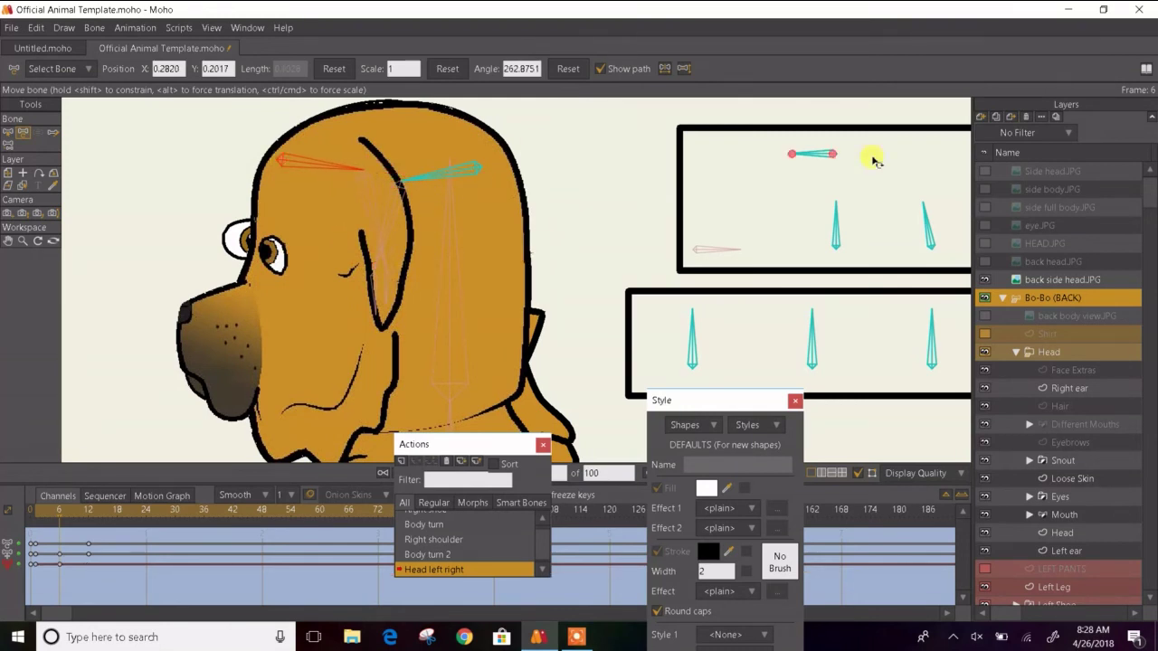
click(986, 280)
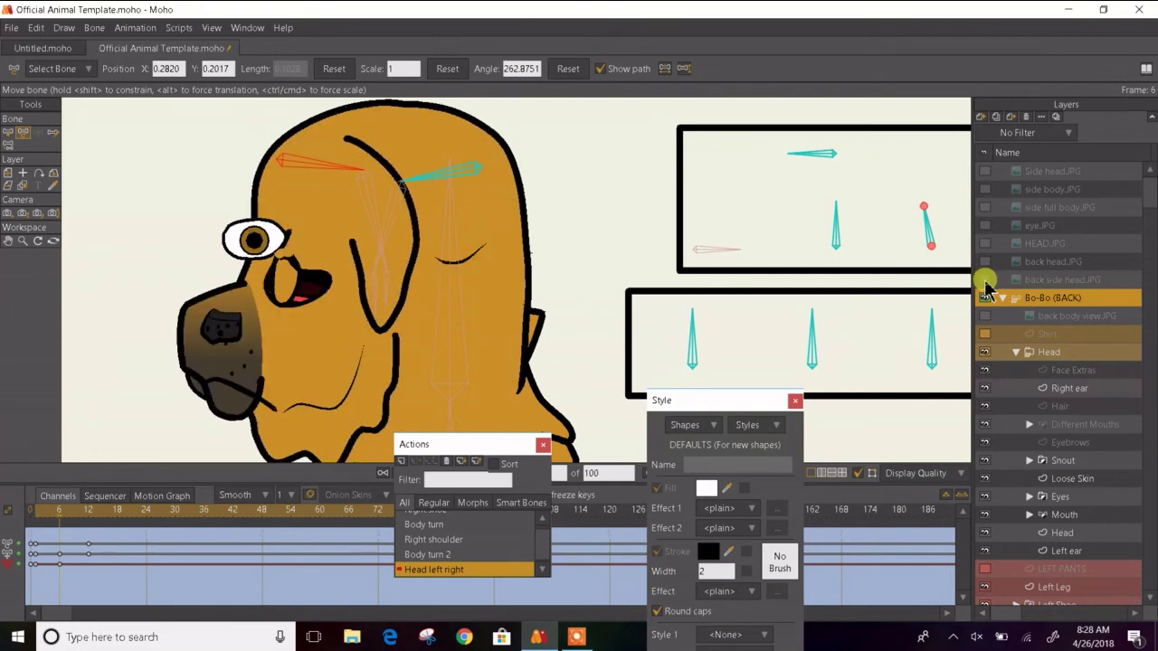
click(985, 280)
click(986, 281)
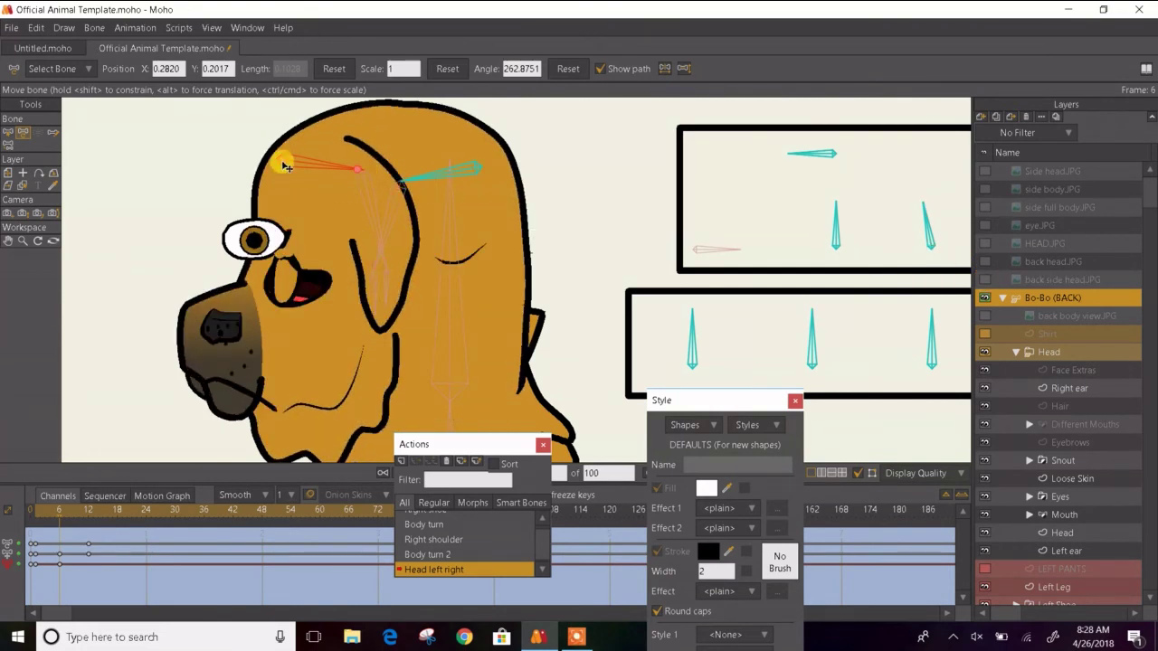
drag(282, 164, 293, 164)
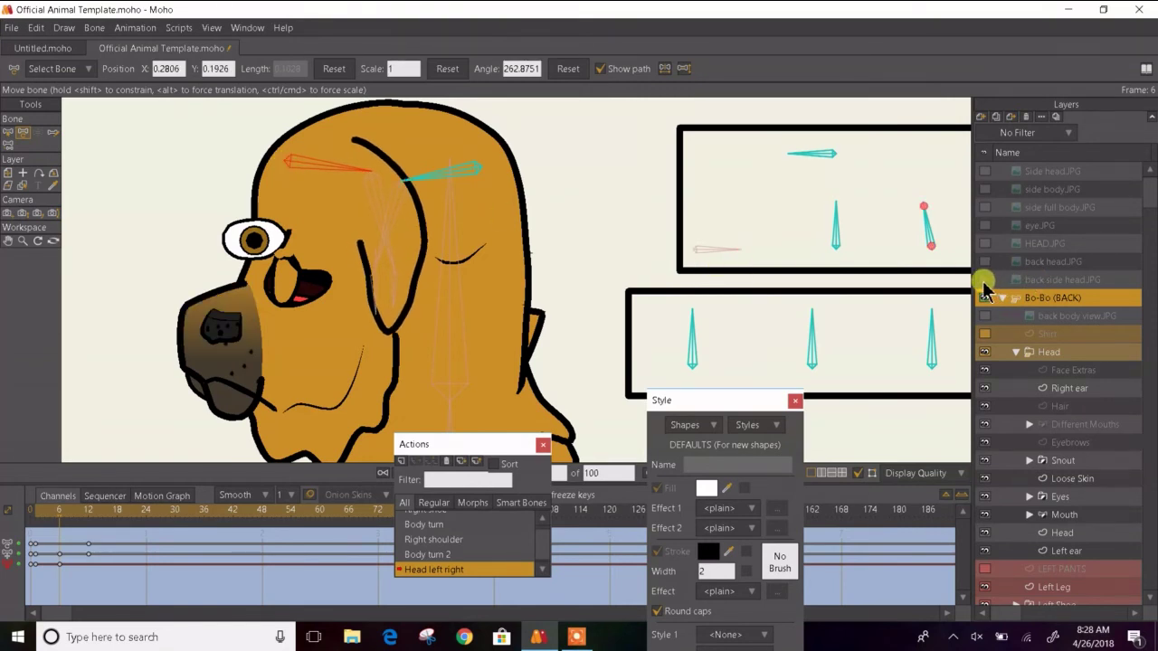
click(983, 280)
click(983, 281)
- Narrow the whole Right ear shape horizontally to suit the turned head
click(1055, 389)
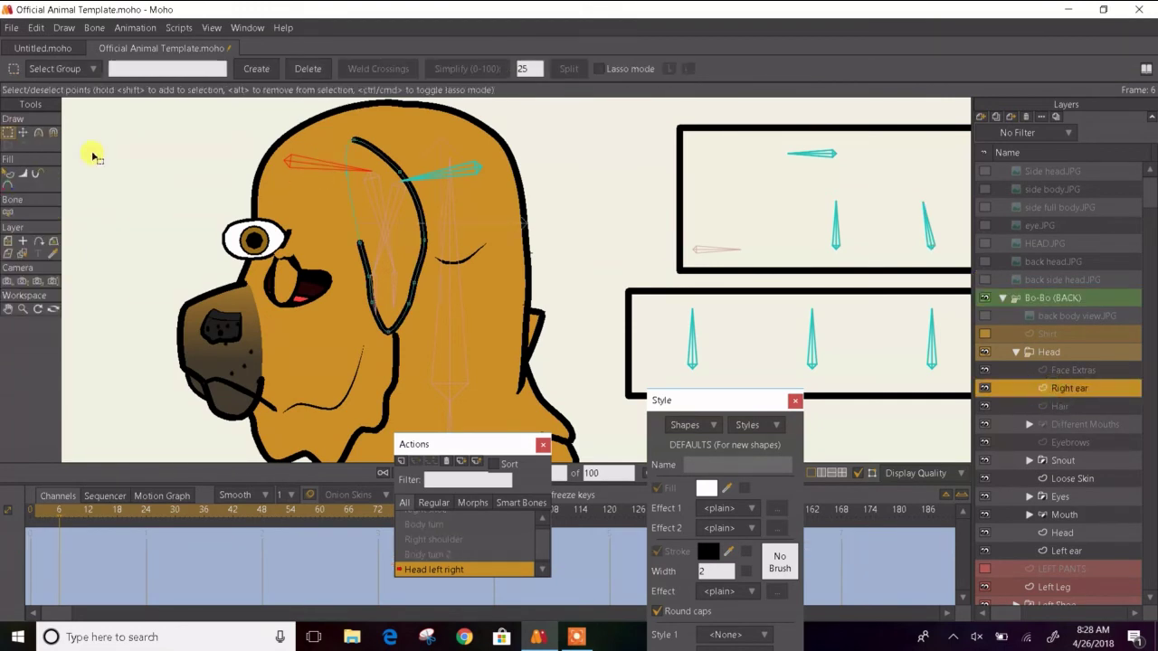
click(24, 132)
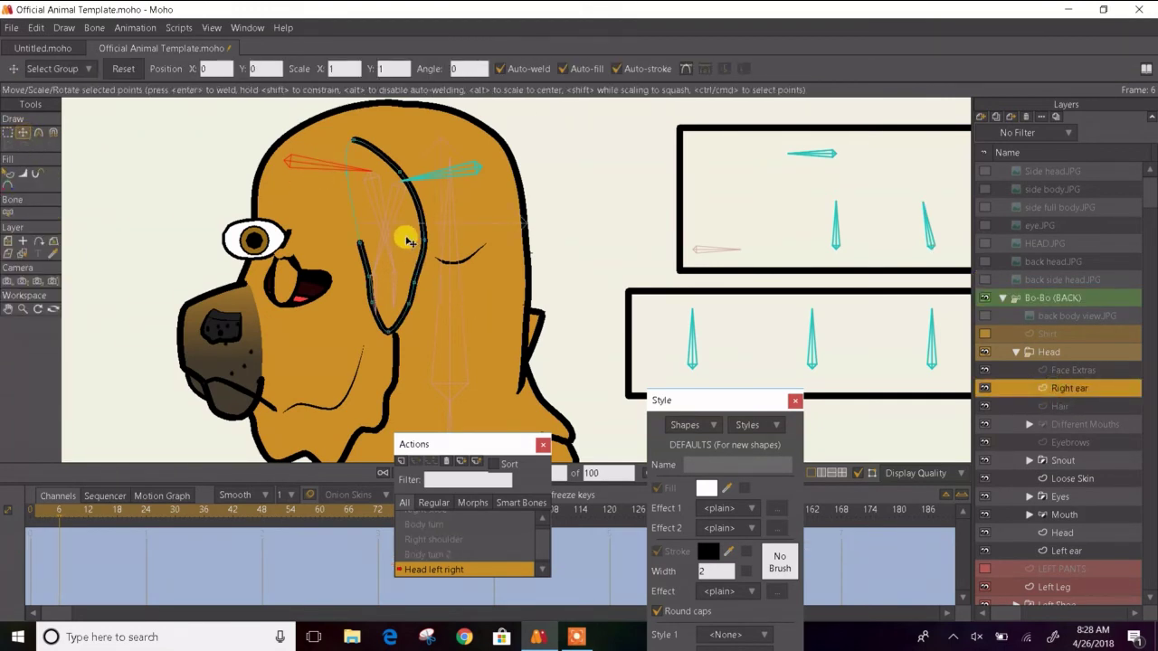
key(ctrl+a)
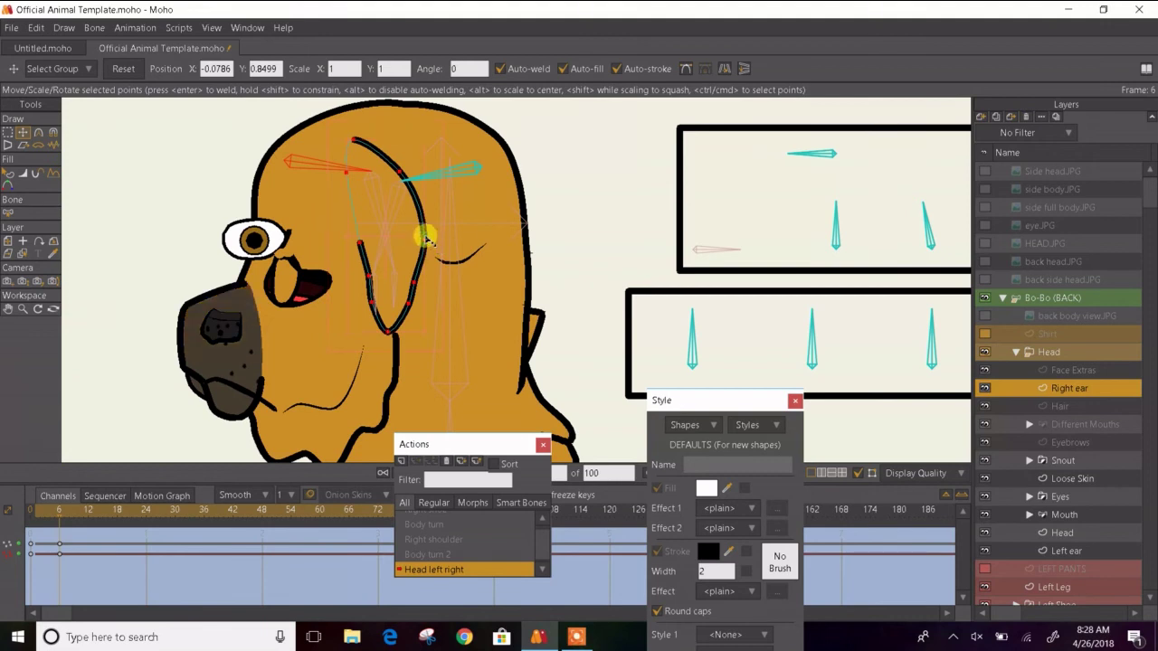
drag(428, 240, 406, 241)
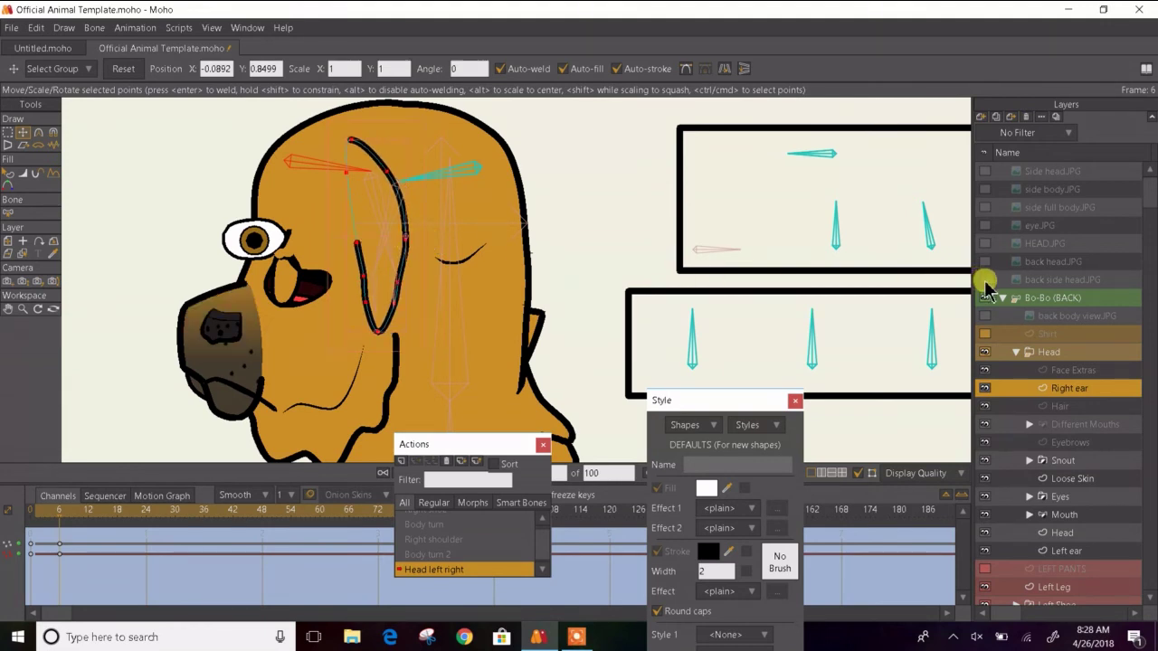
- Shift the whole Right ear shape onto the ear outline in back side head.JPG and compare the two
click(984, 280)
click(419, 198)
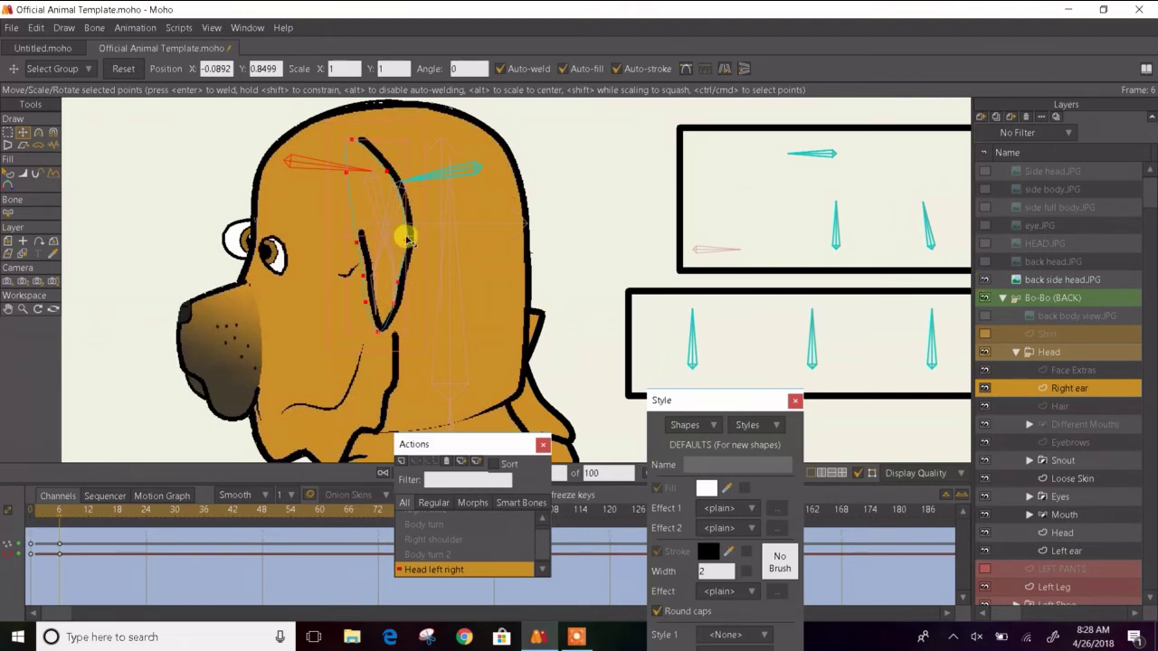
drag(395, 241, 401, 238)
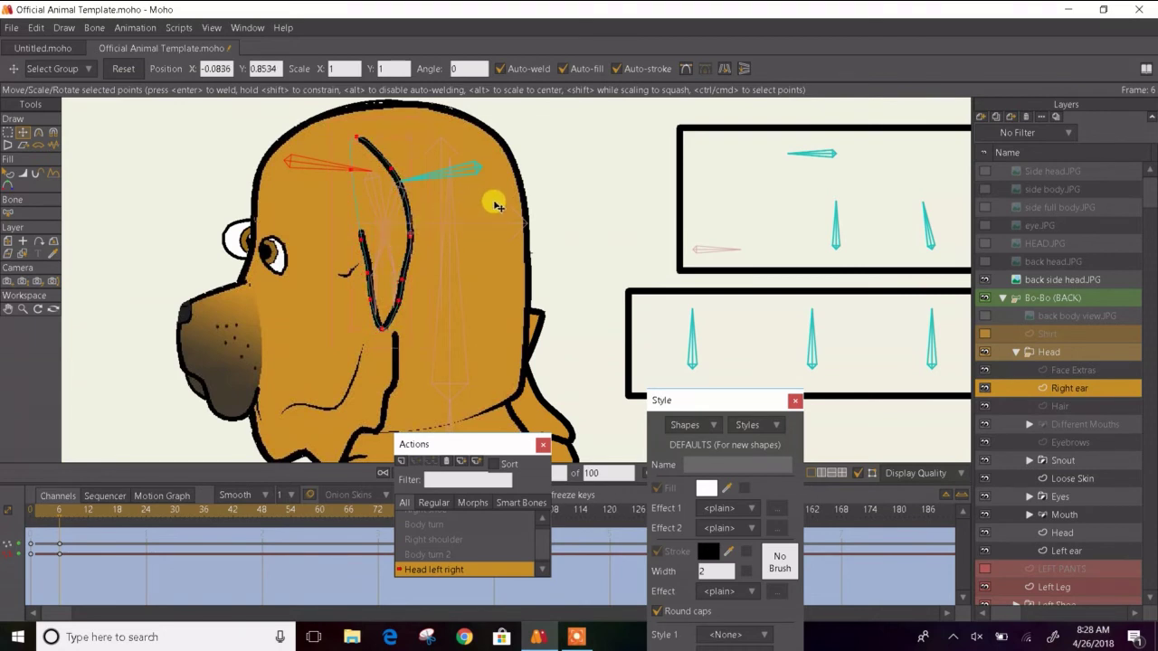
click(497, 206)
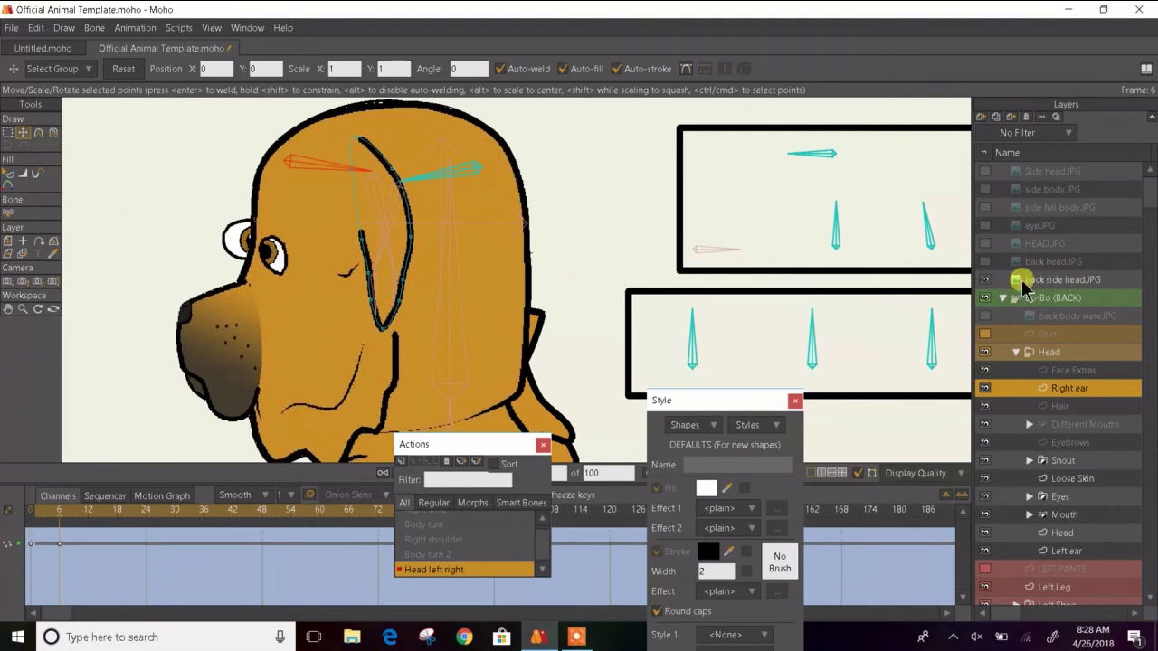
click(986, 280)
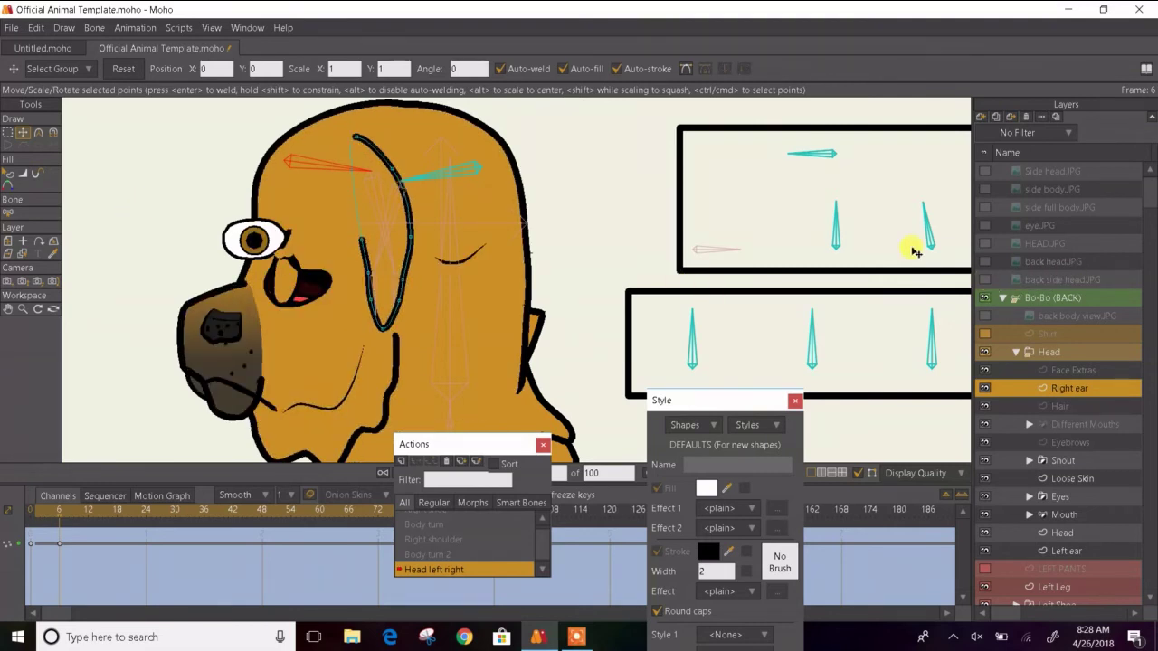
click(985, 280)
click(985, 281)
click(985, 281)
click(985, 280)
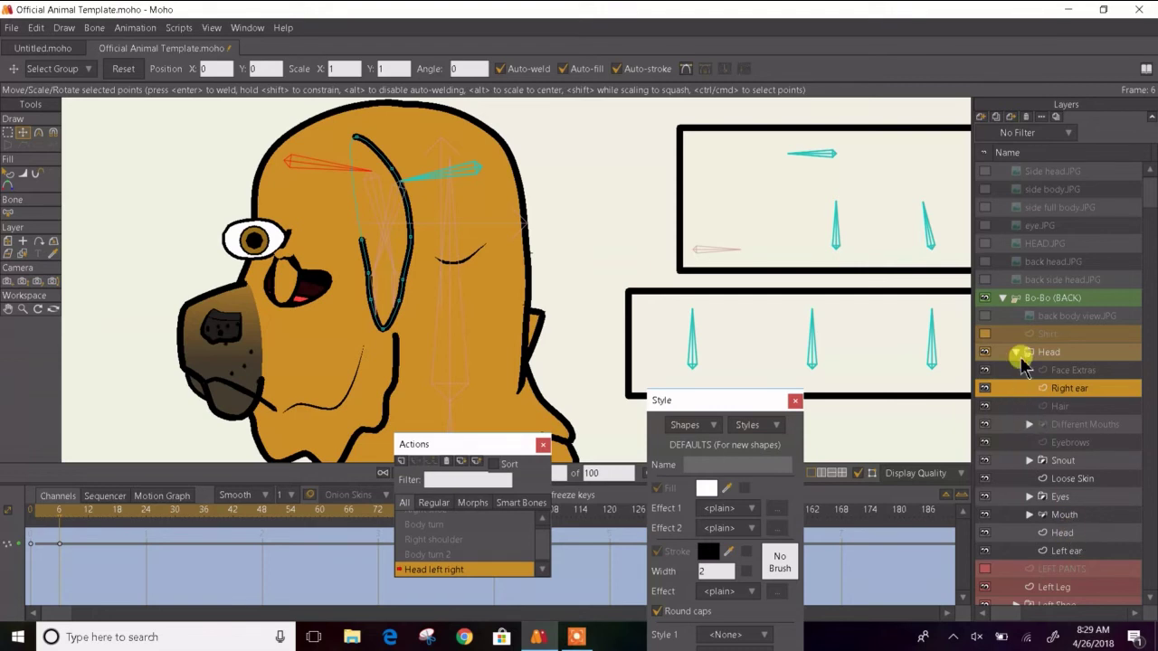
- Move the Loose Skin wrinkle from the back of the head onto the reference wrinkle in front of the ear
click(1047, 479)
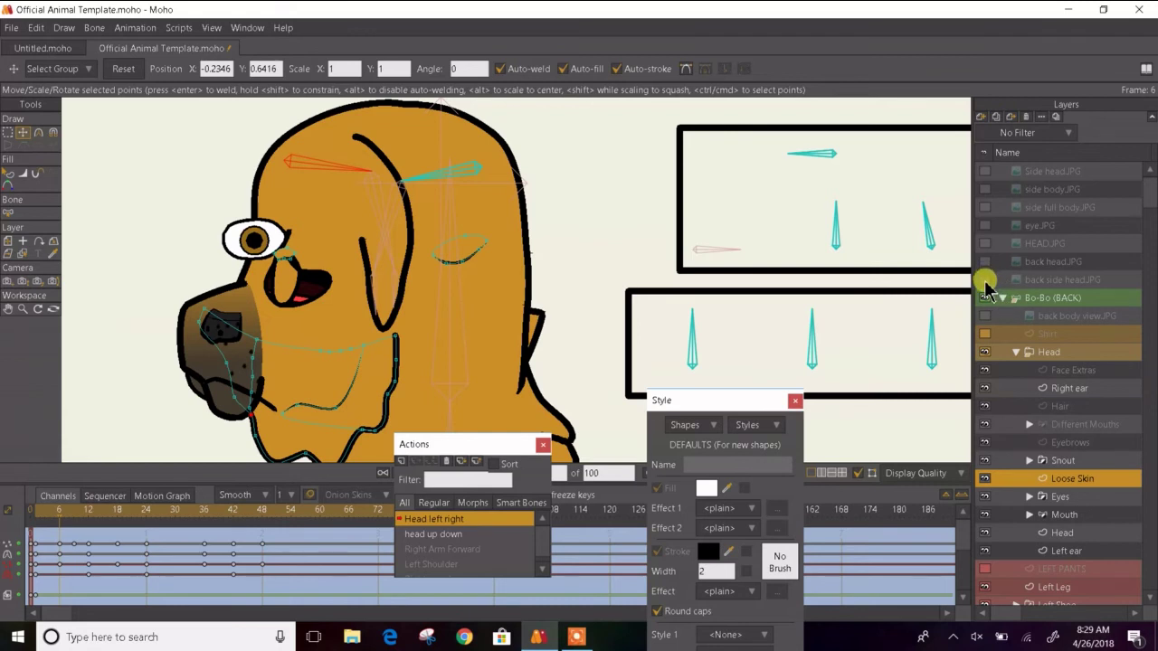
click(986, 280)
click(465, 250)
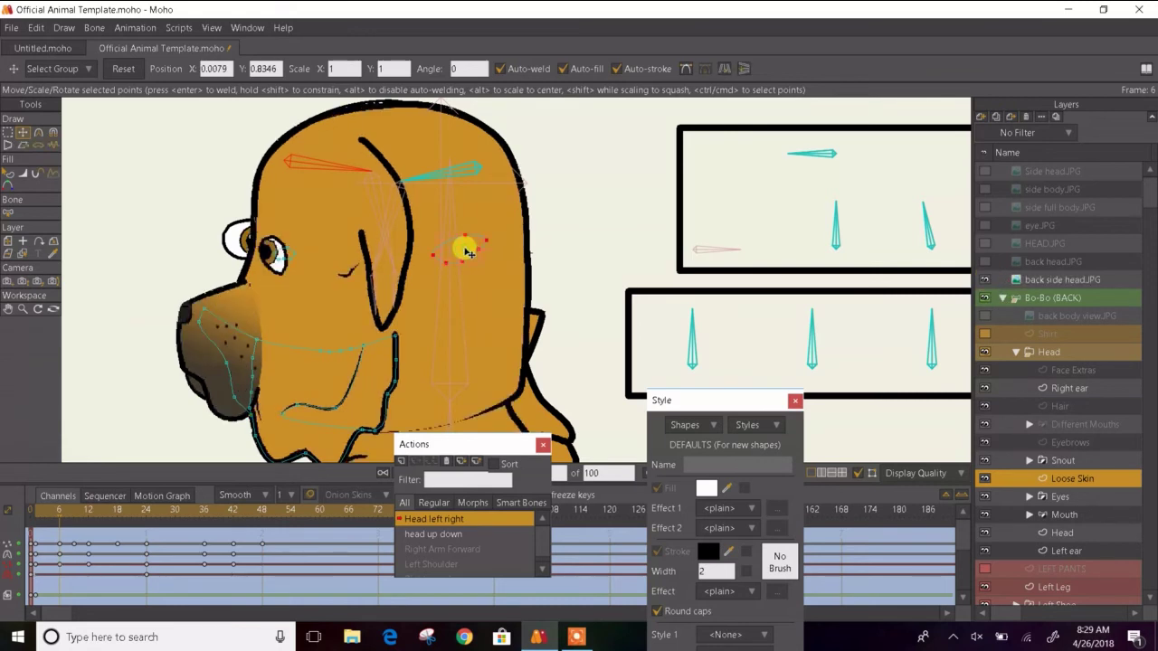
drag(466, 253, 344, 273)
- Shrink the Loose Skin wrinkle by the ear and fit its lower-edge points to the reference wrinkle line
scroll(343, 274, up, 5)
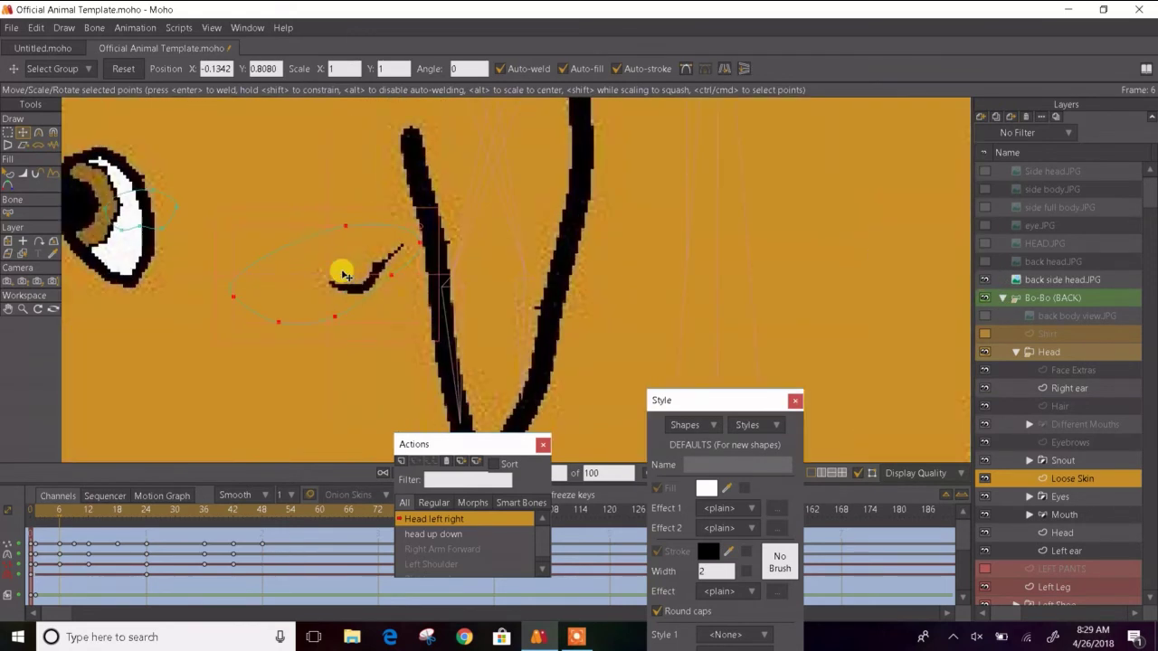
mouse_move(236, 327)
mouse_down()
mouse_move(338, 308)
mouse_move(411, 261)
mouse_up()
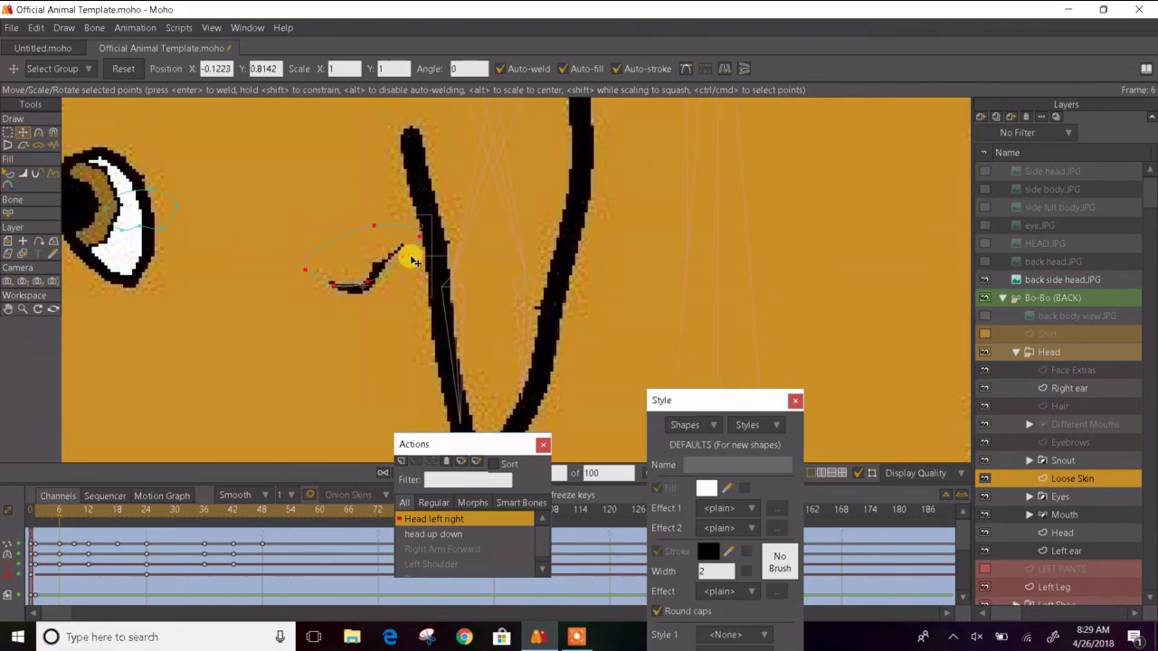
click(228, 254)
mouse_move(340, 296)
mouse_down()
mouse_move(359, 297)
mouse_move(331, 293)
mouse_move(388, 266)
mouse_move(377, 280)
mouse_up()
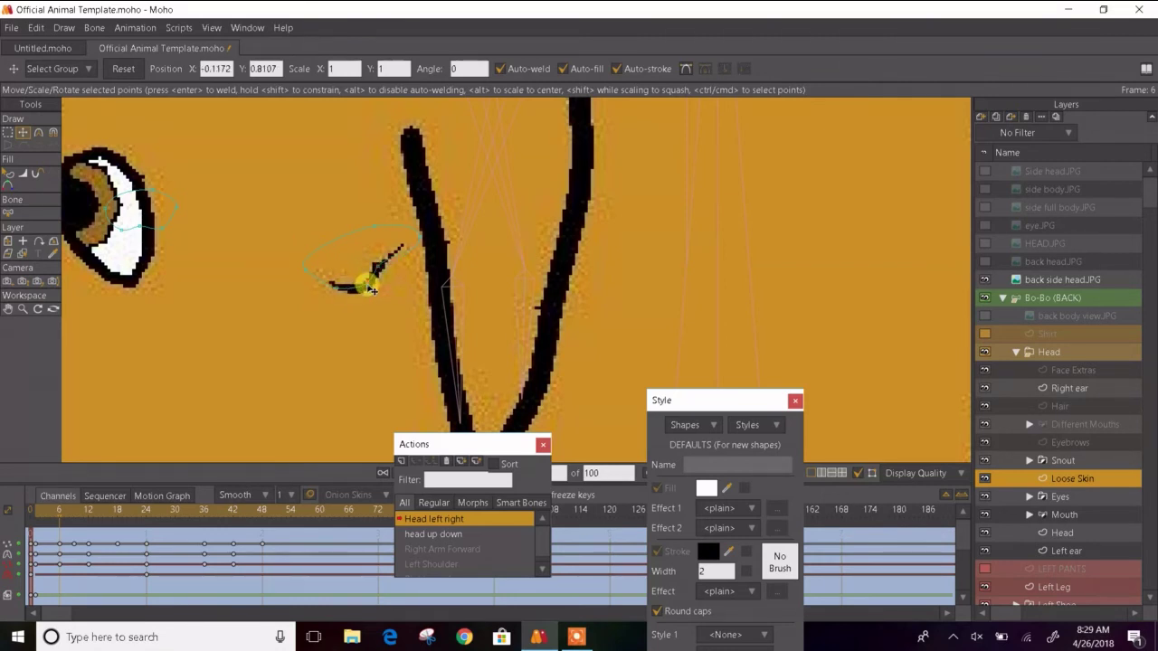
mouse_move(372, 290)
mouse_down()
mouse_move(337, 293)
mouse_move(357, 302)
mouse_move(313, 271)
mouse_move(346, 294)
mouse_move(403, 250)
mouse_up()
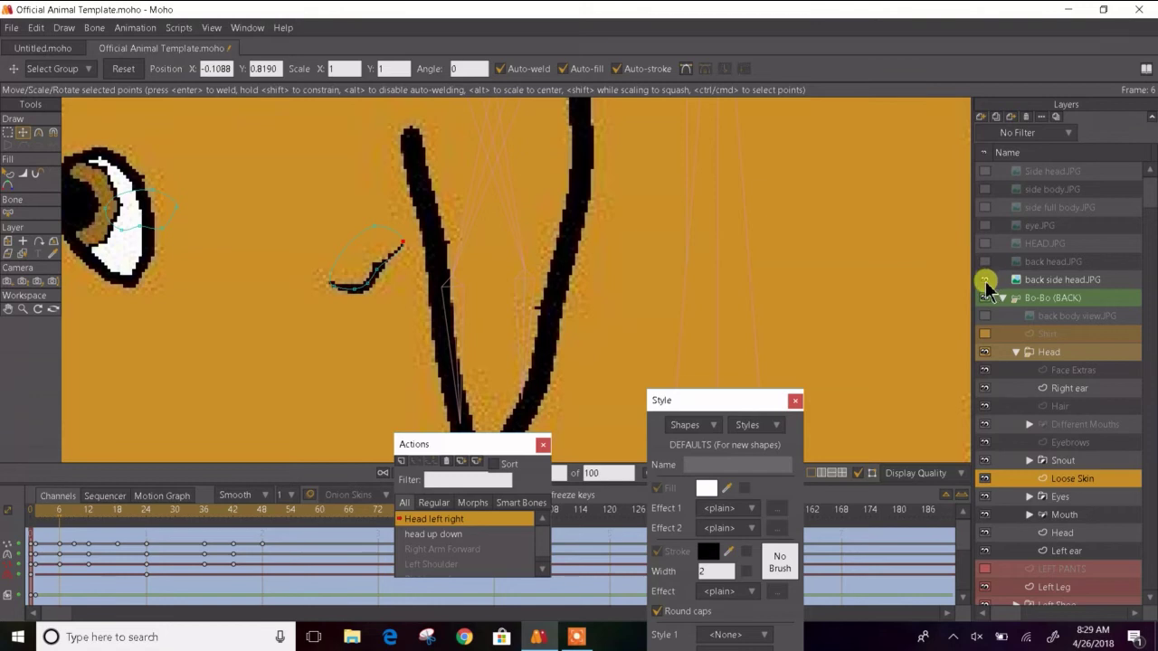
click(986, 281)
click(985, 280)
click(985, 281)
click(985, 280)
click(985, 281)
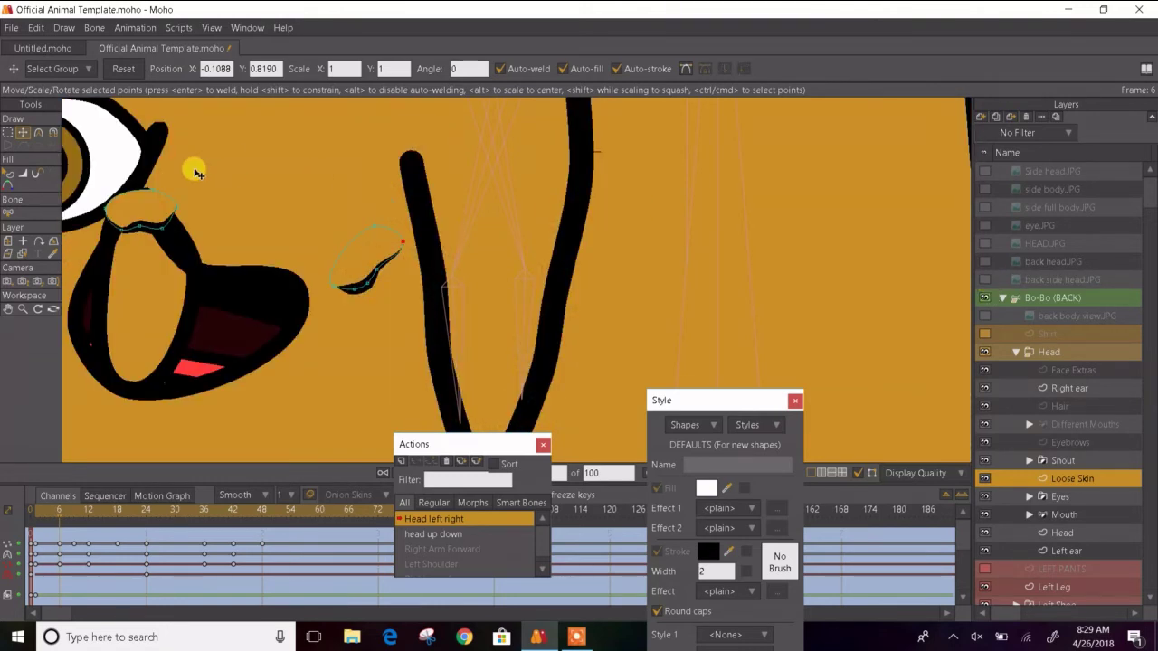
- Tuck the Loose Skin wrinkle under the front eye behind the snout and compare the face with back side head.JPG
scroll(194, 168, down, 3)
drag(197, 171, 307, 192)
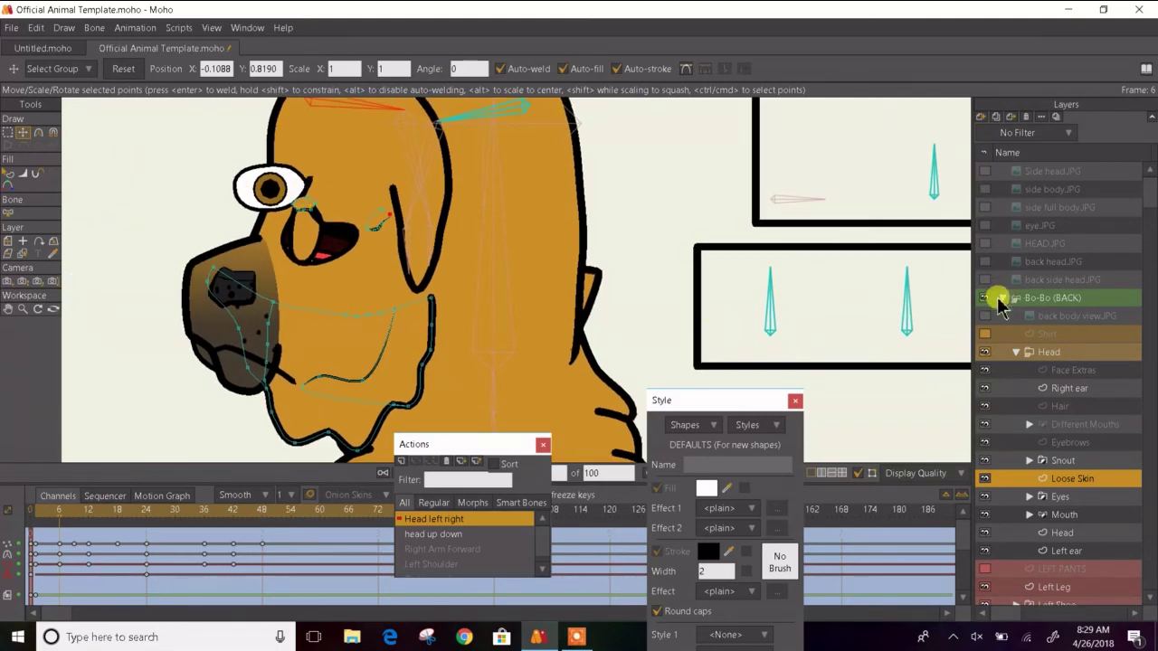
click(986, 280)
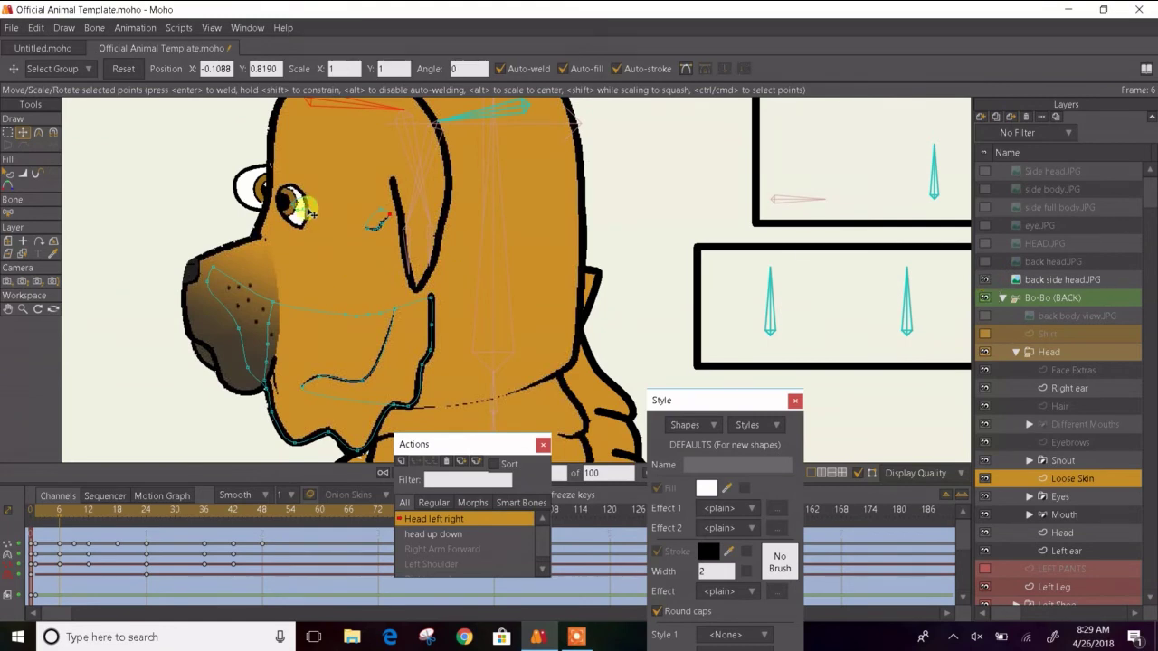
click(258, 269)
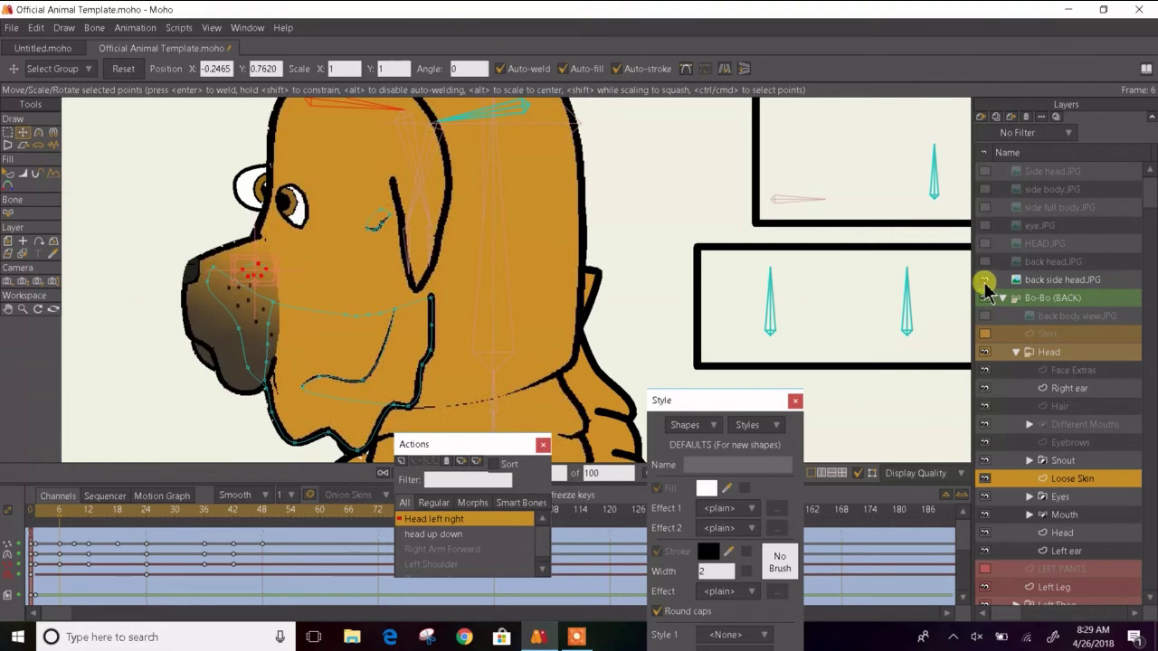
click(986, 281)
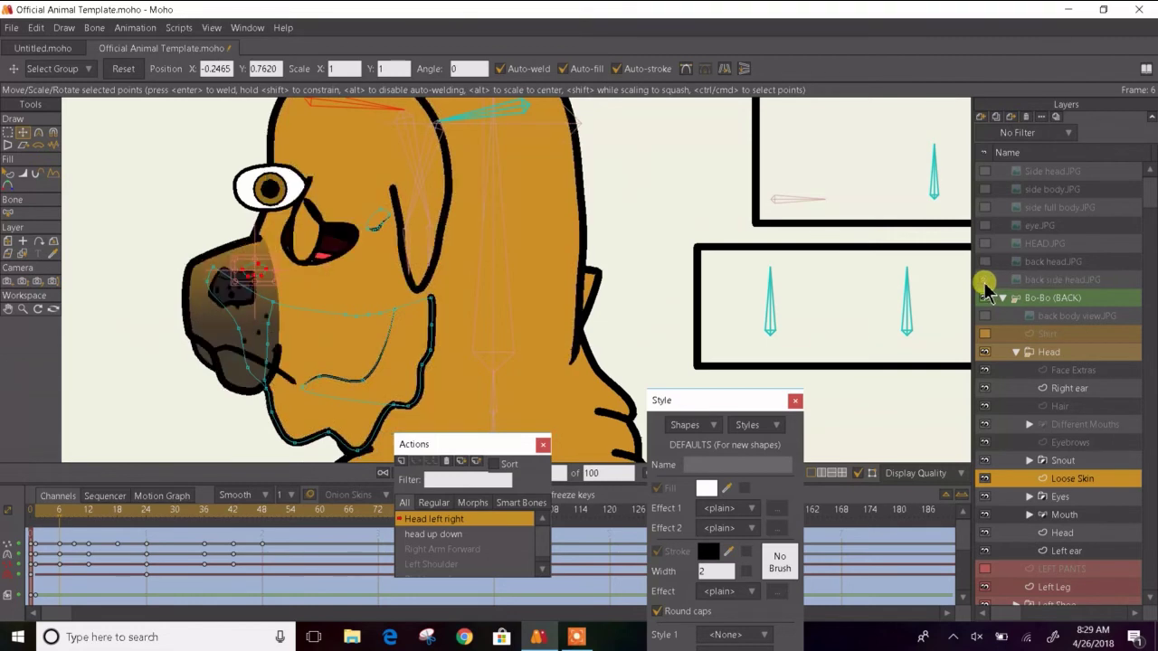
click(13, 180)
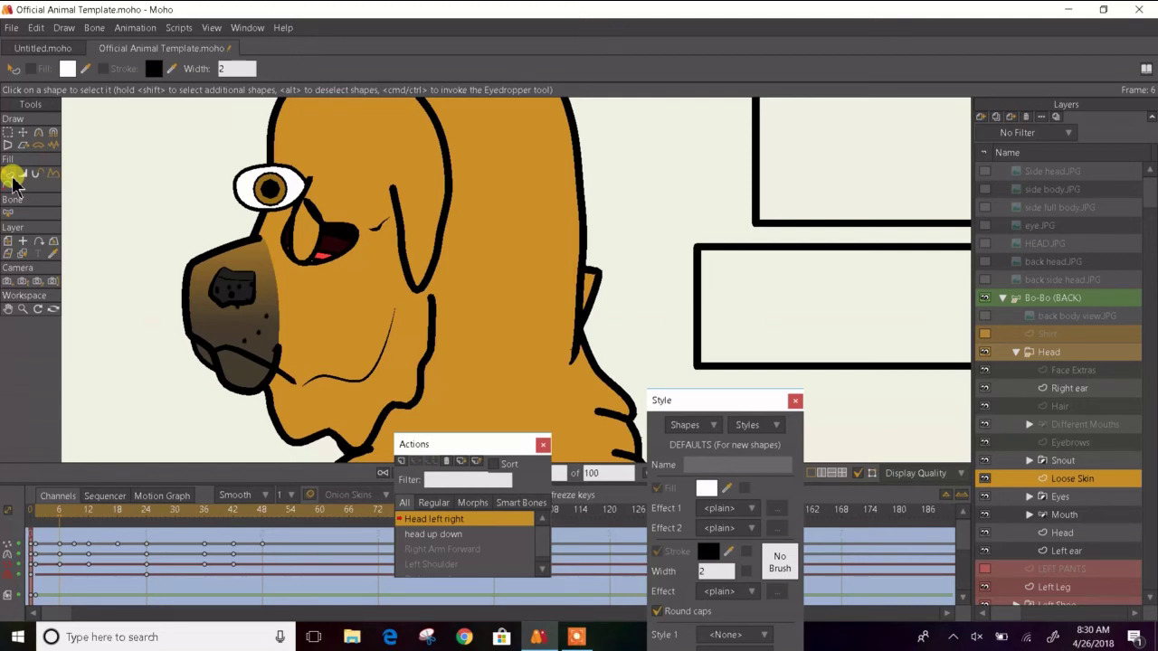
click(11, 178)
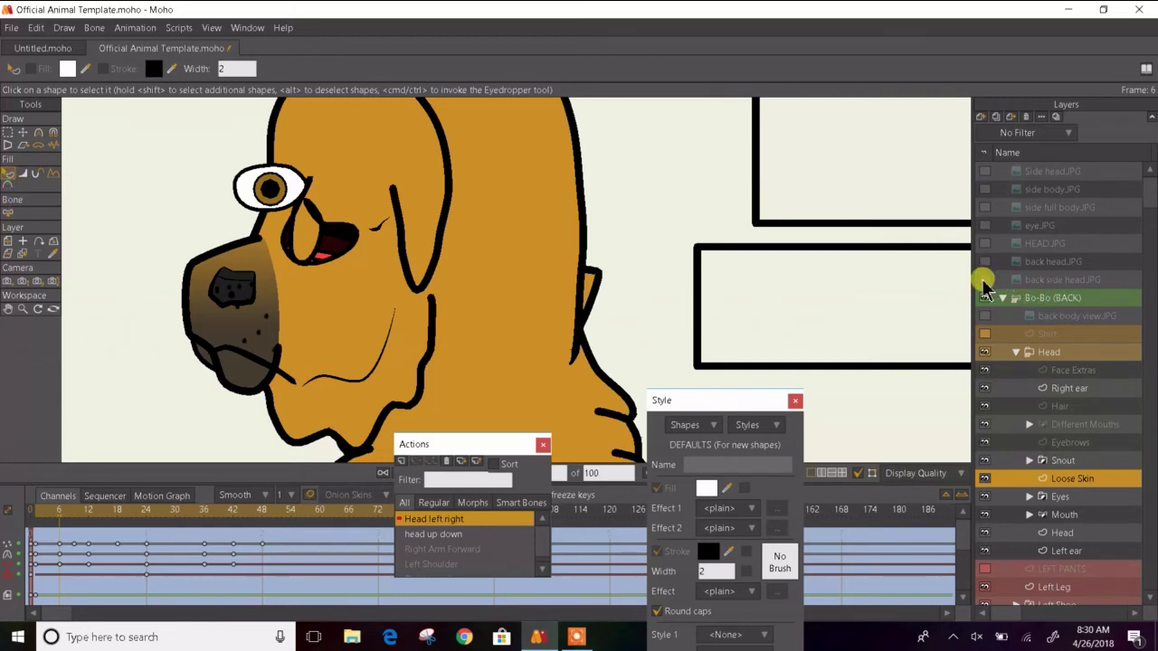
click(984, 279)
click(984, 281)
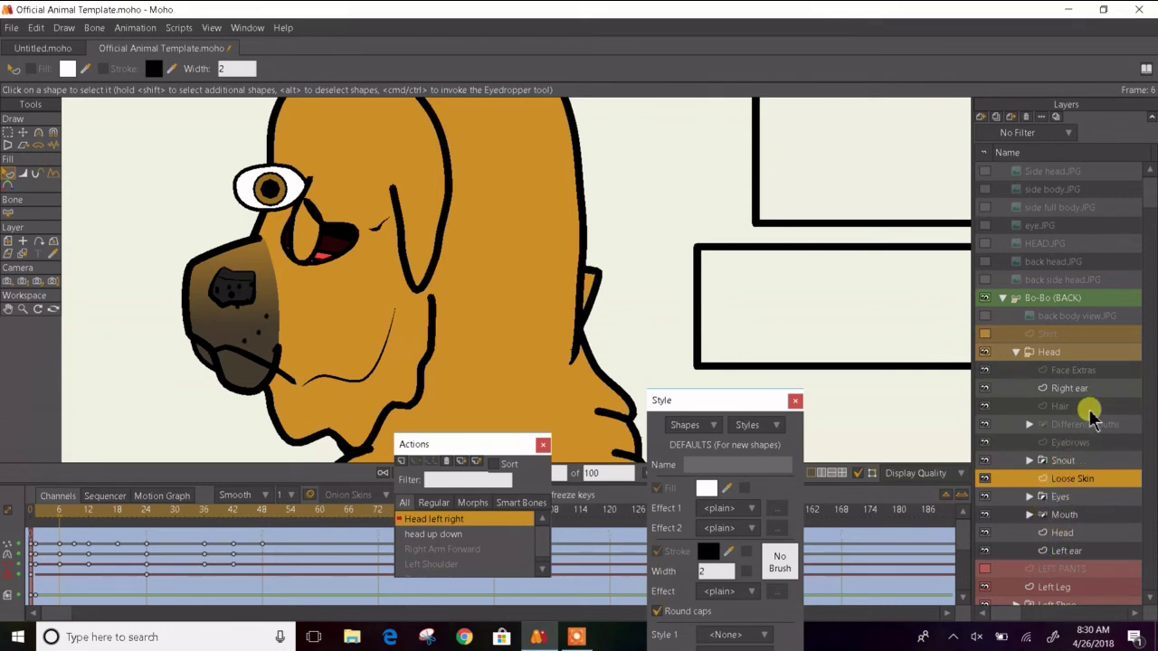
- Move the whole Nose shape in the Snout group onto the front tip of the snout, following back side head.JPG
click(1030, 461)
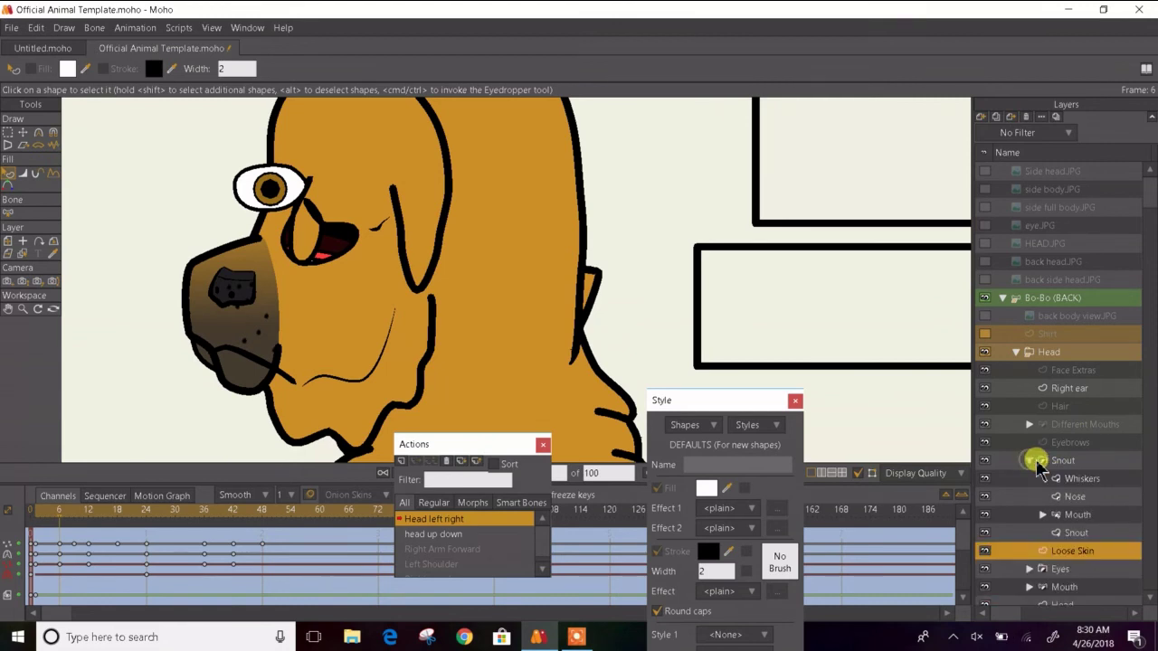
click(1073, 497)
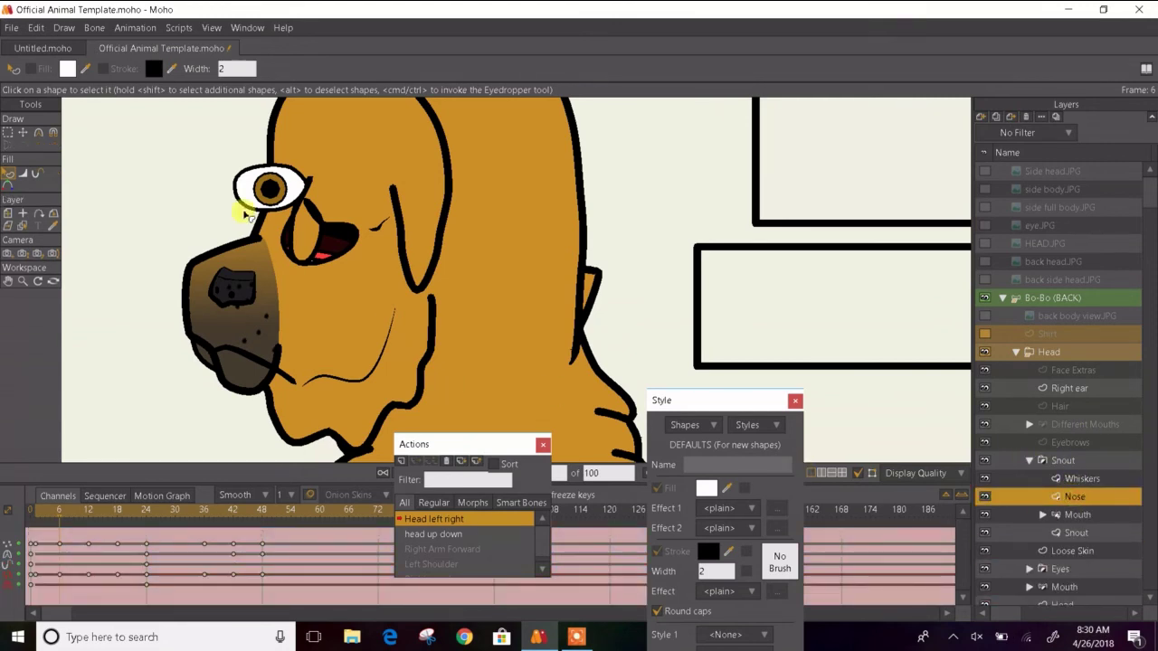
click(23, 132)
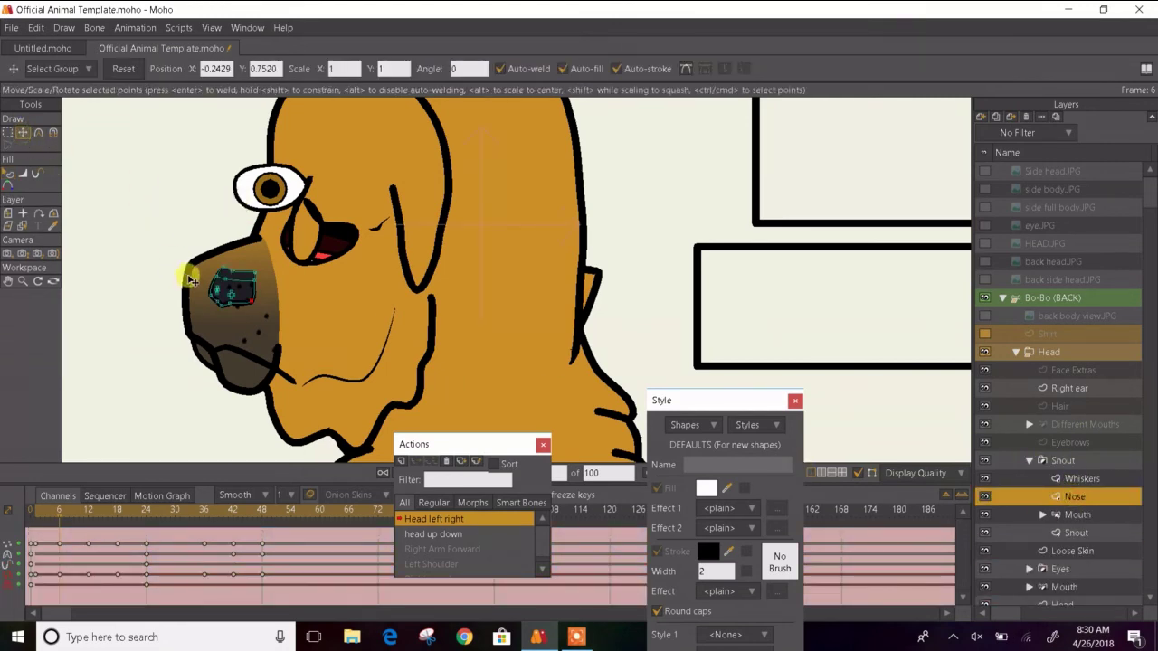
scroll(190, 281, up, 3)
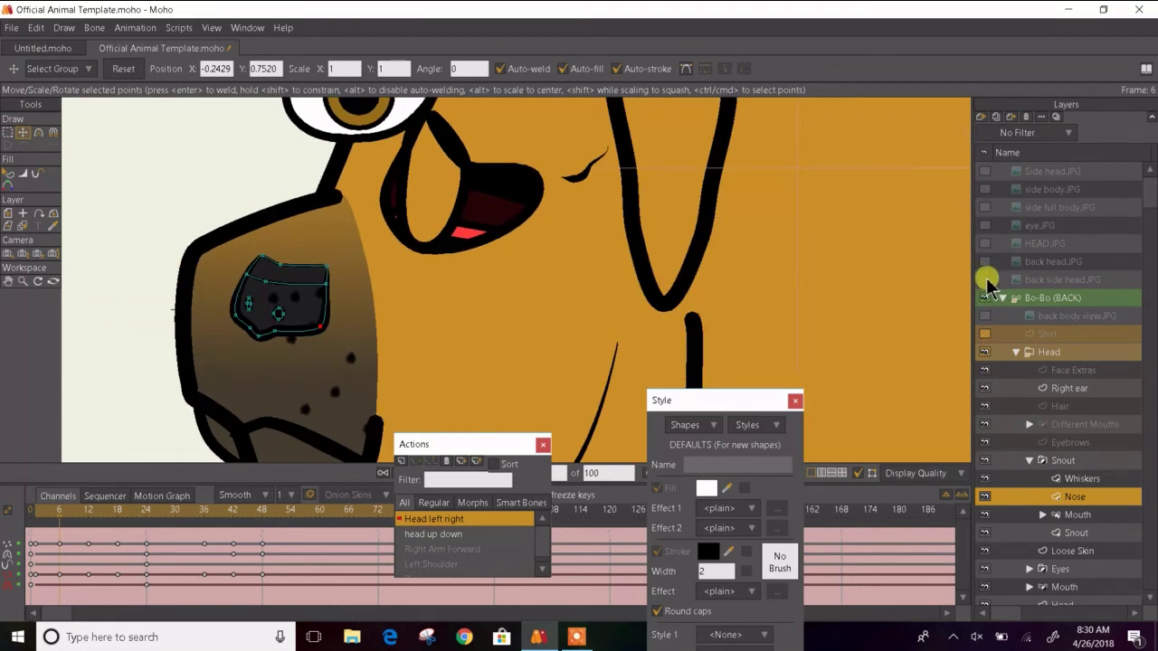
click(986, 279)
key(ctrl+a)
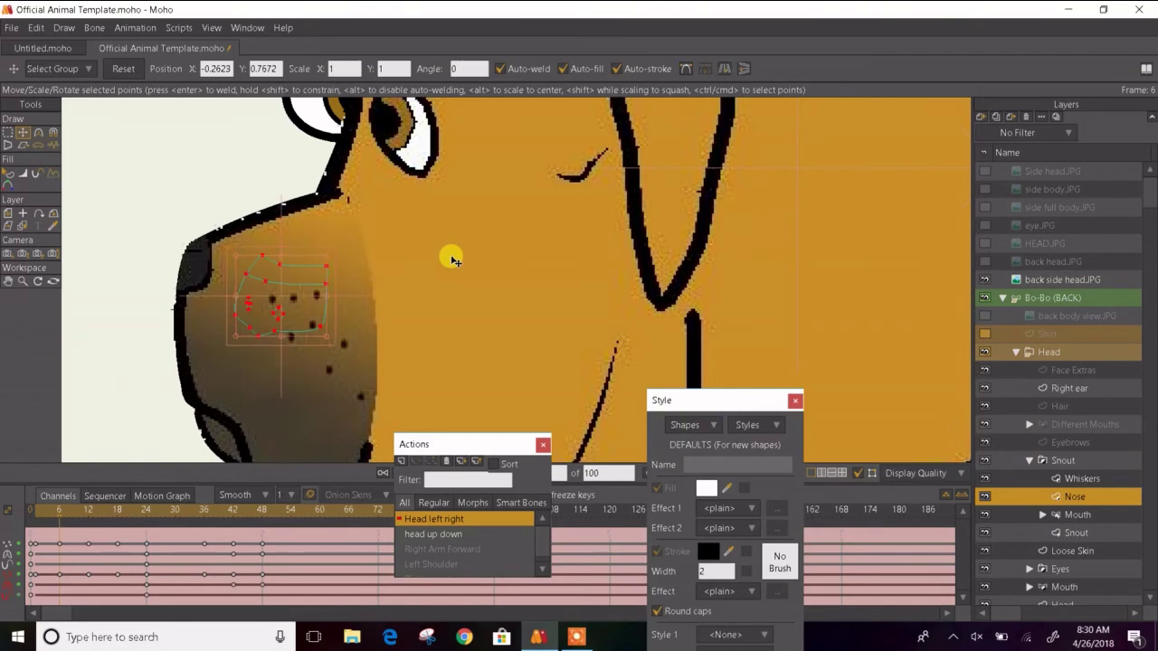
drag(275, 304, 172, 271)
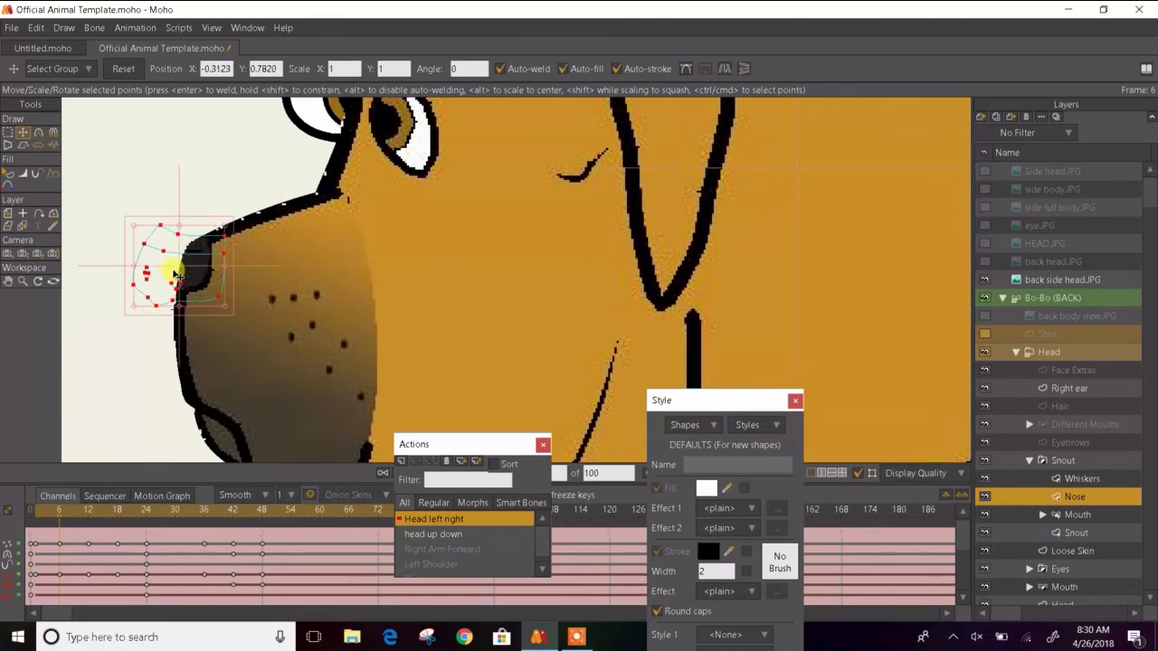
click(985, 279)
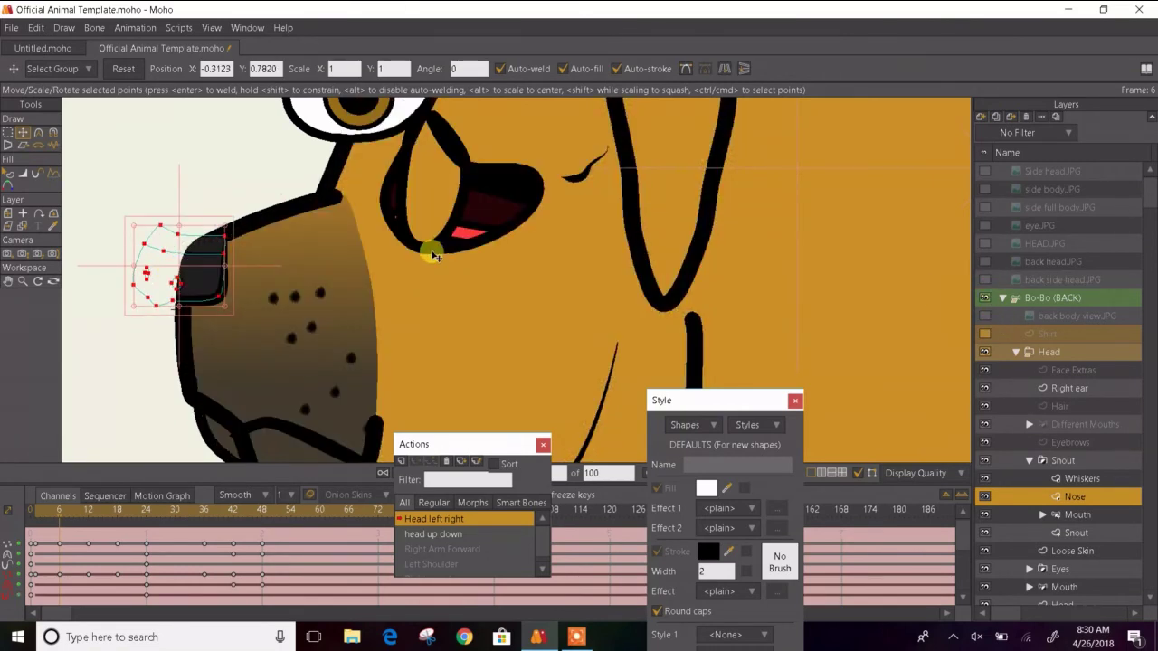
- Nudge the Nose slightly down and outward at the snout tip and compare it with back side head.JPG
scroll(171, 190, up, 3)
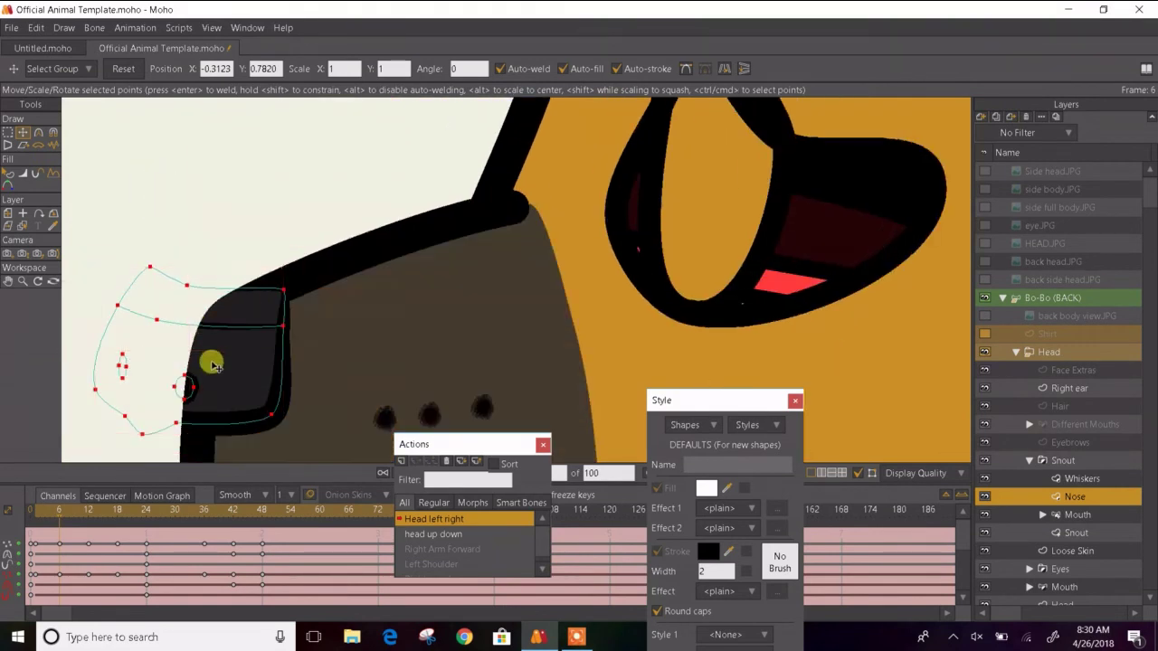
mouse_move(212, 362)
mouse_down()
mouse_move(297, 357)
mouse_move(267, 333)
mouse_move(207, 368)
mouse_up()
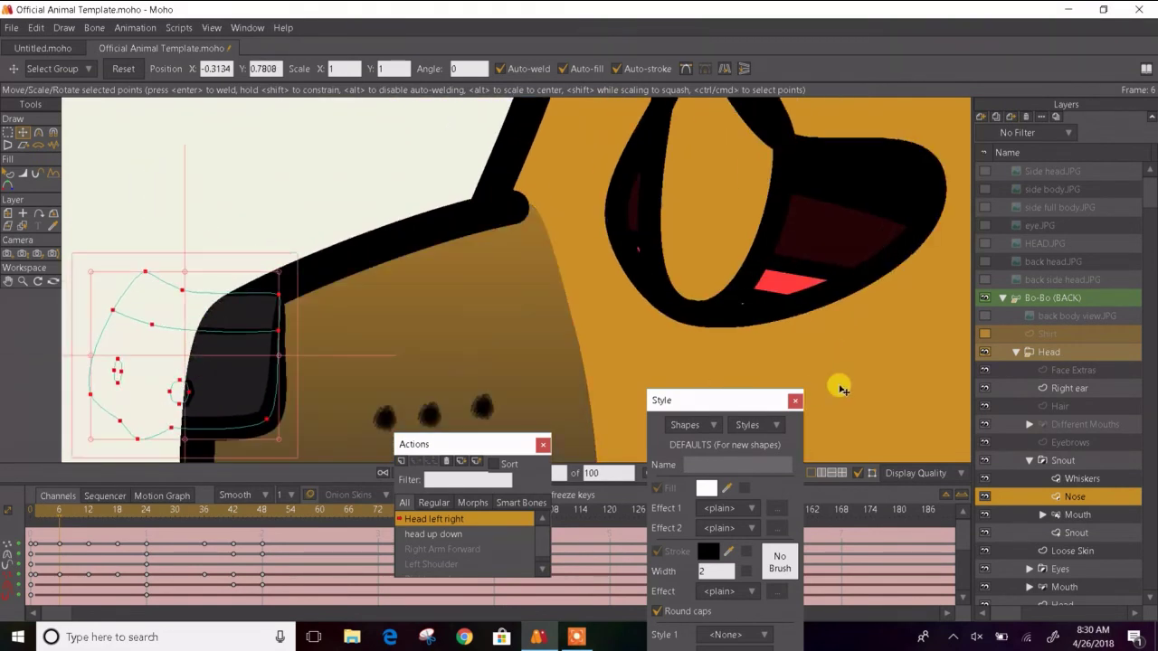
click(986, 280)
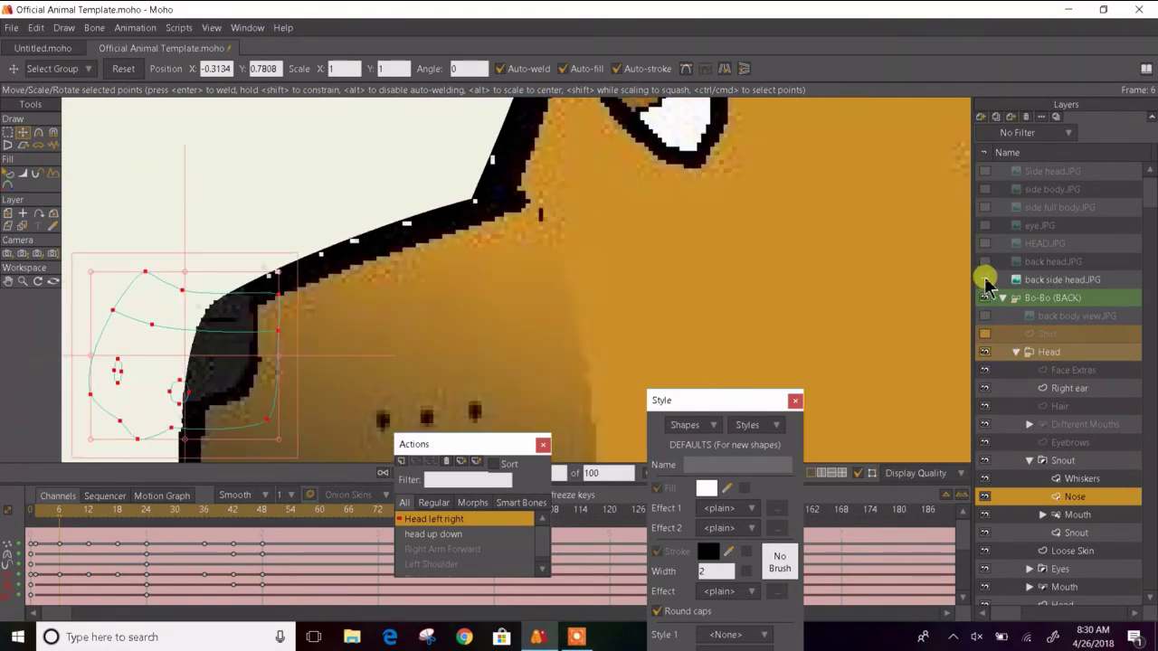
click(985, 281)
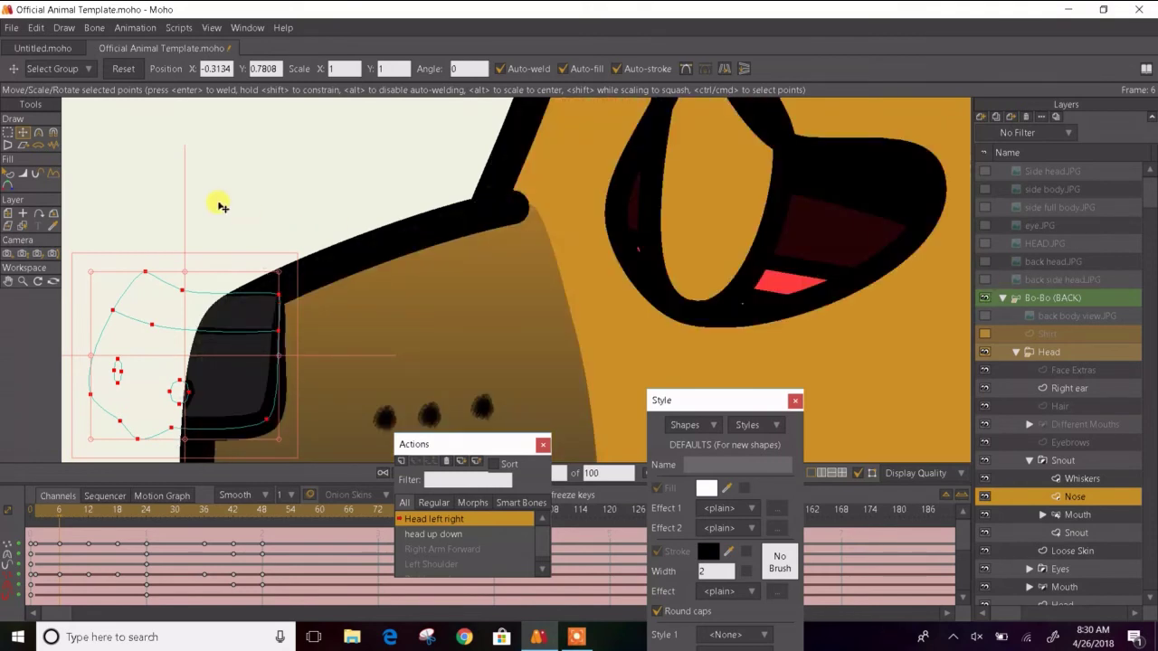
click(986, 280)
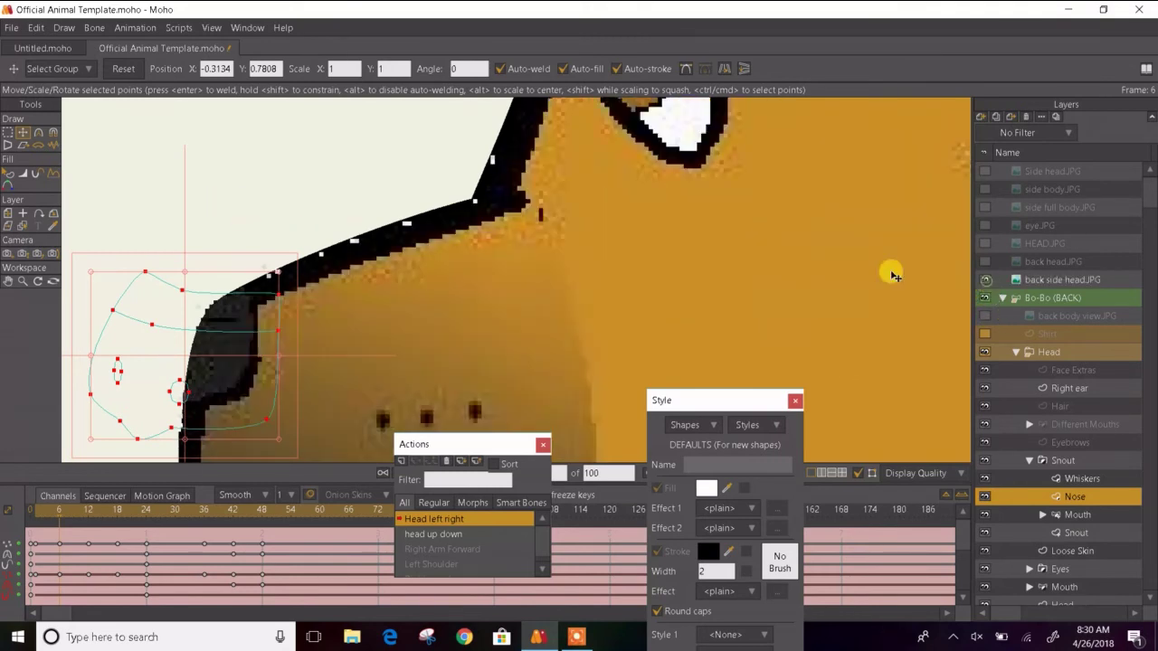
- Scale down the Nose shape and align its back edge with the reference nose outline
drag(263, 188, 568, 114)
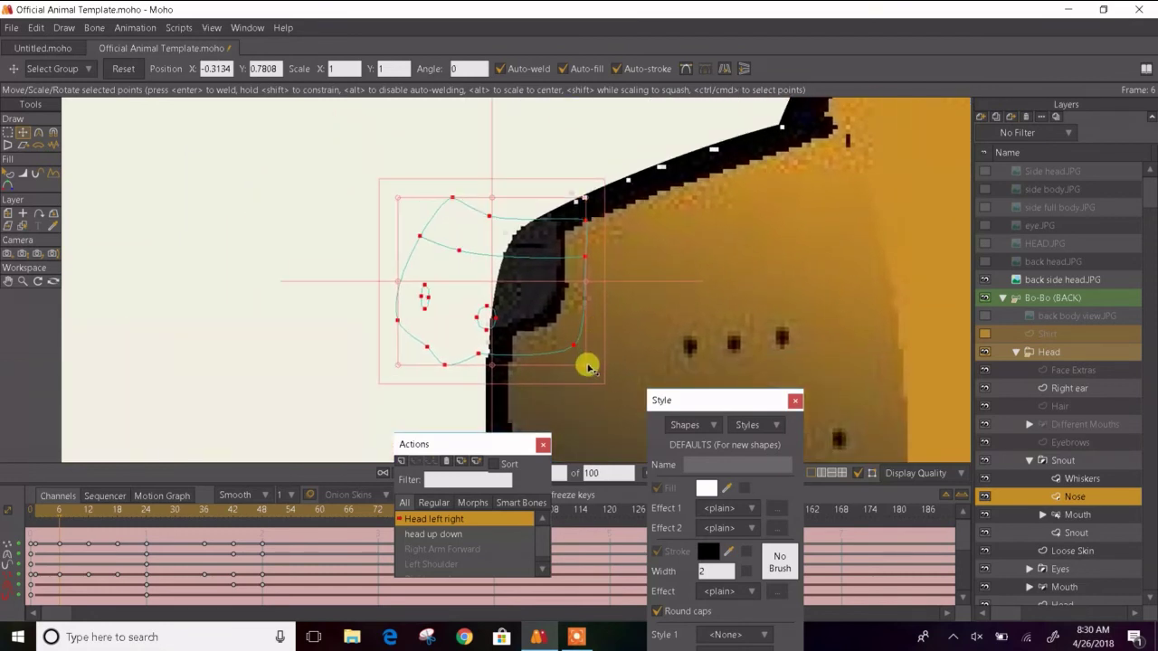
drag(588, 367, 561, 337)
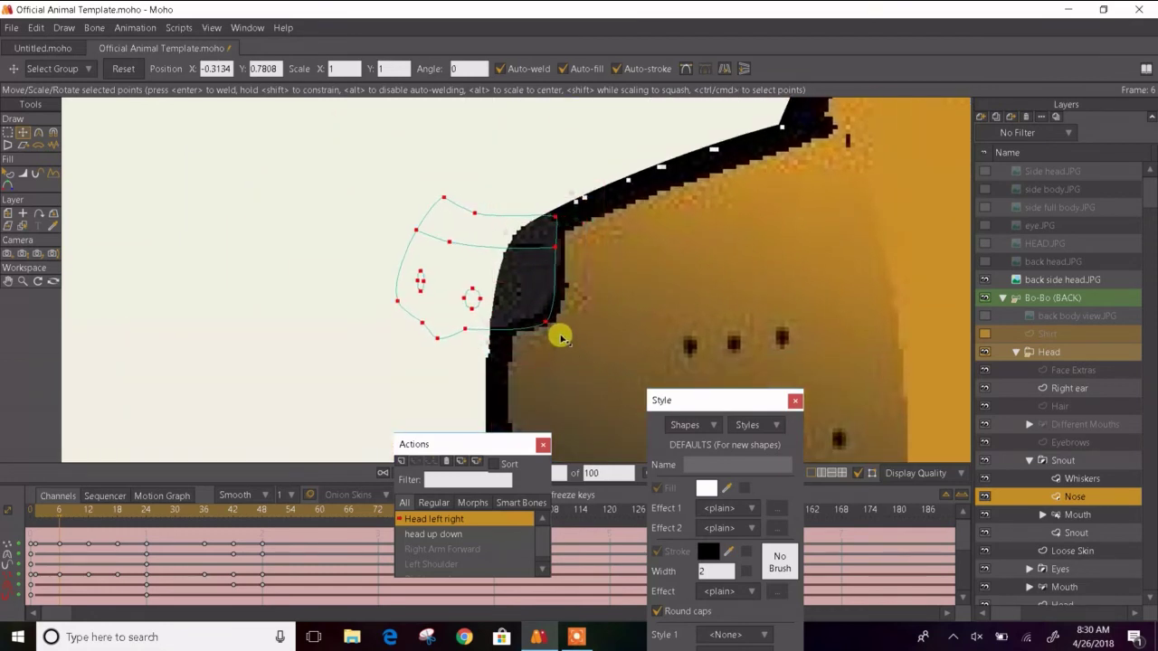
drag(528, 302, 539, 304)
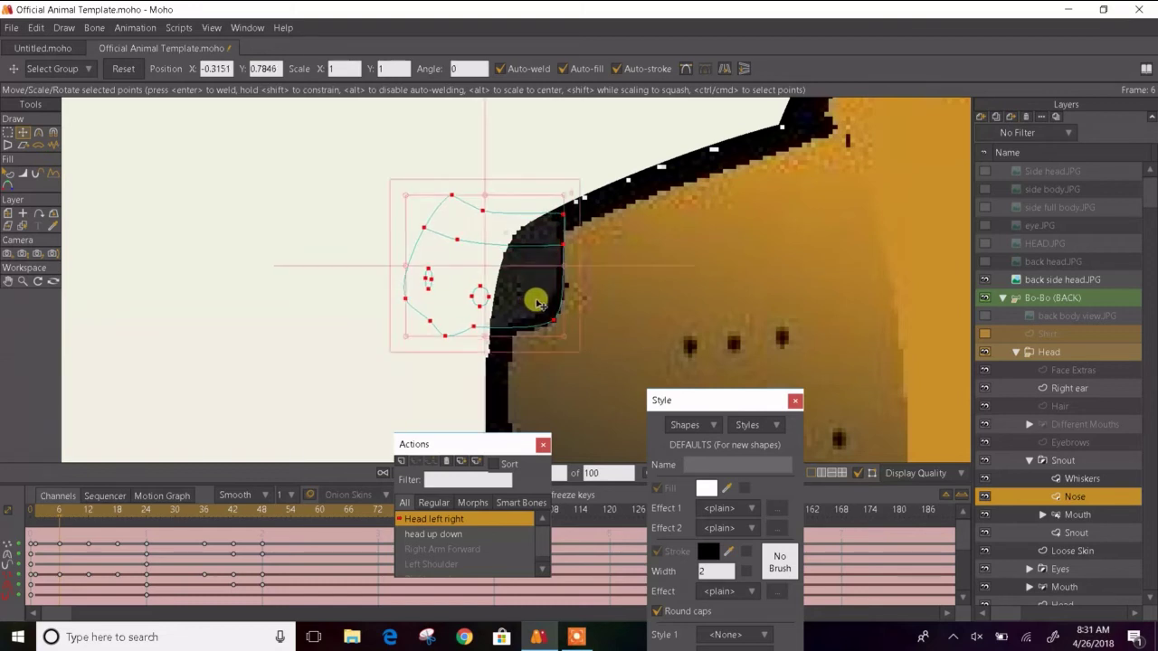
- Adjust the two points on the Nose's lower edge so its underside slopes up like the reference nose
click(317, 378)
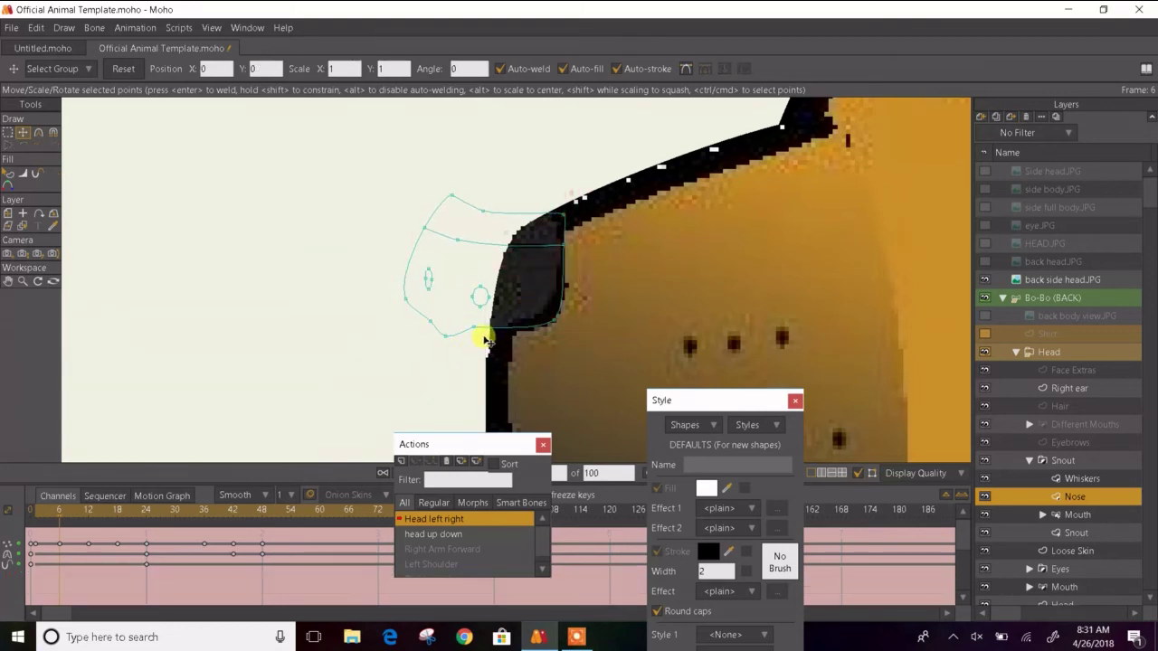
drag(473, 329, 474, 345)
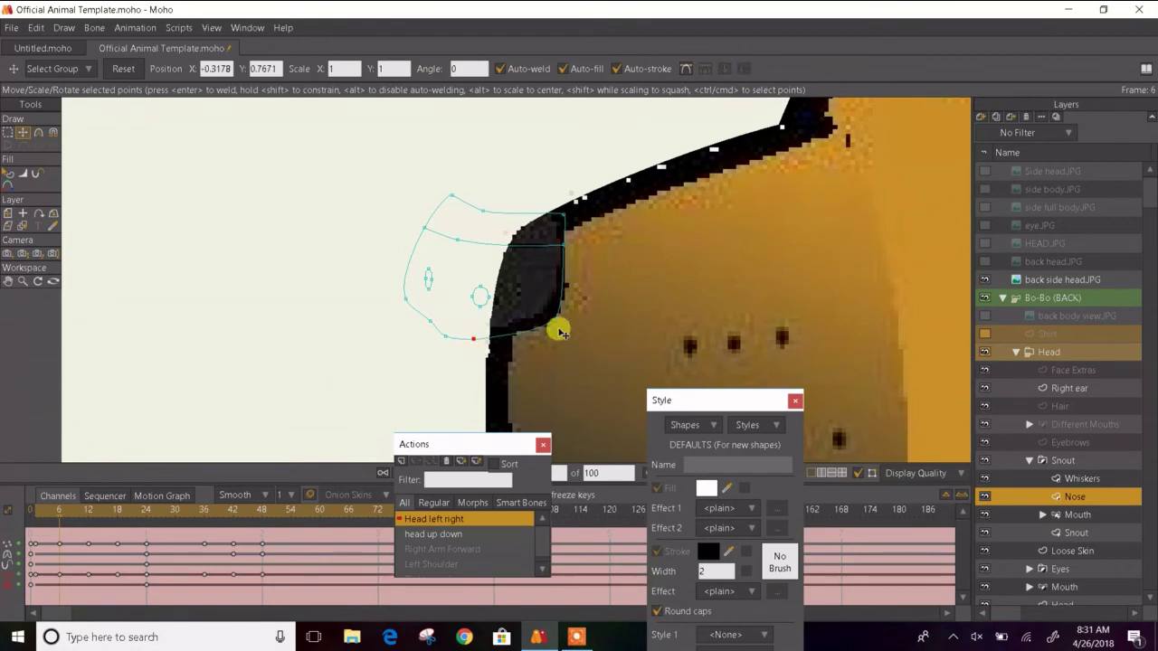
click(560, 321)
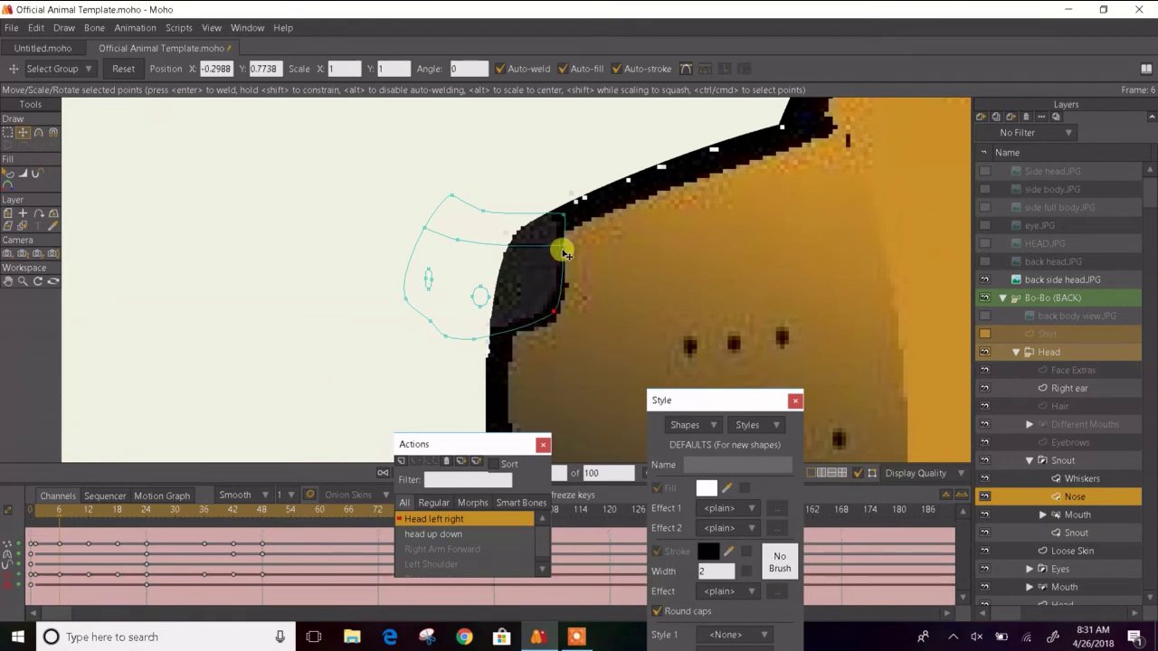
scroll(565, 192, down, 3)
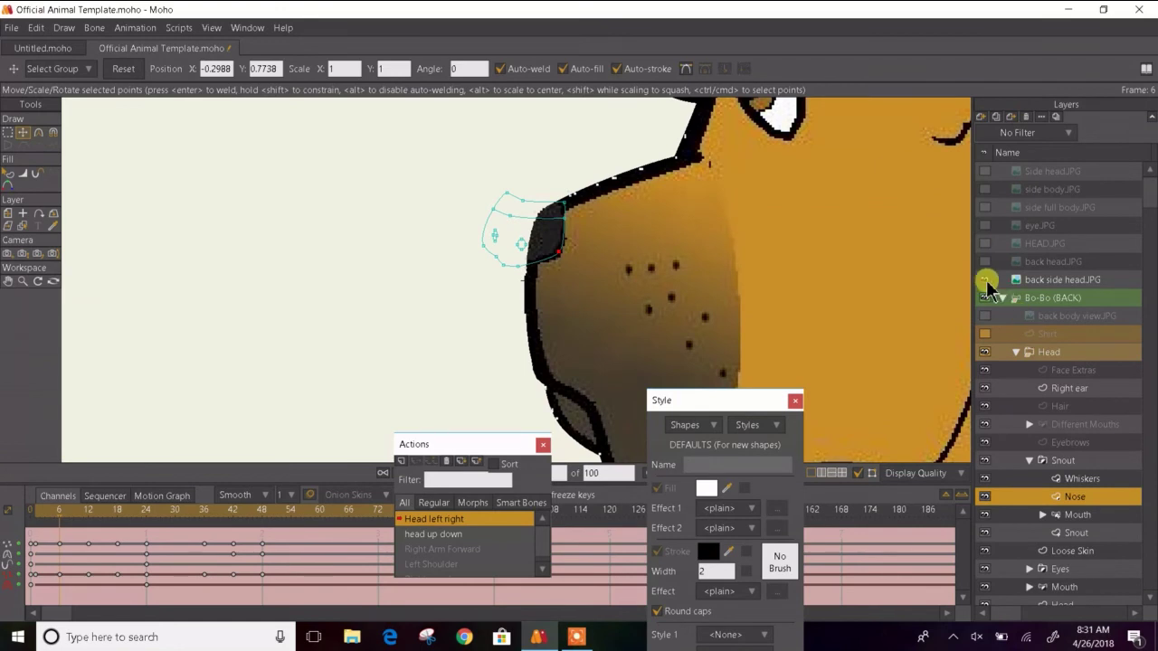
- Hide the back side head.JPG reference and bring the back-view dog's whole head into view
click(986, 281)
scroll(660, 205, down, 2)
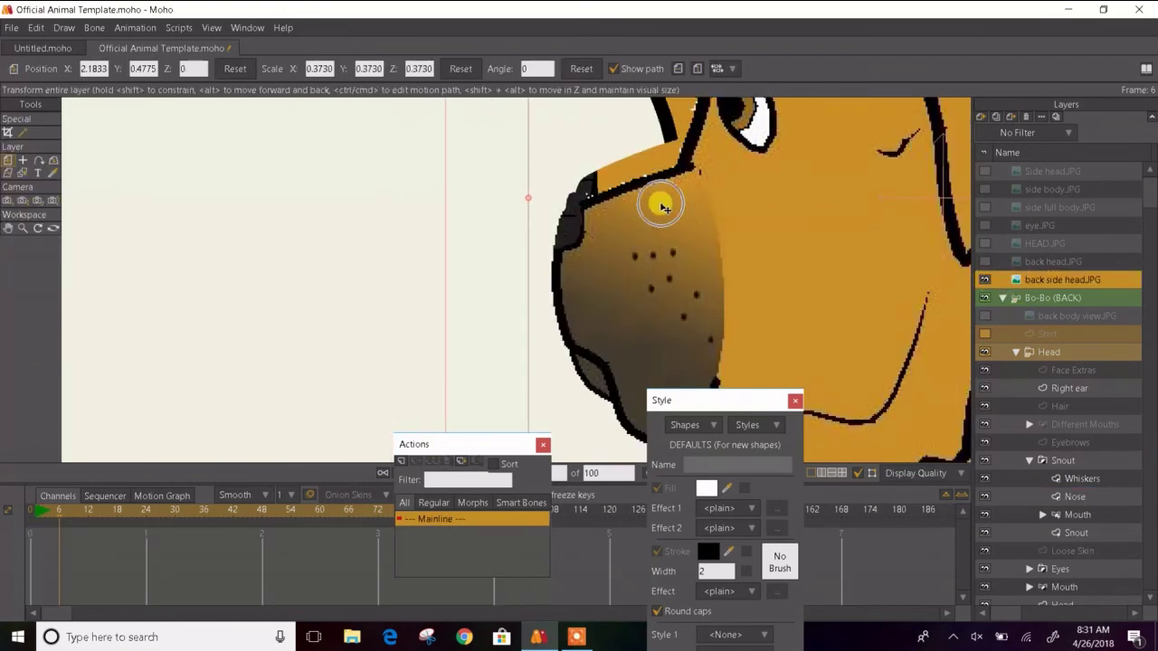
scroll(661, 206, down, 3)
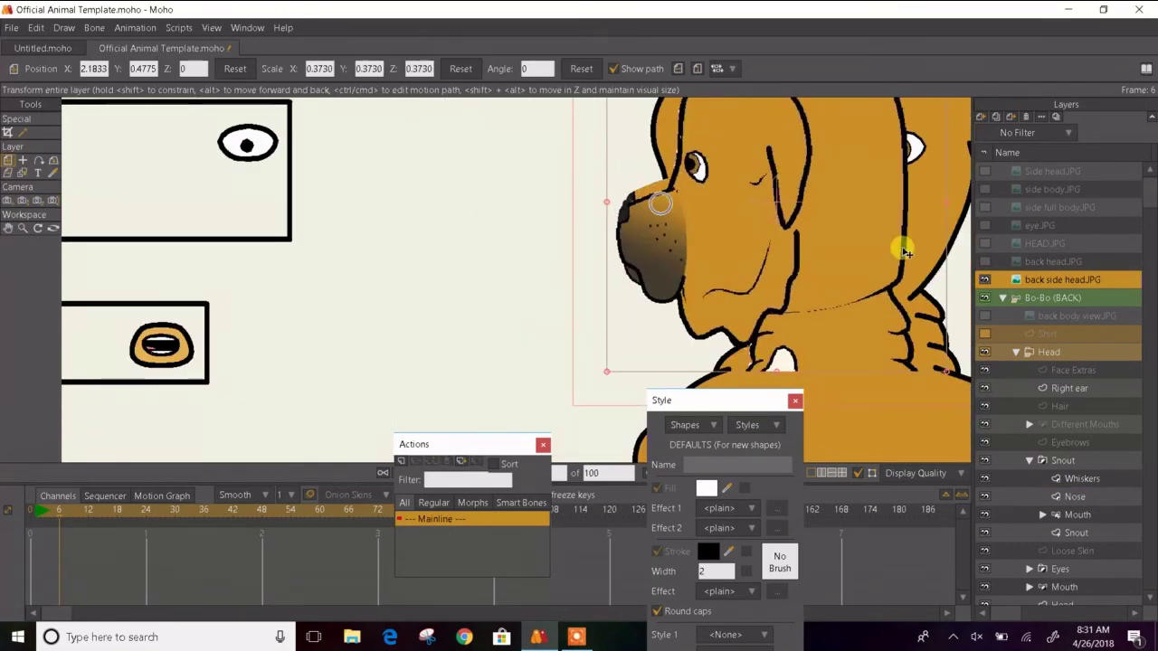
click(985, 280)
scroll(693, 217, down, 2)
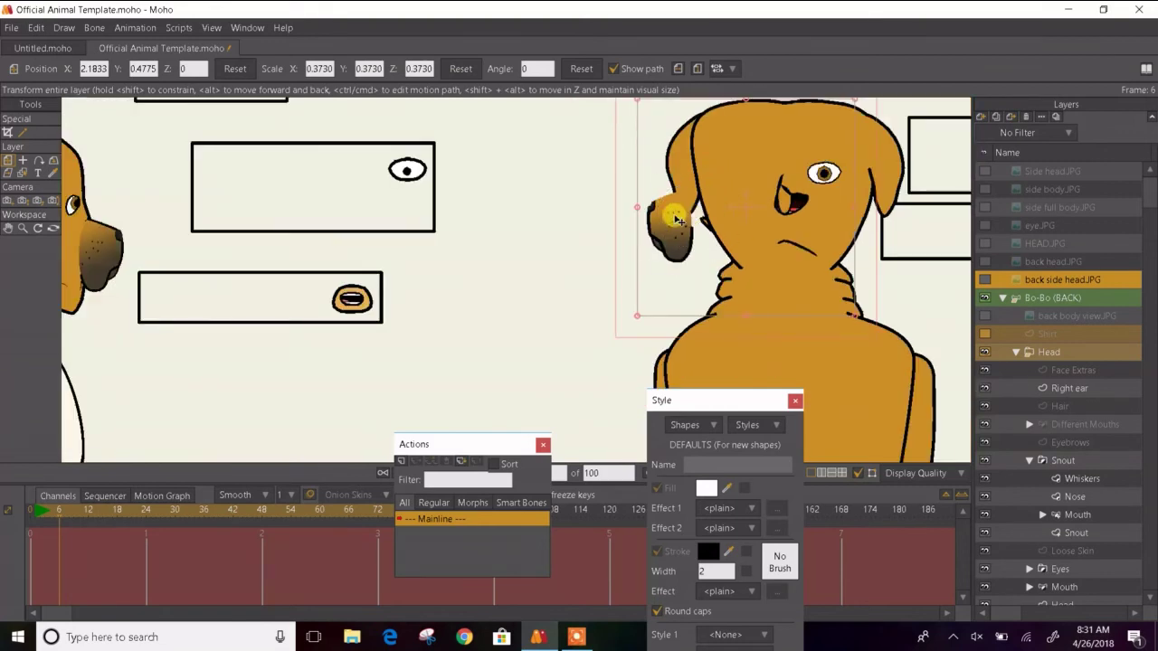
drag(676, 220, 447, 302)
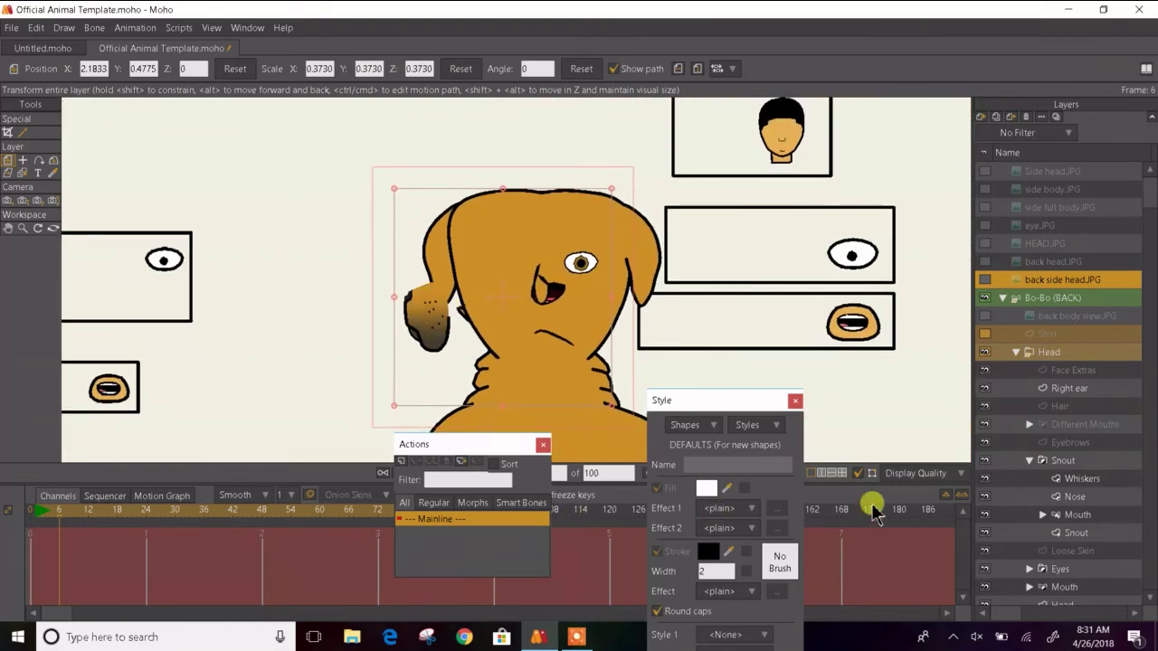
- Select the Head left right bone in Bo-Bo (BACK) and reopen its Head left right action
click(1027, 298)
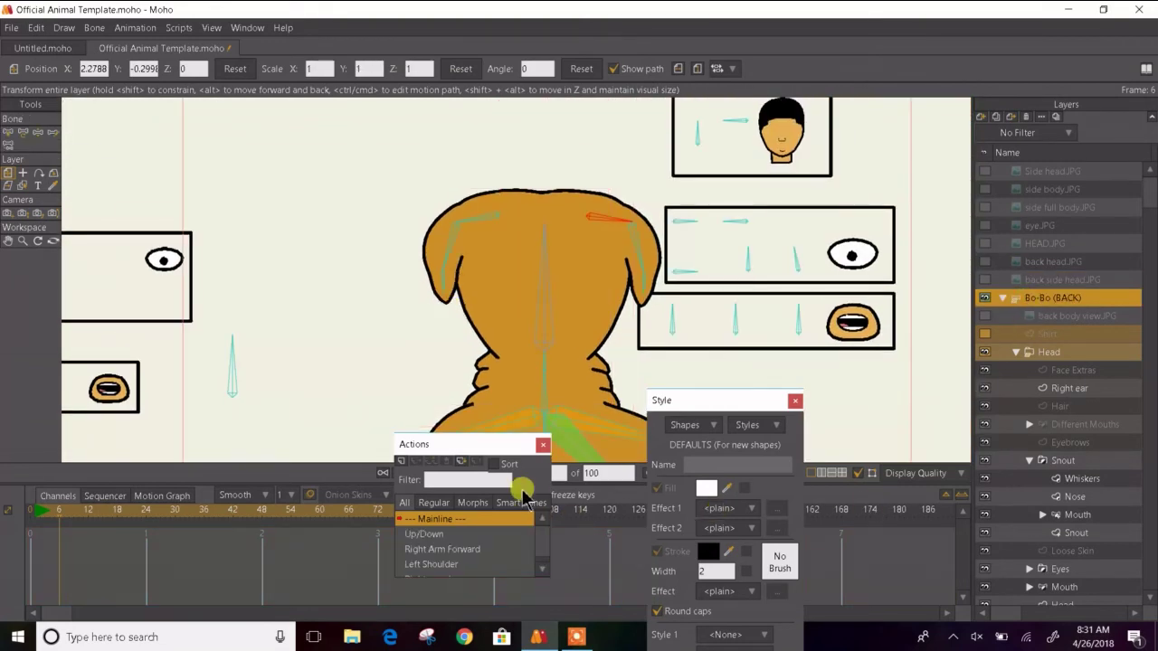
scroll(542, 564, down, 5)
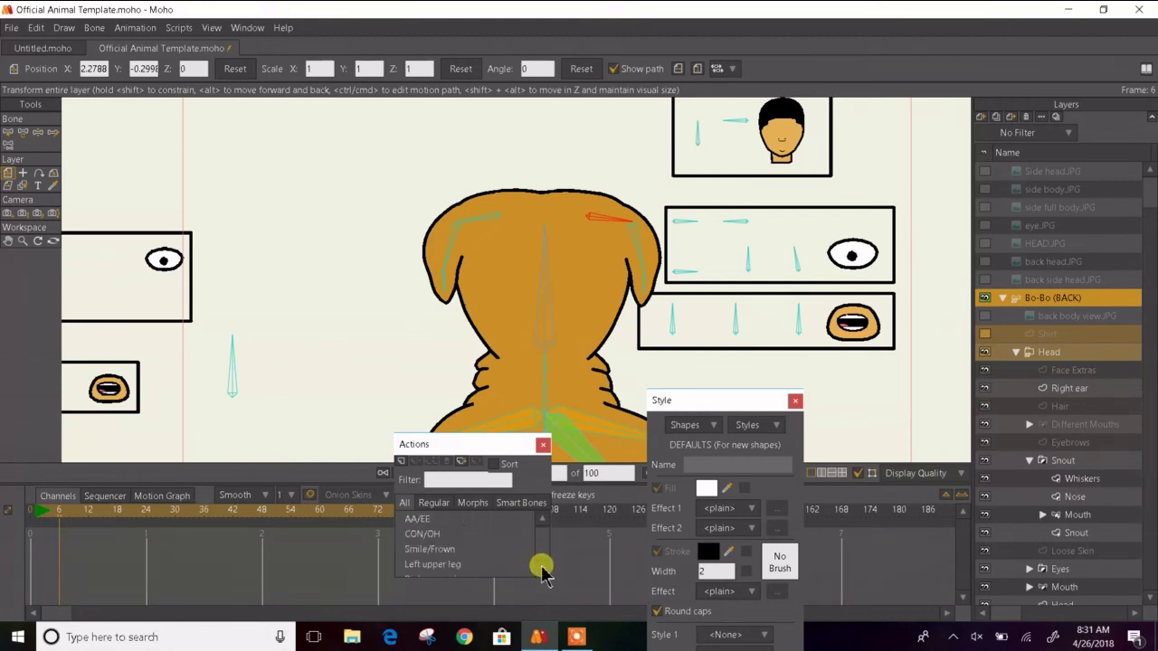
scroll(542, 564, down, 4)
click(19, 134)
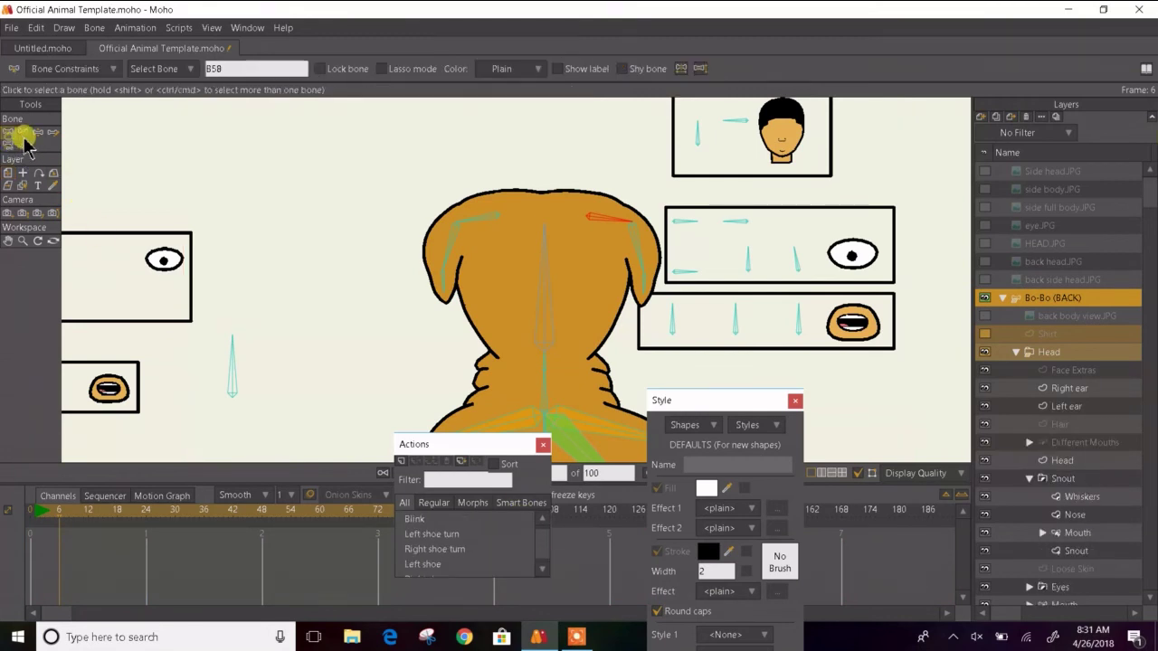
click(664, 172)
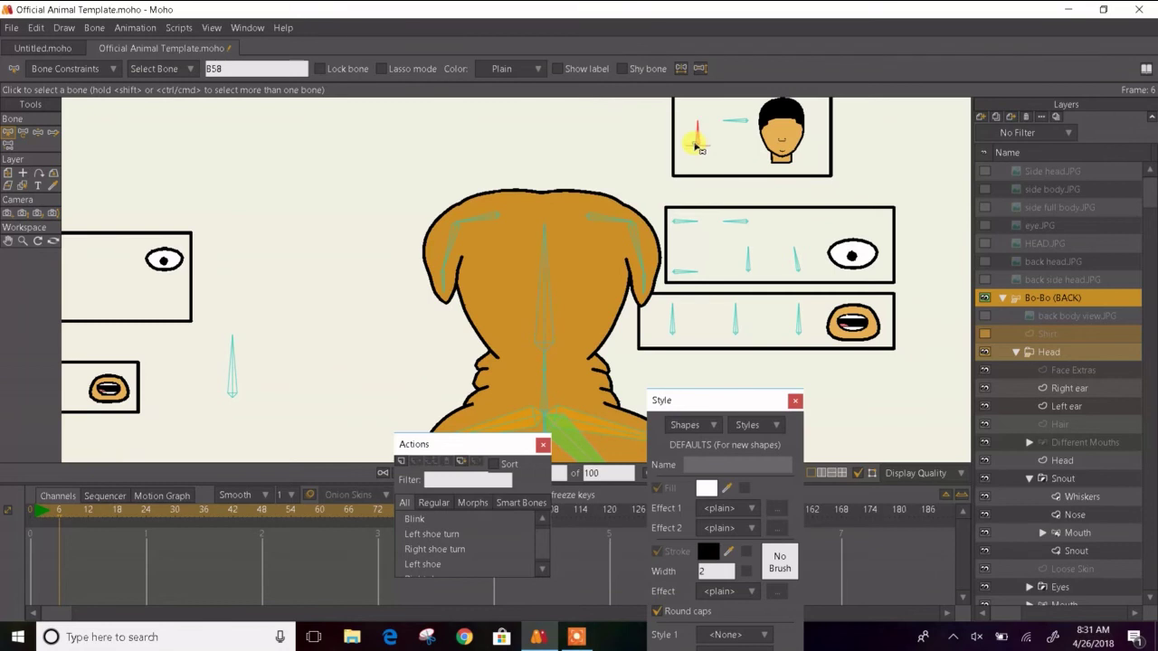
click(697, 143)
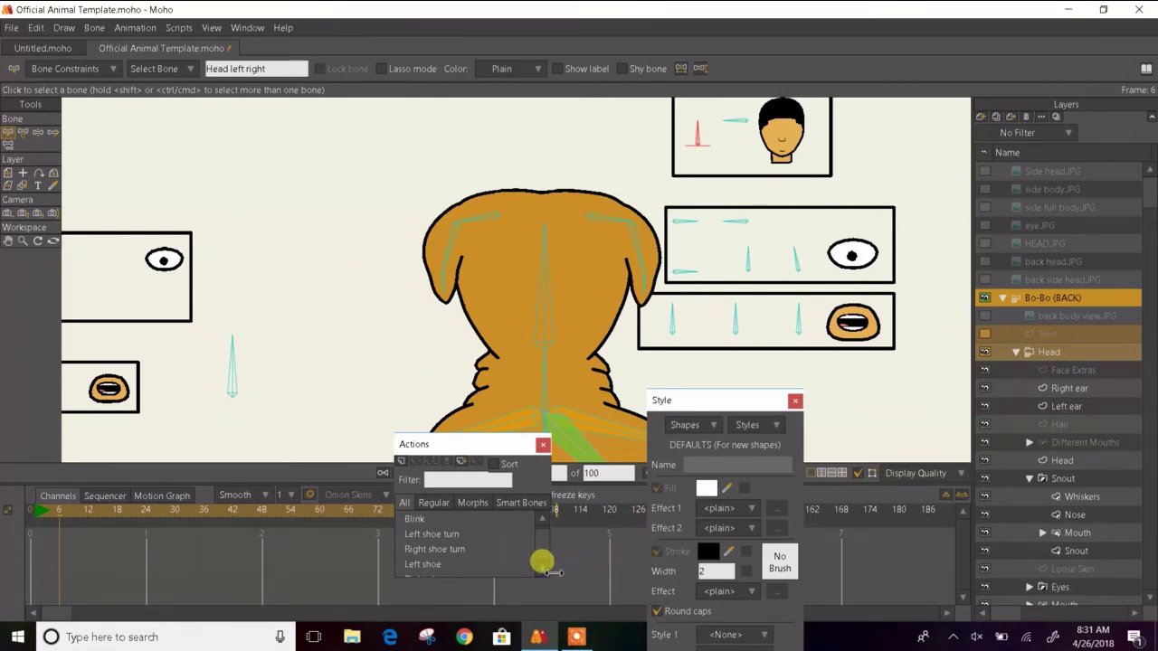
scroll(545, 566, down, 5)
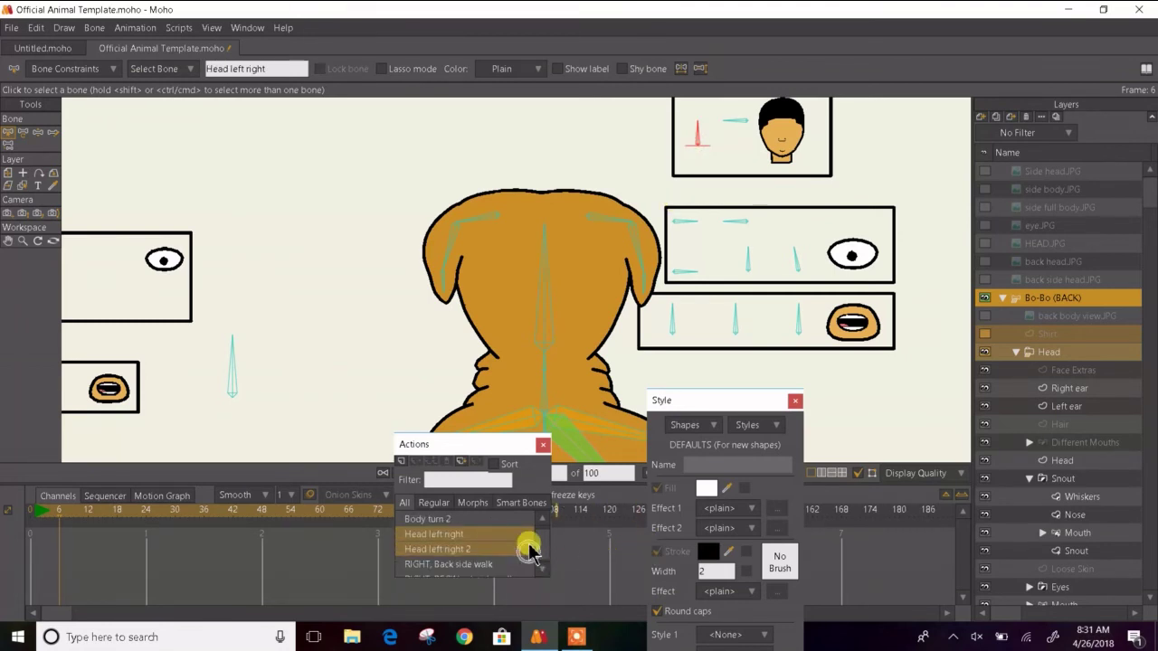
double_click(526, 535)
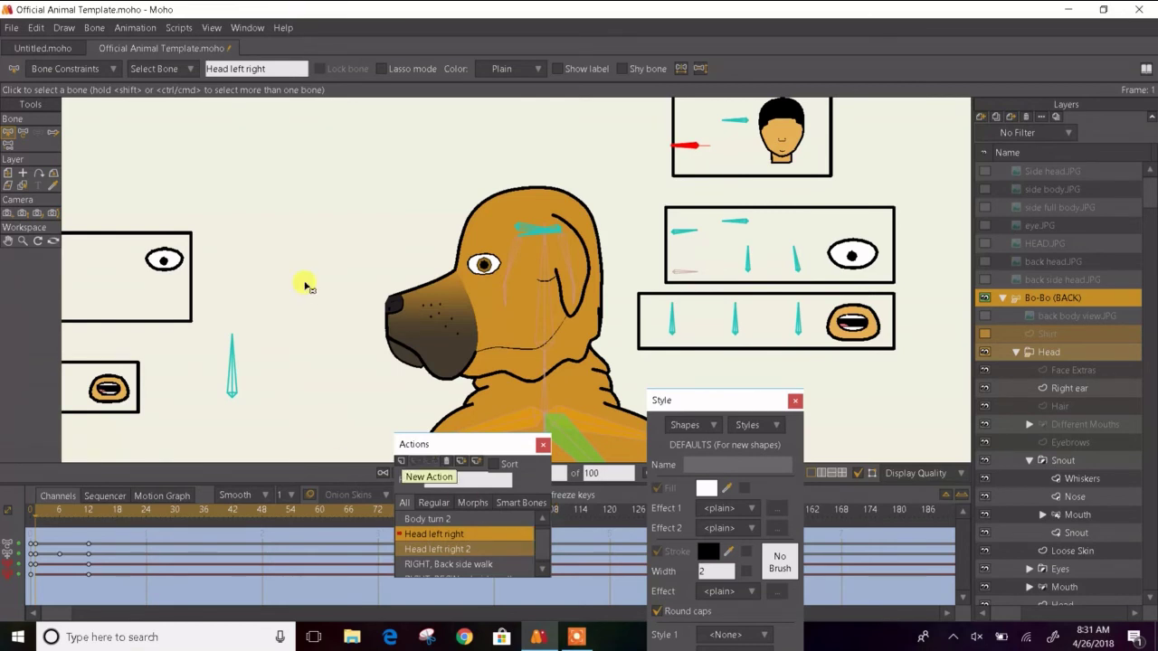
- Go to frame 6 of the Head left right action
click(48, 511)
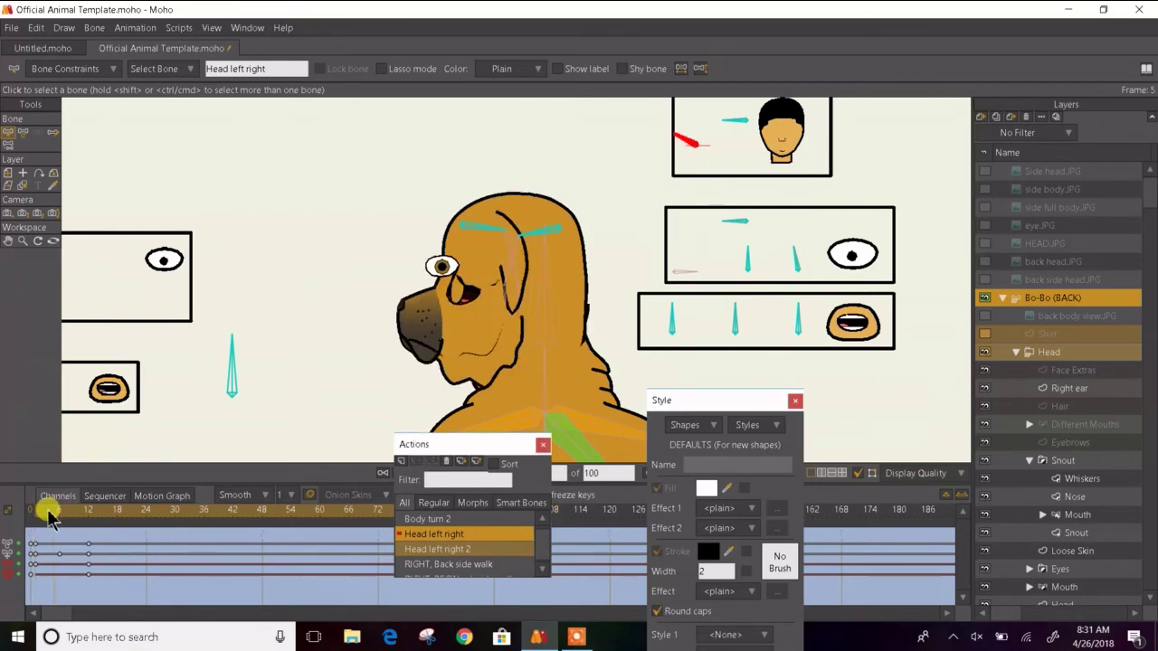
scroll(48, 512, down, 5)
scroll(48, 512, up, 8)
scroll(48, 513, down, 2)
drag(48, 513, 49, 513)
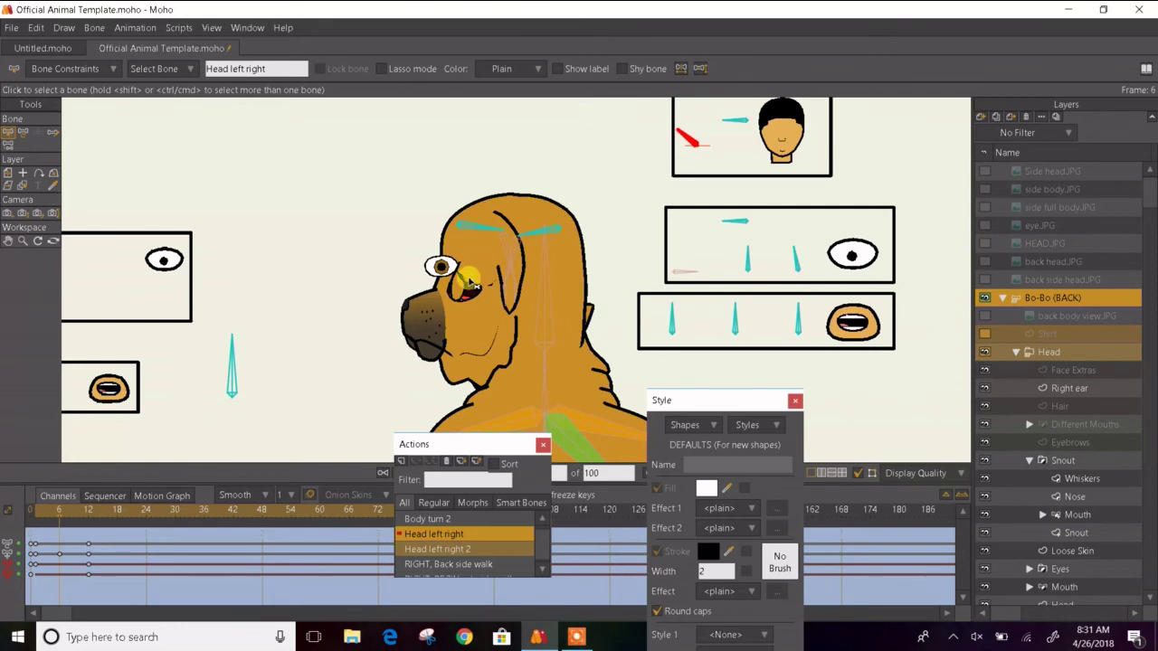
- Compare the turned head with back side head.JPG by toggling the reference, and leave the reference shown
scroll(441, 282, up, 3)
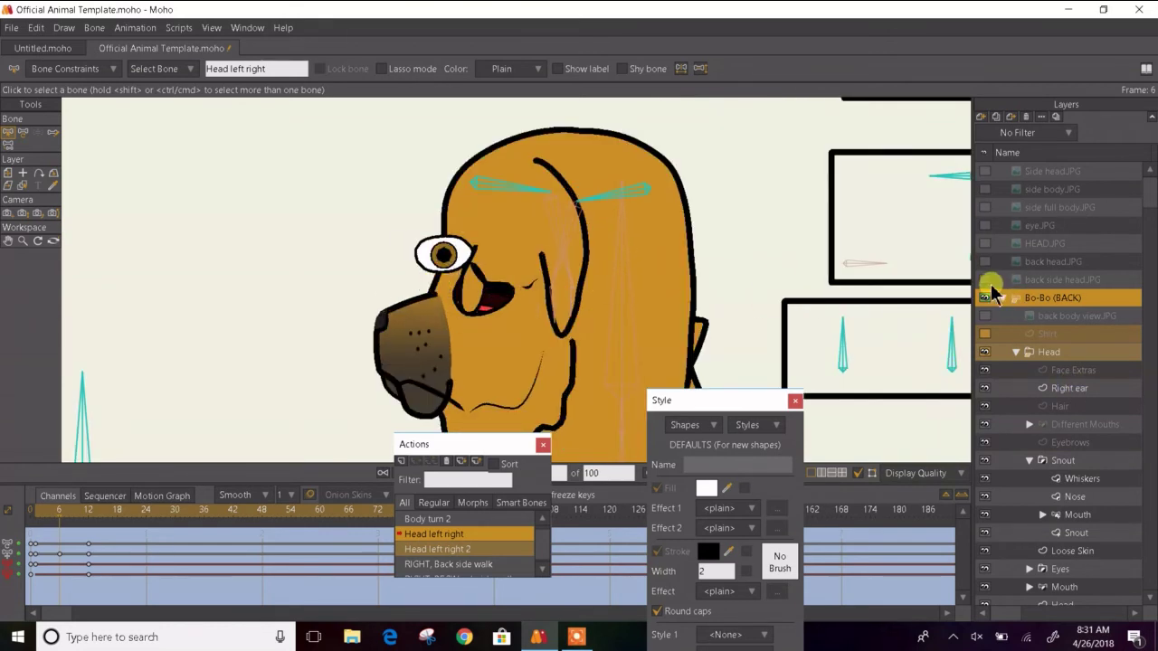
click(982, 280)
click(981, 280)
click(982, 280)
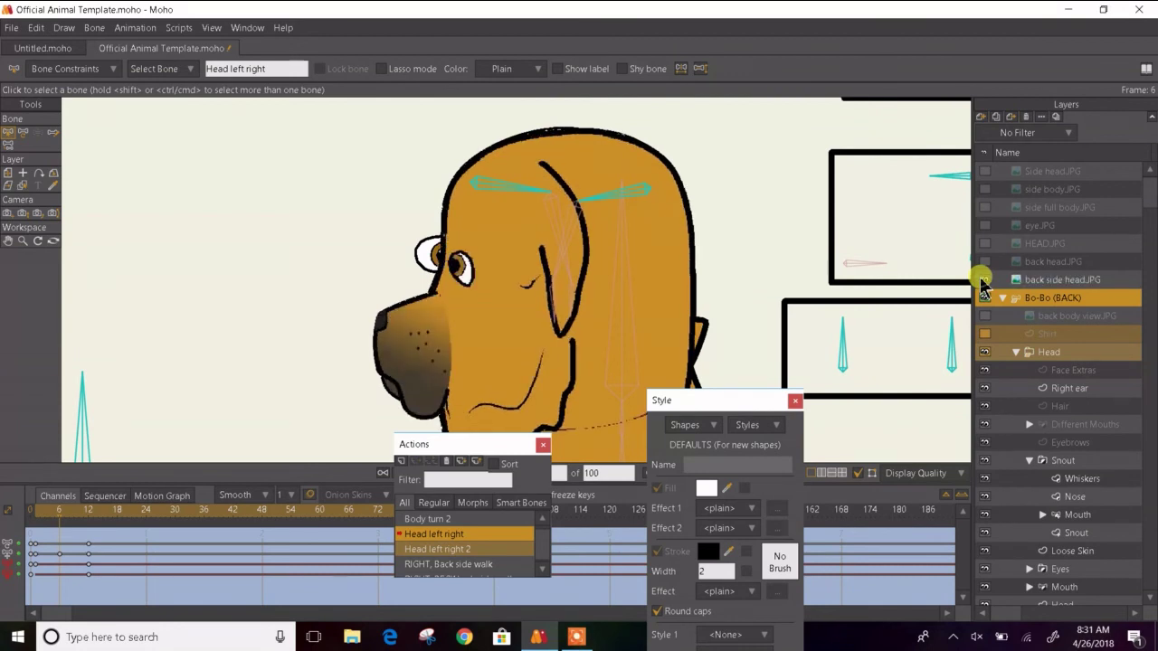
click(984, 281)
click(983, 281)
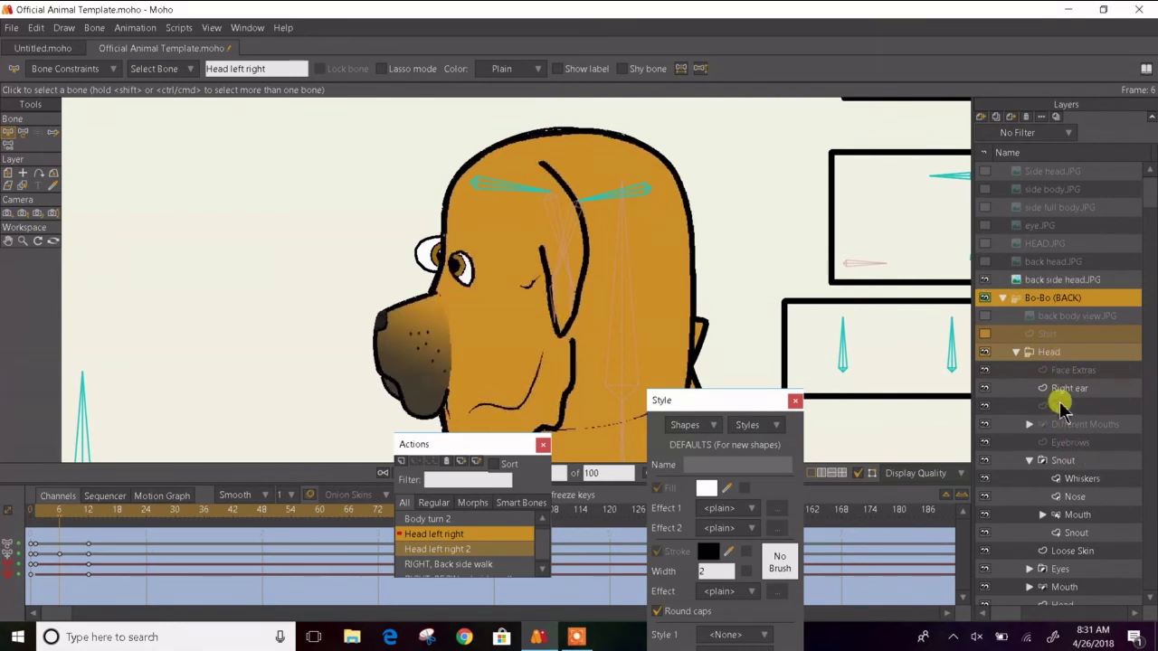
- Collapse the Snout group, move the Eyes group onto the eye in back side head.JPG, and check it by toggling the reference
click(1028, 461)
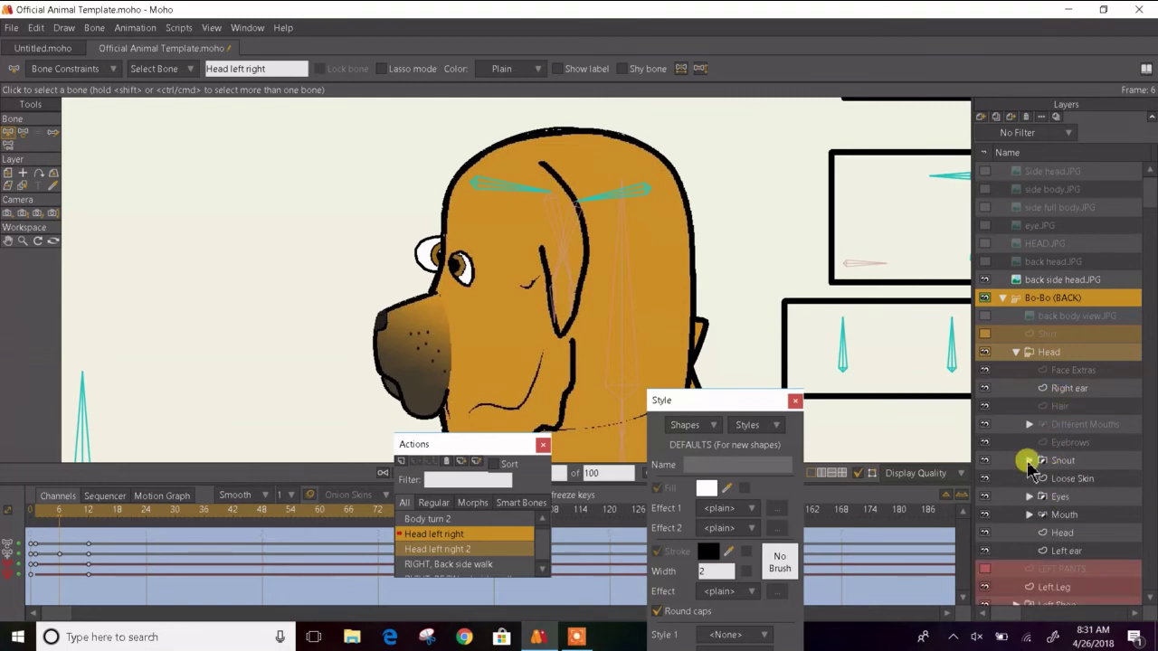
click(1067, 498)
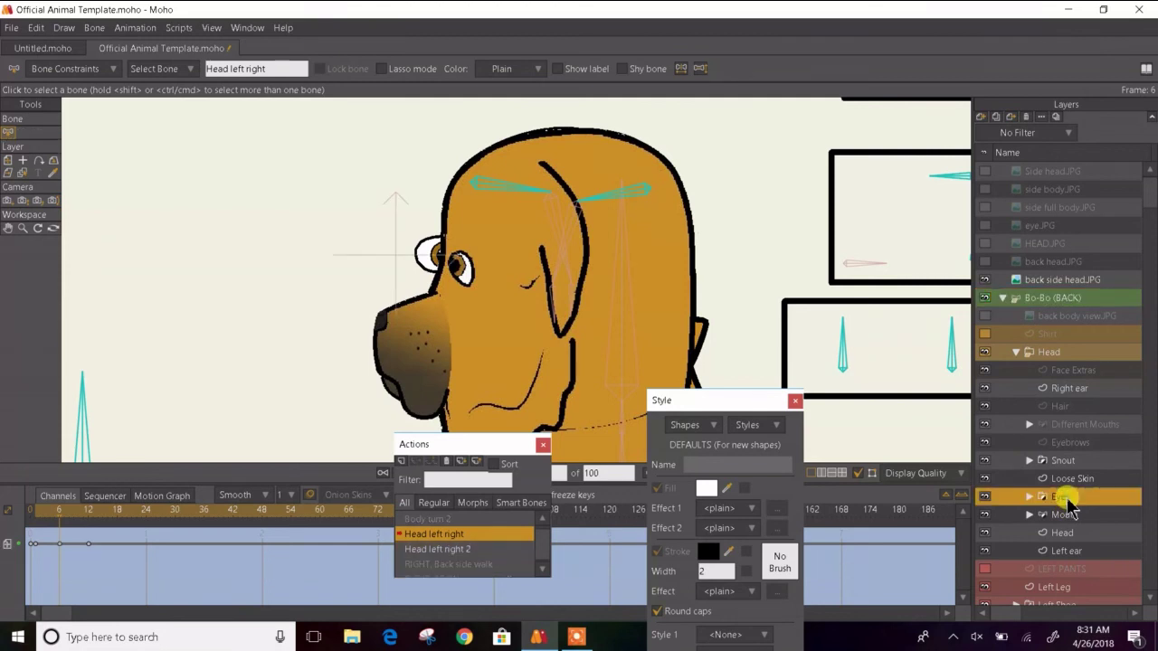
click(9, 160)
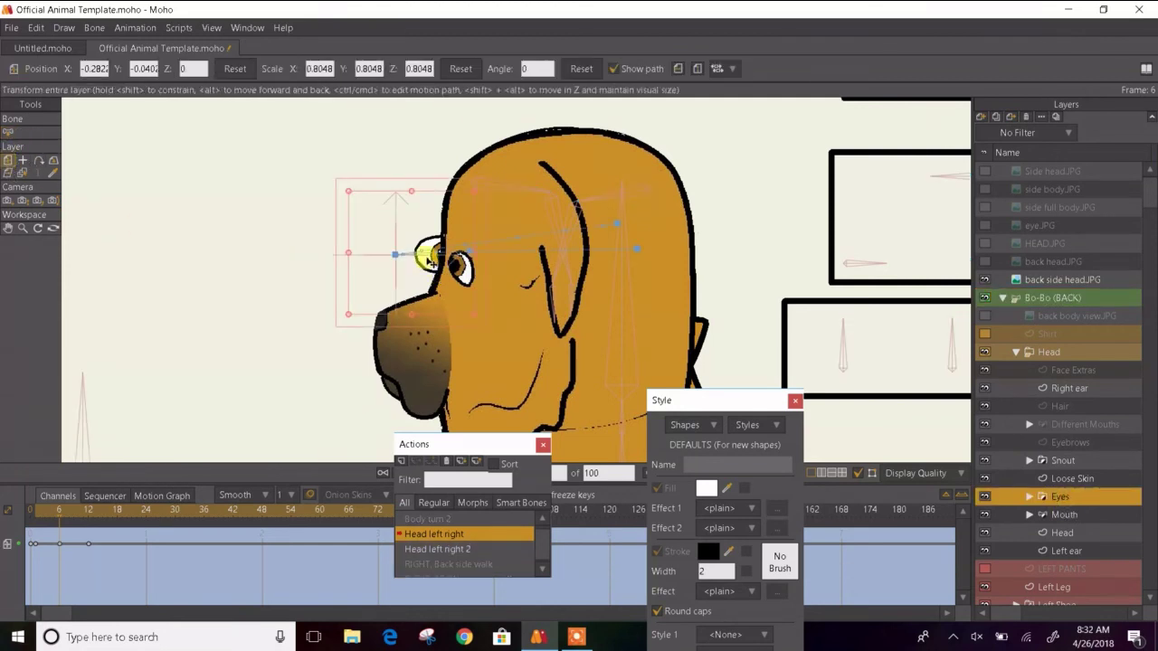
mouse_move(444, 265)
mouse_down()
mouse_move(472, 279)
mouse_move(463, 271)
mouse_up()
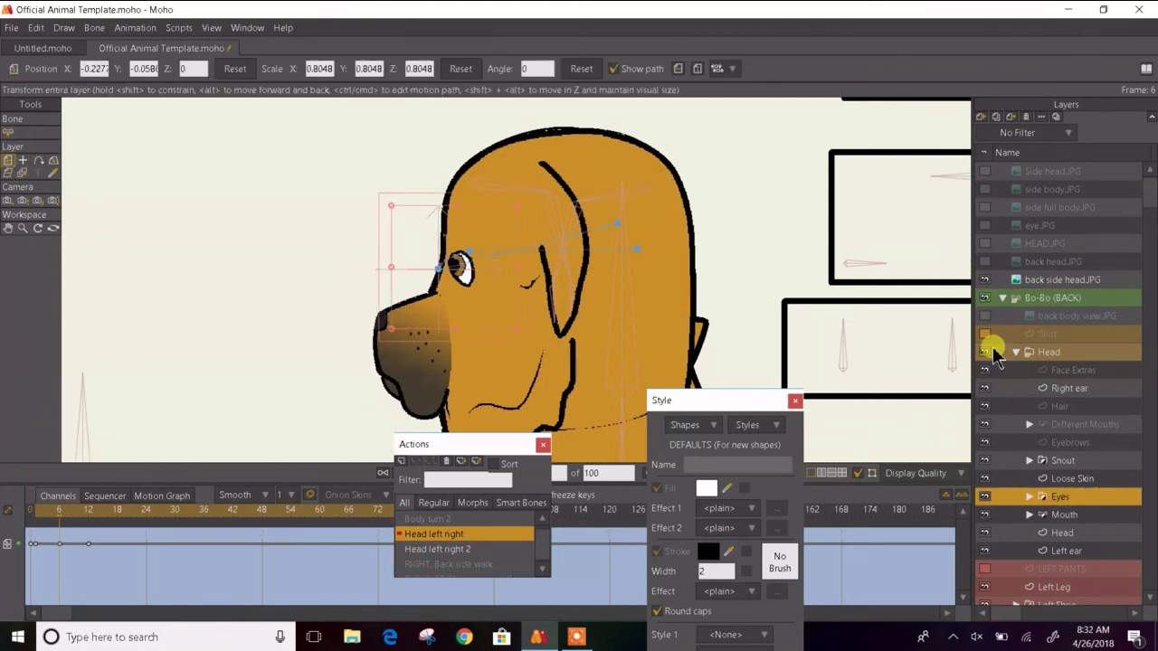
click(986, 279)
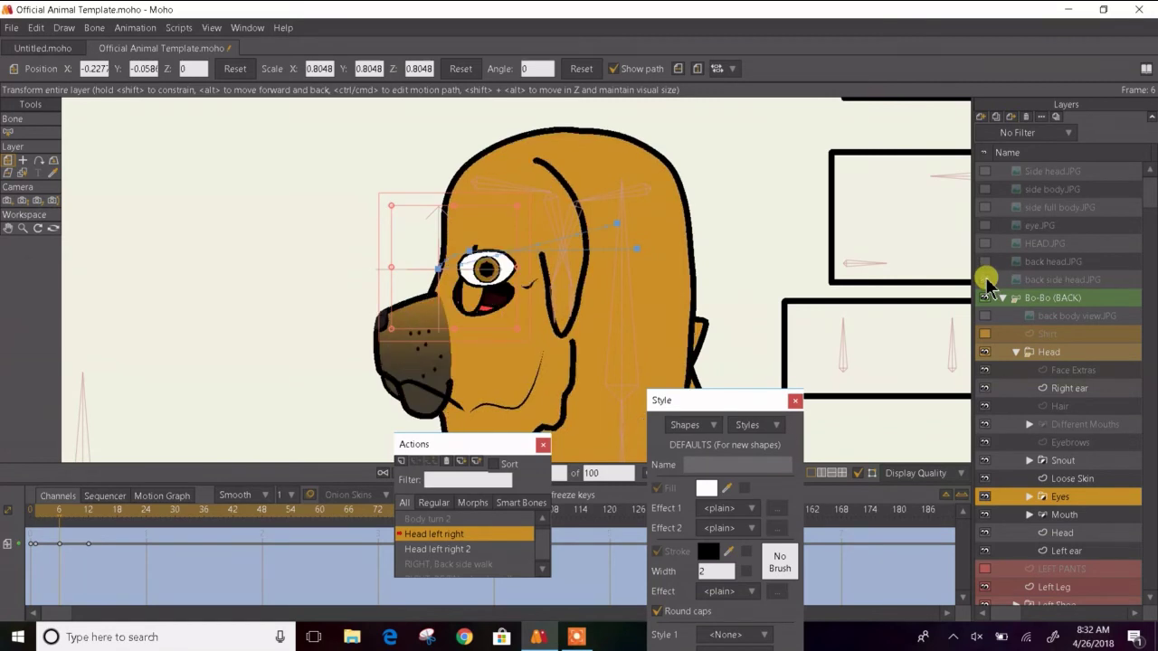
click(987, 279)
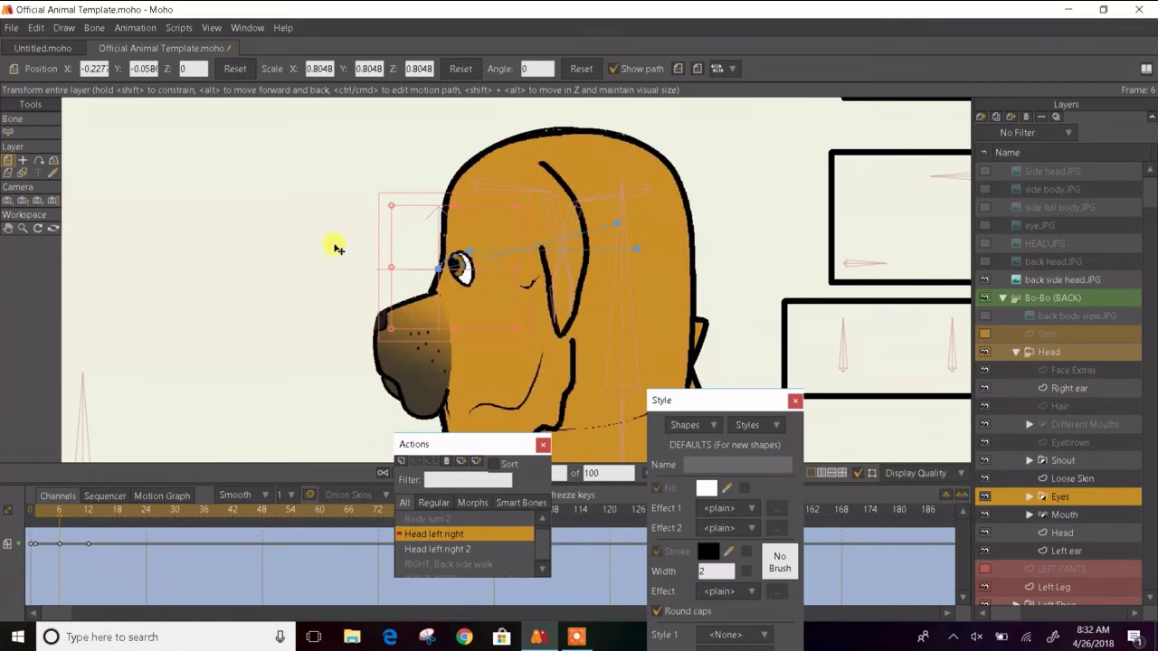
- Fine-tune the Eyes group's position until the Eyes layer's outline meets the front edge of the reference eye
scroll(473, 256, up, 3)
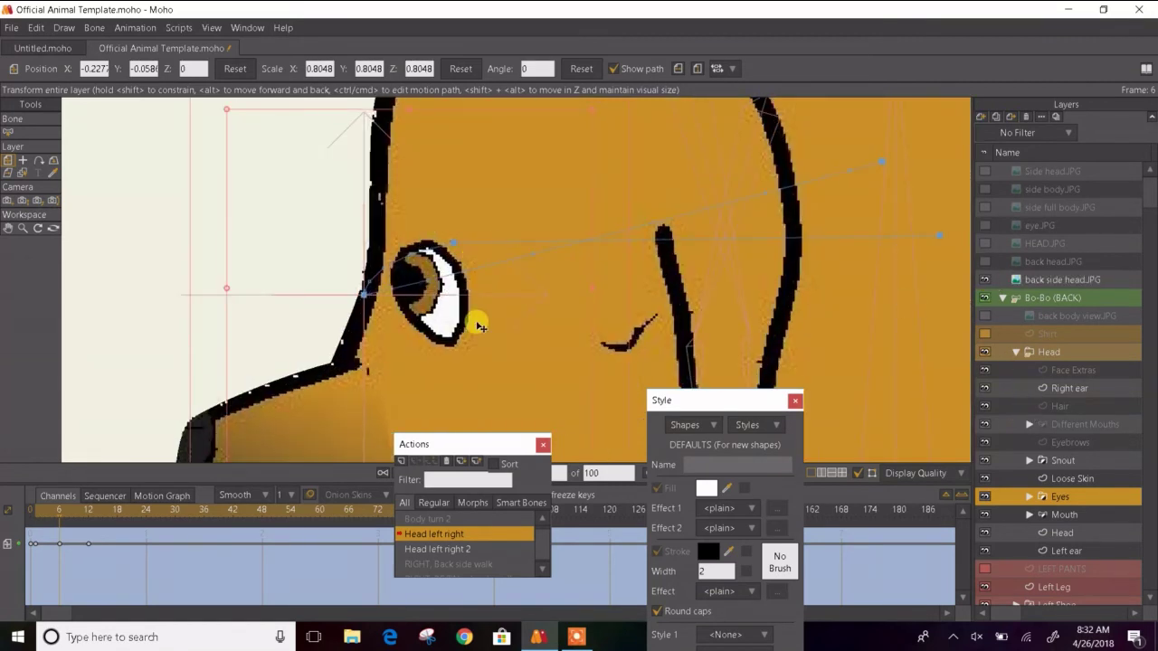
click(1030, 497)
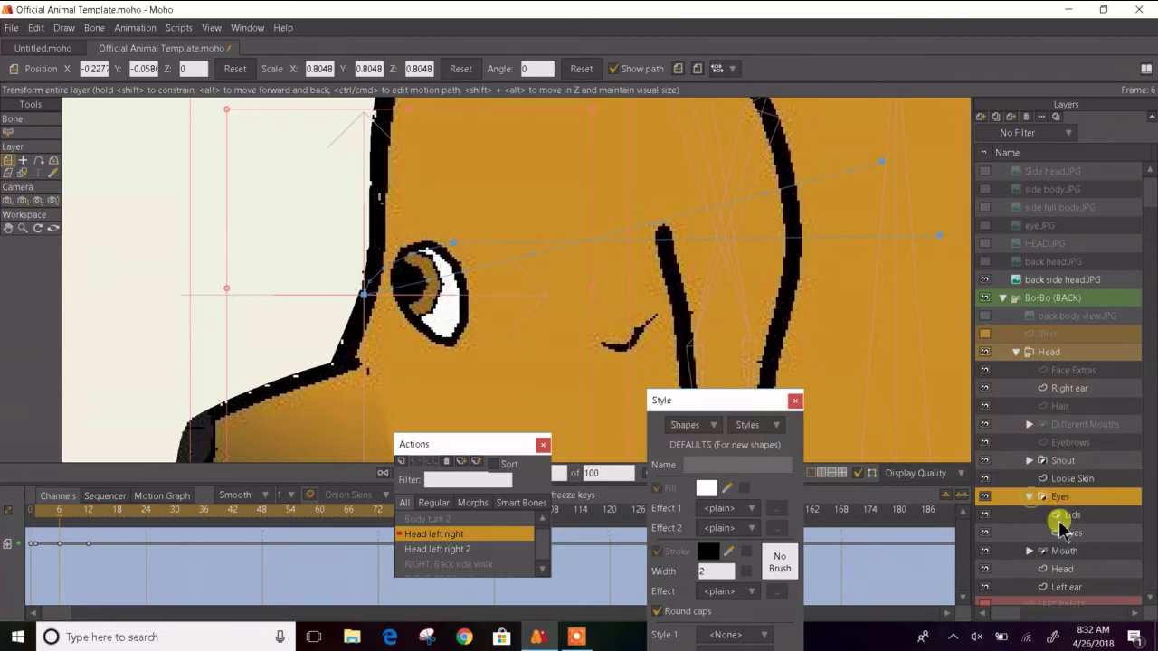
click(1066, 534)
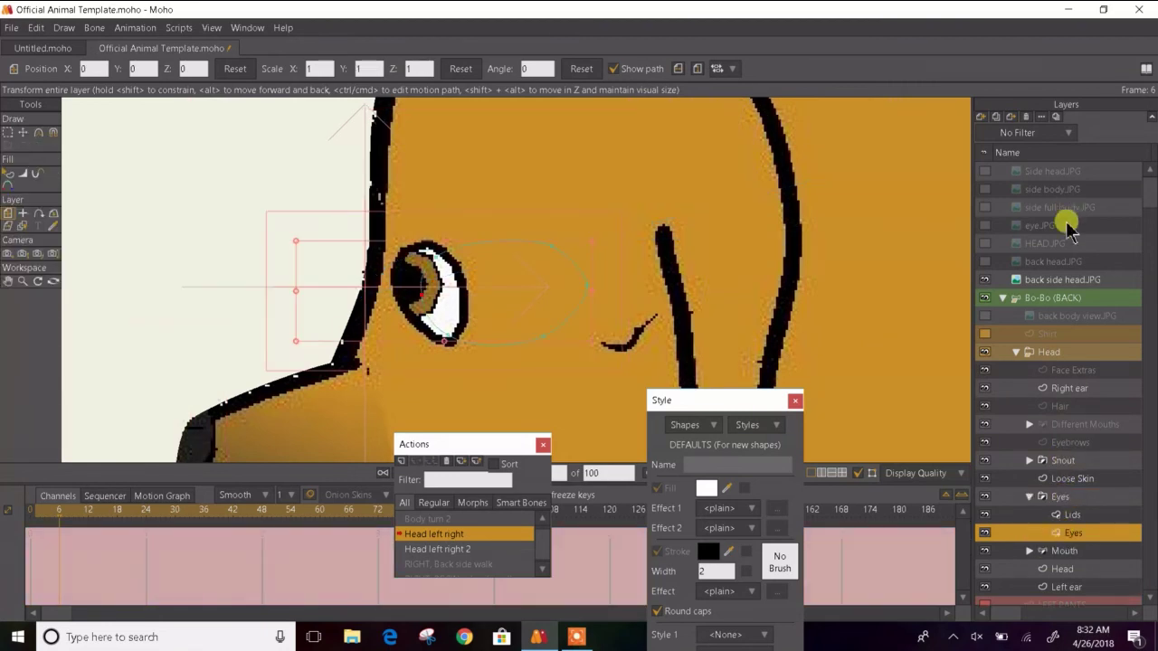
click(1059, 497)
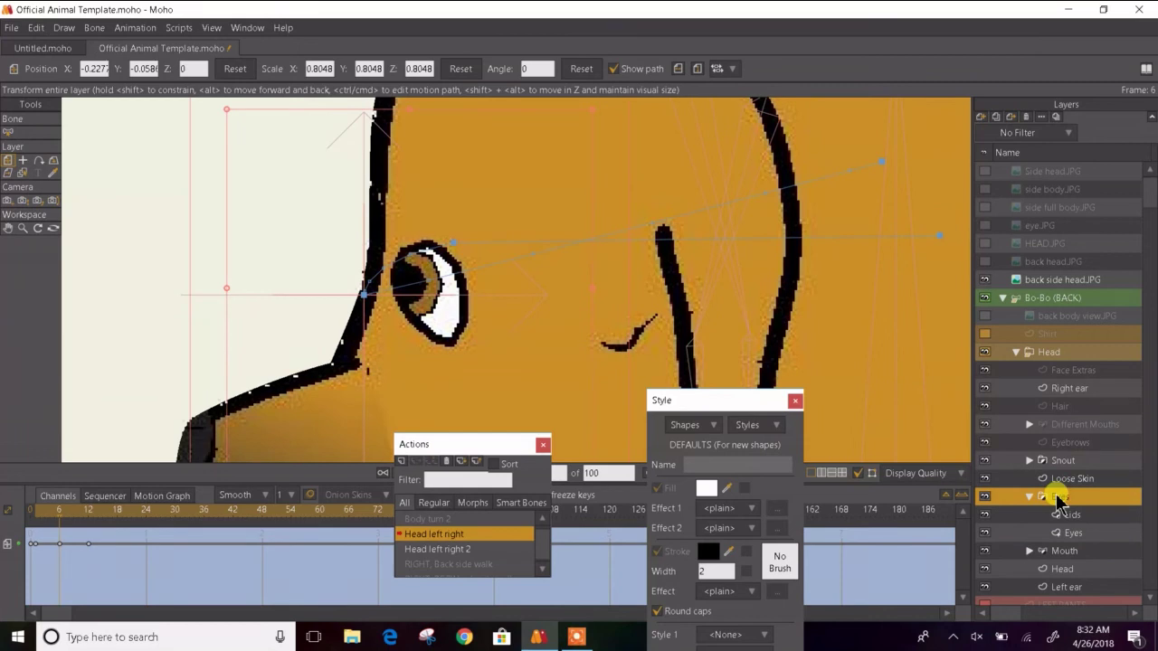
drag(463, 331, 455, 317)
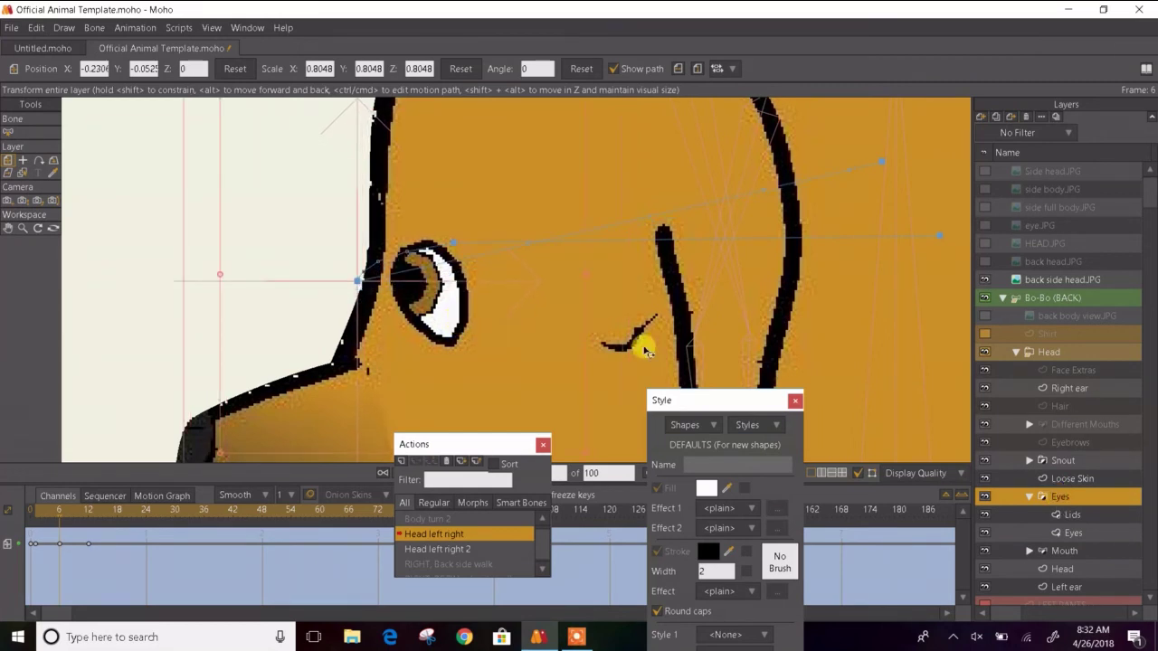
click(1072, 533)
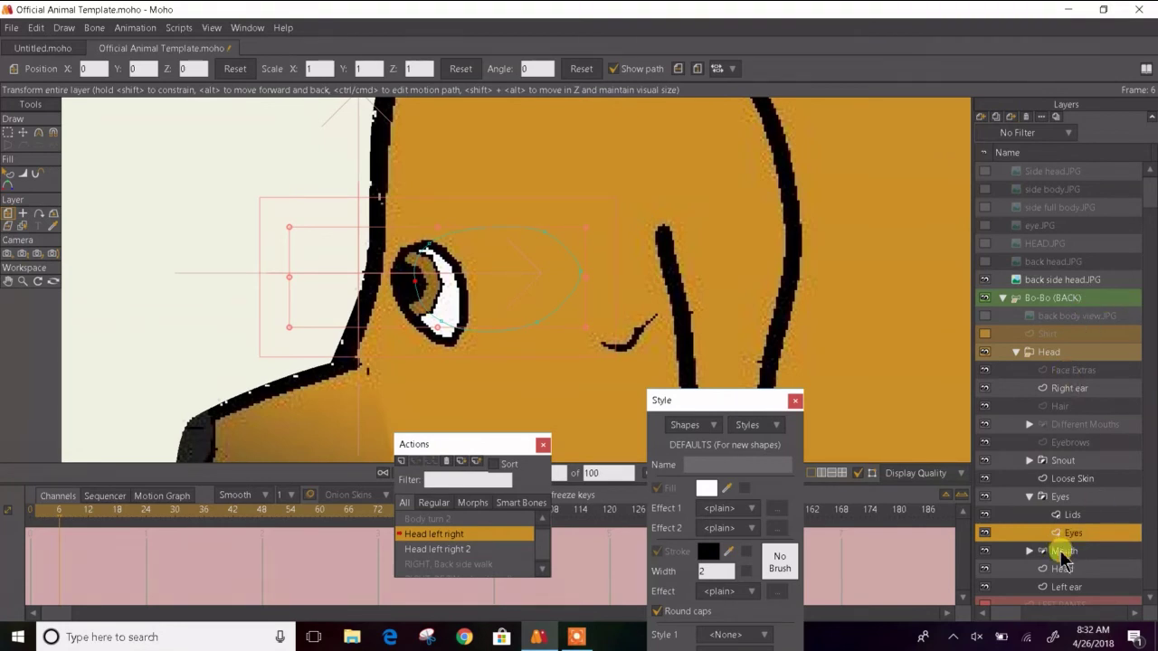
click(1050, 497)
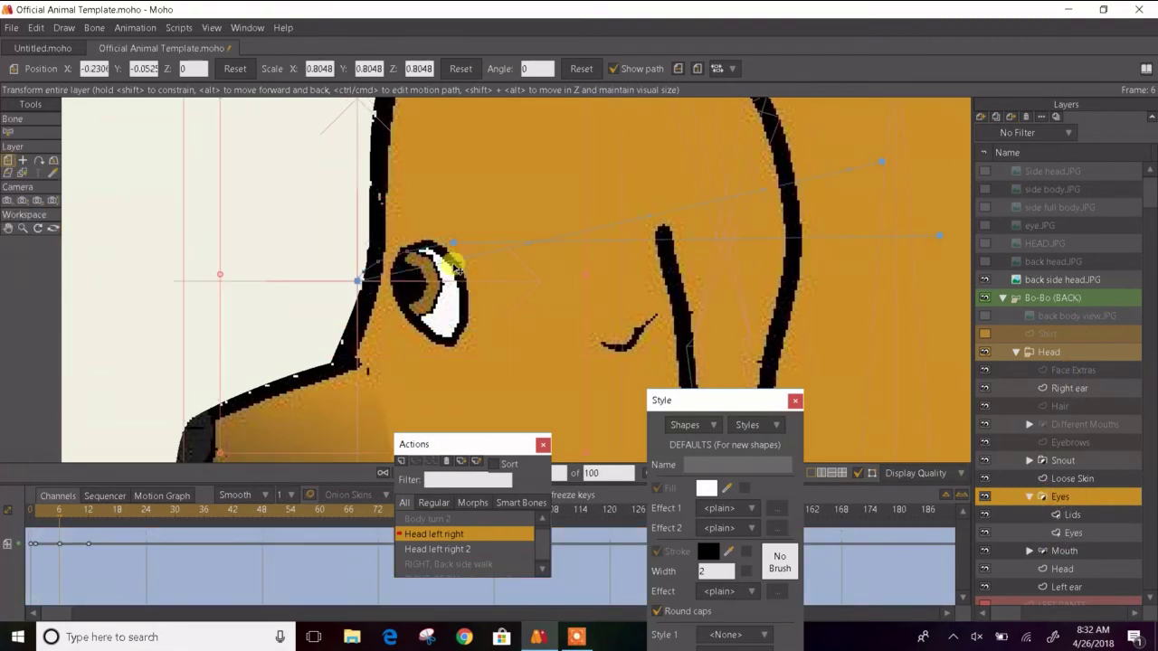
drag(452, 291, 447, 291)
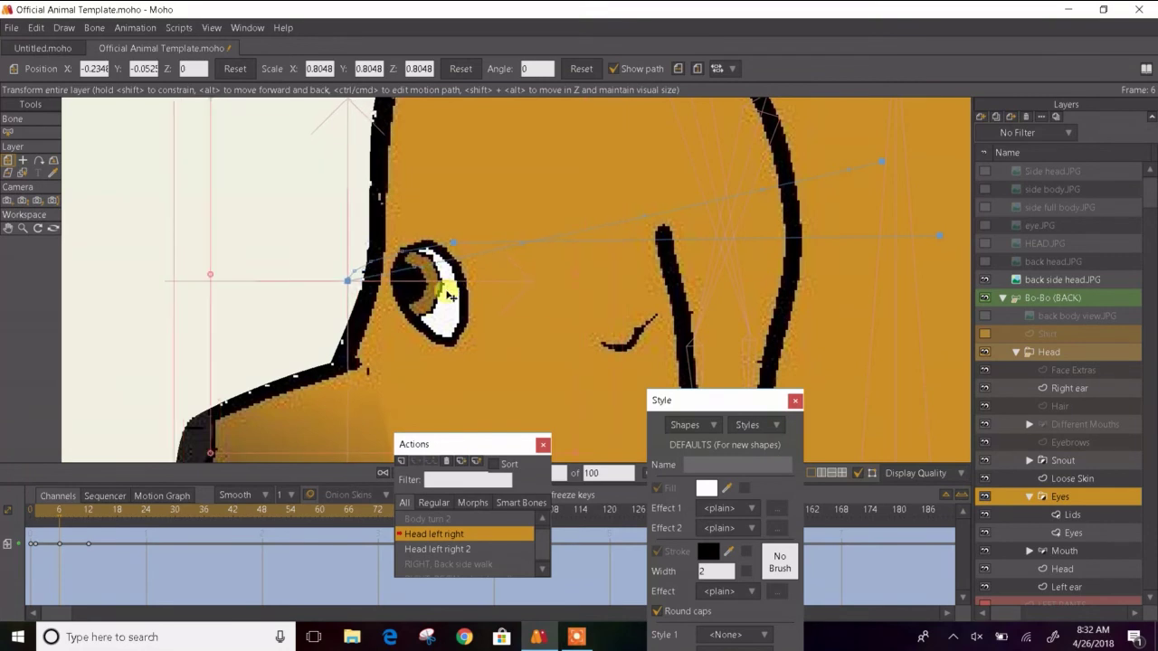
click(1090, 534)
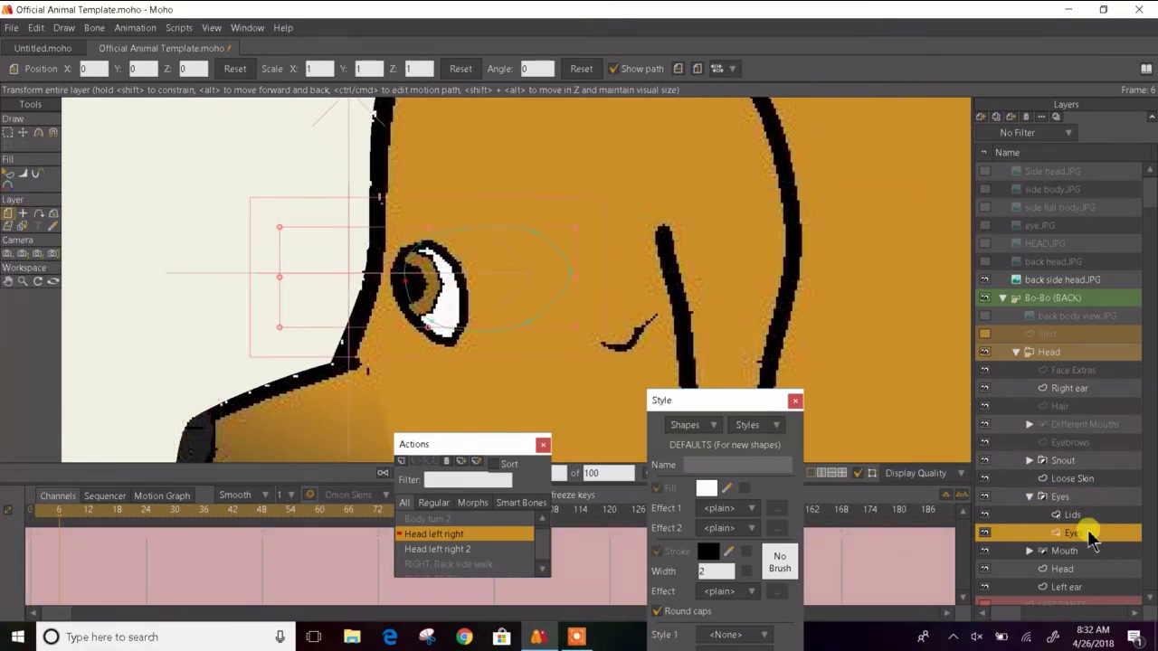
click(1066, 500)
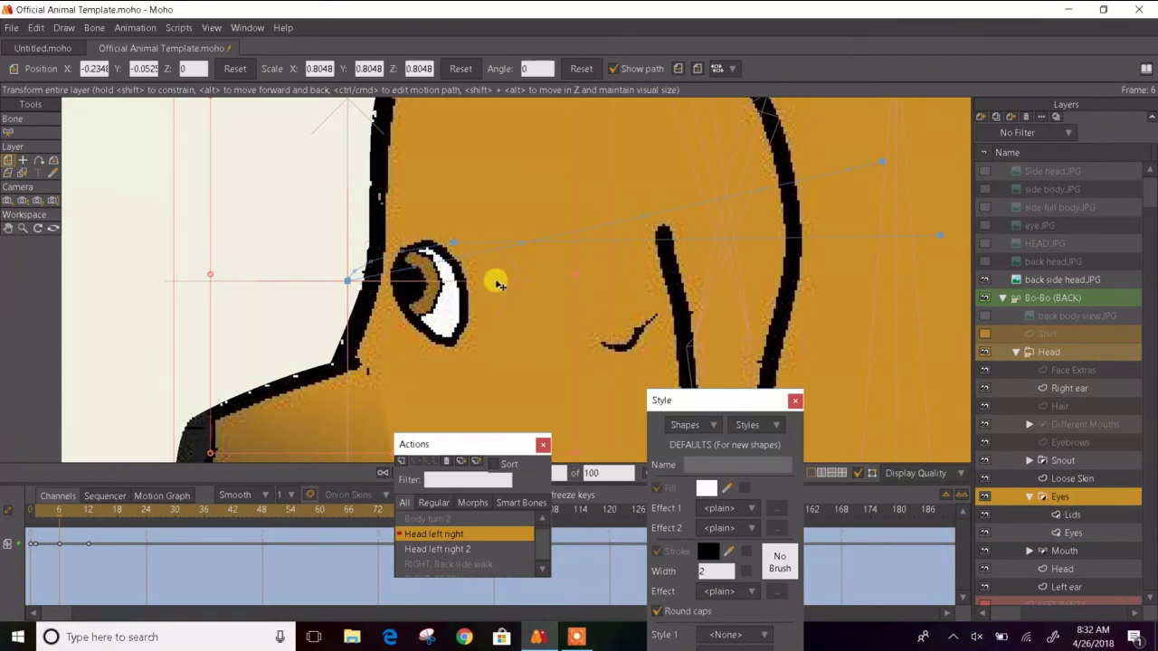
drag(484, 274, 469, 277)
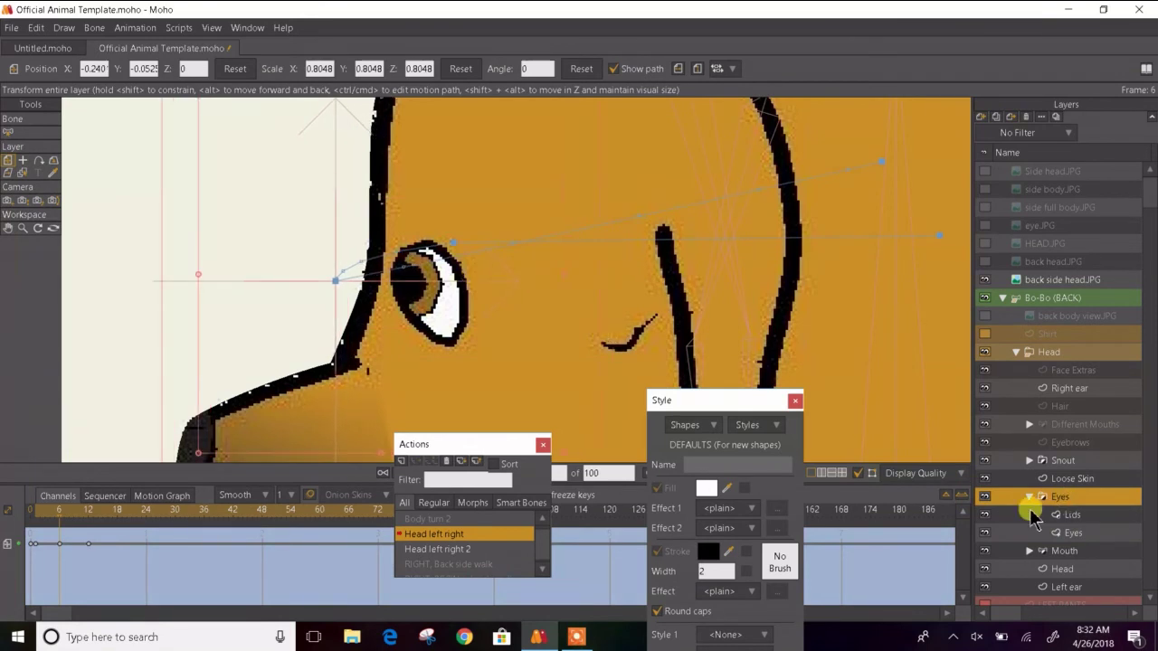
- Squash all points of the Eyes layer's outline horizontally to the width of the reference eye
click(1055, 534)
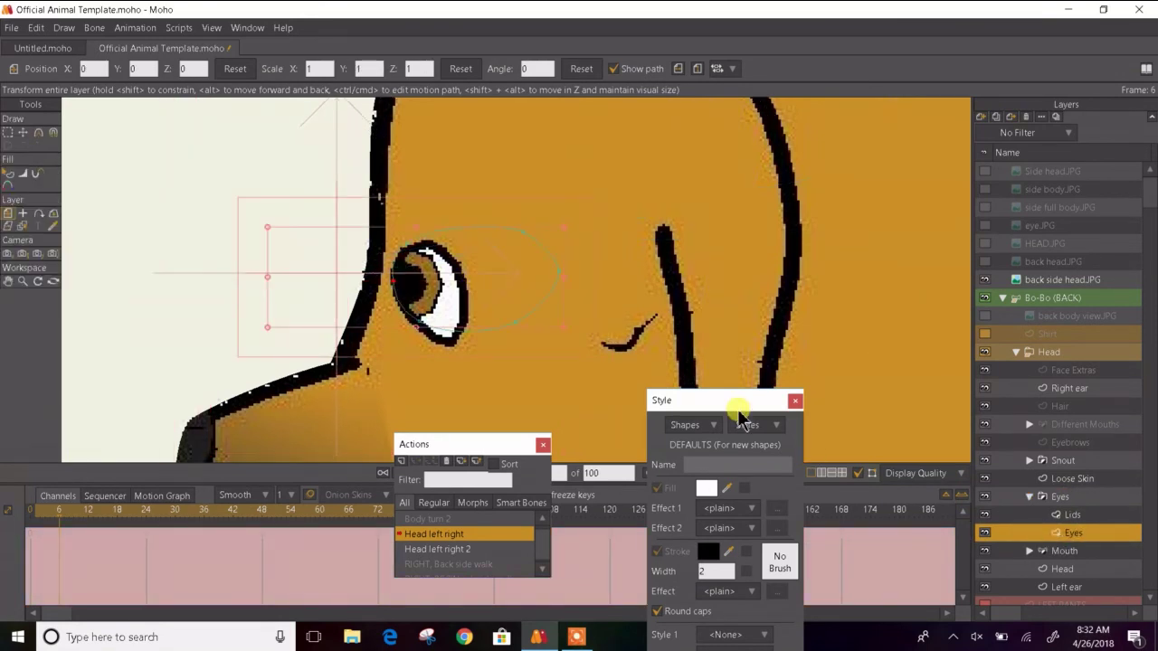
click(26, 136)
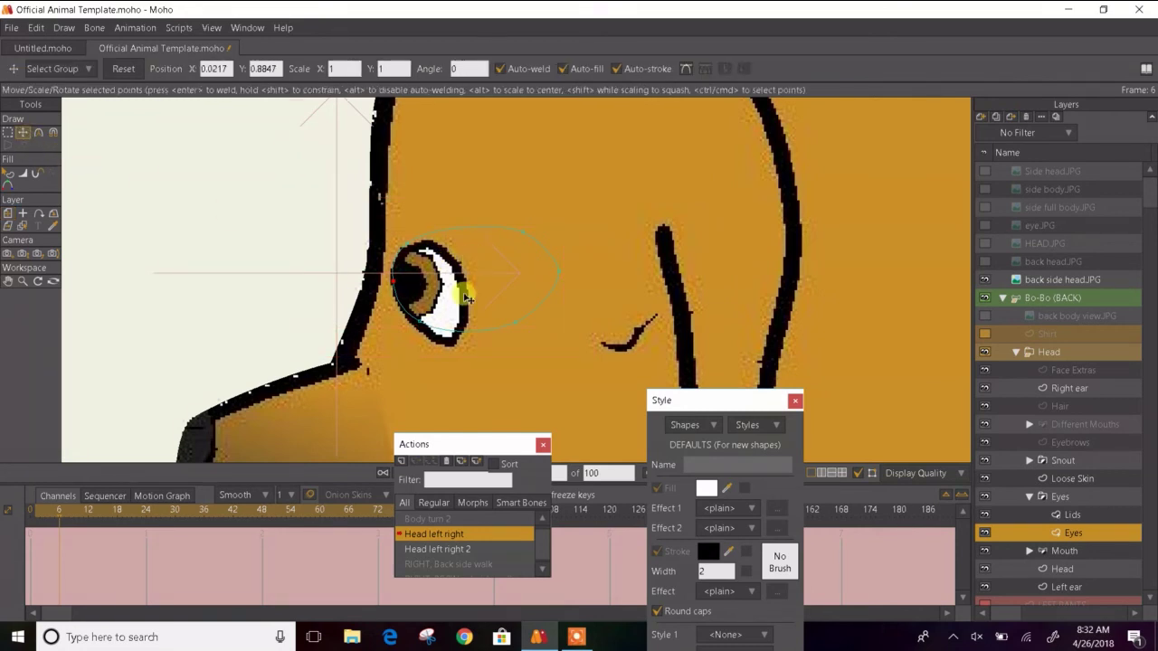
scroll(466, 296, up, 3)
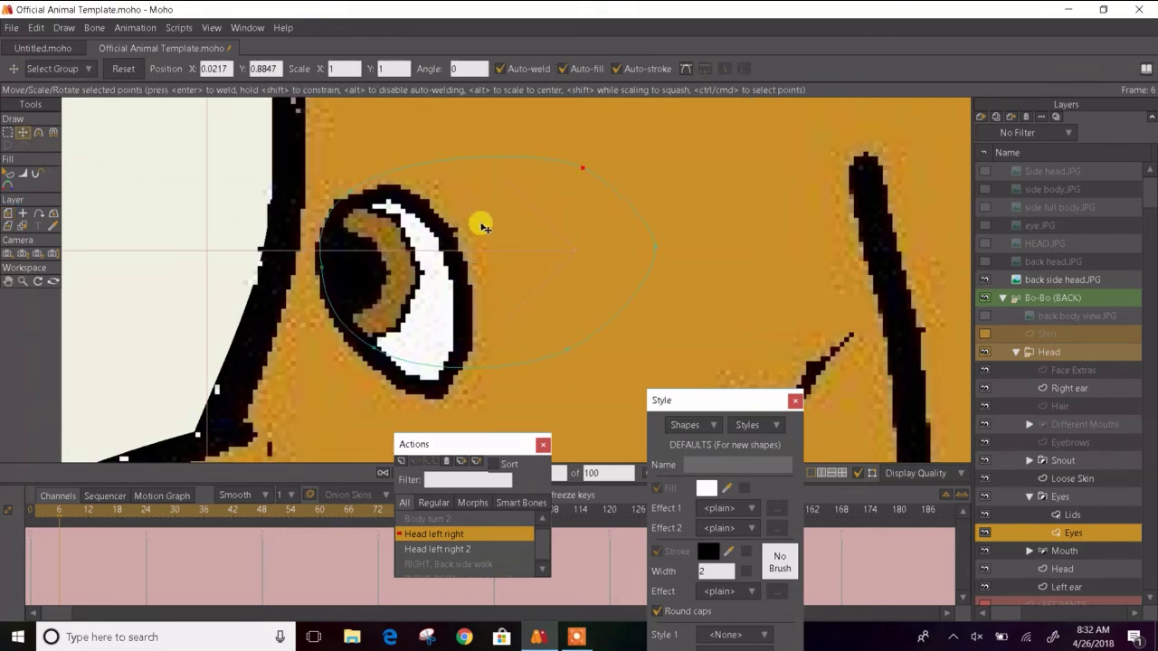
key(ctrl+a)
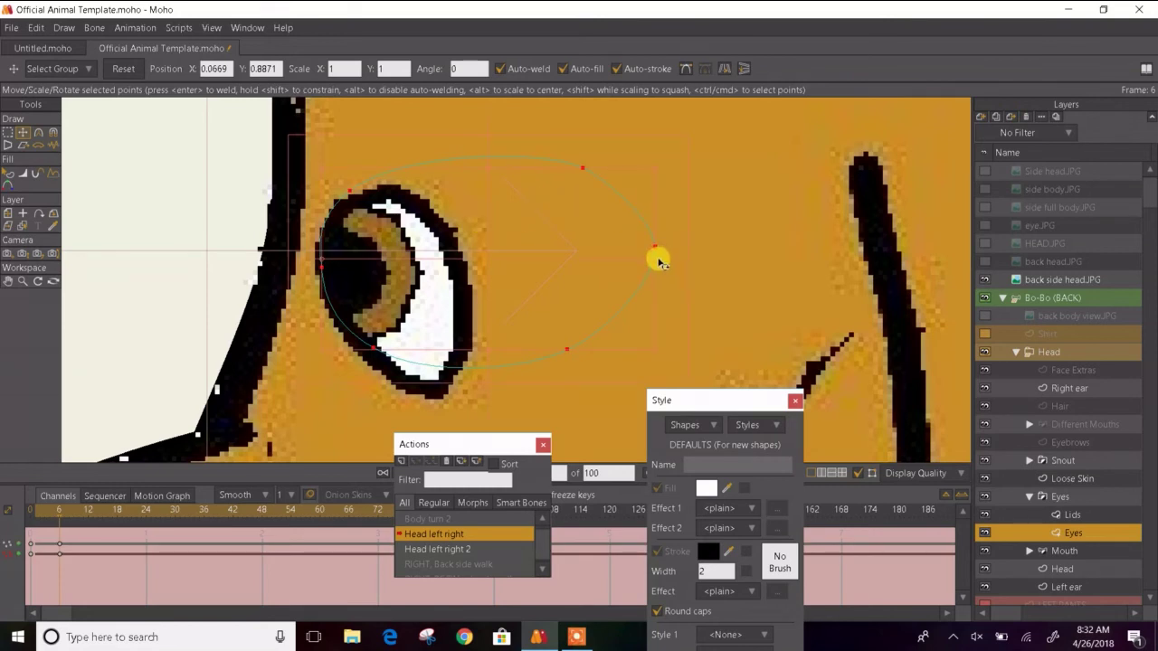
drag(656, 261, 477, 319)
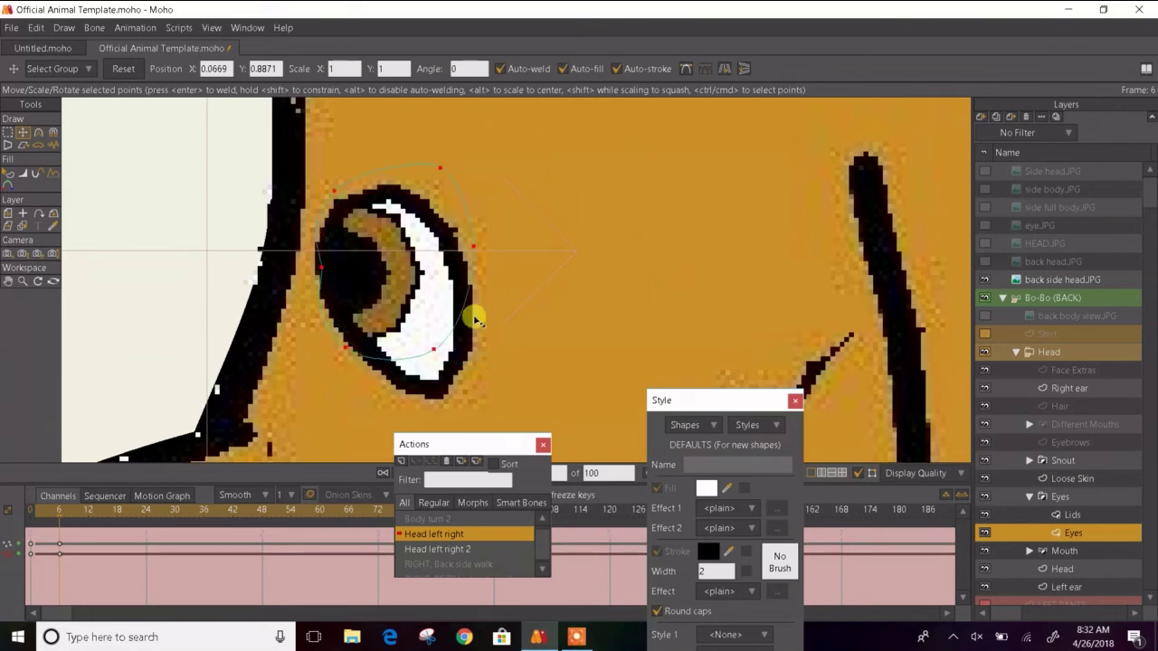
click(231, 255)
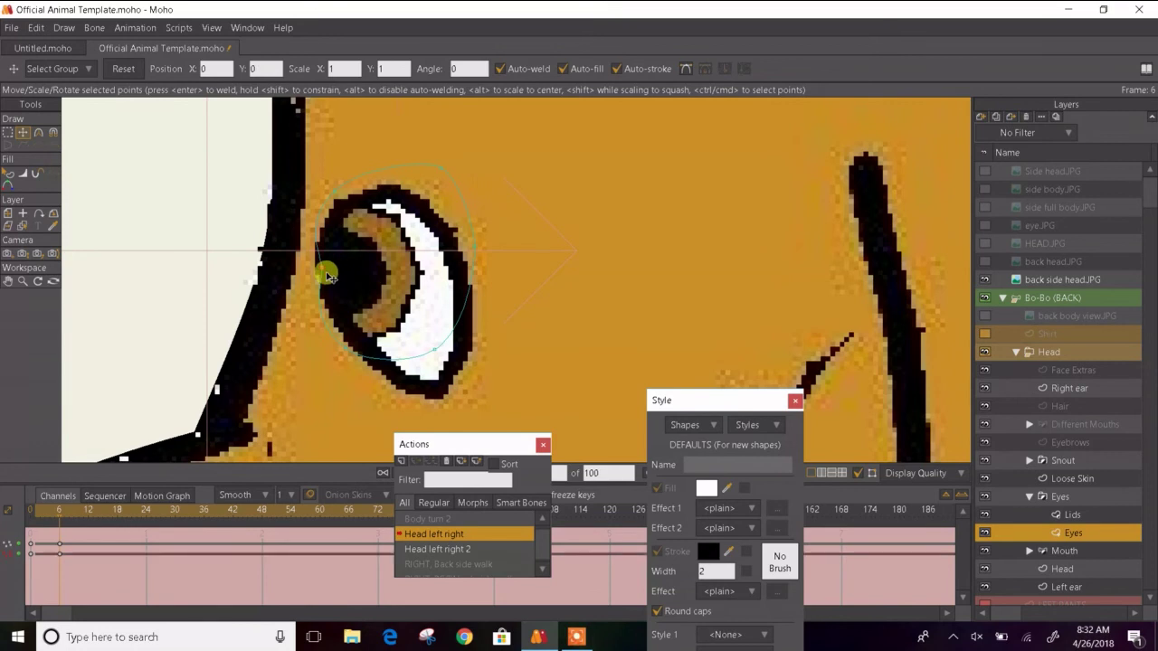
- Reposition the individual points of the Eyes outline to trace the slanted contour of the reference eye
click(320, 269)
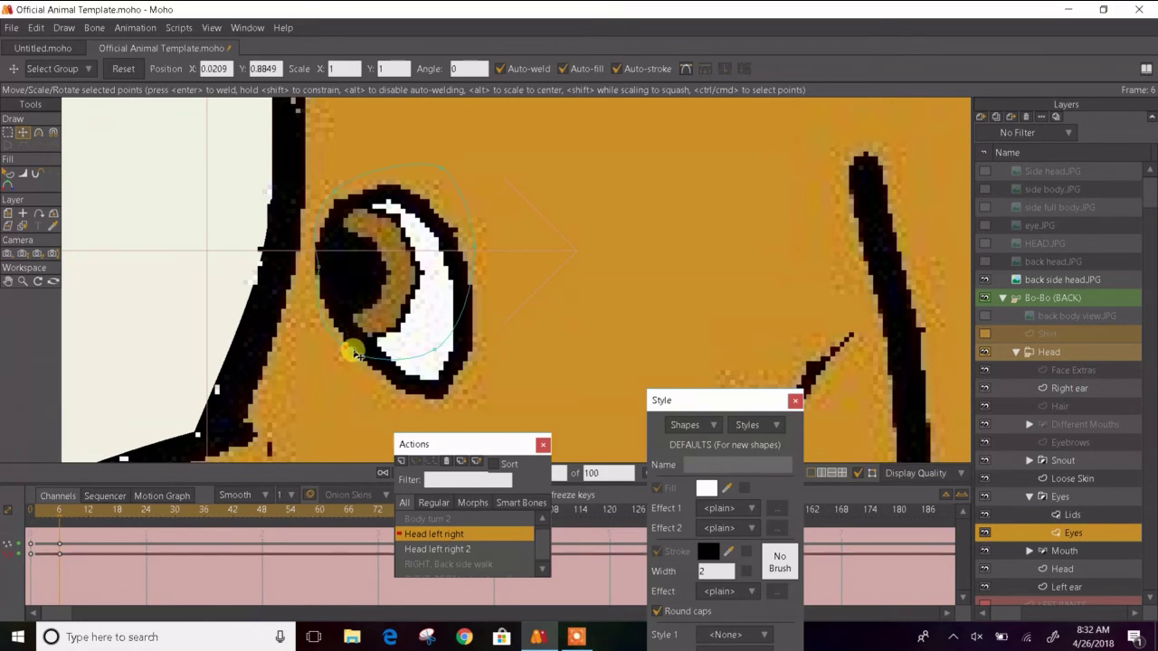
mouse_move(356, 353)
mouse_down()
mouse_move(440, 362)
mouse_move(441, 395)
mouse_move(364, 349)
mouse_up()
click(351, 206)
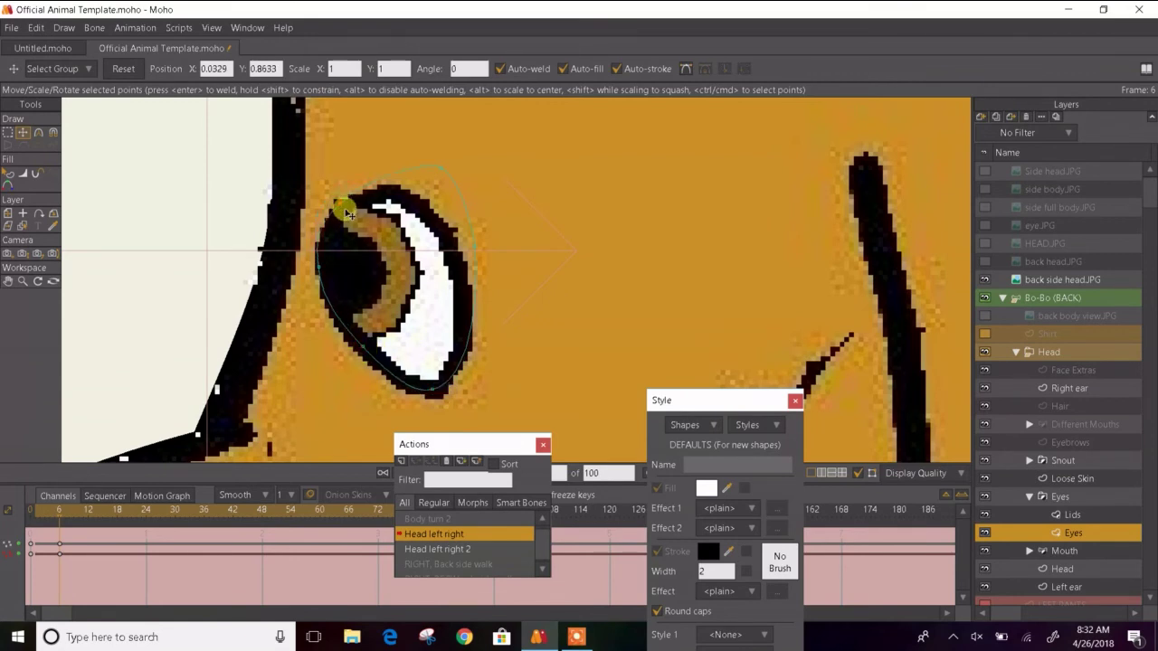
click(328, 263)
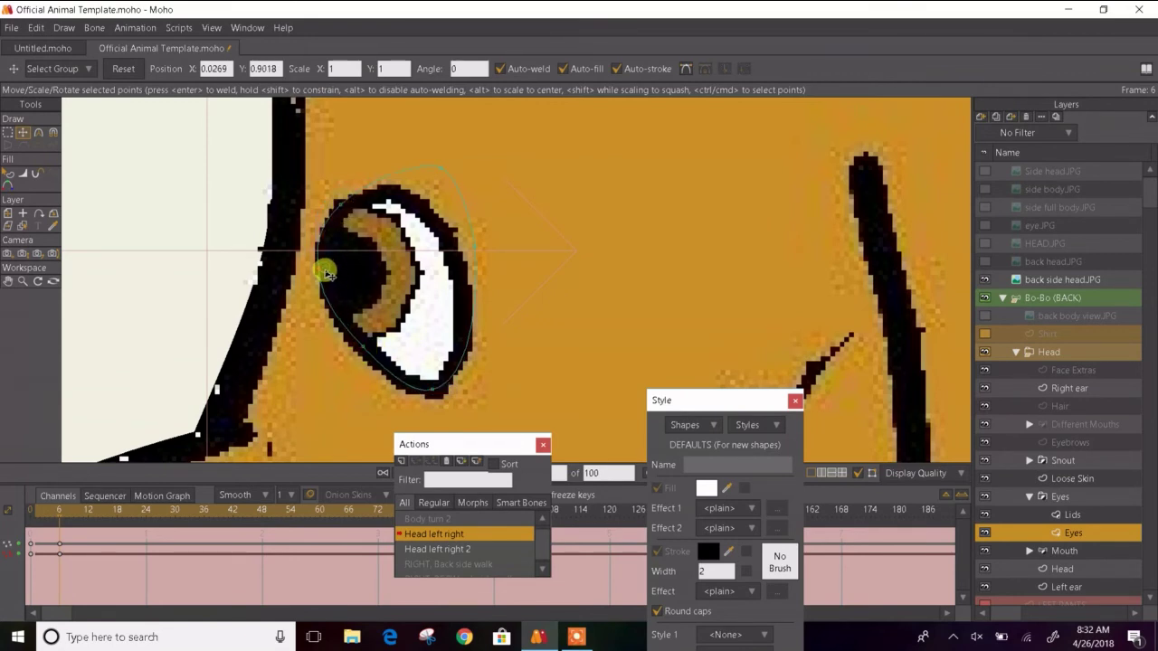
drag(326, 274, 328, 275)
drag(439, 173, 398, 197)
click(466, 259)
drag(474, 260, 458, 273)
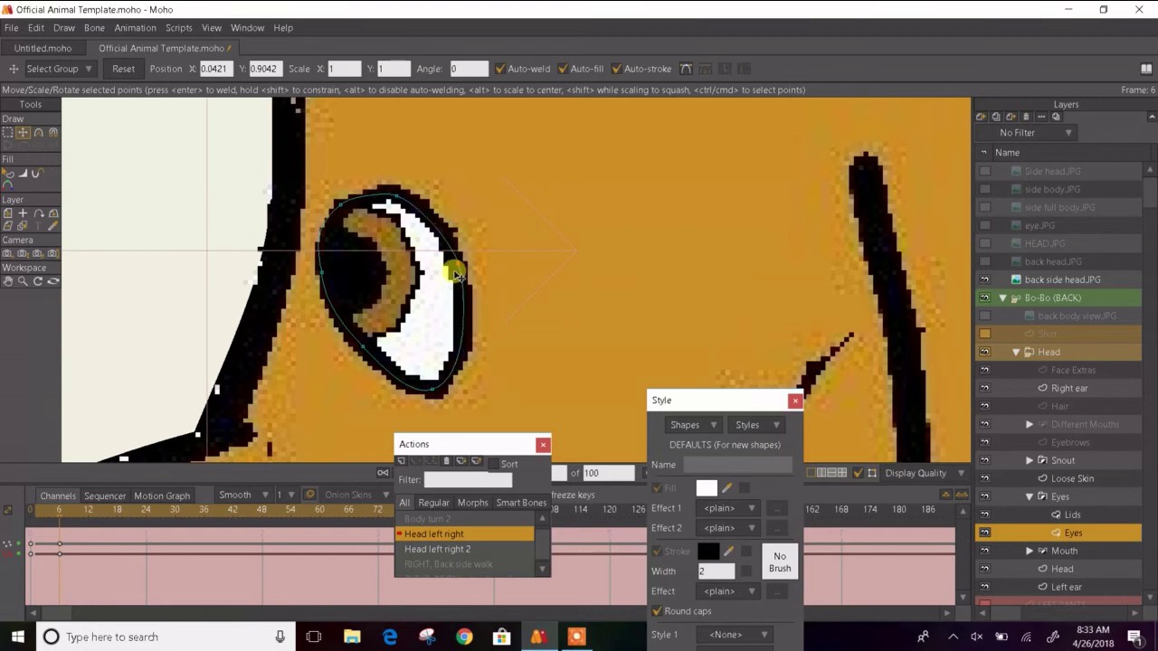
- Move the iris and pupil circles in the Lids layer onto the reference eye's pupil
click(1073, 515)
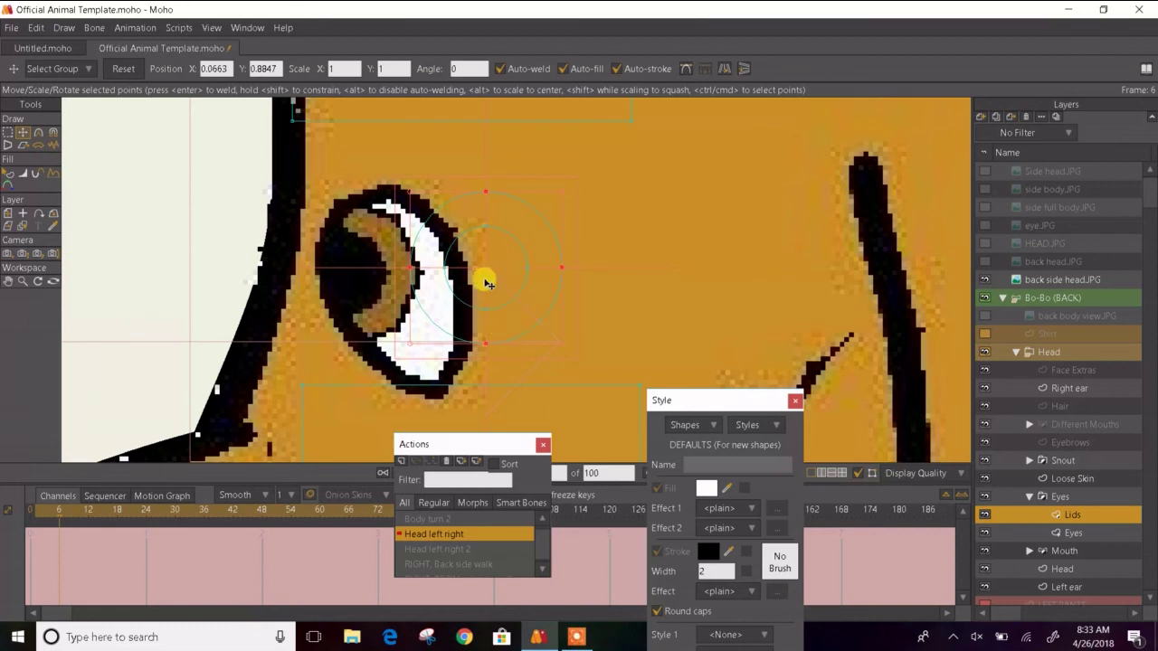
drag(480, 277, 353, 282)
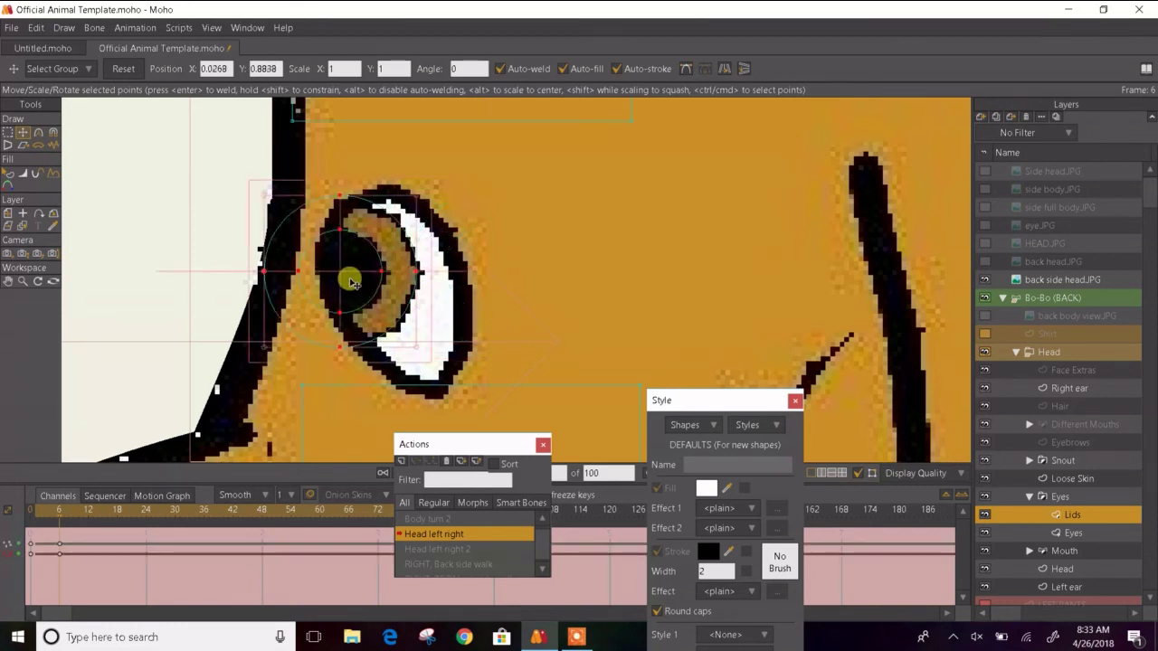
click(30, 175)
- Compare the reshaped eye with back side head.JPG by toggling the reference, and leave the reference hidden
scroll(433, 228, down, 3)
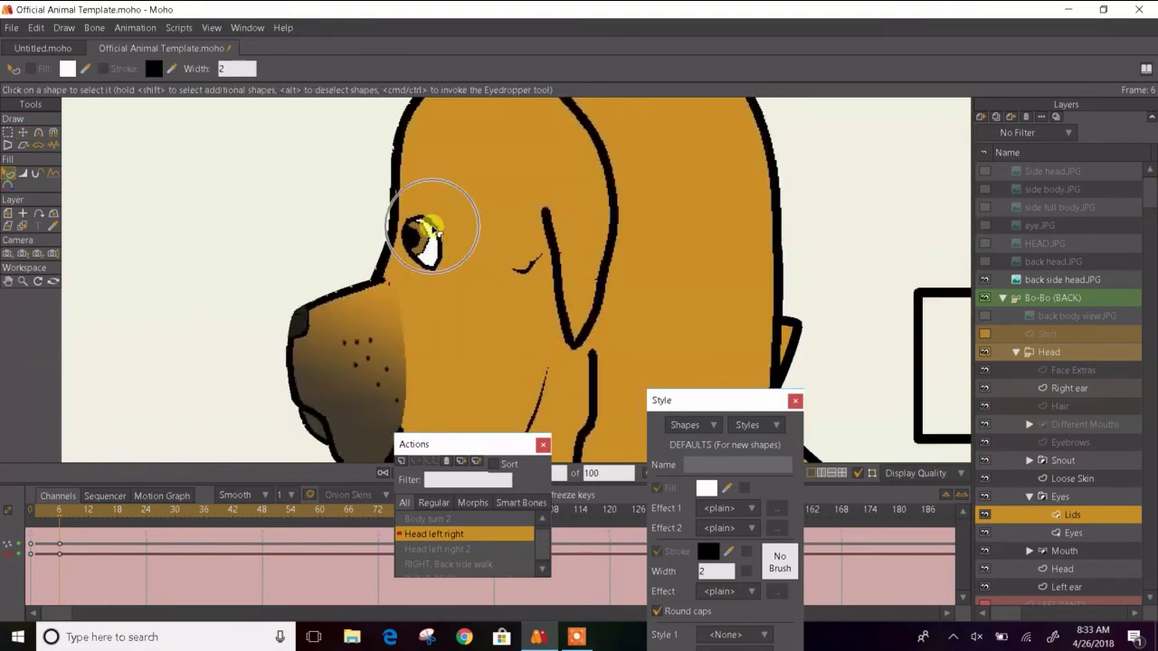
scroll(432, 228, down, 2)
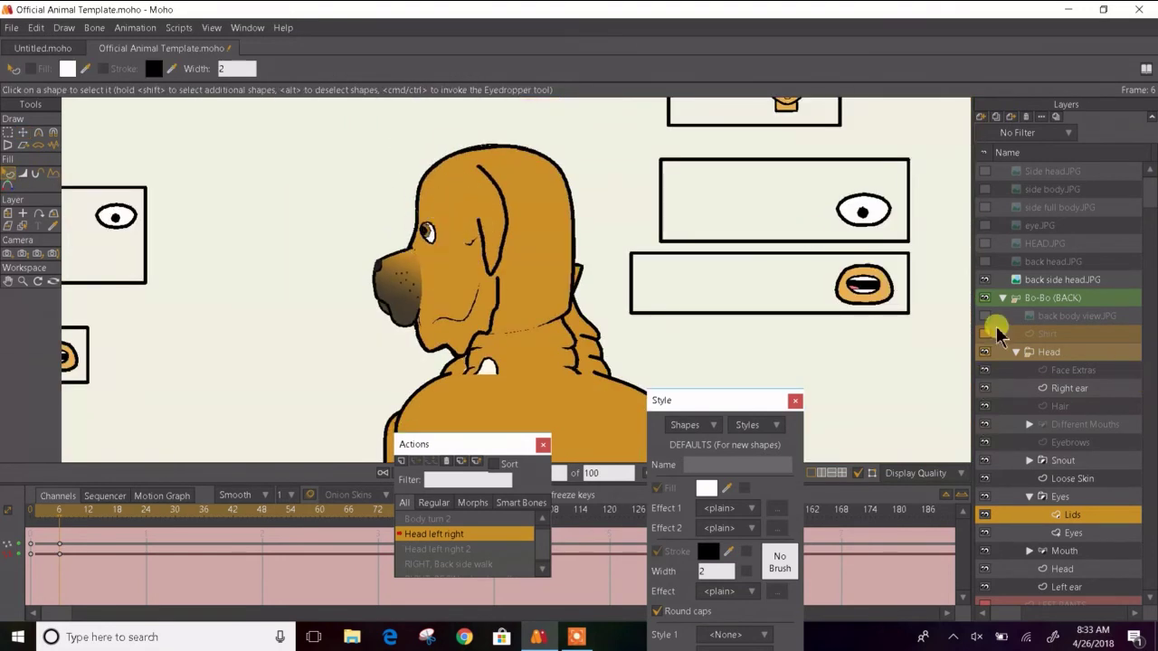
click(986, 280)
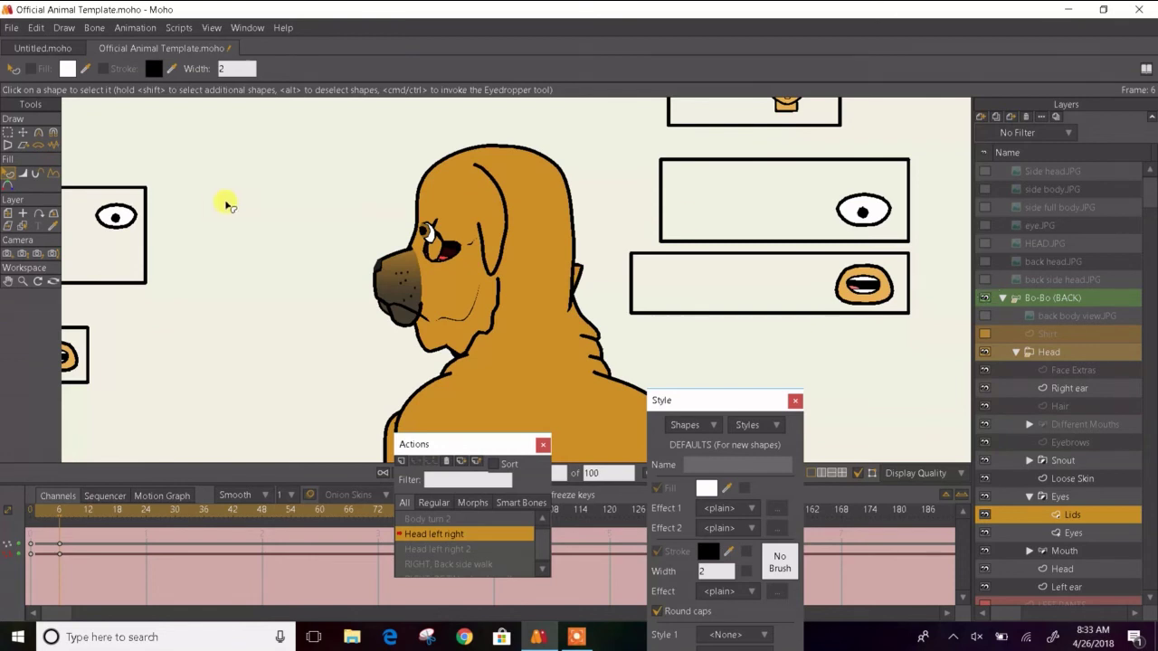
scroll(412, 223, up, 3)
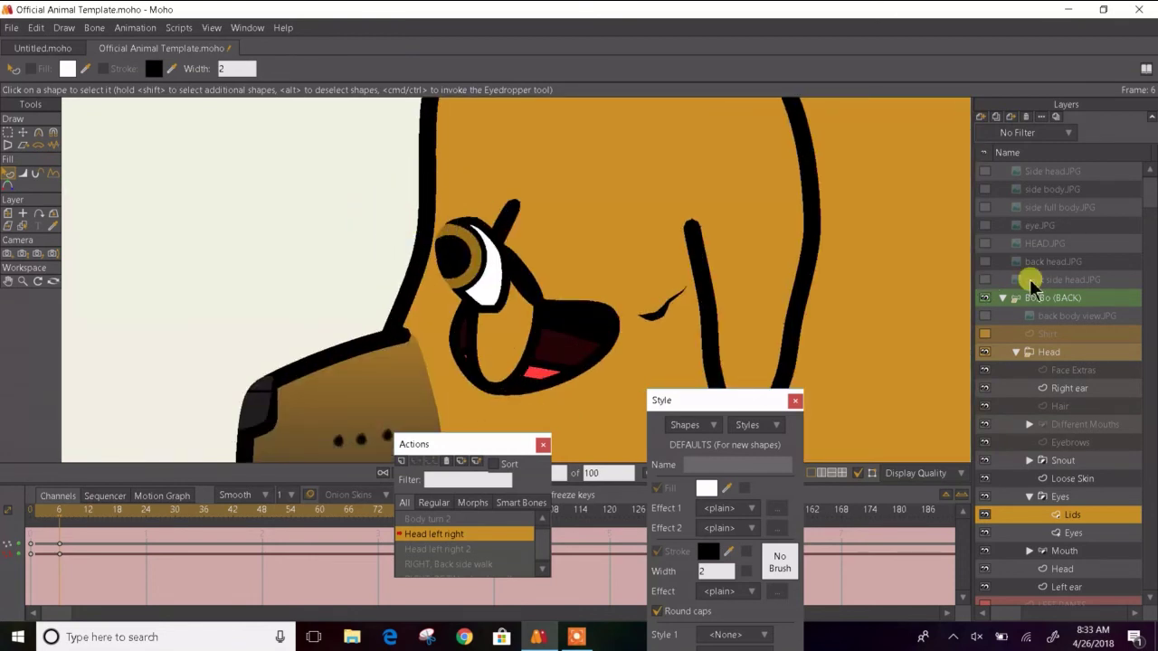
click(987, 281)
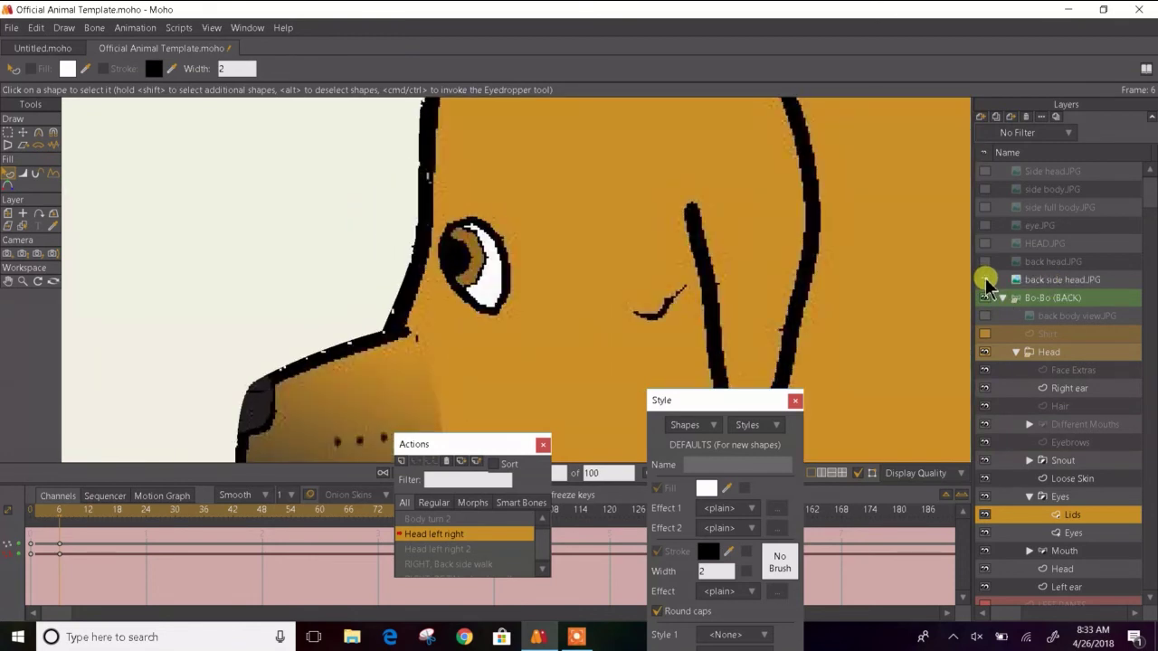
click(986, 281)
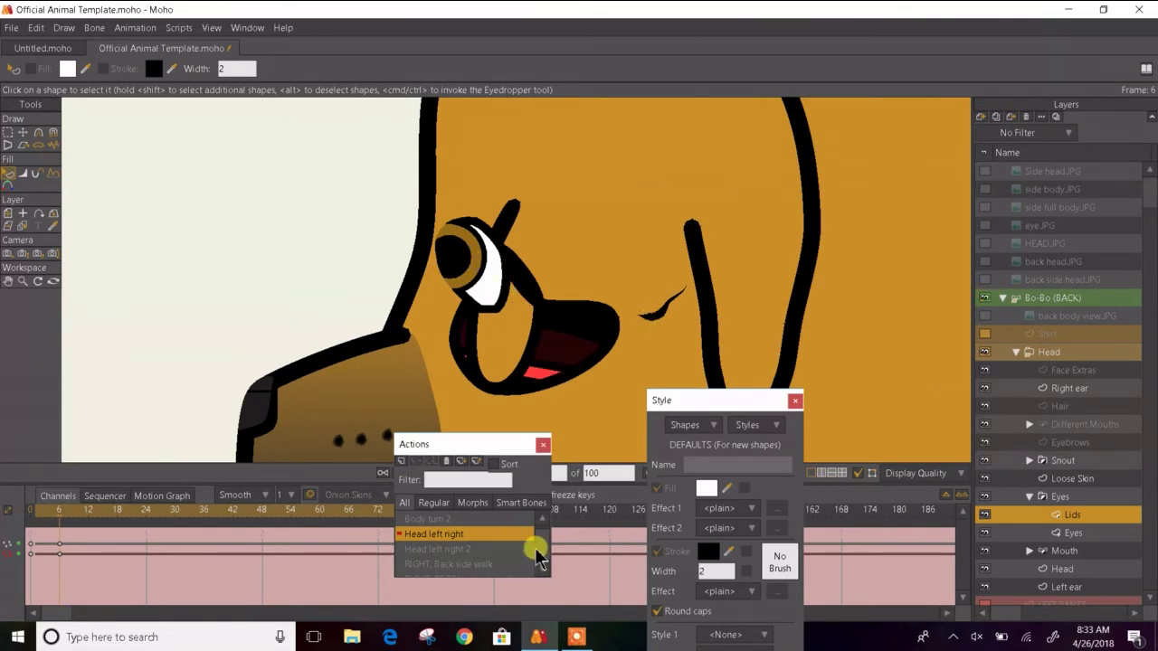
- Return to the Mainline at frame 0 and turn on Exclude strokes in the Eyes vector layer's masking settings
drag(539, 557, 533, 543)
click(510, 522)
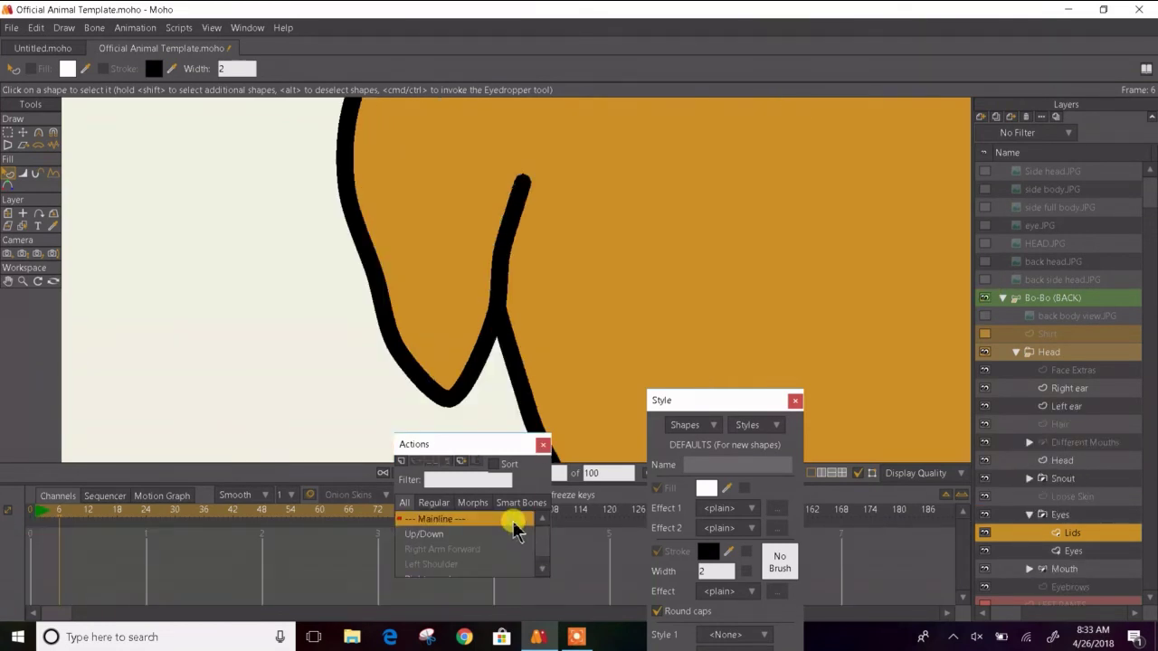
click(31, 511)
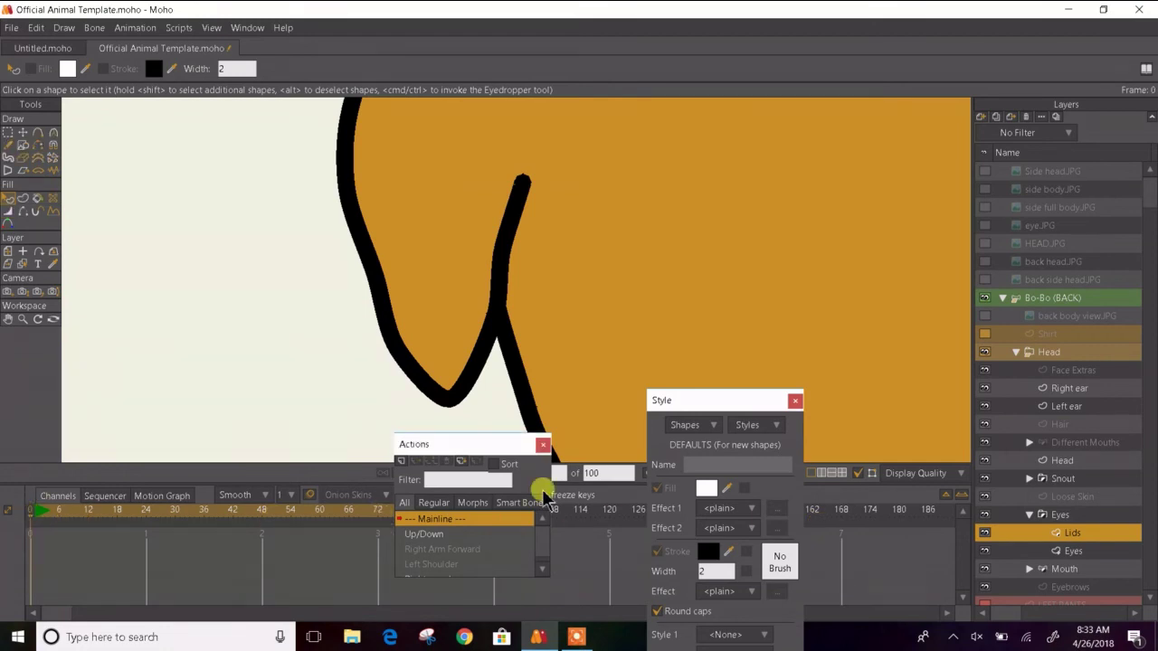
click(1060, 515)
double_click(1072, 551)
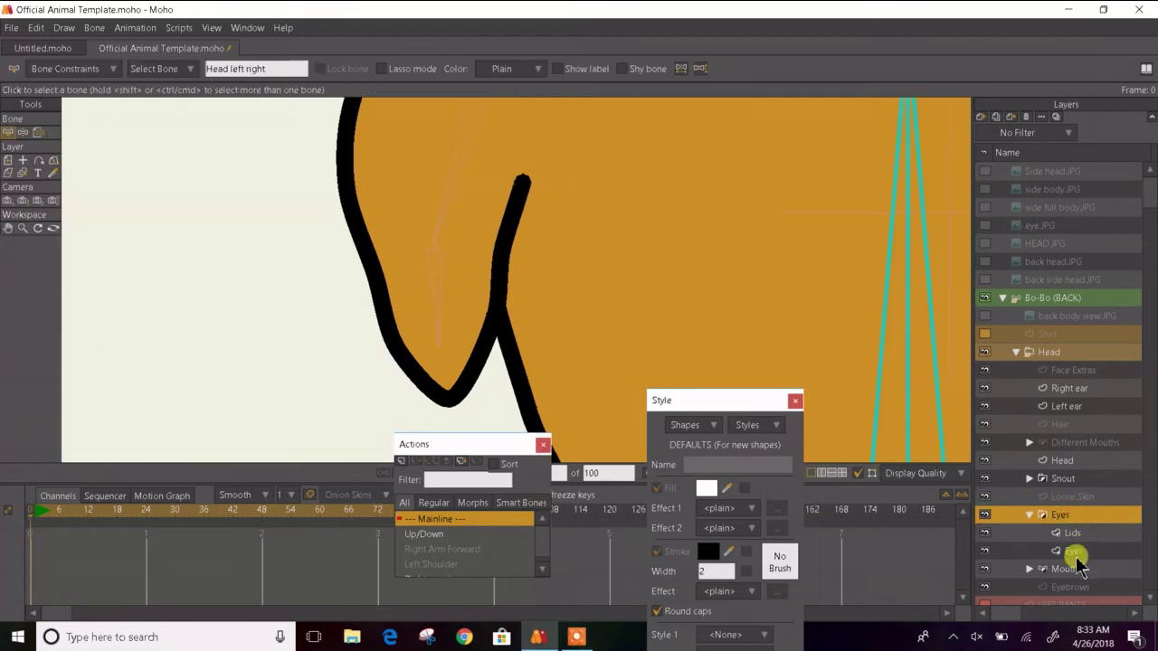
click(534, 63)
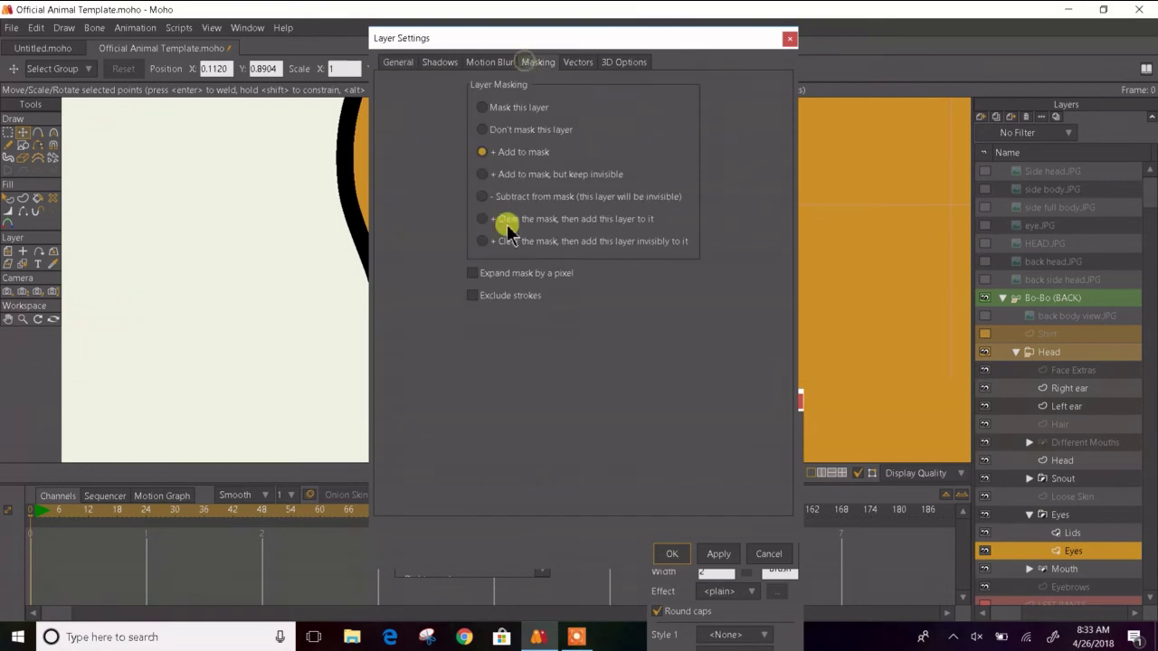
click(475, 294)
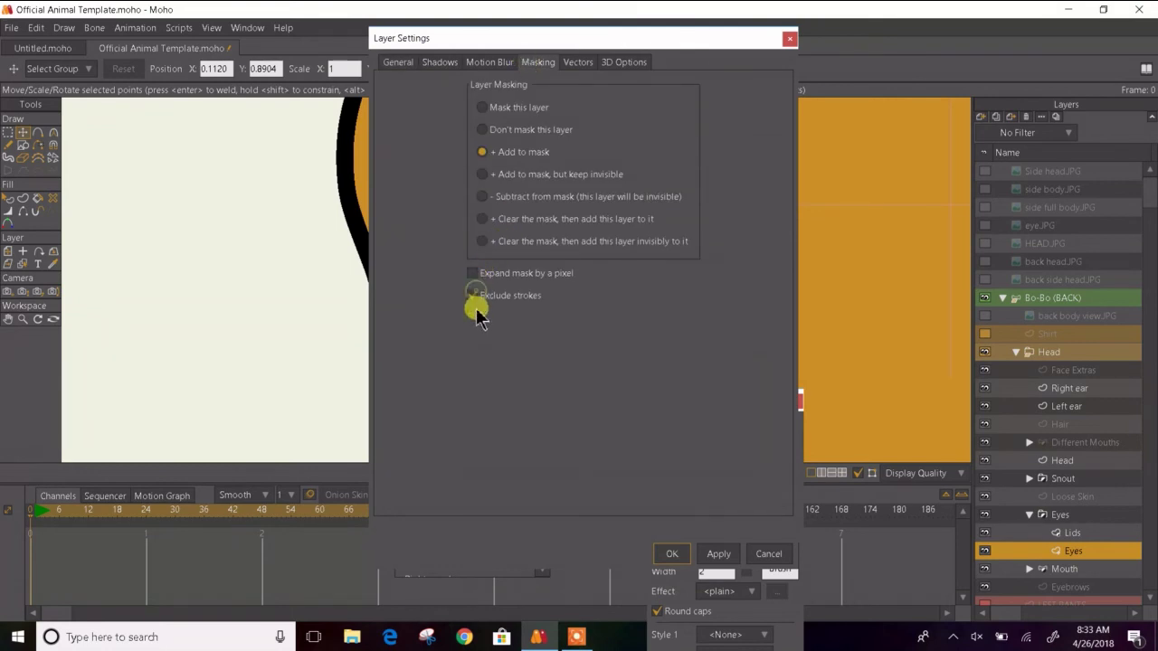
click(678, 552)
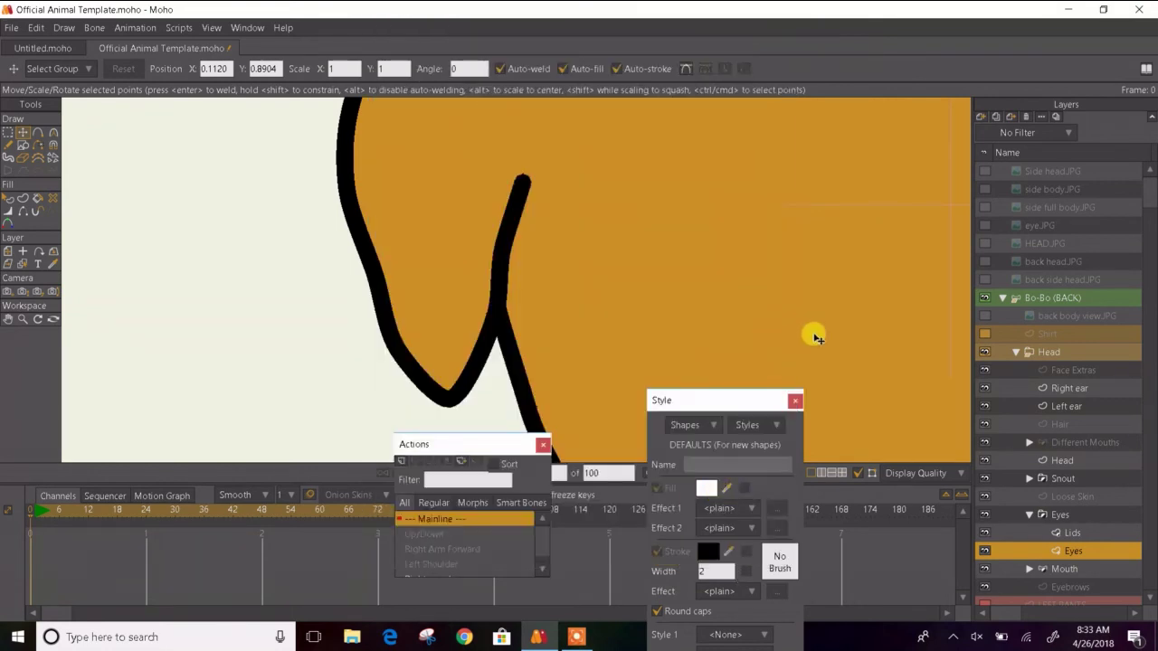
- Activate the Head left right action on the Bo-Bo (BACK) layer and go to frame 6 to check the face
click(1090, 283)
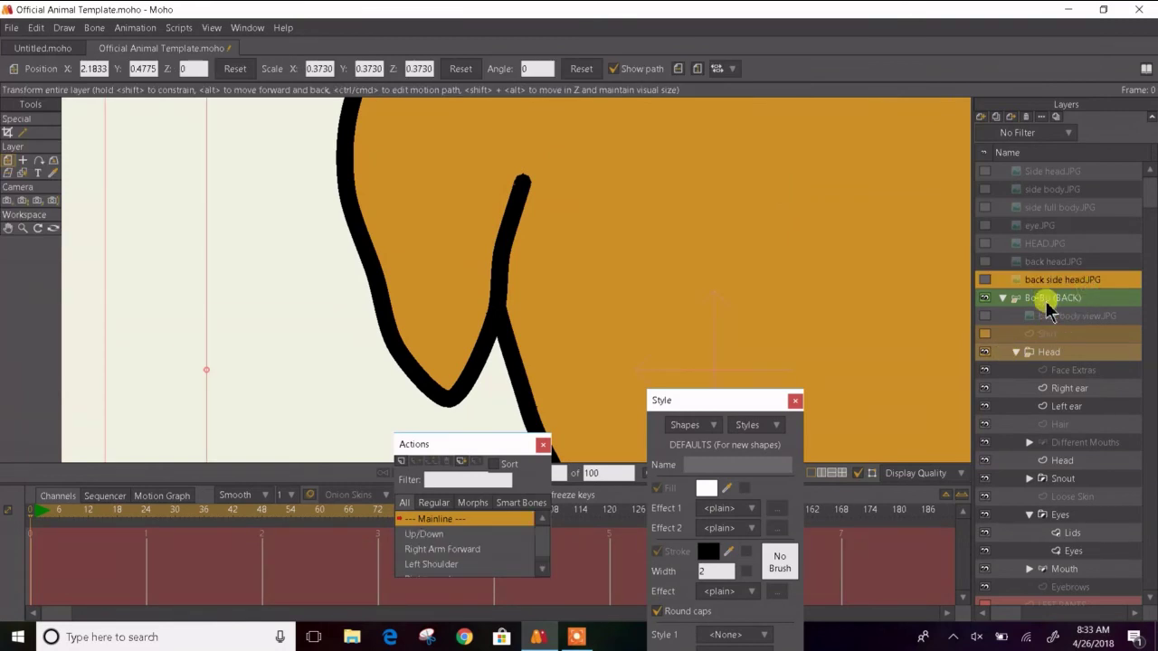
click(1046, 300)
scroll(543, 572, down, 1)
scroll(543, 572, down, 8)
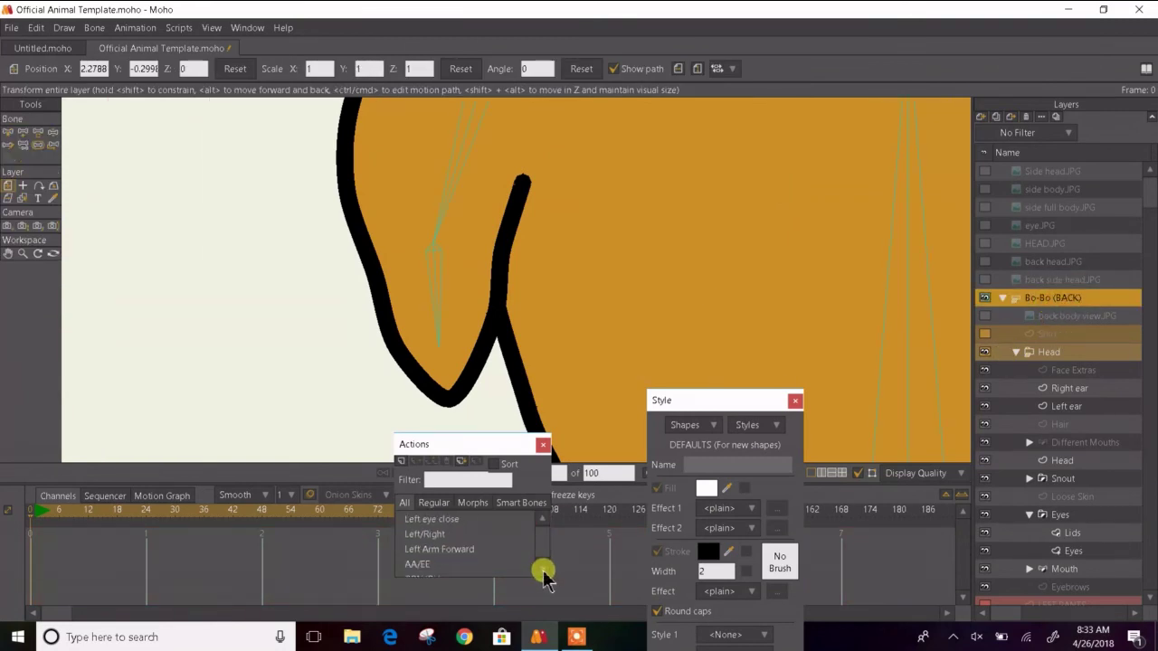
scroll(543, 572, down, 3)
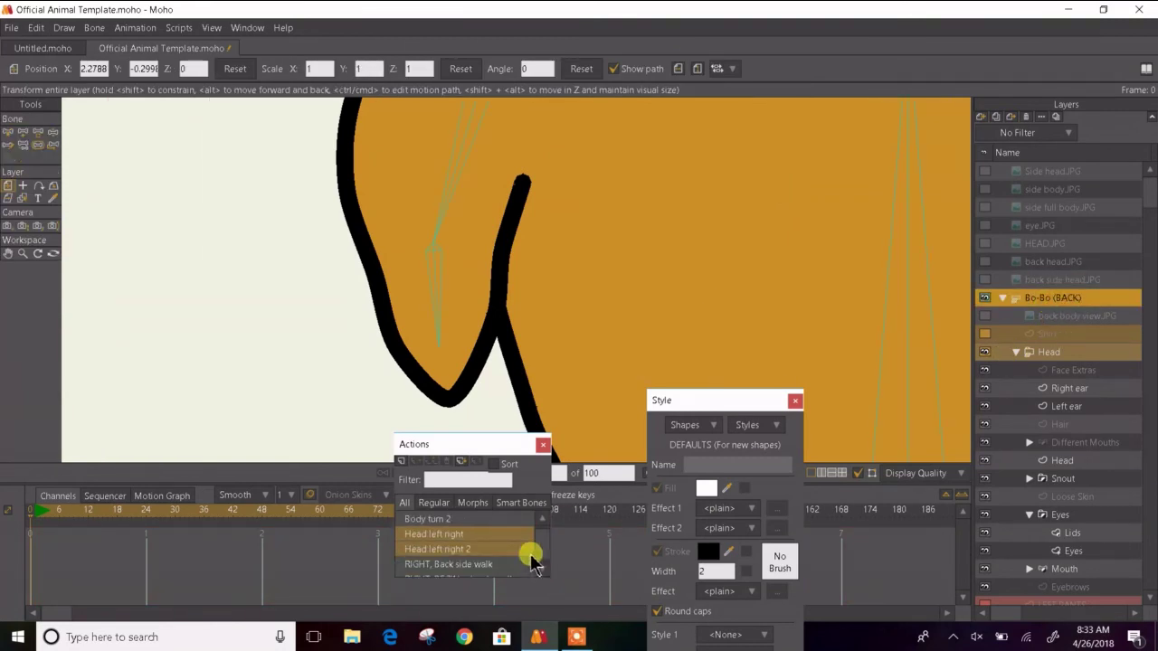
double_click(518, 535)
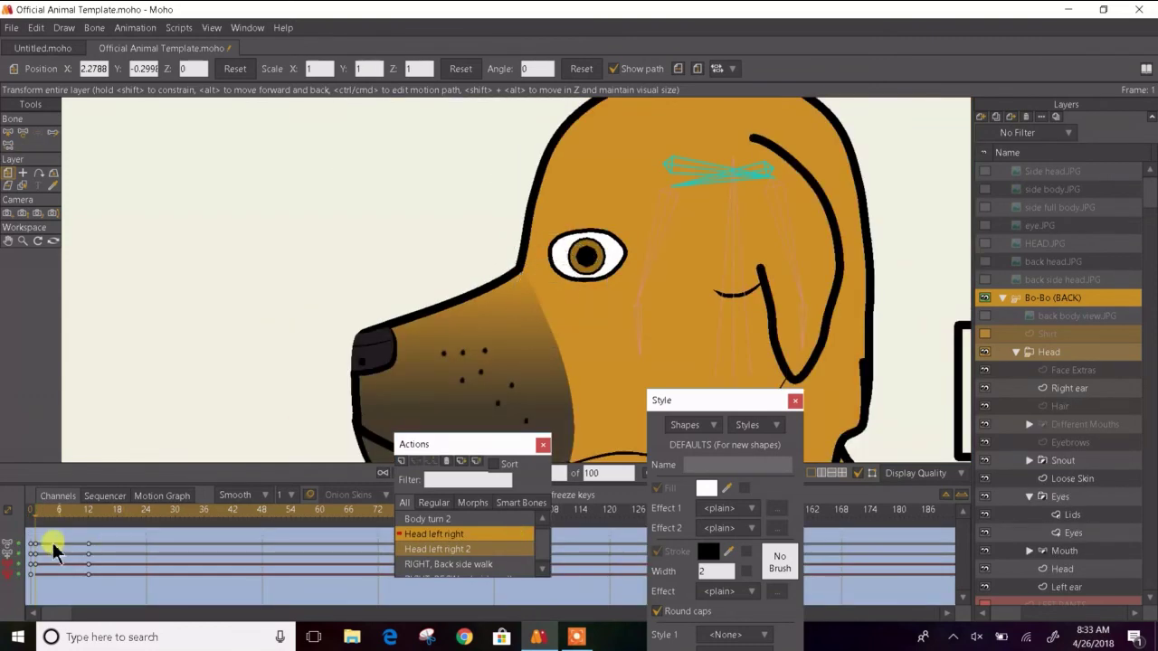
click(60, 525)
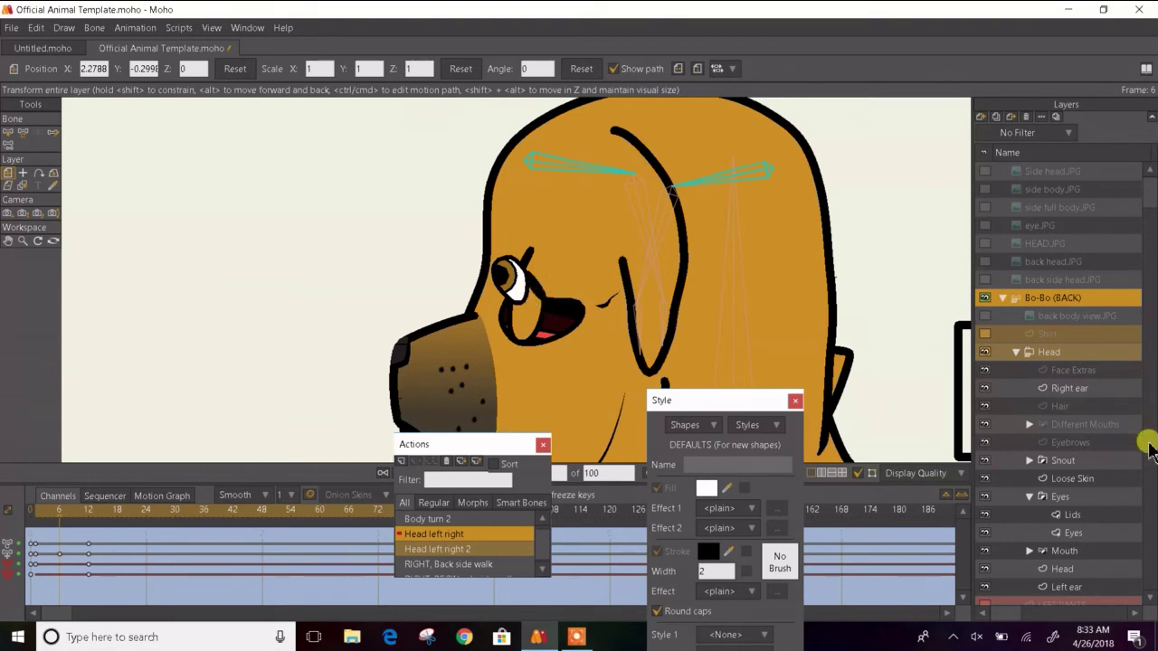
drag(801, 295, 680, 190)
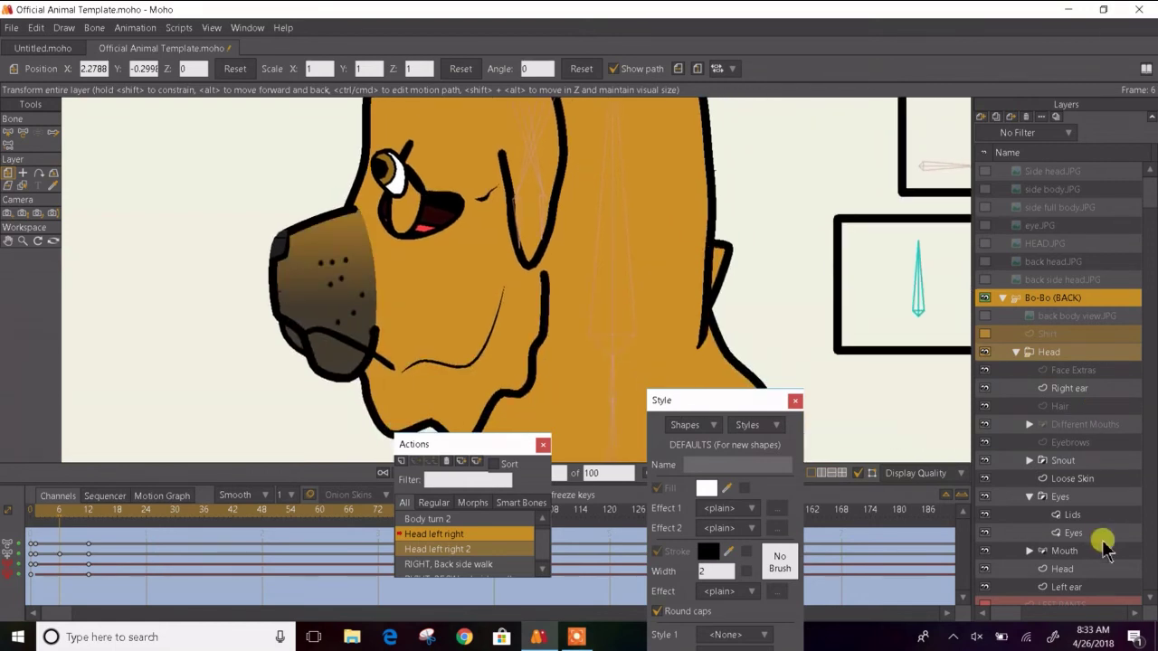
- Delete the Lips layer's frame 6 keyframes within the Mouth group in the Head left right action
click(1030, 498)
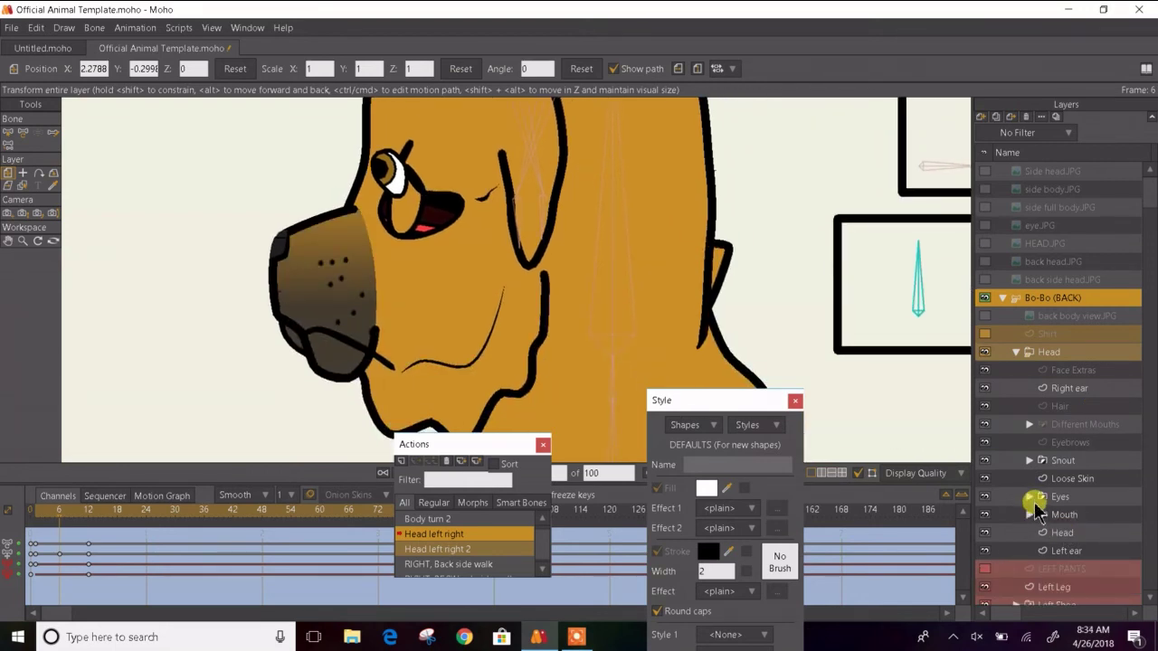
click(1029, 515)
click(1090, 534)
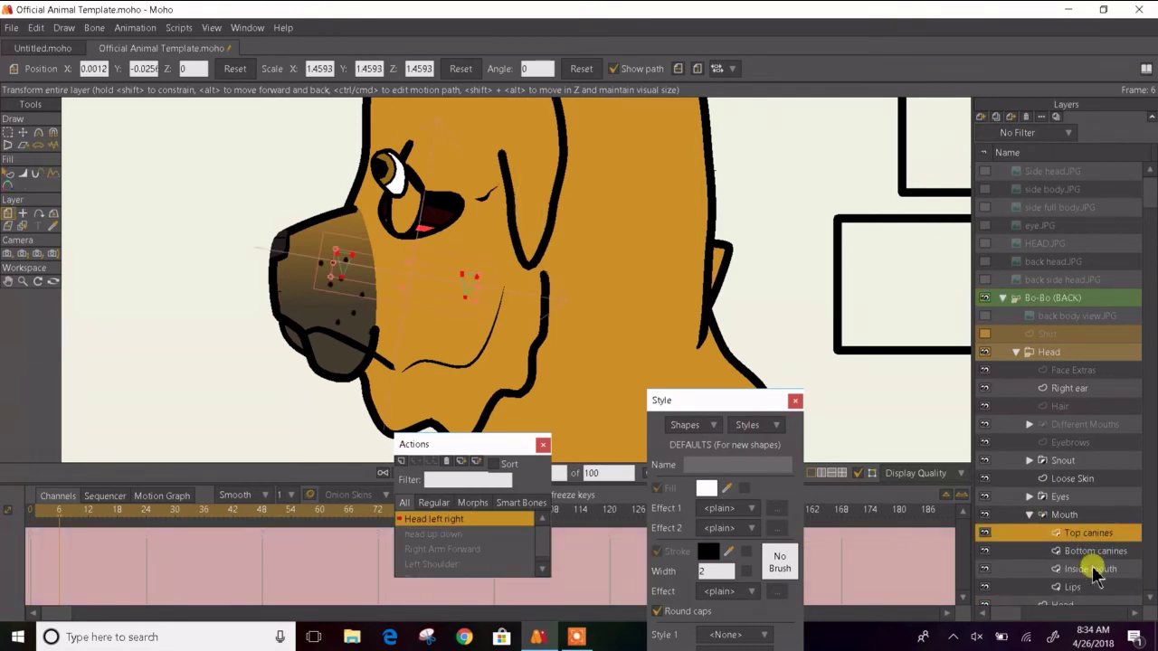
click(1094, 570)
click(1097, 588)
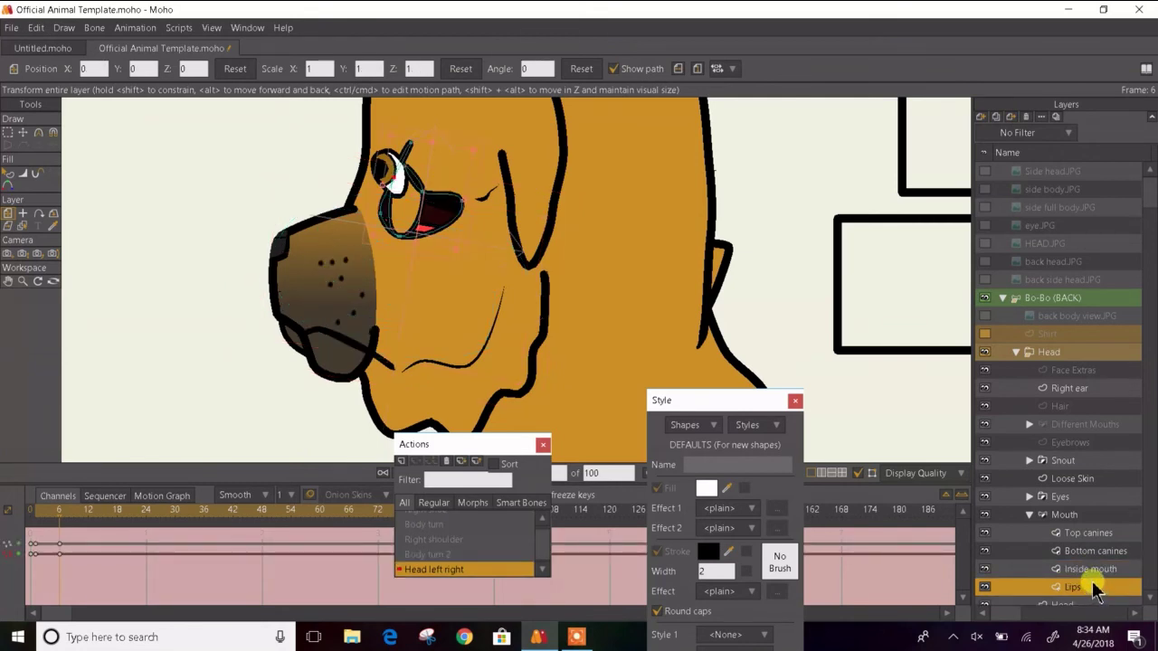
drag(125, 594, 52, 546)
key(Delete)
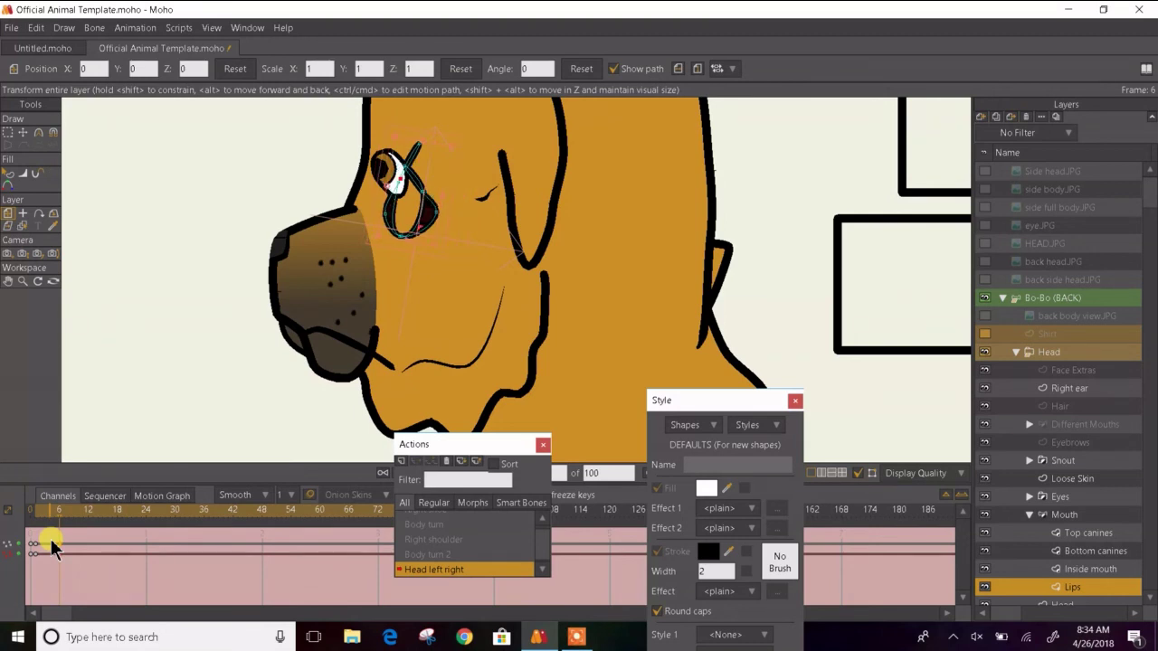
- Delete the Lips layer's remaining keyframes at frames 0 and 1 in the Head left right action
key(Left)
key(Left)
key(Left)
key(Left)
key(Left)
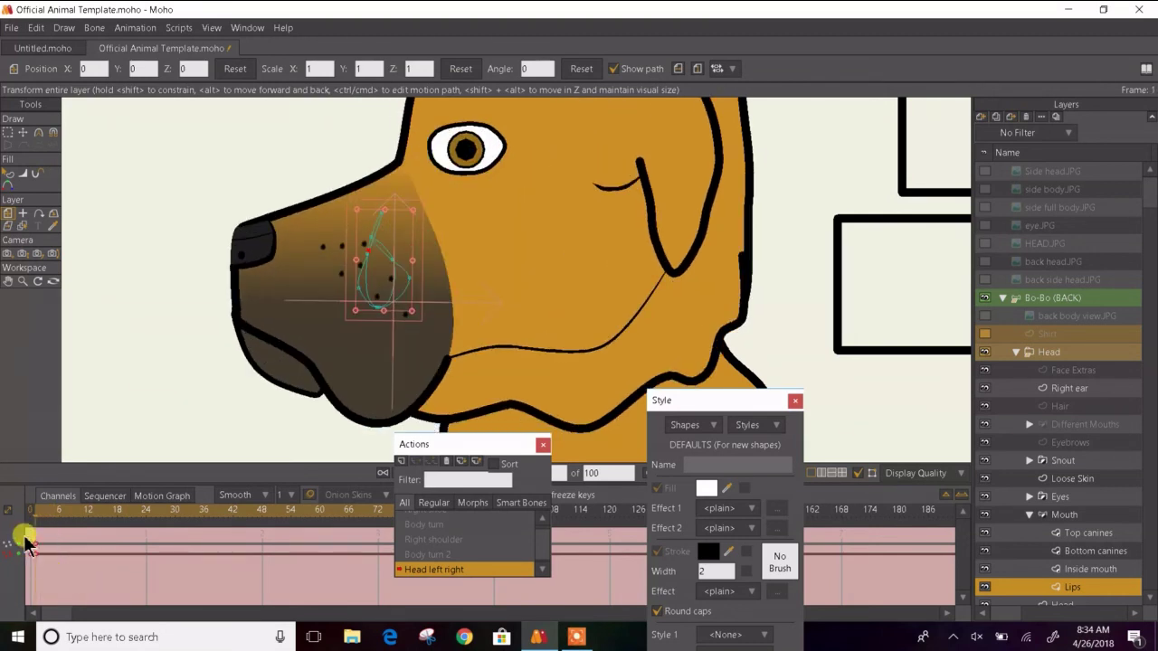
click(26, 541)
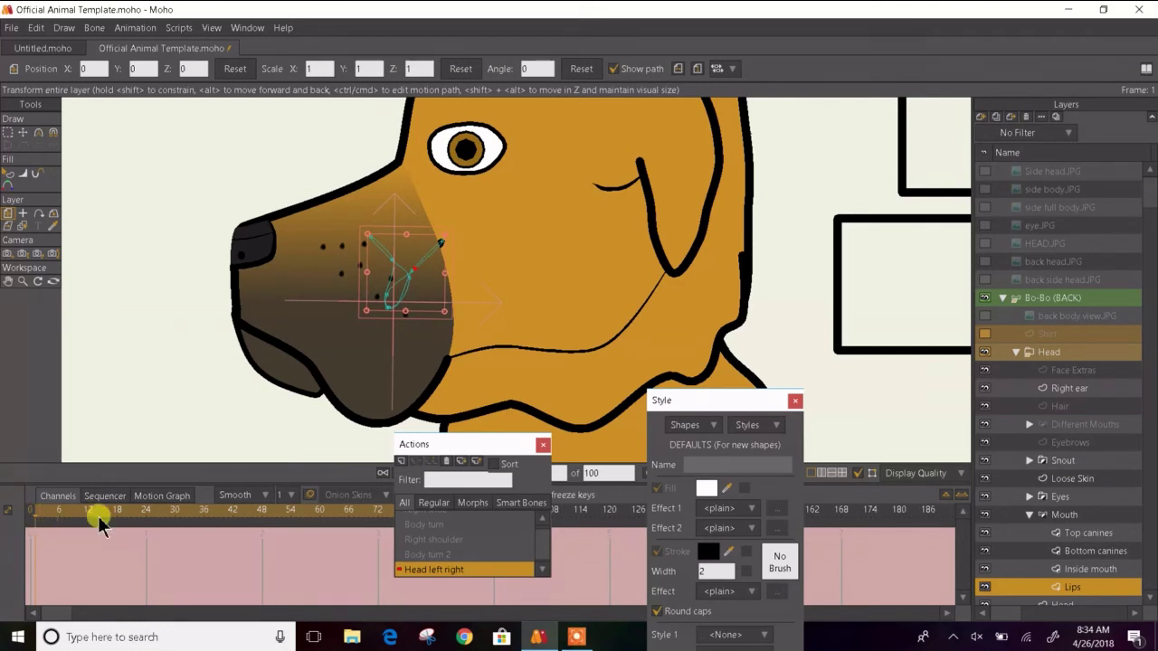
- Activate the AA/EE action for the Lips layer and copy its frame 0 keyframes to frame 6
scroll(549, 568, down, 2)
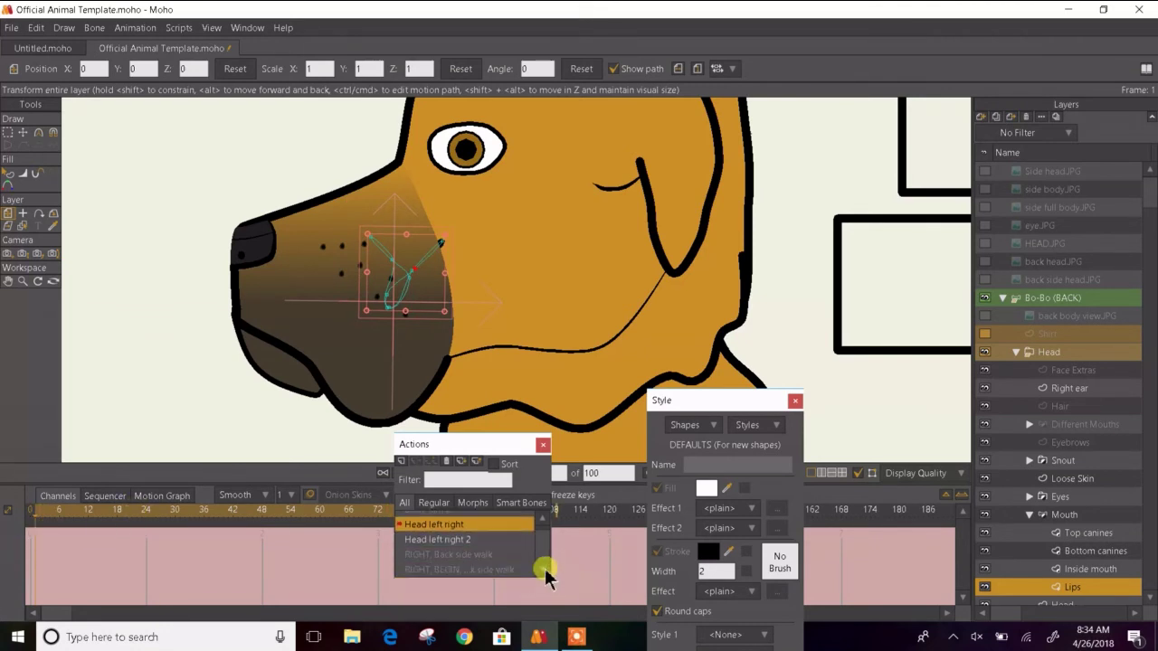
scroll(540, 525, up, 1)
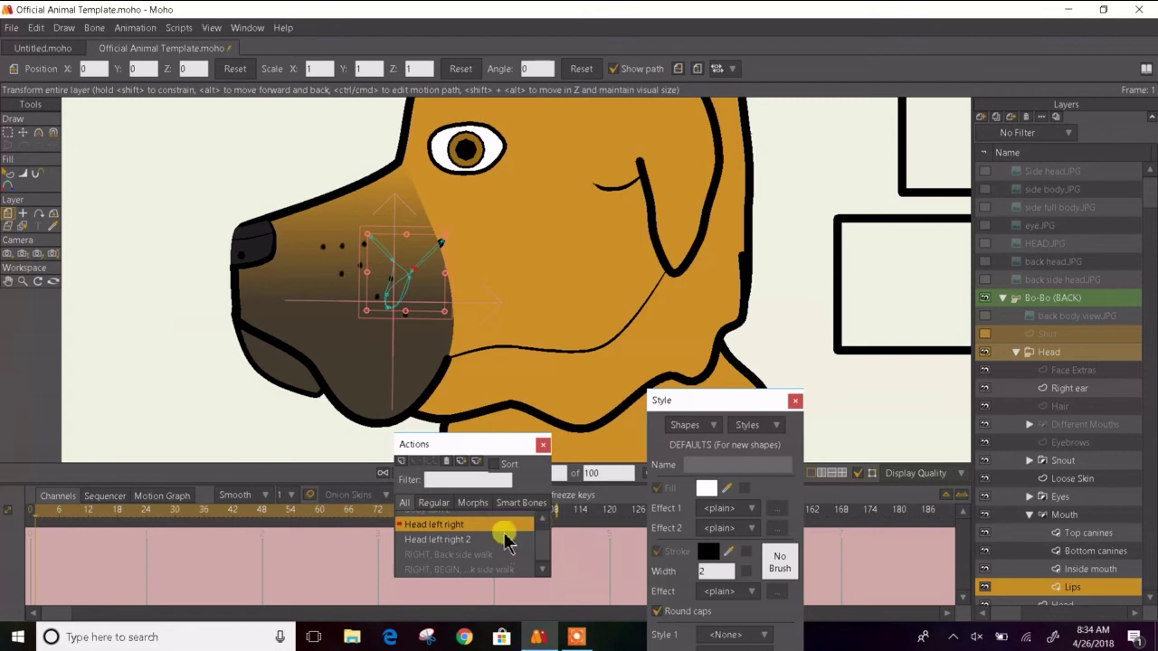
double_click(502, 540)
scroll(541, 536, up, 4)
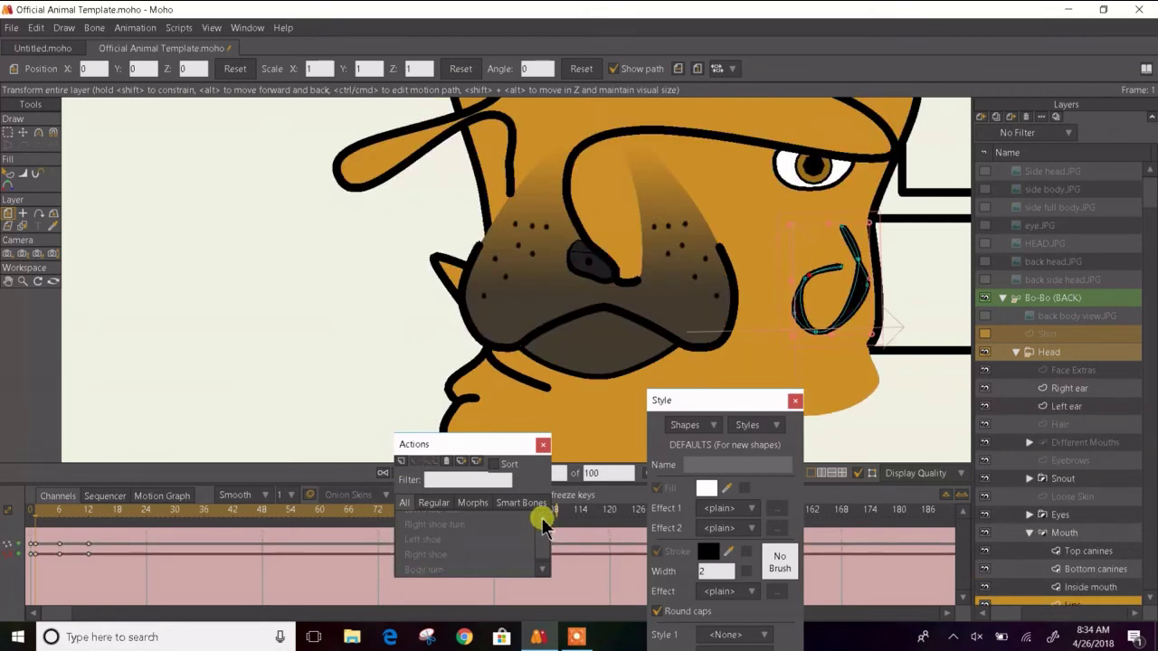
scroll(543, 526, up, 5)
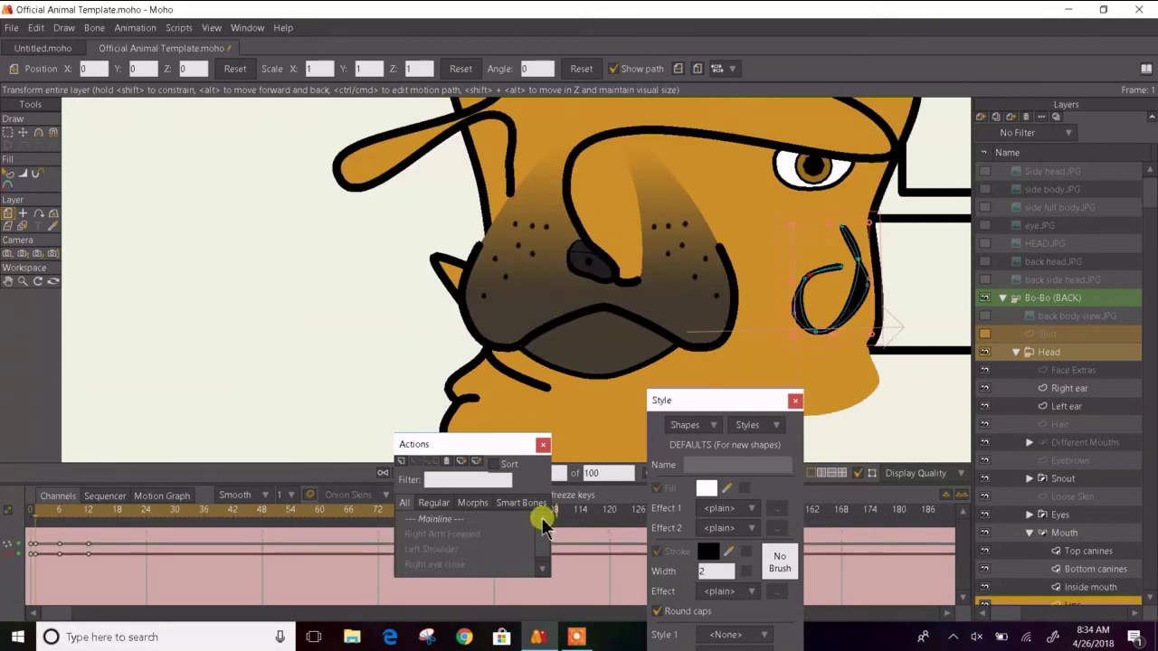
scroll(549, 574, down, 3)
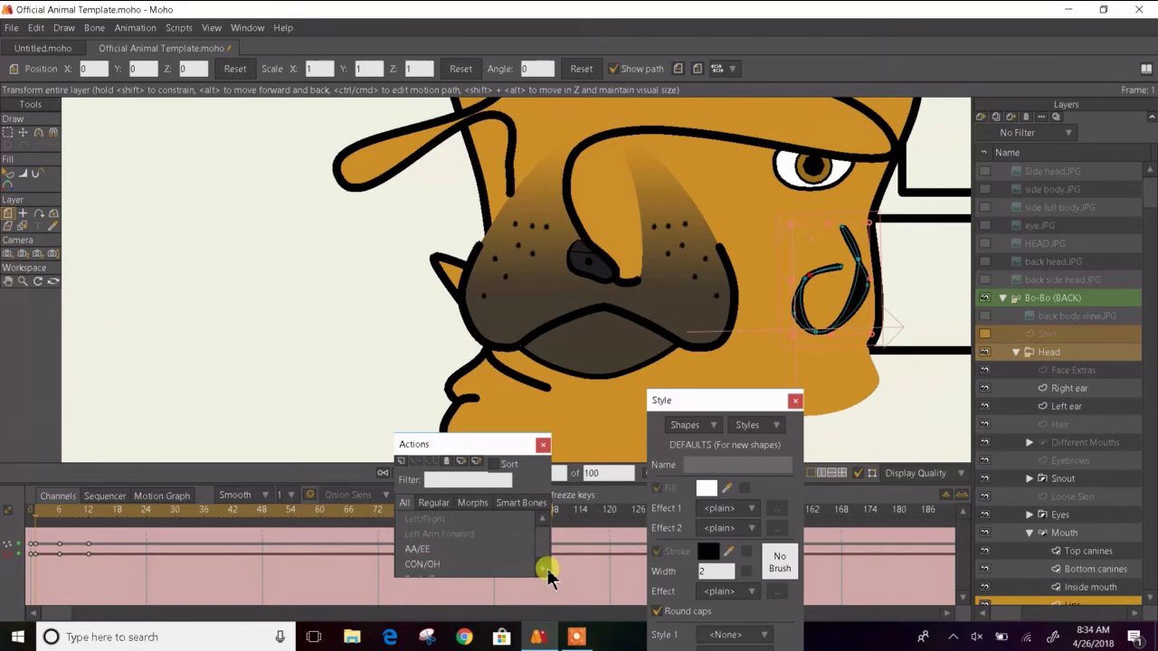
double_click(490, 535)
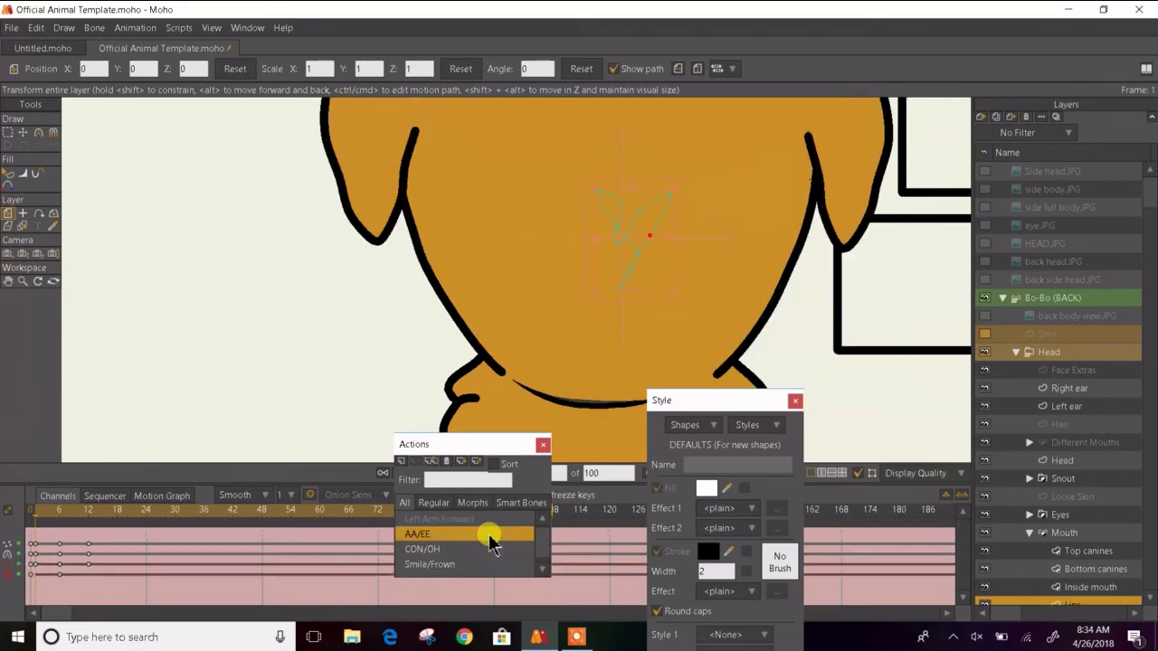
click(59, 516)
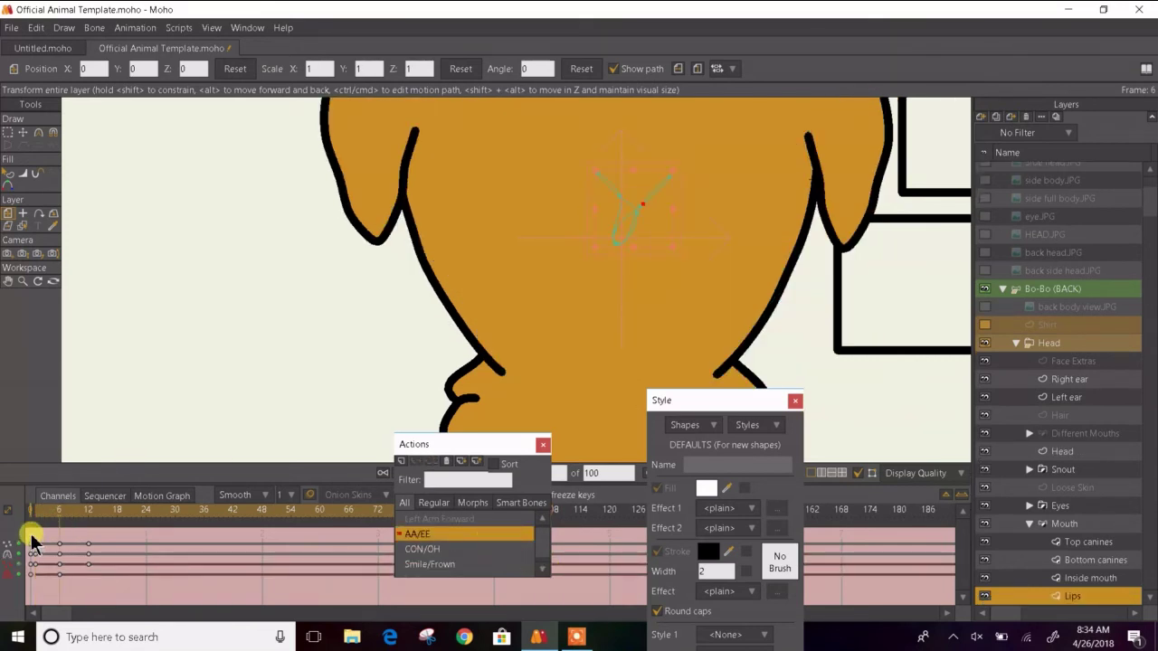
drag(32, 543, 2, 603)
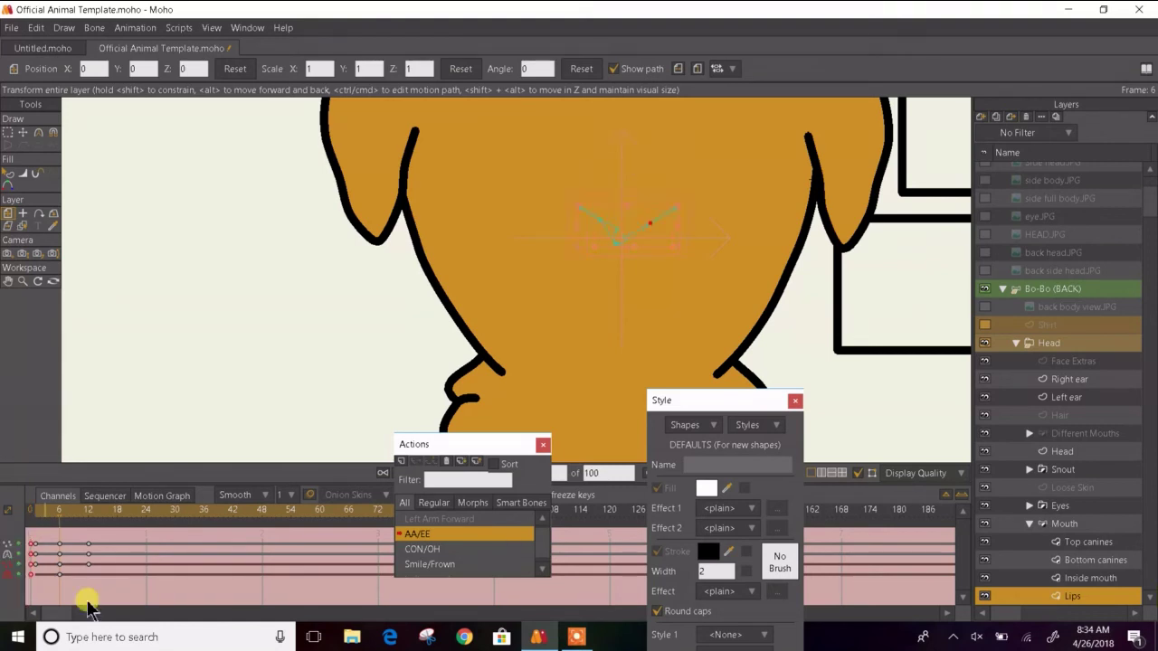
- Copy the Lips layer's frame 0 keyframes to frame 6 in the CON/OH and Smile/Frown actions
double_click(403, 549)
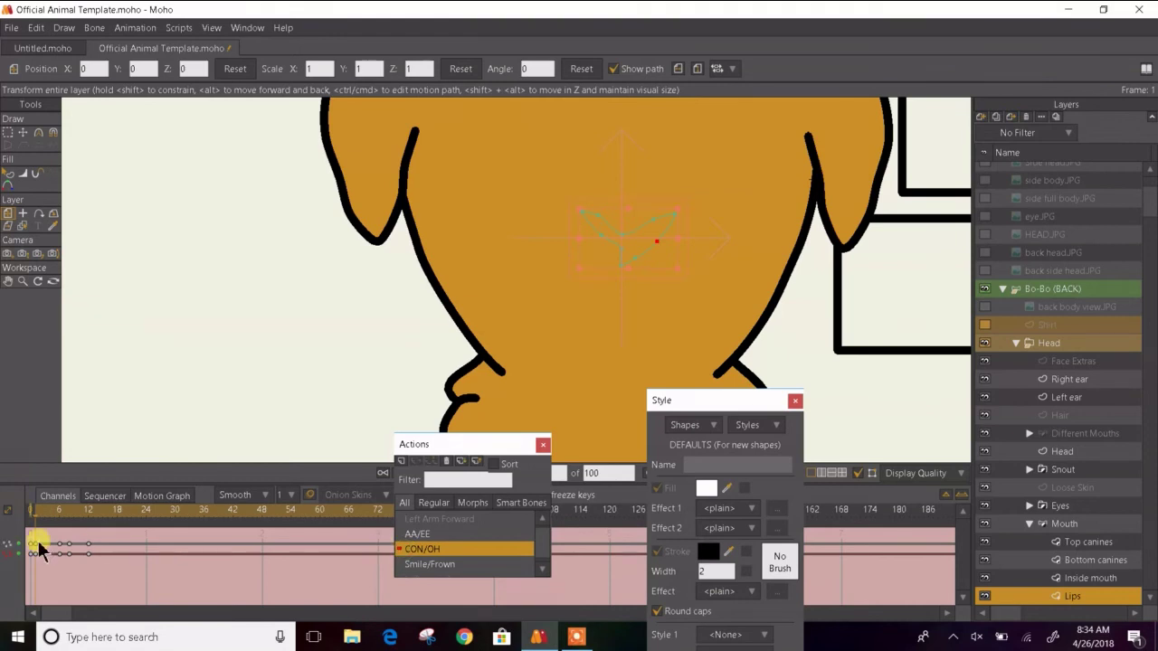
click(59, 512)
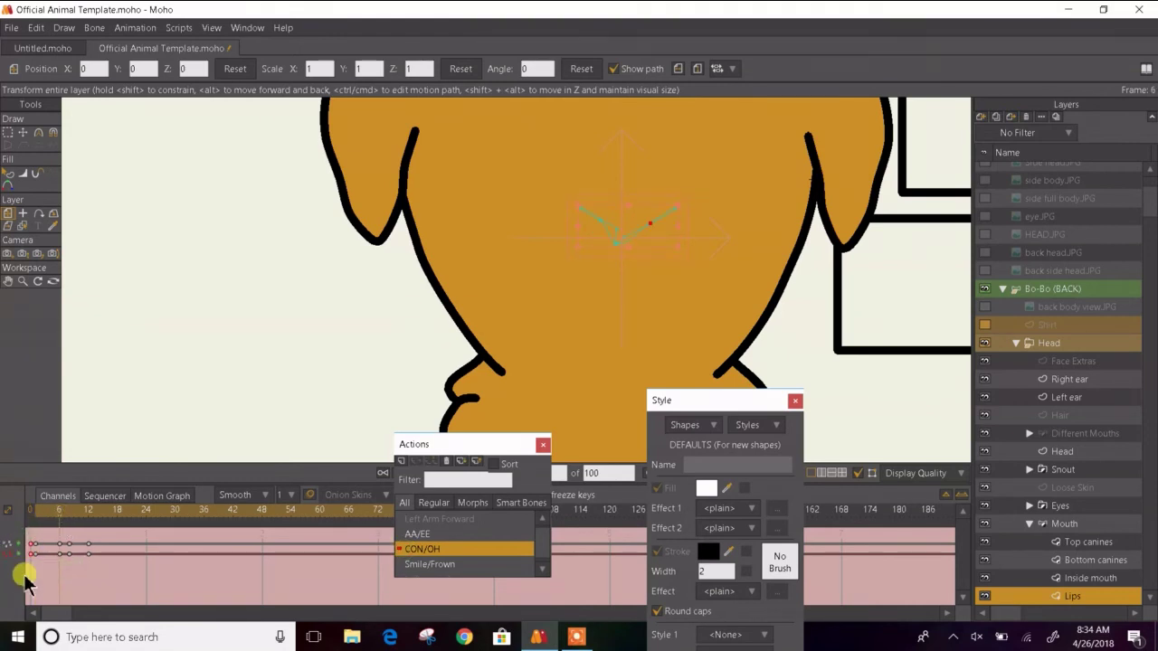
double_click(503, 566)
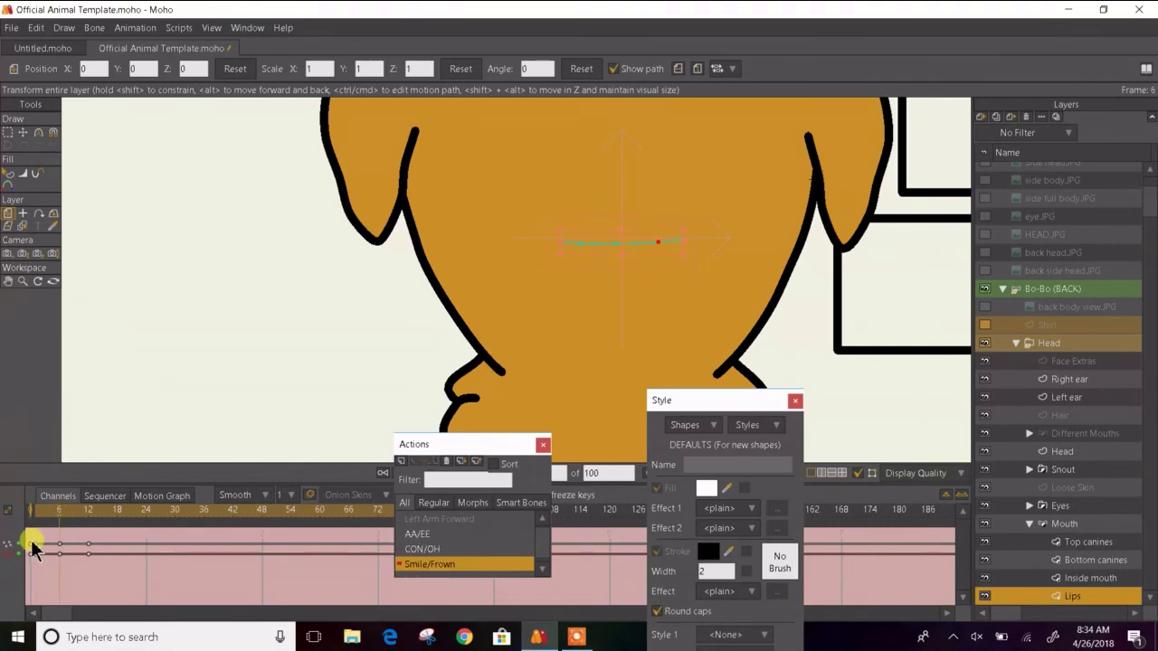
drag(32, 541, 9, 590)
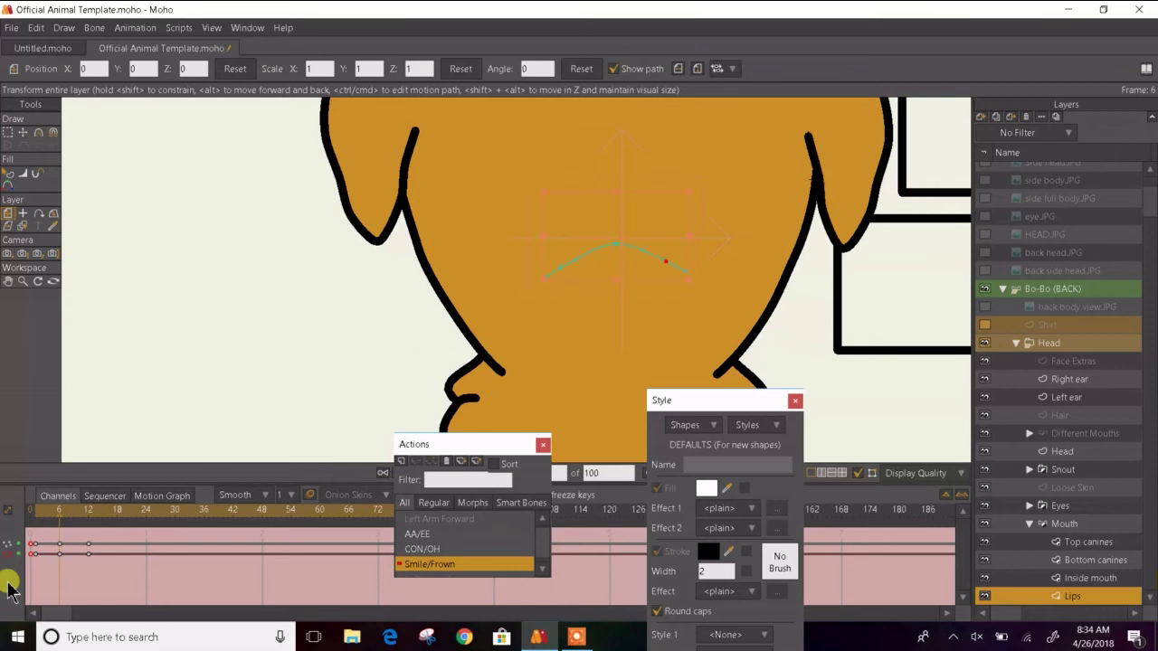
- Copy the Lips layer's frame 0 keyframes to frame 6 in the Head left right 2 action
click(543, 568)
click(543, 568)
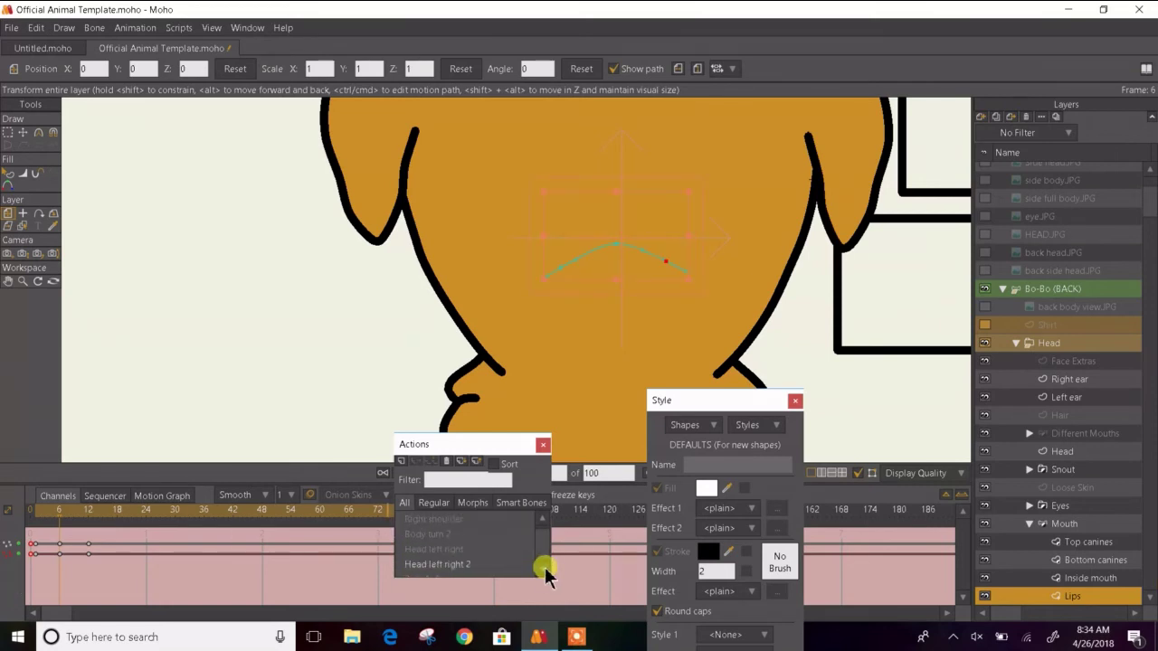
click(546, 570)
double_click(467, 535)
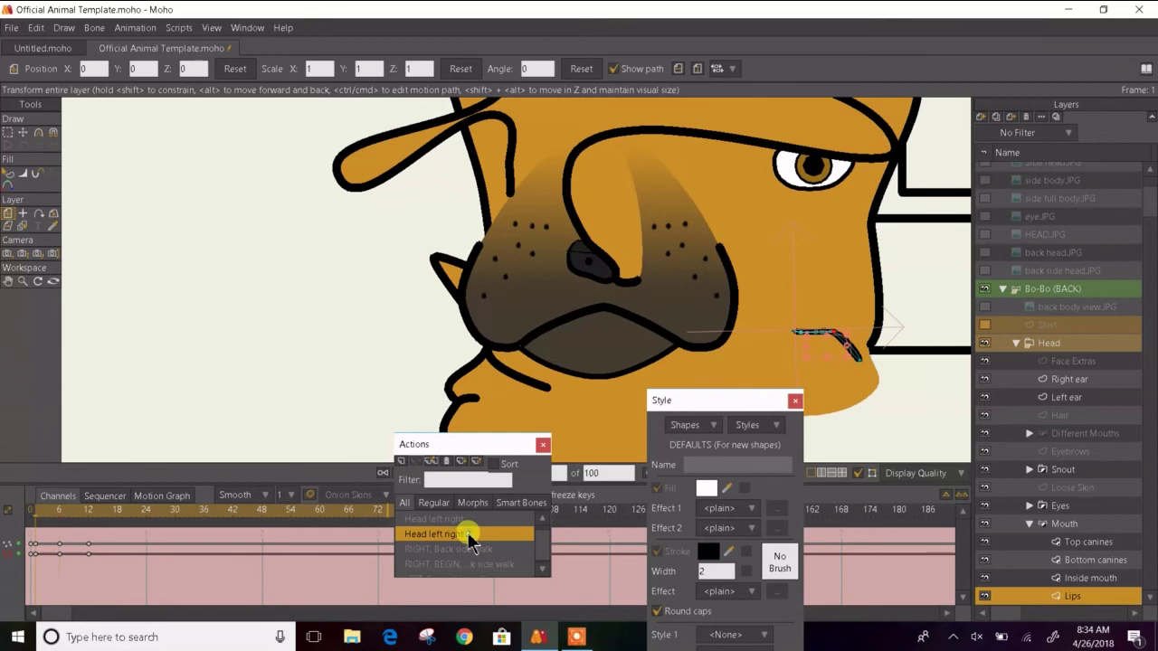
click(62, 520)
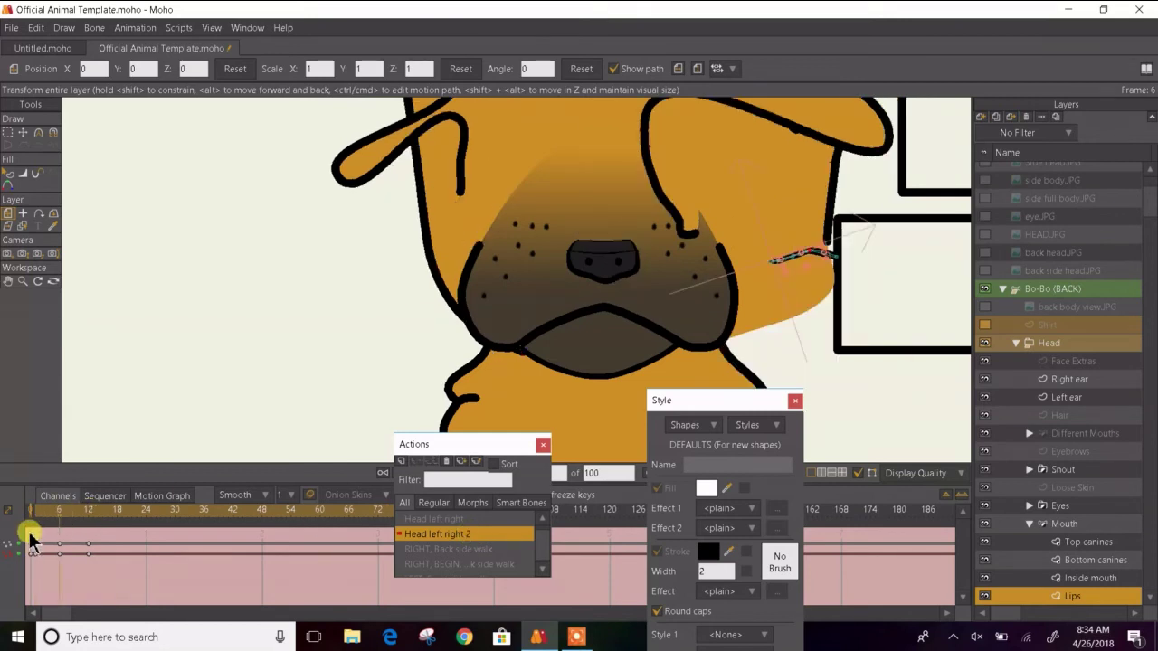
drag(30, 539, 15, 602)
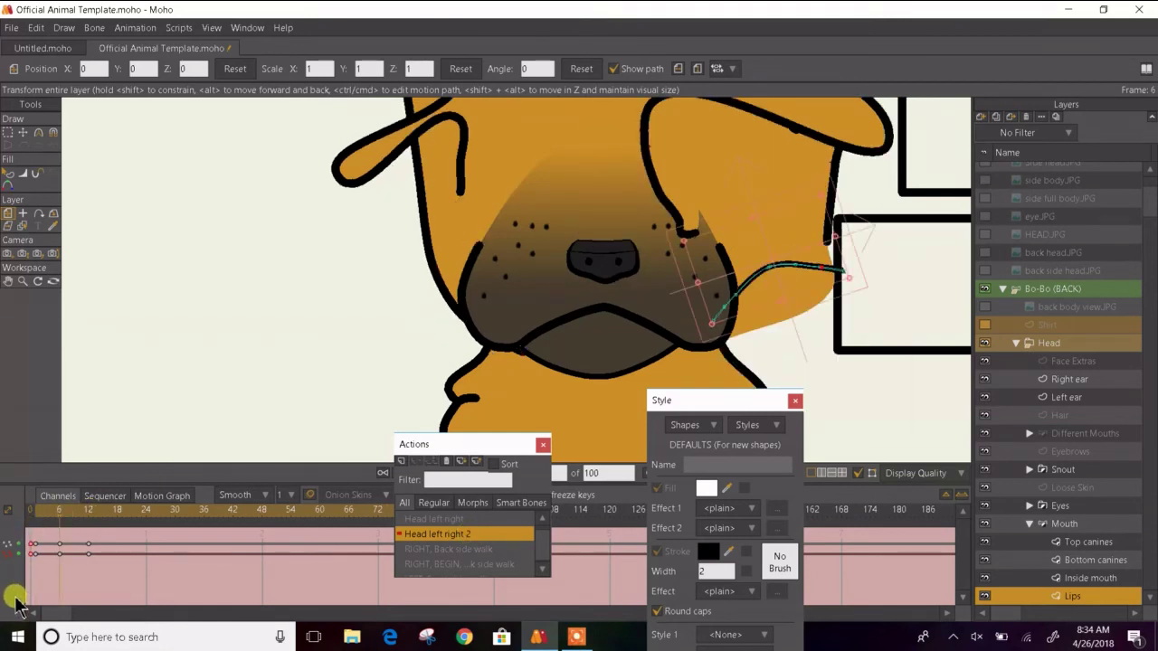
scroll(546, 576, down, 3)
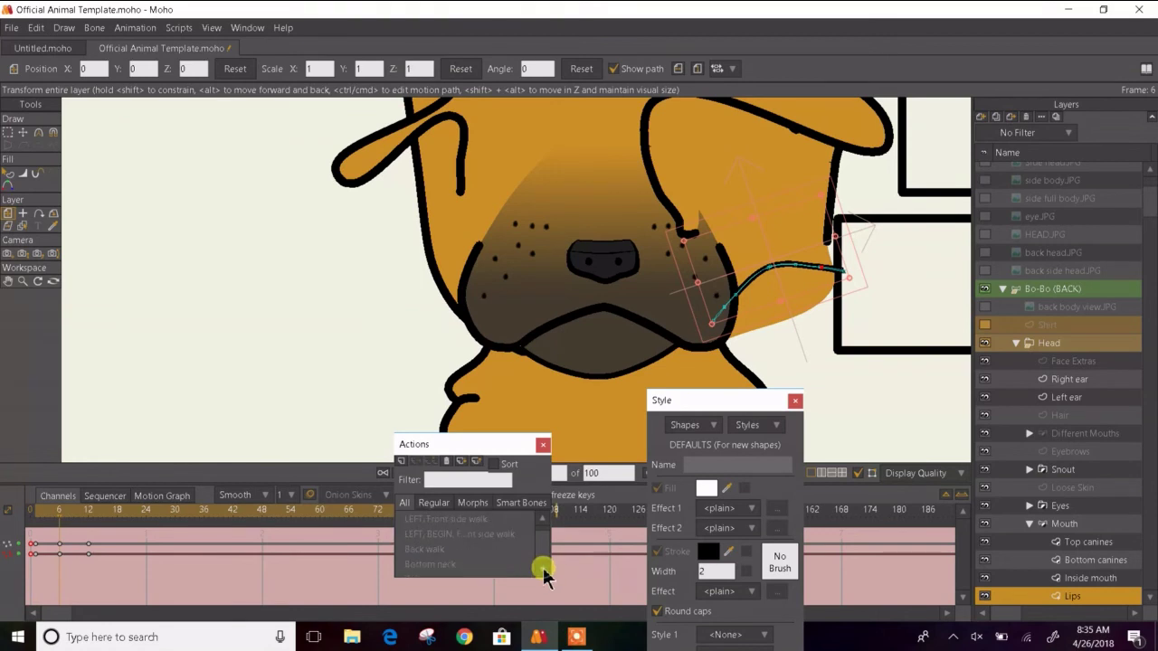
- Activate the Head left right action for the Lips layer
click(541, 518)
click(541, 517)
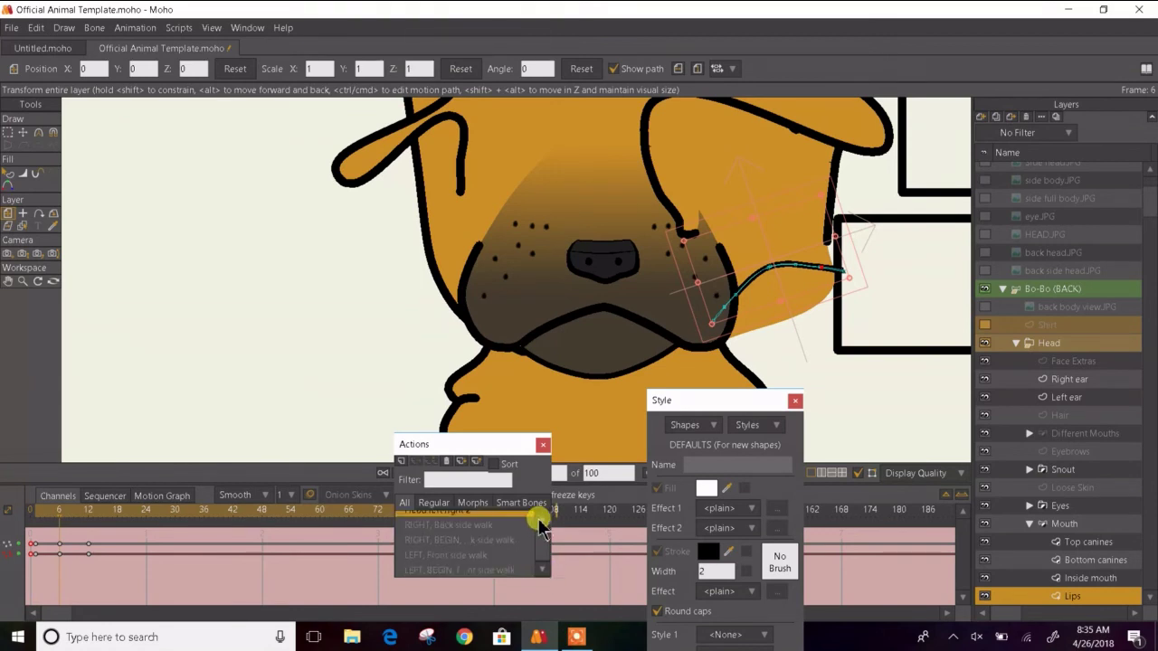
click(541, 518)
click(542, 521)
click(523, 525)
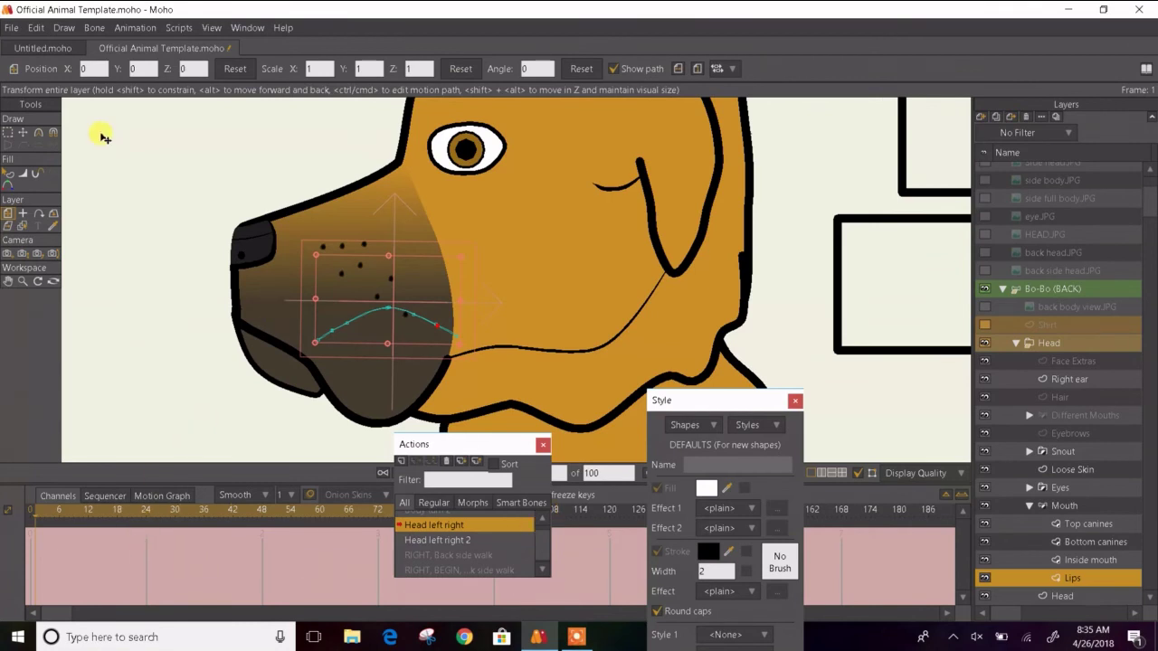
- Move the lip curve's front tip point inward onto its neighbouring points at frame 1 of the Head left right action
click(23, 132)
scroll(389, 344, up, 3)
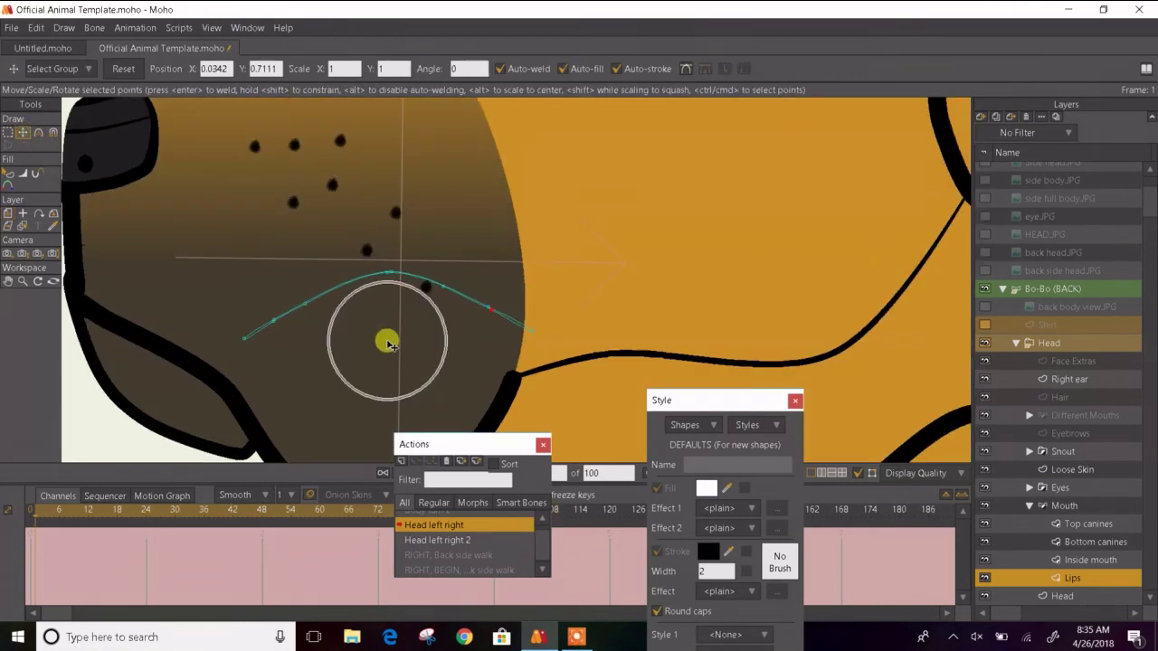
click(8, 132)
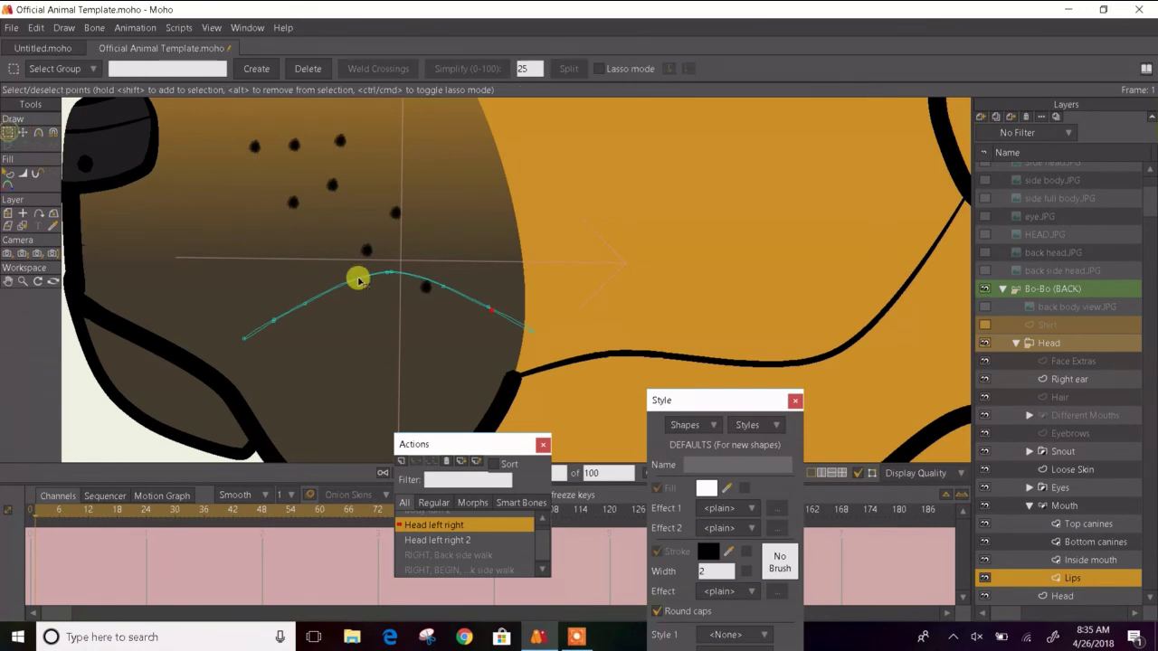
drag(195, 299, 366, 365)
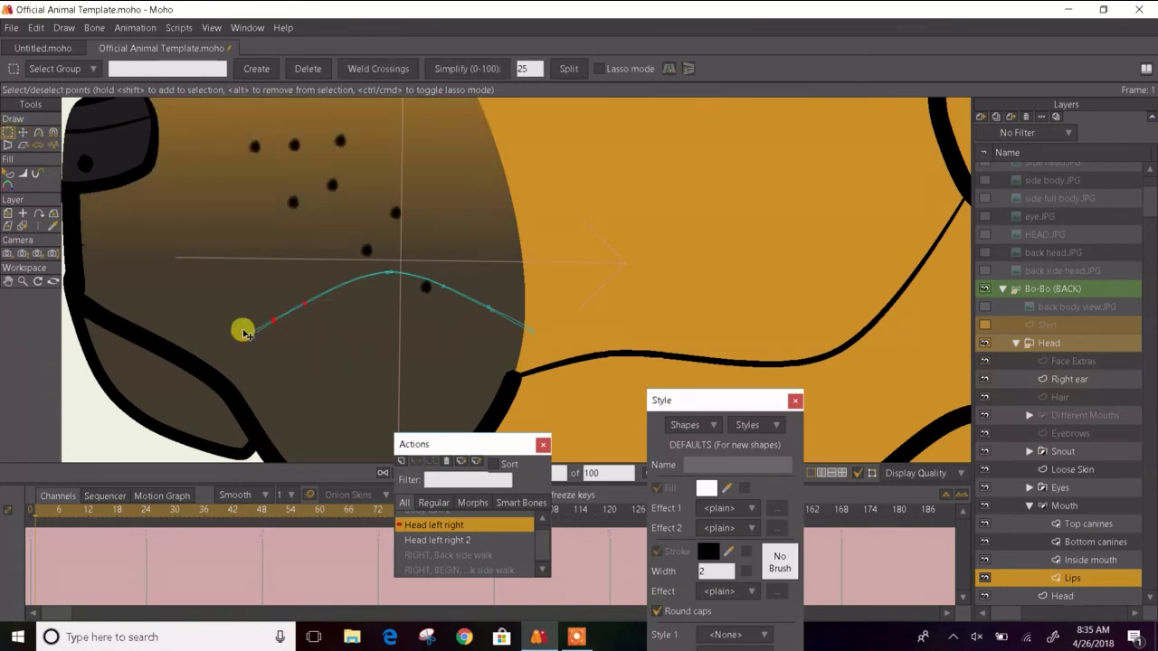
key(t)
scroll(240, 328, up, 3)
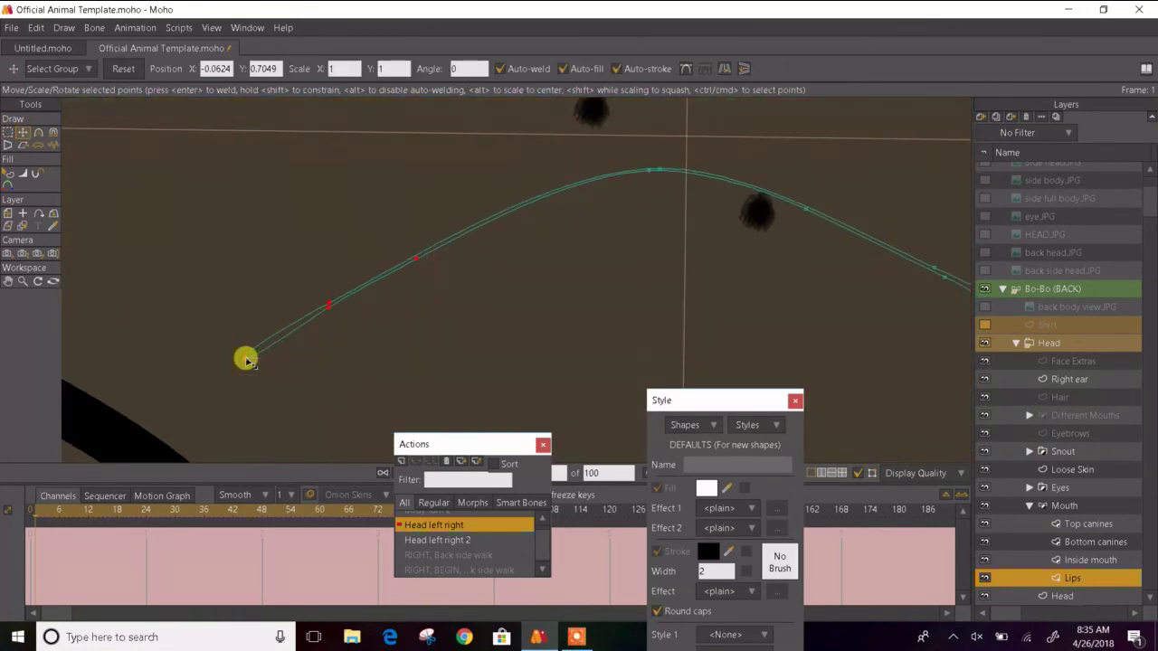
drag(246, 359, 453, 284)
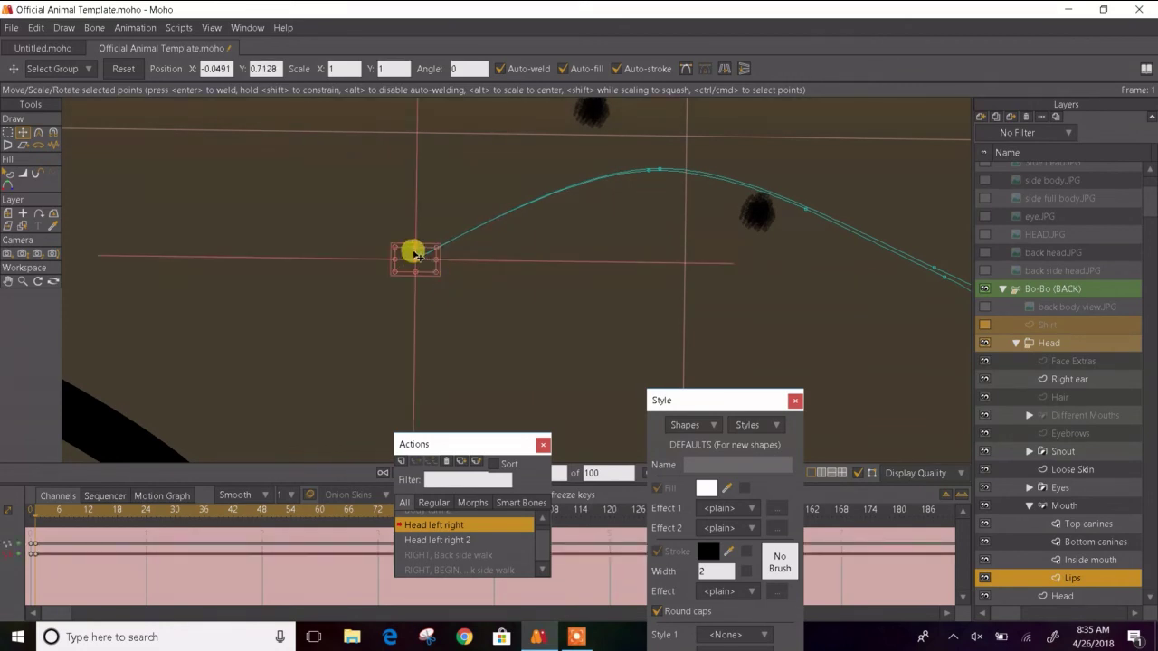
- Collapse the front lip points tightly onto one spot so they form a single end of the curve
scroll(414, 254, up, 4)
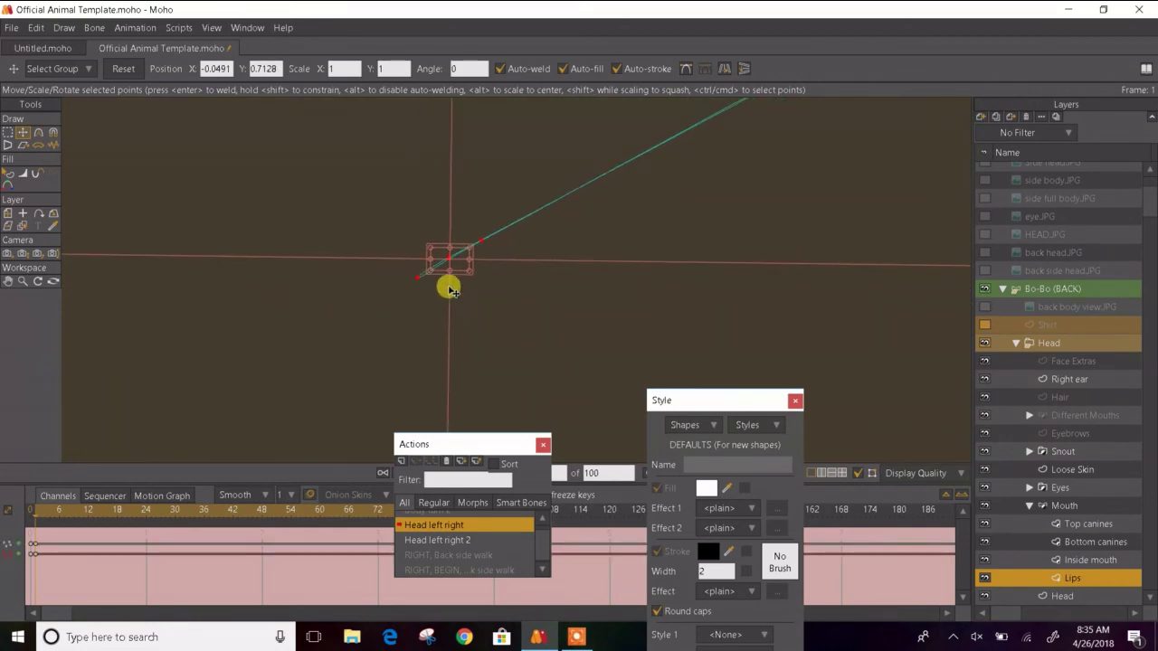
scroll(460, 262, up, 3)
scroll(460, 262, up, 3)
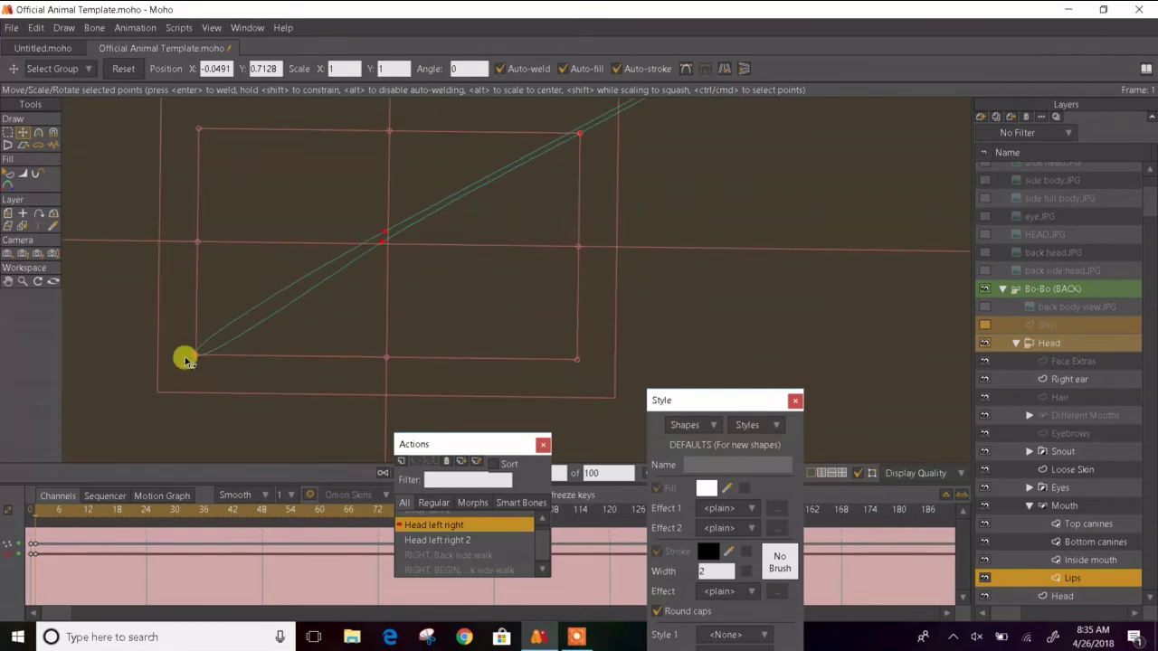
drag(194, 355, 678, 197)
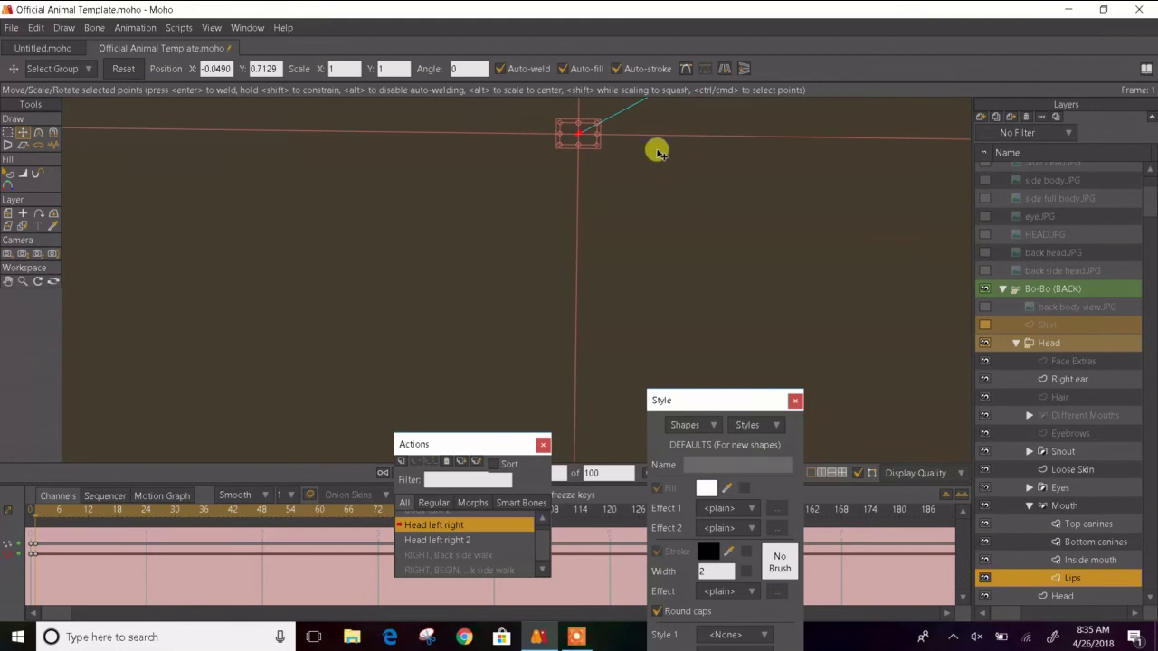
drag(656, 150, 576, 236)
scroll(509, 227, up, 5)
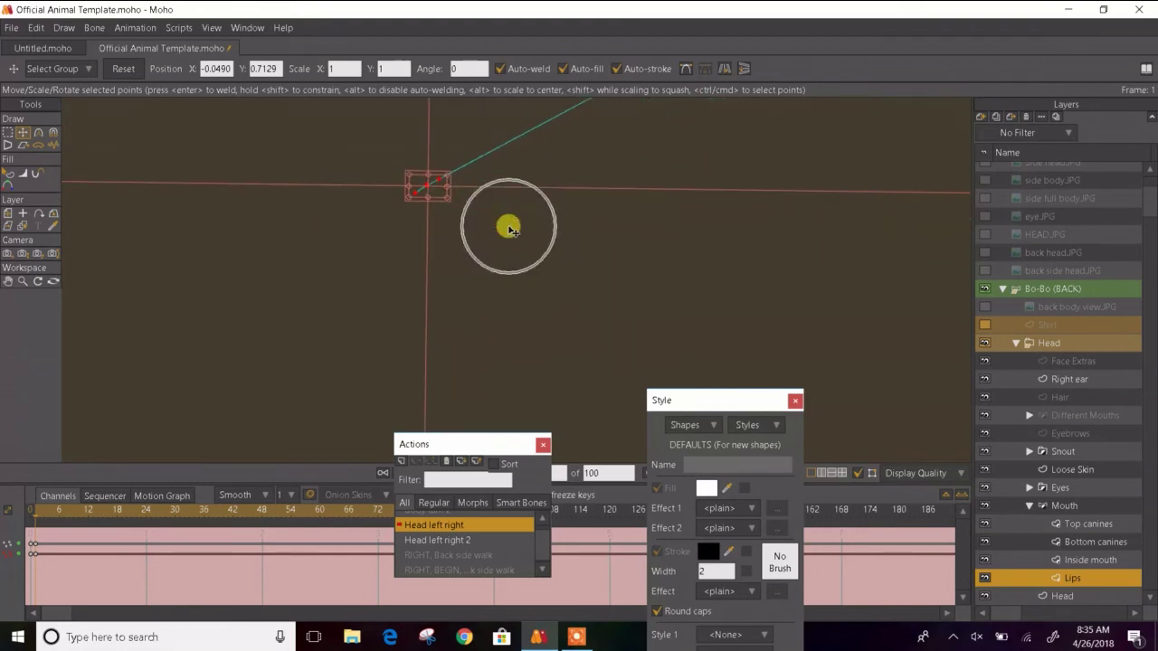
scroll(426, 170, up, 1)
drag(427, 172, 558, 247)
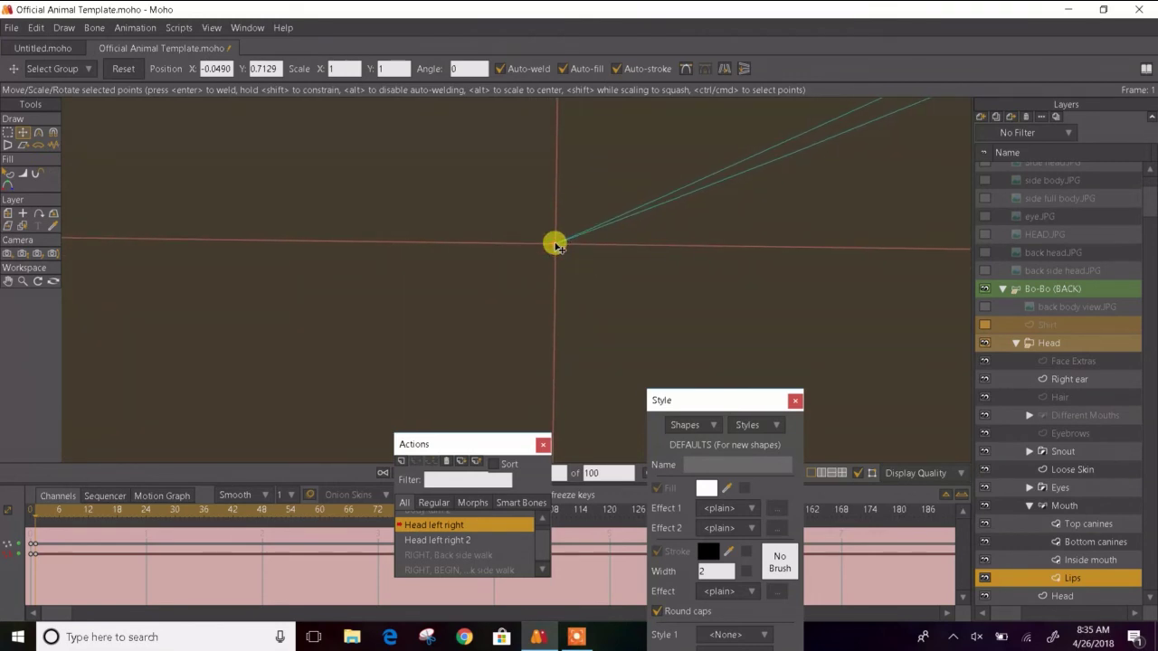
click(555, 245)
click(556, 246)
click(556, 245)
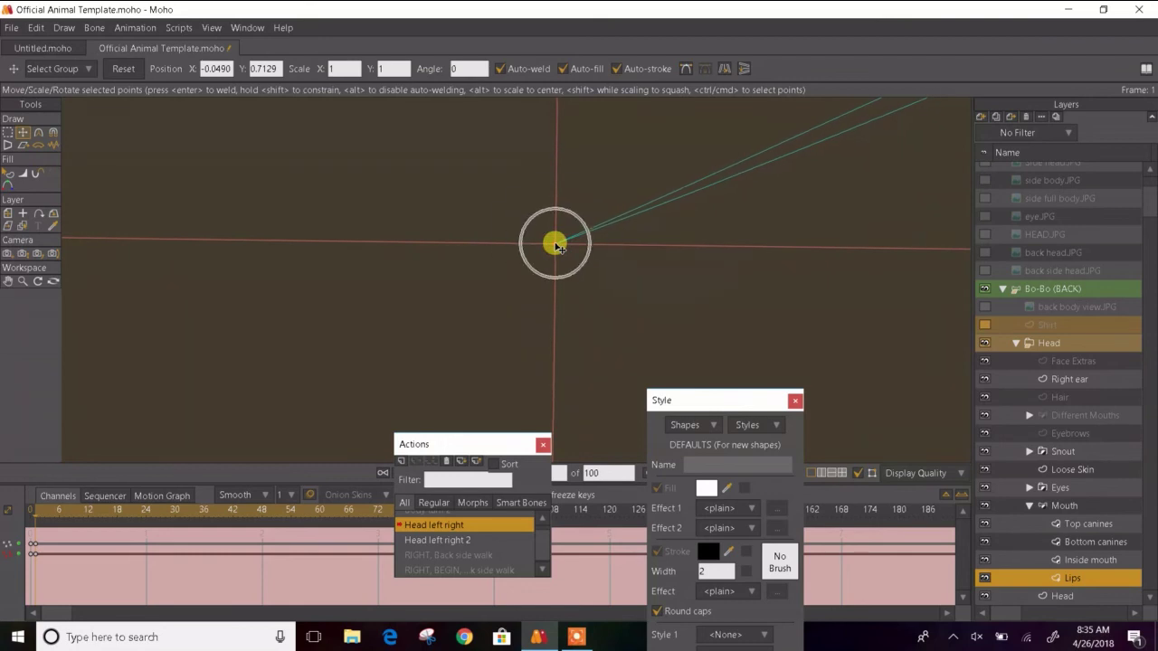
- Move the collapsed front lip points to the curve's middle peak, leaving only its rear half spread out
scroll(557, 246, down, 4)
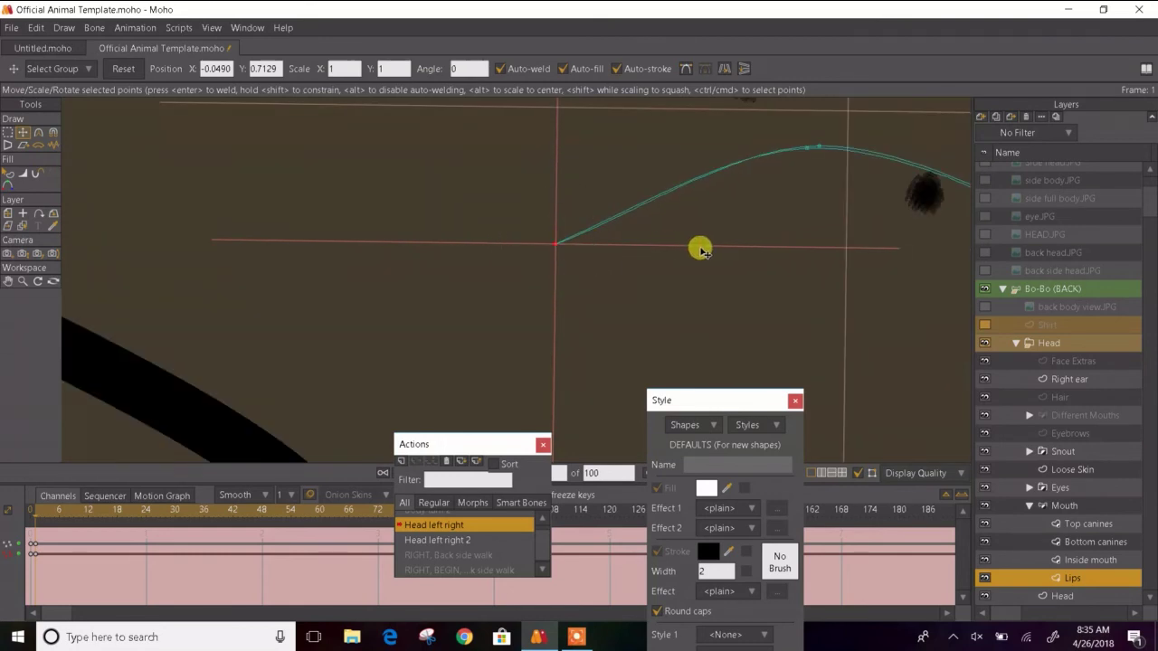
scroll(612, 267, down, 5)
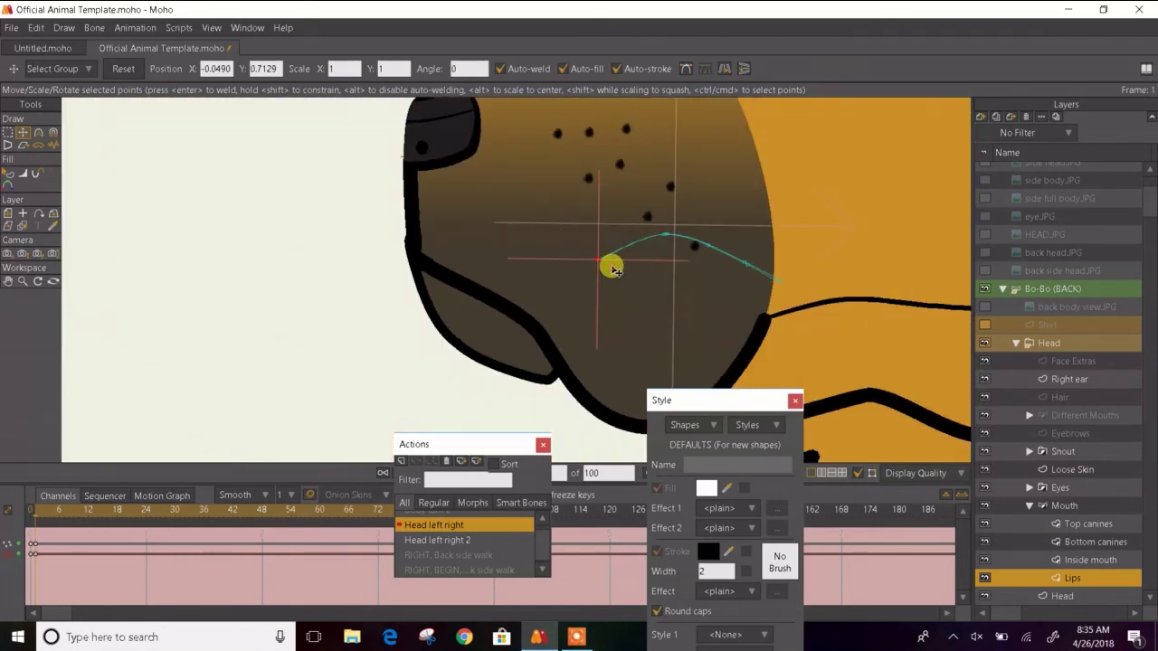
drag(611, 270, 303, 297)
click(246, 326)
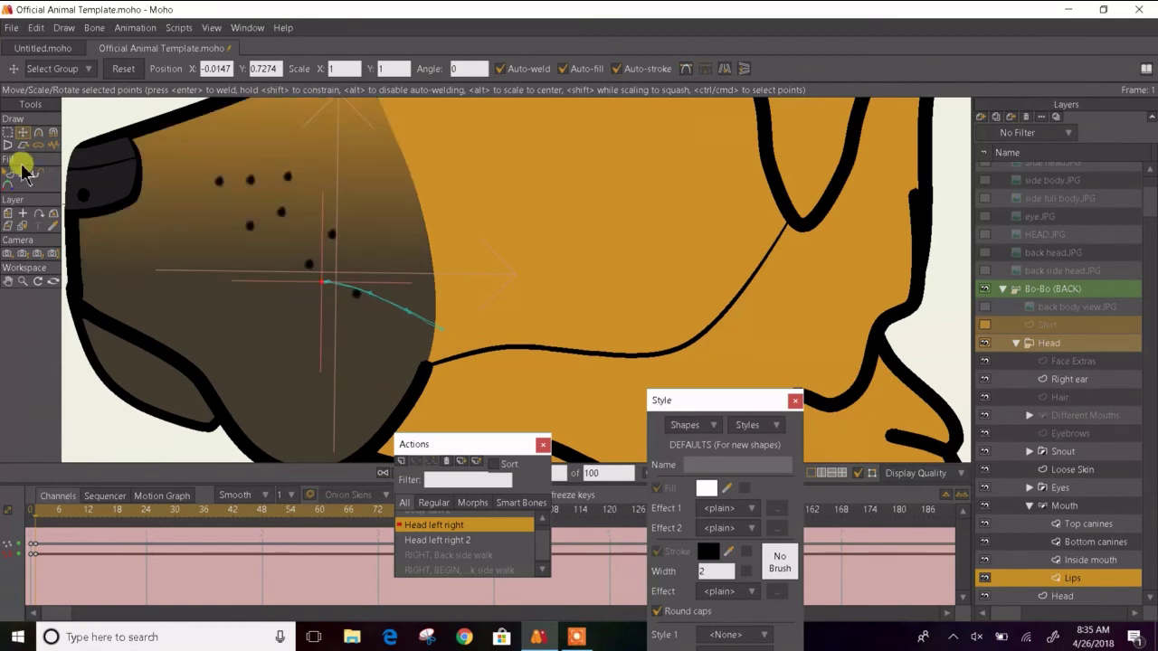
- Select all the lip points and move them onto the front of the side-view mouth line below the nose
click(9, 132)
drag(290, 273, 525, 407)
key(t)
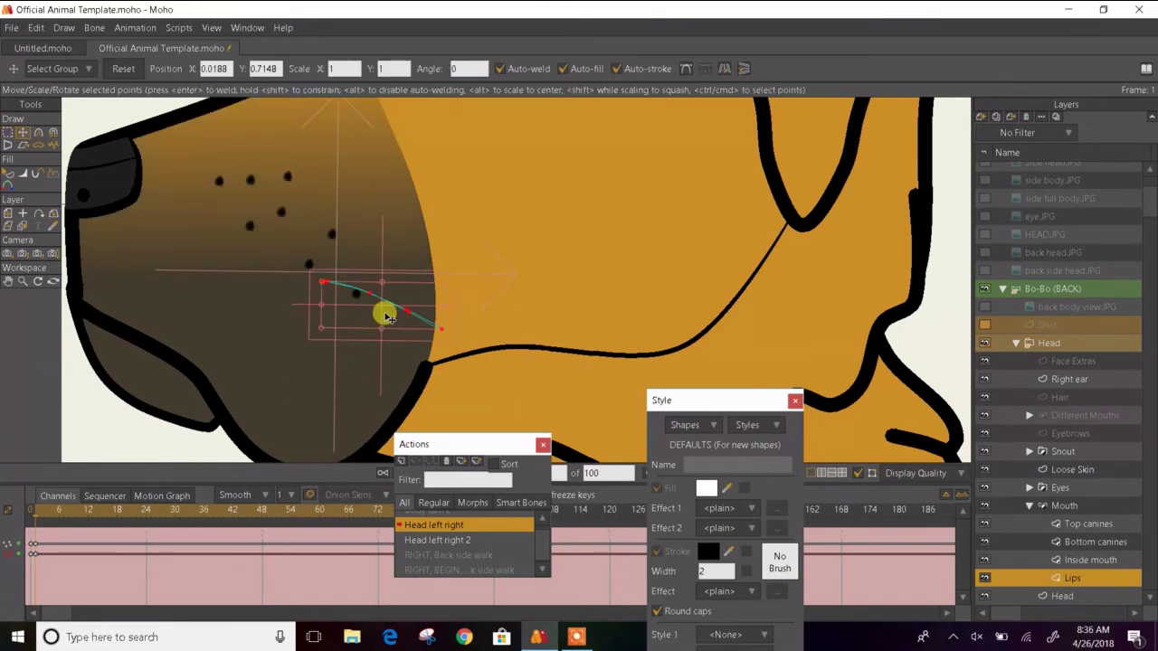
drag(383, 313, 139, 337)
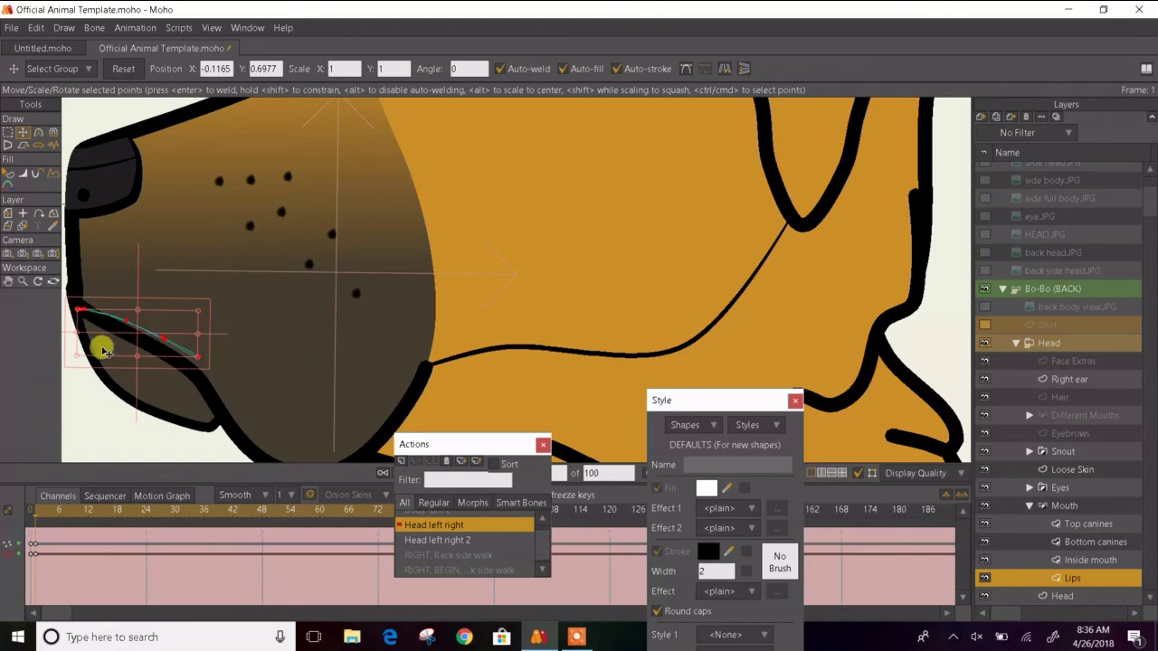
- Move the lip curve's front tip into the corner where the mouth line meets the snout outline
scroll(85, 319, up, 5)
drag(85, 320, 311, 313)
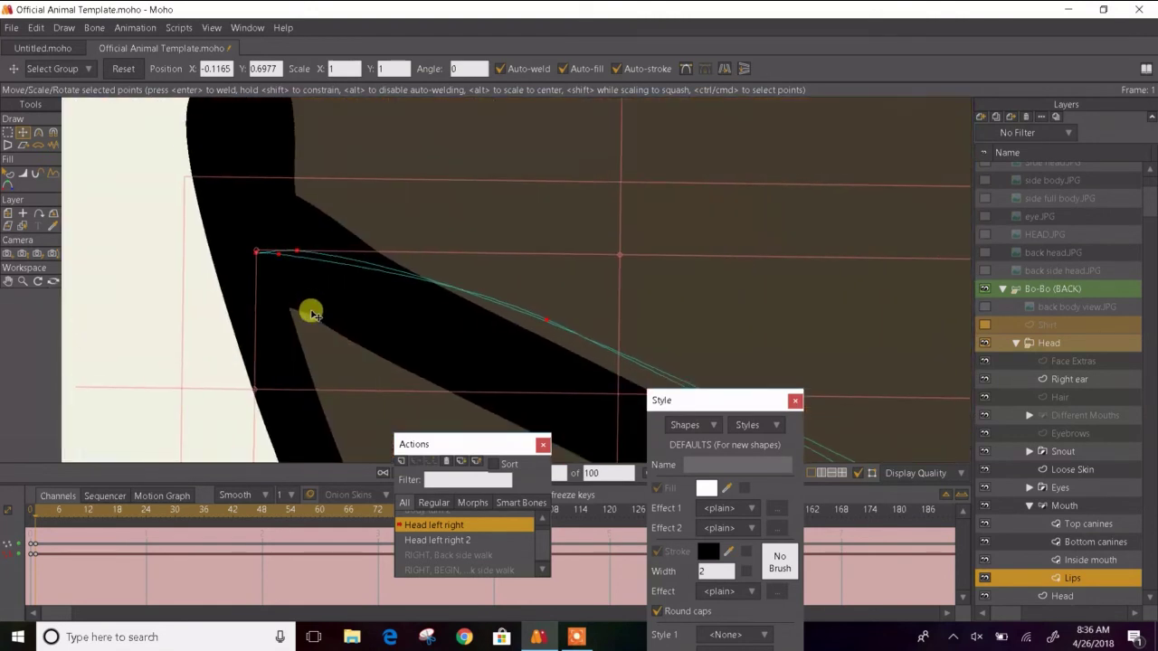
click(7, 132)
drag(230, 232, 244, 201)
key(t)
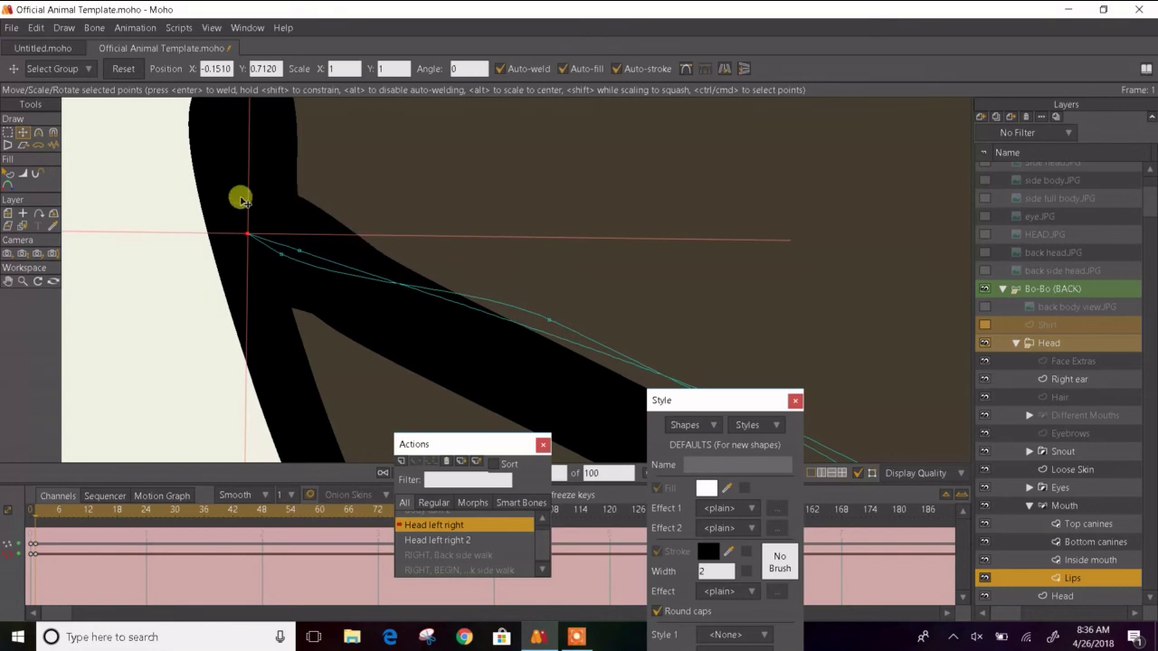
click(110, 292)
scroll(473, 175, down, 3)
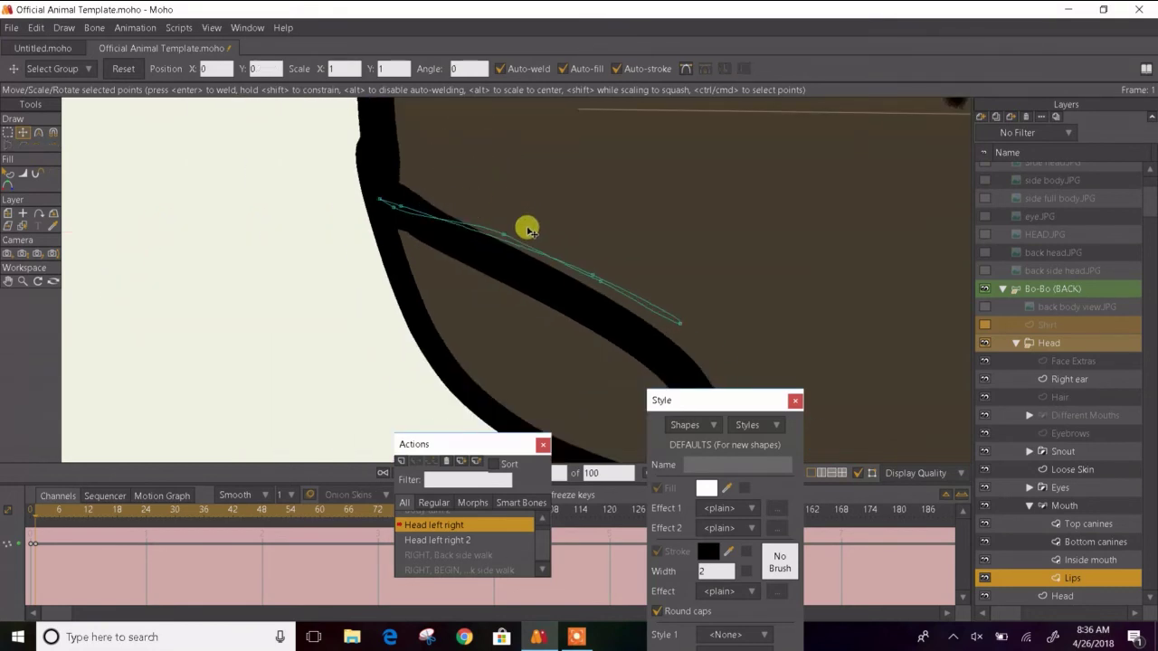
- Select the middle and rear lip points and shift them down onto the thick mouth line
key(g)
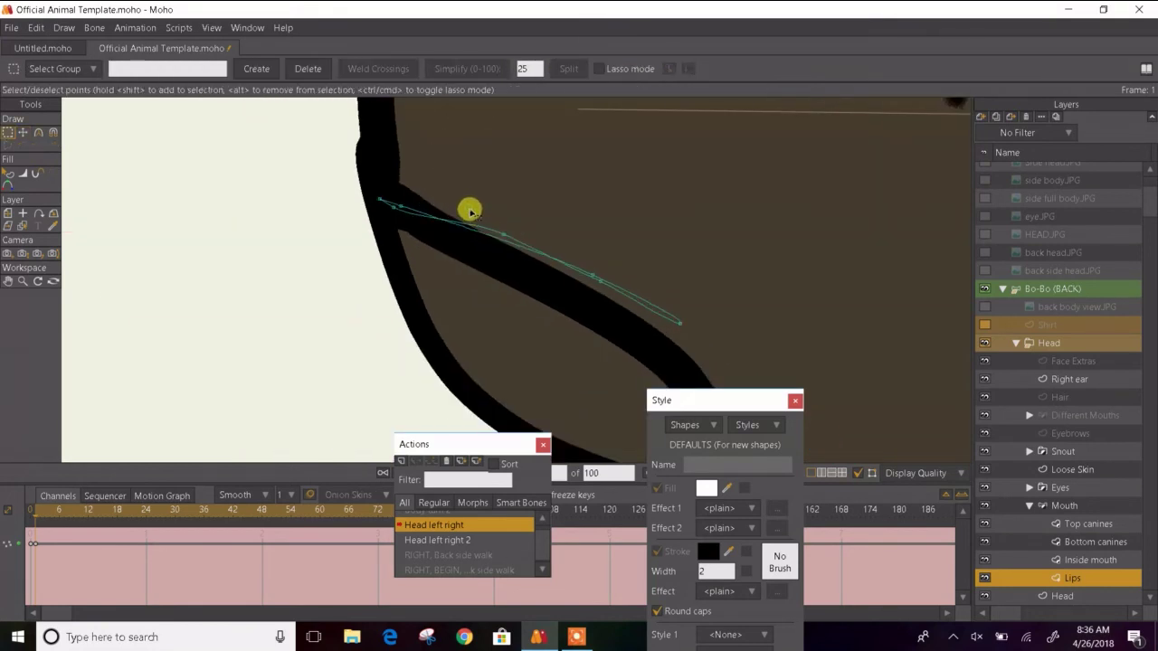
drag(469, 209, 717, 365)
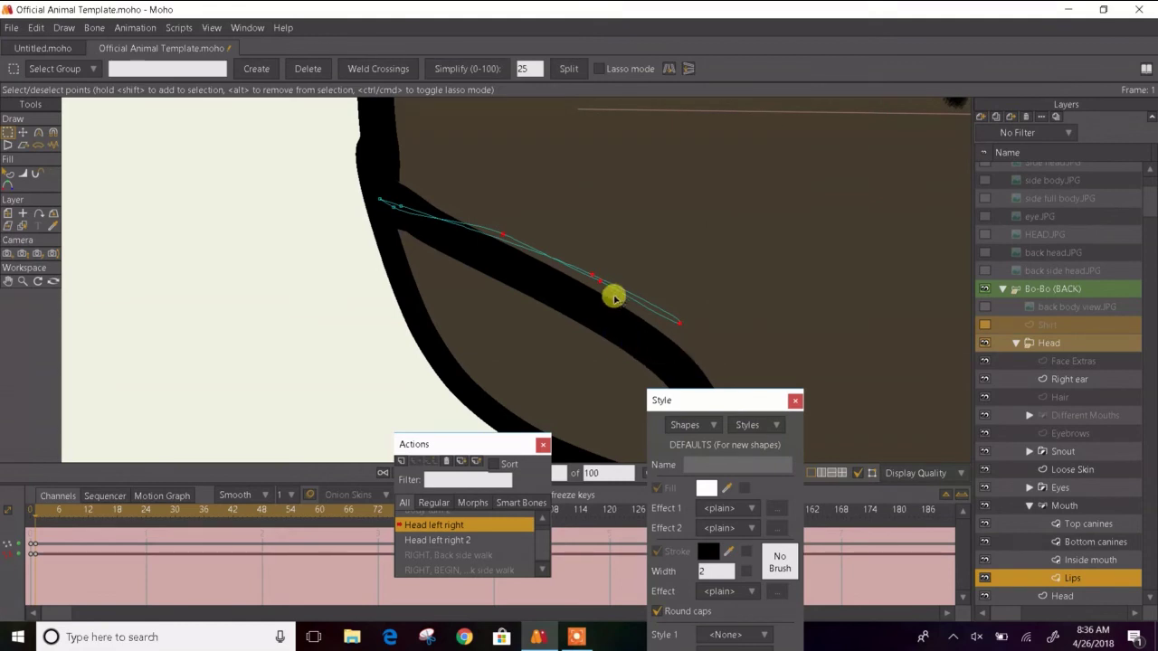
key(t)
drag(612, 293, 590, 320)
scroll(590, 321, down, 3)
scroll(510, 313, up, 5)
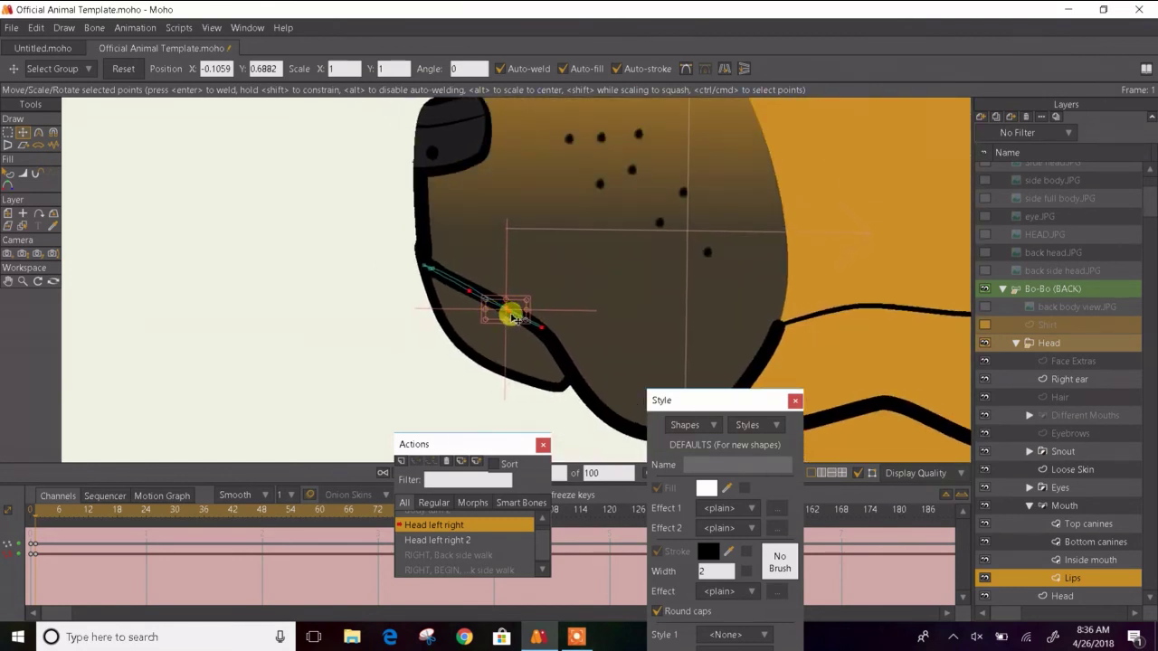
- Rotate and shift the rear lip points to follow the mouth line, and adjust the point beside the front tip
click(588, 290)
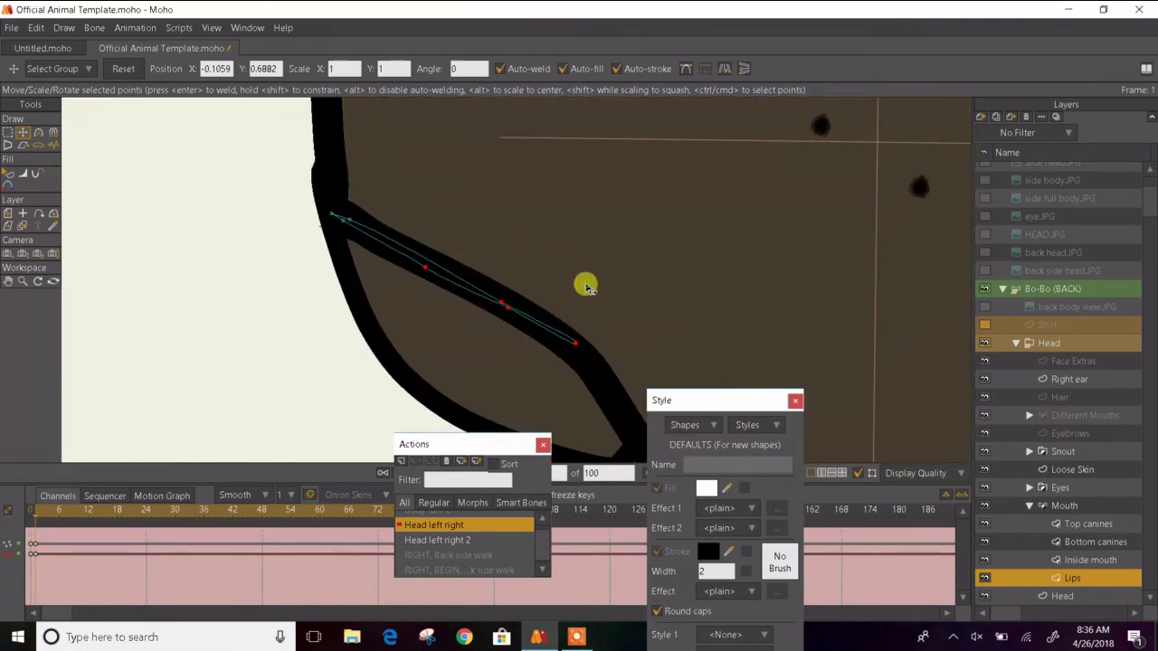
key(ctrl+a)
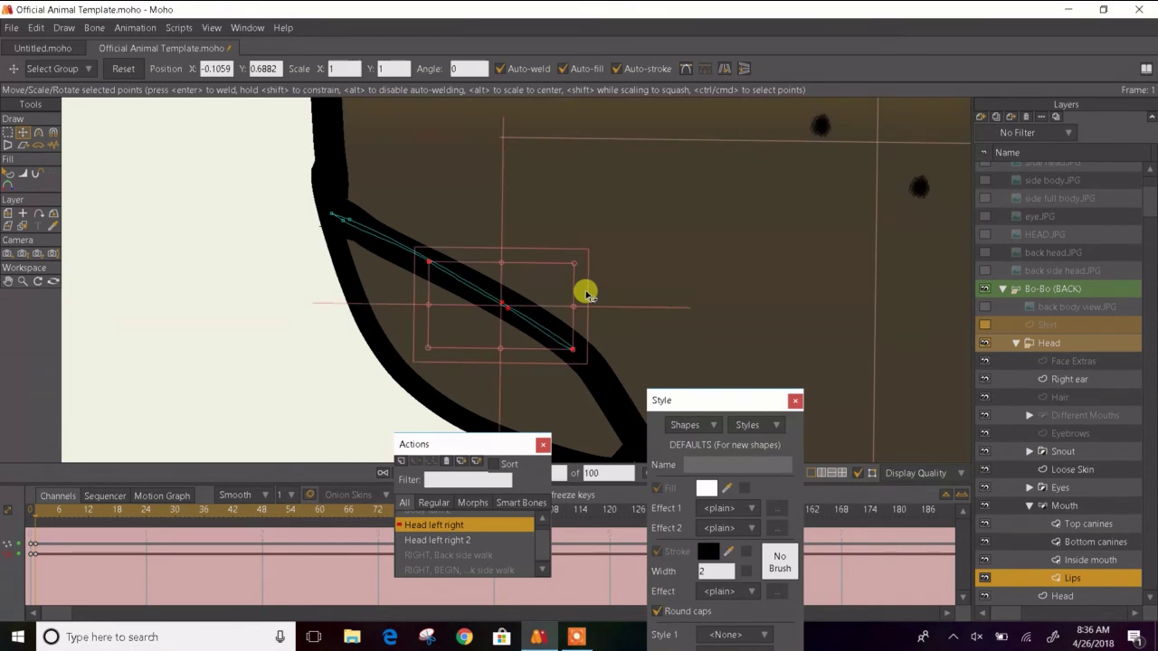
drag(494, 320, 509, 333)
click(247, 287)
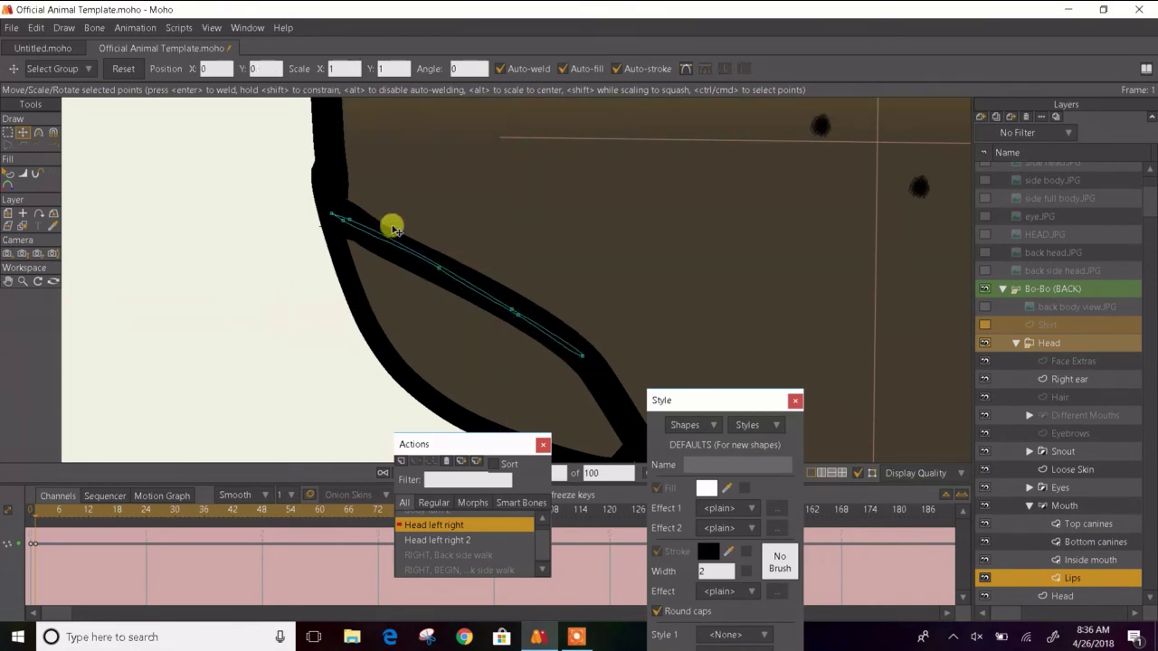
scroll(367, 232, up, 3)
drag(335, 228, 305, 210)
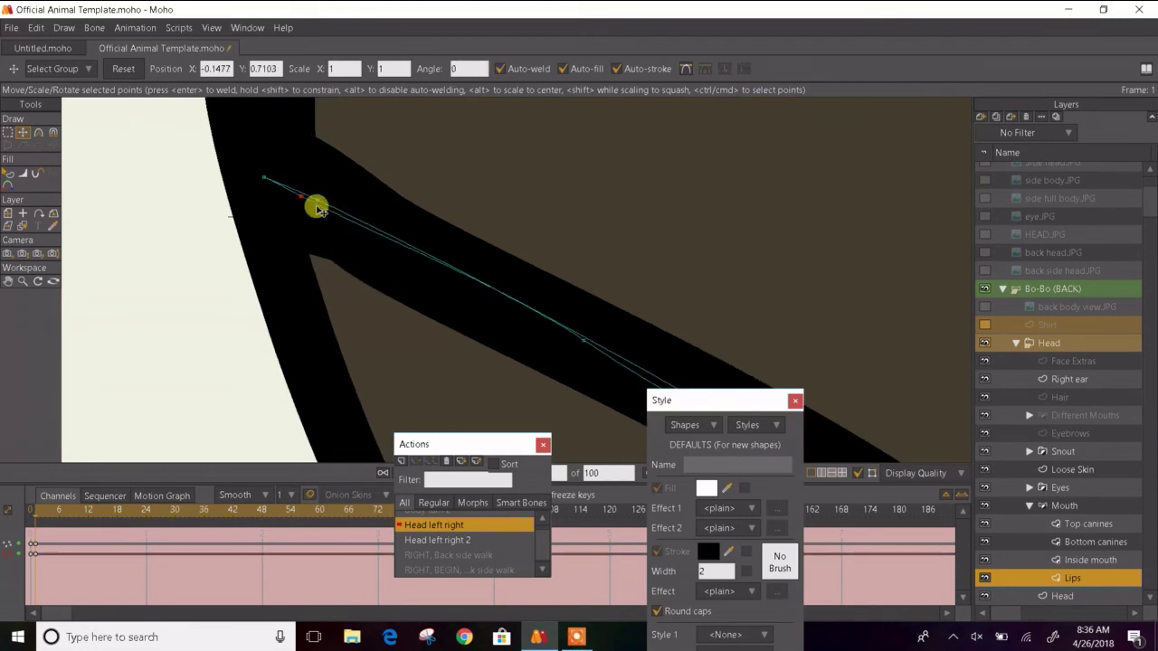
- Adjust the curvature of the middle lip points to about 0.30 so the curve stays within the mouth line
key(c)
drag(519, 294, 515, 299)
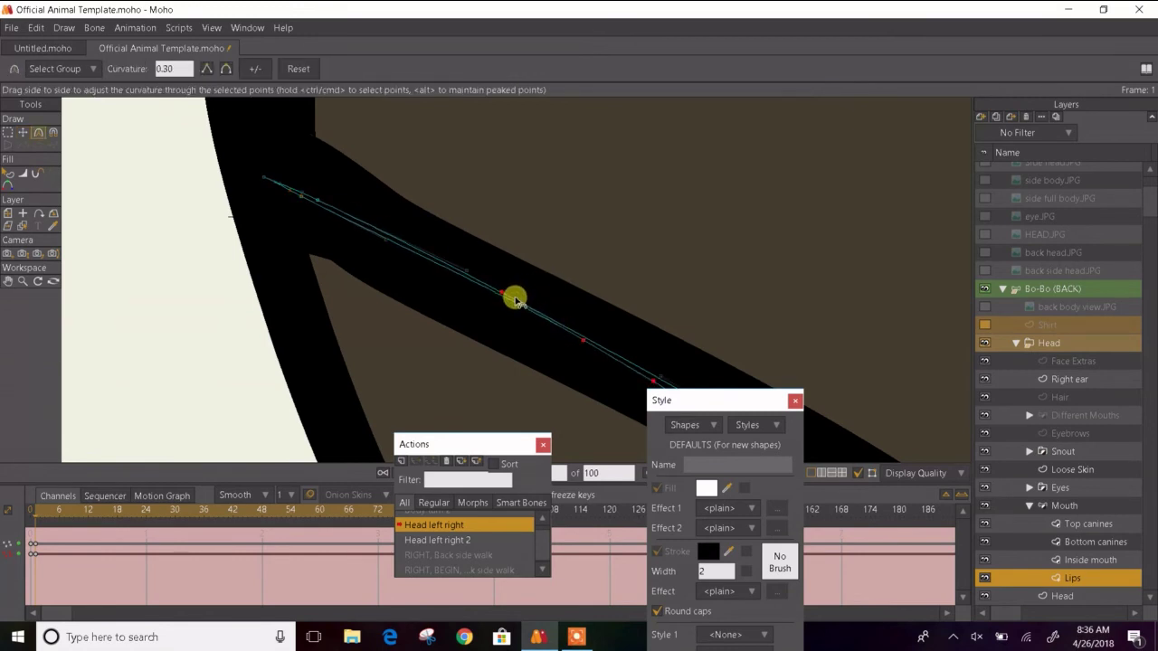
scroll(514, 298, down, 3)
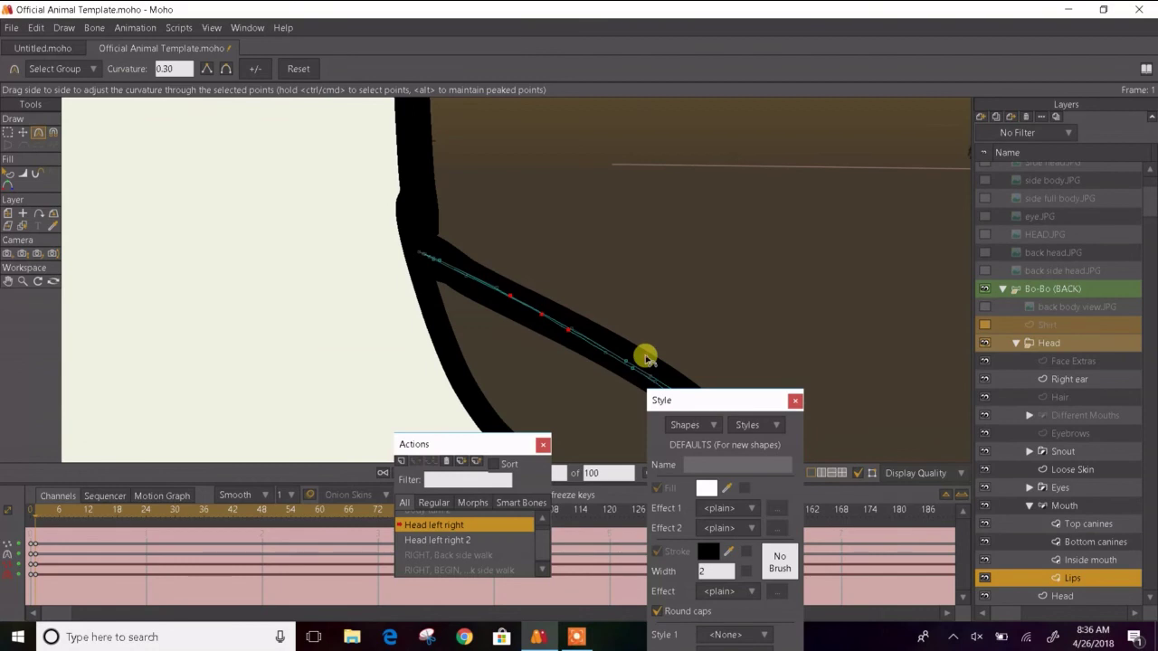
drag(646, 357, 455, 260)
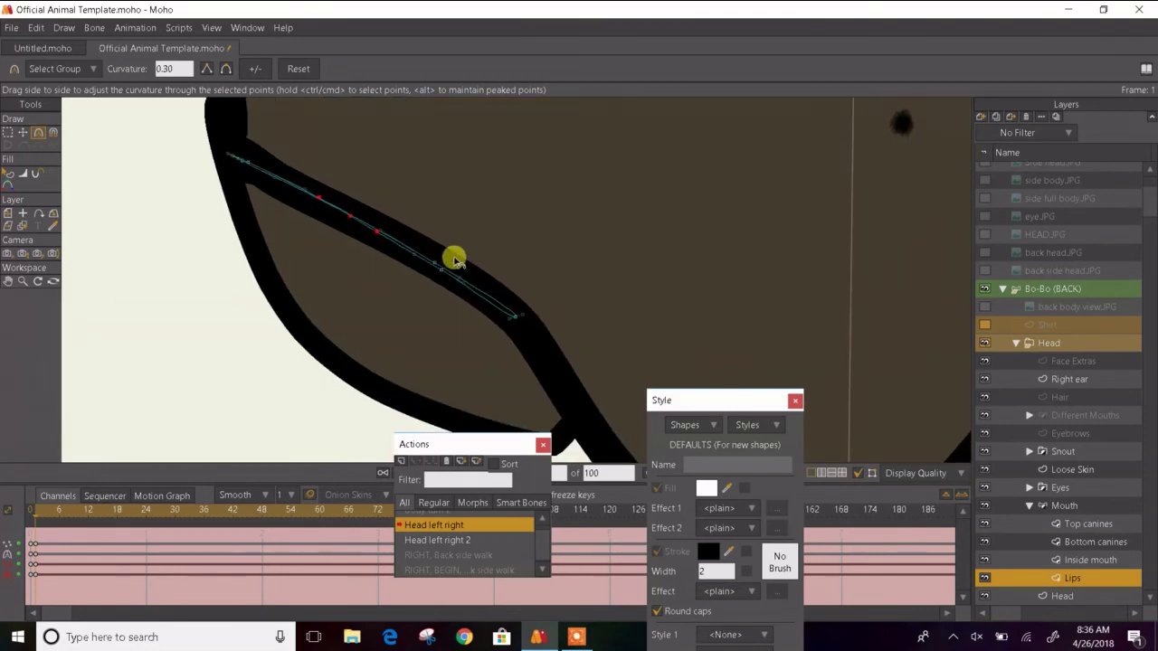
click(8, 173)
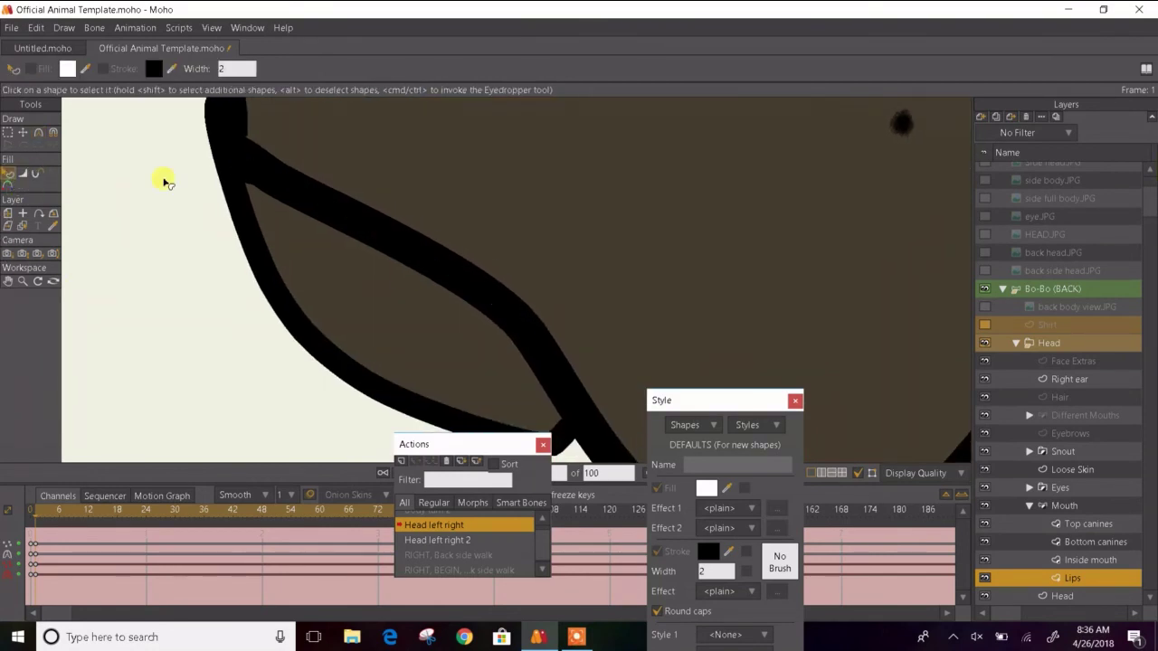
scroll(342, 226, down, 4)
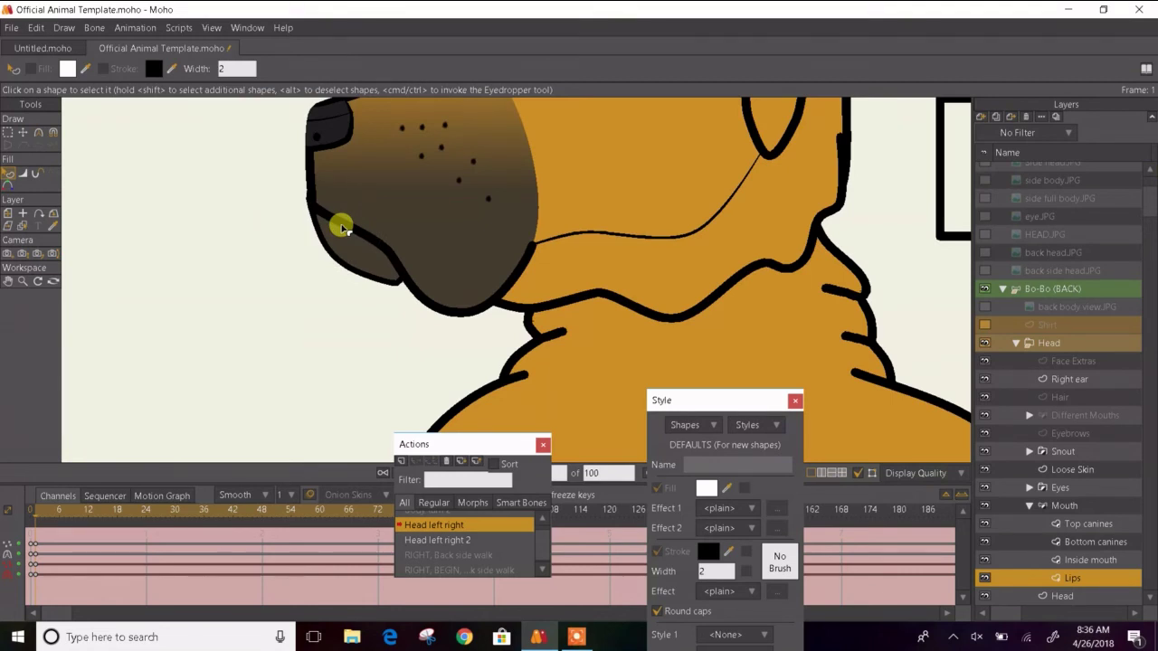
- Delete all keyframes of the Lips layer in the Head left right action
key(ctrl+Right)
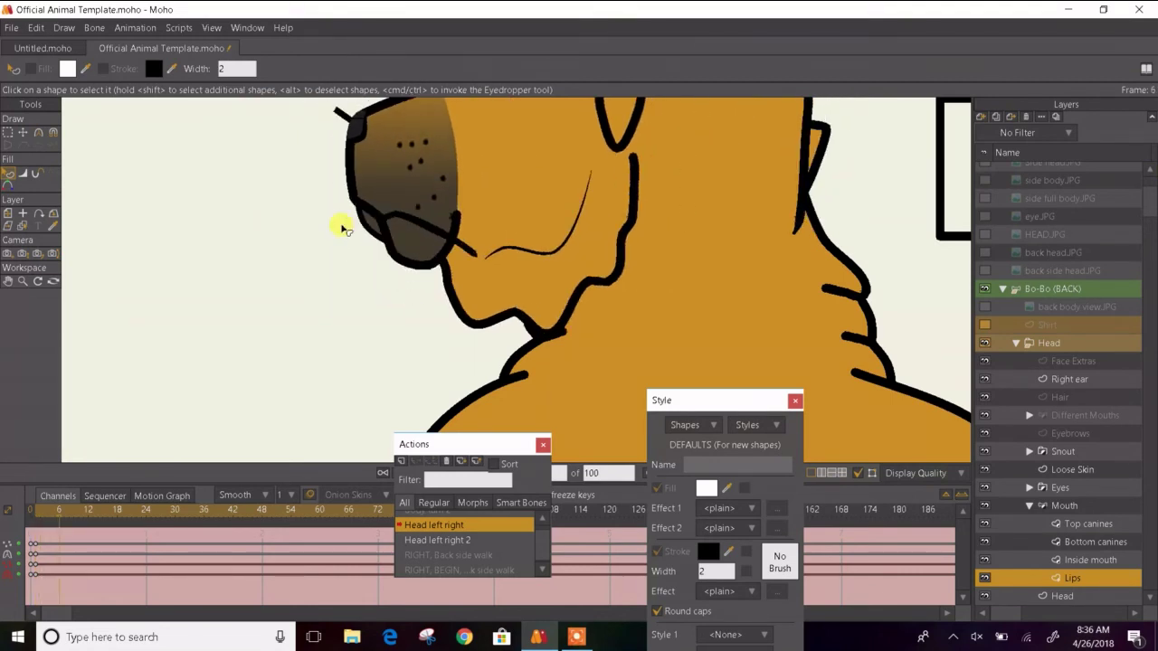
click(23, 133)
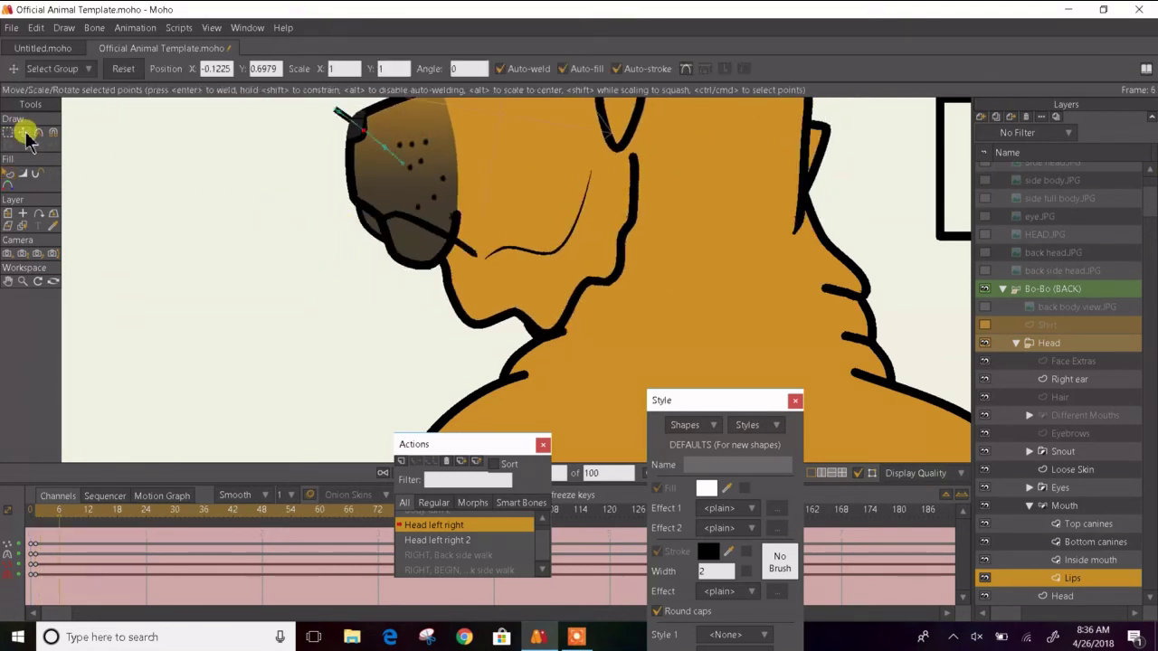
scroll(360, 134, down, 2)
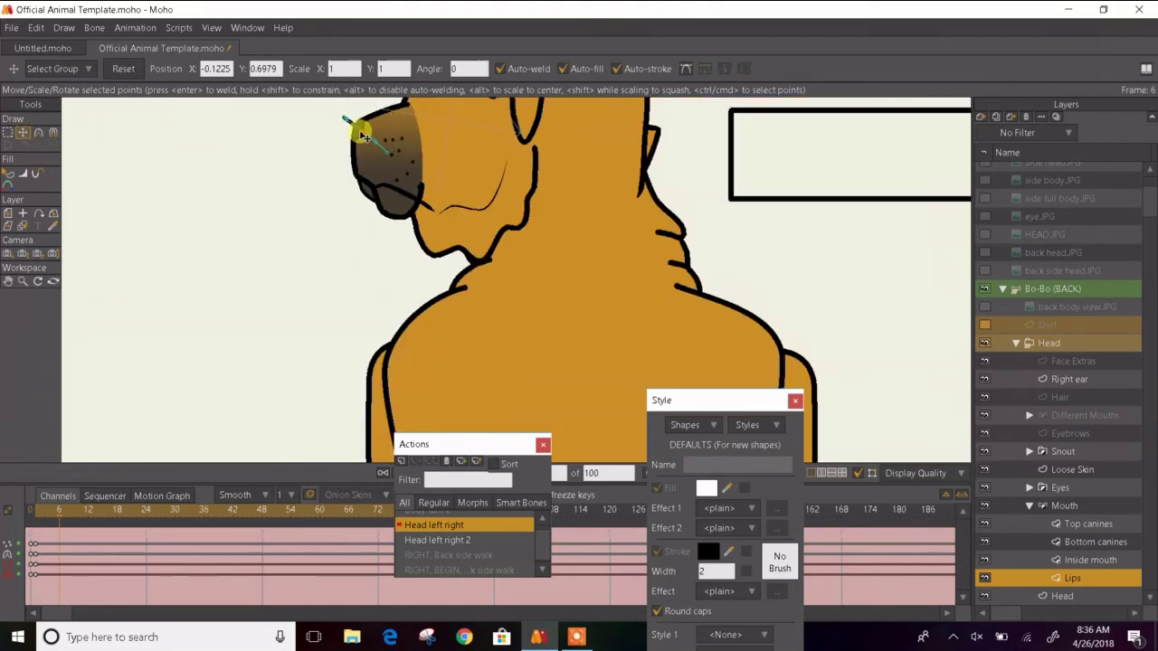
scroll(360, 134, up, 3)
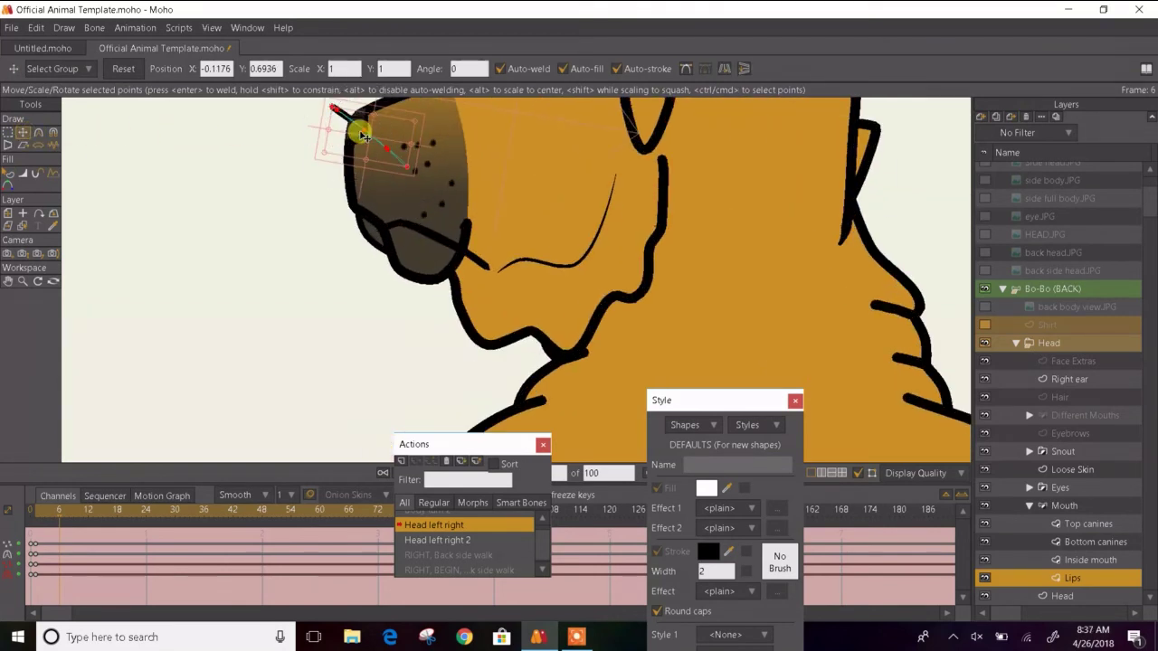
click(1071, 529)
click(1073, 527)
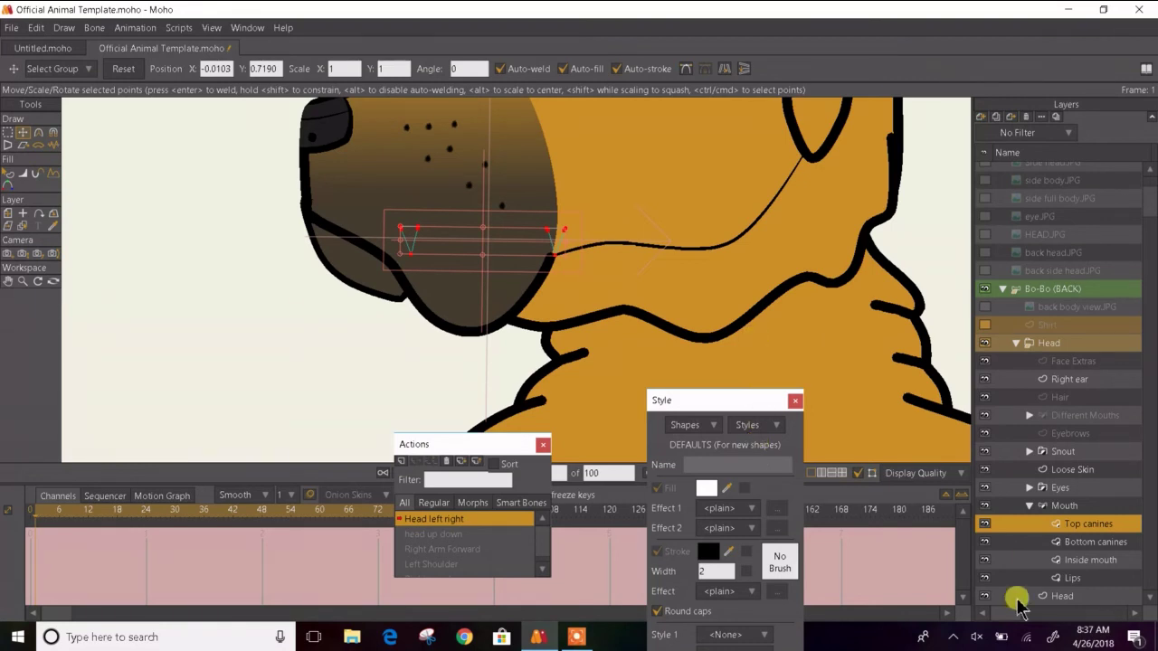
click(1069, 581)
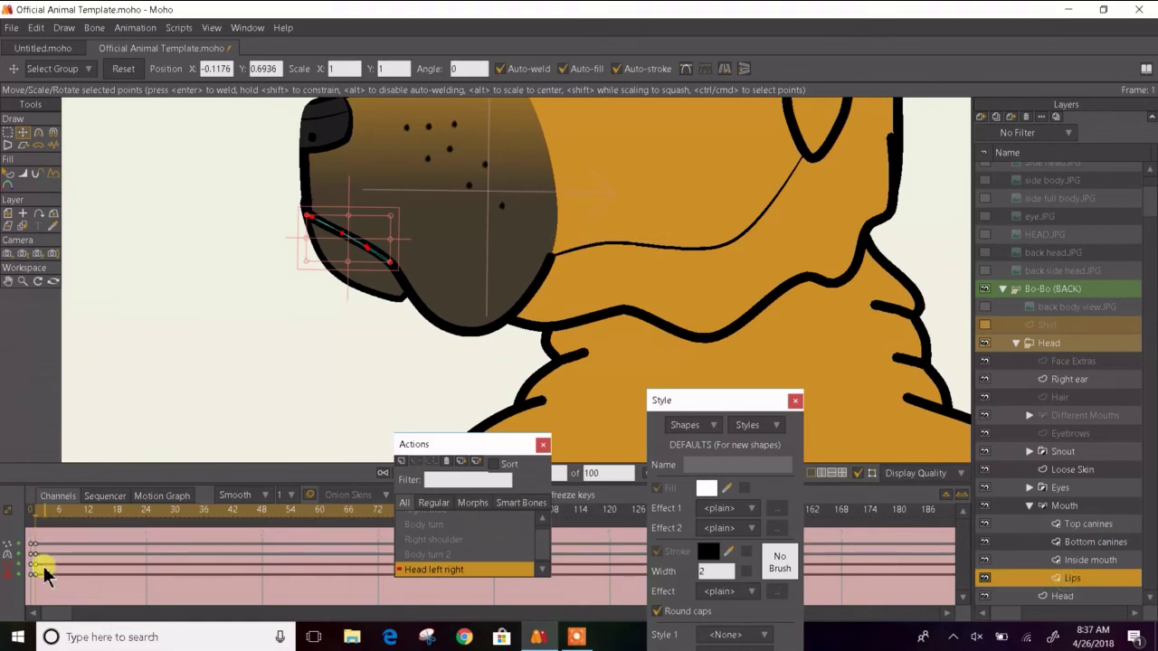
drag(41, 592, 32, 540)
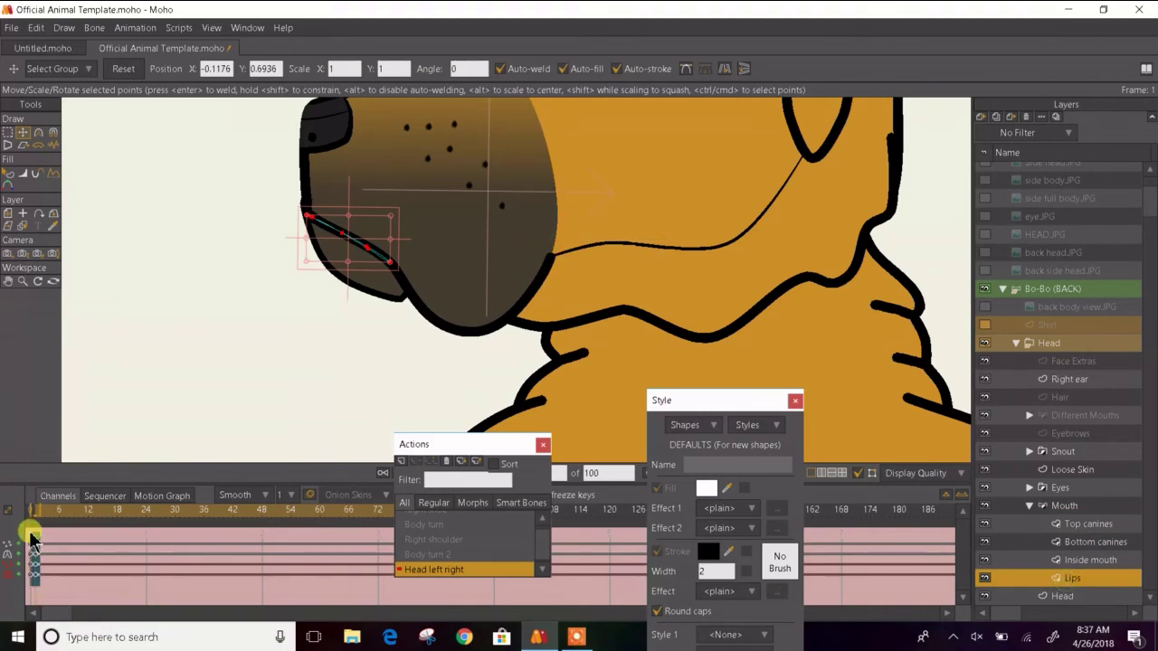
key(Delete)
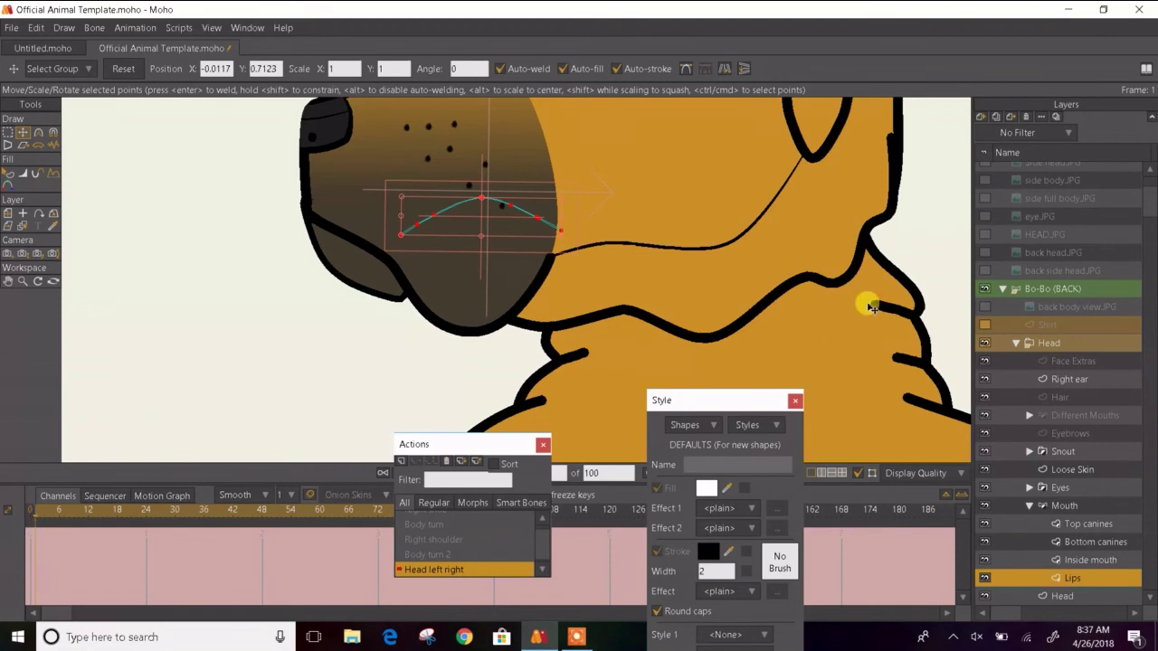
- Move the Mouth bone layer forward so the lips sit at the muzzle's front, at about X -0.34, Y -0.04
click(1064, 506)
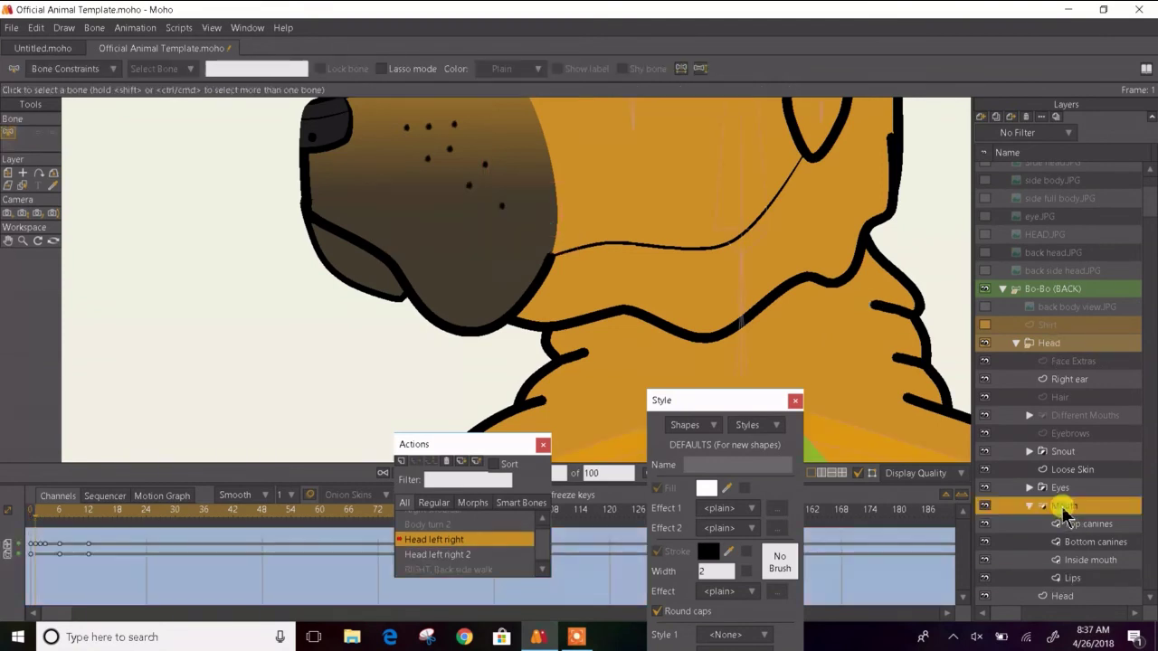
click(8, 174)
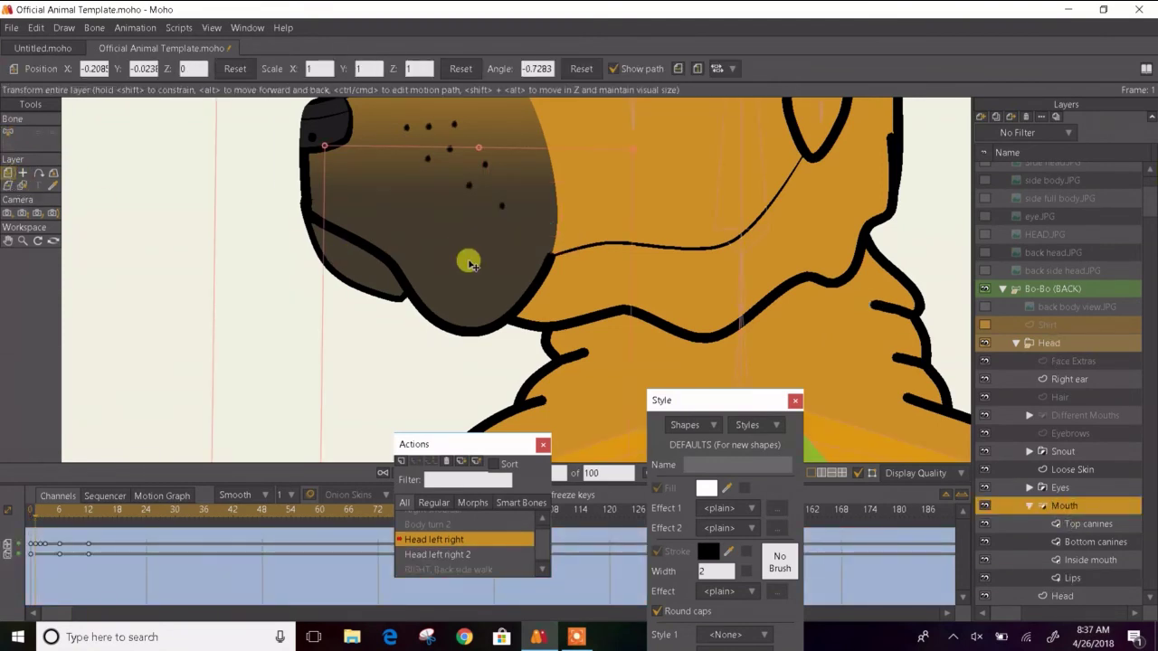
mouse_move(468, 262)
mouse_down()
mouse_move(491, 259)
mouse_move(395, 284)
mouse_move(364, 263)
mouse_move(344, 266)
mouse_move(290, 290)
mouse_move(312, 291)
mouse_move(318, 277)
mouse_up()
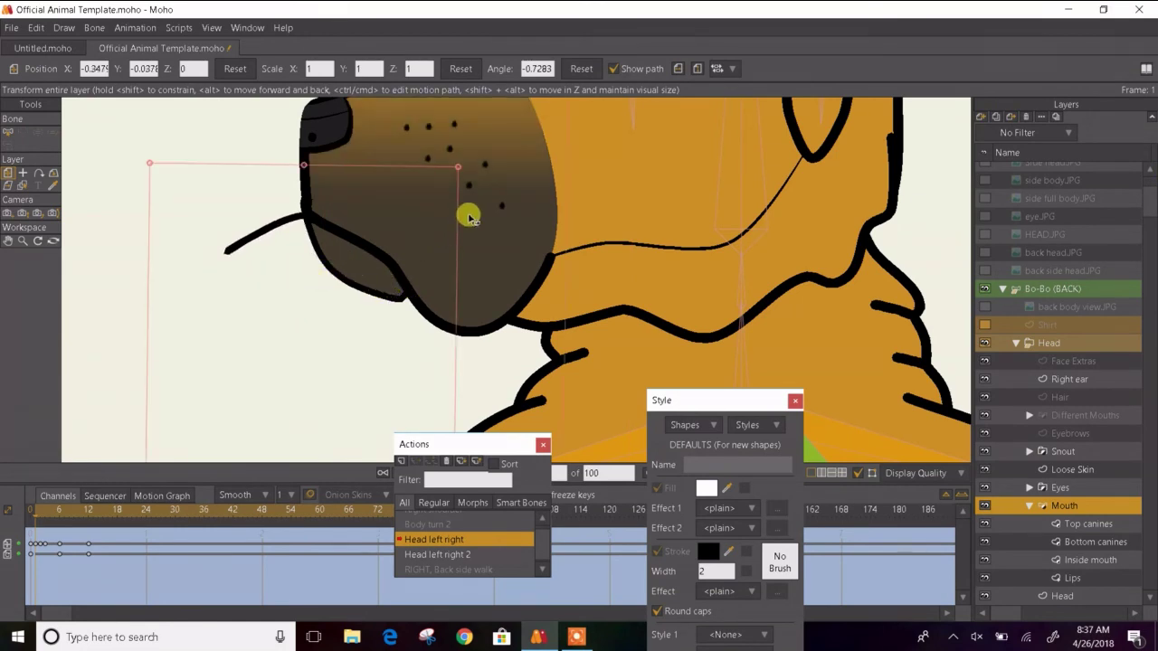
mouse_move(468, 208)
mouse_down()
mouse_move(473, 224)
mouse_move(374, 228)
mouse_move(392, 237)
mouse_up()
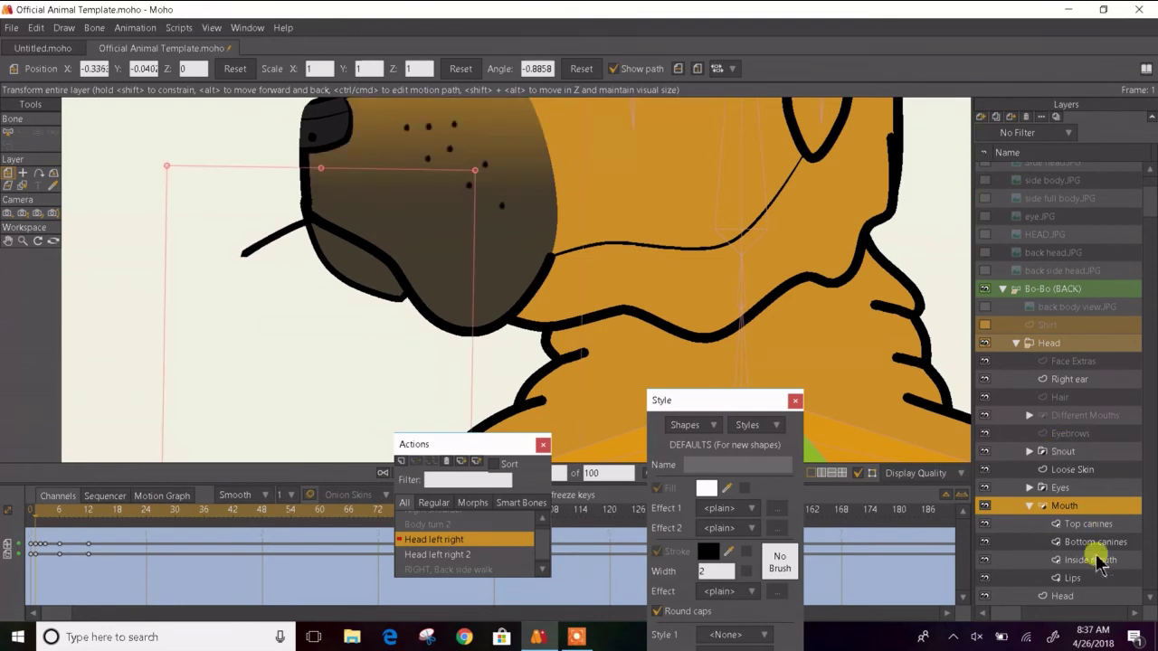
- Rotate the Mouth layer to about -2.93 degrees and shift it to about X -0.37, checking the lip curve against the muzzle
click(1088, 580)
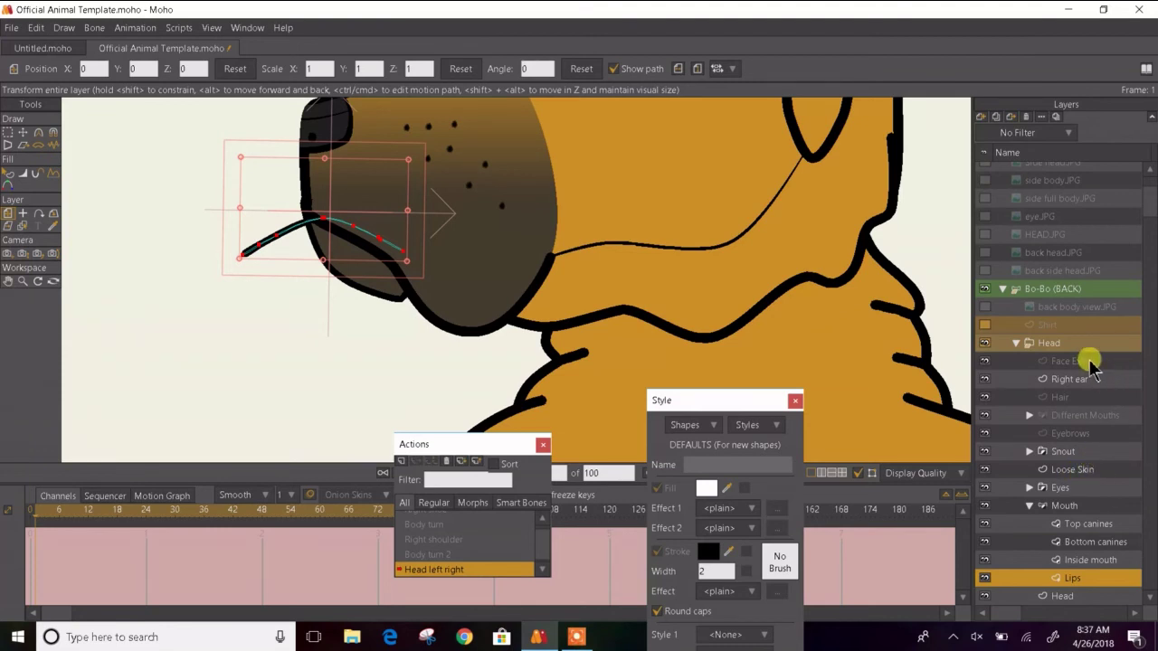
click(1086, 507)
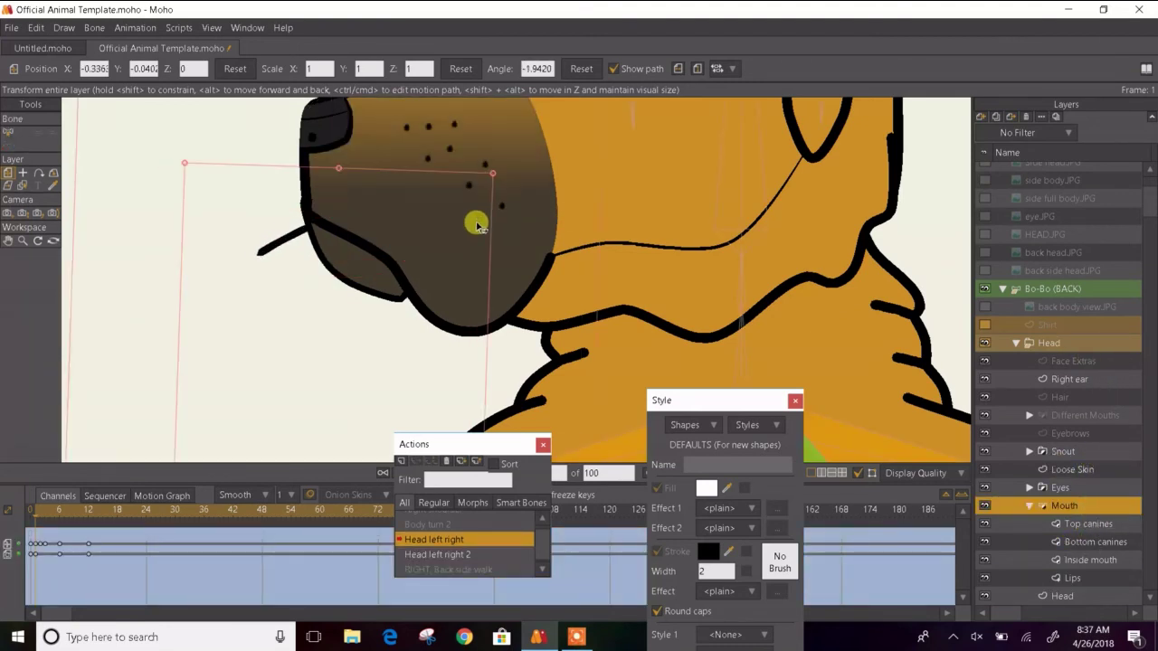
drag(377, 217, 502, 228)
drag(409, 227, 395, 220)
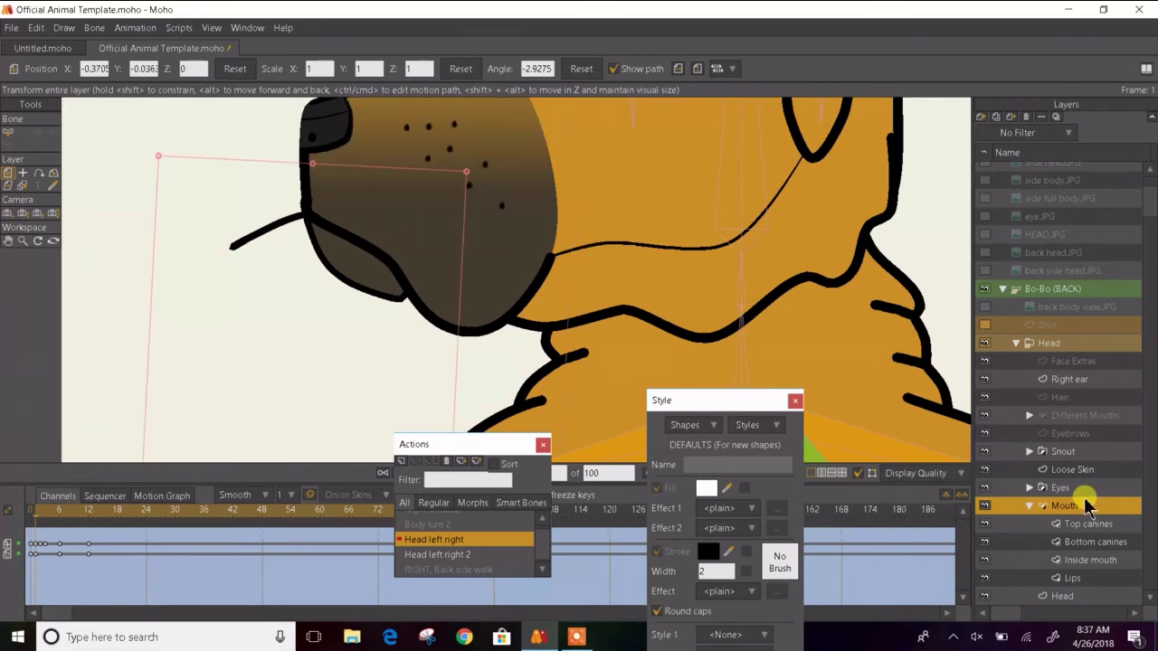
- Nudge the Mouth layer to about X -0.363, Y -0.041 to fit the Lips curve to the muzzle's mouth line
click(1071, 581)
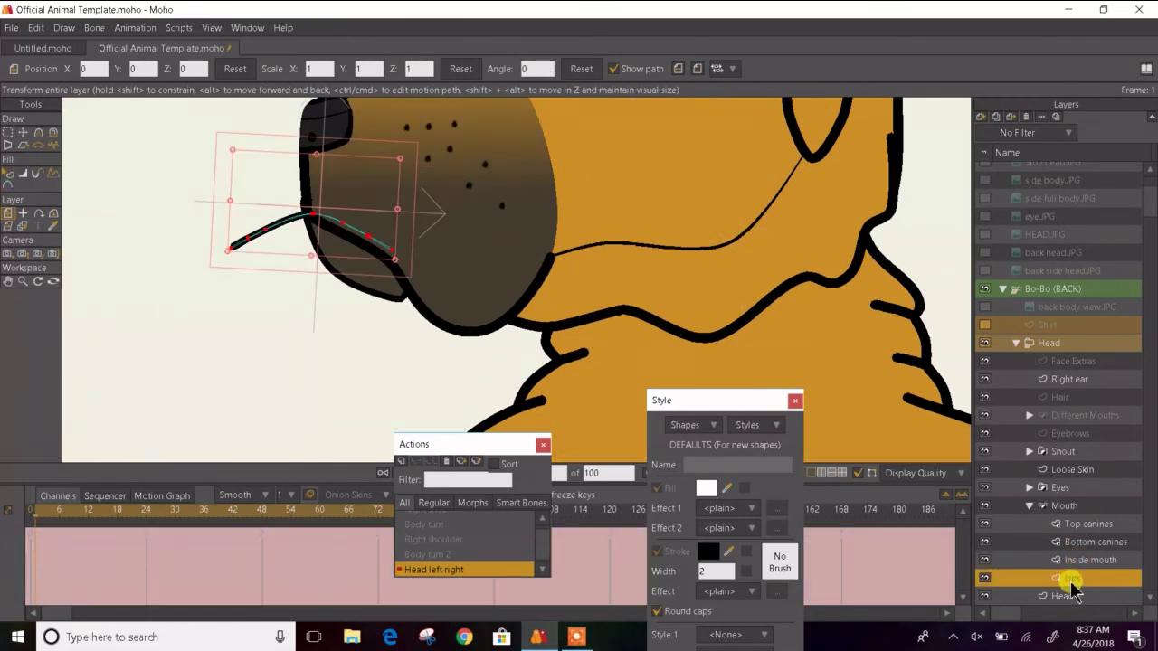
click(1067, 512)
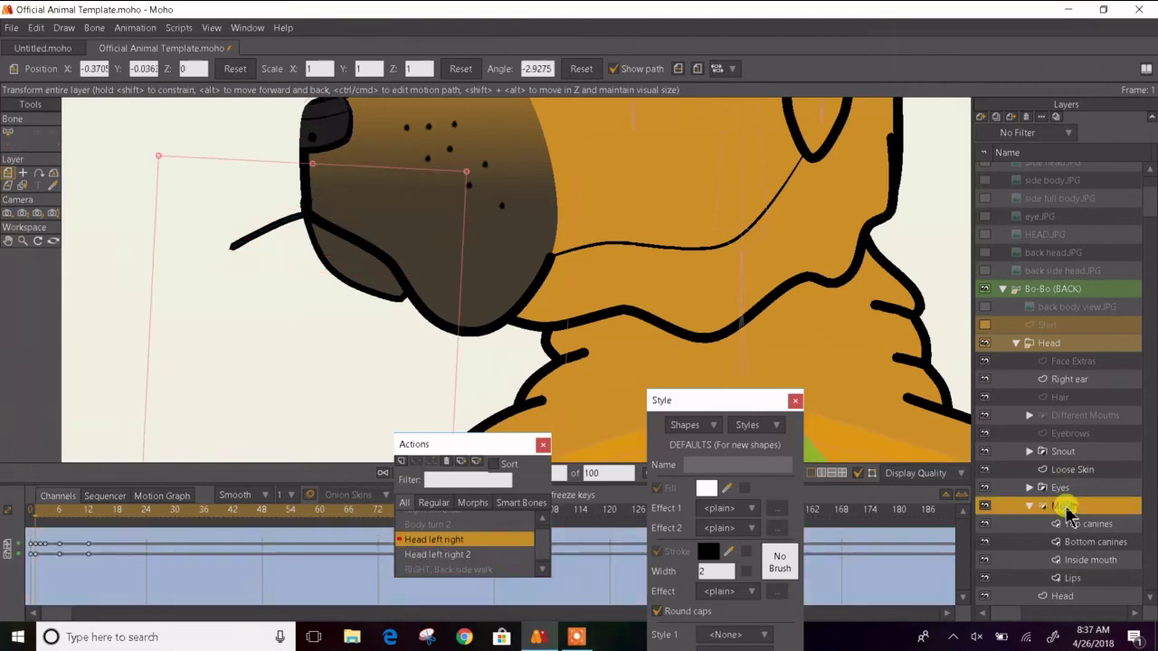
drag(391, 258, 383, 259)
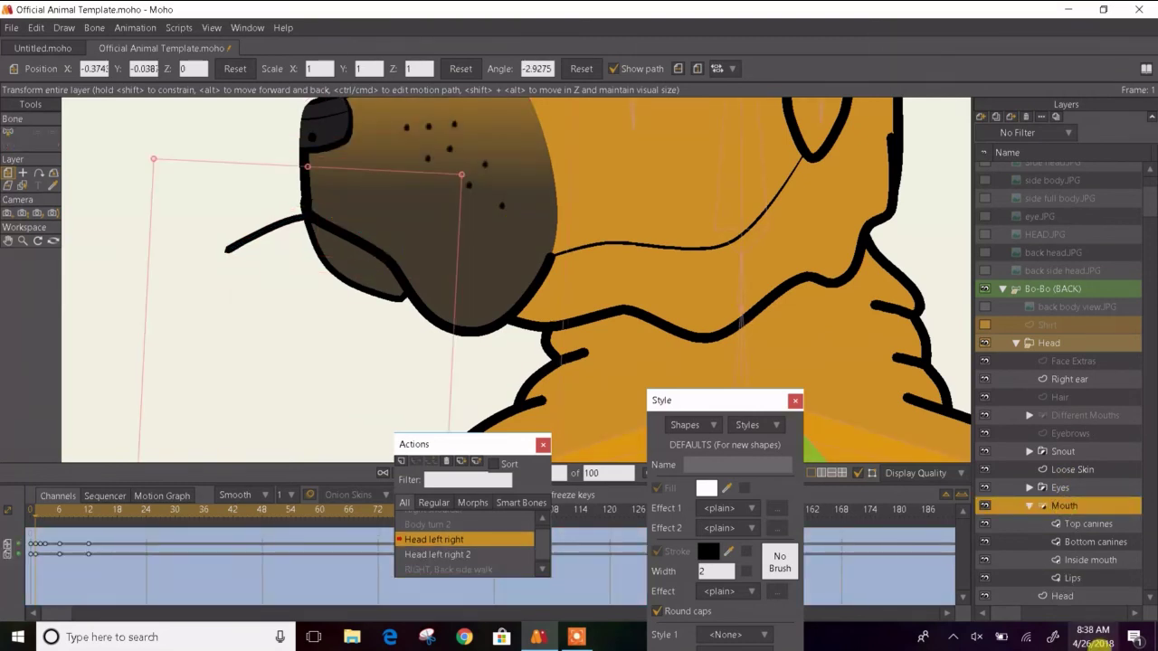
click(1071, 578)
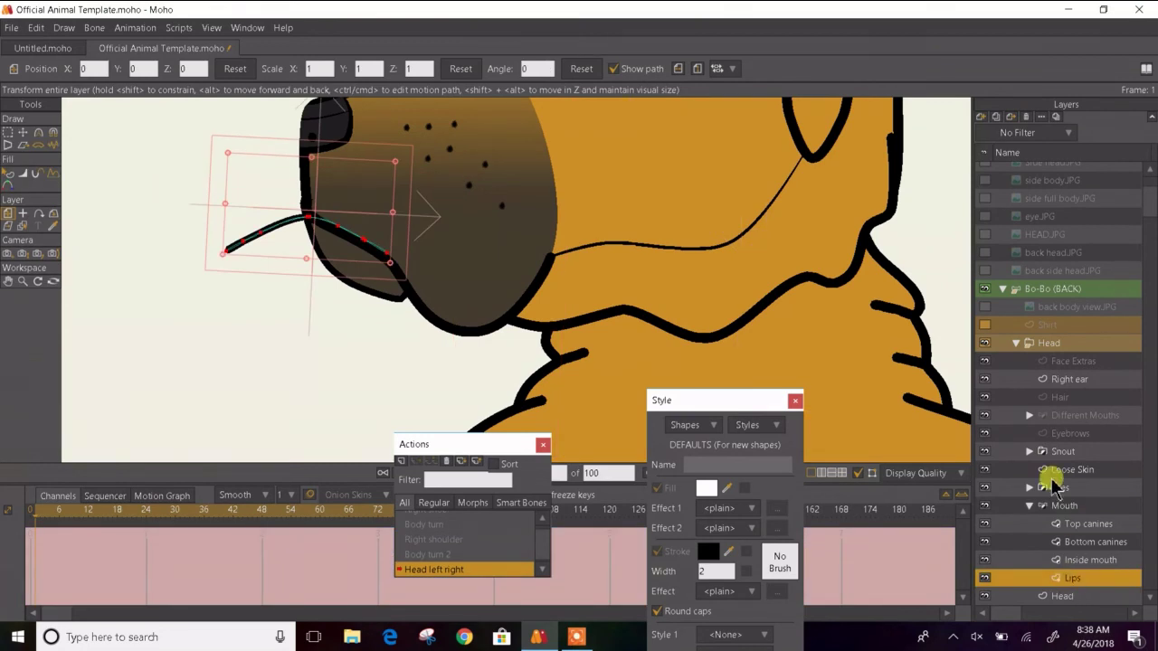
click(1066, 506)
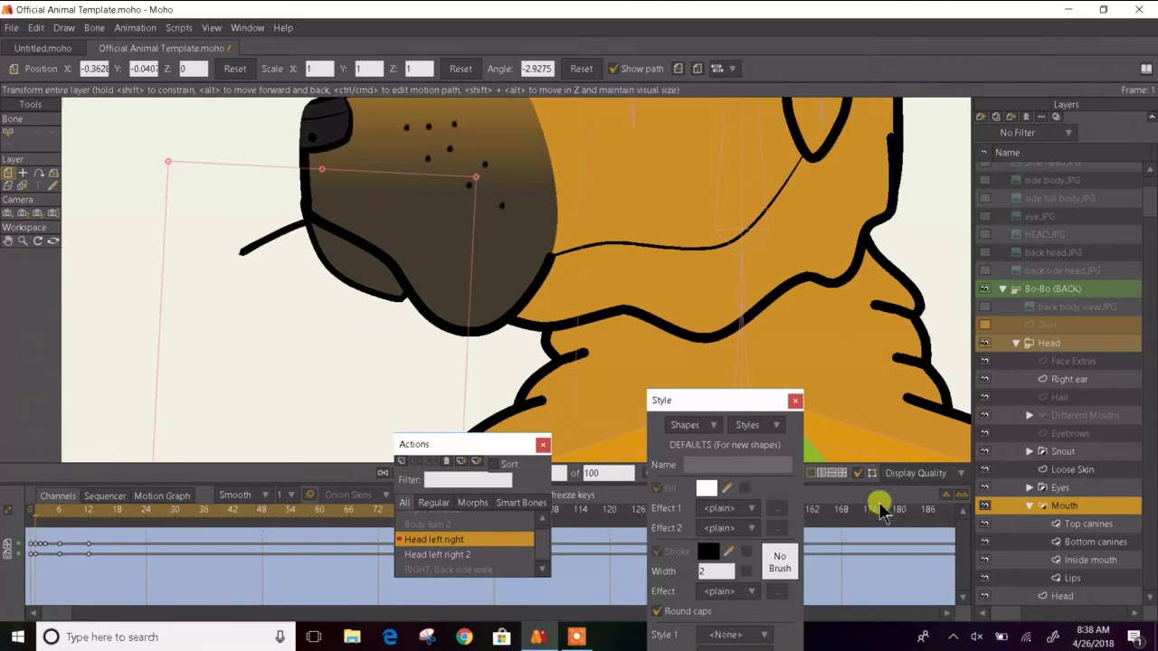
- Rotate the Mouth layer to about -3.46 degrees and reposition it at about X -0.373, Y -0.041
click(1039, 580)
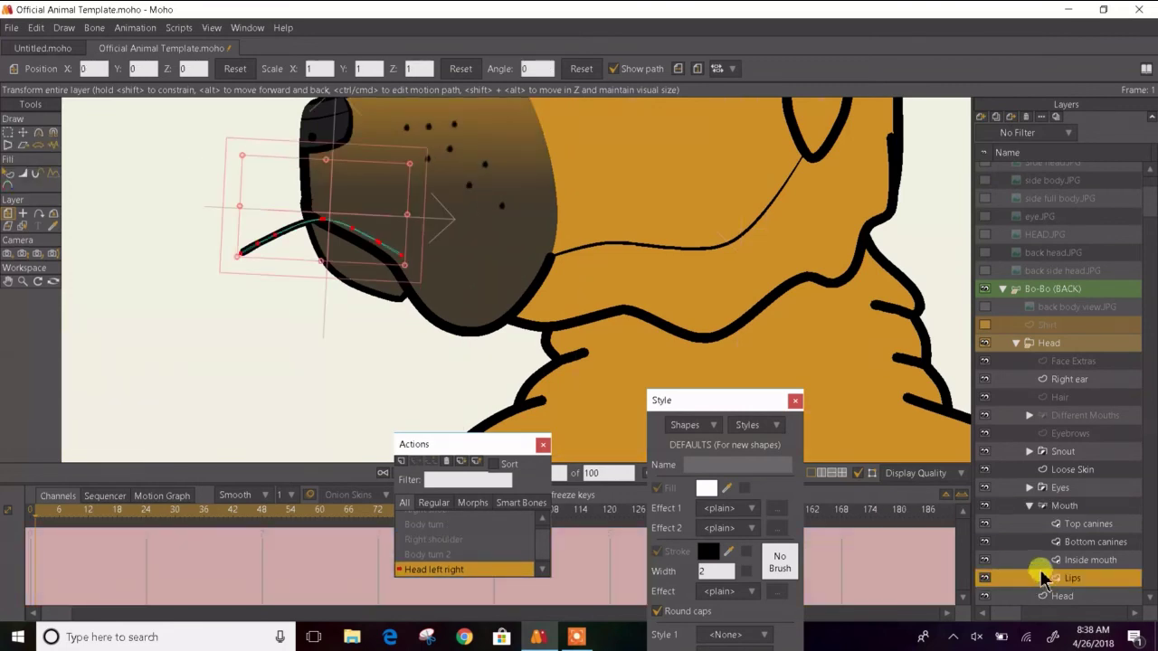
click(1063, 507)
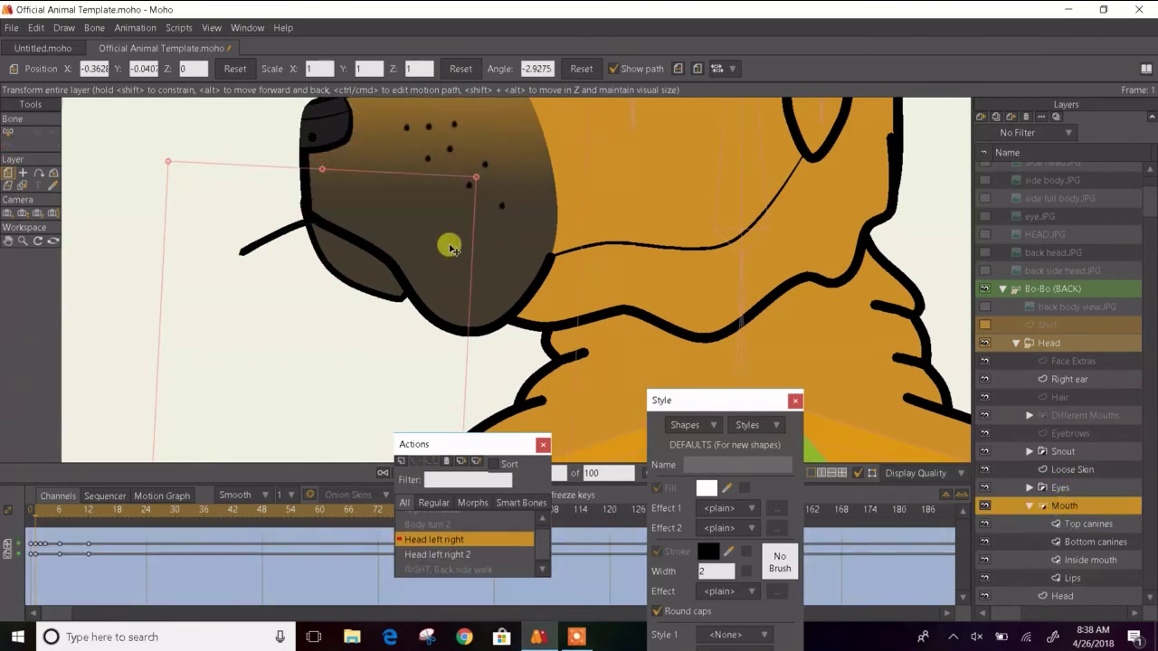
drag(547, 213, 546, 246)
drag(415, 240, 399, 238)
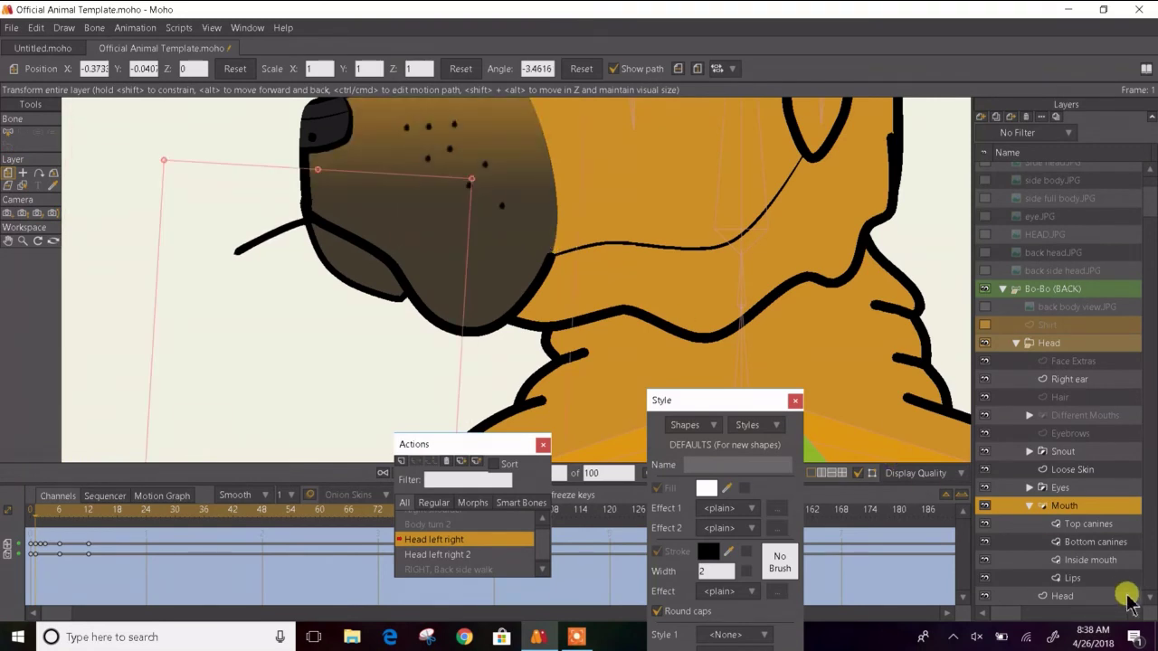
- Shift all points of the Lips layer to about X -0.0166, Y 0.7098 so the curve lies along the muzzle's mouth line
click(1072, 579)
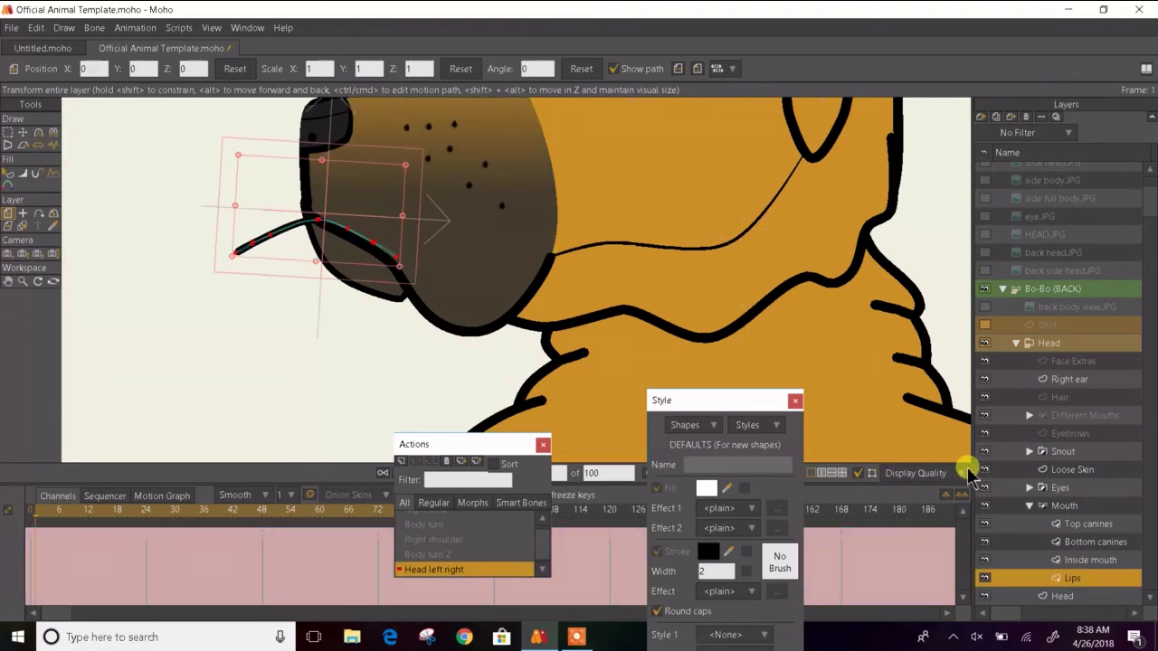
scroll(336, 217, up, 3)
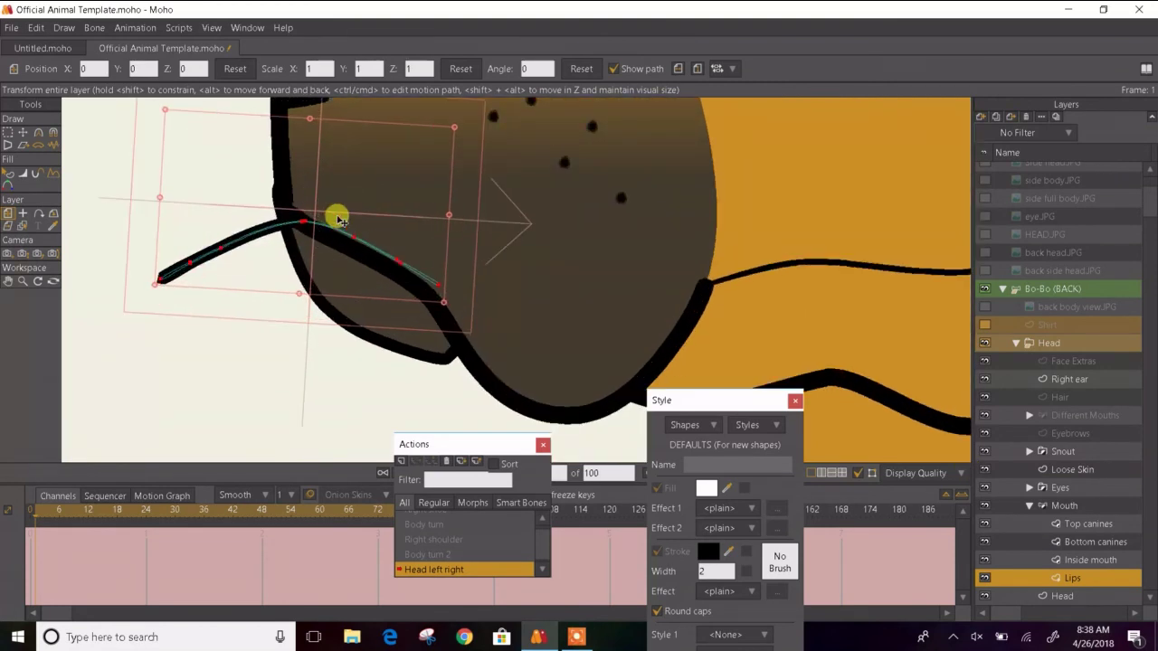
click(23, 132)
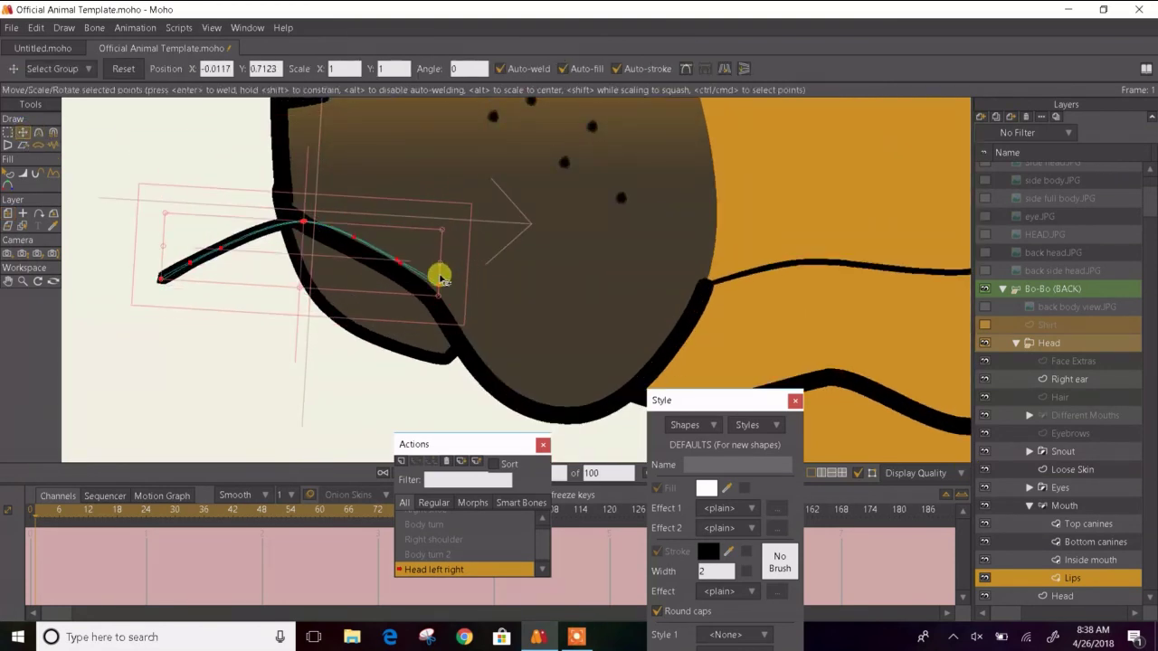
click(419, 267)
drag(419, 267, 406, 266)
scroll(303, 233, up, 2)
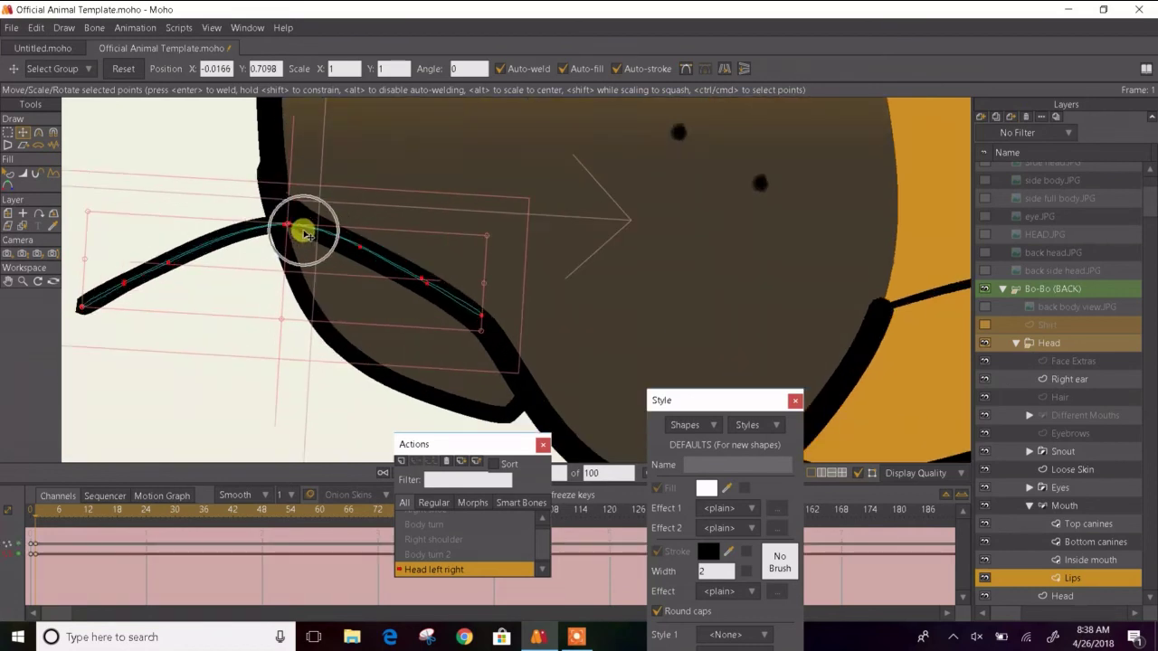
- Select the Lips points protruding in front of the muzzle, shrink them together and move them inward to about X -0.0545, Y 0.71
click(7, 132)
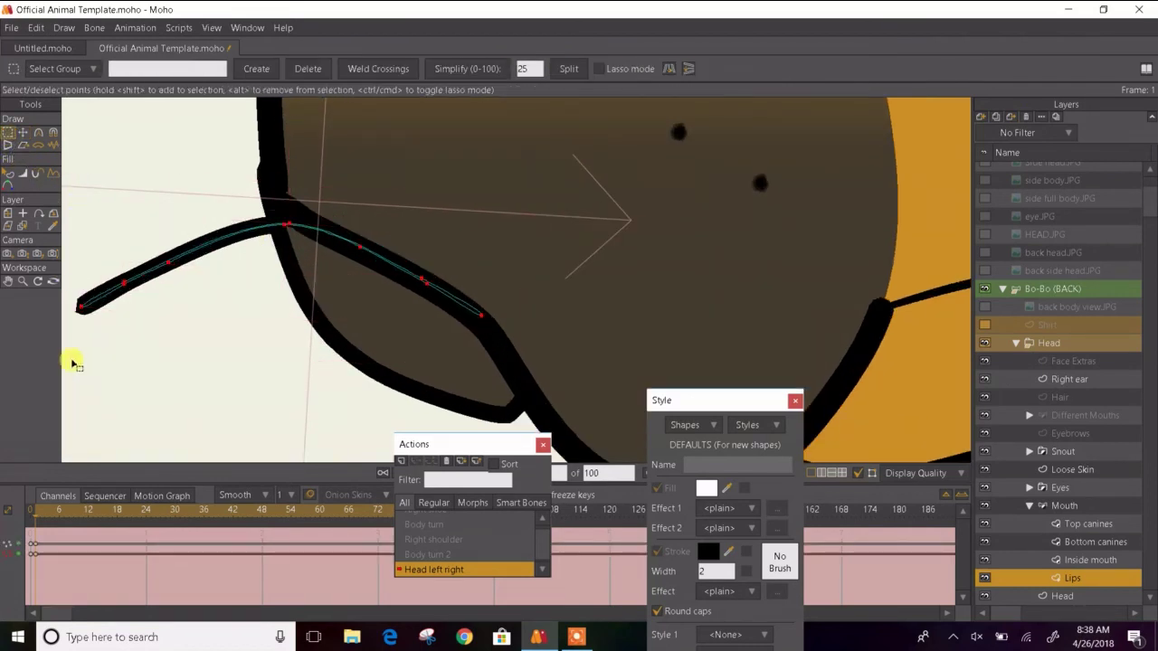
drag(72, 359, 204, 180)
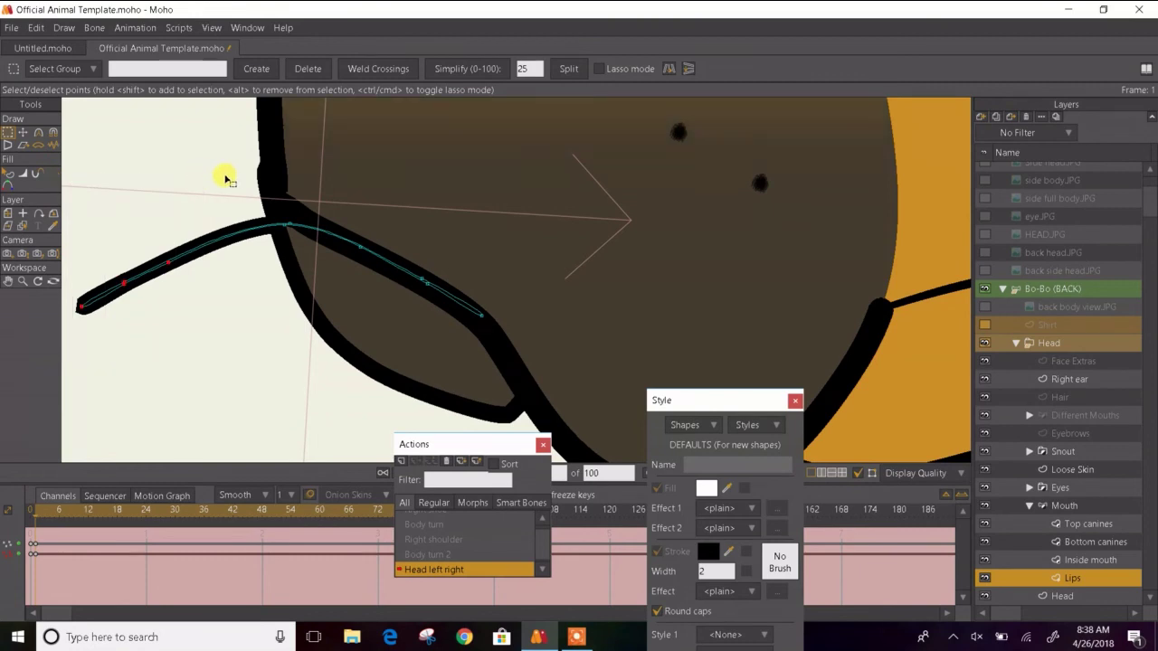
key(t)
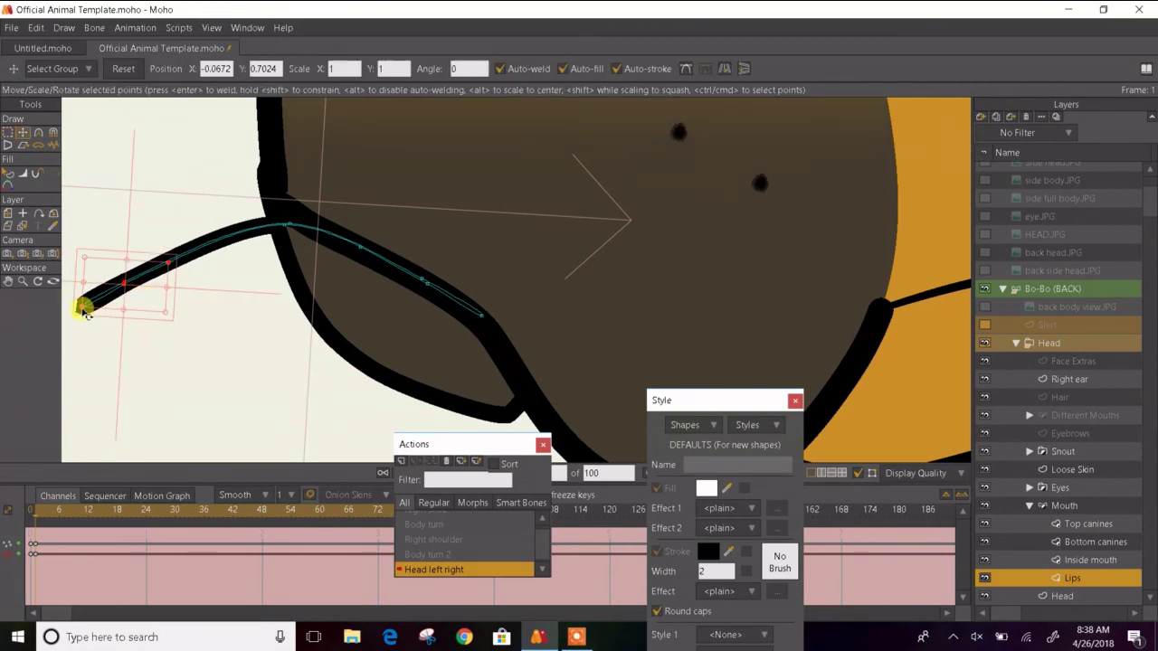
drag(83, 310, 163, 291)
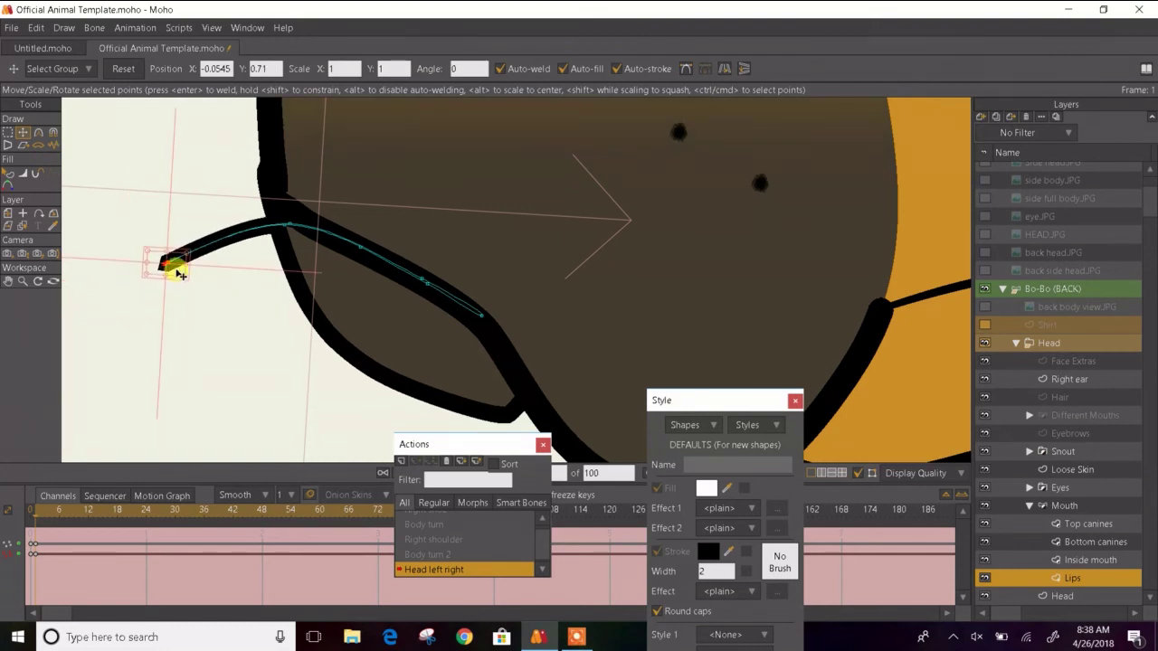
- Shrink the selected Lips tip points toward the mouth line, bringing their center to about X -0.0538, Y 0.7104
scroll(171, 261, up, 4)
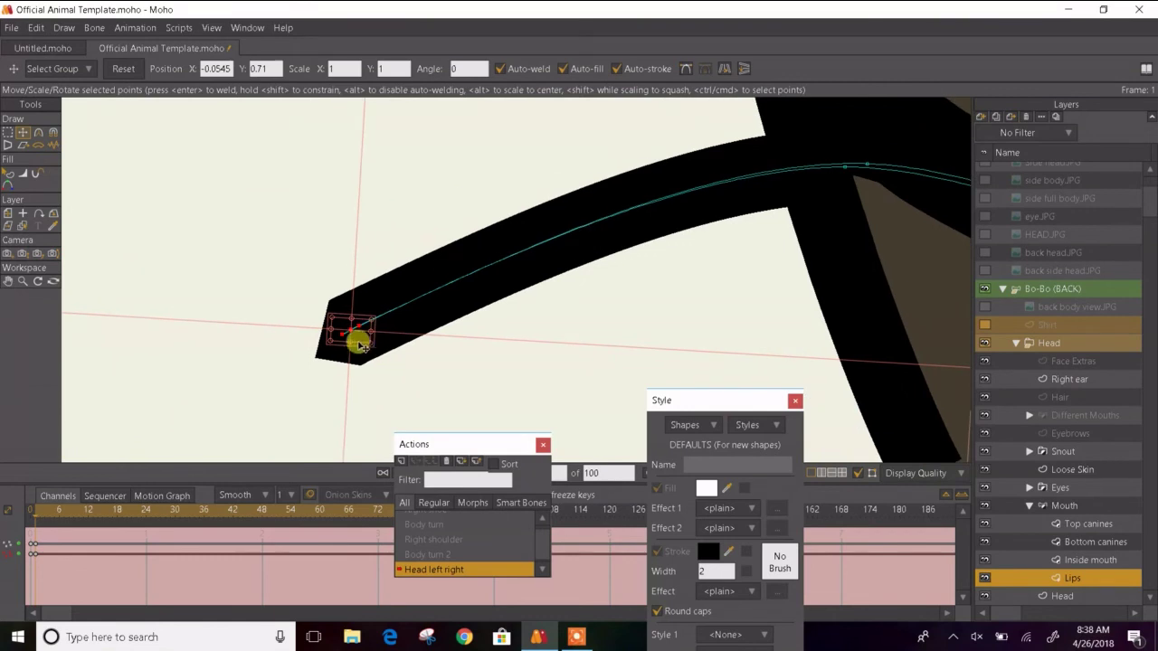
scroll(354, 341, up, 4)
scroll(311, 260, up, 4)
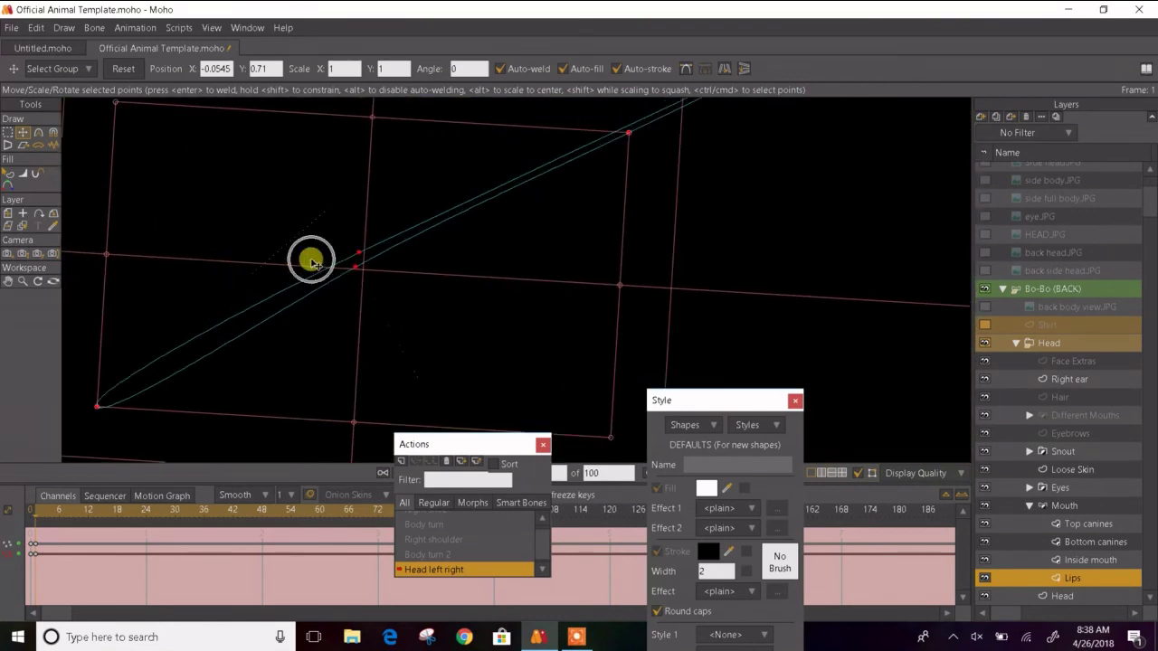
scroll(98, 407, up, 8)
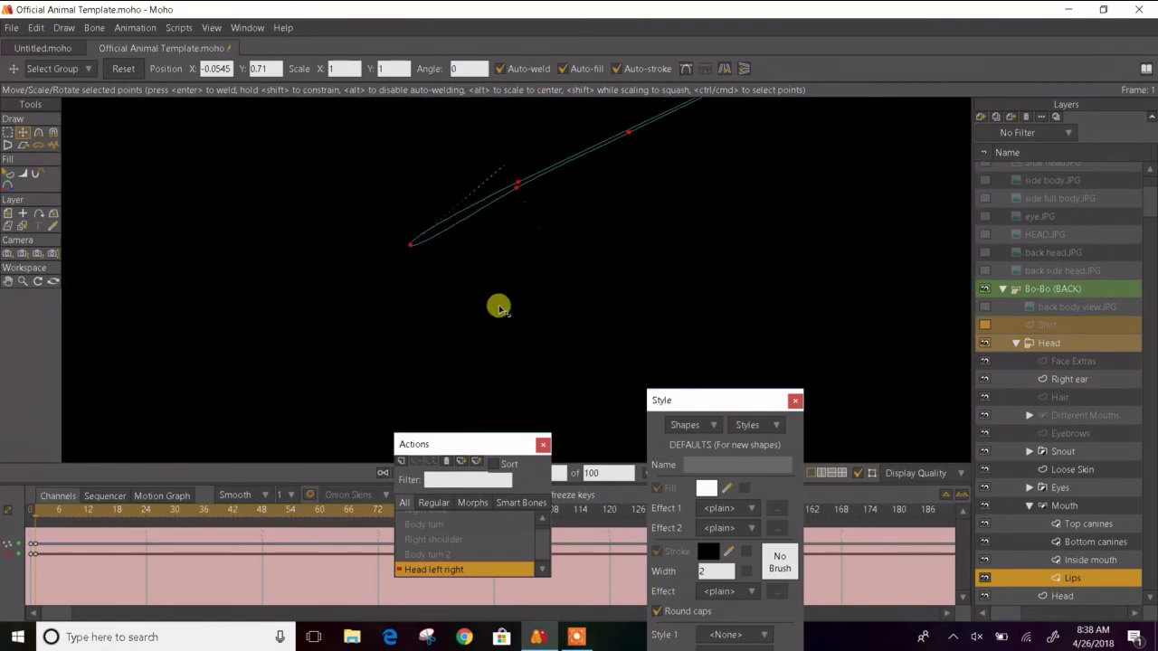
click(733, 212)
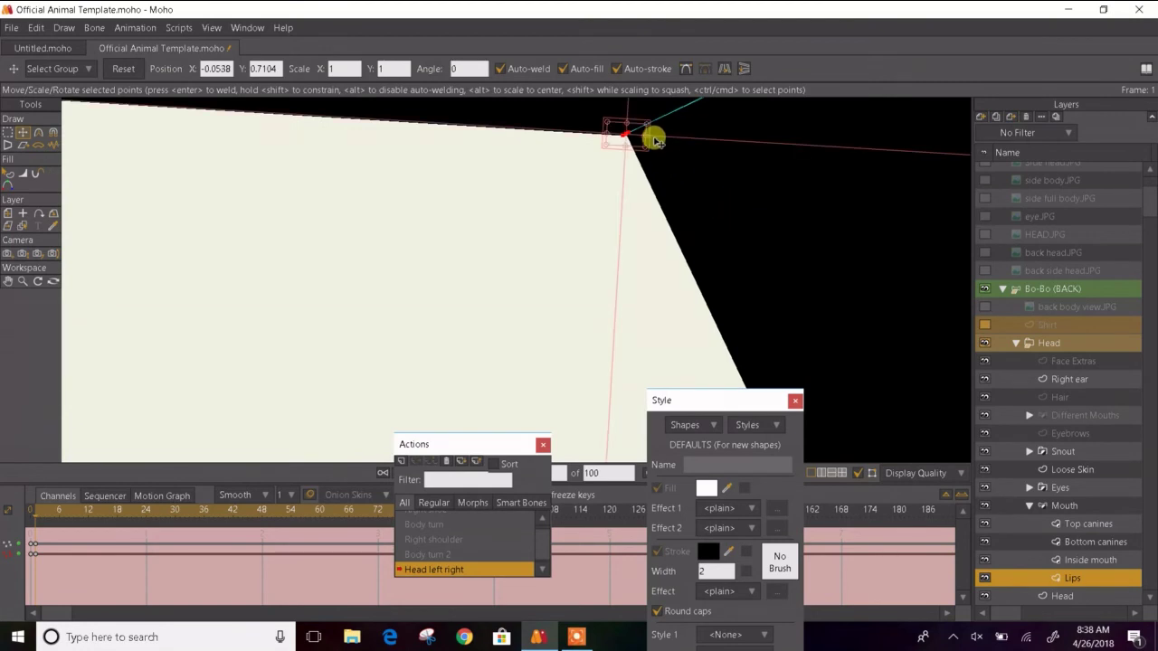
scroll(640, 134, up, 1)
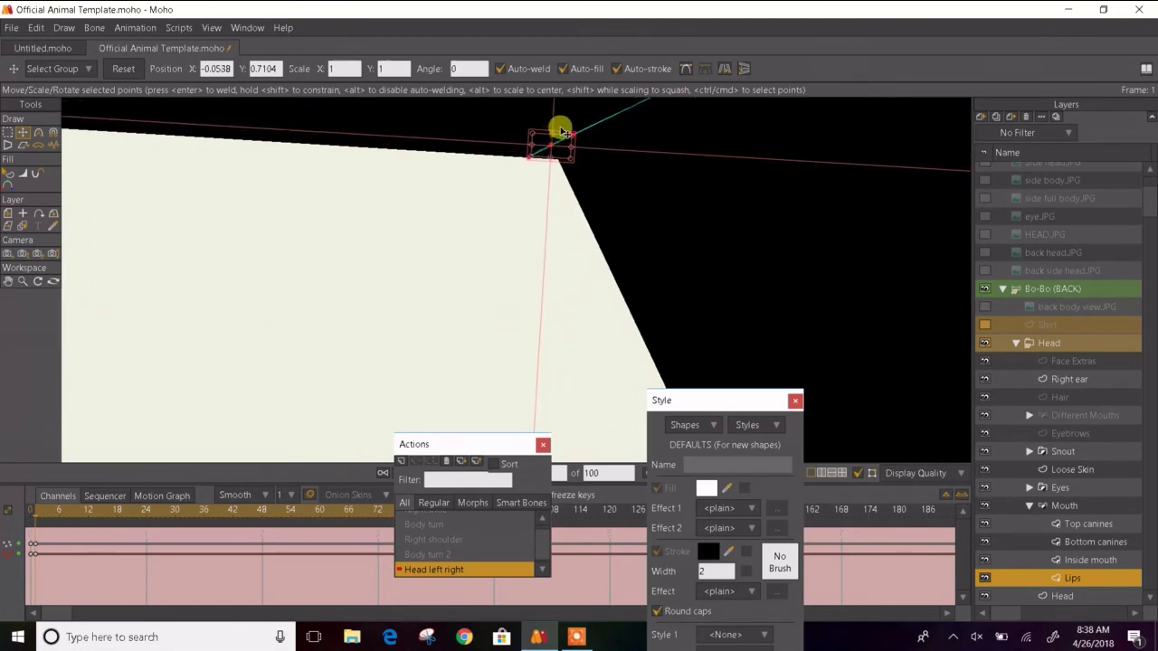
- Shrink the Lips tip points further and move them onto the muzzle's front edge at about X -0.0207, Y 0.7306
scroll(558, 129, up, 5)
scroll(554, 162, up, 4)
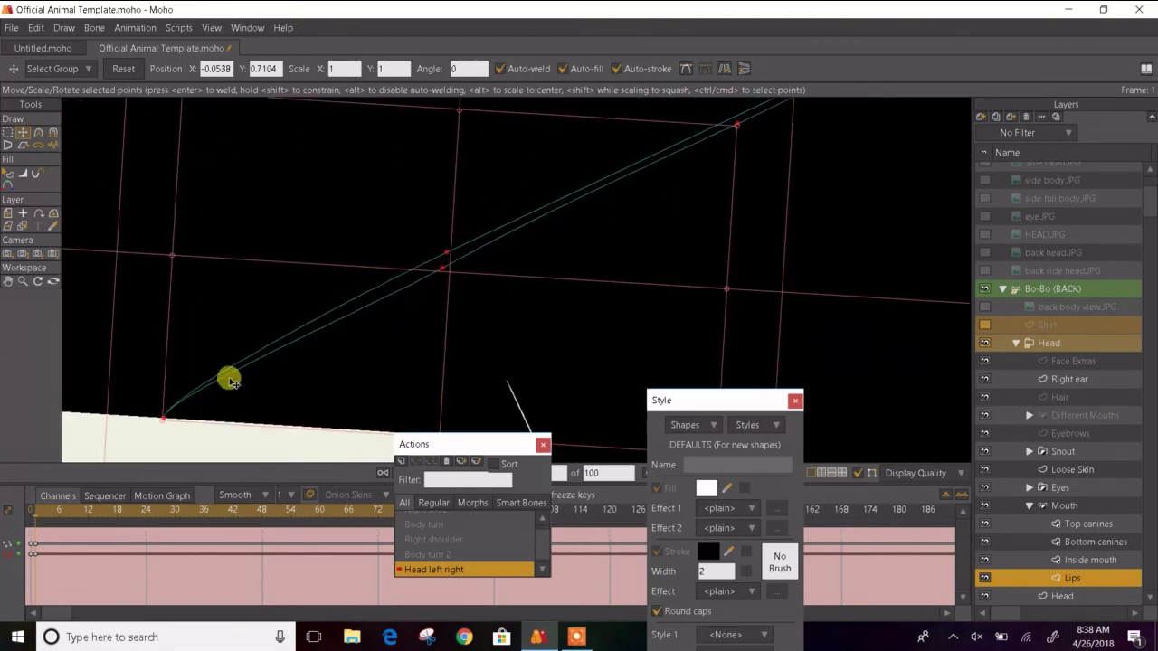
drag(163, 420, 681, 170)
scroll(682, 169, down, 10)
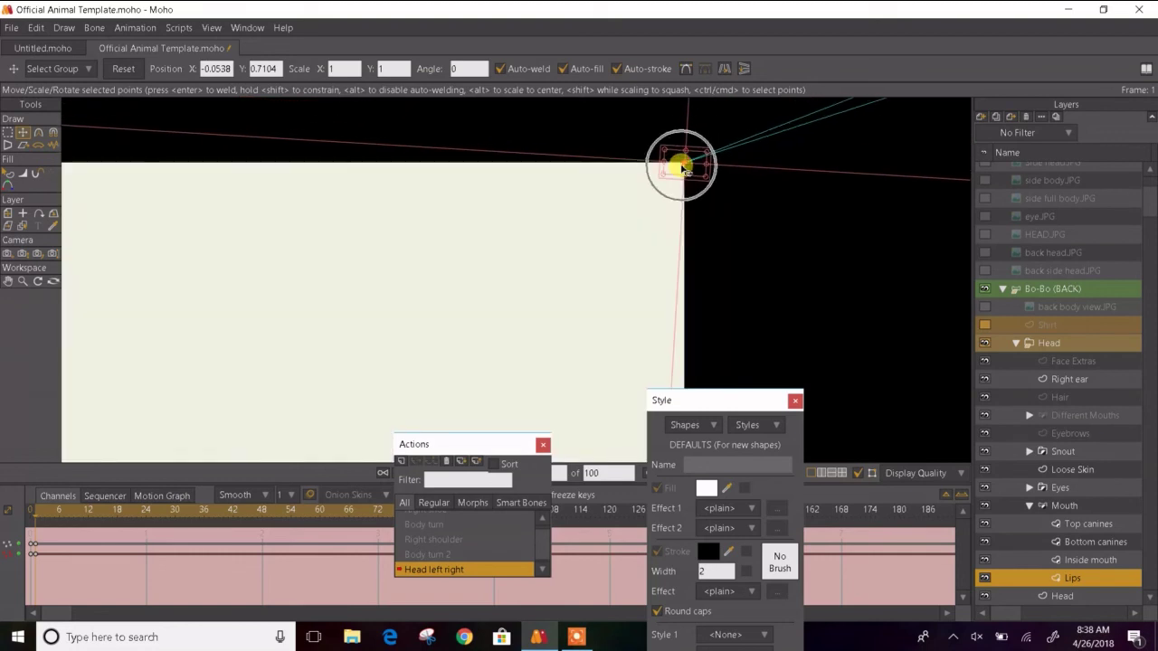
mouse_move(680, 166)
mouse_down()
mouse_move(587, 230)
mouse_move(351, 295)
mouse_move(185, 376)
mouse_move(248, 341)
mouse_move(359, 211)
mouse_move(422, 181)
mouse_move(563, 219)
mouse_move(522, 199)
mouse_move(532, 196)
mouse_up()
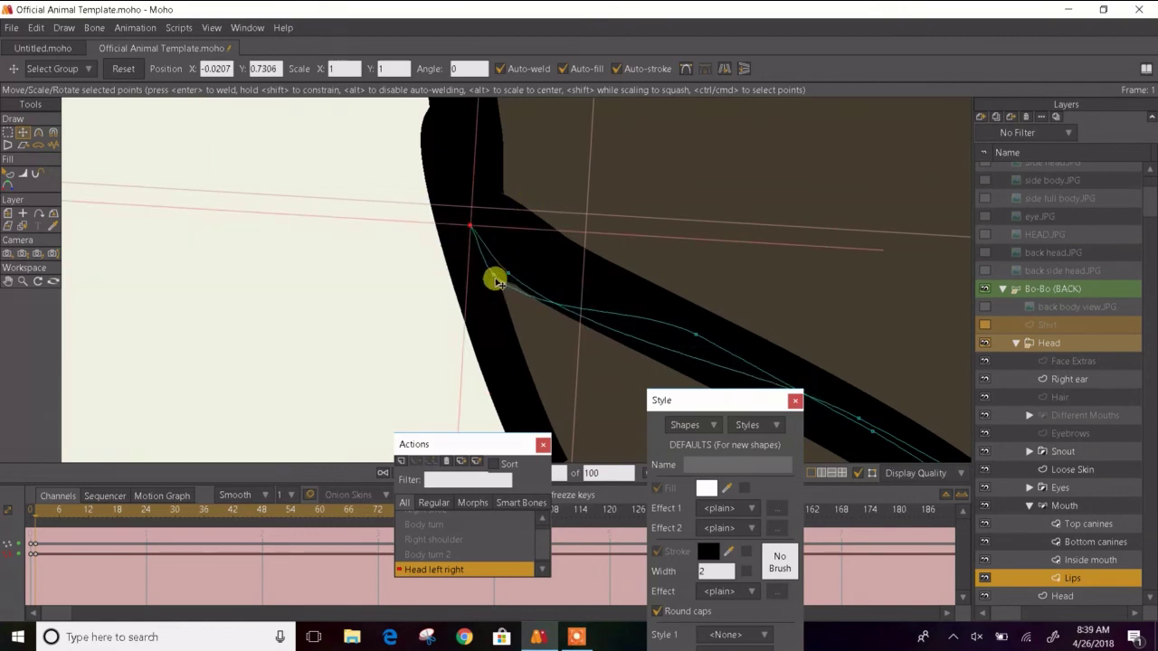
- Reposition the two Lips points just behind the tip along the muzzle's mouth line, the lower one at about X -0.0127, Y 0.7270
key(ctrl+a)
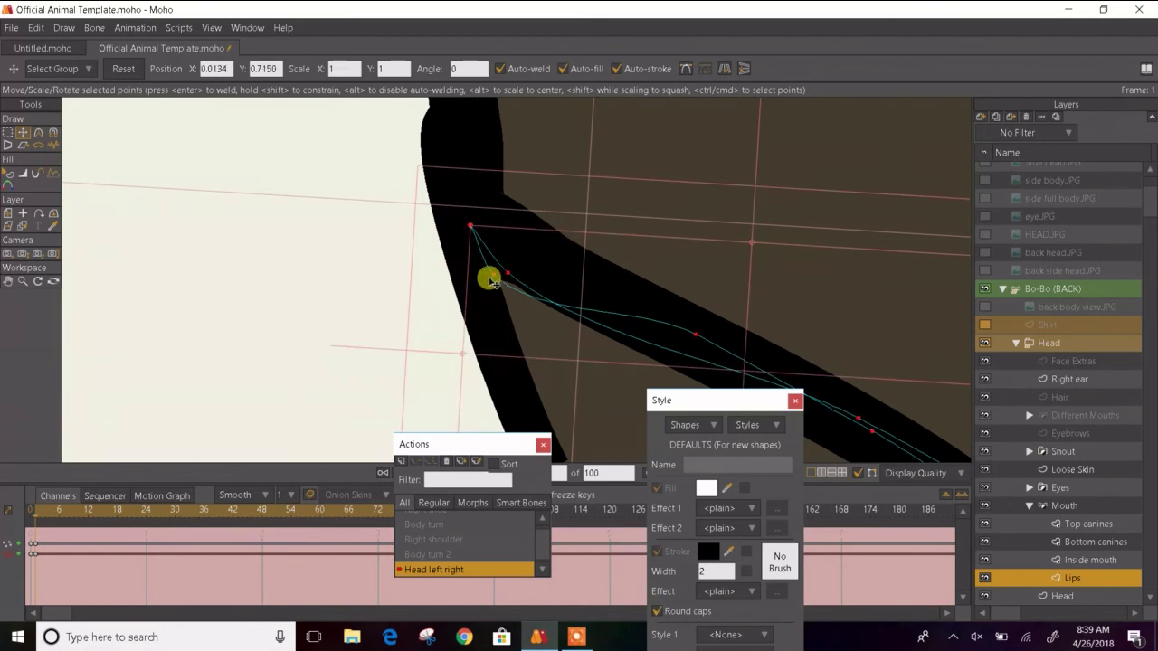
scroll(489, 278, up, 1)
click(343, 280)
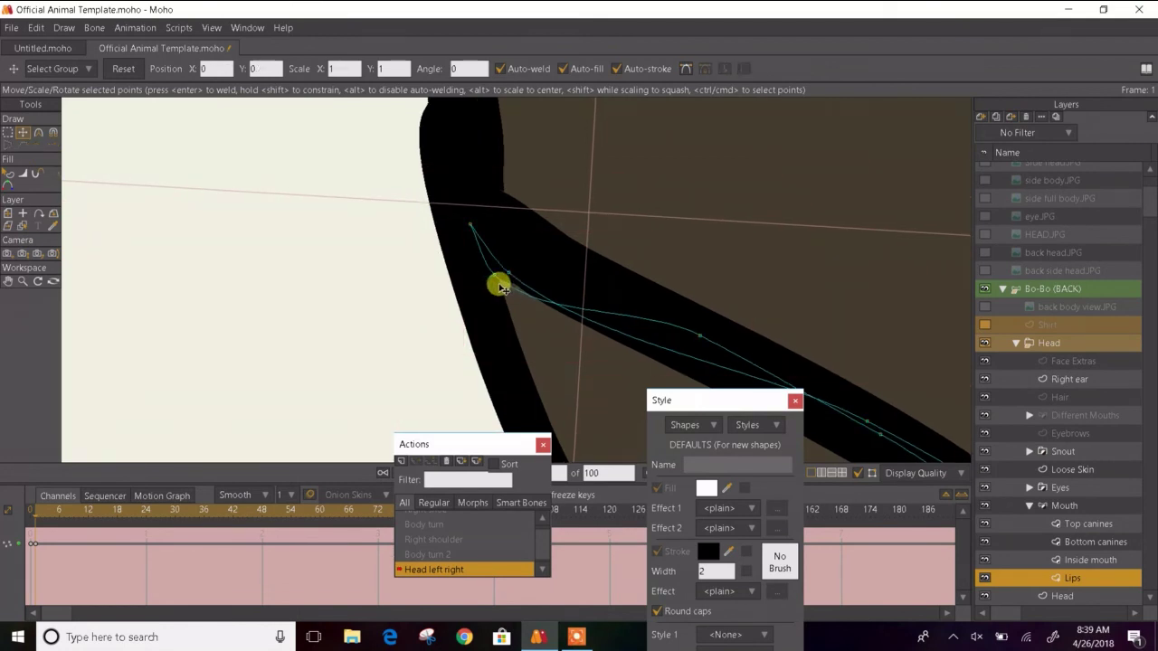
mouse_move(534, 271)
mouse_down()
mouse_move(509, 285)
mouse_move(527, 269)
mouse_move(537, 276)
mouse_up()
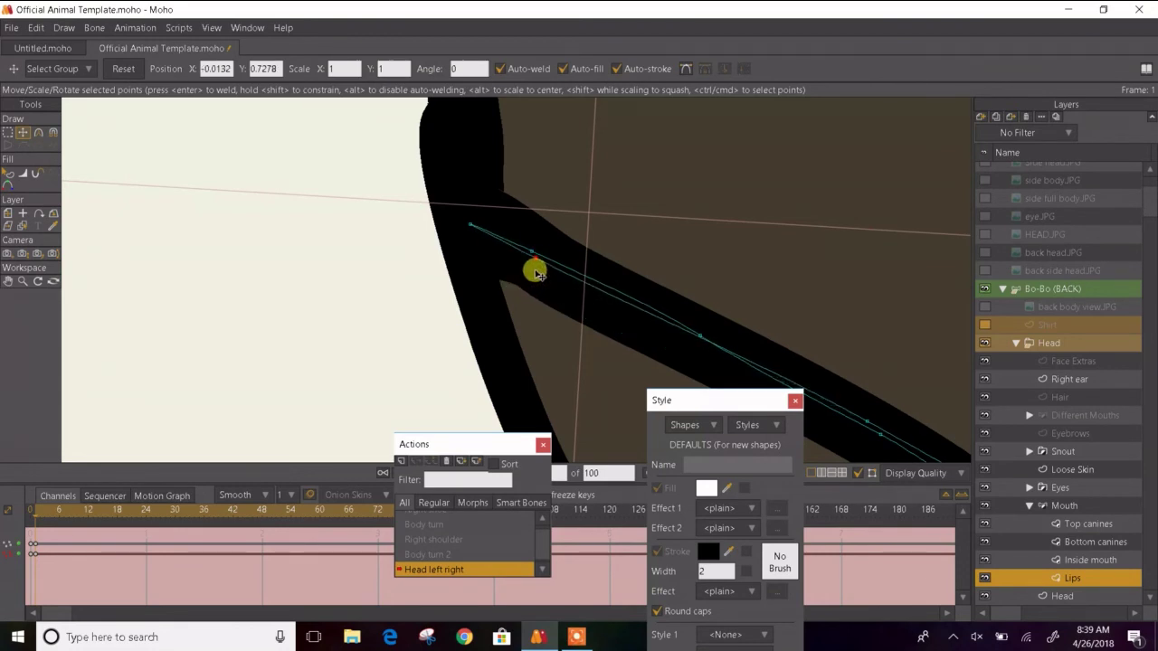
scroll(535, 270, down, 4)
drag(534, 271, 508, 256)
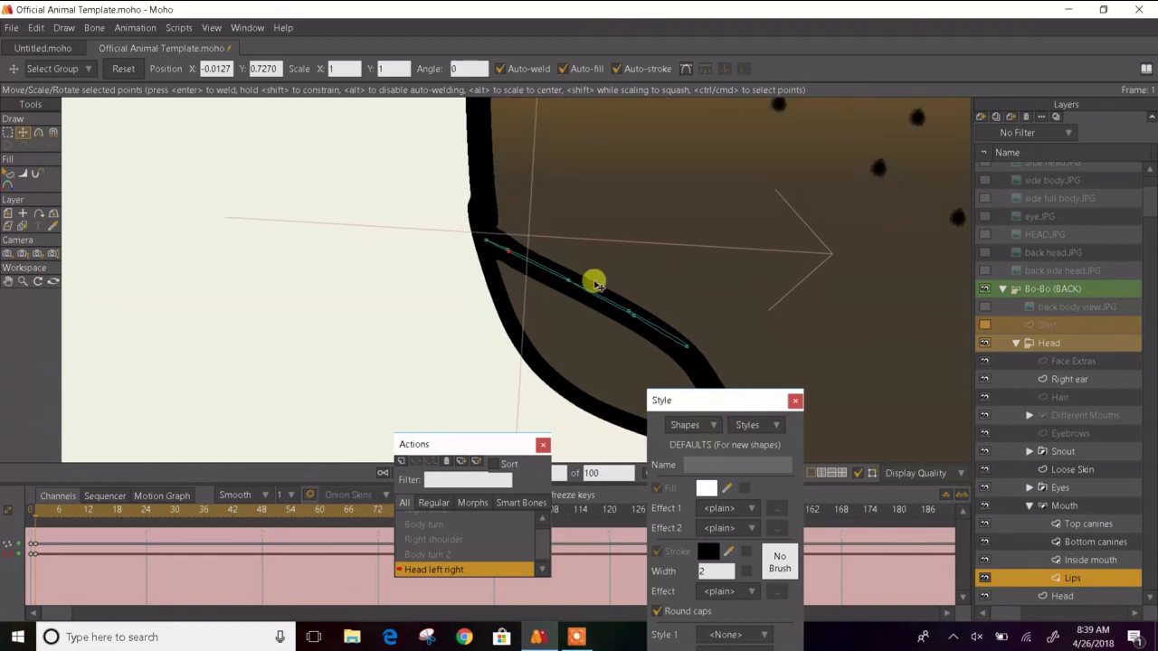
- Nudge a Lips point behind the tip to about X -0.0117, Y 0.7273 and align the middle point's curvature handle with the mouth line
scroll(597, 285, up, 4)
scroll(597, 288, up, 1)
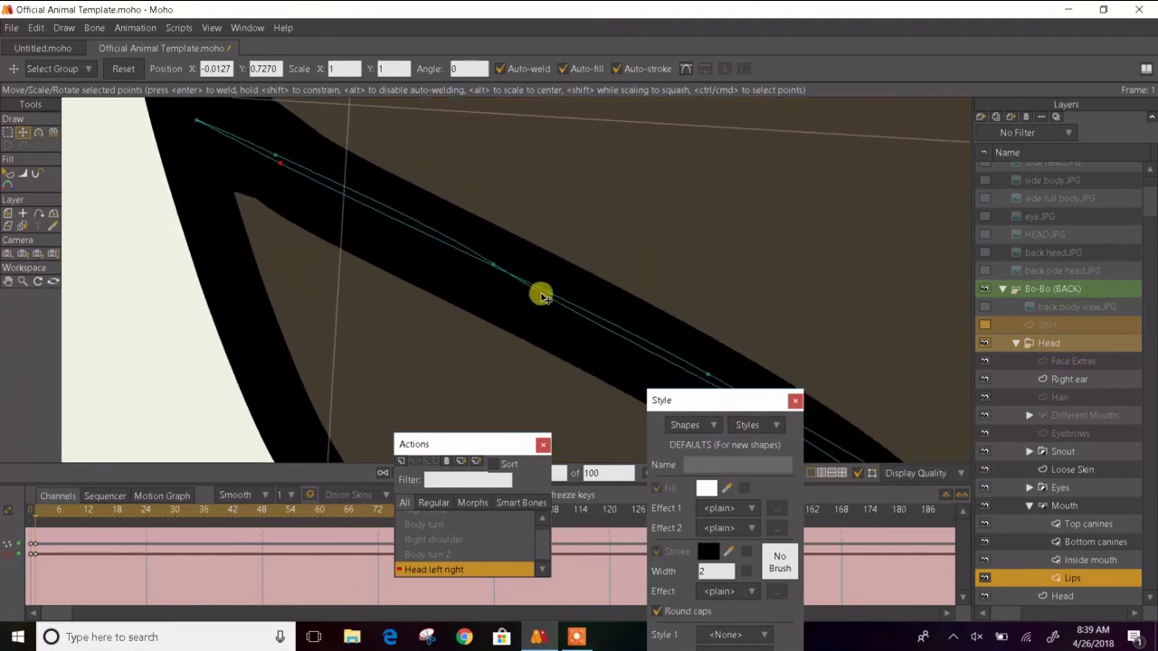
mouse_move(577, 306)
mouse_down()
mouse_move(521, 240)
mouse_move(479, 224)
mouse_move(555, 310)
mouse_up()
scroll(560, 326, up, 2)
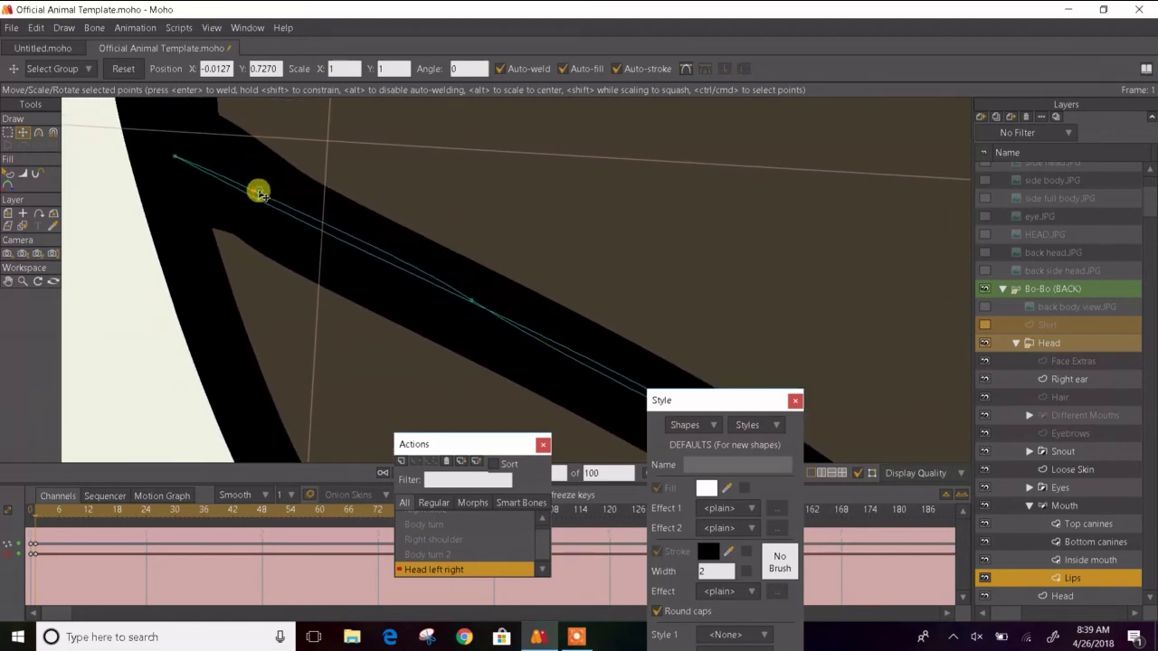
mouse_move(259, 193)
mouse_down()
mouse_move(279, 163)
mouse_move(274, 201)
mouse_move(256, 205)
mouse_up()
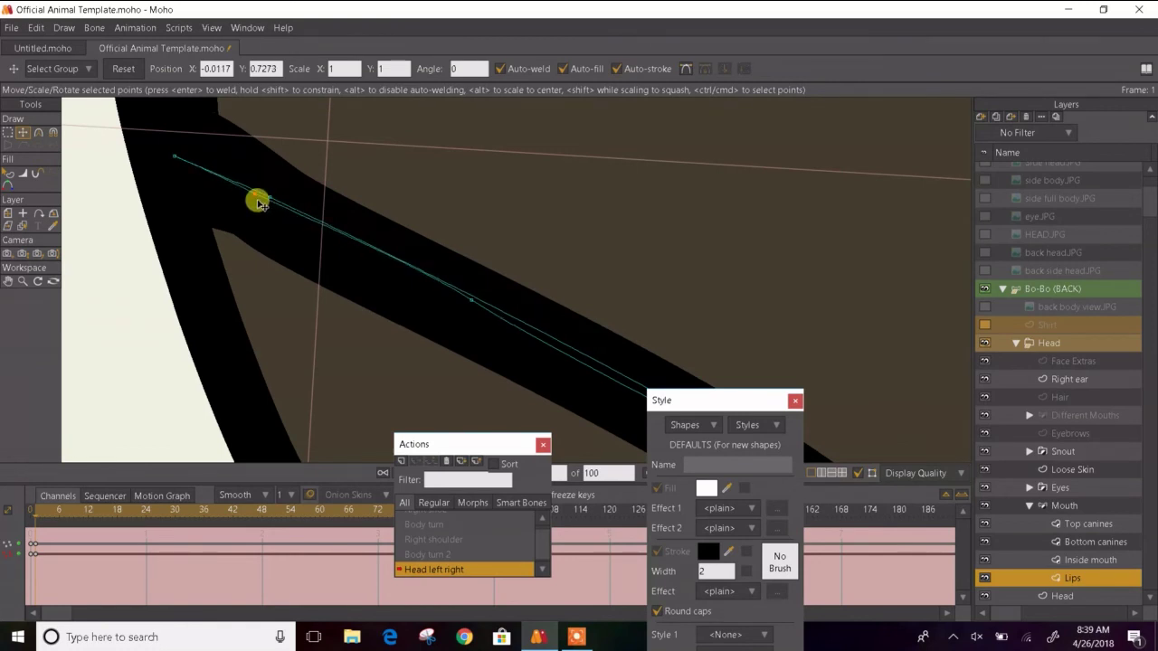
key(c)
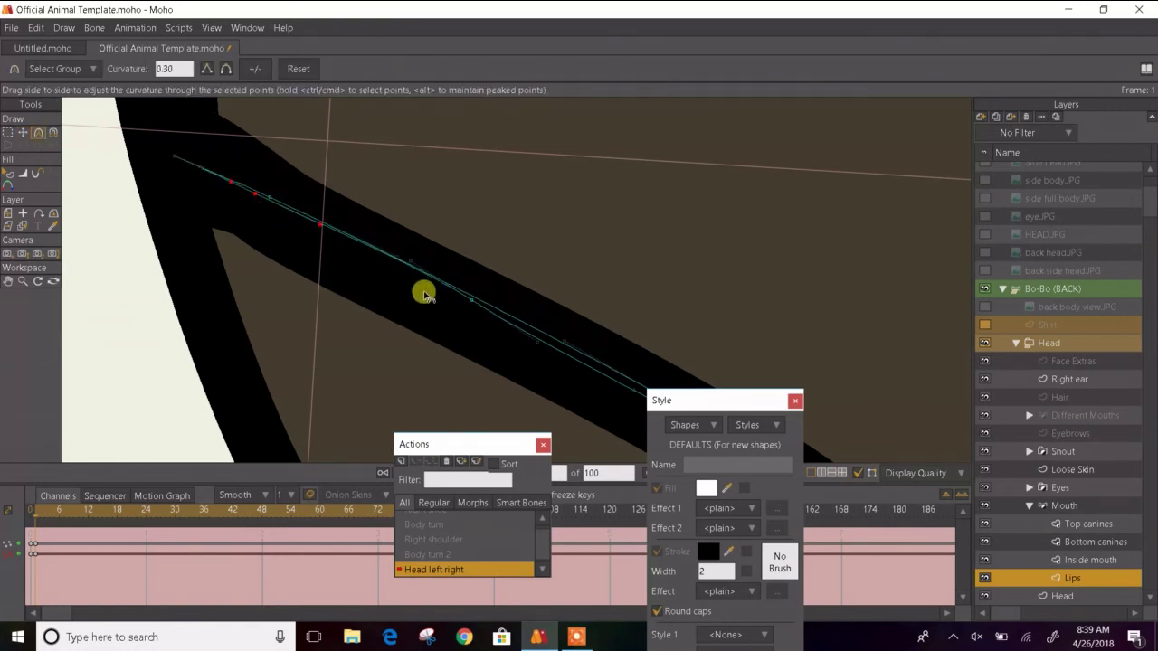
drag(412, 265, 408, 269)
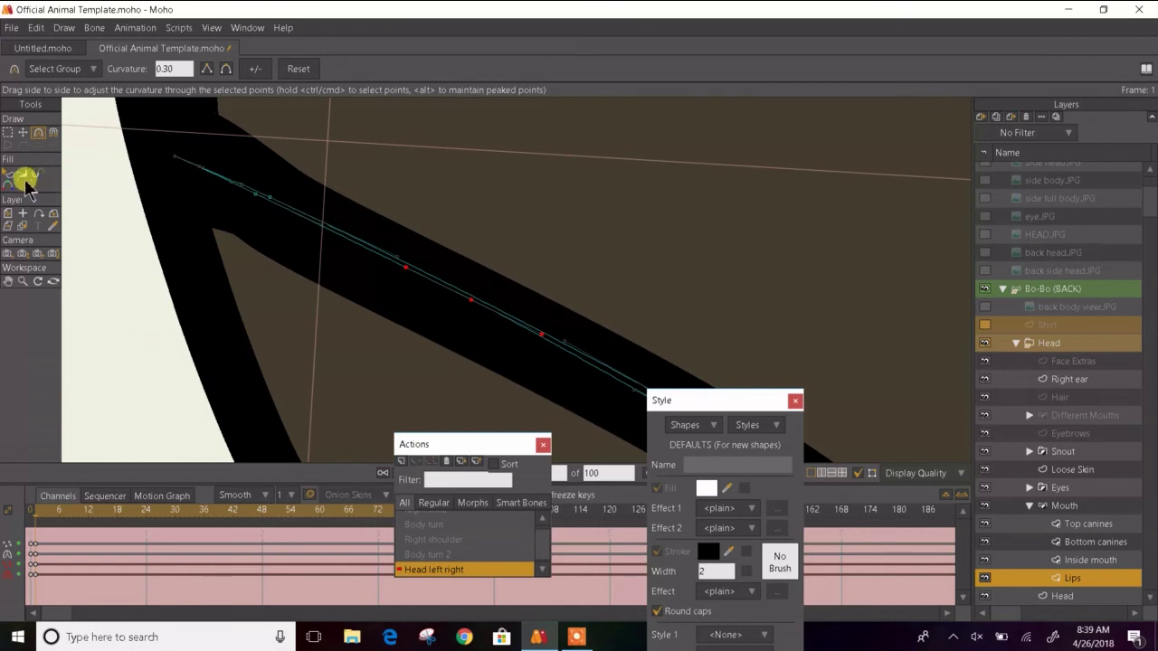
- Examine the two nearly overlapping Lips curve segments along the muzzle's mouth line, from the tip backward, for crossings and stray points
click(8, 132)
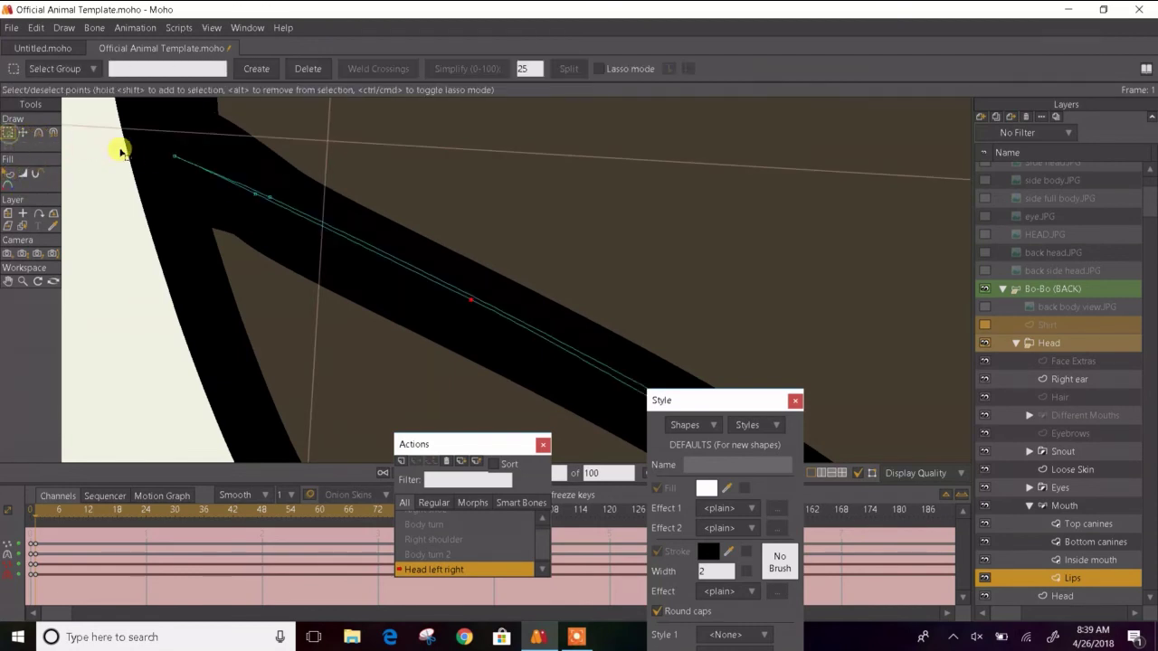
scroll(143, 151, up, 5)
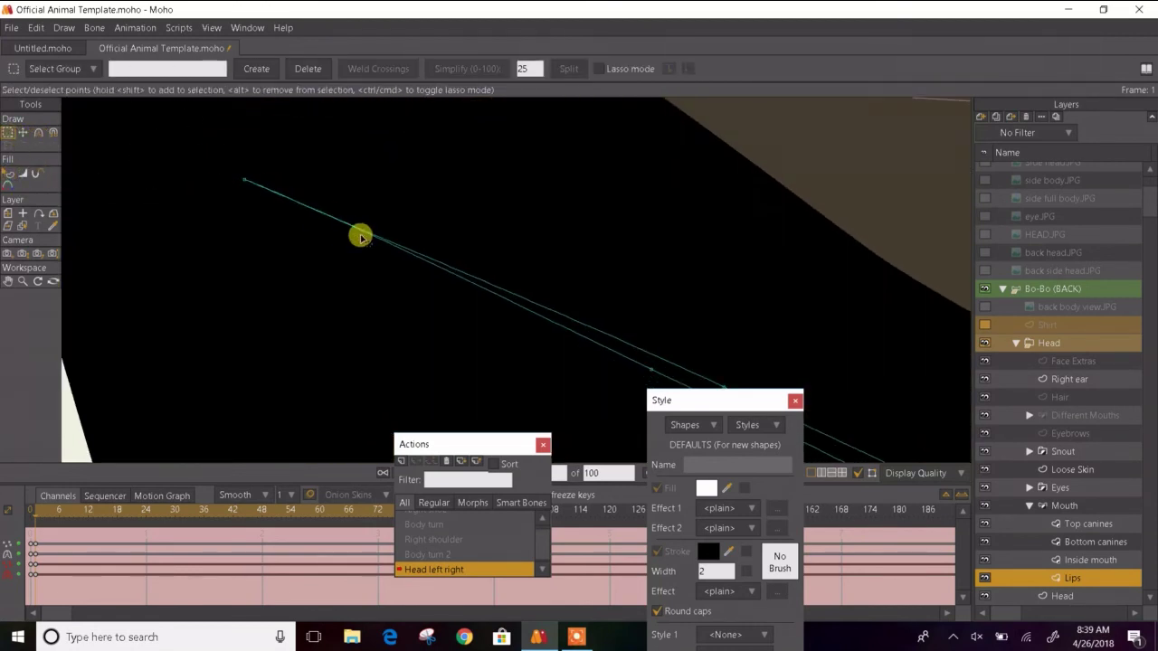
scroll(359, 235, up, 2)
drag(231, 152, 401, 229)
scroll(266, 202, up, 3)
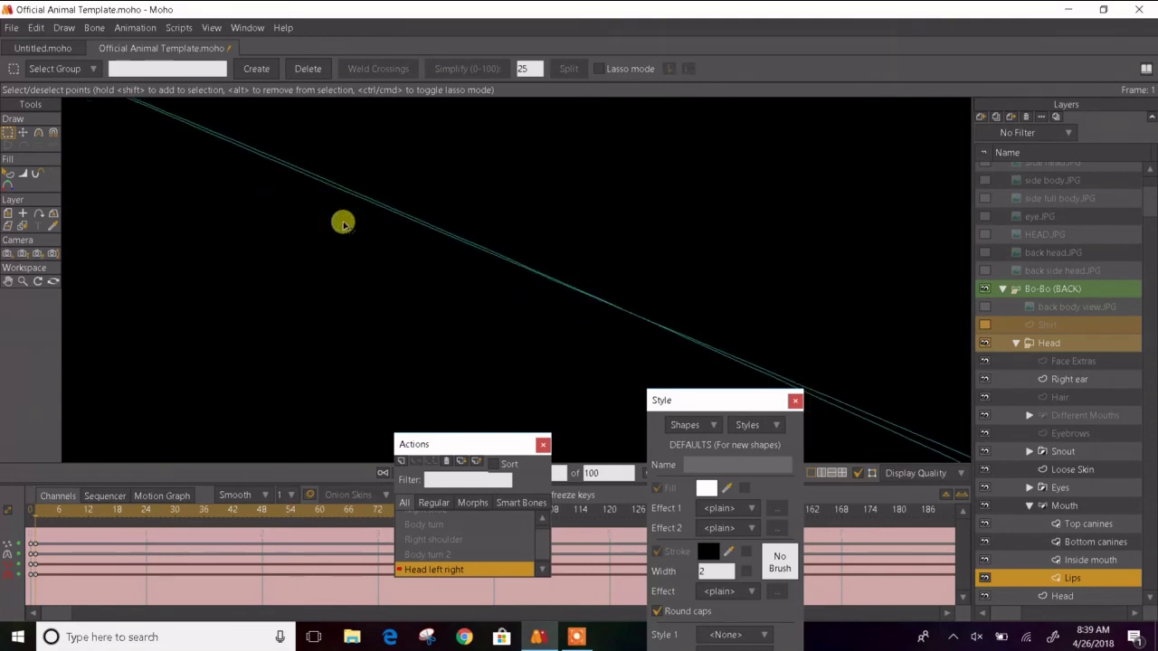
scroll(657, 316, up, 3)
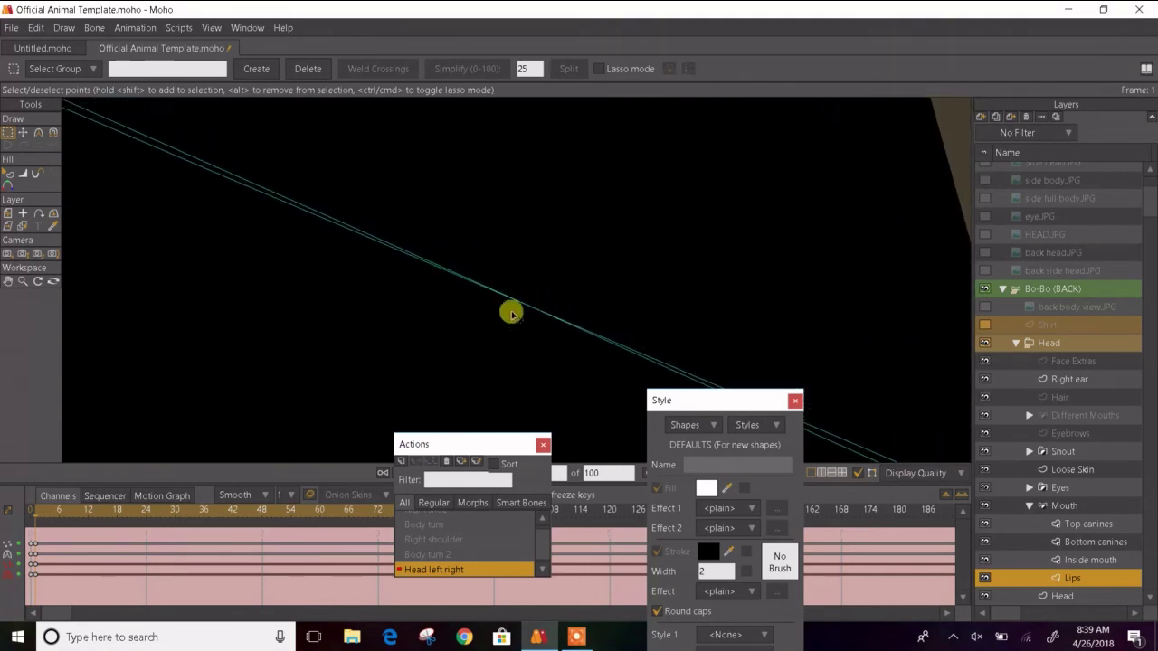
scroll(511, 310, up, 3)
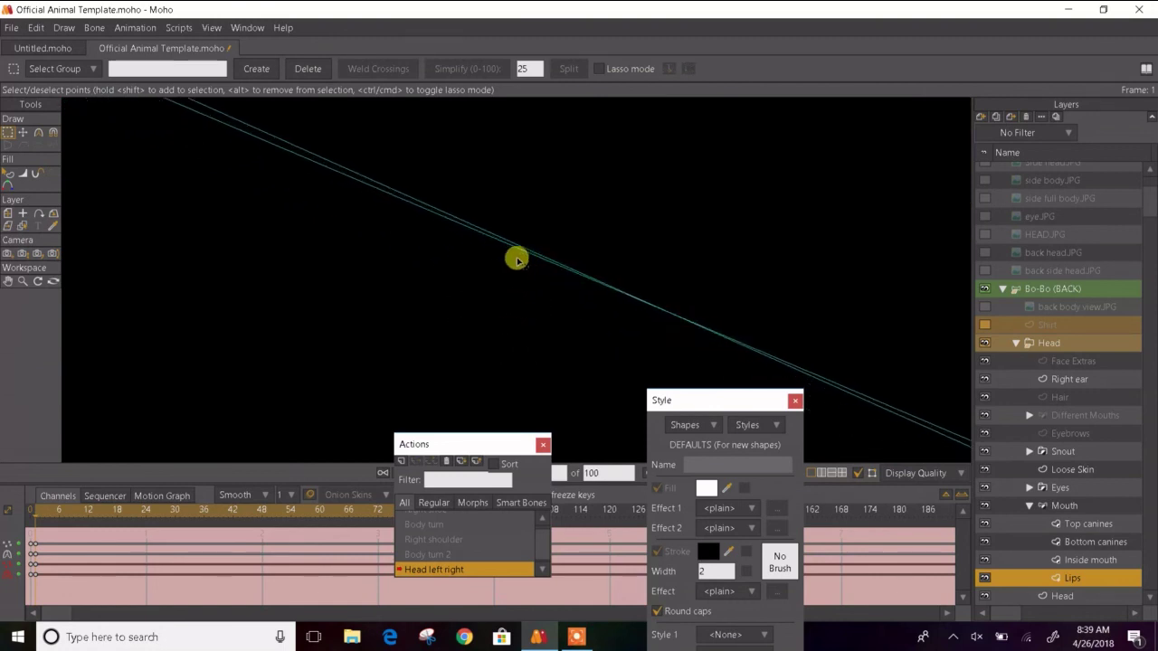
click(516, 261)
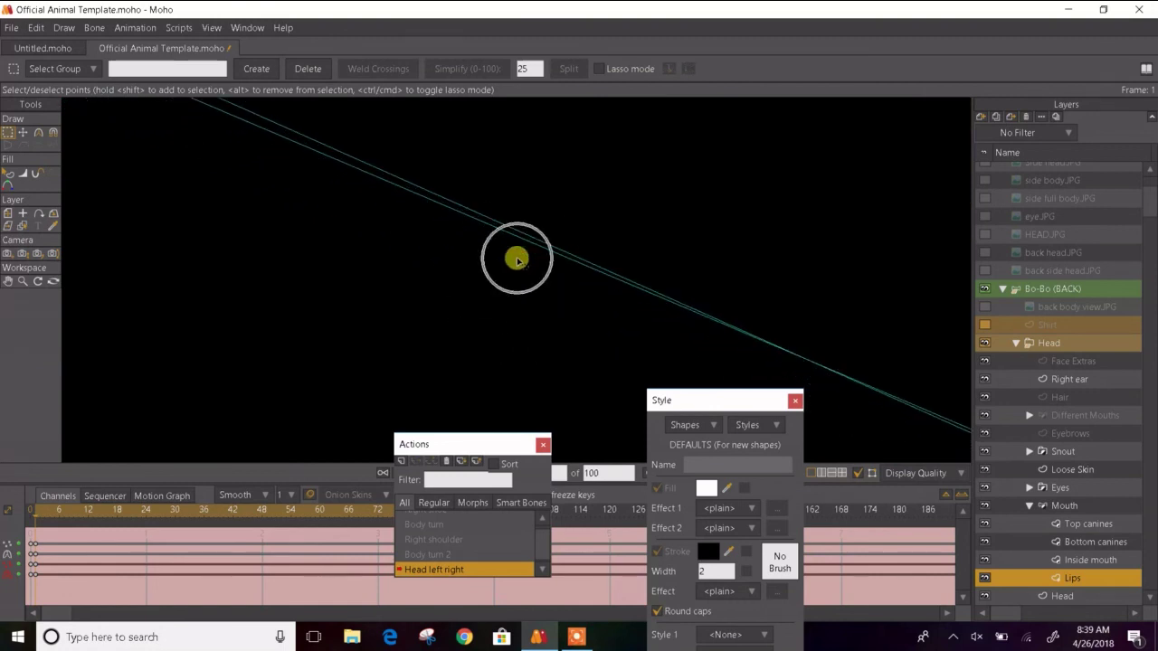
click(847, 381)
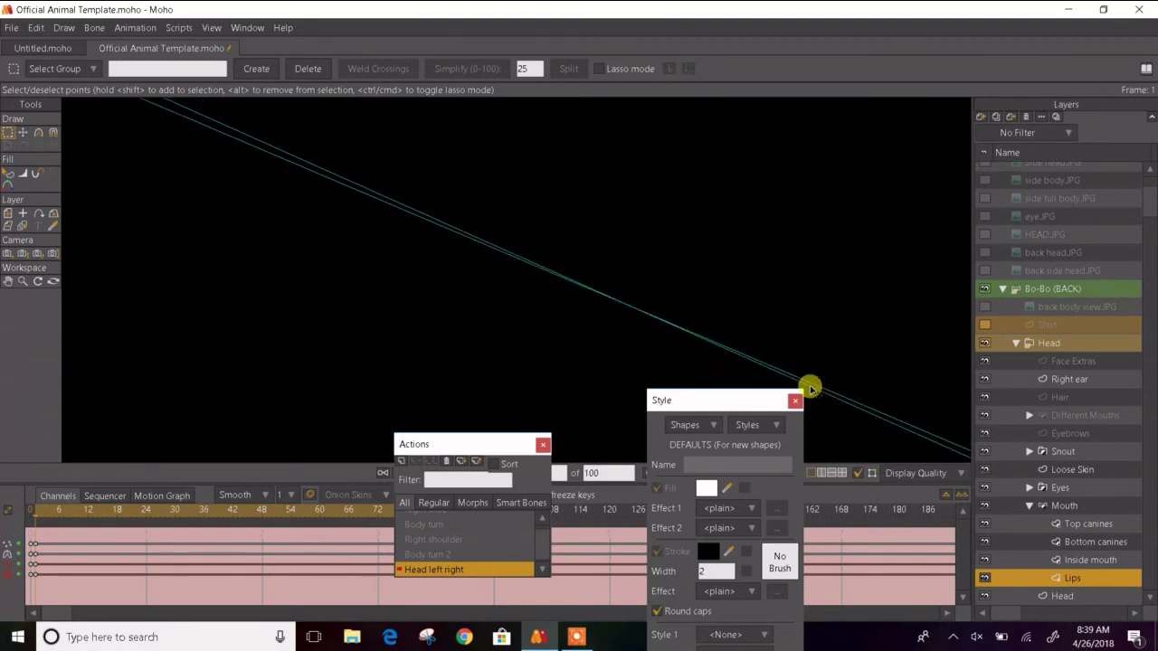
click(809, 387)
mouse_move(380, 226)
mouse_down()
mouse_move(611, 344)
mouse_move(784, 388)
mouse_move(1003, 414)
mouse_move(1153, 460)
mouse_up()
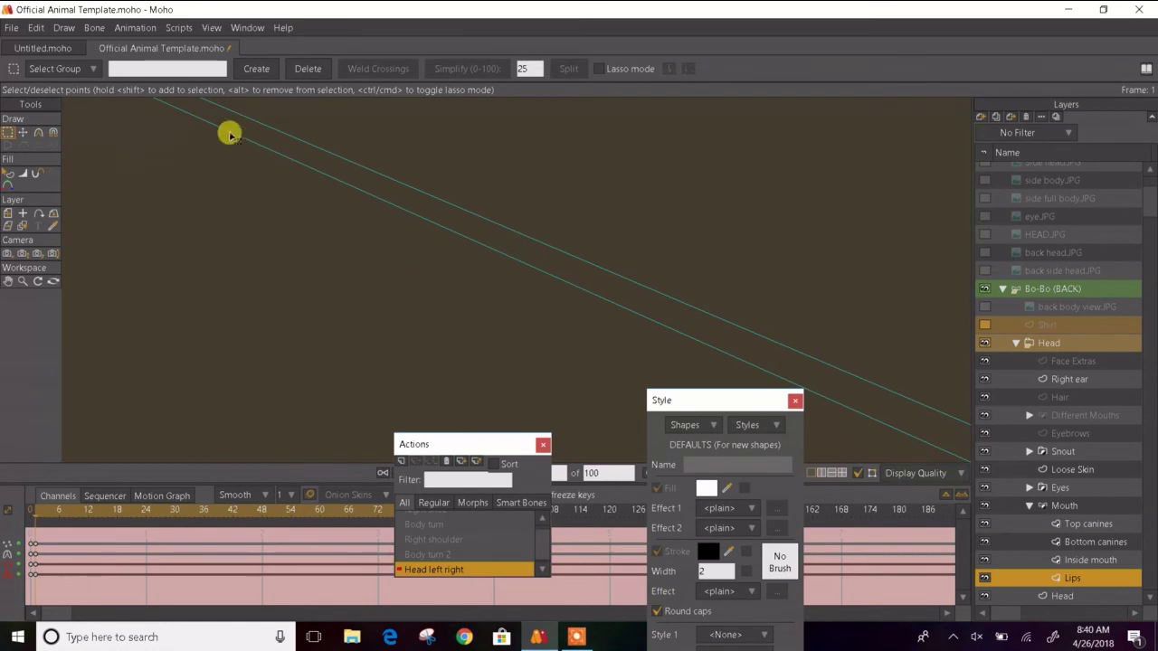
mouse_move(230, 134)
mouse_down()
mouse_move(414, 289)
mouse_move(685, 388)
mouse_move(833, 426)
mouse_up()
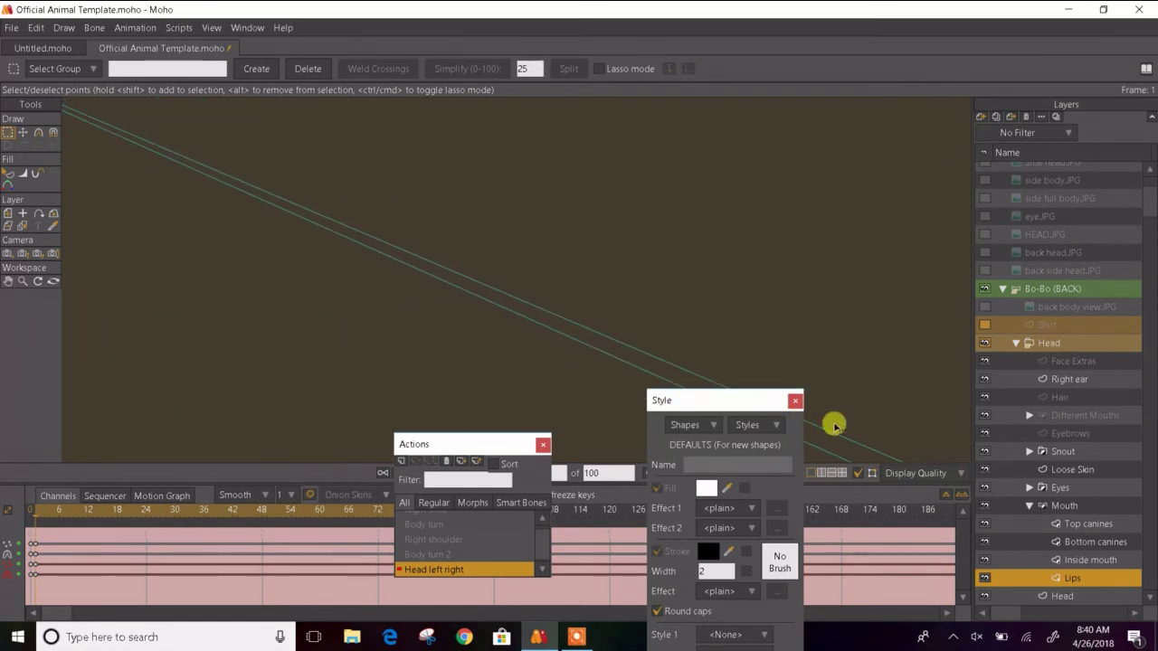
drag(217, 204, 814, 386)
scroll(814, 385, down, 2)
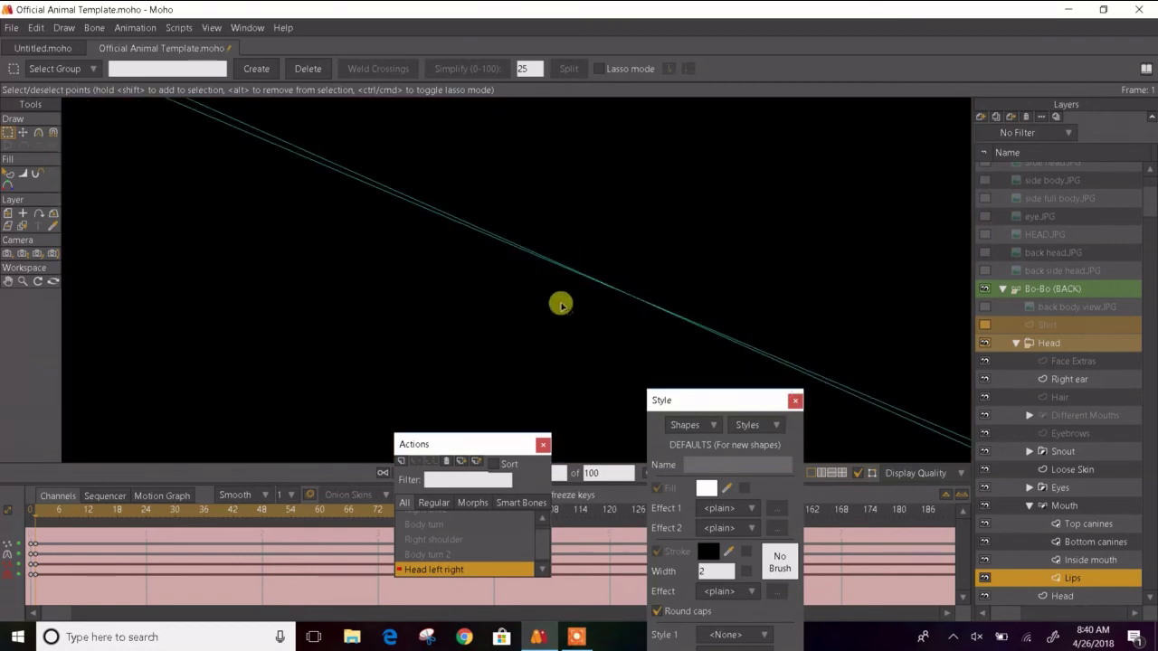
mouse_move(561, 306)
mouse_down()
mouse_move(640, 309)
mouse_move(432, 208)
mouse_up()
mouse_move(408, 202)
mouse_down()
mouse_move(254, 148)
mouse_move(430, 203)
mouse_up()
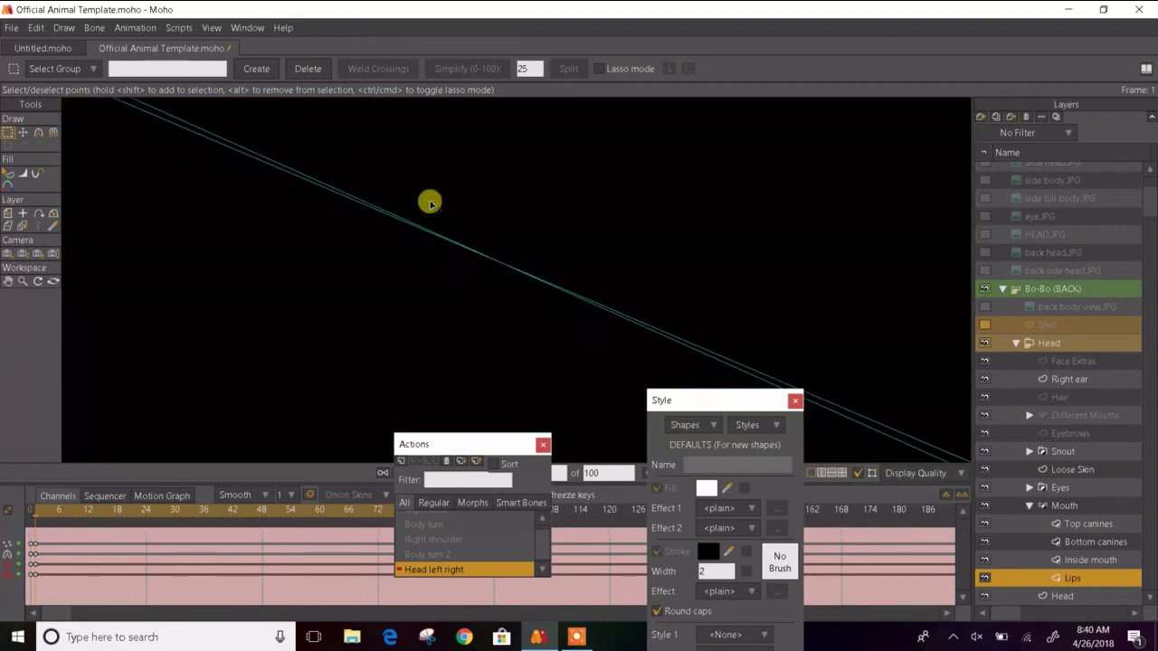
scroll(430, 202, down, 2)
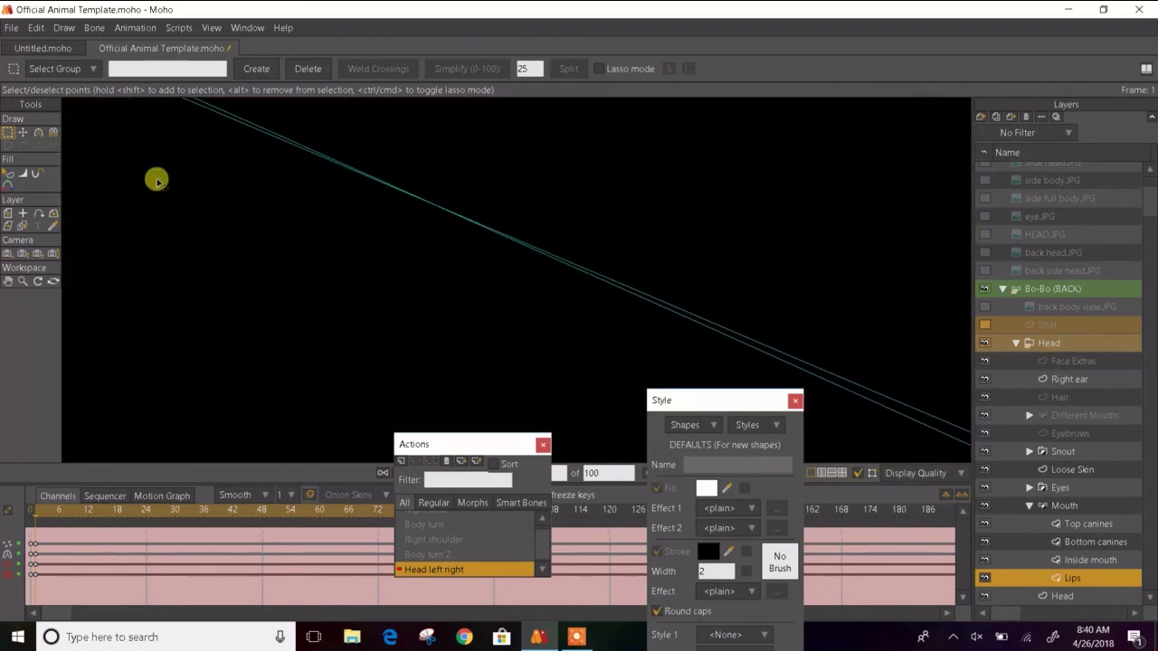
scroll(520, 278, down, 3)
scroll(520, 277, up, 6)
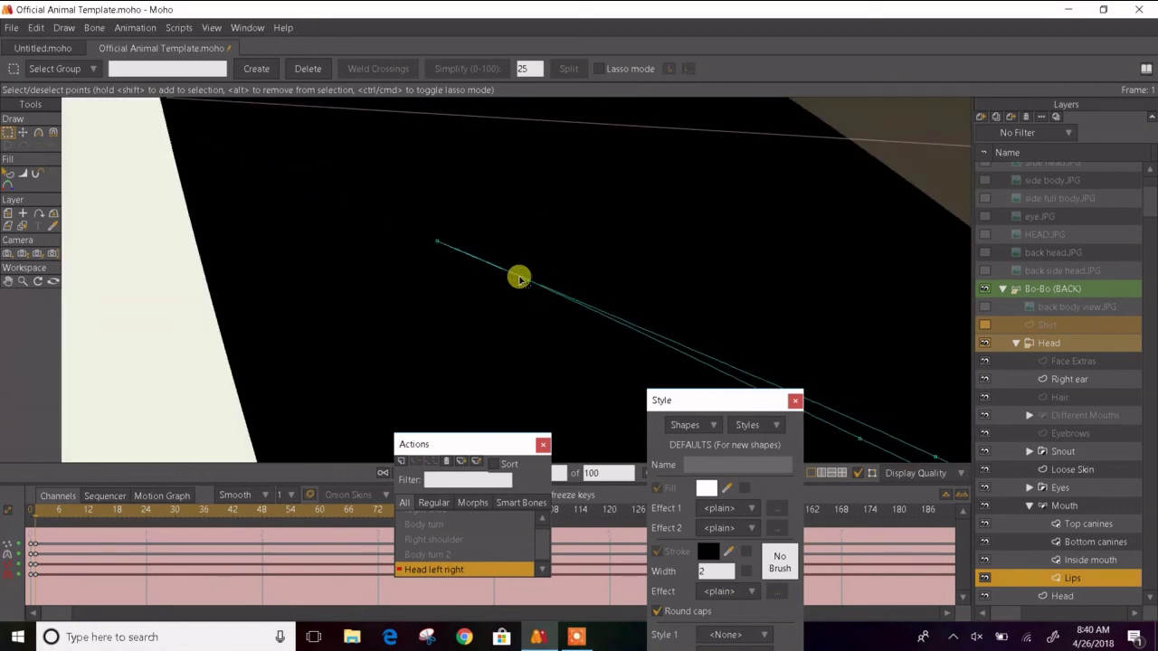
scroll(520, 278, down, 3)
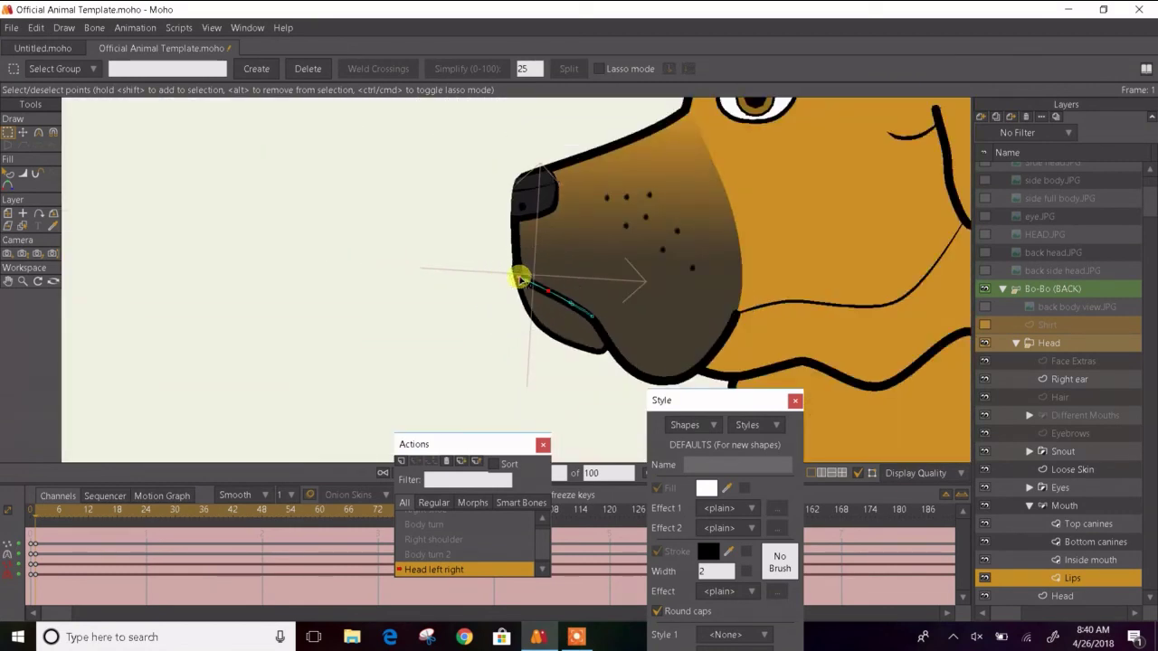
- Go to frame 6 of the Head left right action with the Lips layer selected, after looking at the Top canines layer
drag(520, 278, 259, 292)
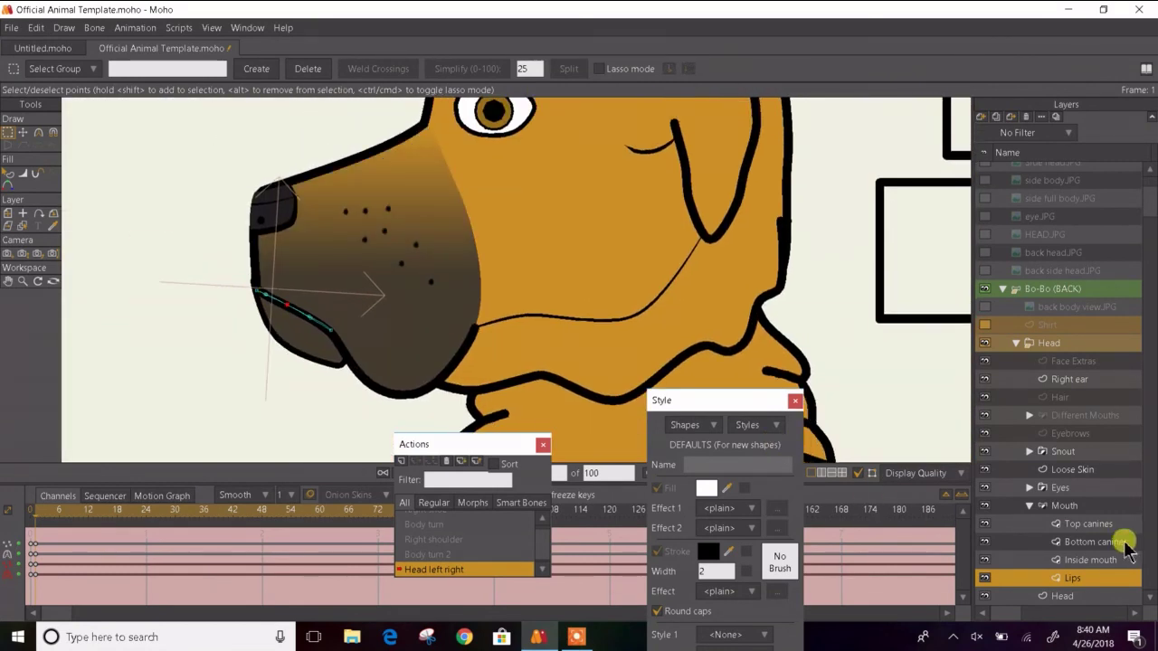
click(1084, 529)
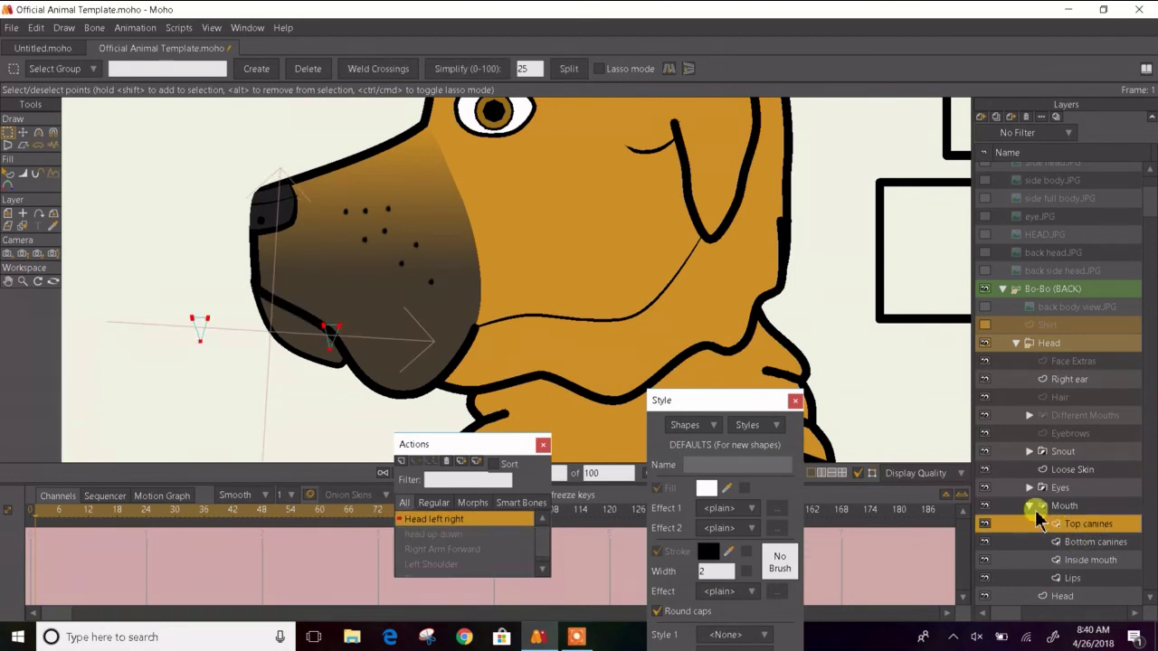
click(1049, 578)
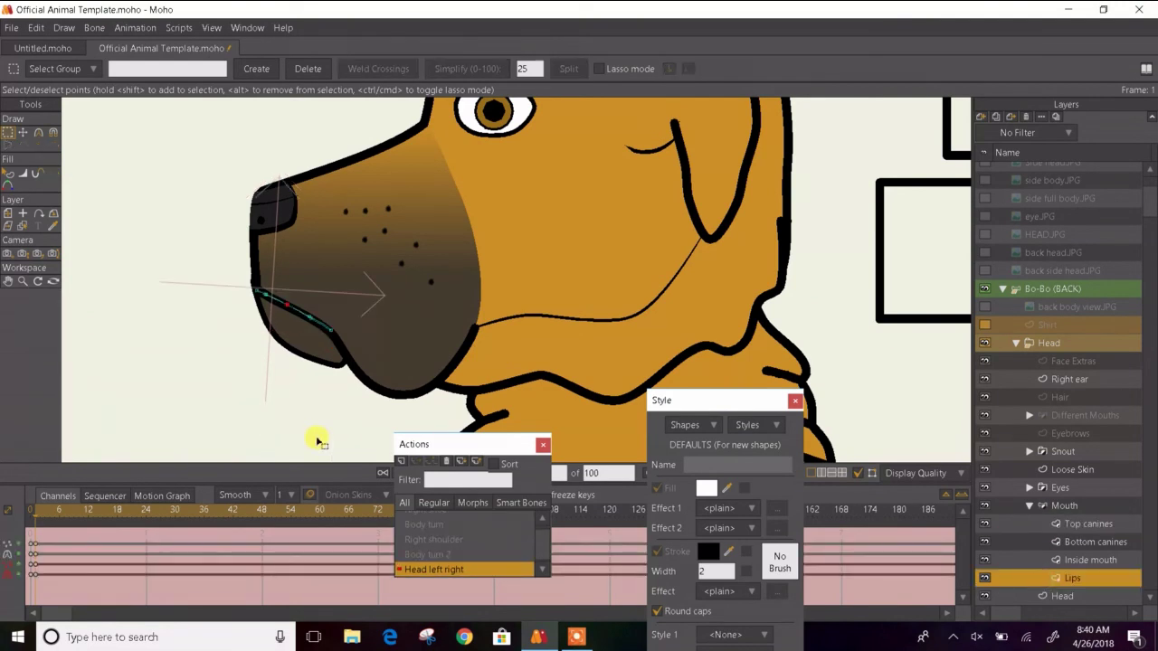
click(59, 513)
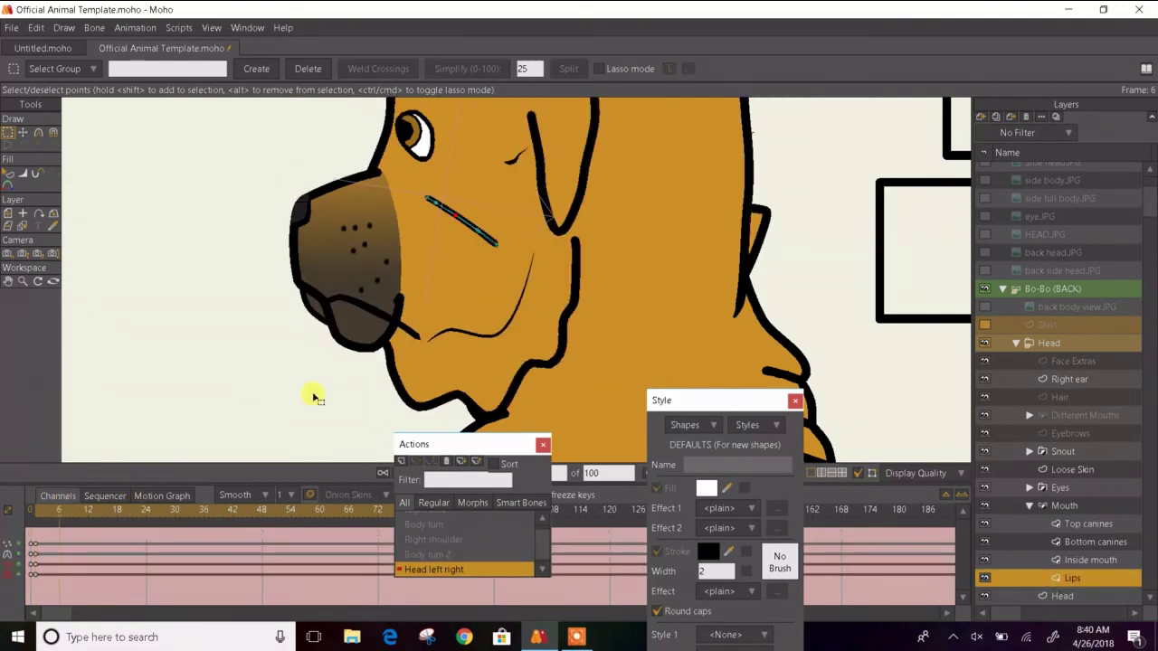
- Select the Mouth group in the Head group and go back to frame 1 of the Head left right action
click(1061, 526)
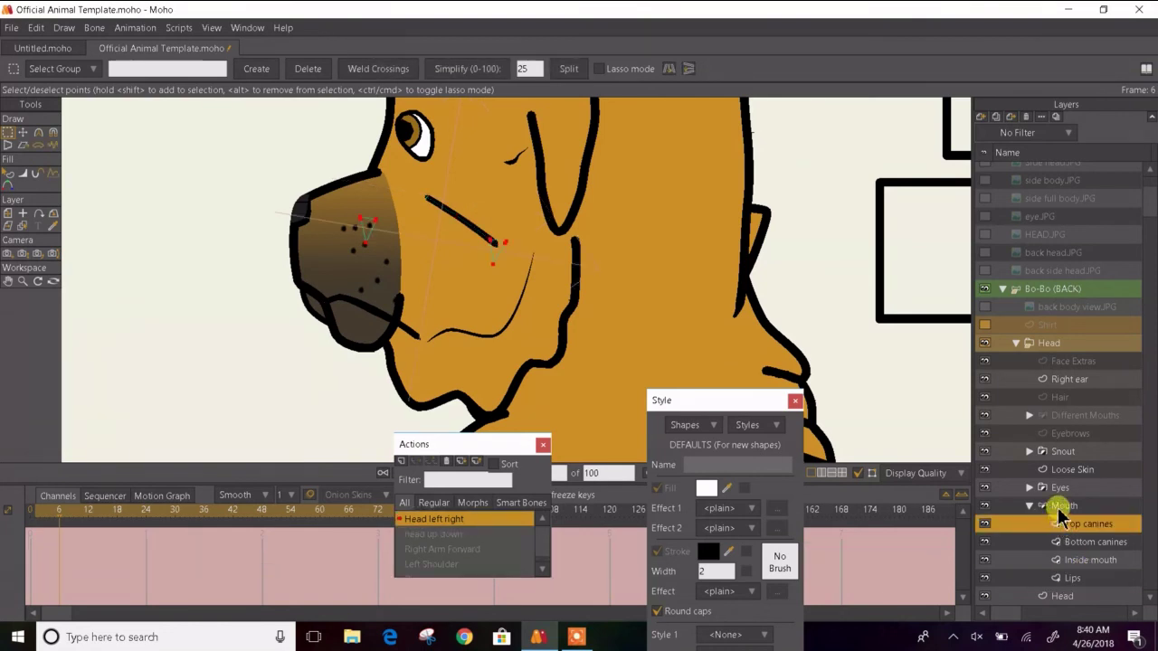
click(1058, 510)
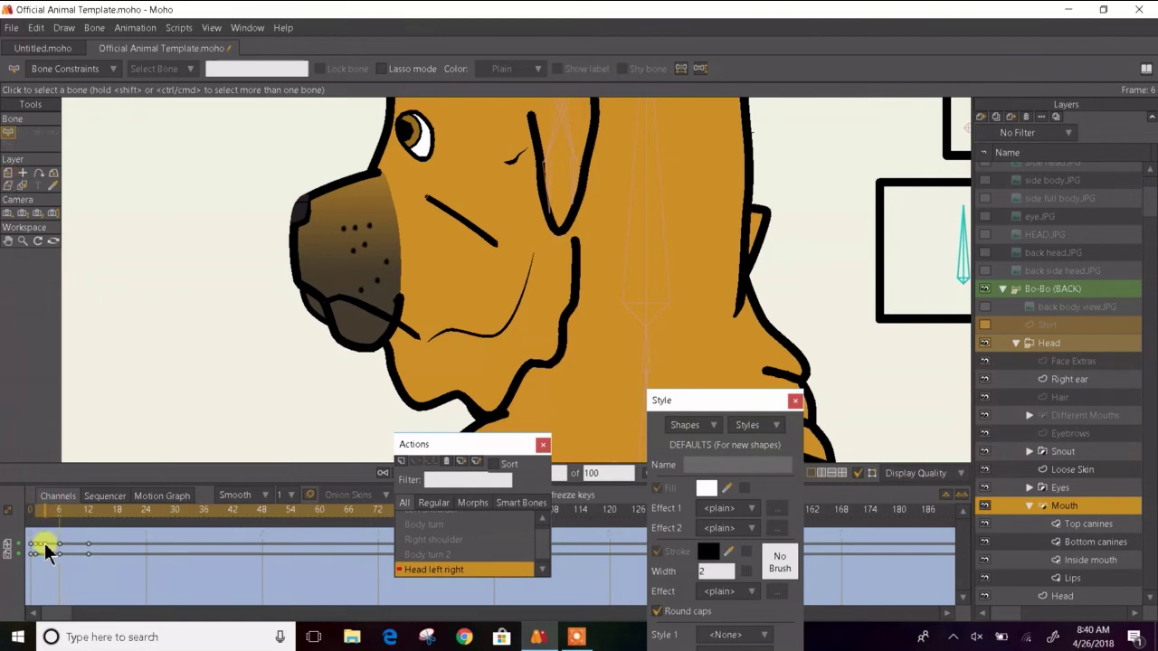
key(Left)
key(Left)
key(Left)
key(Left)
key(Left)
key(Left)
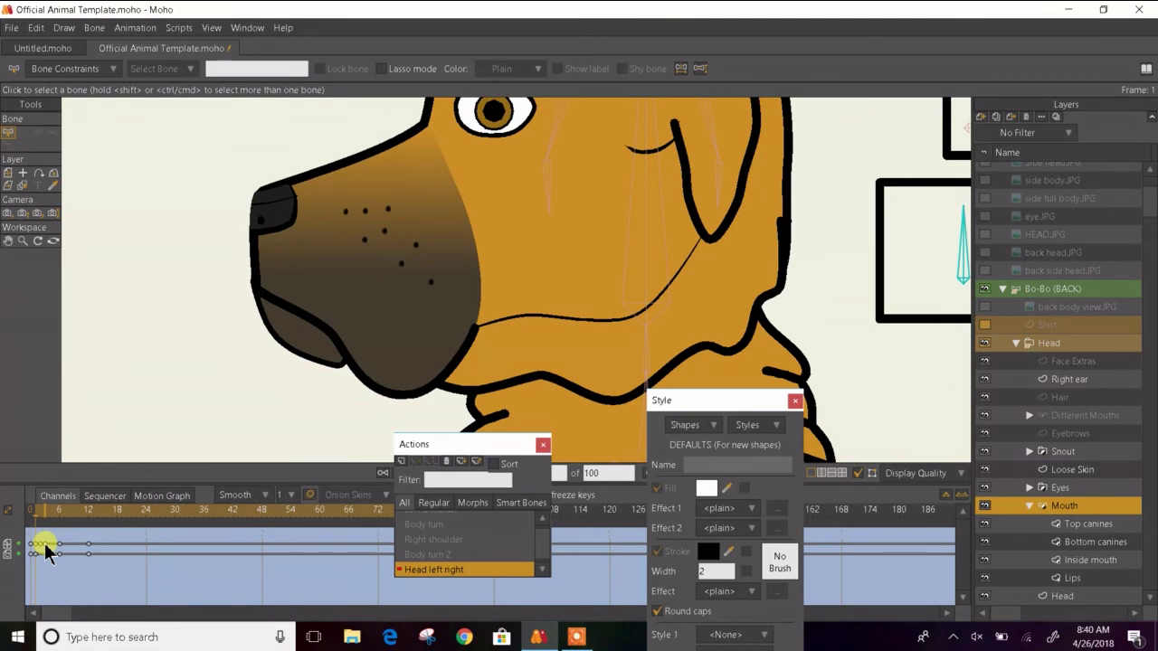
- Examine how the Lips layer sits against the muzzle across frames 0 to 8 of the Head left right action, ending on frame 2
double_click(1090, 578)
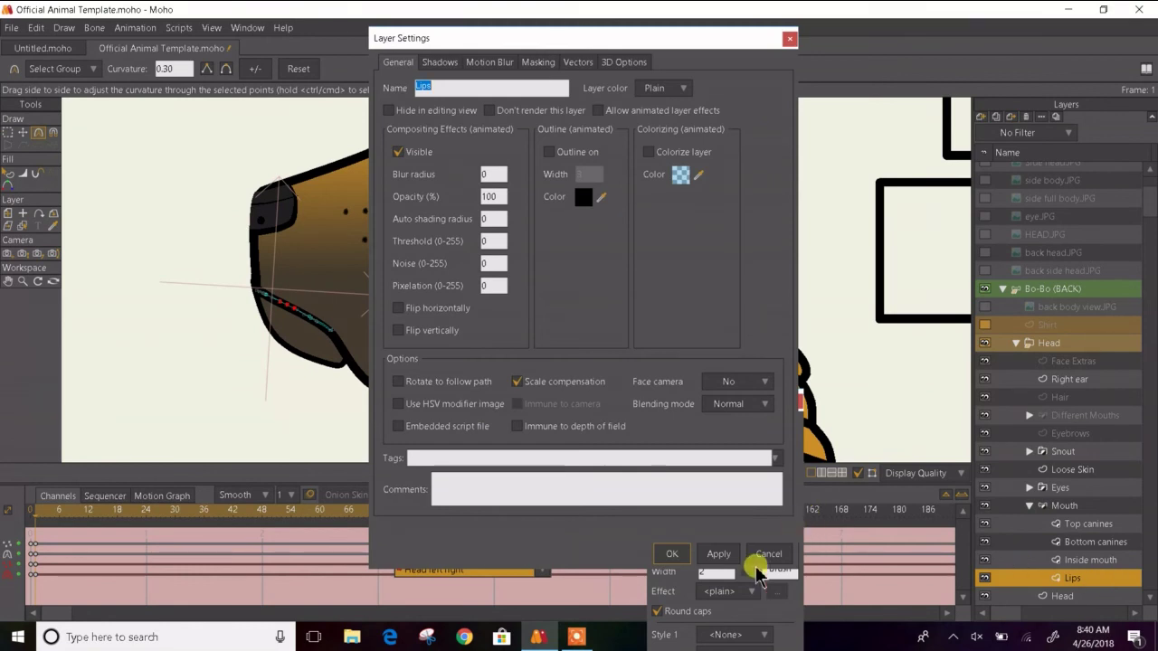
click(765, 556)
key(ctrl+Right)
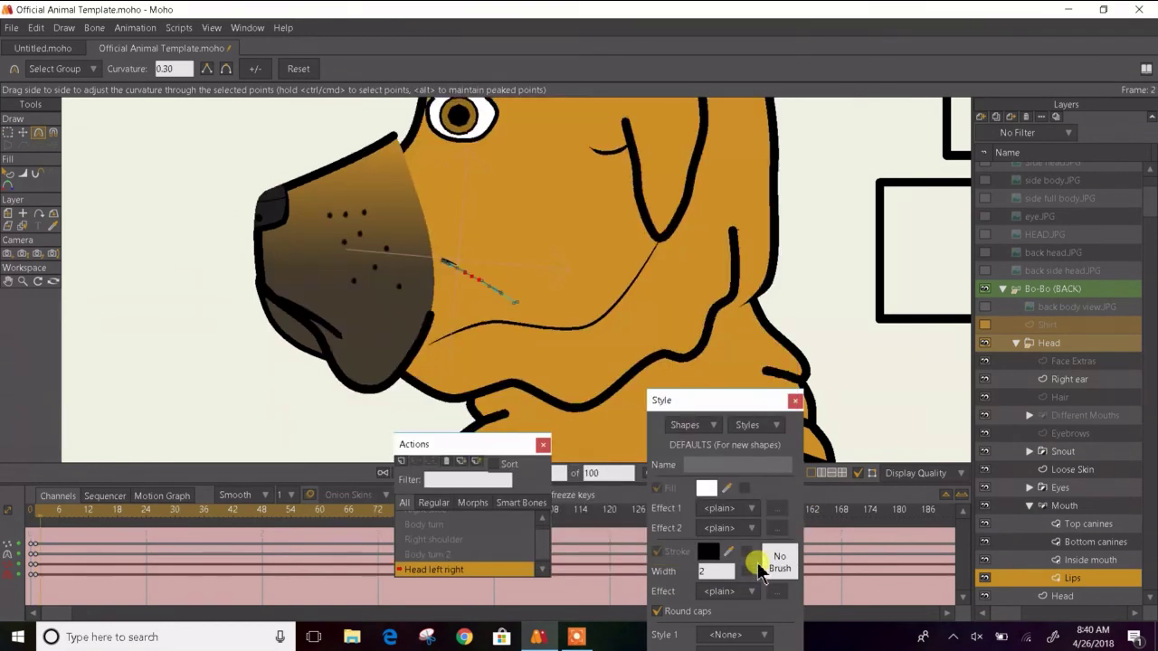
key(ctrl+Left)
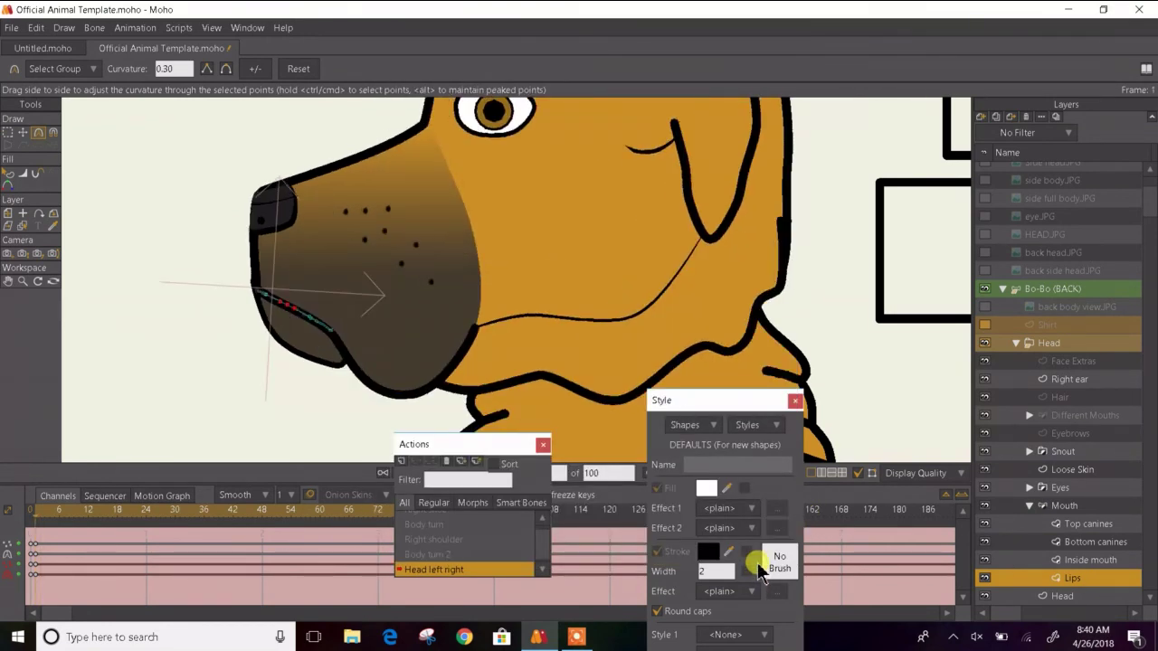
key(Right)
key(Right)
key(Right)
key(Right)
key(Right)
key(Right)
key(Right)
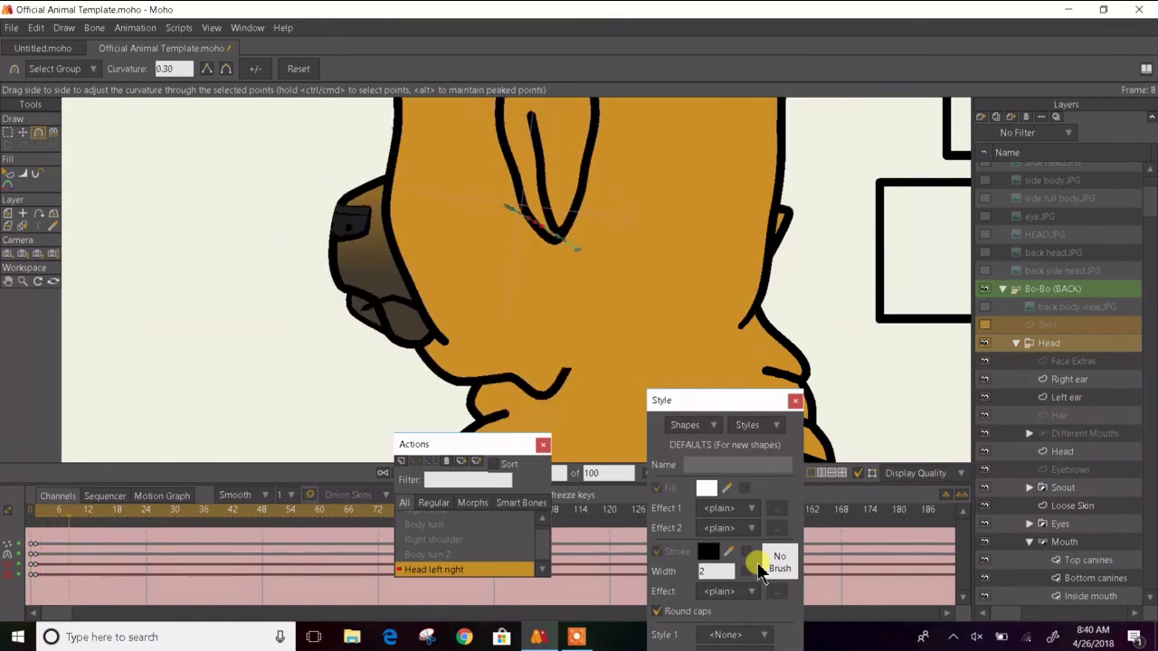
key(ctrl+Left)
key(ctrl+Left)
key(ctrl+Left)
key(ctrl+Left)
key(ctrl+Left)
key(ctrl+Left)
key(ctrl+Left)
key(ctrl+Left)
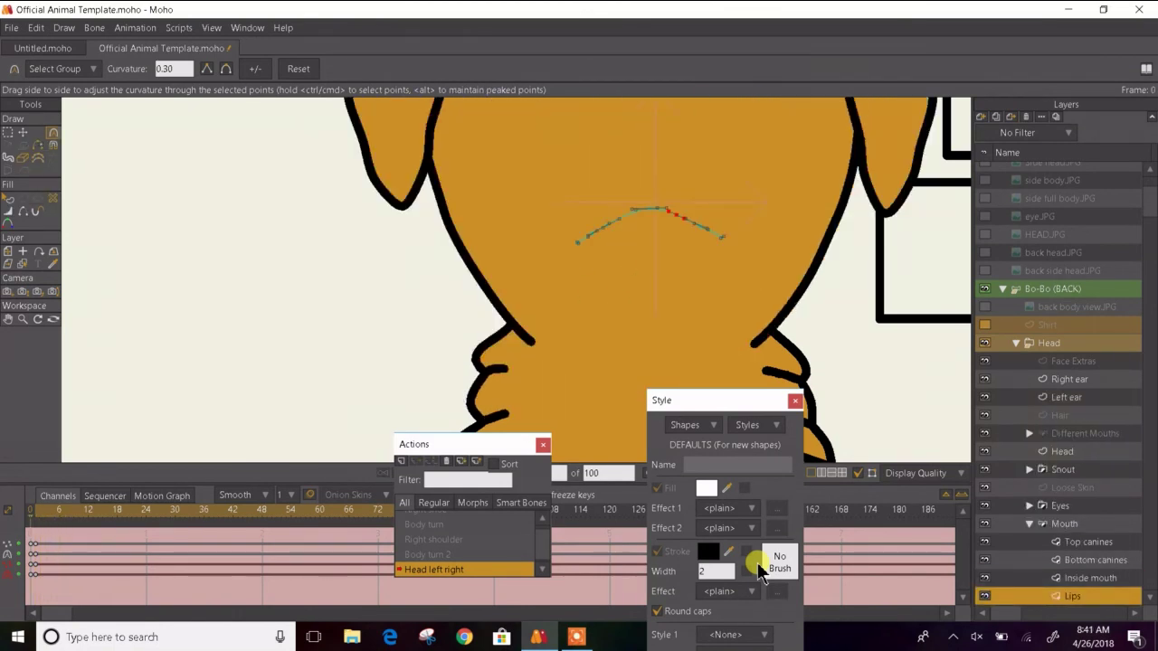
key(ctrl+Right)
key(ctrl+Right)
key(ctrl+Left)
key(ctrl+Right)
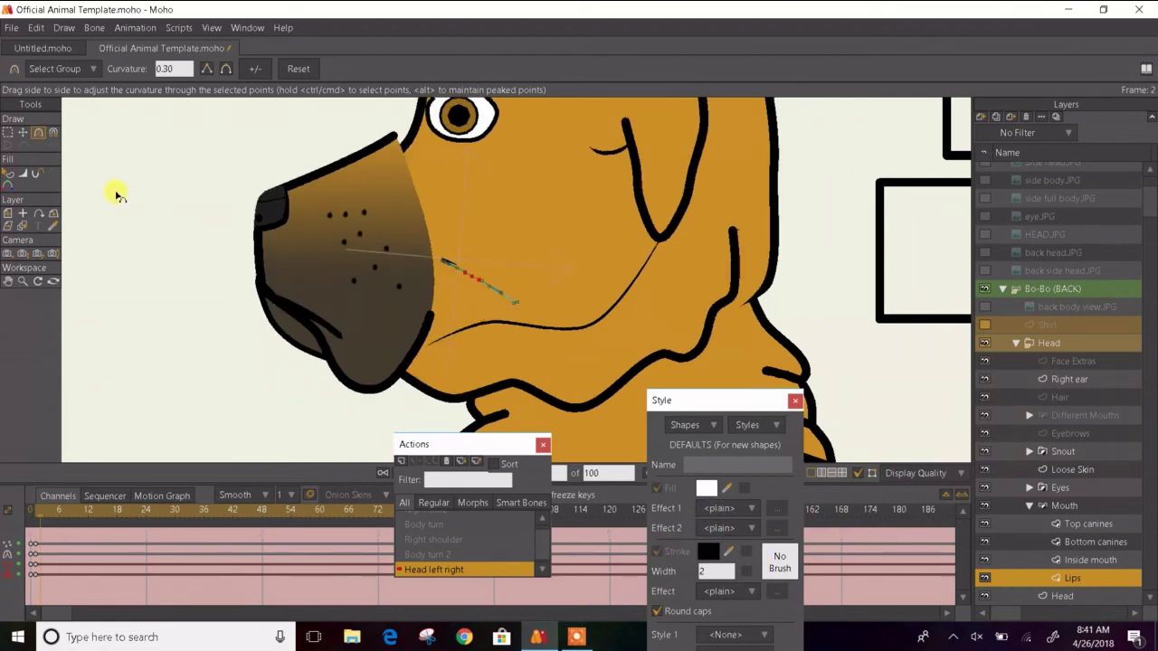
- Pick the mouth shape at the muzzle's stray line and delete the duplicate Mouth group that holds it from the Snout group
click(23, 225)
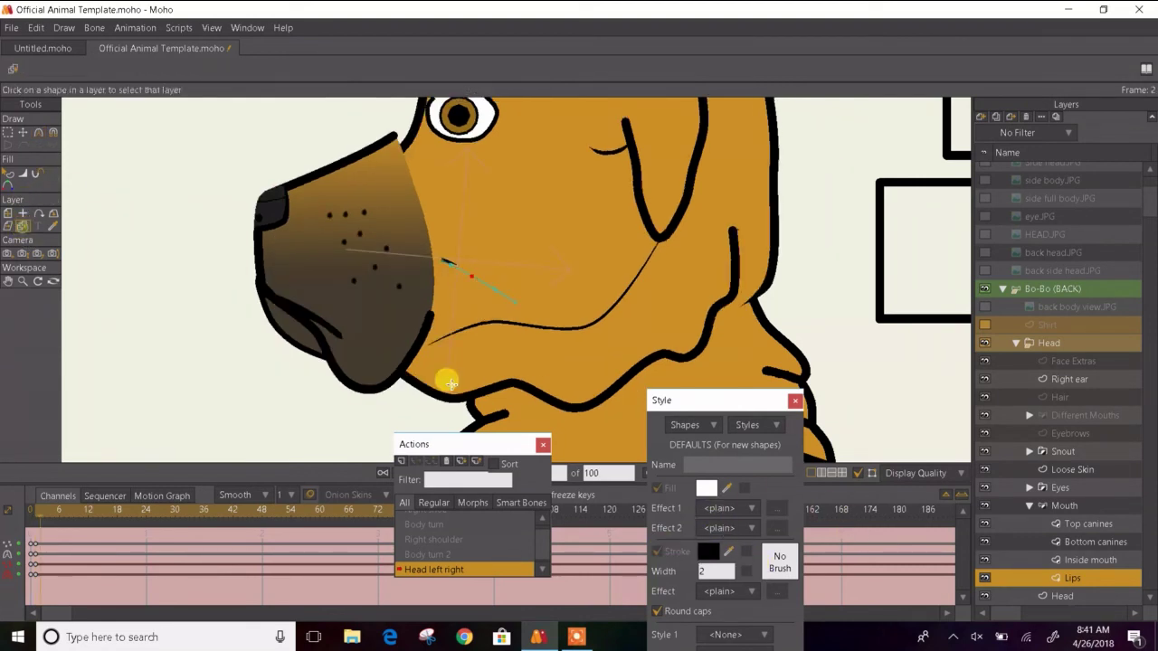
click(333, 329)
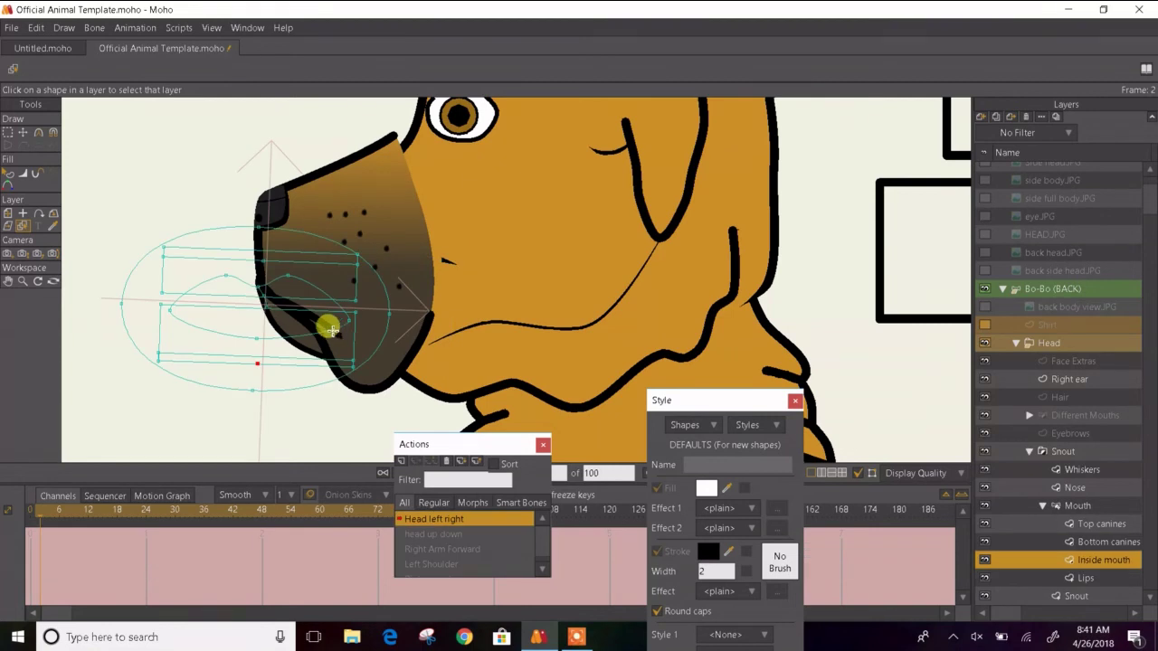
scroll(332, 329, up, 4)
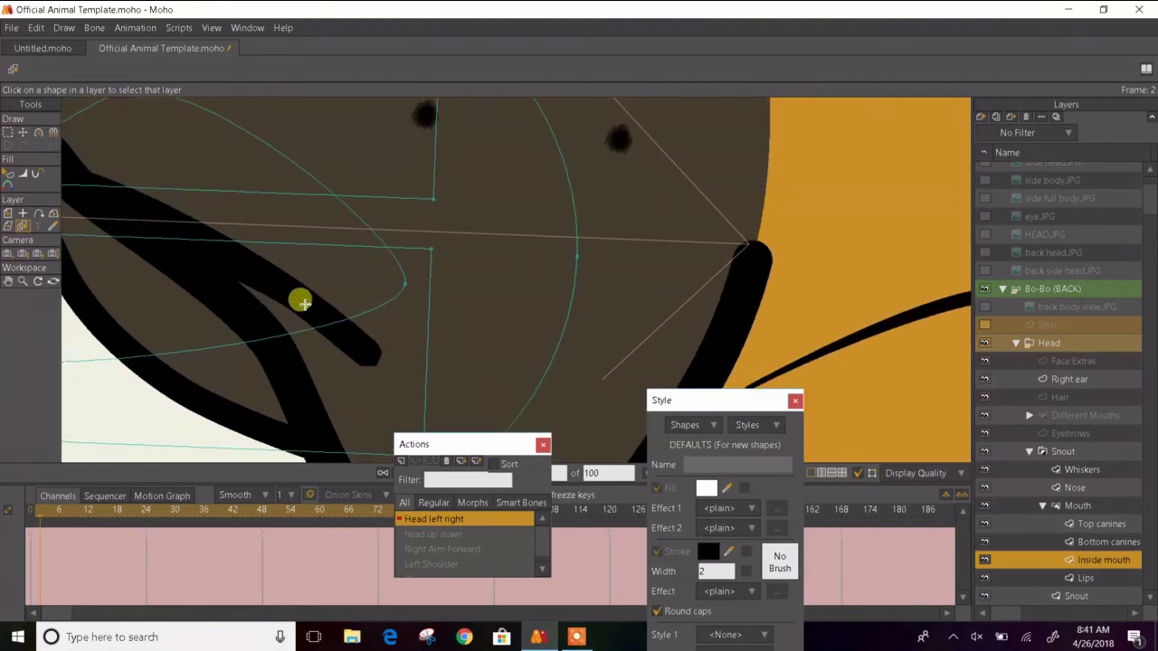
click(1048, 506)
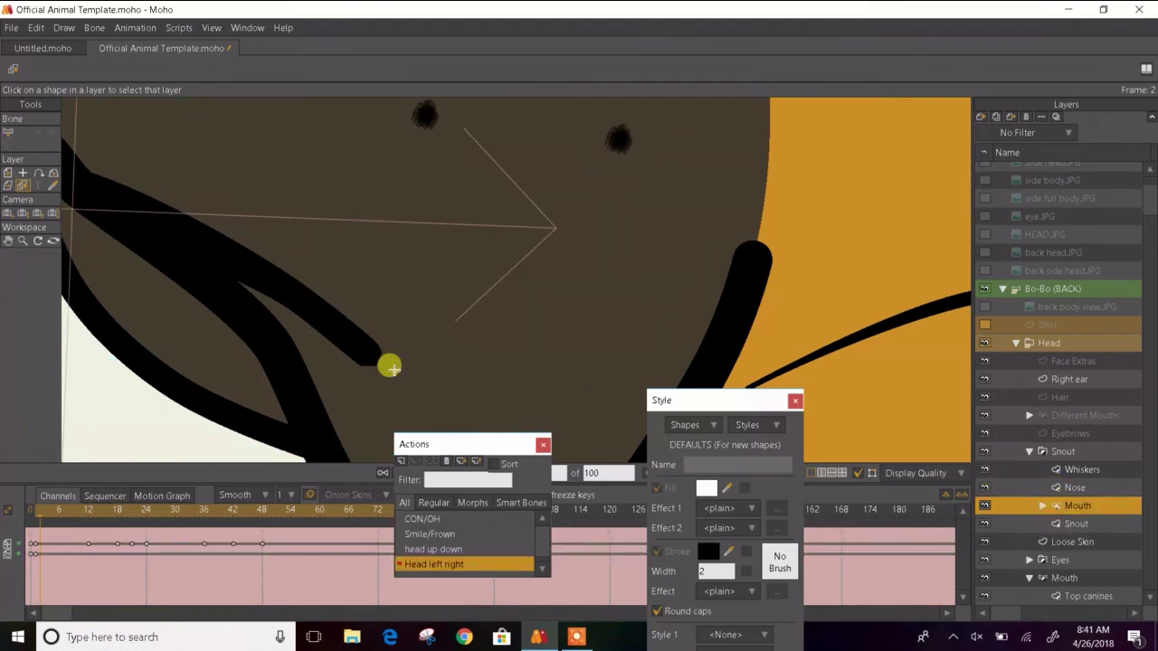
scroll(389, 366, down, 3)
scroll(389, 366, down, 3)
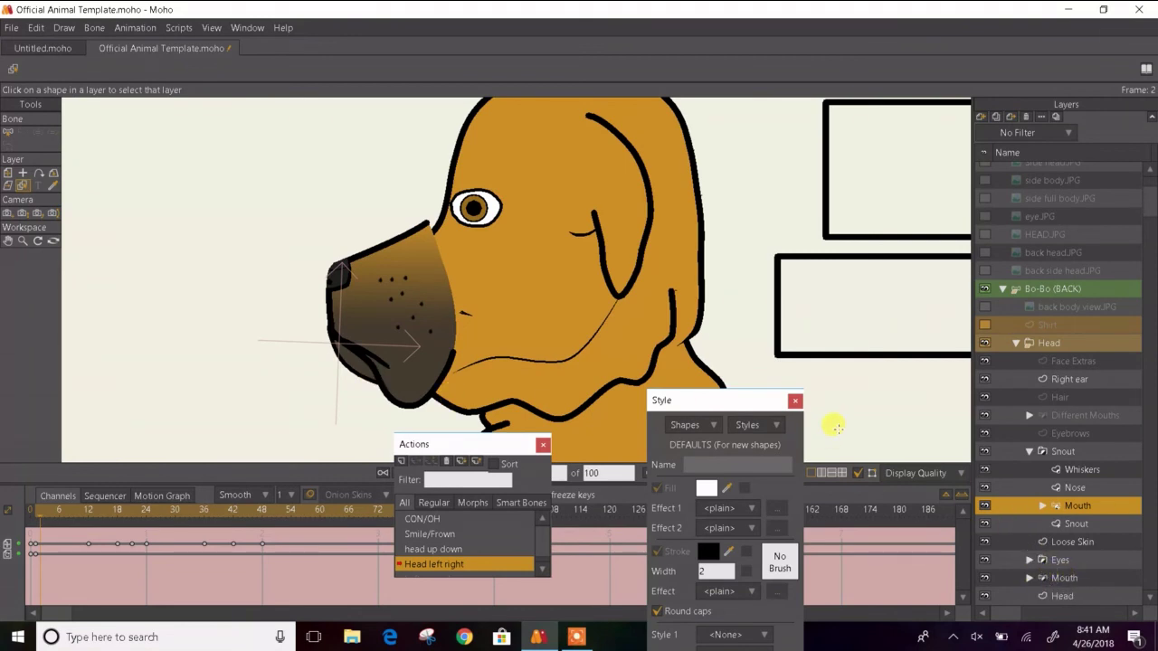
scroll(834, 425, down, 2)
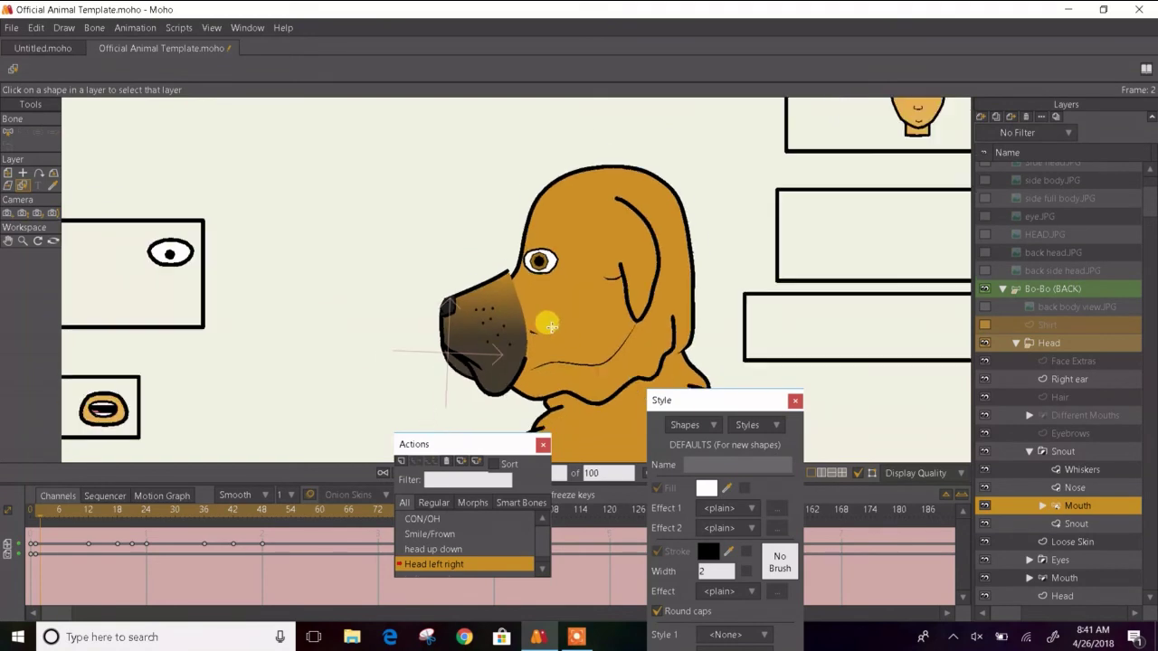
scroll(547, 322, down, 2)
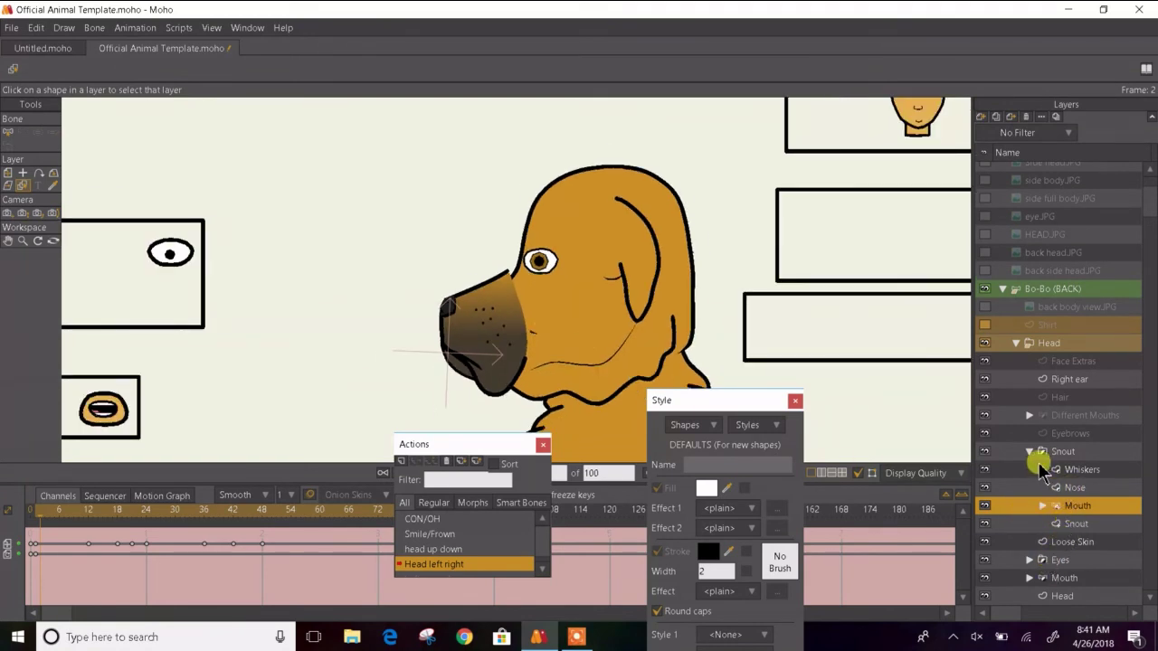
click(1029, 578)
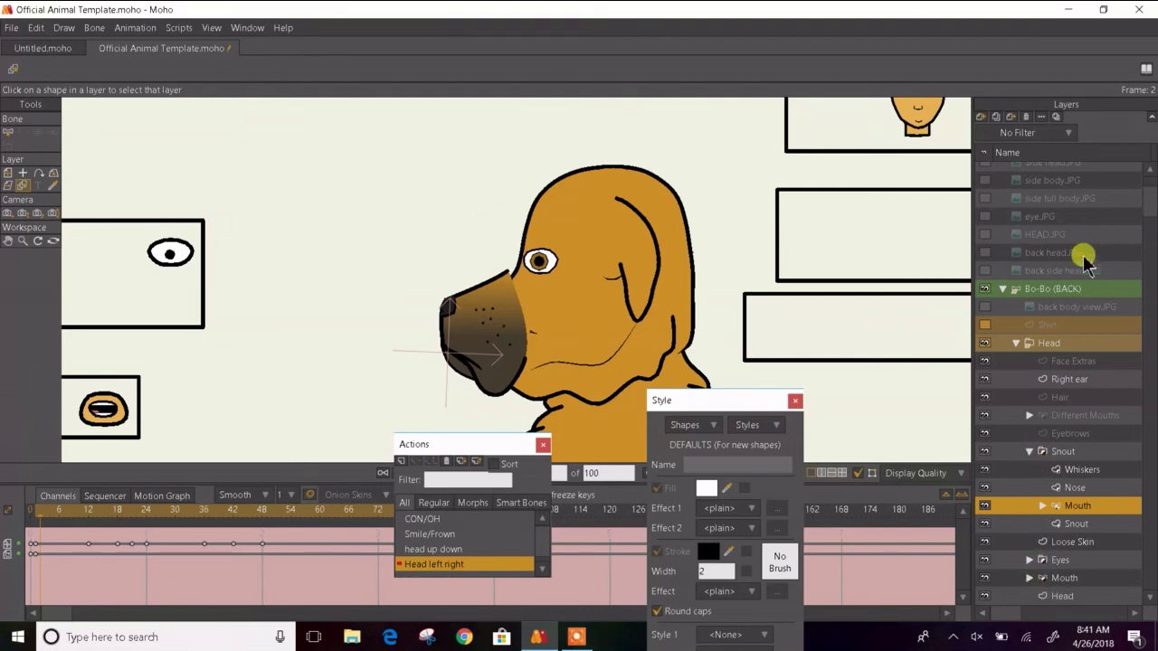
click(1027, 118)
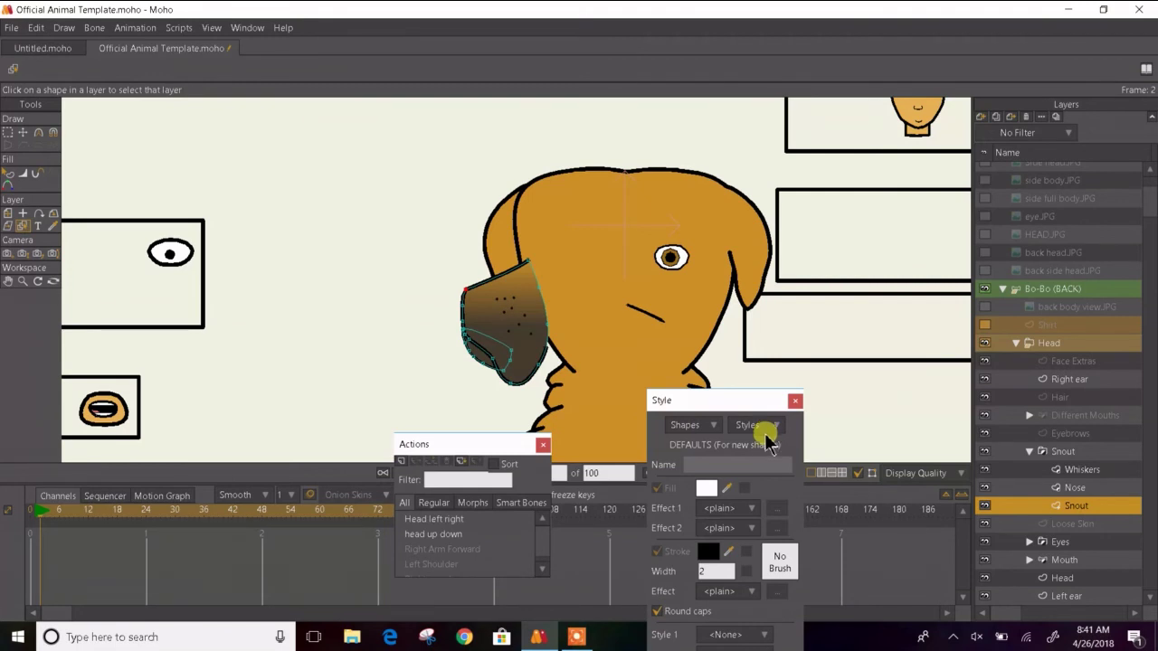
- Activate the Head left right action for the Snout layer and inspect the muzzle from frame 1 to frame 6
double_click(468, 520)
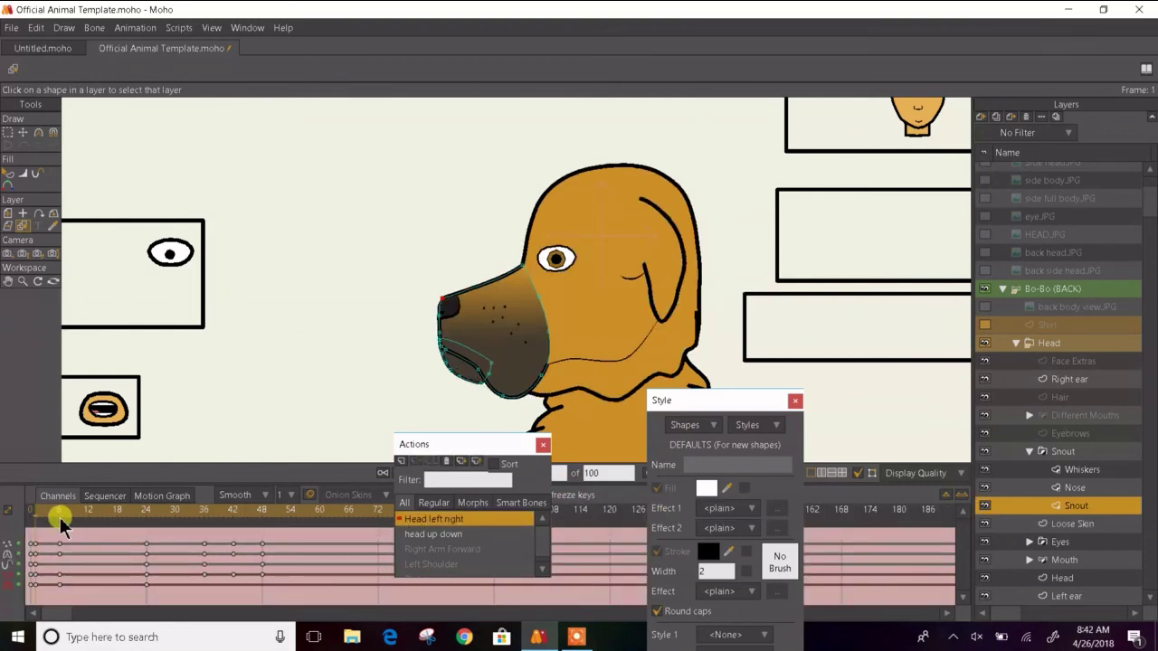
key(Right)
key(Right)
key(Right)
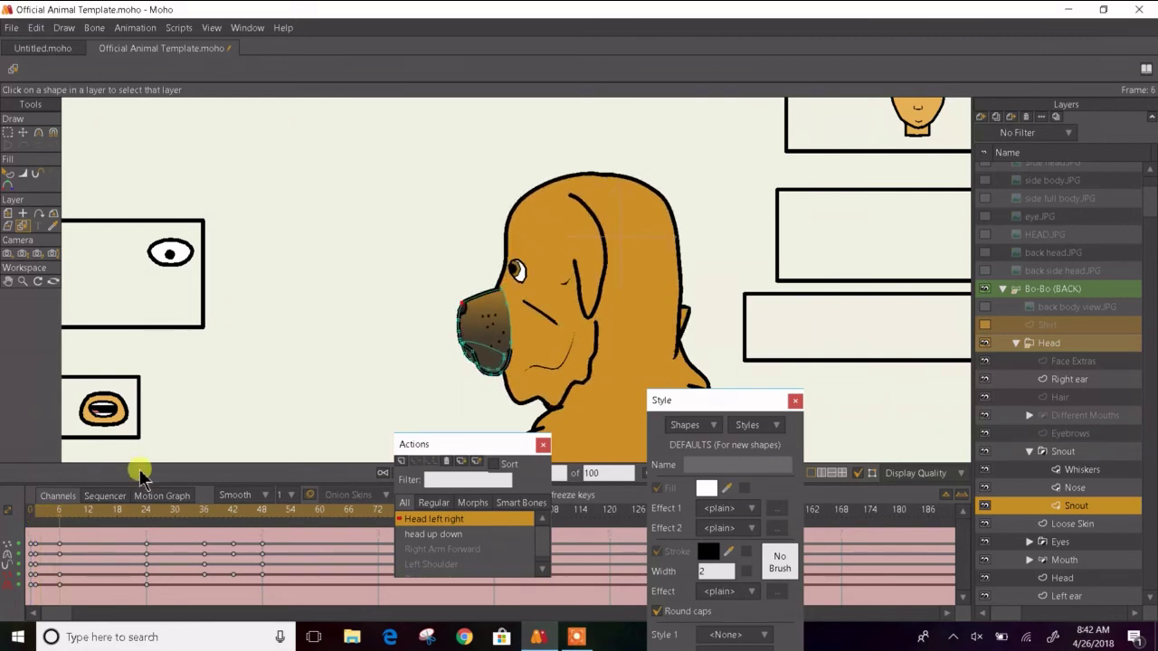
click(9, 173)
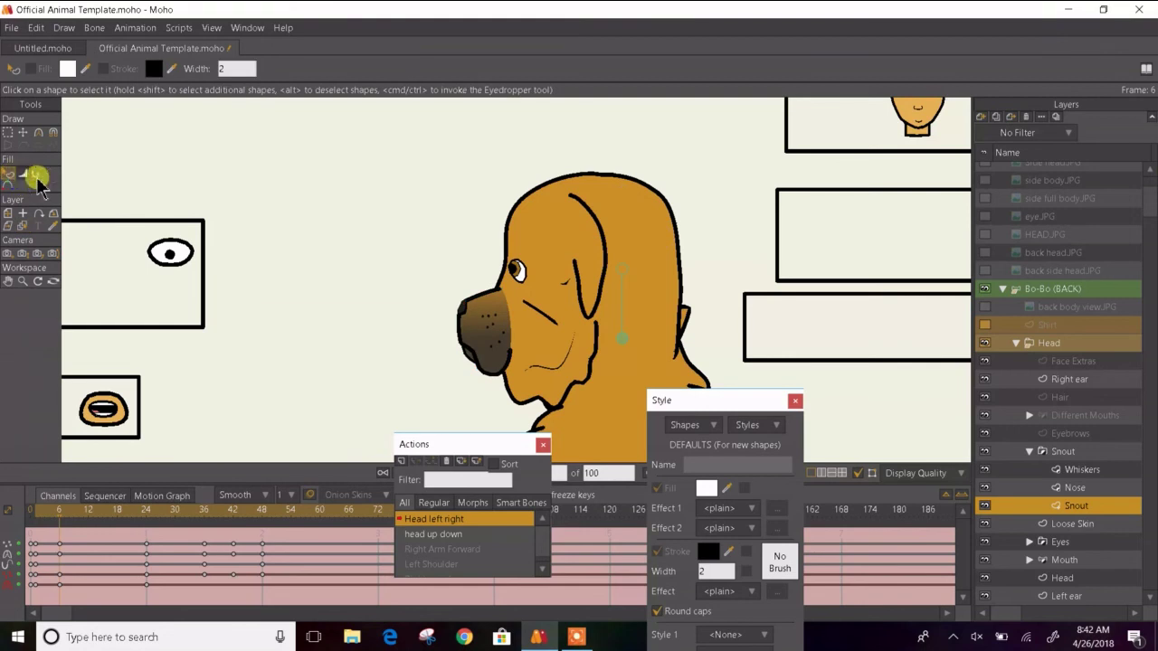
scroll(475, 344, up, 2)
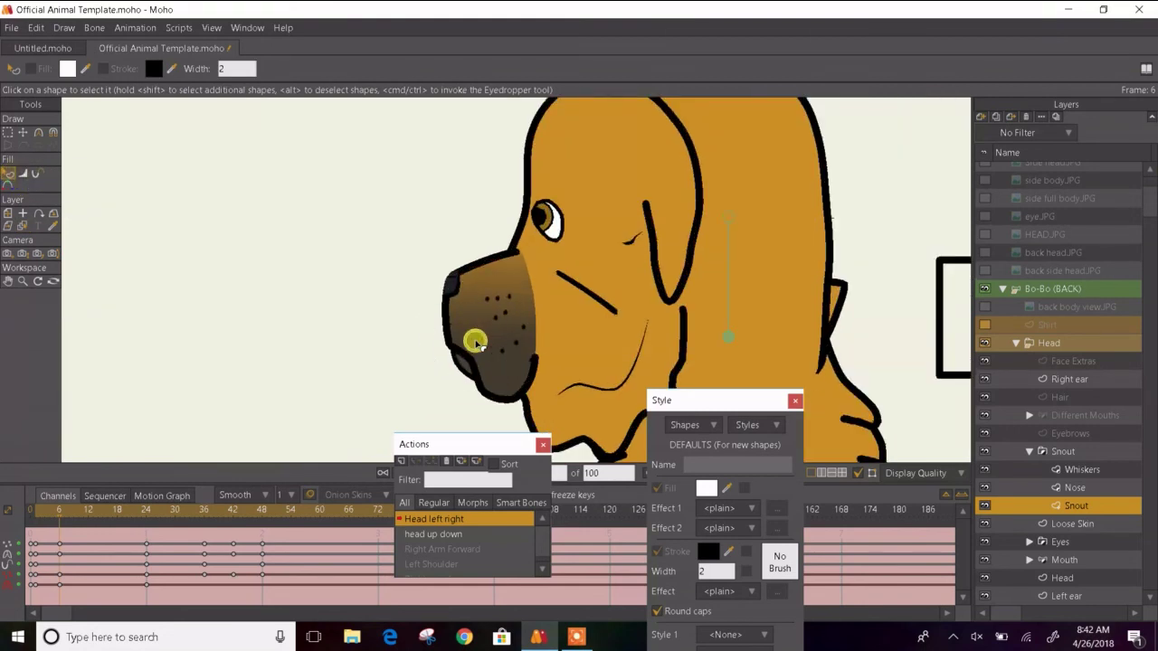
drag(475, 344, 421, 294)
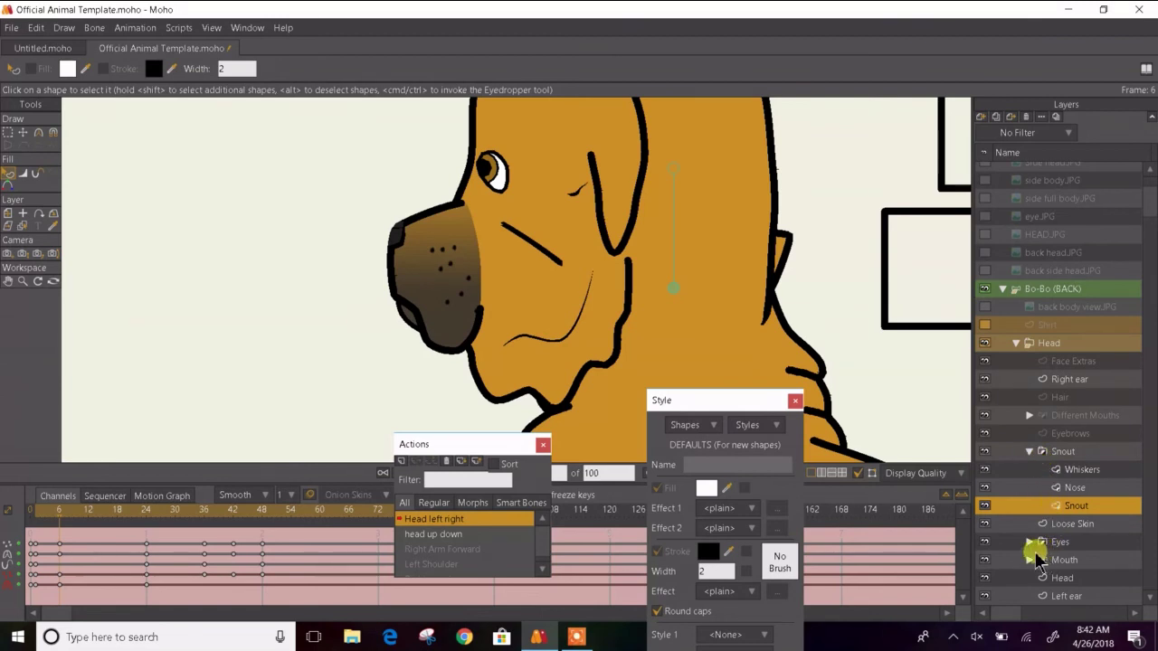
- Collapse the Snout group, select the remaining Mouth group and switch from the Head left right action back to Mainline
click(1030, 451)
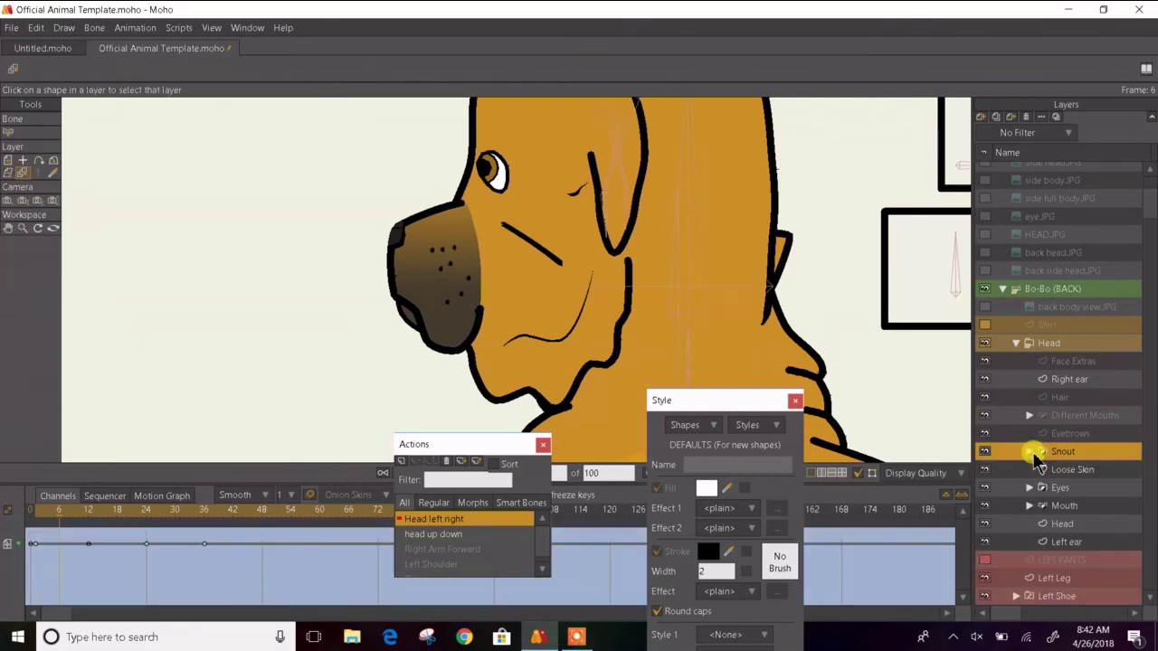
click(1027, 505)
click(1028, 506)
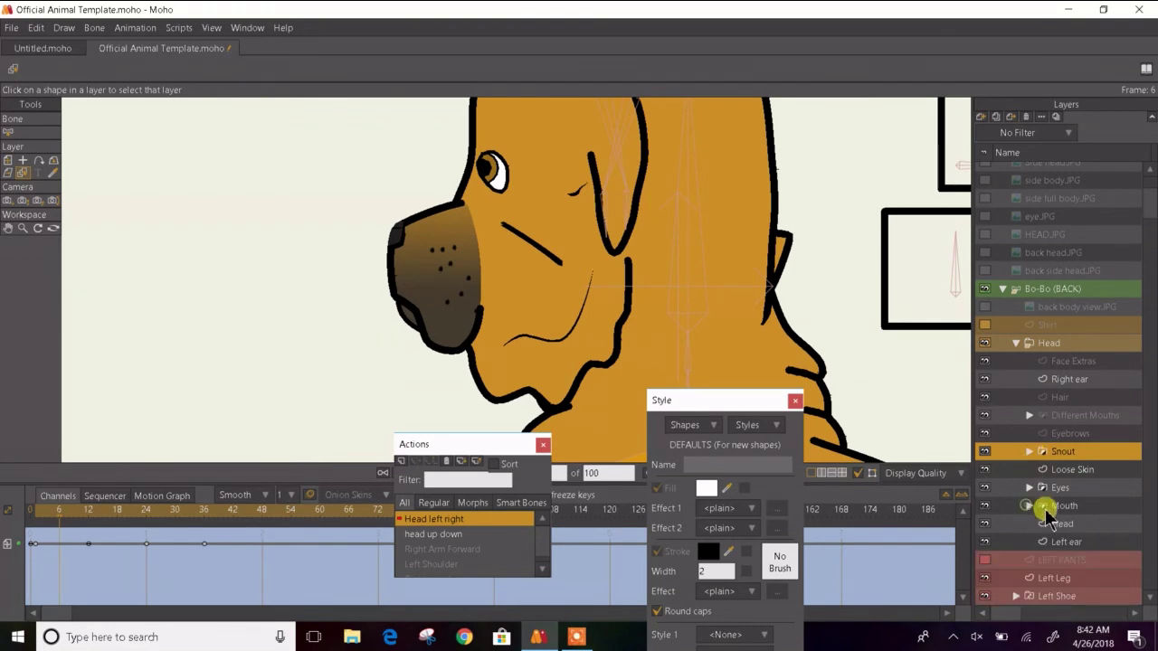
click(1054, 506)
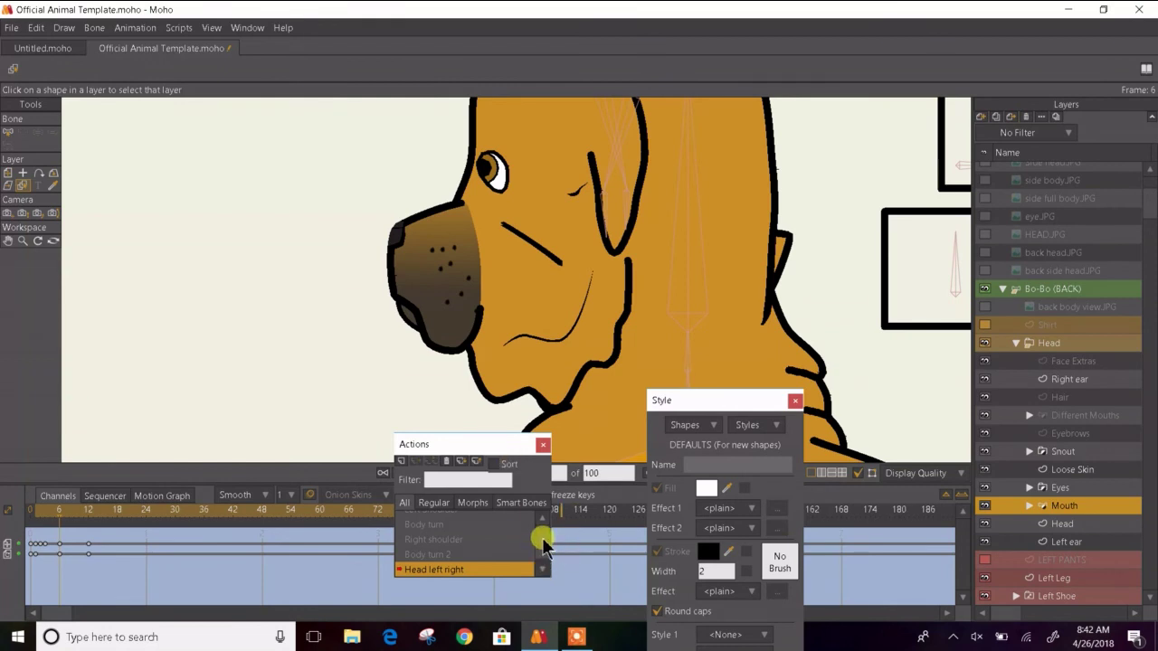
drag(542, 538, 542, 521)
click(512, 518)
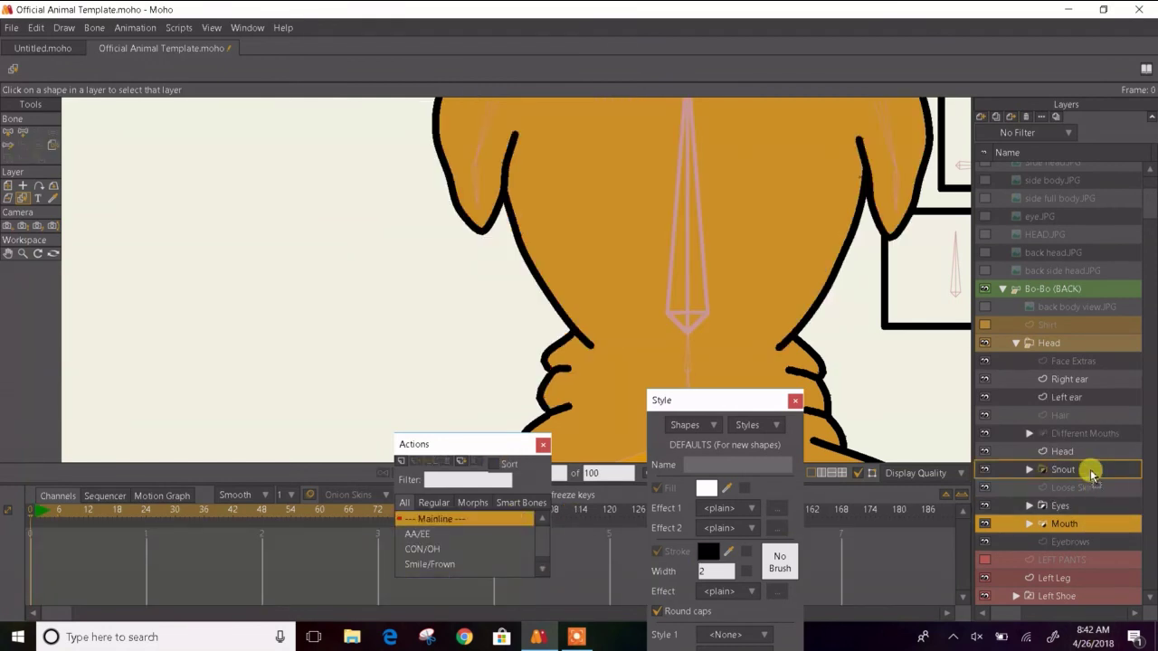
- Move the Mouth group into the Snout group and place it between the Nose and Snout layers
drag(1092, 475, 1034, 470)
click(1029, 470)
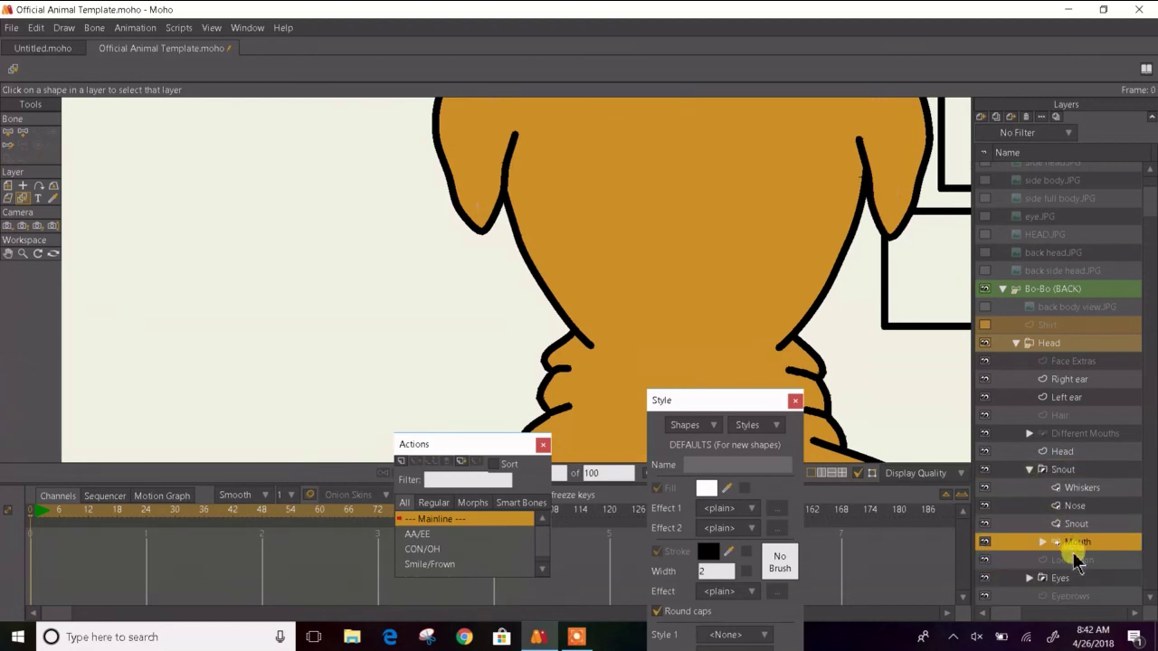
click(667, 514)
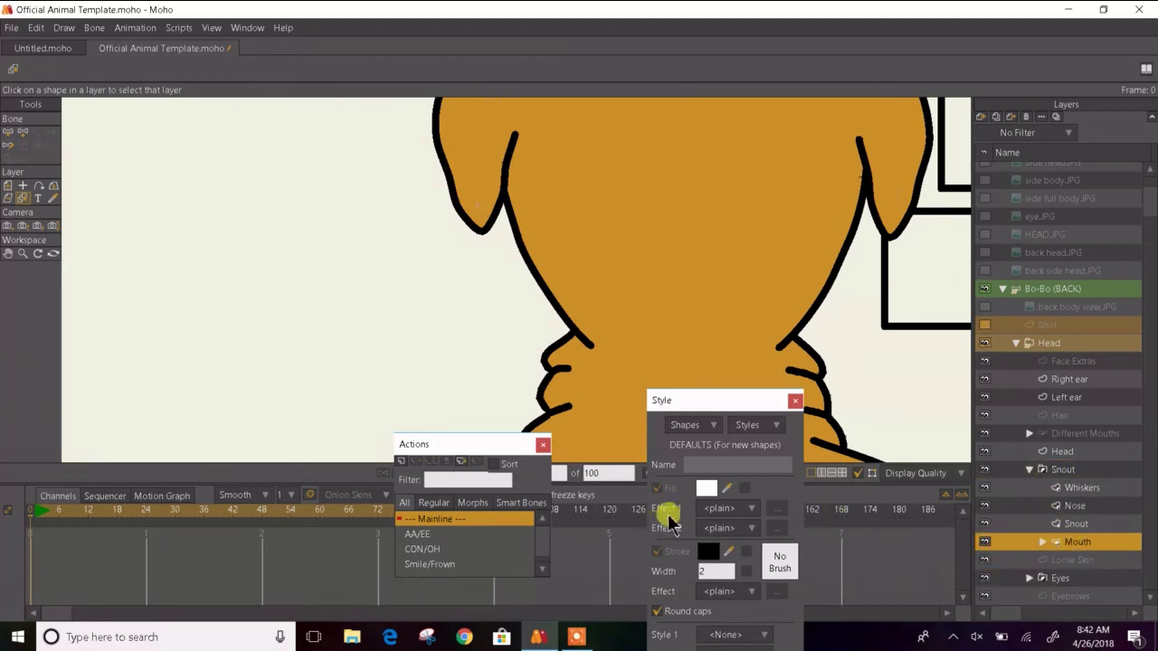
click(1083, 543)
drag(1084, 546, 1075, 525)
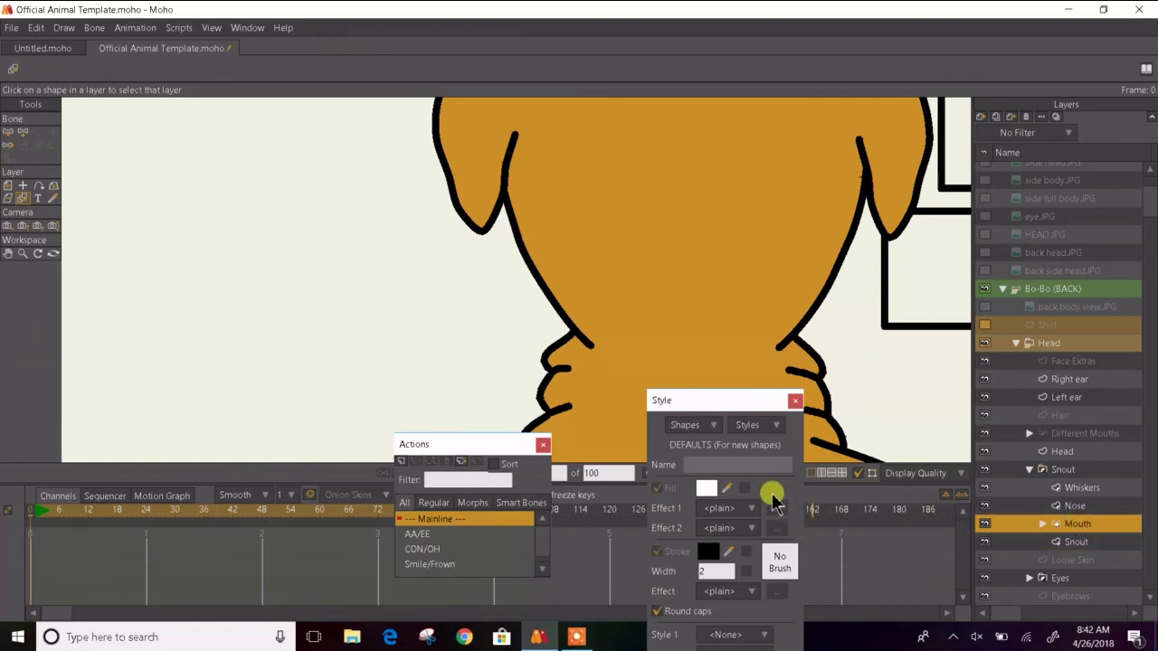
- Hide the Head layer and fit the Mouth layer to the snout's lip line, scaled to 1.0467 at about X -0.002, Y -0.057
click(707, 427)
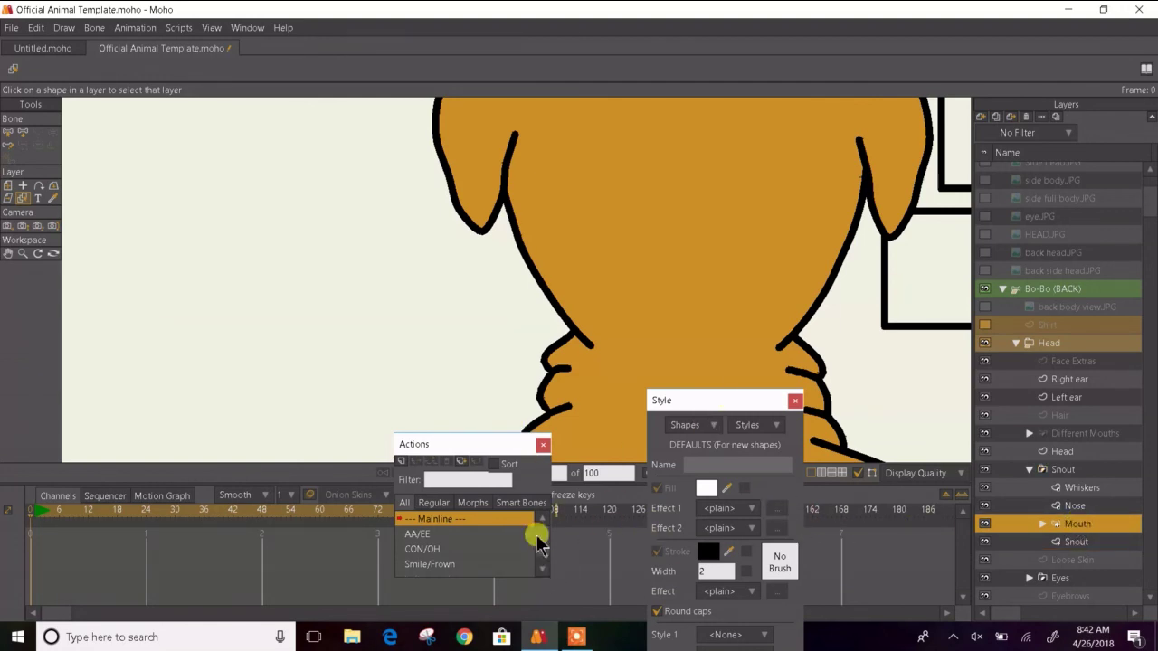
scroll(539, 566, down, 3)
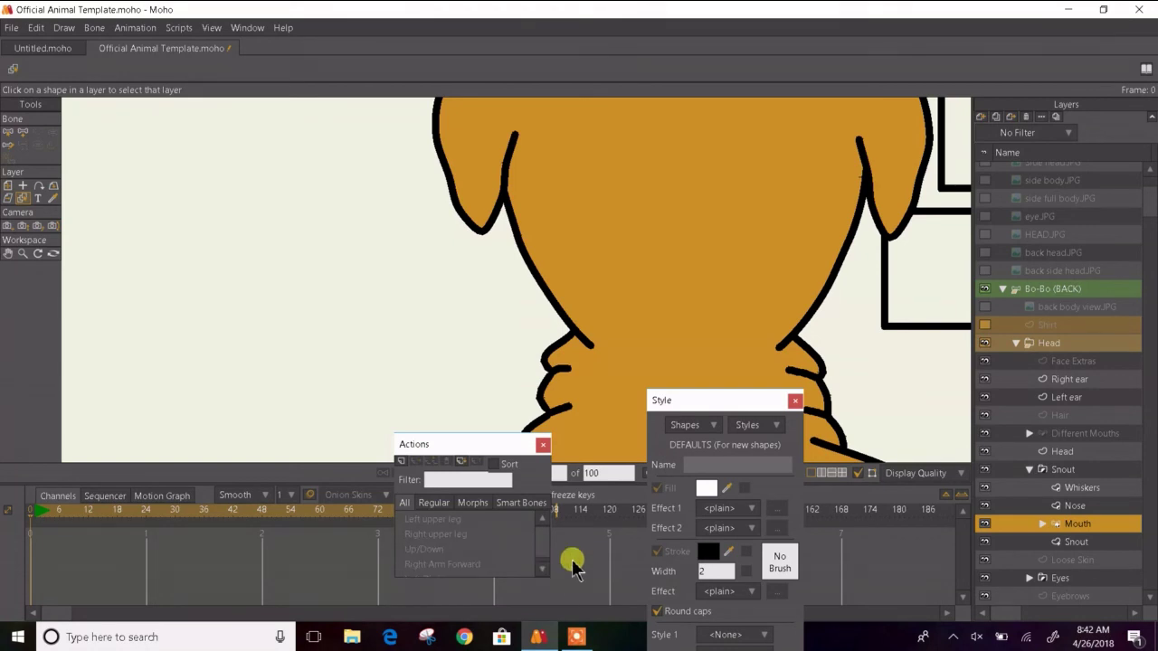
click(986, 453)
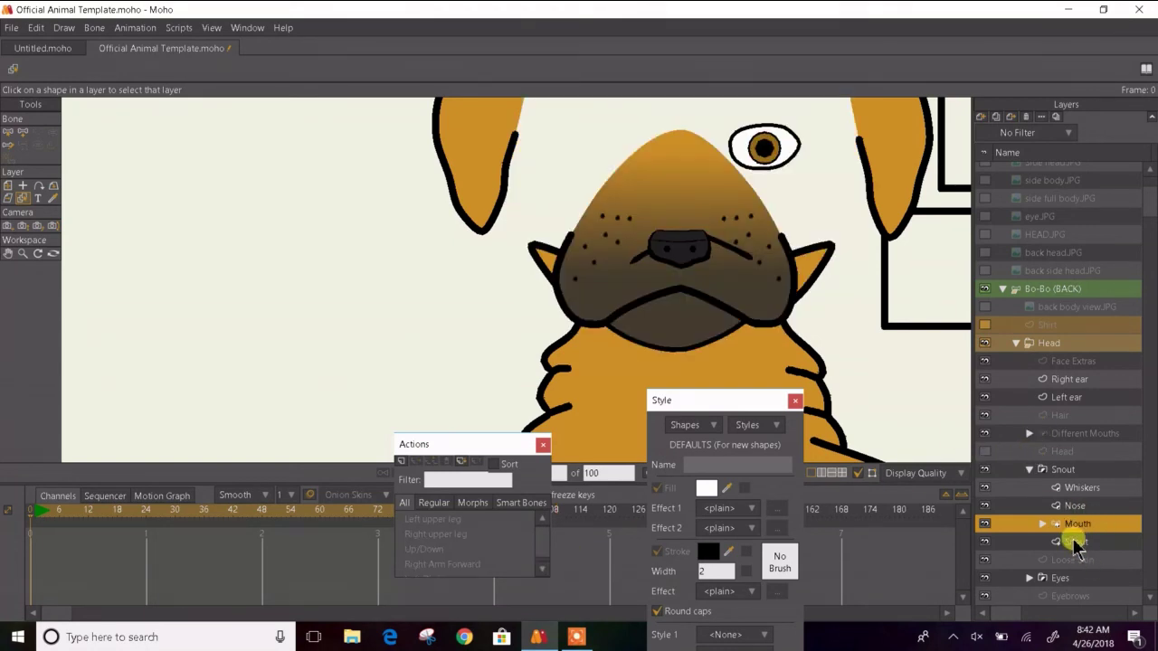
click(7, 185)
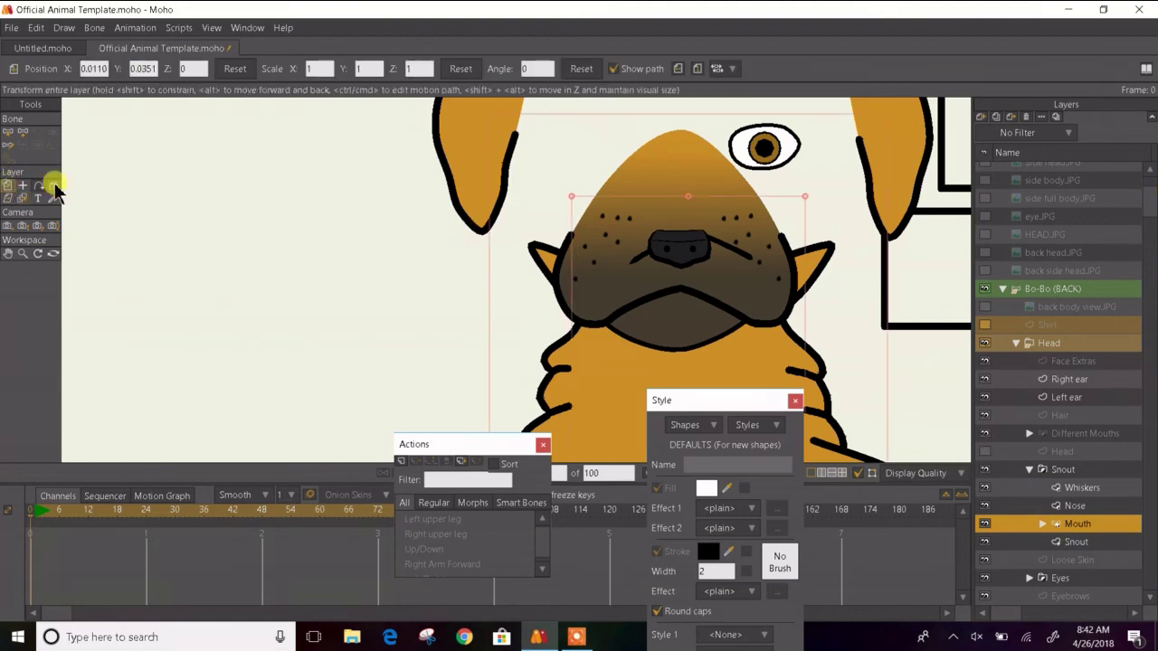
drag(662, 288, 652, 343)
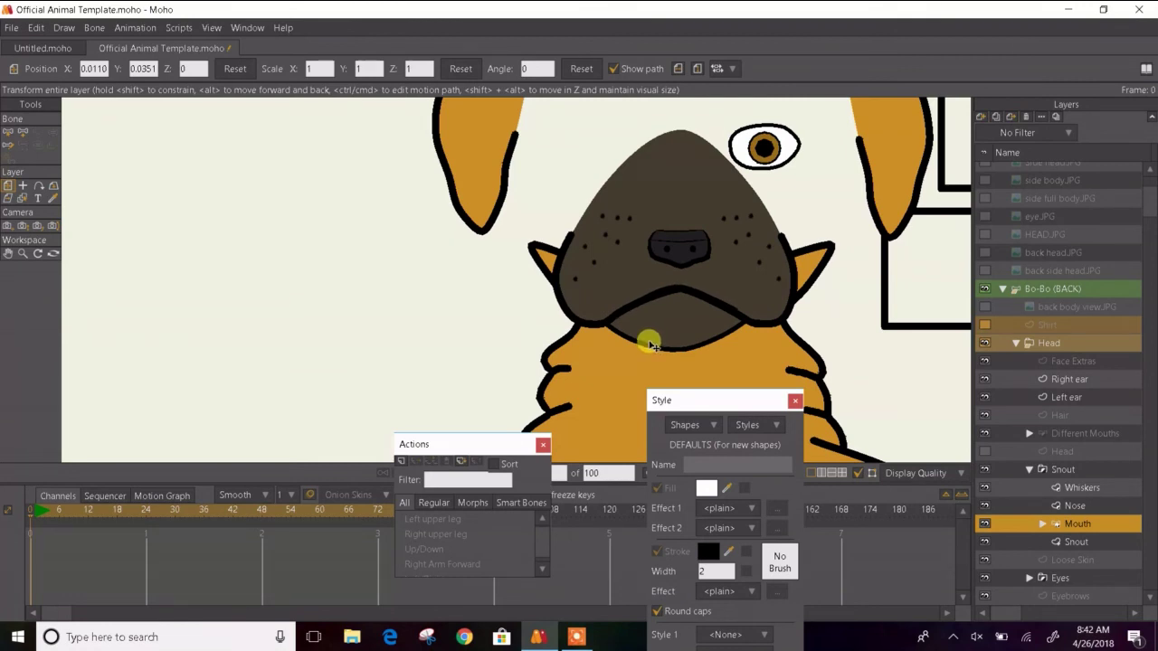
drag(649, 344, 649, 342)
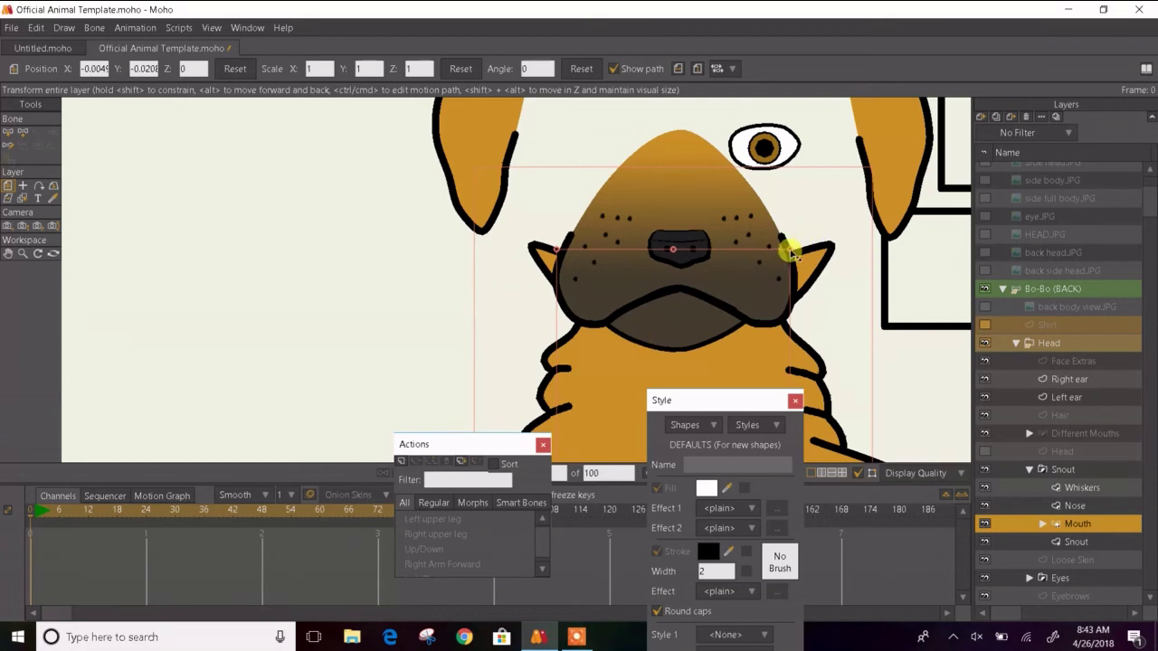
drag(788, 252, 717, 317)
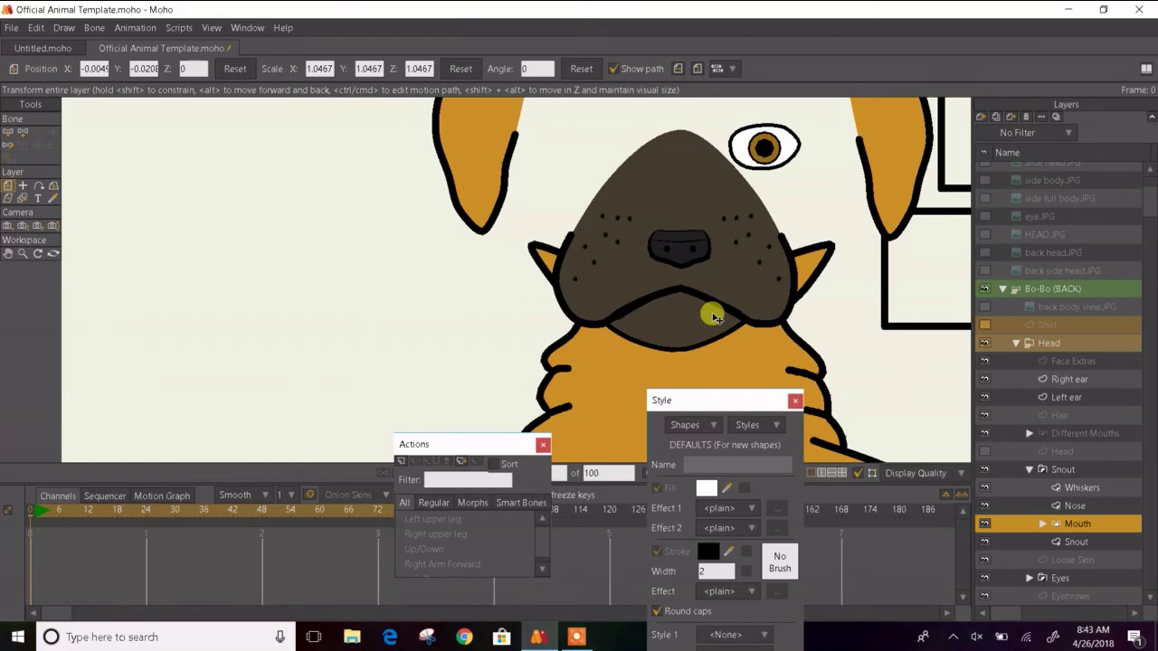
drag(713, 316, 713, 316)
- Check the refitted mouth on the muzzle in the AA/EE, CON/OH and Smile/Frown actions
click(541, 569)
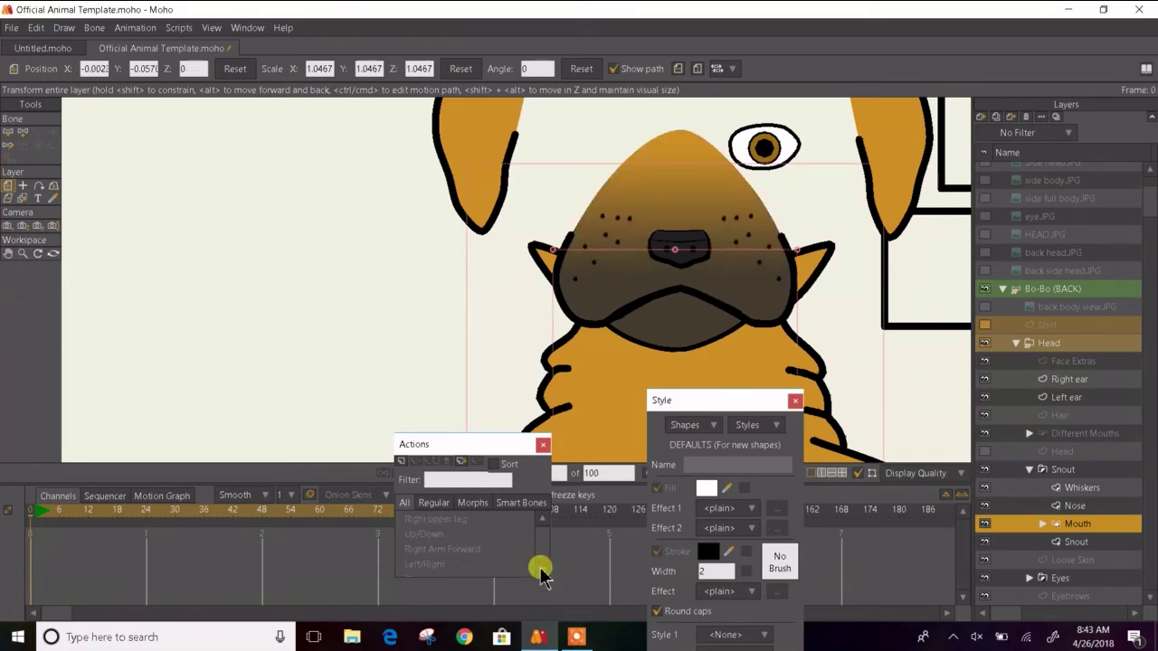
click(541, 569)
click(541, 570)
scroll(542, 569, up, 5)
scroll(543, 524, down, 3)
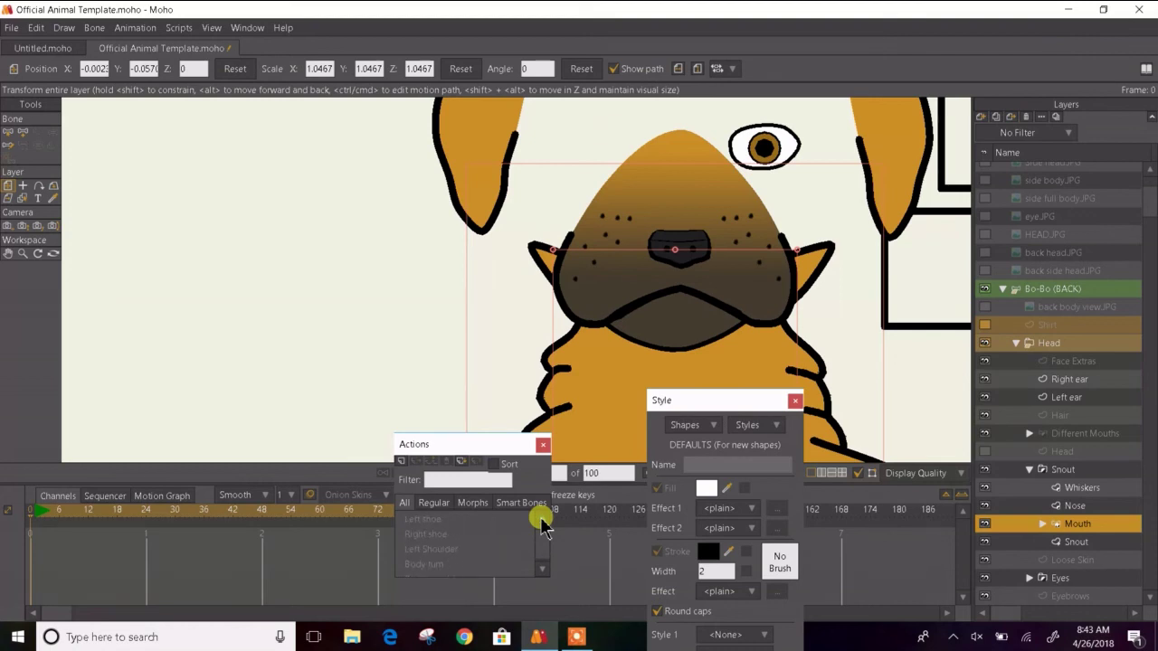
scroll(540, 522, up, 5)
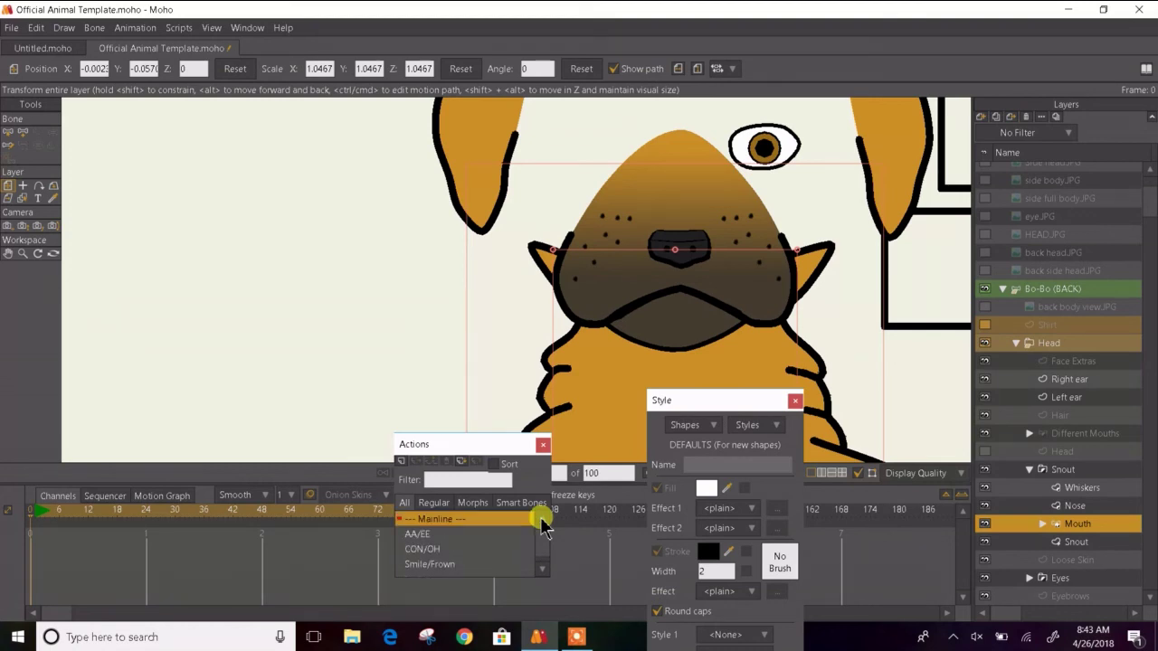
click(520, 535)
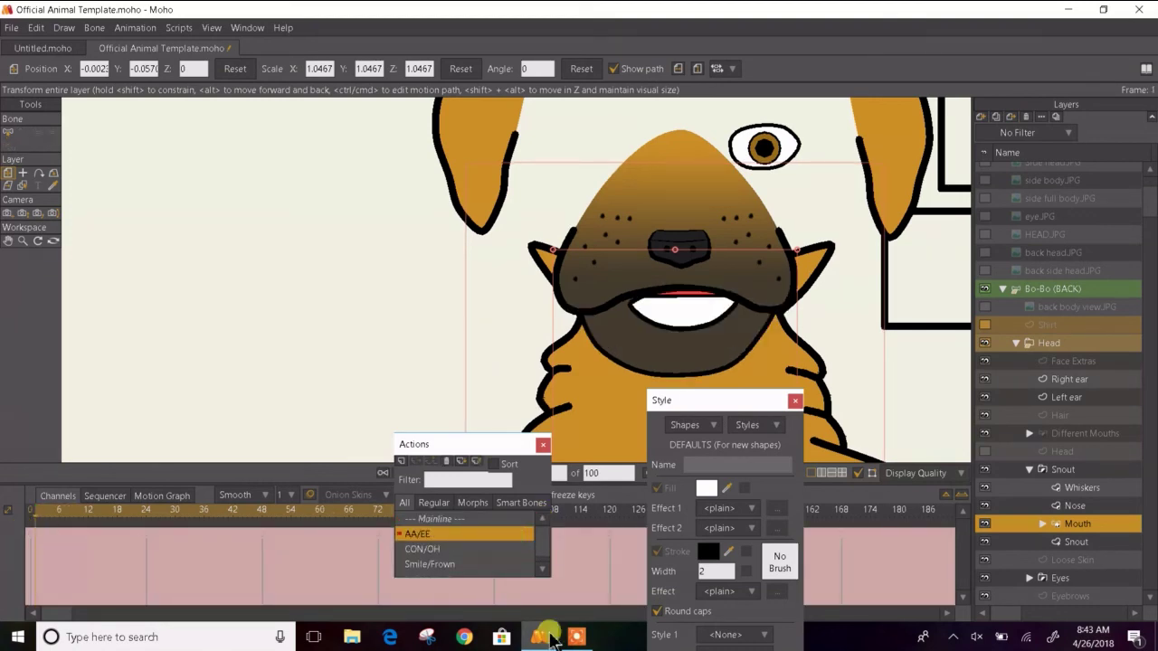
mouse_move(550, 638)
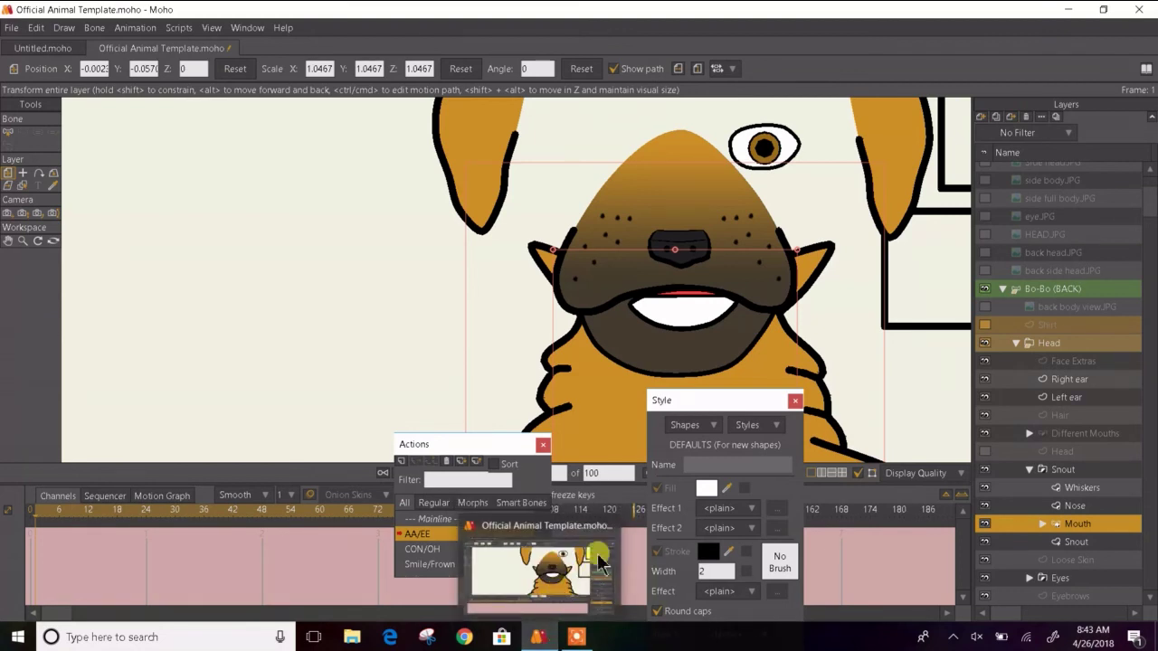
click(422, 549)
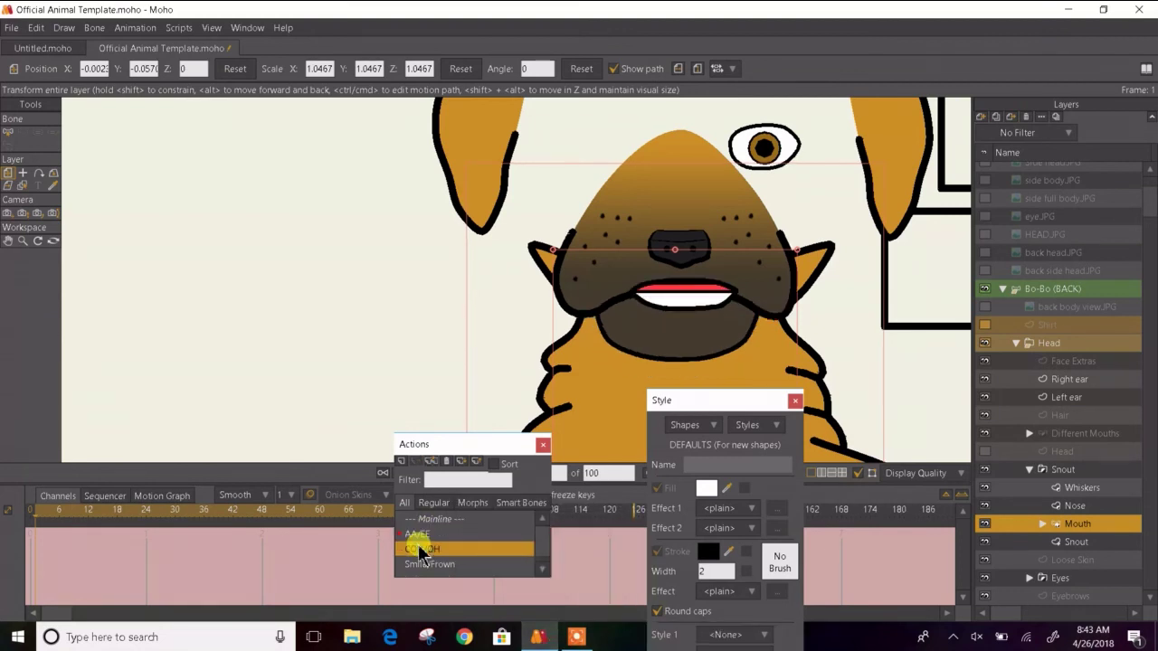
click(431, 564)
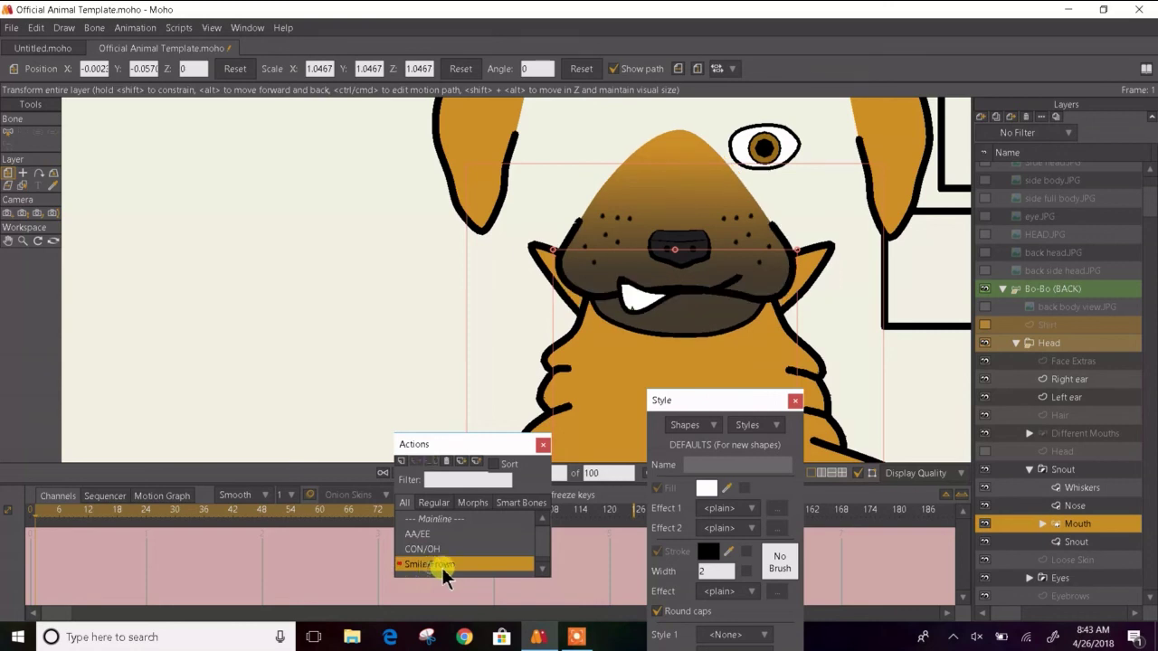
- Activate the Head left right action and copy the Mouth layer's frame 0 keys to frame 12
scroll(546, 572, down, 2)
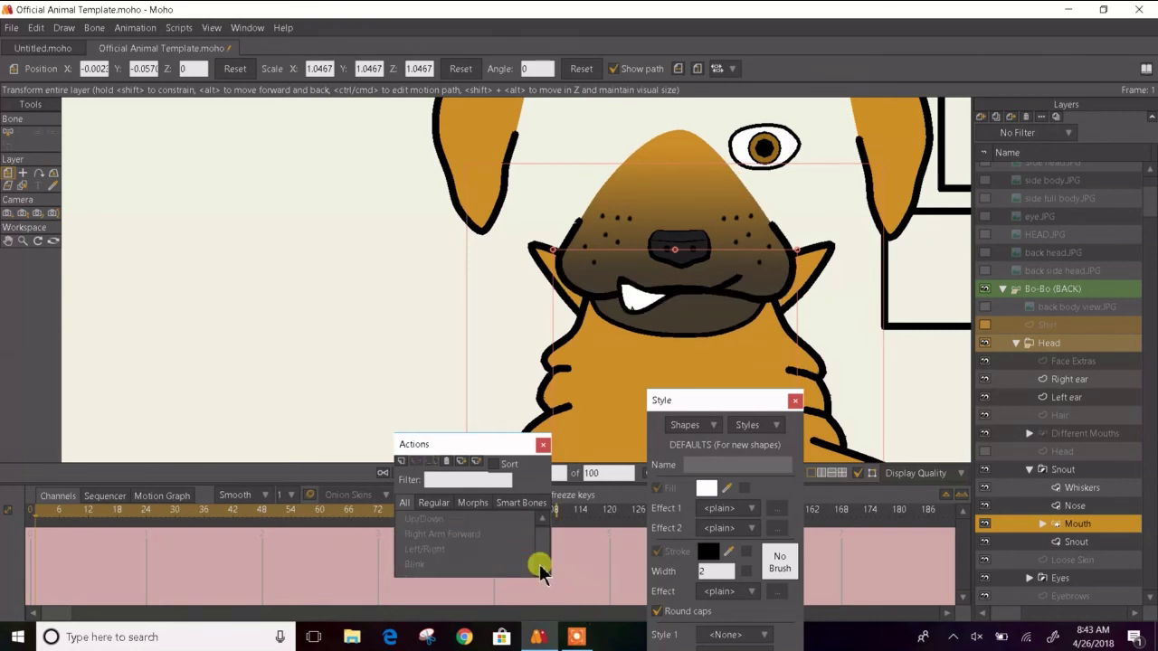
scroll(540, 568, down, 2)
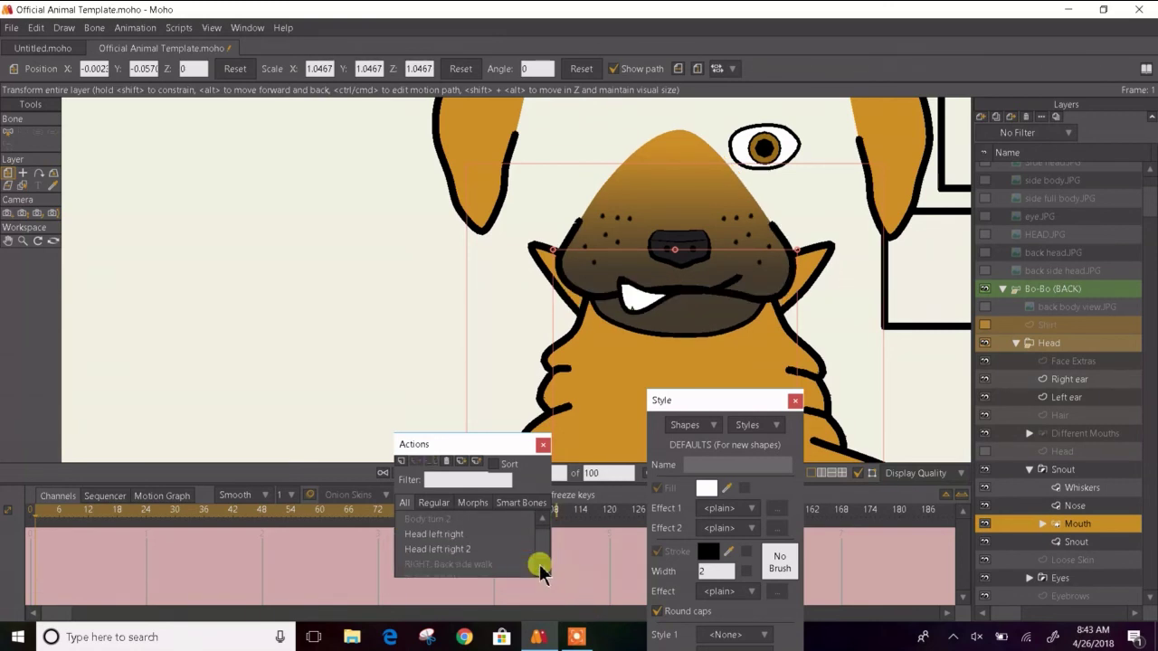
click(470, 534)
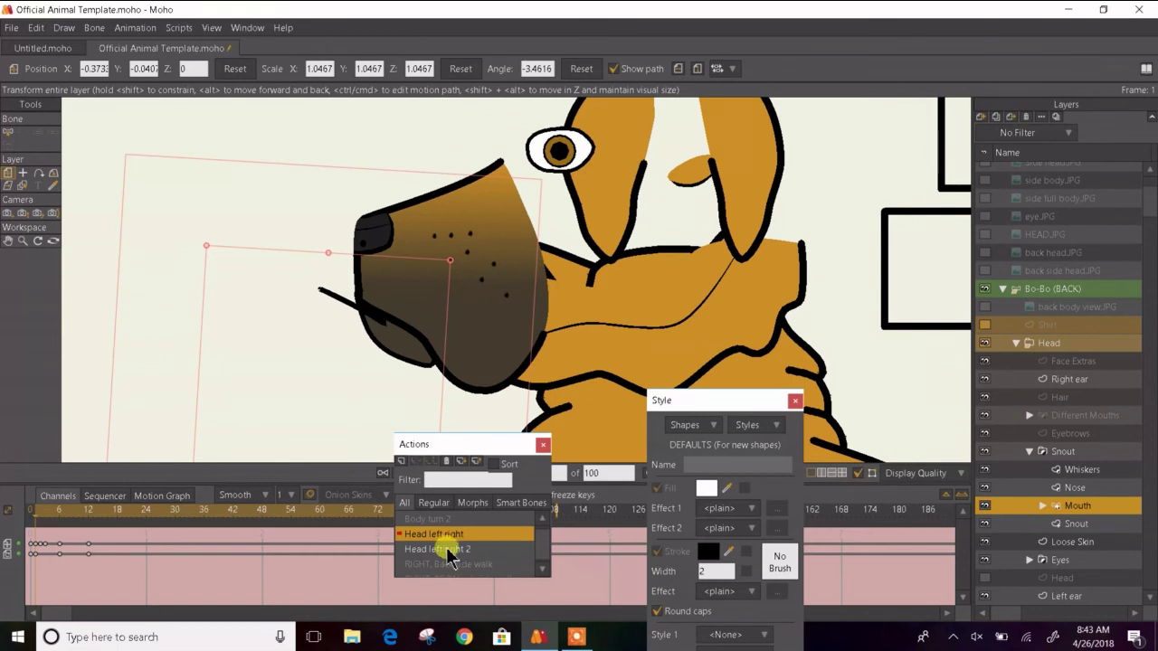
click(89, 512)
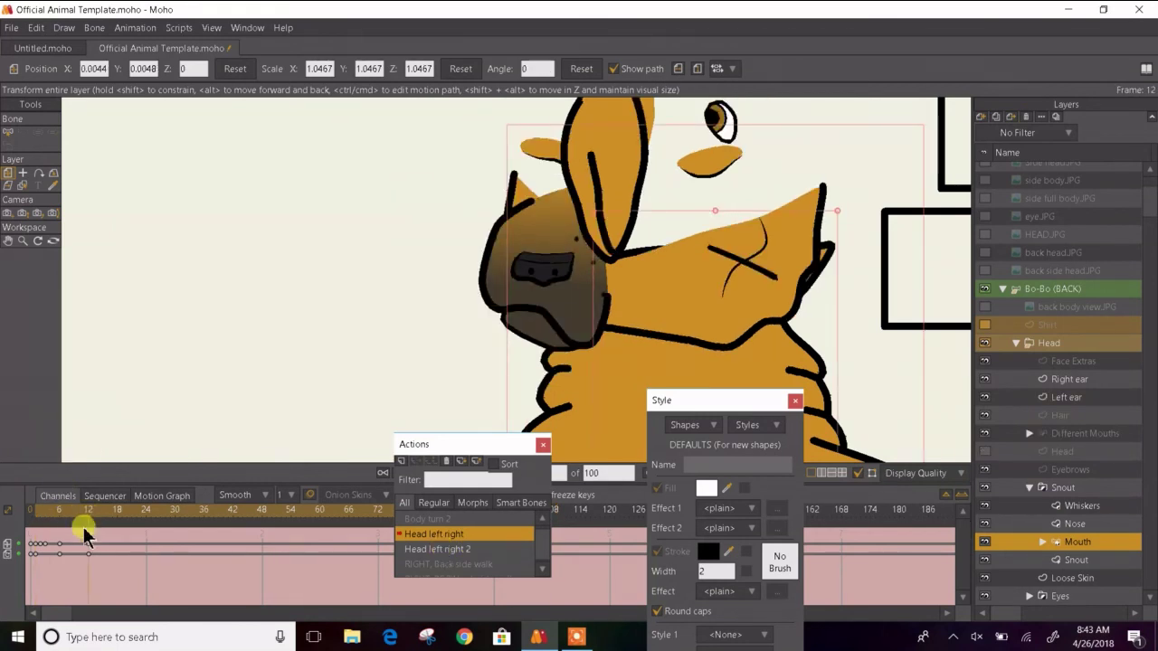
click(29, 541)
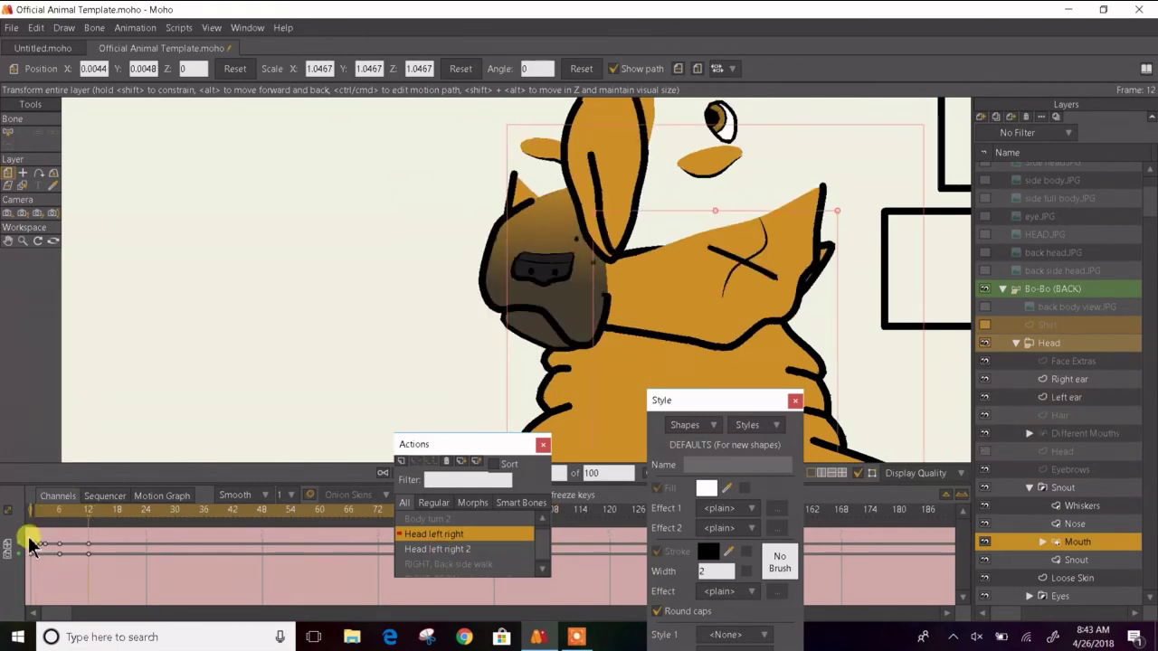
drag(31, 545, 5, 593)
key(ctrl+v)
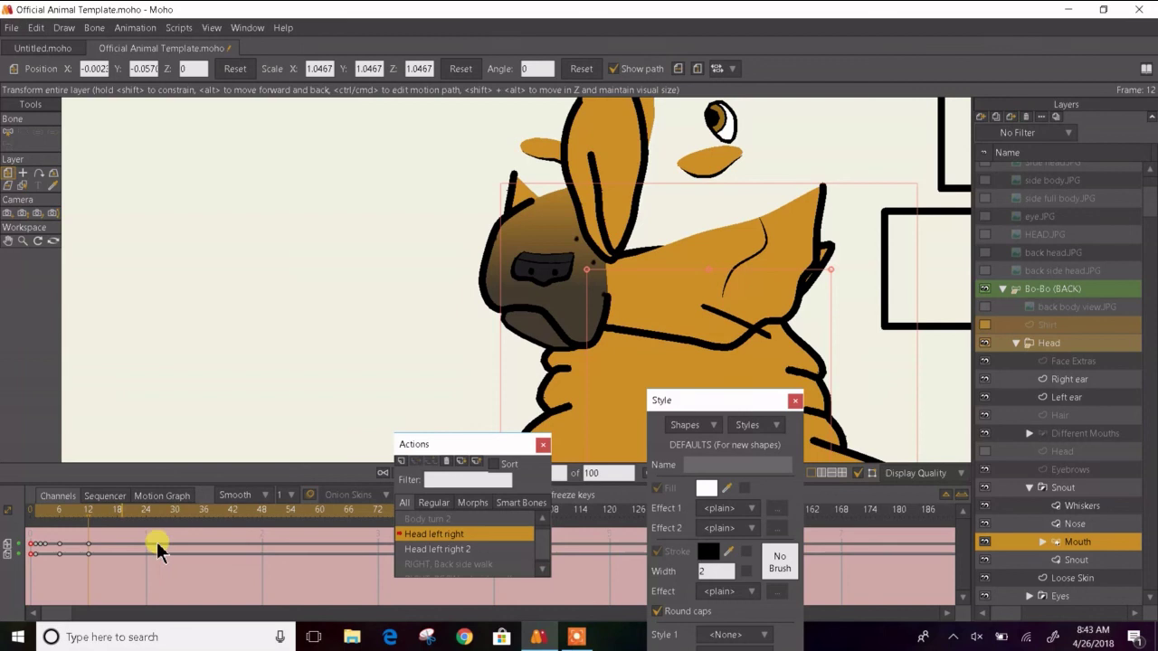
- Inspect the mouth in the Head left right 2 action at frames 1 and 6
click(441, 549)
double_click(496, 551)
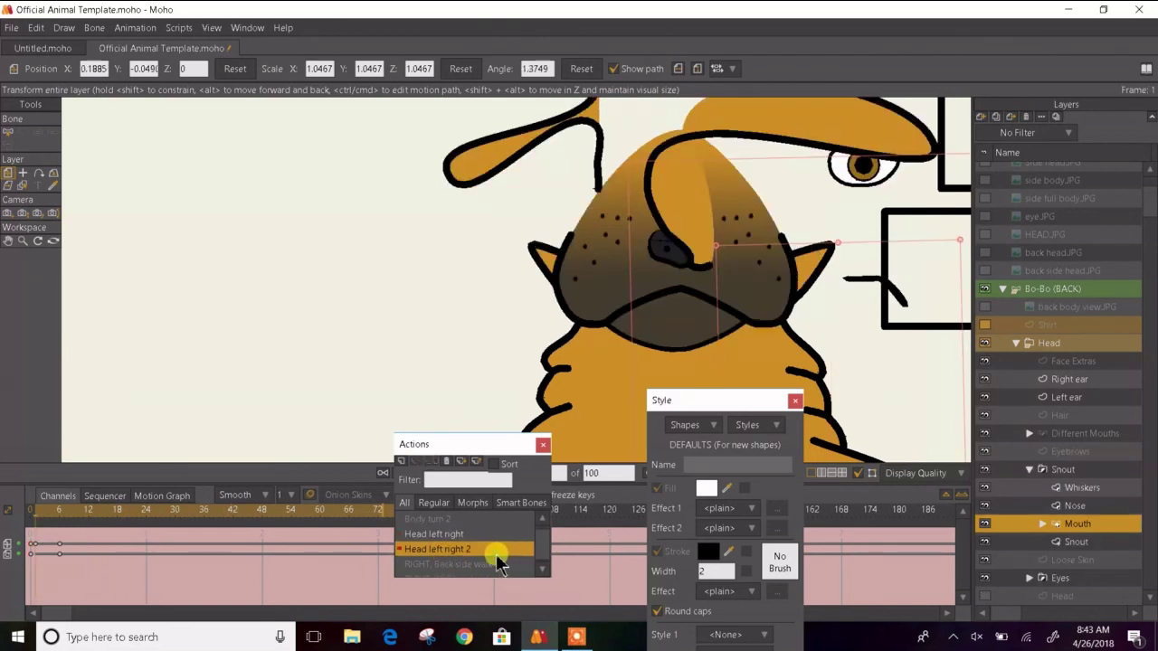
click(60, 521)
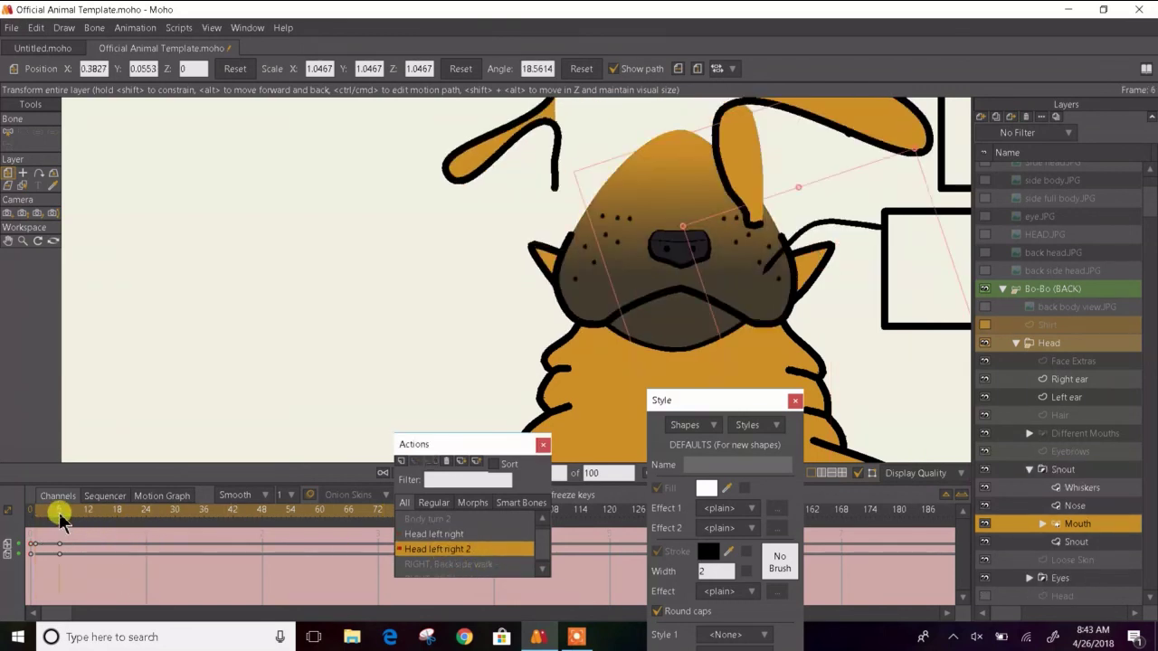
- Reposition the Mouth layer on the muzzle at frame 1 of Head left right and delete its position keys at frames 2 and 3
double_click(407, 534)
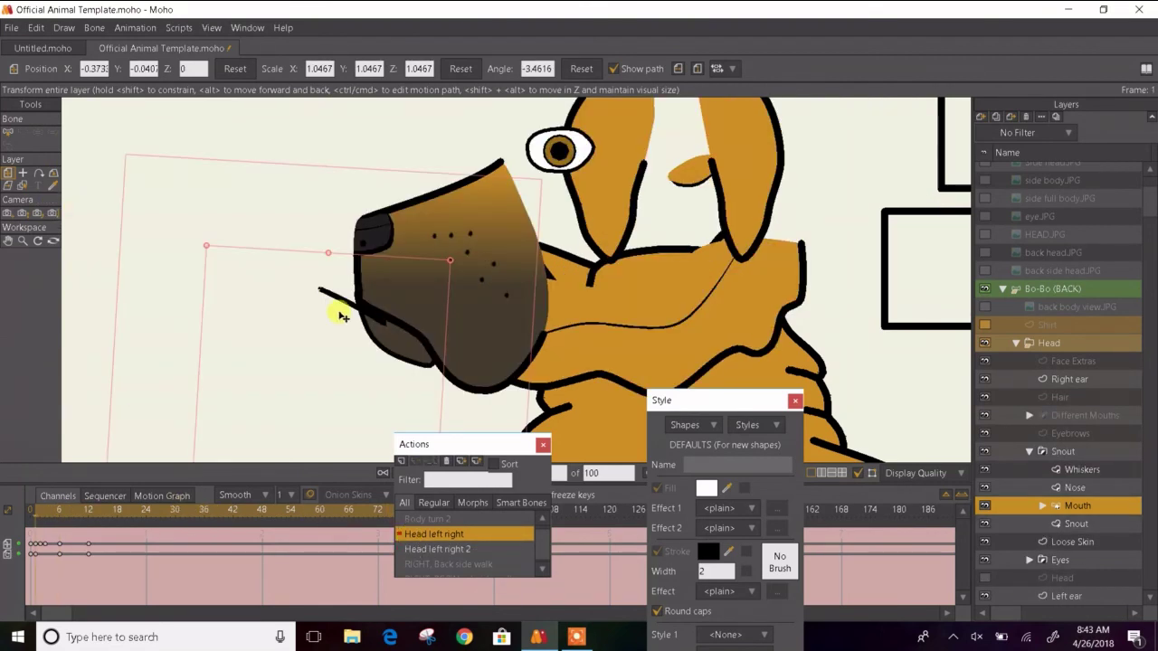
drag(339, 313, 372, 326)
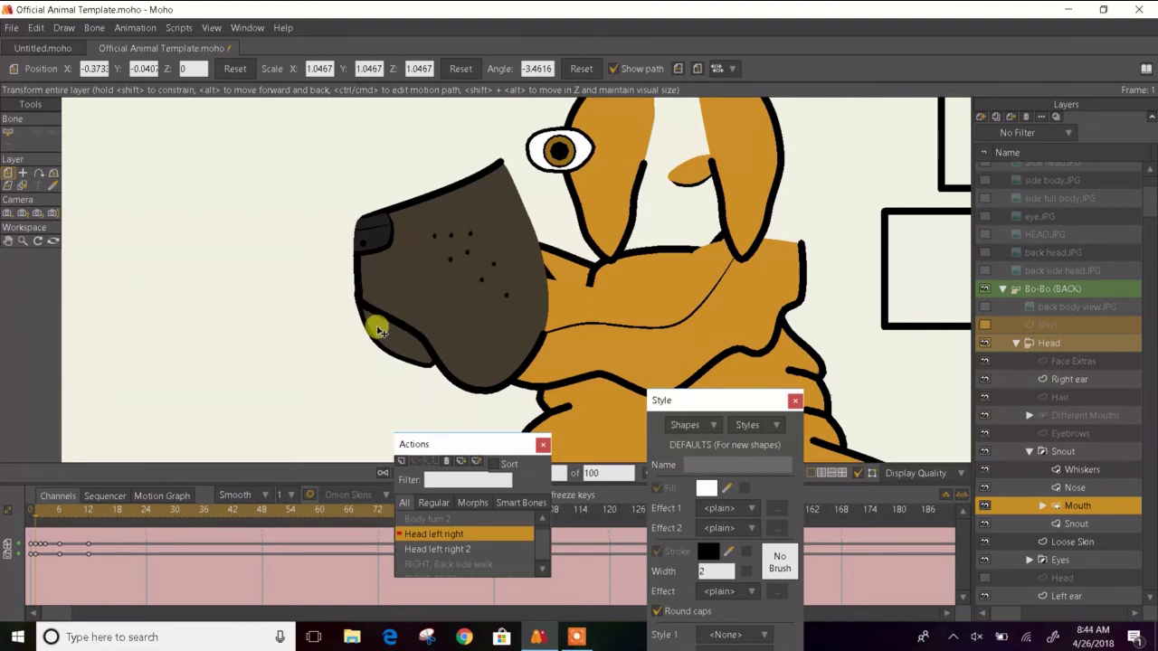
key(Right)
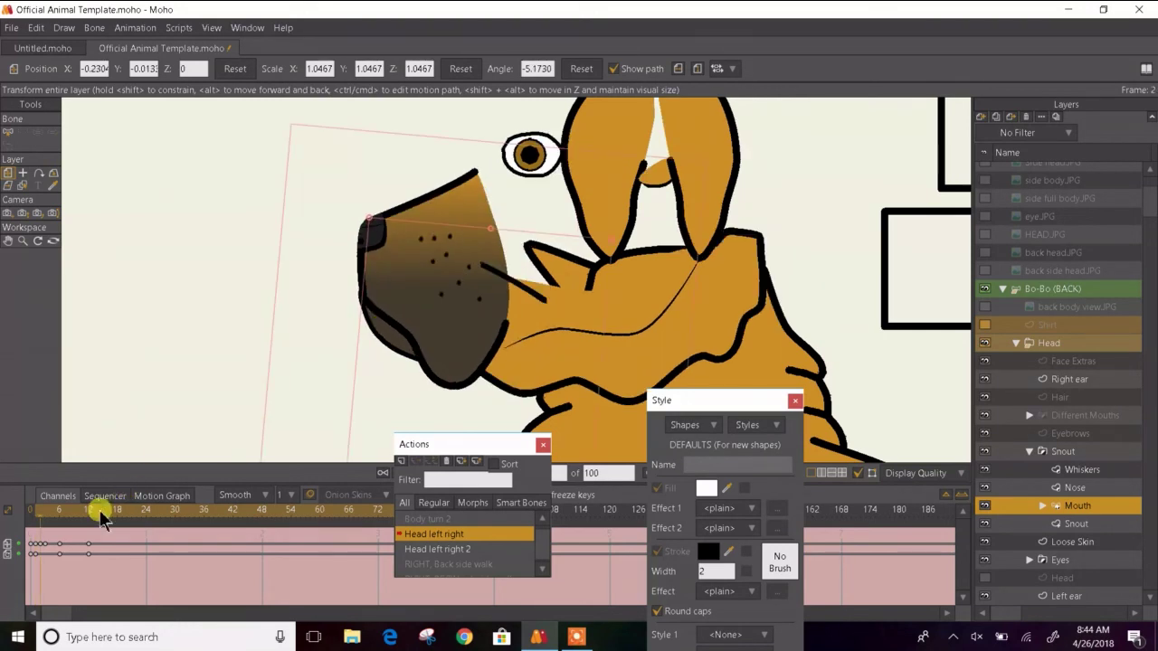
drag(39, 534, 47, 570)
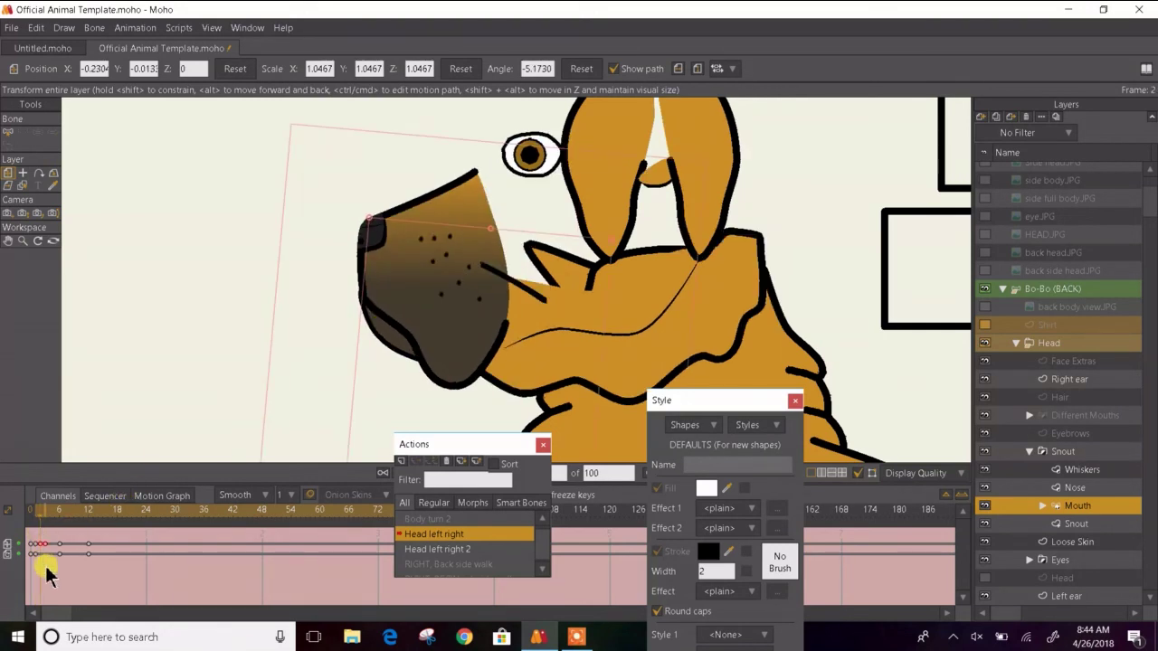
key(Delete)
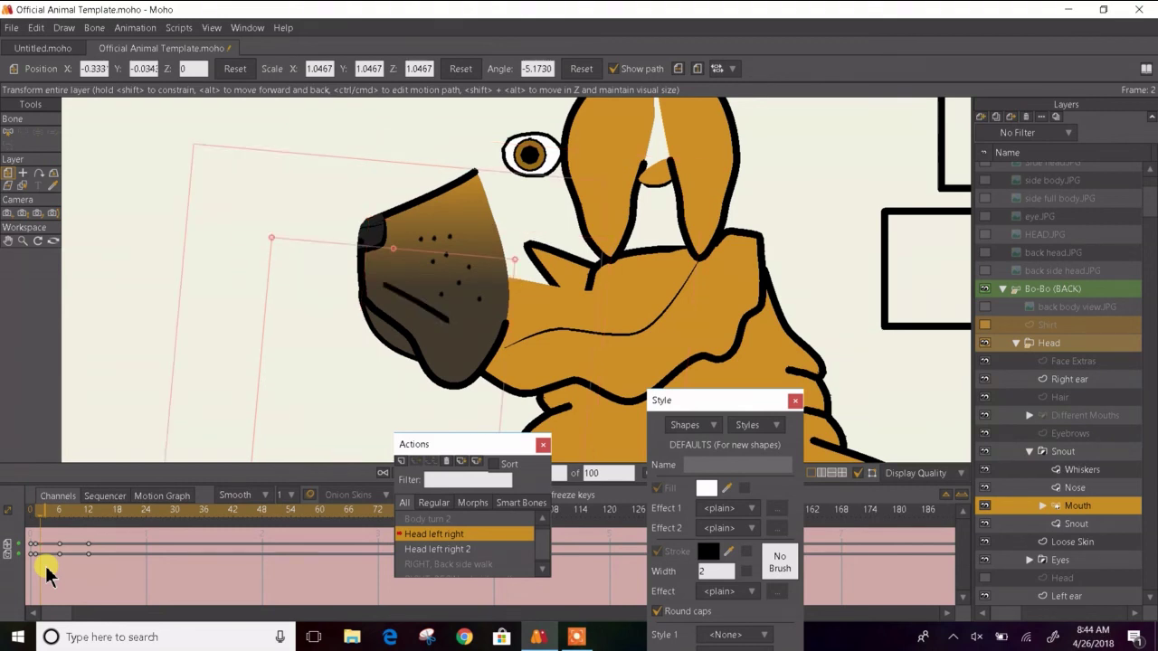
- Move the Mouth layer onto the side-view lip line at frame 6, at about X -0.415, Y -0.039
key(ctrl+Left)
key(Right)
key(Right)
key(Right)
key(Right)
key(Right)
key(Right)
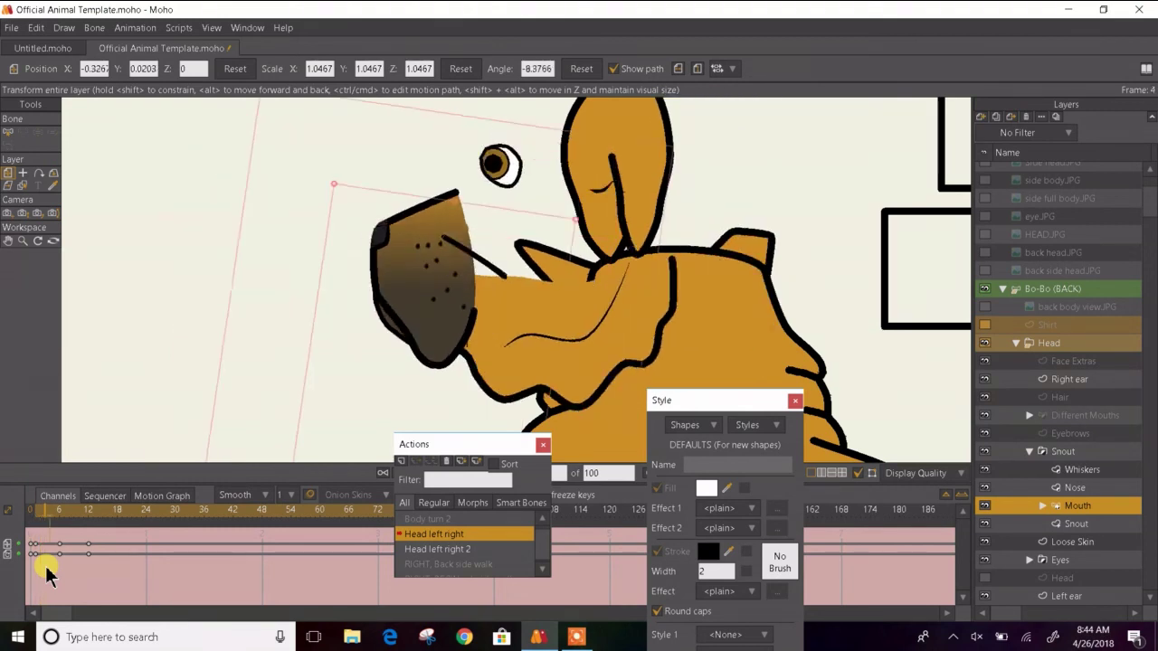
key(ctrl+Left)
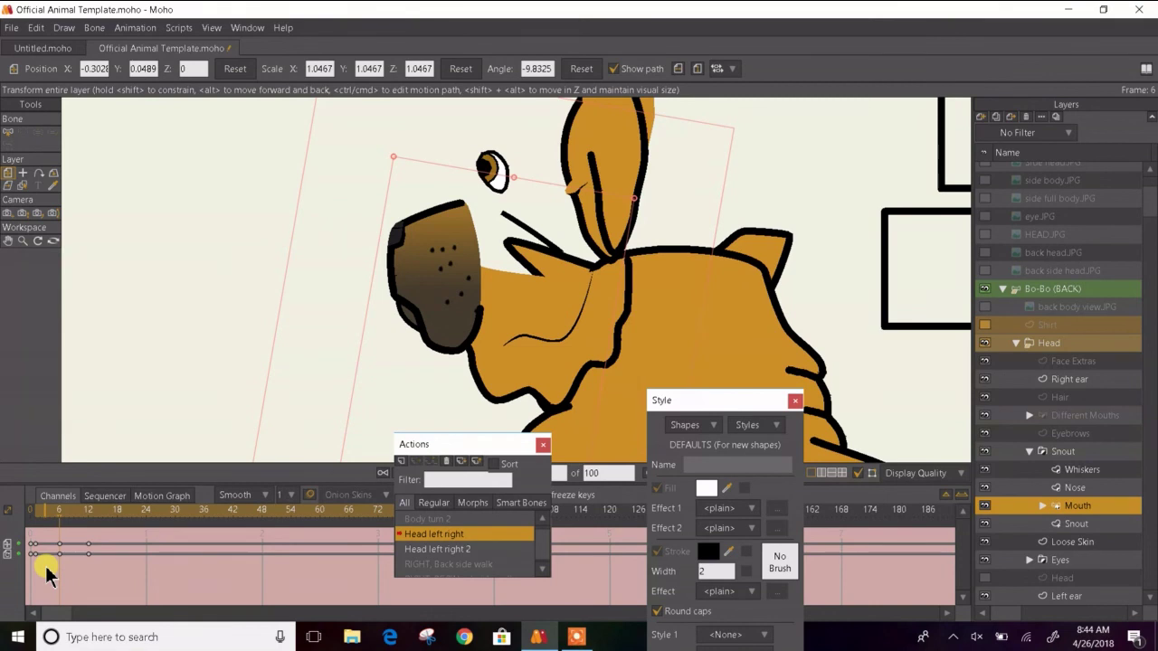
drag(534, 235, 427, 319)
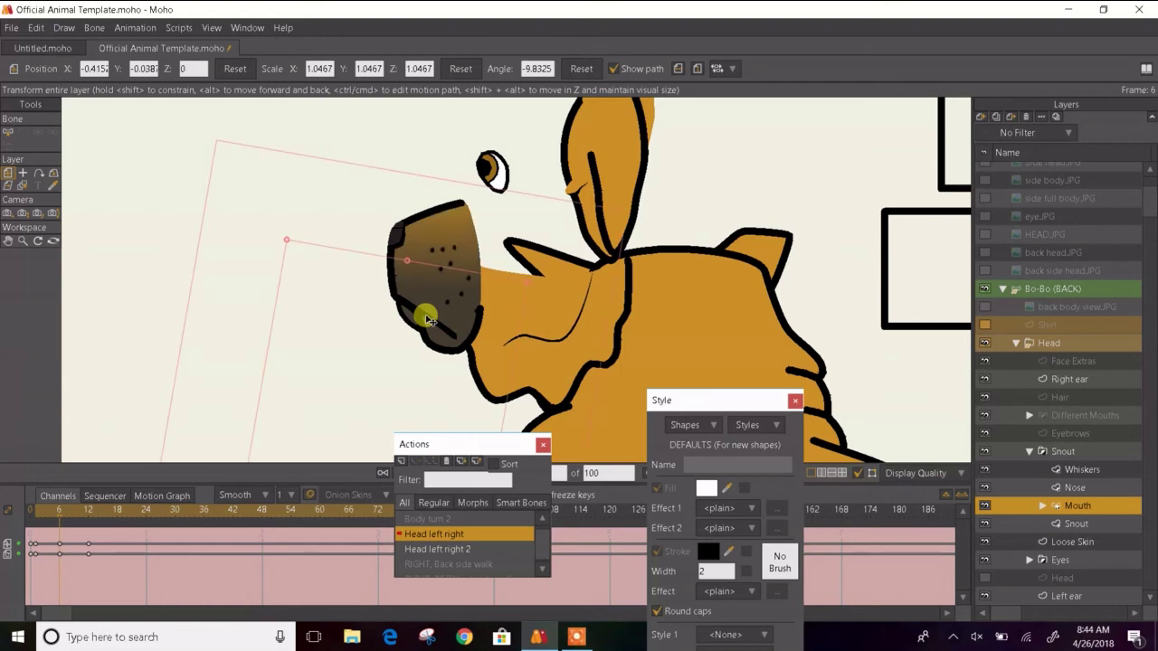
- Try to align the Mouth layer with the lip line at frame 3, at about X -0.454, Y -0.038, and delete those keys
key(Left)
key(Left)
key(Left)
key(Left)
key(Left)
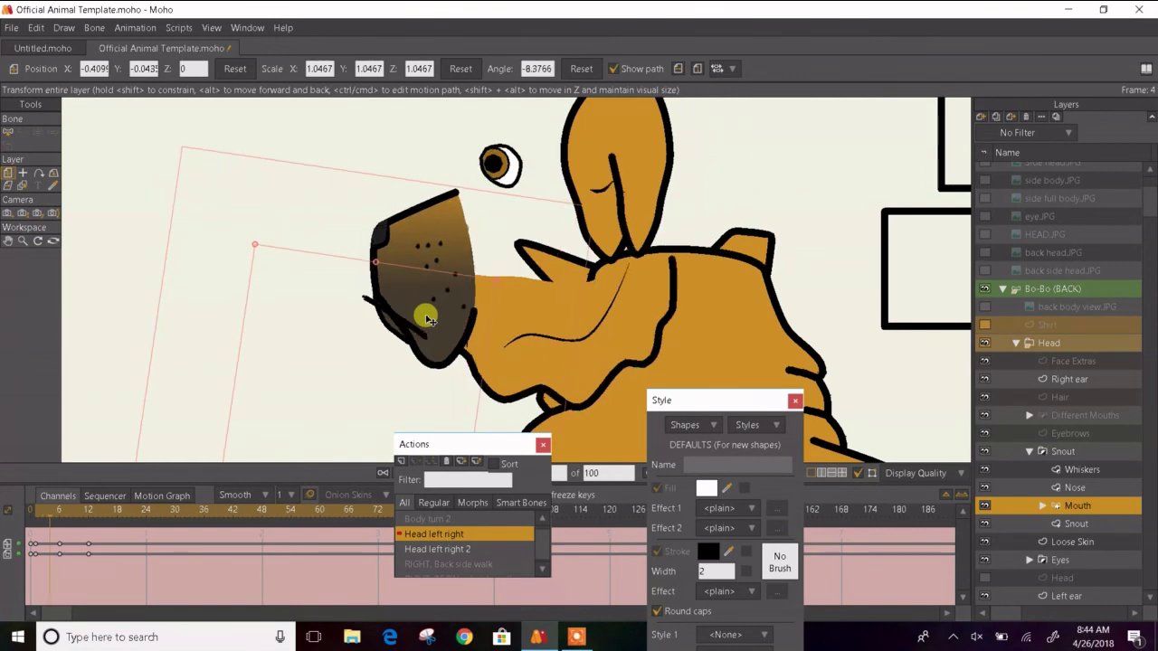
key(Left)
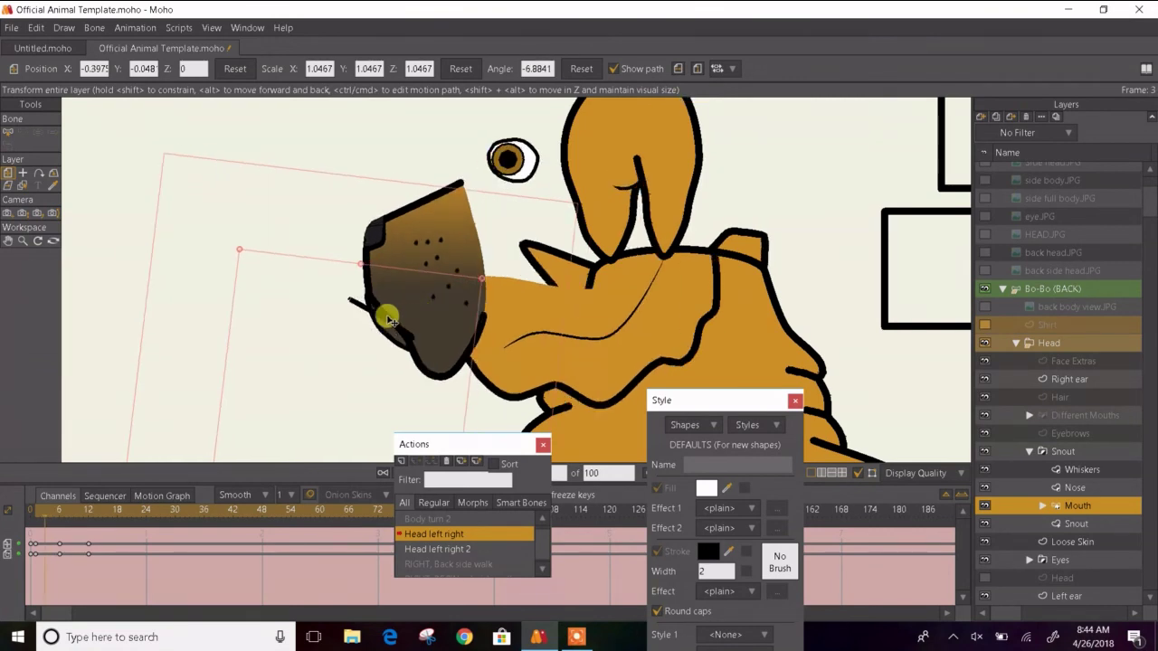
scroll(384, 317, up, 3)
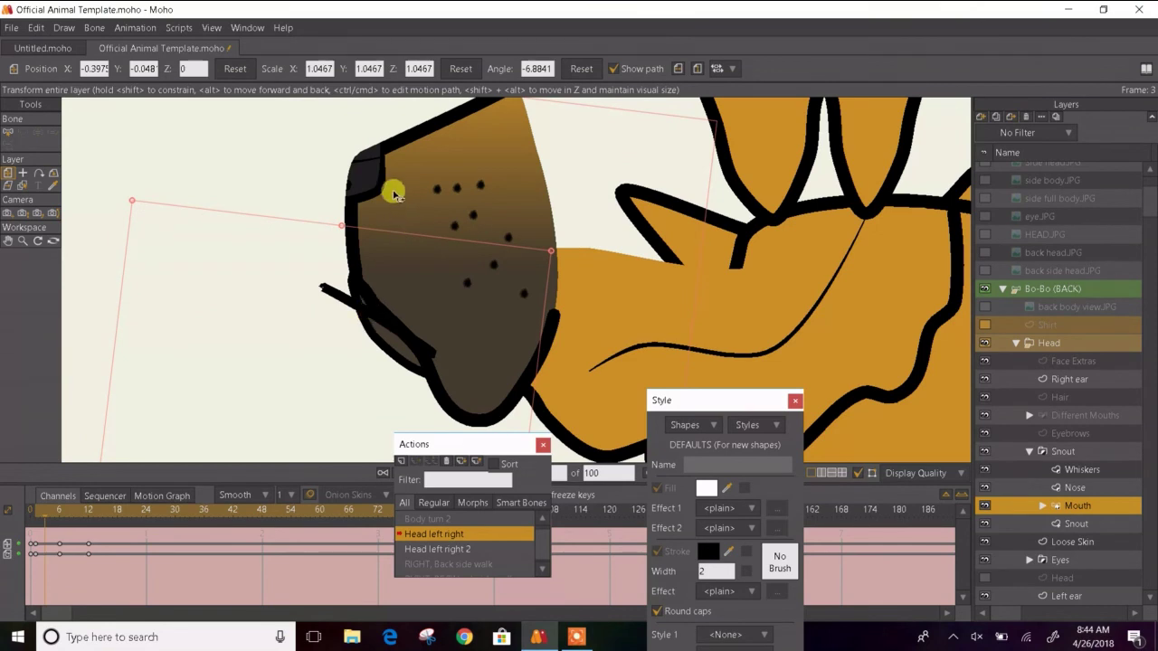
drag(390, 189, 507, 287)
drag(488, 359, 399, 339)
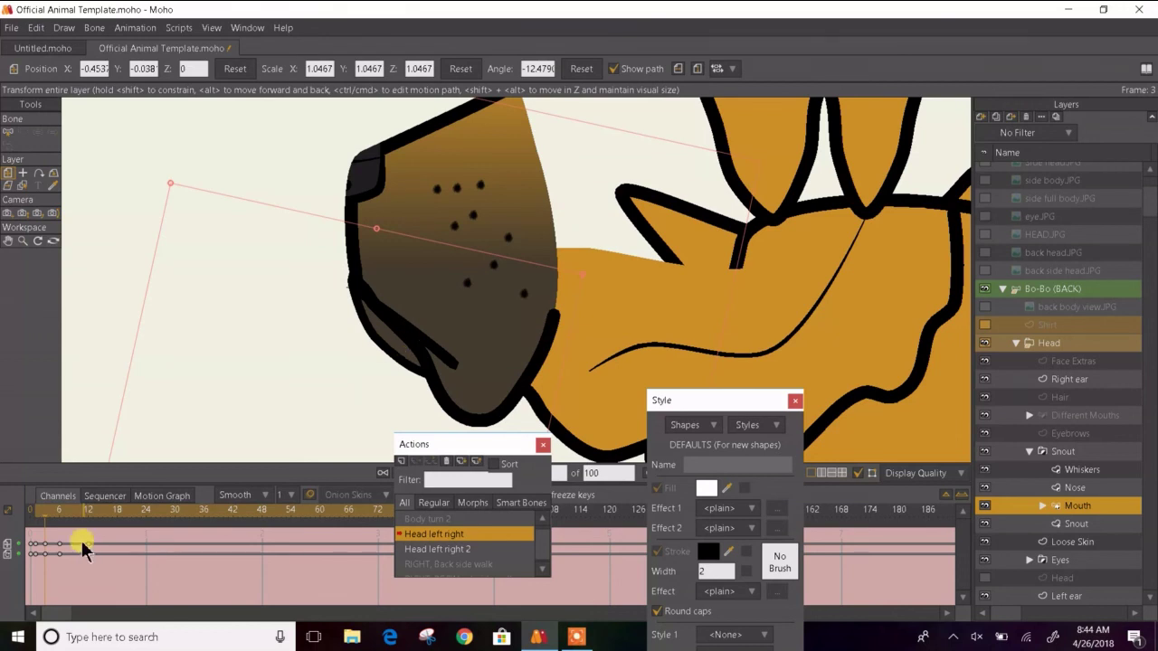
drag(38, 535, 47, 571)
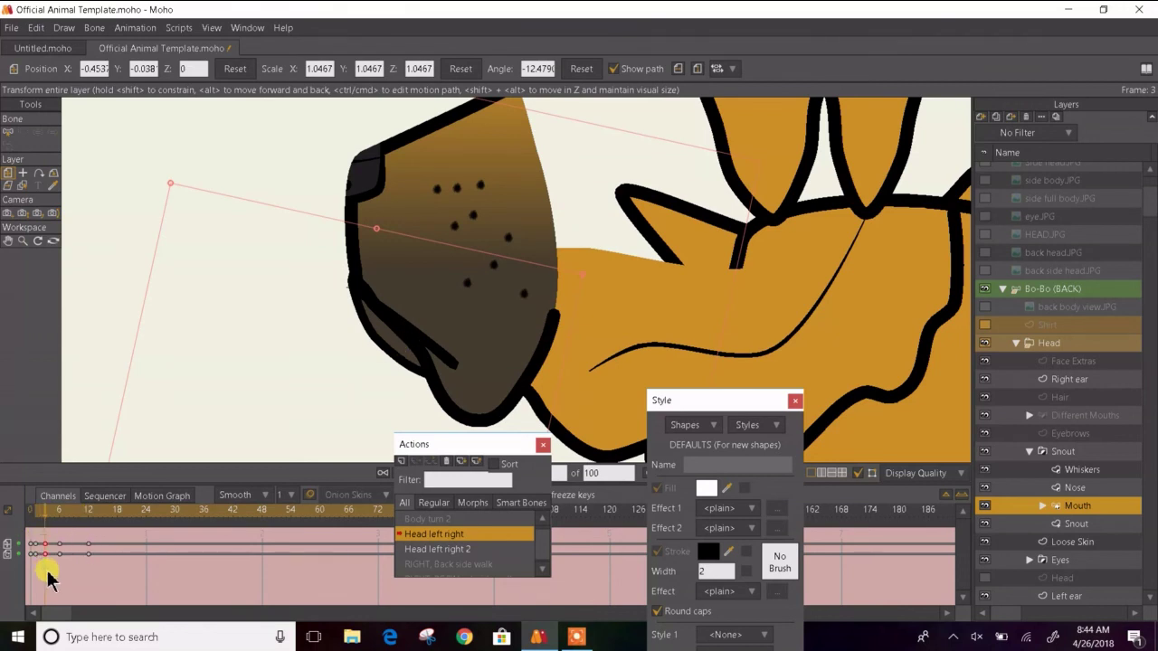
key(Delete)
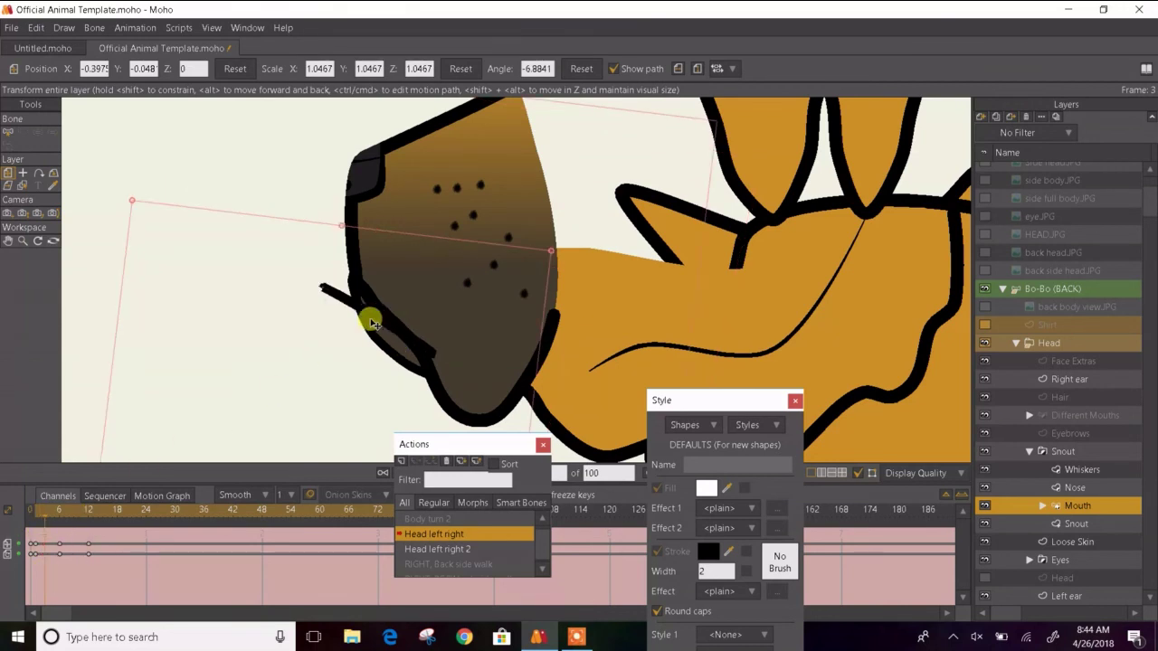
- Set the Mouth layer's origin at the center of the mouth line on frame 3
key(o)
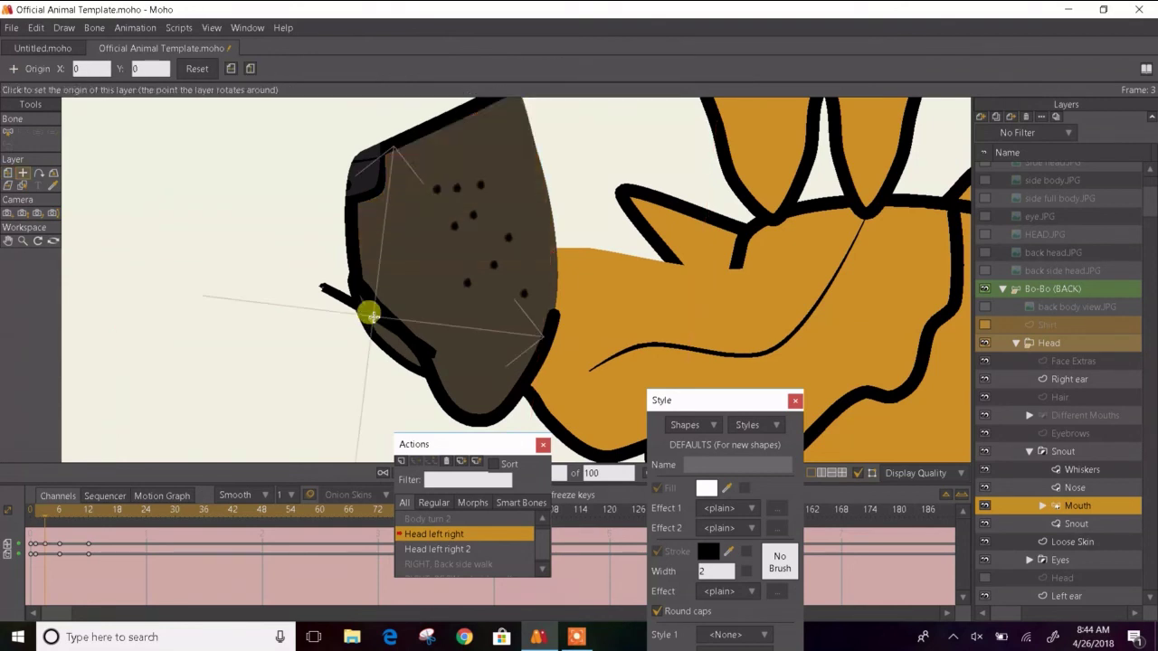
key(t)
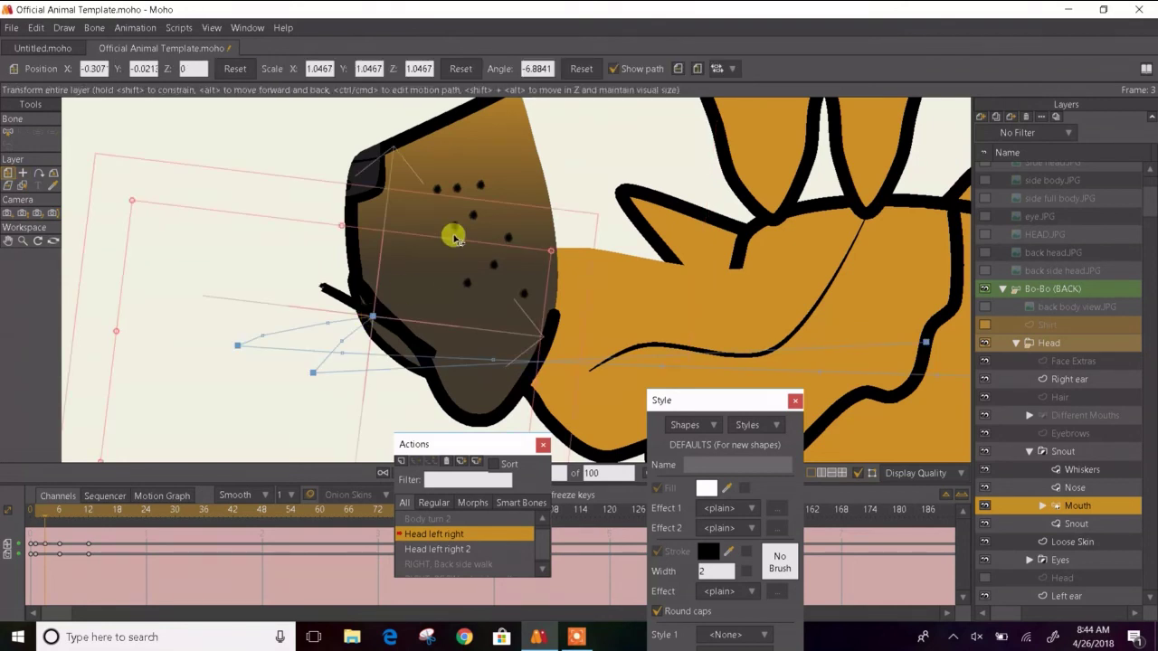
scroll(453, 237, down, 5)
scroll(430, 242, up, 5)
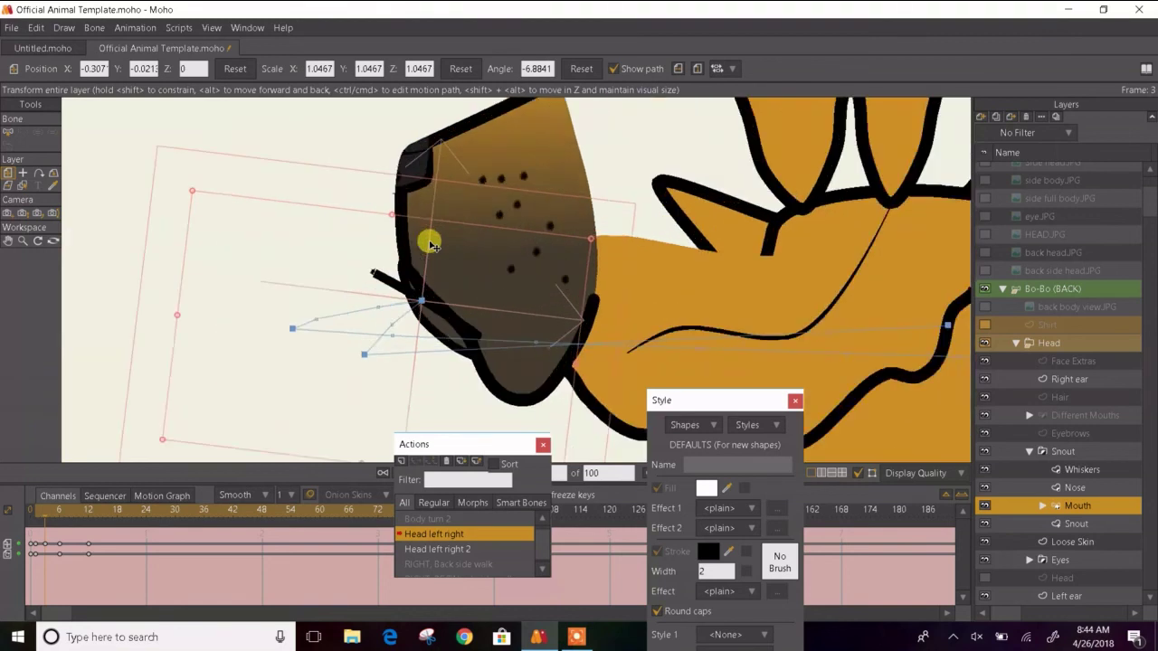
scroll(432, 244, up, 1)
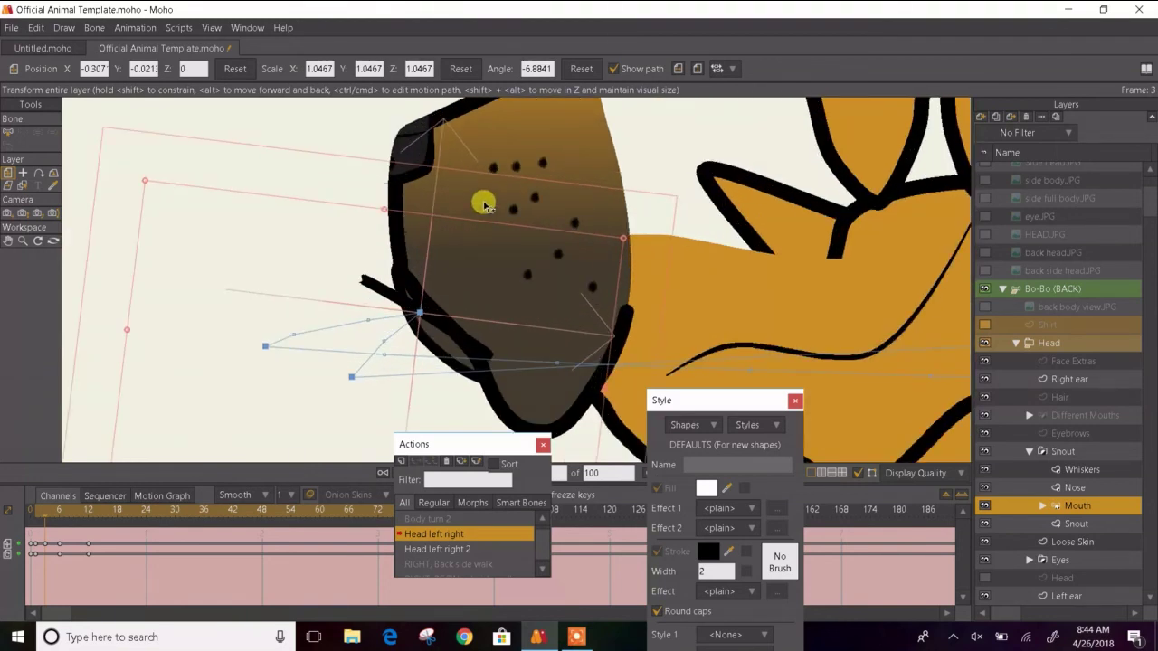
- Move the Mouth layer onto the muzzle's lip line at frame 1, at about X -0.289, Y -0.023
key(Left)
key(Left)
key(Left)
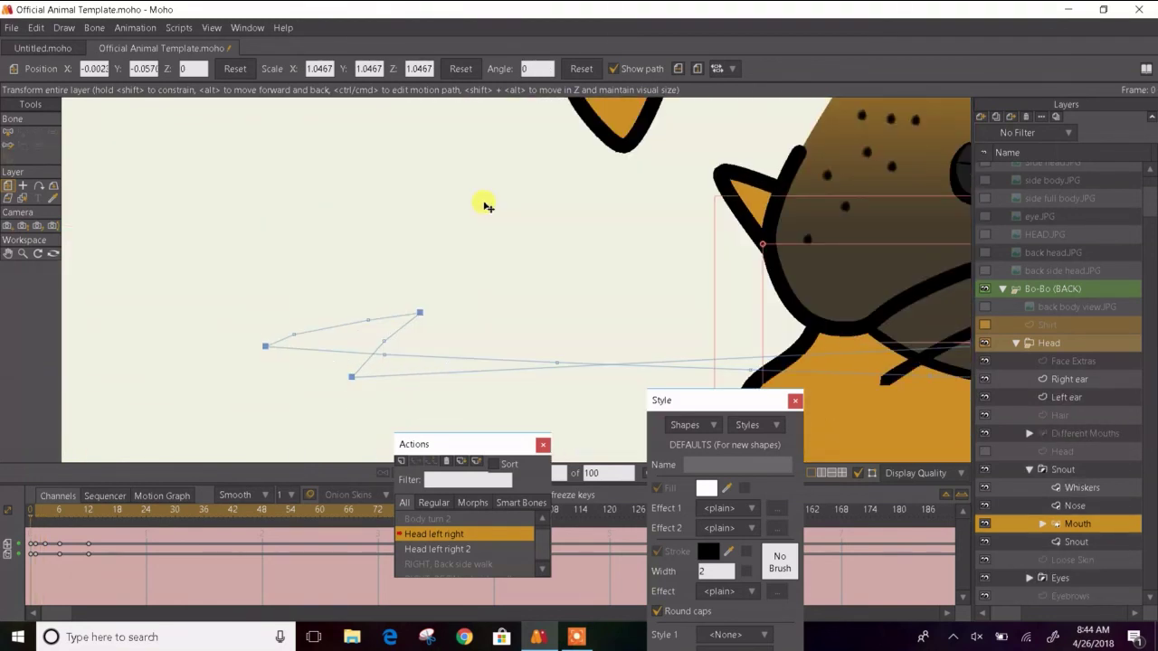
key(ctrl+Right)
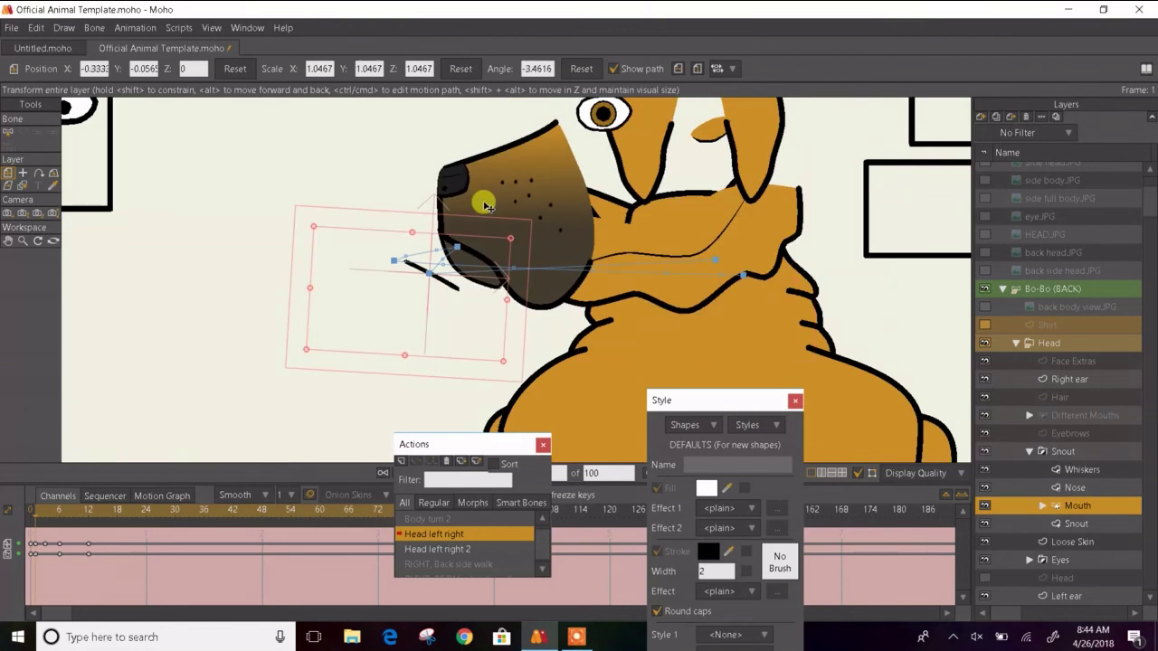
drag(447, 265, 483, 241)
- Fit the Mouth layer to the lip line at frame 3 with about X -0.299, Y -0.022, angle -21.69 and scale 0.91
key(Right)
key(Right)
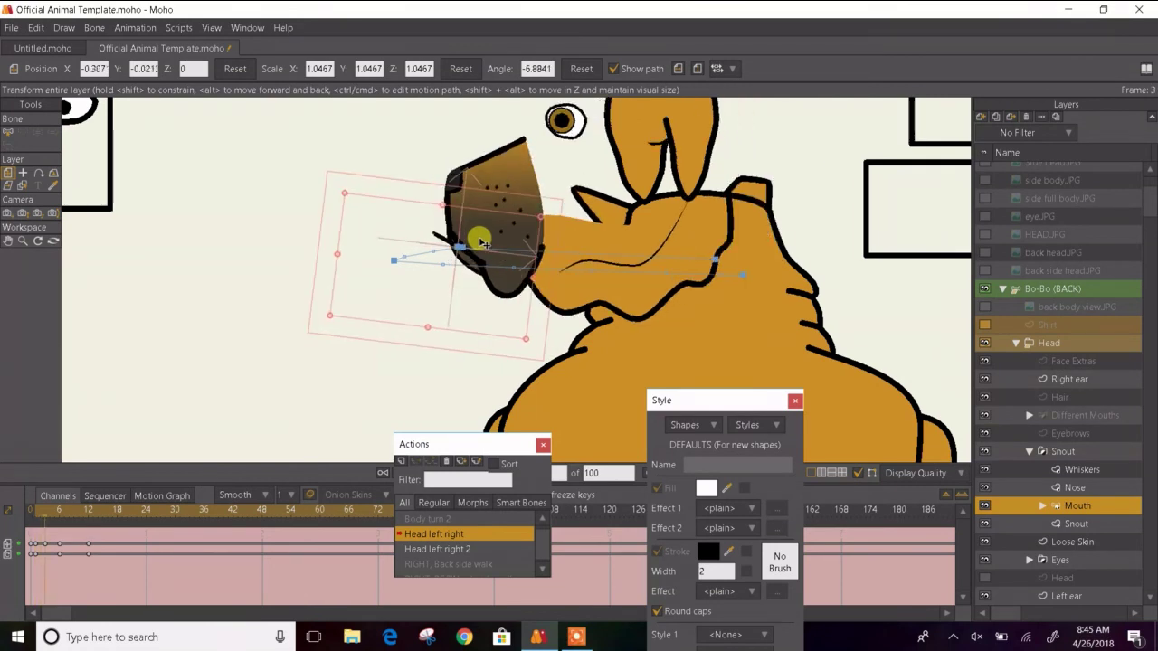
scroll(452, 240, up, 3)
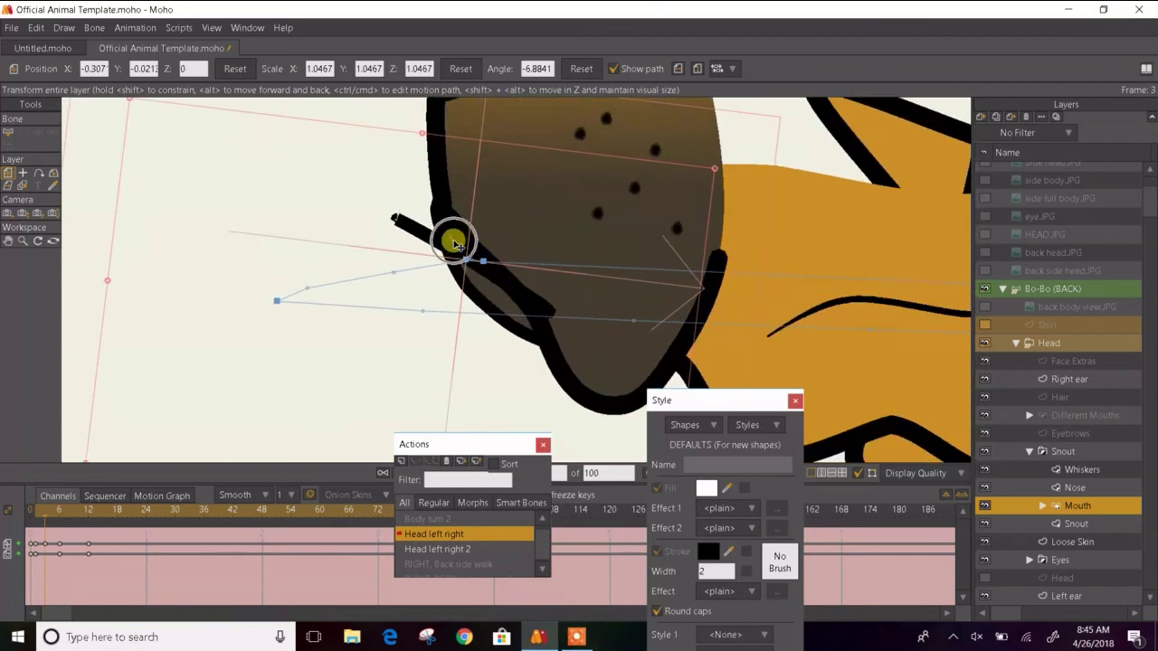
drag(507, 116, 548, 226)
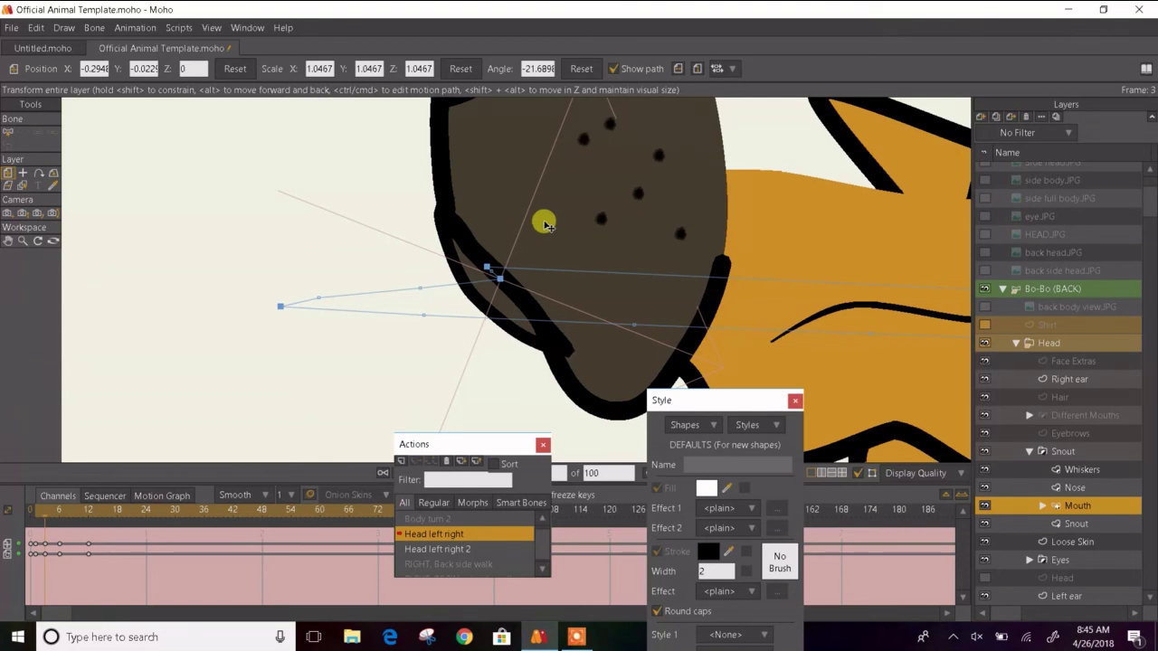
drag(545, 223, 470, 207)
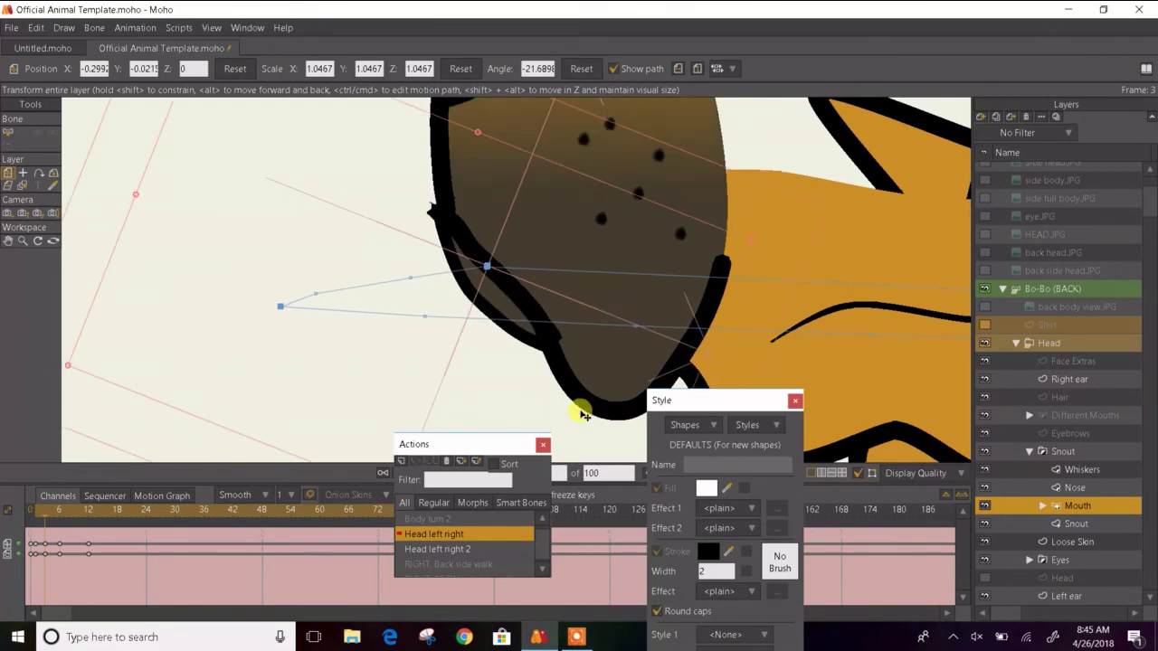
drag(504, 314, 435, 235)
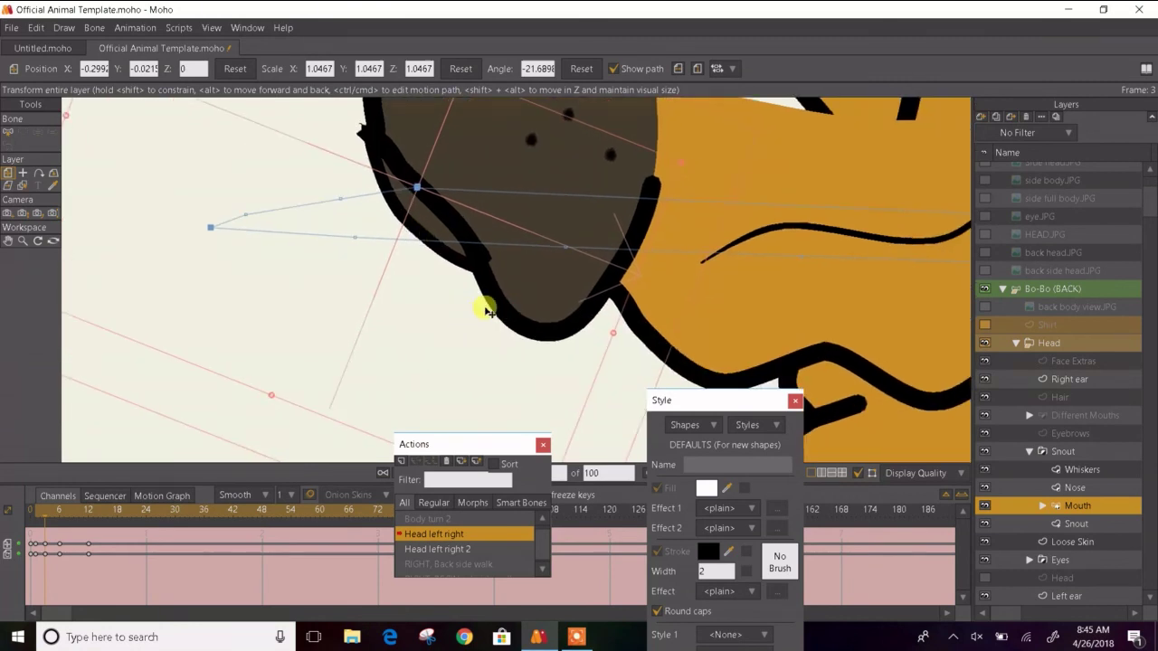
scroll(485, 308, down, 3)
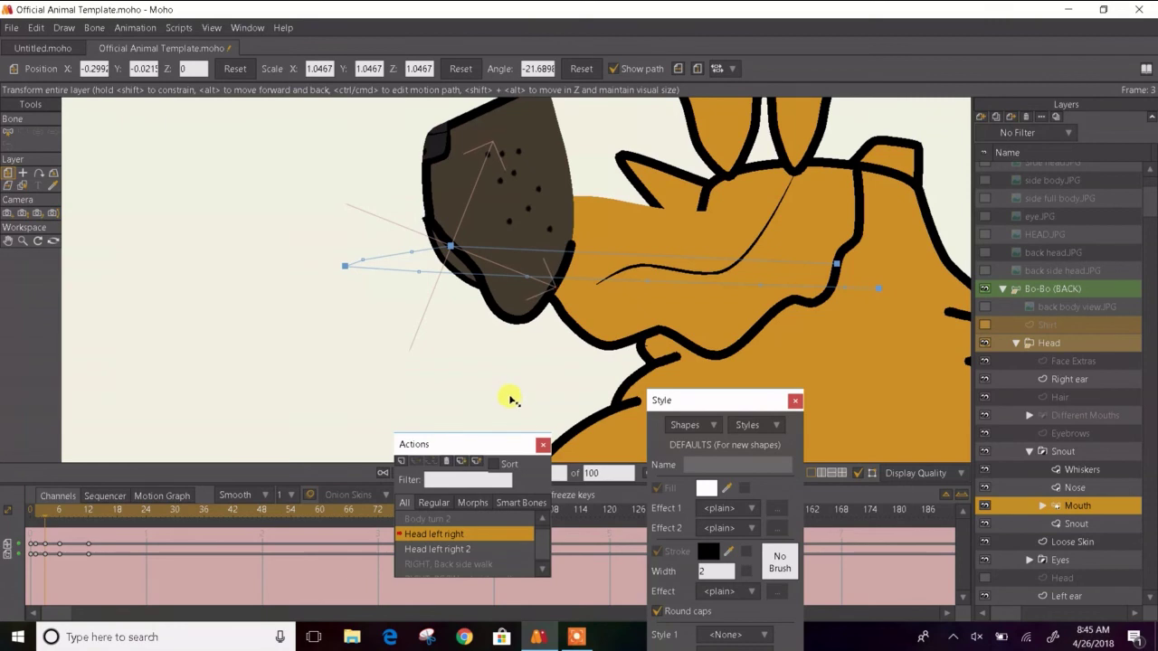
drag(511, 399, 502, 393)
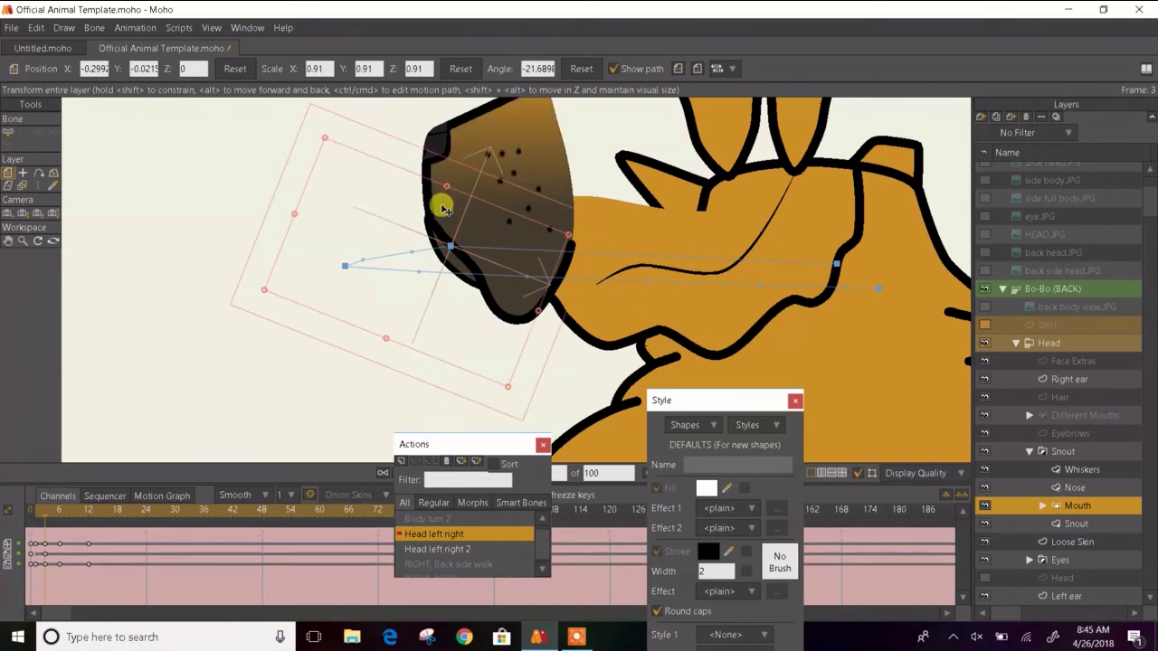
- Move the Mouth layer onto the muzzle at frame 6, at about X -0.307, Y -0.006, and scale it down to about 0.535
scroll(443, 194, up, 5)
scroll(443, 208, down, 2)
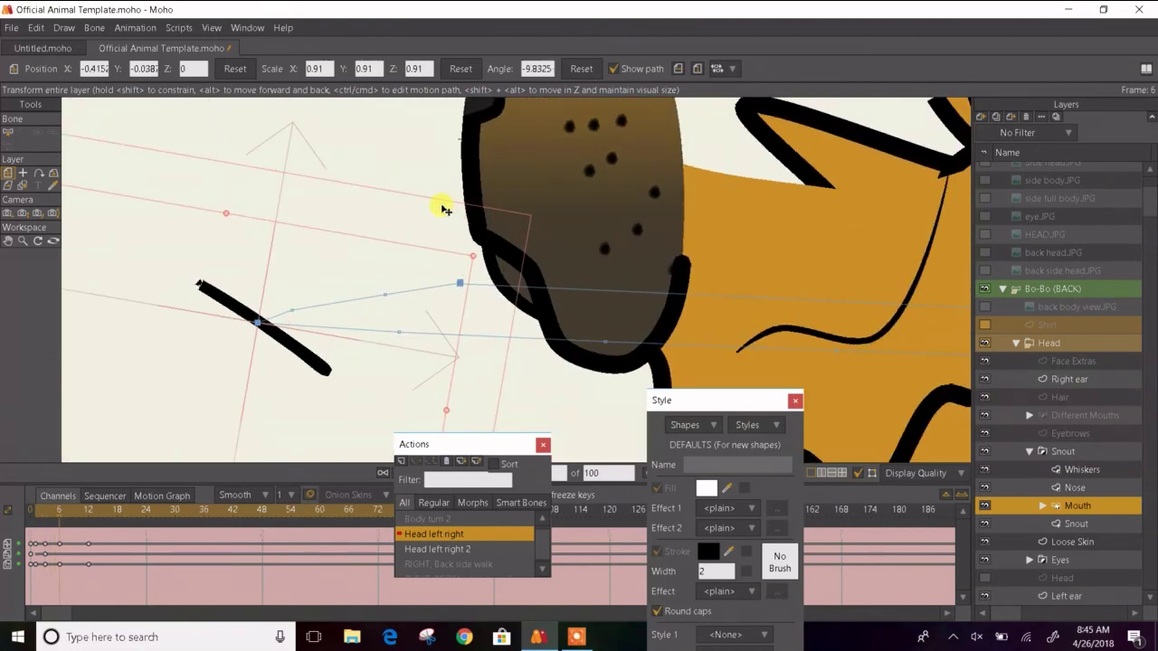
drag(518, 296, 551, 269)
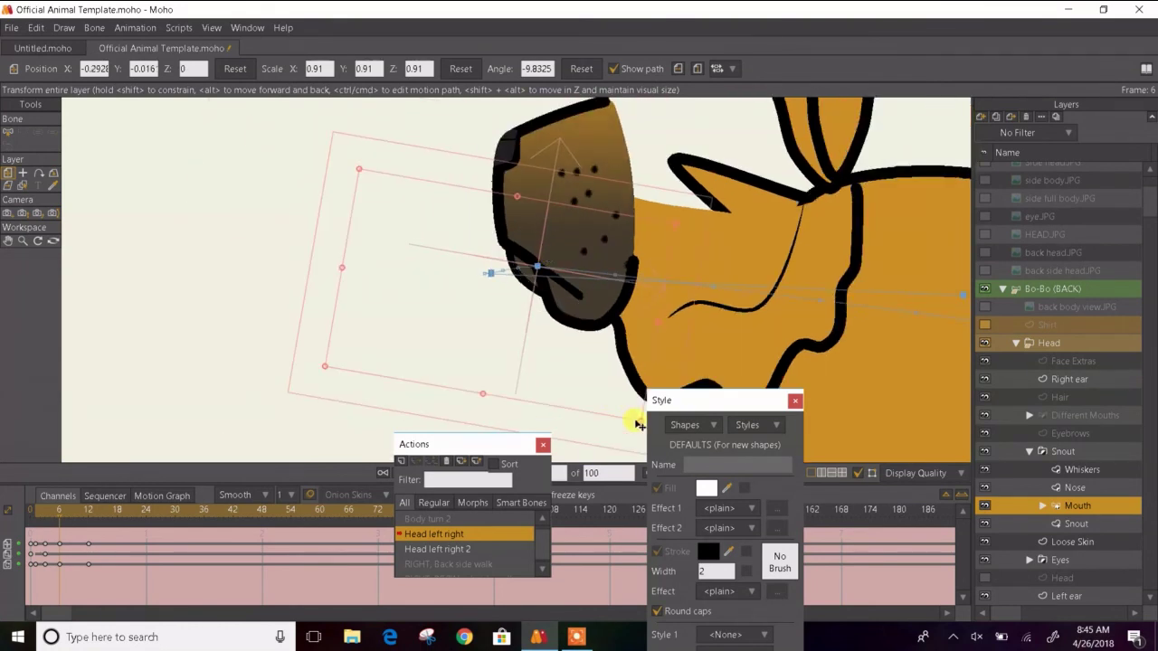
drag(641, 421, 542, 310)
key(ctrl+z)
key(ctrl+z)
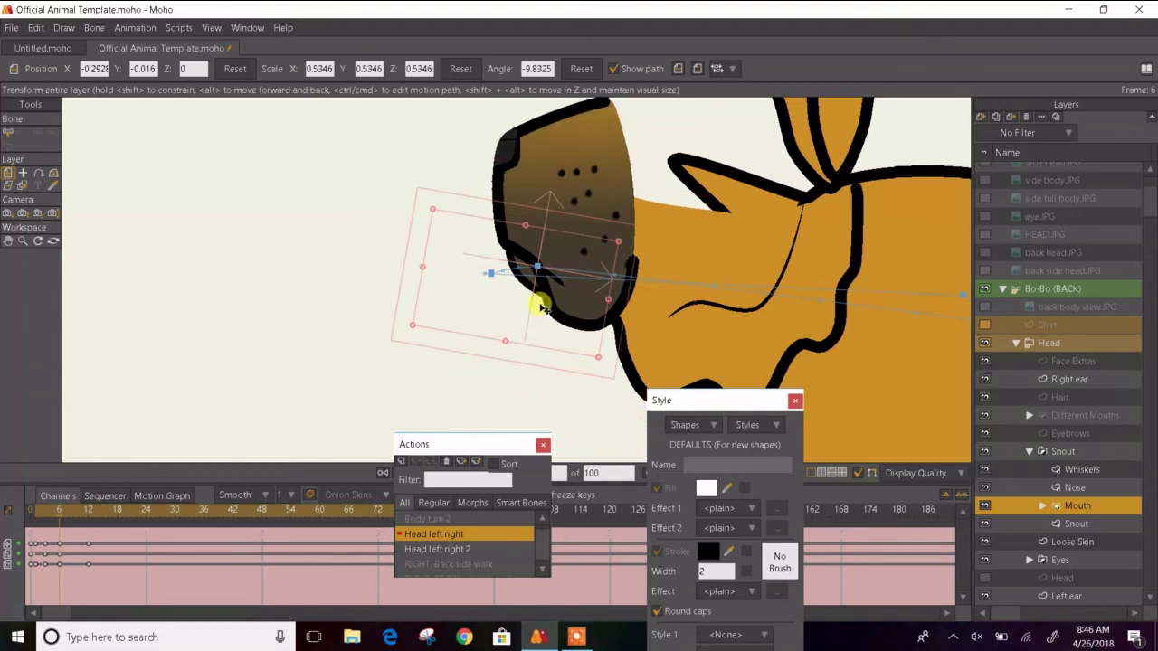
drag(535, 302, 521, 290)
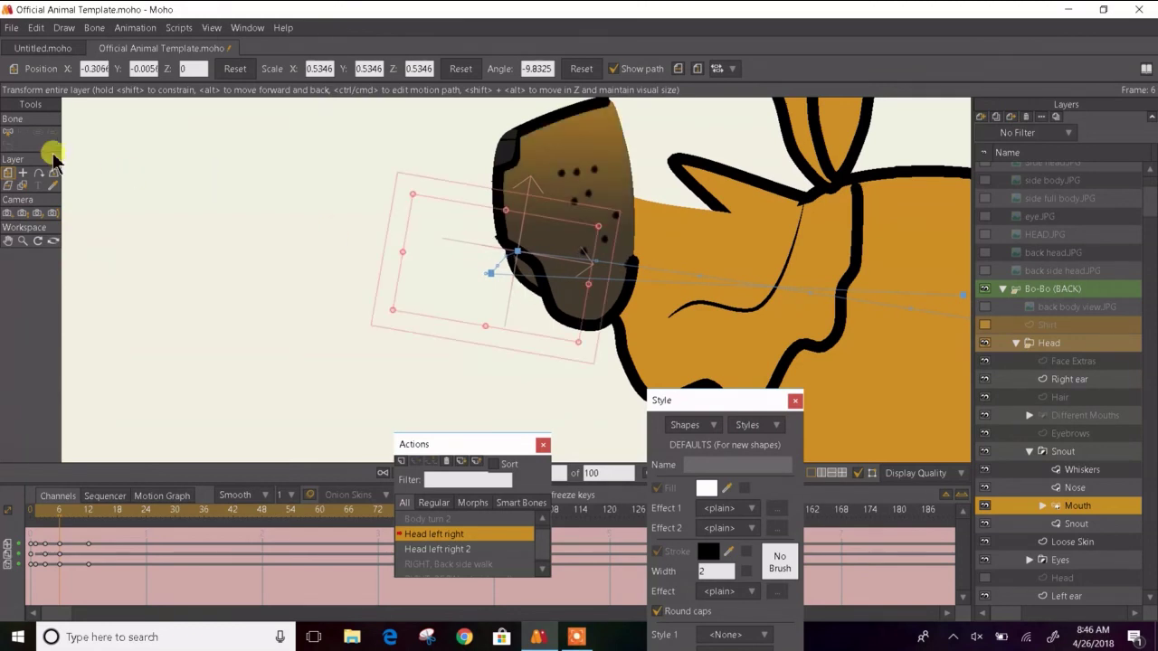
- Move the Mouth layer onto the muzzle's lip line at frame 12, at about X -0.206, Y -0.022
key(Right)
key(Right)
key(Right)
key(Right)
key(Right)
key(Right)
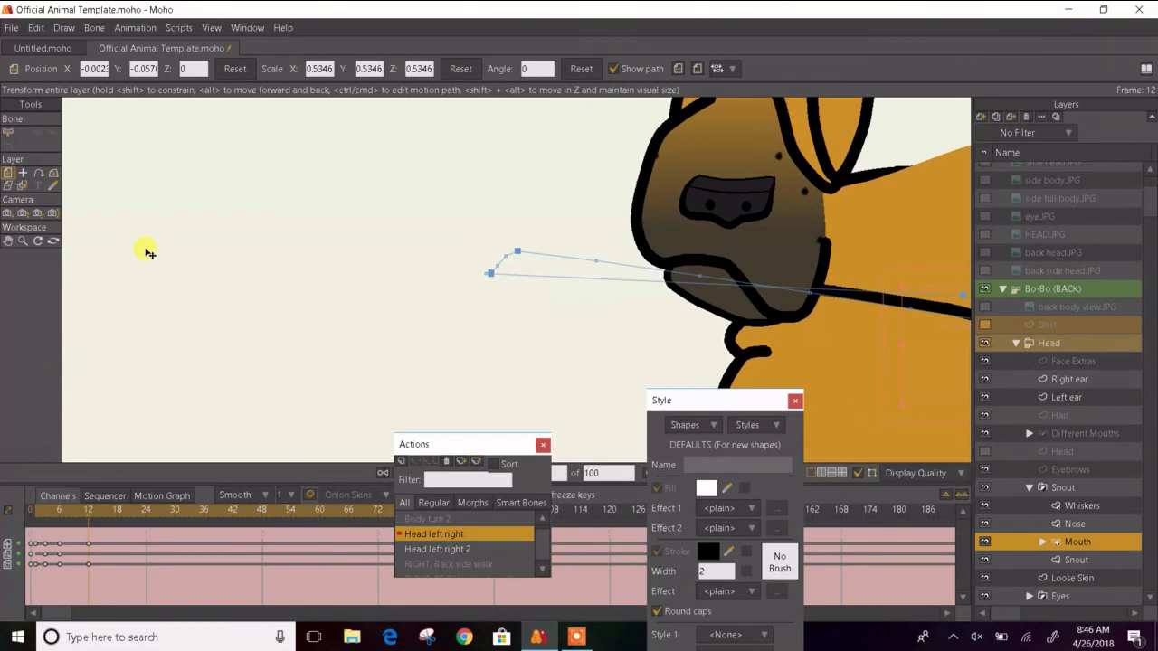
scroll(149, 252, down, 3)
mouse_move(589, 305)
mouse_down()
mouse_move(450, 294)
mouse_move(479, 306)
mouse_up()
drag(475, 306, 324, 281)
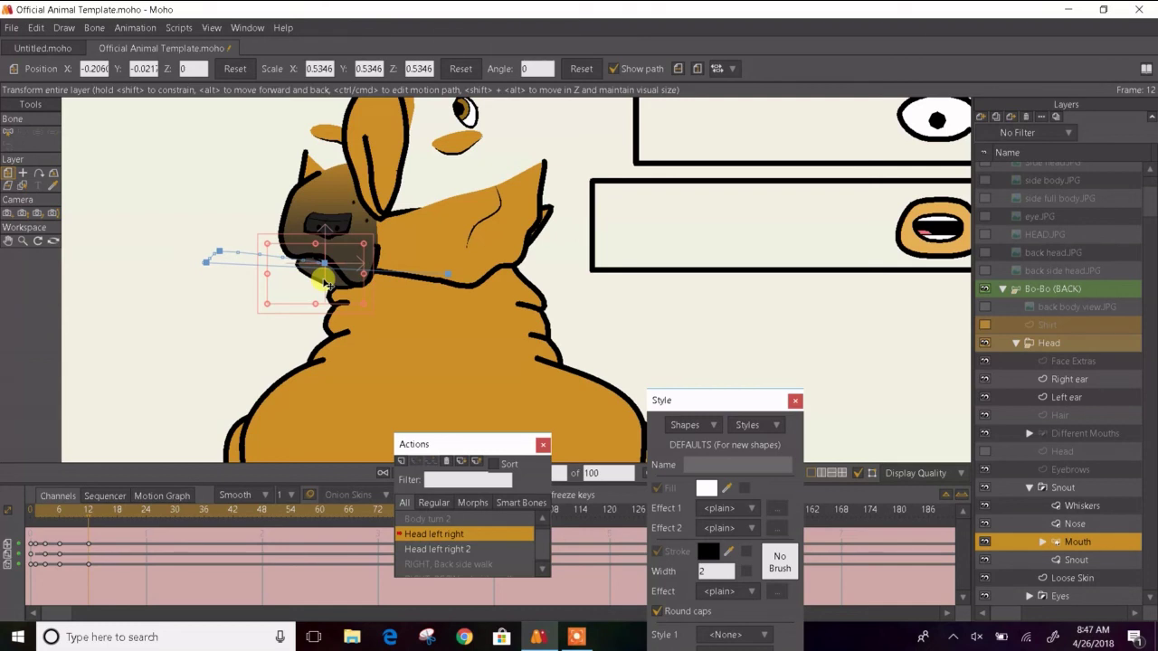
scroll(312, 307, down, 3)
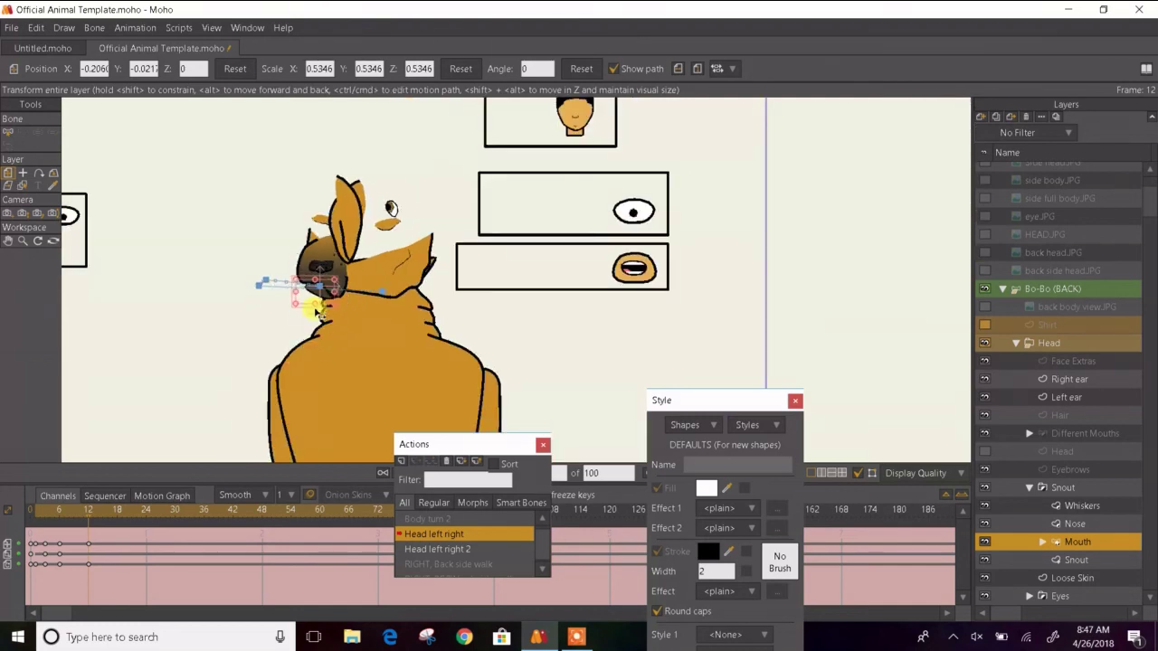
scroll(306, 294, up, 2)
scroll(305, 291, up, 2)
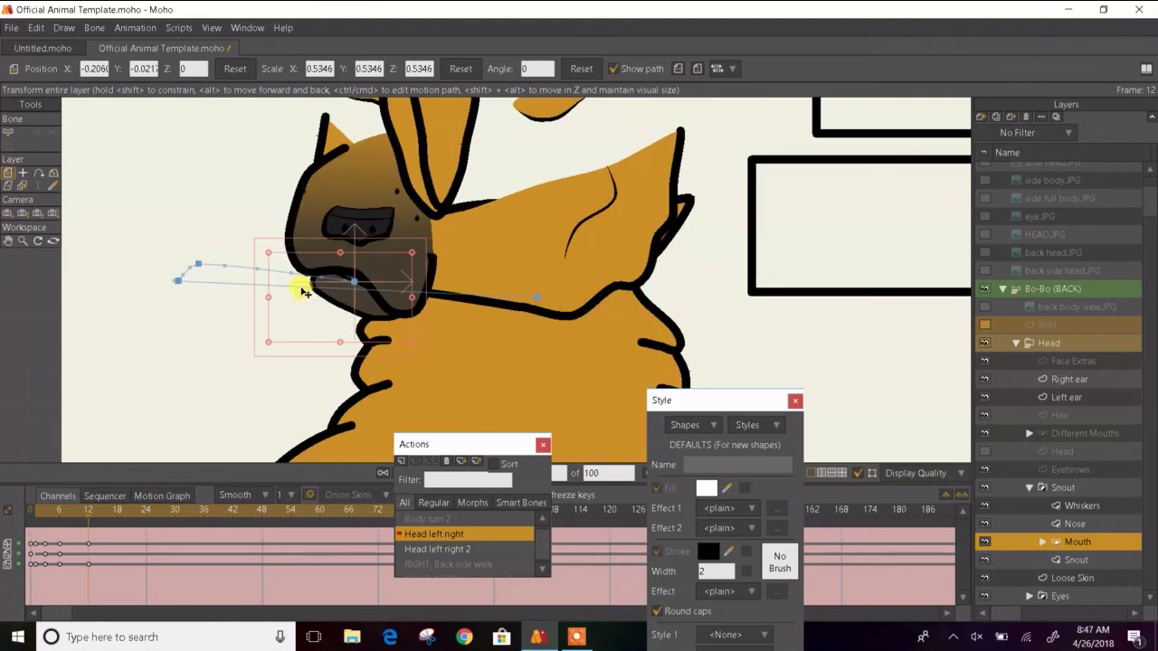
- Step back and forth between frames 1 and 12 to check that the mouth follows the muzzle through the head turn
key(Left)
key(Left)
key(Left)
key(Left)
key(Left)
key(Left)
key(Left)
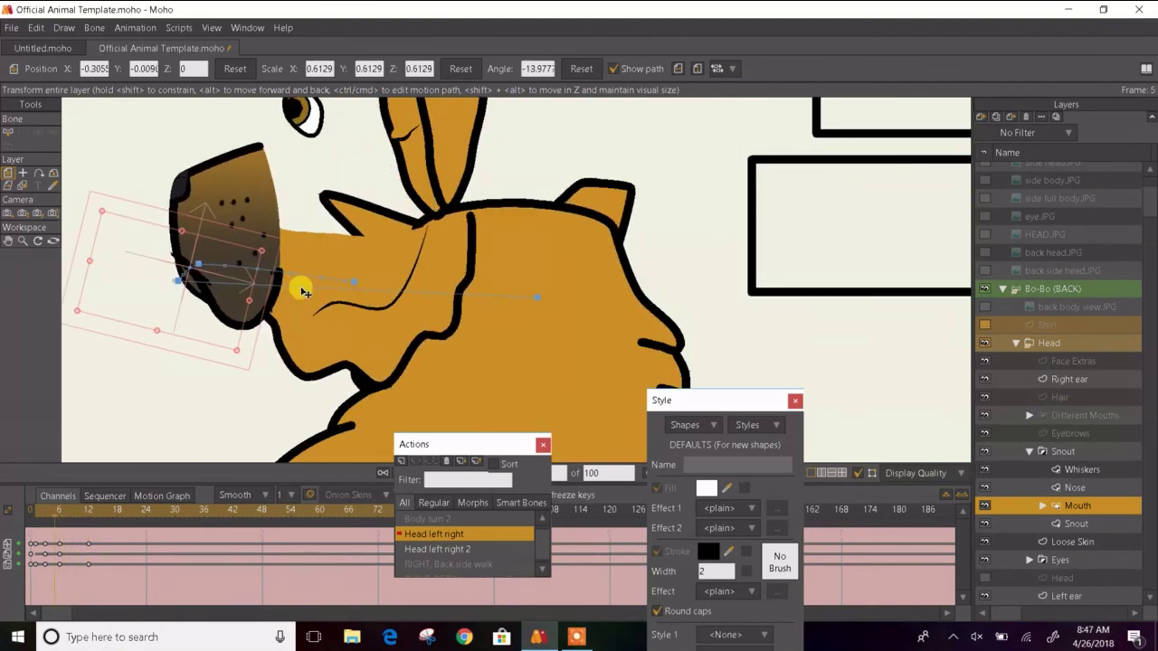
key(ctrl+Left)
key(ctrl+Left)
key(ctrl+Left)
key(ctrl+Left)
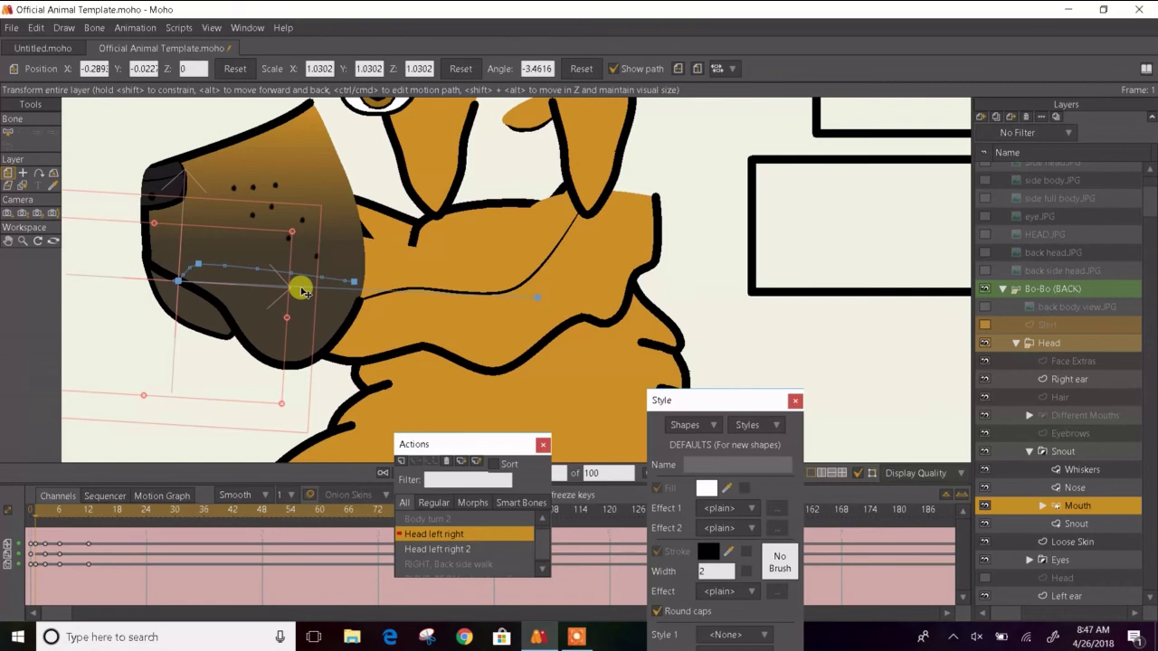
key(ctrl+Right)
key(ctrl+Right)
key(ctrl+Right)
key(ctrl+Right)
key(ctrl+Right)
key(ctrl+Right)
key(ctrl+Right)
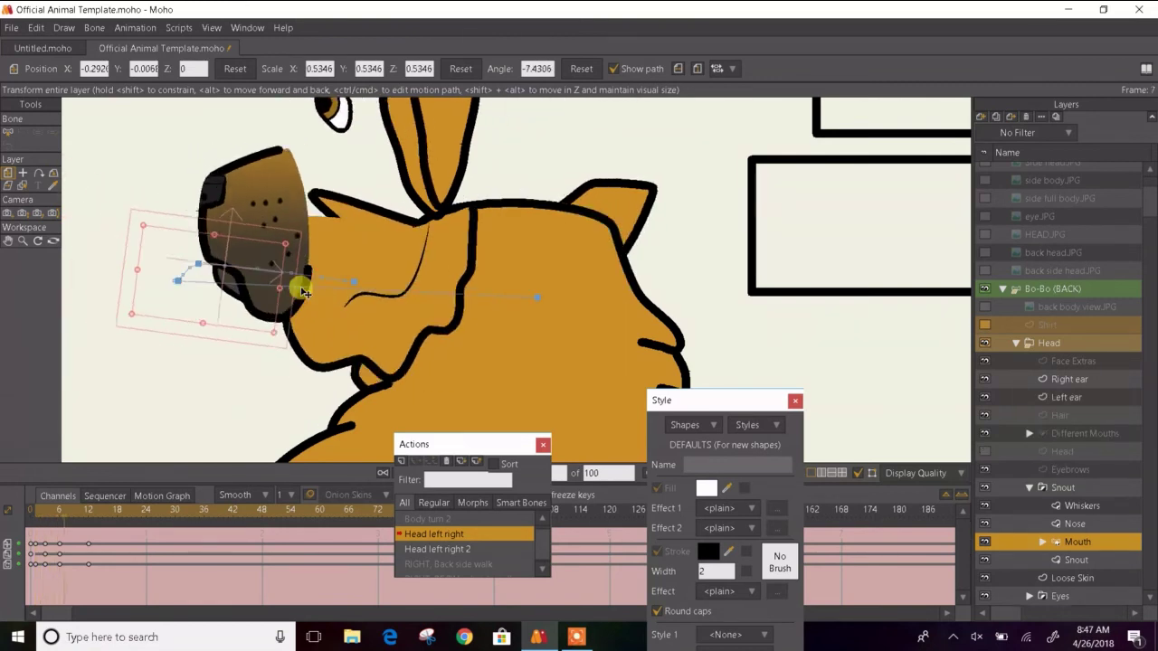
key(ctrl+Right)
key(ctrl+Right)
key(ctrl+Right)
key(ctrl+Right)
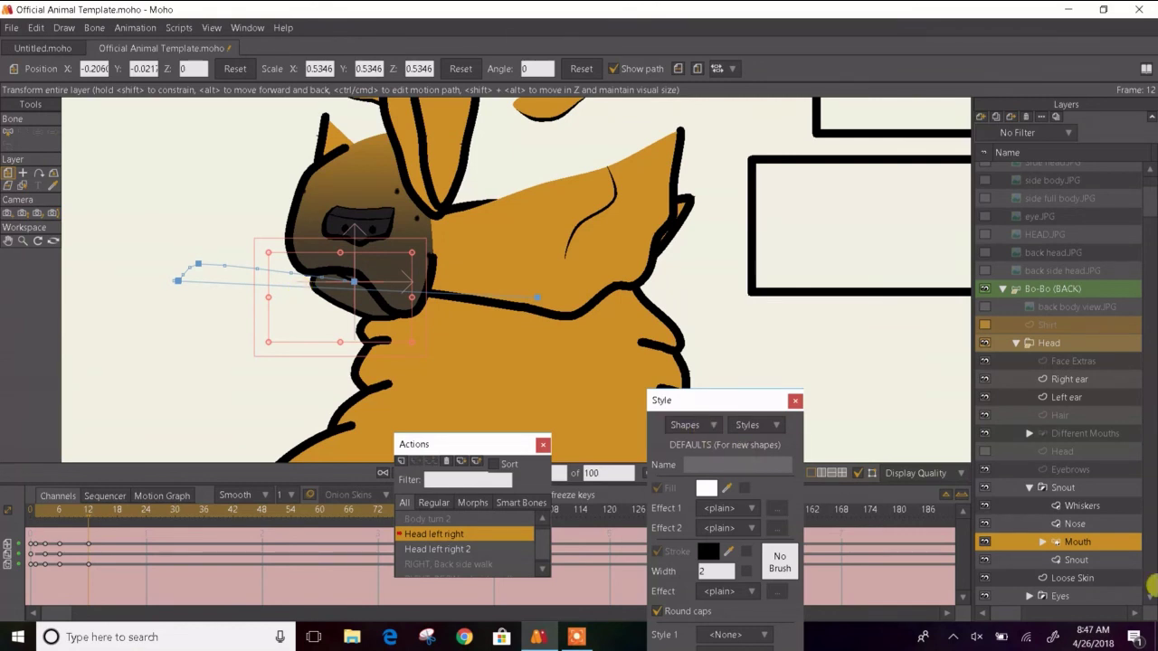
- Show the Head layer at frame 12, move the Snout group behind the head, and check the turn around frames 5 and 6
click(984, 452)
scroll(413, 233, down, 3)
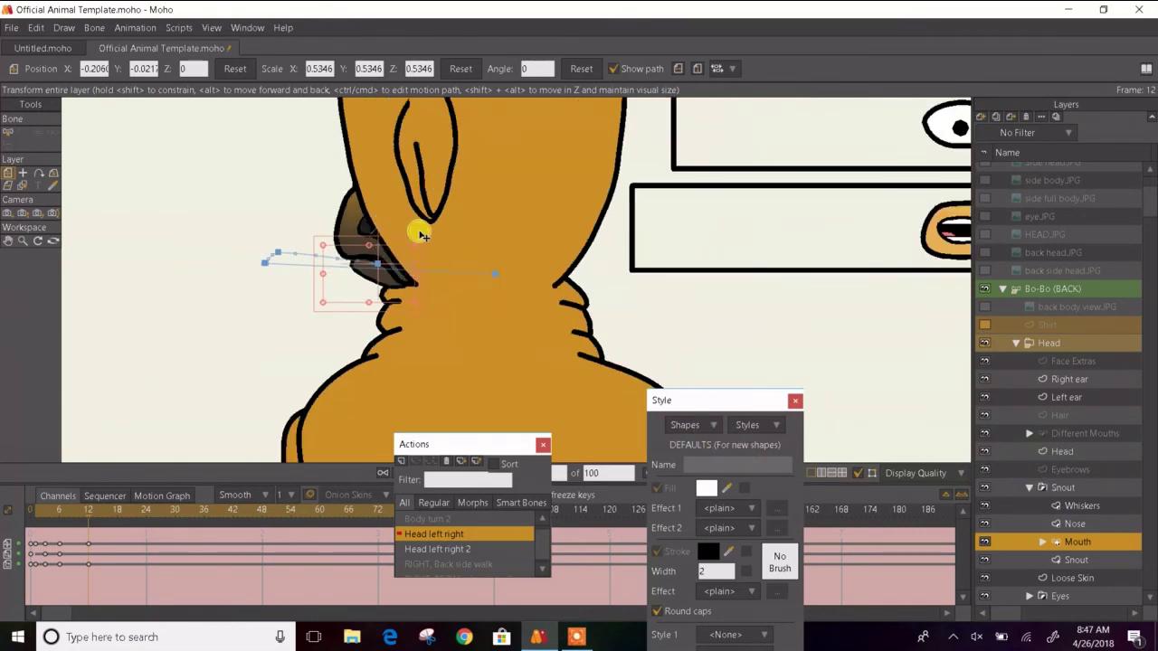
click(1057, 488)
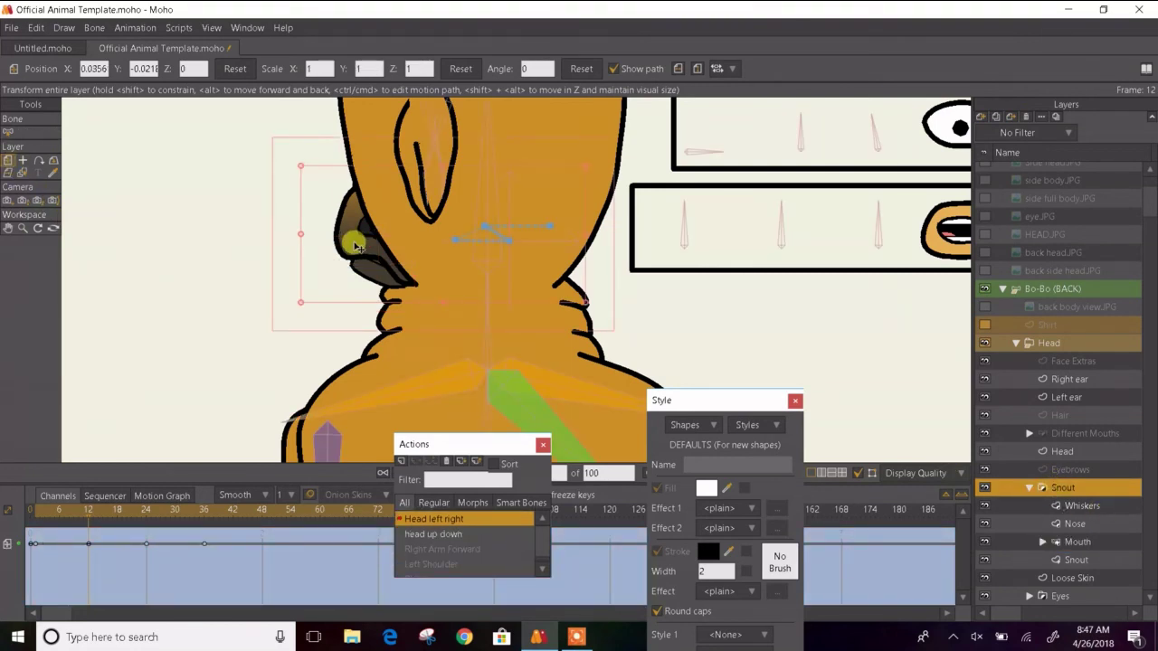
drag(359, 244, 447, 228)
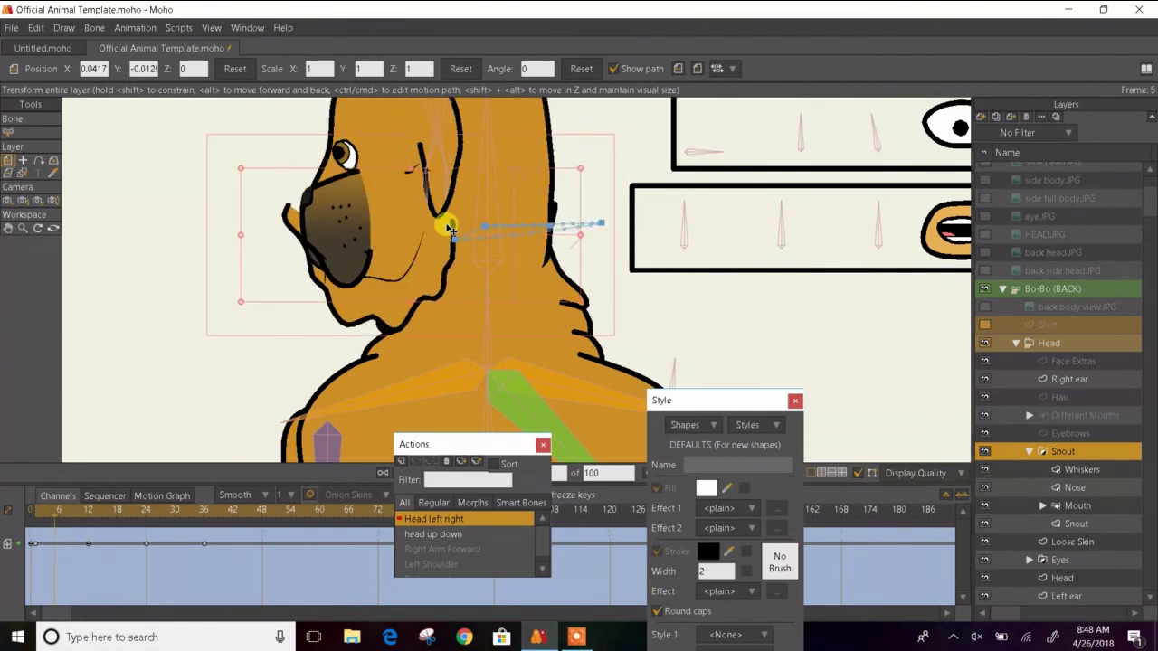
key(Right)
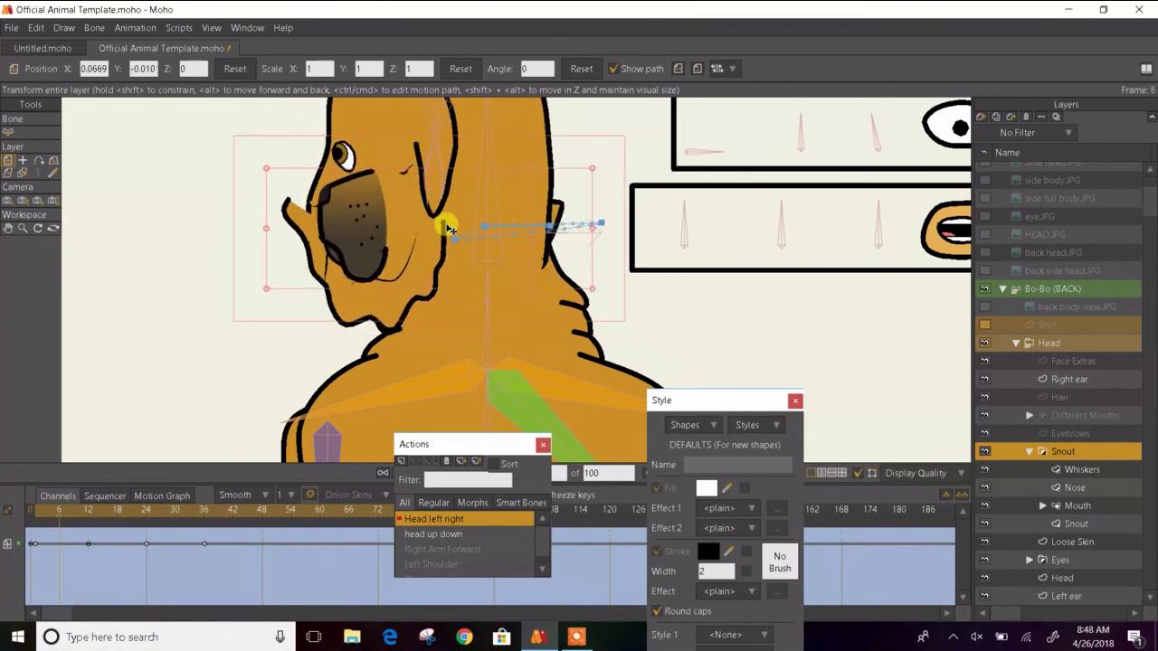
- Move the Snout group onto the muzzle of the back side head.JPG reference at frame 6, at about X -0.008, Y -0.021
click(987, 272)
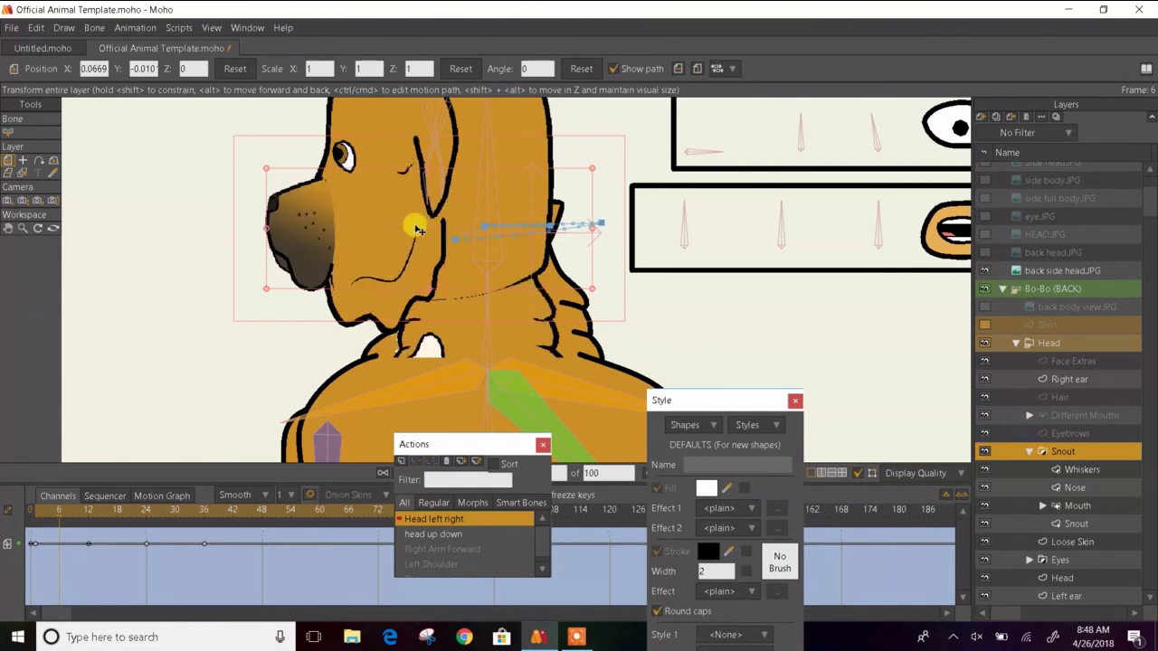
mouse_move(368, 228)
mouse_down()
mouse_move(344, 237)
mouse_move(366, 238)
mouse_up()
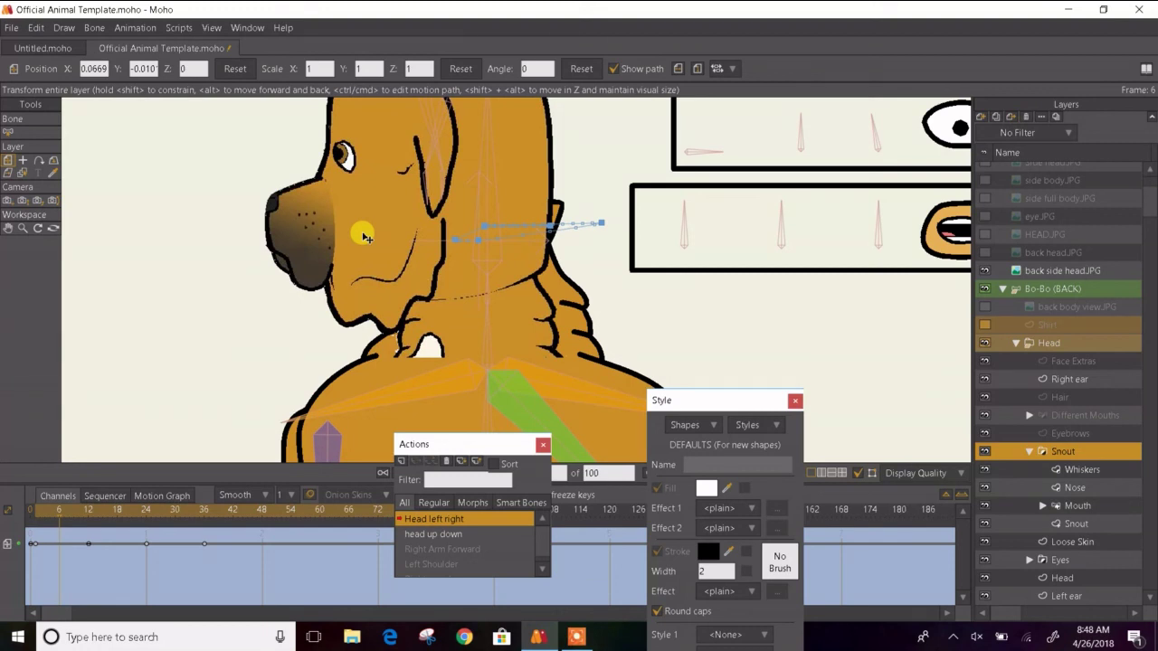
drag(364, 237, 396, 233)
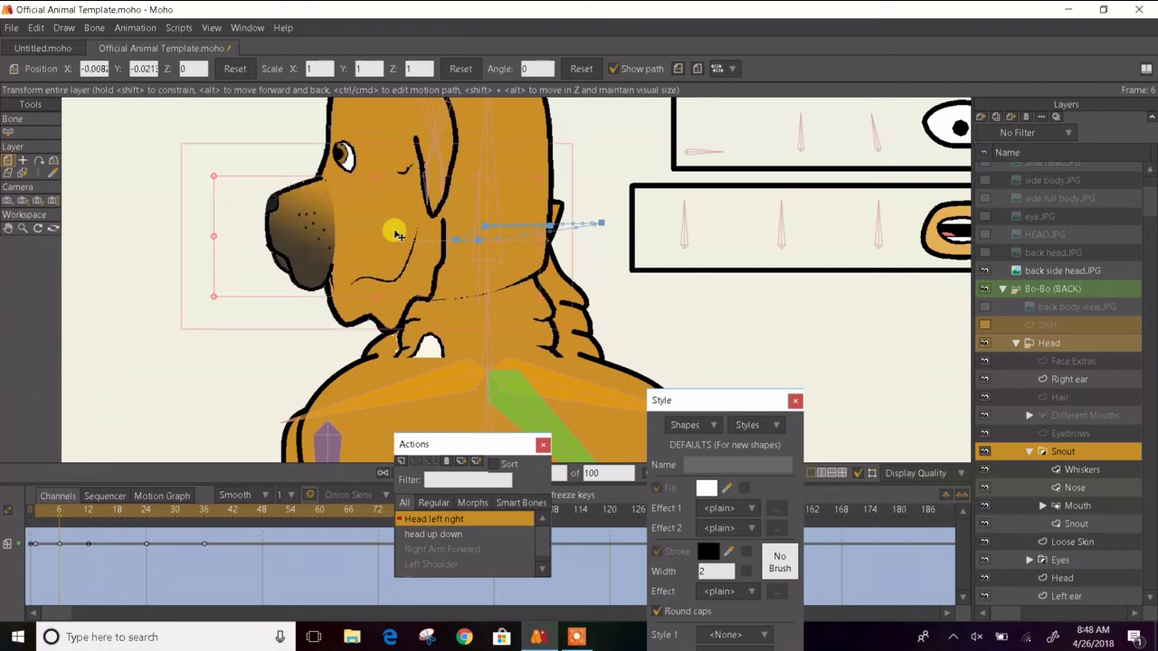
click(984, 271)
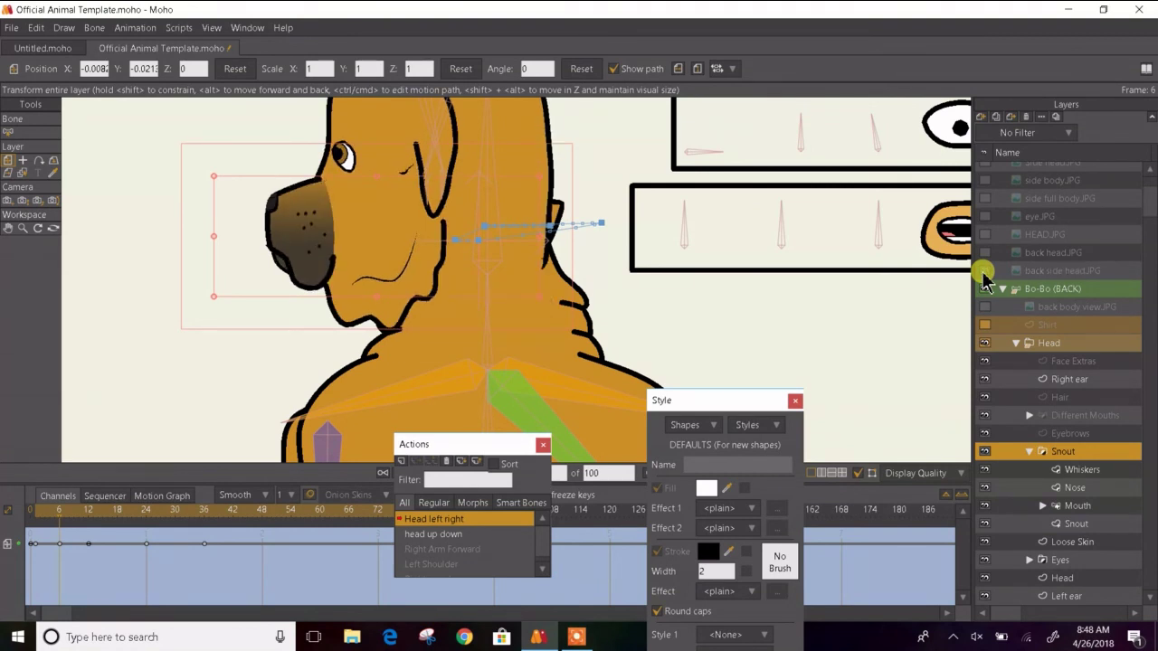
- Toggle the back side head.JPG reference on and off to compare it with the snout's placement at frame 6
click(984, 271)
click(985, 272)
click(984, 271)
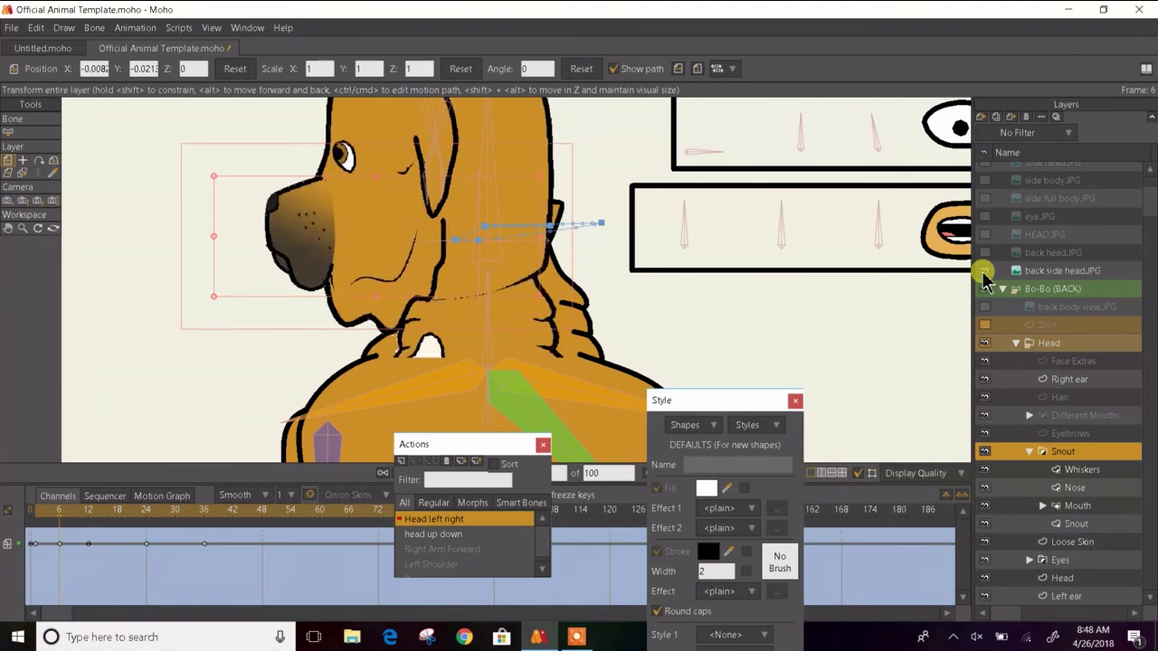
click(984, 272)
click(984, 271)
click(985, 272)
click(985, 271)
click(985, 272)
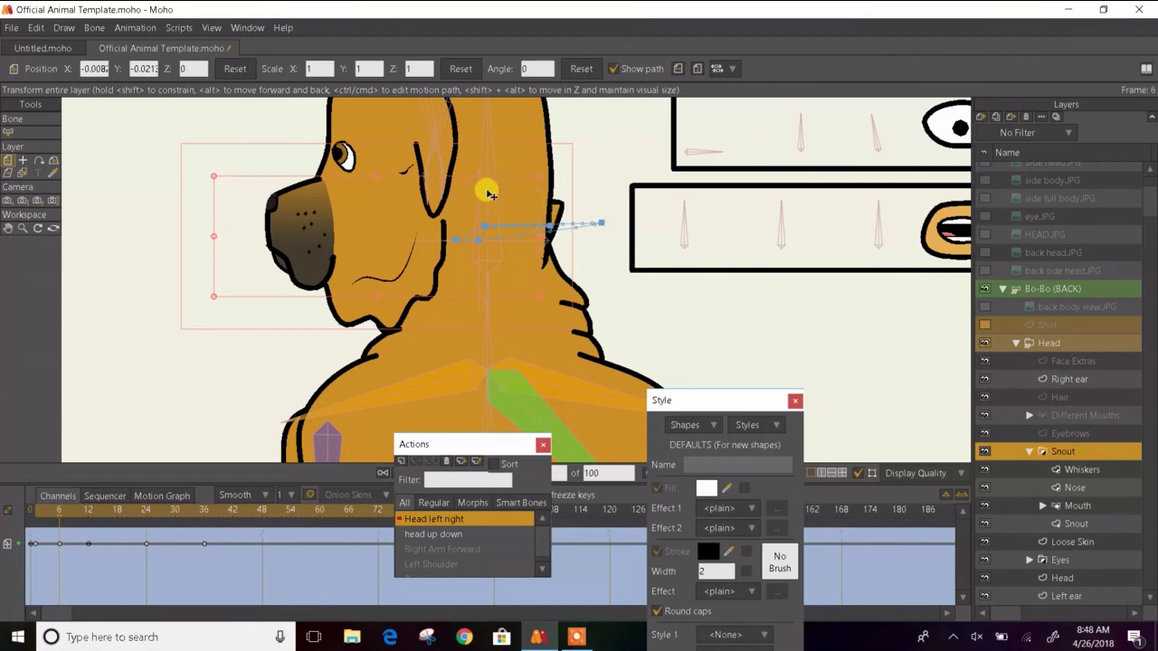
- Move the Snout group down and right against the face at frame 3, at about X -0.031, Y -0.038
key(Left)
key(Left)
key(Left)
key(Left)
key(Left)
key(Left)
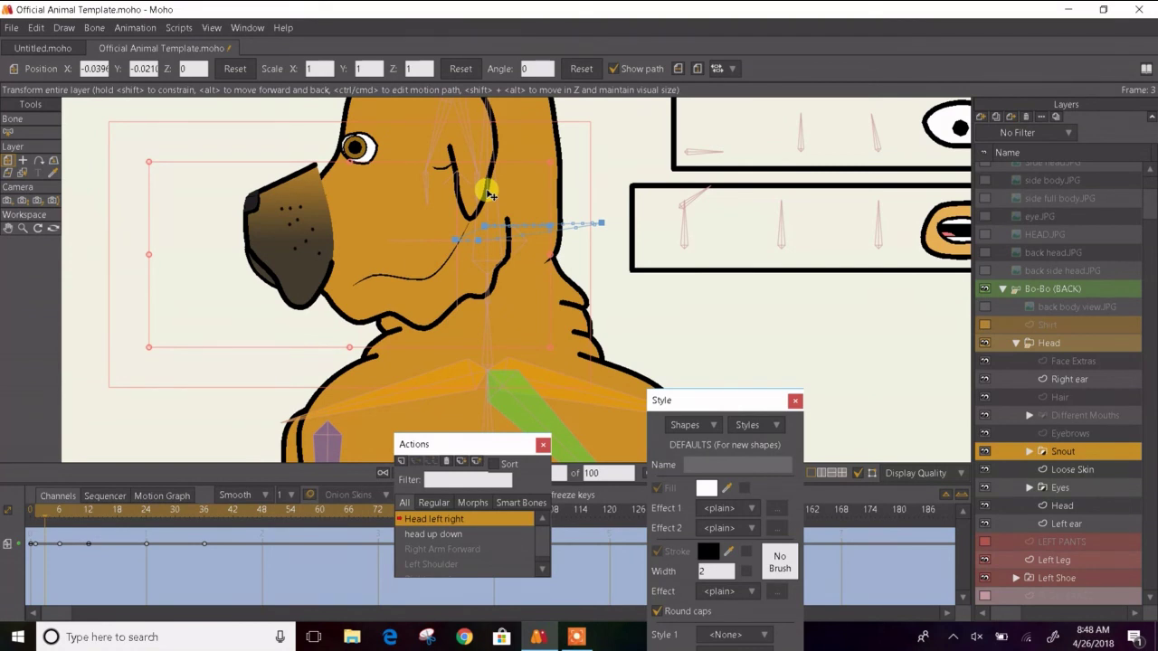
drag(357, 213, 365, 226)
click(367, 227)
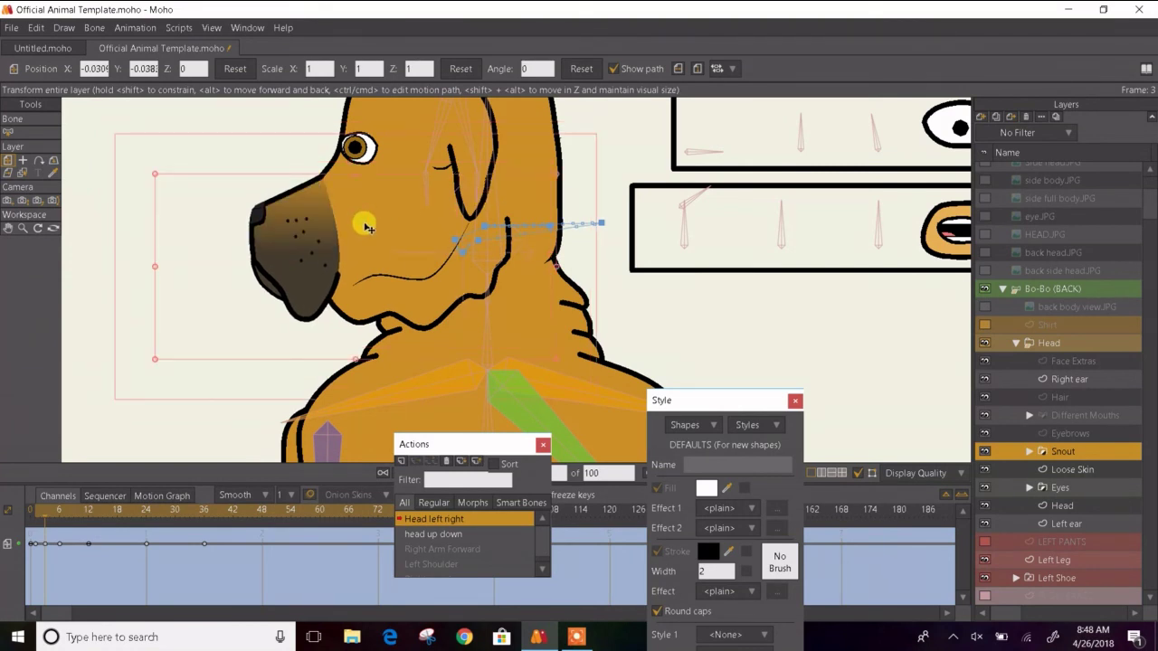
- Check the snout's motion between frames 3 and 6, and nudge the Snout group slightly up and right at frame 3
key(Right)
key(ctrl+Right)
key(ctrl+Right)
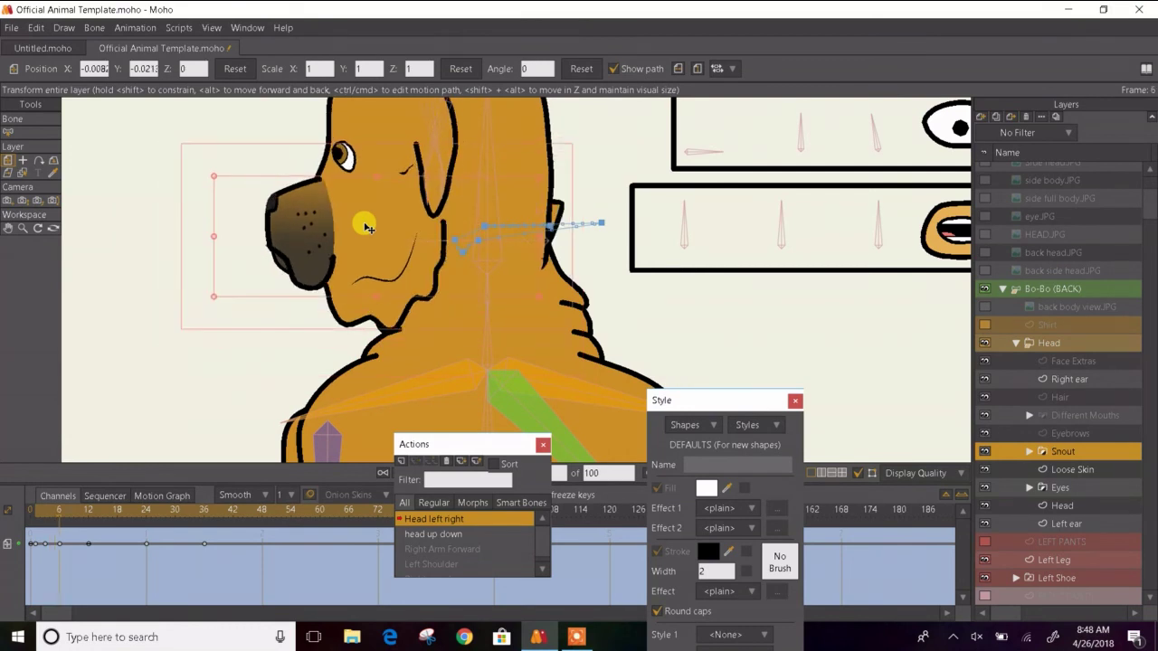
key(ctrl+Left)
key(ctrl+Left)
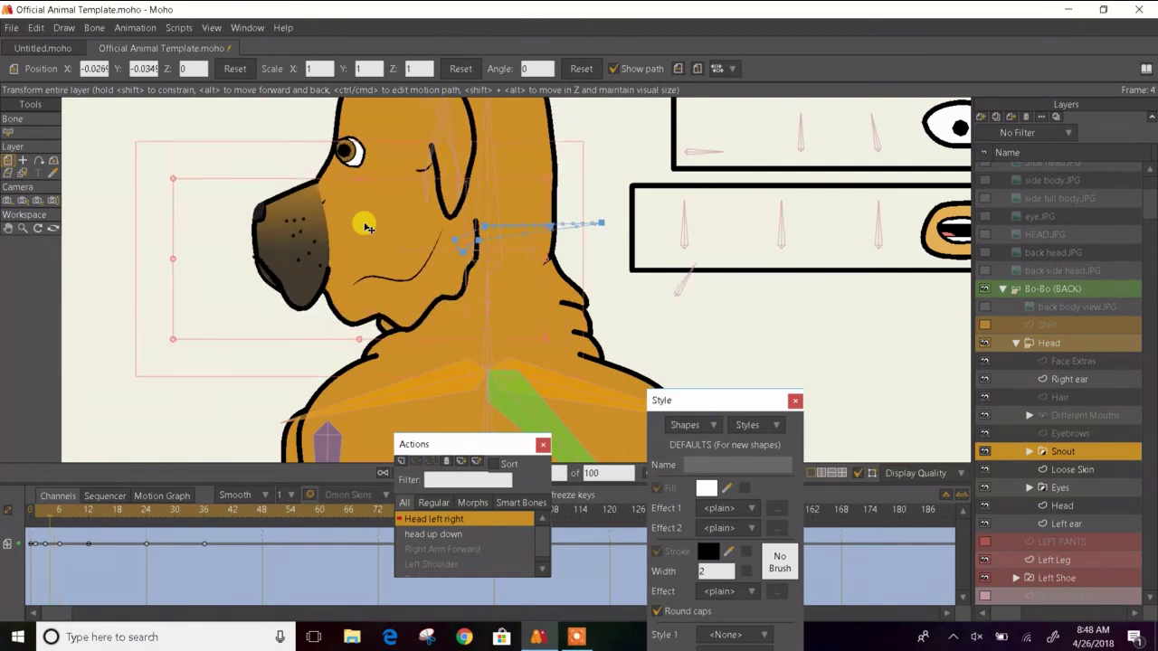
key(Right)
key(Left)
key(ctrl+Right)
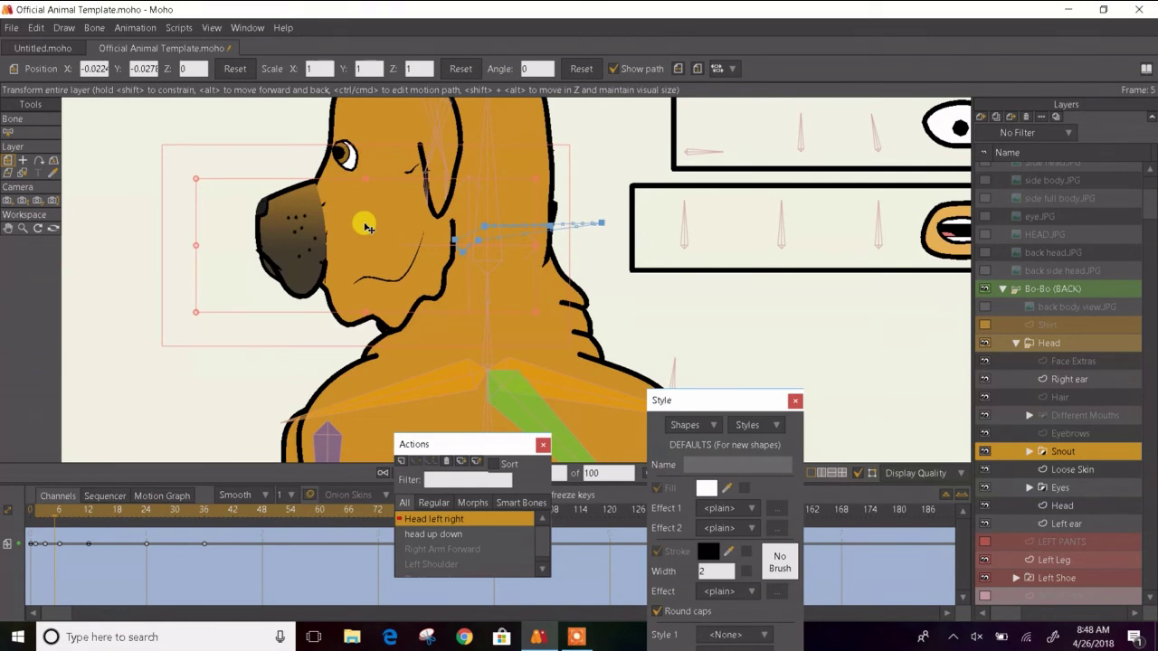
key(ctrl+Left)
key(ctrl+Left)
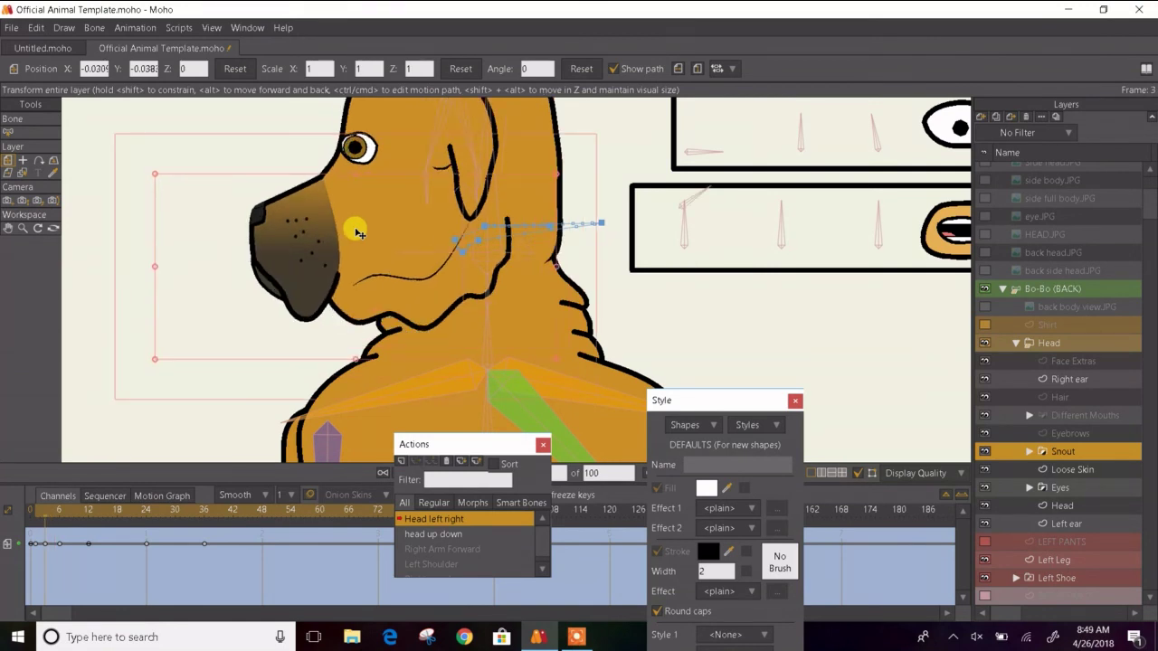
drag(357, 232, 361, 226)
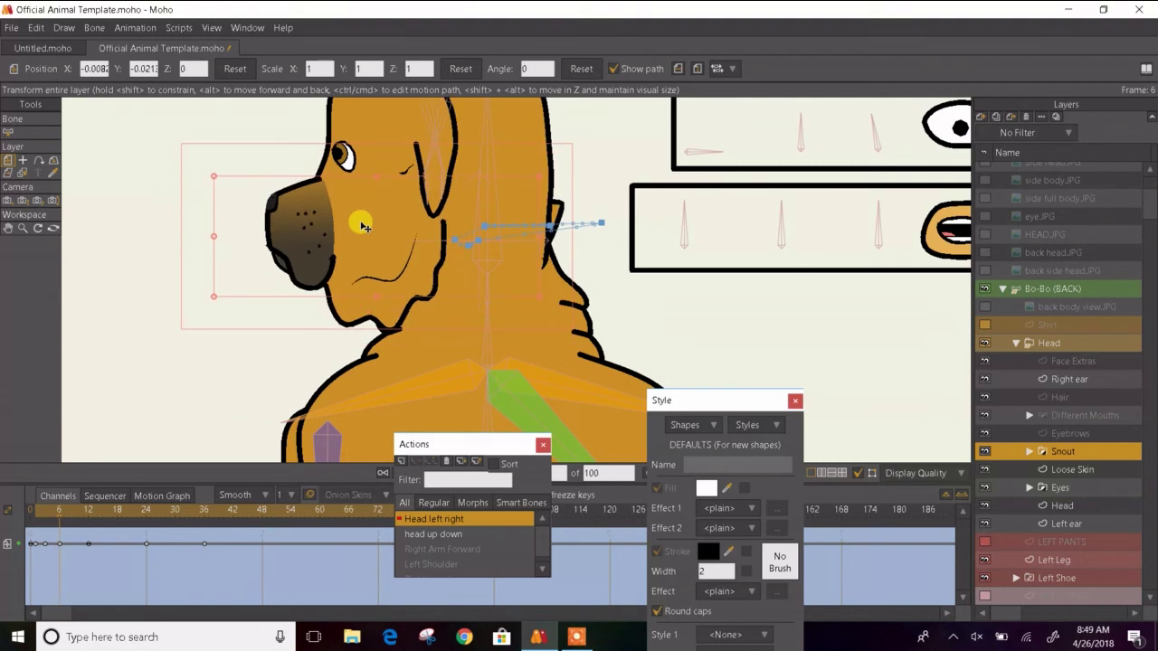
- Compare frames 6 and 7, and move the Head layer's lower-left outline point outward onto the cheek edge at frame 7
scroll(362, 226, down, 2)
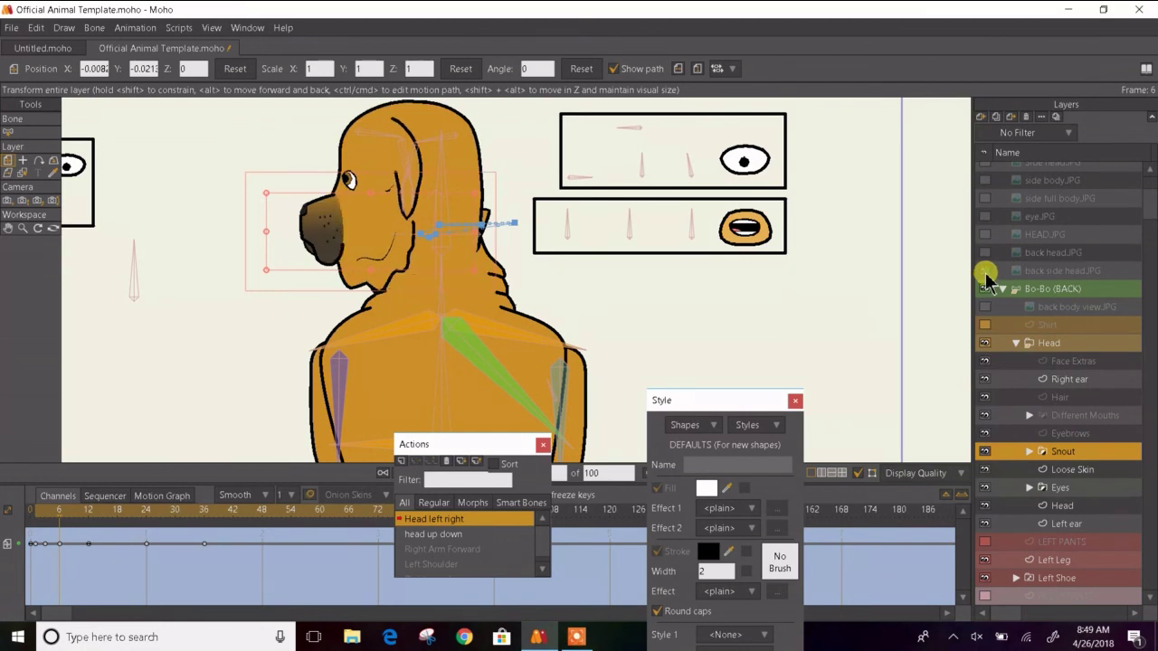
key(Right)
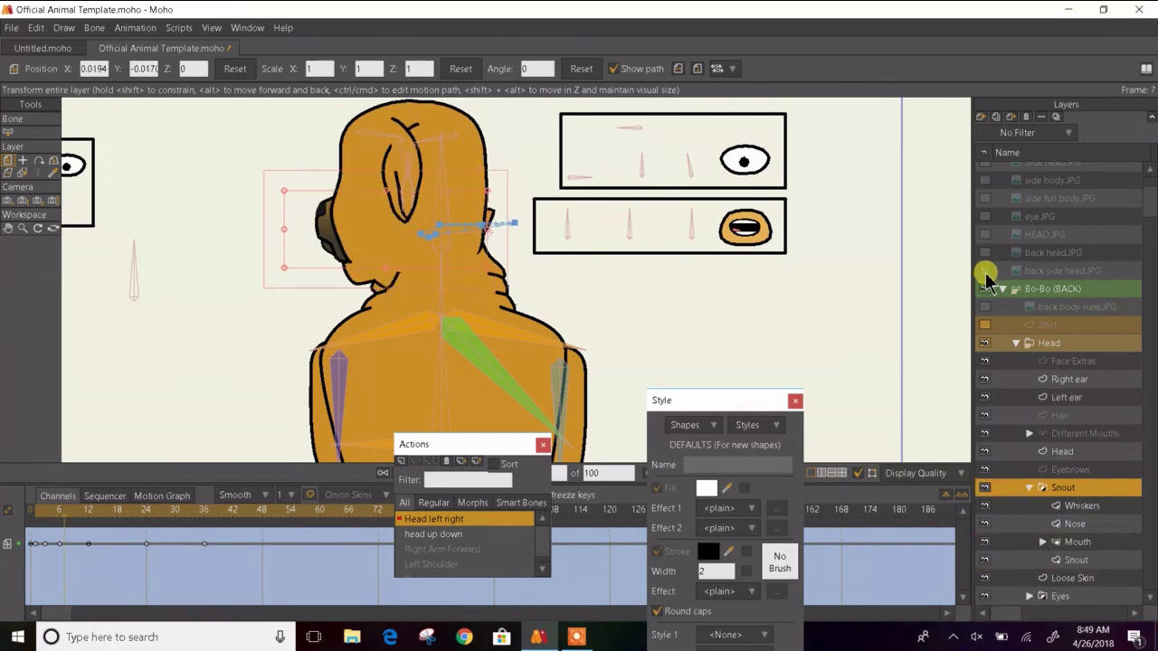
key(ctrl+Left)
key(ctrl+Right)
key(ctrl+Left)
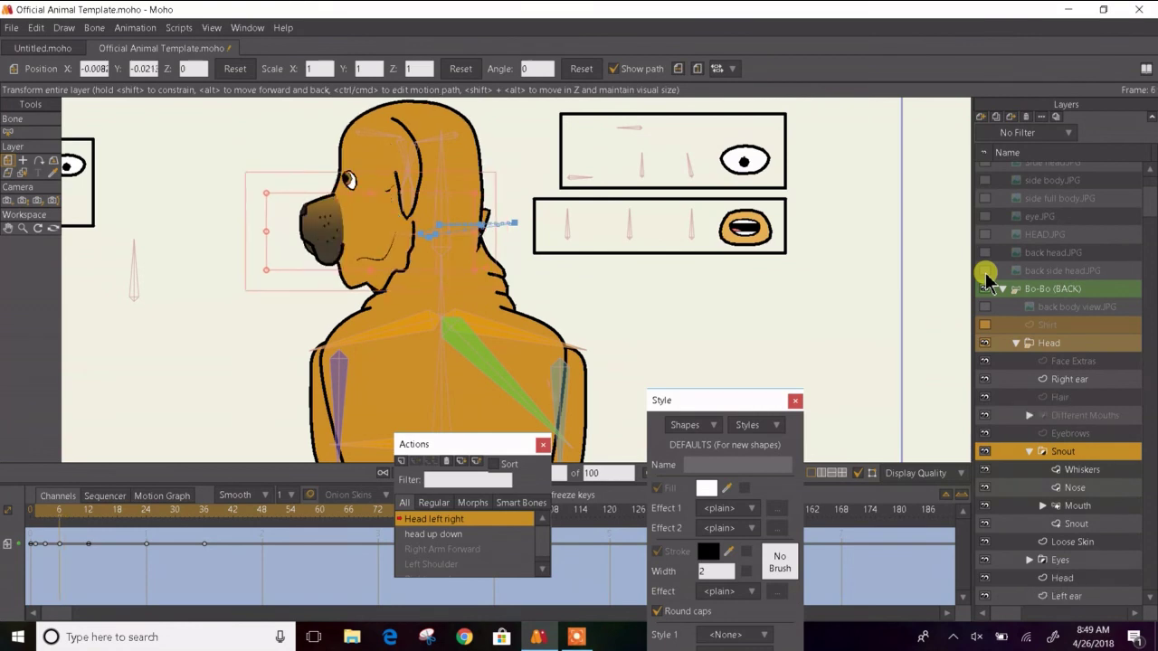
key(ctrl+Right)
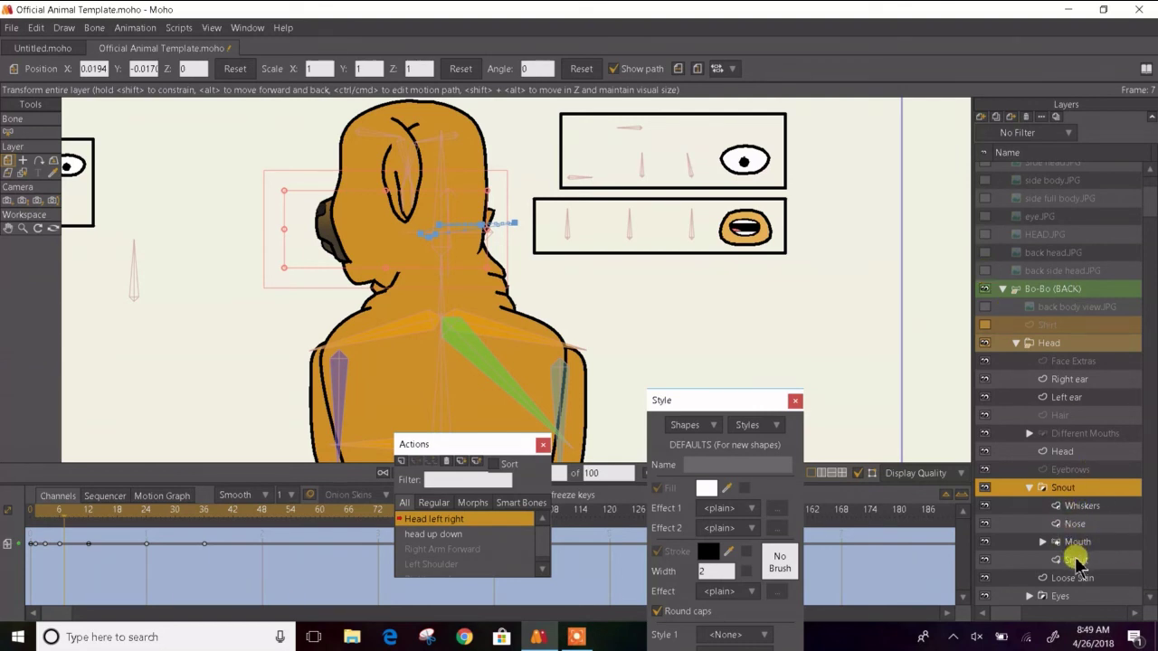
click(1029, 489)
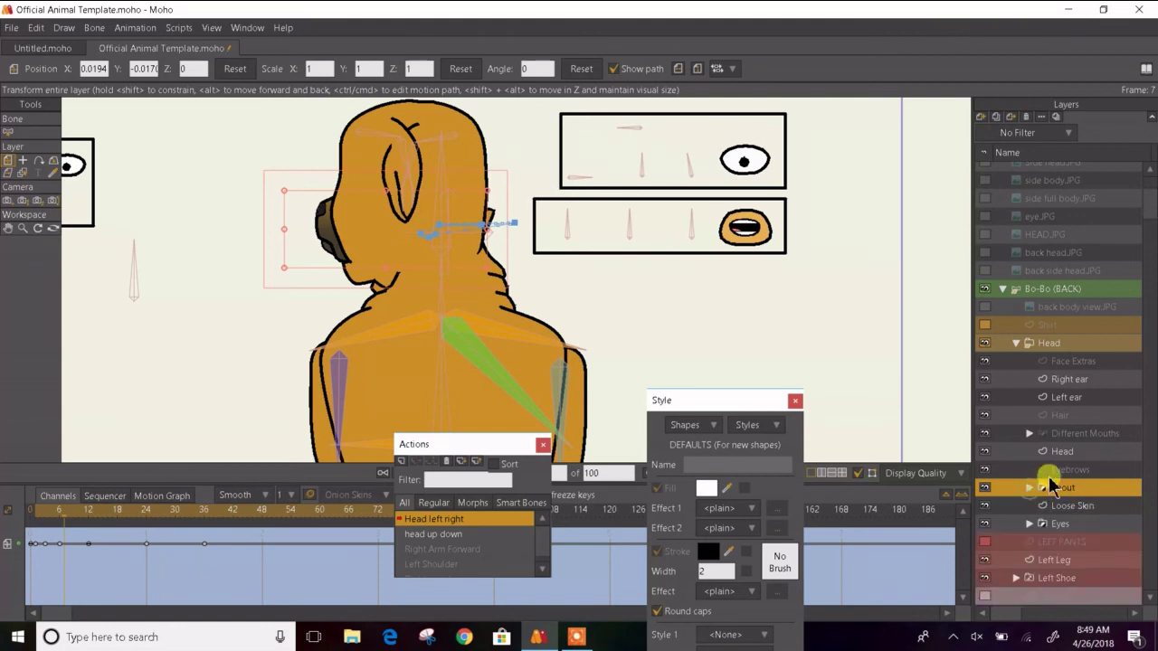
click(1059, 452)
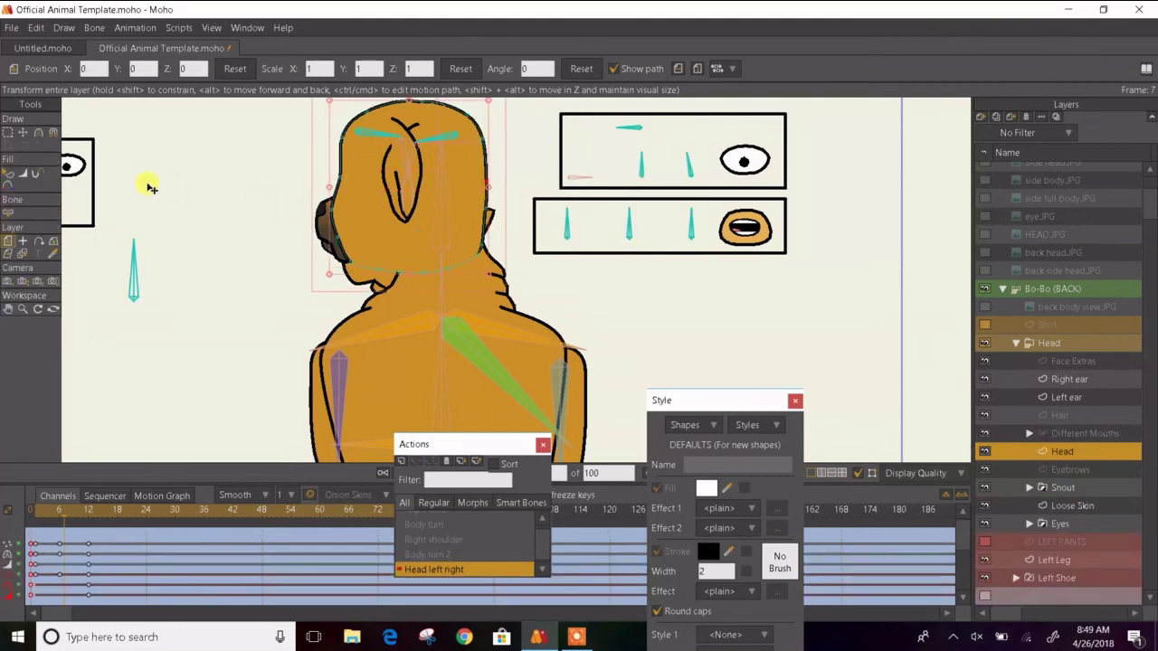
click(23, 134)
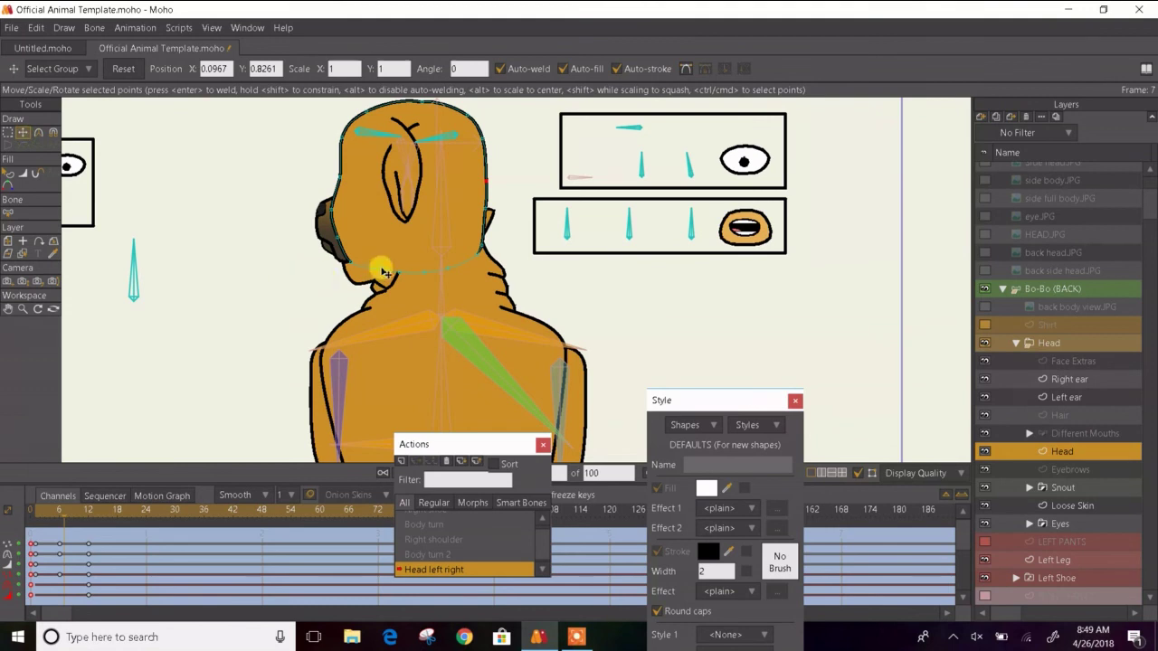
click(425, 261)
scroll(351, 255, up, 3)
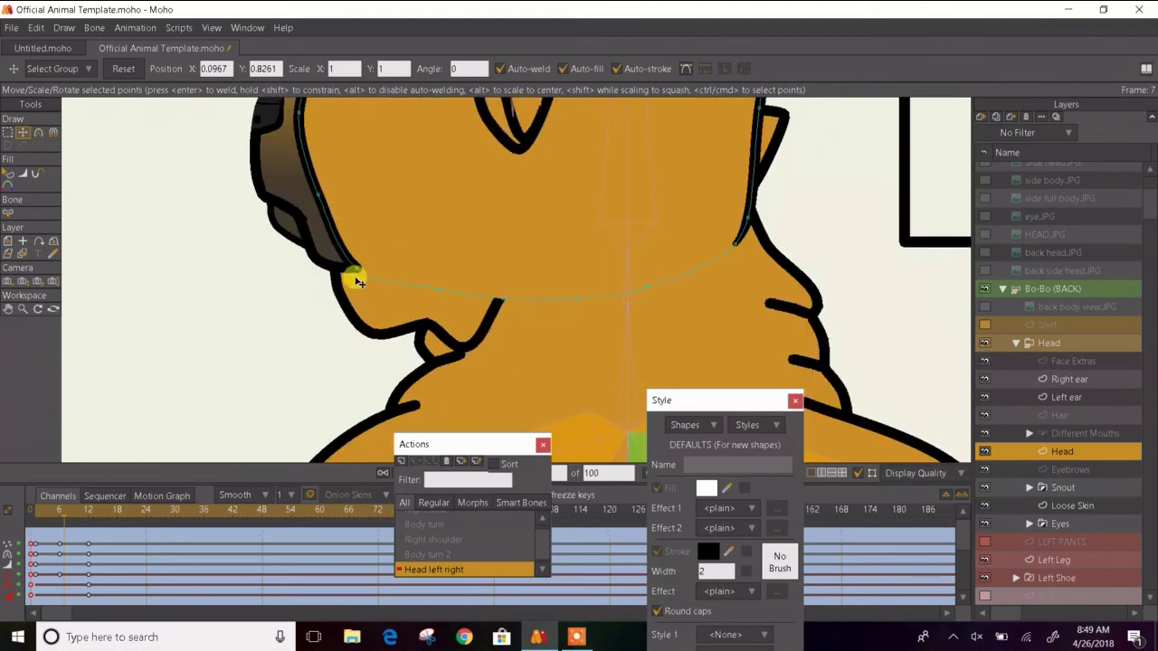
drag(360, 280, 345, 286)
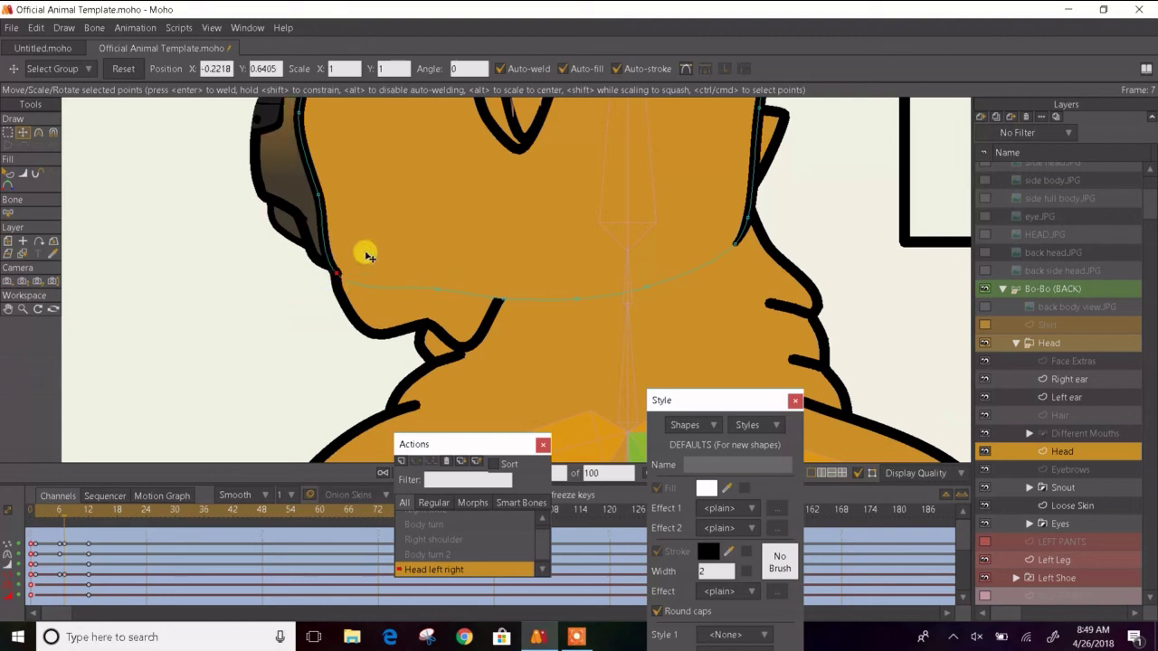
- Adjust the curvature at the Head outline's lower-left corner and reposition the neighbouring point at frame 7, then preview the head turn
key(c)
drag(356, 295, 332, 272)
key(t)
drag(315, 195, 283, 400)
scroll(335, 264, down, 3)
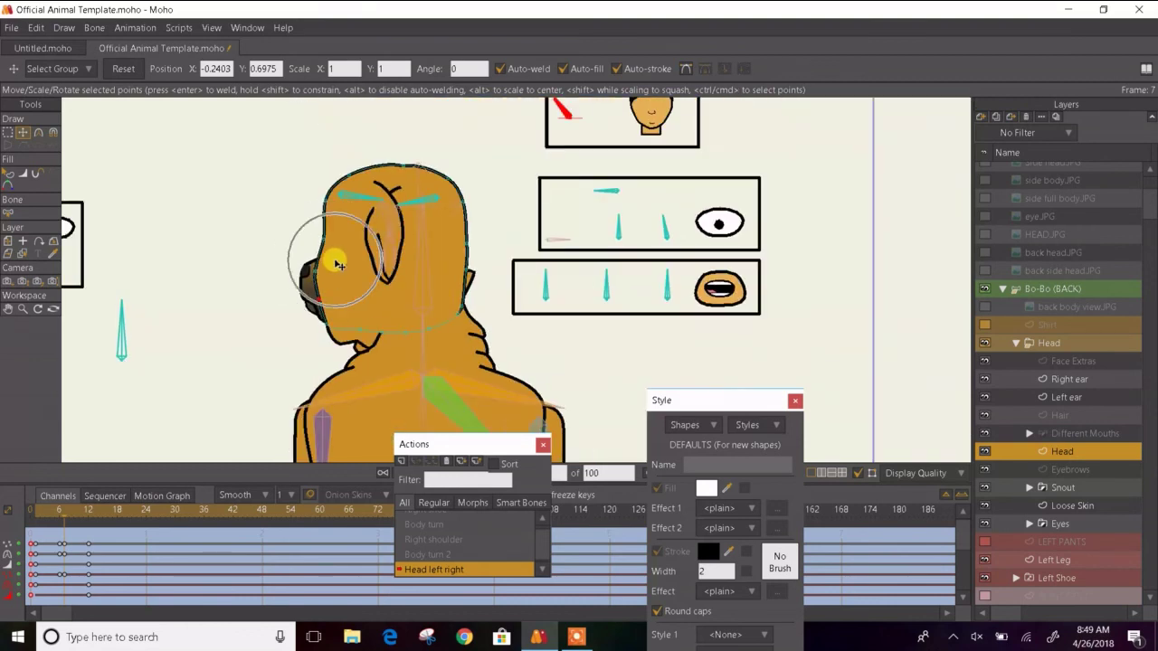
click(18, 176)
scroll(348, 248, down, 2)
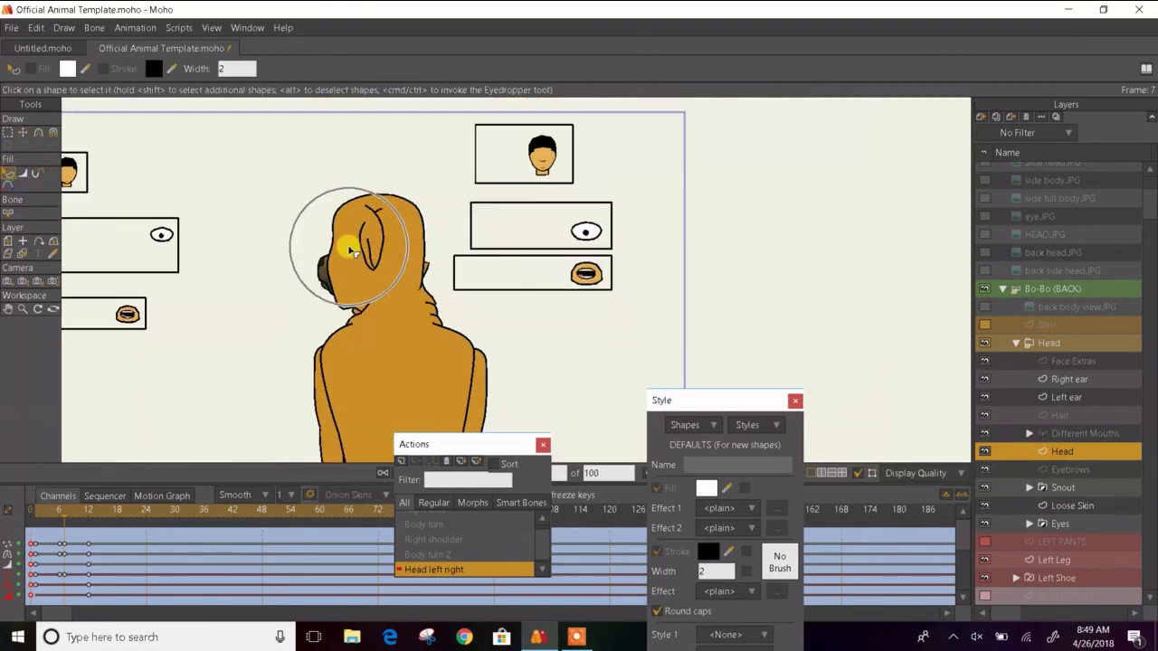
key(Left)
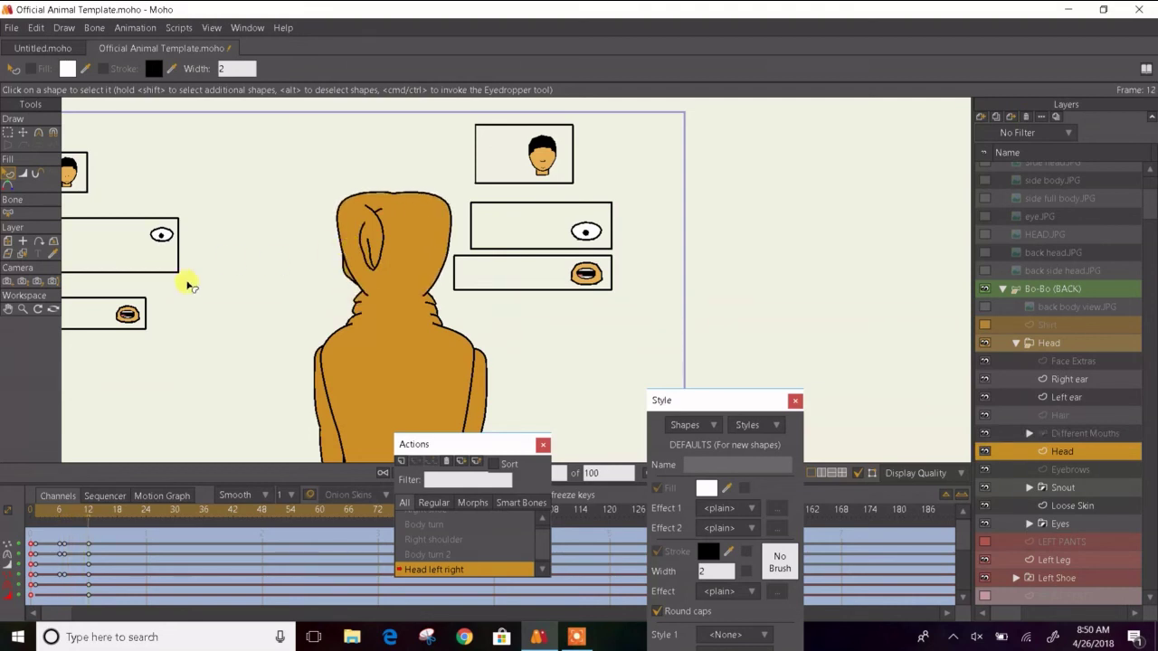
- Hide the Head layer at frame 12 and paste the starting keyframes of the Snout layer inside the Snout group there
click(23, 133)
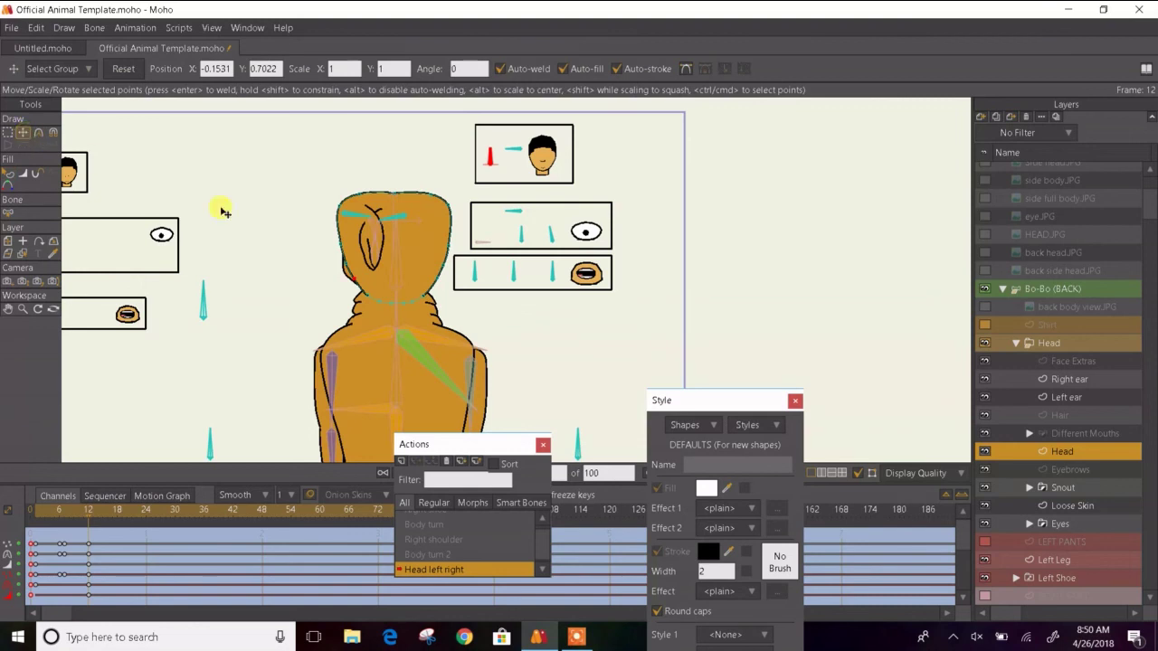
scroll(349, 259, up, 5)
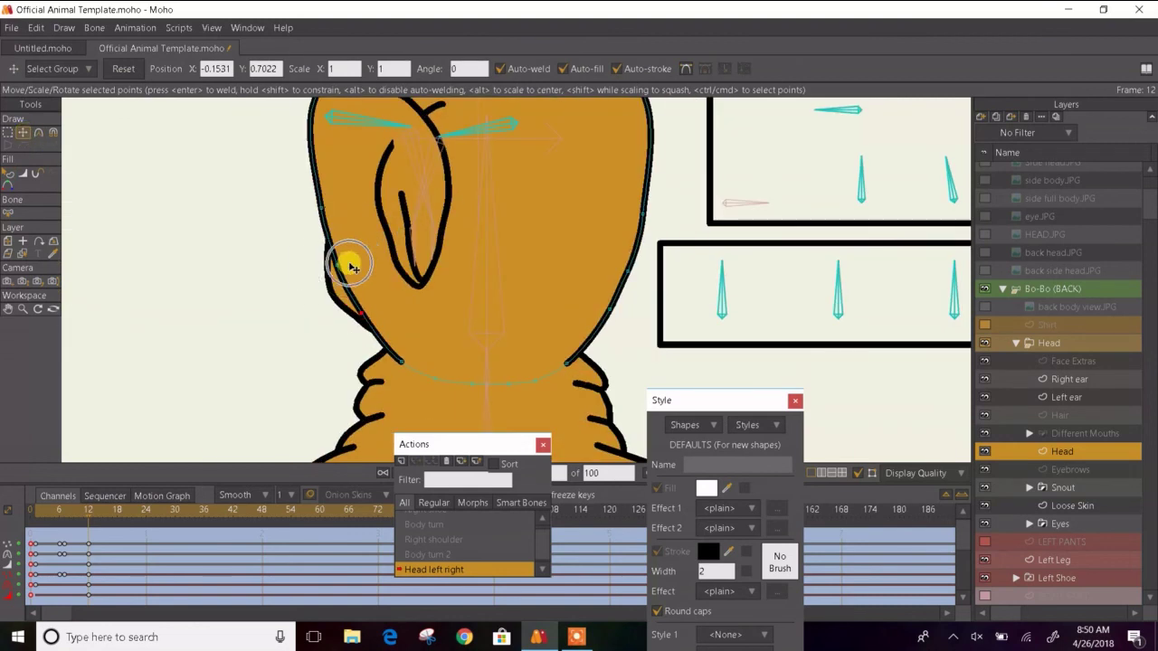
click(1062, 487)
click(1029, 489)
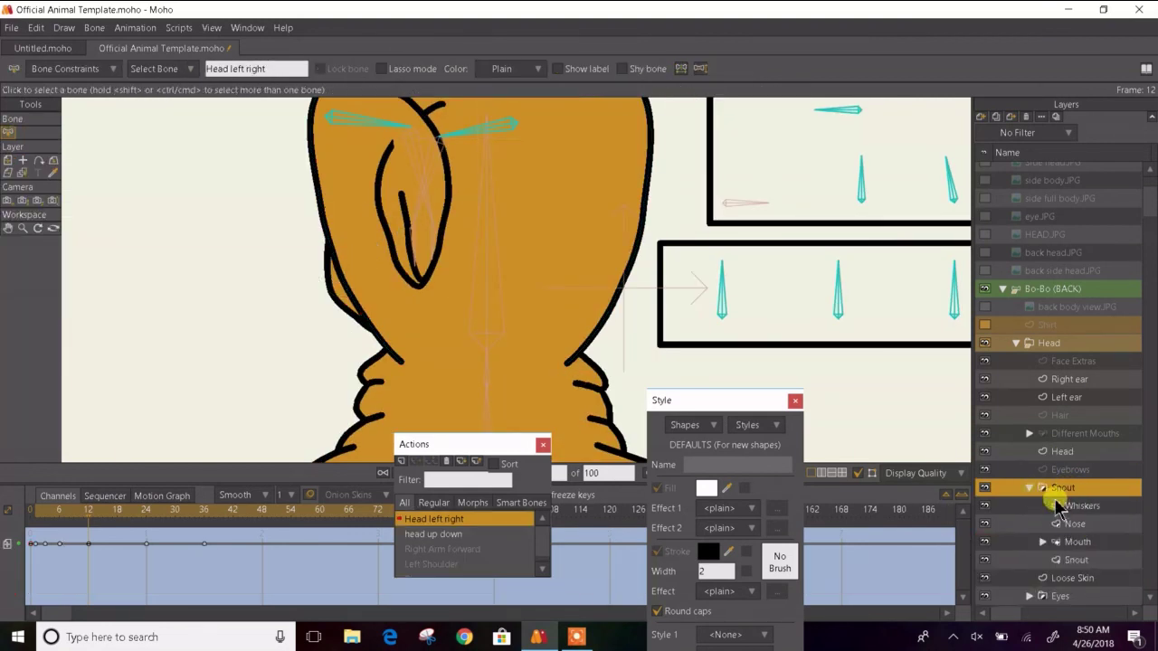
click(1055, 561)
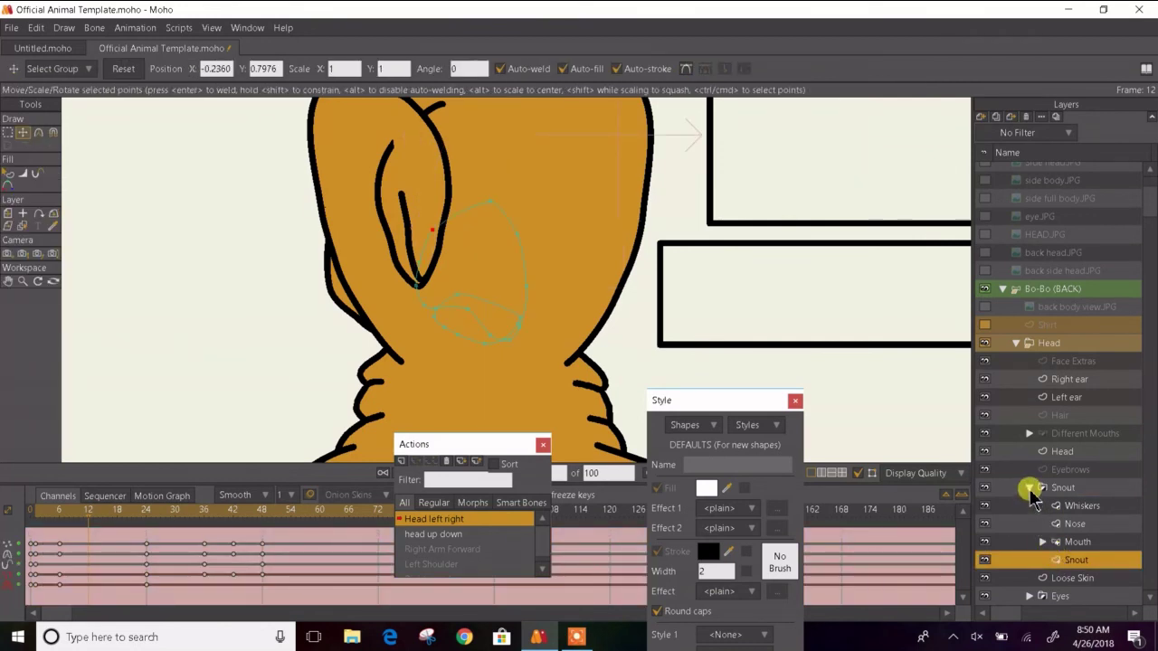
click(985, 452)
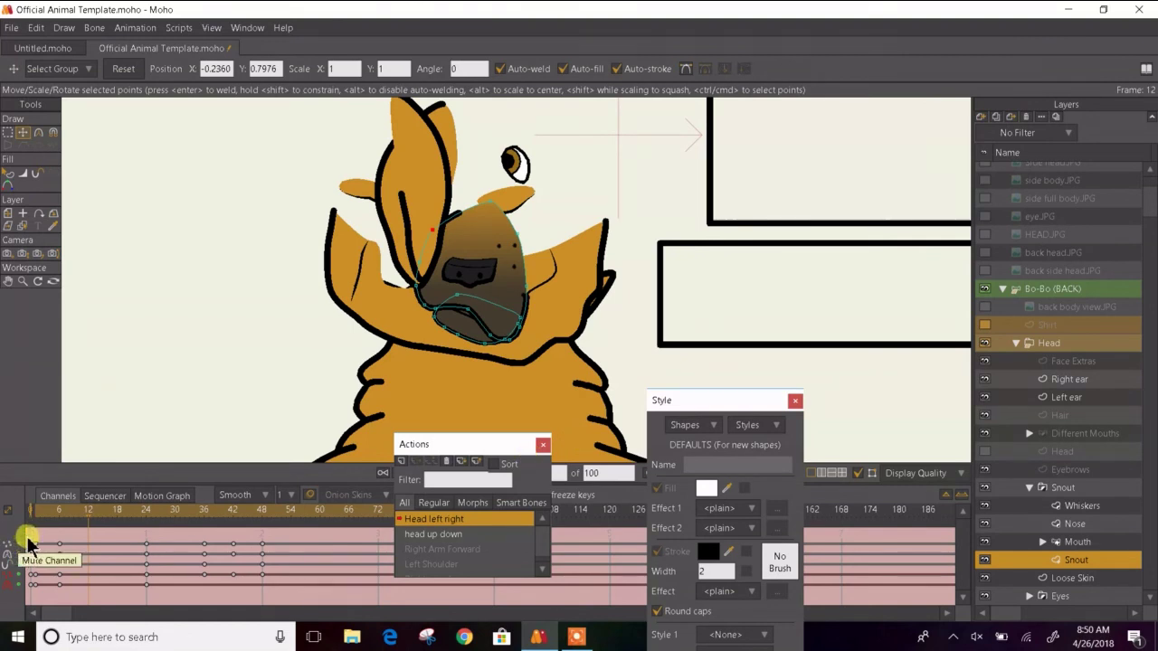
drag(31, 537, 12, 606)
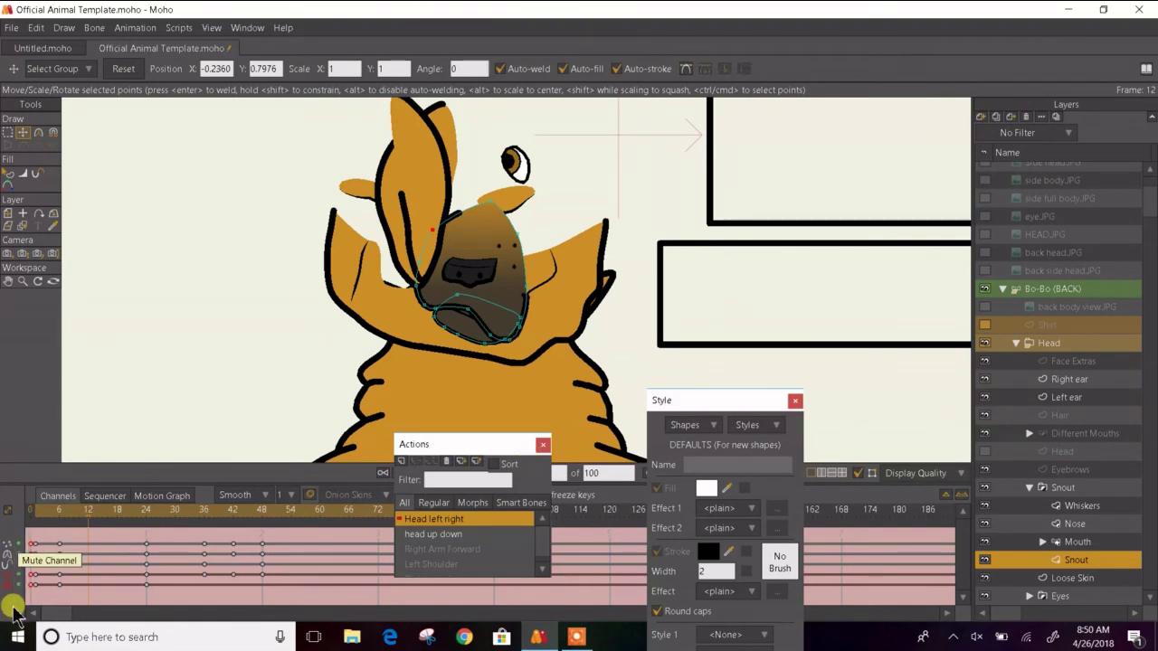
key(ctrl+v)
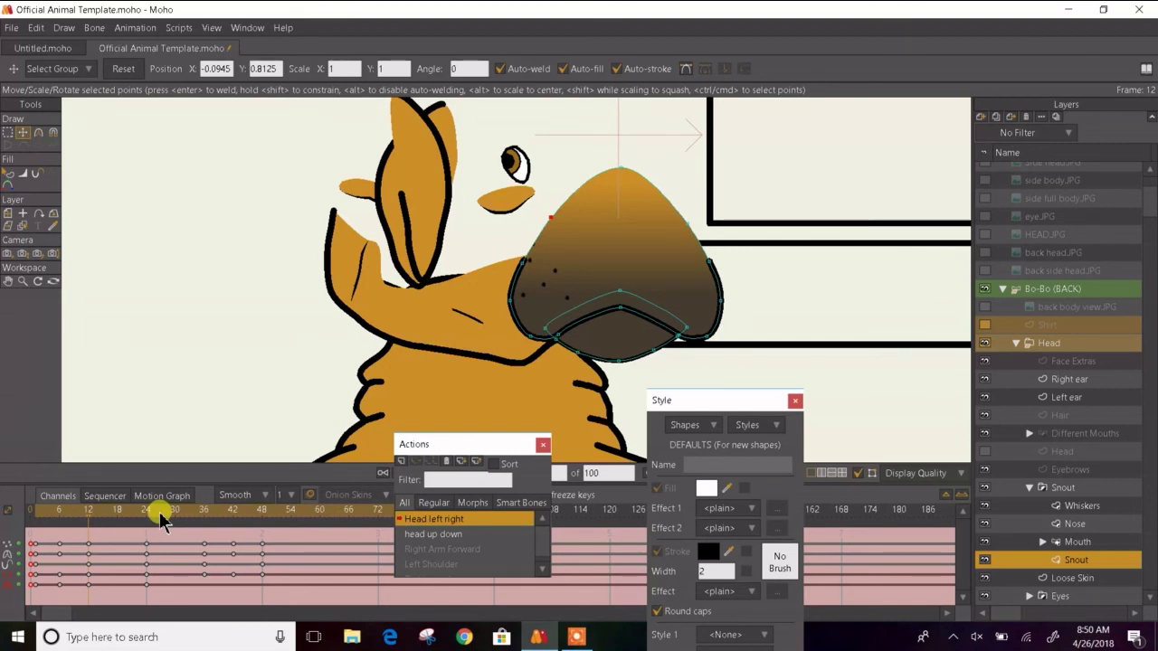
- Copy the Mouth layer's starting keyframes to frame 12 of the Head left right action
click(1064, 544)
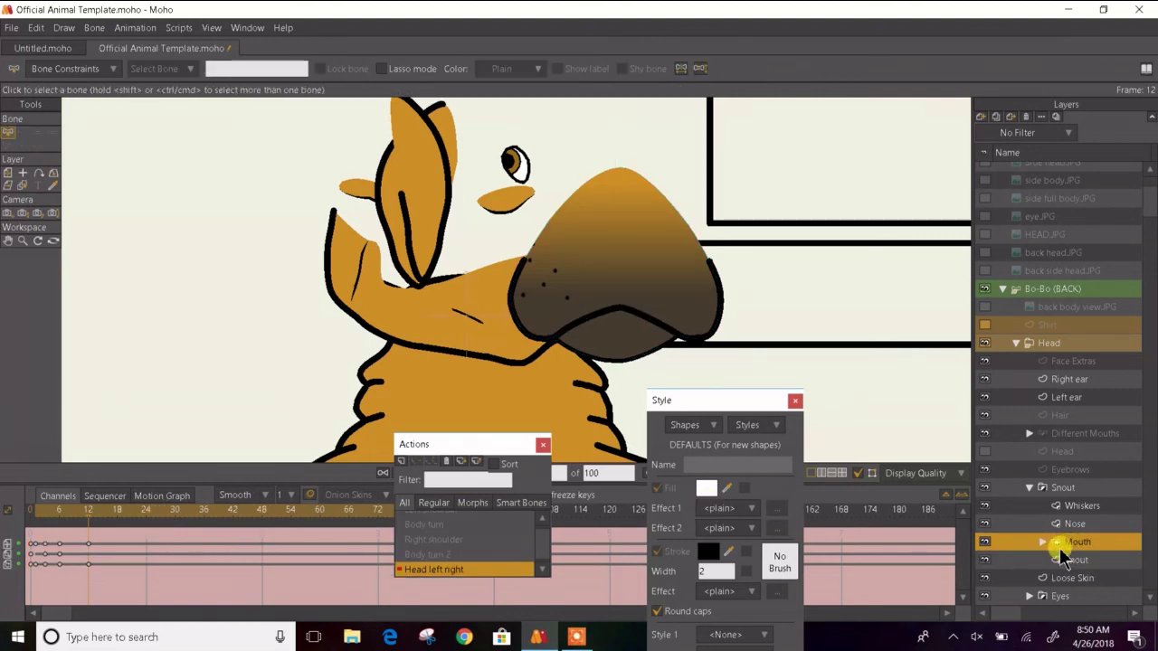
click(35, 544)
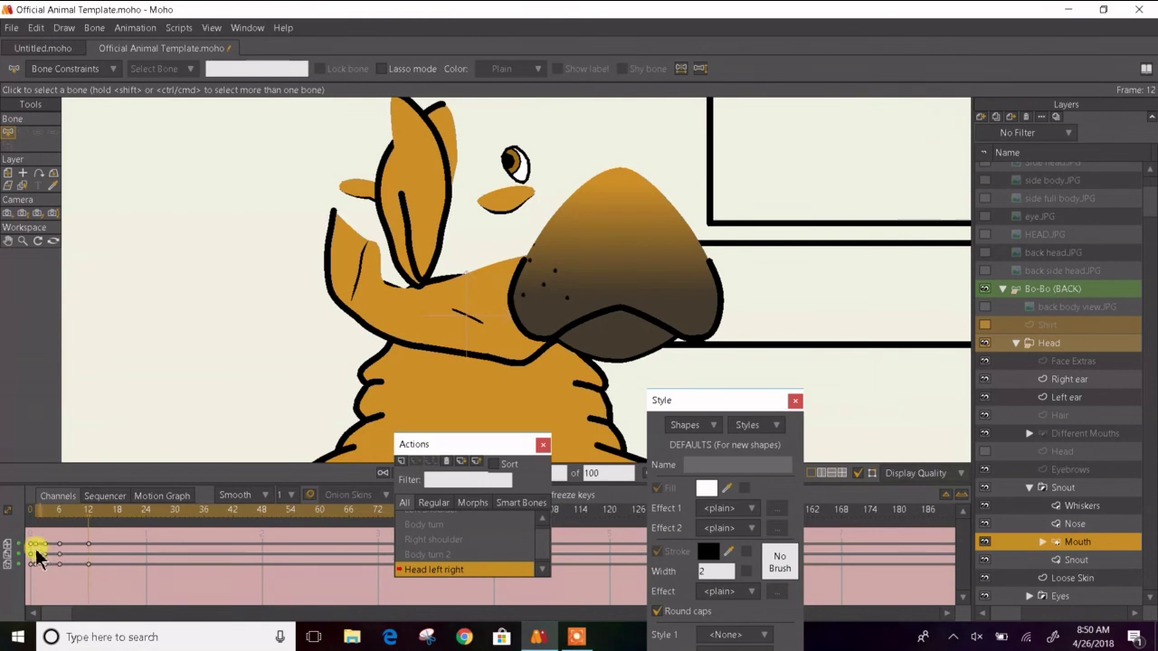
click(36, 565)
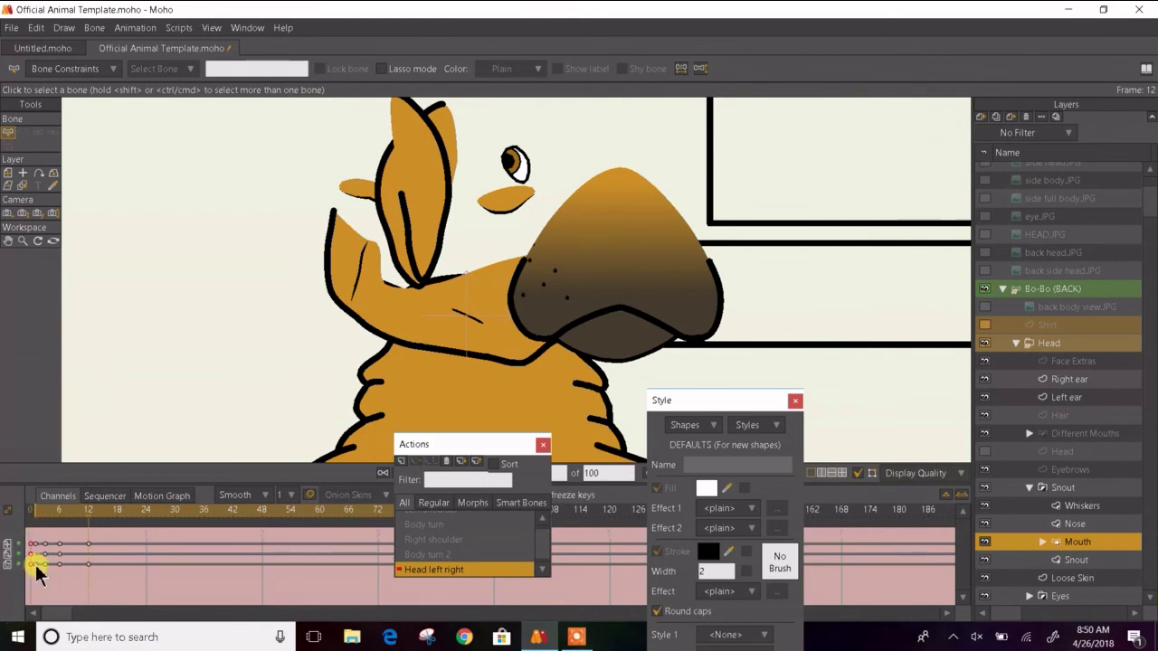
key(ctrl+v)
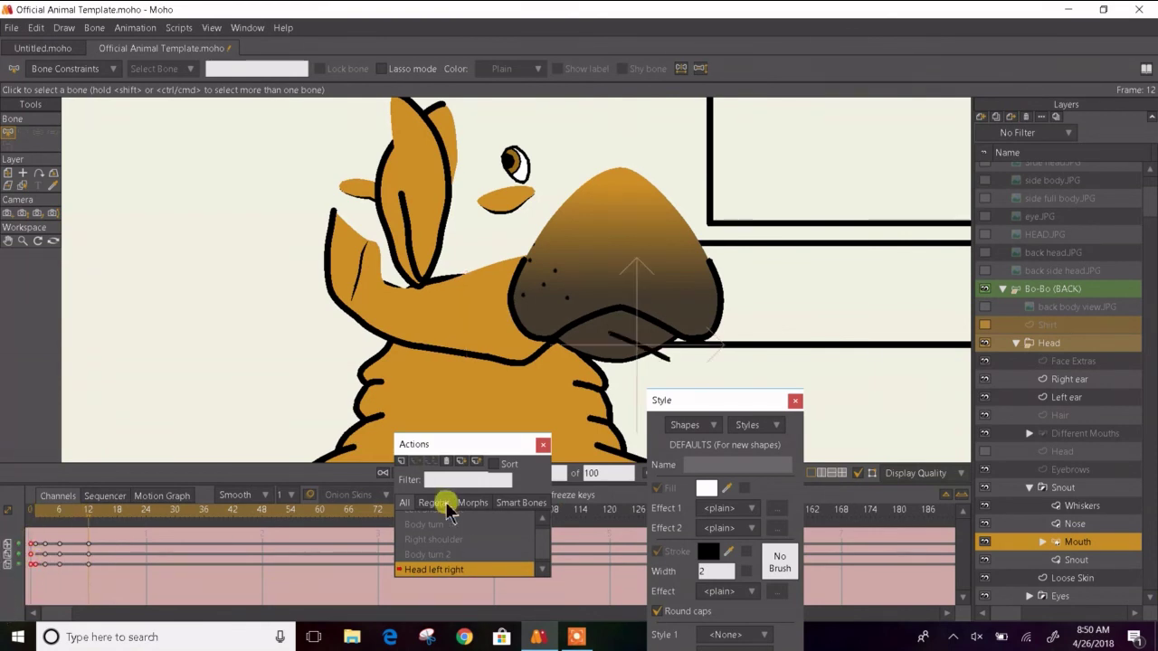
- Copy the starting keyframes of the Lips layer inside the Mouth group to frame 12
click(1043, 543)
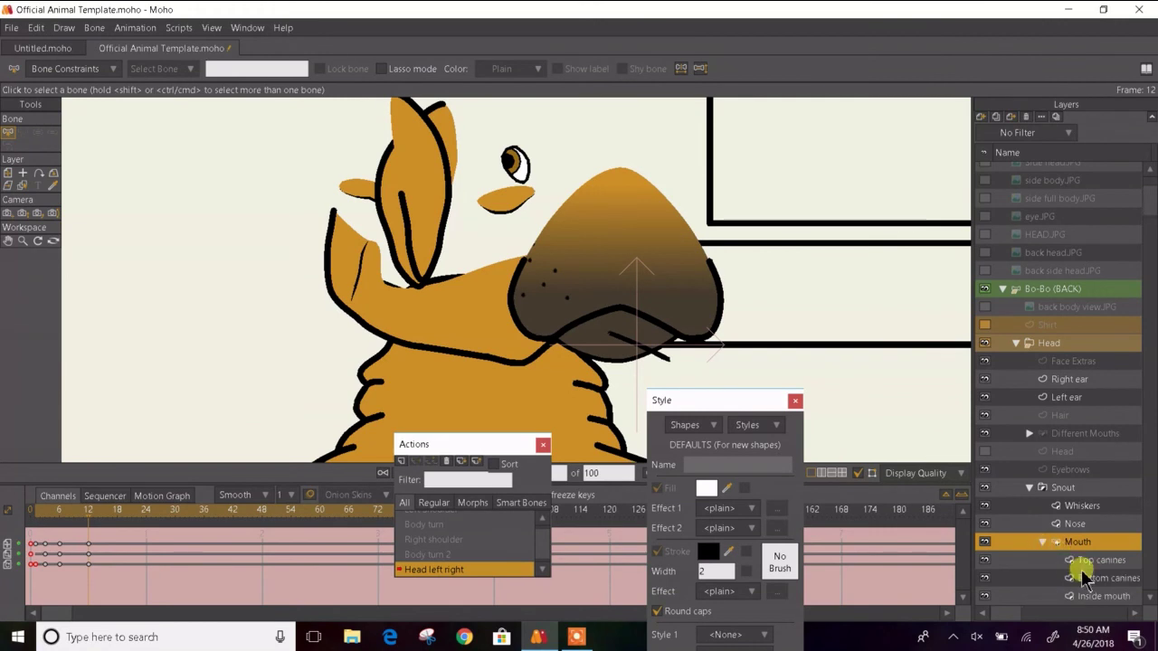
drag(1151, 210, 1151, 362)
click(1089, 418)
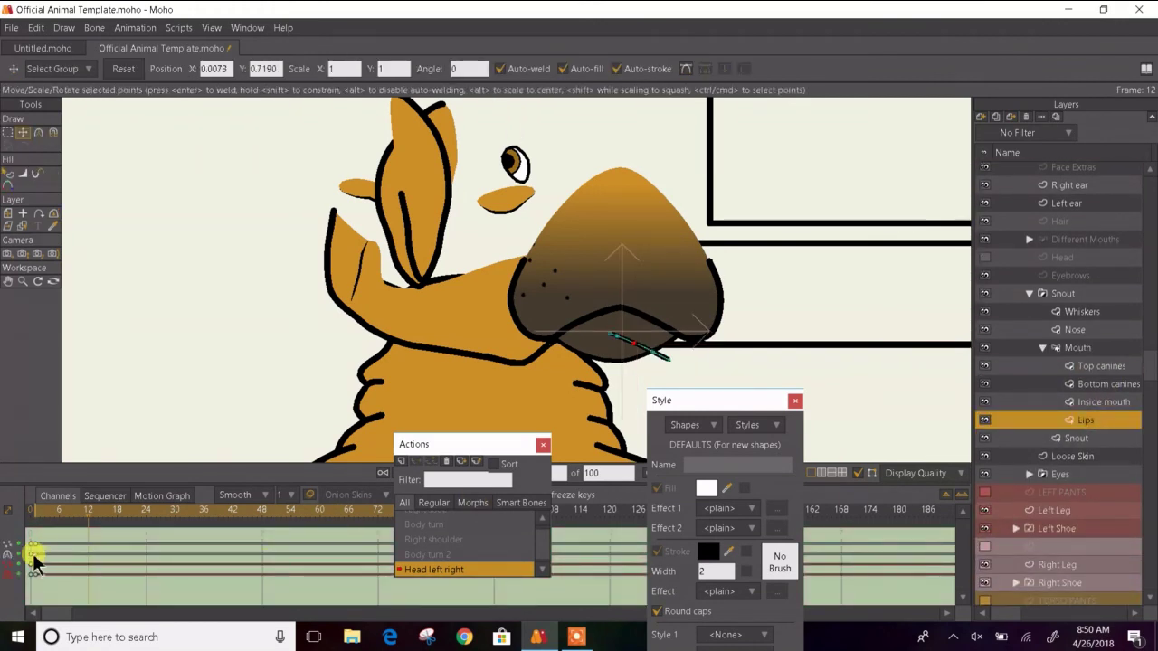
drag(32, 534, 2, 630)
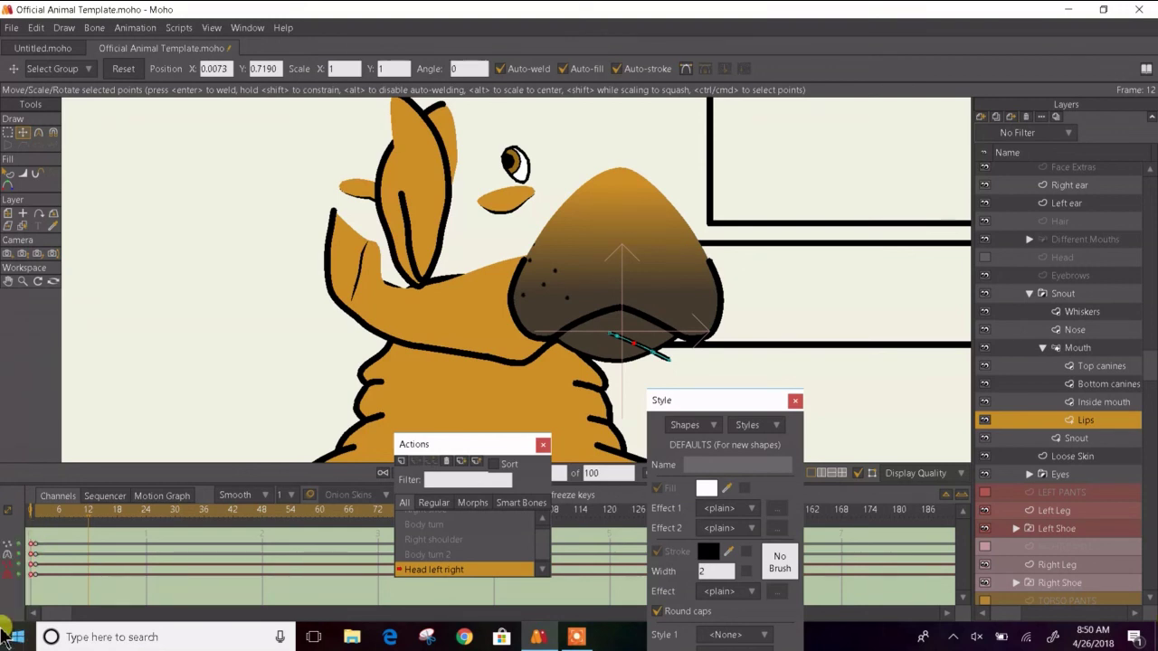
key(ctrl+v)
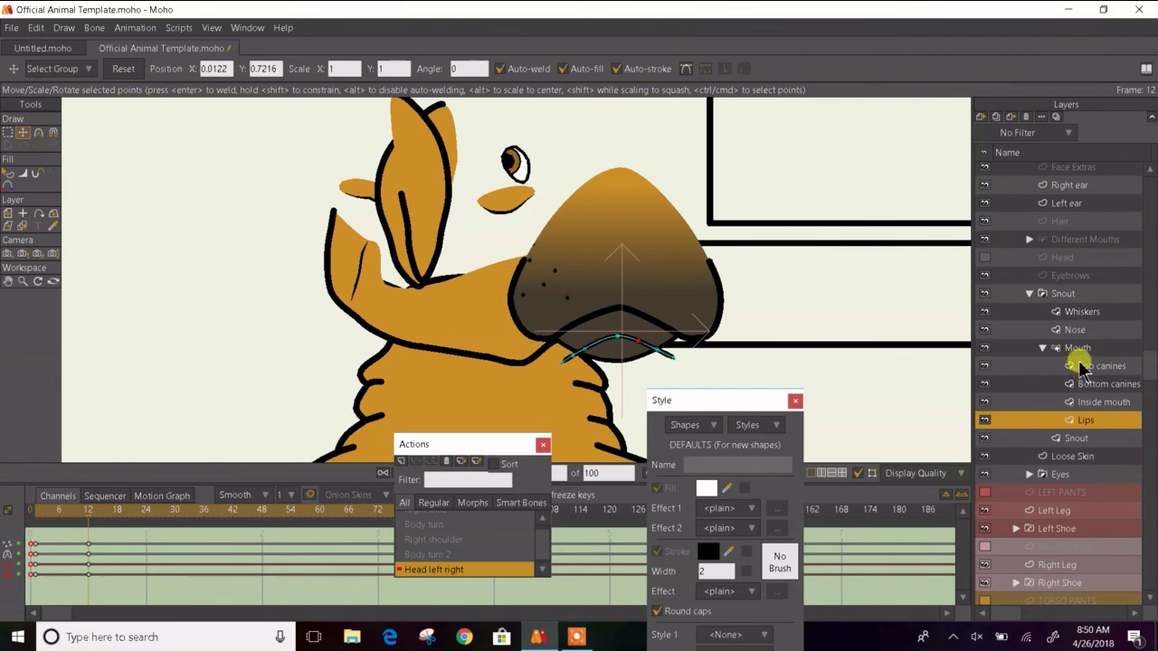
- Move all points of the Lips layer straight up onto the snout's mouth line at frame 12
click(1075, 438)
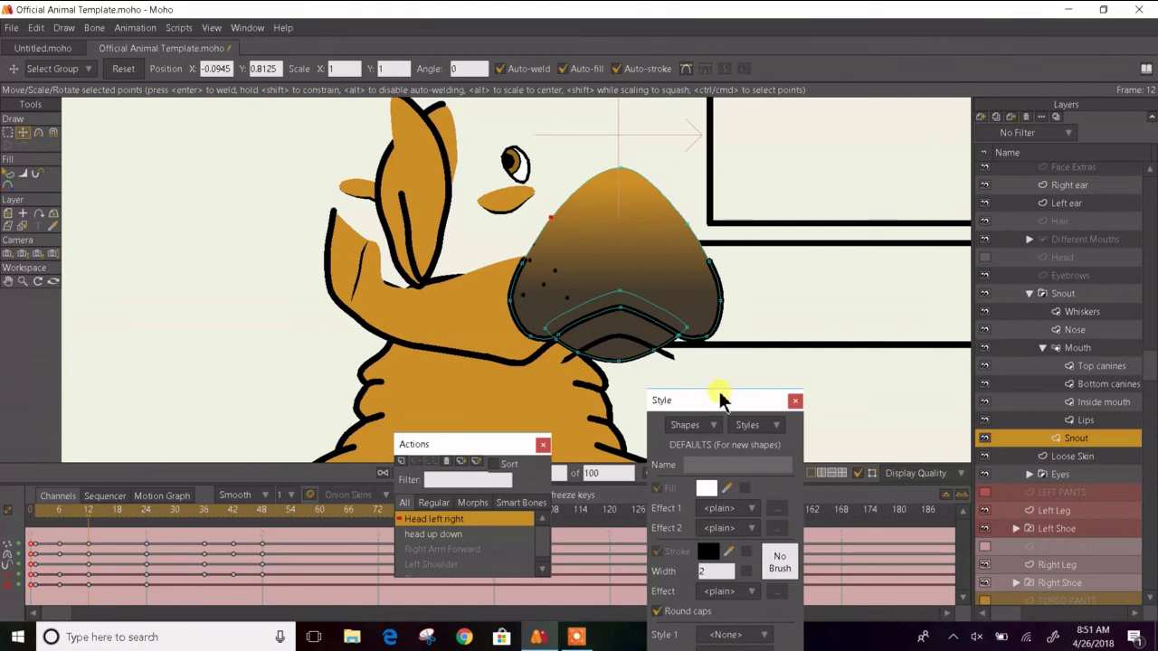
click(1105, 420)
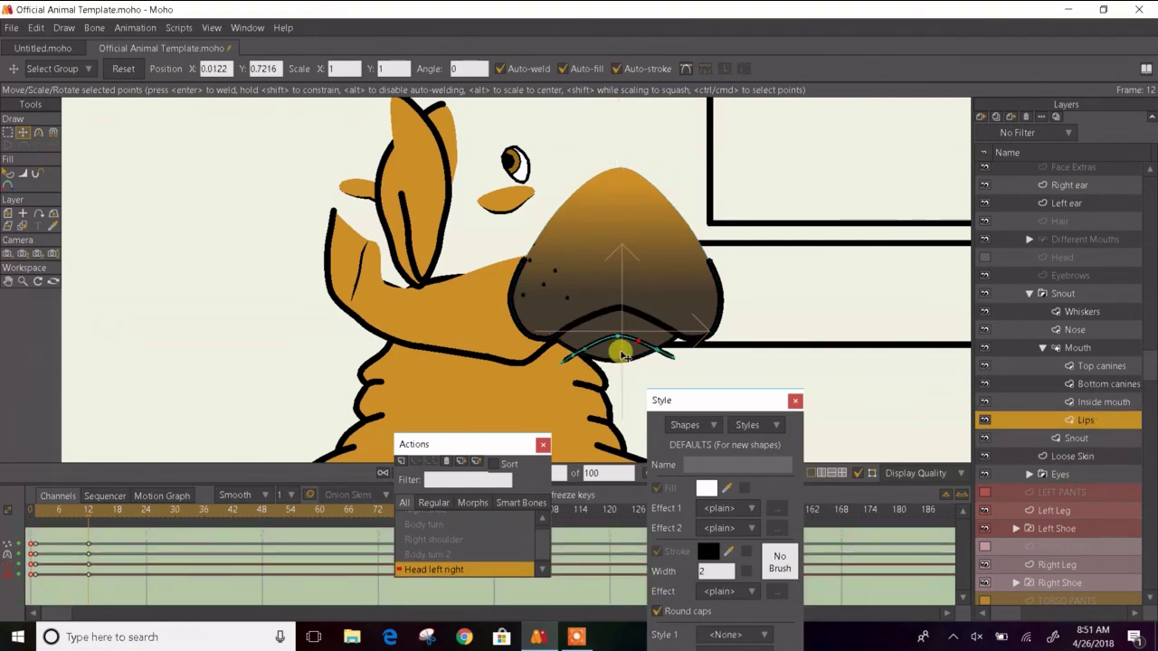
key(ctrl+a)
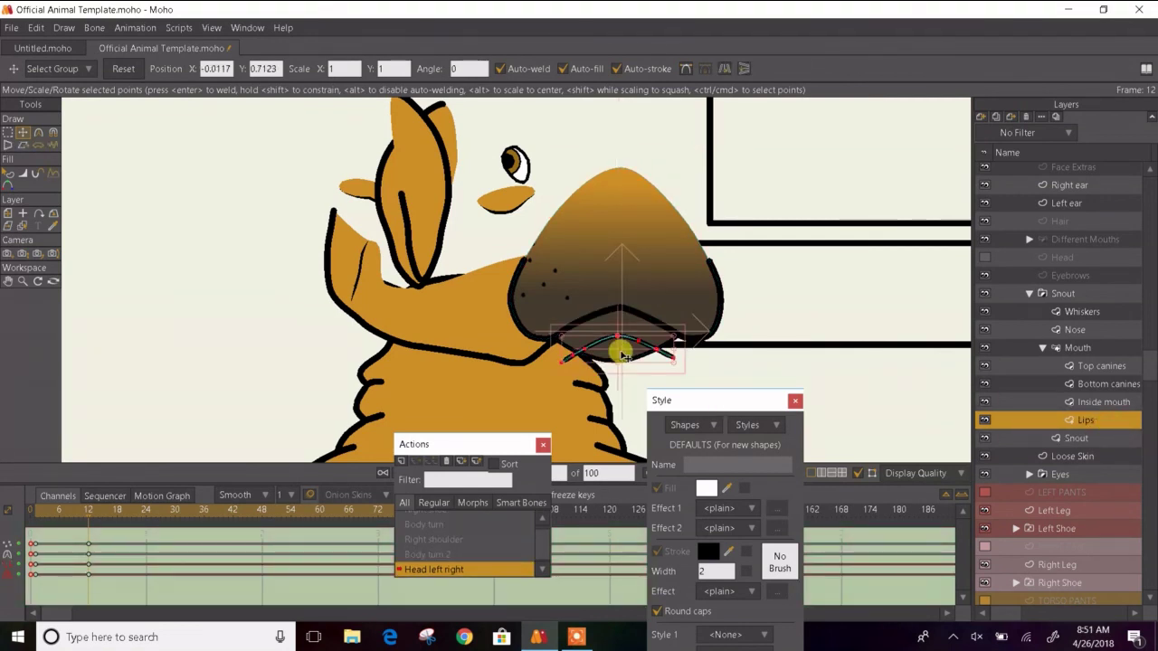
drag(622, 356, 623, 328)
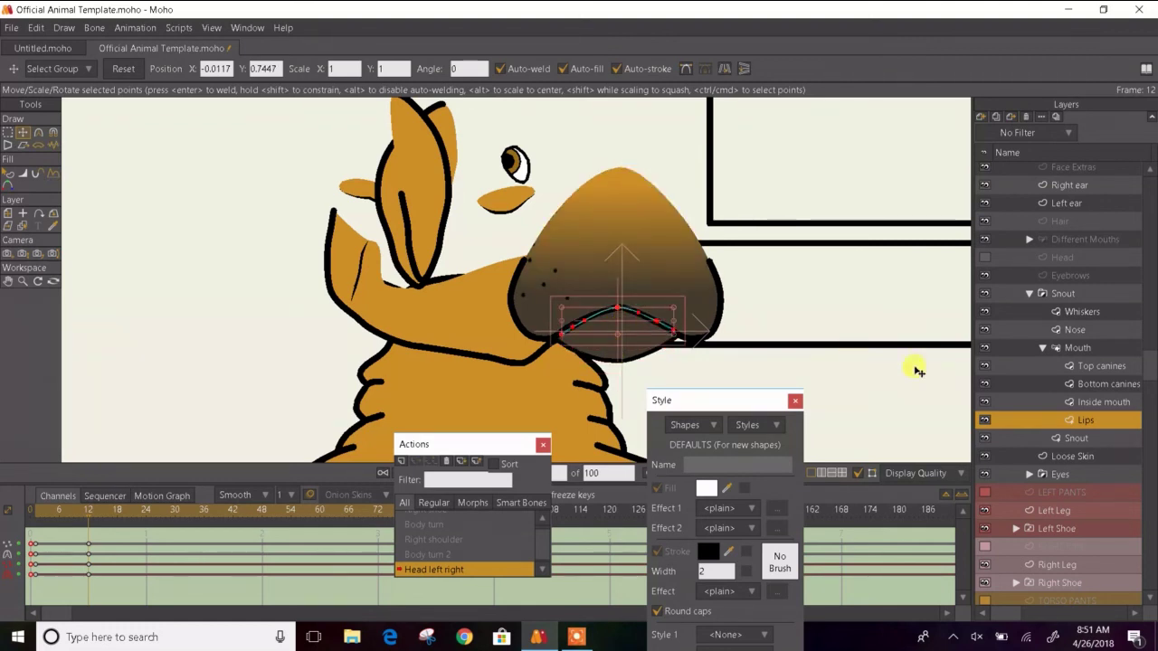
- Copy the Snout group's starting keyframe to frame 12 and show the Head layer again
click(1043, 349)
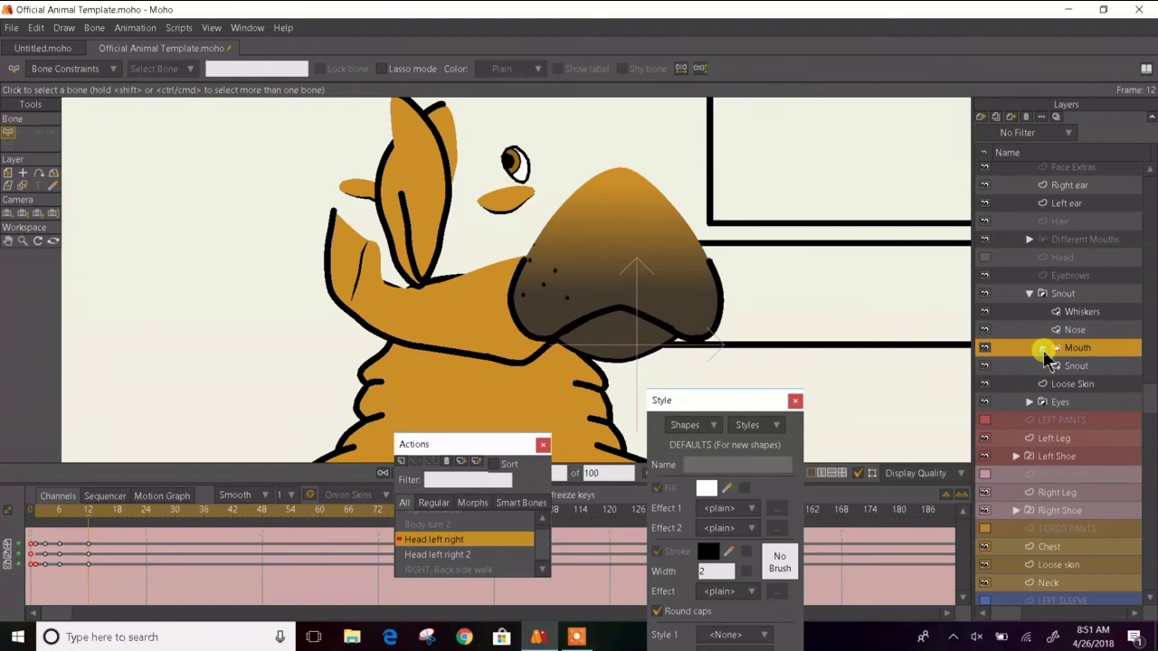
double_click(1055, 293)
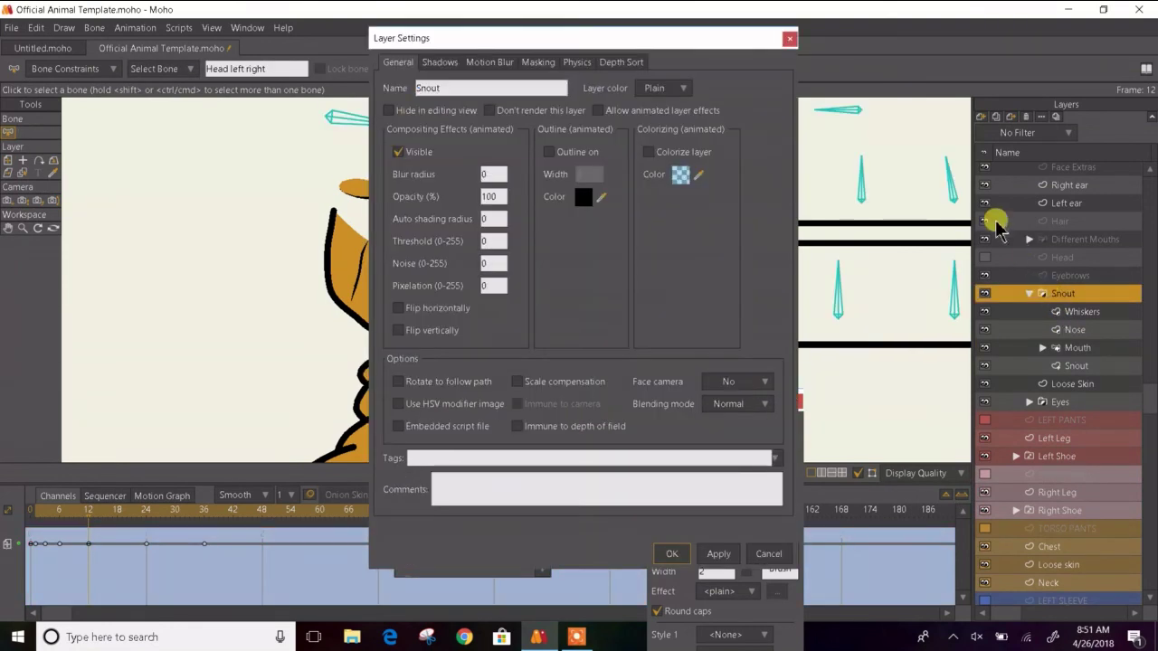
click(790, 38)
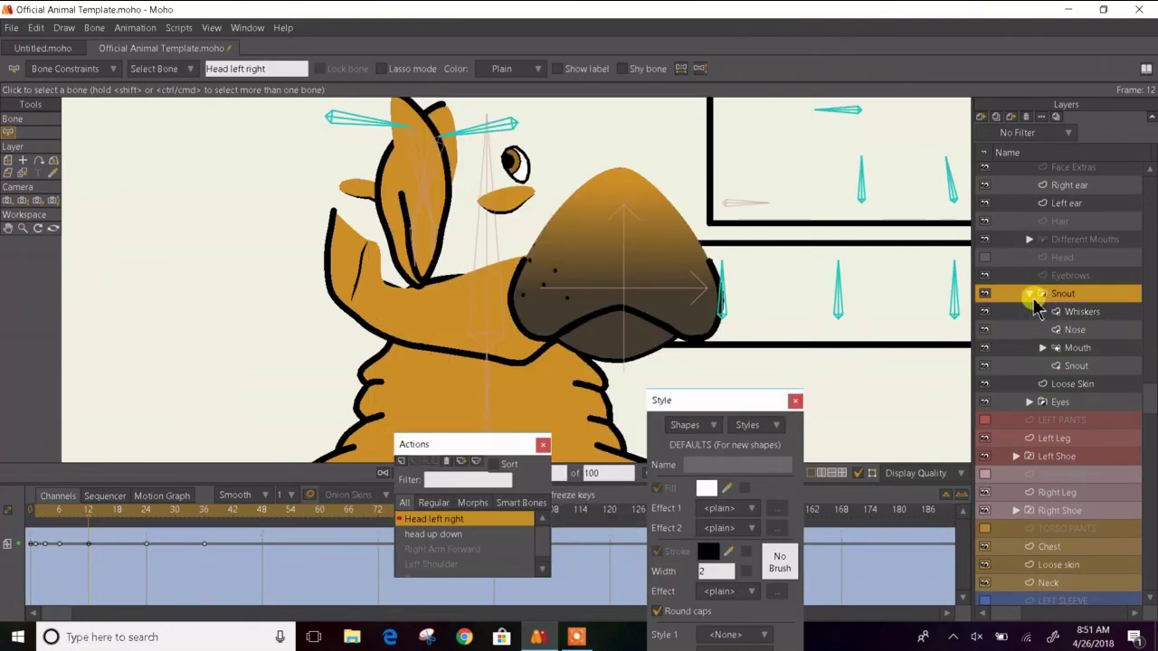
click(32, 541)
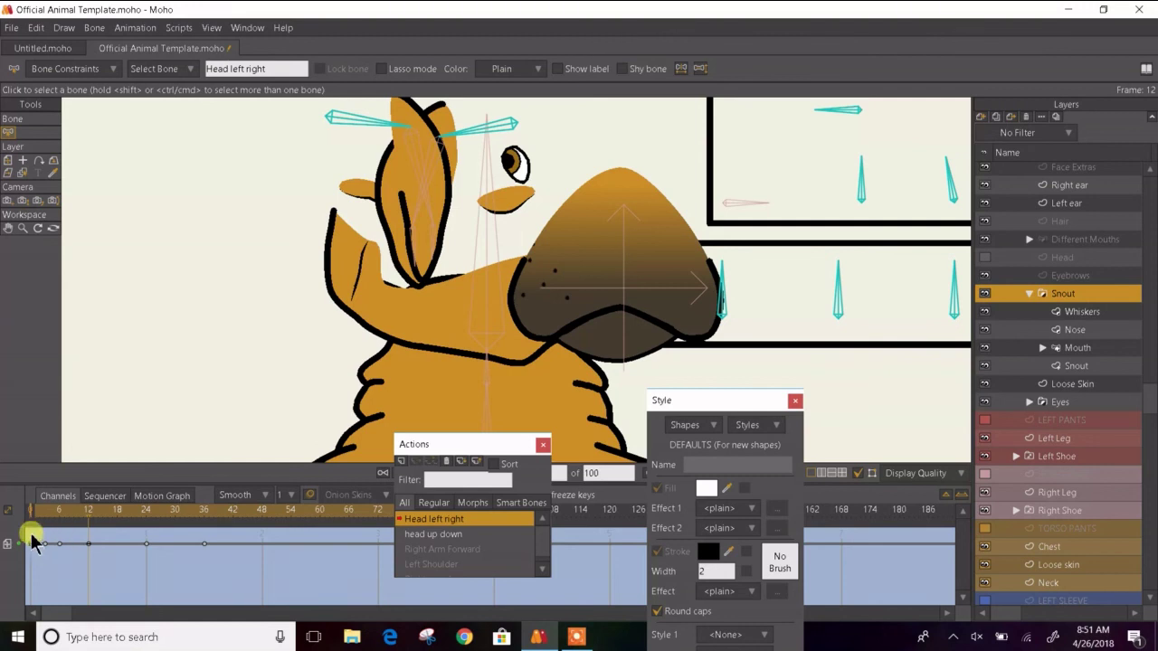
key(ctrl+v)
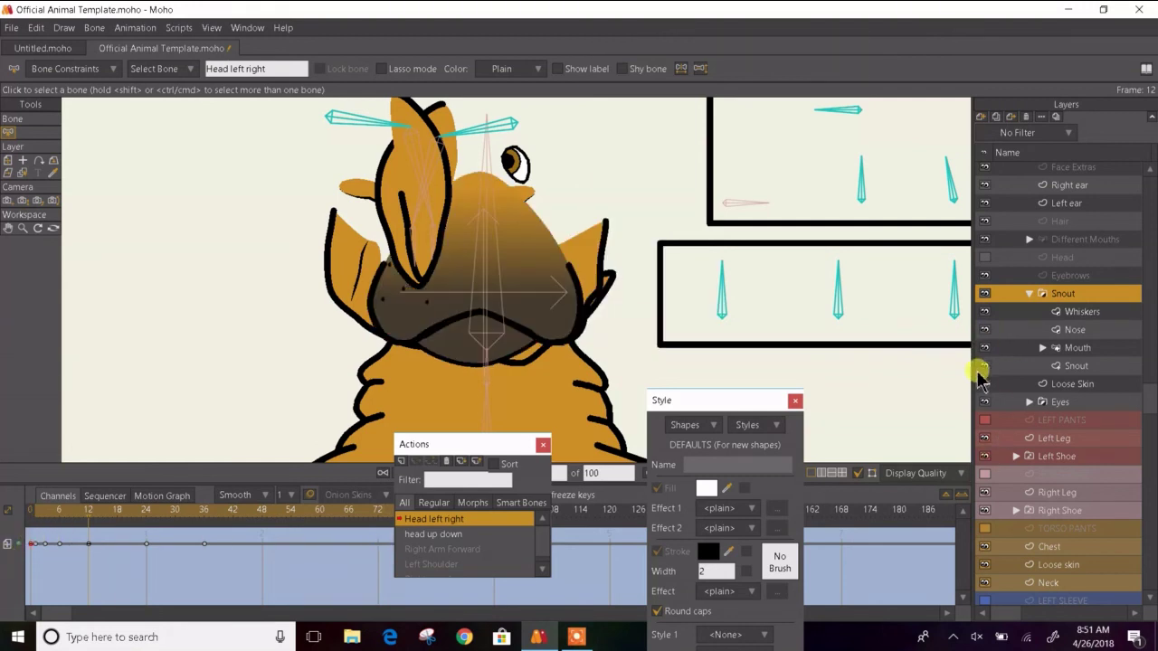
click(985, 257)
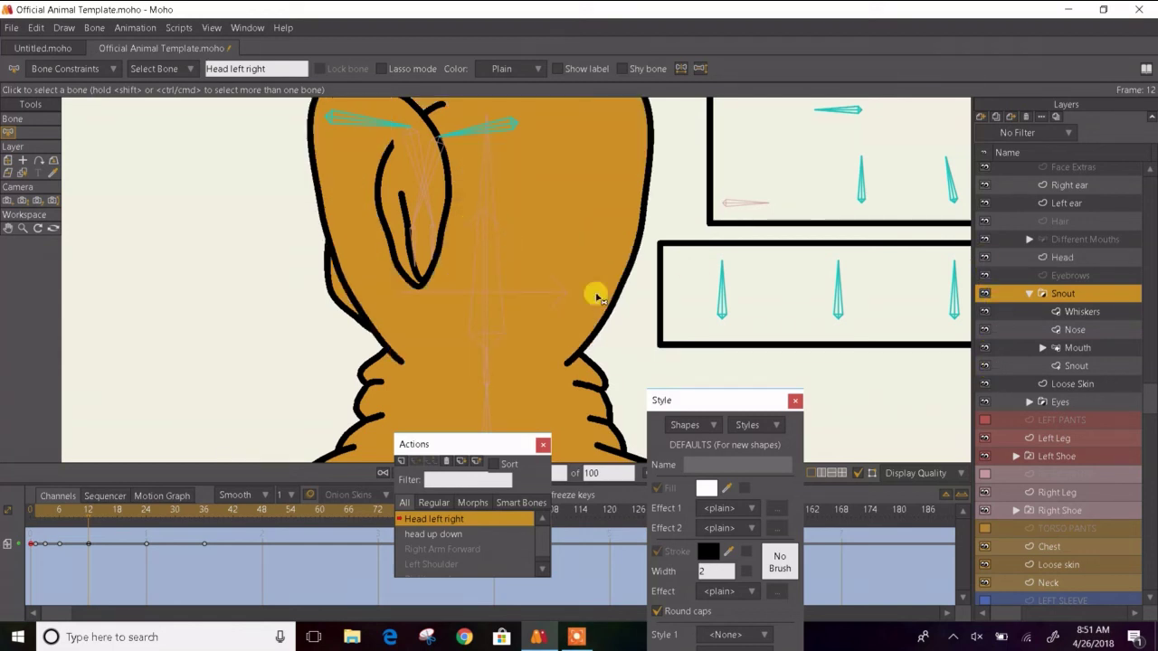
- Pick the Loose Skin layer on the canvas and copy its starting keyframes to frame 12
click(26, 172)
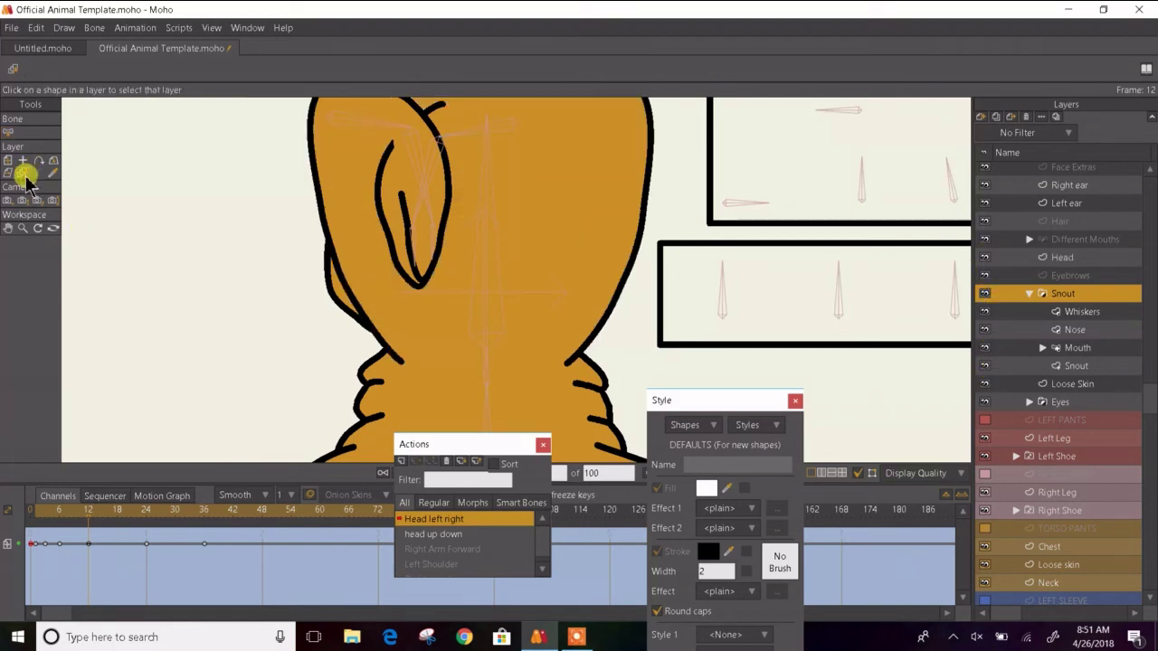
click(332, 292)
click(334, 292)
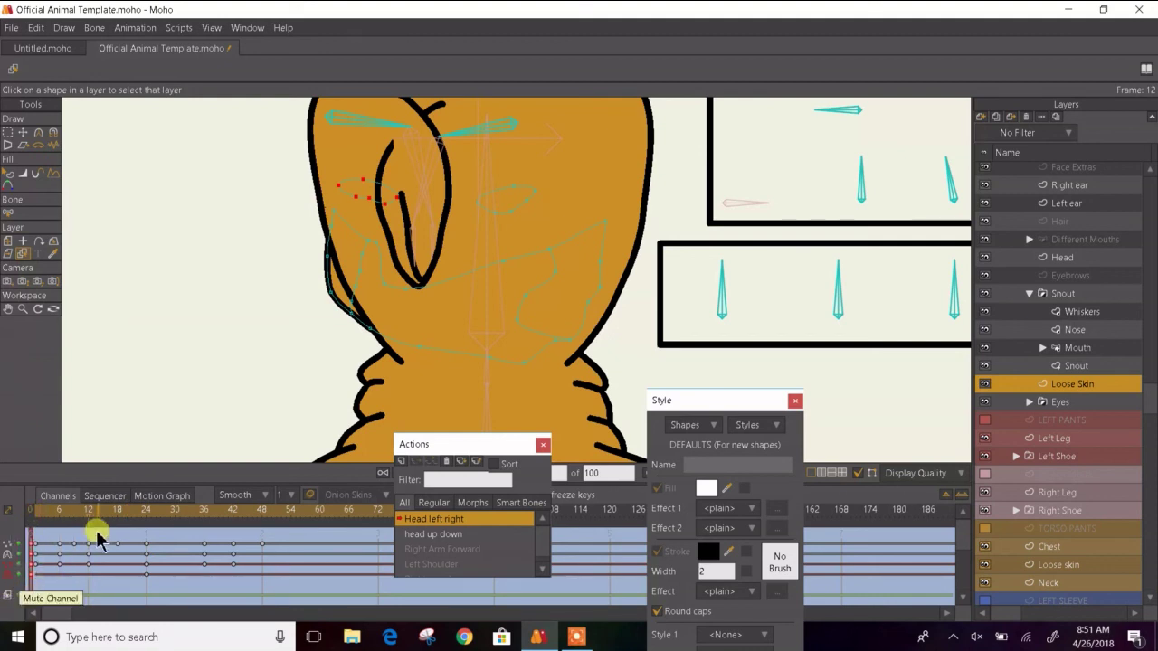
key(ctrl+z)
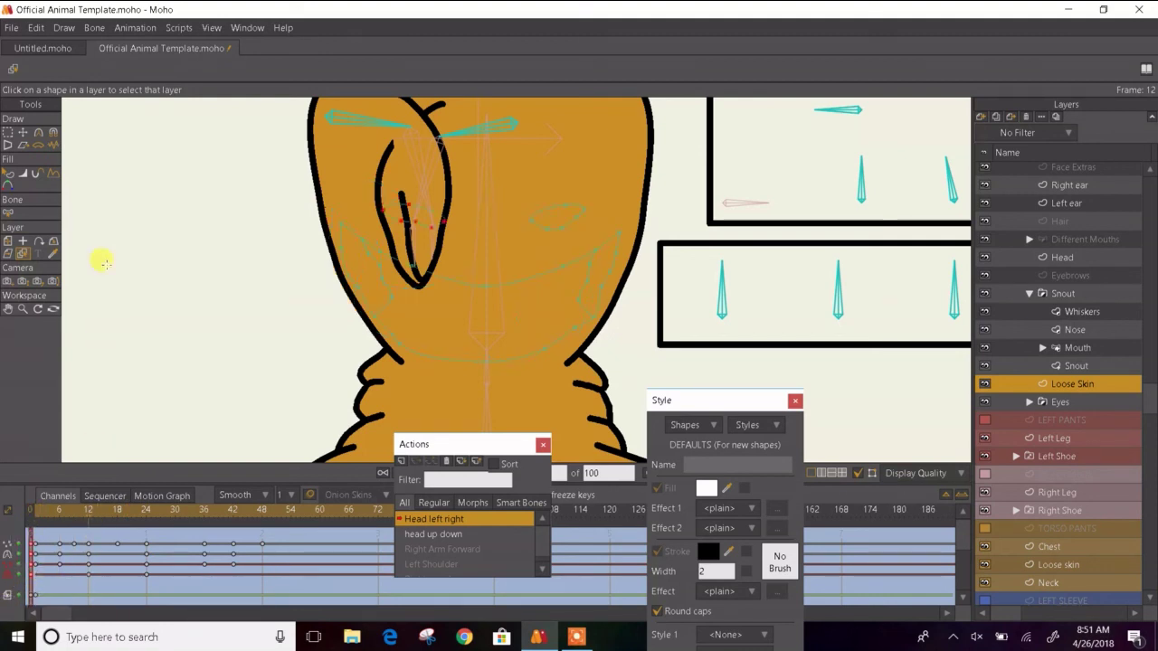
click(8, 174)
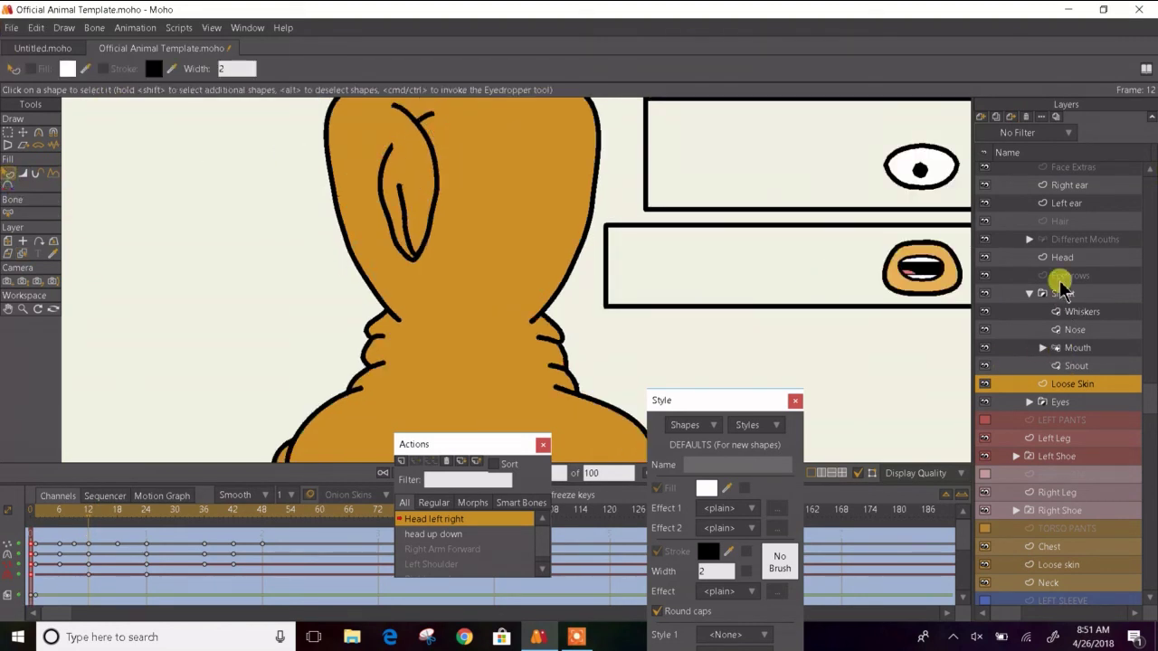
- Collapse the Snout and Head groups and copy the starting bone keyframes of Bo-Bo (BACK) to frame 12
click(1031, 294)
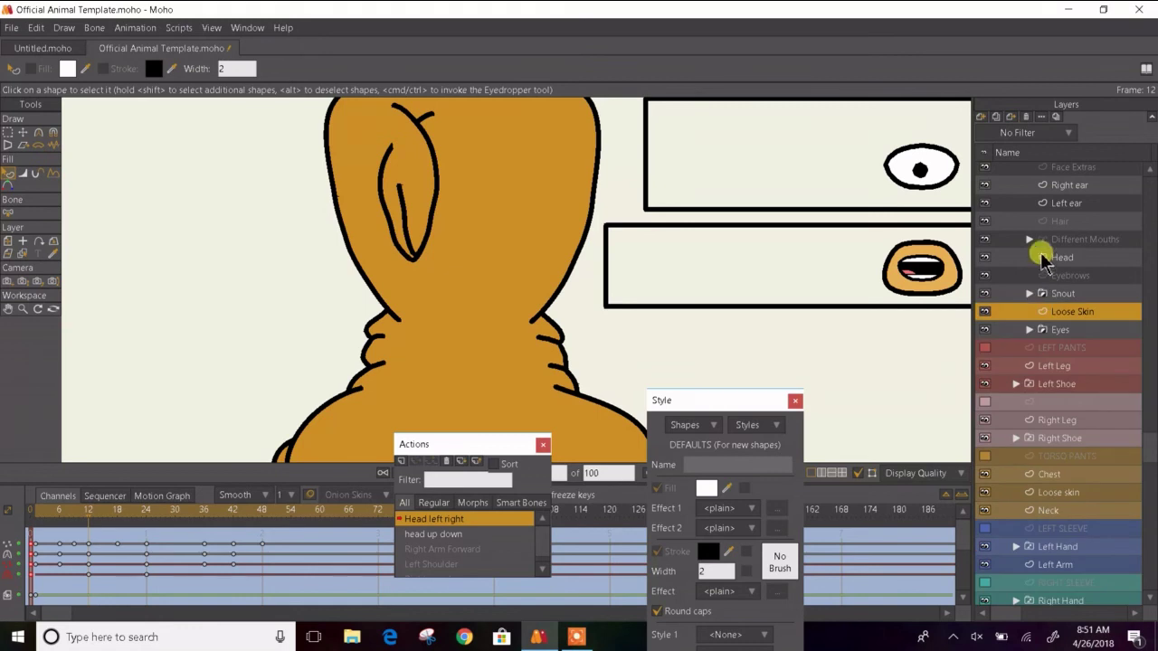
scroll(1153, 443, up, 3)
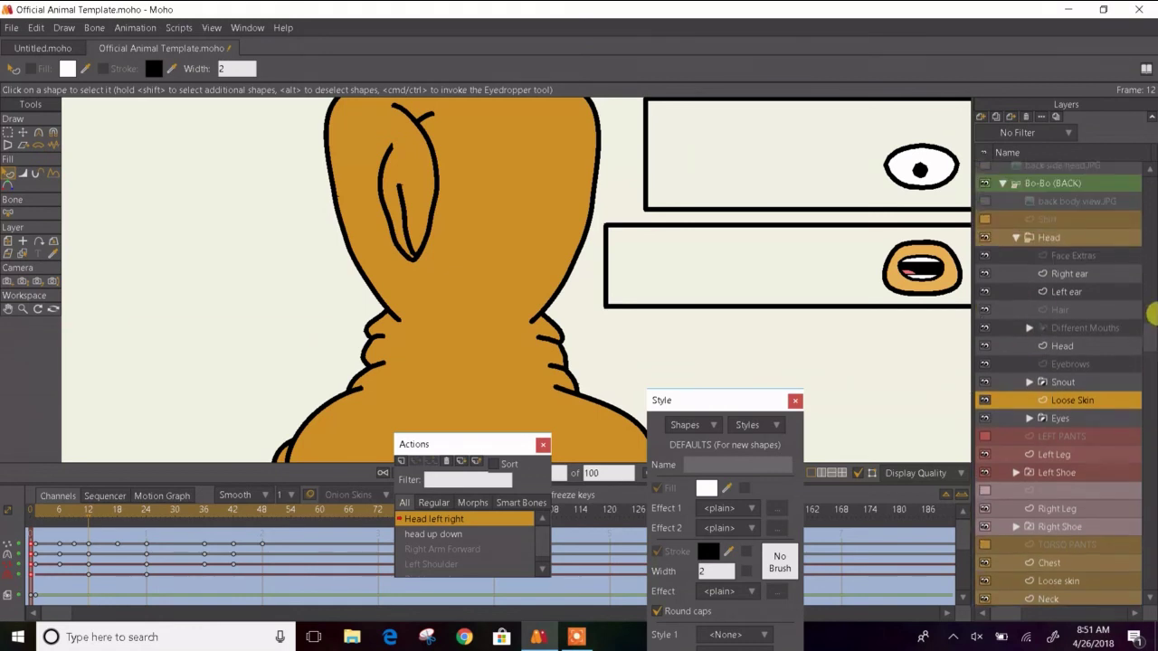
click(1017, 281)
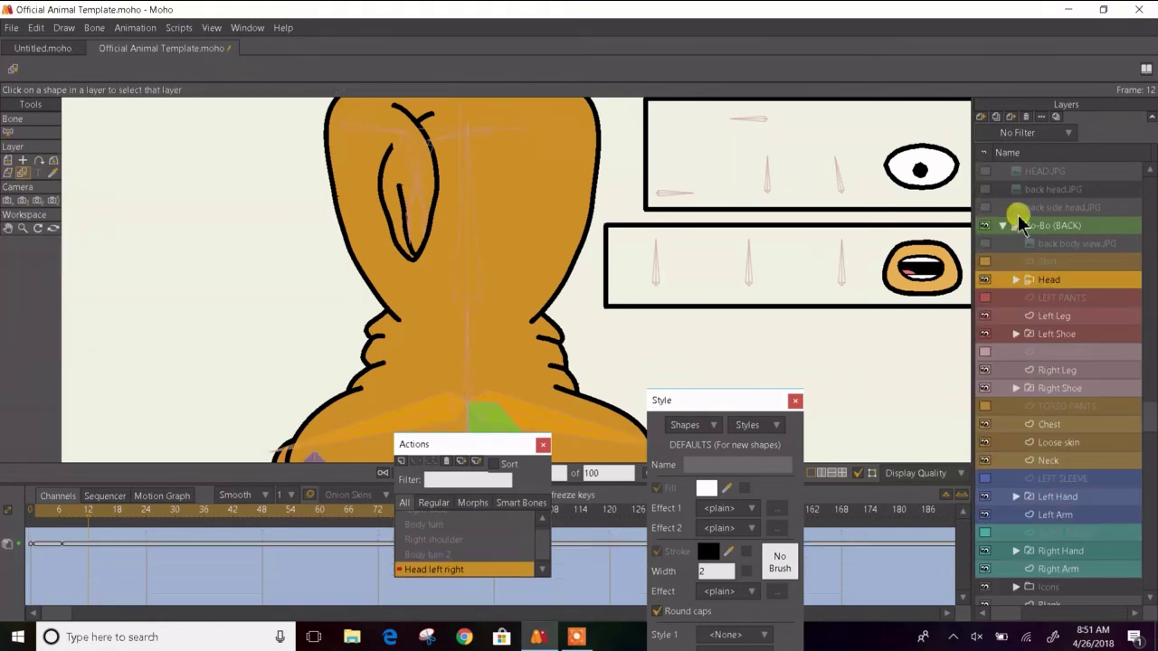
click(1022, 225)
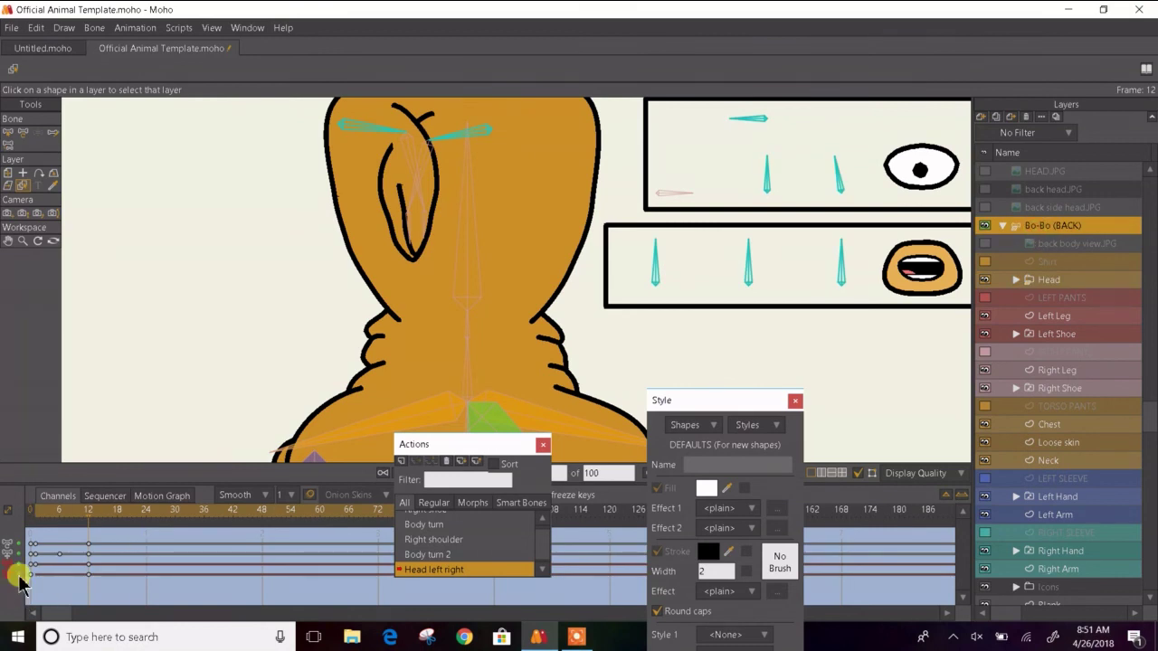
drag(30, 543, 13, 618)
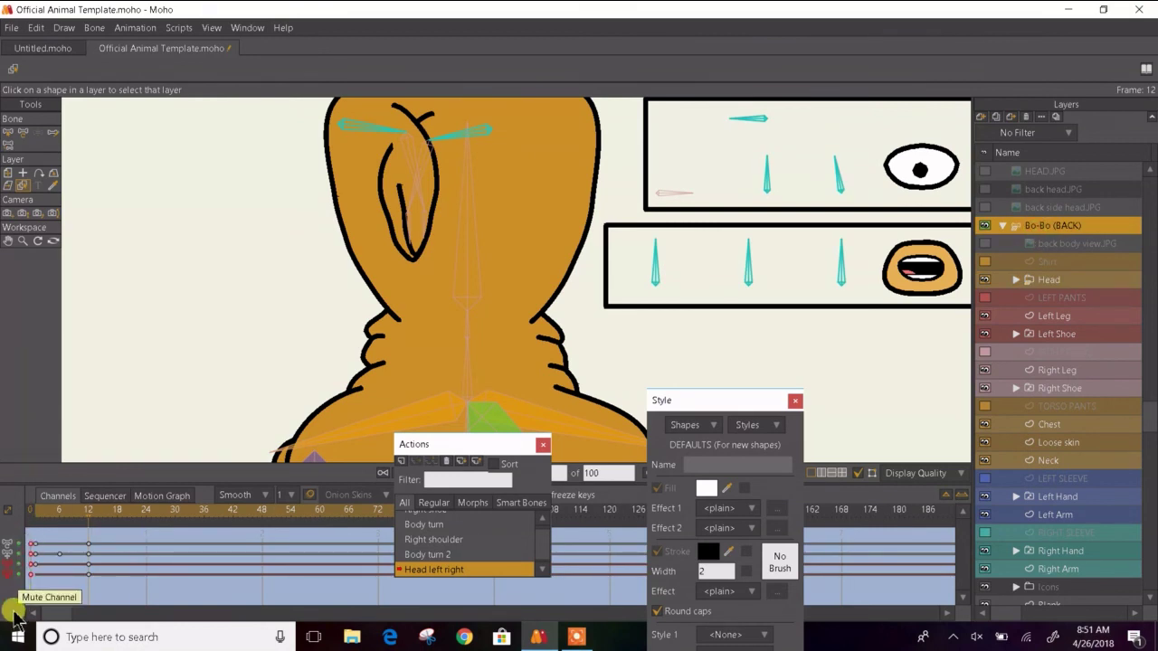
key(ctrl+v)
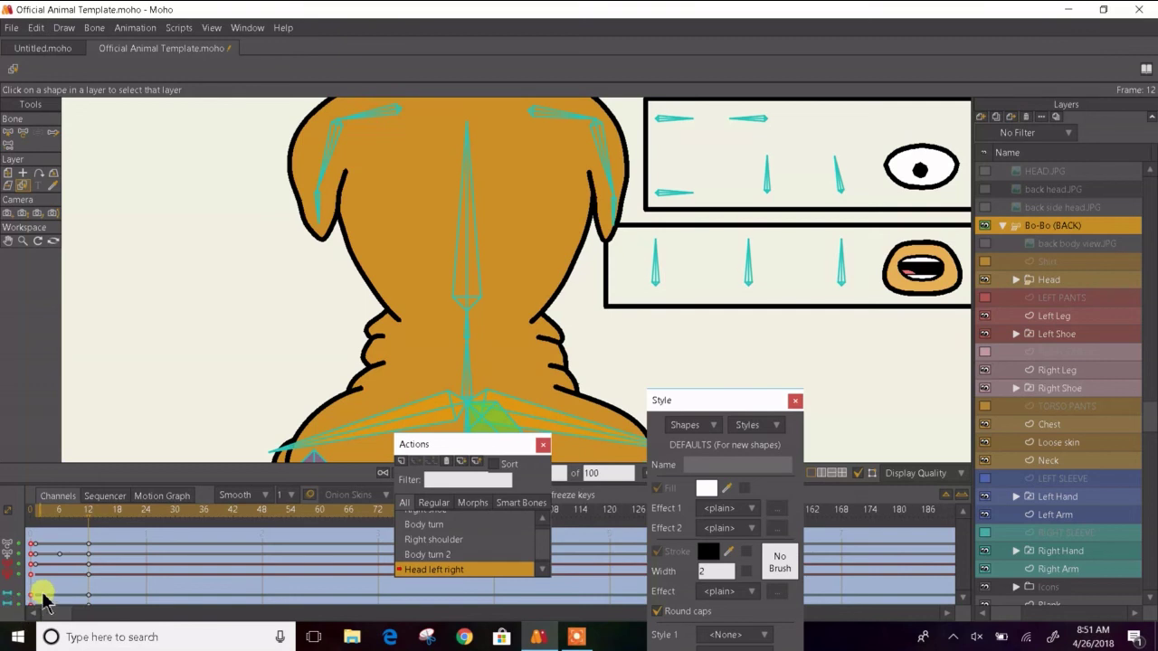
- Delete the surplus bone channel keyframes of Bo-Bo (BACK), including the coloured bone channels, at the start and frame 12
click(142, 570)
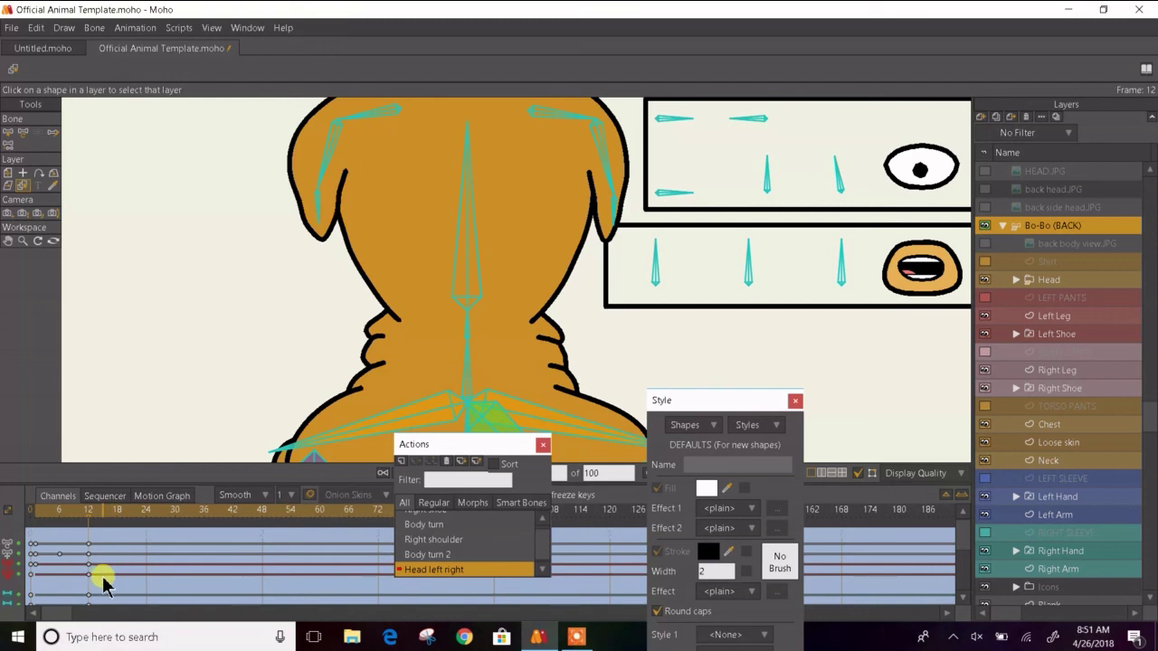
drag(105, 583, 23, 588)
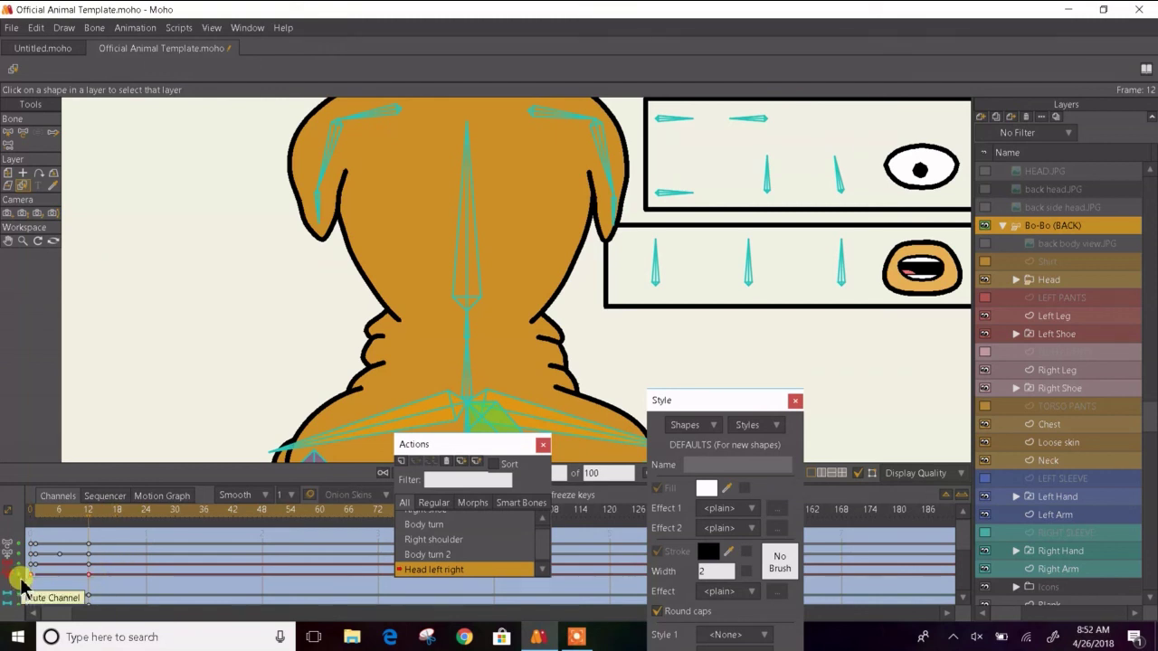
key(Delete)
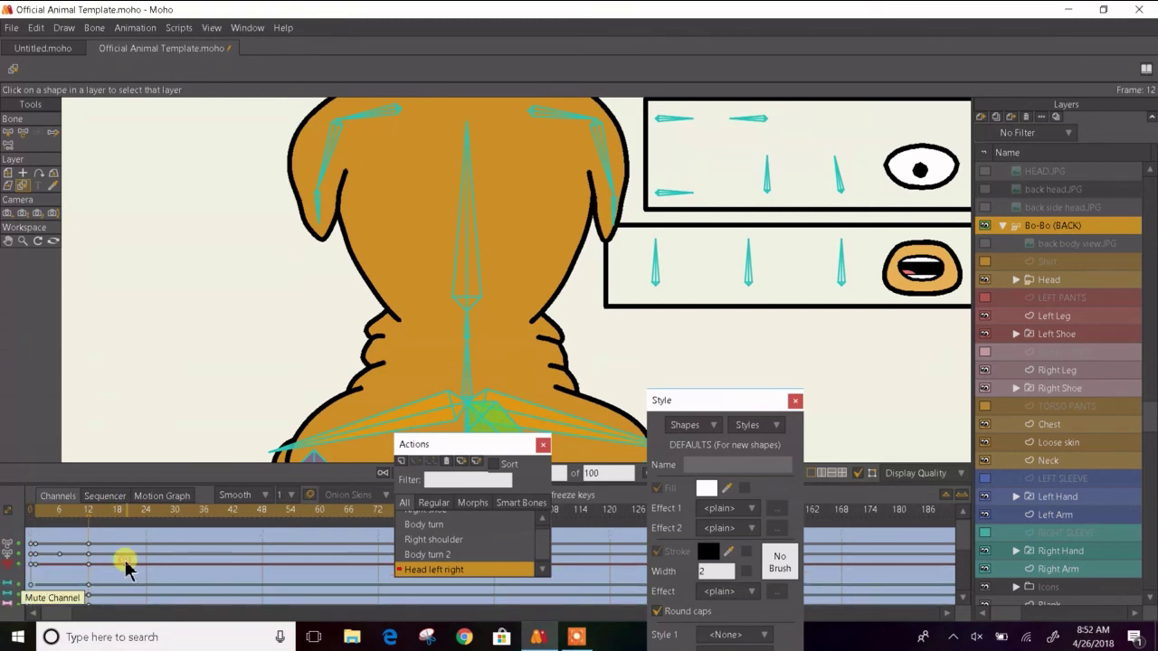
scroll(125, 561, down, 5)
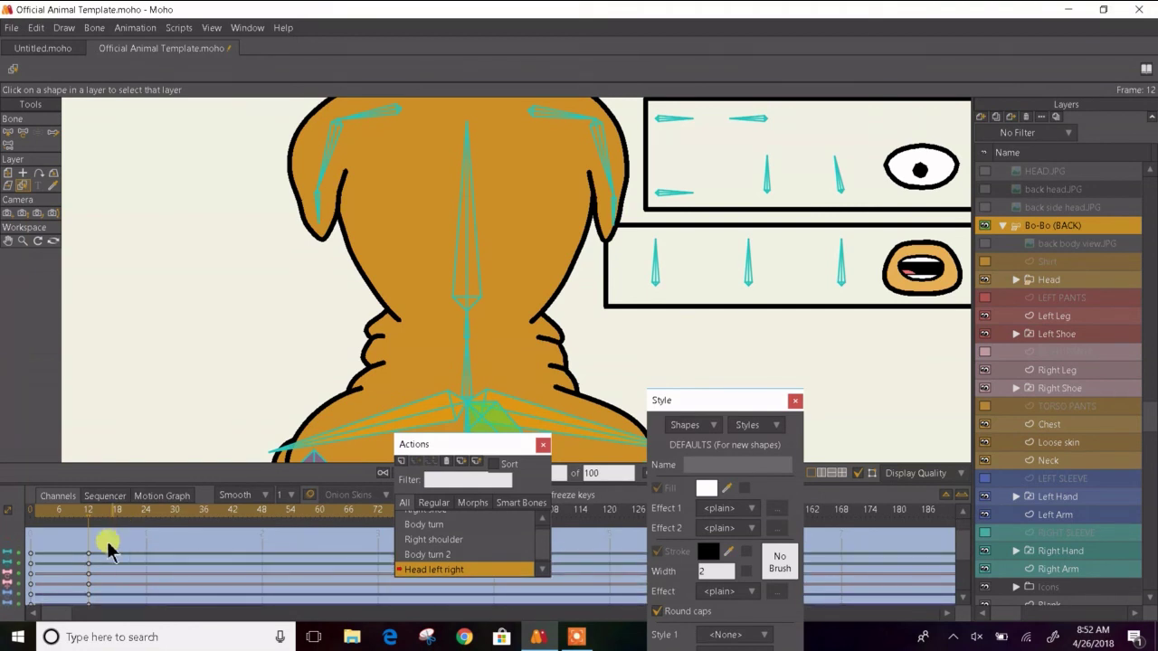
drag(99, 546, 14, 604)
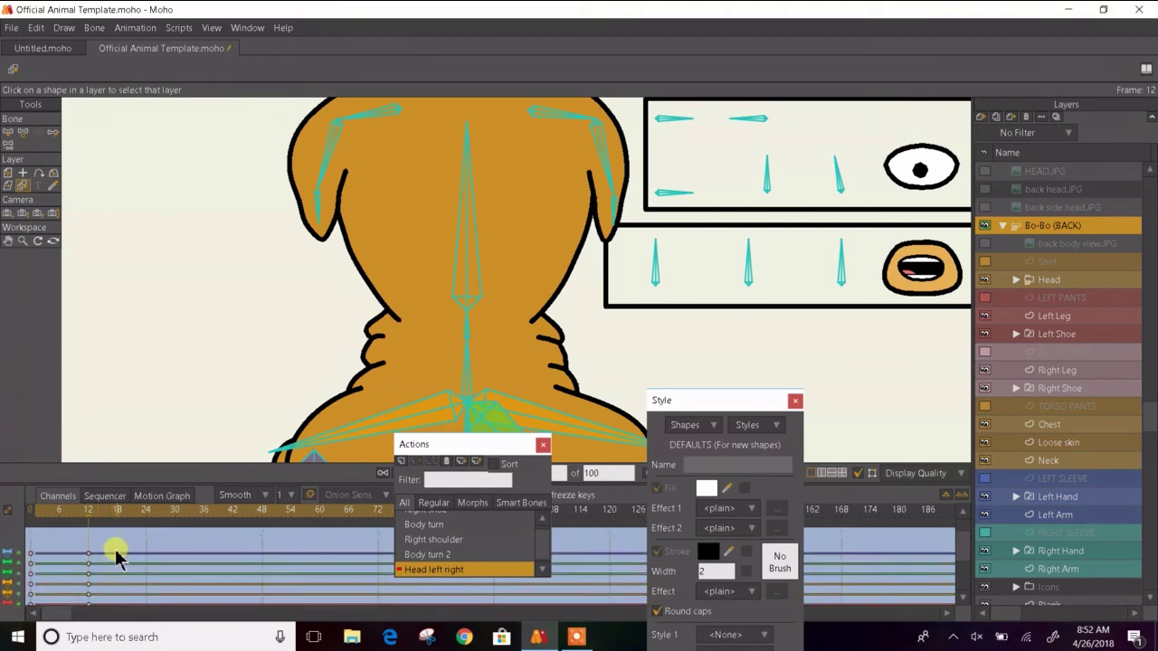
drag(115, 549, 11, 597)
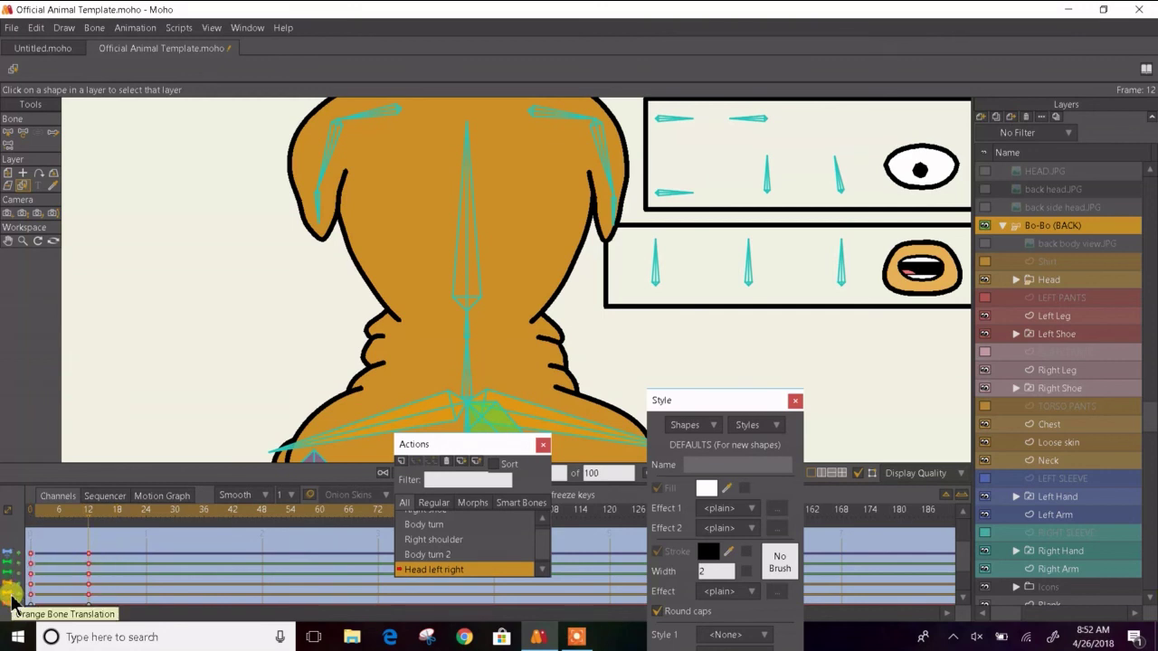
key(Delete)
drag(138, 570, 24, 559)
key(Delete)
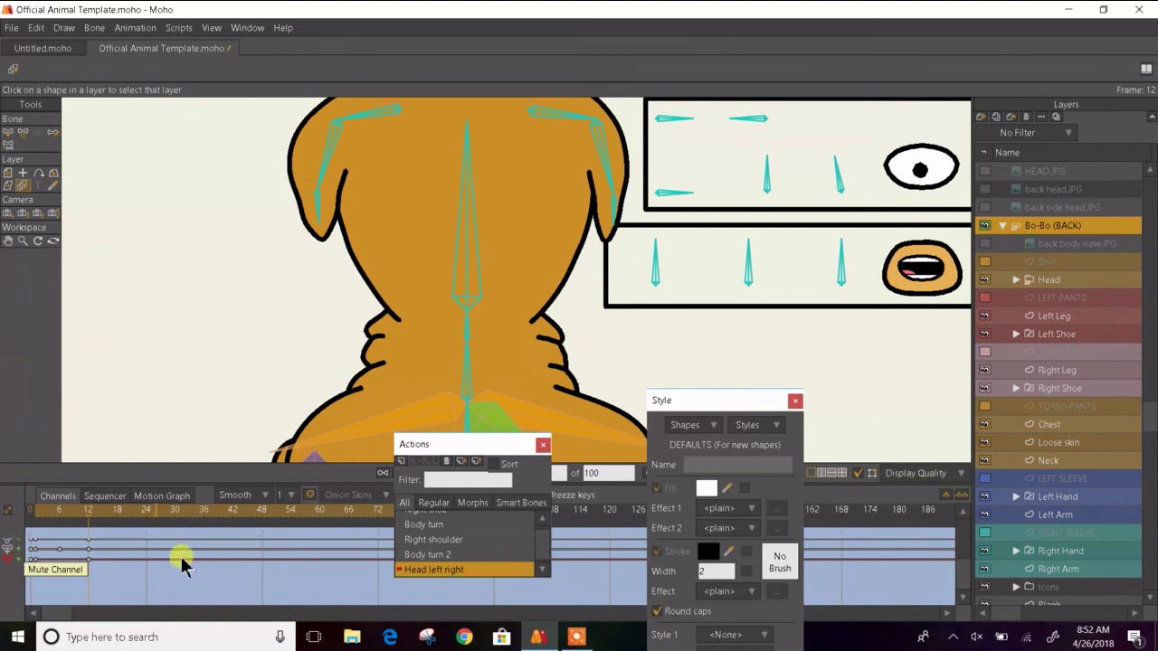
- Step back through the Head left right action from frame 12 to the opening frames and up to frame 6, checking the head turn
key(Left)
key(Left)
key(Left)
key(Left)
key(Left)
key(Left)
key(Left)
key(Left)
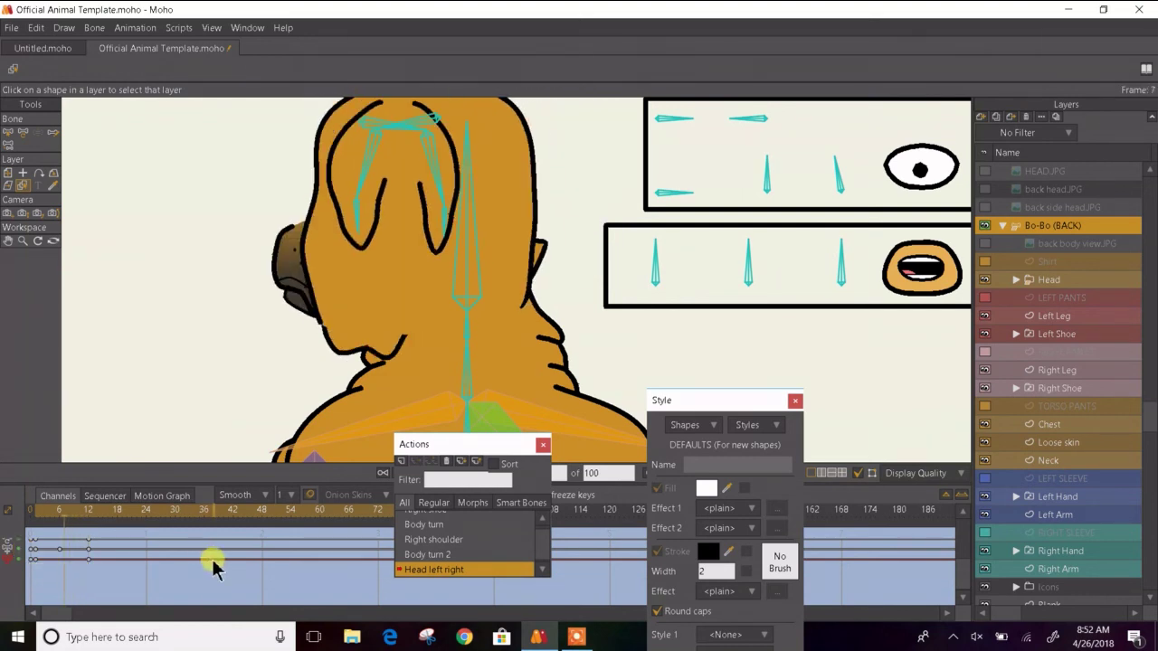
key(Left)
key(Left)
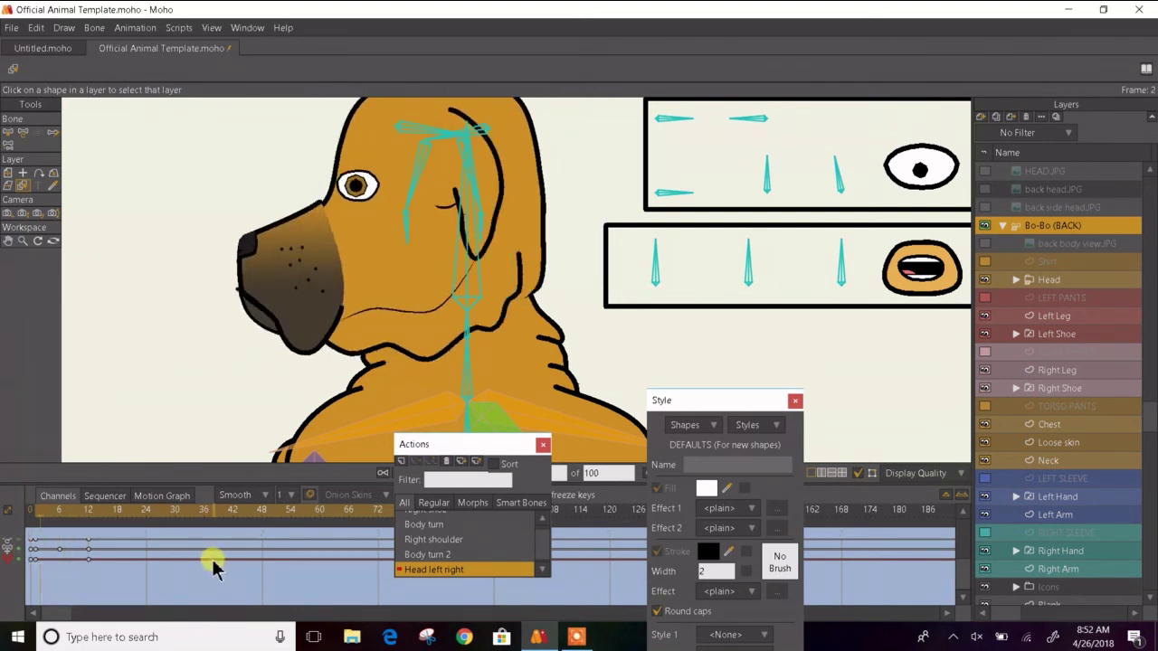
key(Left)
key(Right)
key(Right)
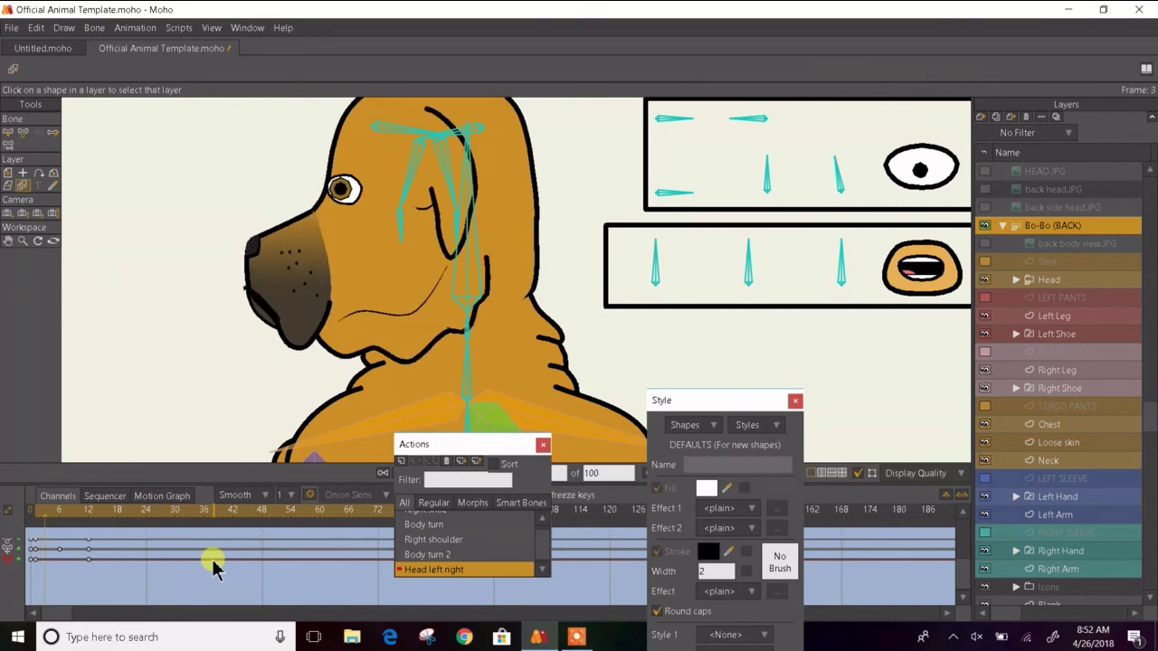
key(Right)
key(Right)
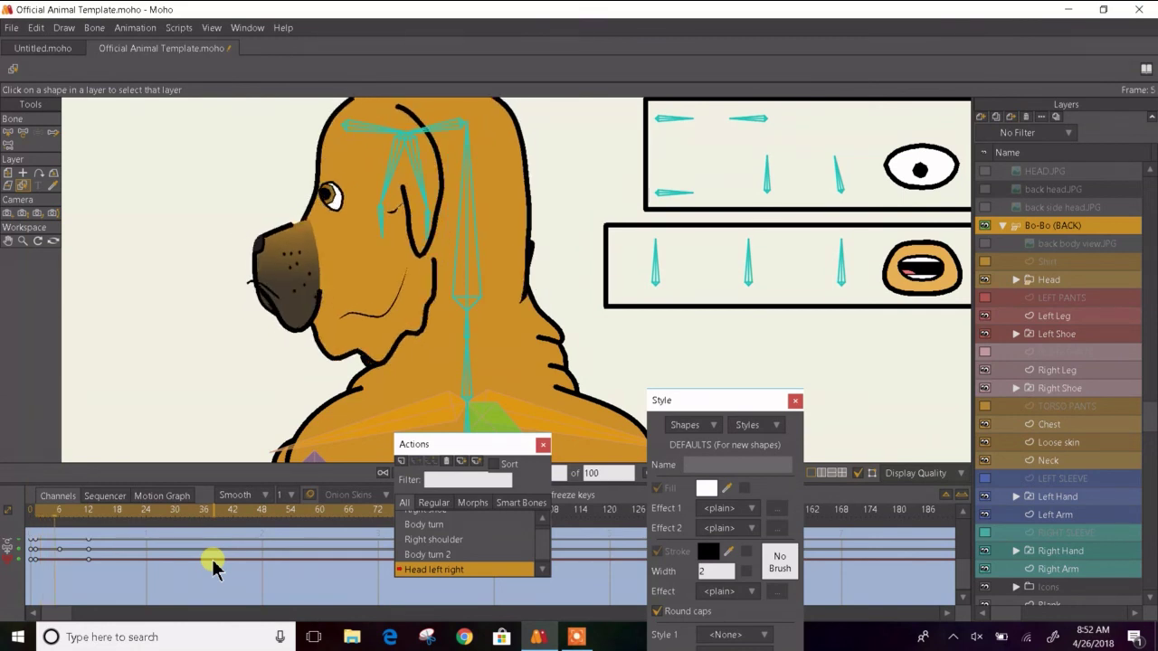
key(Right)
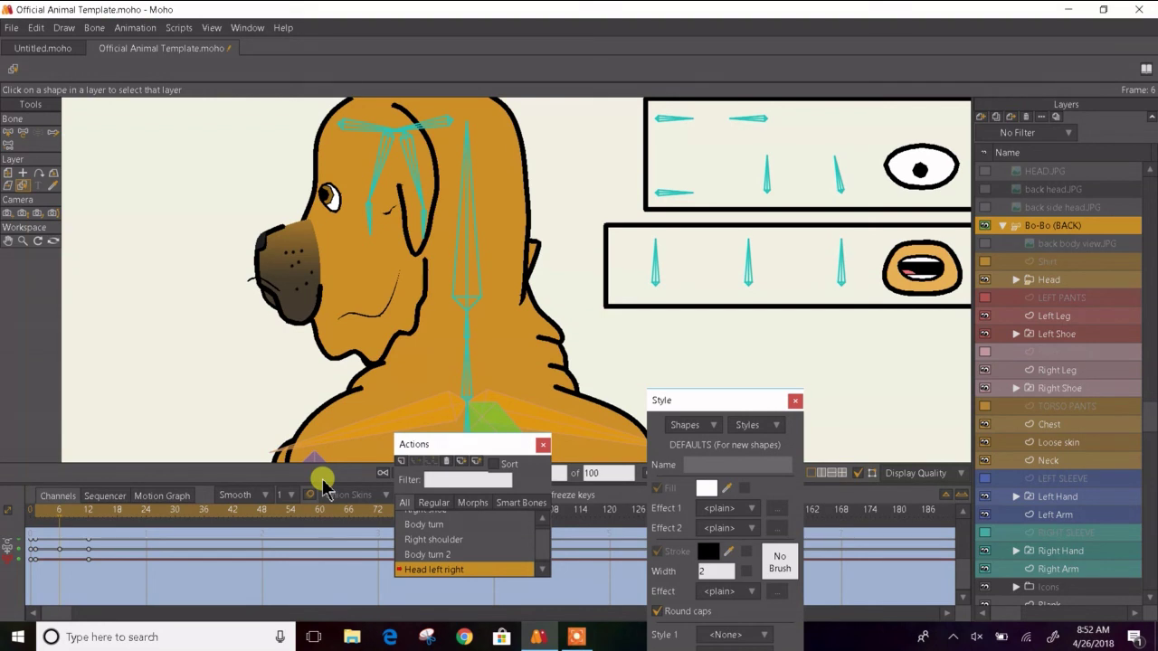
- Compare neighbouring frames of the head turn between frames 2 and 15, examining how the ears move after the switch at frame 7
key(ctrl+Right)
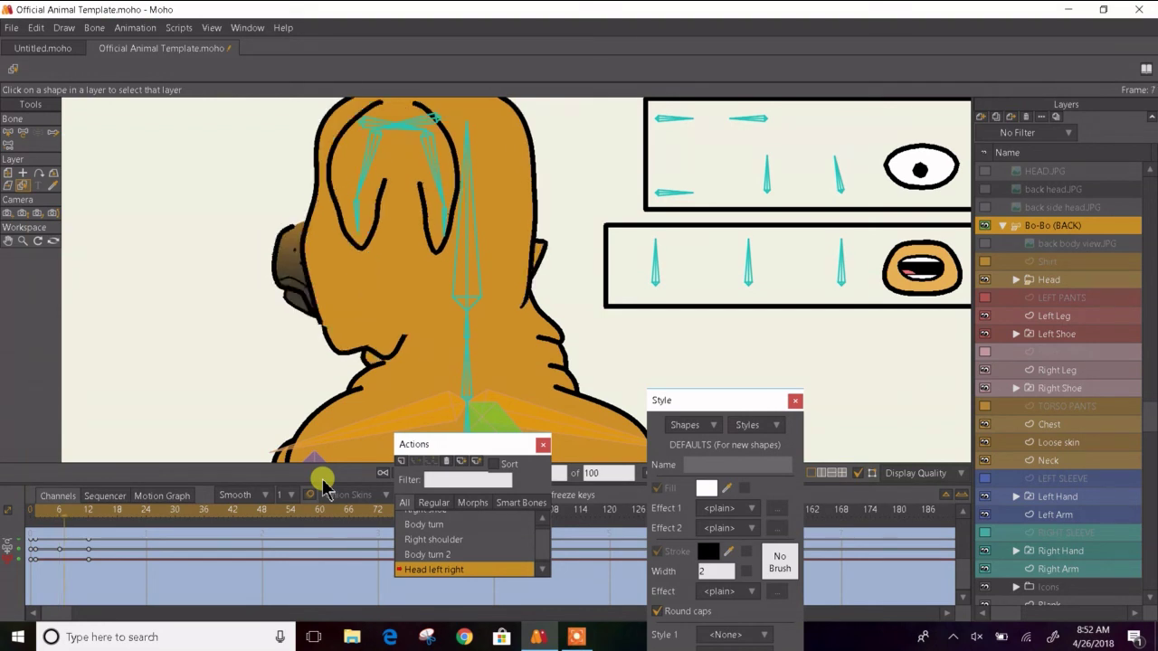
key(ctrl+Left)
key(ctrl+Left)
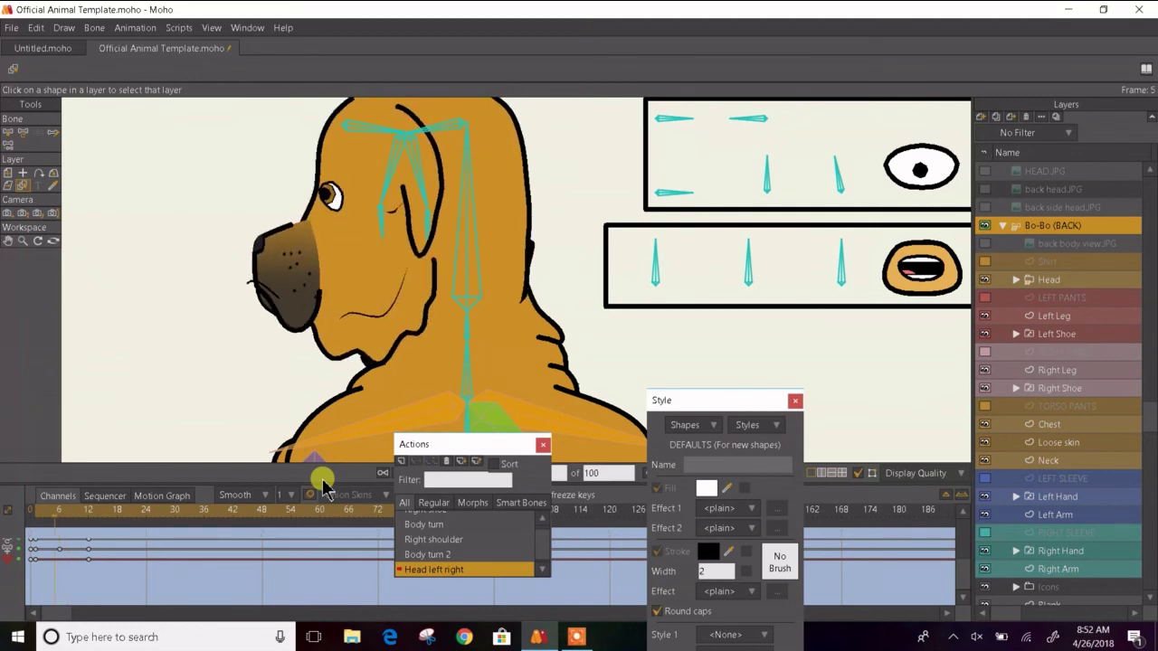
key(ctrl+Right)
key(ctrl+Right)
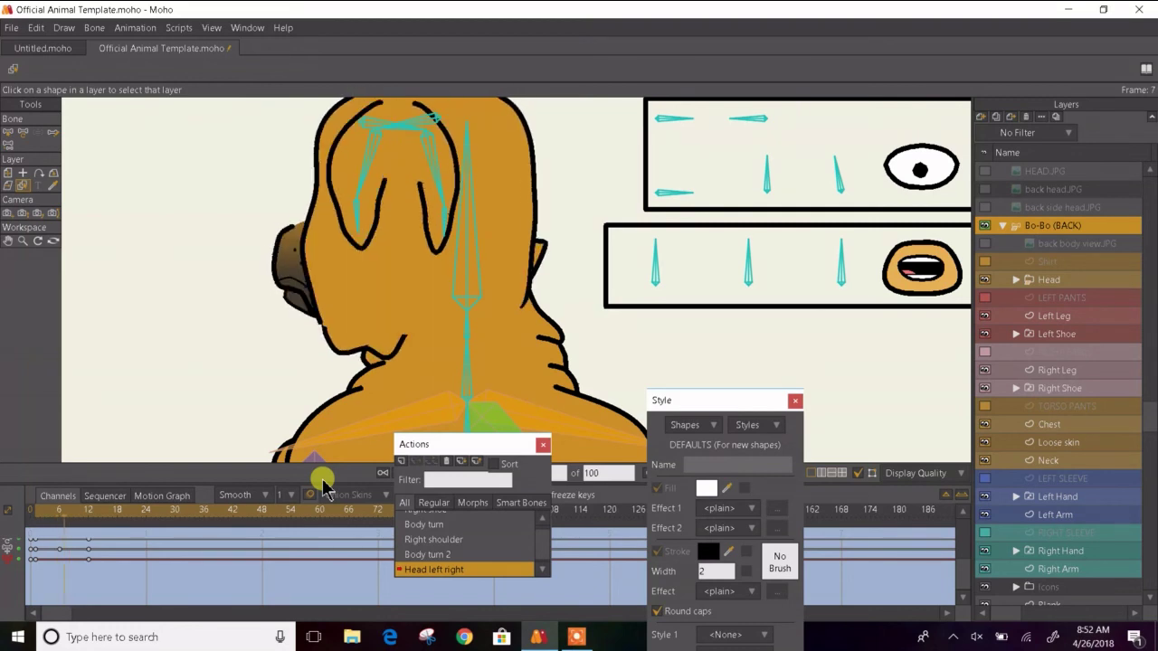
key(ctrl+Left)
key(ctrl+Right)
key(ctrl+Right)
key(ctrl+Right)
key(ctrl+Right)
key(ctrl+Right)
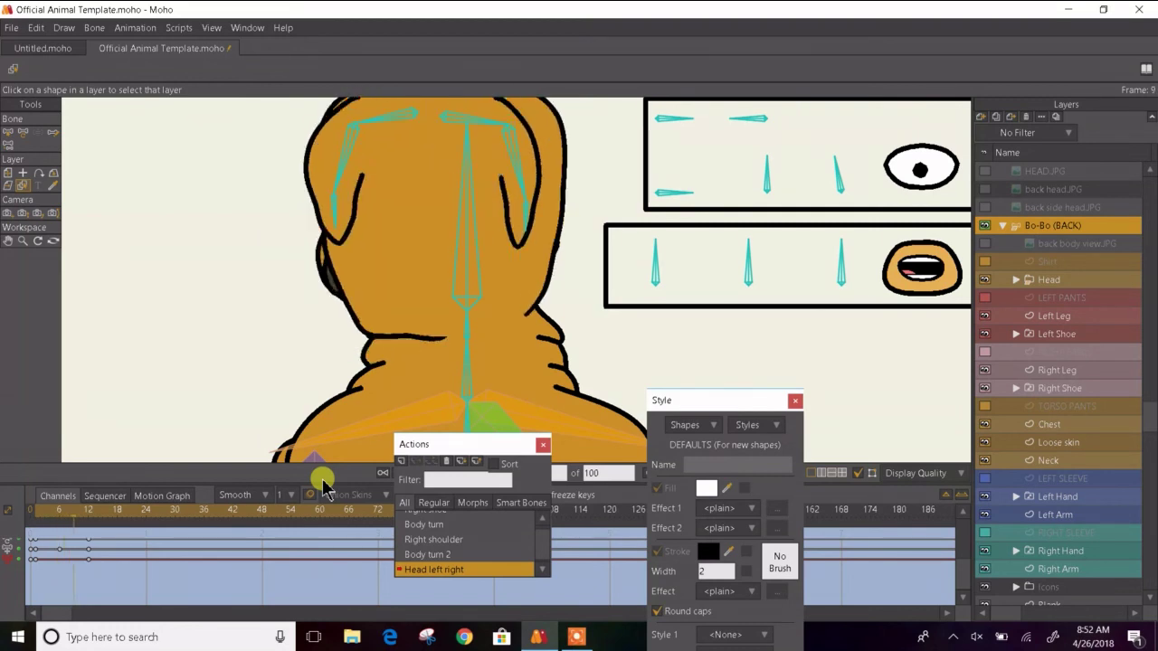
key(ctrl+Left)
key(ctrl+Left)
key(ctrl+Left)
key(ctrl+Left)
key(ctrl+Left)
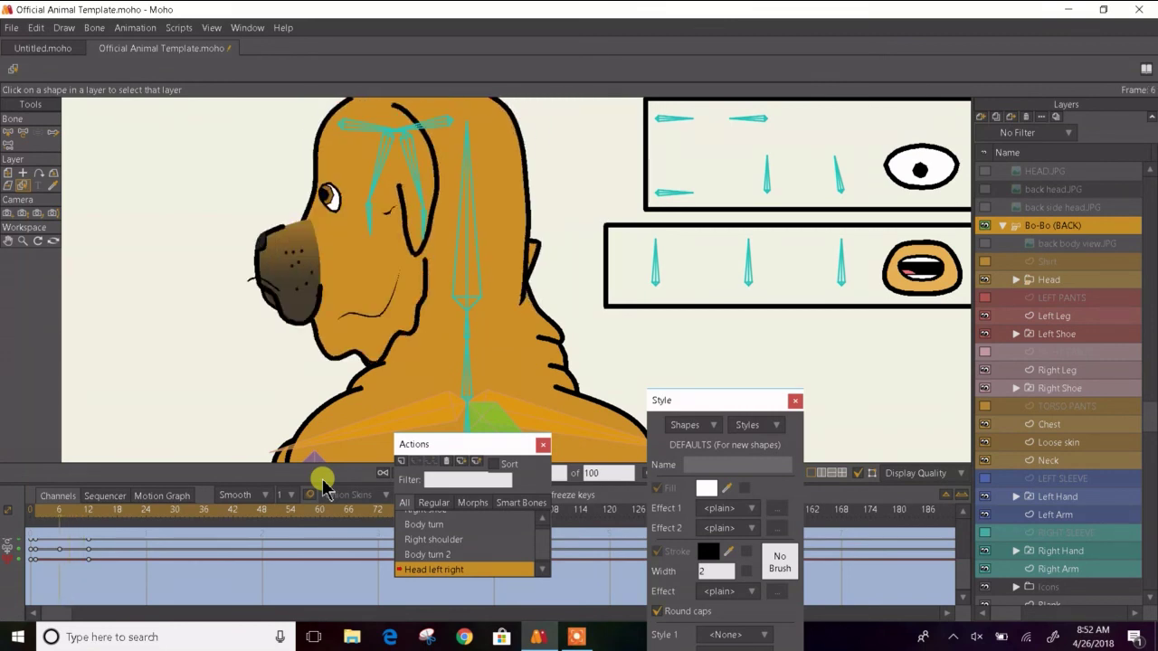
key(ctrl+Left)
key(ctrl+Left)
key(ctrl+Left)
key(ctrl+Left)
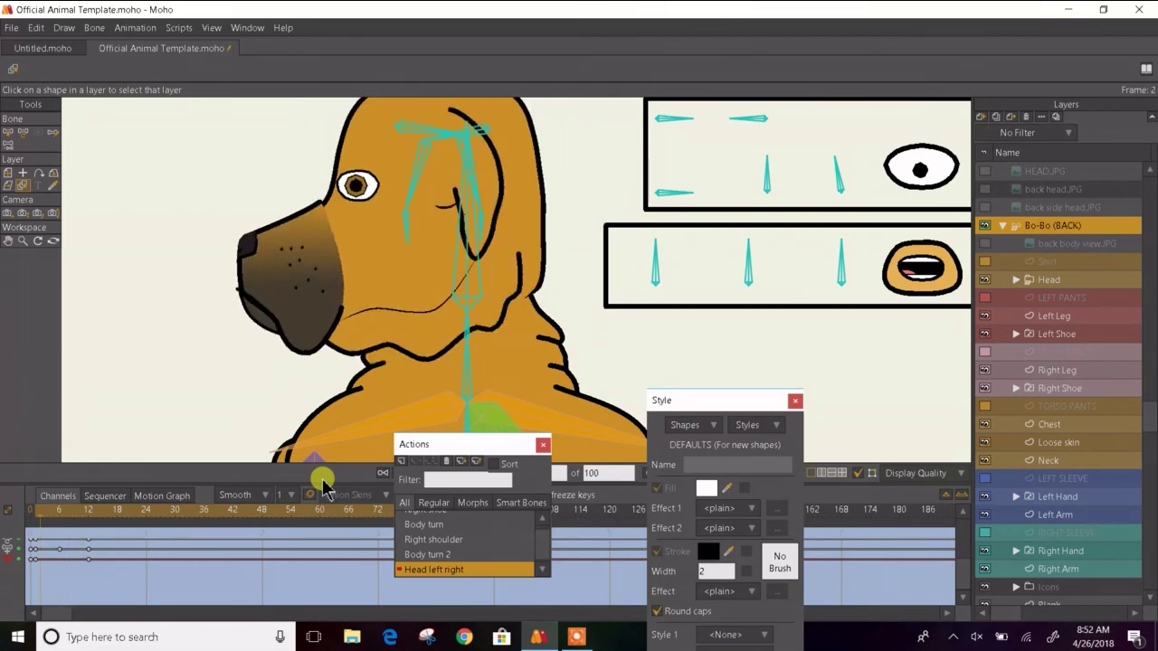
key(ctrl+Right)
key(ctrl+Right)
key(ctrl+Right)
key(ctrl+Right)
key(ctrl+Right)
key(ctrl+Right)
key(ctrl+Right)
key(ctrl+Right)
key(ctrl+Right)
key(ctrl+Right)
key(ctrl+Right)
key(ctrl+Right)
key(ctrl+Right)
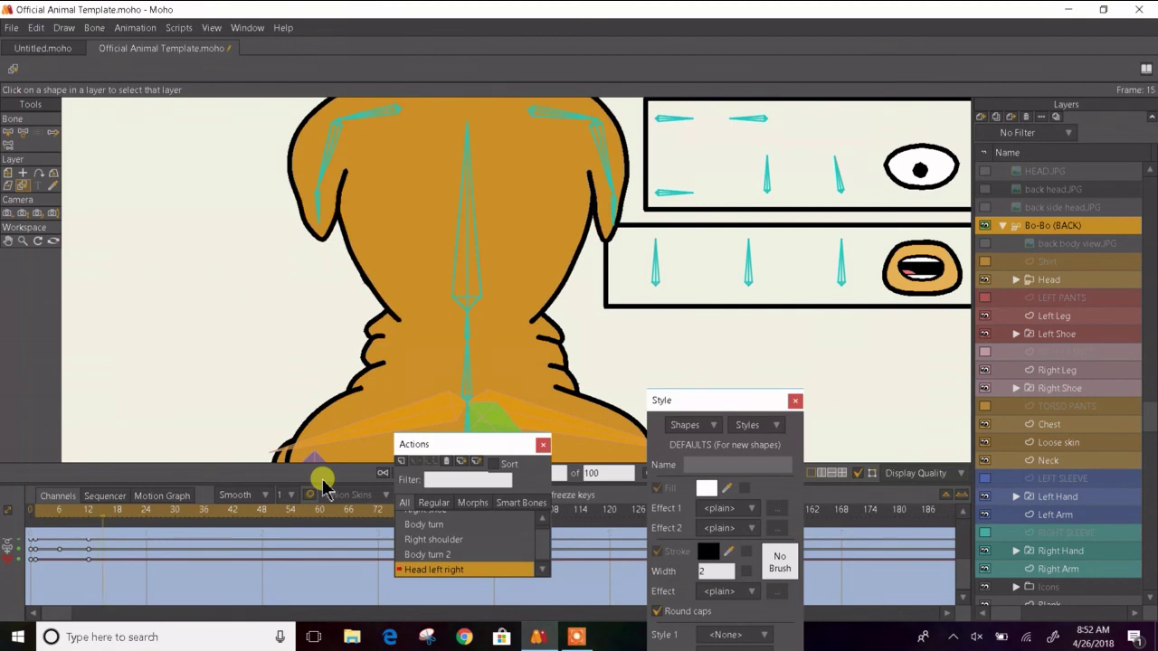
key(ctrl+Left)
key(ctrl+Left)
key(ctrl+Left)
key(ctrl+Left)
key(ctrl+Left)
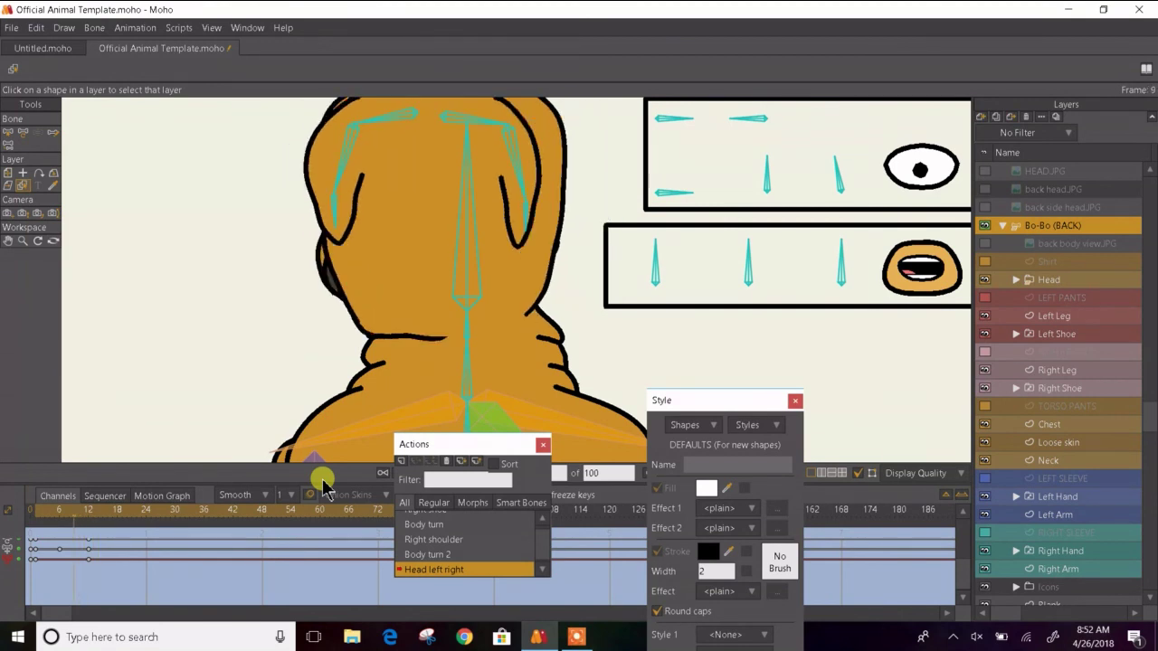
key(ctrl+Right)
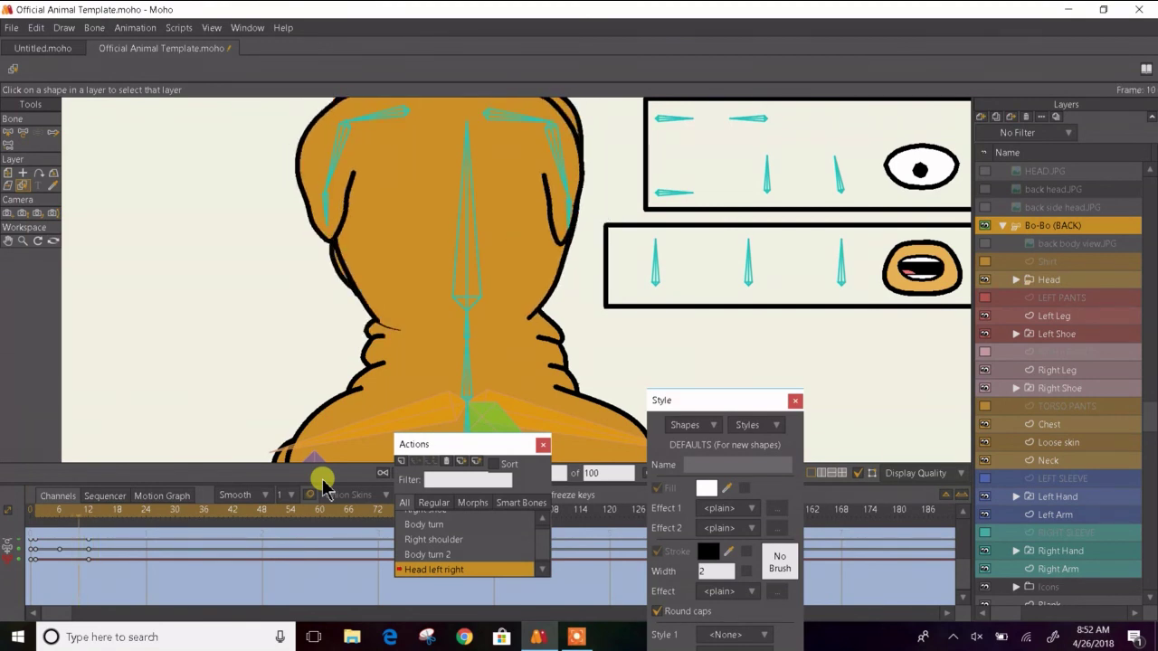
key(ctrl+Left)
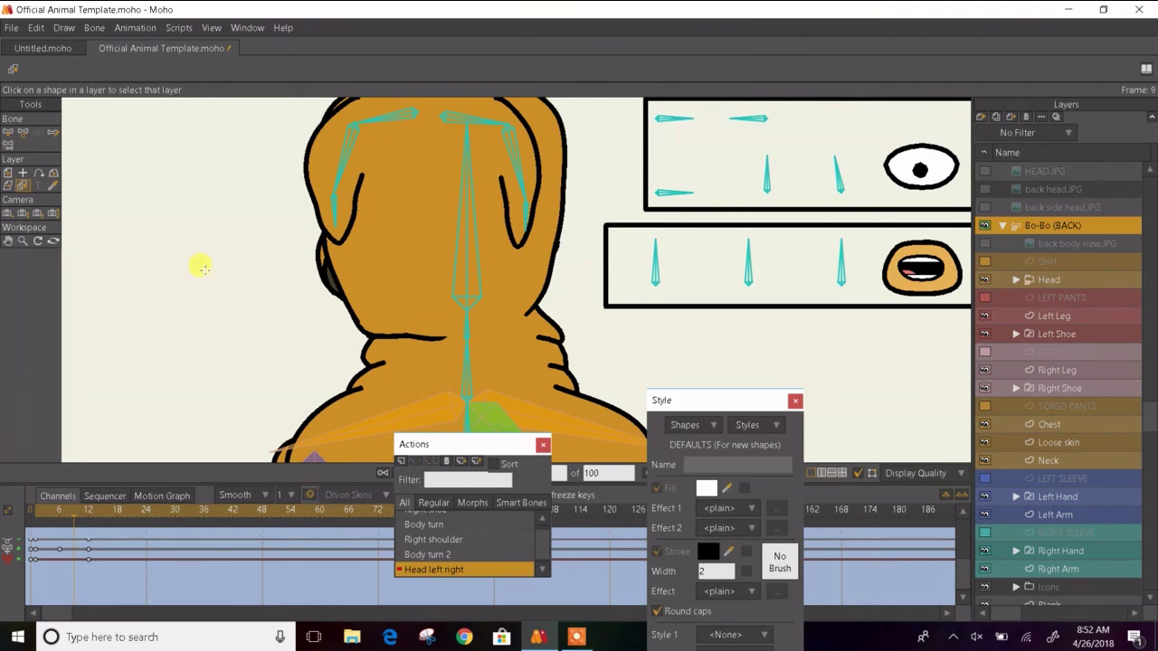
- At frame 8, move the right ear's upper bone outward to the head's right edge, to about X 0.2866, Y -0.0157
click(23, 131)
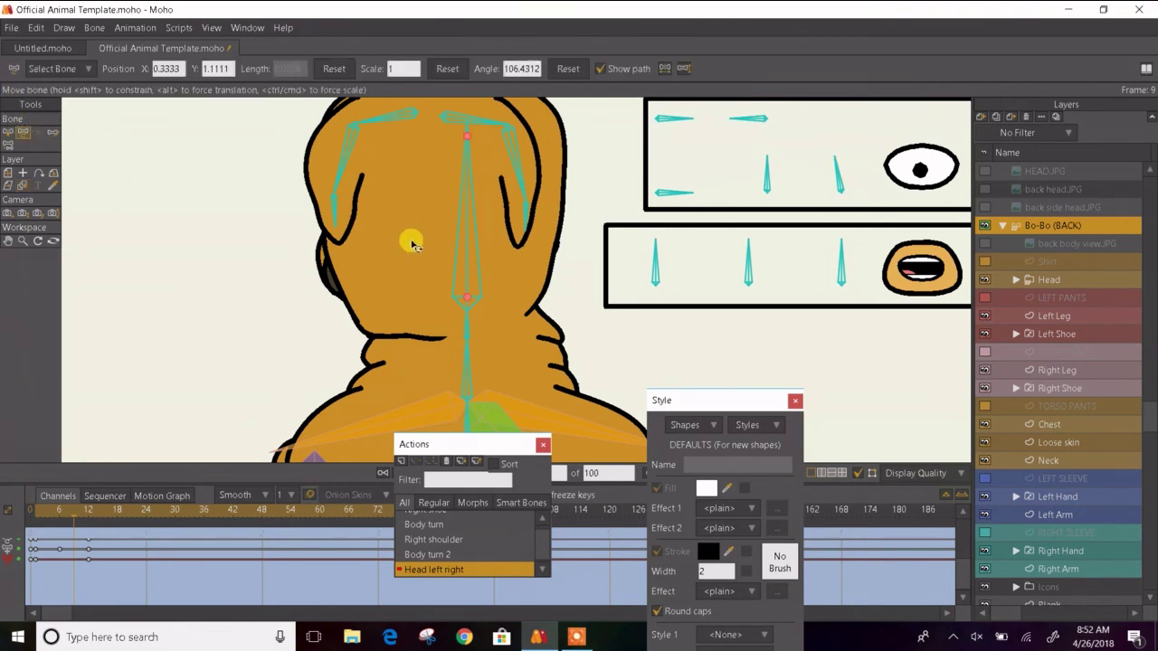
key(ctrl+Left)
click(635, 278)
drag(631, 276, 506, 307)
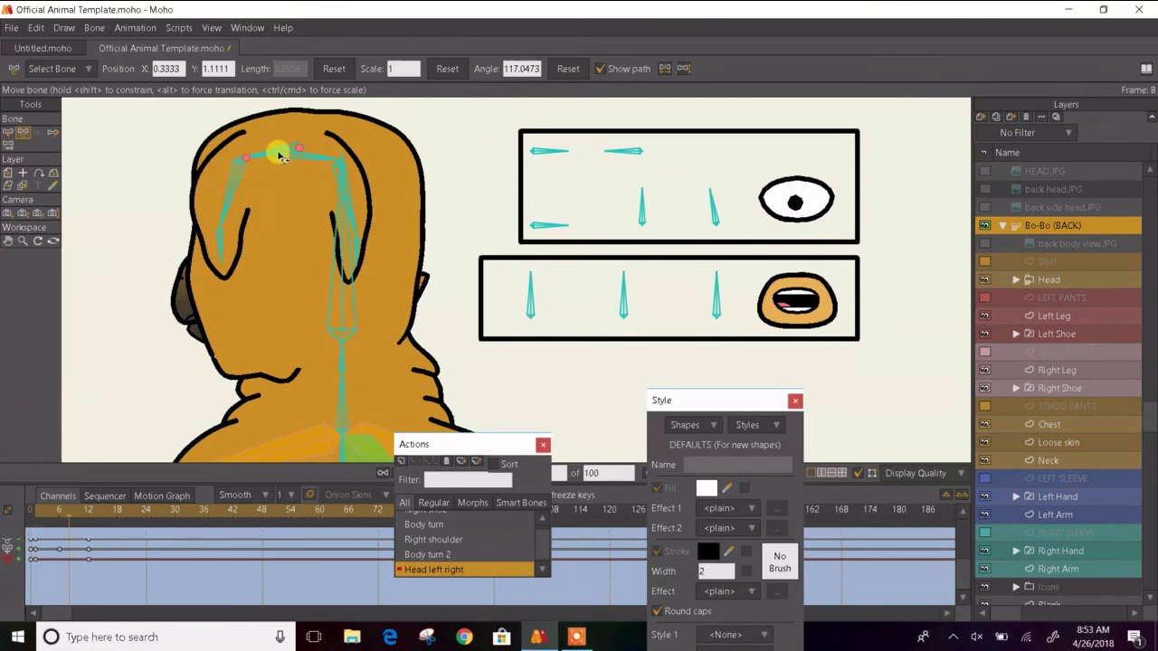
scroll(280, 155, up, 5)
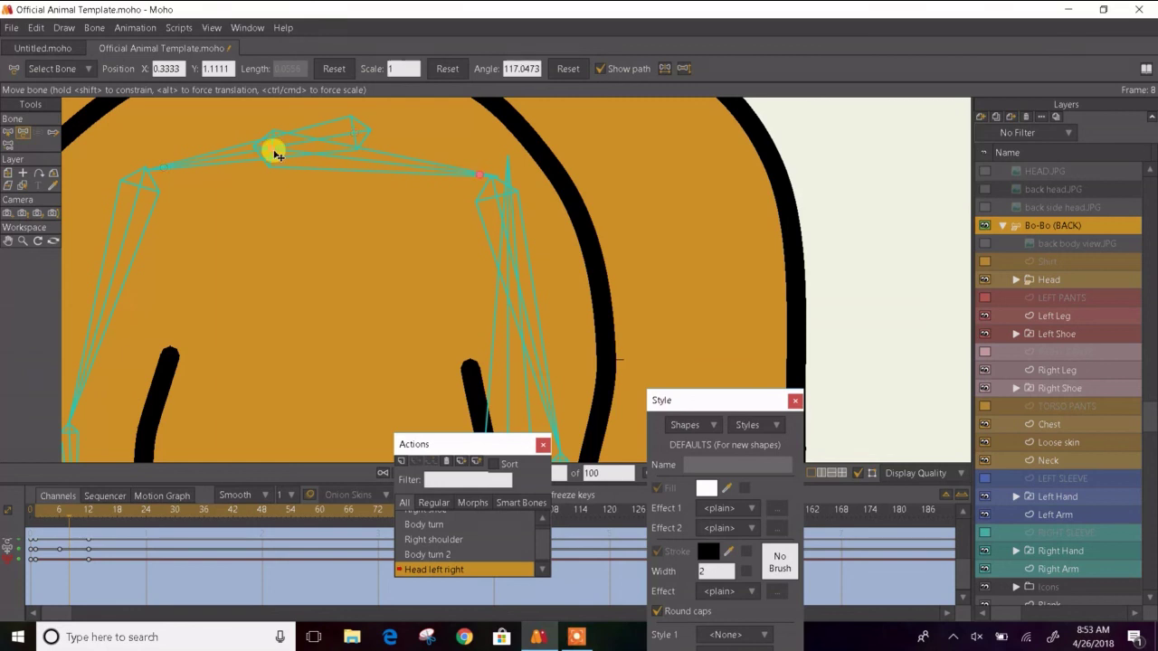
drag(276, 154, 564, 151)
scroll(564, 152, down, 4)
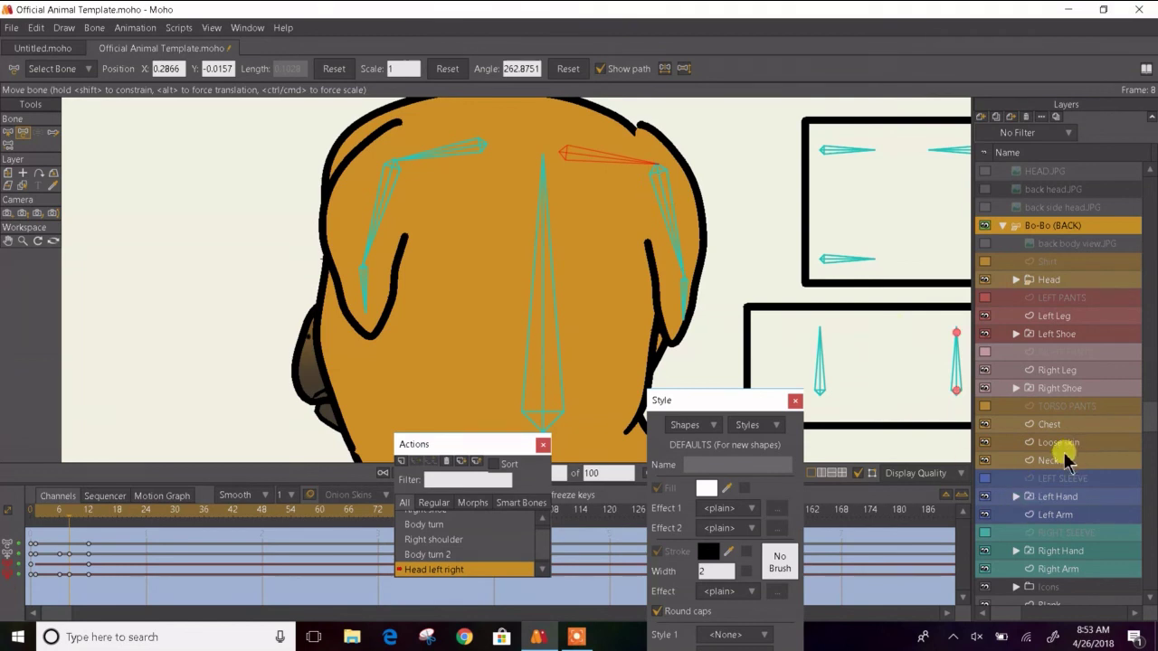
- Expand the Head group and shift all points of the Right ear layer slightly inward at frame 8
click(1016, 279)
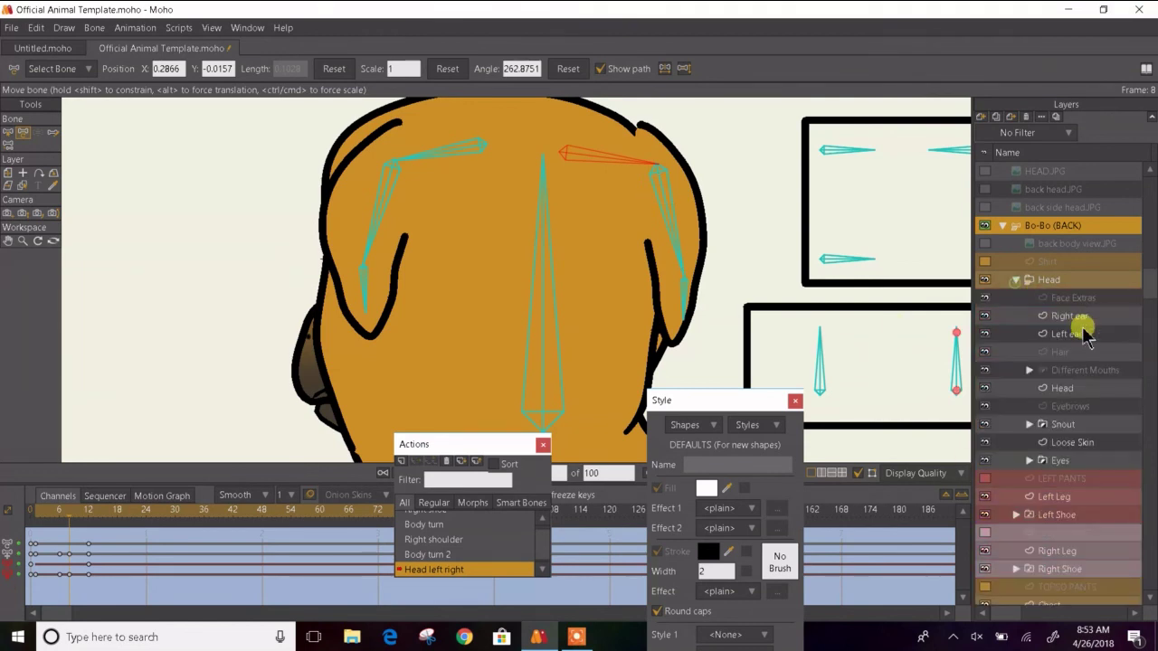
click(1066, 334)
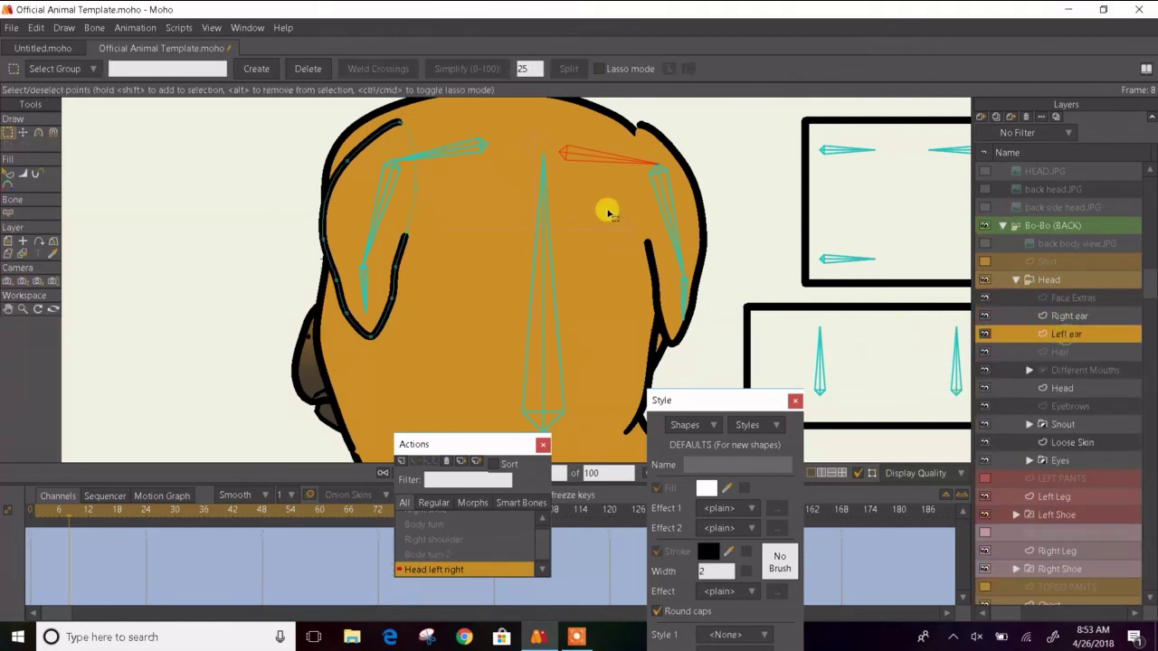
click(1031, 315)
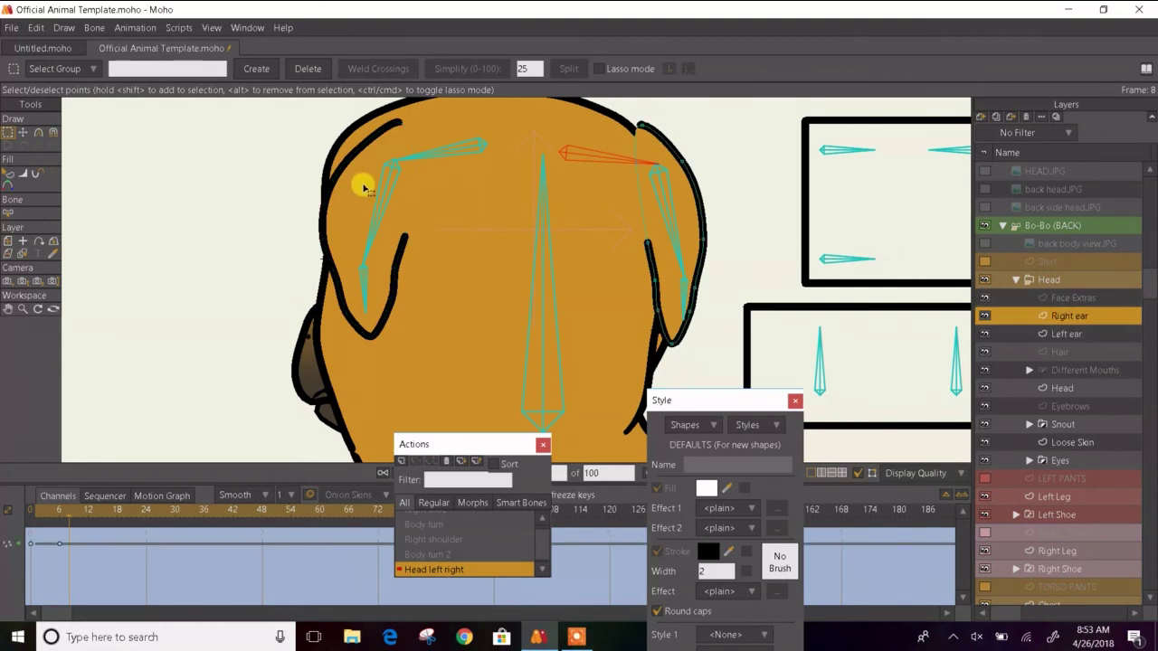
click(22, 132)
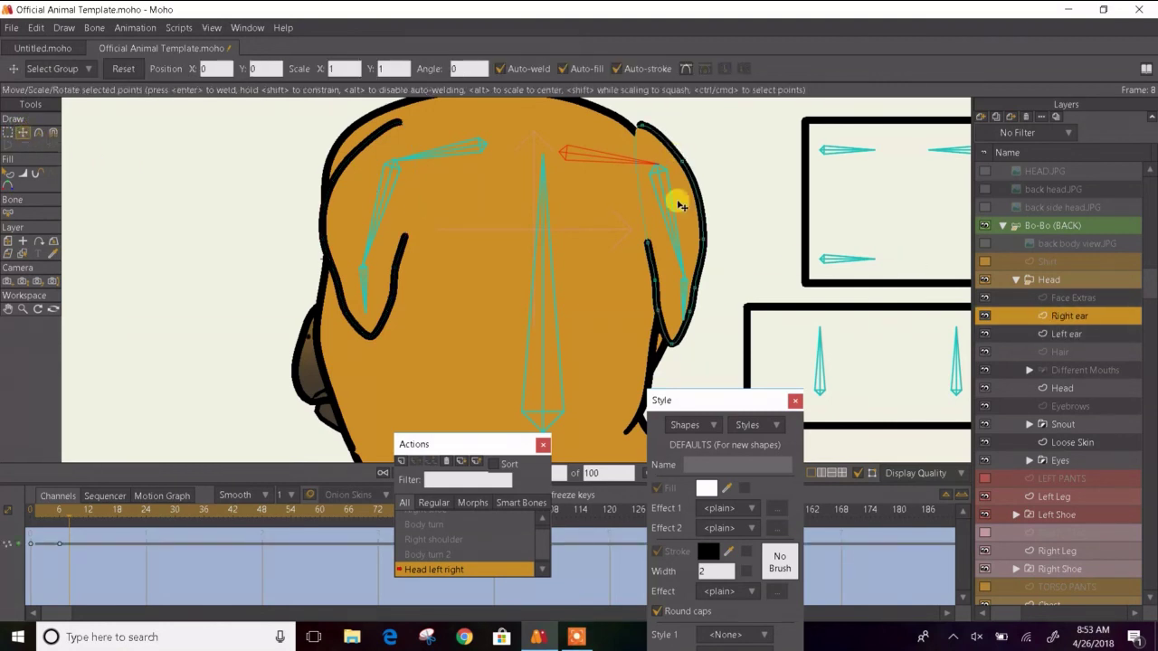
key(ctrl+a)
drag(706, 240, 677, 233)
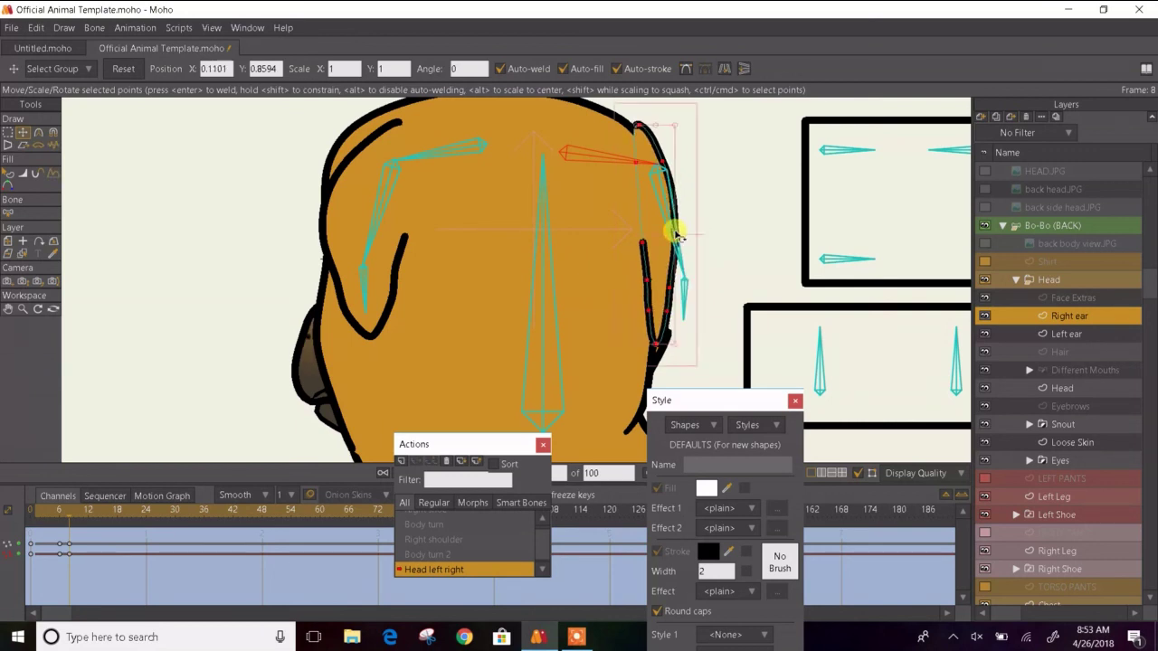
drag(690, 170, 689, 161)
- Move the Bo-Bo (BACK) bone keyframes from frame 8 to frame 7
key(ctrl+Left)
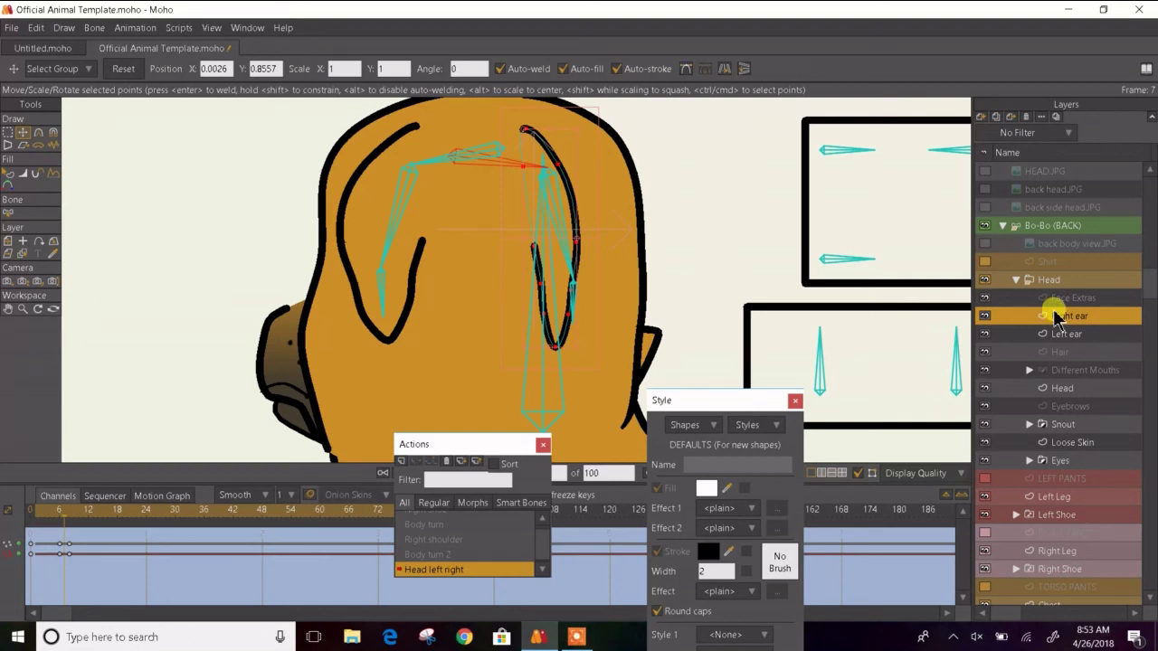
key(ctrl+Left)
key(ctrl+Left)
key(ctrl+Left)
key(ctrl+Left)
key(ctrl+Left)
key(Left)
key(Left)
click(1058, 226)
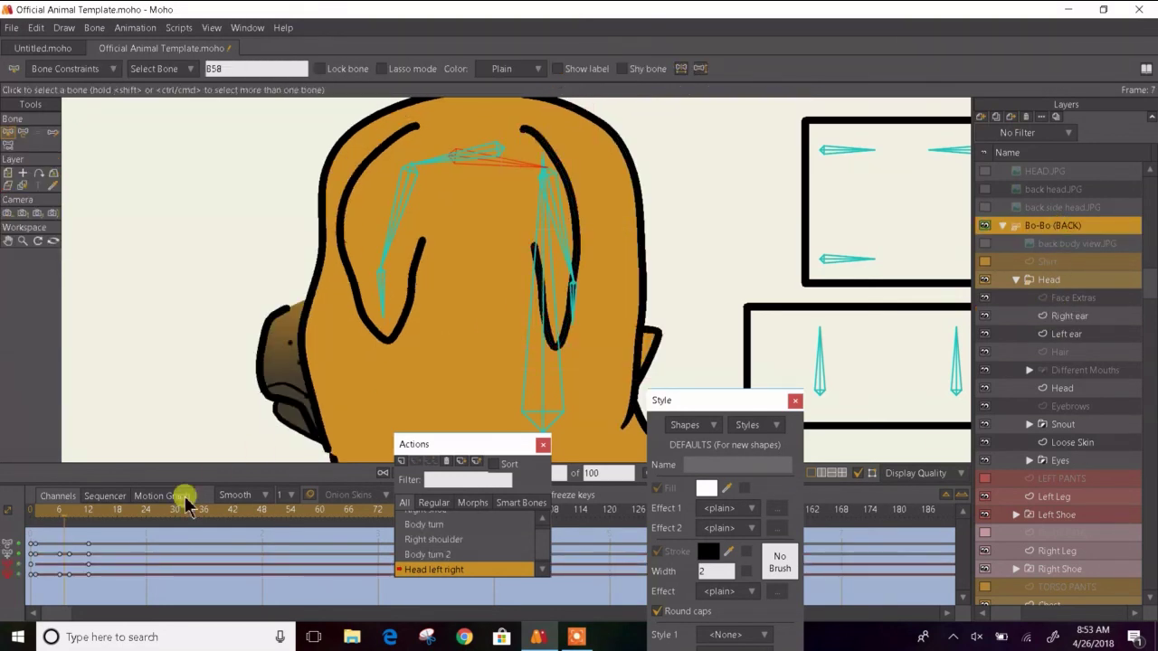
mouse_move(67, 542)
mouse_down()
mouse_move(74, 588)
mouse_move(64, 553)
mouse_up()
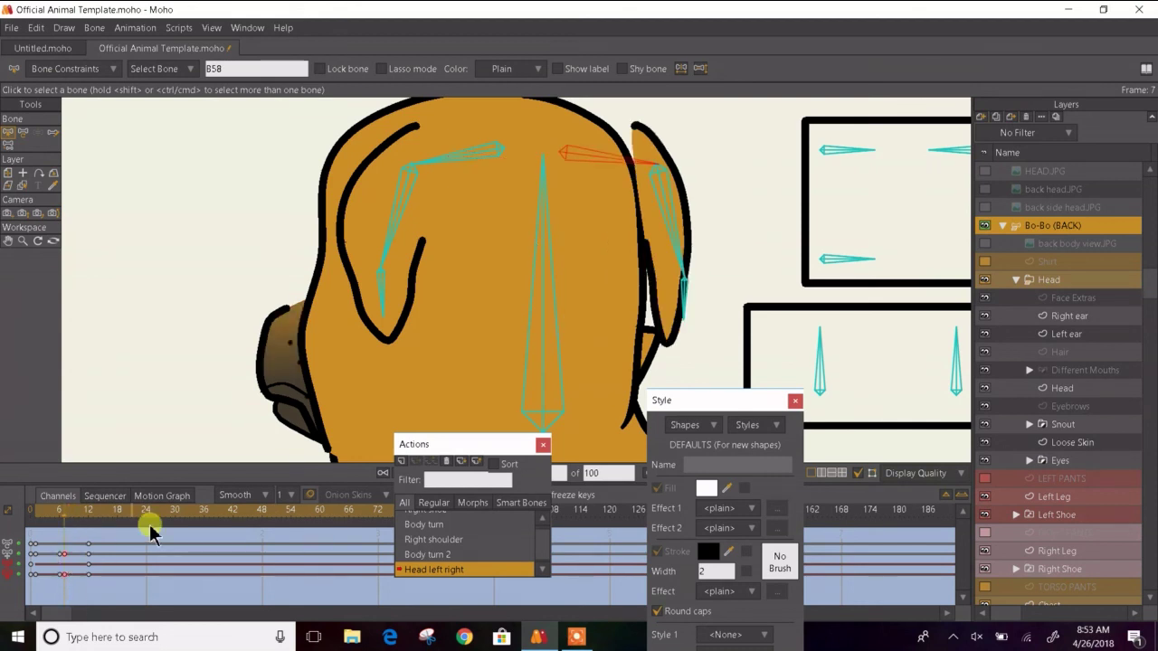
- At frame 7, move the right ear's upper bone slightly inward, to about X 0.2798, Y 0.0052
click(19, 137)
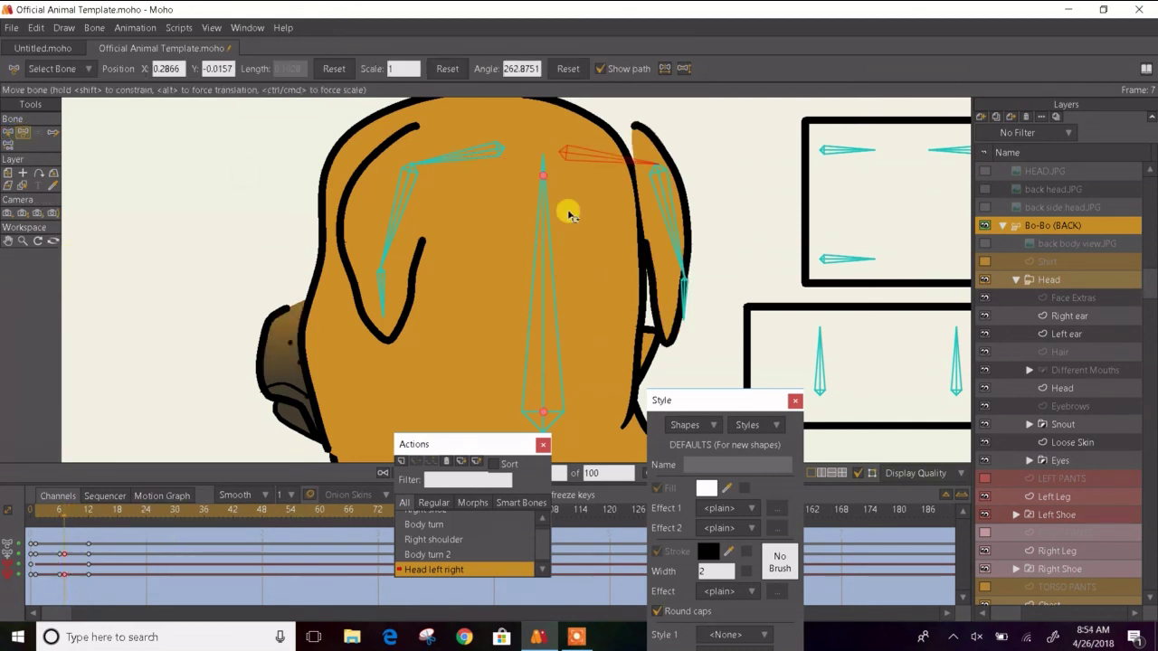
drag(568, 157, 550, 164)
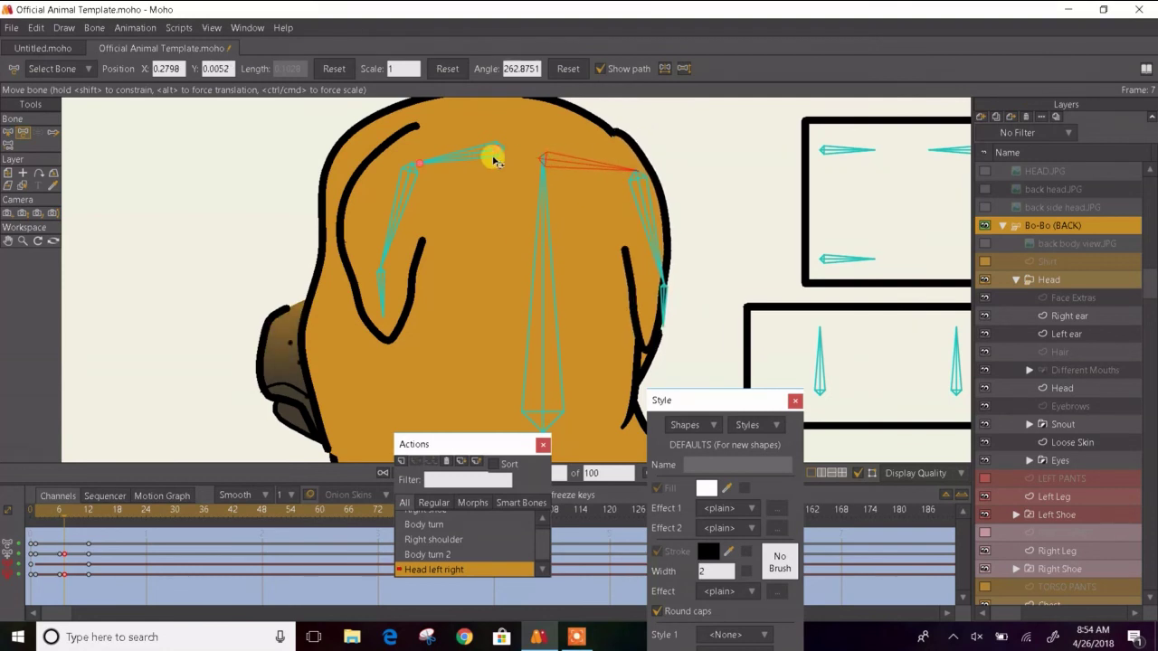
scroll(491, 157, down, 3)
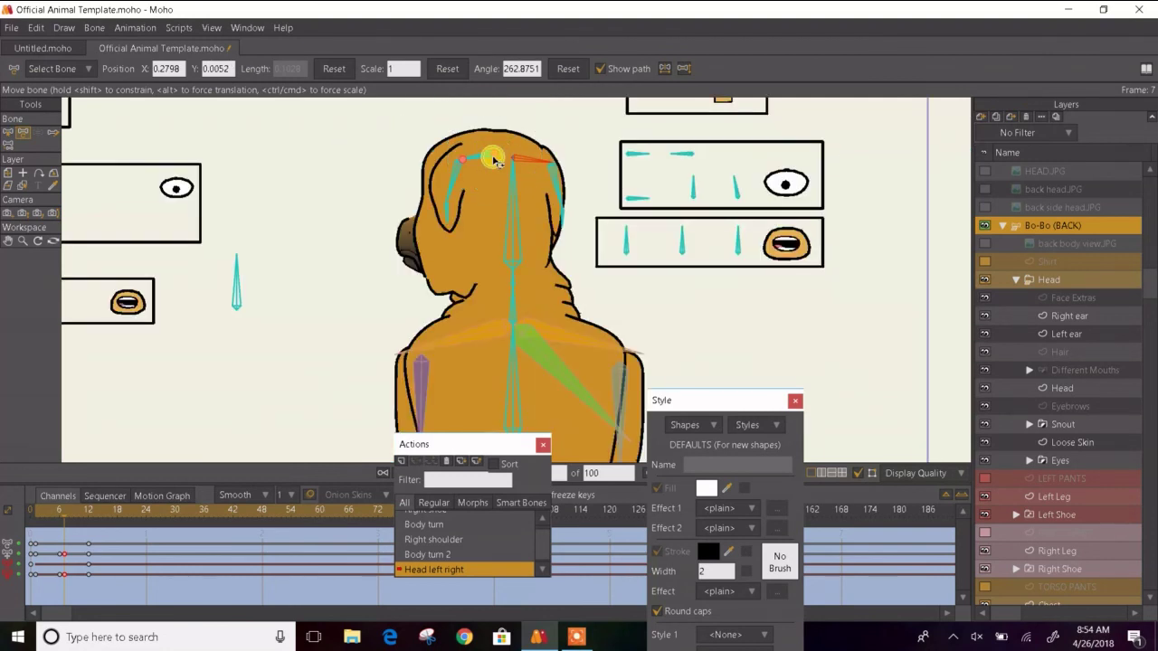
- Step through the action's frames to examine the head turn with the adjusted right ear
click(8, 132)
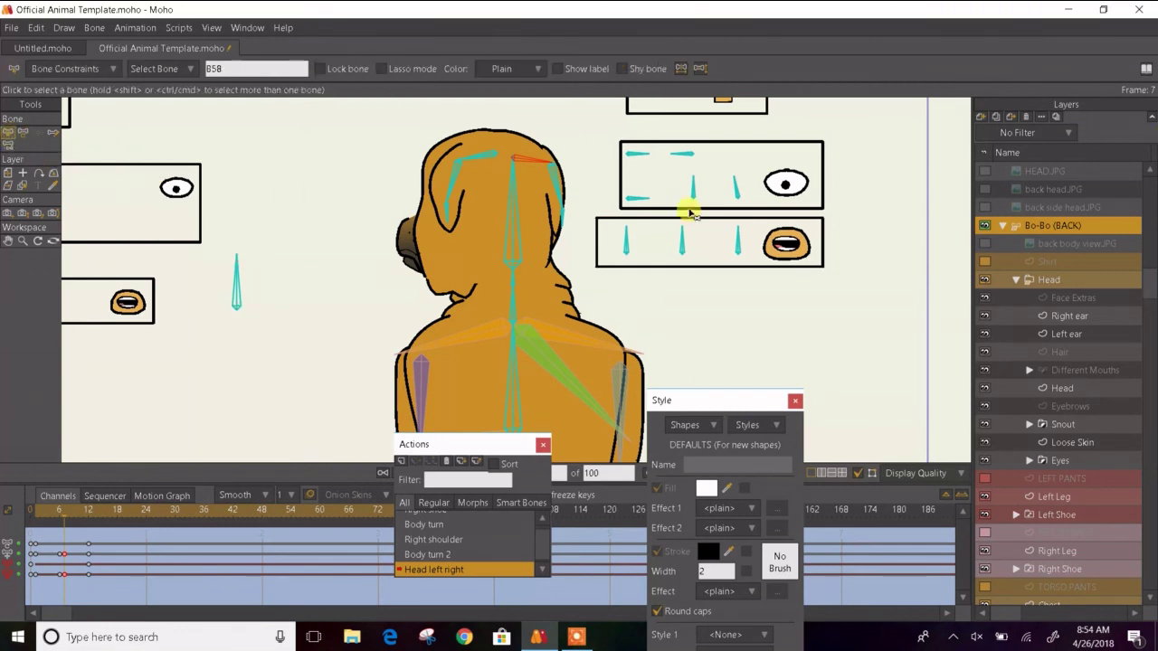
key(Left)
key(Left)
key(Left)
key(Left)
key(Left)
key(Right)
key(Right)
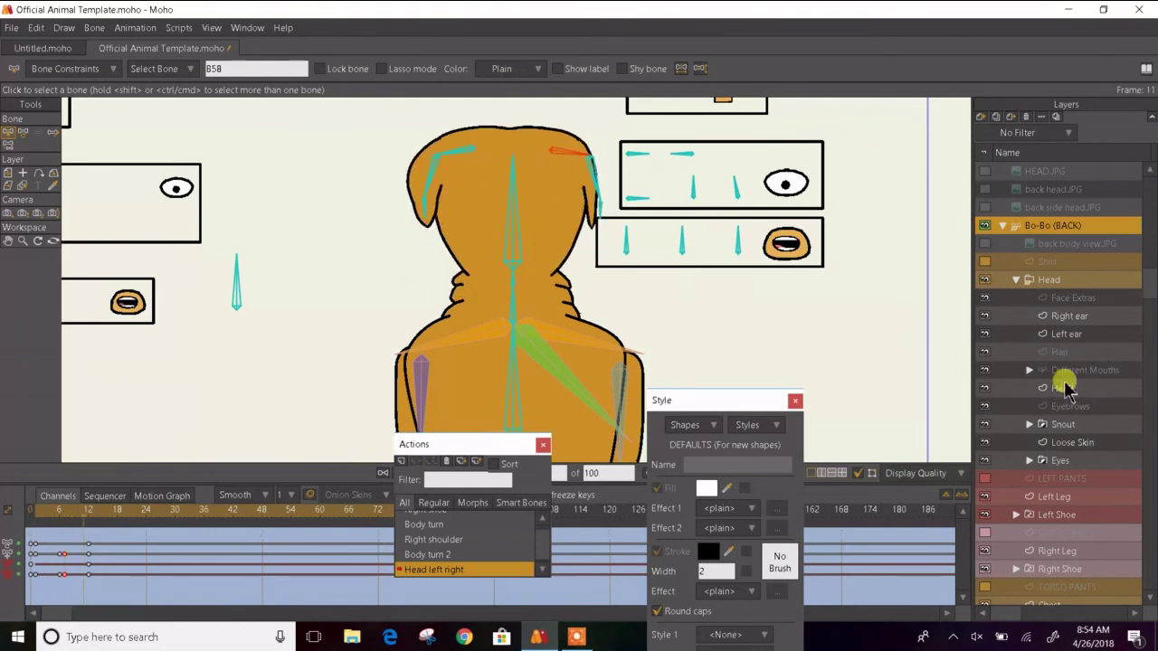
- Copy the Right ear layer's starting keyframes to frame 12 of the Head left right action
click(1061, 333)
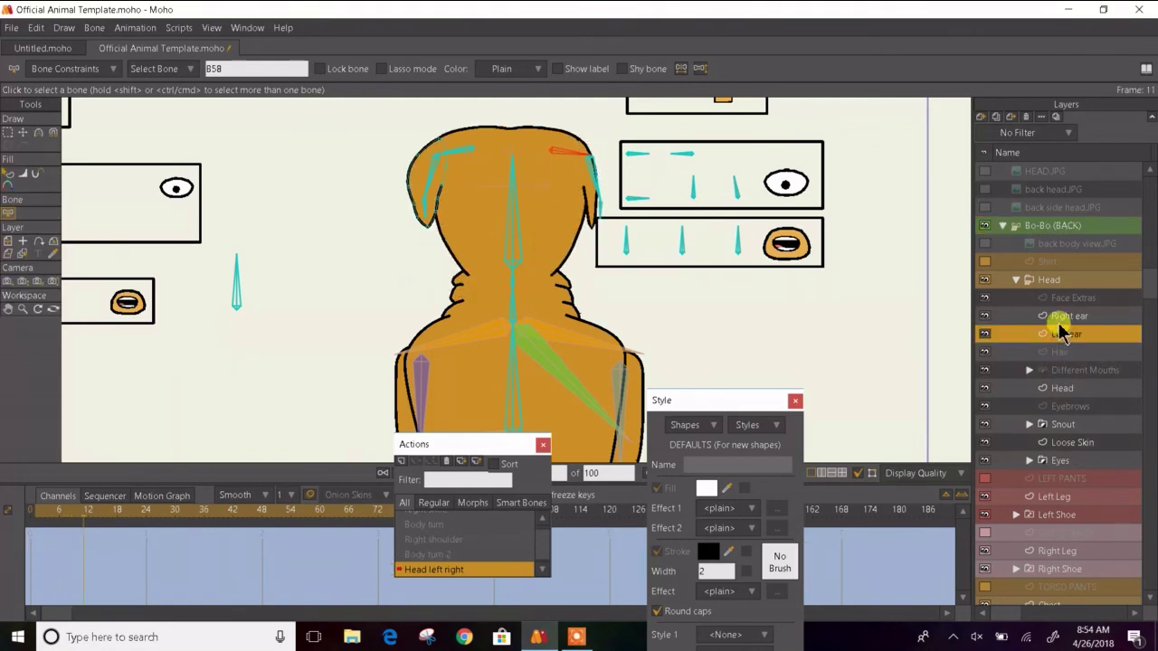
click(1063, 319)
key(ctrl+Right)
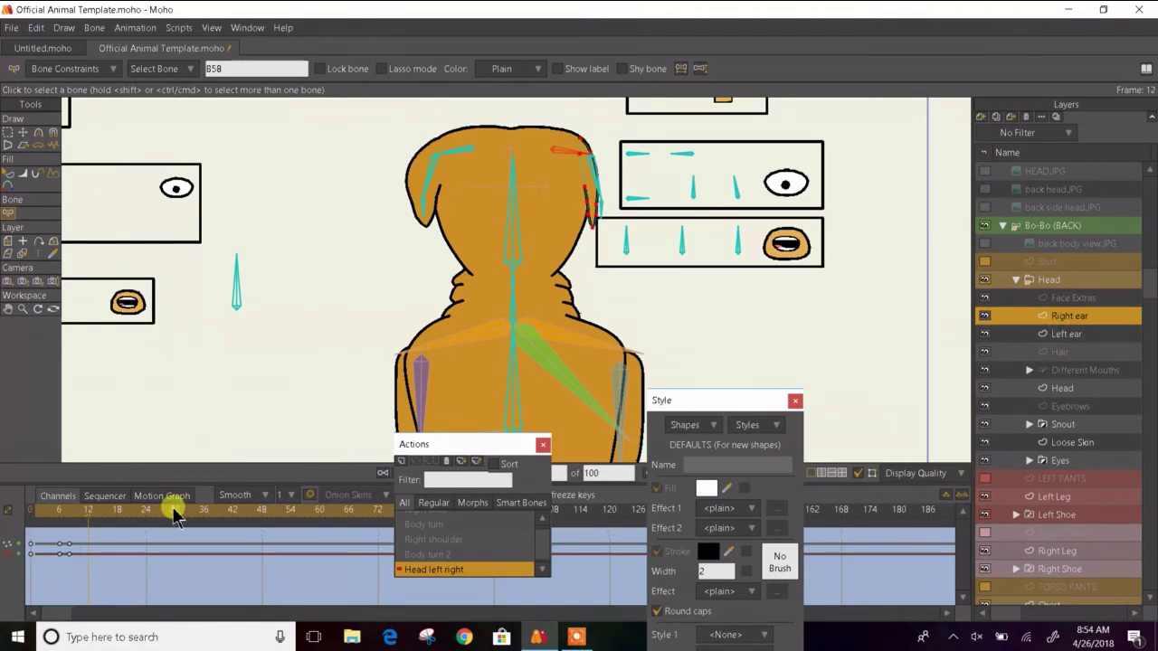
click(32, 534)
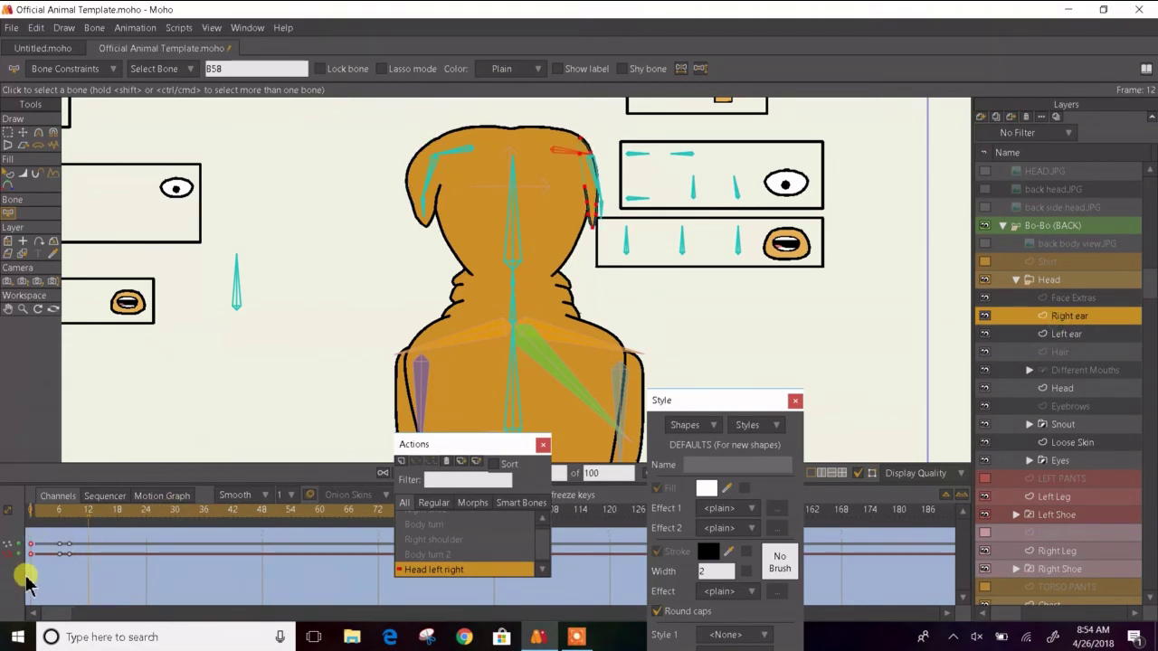
key(ctrl+v)
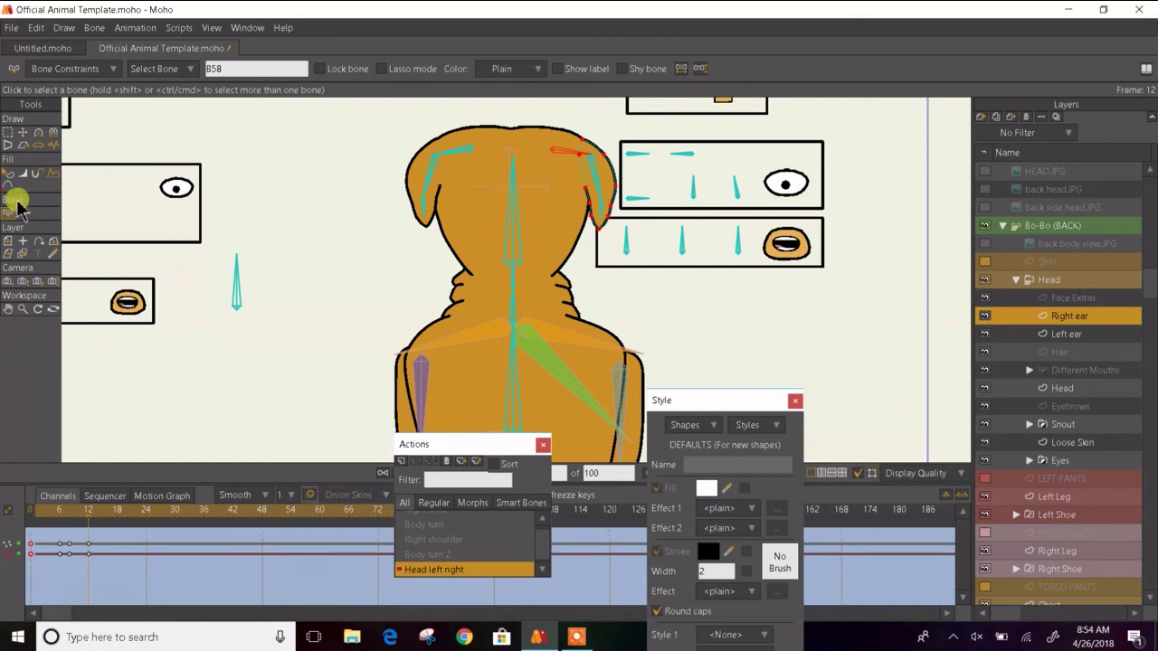
- At frame 8, shift all Right ear points slightly inward, to about X 0.1145, Y 0.8552
click(13, 174)
key(ctrl+Left)
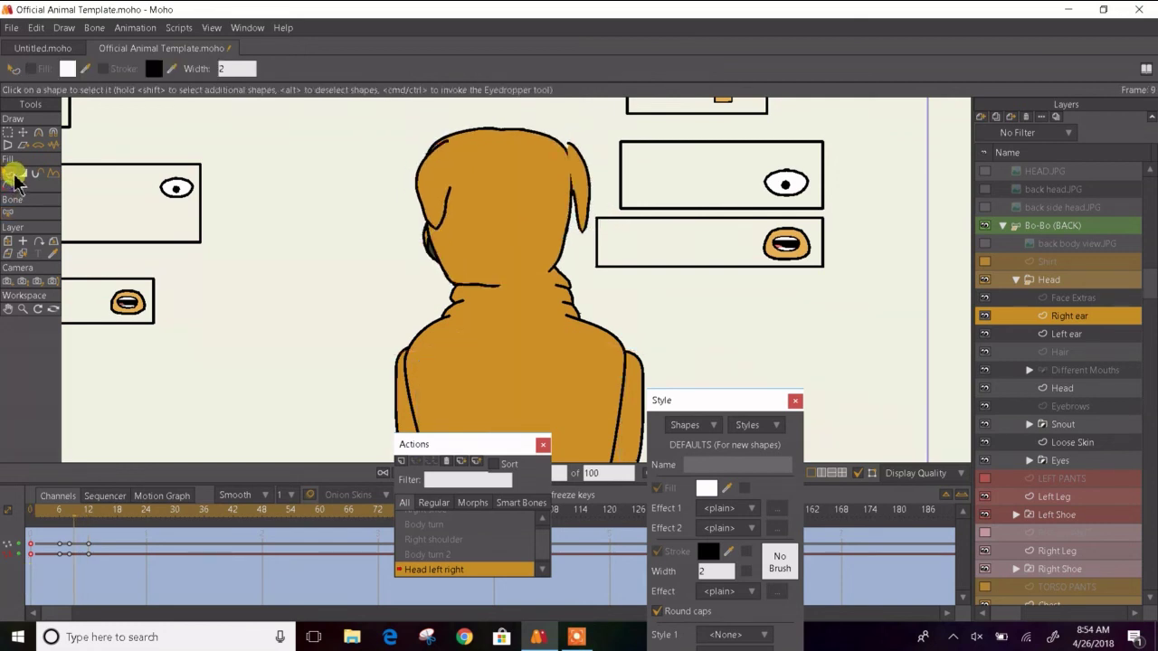
key(ctrl+Left)
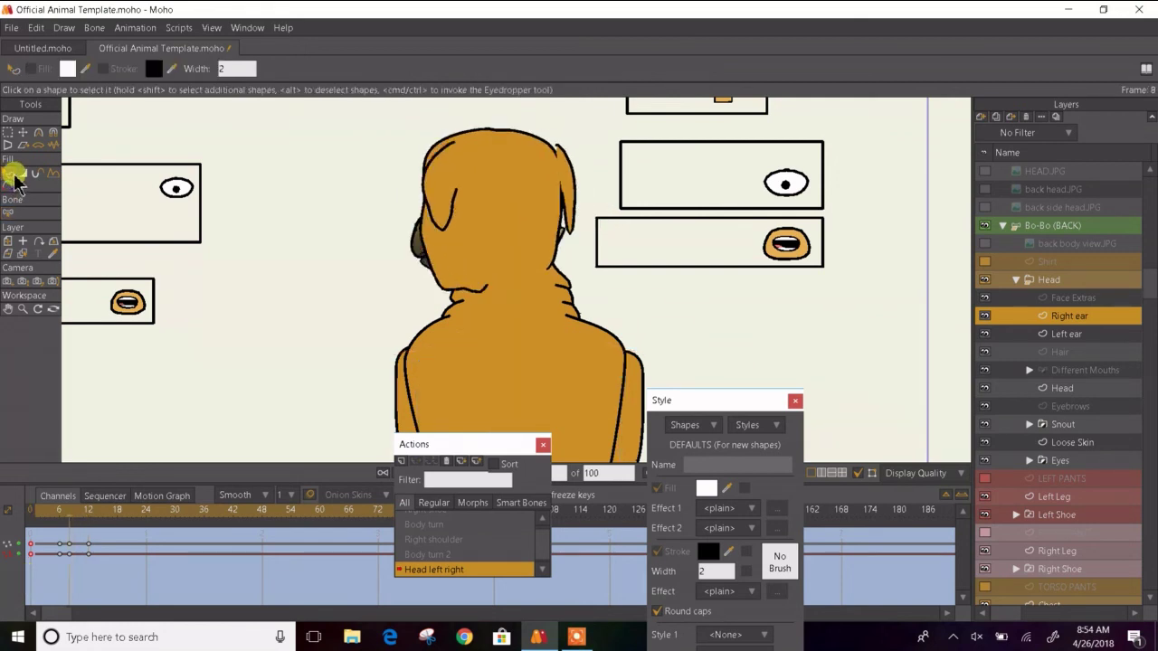
click(22, 132)
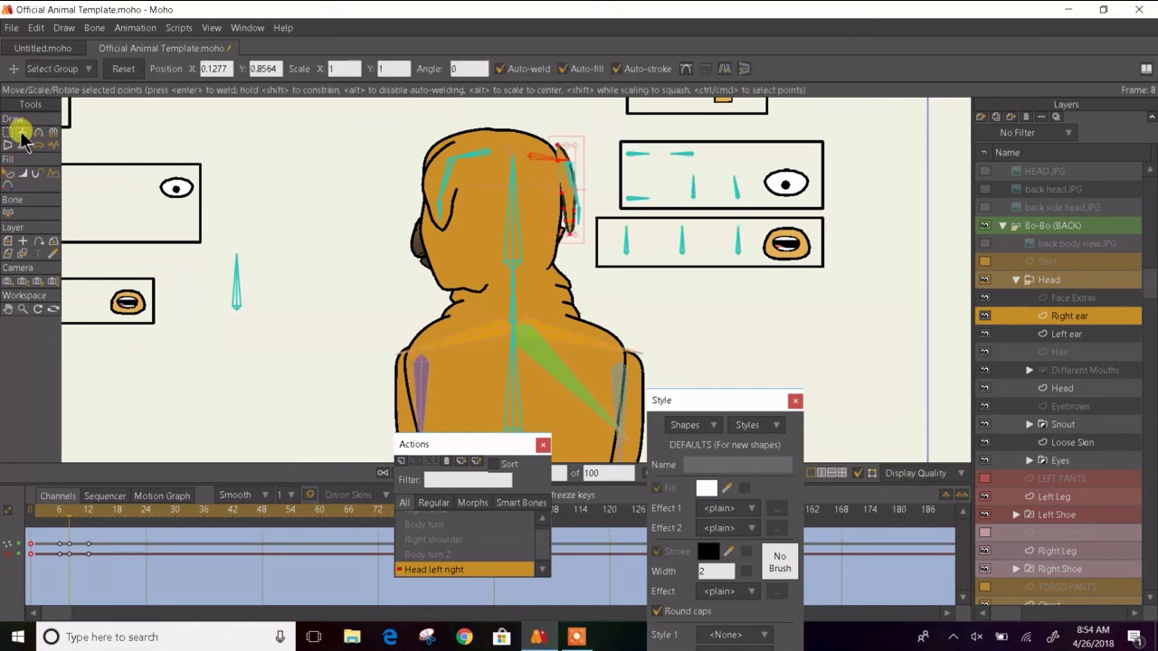
scroll(570, 177, up, 2)
scroll(575, 181, up, 1)
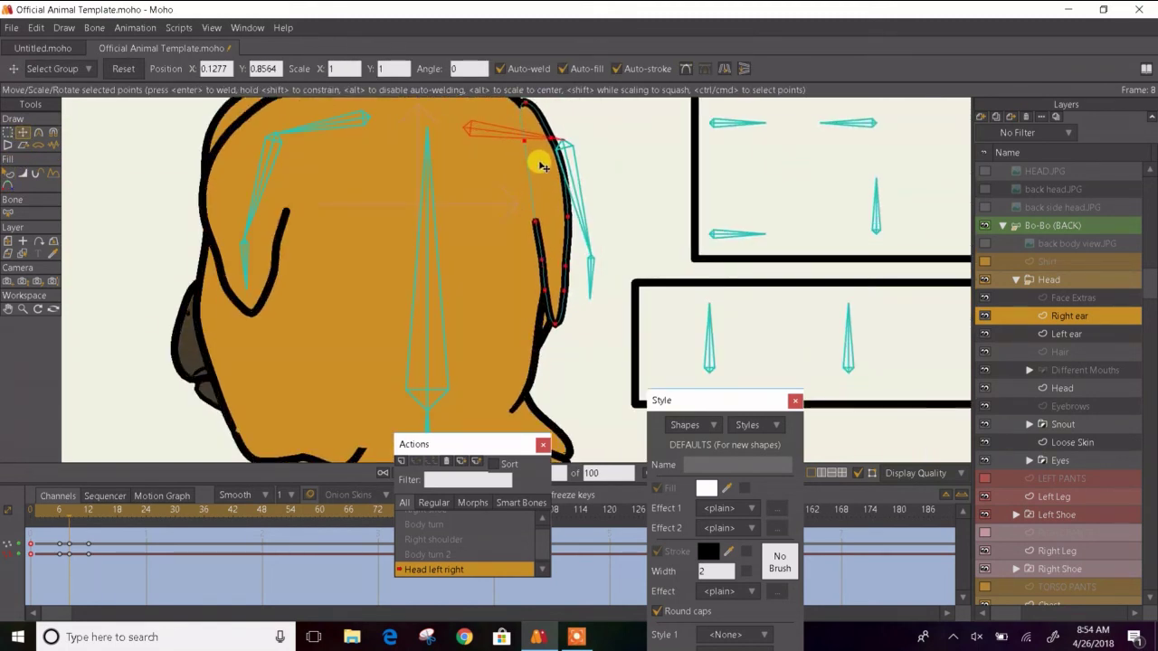
scroll(538, 161, down, 3)
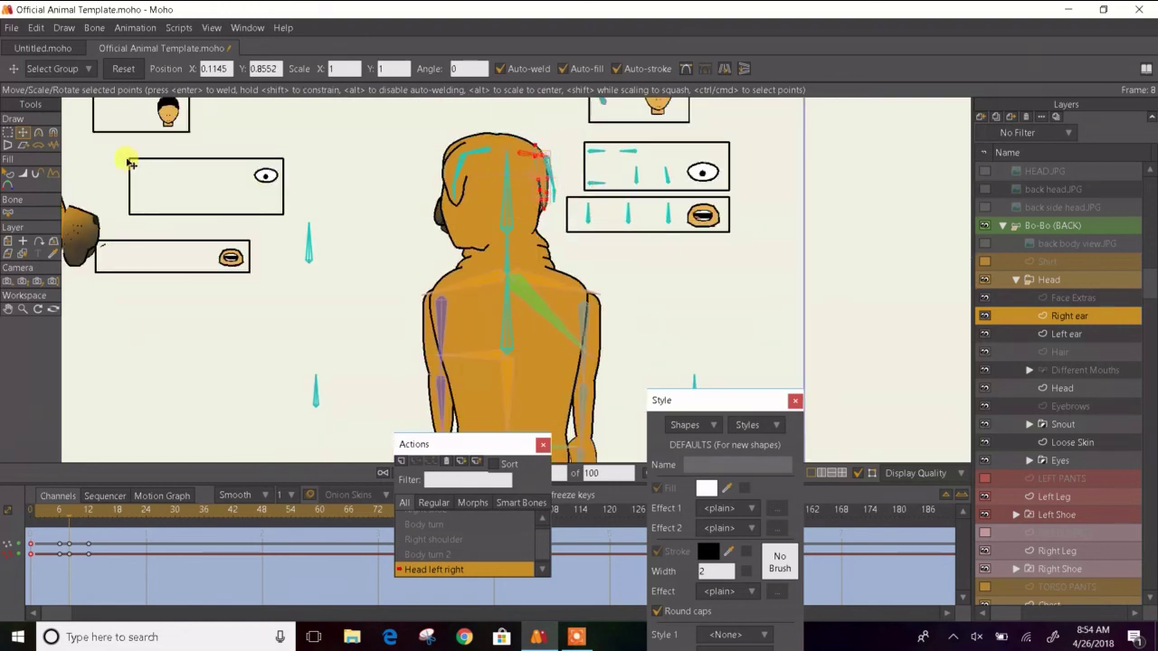
- Step back and forth through frames 2 to 10 without selection overlays to examine the head turn and the ear motion
click(9, 175)
key(ctrl+Left)
key(ctrl+Left)
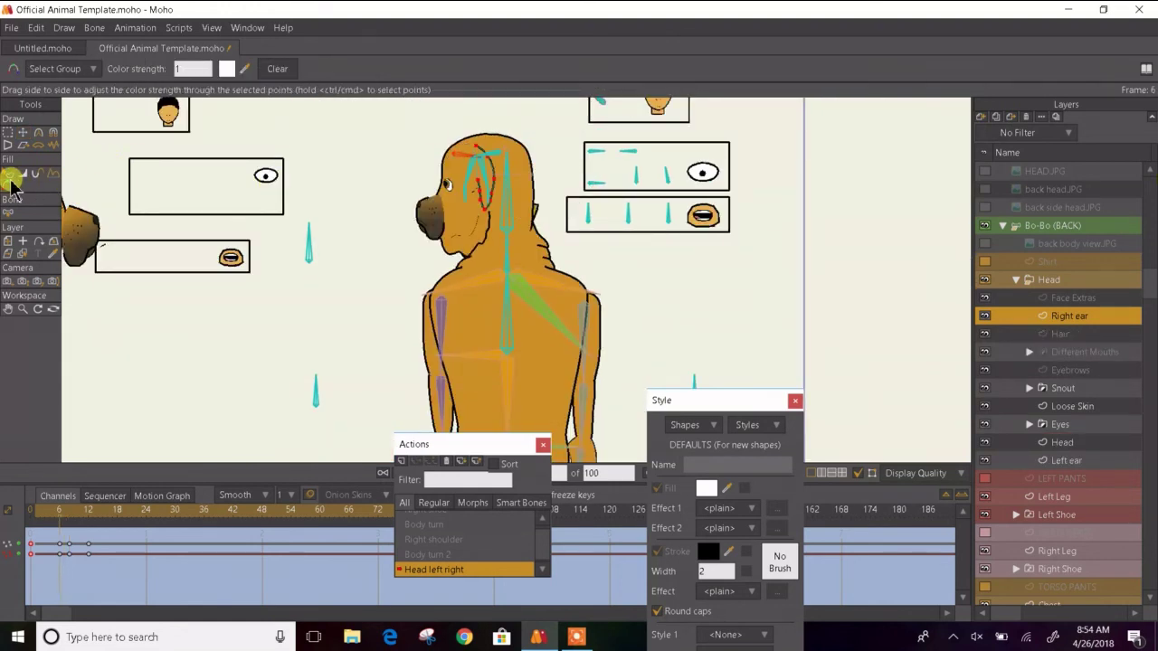
click(7, 173)
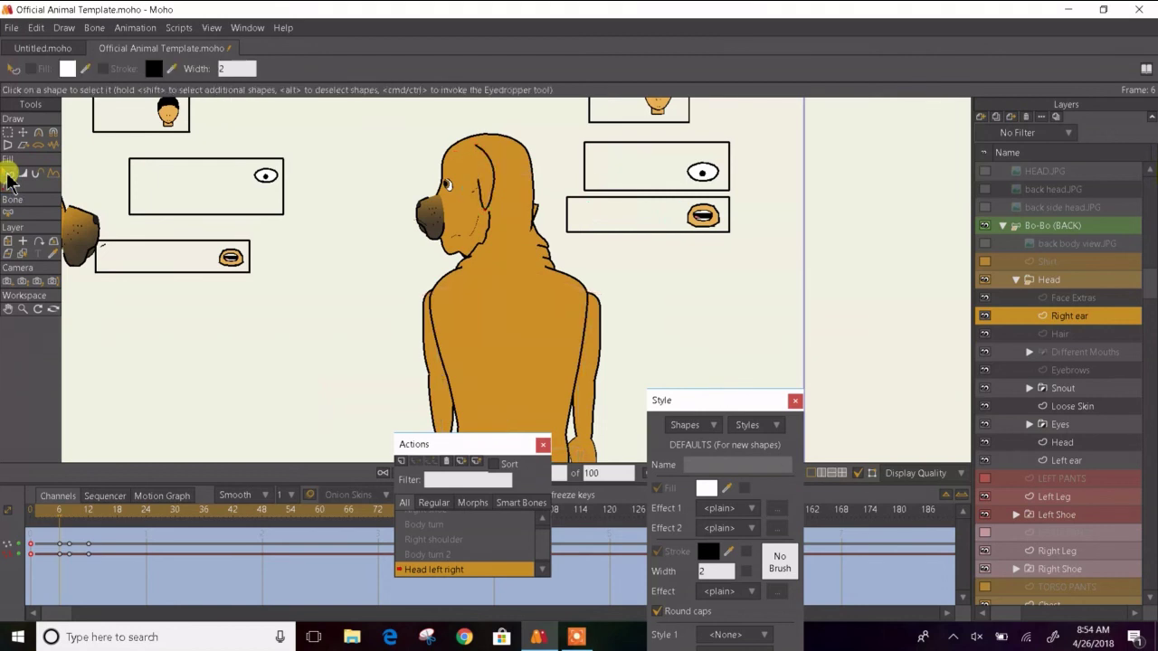
key(ctrl+Right)
key(ctrl+Right)
key(ctrl+Right)
key(ctrl+Right)
key(ctrl+Right)
key(ctrl+Right)
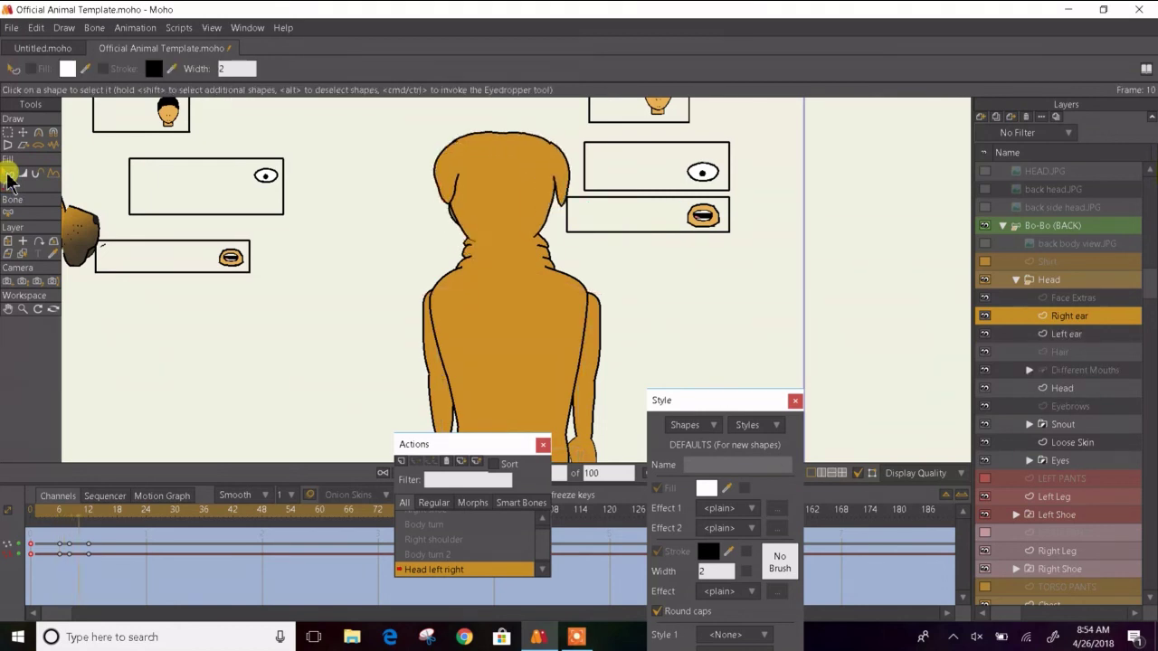
key(ctrl+Left)
key(ctrl+Left)
key(ctrl+Left)
key(ctrl+Left)
key(ctrl+Left)
key(ctrl+Left)
key(ctrl+Left)
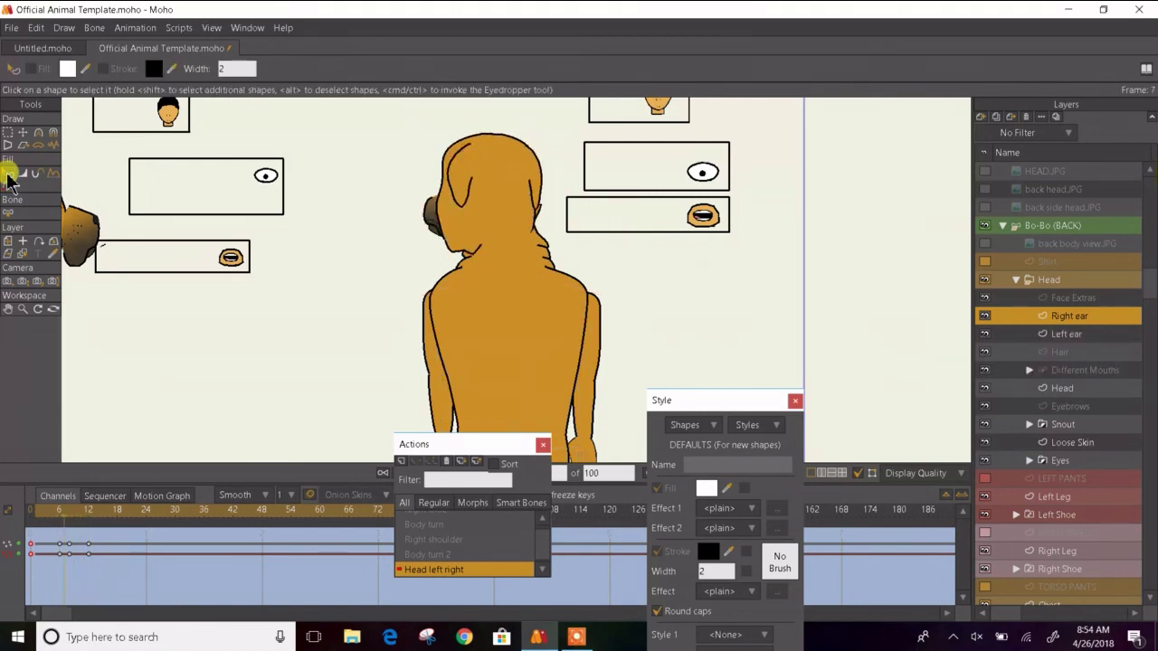
key(ctrl+Left)
key(ctrl+Left)
key(ctrl+Left)
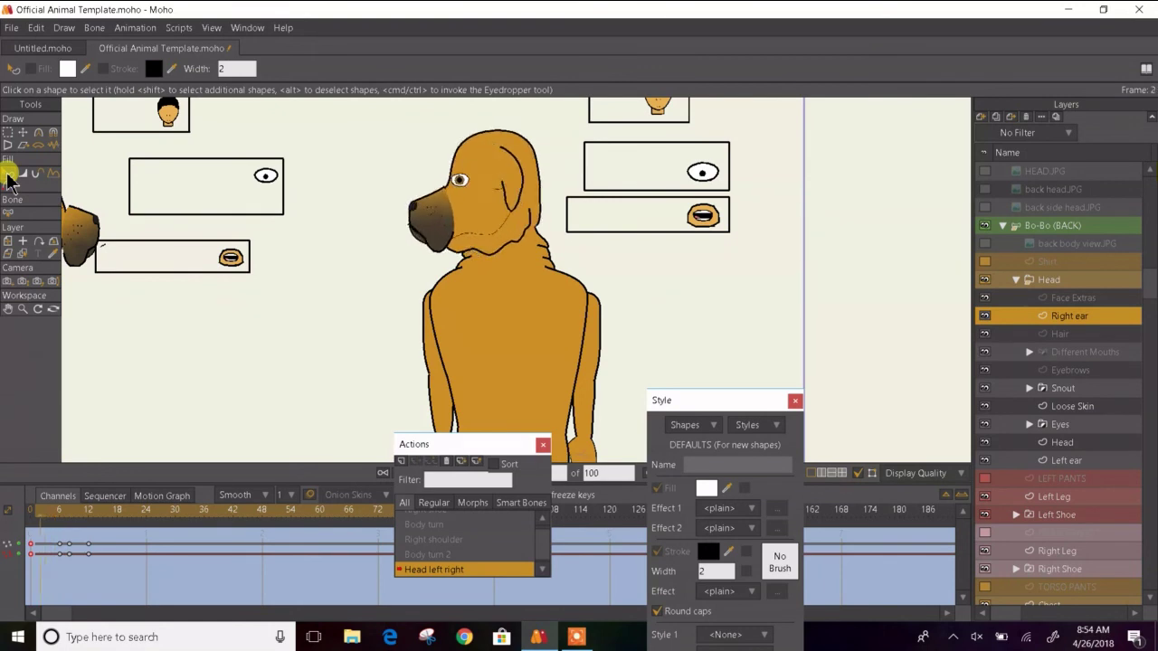
key(ctrl+Right)
key(ctrl+Right)
key(ctrl+Right)
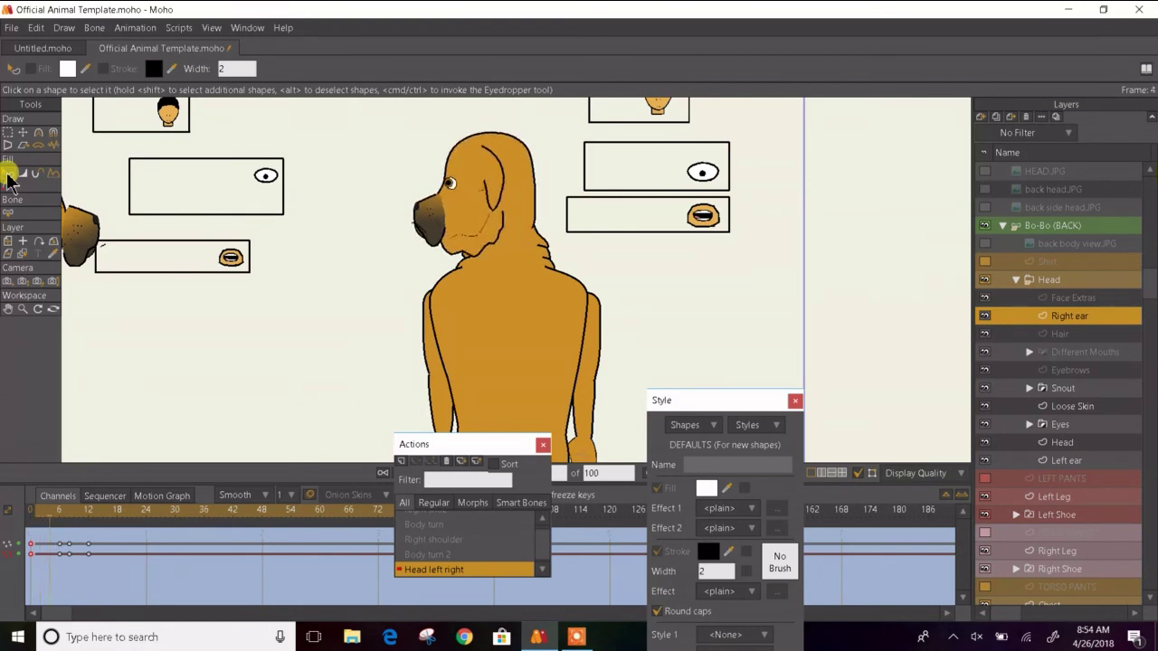
key(ctrl+Right)
key(ctrl+Right)
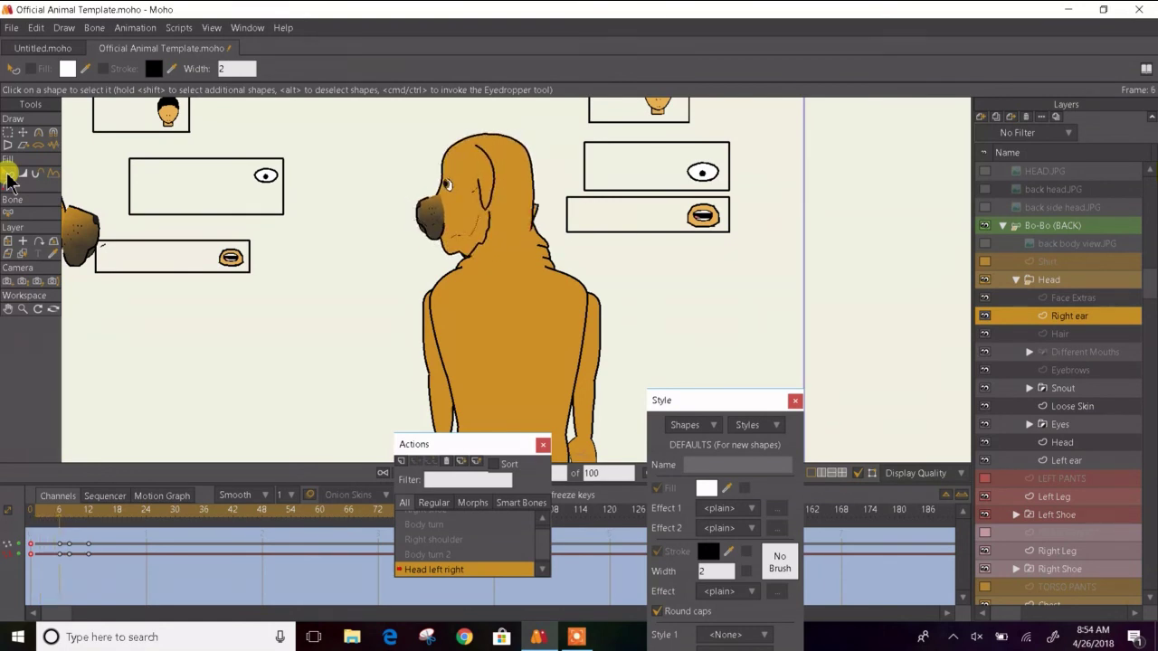
key(ctrl+Left)
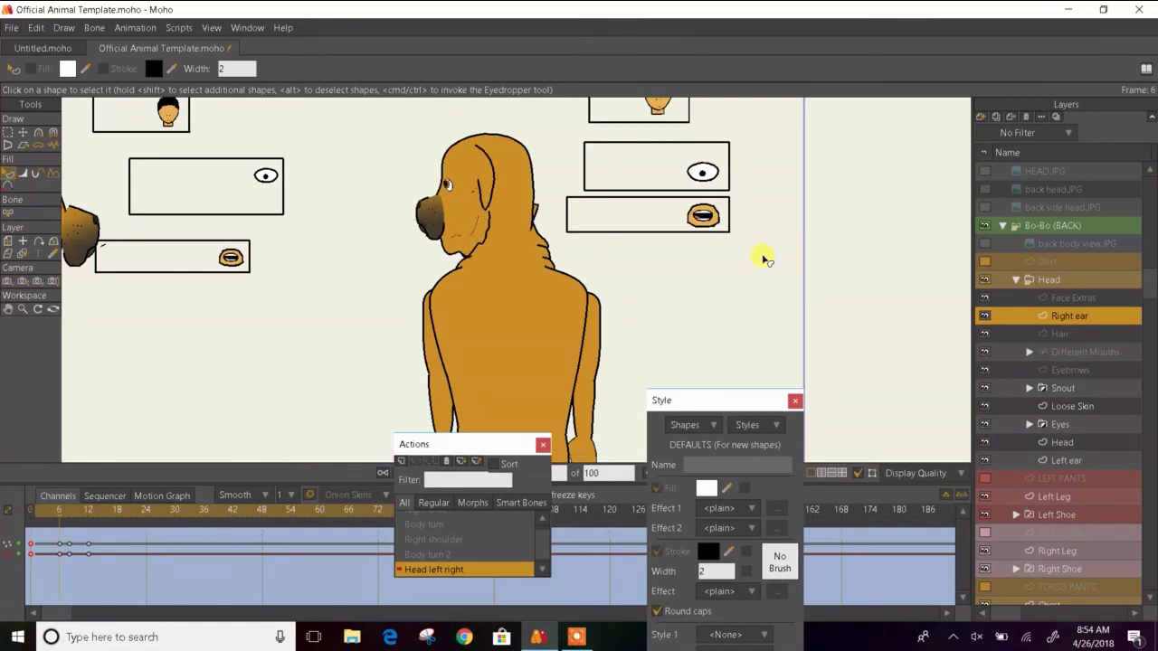
- At frame 6, adjust the Snout shape's stroke exposure to start at 1.9361 and end at 66.9570 percent
click(1029, 388)
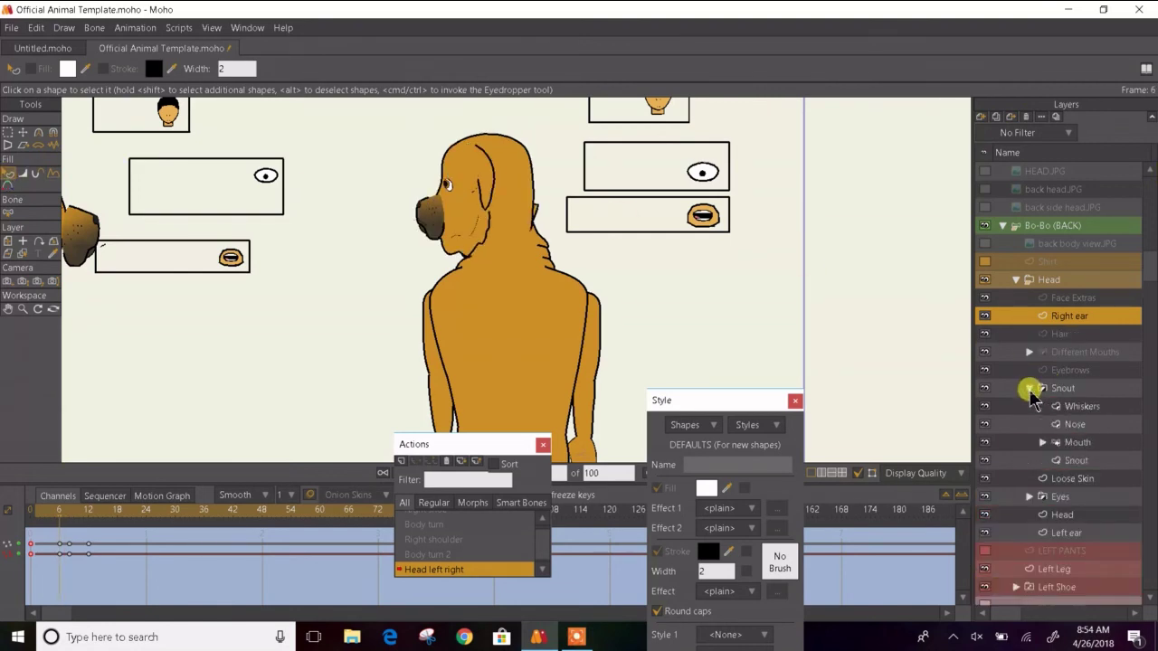
click(1073, 461)
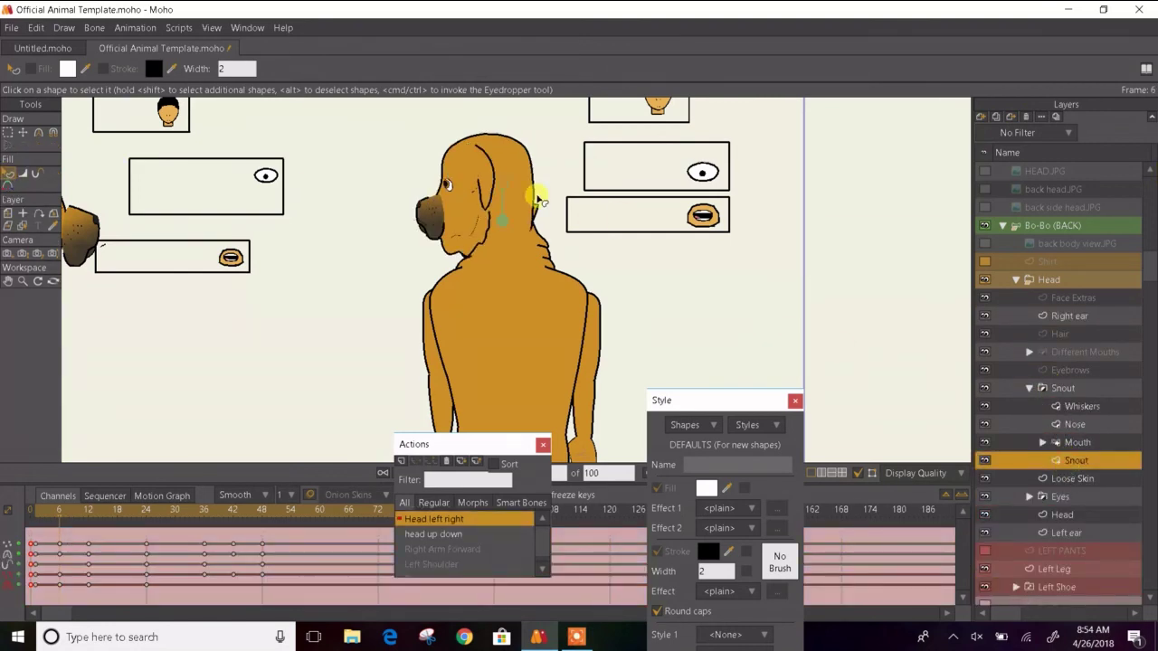
click(22, 132)
scroll(429, 204, up, 5)
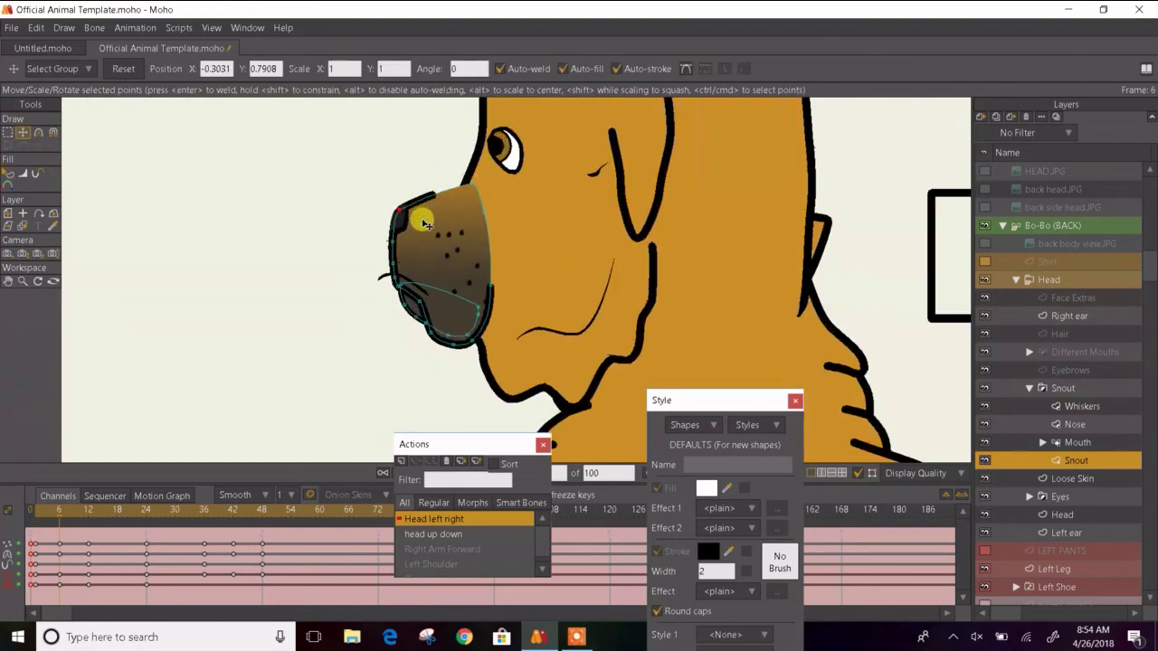
key(ctrl+a)
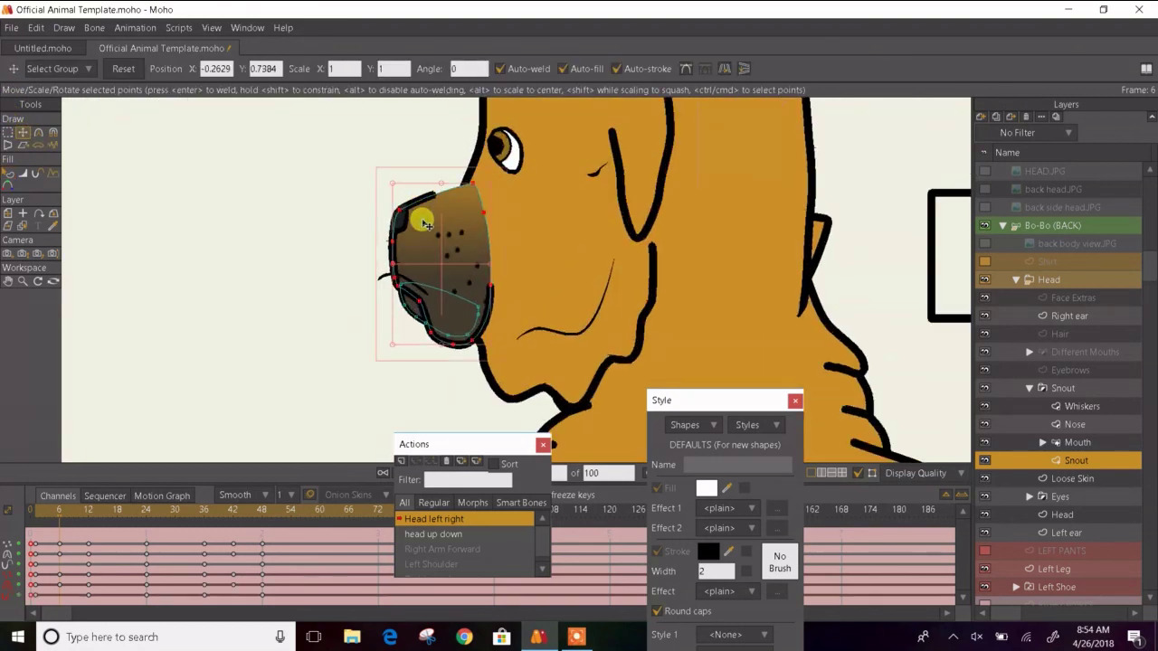
click(38, 174)
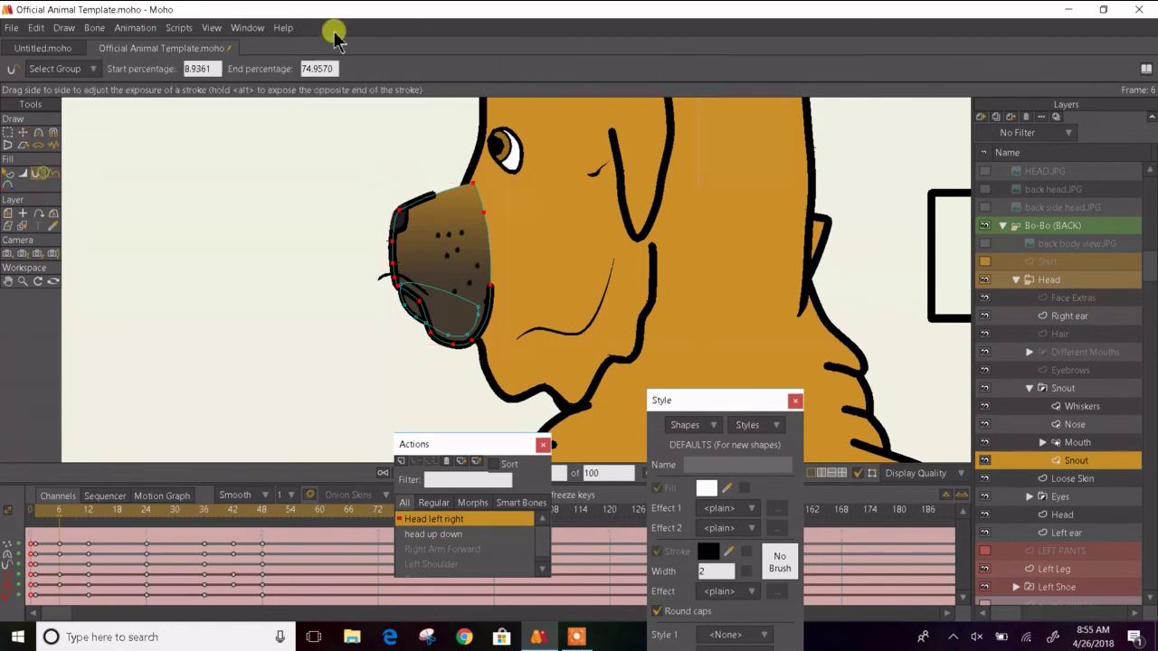
scroll(213, 71, up, 4)
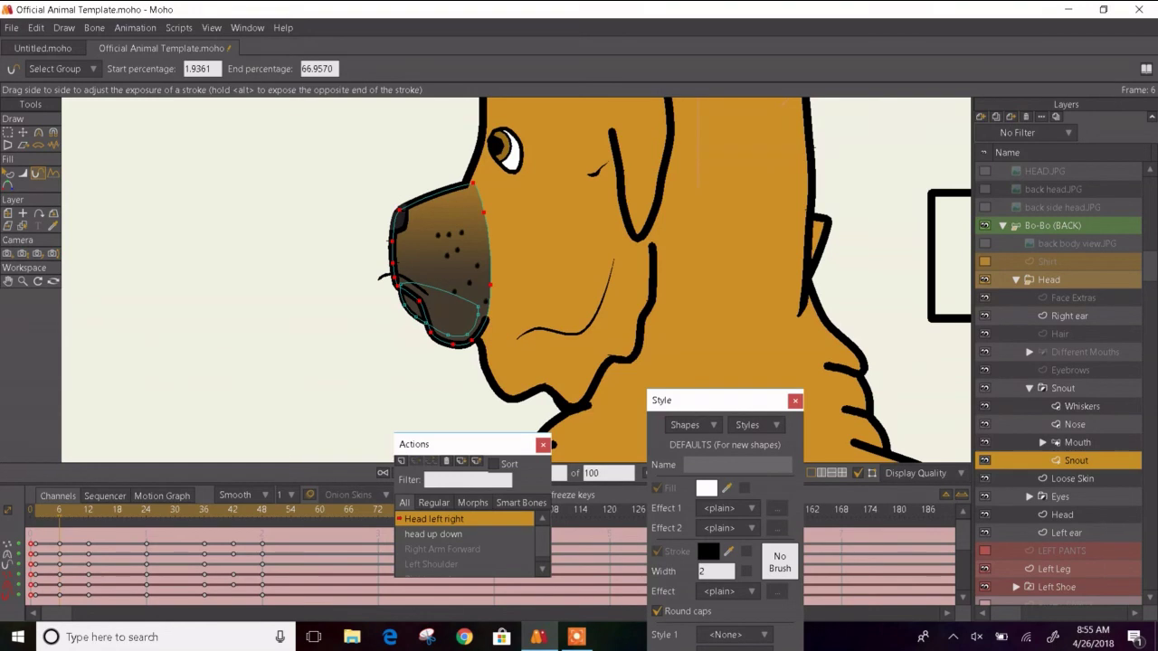
click(9, 173)
scroll(308, 204, down, 1)
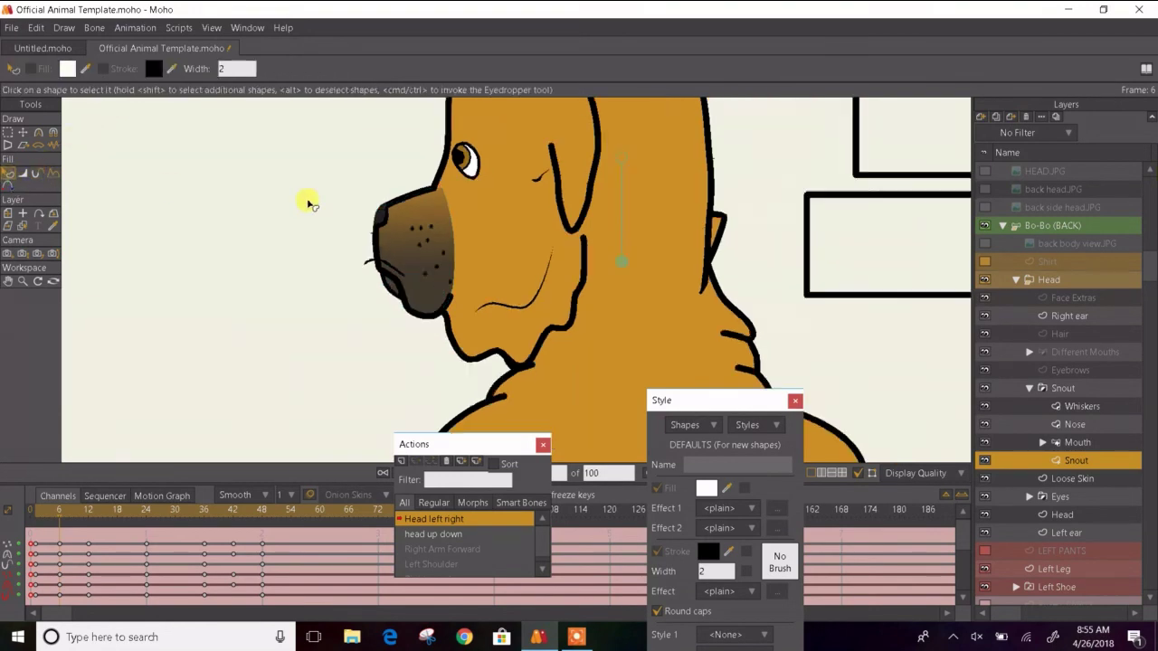
scroll(307, 203, down, 1)
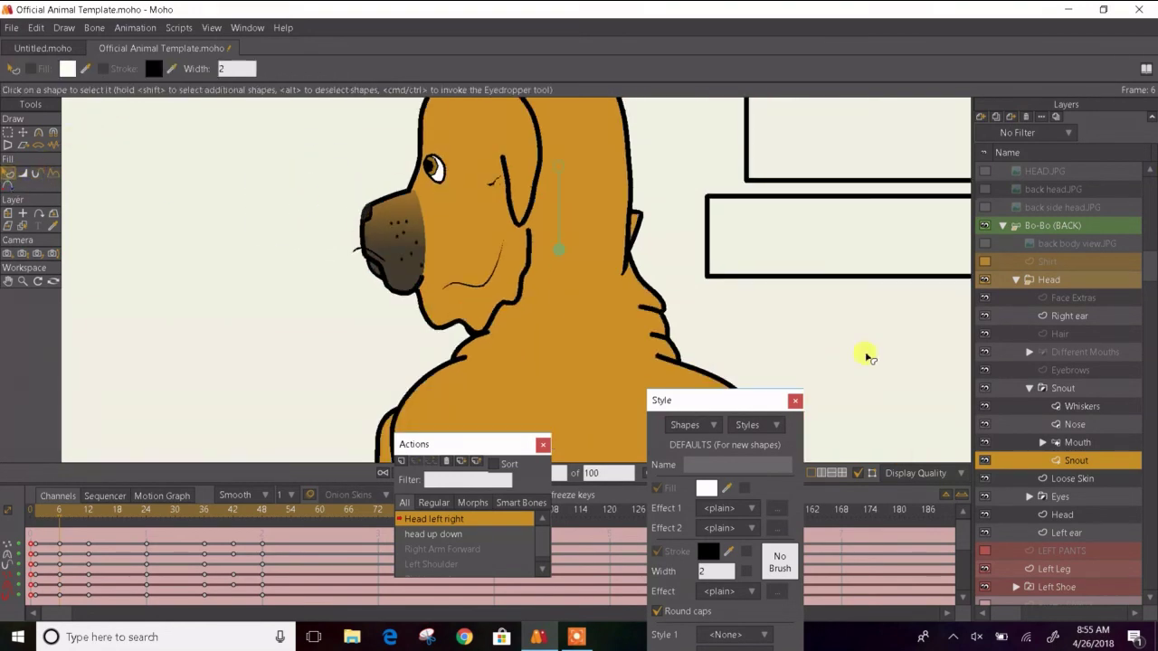
- At frame 6, move the snout outline's upper rear point slightly toward the face line, to about X -0.2346, Y 0.8148
click(23, 133)
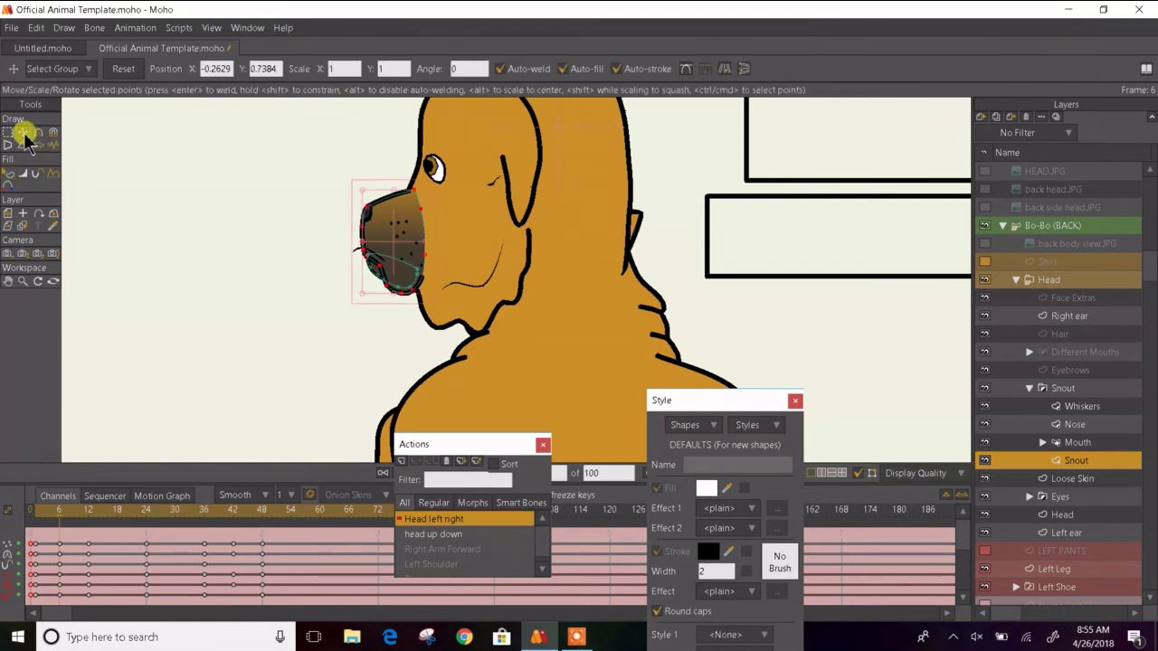
click(307, 148)
scroll(396, 176, up, 3)
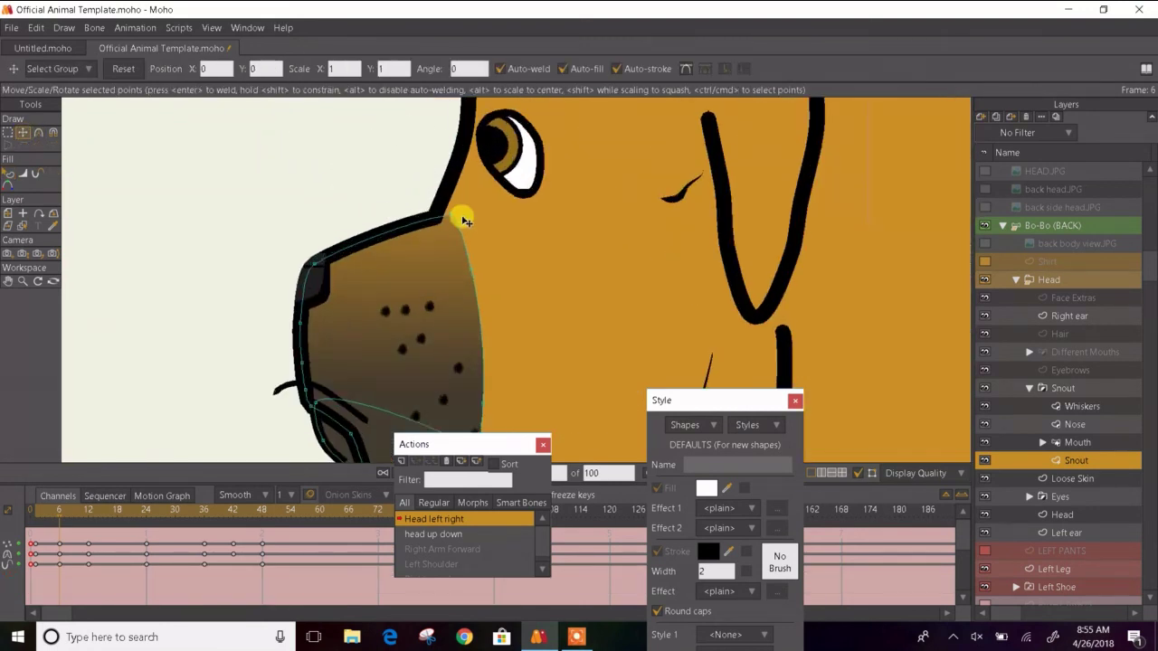
drag(463, 221, 445, 222)
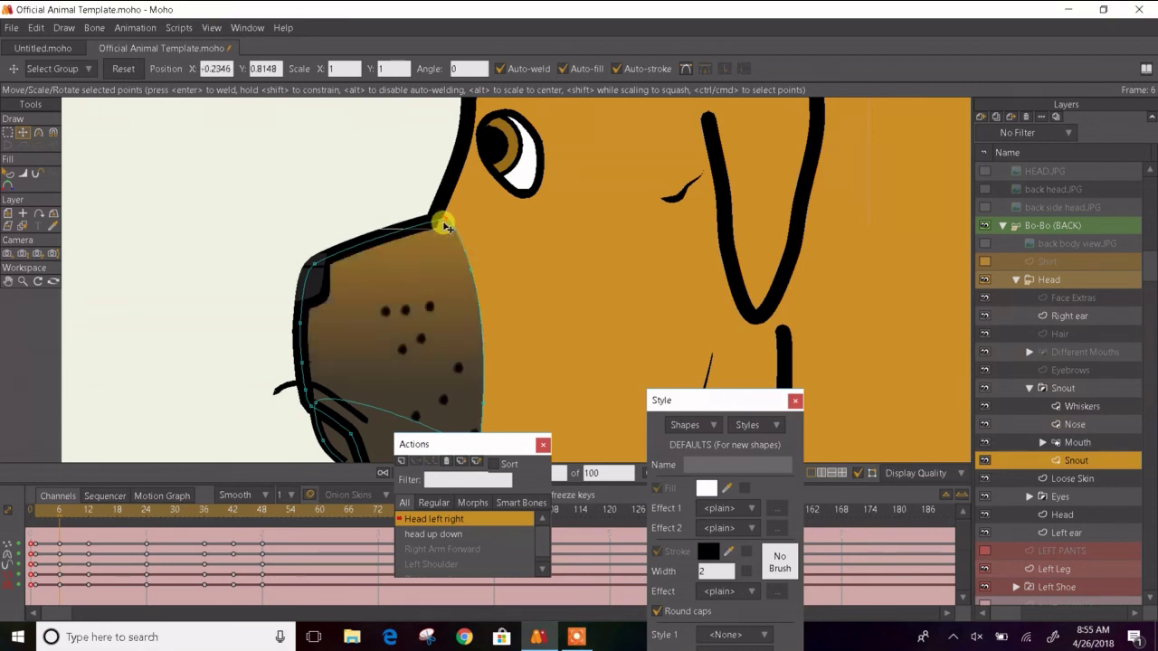
click(11, 174)
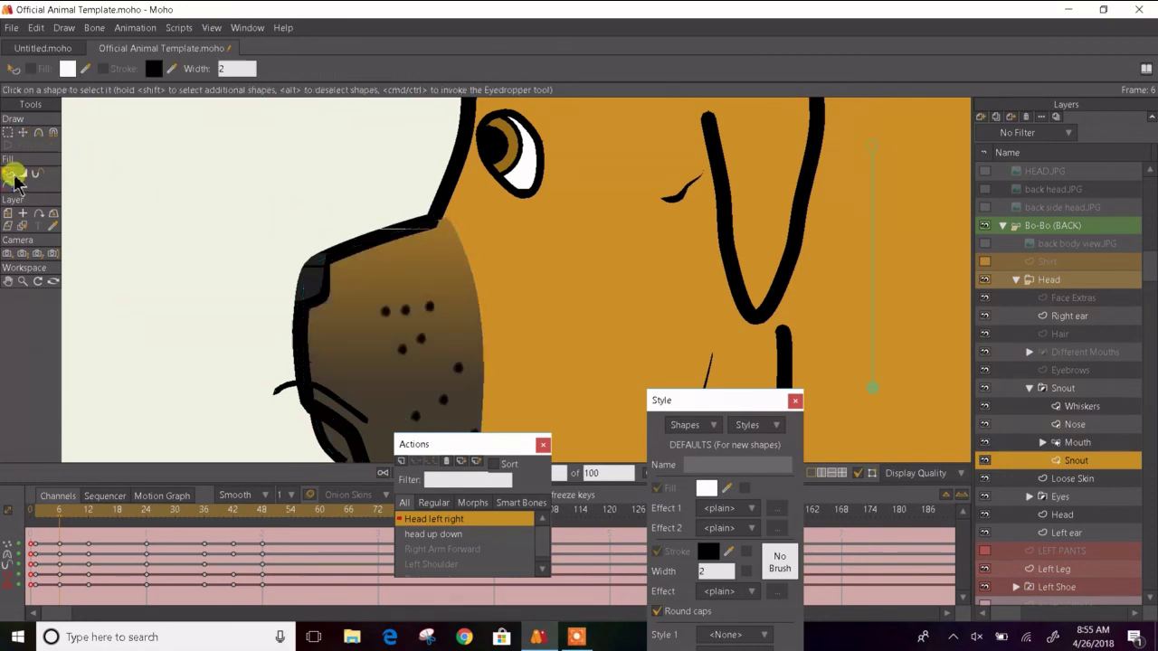
scroll(469, 191, down, 5)
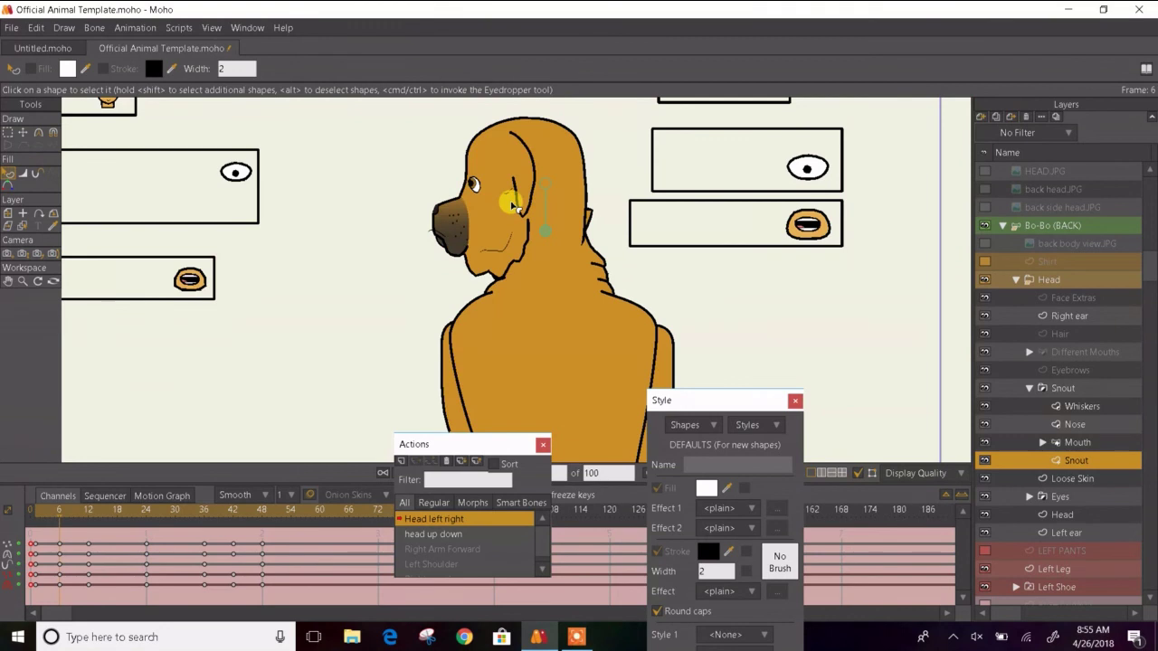
- At frame 6, move the Mouth layer slightly down and outward along the snout, to about X -0.310, Y -0.015
scroll(437, 192, up, 5)
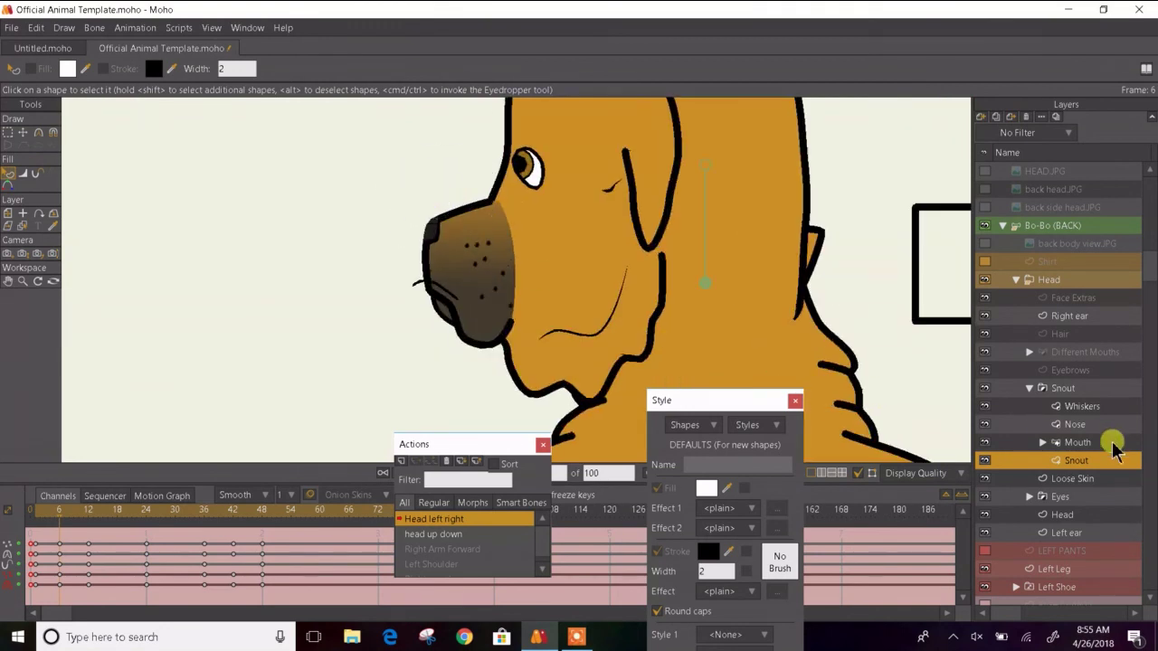
scroll(426, 312, up, 4)
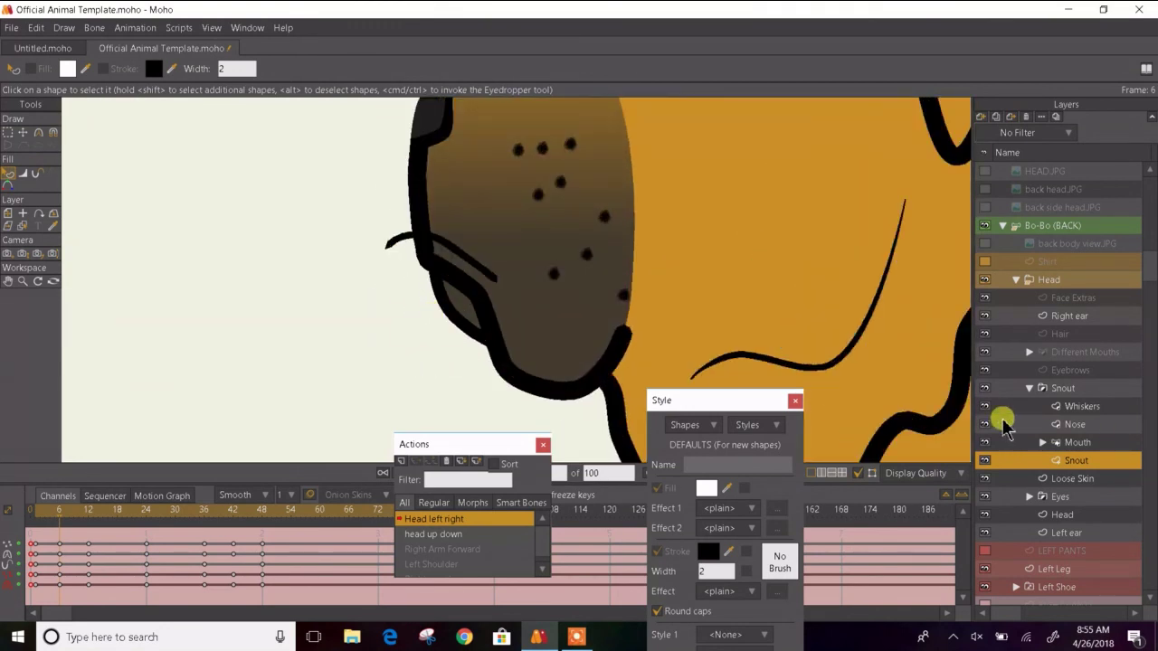
click(1043, 391)
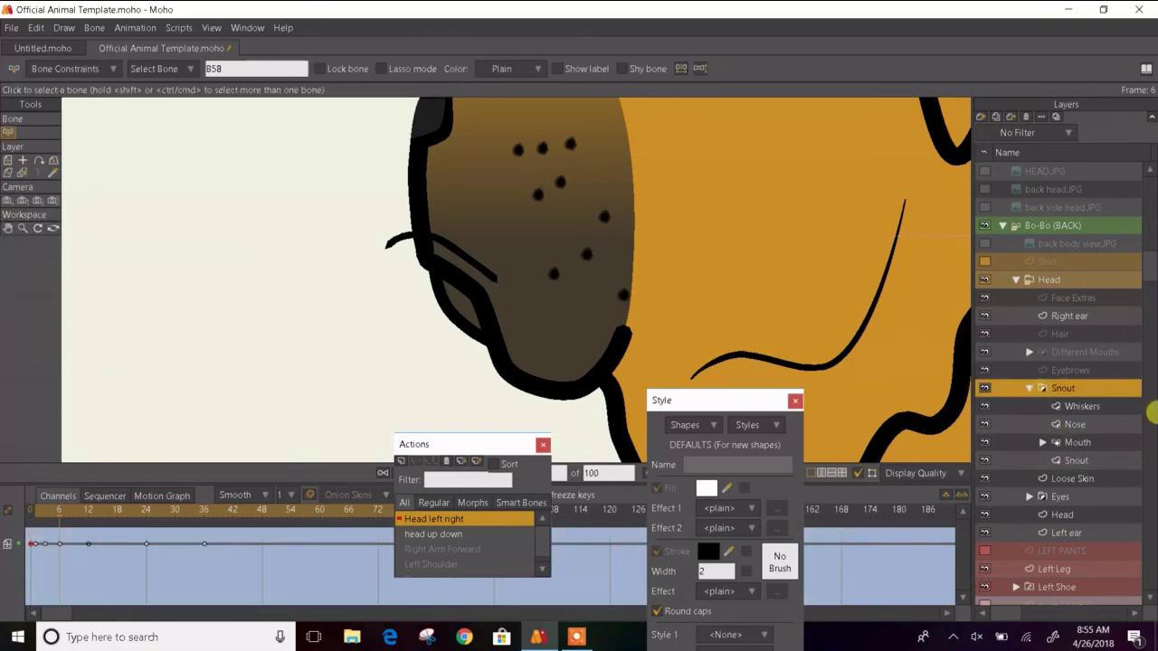
click(1079, 443)
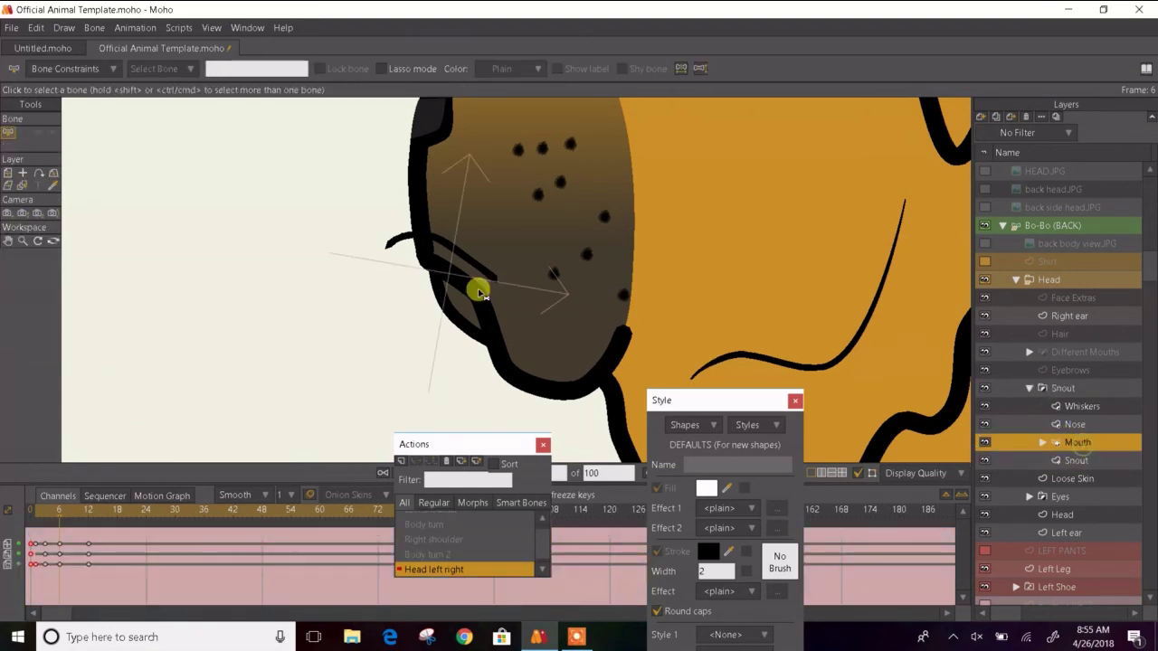
click(9, 172)
drag(477, 267, 469, 291)
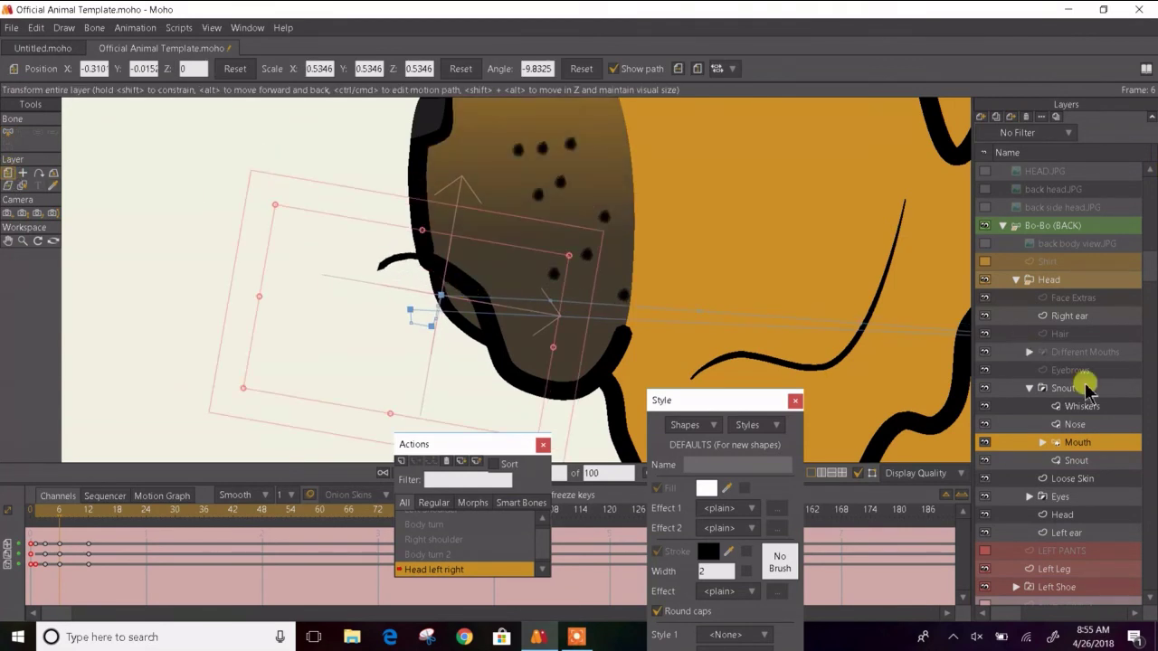
- At frame 6, move the Lips layer's protruding front points back onto the snout outline, to about X -0.0145, Y 0.7461
click(1053, 443)
click(1043, 442)
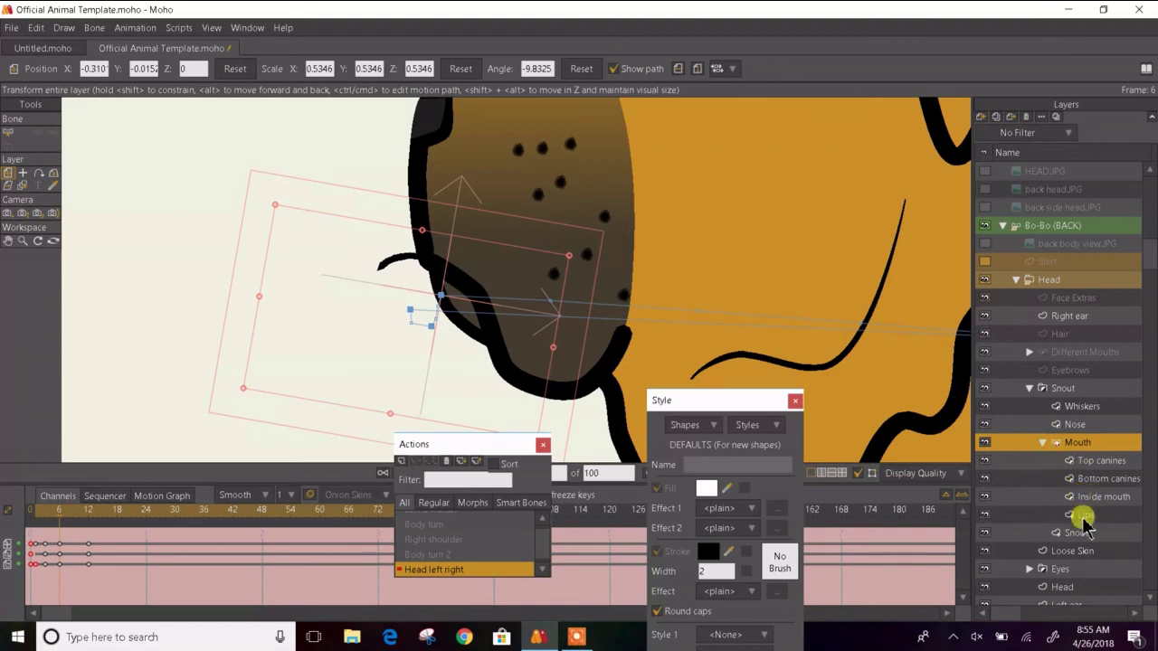
click(1083, 515)
scroll(390, 274, up, 4)
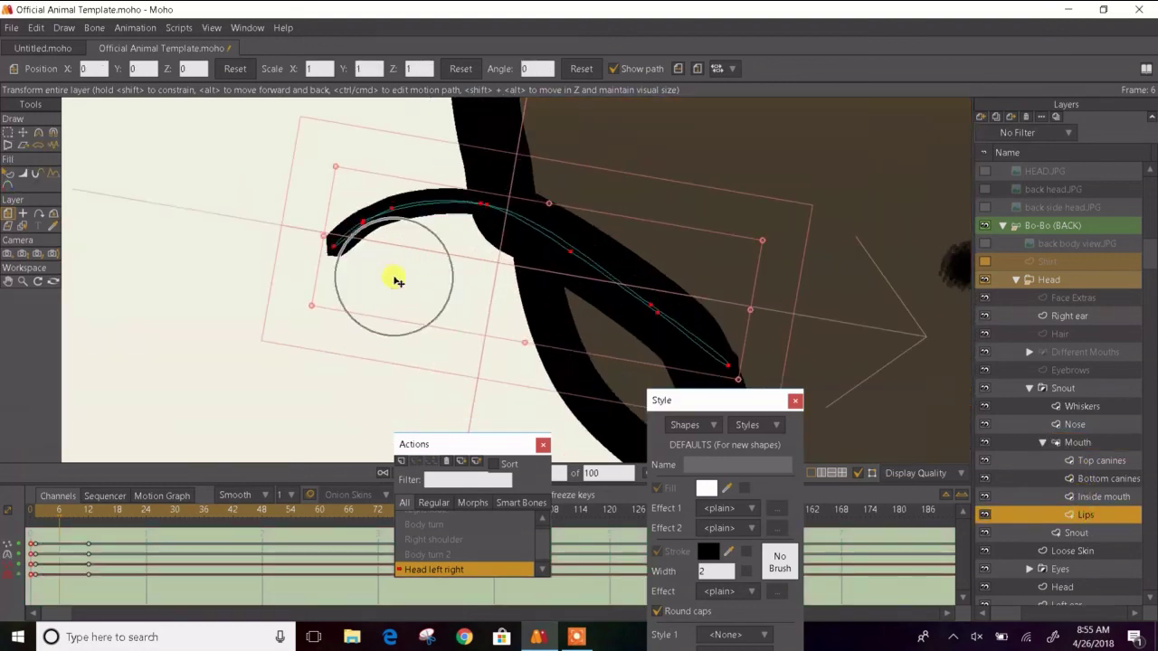
click(8, 132)
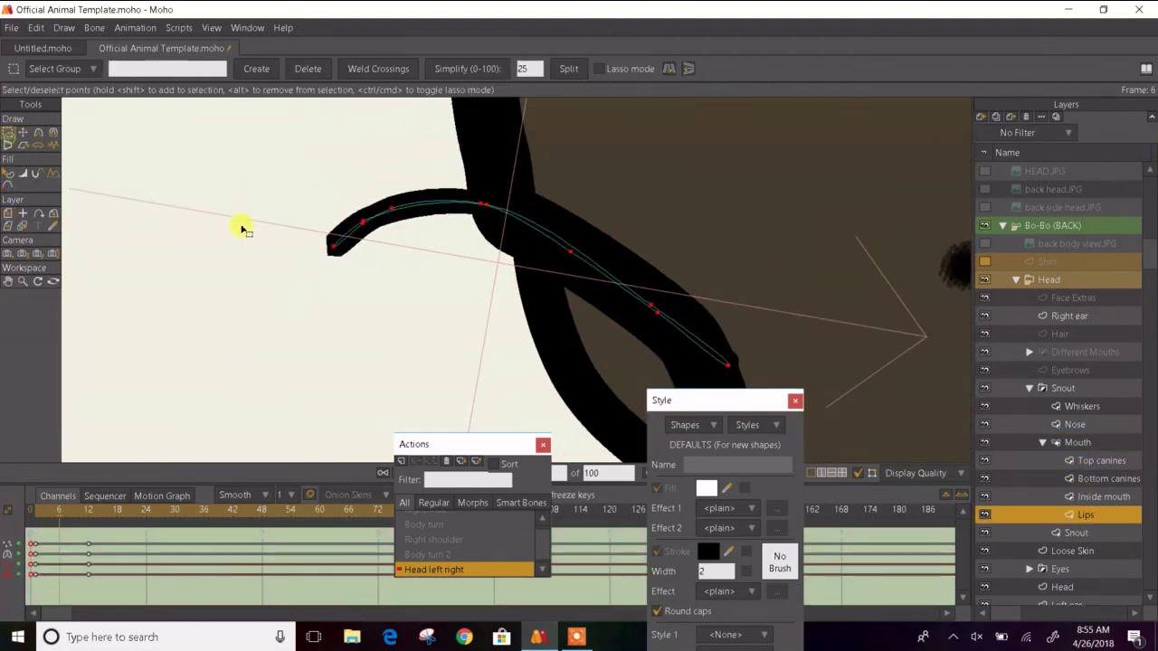
mouse_move(291, 183)
mouse_down()
mouse_move(486, 349)
mouse_move(469, 342)
mouse_up()
key(t)
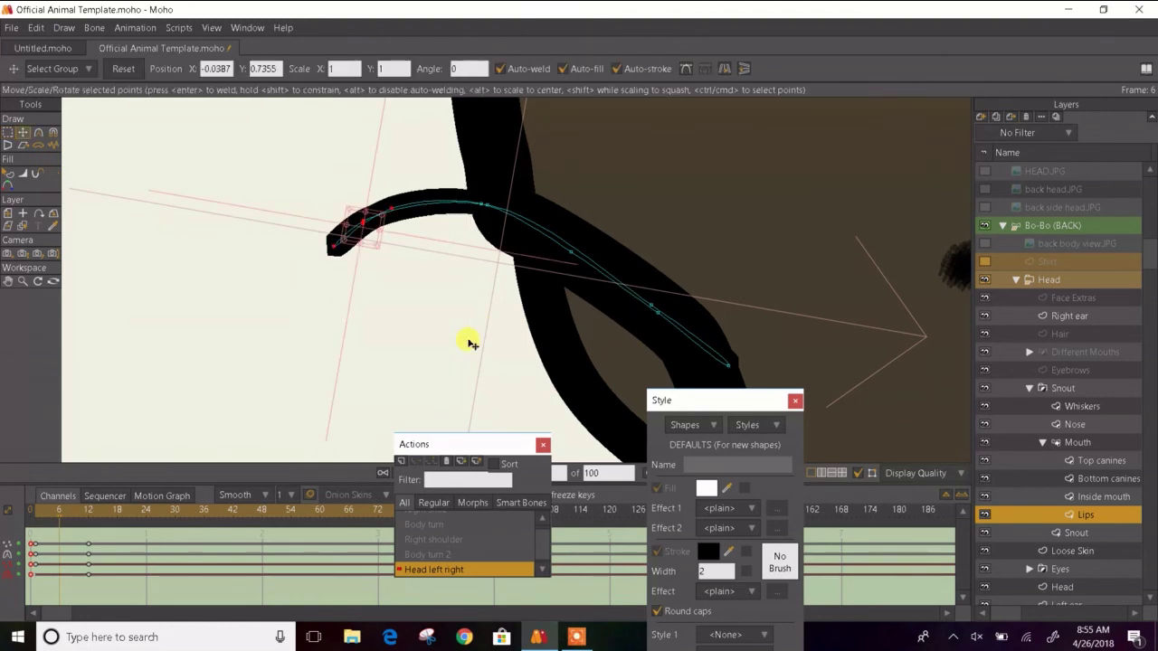
mouse_move(345, 242)
mouse_down()
mouse_move(404, 232)
mouse_move(395, 202)
mouse_move(480, 202)
mouse_up()
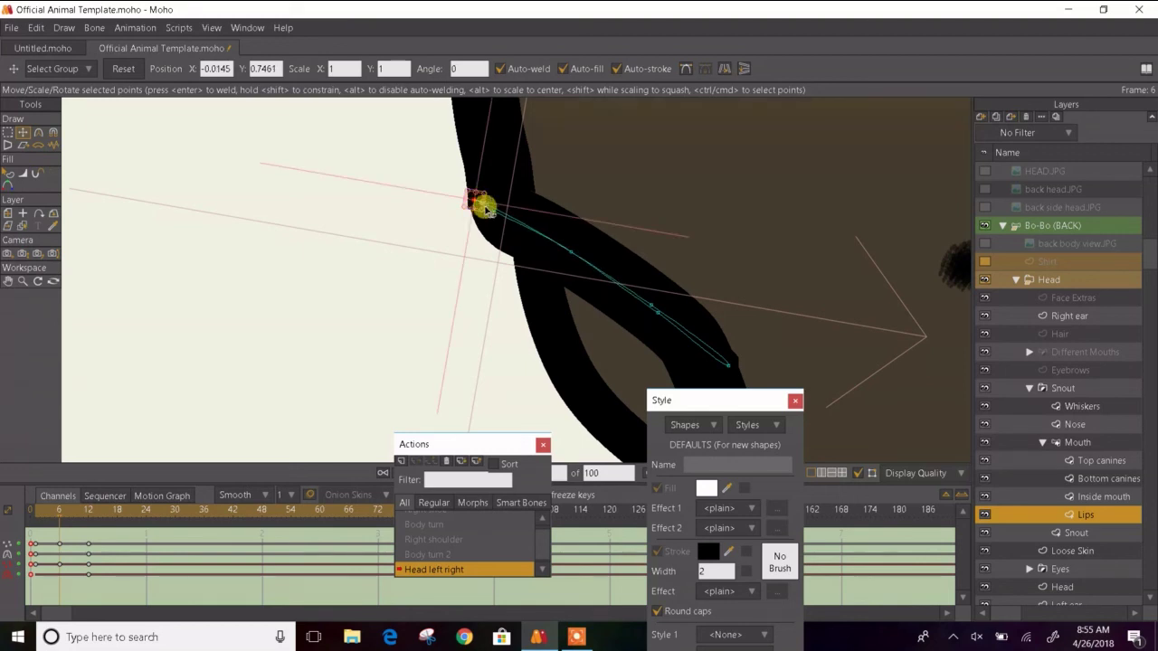
- At frame 6, shift the Lips layer's gathered front points slightly inward so the lip line sits inside the snout's black outline
click(9, 132)
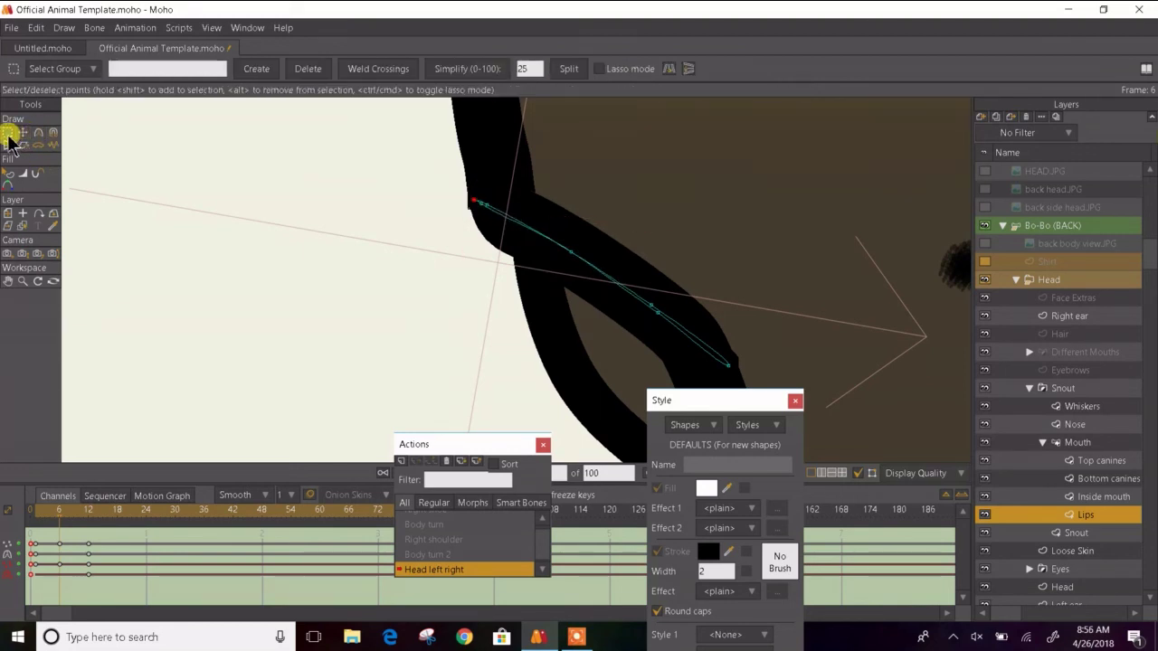
drag(406, 163, 548, 258)
key(t)
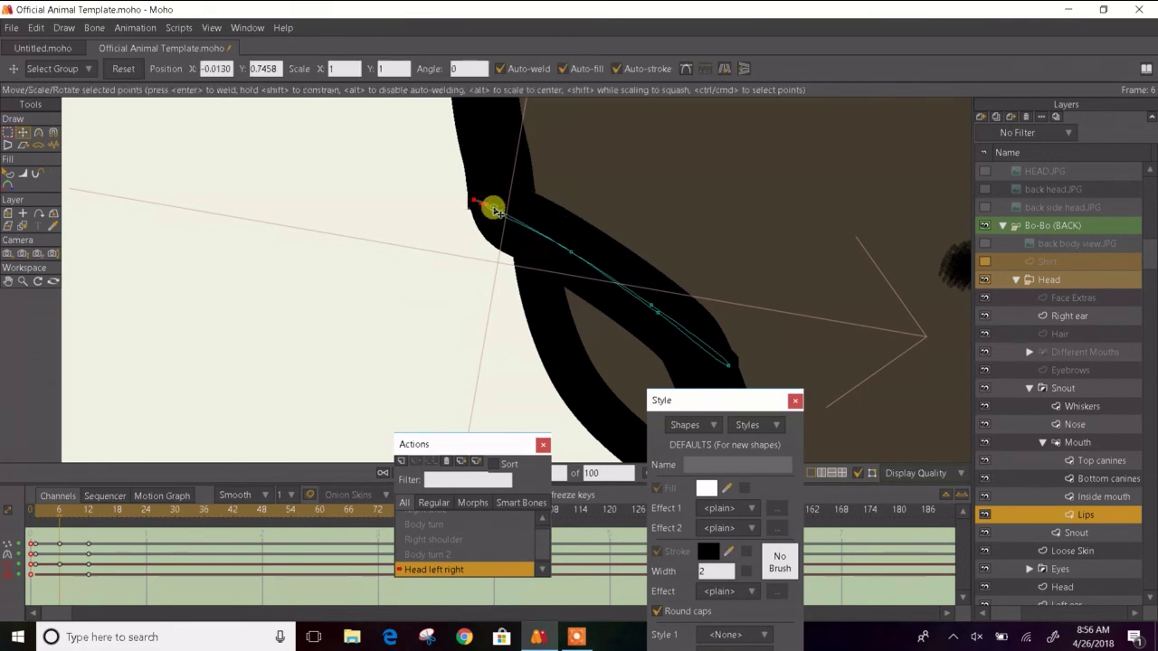
mouse_move(492, 202)
mouse_down()
mouse_move(523, 219)
mouse_move(468, 241)
mouse_move(483, 258)
mouse_up()
drag(575, 256, 573, 259)
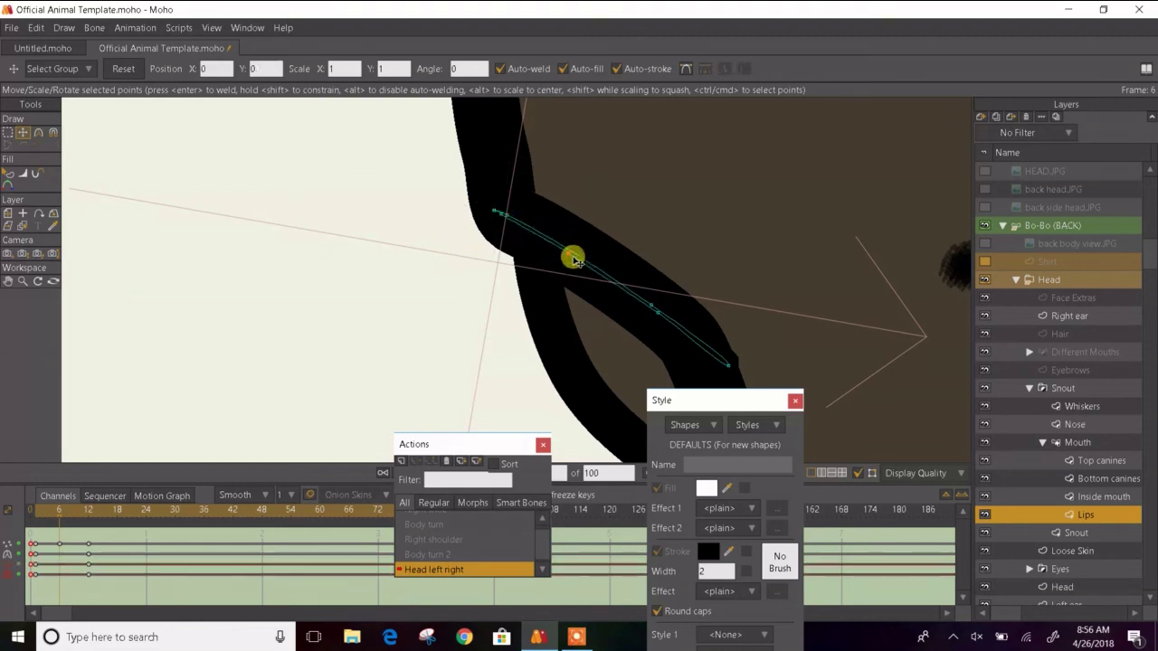
scroll(417, 271, down, 5)
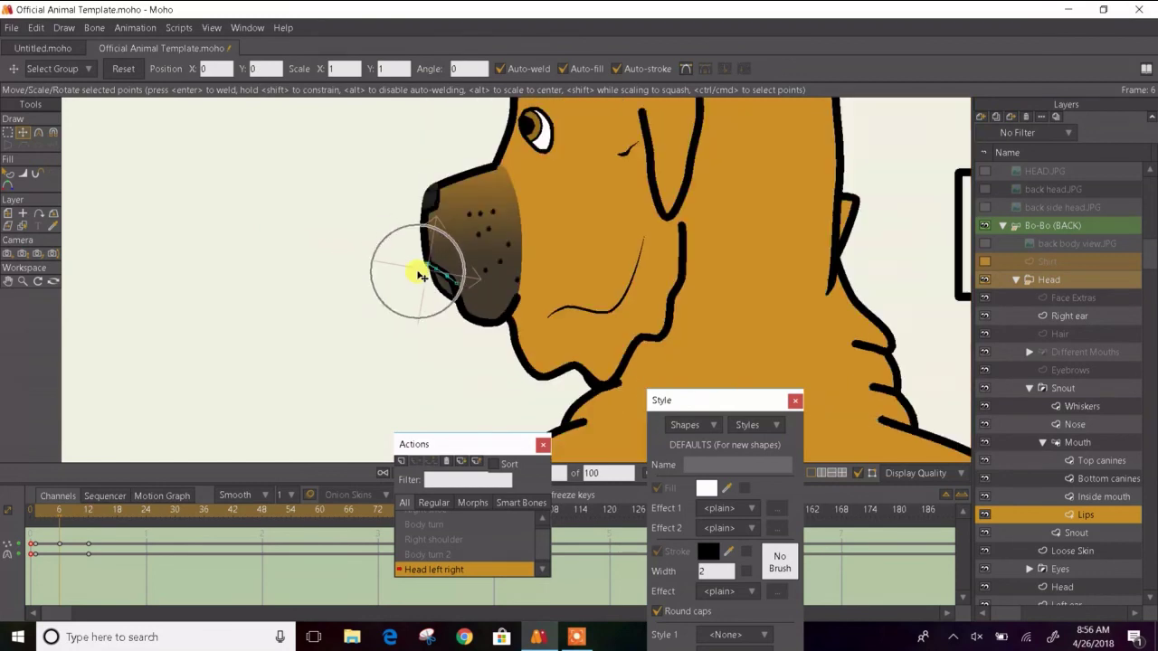
- Step back and forth between frames 6 and 2 without point overlays to examine the lip line during the head turn
click(10, 173)
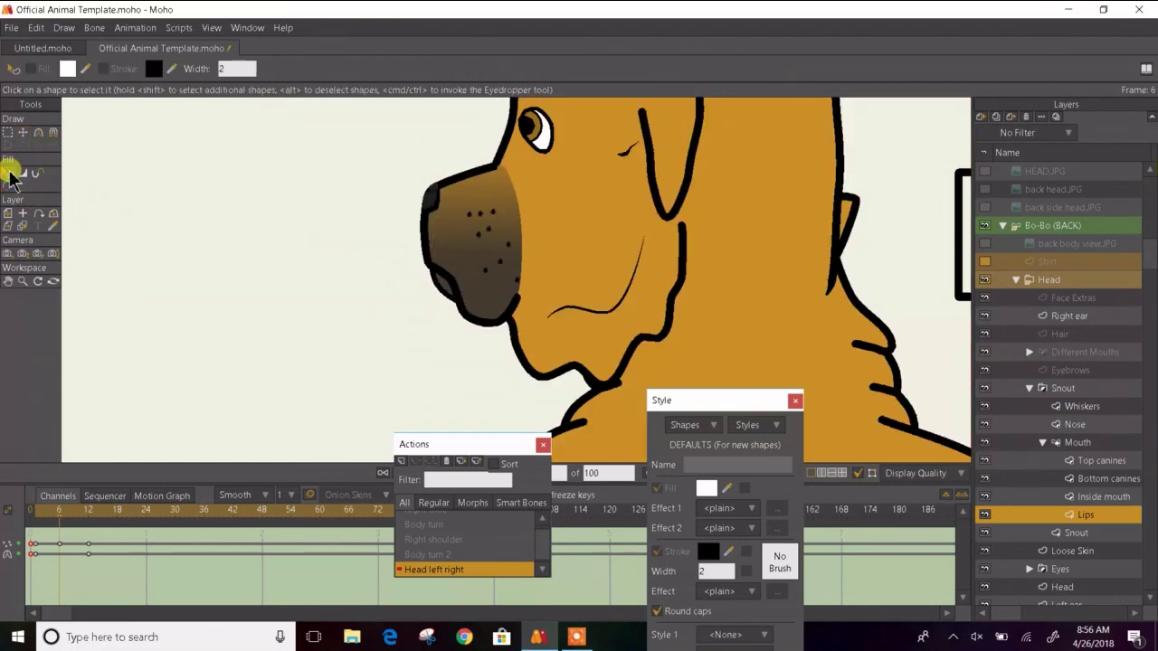
key(Left)
key(Left)
key(Left)
key(ctrl+Left)
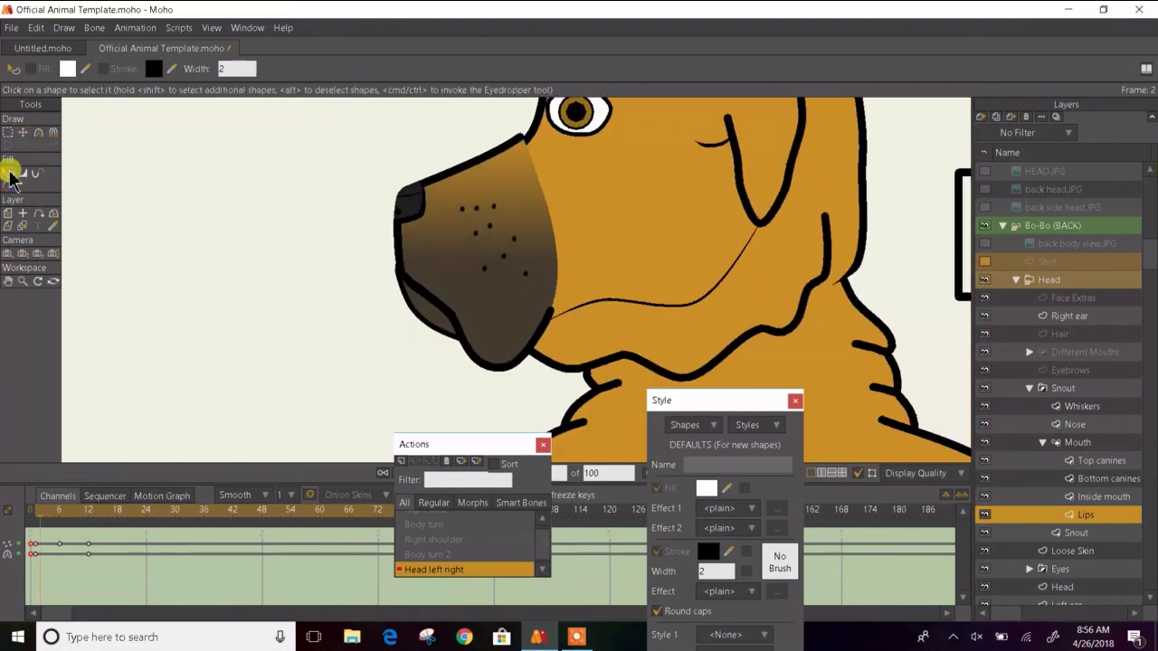
key(ctrl+Left)
key(ctrl+Right)
key(ctrl+Right)
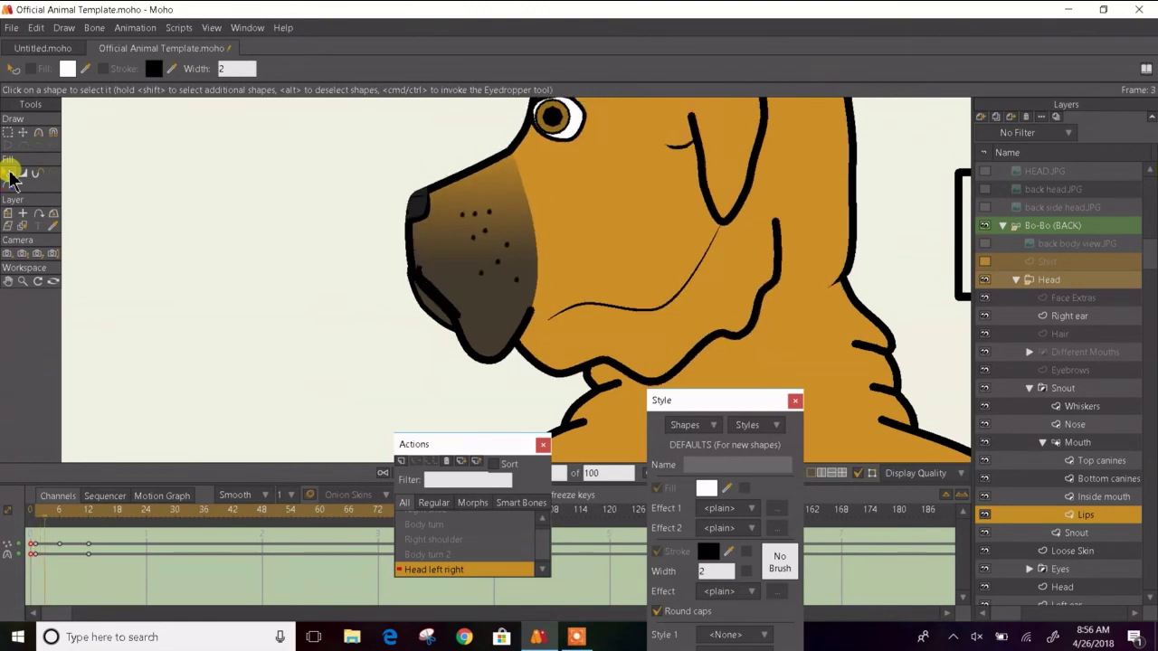
- At frame 3, move the Lips layer's upper front points down and outward into the corner of the snout outline
key(t)
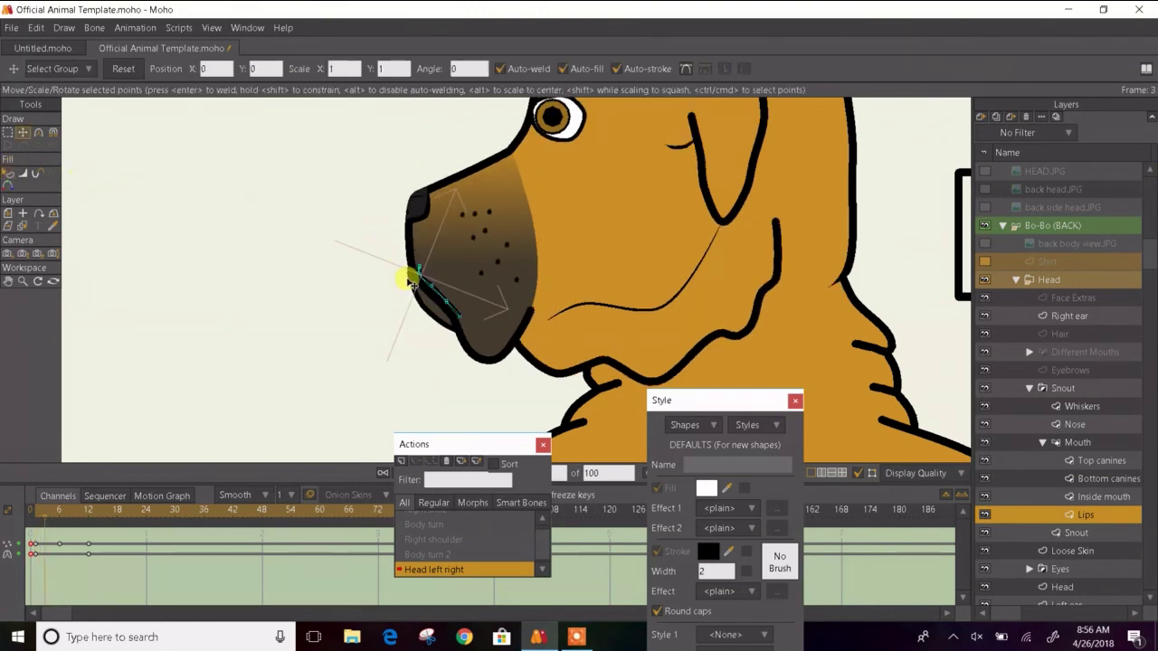
scroll(412, 282, up, 3)
drag(426, 280, 326, 267)
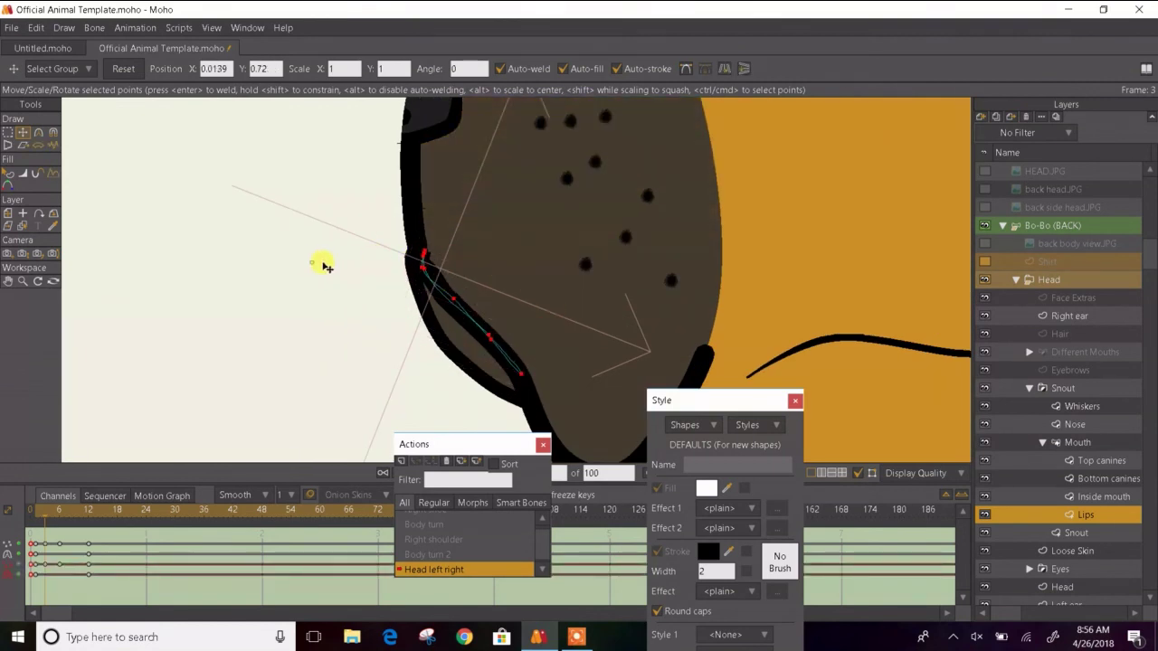
click(317, 263)
scroll(431, 261, up, 3)
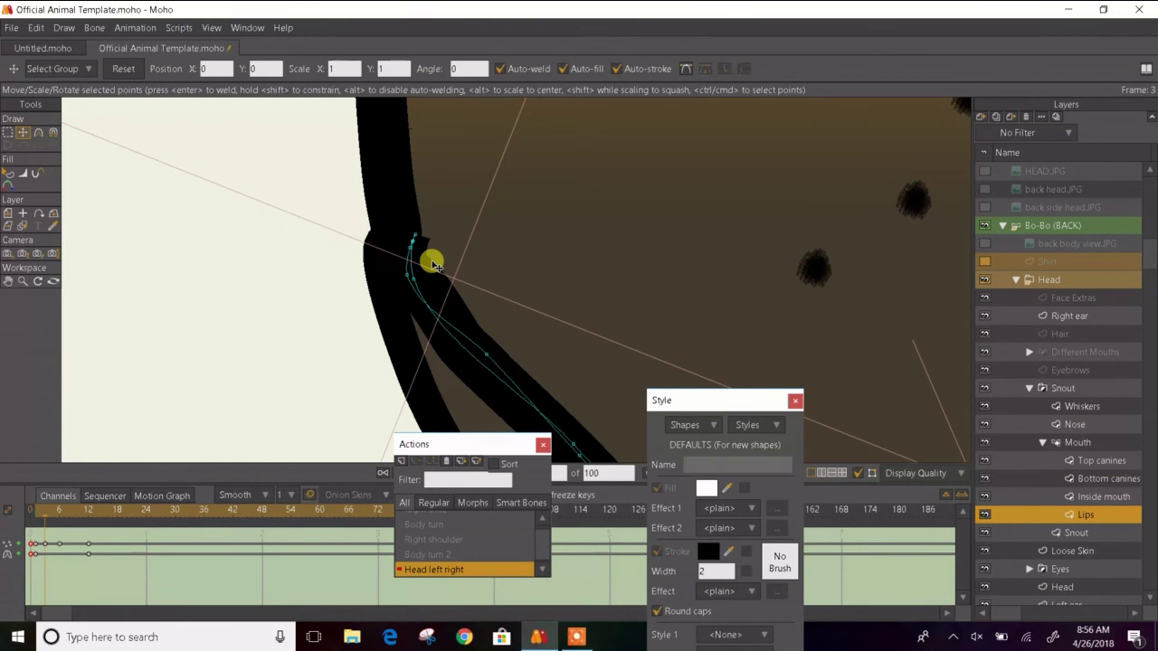
key(g)
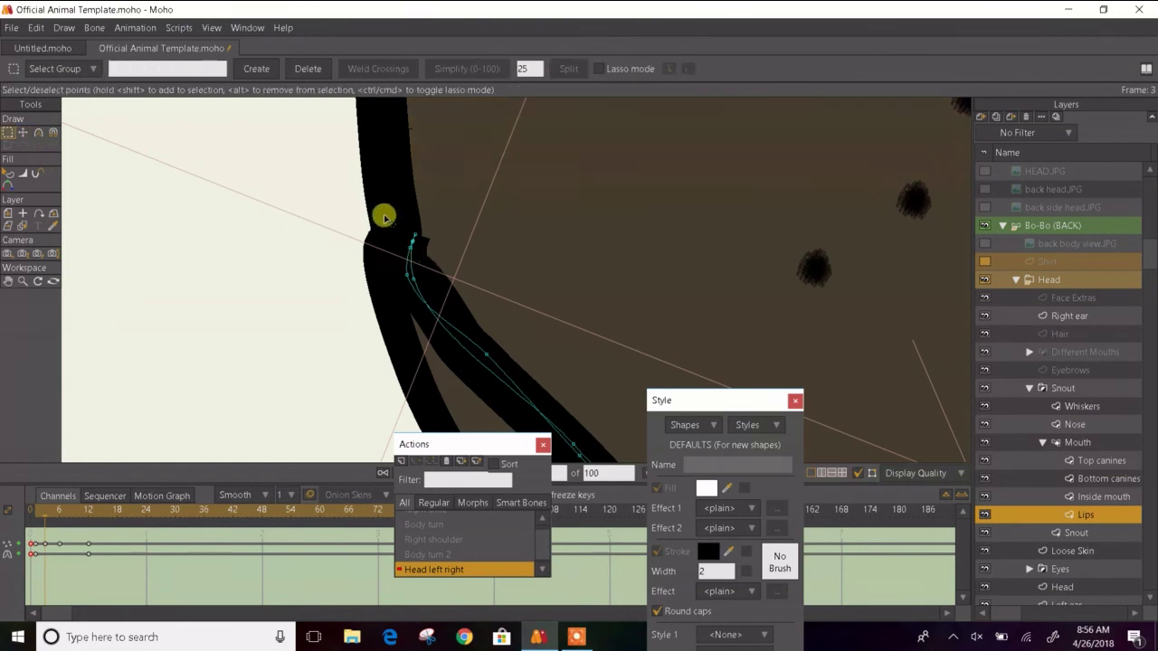
drag(384, 217, 436, 265)
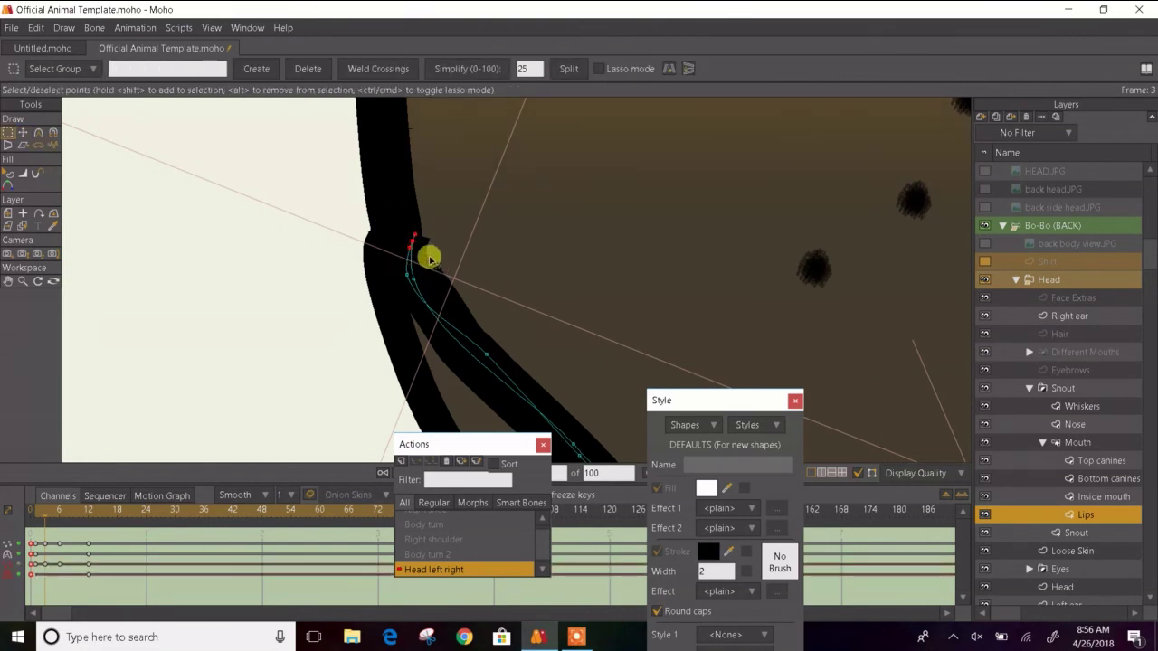
key(t)
mouse_move(425, 237)
mouse_down()
mouse_move(408, 220)
mouse_move(412, 243)
mouse_move(378, 259)
mouse_move(407, 291)
mouse_up()
- At frame 3, adjust the points just behind the lips' front tip to smooth the lip line within the outline
click(297, 299)
click(409, 283)
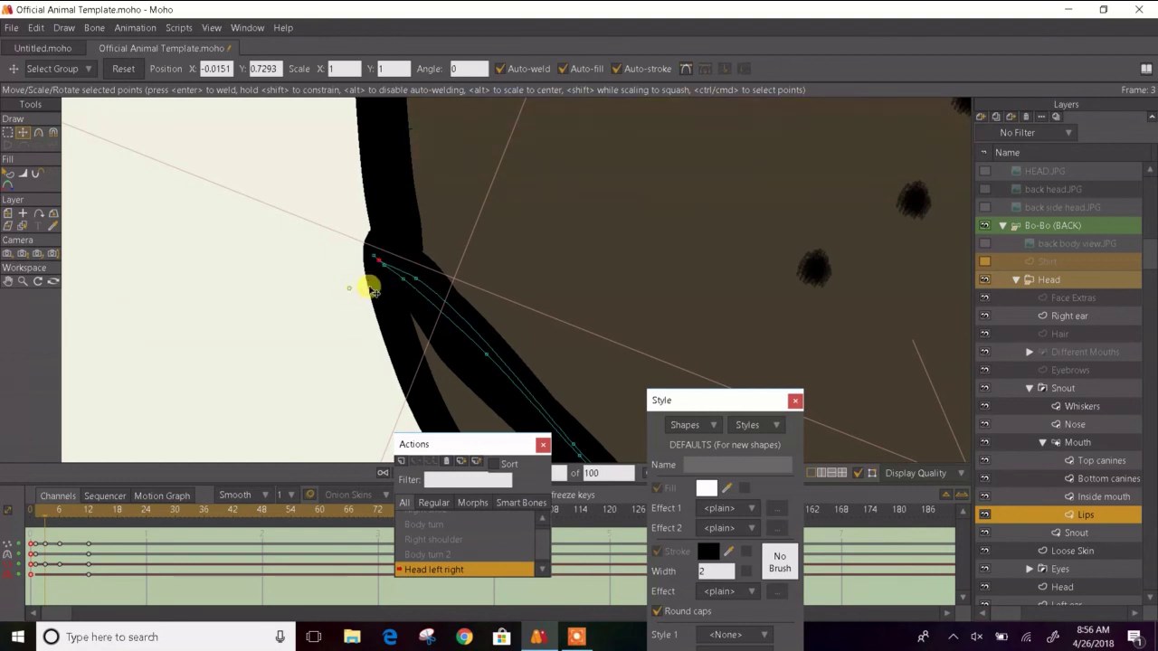
click(356, 288)
drag(415, 279, 409, 282)
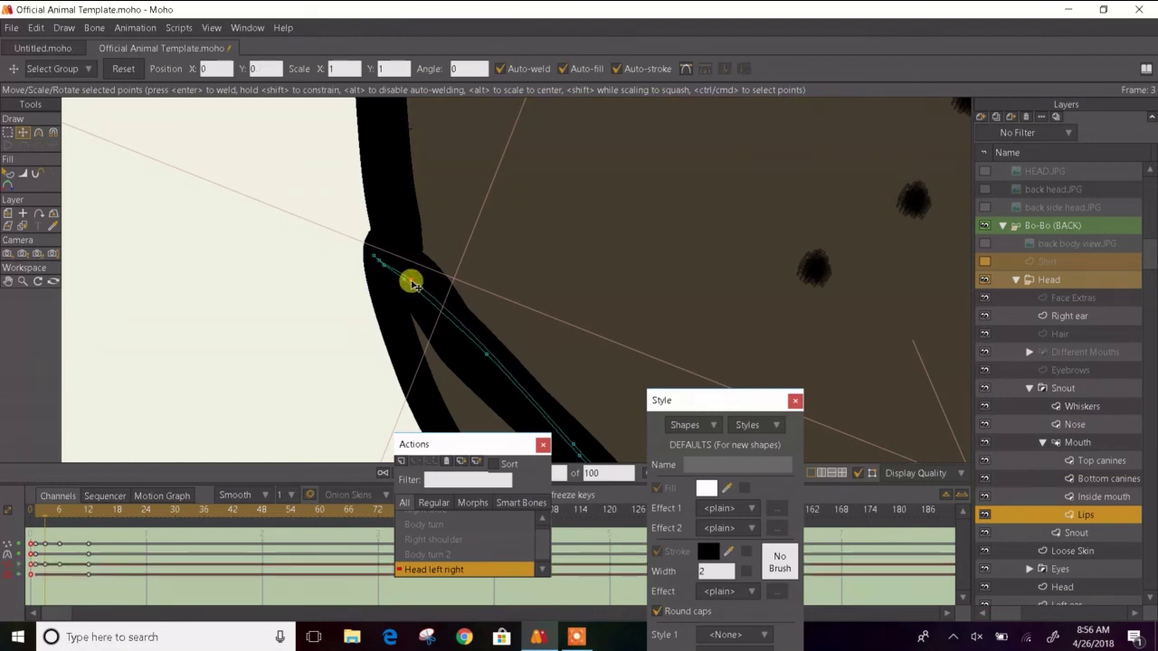
- Step through frames 1 to 9 without point overlays to examine the mouth and snout as the head turns away
click(8, 173)
scroll(442, 230, down, 3)
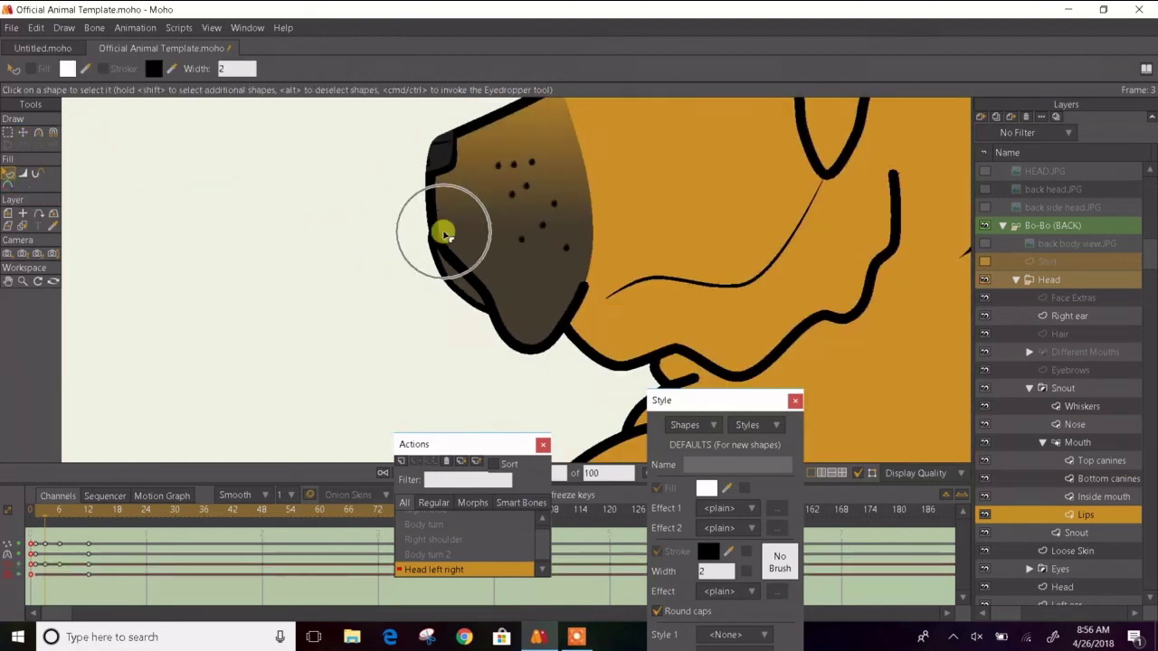
key(Left)
key(Left)
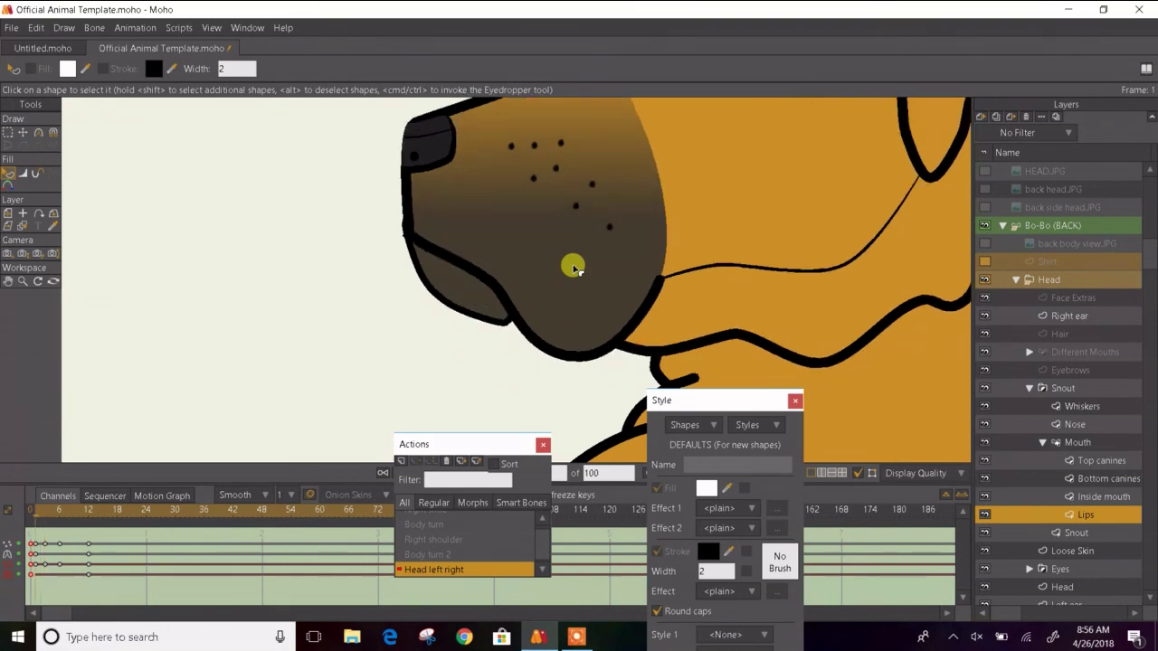
key(ctrl+Right)
key(ctrl+Right)
key(ctrl+Right)
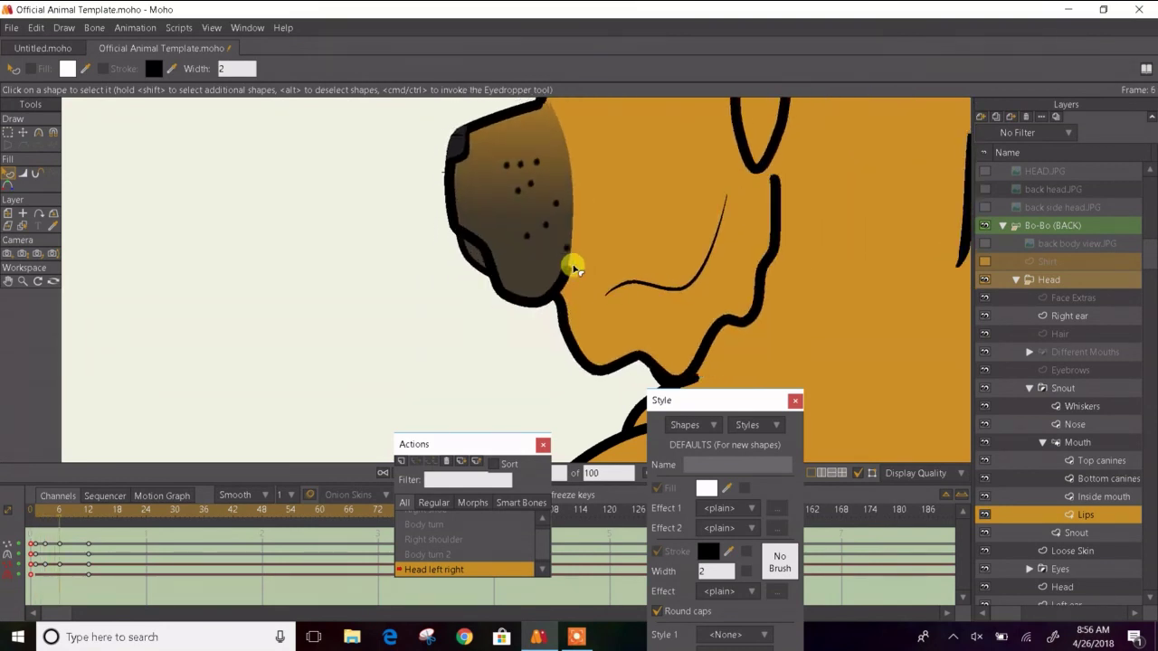
scroll(573, 269, down, 5)
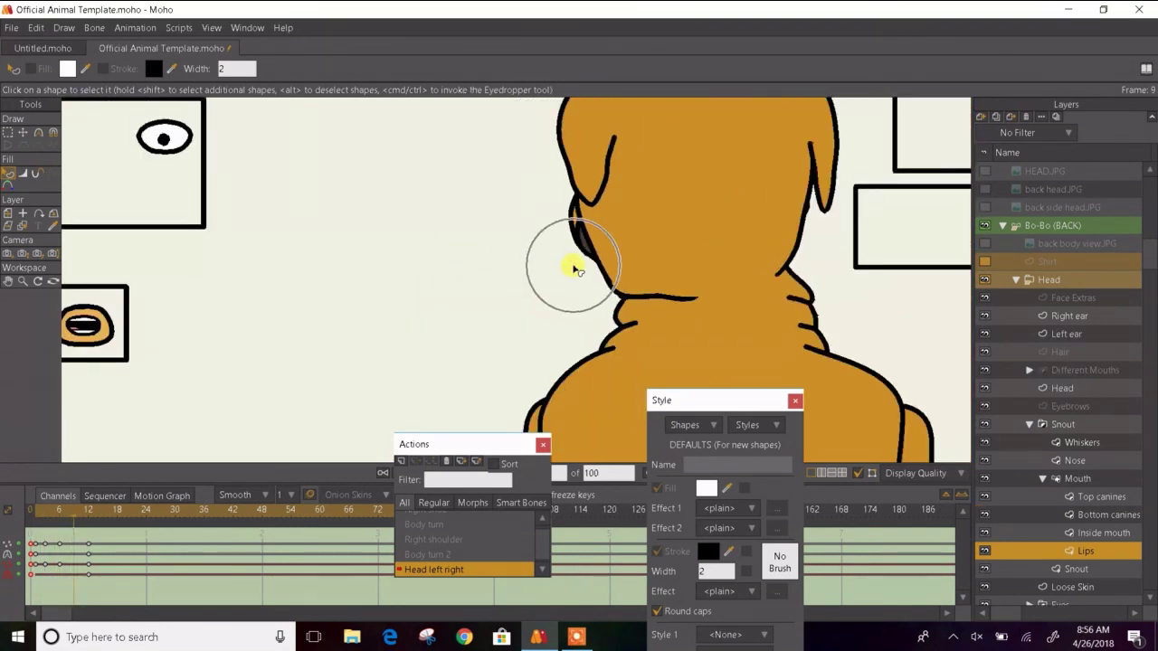
drag(564, 259, 411, 267)
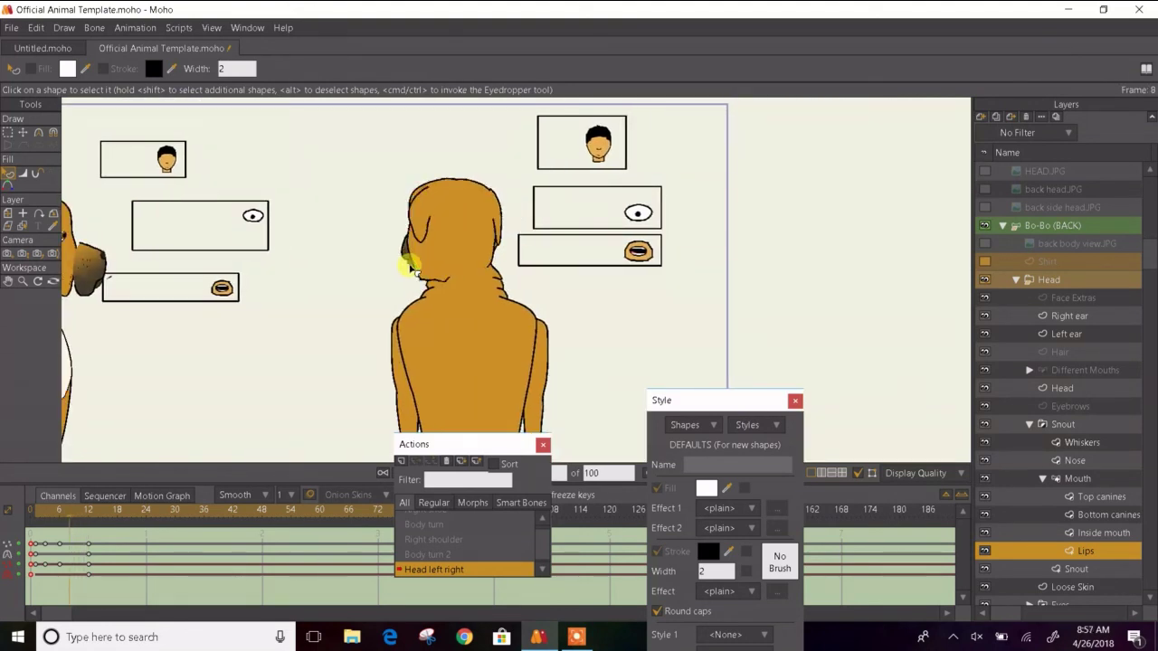
scroll(409, 268, up, 5)
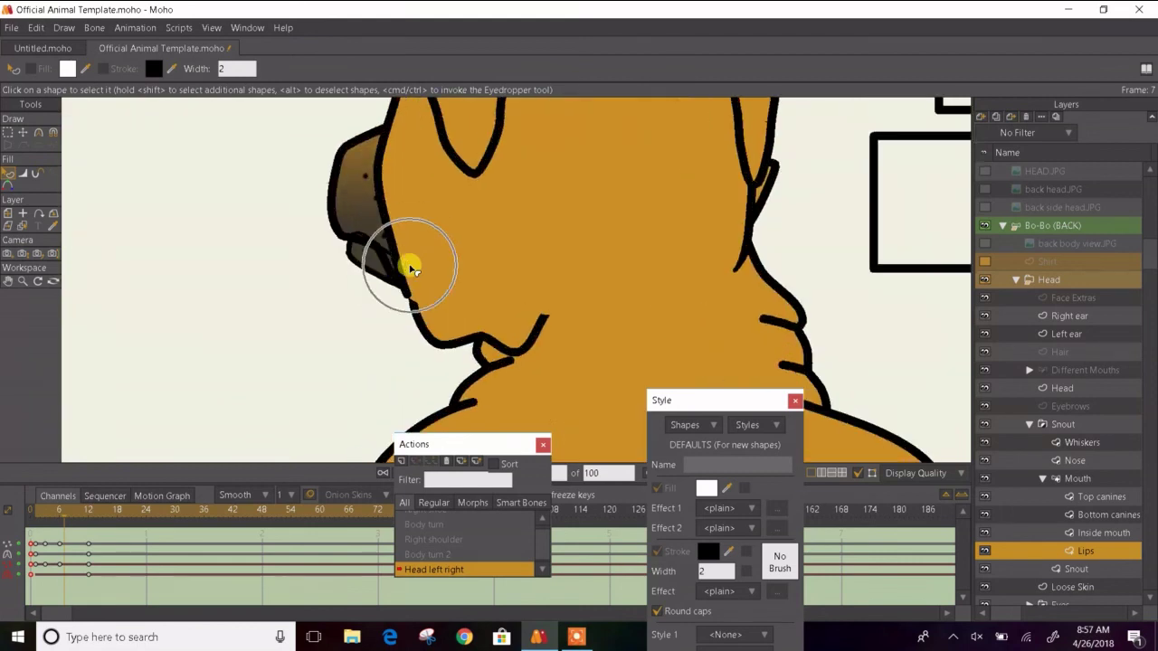
- At frame 7, move the Lips layer's front points down onto the black line between the snout and the lower jaw
click(22, 132)
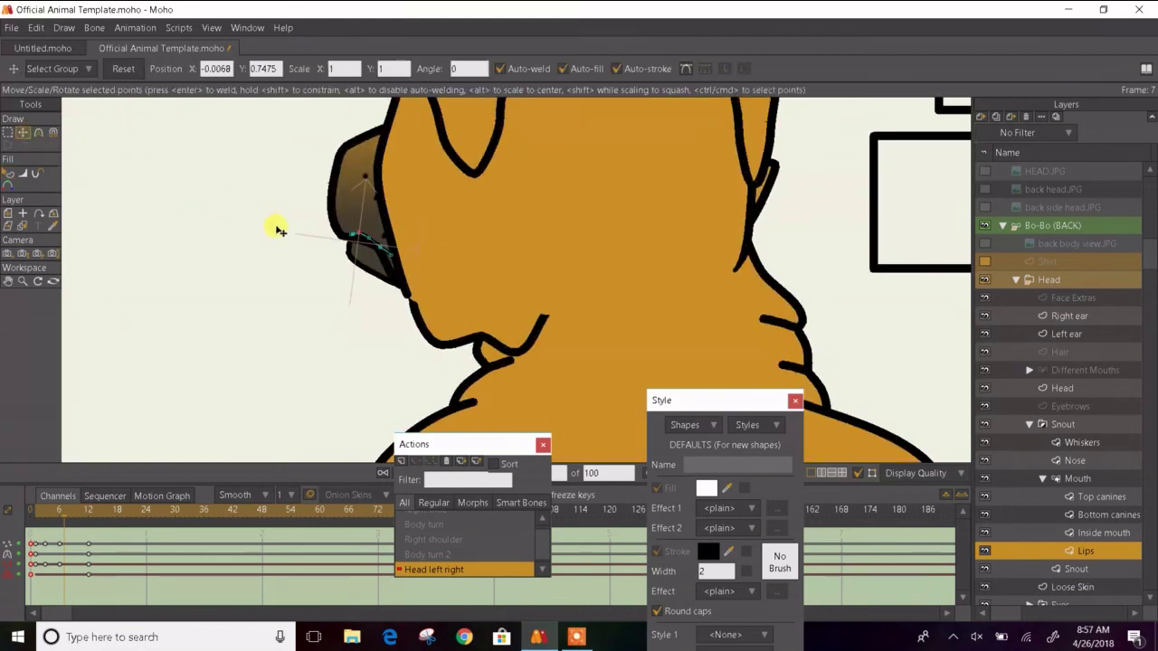
scroll(328, 232, up, 6)
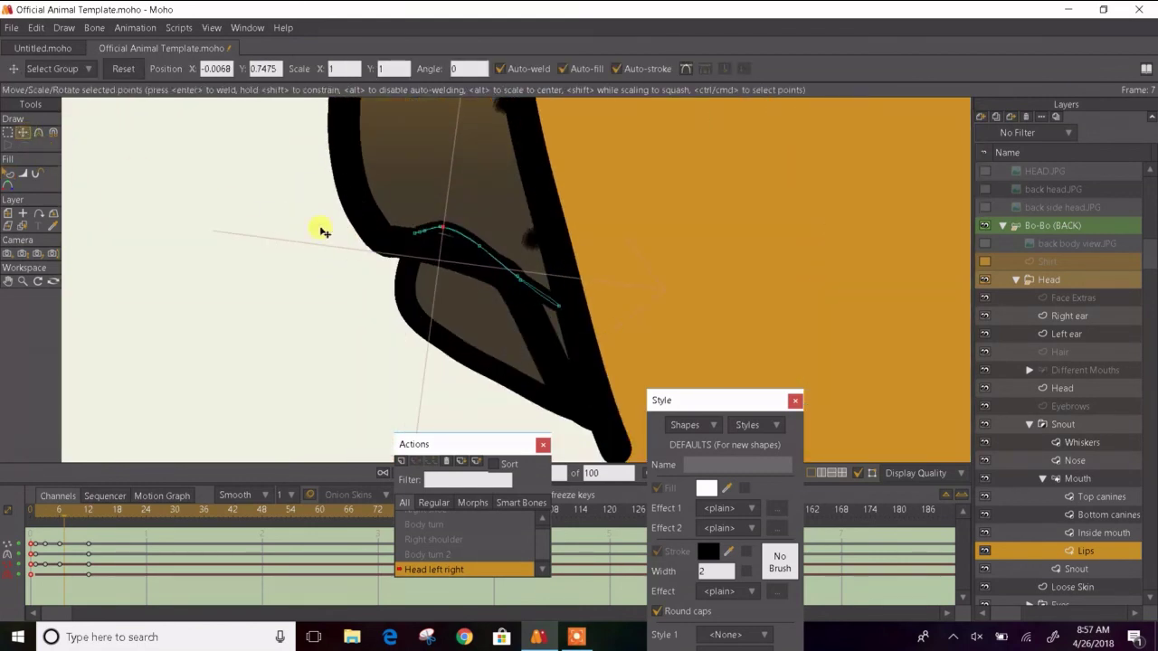
click(8, 132)
drag(392, 193, 496, 325)
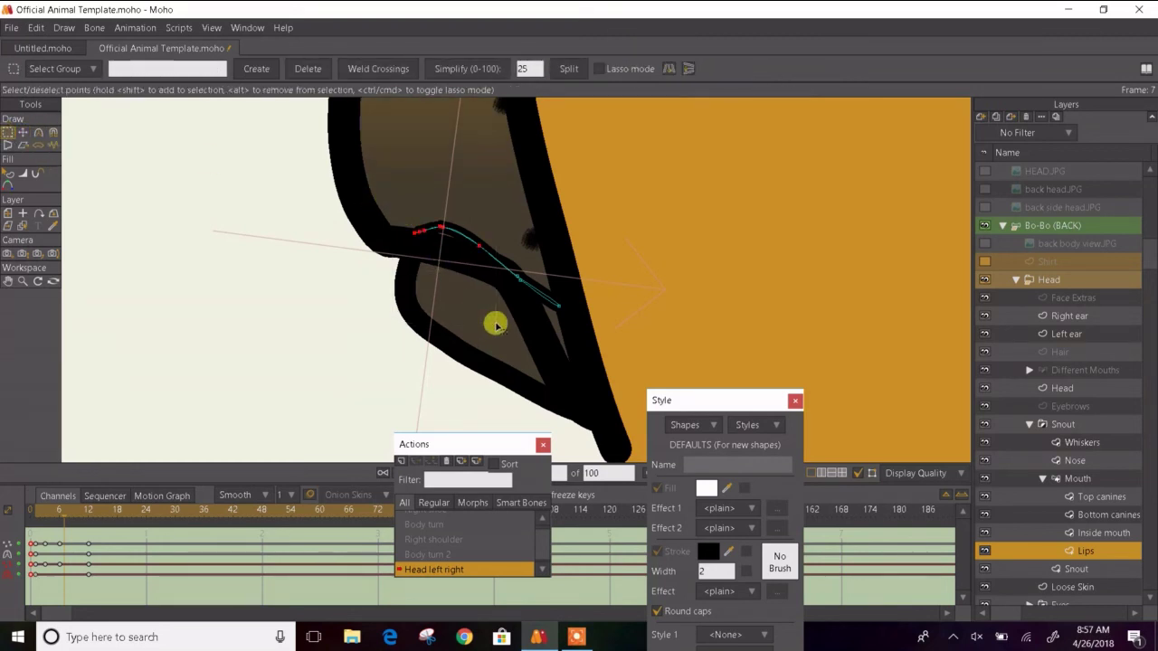
key(t)
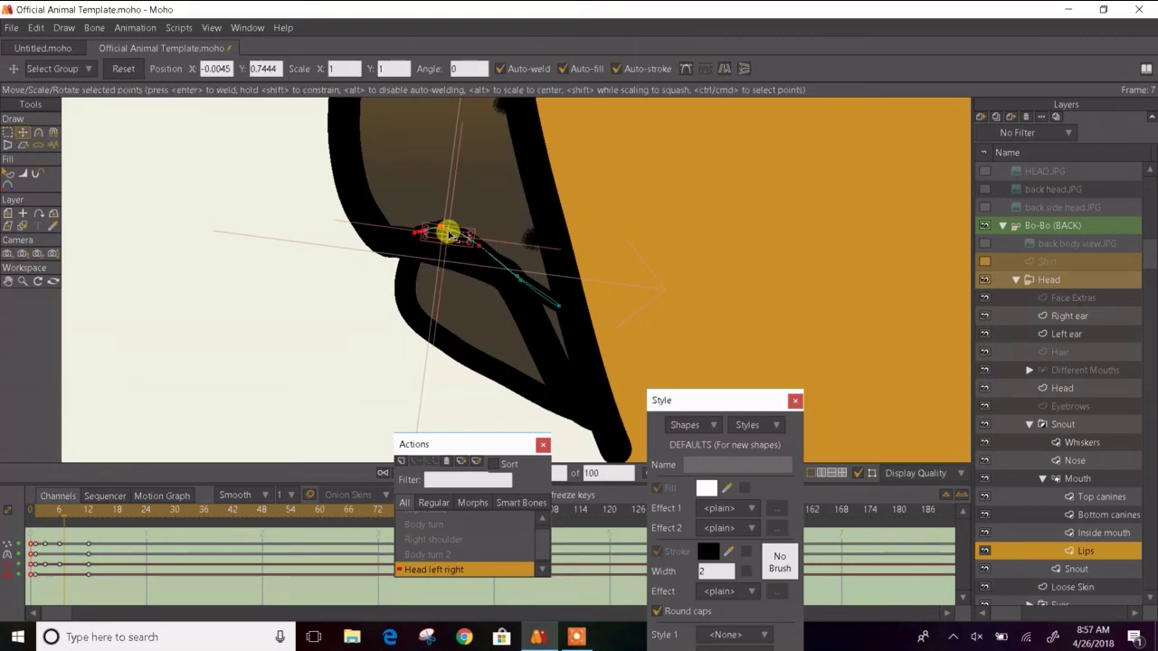
mouse_move(449, 234)
mouse_down()
mouse_move(450, 251)
mouse_move(437, 254)
mouse_up()
click(298, 272)
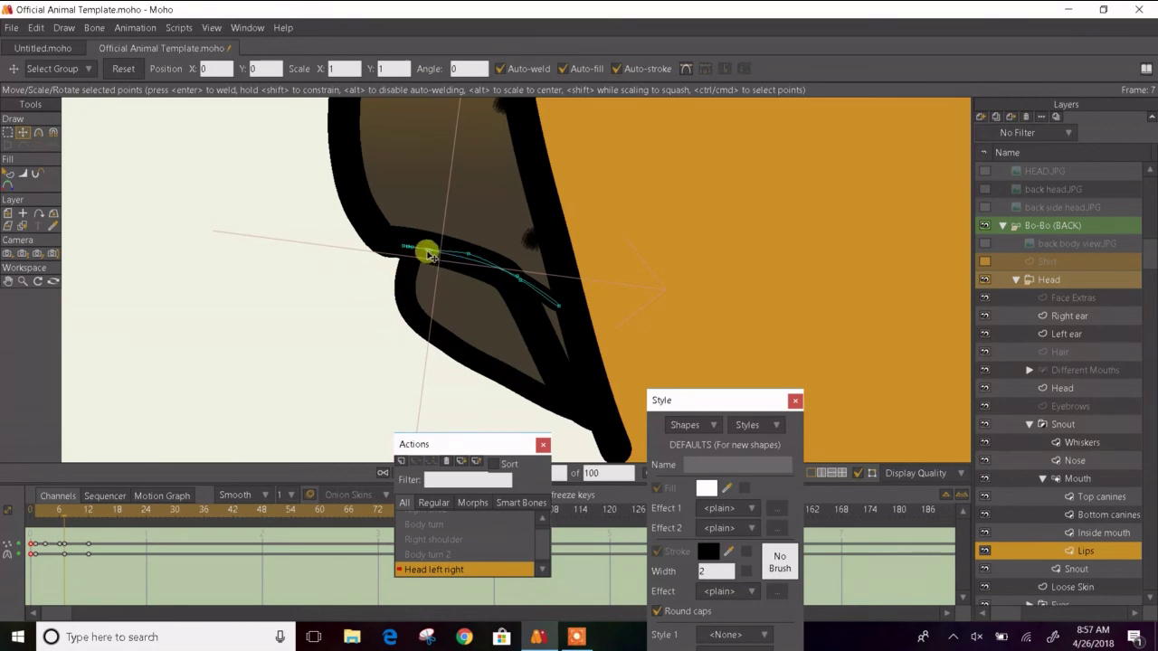
- At frame 7, lower the lips' middle upper point to about X 0.0052, Y 0.7348 to narrow the lip shape
scroll(427, 252, up, 5)
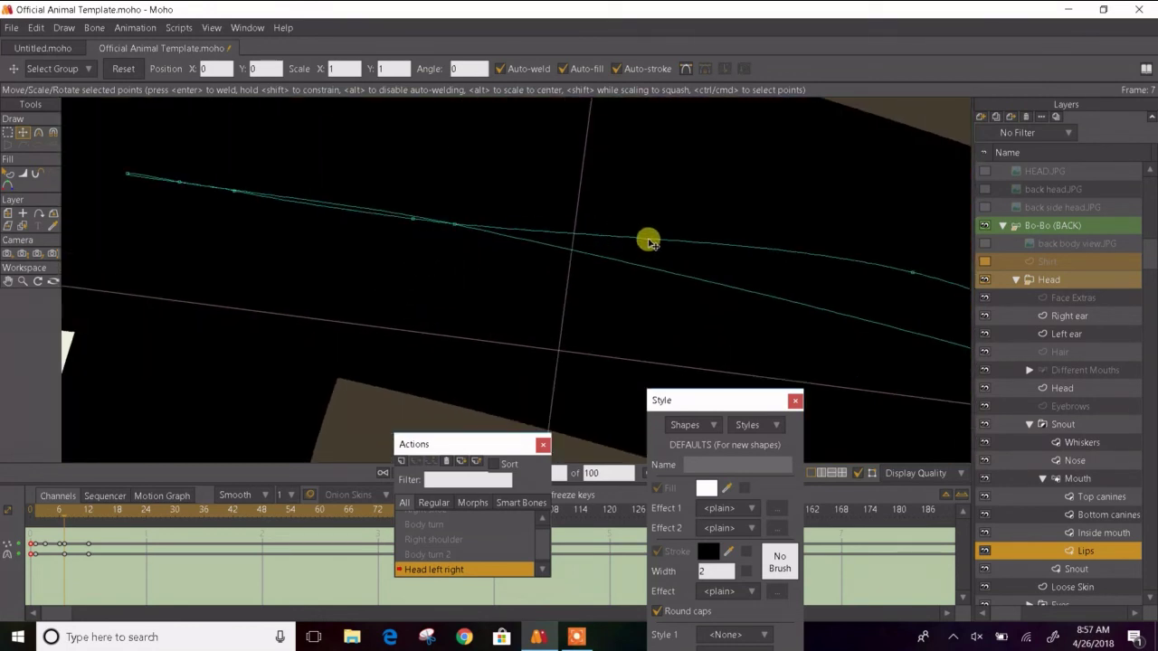
scroll(750, 250, up, 3)
click(825, 273)
drag(826, 274, 817, 311)
scroll(817, 312, down, 5)
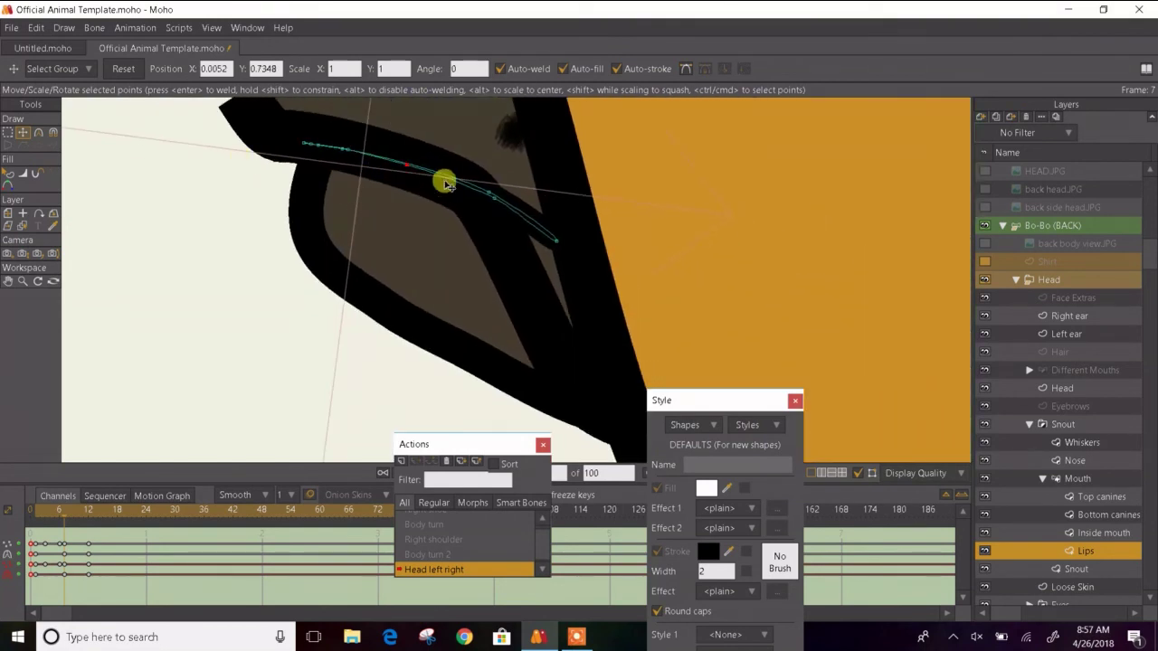
- At frame 7, bend the Lips layer's rear points down along the black mouth line and adjust the upper points' curvature to smooth it
drag(561, 243, 483, 206)
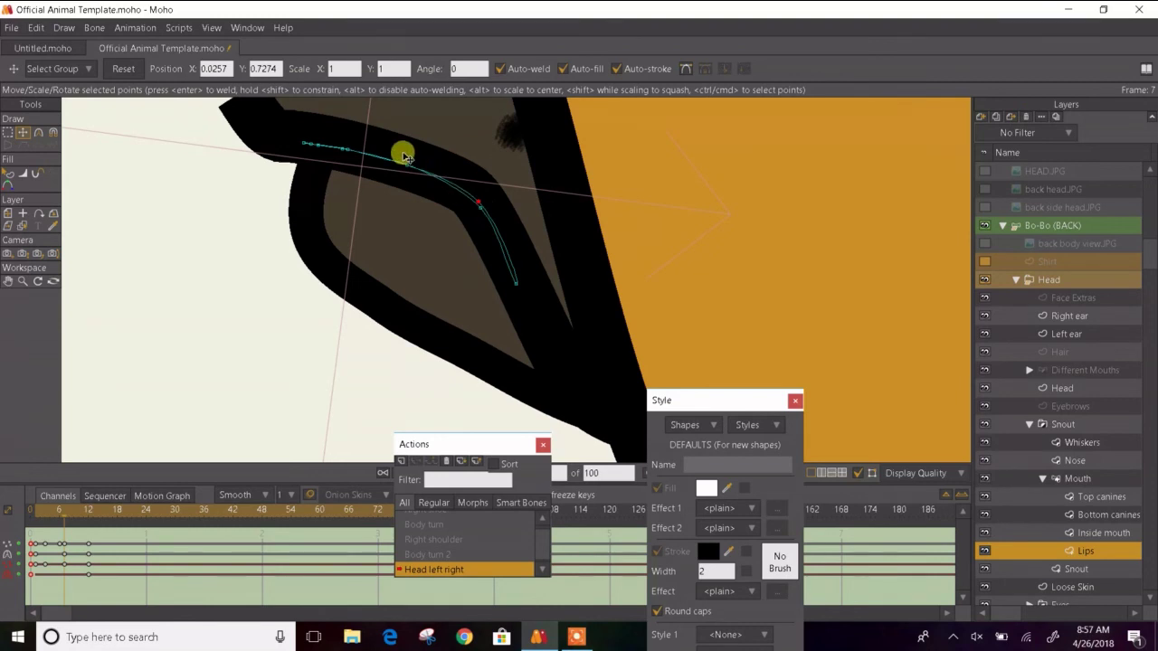
scroll(400, 153, up, 3)
mouse_move(410, 211)
mouse_down()
mouse_move(398, 227)
mouse_move(424, 212)
mouse_up()
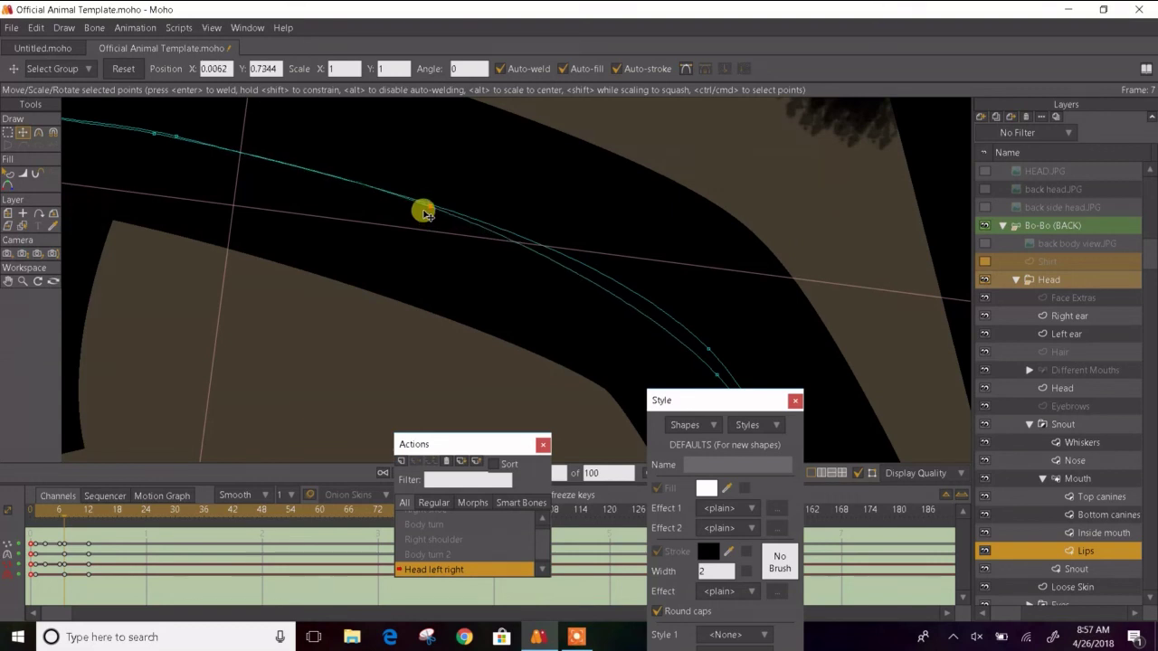
key(c)
drag(518, 238, 519, 235)
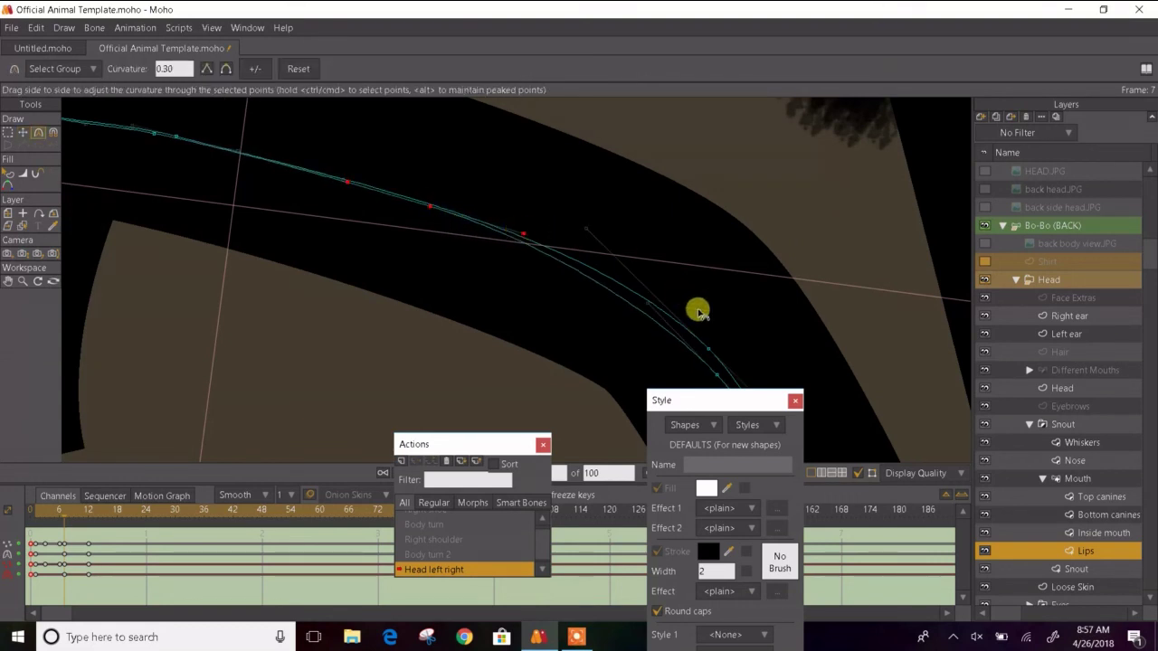
click(9, 173)
click(471, 216)
scroll(471, 216, down, 6)
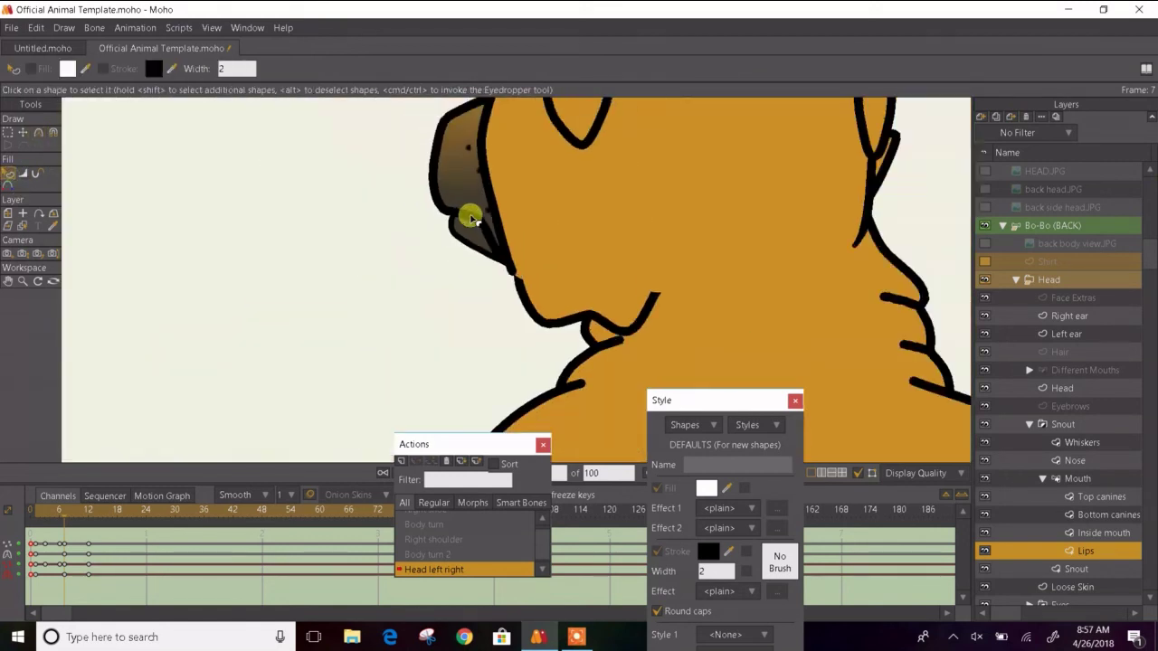
scroll(470, 215, up, 2)
scroll(471, 216, down, 4)
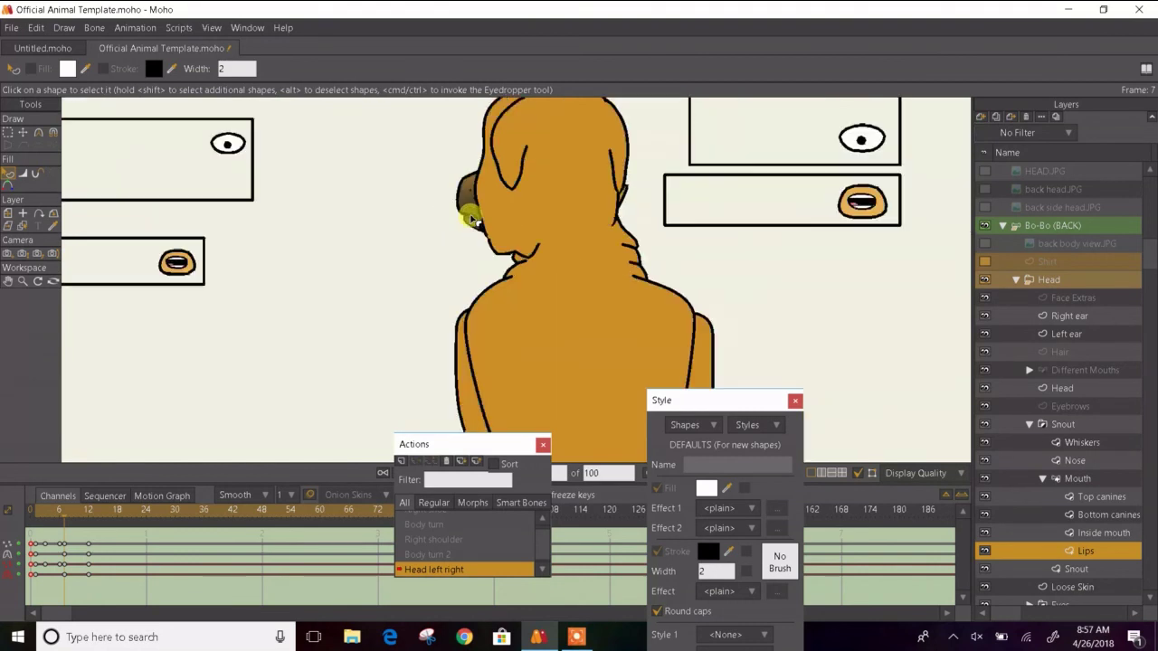
- At frame 7, pull the Neck layer's upper points beside the far ear inward so the neck stays inside the head outline
click(1044, 480)
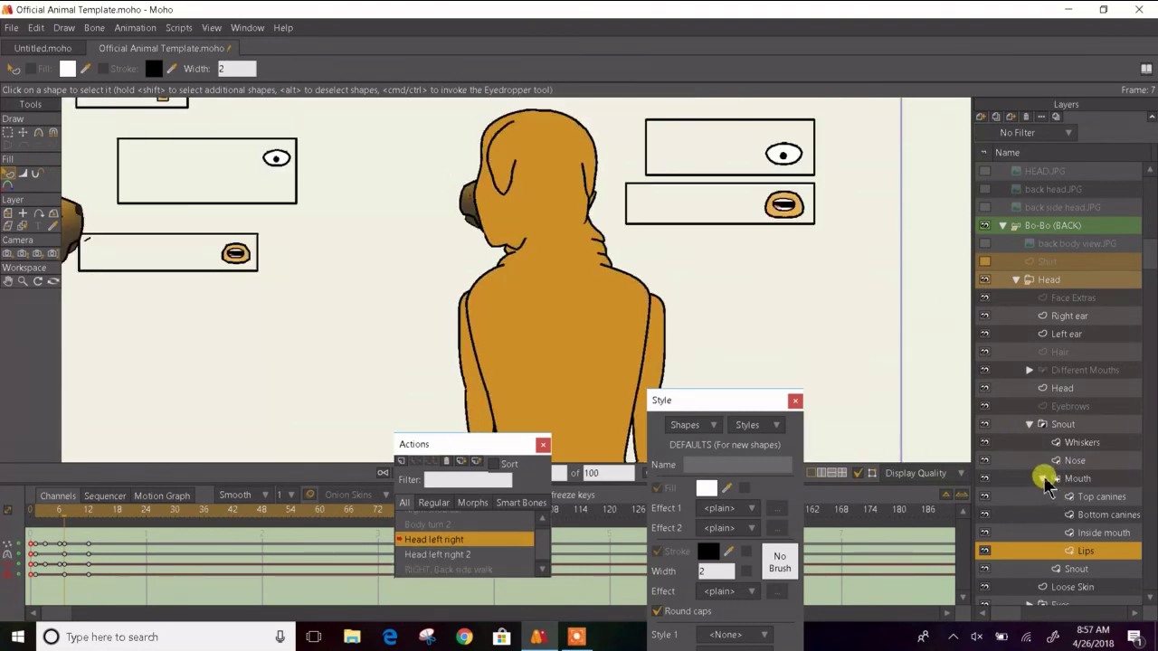
click(1029, 425)
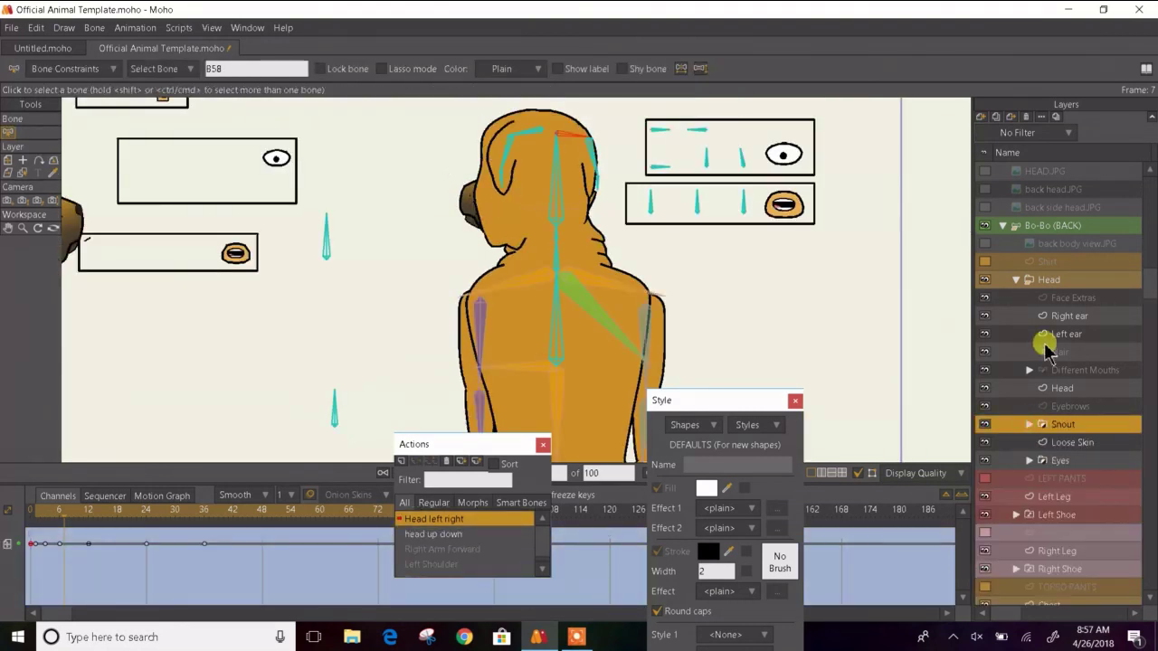
click(1019, 283)
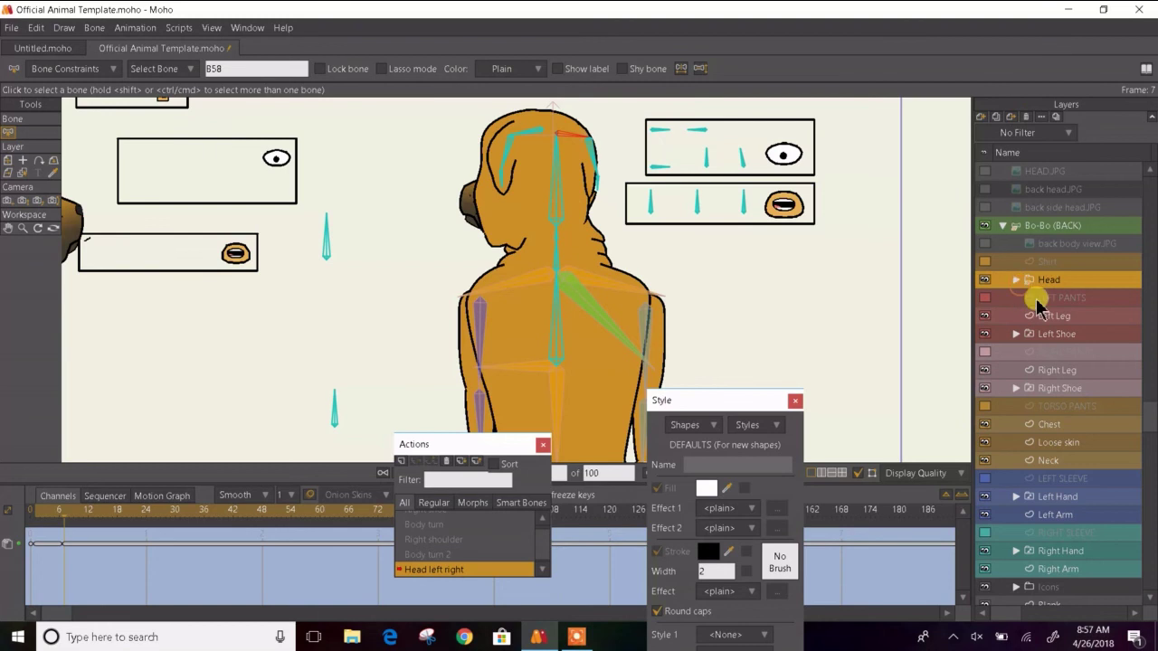
click(1037, 462)
key(t)
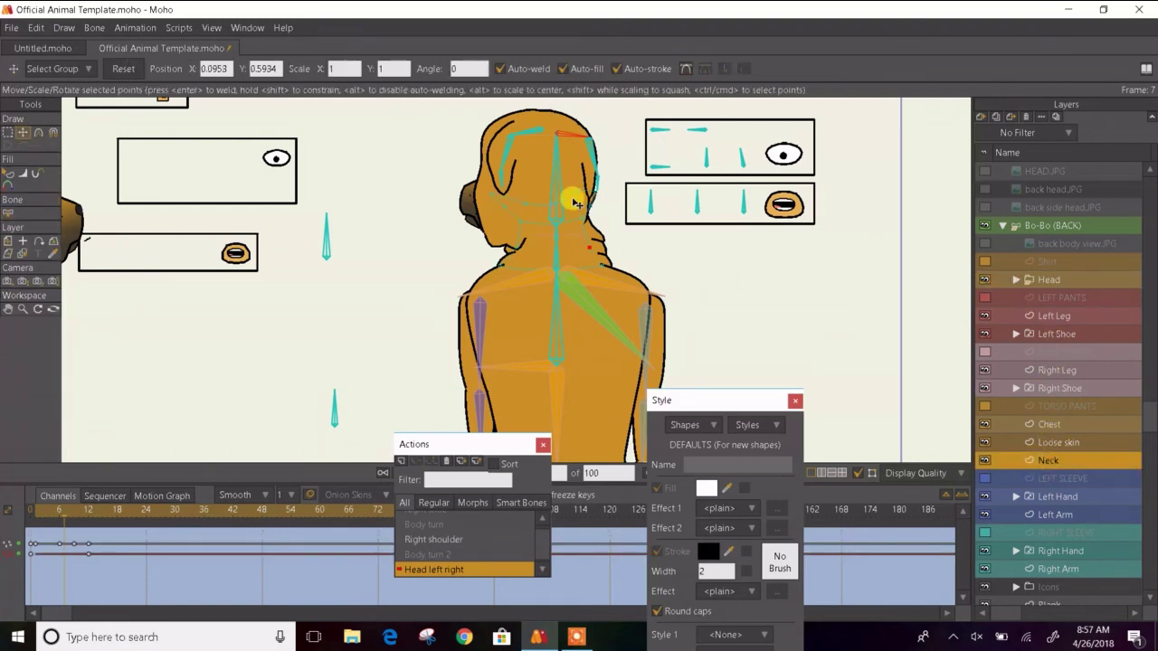
scroll(583, 201, up, 5)
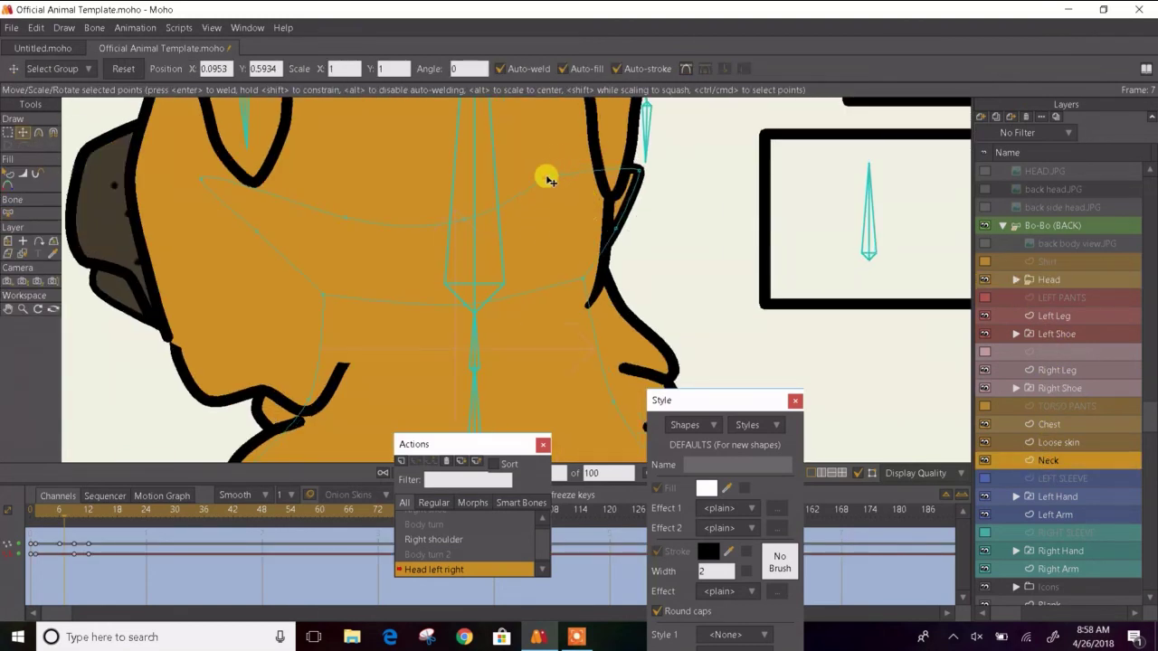
drag(548, 179, 527, 203)
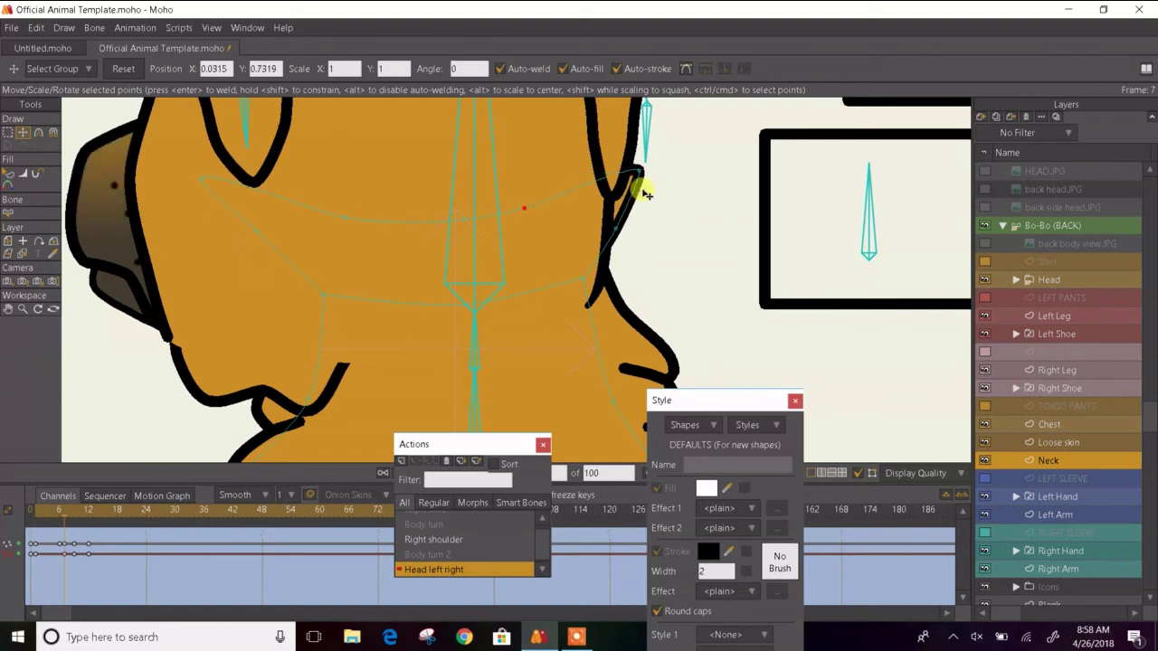
drag(640, 185, 601, 253)
scroll(601, 254, down, 3)
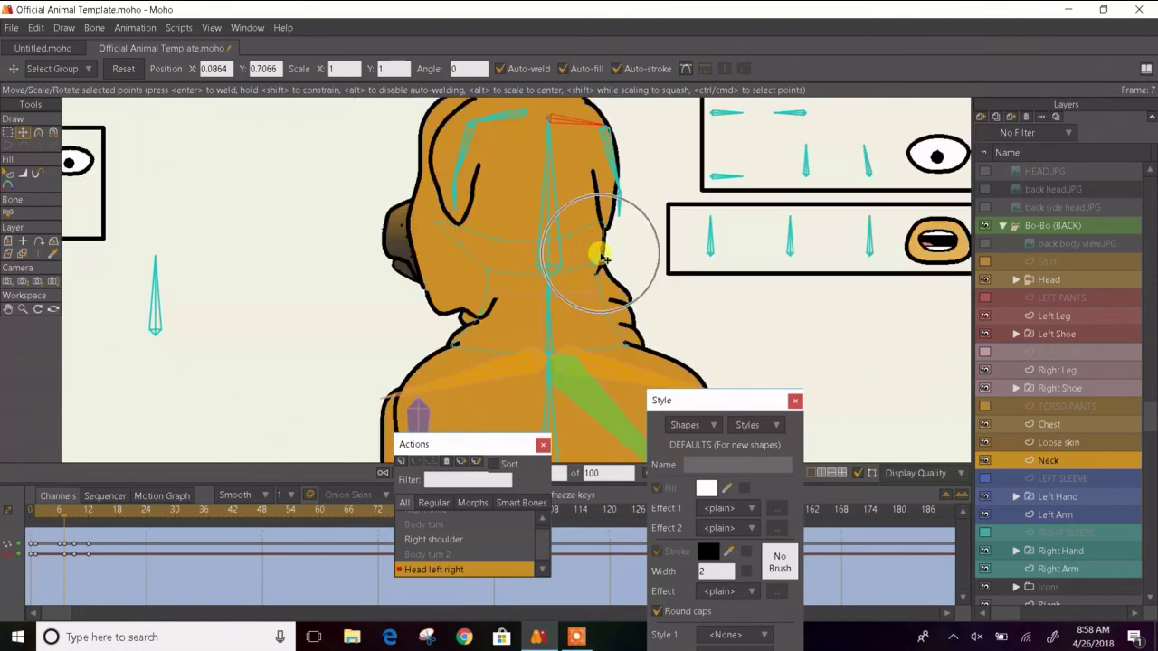
scroll(603, 258, down, 2)
scroll(460, 261, up, 4)
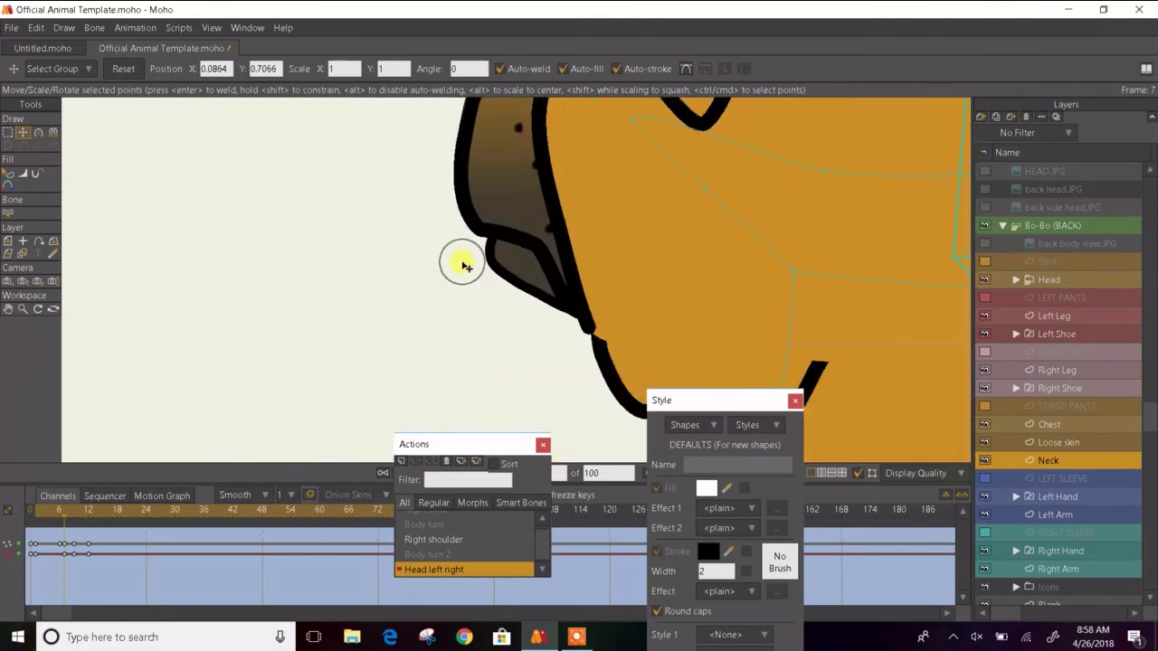
click(9, 174)
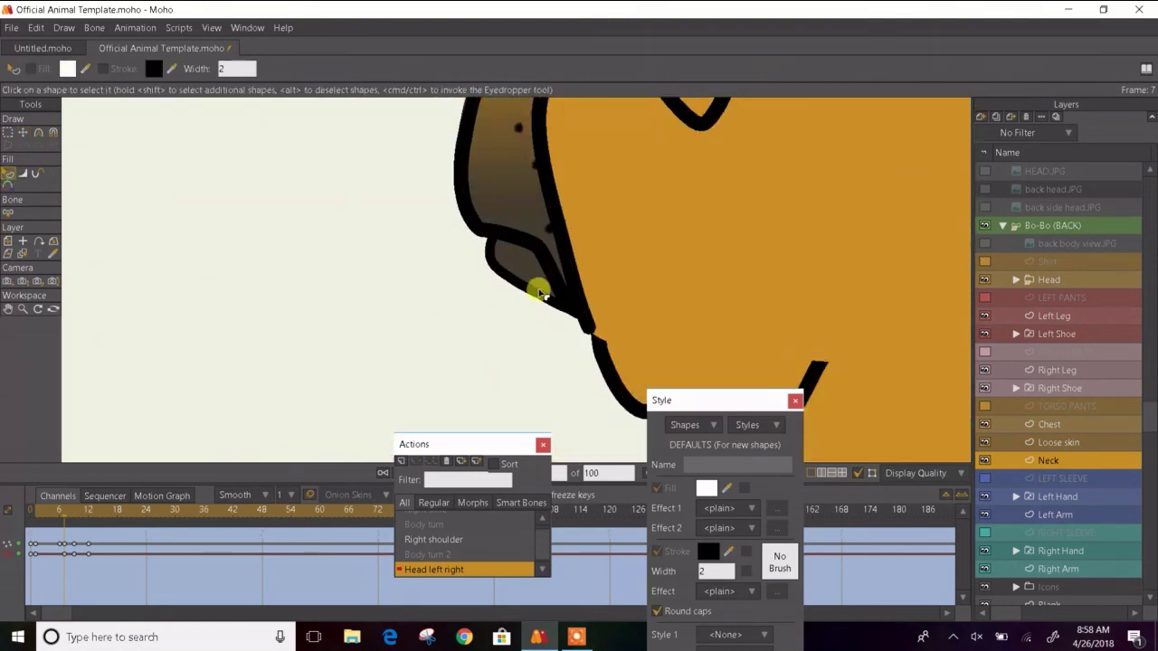
- At frame 7, move the Snout layer's front jaw points to blend the lower jaw outline into the snout
click(1016, 279)
click(1029, 424)
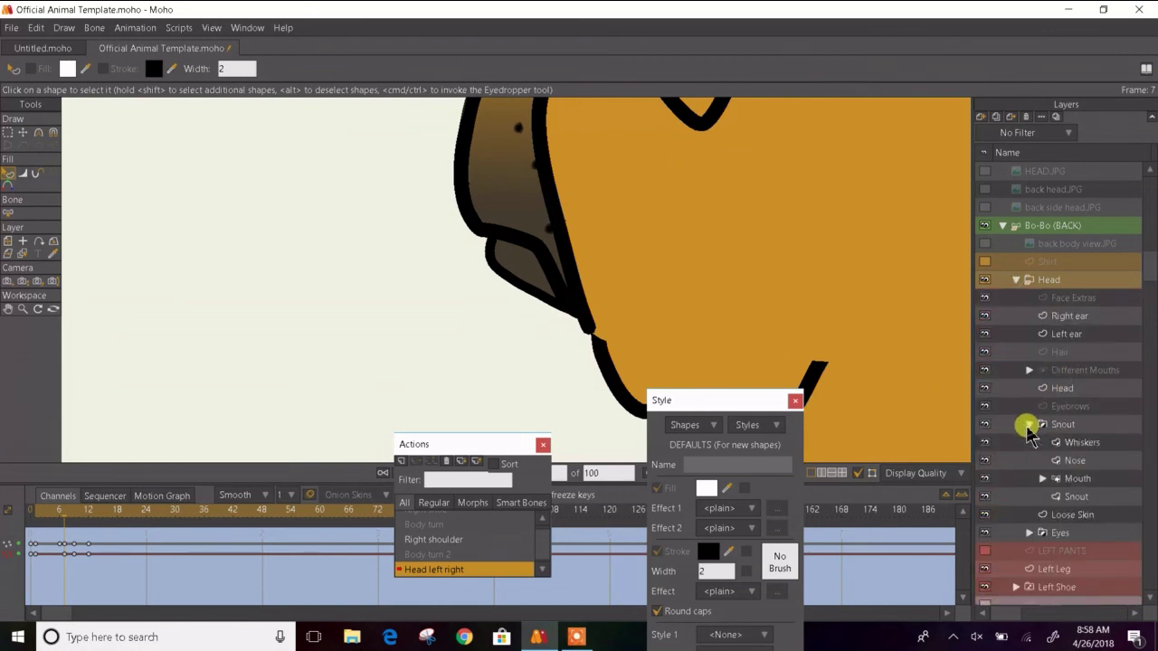
click(1043, 479)
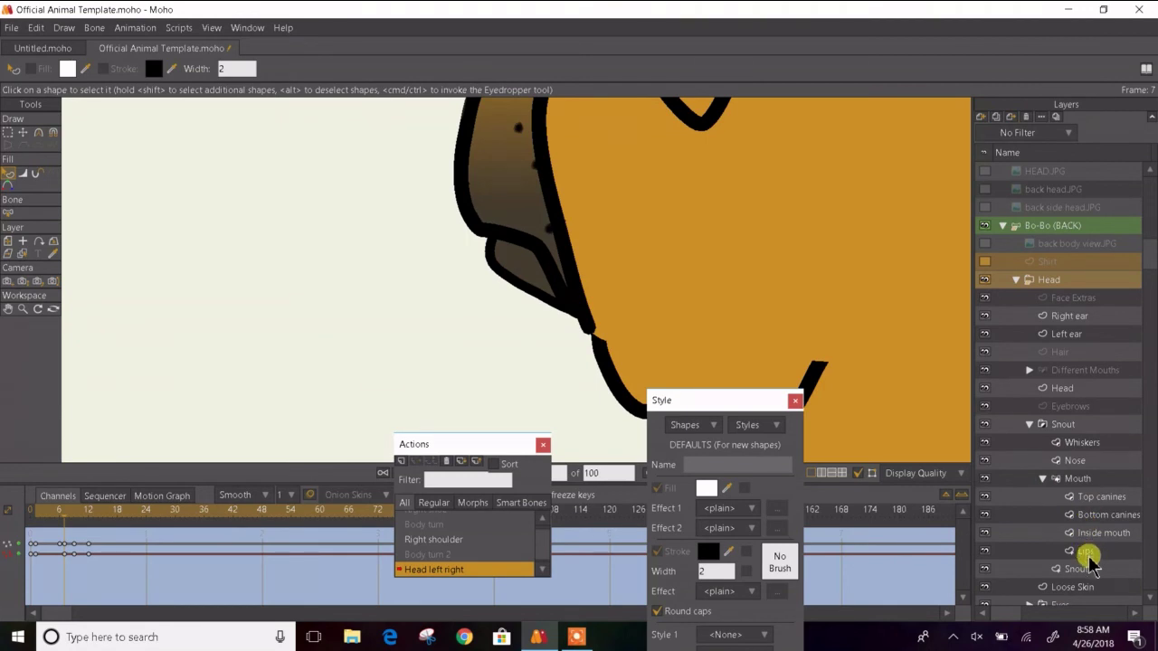
click(1044, 478)
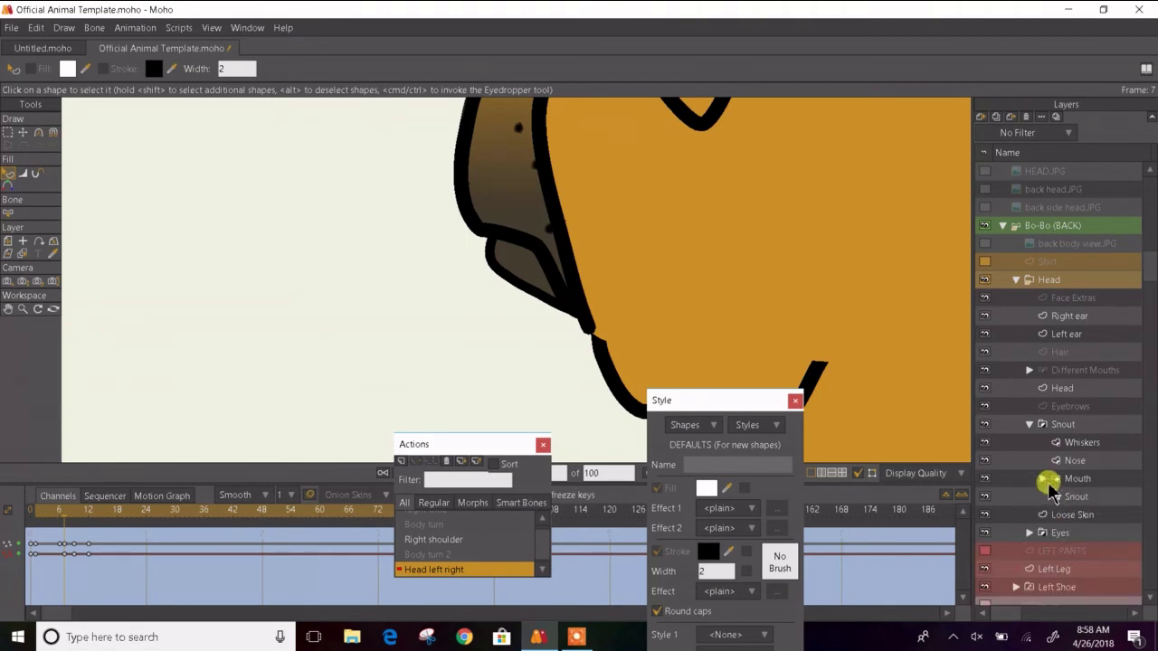
click(1071, 498)
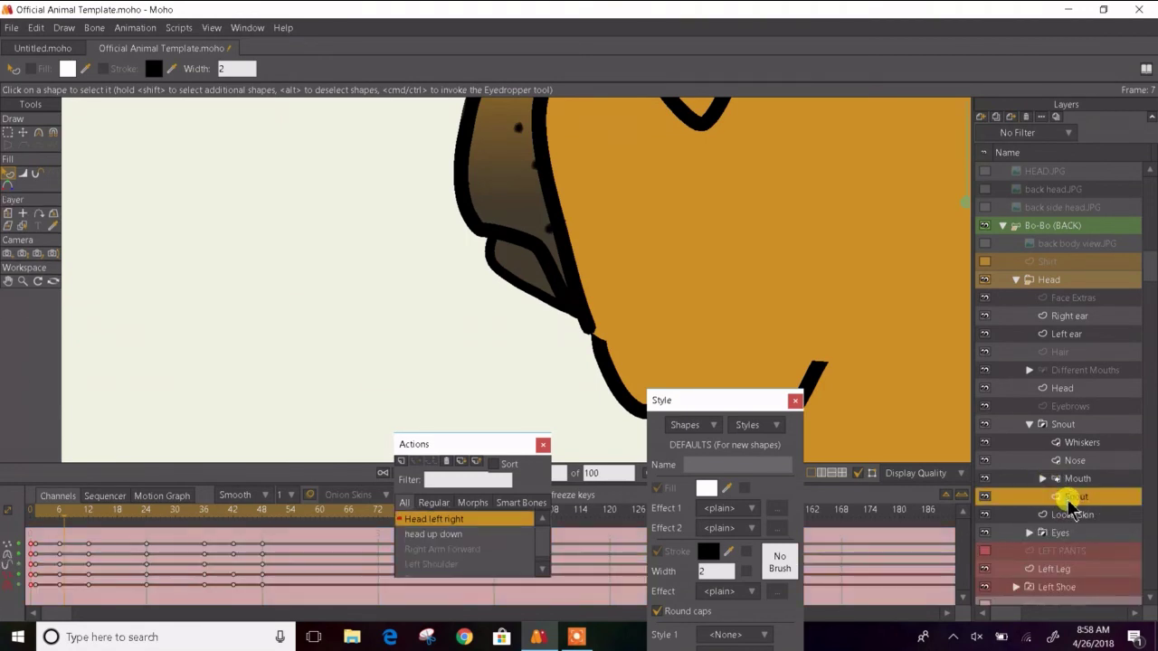
click(22, 132)
drag(507, 216, 488, 226)
click(485, 227)
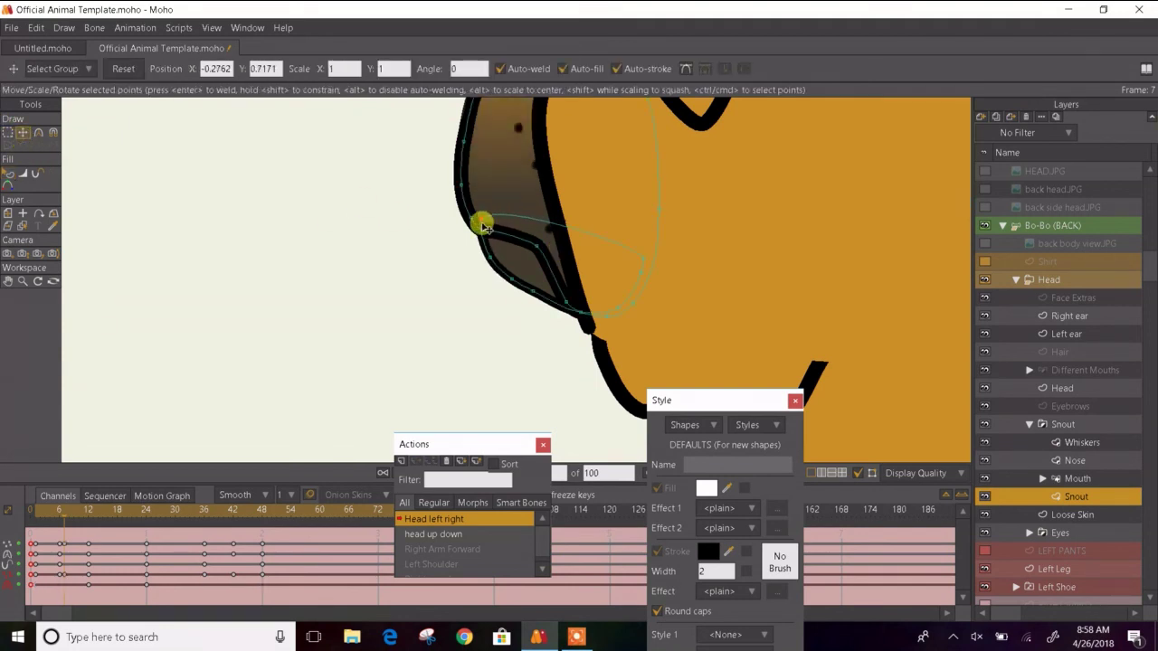
click(486, 269)
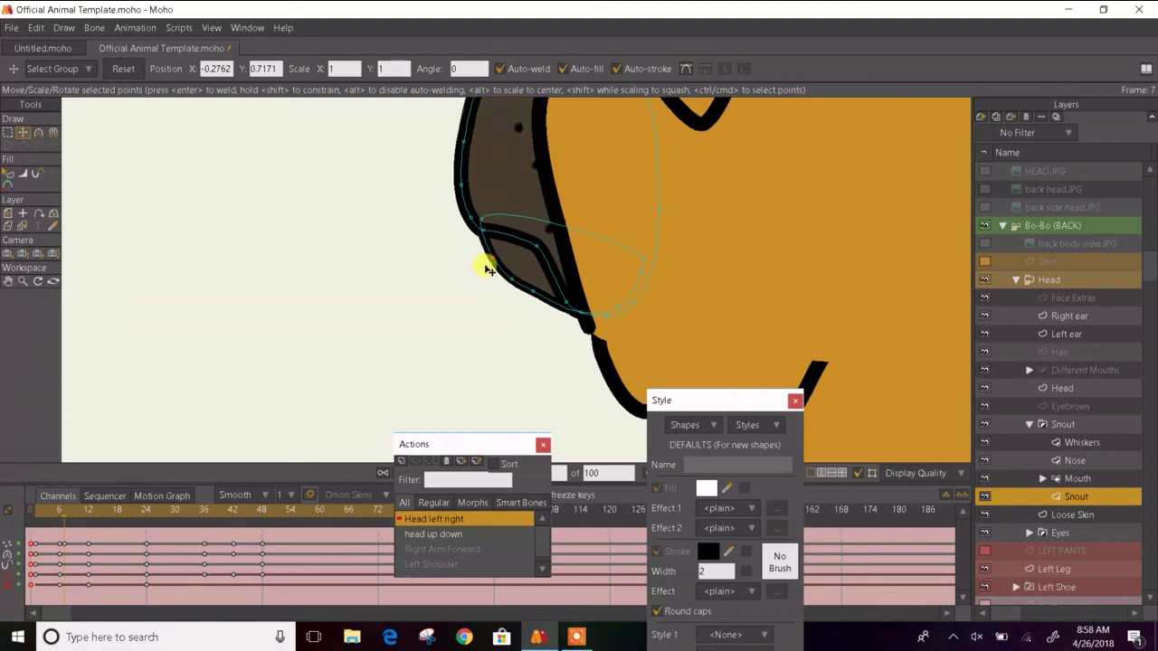
click(486, 269)
click(9, 173)
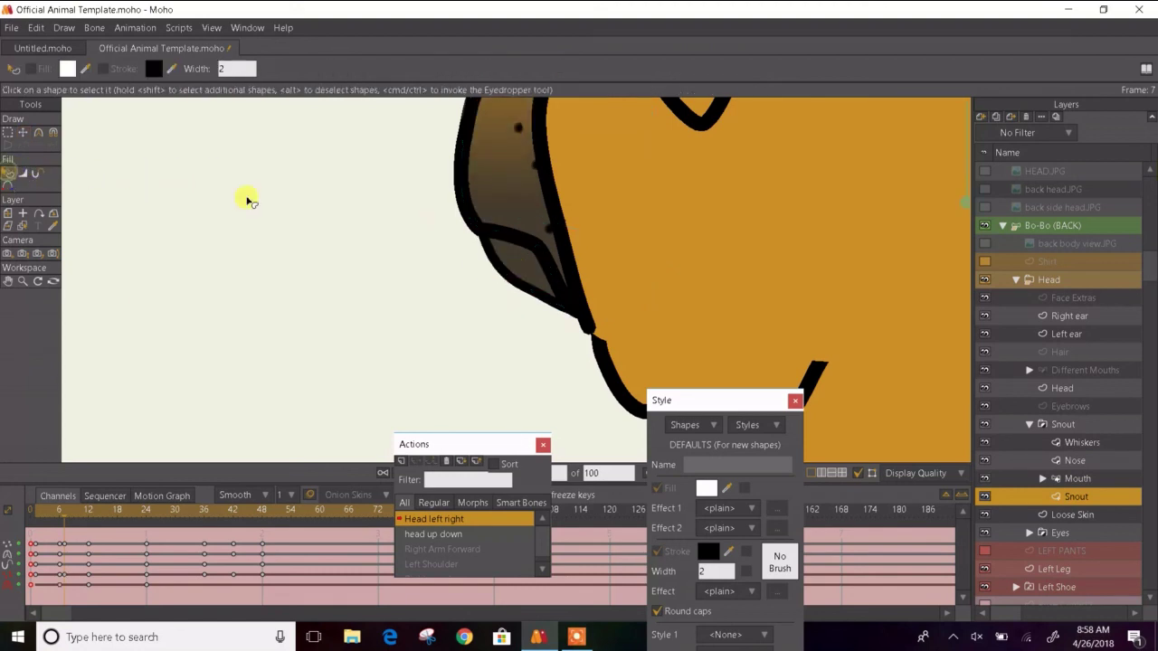
scroll(248, 199, down, 5)
scroll(305, 167, up, 4)
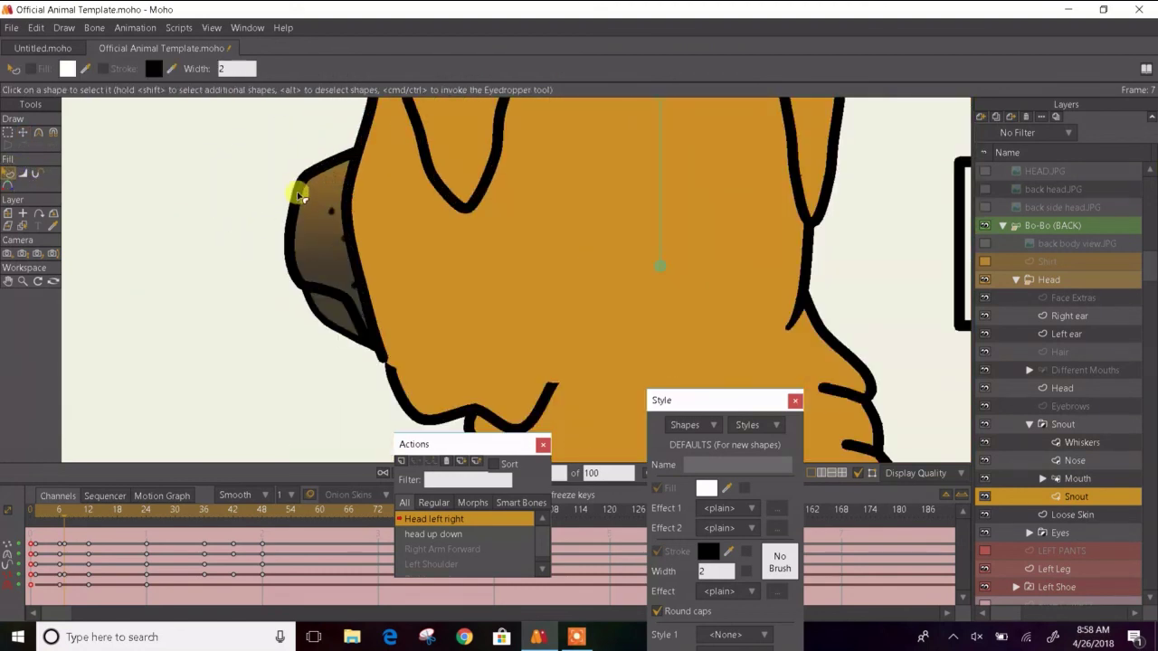
- At frame 7, move all Nose points onto the snout's upper tip at about X -0.2875, Y 0.7881, checking against the back side head image
click(1075, 461)
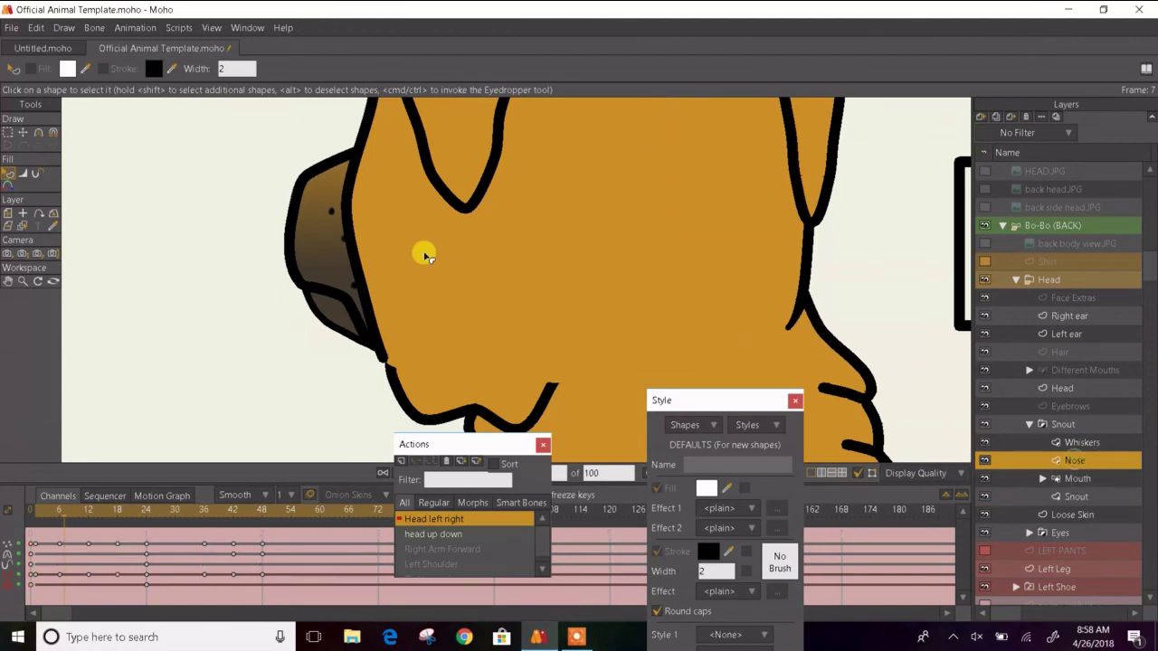
click(25, 133)
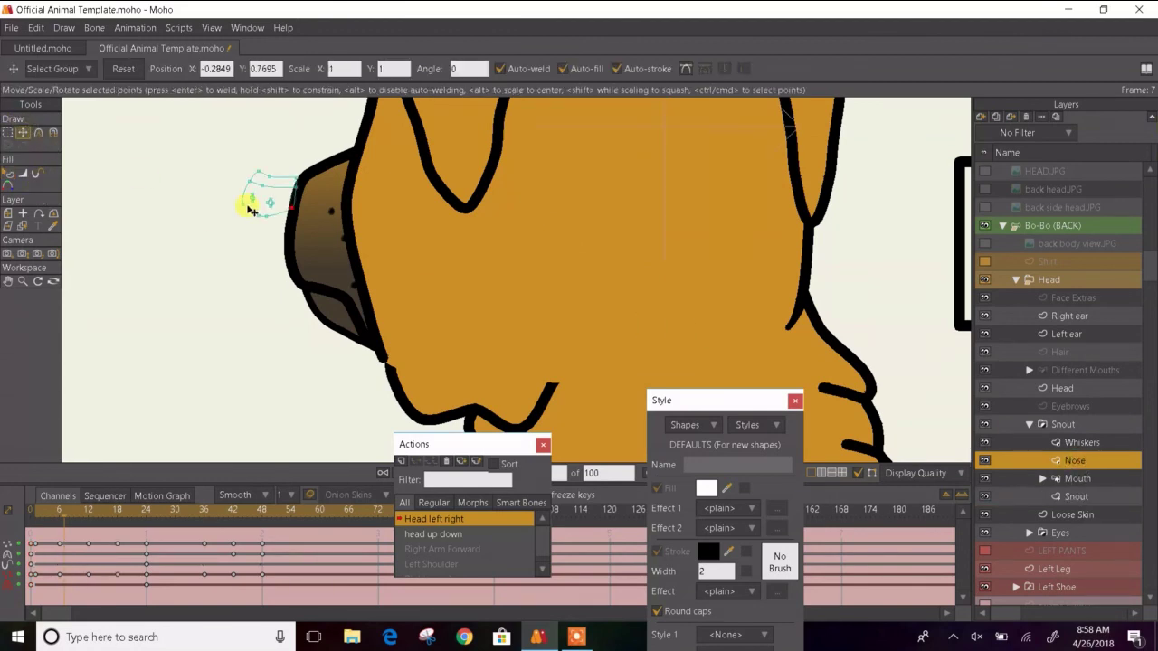
scroll(282, 201, up, 3)
key(ctrl+a)
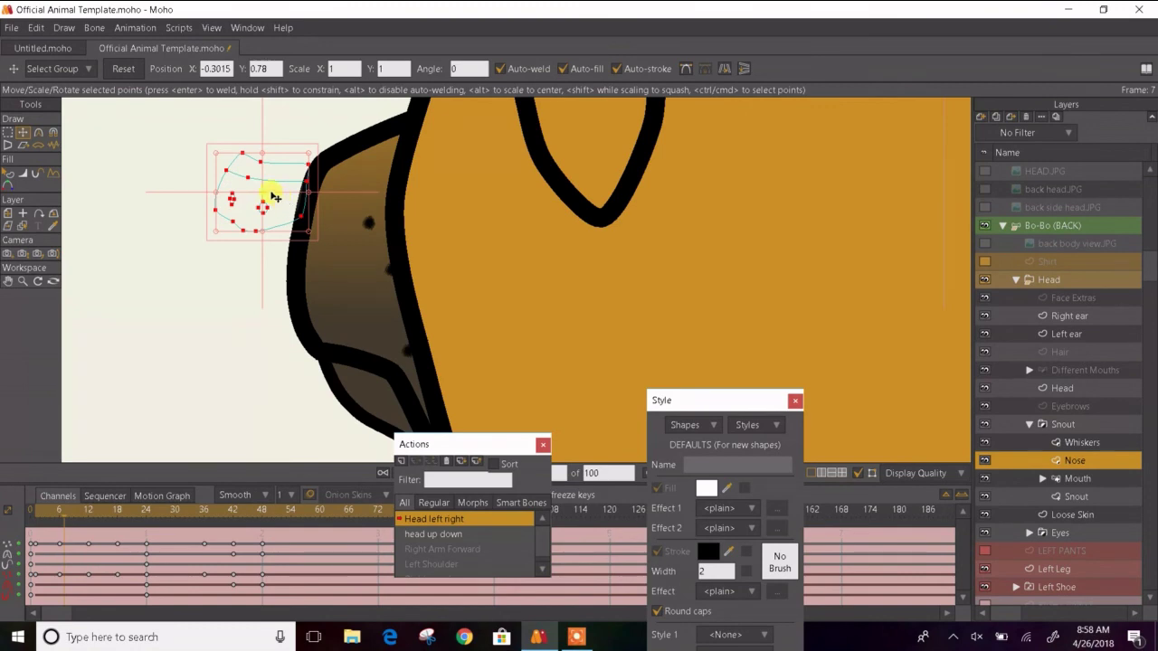
drag(274, 197, 338, 184)
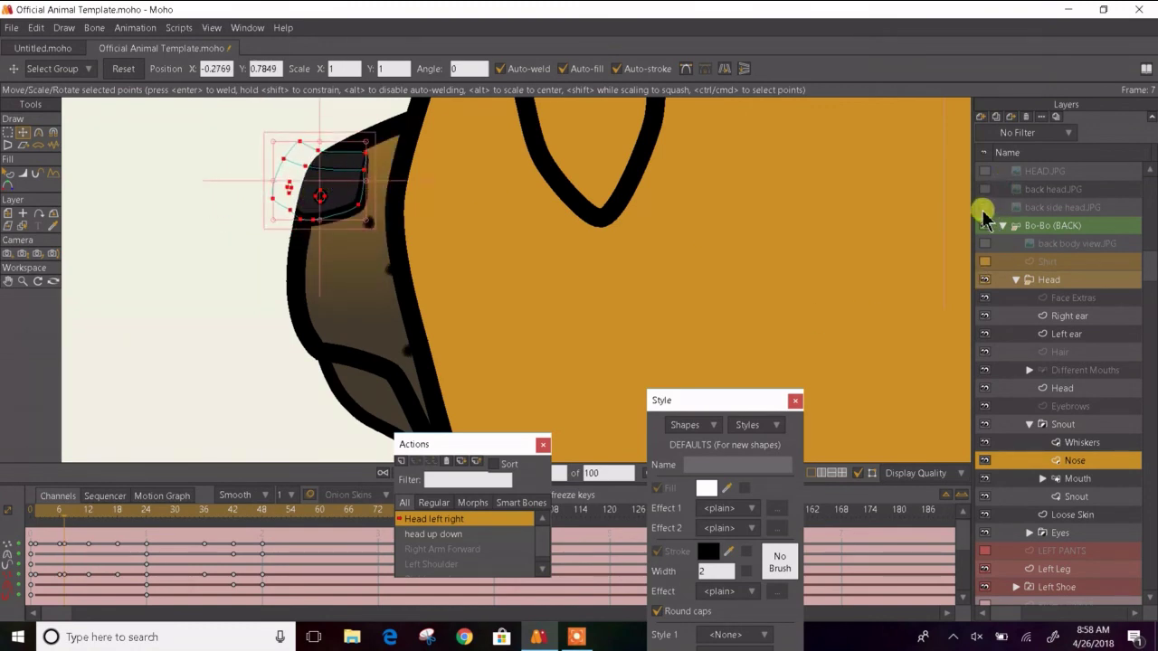
click(986, 209)
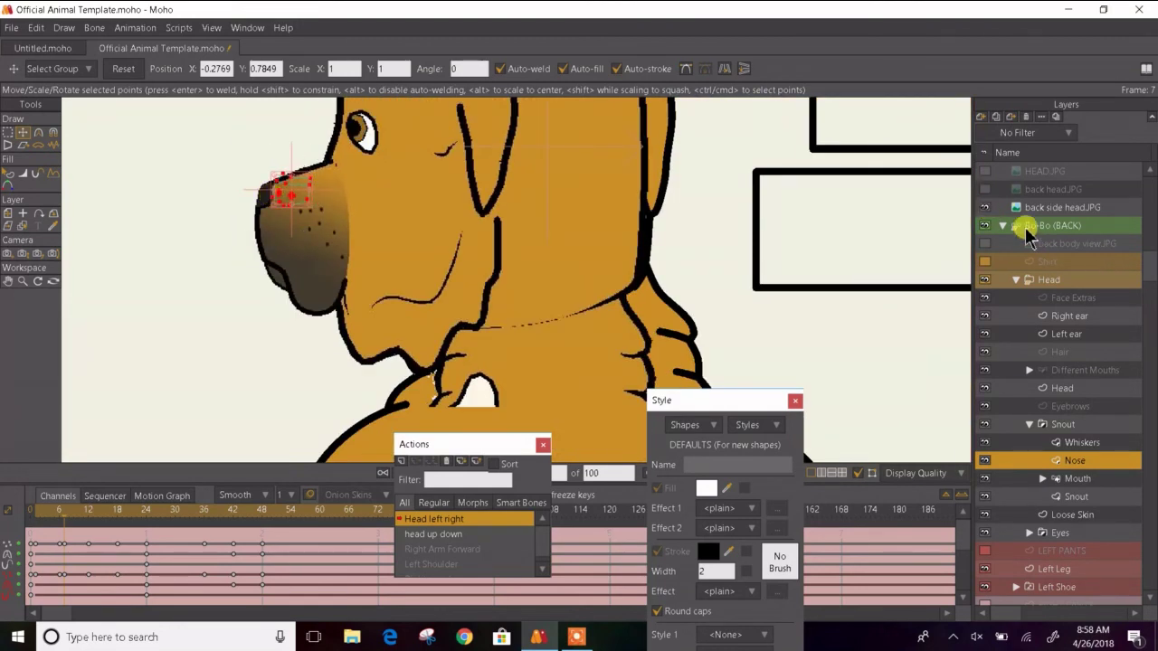
click(986, 208)
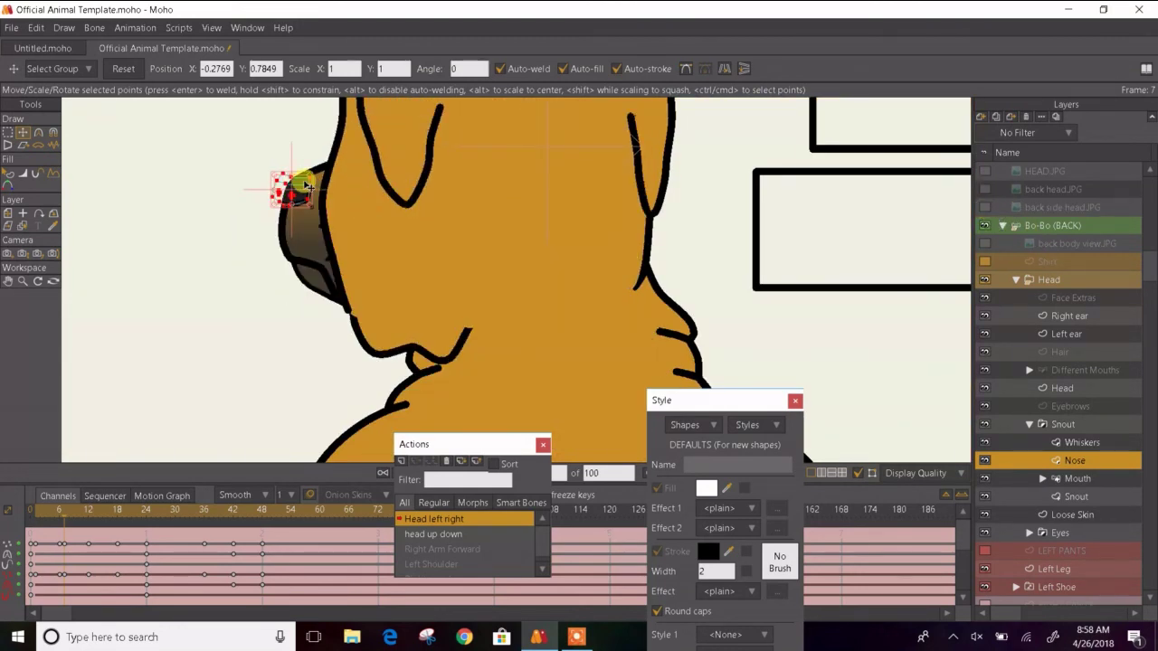
scroll(305, 181, up, 5)
drag(274, 202, 251, 200)
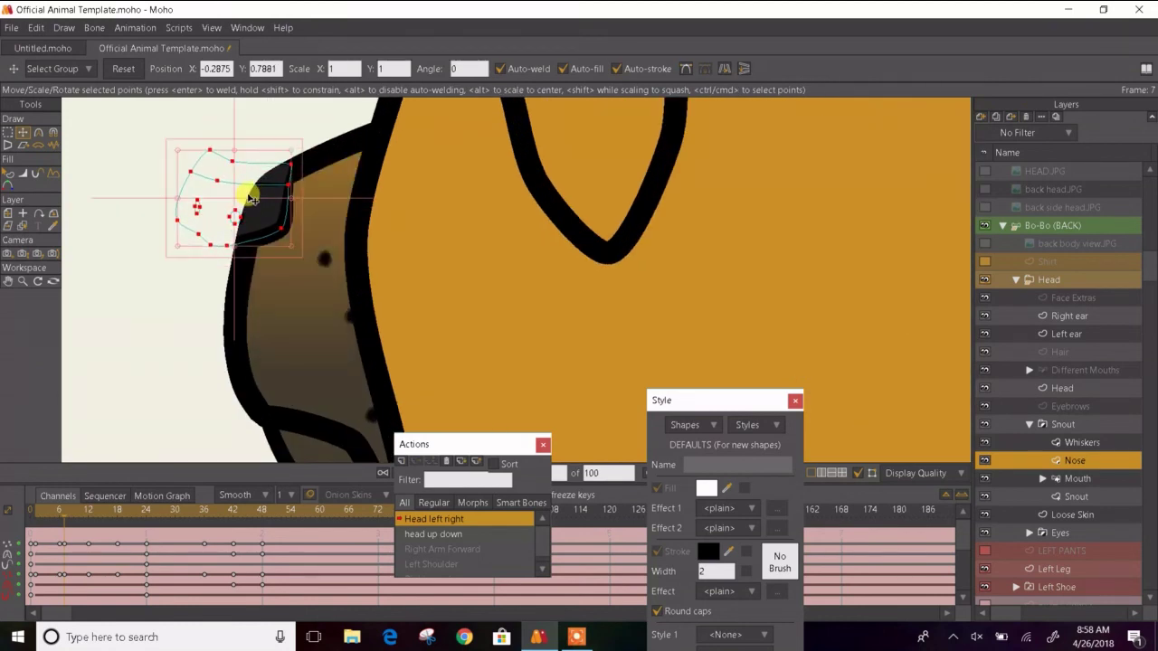
click(9, 186)
scroll(284, 231, down, 5)
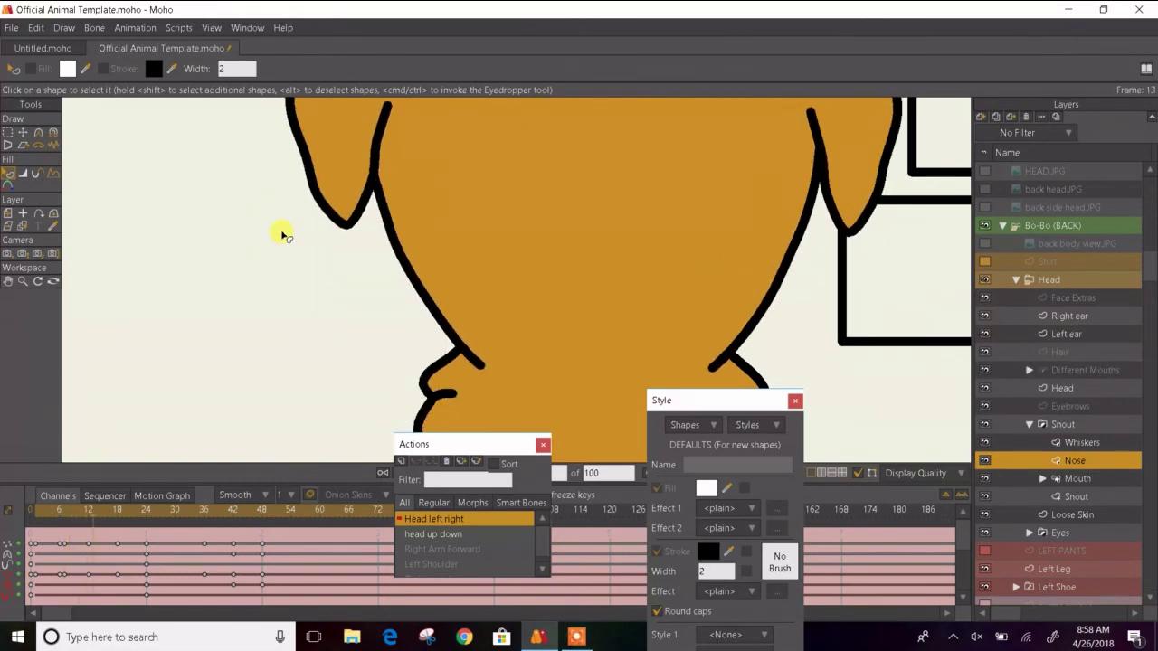
- With the Head layer selected, step between frames 6 and 11 to examine the head's lower outline and the snout passing behind it
scroll(357, 238, down, 6)
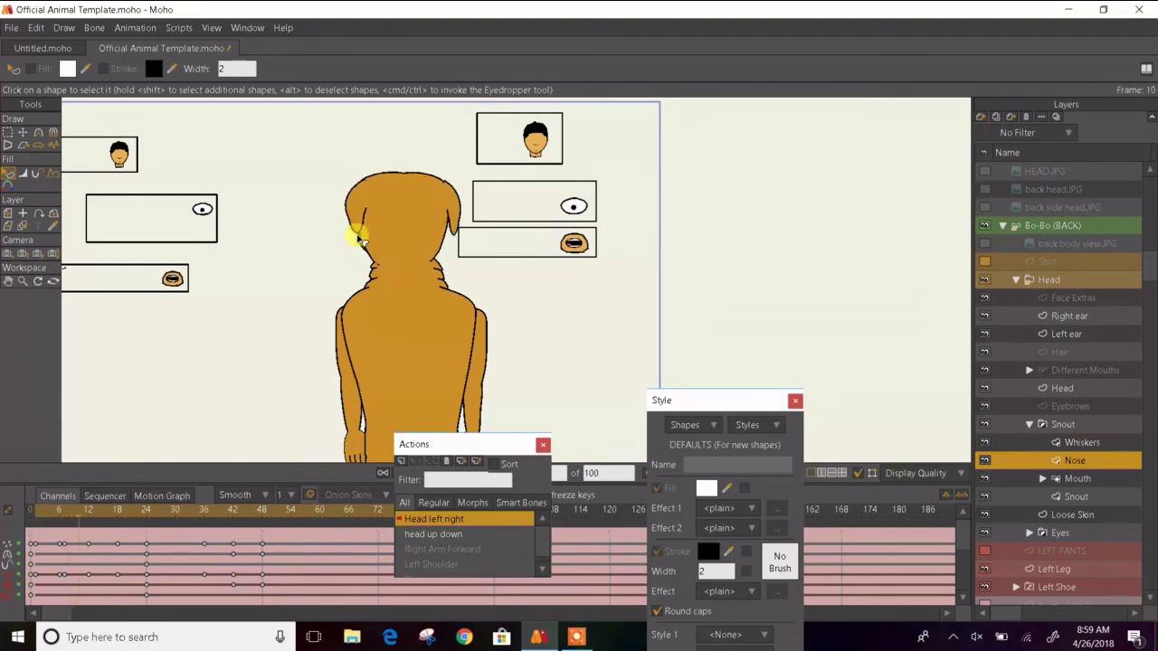
key(Left)
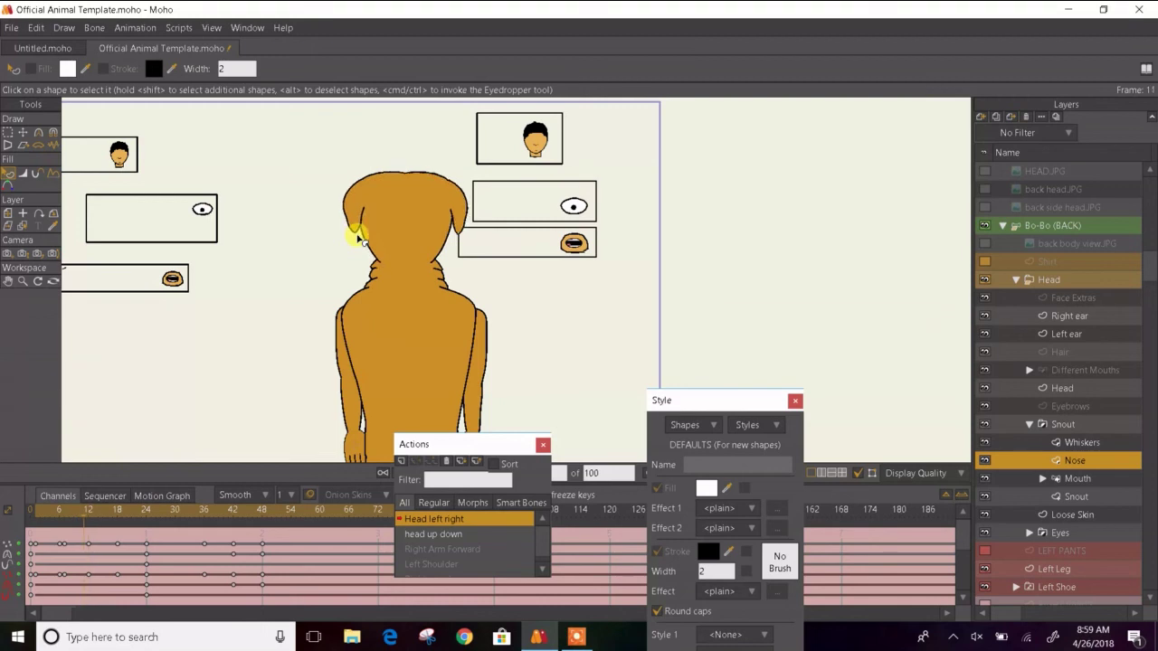
click(23, 132)
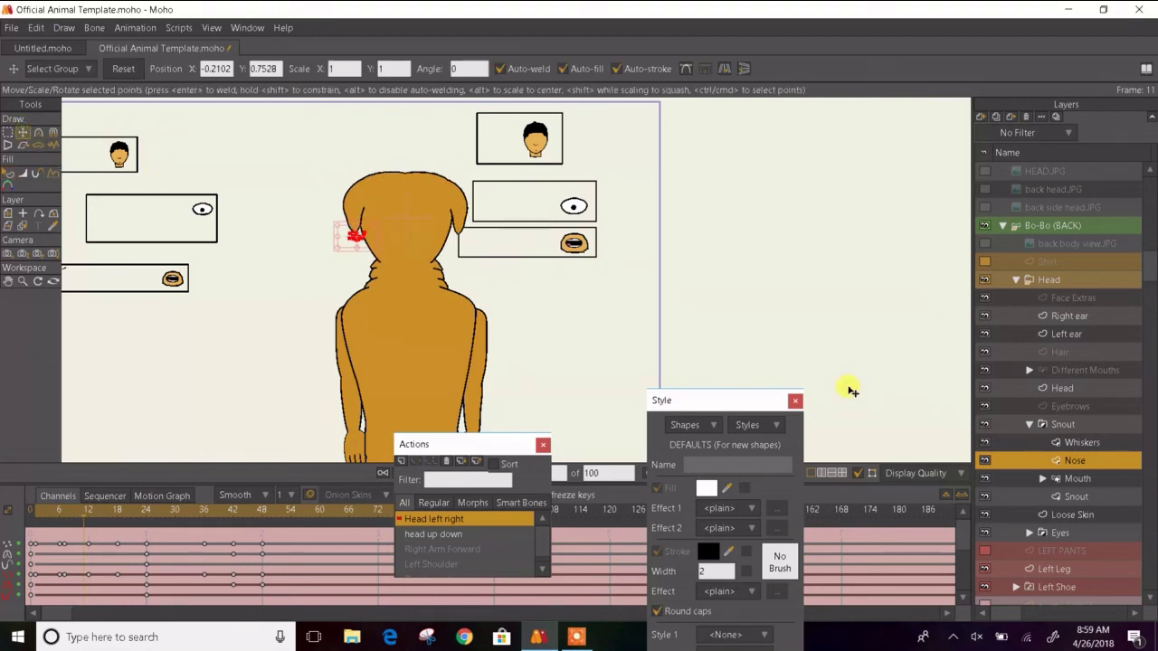
click(1030, 425)
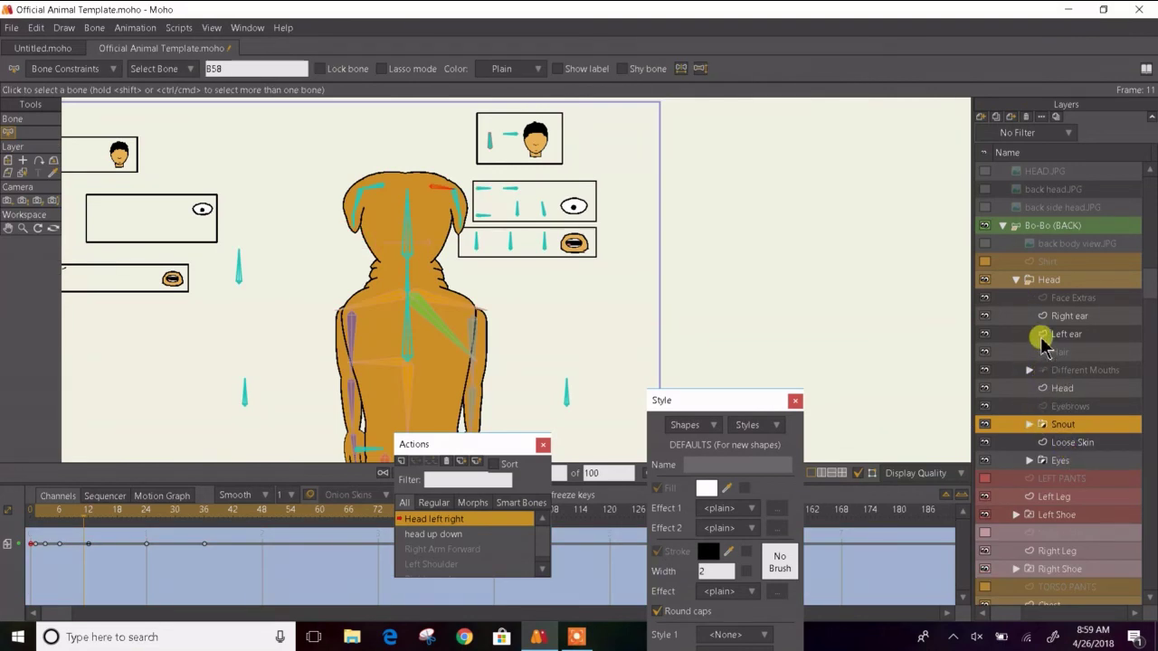
click(1036, 389)
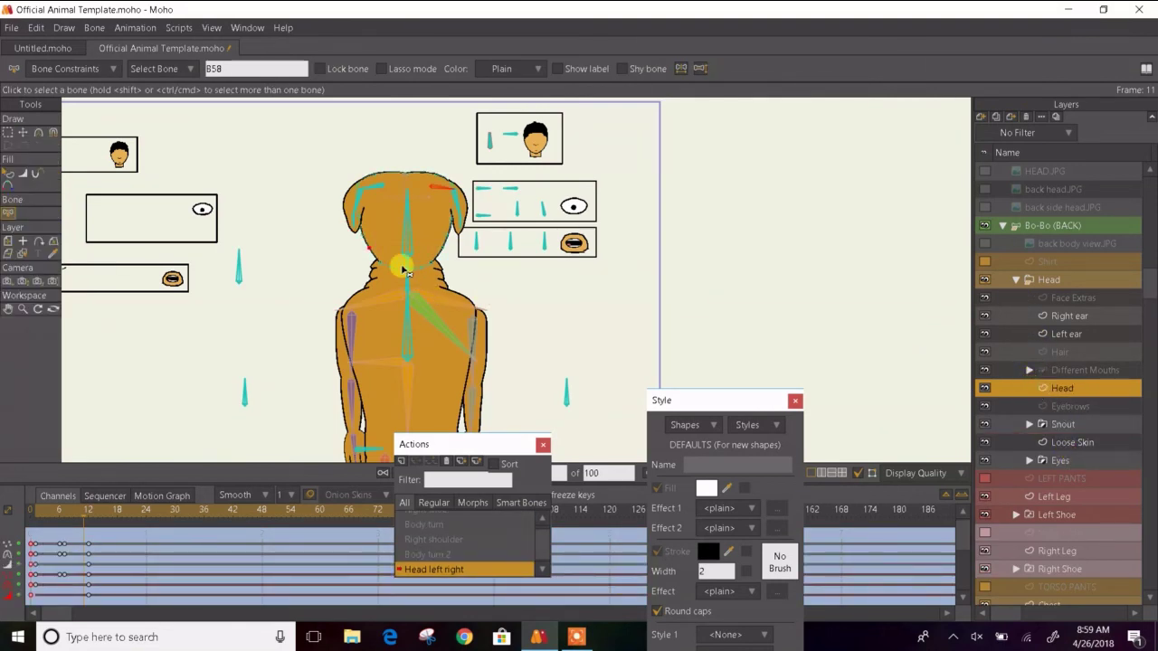
scroll(403, 270, up, 5)
key(Right)
key(Left)
key(Left)
key(Left)
key(Left)
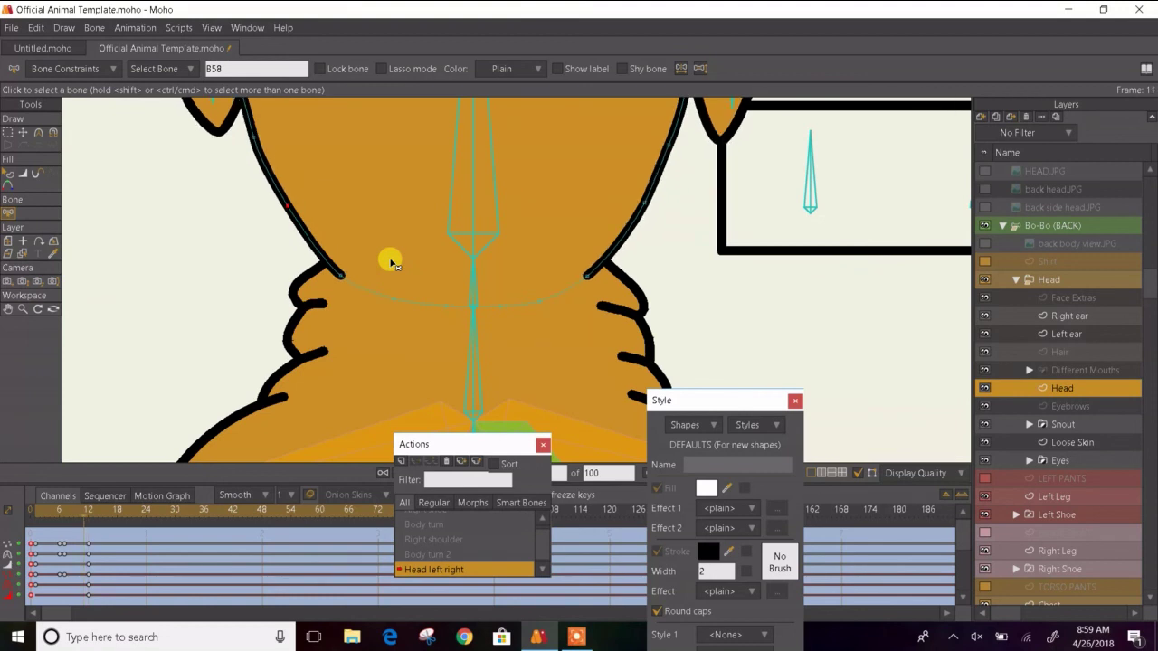
key(Left)
key(Left)
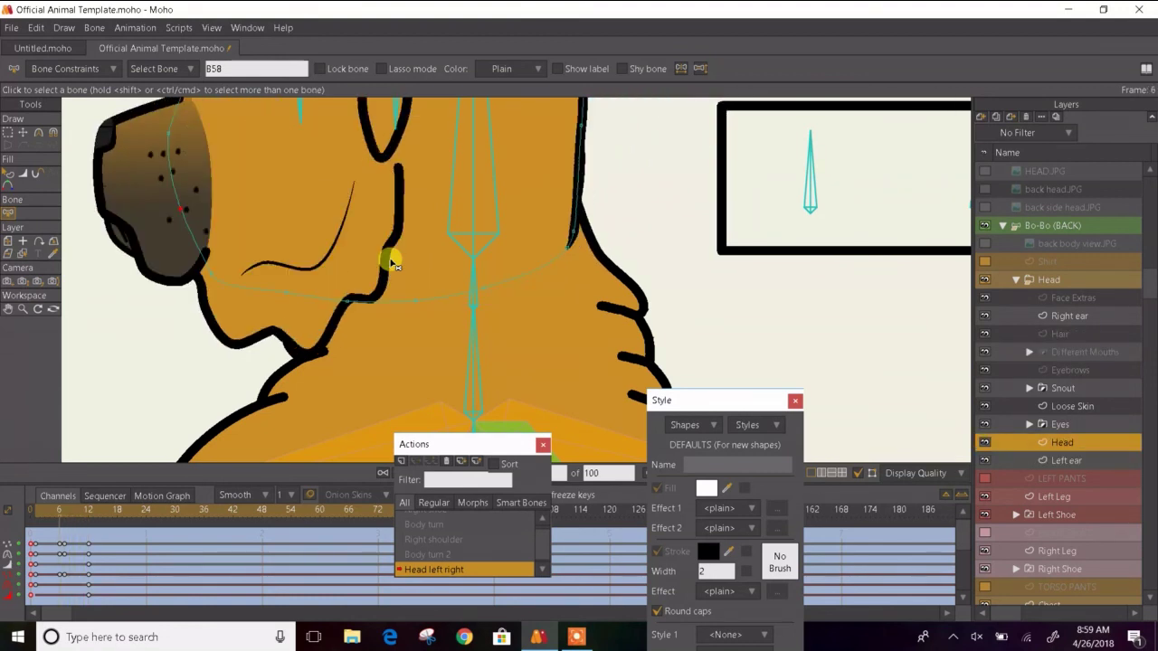
key(Right)
key(Left)
key(Right)
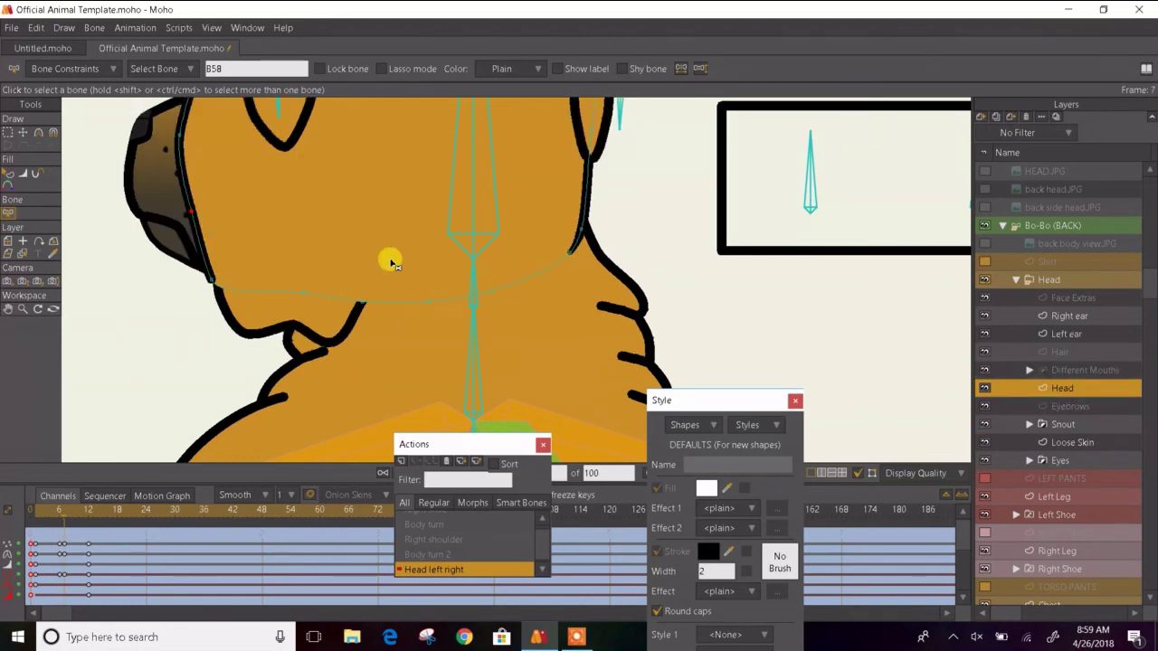
key(Right)
key(Right)
key(Right)
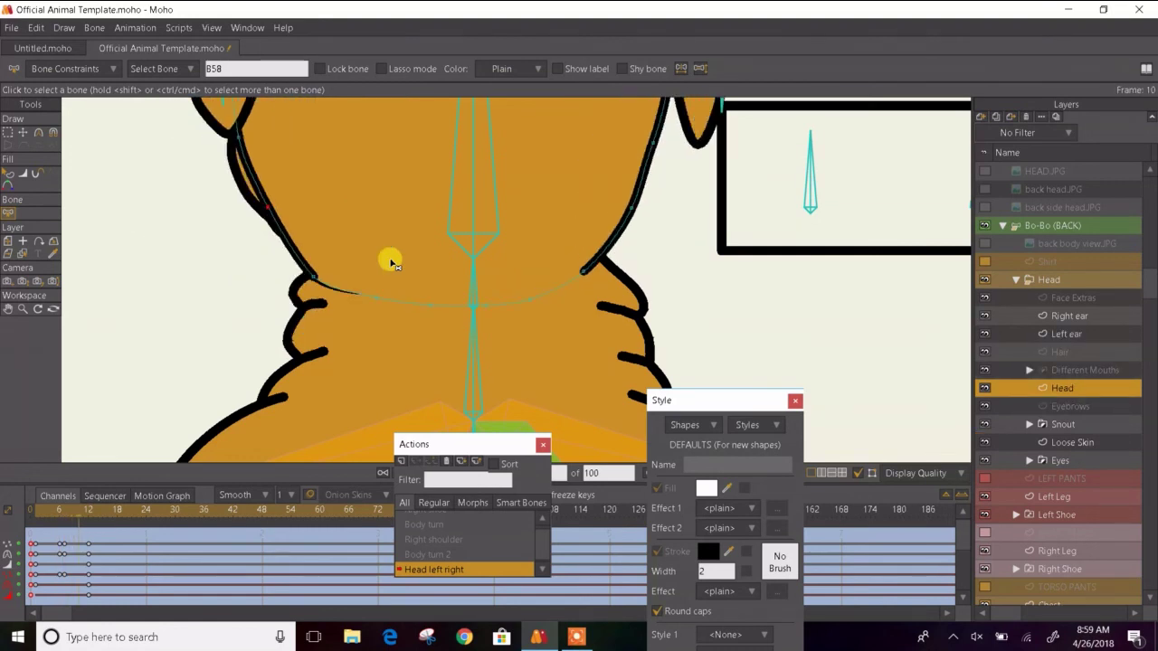
key(Left)
key(Right)
key(Right)
key(Right)
key(Right)
key(Right)
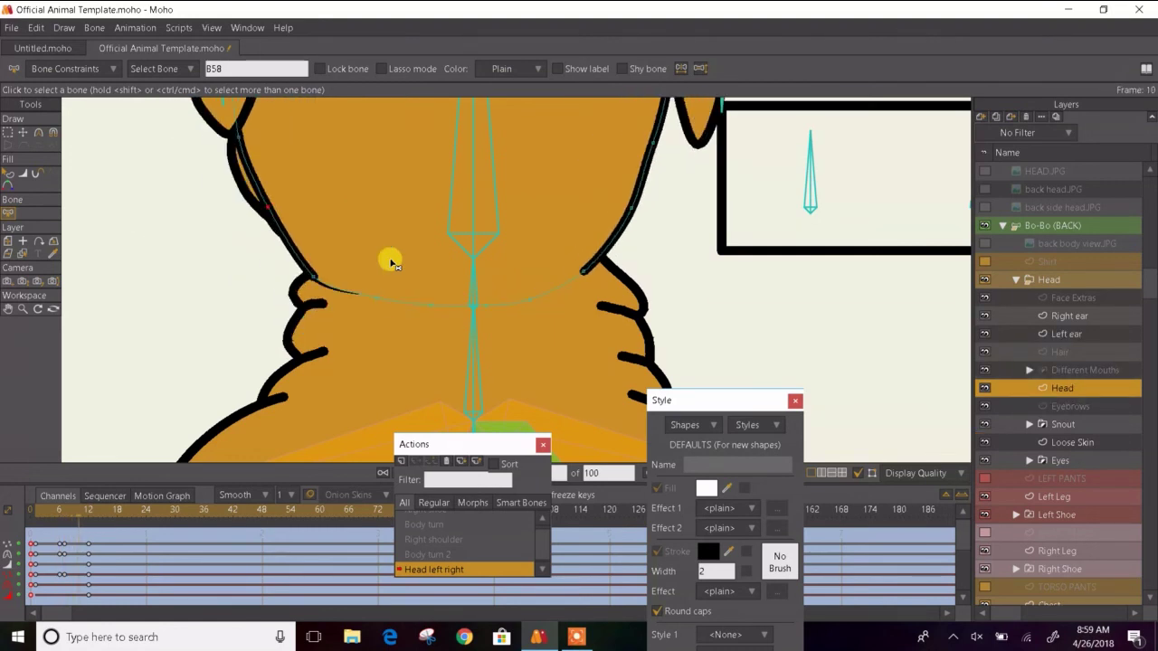